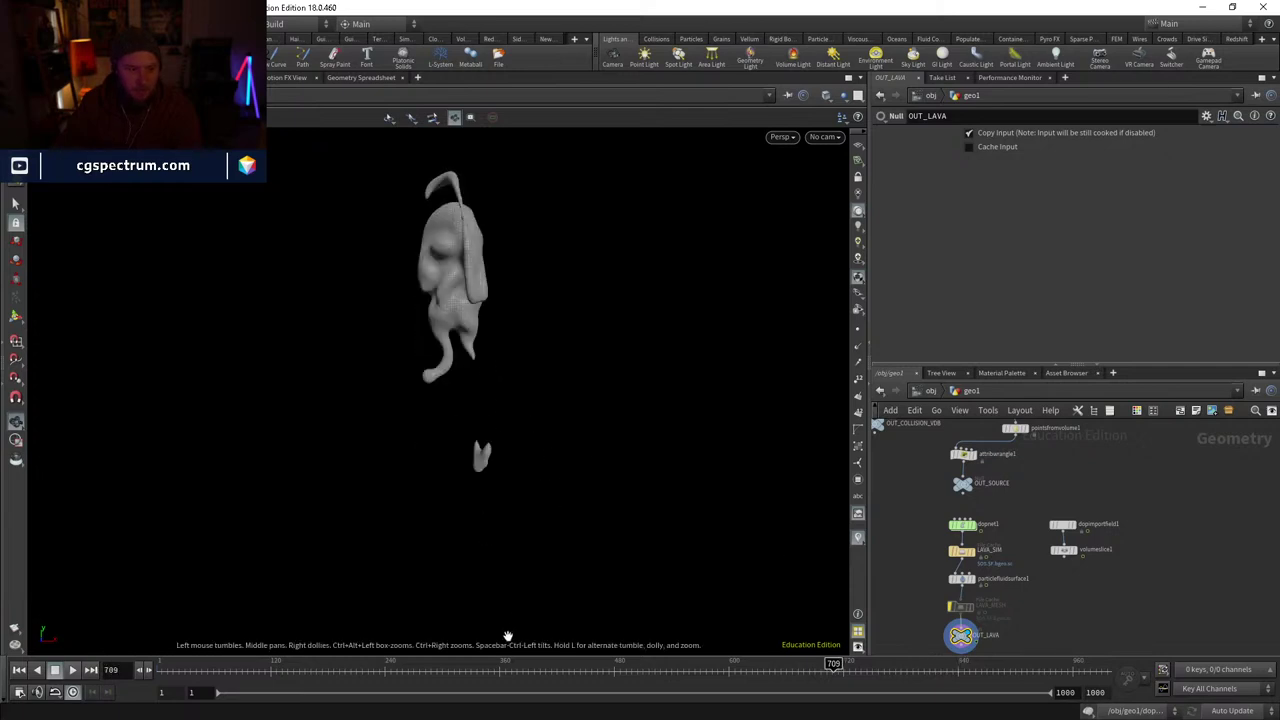
- Scrub through the lava mesh and display the vdbtospheres1 output to examine its spheres at other frames
drag(480, 664, 427, 665)
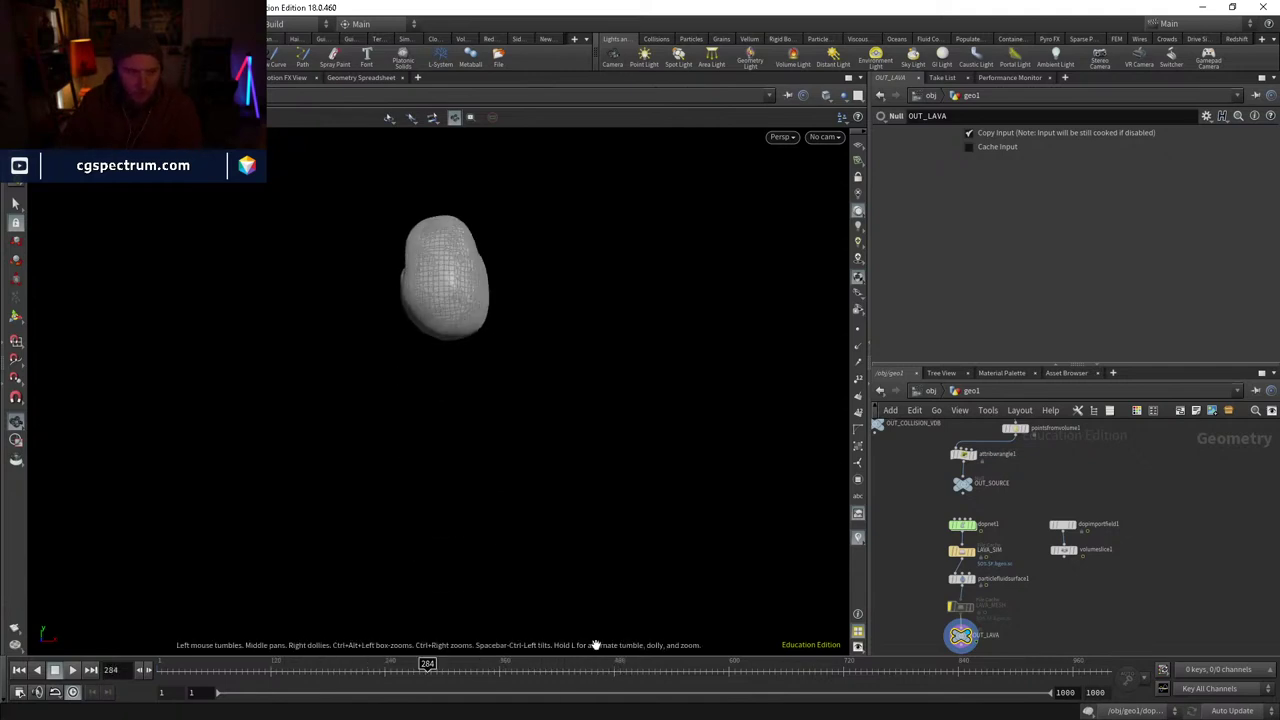
scroll(1030, 534, up, 5)
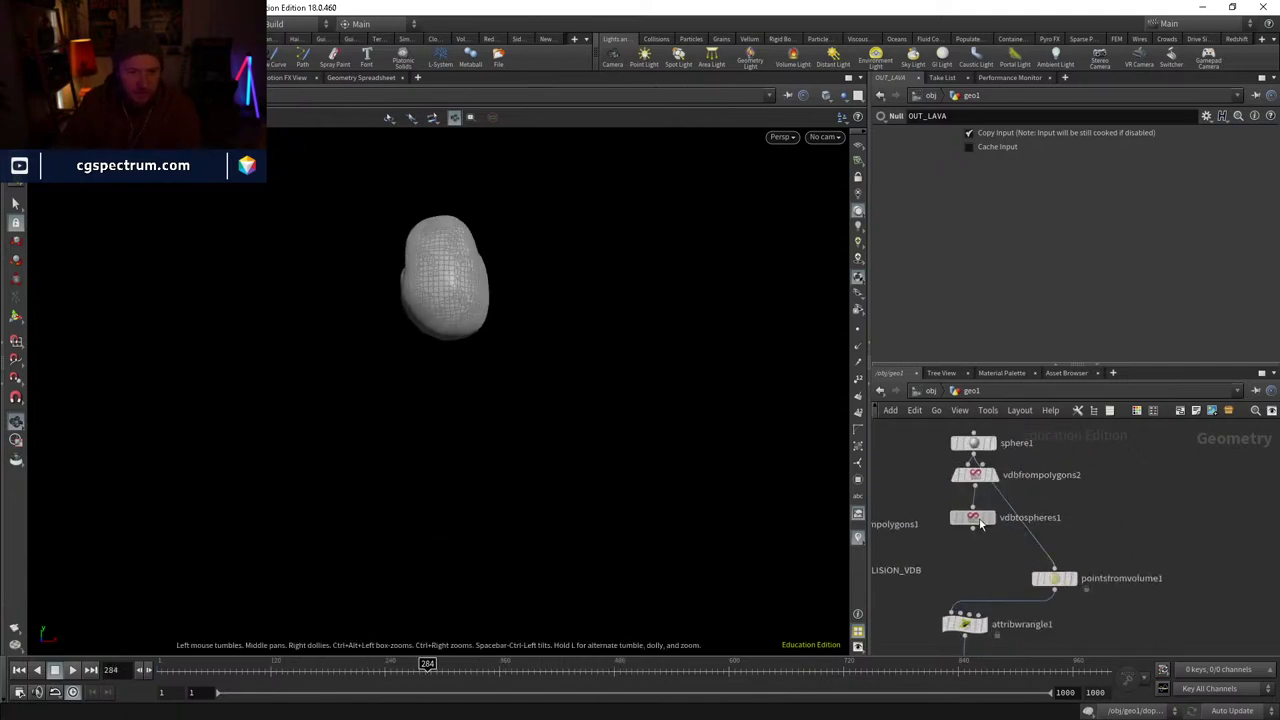
click(991, 522)
drag(398, 665, 514, 678)
drag(455, 482, 546, 523)
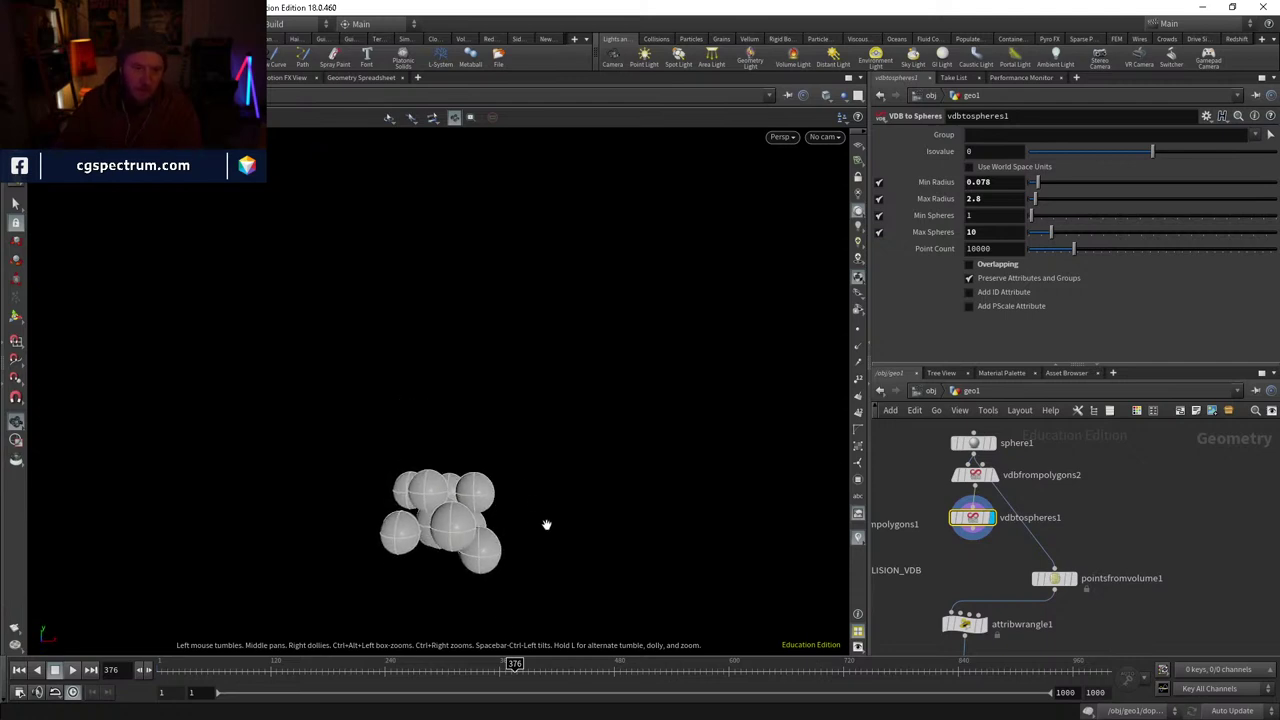
- Enter the dopnet1 network and play its simulation from the first frame
middle_drag(998, 677, 988, 634)
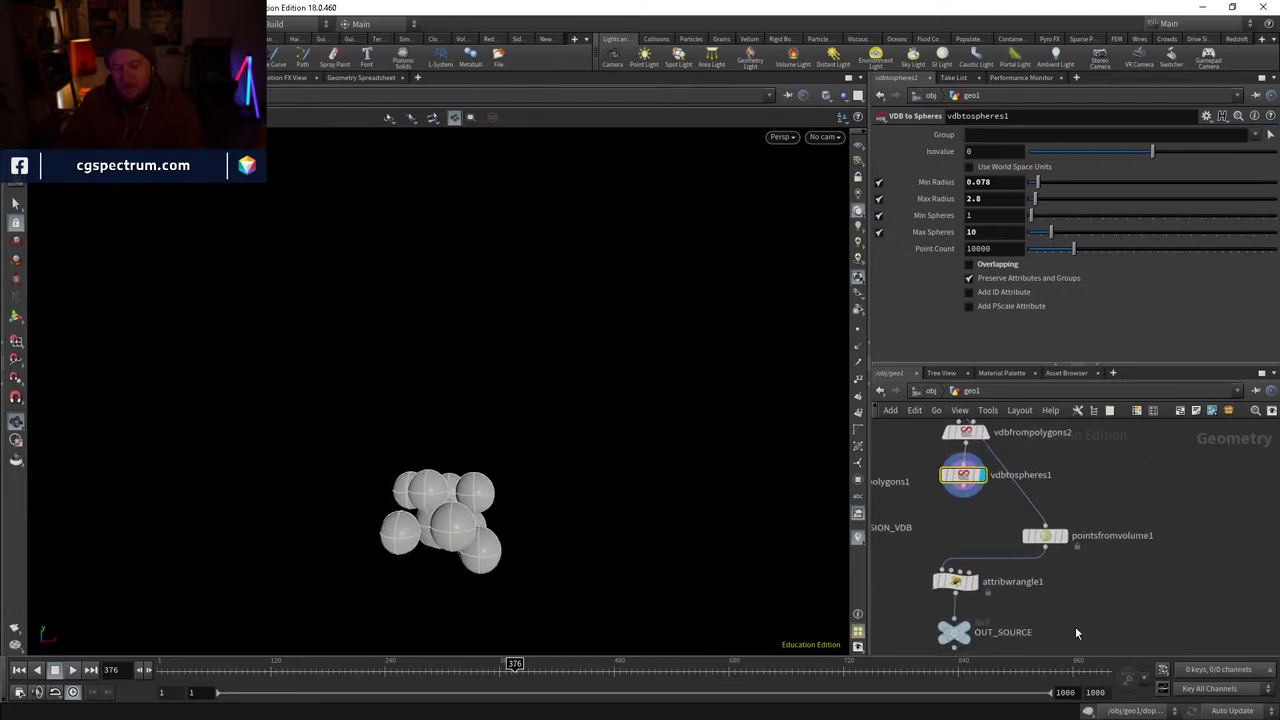
middle_drag(1075, 626, 1055, 539)
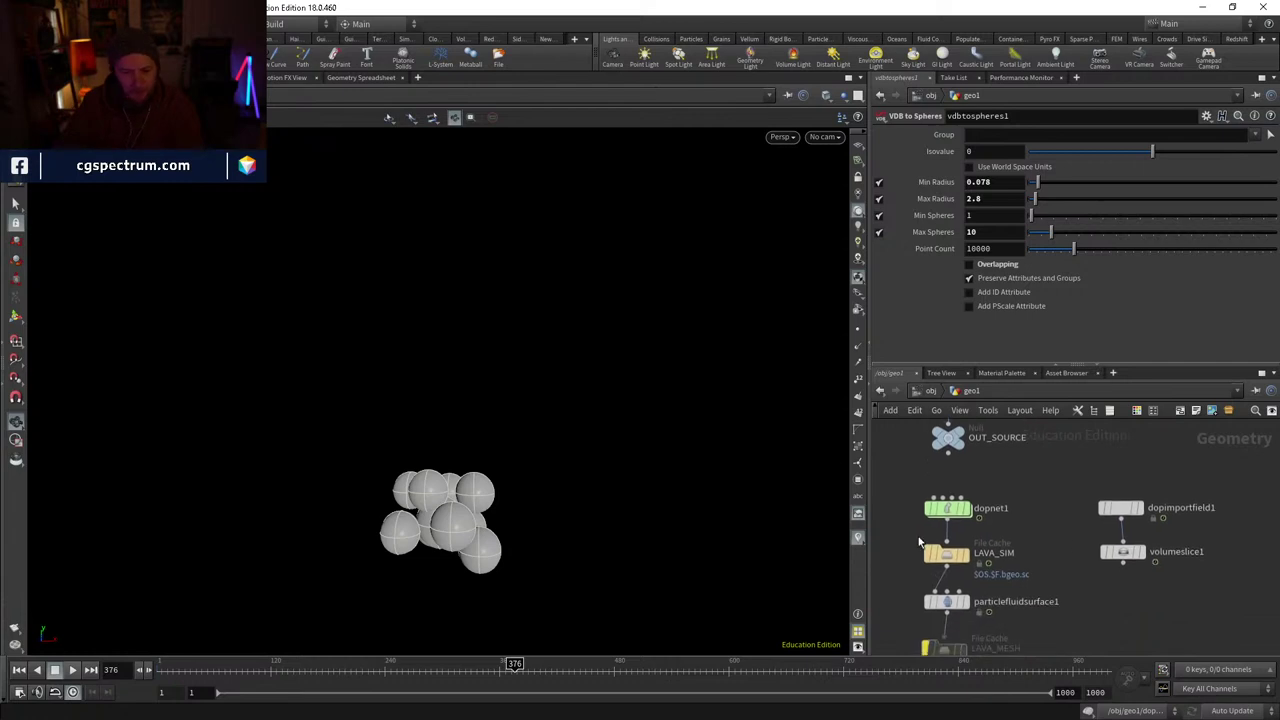
drag(447, 665, 497, 668)
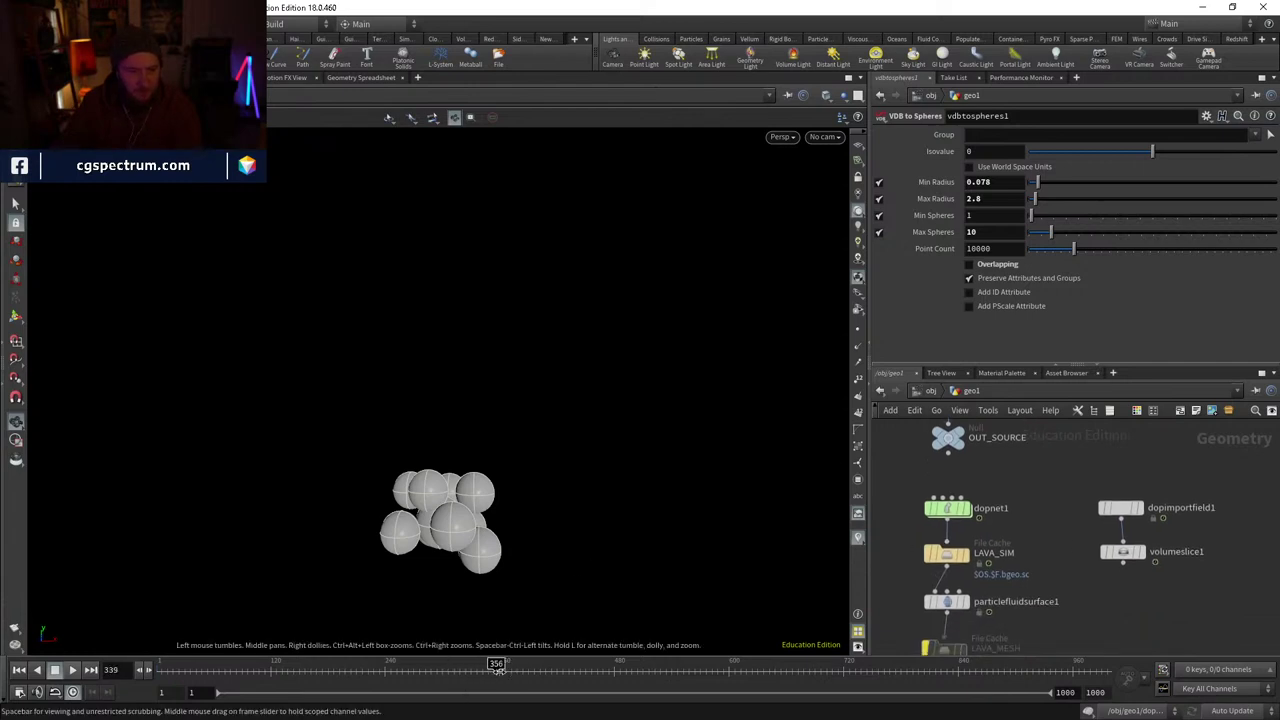
double_click(947, 508)
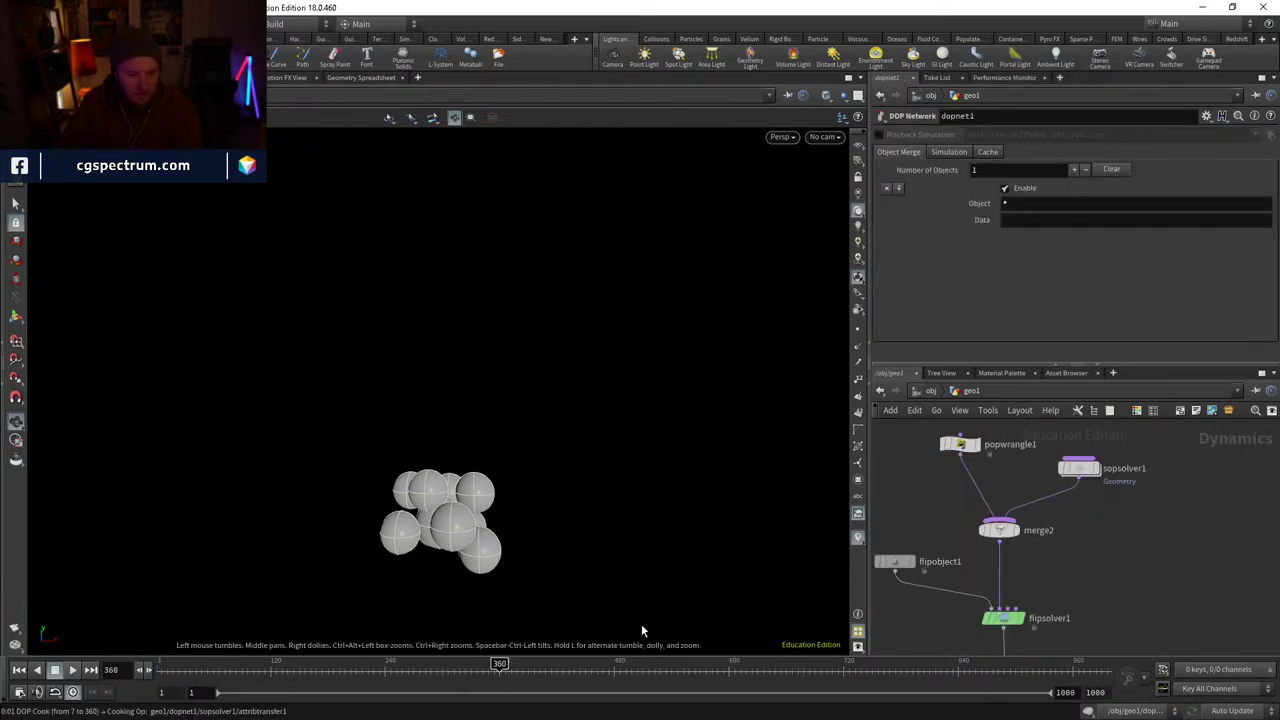
click(19, 669)
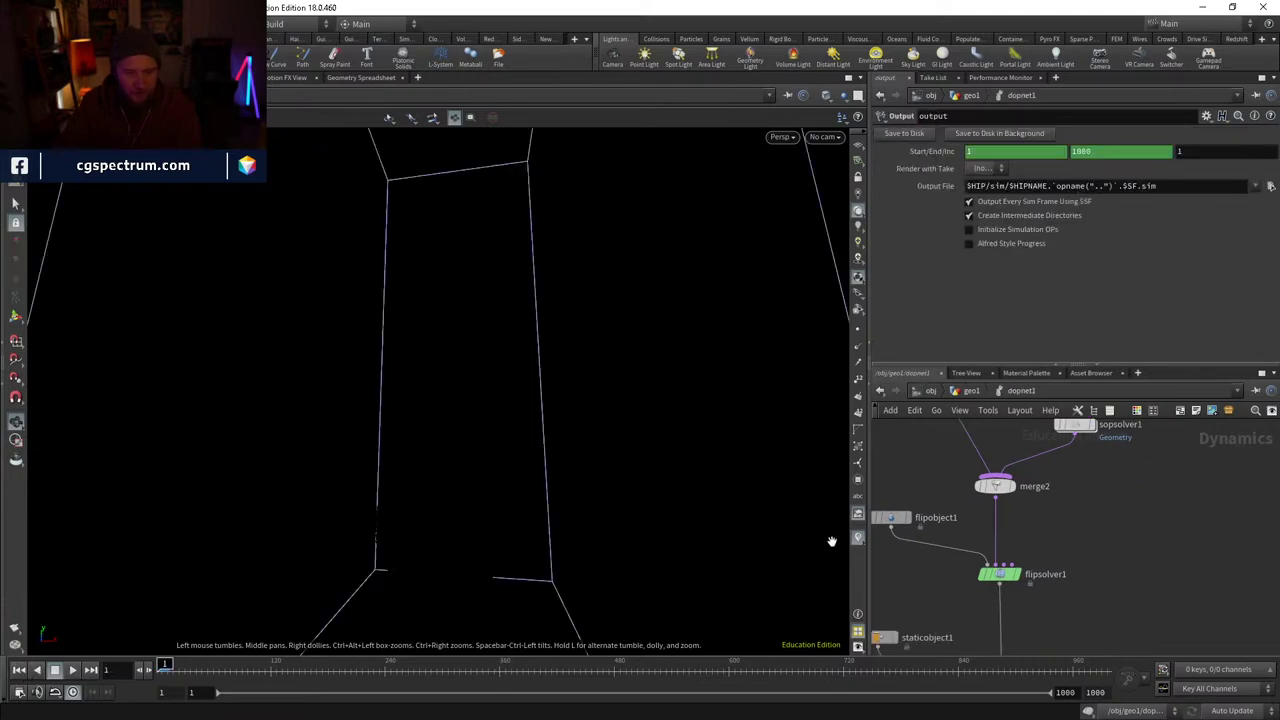
click(71, 670)
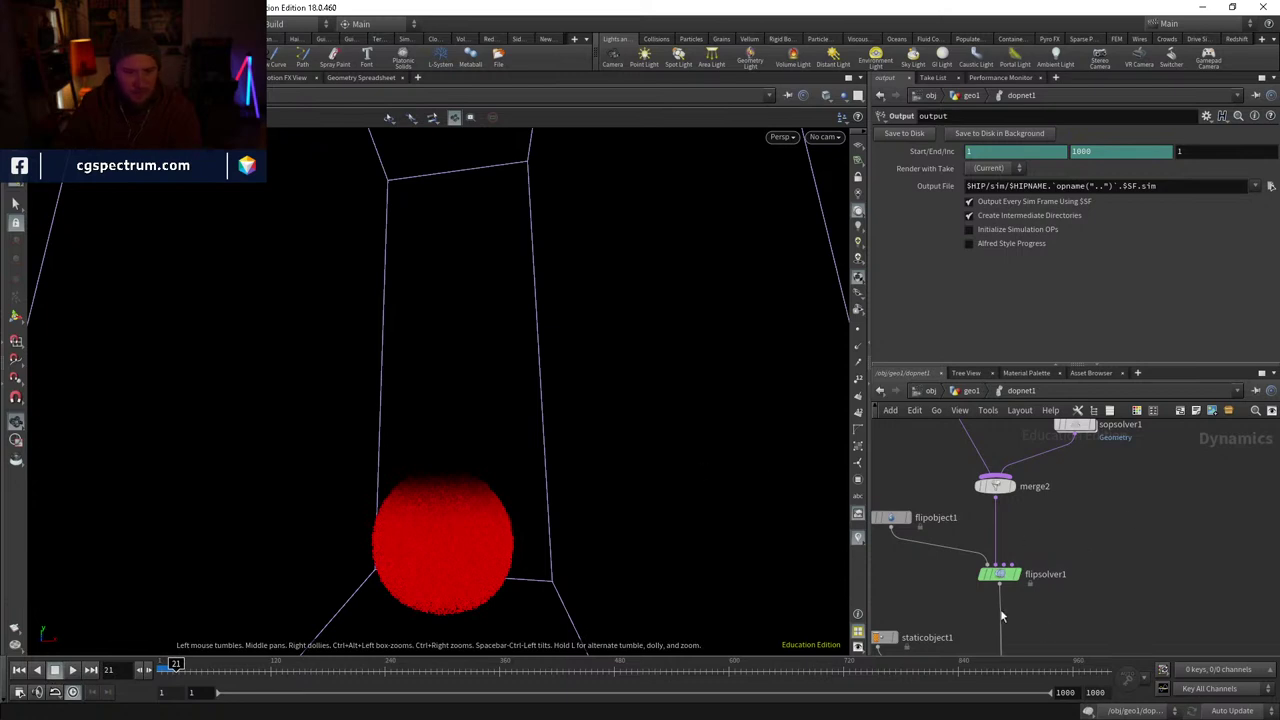
- Show the flipsolver1 node's parameters and examine its Surface Tension settings
click(998, 574)
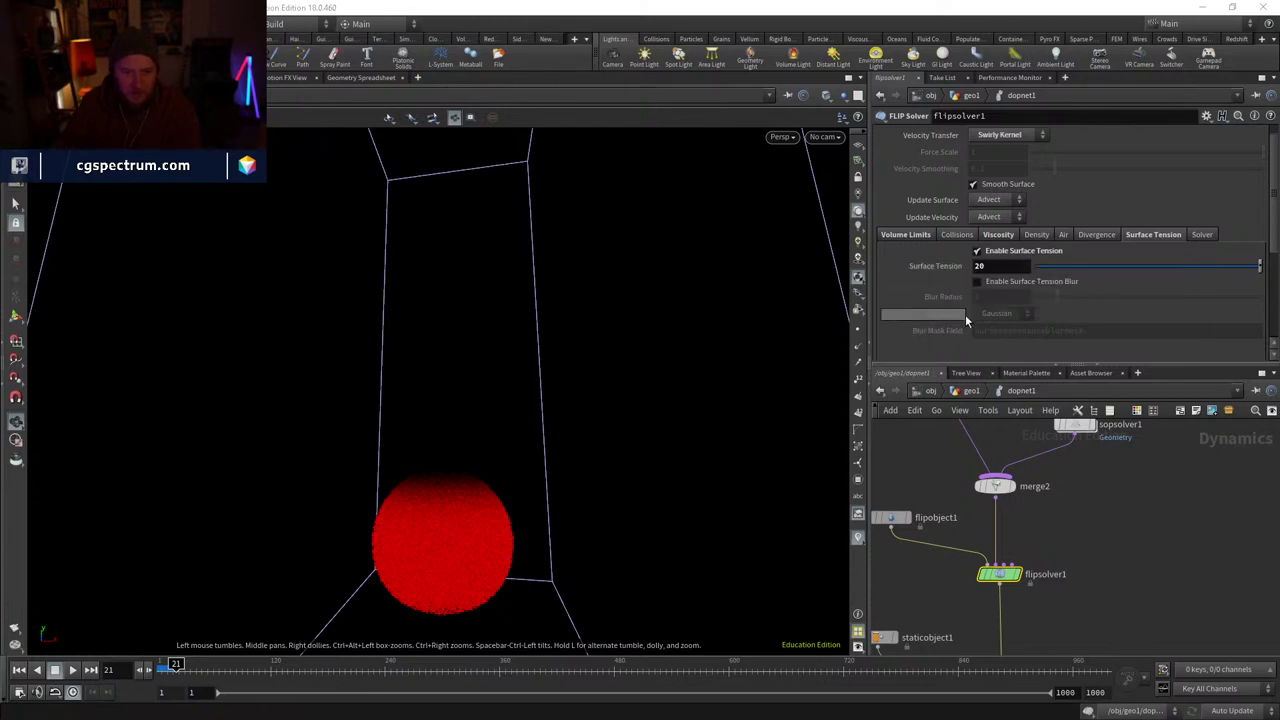
scroll(1081, 270, up, 1)
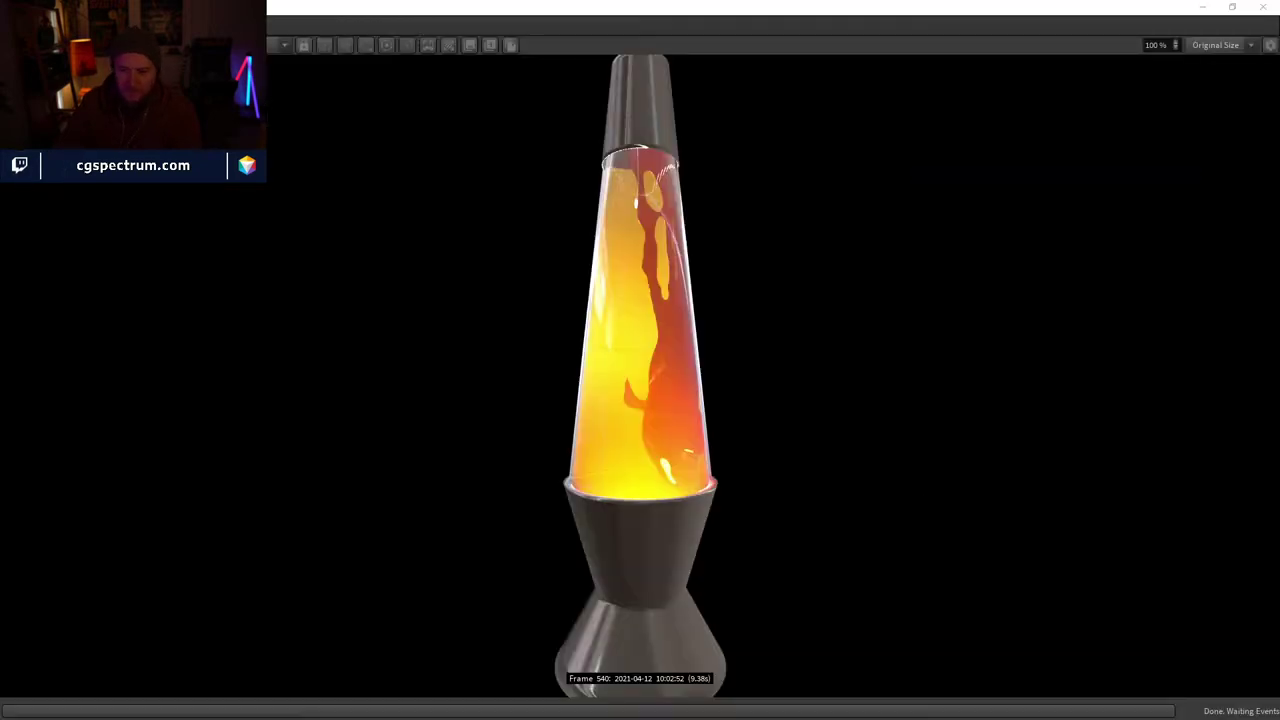
- Inspect the lava lamp render at several zoom levels and close the render window
scroll(652, 388, down, 2)
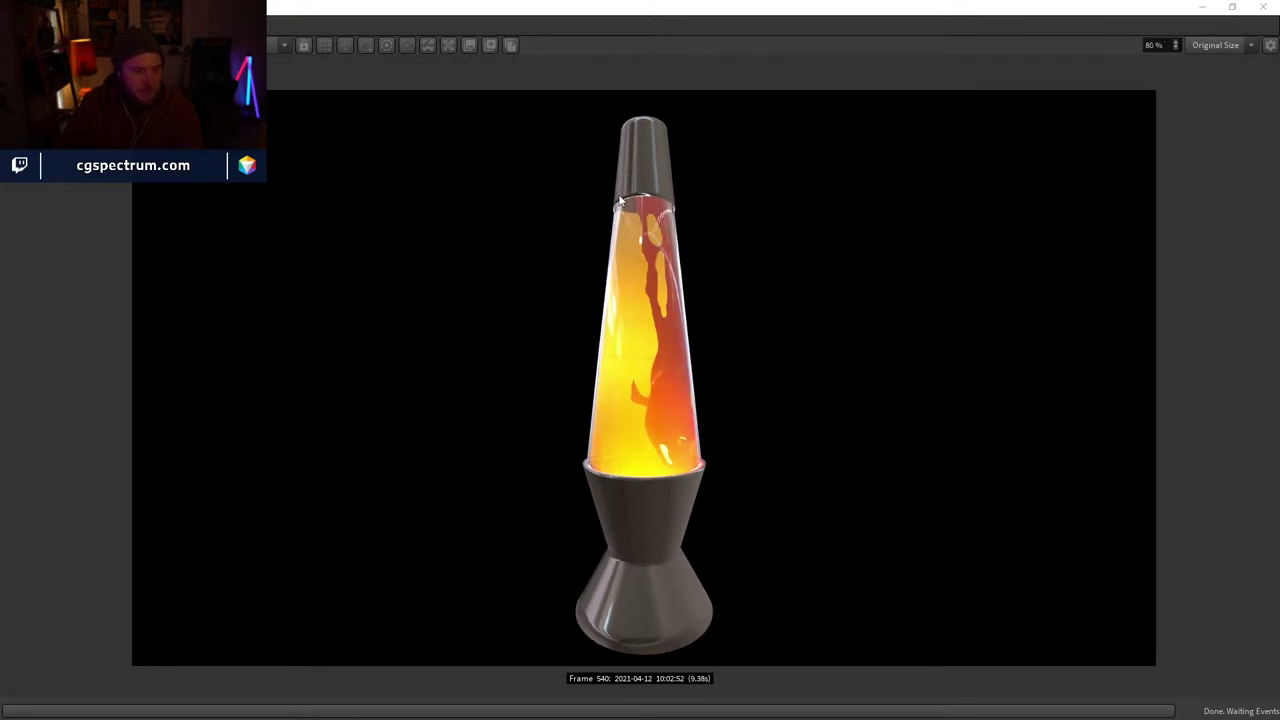
scroll(682, 264, up, 1)
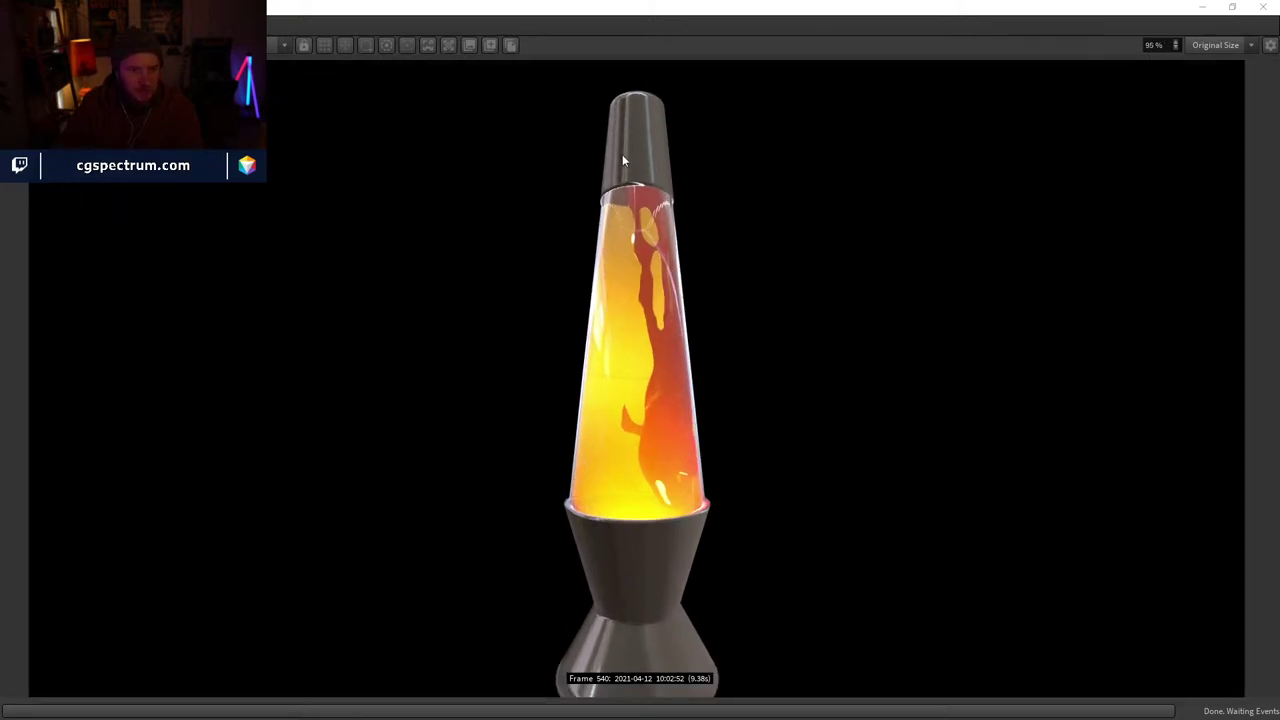
scroll(633, 545, down, 1)
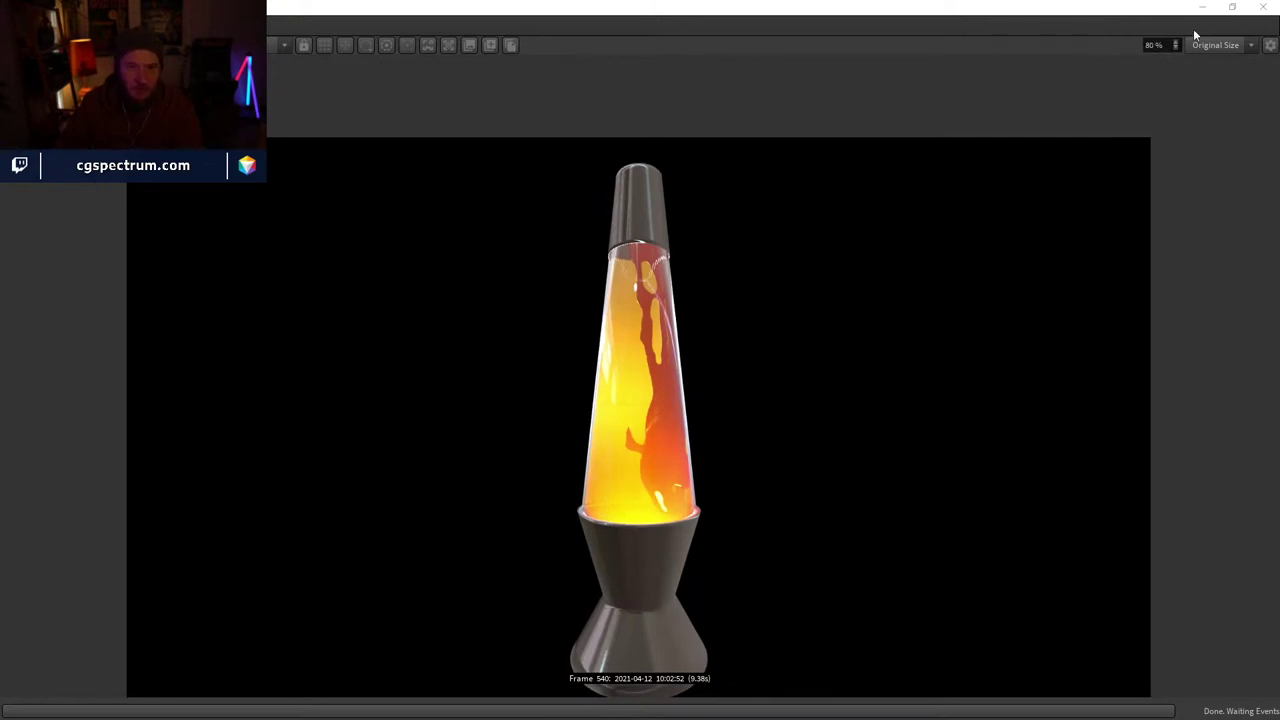
click(1262, 8)
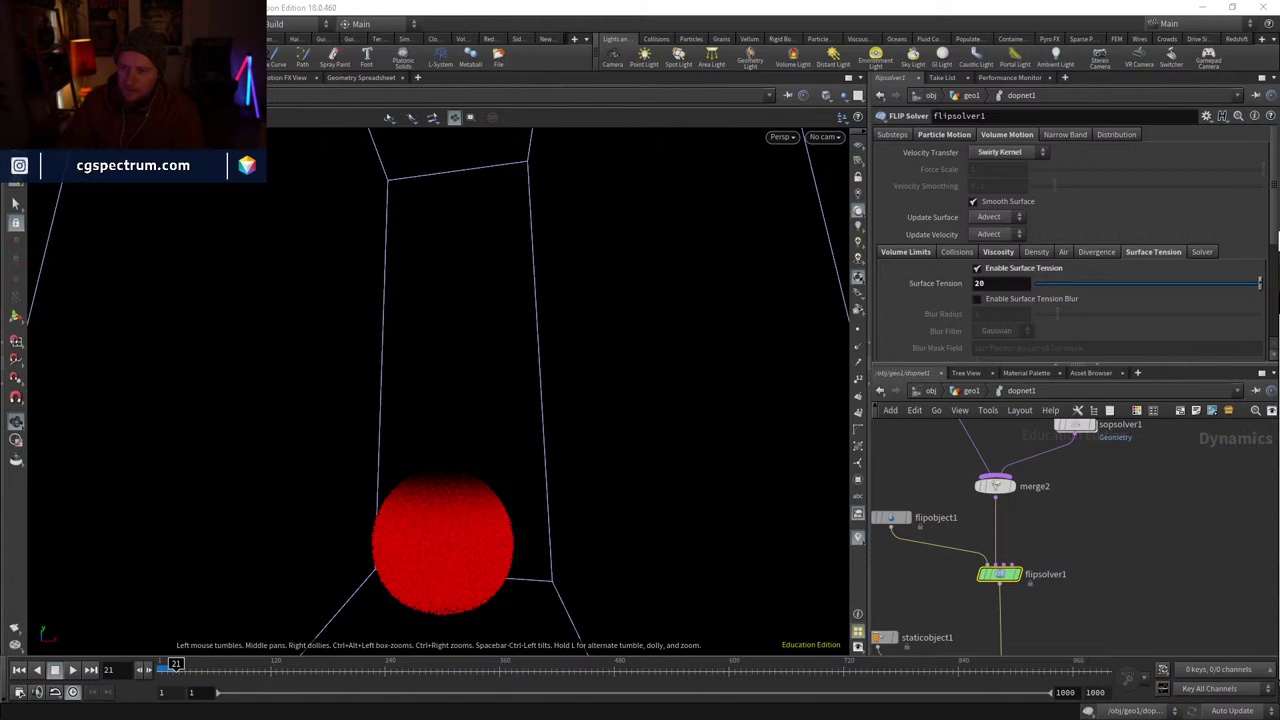
- Read the FLIP Solver help passage on the surfacepressure field and its other uses, and close the help window
key(alt+Tab)
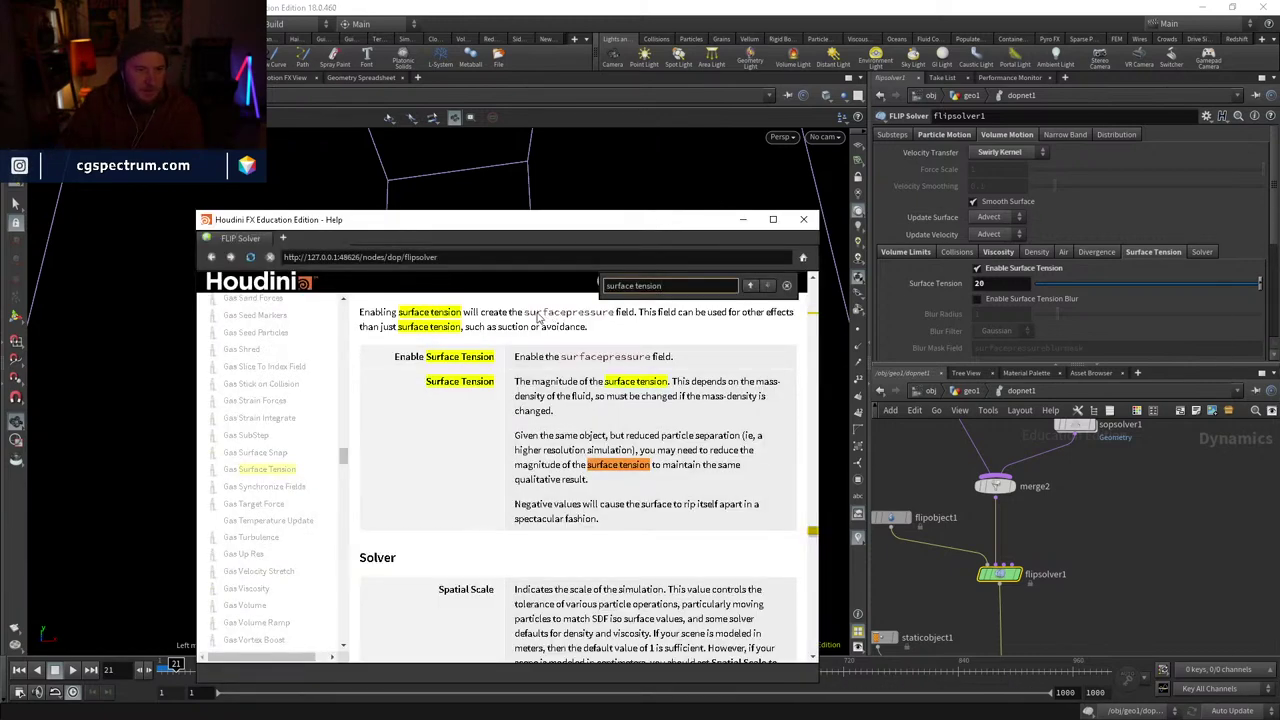
drag(529, 313, 614, 320)
scroll(697, 323, up, 1)
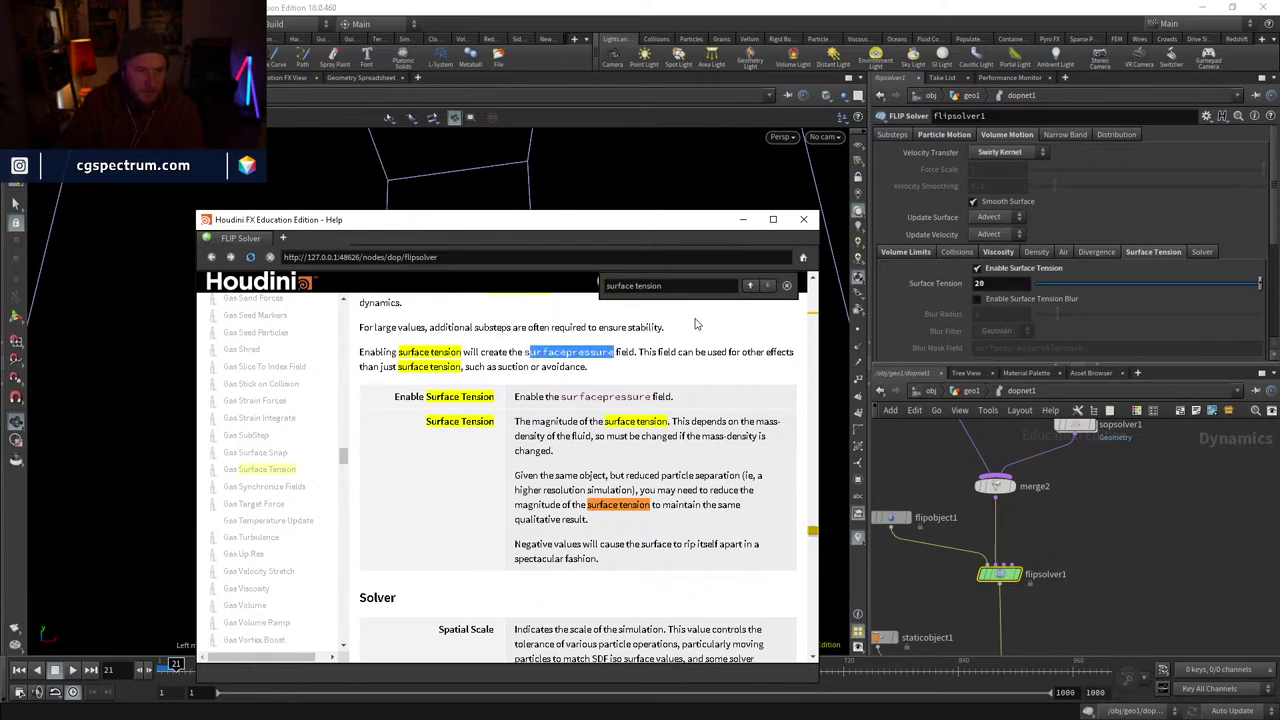
drag(672, 360, 782, 374)
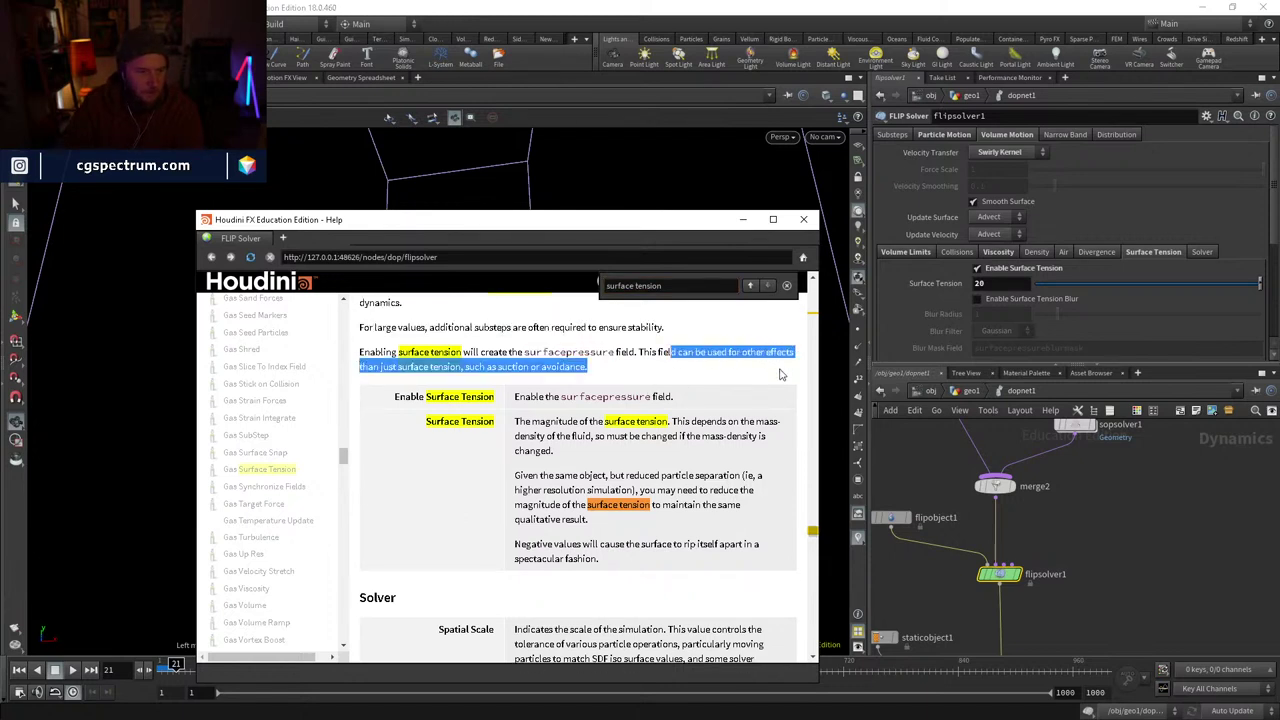
click(415, 376)
drag(488, 374, 543, 373)
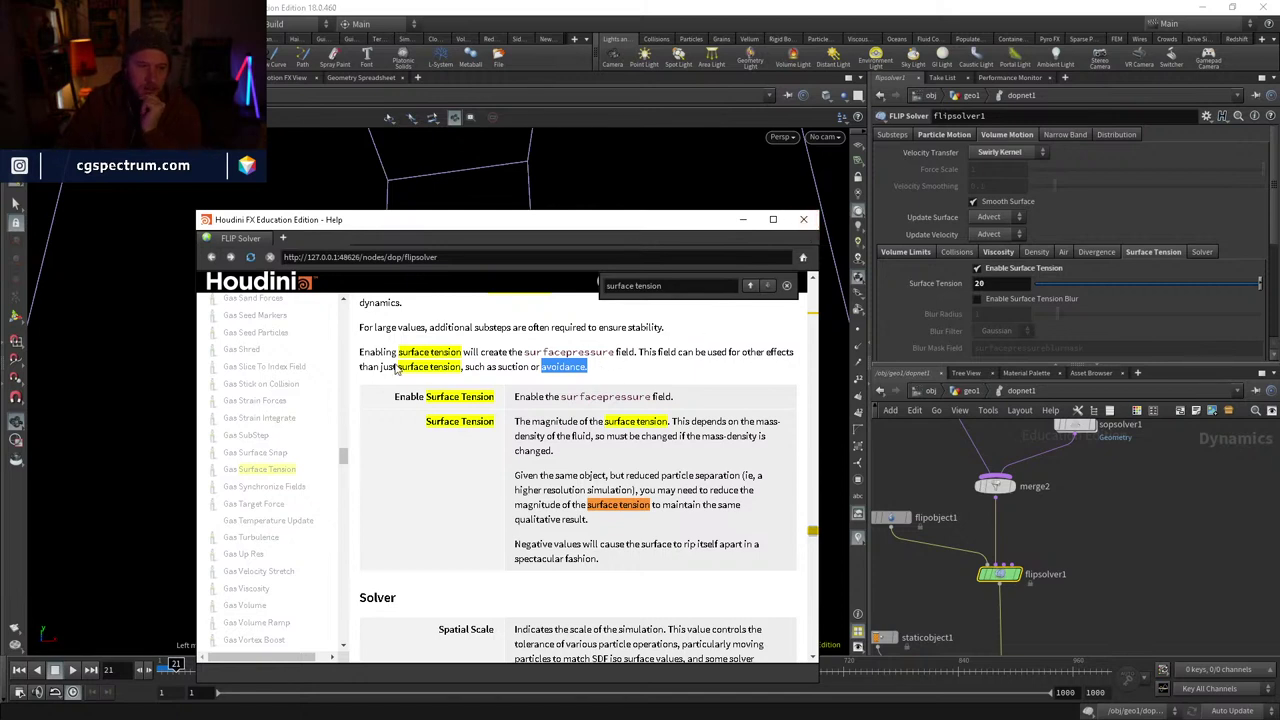
drag(396, 369, 480, 369)
click(640, 350)
click(804, 220)
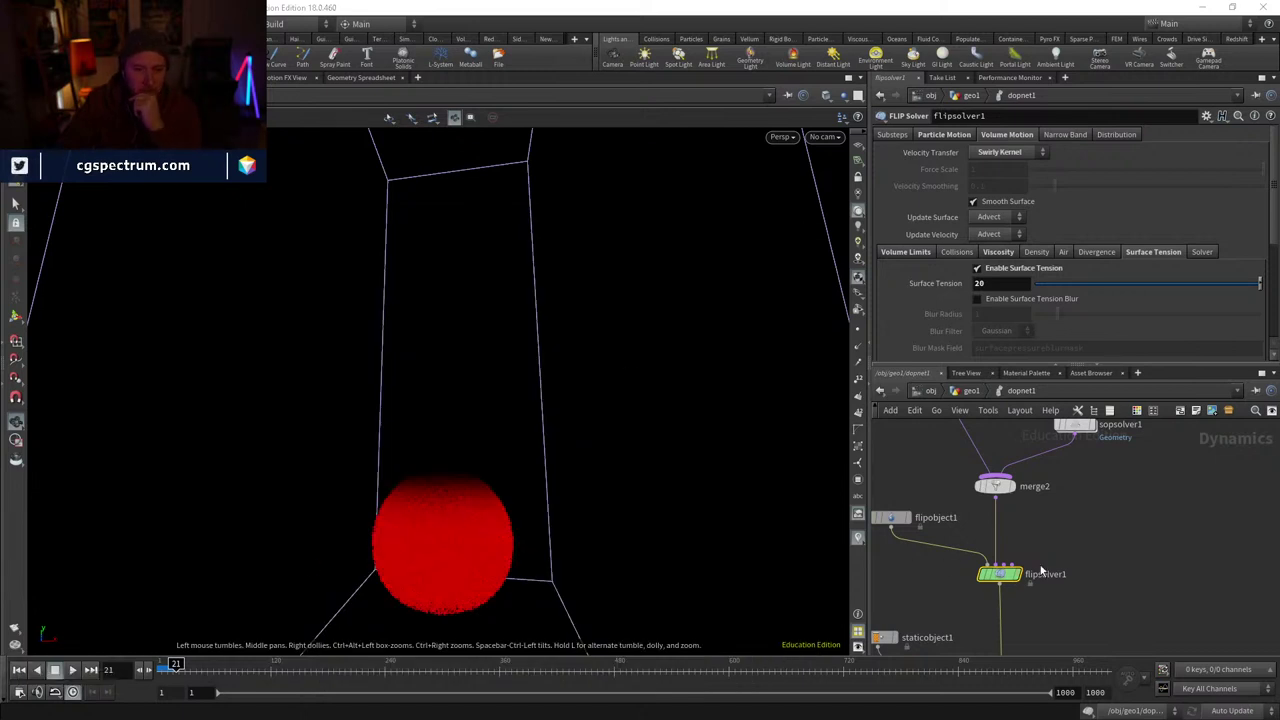
- Return to the first frame and enable the Pressure guide in flipobject1's visualization options
middle_drag(1085, 497, 1052, 556)
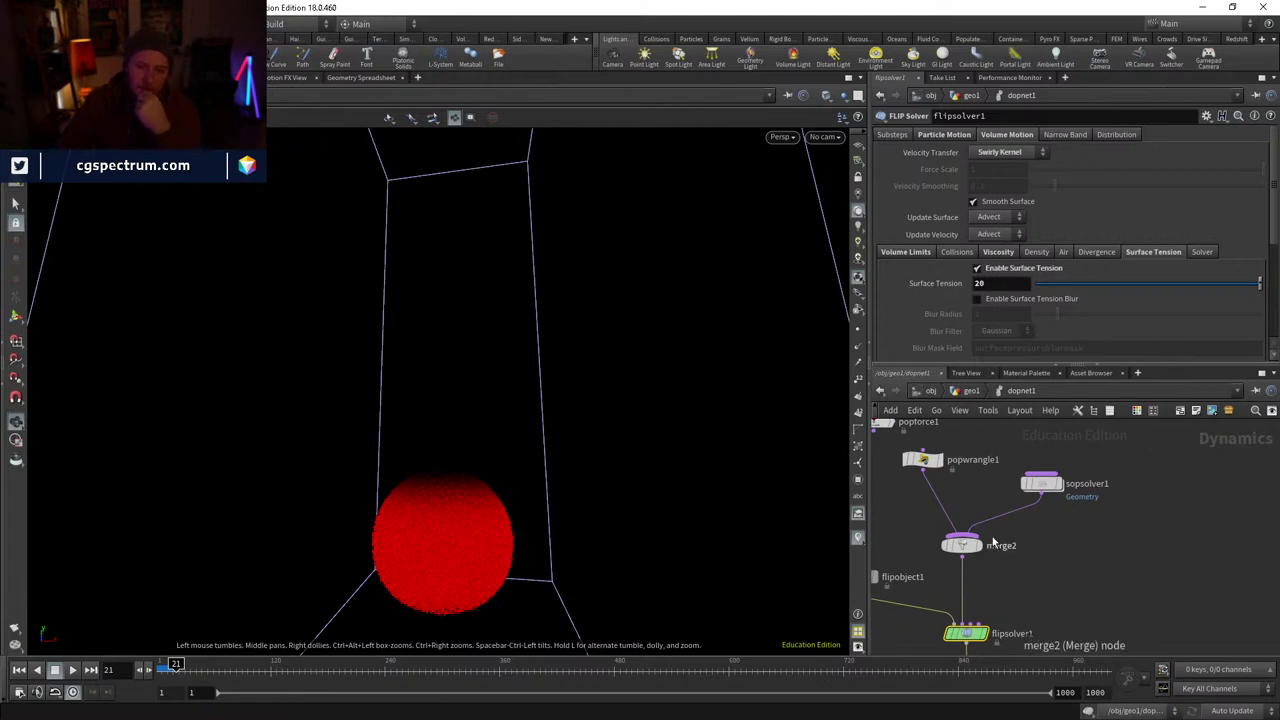
click(19, 670)
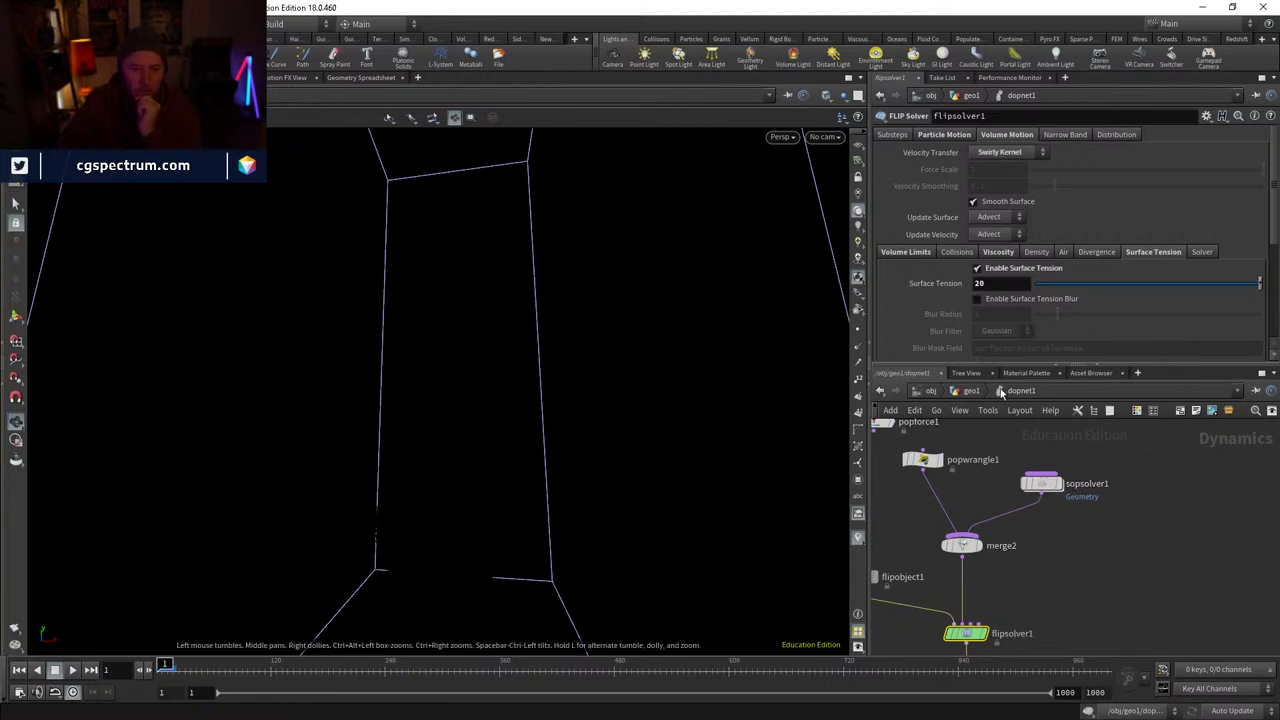
middle_drag(1043, 525, 1096, 488)
click(909, 541)
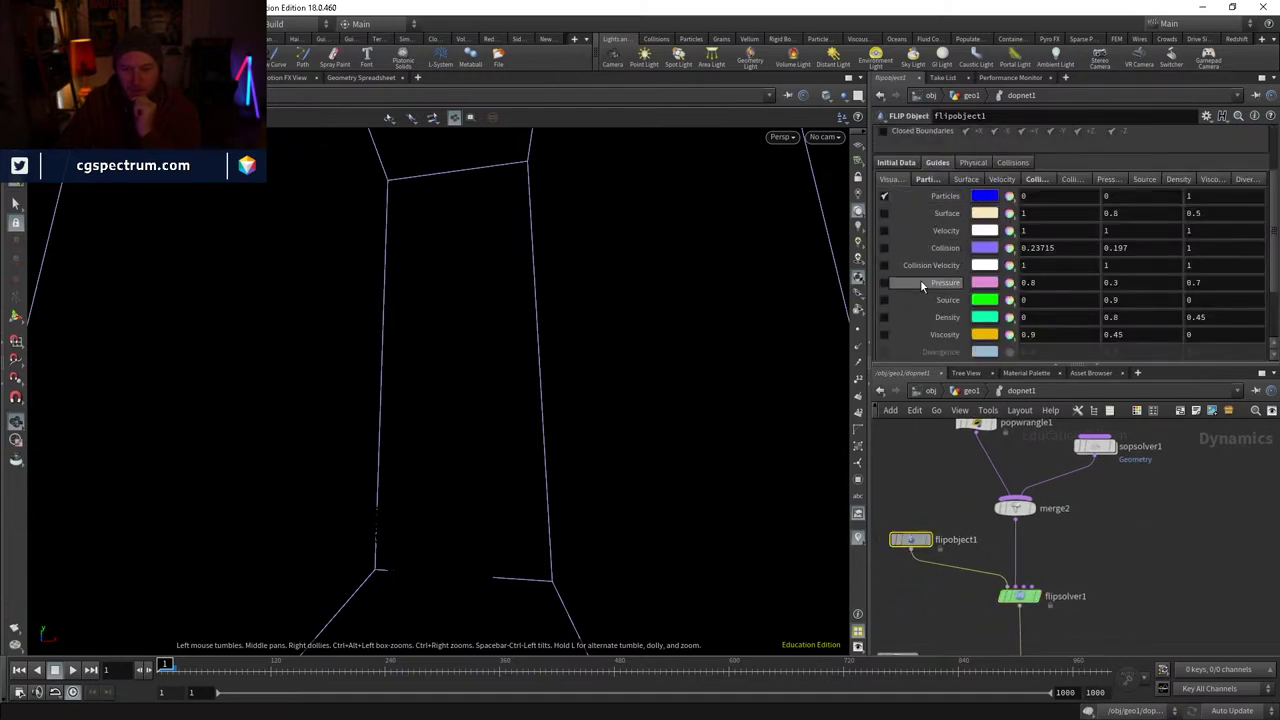
click(885, 283)
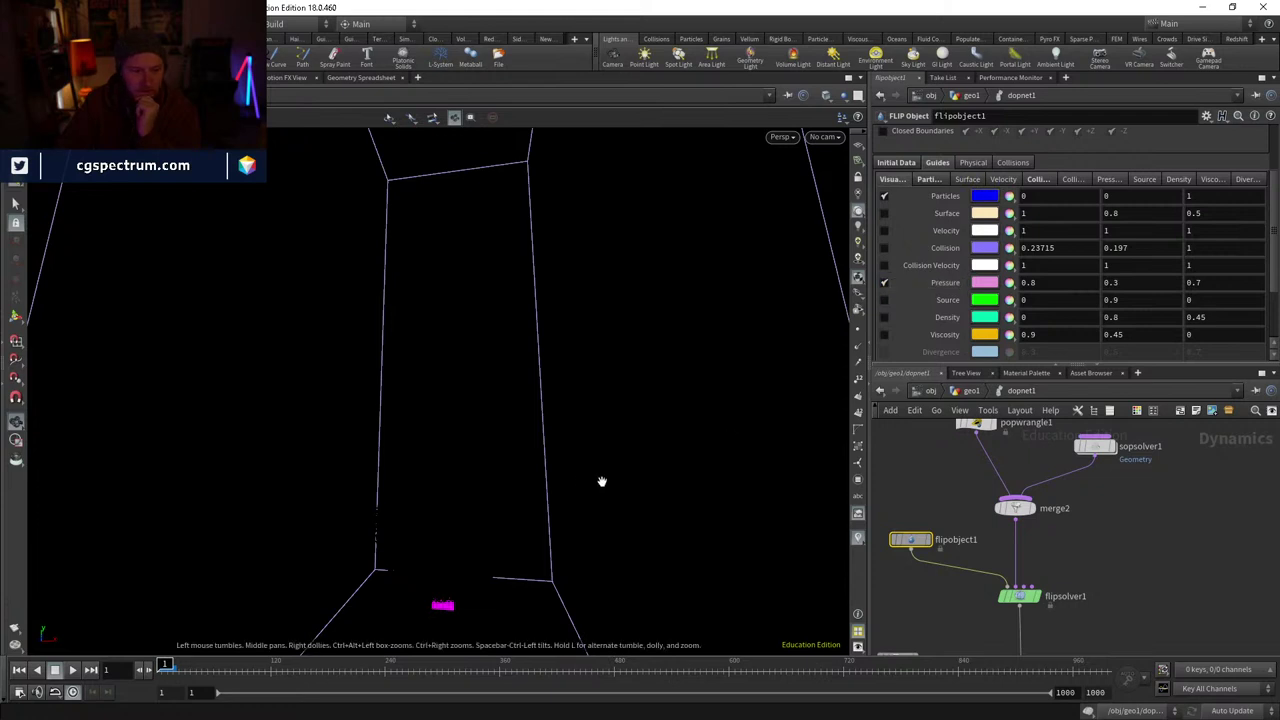
- Play the simulation, hide the Particles guide and scrub back to frame 26 to review the pressure plane
click(73, 670)
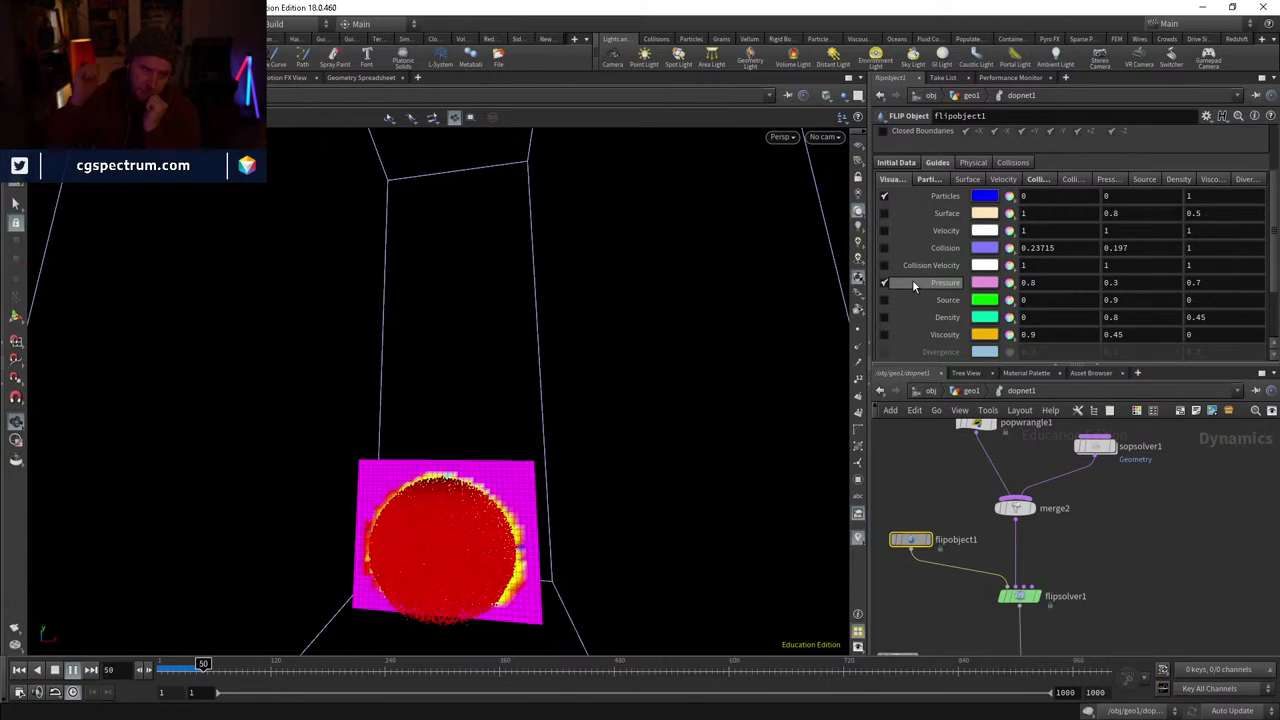
click(885, 197)
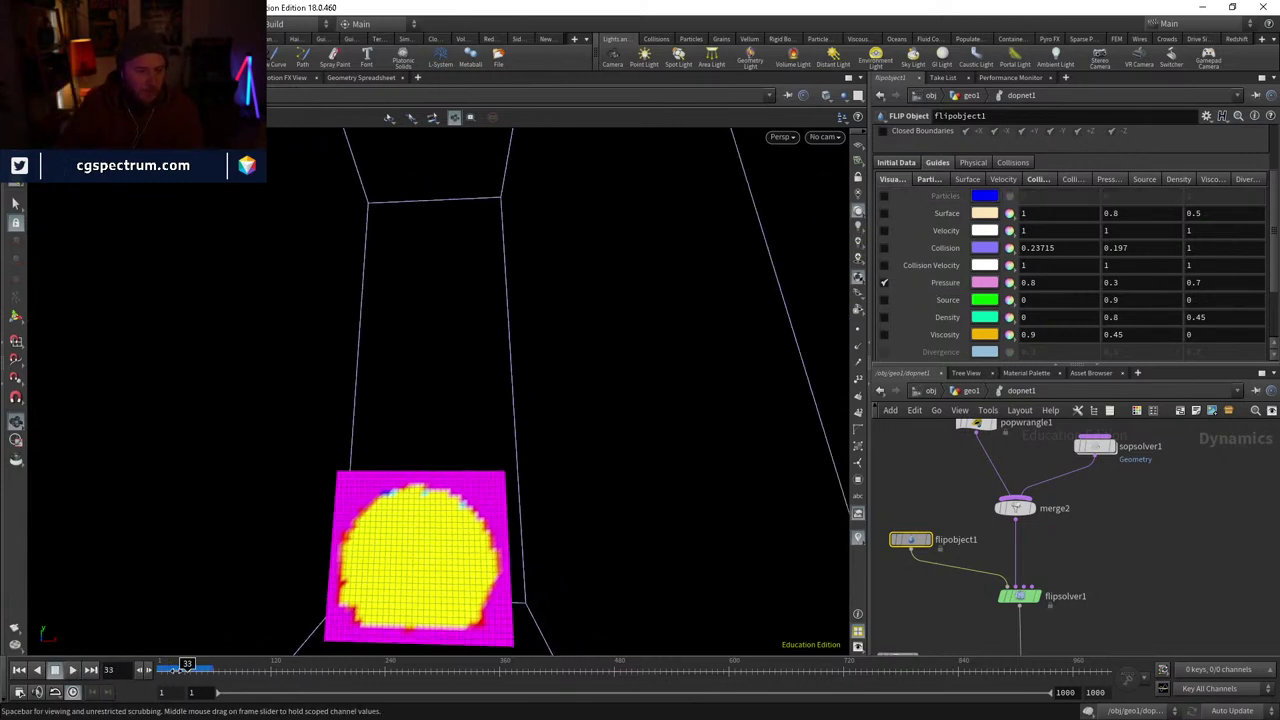
drag(174, 670, 145, 670)
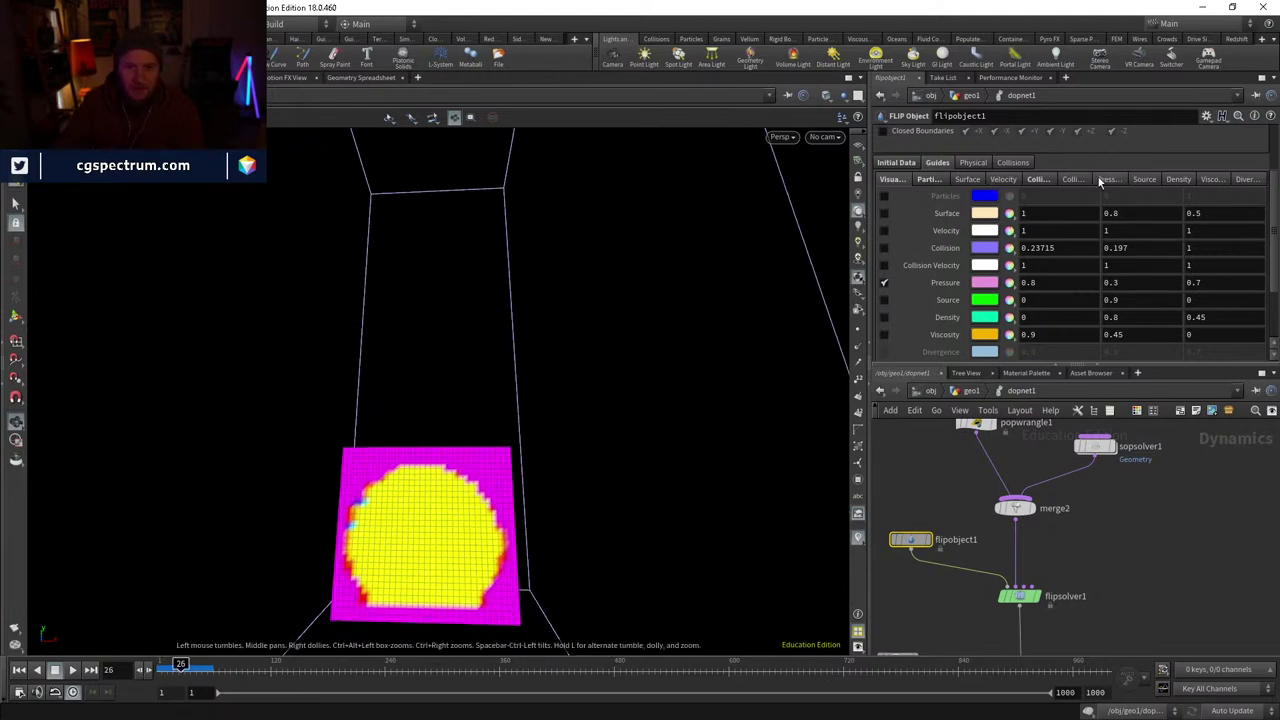
- Set the Pressure guide's Visualization Mode to Infra-Red on flipobject1
click(1112, 179)
scroll(1030, 277, down, 3)
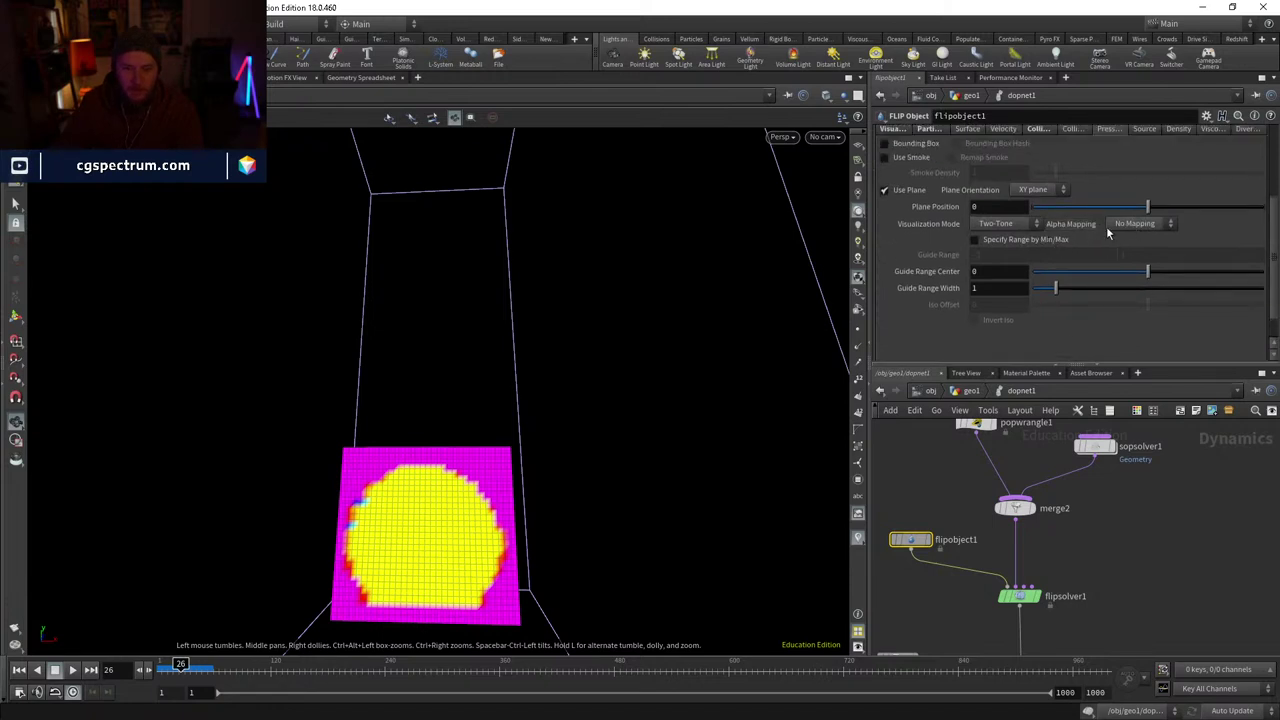
click(1011, 226)
click(1006, 248)
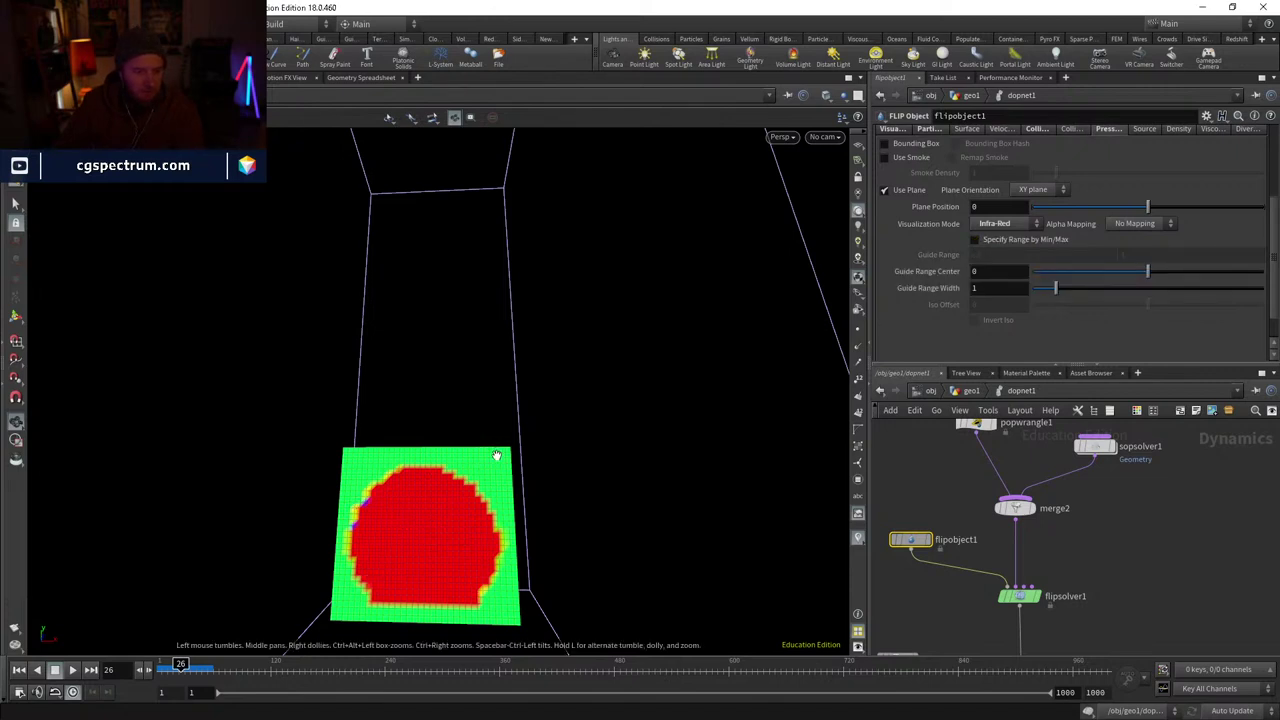
- Specify the Pressure guide's range by min/max and set its minimum to -0.1
click(976, 240)
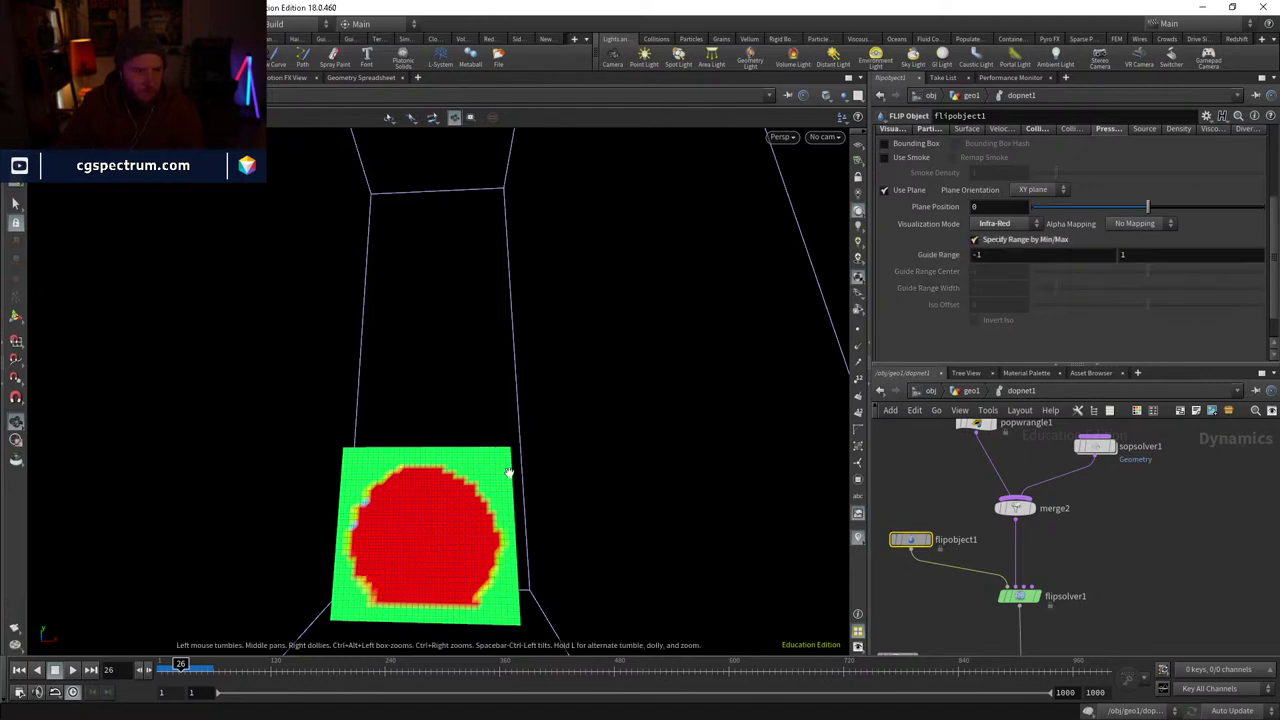
click(1001, 254)
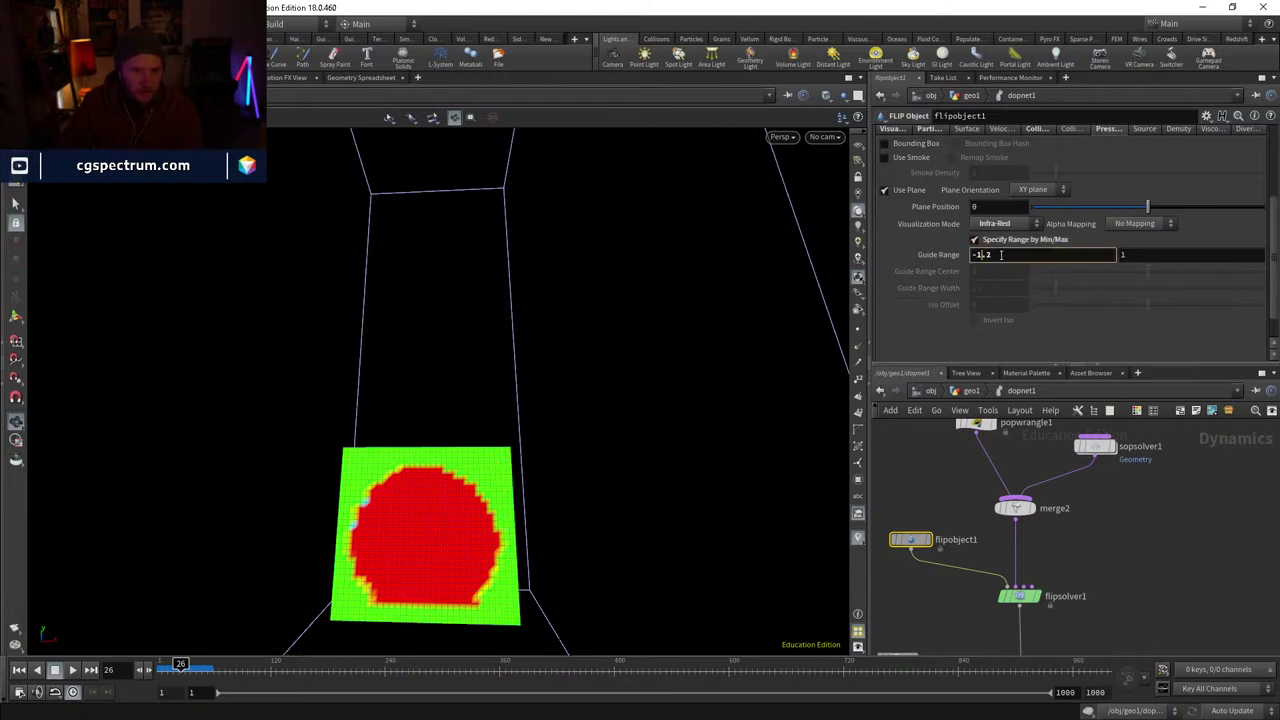
text(.8)
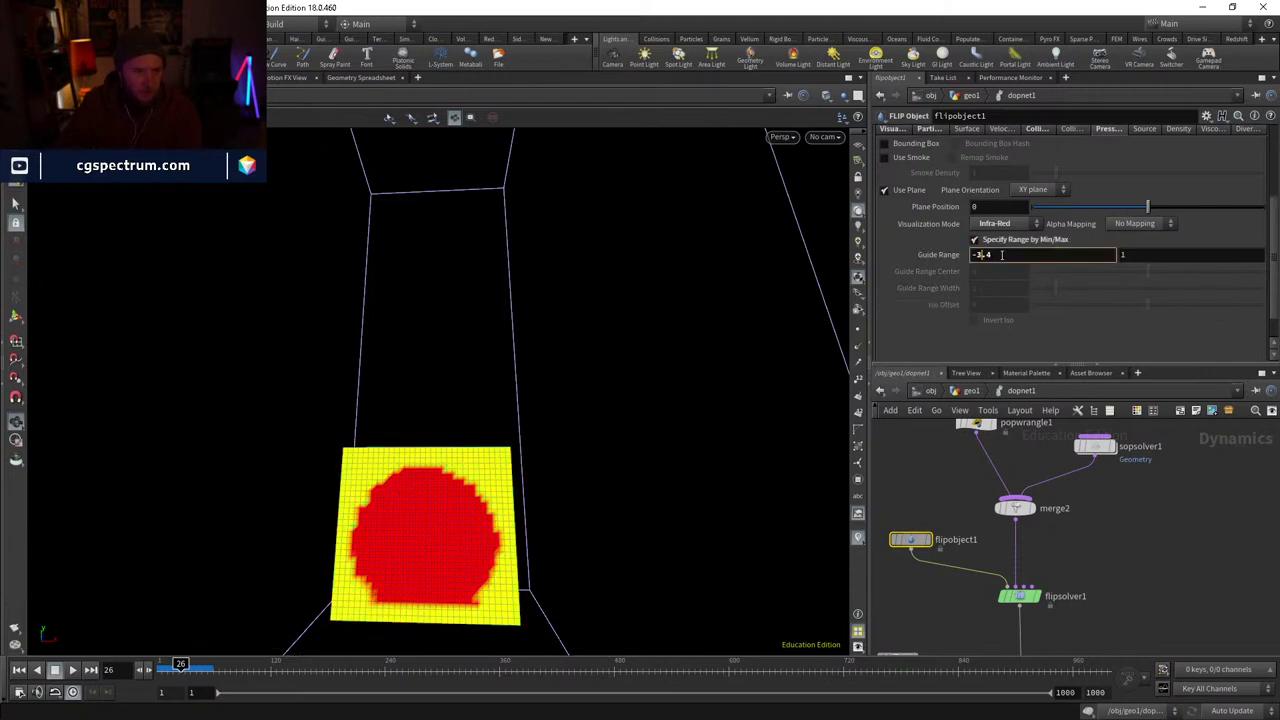
middle_drag(1001, 254, 909, 280)
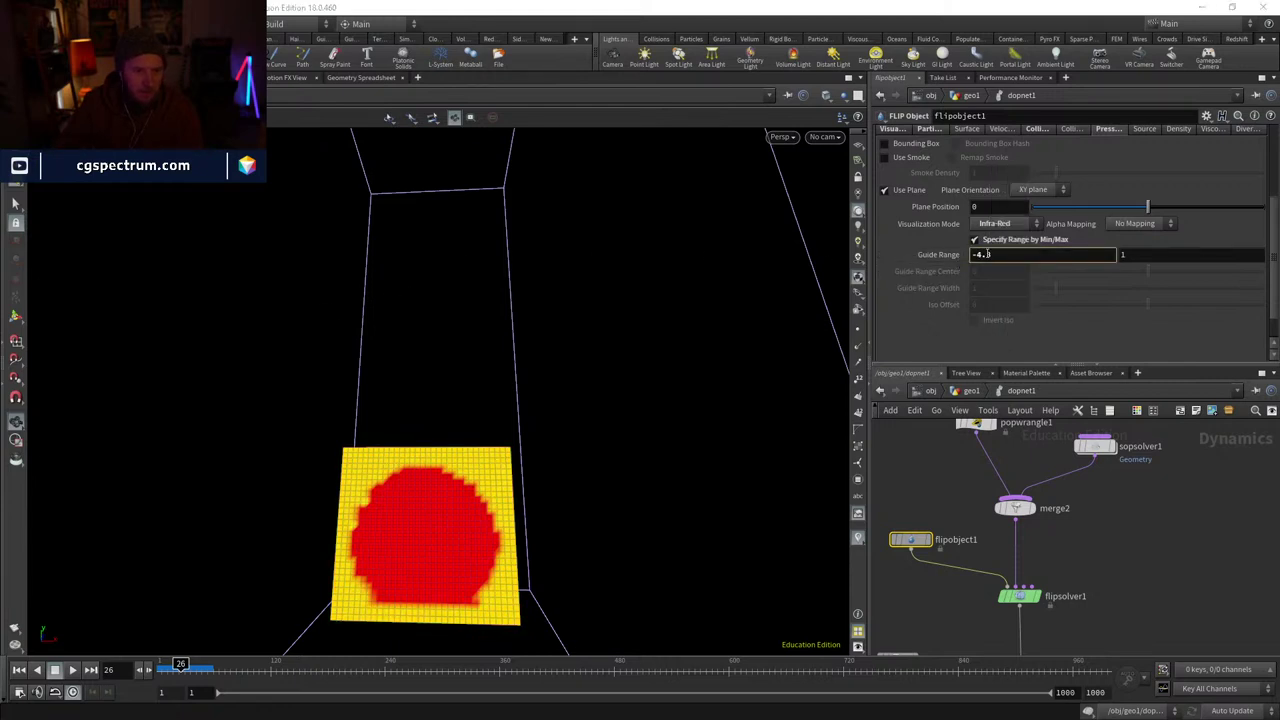
middle_drag(987, 254, 910, 254)
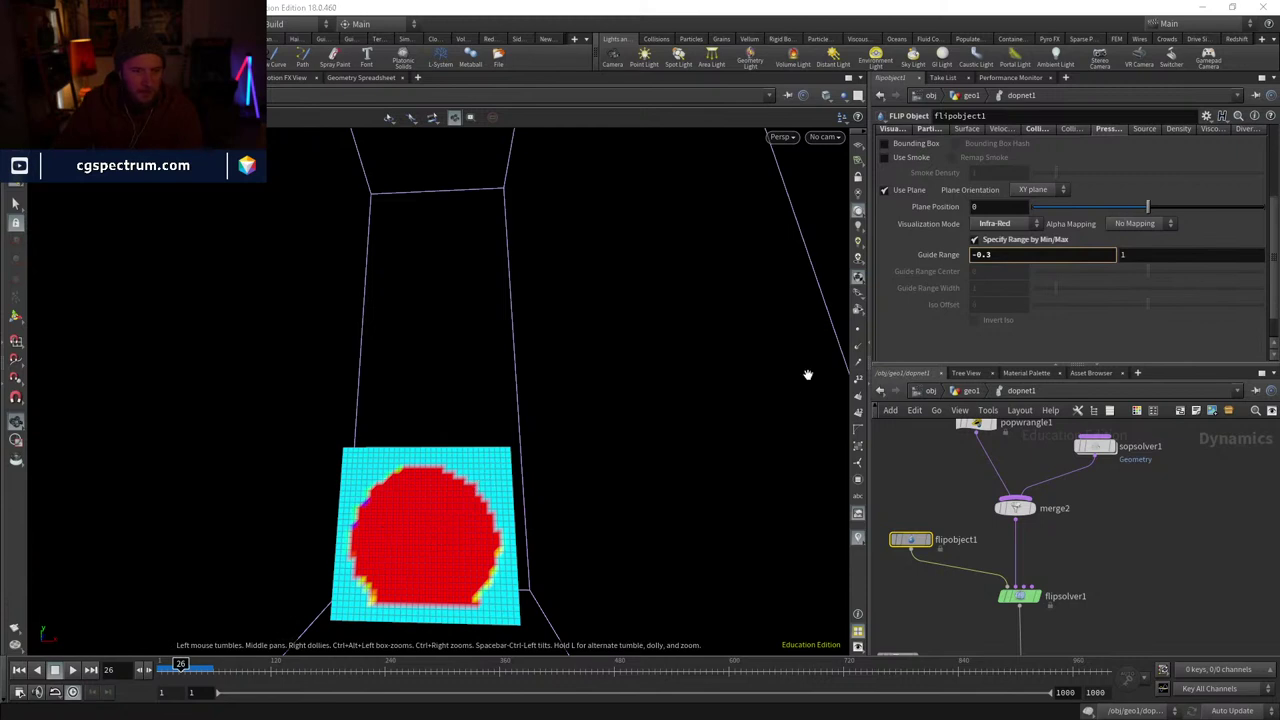
middle_drag(1022, 254, 1050, 256)
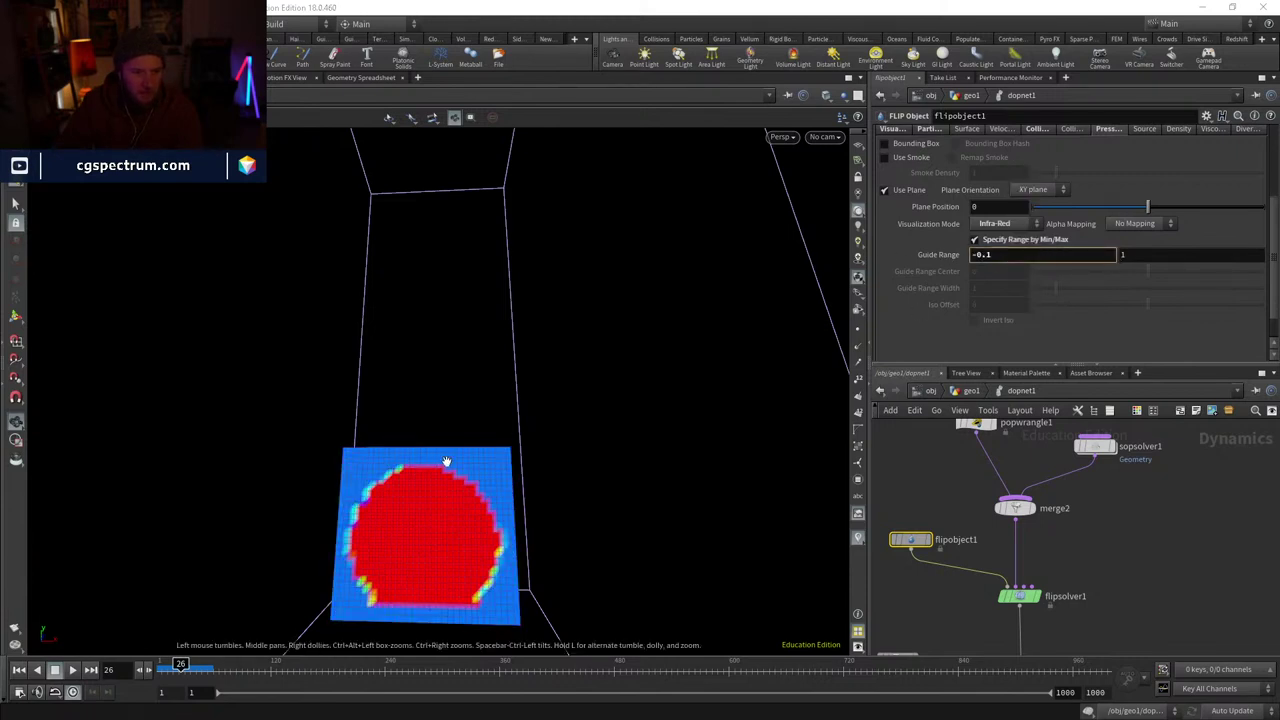
- Set the Pressure guide's range on flipobject1 to a minimum of -1 and a maximum of 1
mouse_move(1142, 254)
middle_down()
mouse_move(1160, 255)
mouse_move(1140, 256)
middle_up()
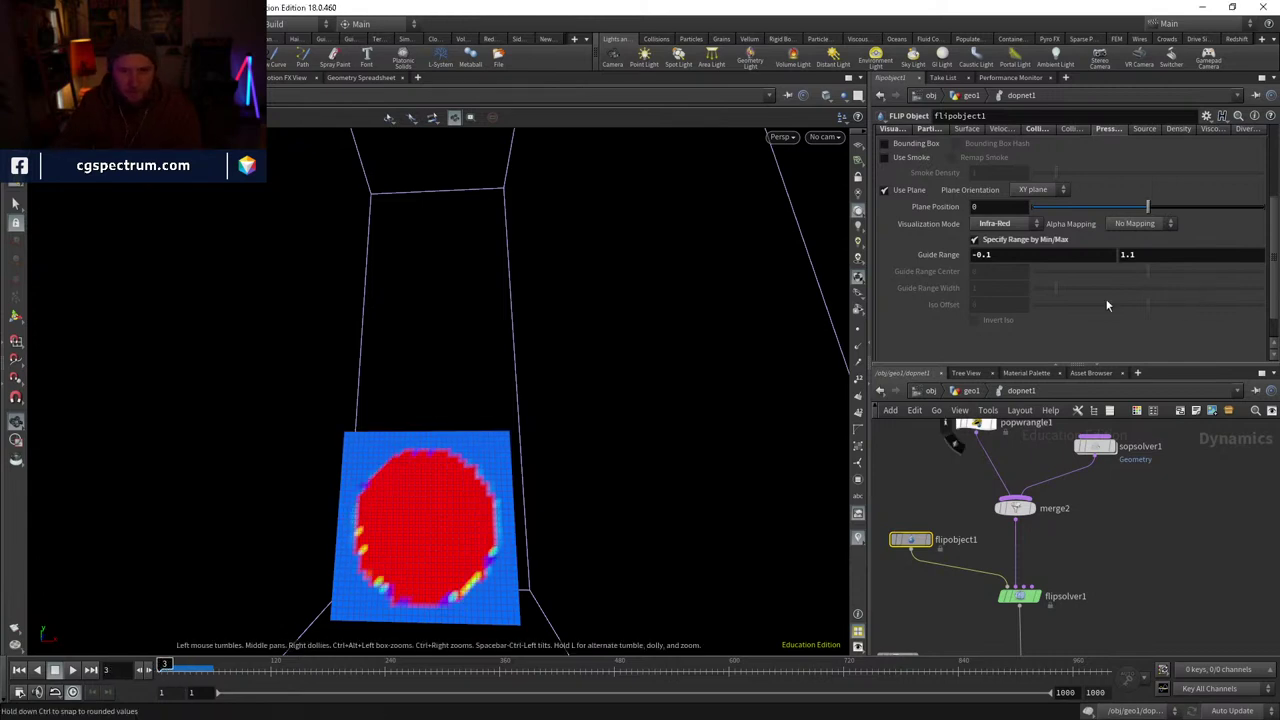
click(1034, 256)
text(-1)
key(Tab)
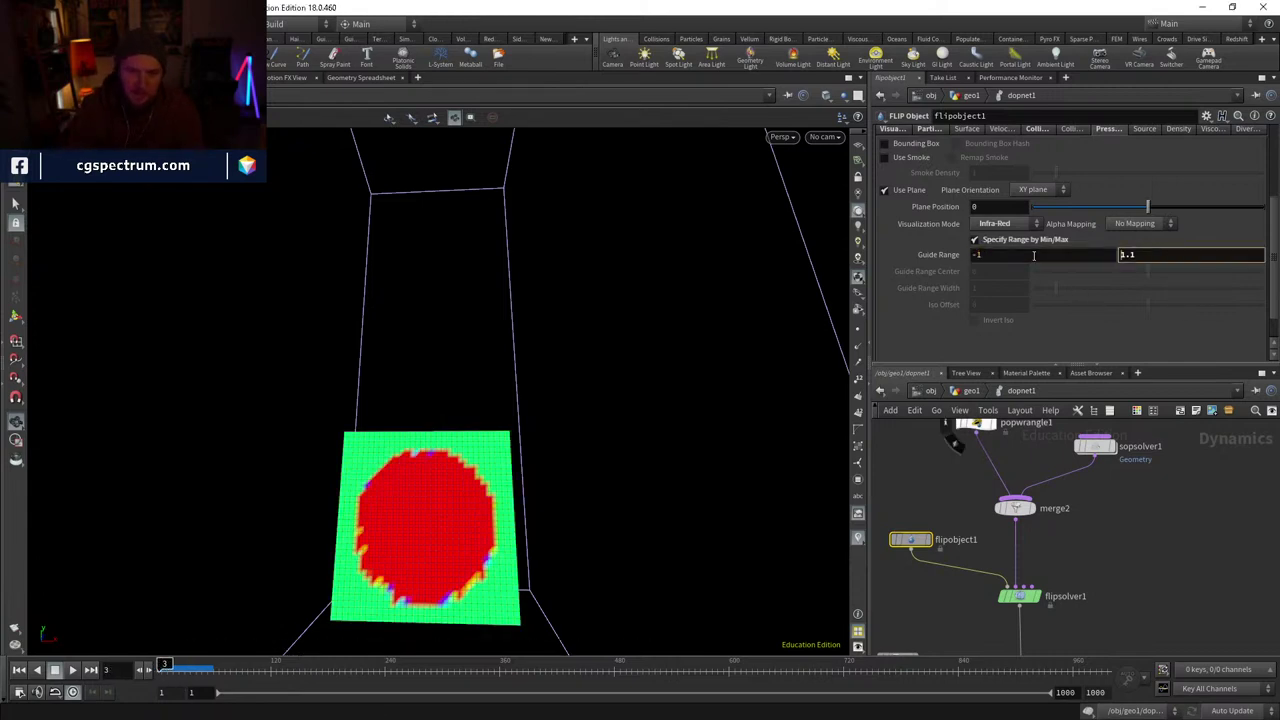
key(Return)
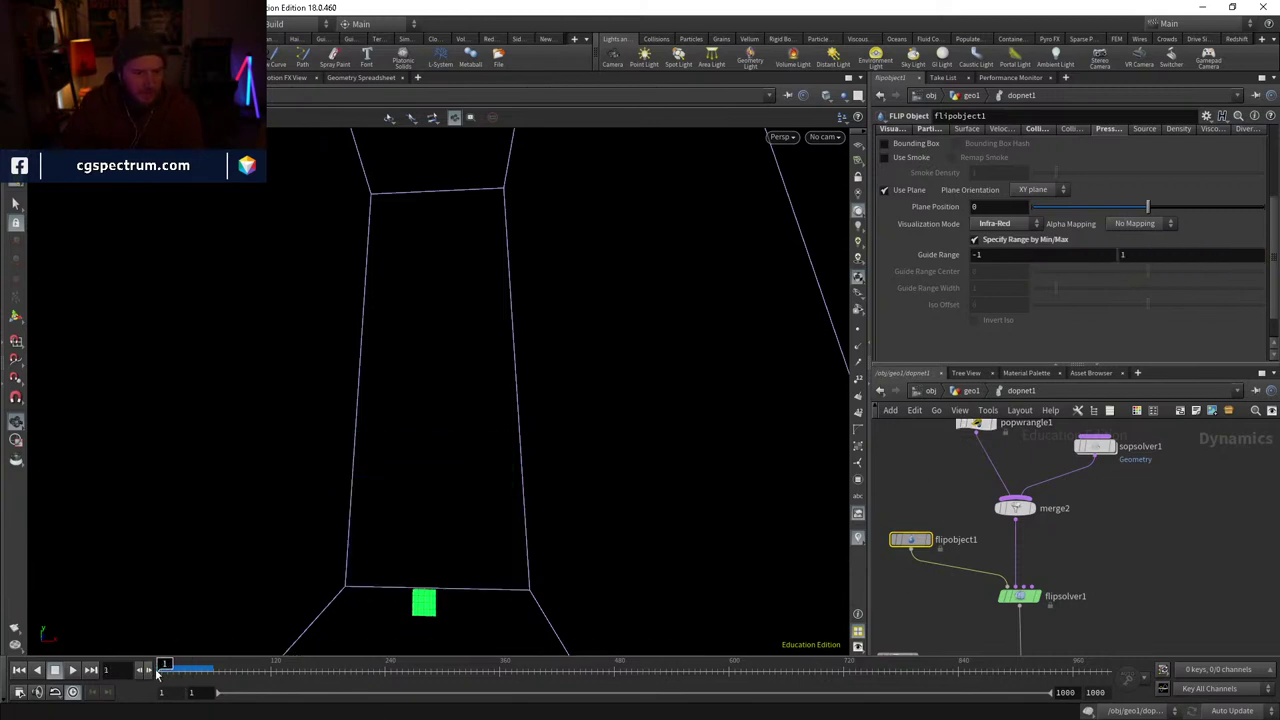
- Return to the geo1 network, display dopimportfield1 and examine its DOP paths and imported fields
click(990, 391)
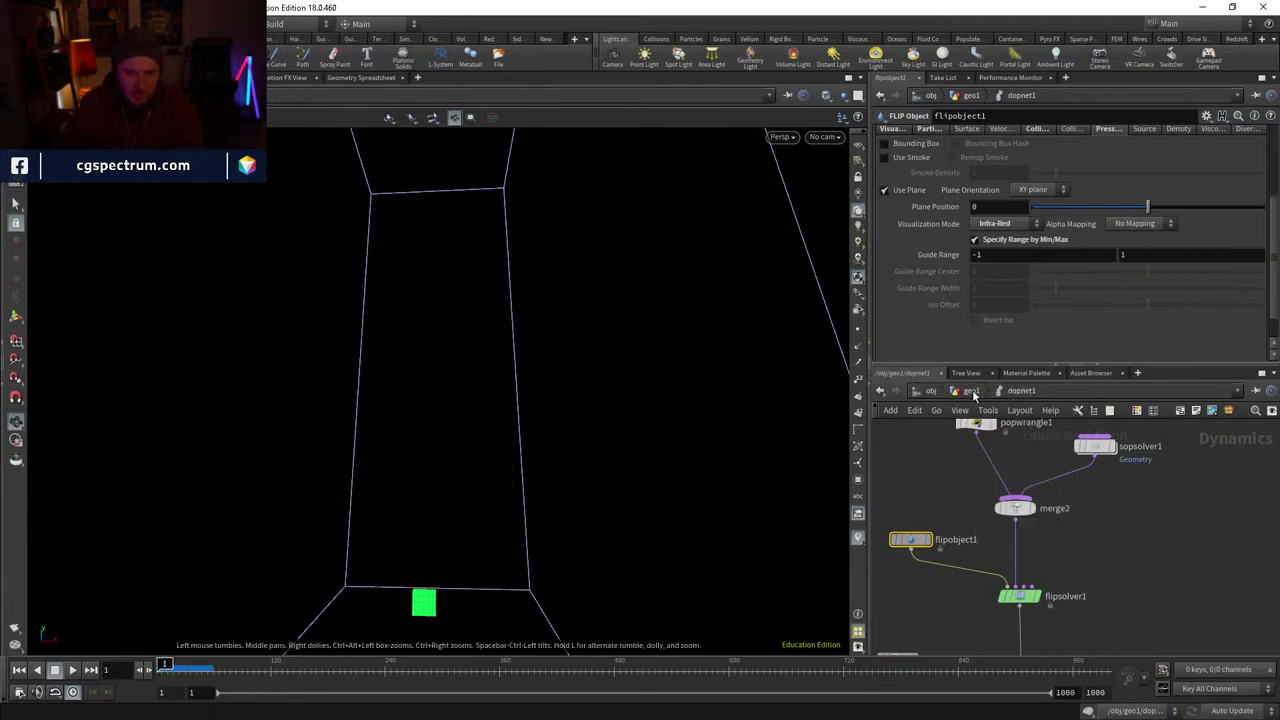
click(972, 391)
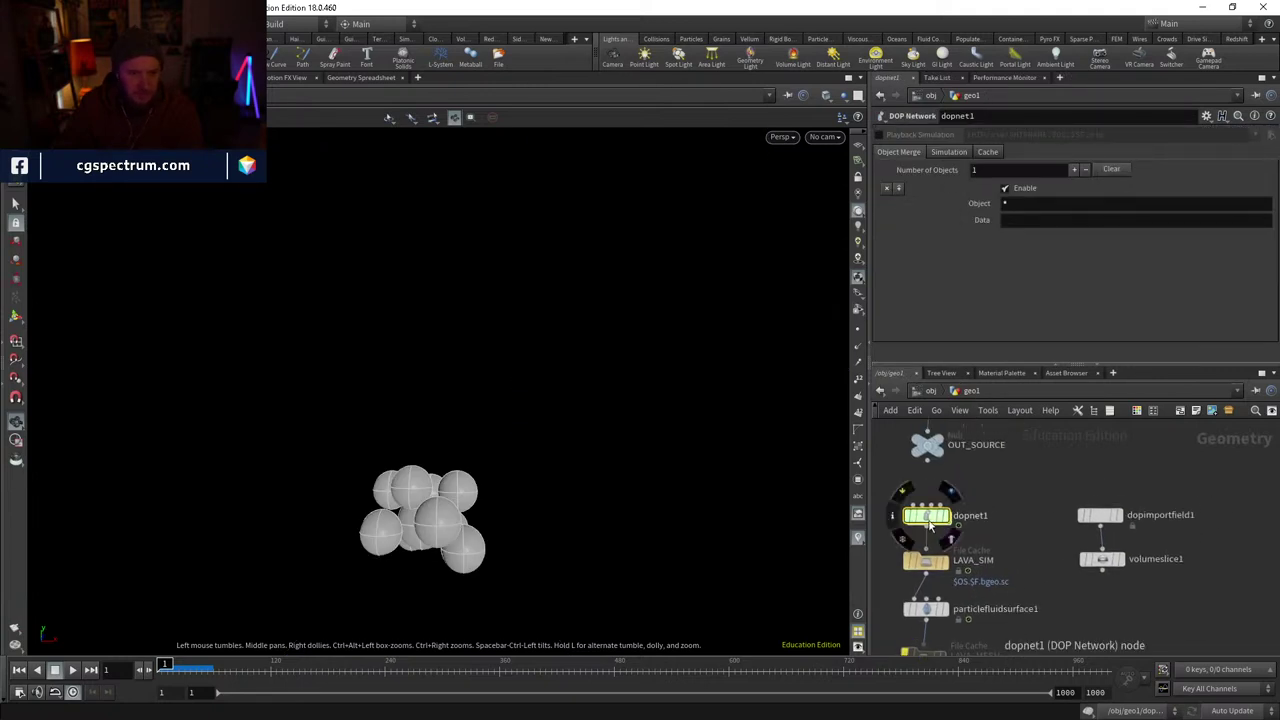
drag(930, 525, 933, 503)
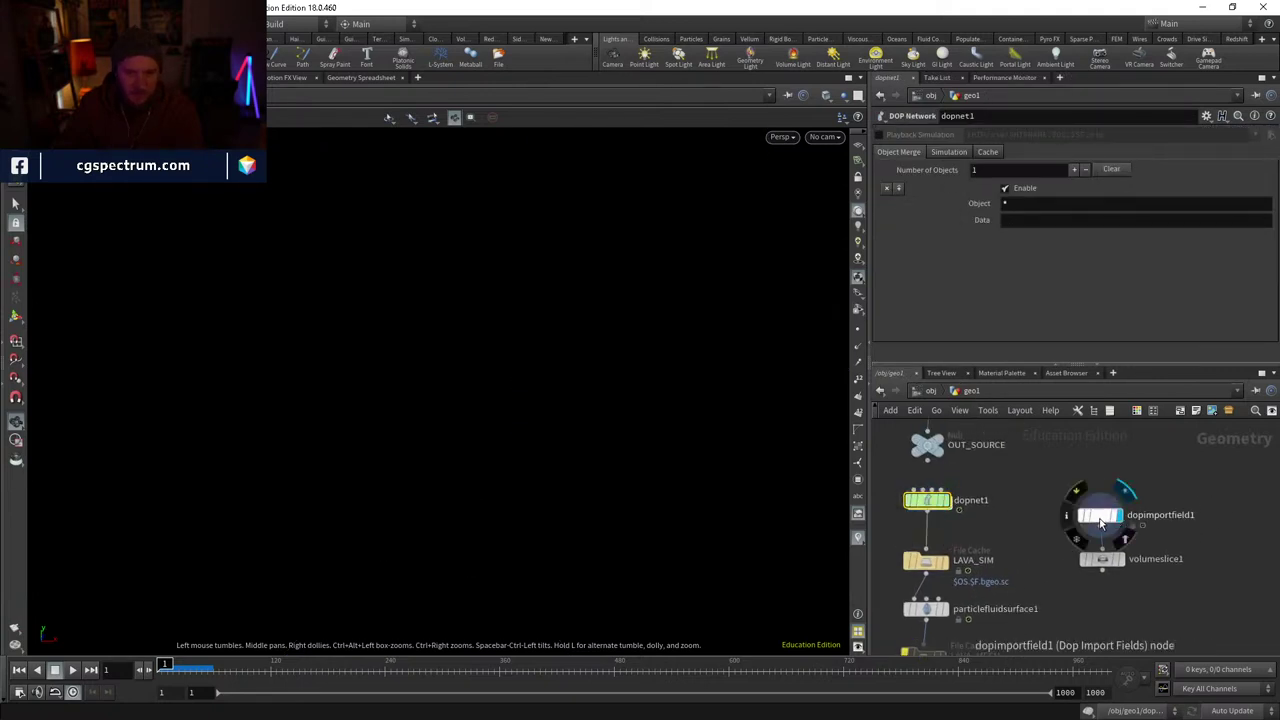
drag(1127, 528, 1128, 500)
scroll(1172, 246, up, 2)
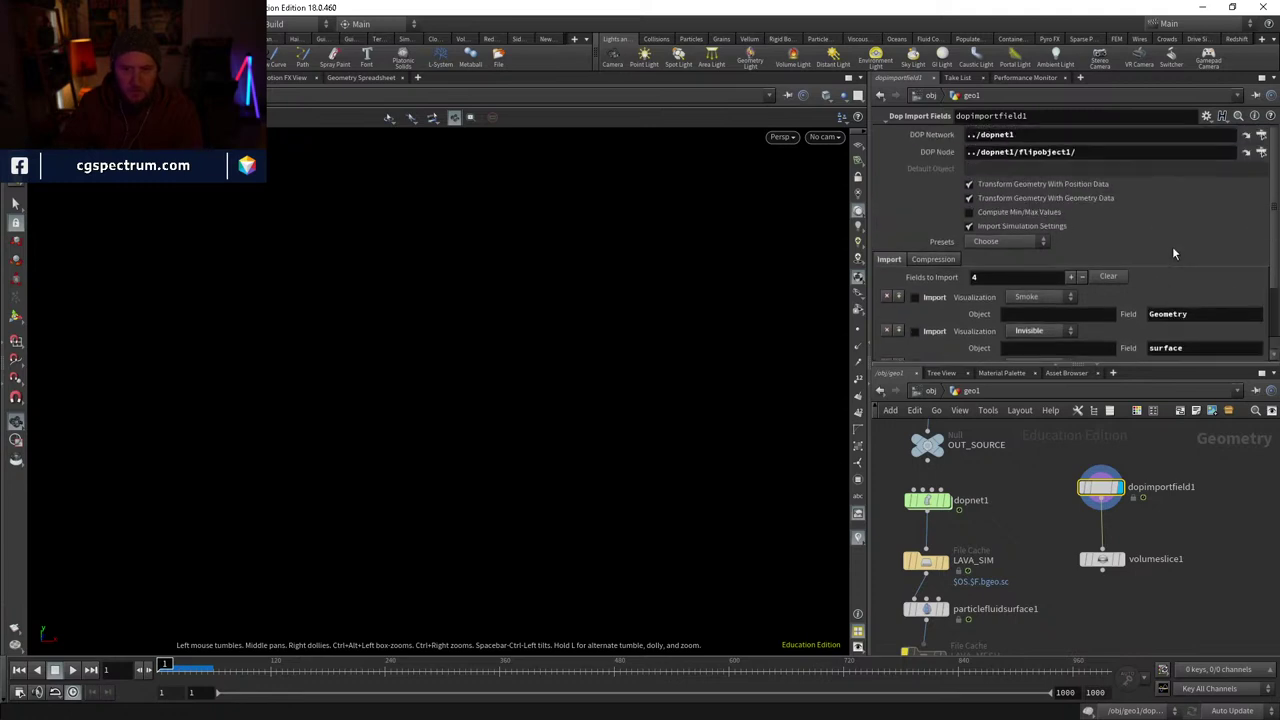
scroll(1173, 246, down, 2)
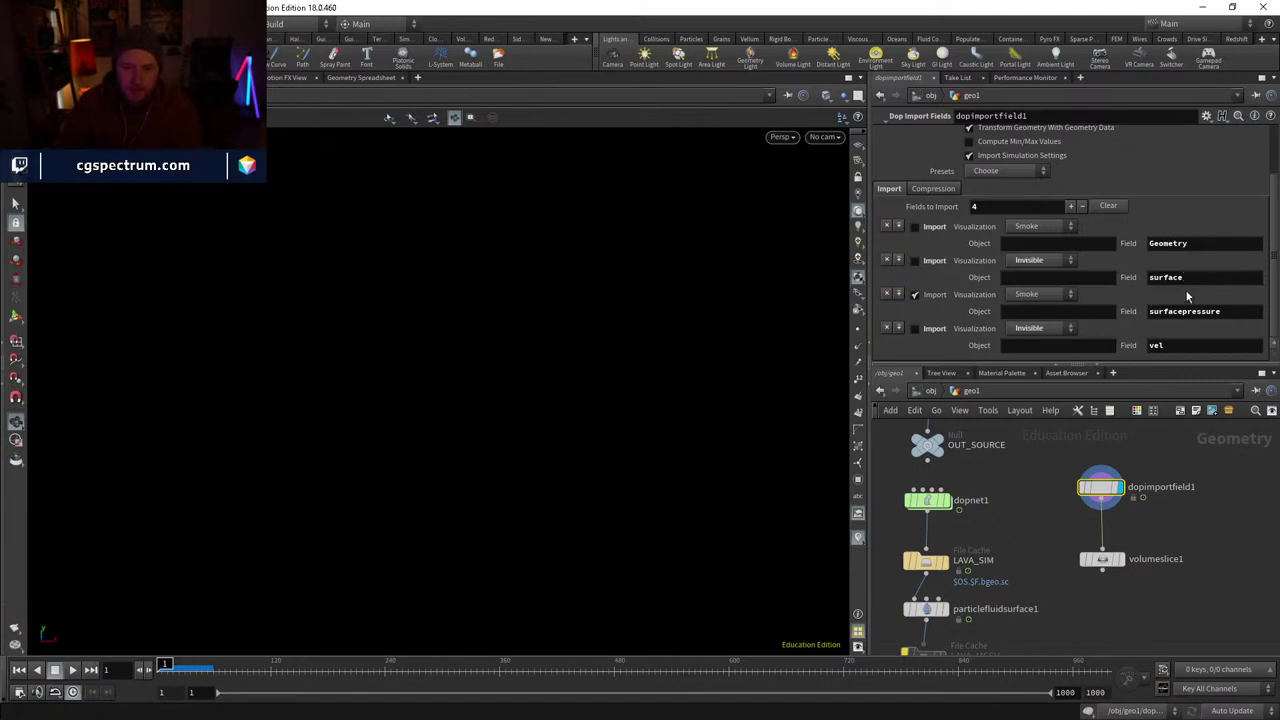
scroll(1172, 316, up, 3)
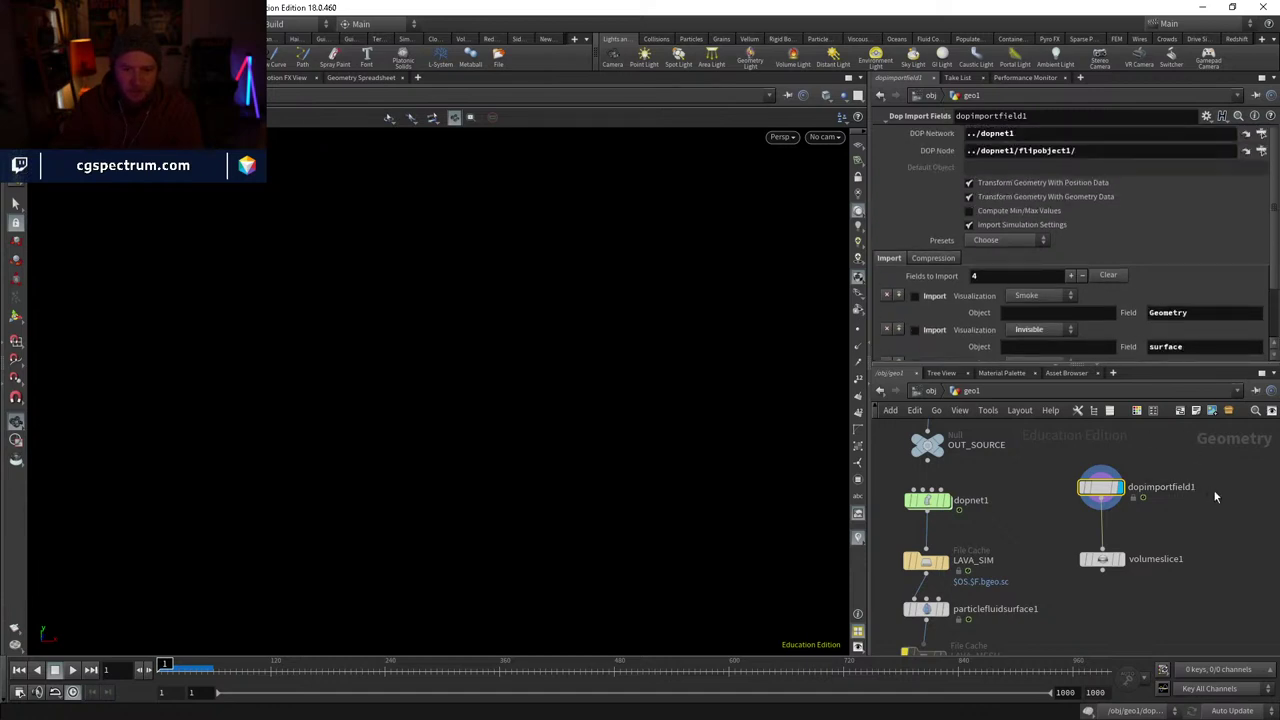
- Add a second Dop Import Fields node beside dopimportfield1
key(Tab)
text(dopim)
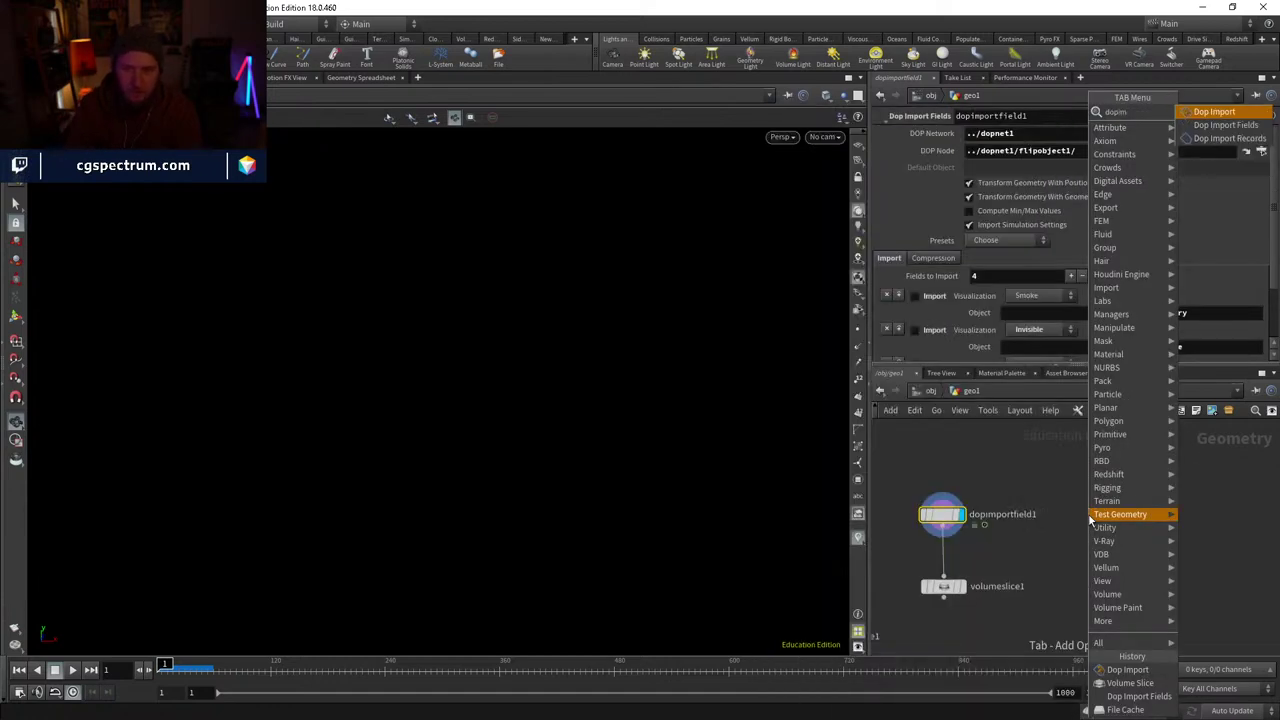
key(Down)
key(Return)
click(1088, 514)
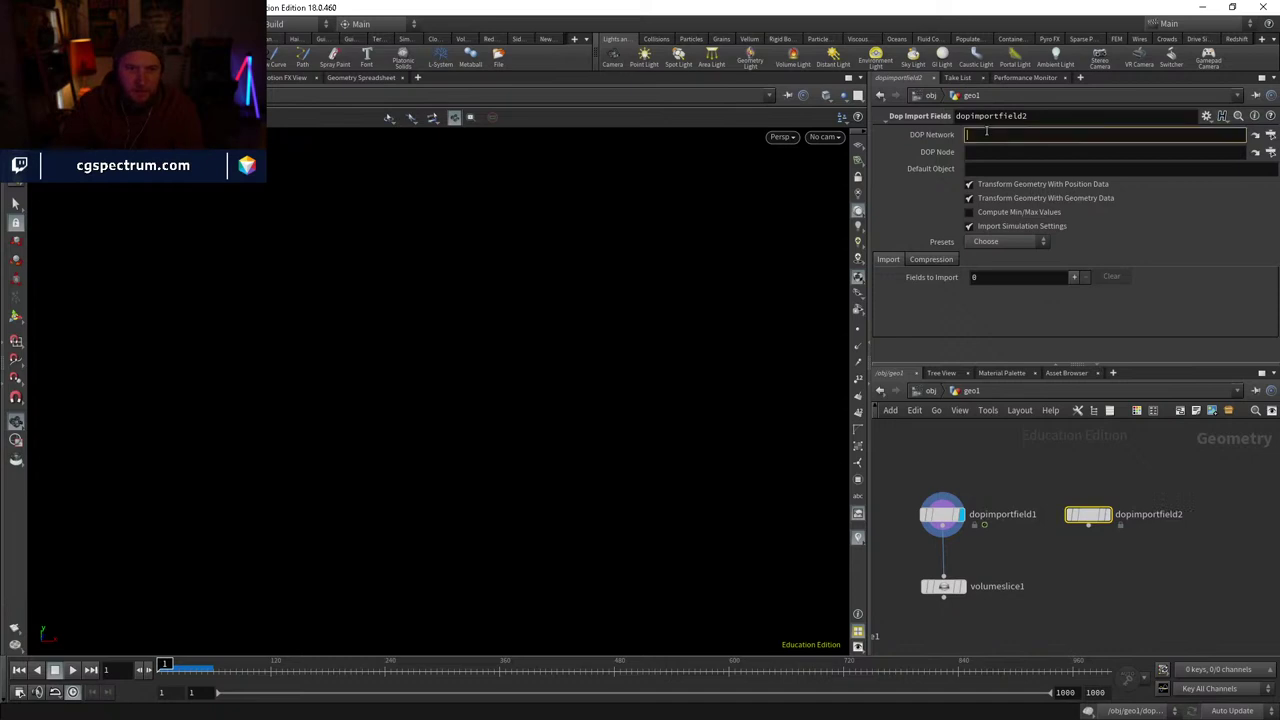
- Point dopimportfield2 to the DOP Network ../dopnet1/ and the DOP Node ../dopnet1/flipobject1/
text(../../)
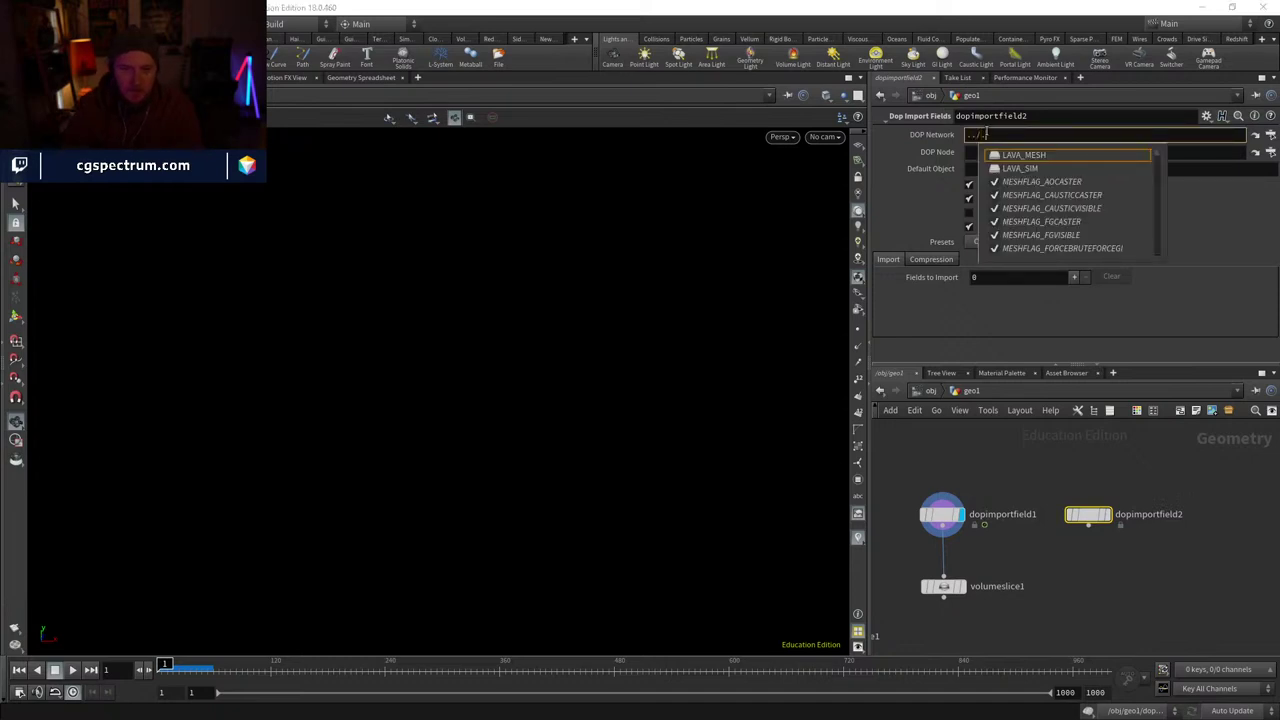
text(LAVA_SIM/)
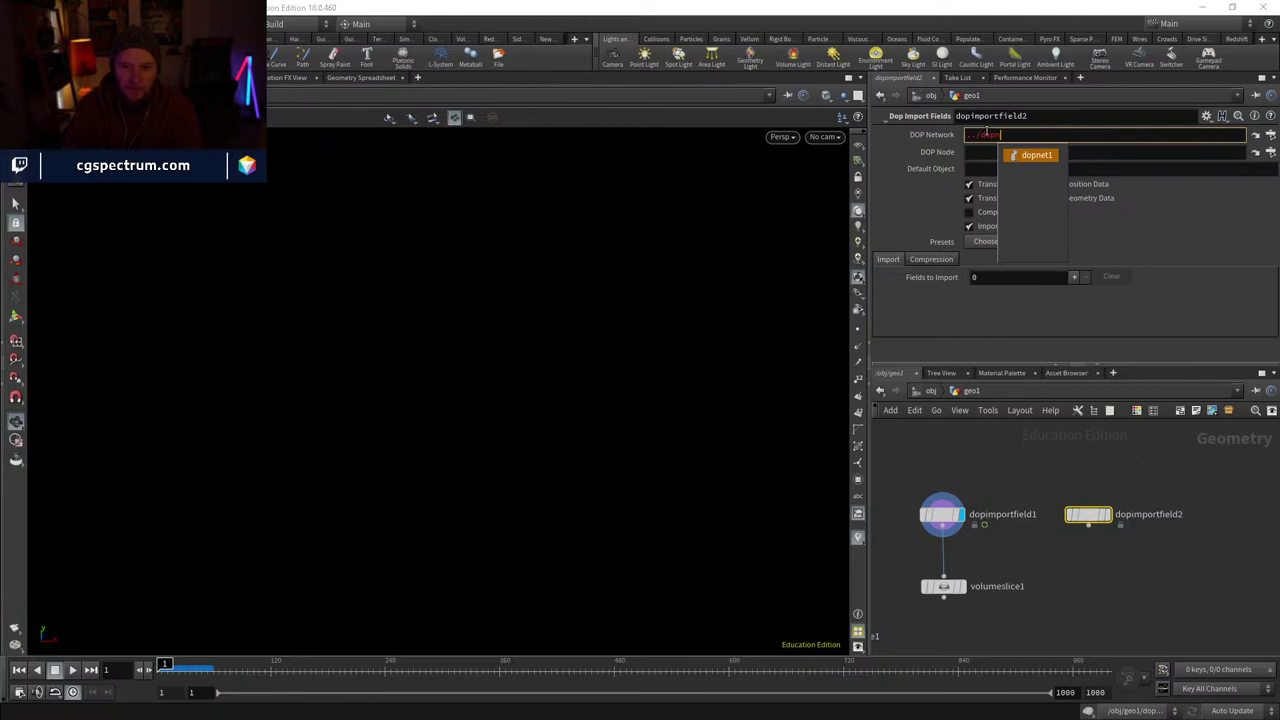
text(net1/)
key(Return)
click(993, 151)
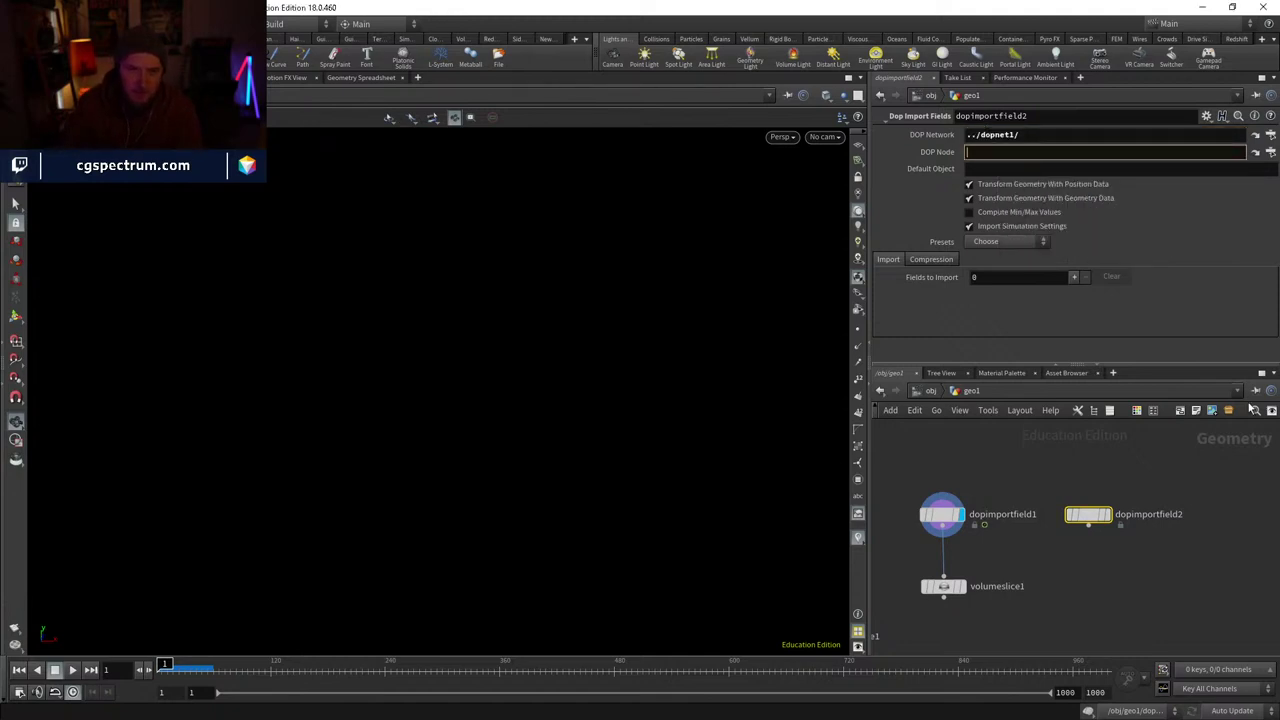
double_click(981, 133)
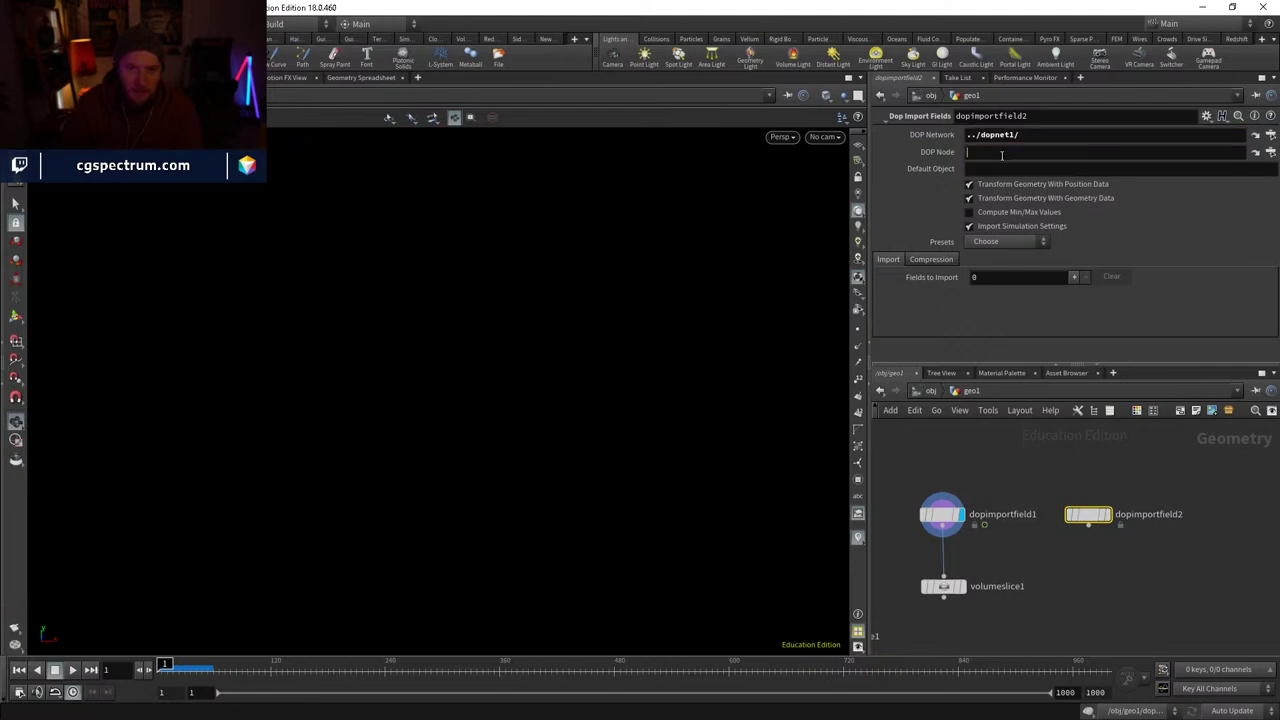
text(../dopnet1/)
text(flip)
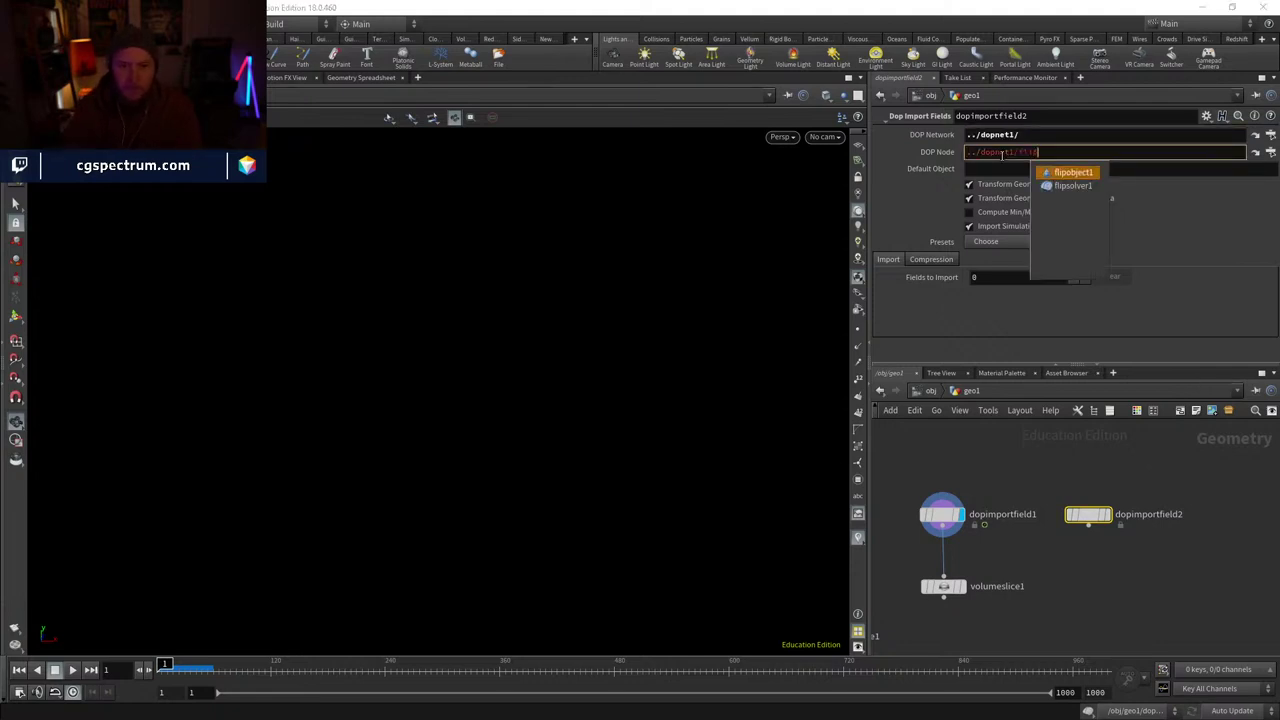
key(Return)
- Apply the FLIP Fluid preset to dopimportfield2, display the node and scrub to frame 43
click(985, 241)
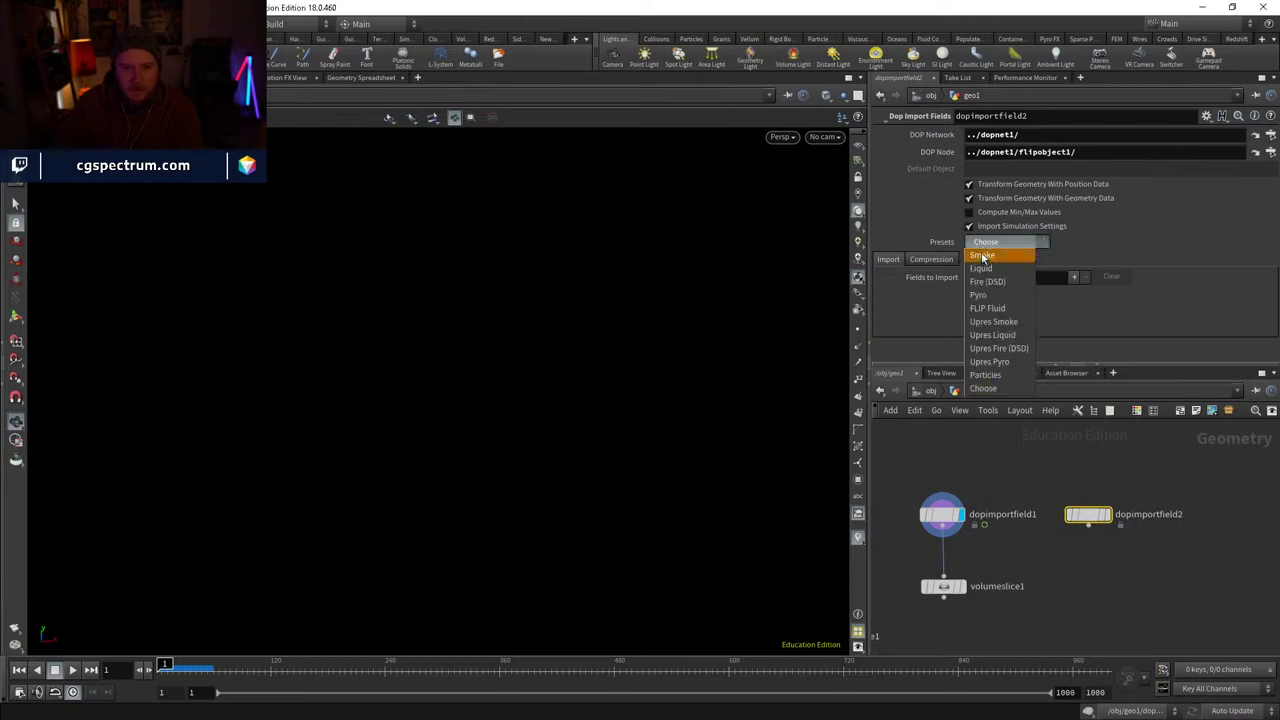
click(1020, 308)
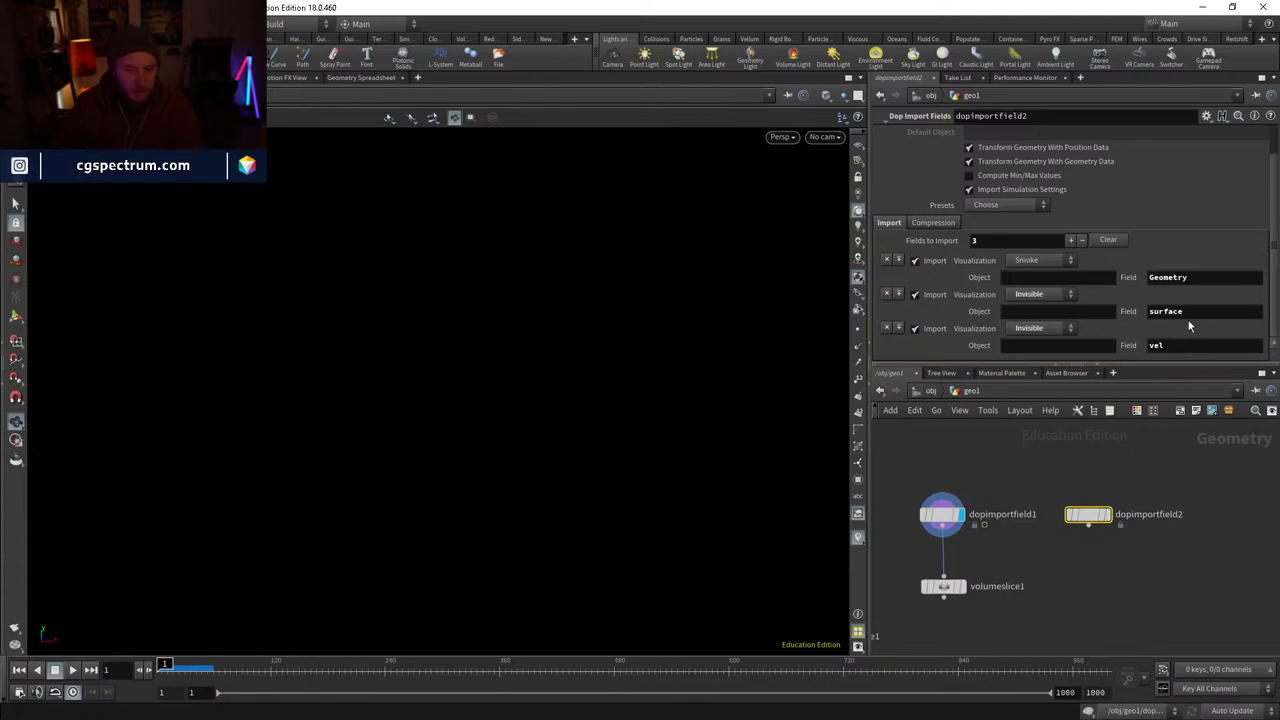
click(1104, 515)
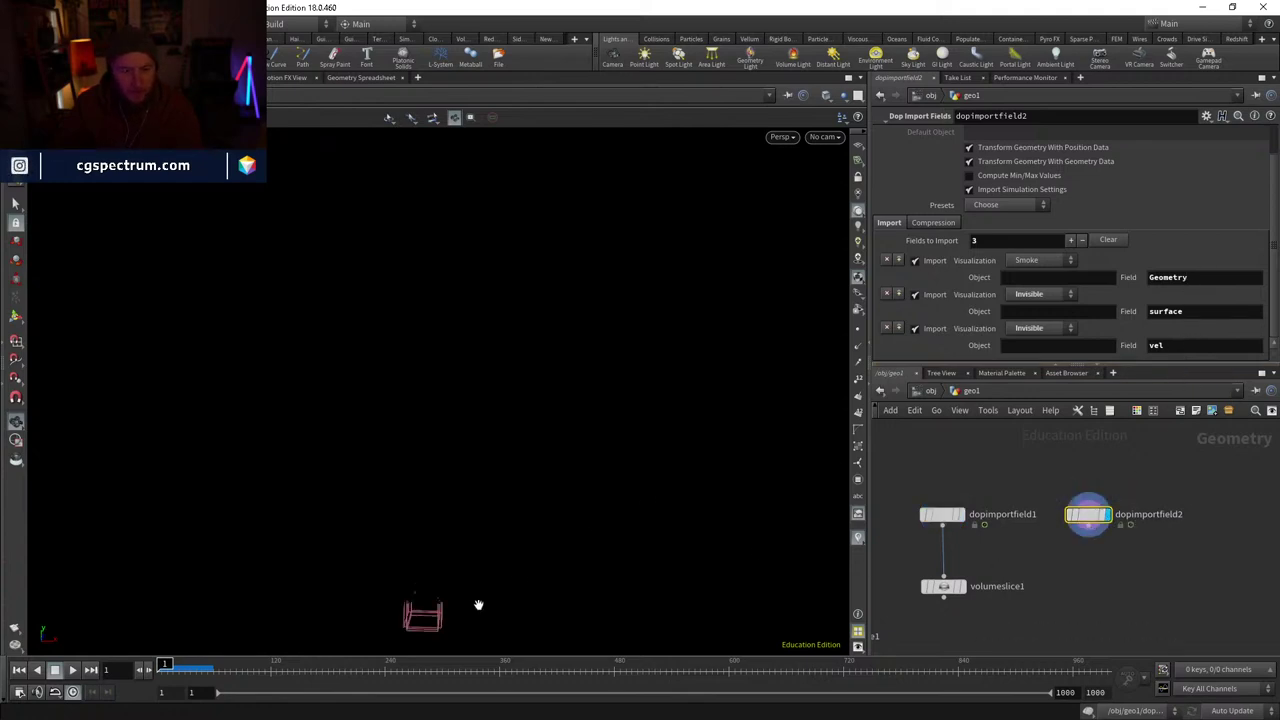
mouse_move(193, 679)
mouse_down()
mouse_move(181, 672)
mouse_move(198, 672)
mouse_up()
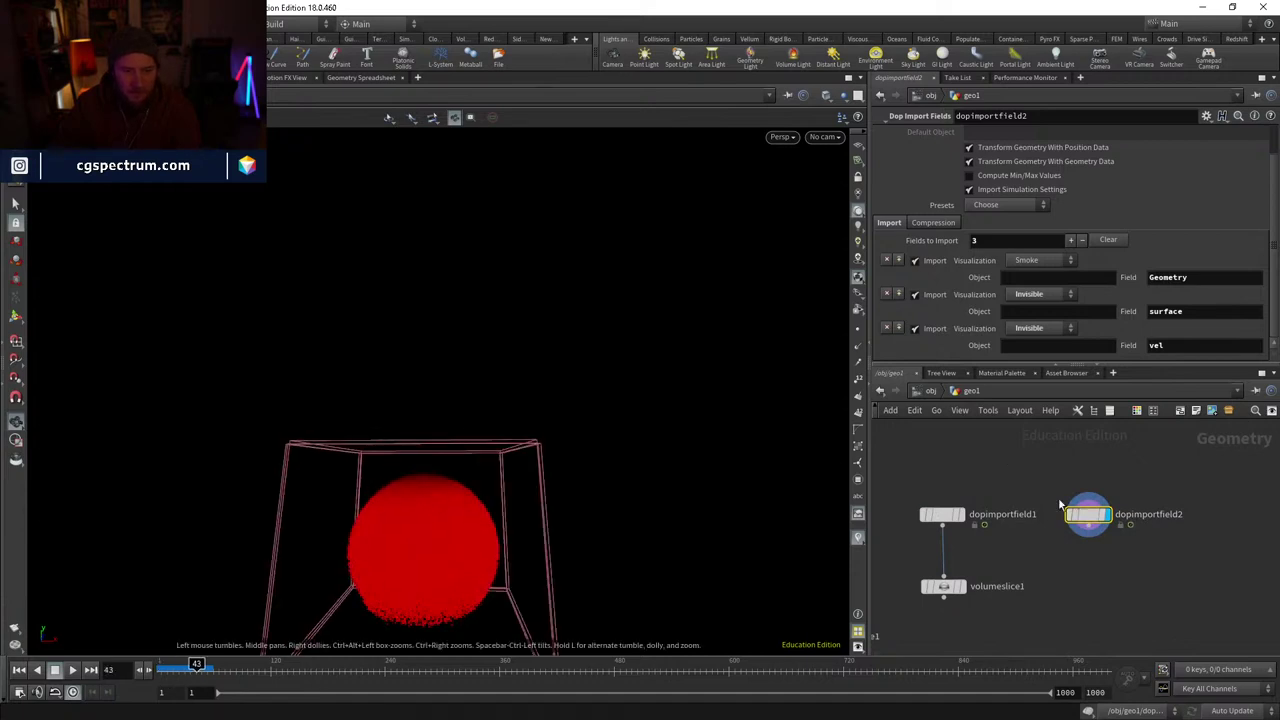
middle_drag(1088, 566, 1066, 582)
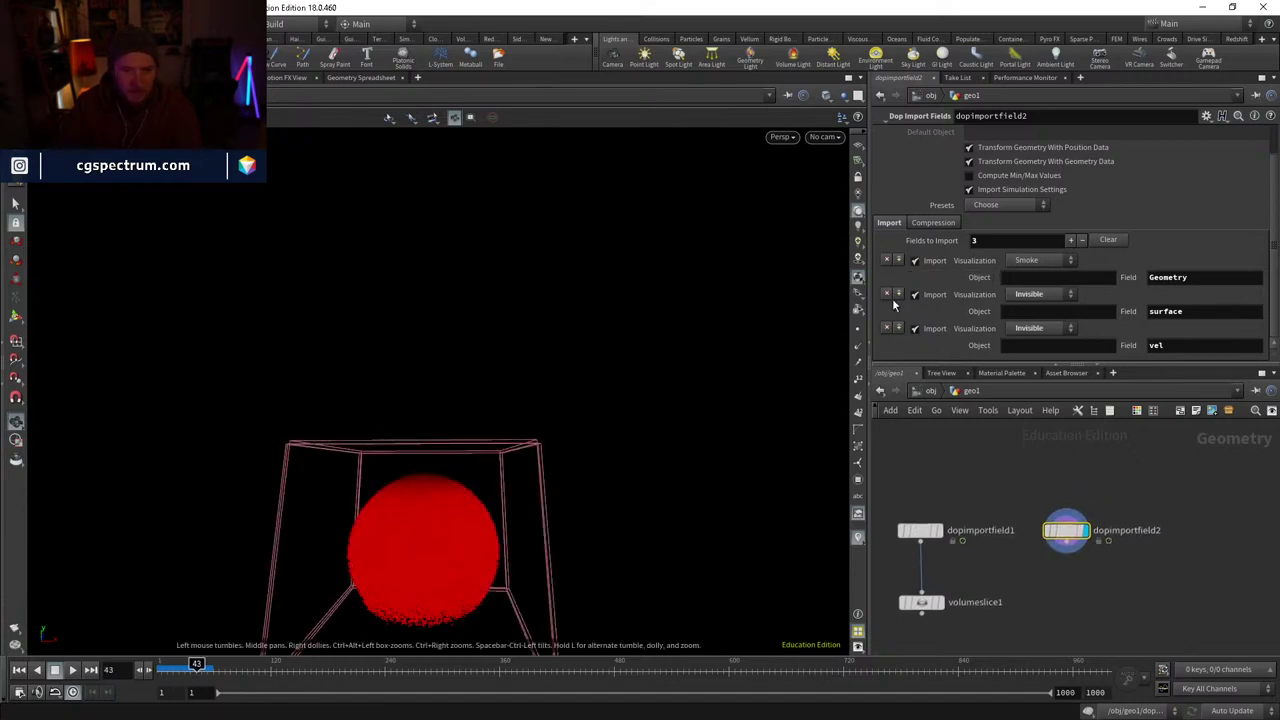
- Add a fourth import field named surfacepressure to dopimportfield2
click(1070, 240)
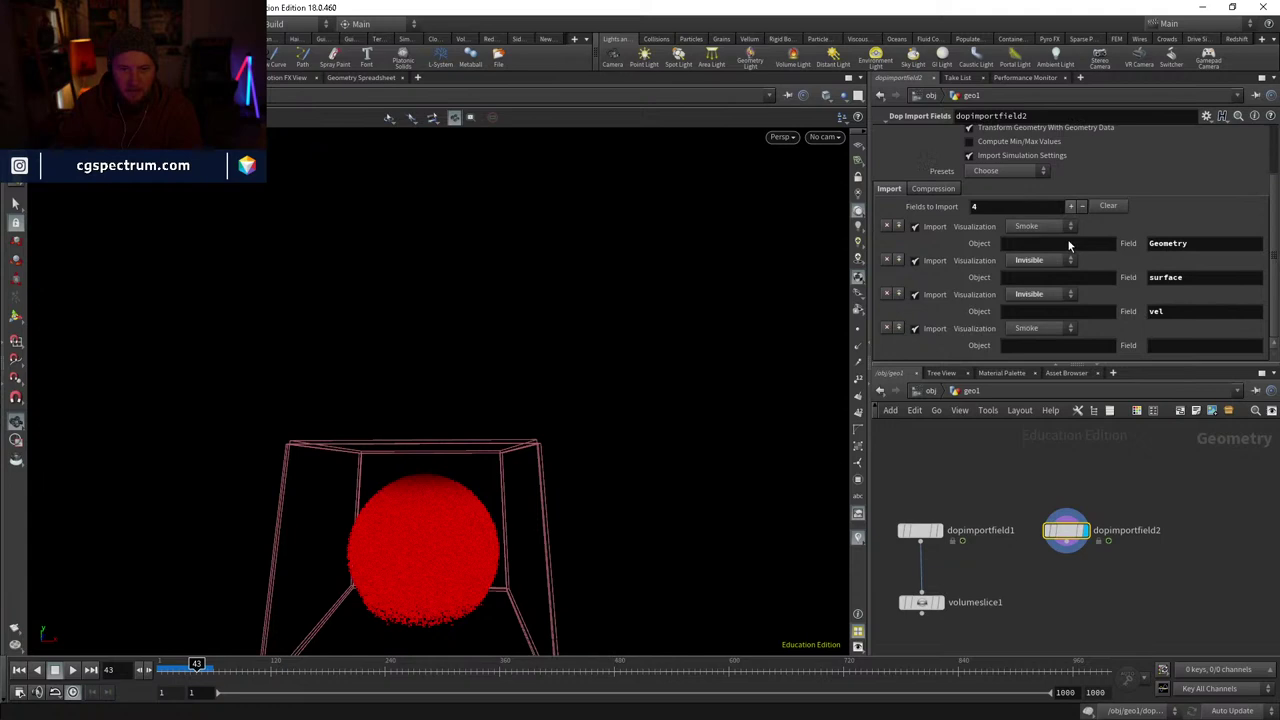
click(1178, 344)
text(surface)
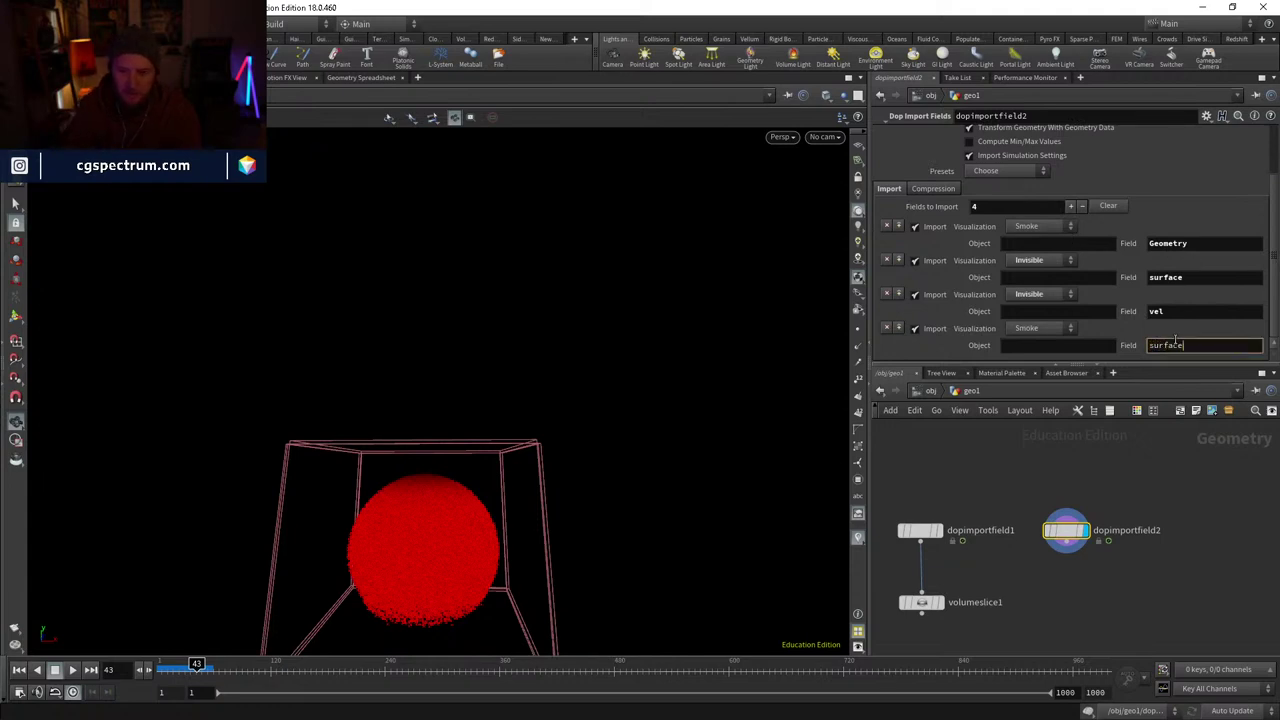
text(pressure)
key(Return)
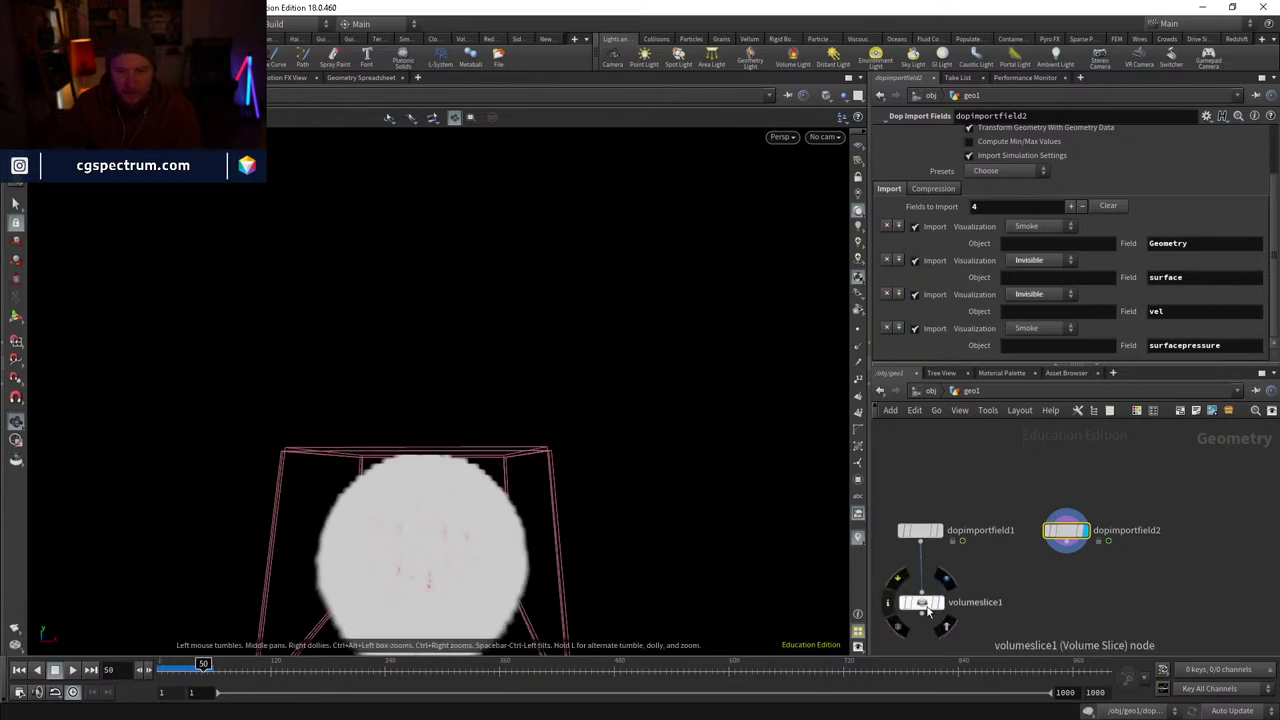
- Rewire volumeslice1 to take its input from dopimportfield2, place it below that node and display the slice
click(1066, 545)
click(928, 605)
drag(924, 602, 1054, 595)
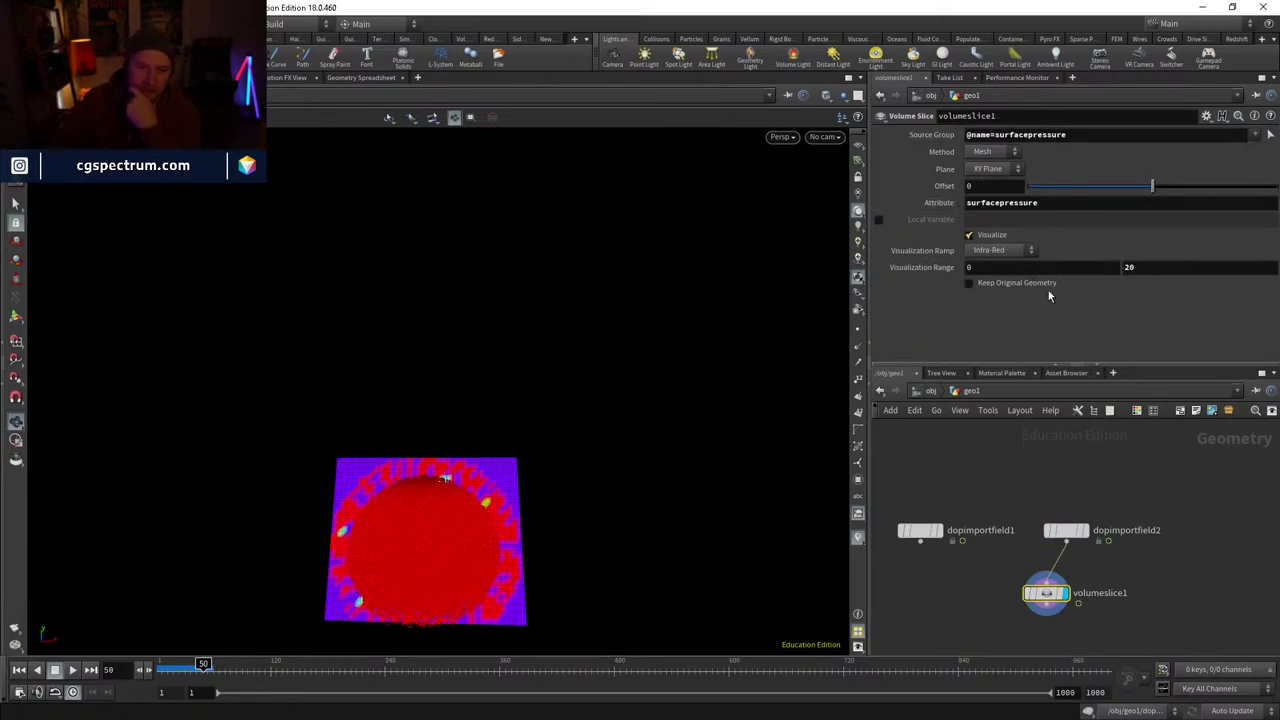
drag(1047, 594, 1069, 587)
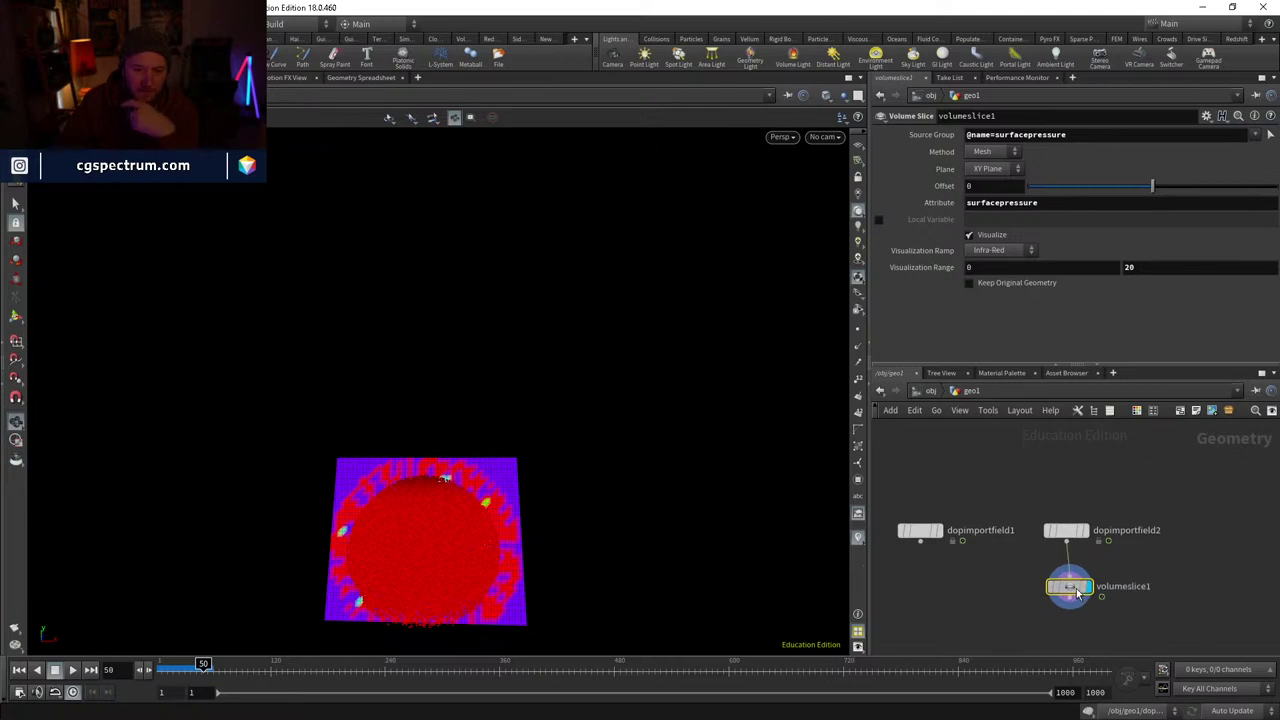
key(w)
key(w)
drag(544, 515, 546, 517)
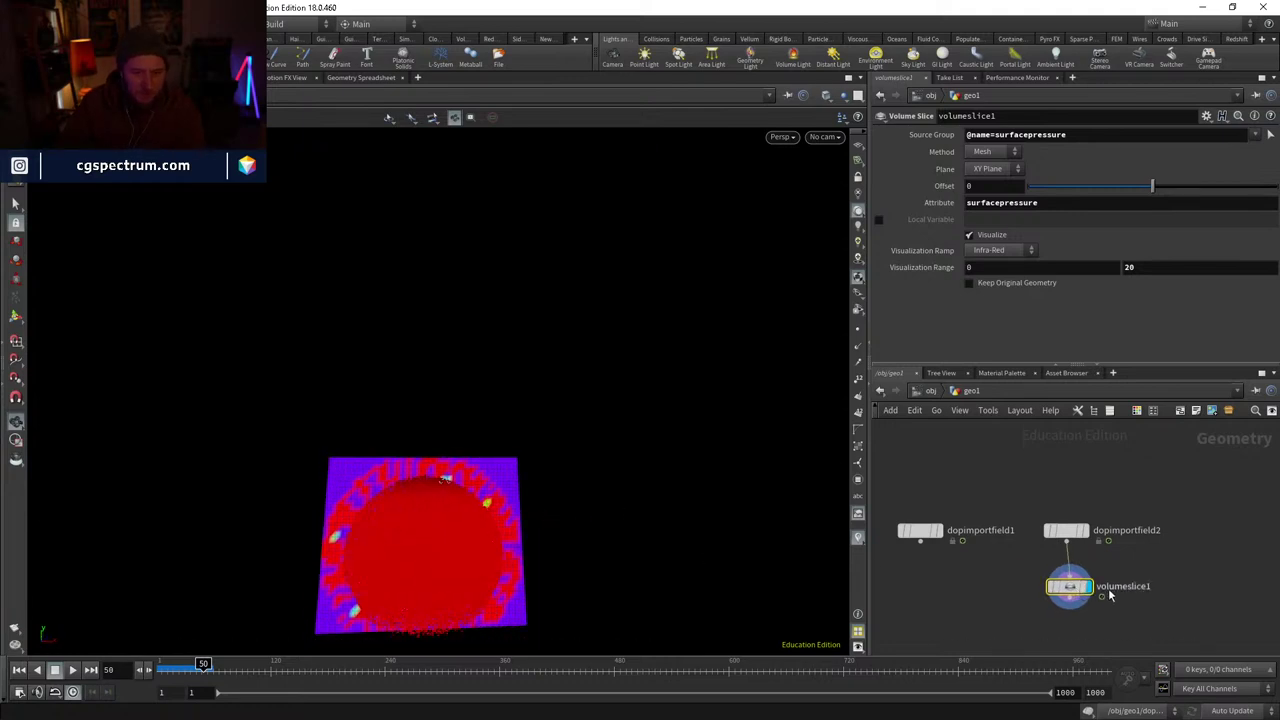
drag(1072, 591, 1067, 593)
- Disable importing of the Geometry, surface and vel fields on dopimportfield2, keeping only surfacepressure
click(1067, 531)
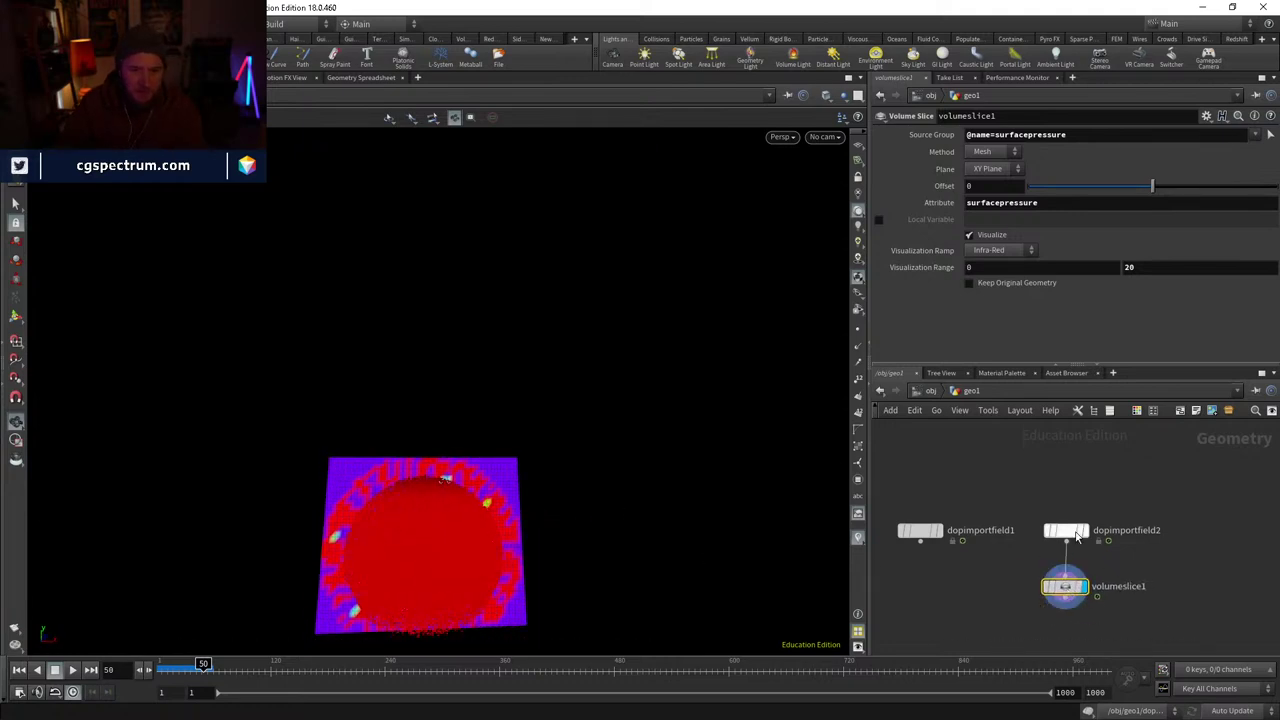
click(915, 260)
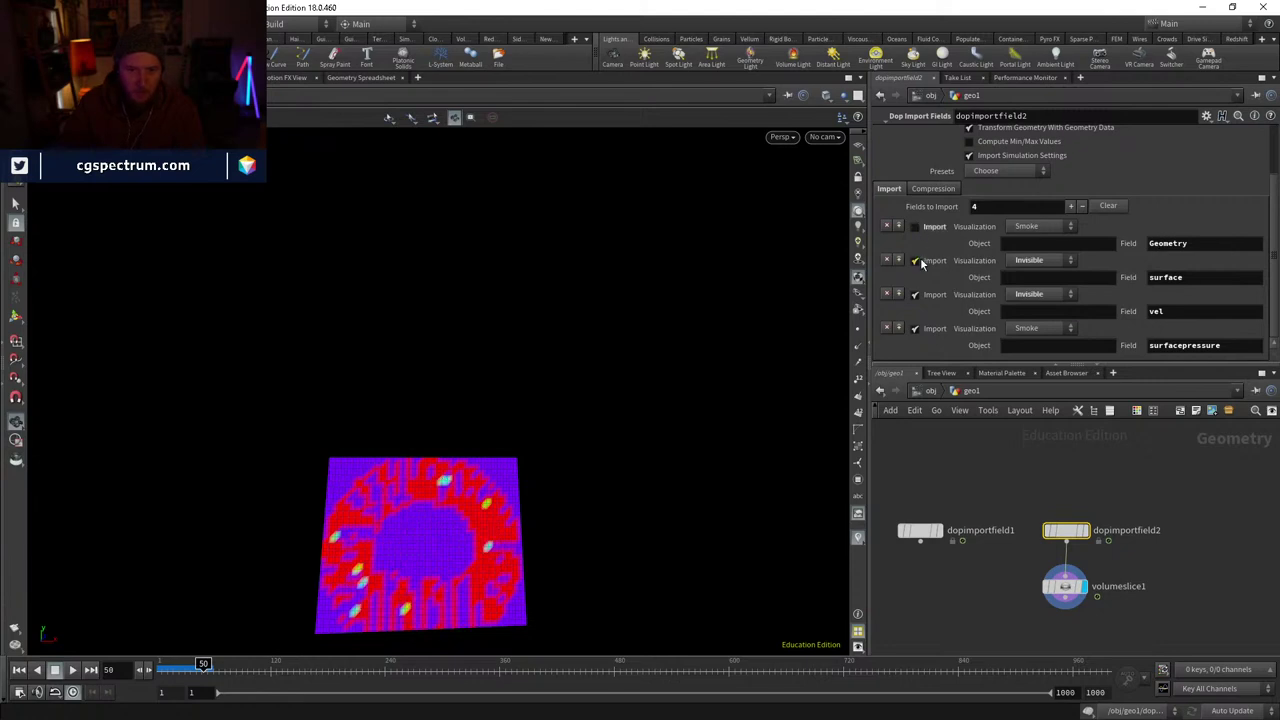
click(915, 294)
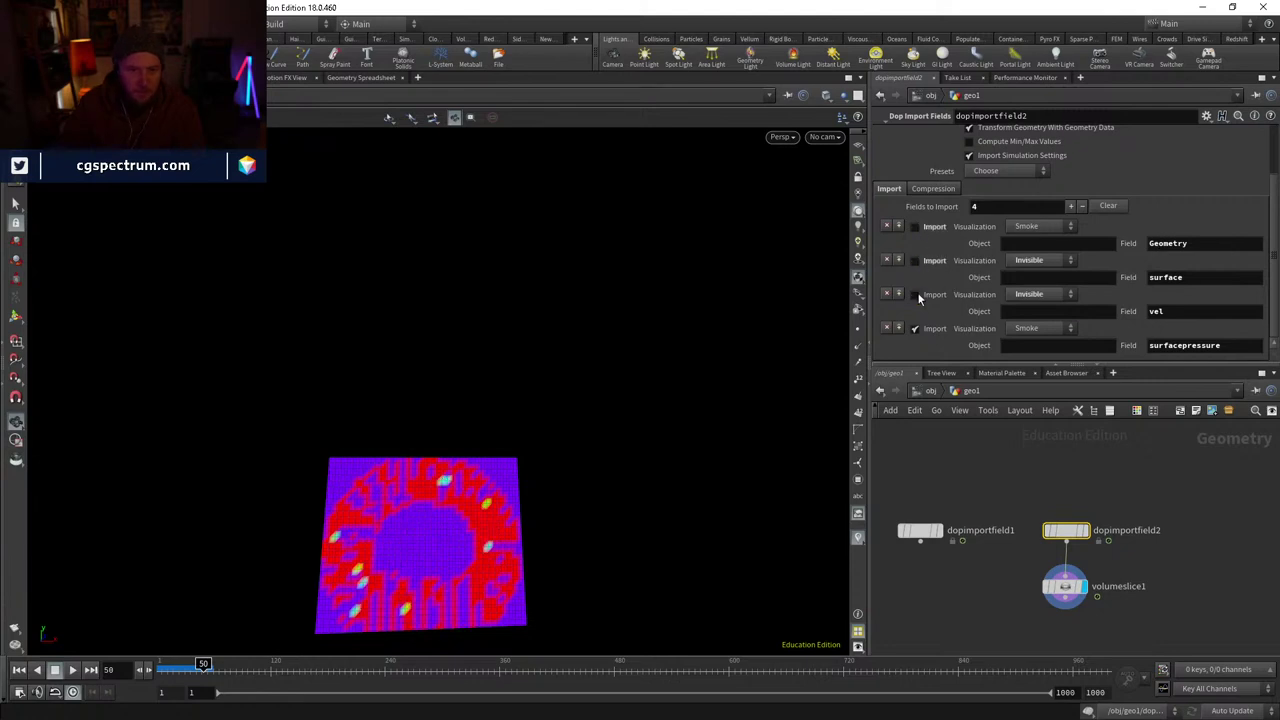
- Select volumeslice1 and scrub back to frame 30 to examine the surface pressure slice up close
click(1068, 589)
click(190, 665)
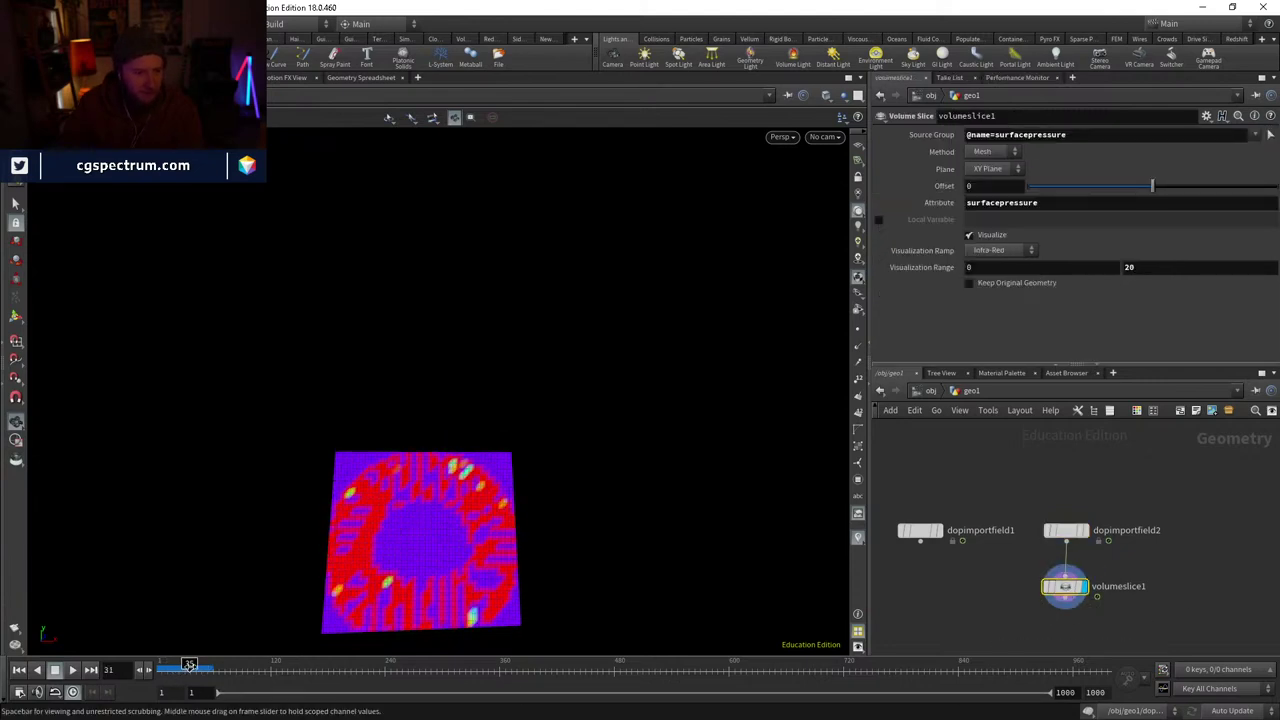
mouse_move(190, 665)
mouse_down()
mouse_move(162, 665)
mouse_move(189, 665)
mouse_up()
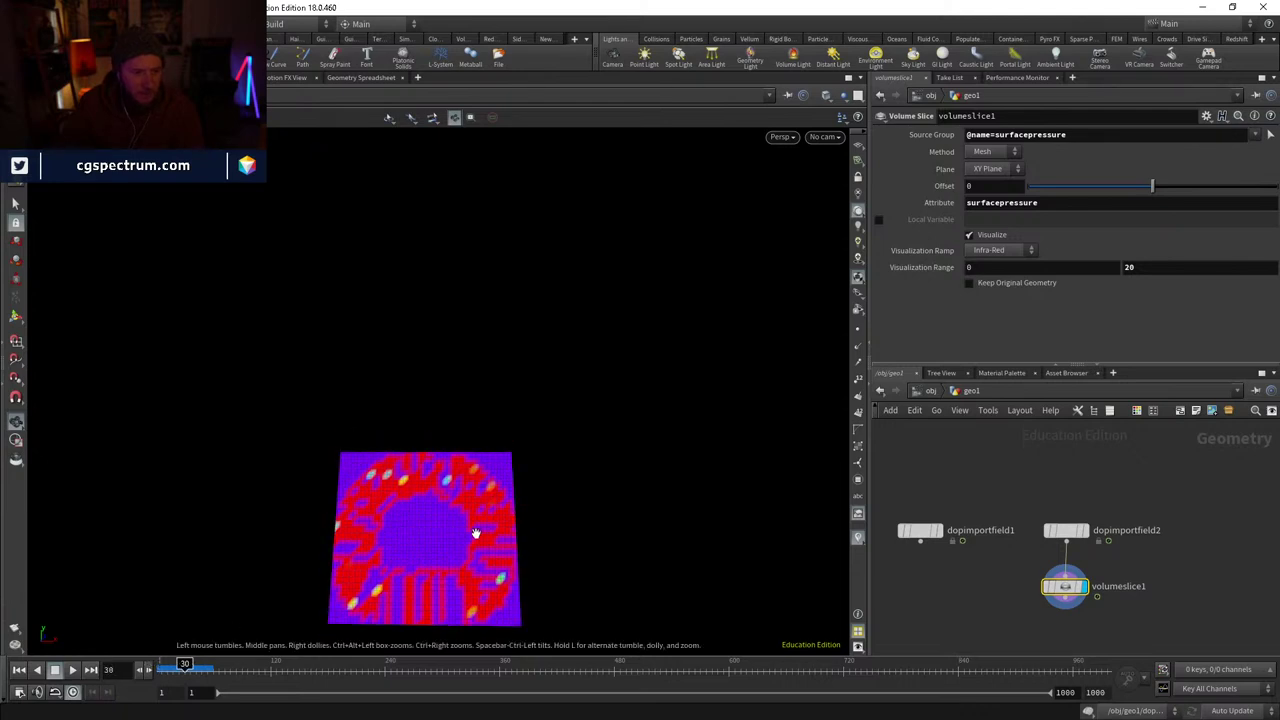
drag(476, 533, 500, 515)
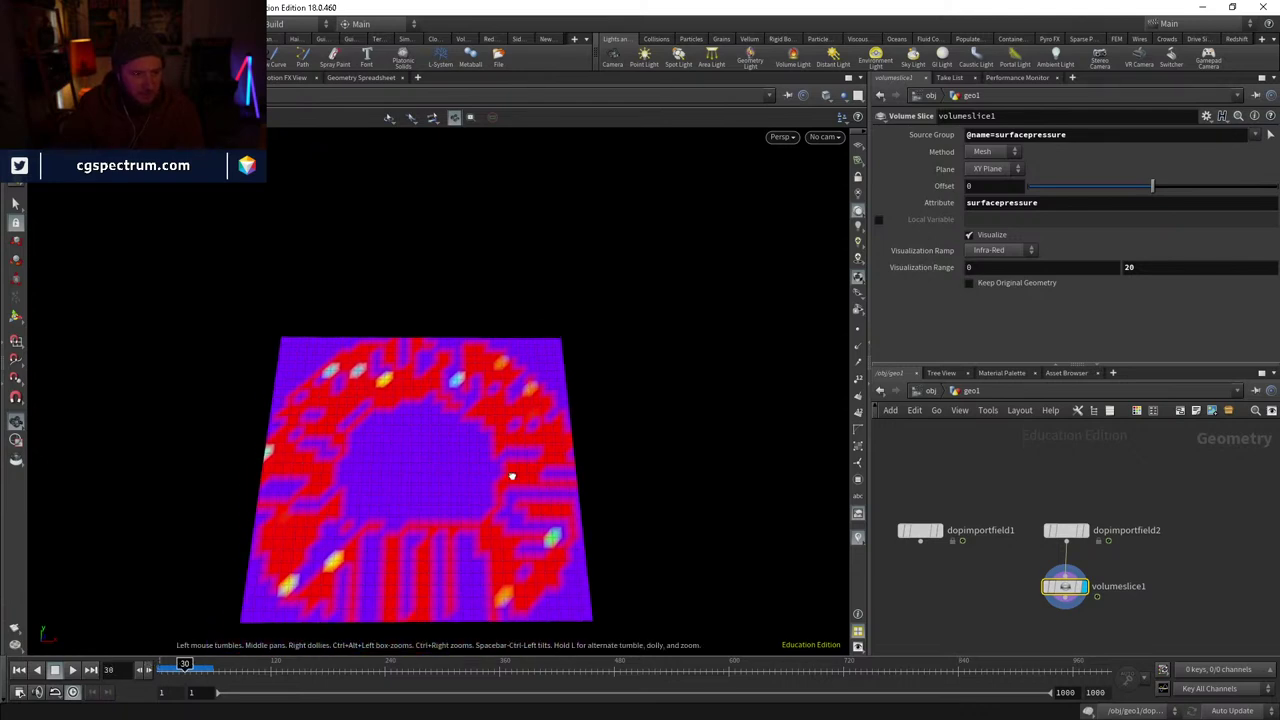
- Display dopimportfield1 and switch its import from the surfacepressure field to only the Geometry field
click(940, 535)
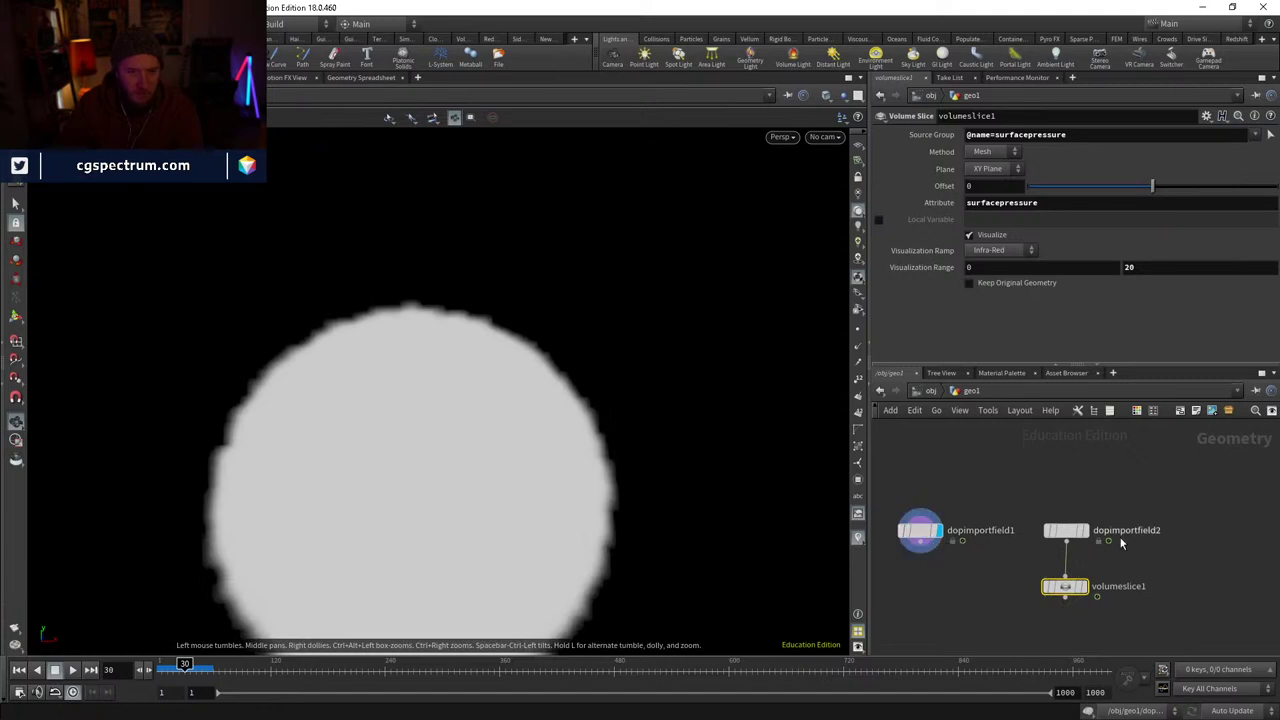
click(920, 531)
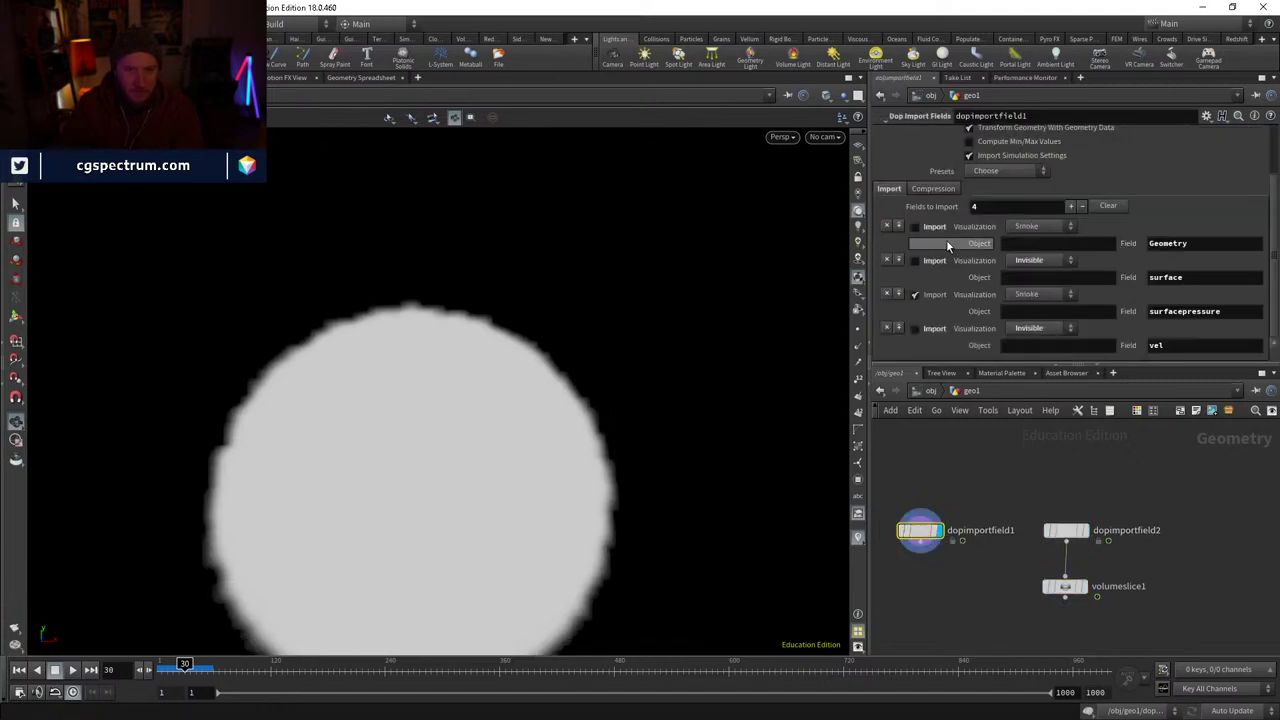
click(914, 294)
click(914, 227)
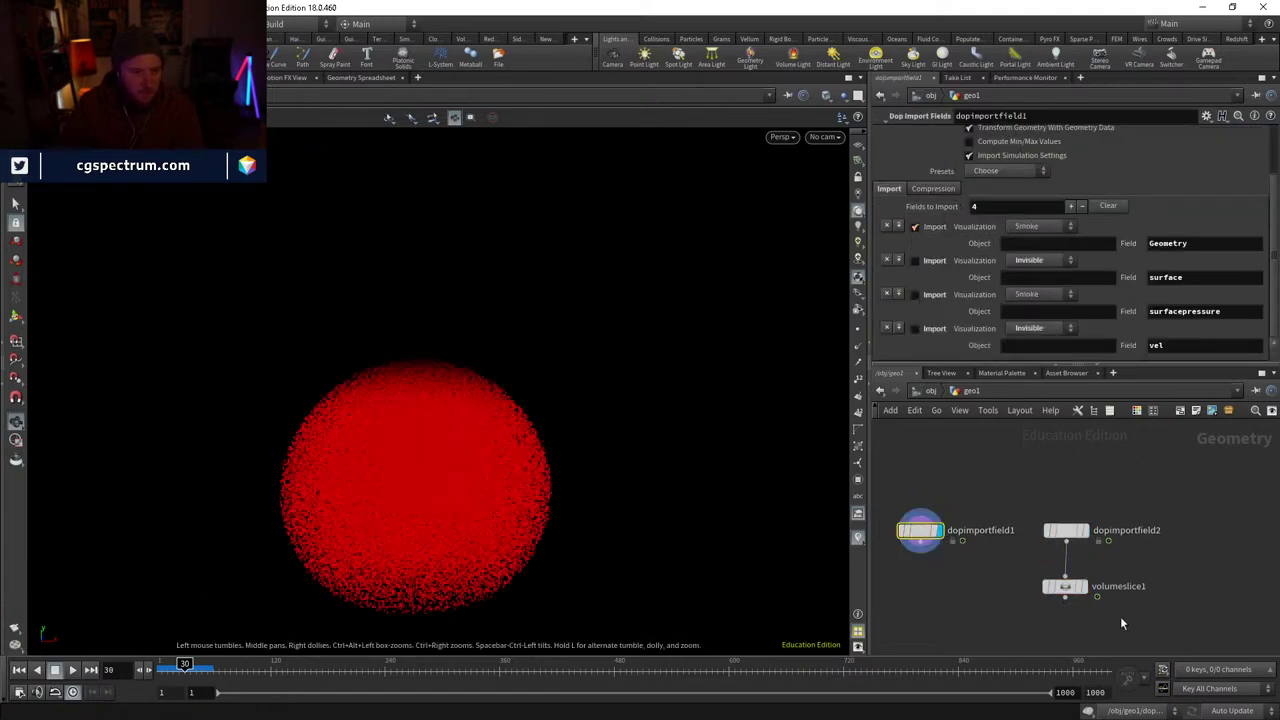
- Display volumeslice1 and template dopimportfield1 so the particles overlay the surface pressure slice
click(1081, 590)
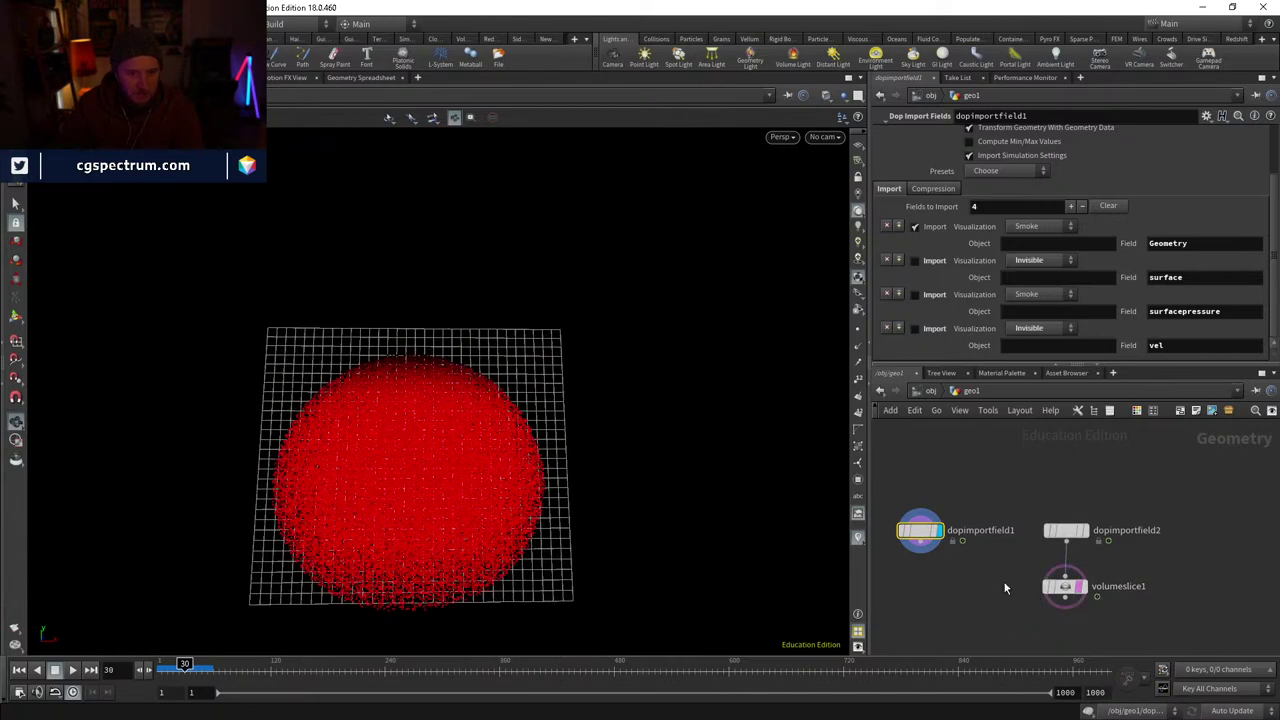
click(935, 531)
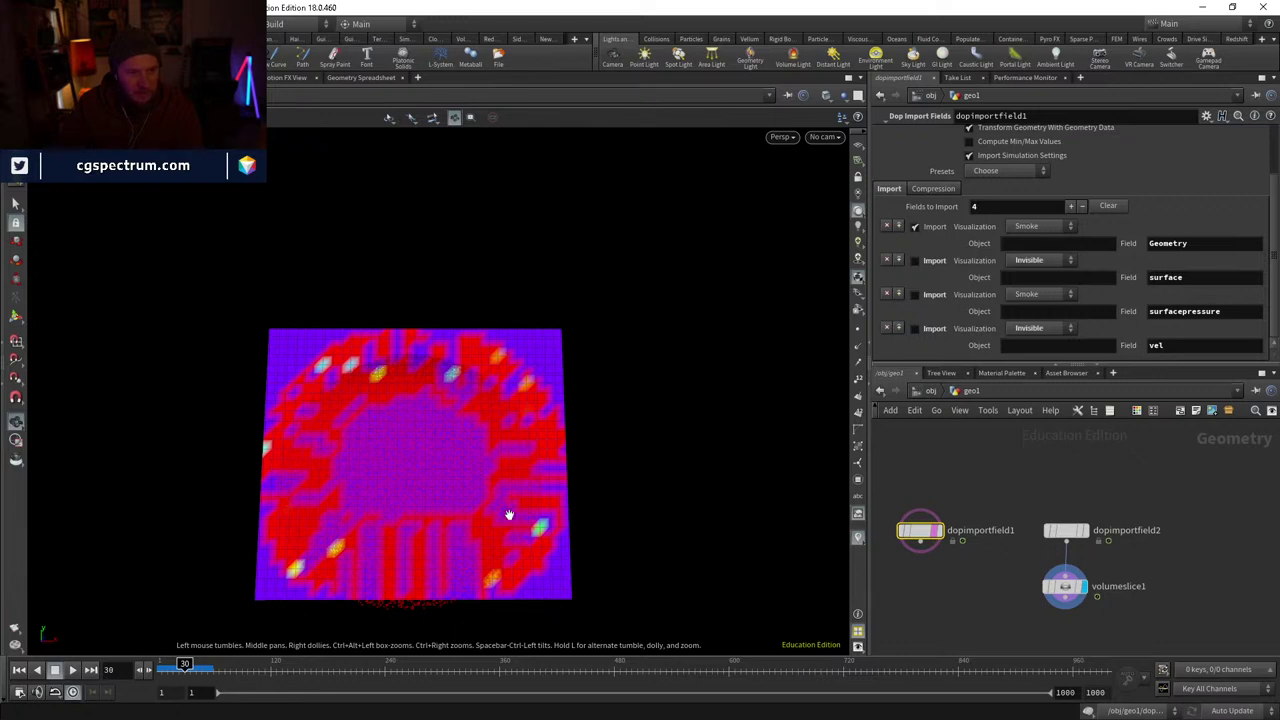
drag(526, 518, 524, 516)
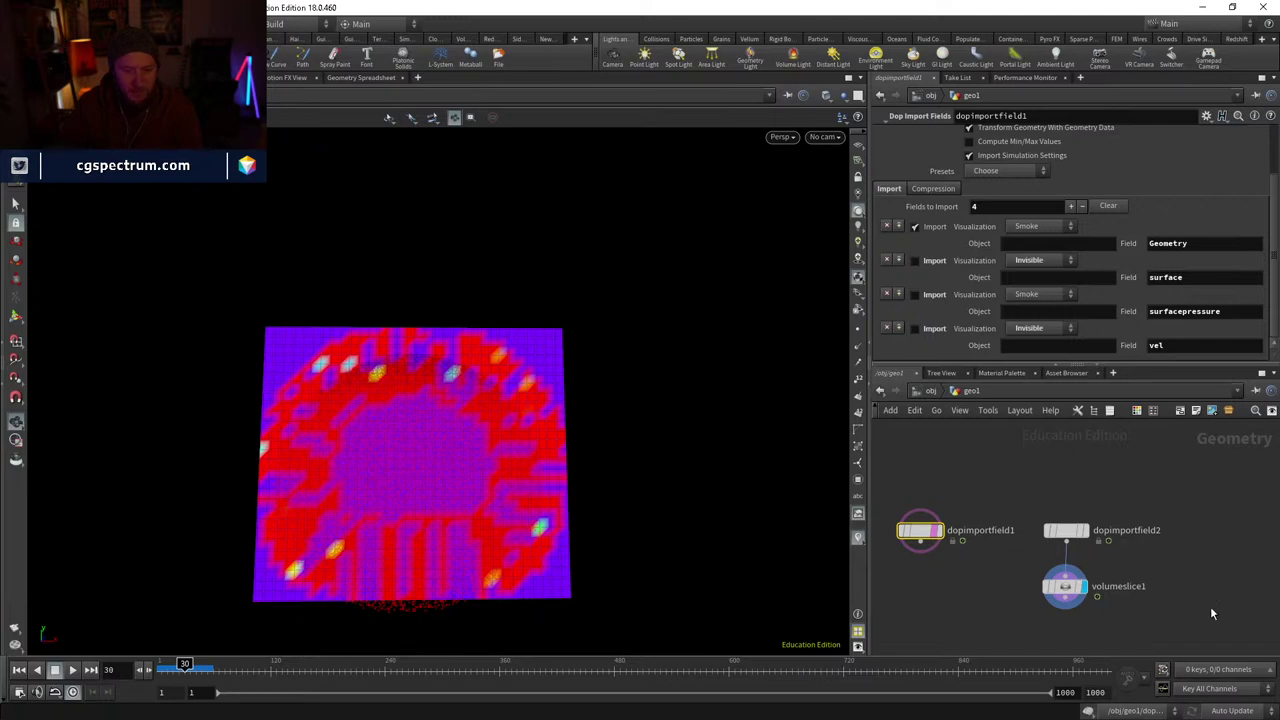
middle_drag(1210, 606, 1188, 578)
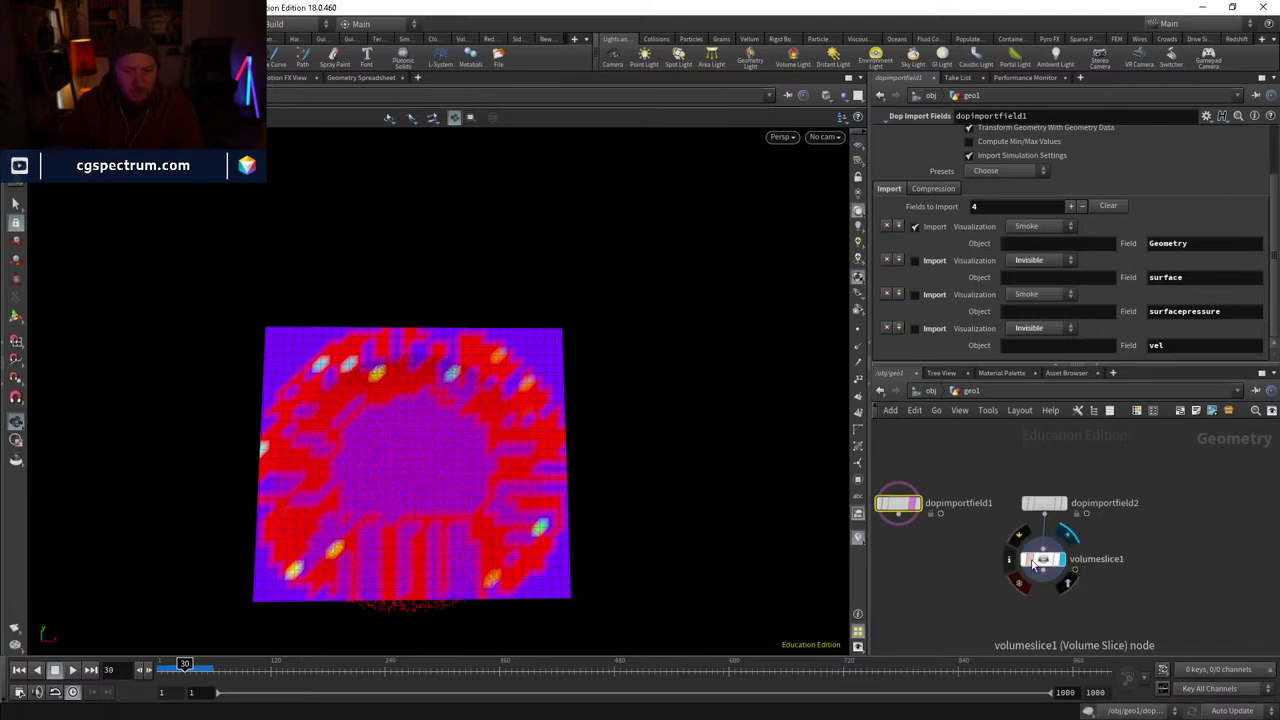
- Examine the surfacepressure values of volumeslice1 in the Geometry Spreadsheet, sorted from highest to lowest
click(360, 77)
click(419, 116)
click(428, 168)
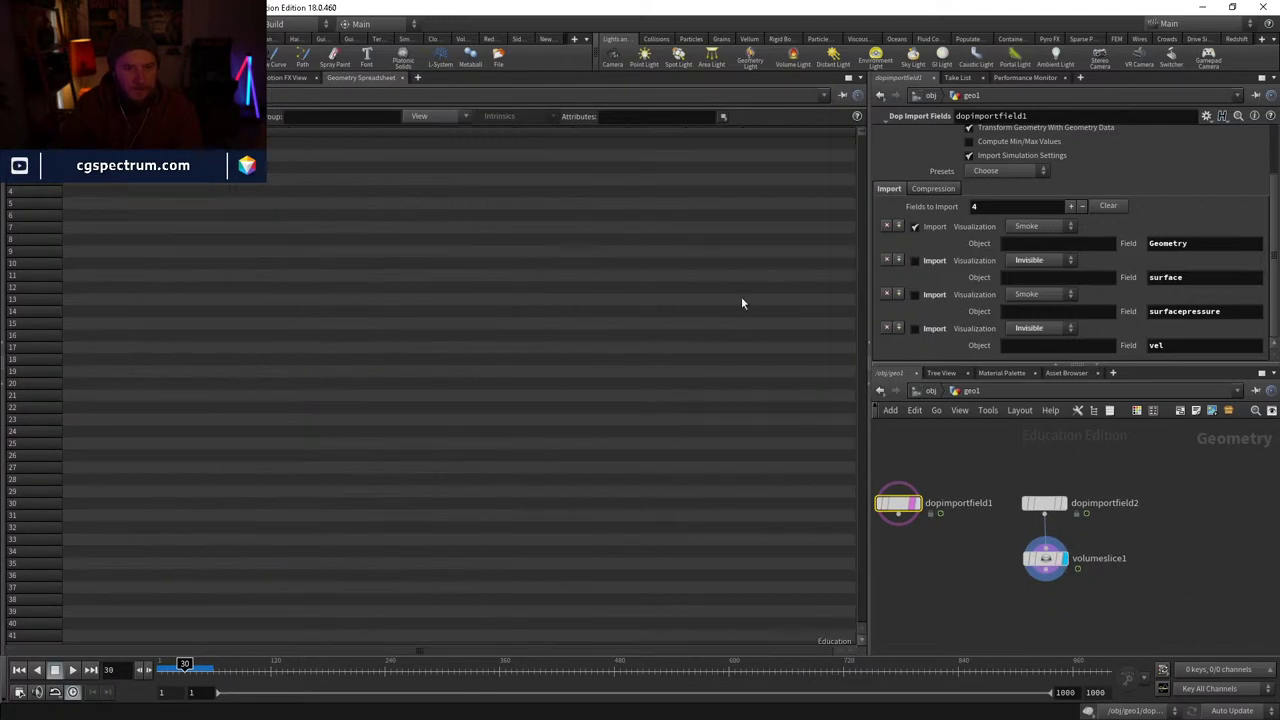
click(1045, 558)
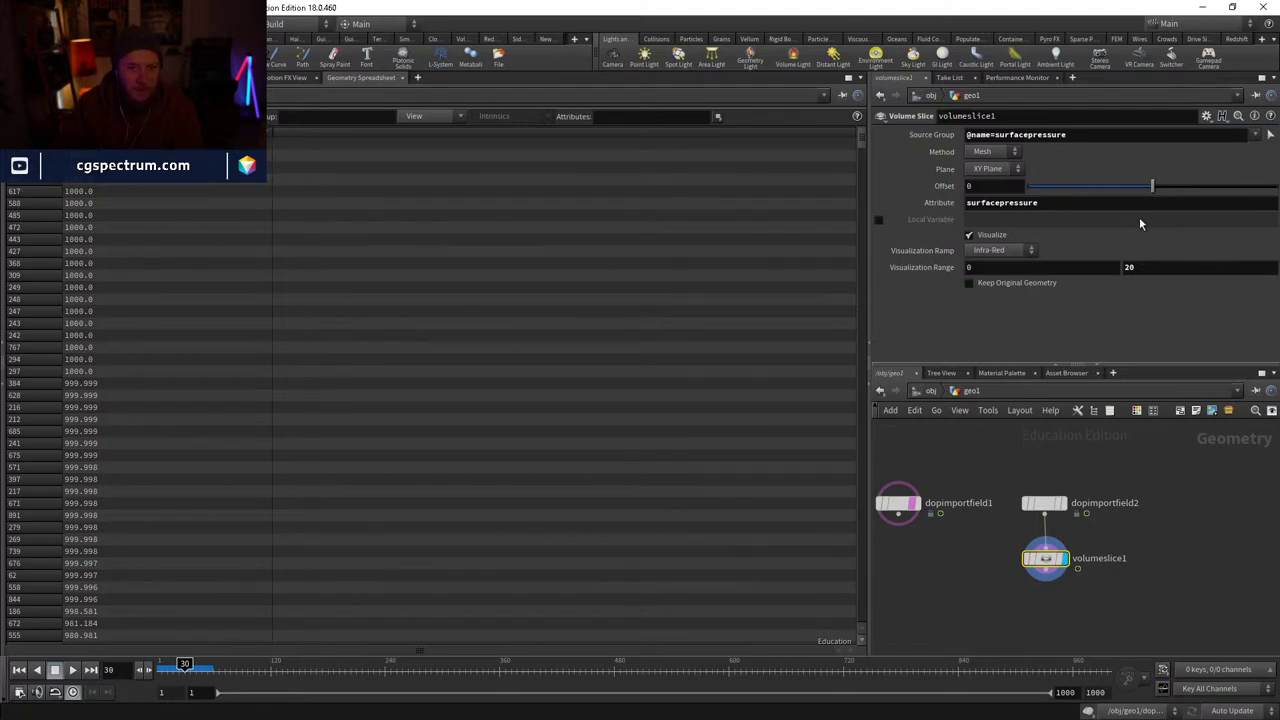
- Set the visualization range of volumeslice1 to -1000 through 1000
click(1130, 267)
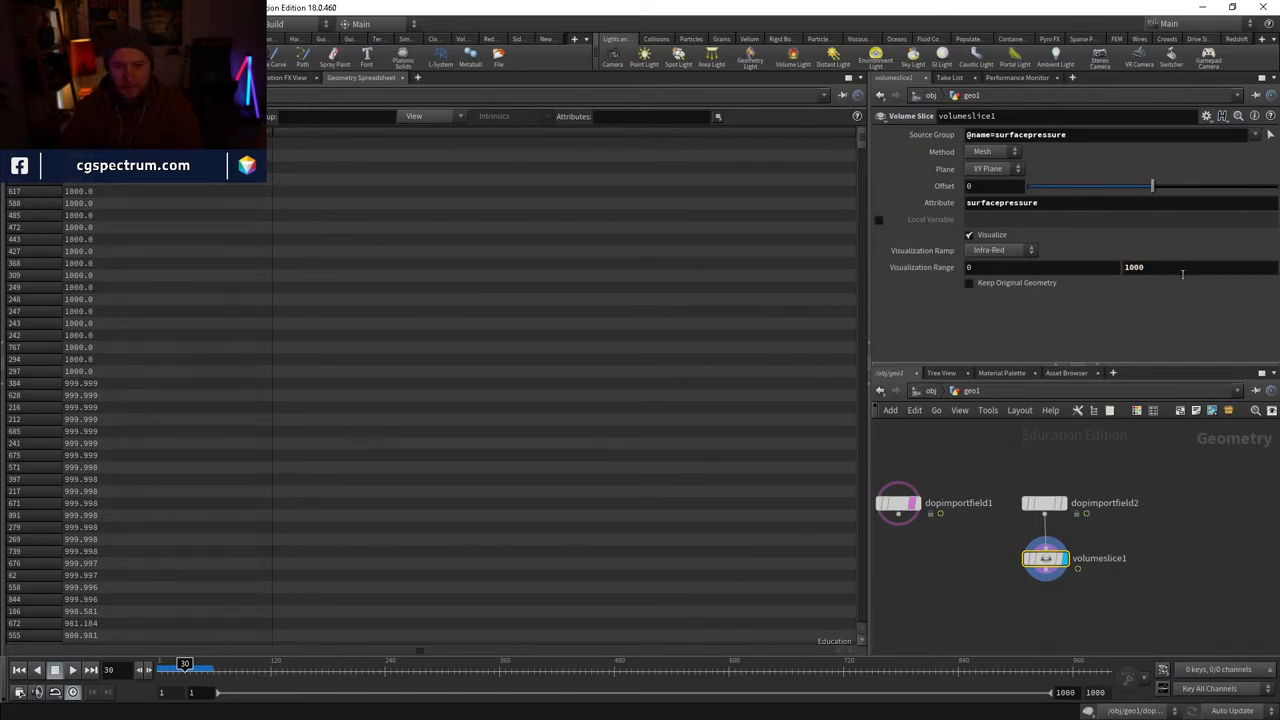
click(1084, 271)
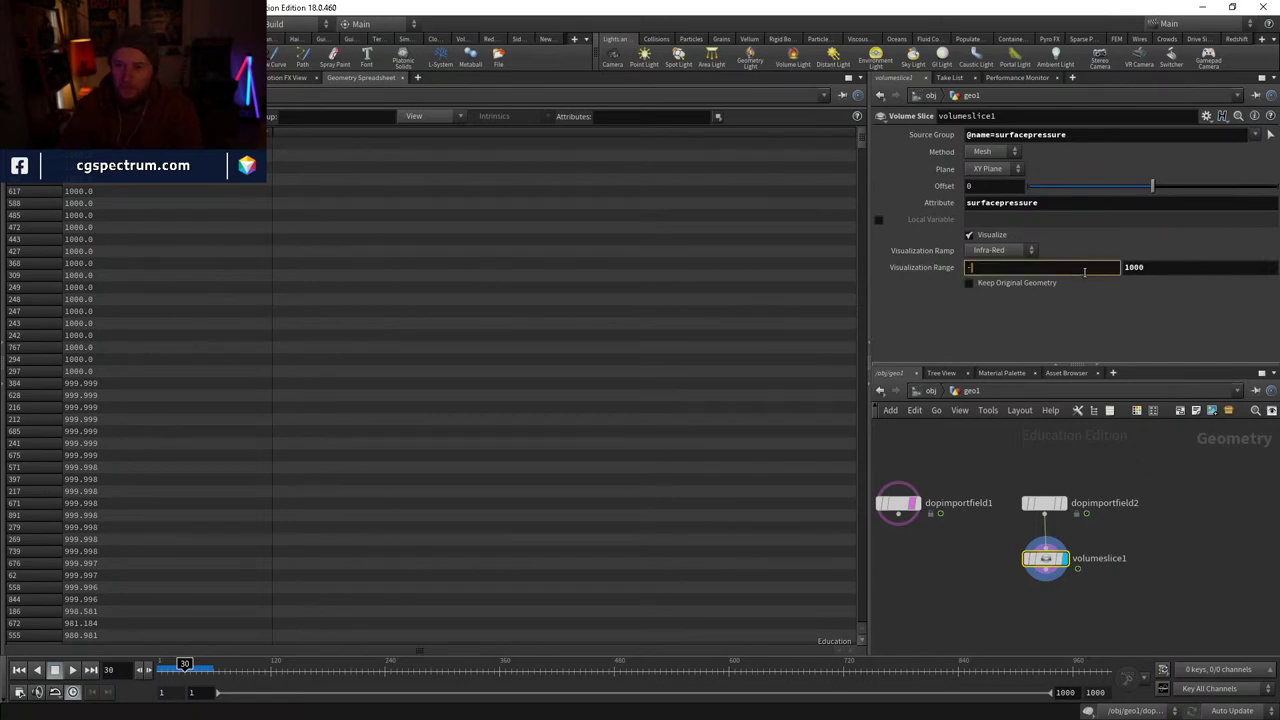
key(Return)
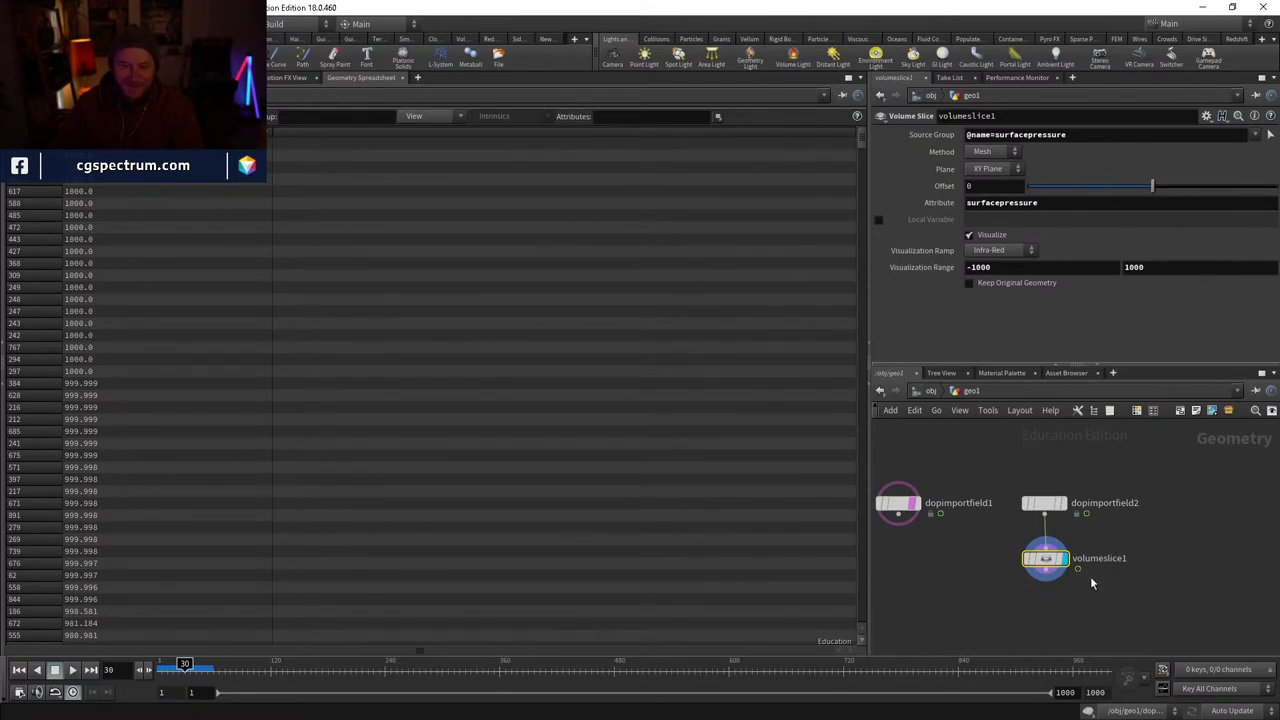
middle_drag(1092, 583, 1112, 558)
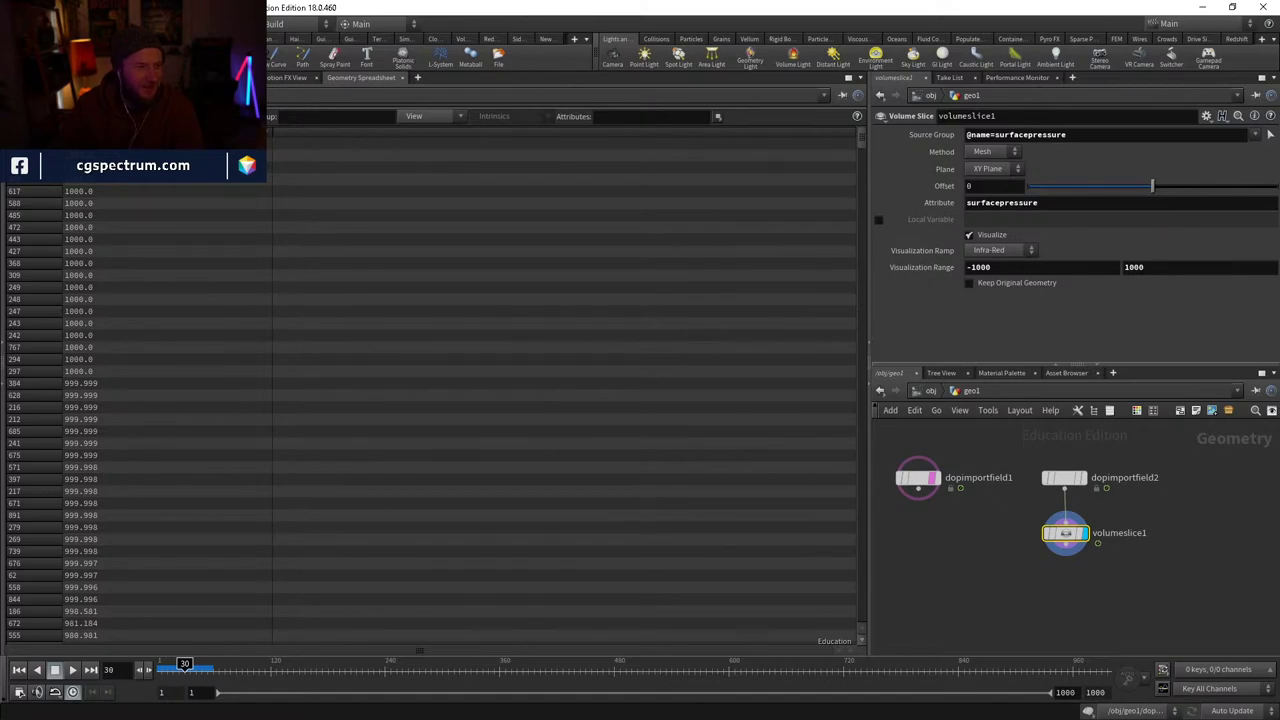
- Return to the 3D scene view, examine the slice in wireframe and shaded display, and scrub to frame 15
click(230, 77)
key(w)
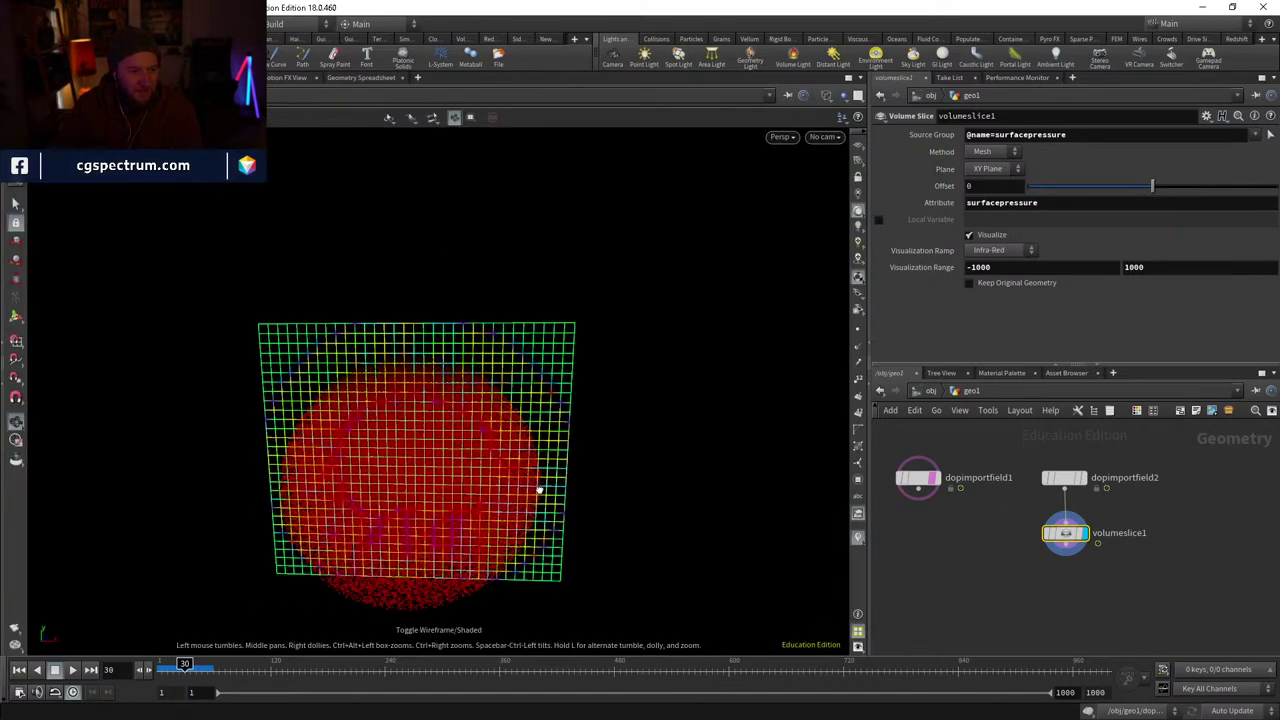
key(w)
drag(530, 470, 525, 532)
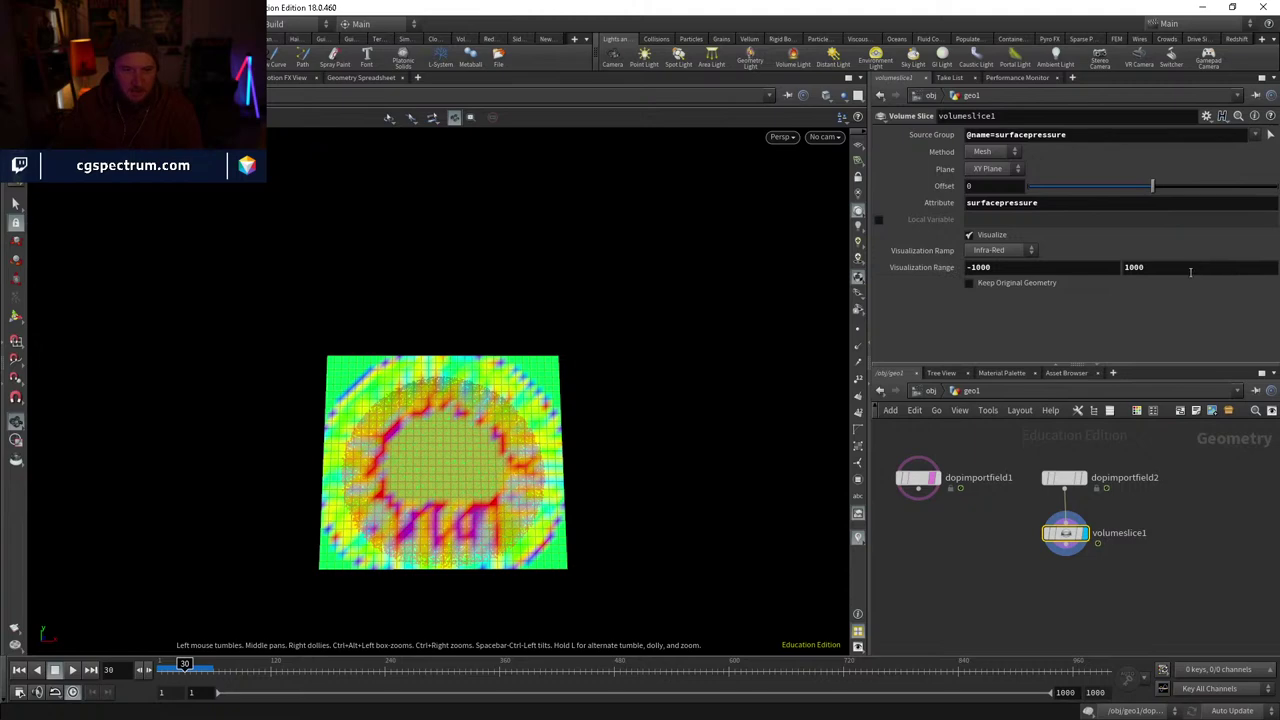
mouse_move(184, 665)
mouse_down()
mouse_move(200, 665)
mouse_move(160, 666)
mouse_move(194, 672)
mouse_move(173, 666)
mouse_up()
- Set the upper limit of volumeslice1's visualization range to 100
click(1155, 268)
double_click(1156, 268)
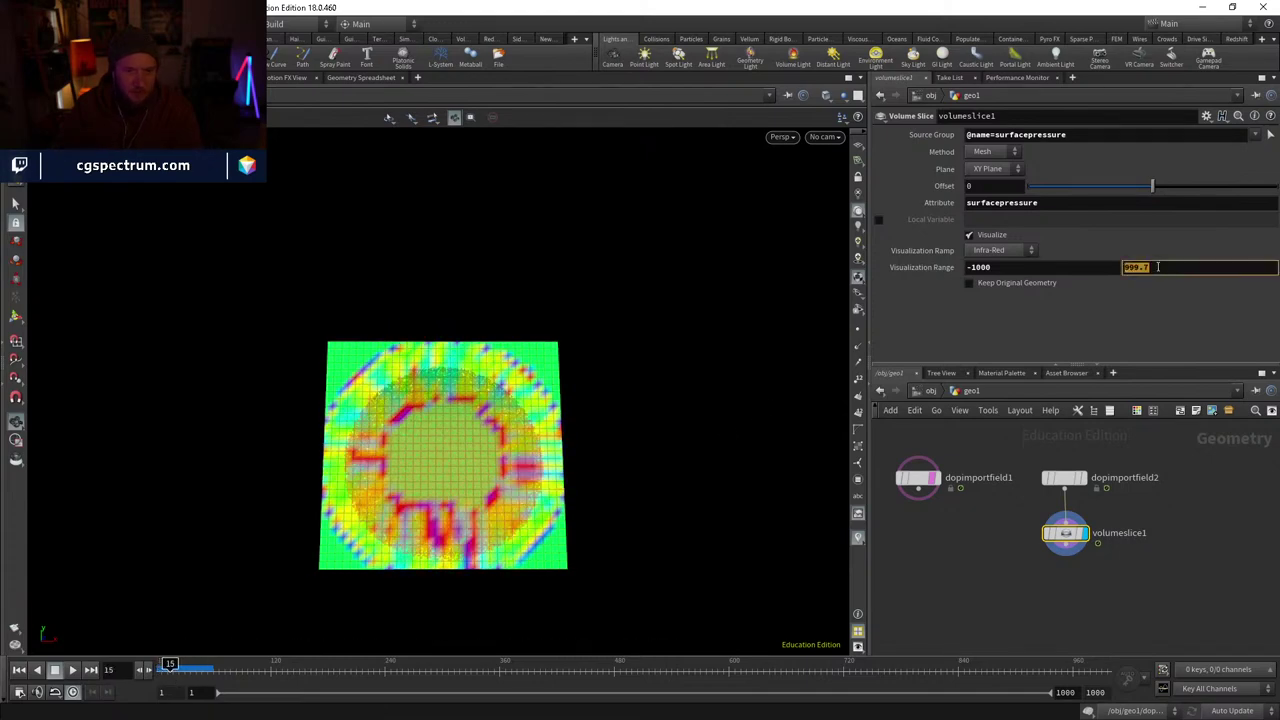
text(100)
key(Return)
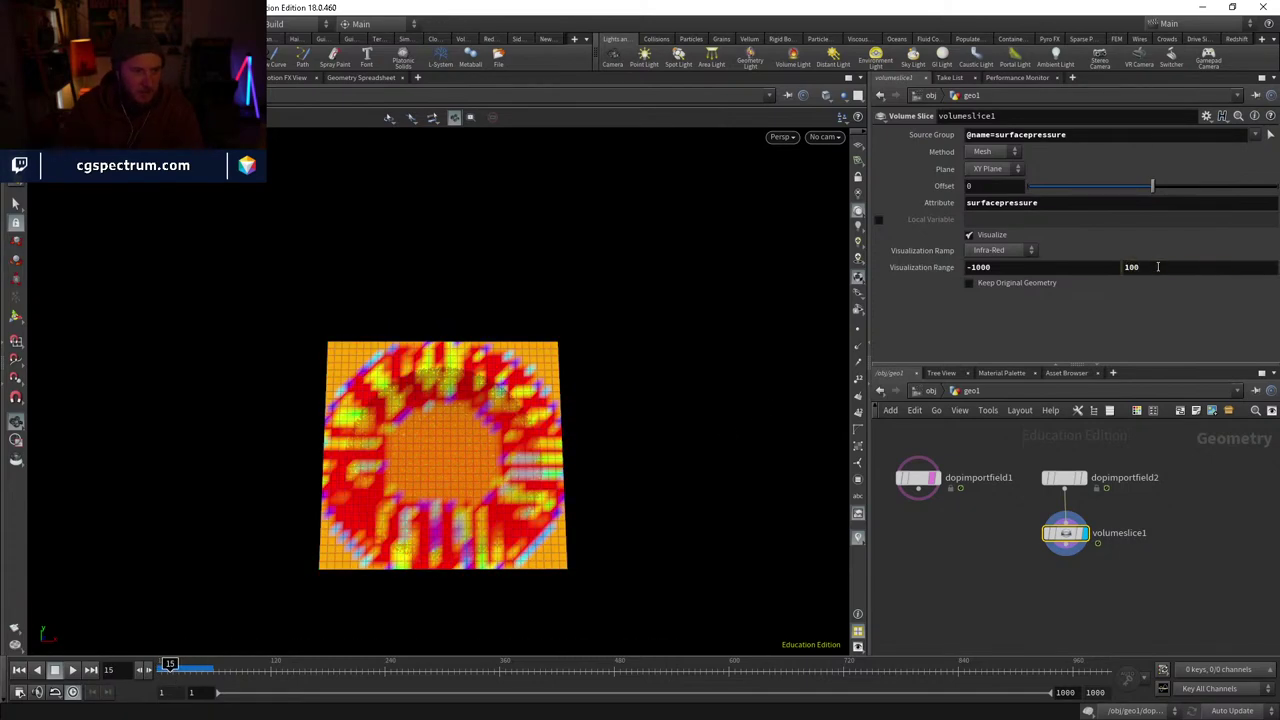
- Compare the slice colours with upper range limits of 1000, 100 and 10, then restore 100
click(1157, 267)
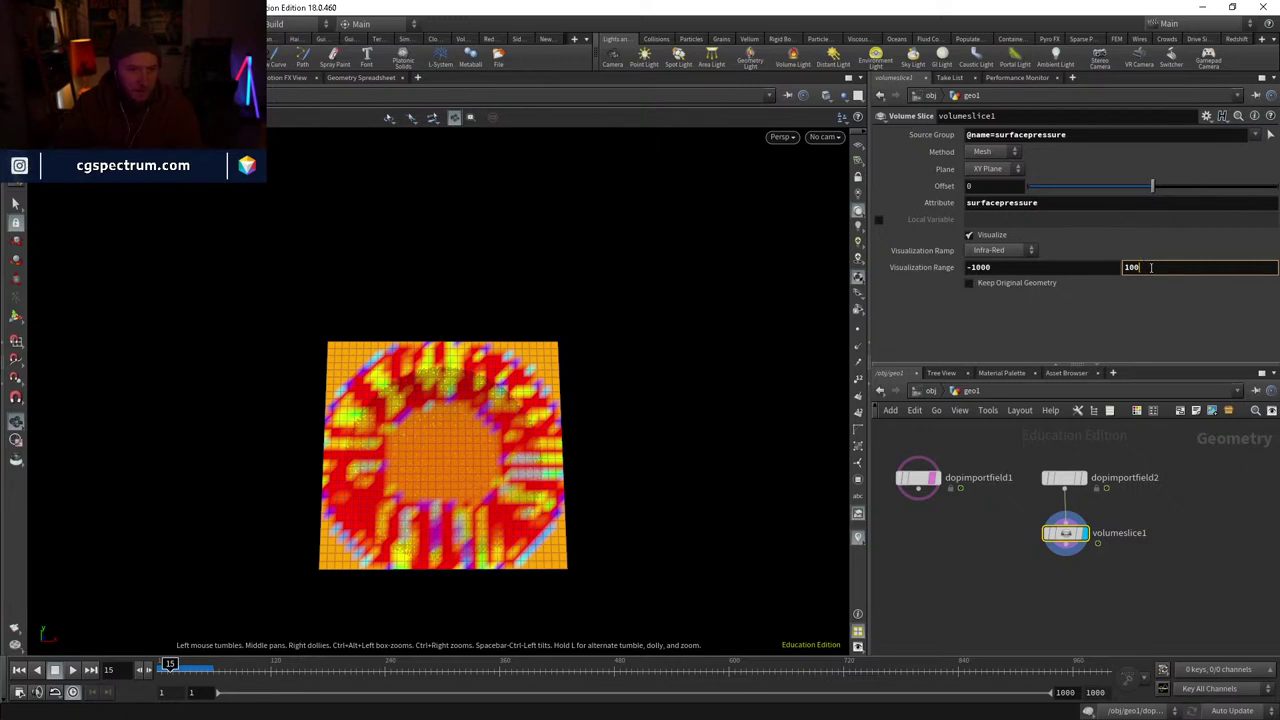
text(0)
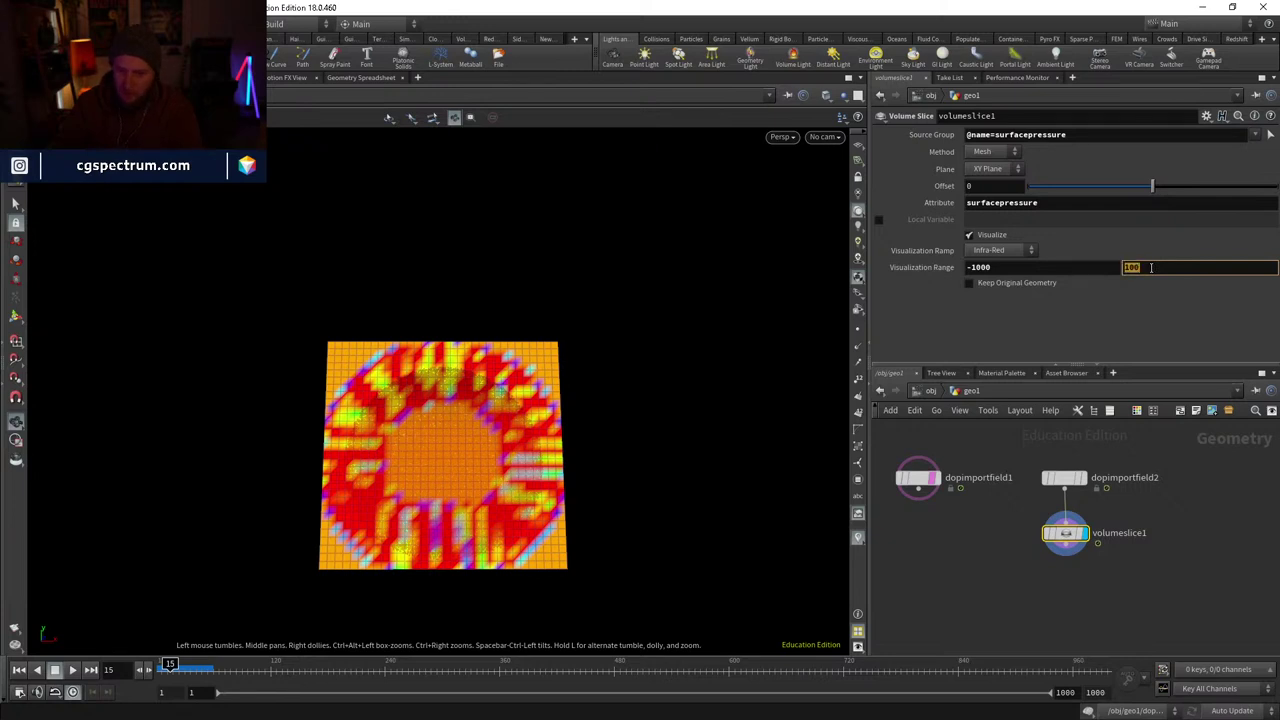
key(Return)
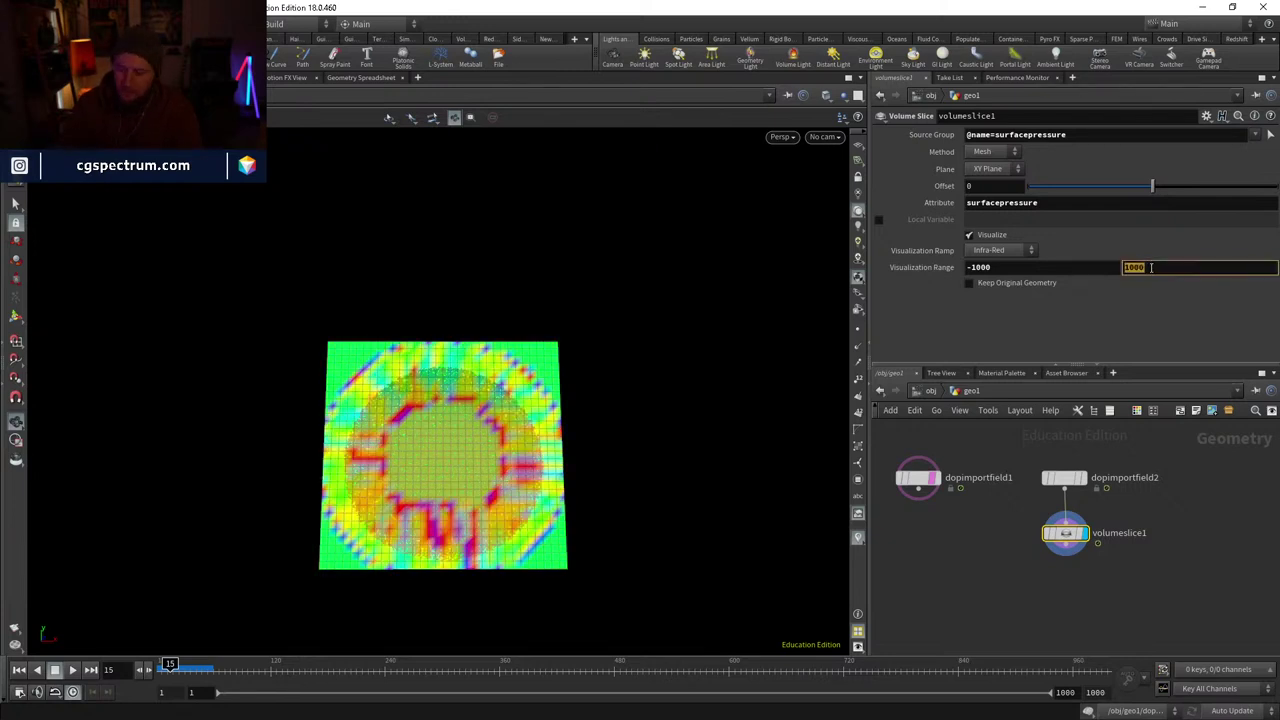
text(100)
key(Return)
click(1141, 267)
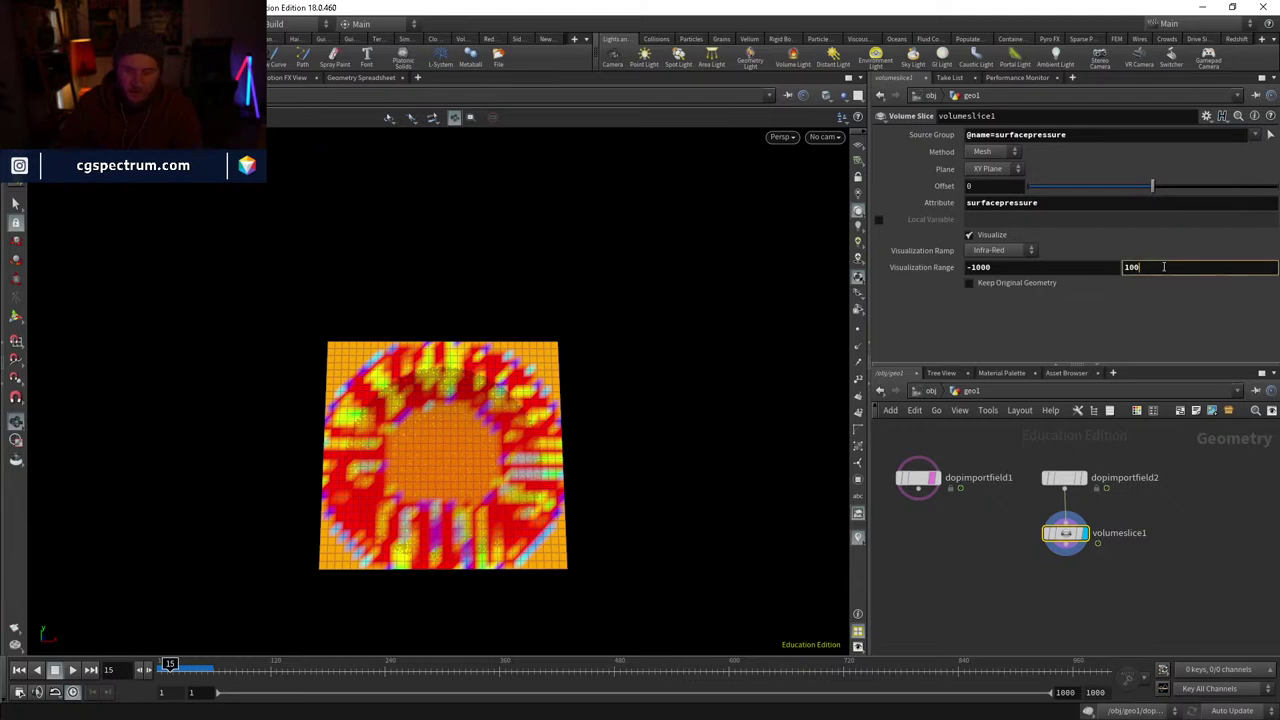
key(BackSpace)
key(Return)
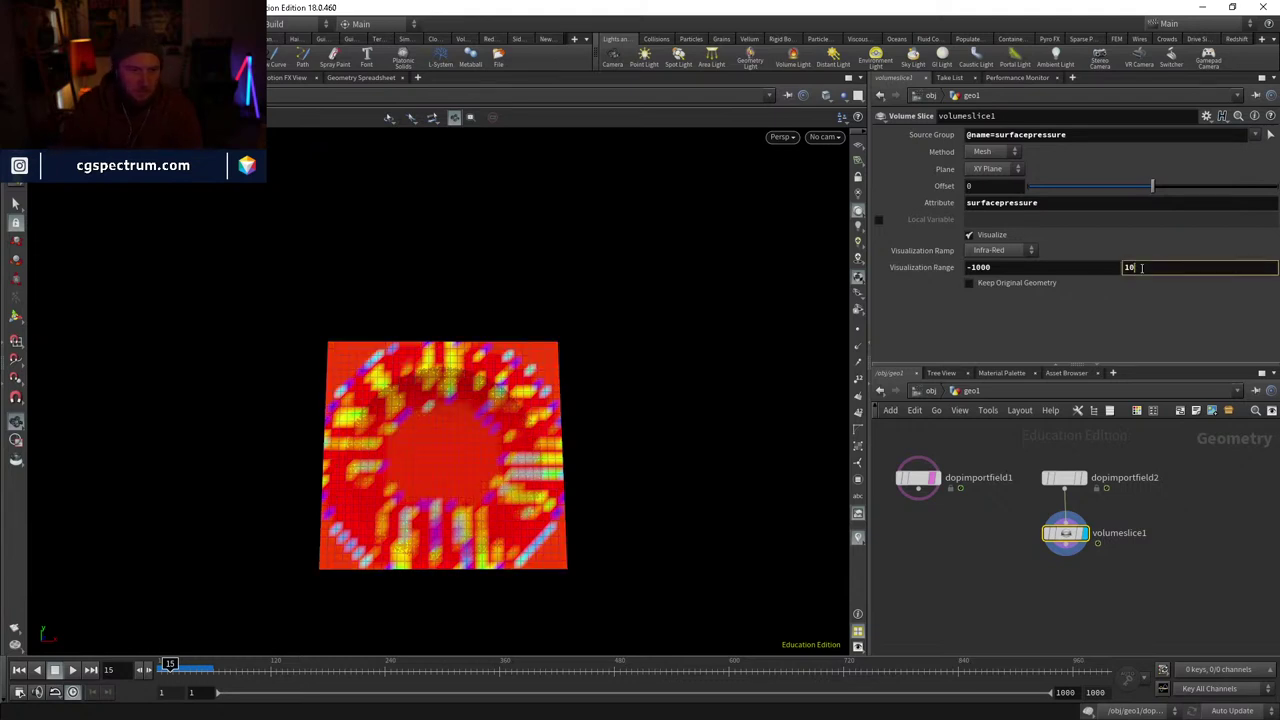
text(0)
key(Return)
- Reduce the lower limit of the visualization range first to -100, then to -10
click(1008, 267)
key(BackSpace)
key(Return)
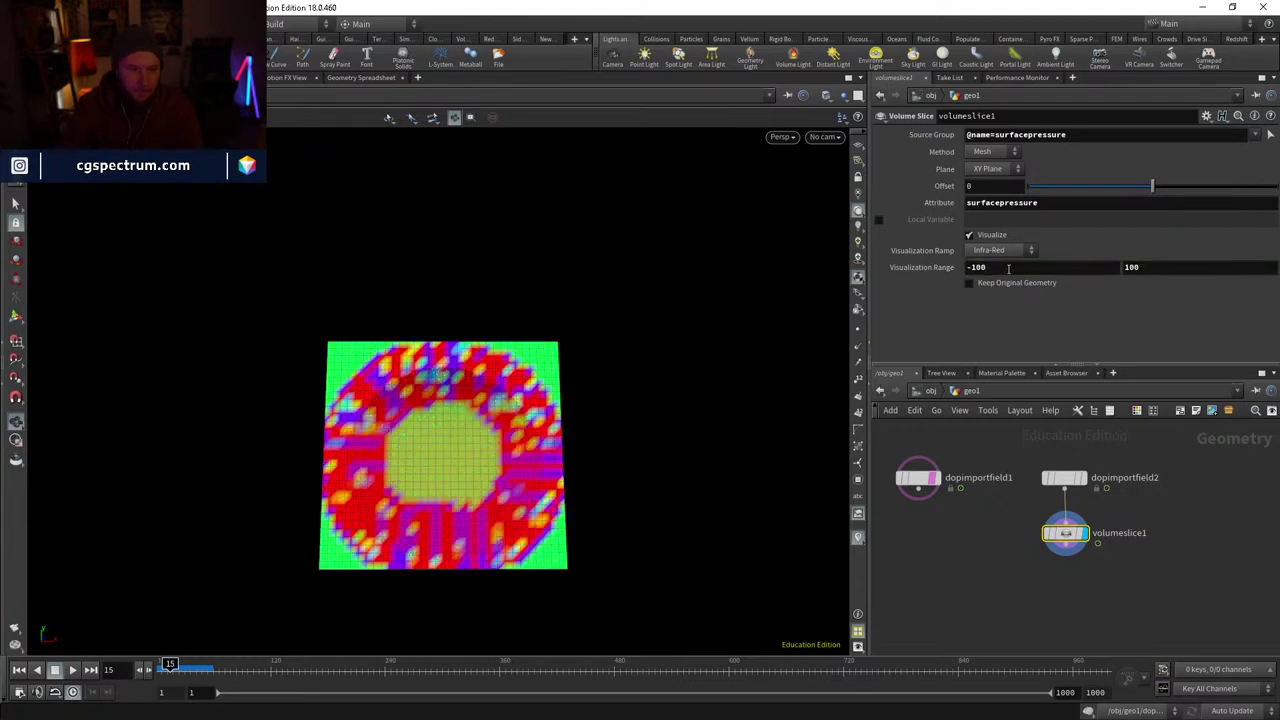
click(1008, 267)
key(BackSpace)
key(Return)
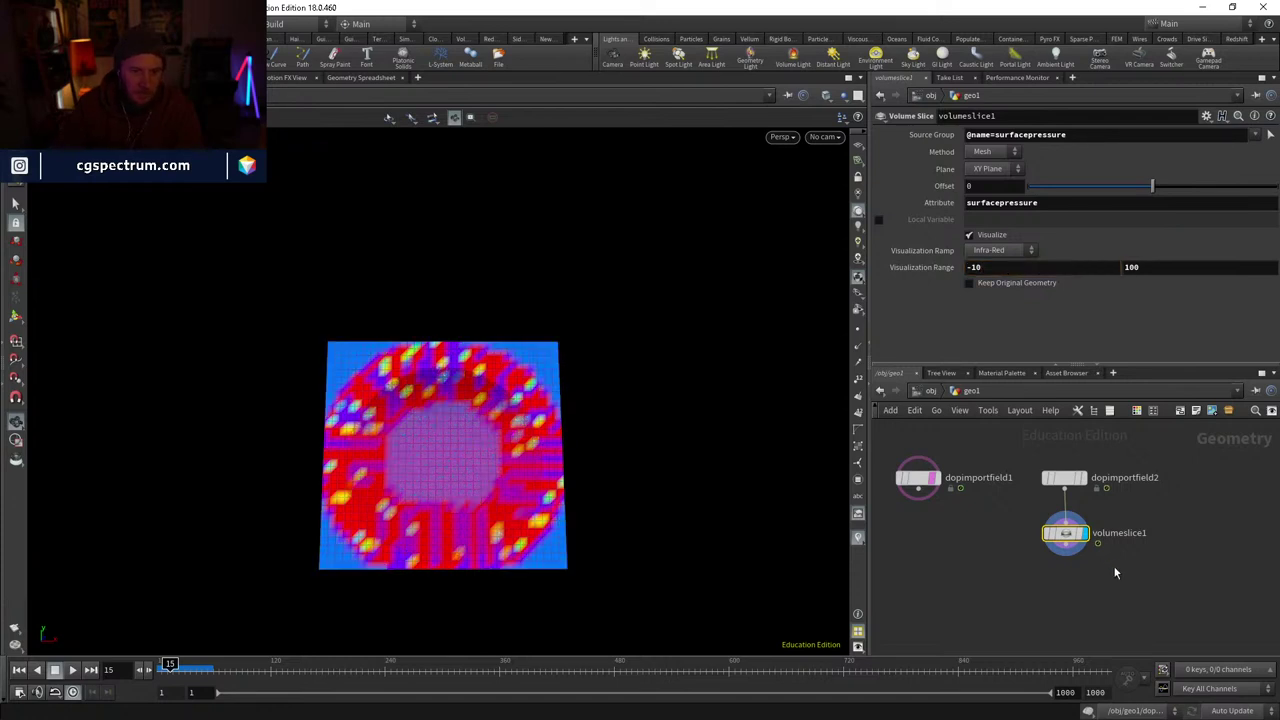
- Add a scene-level marker visualizer that shows the surfacepressure attribute as text on the slice
click(856, 540)
click(985, 468)
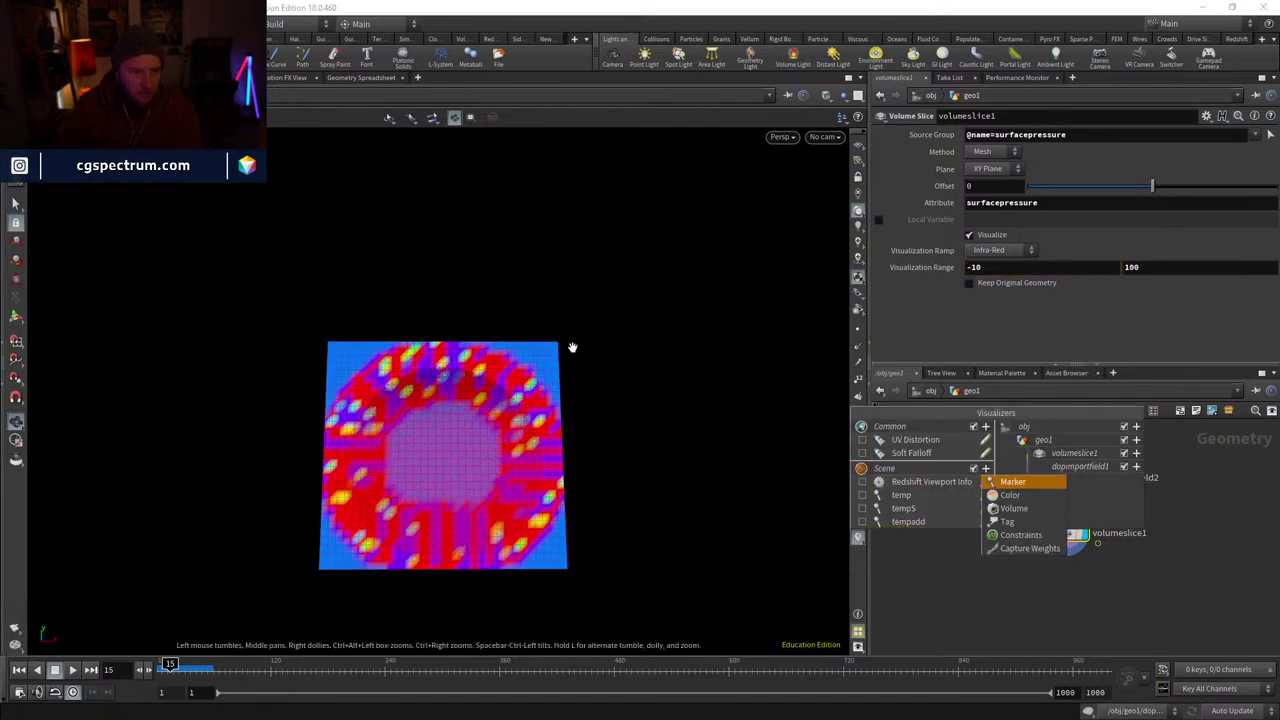
click(1028, 482)
click(986, 472)
text(s)
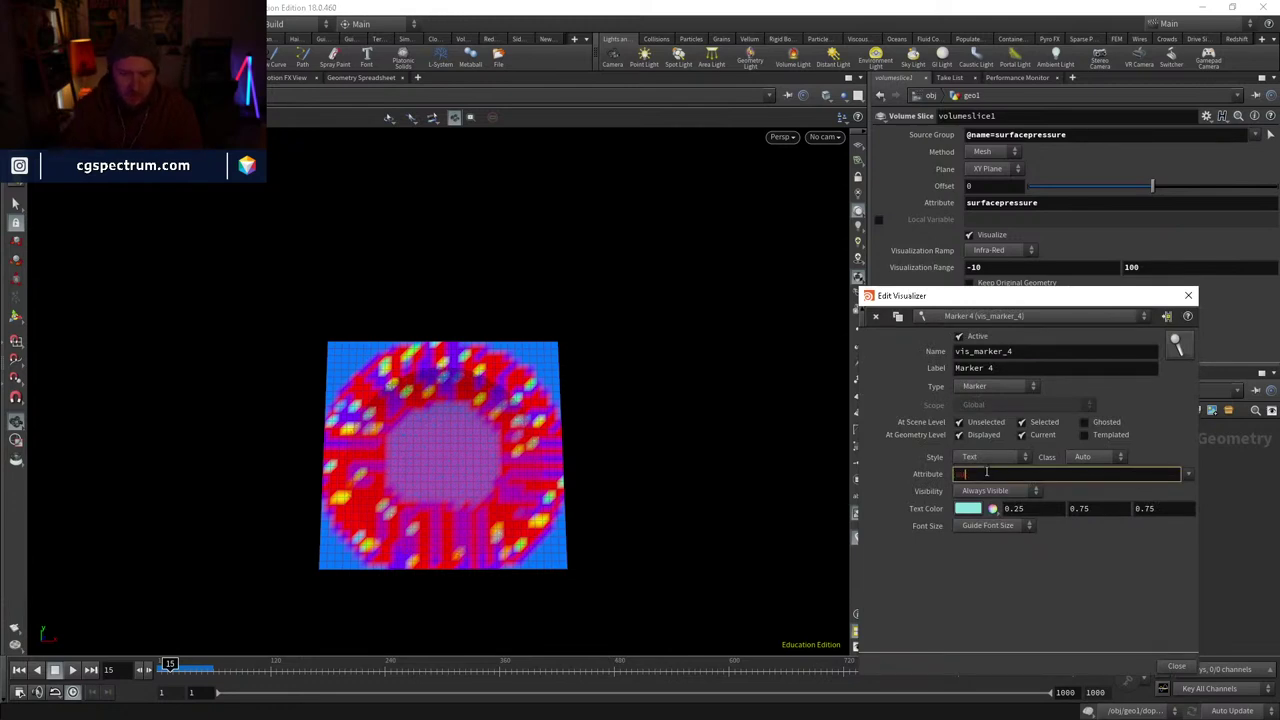
text(urfacepressure)
key(Return)
click(1176, 666)
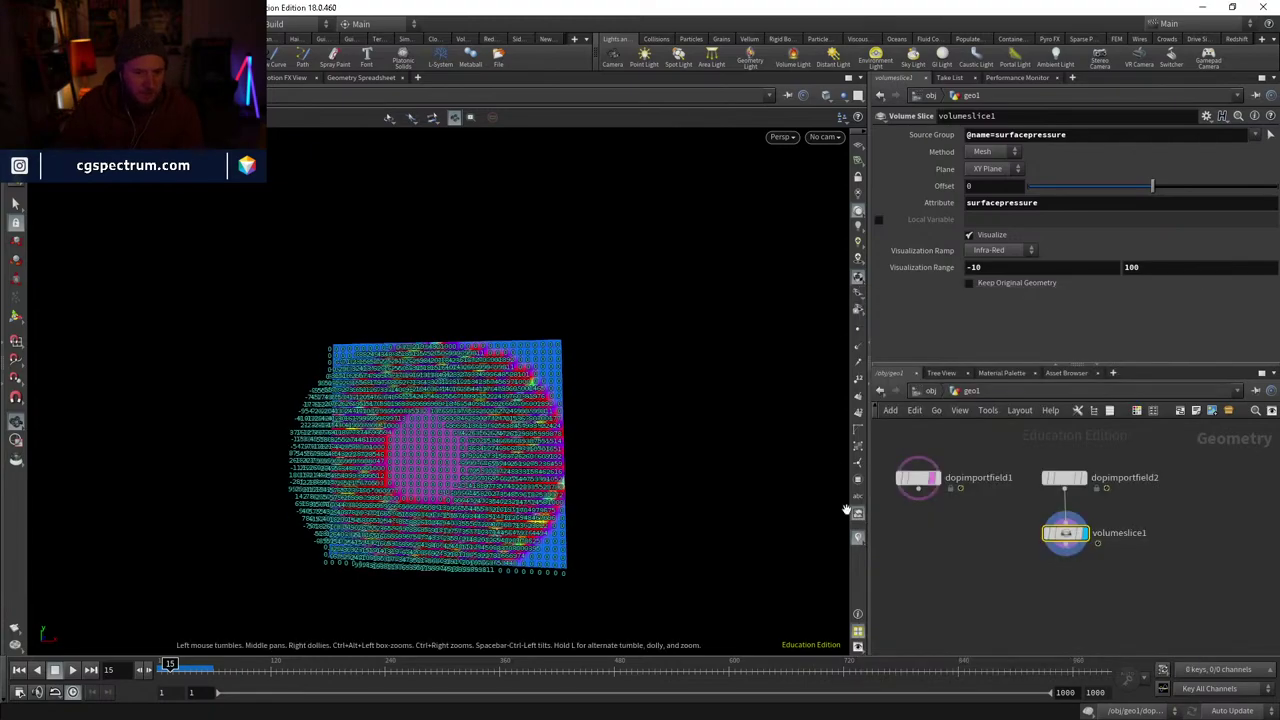
- Examine the surfacepressure labels on the slice up close, scrubbing back to frame 11
scroll(1060, 530, up, 5)
drag(466, 400, 563, 381)
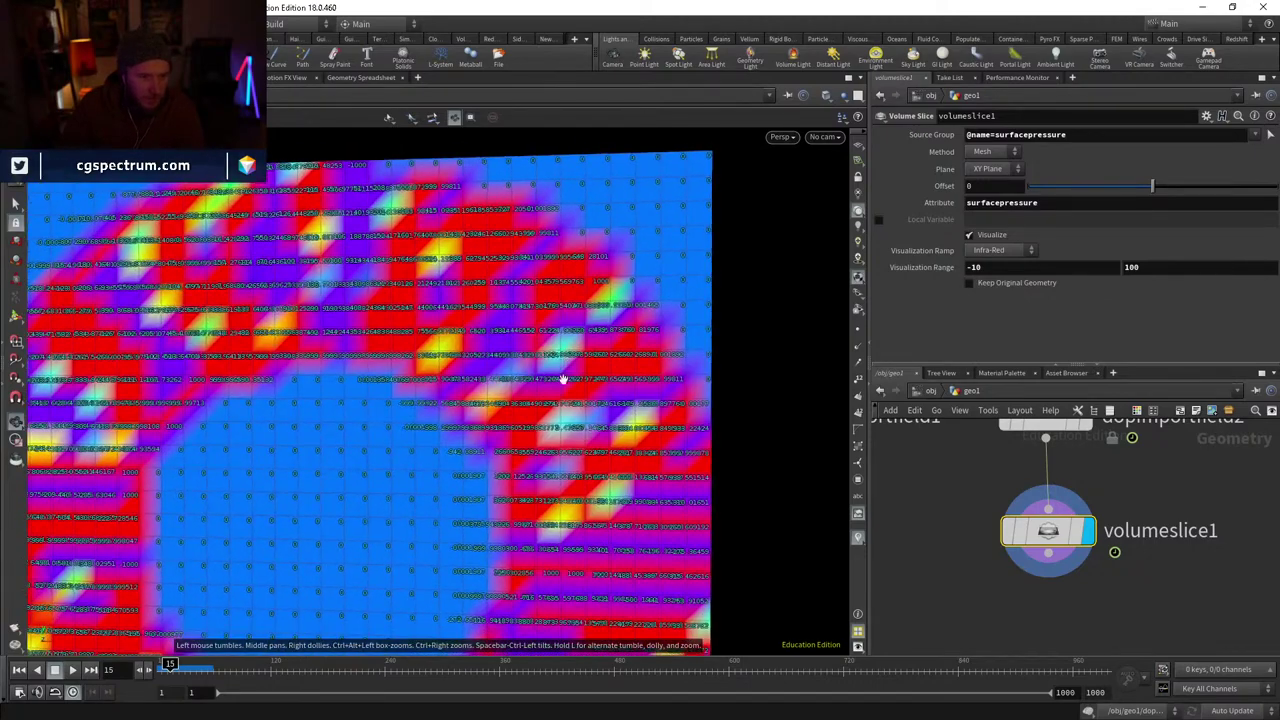
drag(173, 668, 166, 669)
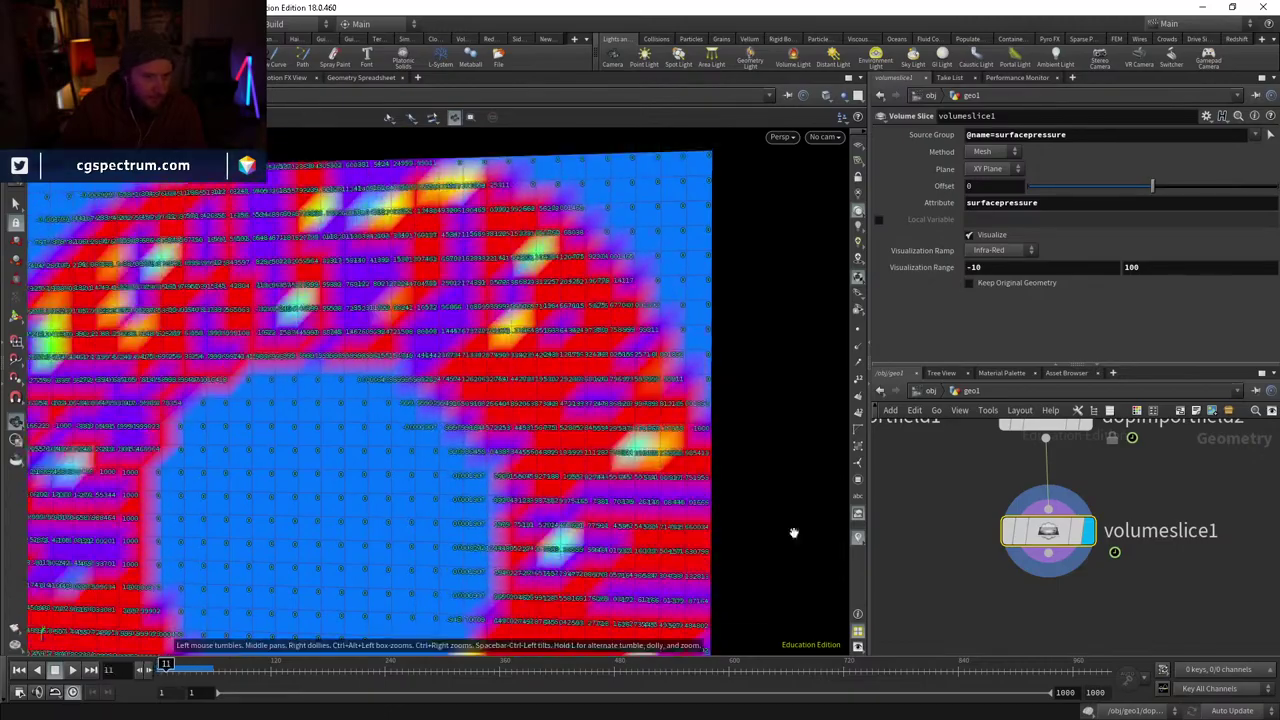
- Add an Attribute Wrangle below volumeslice1, connect the slice to its first input and display it
key(Tab)
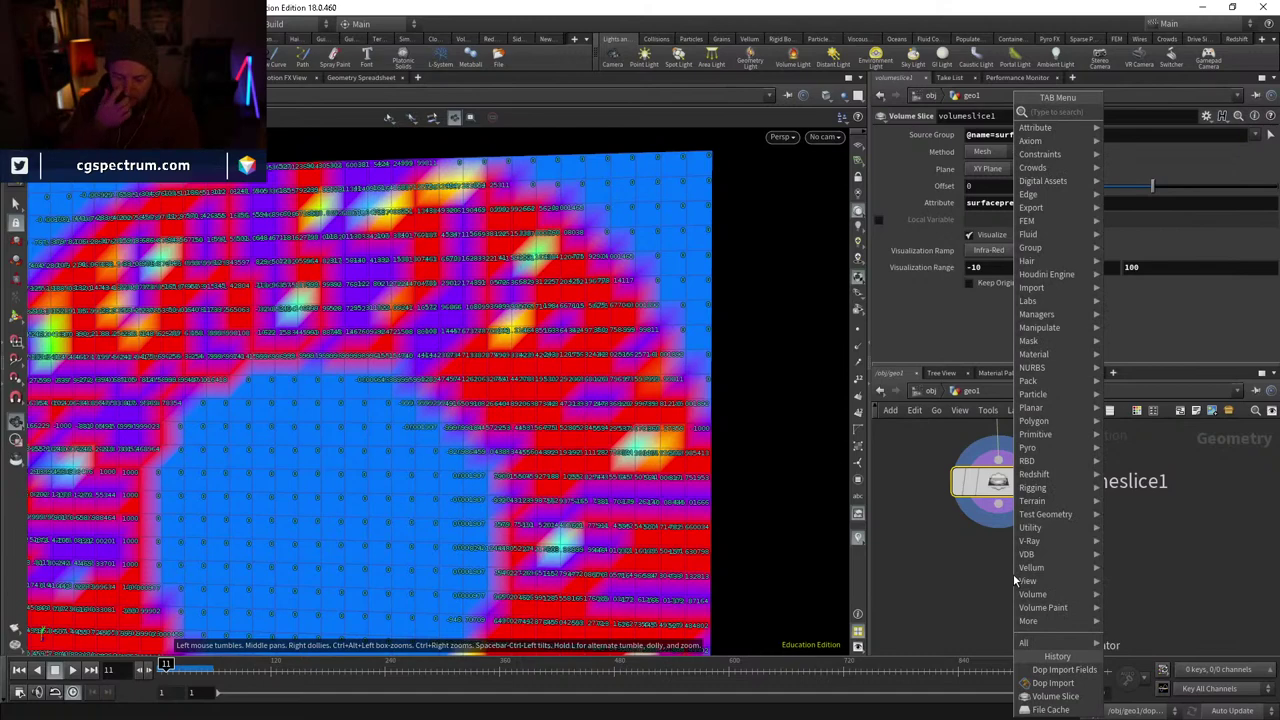
text(wrangle)
key(Return)
click(1014, 578)
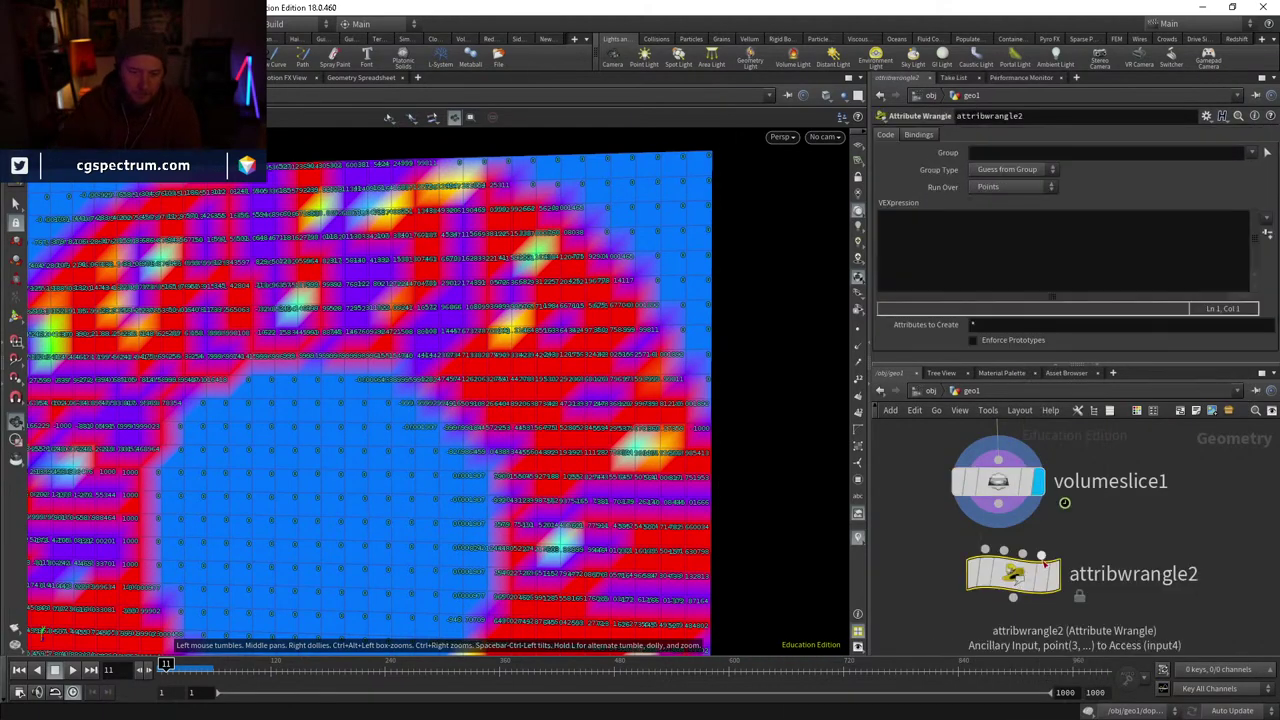
click(986, 551)
click(998, 505)
drag(1010, 575, 995, 575)
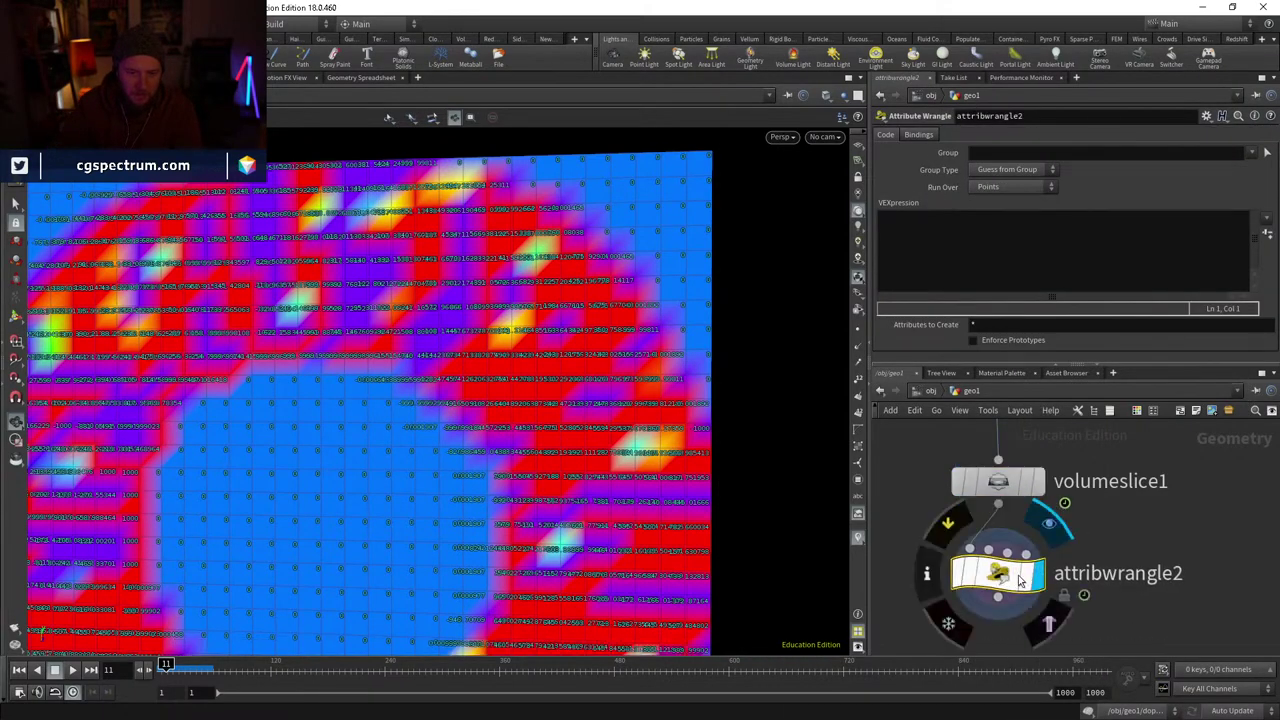
click(934, 256)
text(@s)
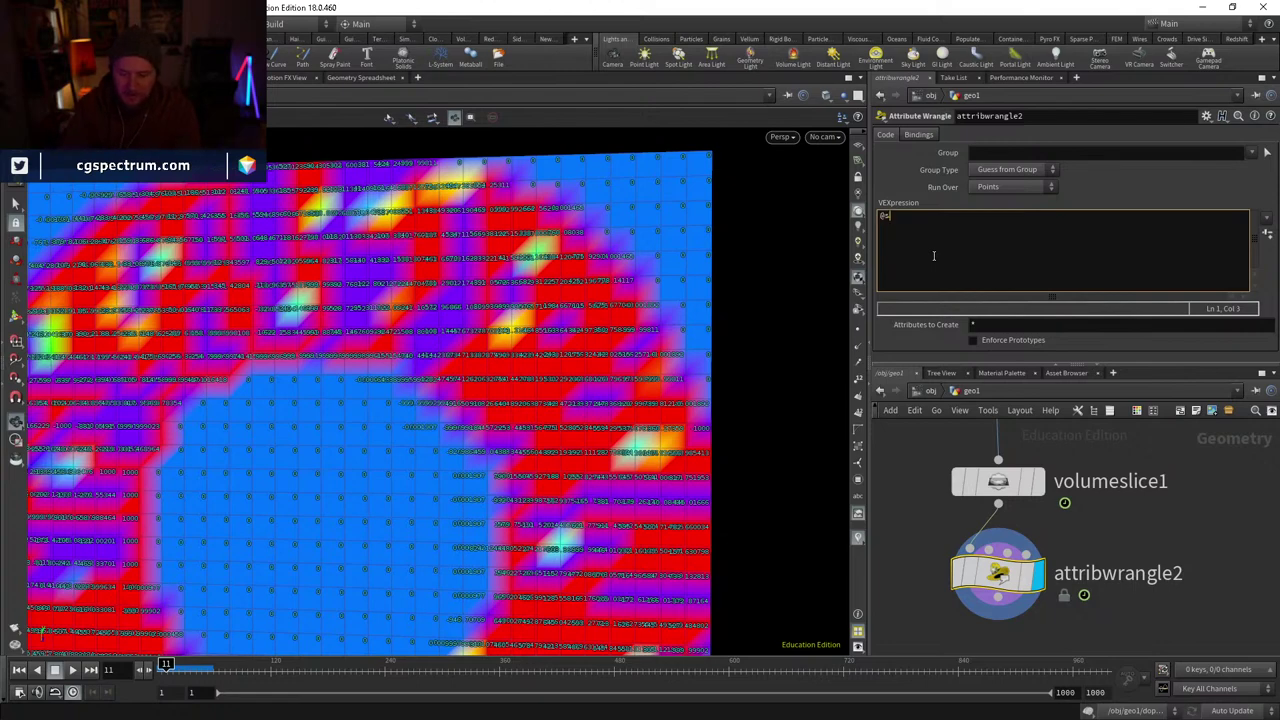
text(urfacepre)
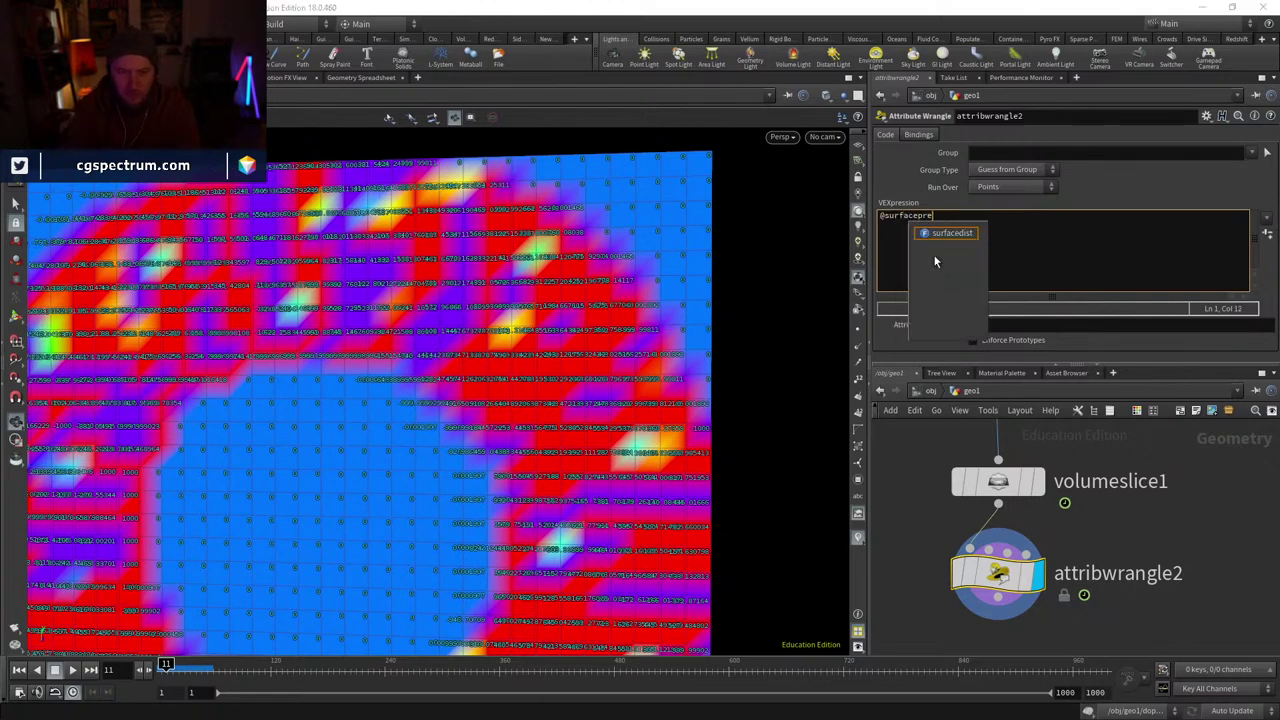
text(ssure=int)
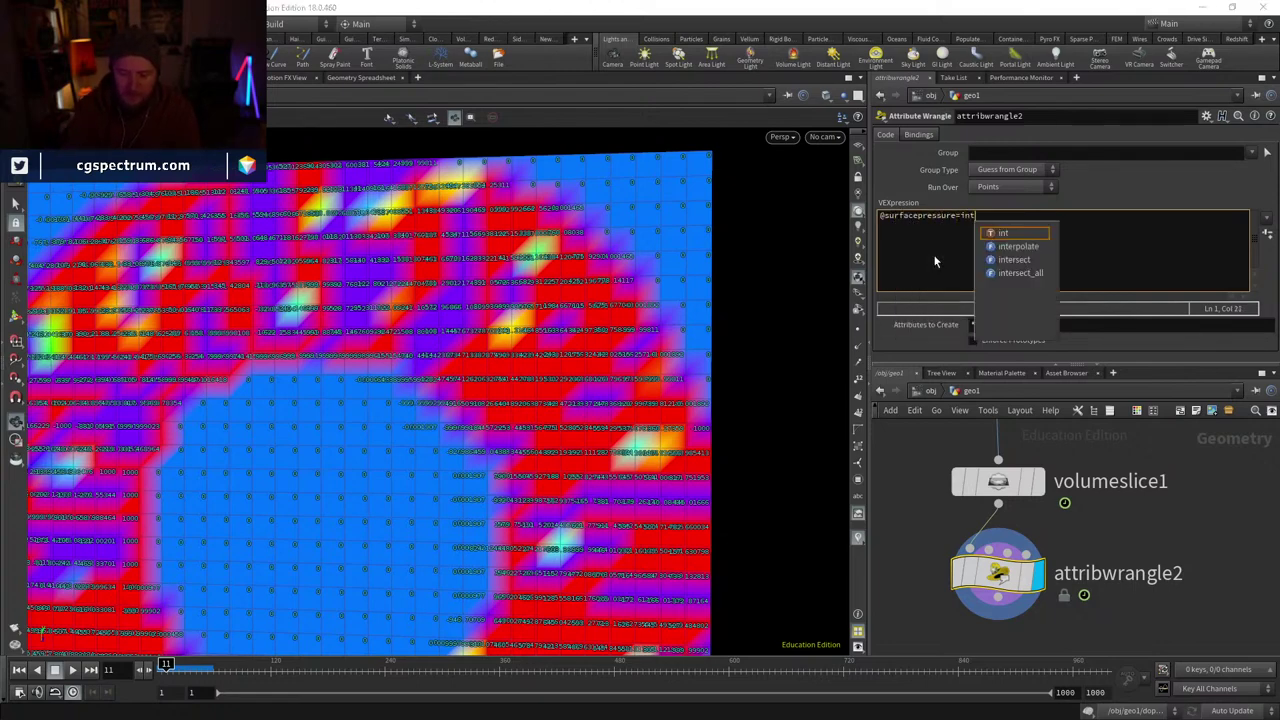
text((@surfa)
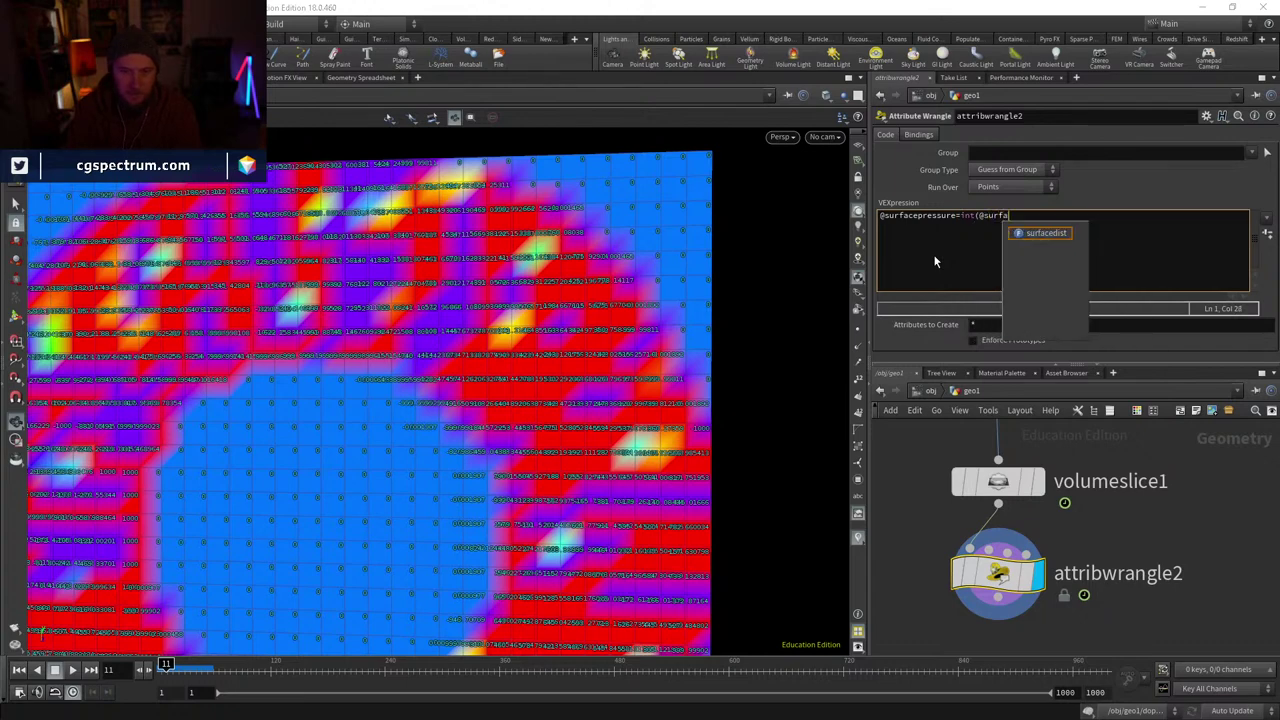
text(cepressure)
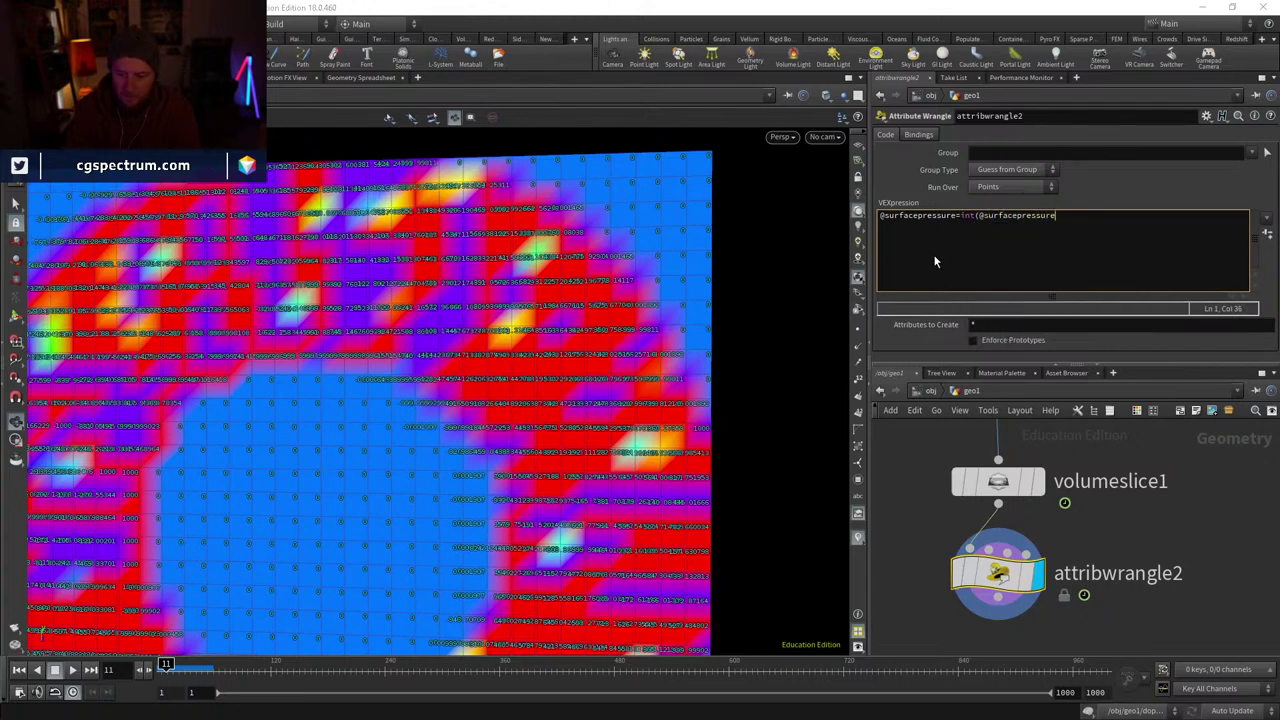
text();)
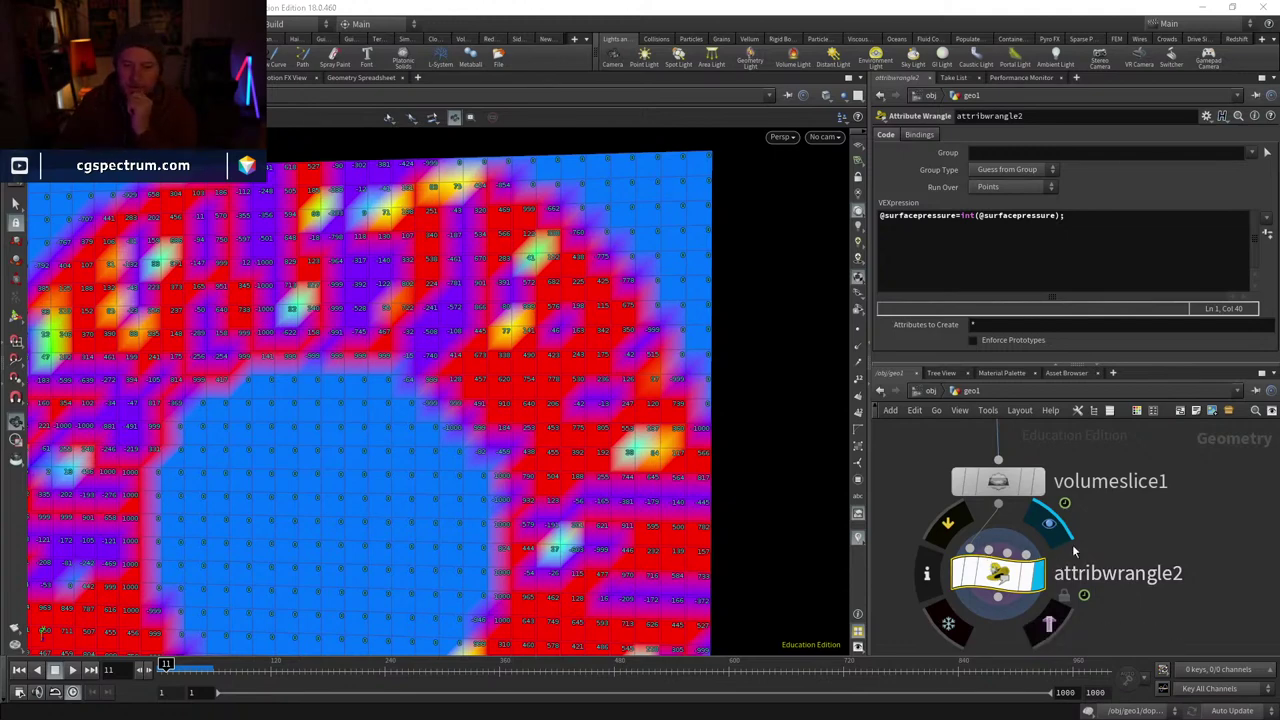
drag(986, 516, 992, 530)
scroll(995, 560, down, 2)
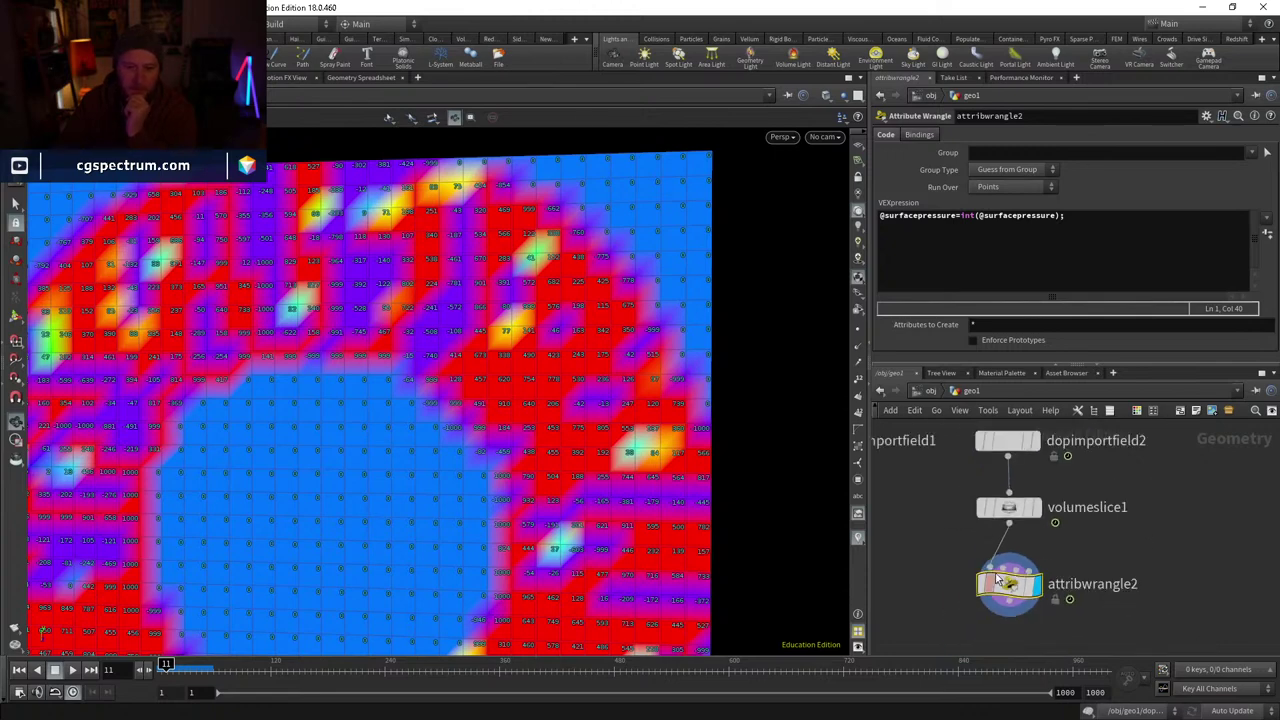
mouse_move(990, 582)
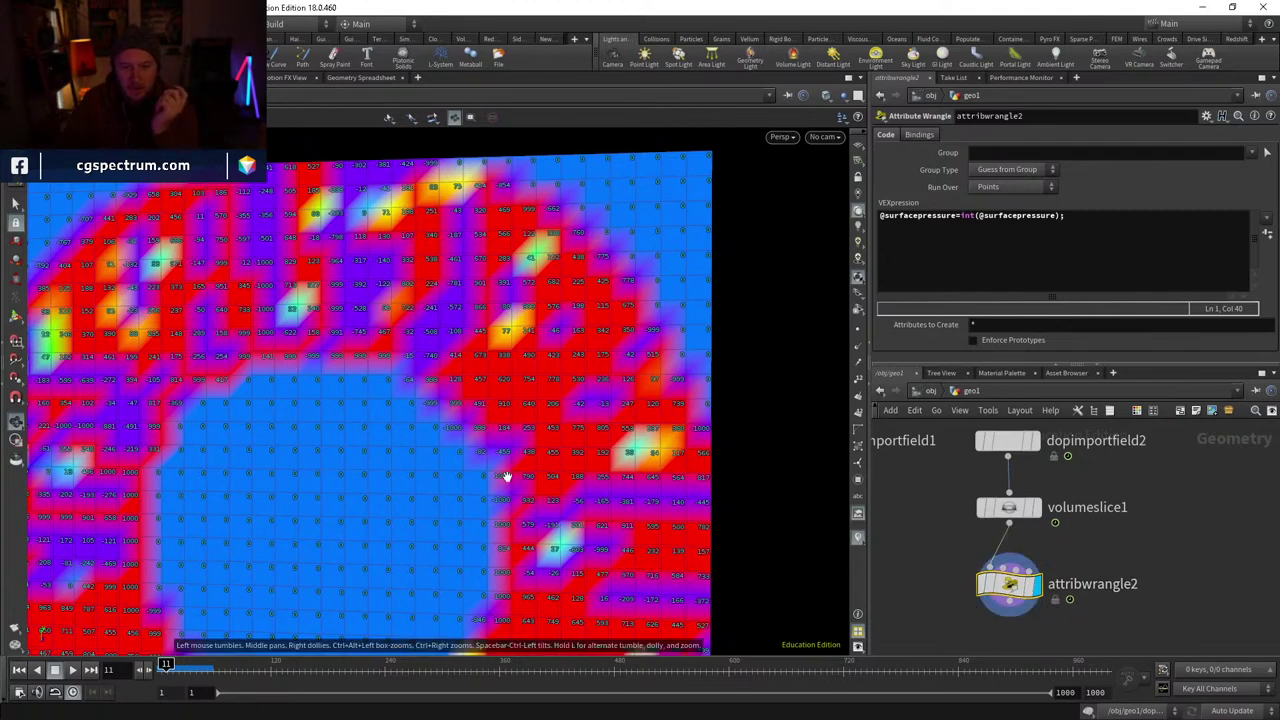
- Examine the integer surfacepressure labels across the slice, switching between wireframe and shaded display
mouse_move(506, 477)
mouse_down()
mouse_move(571, 409)
mouse_move(520, 451)
mouse_move(545, 423)
mouse_move(543, 380)
mouse_move(534, 429)
mouse_move(541, 401)
mouse_up()
key(w)
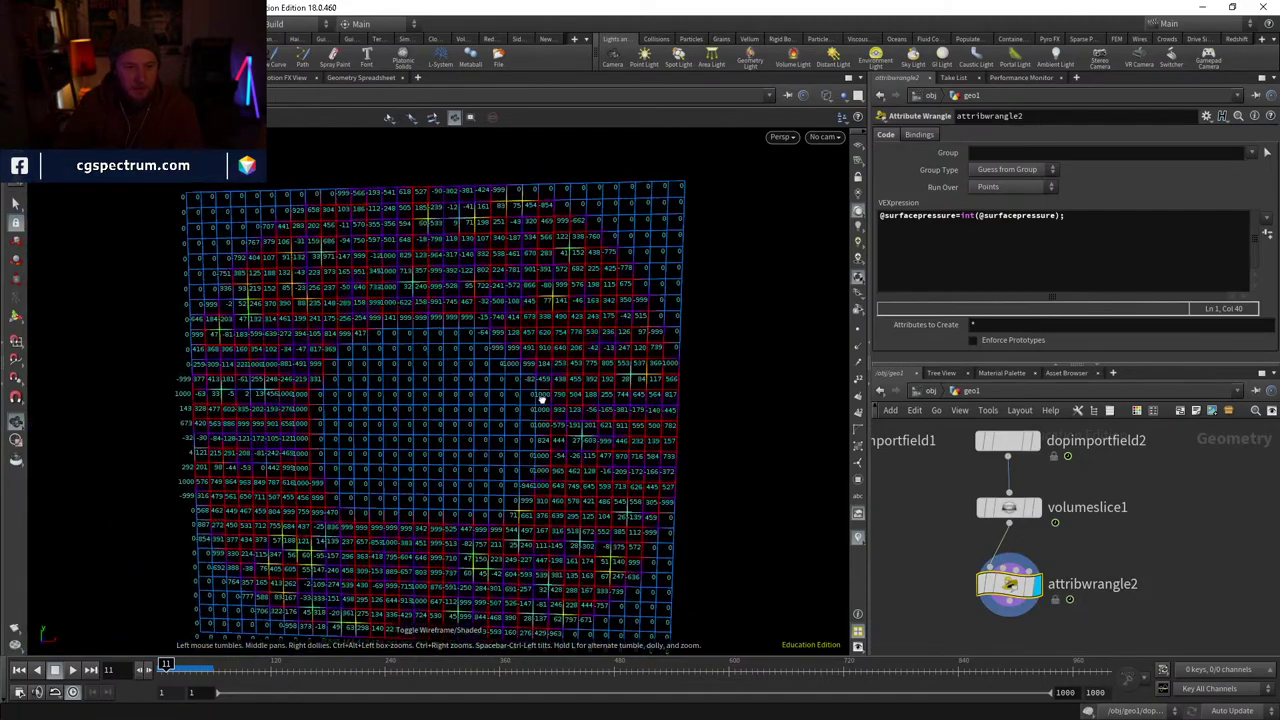
key(w)
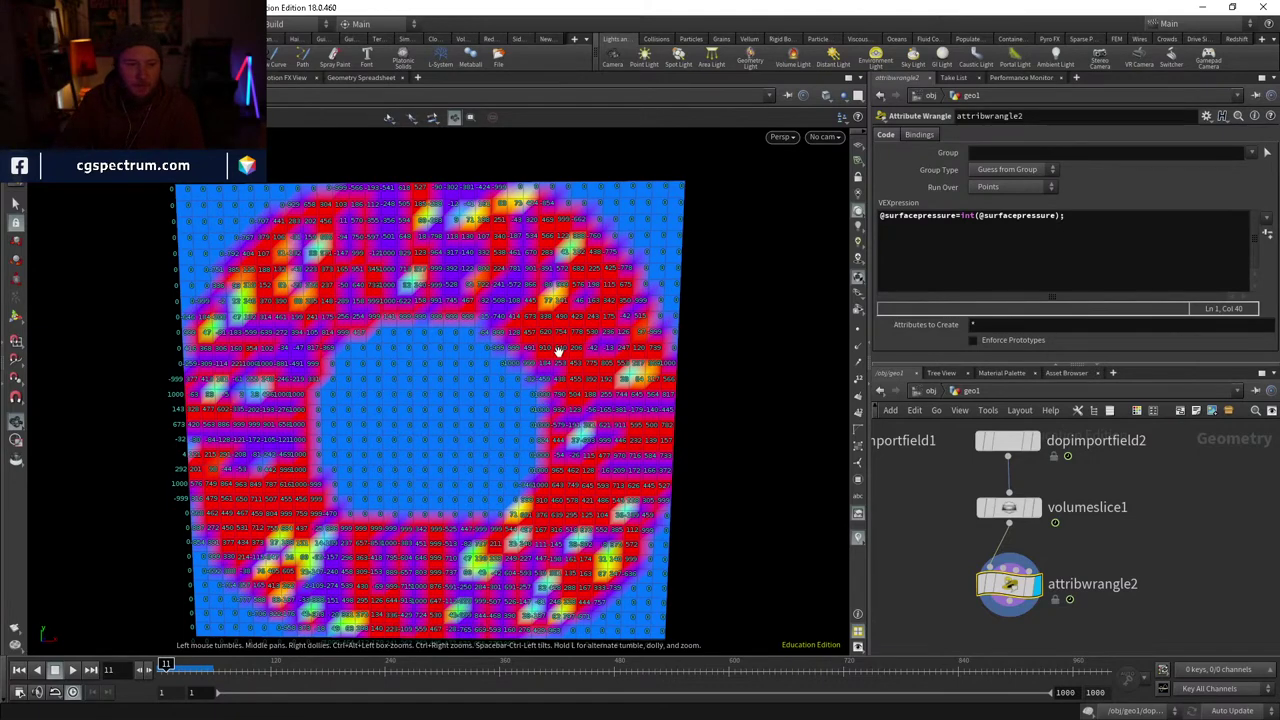
mouse_move(557, 349)
mouse_down()
mouse_move(500, 360)
mouse_move(449, 391)
mouse_move(515, 375)
mouse_move(600, 294)
mouse_move(583, 371)
mouse_move(586, 289)
mouse_up()
key(g)
key(w)
key(w)
scroll(560, 286, up, 5)
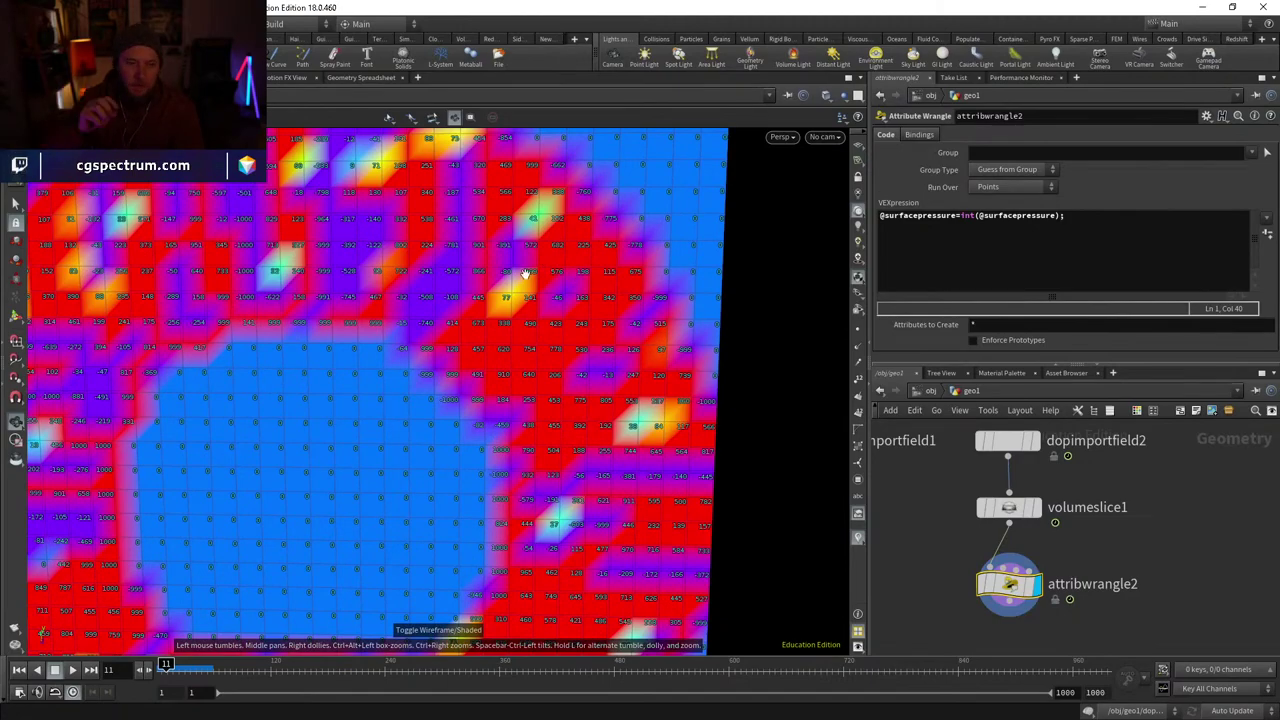
mouse_move(524, 272)
mouse_down()
mouse_move(386, 289)
mouse_move(543, 277)
mouse_up()
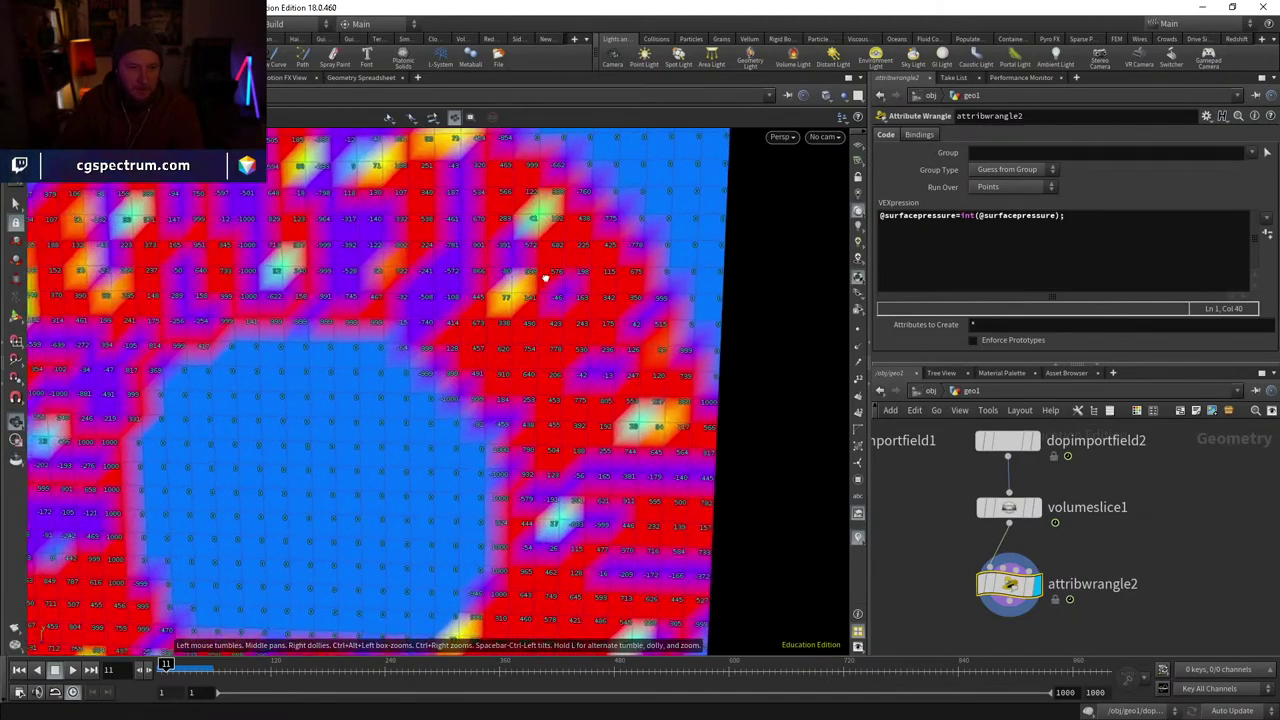
scroll(543, 277, up, 3)
- Bypass attribwrangle2 and re-enable it to compare the raw labels with the integer labels
middle_drag(1118, 577, 1096, 505)
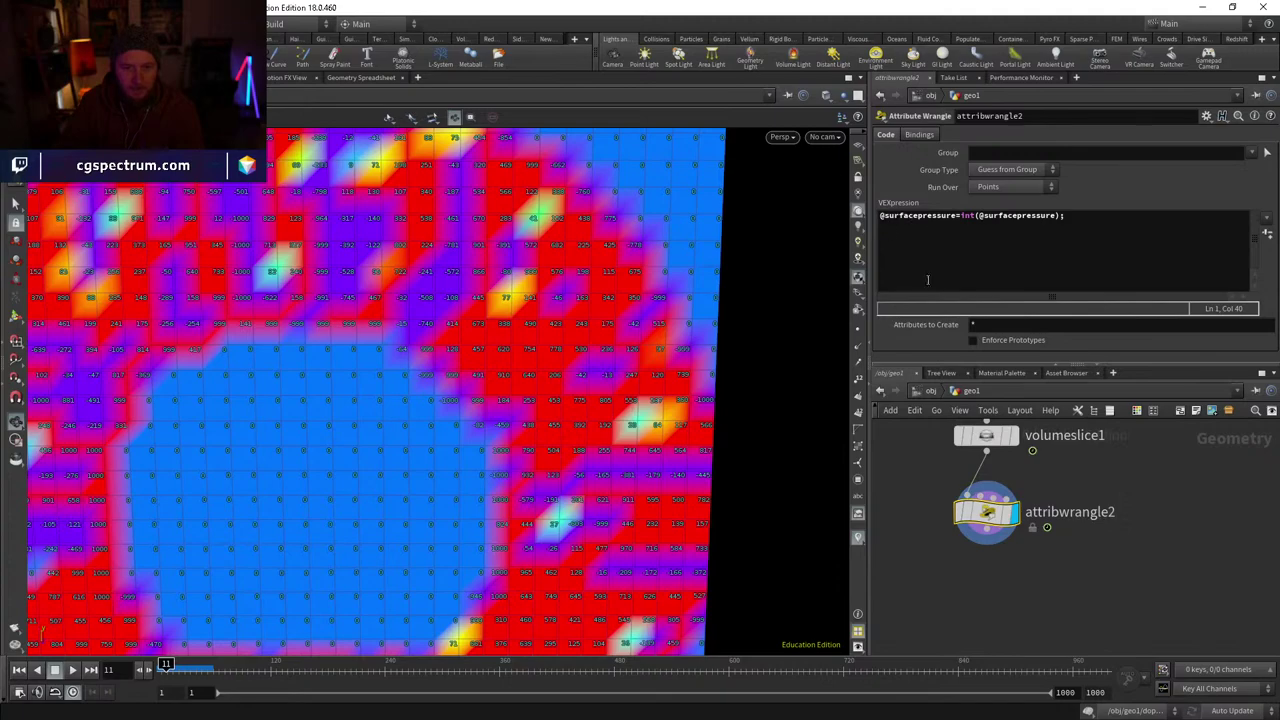
mouse_move(949, 514)
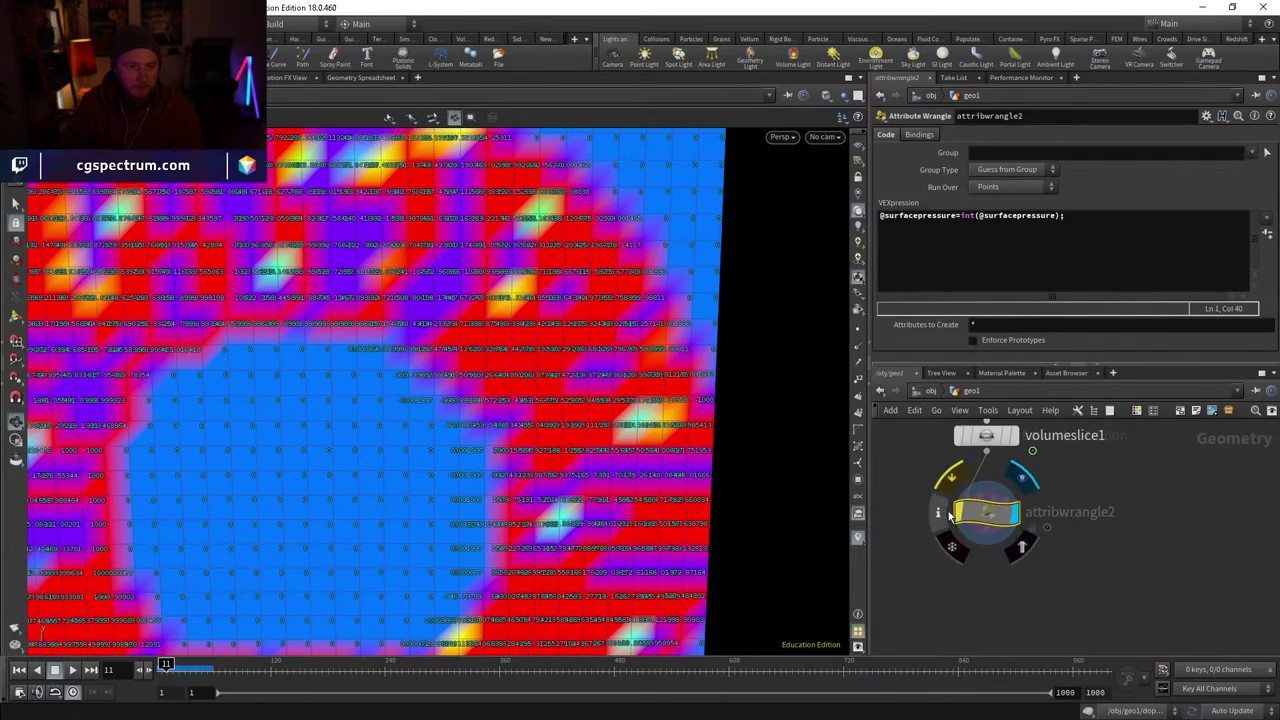
right_drag(540, 375, 494, 417)
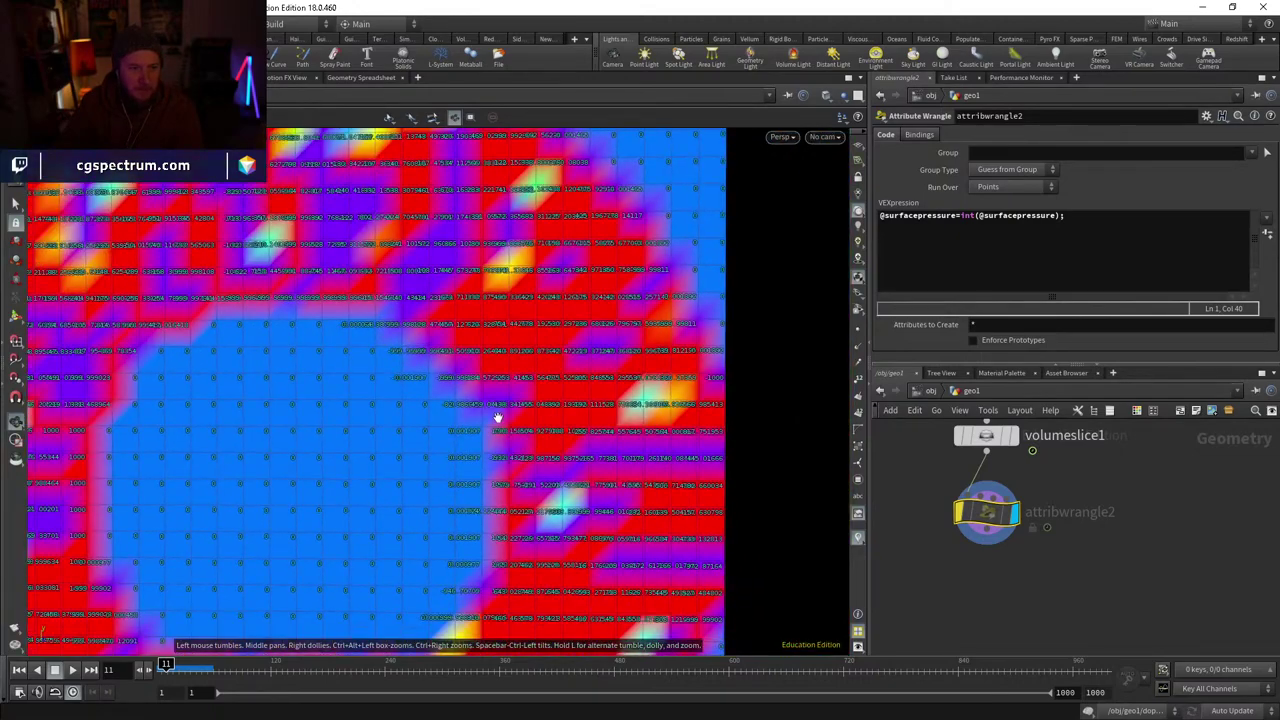
click(958, 515)
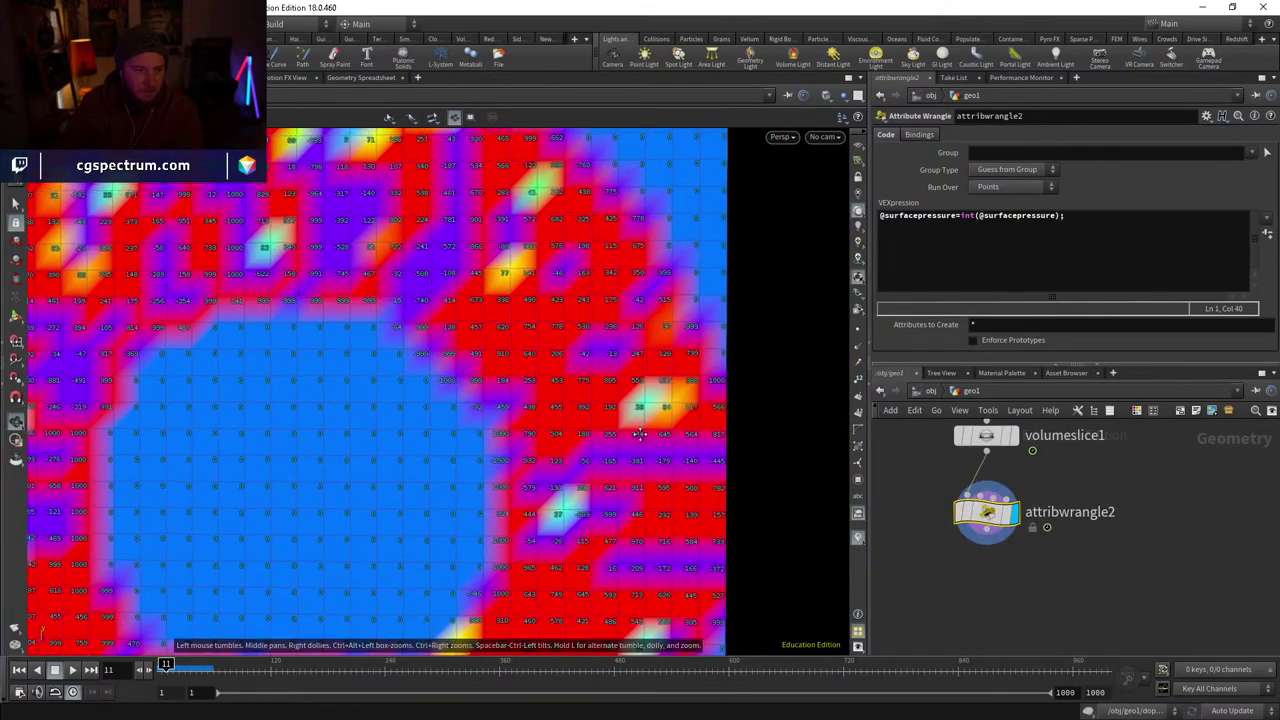
middle_drag(614, 472, 642, 524)
right_drag(561, 495, 568, 492)
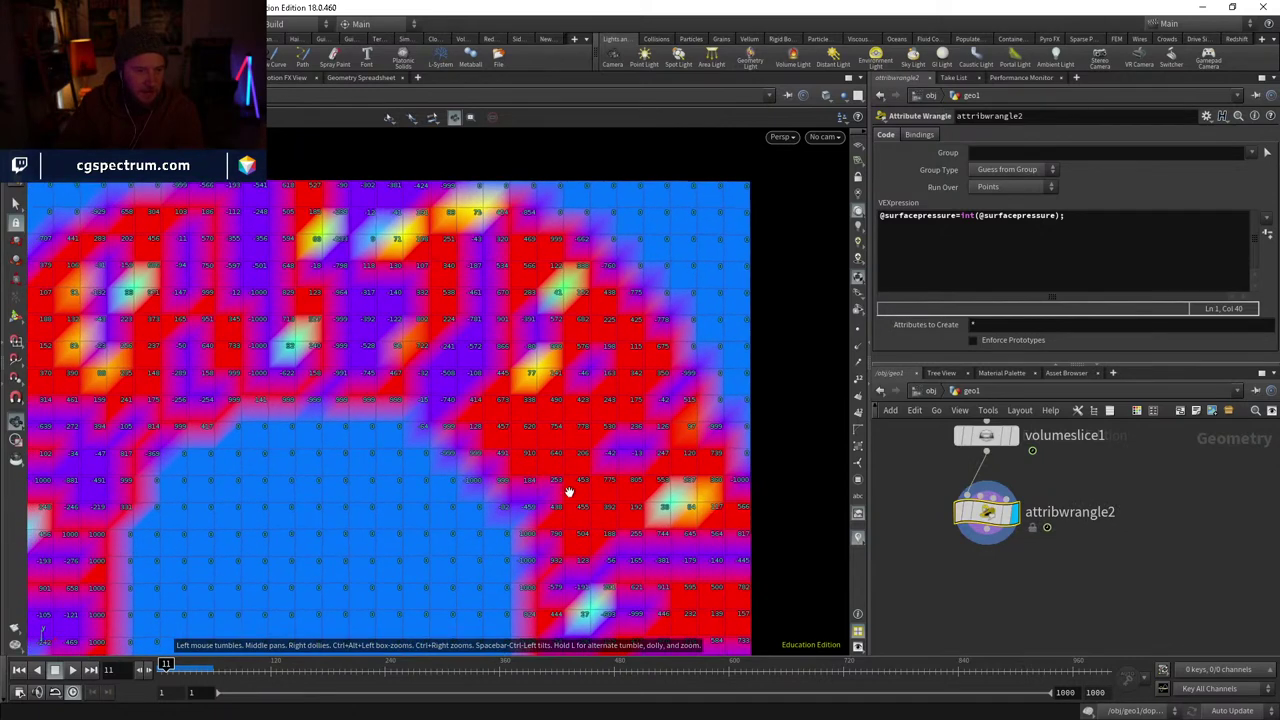
- Display dopimportfield1 as a template so its particles overlay the labelled slice
middle_drag(930, 440, 1097, 544)
scroll(503, 380, up, 2)
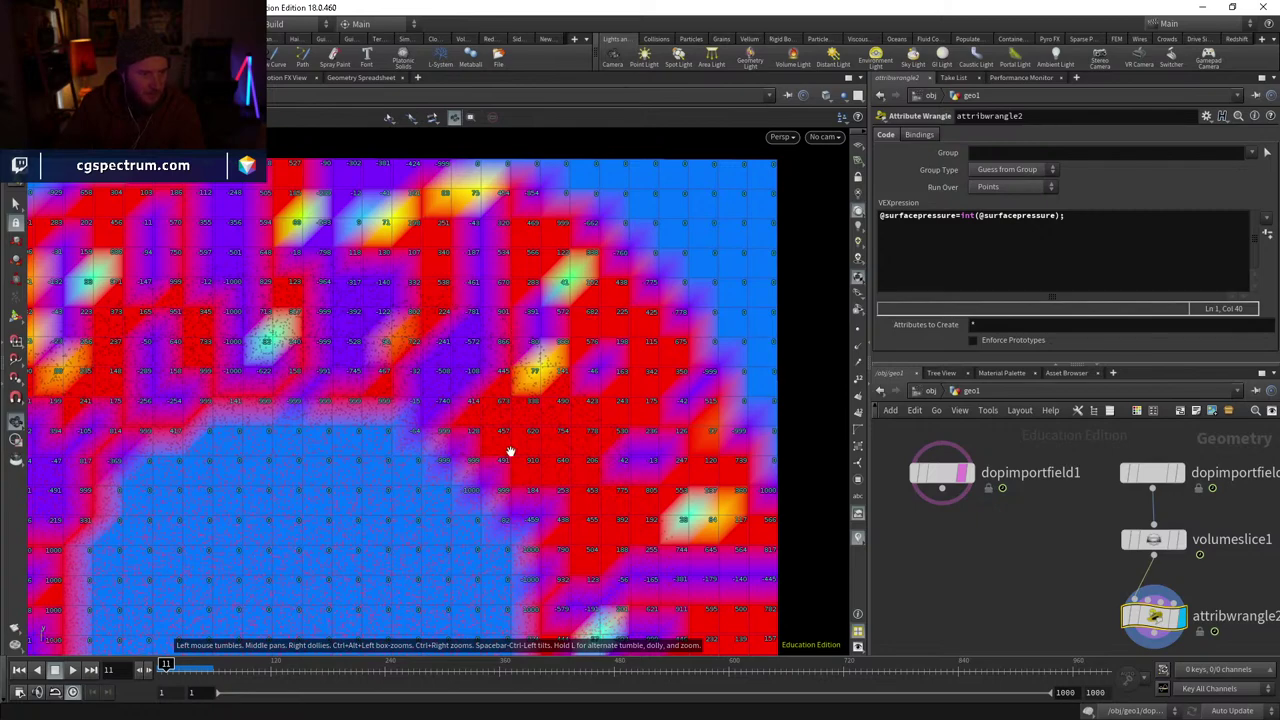
scroll(520, 430, down, 3)
scroll(489, 423, up, 4)
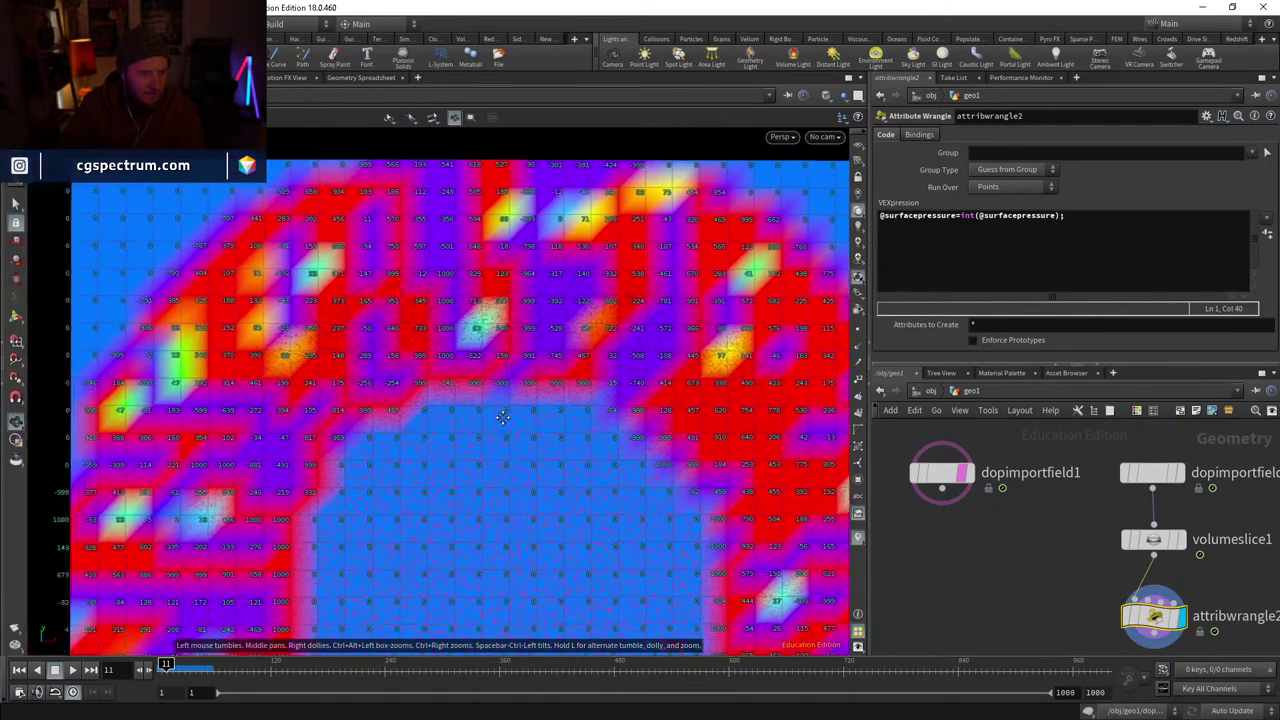
- Examine the surfacepressure values around the edge of the particle blob and across the whole slice
scroll(502, 418, down, 3)
scroll(444, 395, up, 3)
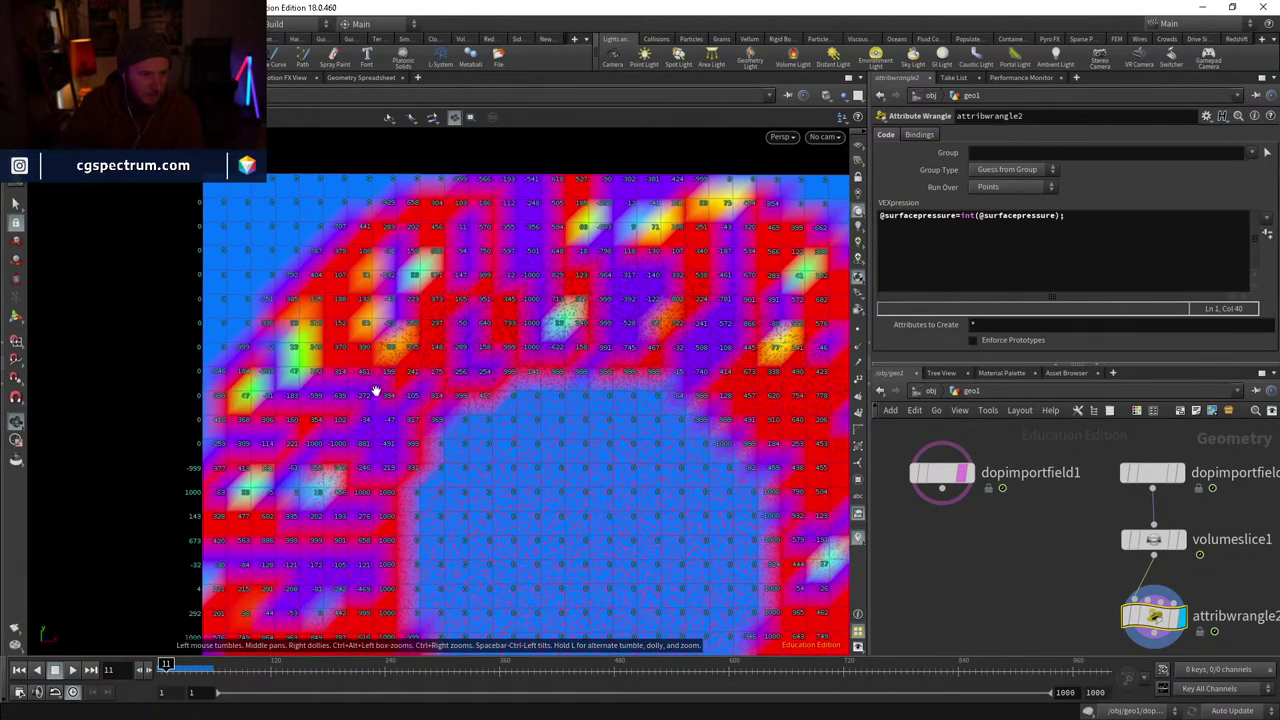
middle_drag(353, 445, 414, 372)
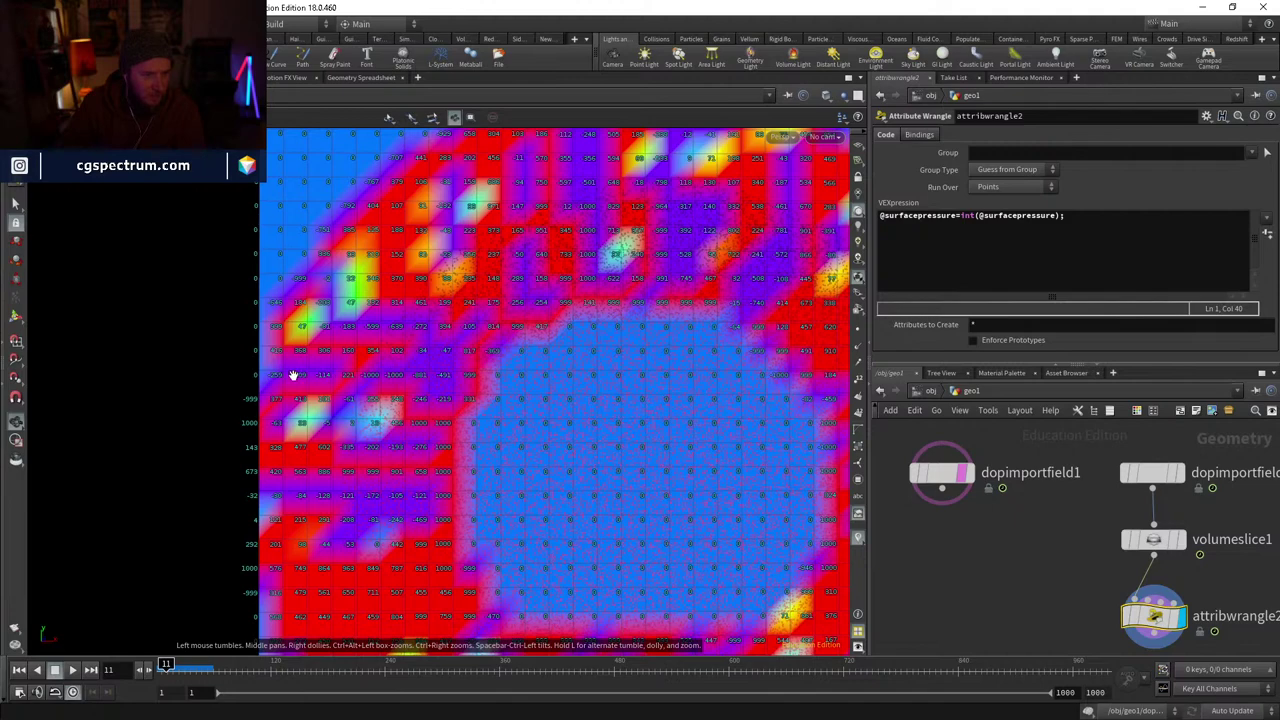
scroll(293, 375, down, 3)
scroll(380, 236, up, 3)
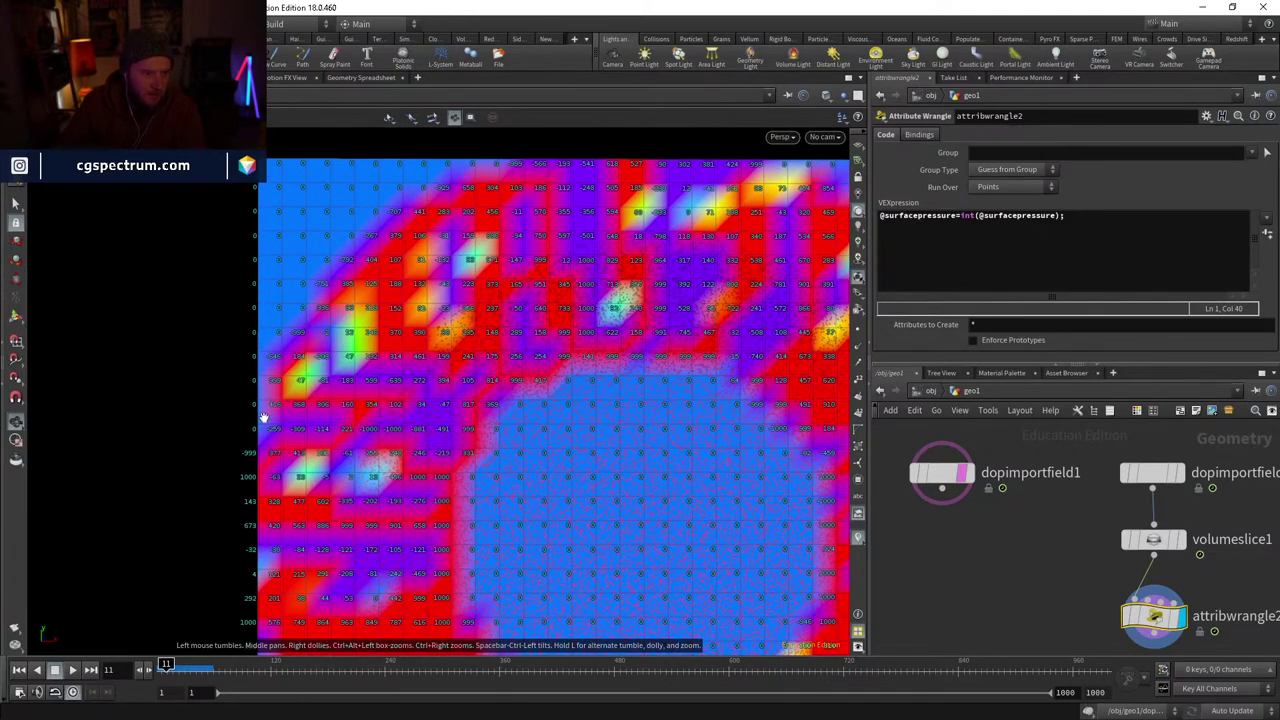
middle_drag(714, 424, 602, 318)
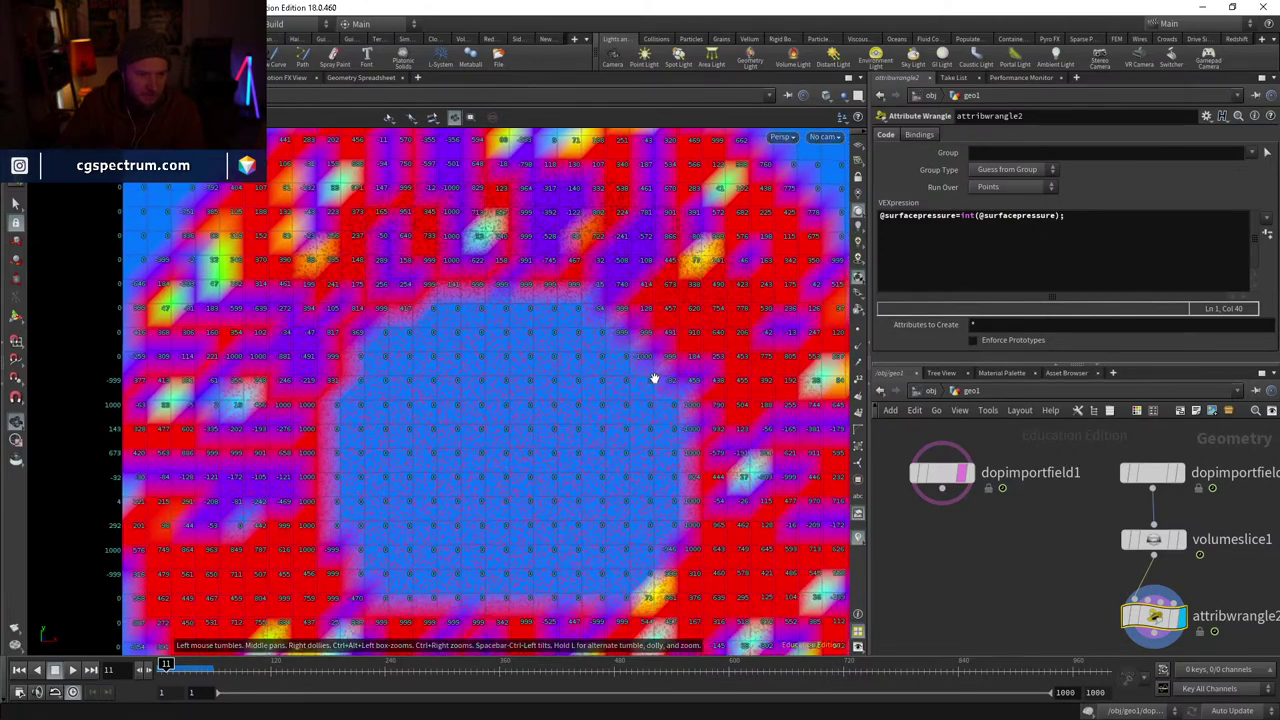
middle_drag(748, 580, 771, 437)
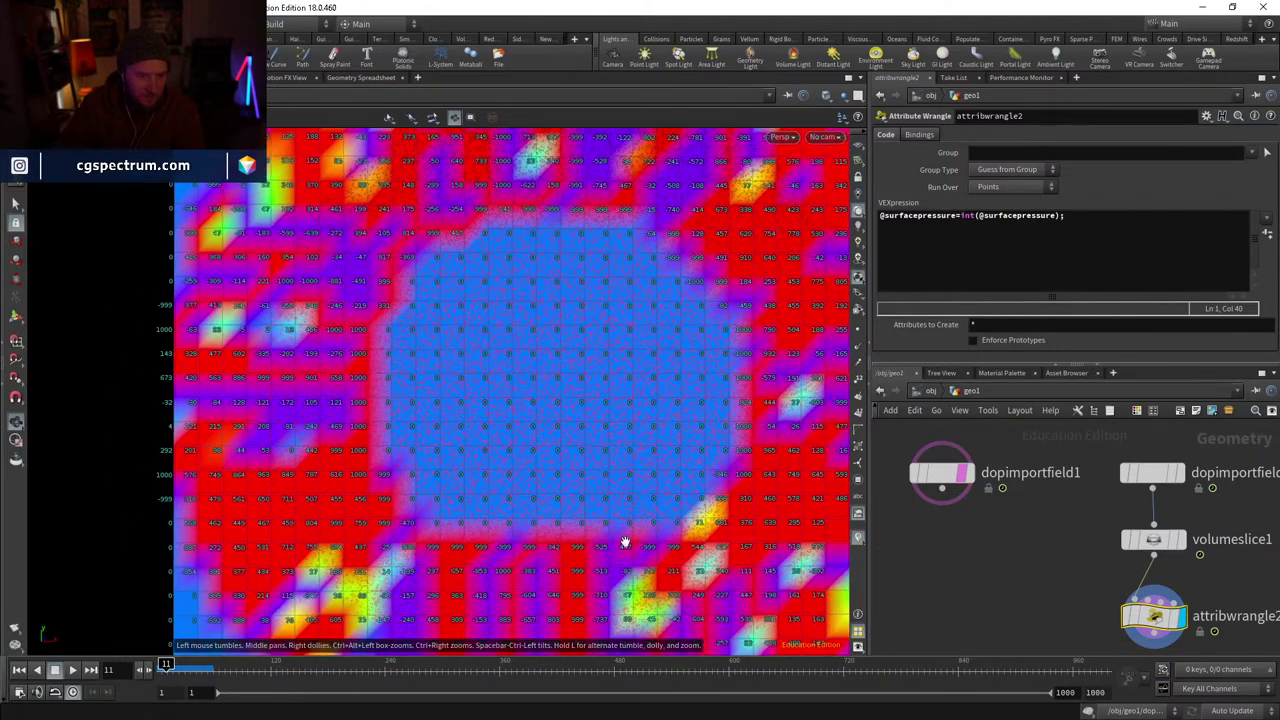
scroll(622, 542, down, 5)
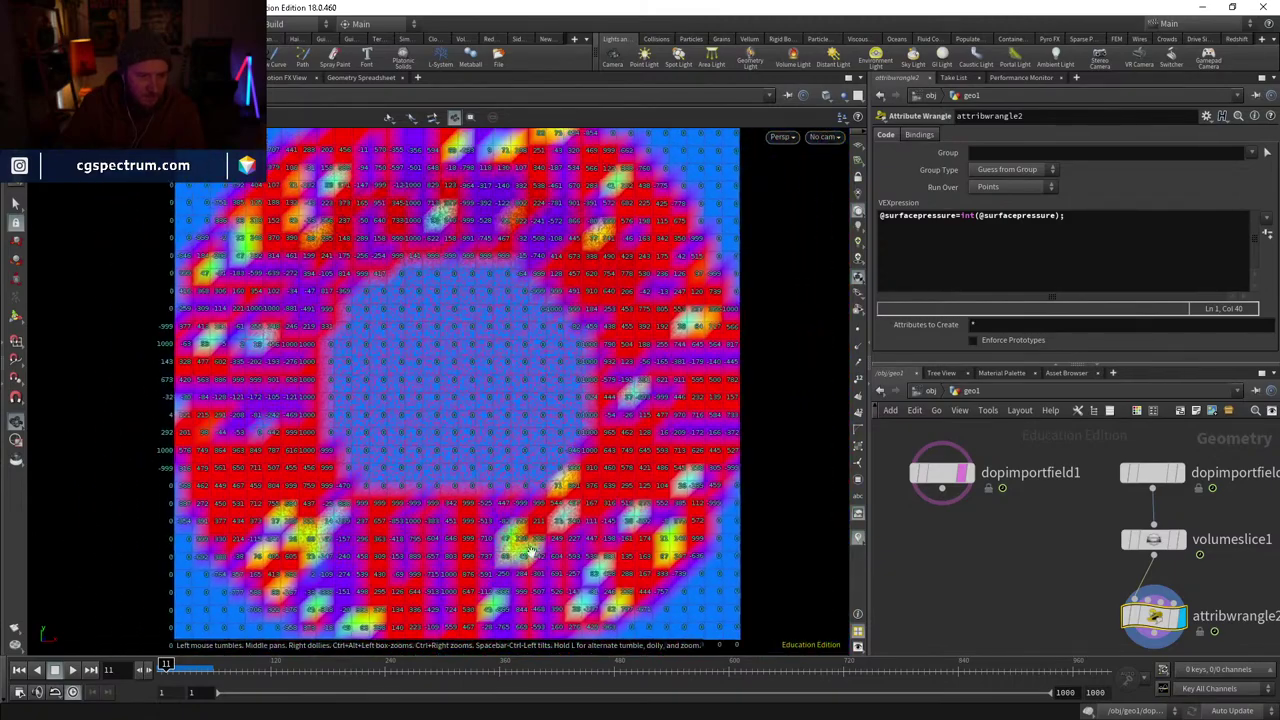
scroll(531, 551, down, 3)
- Return to frame 1 and open the dopnet1 simulation network
click(158, 670)
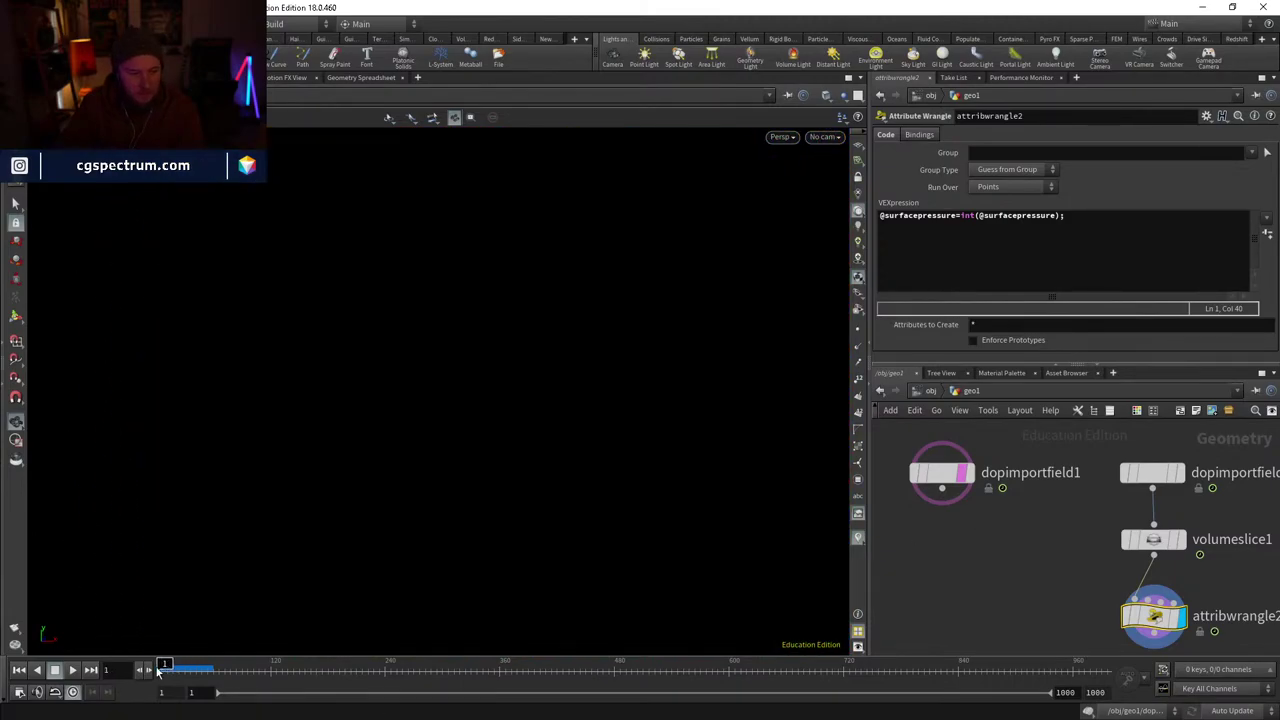
mouse_move(971, 586)
middle_down()
mouse_move(1049, 471)
mouse_move(1134, 592)
mouse_move(980, 566)
middle_up()
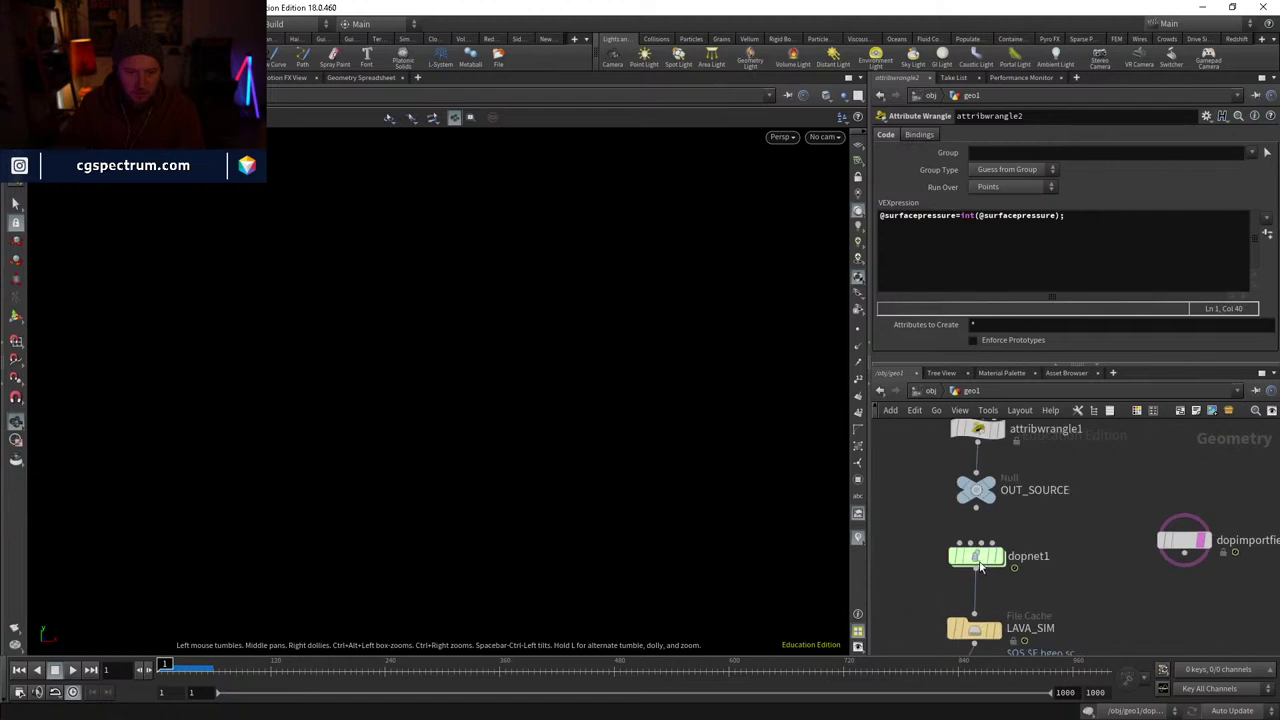
double_click(980, 566)
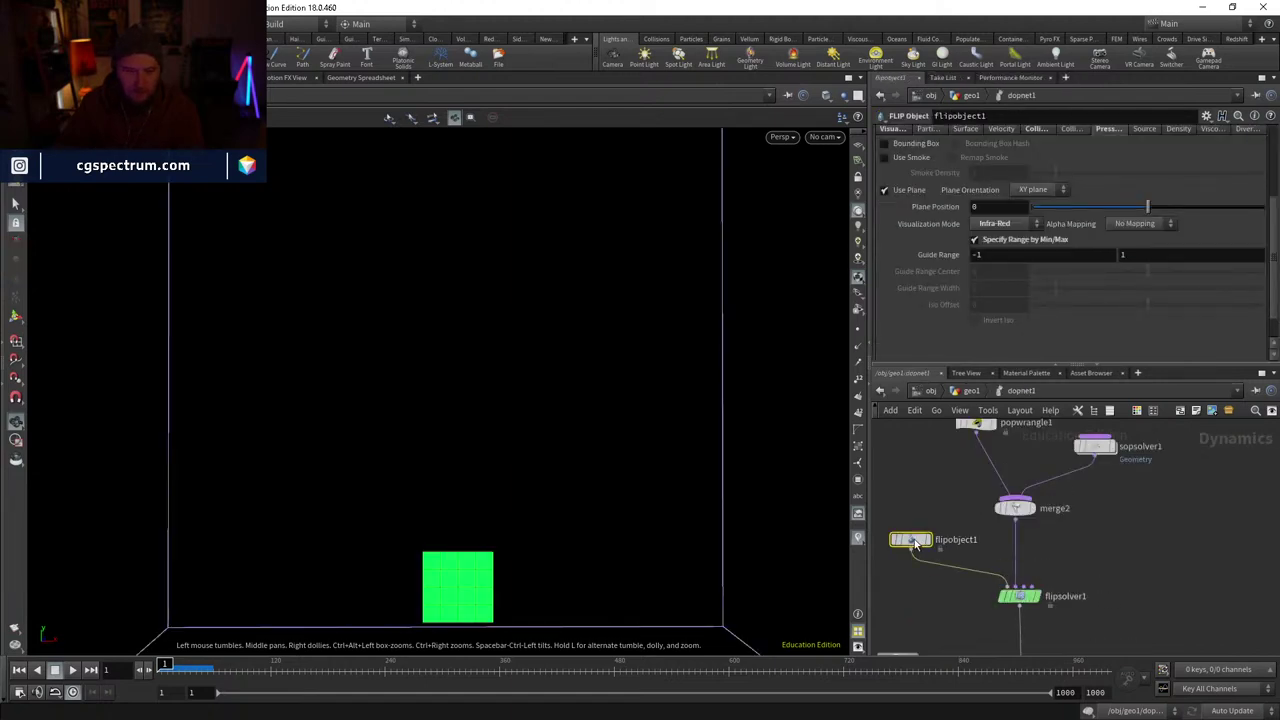
- Review flipobject1's physical properties and flipsolver1's surface tension settings
scroll(918, 165, up, 4)
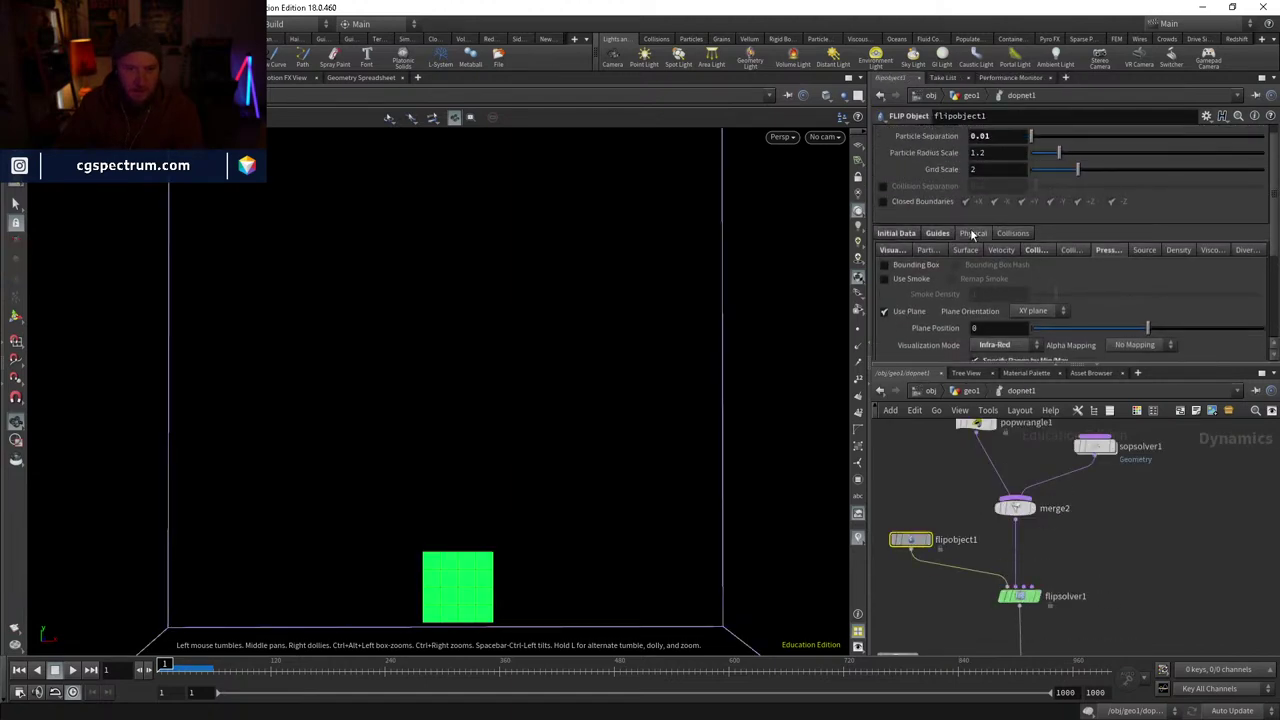
click(972, 233)
scroll(1005, 314, down, 1)
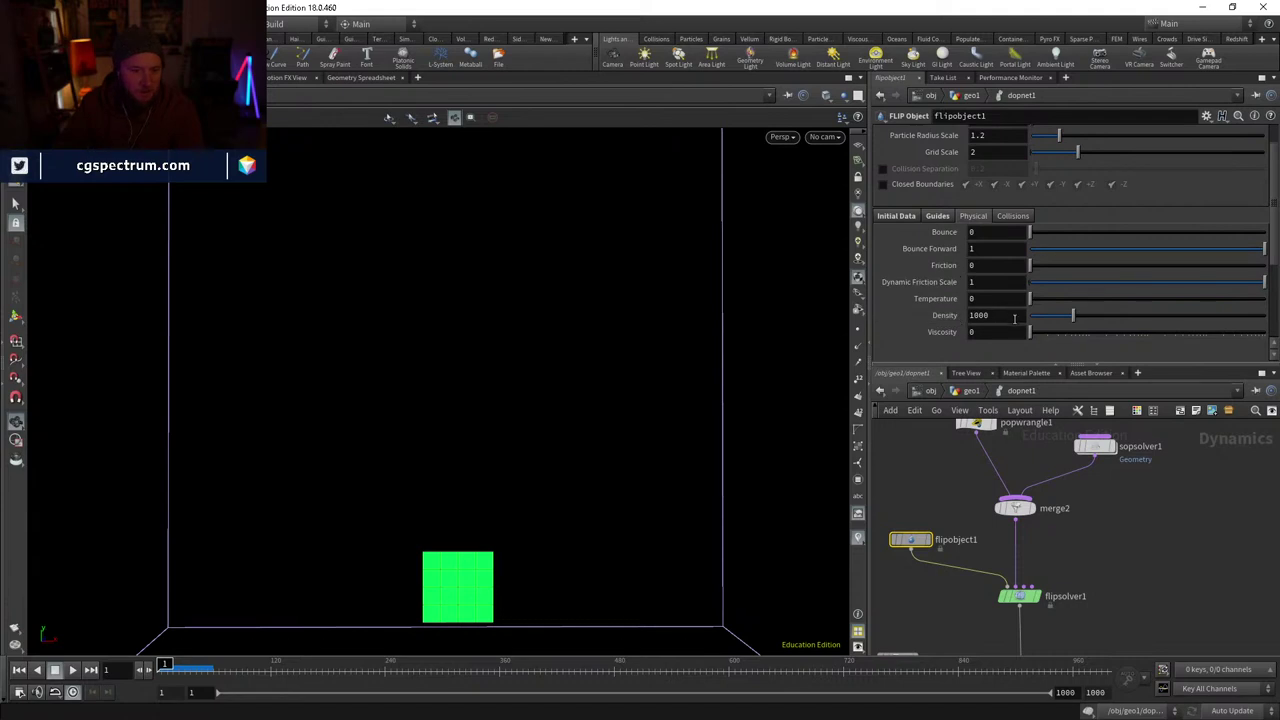
click(1020, 601)
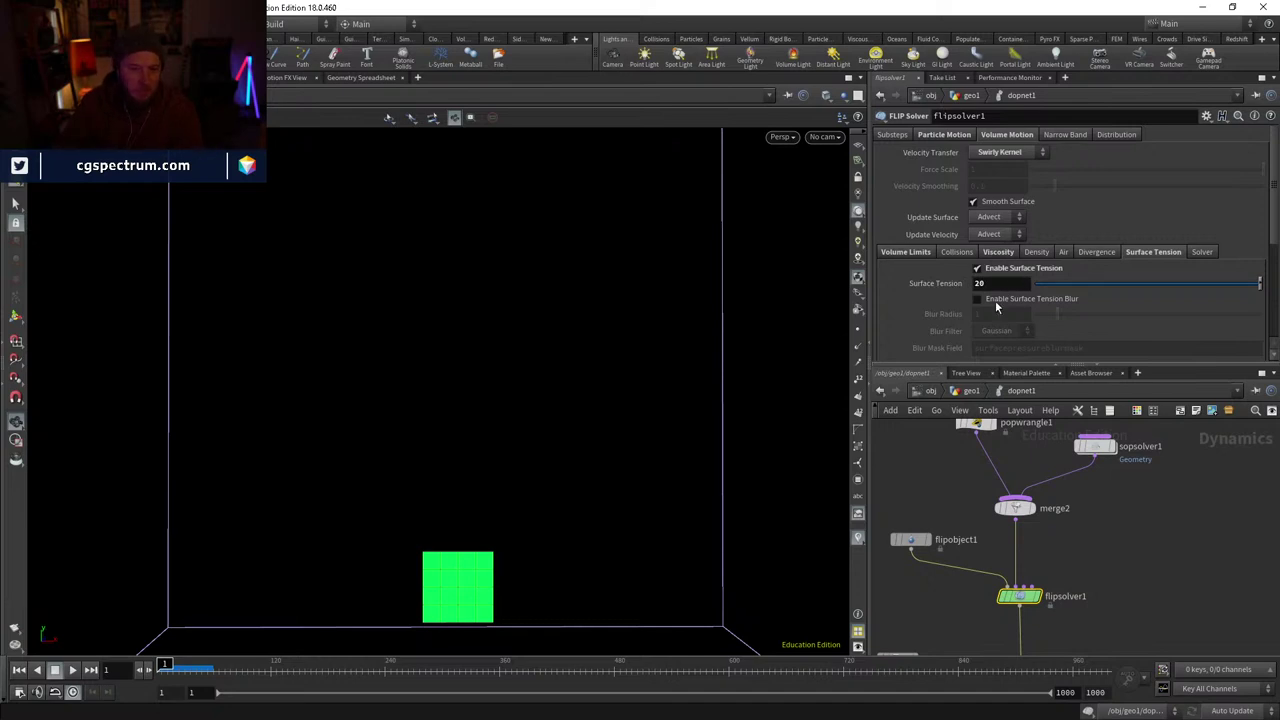
- Turn off the pressure guide in flipobject1's visualization settings
click(898, 541)
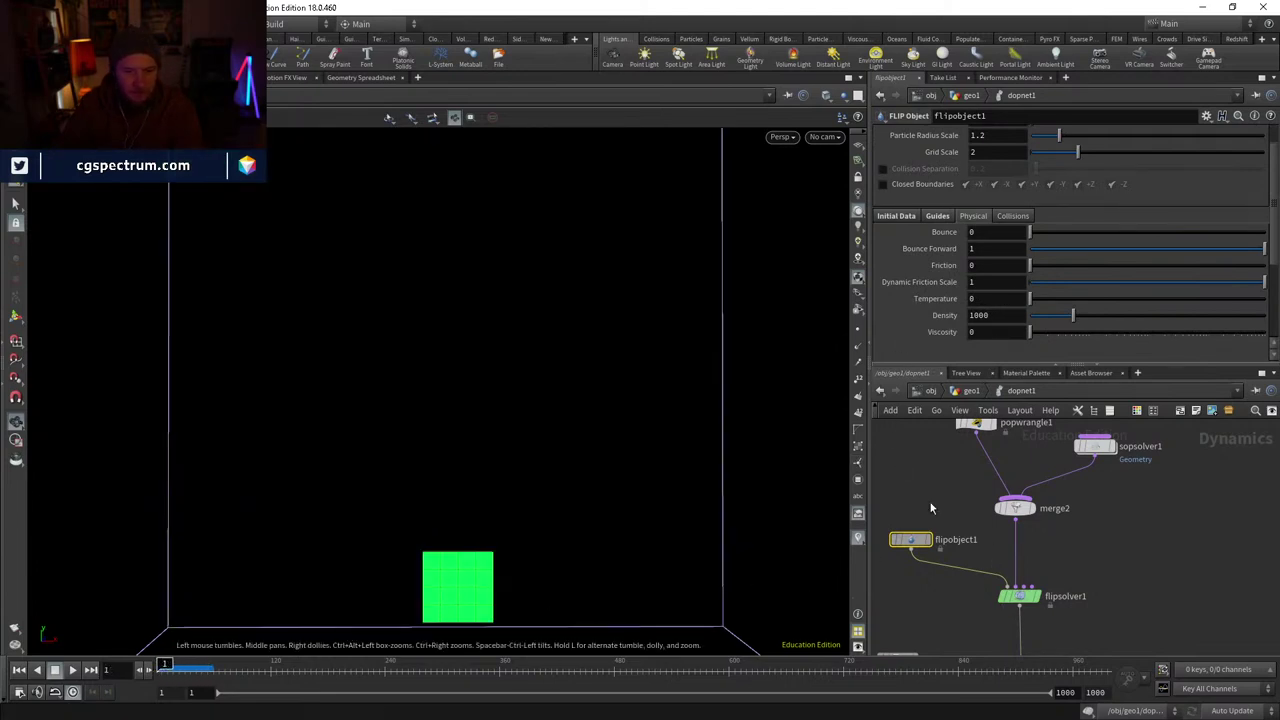
scroll(914, 167, up, 1)
click(900, 250)
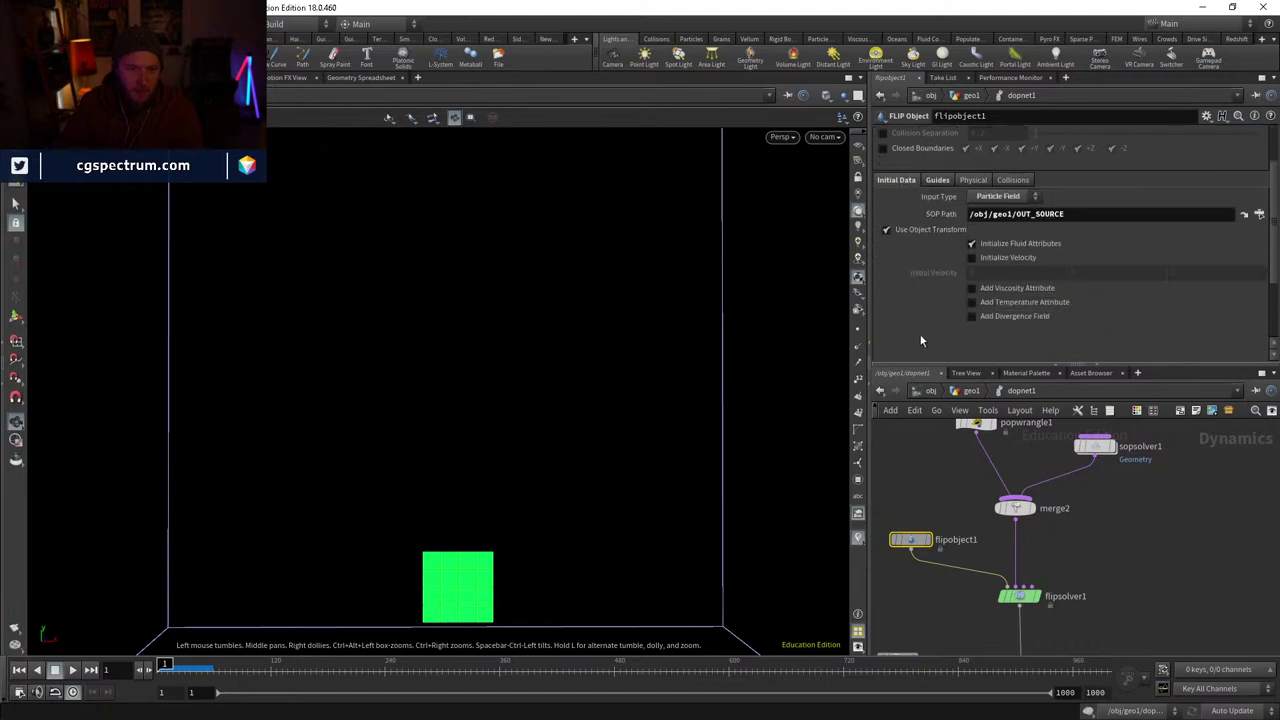
click(937, 232)
scroll(906, 340, down, 2)
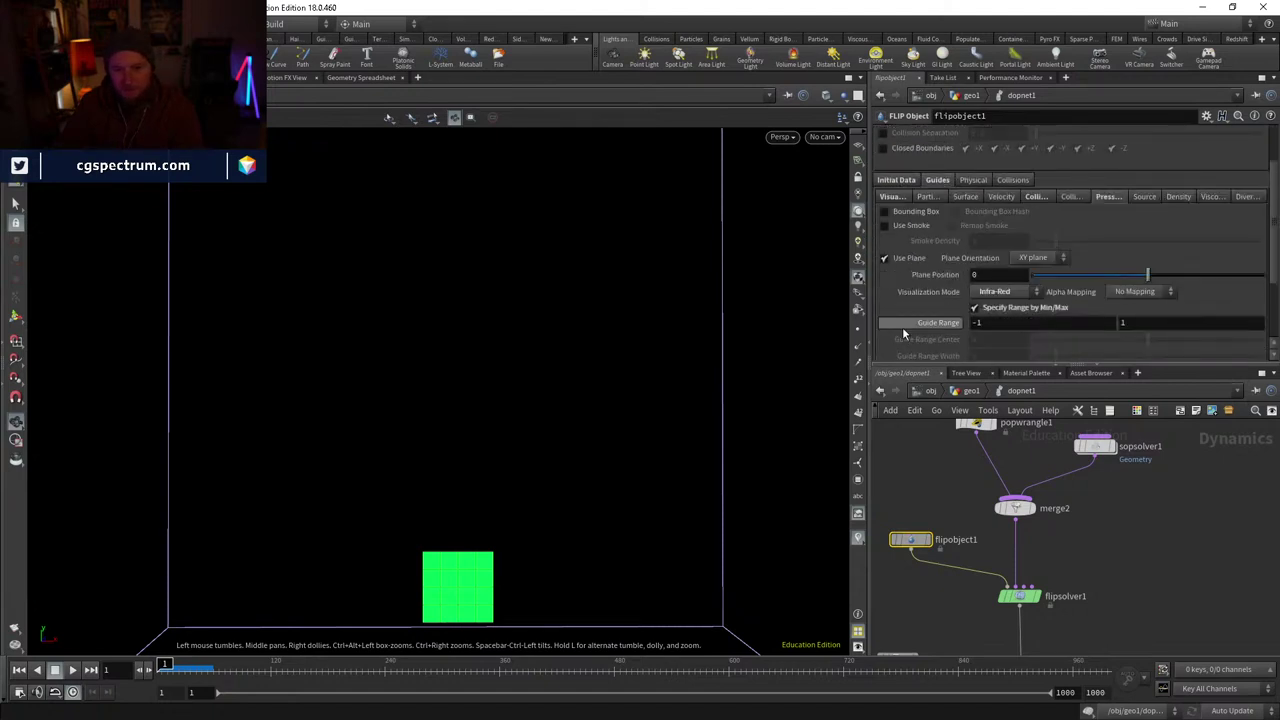
click(891, 196)
click(884, 299)
click(884, 299)
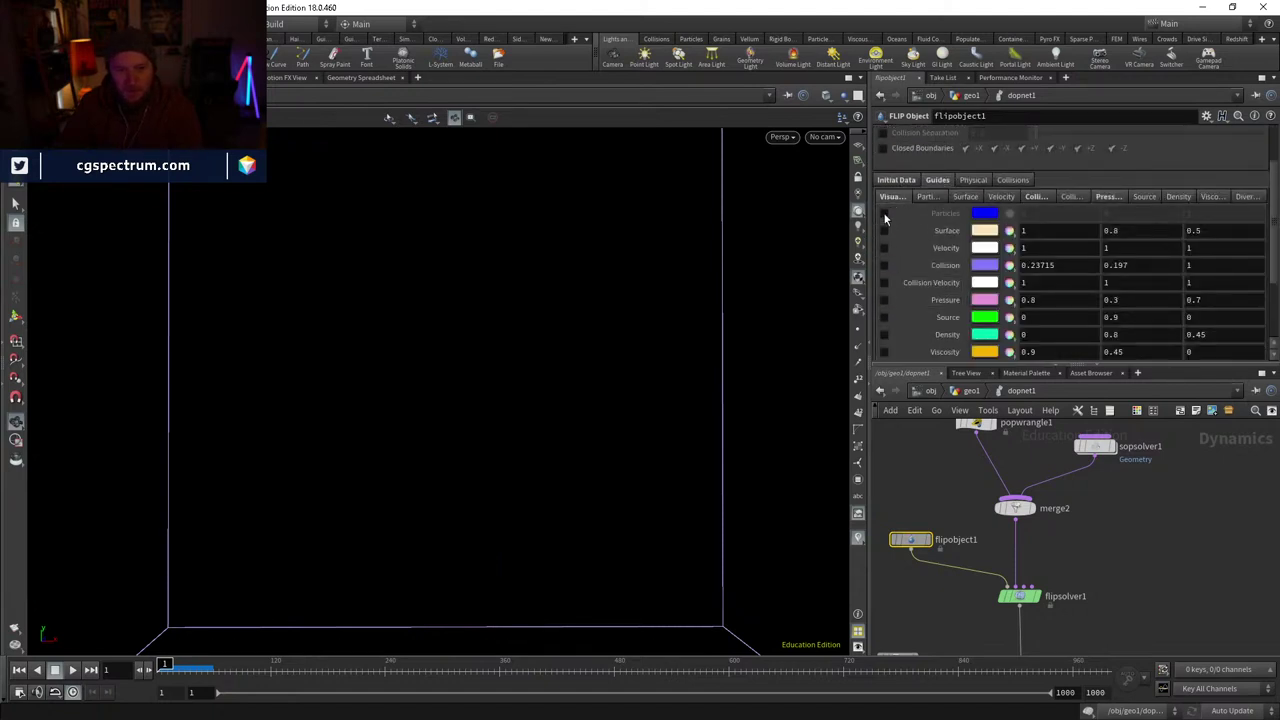
- Turn on the particles guide in flipobject1's visualization settings, keeping the timeline at frame 1
click(884, 213)
mouse_move(166, 665)
mouse_down()
mouse_move(198, 665)
mouse_move(165, 665)
mouse_up()
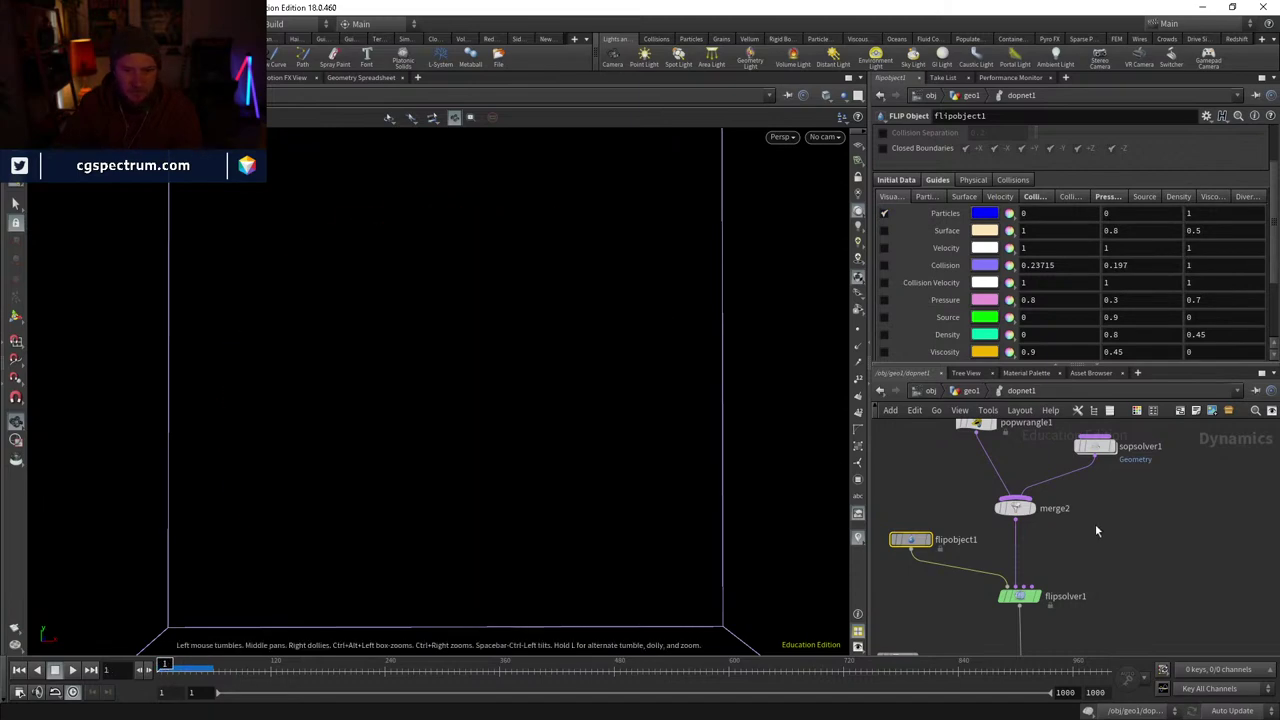
- Review the node chain inside sopsolver1 down to its last wrangle, and return to dopnet1
middle_drag(1090, 445, 1012, 496)
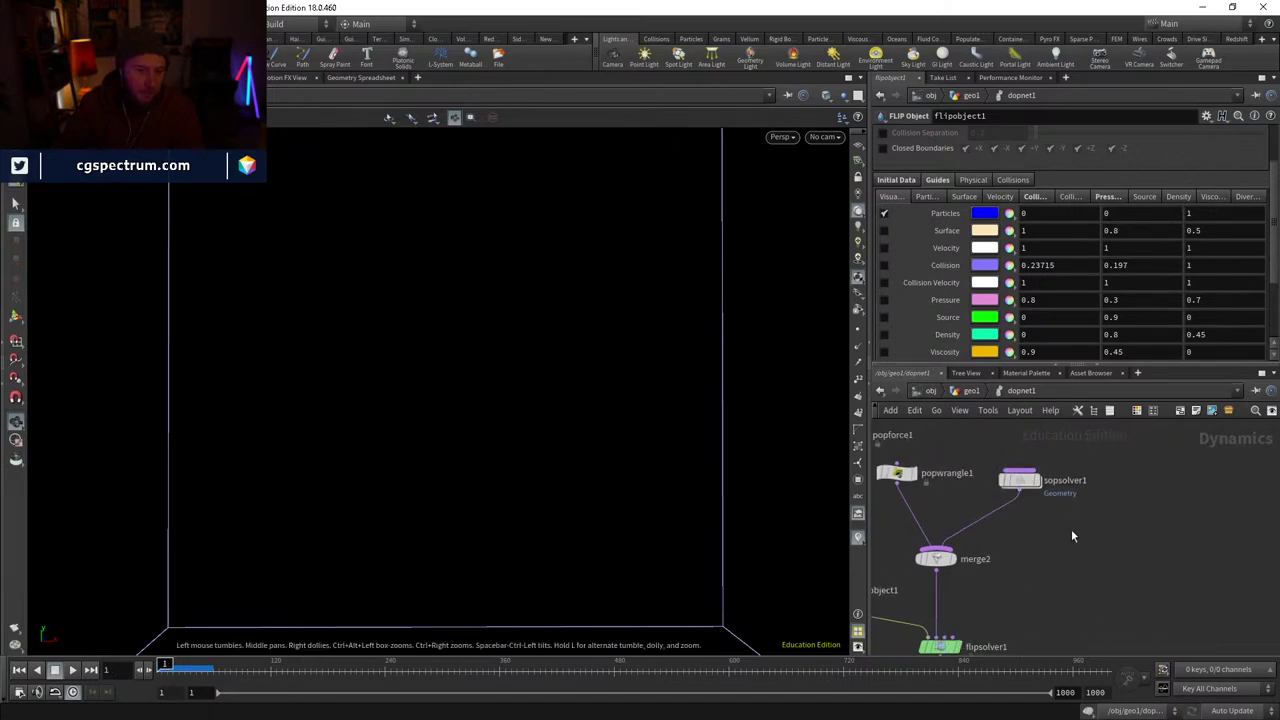
click(1015, 481)
double_click(1015, 481)
scroll(1068, 555, down, 2)
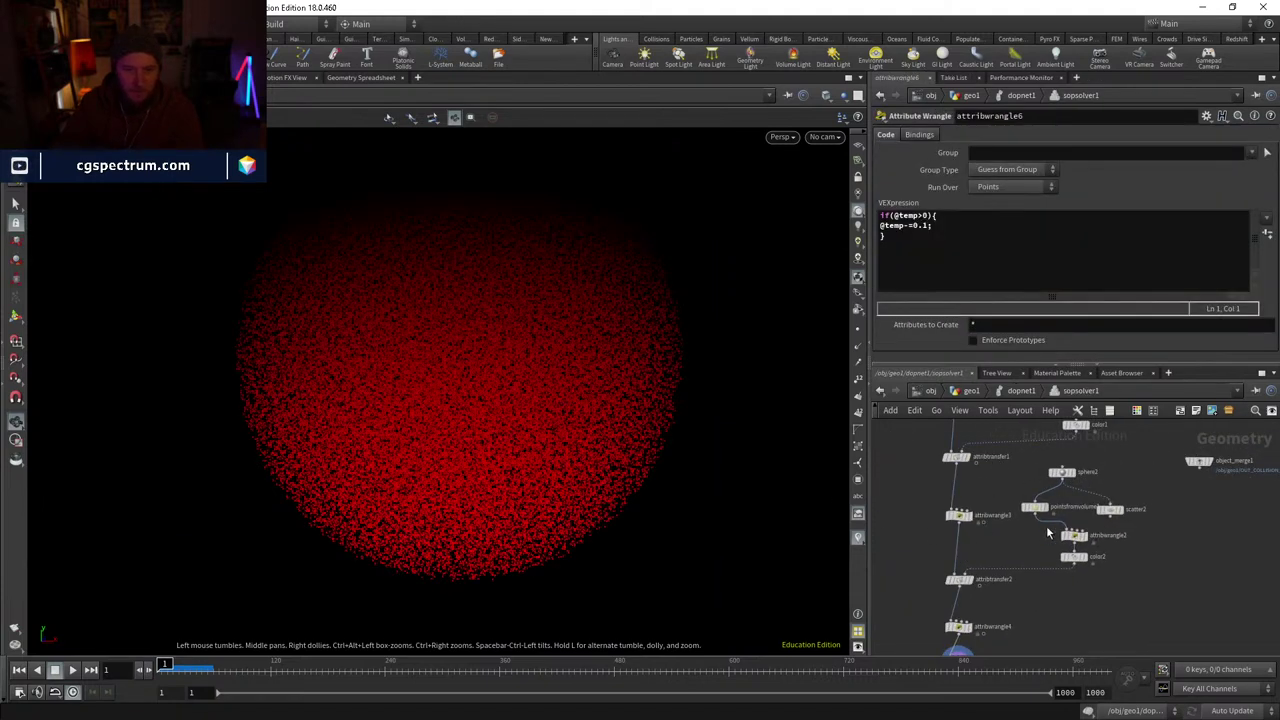
middle_drag(1048, 533, 1002, 473)
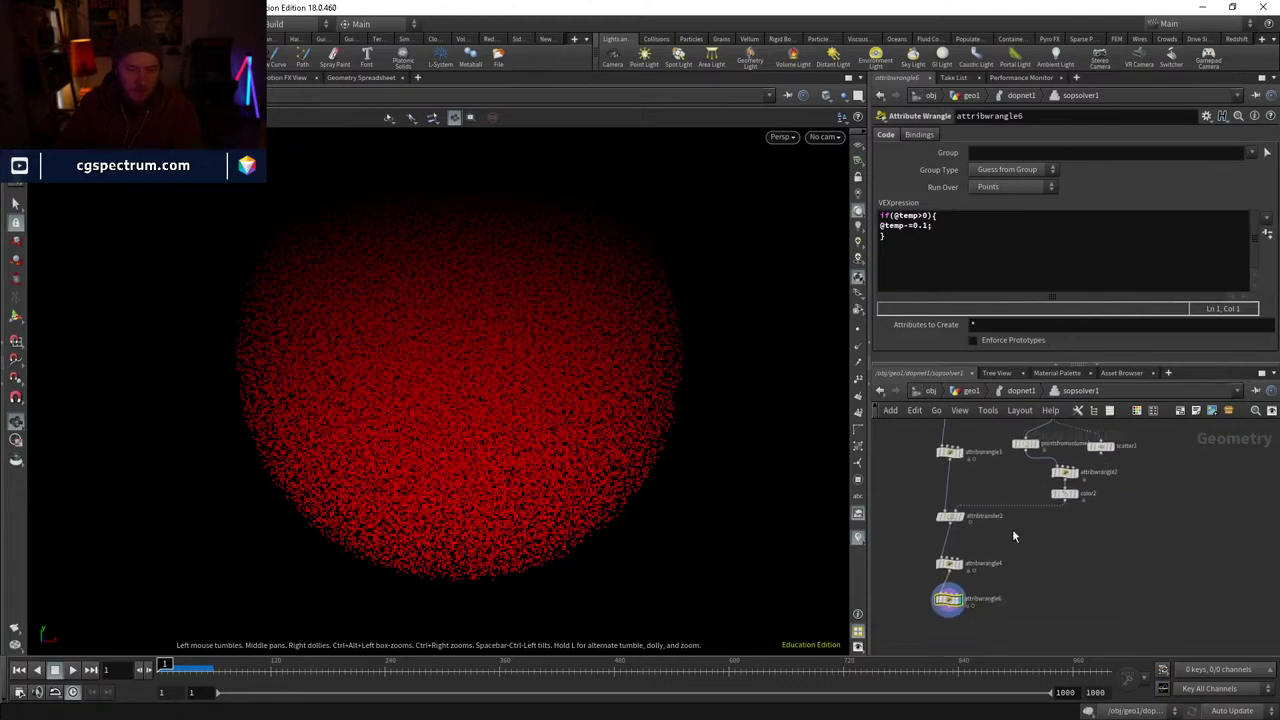
scroll(1016, 533, down, 3)
click(1019, 391)
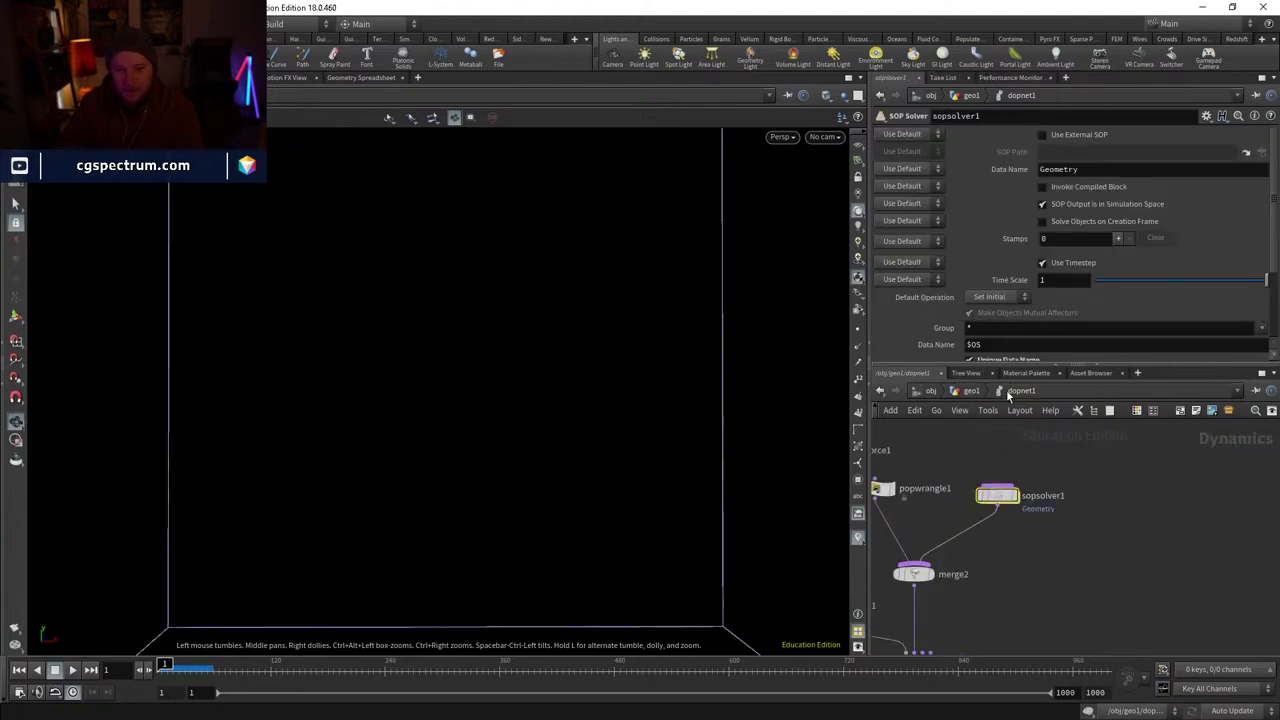
- Add a second SOP Solver beside sopsolver1 and connect it to merge2
key(Tab)
text(sops)
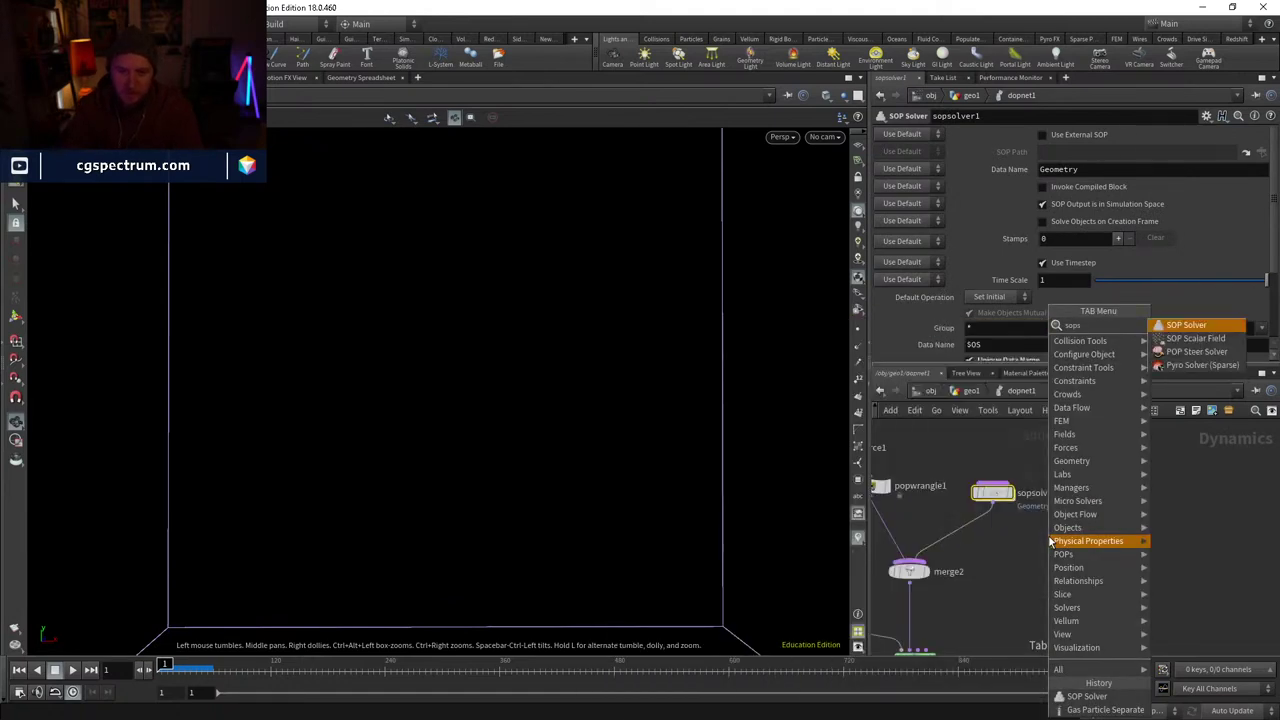
key(Return)
click(1048, 535)
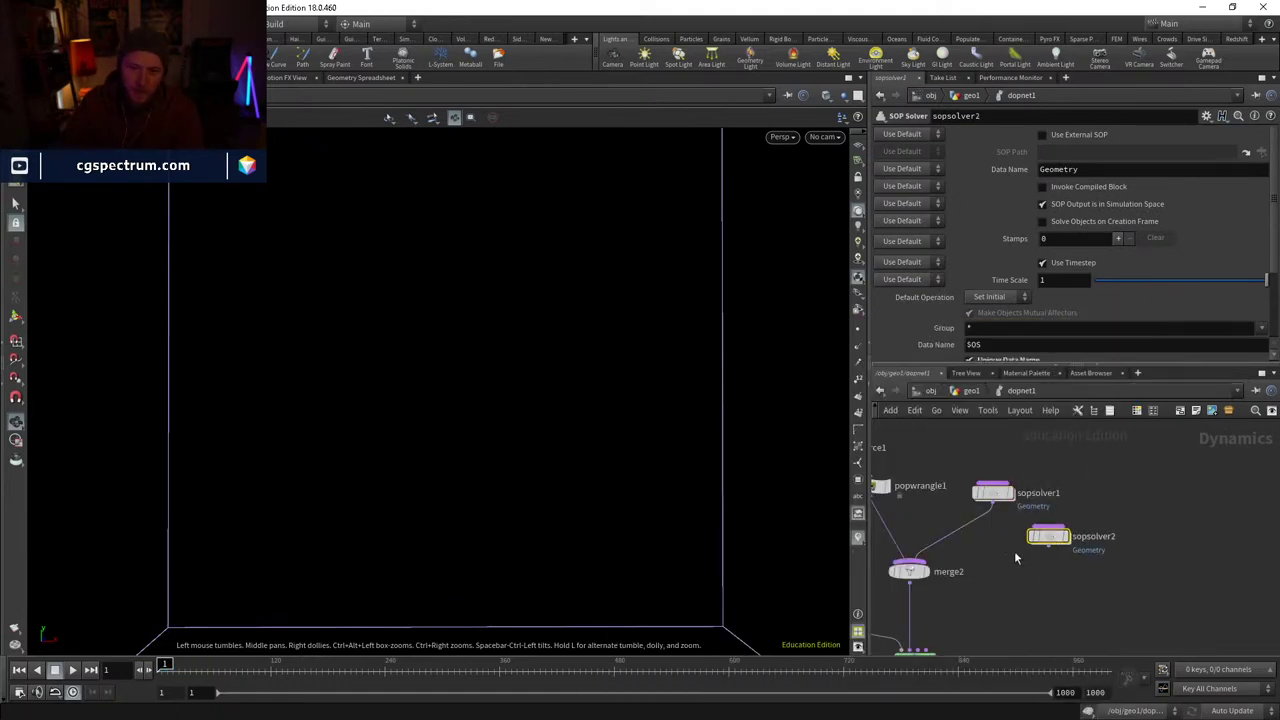
click(926, 558)
click(1045, 548)
drag(1048, 536, 1069, 534)
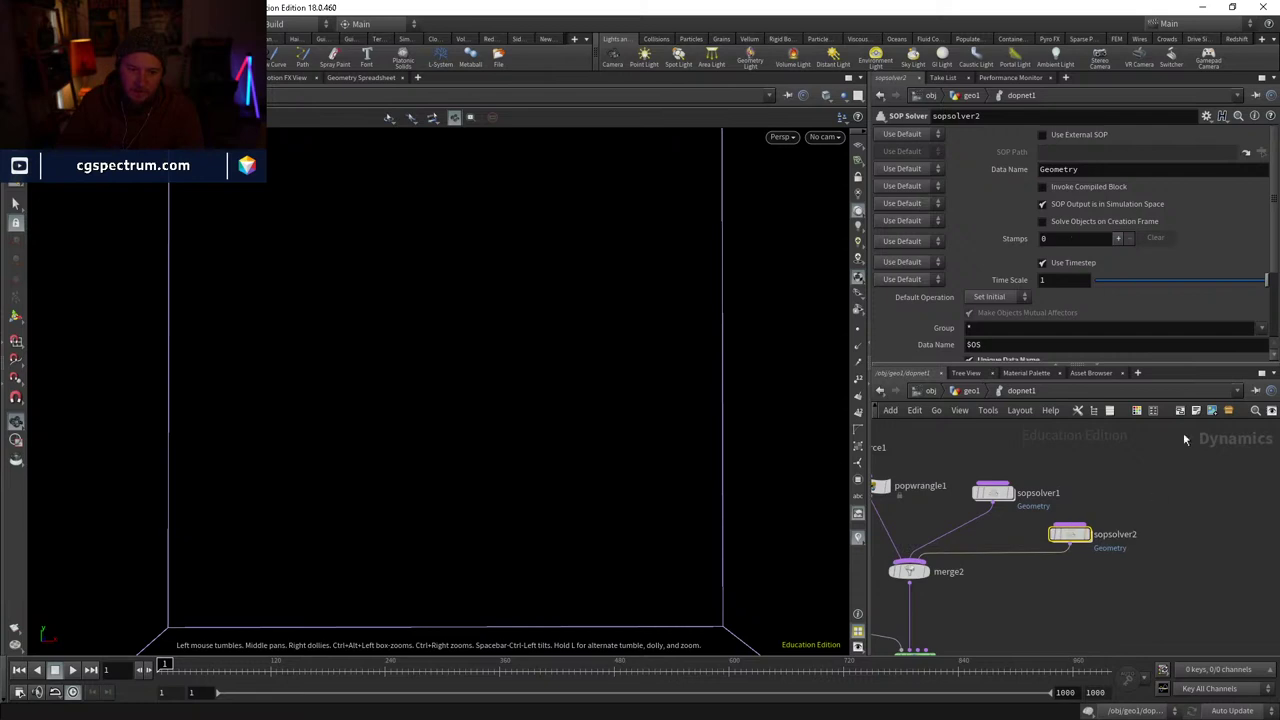
- Try surfacepressure as sopsolver2's data name and revert the parameter to its default
double_click(1081, 170)
text(surf)
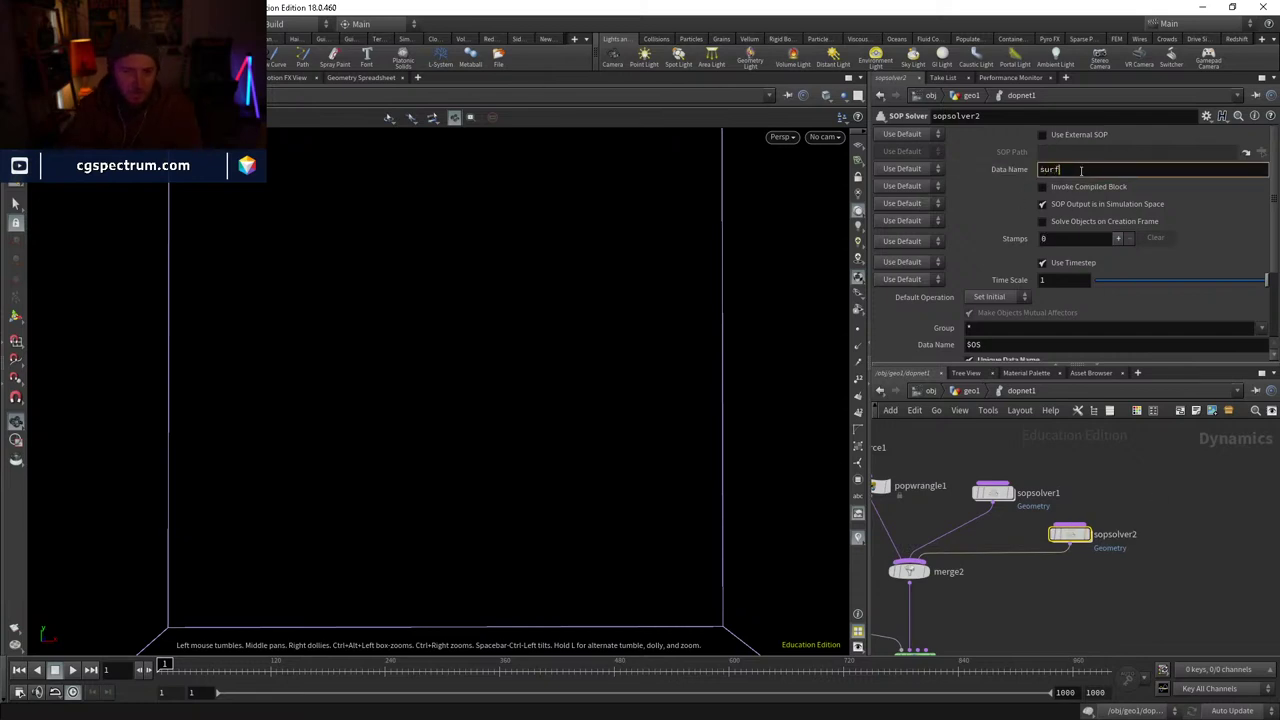
text(acepressure)
key(Return)
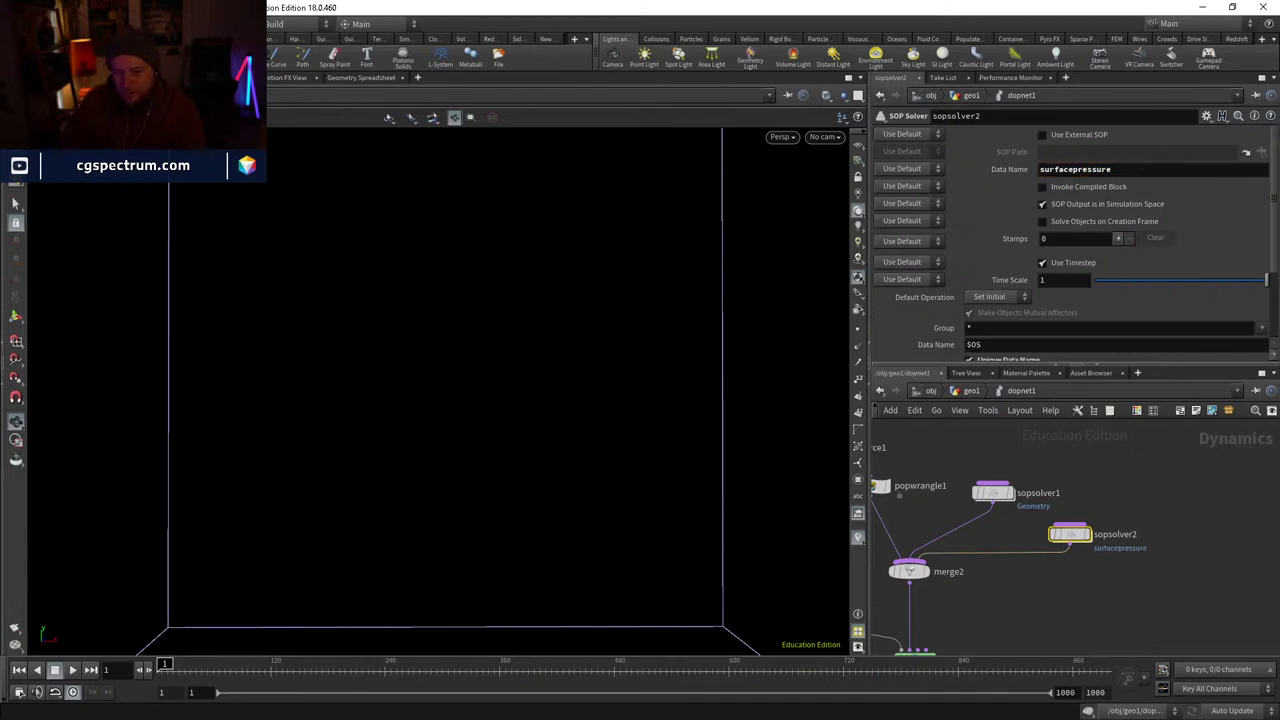
click(1128, 165)
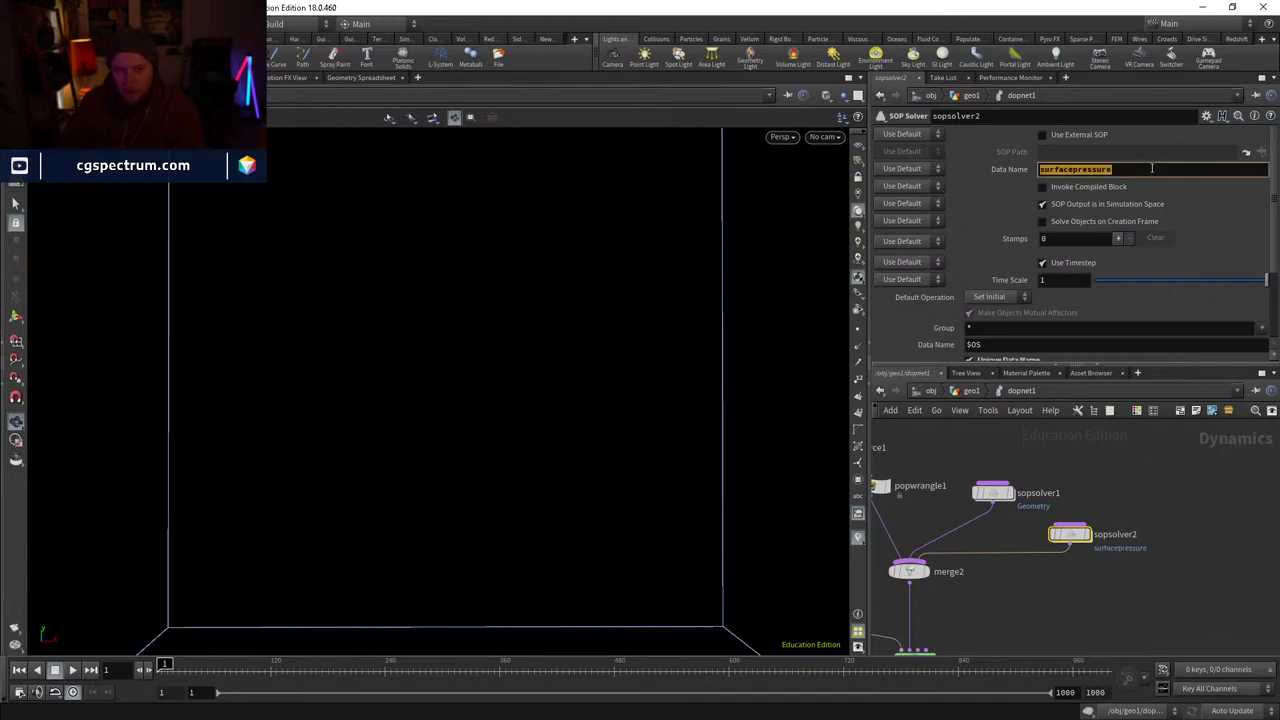
right_click(998, 170)
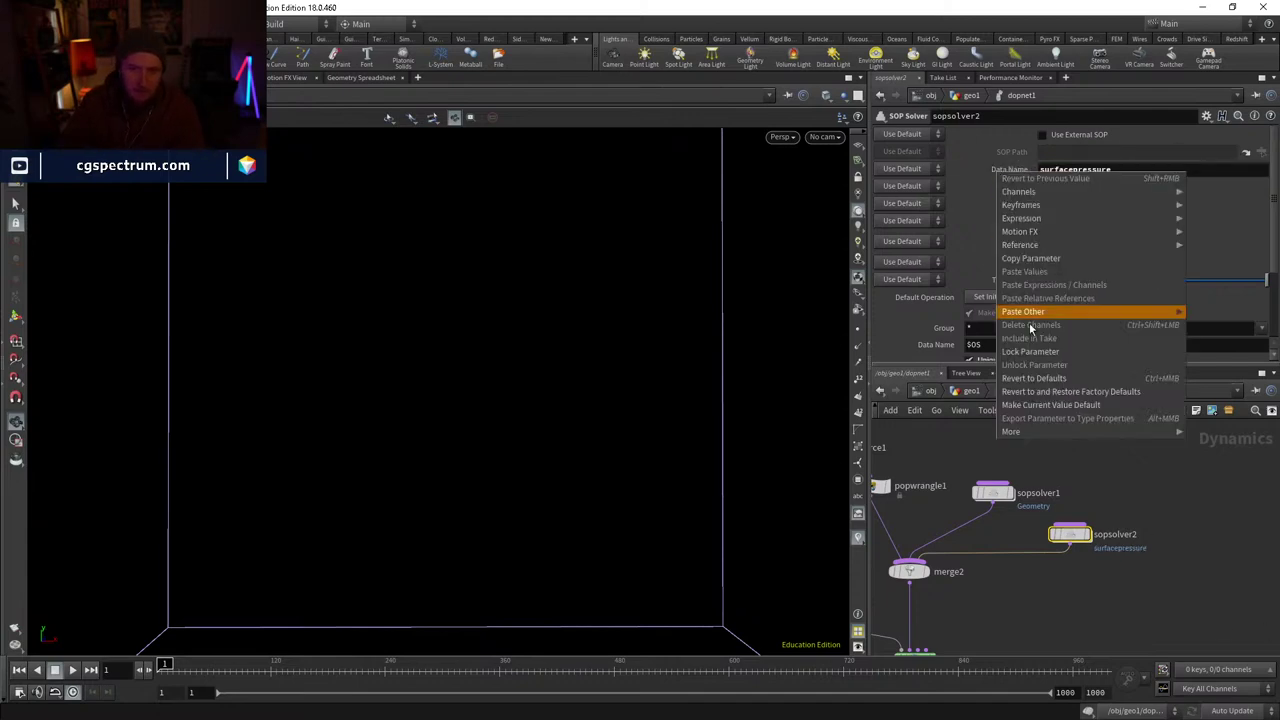
click(1034, 378)
- Inspect flipobject1's simulation data in the Geometry Spreadsheet, comparing its Geometry data with the surfacepressure field at frame 2
click(391, 79)
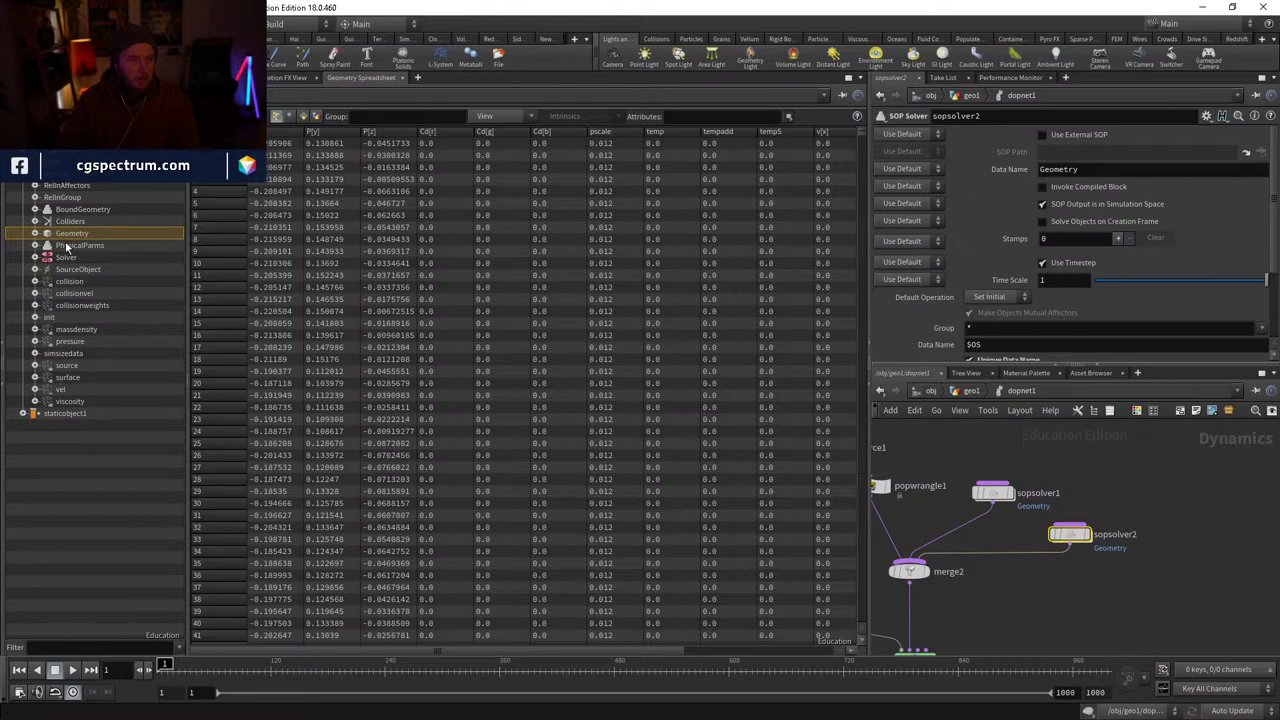
click(60, 160)
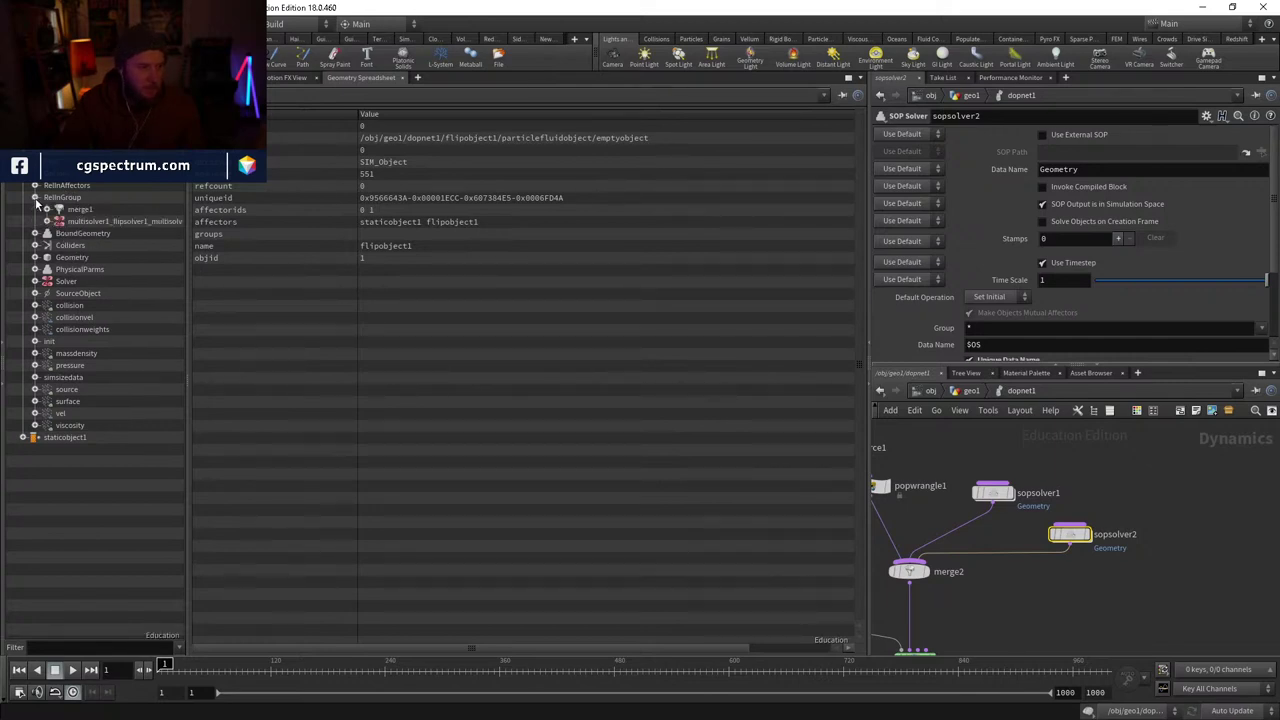
click(72, 234)
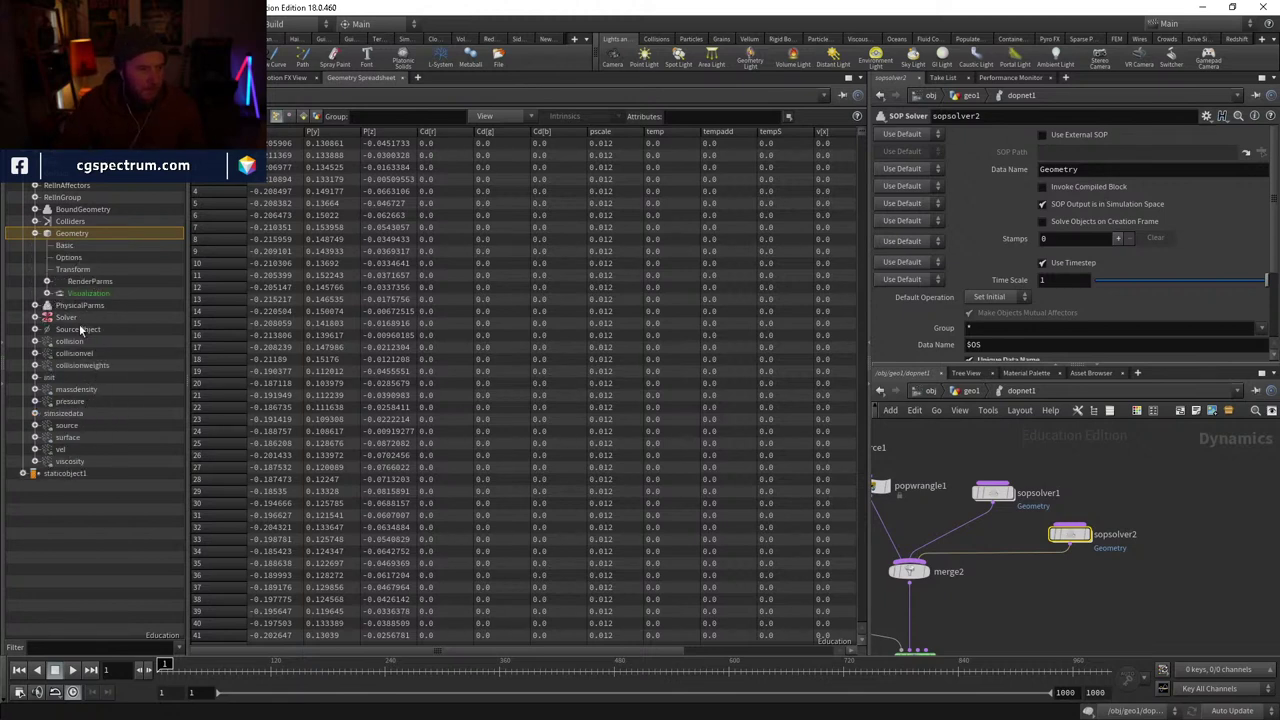
click(35, 233)
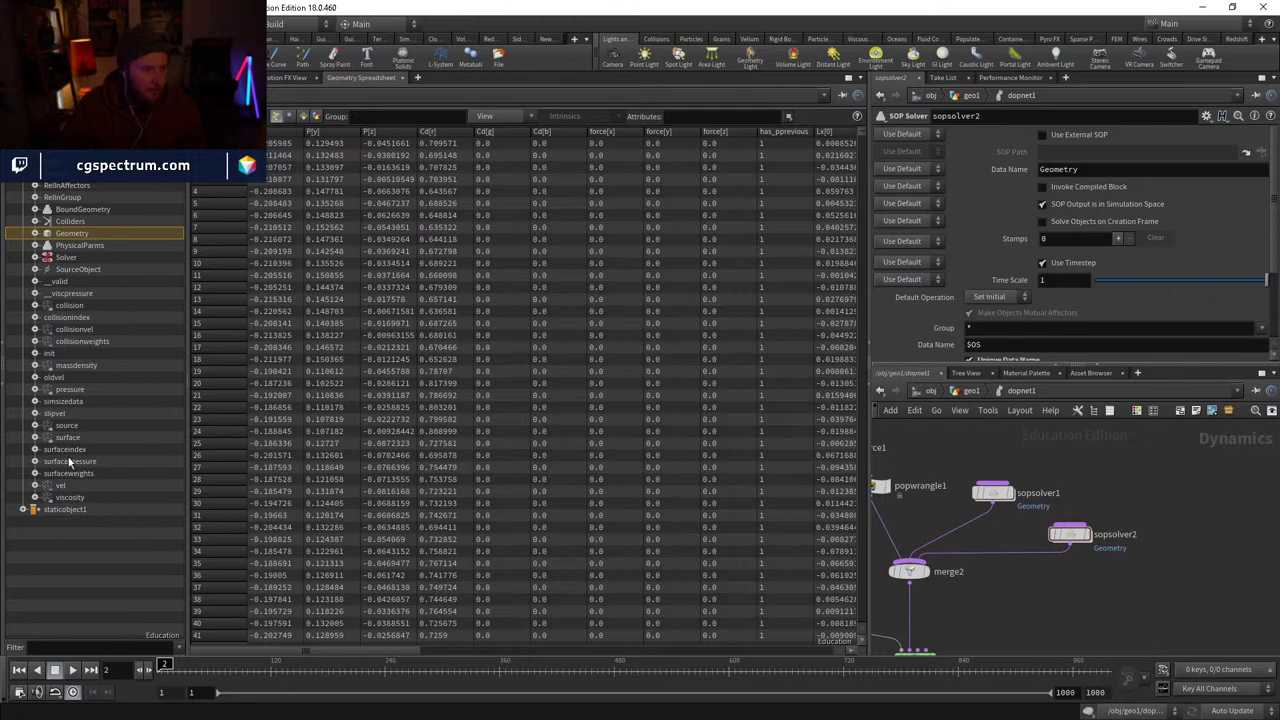
click(72, 462)
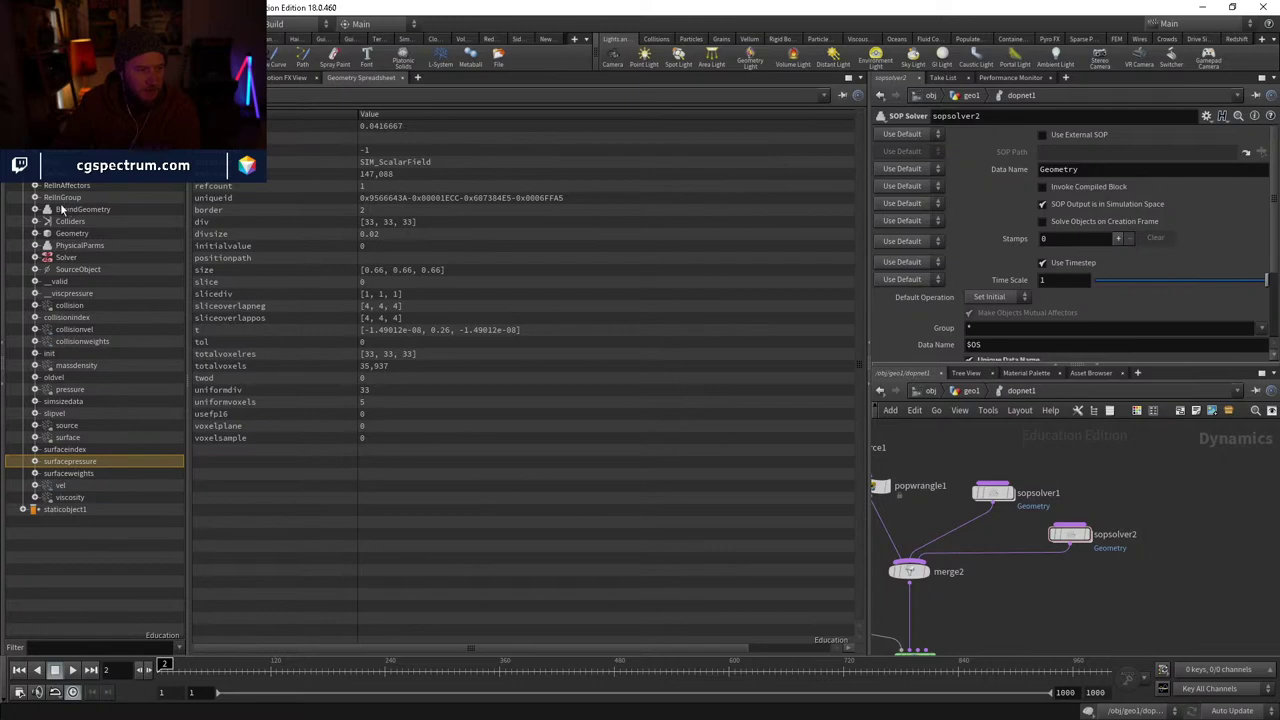
click(70, 234)
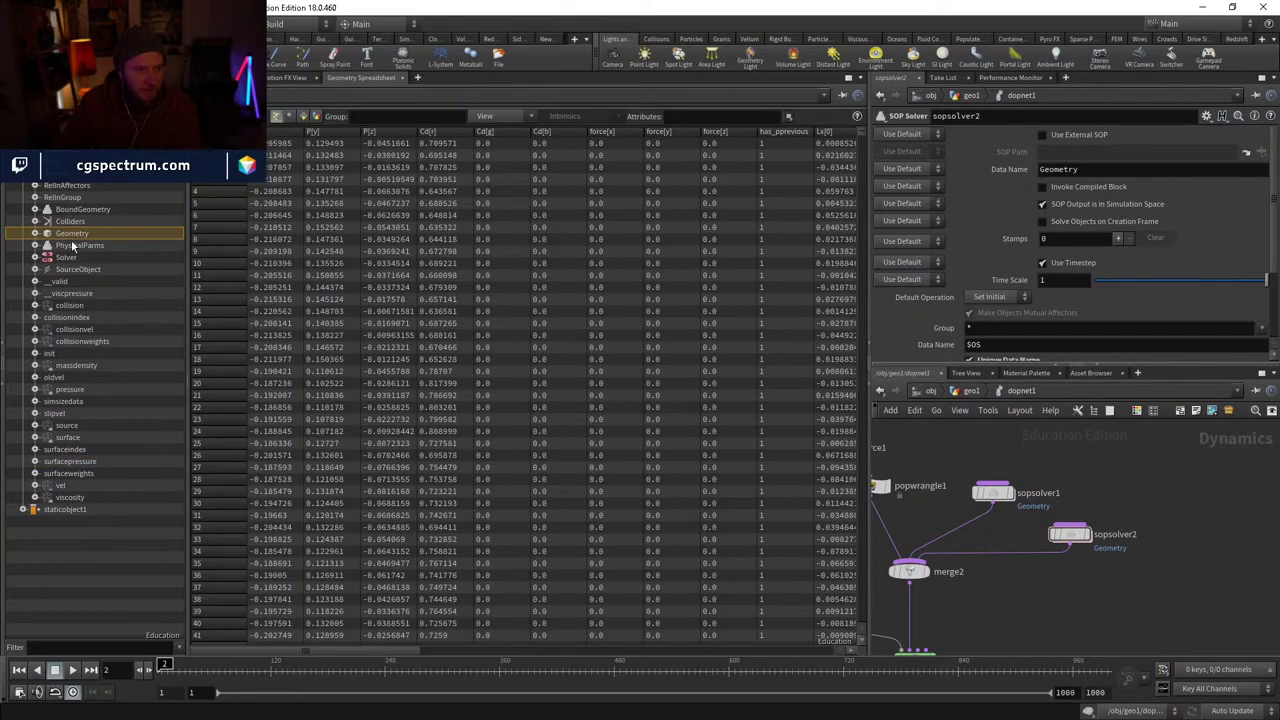
click(68, 463)
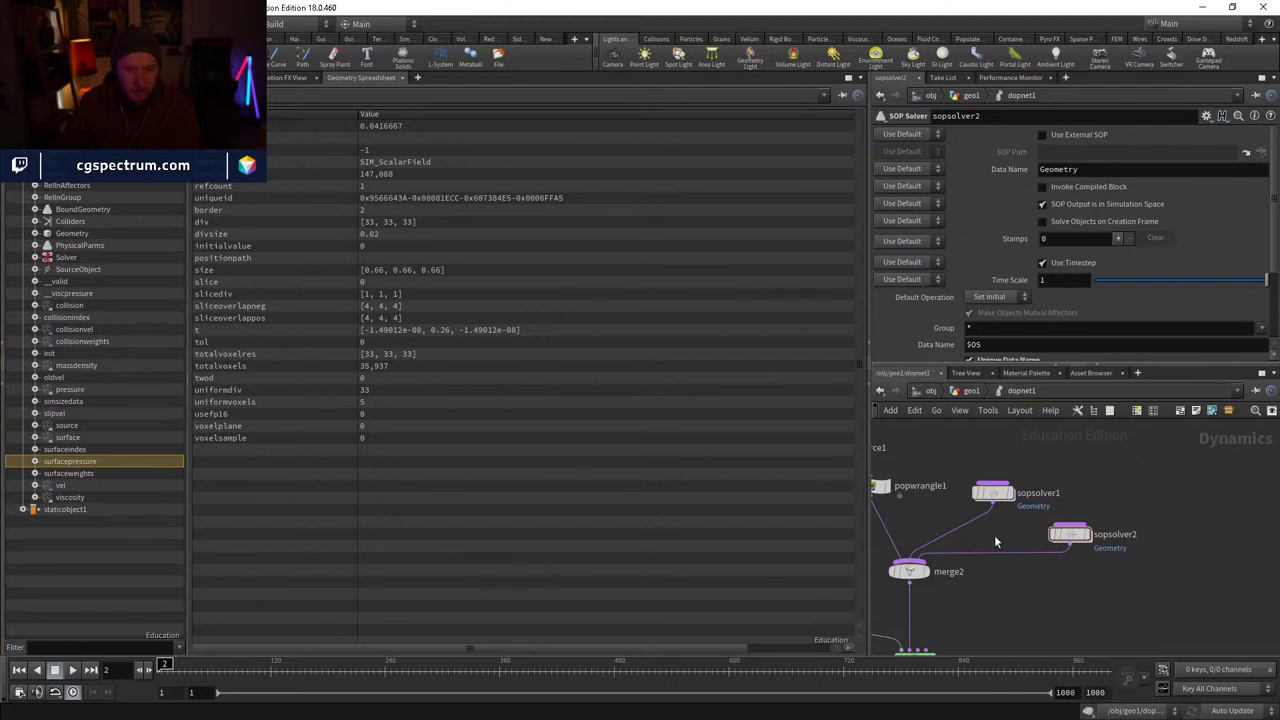
- Set sopsolver2's data name to surfacepressure
click(1082, 528)
double_click(1100, 172)
text(surface)
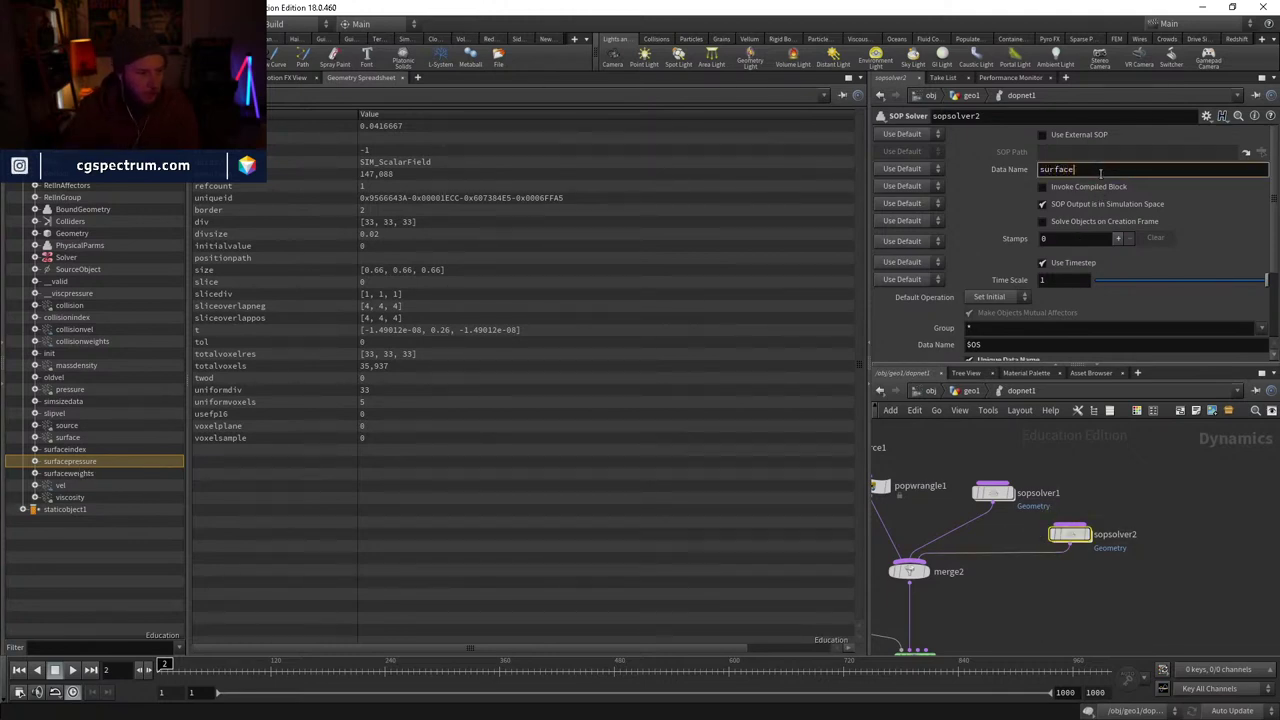
text(press)
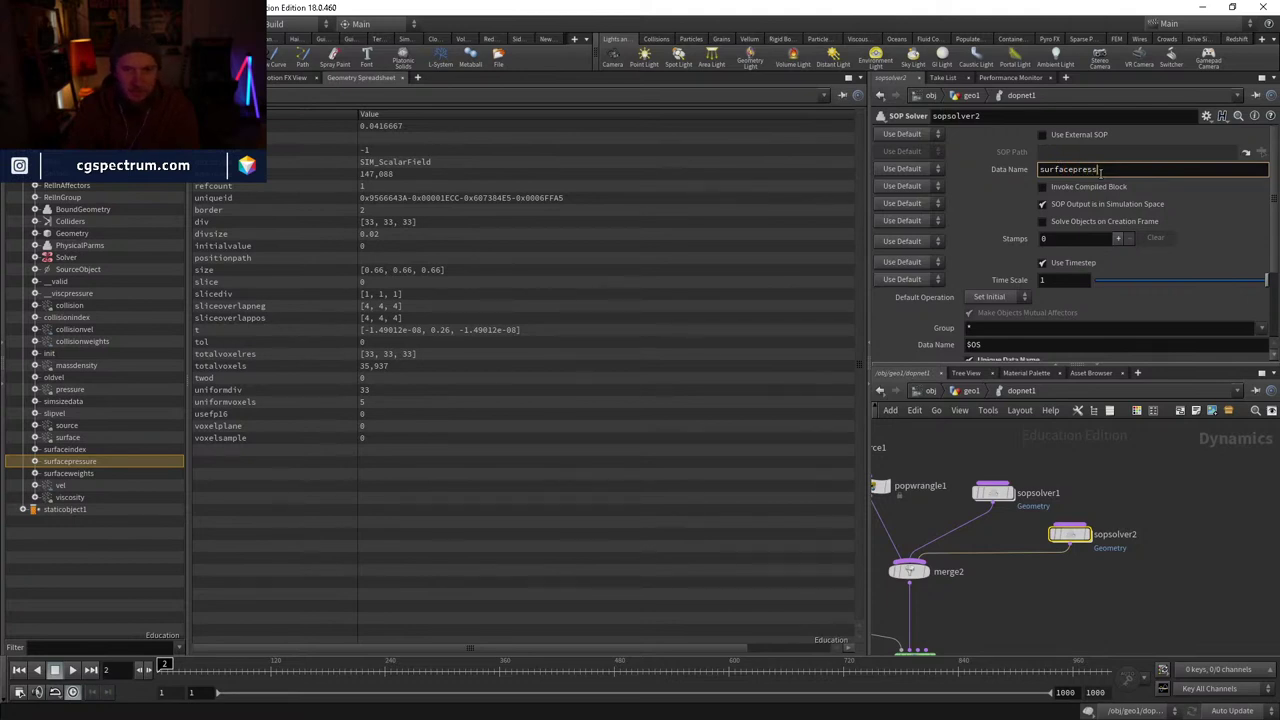
text(ure)
key(Return)
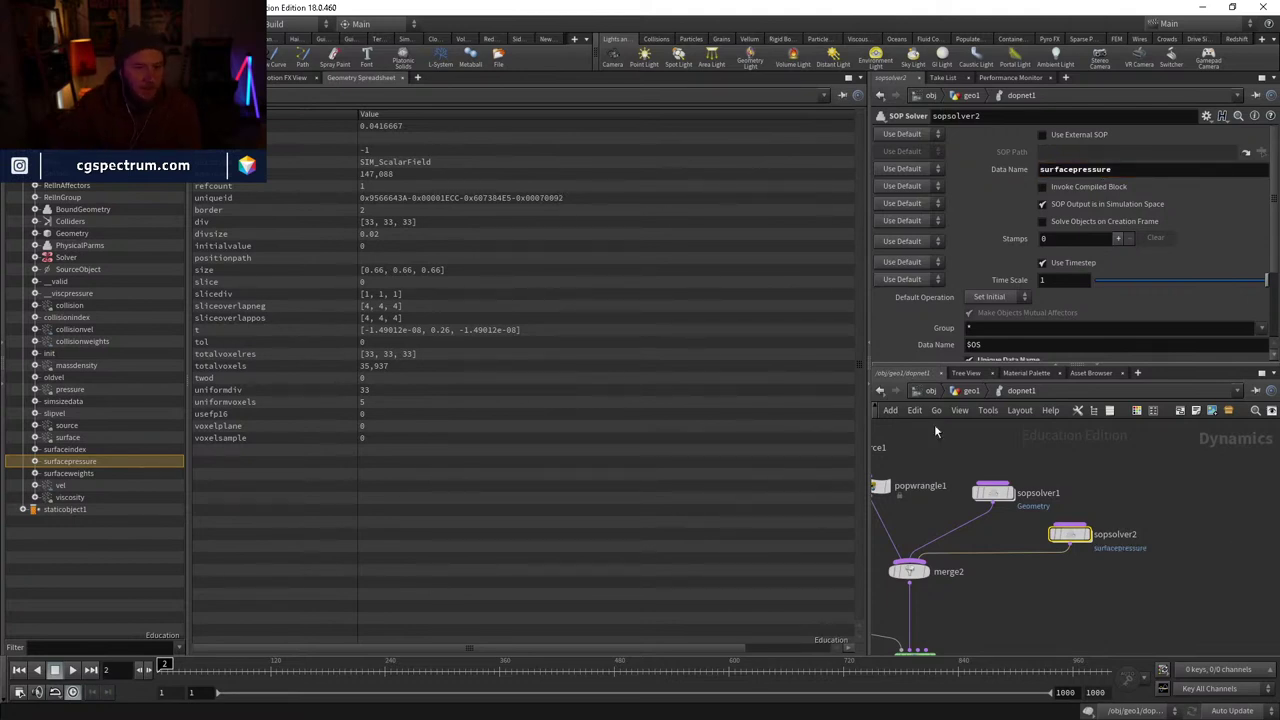
- Display the dop_geometry import inside sopsolver1 in the scene view, and return to dopnet1
double_click(991, 492)
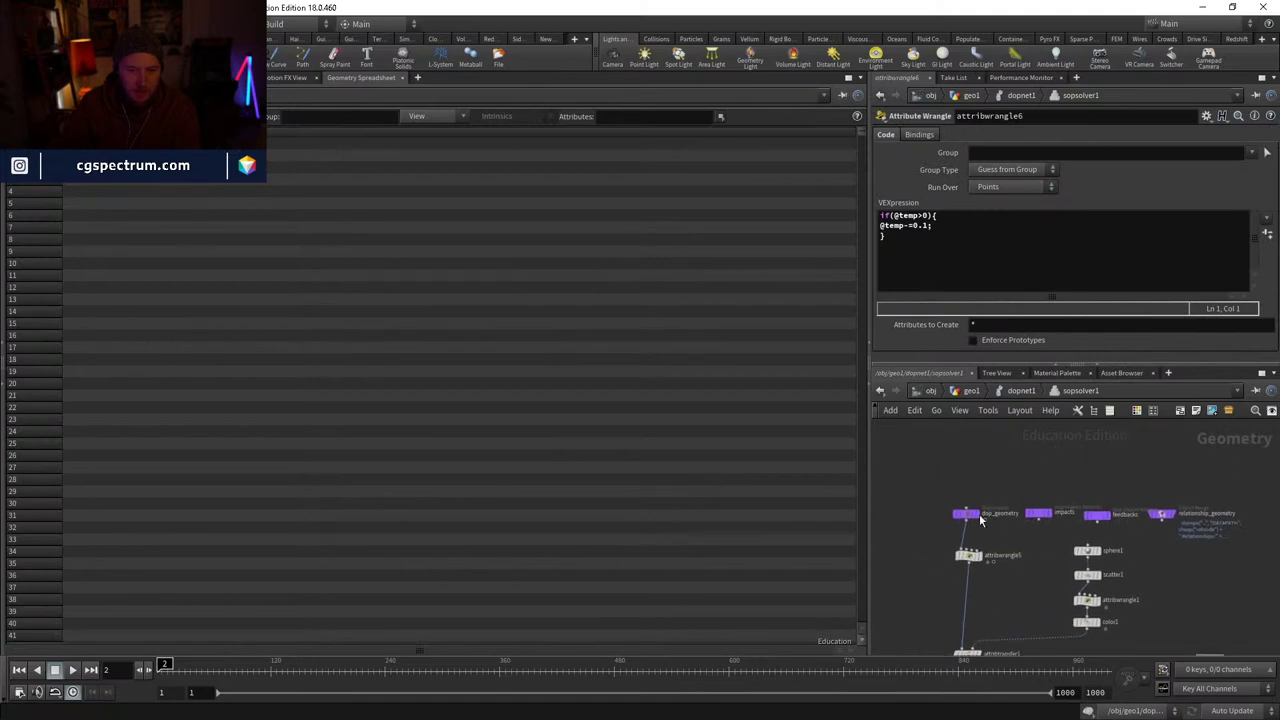
scroll(979, 514, up, 3)
click(979, 514)
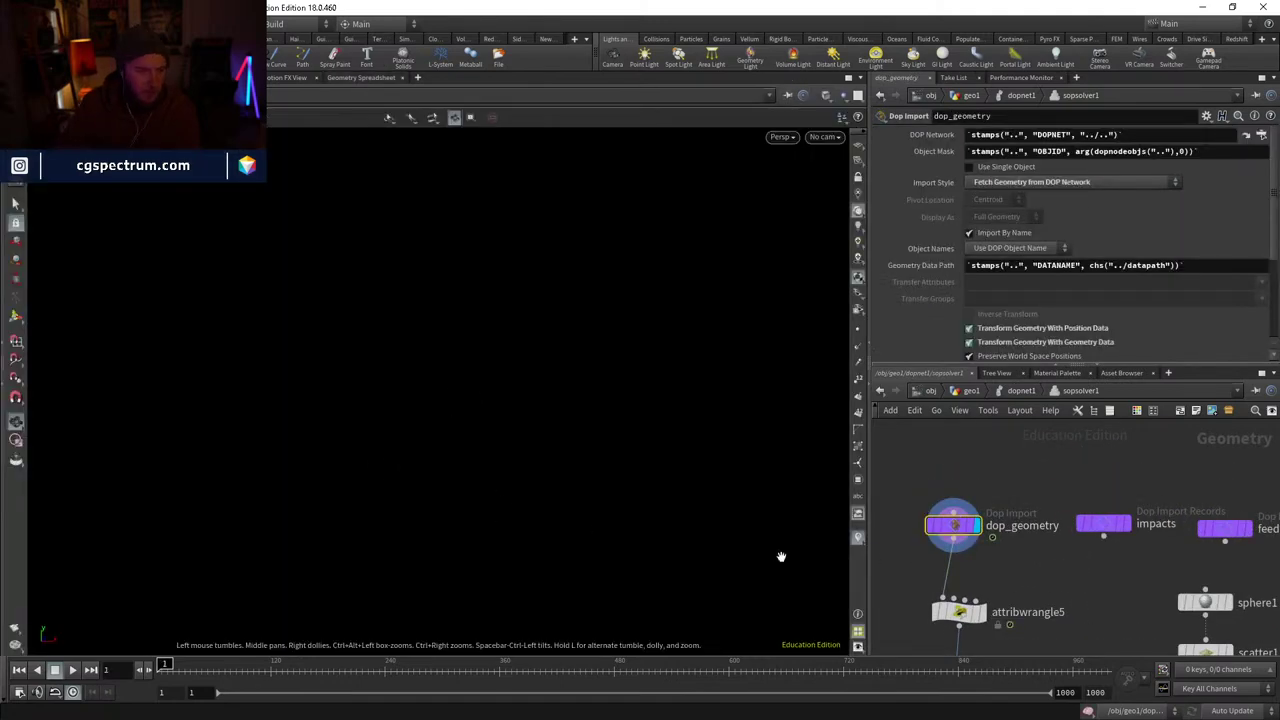
click(1024, 391)
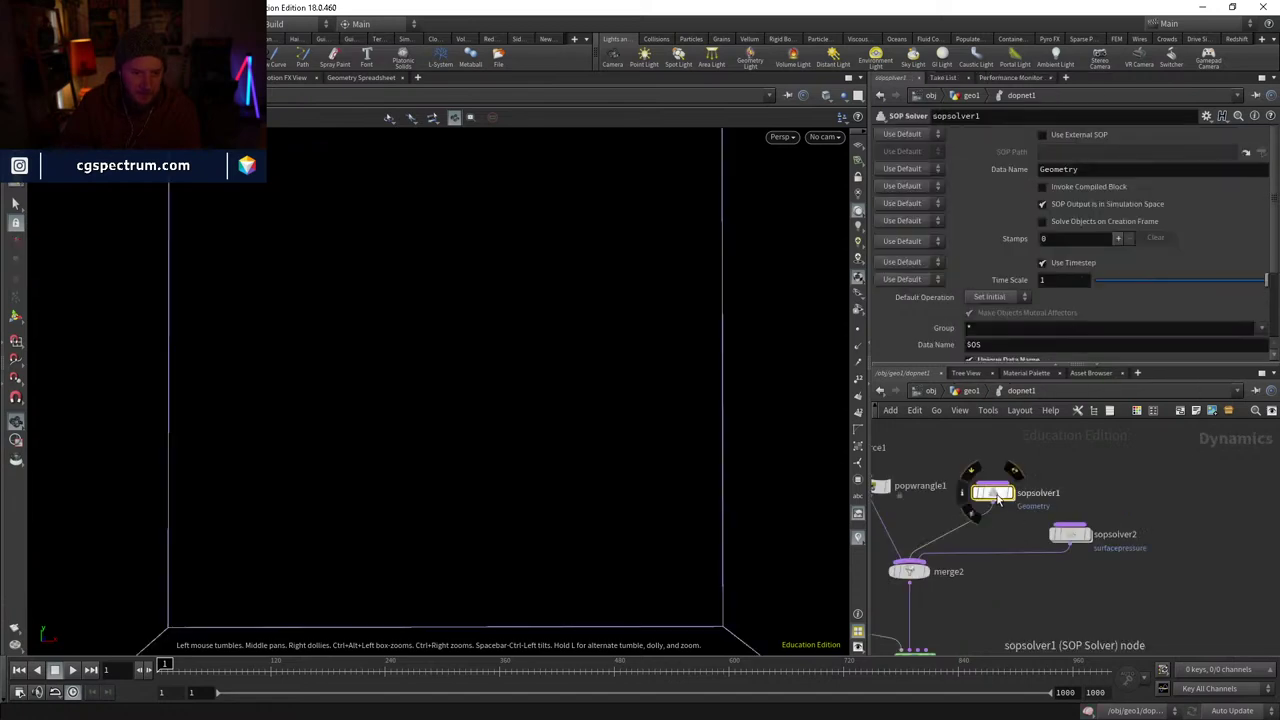
- Set the viewport background color scheme to Grey
key(d)
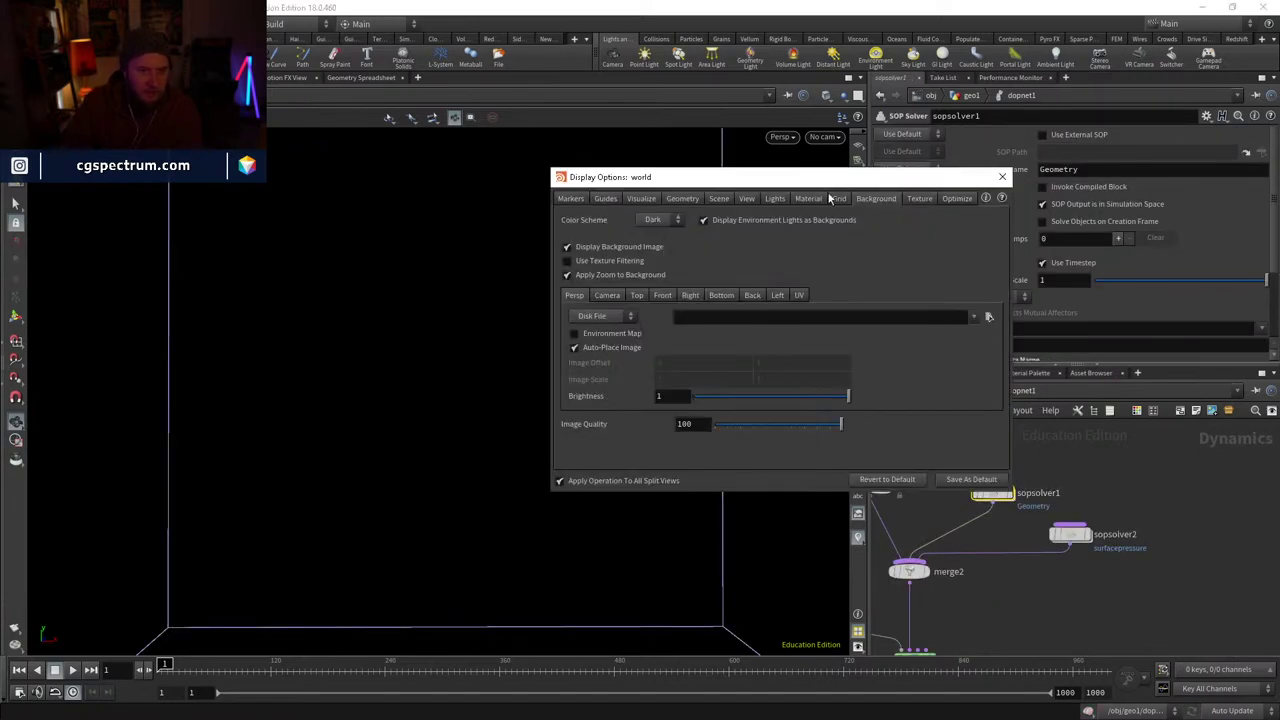
click(660, 220)
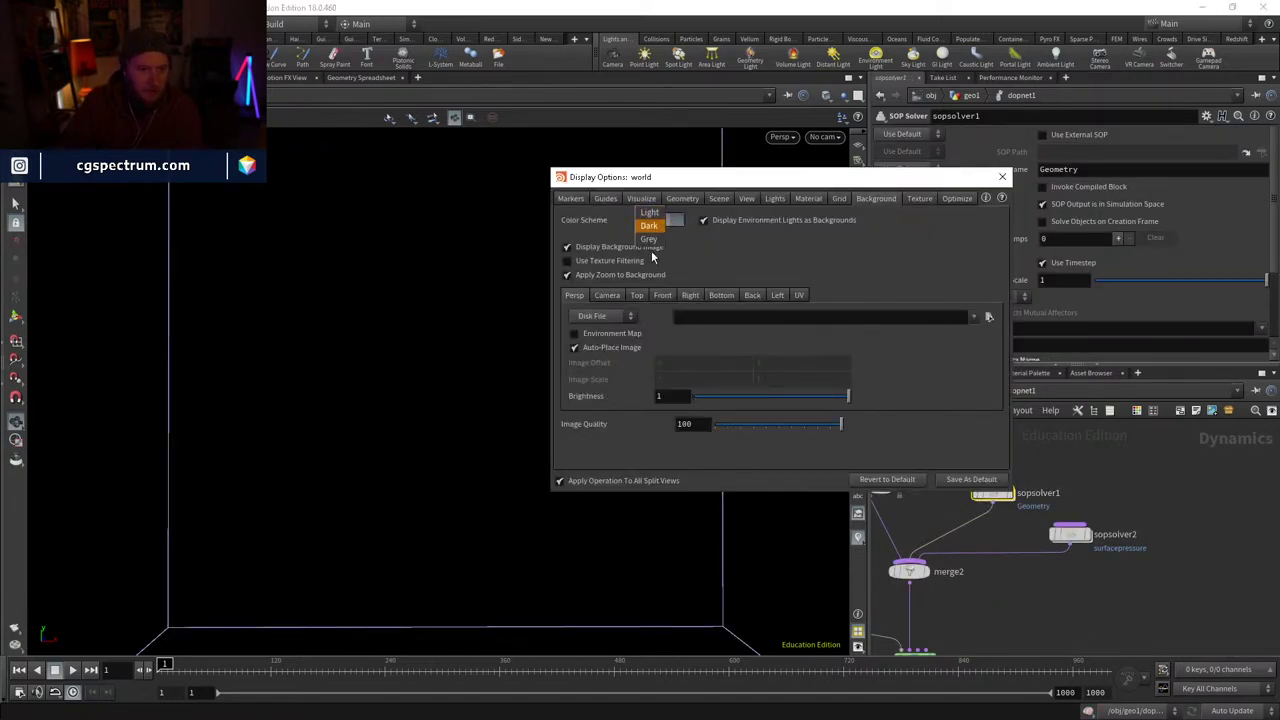
click(650, 240)
click(1002, 177)
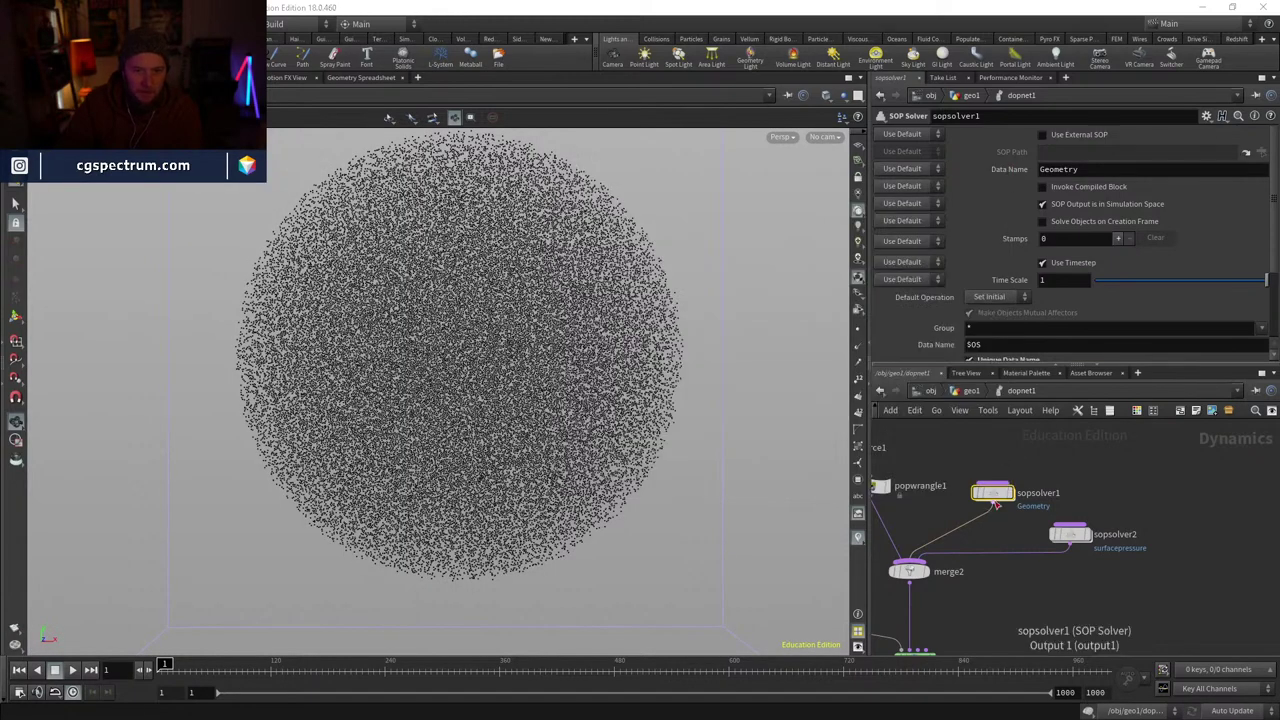
- Compare the dop_geometry output inside sopsolver1 with the one inside sopsolver2, and return to dopnet1
double_click(993, 492)
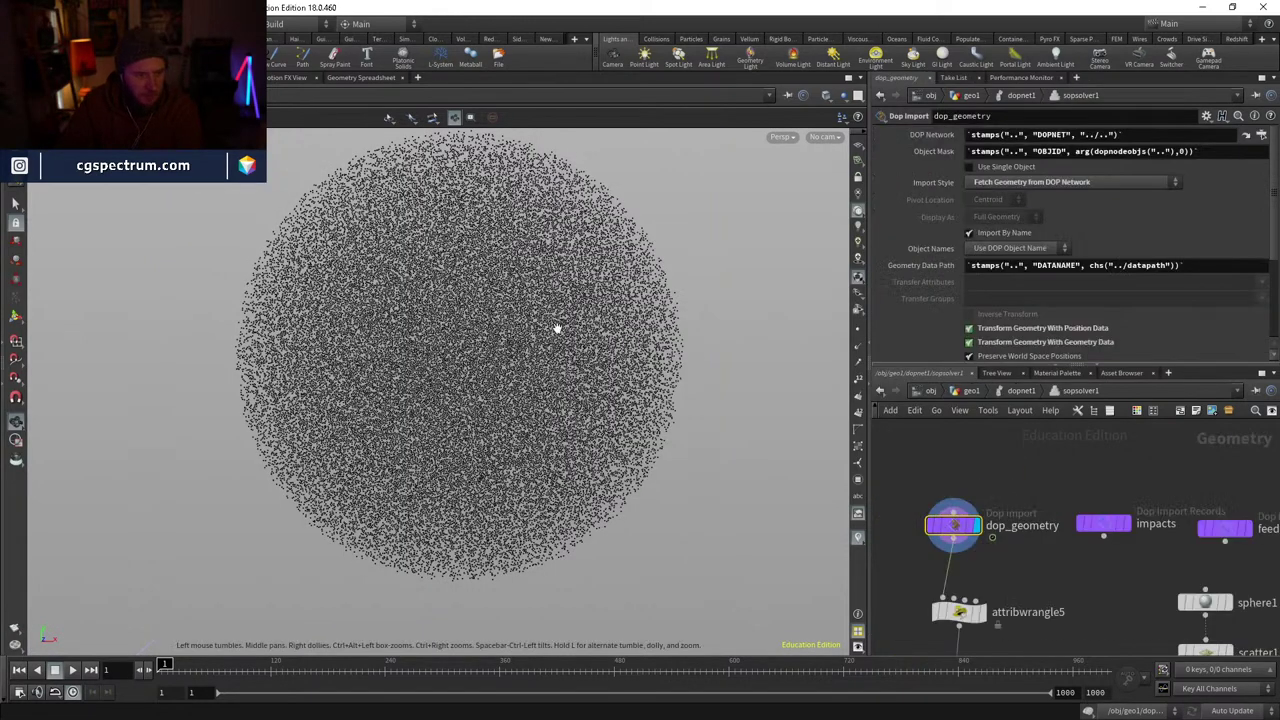
click(1020, 391)
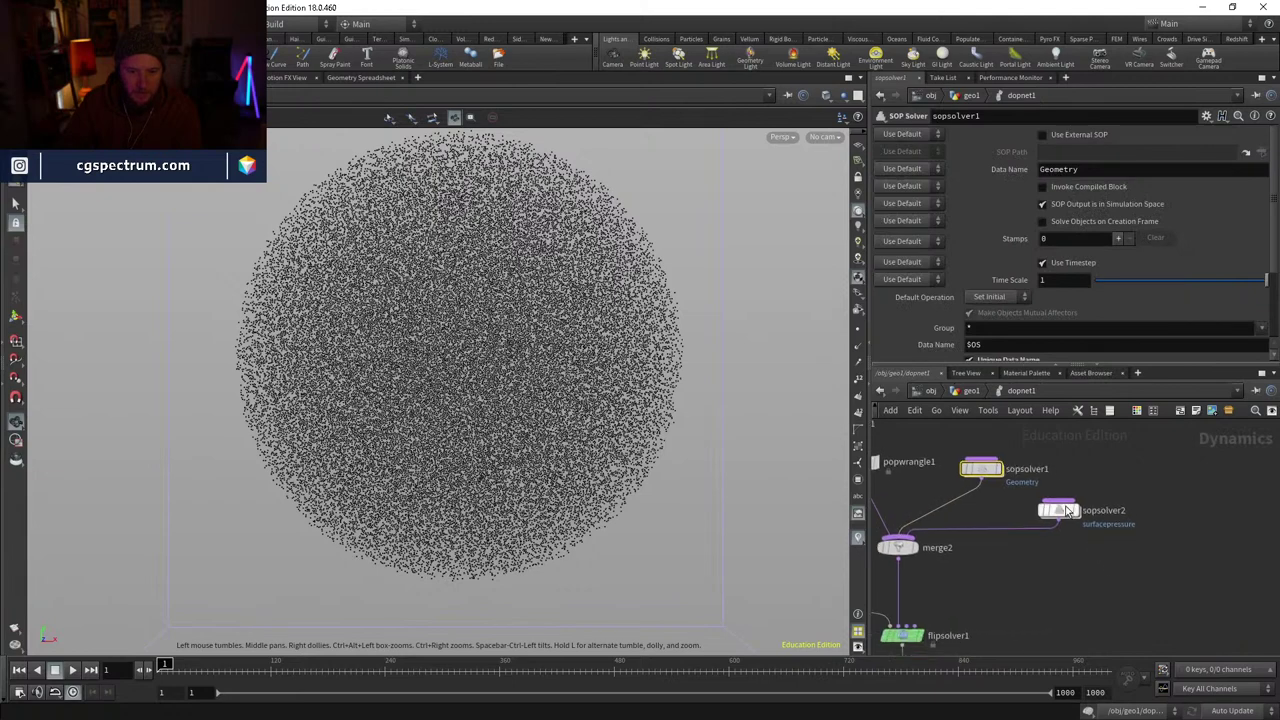
double_click(1055, 510)
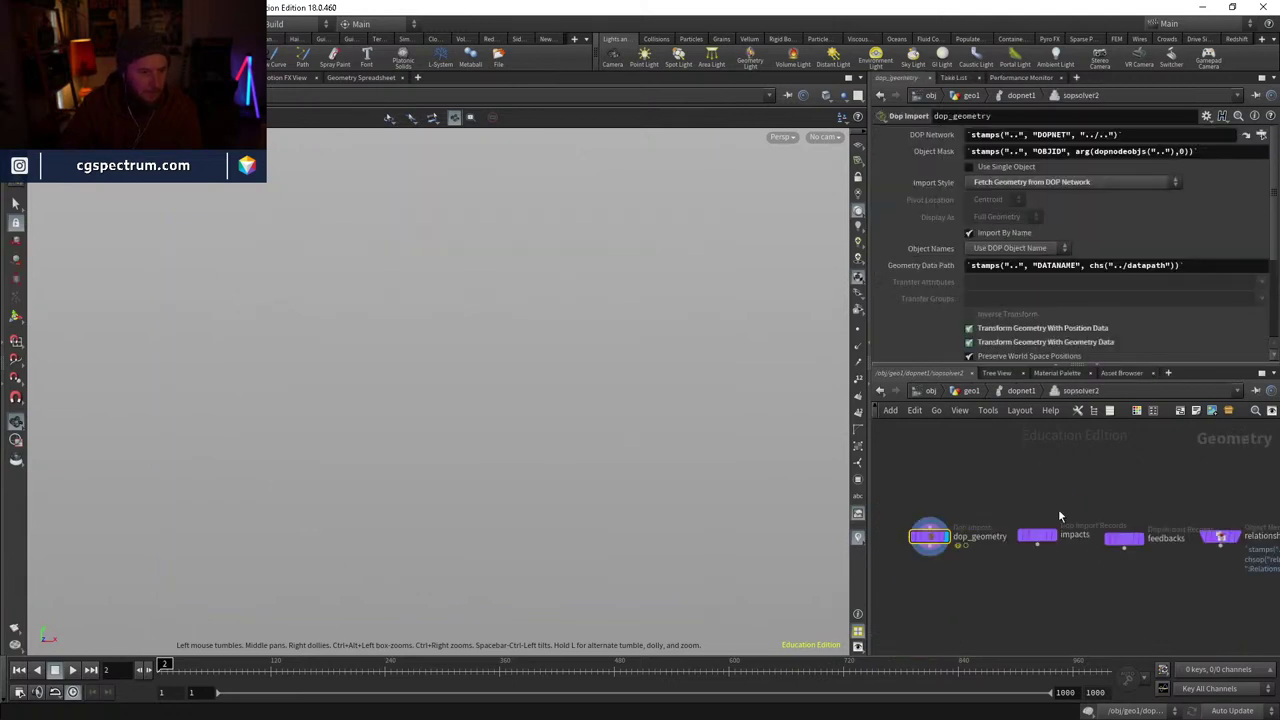
click(1020, 391)
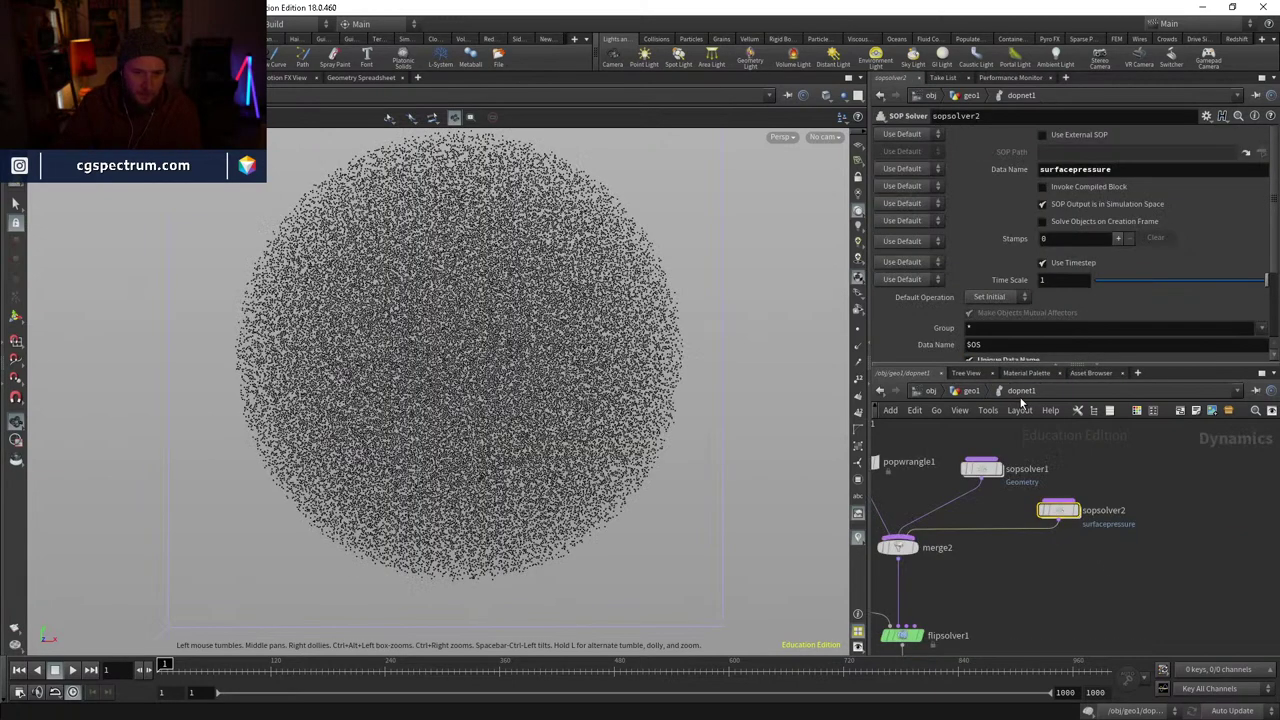
double_click(1045, 509)
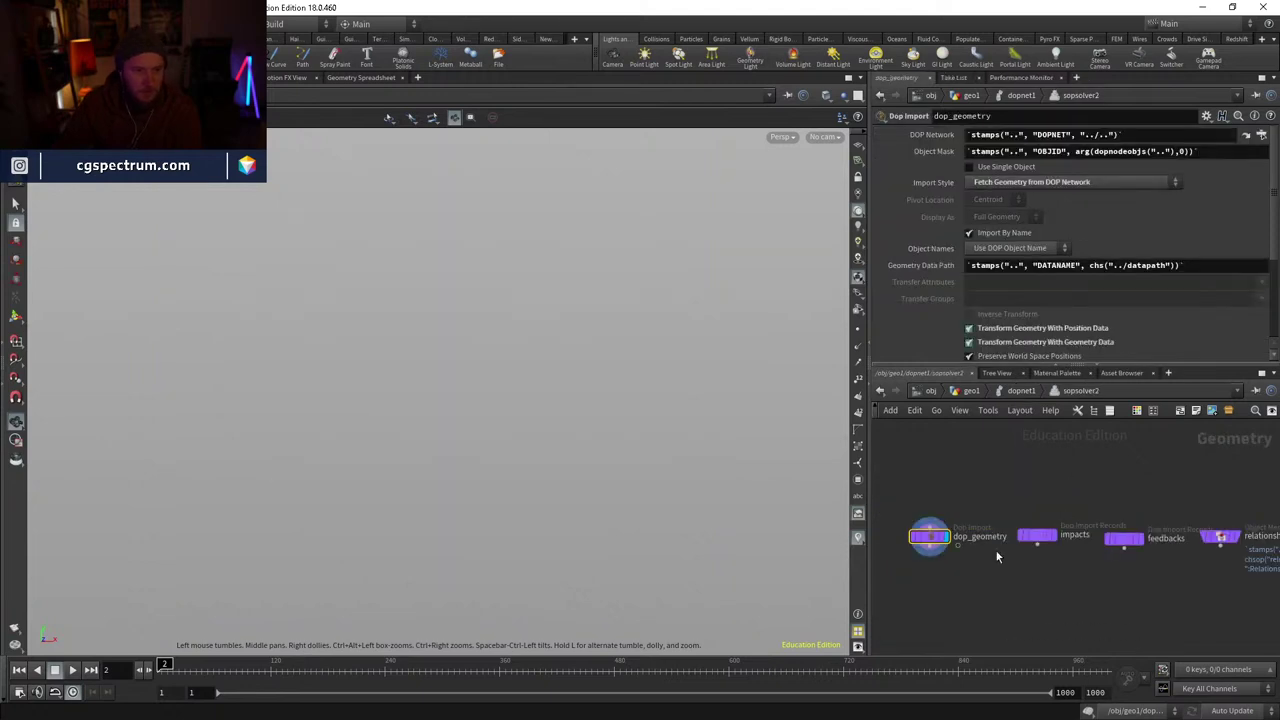
key(w)
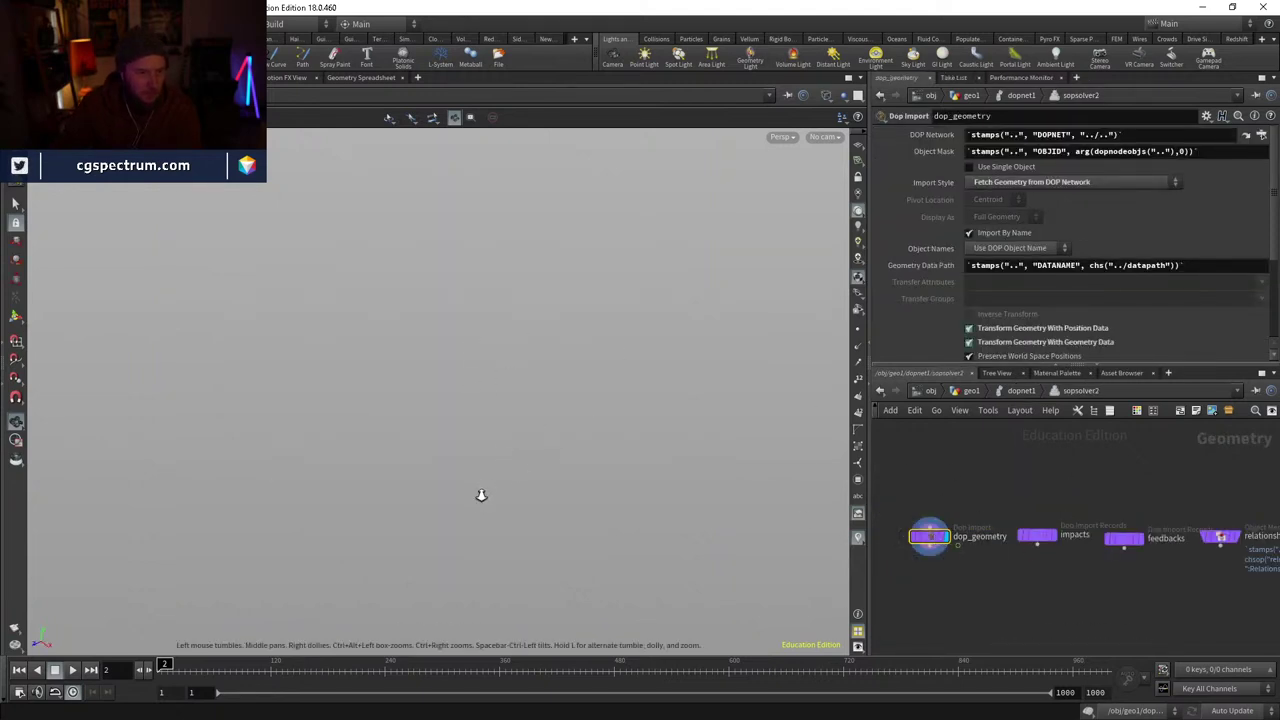
key(u)
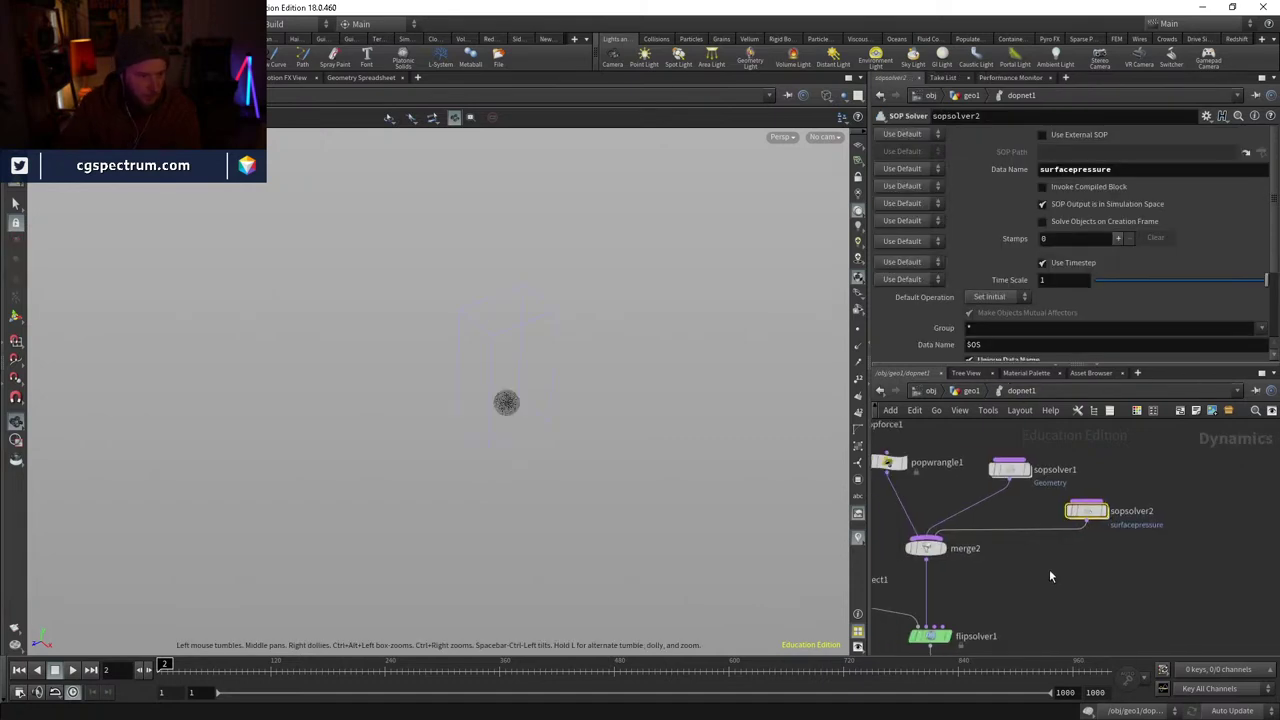
- Play the simulation in dopnet1 to about frame 22 with sopsolver2 connected to merge2, and stop playback
middle_drag(986, 607, 980, 543)
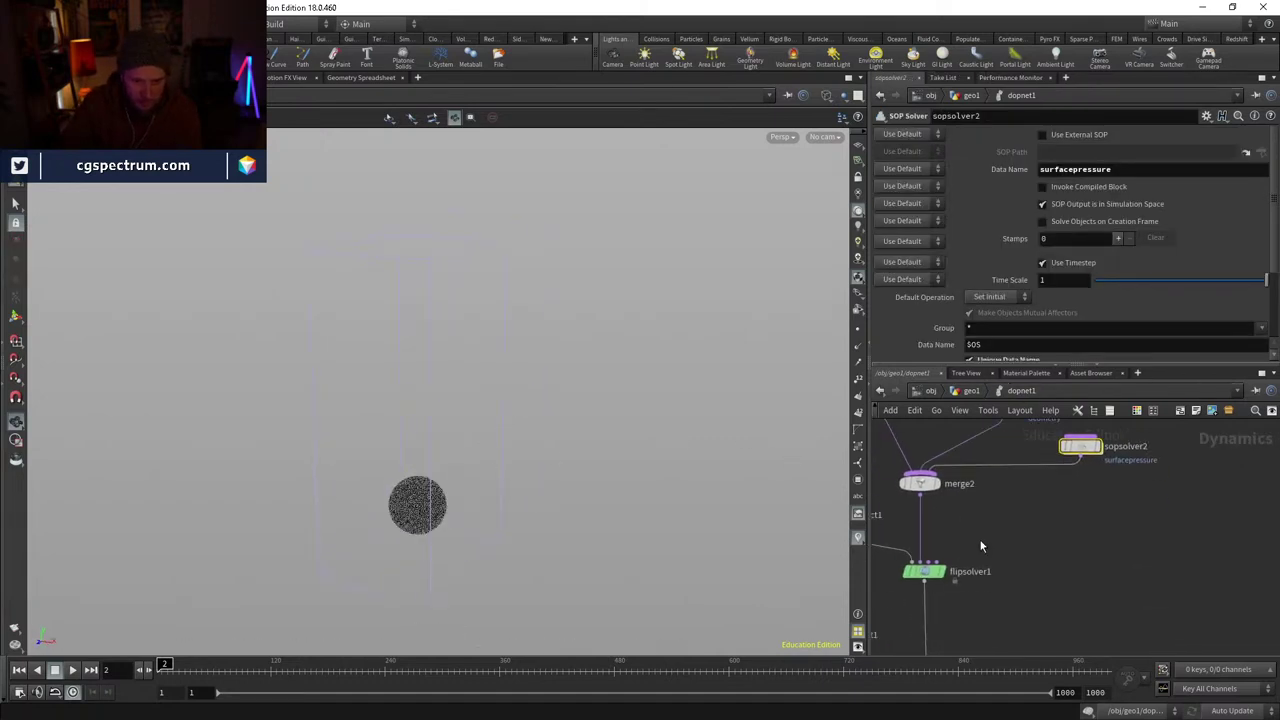
click(924, 572)
click(1078, 445)
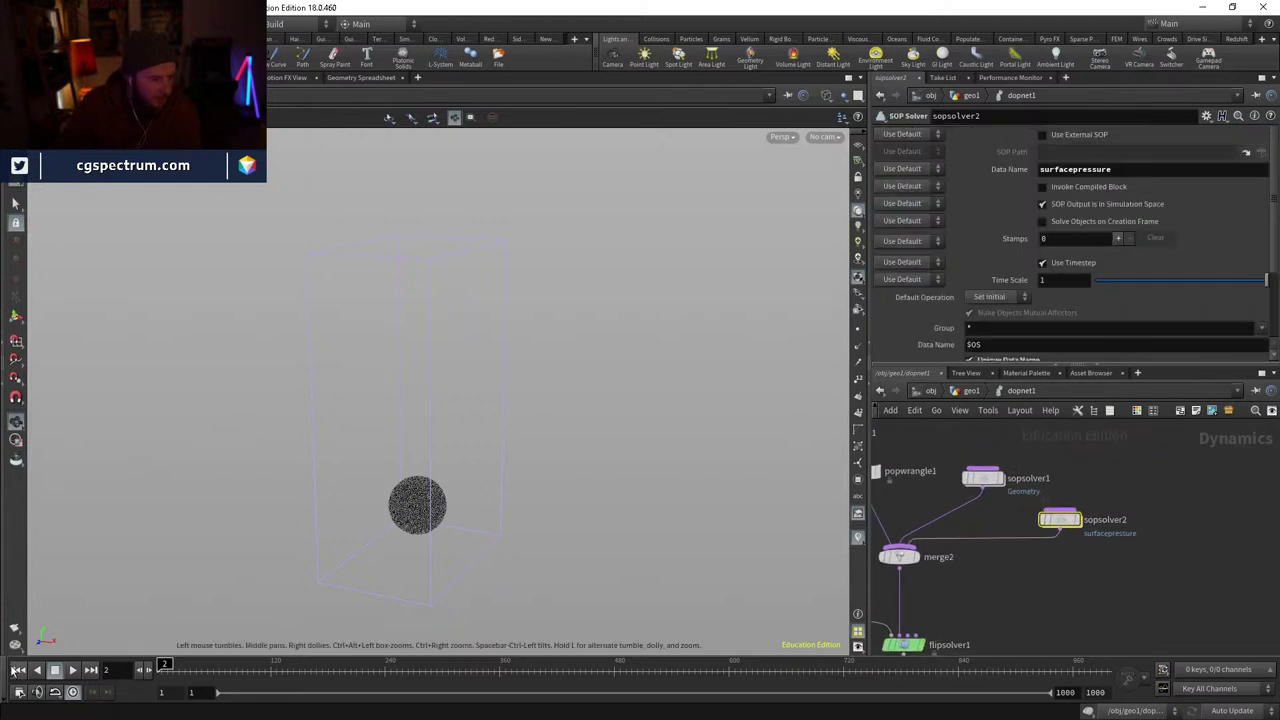
click(72, 670)
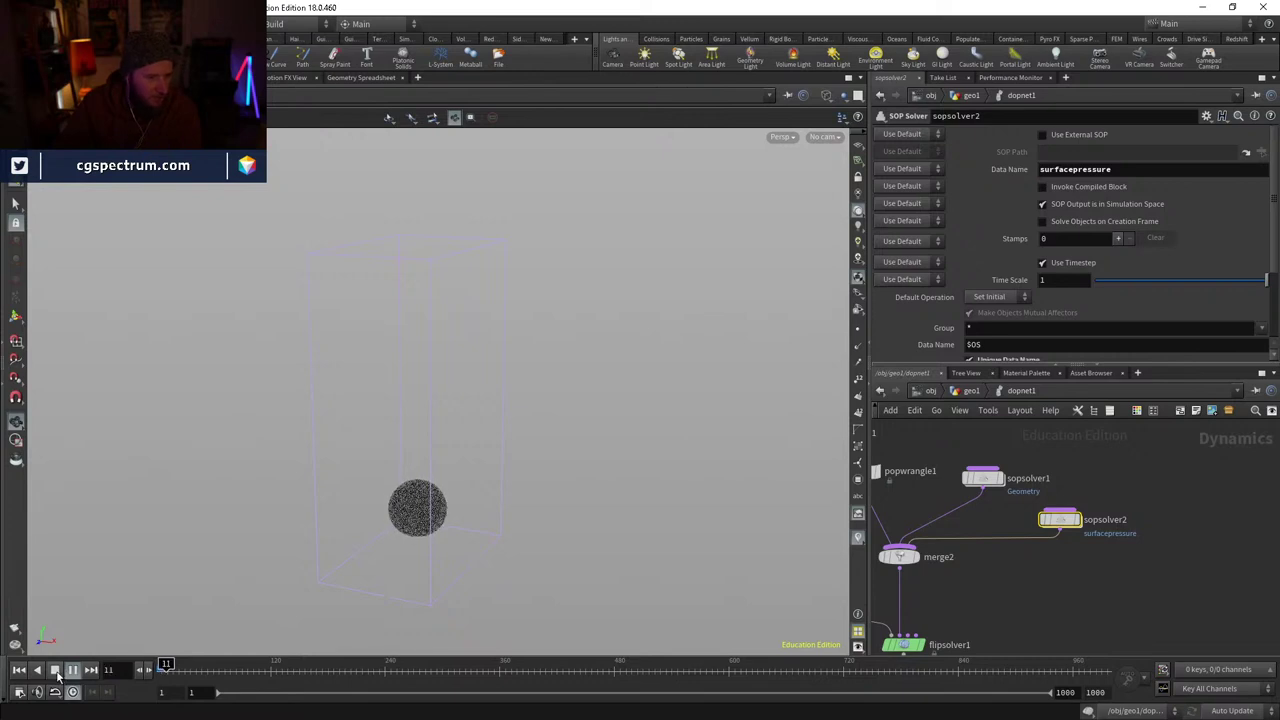
click(56, 671)
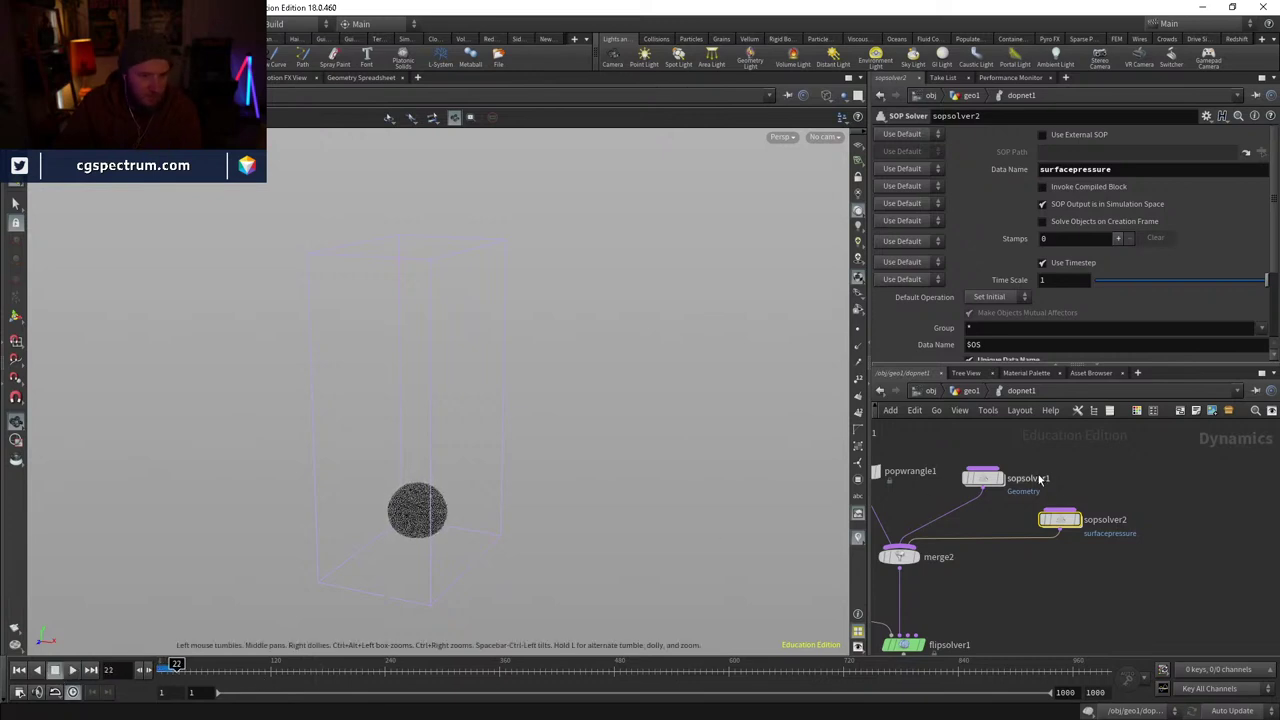
- Examine the dop_geometry surfacepressure volume inside sopsolver2 in shaded mode, scrubbing to frame 17
double_click(1062, 520)
key(w)
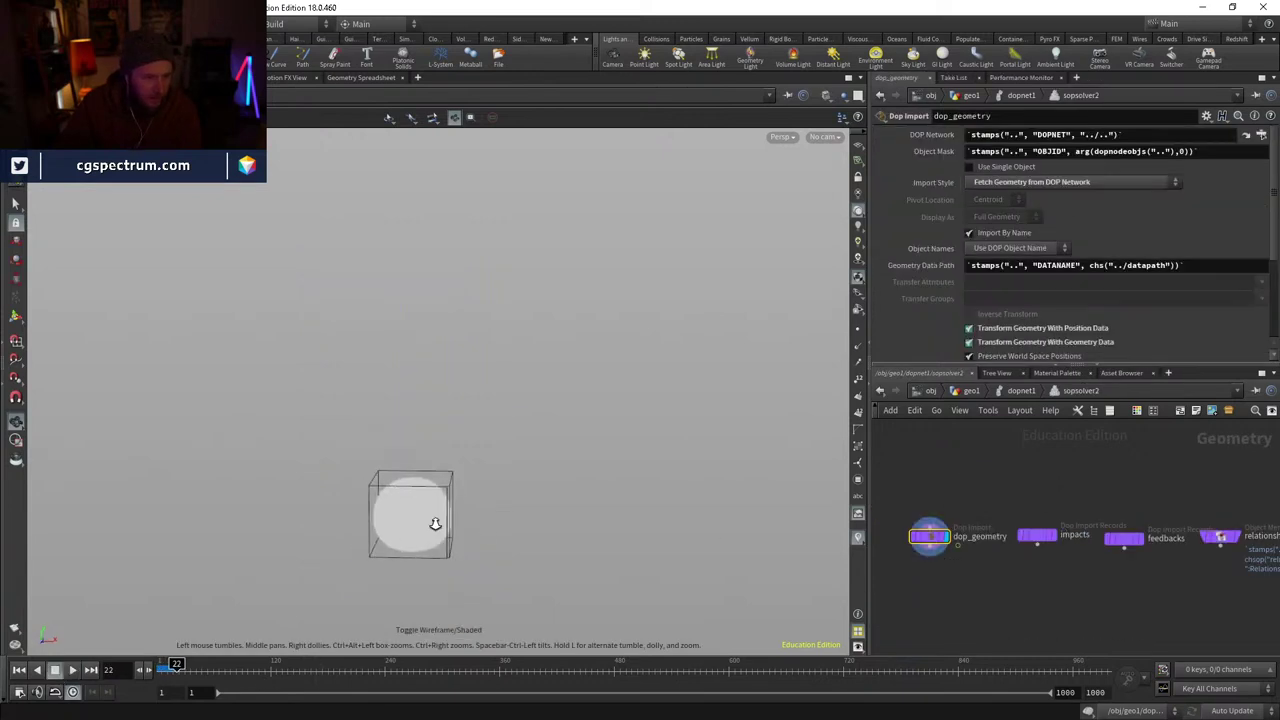
middle_drag(435, 524, 471, 477)
scroll(471, 477, up, 3)
click(170, 665)
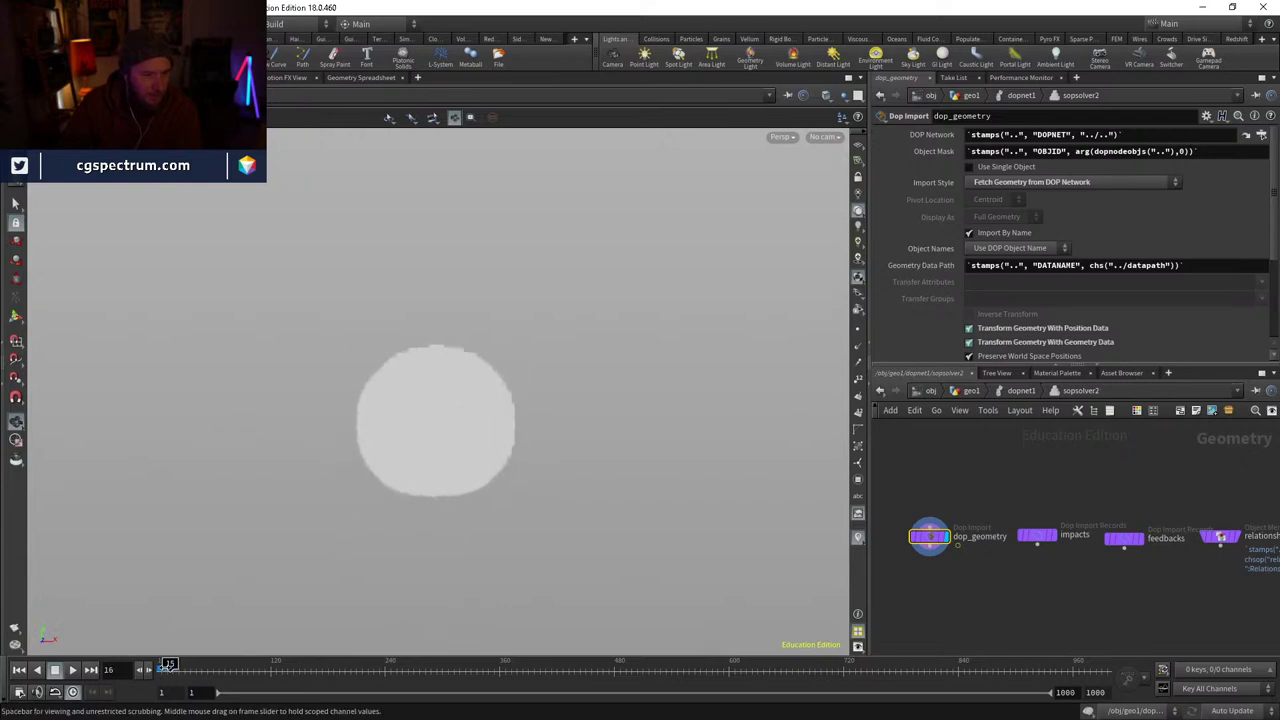
mouse_move(170, 665)
mouse_down()
mouse_move(147, 669)
mouse_move(172, 668)
mouse_up()
middle_drag(380, 466, 483, 364)
scroll(459, 428, up, 5)
middle_drag(449, 423, 362, 423)
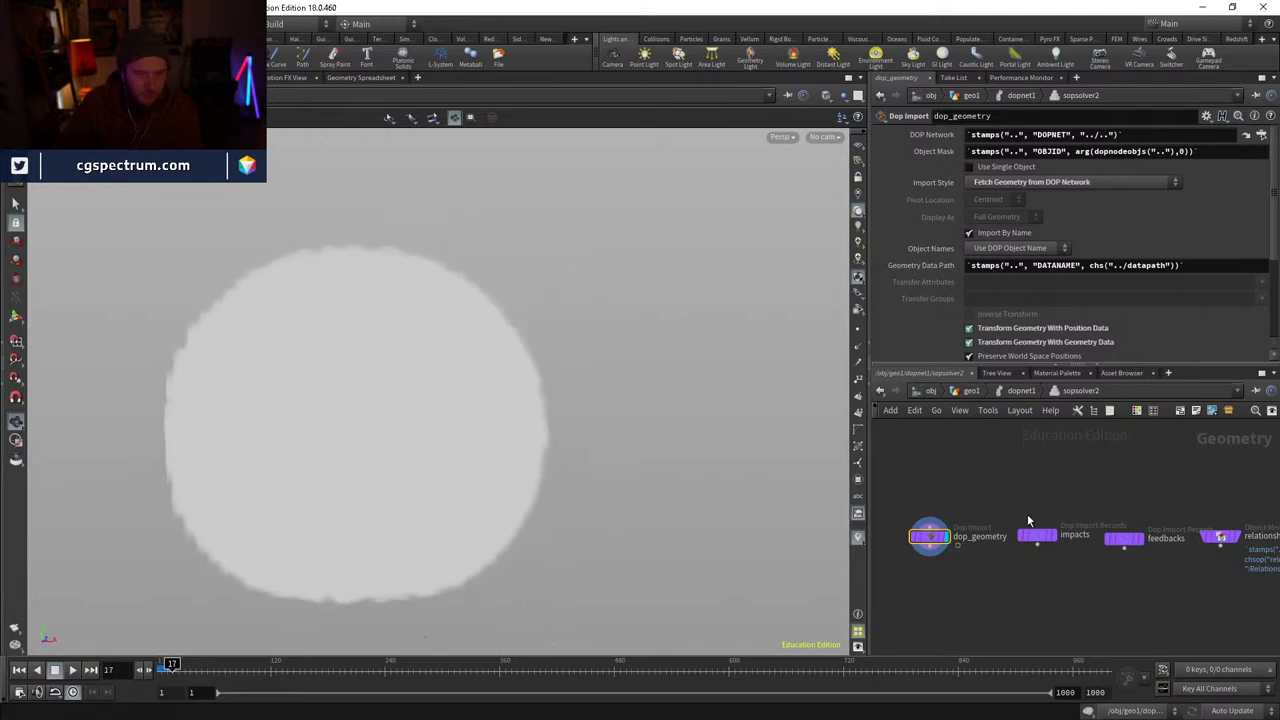
- Return to geo1 and copy the volumeslice1 and attribwrangle2 nodes below dopimportfield2
click(1021, 391)
click(971, 391)
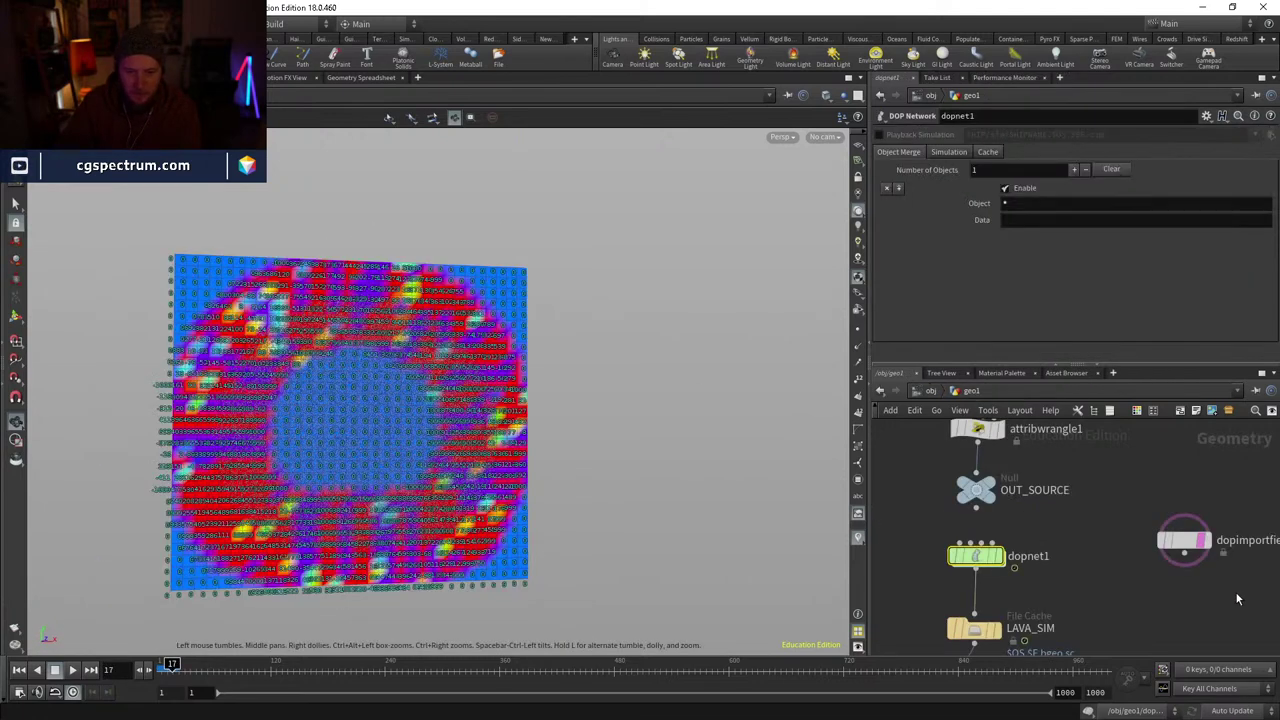
middle_drag(1195, 655, 1147, 616)
drag(1147, 616, 1018, 502)
key(ctrl+c)
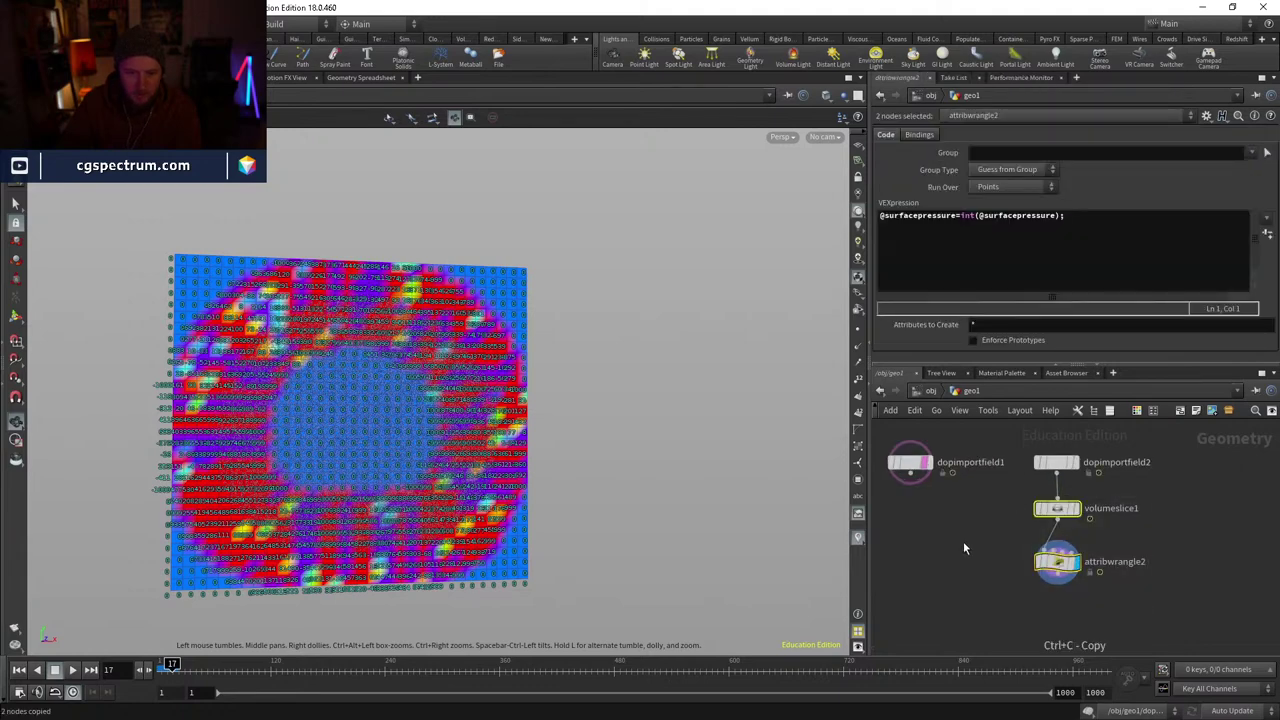
- Paste volumeslice1 and attribwrangle2 inside sopsolver2 and connect dop_geometry to the volumeslice1 input
scroll(963, 541, down, 3)
middle_drag(963, 541, 1079, 617)
click(975, 583)
double_click(975, 583)
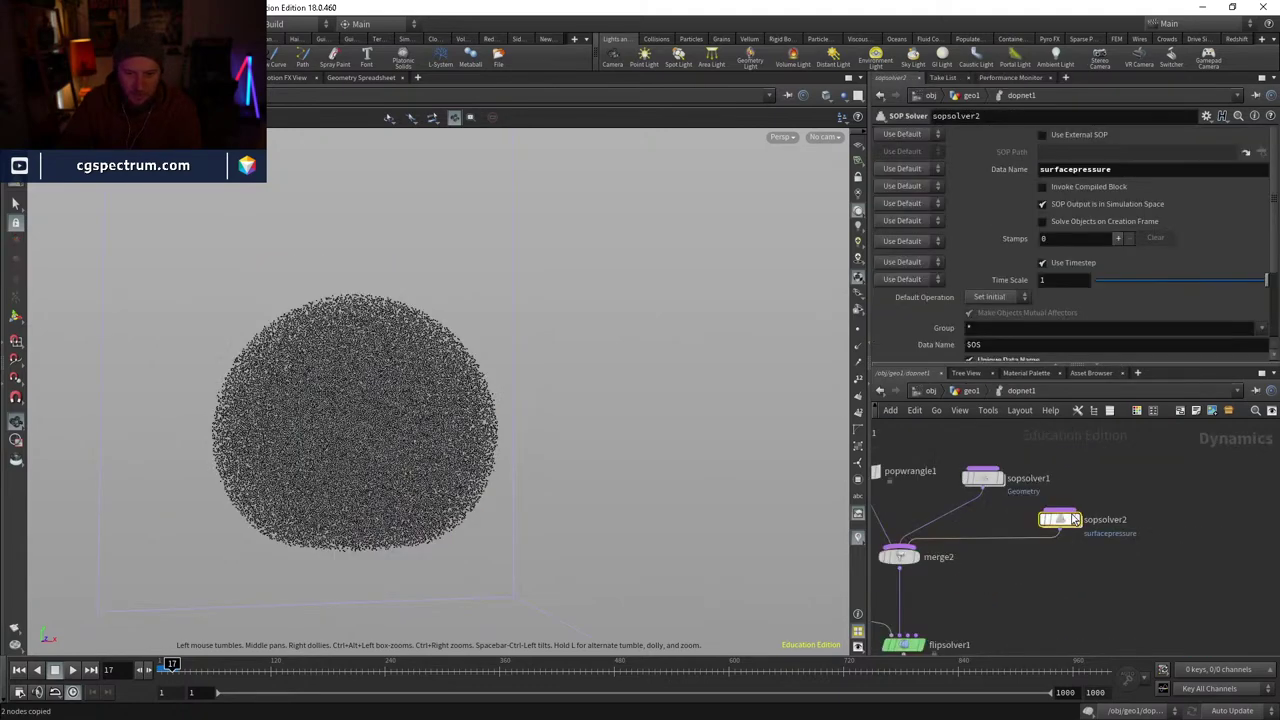
double_click(1060, 520)
key(ctrl+v)
drag(1030, 600, 958, 600)
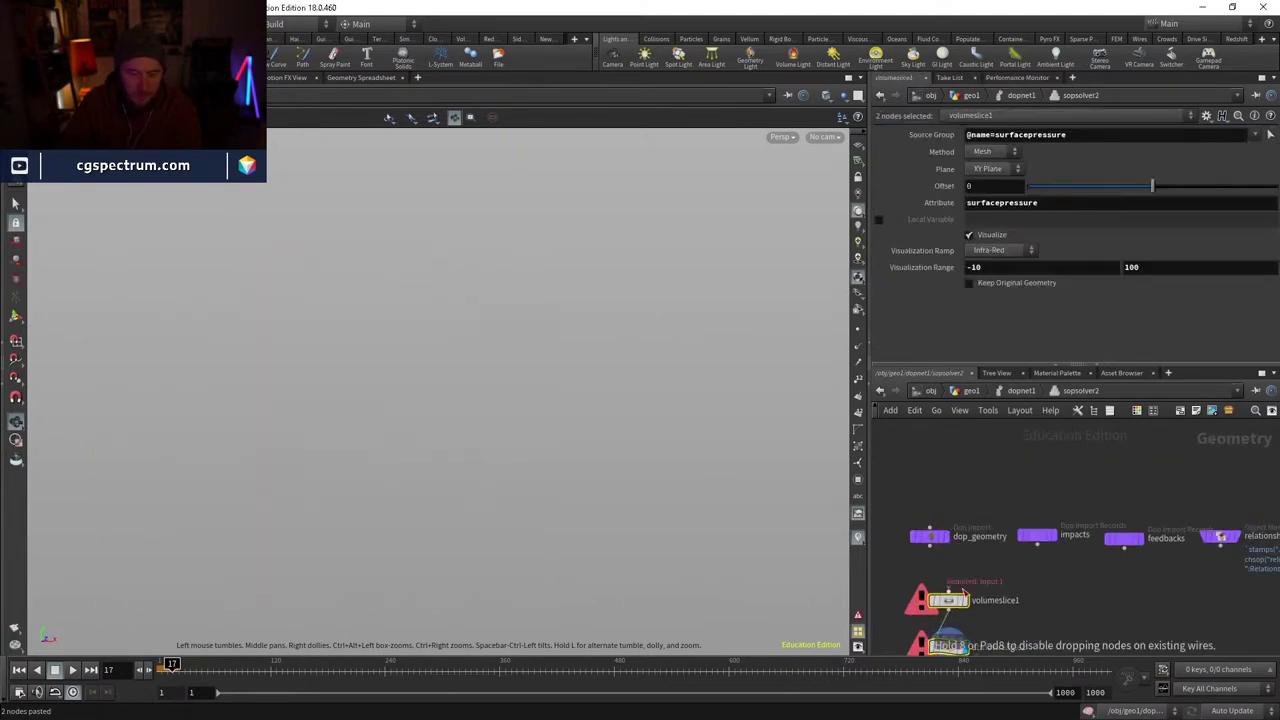
drag(930, 546, 955, 583)
middle_drag(955, 583, 948, 534)
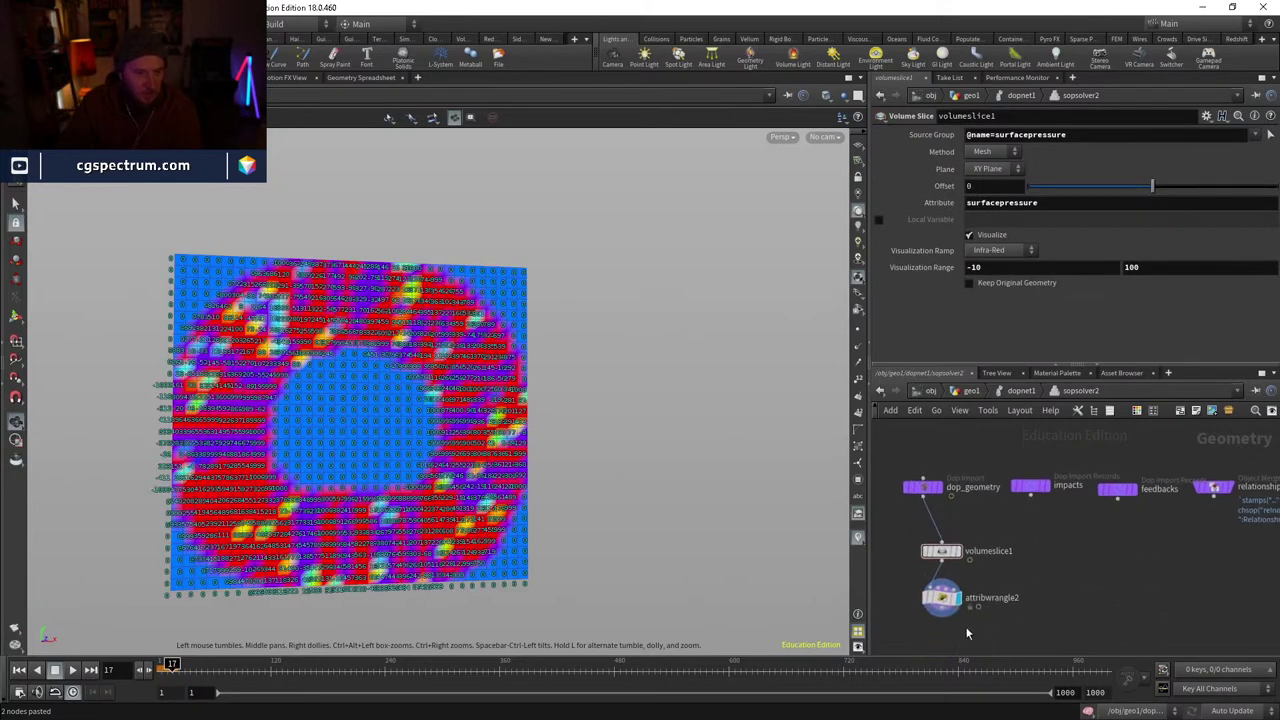
drag(948, 562, 1003, 561)
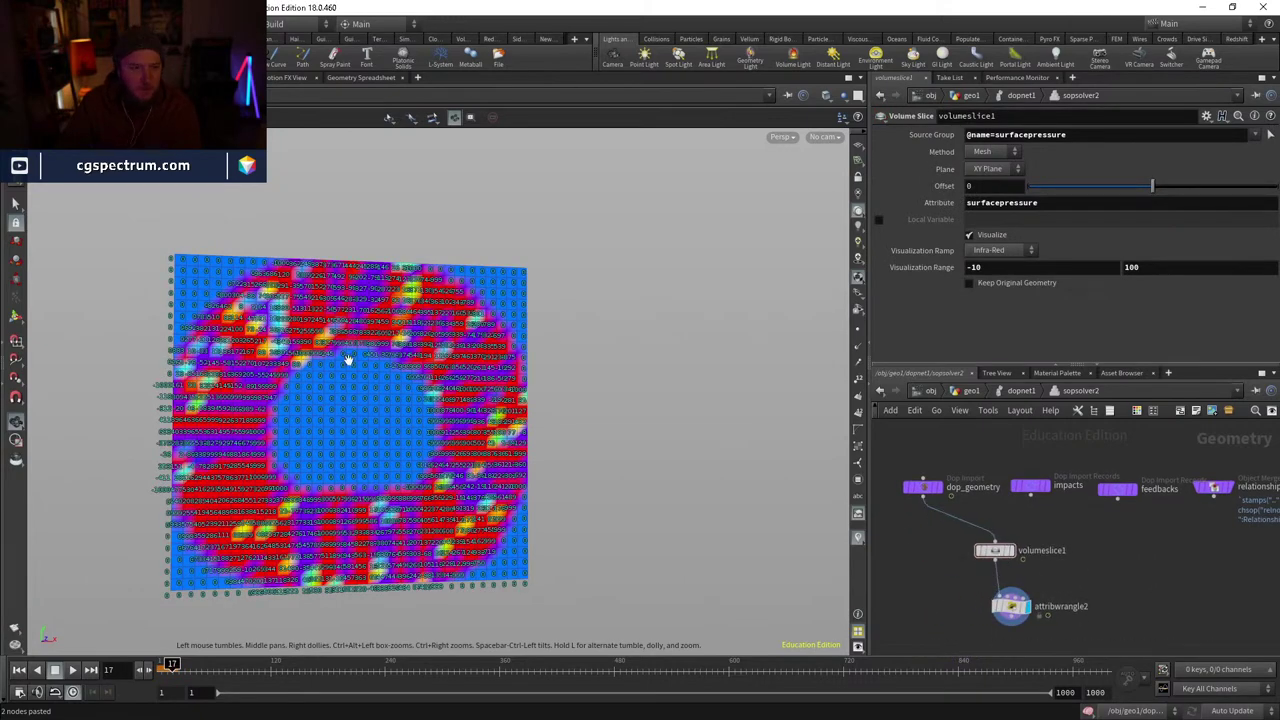
- Inspect the surfacepressure values on the slice inside sopsolver2, and replay the simulation from the first frame
scroll(349, 360, up, 5)
drag(450, 336, 507, 387)
scroll(507, 387, down, 6)
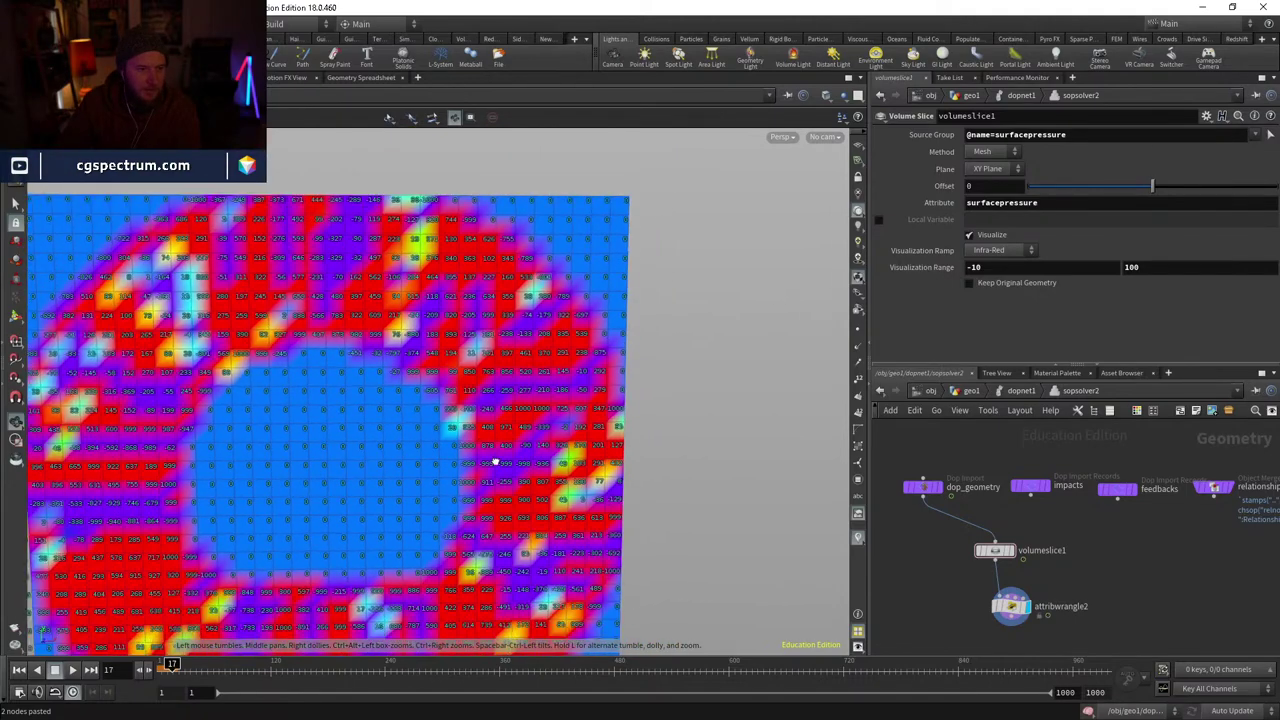
drag(474, 469, 477, 394)
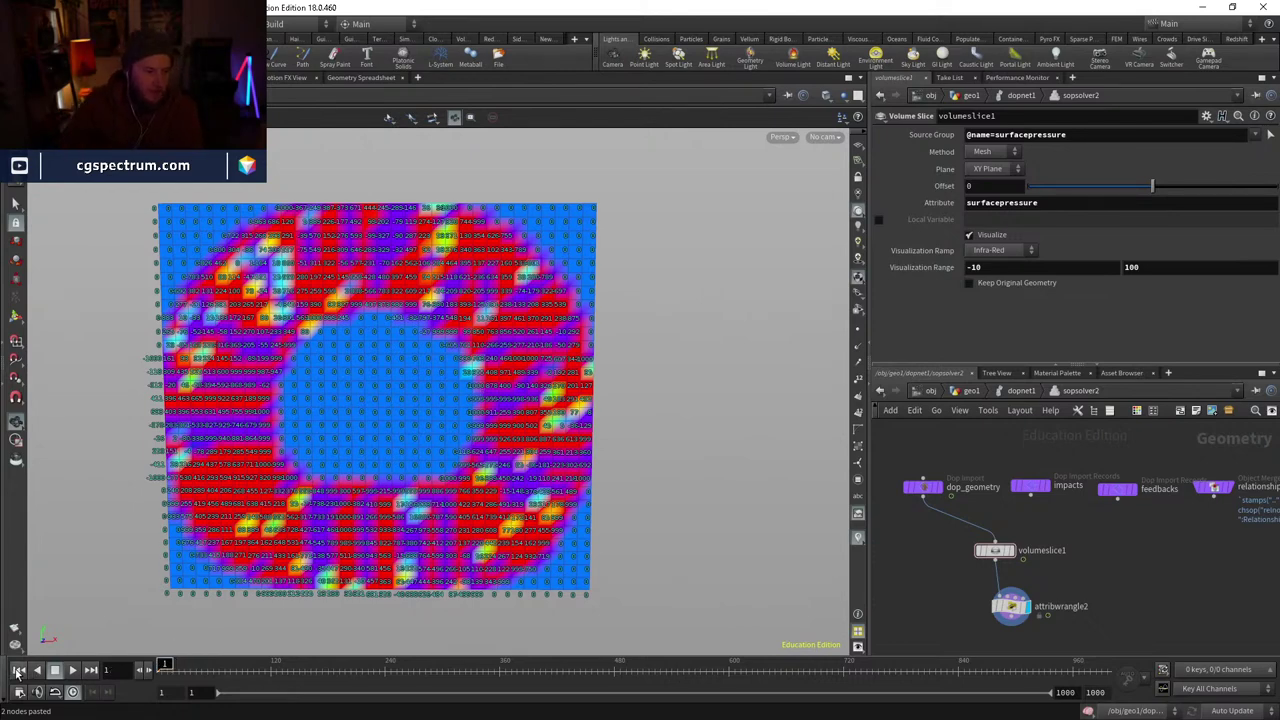
click(18, 670)
click(69, 671)
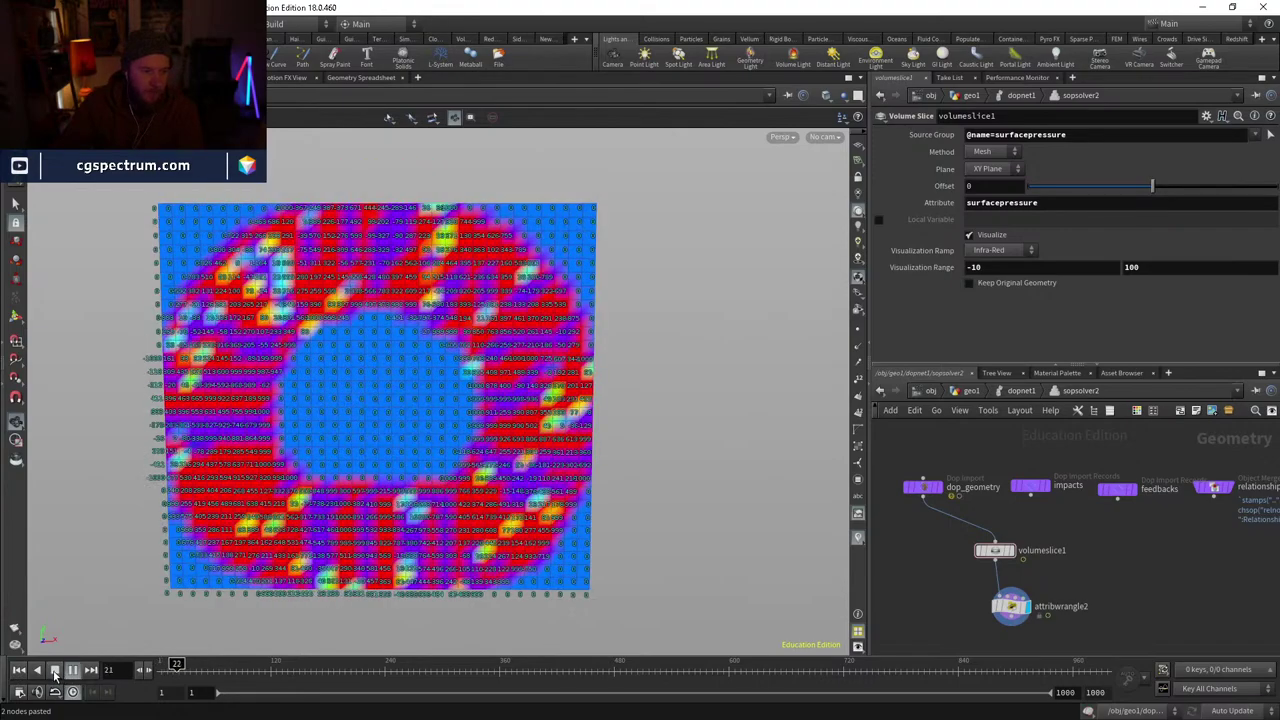
click(55, 675)
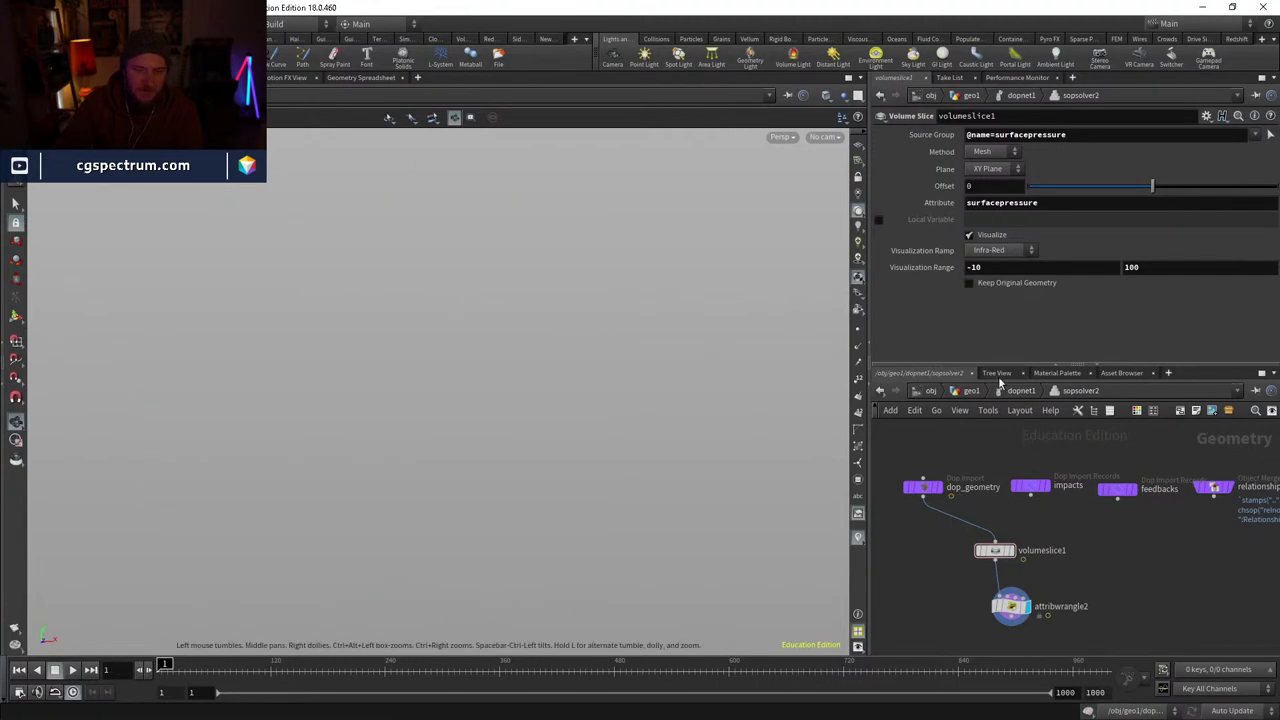
- Return to geo1 and compare the outputs of pointsfromvolume1 and vdbtospheres1 in the scene view
click(1003, 391)
key(u)
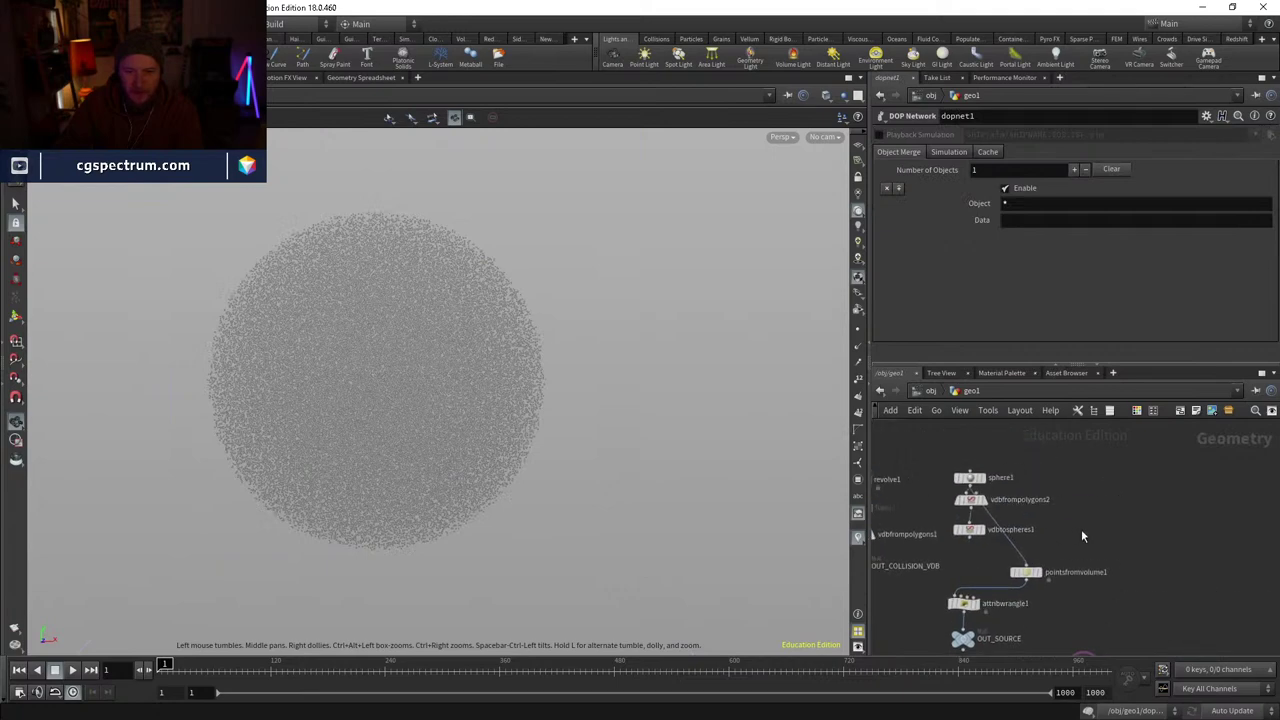
drag(1018, 610, 1018, 500)
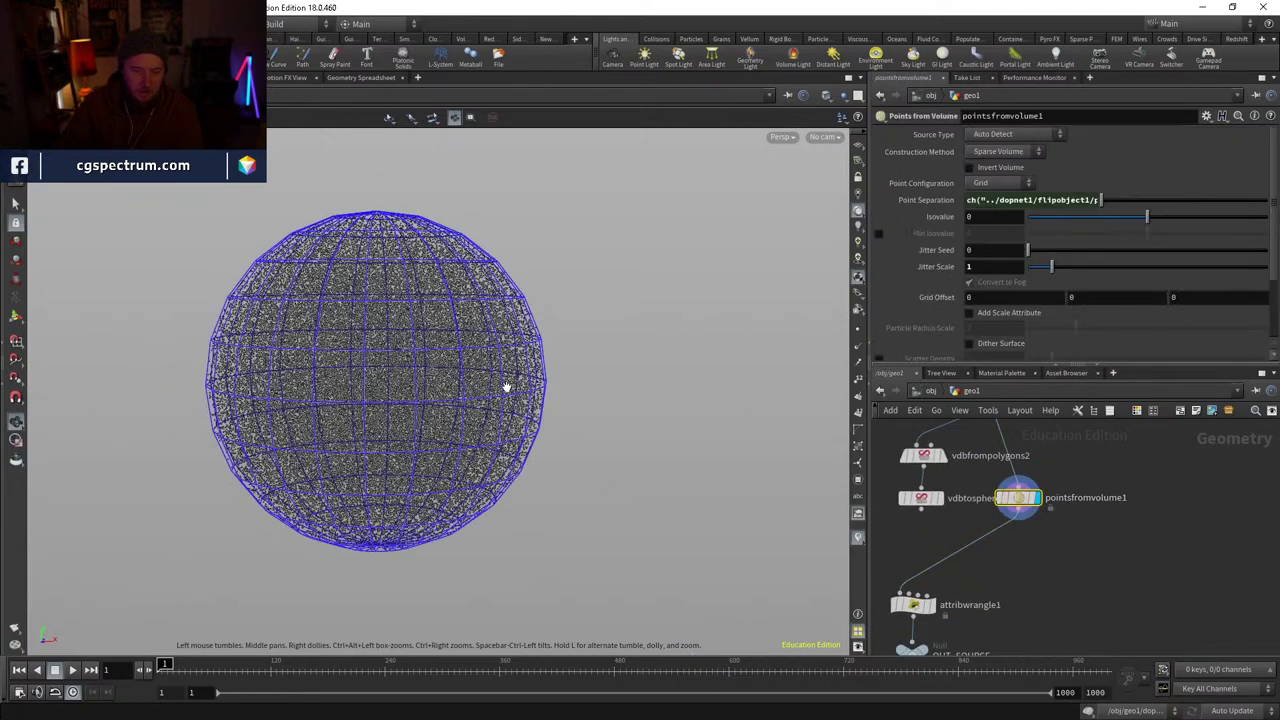
click(940, 498)
click(920, 498)
middle_drag(920, 498, 920, 536)
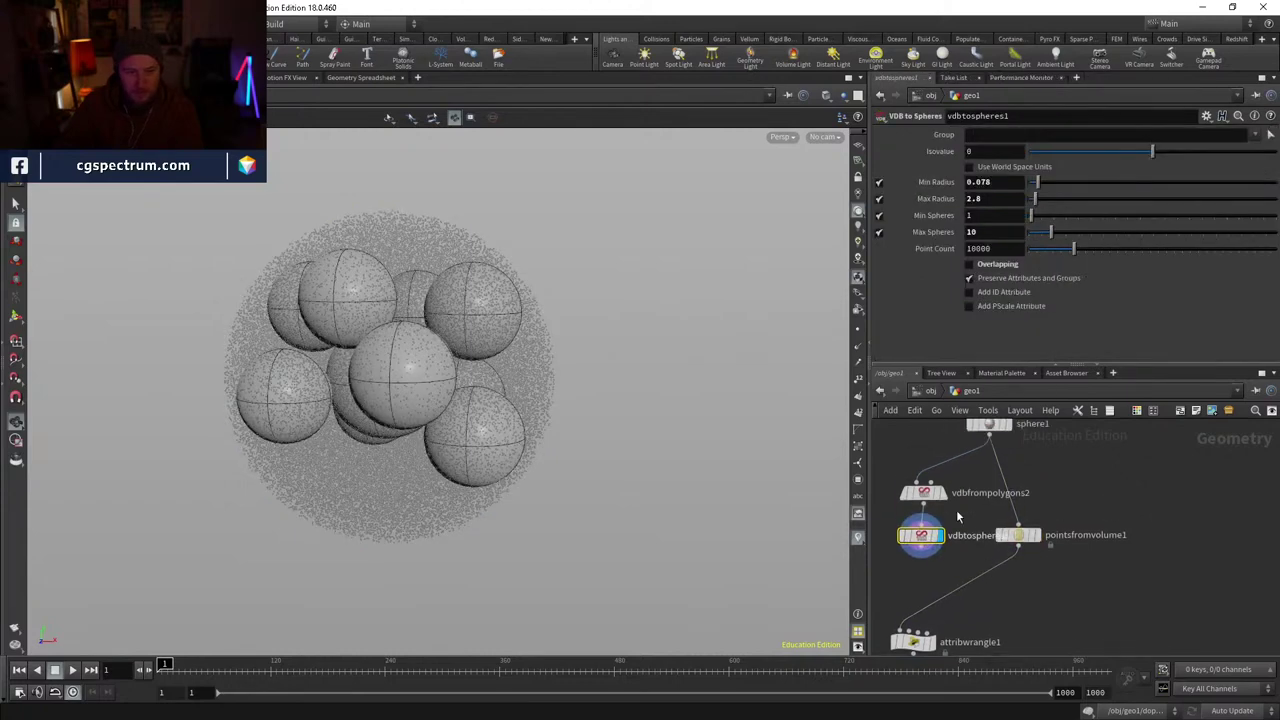
drag(921, 535, 919, 515)
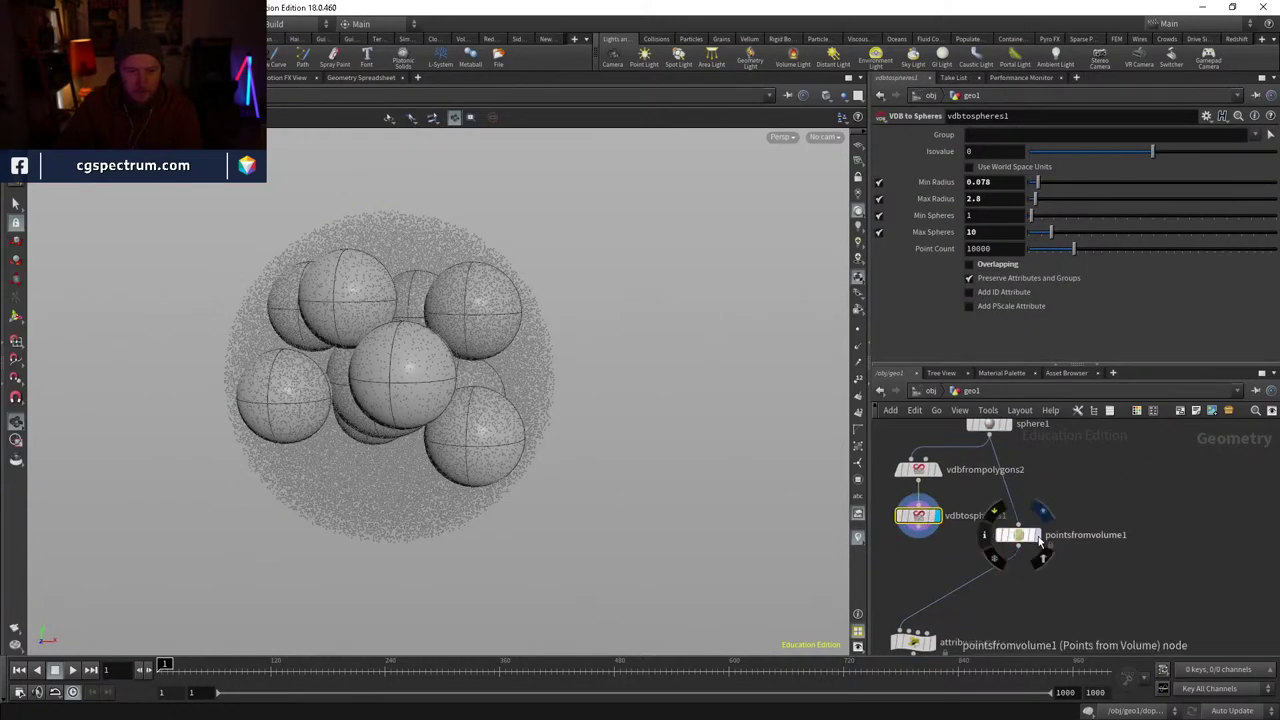
click(1032, 535)
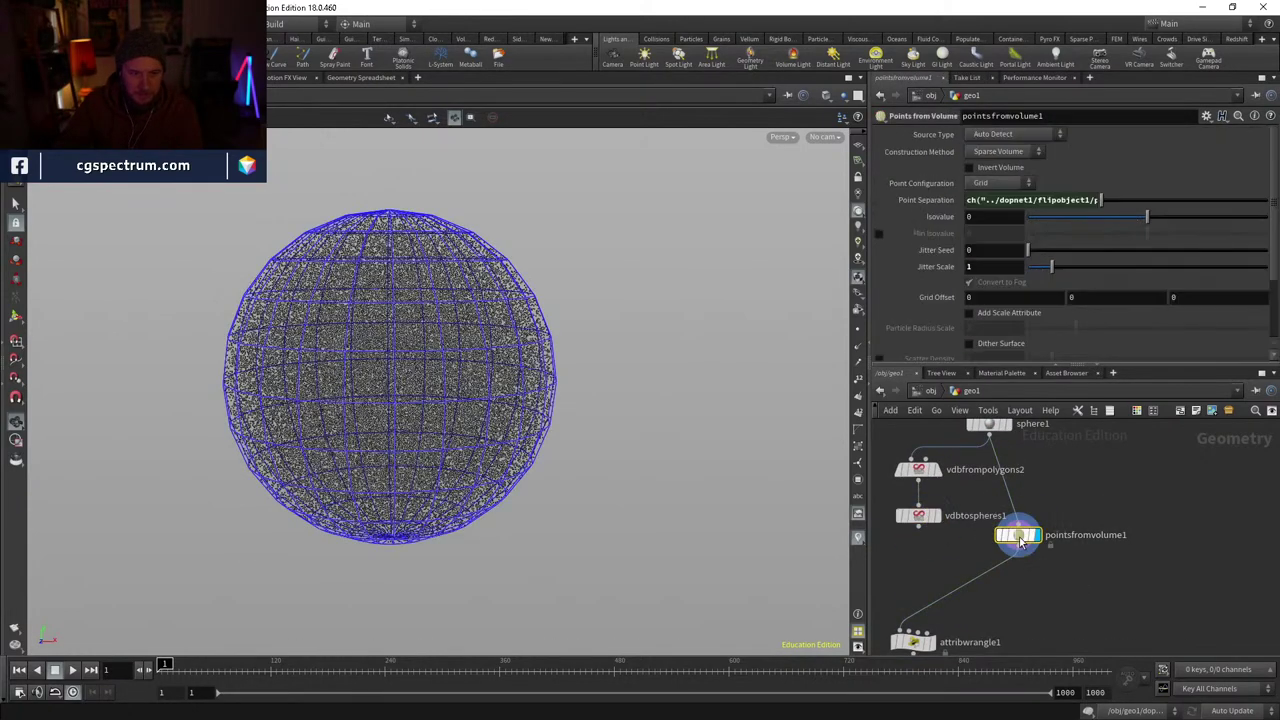
- Insert a Group Create node between pointsfromvolume1 and attribwrangle1
drag(1019, 543, 1031, 505)
key(Tab)
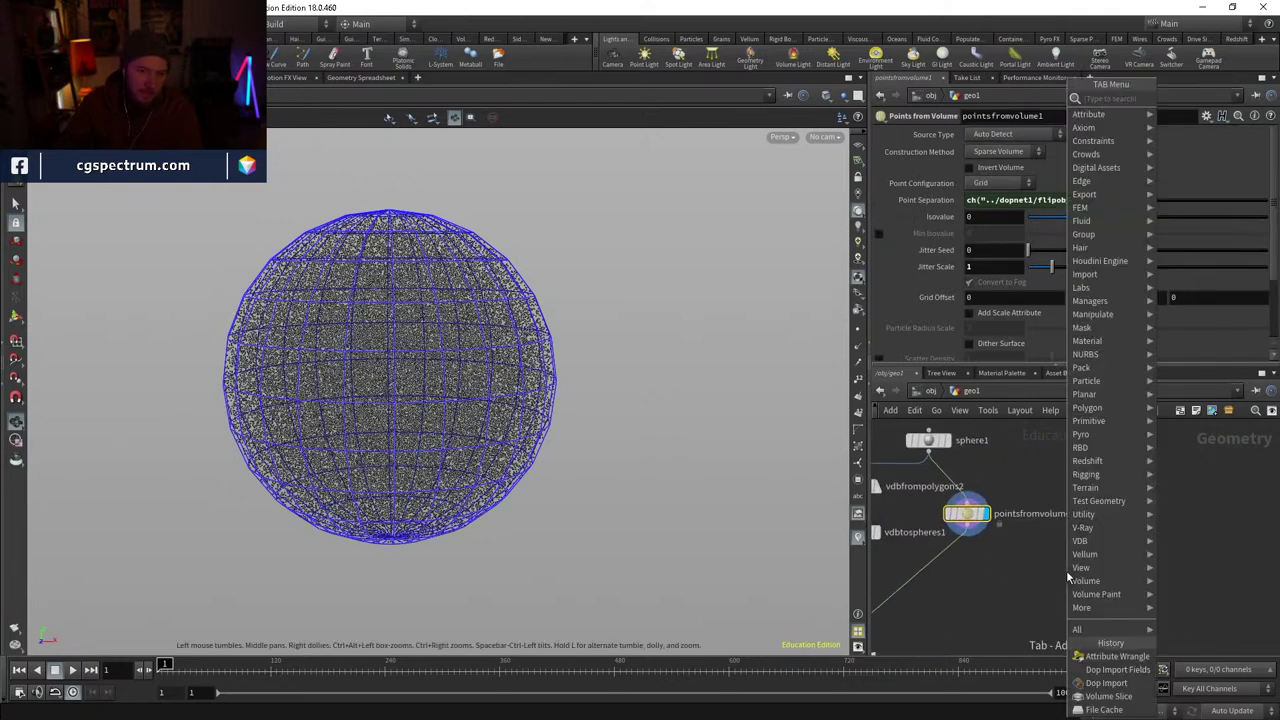
text(grou)
key(Return)
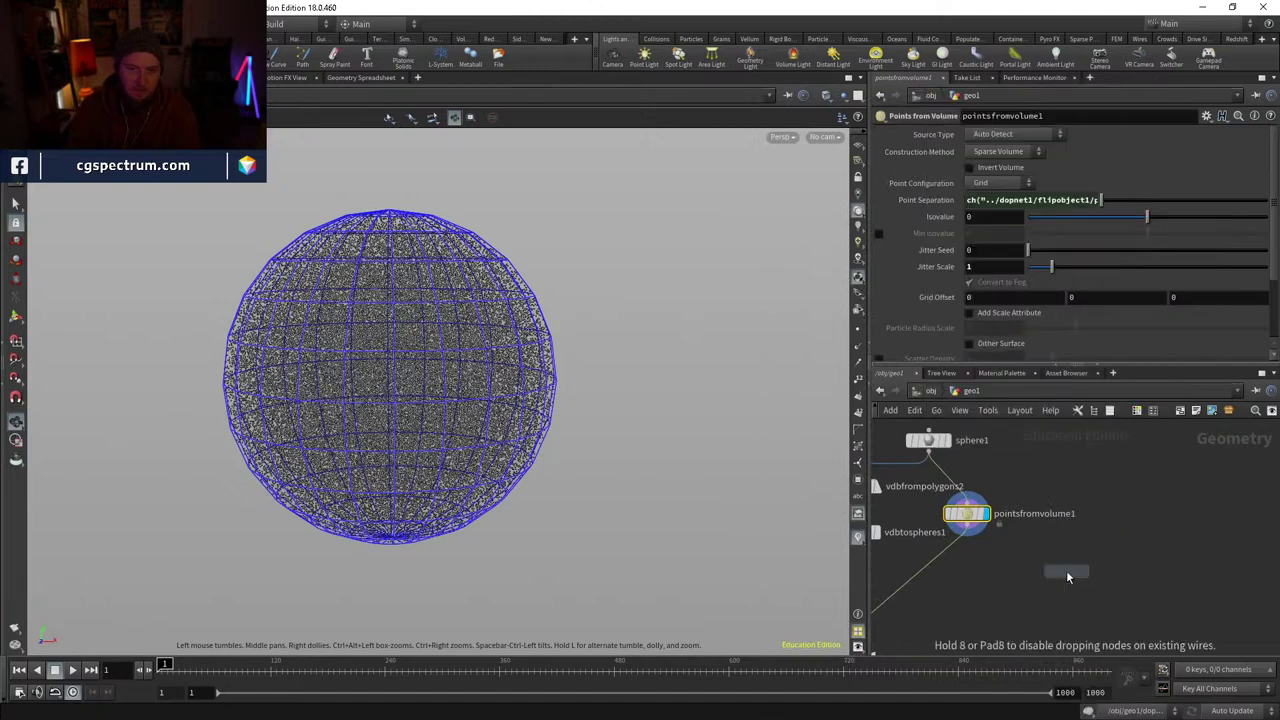
click(993, 577)
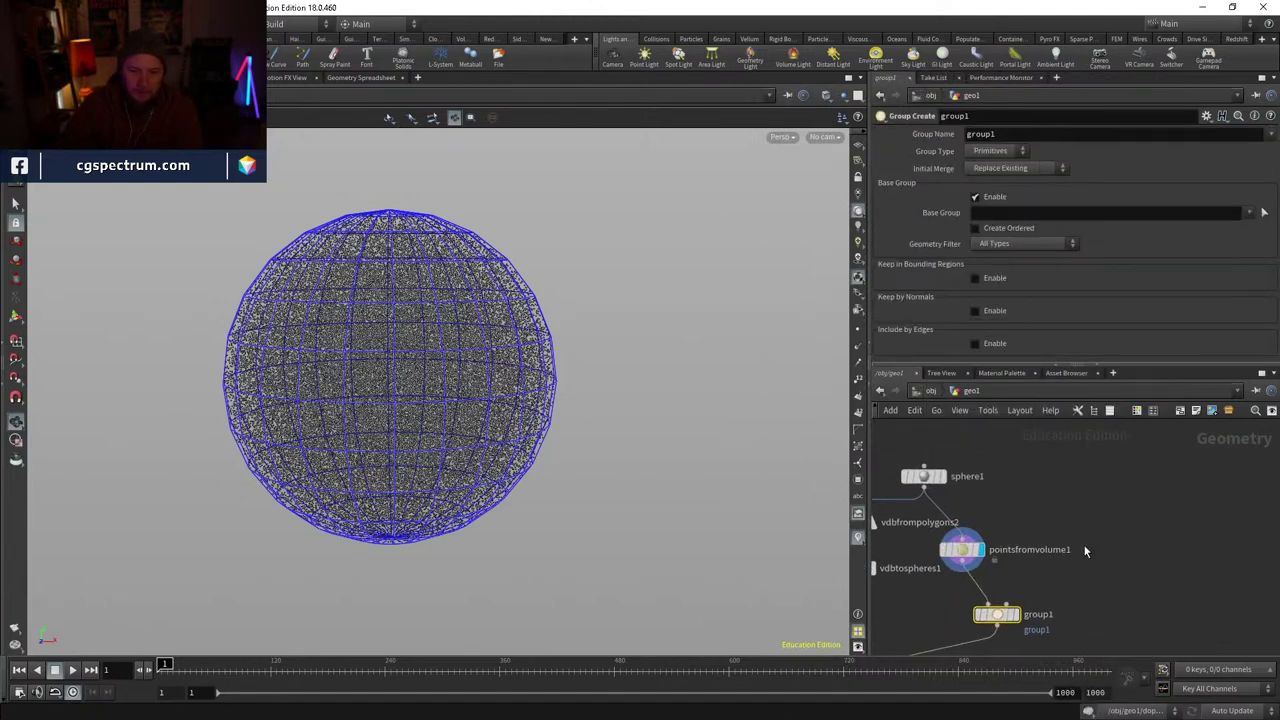
- Add a second sphere, wire it into group1's second input, and scale it uniformly to about 0.22
key(Tab)
text(sph)
key(Return)
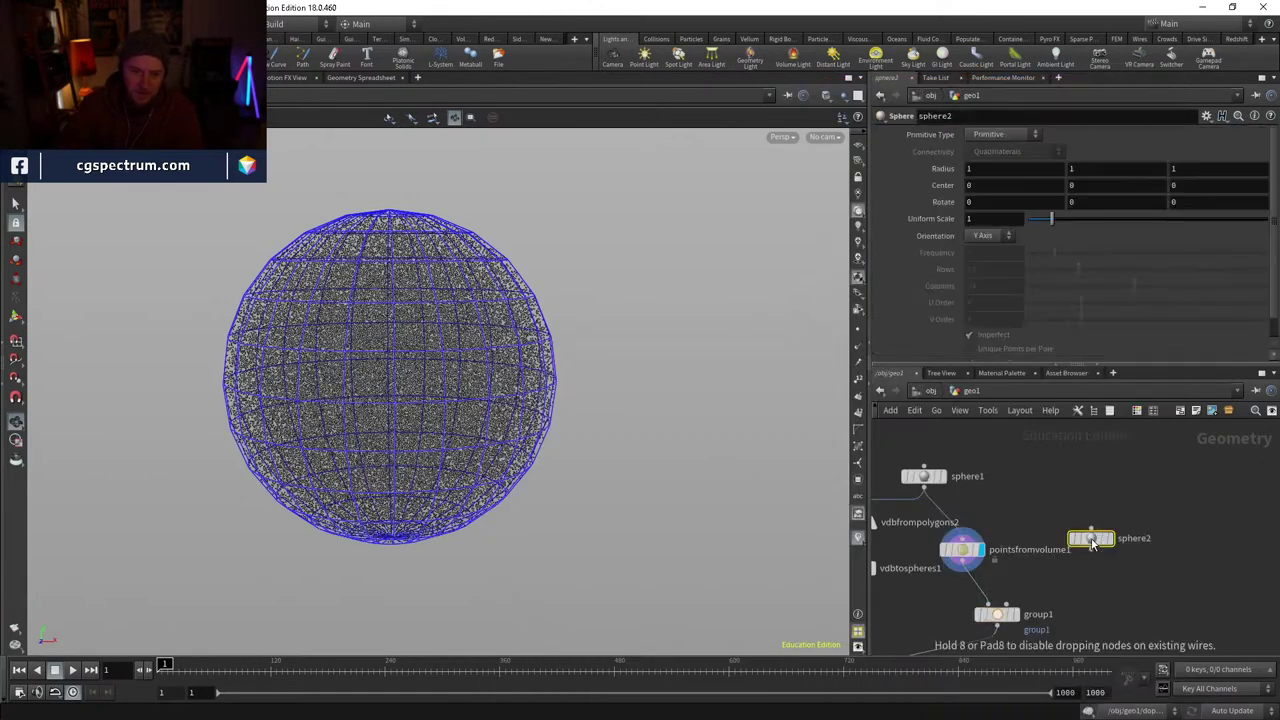
click(1118, 530)
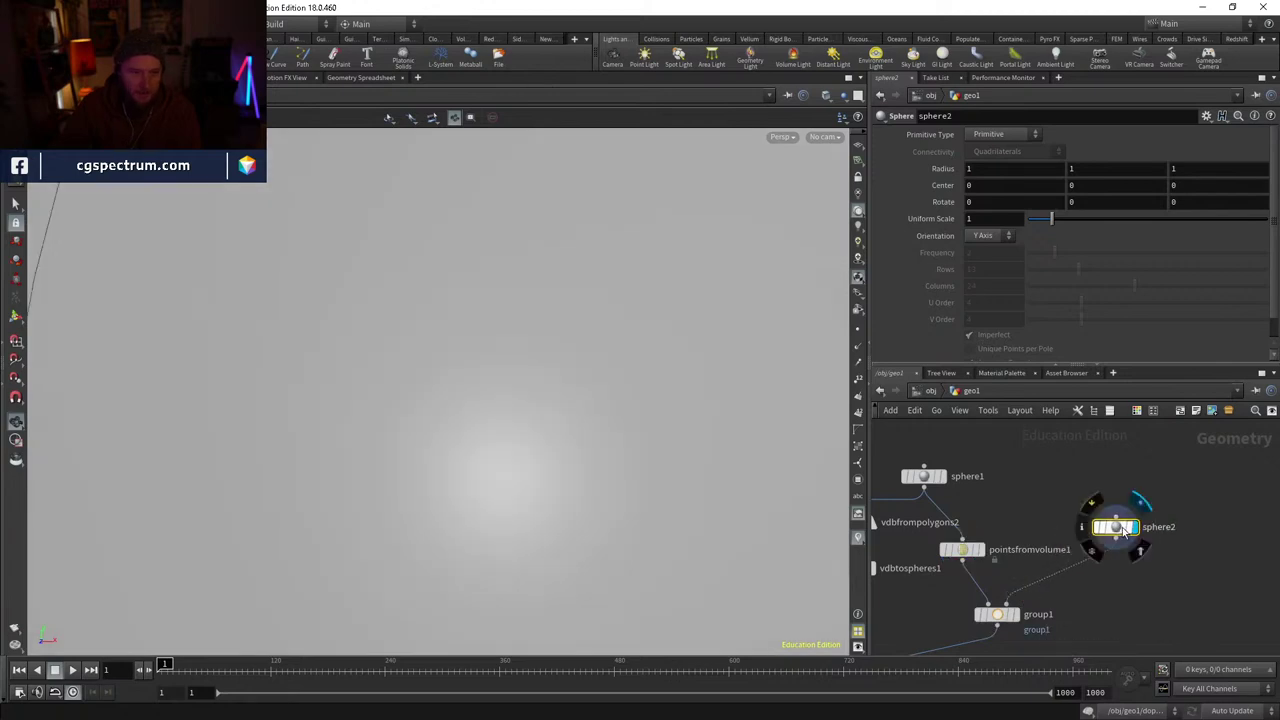
drag(1046, 220, 1034, 229)
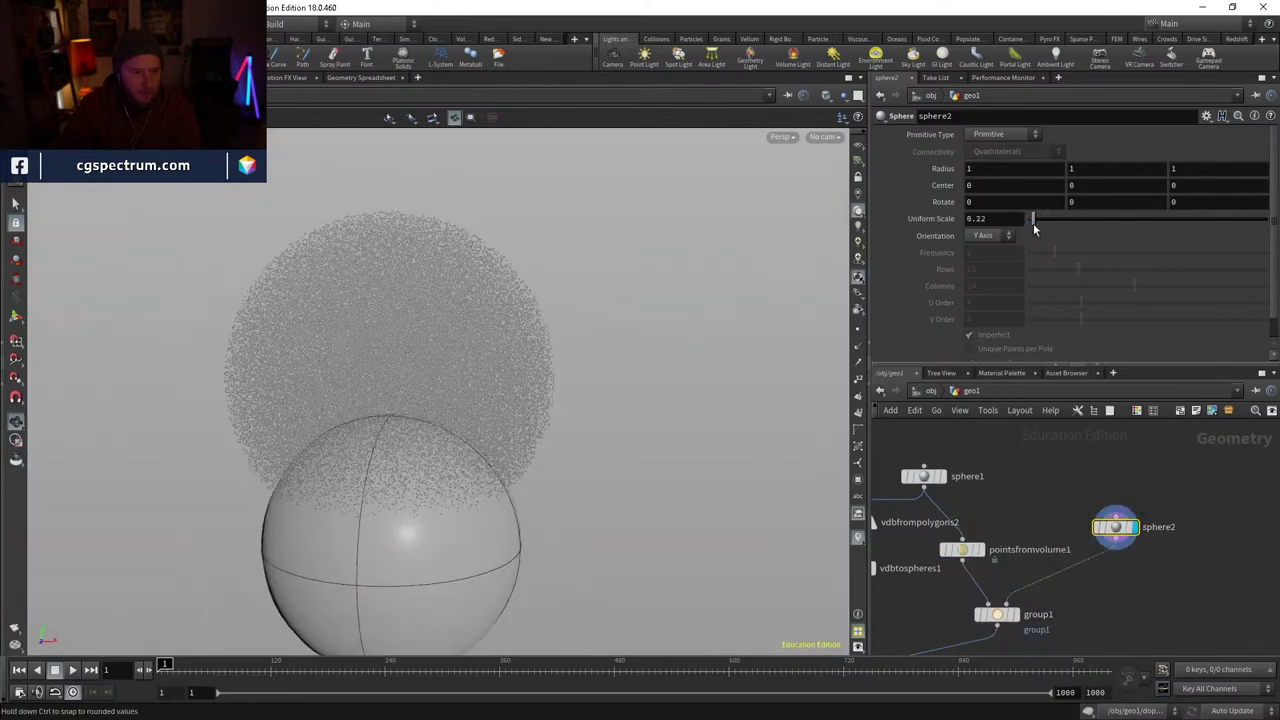
- Display group1 and make it a Points group kept by Bounding Object, with the base group disabled
click(1018, 615)
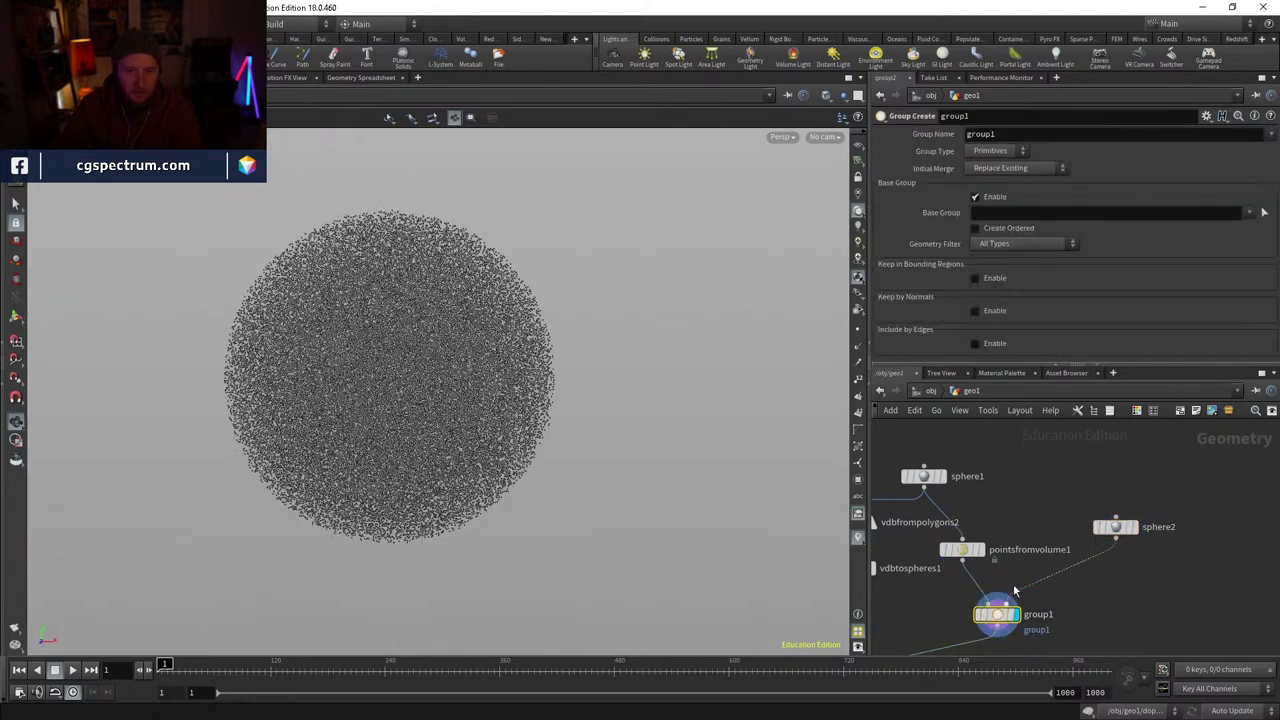
click(980, 199)
click(1040, 245)
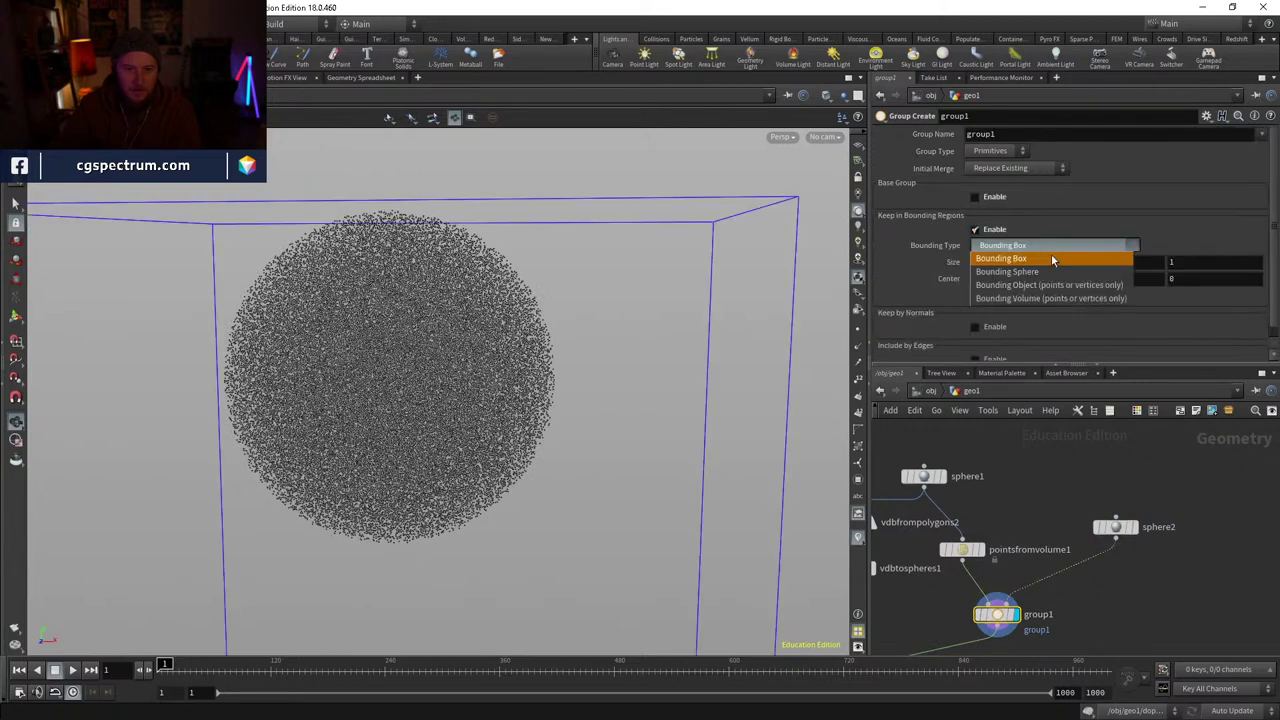
click(1048, 281)
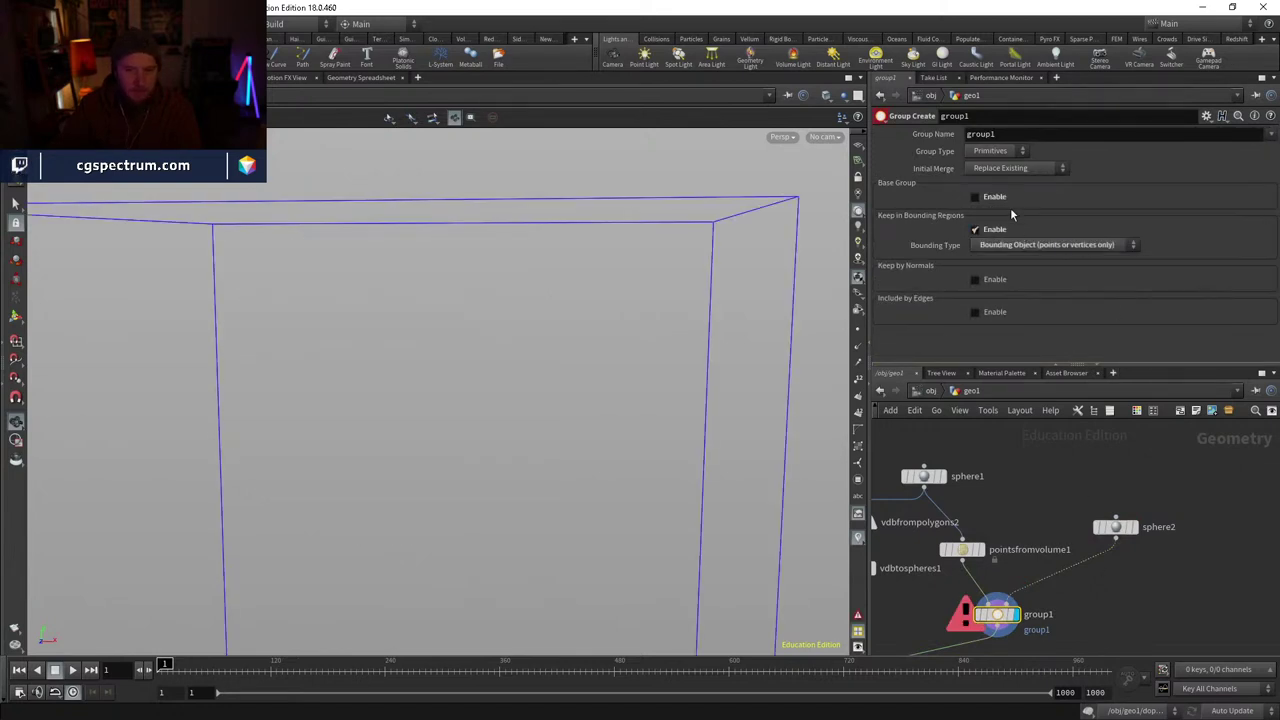
click(996, 150)
click(990, 170)
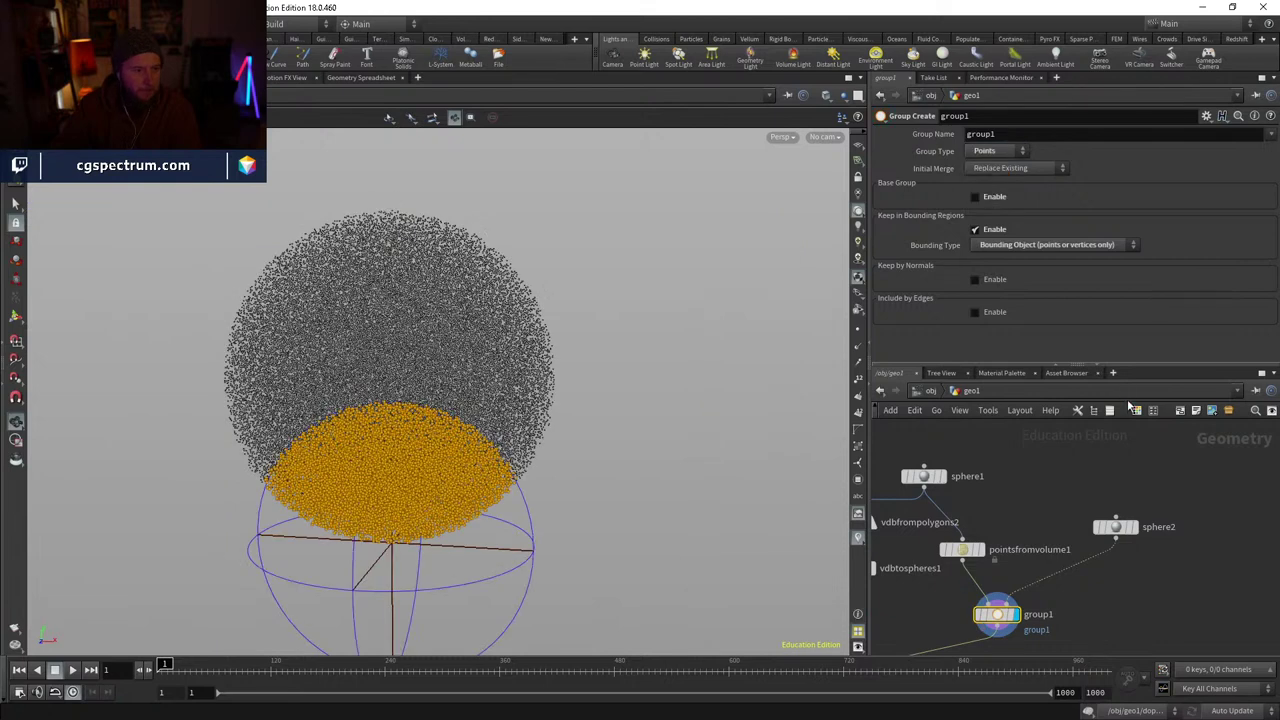
- Set sphere2's uniform scale to 0.12 and activate its transform handles in the scene view
click(1115, 527)
click(1000, 218)
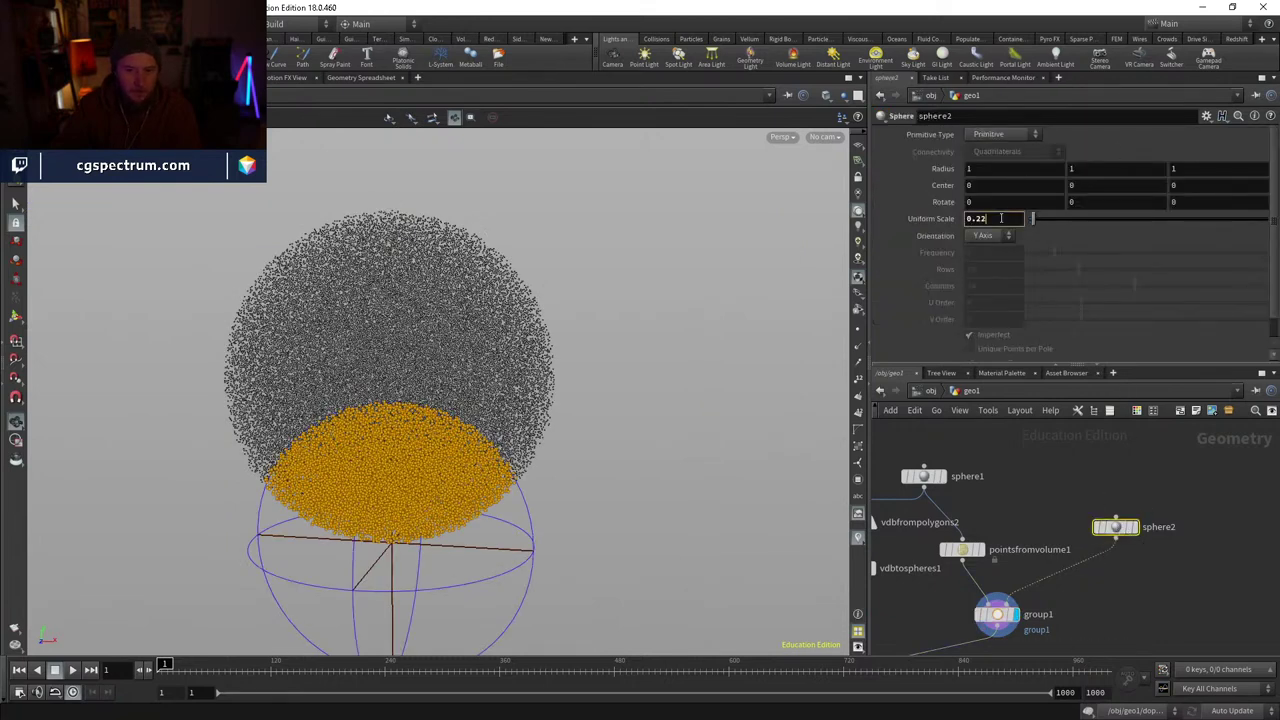
key(BackSpace)
key(BackSpace)
text(12)
key(Return)
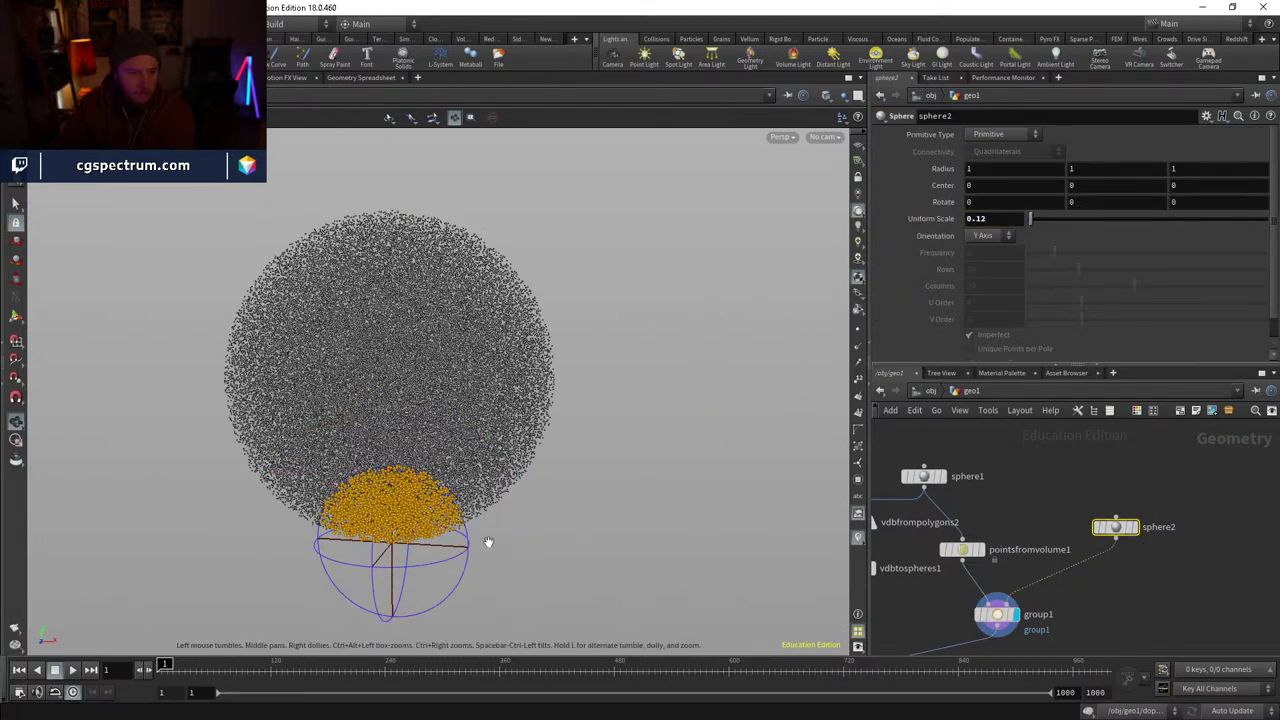
key(Return)
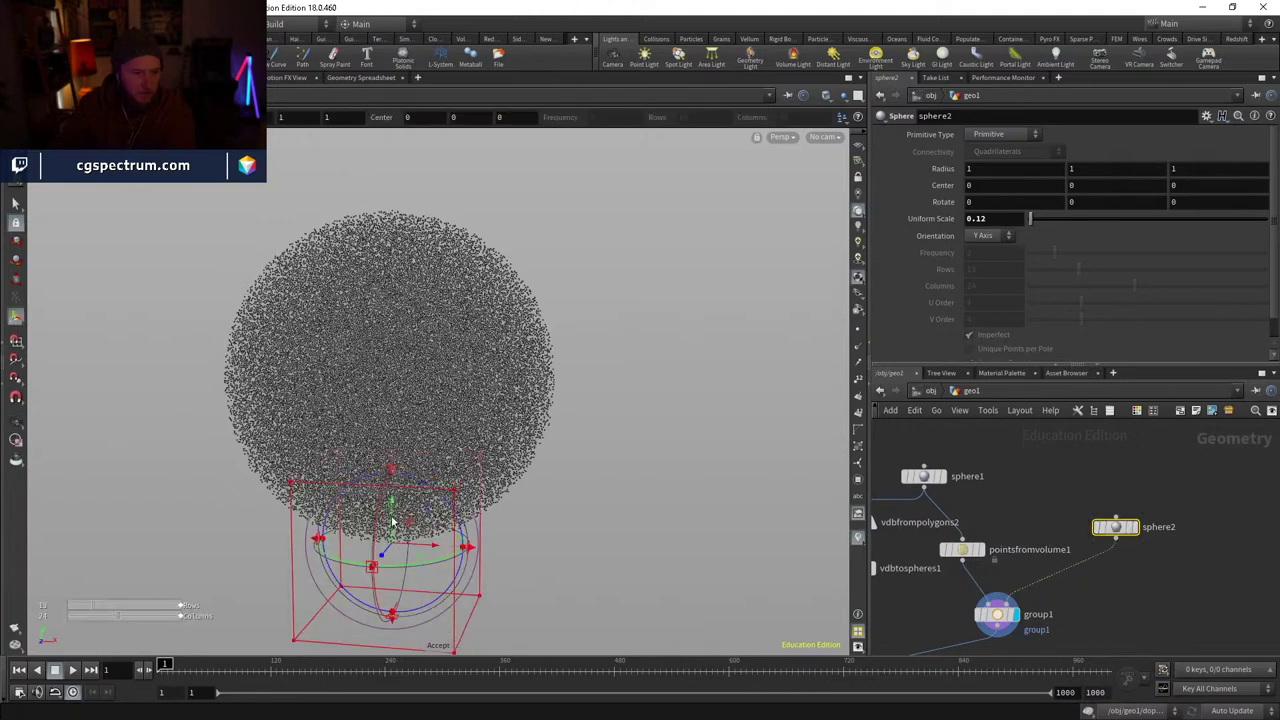
- Raise sphere2 to a center Y of about 0.14 and name group1's point group blob01
drag(393, 545, 398, 445)
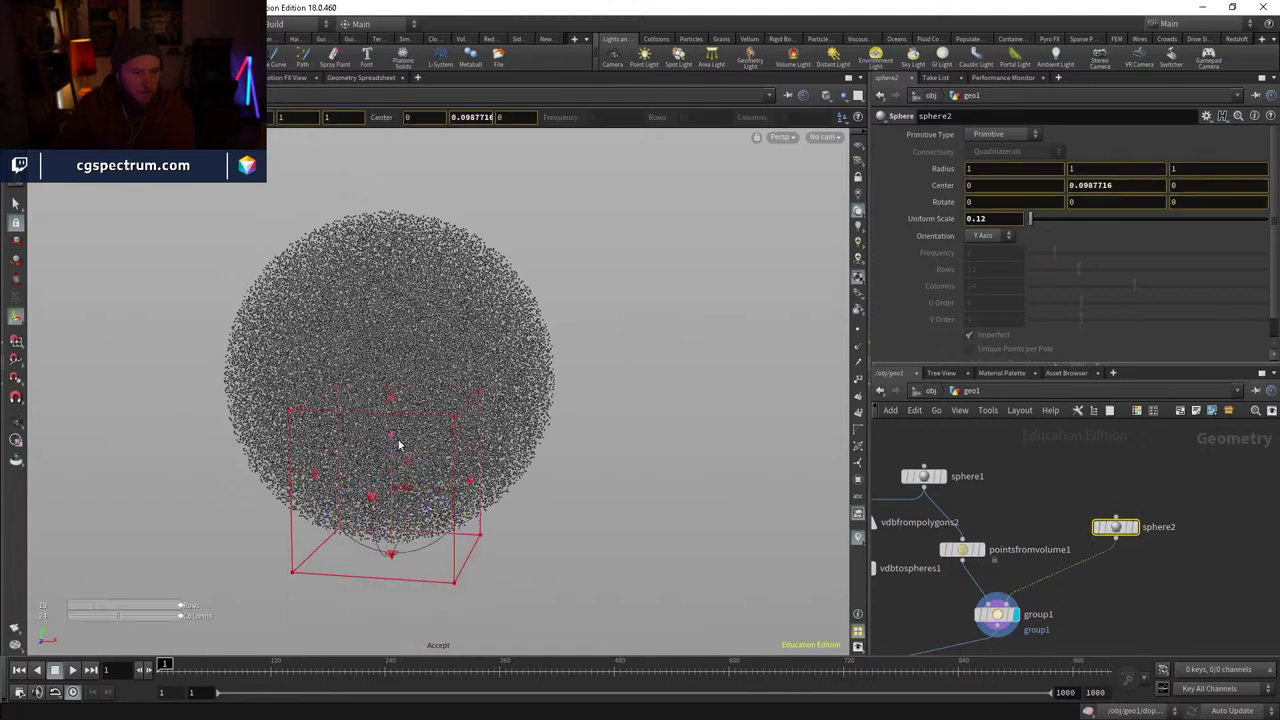
click(998, 612)
middle_drag(1070, 606, 1060, 550)
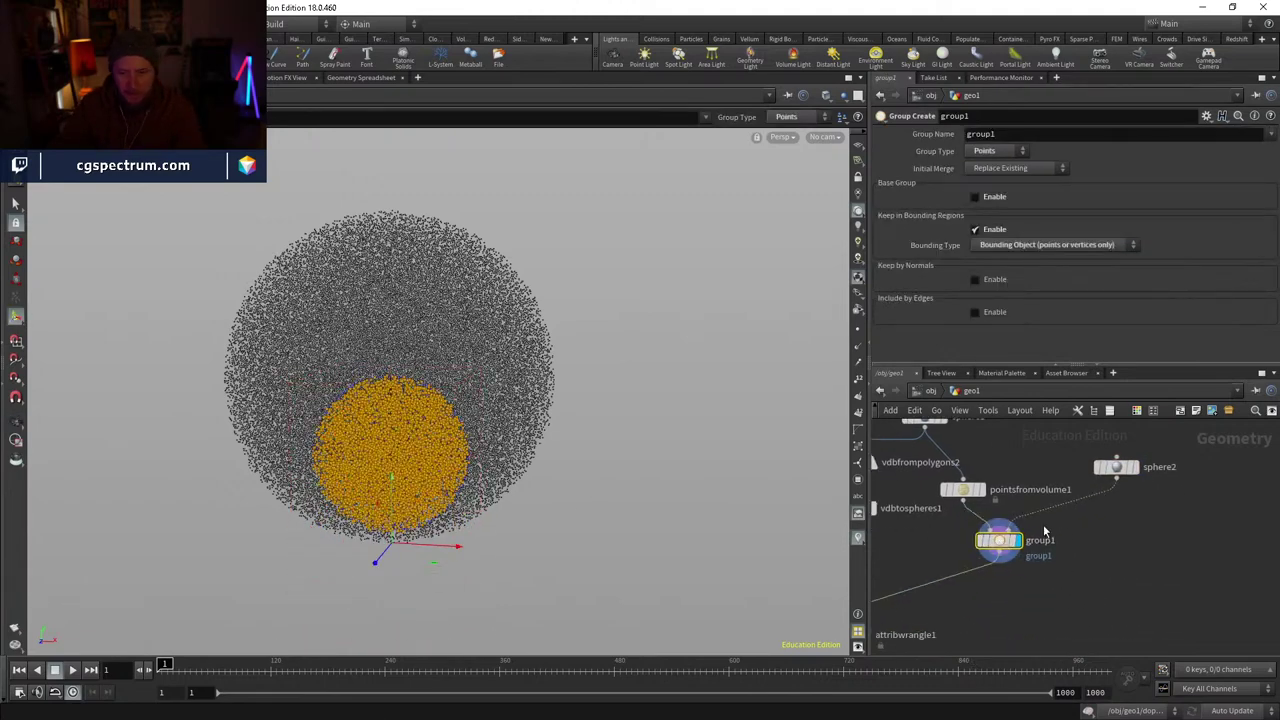
scroll(1055, 560, up, 1)
scroll(1055, 560, up, 1)
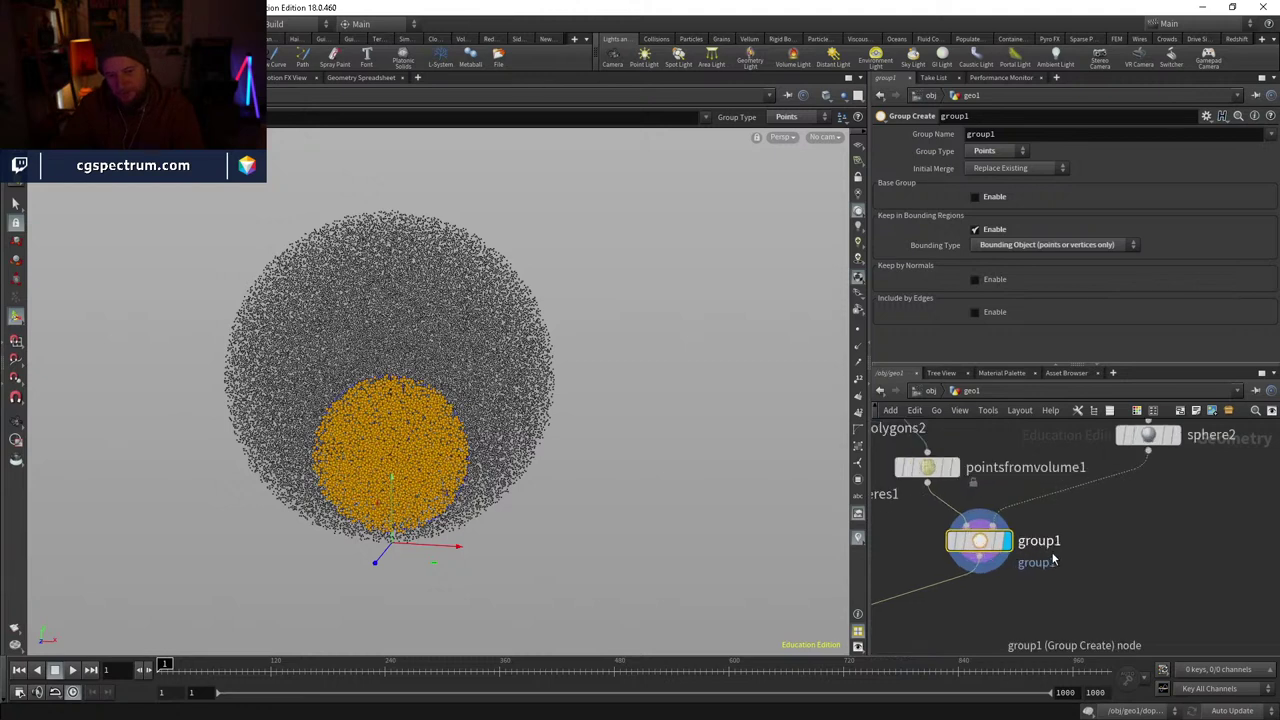
double_click(1017, 133)
text(blob01)
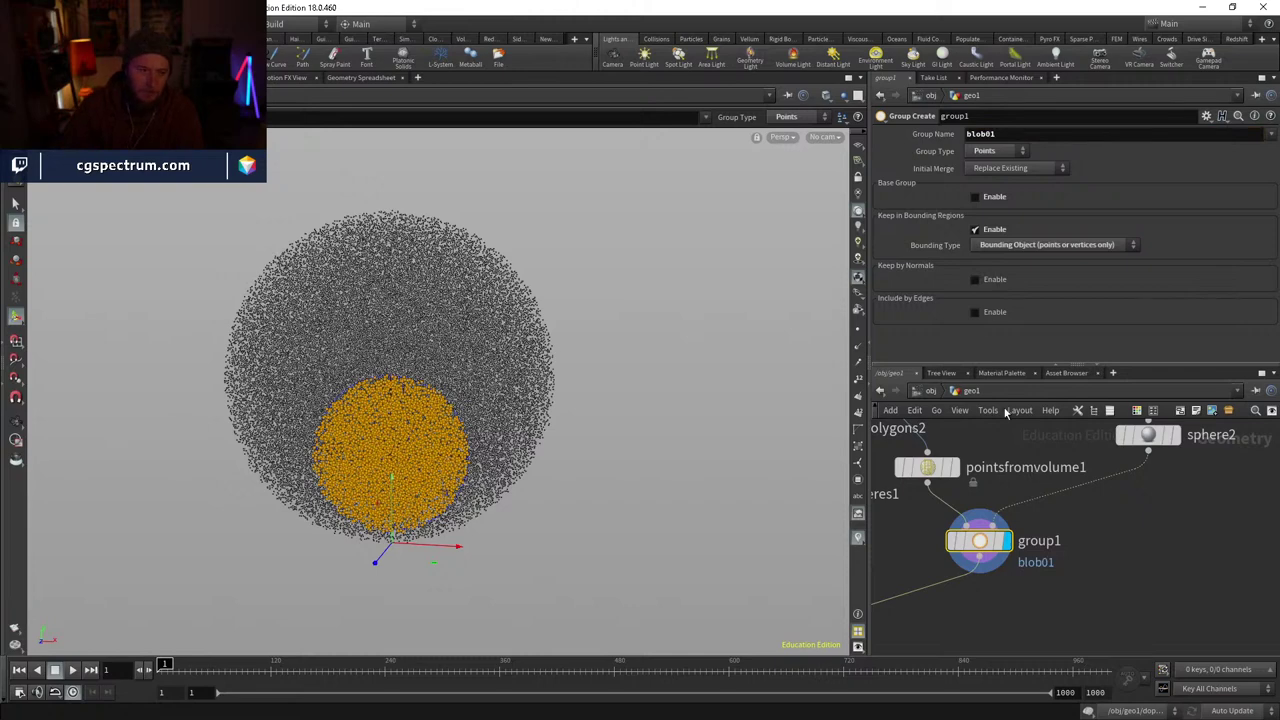
- Duplicate sphere2 beside the original in the geo1 network
click(1098, 506)
key(ctrl+c)
key(ctrl+v)
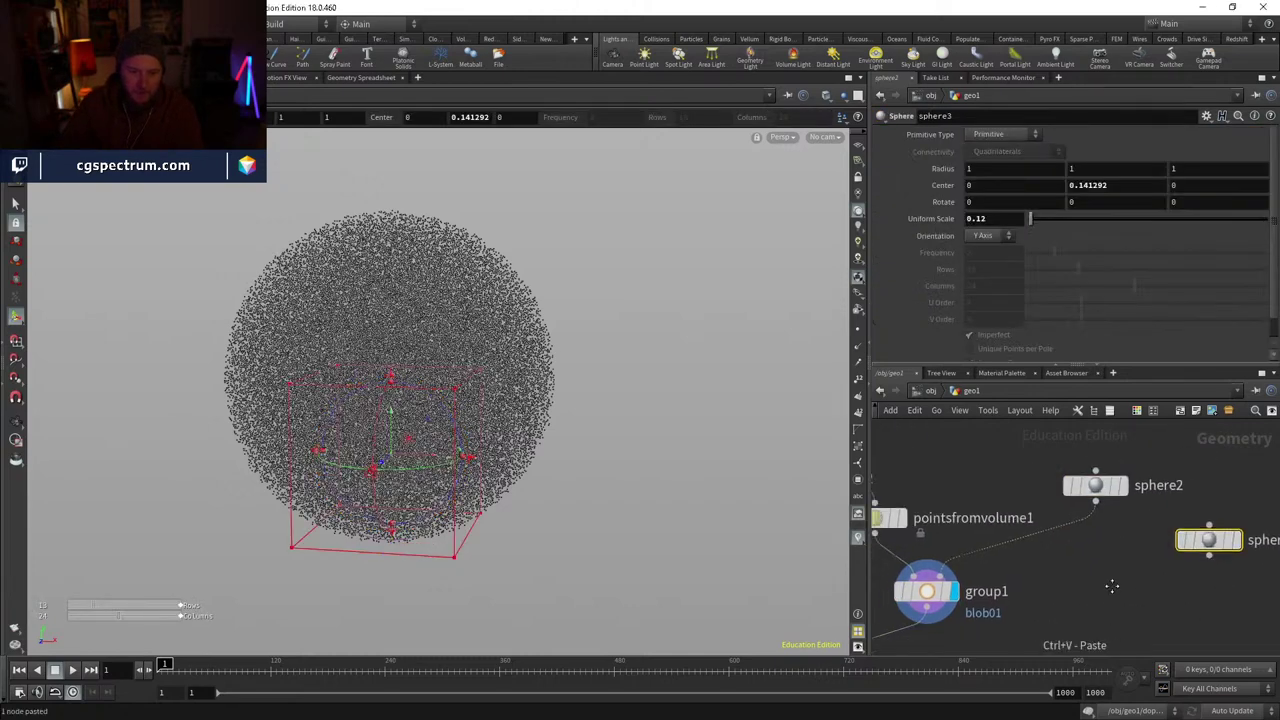
- Duplicate group1 and wire the original group1's output into the copy's first input
middle_drag(1111, 587, 1111, 557)
click(926, 561)
key(ctrl+c)
key(ctrl+v)
click(927, 574)
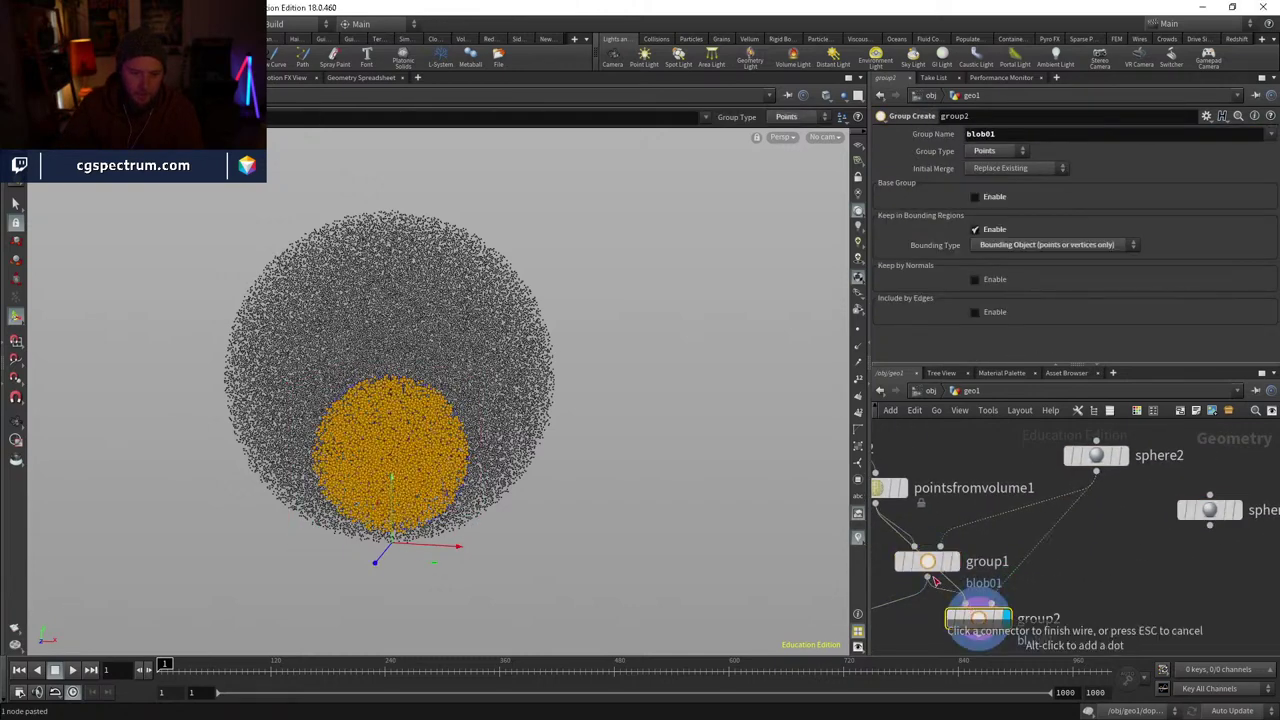
click(978, 609)
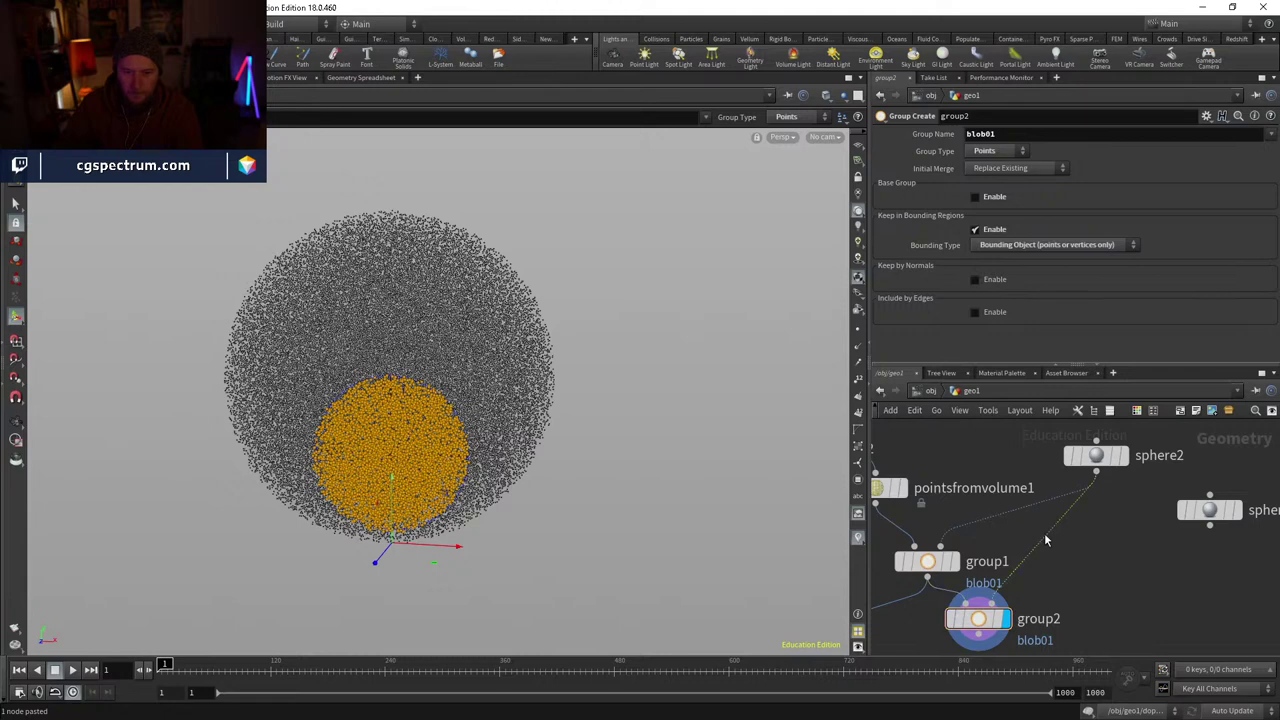
- Wire sphere3 into group2's second input, raise it into the upper part of the point cloud, and name the group blob02
click(1208, 530)
drag(395, 425, 414, 275)
click(982, 624)
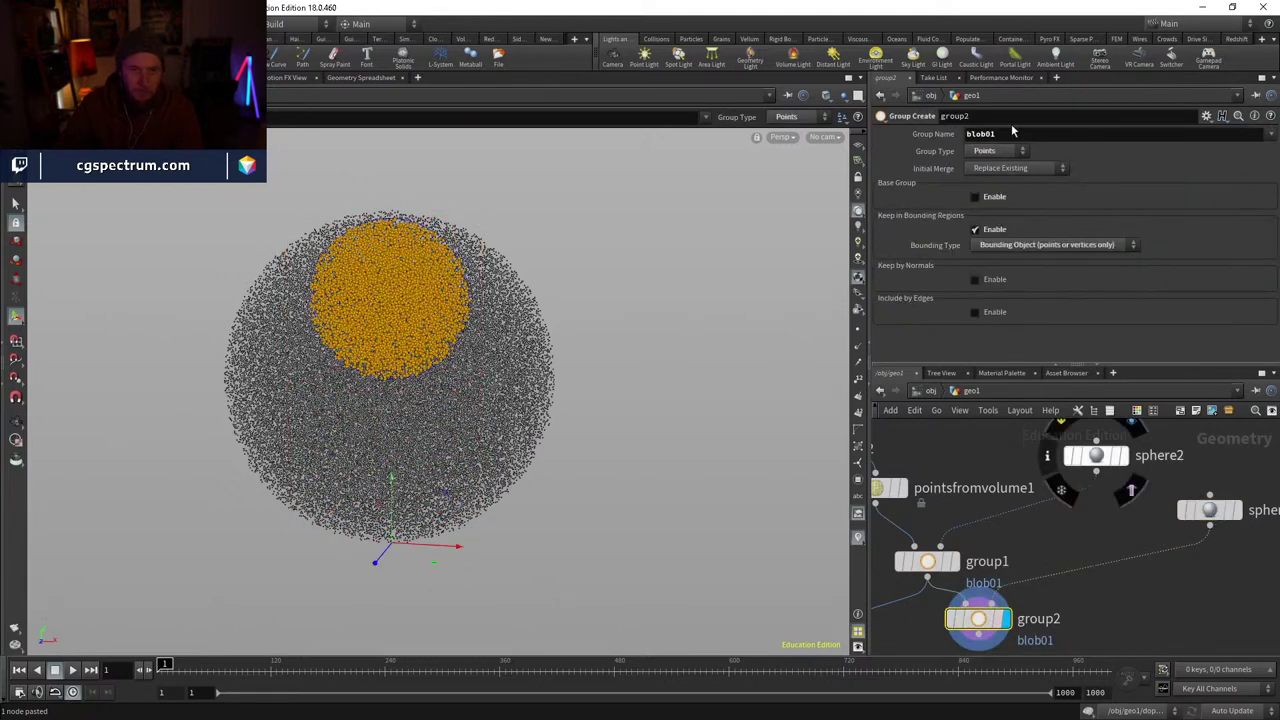
key(Return)
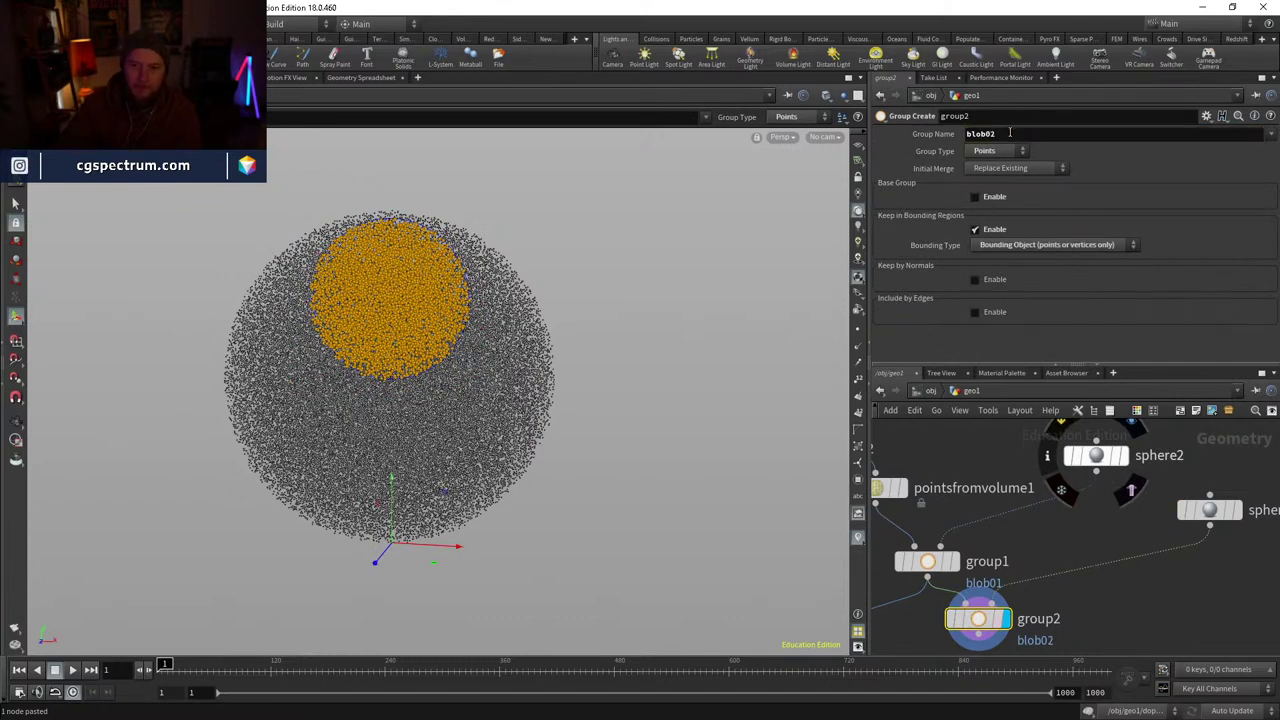
- Display group1 and group2 in turn to compare the blob01 and blob02 point regions
middle_drag(1115, 604, 1137, 529)
click(980, 495)
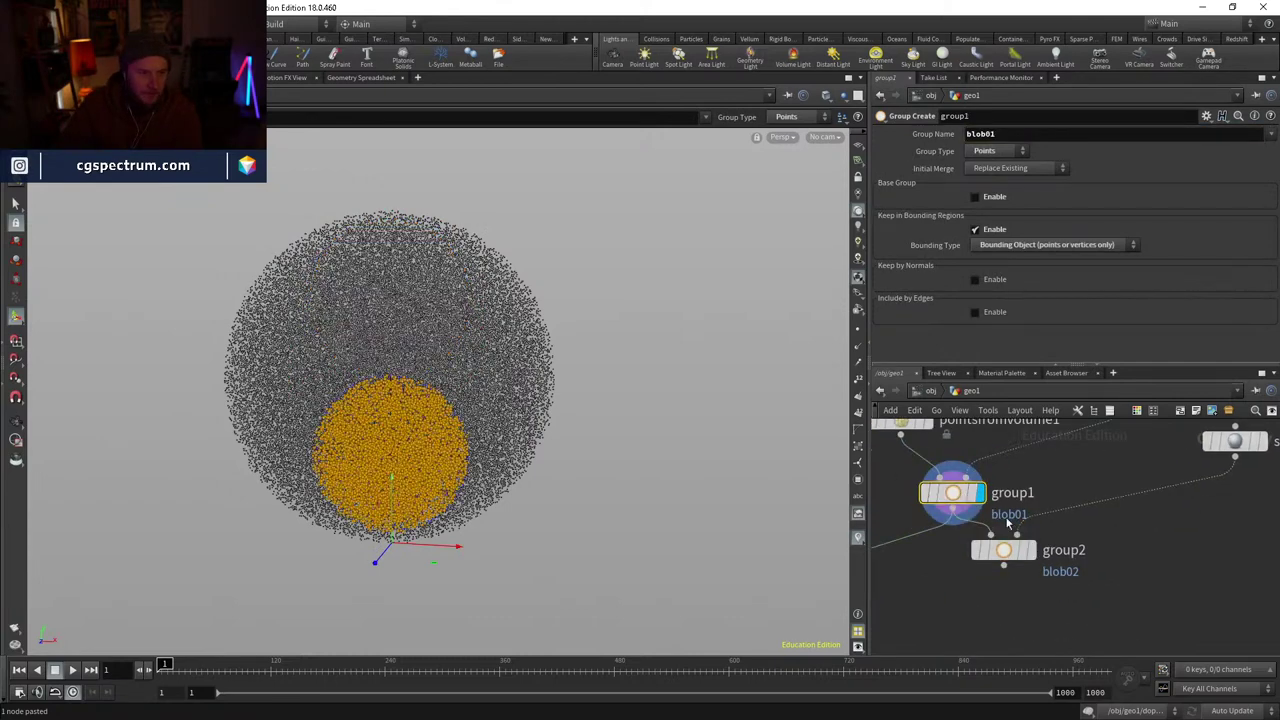
click(1030, 550)
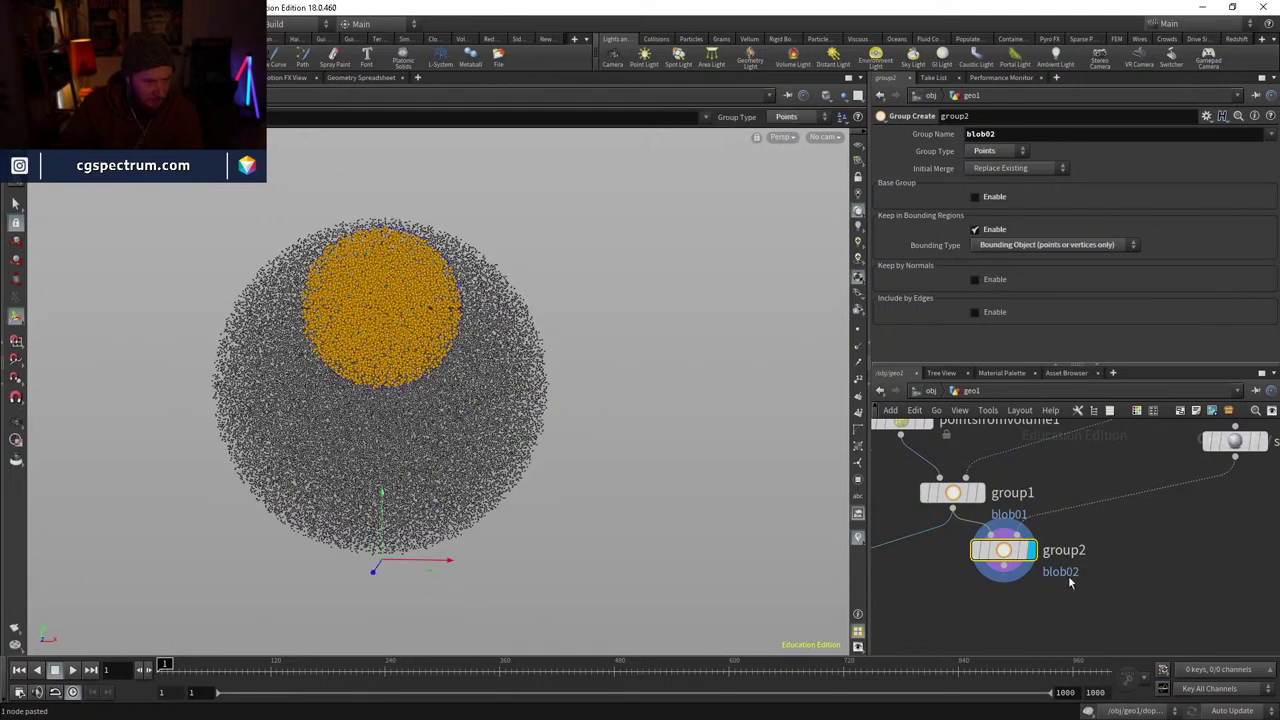
mouse_move(977, 500)
- Display sphere2 and lower it slightly to a center Y of about 0.138 to separate it from the upper group
middle_drag(1135, 425, 1025, 507)
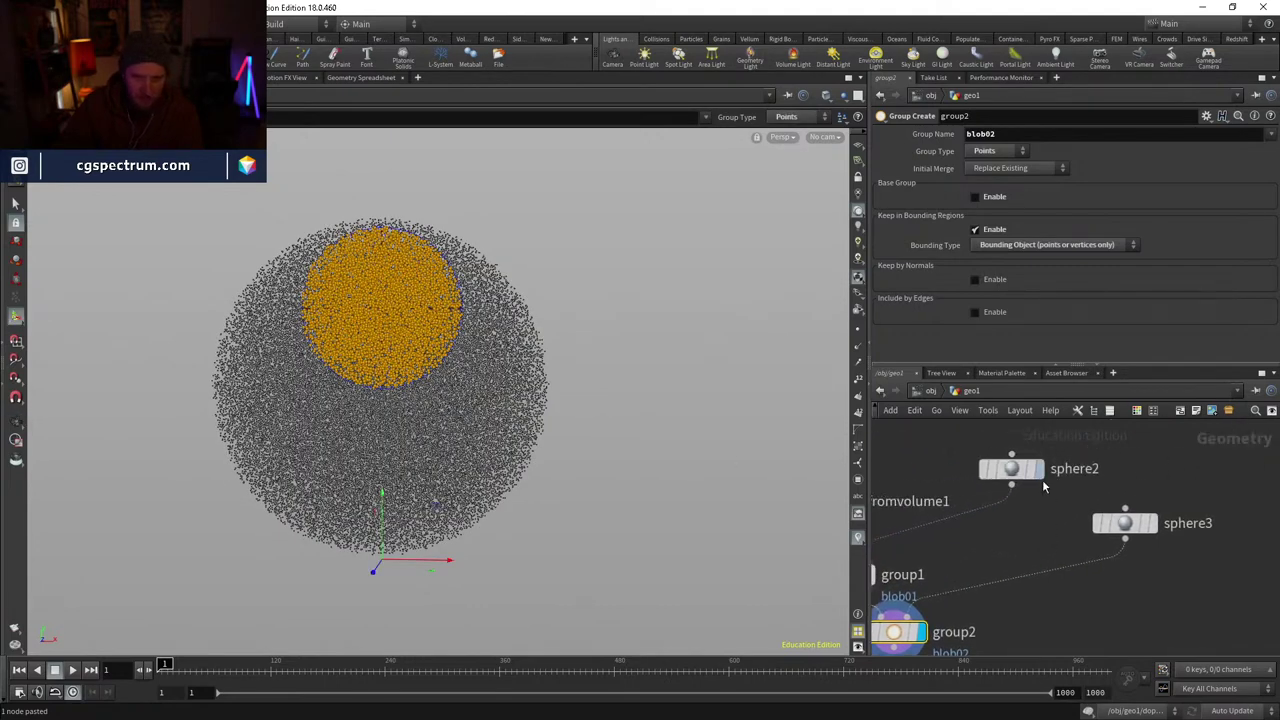
click(1036, 476)
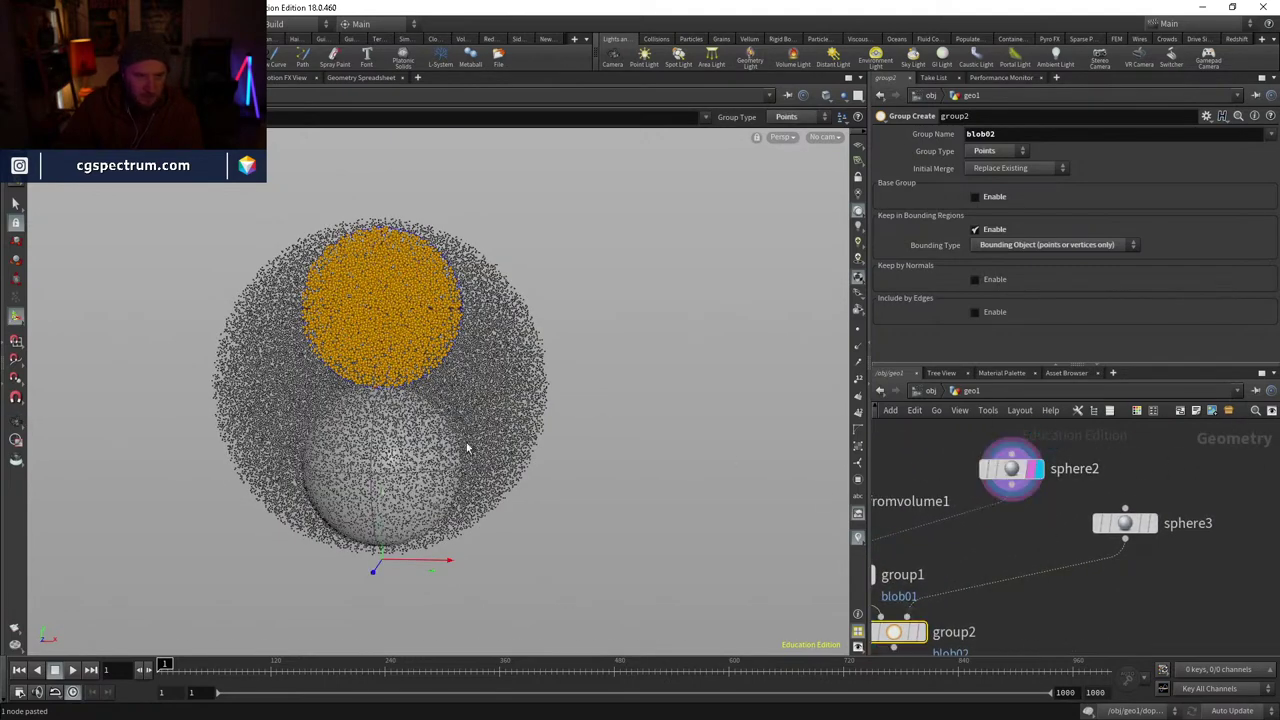
drag(466, 444, 380, 428)
scroll(380, 428, up, 3)
drag(420, 349, 808, 520)
middle_drag(1010, 472, 1018, 480)
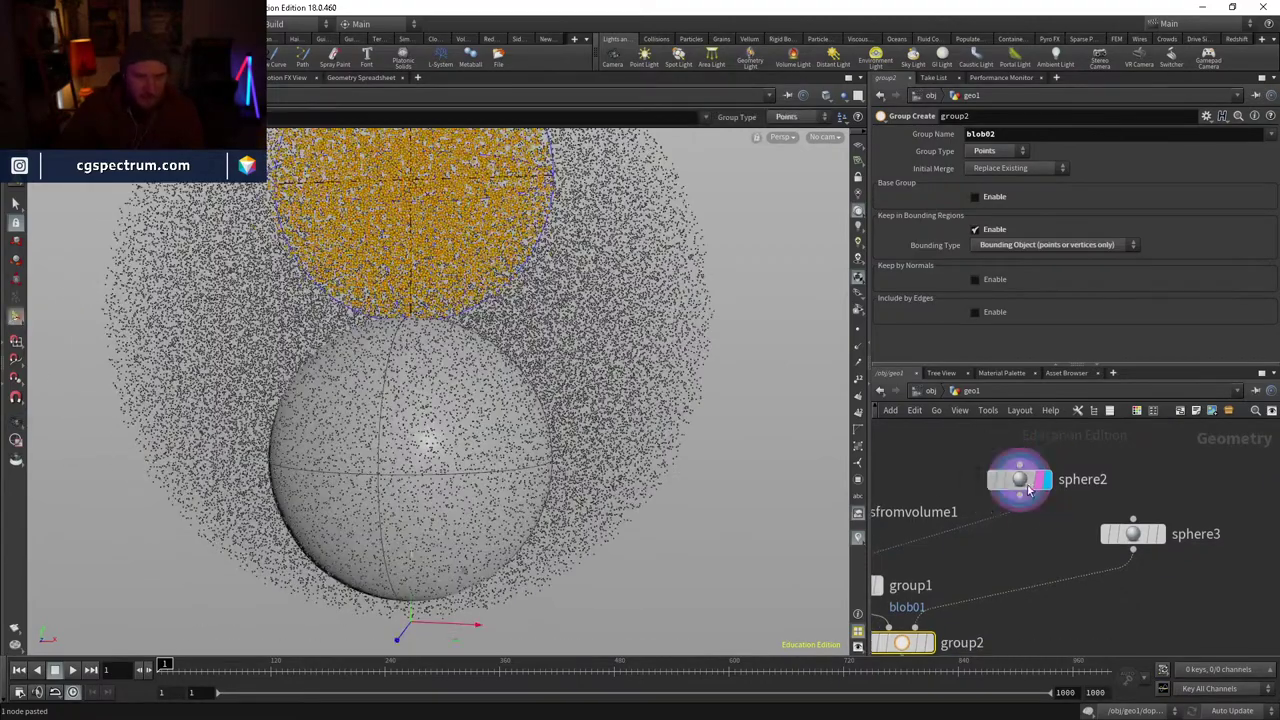
click(1020, 478)
key(Return)
drag(420, 437, 423, 442)
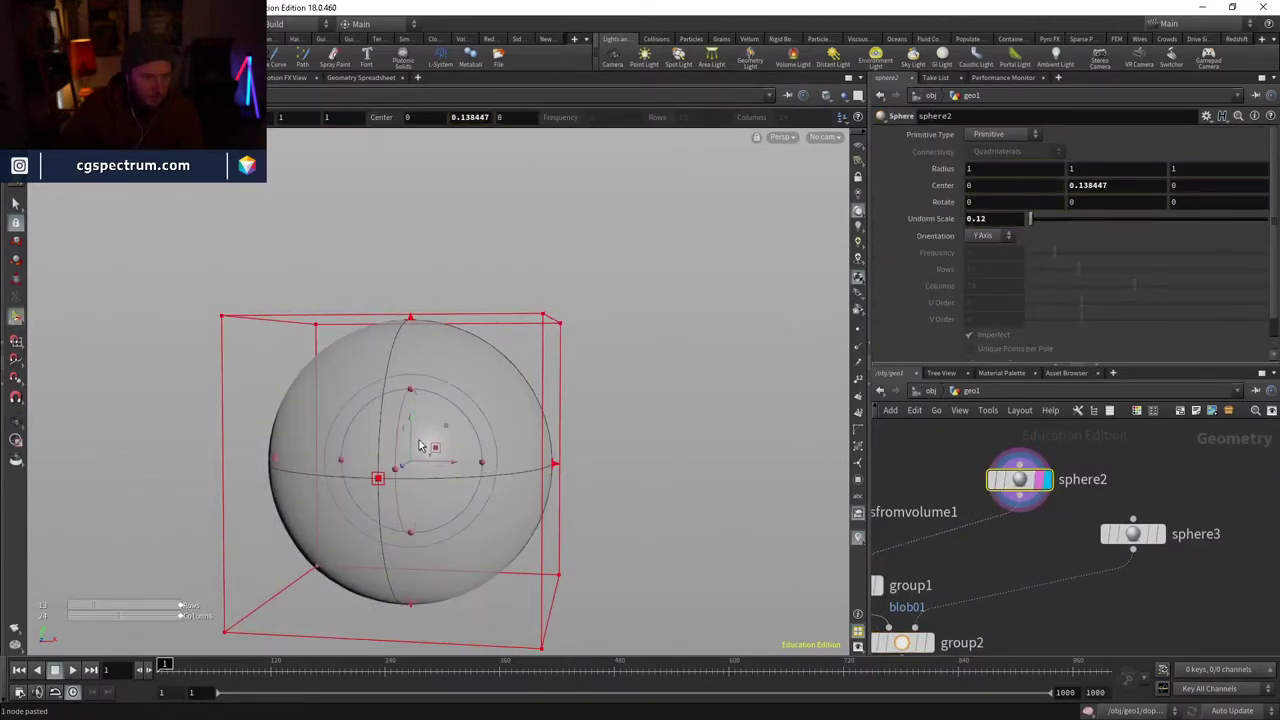
- Display group2 and wire its output into attribwrangle1 in place of group1
middle_drag(933, 647, 1077, 562)
click(1077, 562)
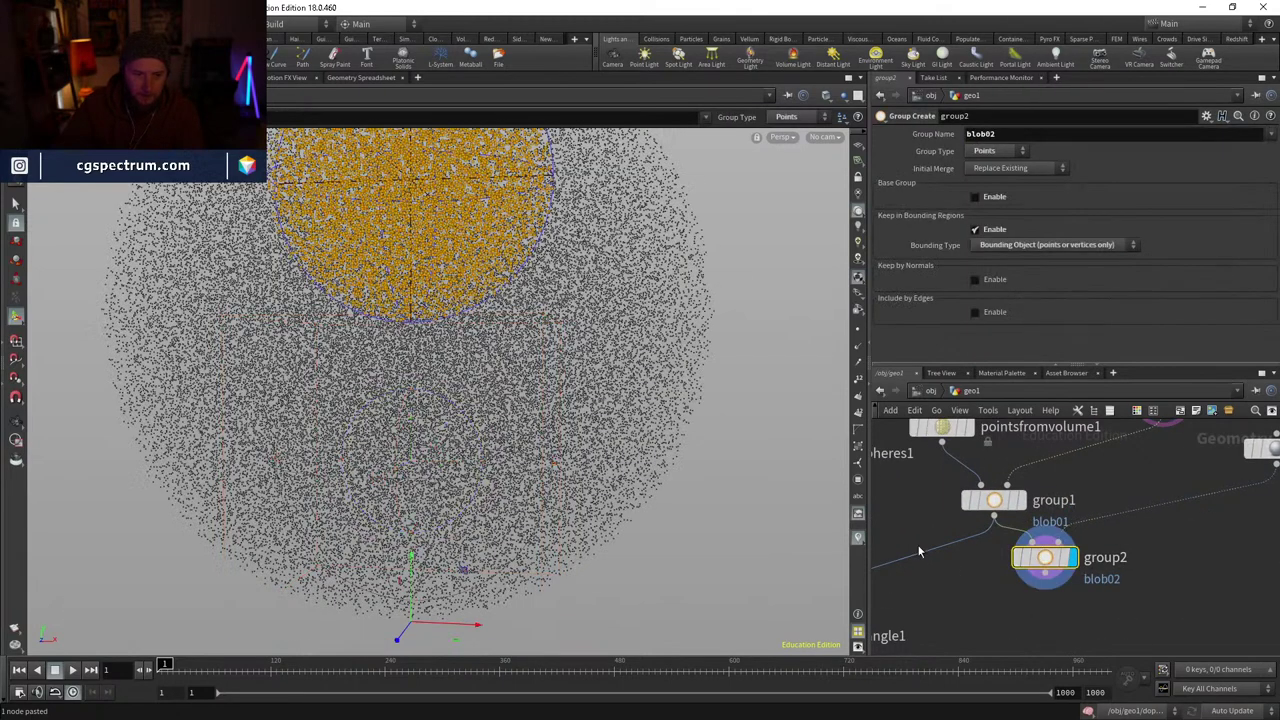
click(993, 499)
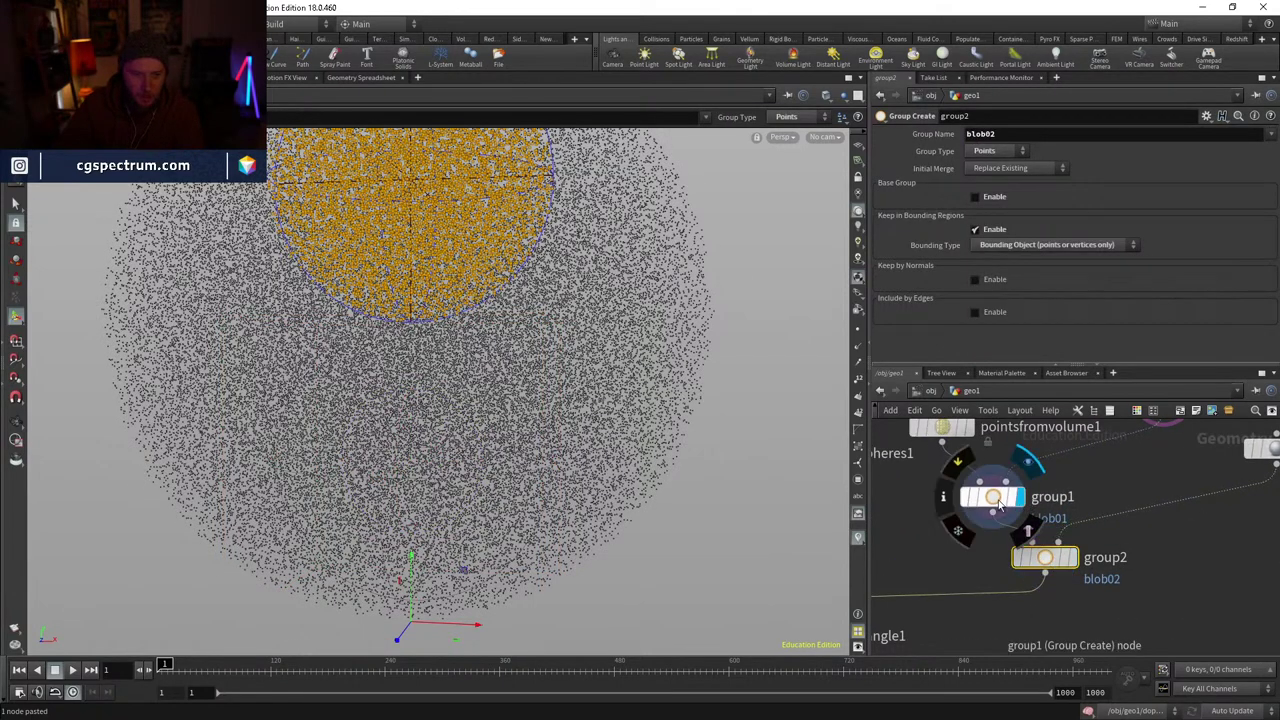
click(1058, 560)
- Follow the source chain down past OUT_SOURCE and enter the dopnet1 network
scroll(1070, 590, down, 2)
middle_drag(1082, 620, 1147, 471)
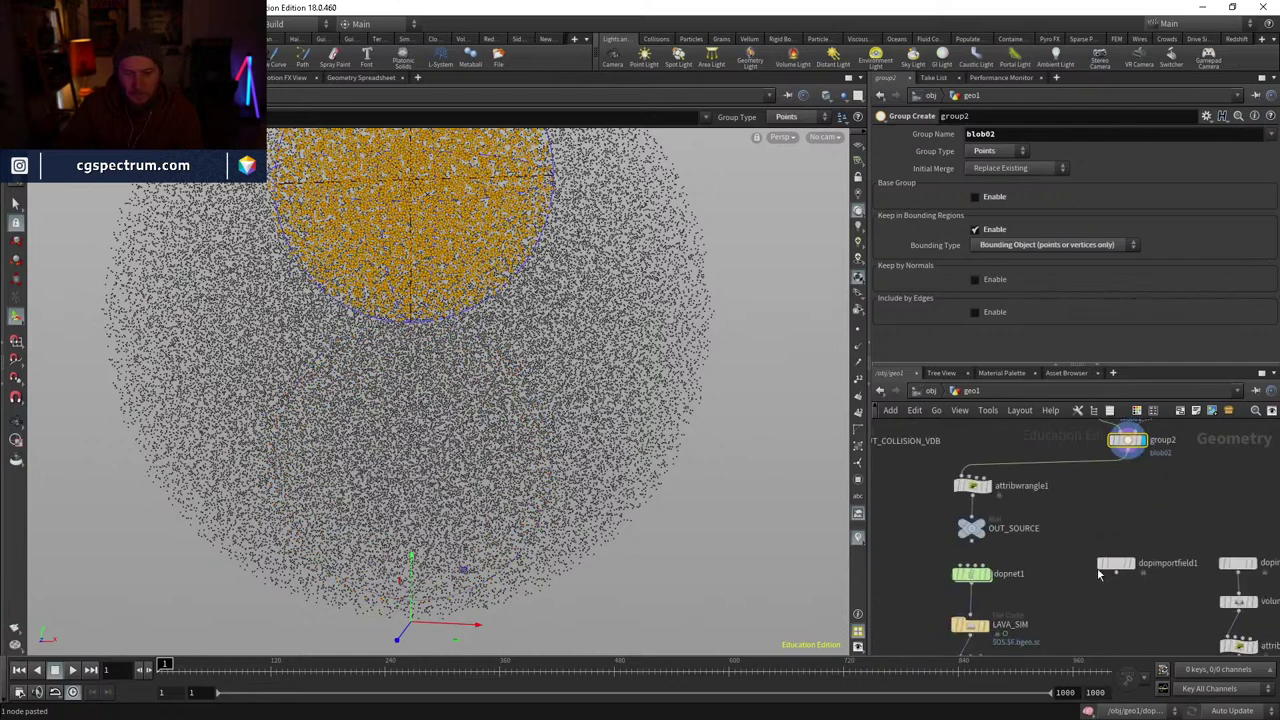
middle_drag(1020, 575, 940, 587)
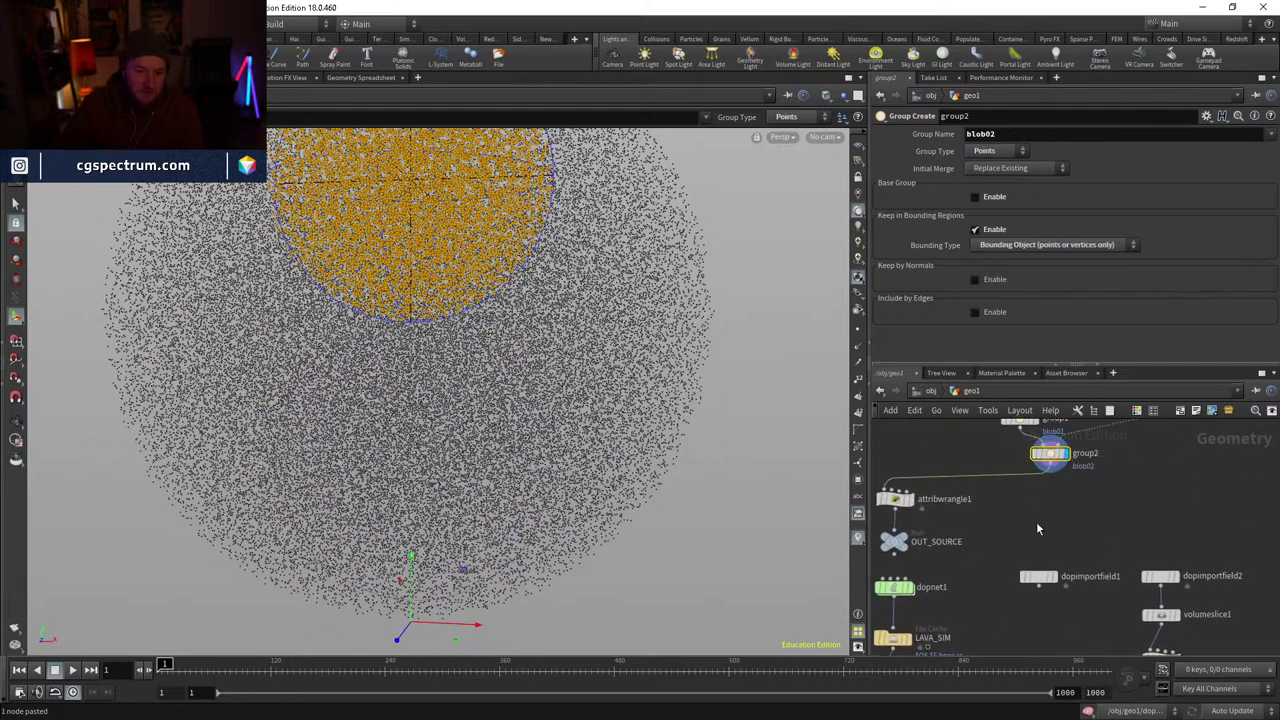
middle_drag(1037, 529, 1027, 575)
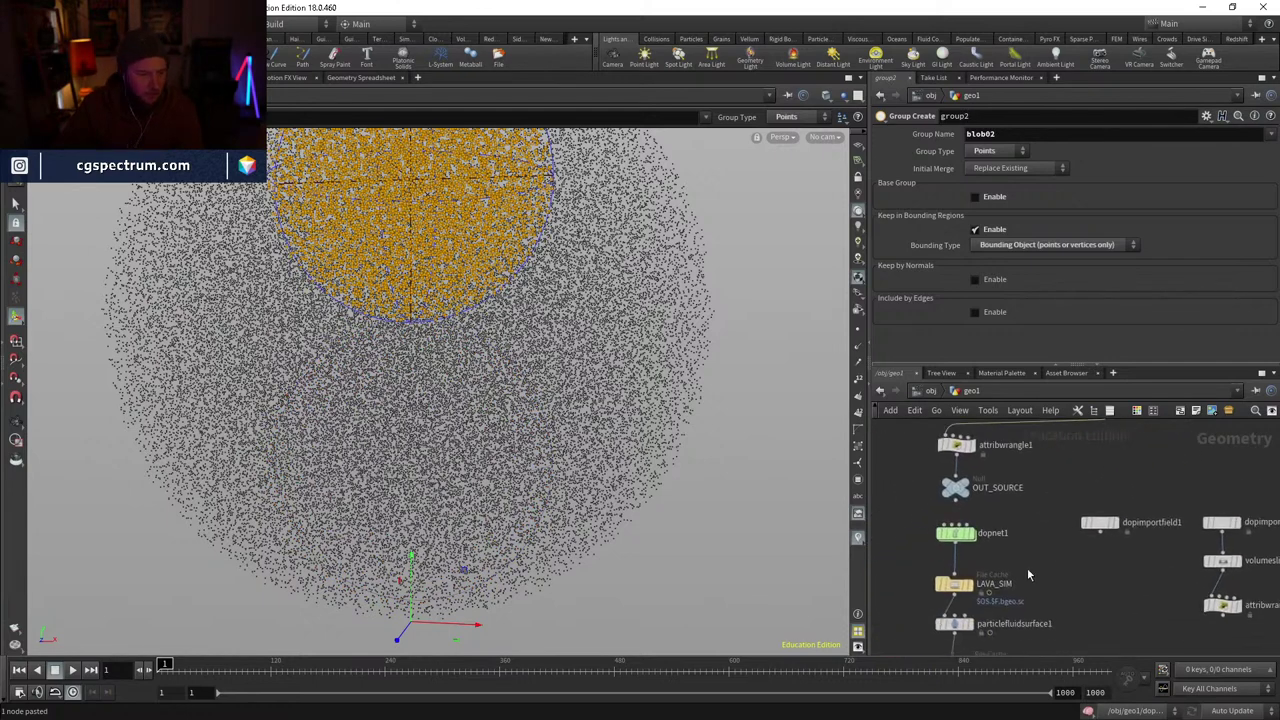
middle_drag(1074, 527, 1062, 545)
click(945, 550)
double_click(945, 550)
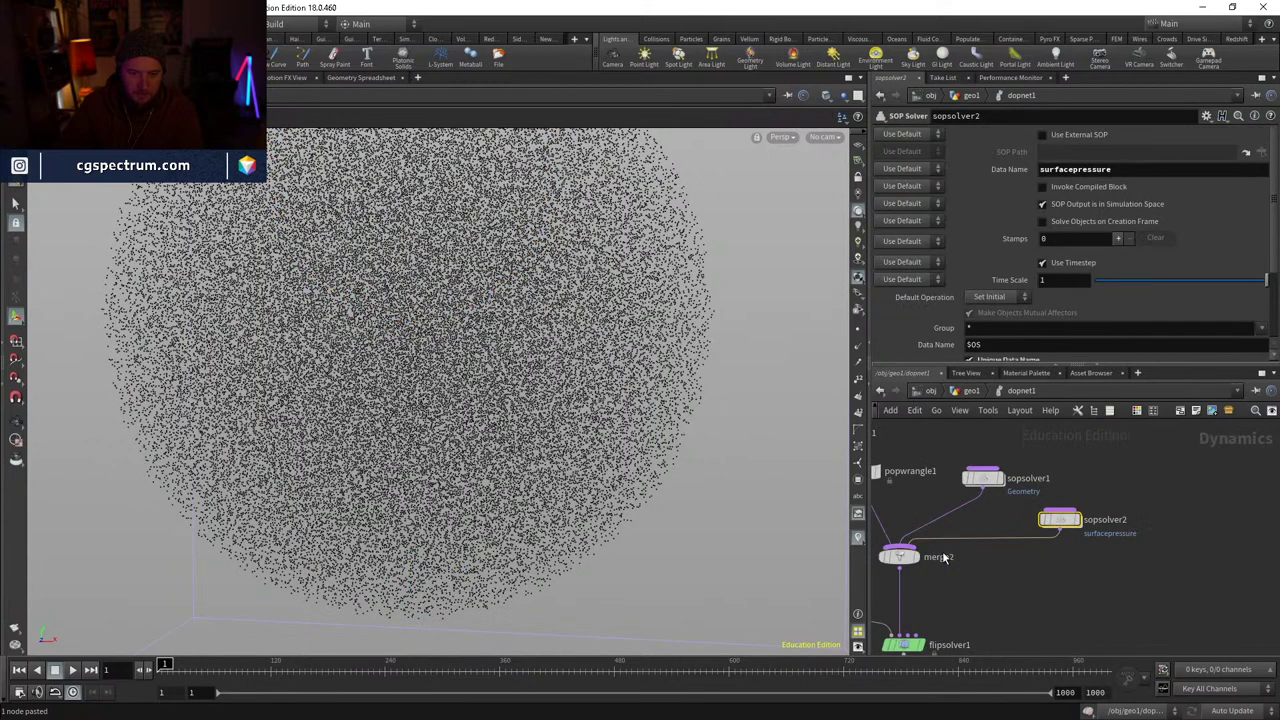
- Look inside sopsolver2 at its volumeslice1 and attribwrangle2 nodes, and return to dopnet1
middle_drag(944, 648, 986, 586)
click(943, 584)
middle_drag(1071, 552, 1008, 620)
double_click(1036, 532)
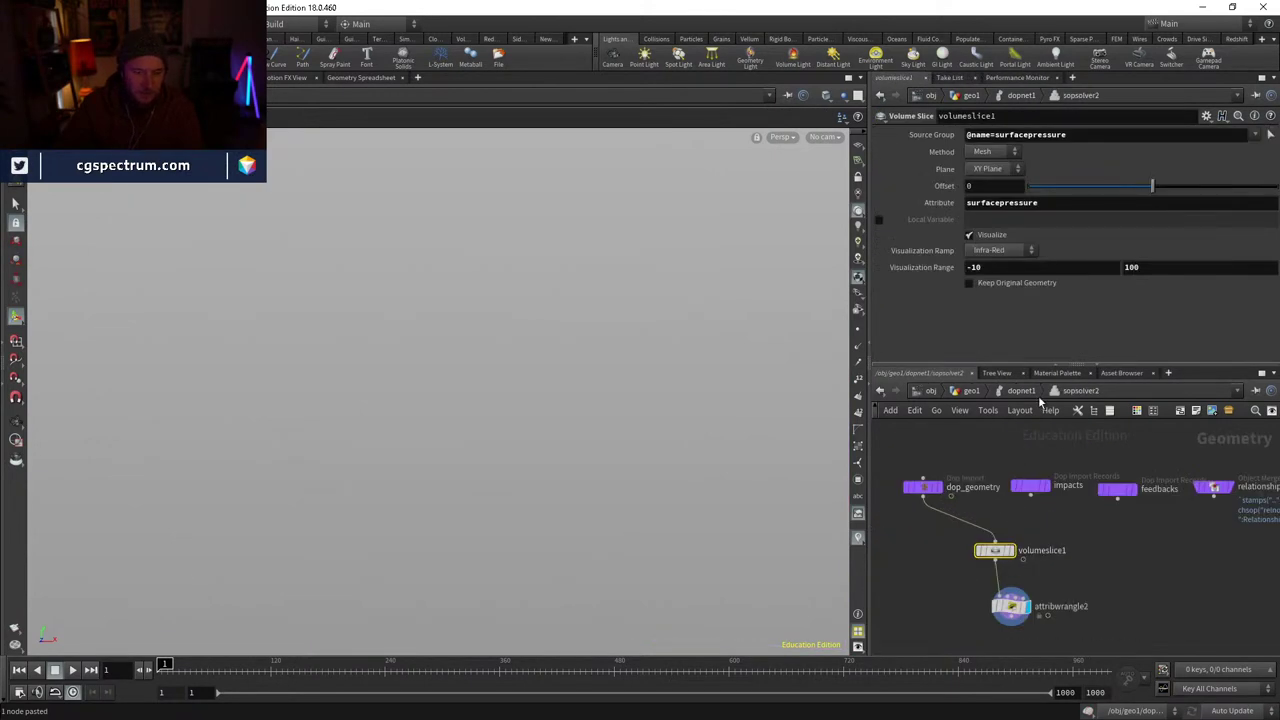
click(1021, 391)
- Allow editing of flipsolver1's contents and enter its internal network
middle_drag(941, 638, 983, 568)
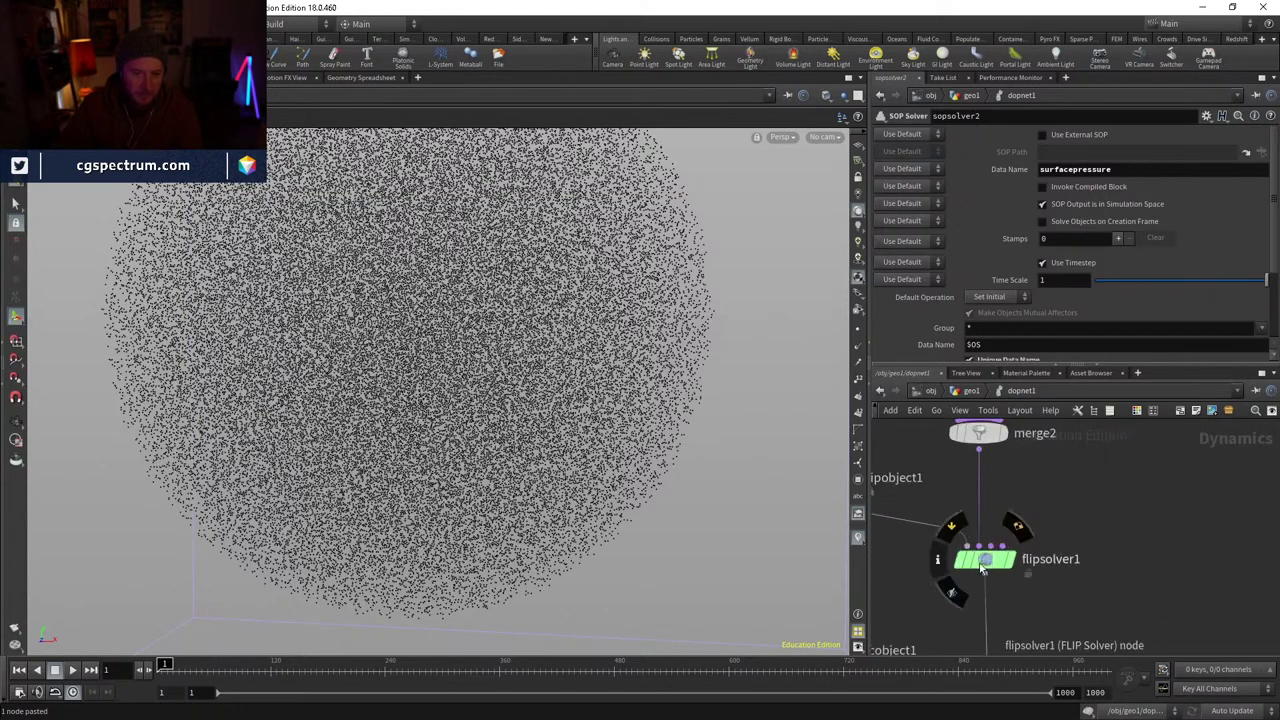
right_click(989, 564)
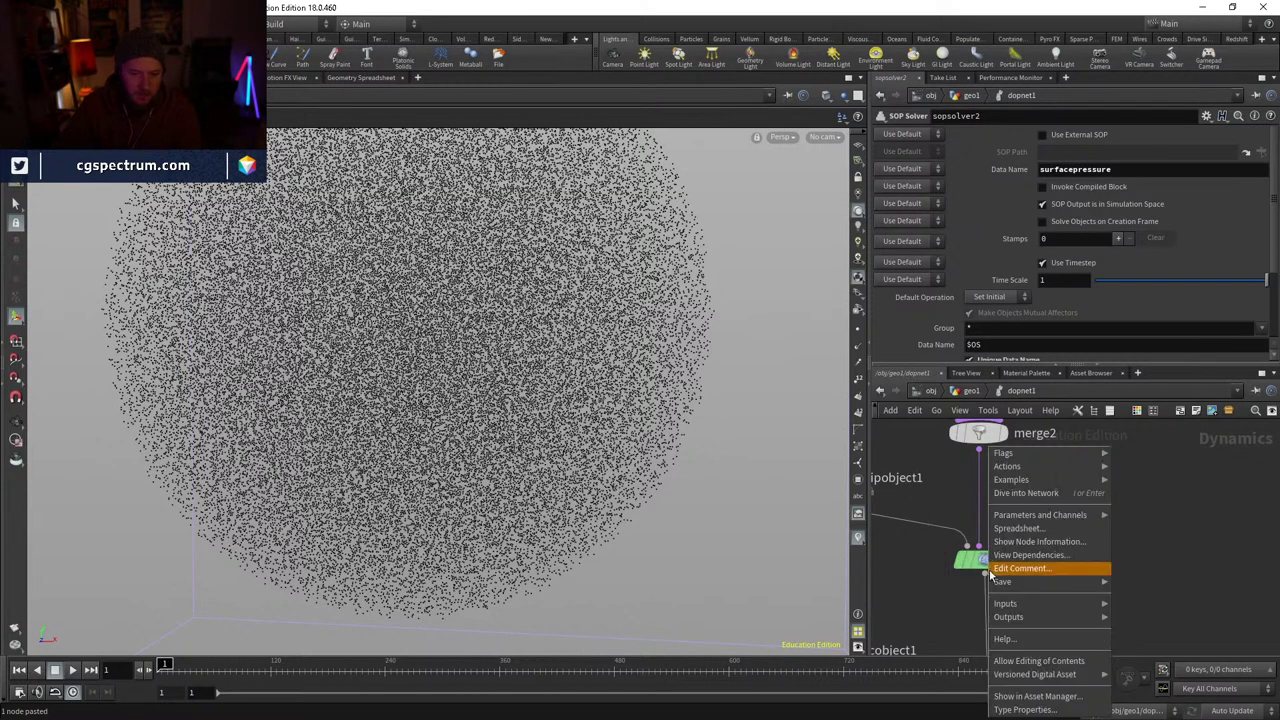
click(1022, 663)
middle_drag(1120, 591, 1094, 585)
double_click(916, 547)
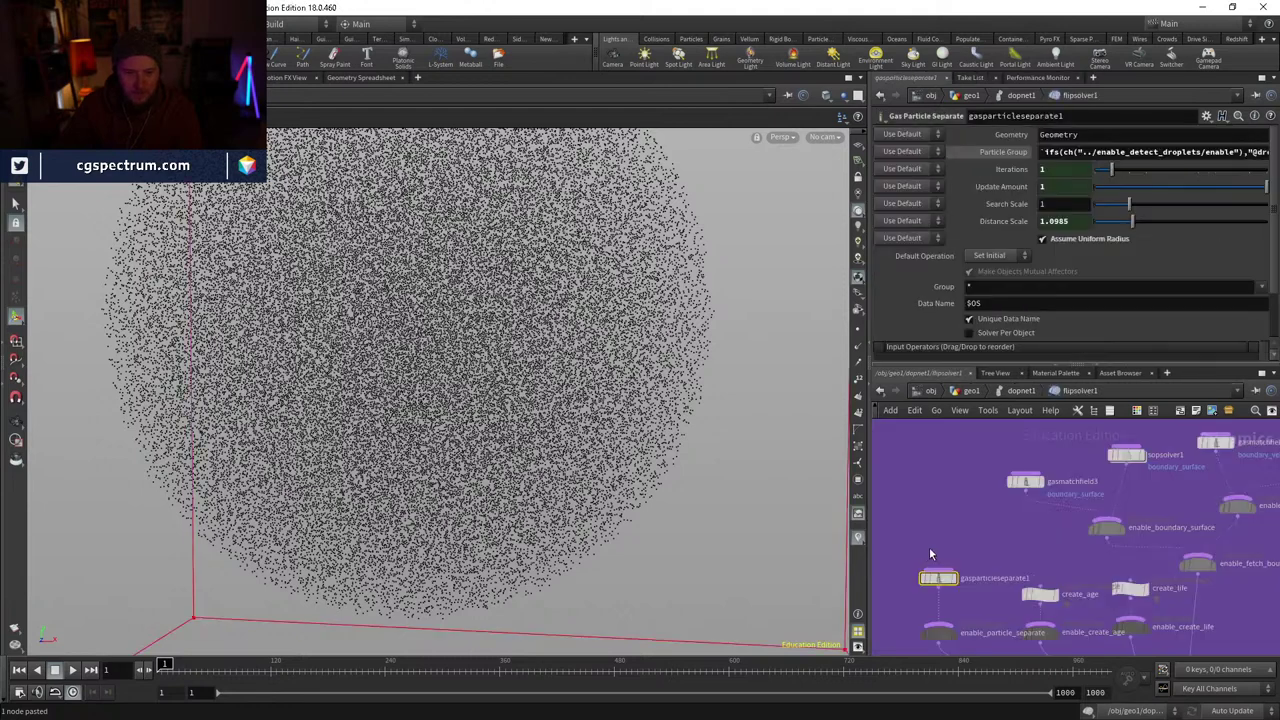
- Examine flipsolver1's surface tension, field update and collision nodes, and select the three surface weights nodes
scroll(1001, 550, down, 5)
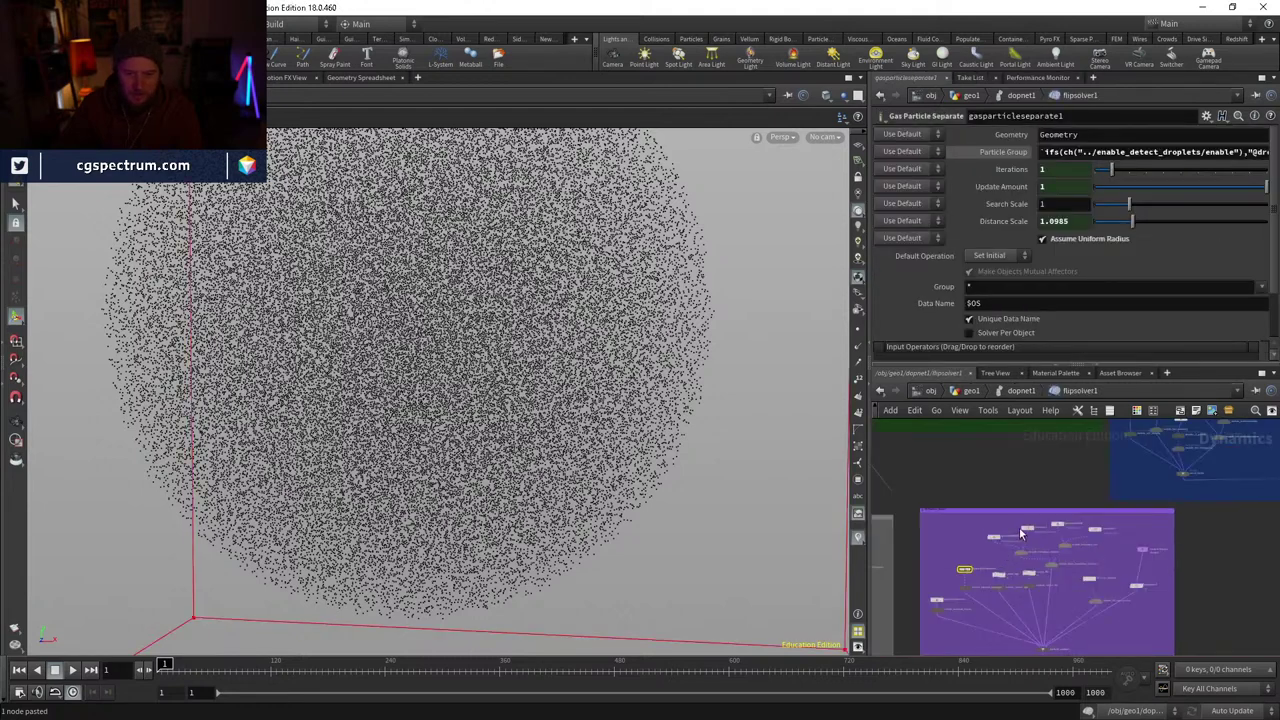
scroll(1031, 477, up, 5)
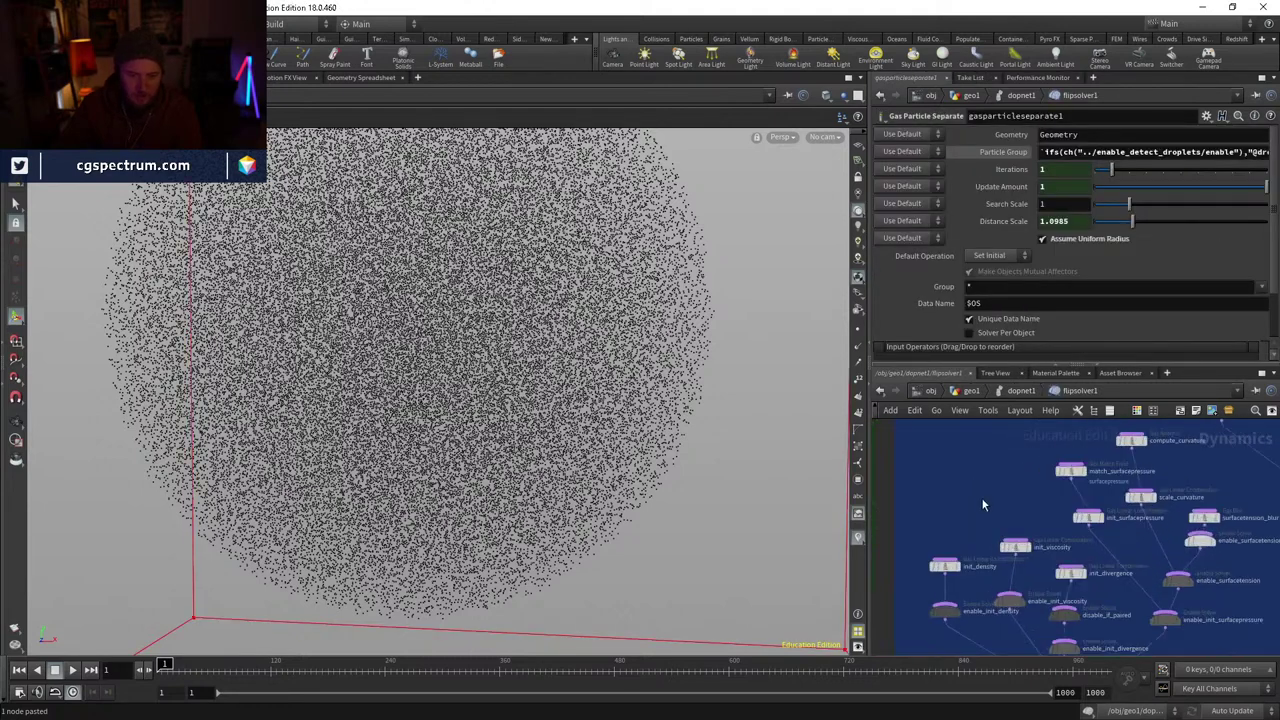
scroll(990, 468, down, 3)
middle_drag(994, 480, 1014, 606)
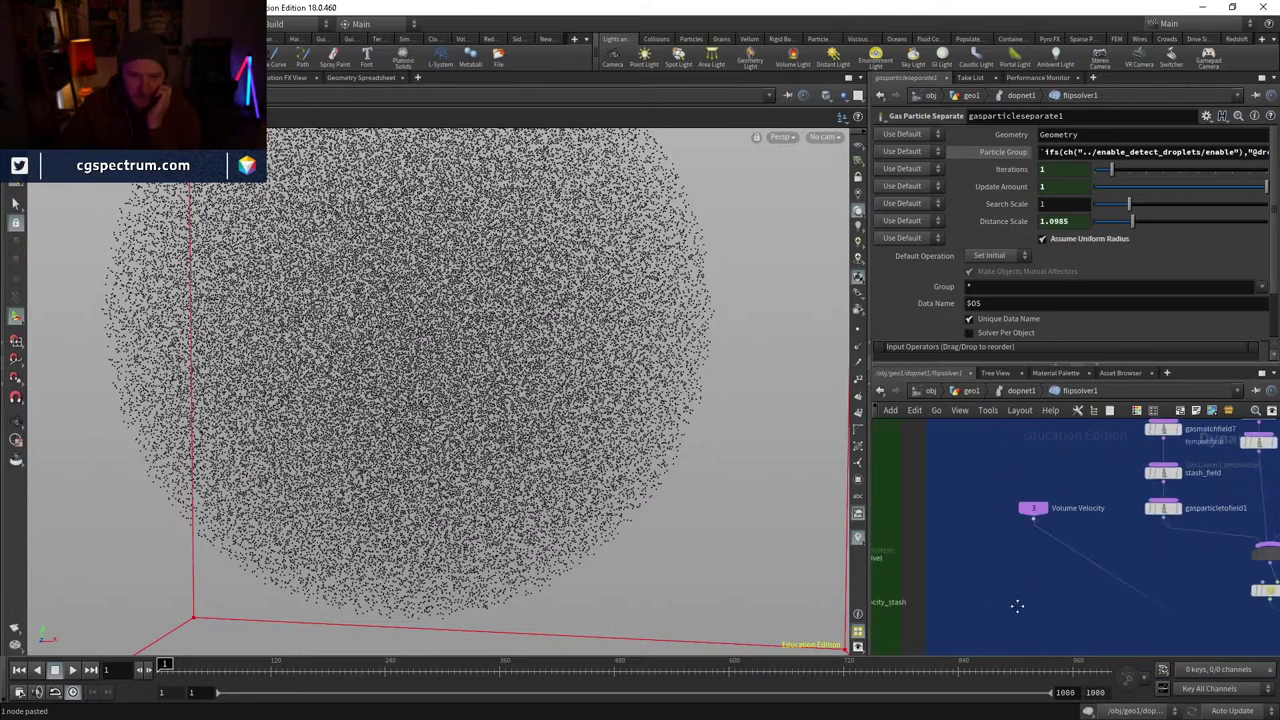
scroll(1001, 640, up, 3)
key(f)
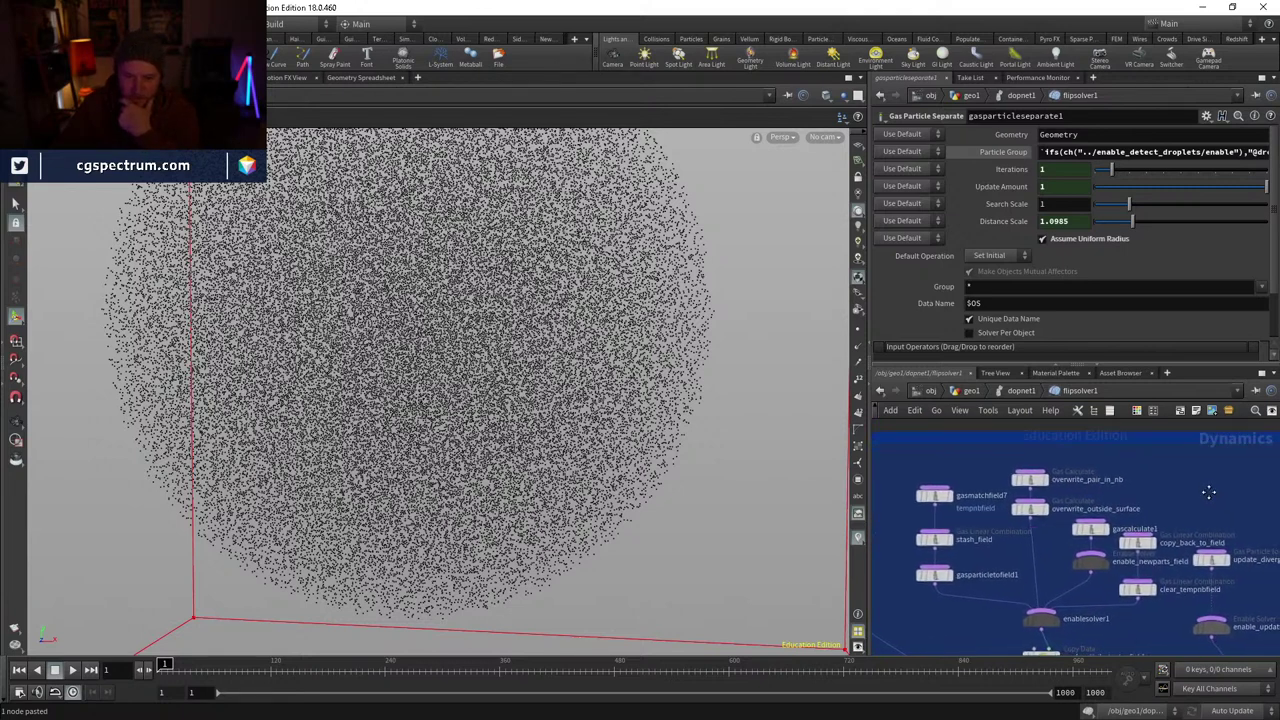
middle_drag(1166, 455, 1049, 436)
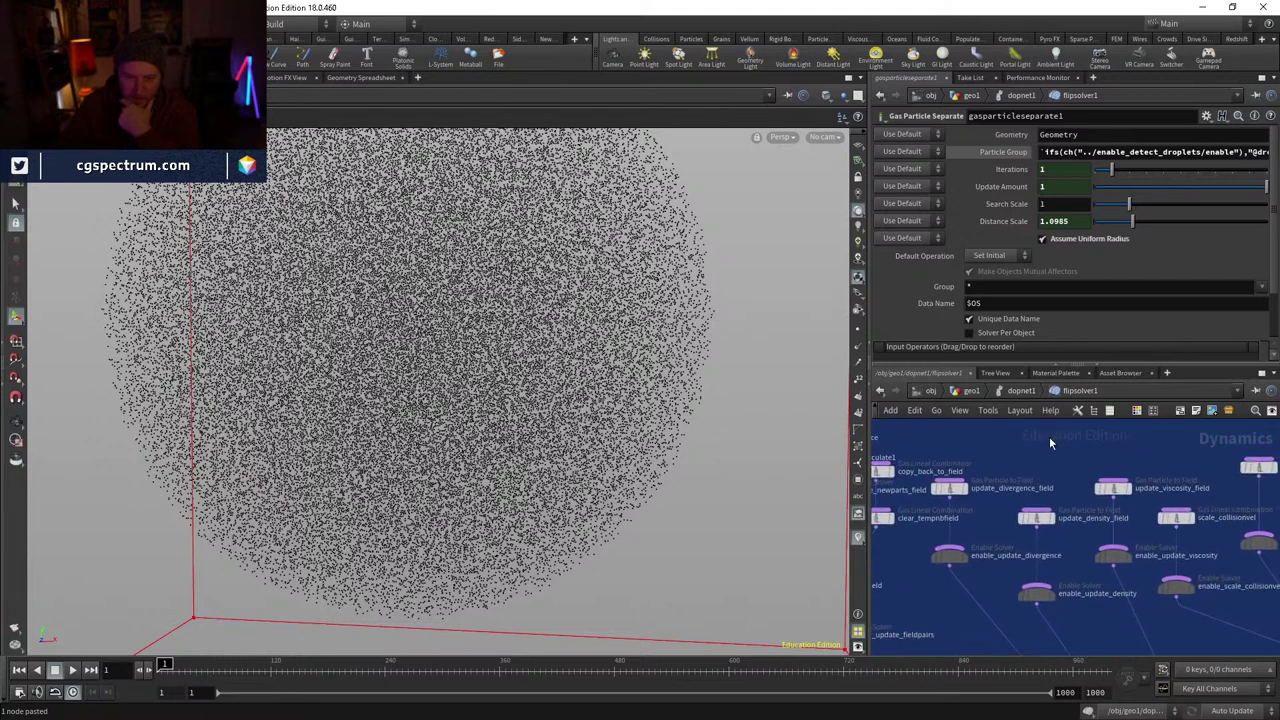
middle_drag(1135, 447, 960, 440)
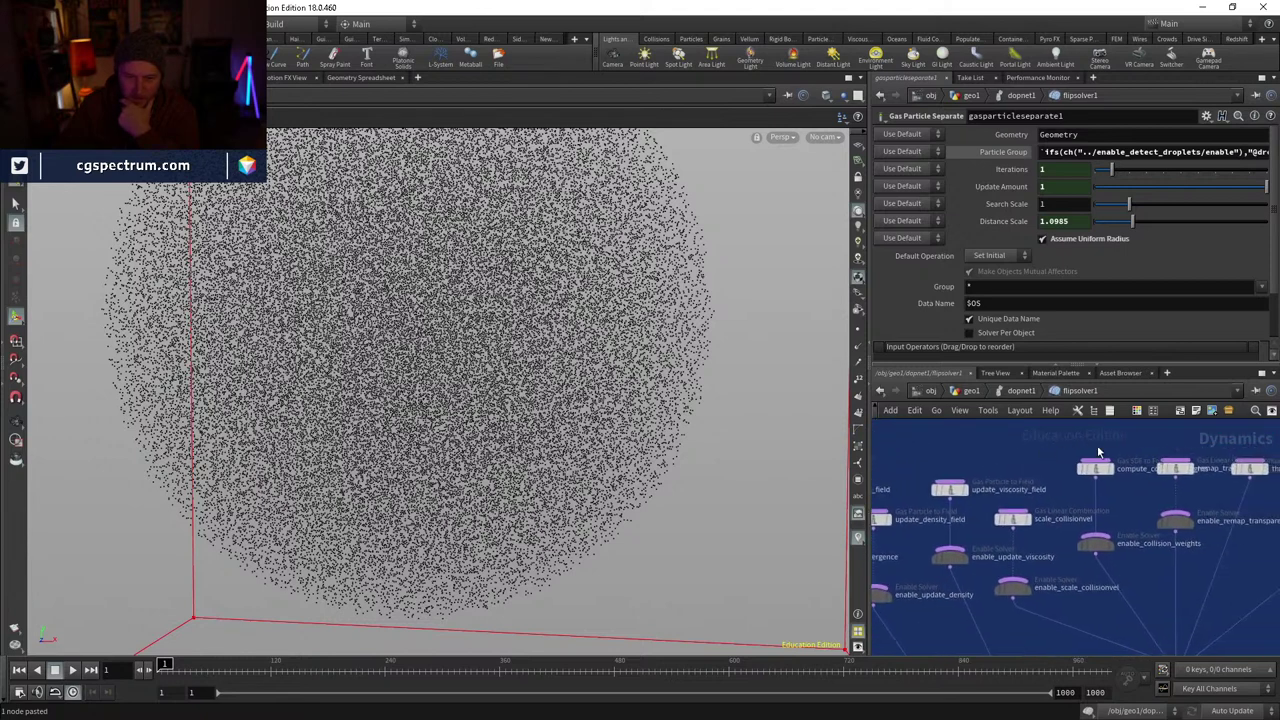
middle_drag(1080, 463, 979, 512)
mouse_move(1180, 520)
middle_down()
mouse_move(1090, 500)
mouse_move(1109, 509)
mouse_move(1060, 481)
middle_up()
middle_drag(1128, 556, 1099, 531)
drag(966, 555, 963, 527)
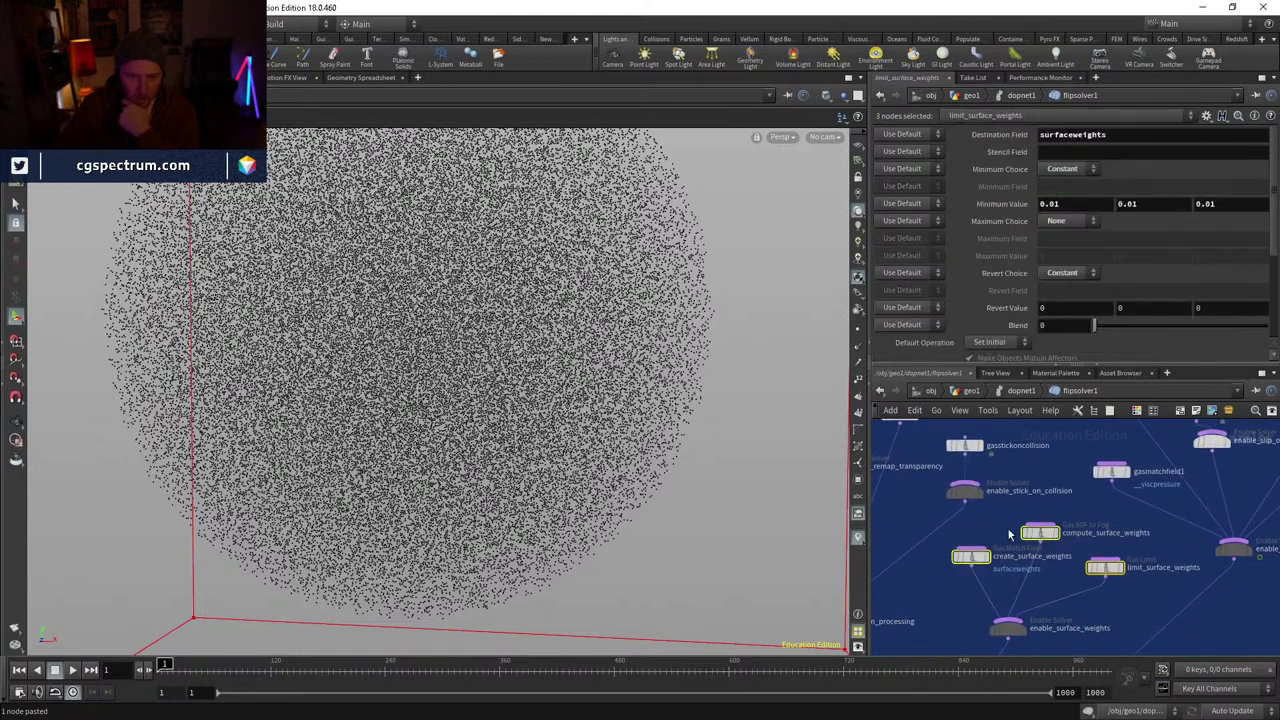
- Examine the viscosity and pressure projection nodes in flipsolver1, including the parameters of clear_viscpressure
scroll(1010, 536, down, 2)
middle_drag(1128, 610, 985, 460)
middle_drag(1142, 563, 1008, 480)
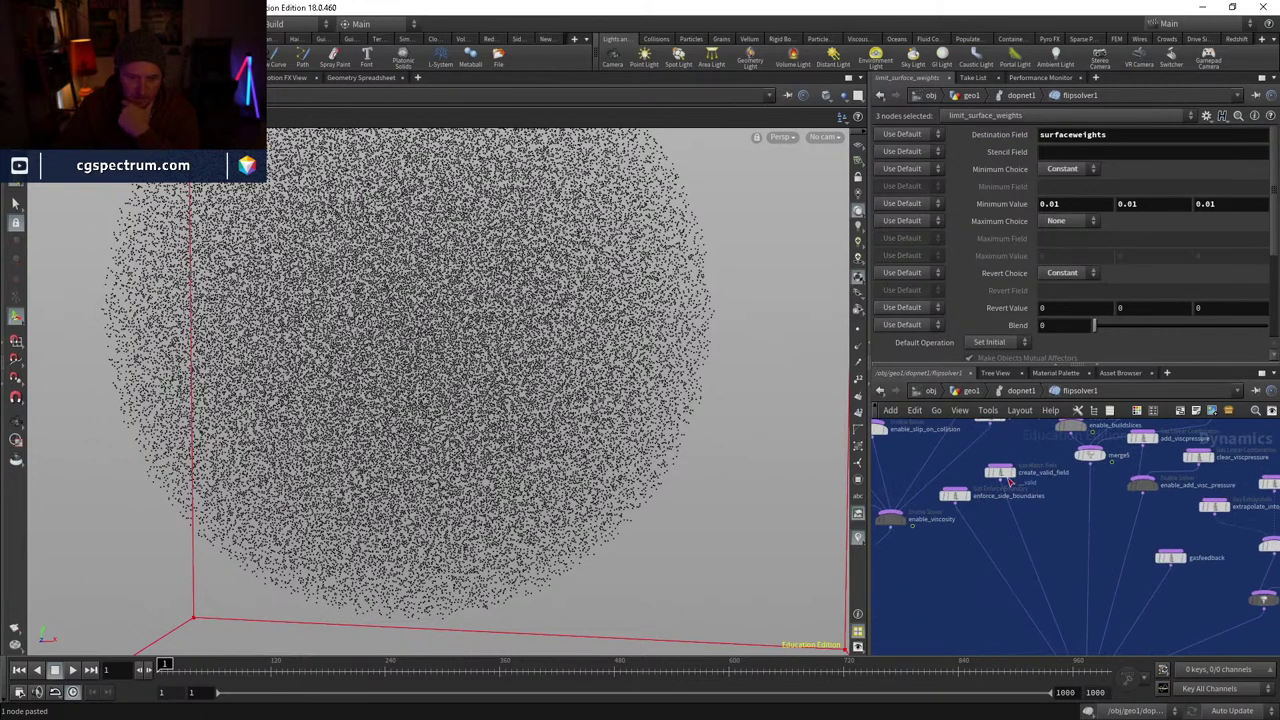
scroll(1067, 470, up, 5)
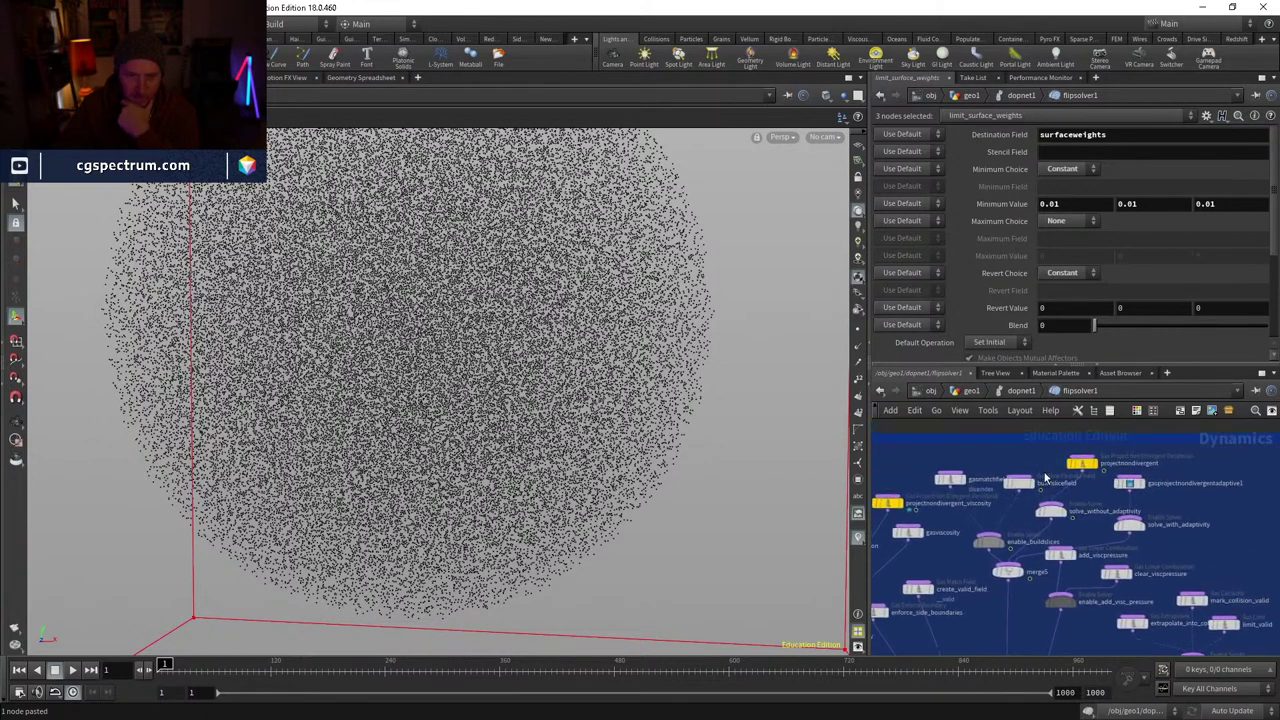
middle_drag(1067, 458, 1009, 463)
middle_drag(1183, 528, 1068, 485)
click(985, 500)
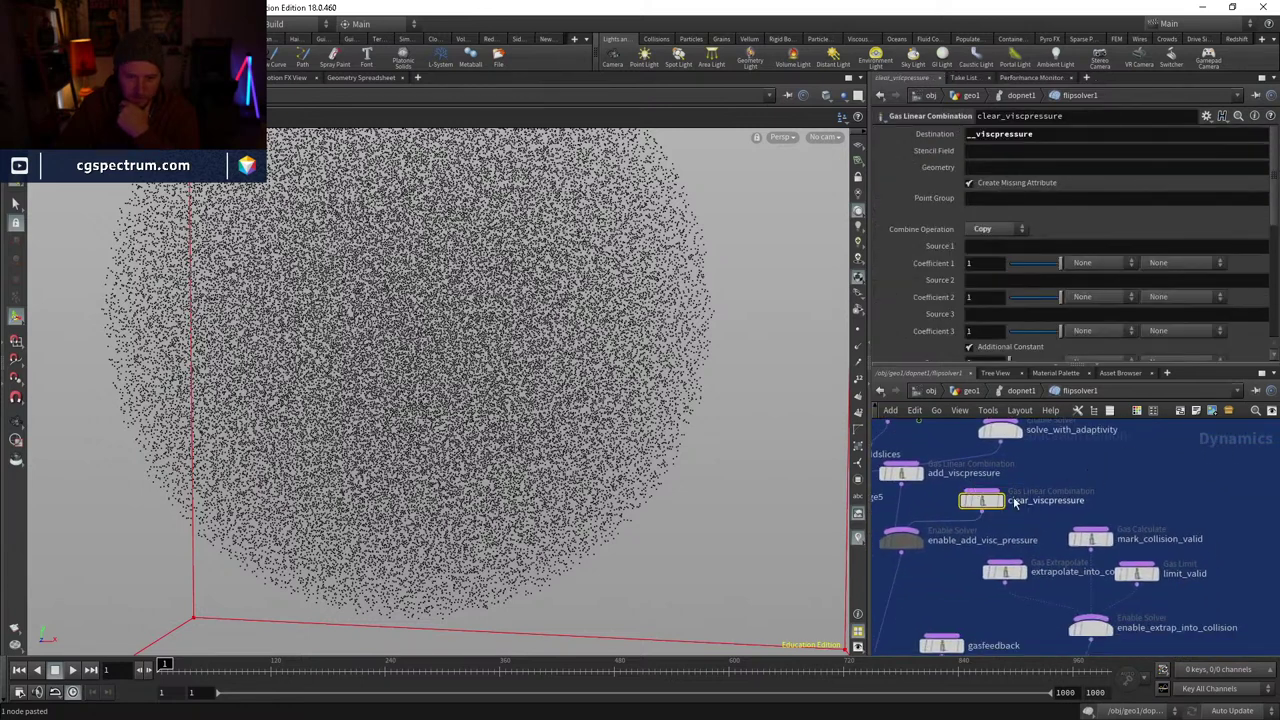
- Examine flipsolver1's velocity extrapolation, collision velocity and clear_surfaceweights nodes, and look through the 04-Particle_Updates section
middle_drag(1015, 600, 893, 491)
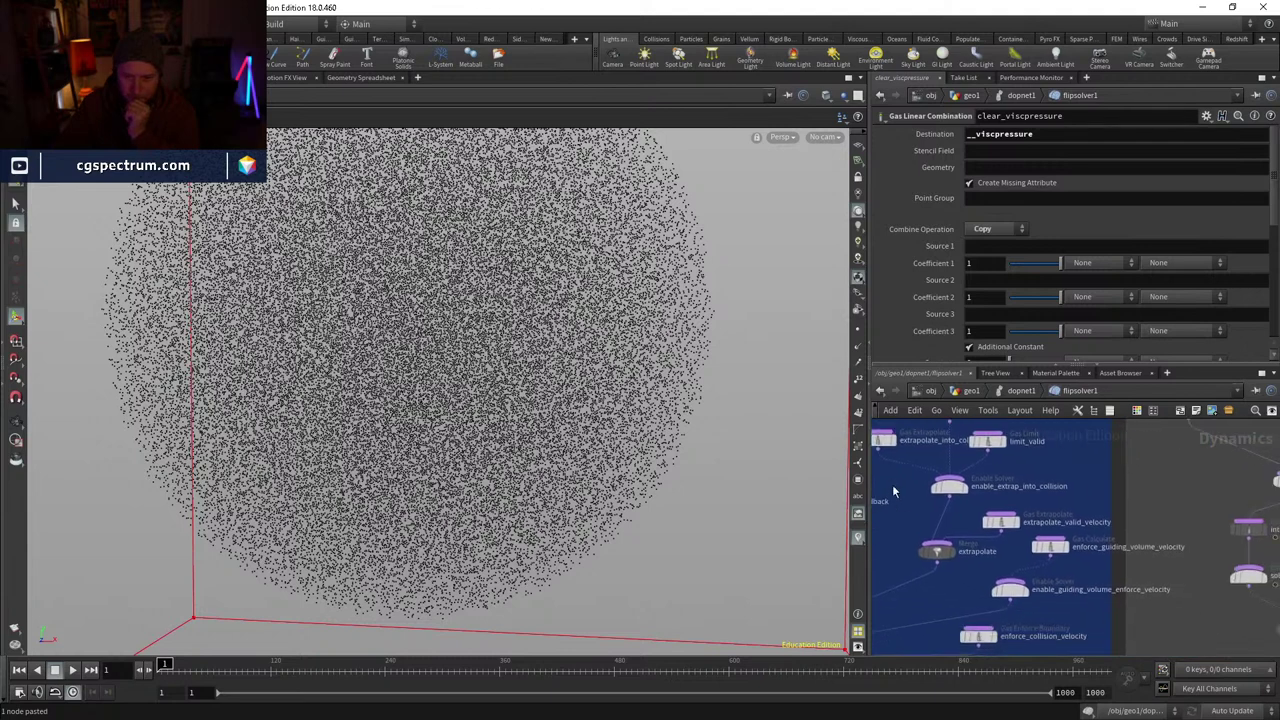
middle_drag(1147, 532, 1122, 492)
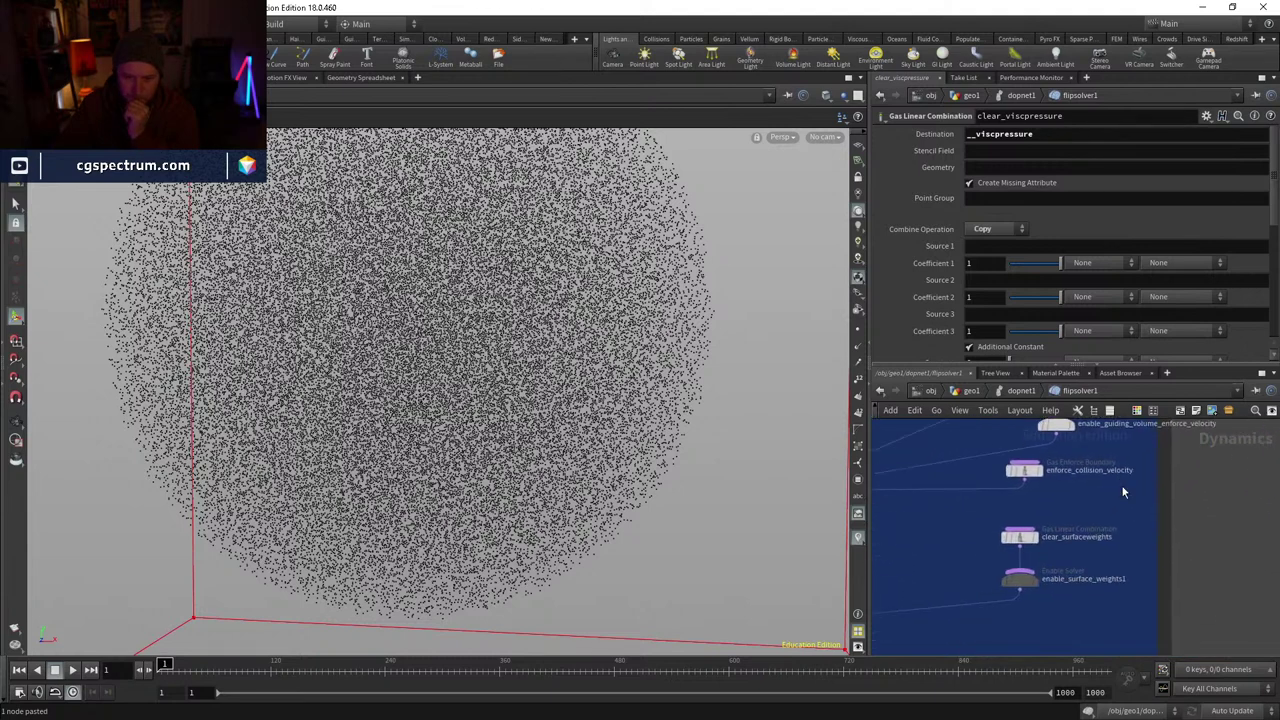
scroll(1018, 546, down, 3)
scroll(1020, 505, up, 4)
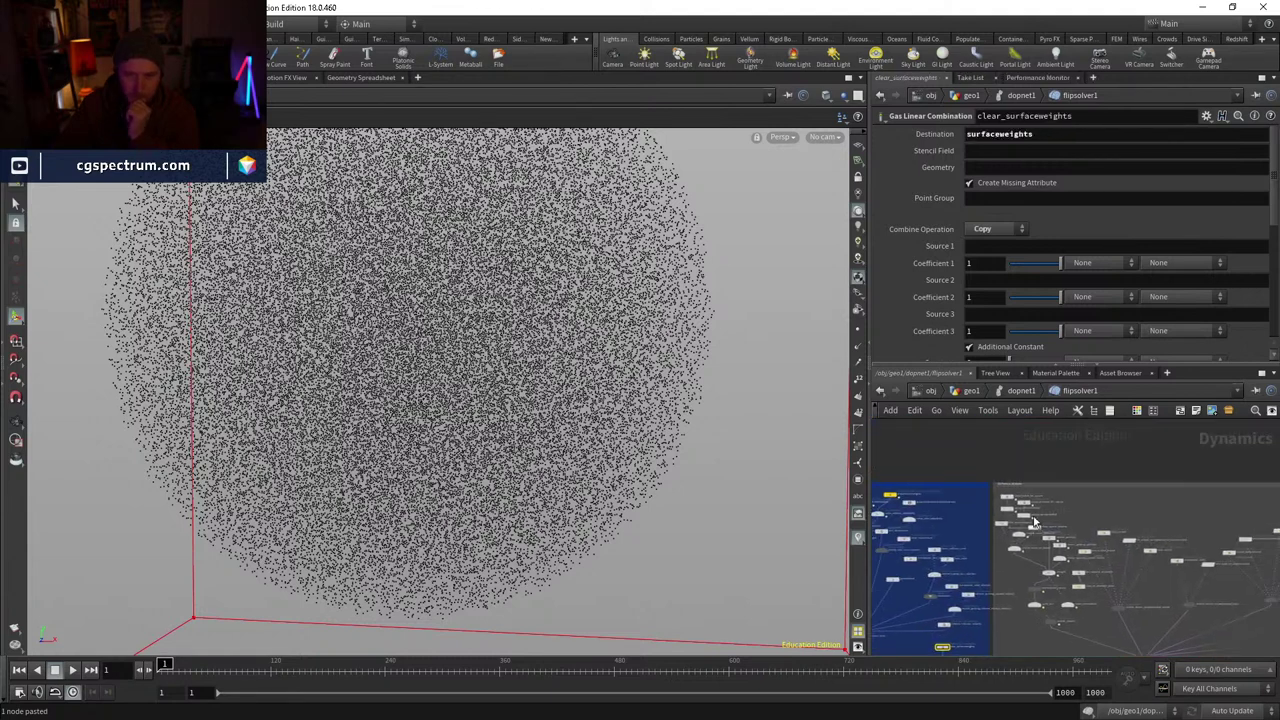
scroll(1255, 565, down, 2)
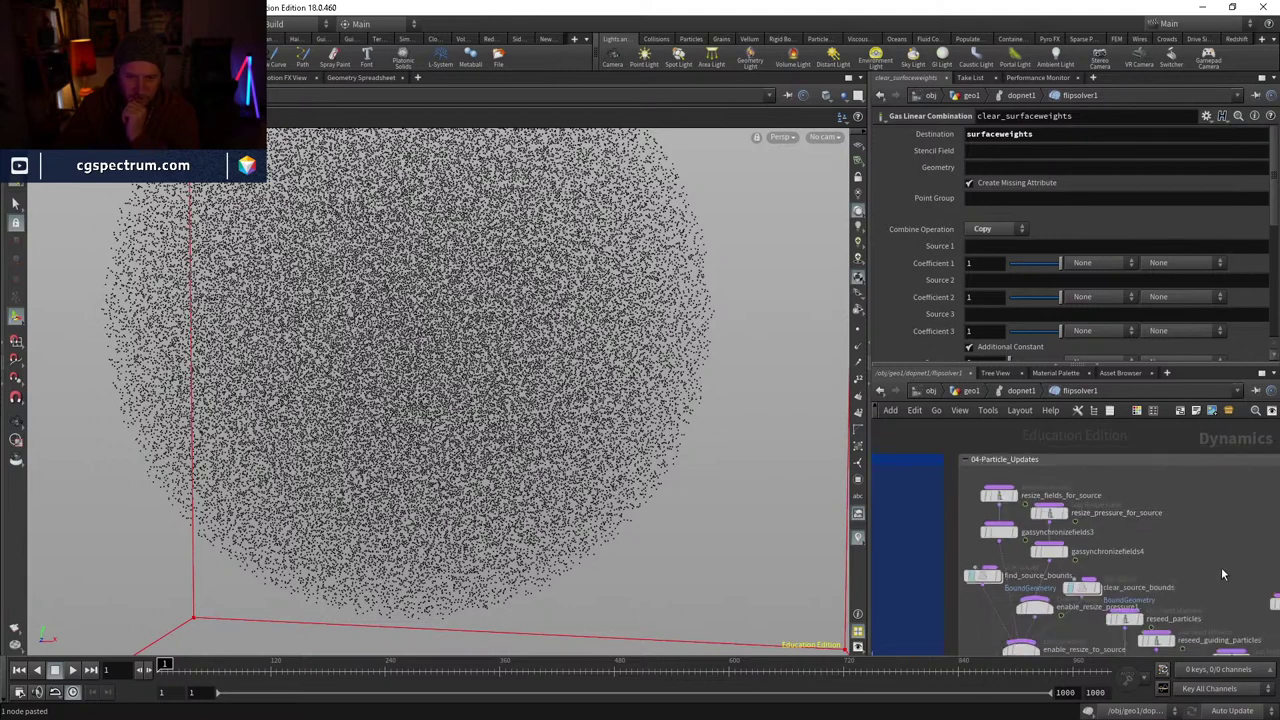
middle_drag(1257, 566, 1066, 458)
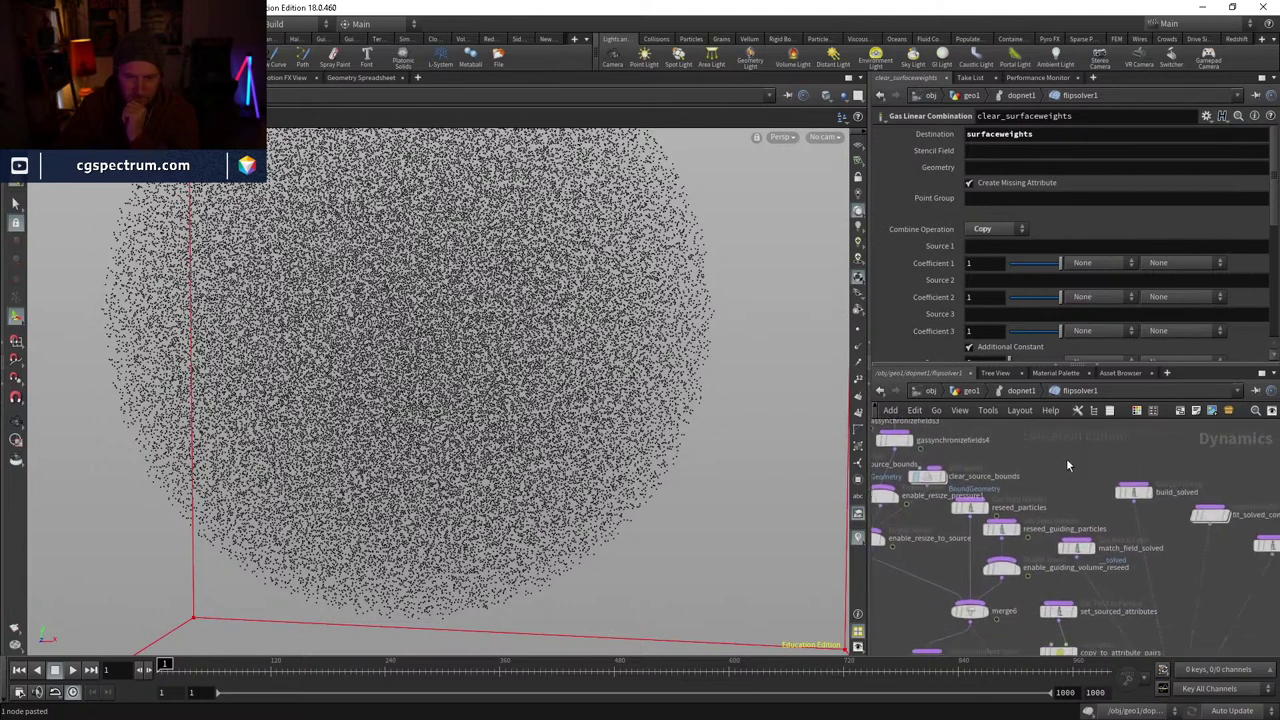
middle_drag(1176, 541, 1058, 533)
middle_drag(1155, 576, 1064, 579)
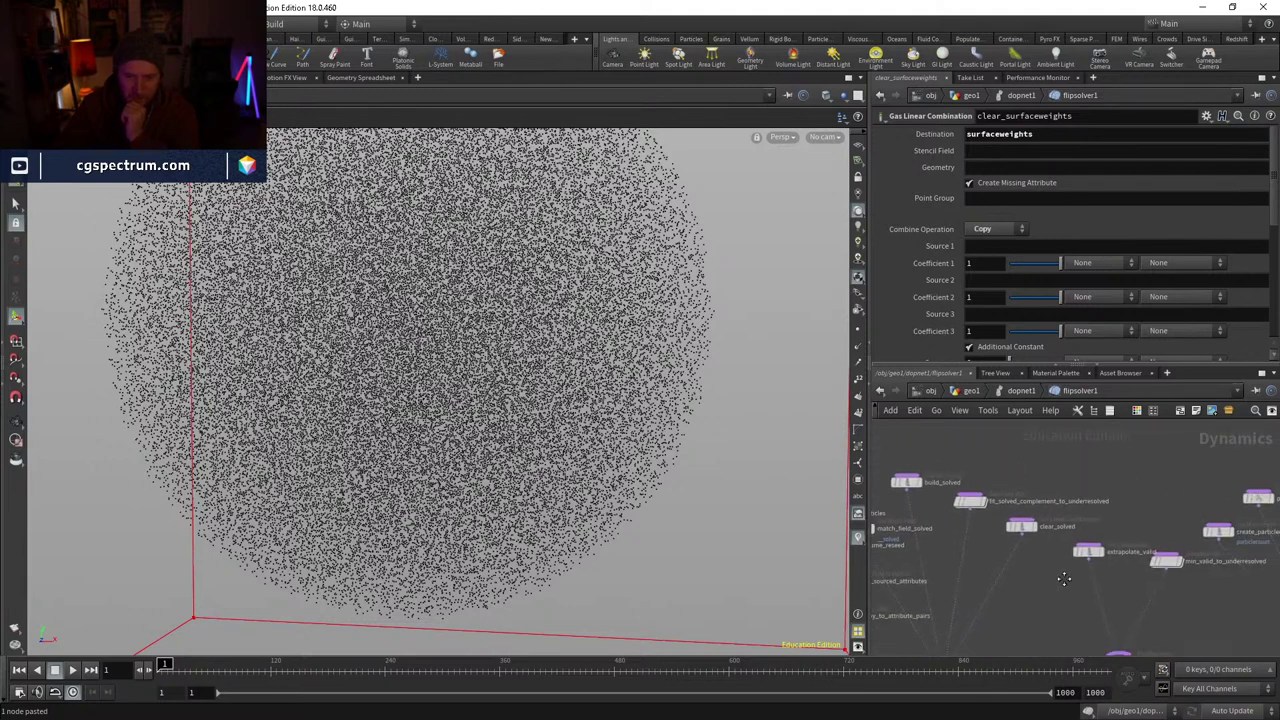
middle_drag(1193, 614, 953, 585)
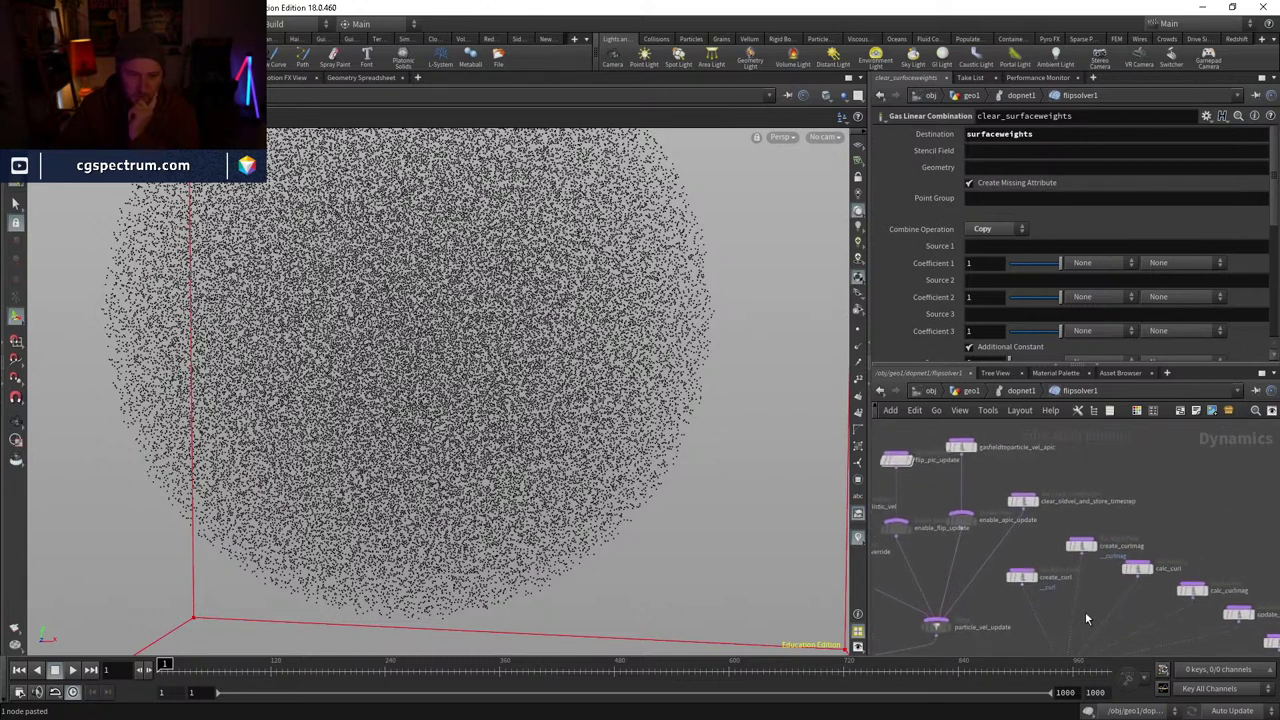
middle_drag(1085, 618, 1134, 565)
scroll(1217, 489, down, 5)
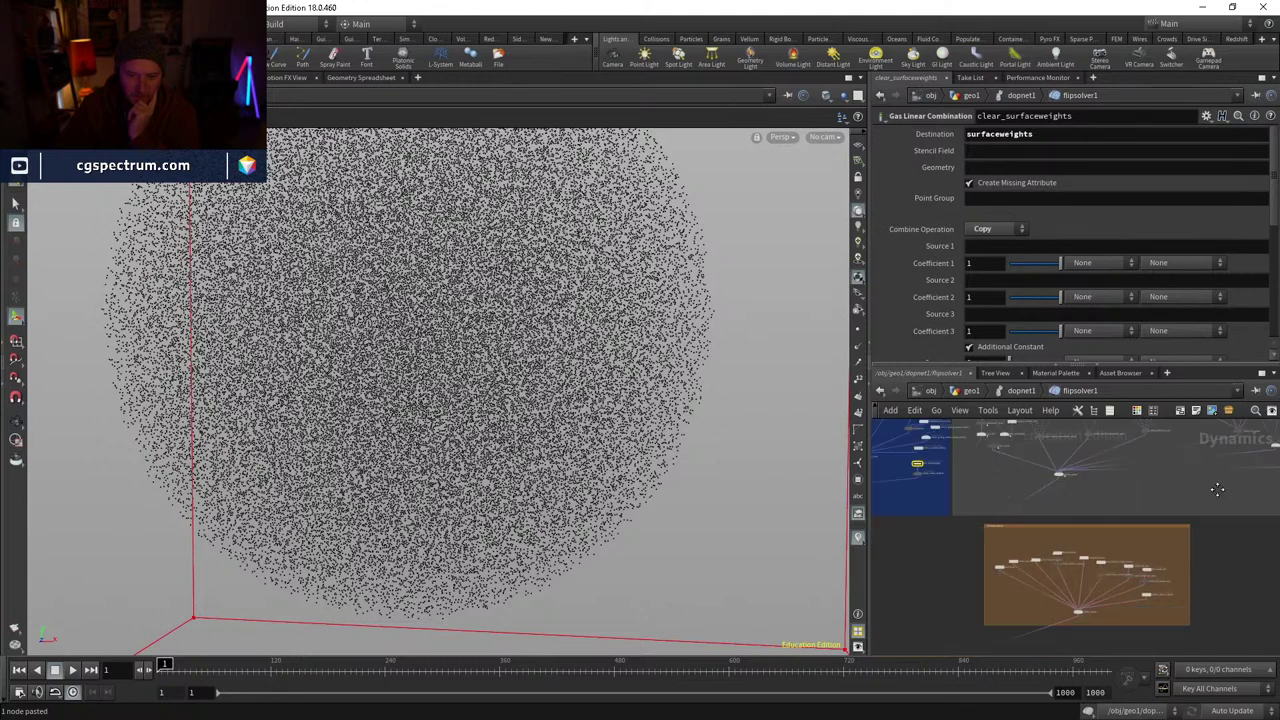
- Return to the surface tension nodes and examine the field and reference field of match_surfacepressure
scroll(1217, 489, up, 6)
middle_drag(1062, 448, 1094, 527)
scroll(1205, 536, down, 8)
scroll(1092, 581, up, 10)
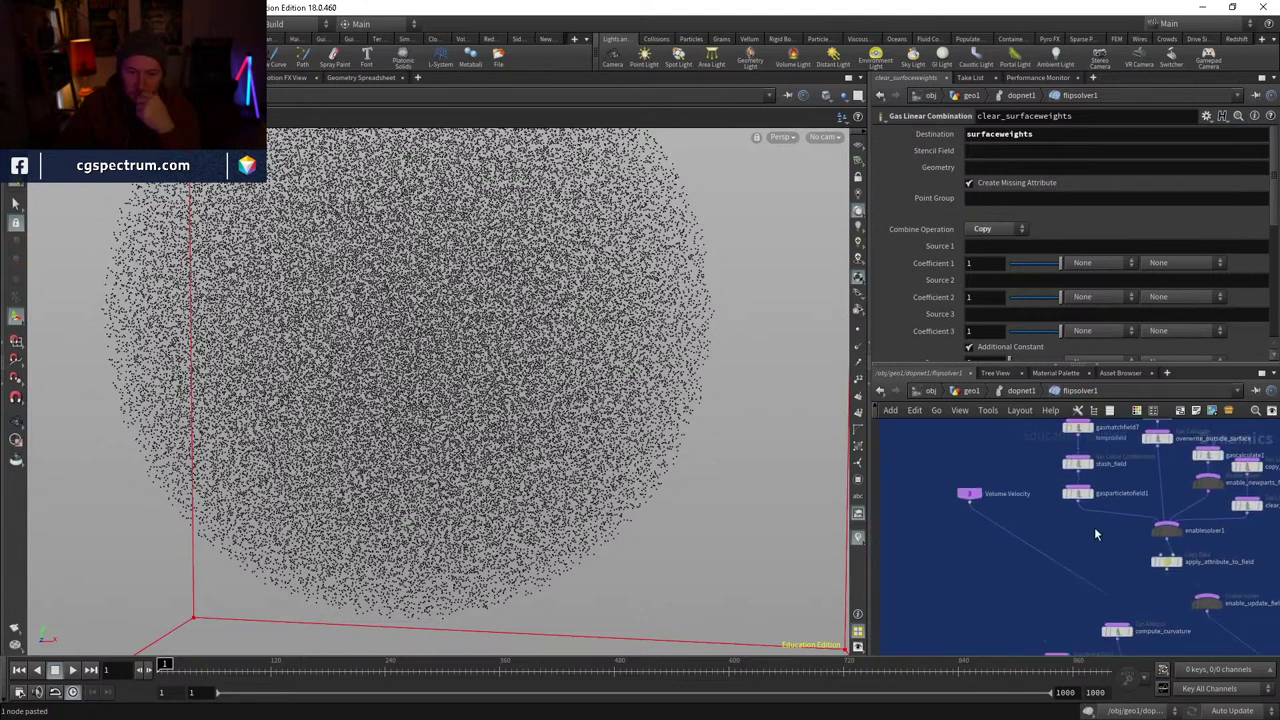
scroll(1094, 527, down, 5)
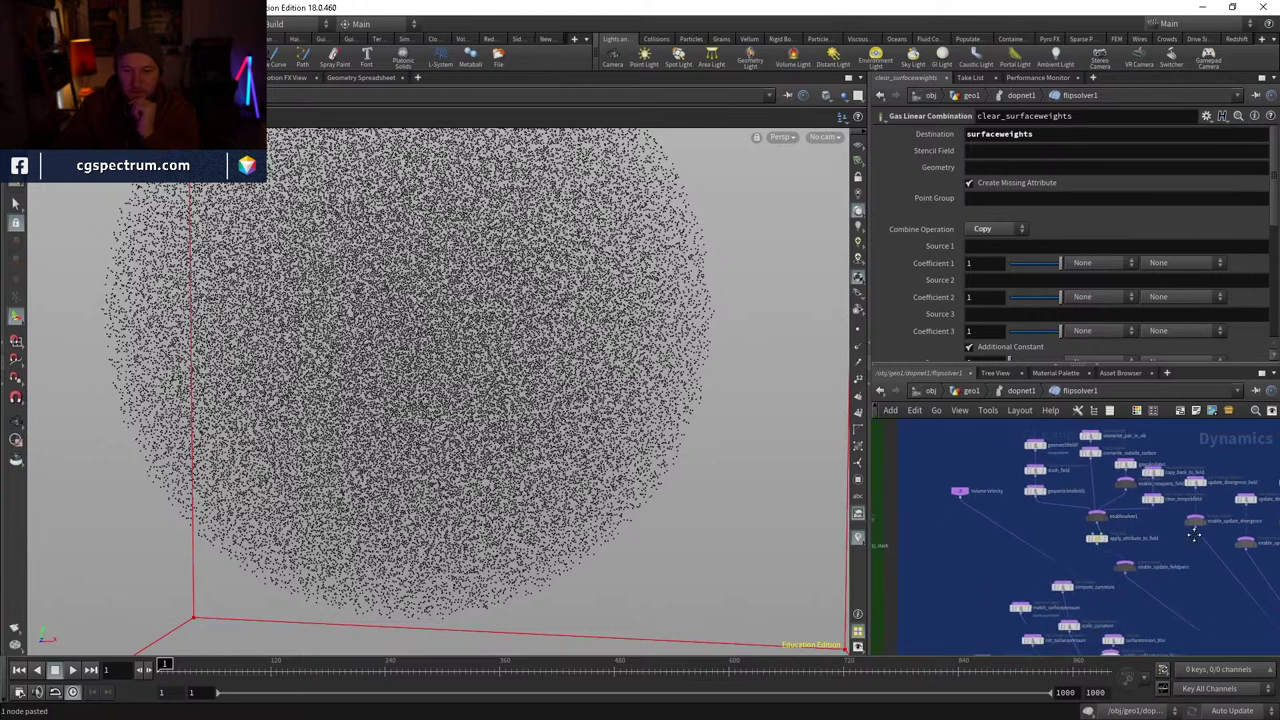
scroll(1194, 535, up, 6)
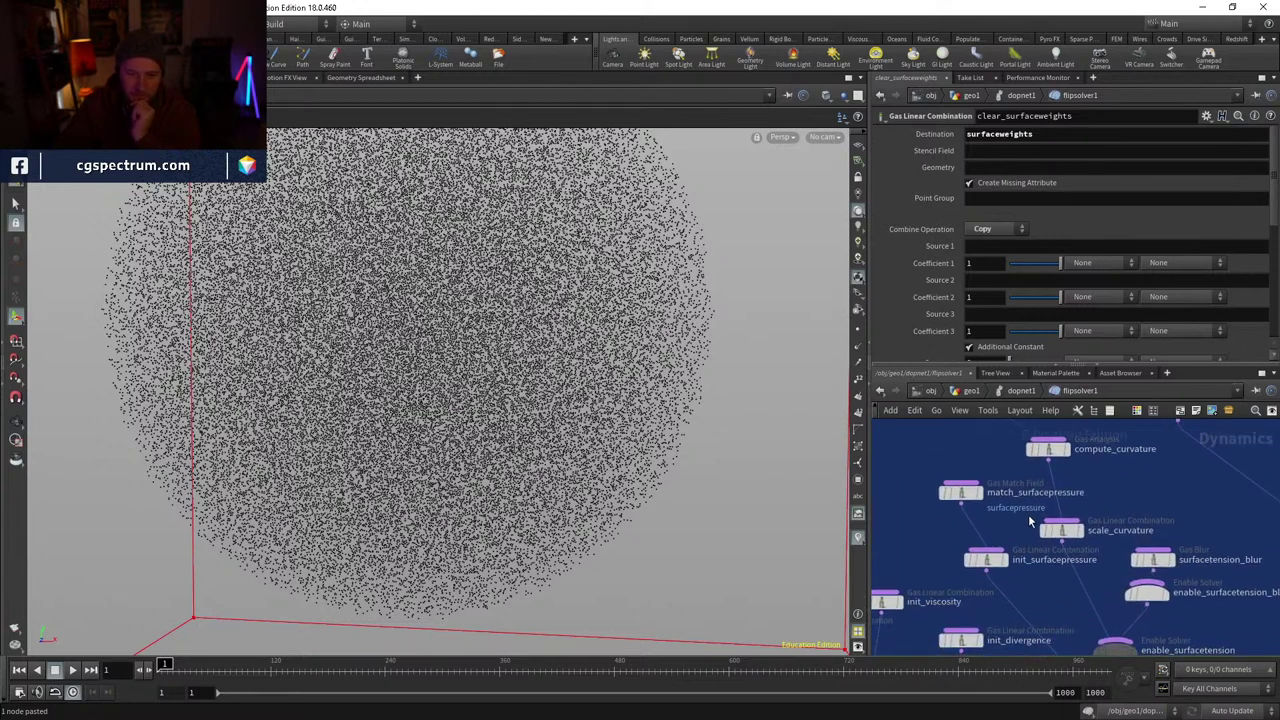
middle_drag(1029, 519, 1061, 536)
drag(1000, 477, 984, 459)
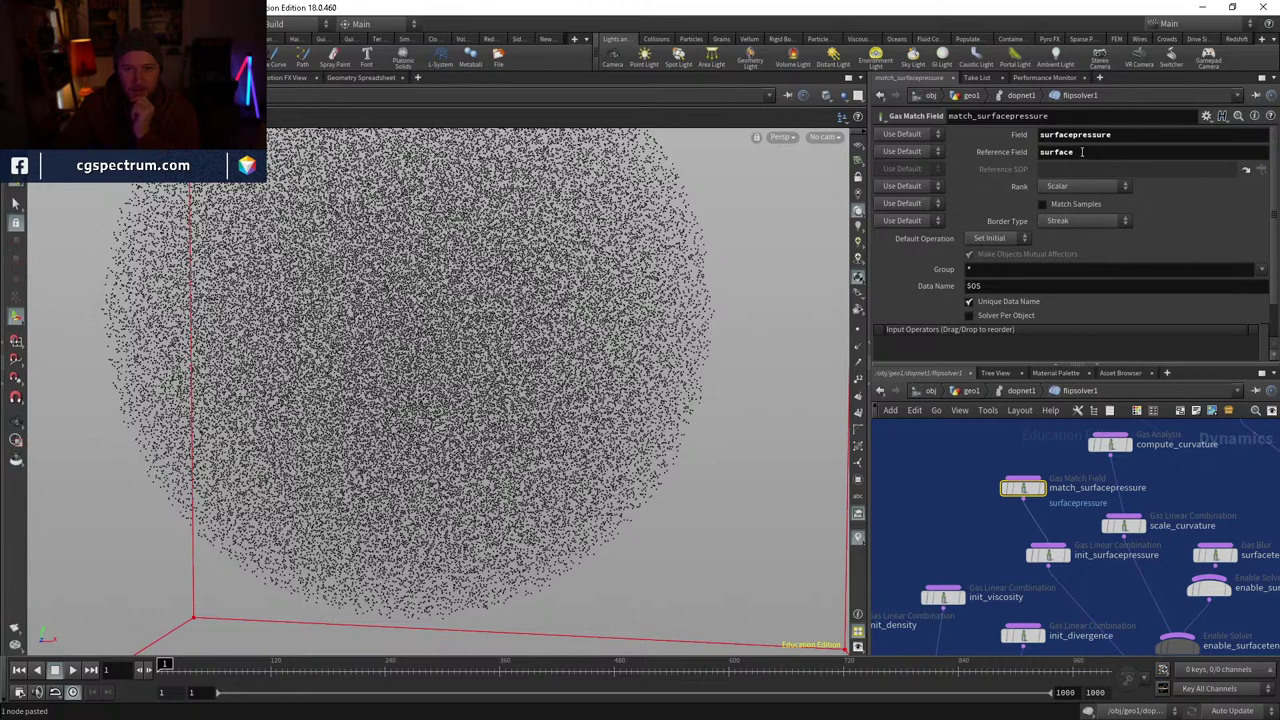
middle_drag(1150, 515, 1073, 528)
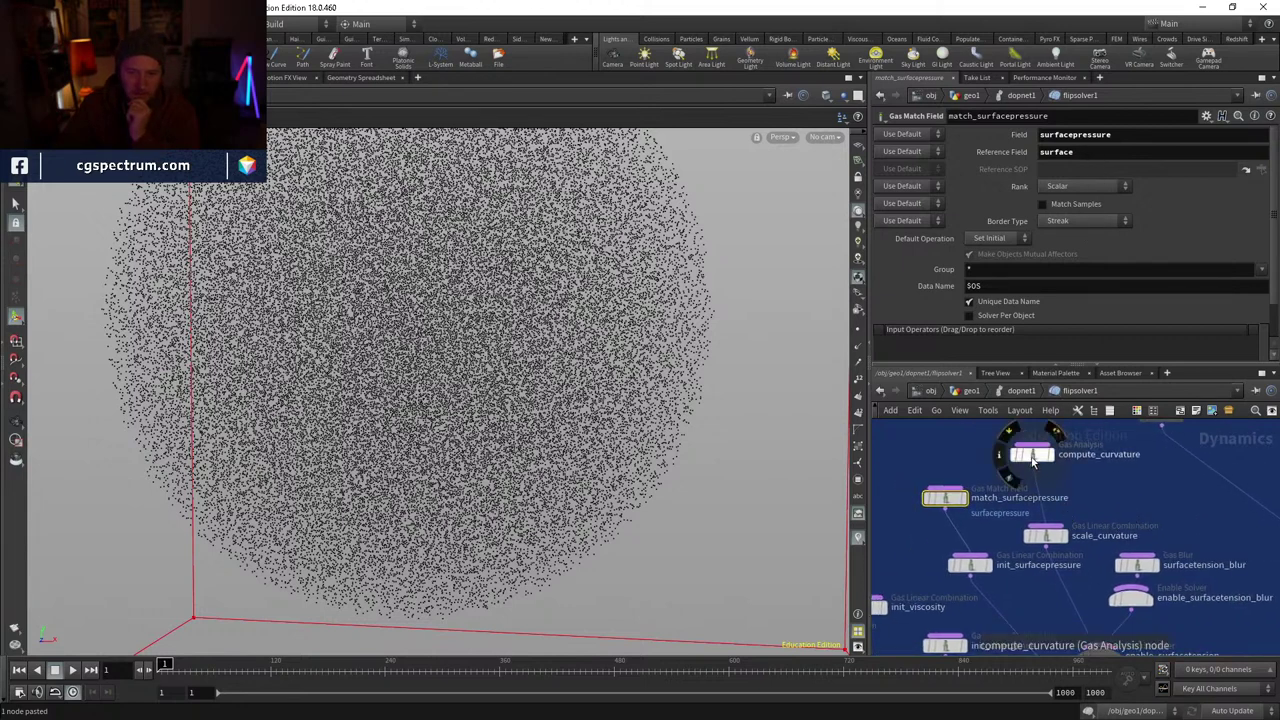
- Spread out compute_curvature and match_surfacepressure, and place init_surfacepressure directly below match_surfacepressure
drag(1035, 455, 1055, 459)
drag(945, 497, 930, 476)
drag(990, 576, 952, 547)
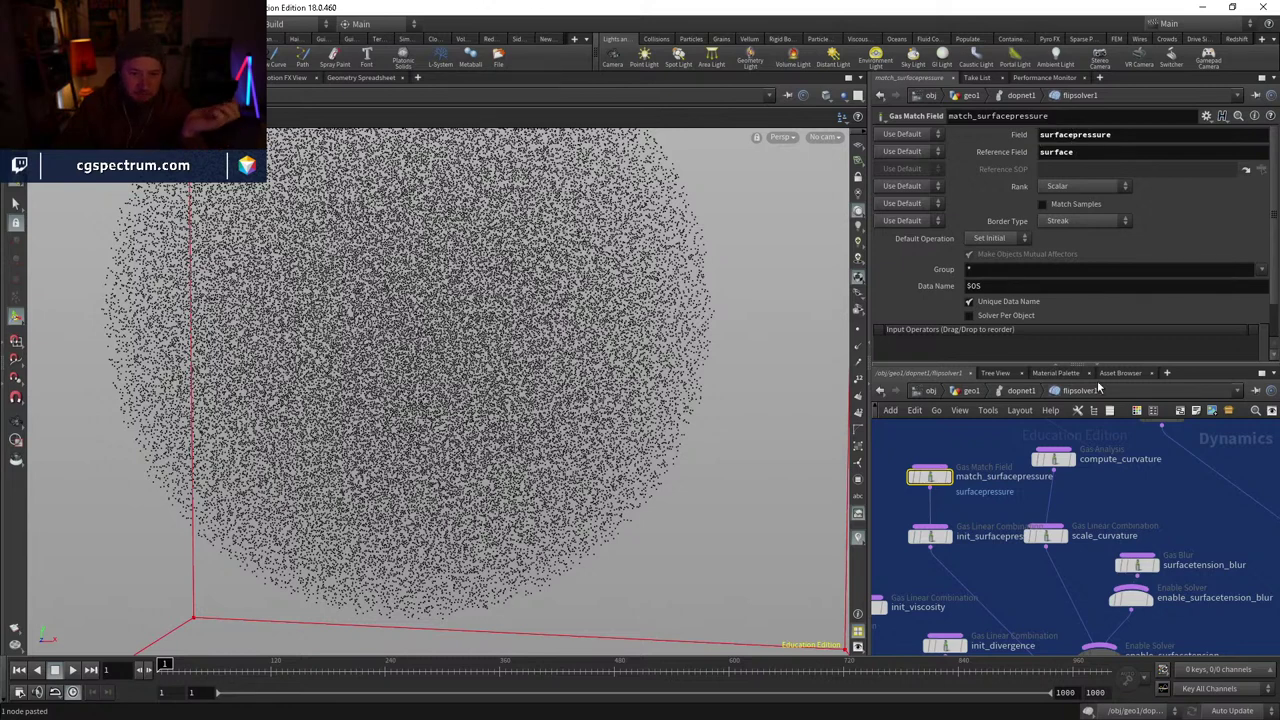
- Examine the parameters of gasparticletosdf and reinitalize_surface in the green surface-building section
scroll(985, 487, down, 1)
middle_drag(984, 575, 1148, 481)
middle_drag(1025, 478, 1082, 475)
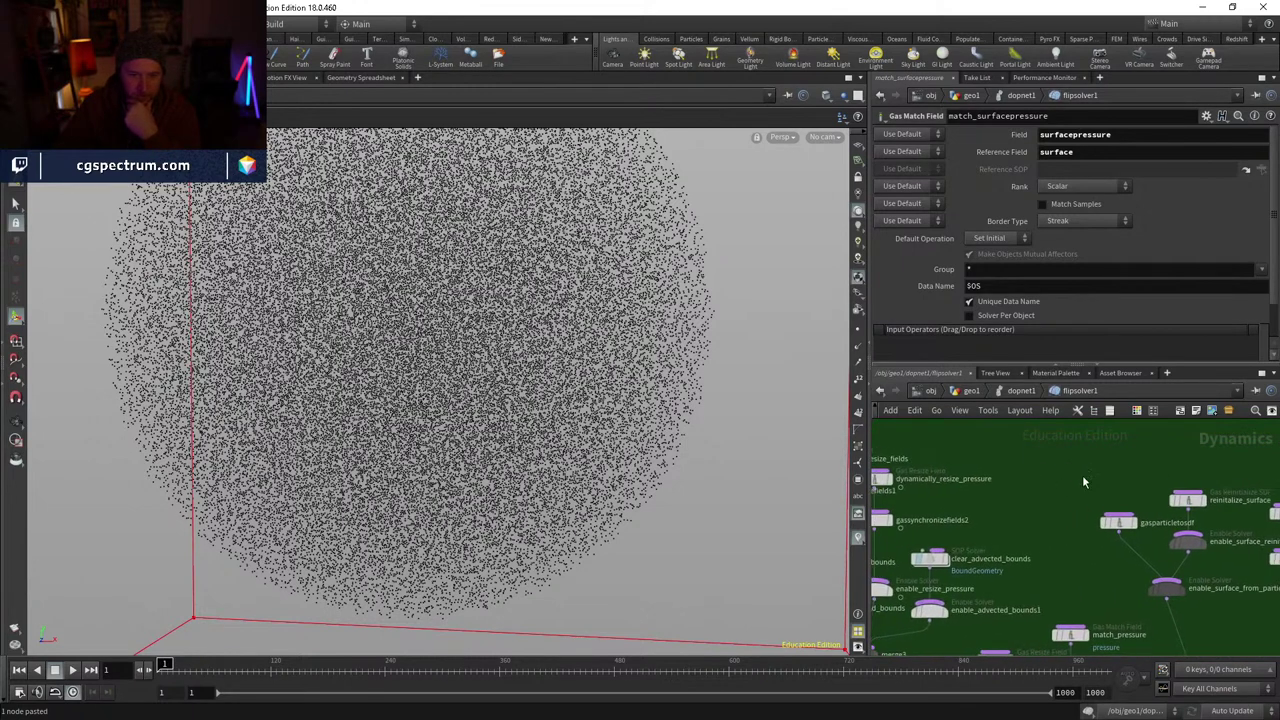
drag(1045, 472, 1114, 532)
middle_drag(1113, 547, 991, 530)
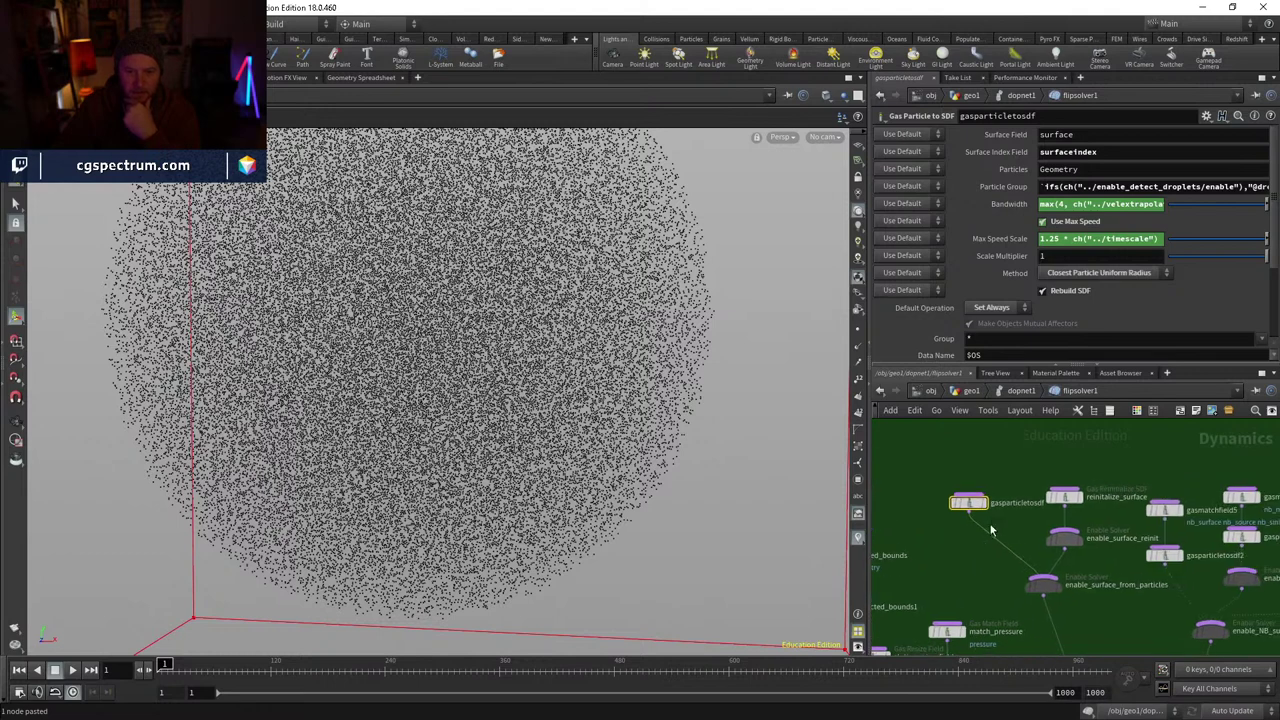
scroll(1099, 512, up, 2)
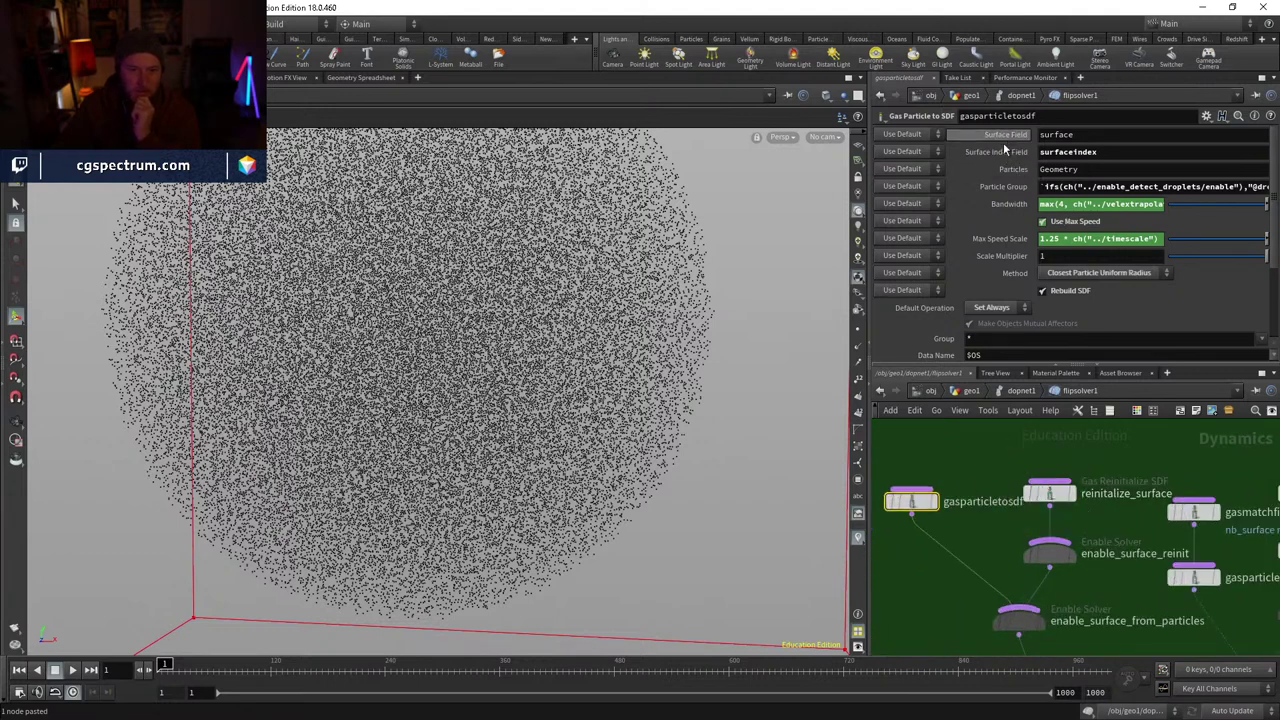
mouse_move(1055, 482)
mouse_down()
mouse_move(1036, 480)
mouse_move(1022, 505)
mouse_move(1032, 487)
mouse_up()
scroll(994, 270, down, 2)
scroll(995, 286, up, 2)
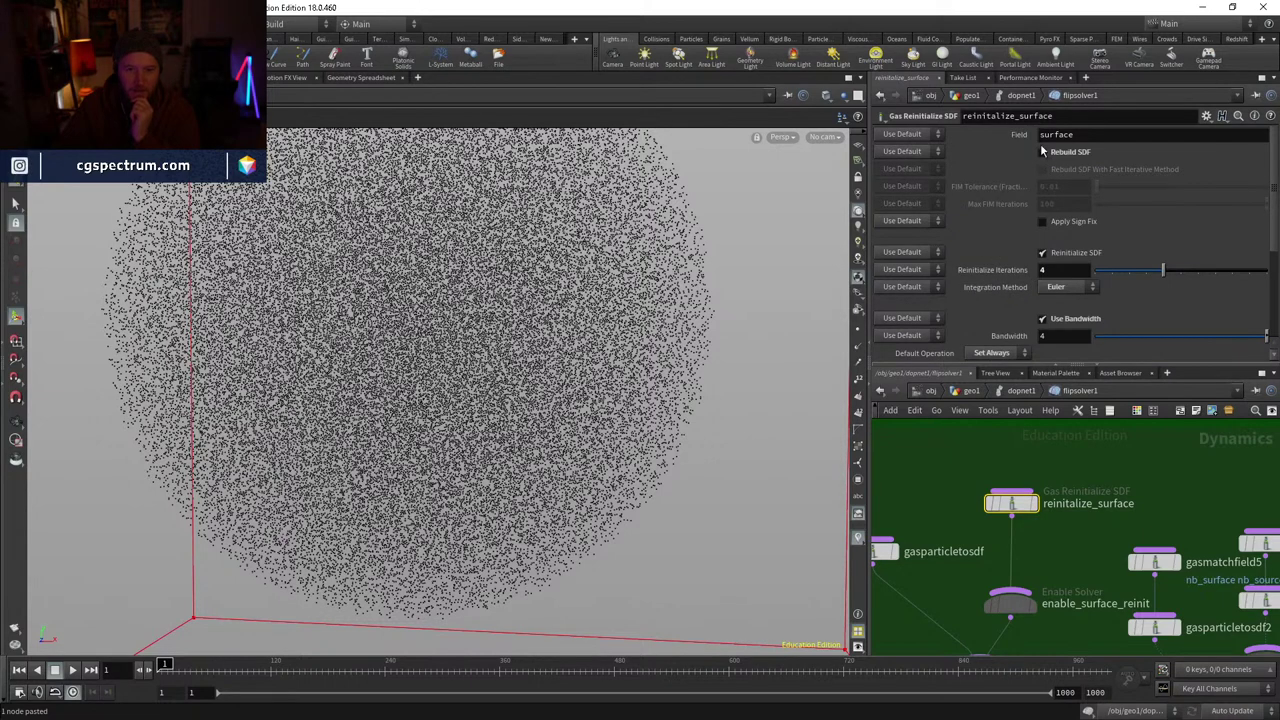
- Look through the neighbouring narrow-band gasmatchfield, gasparticletosdf and surface erode and union nodes
middle_drag(1158, 535, 958, 528)
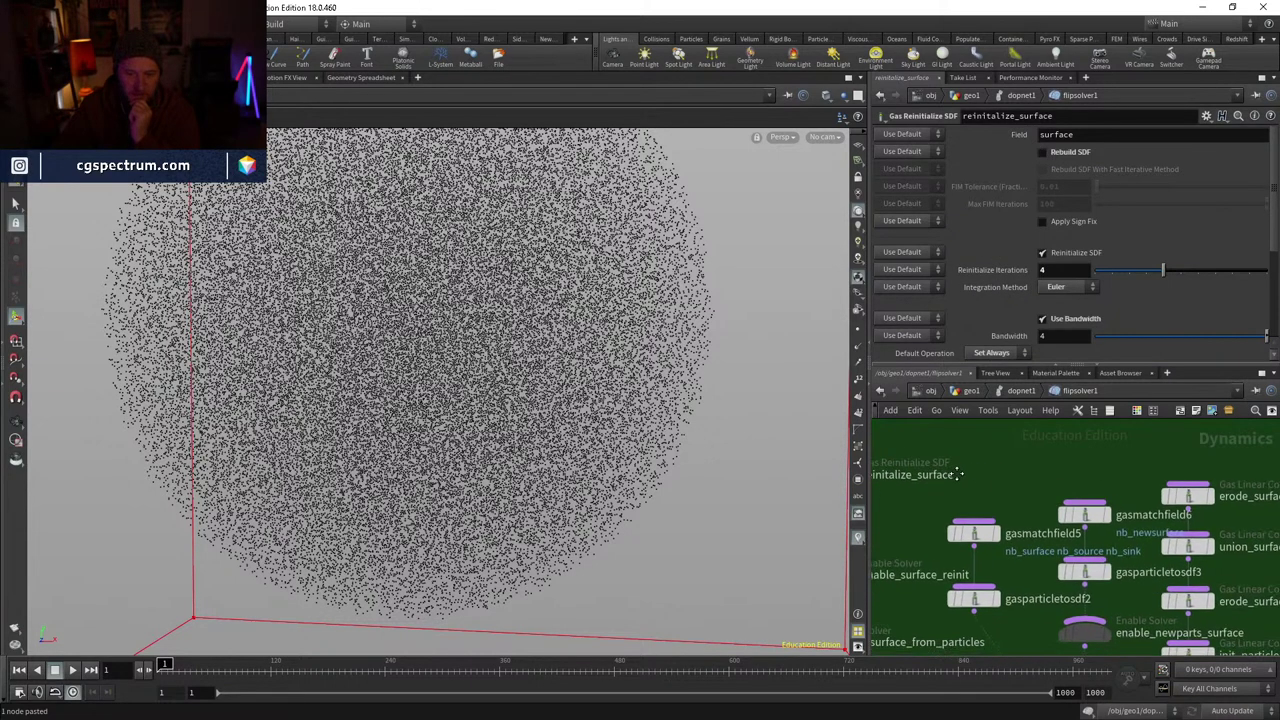
middle_drag(1040, 444, 975, 497)
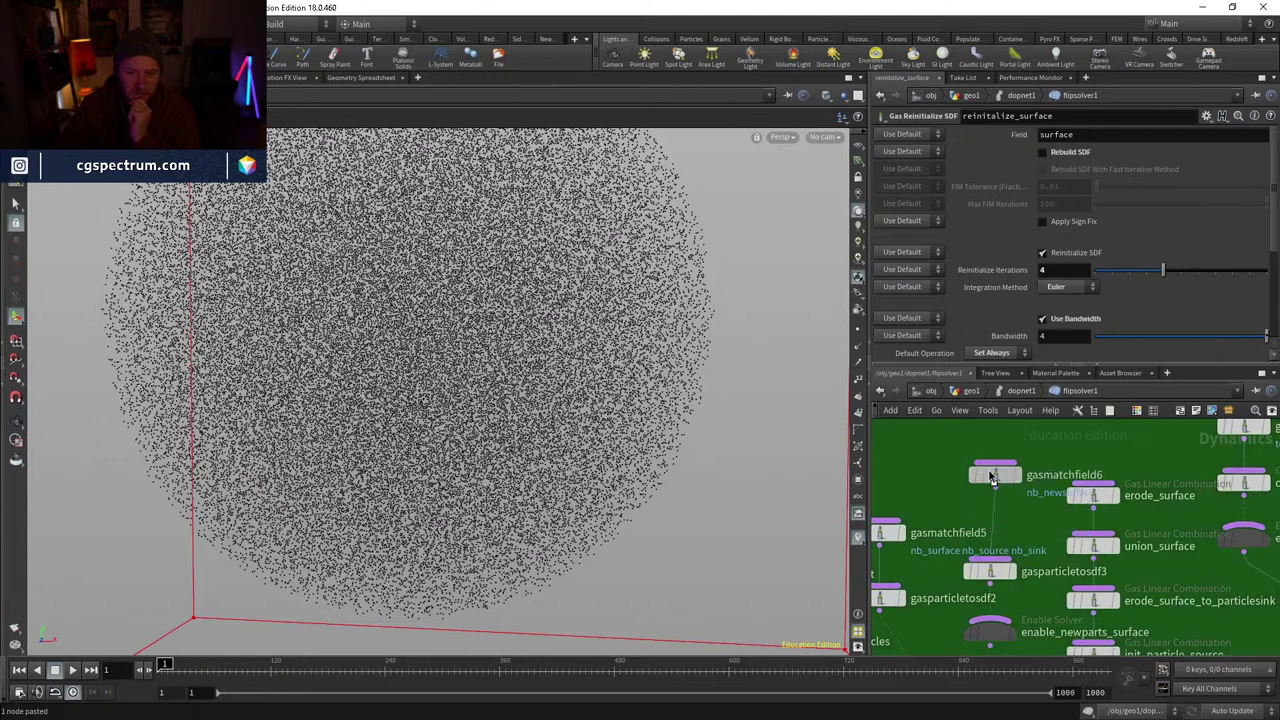
middle_drag(1100, 460, 909, 469)
scroll(992, 520, down, 3)
middle_drag(992, 520, 1179, 561)
- Select gasparticletosdf and widen the parameter pane to read its full Particle Group expression
click(992, 570)
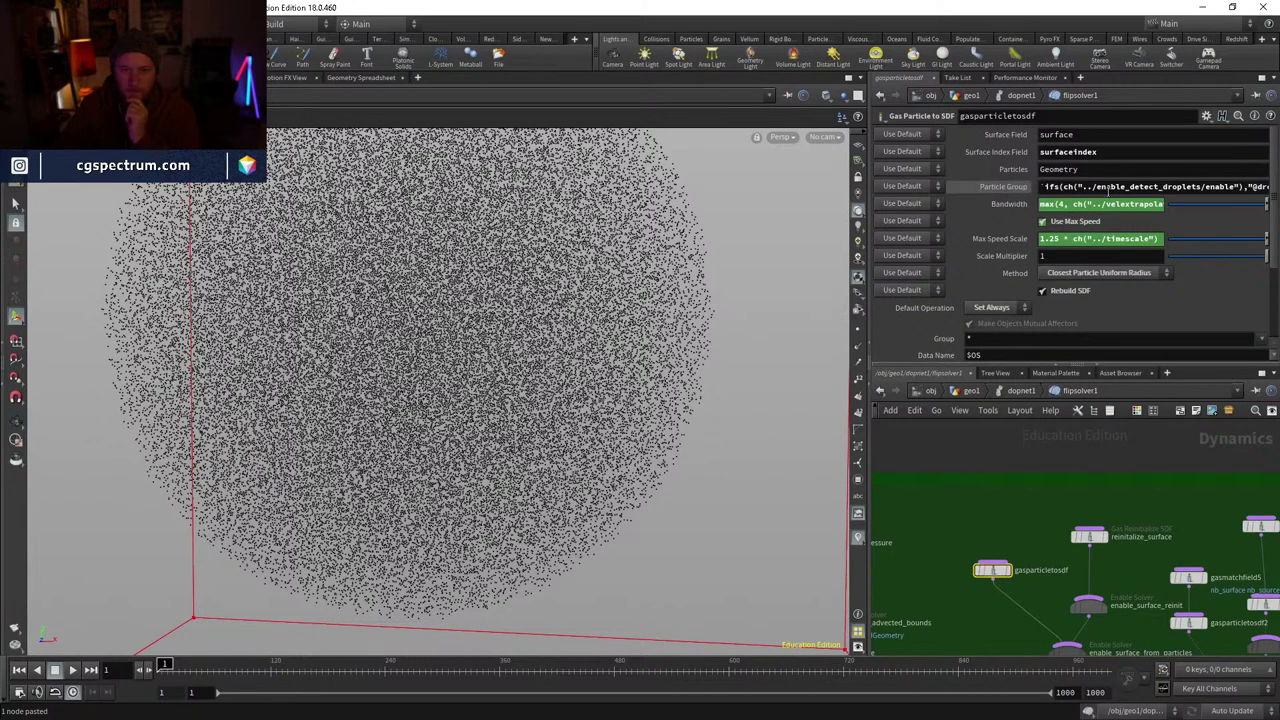
drag(868, 258, 730, 250)
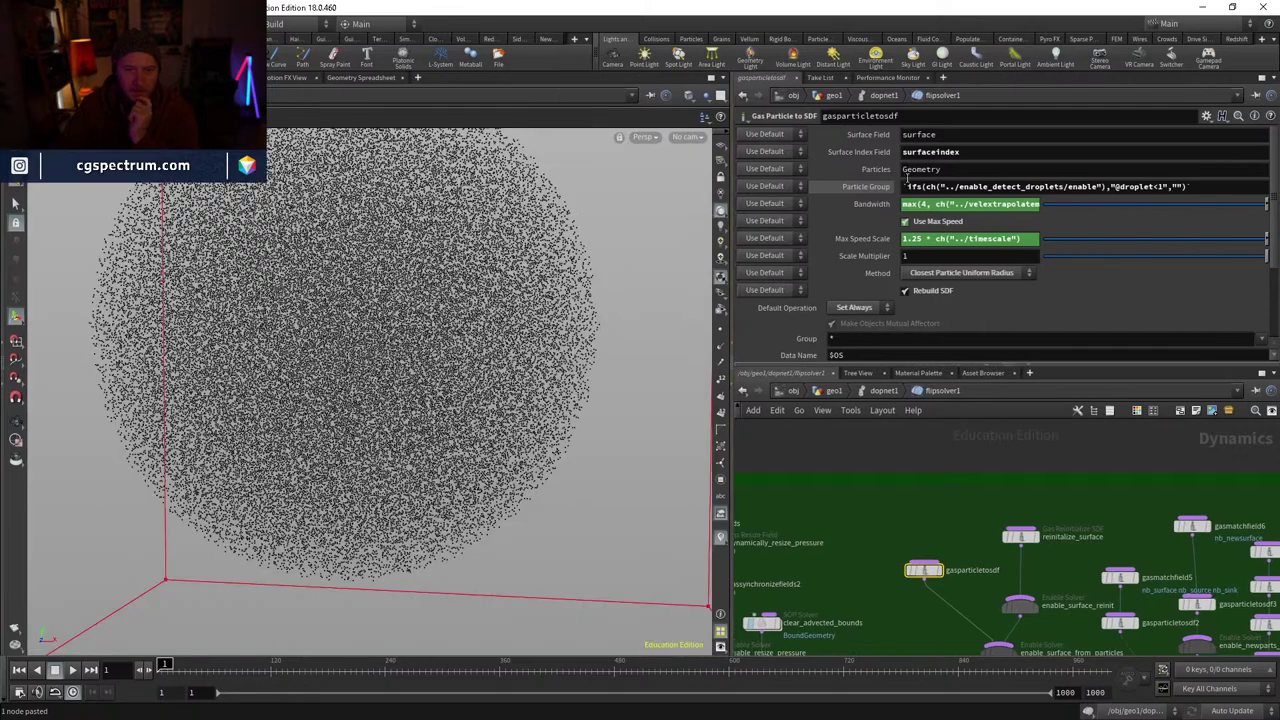
click(879, 192)
- Examine the dynamic resize, advected bounds and droplet attribute nodes, and look over the compute_rest section
scroll(984, 545, down, 3)
scroll(984, 545, up, 5)
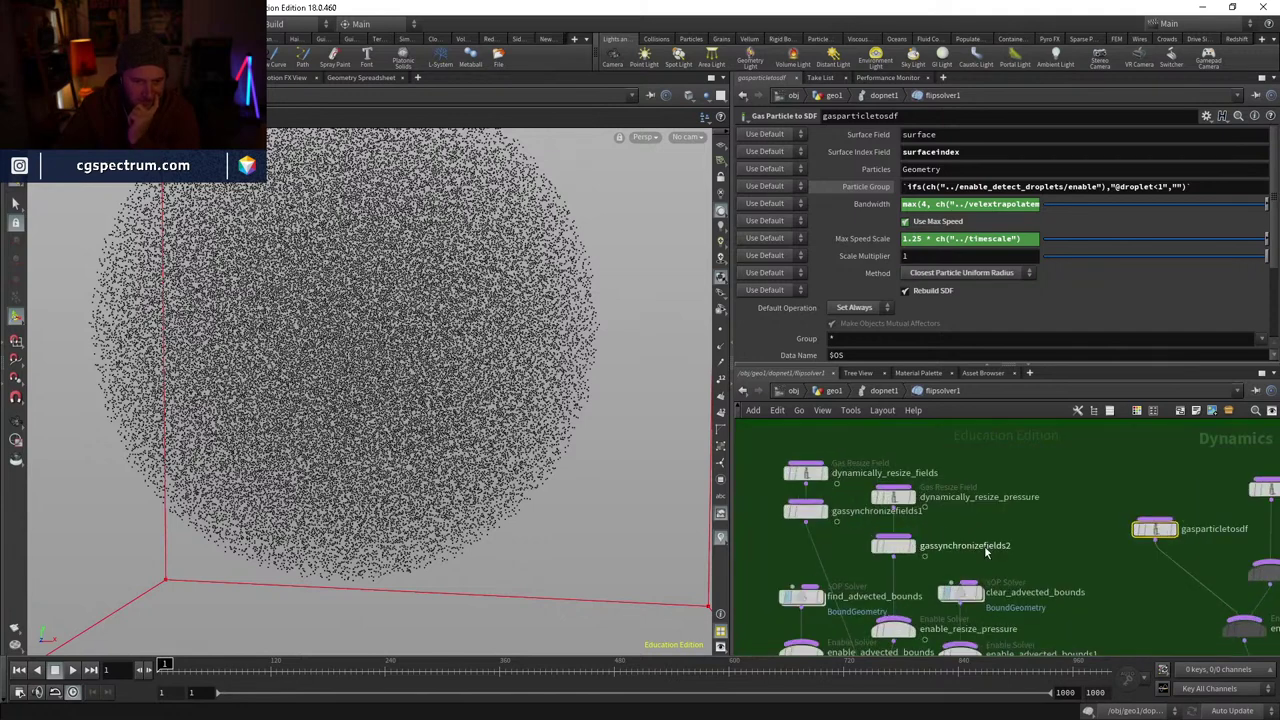
middle_drag(983, 545, 1004, 490)
scroll(895, 554, down, 8)
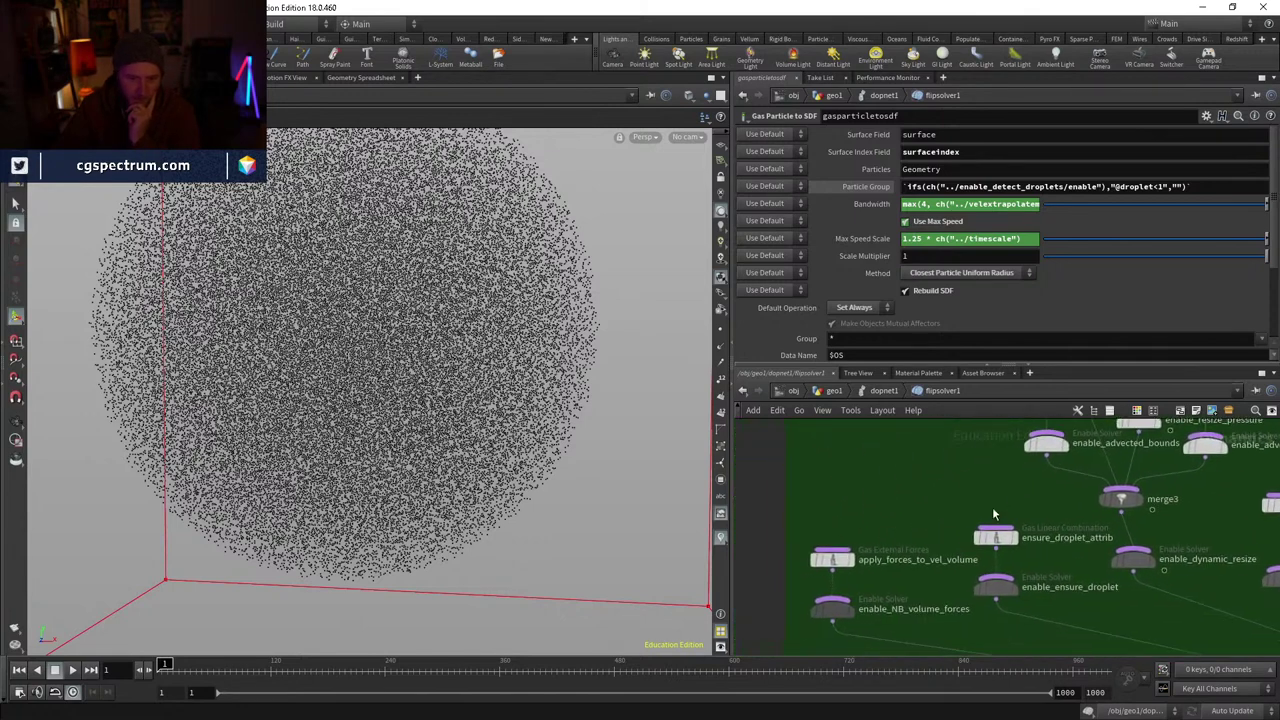
scroll(971, 528, up, 10)
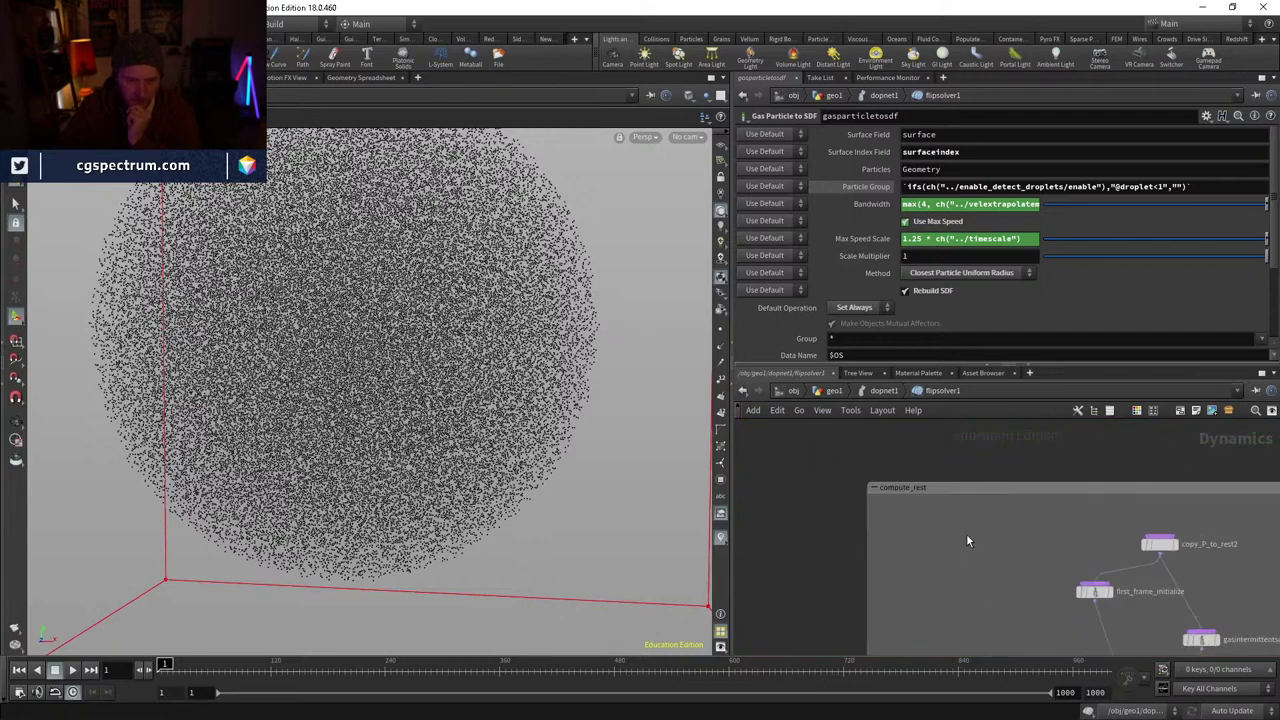
scroll(1060, 495, down, 6)
scroll(1022, 490, up, 4)
scroll(1027, 499, down, 4)
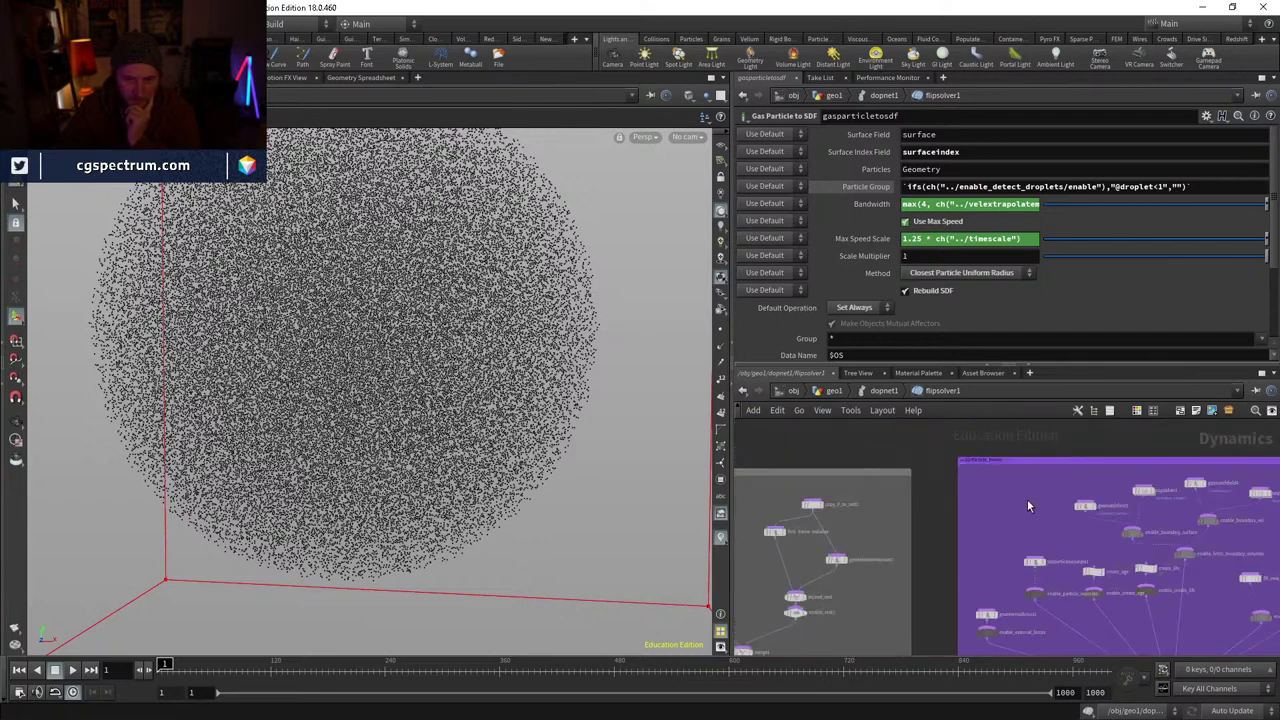
- Look through the purple section and the surface, pressure and velocity advection nodes of flipsolver1
middle_drag(1027, 499, 1089, 633)
scroll(1027, 556, down, 4)
middle_drag(966, 520, 910, 477)
scroll(801, 578, up, 6)
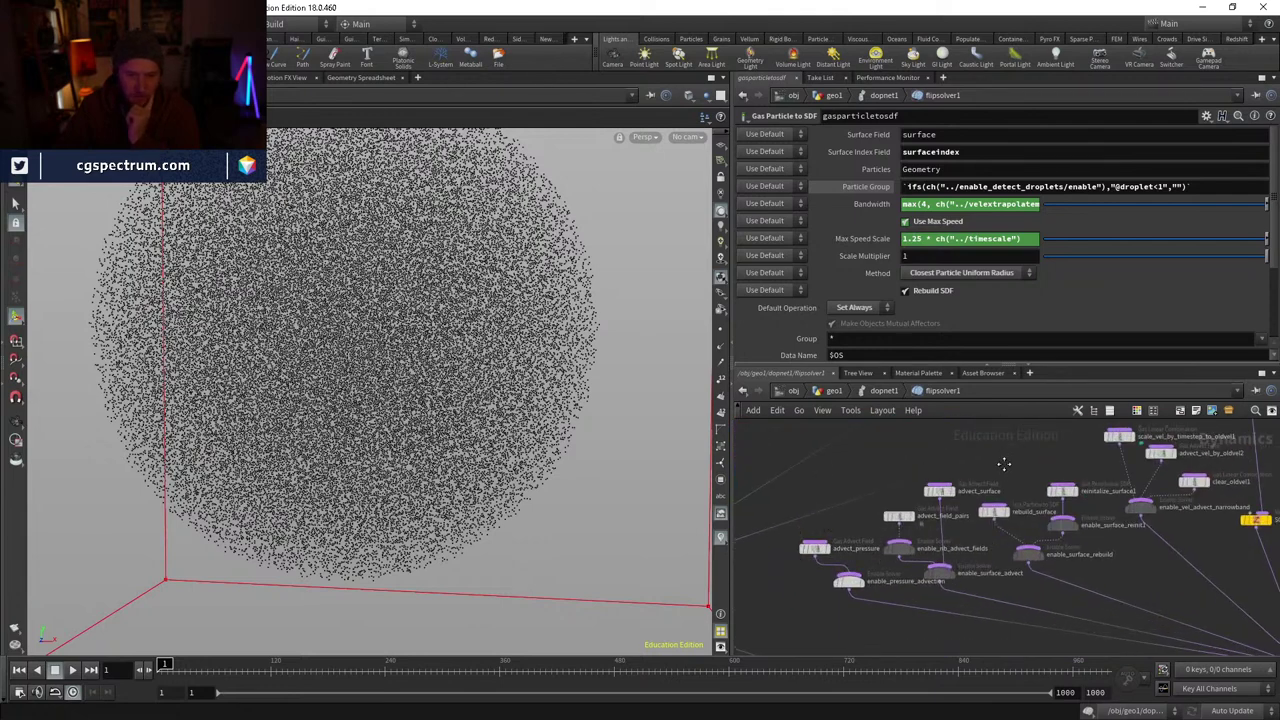
middle_drag(992, 475, 982, 484)
scroll(997, 483, down, 6)
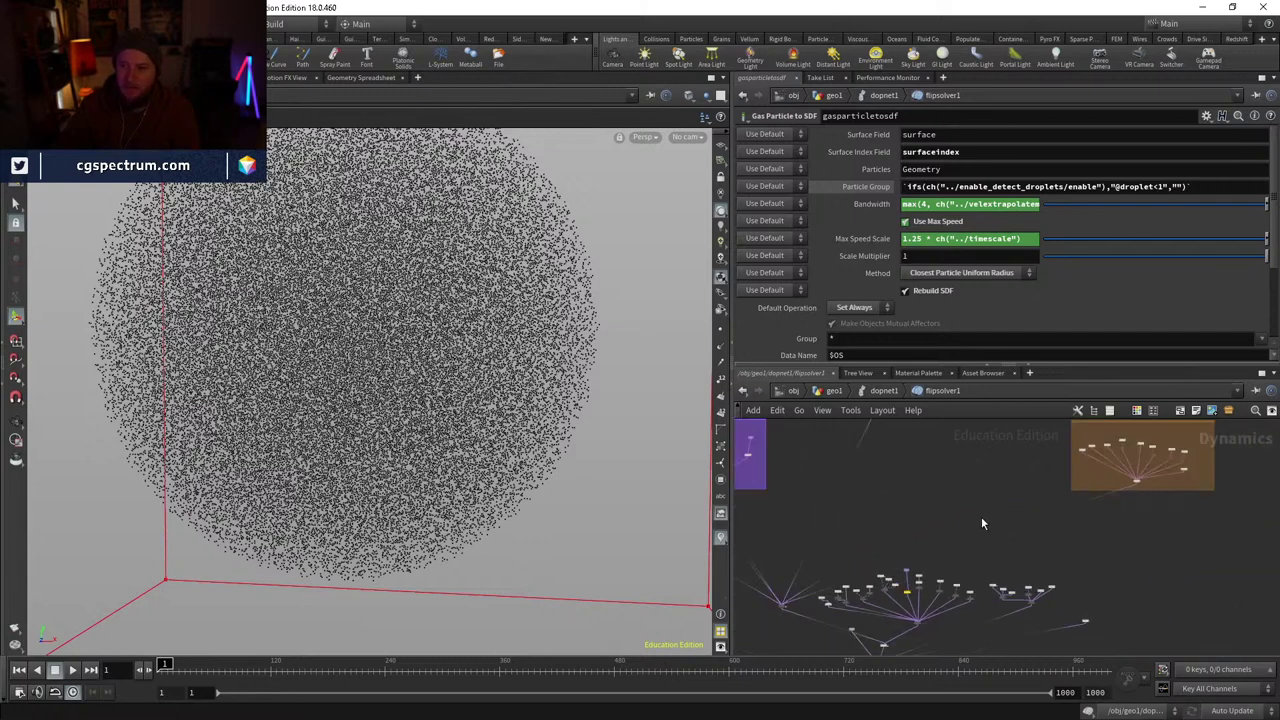
- Examine the 05-Particle_Motion section and revisit the field stash, overwrite and update nodes in the blue section
scroll(981, 516, up, 5)
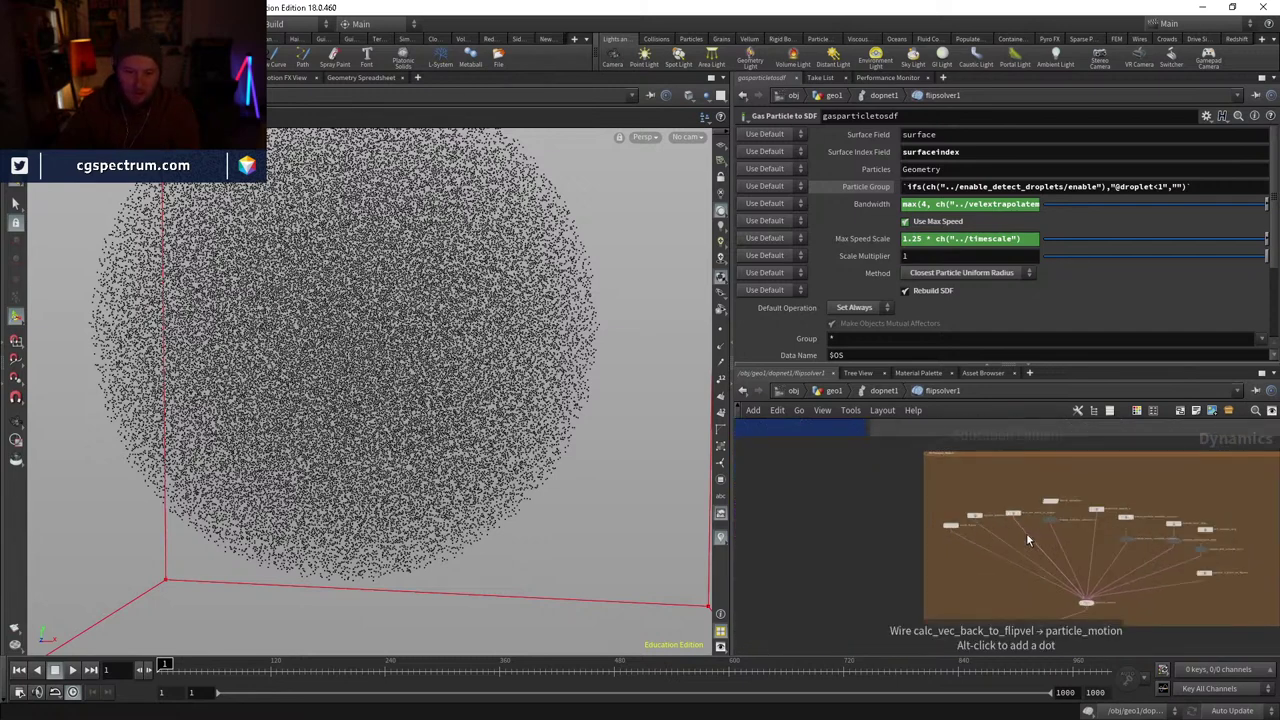
scroll(1010, 532, up, 5)
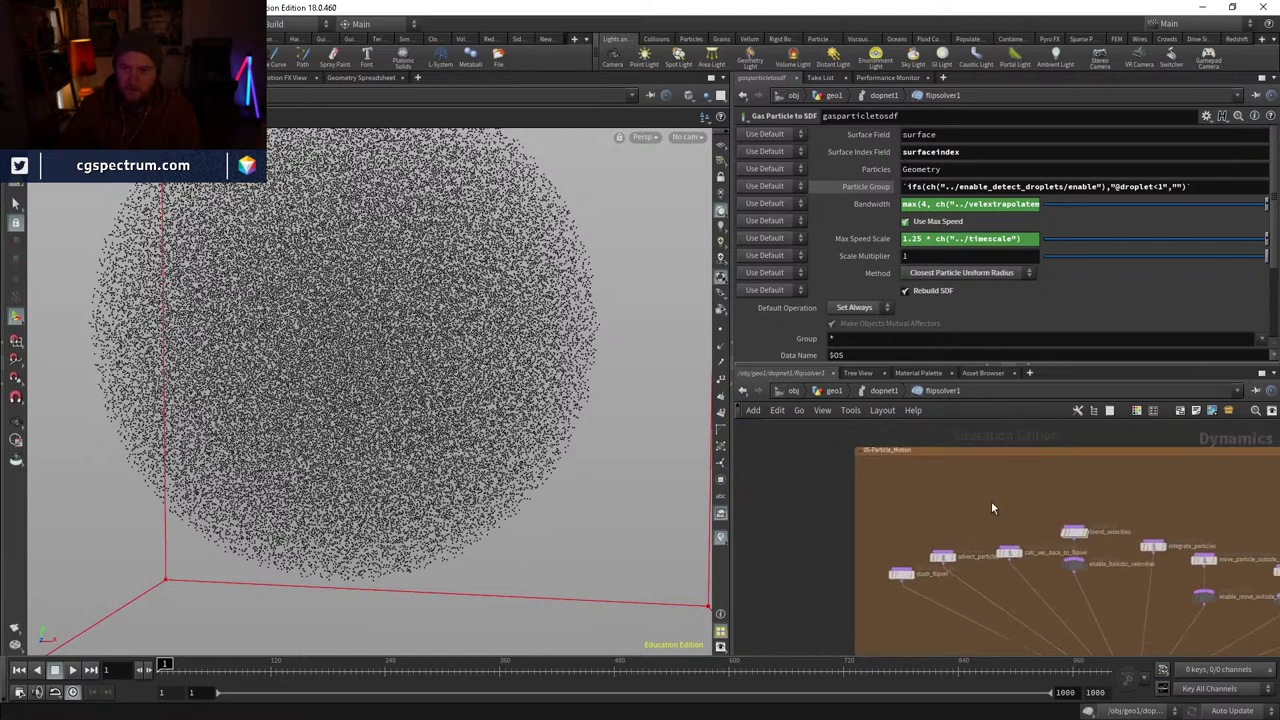
scroll(942, 492, down, 6)
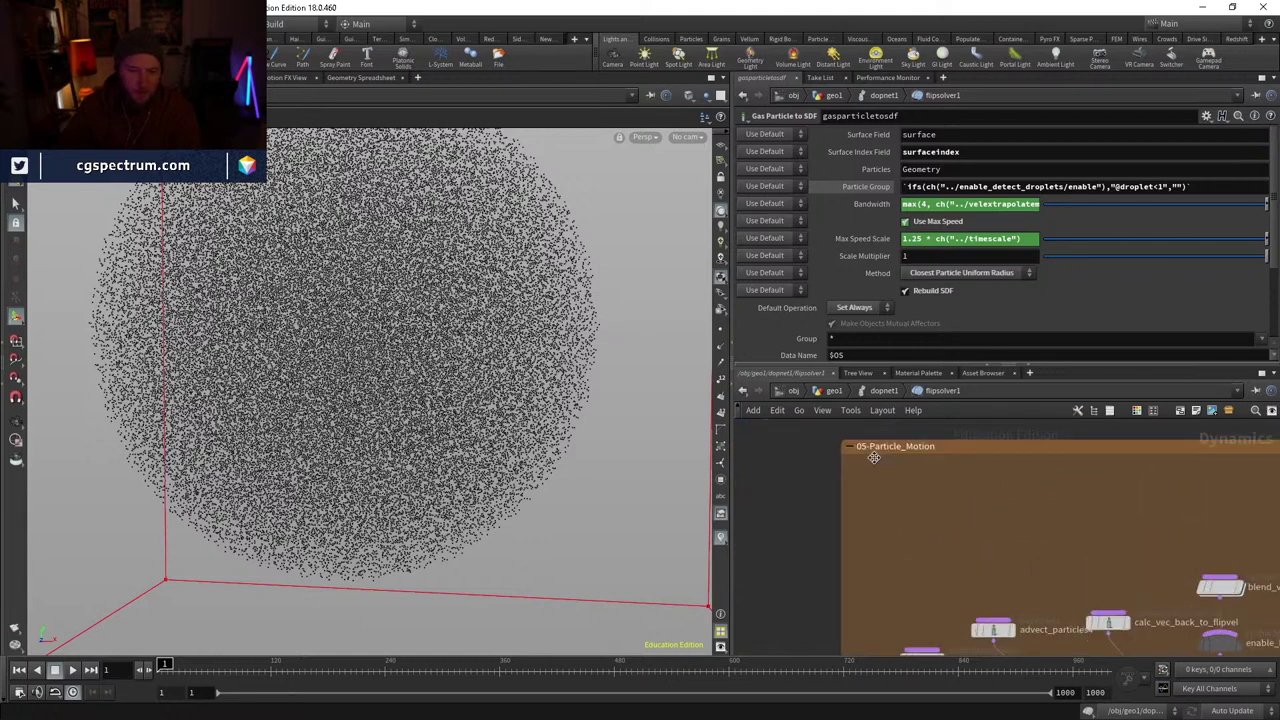
scroll(897, 503, down, 8)
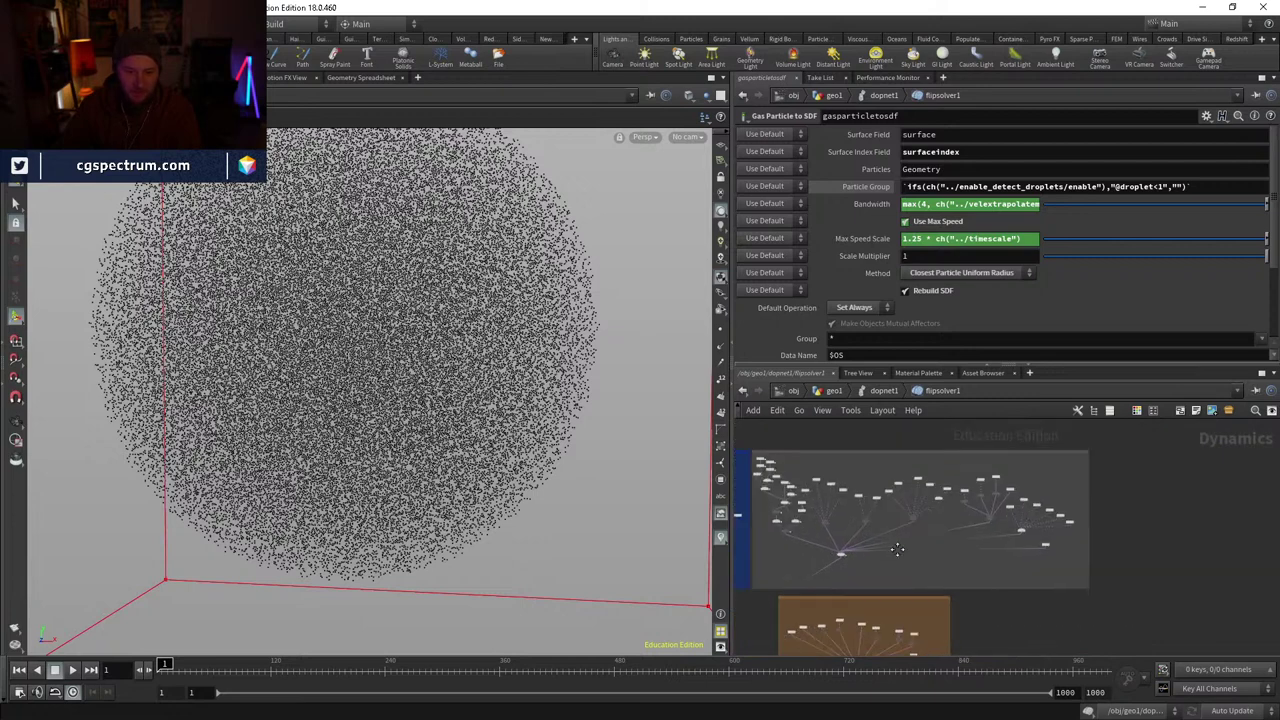
scroll(918, 483, up, 8)
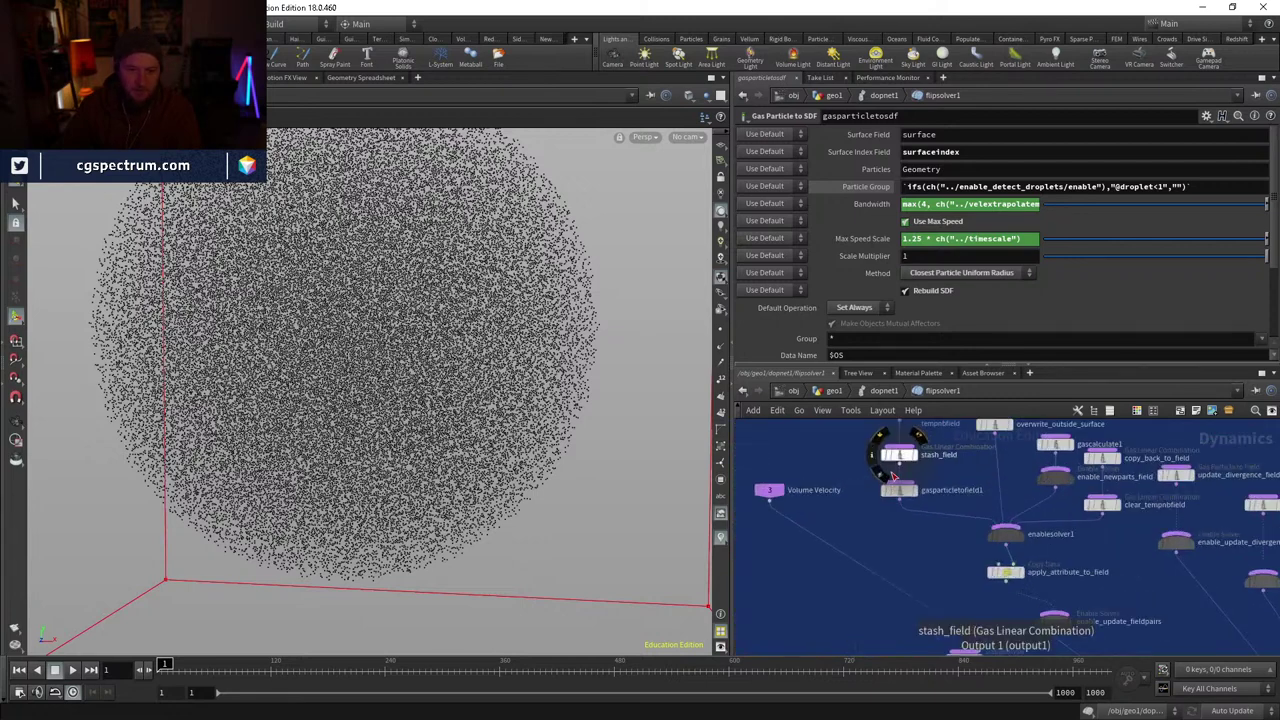
middle_drag(957, 470, 913, 528)
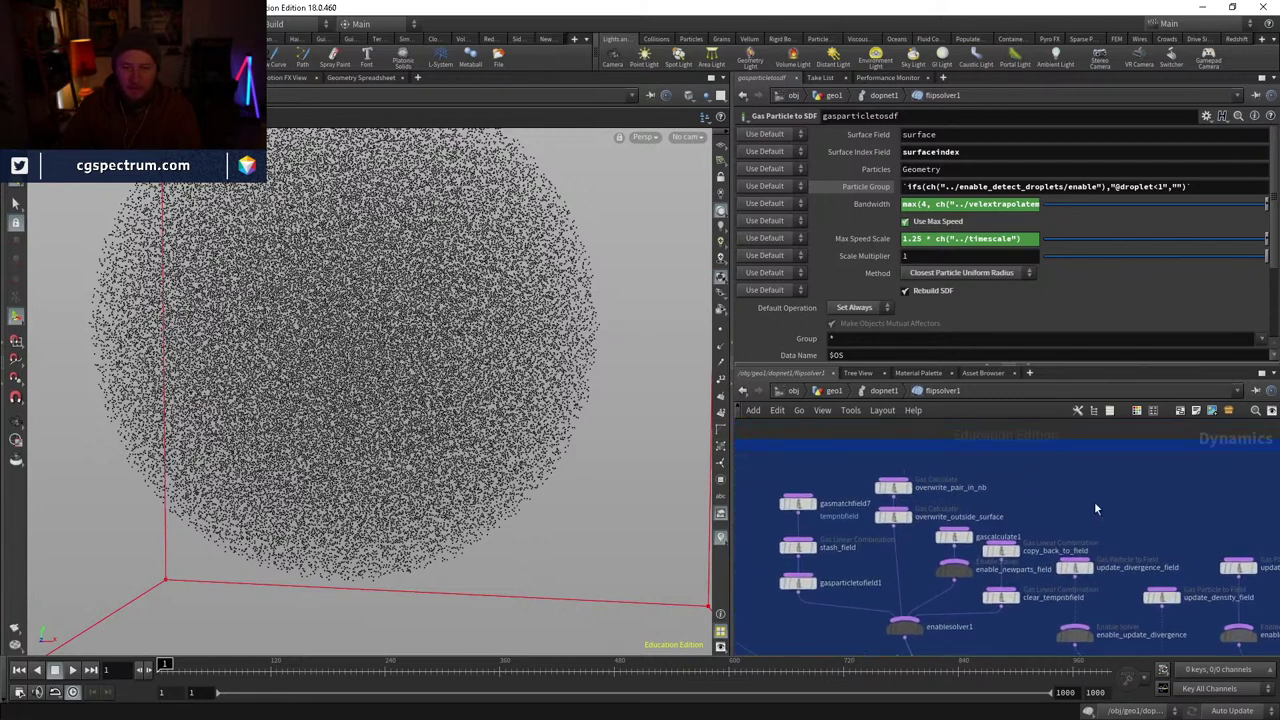
scroll(1086, 505, down, 5)
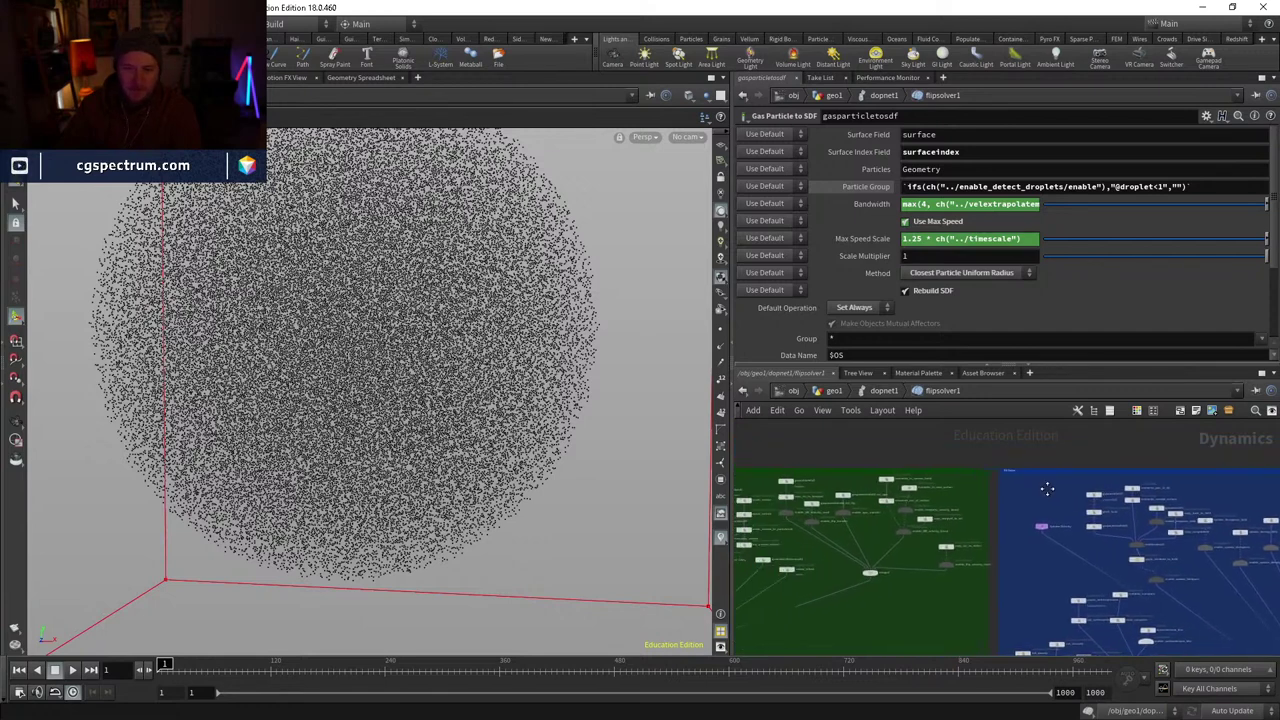
- Spread out gasparticletosdf, enable_surface_from_particles and reinitalize_surface in flipsolver1's green section, inspecting the parameters of reinitalize_surface
scroll(786, 496, up, 4)
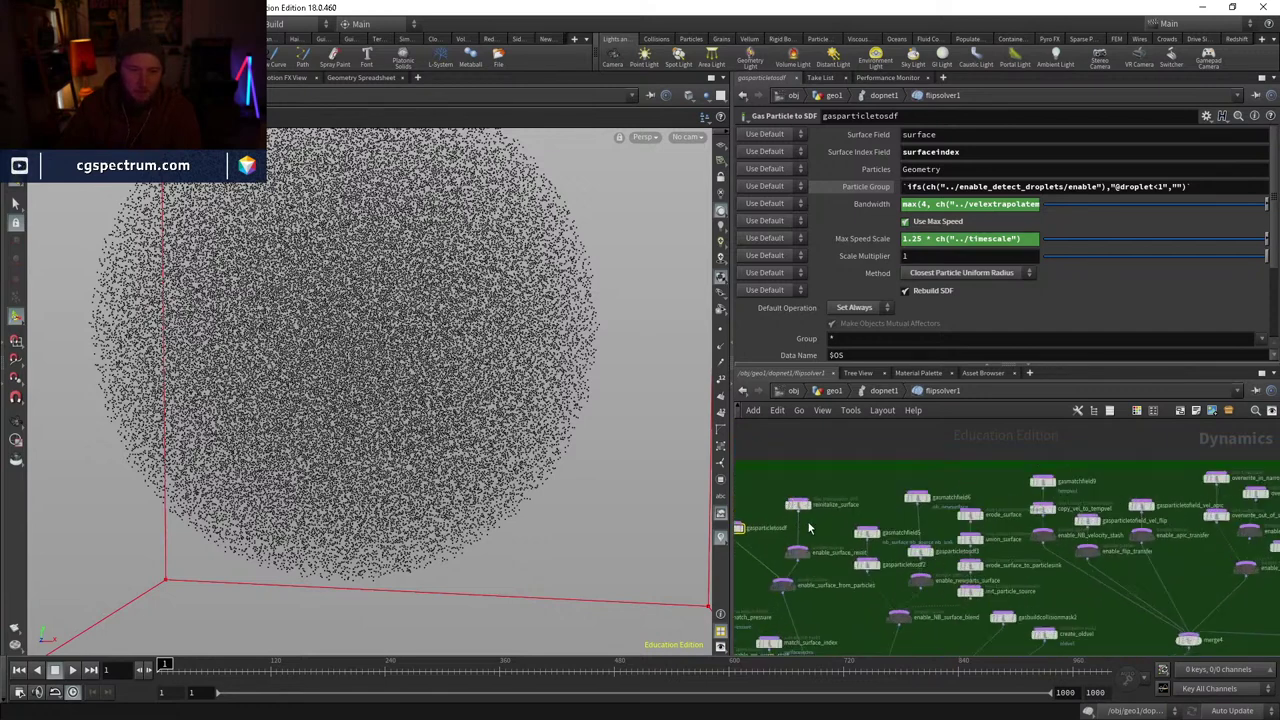
scroll(800, 525, up, 3)
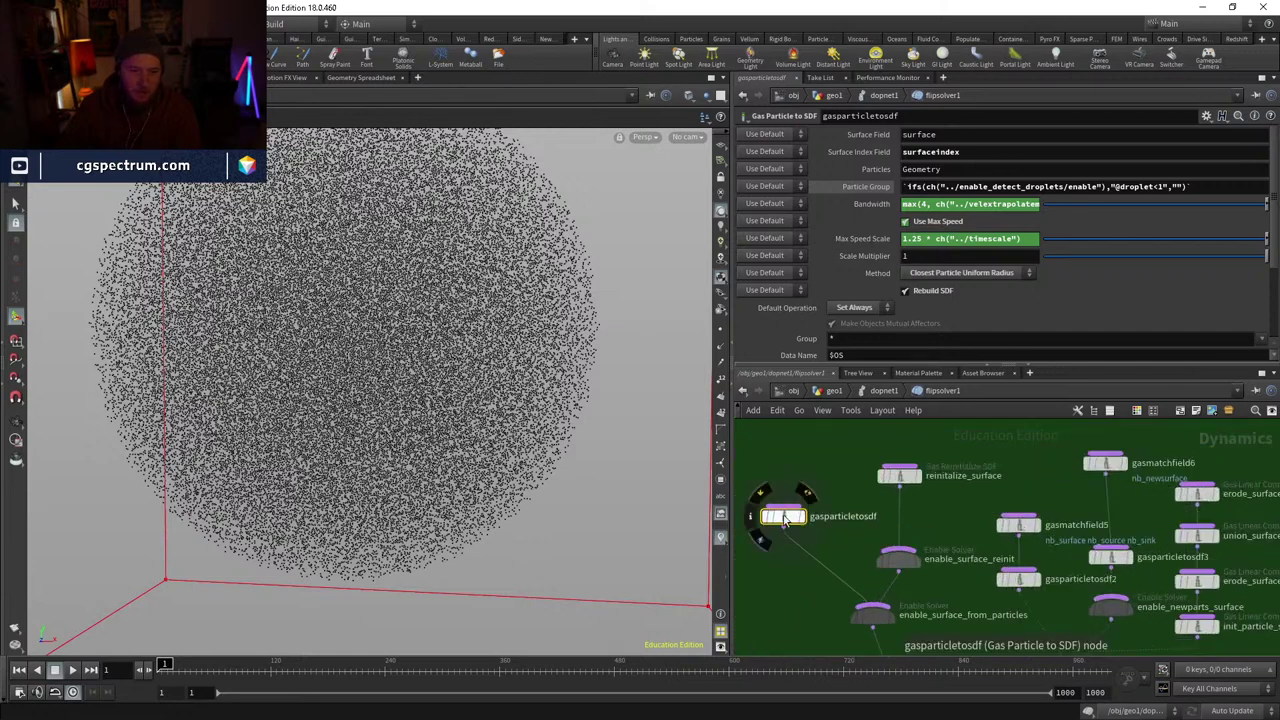
drag(785, 518, 756, 540)
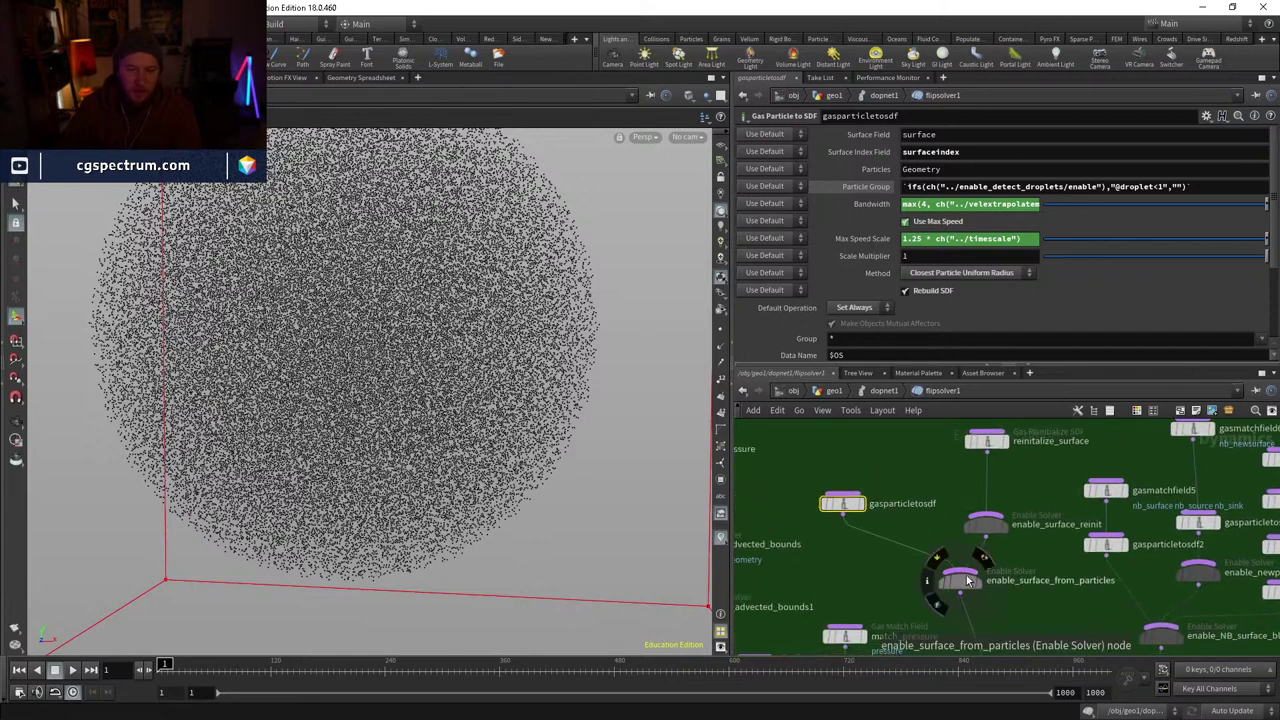
drag(966, 580, 940, 575)
middle_drag(940, 464, 895, 514)
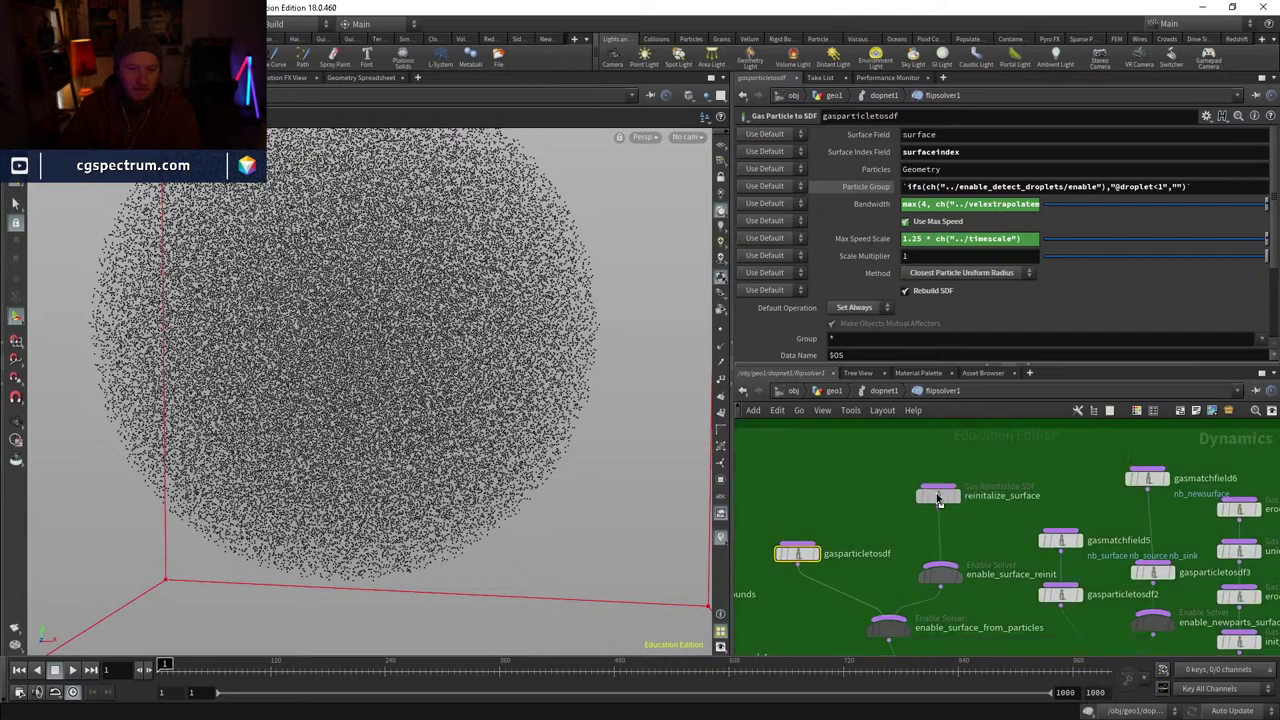
middle_drag(846, 467, 876, 475)
drag(968, 503, 963, 510)
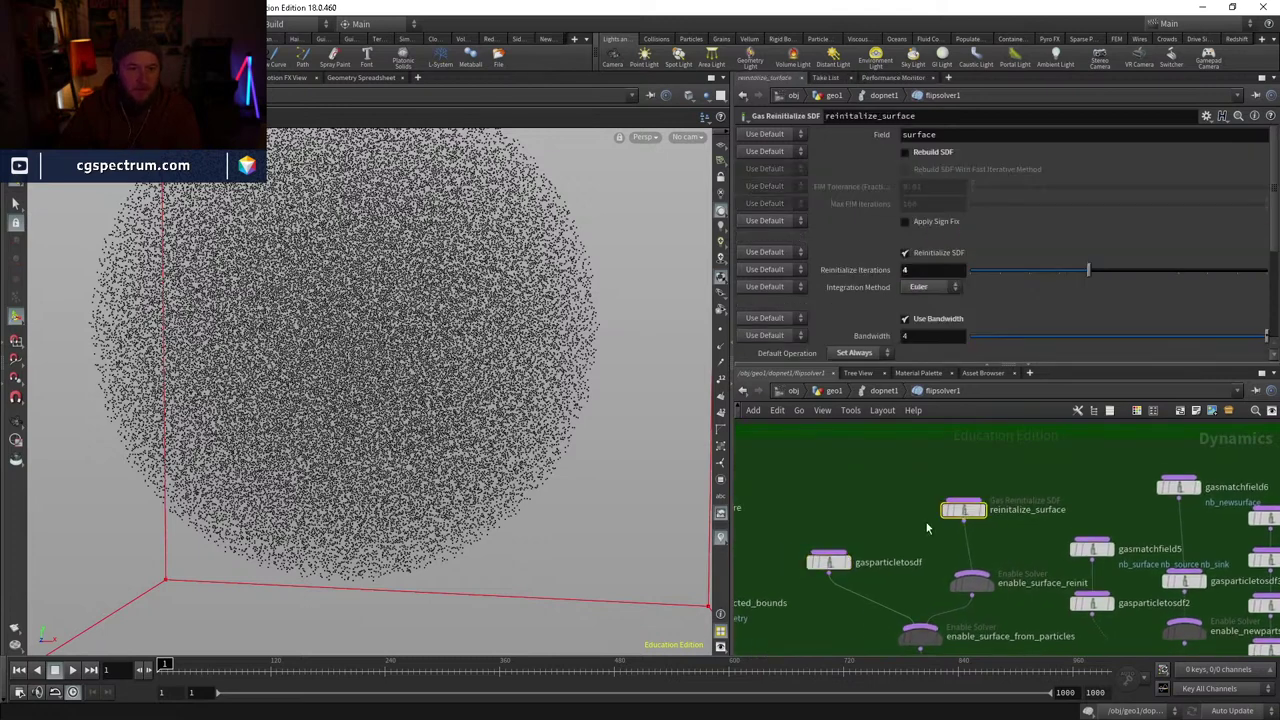
drag(868, 500, 800, 568)
- Move find_advected_bounds slightly away from its neighbouring nodes and look over the surrounding resize and pressure nodes
scroll(811, 522, down, 4)
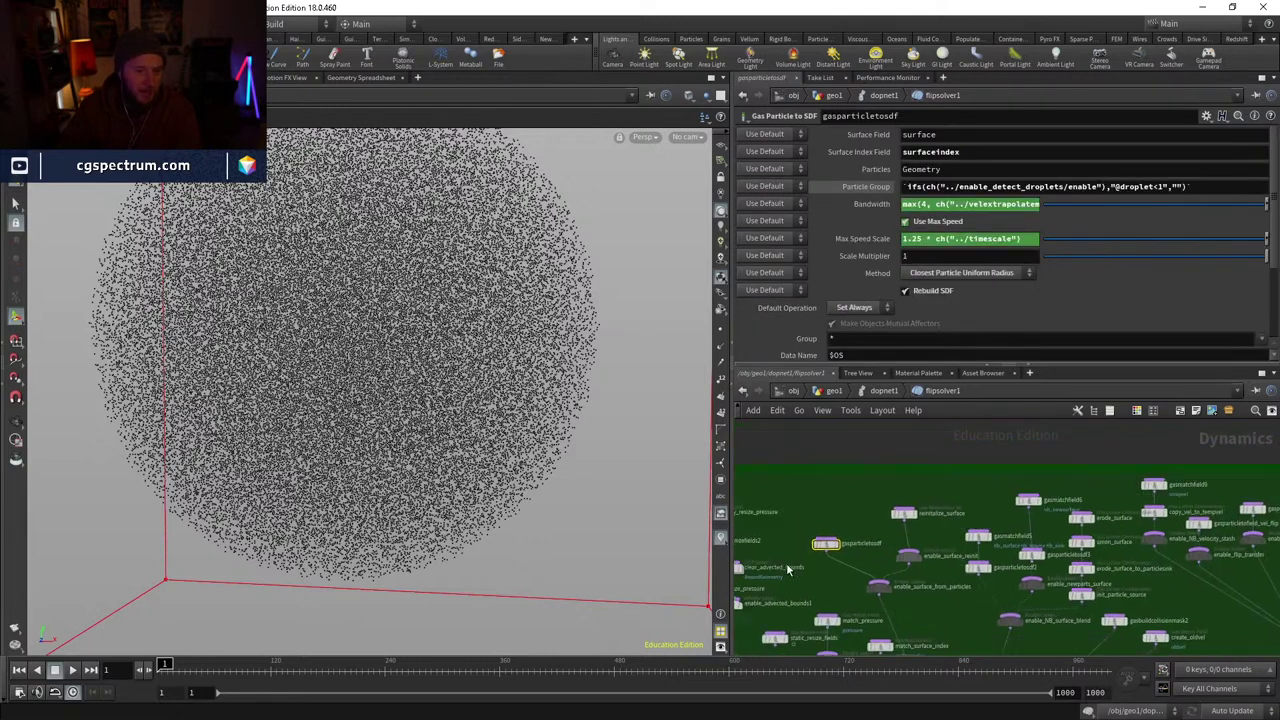
middle_drag(788, 570, 958, 551)
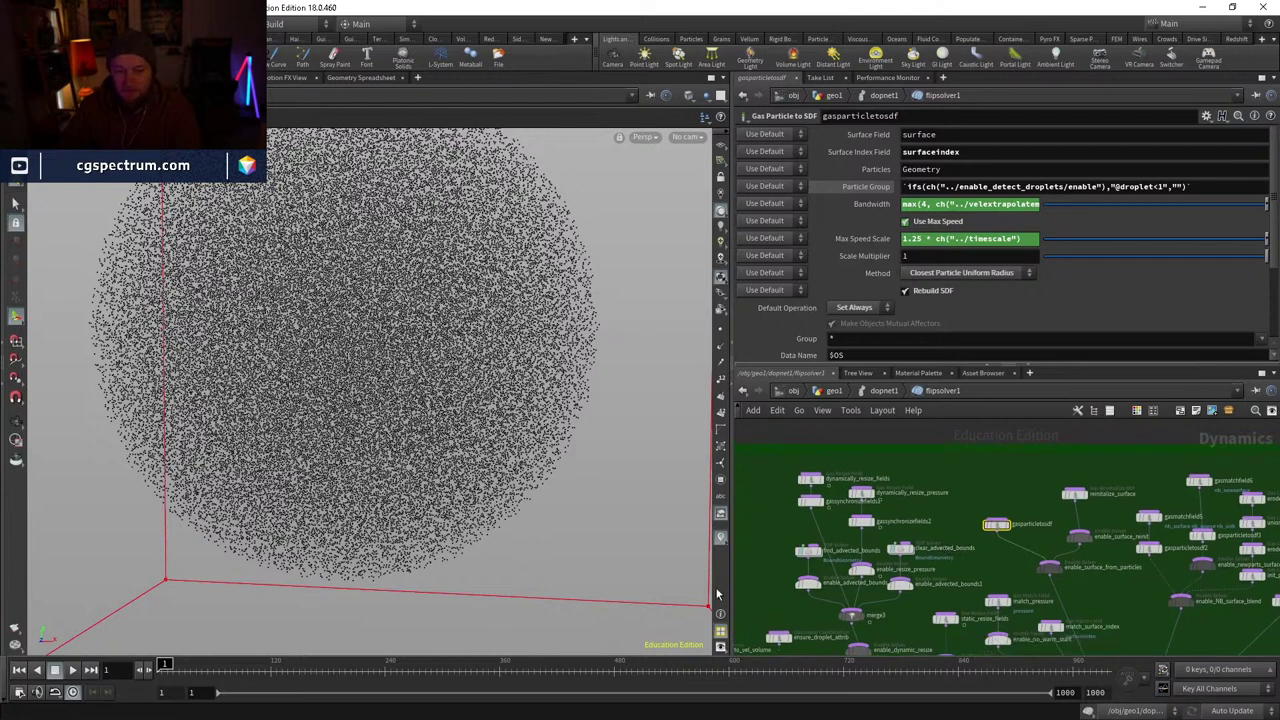
scroll(796, 565, up, 3)
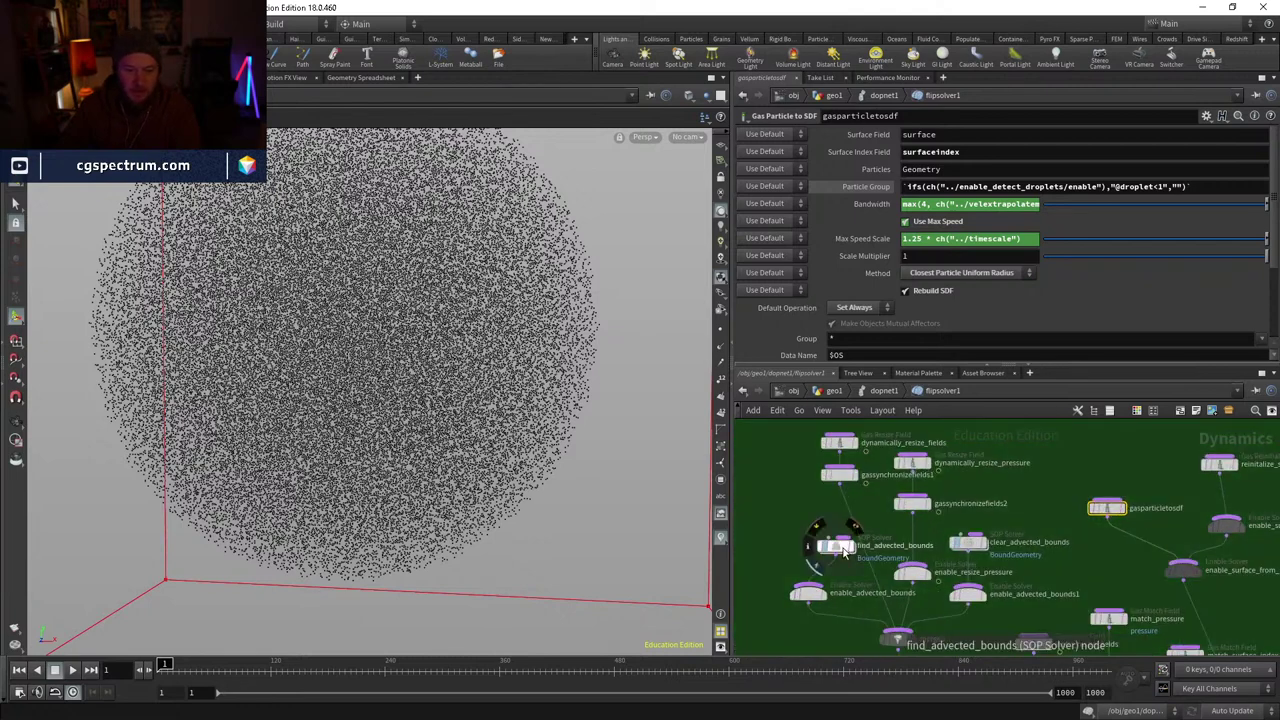
drag(845, 550, 822, 548)
middle_drag(1075, 572, 900, 519)
scroll(890, 524, down, 2)
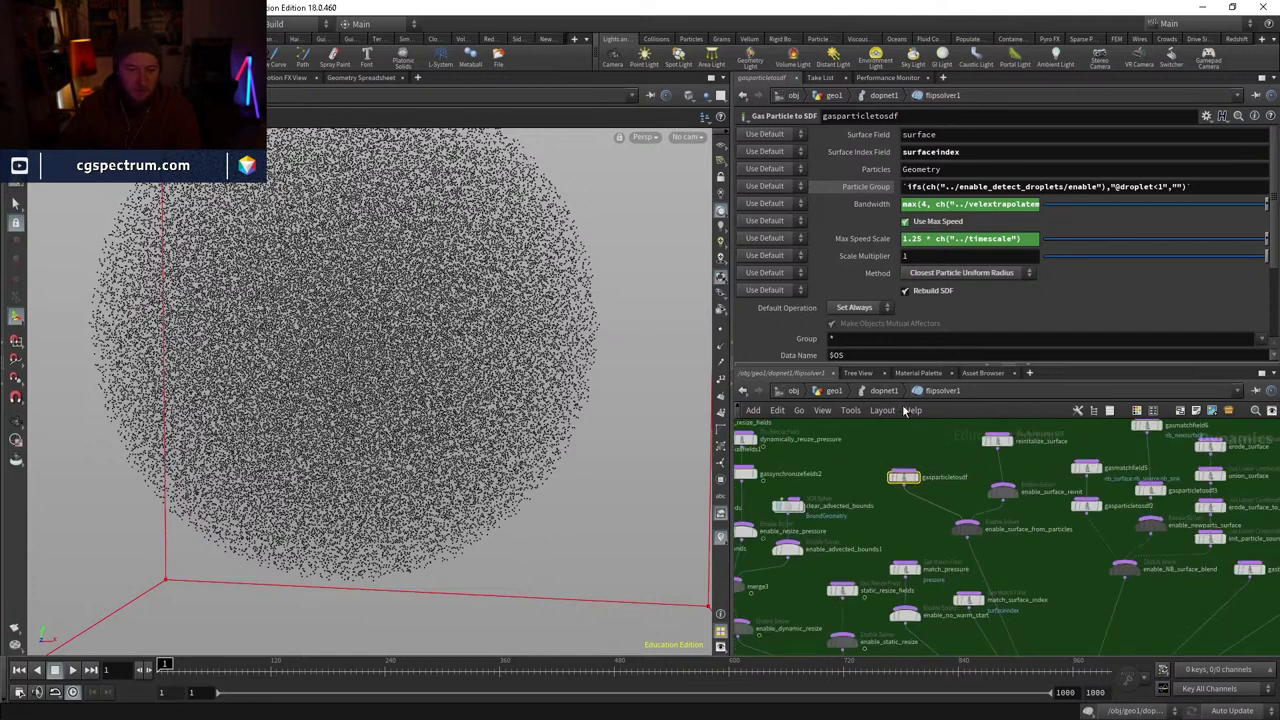
- Open sopsolver2 in dopnet1 and arrange volumeslice1 and attribwrangle2 in a column beneath dop_geometry
click(884, 393)
scroll(937, 495, down, 2)
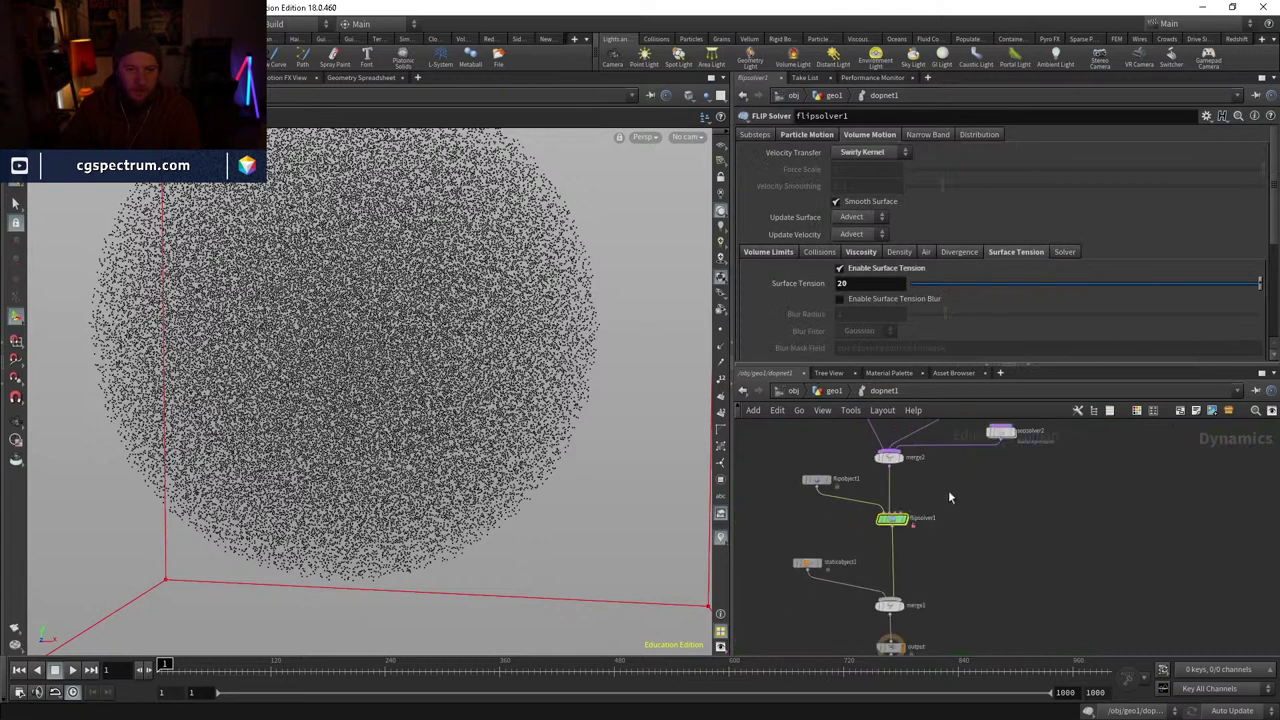
double_click(957, 507)
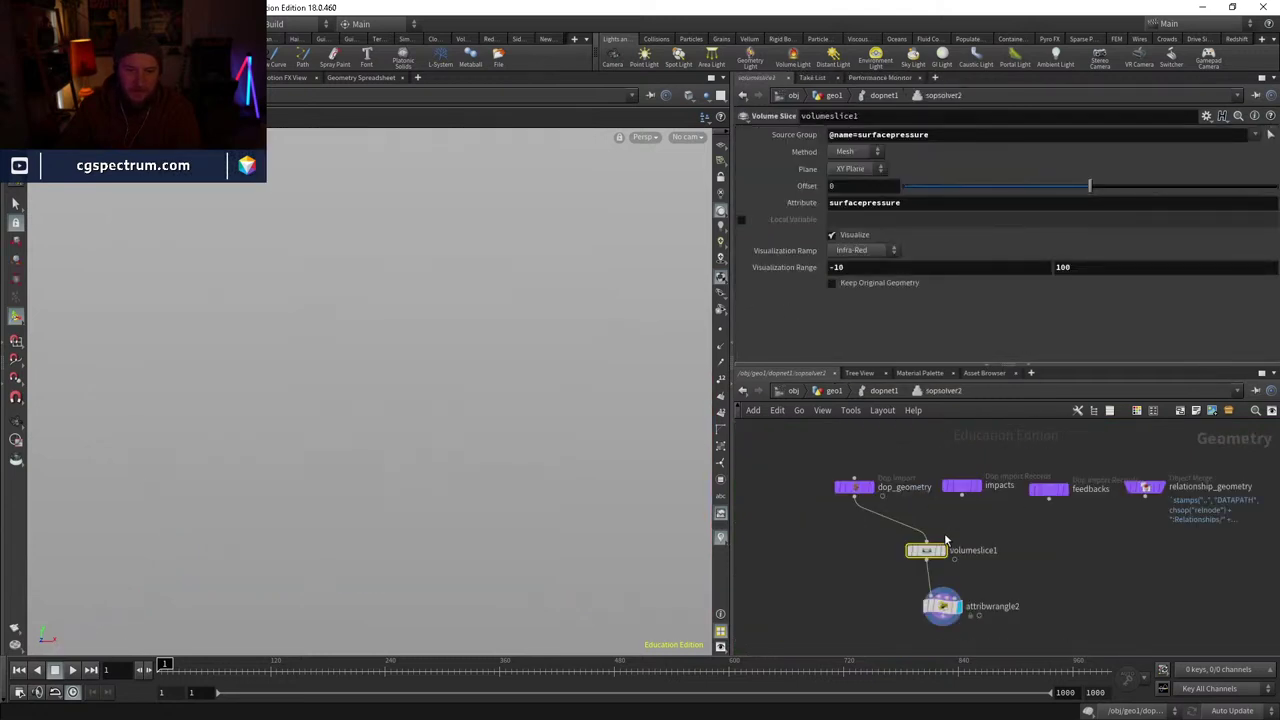
drag(926, 550, 854, 544)
drag(965, 613, 877, 601)
middle_drag(951, 594, 954, 538)
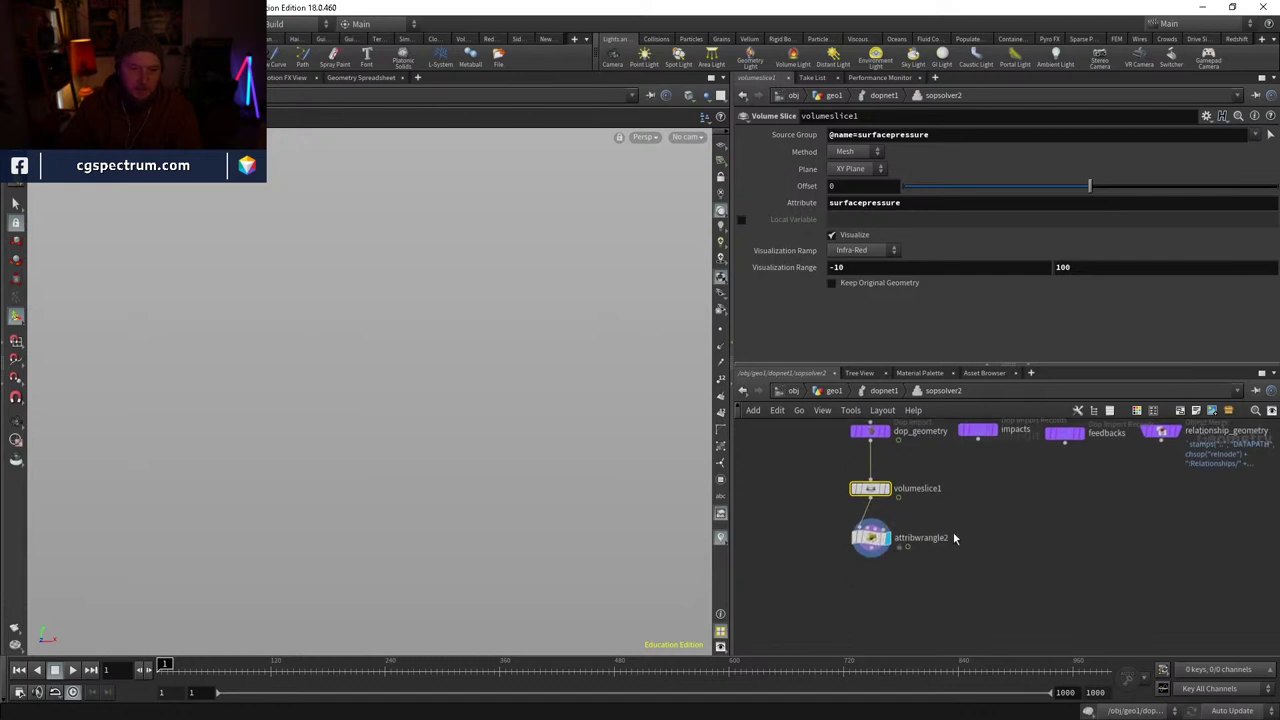
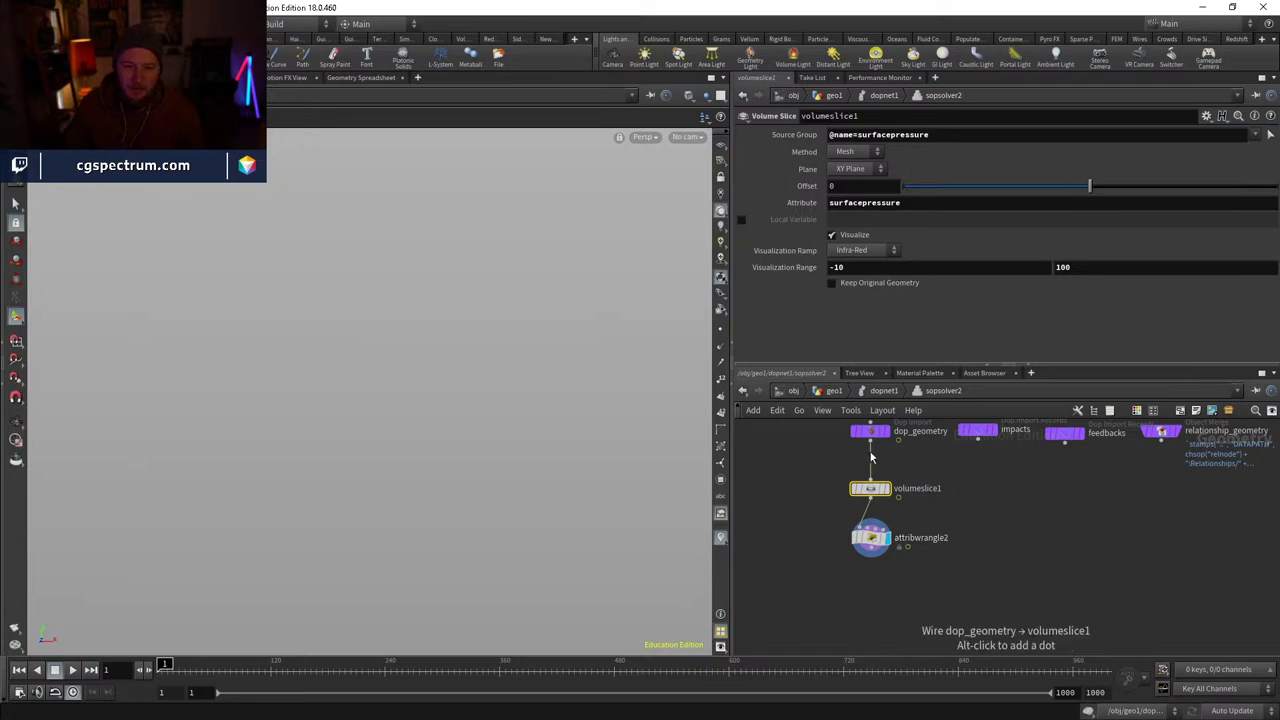
- Straighten and tighten the volumeslice1 and attribwrangle2 chain under dop_geometry
middle_drag(941, 512, 925, 566)
drag(853, 545, 850, 532)
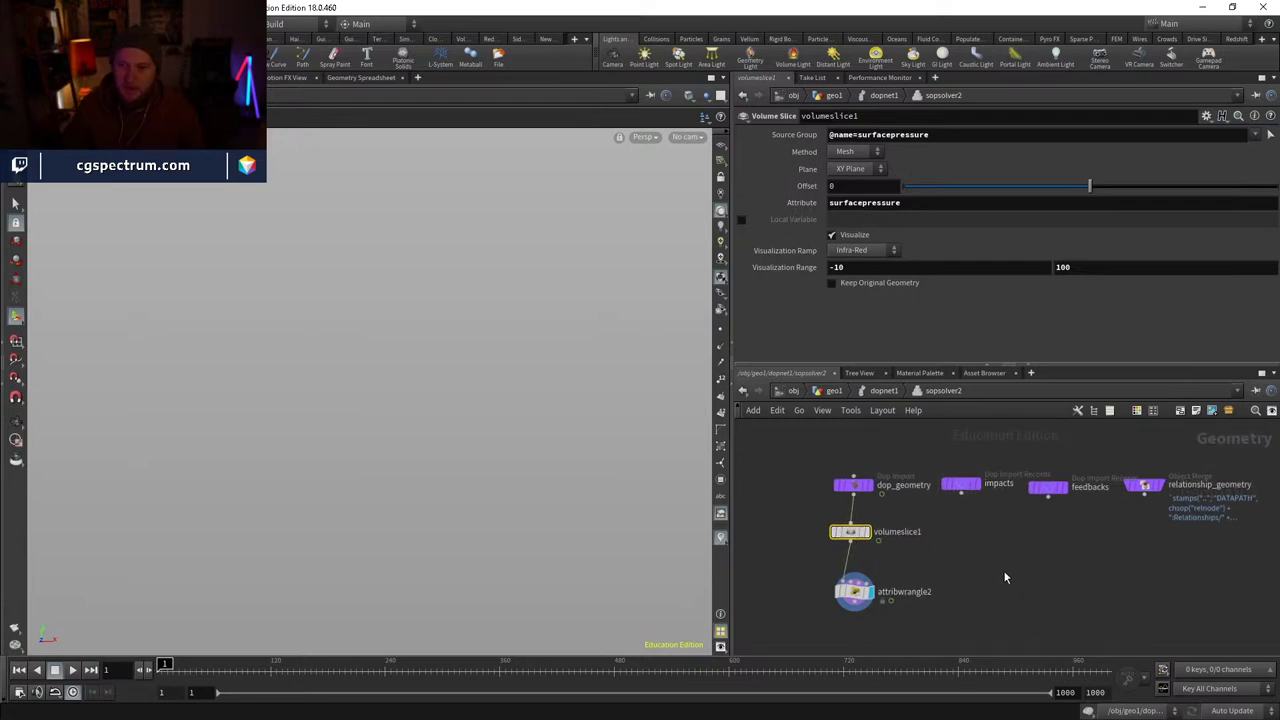
scroll(984, 550, down, 2)
scroll(1002, 543, up, 2)
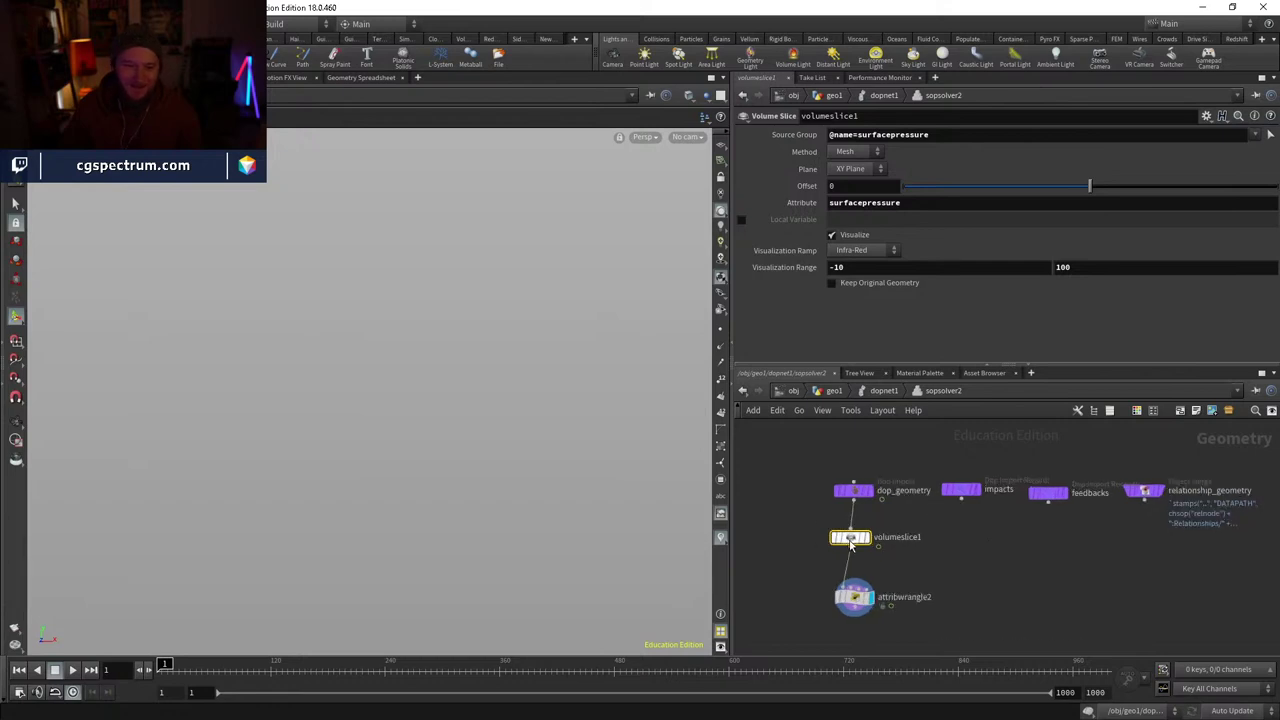
drag(850, 543, 852, 542)
drag(858, 604, 853, 557)
scroll(858, 566, up, 3)
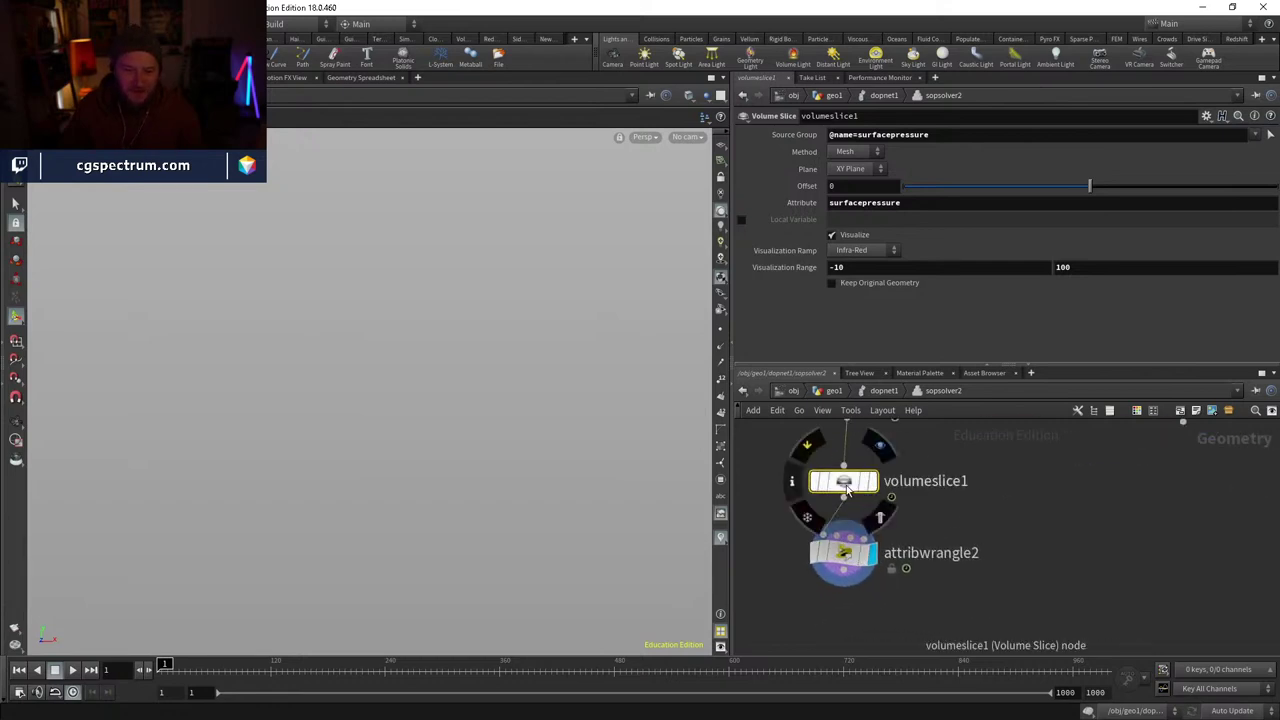
middle_drag(852, 489, 828, 538)
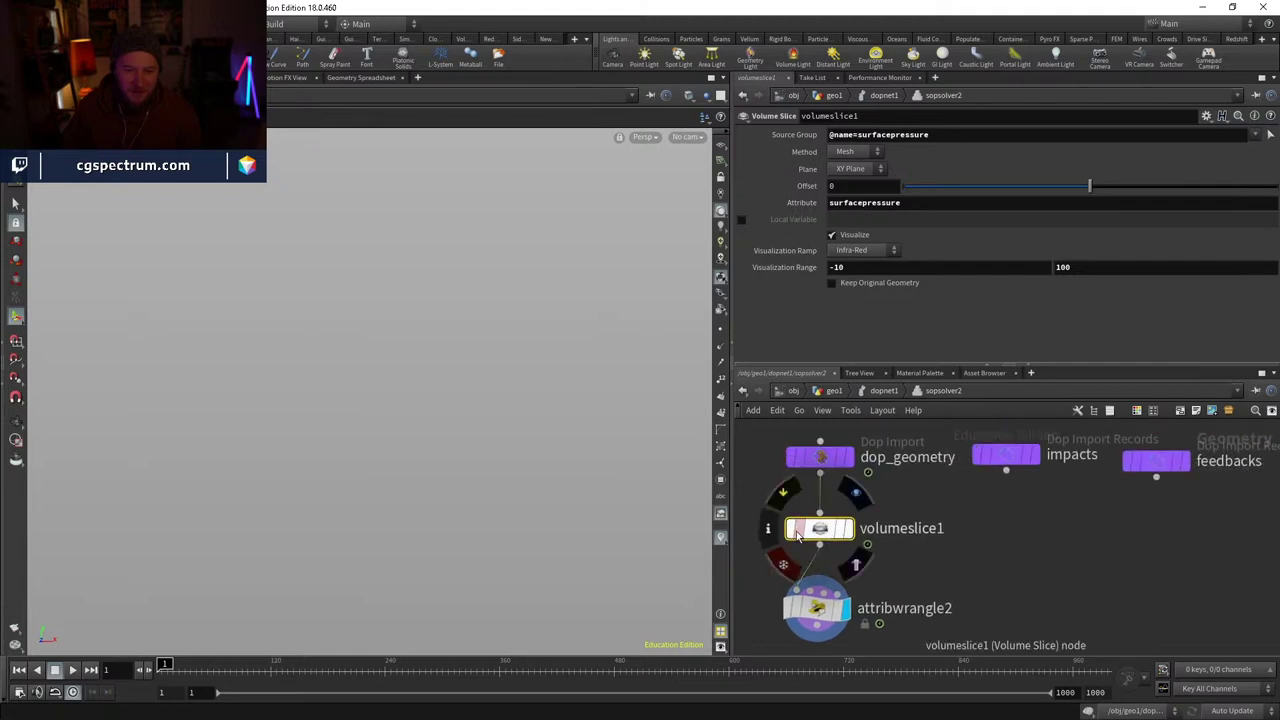
- Return to dopnet1 and reposition sopsolver1 and sopsolver2 above merge2
click(884, 391)
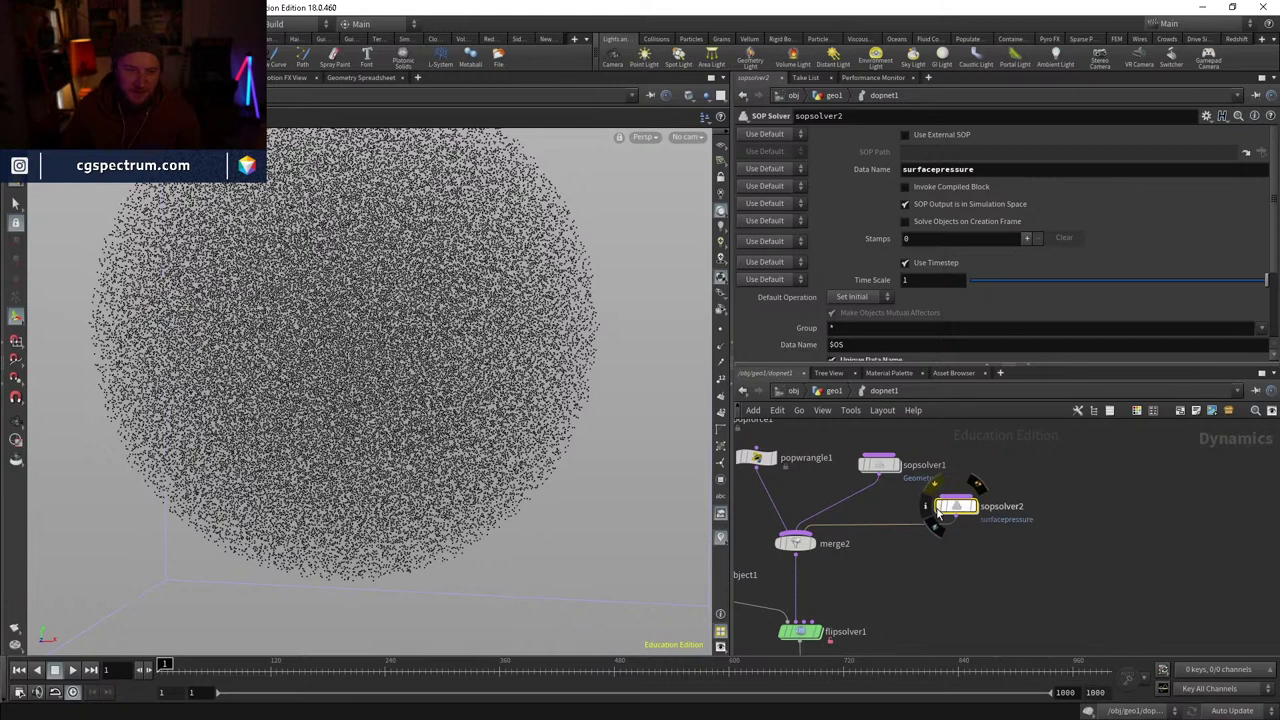
middle_drag(899, 496, 925, 538)
drag(896, 528, 886, 508)
mouse_move(983, 566)
mouse_down()
mouse_move(824, 586)
mouse_move(962, 553)
mouse_up()
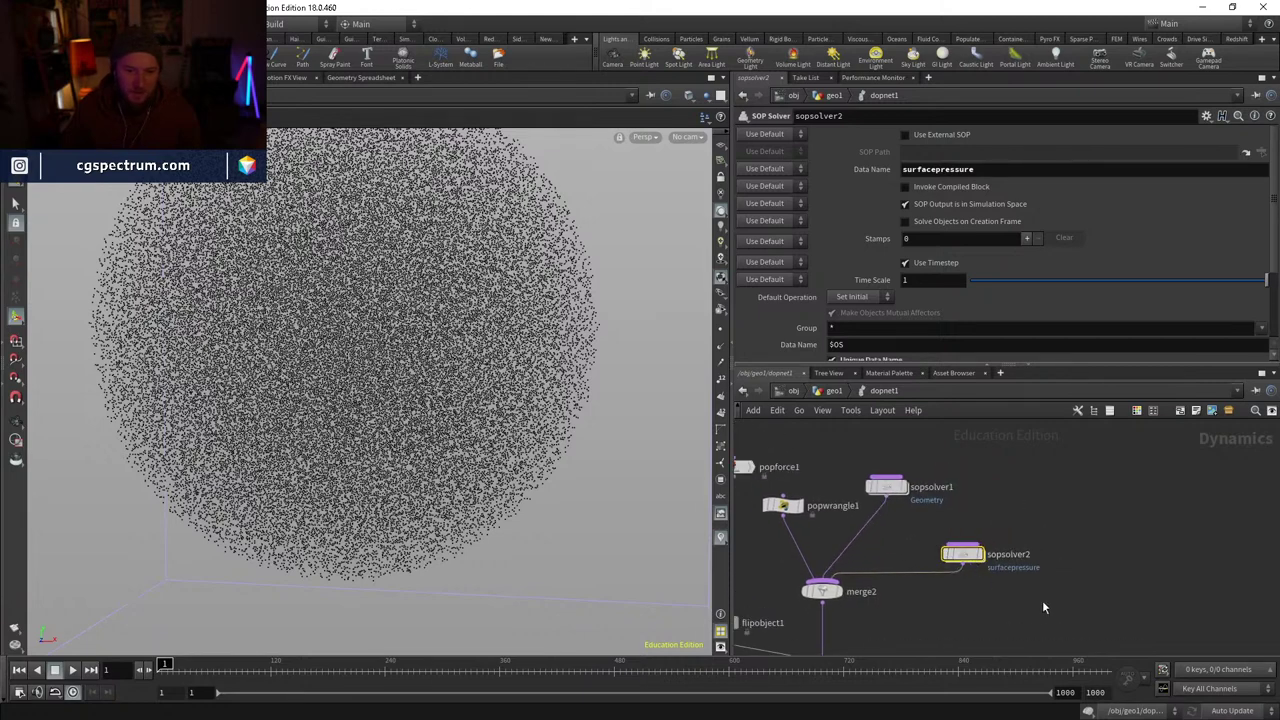
middle_drag(972, 613, 998, 575)
- Enter flipsolver1 again and move enable_advected_bounds closer beneath find_advected_bounds
middle_drag(904, 531, 924, 470)
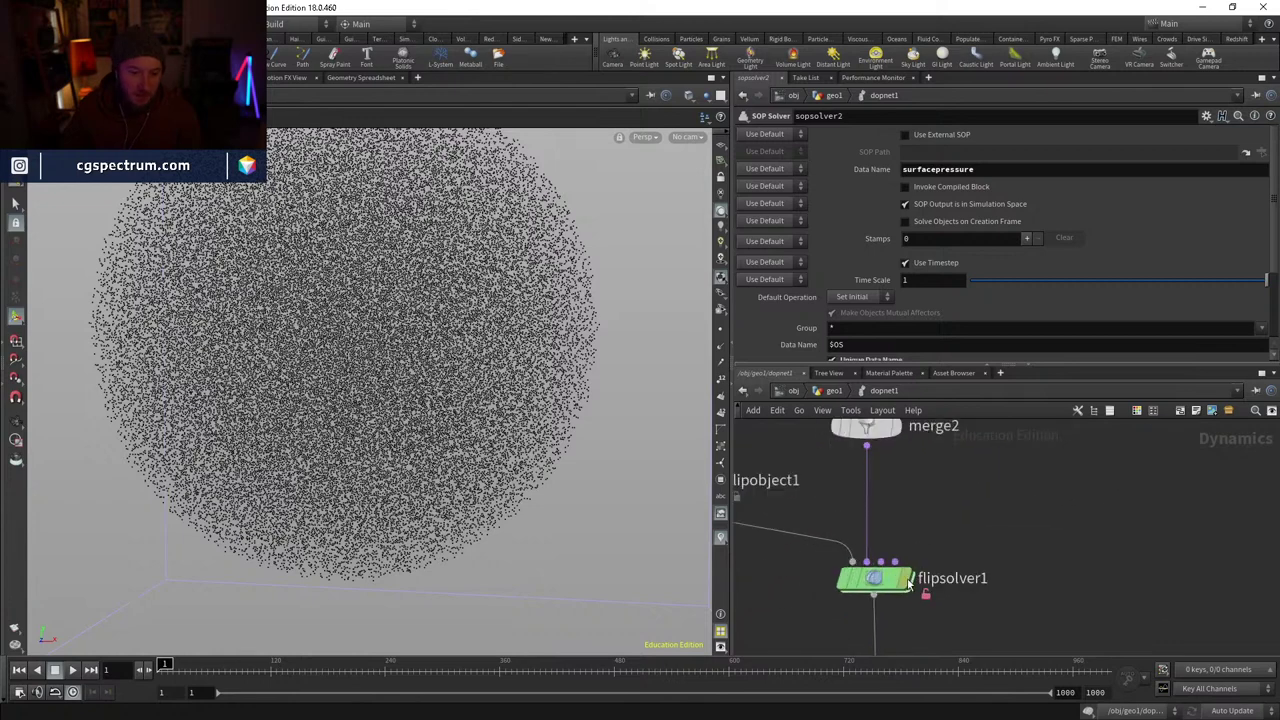
double_click(868, 580)
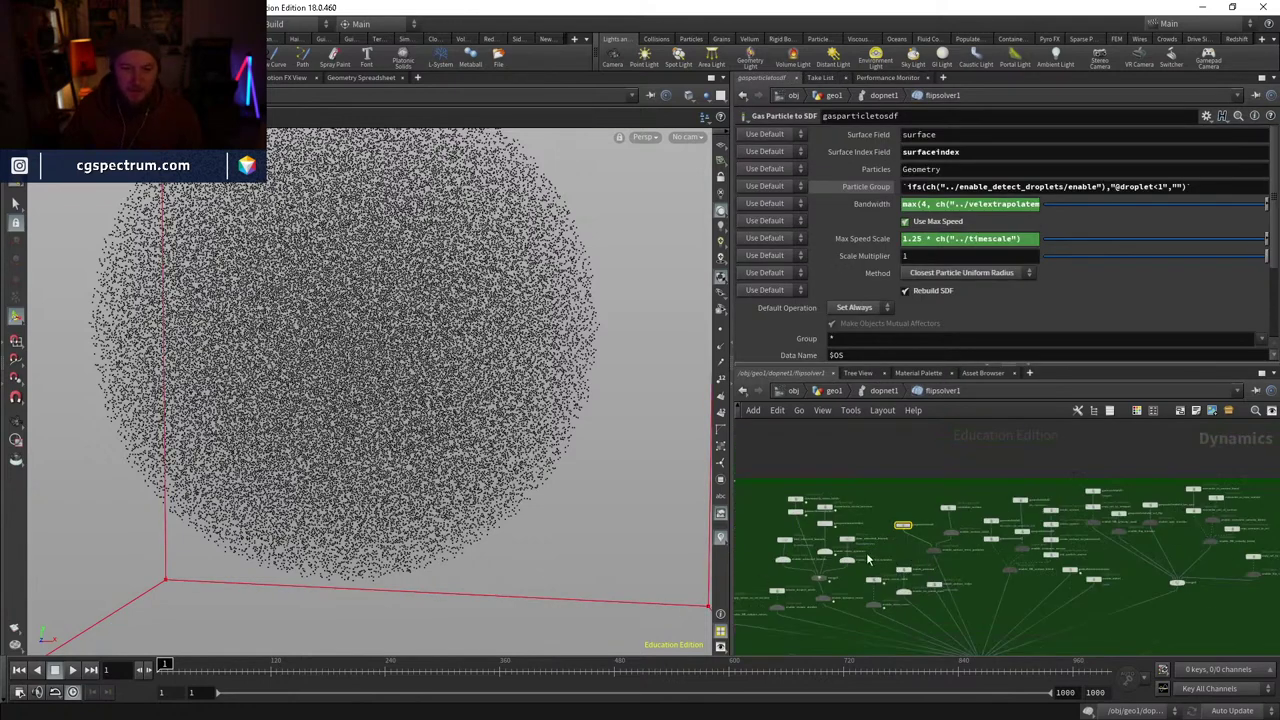
scroll(905, 525, up, 2)
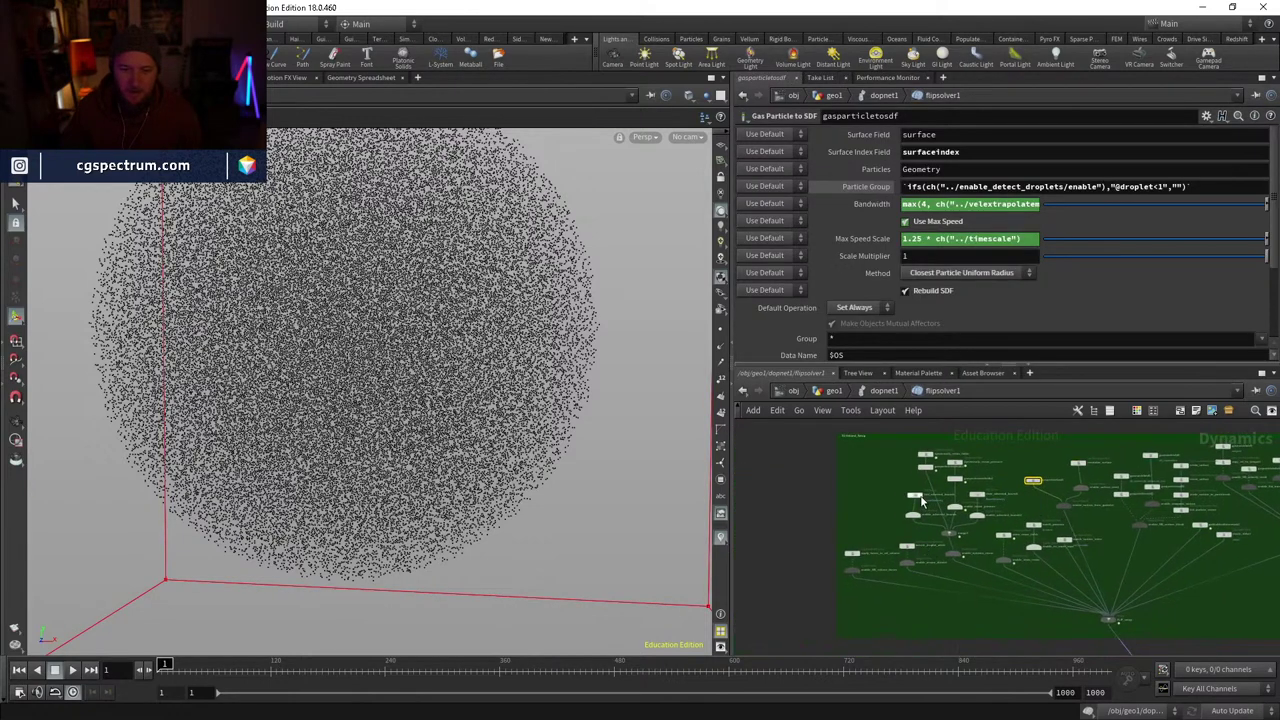
scroll(908, 551, up, 3)
mouse_move(912, 542)
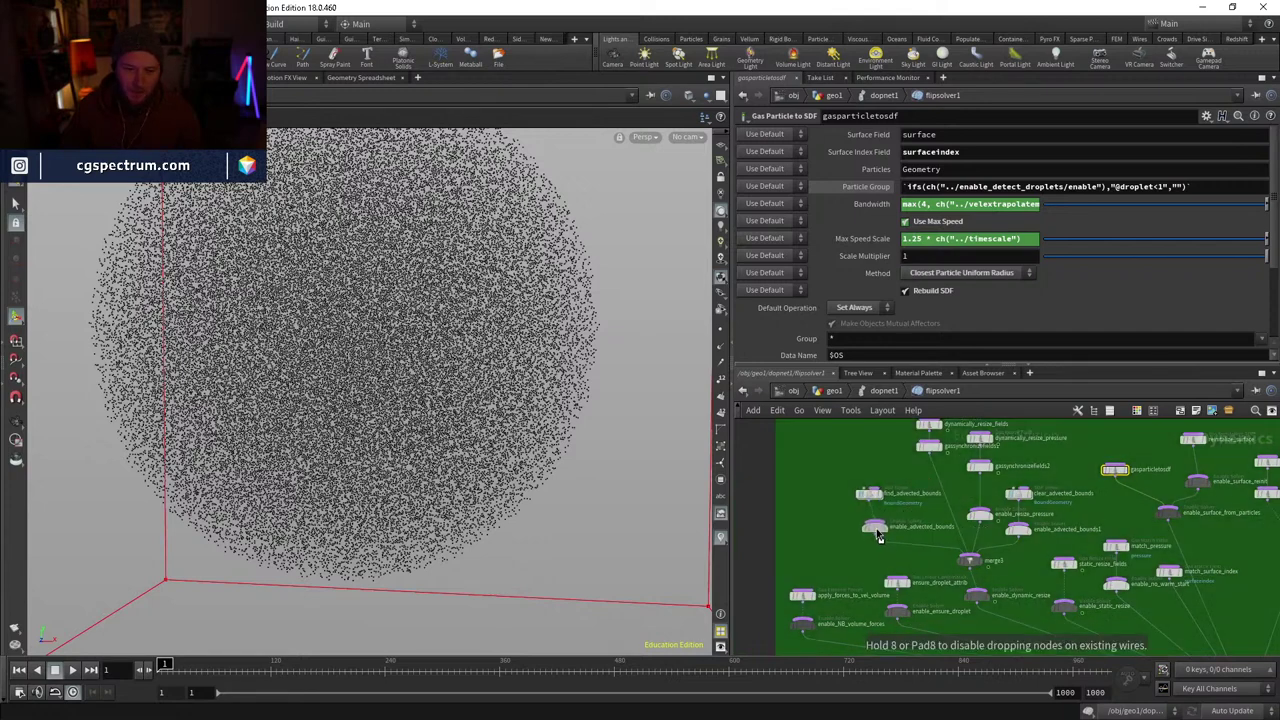
scroll(873, 530, down, 3)
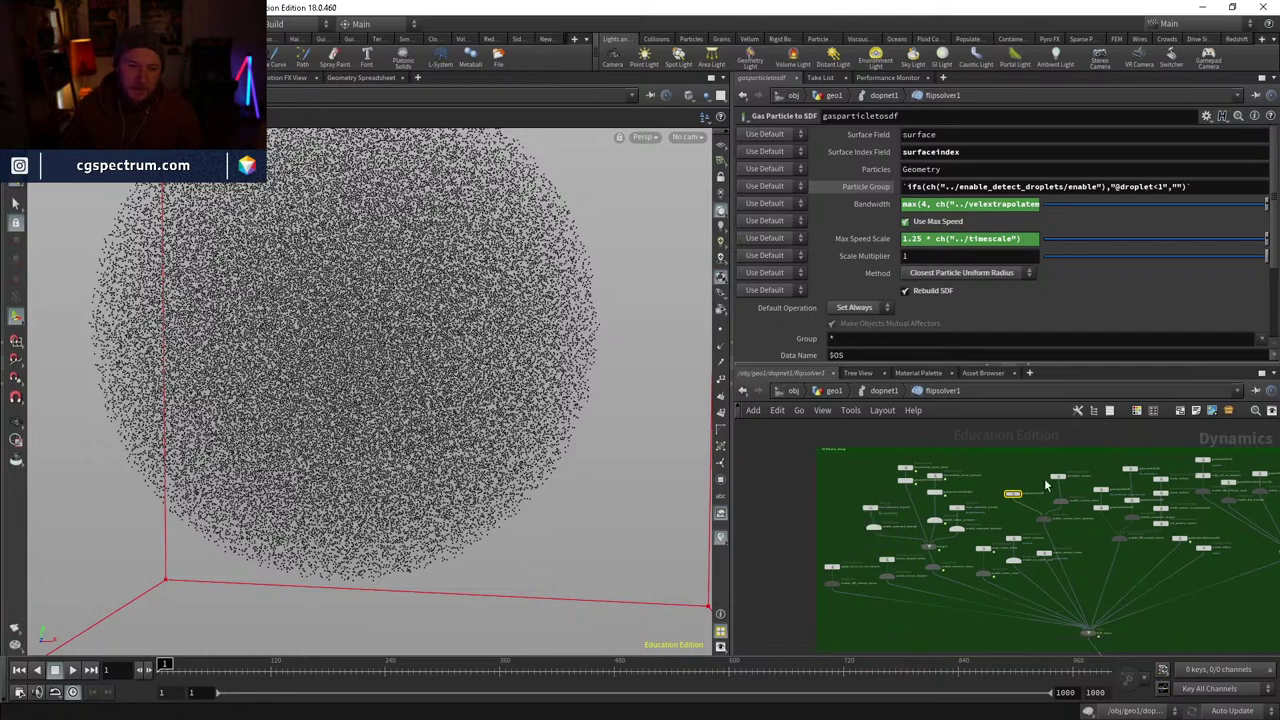
- Bring gasparticletosdf3 up beneath gasmatchfield6 and select it to view its particle group and surface field
scroll(896, 474, up, 3)
drag(896, 474, 902, 459)
middle_drag(902, 459, 887, 517)
scroll(900, 500, up, 4)
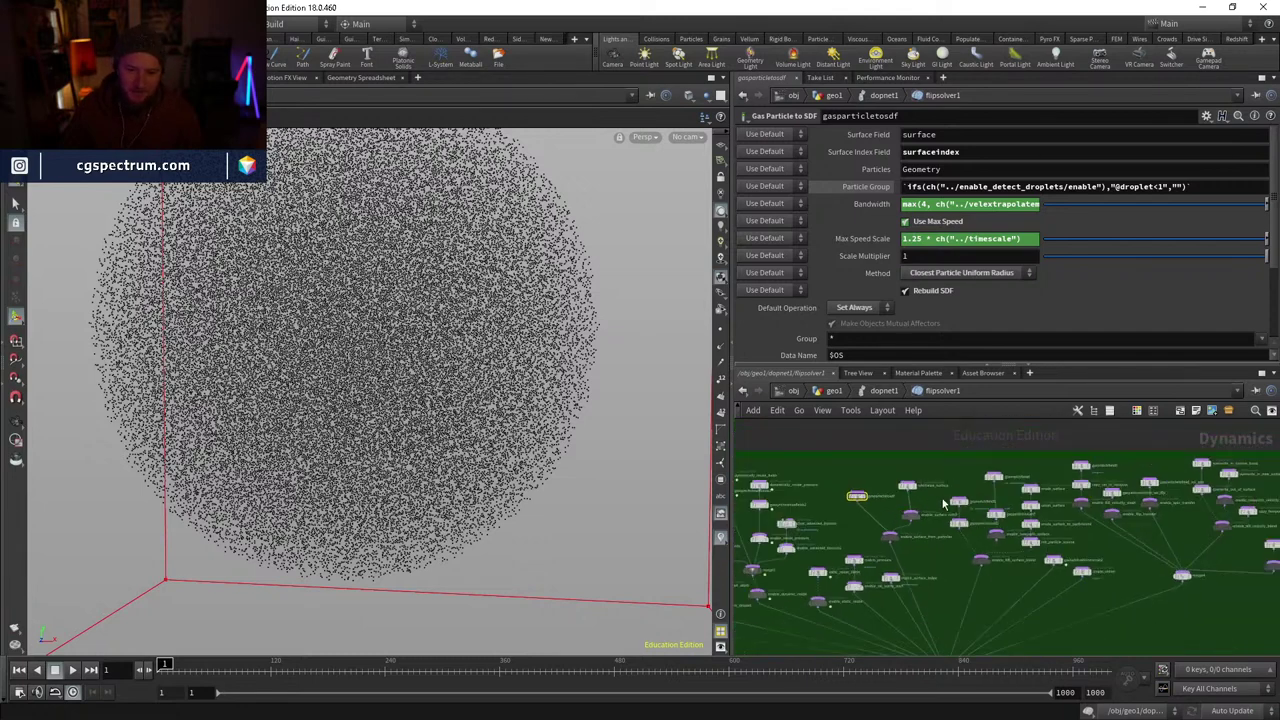
drag(950, 467, 958, 450)
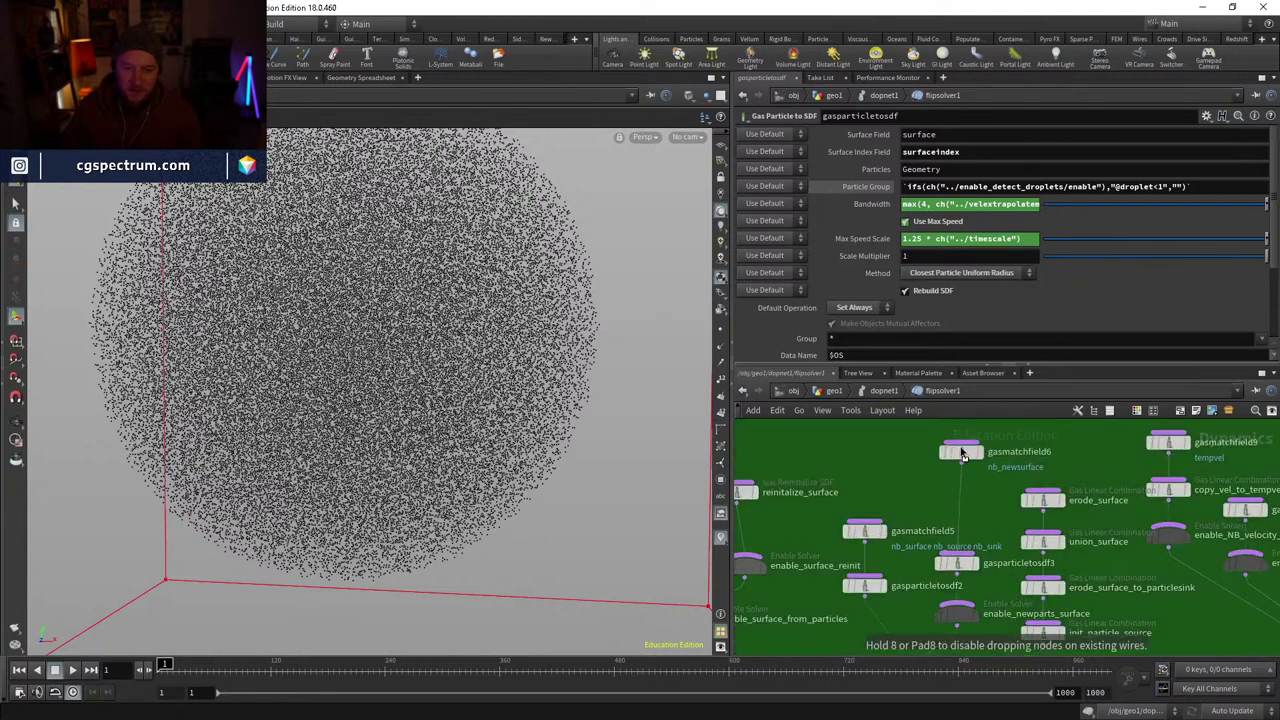
middle_drag(1002, 515, 1023, 489)
drag(982, 543, 982, 493)
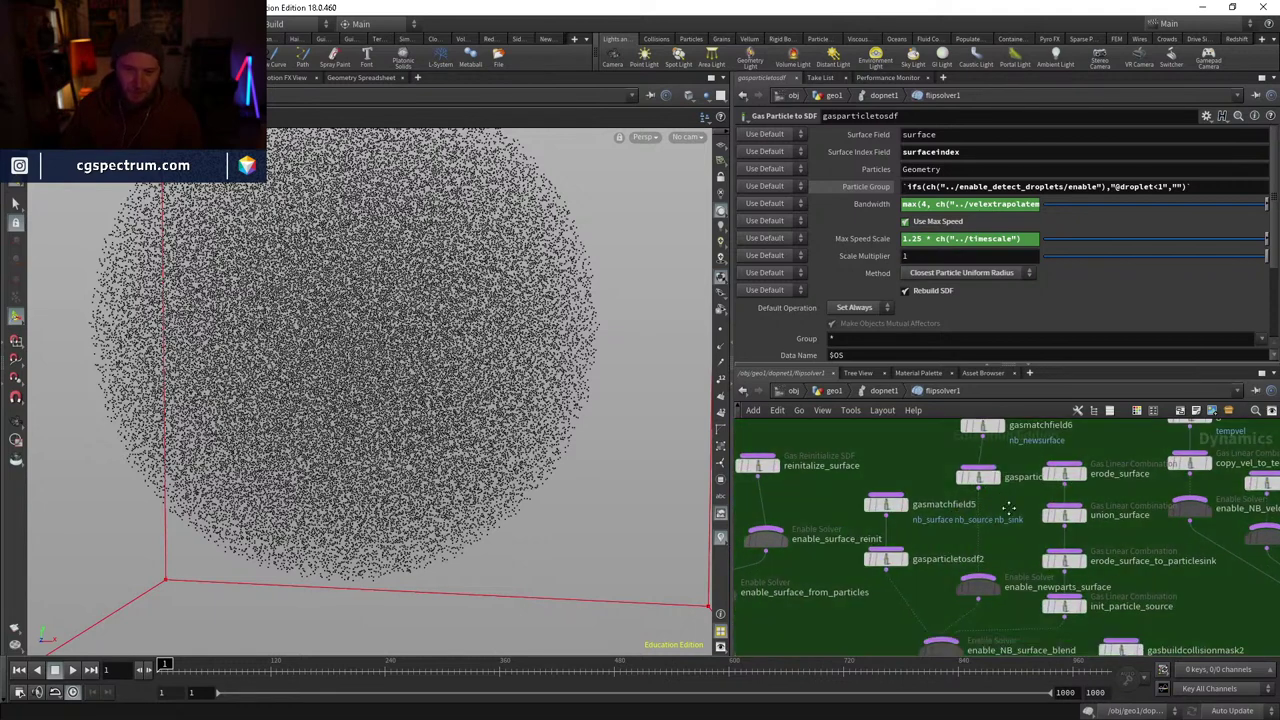
middle_drag(982, 493, 958, 575)
drag(956, 572, 950, 533)
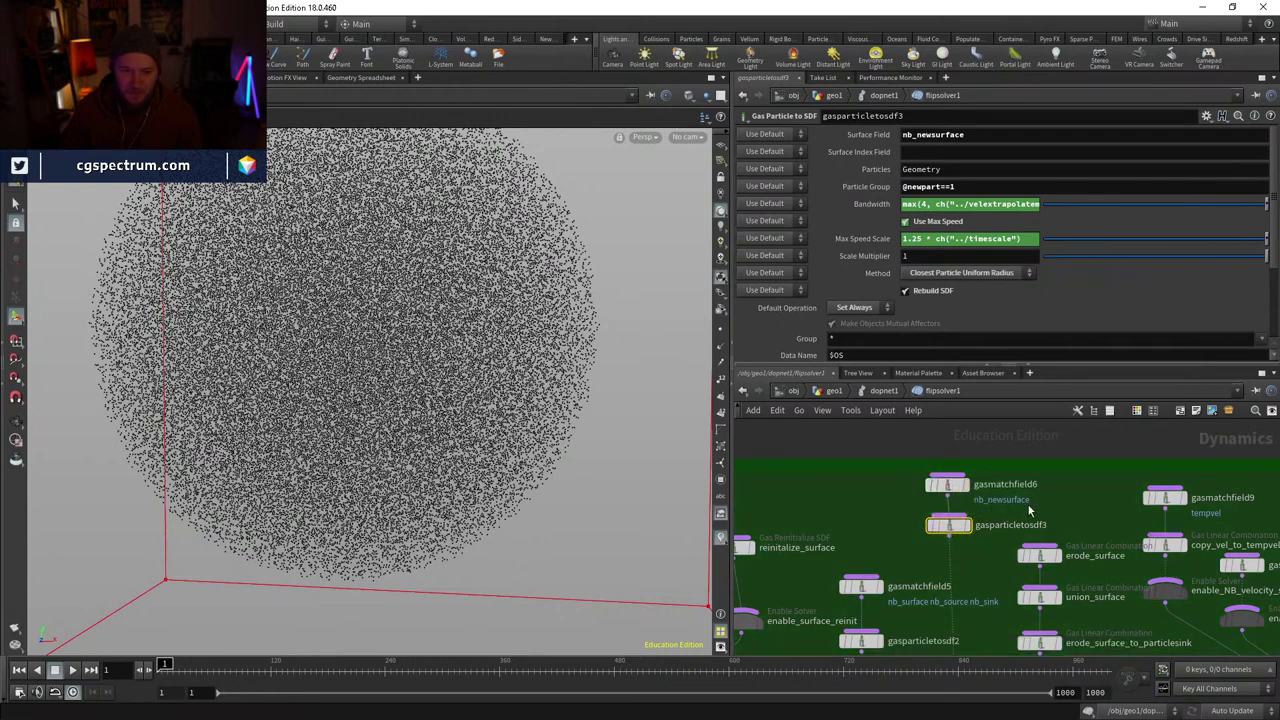
- Examine the velocity transfer, overwrite and blend nodes through copy_vel_to_oldvel, and revisit gasparticletosdf and reinitalize_surface
middle_drag(1030, 506, 837, 483)
scroll(837, 483, down, 3)
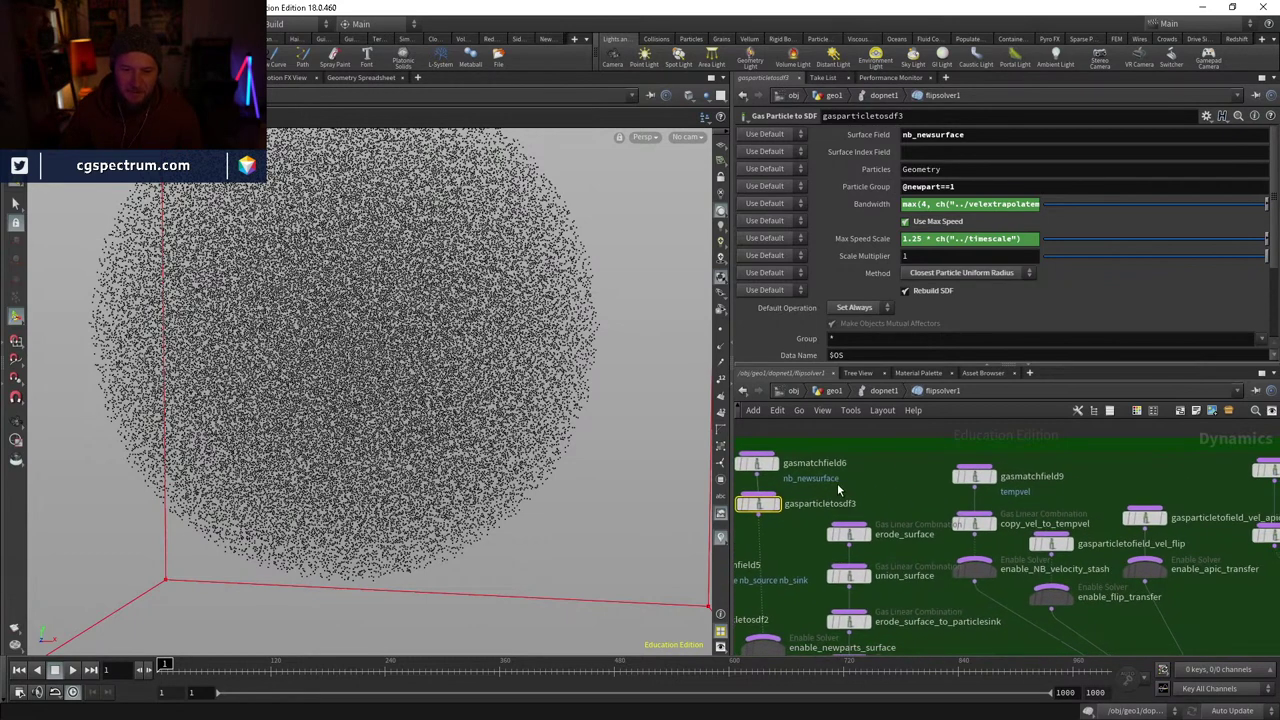
middle_drag(1117, 560, 943, 600)
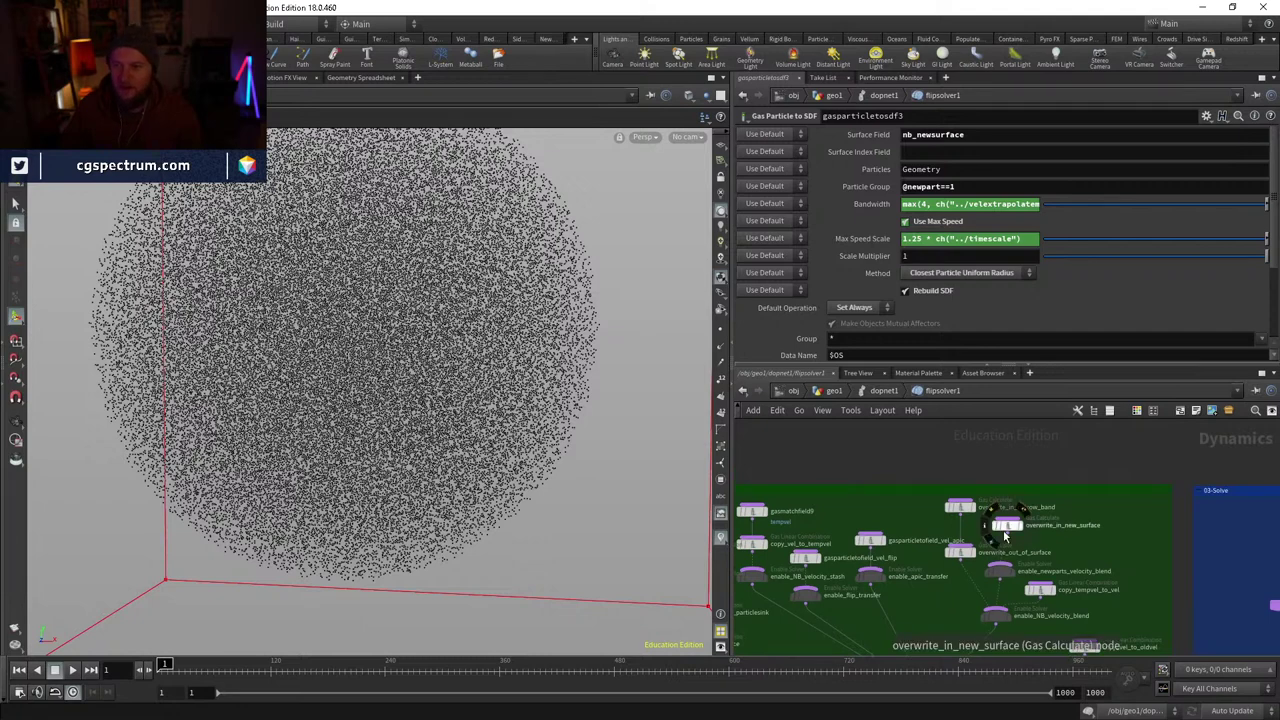
scroll(1010, 540, up, 4)
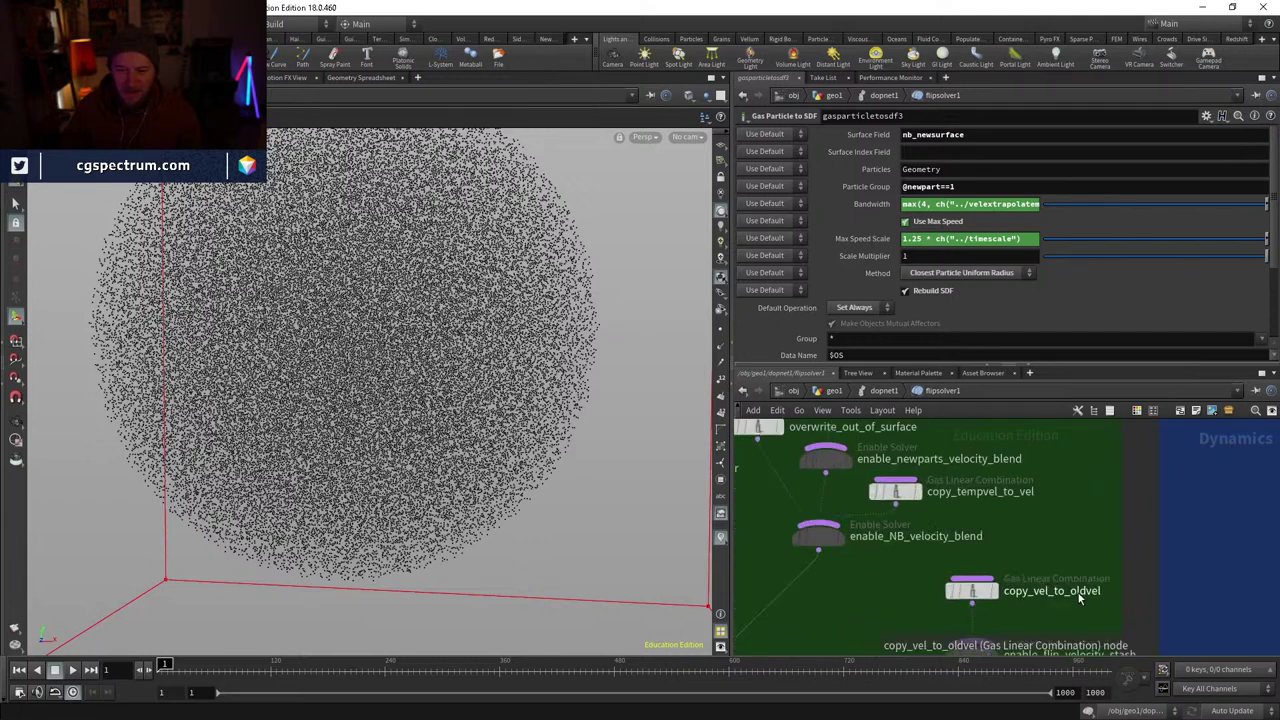
scroll(1080, 595, down, 4)
mouse_move(1080, 595)
middle_down()
mouse_move(1040, 586)
mouse_move(1076, 605)
middle_up()
scroll(1040, 590, down, 2)
scroll(955, 435, up, 3)
scroll(1054, 593, down, 2)
scroll(1032, 544, up, 2)
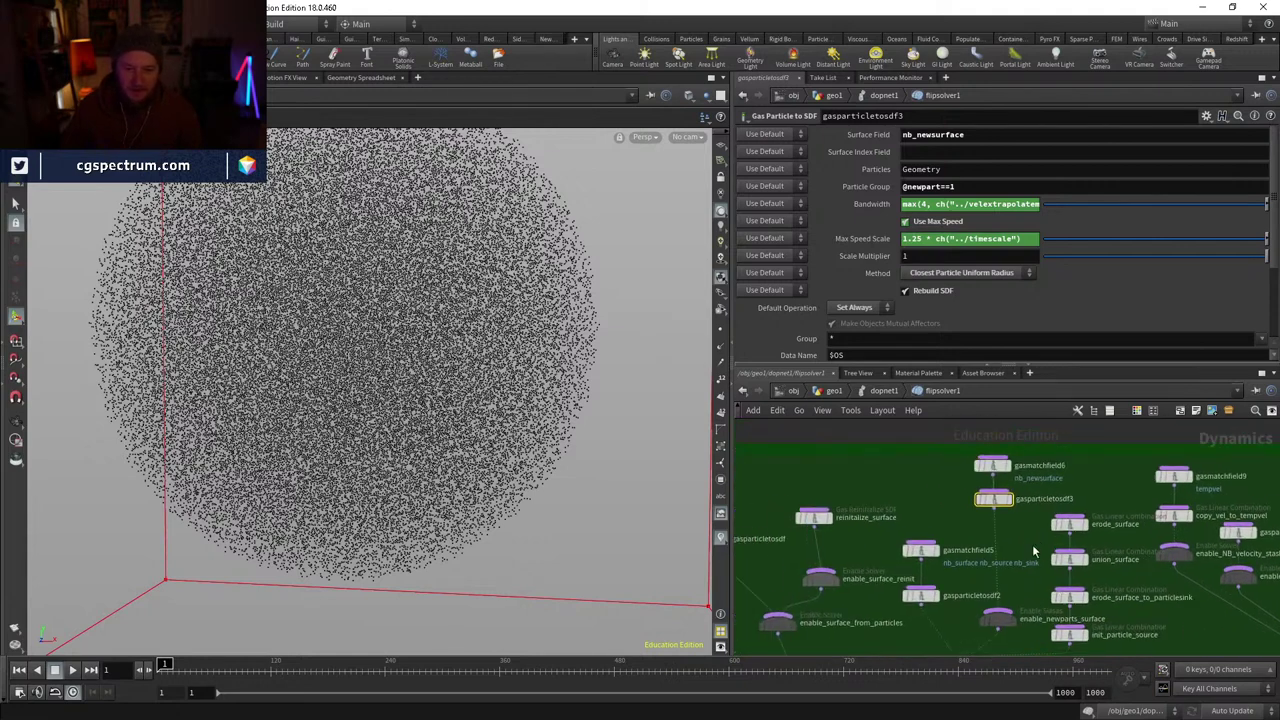
middle_drag(905, 532, 1108, 496)
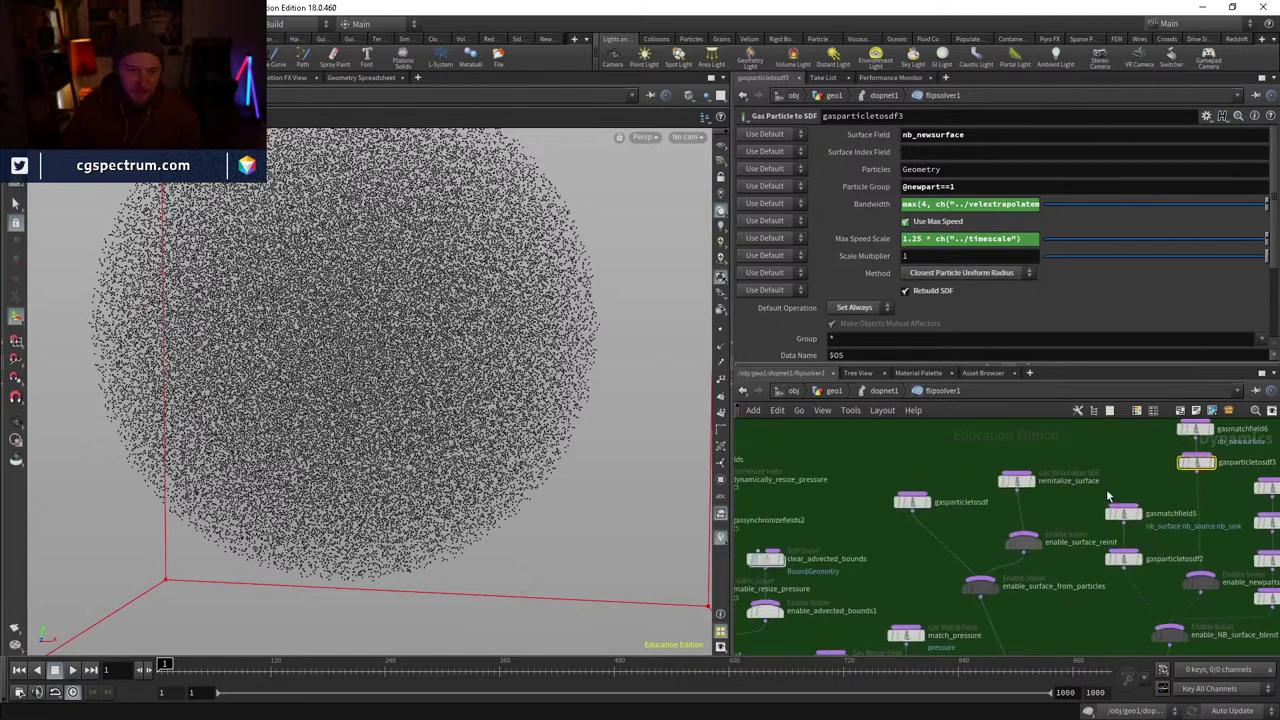
scroll(1140, 527, down, 1)
scroll(983, 607, up, 3)
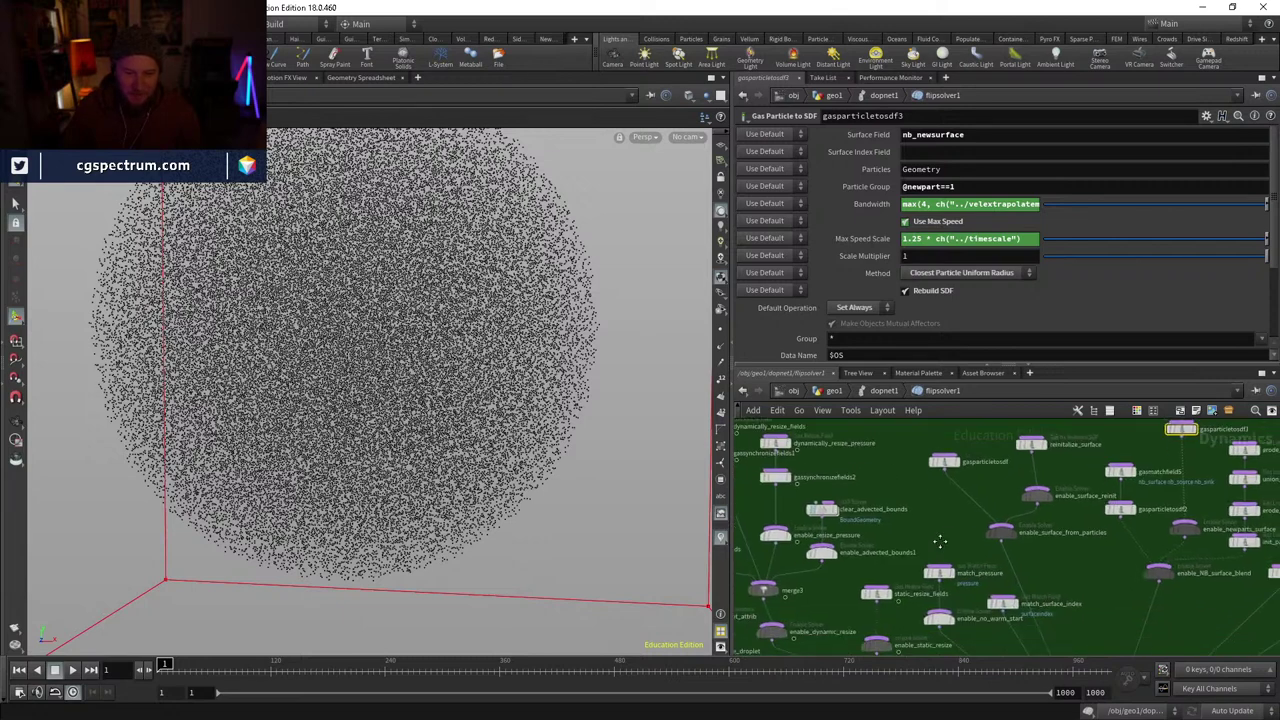
middle_drag(940, 518, 910, 603)
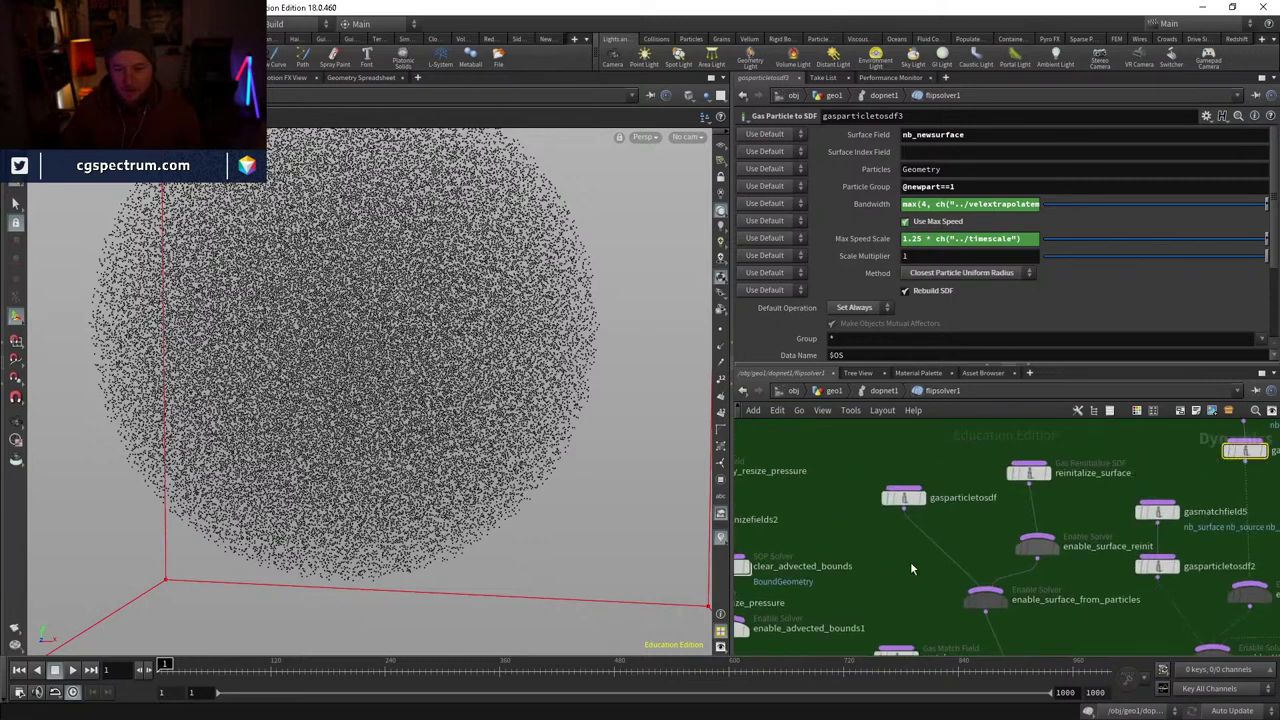
- View gasparticletosdf's surface field and particle group, and go back to dopnet1 to select sopsolver2 with its surfacepressure data name
click(903, 497)
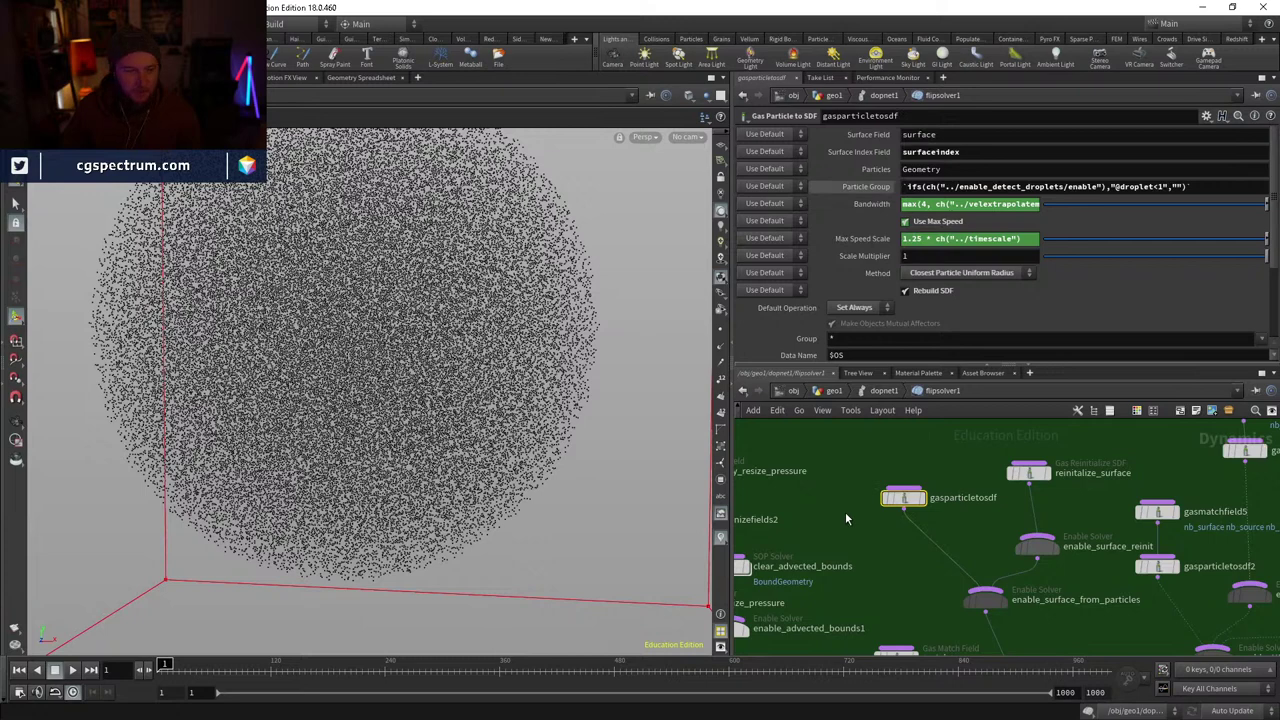
click(878, 391)
middle_drag(891, 448, 905, 582)
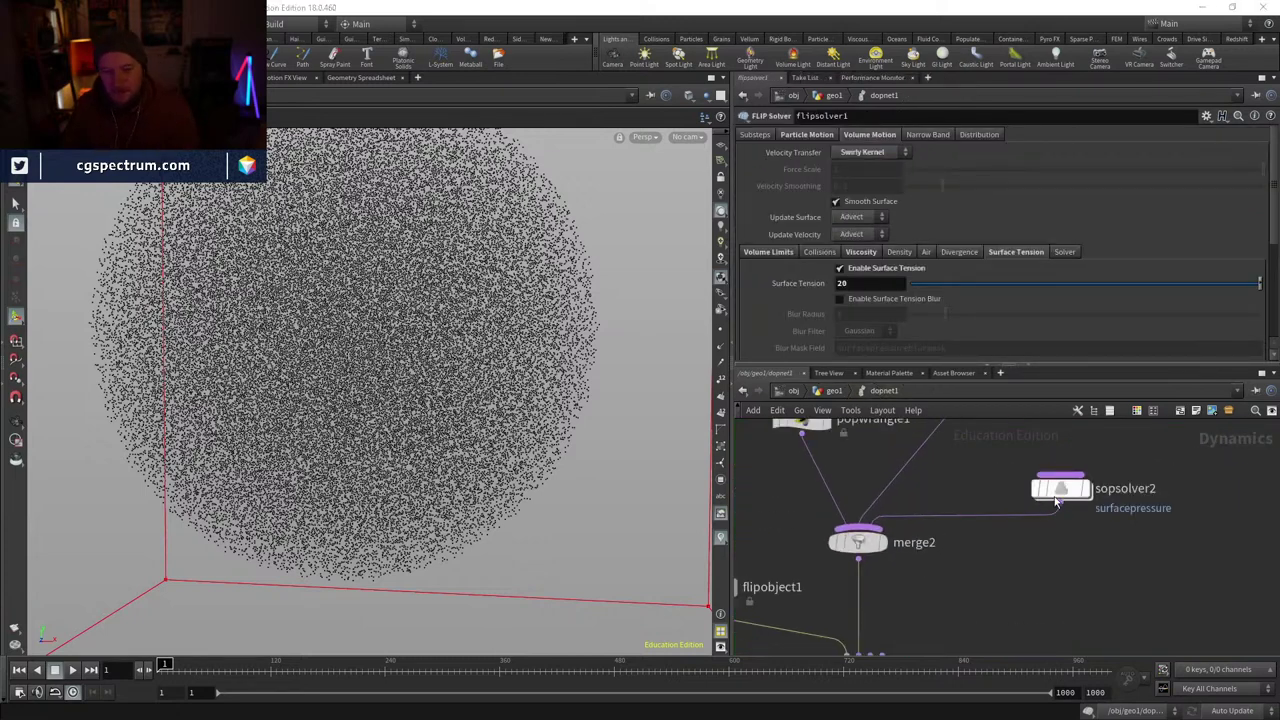
double_click(1060, 489)
click(884, 391)
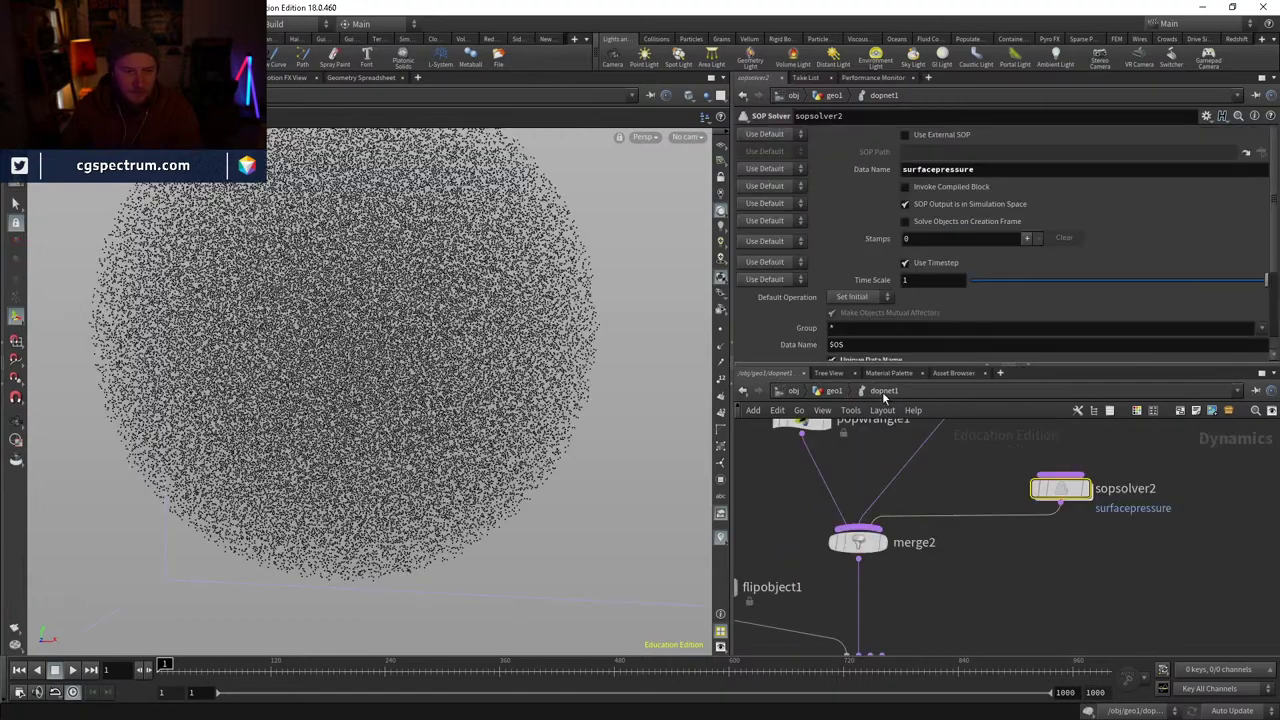
- Nudge sopsolver2 slightly upward above merge2, look inside it at volumeslice1 and attribwrangle2, and return to dopnet1
scroll(426, 443, down, 5)
scroll(462, 432, down, 6)
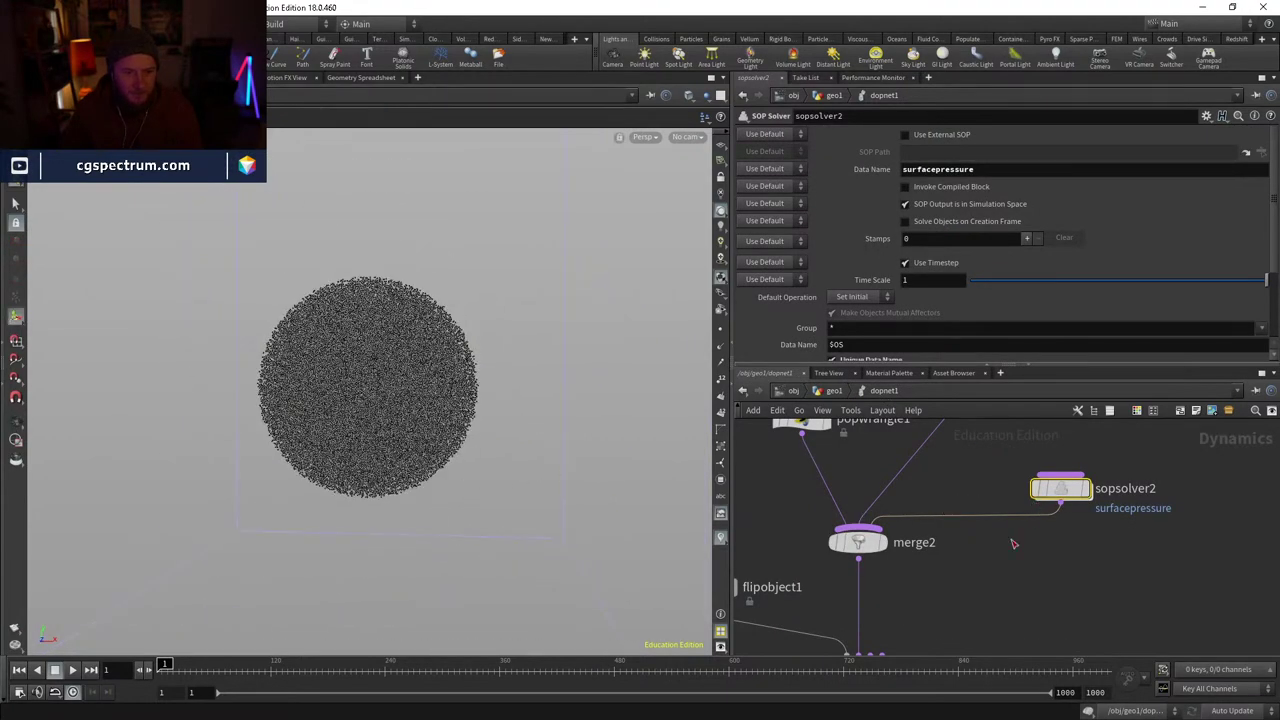
middle_drag(998, 532, 908, 600)
mouse_move(948, 551)
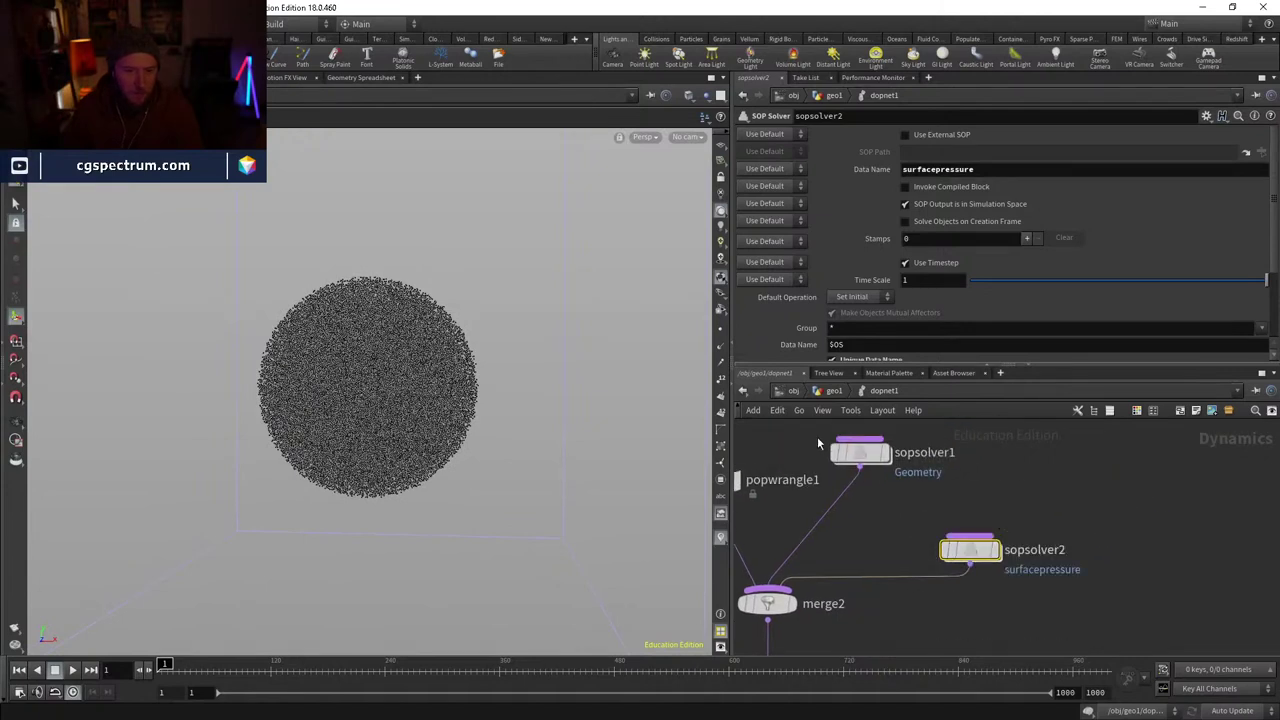
mouse_move(843, 456)
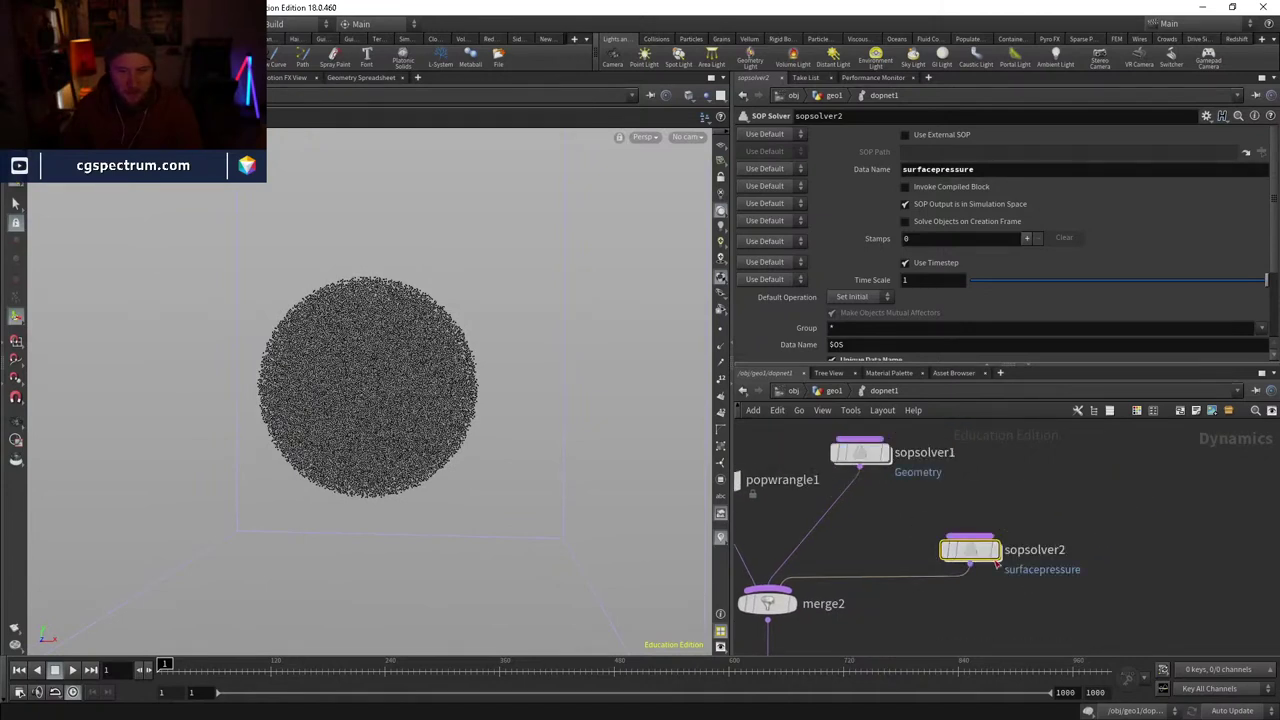
drag(969, 549, 972, 530)
middle_drag(975, 549, 1066, 549)
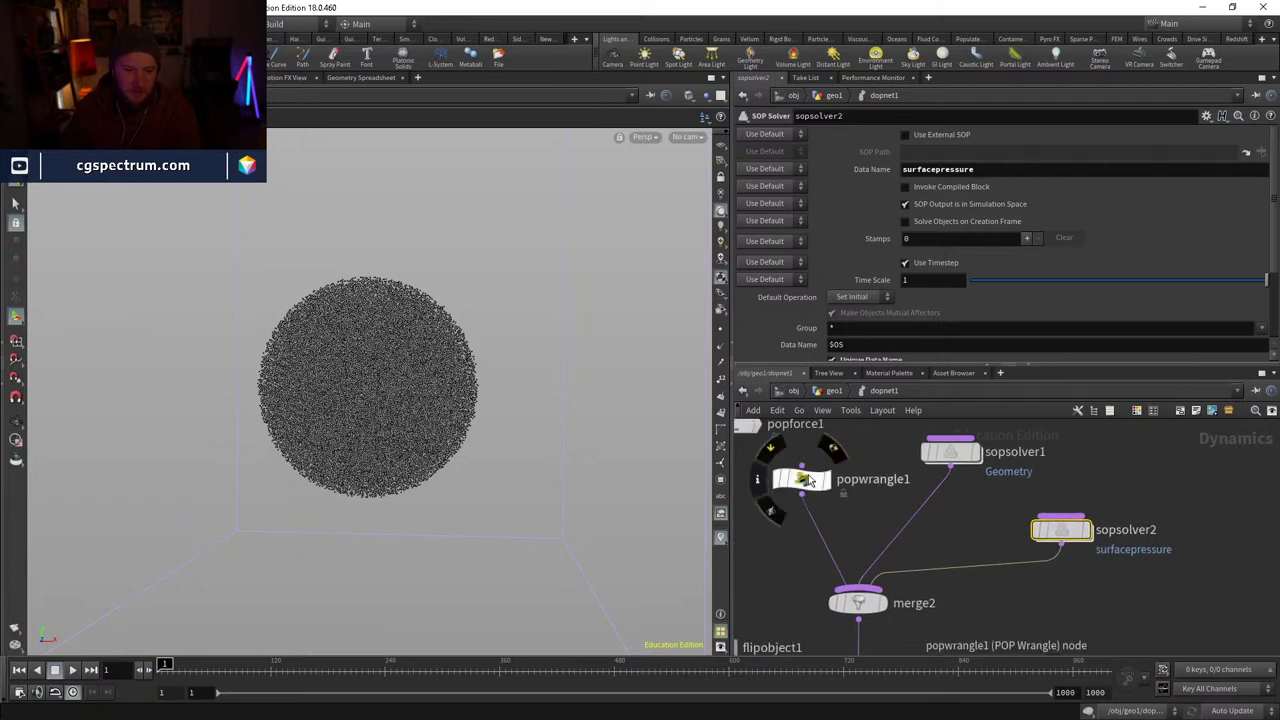
double_click(983, 548)
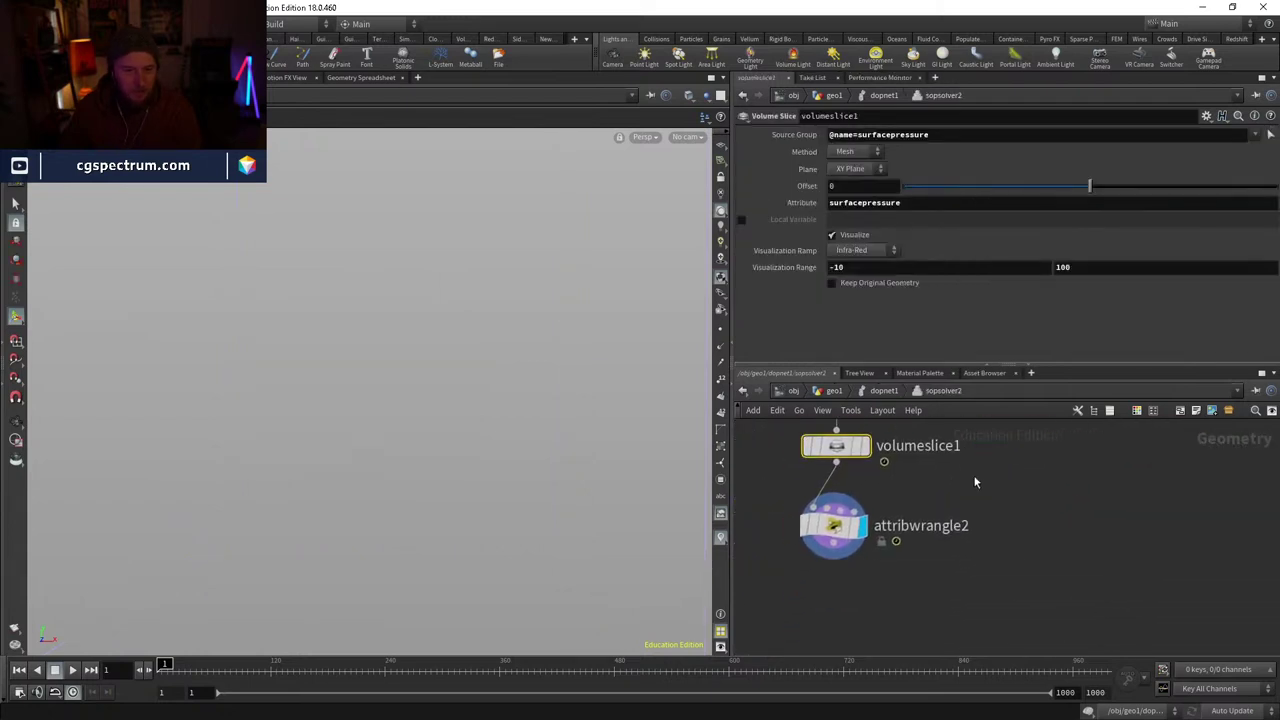
click(884, 391)
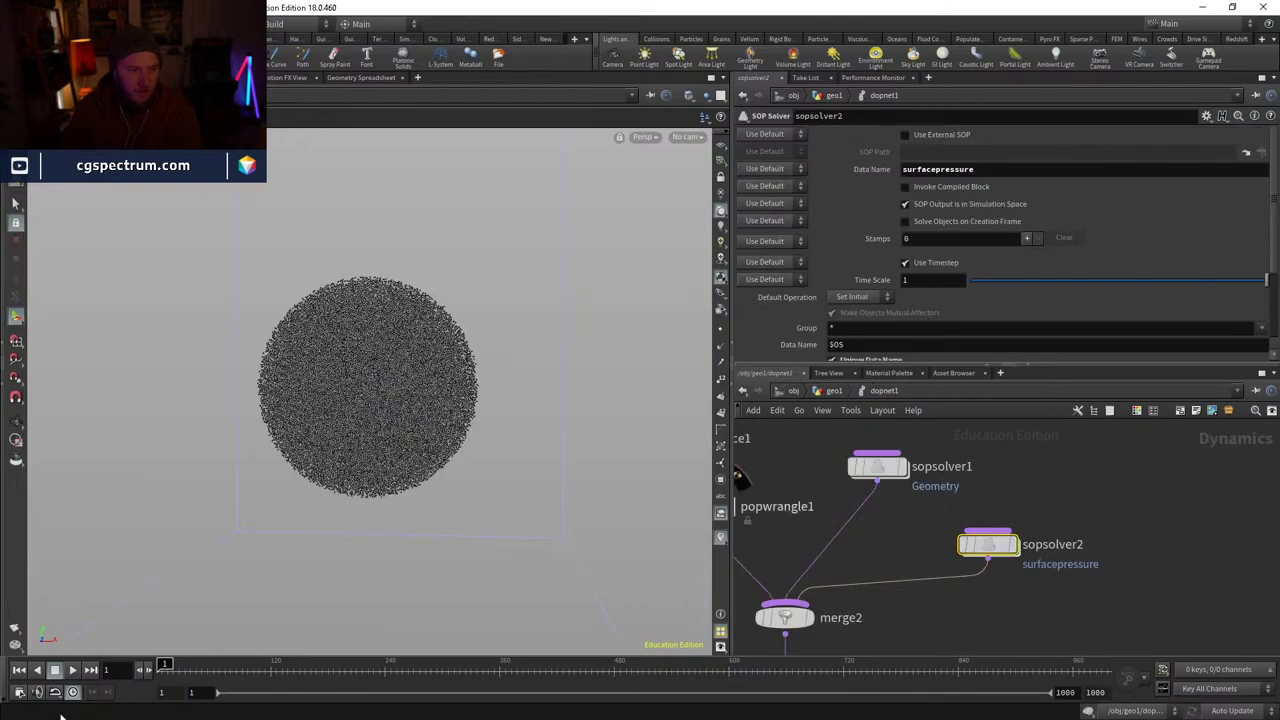
- Play the FLIP simulation from frame 1, stop it, and scrub through the early frames to inspect how the blob deforms
click(72, 670)
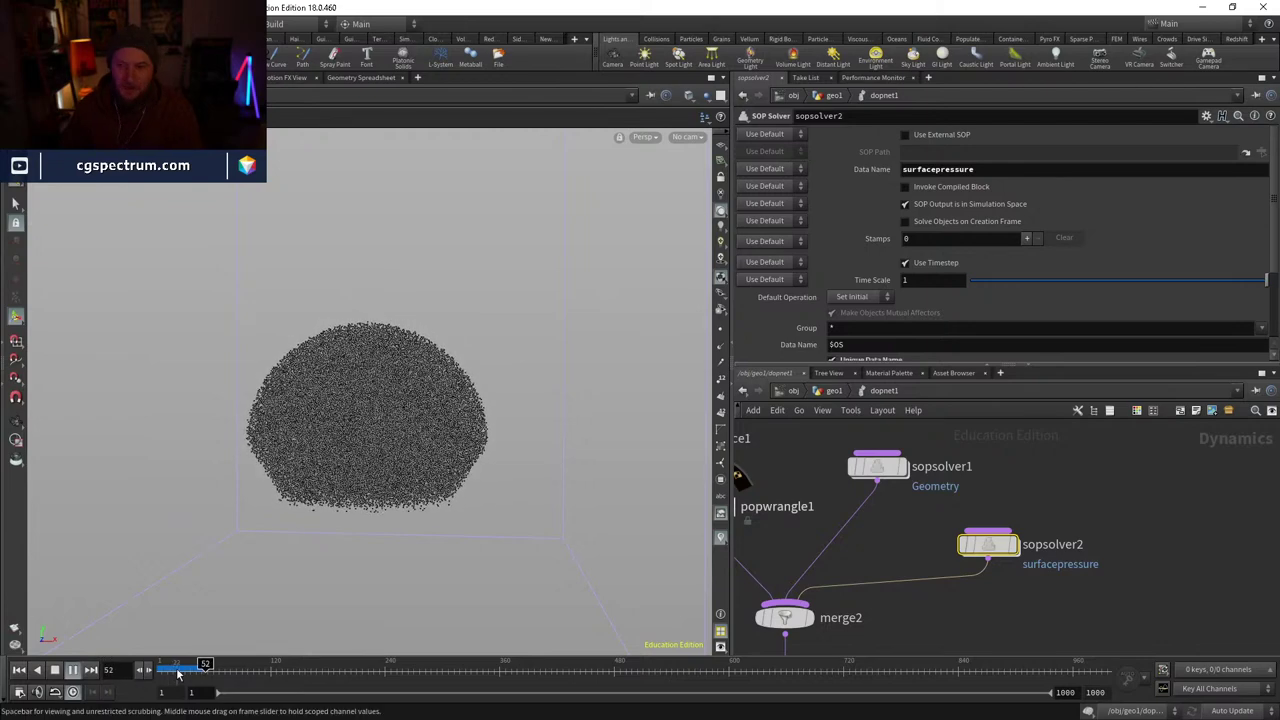
key(Escape)
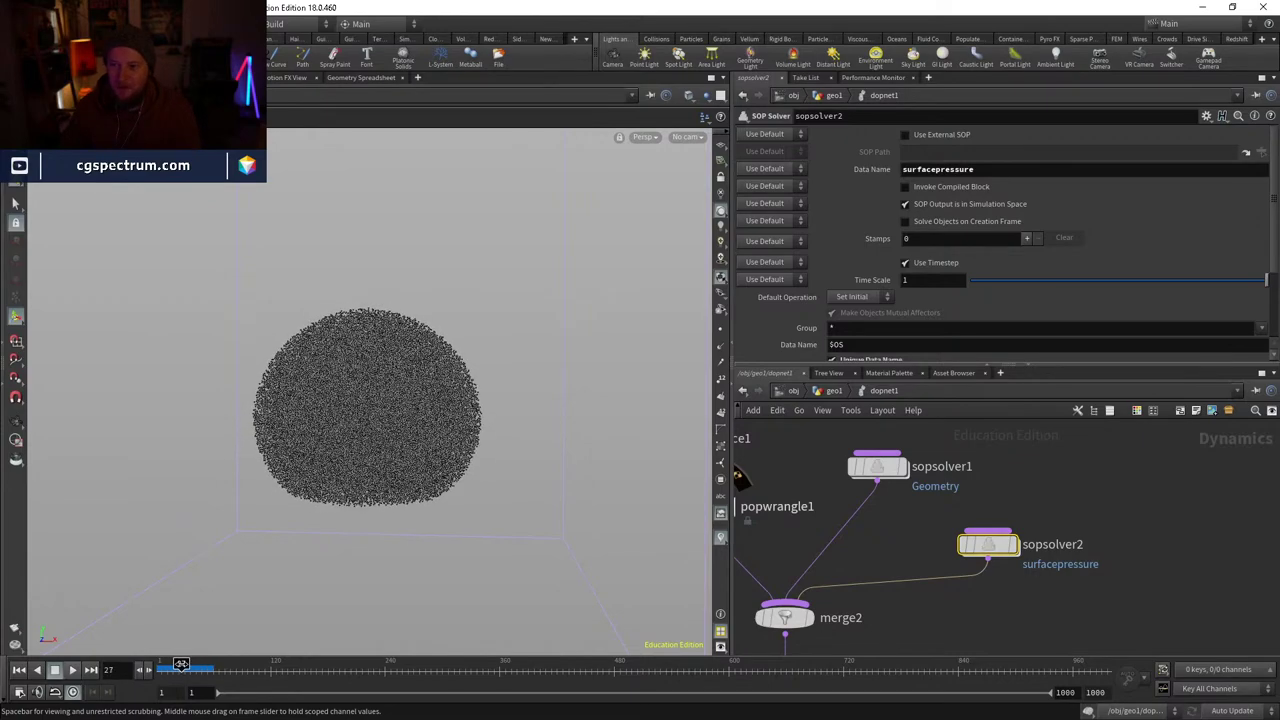
drag(181, 664, 246, 662)
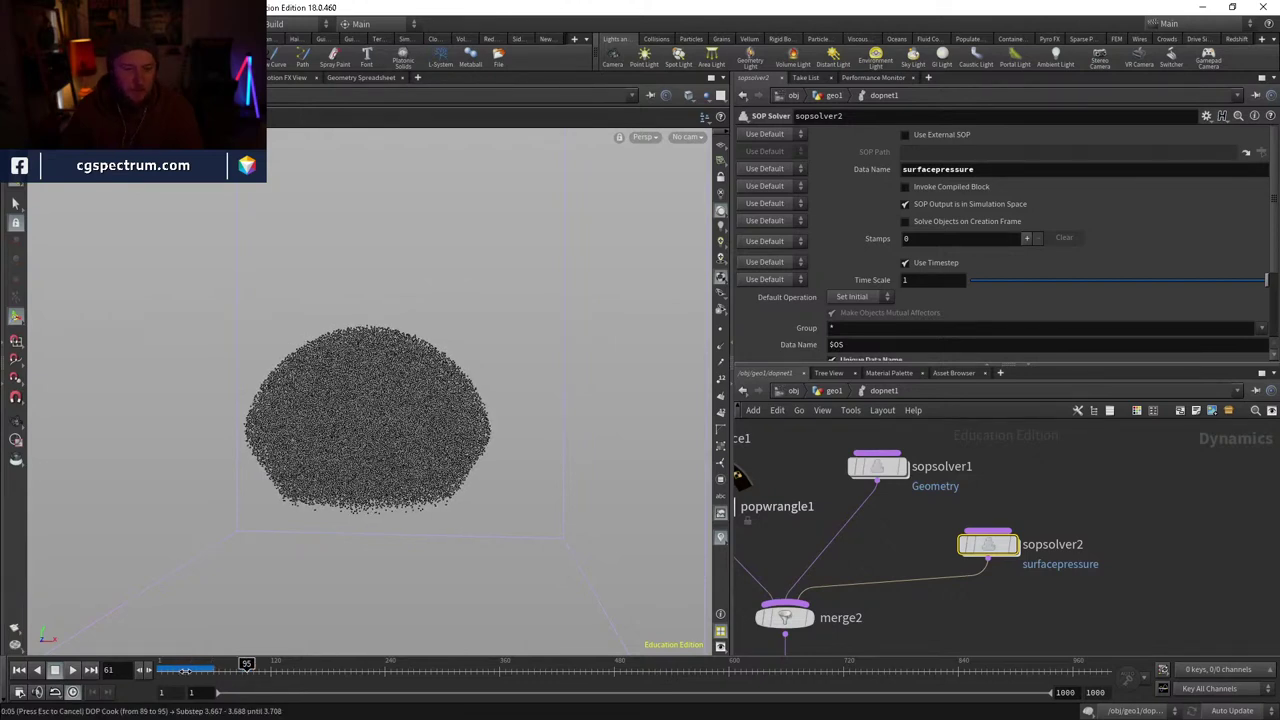
click(185, 667)
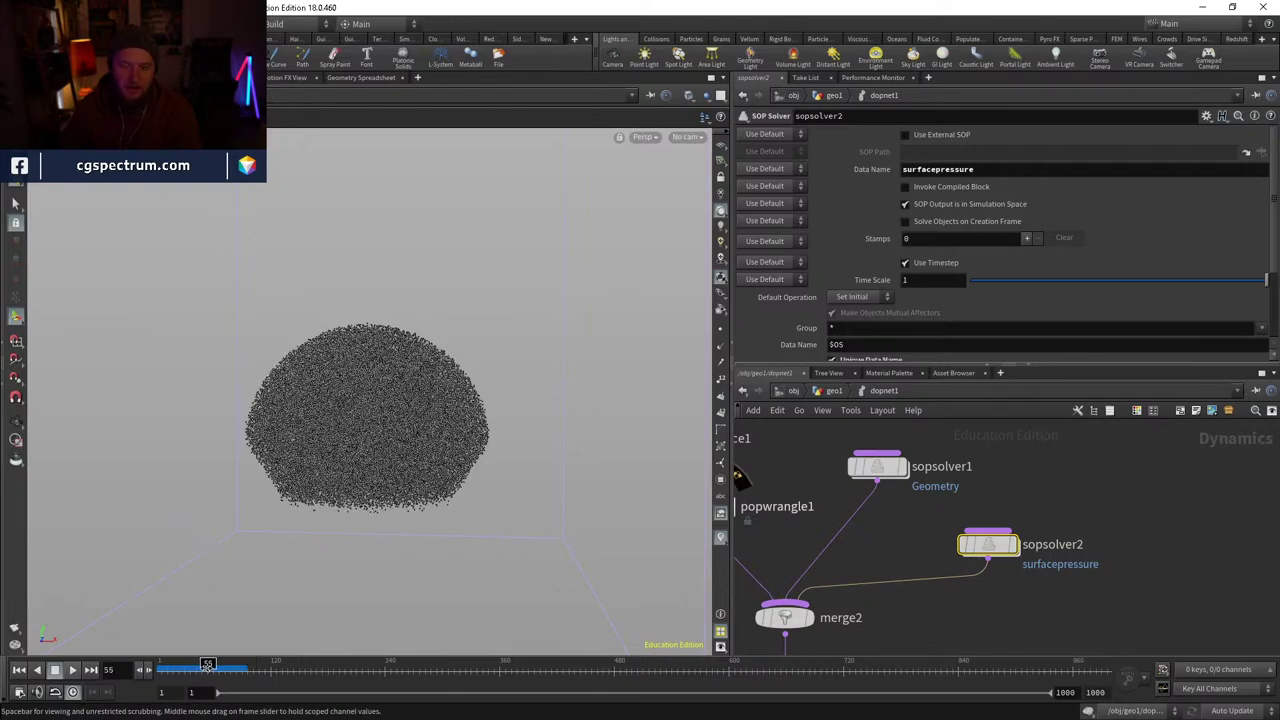
mouse_move(163, 664)
mouse_down()
mouse_move(222, 665)
mouse_move(158, 650)
mouse_up()
drag(166, 663, 201, 657)
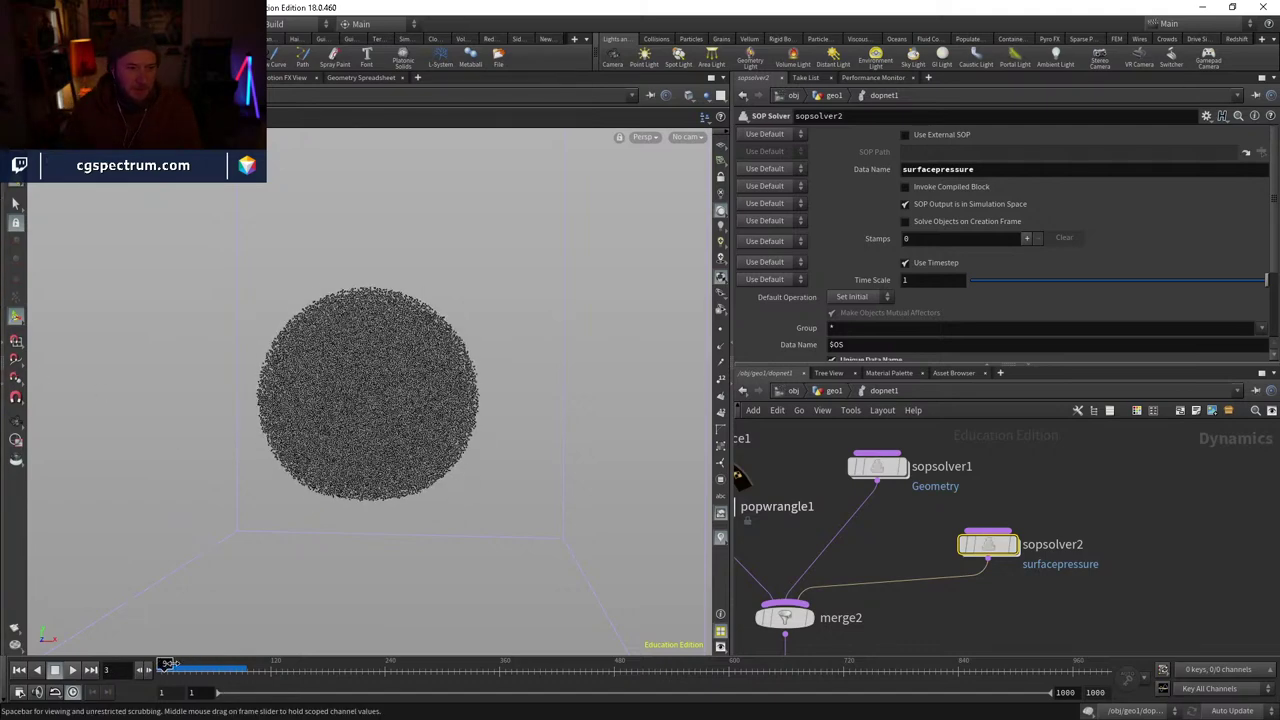
- Examine gasparticletosdf, reinitalize_surface and the nearby surface-building nodes inside flipsolver1, and return to dopnet1
middle_drag(965, 566, 1000, 420)
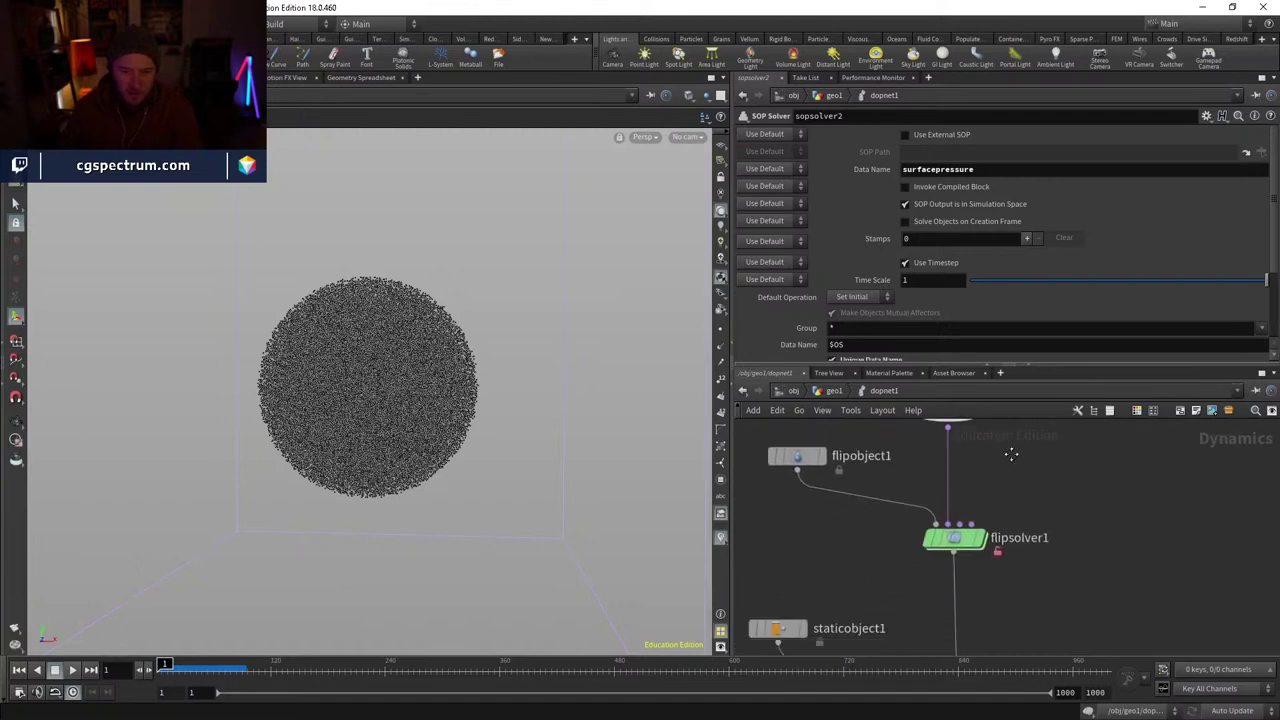
double_click(951, 534)
scroll(965, 533, down, 3)
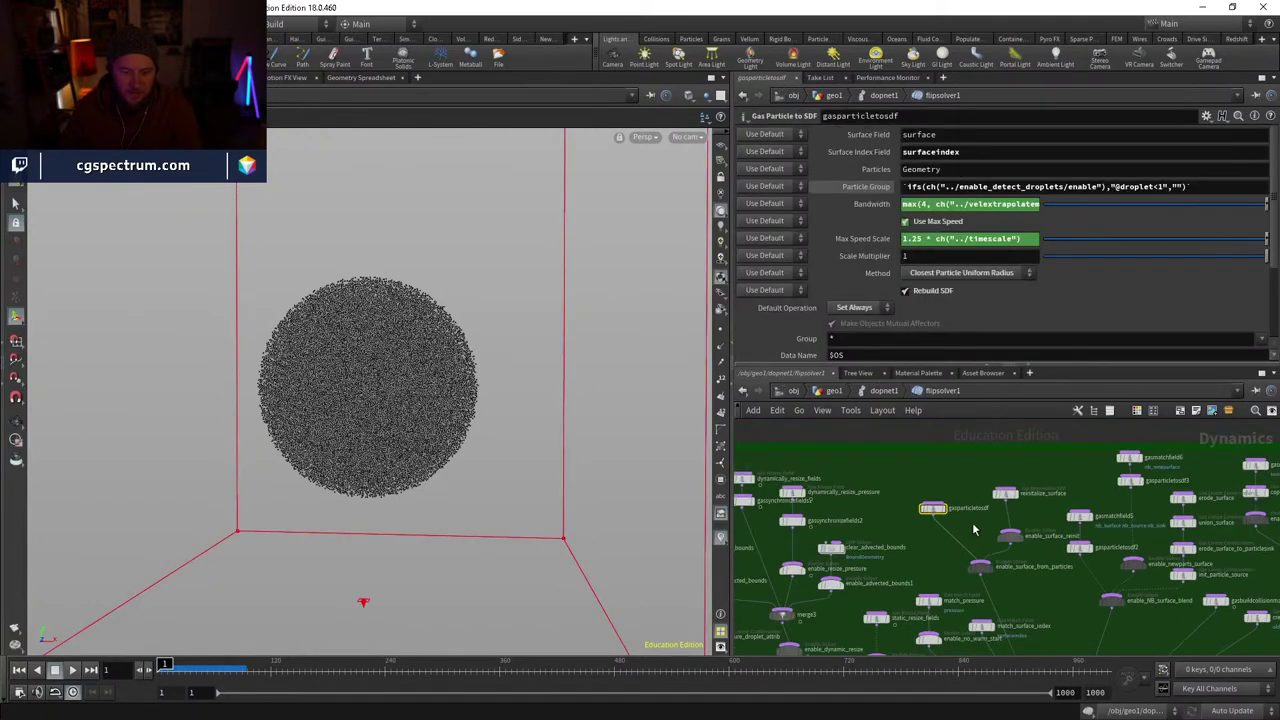
scroll(970, 535, up, 4)
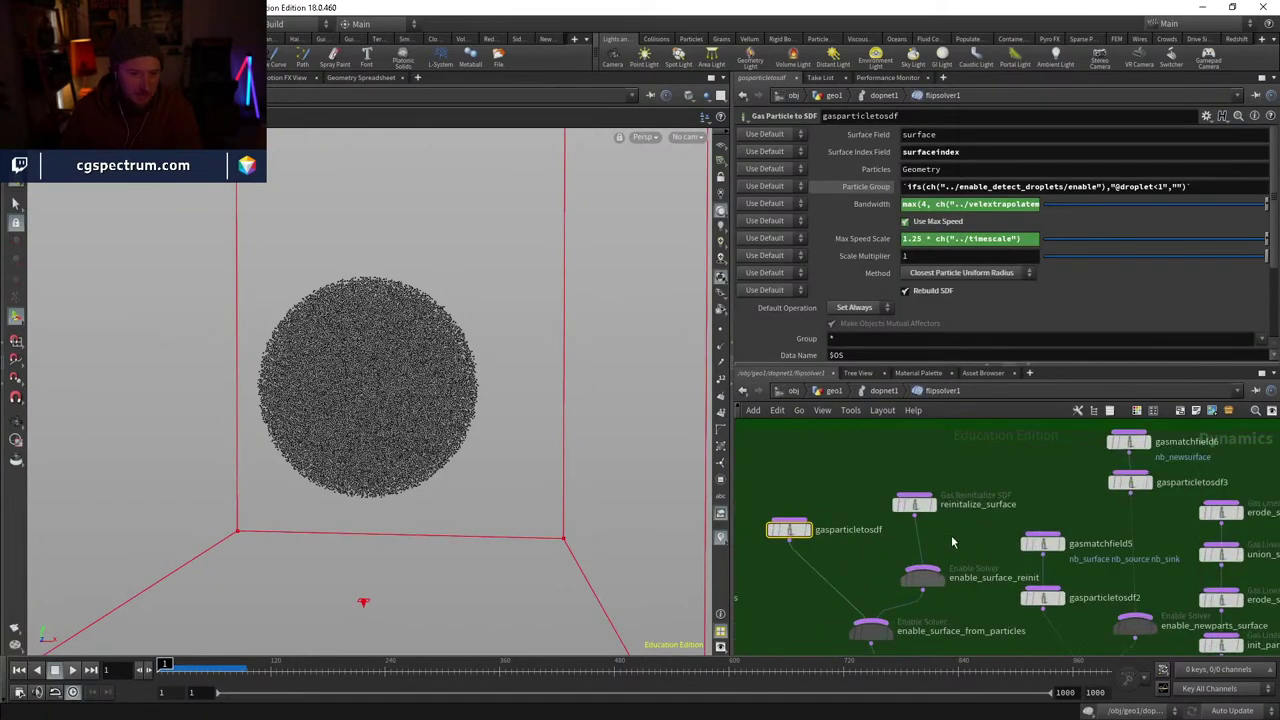
middle_drag(988, 506, 922, 497)
click(884, 391)
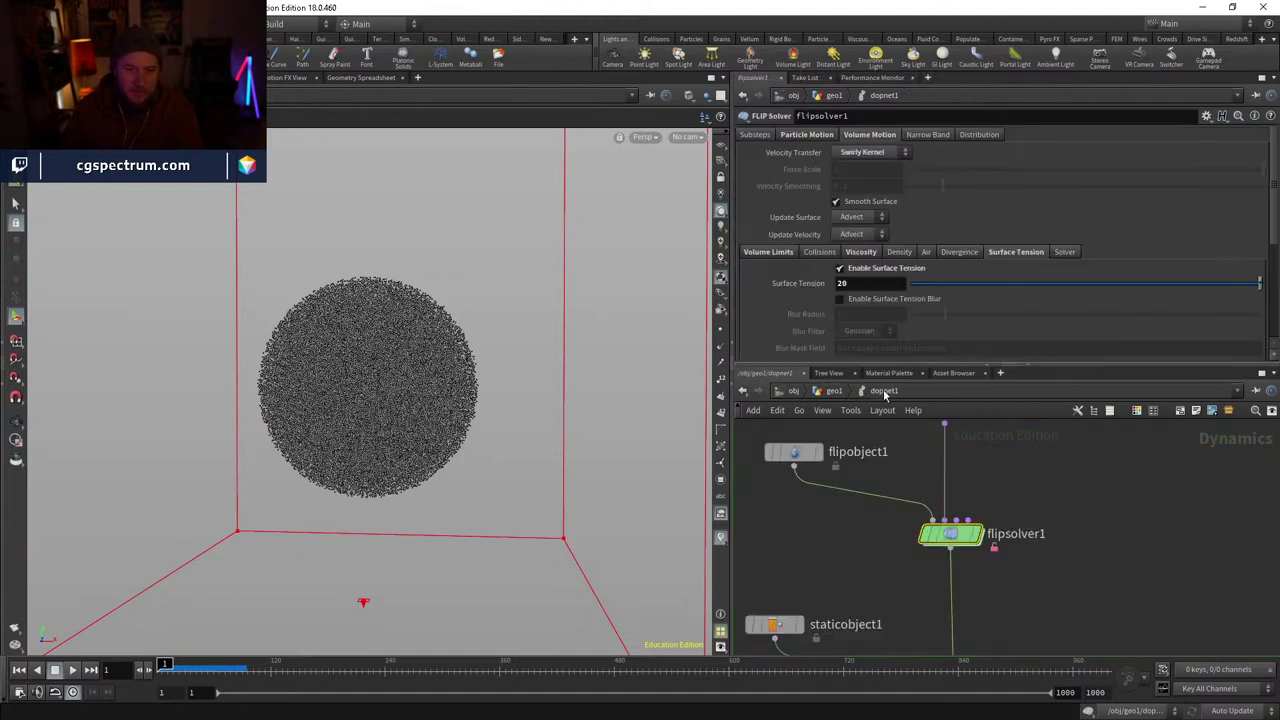
middle_drag(1032, 490, 975, 440)
double_click(836, 612)
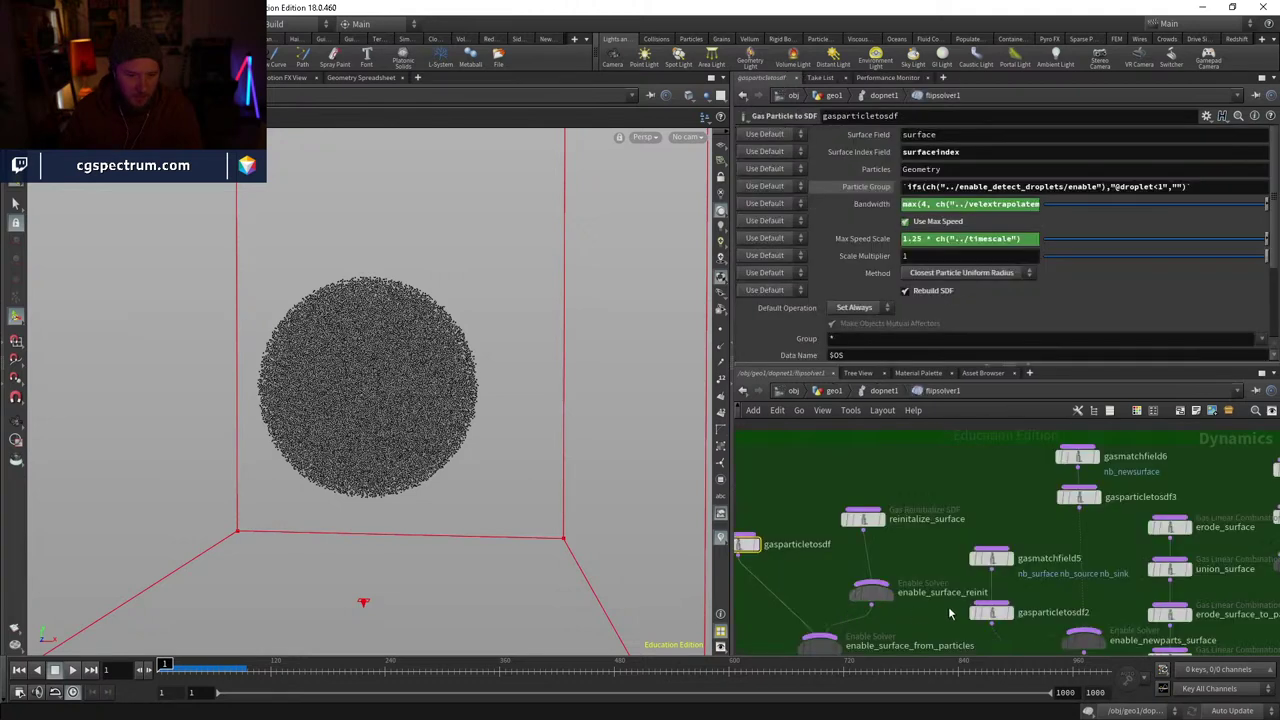
middle_drag(836, 612, 957, 568)
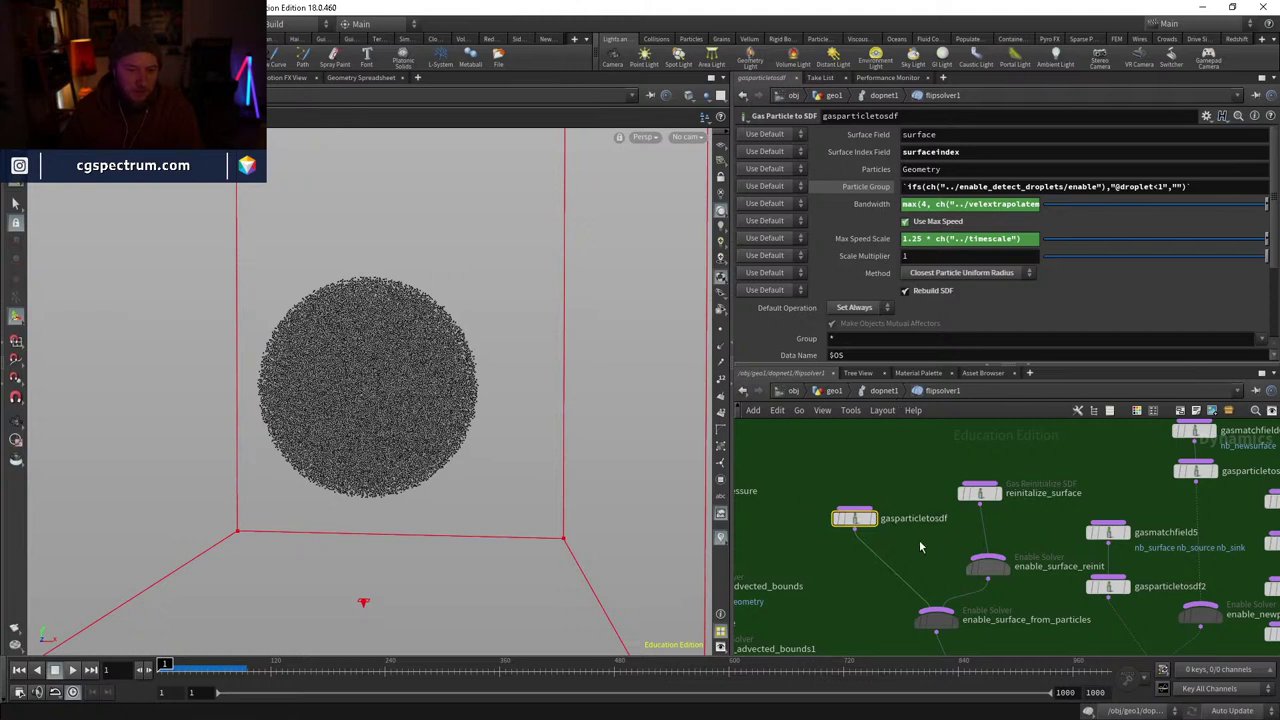
middle_drag(905, 500, 883, 560)
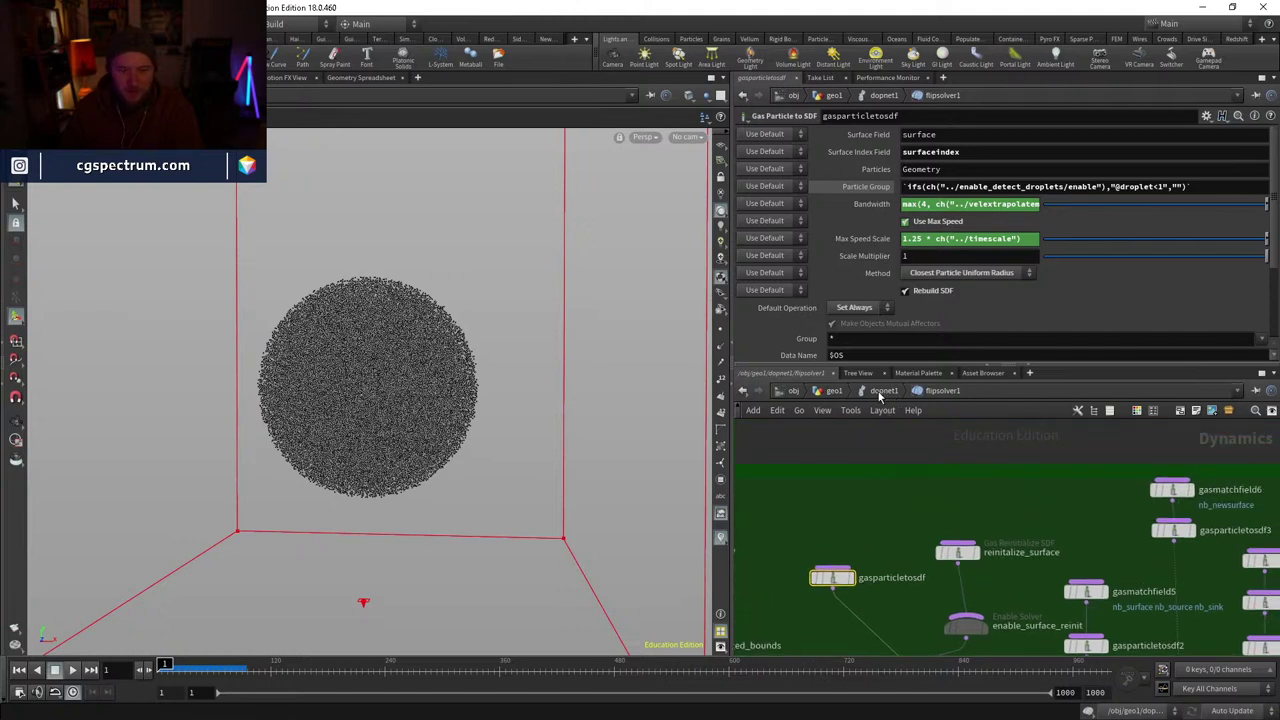
click(880, 397)
- Look over the node networks inside sopsolver2 and sopsolver1, and return to dopnet1
middle_drag(949, 501, 880, 631)
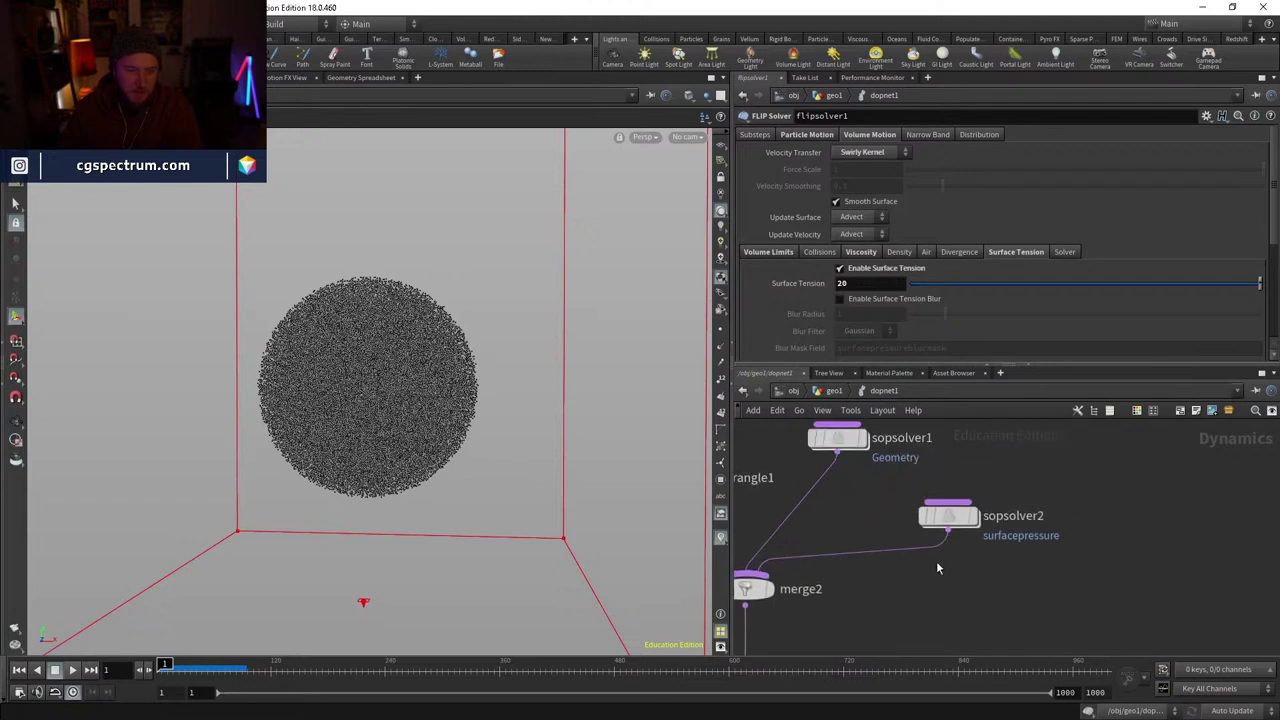
double_click(946, 515)
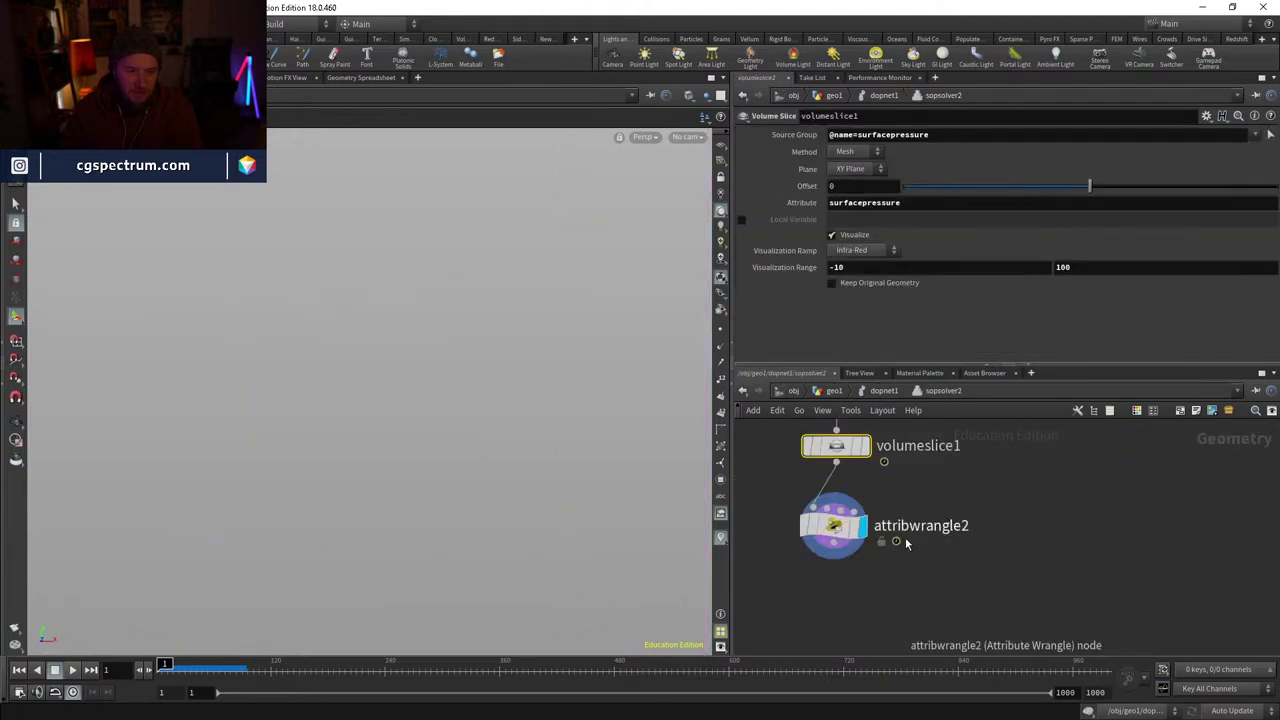
middle_drag(796, 486, 952, 596)
middle_drag(915, 545, 880, 571)
click(883, 391)
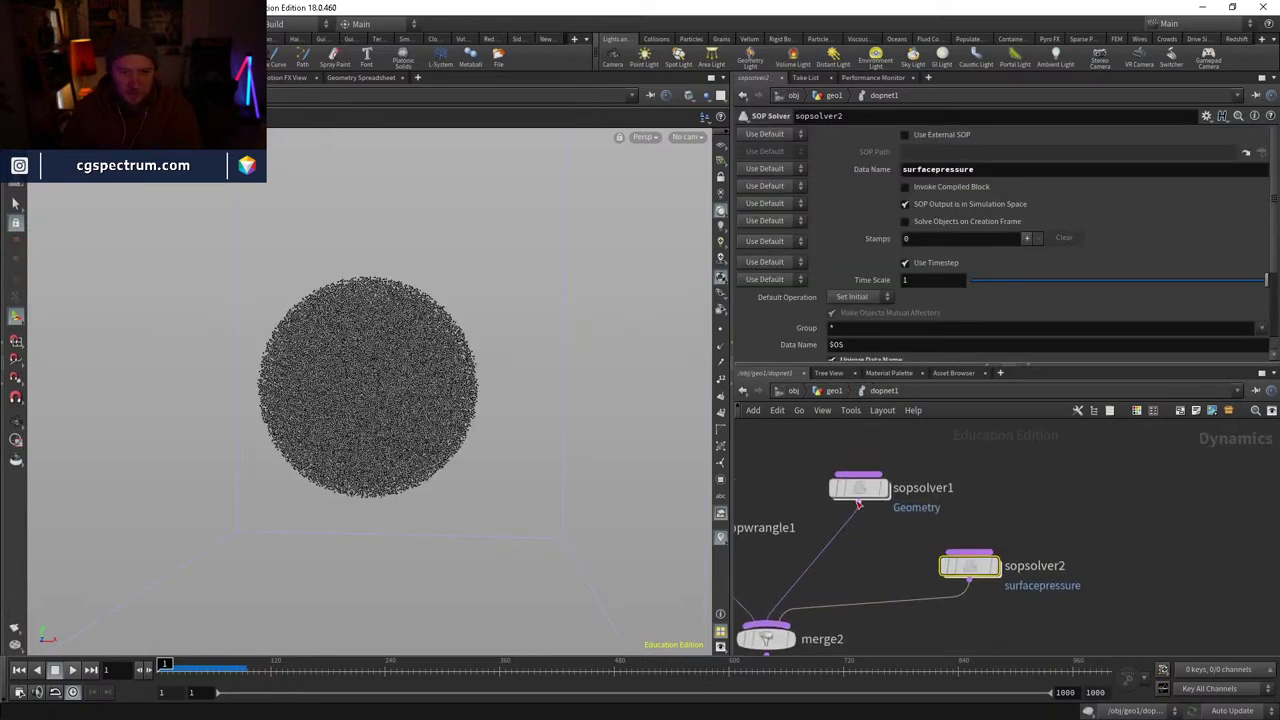
double_click(850, 490)
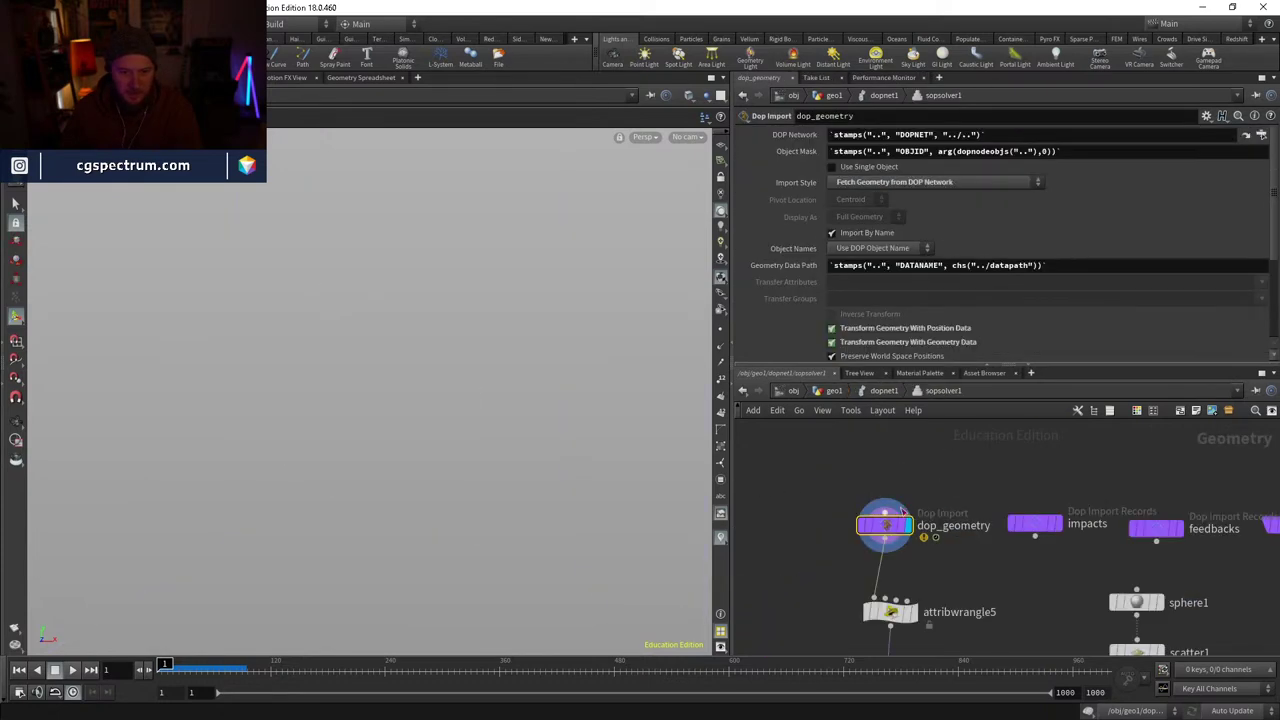
click(890, 392)
- Add a Dop Import node beside dop_geometry inside sopsolver2 and make it the displayed node
double_click(971, 563)
middle_drag(841, 488, 841, 551)
key(Tab)
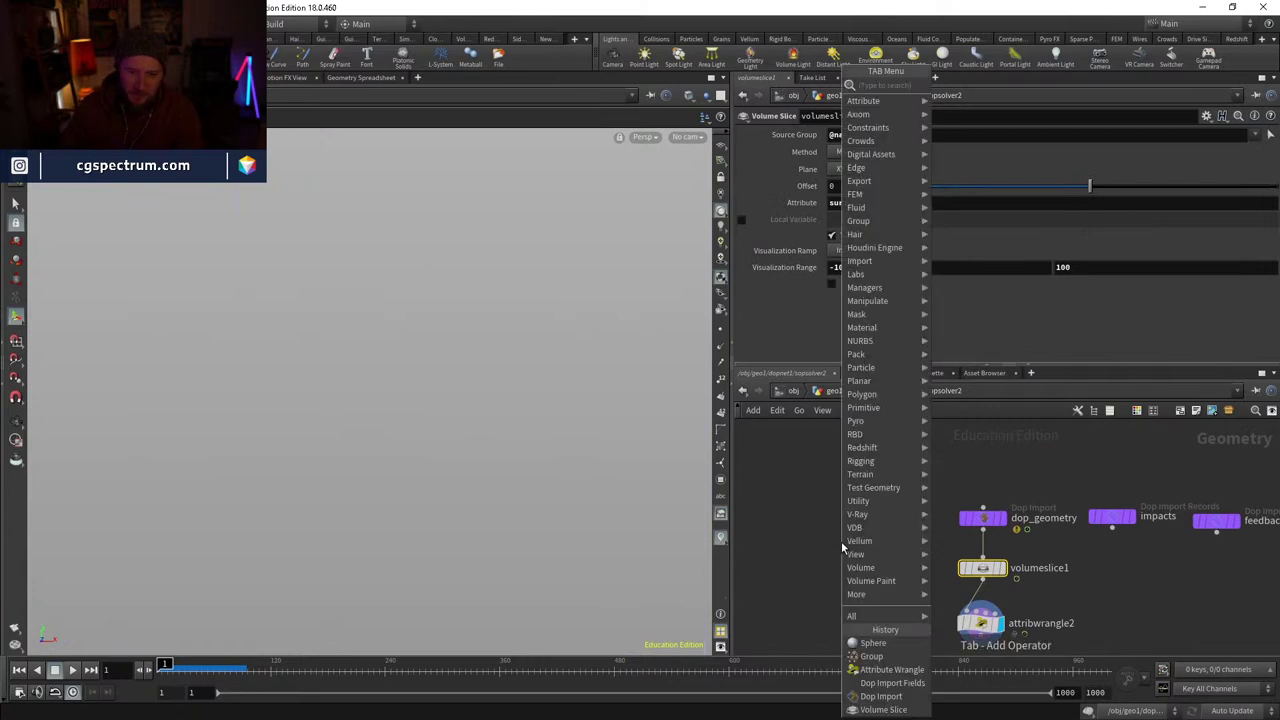
text(dopim)
key(Return)
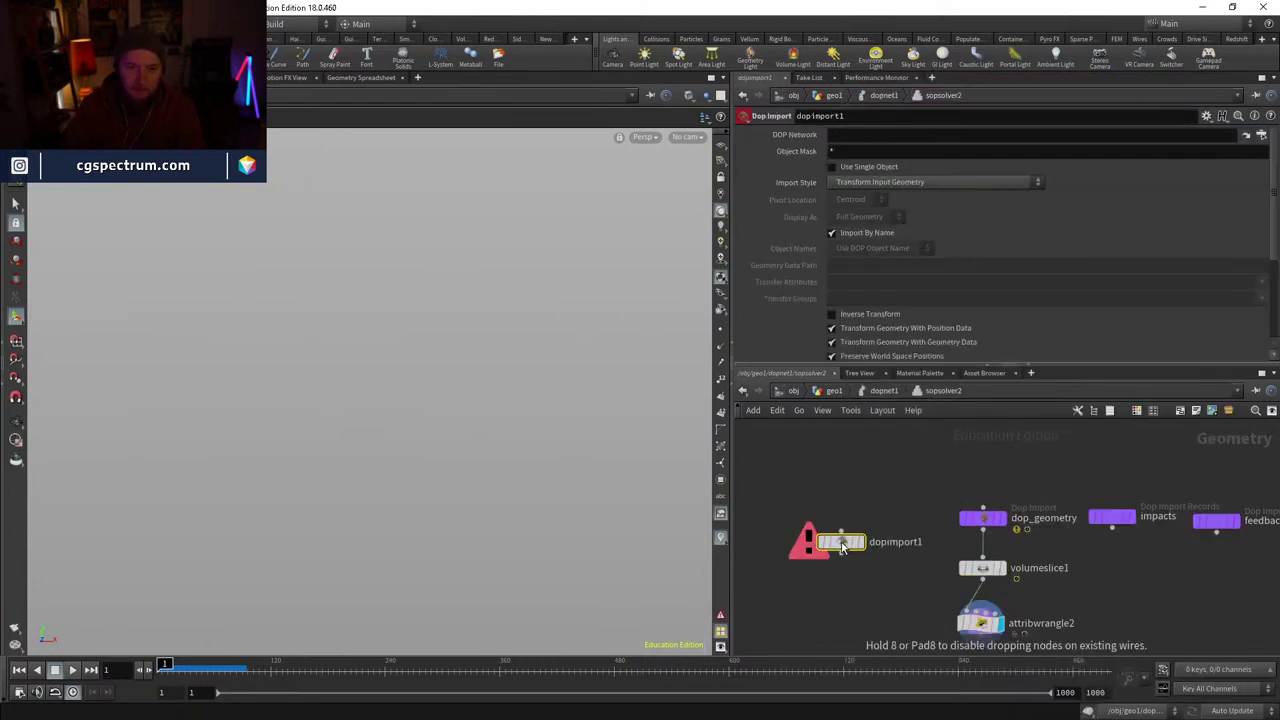
click(841, 537)
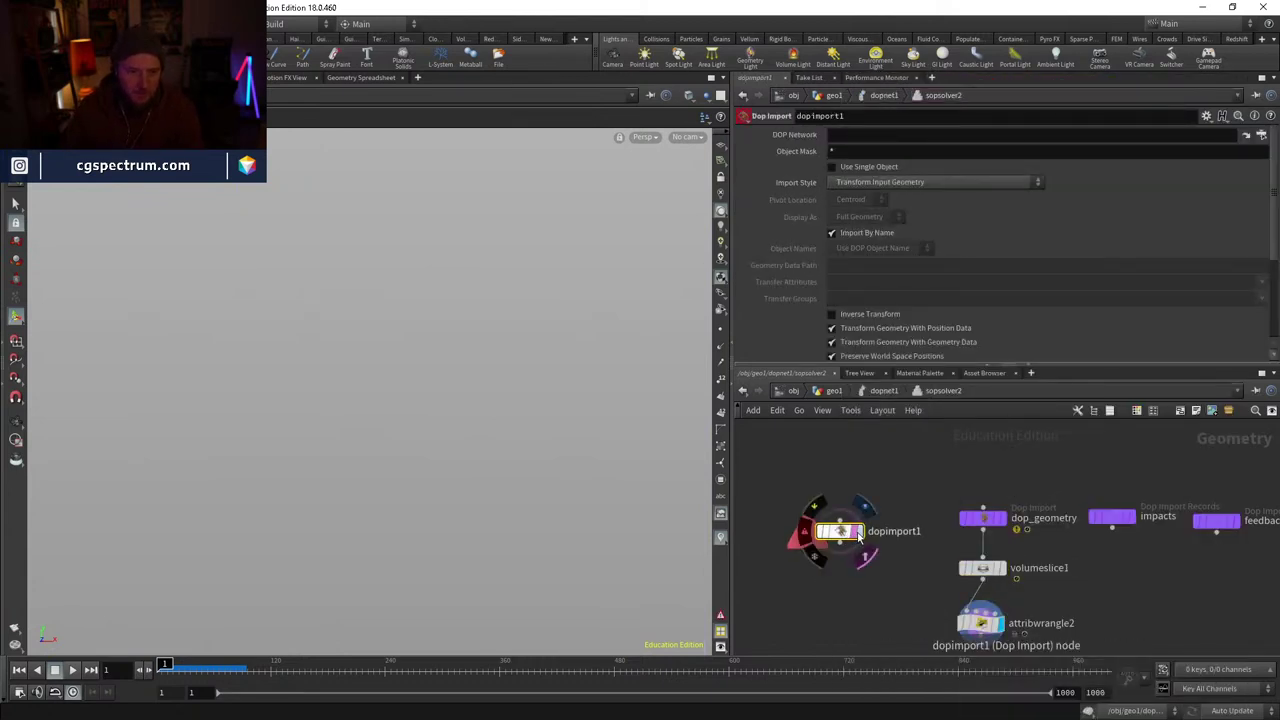
- Set the DOP Network path of dopimport1 to ../../../dopnet1/
click(1005, 137)
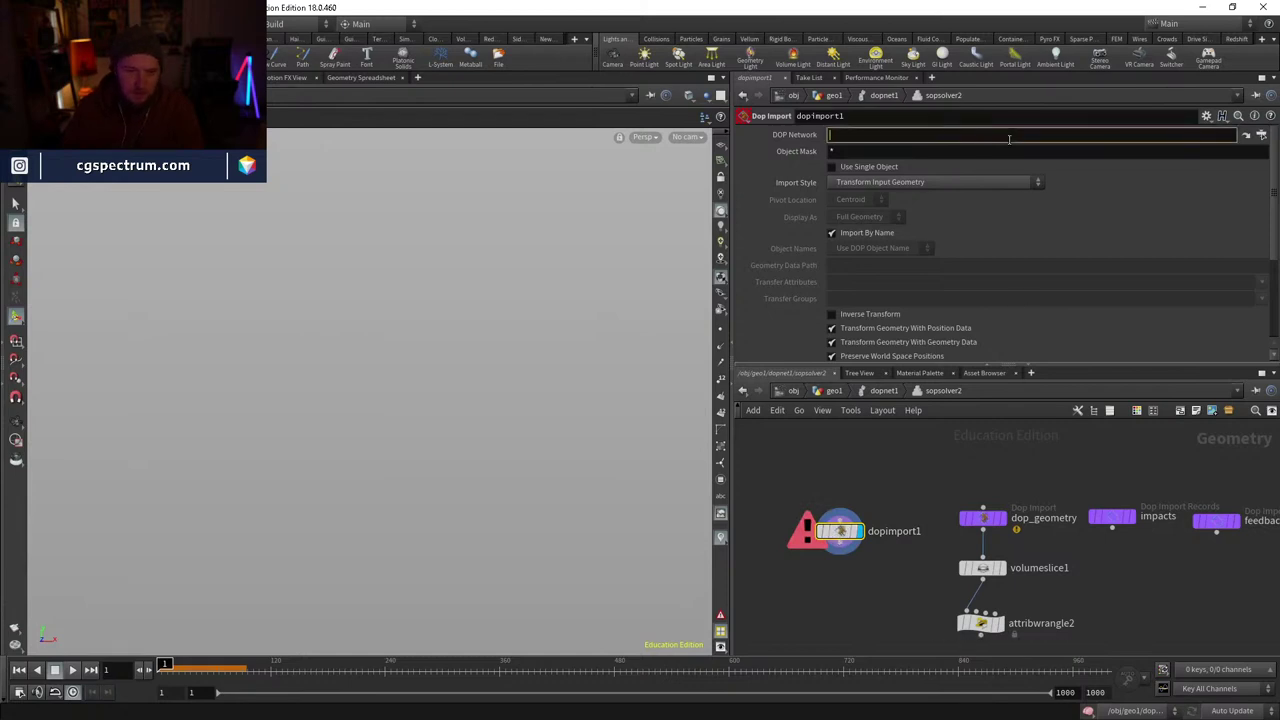
text(../../)
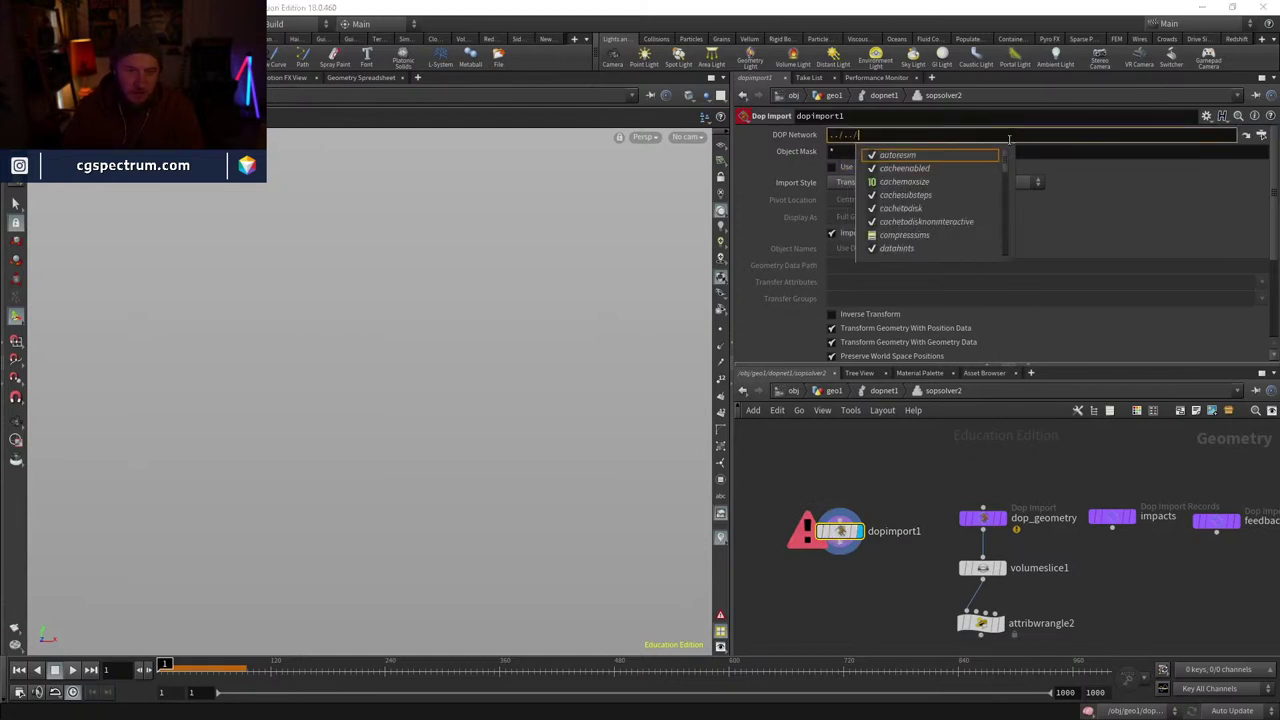
text(../)
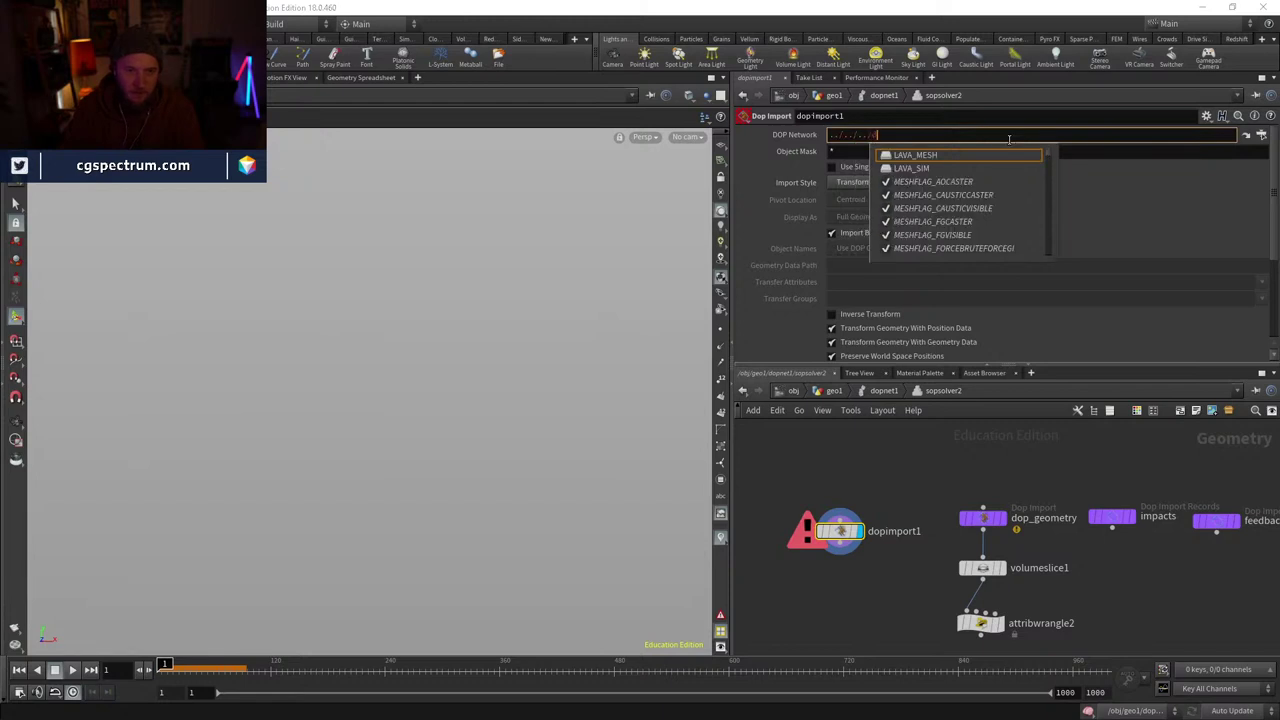
key(Down)
key(Down)
key(Down)
key(Down)
key(Down)
key(Down)
key(Down)
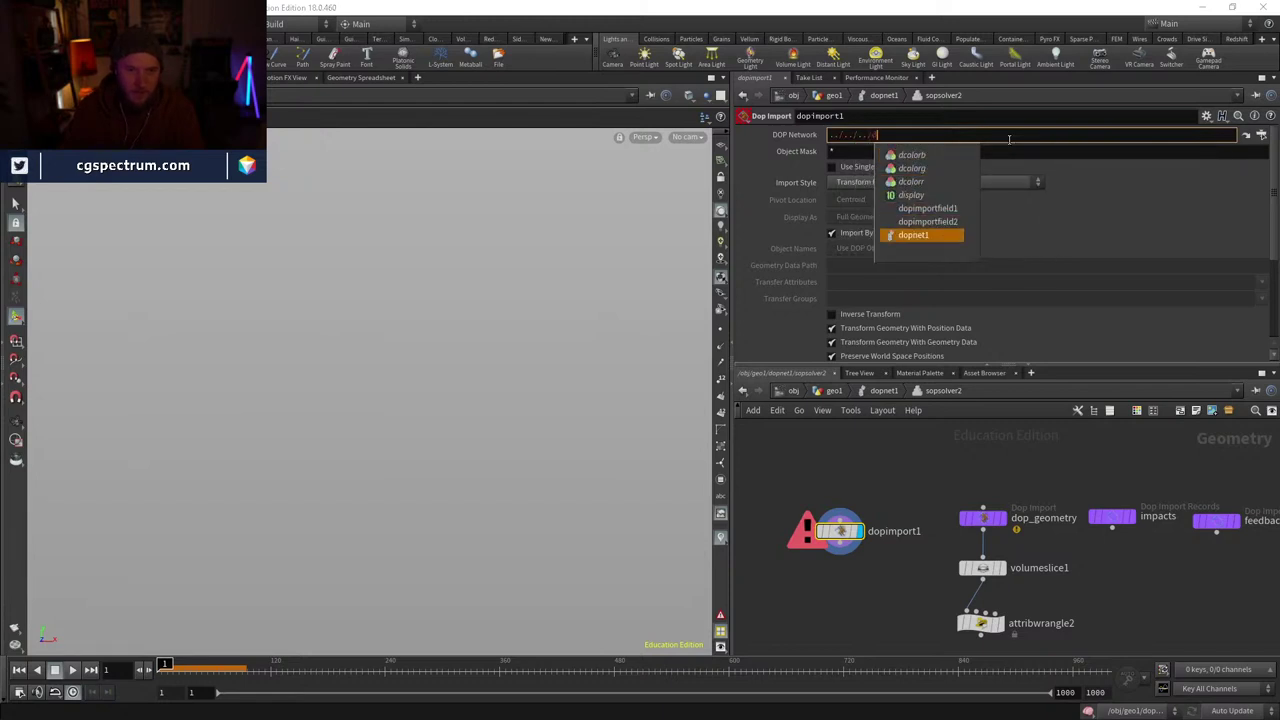
text(d)
key(Return)
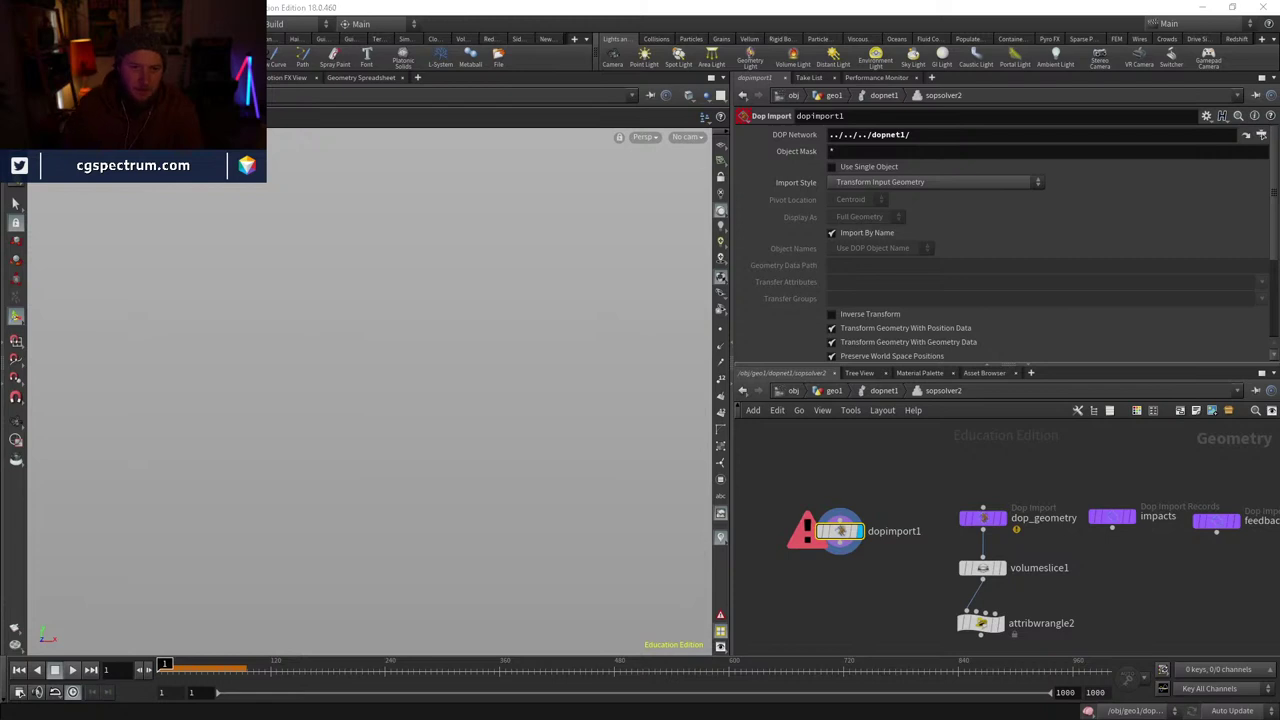
- Set dopimport1's import style to Fetch Geometry from DOP Network and move the node farther away from the dop_geometry chain
click(880, 182)
click(886, 209)
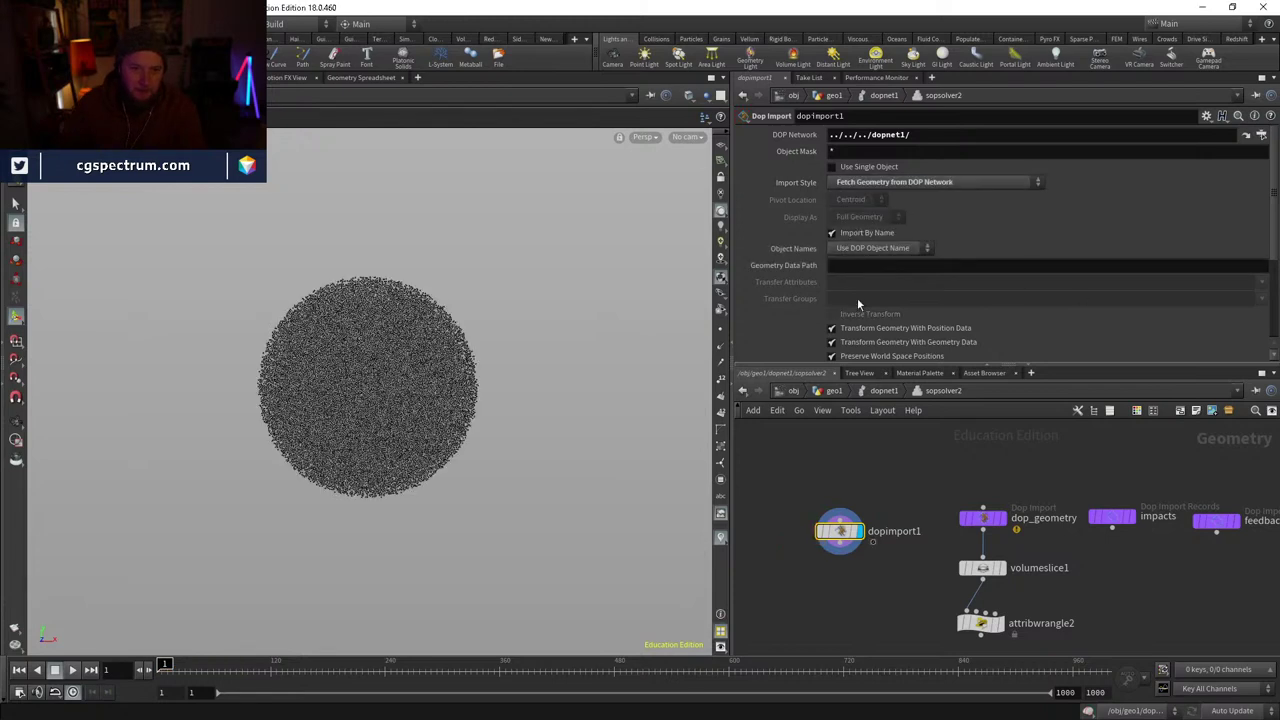
middle_drag(964, 590, 994, 544)
drag(857, 491, 791, 477)
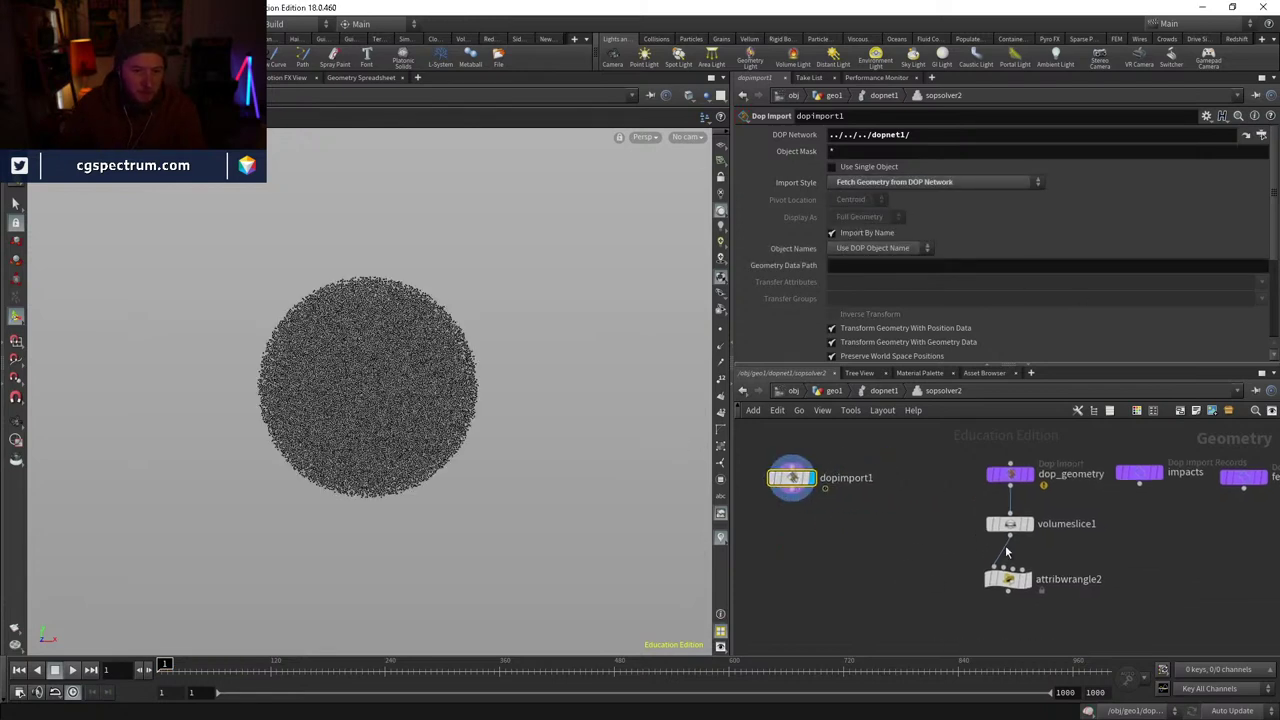
- Check the attribwrangle2 output against dopimport1, and add a VDB from Particles node below dopimport1
click(1010, 587)
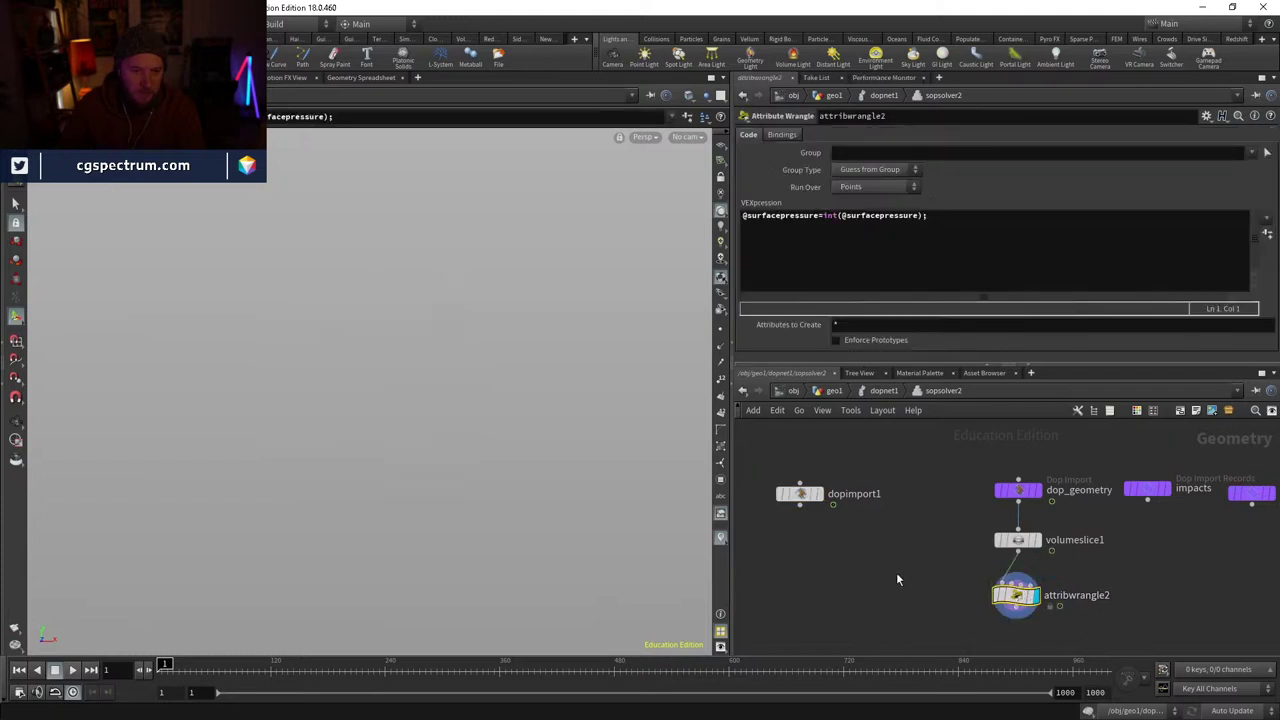
click(800, 493)
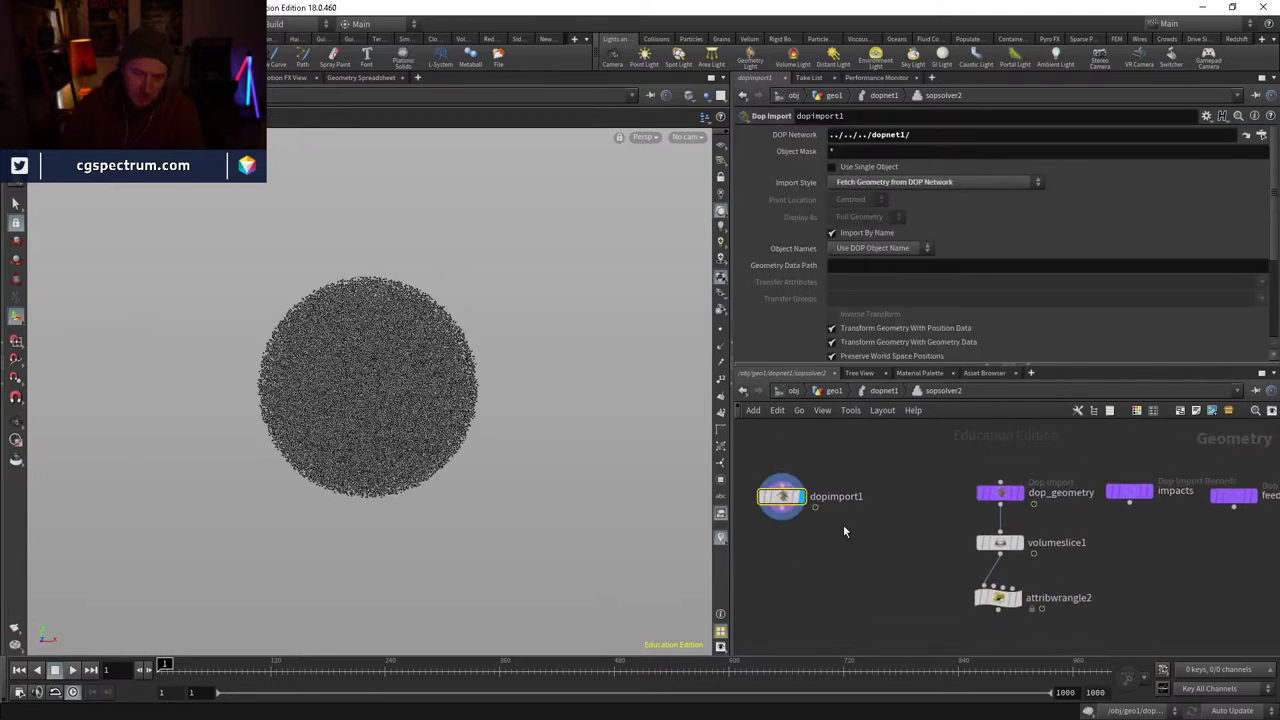
middle_drag(850, 461, 876, 434)
key(Tab)
text(vdb from part)
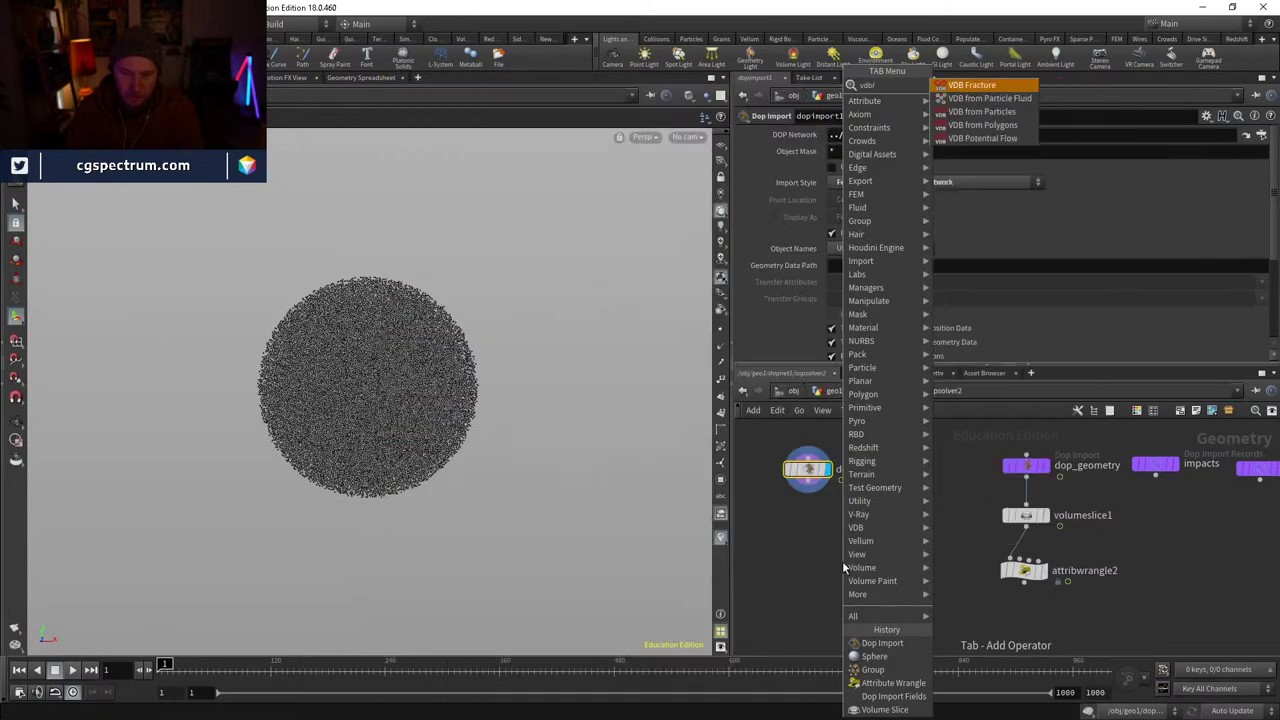
key(Return)
click(843, 566)
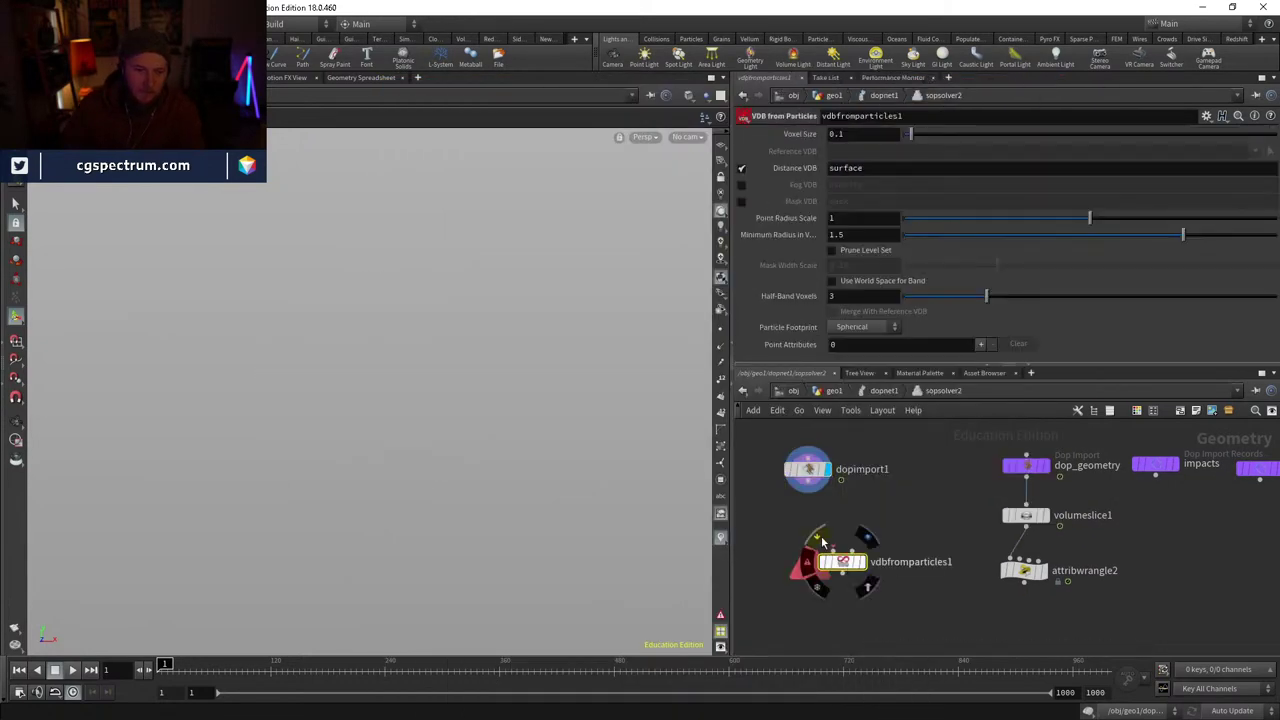
- Wire the VDB from Particles node to dopimport1 as the displayed node and briefly play the simulation
drag(830, 552, 816, 516)
click(845, 533)
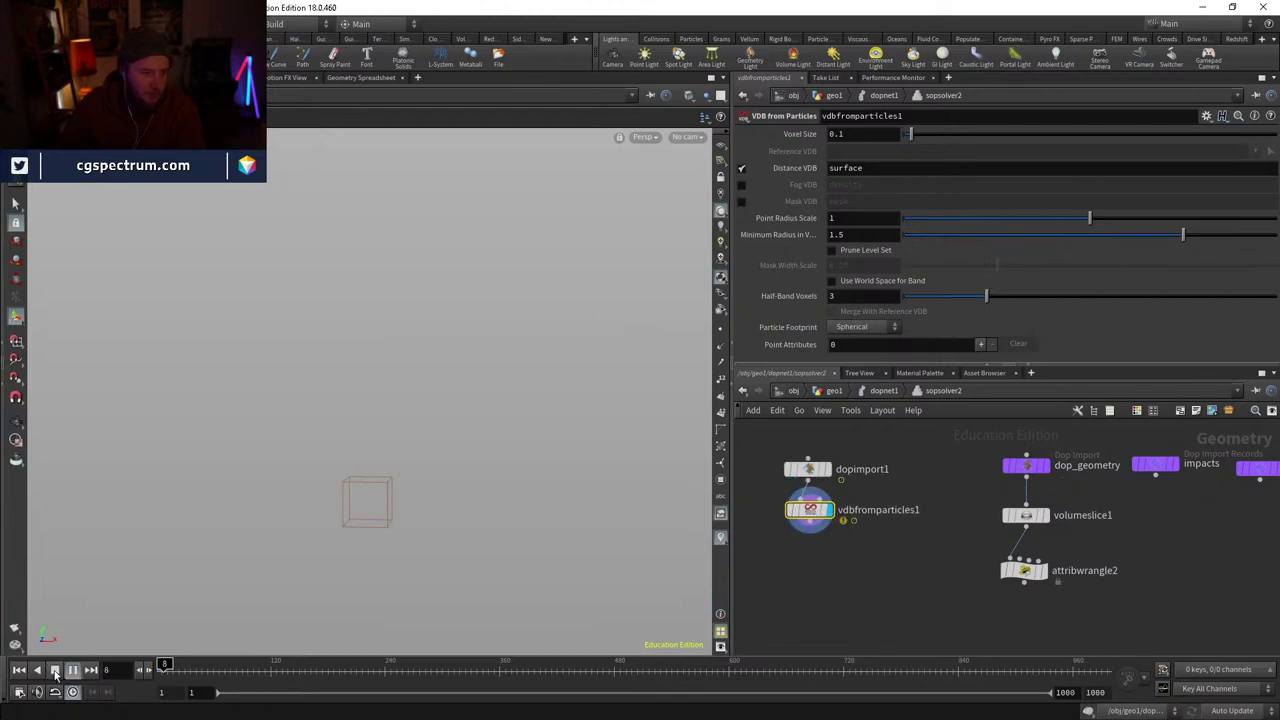
click(55, 670)
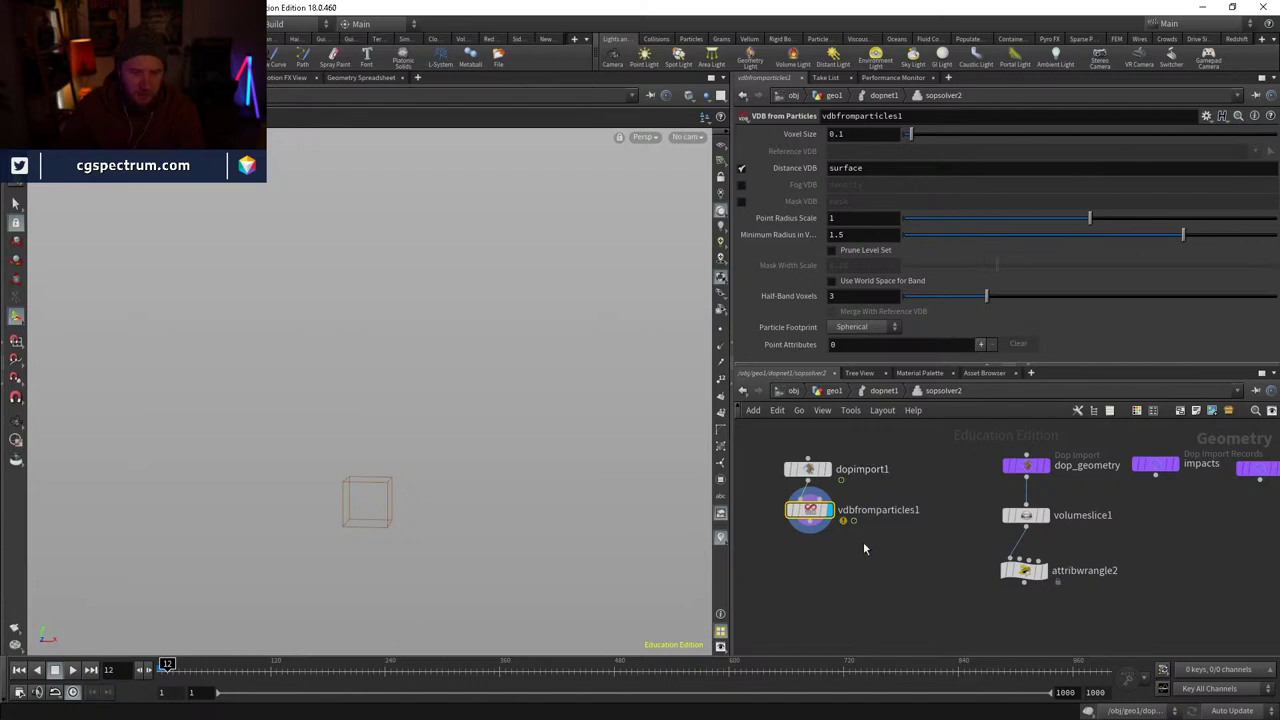
- Play the dopnet1 simulation from the start to about frame 22 and go back inside sopsolver2
click(22, 672)
click(882, 392)
click(72, 670)
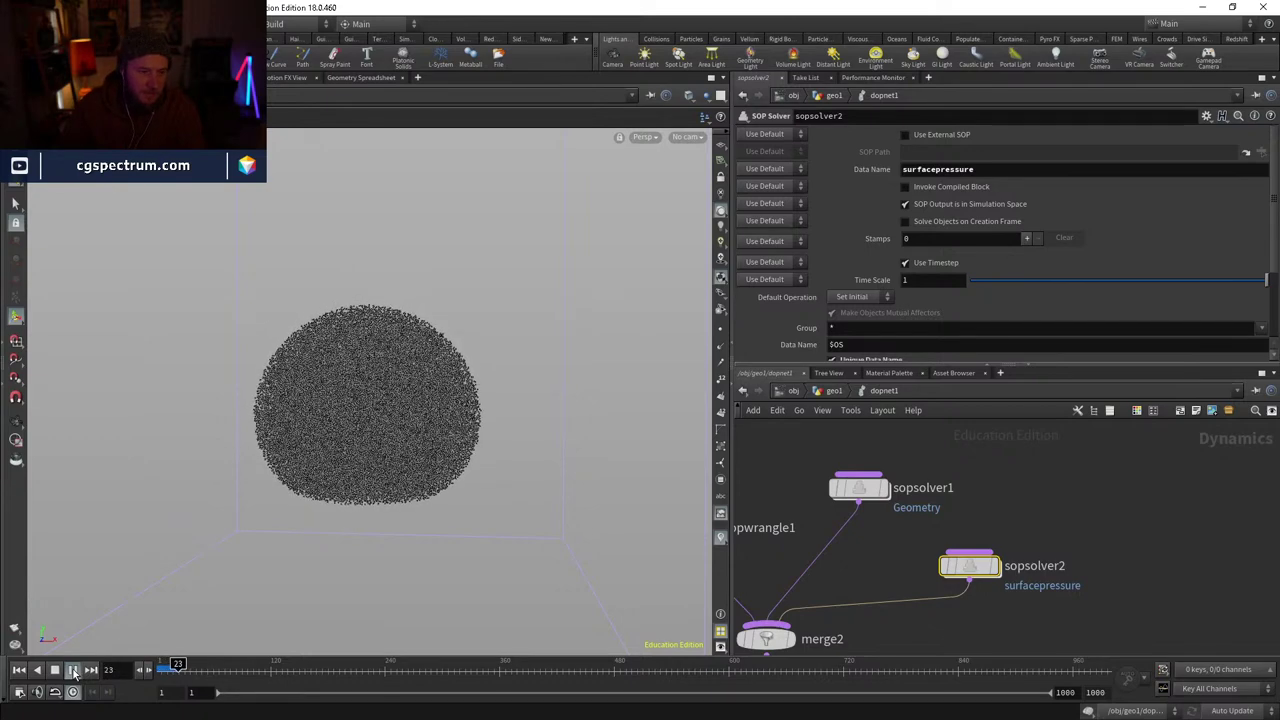
click(72, 670)
double_click(966, 568)
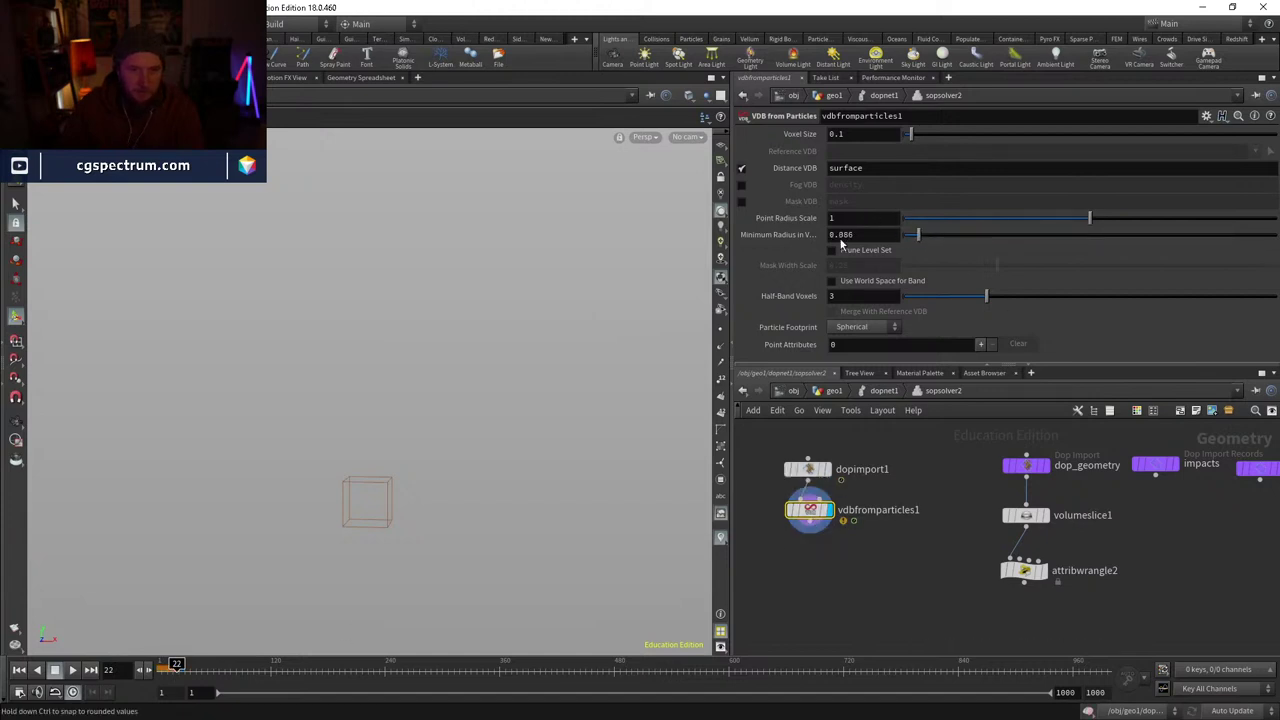
- Set vdbfromparticles1's minimum radius in voxels to 0, point radius scale to 1 and voxel size to 0.05
drag(840, 243, 834, 243)
drag(1089, 218, 1060, 224)
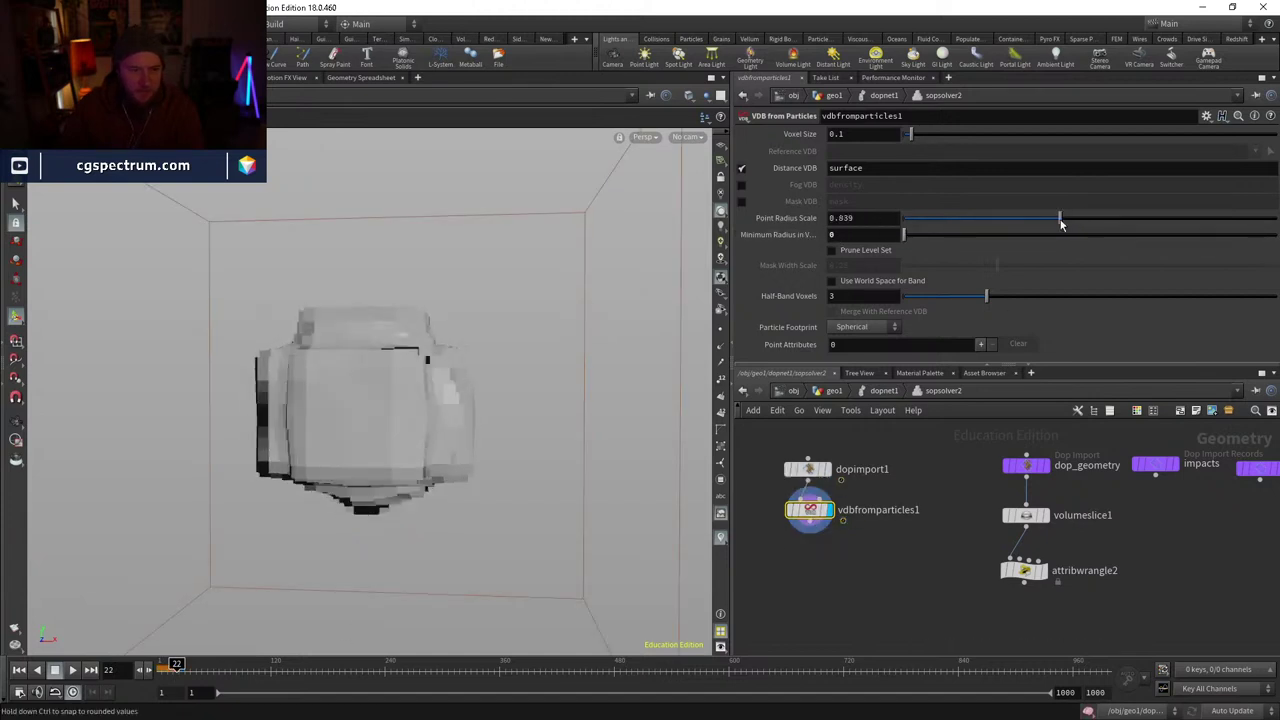
text(1)
key(Return)
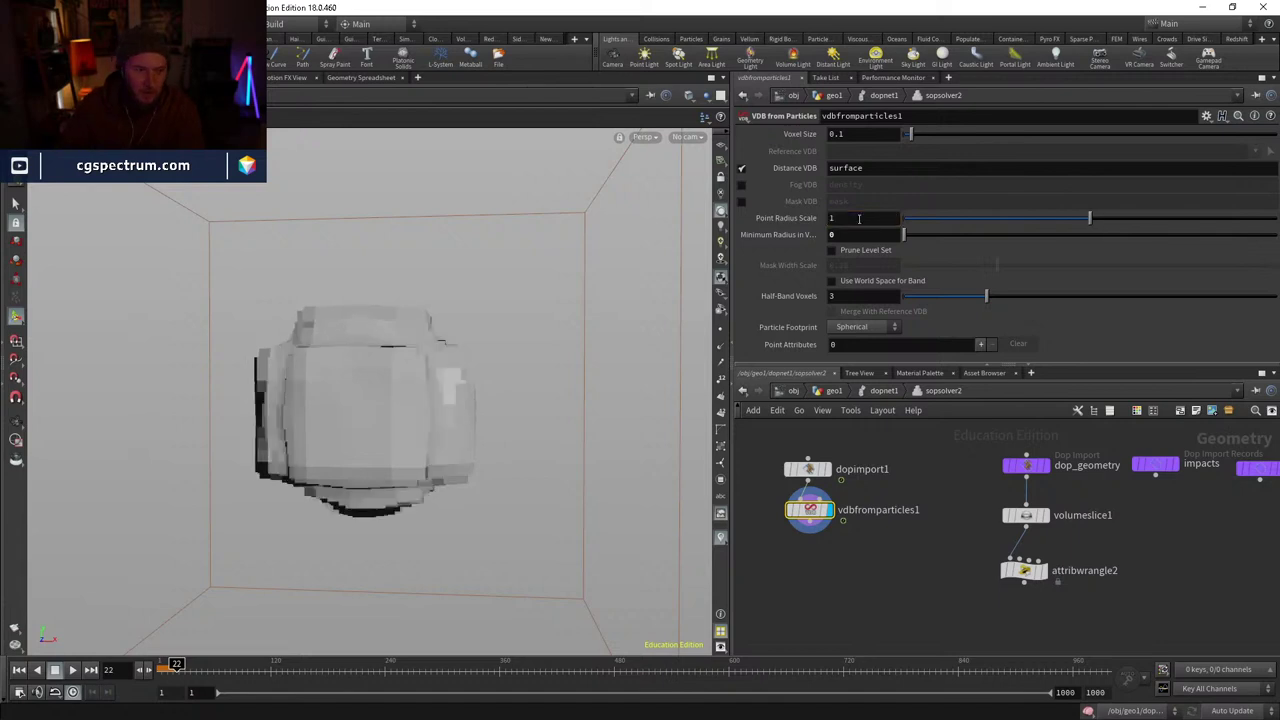
text(.05)
key(Return)
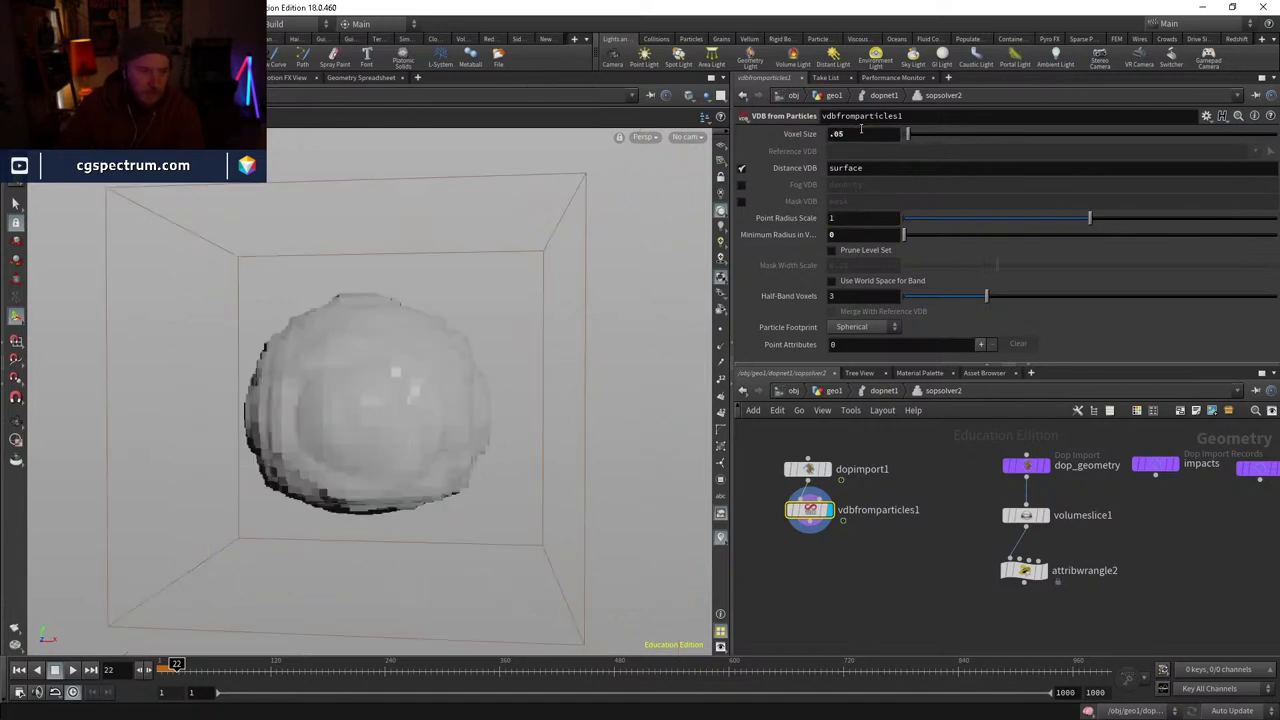
- Link vdbfromparticles1's voxel size to flipobject1's particle separation with a relative reference
click(880, 390)
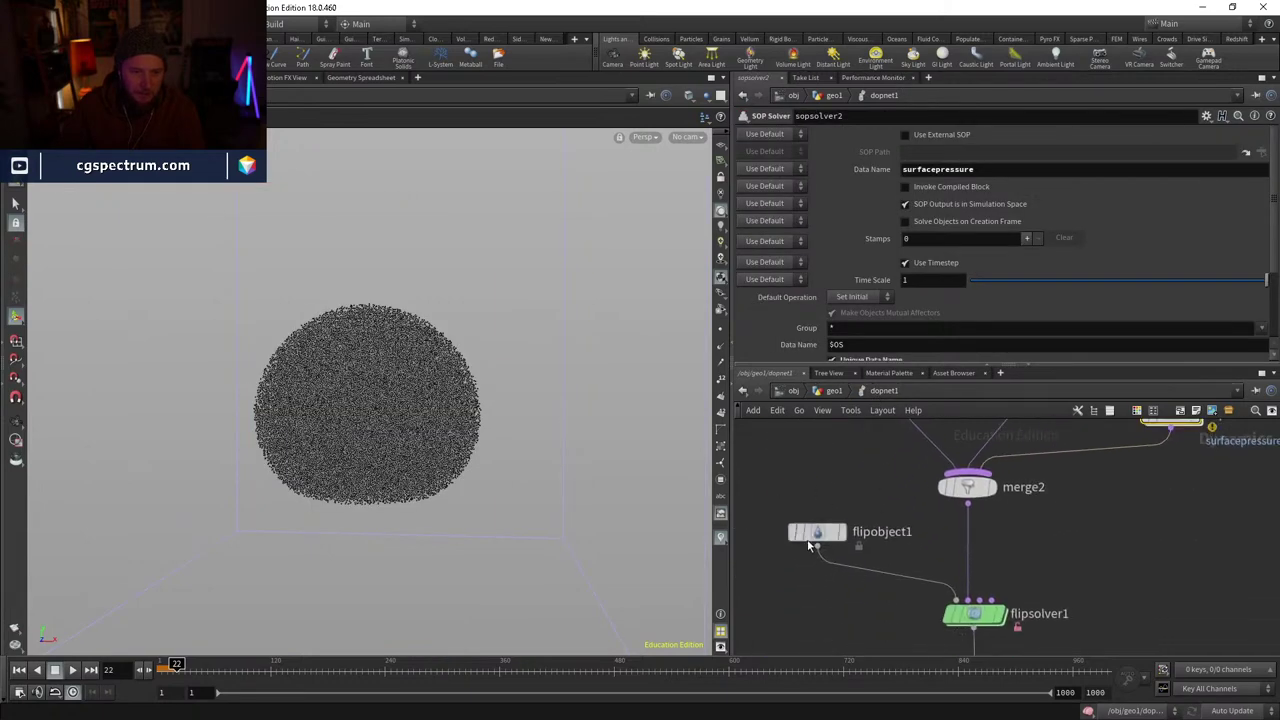
click(815, 533)
scroll(850, 220, up, 2)
right_click(851, 152)
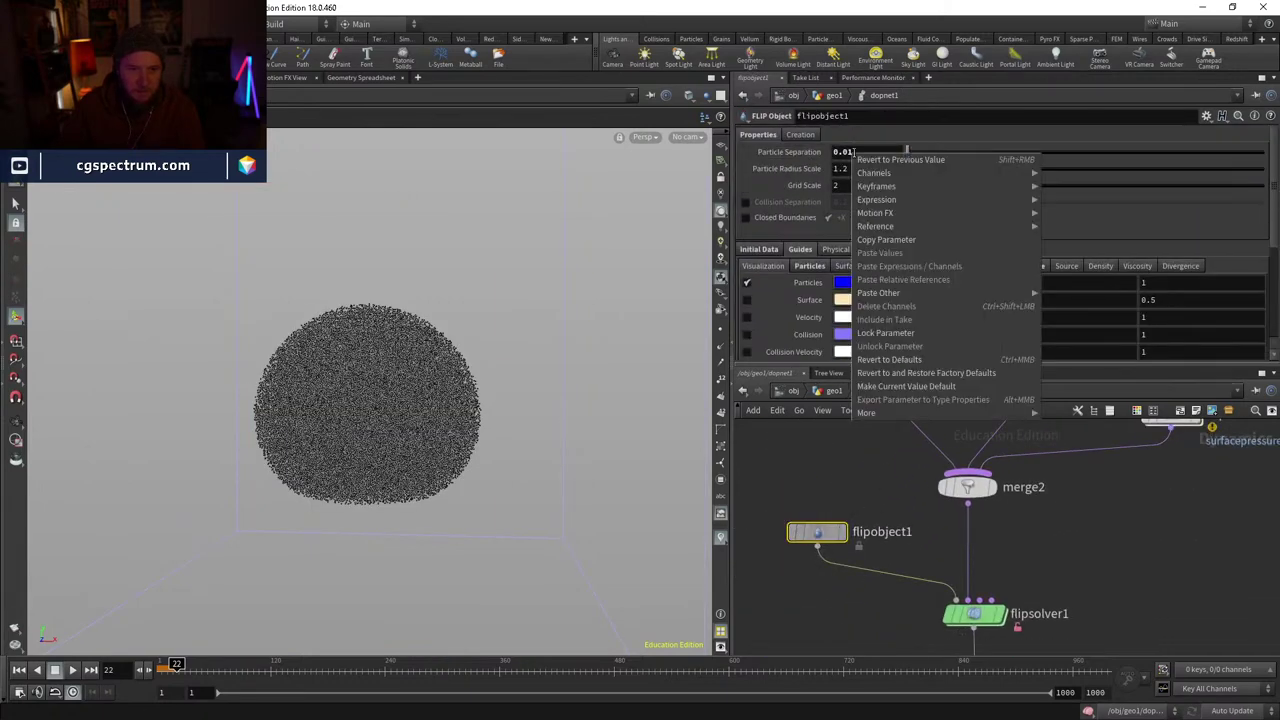
click(886, 239)
middle_drag(1184, 436, 1035, 492)
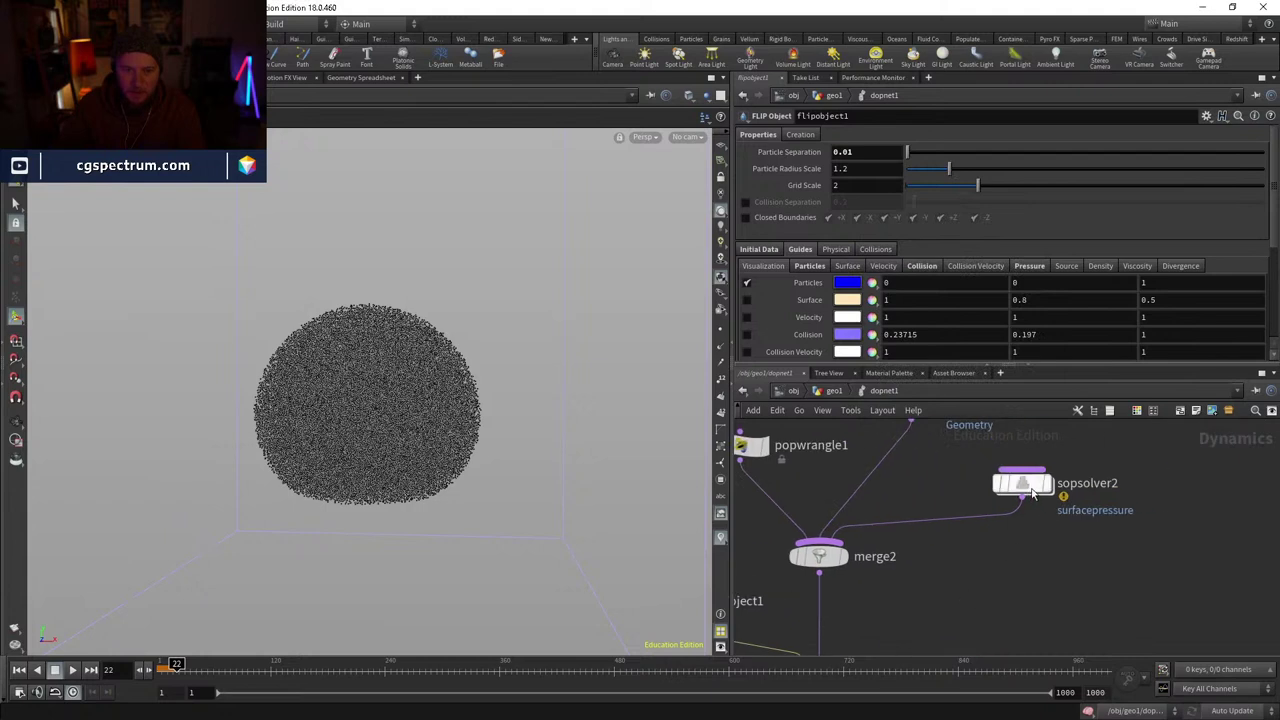
double_click(1030, 488)
right_click(863, 143)
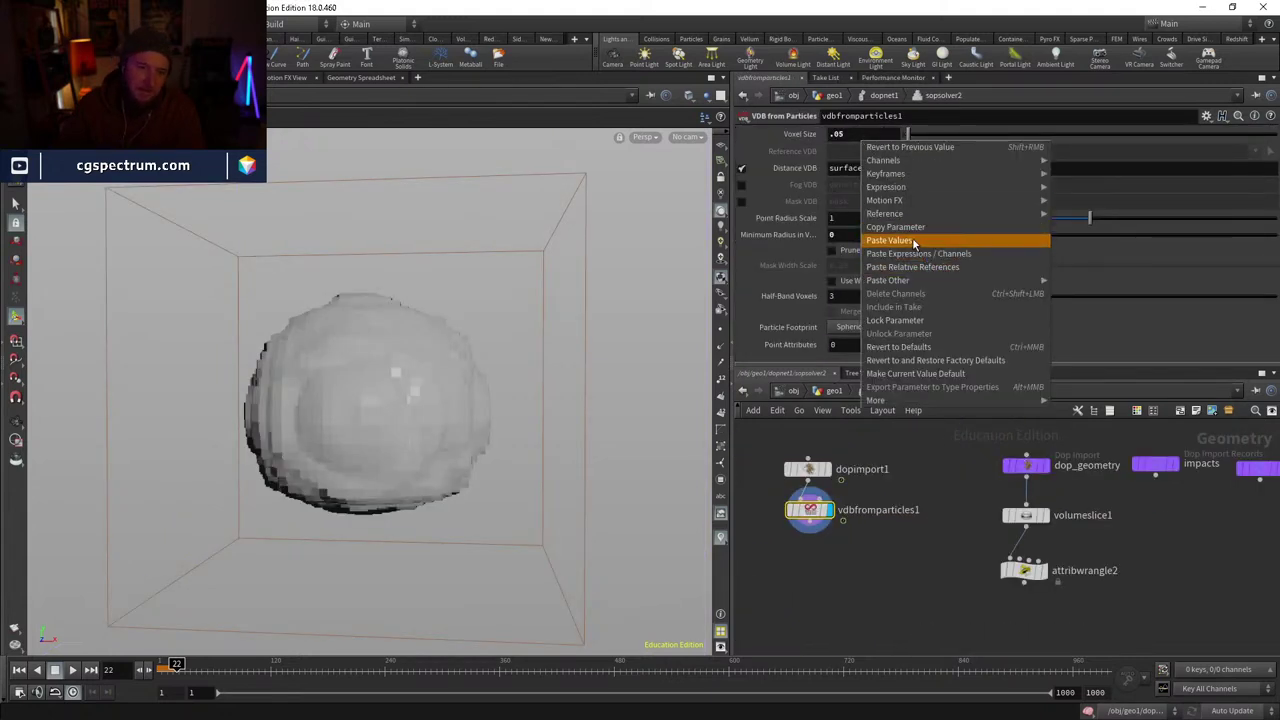
click(925, 270)
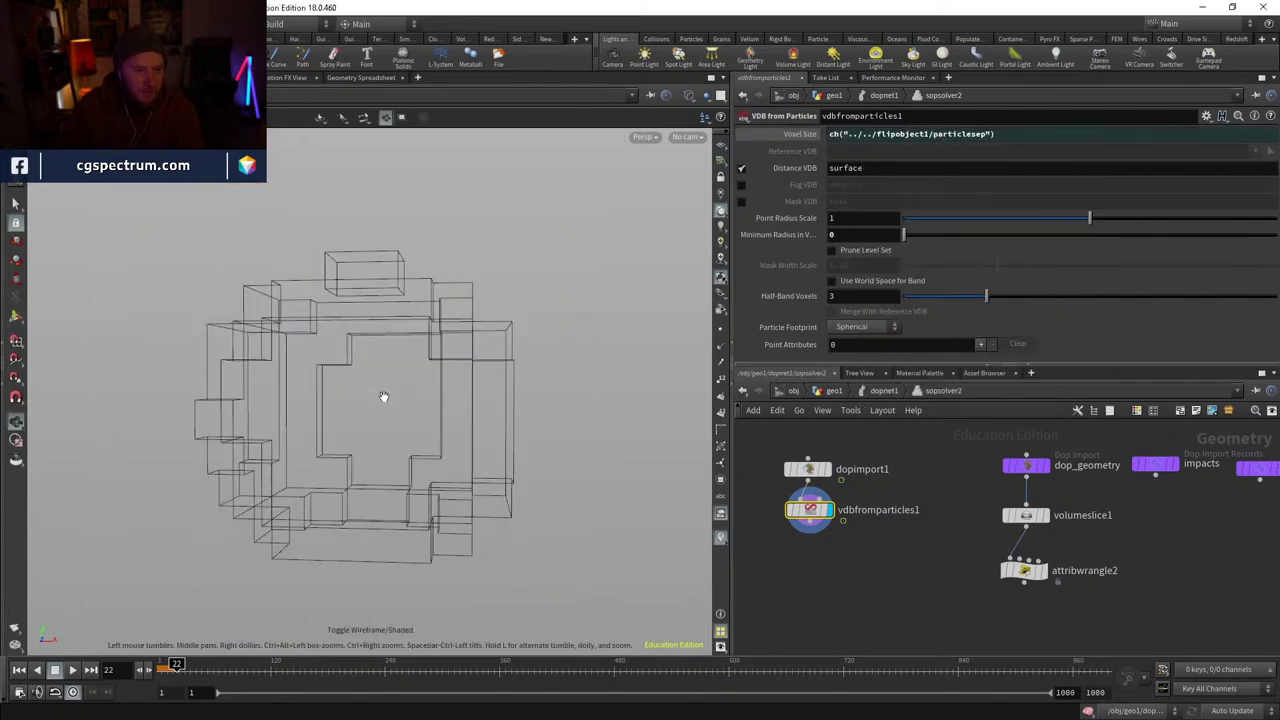
- Try a fog VDB in place of the distance VDB on vdbfromparticles1, and restore the distance VDB
scroll(331, 411, up, 6)
scroll(429, 335, down, 10)
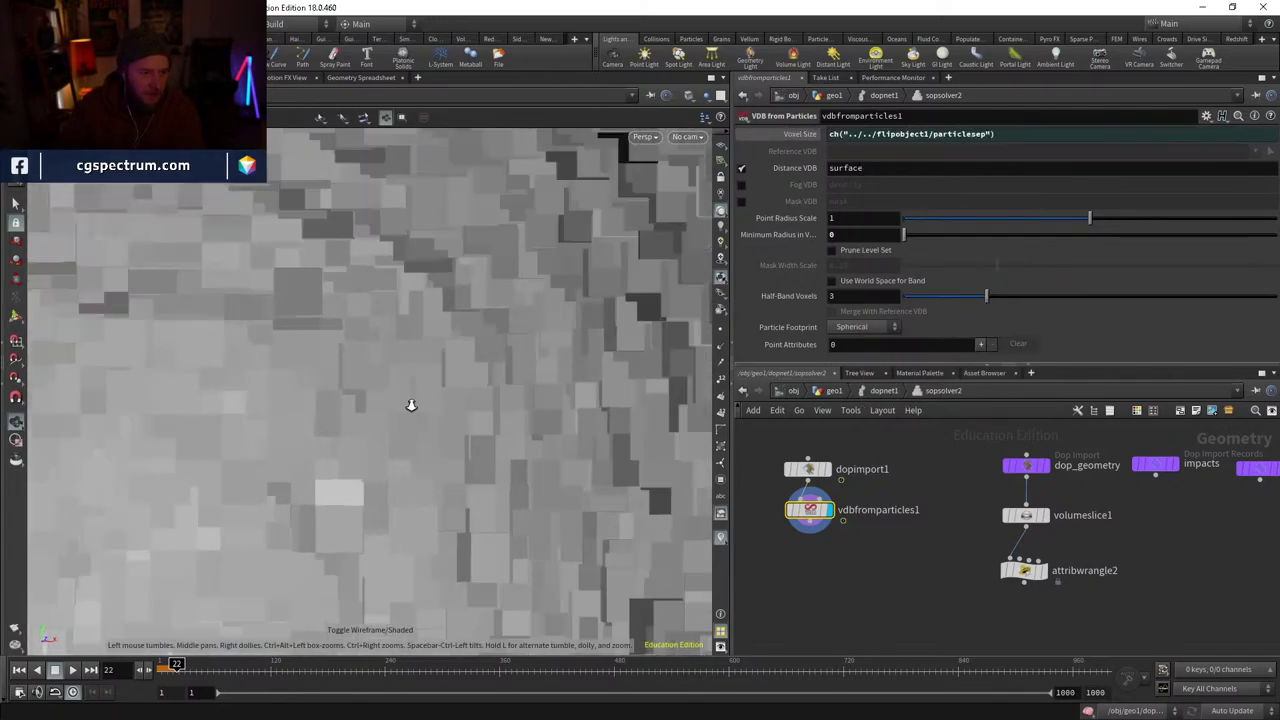
scroll(430, 475, up, 8)
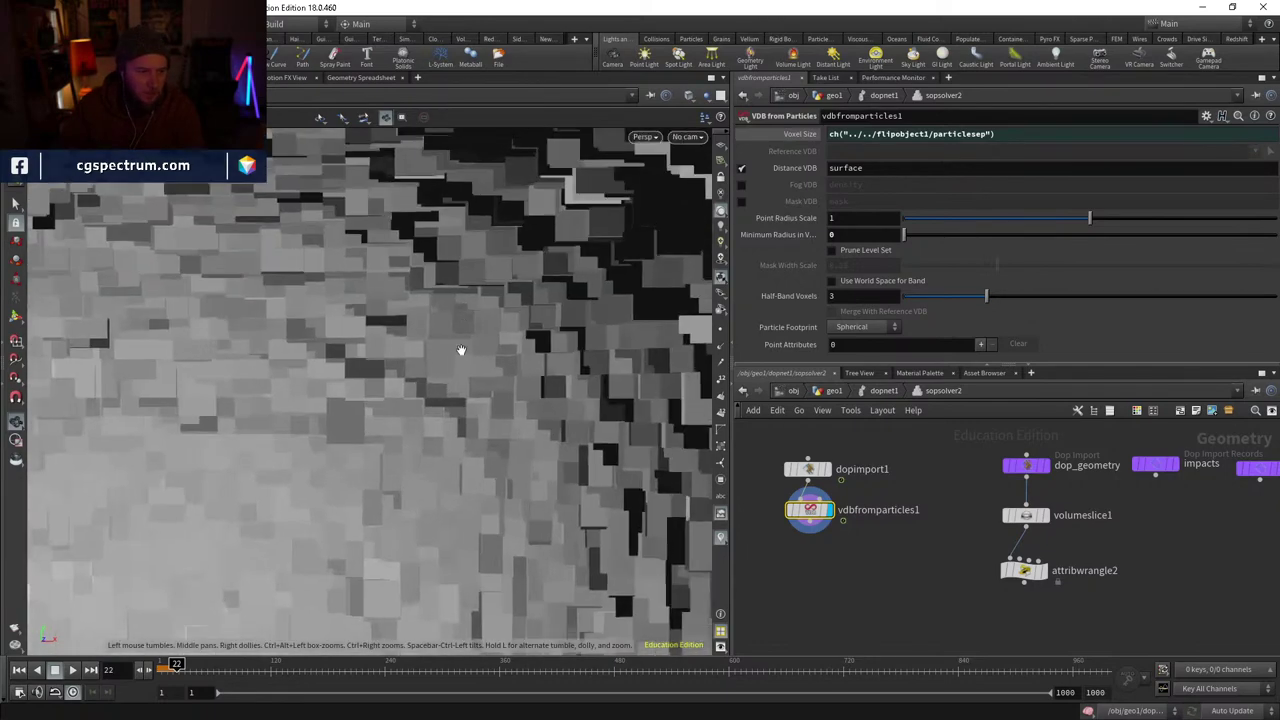
drag(461, 350, 510, 360)
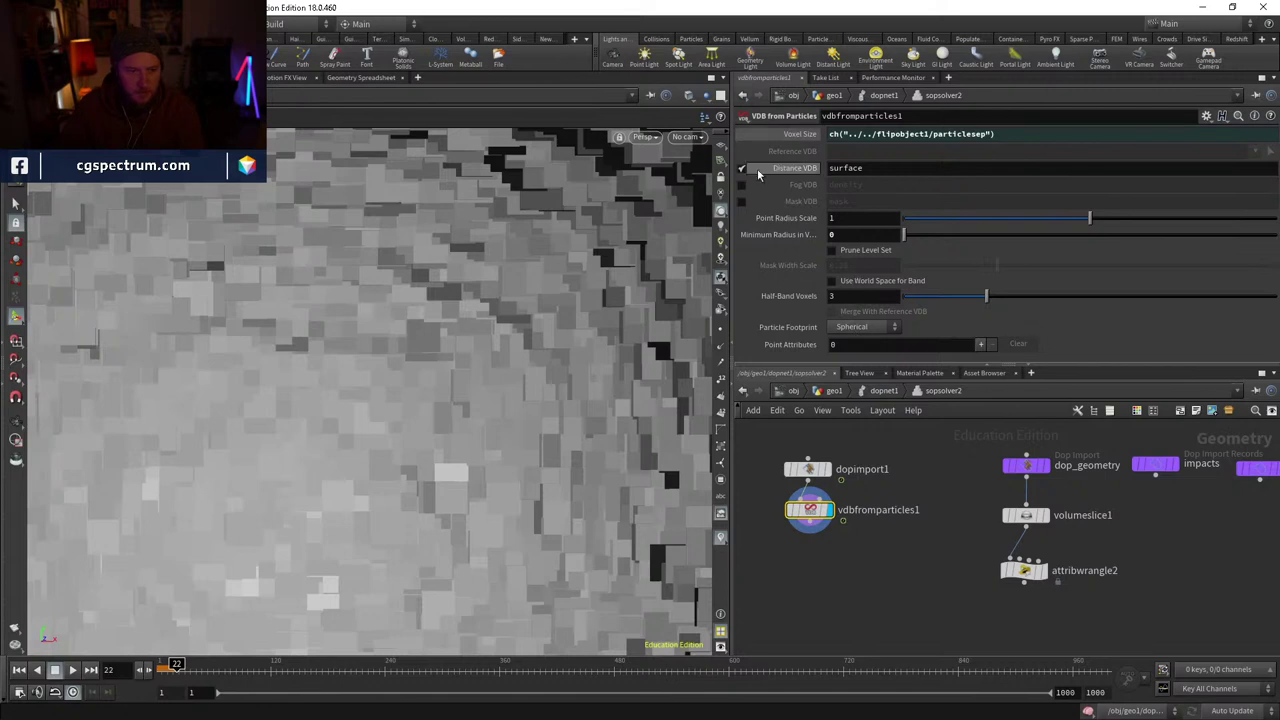
click(741, 168)
click(741, 185)
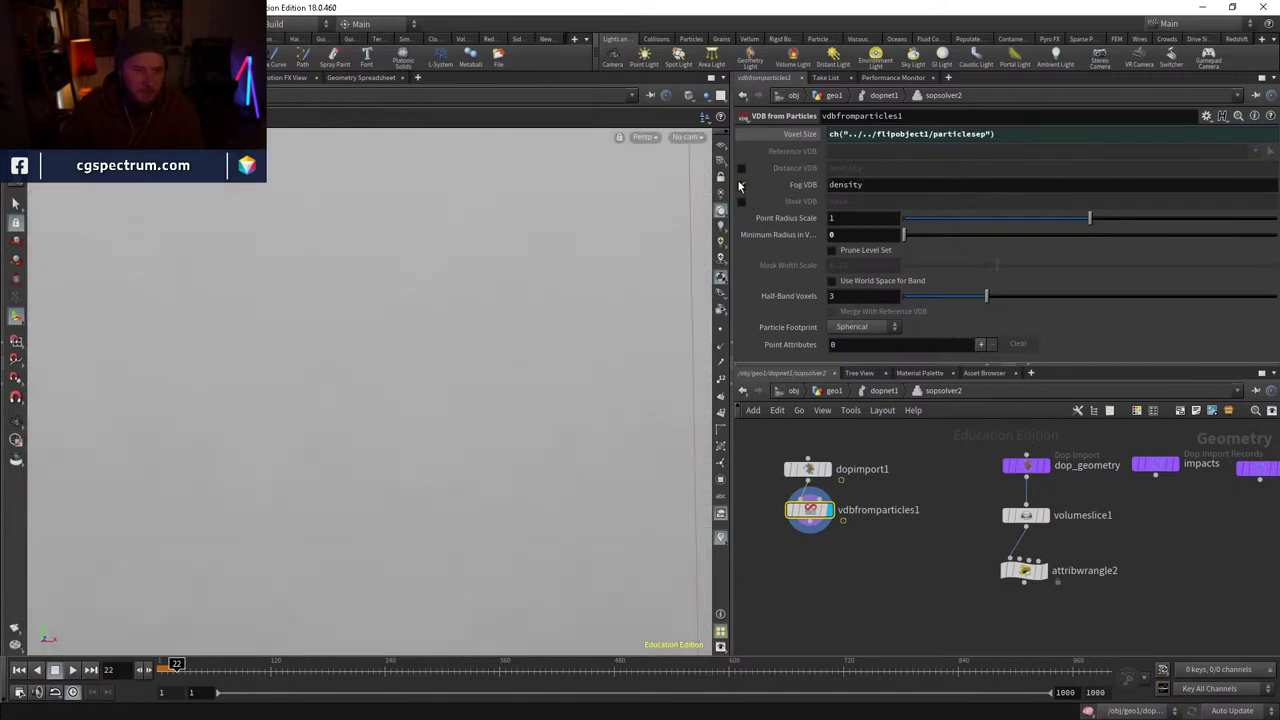
click(741, 185)
click(741, 168)
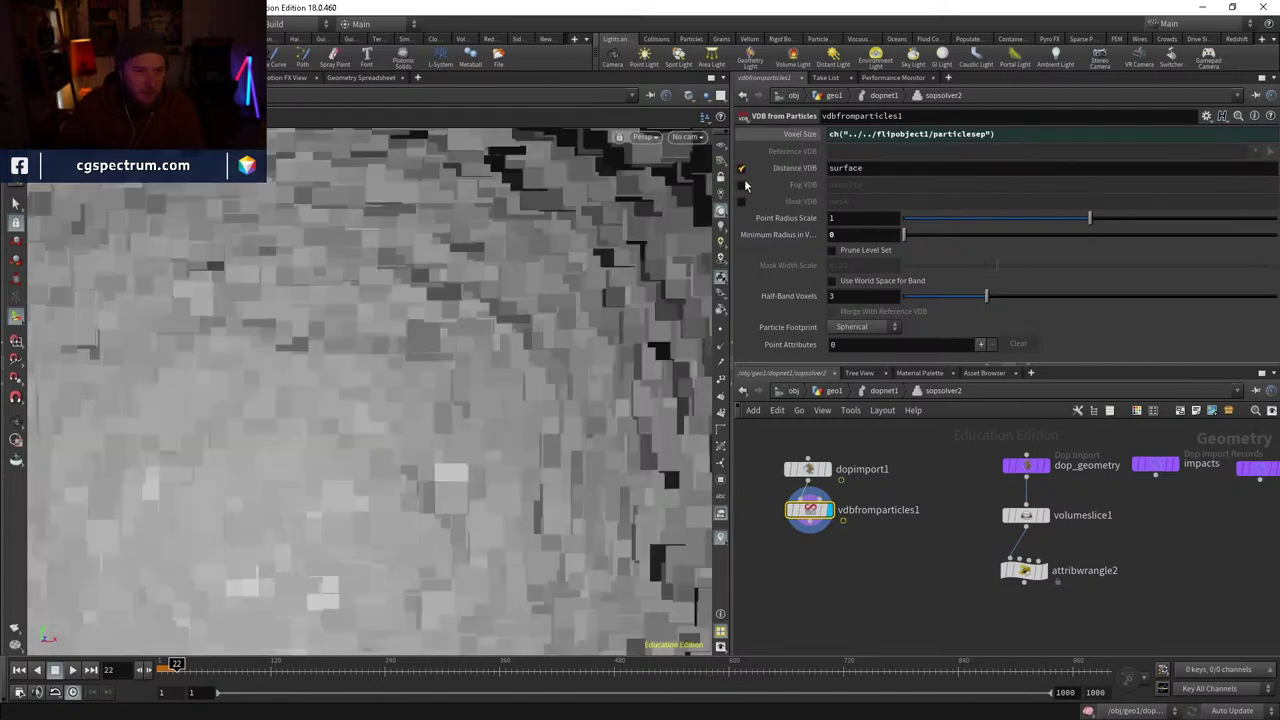
- Compare the dopimport1 particles with the vdbfromparticles1 surface by displaying each node in turn
double_click(870, 510)
click(826, 469)
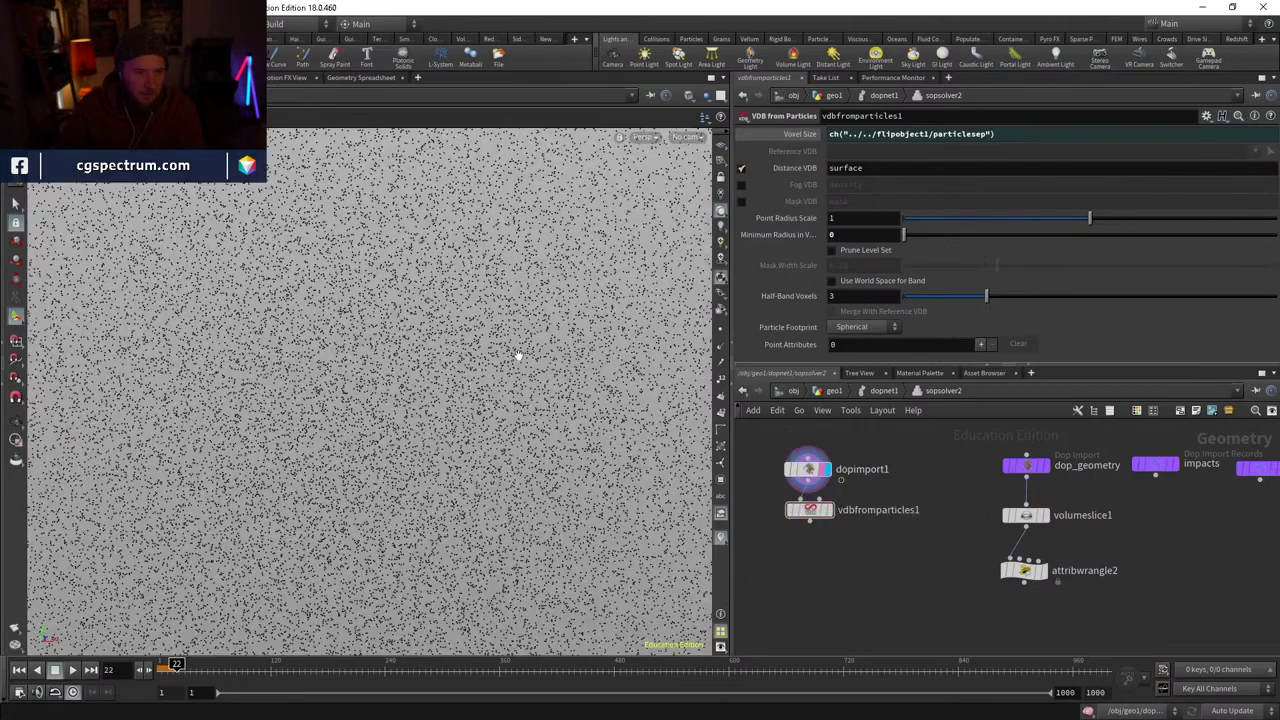
scroll(460, 440, down, 5)
click(826, 510)
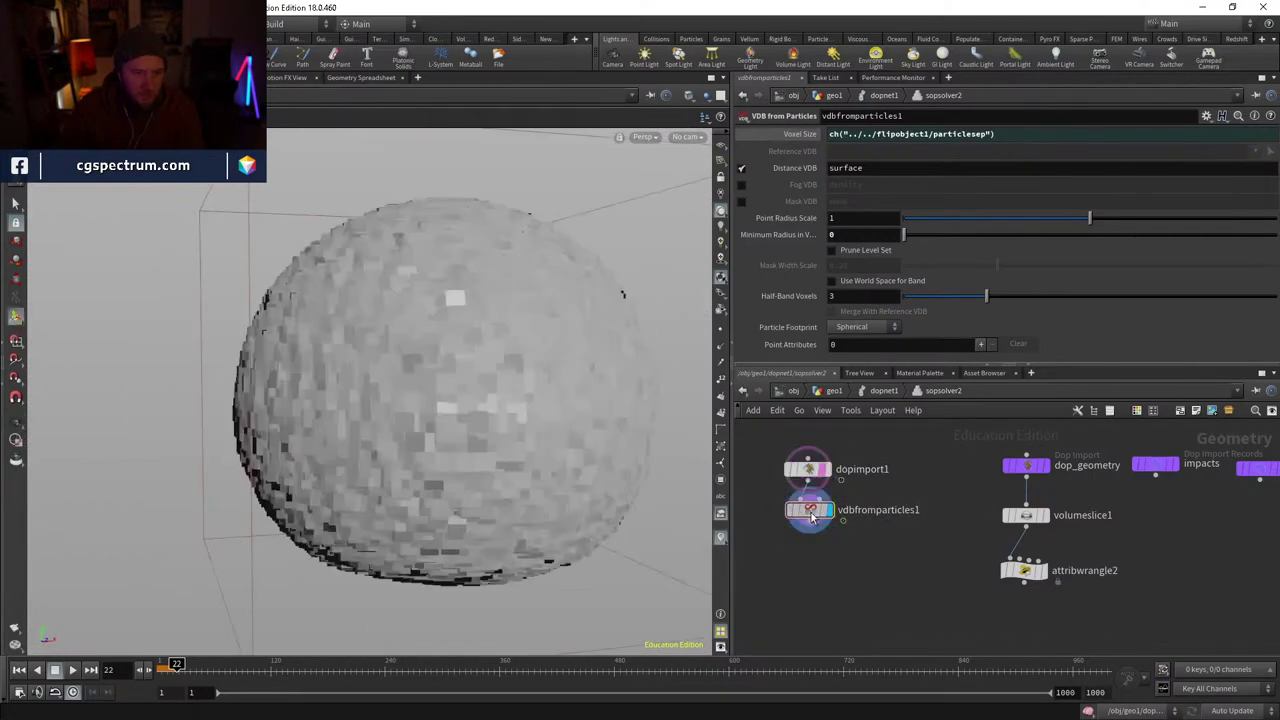
drag(540, 380, 663, 511)
middle_drag(1009, 549, 1019, 558)
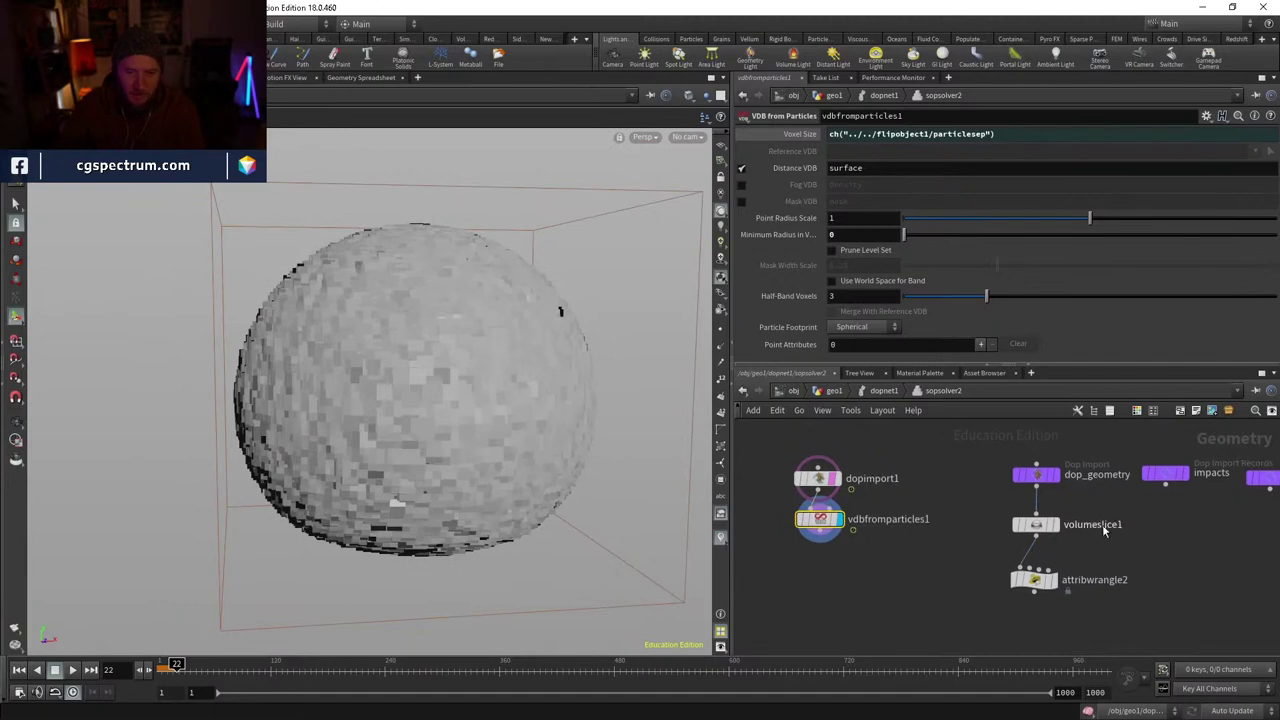
- Search the network inside flipsolver1 for the node that sets up the surfacepressure field
click(830, 391)
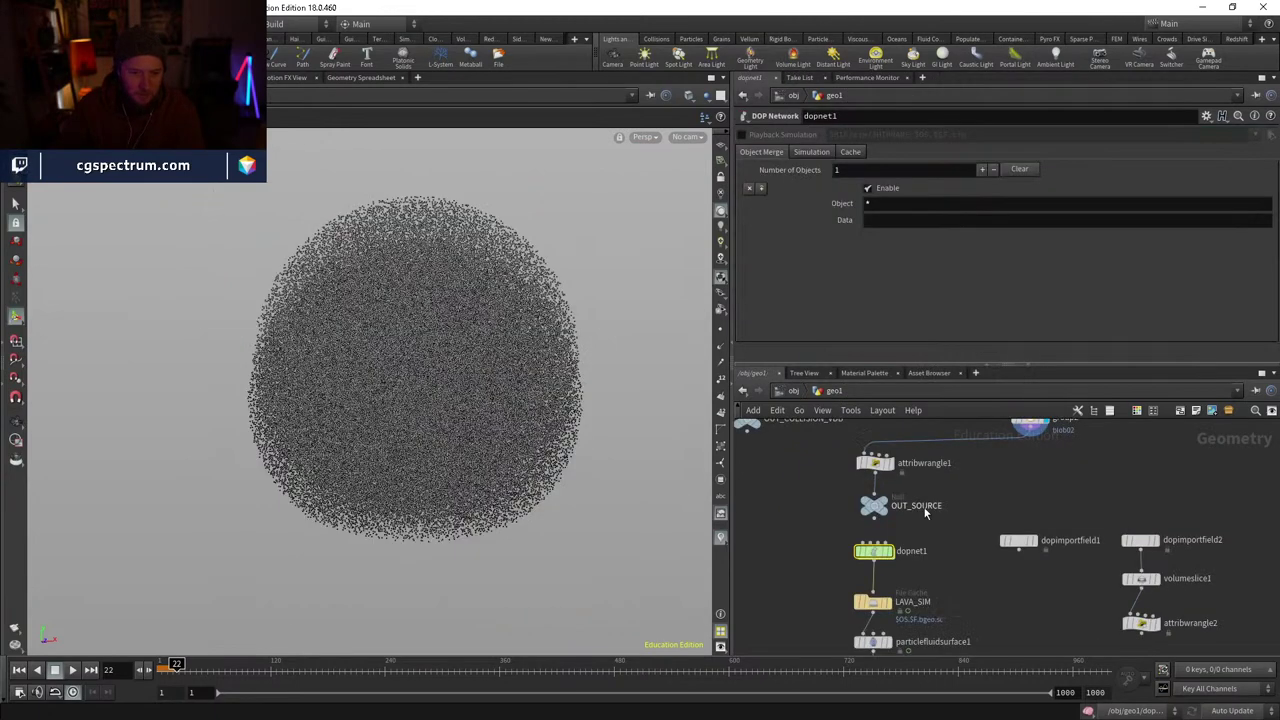
double_click(871, 551)
double_click(934, 491)
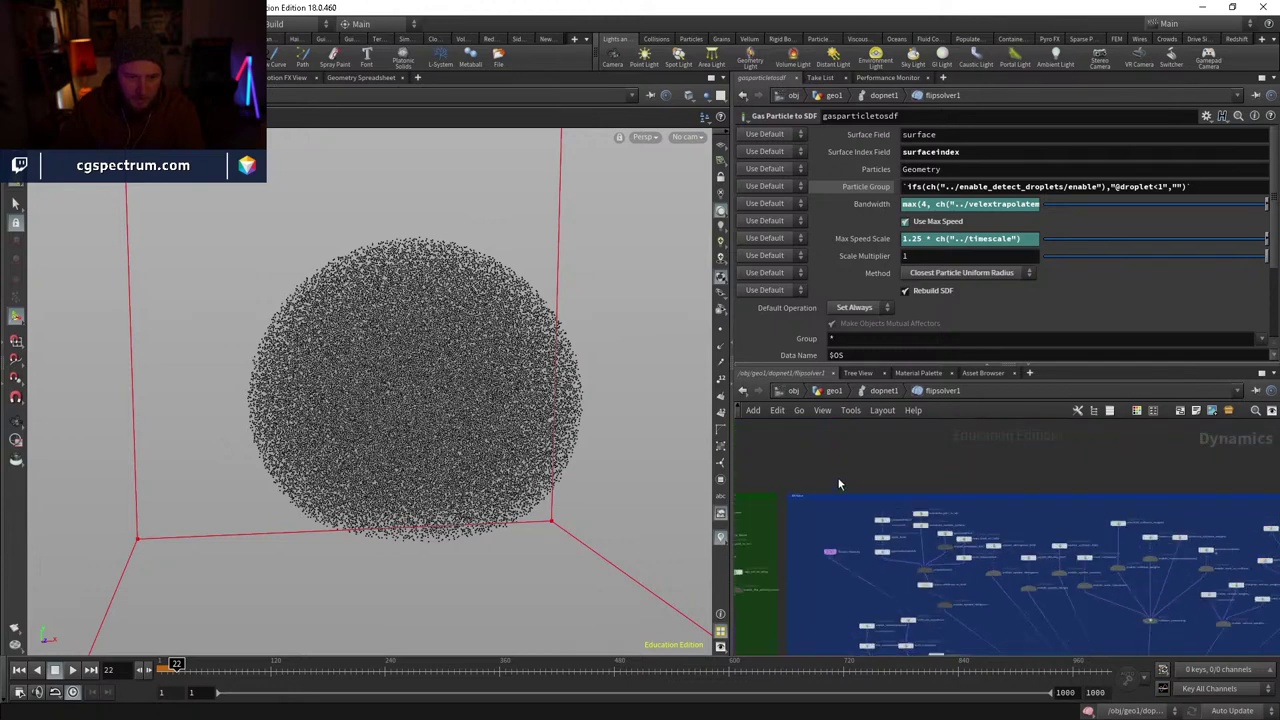
scroll(950, 480, up, 3)
scroll(1040, 510, down, 3)
key(f)
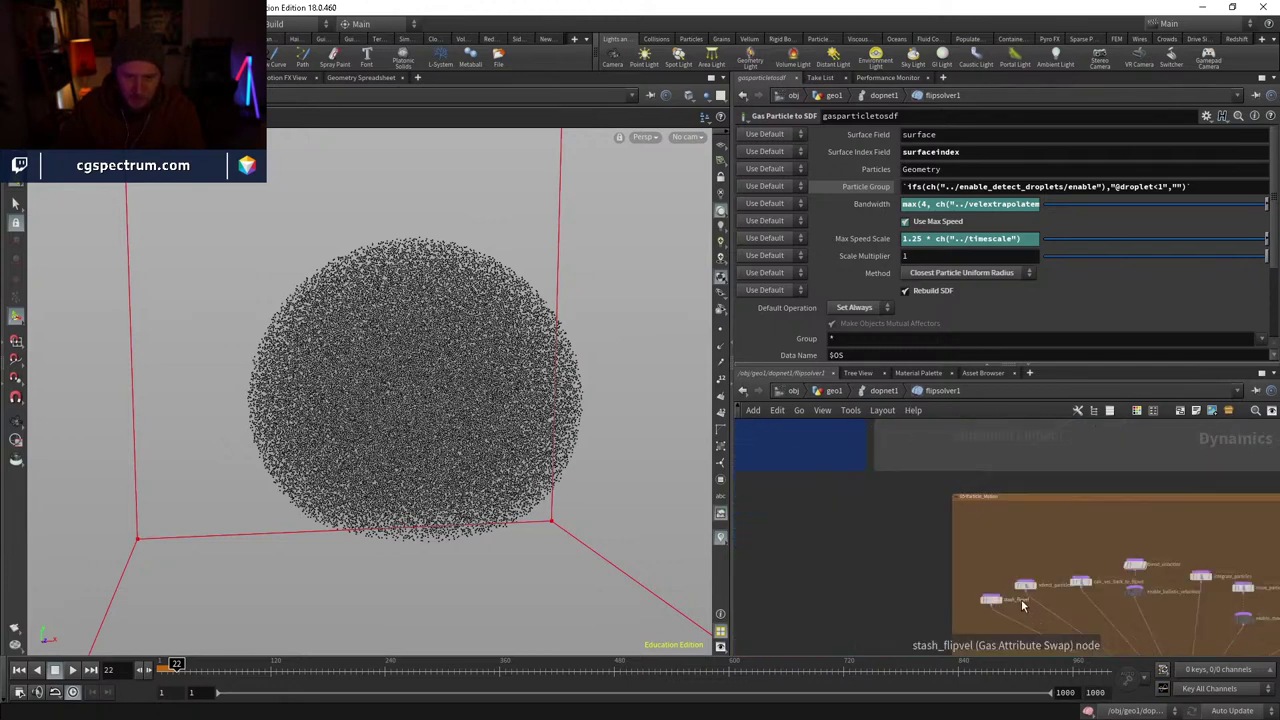
scroll(1011, 521, down, 3)
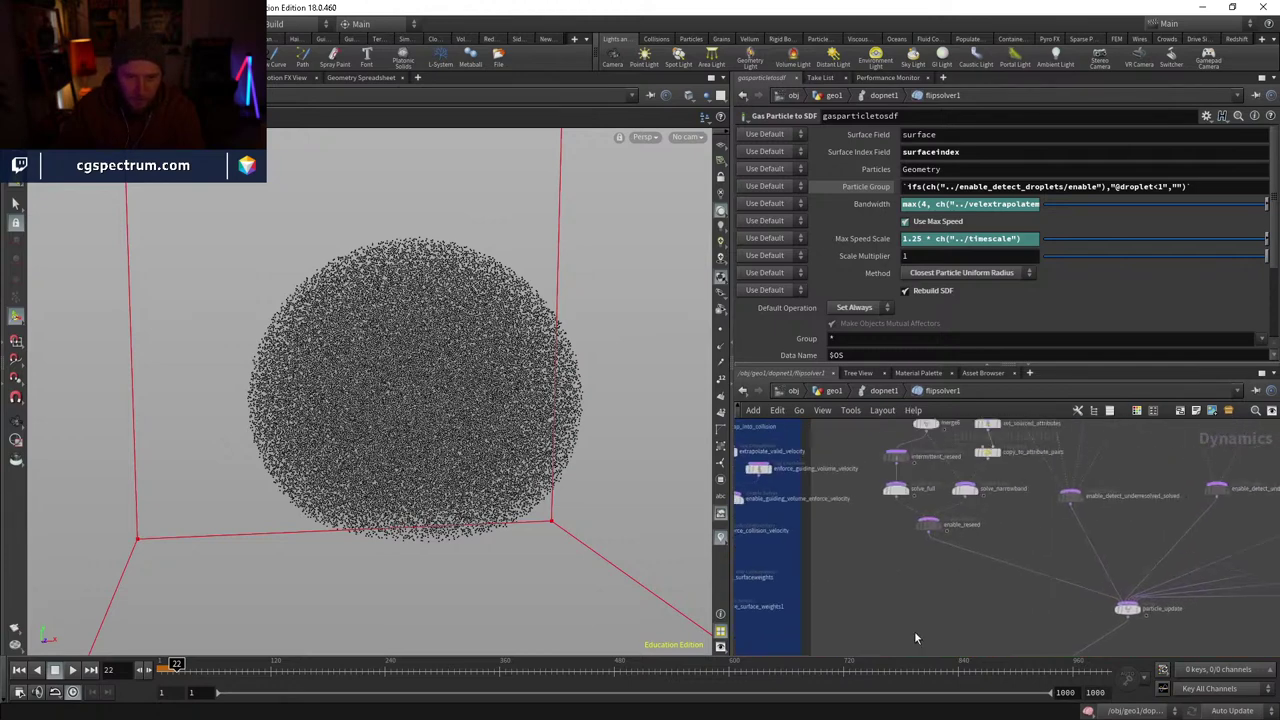
scroll(960, 560, up, 3)
scroll(990, 503, down, 3)
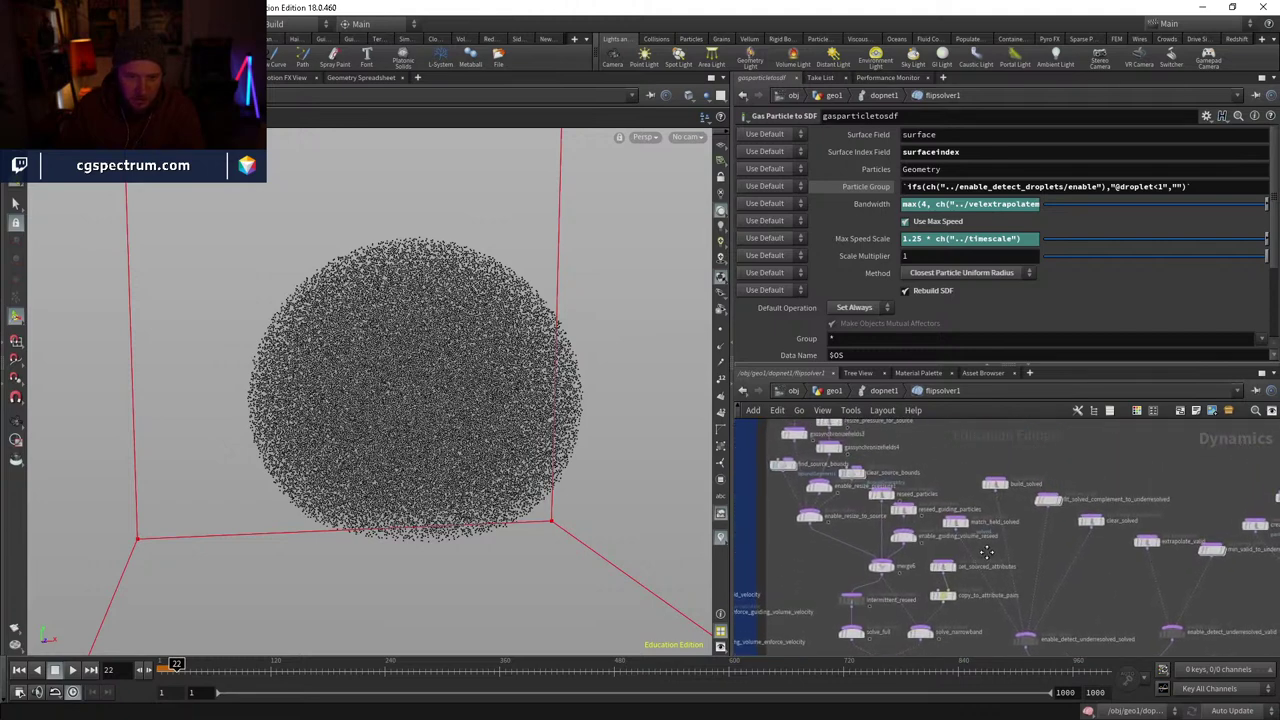
scroll(1102, 558, up, 3)
scroll(1003, 528, down, 3)
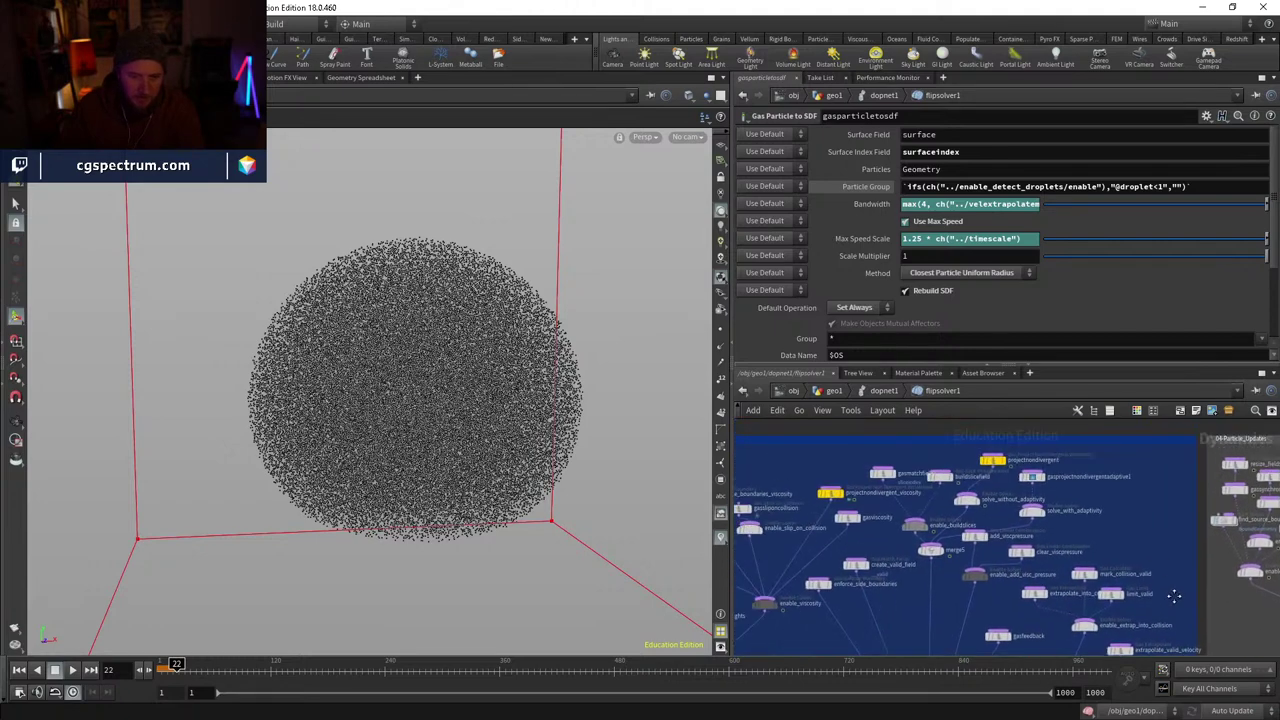
scroll(966, 511, down, 4)
scroll(1062, 447, up, 5)
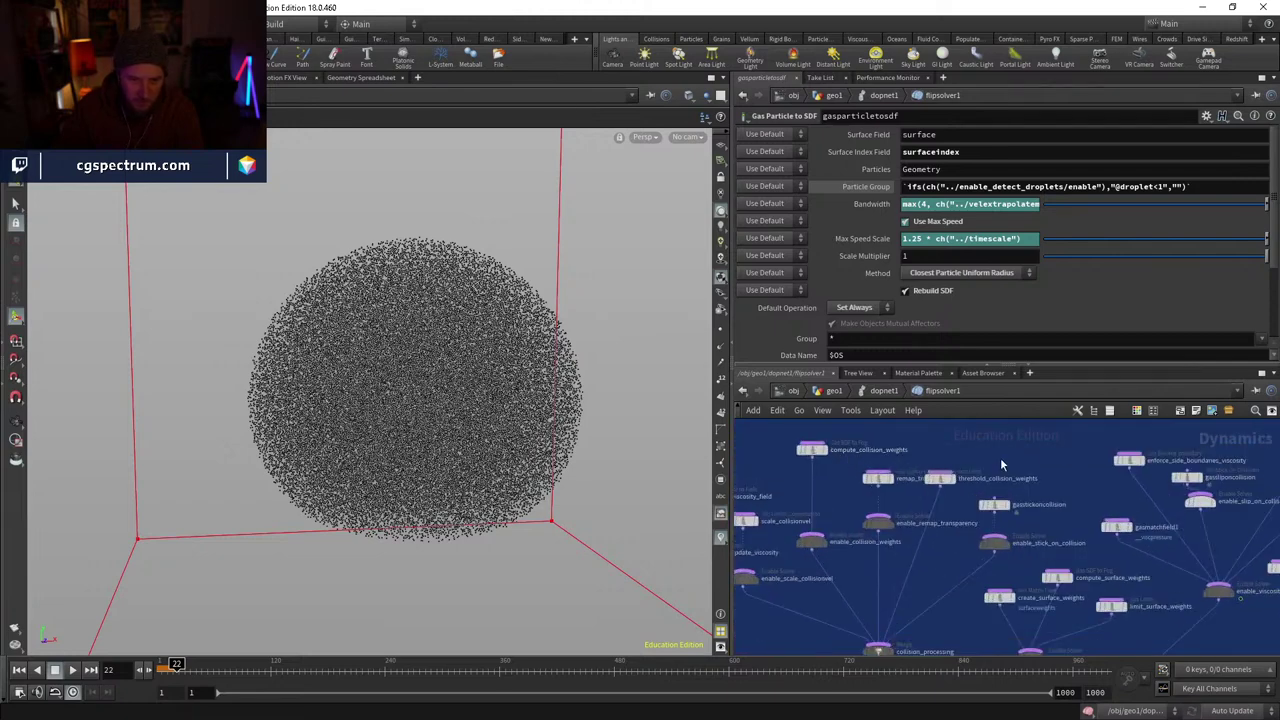
middle_drag(1068, 462, 1097, 477)
scroll(1060, 510, down, 3)
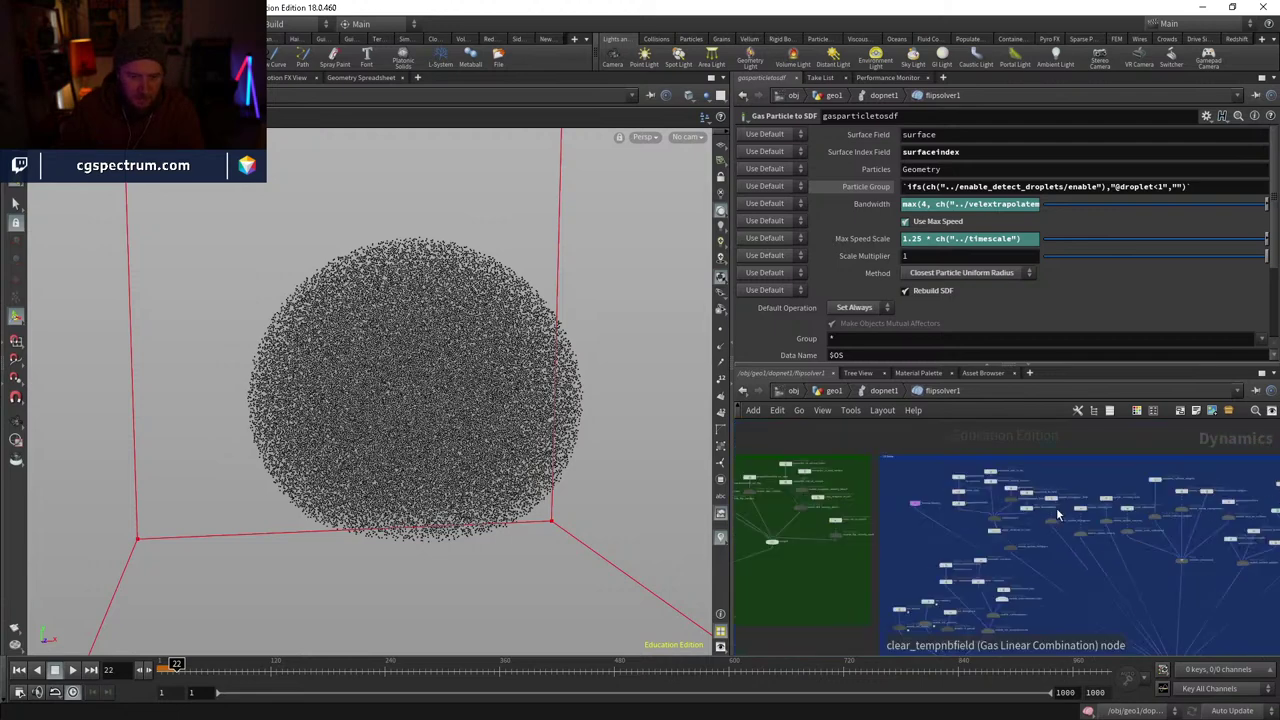
scroll(1011, 552, up, 3)
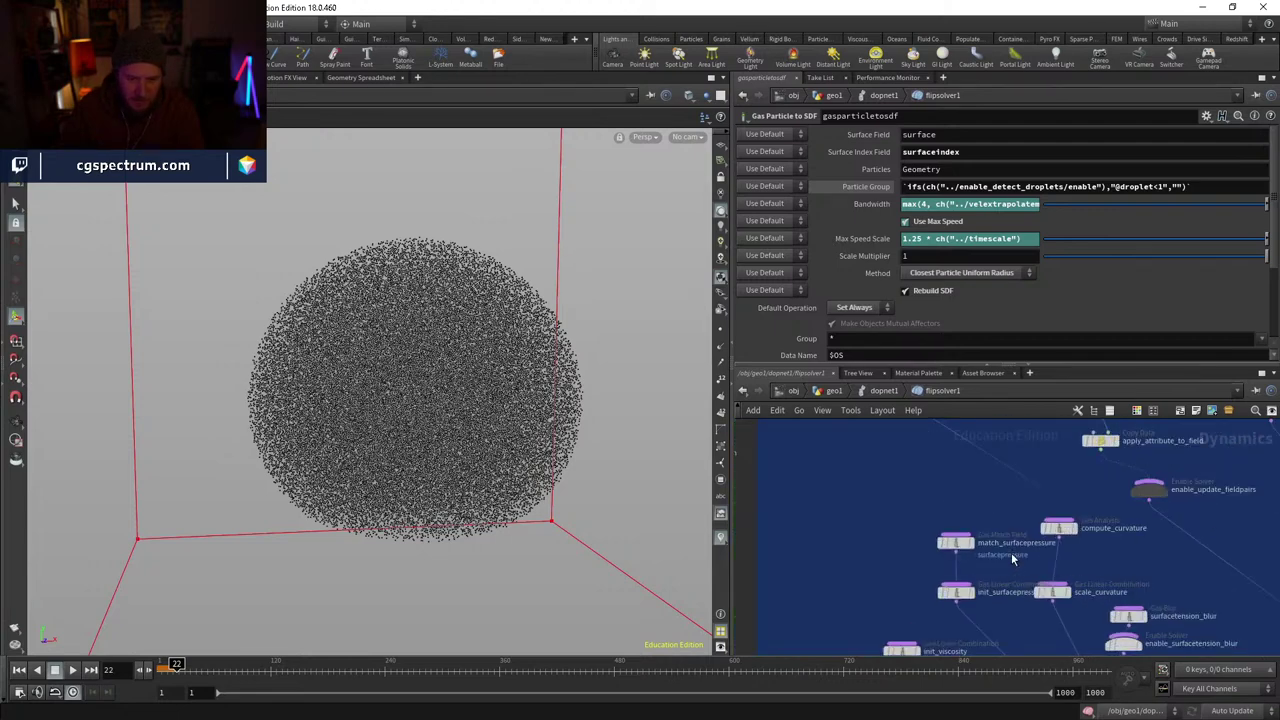
- Colour the match_surfacepressure node red and show its parameters
click(930, 492)
key(c)
click(1205, 566)
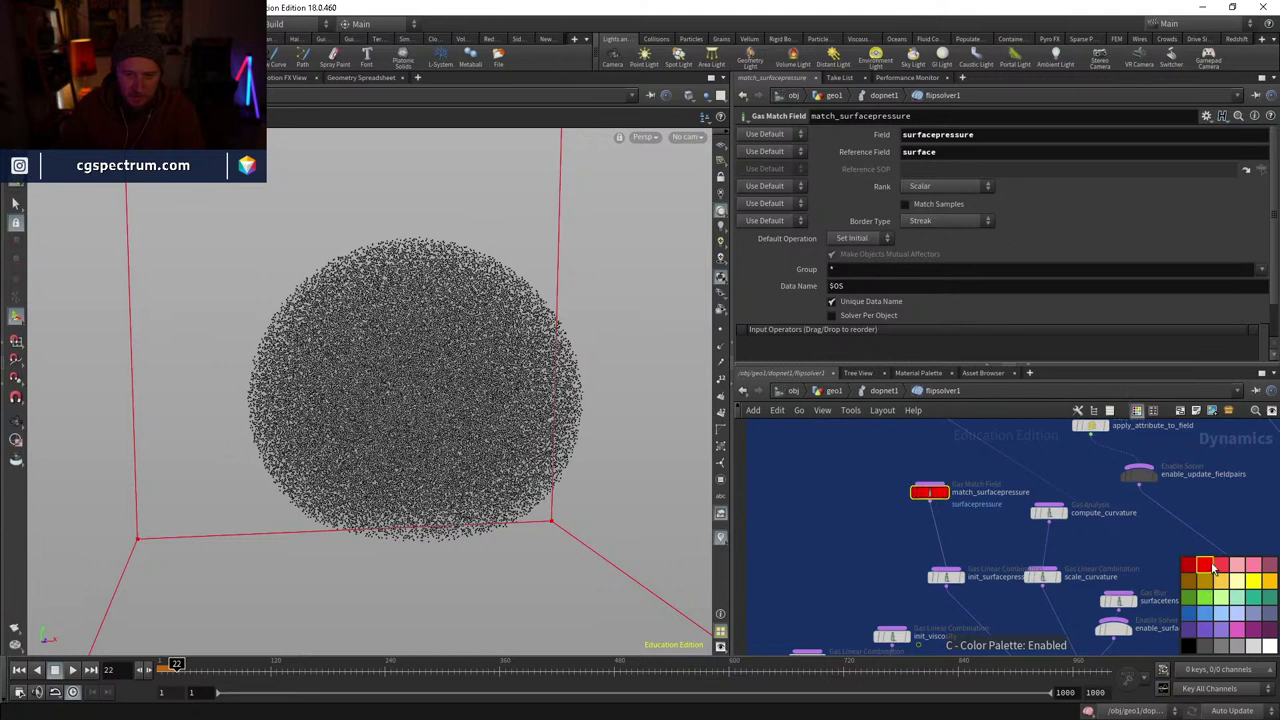
click(929, 491)
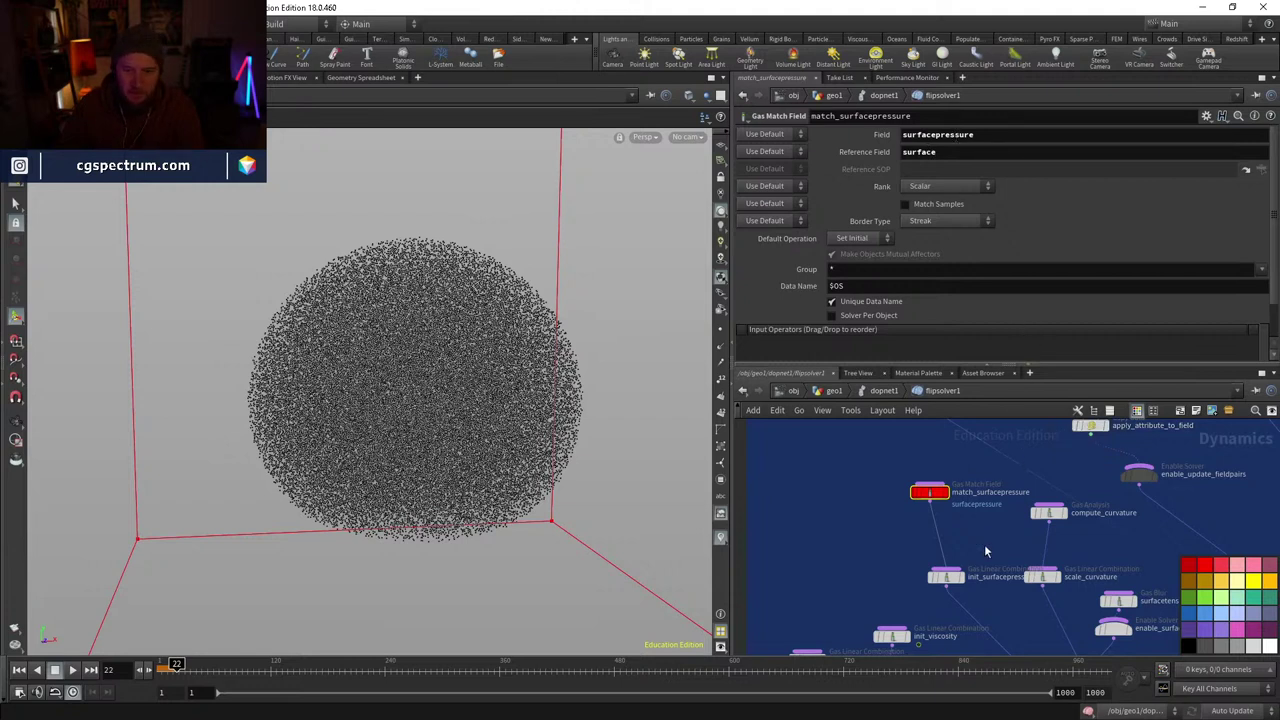
- Return inside sopsolver2 and make vdbfromparticles1 output a density fog VDB instead of a distance VDB
middle_drag(984, 544, 952, 568)
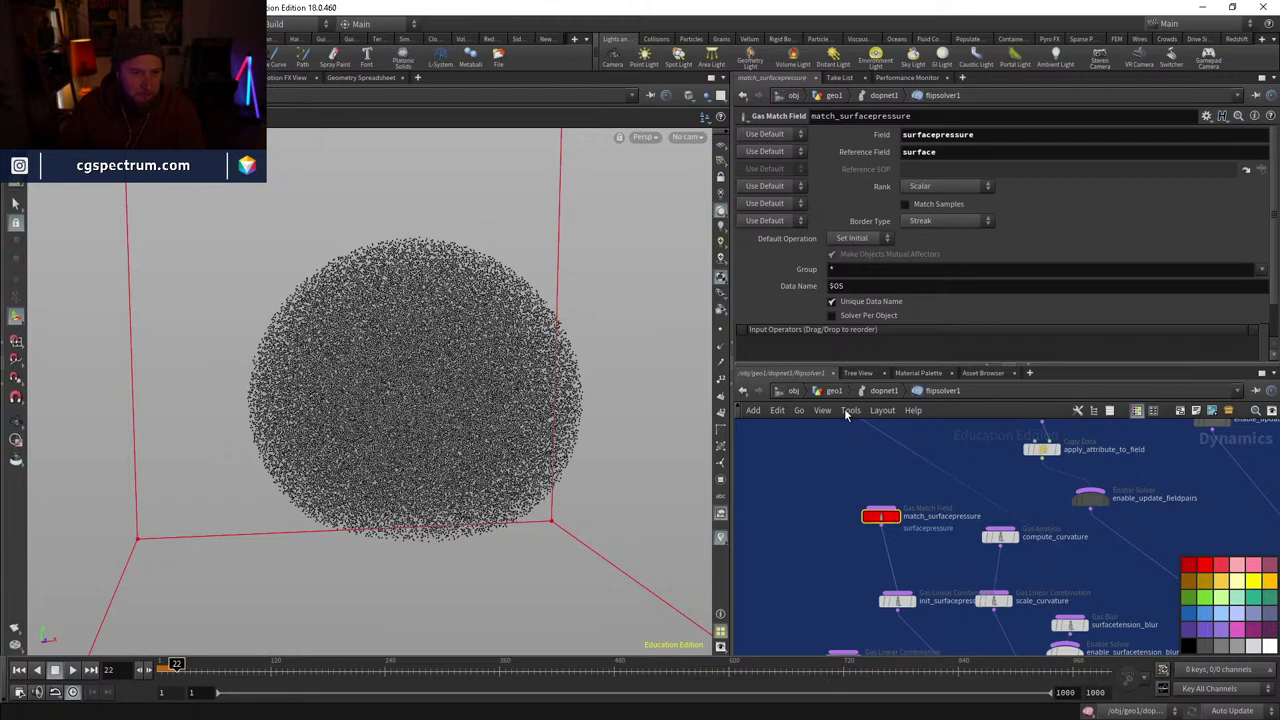
click(877, 392)
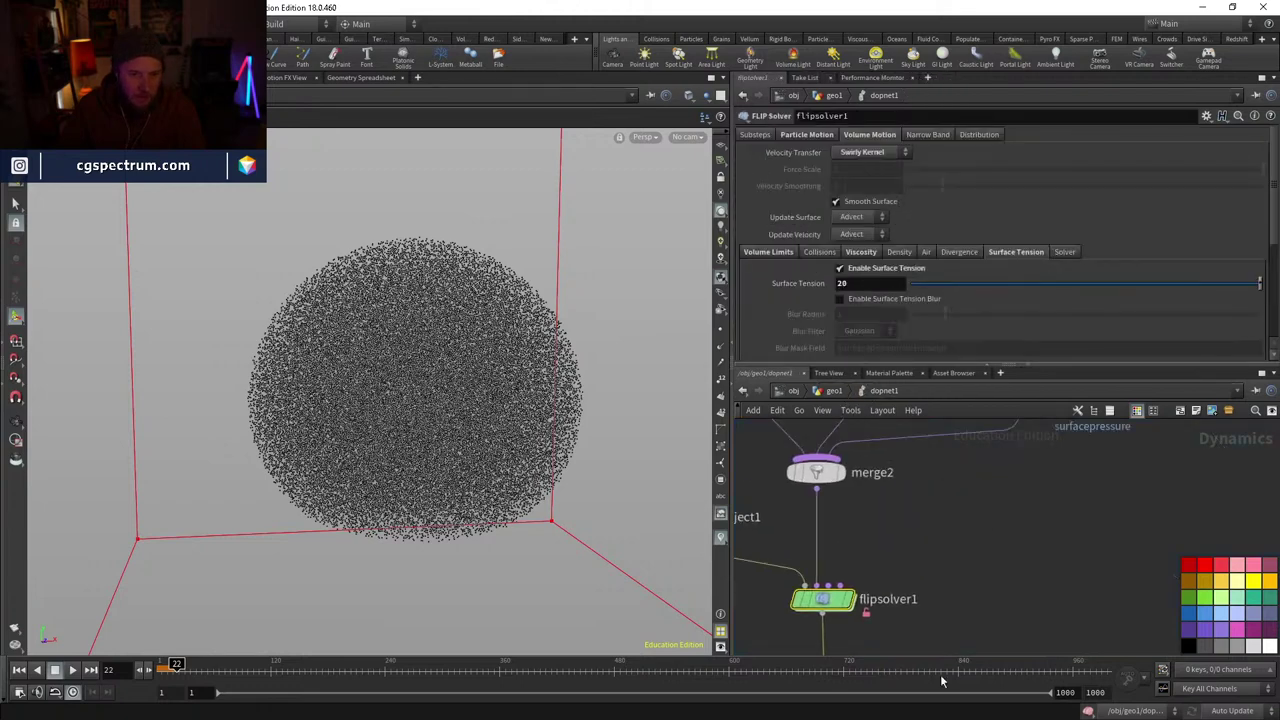
double_click(922, 499)
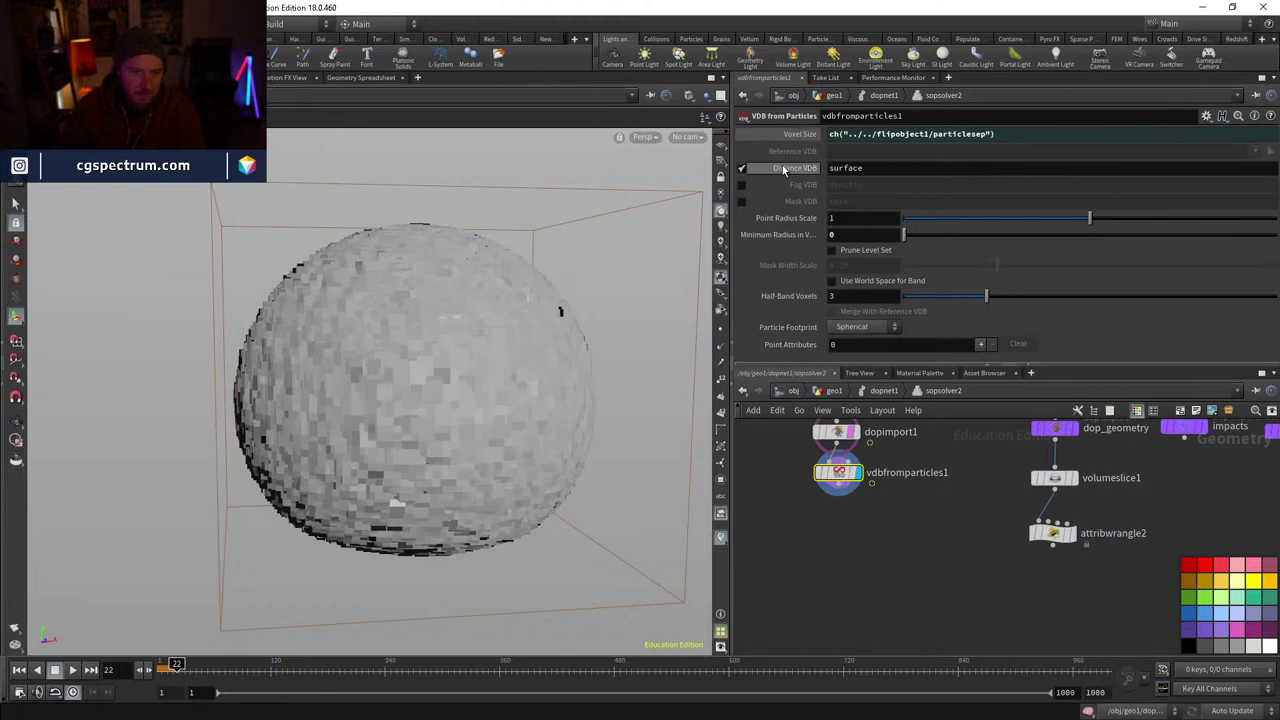
click(742, 169)
click(742, 185)
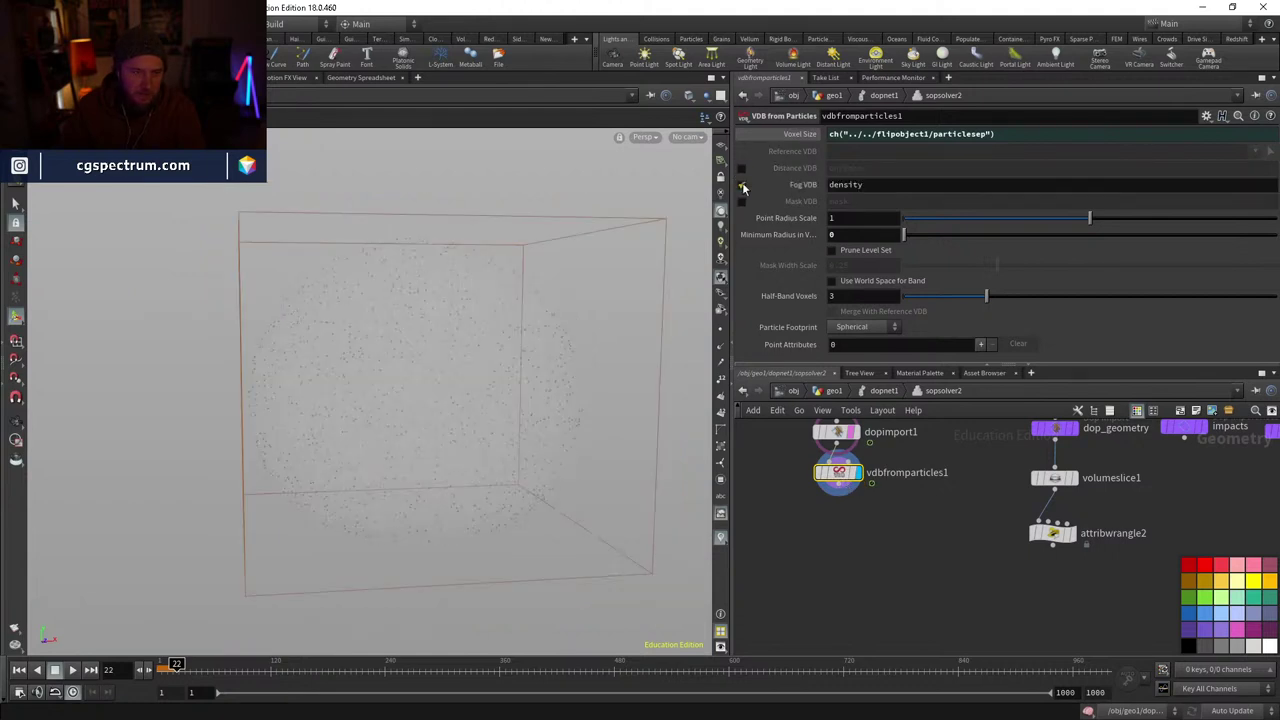
- Display the dop_geometry node's imported field inside sopsolver2 and check it in the viewport
middle_drag(1060, 429, 980, 465)
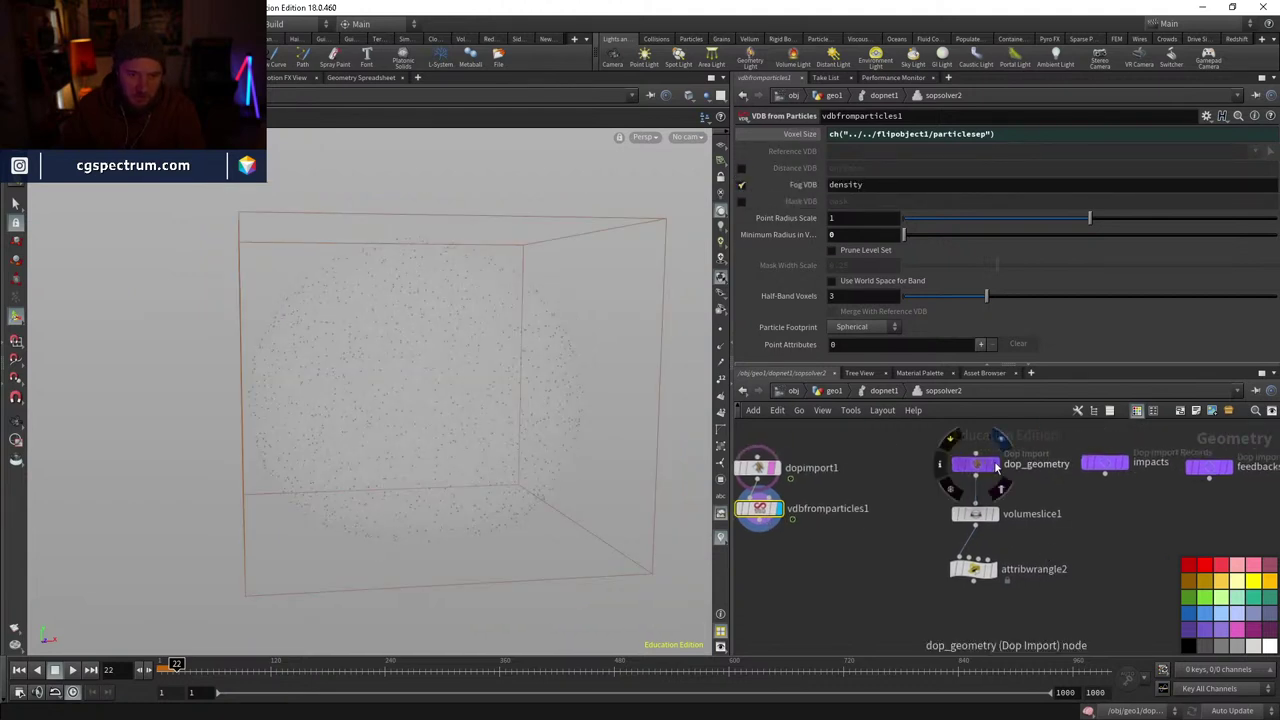
click(983, 467)
mouse_move(983, 470)
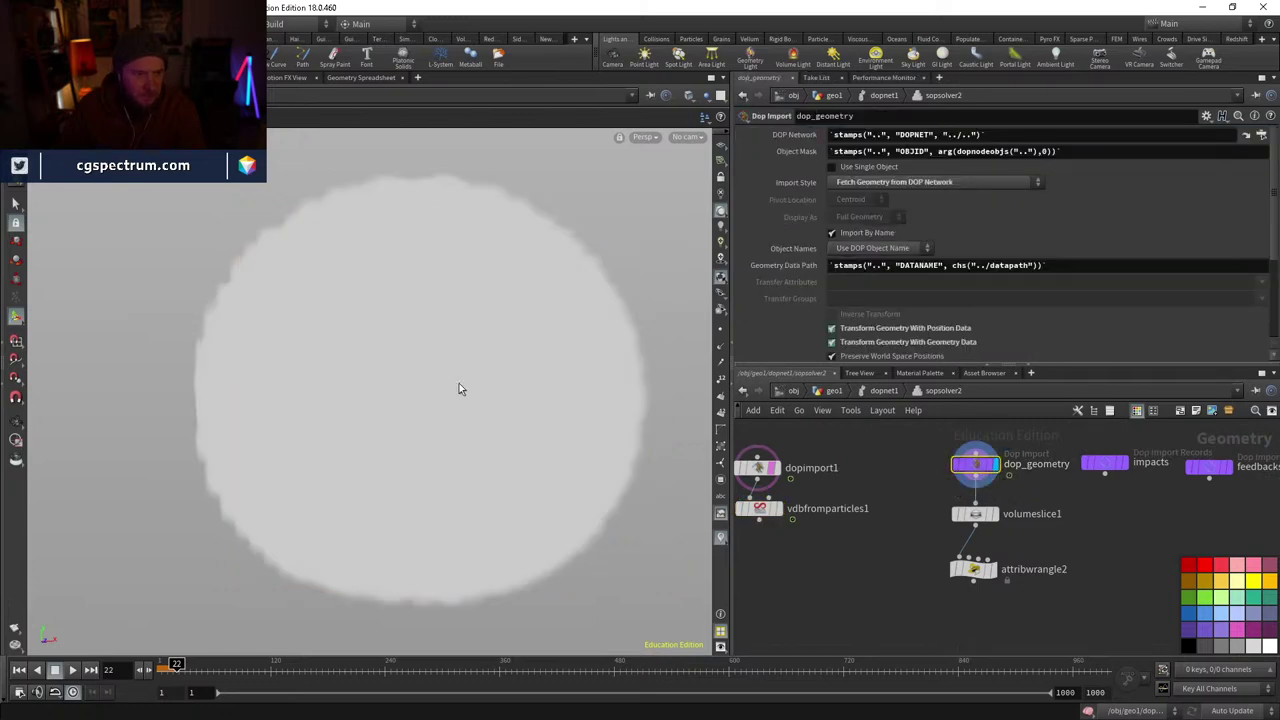
- Display the vdbfromparticles1 fog volume and compare it with the dop_geometry field in the viewport
scroll(466, 374, up, 2)
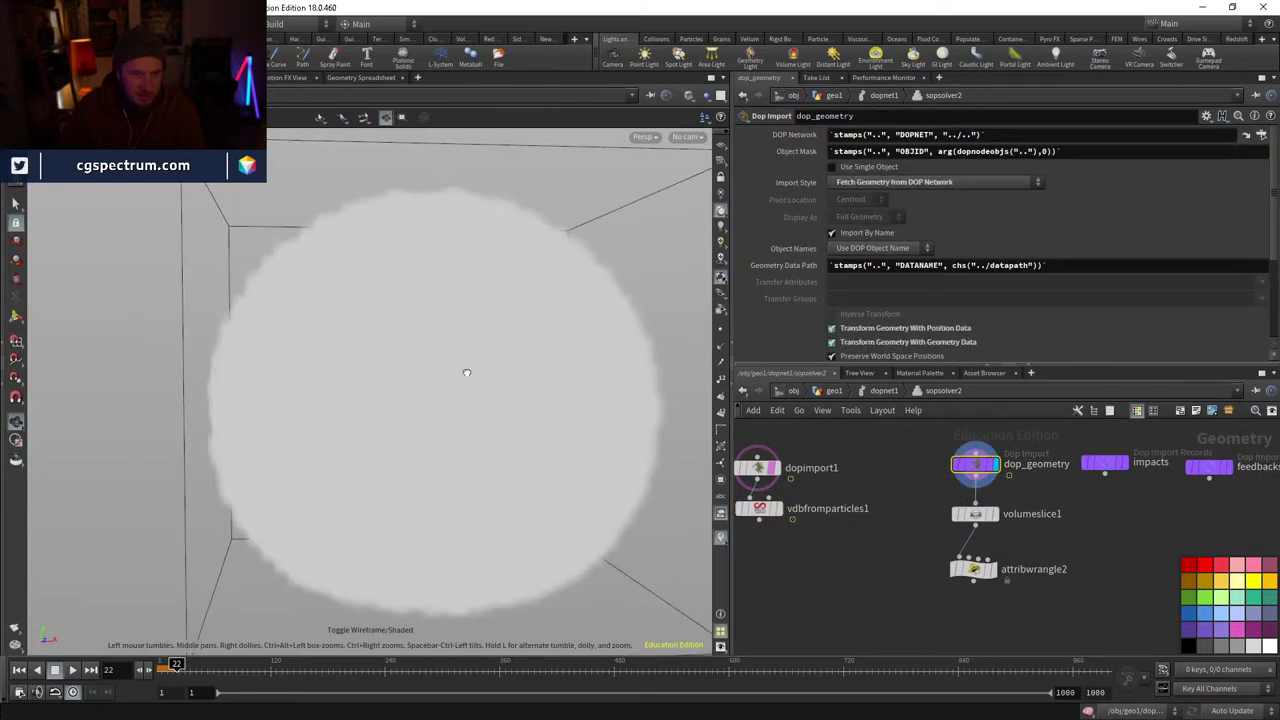
scroll(466, 372, down, 2)
scroll(470, 365, up, 2)
click(789, 538)
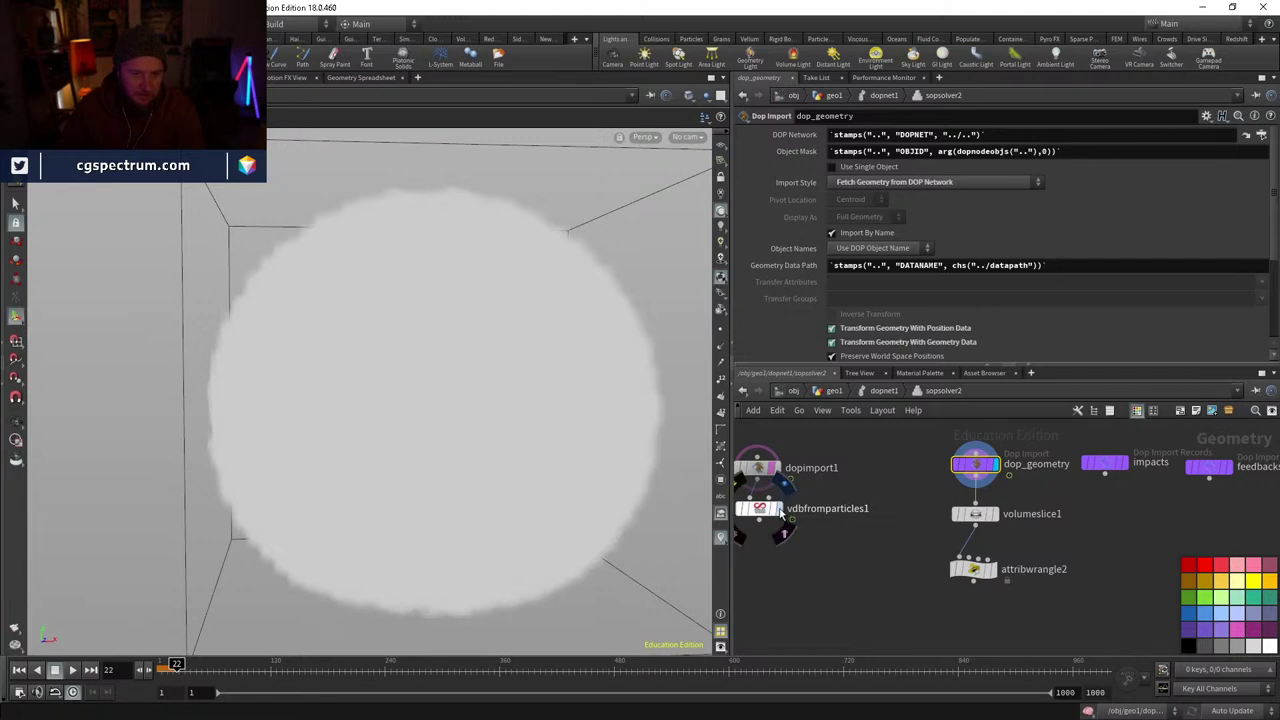
key(w)
key(w)
key(w)
key(w)
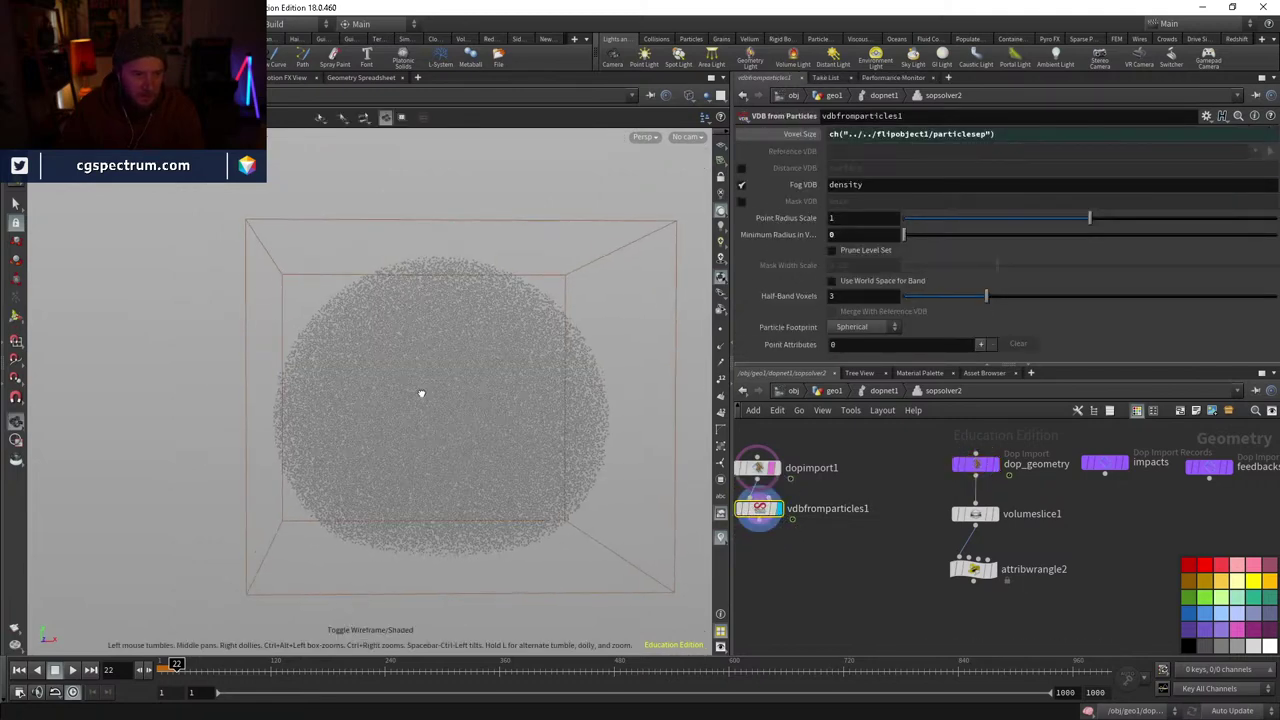
key(Return)
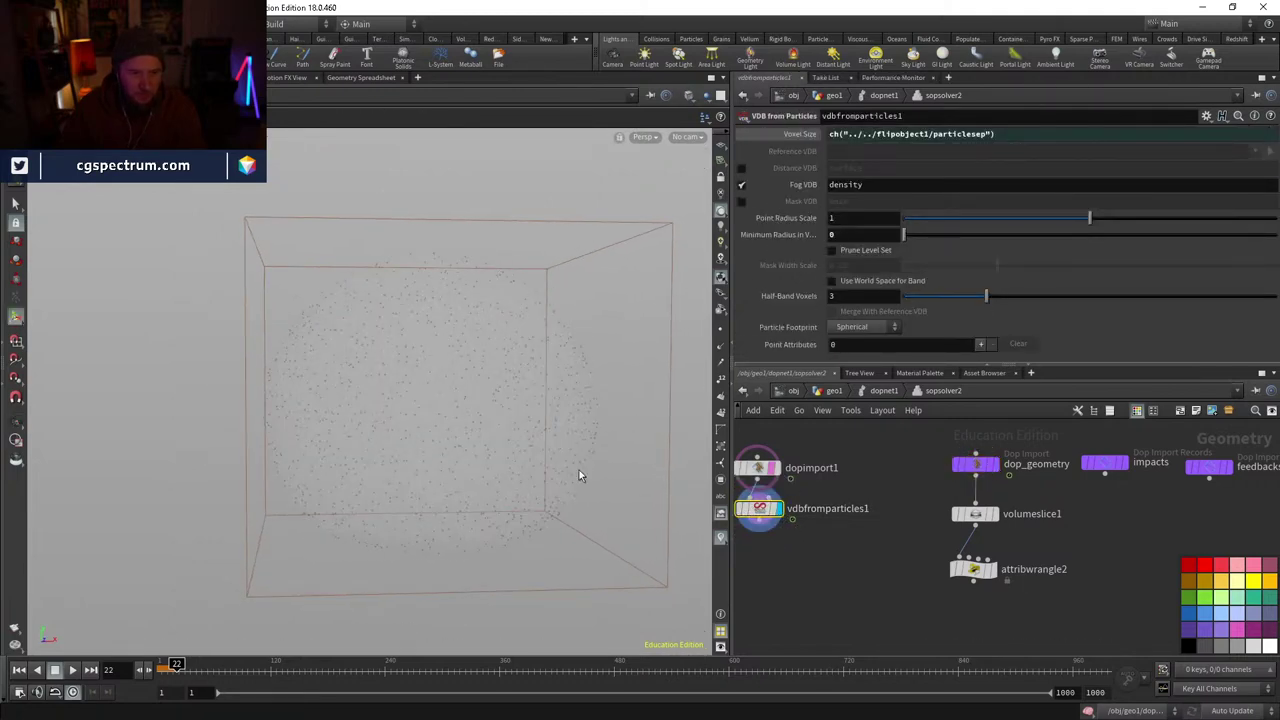
- Set the Point Radius Scale of vdbfromparticles1 to 5 and check the fog volume
click(1136, 219)
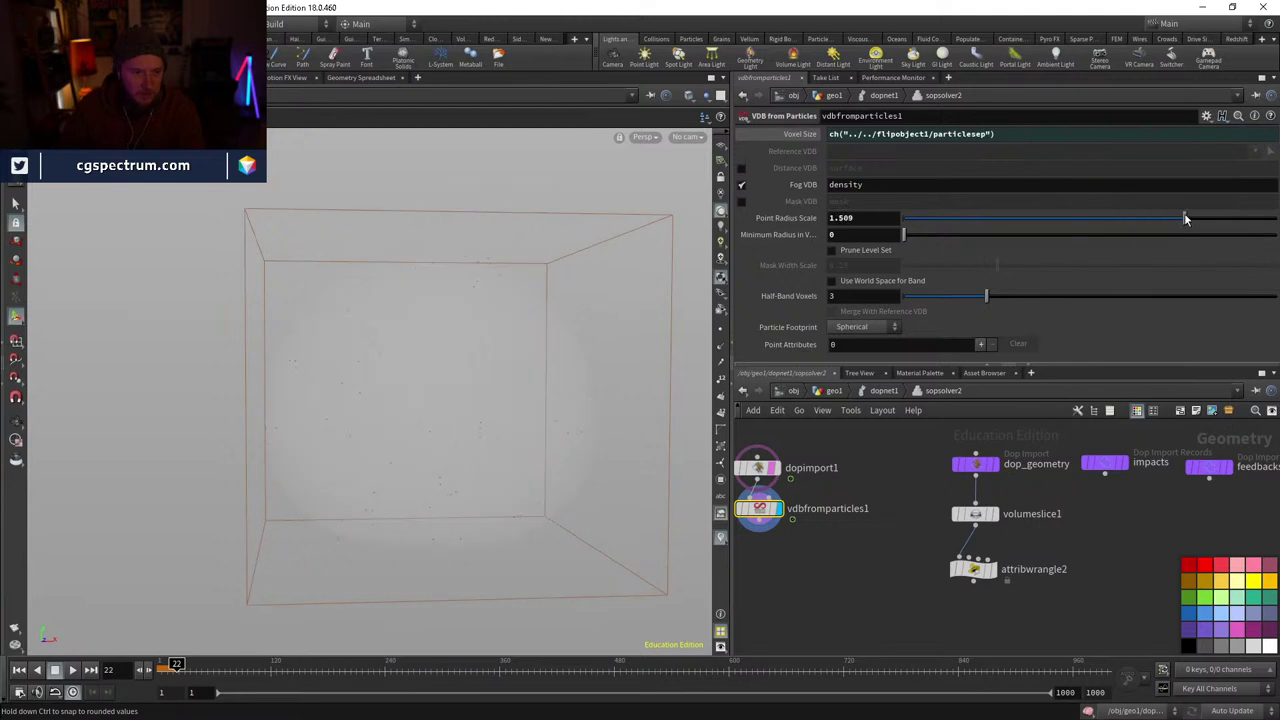
drag(1185, 219, 1278, 219)
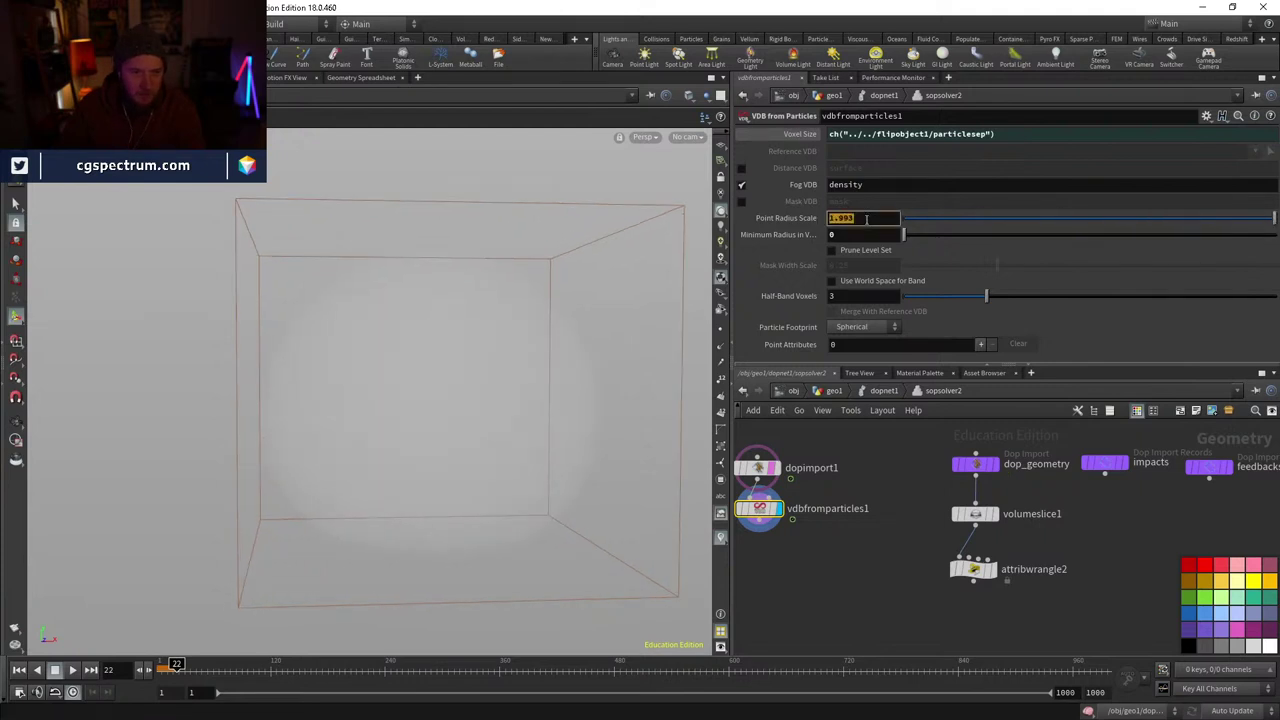
text(5)
key(Return)
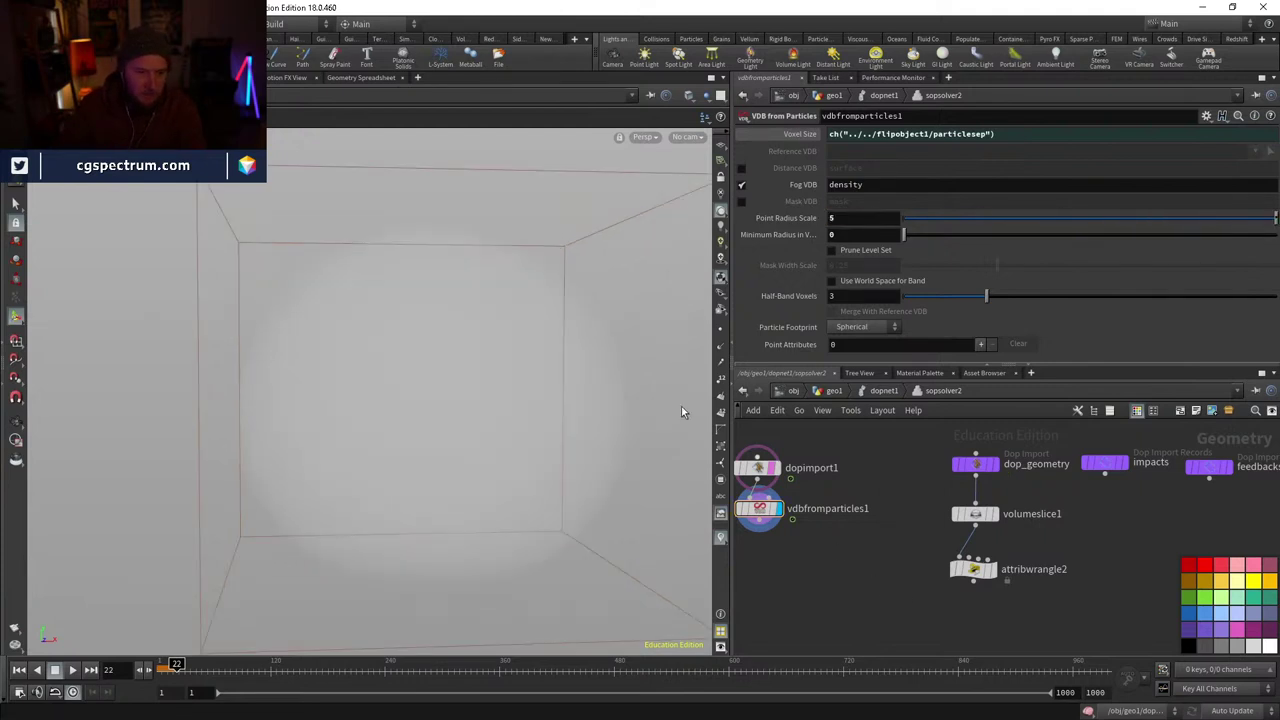
alt+drag(480, 300, 560, 350)
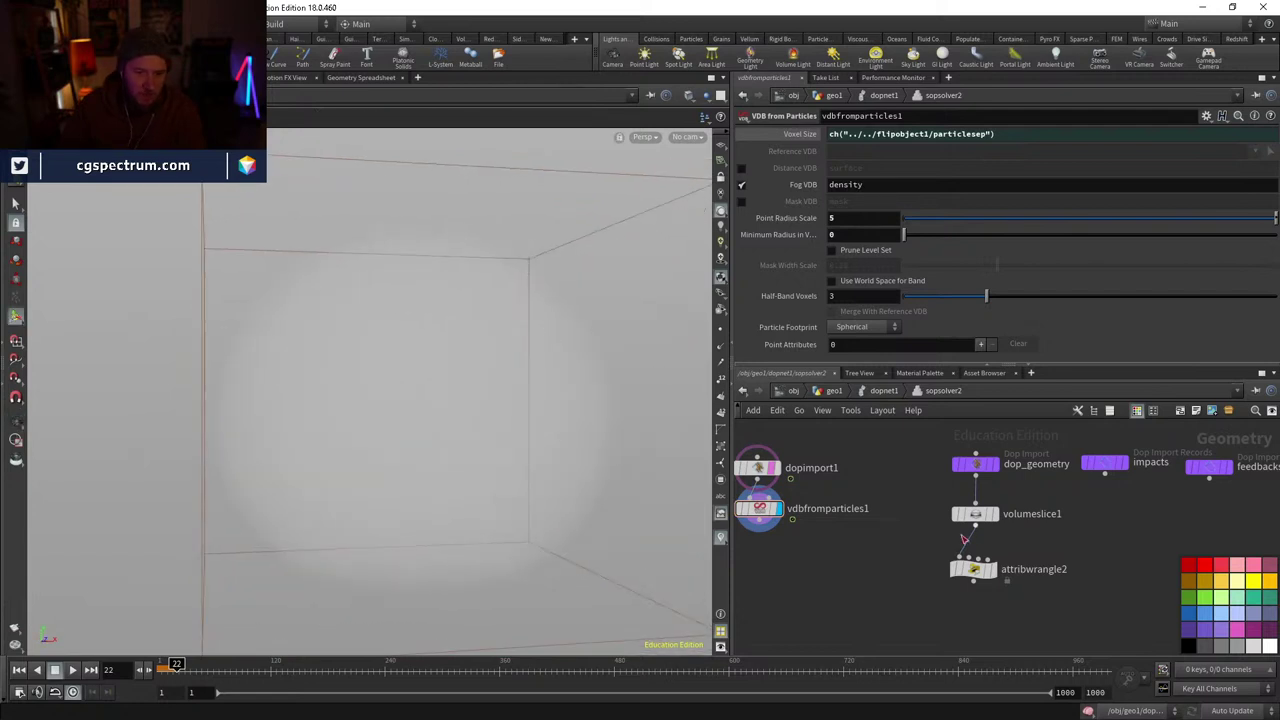
- Display dop_geometry again and read the surfacepressure volume's voxel size in its node info
click(993, 464)
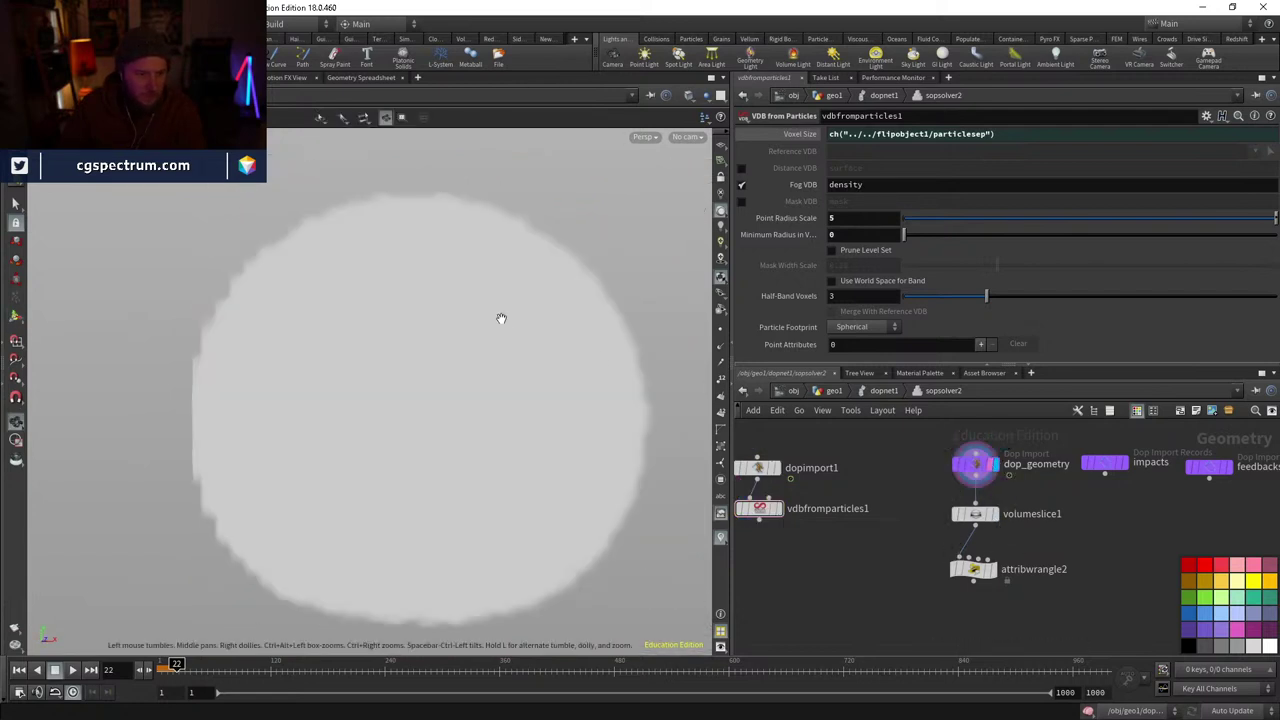
key(w)
key(w)
click(975, 466)
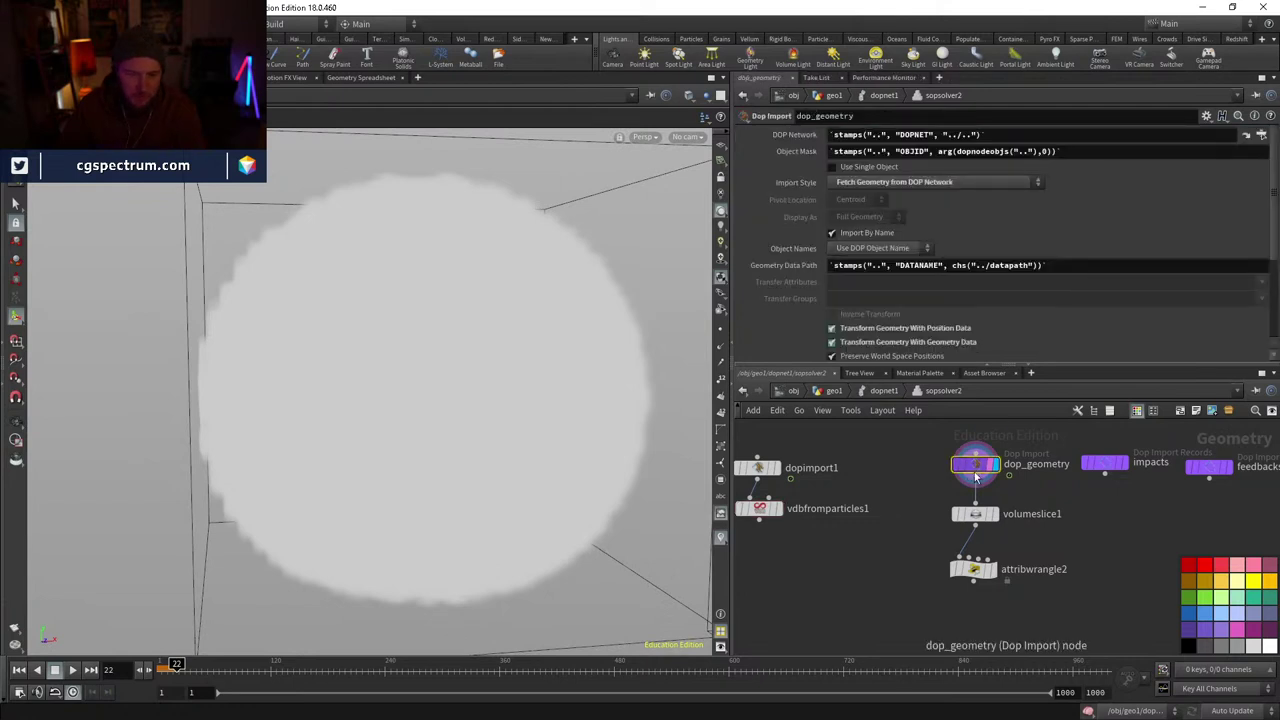
mouse_move(975, 467)
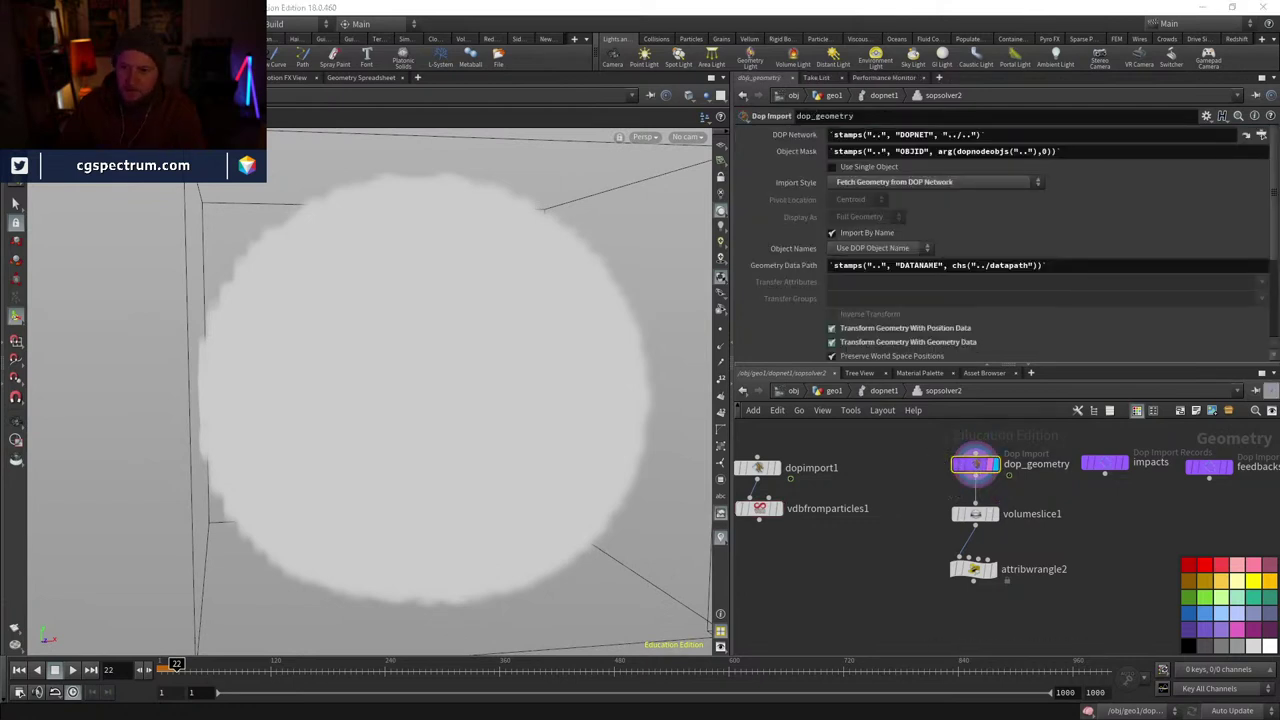
middle_click(975, 465)
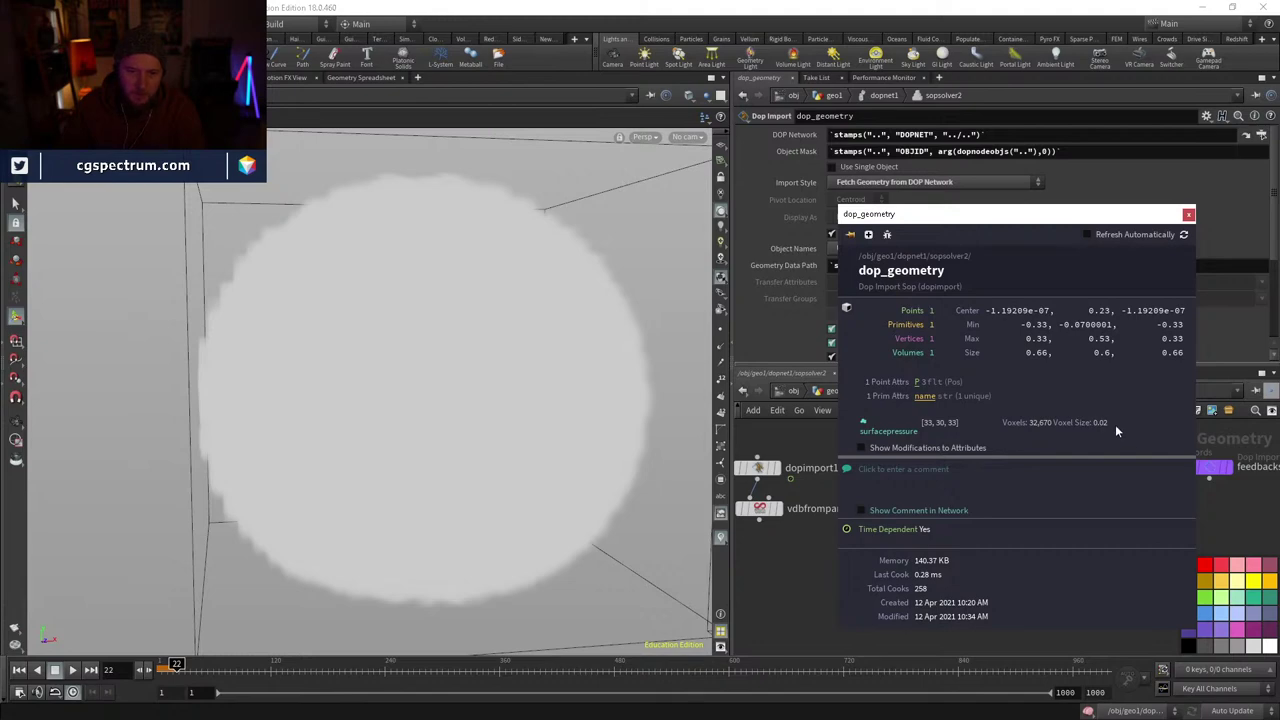
- Go up to dopnet1 and copy flipobject1's Grid Scale parameter
click(834, 392)
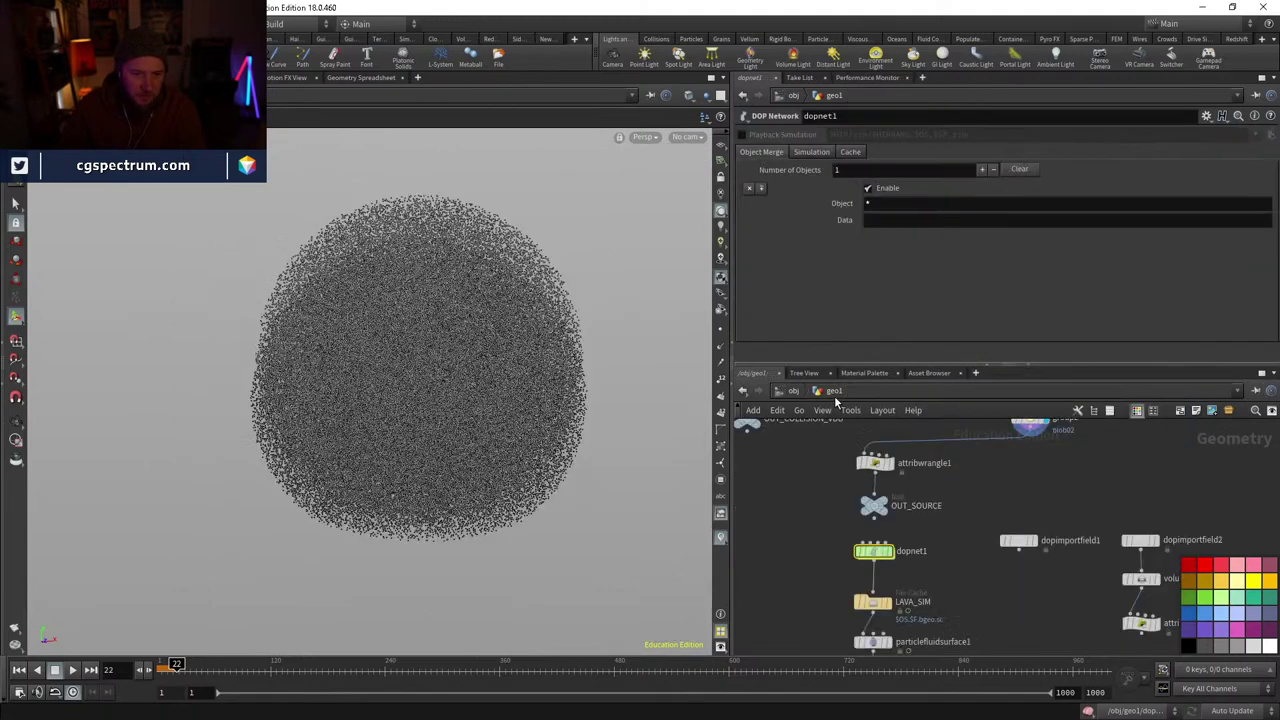
double_click(875, 552)
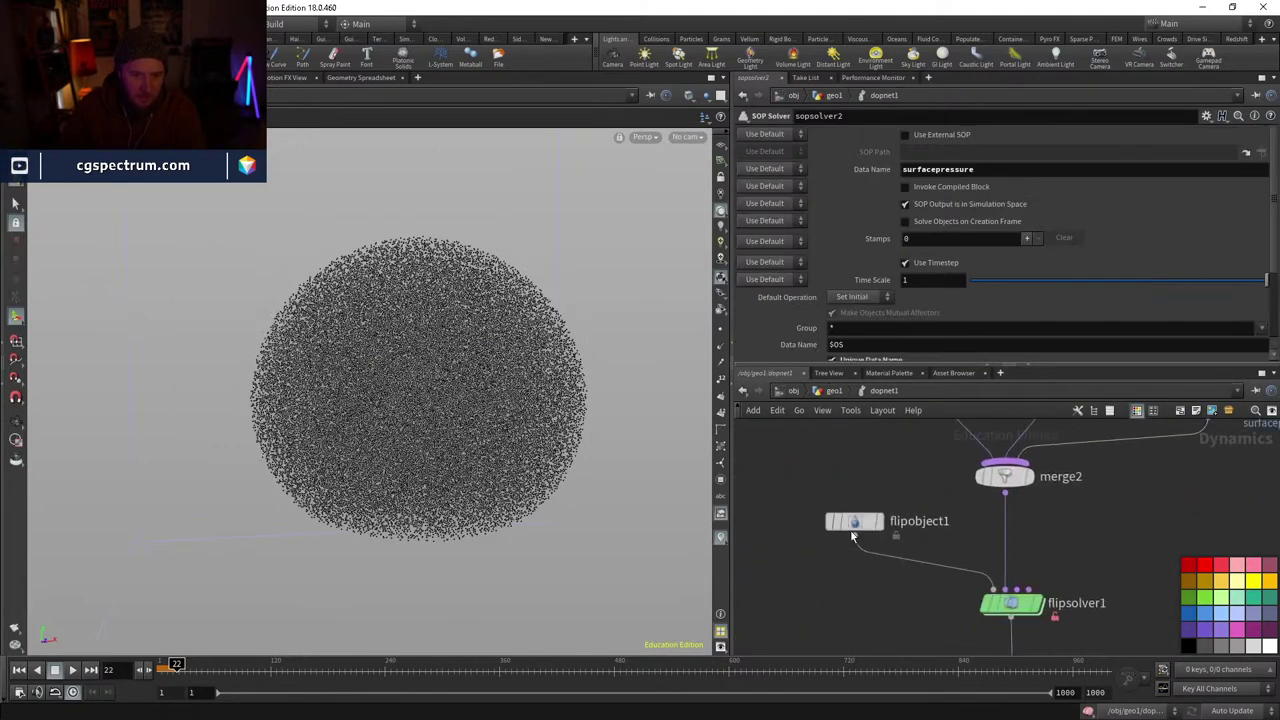
click(866, 524)
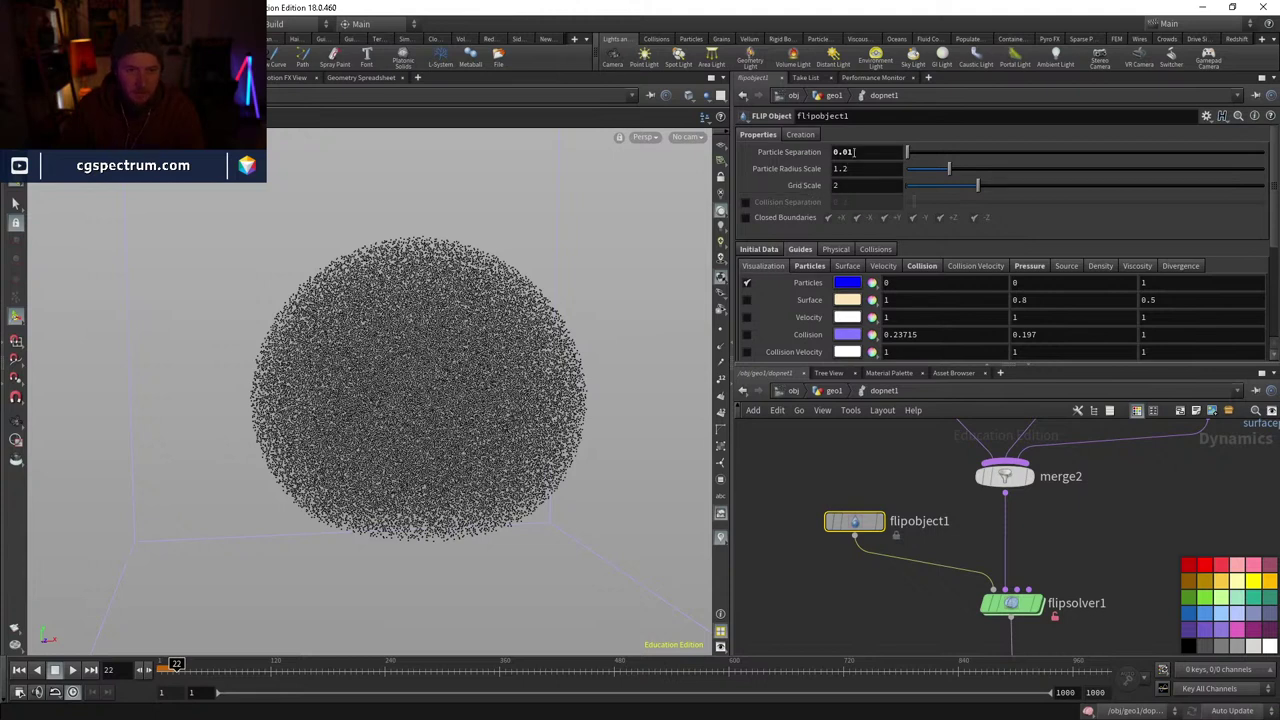
right_click(843, 185)
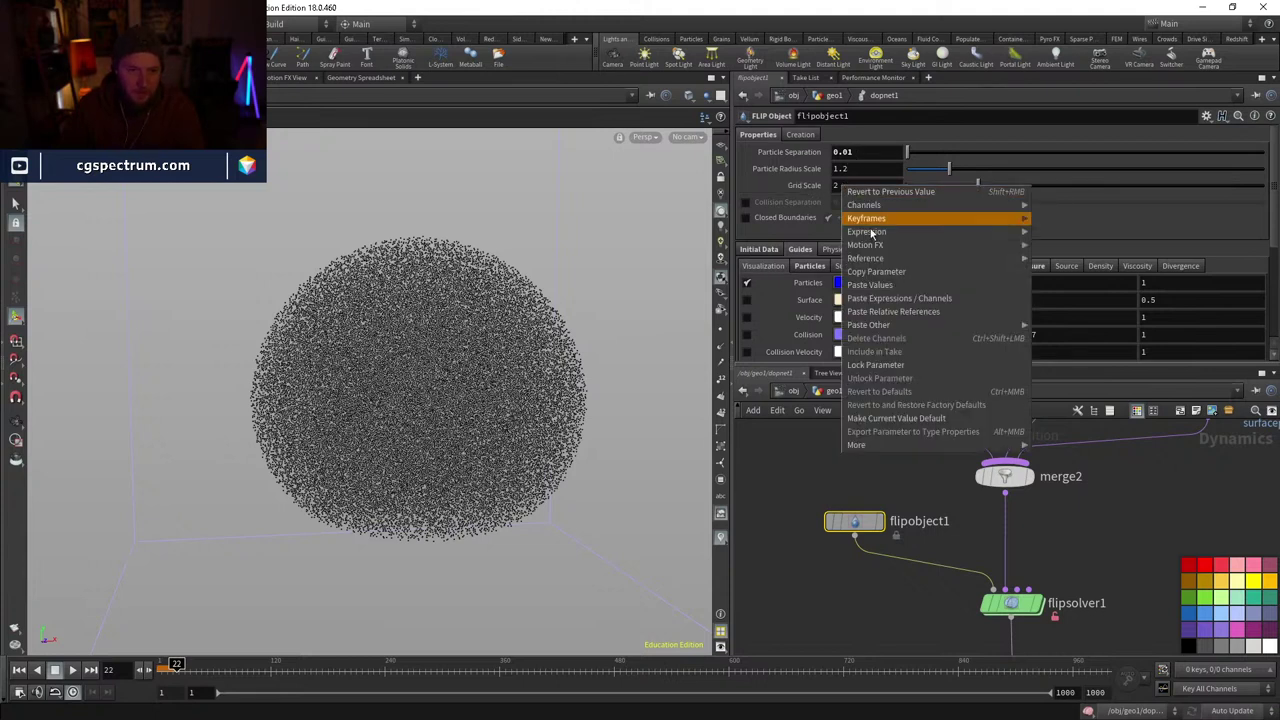
click(880, 271)
- Back inside sopsolver2, set vdbfromparticles1's voxel size to ch("../../flipobject1/particlesep")*ch("../../flipobject1/gridscale")
middle_drag(952, 558, 832, 478)
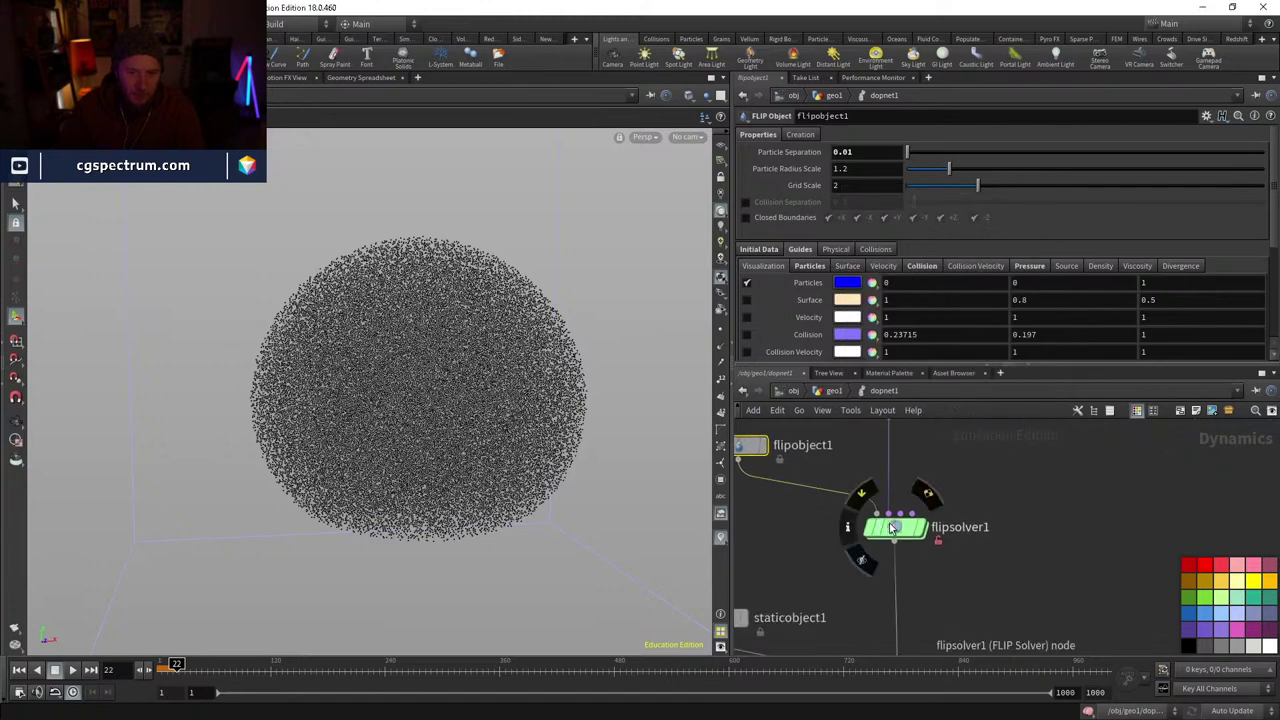
double_click(886, 523)
click(884, 390)
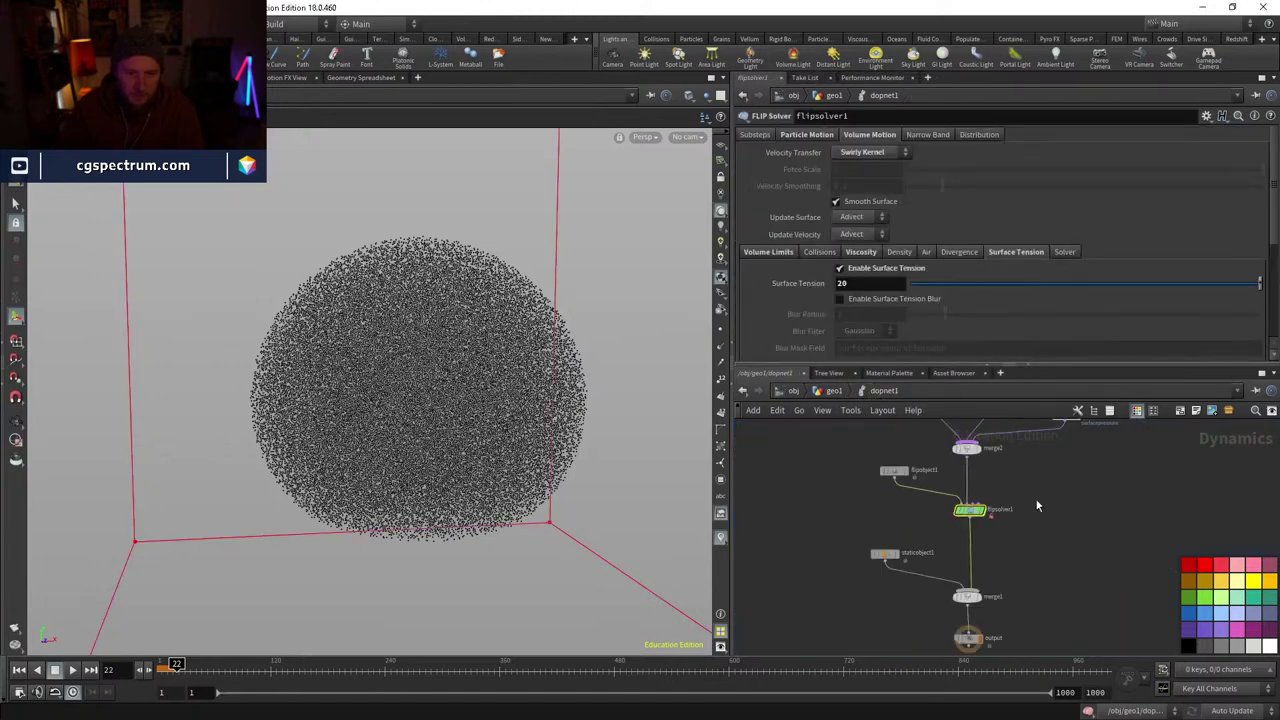
scroll(960, 520, up, 3)
double_click(971, 505)
click(869, 496)
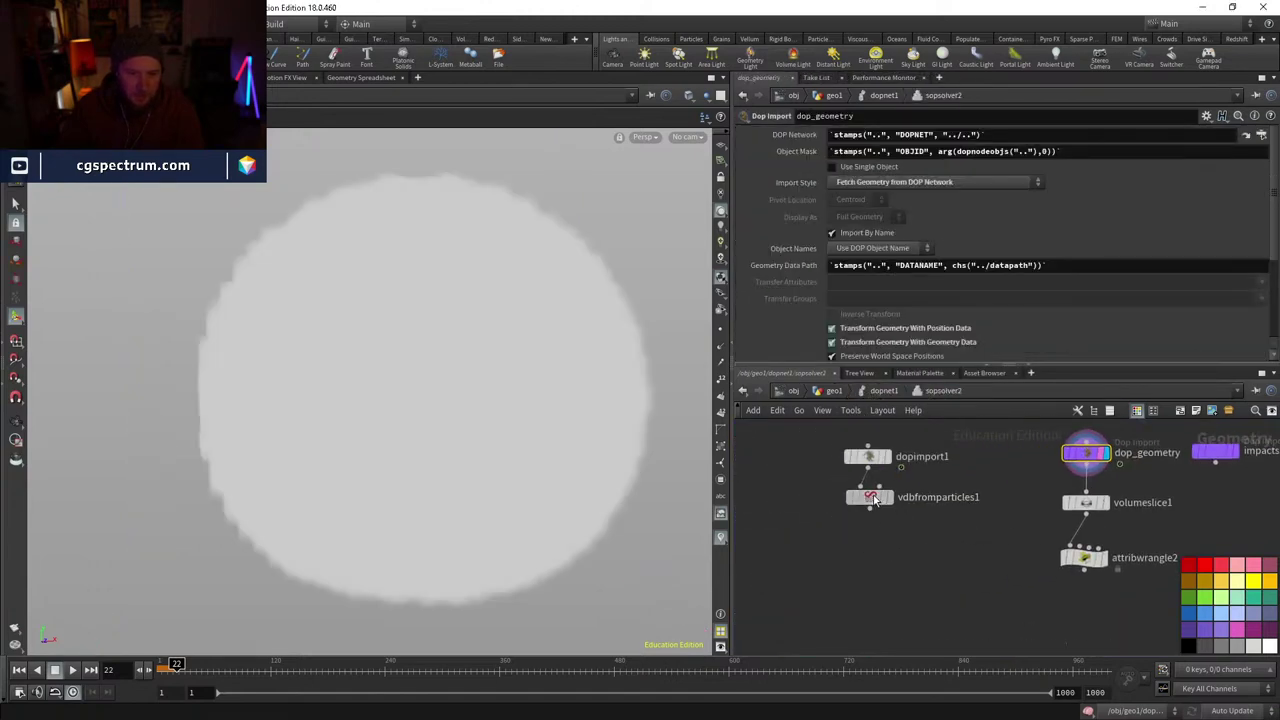
ctrl+shift+click(824, 139)
click(886, 133)
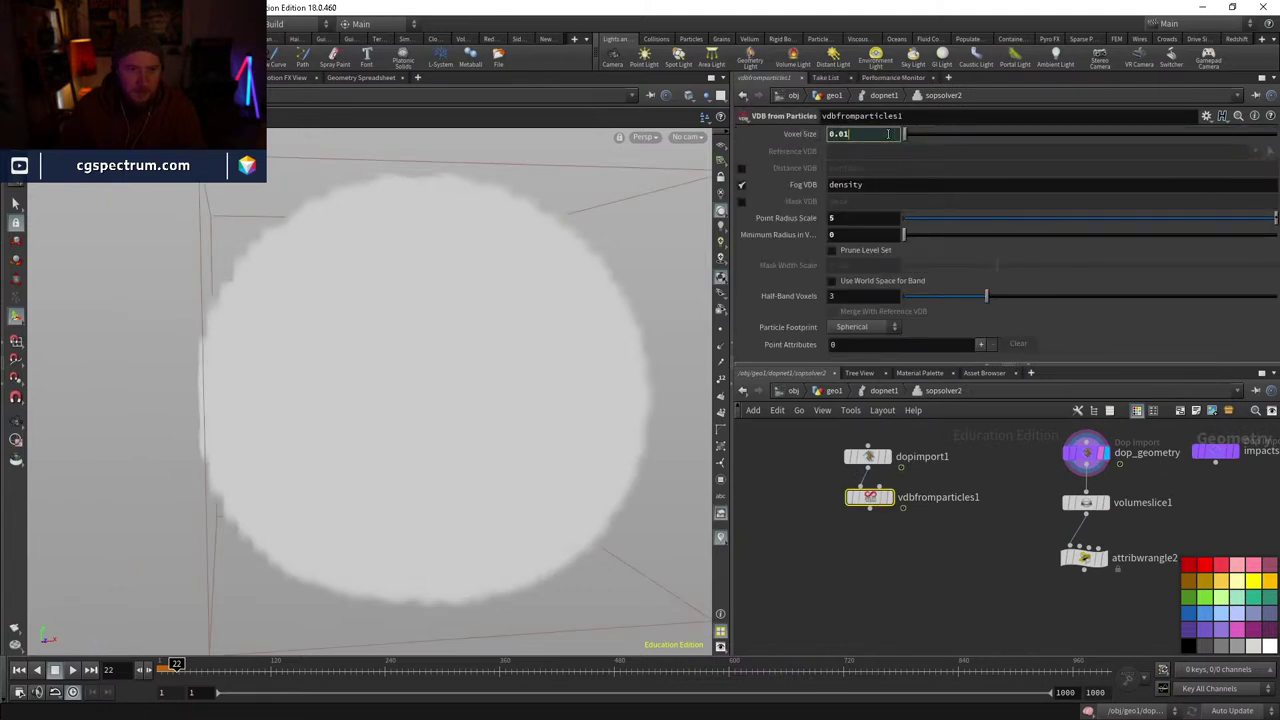
text(ch("../../flipobject1/particlesep"))
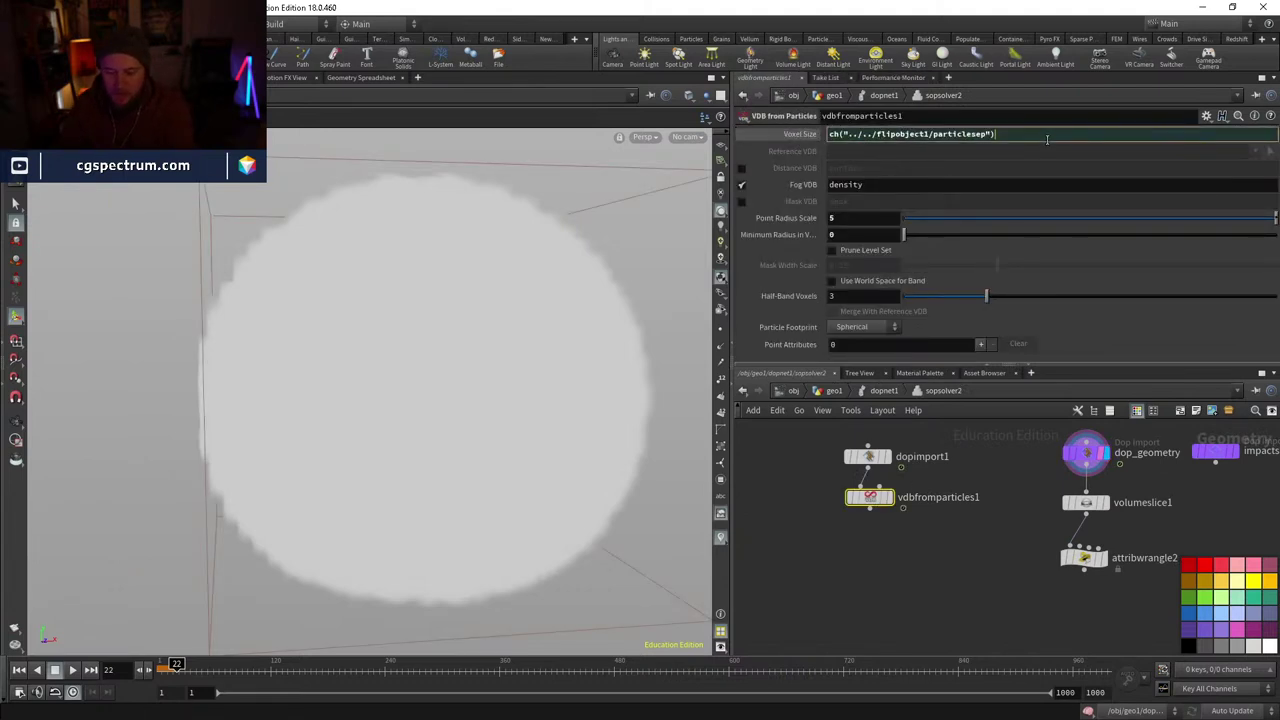
right_click(1047, 139)
click(1100, 253)
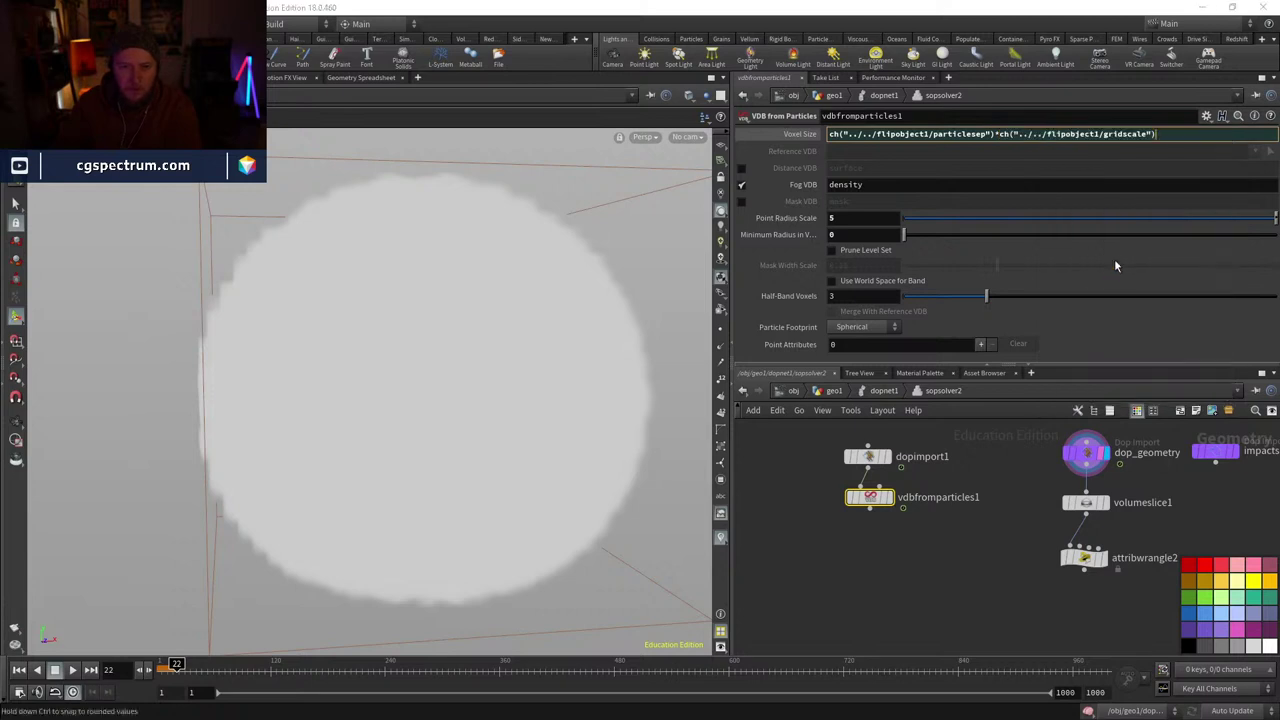
key(Return)
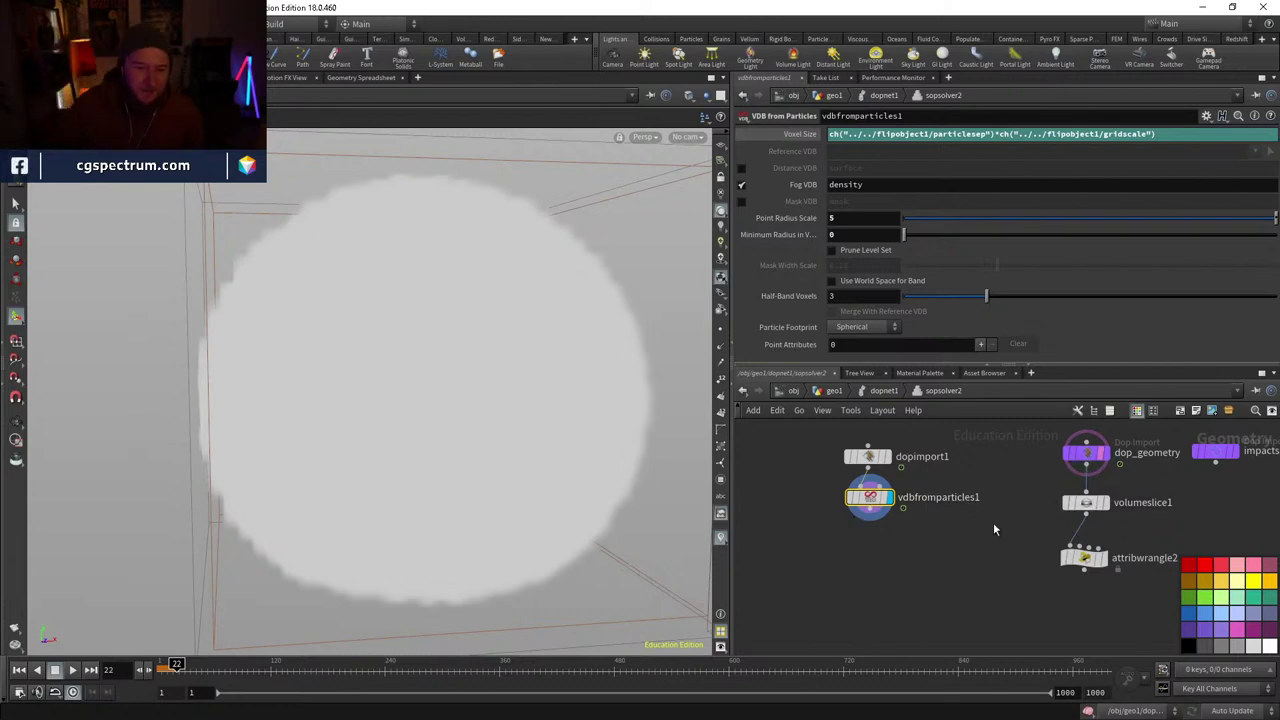
- Alternate the display between vdbfromparticles1 and dop_geometry to compare the two volumes
mouse_move(851, 503)
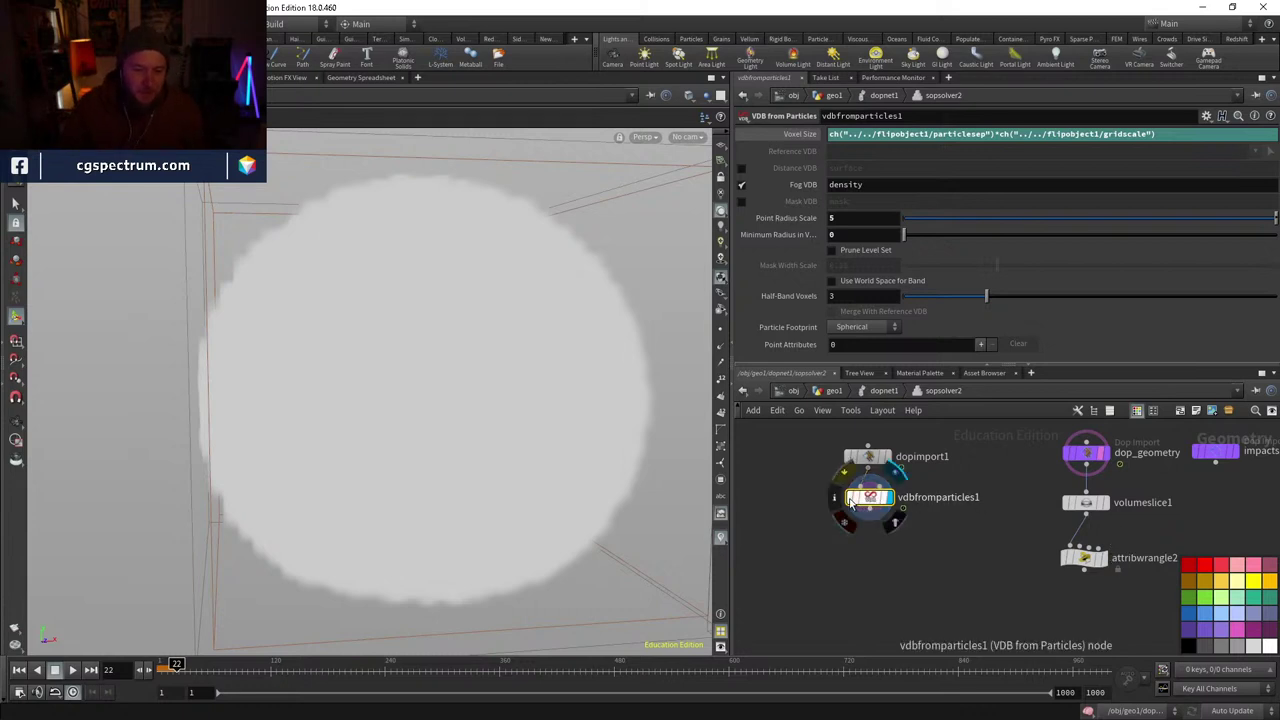
mouse_move(1100, 456)
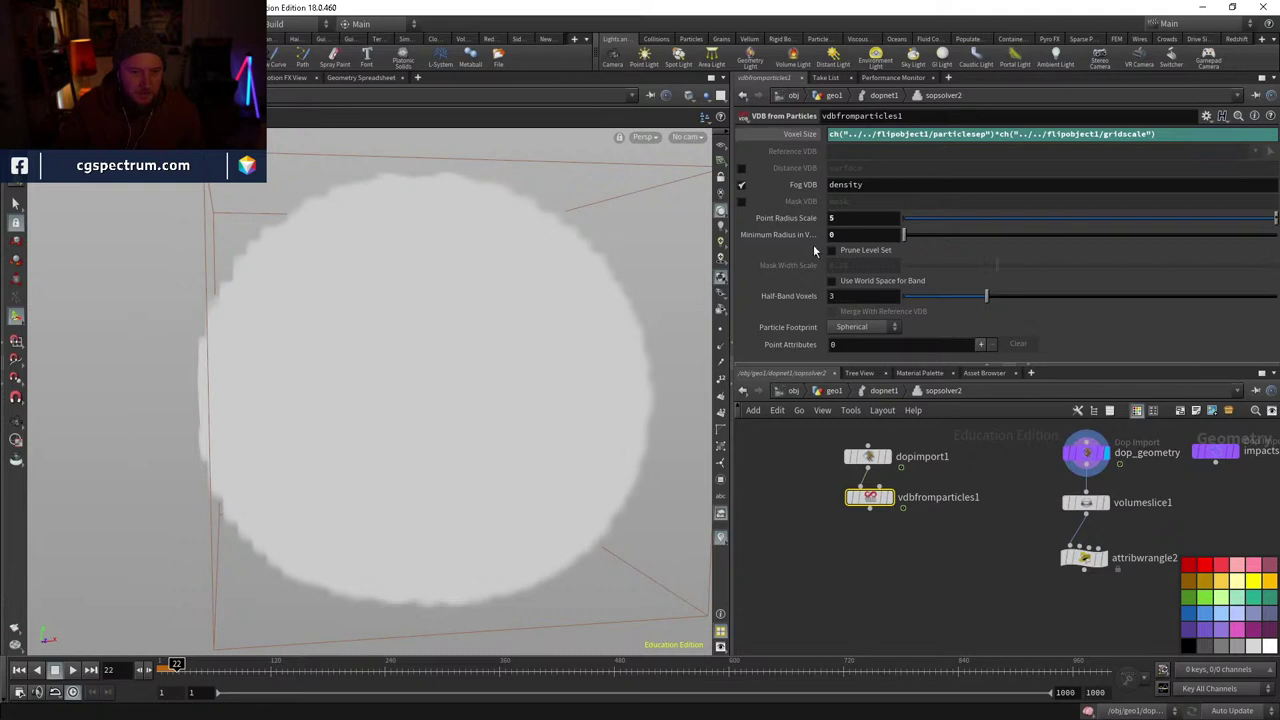
click(900, 492)
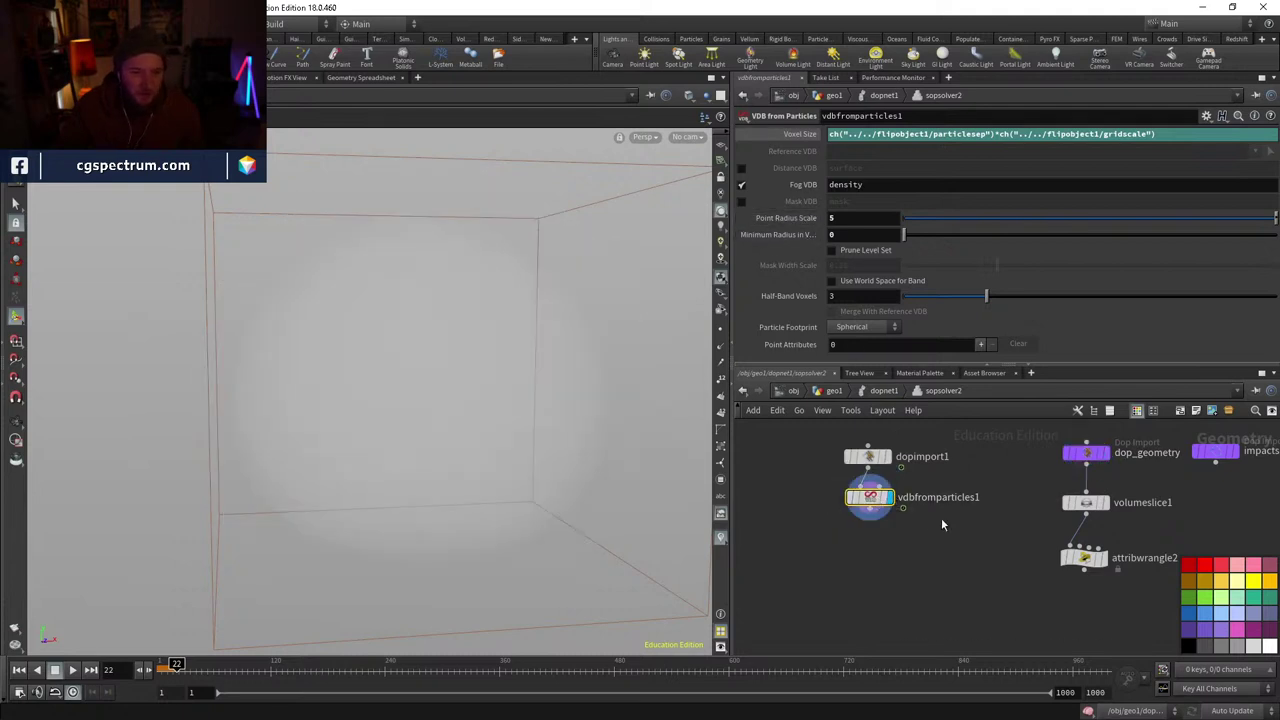
click(1097, 456)
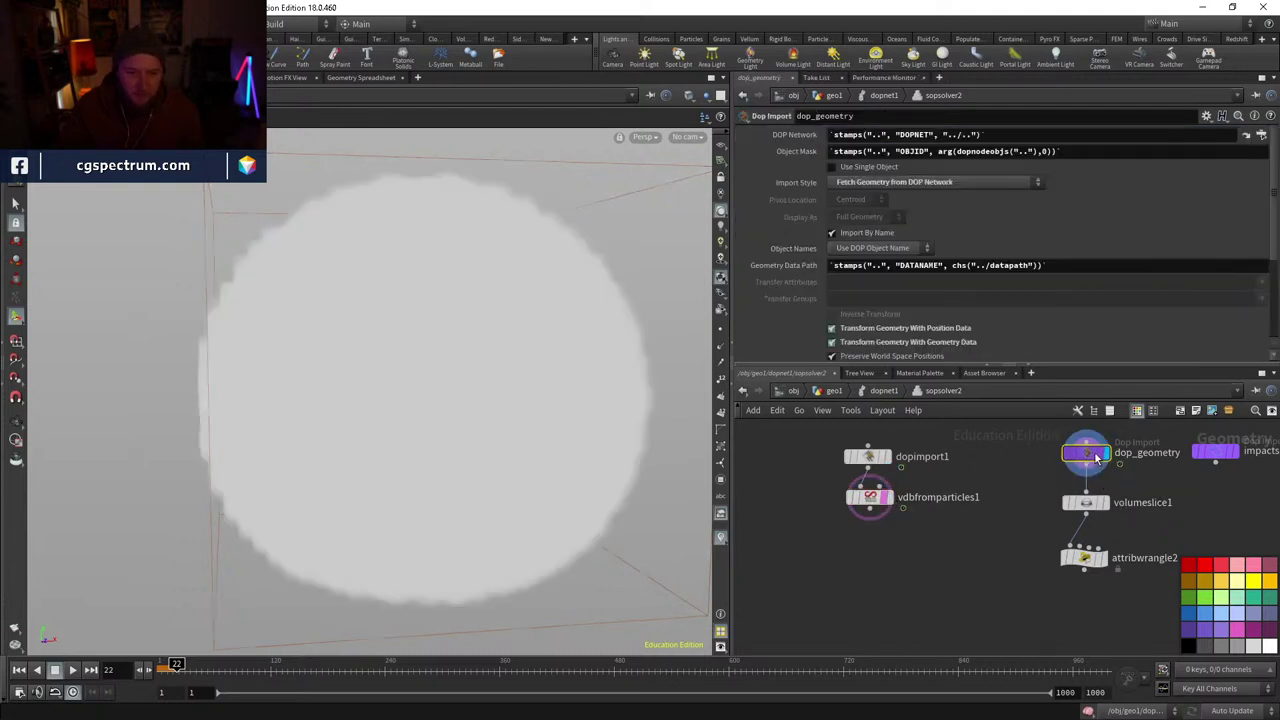
click(872, 501)
- Move vdbfromparticles1 down and insert a Split node between it and dopimport1
drag(872, 501, 904, 571)
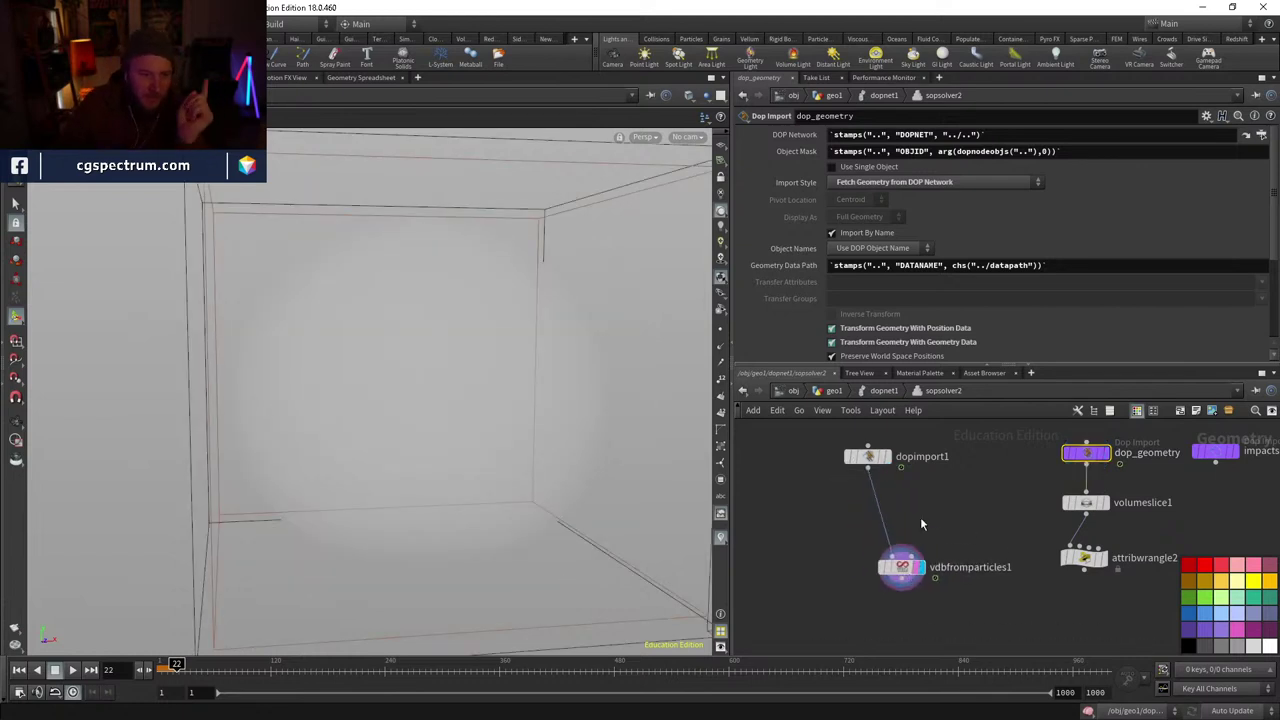
key(Tab)
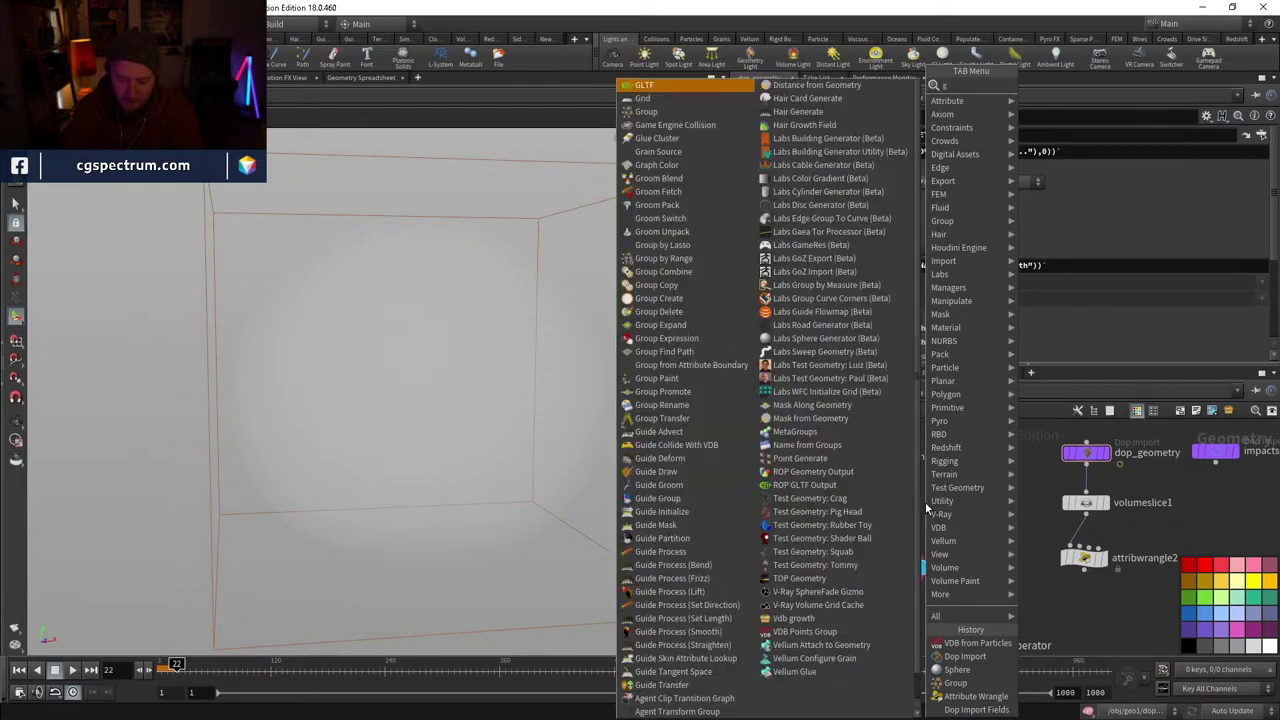
key(Escape)
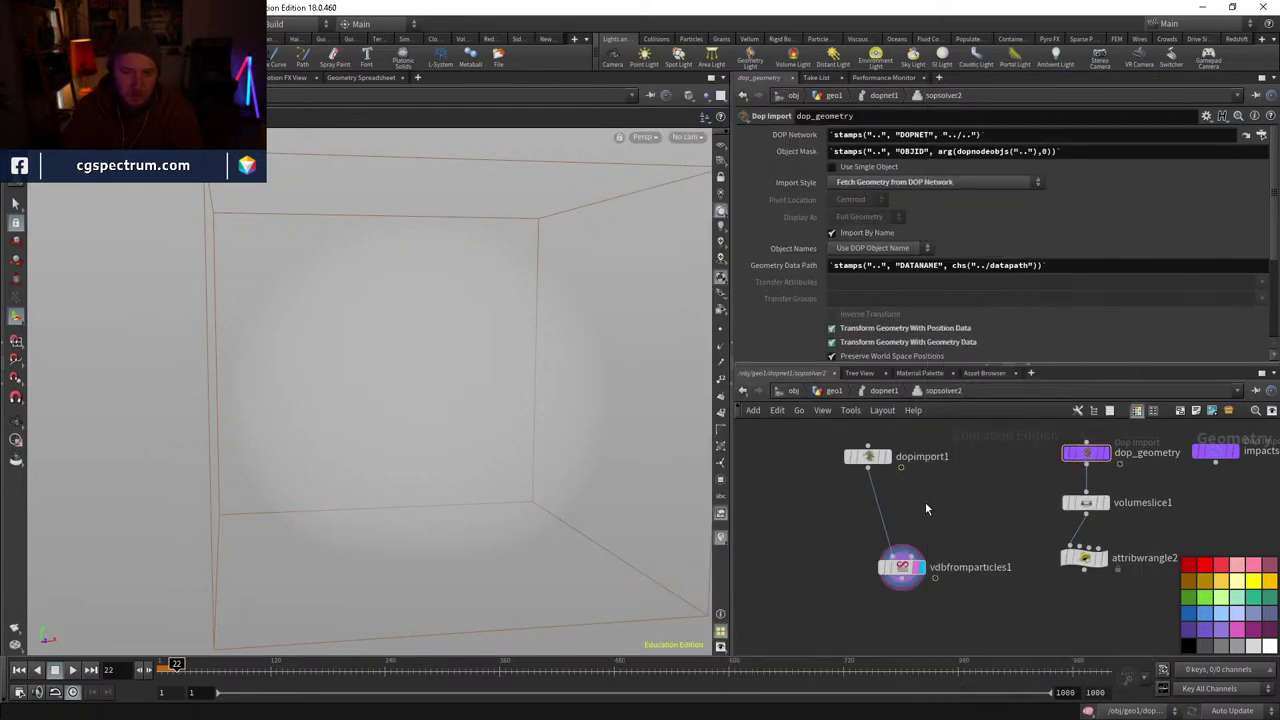
key(Tab)
text(s)
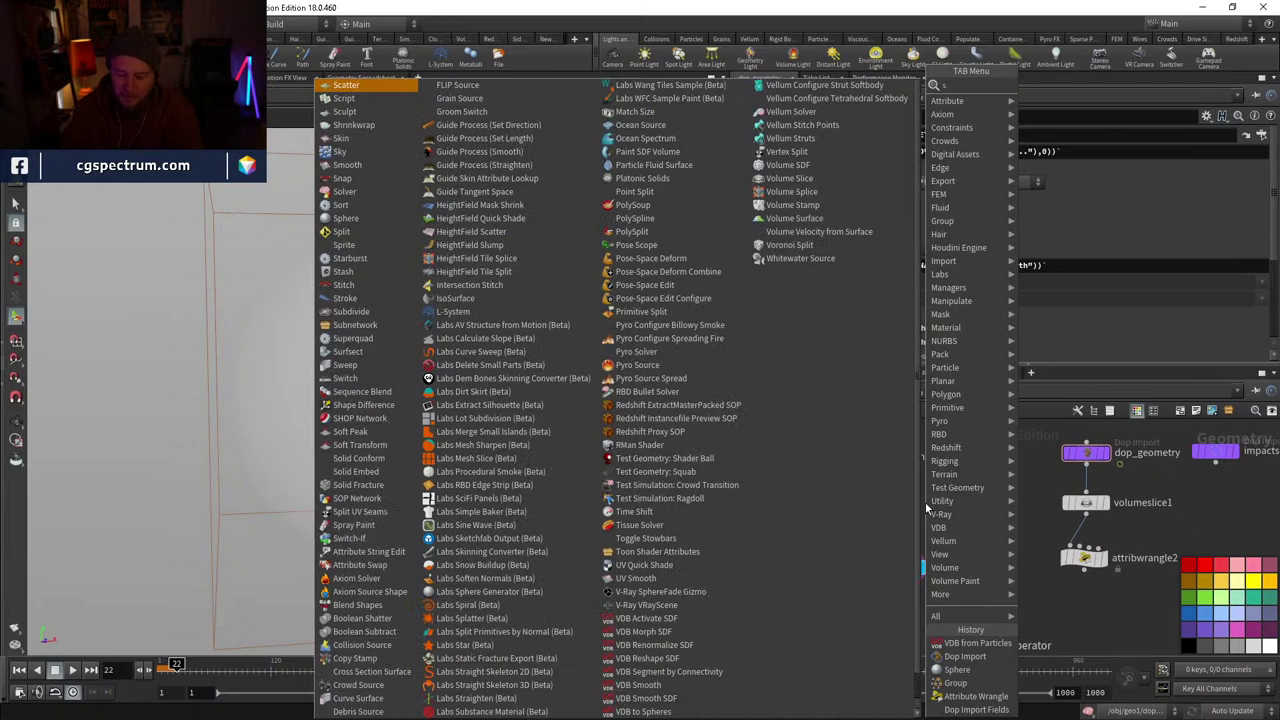
text(plit)
key(Return)
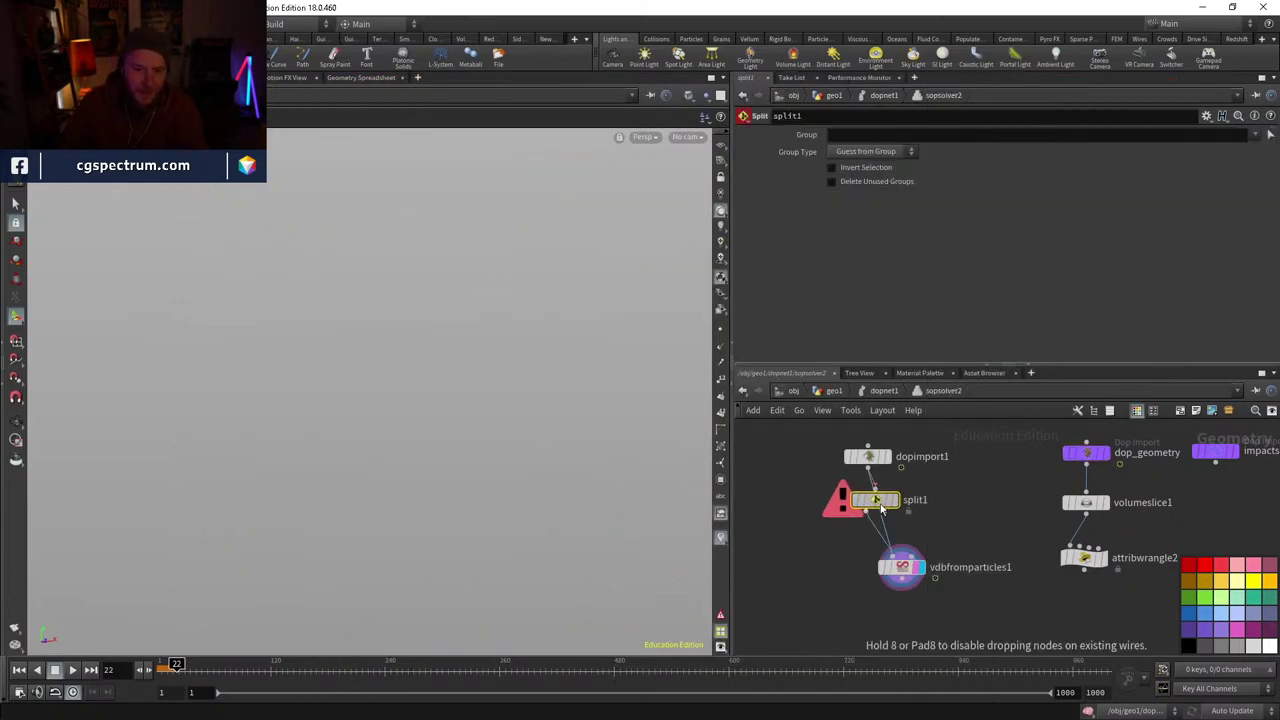
- Display split1 and set its group to blob01 to isolate those particles
click(880, 508)
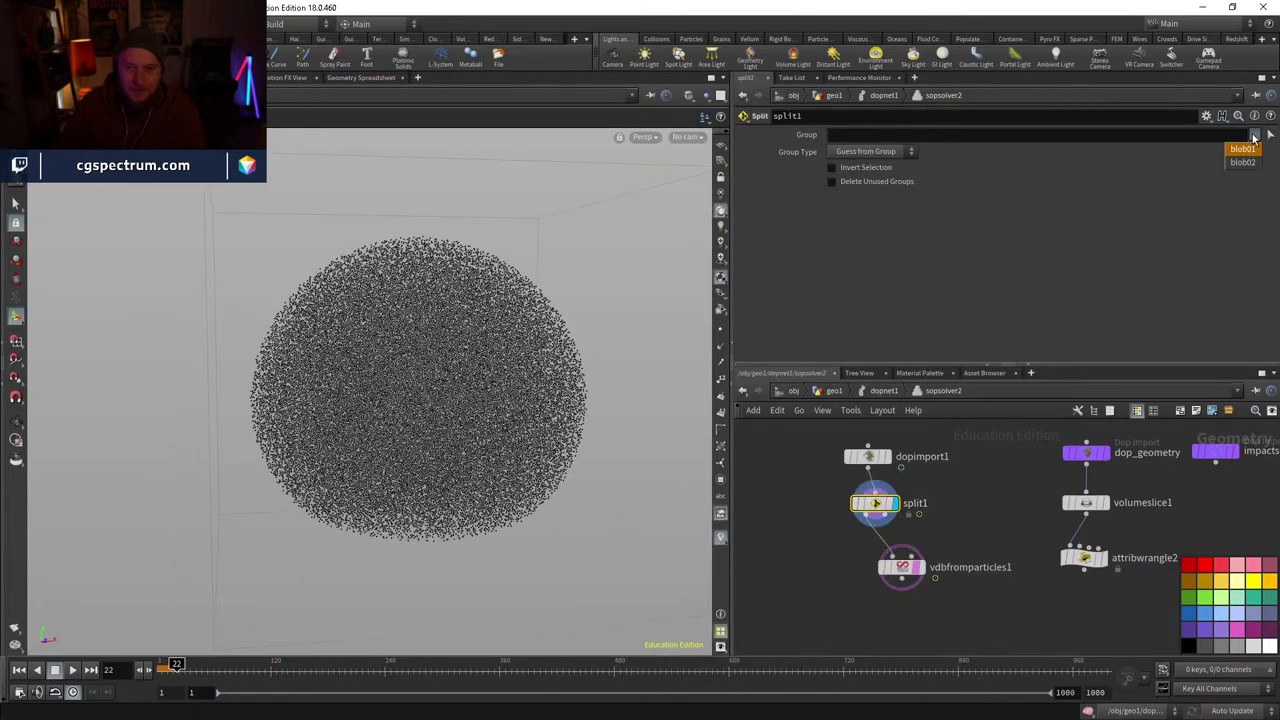
click(1243, 150)
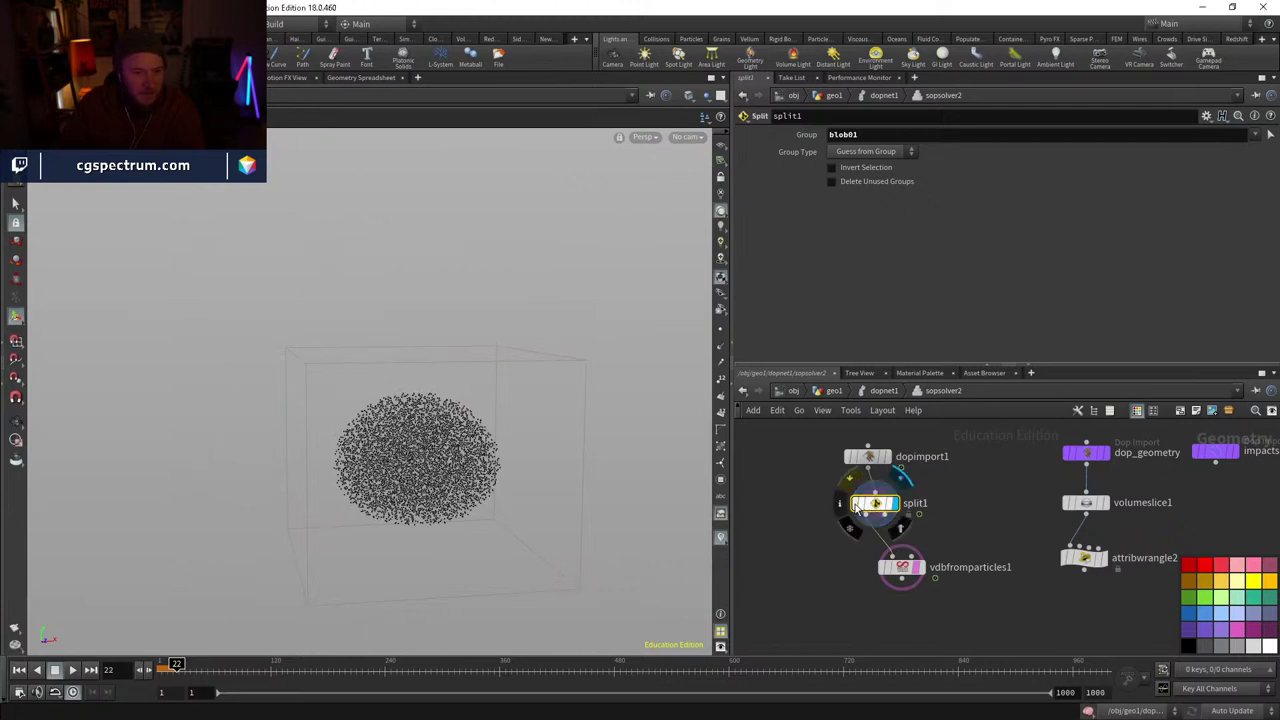
drag(541, 454, 494, 430)
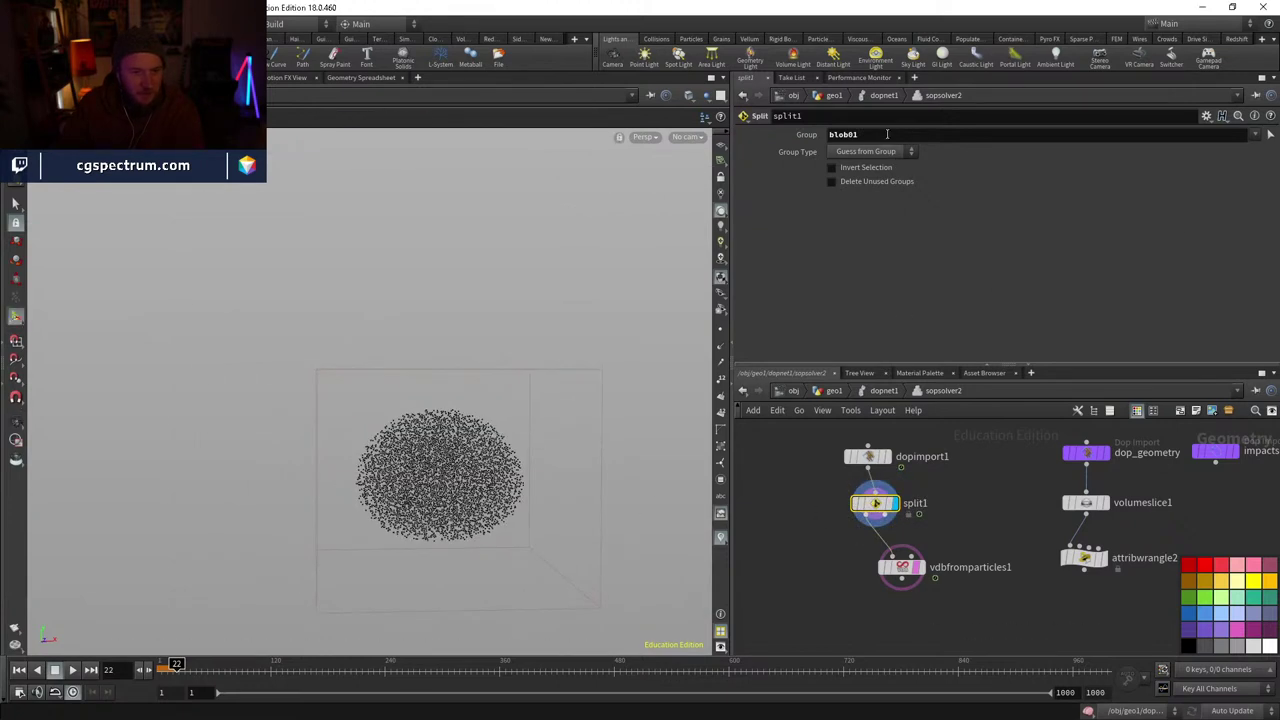
- Go to frame 14 and display vdbfromparticles1 for the blob01 particles, placing the node directly below split1
drag(654, 507, 437, 429)
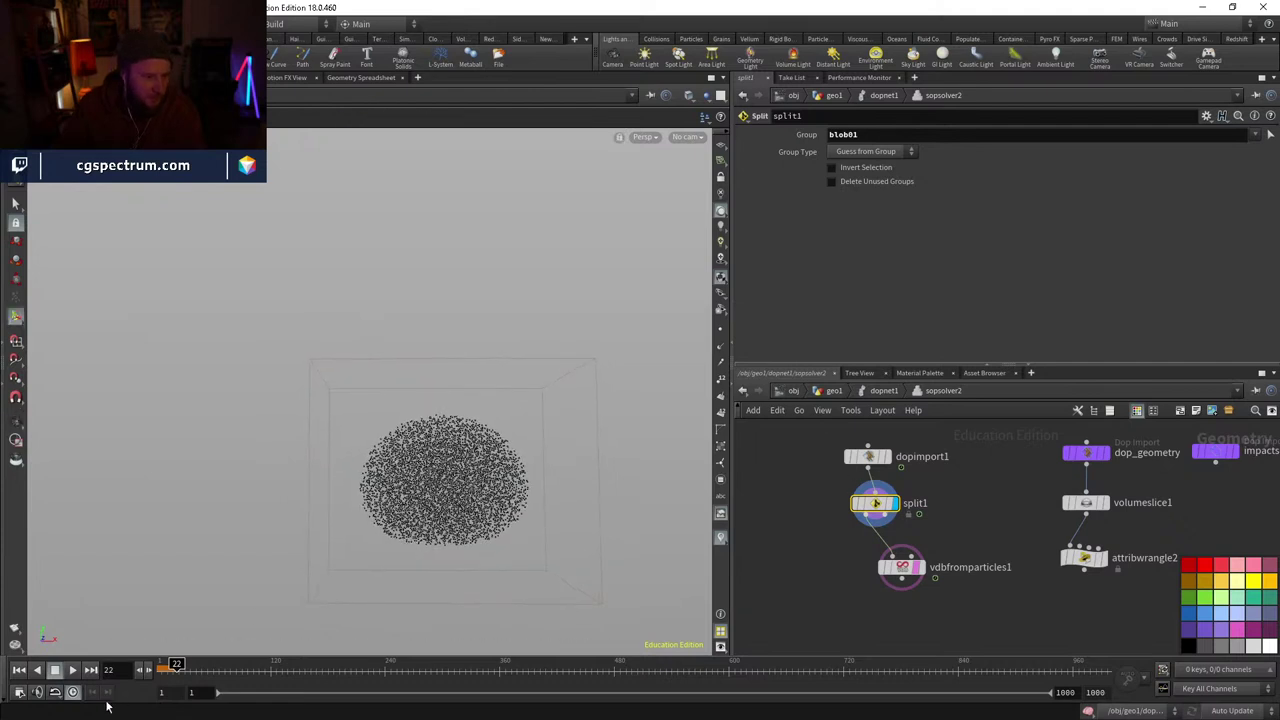
drag(161, 677, 172, 670)
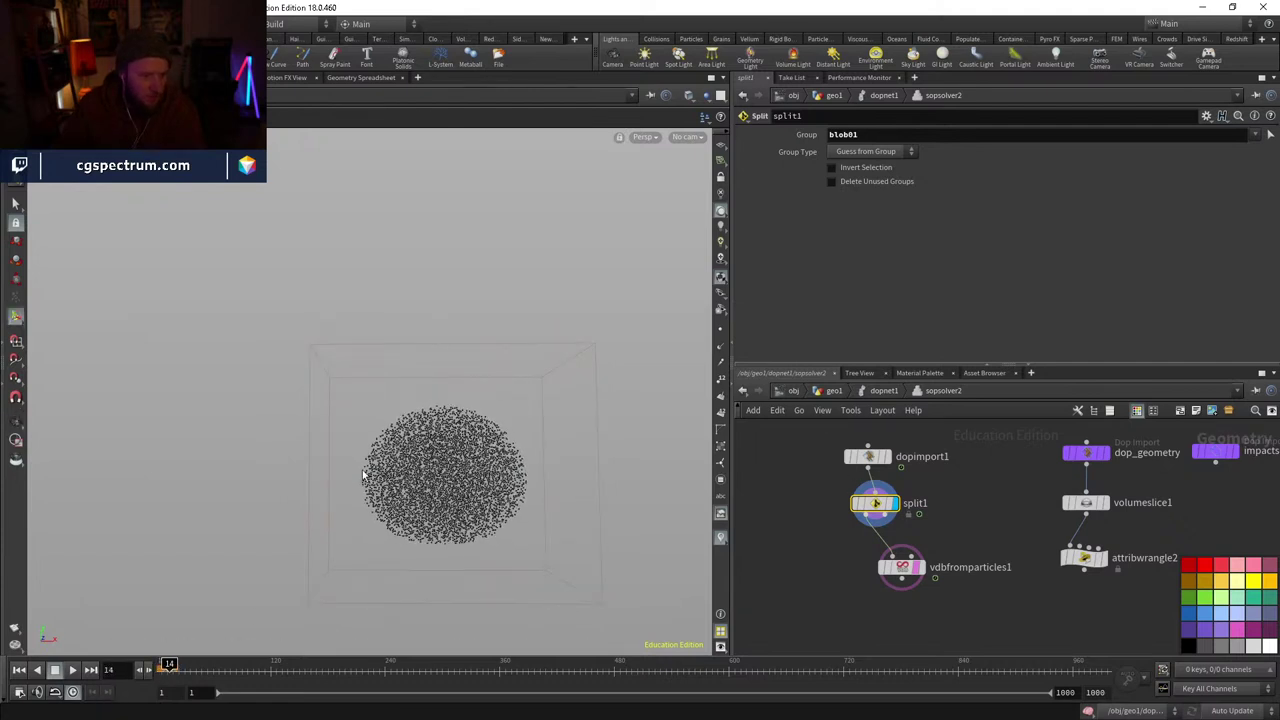
drag(928, 569, 884, 567)
click(876, 568)
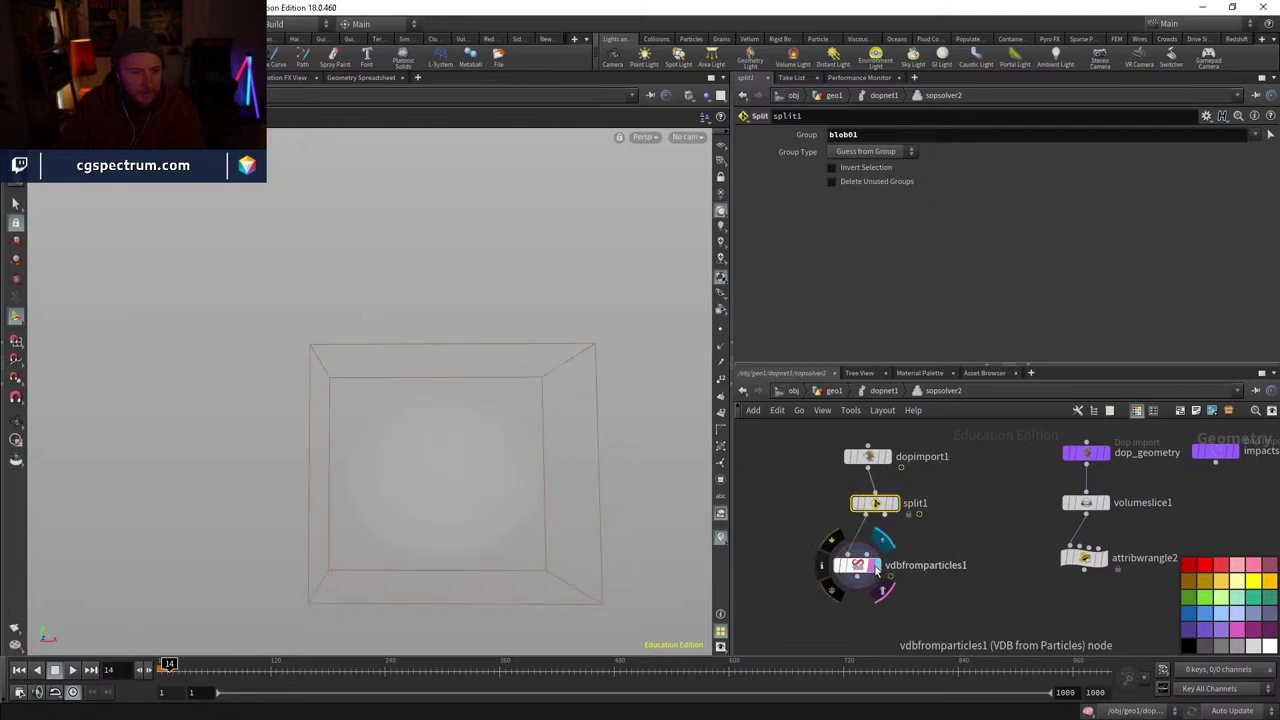
click(866, 567)
- Duplicate vdbfromparticles1 beside the original and wire the copy's first input to split1's non-selected geometry output
drag(497, 474, 812, 575)
key(ctrl+c)
key(ctrl+v)
click(935, 562)
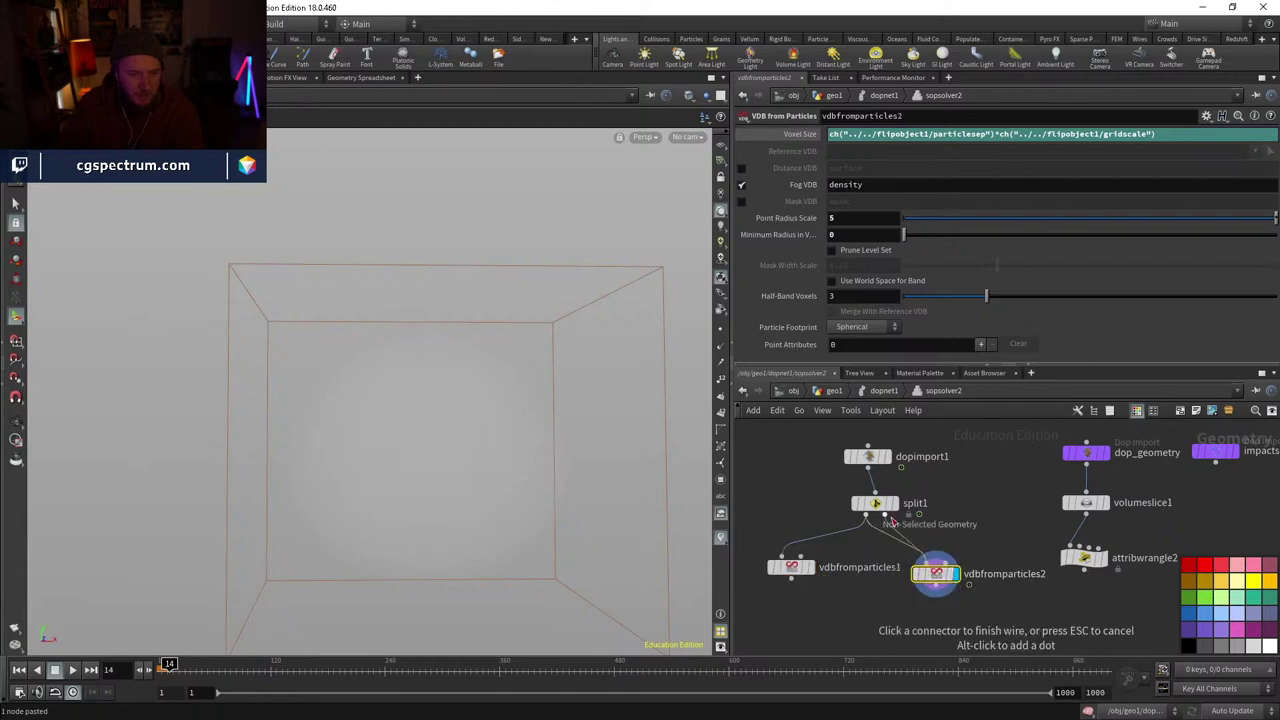
click(890, 519)
- Duplicate split1 beside itself under dopimport1 and set the copy's group to blob02
click(876, 504)
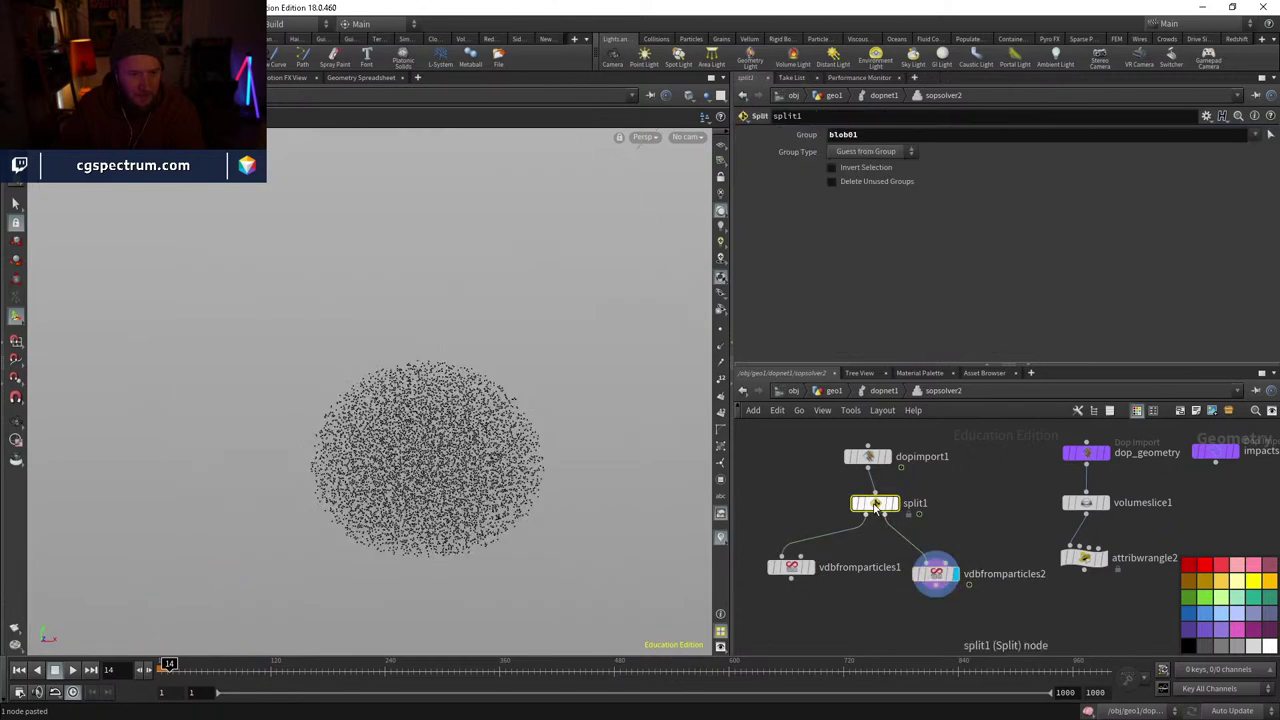
drag(876, 507, 862, 506)
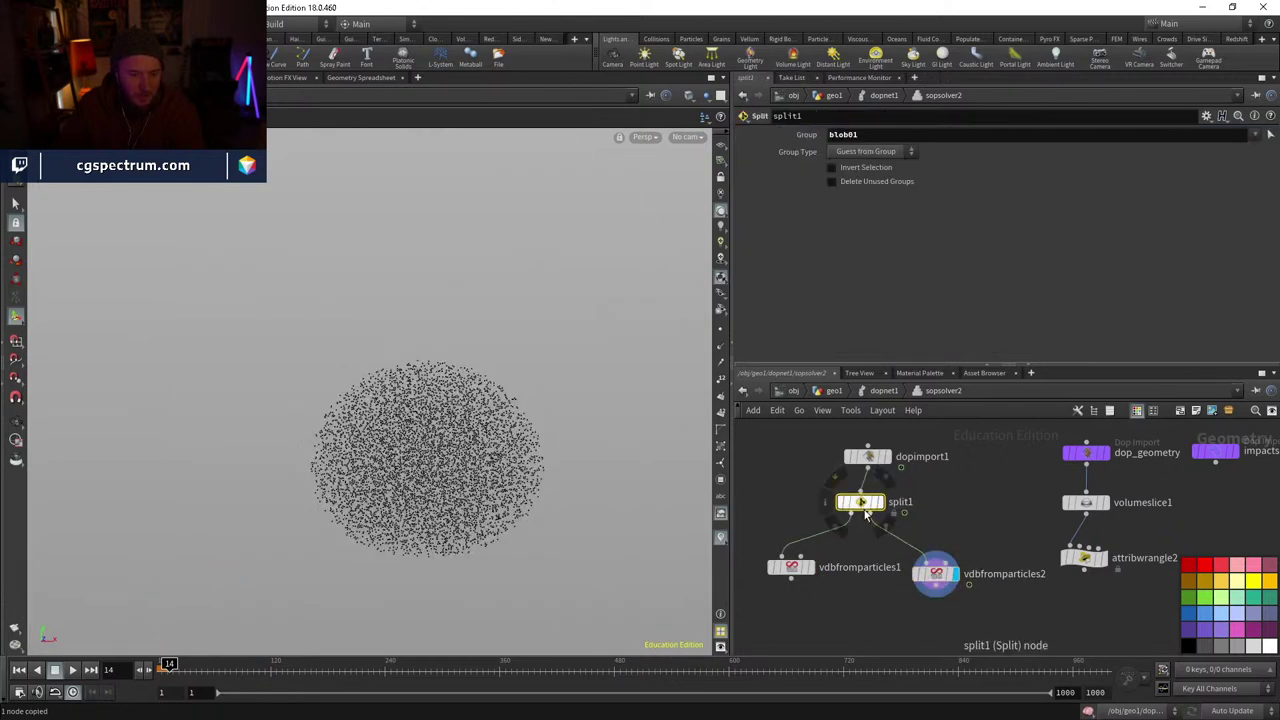
key(ctrl+c)
key(ctrl+v)
drag(958, 518, 944, 503)
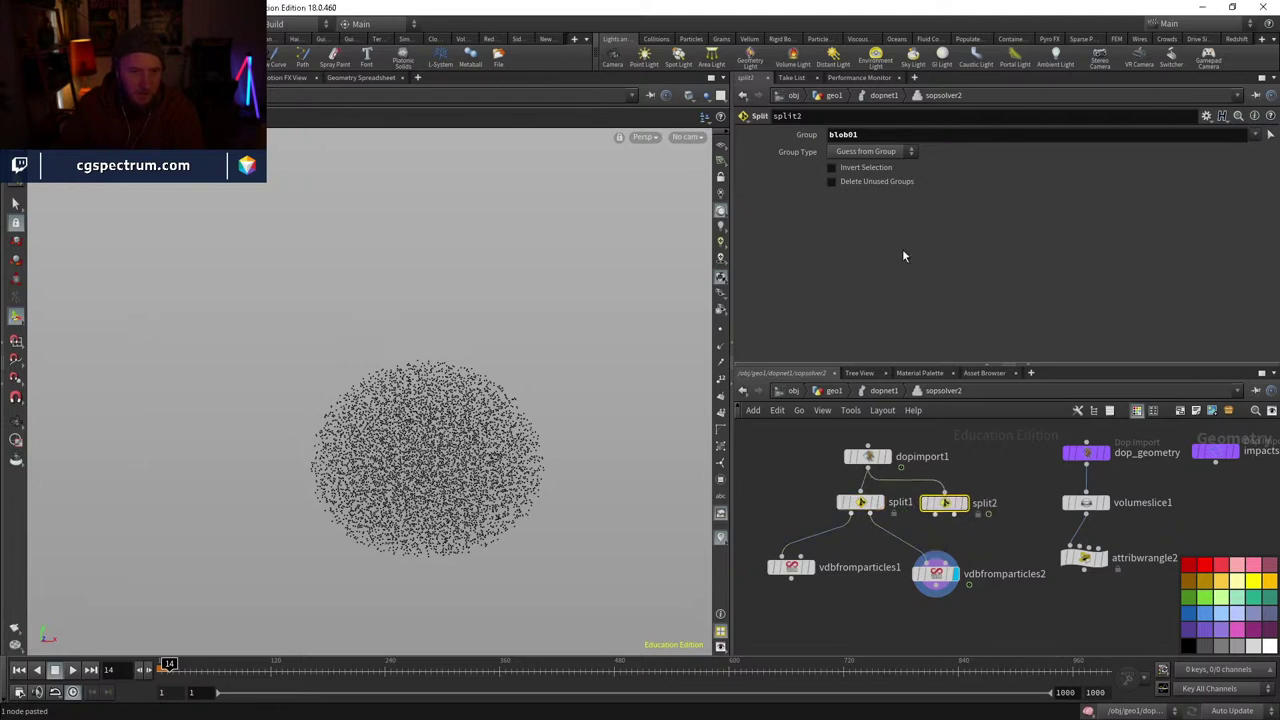
click(859, 135)
text(2)
key(Return)
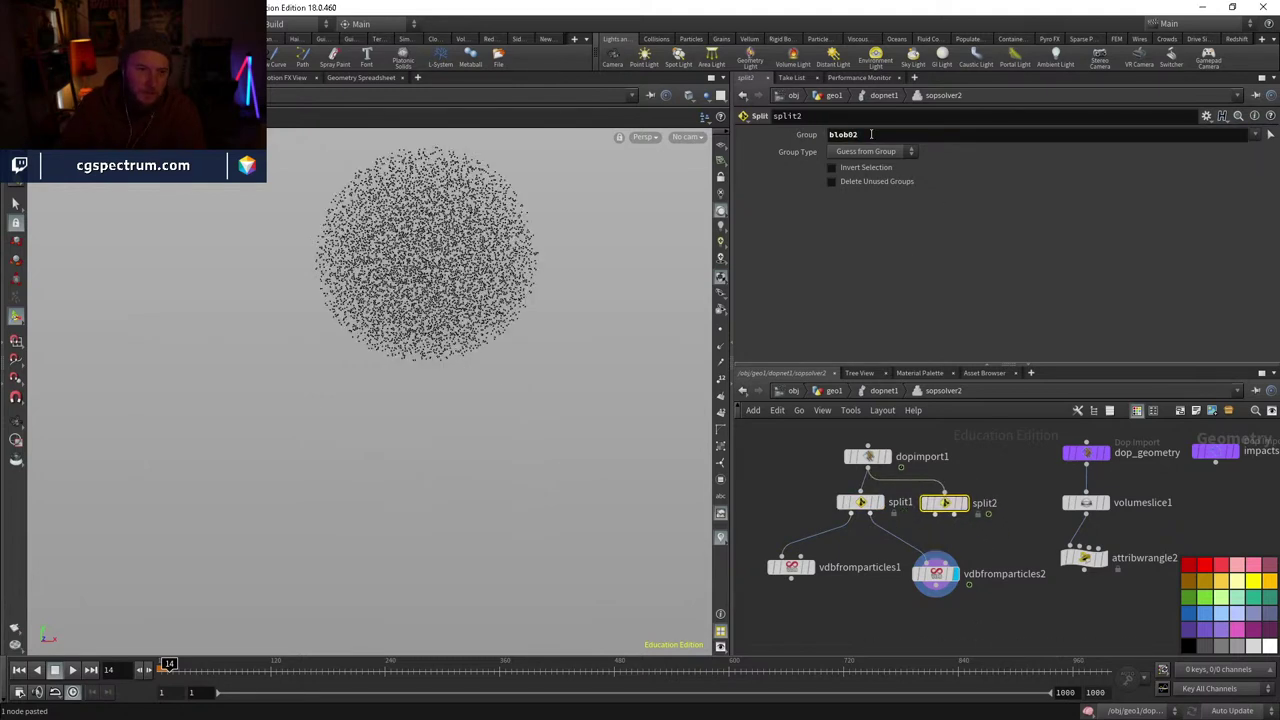
- Rewire vdbfromparticles2's first input to split2's first output and select vdbfromparticles2
click(936, 559)
click(940, 514)
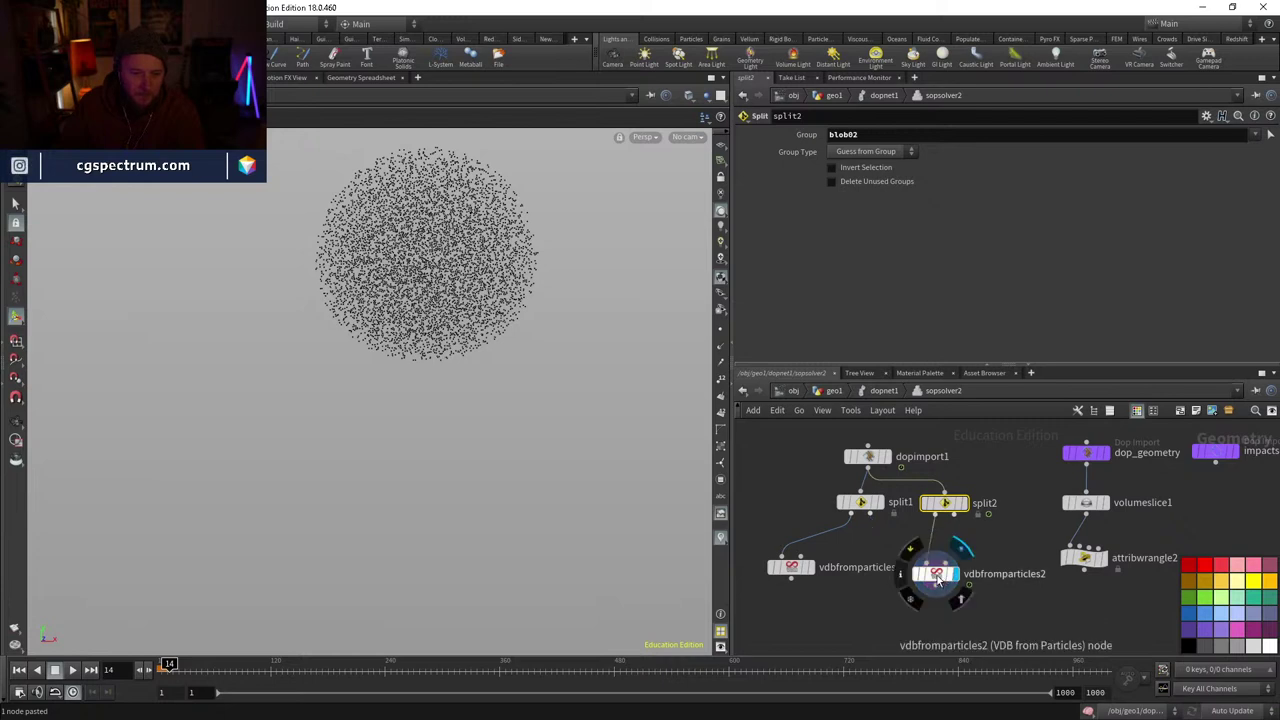
click(936, 573)
- Set the viewport background color scheme to Dark in the display options
drag(493, 360, 511, 437)
key(d)
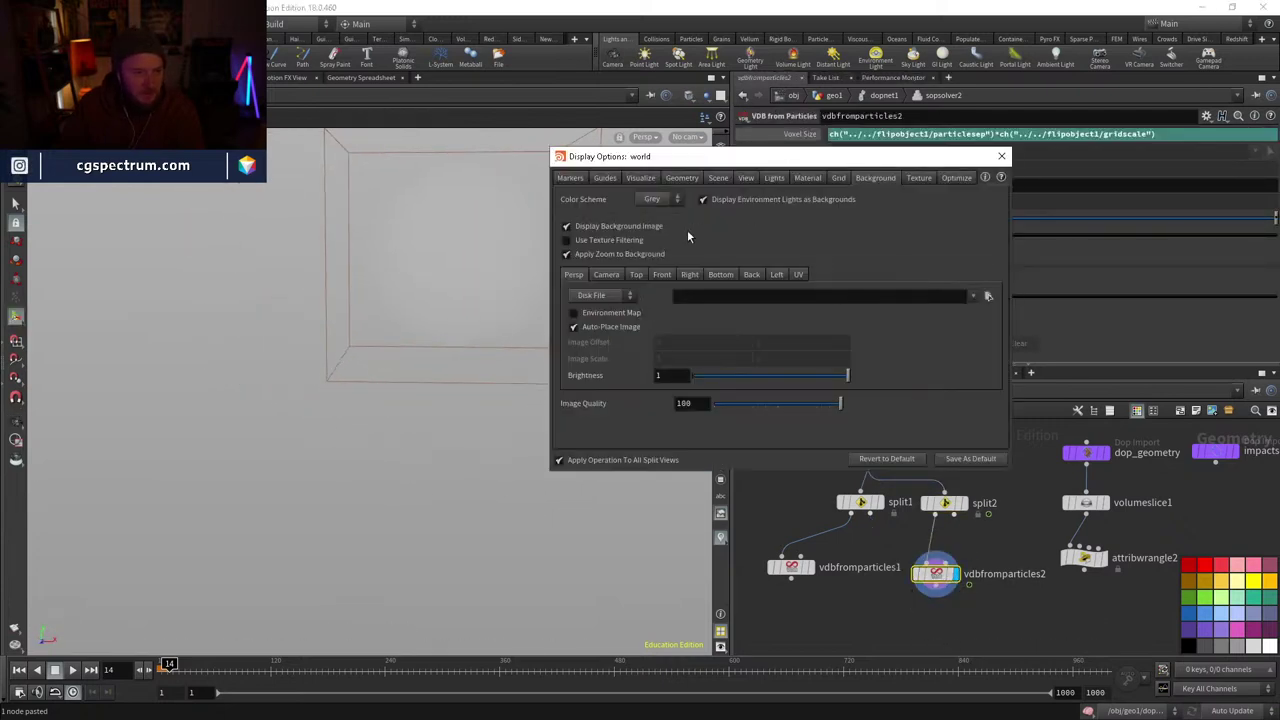
click(650, 199)
click(658, 207)
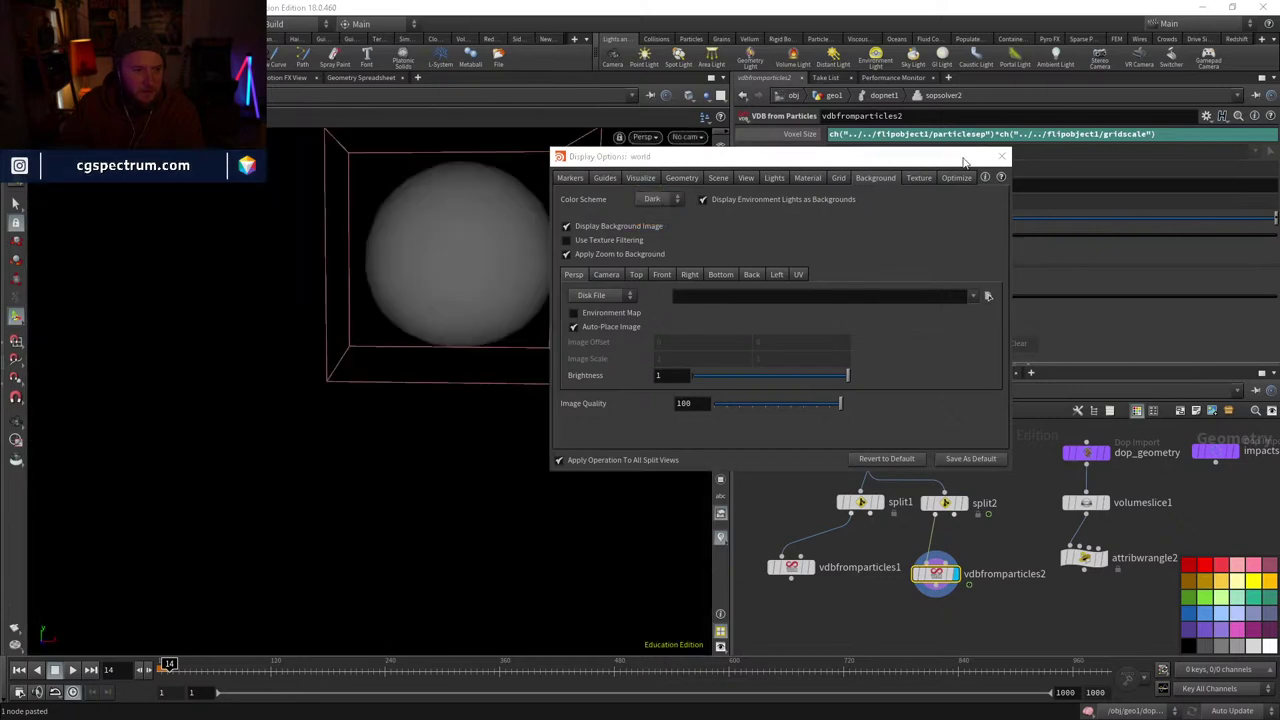
click(1001, 156)
- Alternate the display between vdbfromparticles1 and vdbfromparticles2 to compare the two blob volumes, spacing the nodes slightly
drag(540, 290, 395, 370)
click(791, 564)
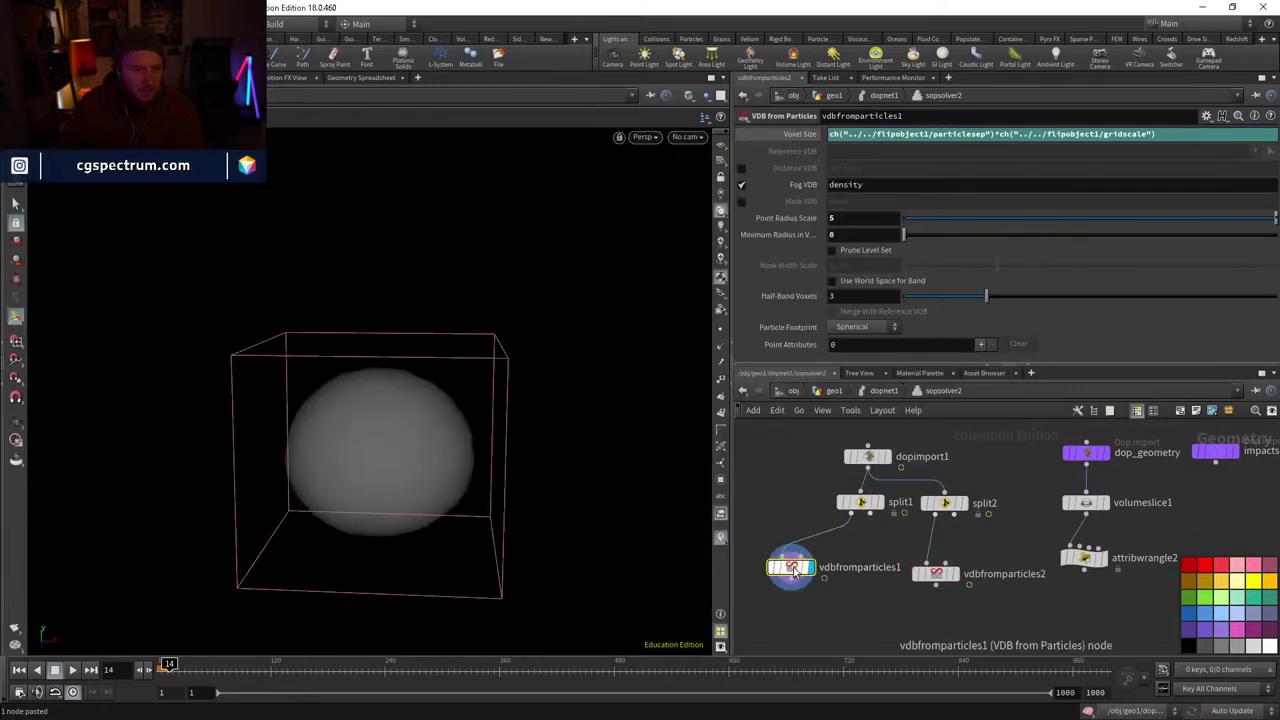
click(940, 573)
drag(940, 573, 965, 570)
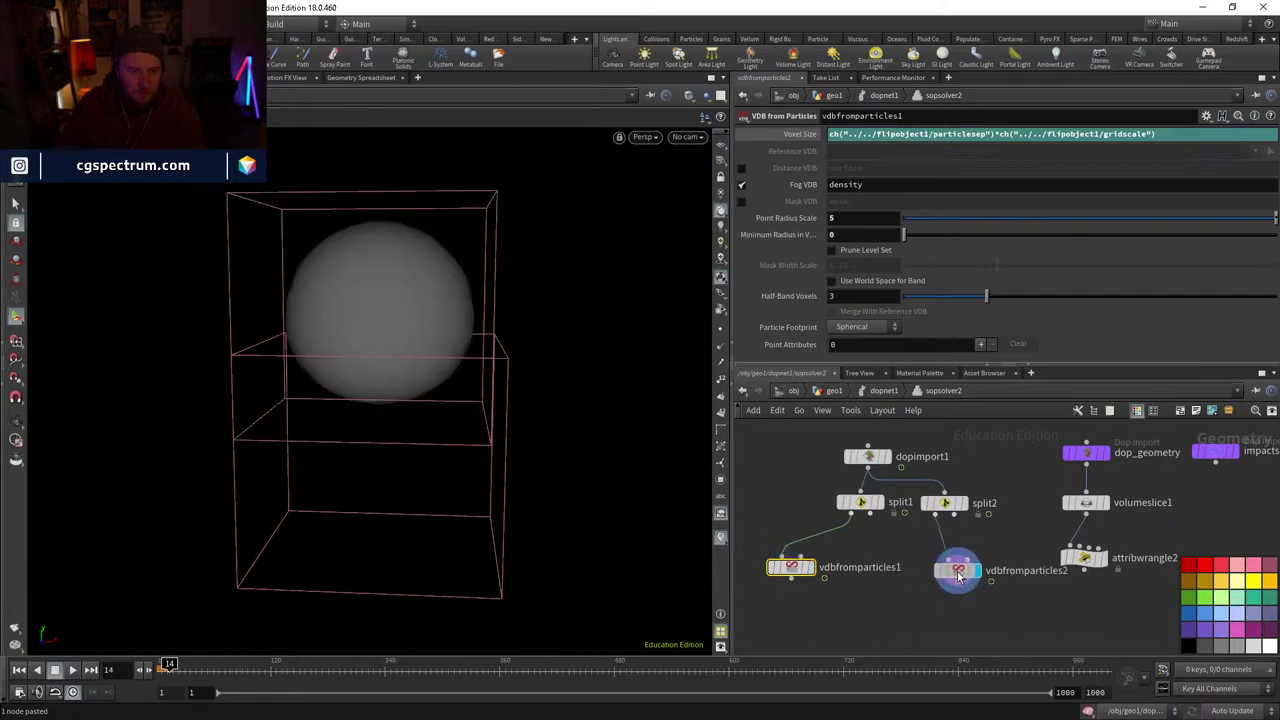
click(792, 567)
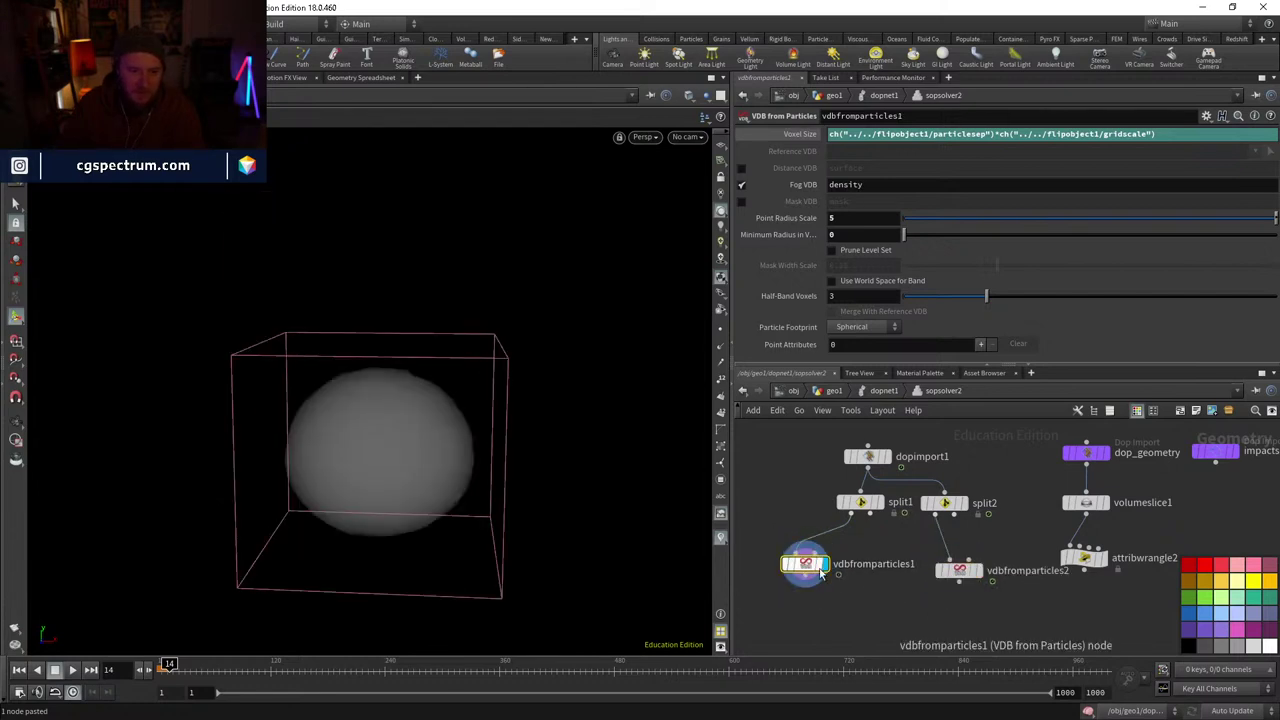
- Set the Fog VDB name to surfacepressure on both vdbfromparticles1 and vdbfromparticles2
double_click(874, 185)
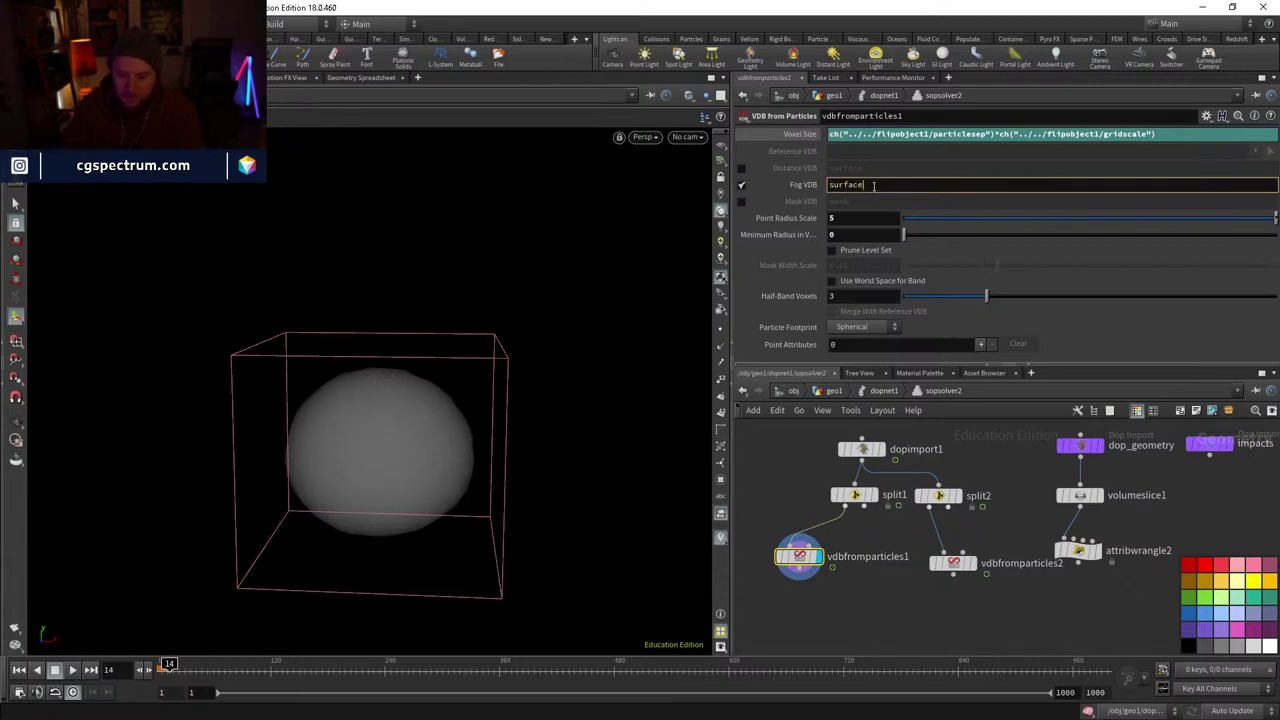
text(surfacepressur)
key(Return)
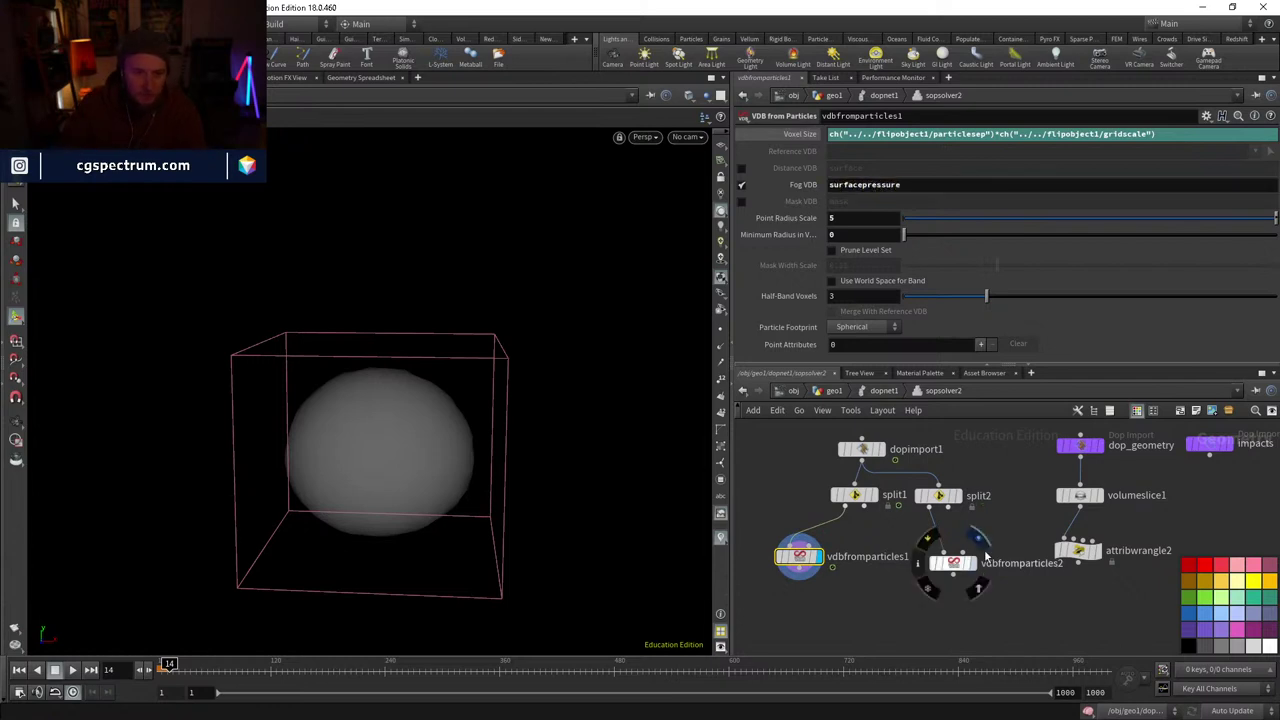
click(952, 563)
double_click(885, 184)
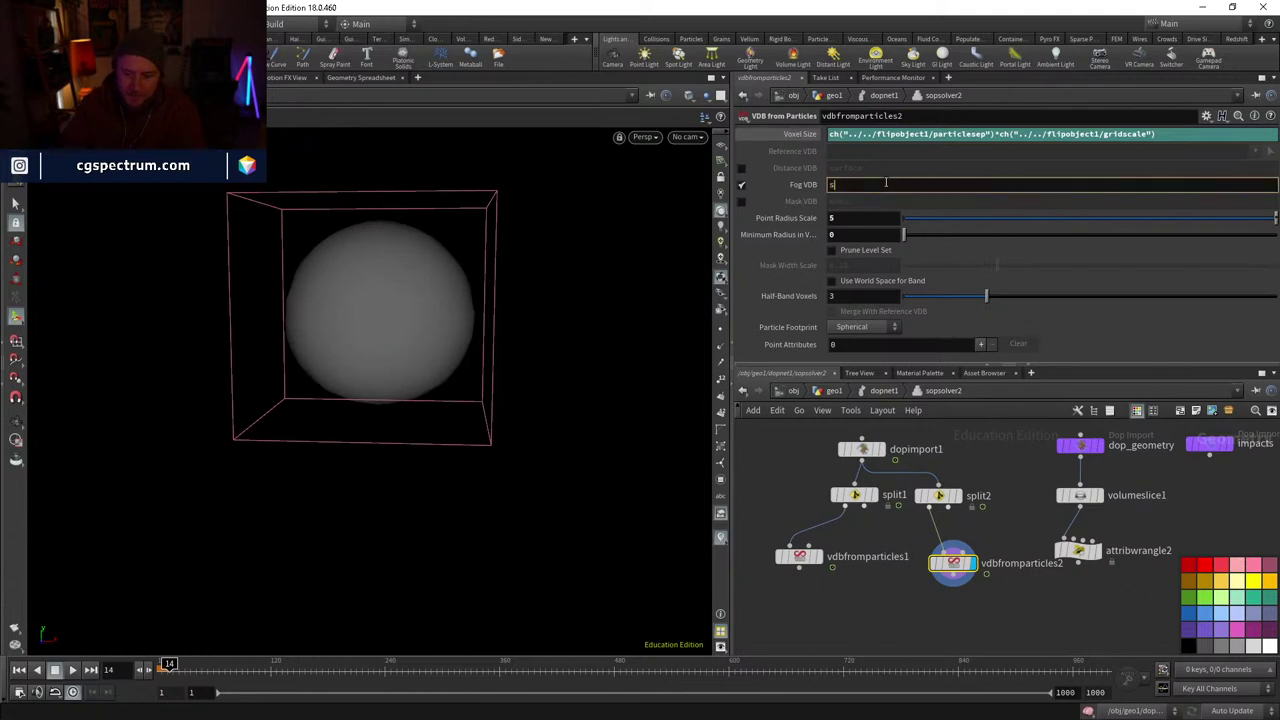
text(surfacepressu)
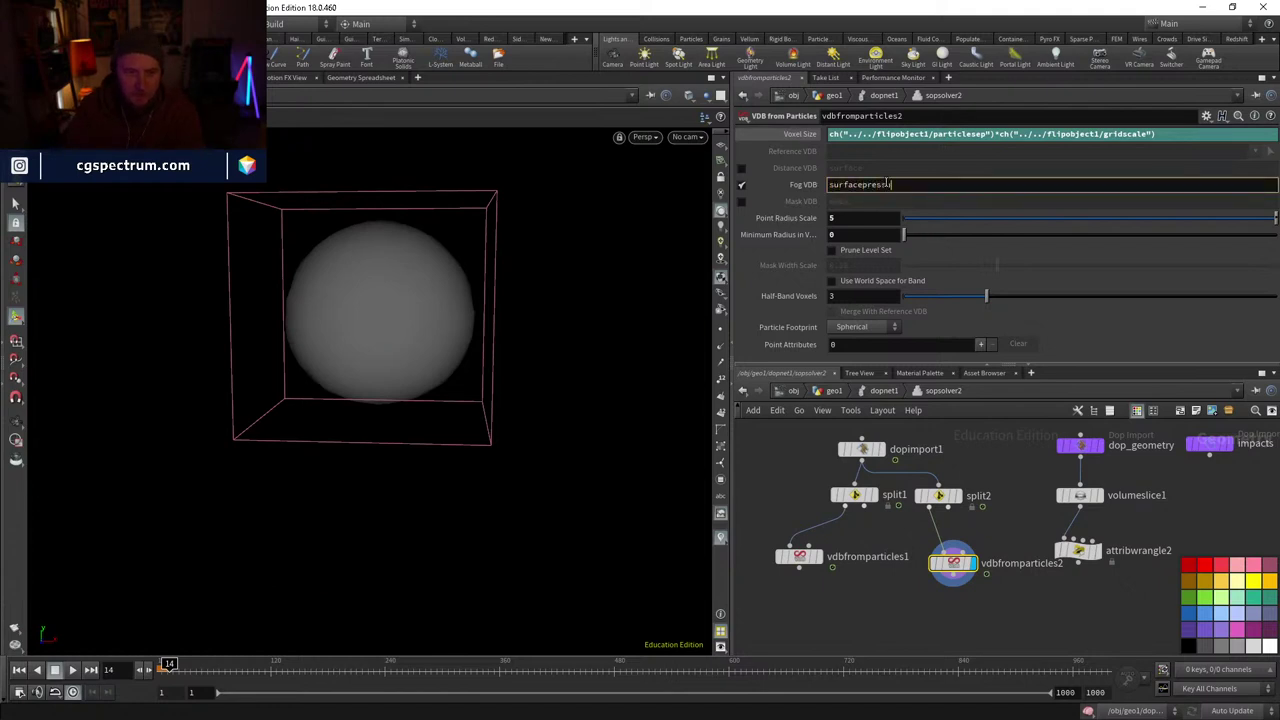
text(re)
key(Return)
- Add a VDB Combine node fed by vdbfromparticles1 as A and vdbfromparticles2 as B, and display it
middle_drag(947, 589, 881, 589)
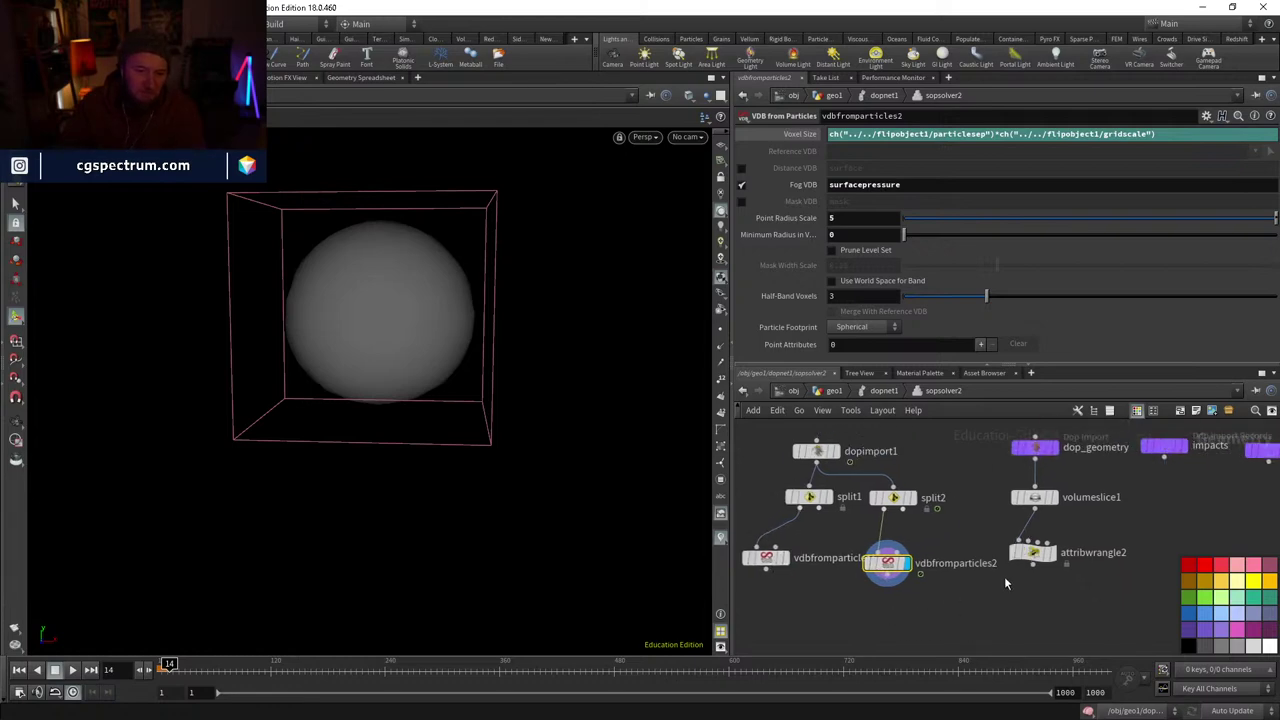
middle_drag(1006, 583, 1035, 528)
key(Tab)
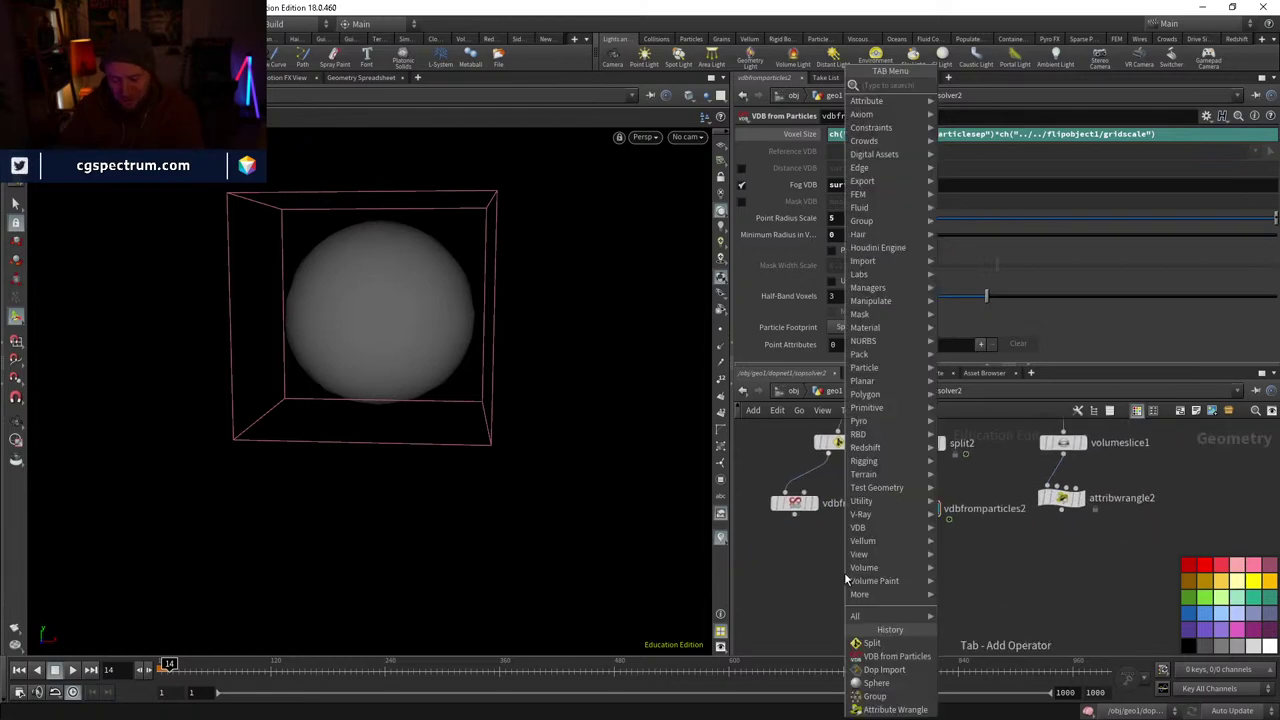
text(vdbcom)
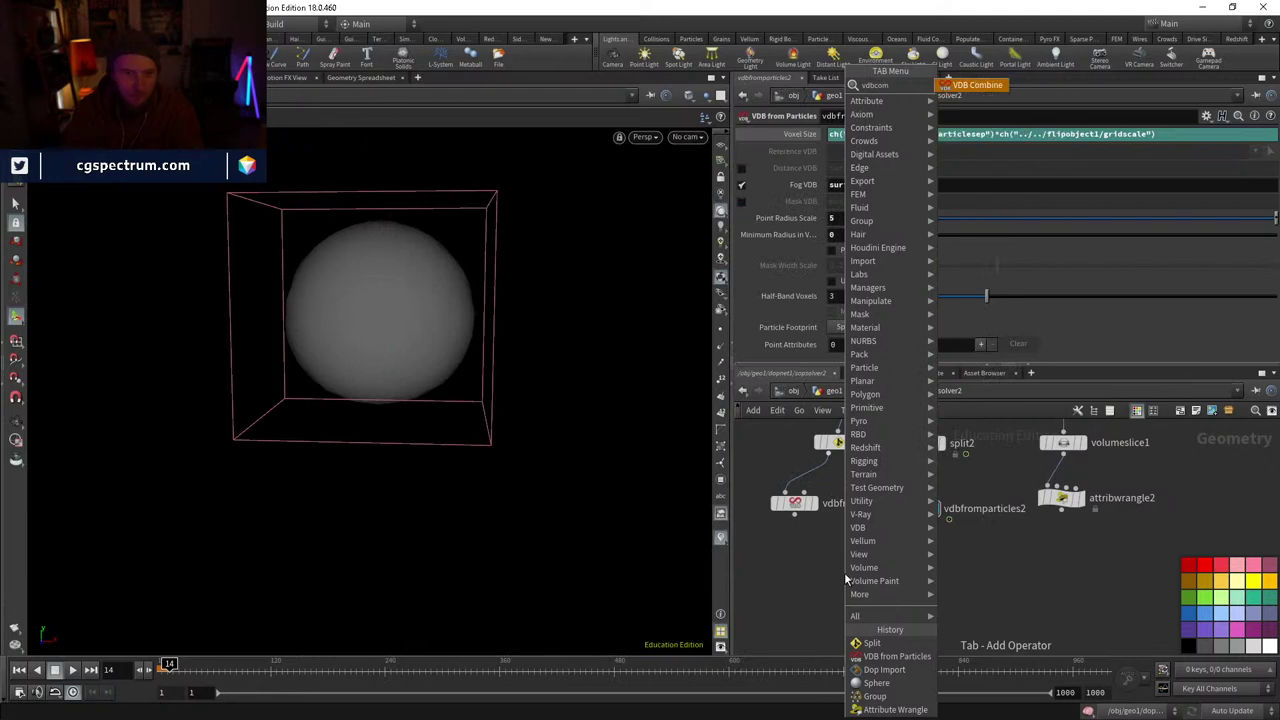
key(Return)
click(844, 572)
click(834, 565)
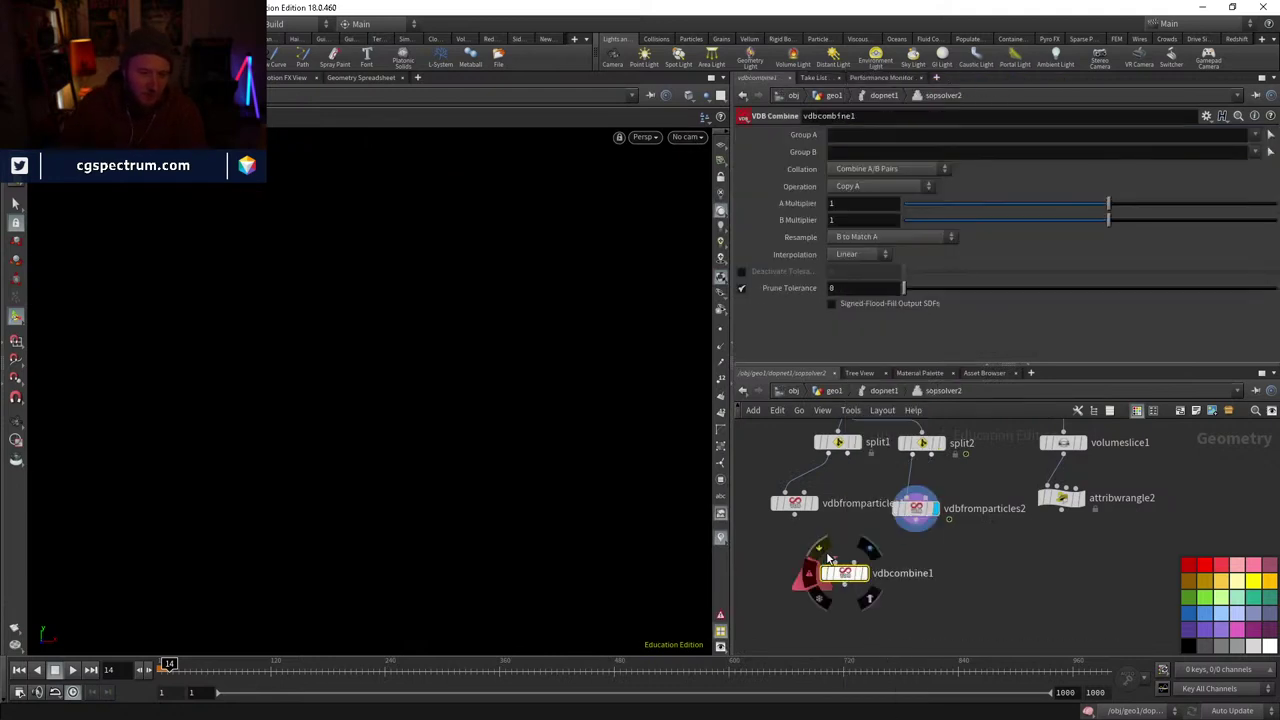
click(794, 515)
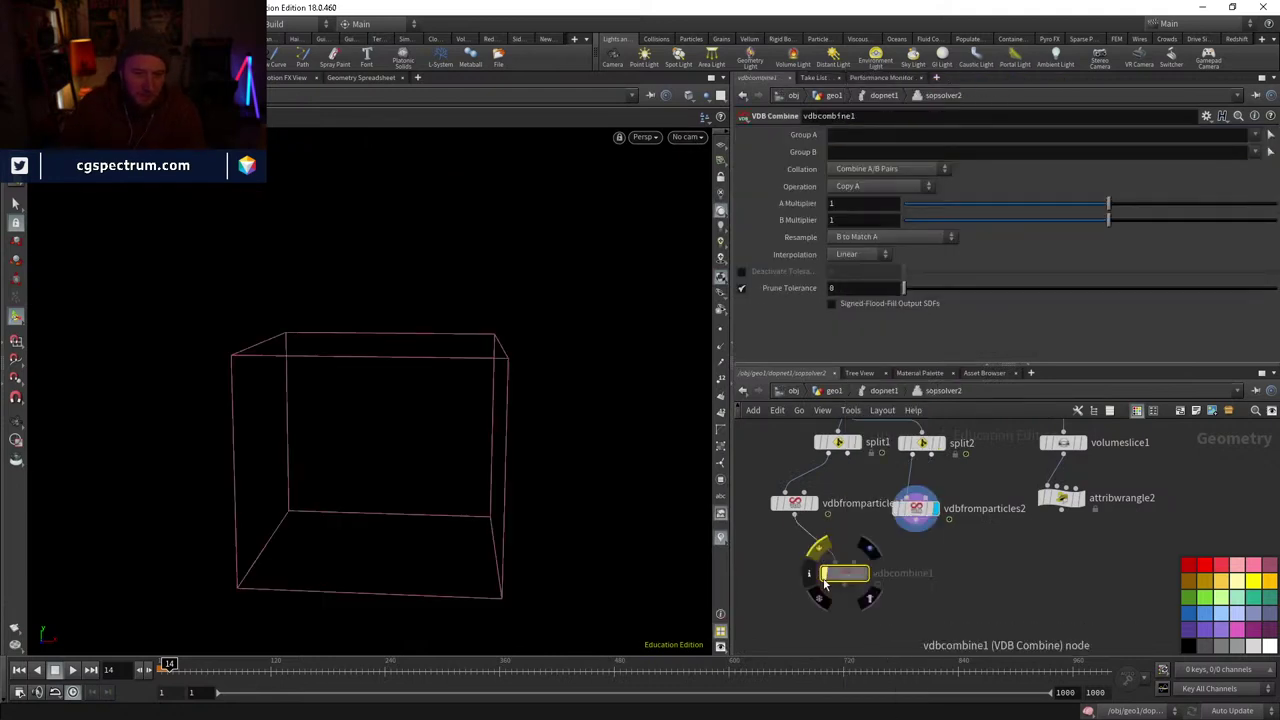
click(917, 520)
click(851, 563)
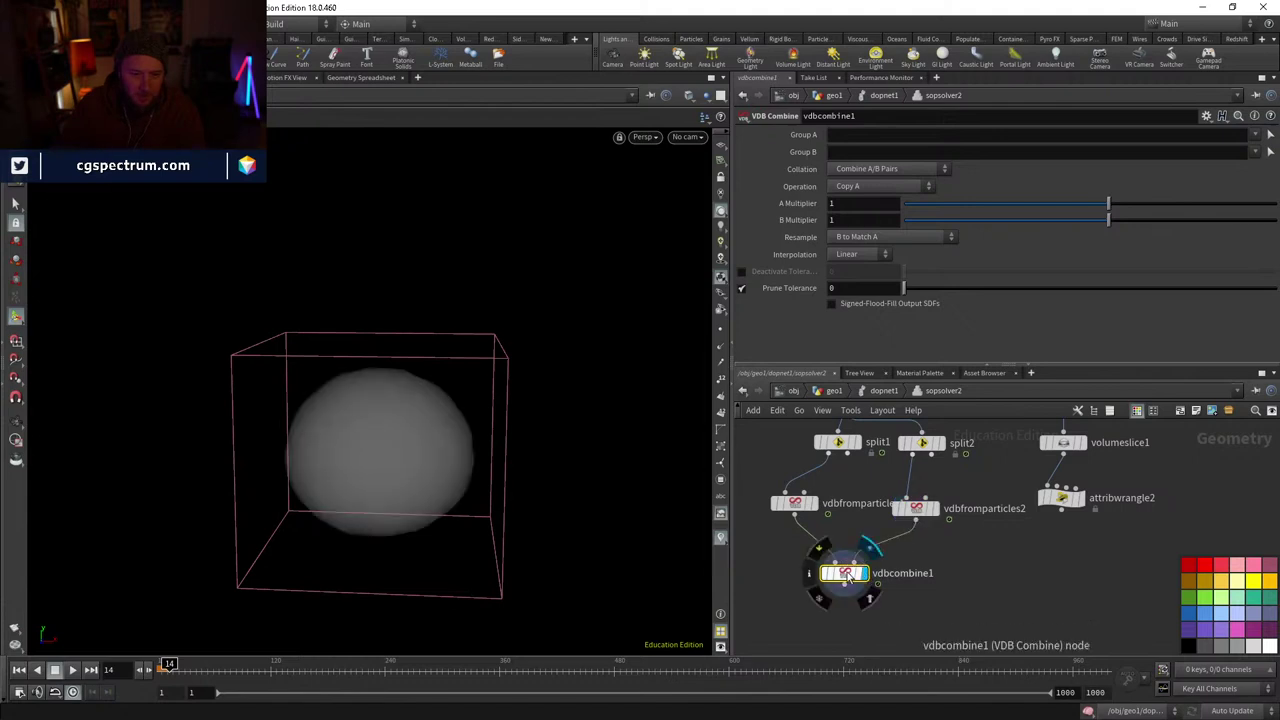
- Try SDF Union and Add as vdbcombine1's operation and inspect the combined volume
click(900, 188)
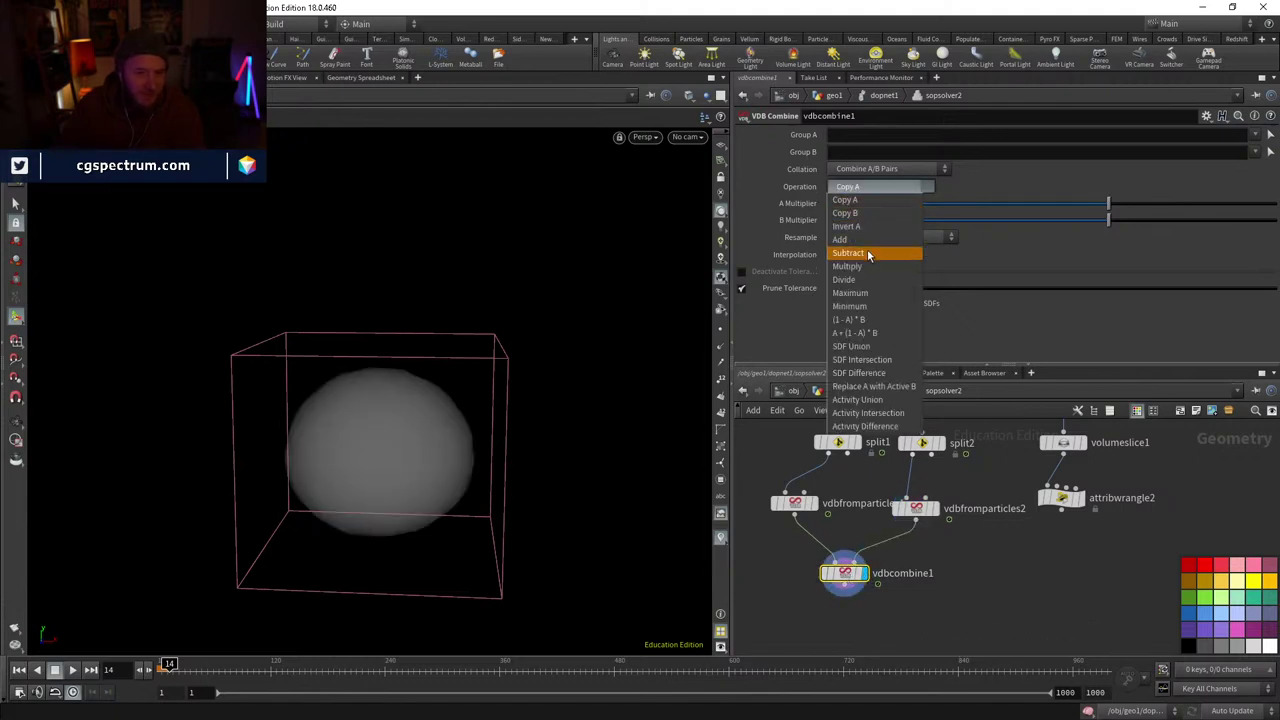
click(879, 348)
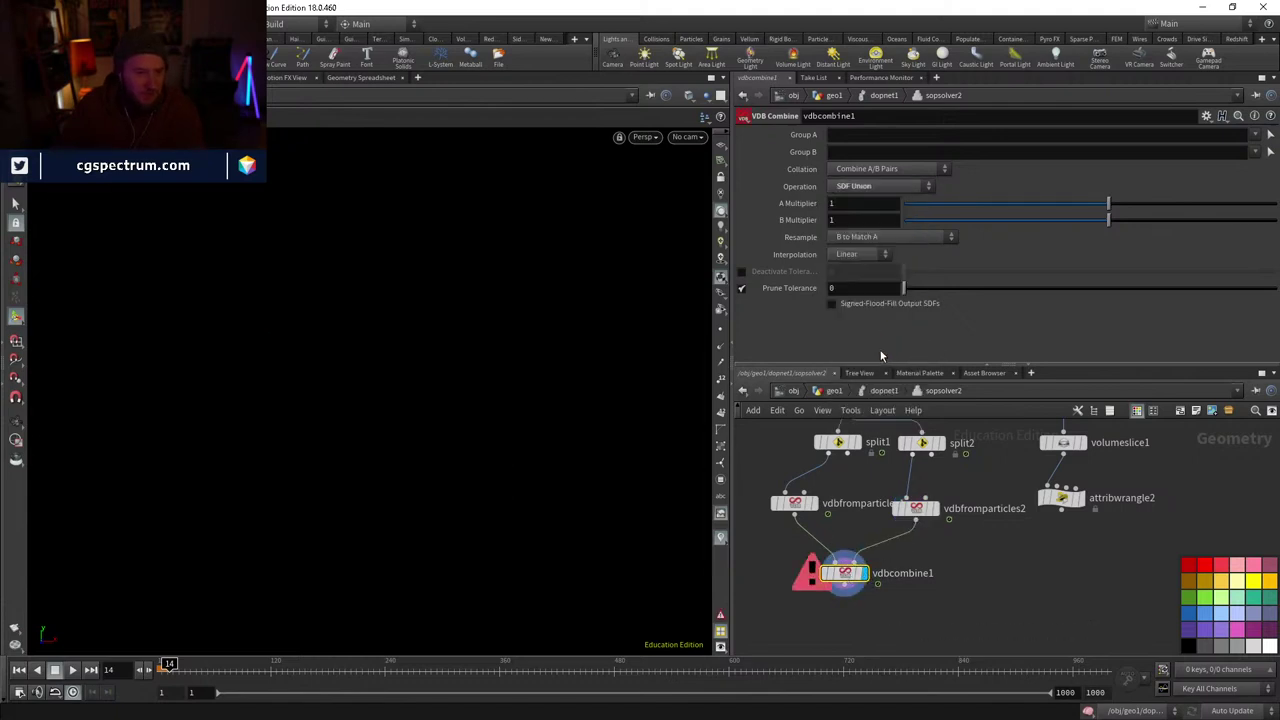
click(871, 187)
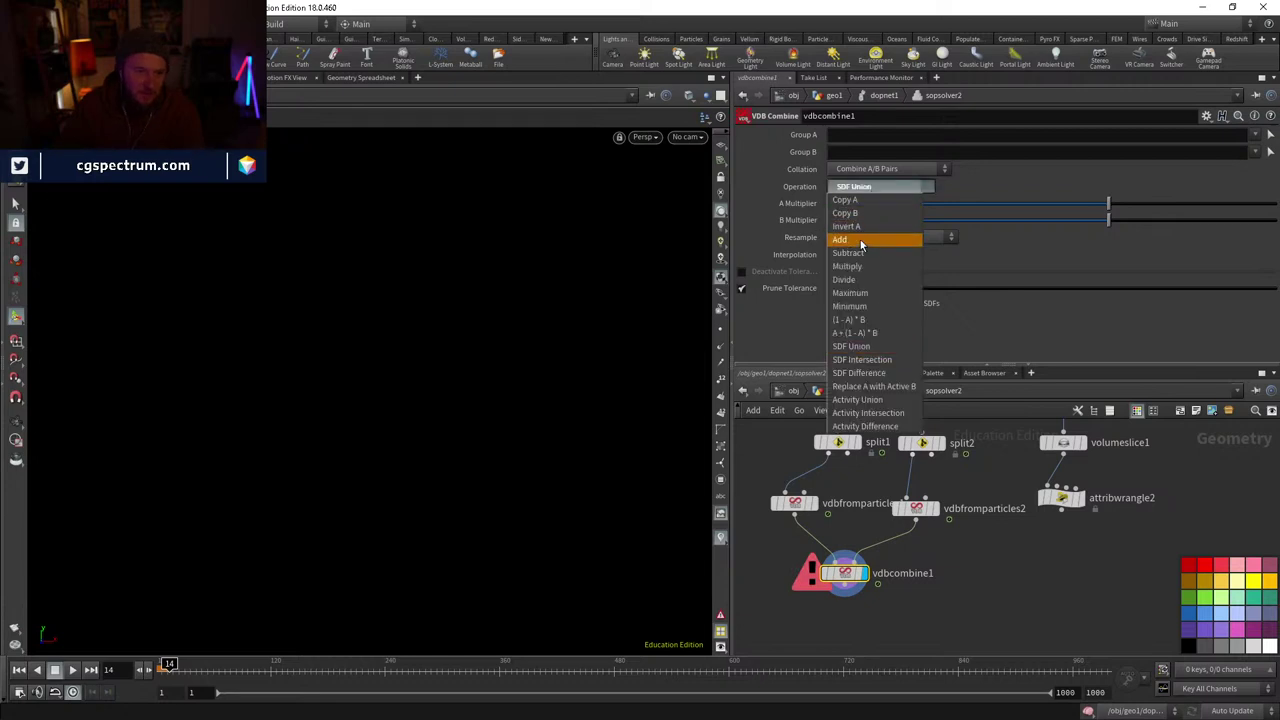
click(860, 243)
key(w)
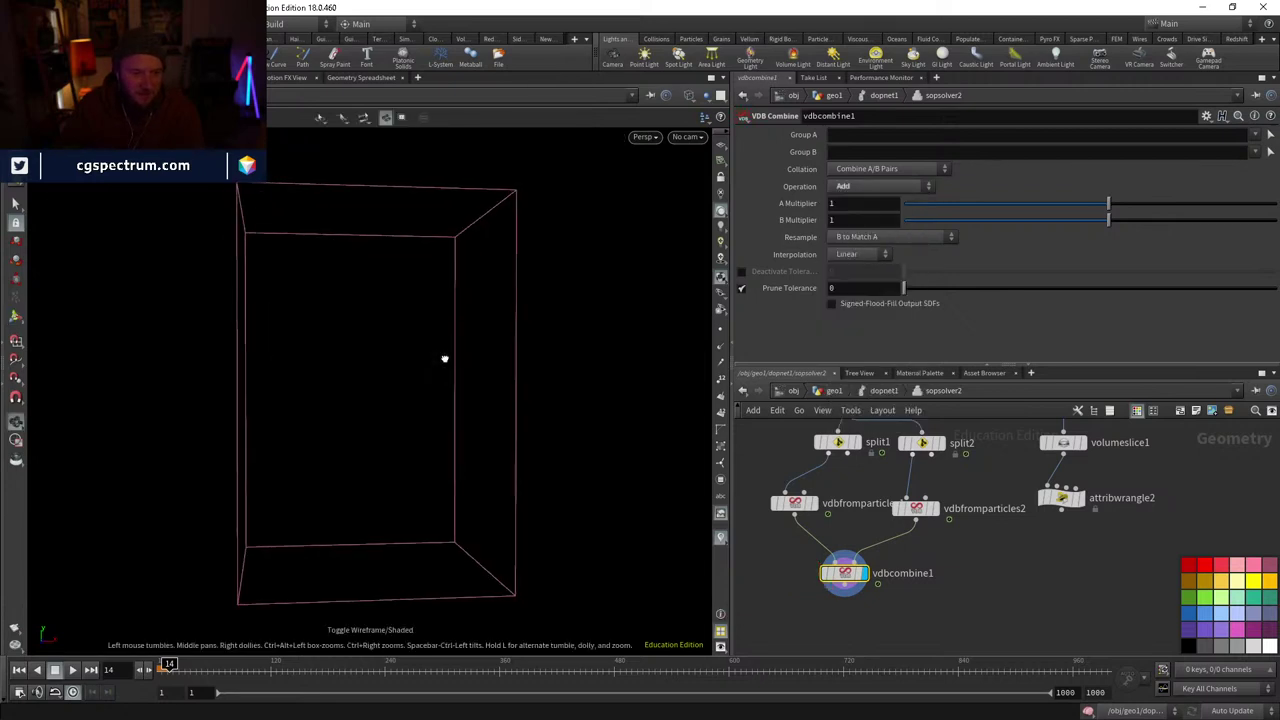
key(w)
mouse_move(444, 358)
mouse_down()
mouse_move(337, 363)
mouse_move(500, 360)
mouse_move(470, 378)
mouse_up()
- Compare the Maximum and Add operations on vdbcombine1 and leave the operation set to Maximum
click(882, 187)
click(850, 292)
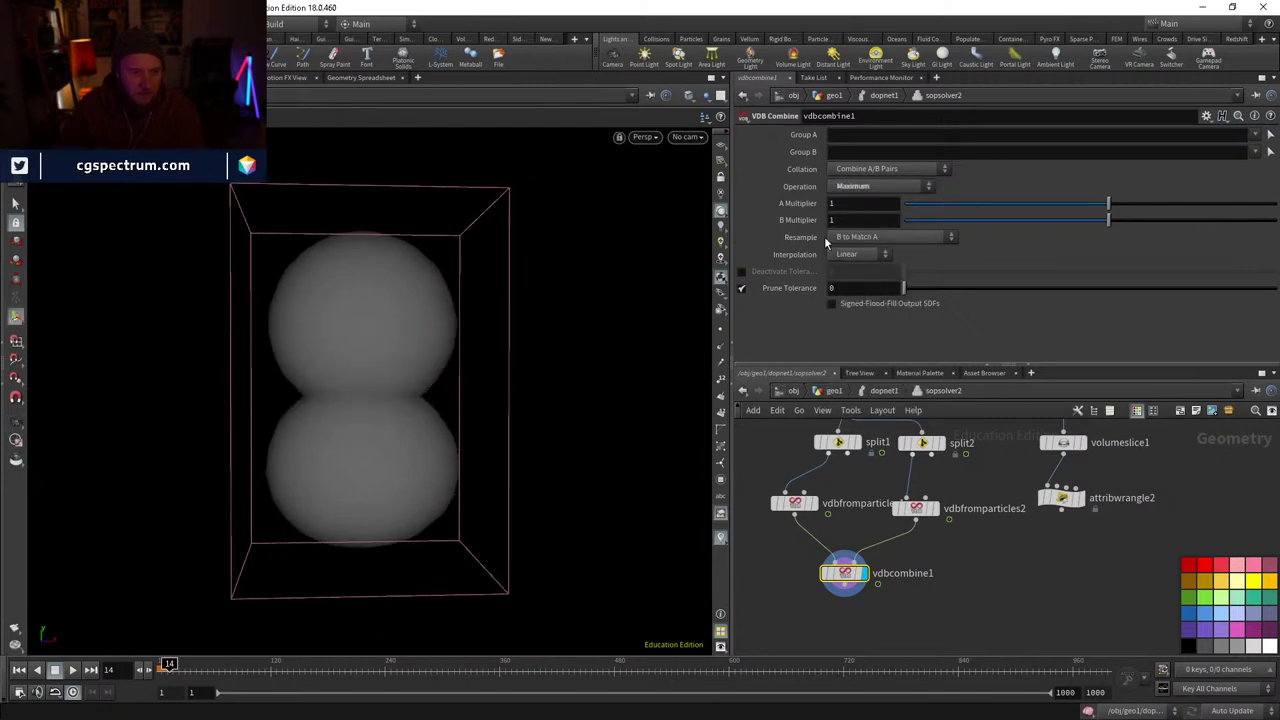
click(852, 188)
click(848, 243)
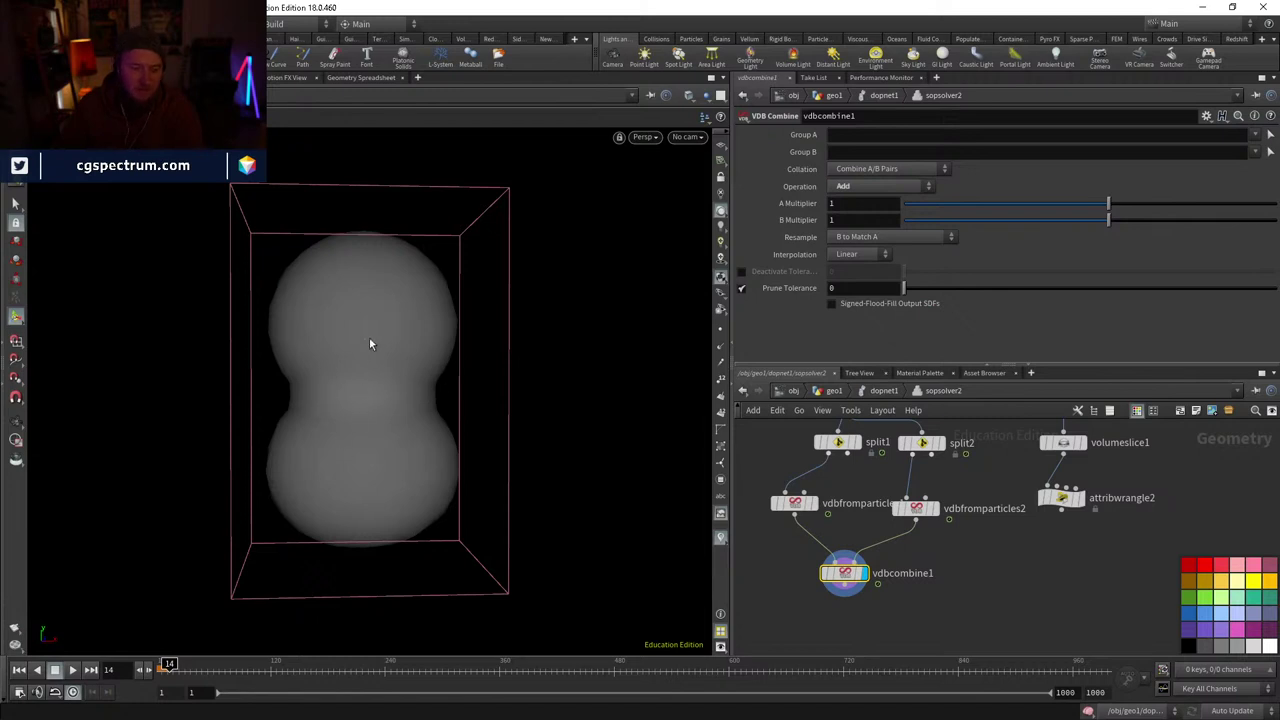
click(865, 187)
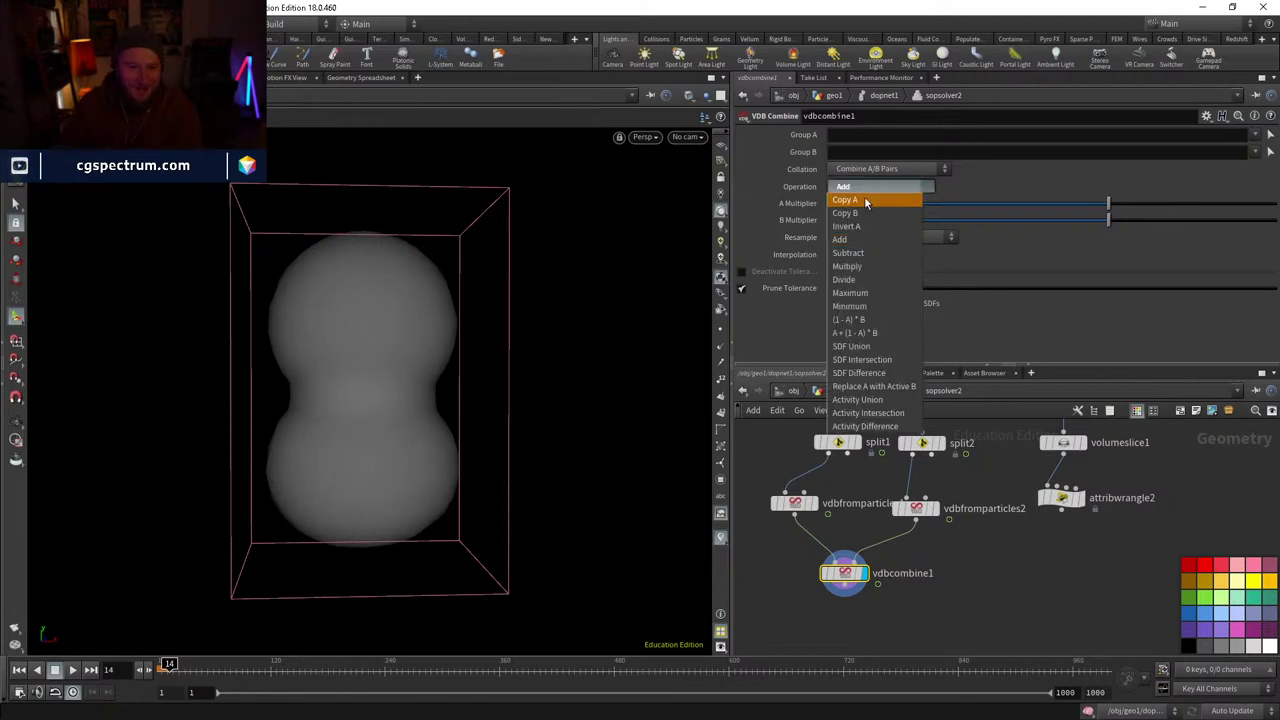
click(860, 292)
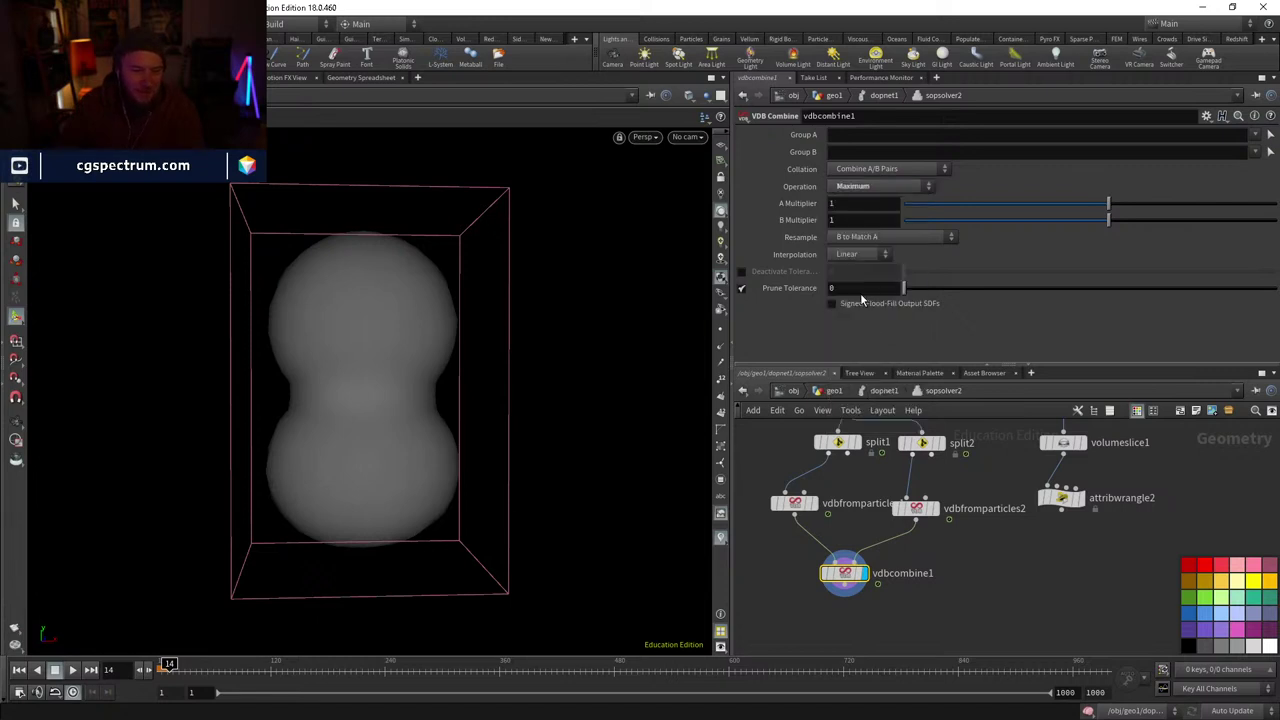
- Tidy the network by spreading split1 and vdbfromparticles1 away from the split2 branch and centring dopimport1 above both branches
middle_drag(928, 486, 906, 552)
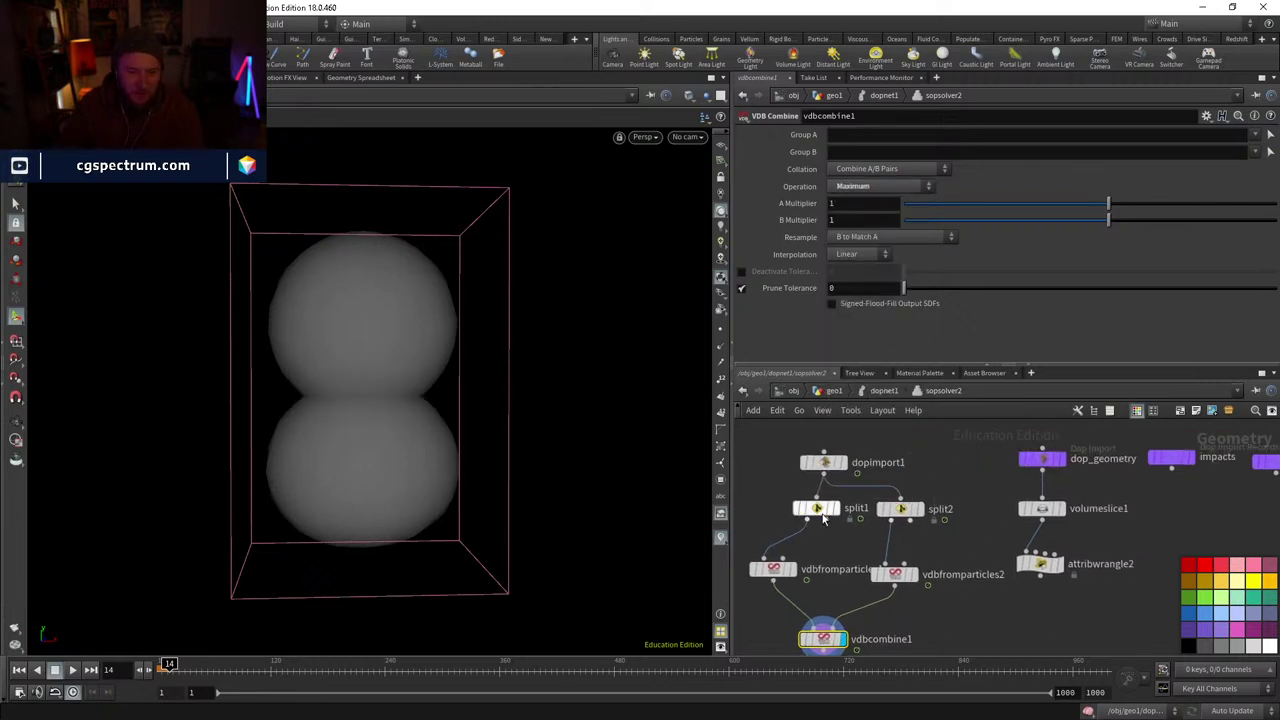
drag(823, 518, 784, 518)
drag(791, 512, 777, 516)
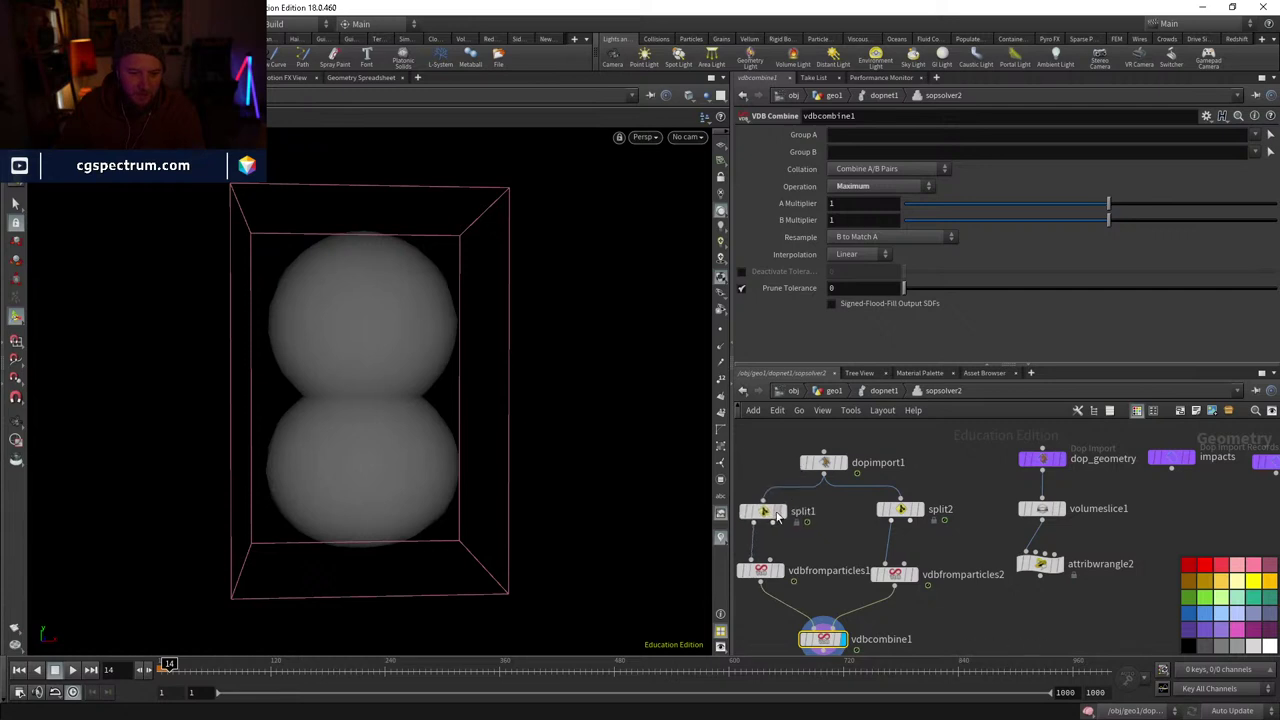
drag(838, 477, 841, 472)
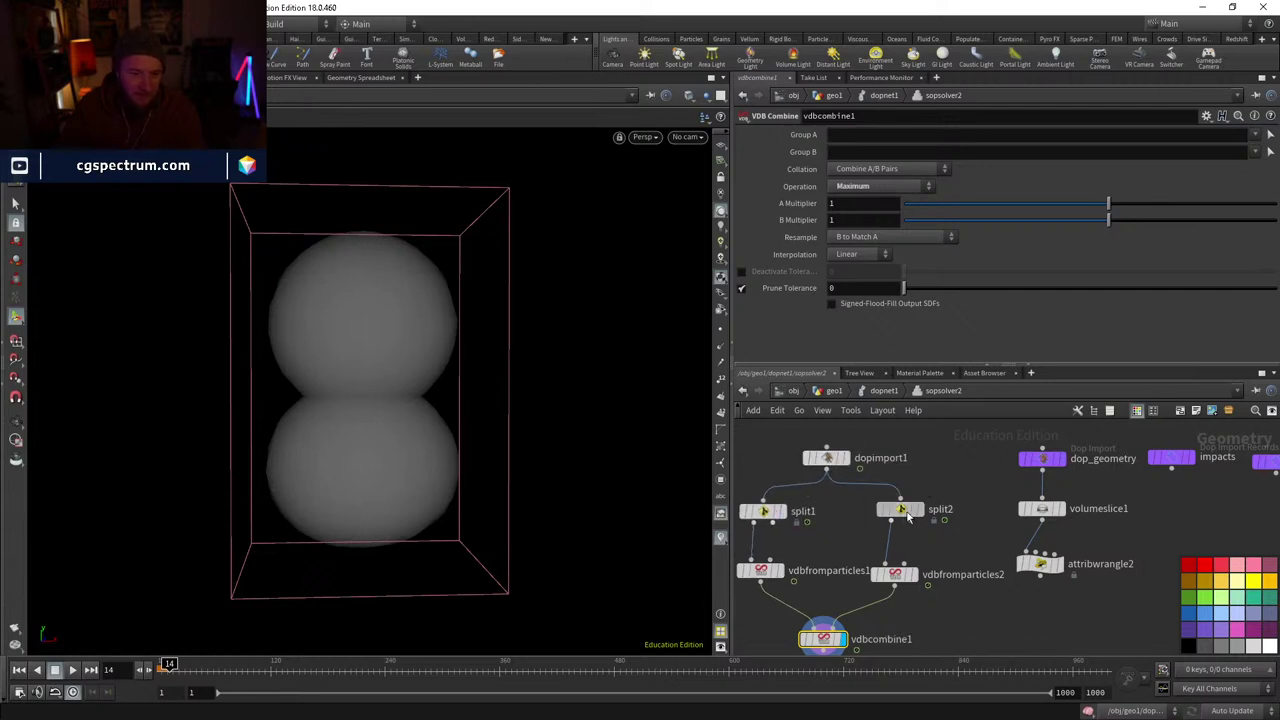
- Tidy the network by lining up split1 and split2 above their VDB nodes and centring vdbcombine1 beneath both branches
drag(907, 516, 900, 515)
middle_drag(986, 581, 992, 517)
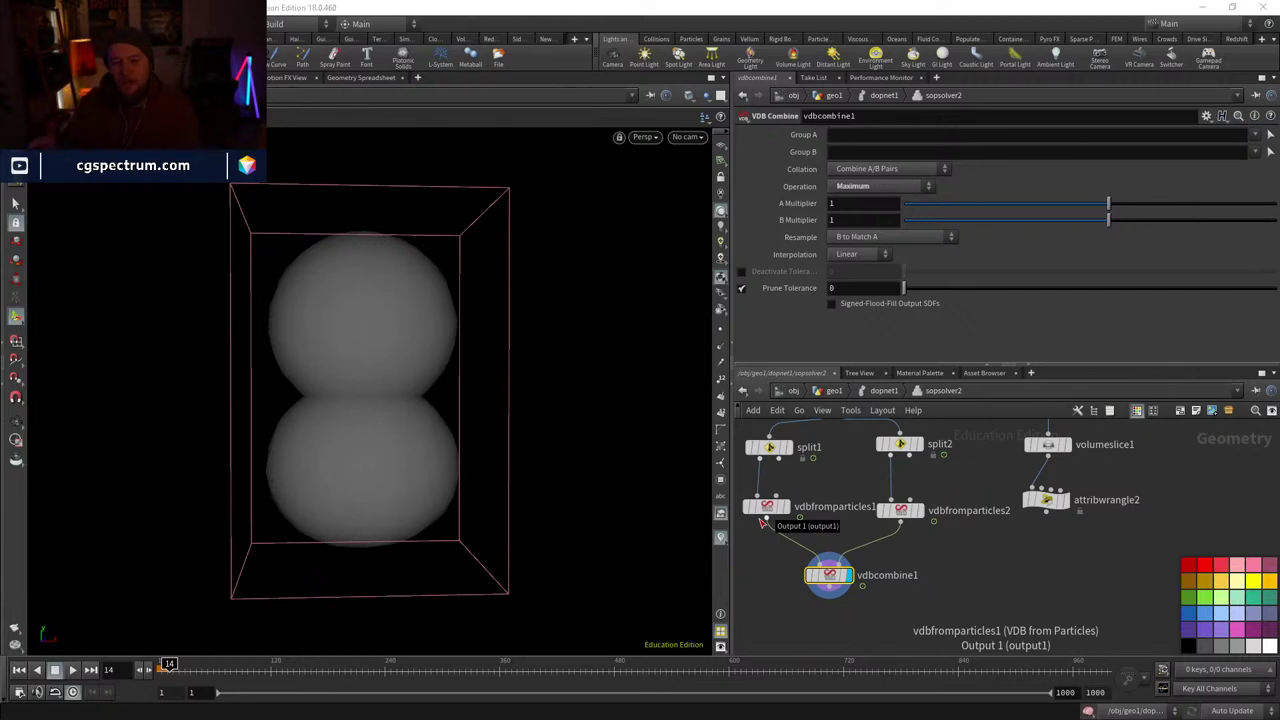
middle_drag(969, 517, 972, 555)
drag(903, 482, 898, 489)
drag(773, 485, 774, 500)
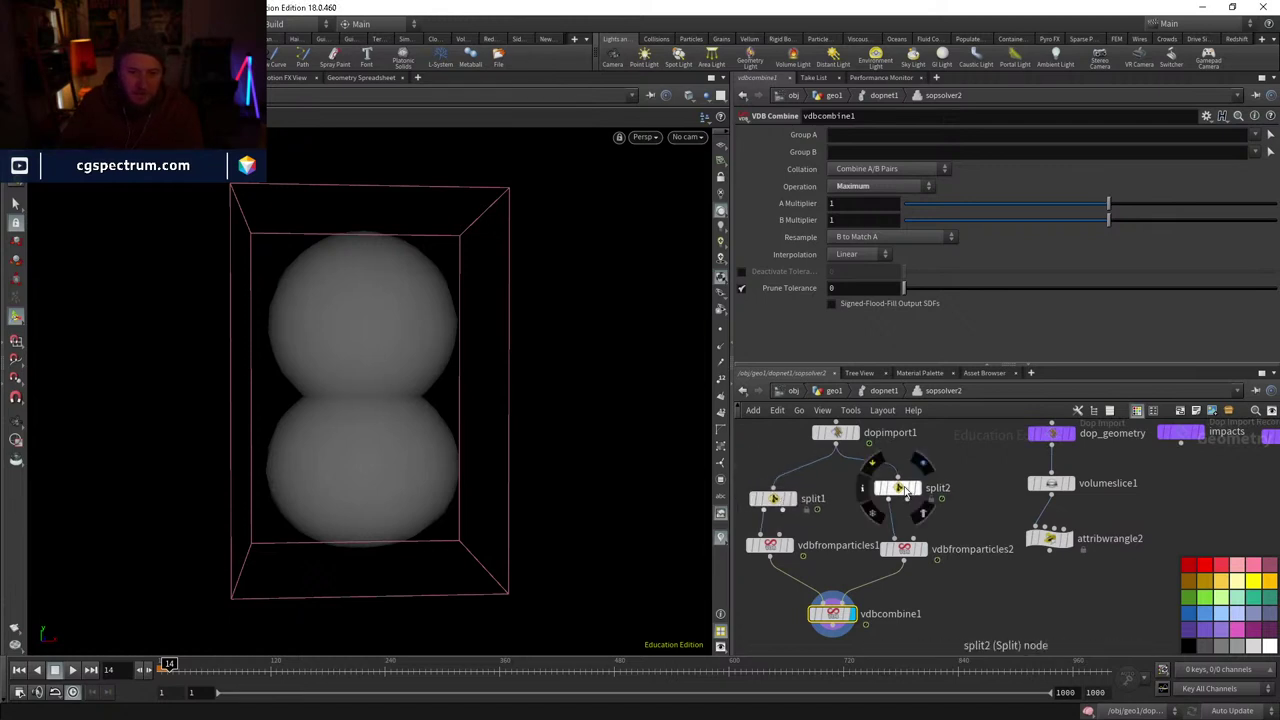
drag(896, 488, 895, 501)
middle_drag(895, 501, 892, 467)
drag(828, 590, 830, 589)
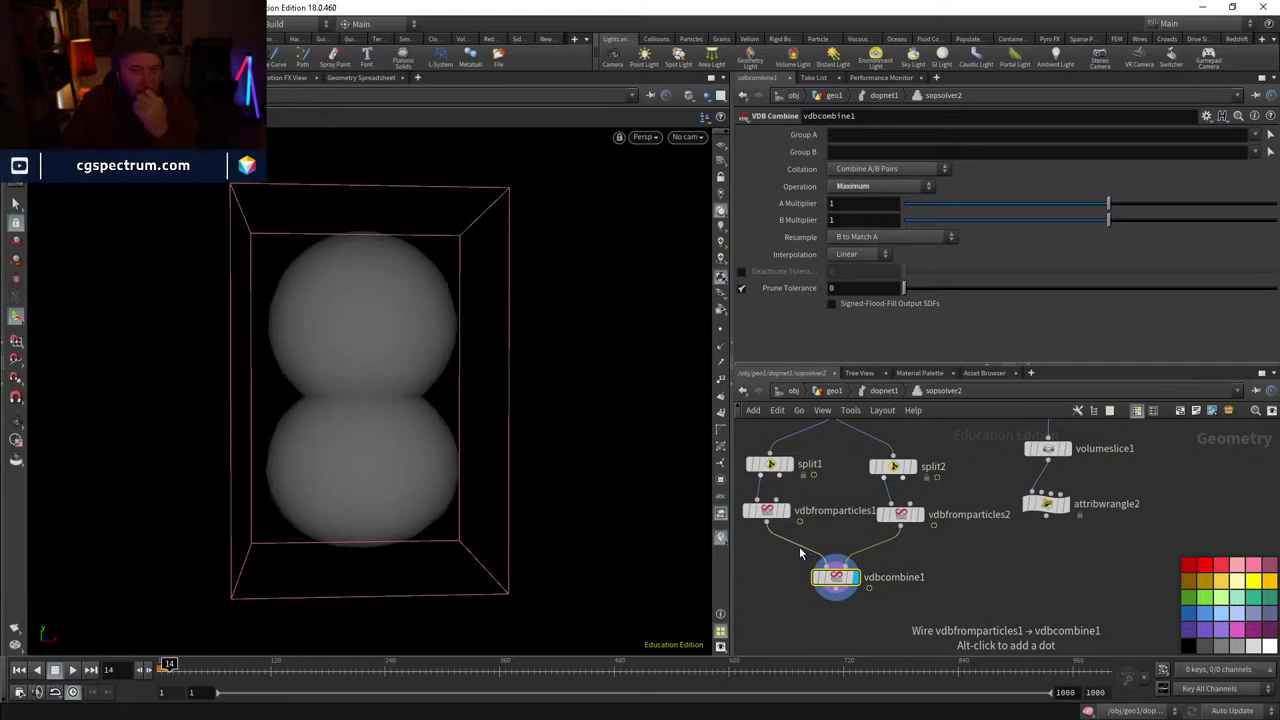
- Return the timeline to frame 1 and examine the combined volume from several angles in wireframe and shaded display
mouse_move(535, 440)
mouse_down()
mouse_move(507, 438)
mouse_move(494, 418)
mouse_up()
key(w)
key(w)
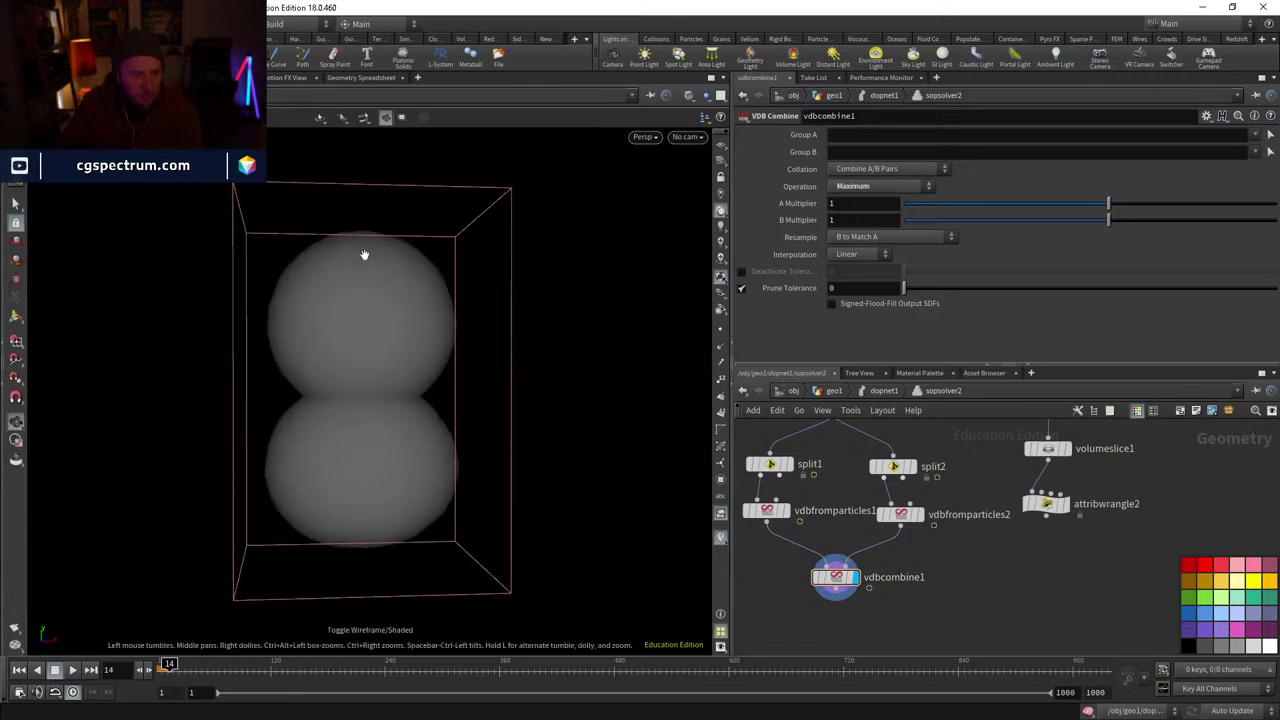
key(Return)
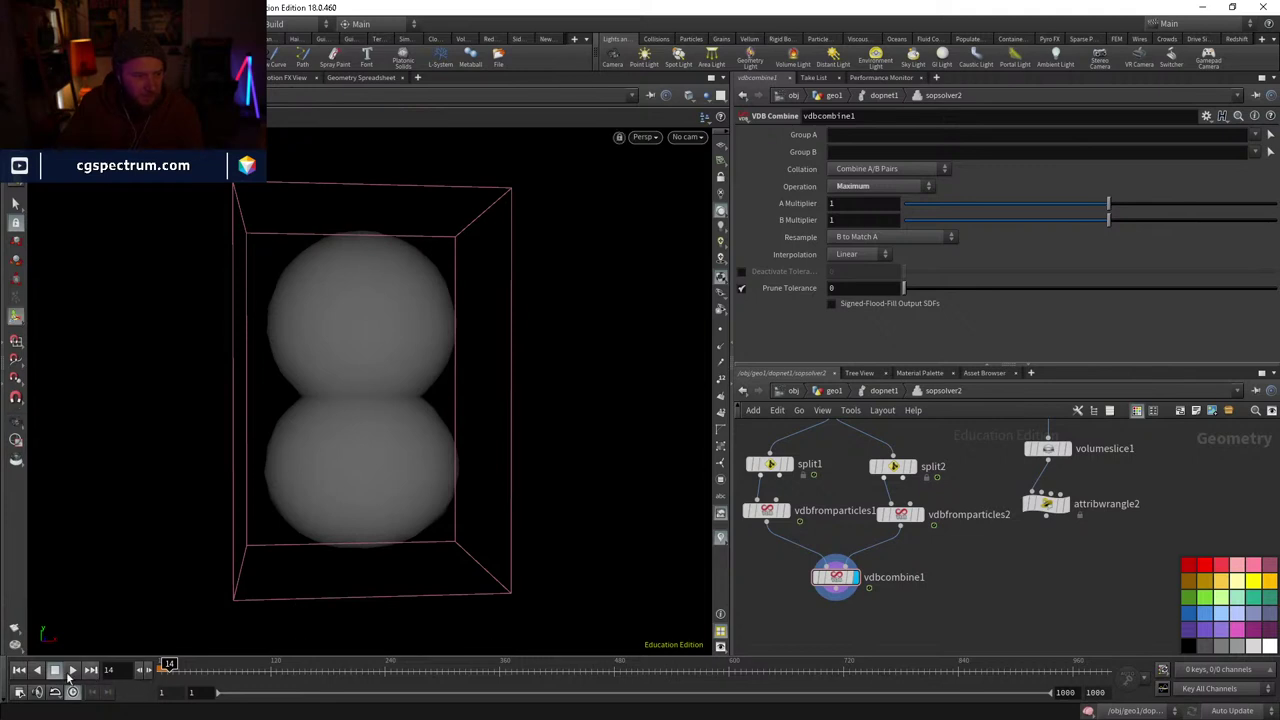
click(19, 669)
key(w)
mouse_move(383, 457)
mouse_down()
mouse_move(322, 477)
mouse_move(363, 414)
mouse_up()
key(w)
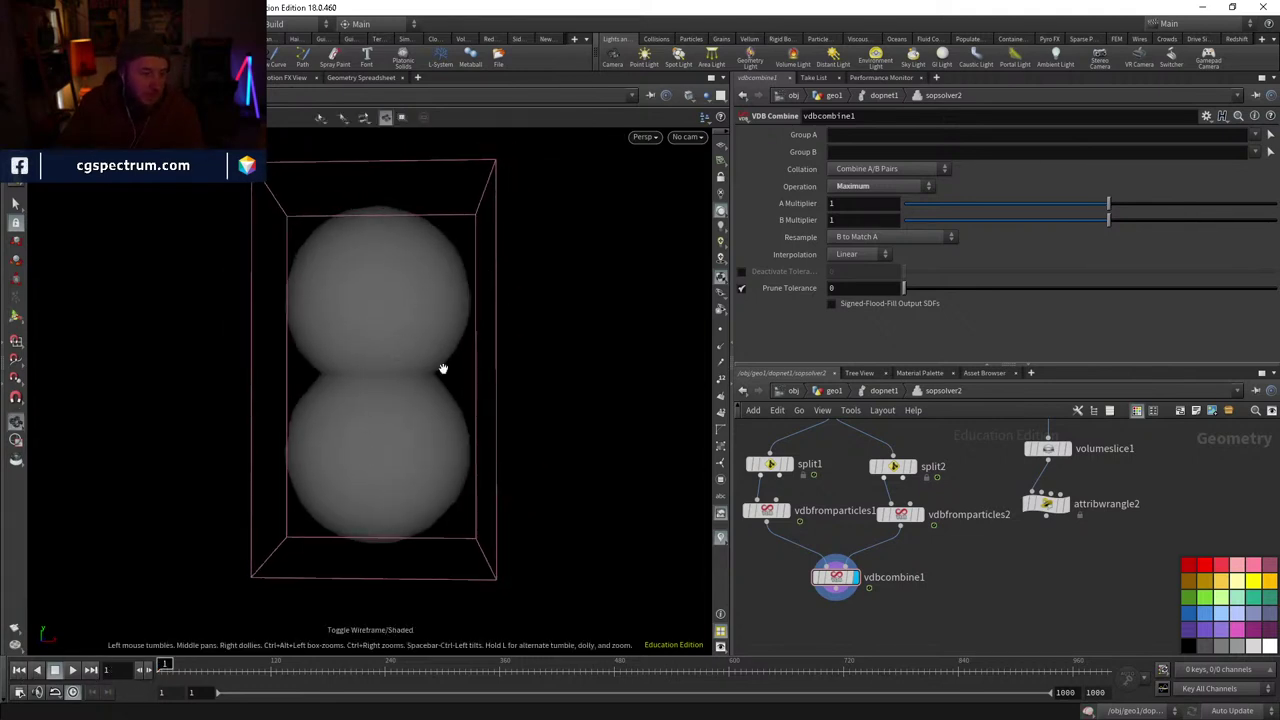
scroll(924, 565, down, 3)
scroll(847, 560, up, 2)
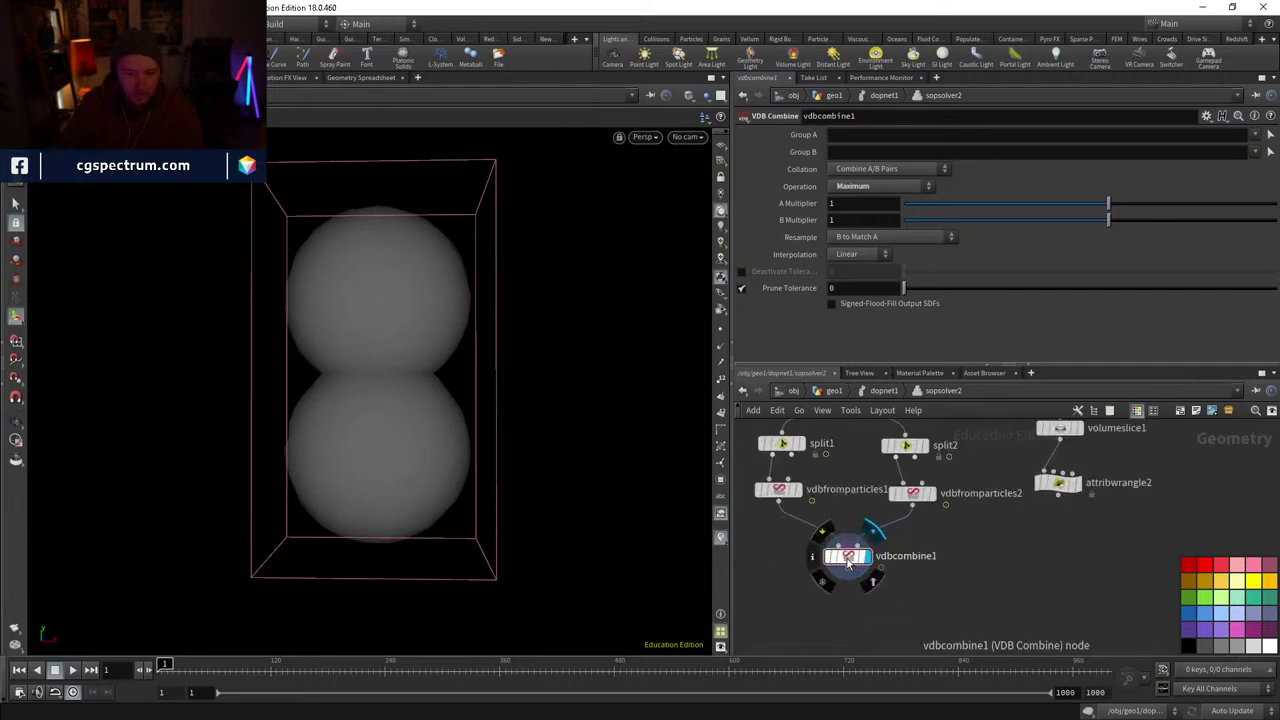
- Check vdbcombine1's node info and try Add as its operation against a close-up of the volume, ending on Maximum
middle_click(848, 563)
drag(966, 539, 780, 598)
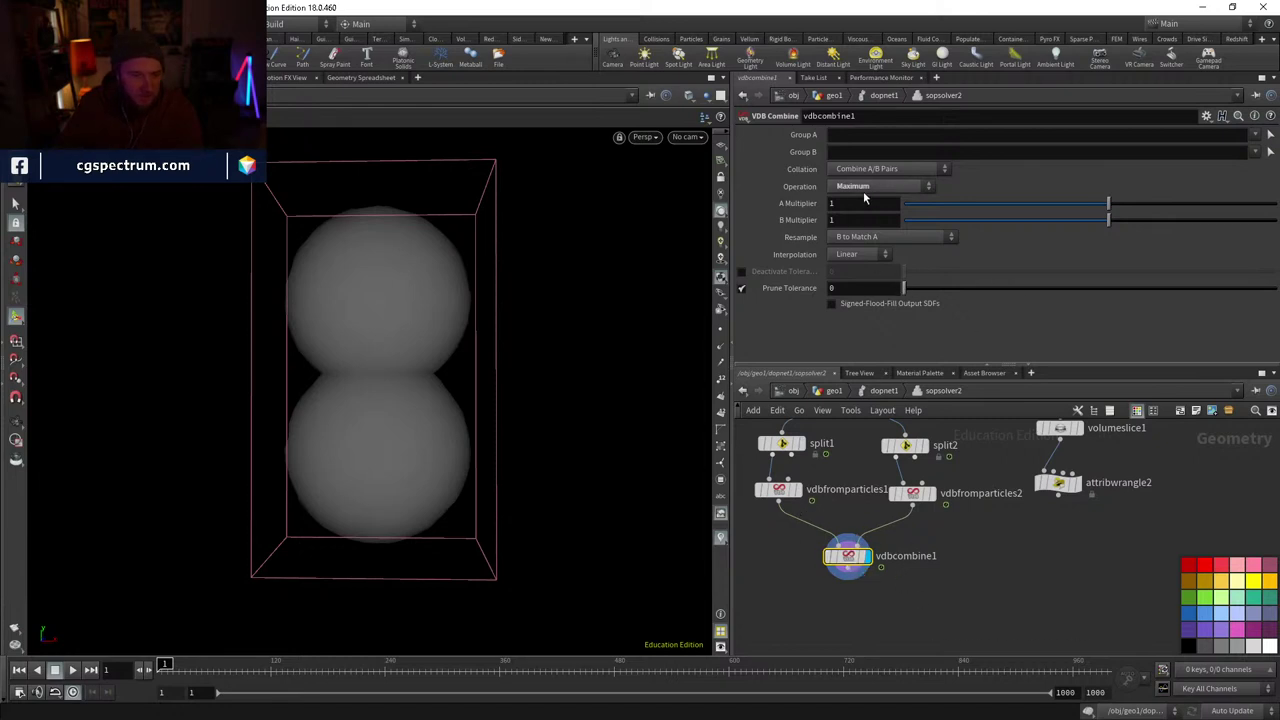
drag(405, 407, 374, 352)
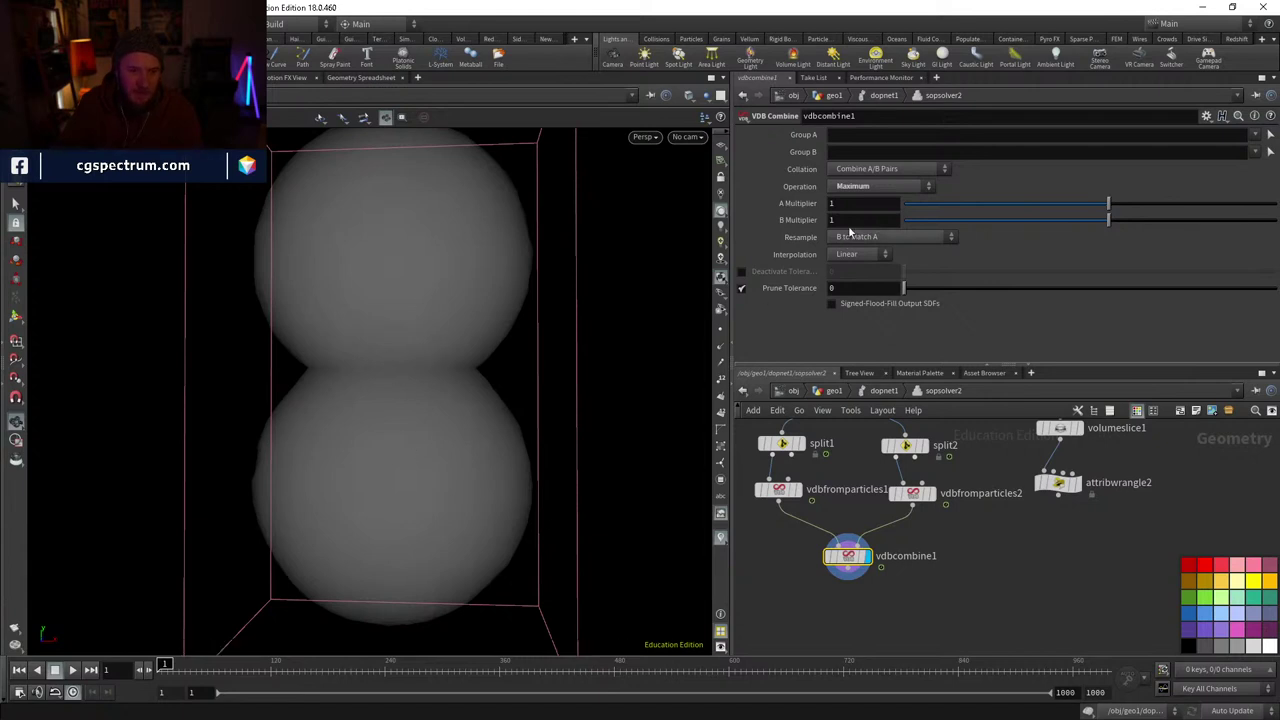
click(880, 186)
click(860, 237)
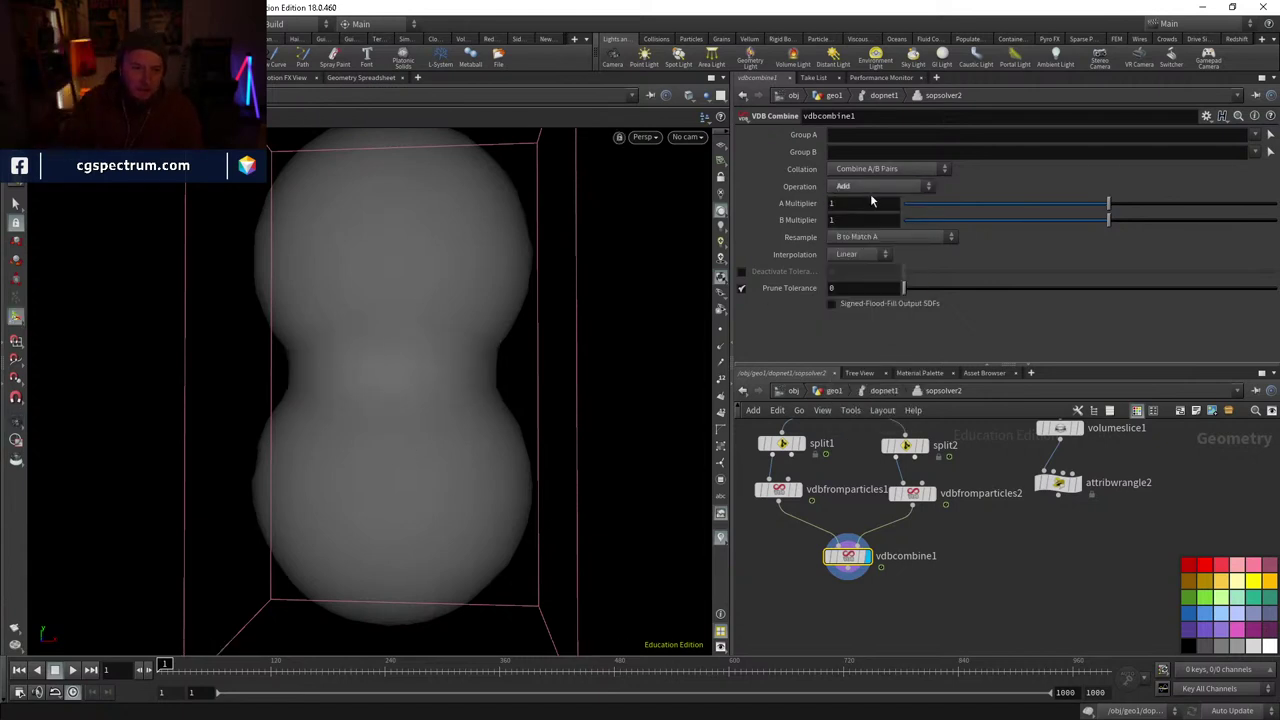
click(870, 191)
click(876, 292)
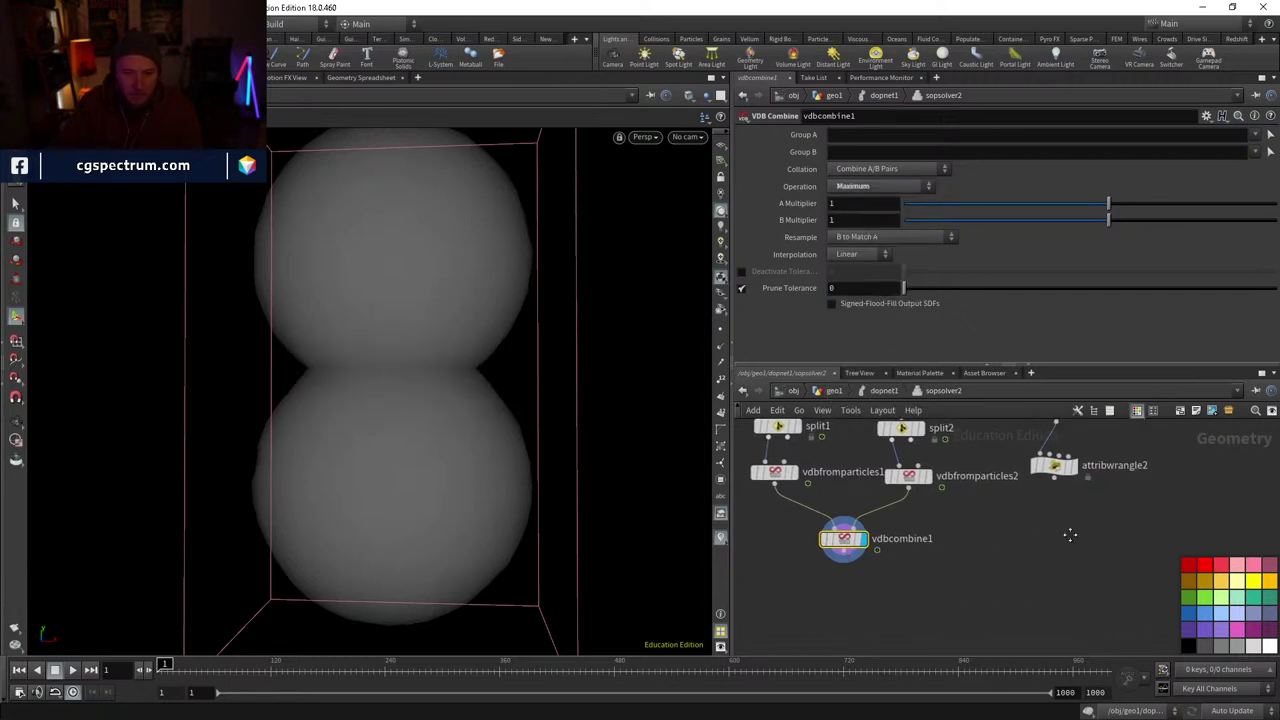
- Move volumeslice1 and attribwrangle2 lower in the network beside vdbcombine1 and display attribwrangle2
middle_drag(1136, 554, 1091, 585)
drag(1091, 585, 990, 474)
drag(1063, 531, 980, 440)
drag(1016, 485, 1057, 611)
middle_drag(1057, 611, 1040, 496)
drag(1002, 512, 989, 520)
click(1020, 490)
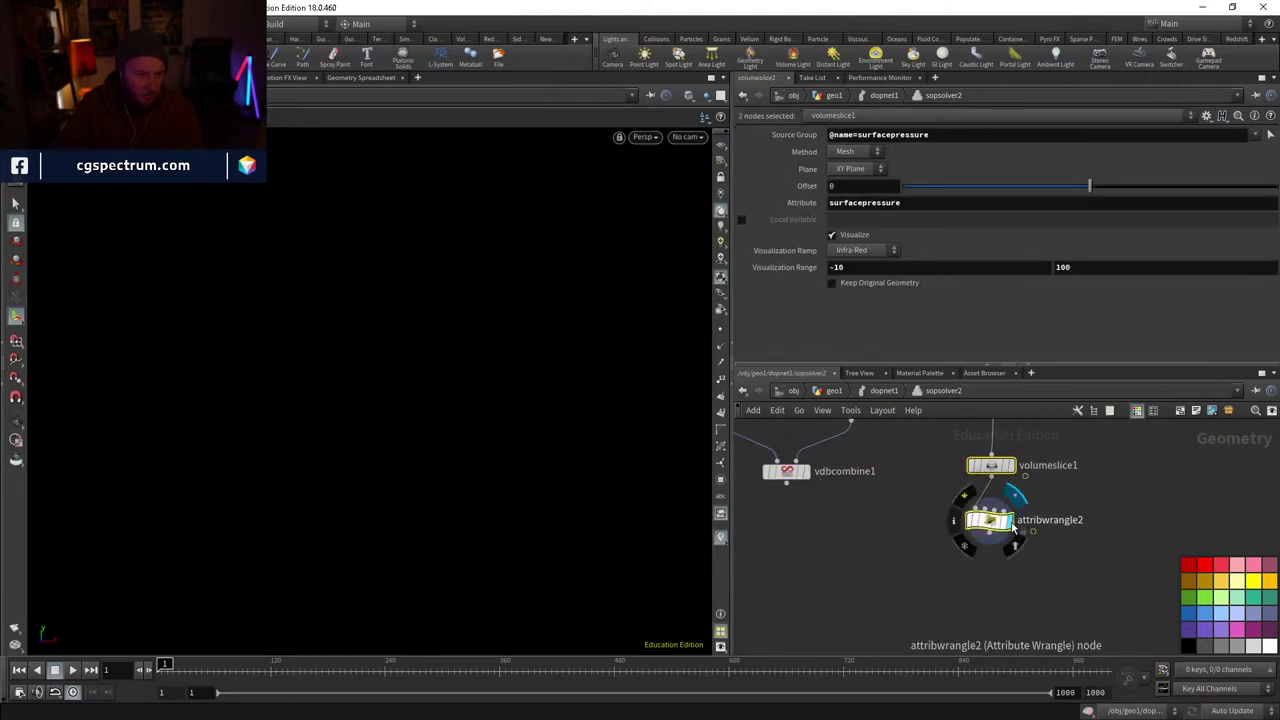
click(995, 515)
- Go up to dopnet1, advance the simulation to frame 5 and reopen sopsolver2 to view the surfacepressure slice
click(884, 391)
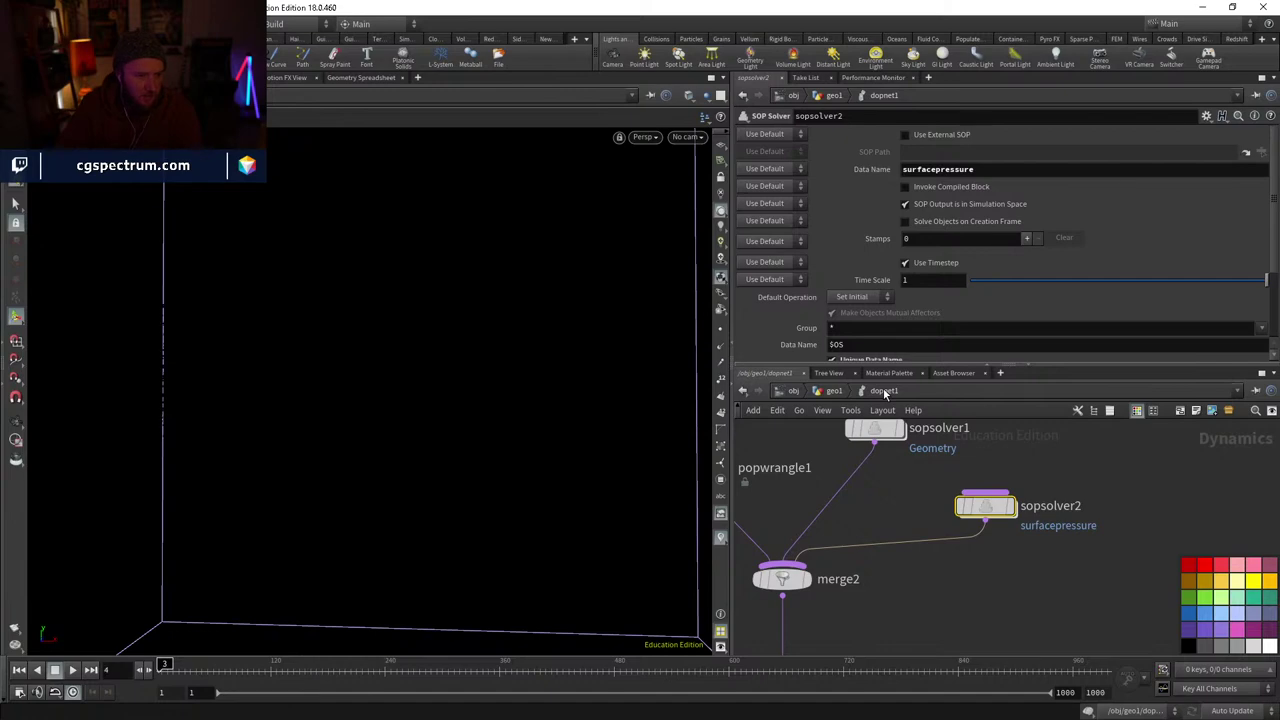
double_click(985, 507)
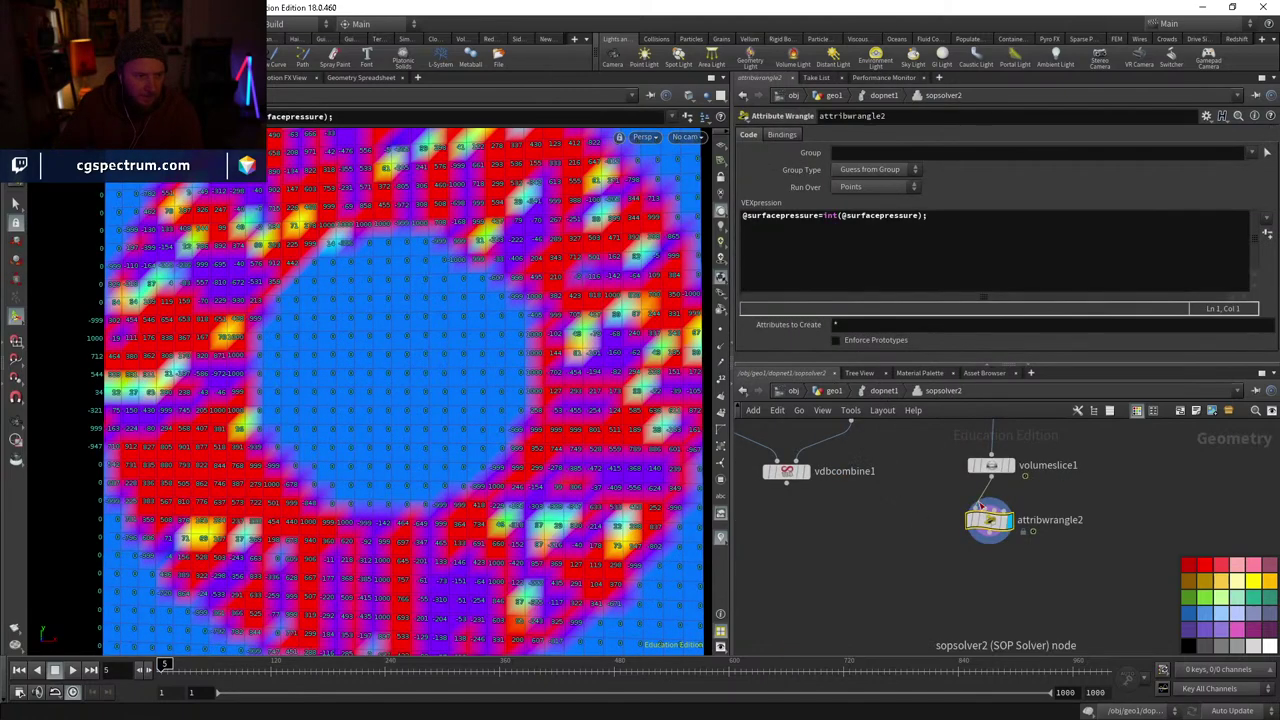
scroll(578, 197, up, 3)
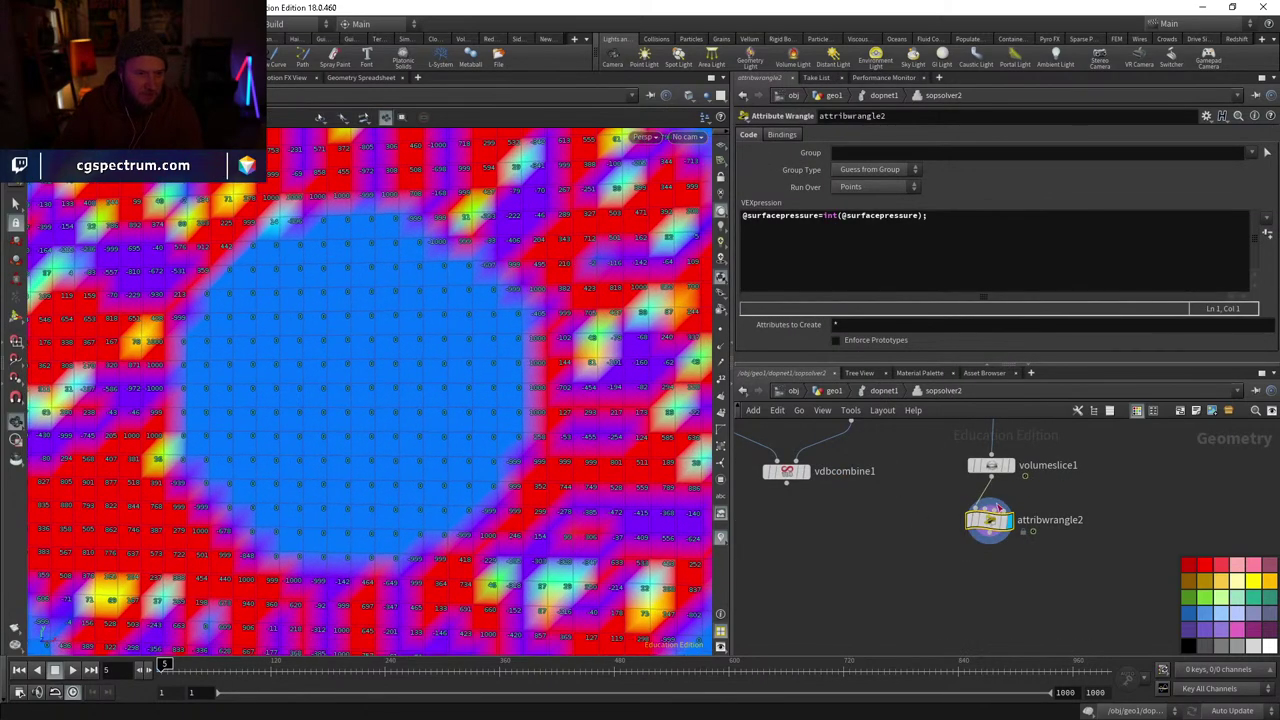
- Examine attribwrangle2's surfacepressure values in the geometry spreadsheet, sorted by value, and return to the 3D view
click(360, 78)
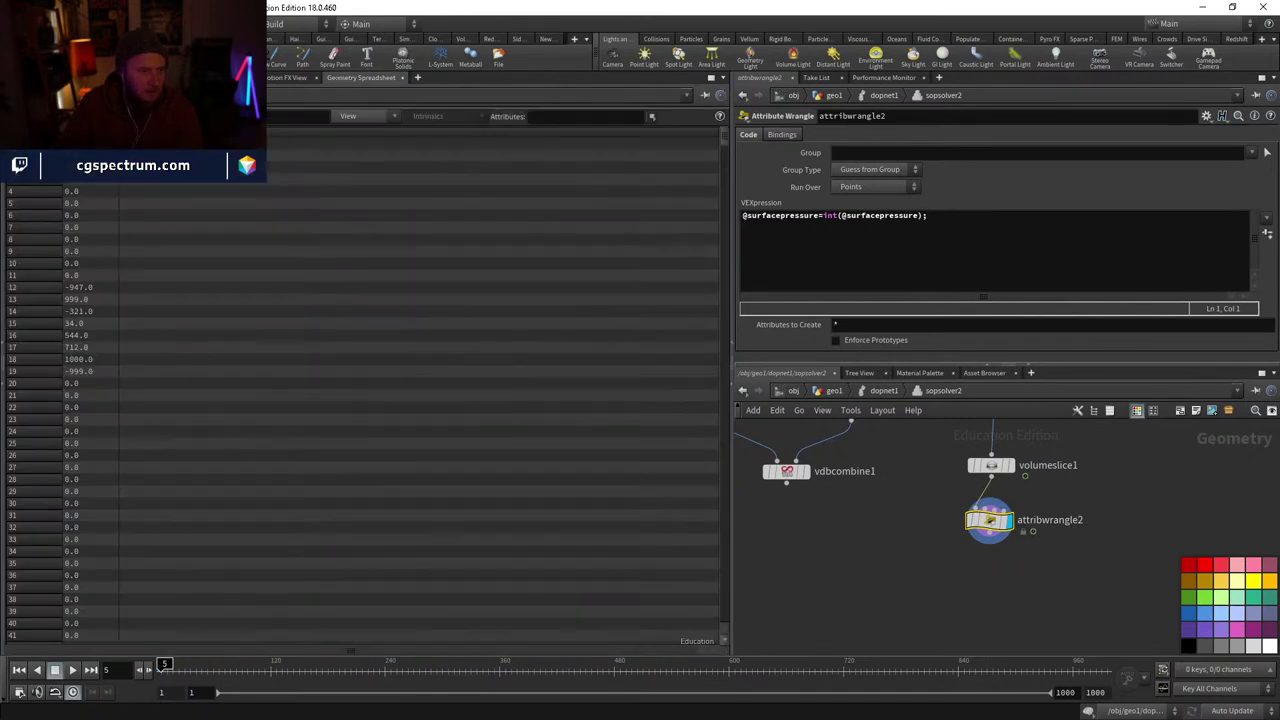
click(78, 131)
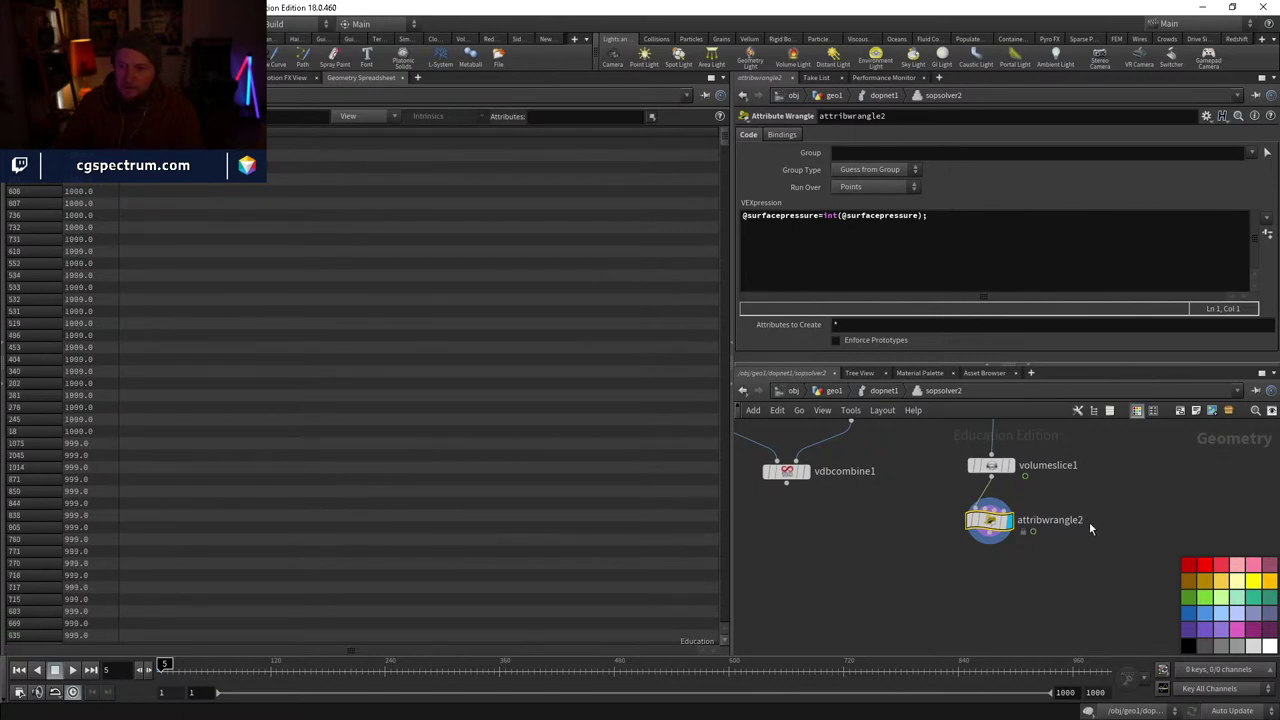
middle_drag(1089, 522, 1114, 530)
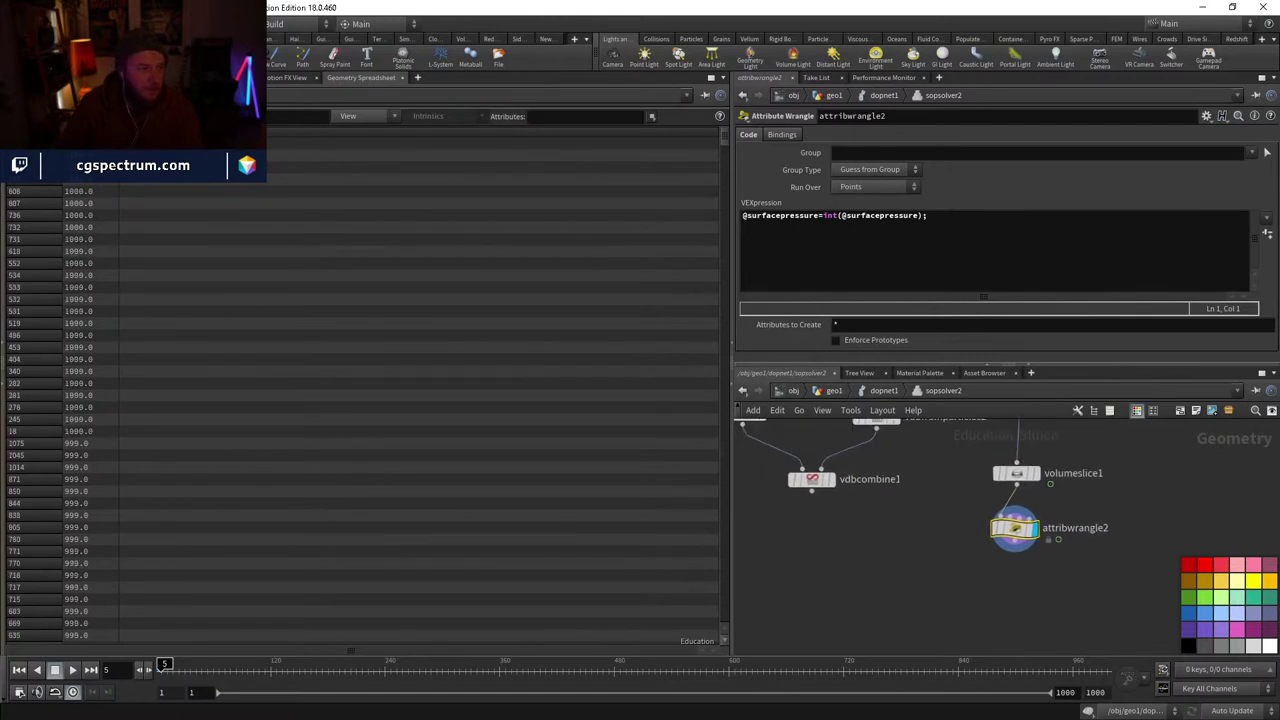
key(alt+1)
- Move attribwrangle2 slightly farther below volumeslice1 to leave more space between them
middle_drag(993, 521, 937, 546)
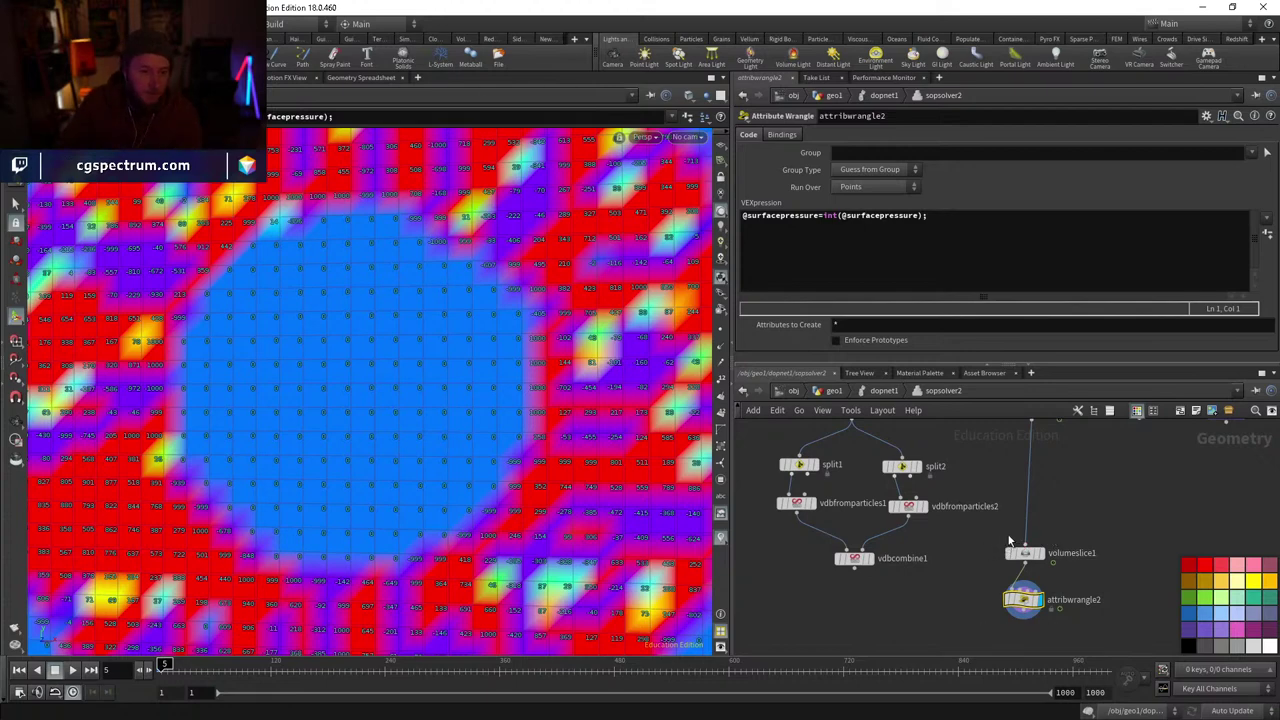
middle_drag(950, 572, 957, 534)
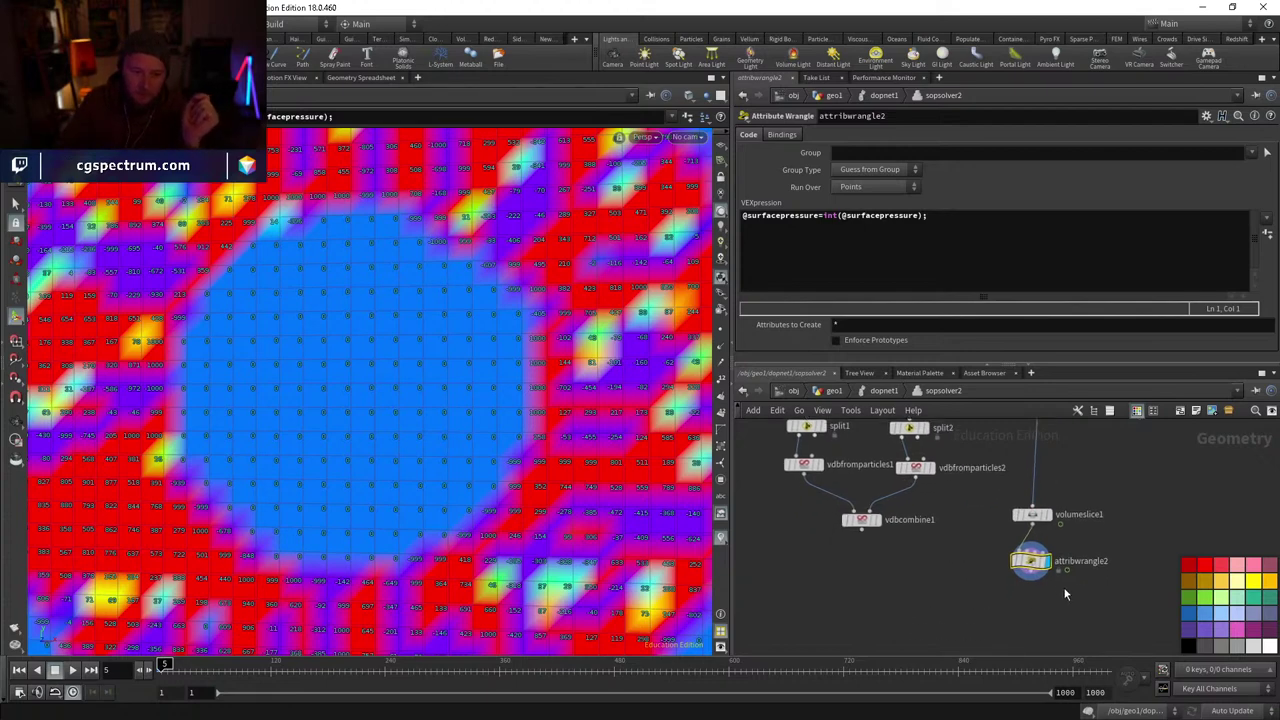
mouse_move(1034, 570)
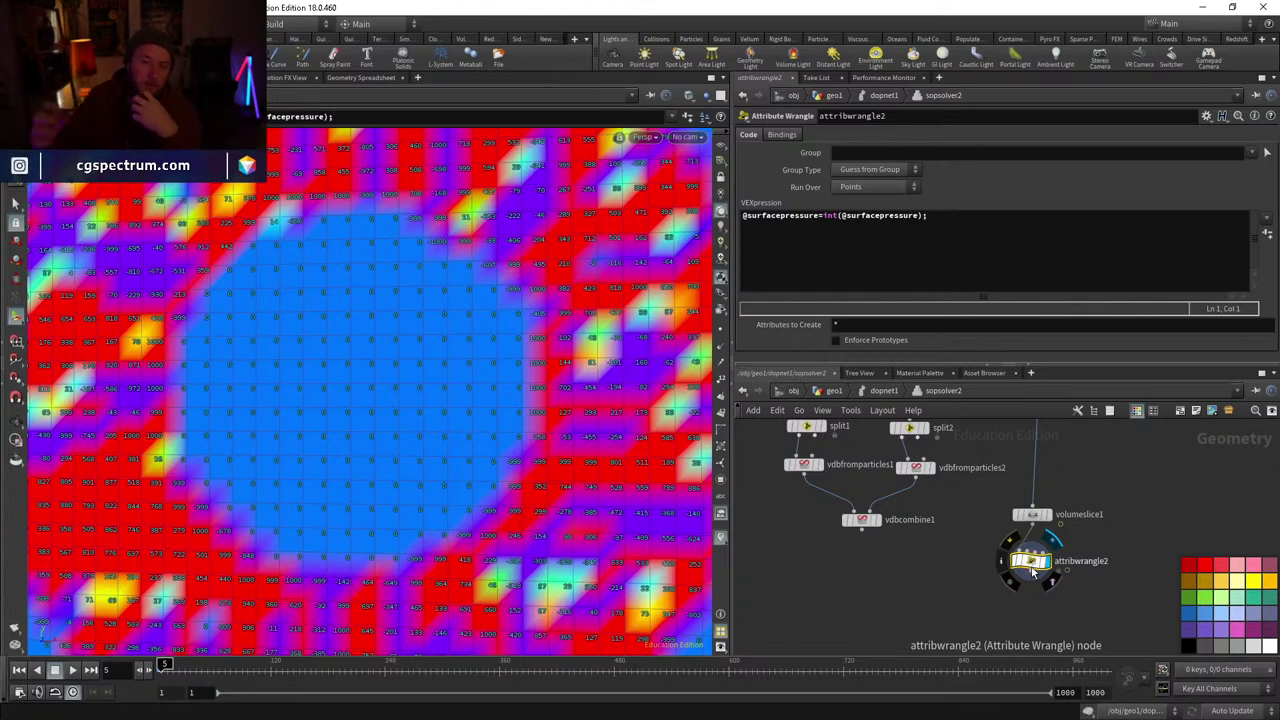
drag(1034, 566, 1033, 586)
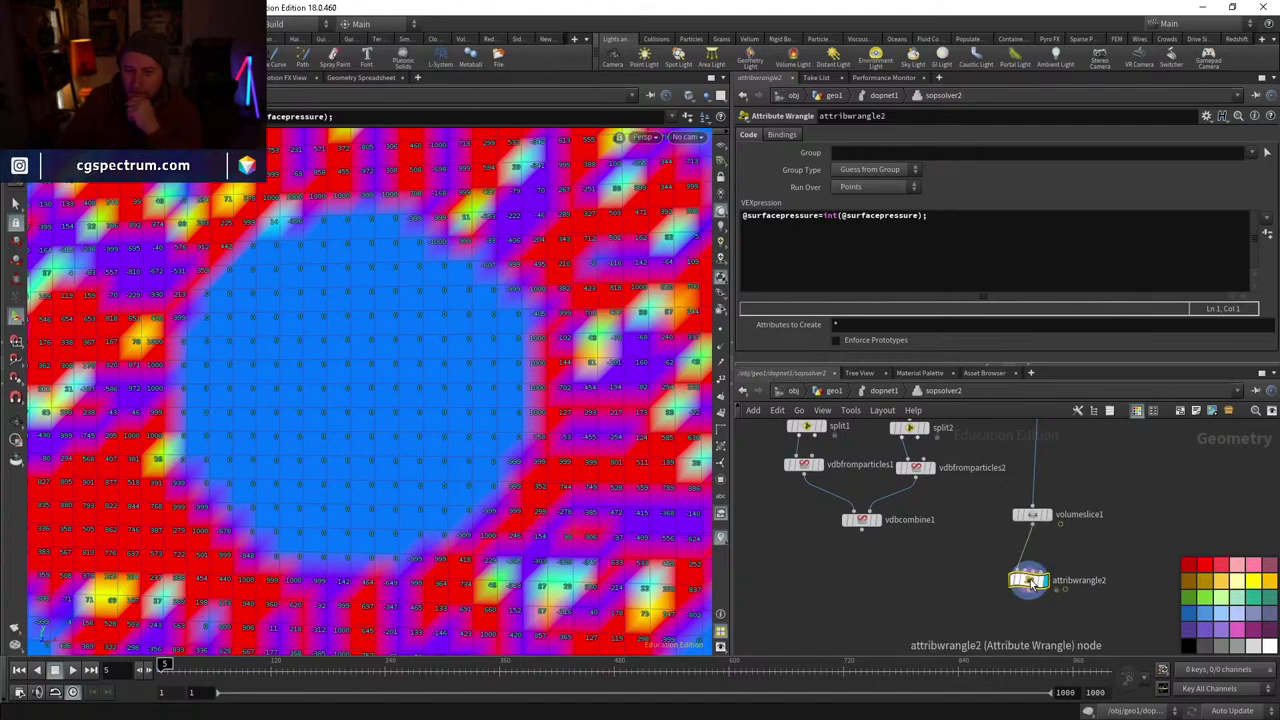
mouse_move(1034, 588)
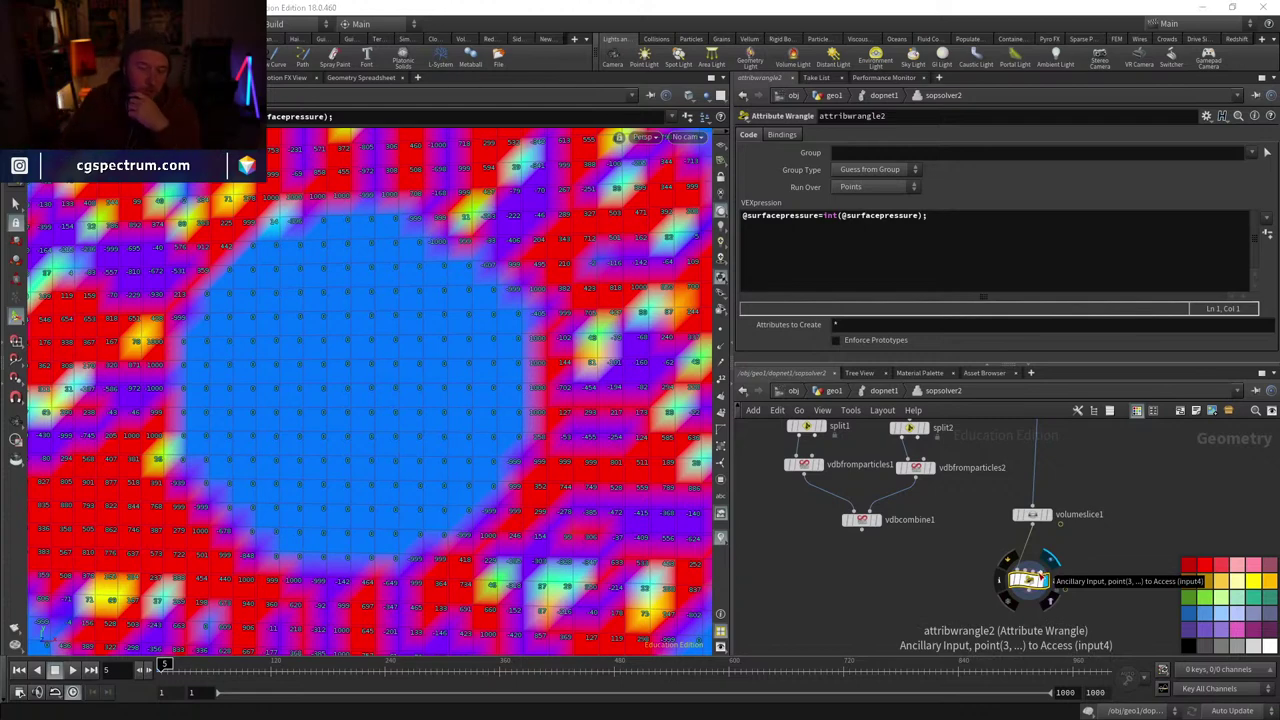
drag(1028, 586, 1036, 586)
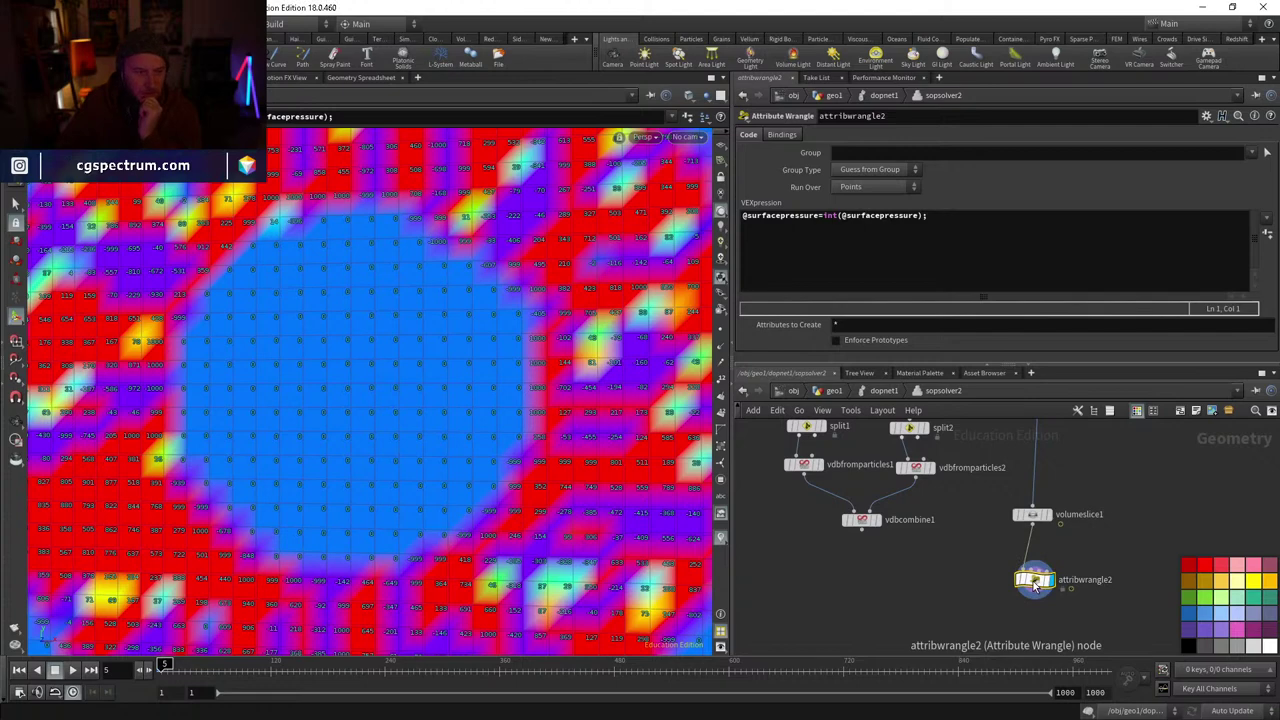
- Feed vdbcombine1's output into volumeslice1 in place of dop_geometry and display volumeslice1
click(880, 521)
click(860, 520)
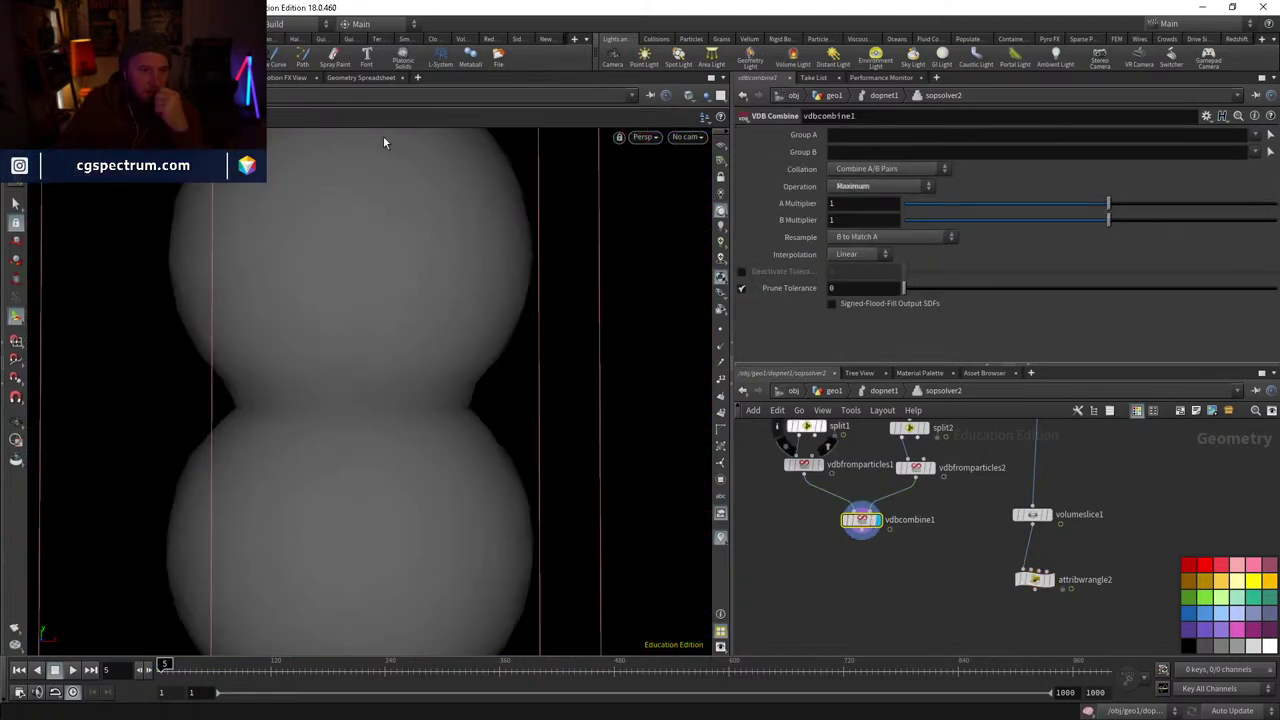
click(1033, 508)
click(862, 531)
click(1040, 586)
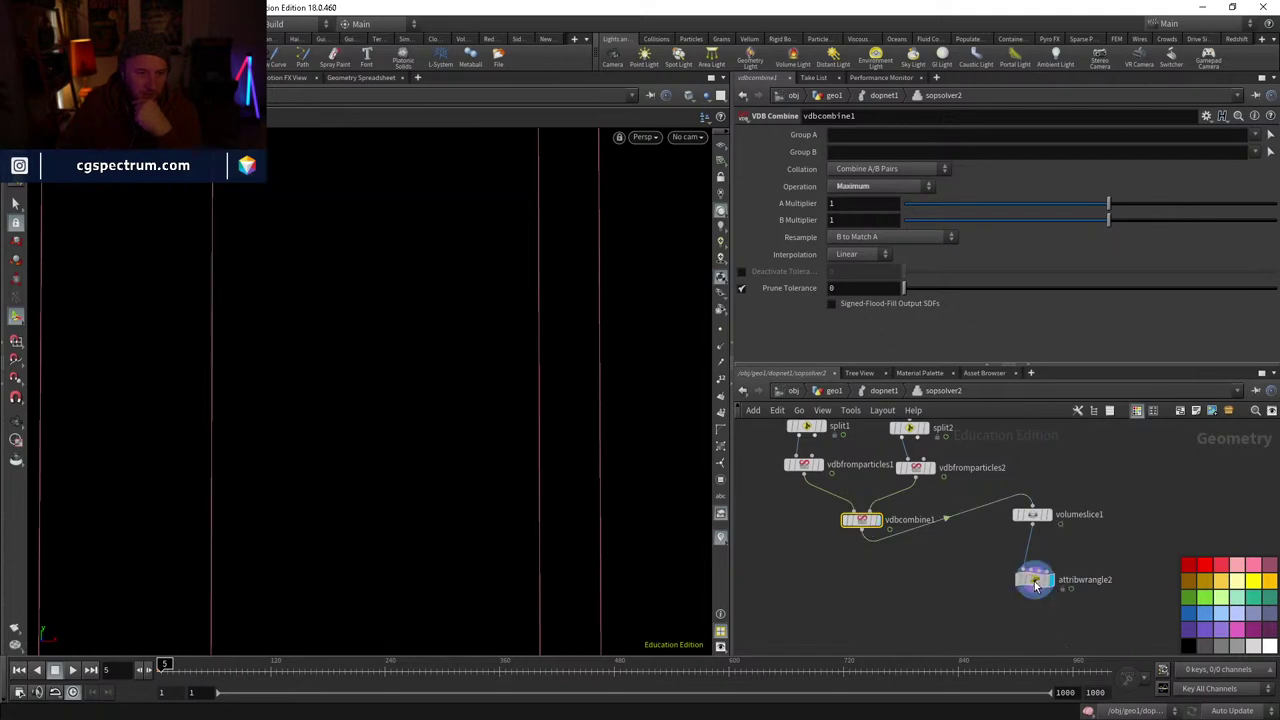
click(1035, 586)
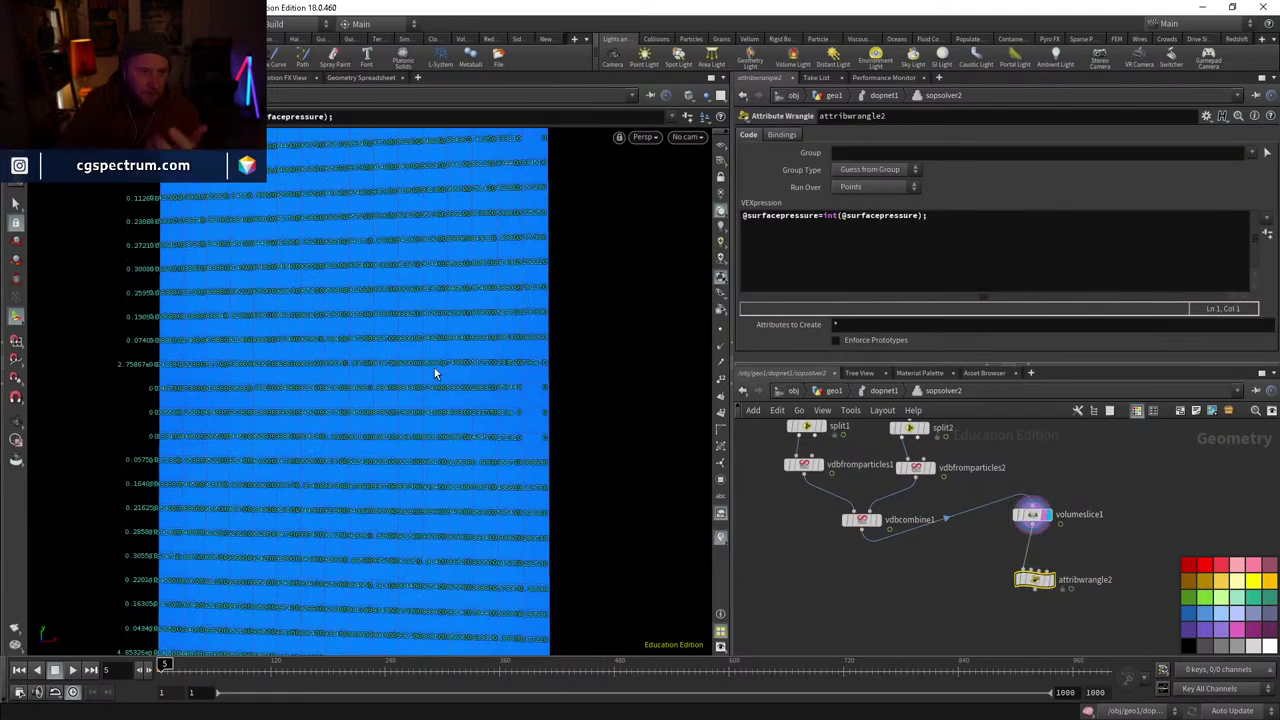
- Examine volumeslice1's surfacepressure values up close in the viewport and in the geometry spreadsheet, re-sorting the rows
scroll(434, 373, up, 8)
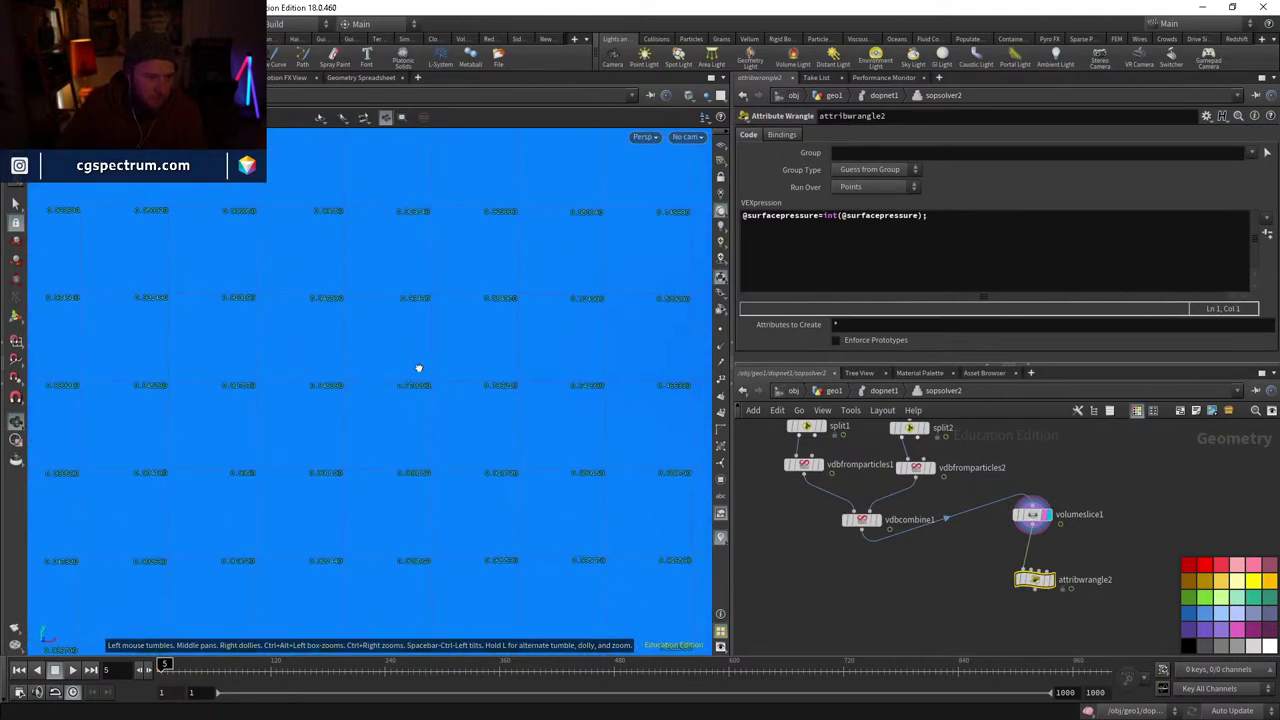
key(Return)
click(340, 79)
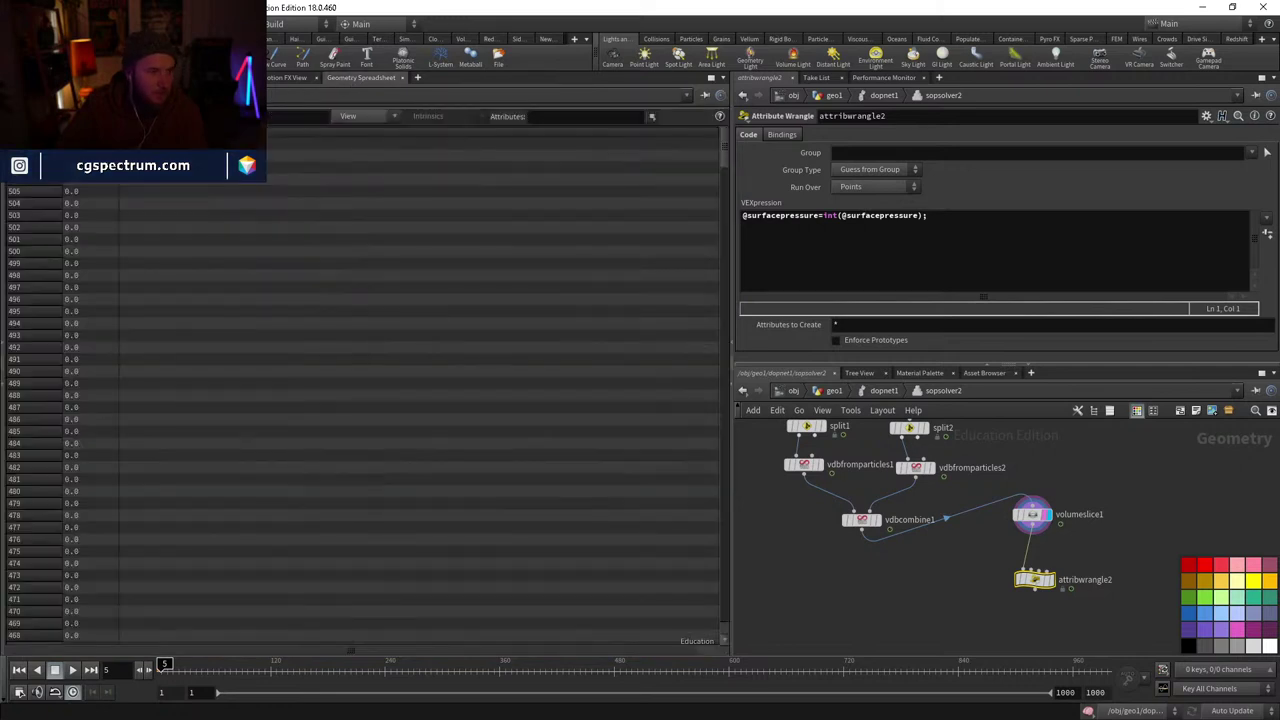
click(1049, 524)
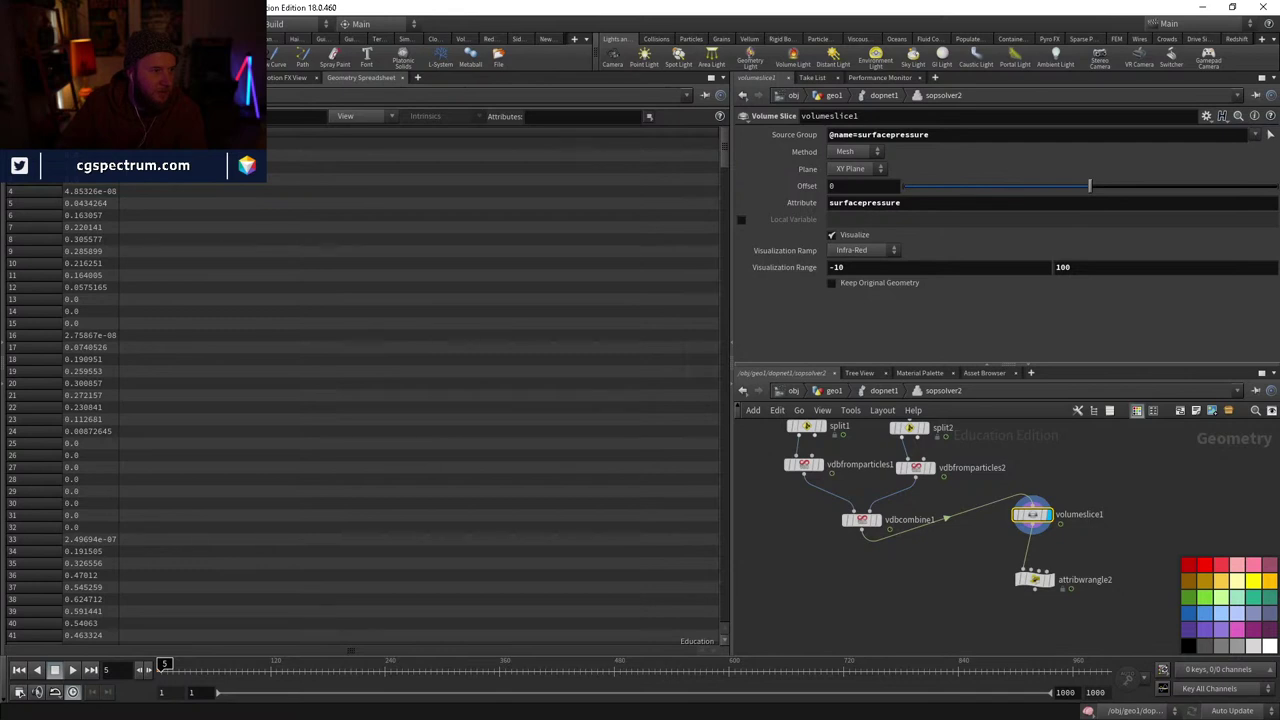
click(20, 180)
click(20, 180)
click(20, 180)
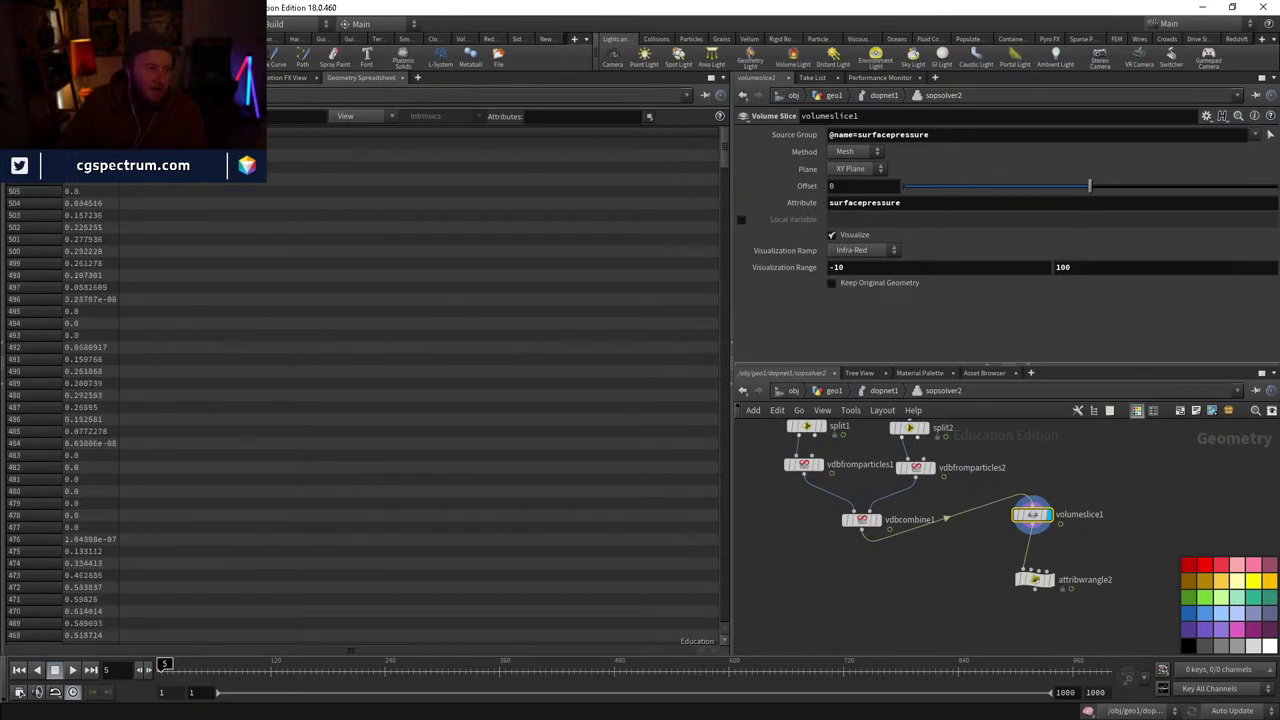
- Switch vdbfromparticles1 and vdbfromparticles2 from fog VDB output to distance VDB output
middle_drag(899, 563, 890, 594)
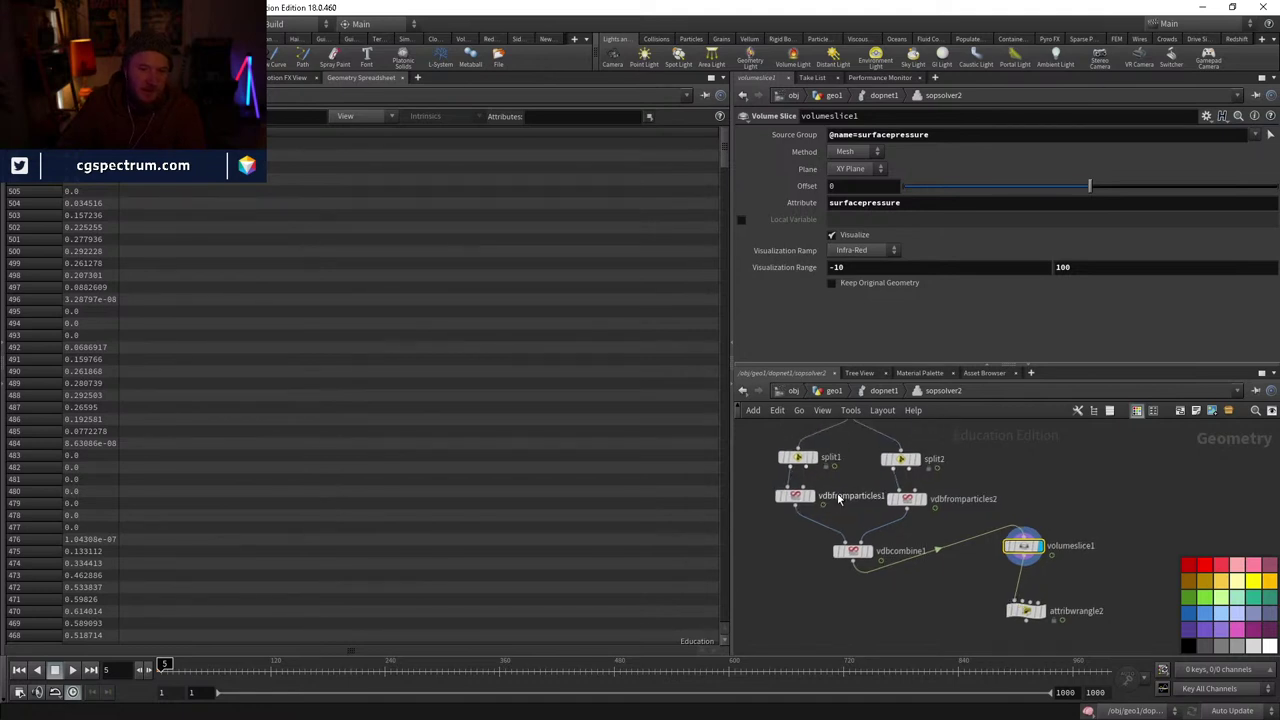
click(812, 497)
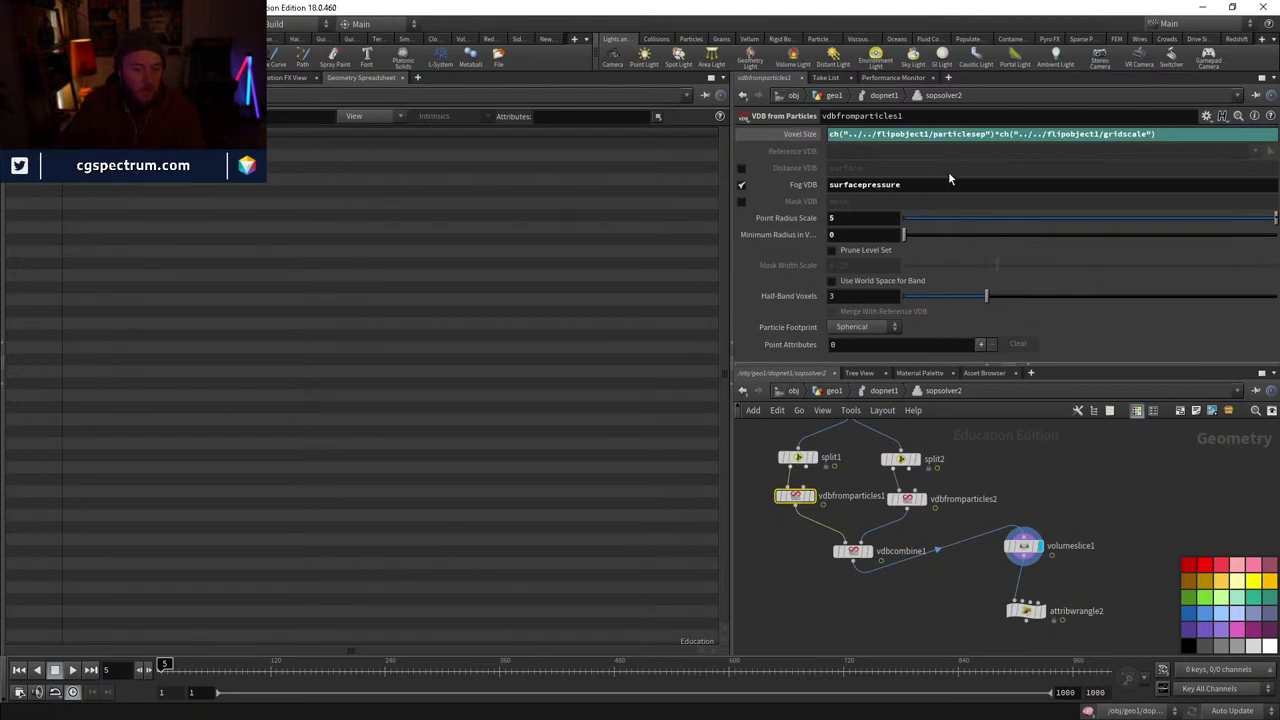
click(741, 185)
click(741, 169)
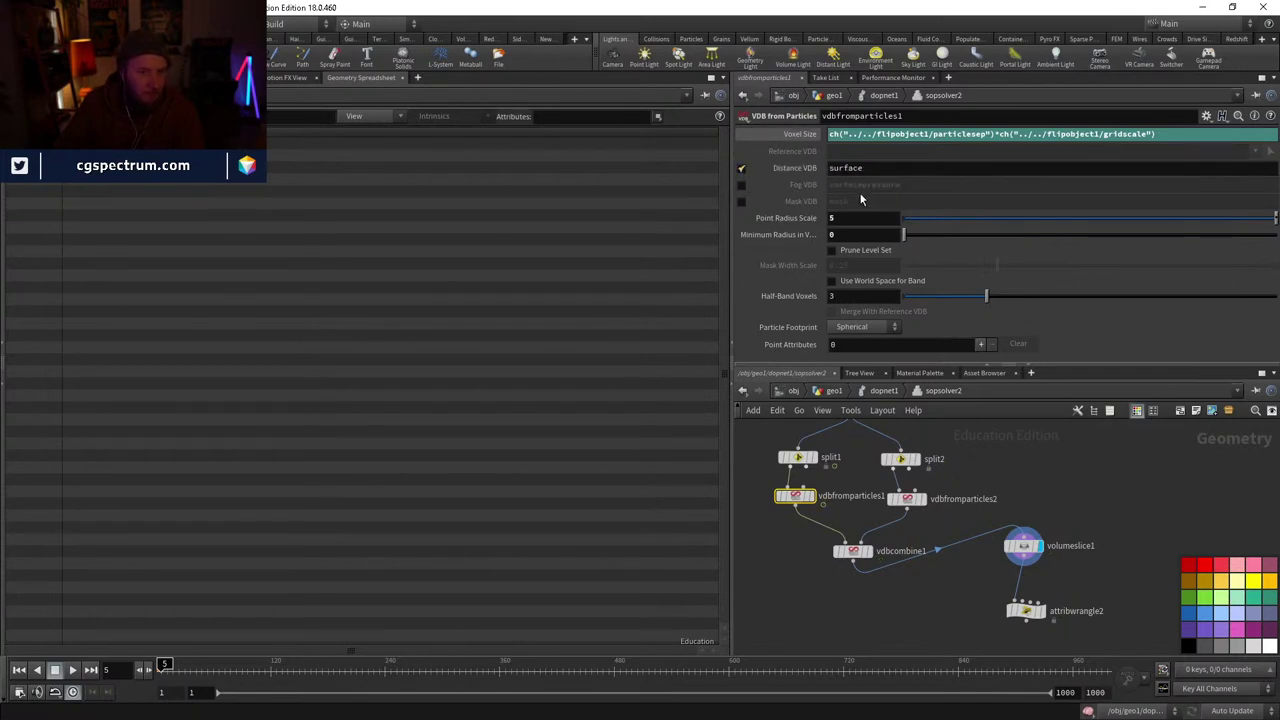
click(908, 498)
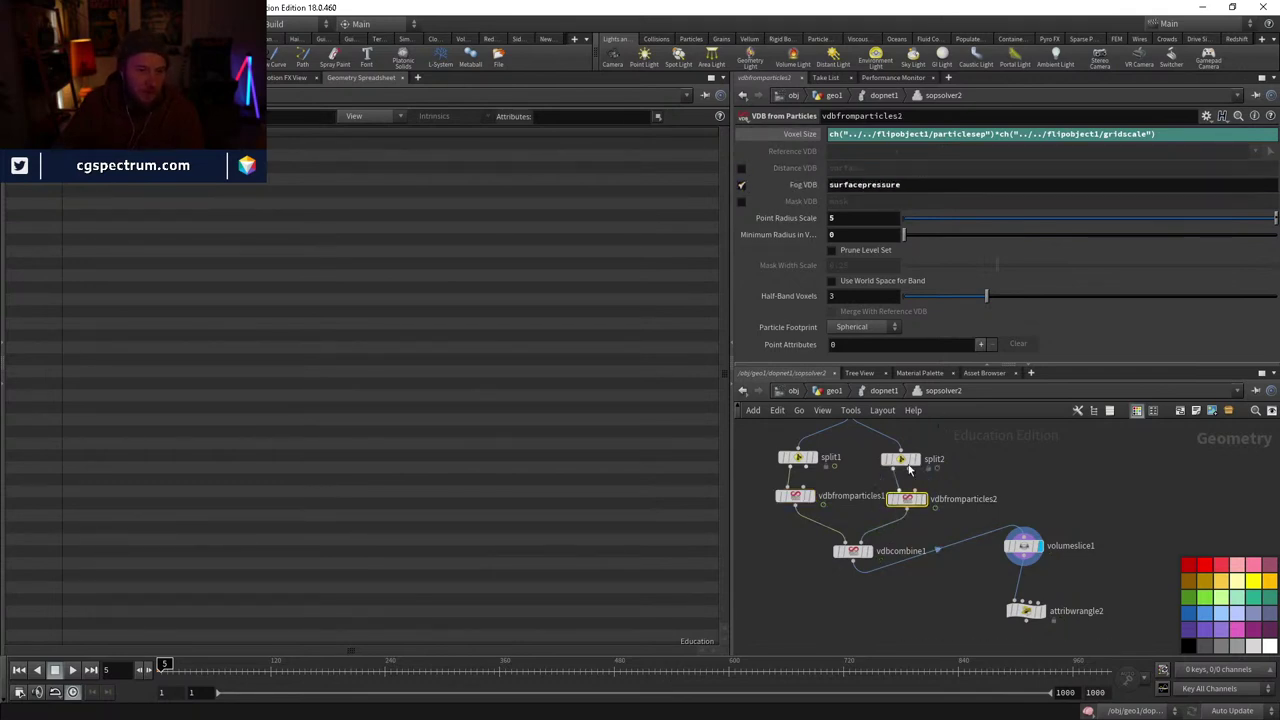
click(741, 185)
click(741, 168)
- Name the distance VDB surfacepressure on both vdbfromparticles2 and vdbfromparticles1, keeping their fog VDBs disabled
mouse_move(808, 500)
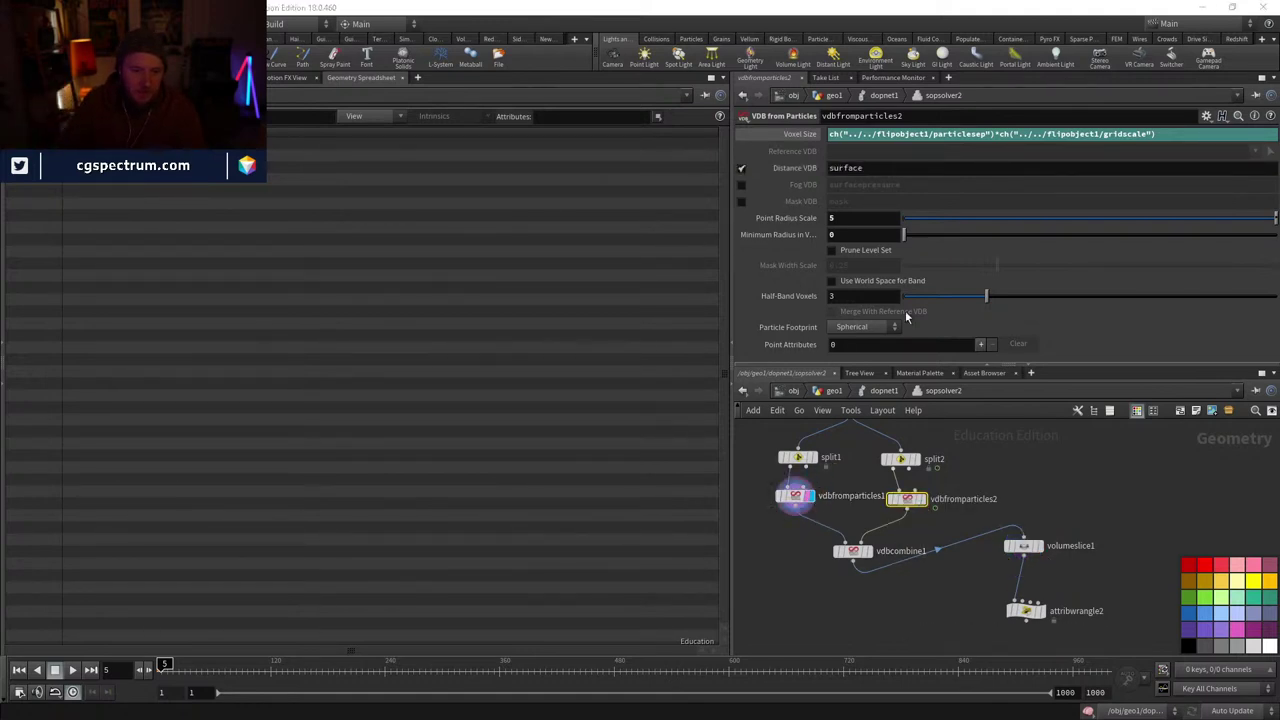
click(741, 185)
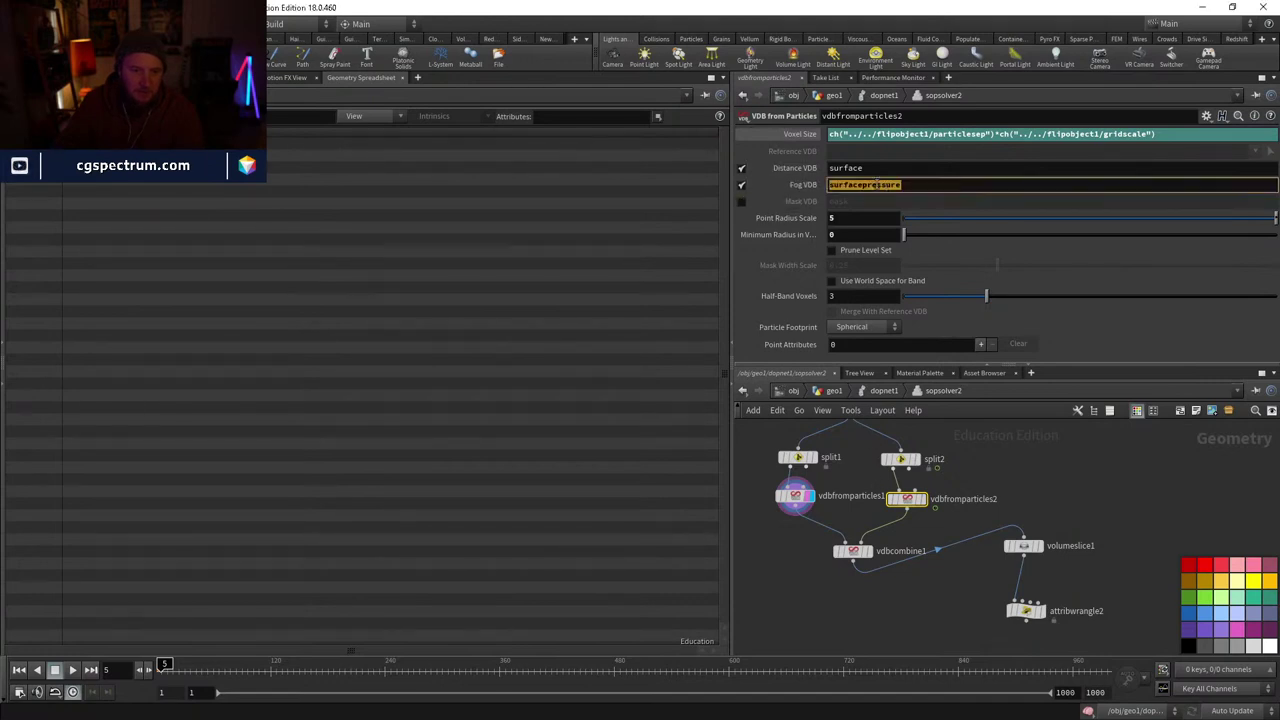
double_click(875, 167)
text(surfacepressure)
click(741, 185)
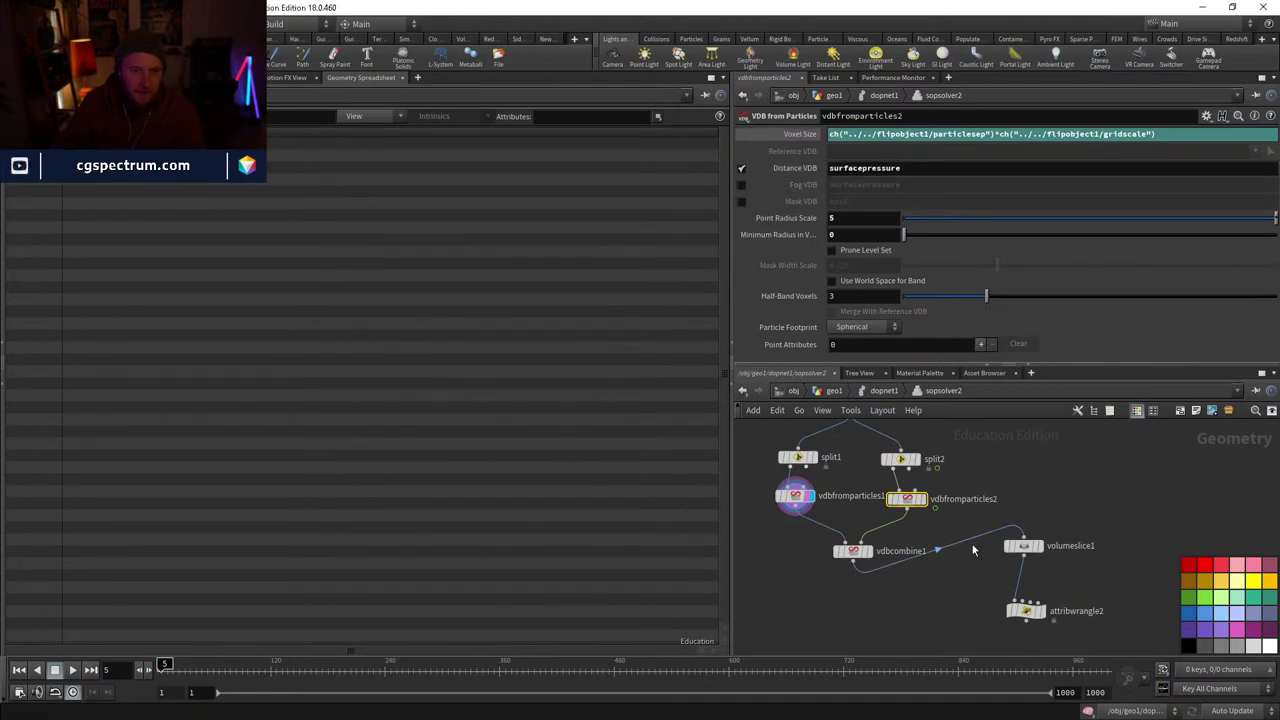
click(795, 498)
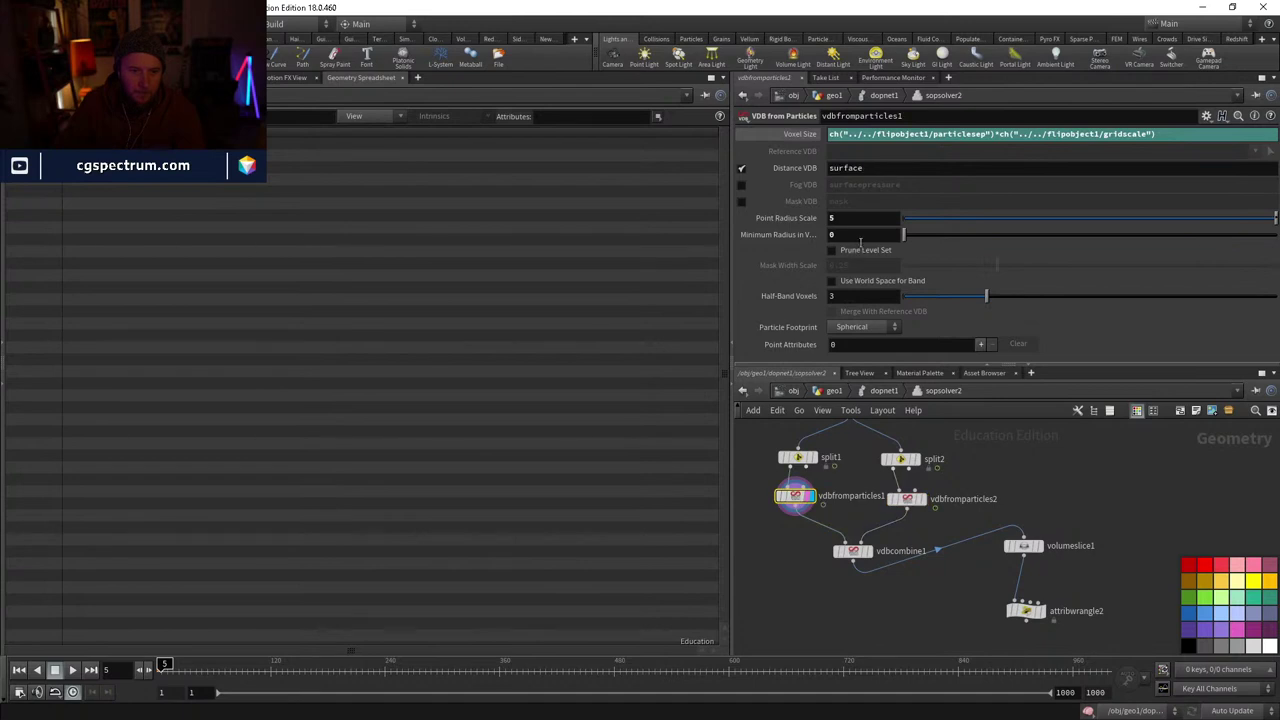
click(906, 170)
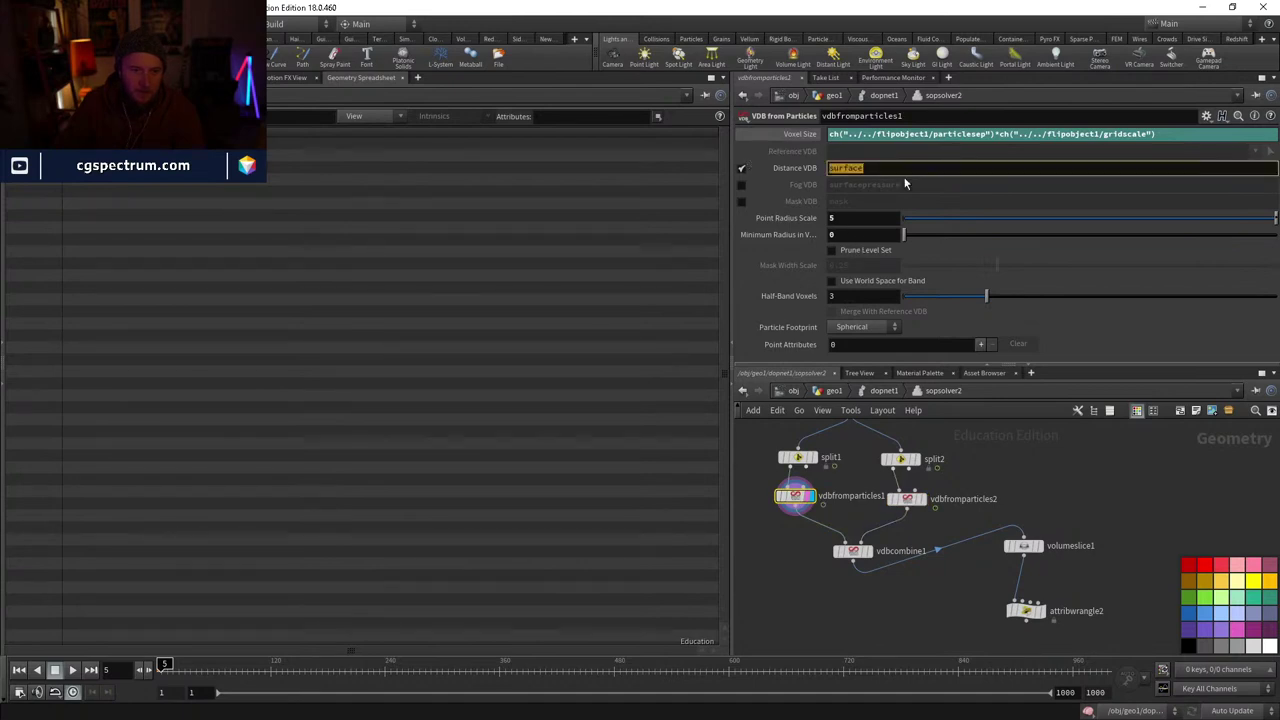
- Display vdbcombine1 and volumeslice1 in turn, and examine the sliced surfacepressure values and attribwrangle2's values in the geometry spreadsheet
click(853, 551)
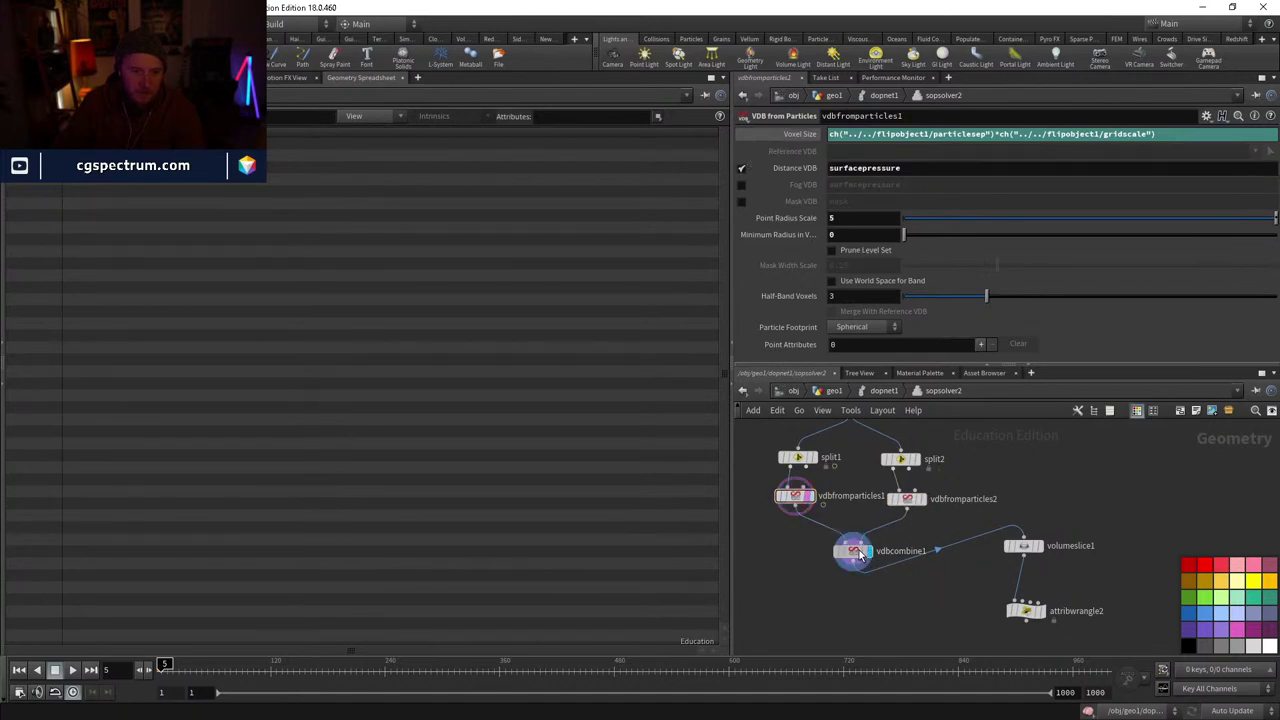
click(1022, 546)
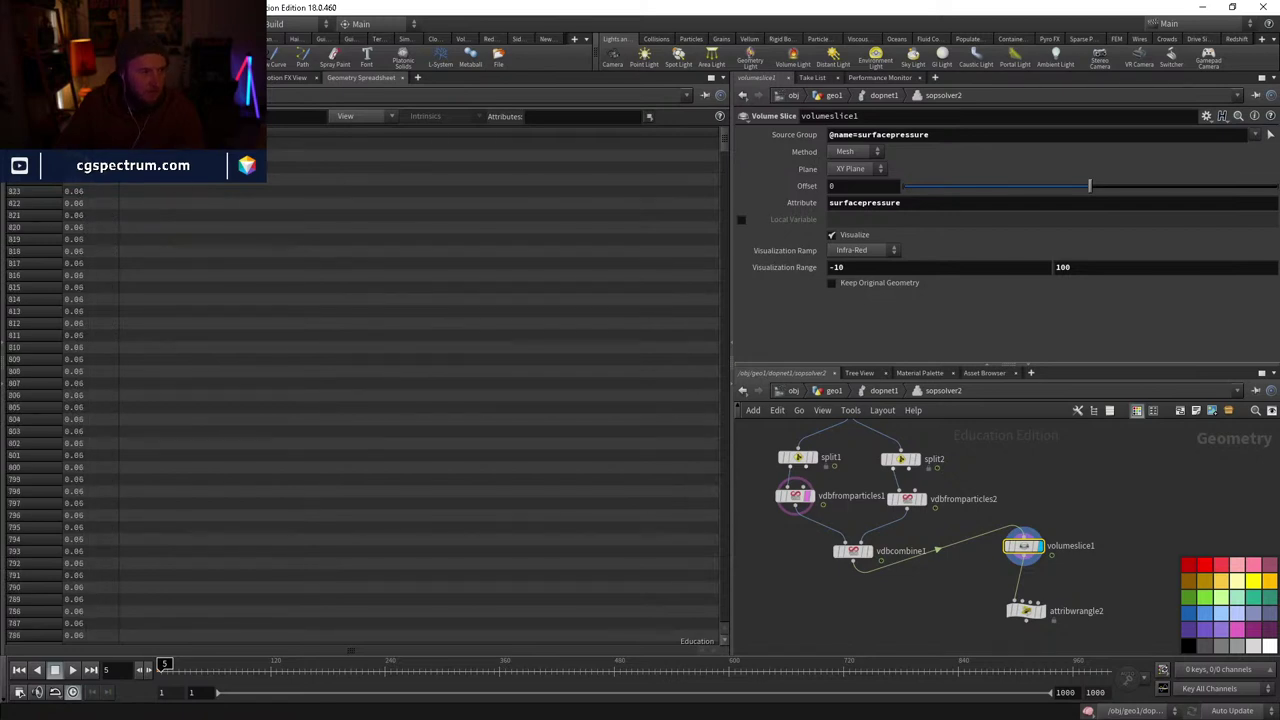
middle_drag(1120, 612, 1100, 542)
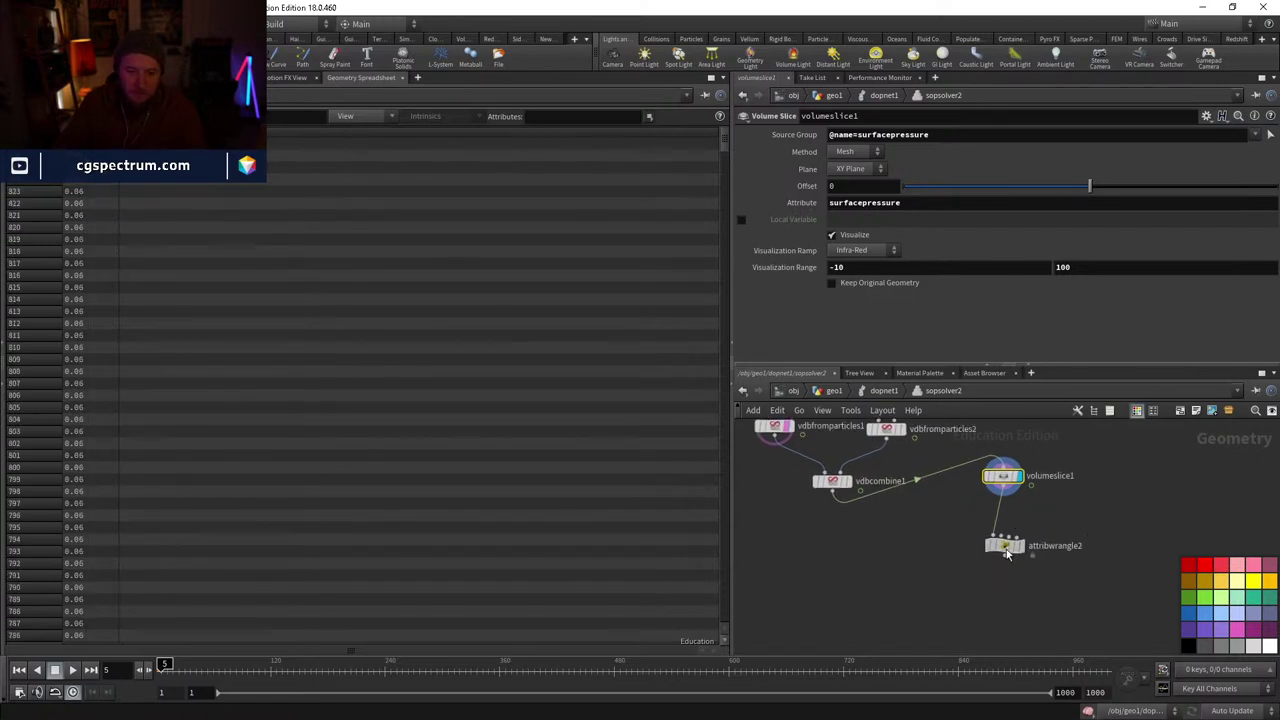
click(1006, 550)
- Insert a Volume Wrangle between vdbcombine1 and volumeslice1 and display it
middle_drag(1033, 512, 1023, 575)
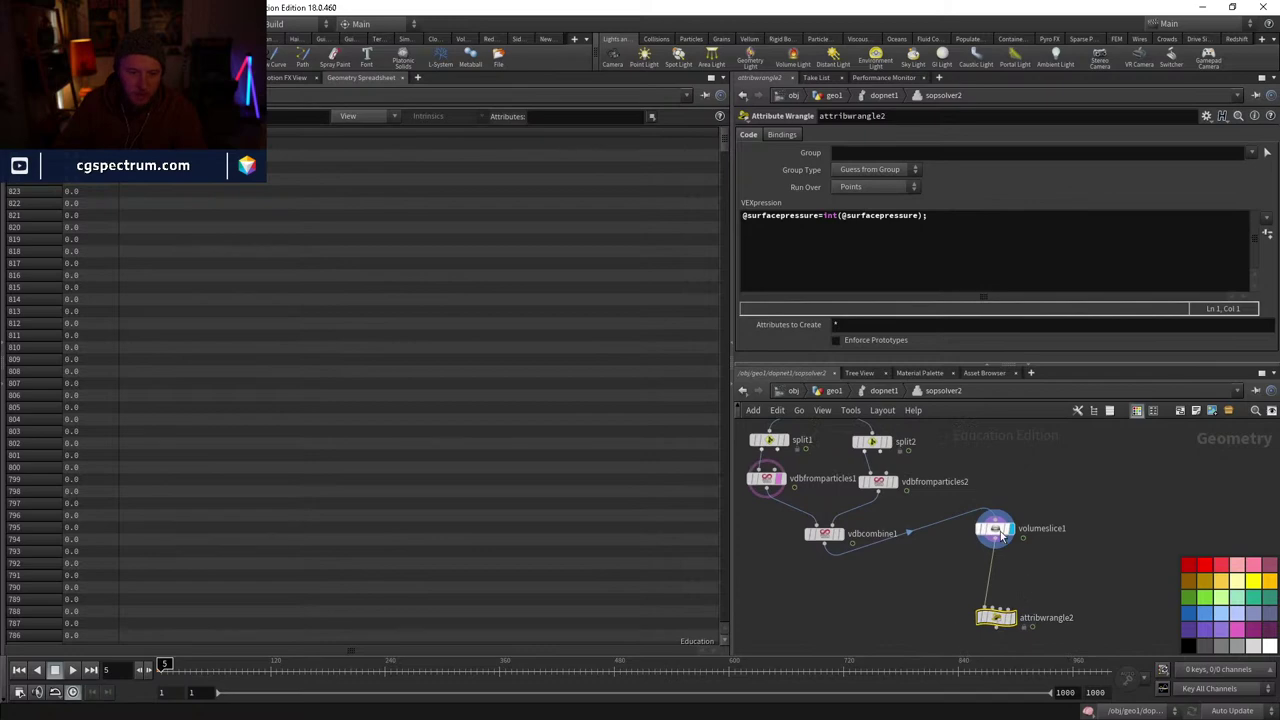
key(Tab)
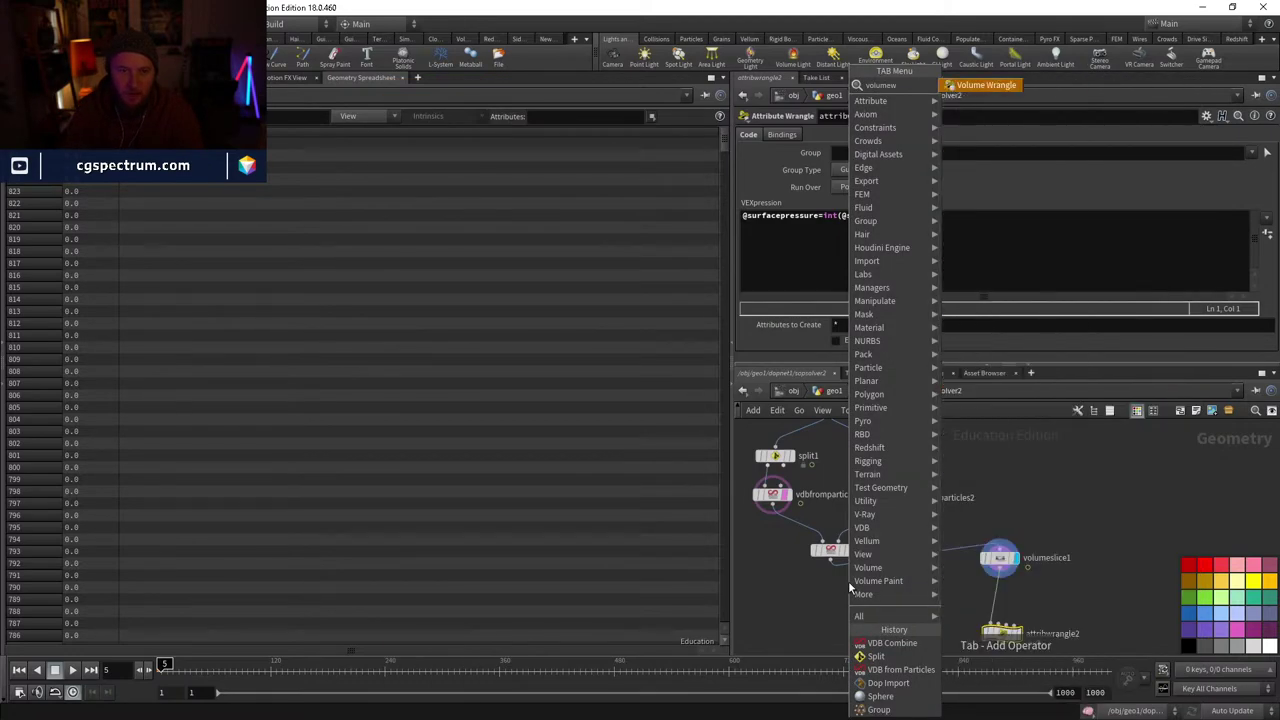
key(Escape)
click(849, 588)
mouse_move(849, 588)
mouse_down()
mouse_move(854, 566)
mouse_move(852, 592)
mouse_move(834, 589)
mouse_up()
click(846, 587)
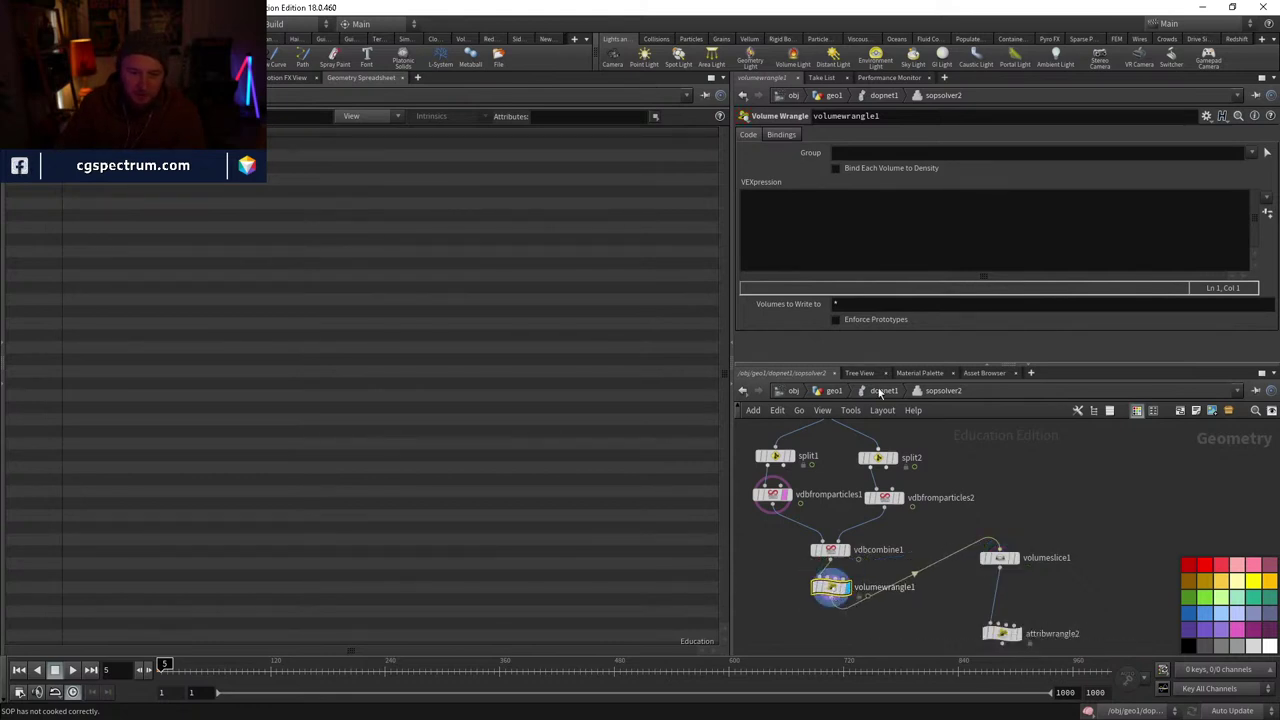
click(808, 236)
text(@sur)
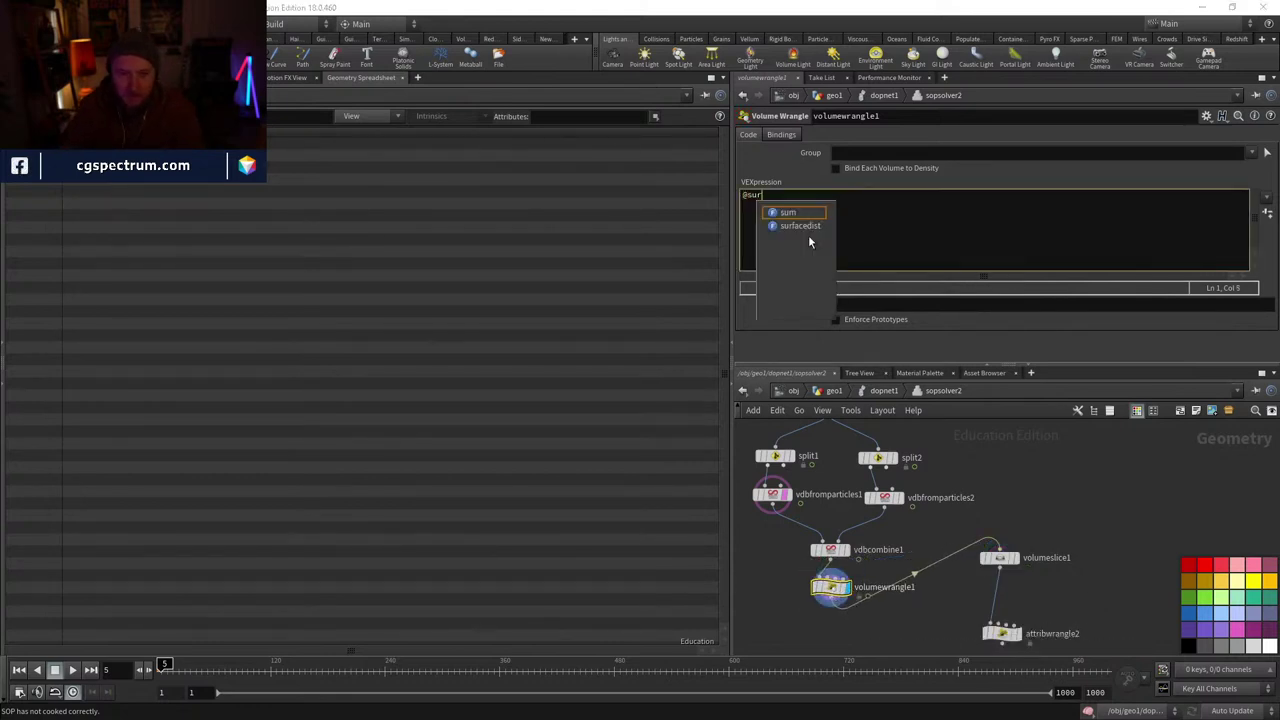
text(facepressure*=)
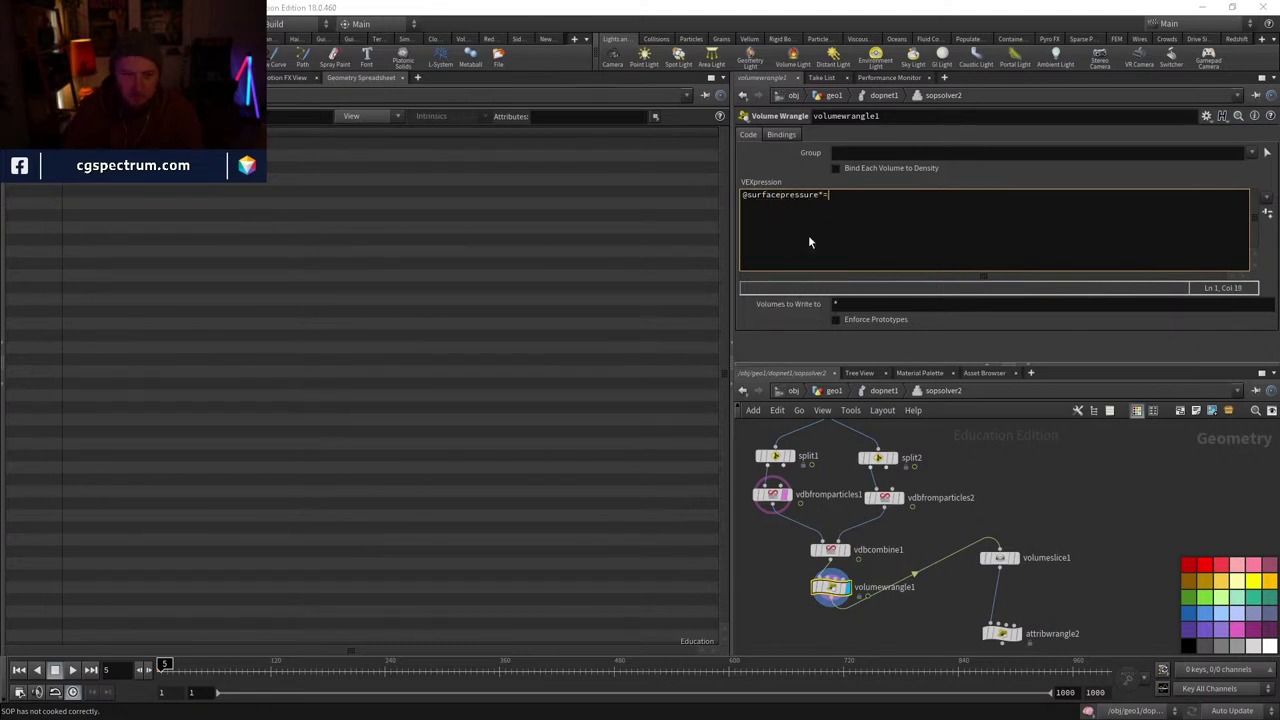
text(1000;)
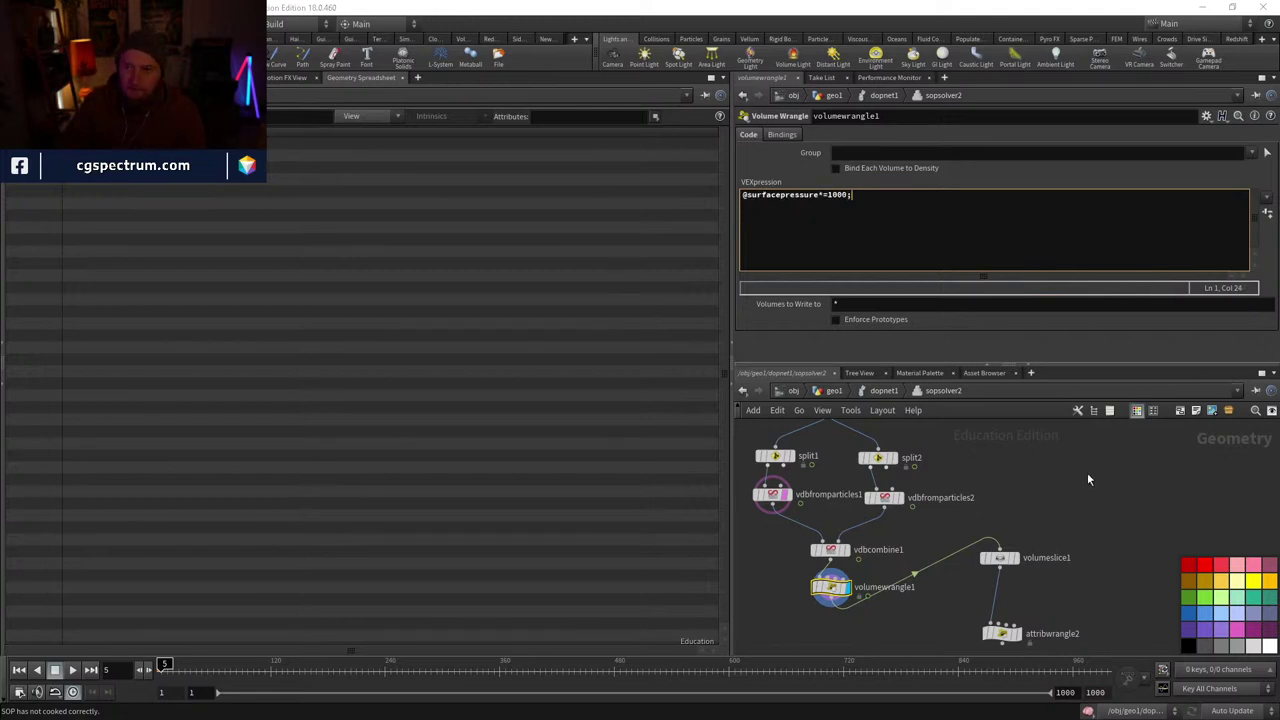
middle_drag(978, 516, 998, 490)
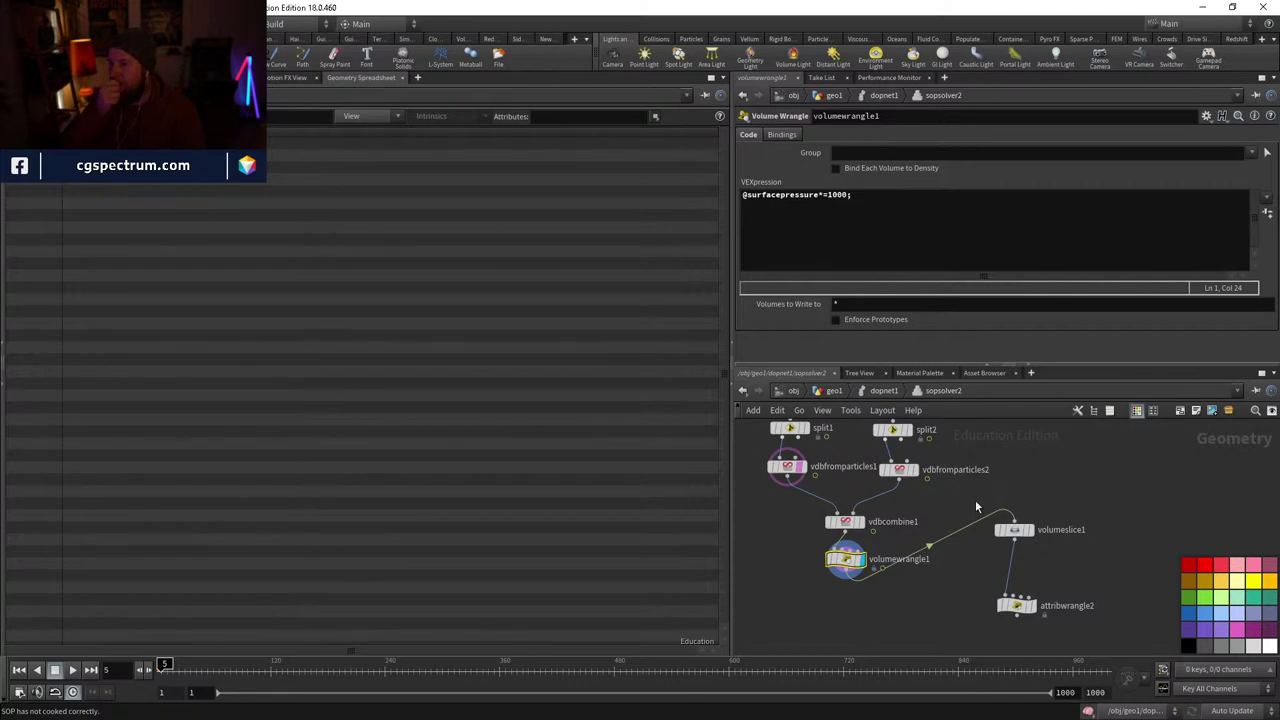
double_click(843, 562)
click(941, 391)
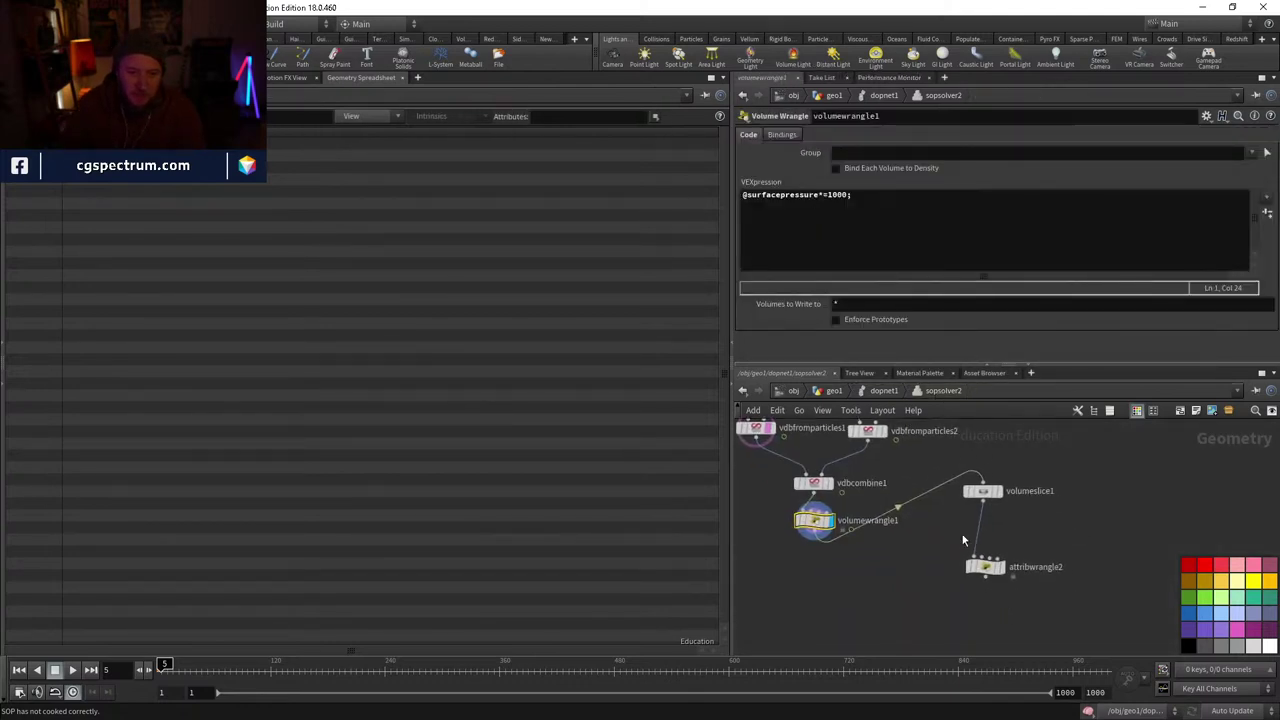
- Display volumeslice1 and examine its scaled surfacepressure values in the geometry spreadsheet against the wrangle's expression
click(983, 491)
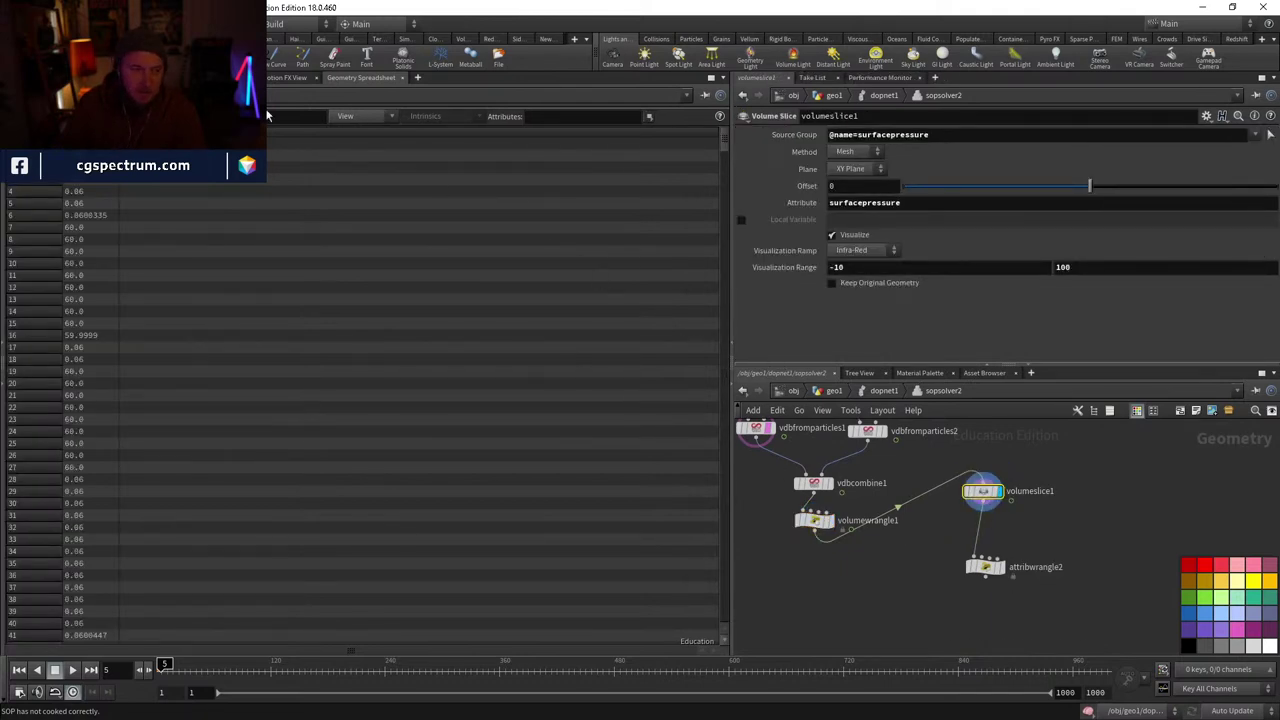
middle_drag(1000, 447, 1084, 594)
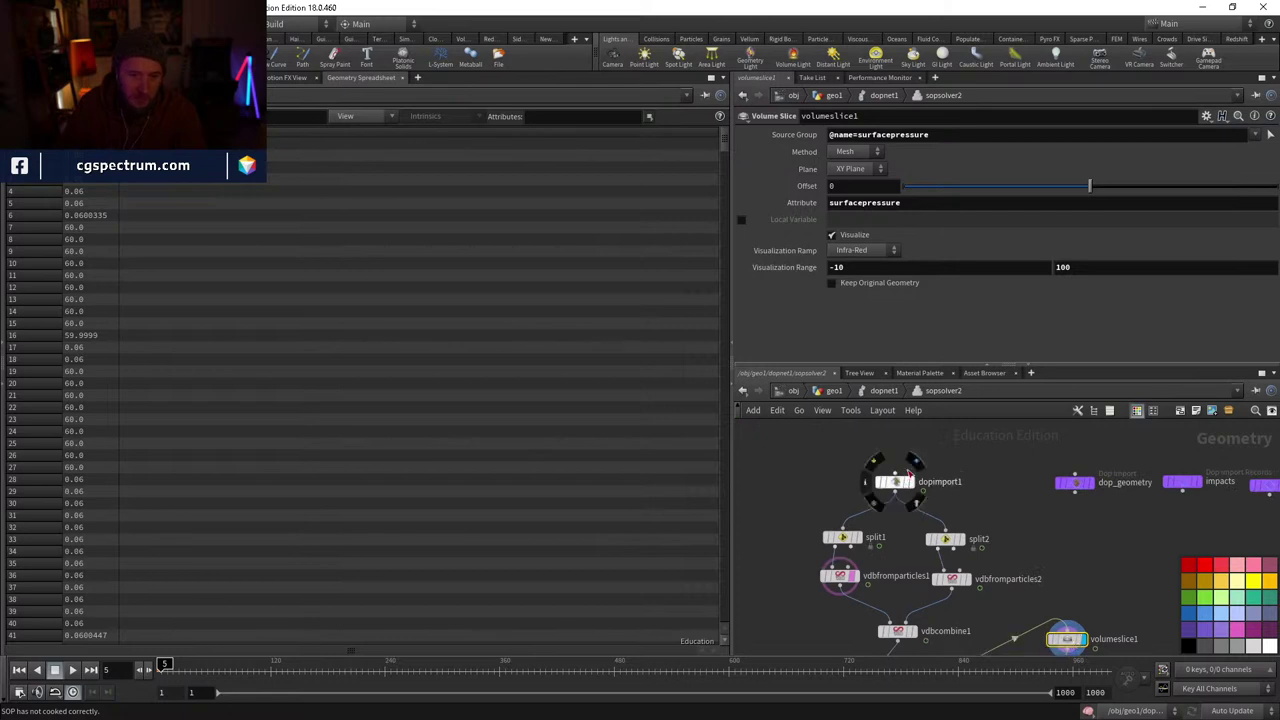
middle_drag(948, 520, 920, 476)
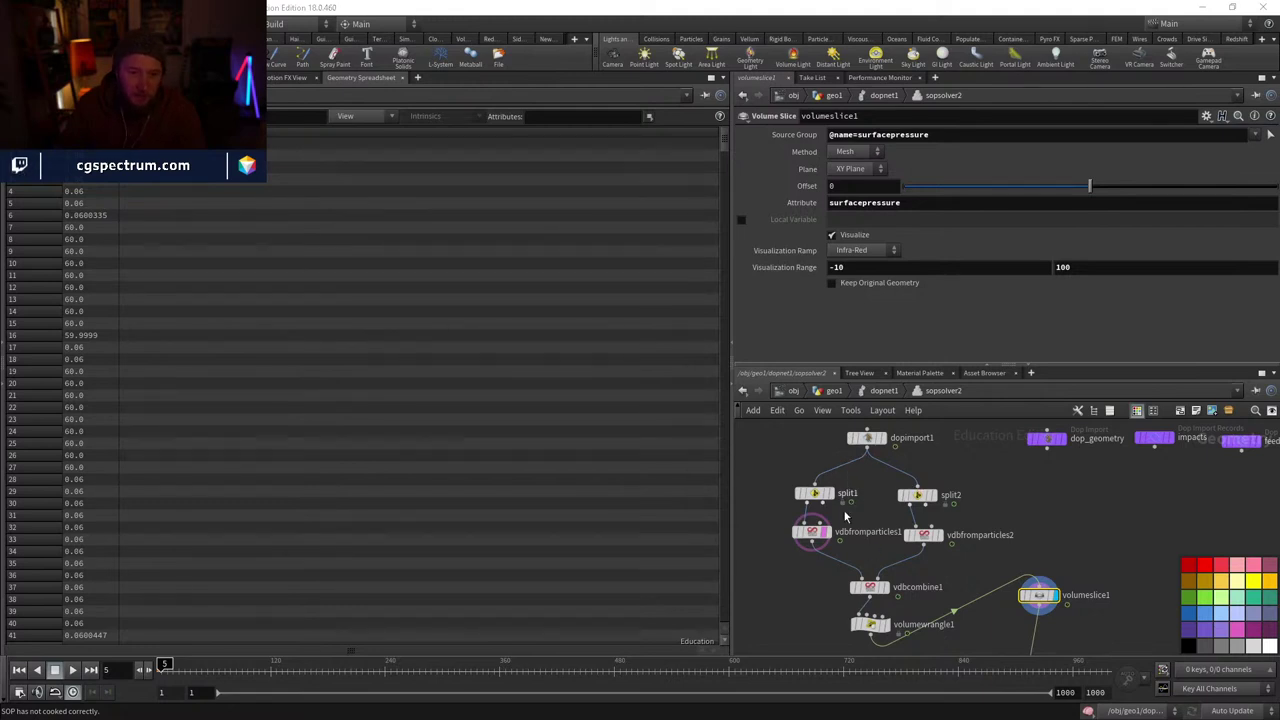
middle_drag(977, 576, 937, 524)
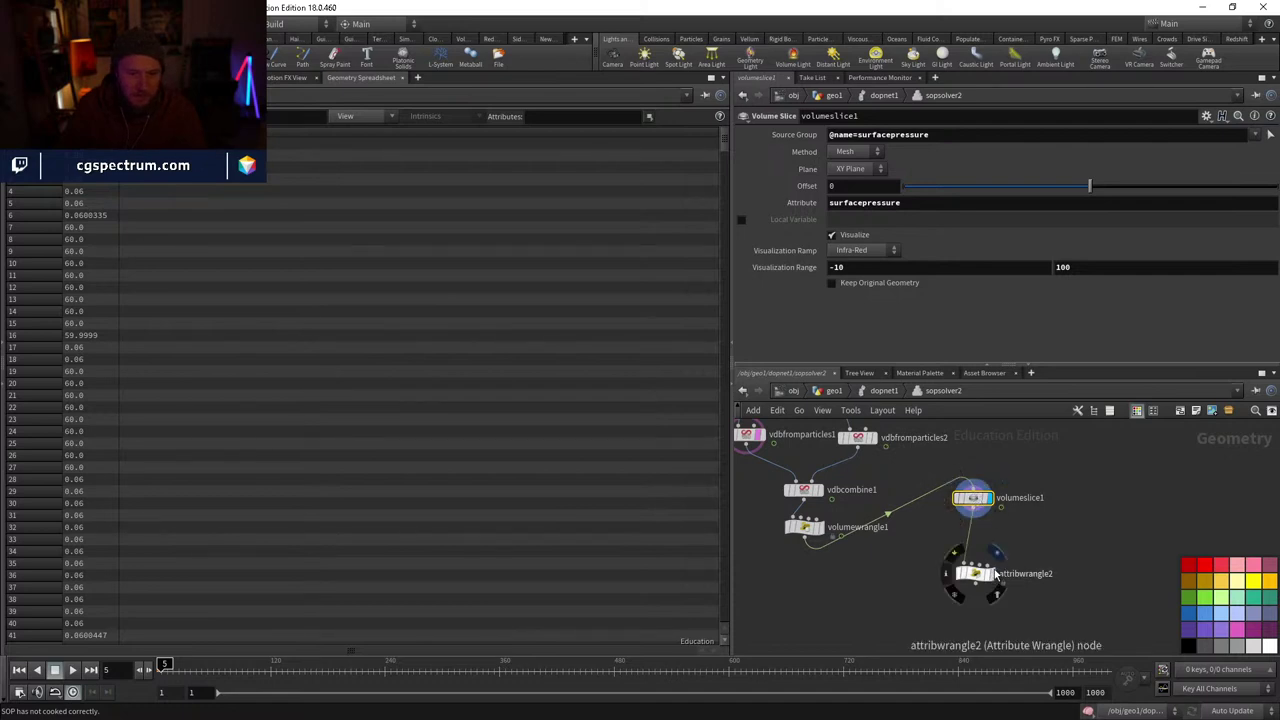
click(804, 527)
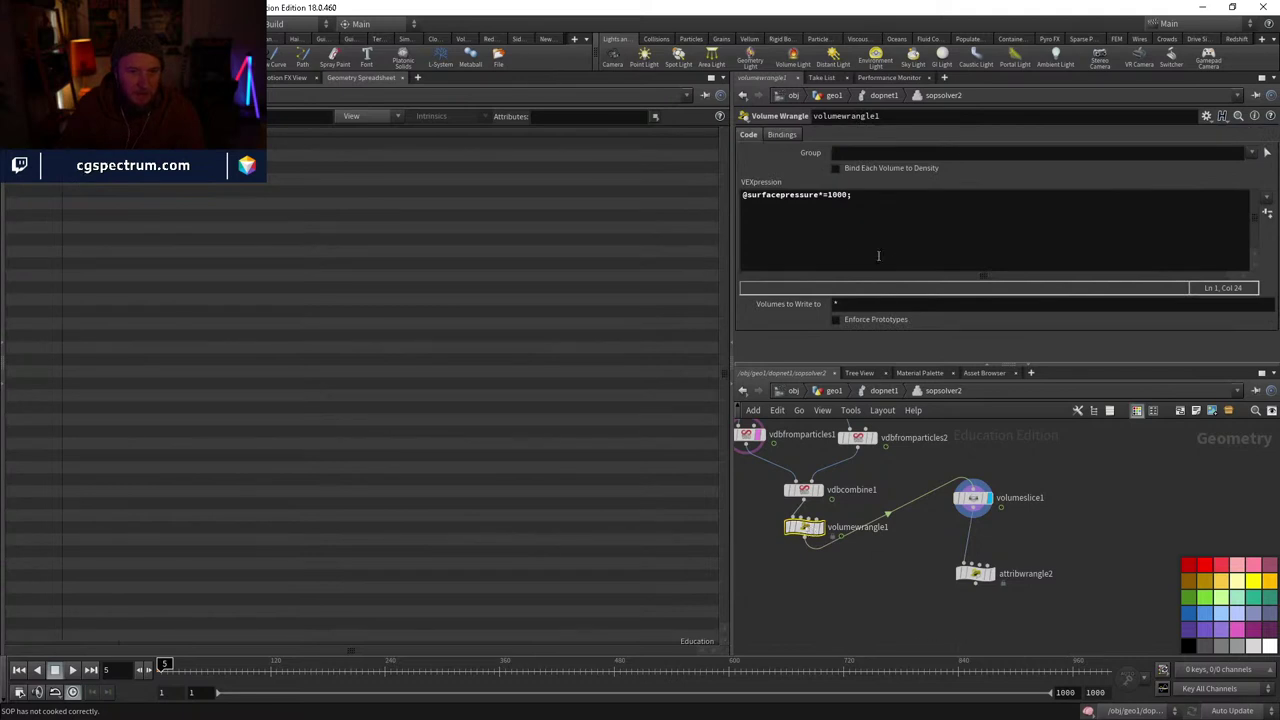
click(973, 500)
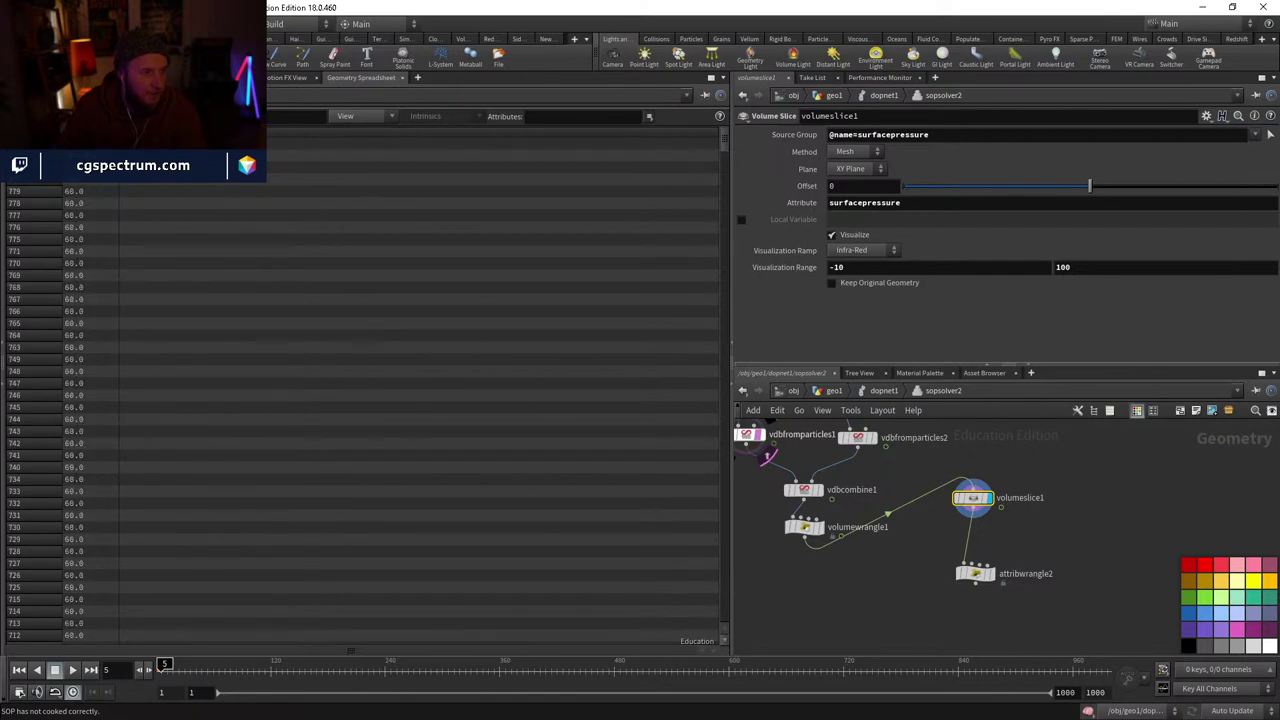
- Change volumewrangle1's surfacepressure multiplier to 10000
click(804, 527)
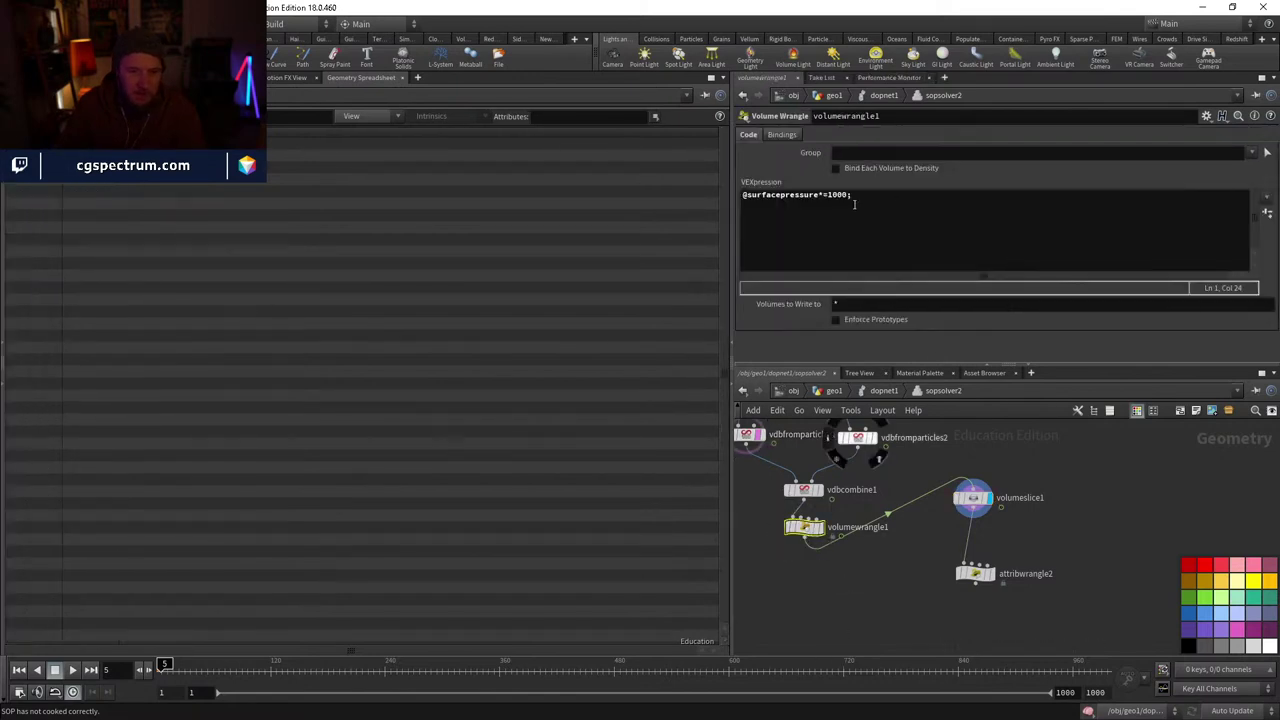
click(851, 216)
text(0)
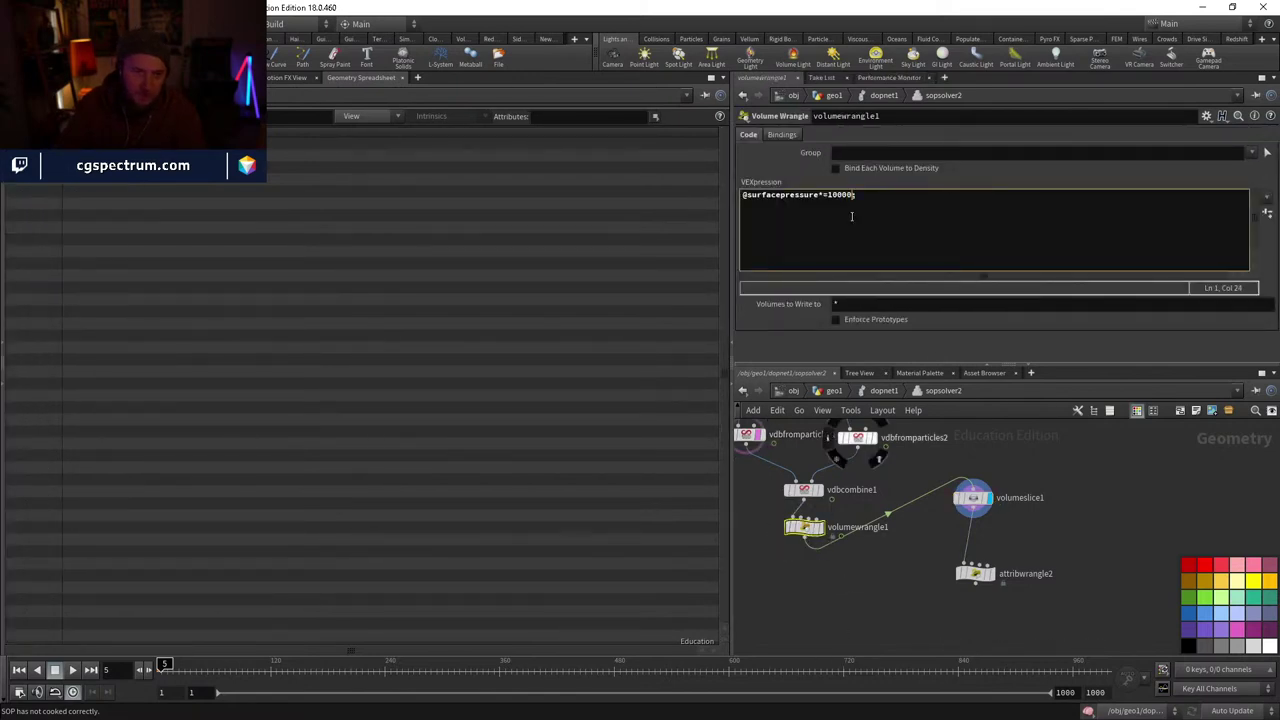
- Examine volumeslice1's values in the spreadsheet and 3D viewport, and display volumewrangle1 to view the combined volume's shape
click(973, 498)
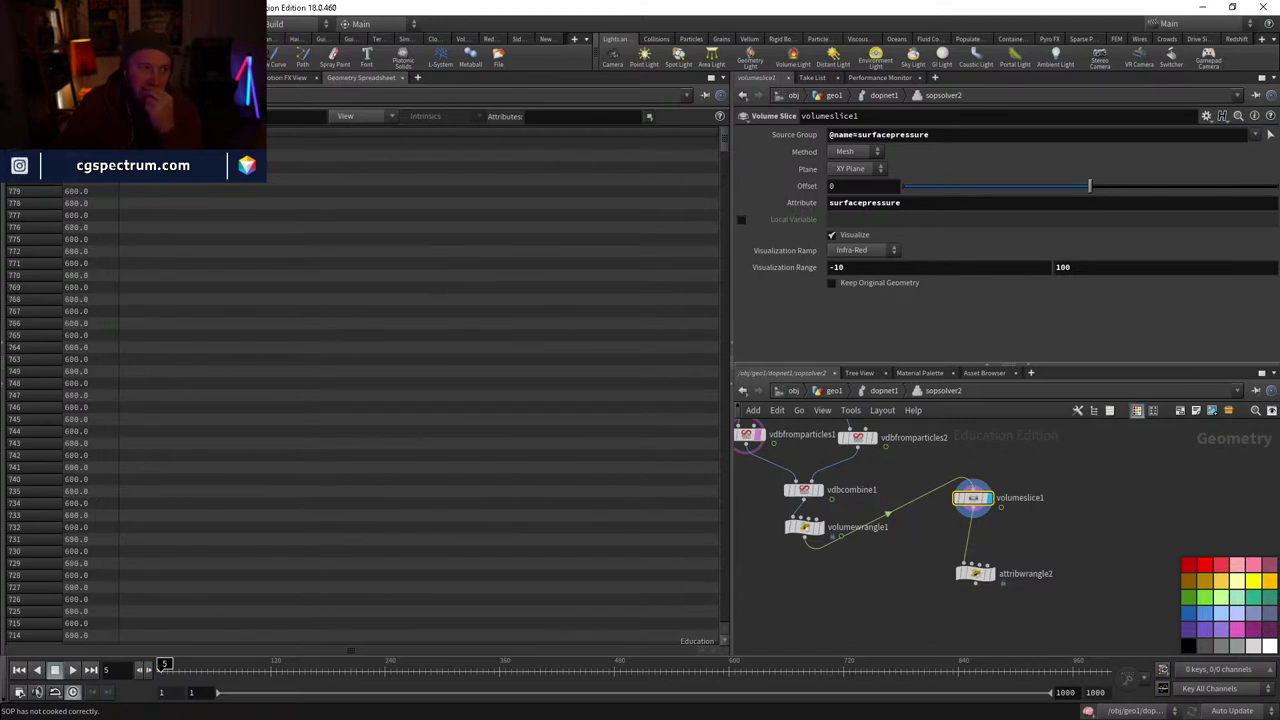
click(25, 77)
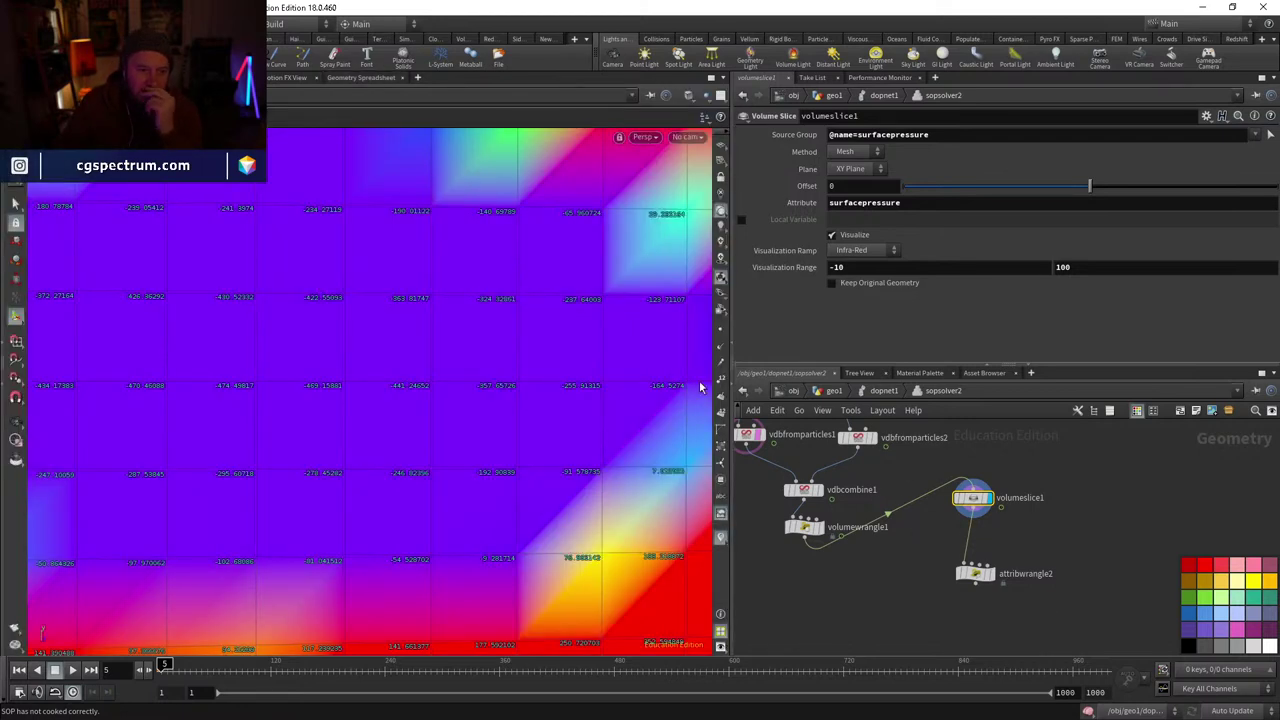
click(815, 535)
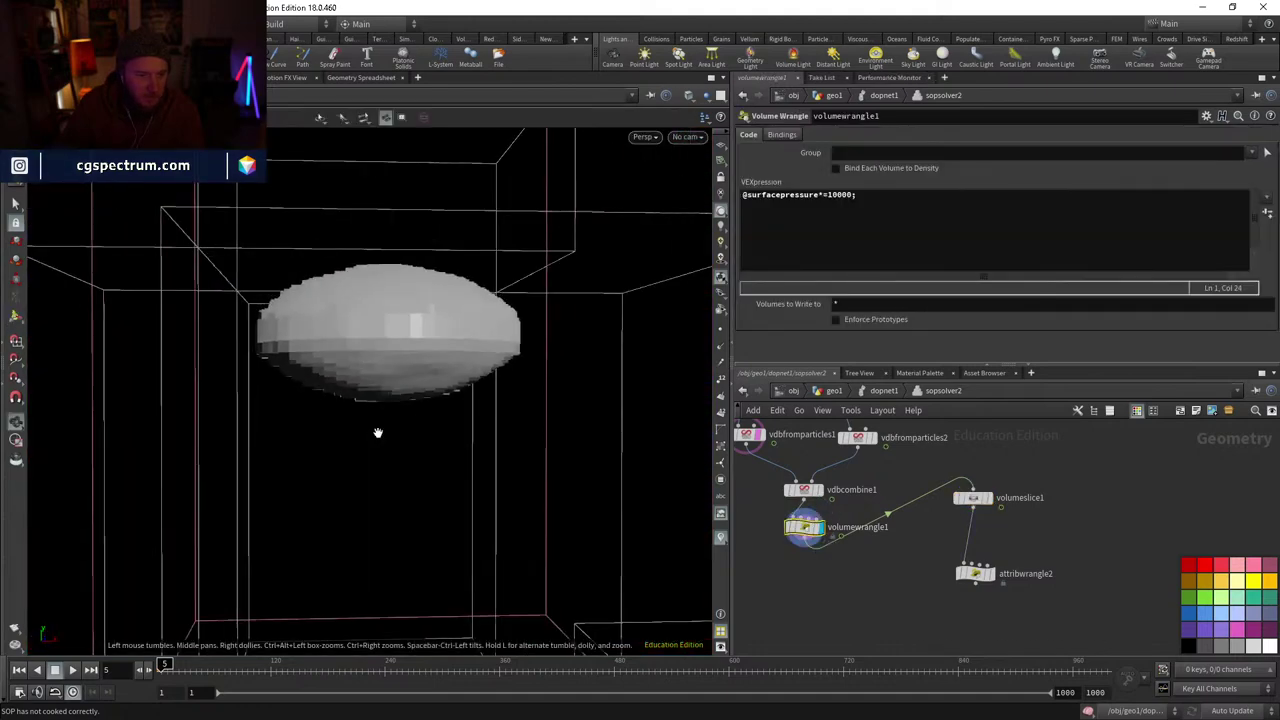
scroll(441, 464, up, 3)
key(w)
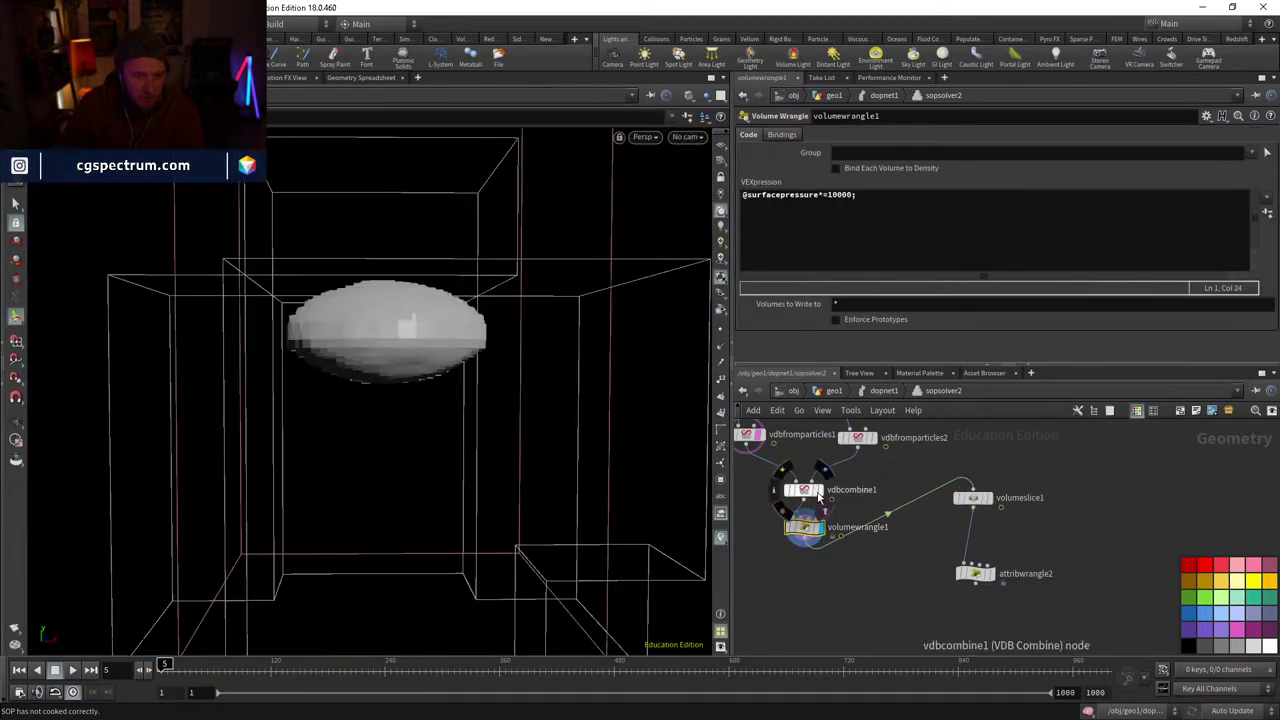
- Display vdbcombine1, try SDF Union as its operation, and return the operation to Maximum
click(804, 489)
middle_drag(885, 491, 897, 527)
click(880, 186)
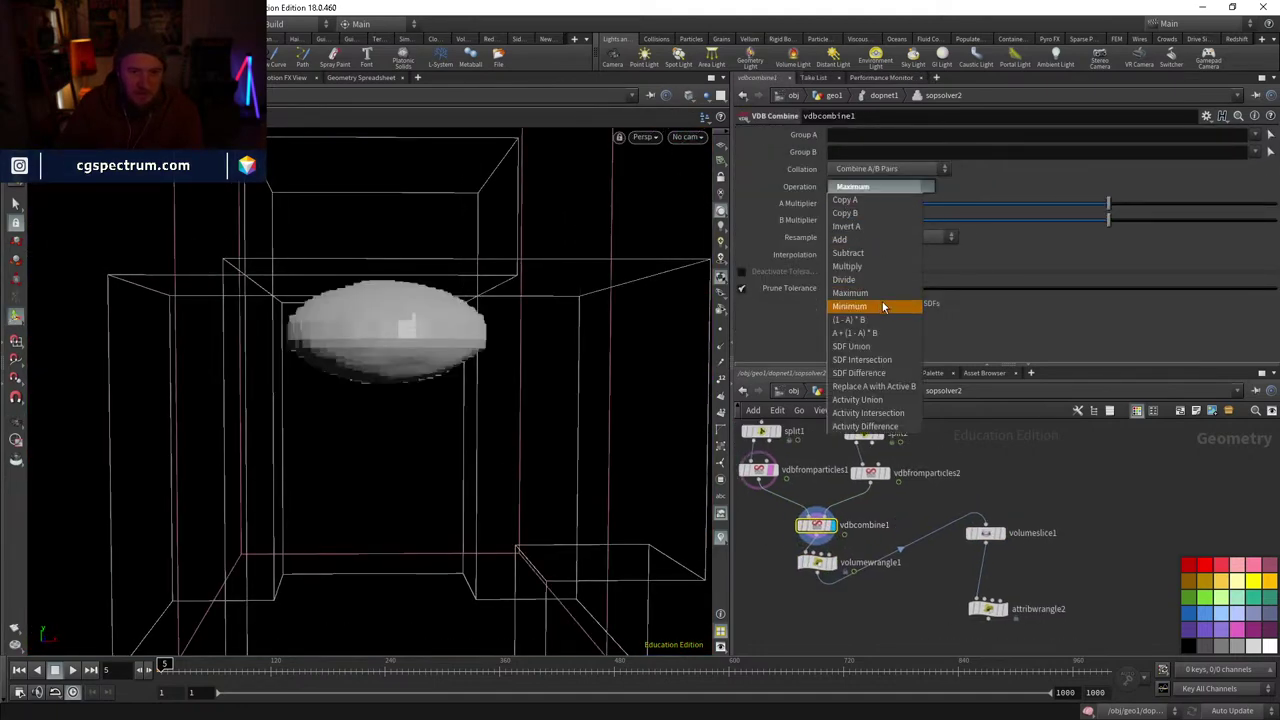
click(878, 348)
click(866, 190)
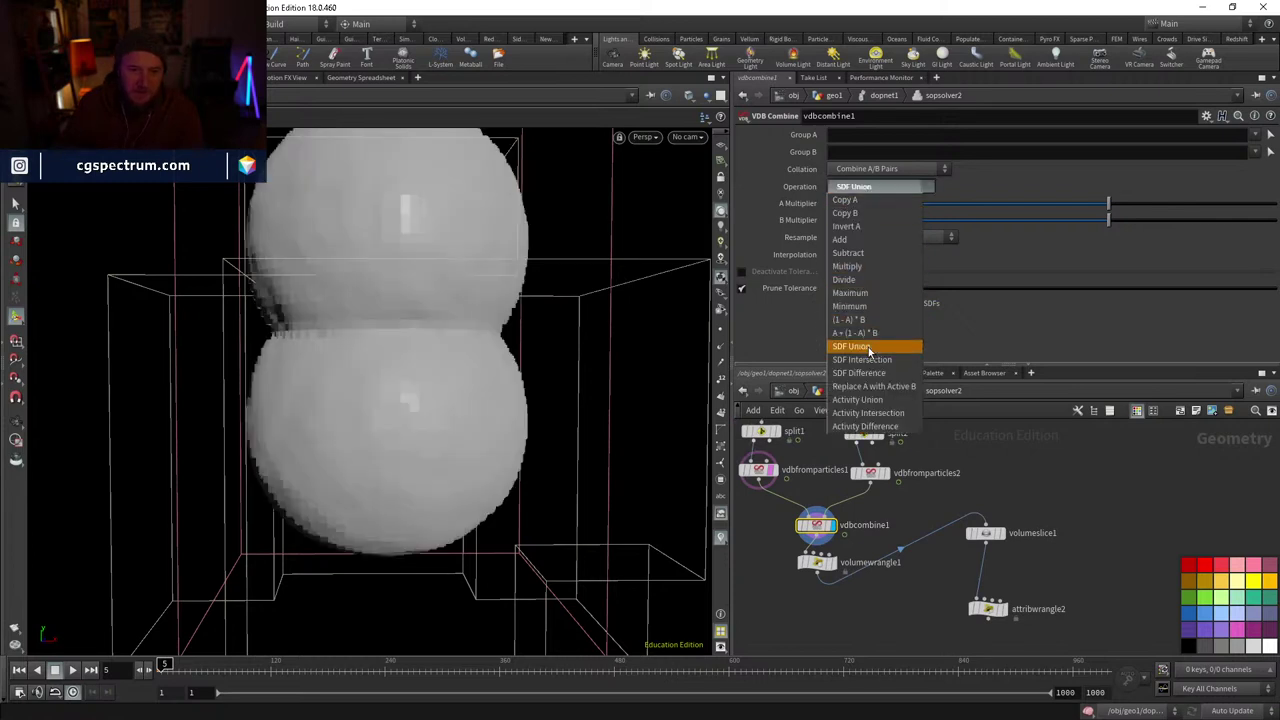
click(863, 293)
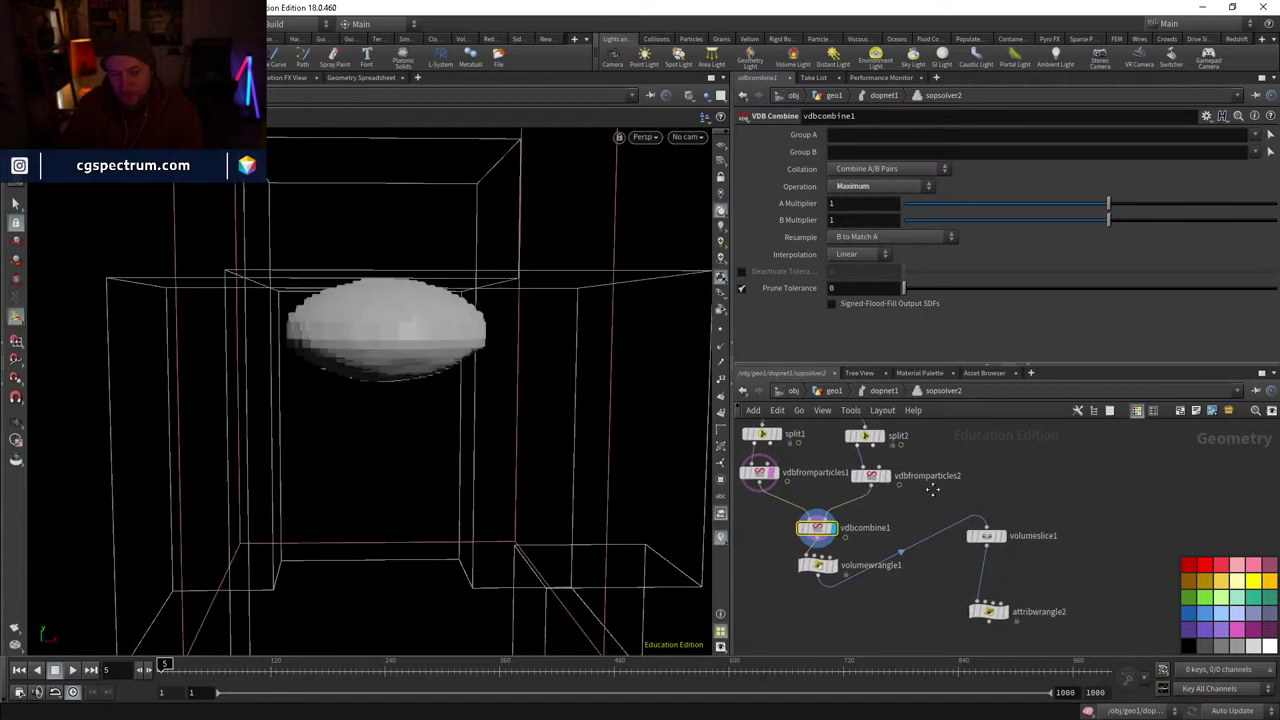
- Try SDF Union, SDF Intersection and SDF Difference as vdbcombine1's operation, then settle on SDF Union
middle_drag(925, 491, 975, 536)
click(890, 186)
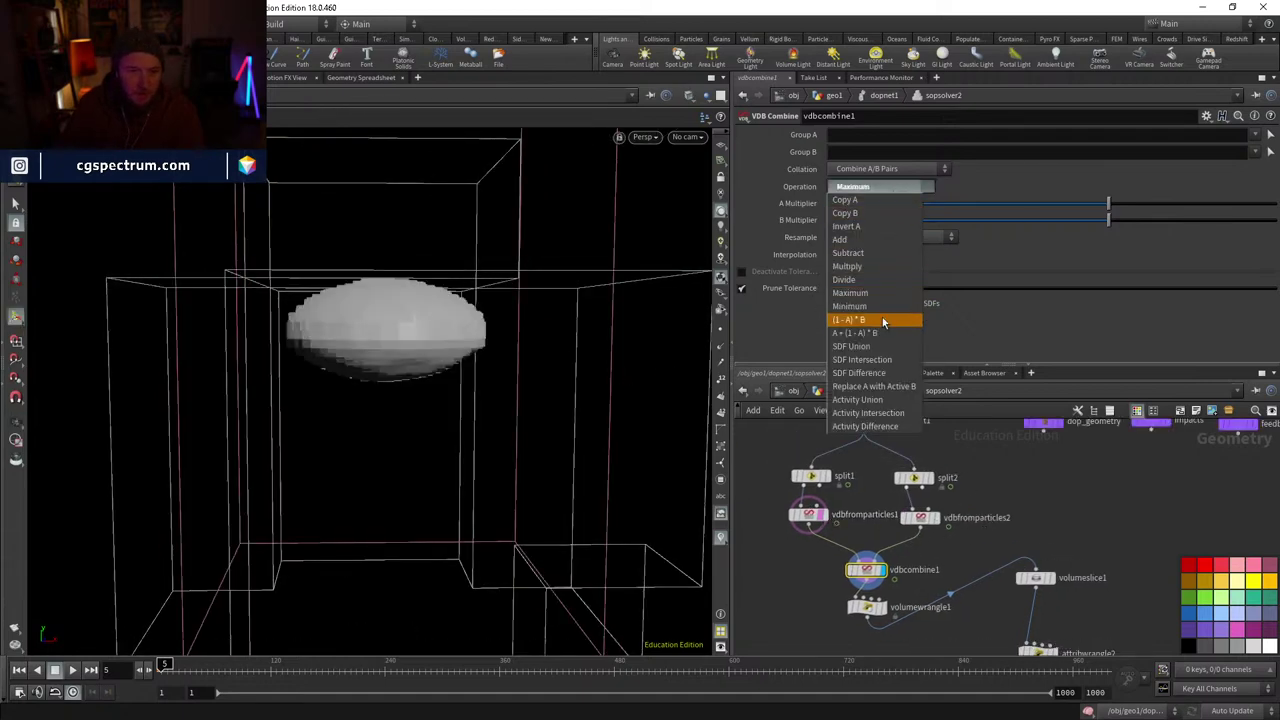
click(870, 347)
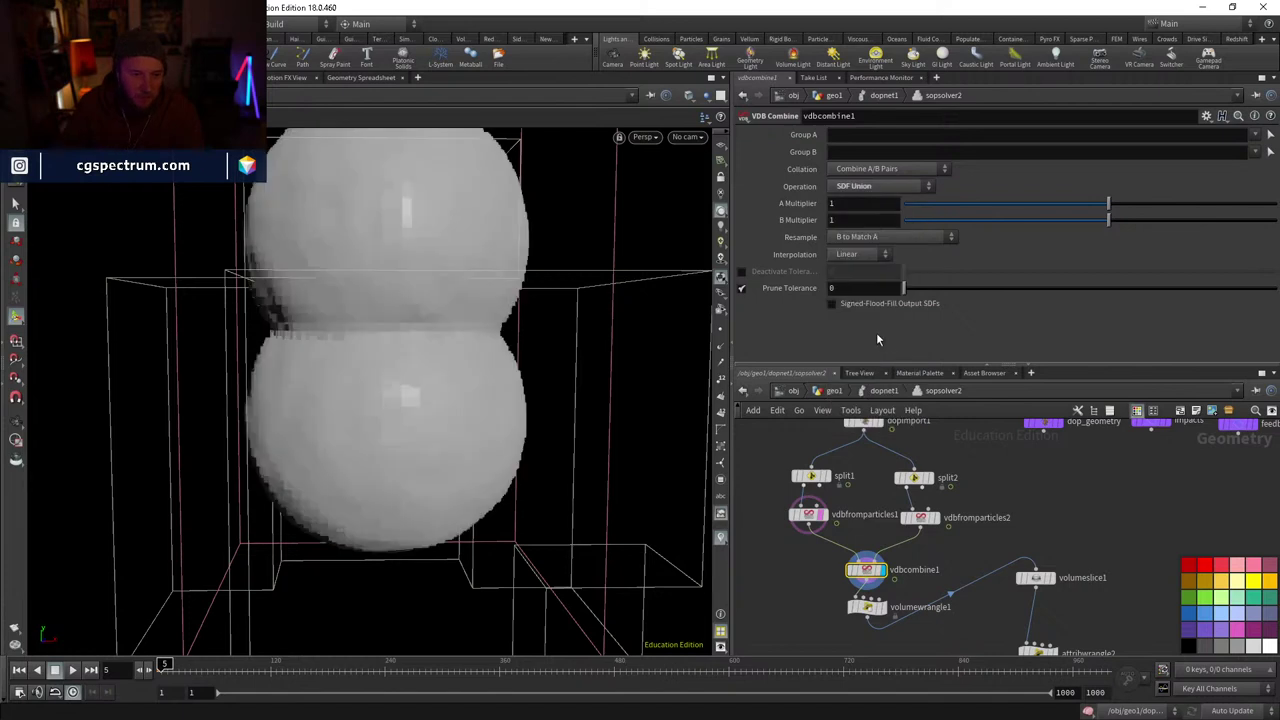
click(862, 187)
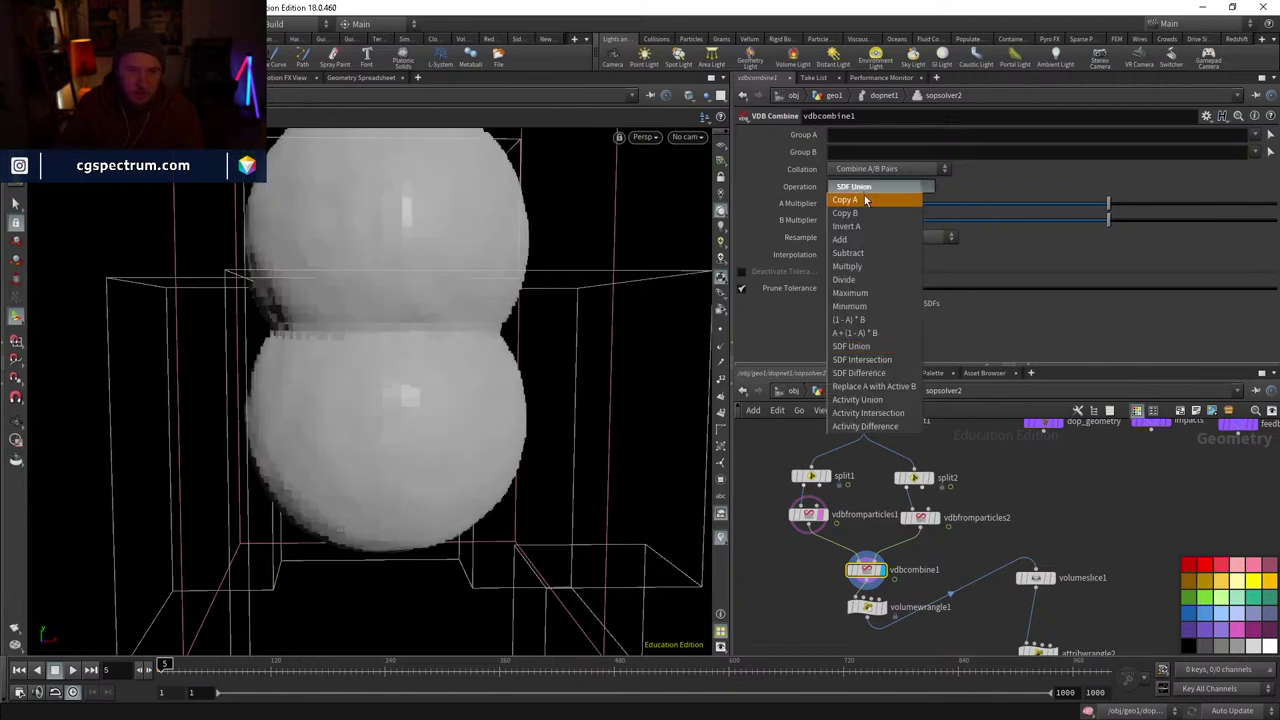
click(873, 366)
click(880, 187)
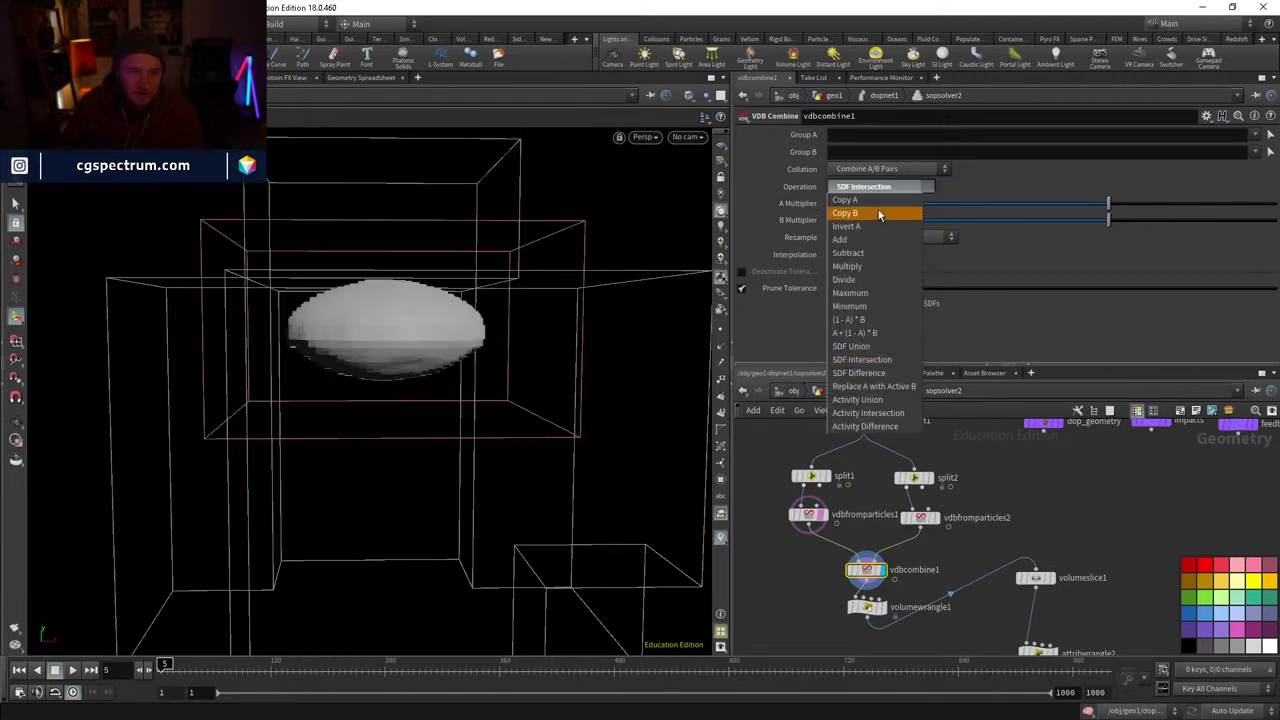
click(870, 384)
drag(491, 380, 337, 283)
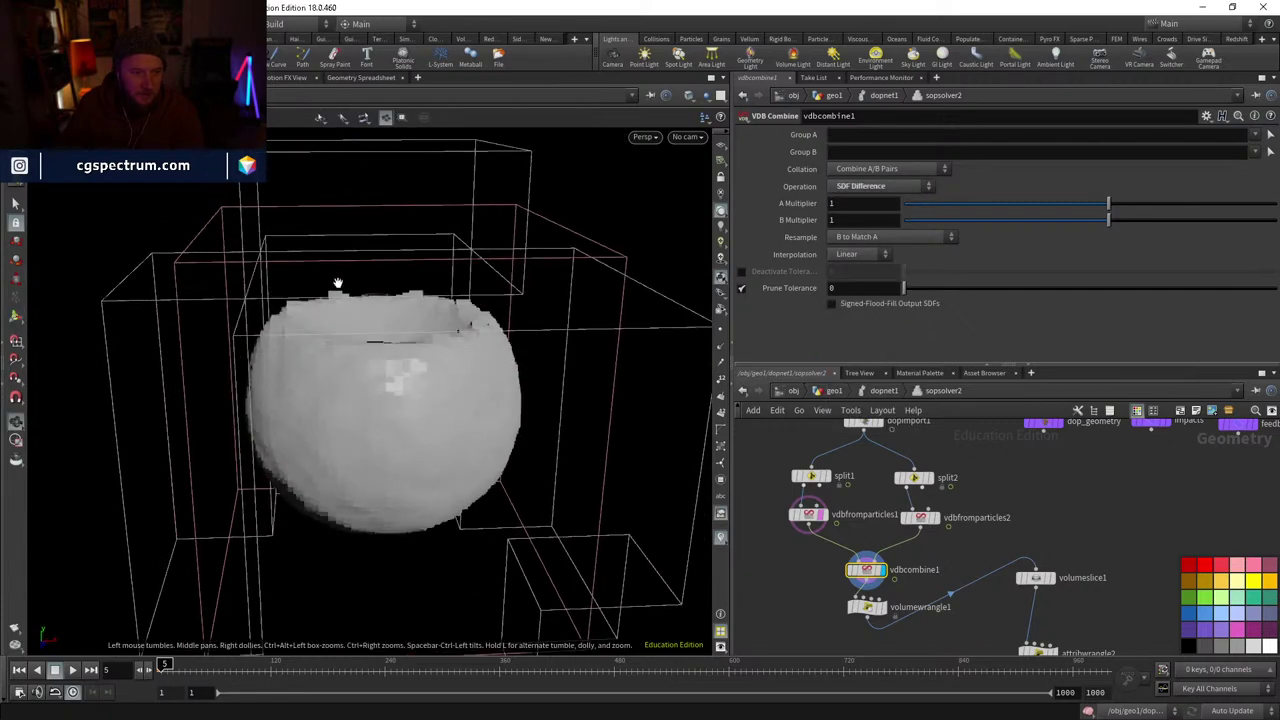
drag(566, 305, 640, 280)
click(870, 187)
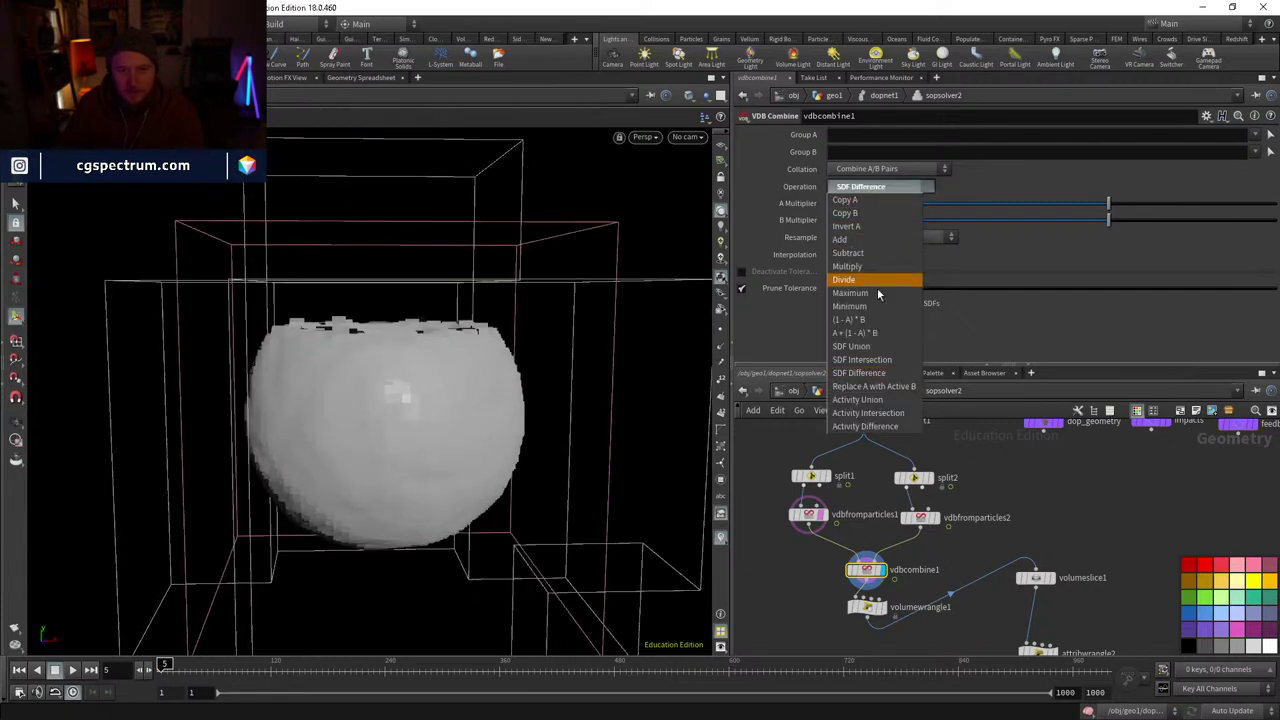
click(866, 348)
- Add a Convert VDB node between volumewrangle1 and volumeslice1, place it just below the wrangle and display it
middle_drag(864, 611, 851, 530)
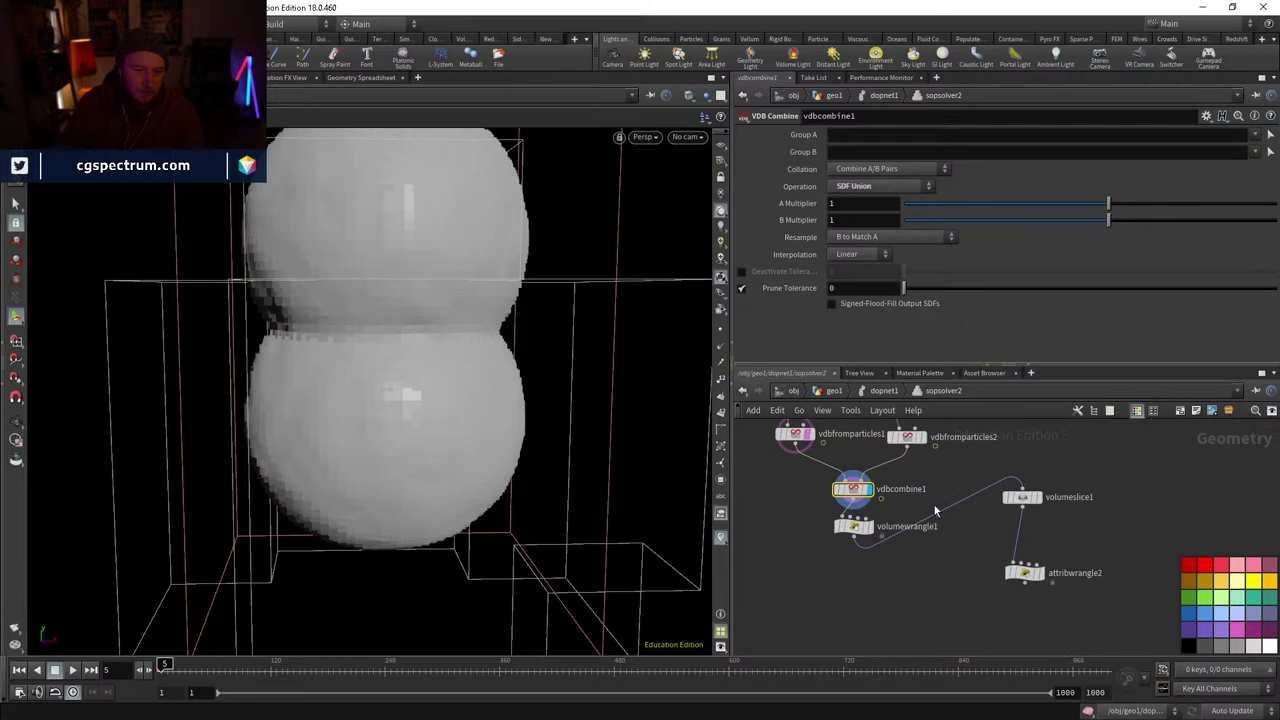
click(851, 530)
key(Tab)
mouse_move(915, 581)
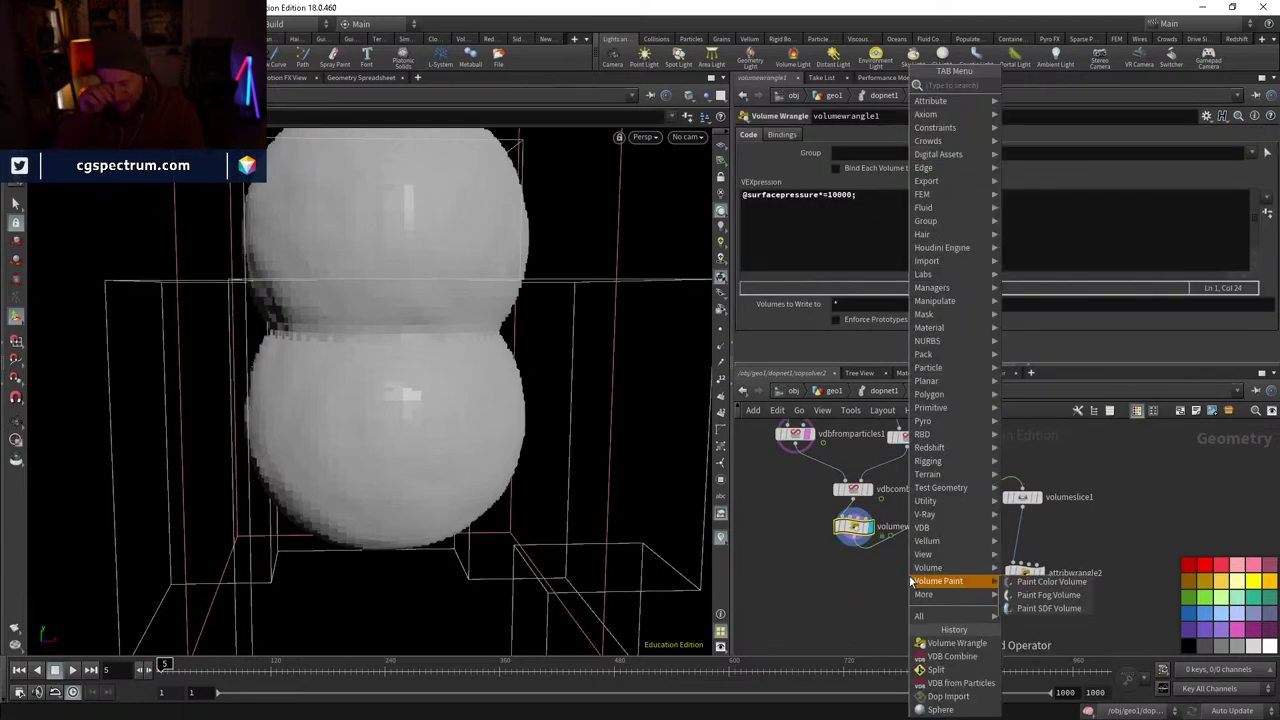
text(conve)
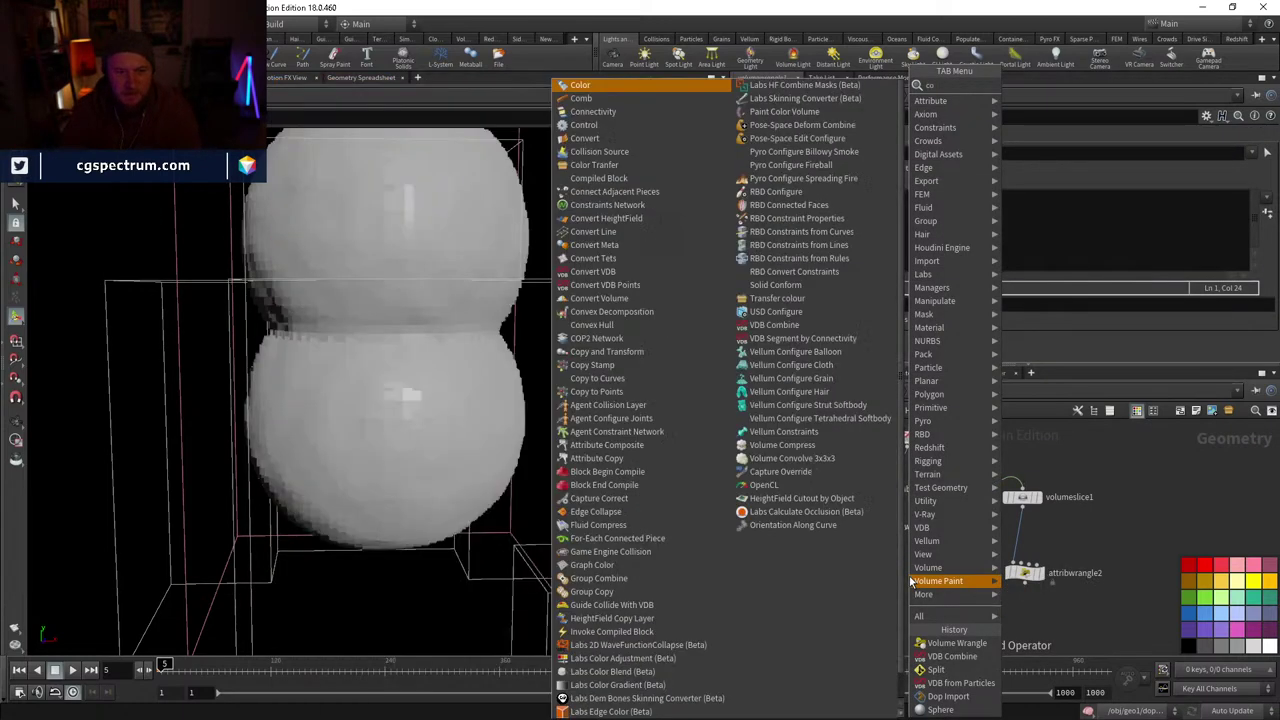
key(Down)
key(Down)
key(Down)
key(Down)
key(Down)
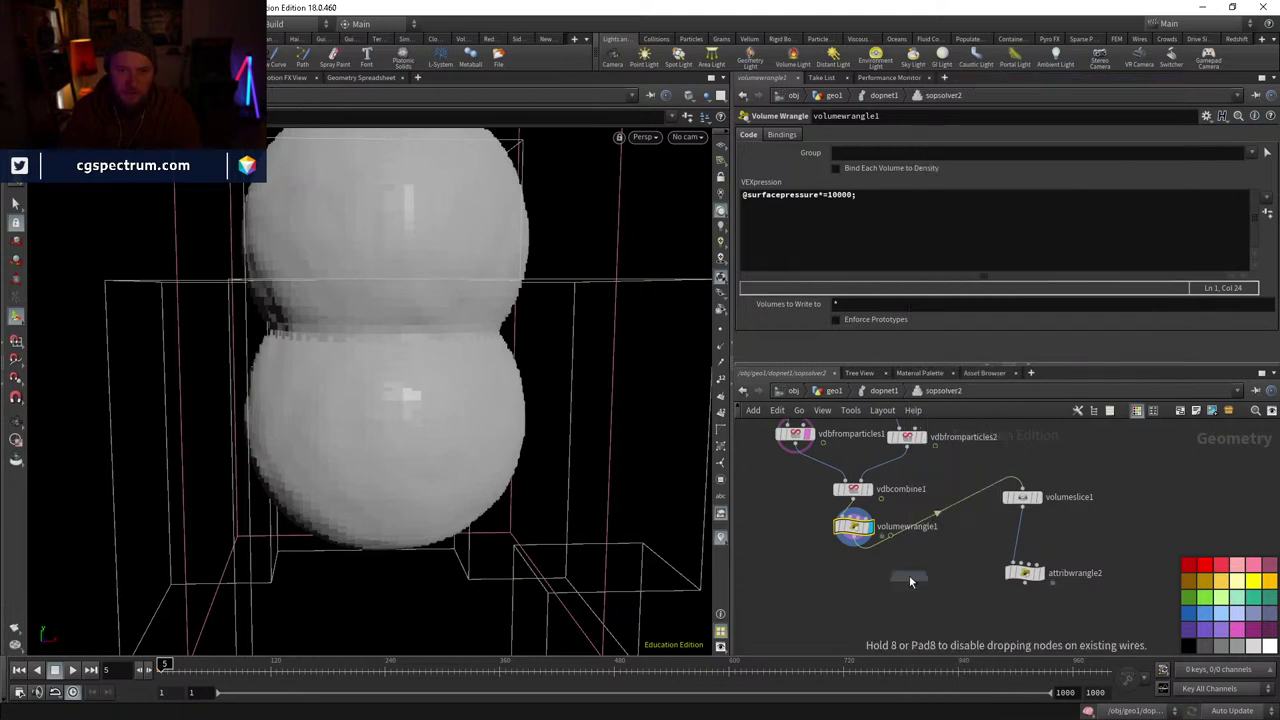
key(Return)
click(893, 556)
drag(893, 556, 873, 560)
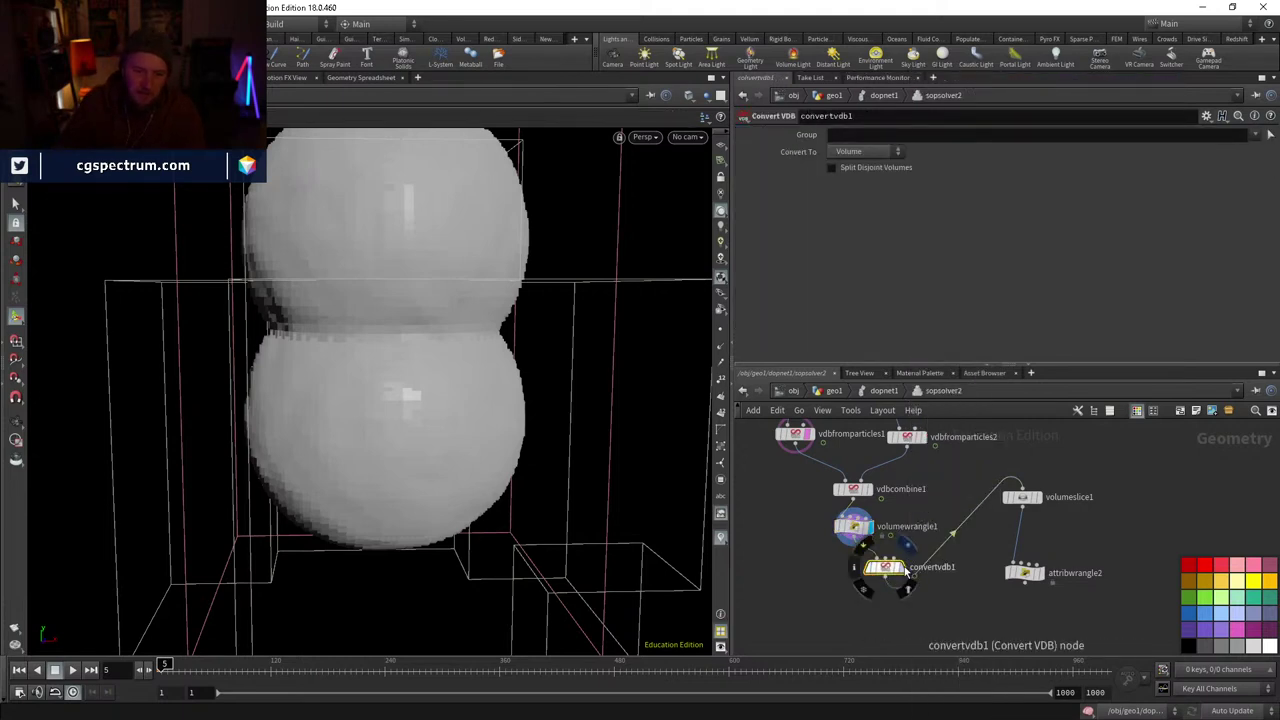
- Set convertvdb1 to convert to VDB with the VDB class Convert SDF to Fog
click(853, 149)
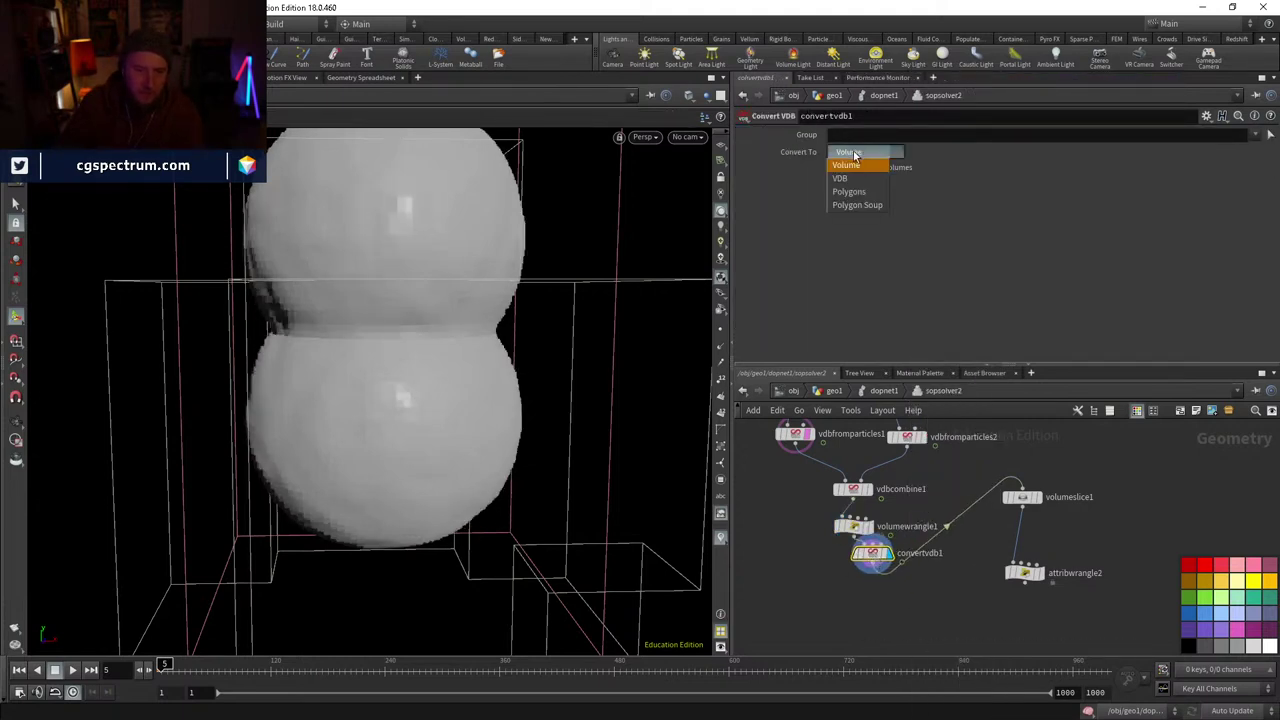
click(853, 164)
click(856, 170)
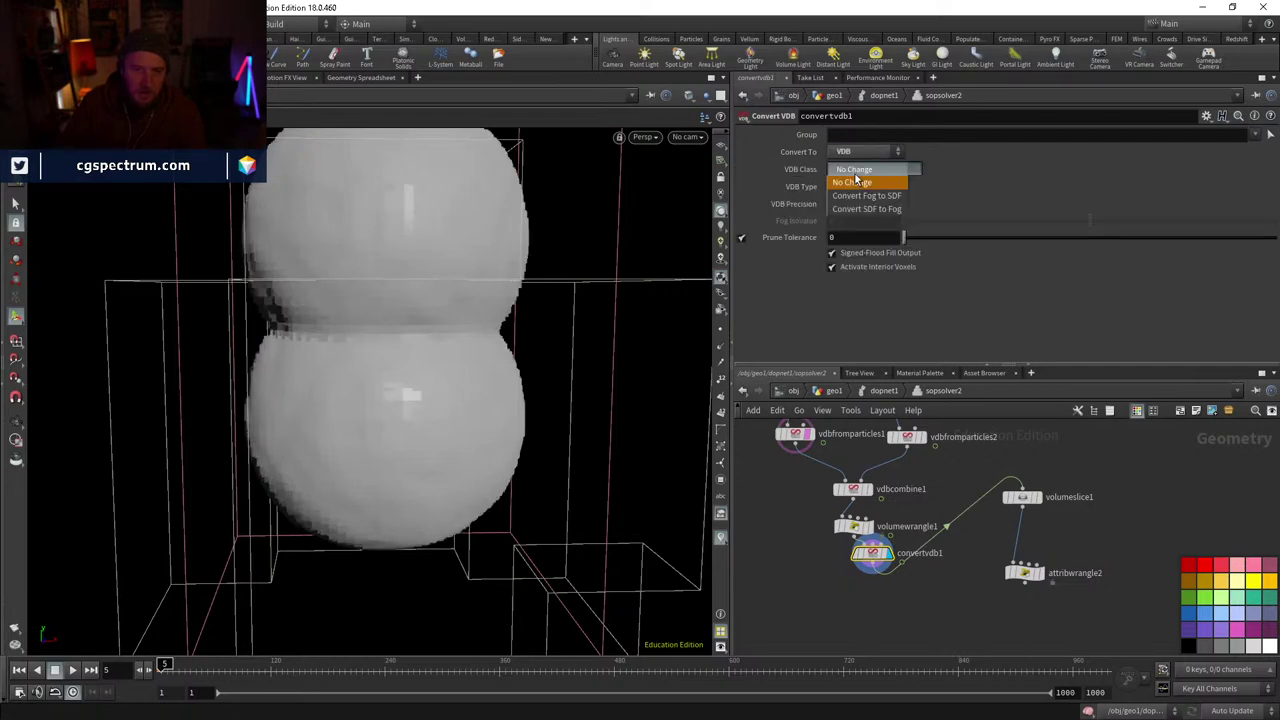
click(862, 205)
- Display volumeslice1 and examine its fog-converted surfacepressure values in the viewport and the geometry spreadsheet, briefly checking attribwrangle2
drag(912, 597, 905, 558)
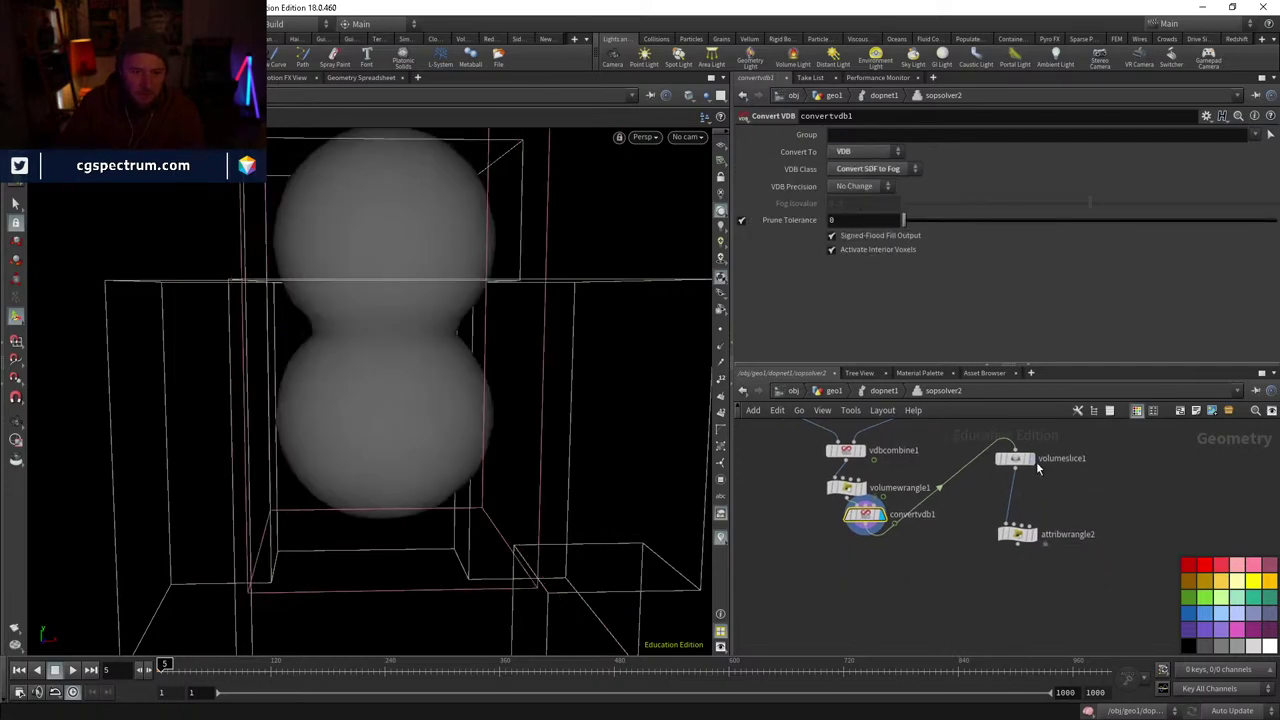
click(1015, 458)
scroll(411, 302, up, 5)
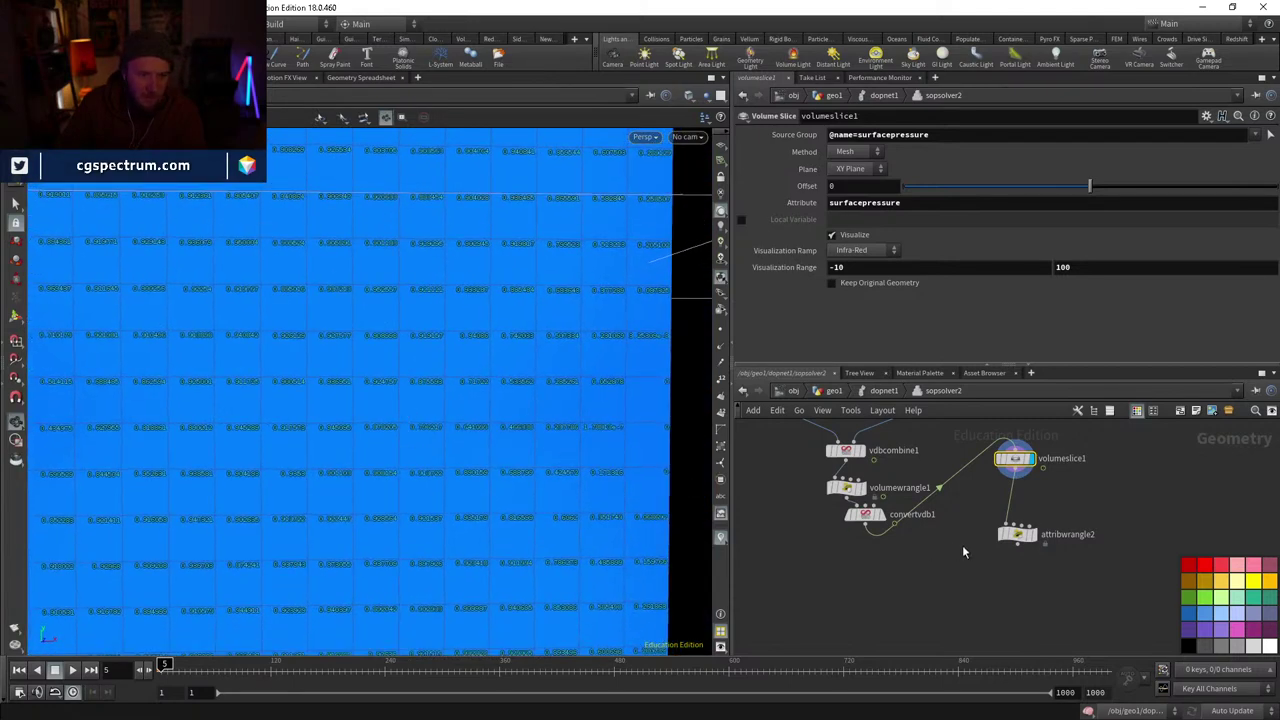
click(1018, 534)
click(1015, 459)
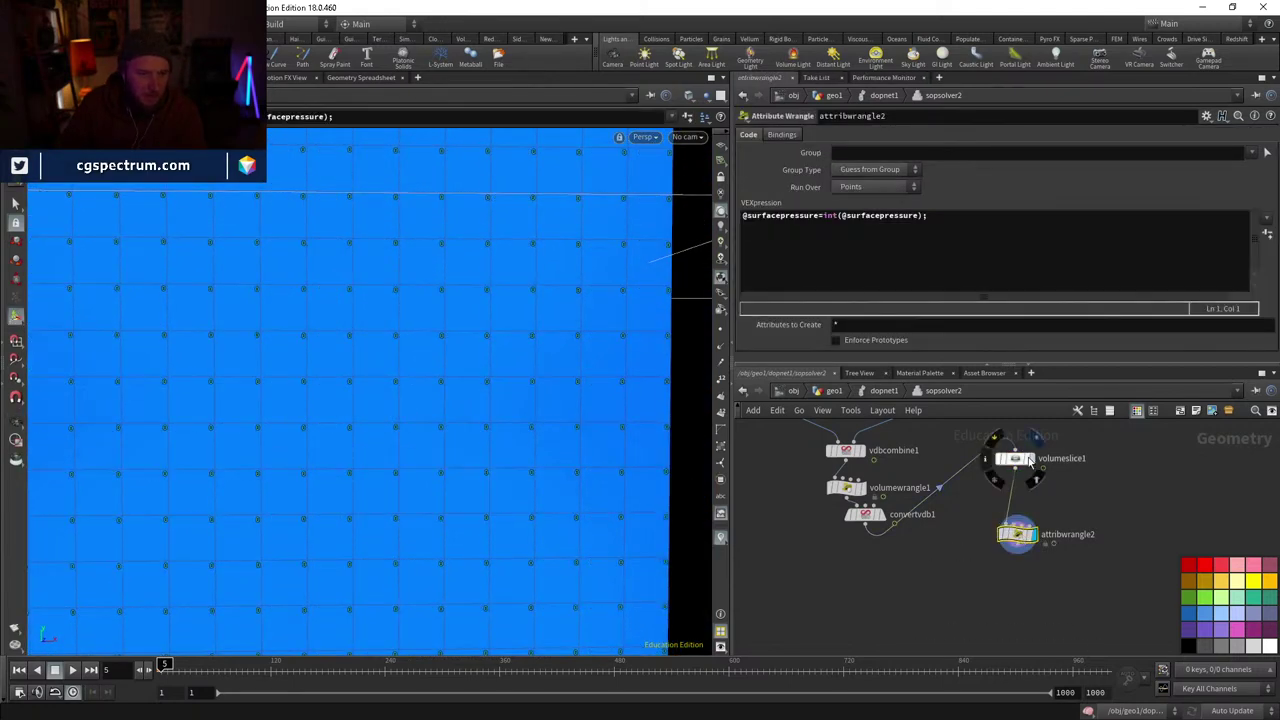
click(358, 78)
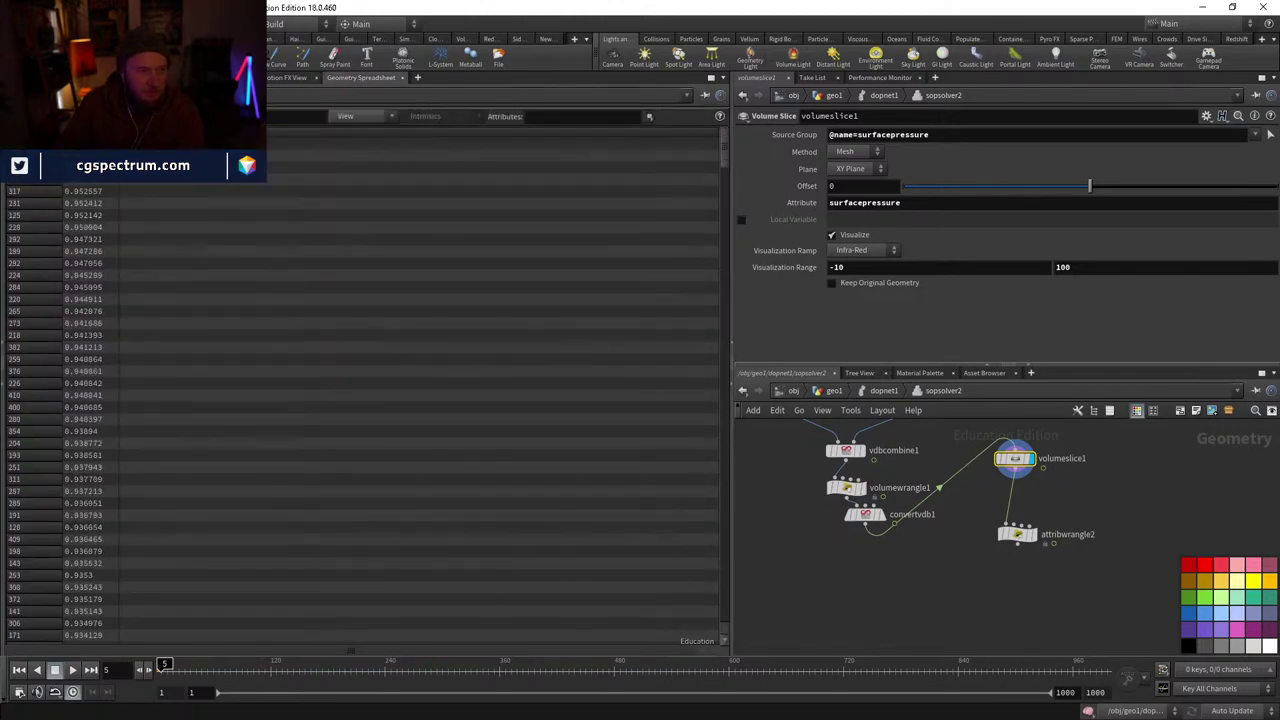
- Bypass convertvdb1, return to the 3D viewport and move volumeslice1 and attribwrangle2 lower in the network
click(846, 519)
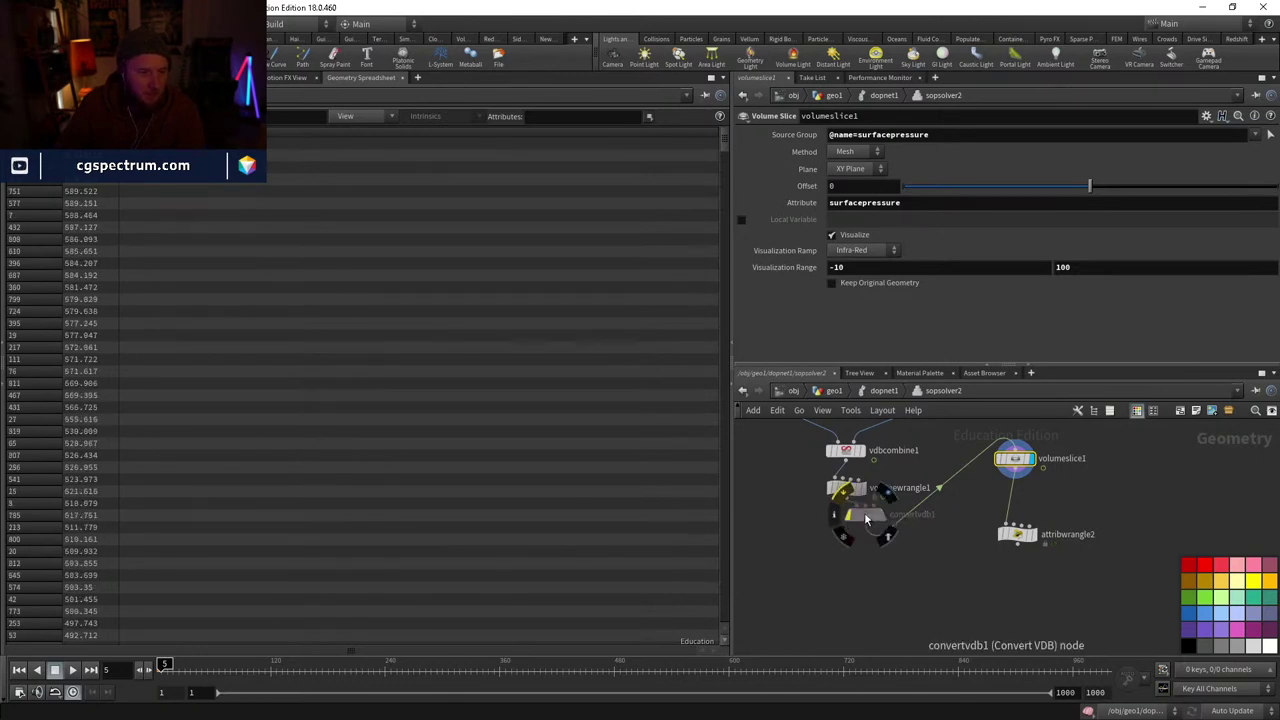
key(ctrl+Tab)
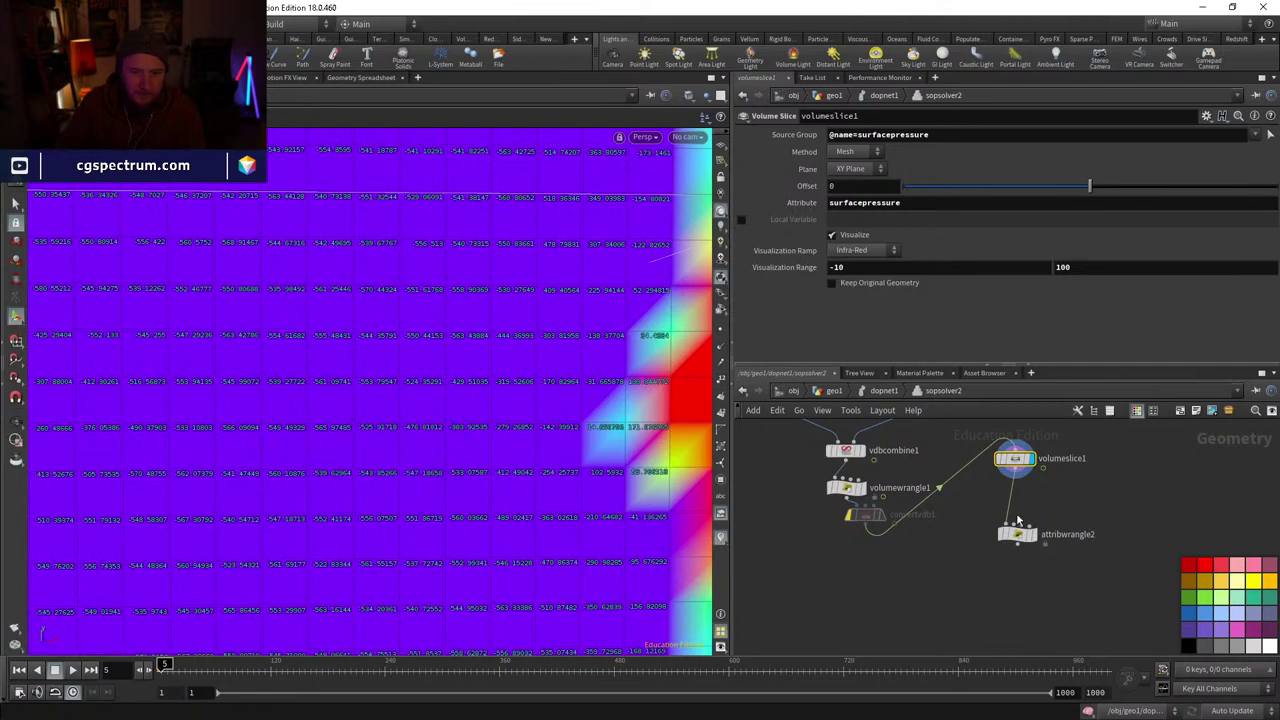
drag(1018, 534, 1018, 553)
mouse_move(1020, 463)
drag(1020, 463, 1020, 495)
- Insert a Primitive node between convertvdb1 and volumeslice1, placed below convertvdb1
key(Tab)
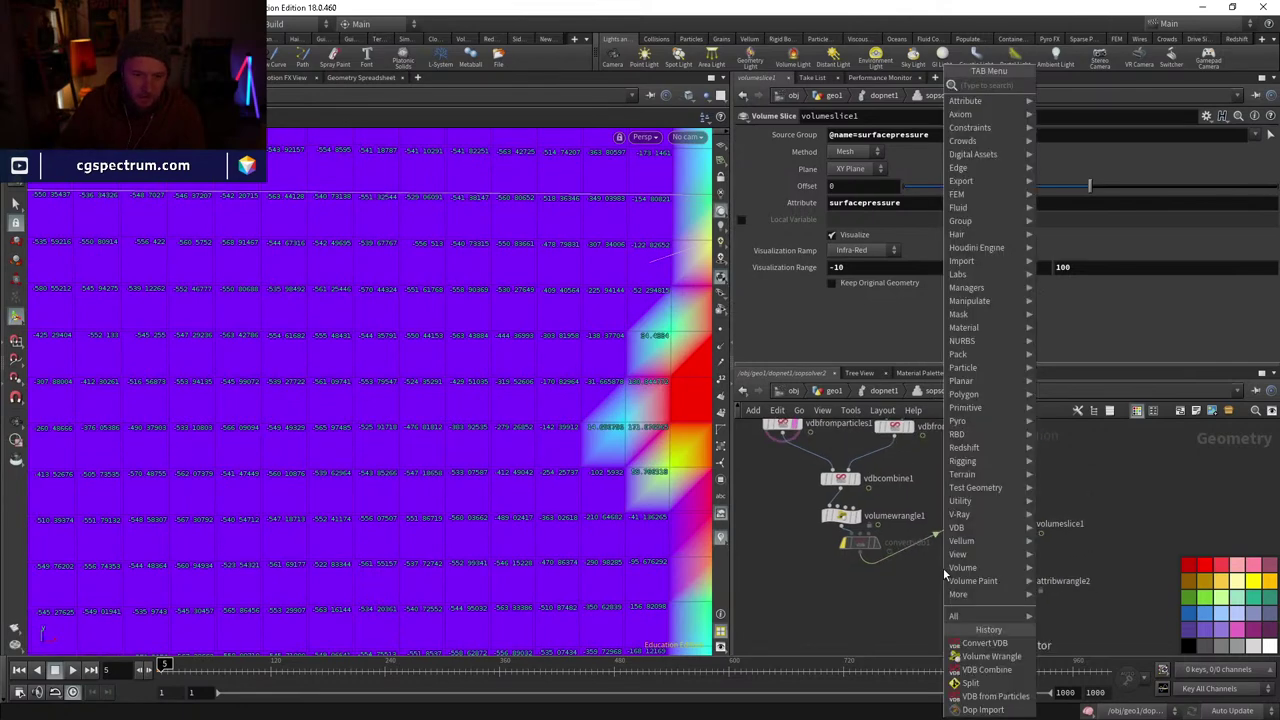
text(prim)
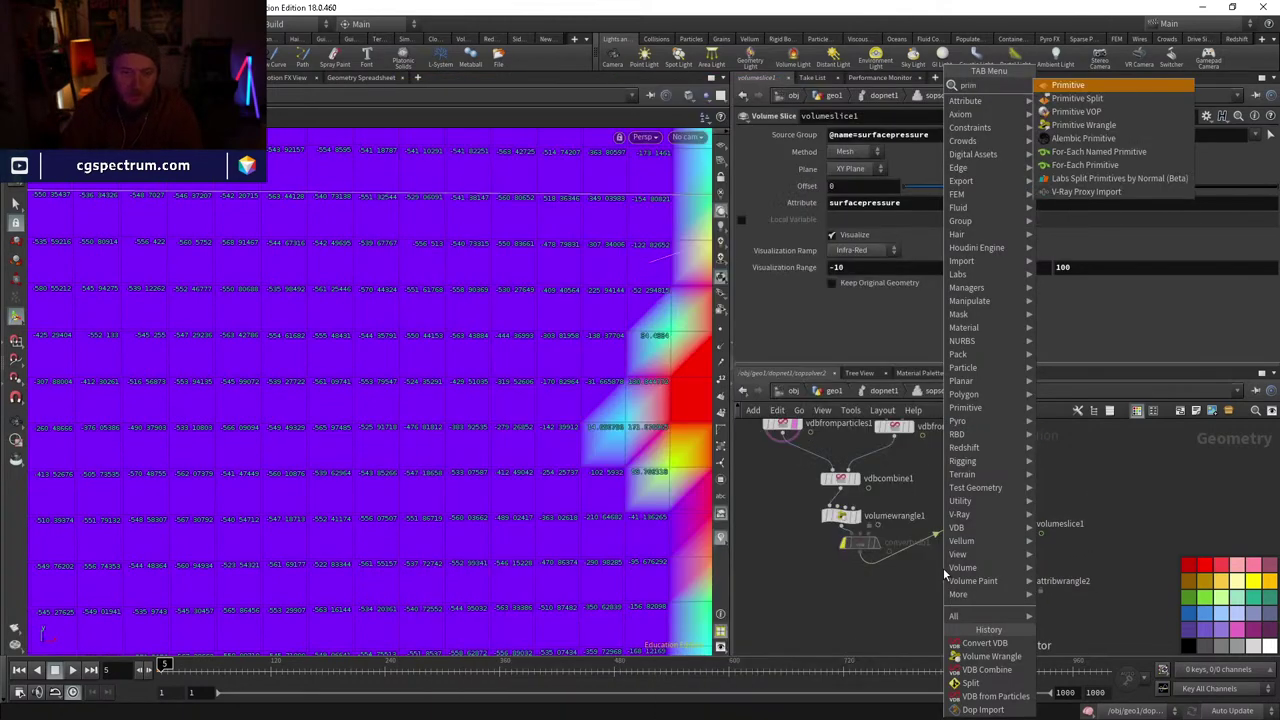
key(Return)
click(933, 582)
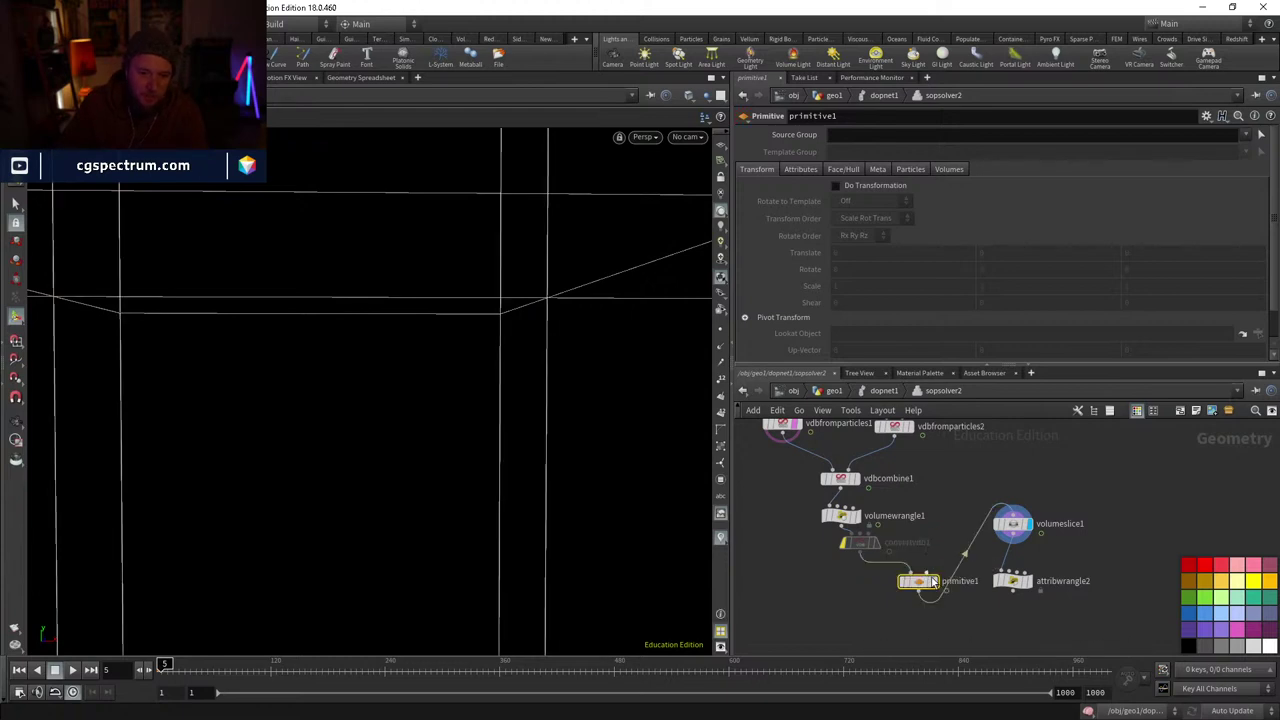
drag(933, 582, 911, 579)
- Display primitive1 and enable Adjust Visualization in its volume settings with the Smoke display mode
click(913, 579)
scroll(486, 491, down, 5)
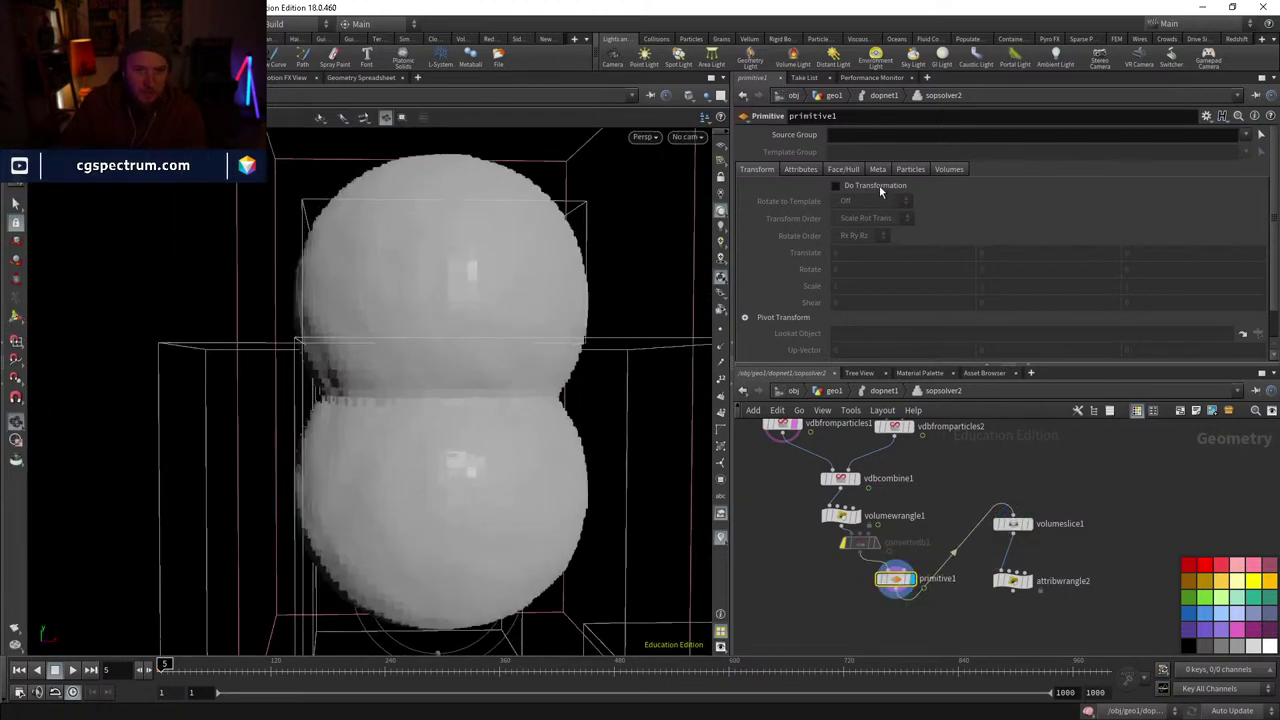
click(948, 169)
click(836, 186)
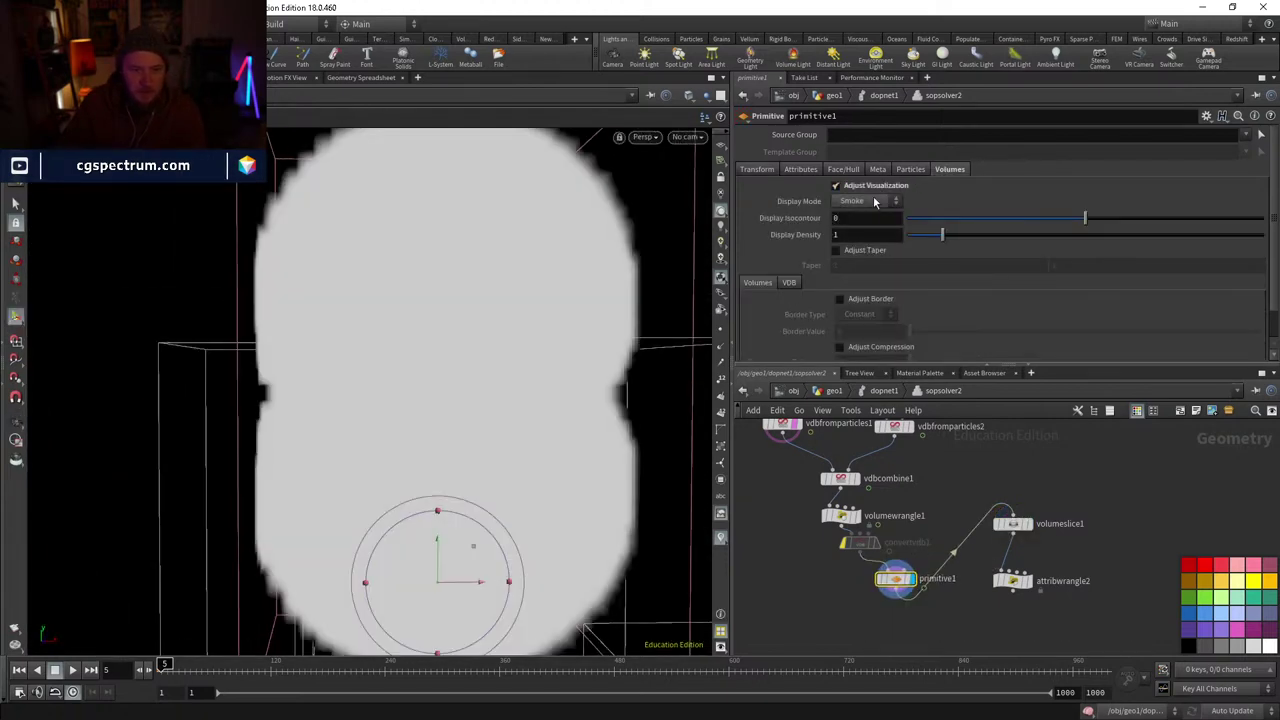
drag(394, 344, 426, 429)
- Compare the node information of dop_geometry and primitive1, checking their volume types and resolutions
middle_drag(977, 478, 961, 516)
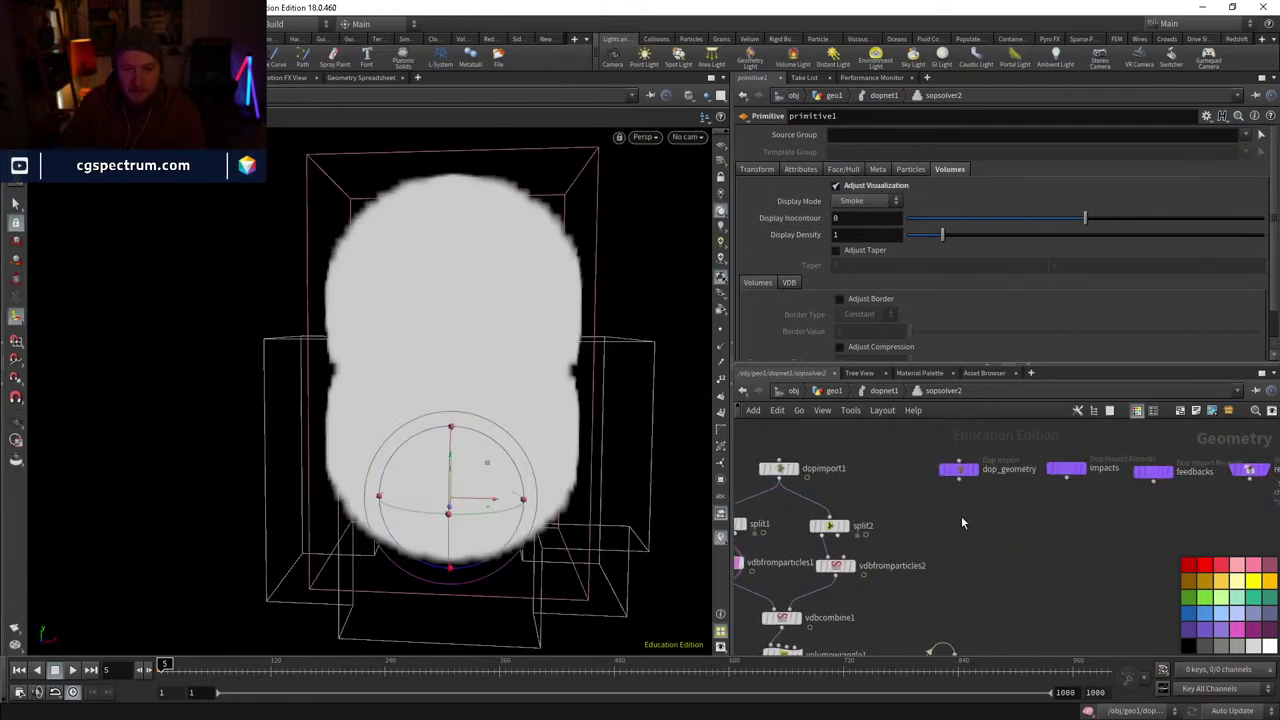
middle_click(962, 469)
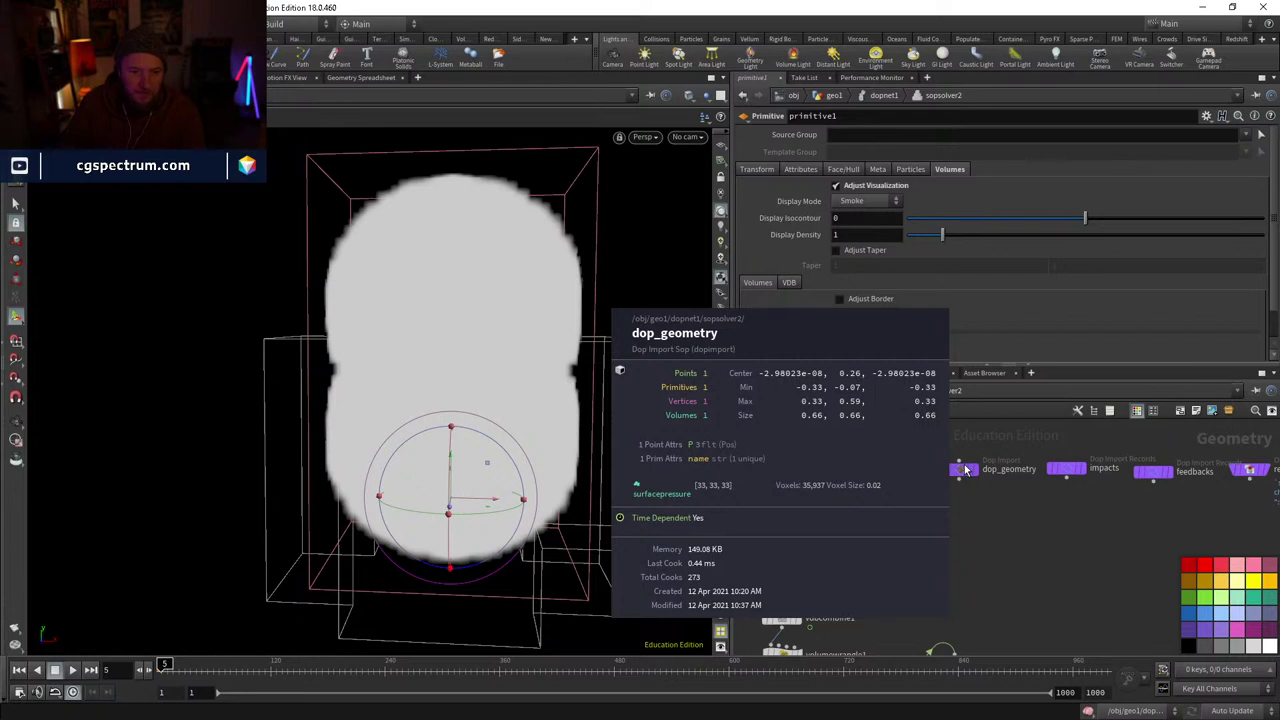
scroll(928, 420, down, 3)
middle_click(876, 551)
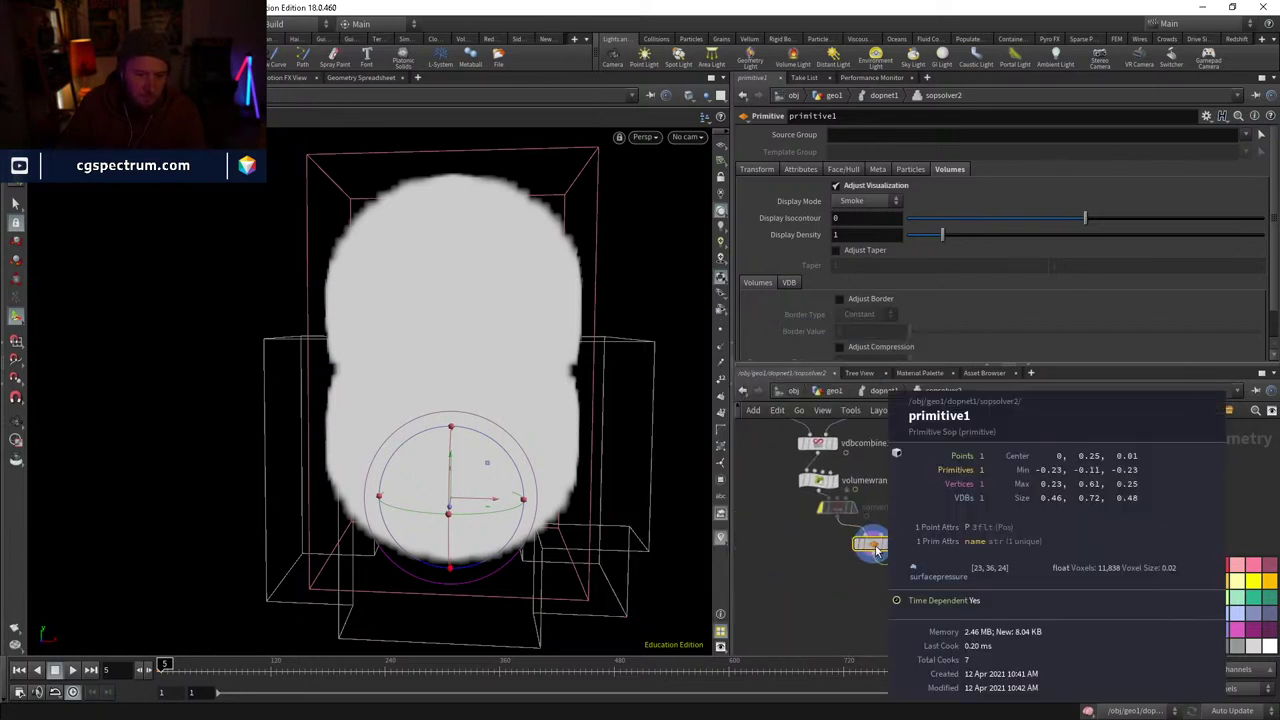
middle_click(868, 547)
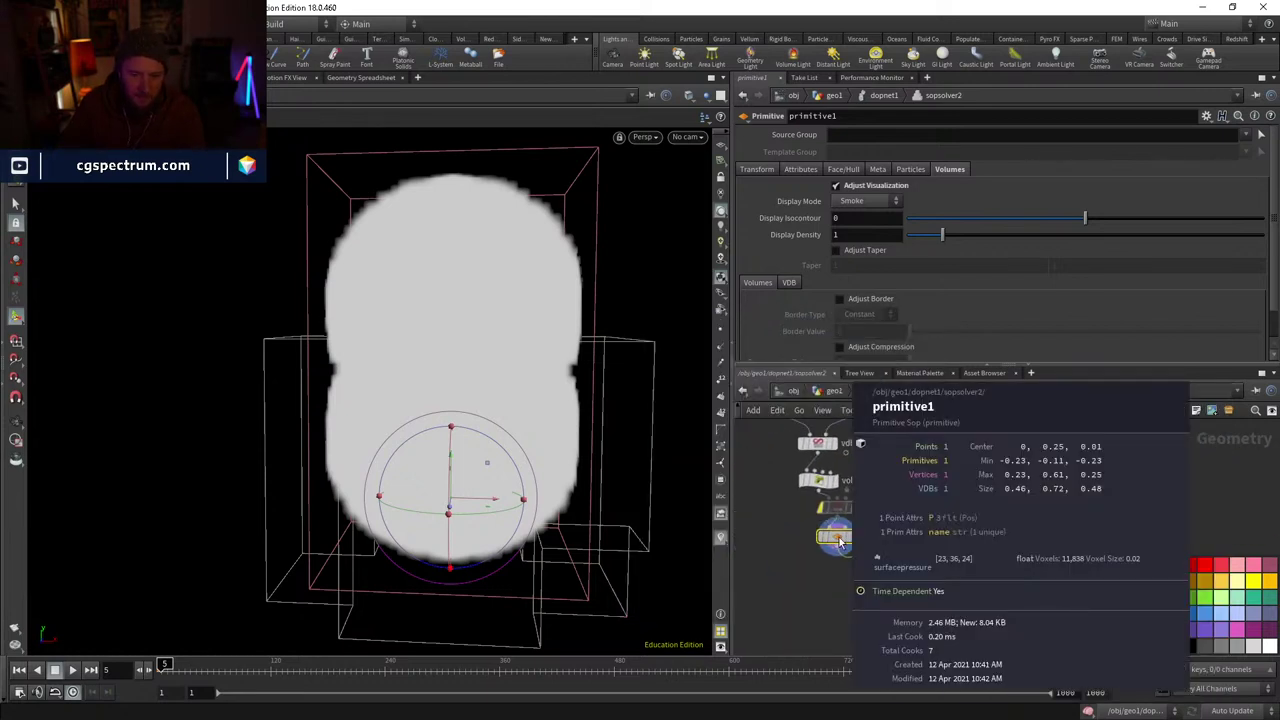
scroll(866, 545, down, 2)
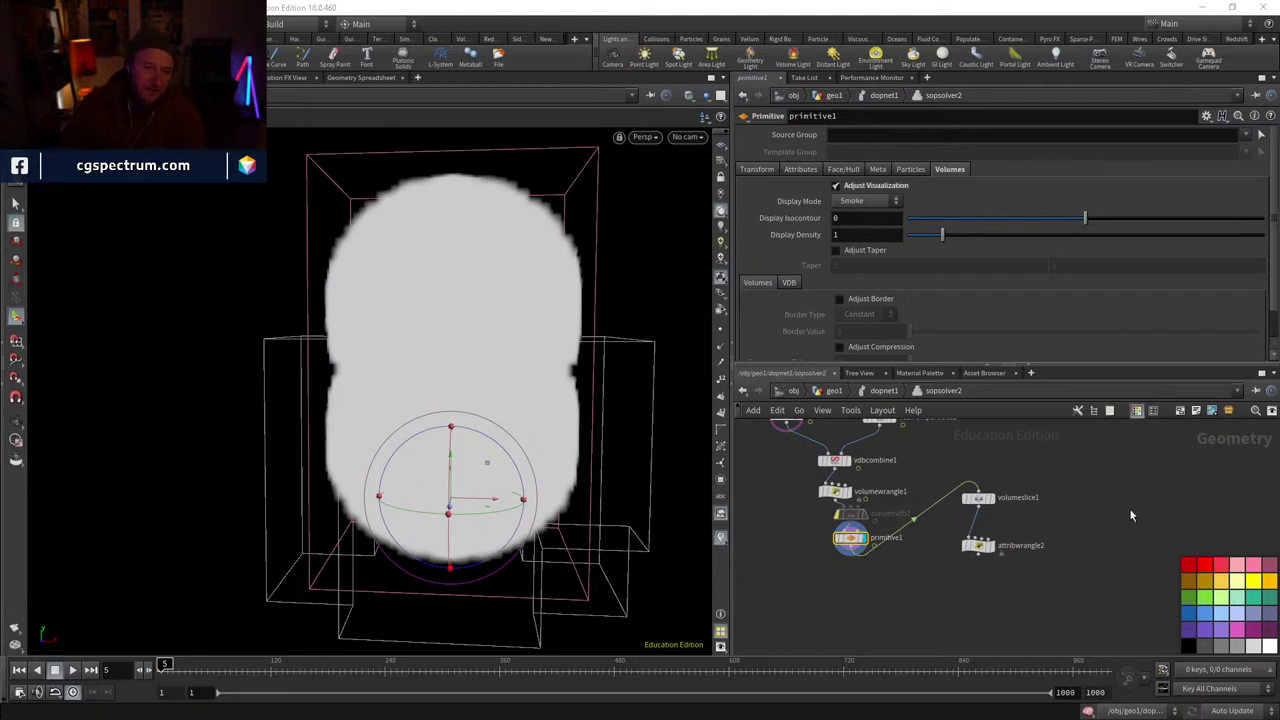
- Open vdbfromparticles1's parameters and review its Distance VDB setting
middle_drag(792, 419, 822, 487)
click(818, 484)
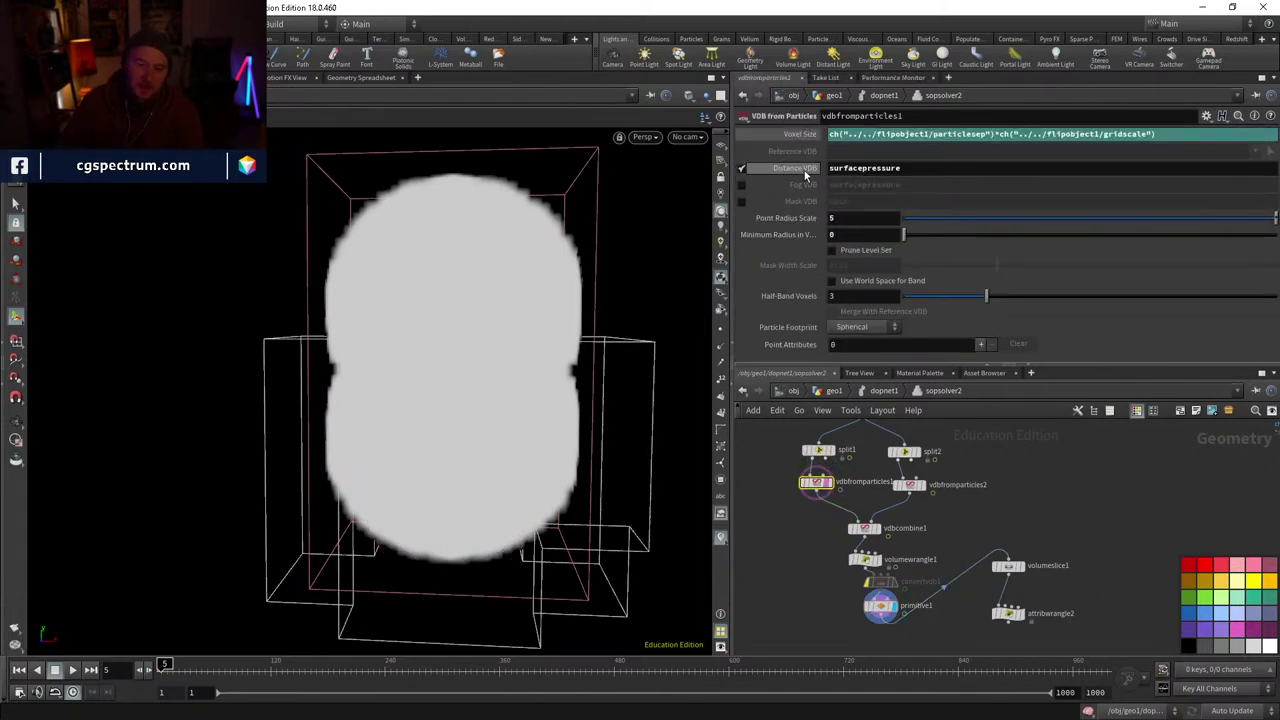
middle_drag(976, 594, 968, 566)
- Line up convertvdb1 and primitive1 beneath volumewrangle1, and move volumeslice1 and attribwrangle2 farther away from them
drag(878, 582, 871, 578)
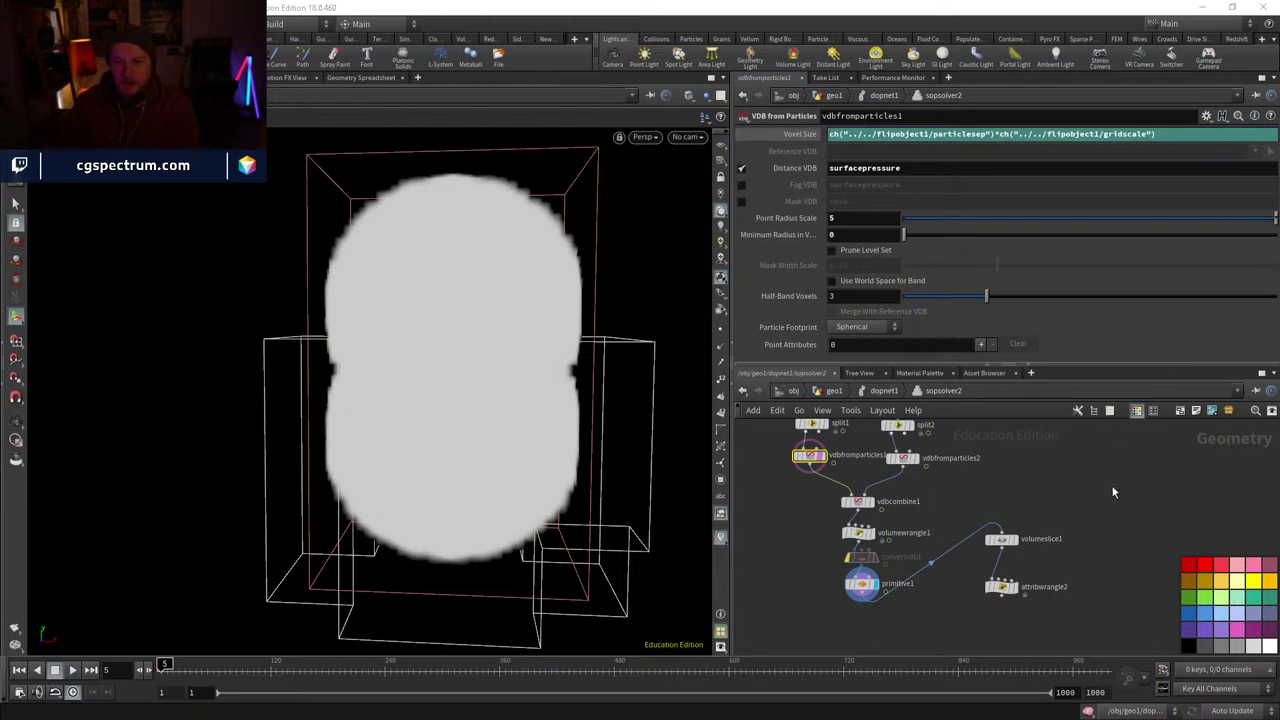
scroll(1113, 491, down, 2)
drag(1074, 542, 1034, 474)
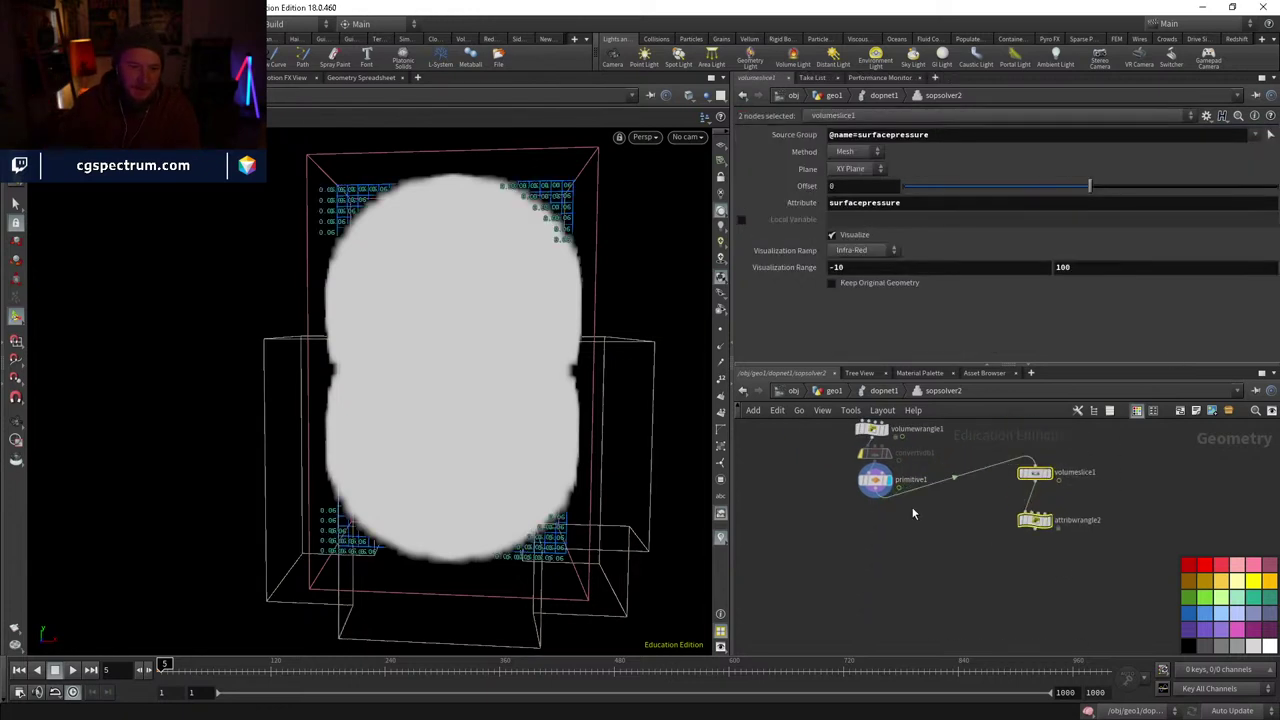
- Toggle primitive1's bypass to compare the volume's viewport display with and without its visualization override
scroll(912, 513, up, 3)
click(842, 489)
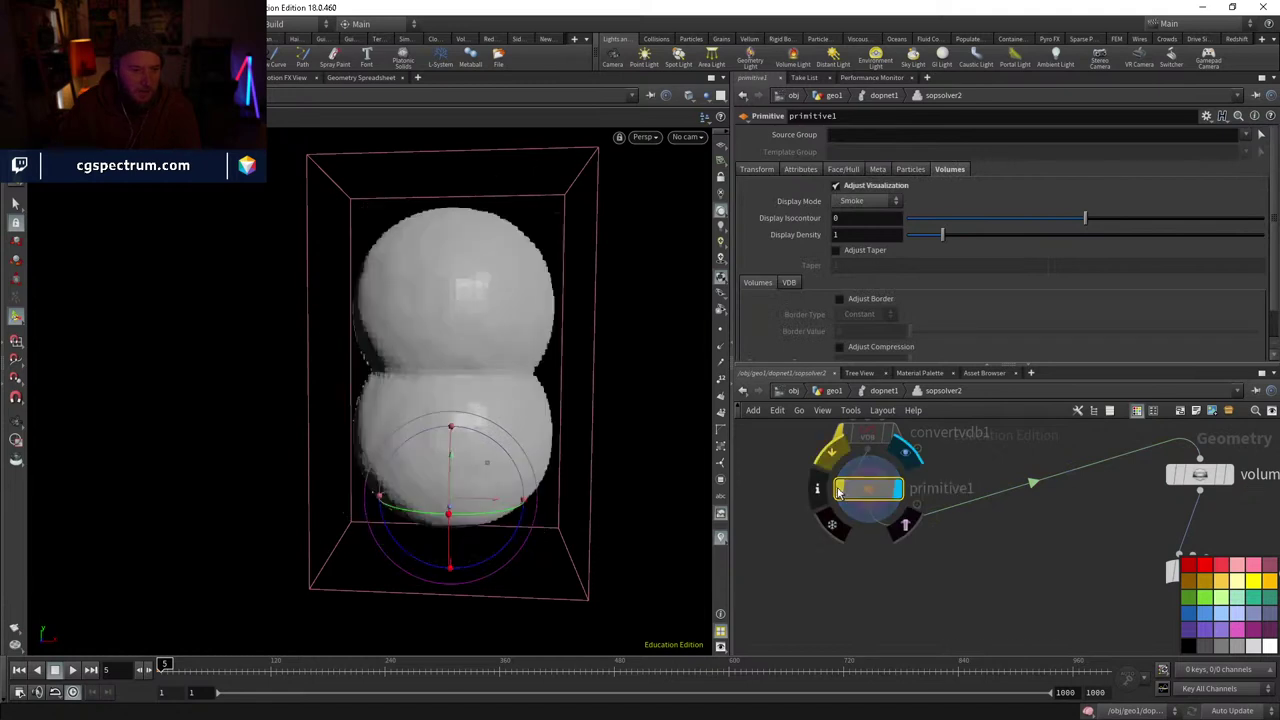
click(840, 490)
click(840, 490)
click(840, 490)
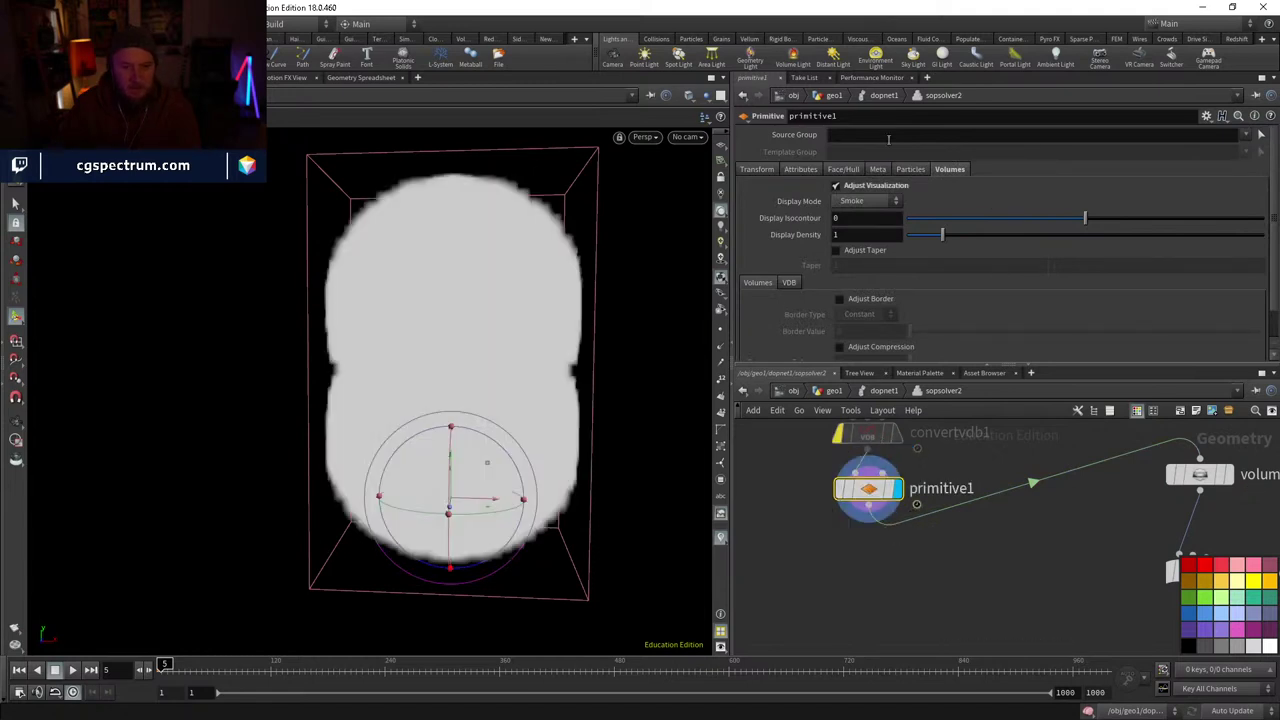
- Try the Isosurface display mode on primitive1, set it to Rainbow, and keep Adjust Visualization enabled
click(870, 201)
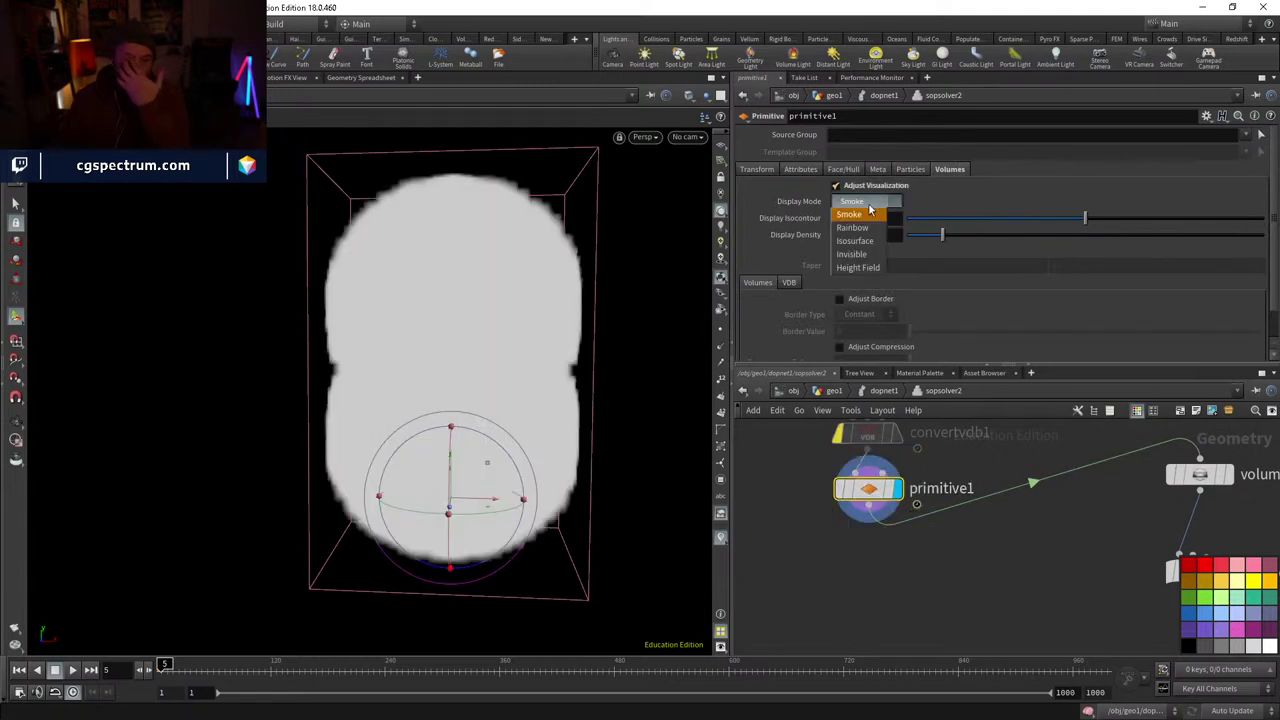
click(855, 241)
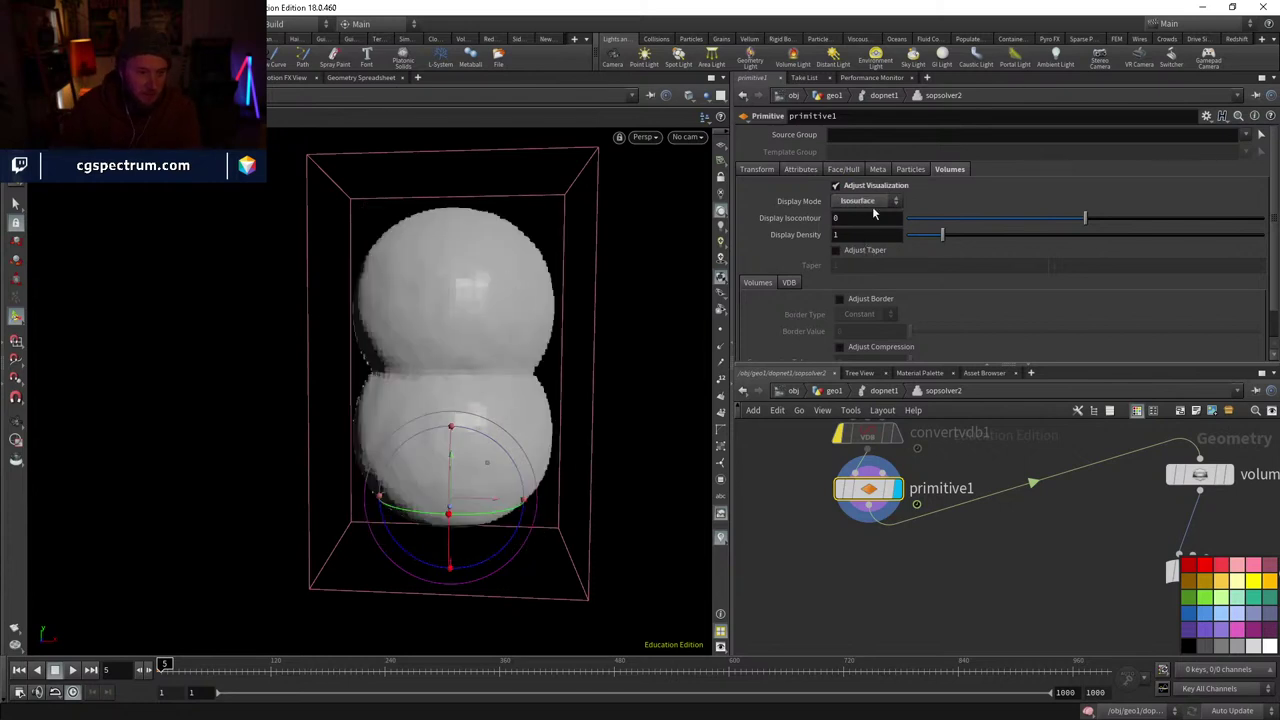
click(870, 203)
click(858, 227)
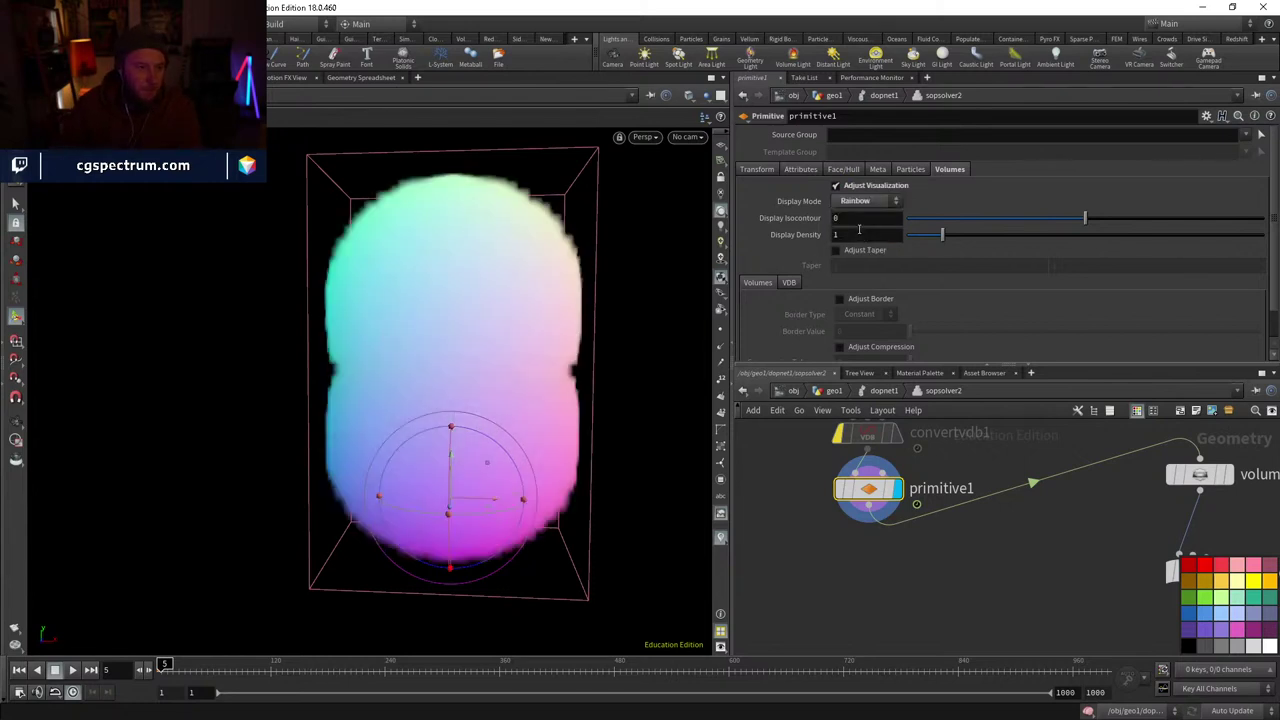
alt+drag(523, 334, 563, 334)
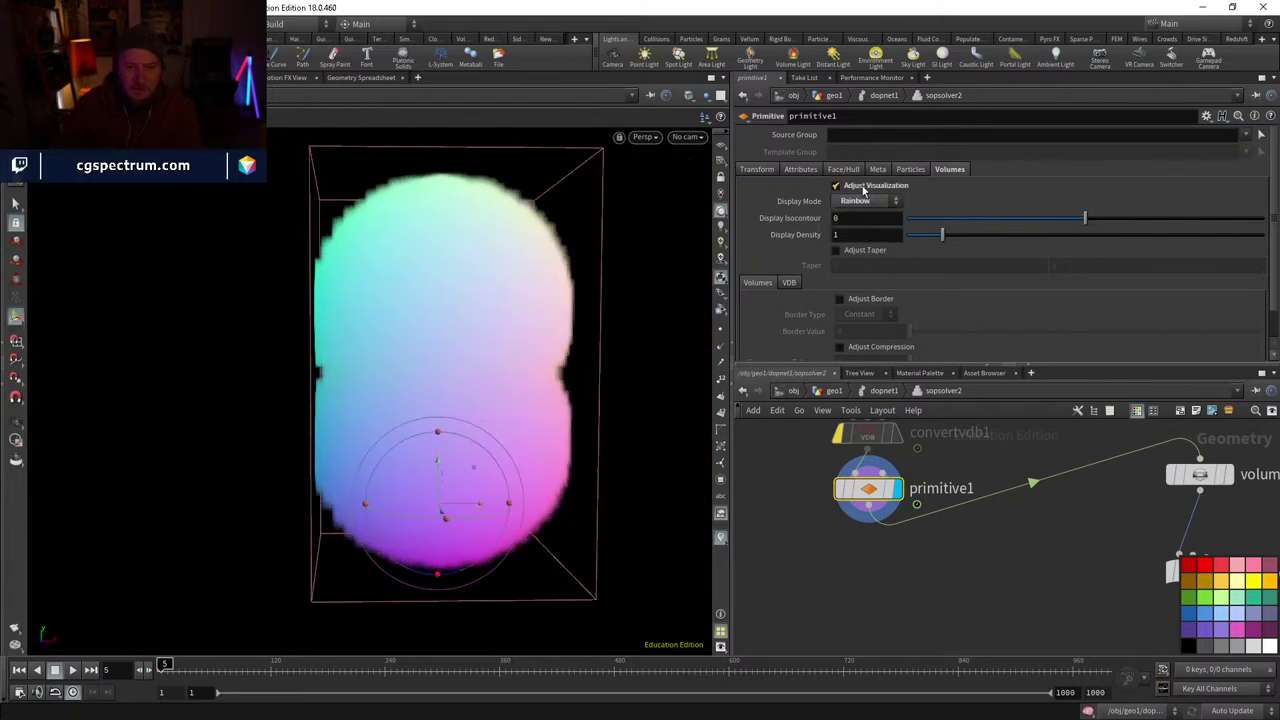
click(862, 188)
click(862, 188)
- Check primitive1's node information for its volume type, name and resolution
scroll(903, 515, down, 2)
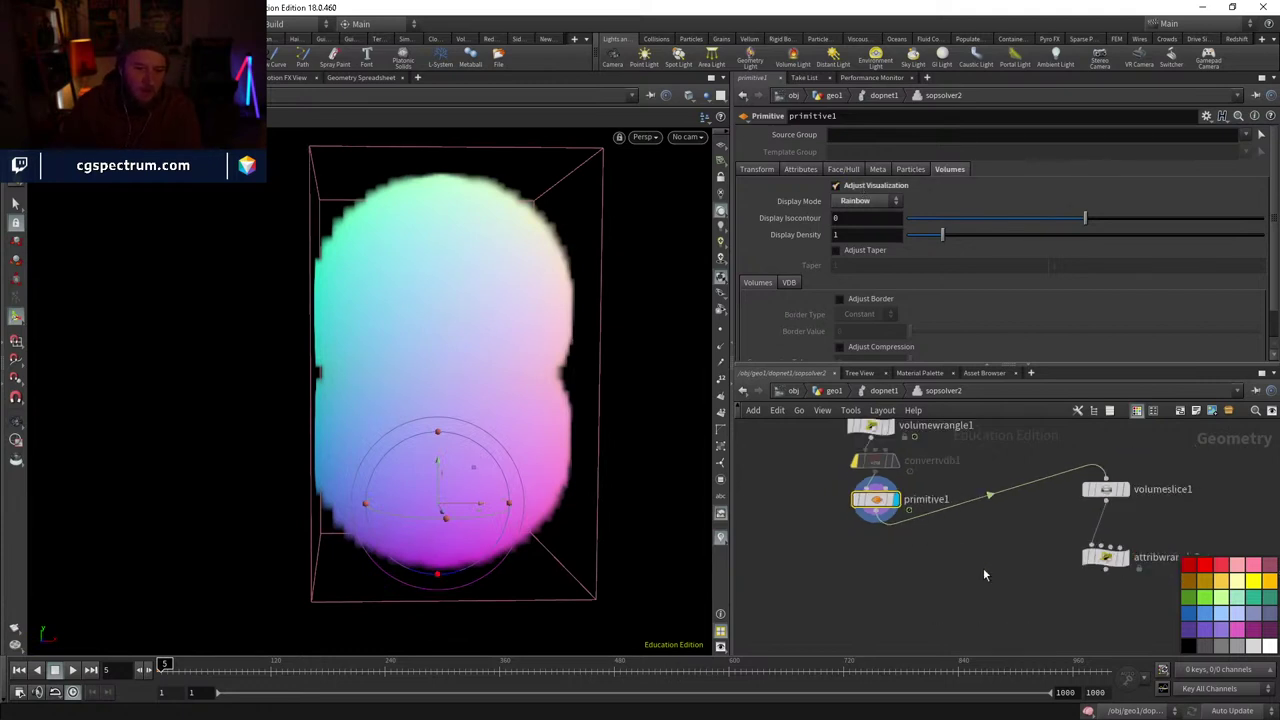
middle_drag(953, 545, 967, 605)
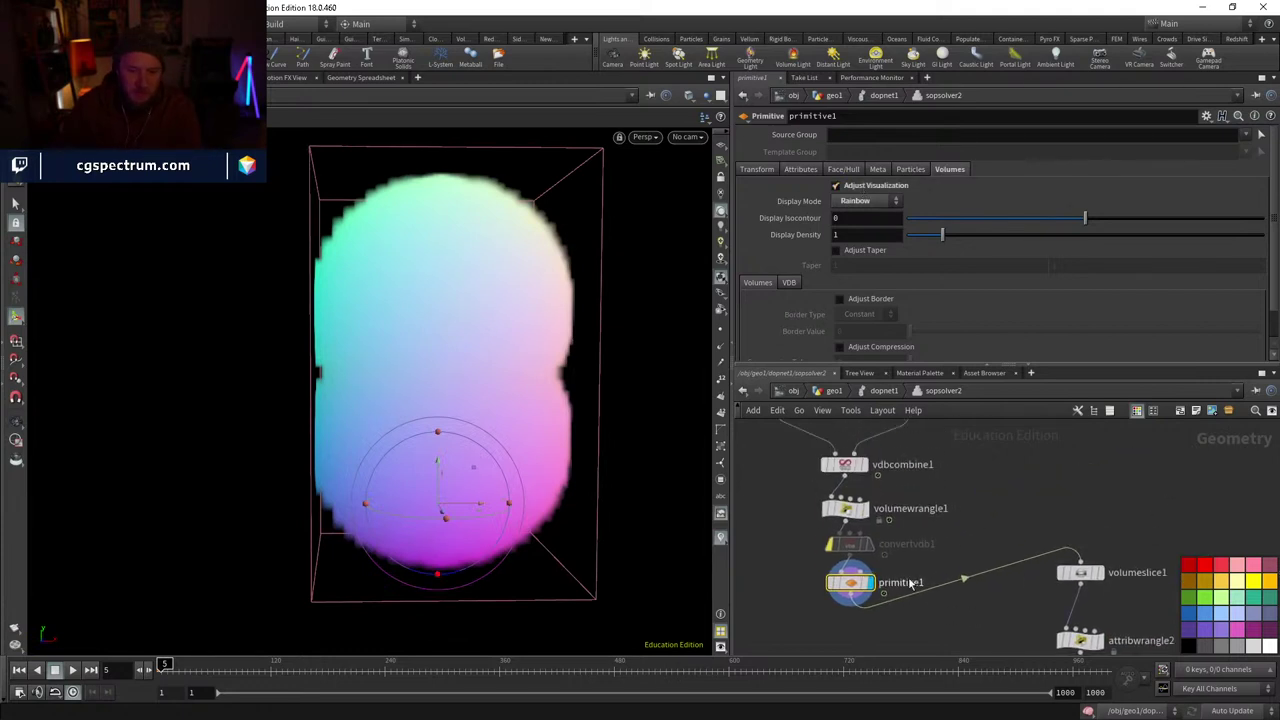
middle_click(857, 590)
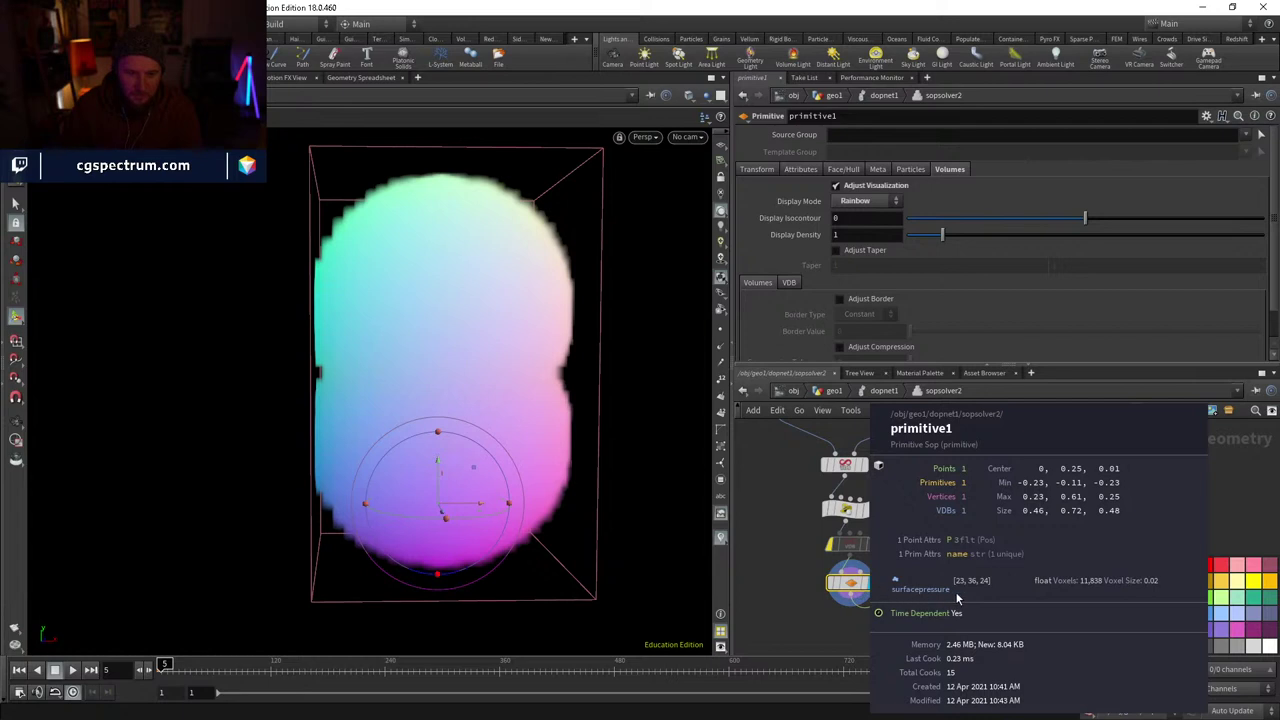
middle_drag(956, 523, 976, 563)
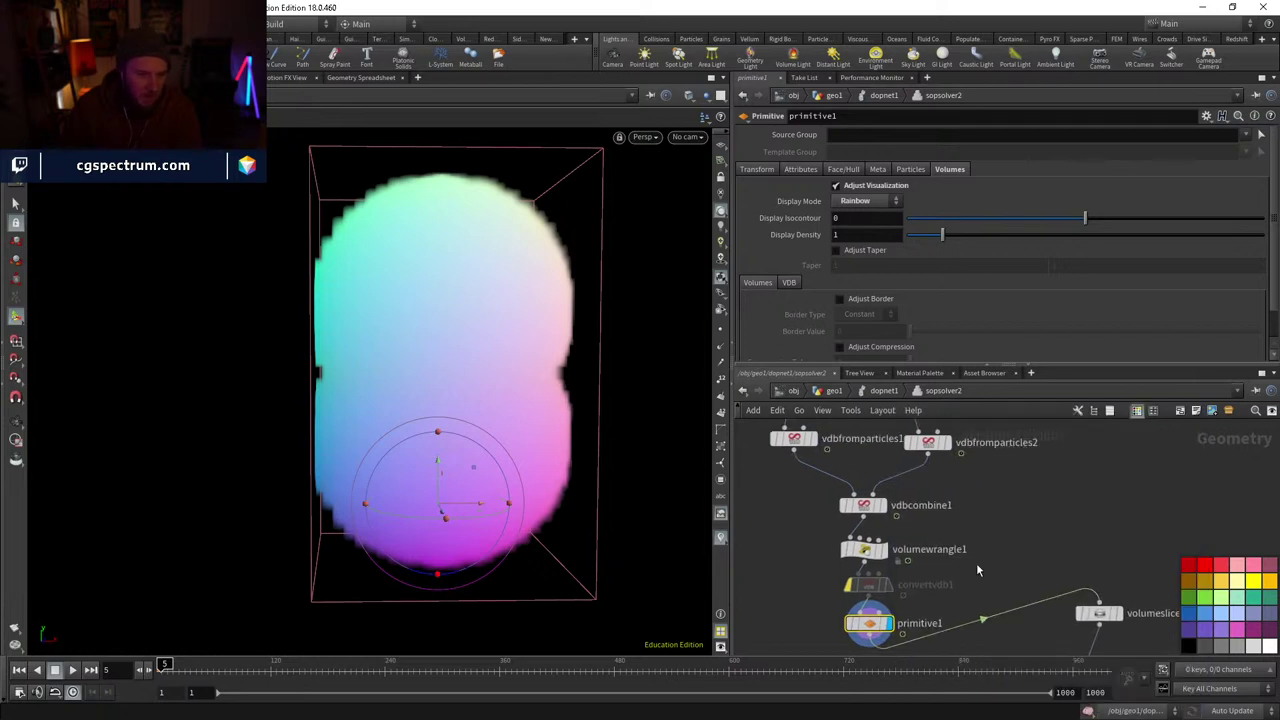
- Rewind to frame 1, return to the dopnet1 network, and save the scene
click(18, 670)
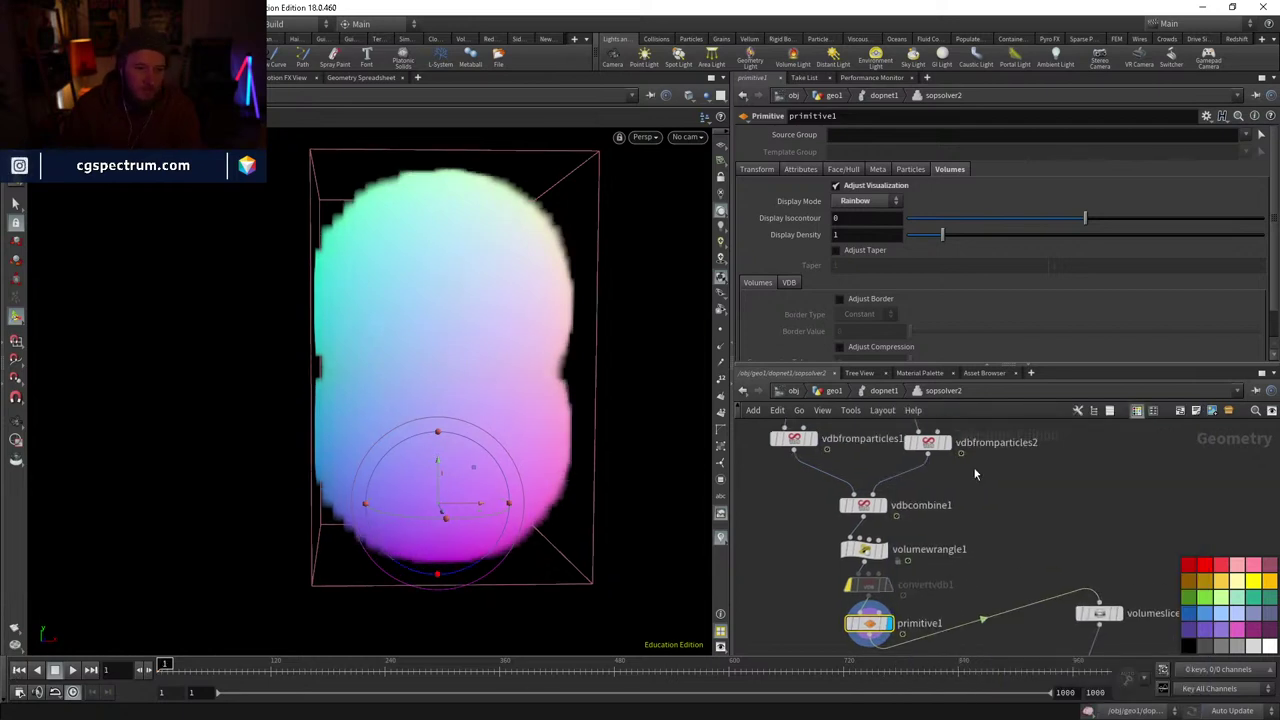
click(884, 390)
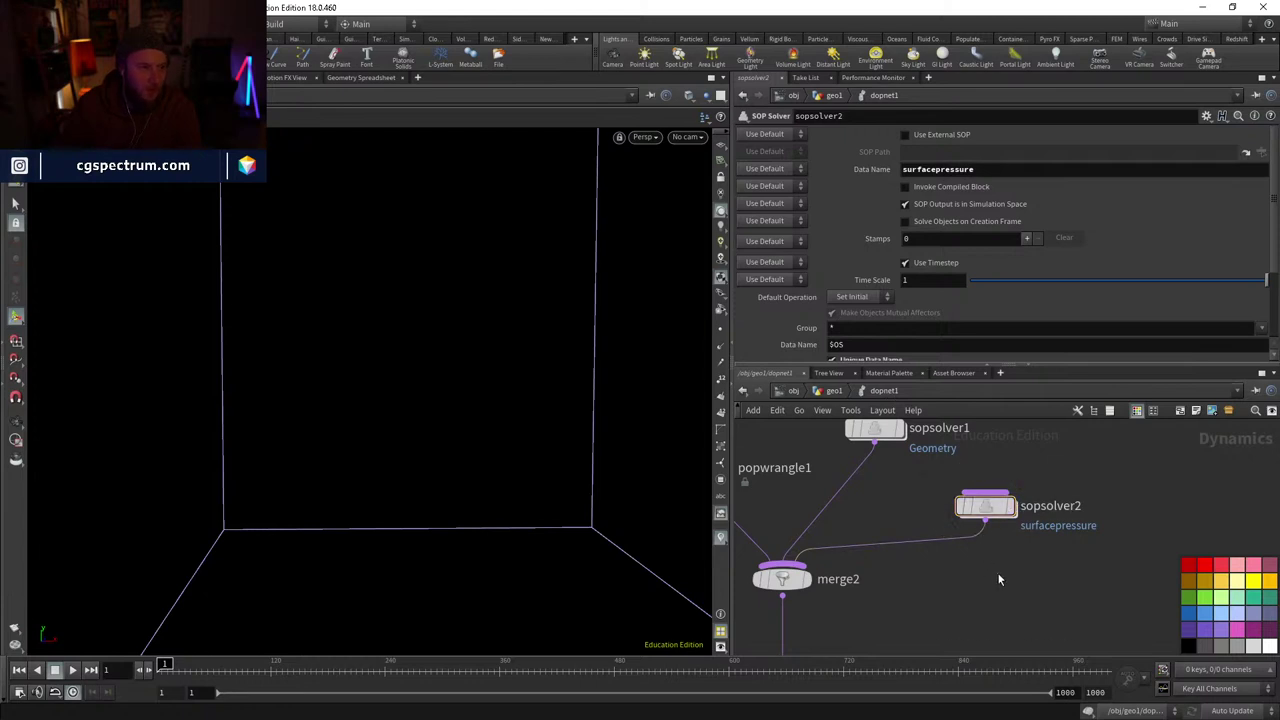
key(ctrl+s)
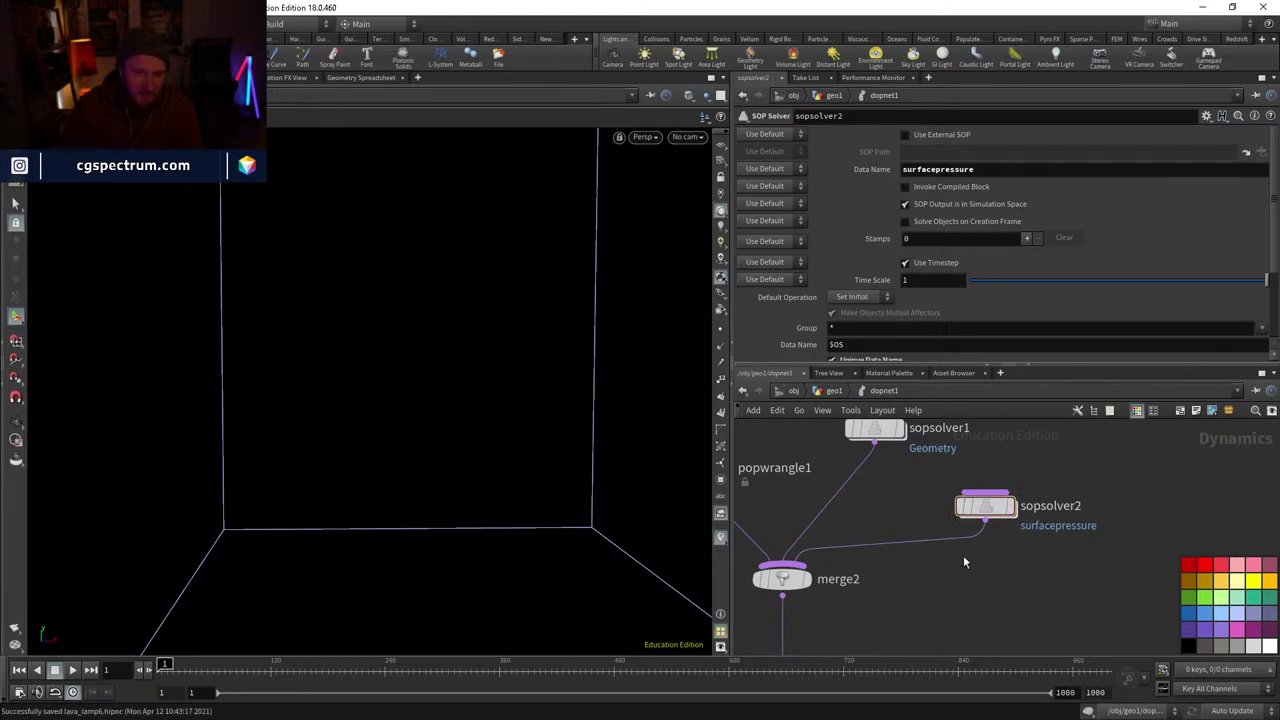
- Examine the surfacepressure nodes inside flipsolver1, including match_surfacepressure, and return to dopnet1
mouse_move(963, 562)
middle_down()
mouse_move(1003, 594)
mouse_move(980, 563)
middle_up()
scroll(943, 591, down, 3)
scroll(888, 582, up, 5)
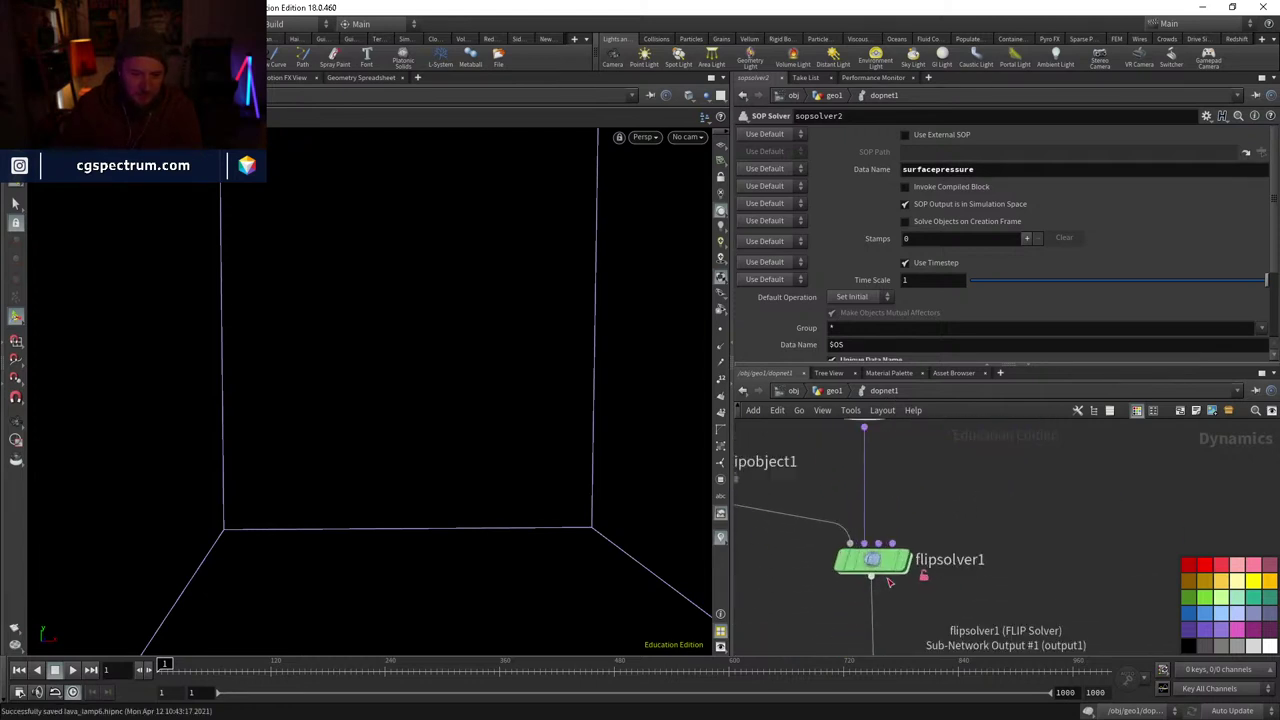
double_click(878, 565)
scroll(900, 560, down, 3)
middle_drag(925, 444, 830, 485)
scroll(893, 512, up, 3)
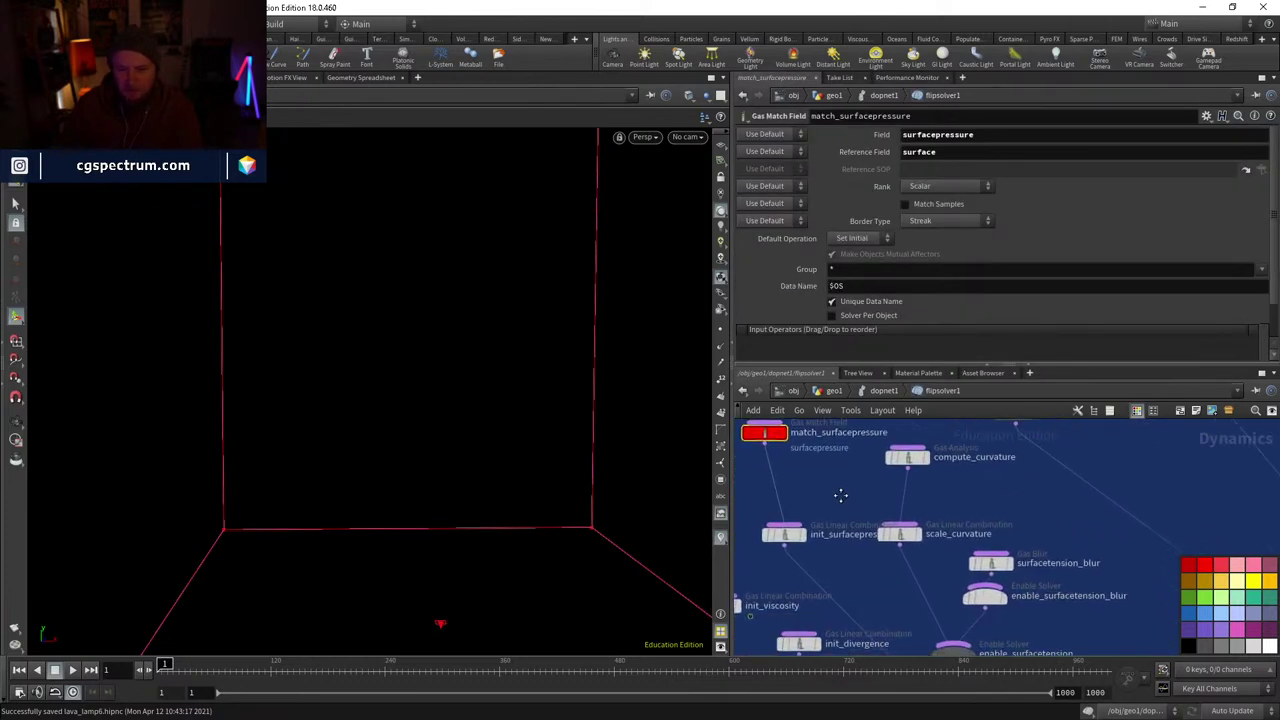
click(882, 392)
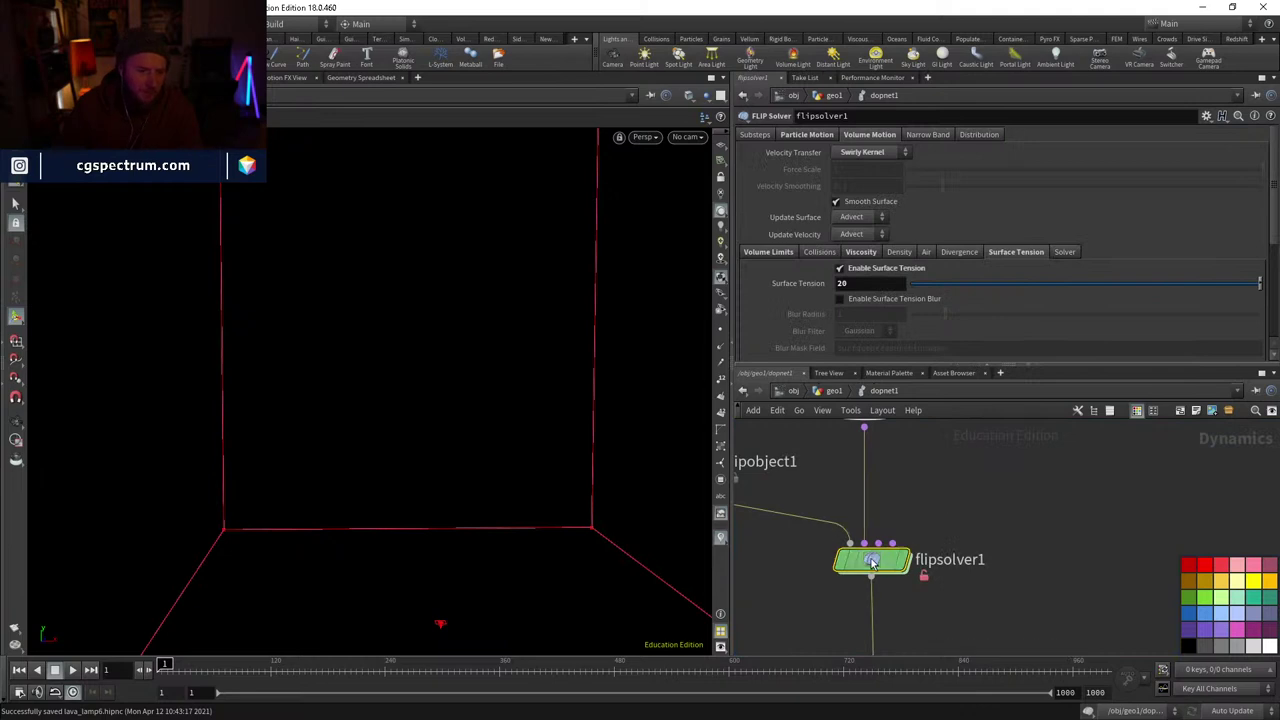
- Toggle Enable Surface Tension on flipsolver1 off and back on
click(895, 272)
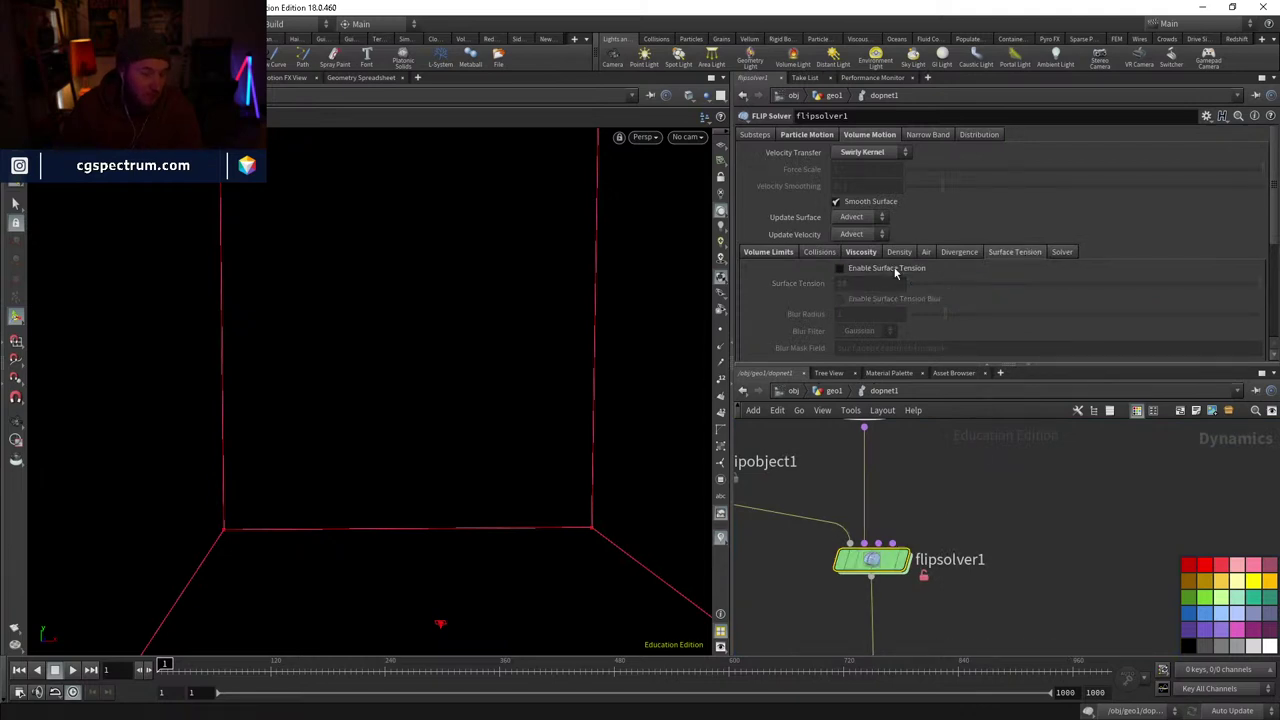
click(895, 272)
click(895, 272)
click(895, 272)
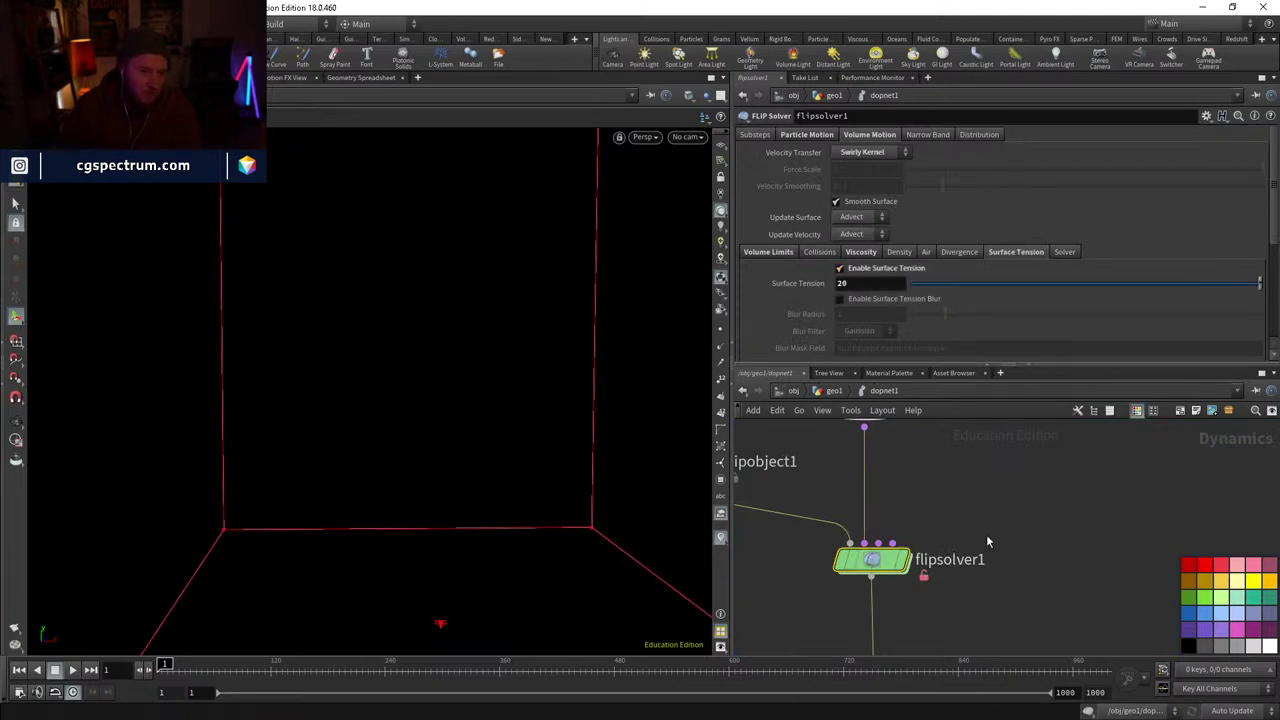
- Set the viewport's background color scheme to Light in the display options and close them
scroll(986, 540, down, 5)
drag(386, 403, 537, 355)
key(d)
click(665, 178)
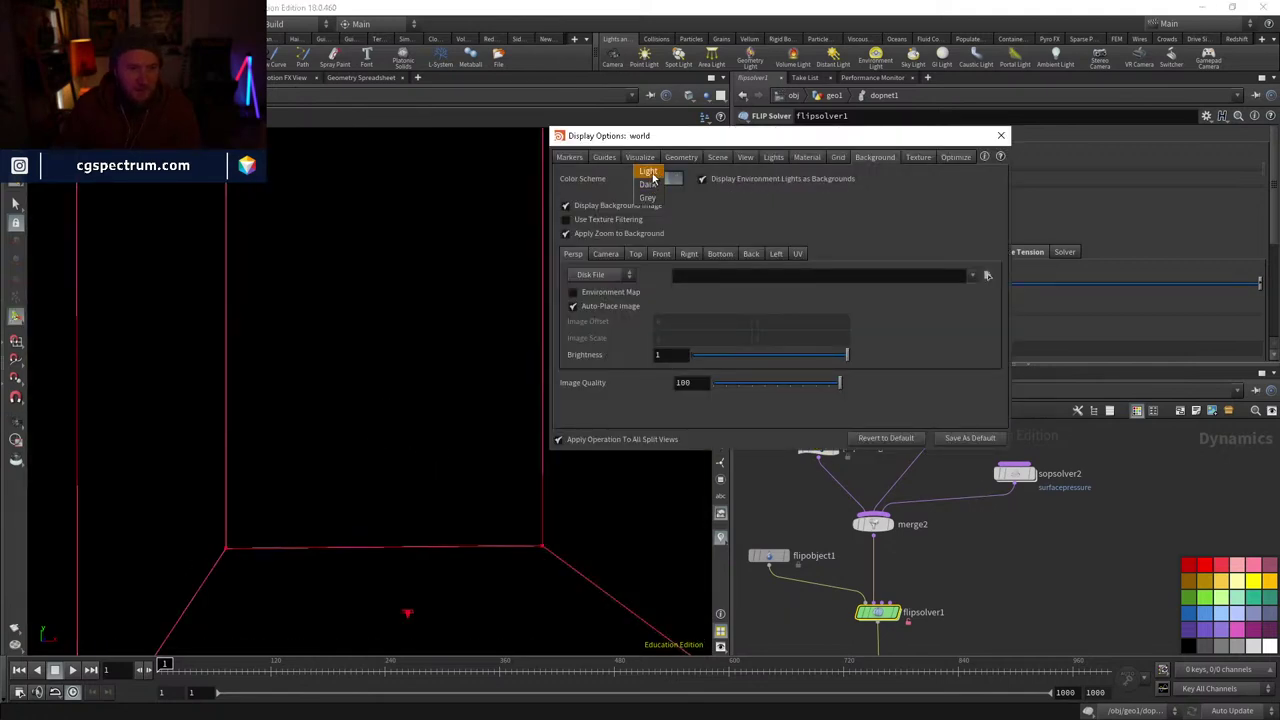
click(649, 173)
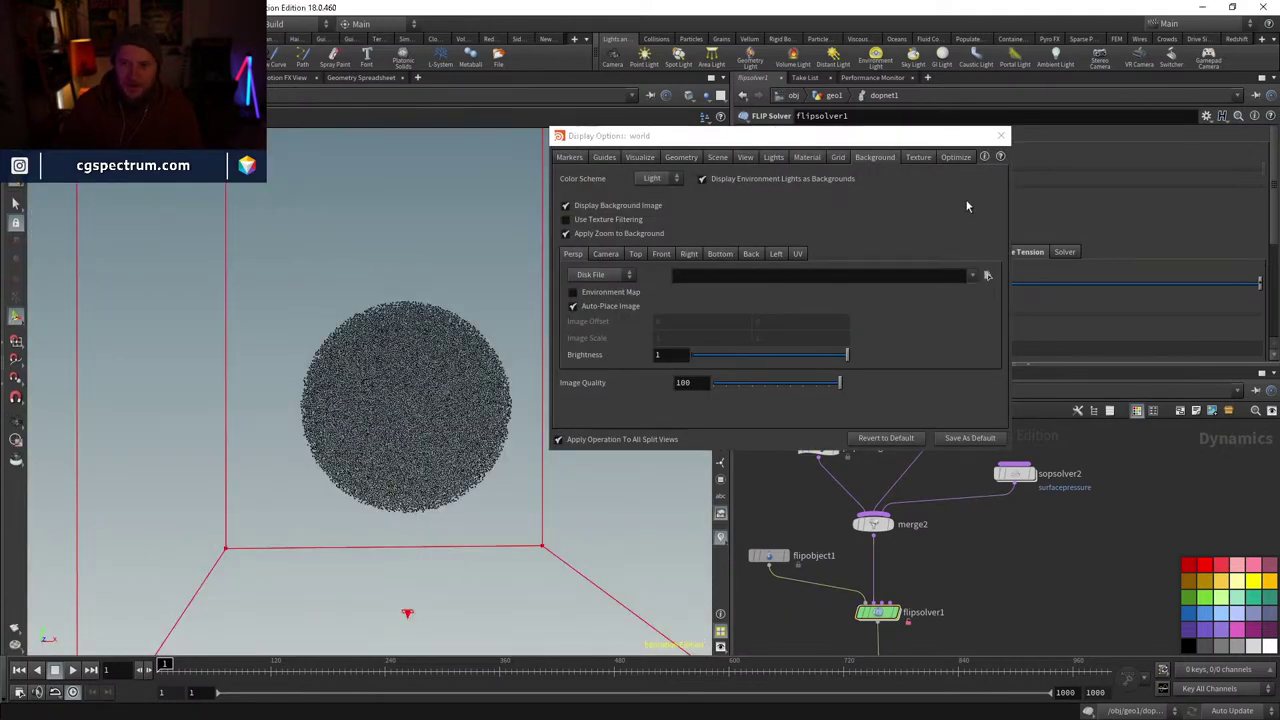
click(1001, 136)
- Simulate to about frame 30 and compare sopsolver2's resulting volume there with the one at frame 1
drag(600, 425, 457, 416)
key(Return)
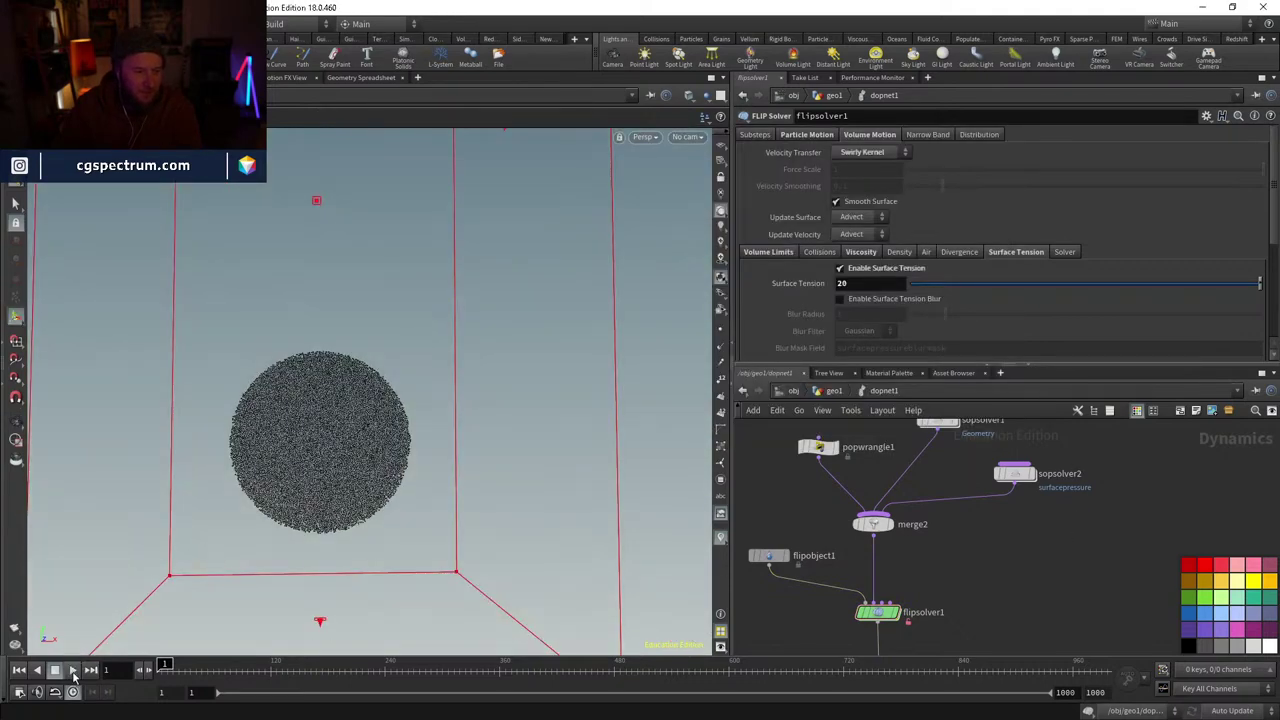
click(75, 676)
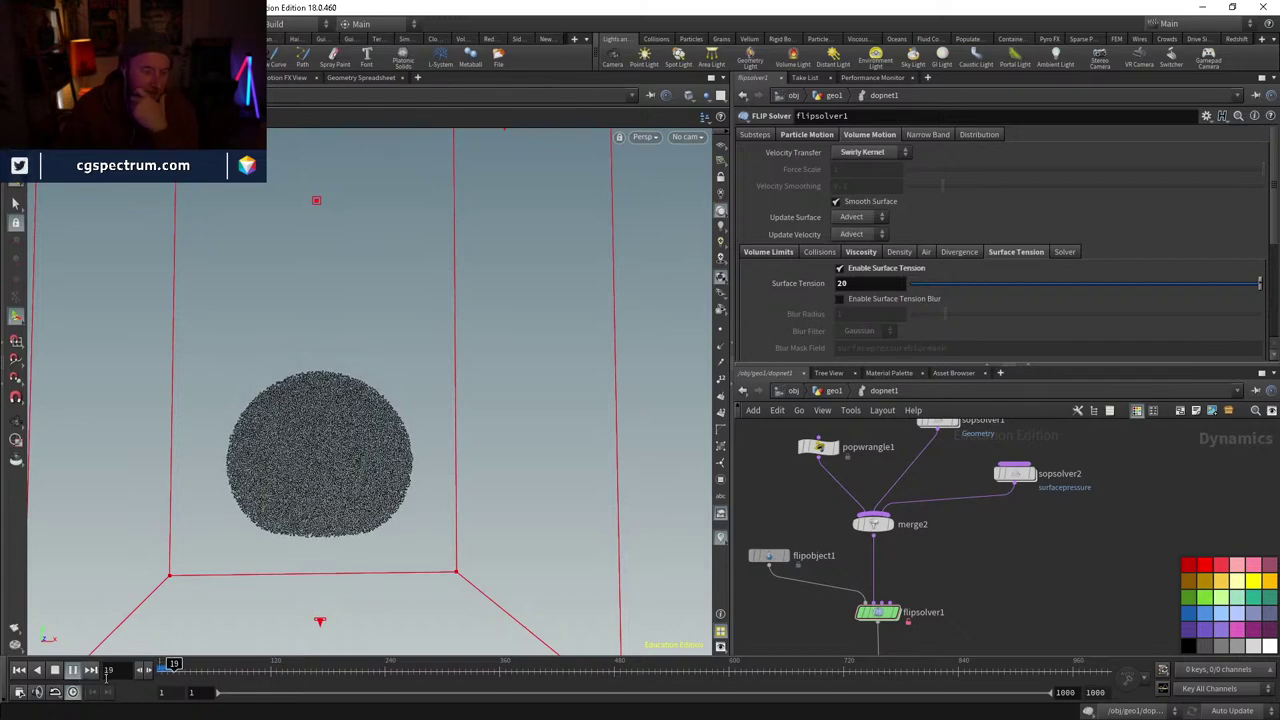
click(184, 668)
double_click(1016, 476)
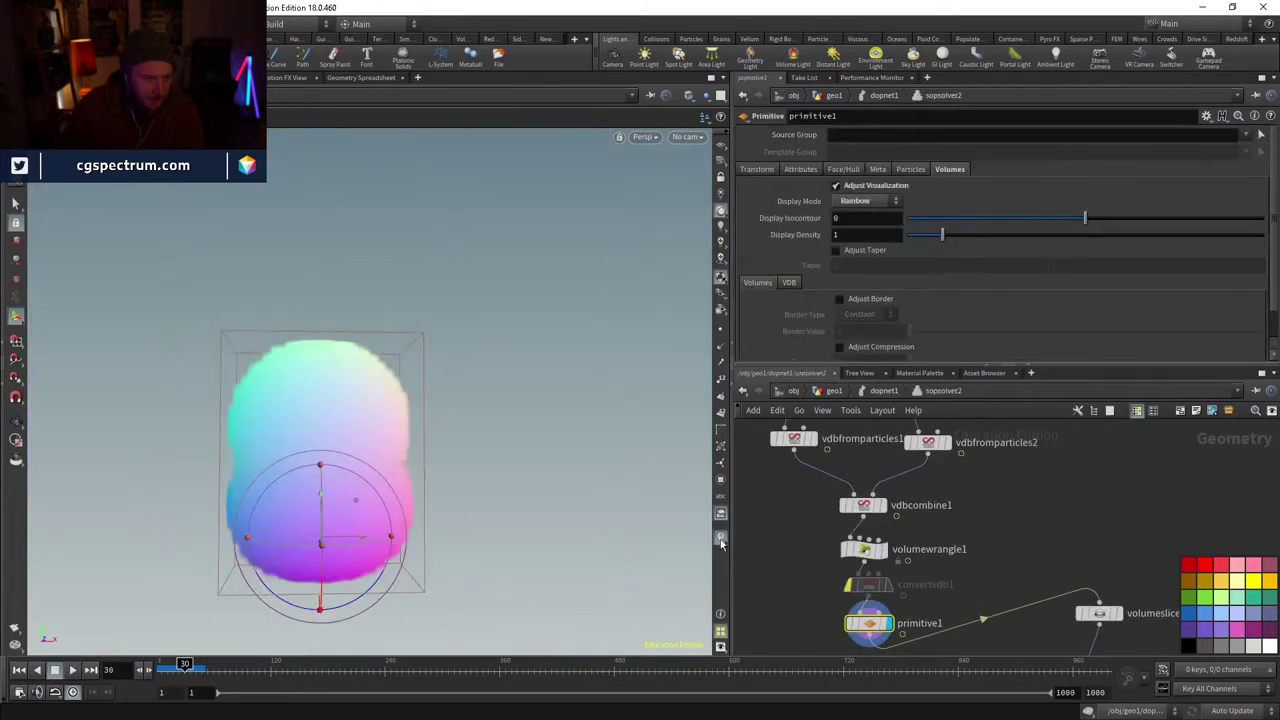
drag(185, 665, 161, 667)
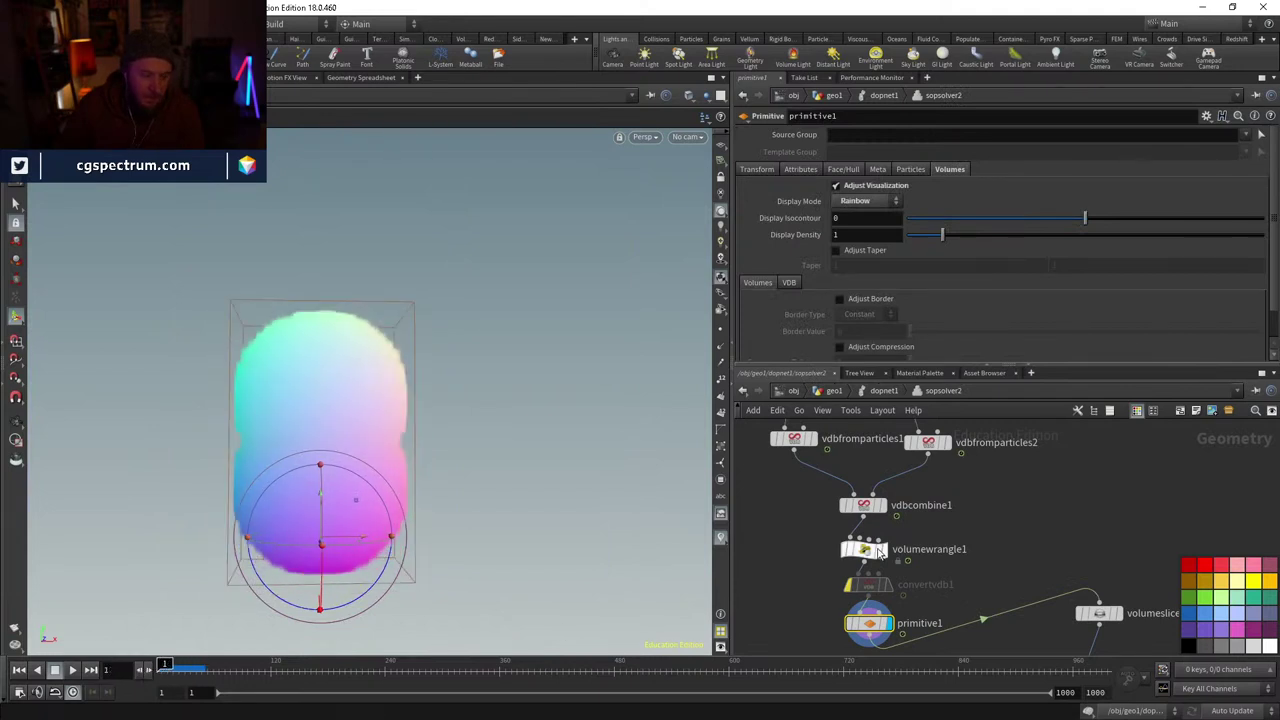
middle_drag(1006, 522, 1001, 481)
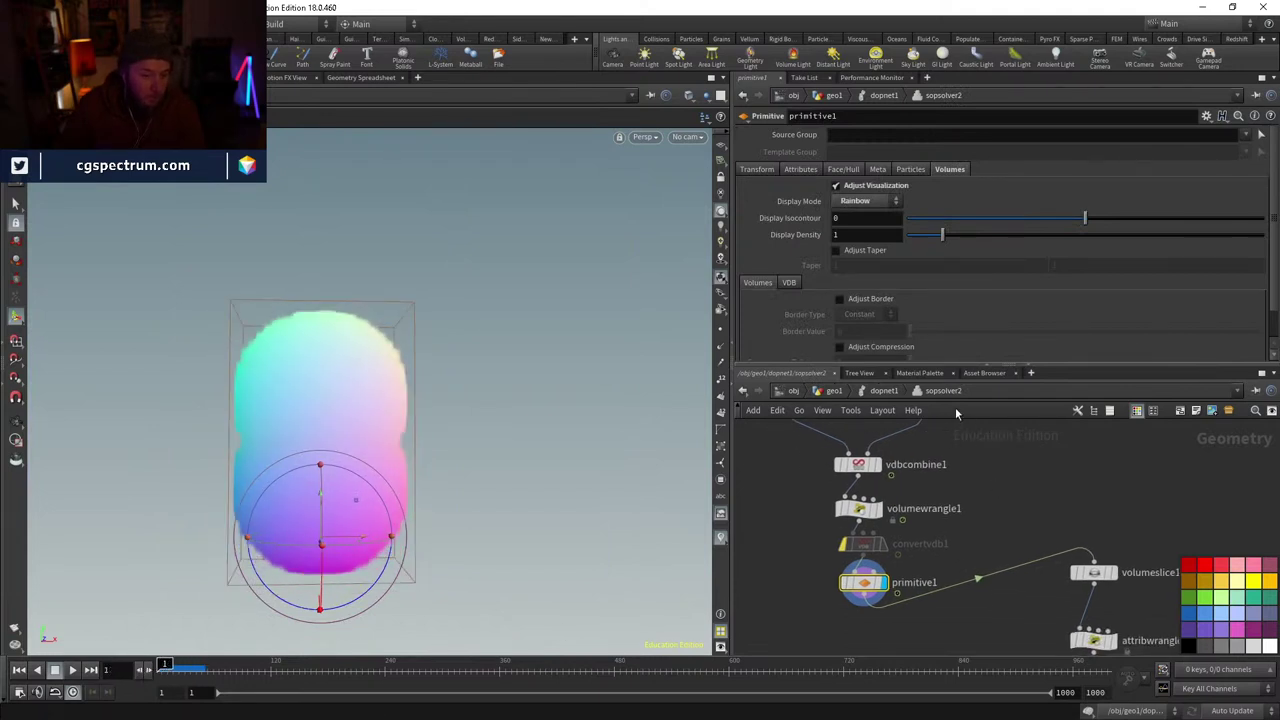
- Play the simulation from dopnet1 and scrub through the cached frames to review the blob's motion
click(885, 391)
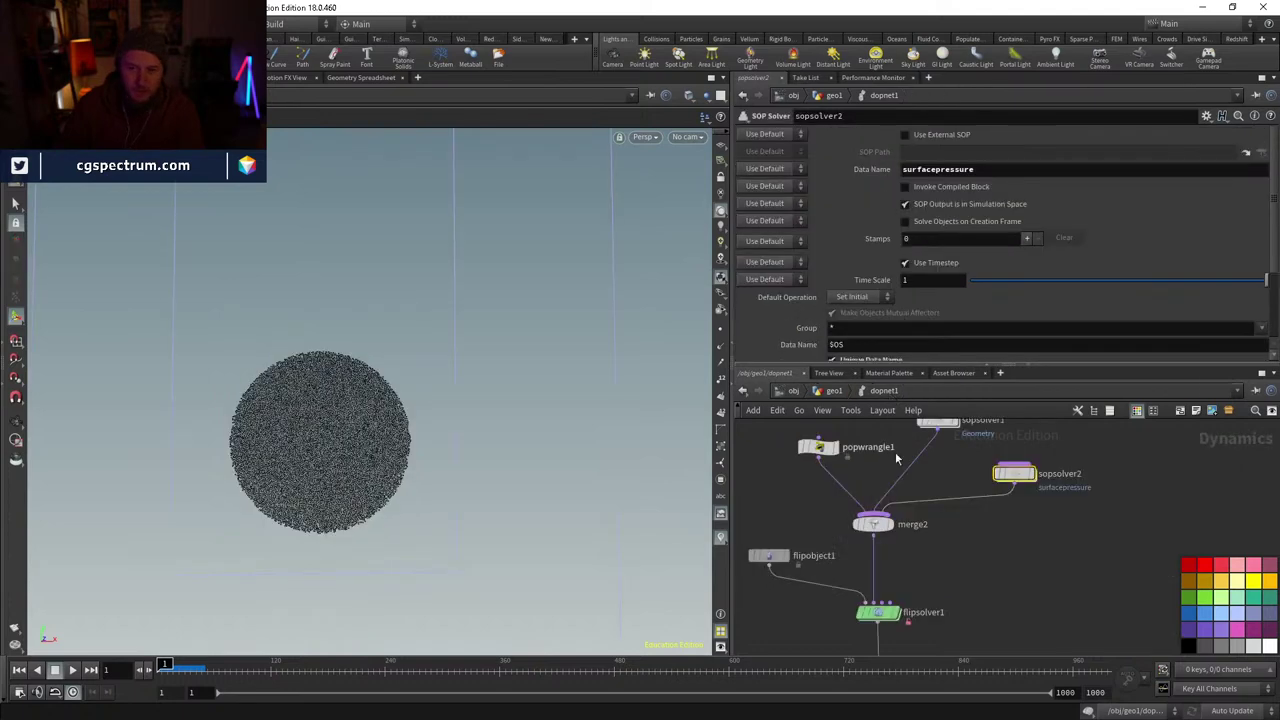
click(74, 671)
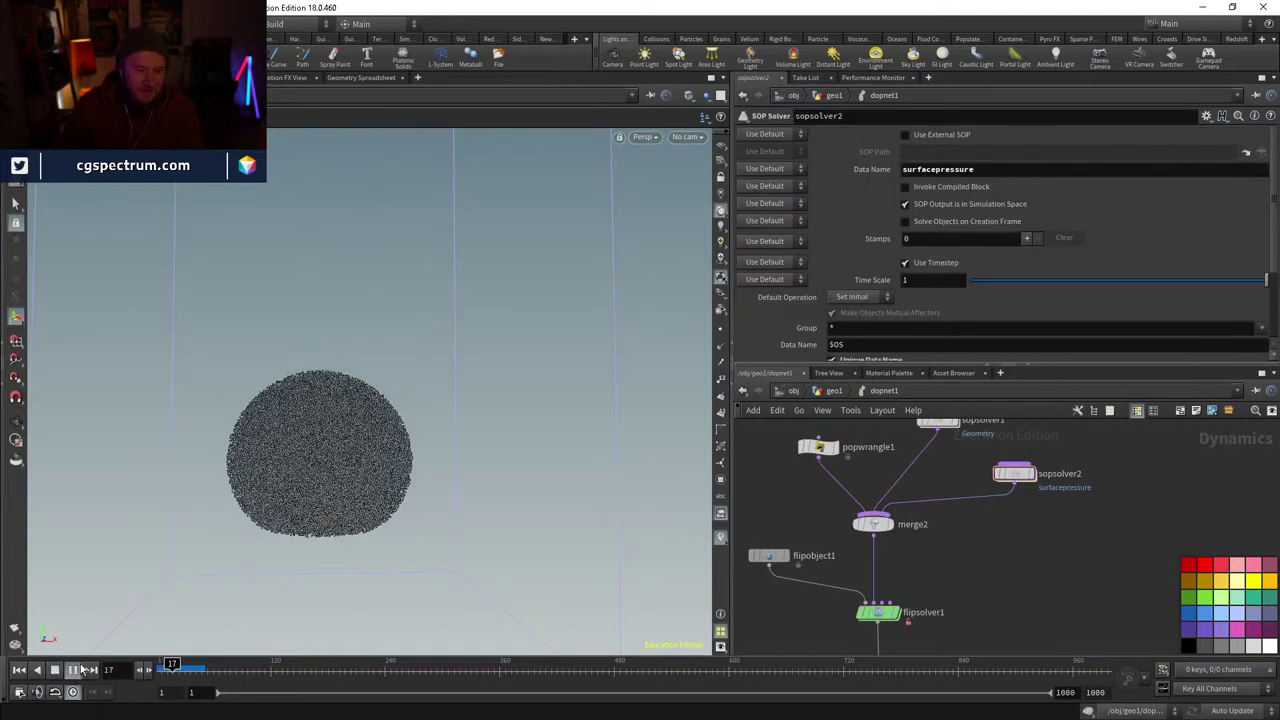
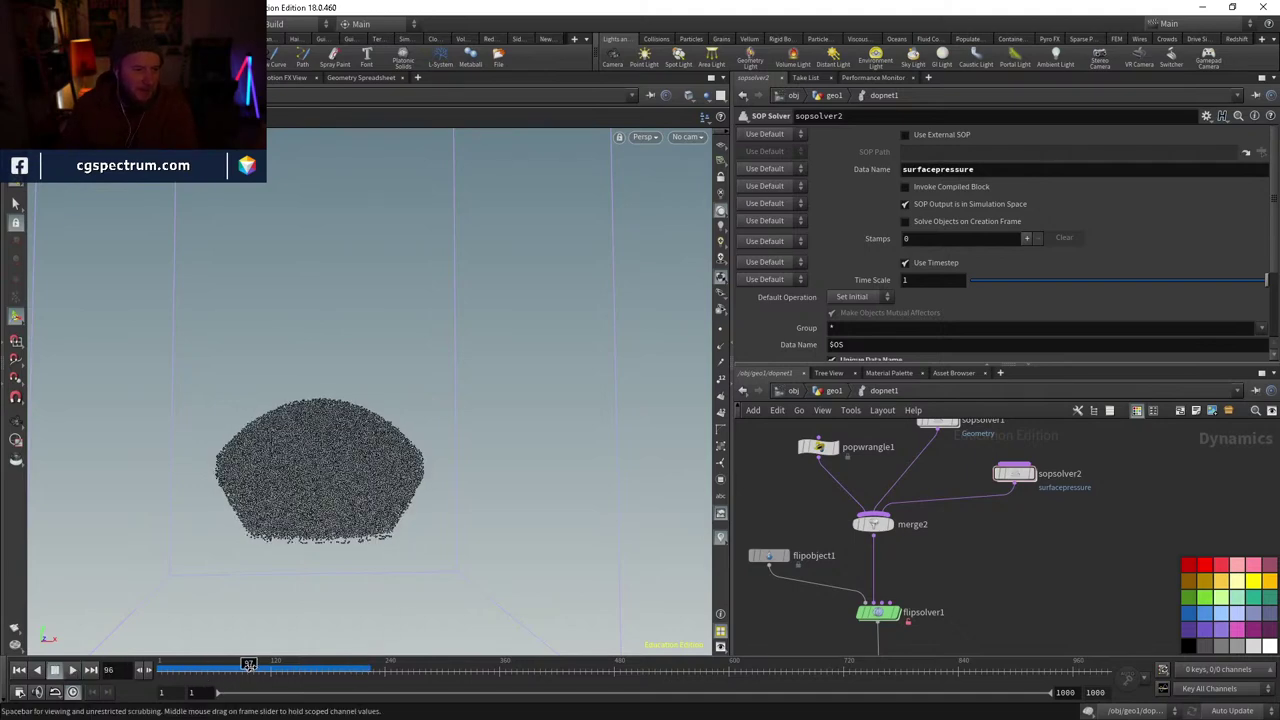
click(348, 668)
drag(380, 475, 363, 540)
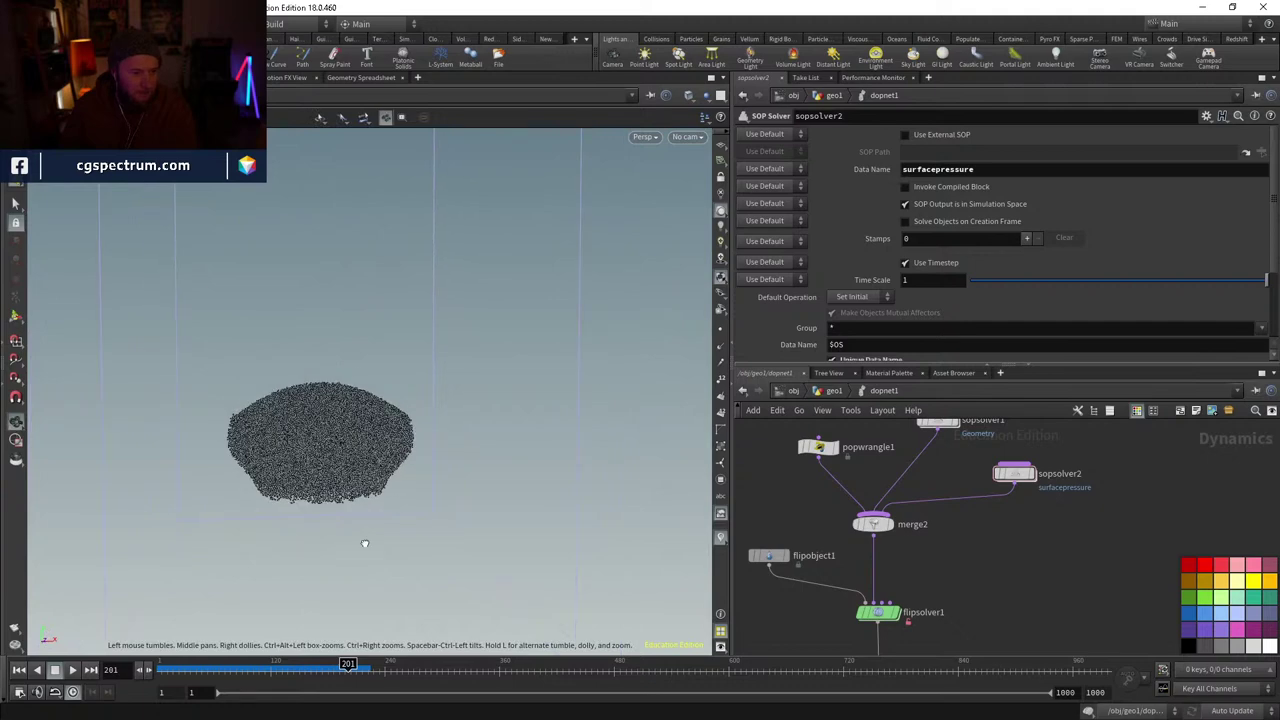
key(Left)
drag(325, 665, 398, 665)
drag(192, 663, 162, 665)
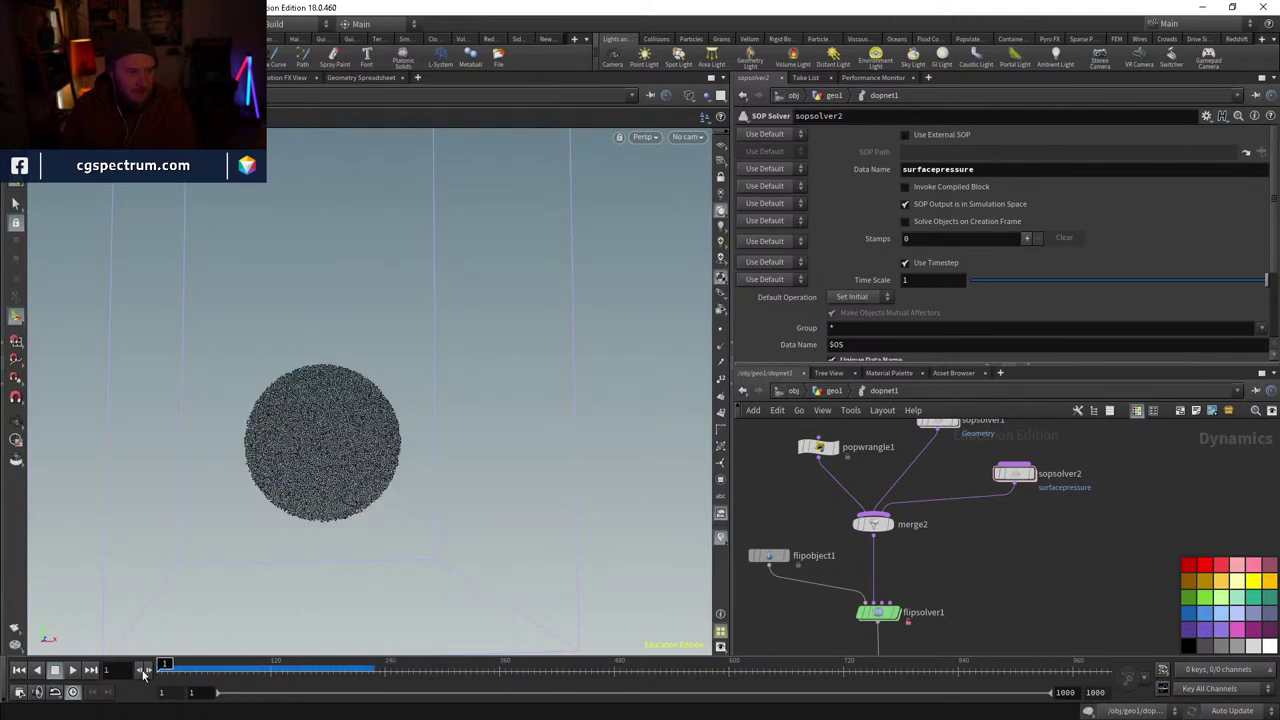
- Bypass sopsolver2, replay the simulation's opening frames for comparison, and rewind to frame 1
click(880, 613)
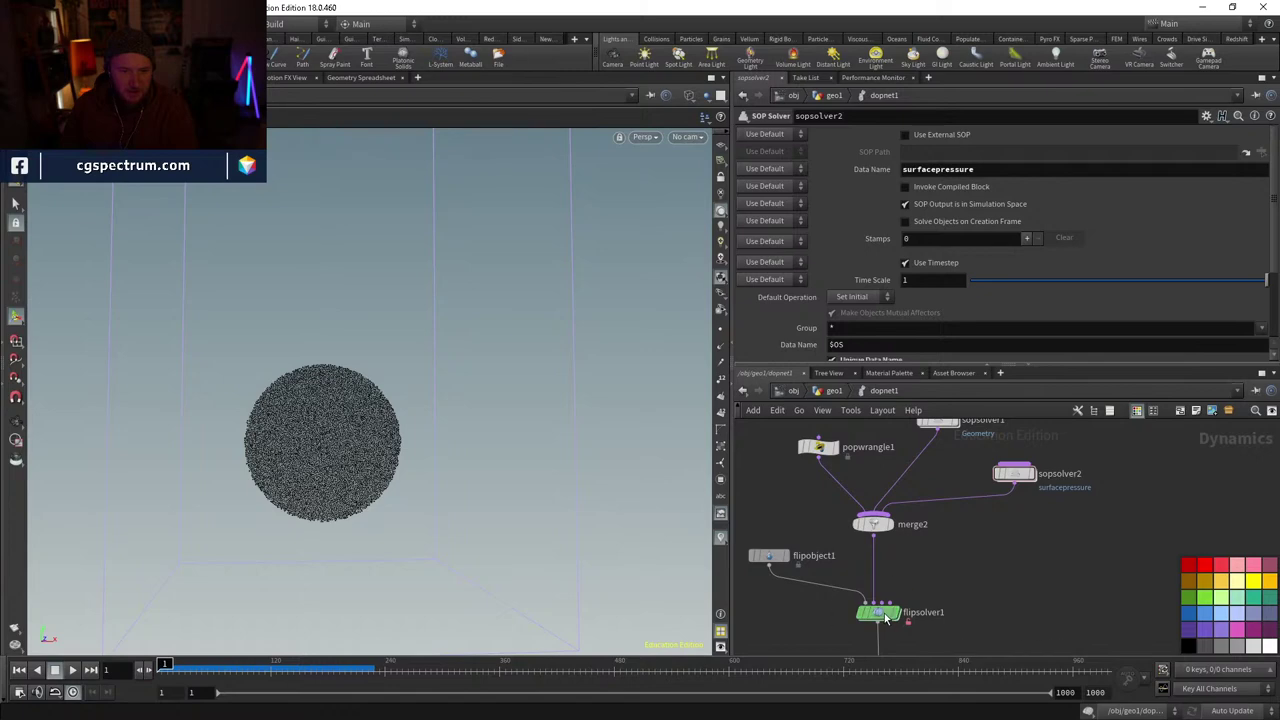
click(1005, 473)
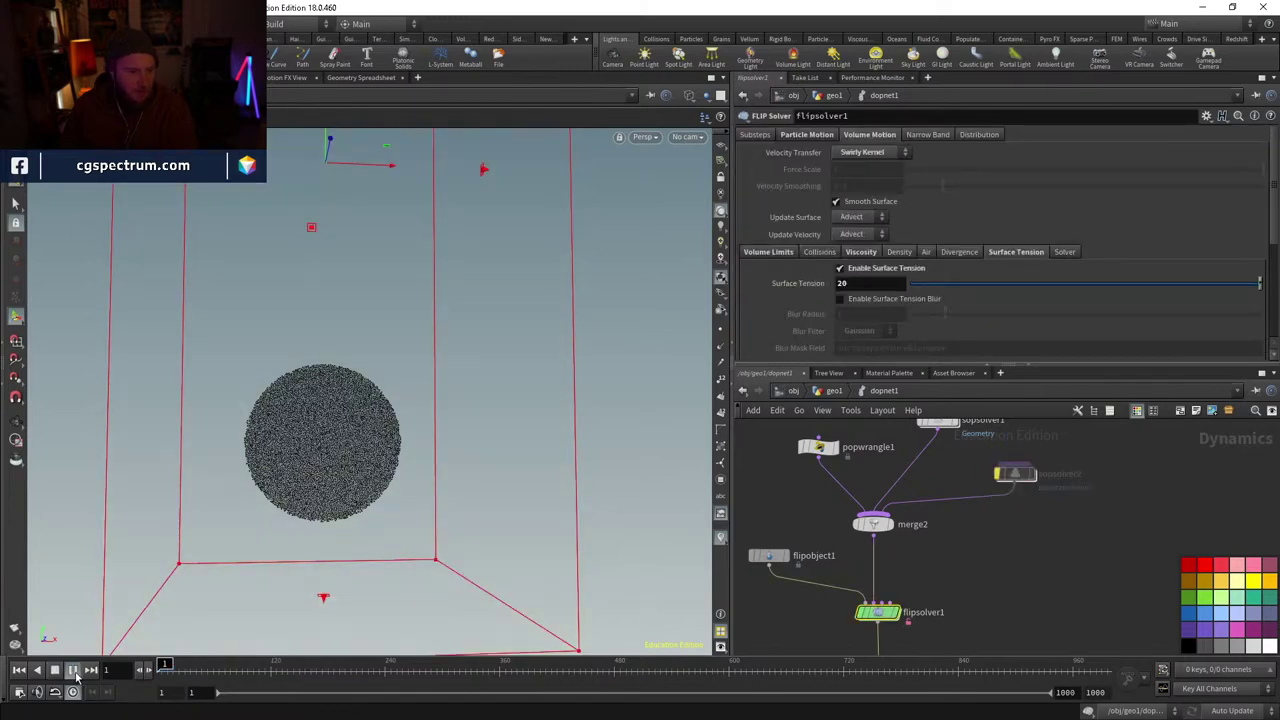
click(74, 670)
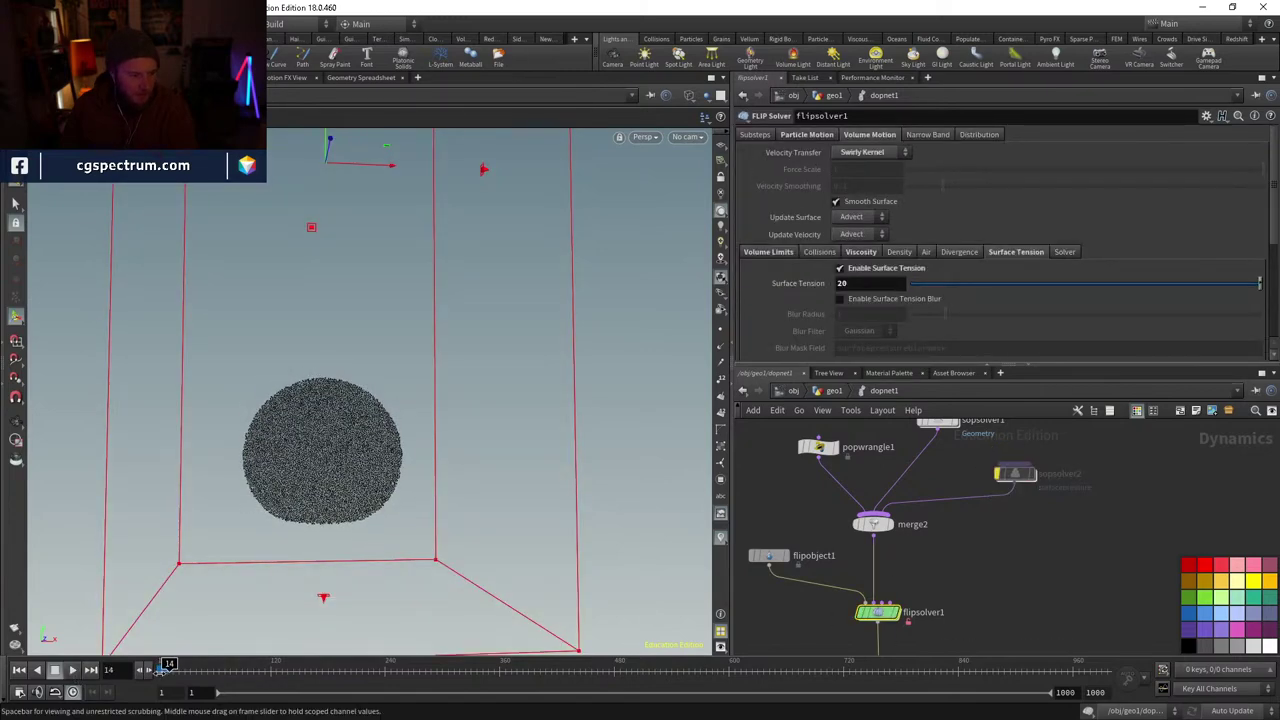
click(160, 670)
- Make attribwrangle6 the displayed result inside sopsolver1 and return to the dopnet1 network
middle_drag(903, 430, 877, 494)
double_click(911, 480)
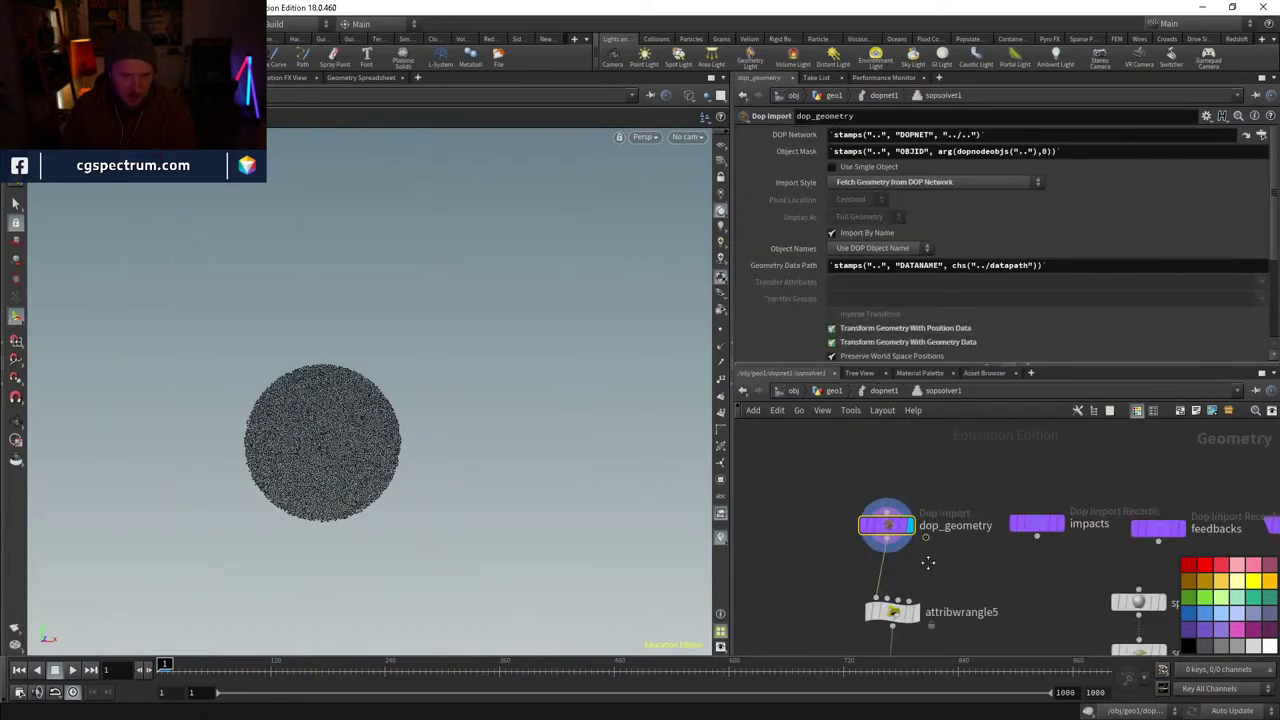
middle_drag(928, 563, 826, 568)
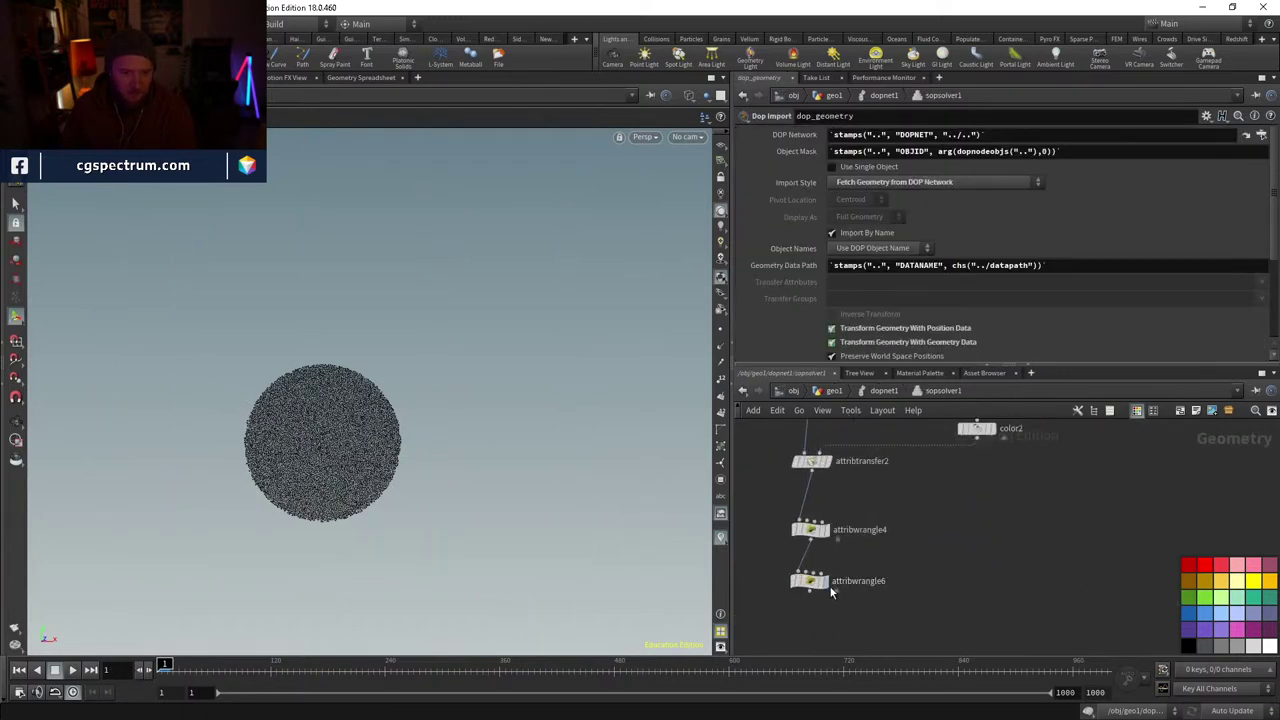
click(823, 582)
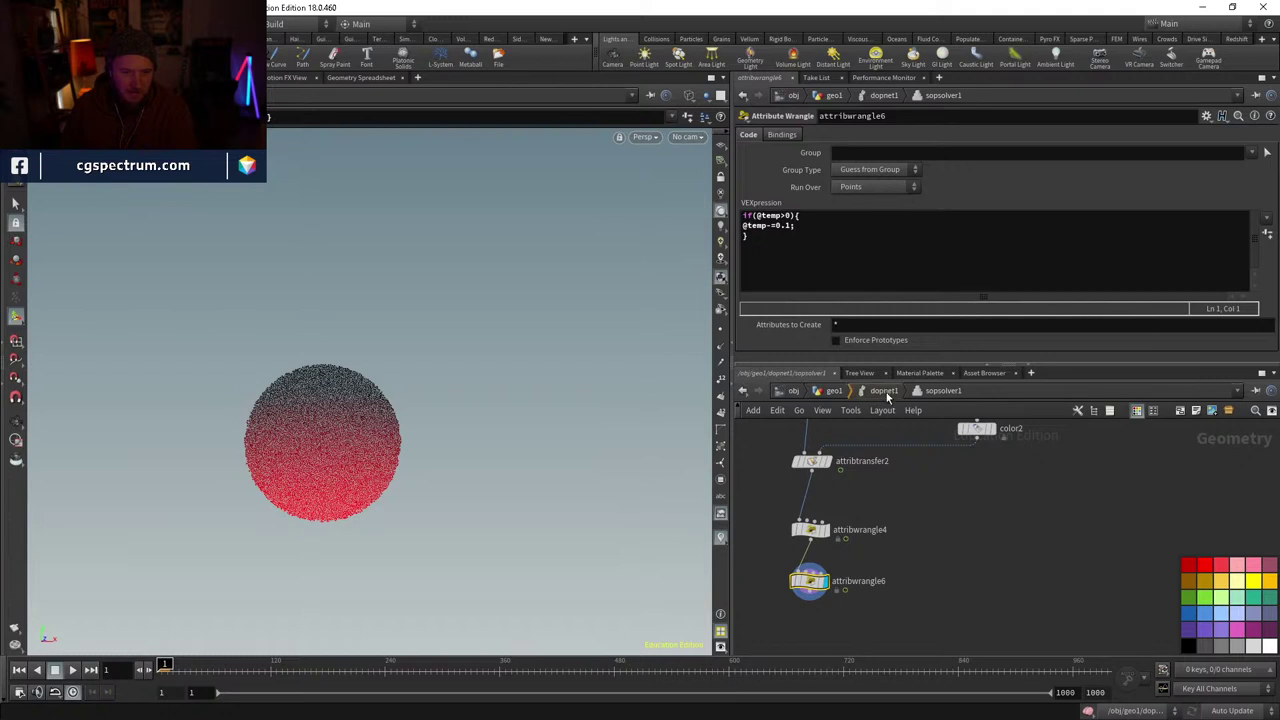
click(884, 391)
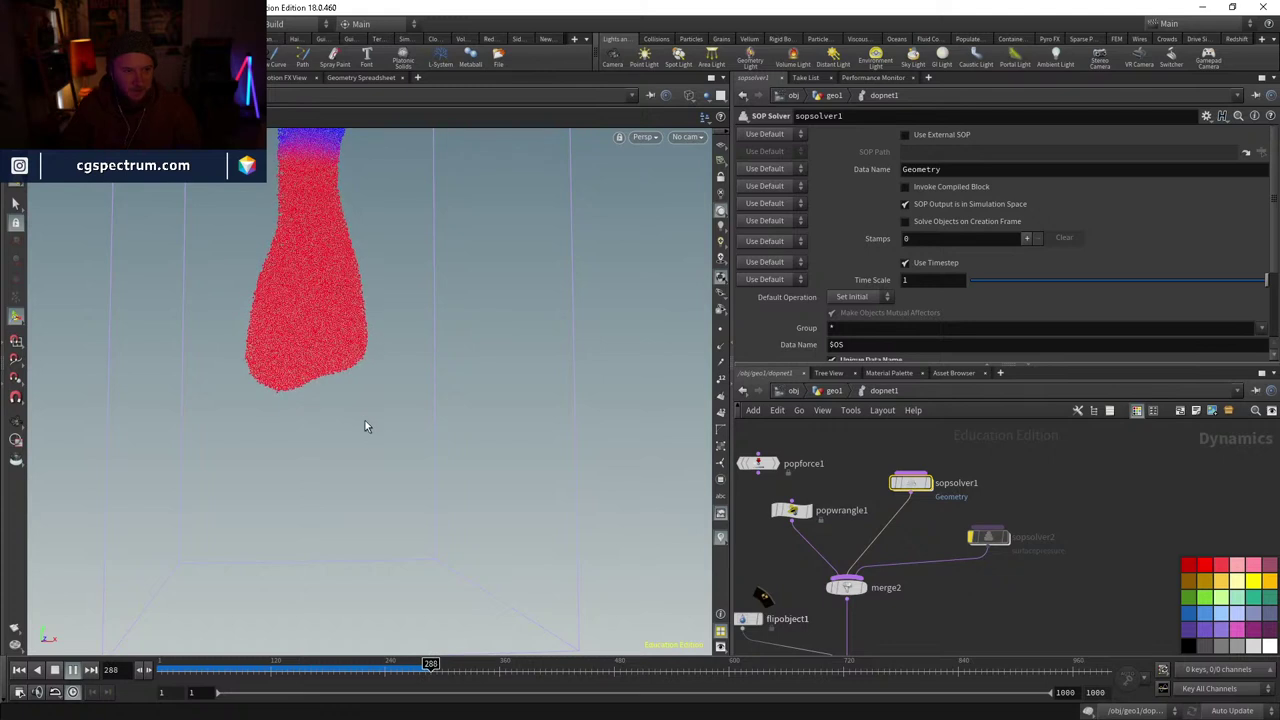
- Review the playing simulation's blob motion, stop it at frame 360, and go up to the geo1 network
drag(406, 374, 414, 433)
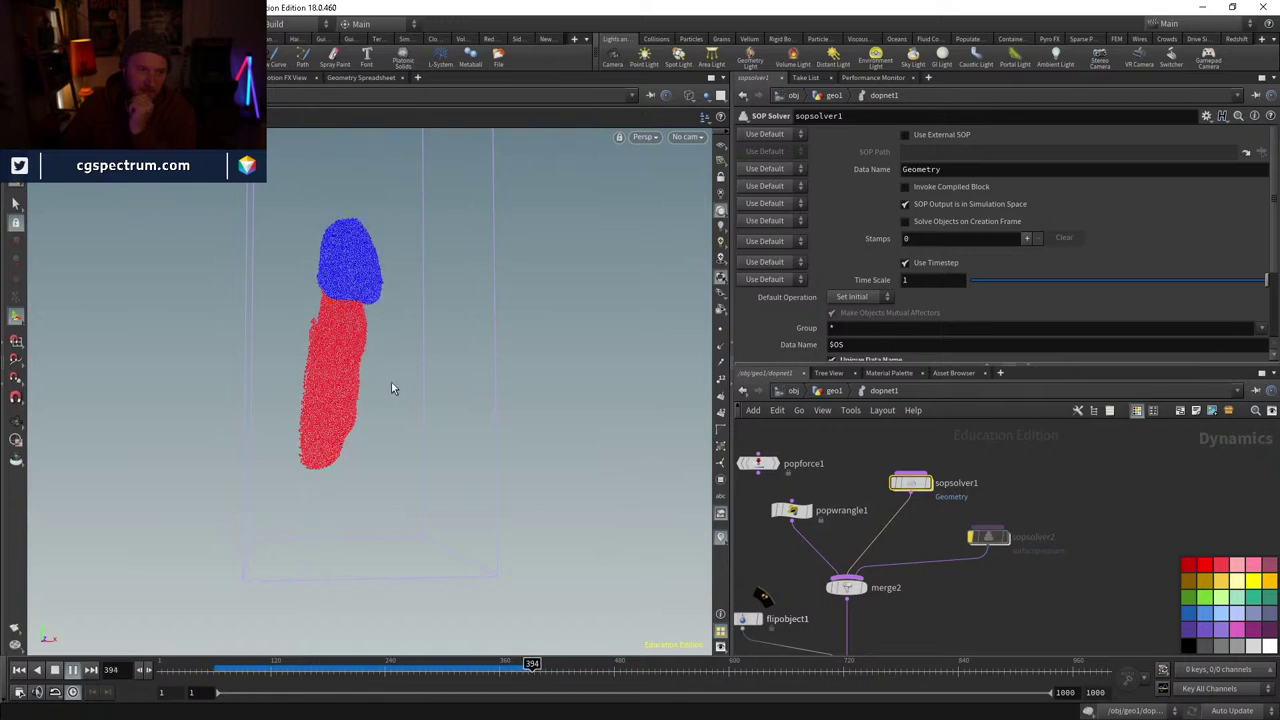
click(499, 665)
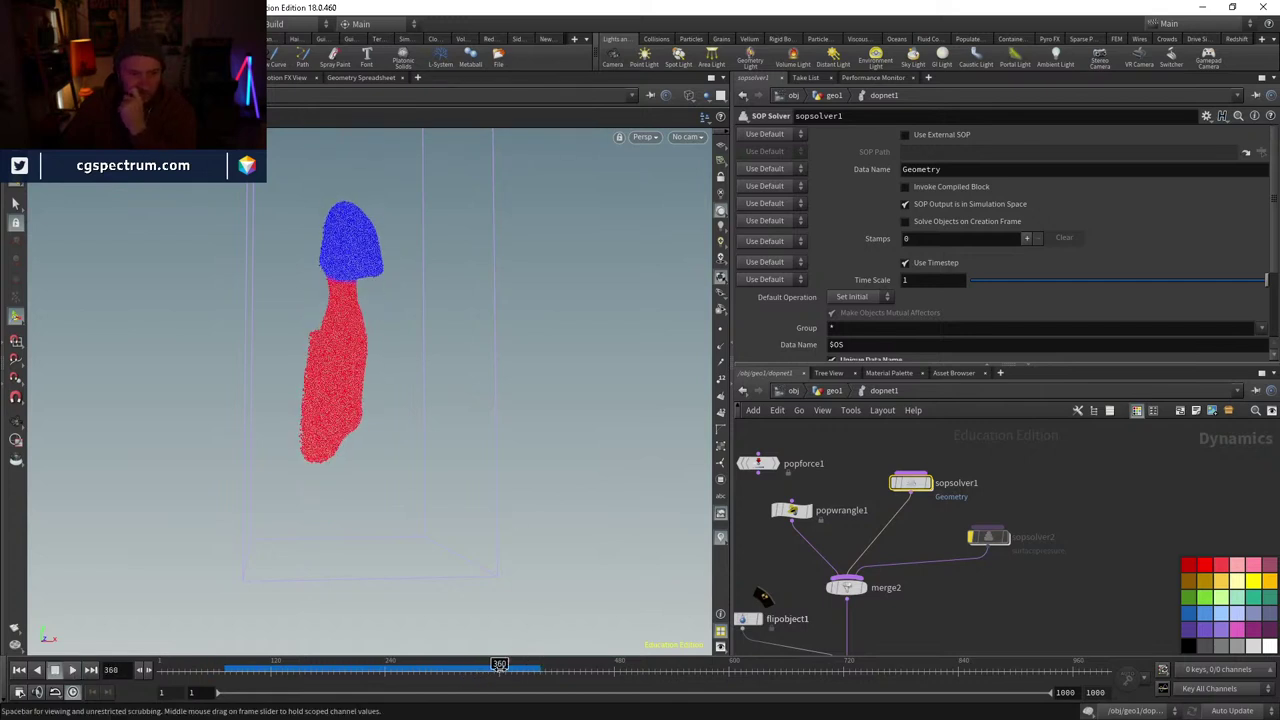
key(u)
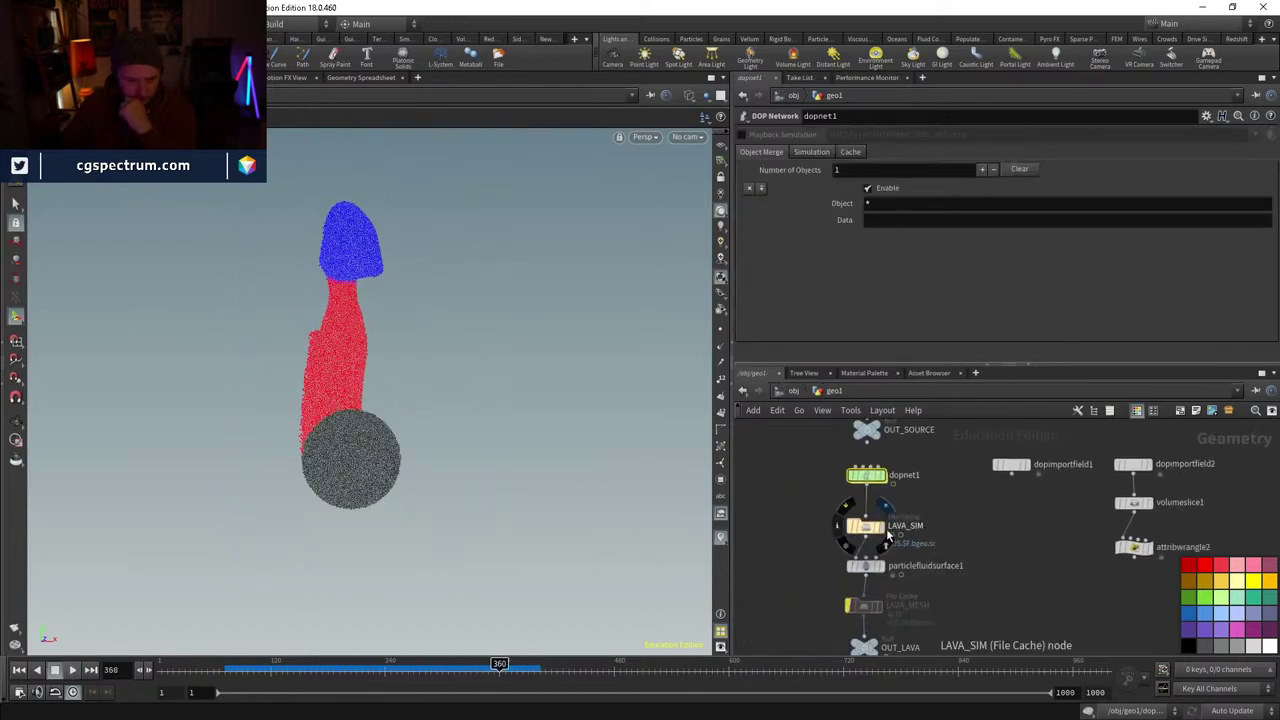
- Add a displayed Blast node fed by dopnet1 that keeps only the blob01 group using Delete Non Selected
click(838, 475)
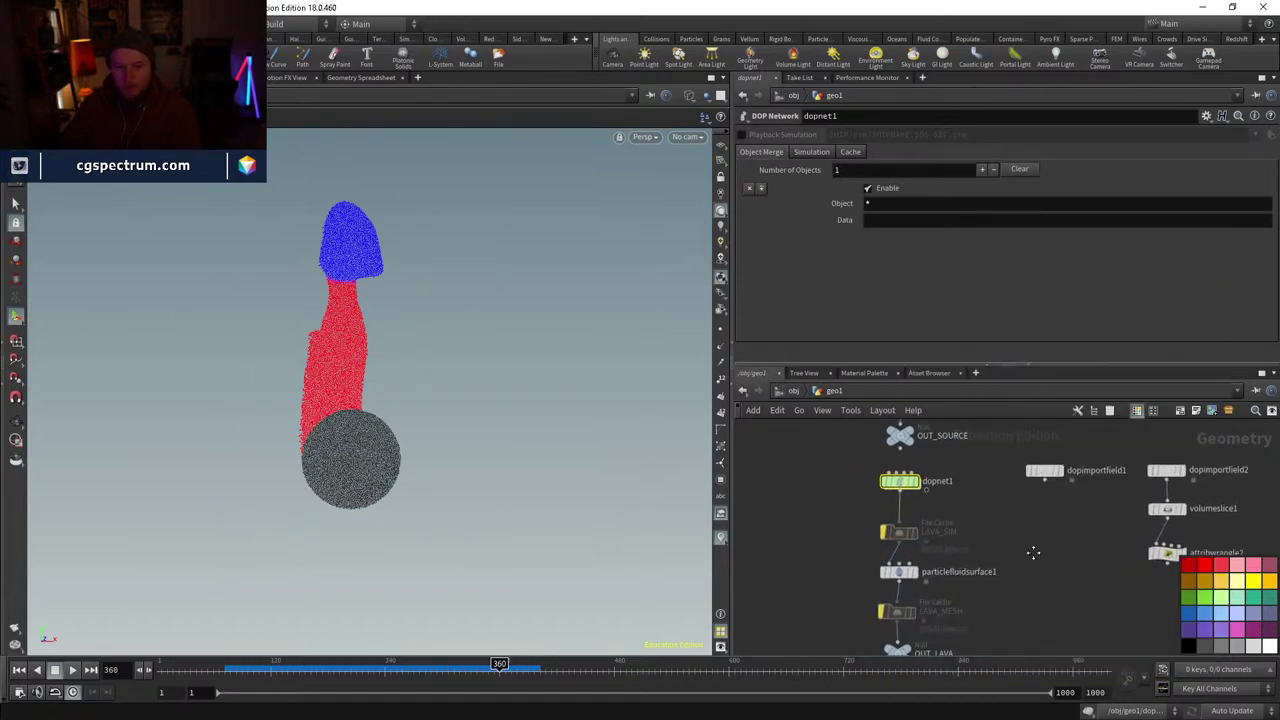
key(Tab)
text(blast)
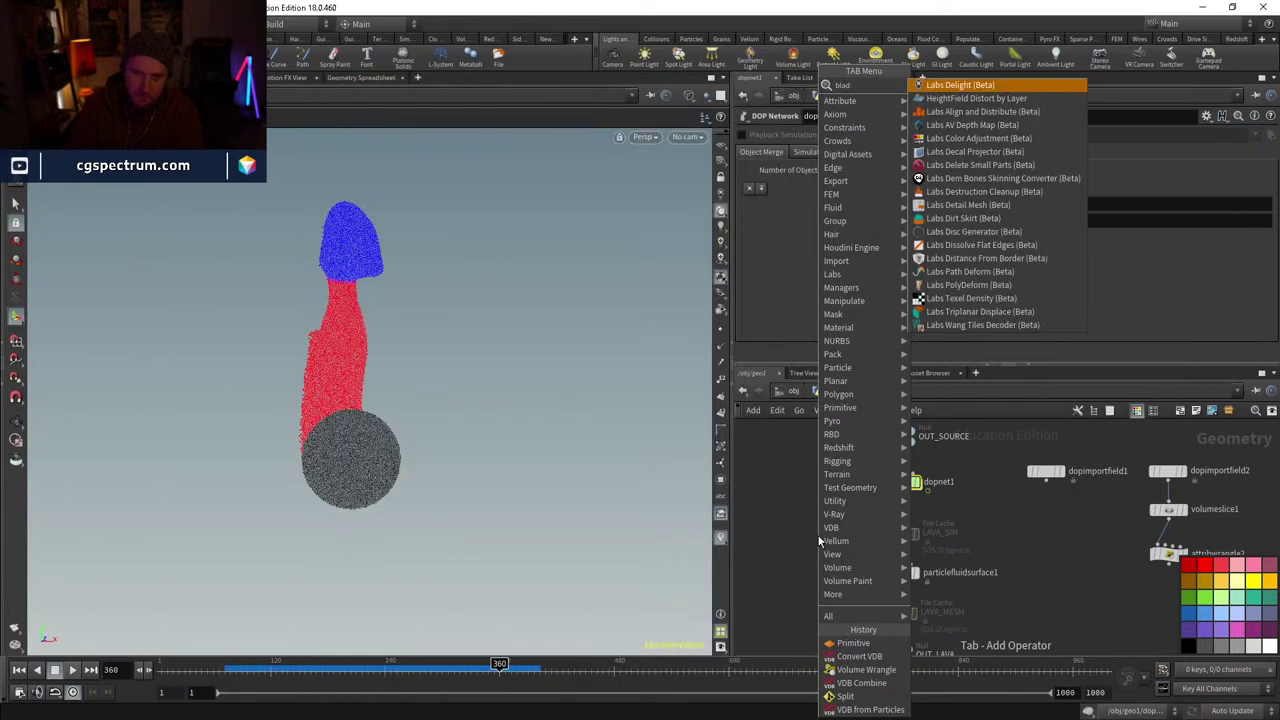
key(Return)
click(818, 535)
click(817, 525)
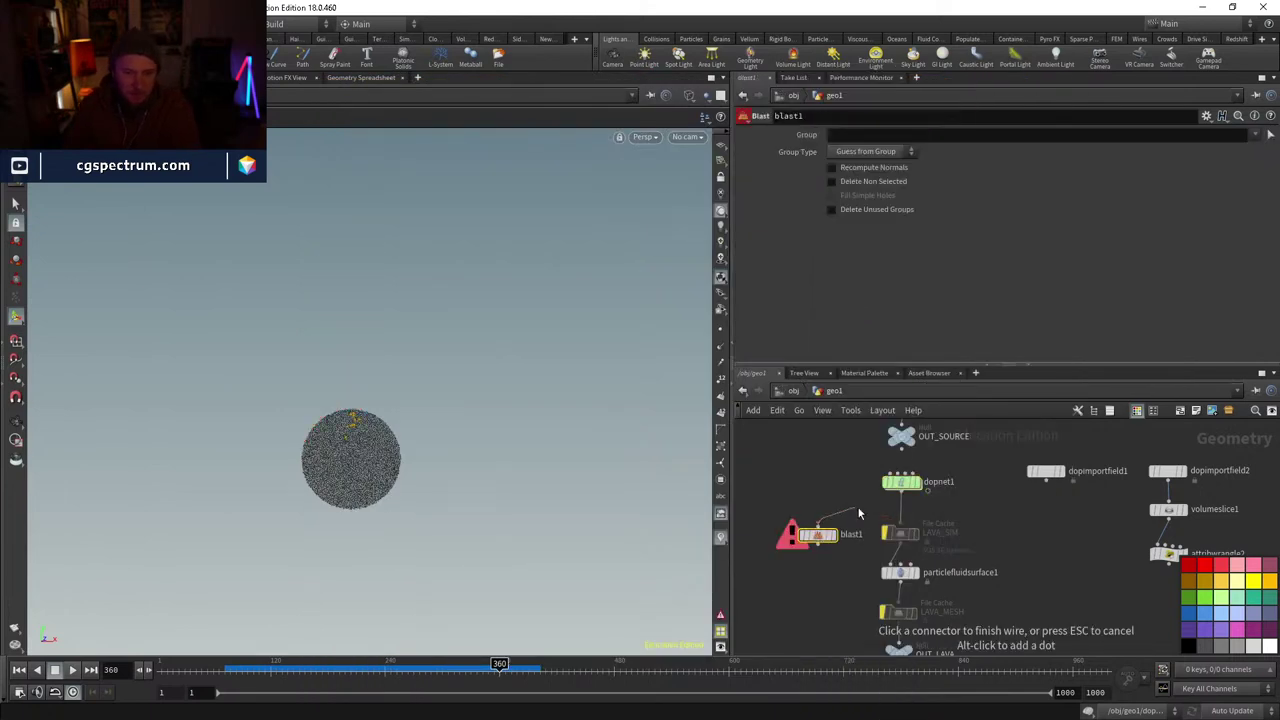
click(901, 490)
click(832, 535)
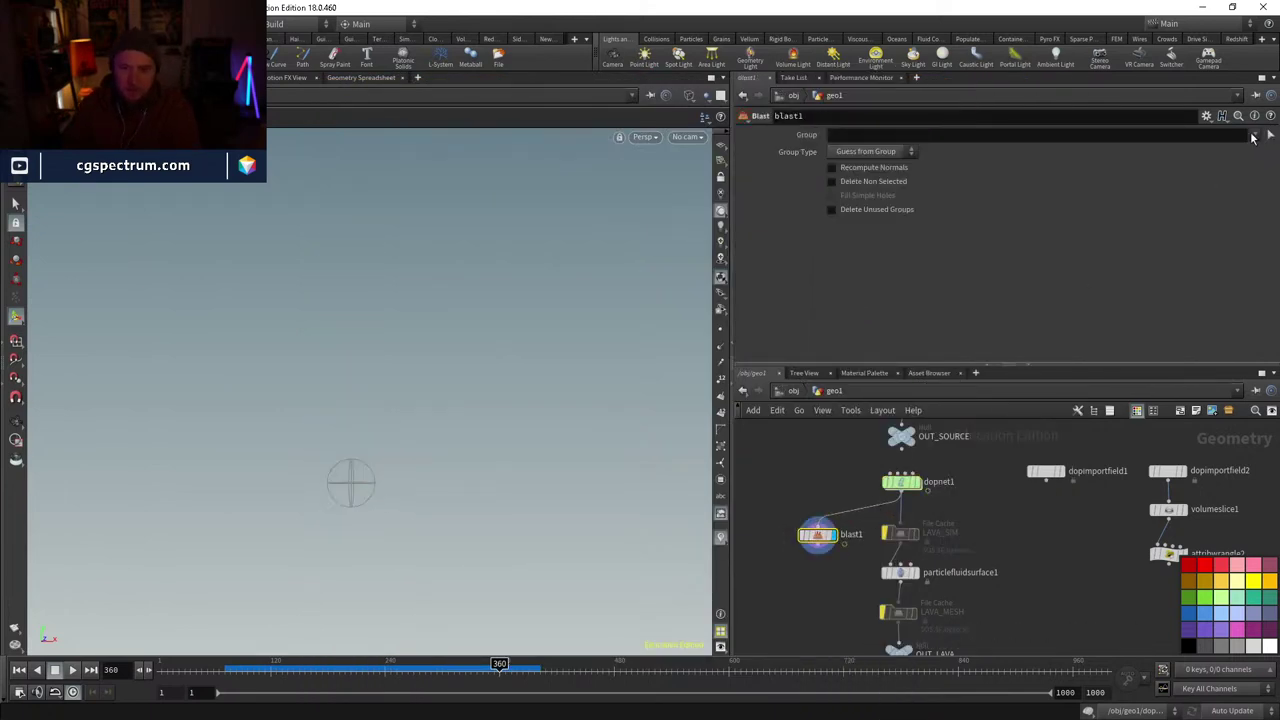
click(1243, 162)
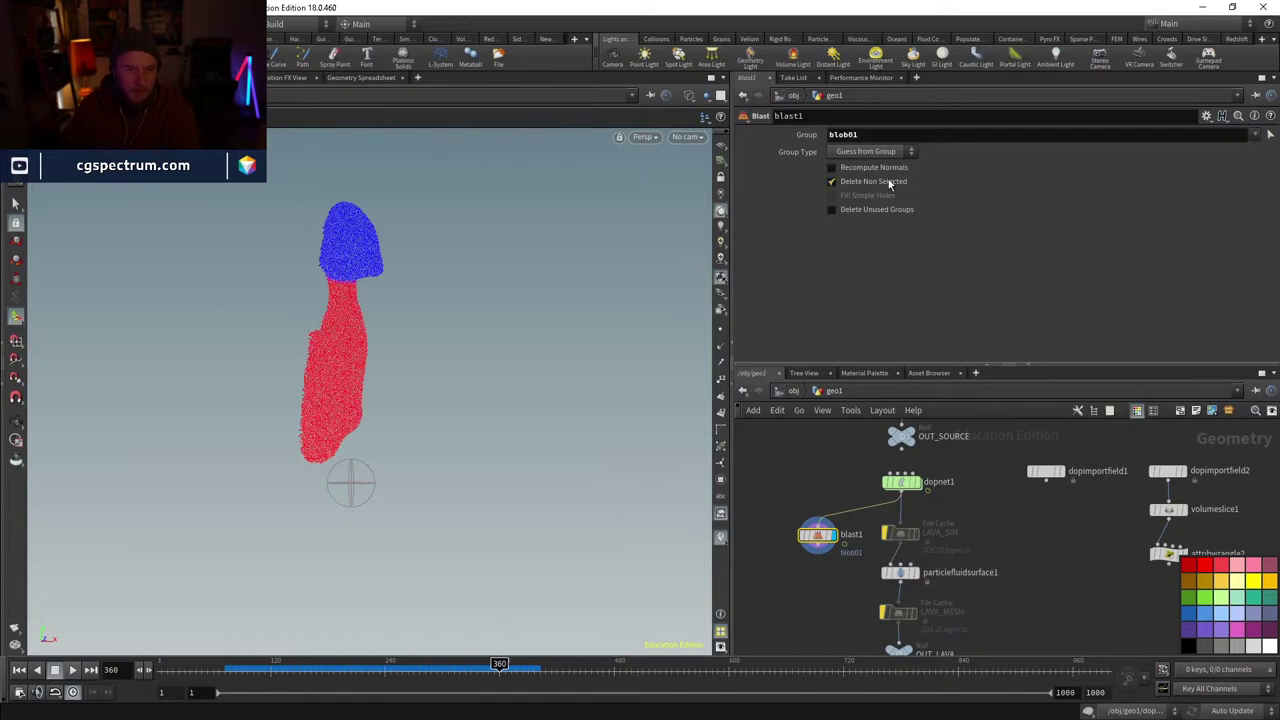
- Scrub through the cached frames to examine how the isolated blob01 particles move and spread
drag(345, 668, 407, 664)
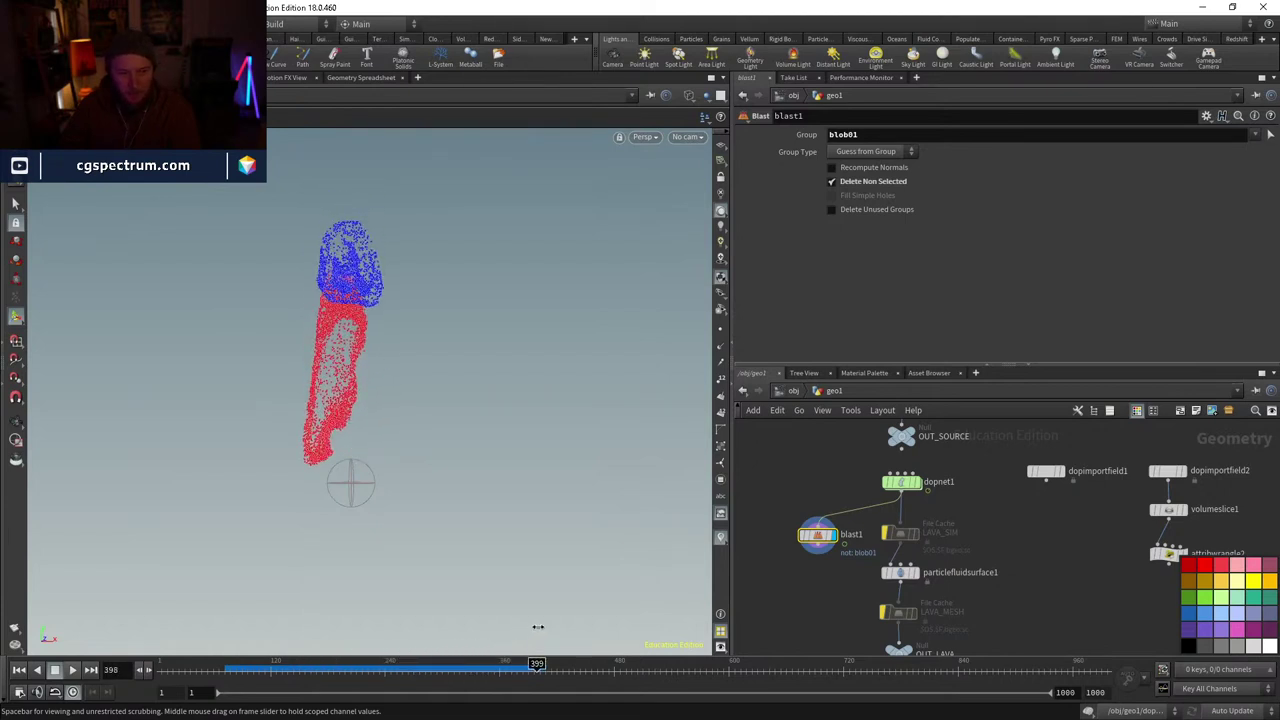
click(300, 668)
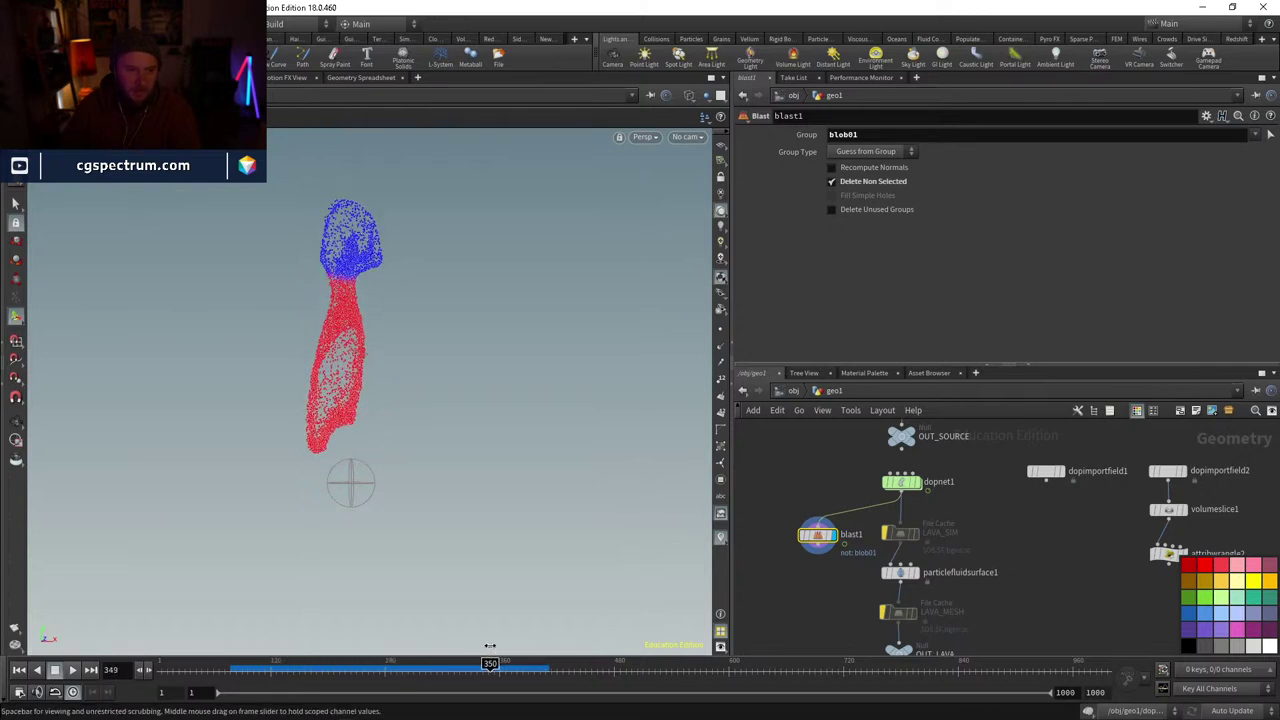
drag(490, 647, 343, 651)
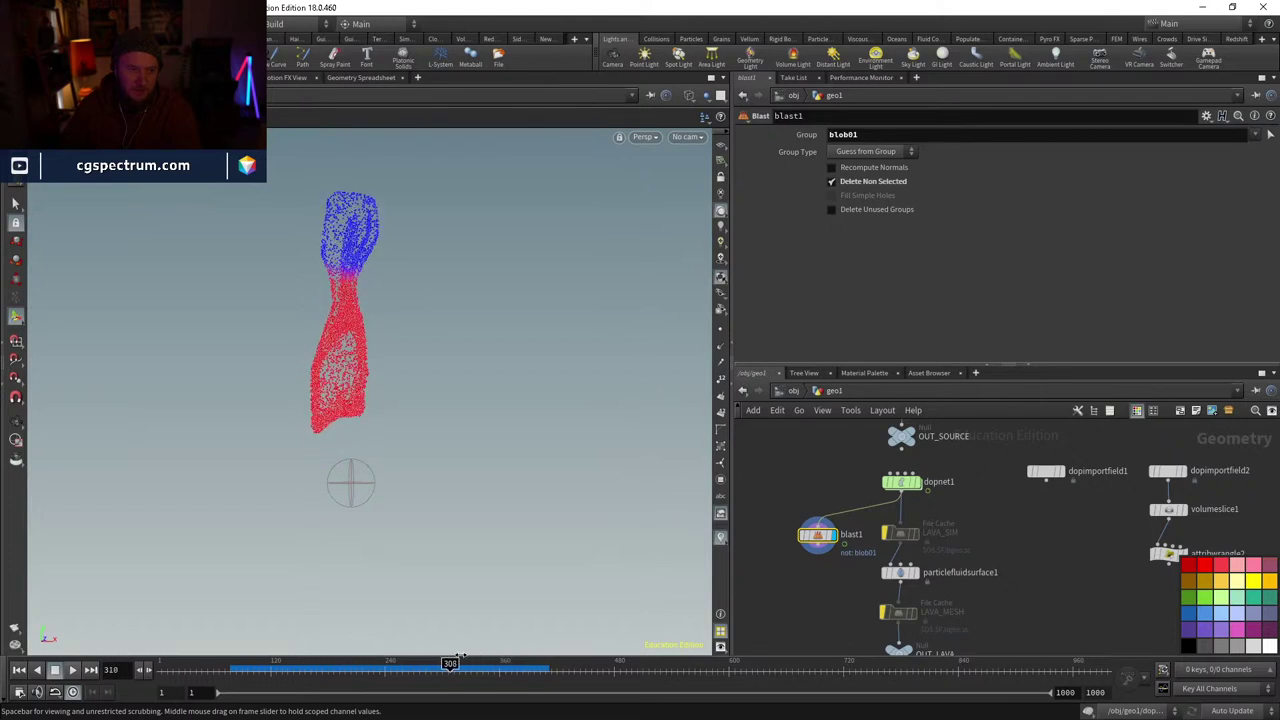
drag(509, 645, 513, 650)
- Duplicate blast1, set the copy's group to blob02, and scrub to frame 309 to inspect its particles
middle_drag(800, 567, 842, 595)
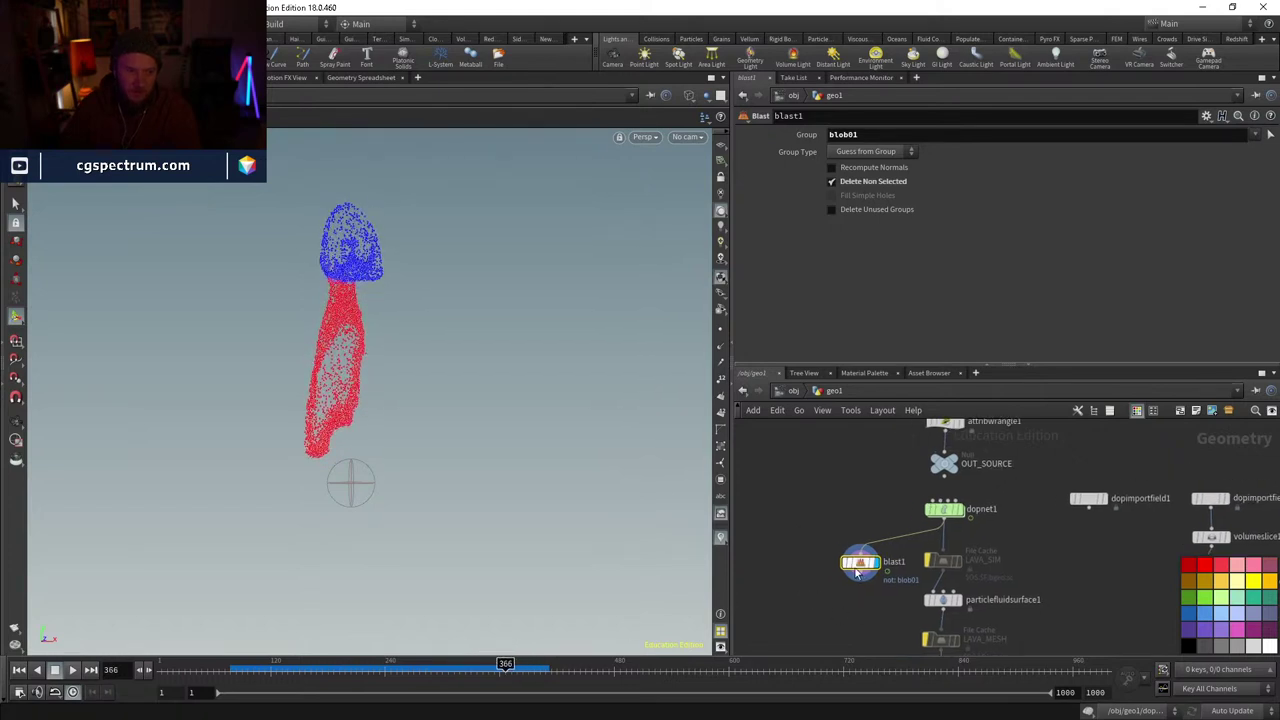
drag(857, 563, 771, 549)
key(ctrl+c)
key(ctrl+v)
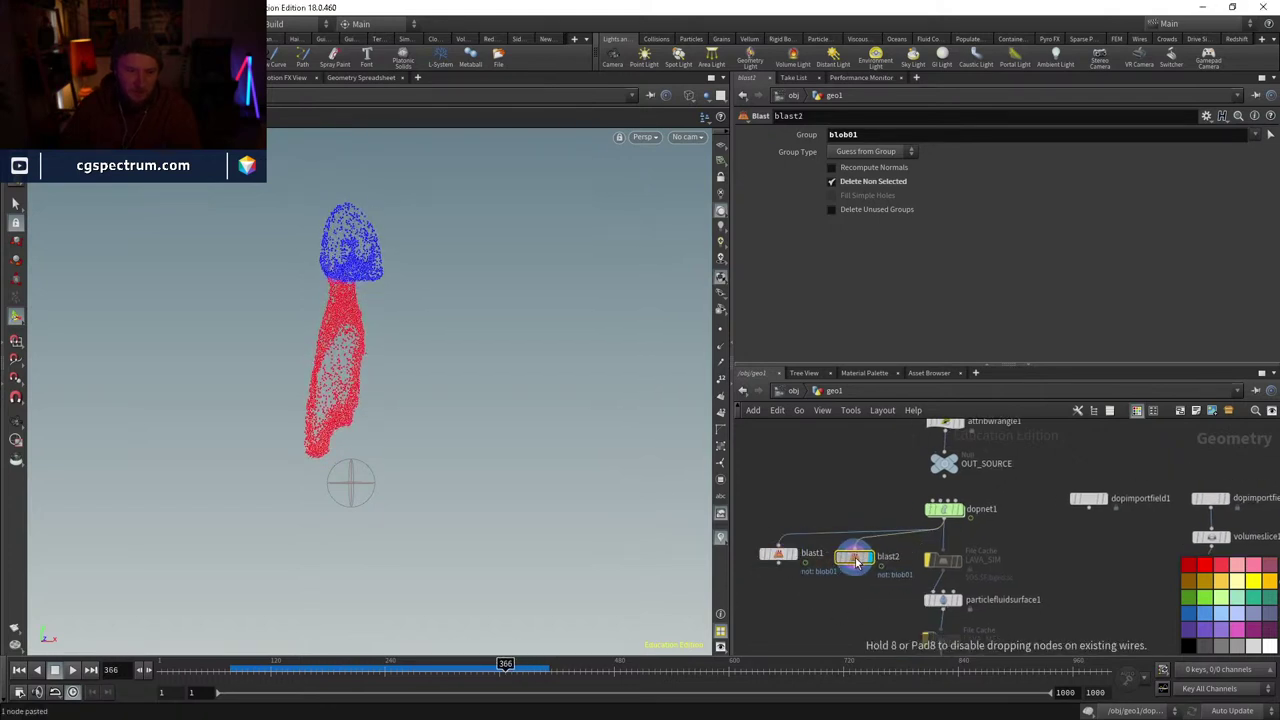
click(855, 559)
text(2)
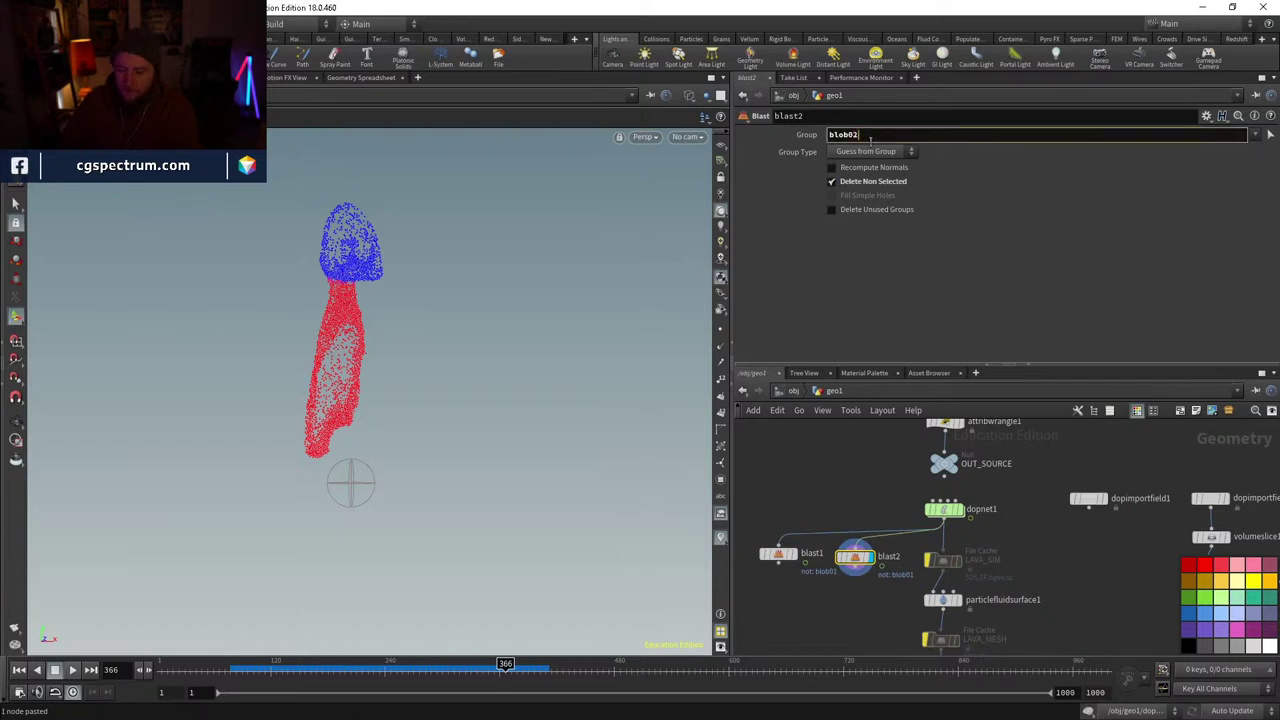
key(Return)
click(266, 665)
drag(266, 665, 451, 667)
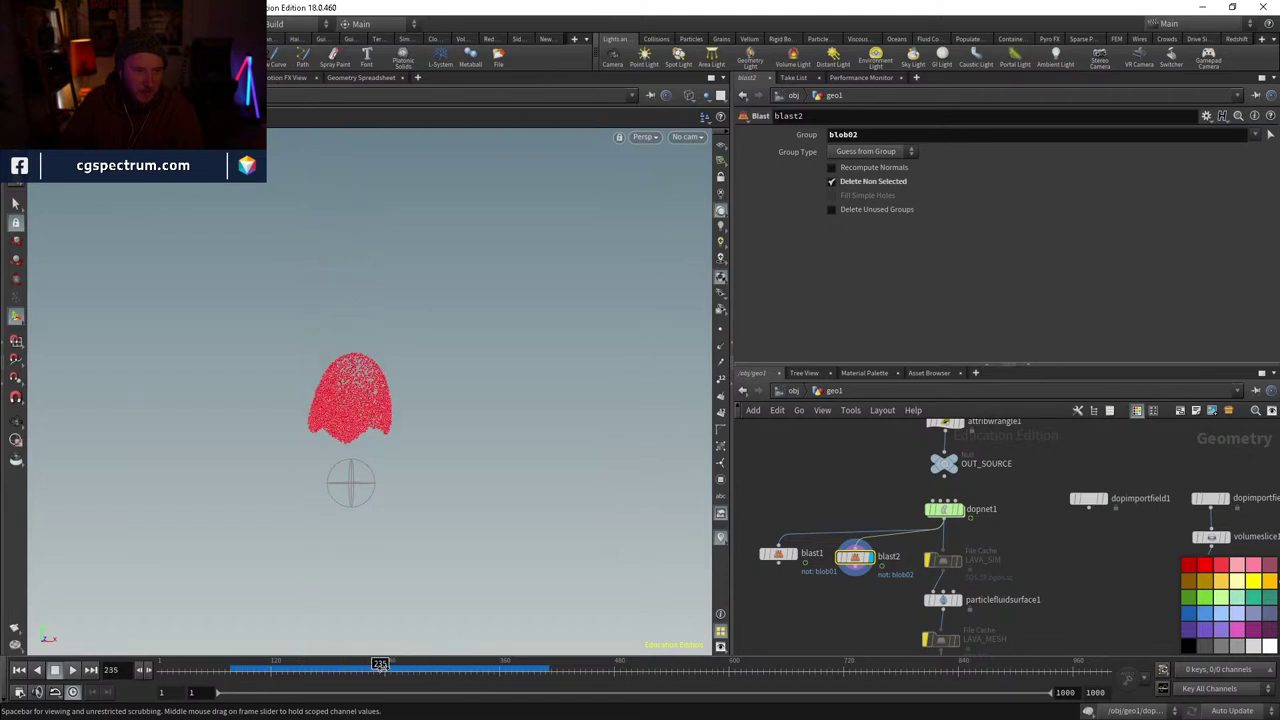
- Copy particlefluidsurface1 under both blast1 and blast2 so each blob is surfaced separately, and display blast1's surface
middle_drag(824, 576, 877, 535)
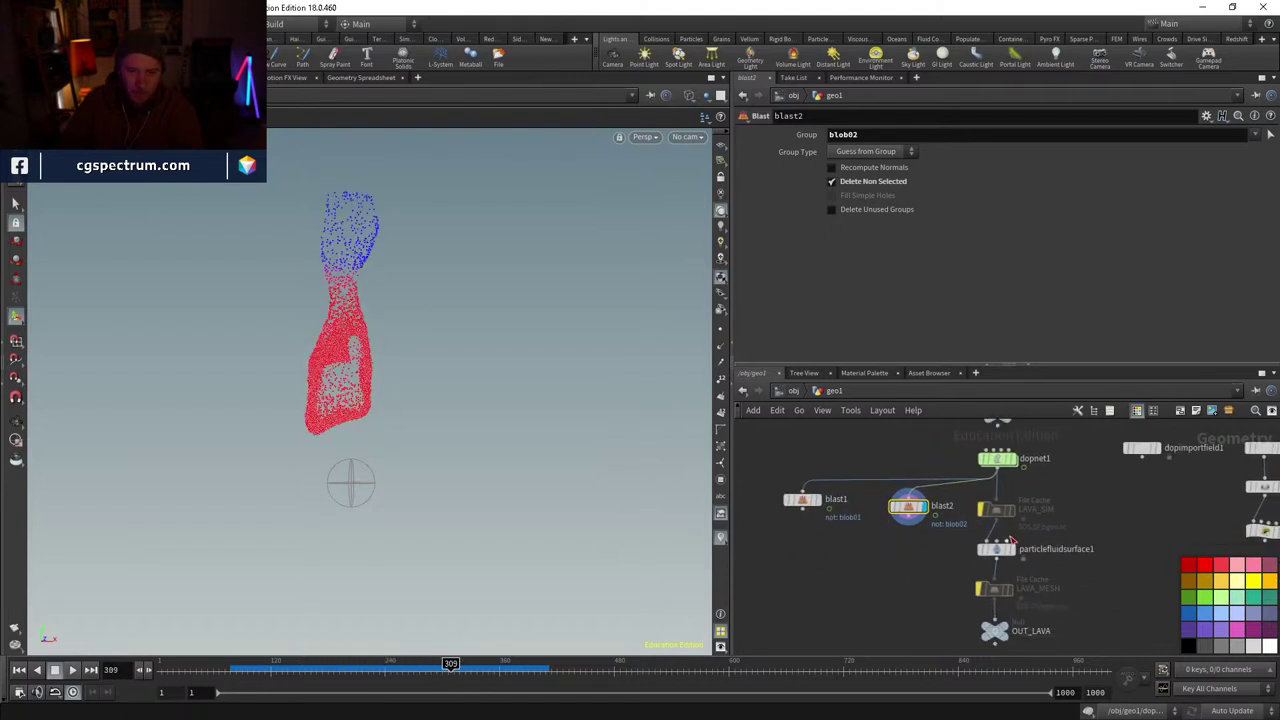
key(ctrl+v)
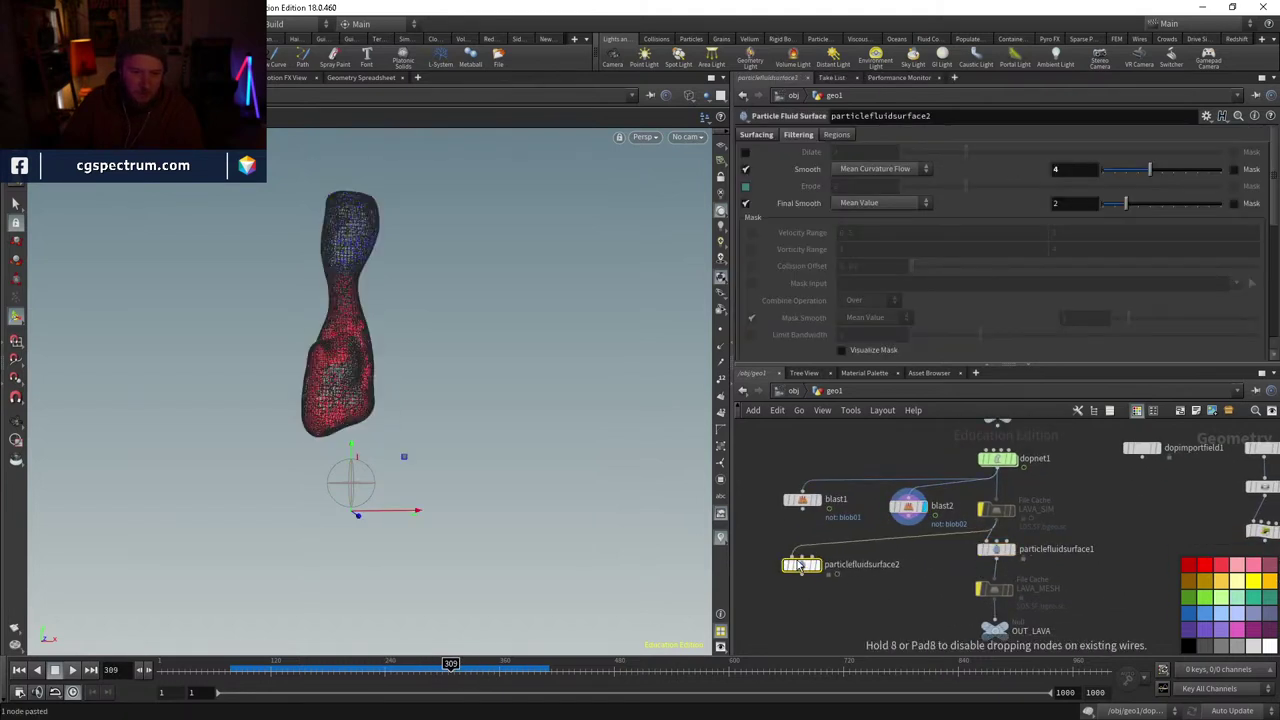
click(800, 566)
drag(800, 566, 783, 556)
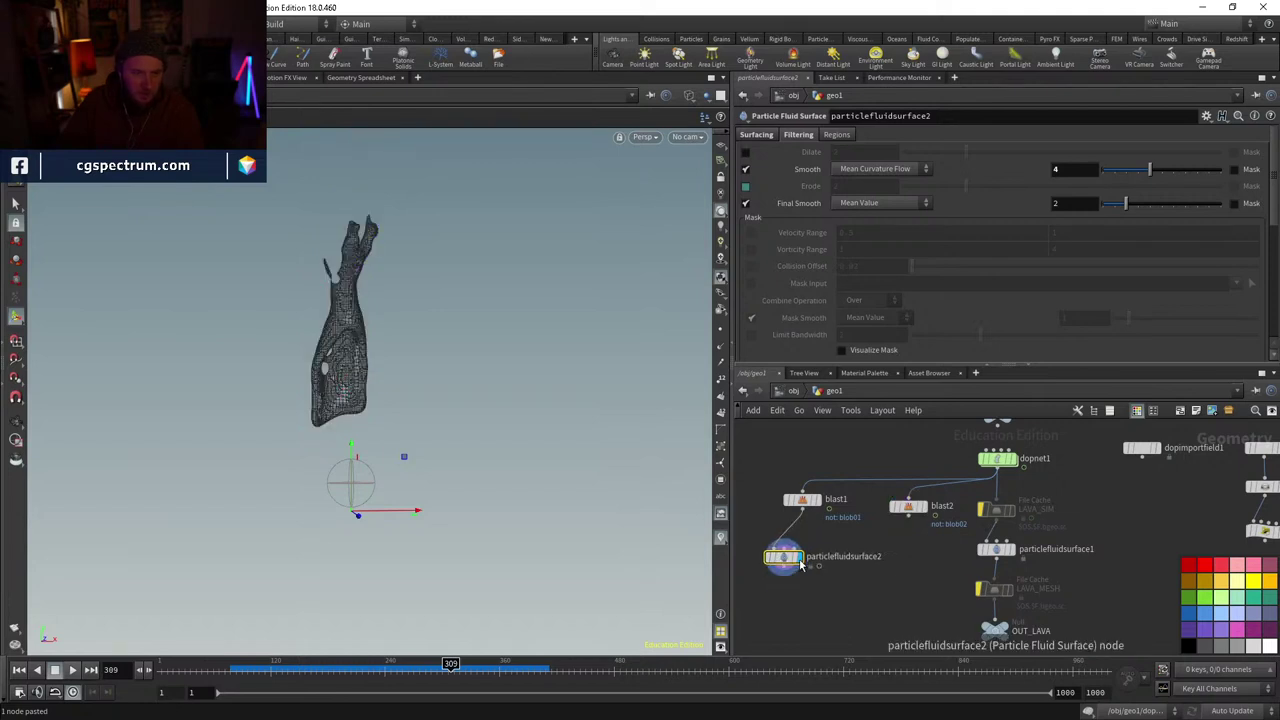
key(ctrl+v)
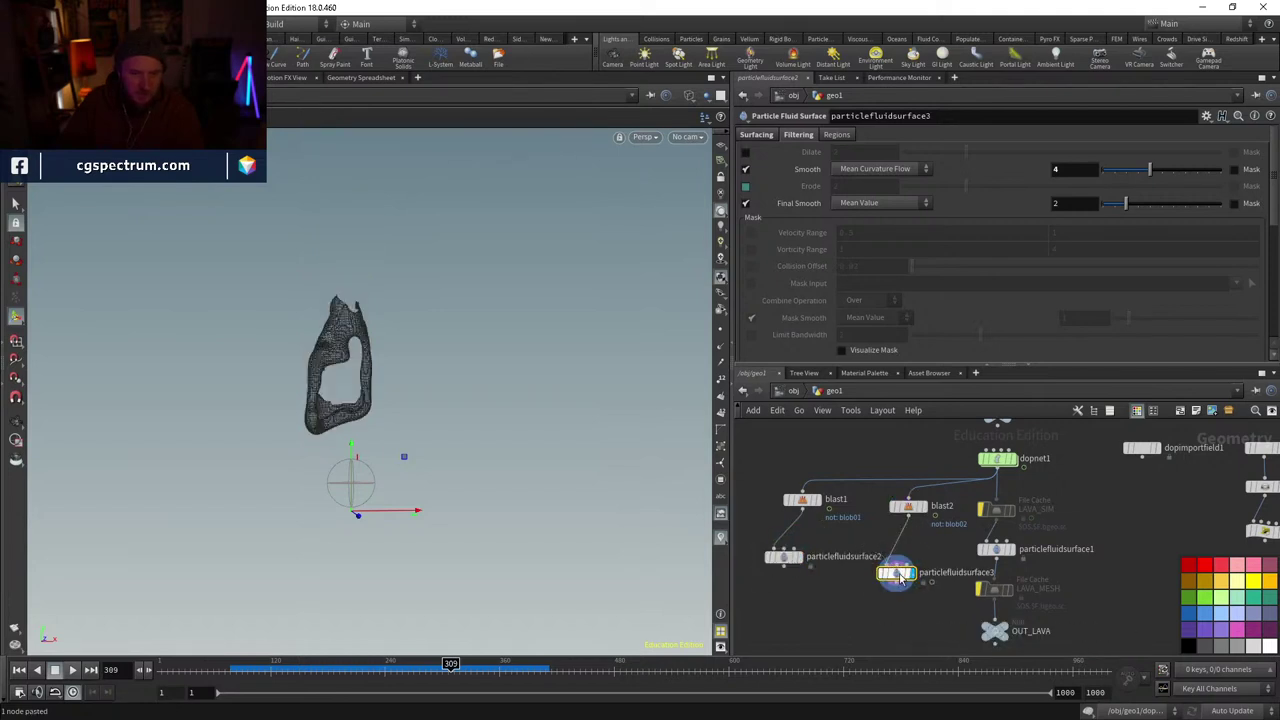
drag(893, 572, 903, 560)
click(796, 556)
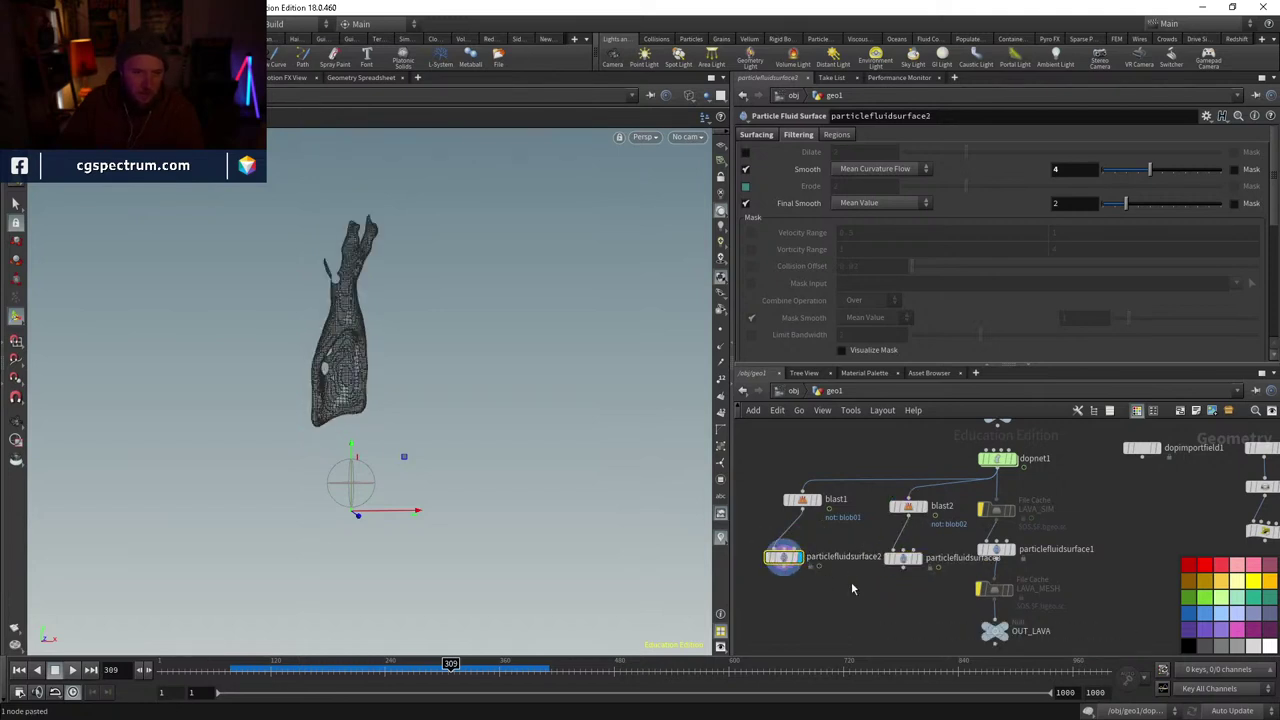
- Merge the two blobs' fluid surfaces with a new Merge node and display it
key(Tab)
text(merge)
key(Return)
click(837, 612)
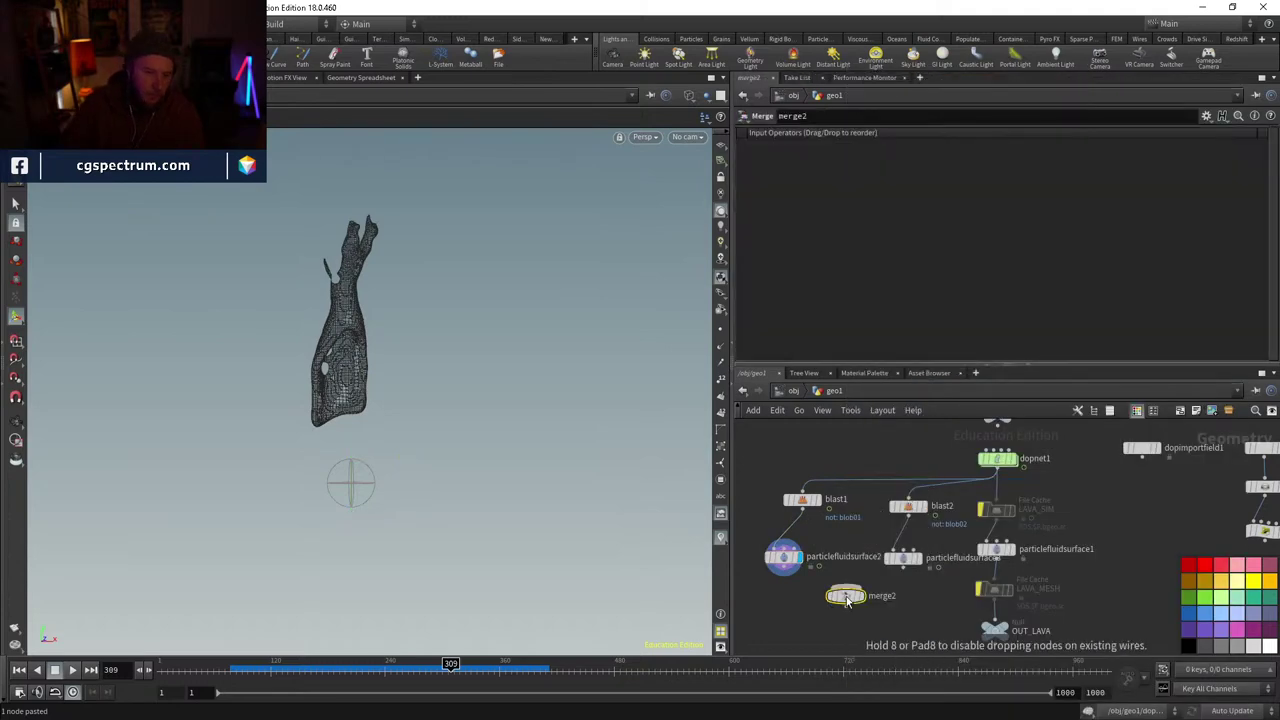
drag(820, 598, 838, 606)
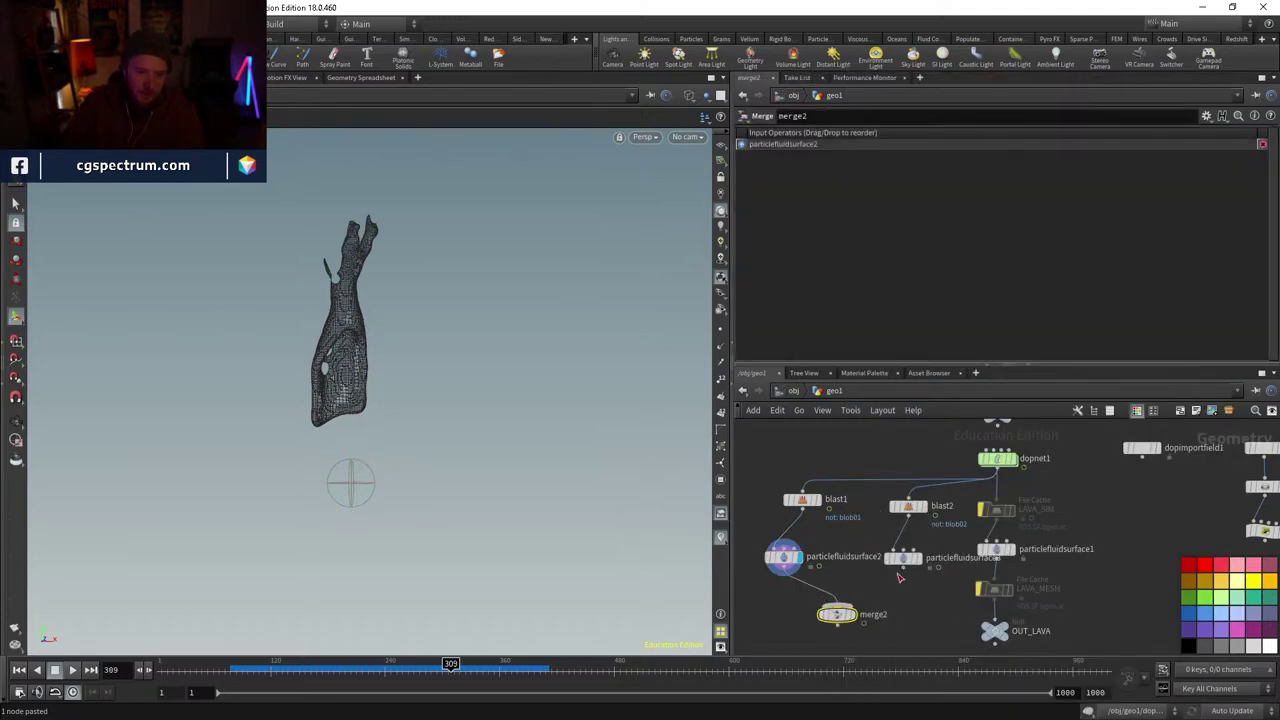
drag(899, 577, 838, 606)
click(852, 617)
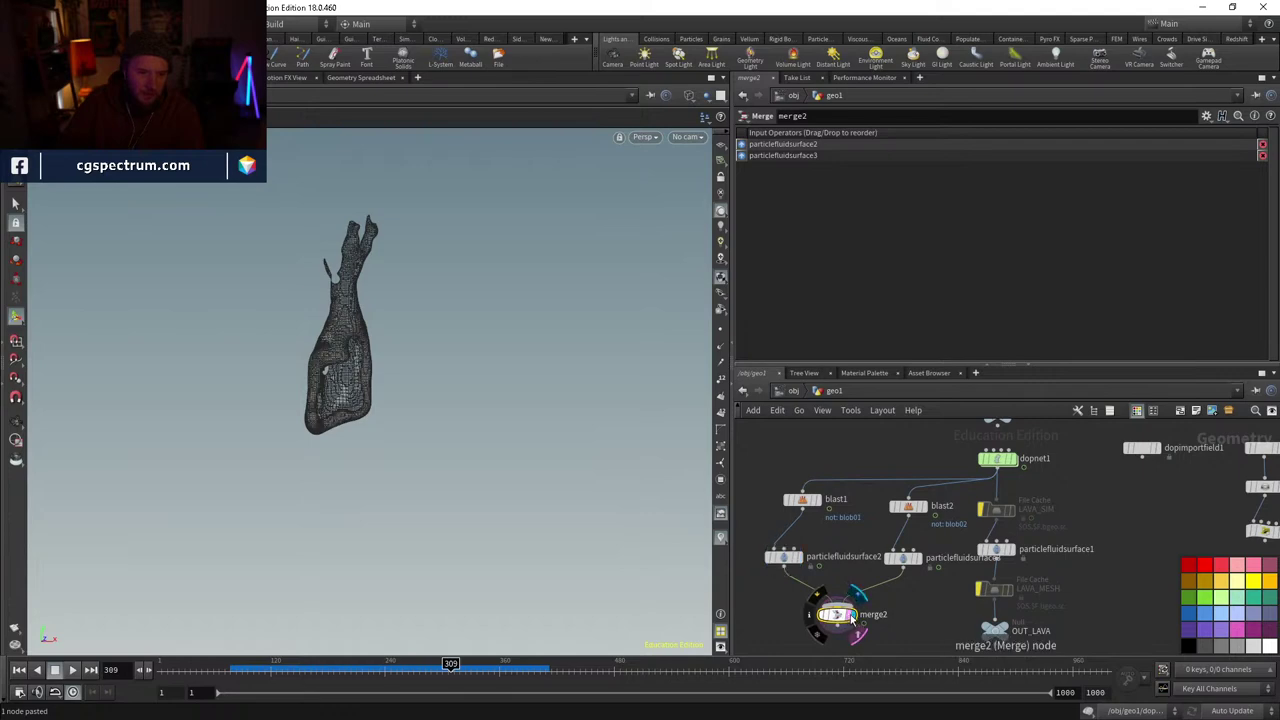
- Toggle the viewport to shaded display and inspect the merged mesh up close
key(w)
mouse_move(449, 366)
mouse_down()
mouse_move(331, 354)
mouse_move(371, 366)
mouse_move(414, 509)
mouse_move(557, 537)
mouse_move(484, 420)
mouse_up()
scroll(326, 349, up, 5)
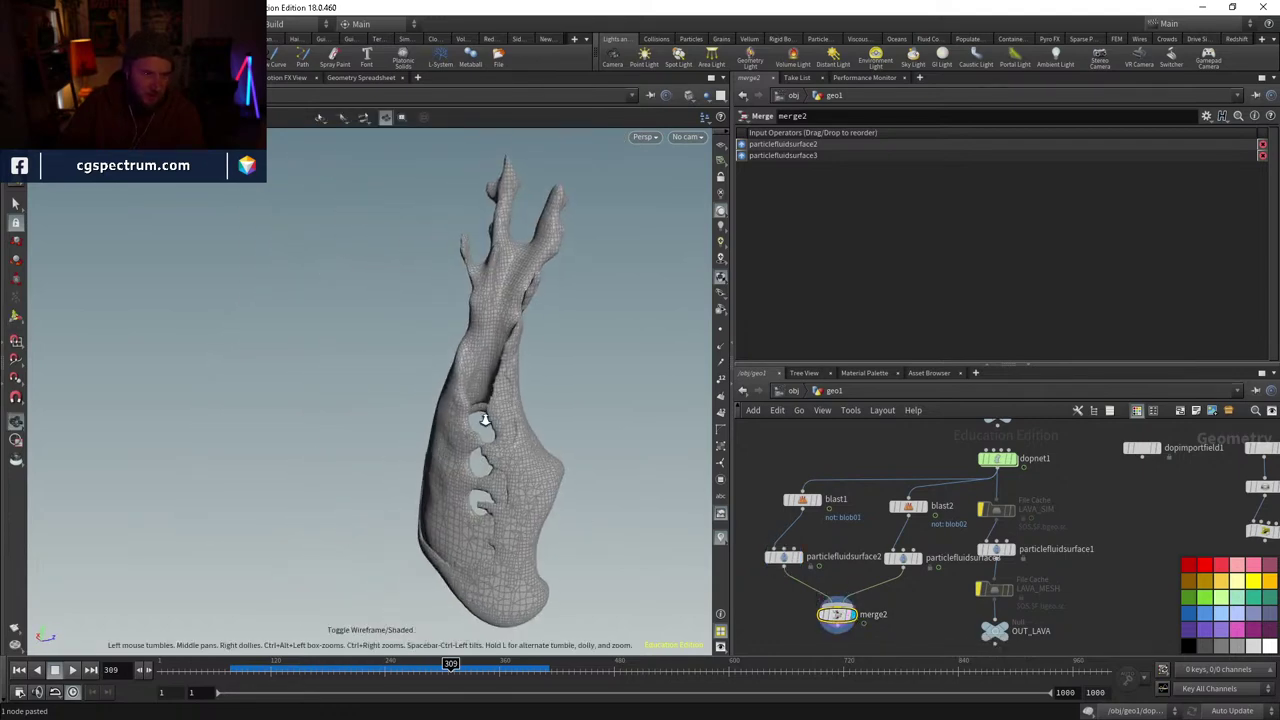
scroll(484, 420, up, 6)
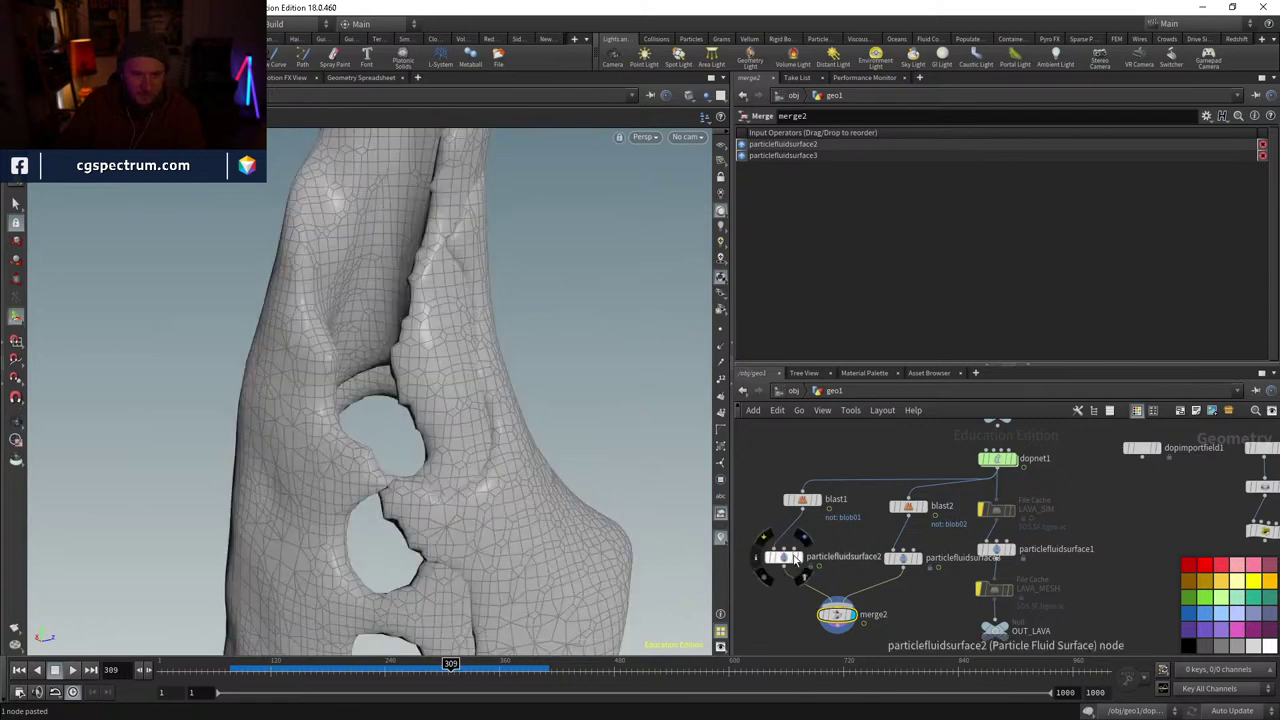
- Adjust the Droplet Scale of particlefluidsurface2 and set particlefluidsurface3's Droplet Scale to 0.7
click(795, 560)
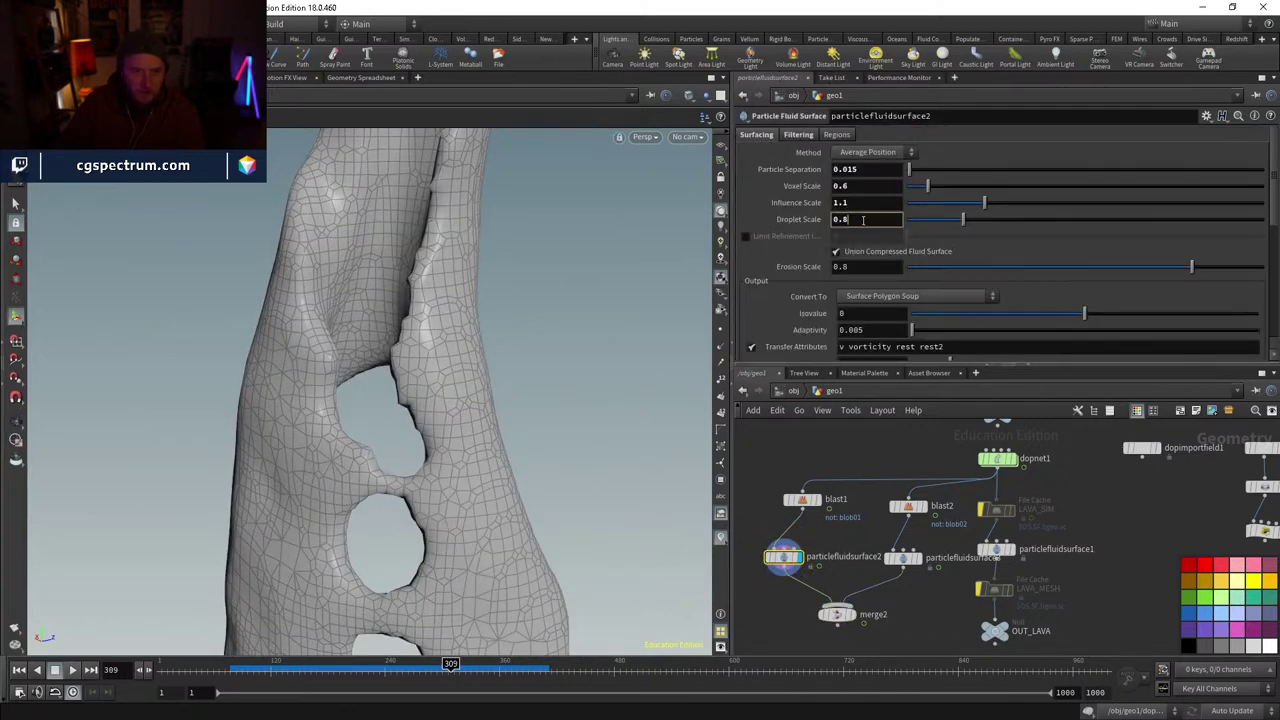
key(Return)
click(914, 558)
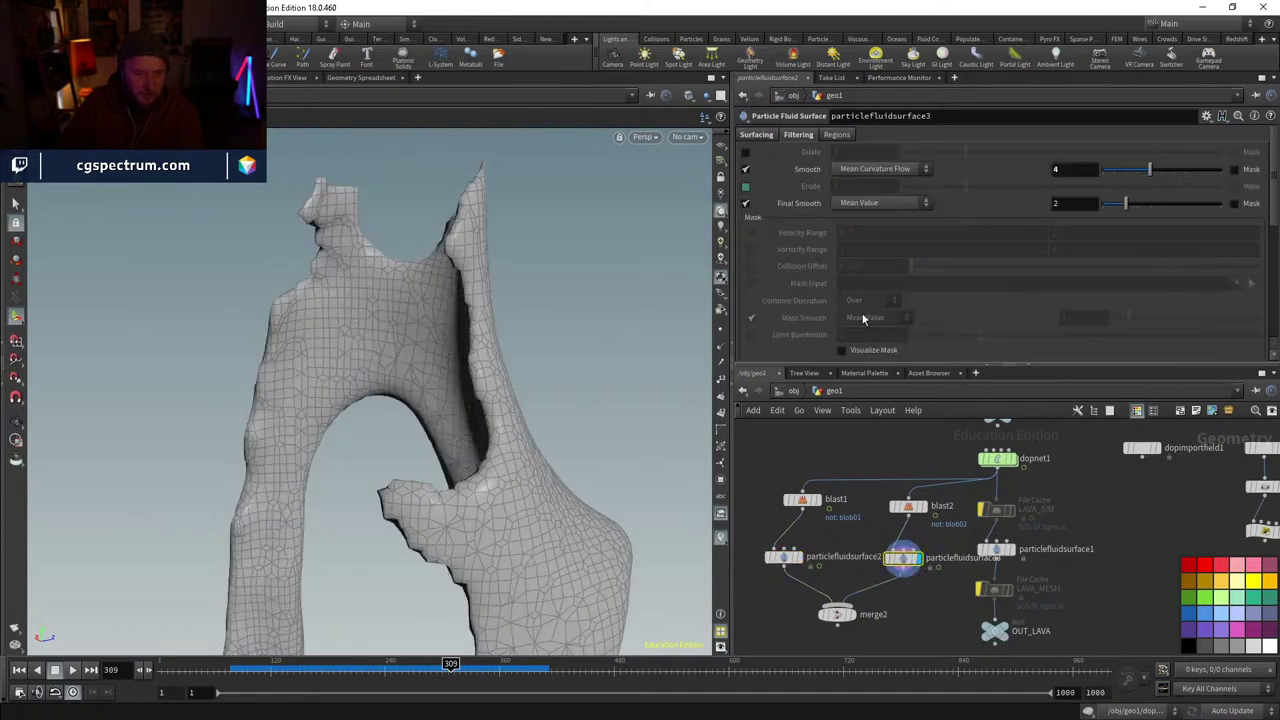
click(766, 137)
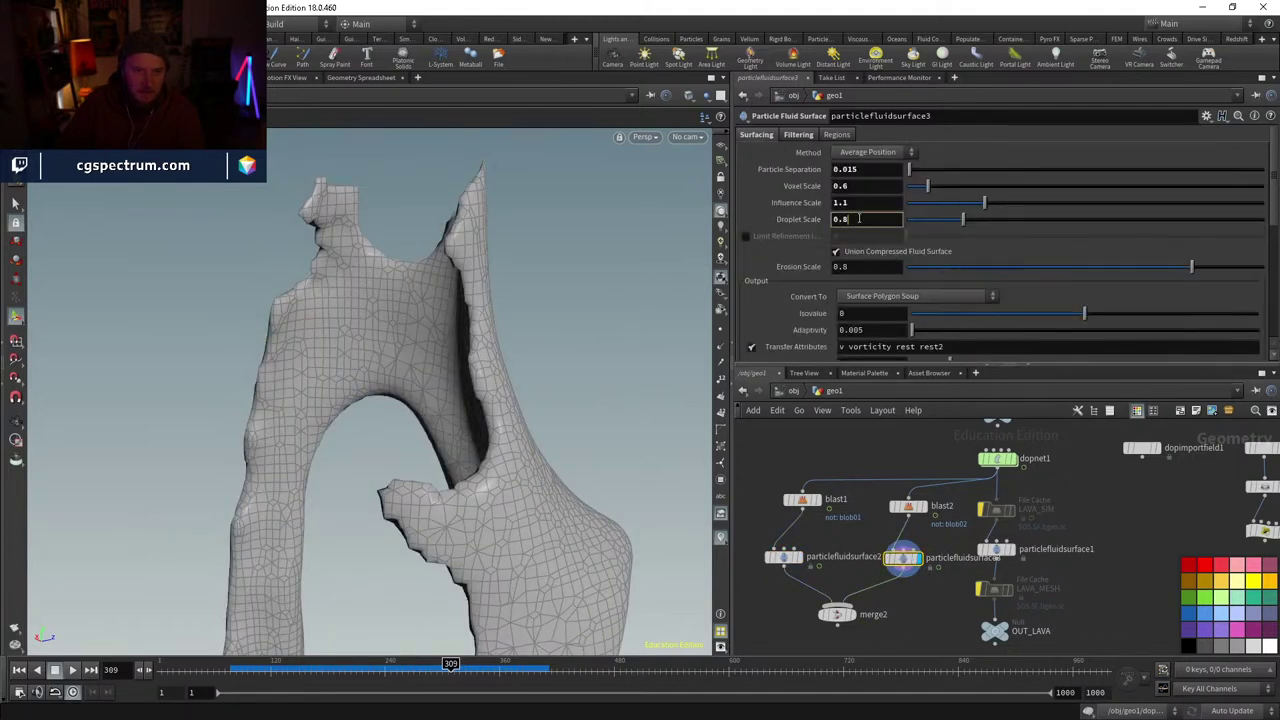
key(BackSpace)
text(7)
key(Return)
- Display merge2 again and examine the overlapping blob surfaces from several angles, toggling between wireframe and shaded display
middle_drag(845, 562, 843, 492)
click(835, 544)
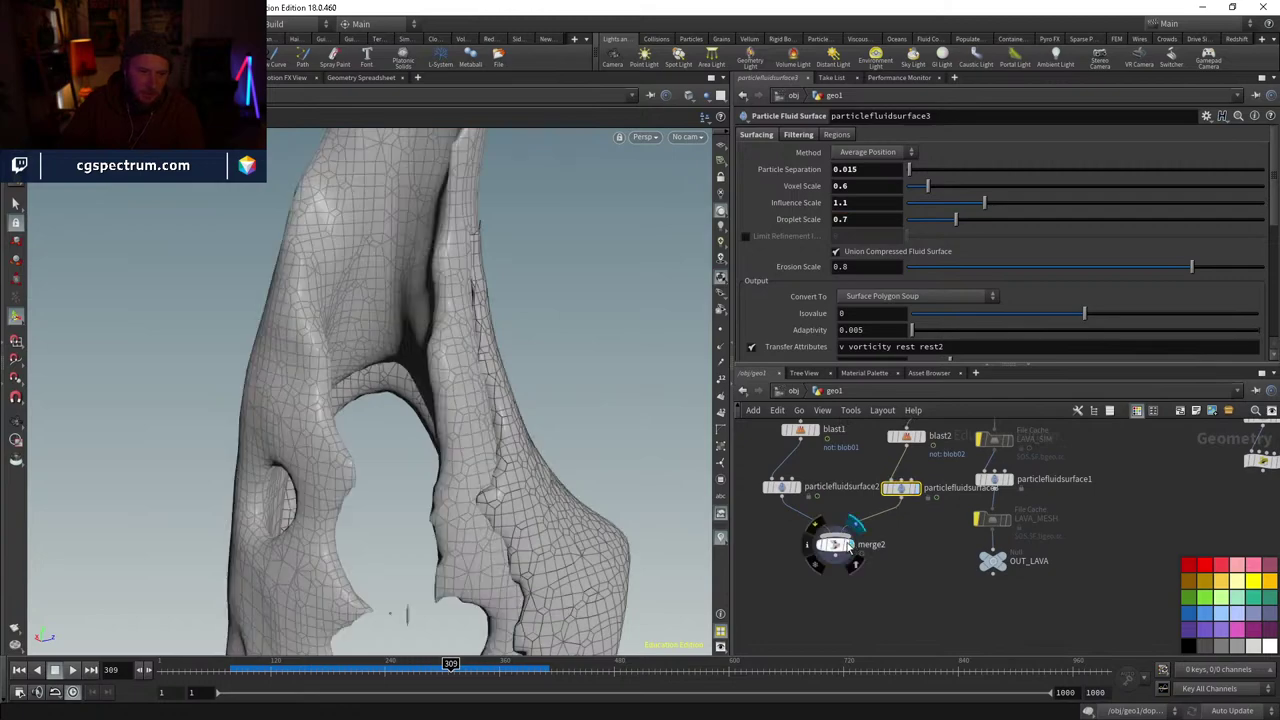
drag(523, 457, 503, 440)
right_drag(503, 440, 562, 384)
drag(562, 384, 440, 470)
middle_drag(988, 531, 913, 473)
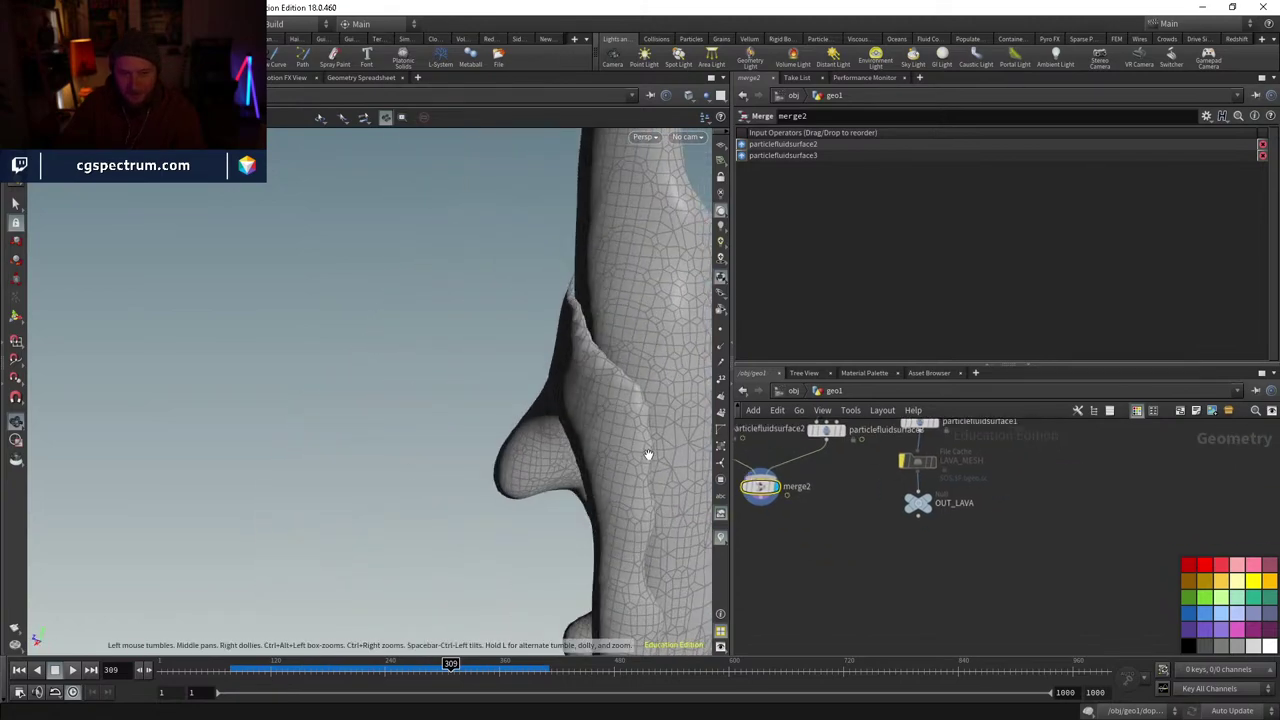
mouse_move(649, 451)
mouse_down()
mouse_move(606, 420)
mouse_move(590, 378)
mouse_move(409, 471)
mouse_move(531, 457)
mouse_move(690, 468)
mouse_move(560, 528)
mouse_move(634, 506)
mouse_up()
key(w)
key(w)
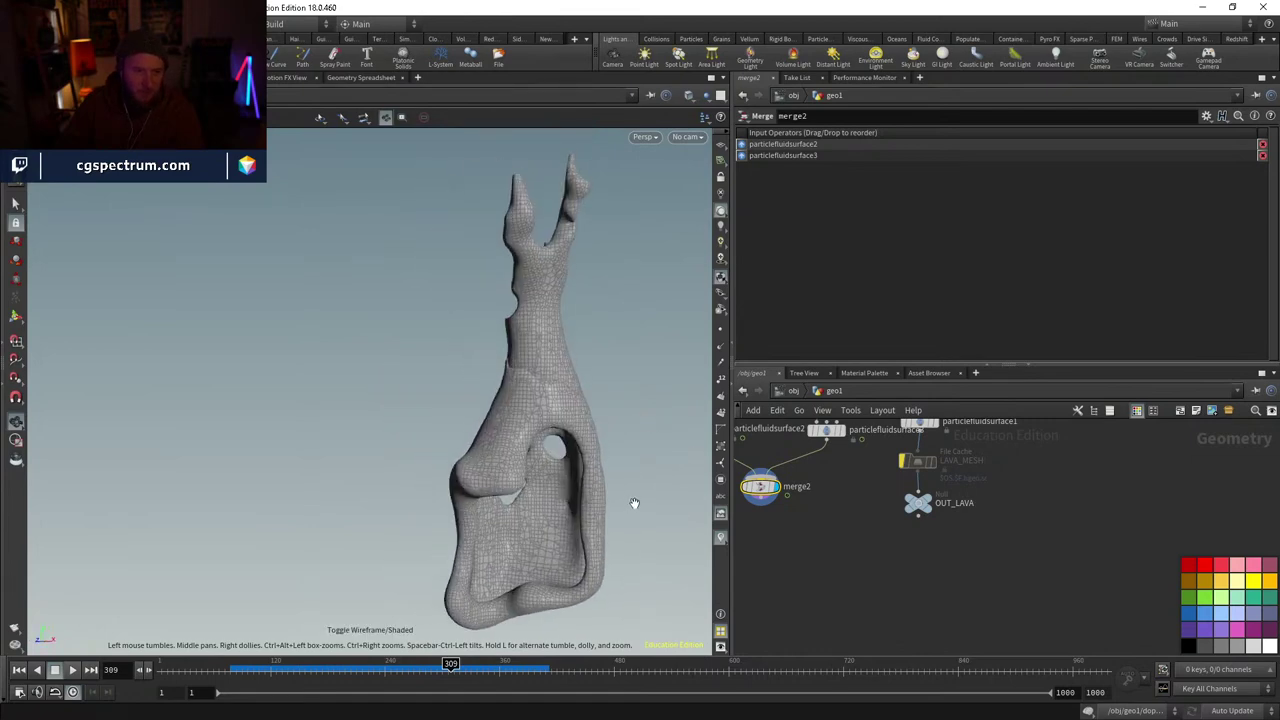
- Scrub the merged blob meshes from frame 130 to past frame 240, examining their contact up close in wireframe and shaded display
click(253, 679)
drag(280, 664, 286, 664)
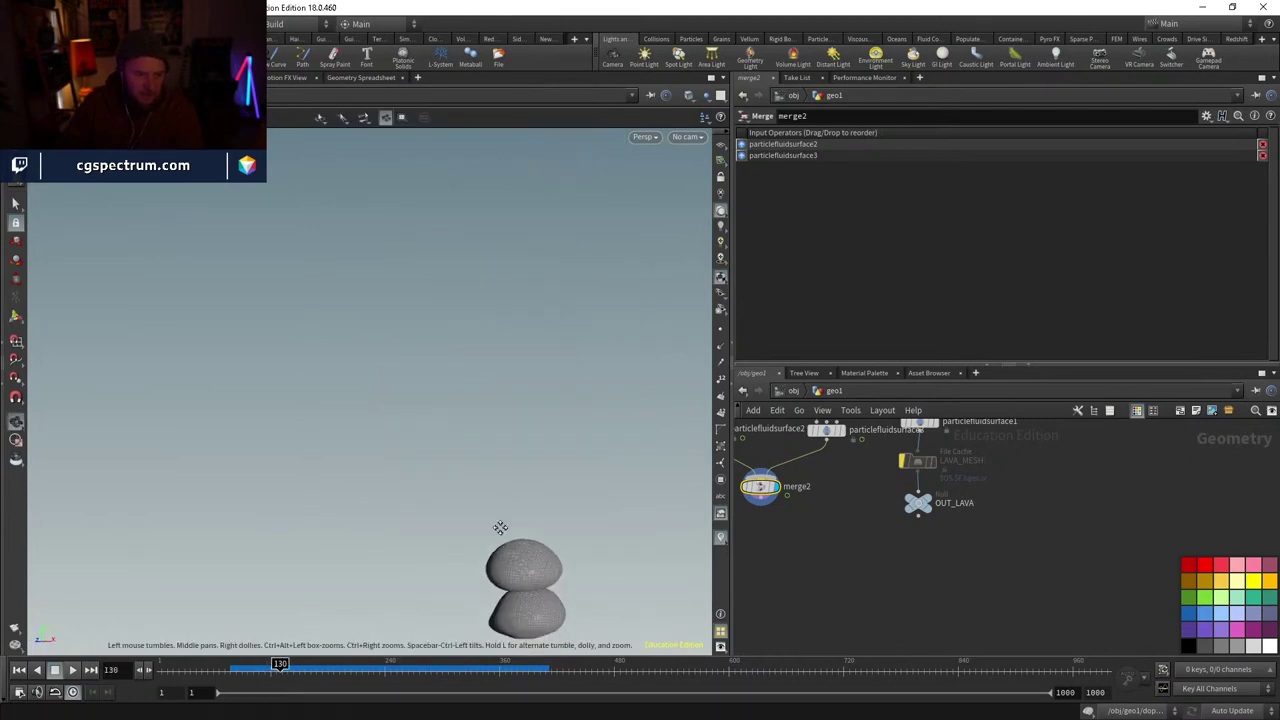
scroll(578, 340, up, 3)
mouse_move(534, 434)
mouse_down()
mouse_move(500, 480)
mouse_move(466, 494)
mouse_move(520, 498)
mouse_up()
key(w)
key(w)
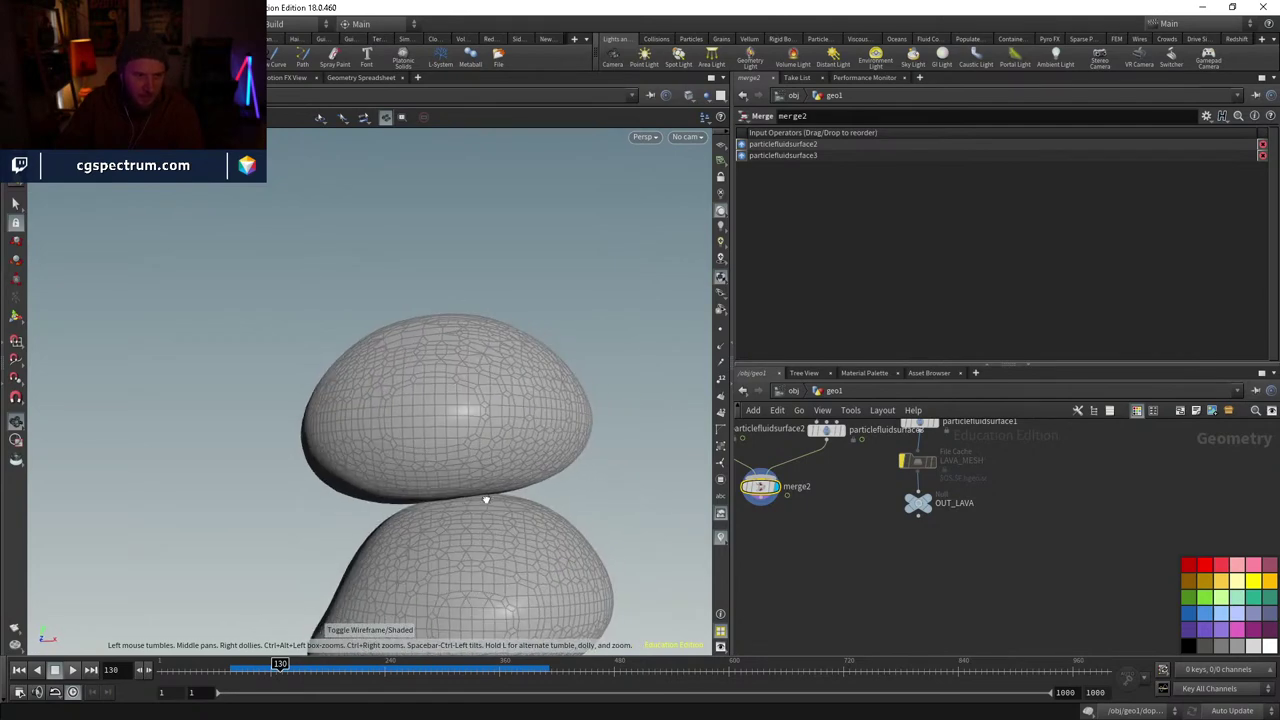
drag(328, 672, 386, 668)
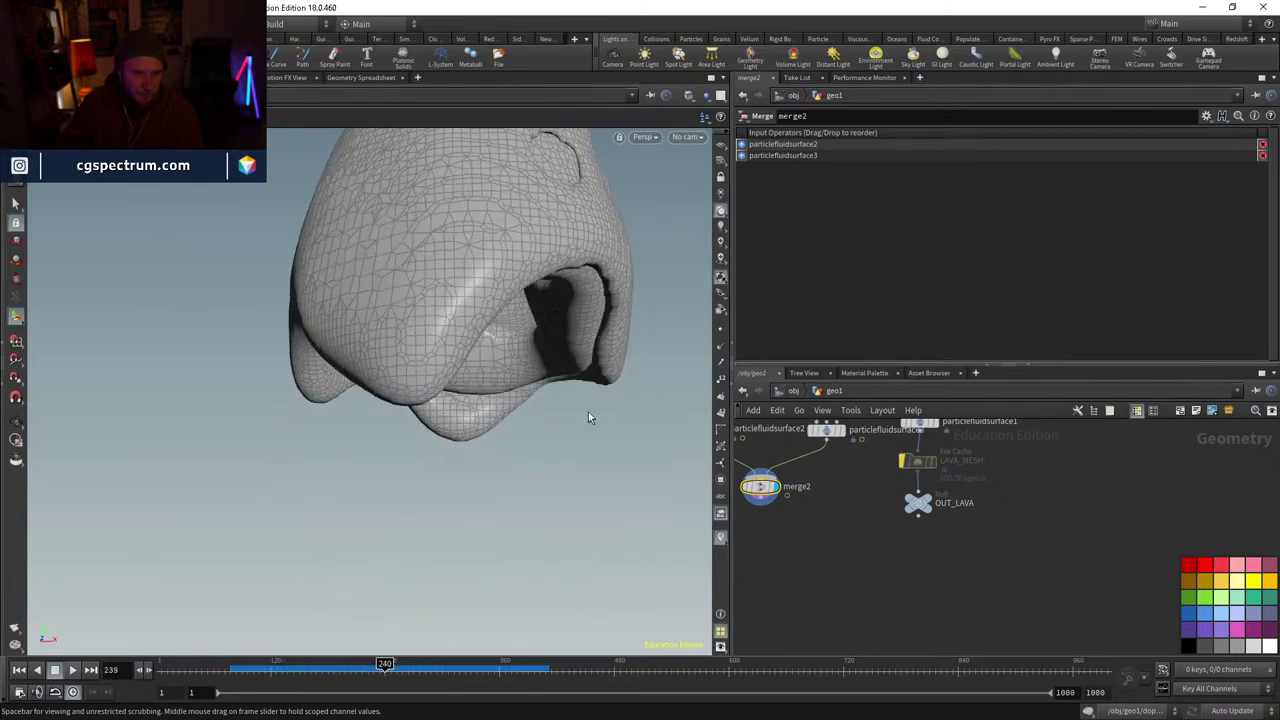
scroll(474, 449, down, 5)
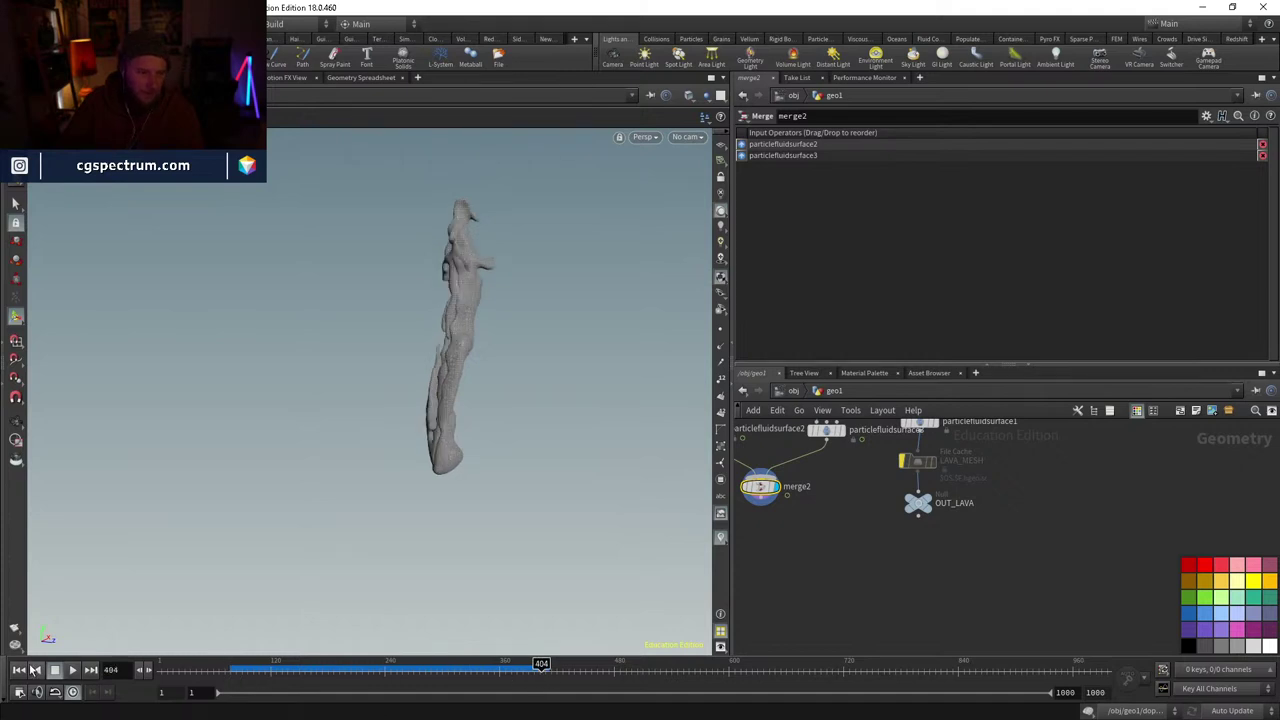
- Return to frame 1, re-enable the surfacepressure solver sopsolver2 inside dopnet1 and play the simulation
key(ctrl+Up)
middle_drag(990, 398, 961, 542)
key(i)
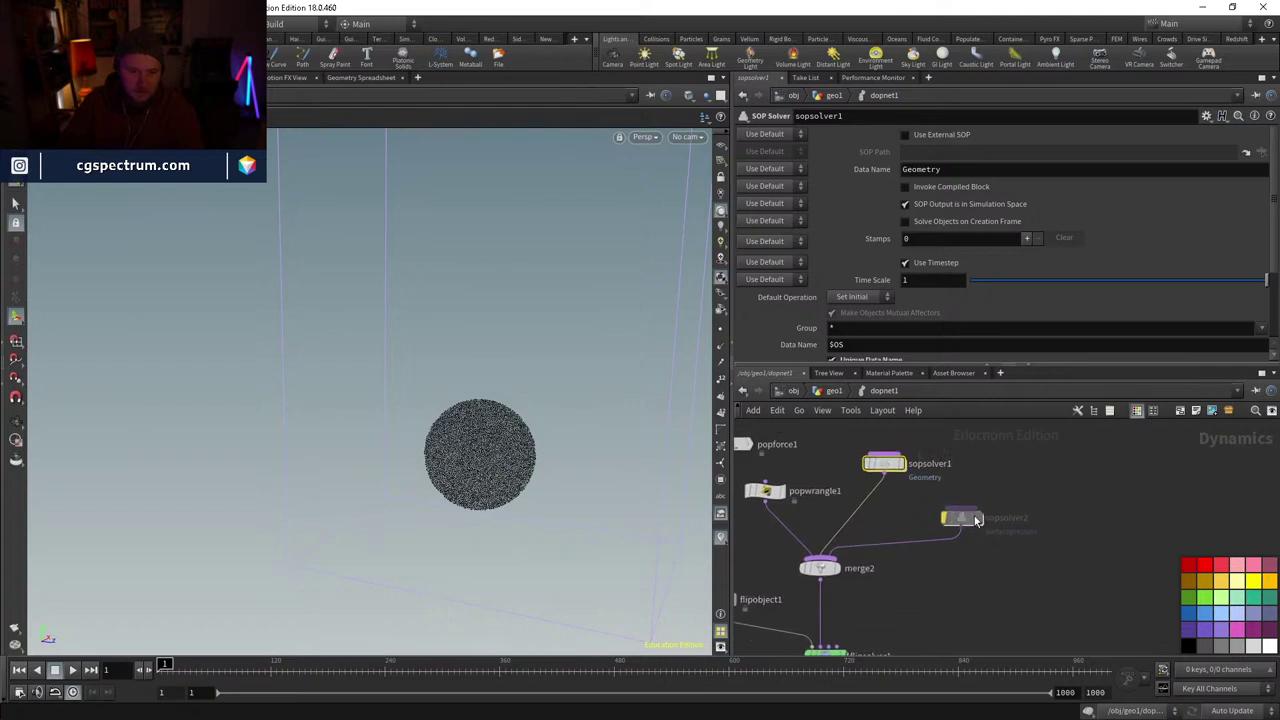
drag(469, 423, 434, 457)
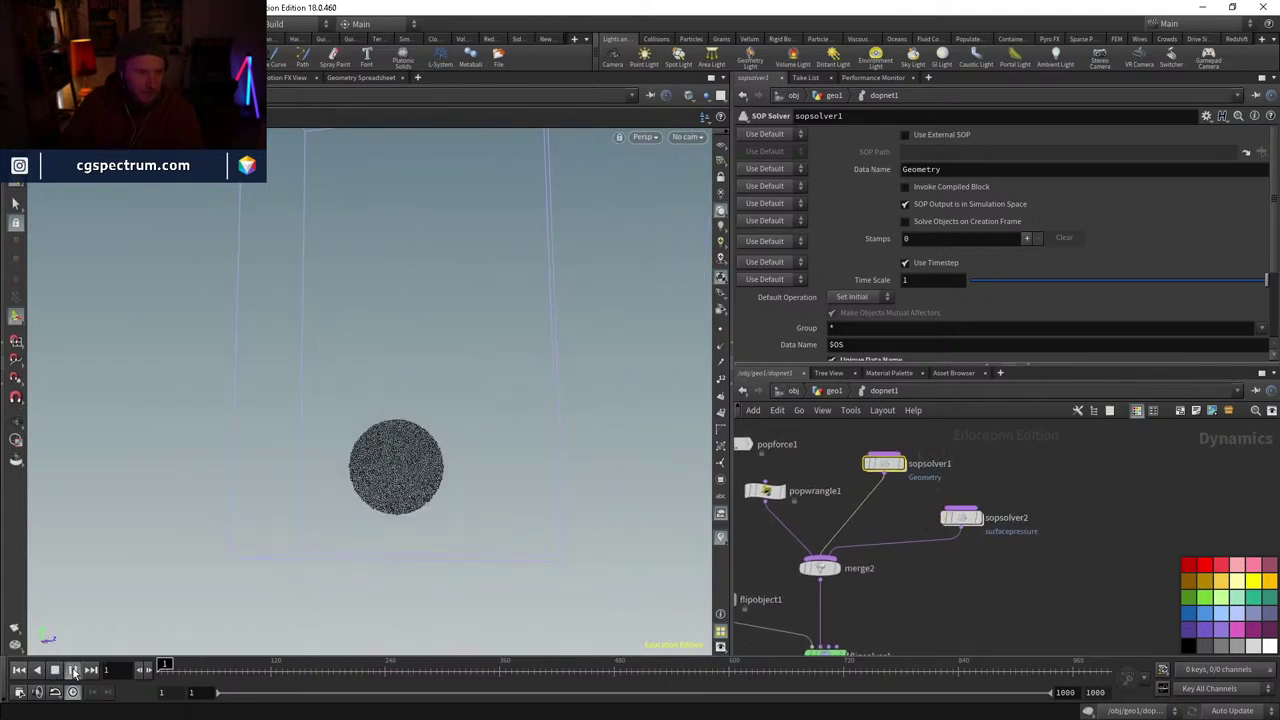
click(74, 670)
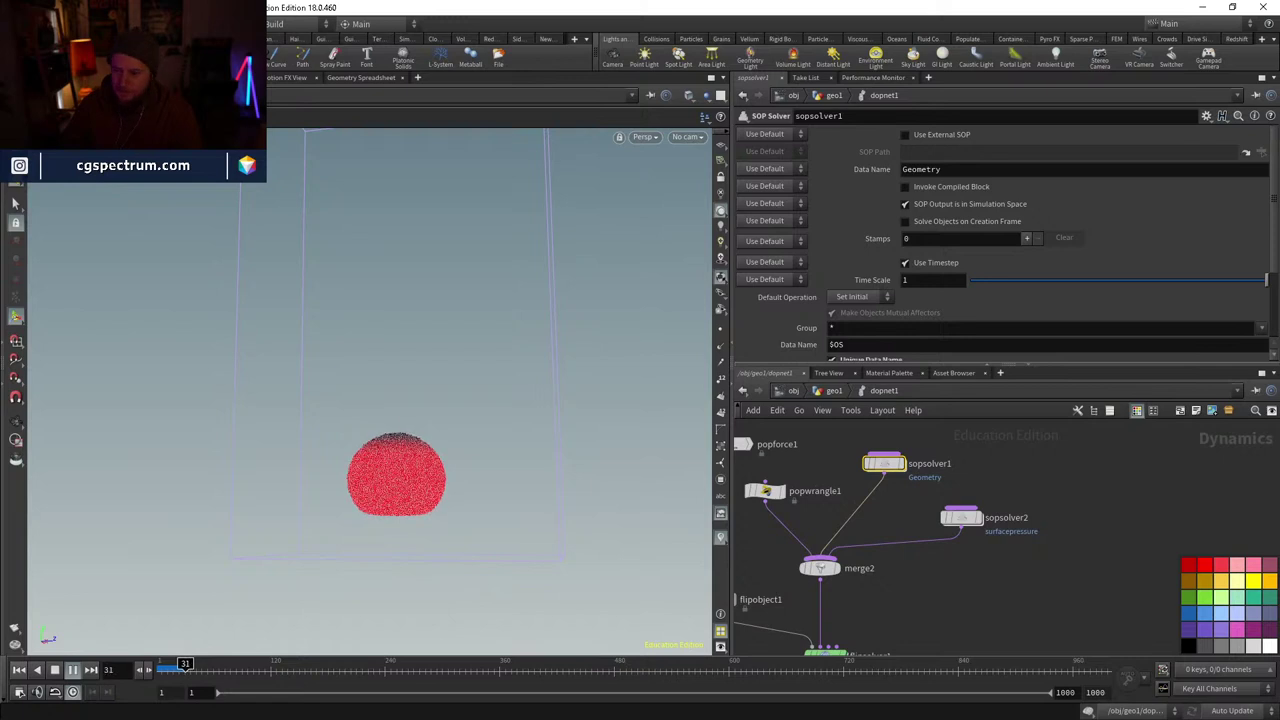
- Check CPU and memory usage in Task Manager while the simulation runs, then minimize it
key(ctrl+shift+Escape)
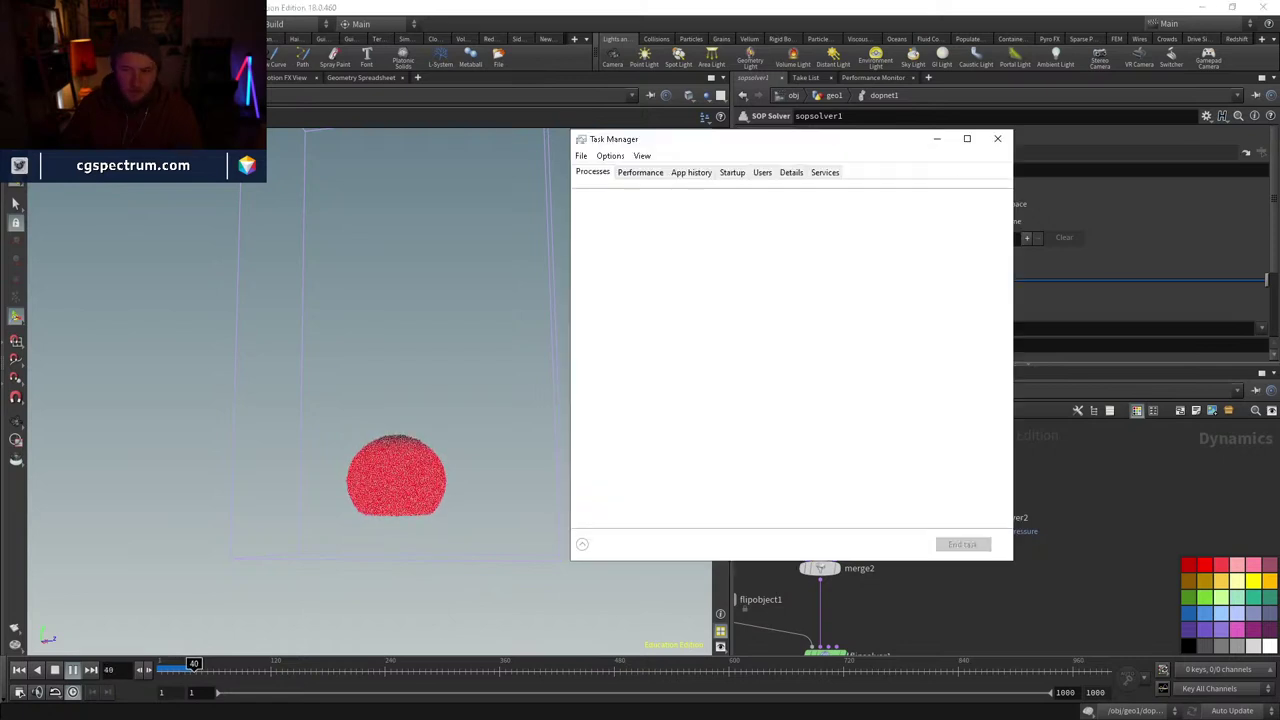
click(640, 172)
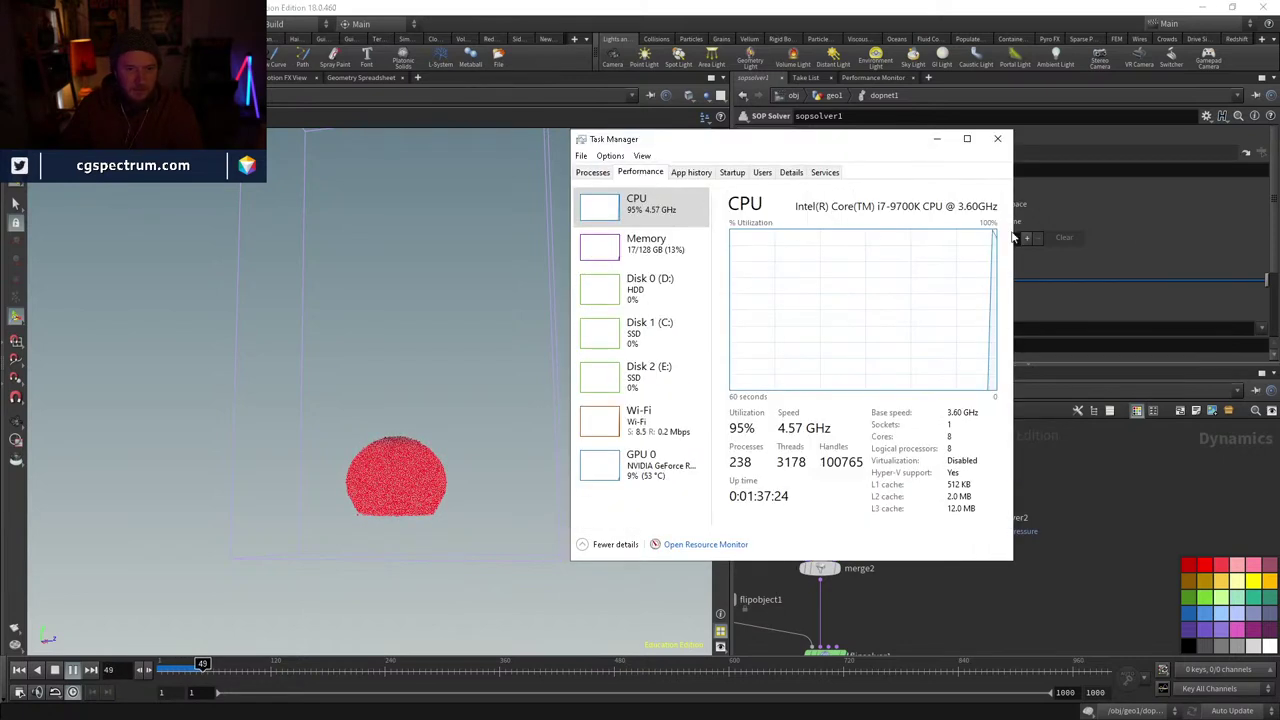
click(659, 257)
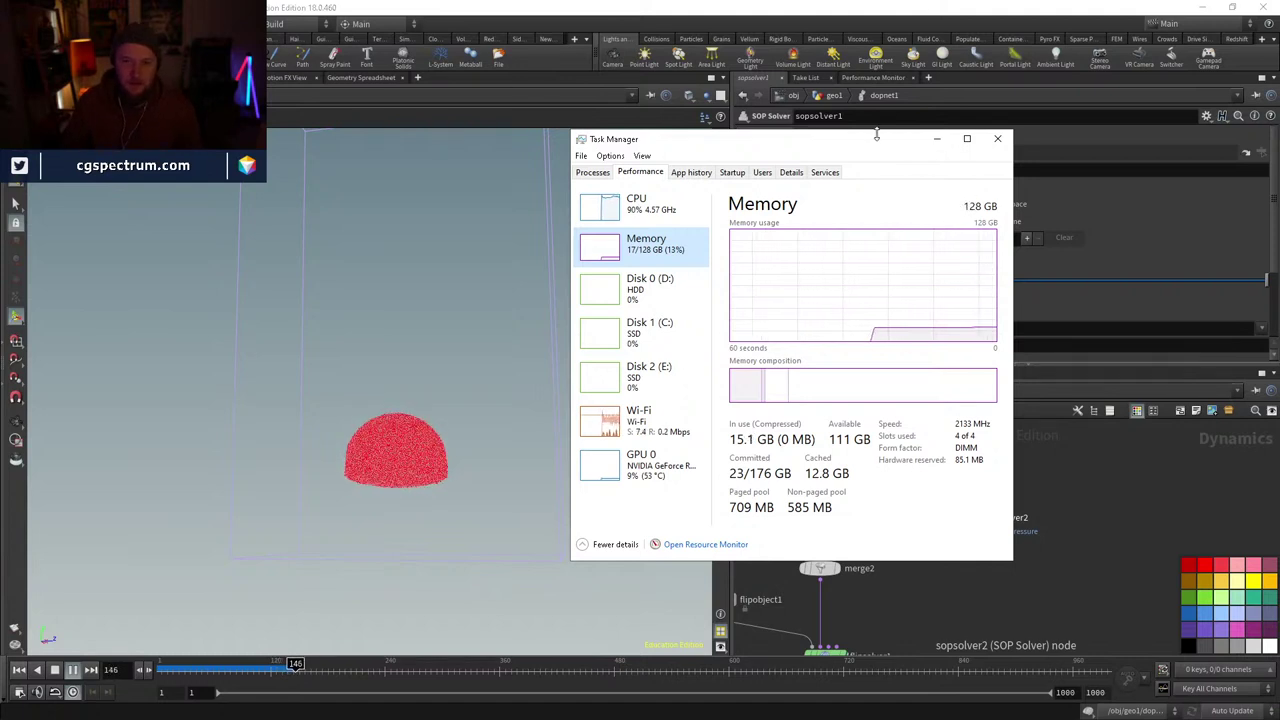
drag(876, 133, 1024, 133)
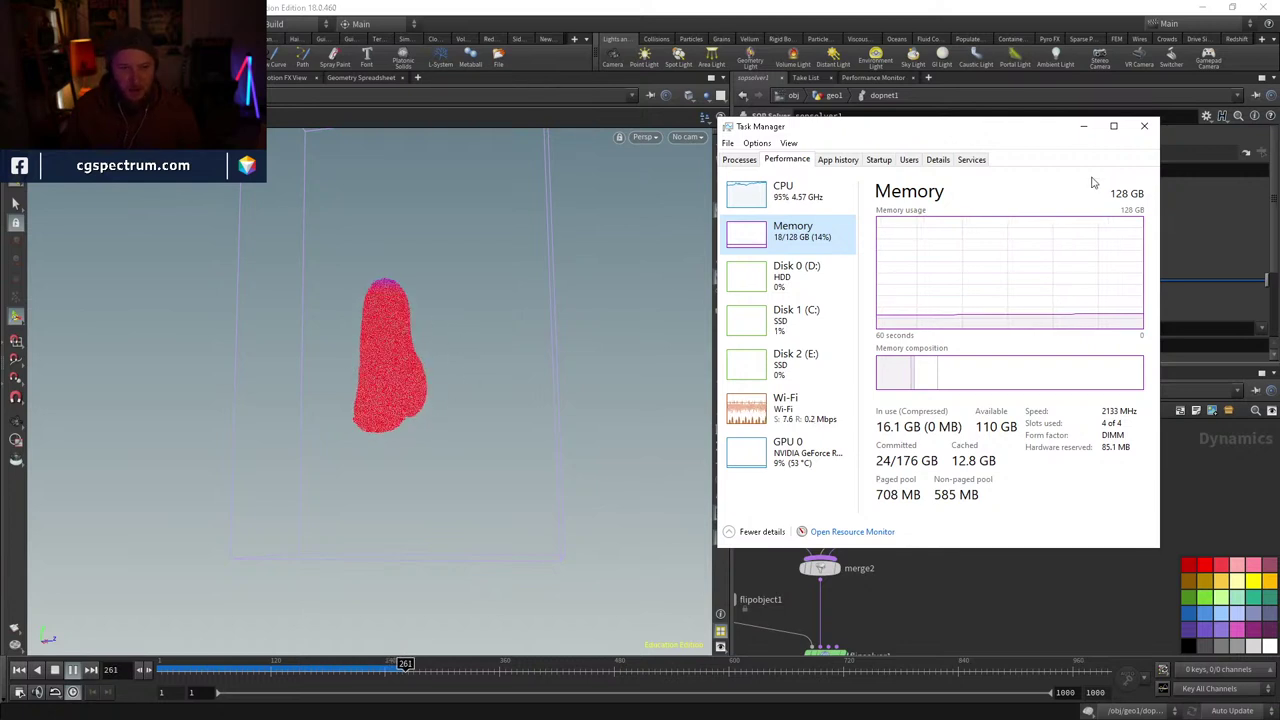
click(1083, 126)
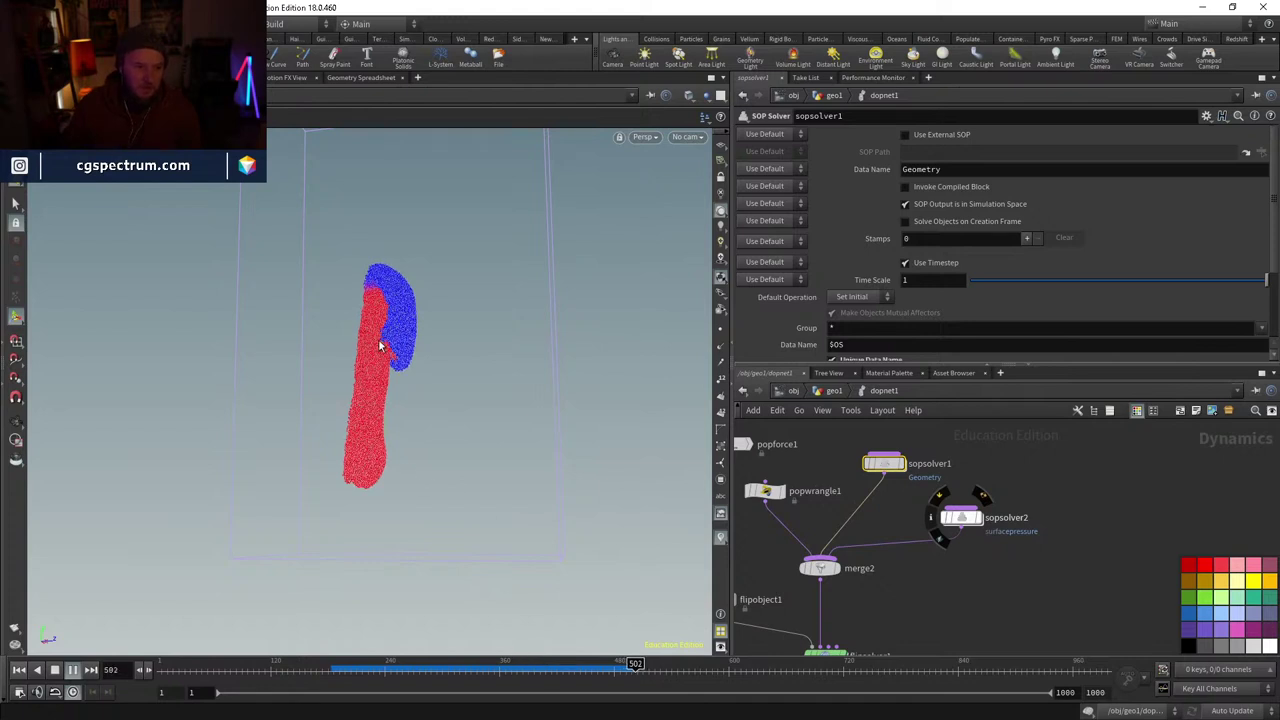
- Scrub the simulated particles to frame 487, then go back to geo1 and display merge2
click(488, 665)
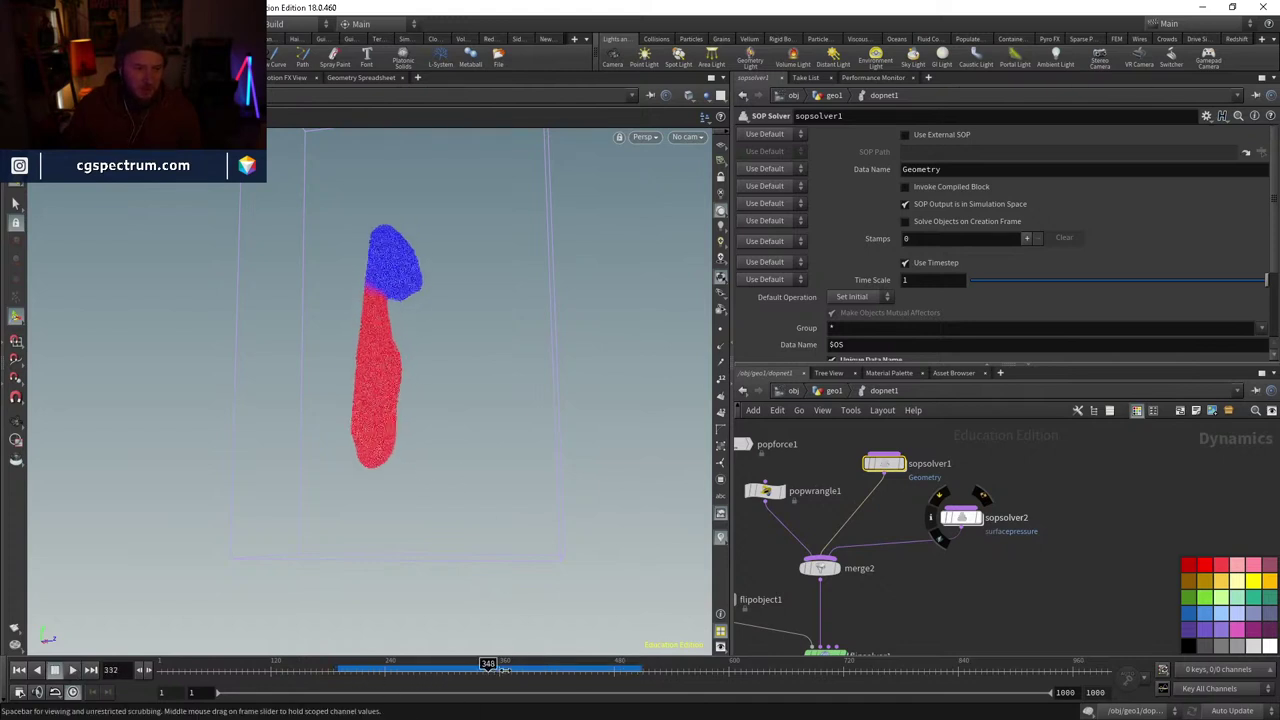
drag(488, 665, 620, 665)
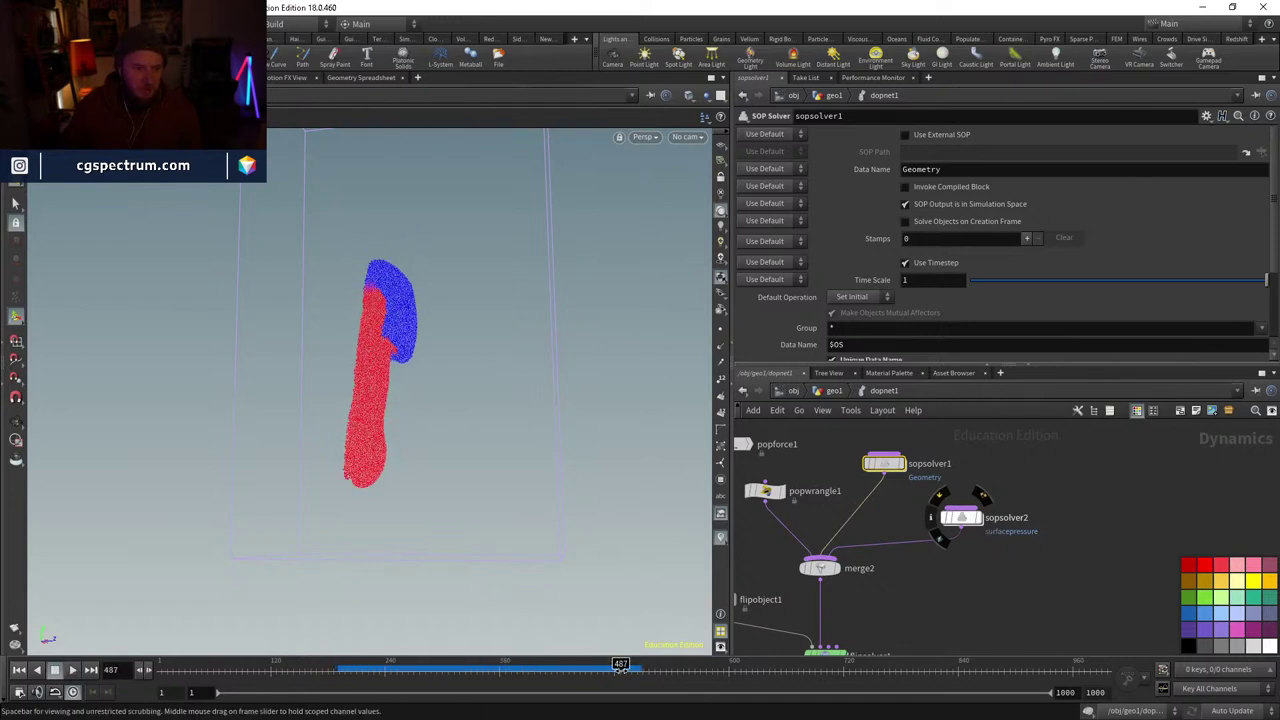
click(825, 392)
scroll(955, 541, down, 5)
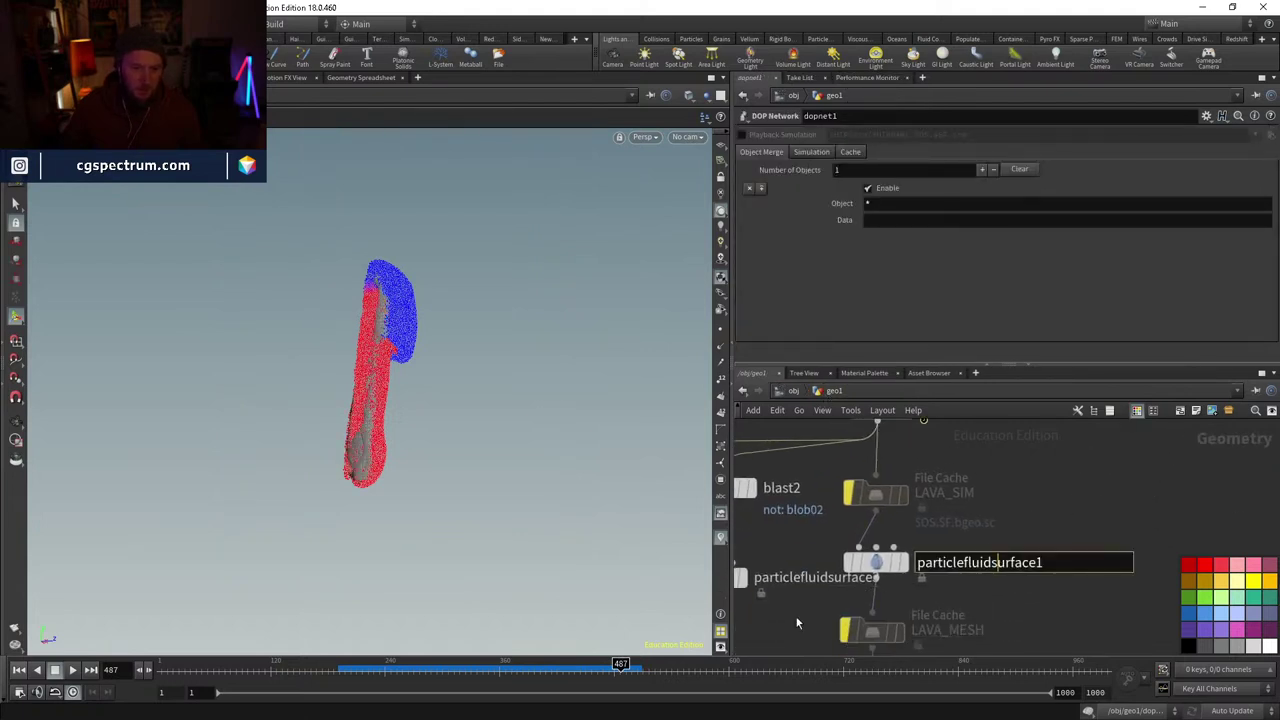
middle_drag(797, 623, 1023, 653)
click(806, 591)
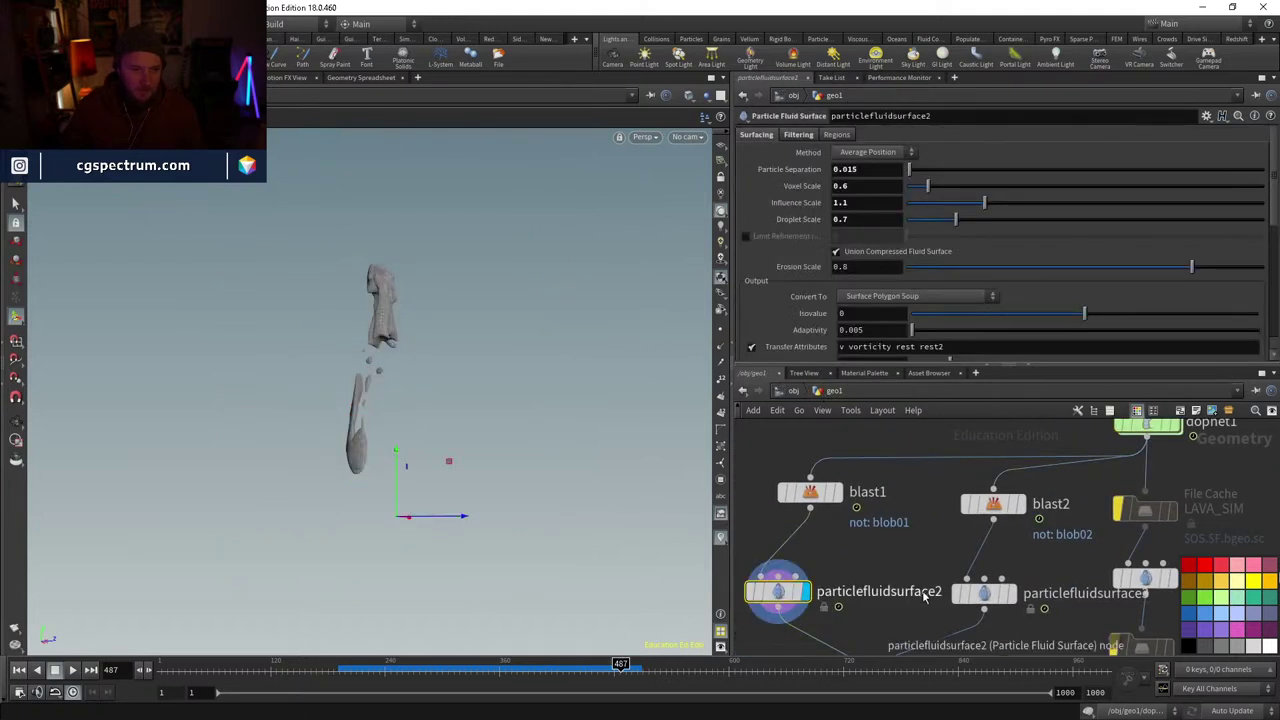
middle_drag(880, 650, 846, 589)
click(864, 630)
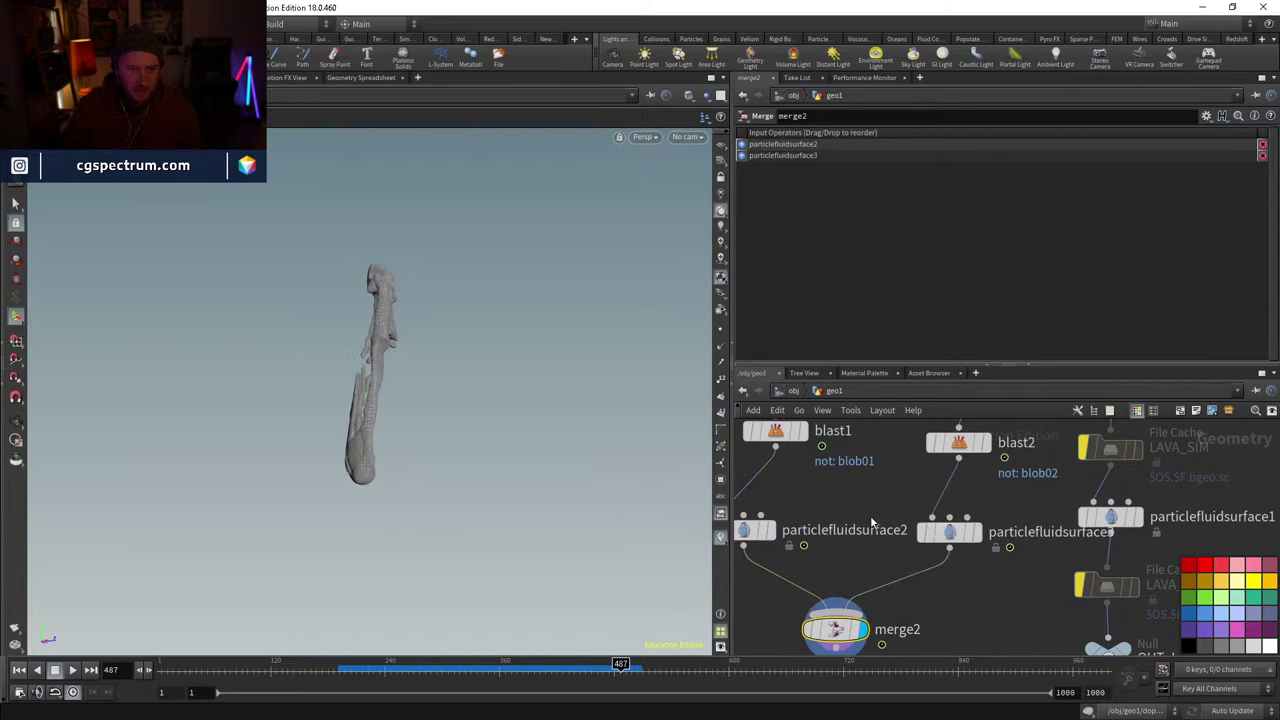
- Insert a Color node between particlefluidsurface2 and merge2 and set its color to red (1, 0, 0)
middle_drag(871, 523, 885, 500)
key(Tab)
click(1014, 84)
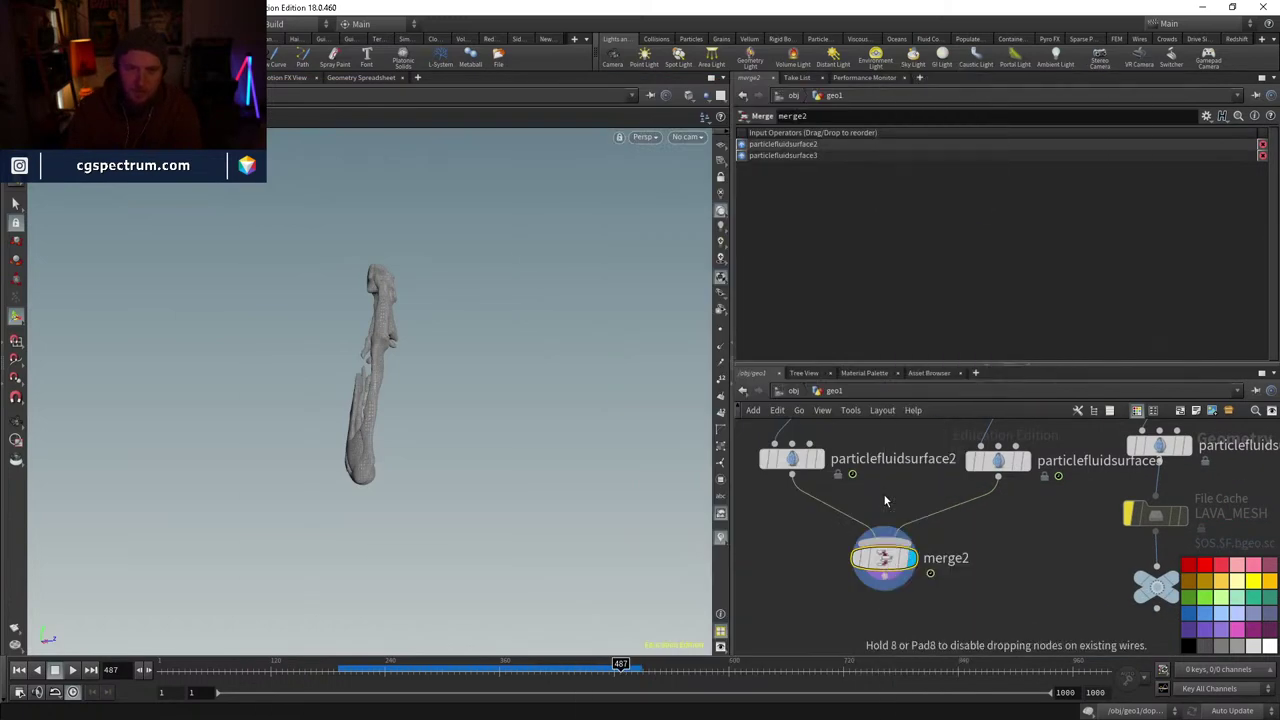
click(858, 496)
click(815, 521)
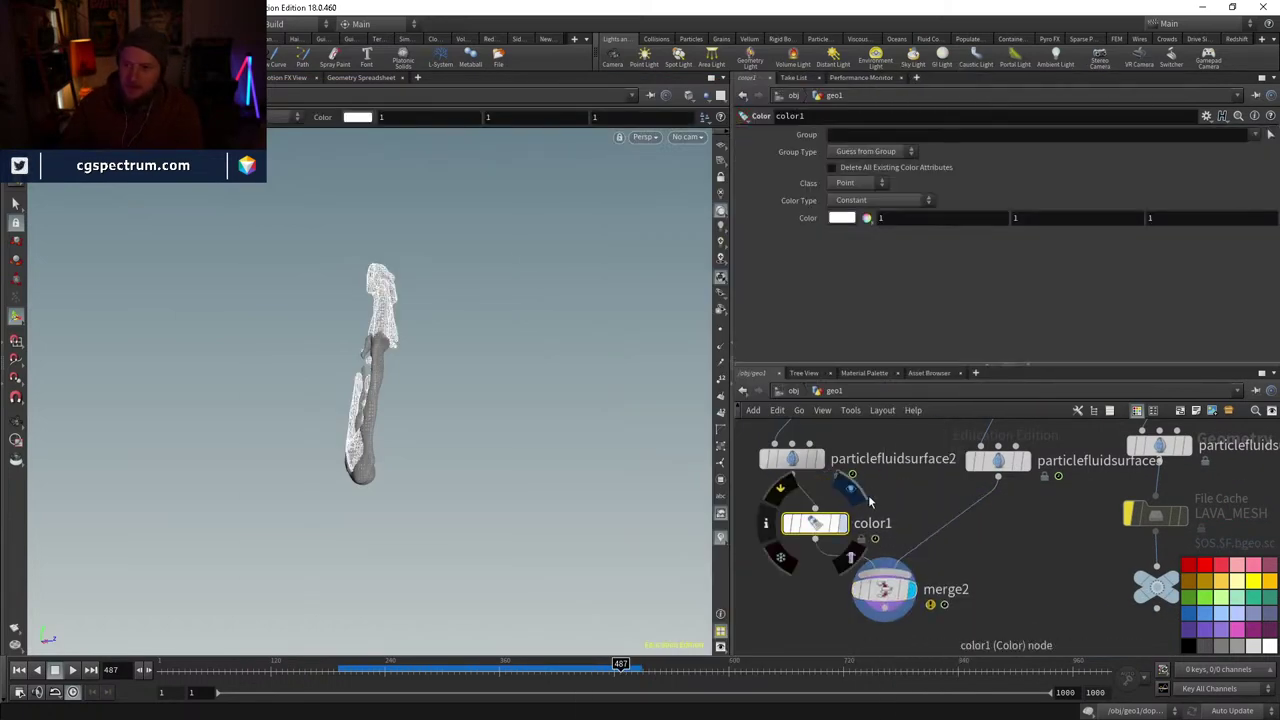
drag(829, 530, 806, 524)
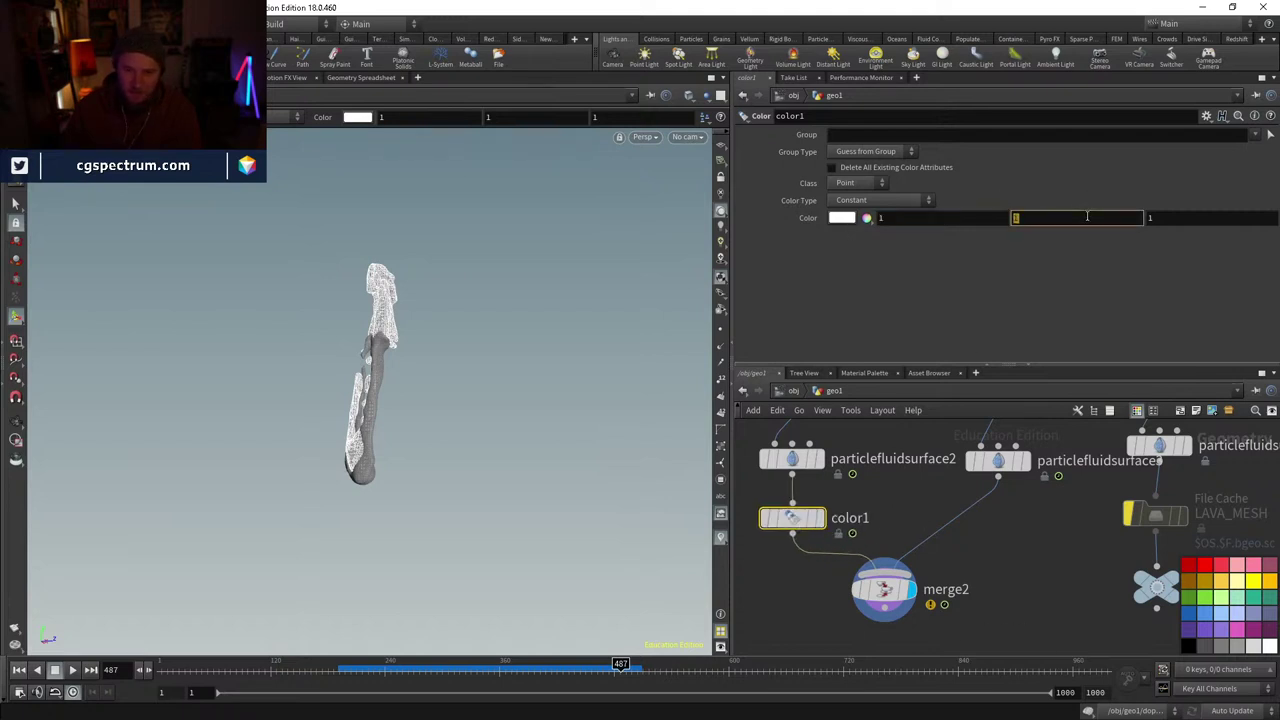
key(Return)
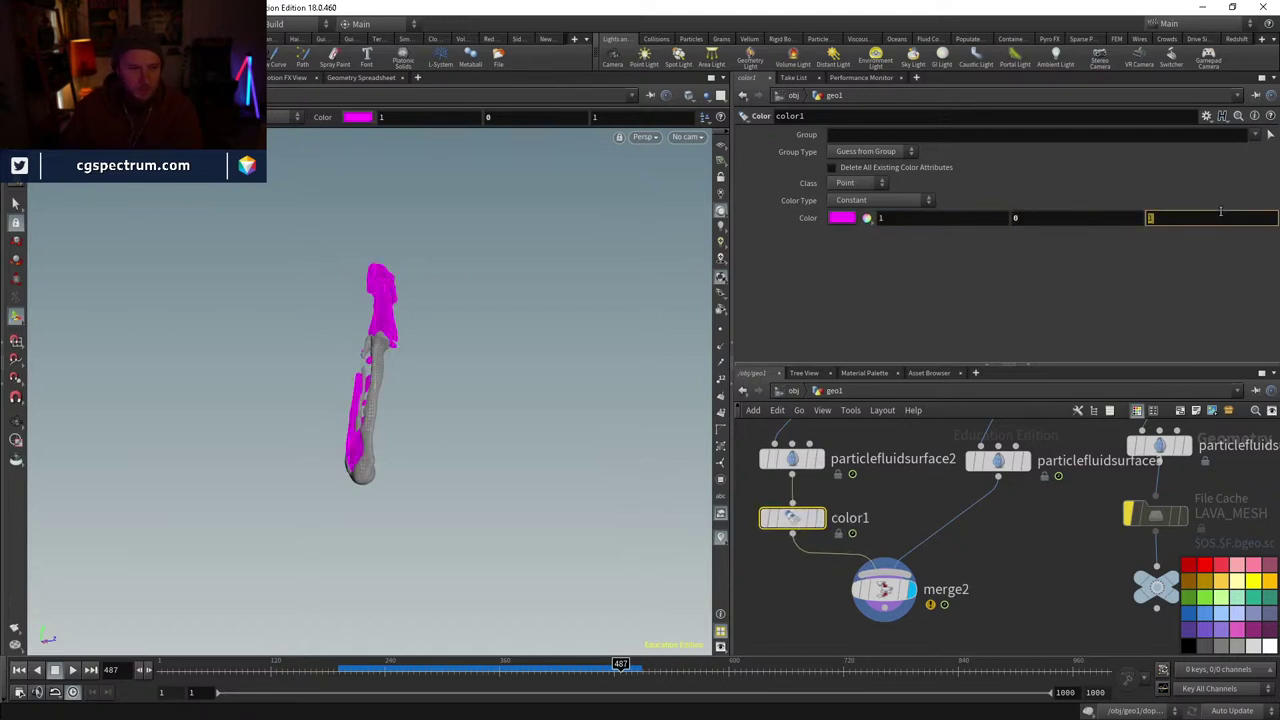
key(Return)
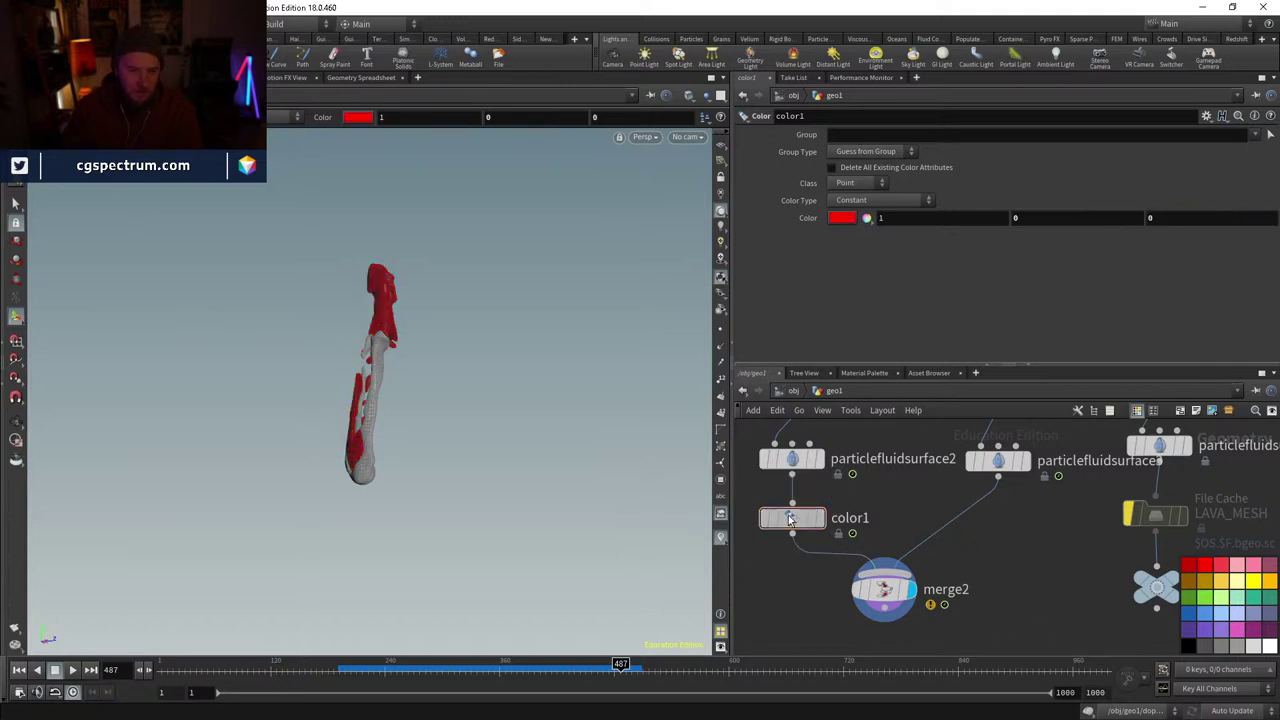
- Paste a copy of the Color node between particlefluidsurface3 and merge2 and set its color to green (0, 1, 0)
key(ctrl+v)
double_click(955, 531)
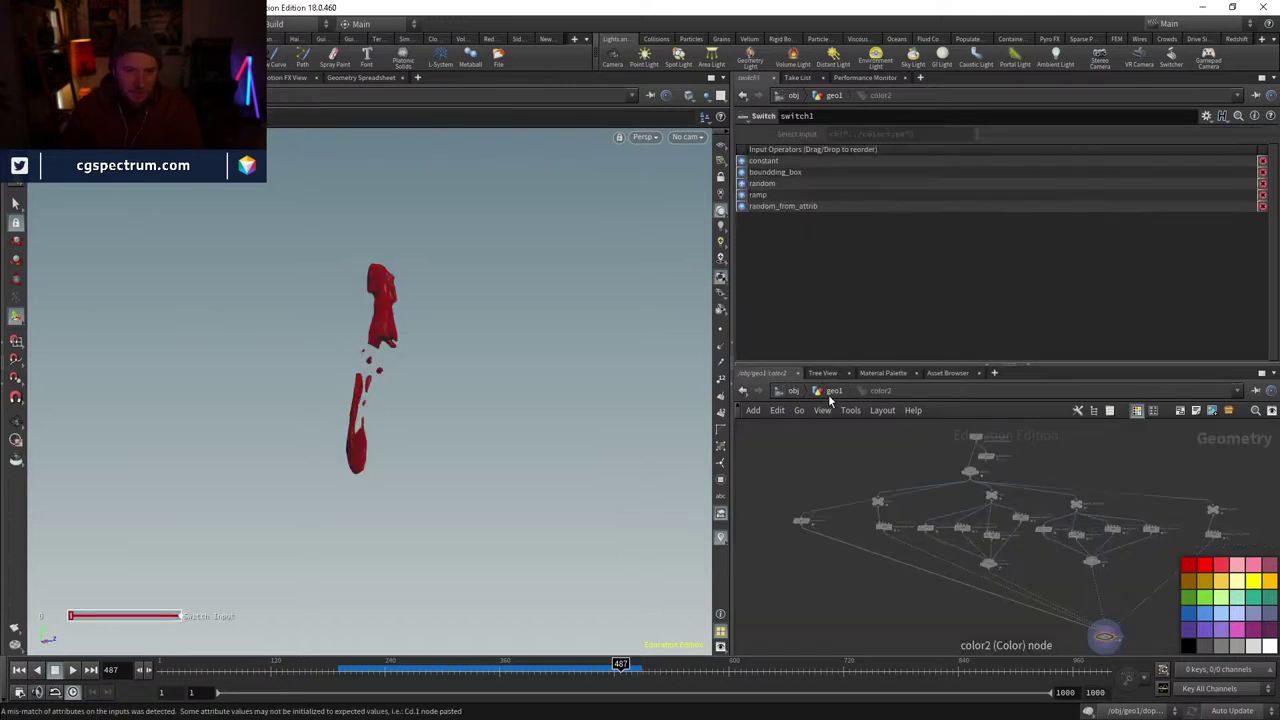
click(830, 392)
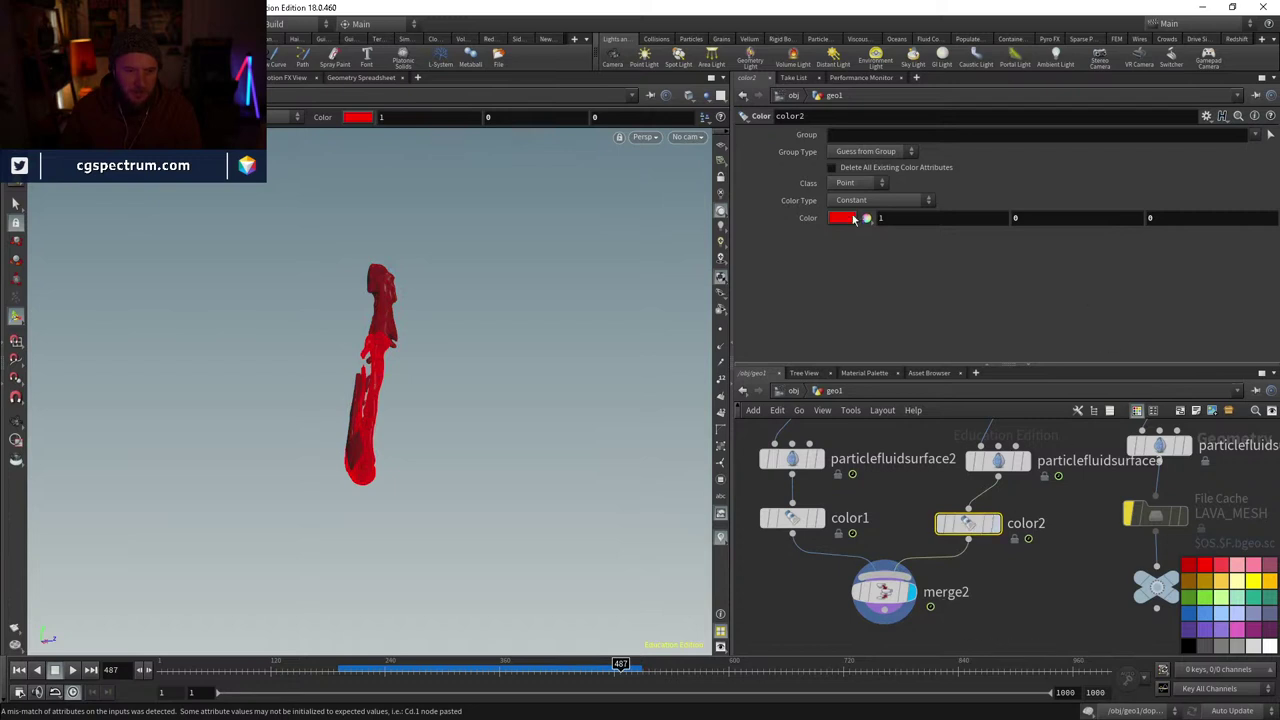
text(0)
key(Tab)
text(1)
key(Return)
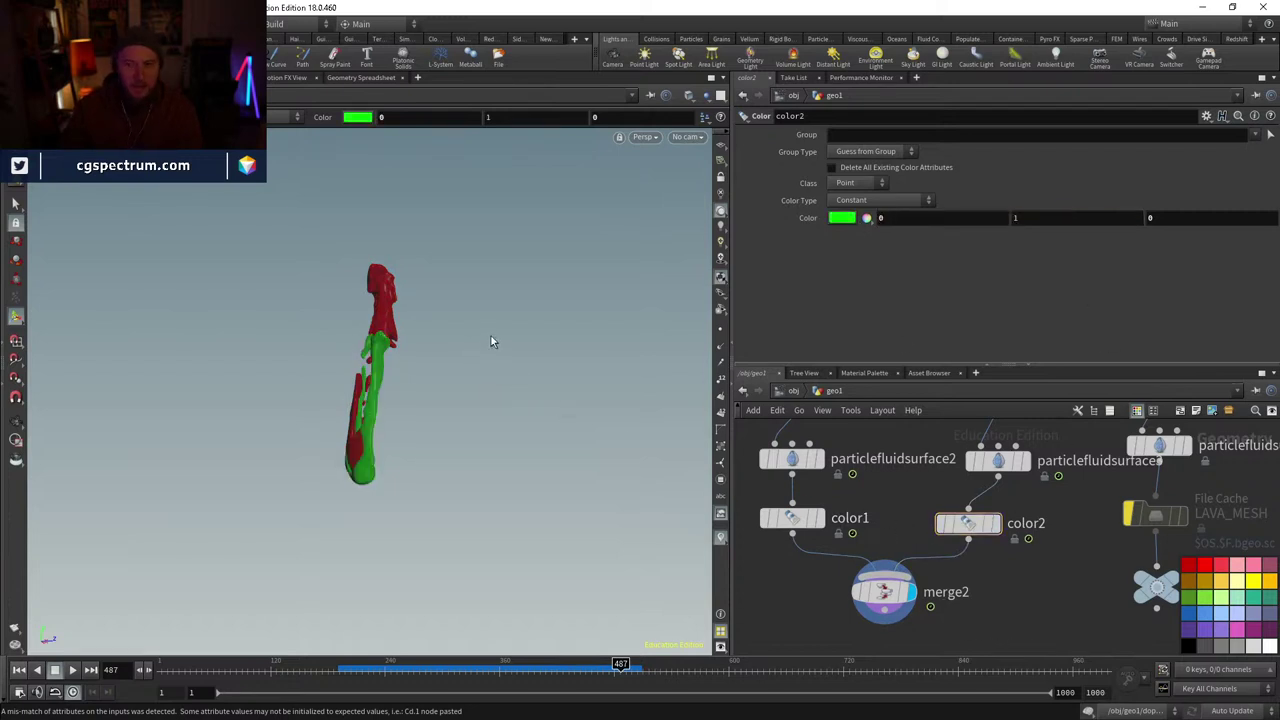
key(Escape)
drag(541, 333, 389, 420)
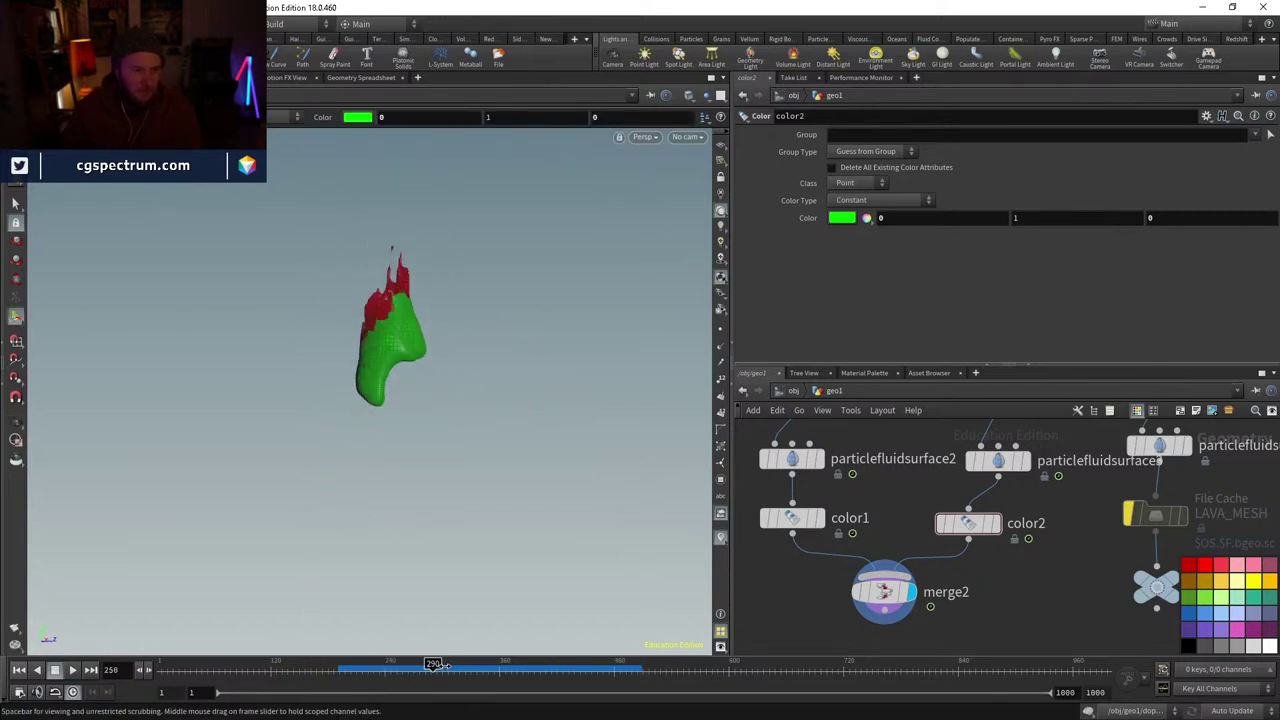
- Set the Particle Separation of both particlefluidsurface2 and particlefluidsurface3 to 0.025
click(818, 458)
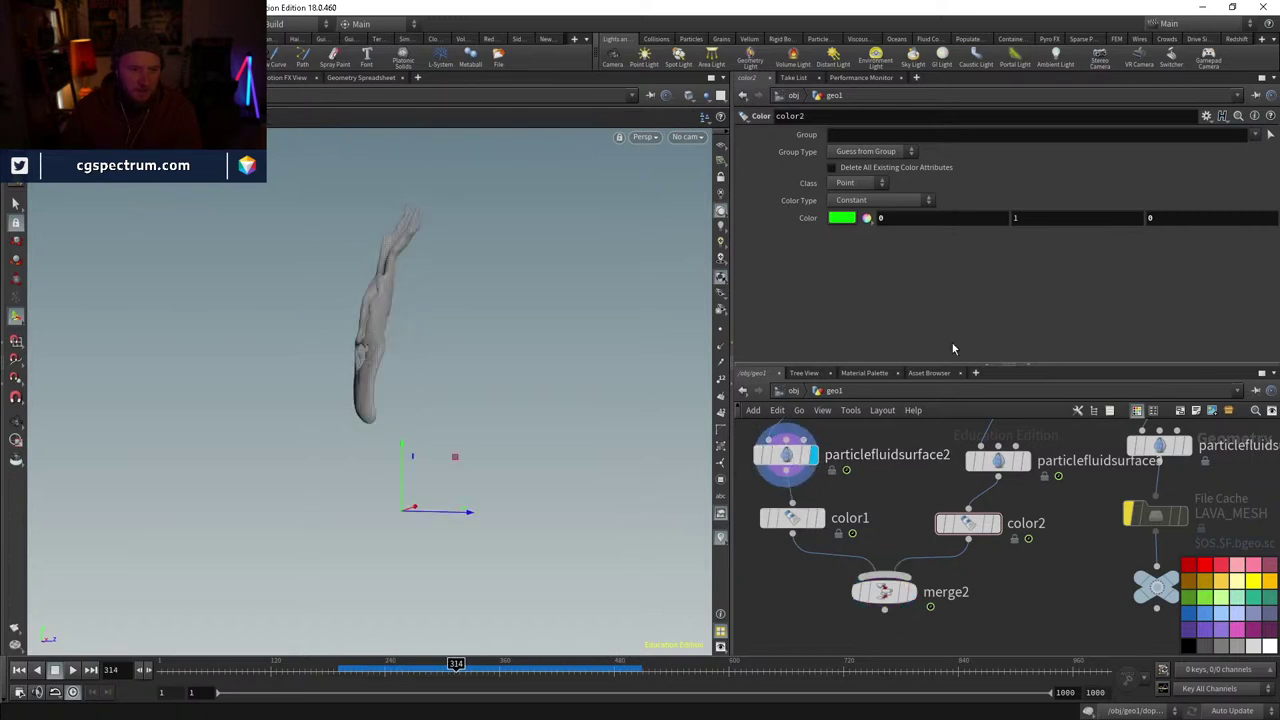
click(793, 455)
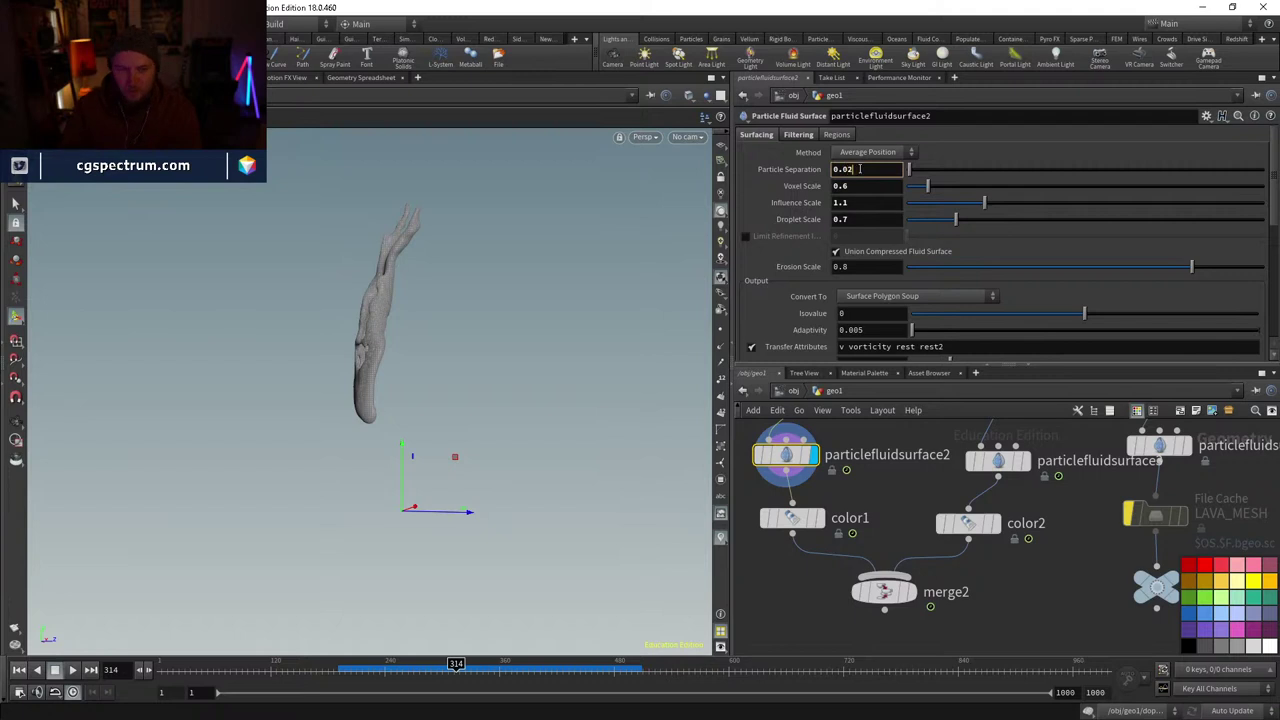
text(5)
key(Return)
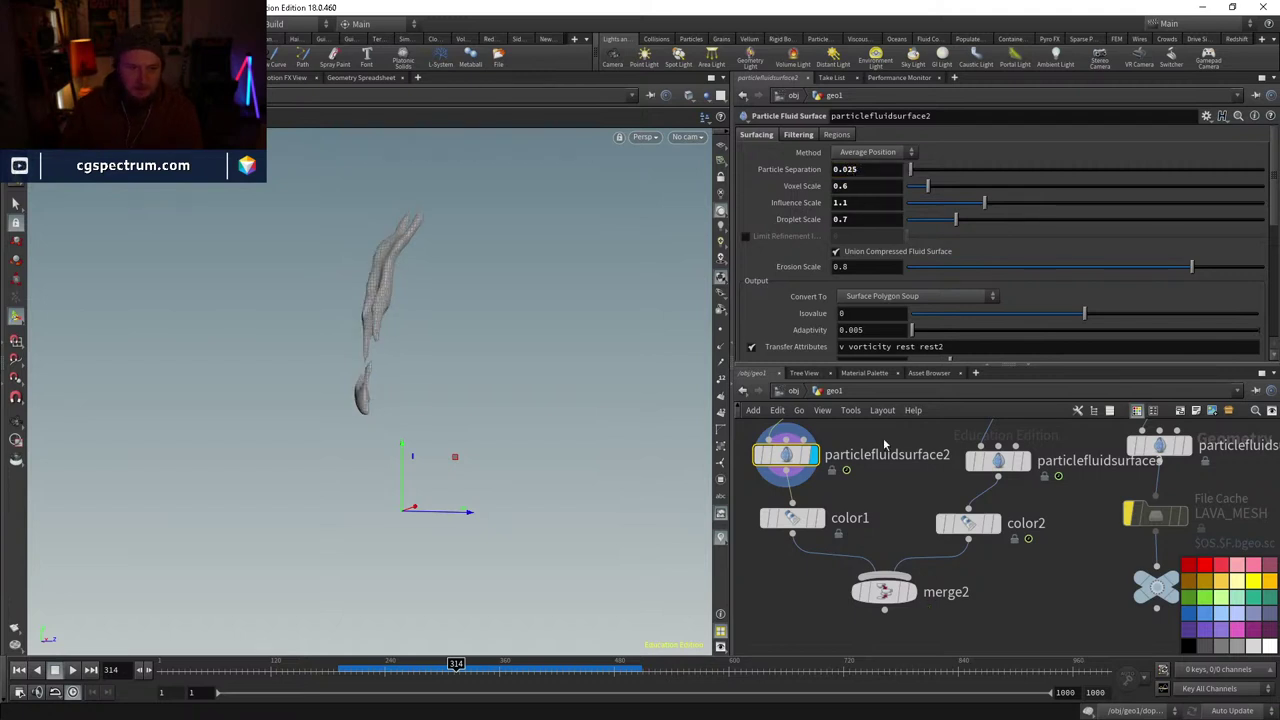
click(992, 461)
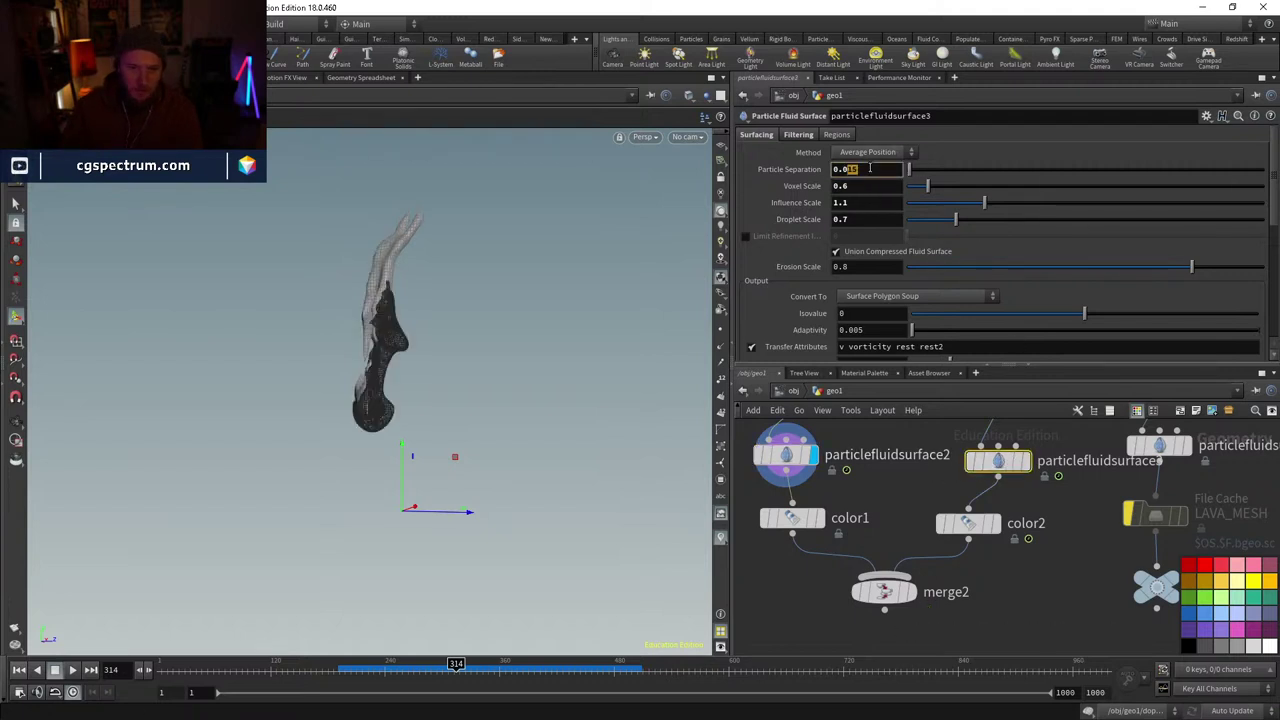
text(5)
key(Return)
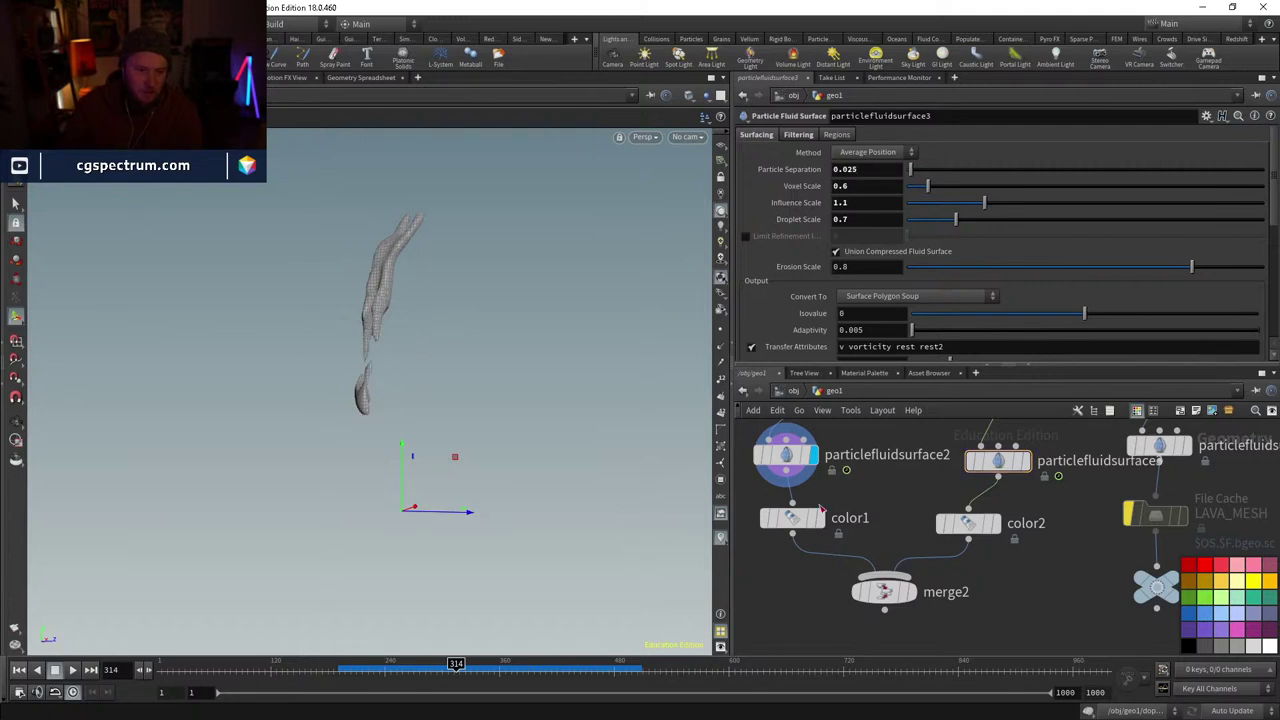
- Display merge2 again and scrub to frame 323 to compare the red and green surfaces
click(820, 517)
click(792, 517)
click(912, 592)
click(905, 593)
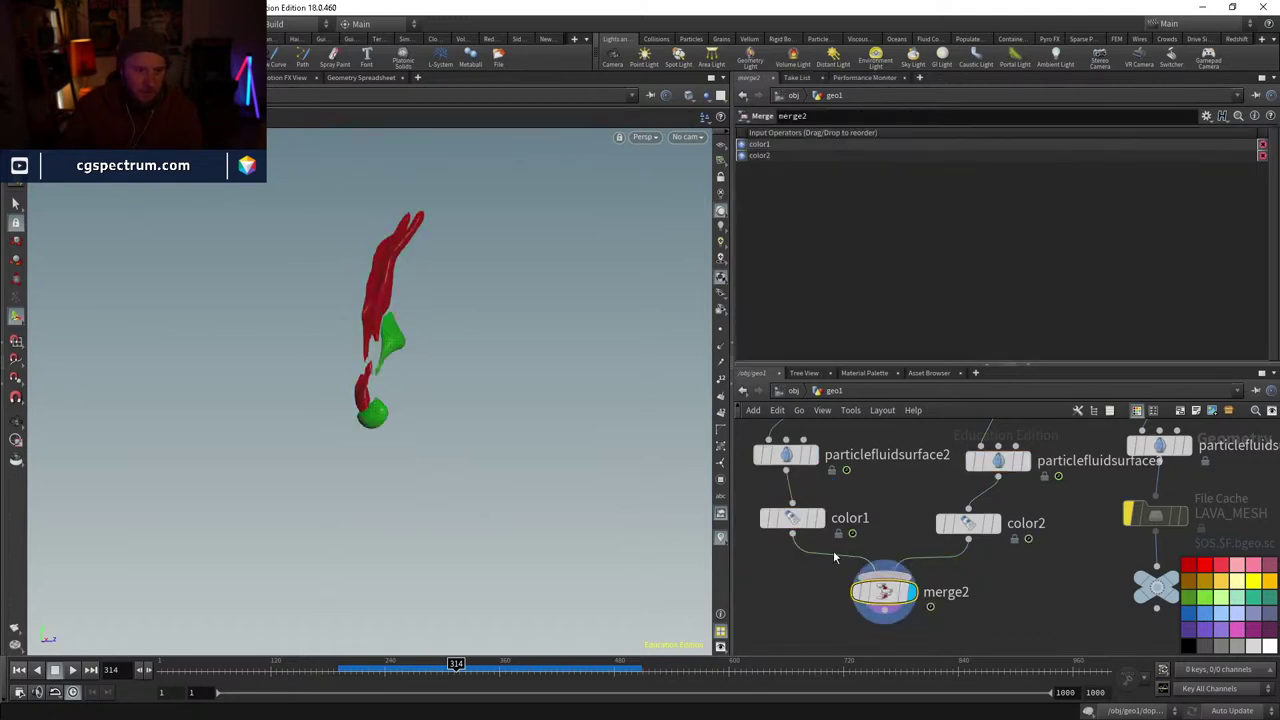
drag(366, 665, 464, 665)
- Set the Droplet Scale of both particlefluidsurface2 and particlefluidsurface3 to 1
middle_drag(824, 458, 825, 512)
click(818, 510)
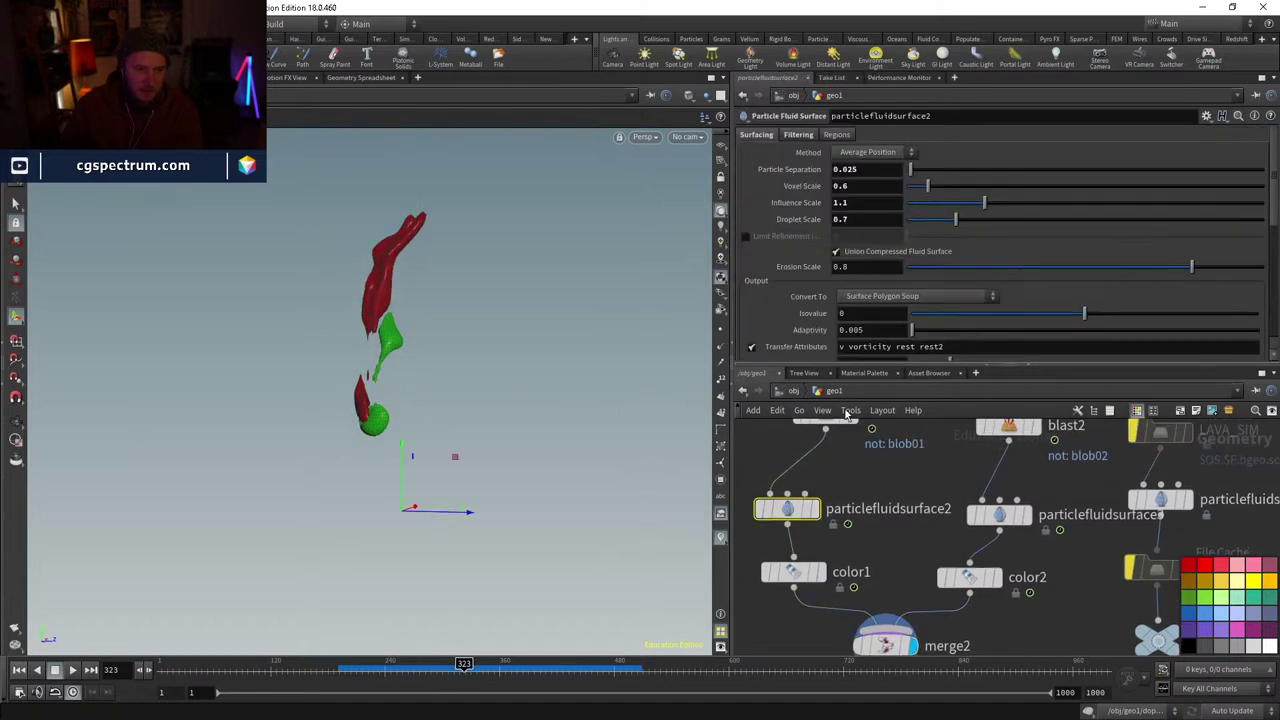
click(858, 222)
text(.9)
key(Return)
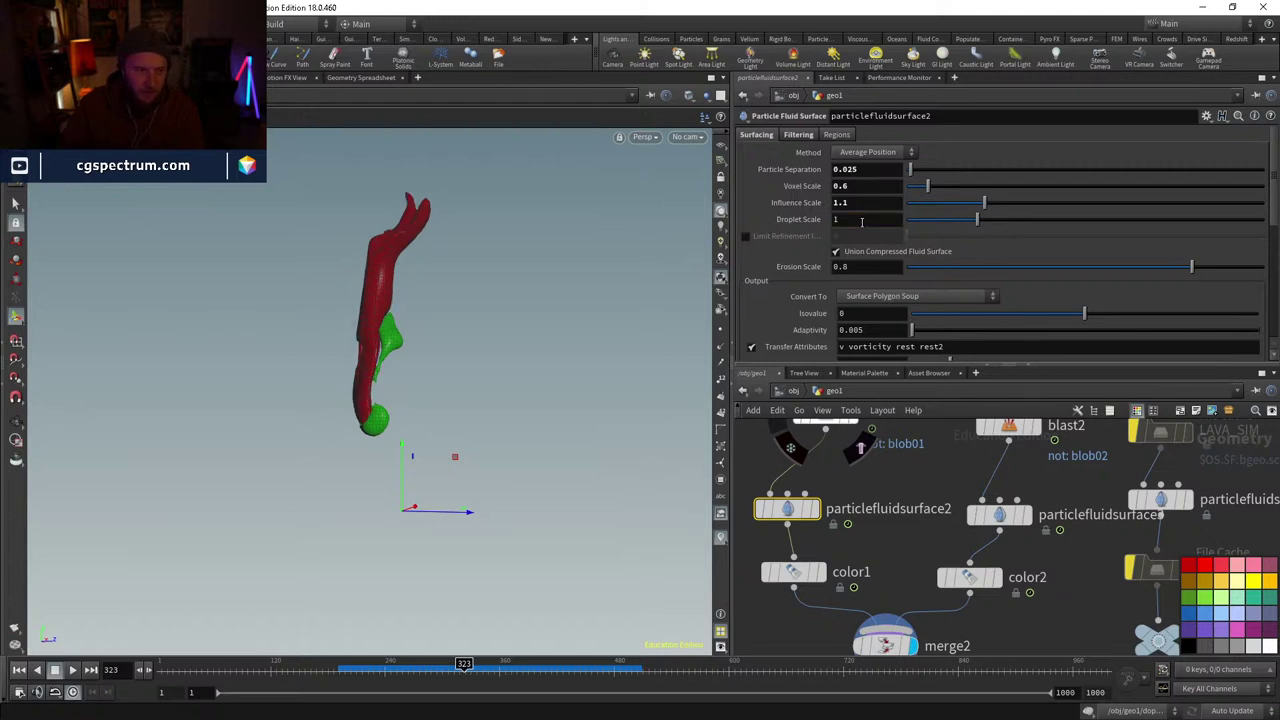
click(999, 514)
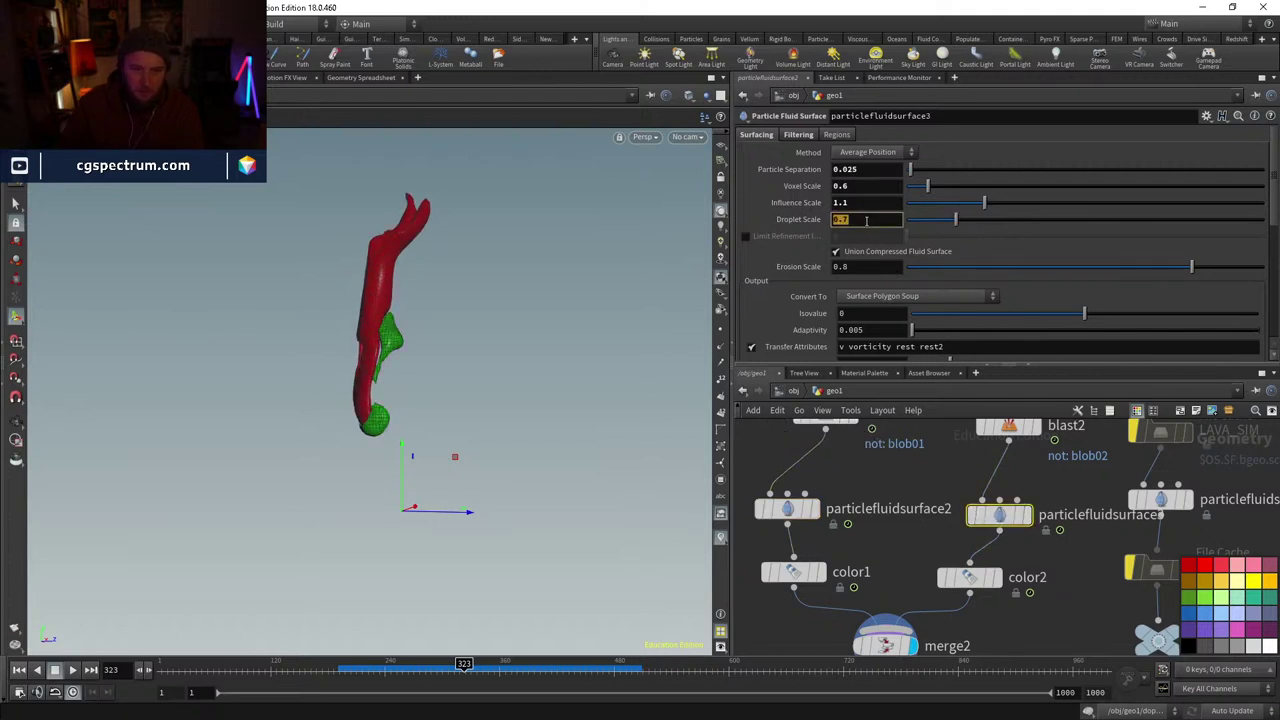
middle_drag(832, 632, 813, 550)
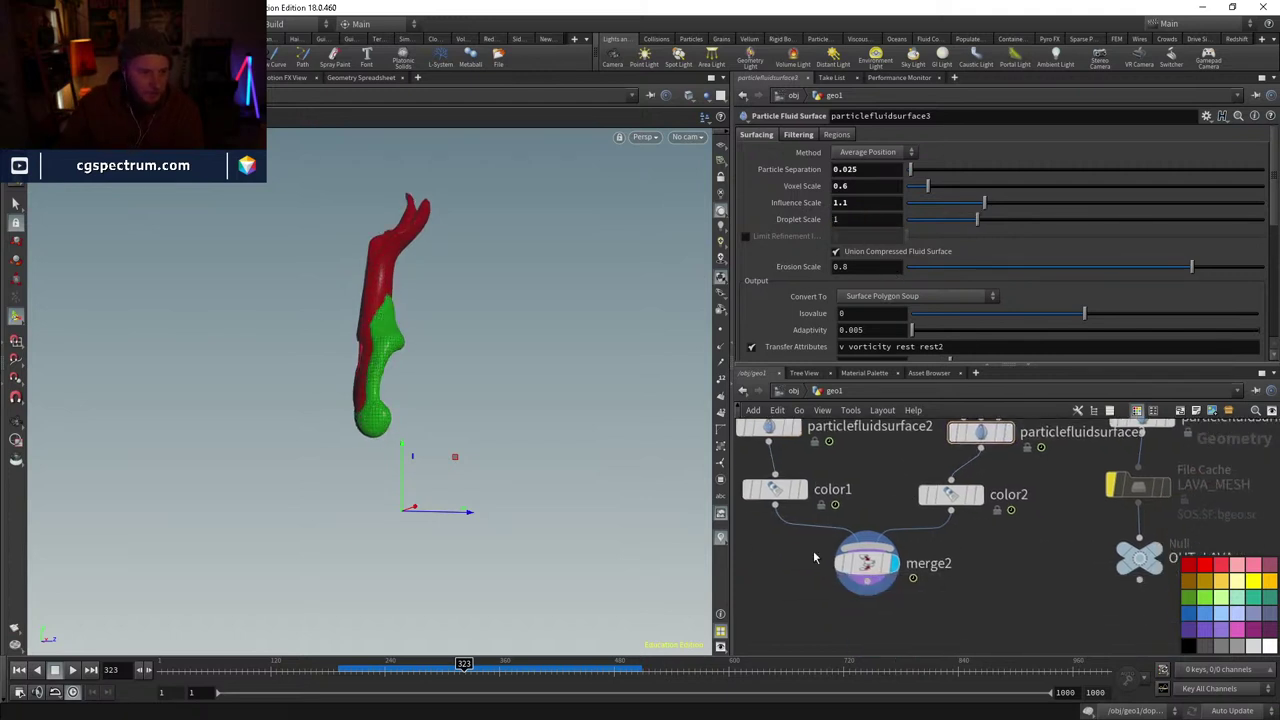
- Scrub through the merge2 animation to frame 427 and back to frame 275 to compare the red and green surfaces
drag(355, 680, 563, 677)
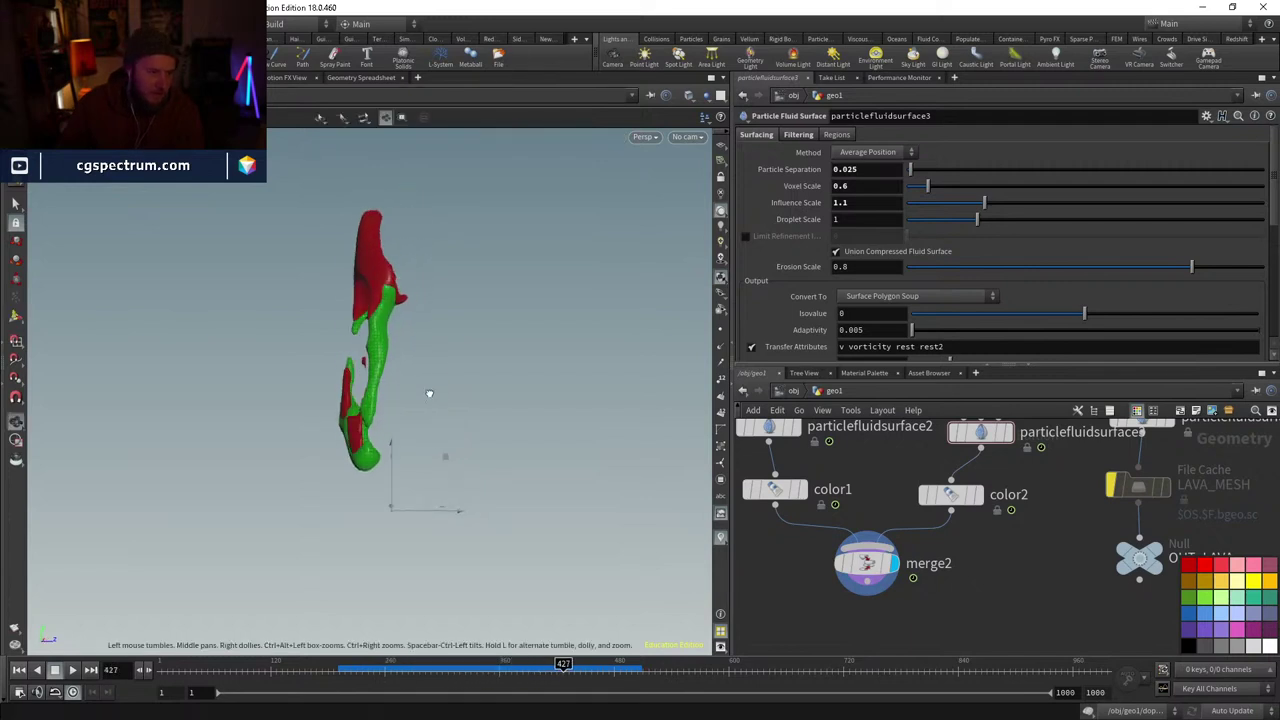
click(369, 668)
drag(369, 668, 418, 668)
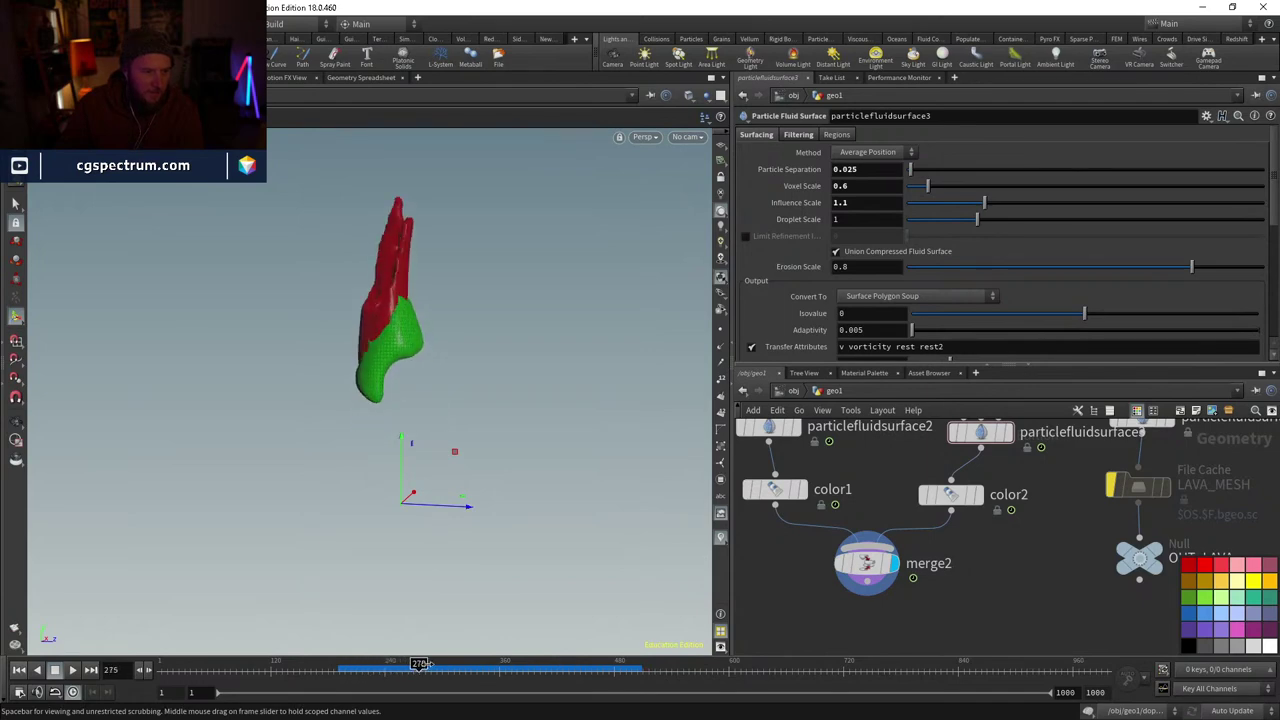
- Insert a Color node between blast1 and particlefluidsurface2 and display it
middle_drag(843, 460, 843, 647)
click(798, 529)
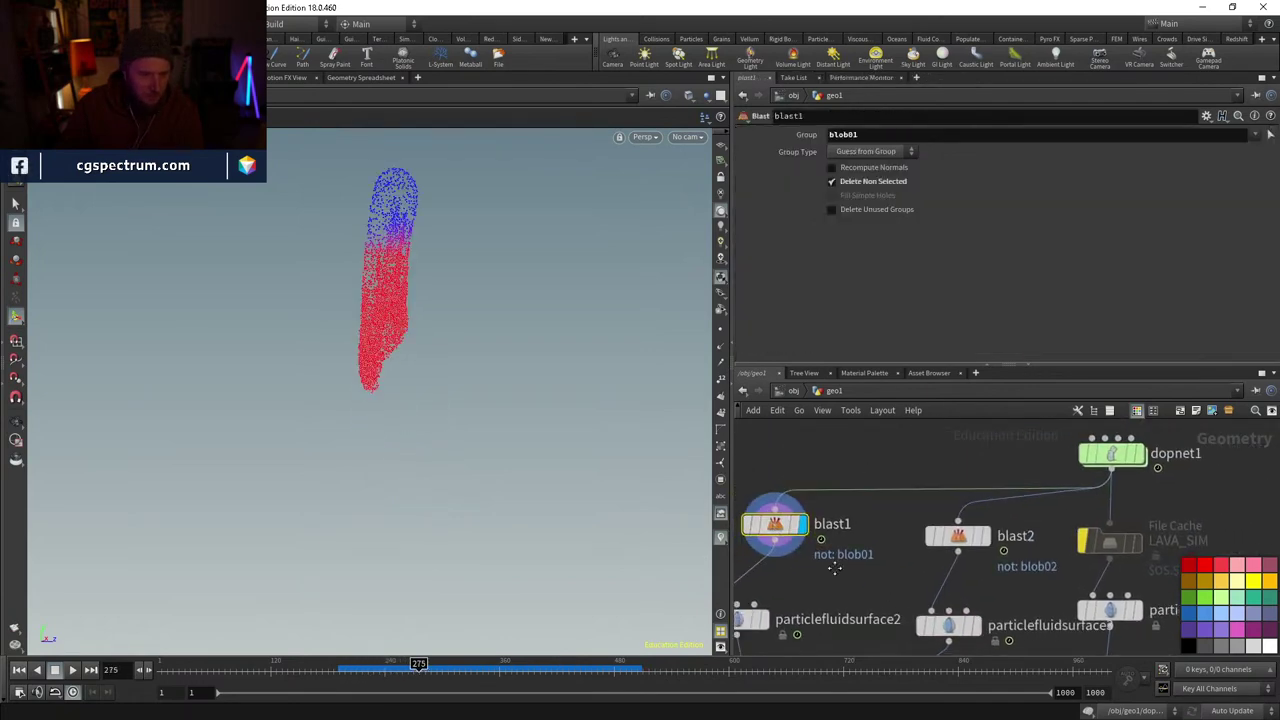
middle_drag(811, 584, 870, 541)
key(Tab)
text(c)
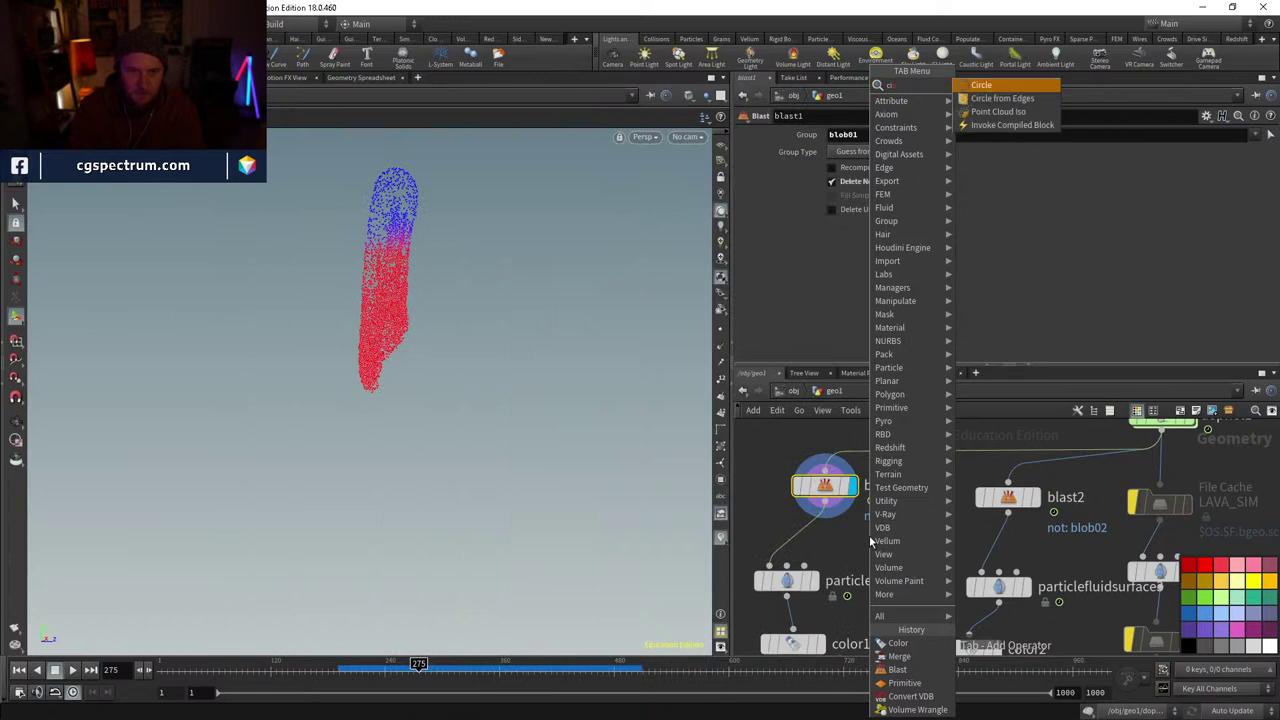
text(olor)
key(Return)
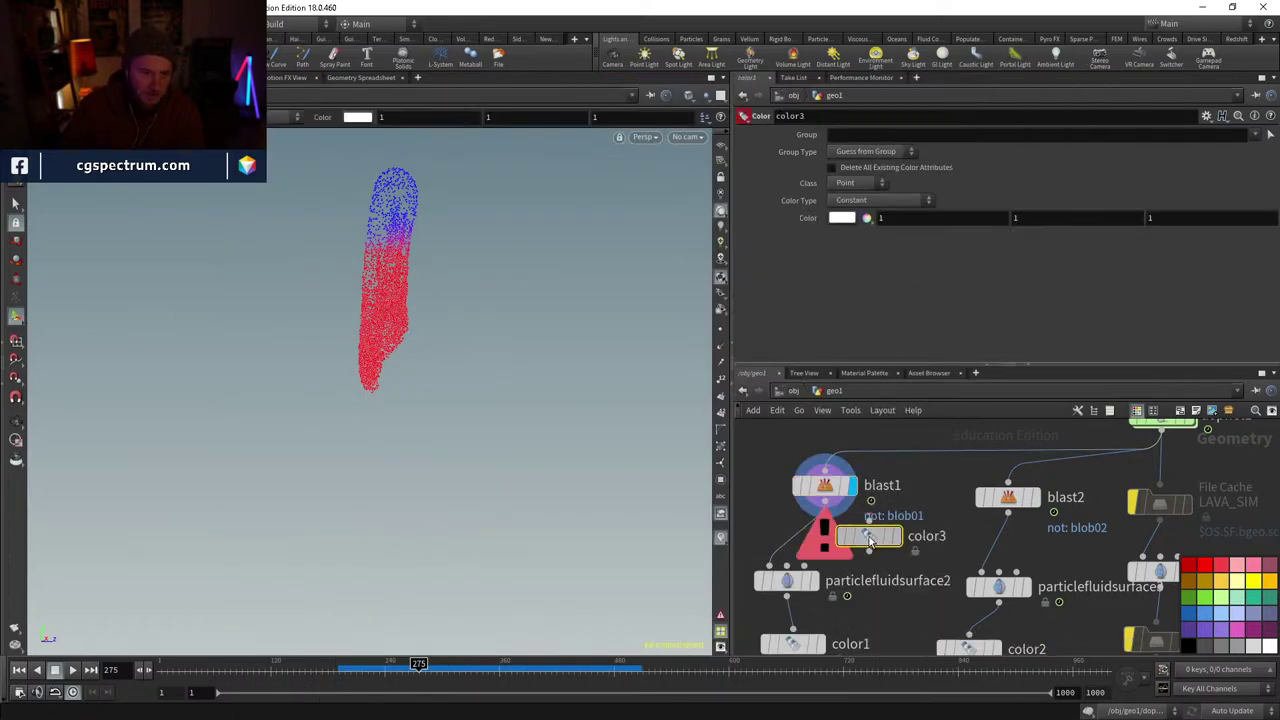
click(797, 545)
drag(818, 508, 796, 485)
drag(795, 551, 797, 523)
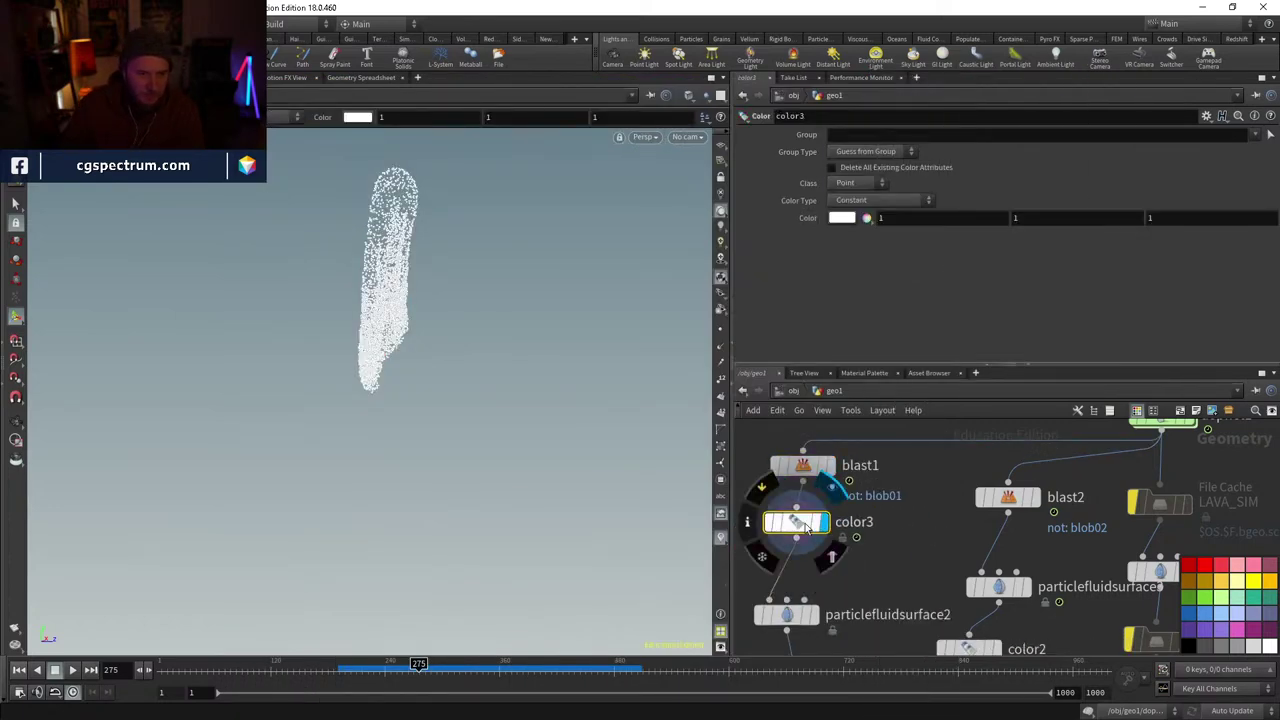
- Set the color of the Color node below blast1 to red (1, 0, 0)
text(0)
key(Tab)
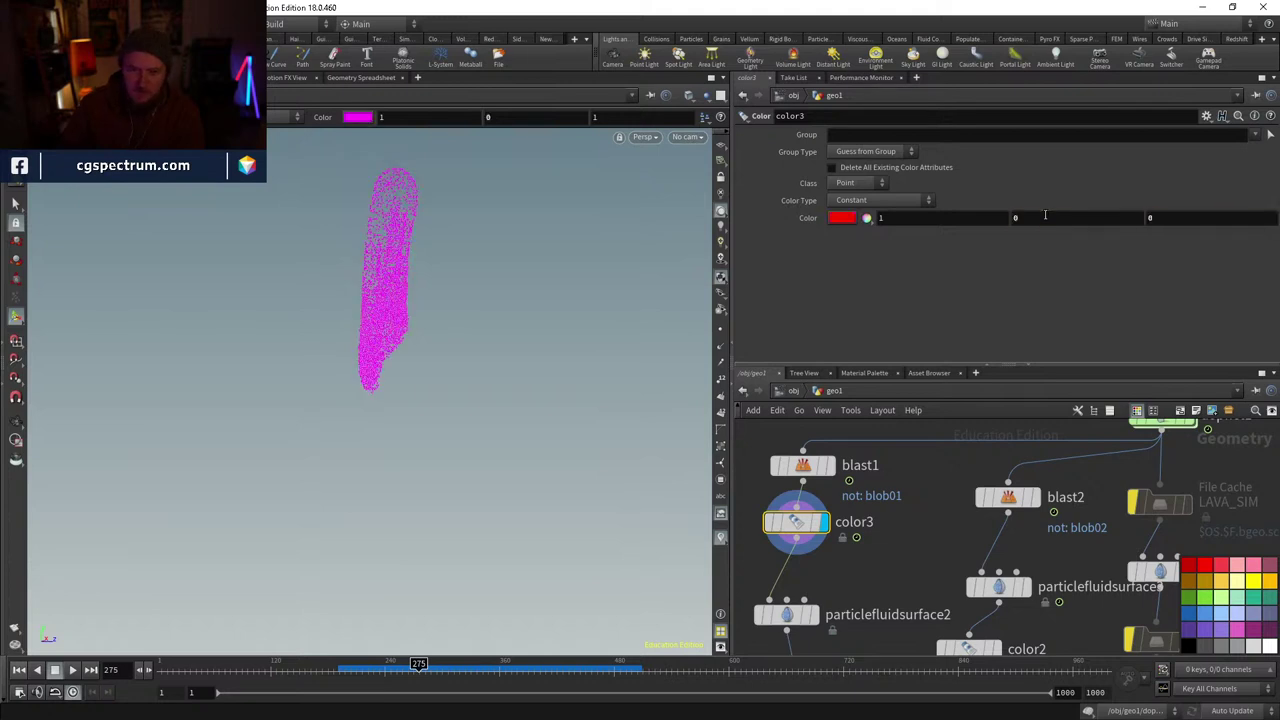
text(0)
key(Return)
- Paste a copy of the red Color node, feed it from blast2 and set its color to green (0, 1, 0)
key(ctrl+c)
key(ctrl+v)
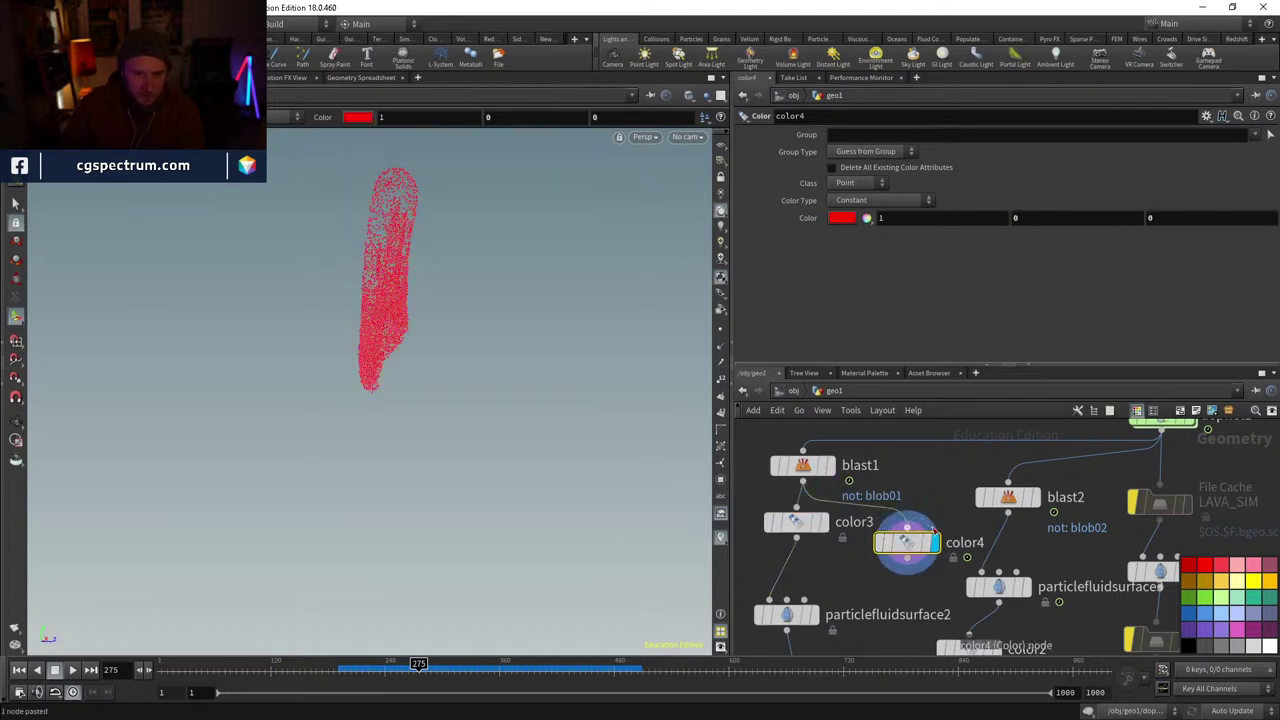
click(918, 538)
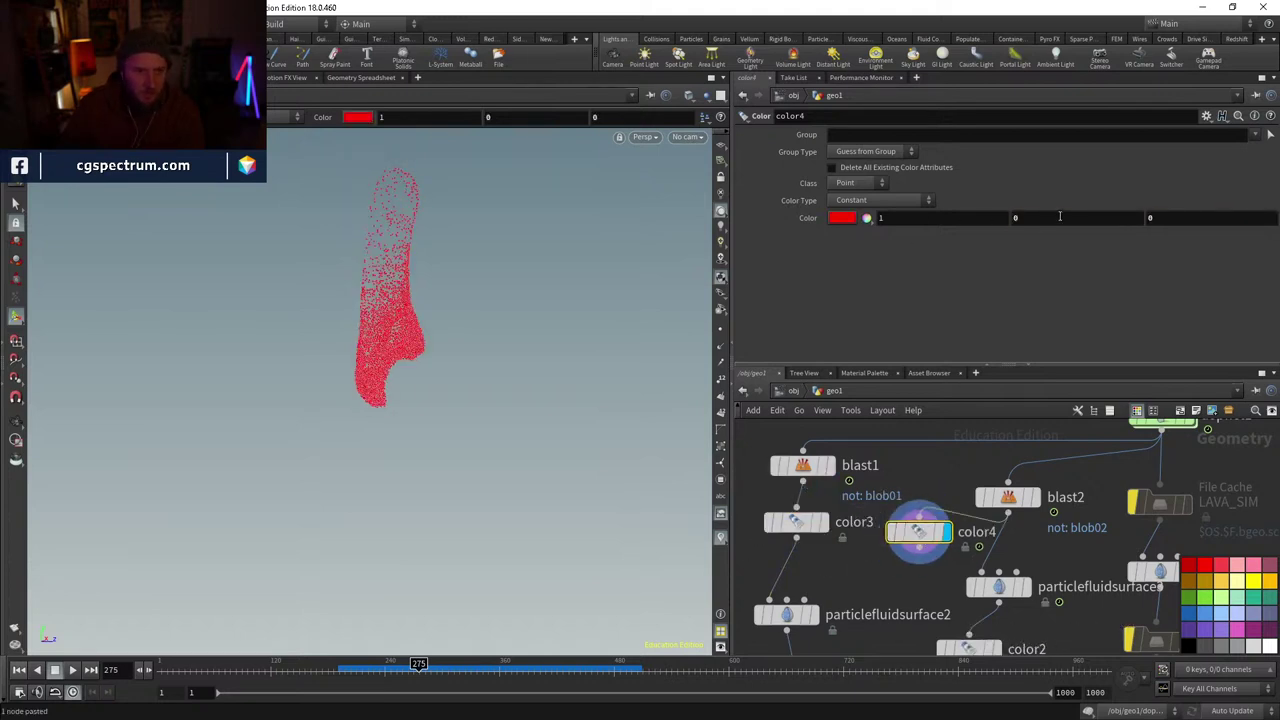
text(1)
key(Return)
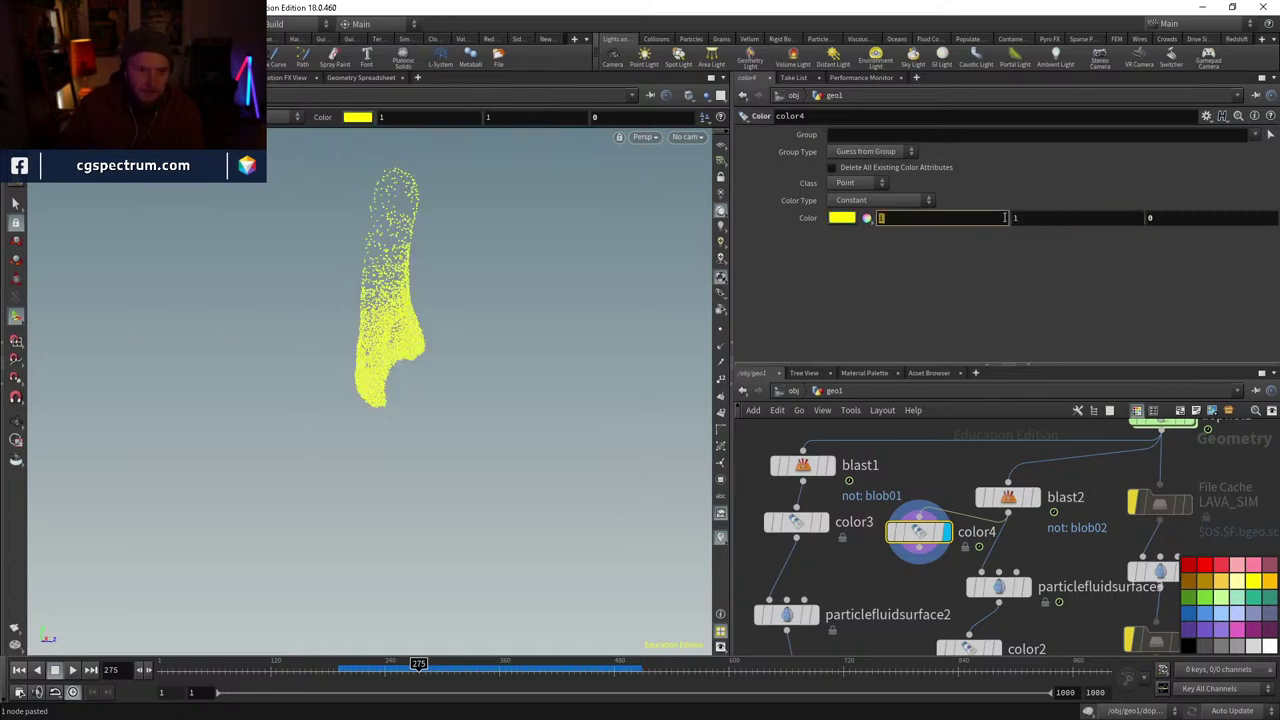
text(0)
key(Return)
- Add a Merge node combining color3 and color4 and display the merged red and green particles
middle_drag(920, 592, 927, 559)
key(Tab)
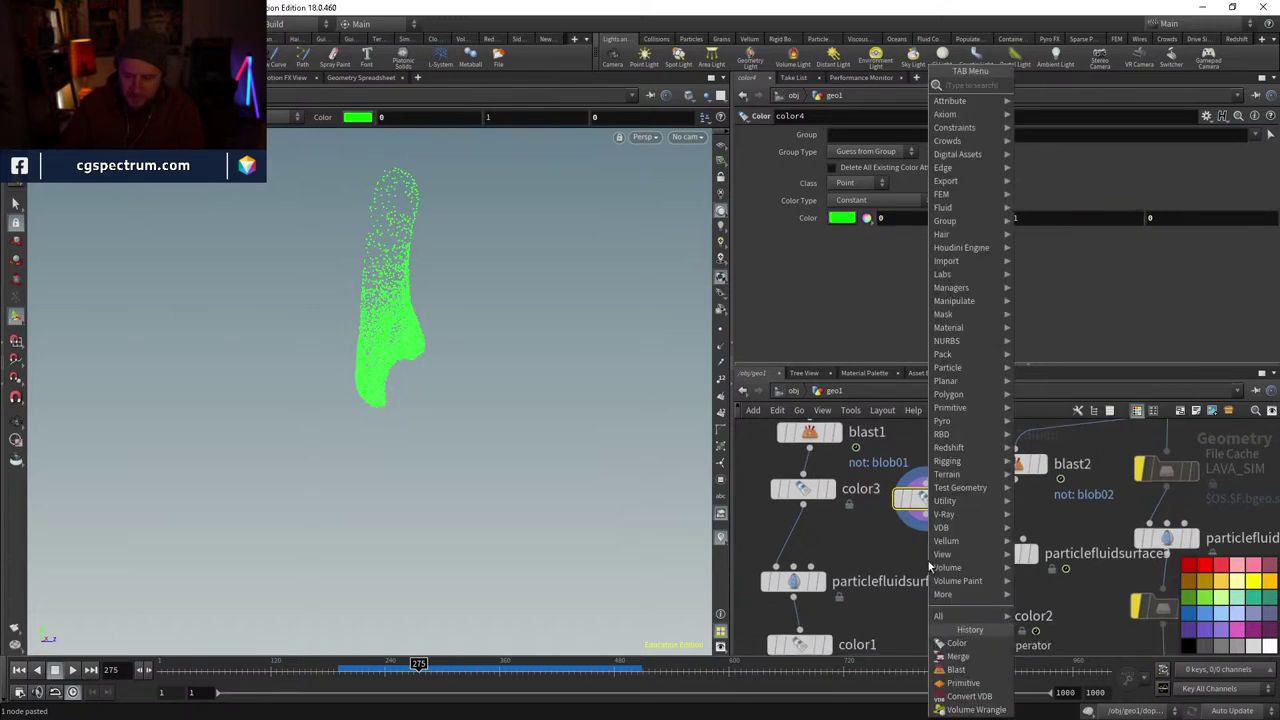
click(1023, 528)
click(928, 563)
click(914, 560)
click(803, 504)
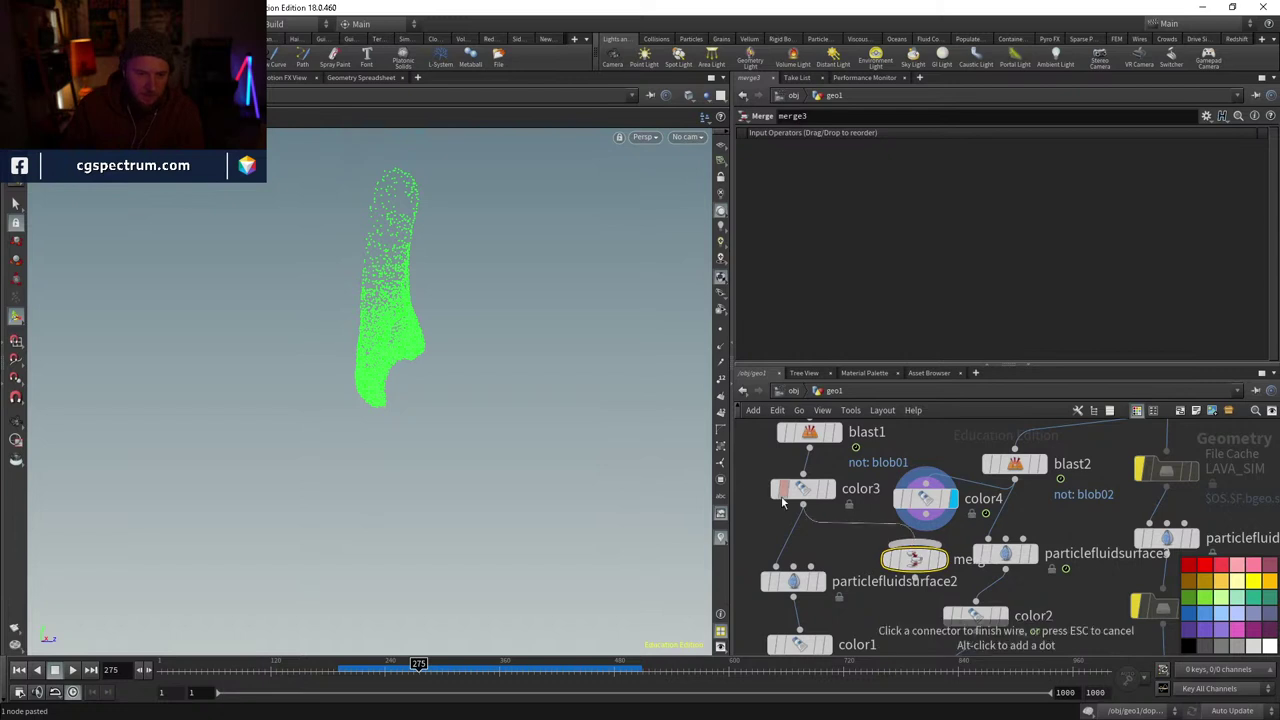
click(914, 548)
click(925, 517)
click(914, 548)
drag(914, 560, 889, 555)
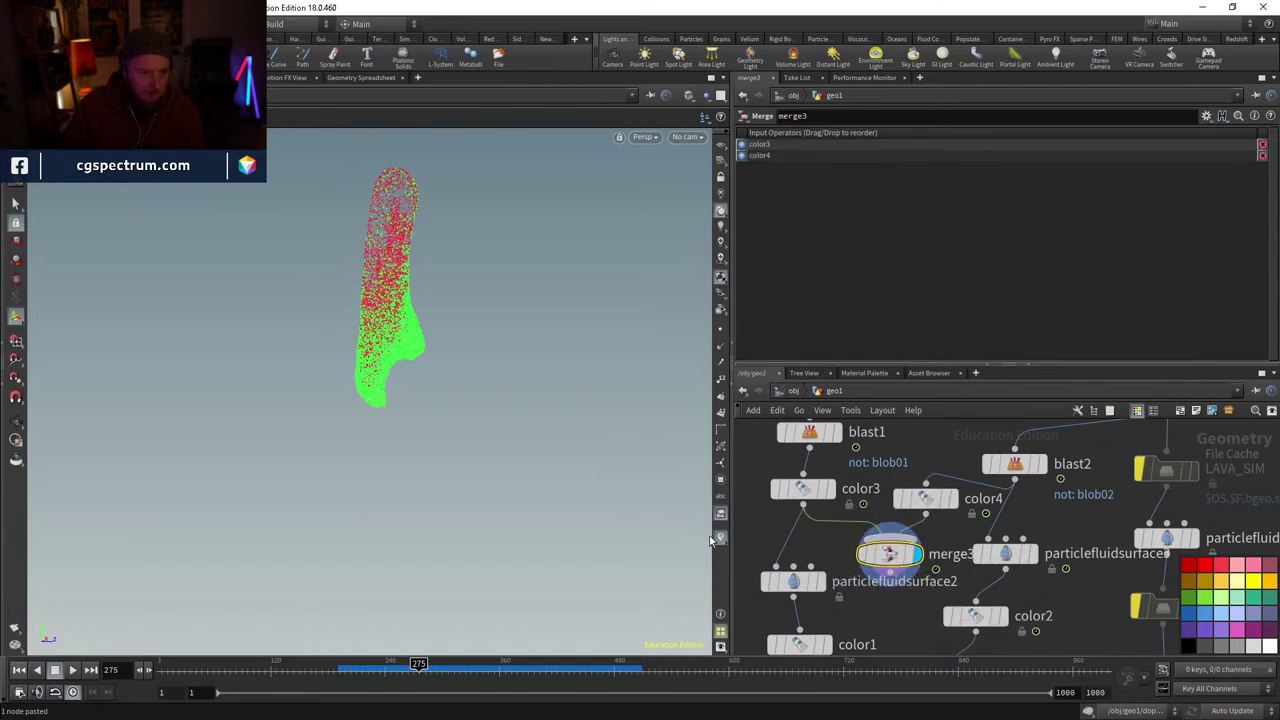
- Scrub through the timeline to compare the red and green particle motion, ending back at the first frame
mouse_move(418, 666)
mouse_down()
mouse_move(602, 666)
mouse_move(402, 668)
mouse_up()
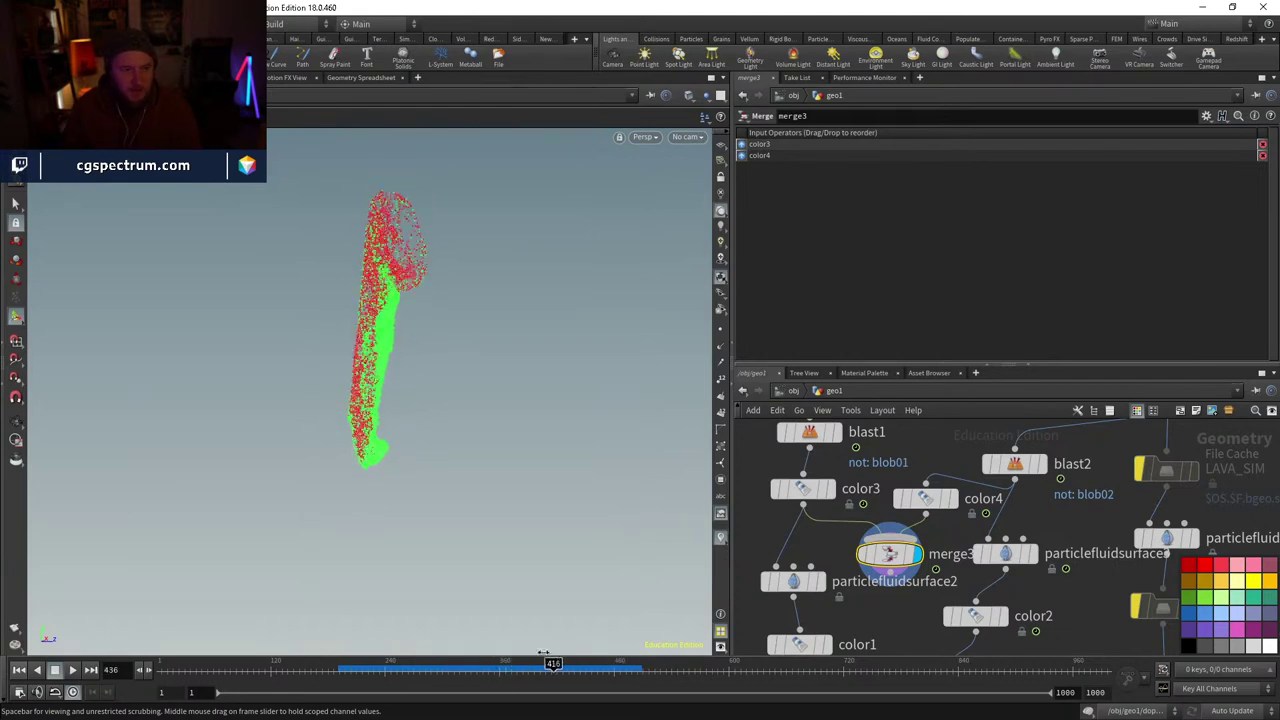
mouse_move(414, 638)
mouse_down()
mouse_move(376, 640)
mouse_move(407, 639)
mouse_up()
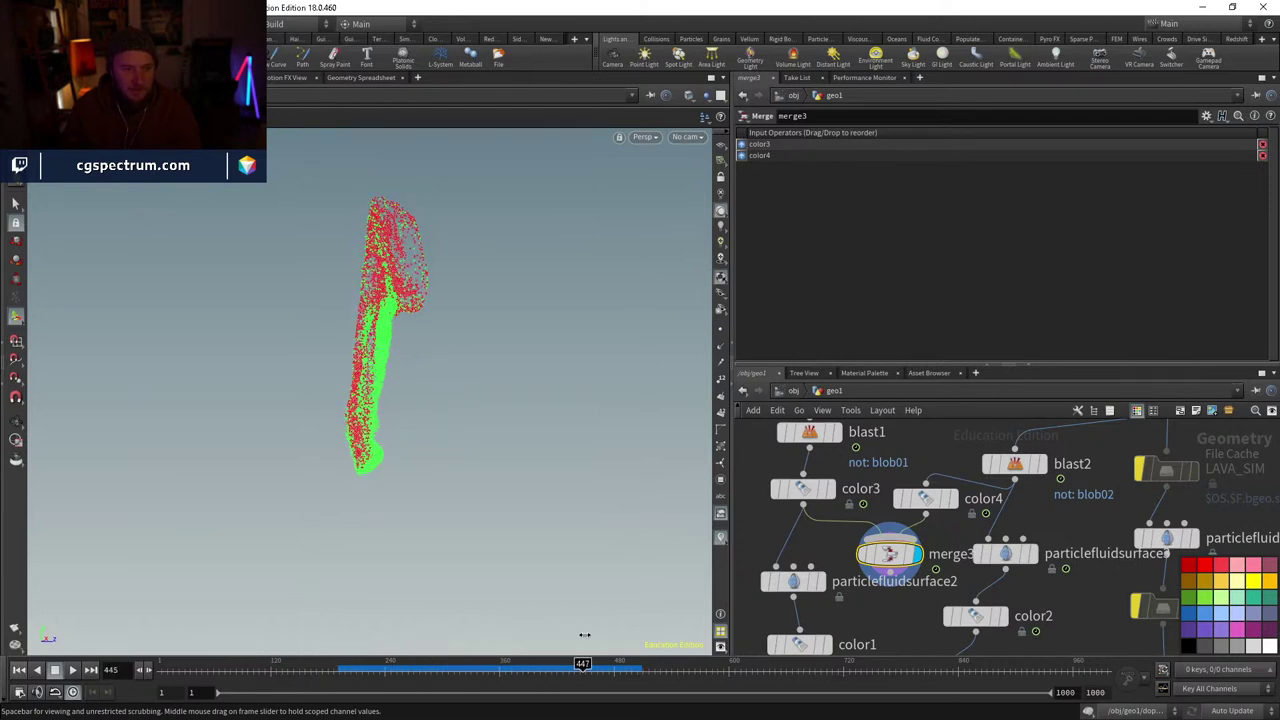
drag(481, 652, 335, 683)
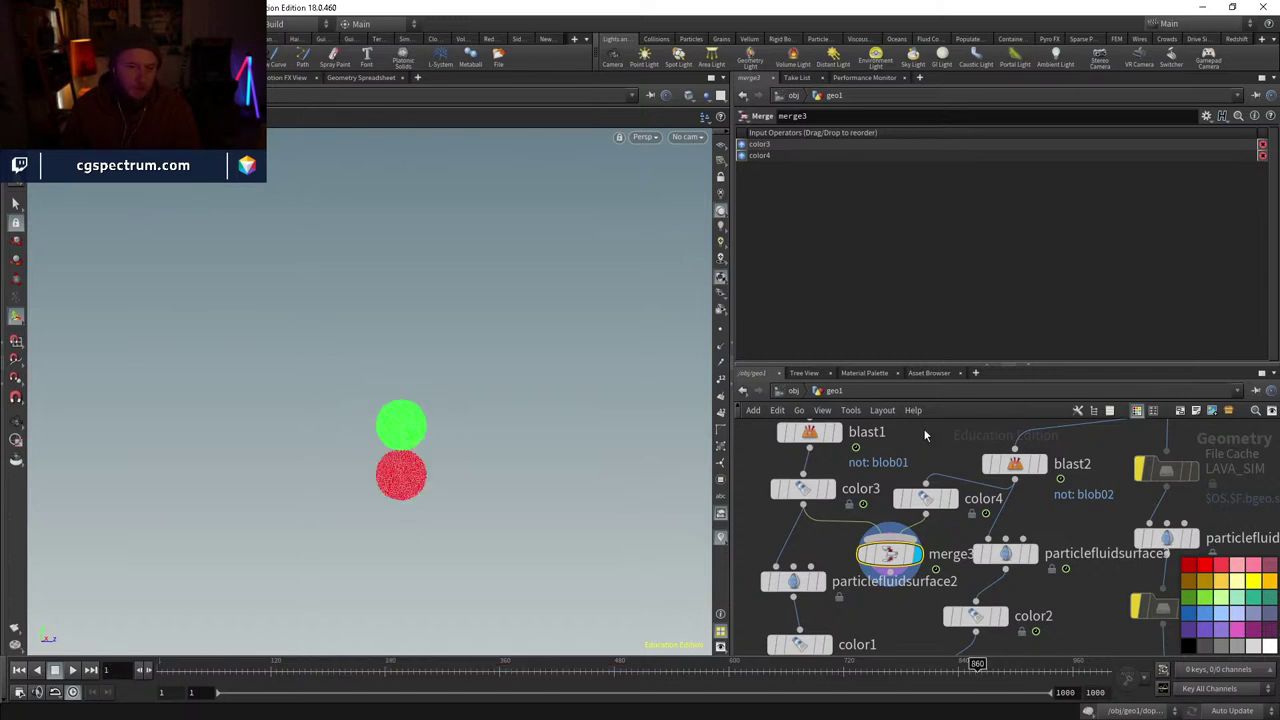
- Display group1 near sphere2 and examine which source points belong to blob01
scroll(1000, 500, down, 3)
middle_drag(1235, 454, 970, 633)
scroll(970, 633, up, 4)
click(889, 540)
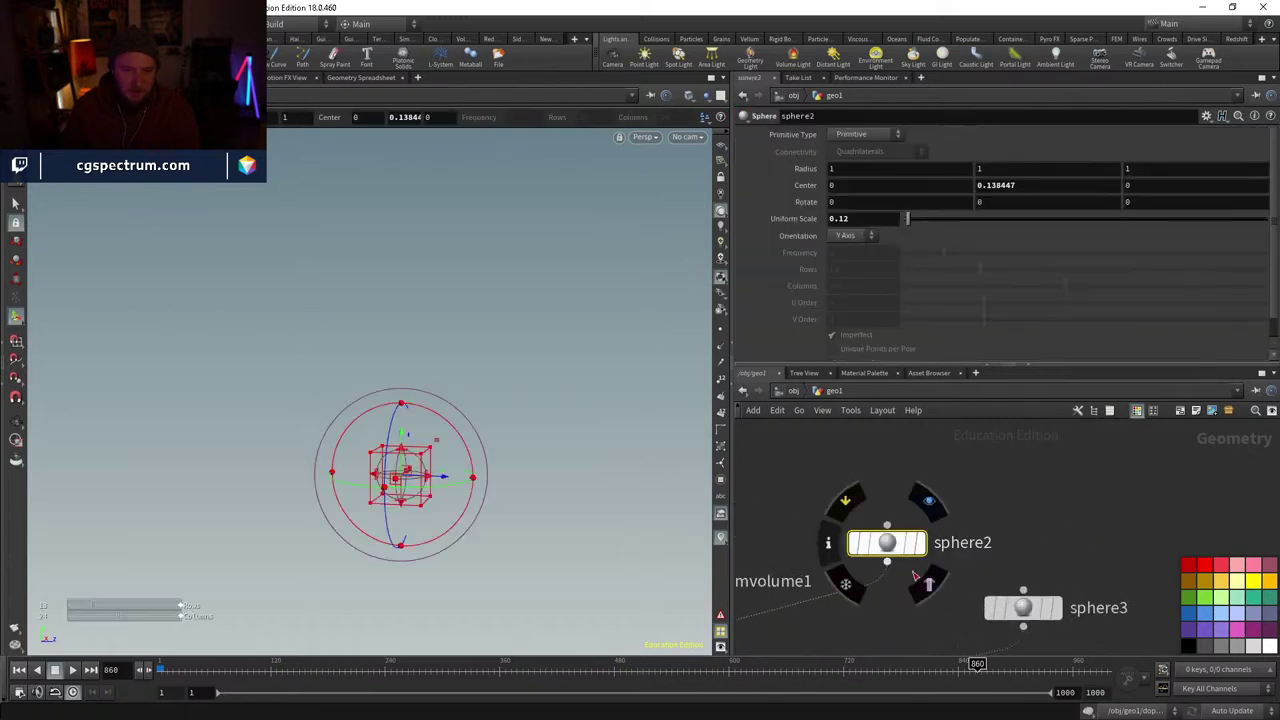
middle_drag(889, 545, 964, 465)
middle_drag(760, 590, 800, 549)
click(840, 548)
click(805, 548)
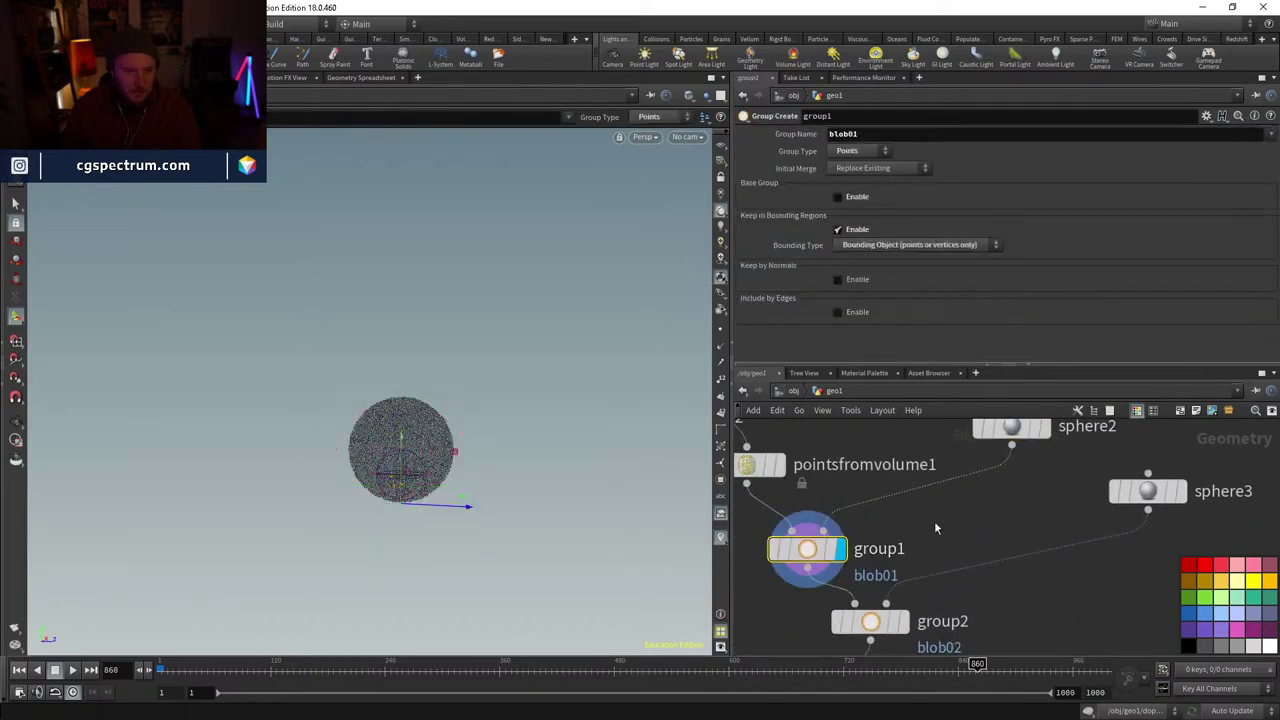
scroll(416, 447, up, 6)
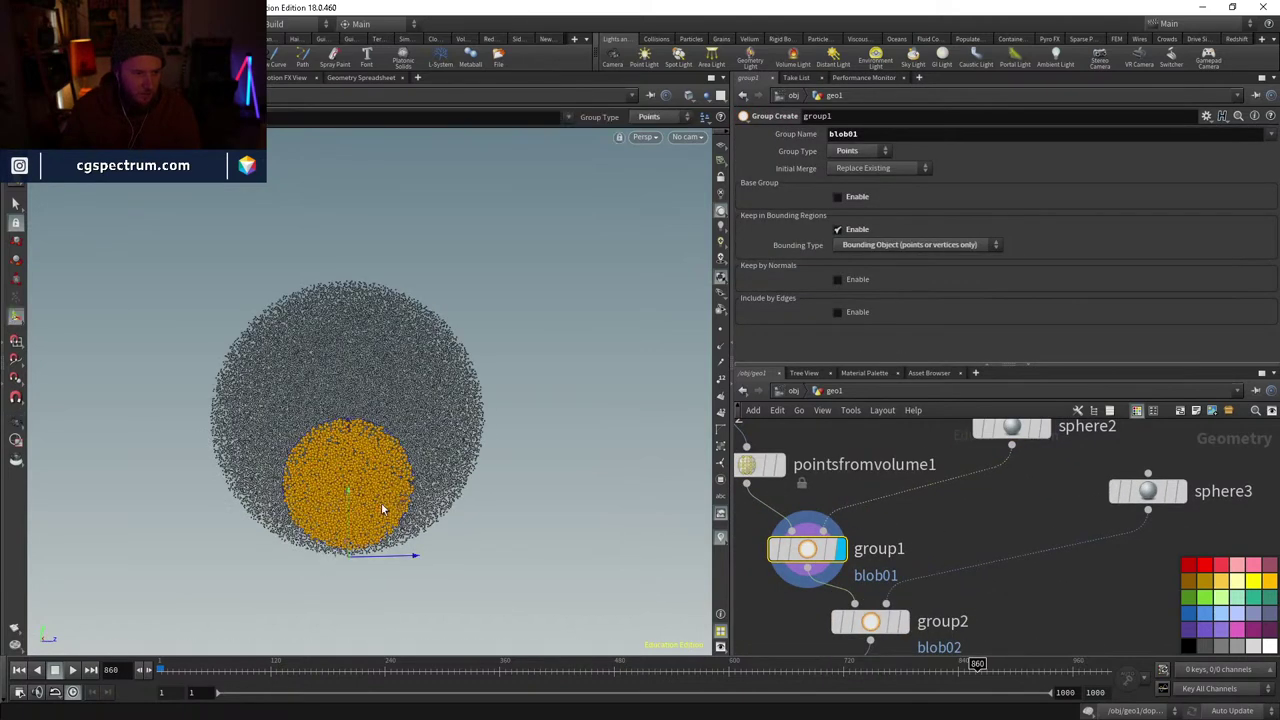
- Move sphere2 up and toward the negative Z side of the source point sphere
middle_drag(771, 557, 763, 621)
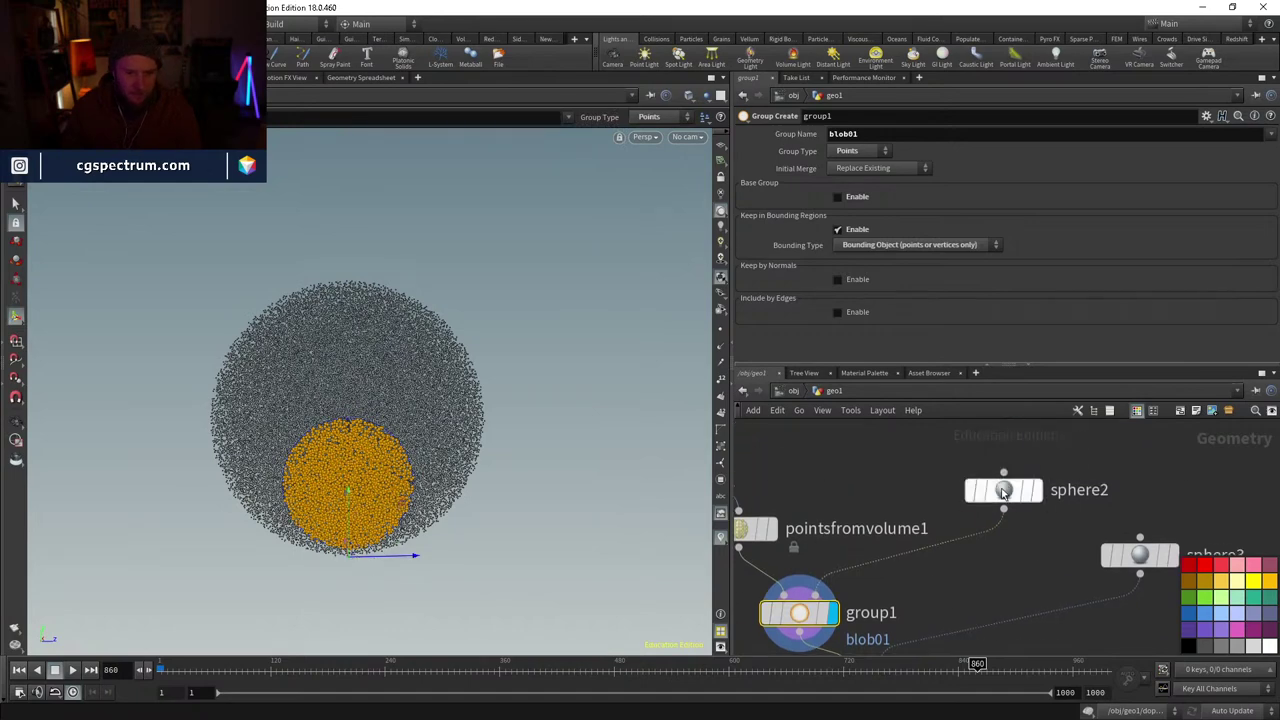
click(1003, 490)
drag(377, 490, 334, 410)
key(Escape)
key(Return)
- Move sphere3 down and to the positive Z side of the source points, with its center at about (0, 0.27, 0.12)
middle_drag(1157, 572, 1001, 515)
click(998, 502)
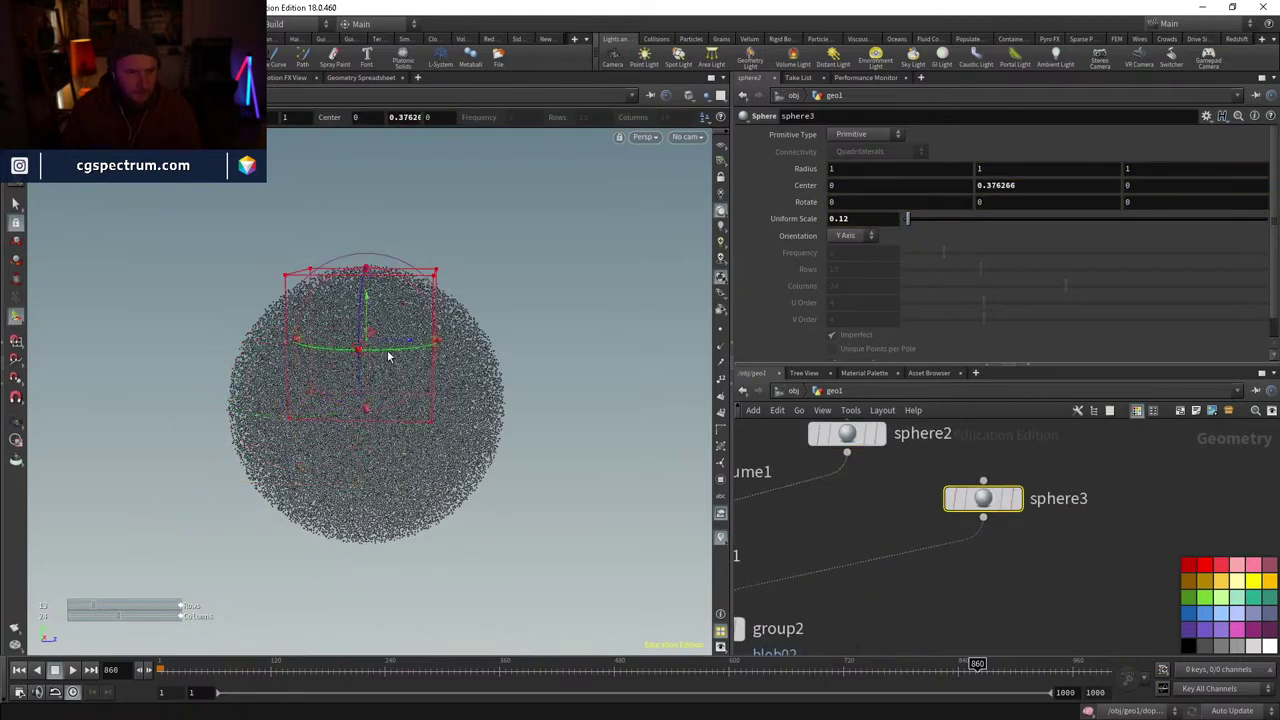
drag(391, 343, 480, 400)
- Display group2 and then group1 to check the points captured for blob02 and blob01
middle_drag(958, 608, 1039, 506)
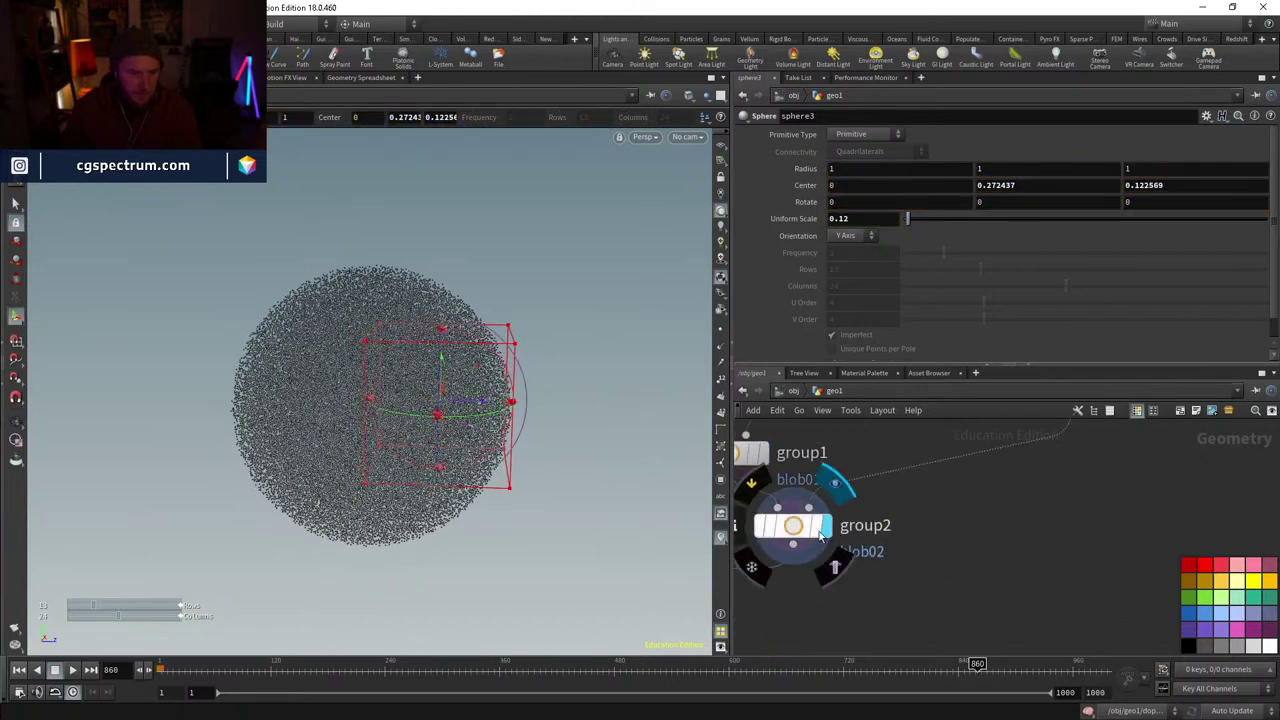
click(820, 535)
middle_drag(857, 571, 951, 617)
click(836, 512)
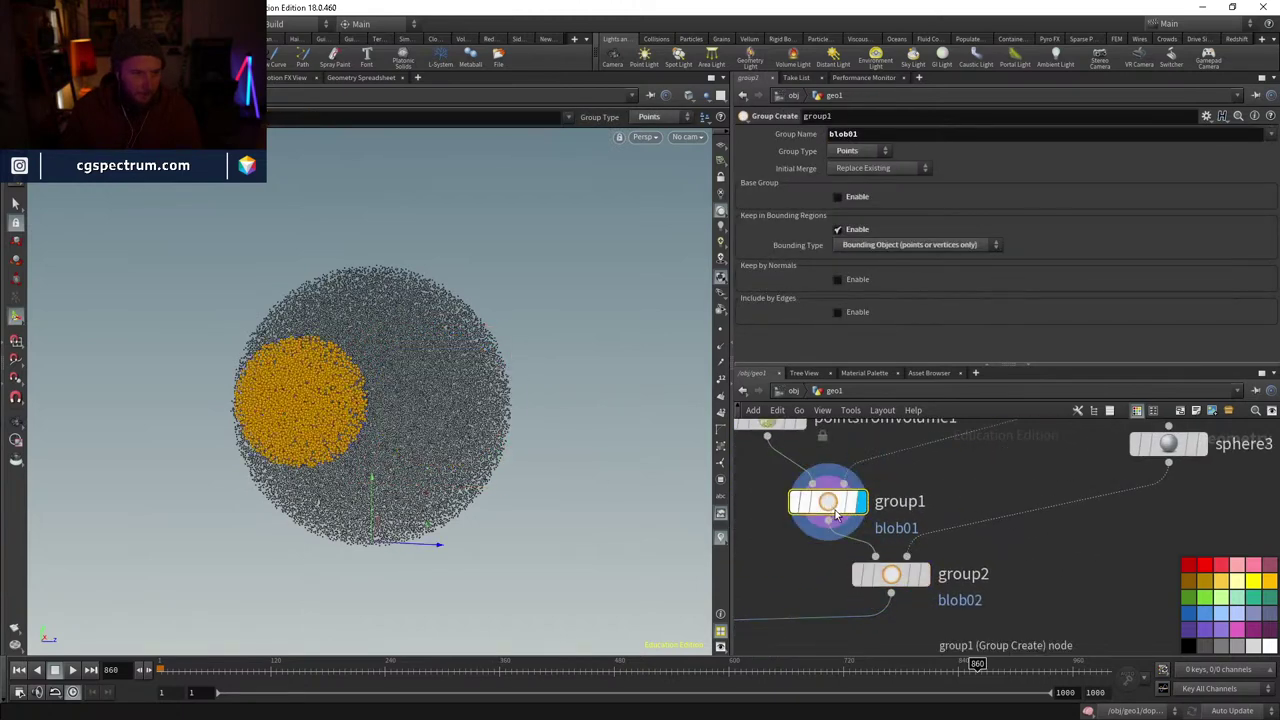
- Return to frame 1 and open the cache settings of dopnet1
middle_drag(836, 512, 854, 375)
middle_drag(850, 600, 846, 474)
middle_drag(753, 468, 869, 519)
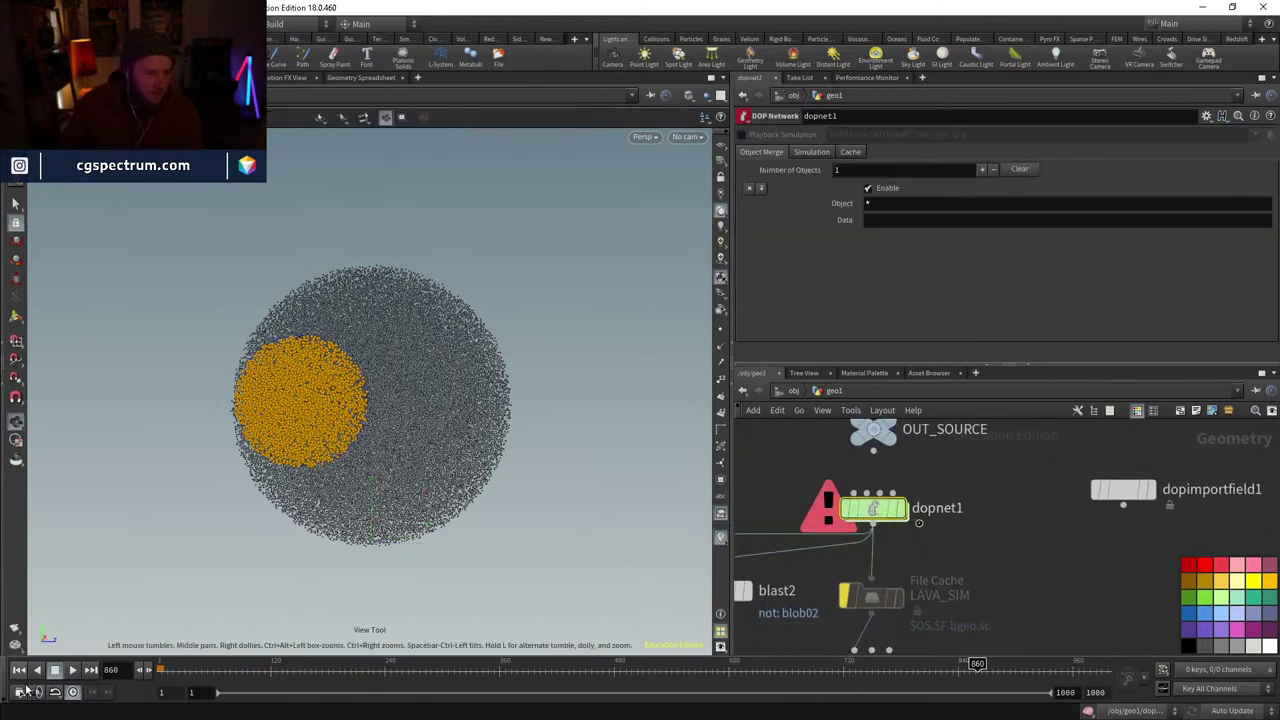
click(850, 153)
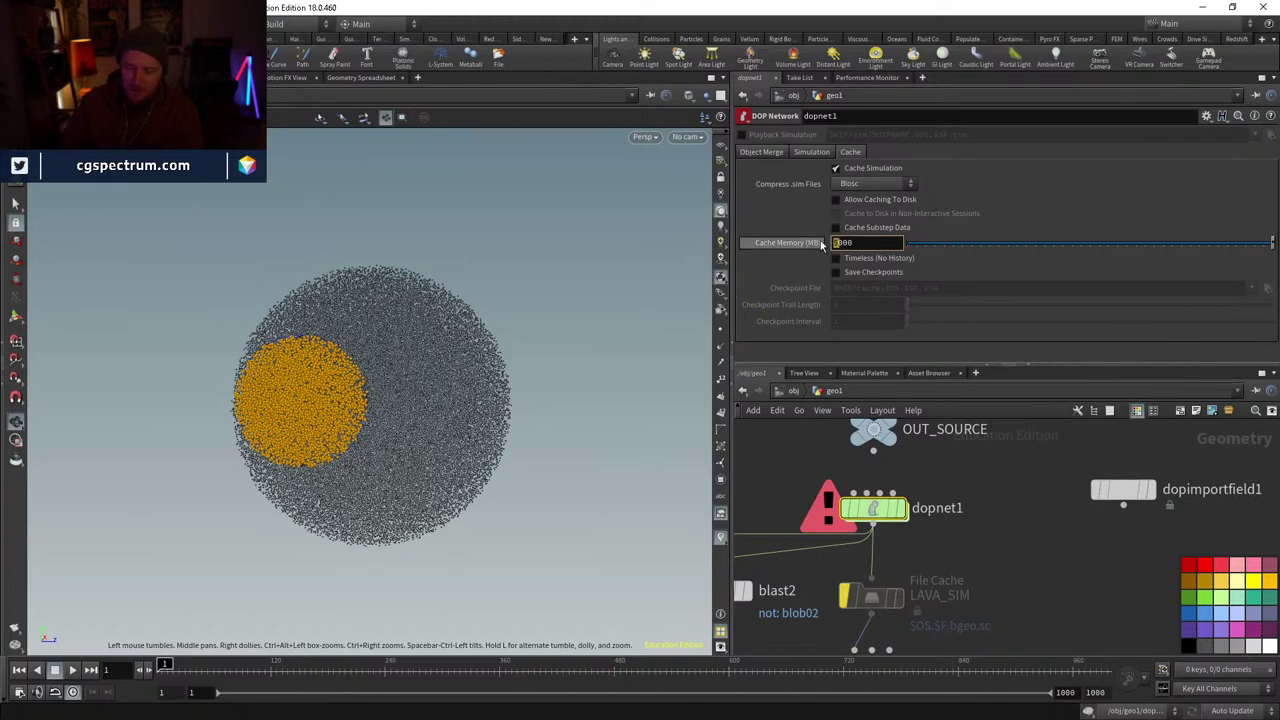
- Inside dopnet1, bypass and re-enable flipsolver1, and inspect the surfacepressure network in sopsolver2
double_click(873, 508)
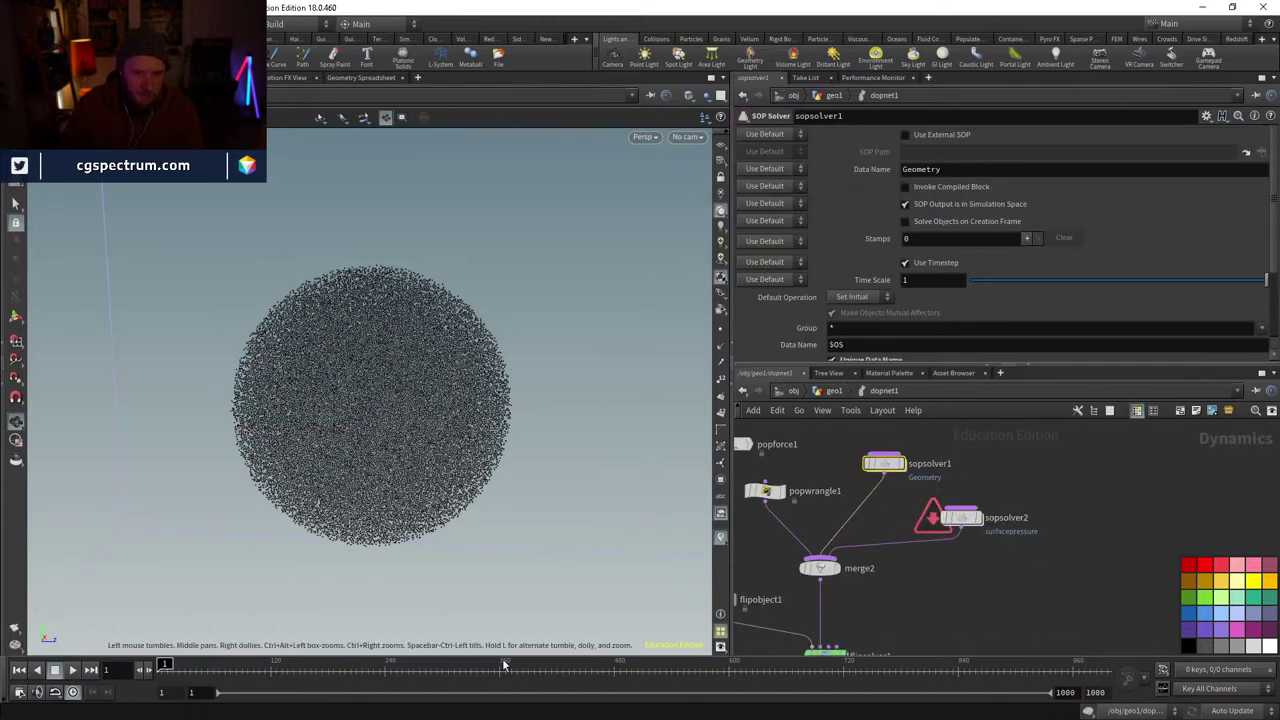
middle_drag(1027, 583, 1051, 537)
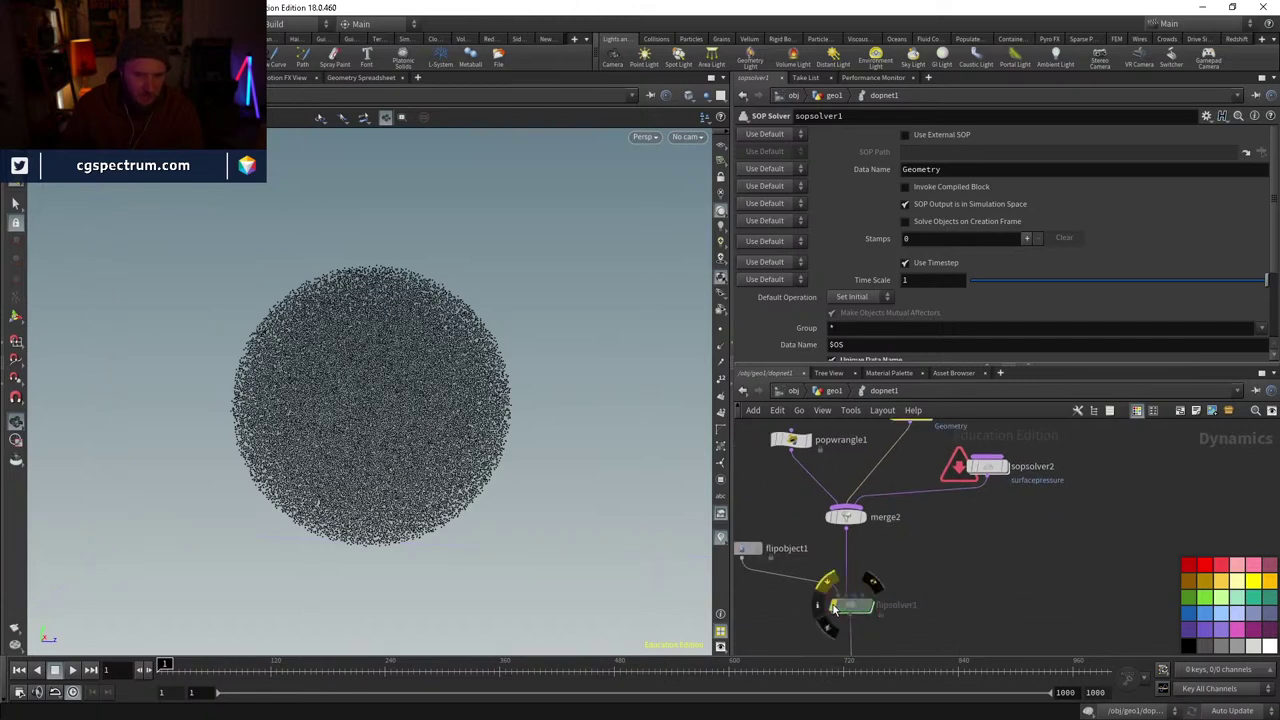
middle_drag(898, 627, 925, 579)
double_click(995, 425)
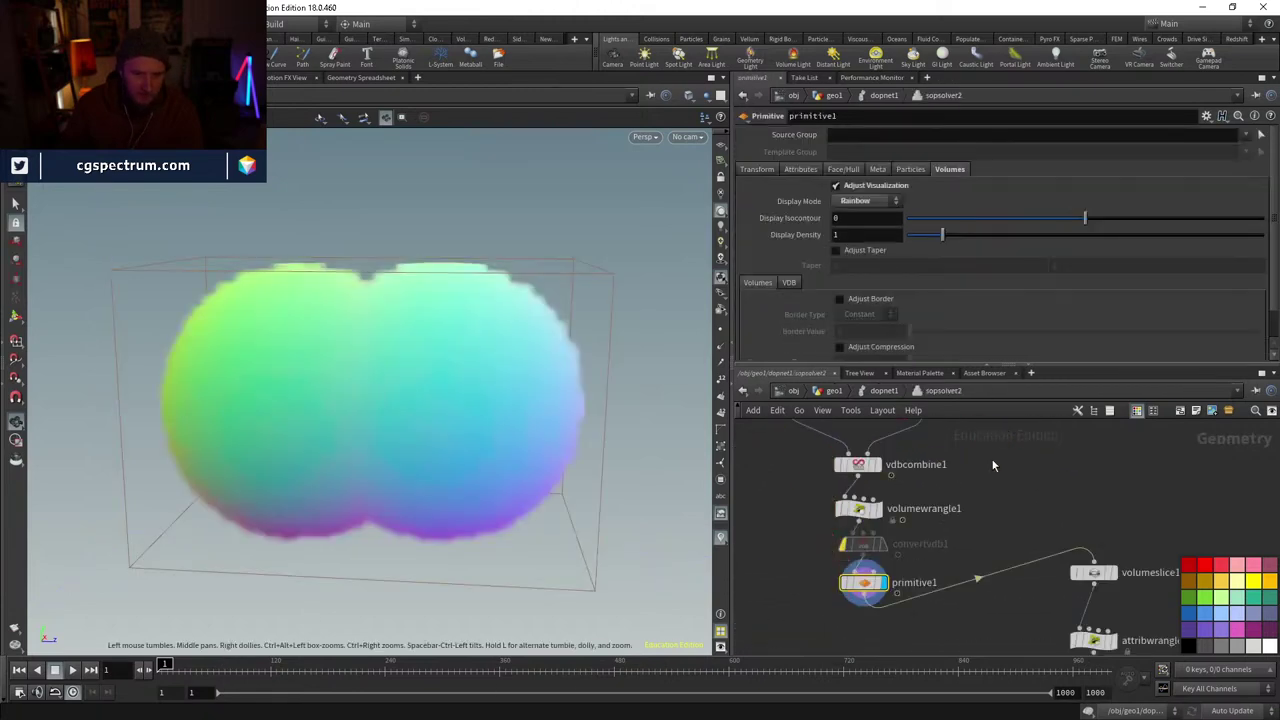
middle_drag(940, 481, 921, 384)
key(u)
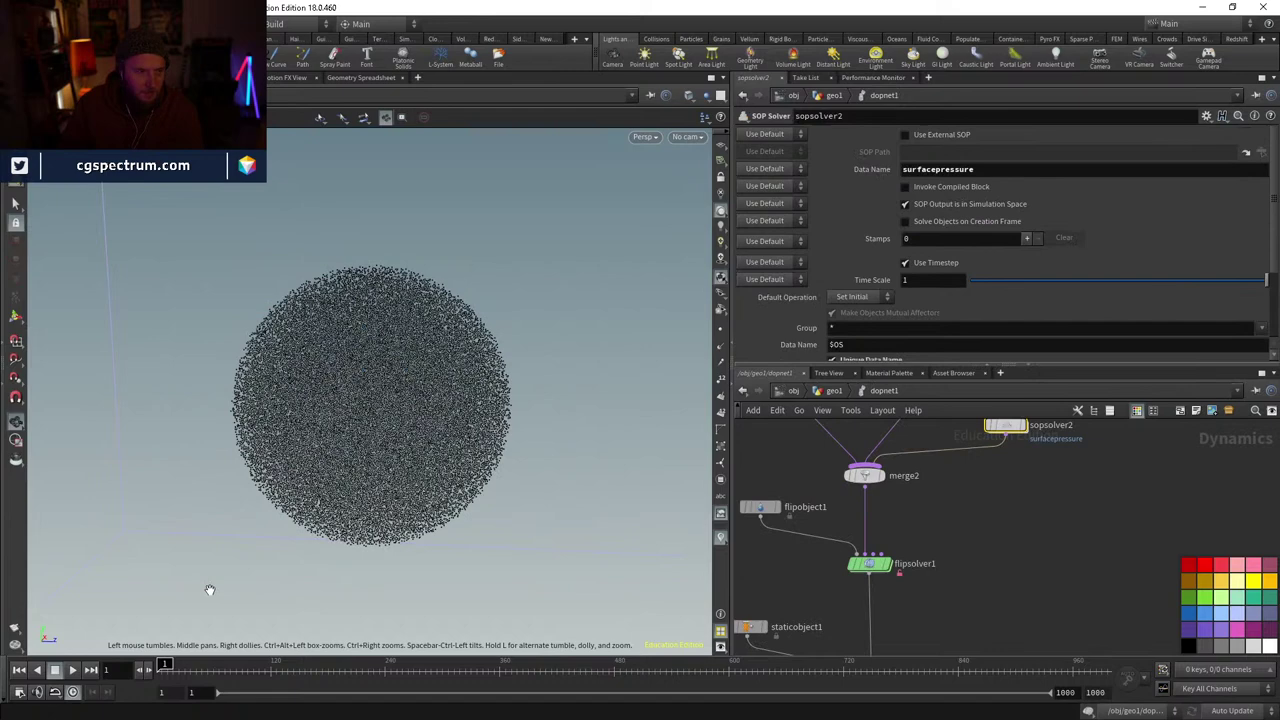
- Play the first few frames of the simulation, stop it and return to frame 1
click(72, 669)
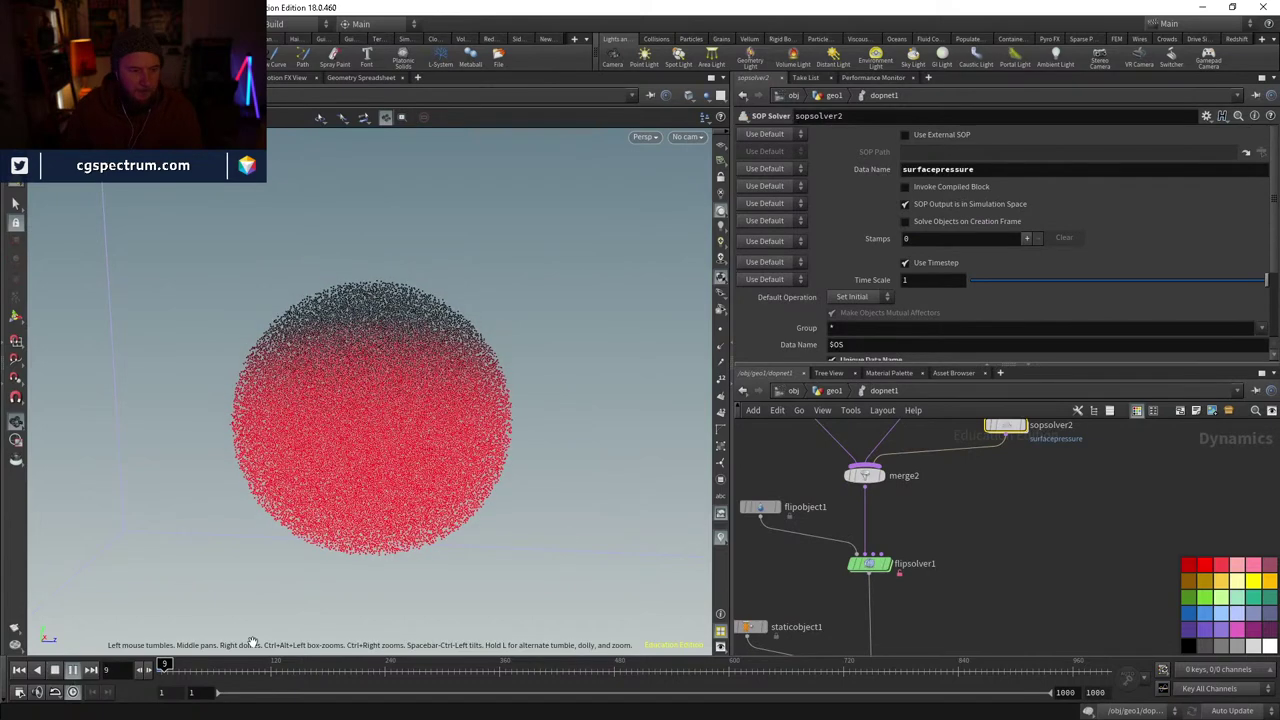
click(72, 669)
click(19, 669)
middle_drag(983, 472, 951, 600)
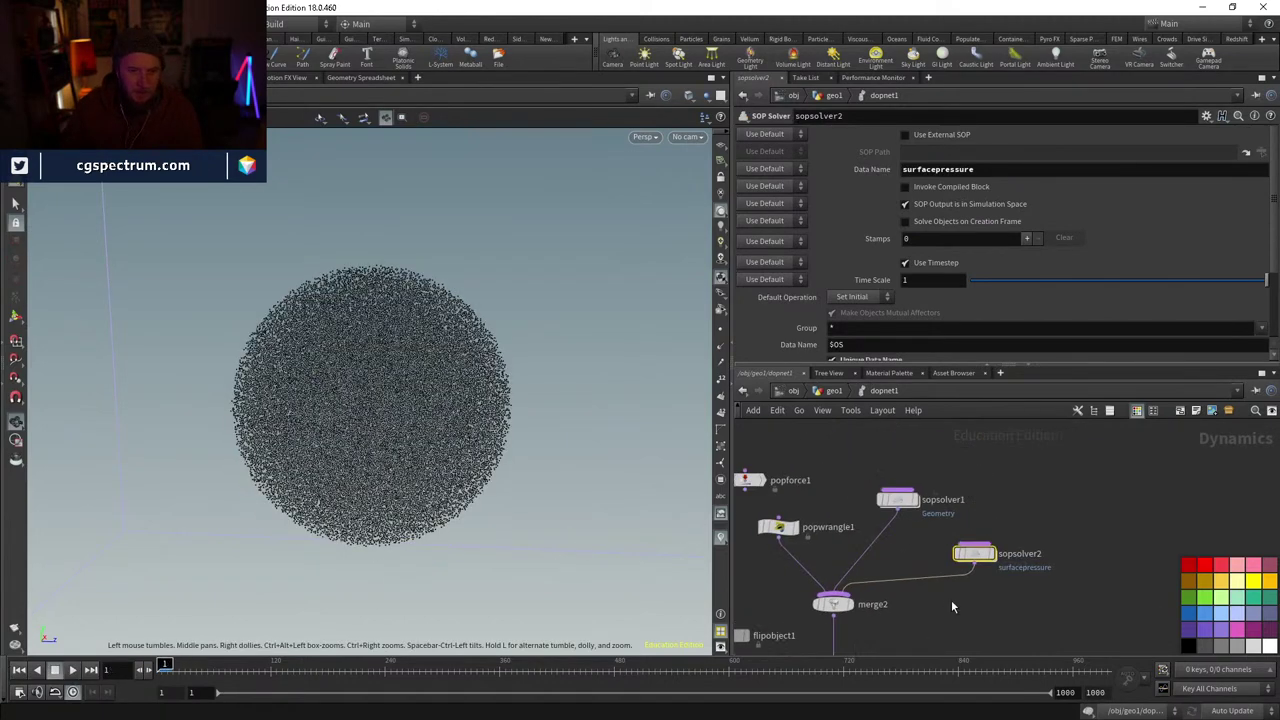
- Inside sopsolver2, link the Point Radius Scale of vdbfromparticles2 to that of vdbfromparticles1 with a relative reference
double_click(978, 553)
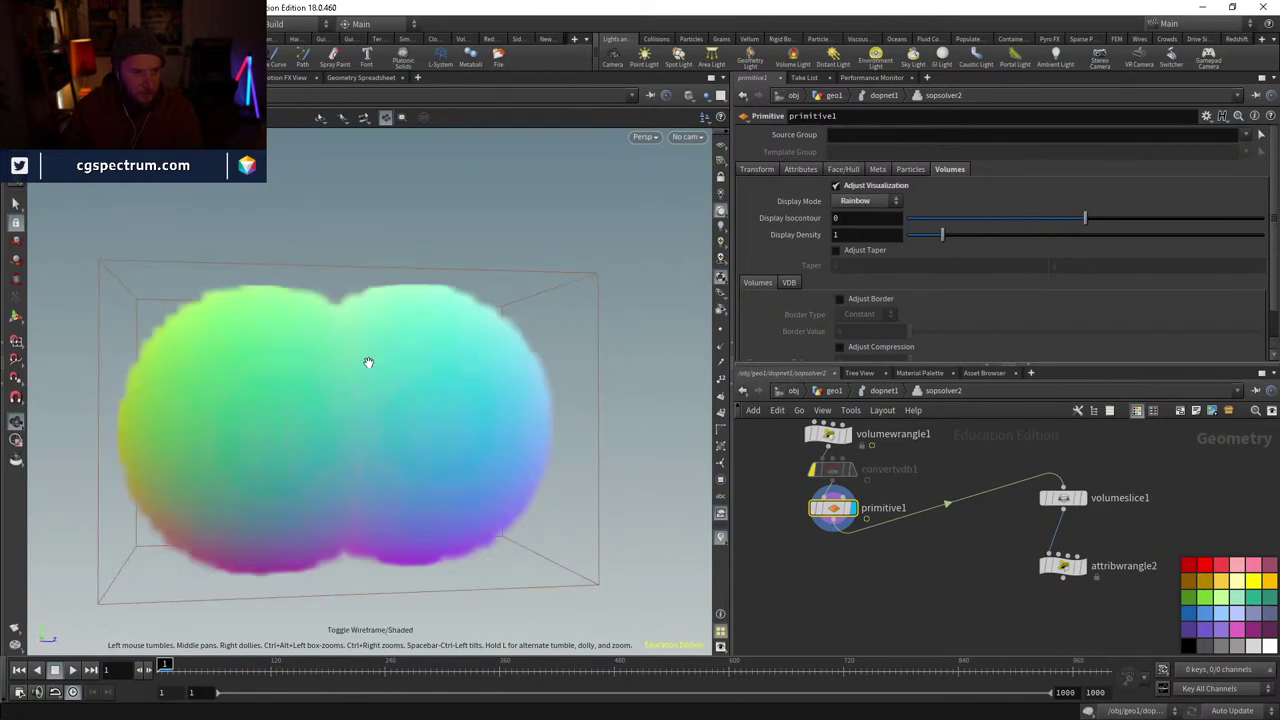
middle_drag(893, 509, 914, 531)
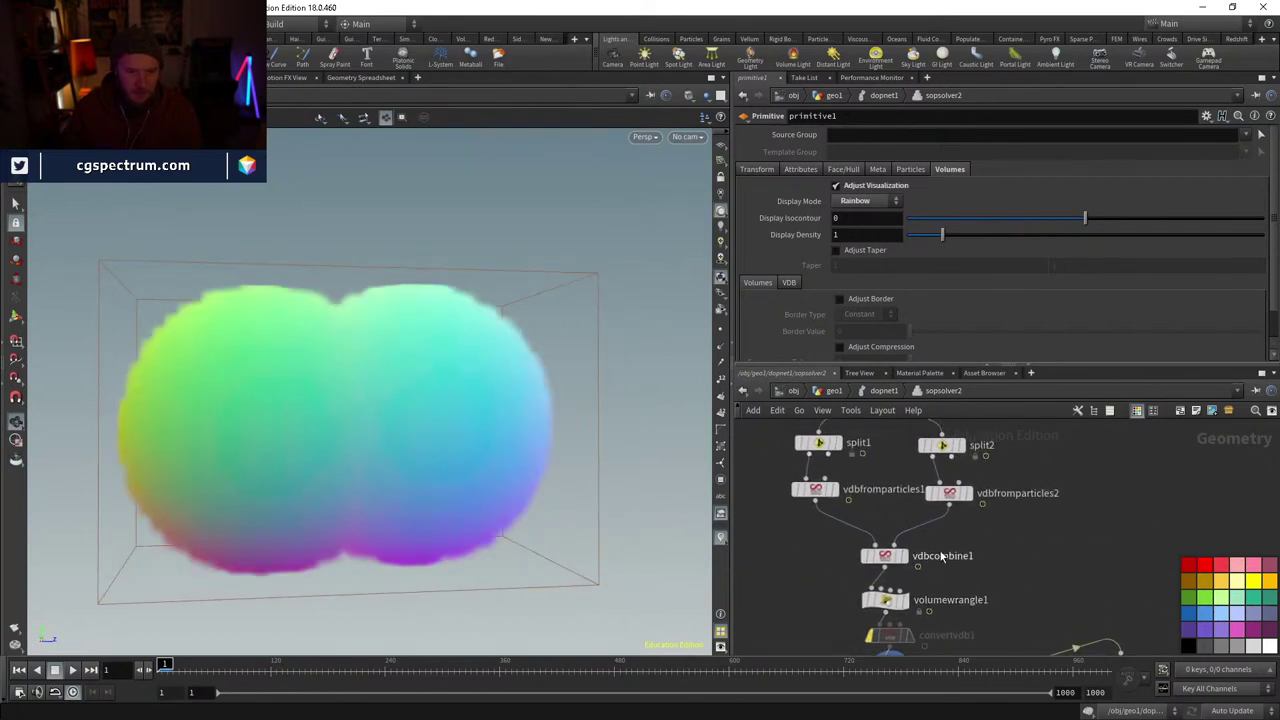
middle_drag(955, 598, 945, 646)
click(805, 535)
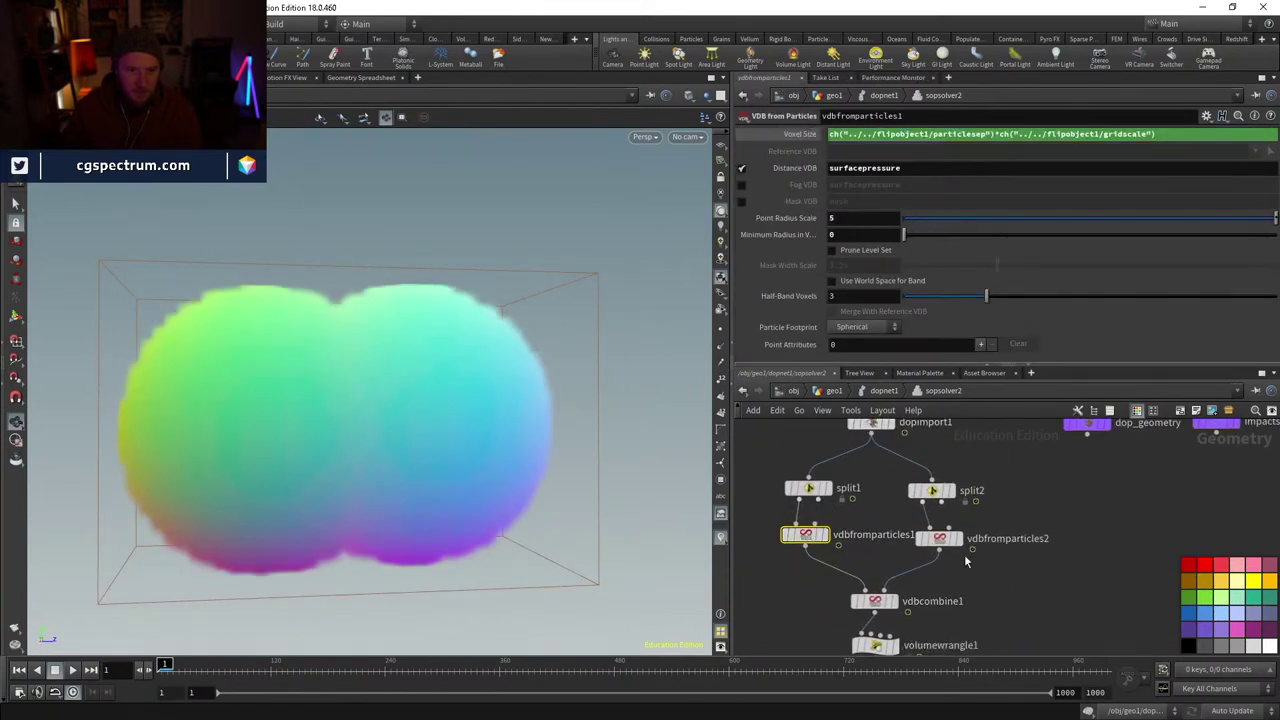
right_click(808, 219)
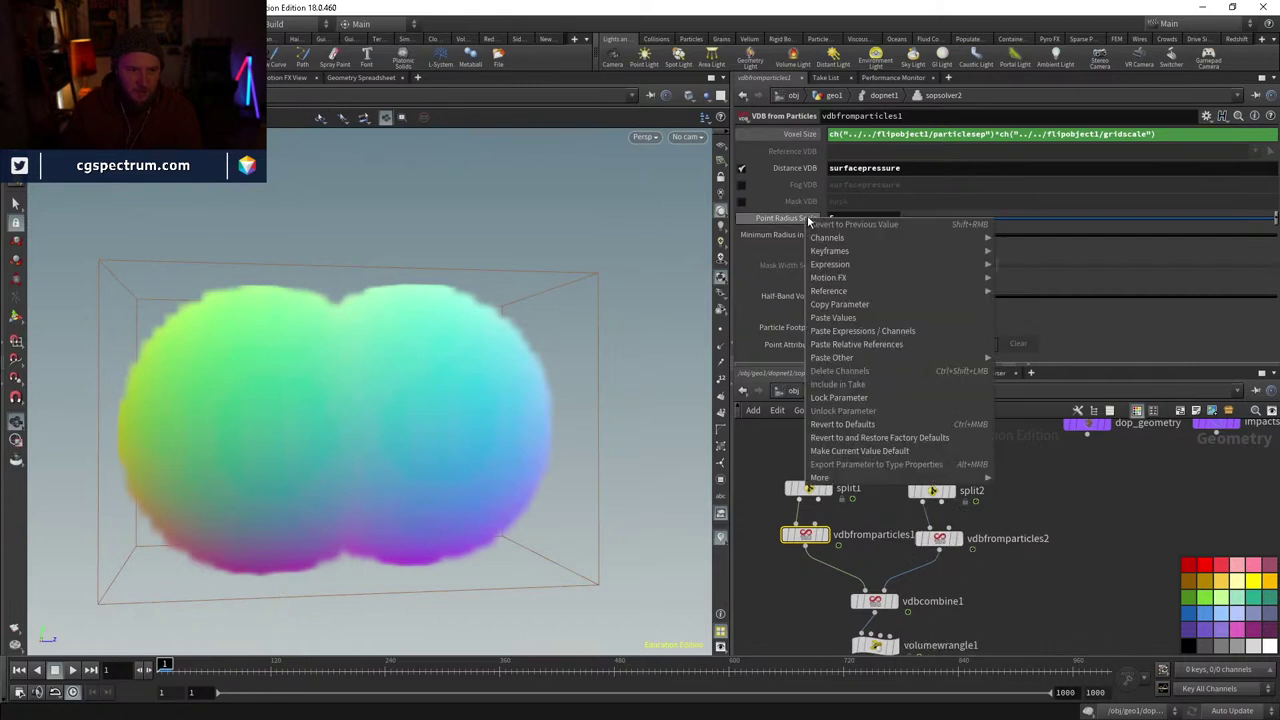
click(855, 304)
right_click(852, 296)
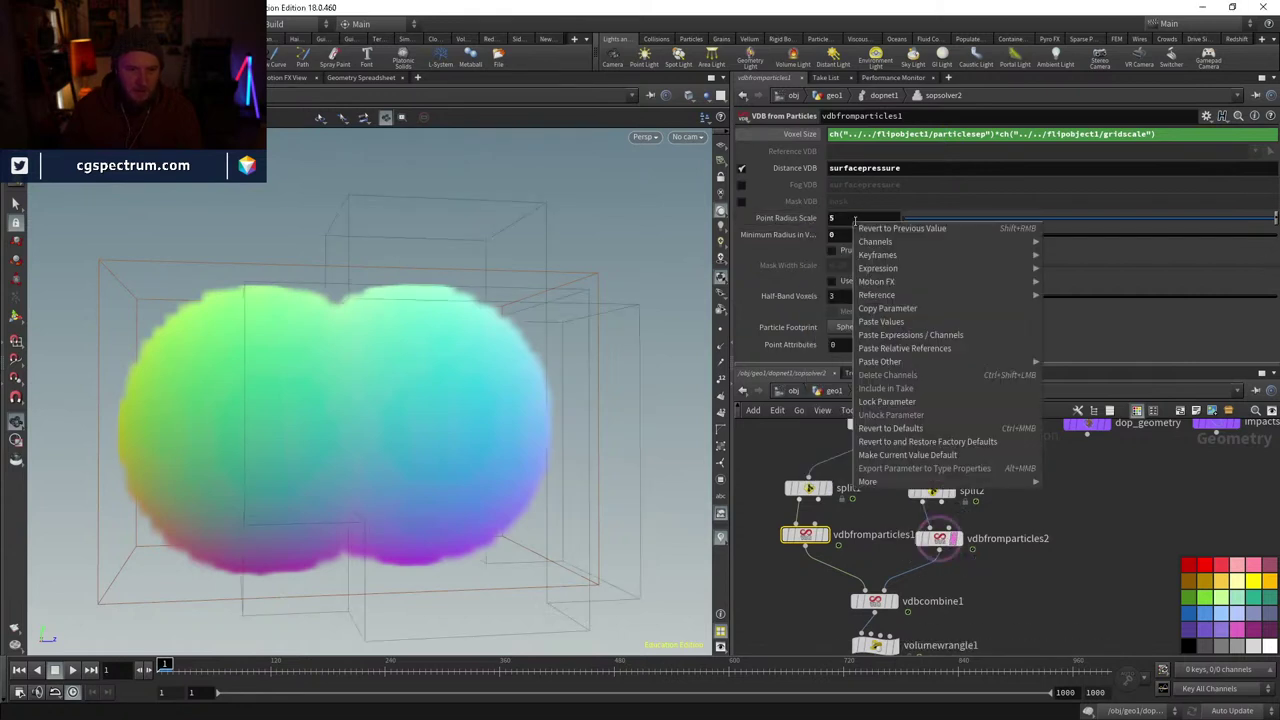
click(900, 296)
click(937, 545)
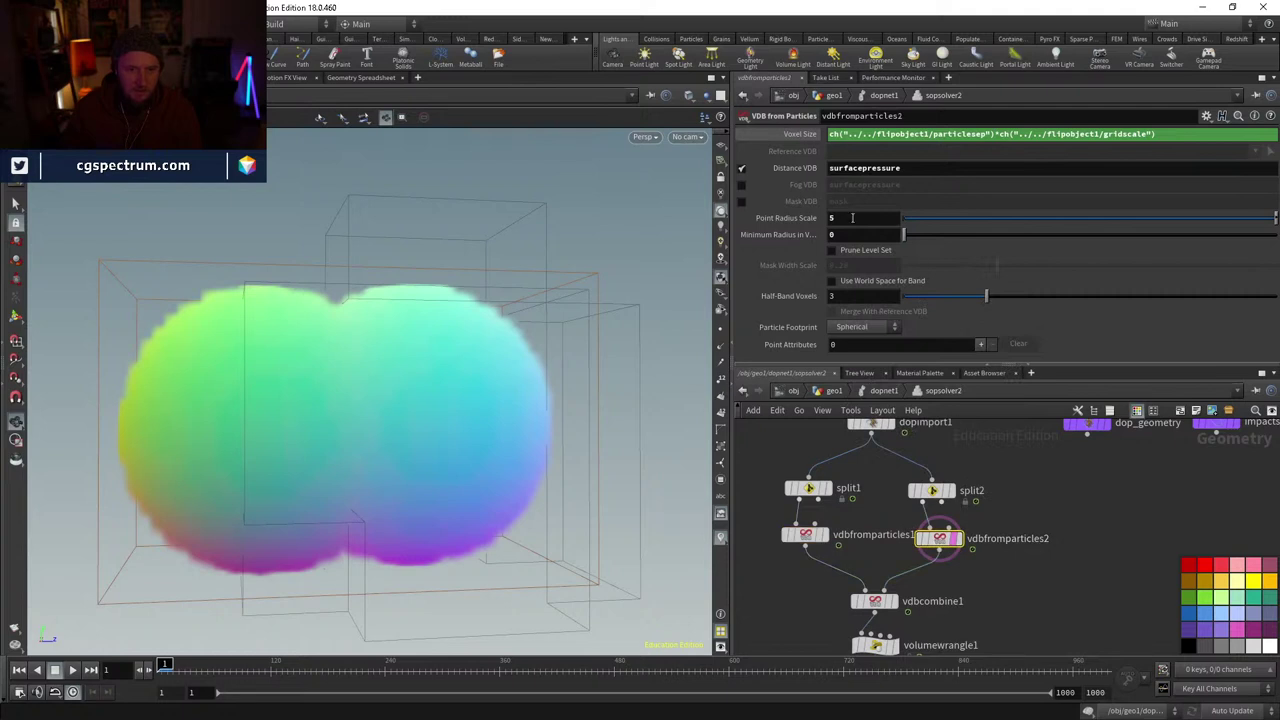
right_click(852, 219)
click(920, 343)
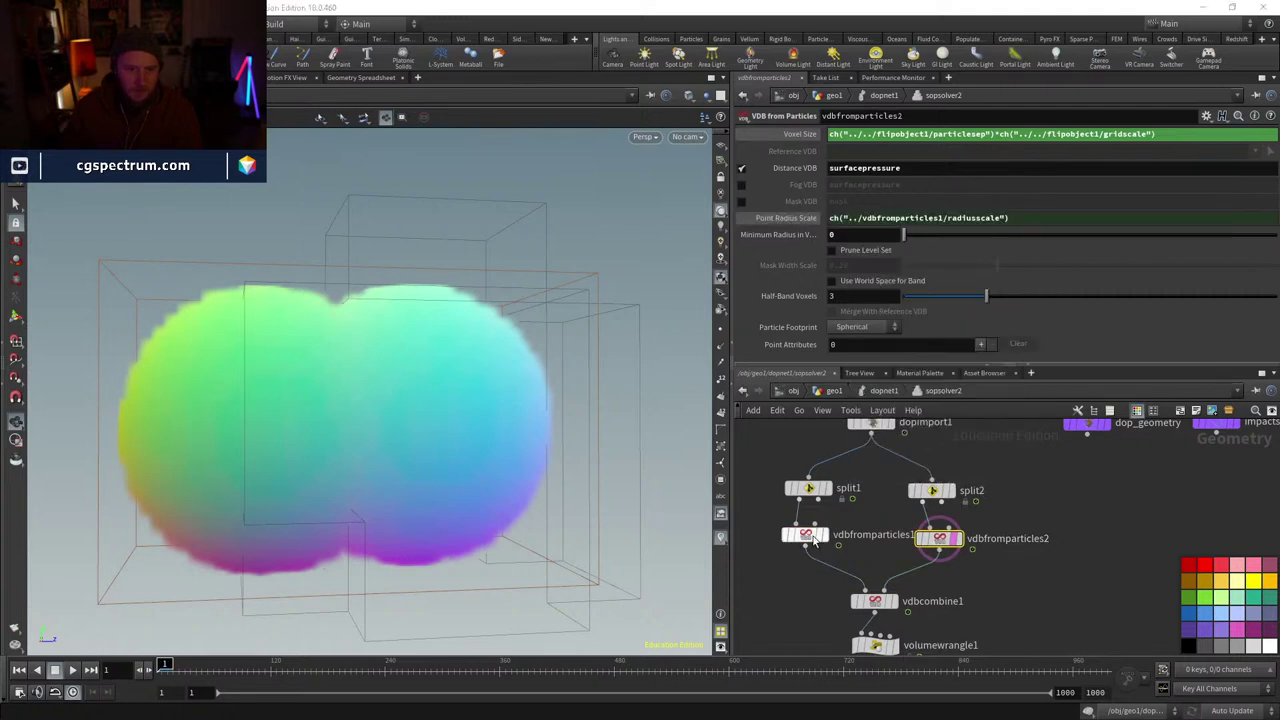
- Try a Point Radius Scale of 2 on vdbfromparticles1, reduce it to 1, and check the combined volume in the viewport
click(805, 535)
click(866, 218)
text(2)
key(Return)
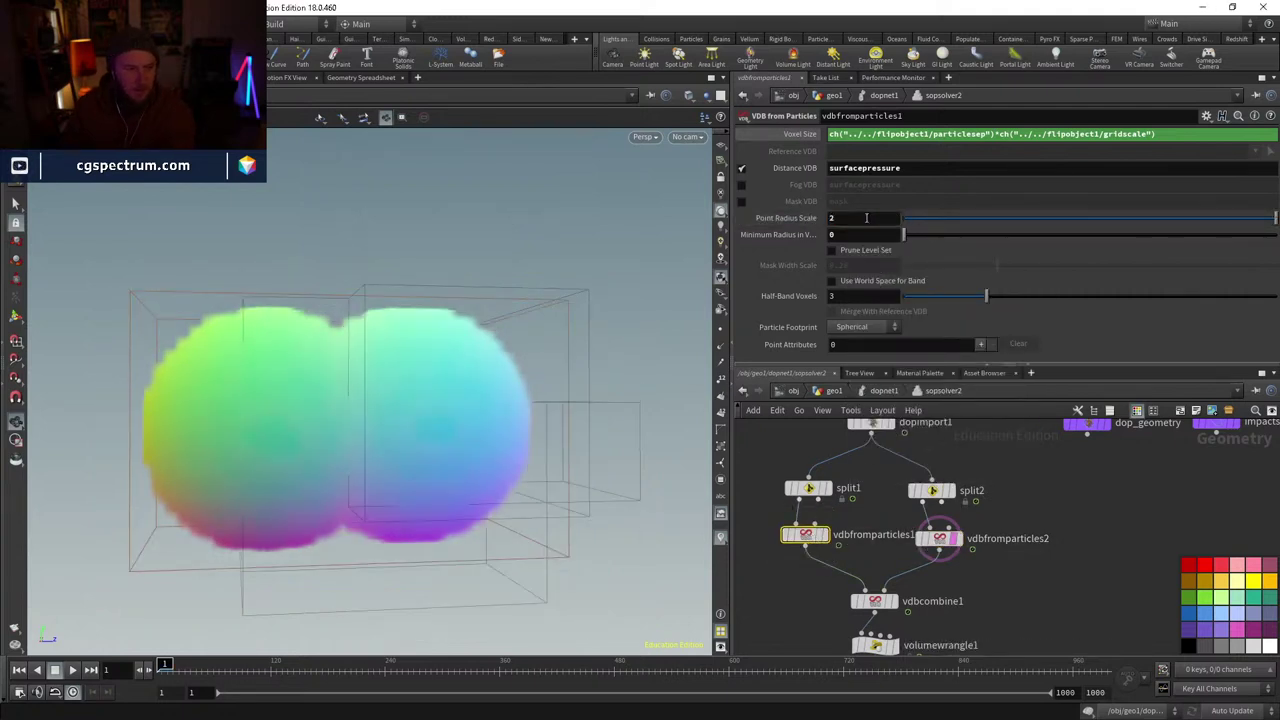
key(Return)
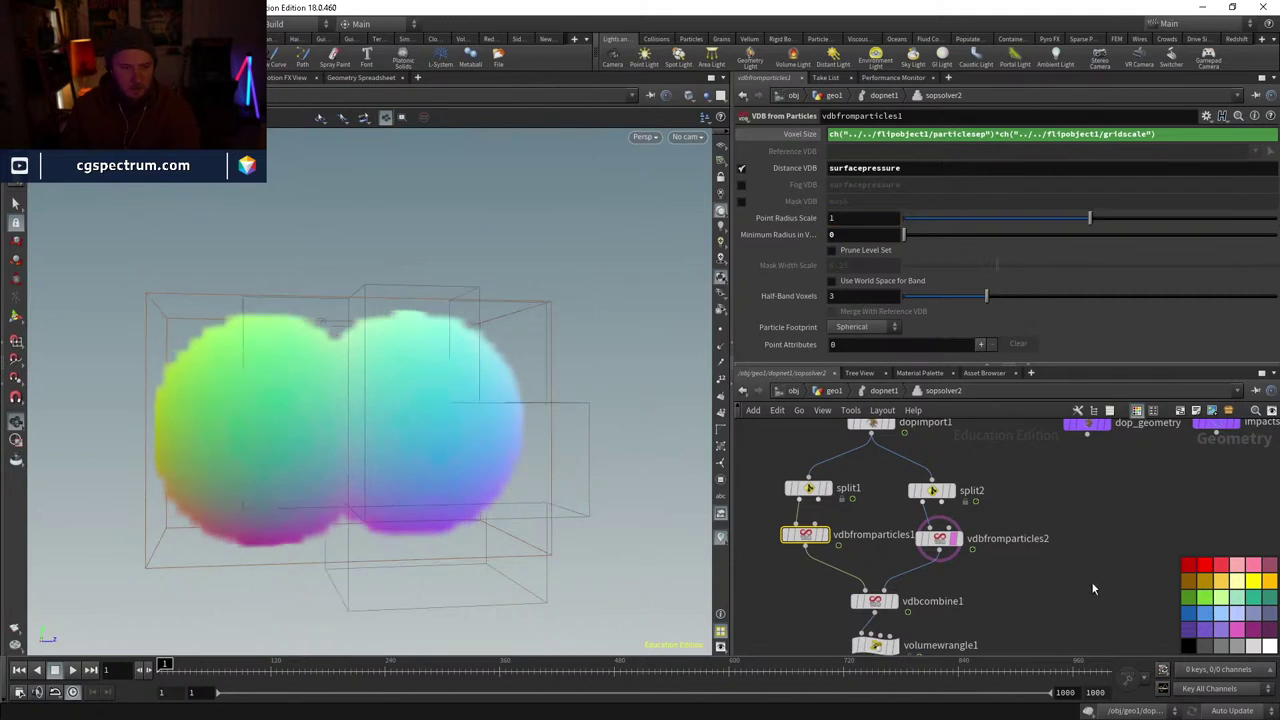
key(w)
key(w)
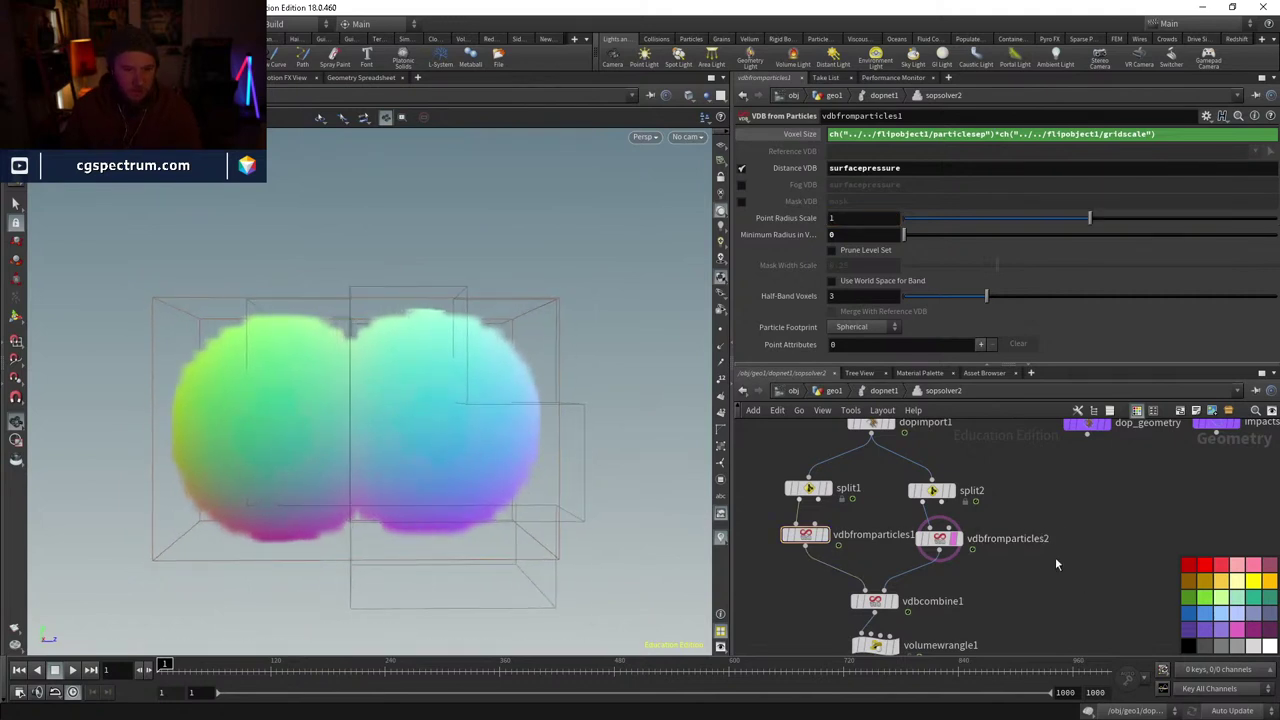
- Display split1, split2, vdbcombine1 and volumewrangle1 in turn to inspect each stage of the surfacepressure volume
middle_drag(1055, 557, 1080, 615)
click(858, 548)
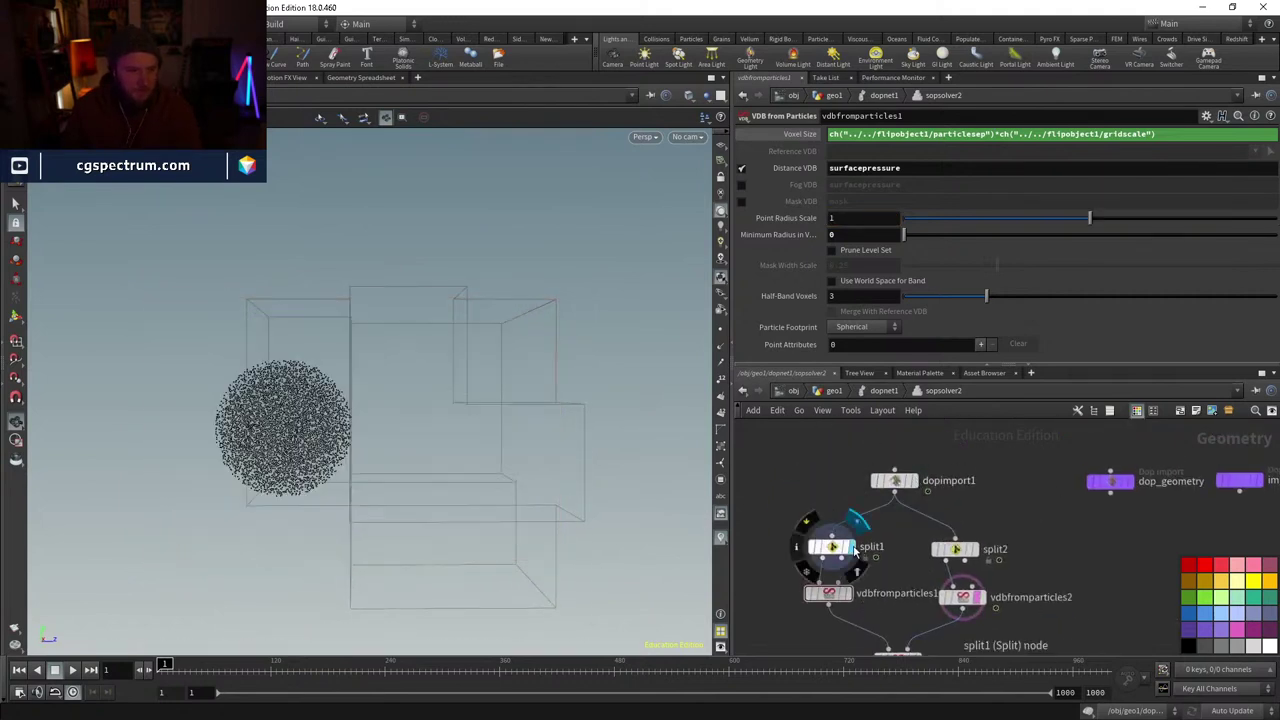
click(972, 549)
click(978, 491)
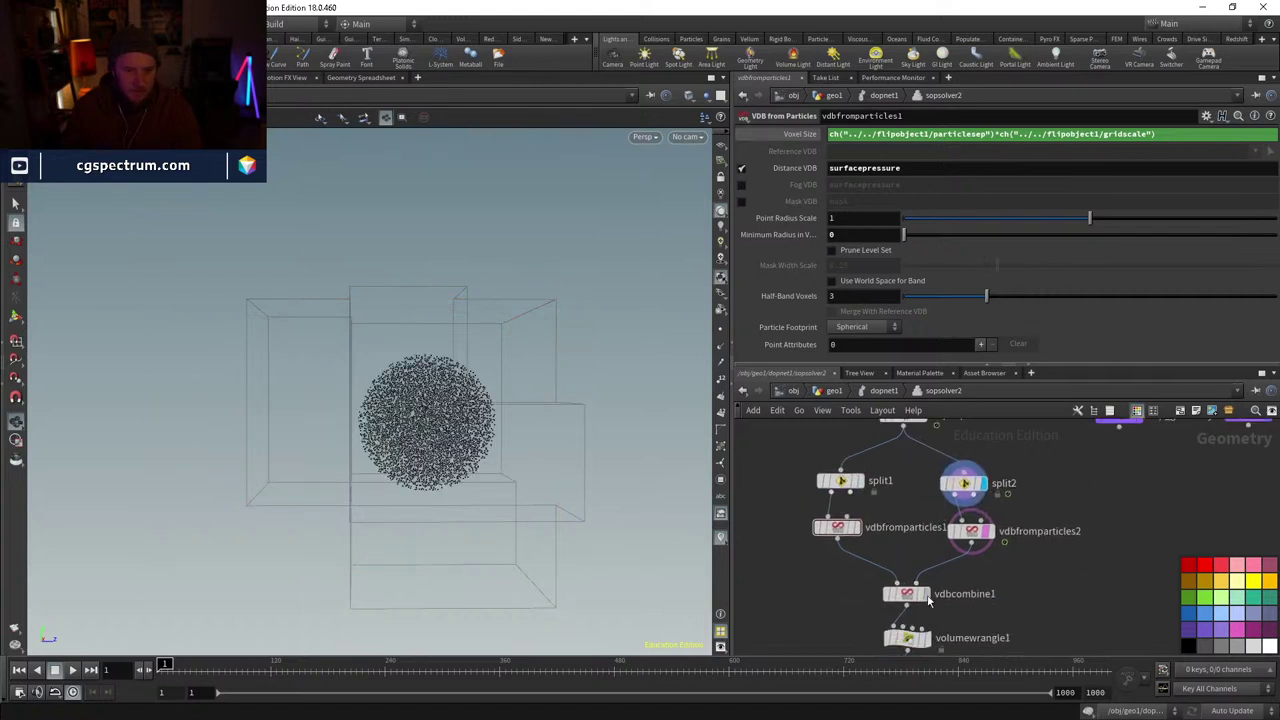
click(912, 591)
click(897, 528)
click(897, 572)
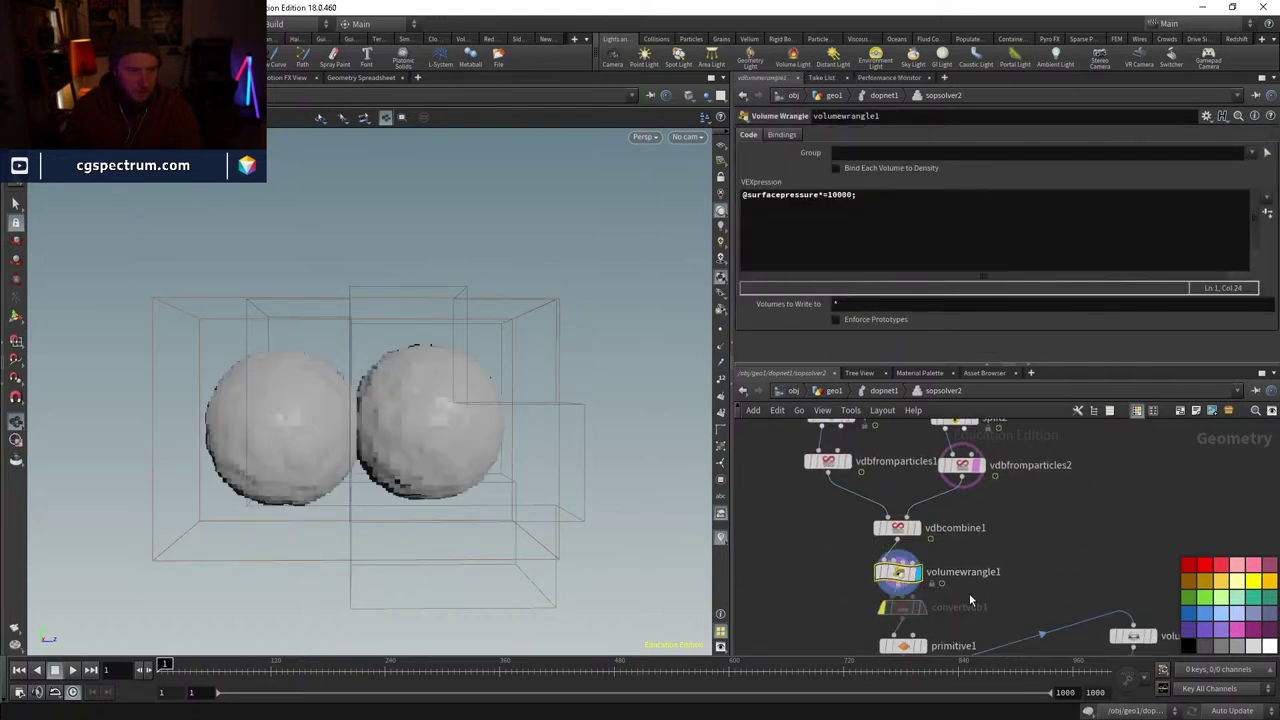
- Display primitive1 in the sopsolver2 network and return to the dopnet1 level
middle_drag(897, 572, 871, 496)
click(881, 575)
click(879, 572)
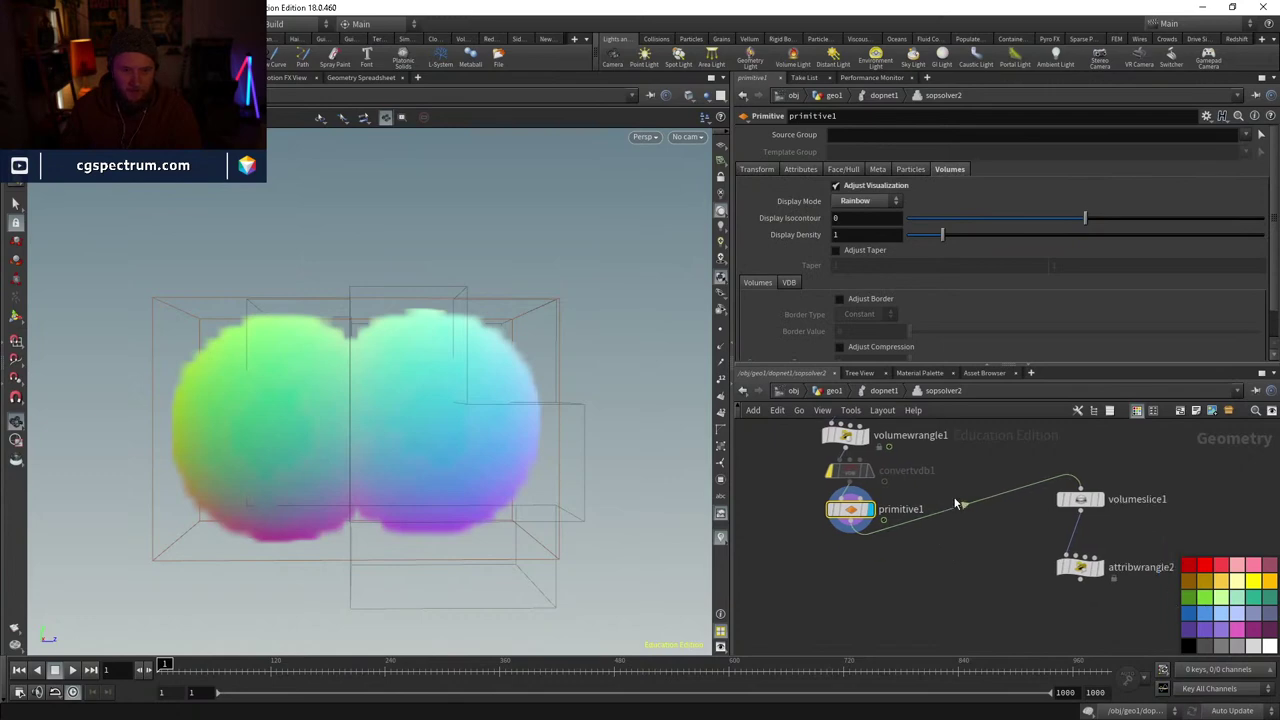
click(884, 391)
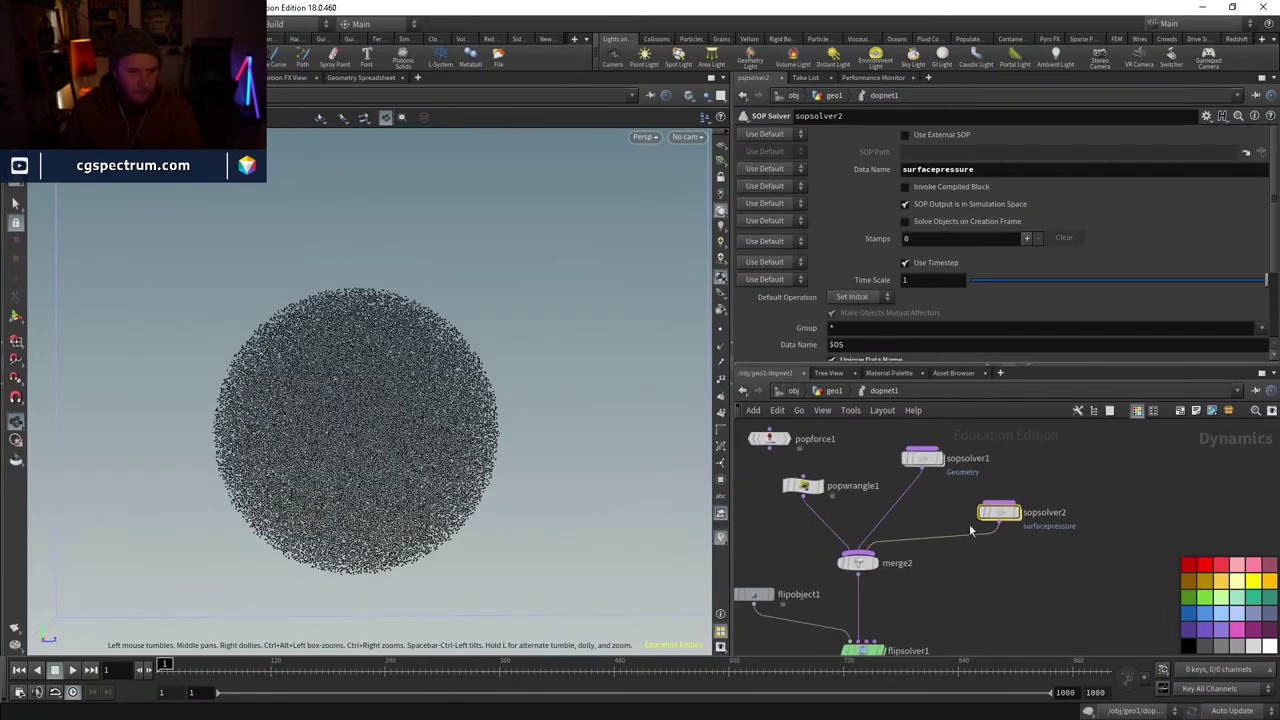
- Enable surface tension on flipsolver1 and play the simulation to see how the fluid behaves
click(875, 565)
click(839, 269)
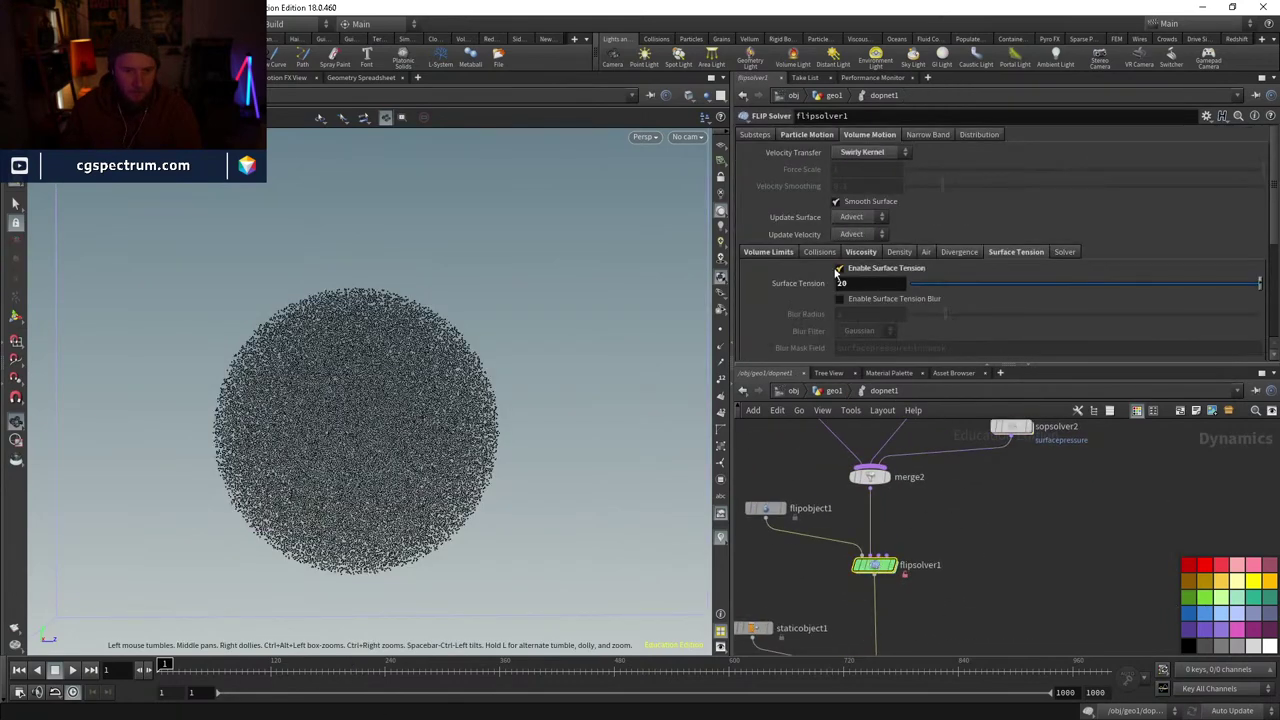
click(73, 670)
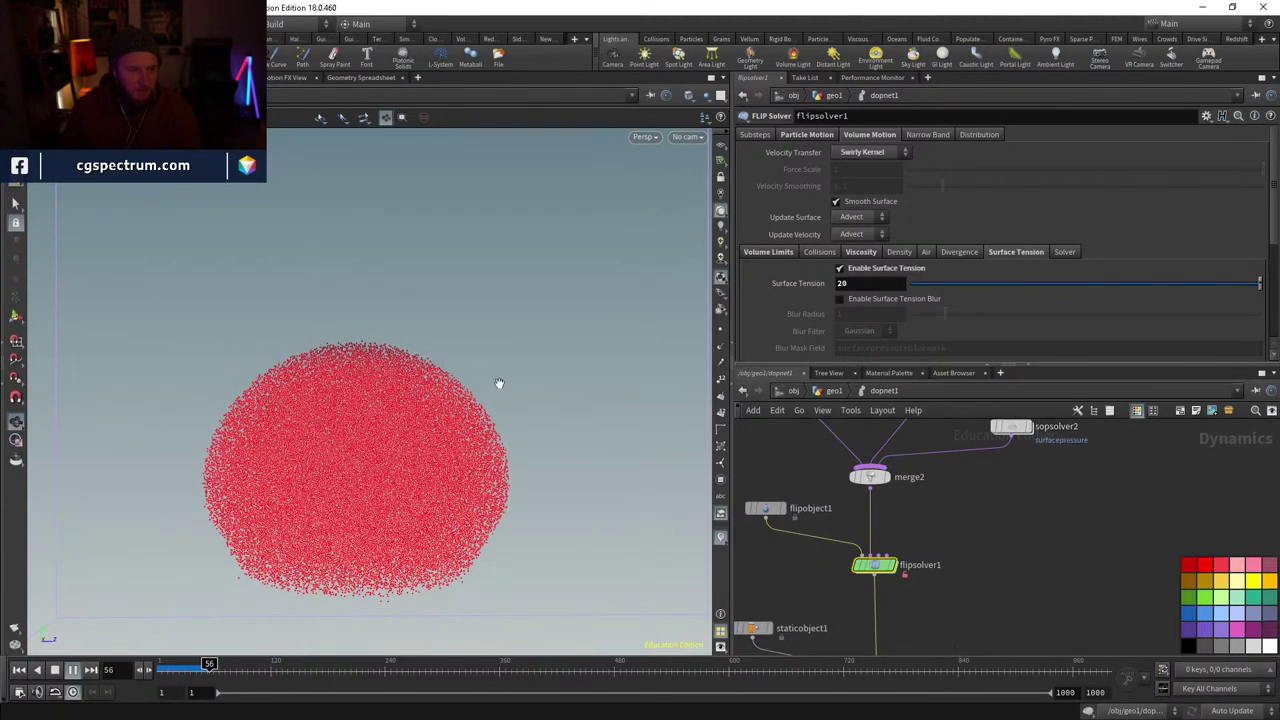
scroll(474, 441, down, 3)
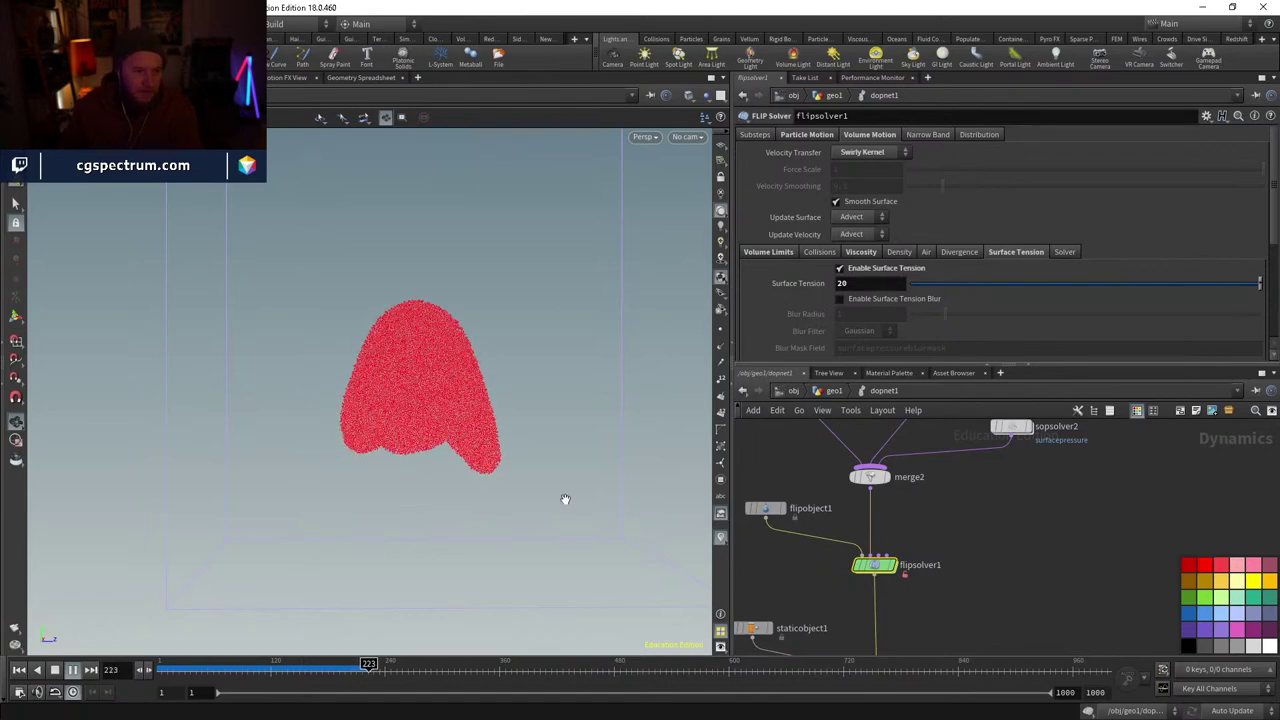
- Go up to geo1, display merge3 and play back the red and green blob particles
click(834, 390)
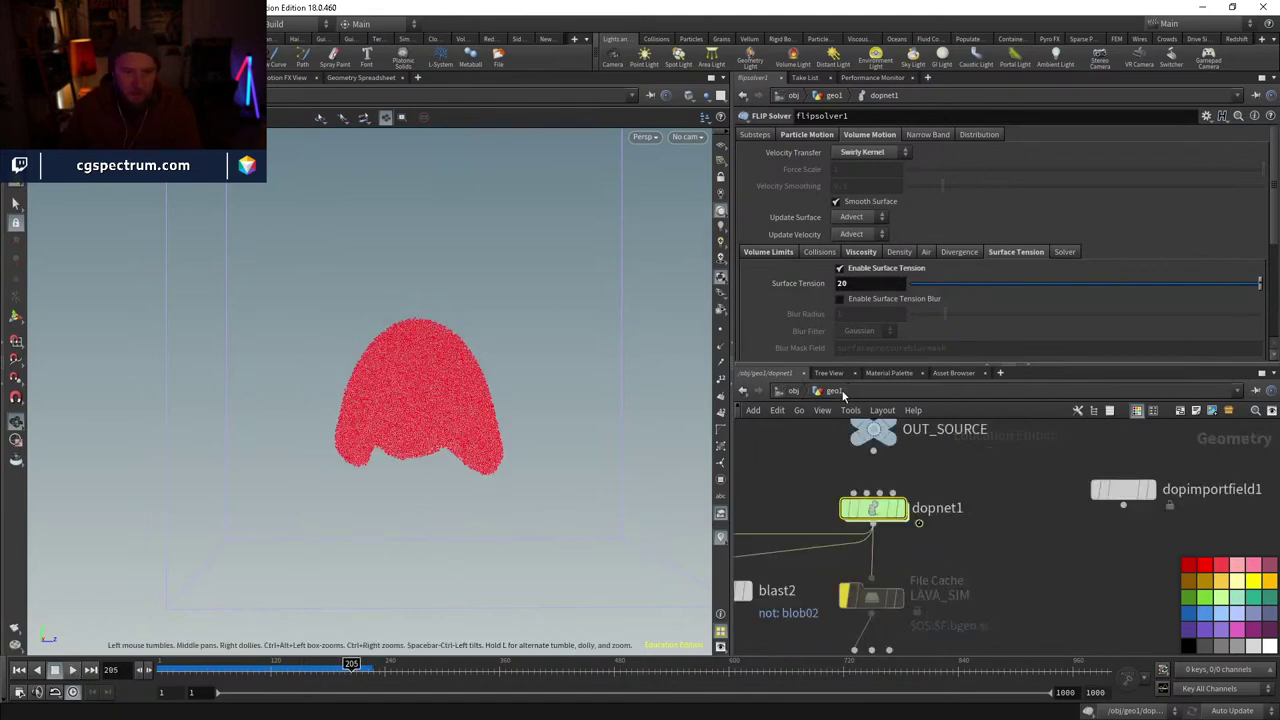
middle_drag(880, 640, 870, 560)
click(845, 550)
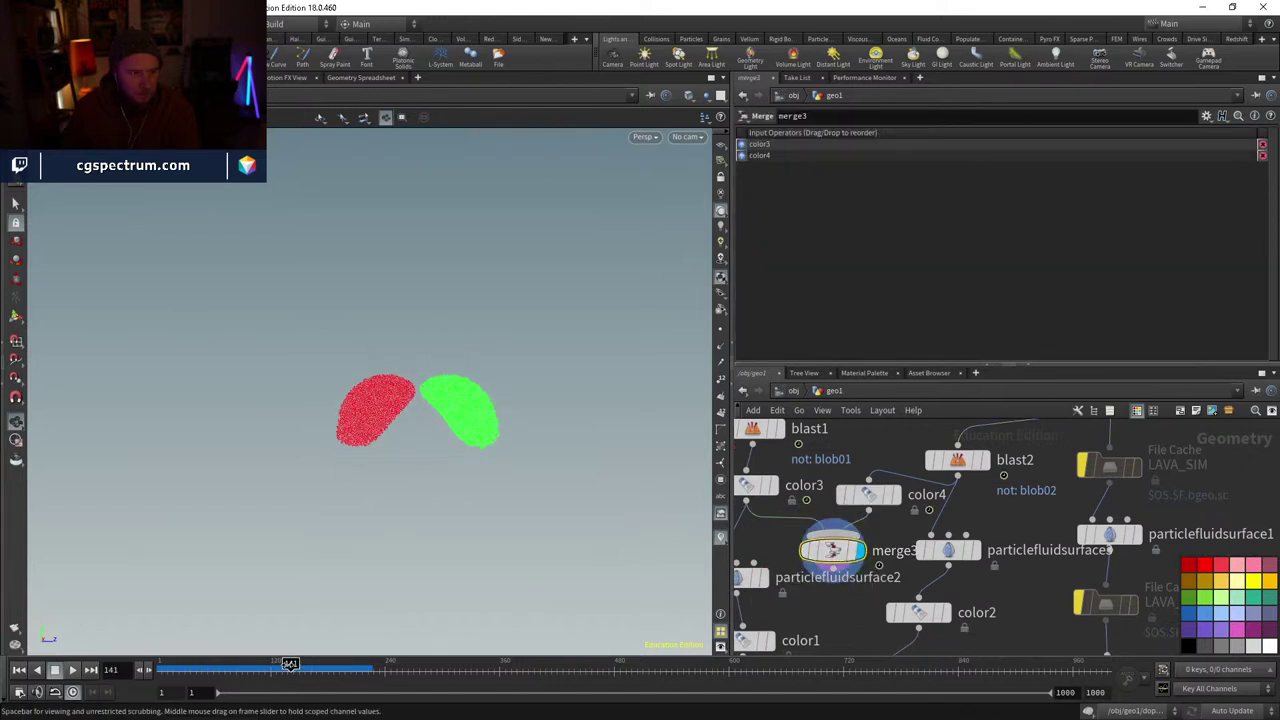
click(72, 669)
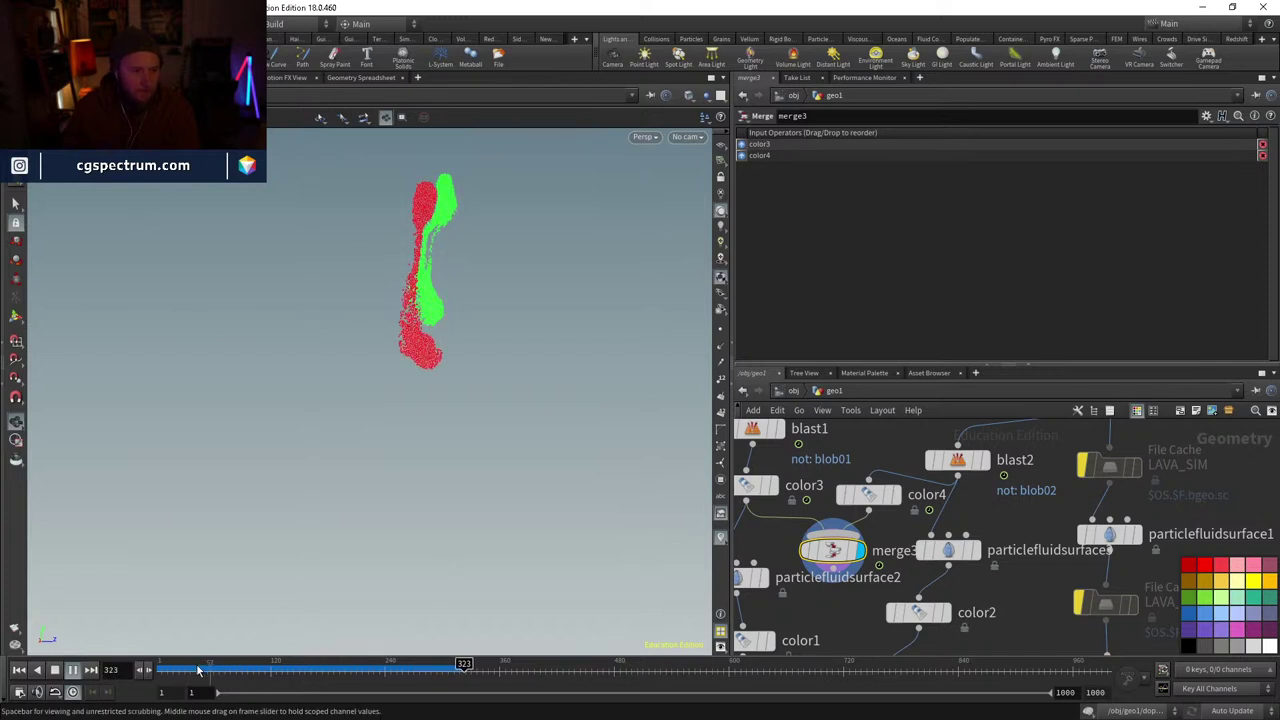
drag(199, 670, 396, 670)
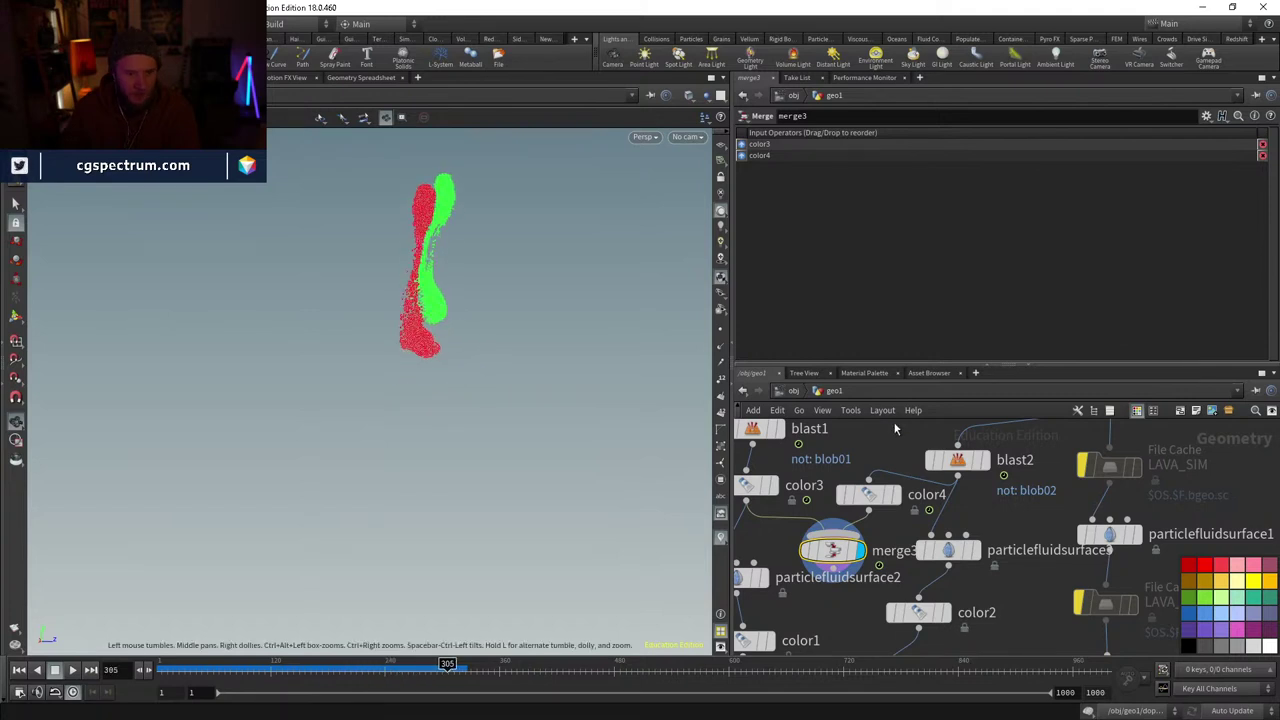
- Open sopsolver2 inside dopnet1 and select primitive1 to view the surface pressure volume
middle_drag(753, 552, 950, 501)
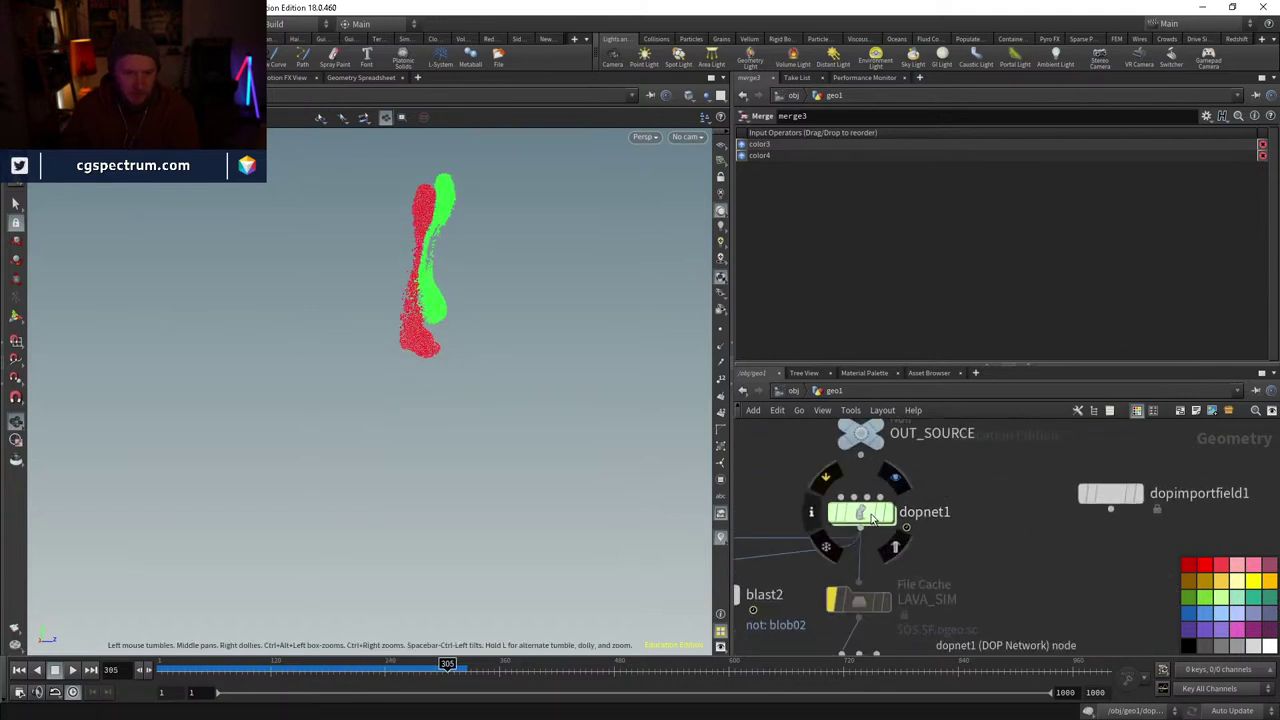
double_click(865, 522)
double_click(915, 530)
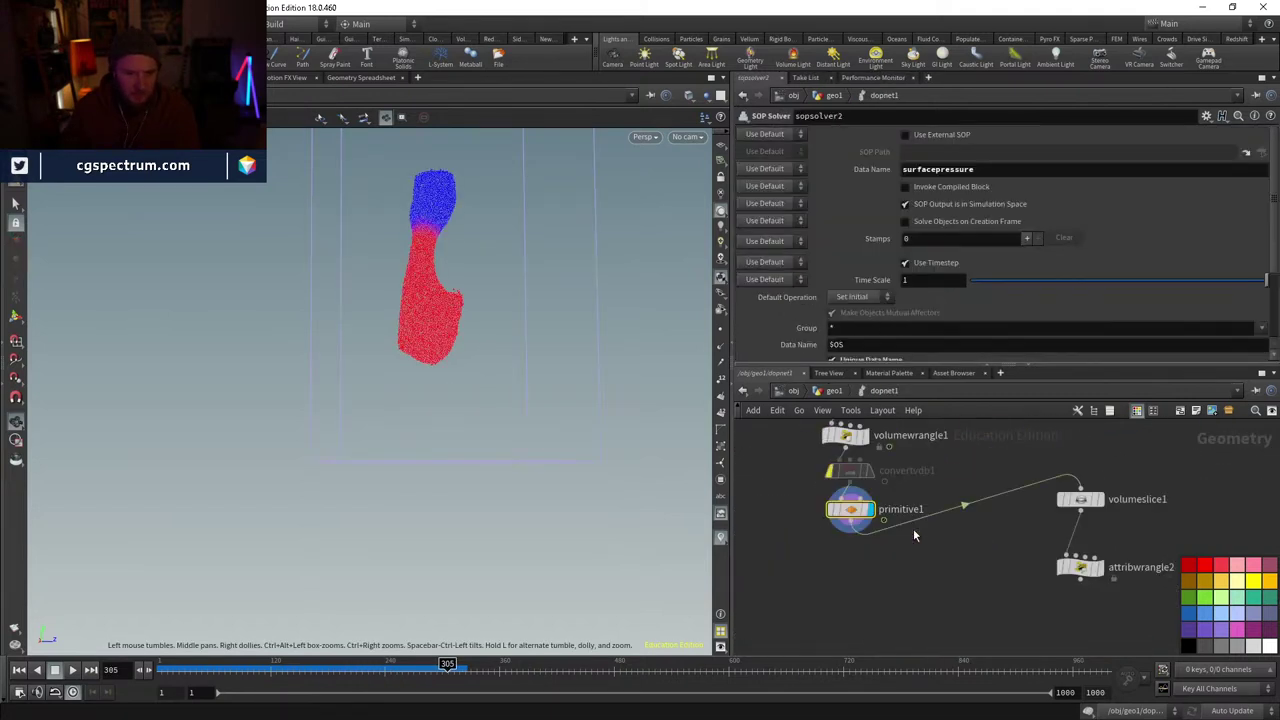
click(858, 510)
- Rewind to frame 1, view the pressure volume from another angle and check the volumewrangle1 expression
drag(442, 235, 403, 543)
click(343, 672)
drag(343, 672, 163, 669)
key(Left)
key(Left)
key(Left)
key(Left)
middle_drag(977, 488, 960, 511)
click(865, 493)
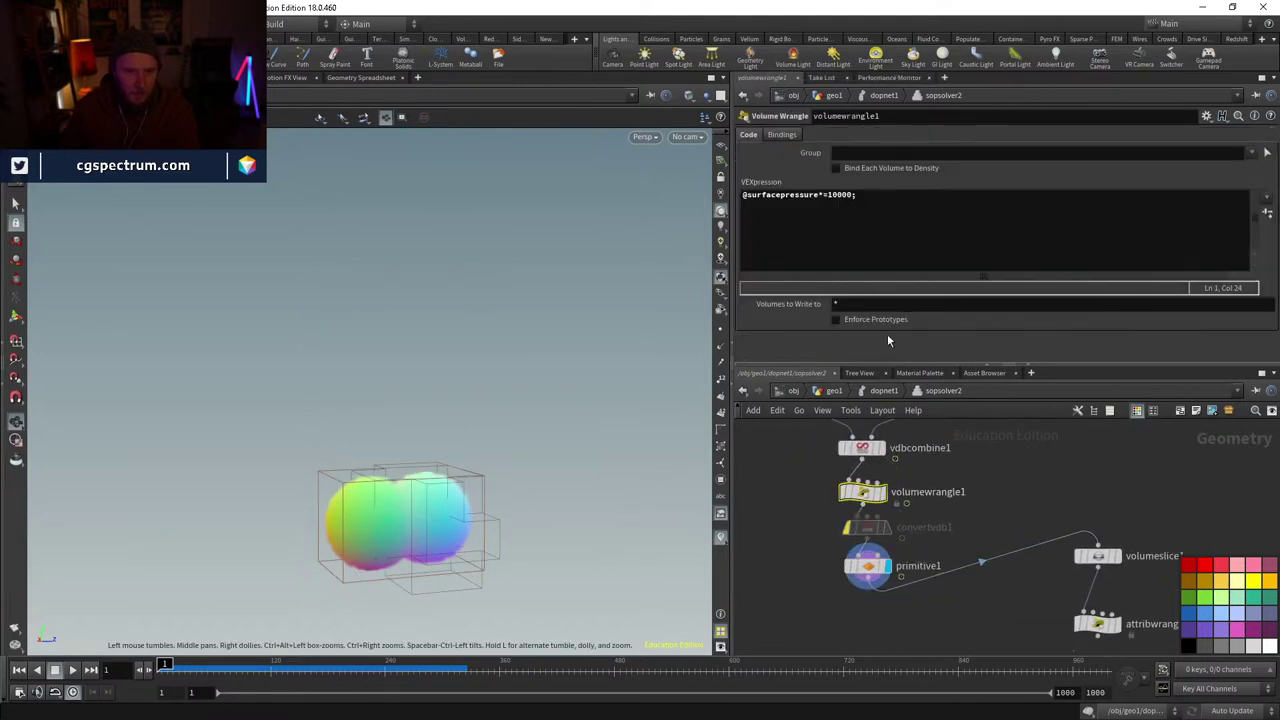
- Set flipsolver1's surface tension to 2000 in dopnet1, play the simulation and rewind to frame 1
click(880, 391)
middle_drag(840, 601, 924, 453)
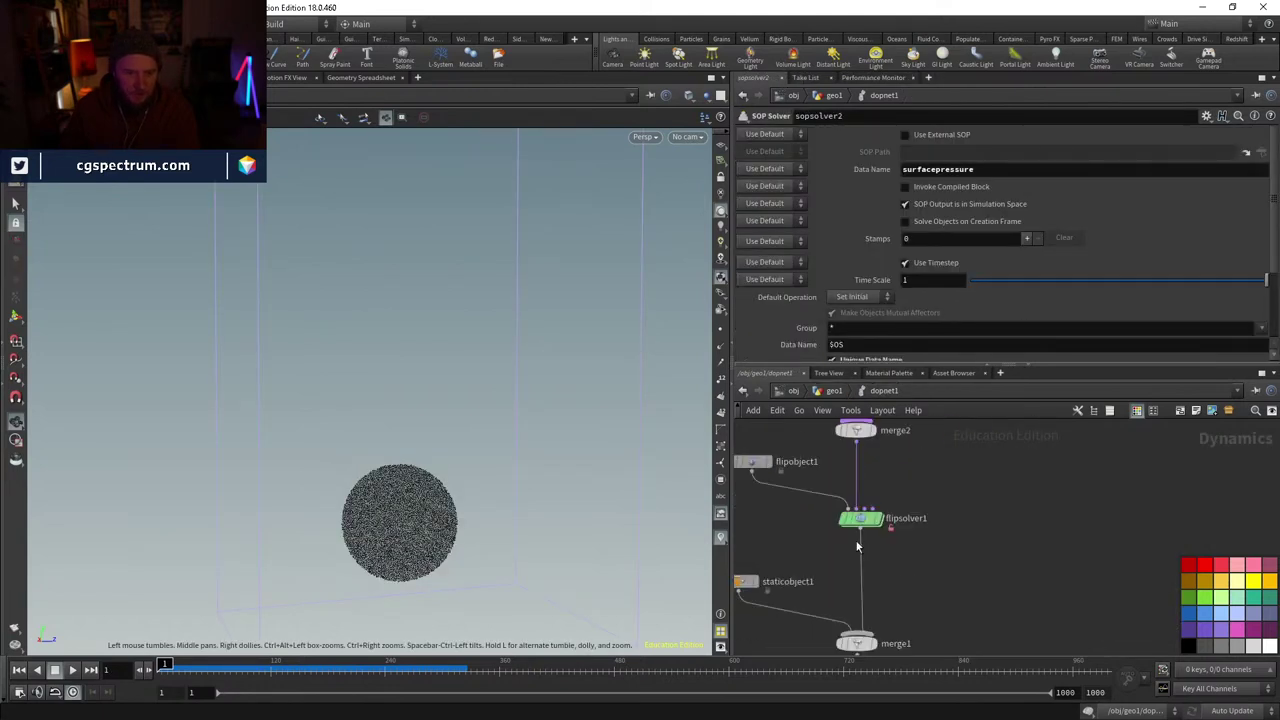
click(860, 518)
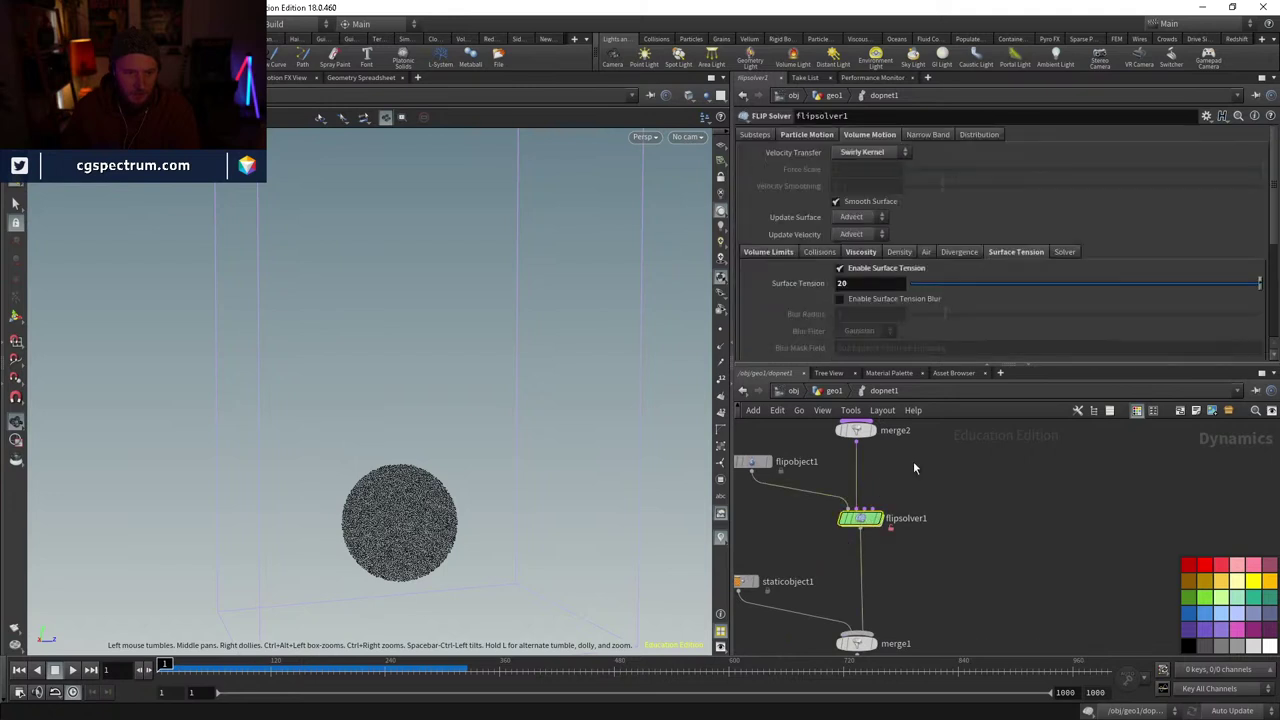
click(72, 669)
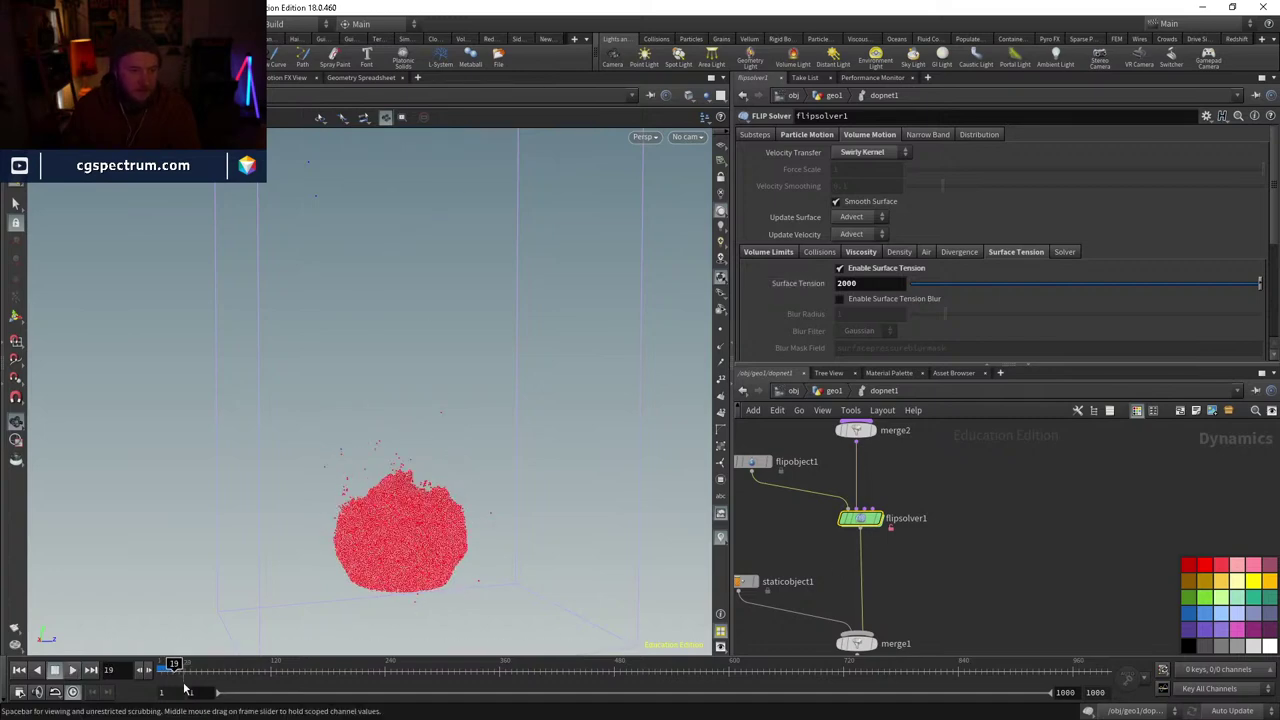
drag(178, 665, 162, 668)
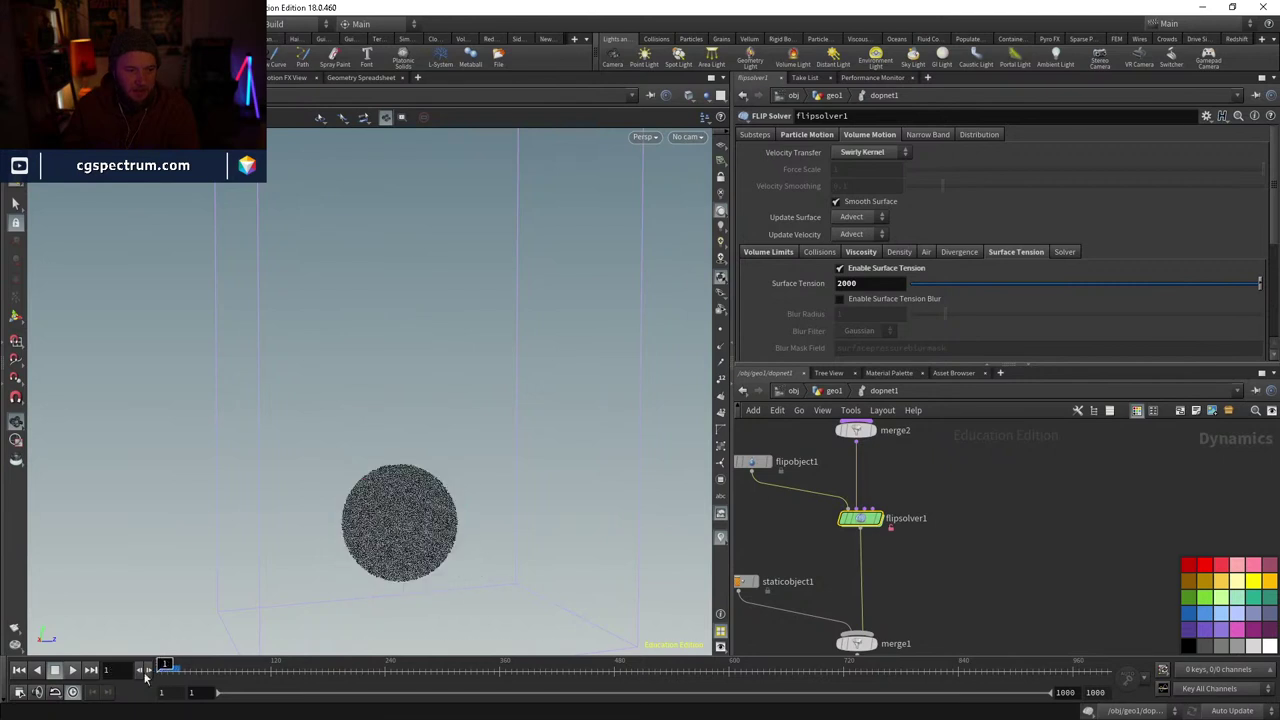
- Check sopsolver2's settings, enter flipsolver1 and examine the nodes around match_surfacepressure
middle_drag(960, 430, 902, 573)
click(938, 523)
middle_drag(937, 517, 989, 395)
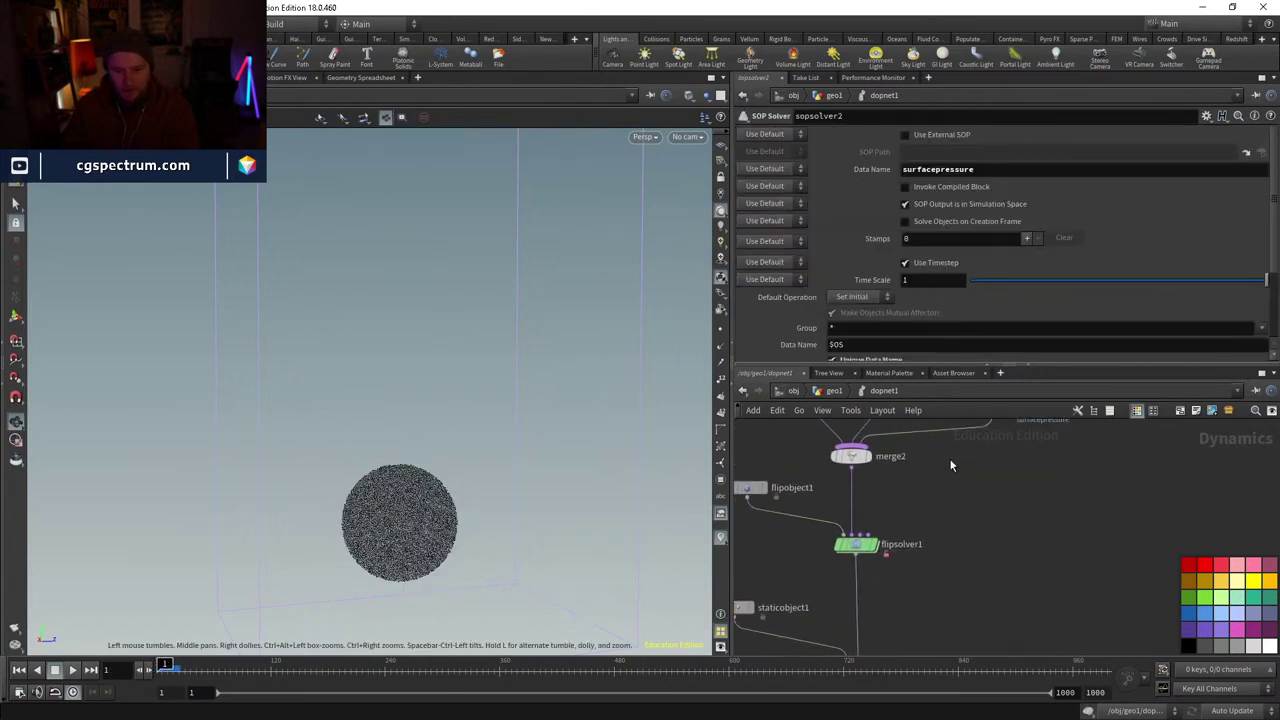
double_click(855, 541)
mouse_move(847, 512)
middle_down()
mouse_move(892, 560)
mouse_move(923, 554)
mouse_move(866, 505)
middle_up()
scroll(1059, 560, down, 5)
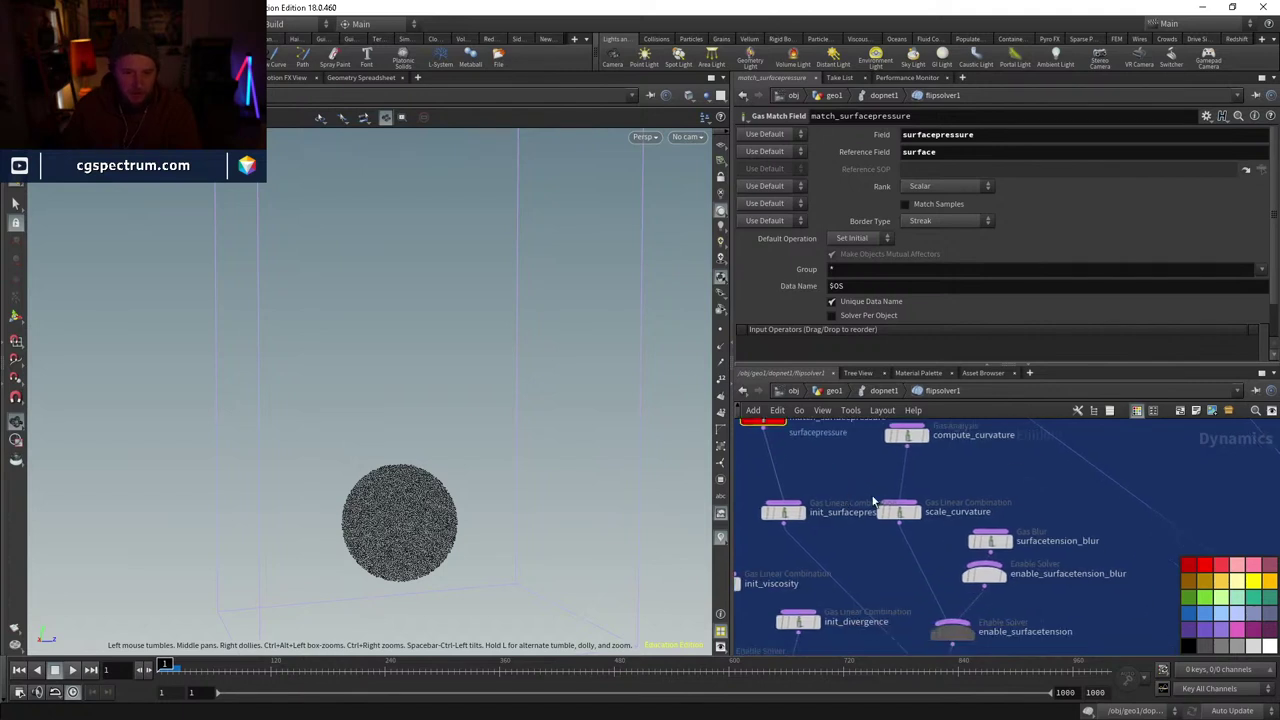
- Examine the particle forces section inside flipsolver1, including the settings of gasexternalforces1
scroll(1059, 560, down, 4)
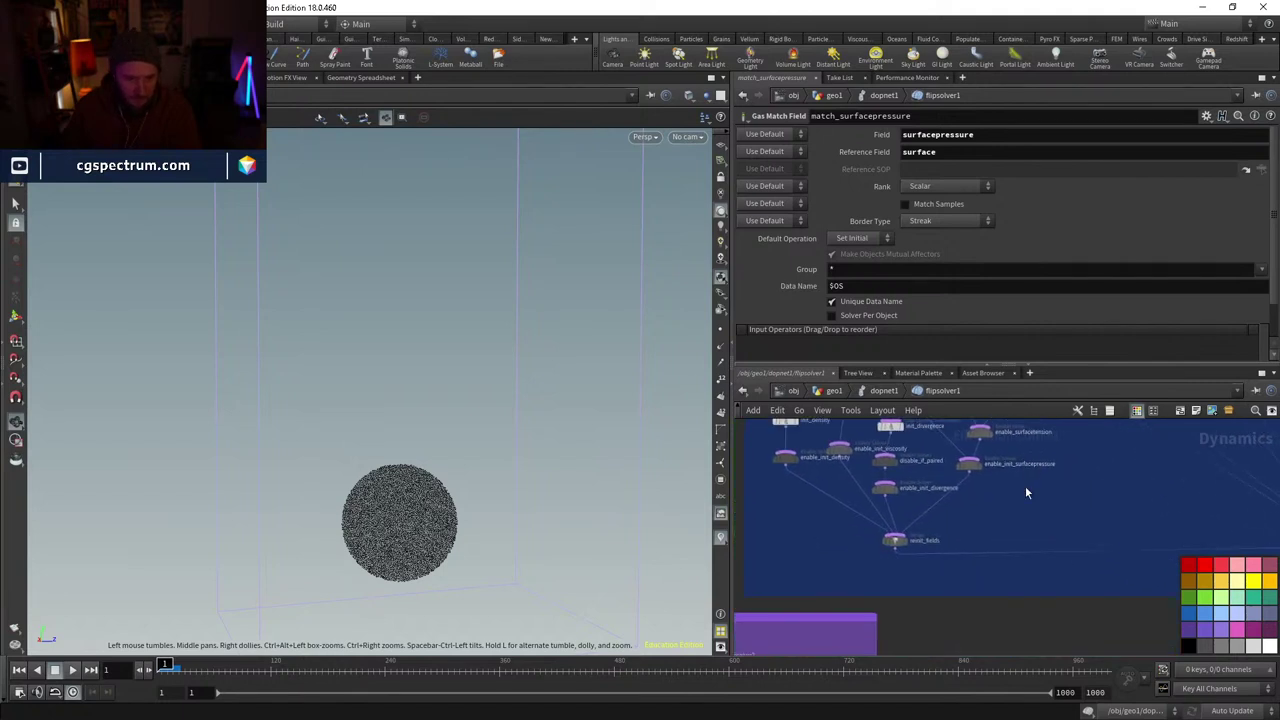
scroll(984, 534, up, 3)
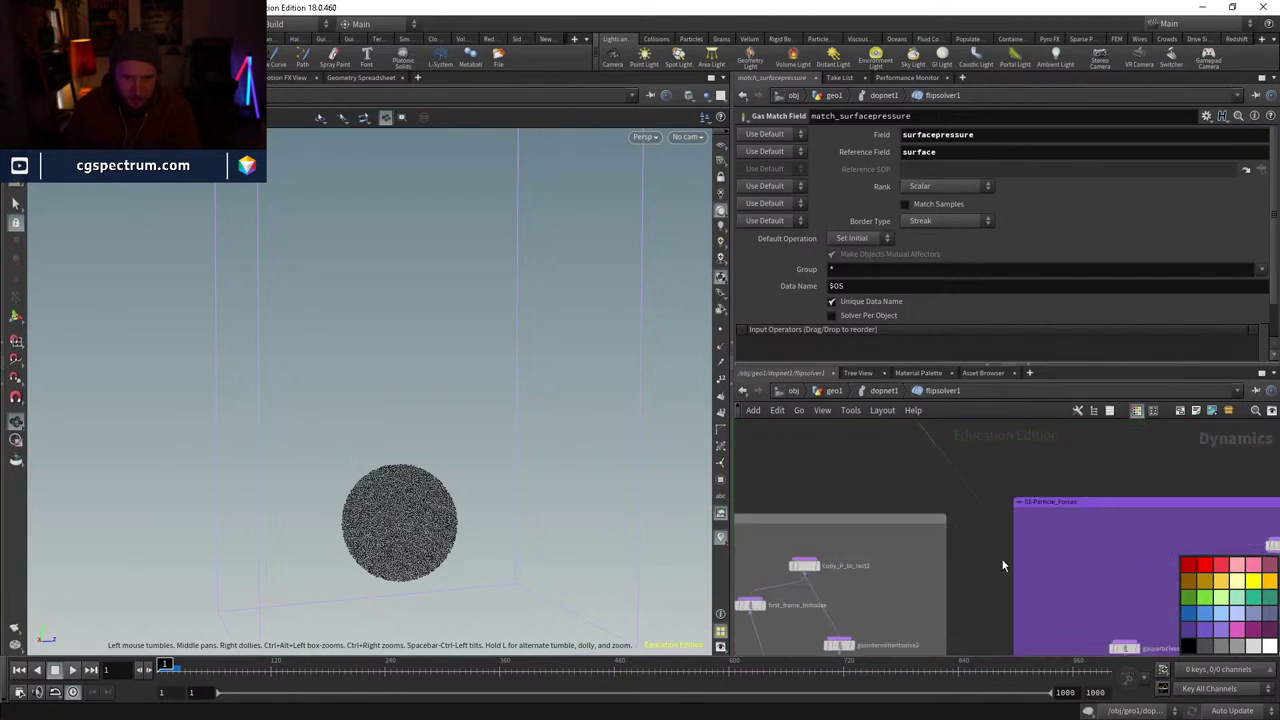
middle_drag(1003, 565, 1016, 407)
scroll(942, 454, up, 1)
click(838, 546)
middle_drag(857, 500, 845, 590)
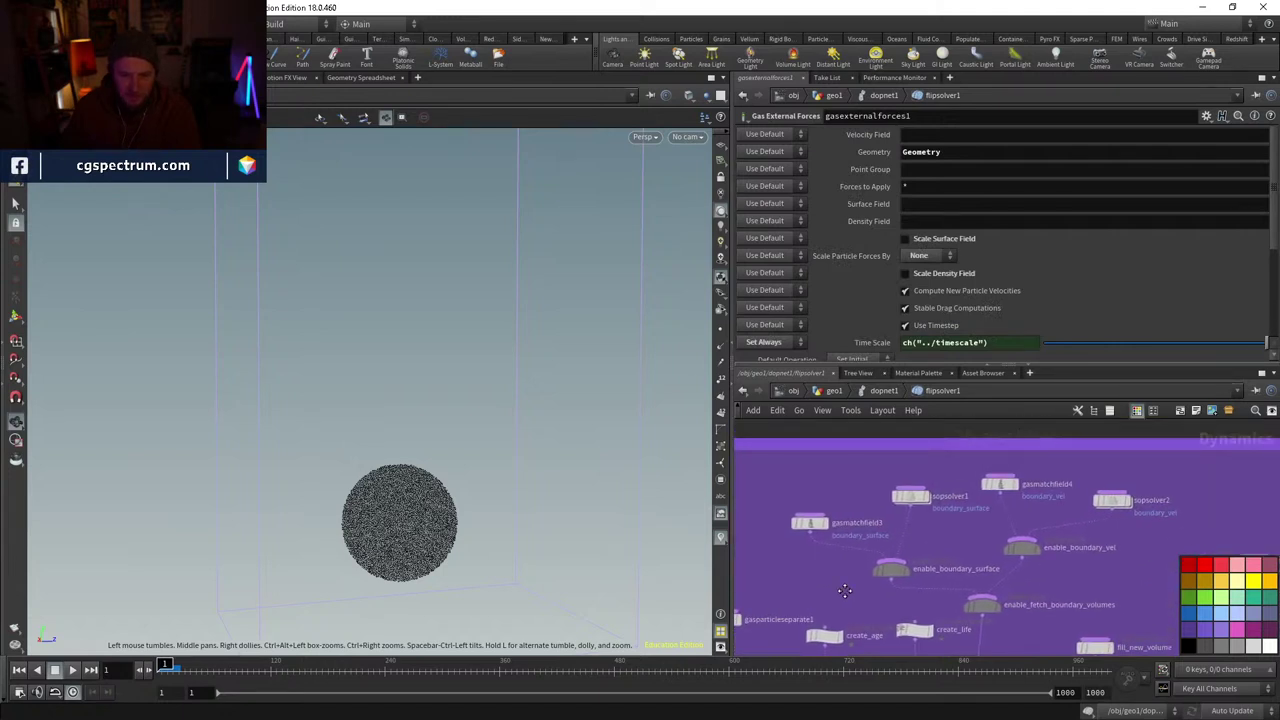
middle_drag(1115, 546, 910, 547)
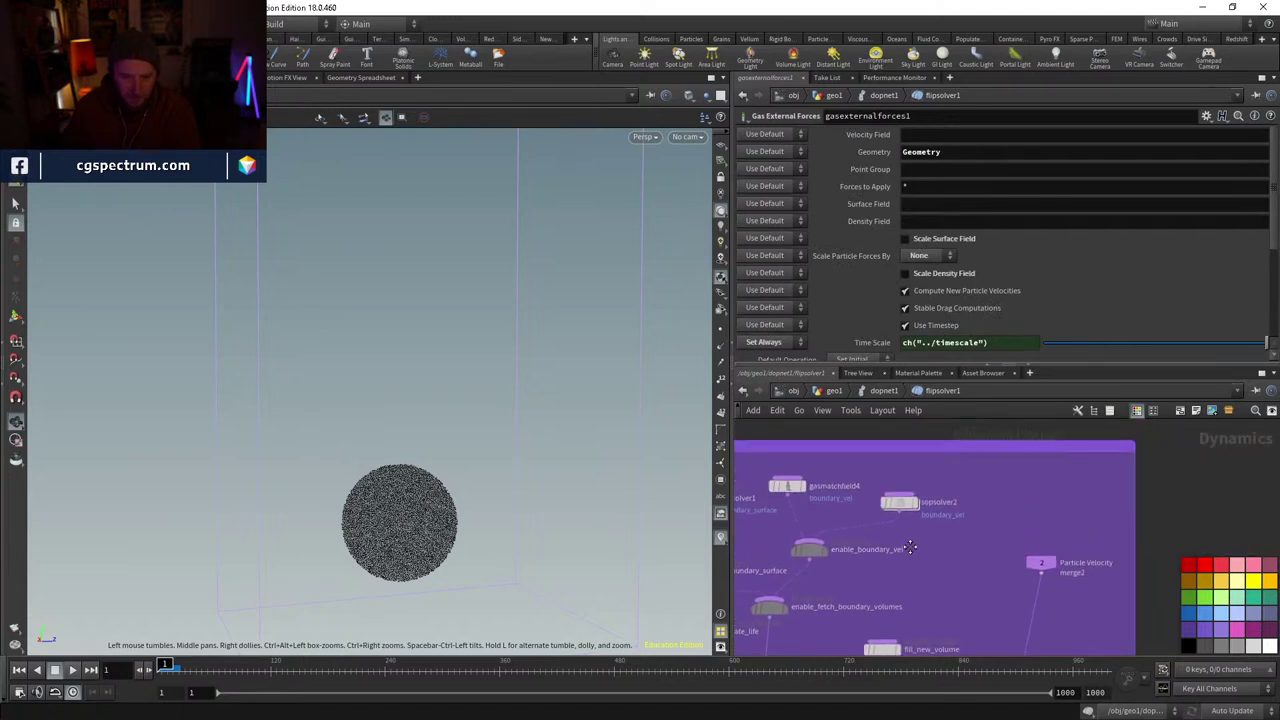
- Inspect the contents of the boundary_vel SOP solver and return to the flipsolver1 level
double_click(899, 502)
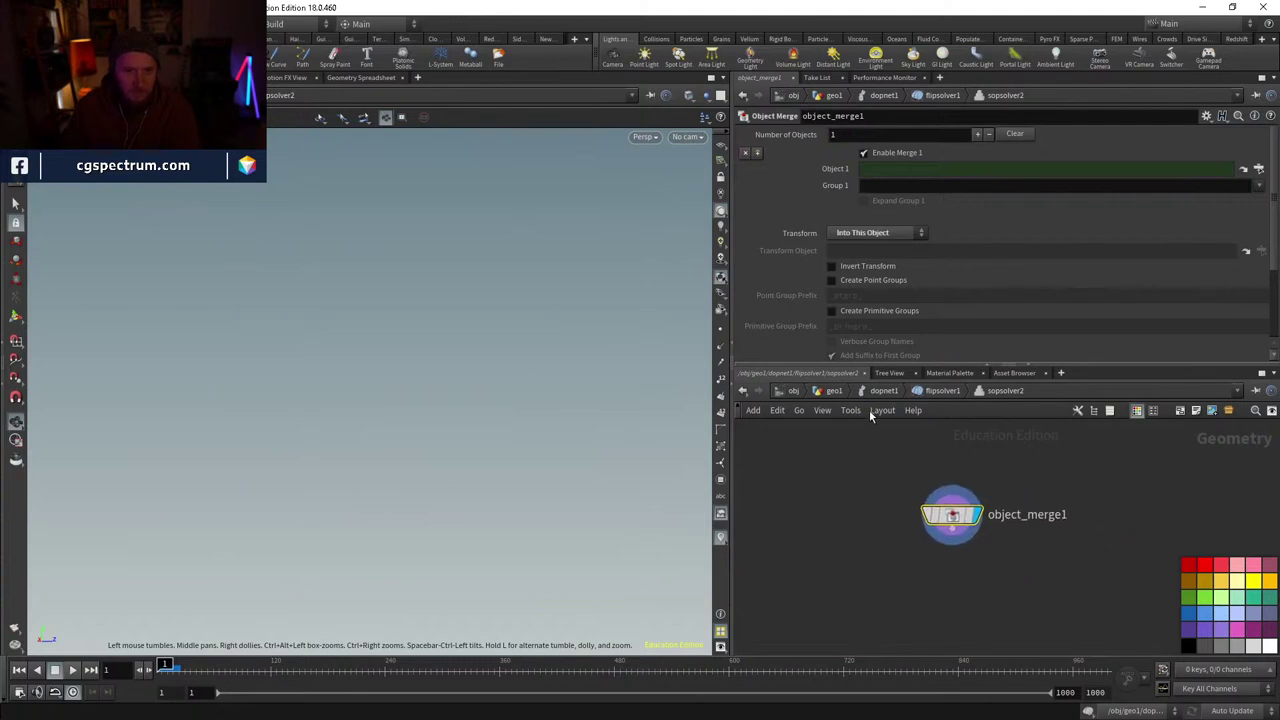
click(950, 393)
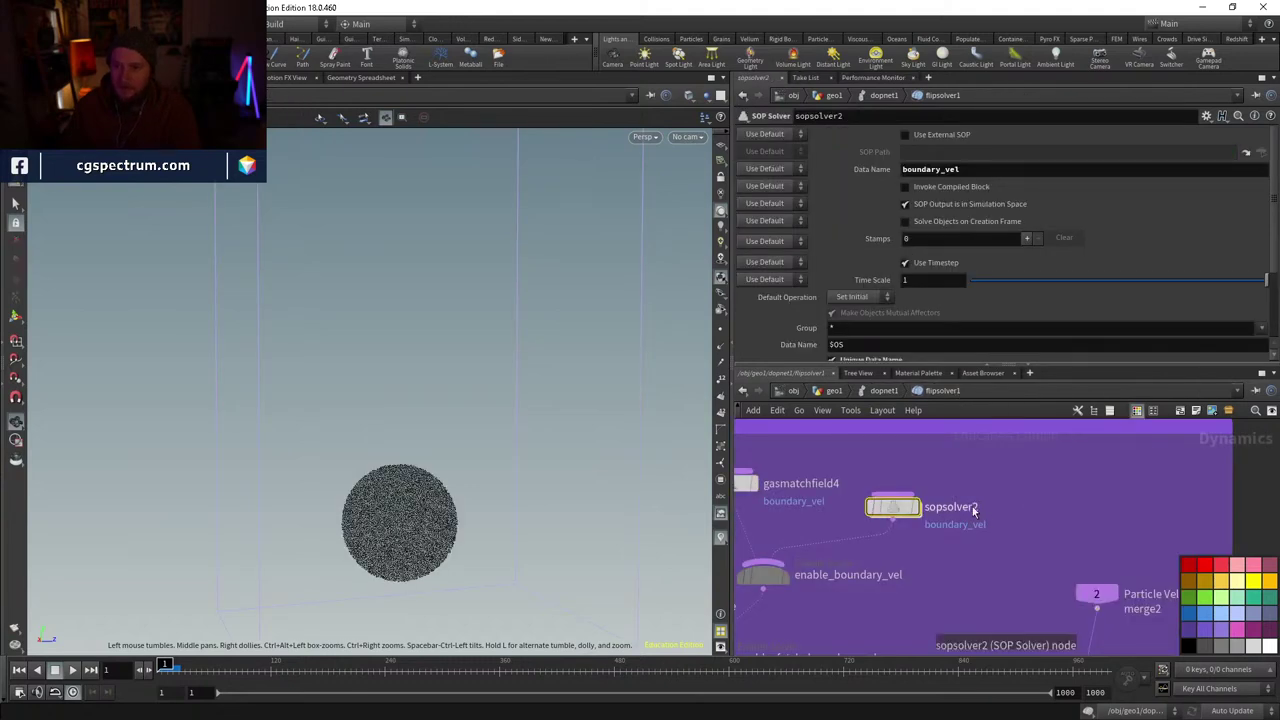
scroll(960, 510, down, 3)
scroll(1054, 498, up, 6)
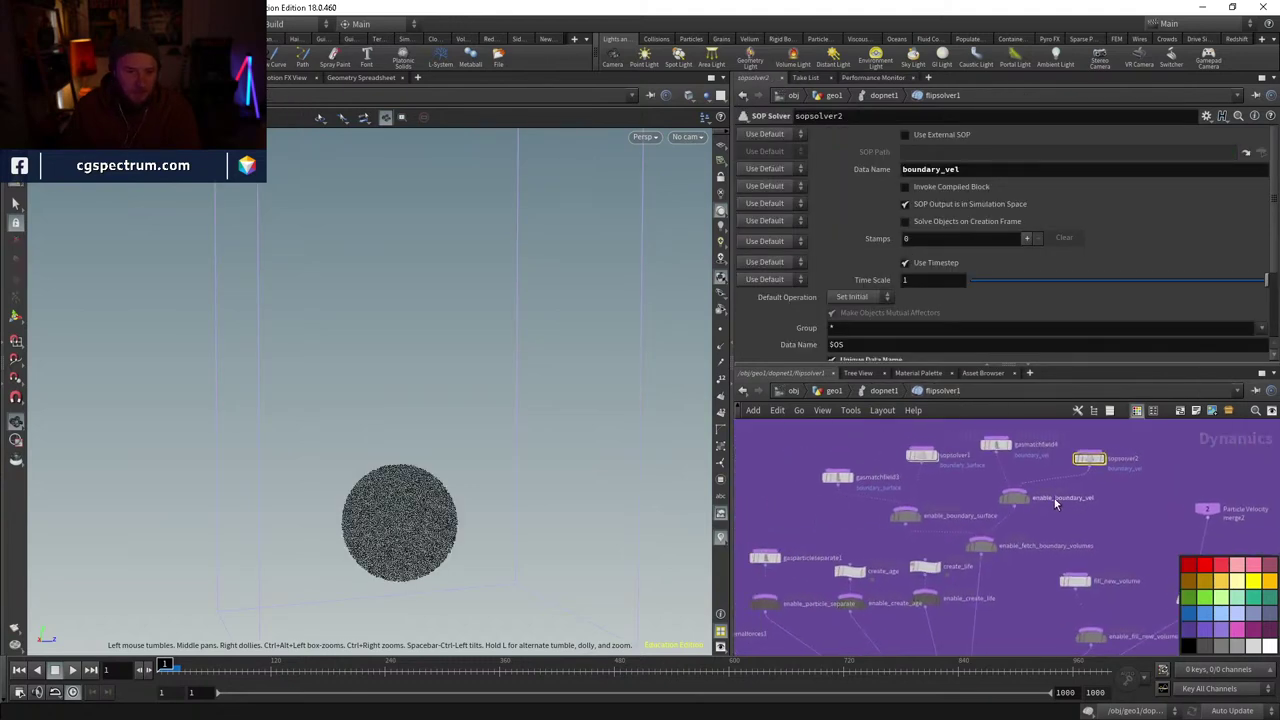
- Examine the settings of gasparticleseparate1 in the particle forces section
middle_drag(878, 549, 1011, 508)
scroll(929, 512, down, 4)
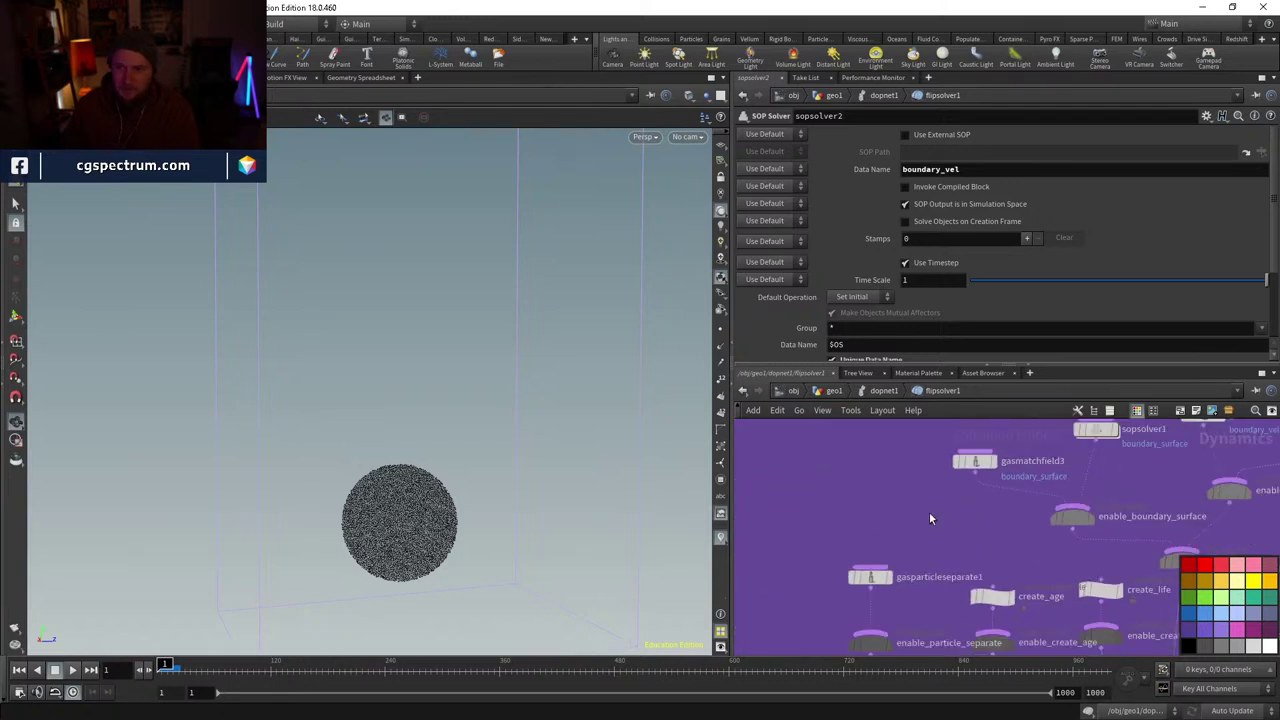
middle_drag(1063, 559, 1053, 499)
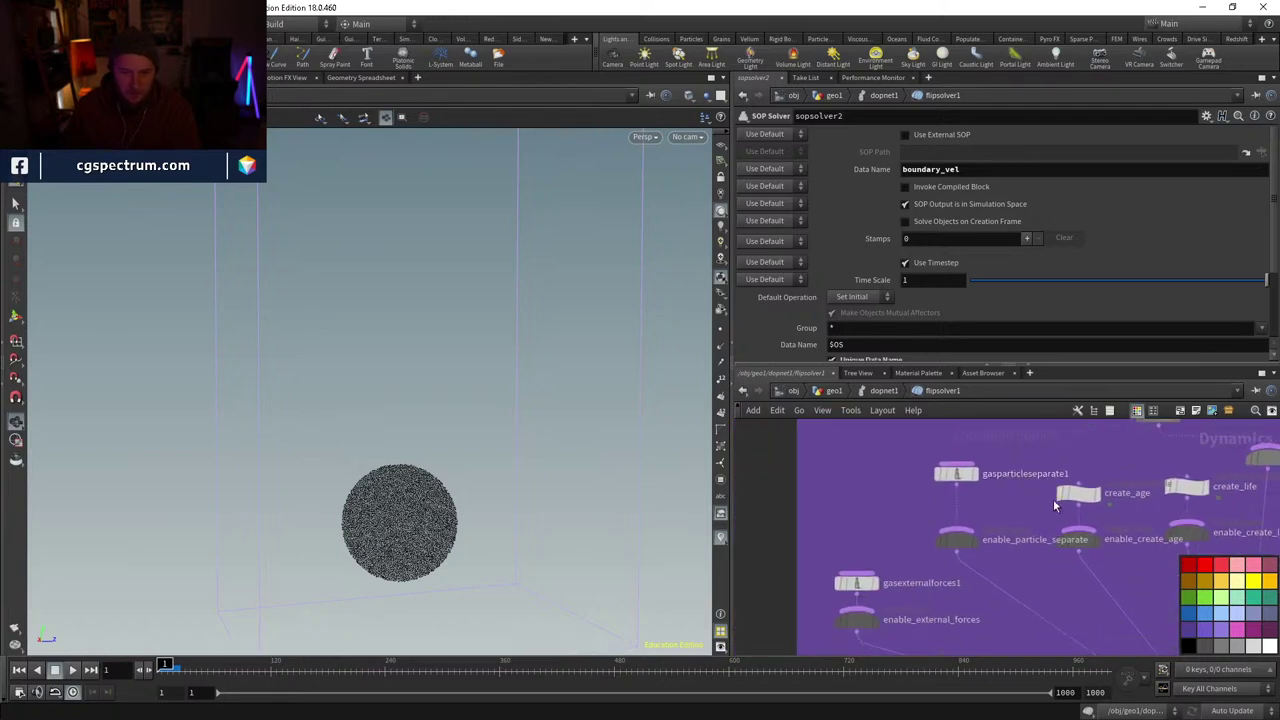
click(962, 477)
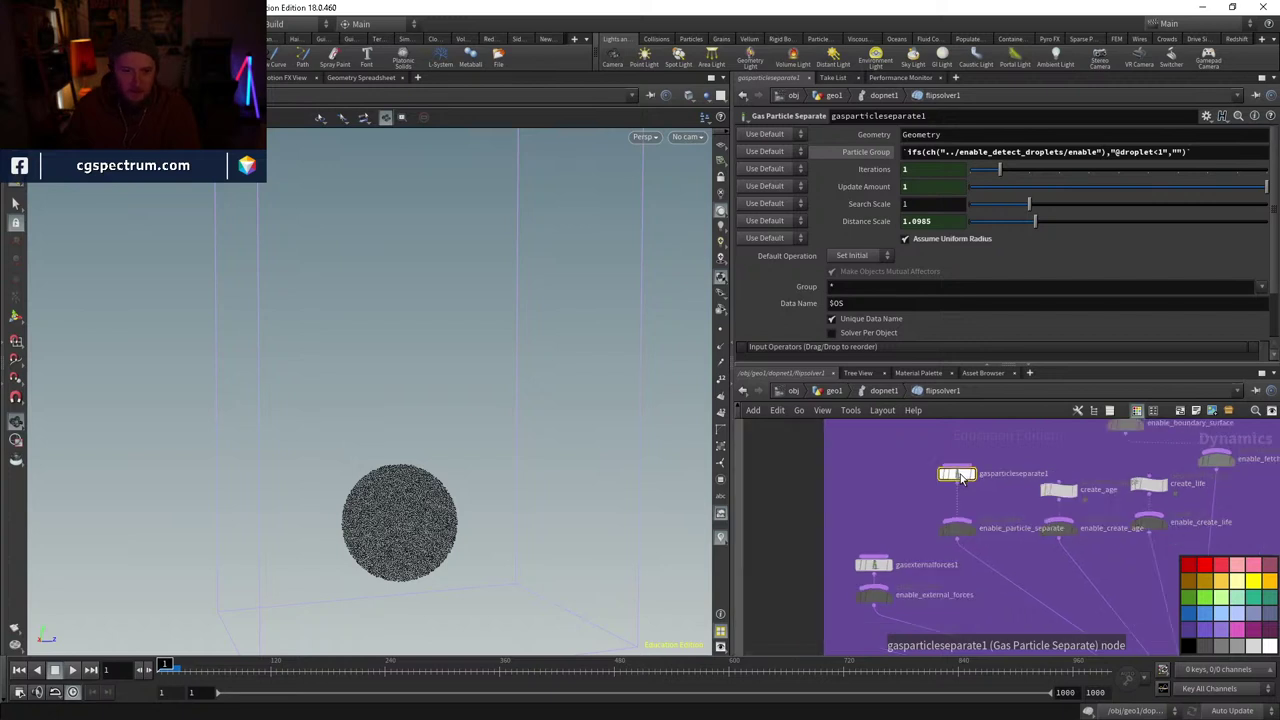
scroll(962, 478, down, 5)
scroll(1005, 560, up, 5)
scroll(1012, 552, down, 5)
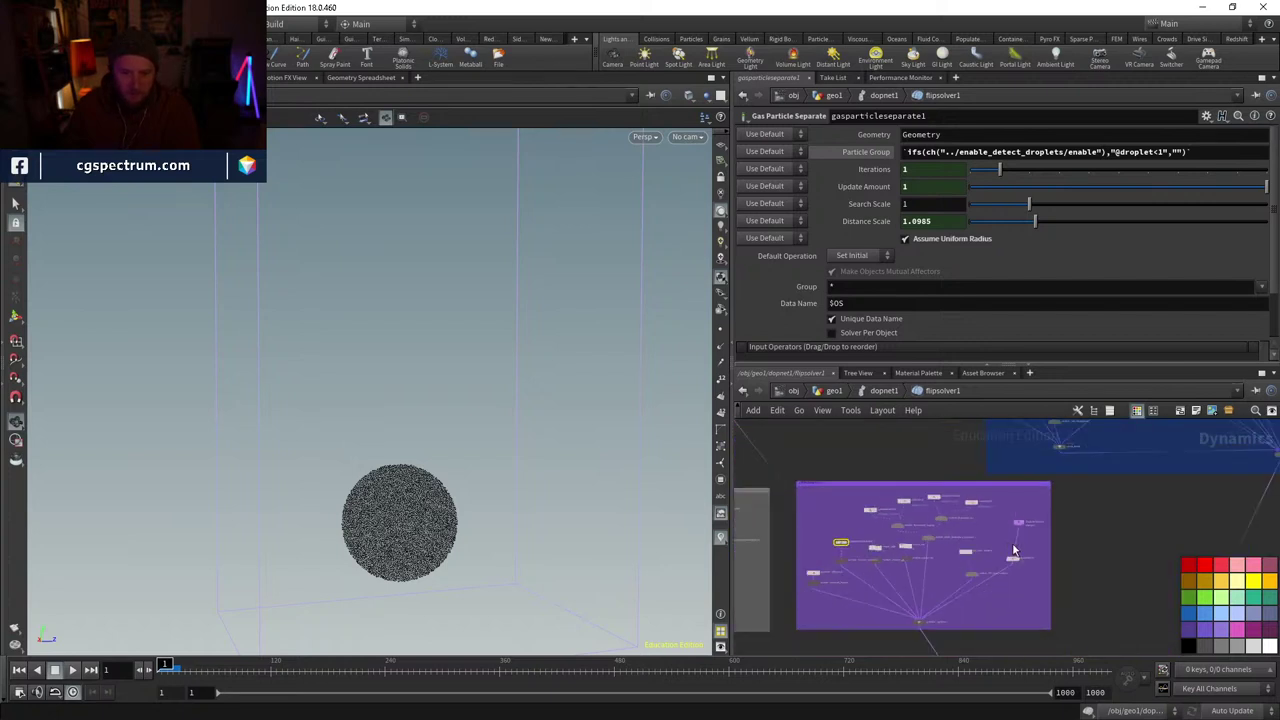
- Inspect advect_particles4 and calc_vec_back_to_flipvel in the particle advection section
middle_drag(980, 609, 773, 578)
scroll(820, 590, up, 8)
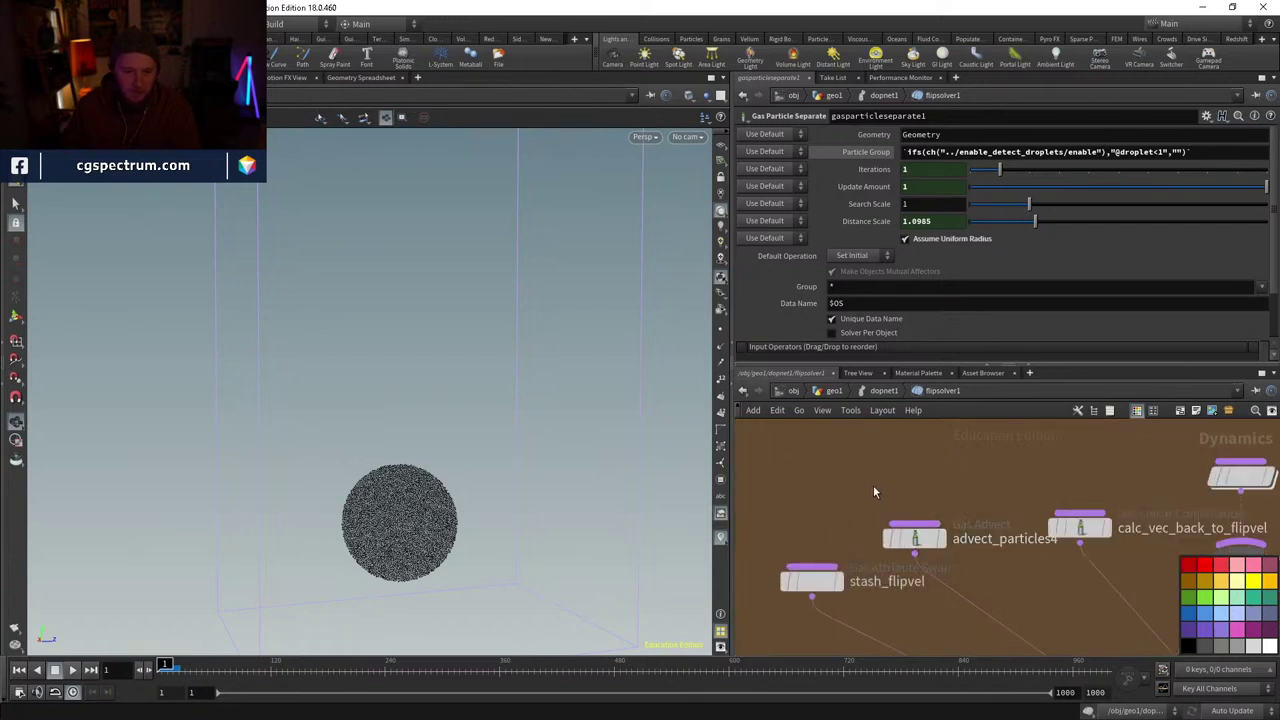
middle_drag(926, 480, 843, 490)
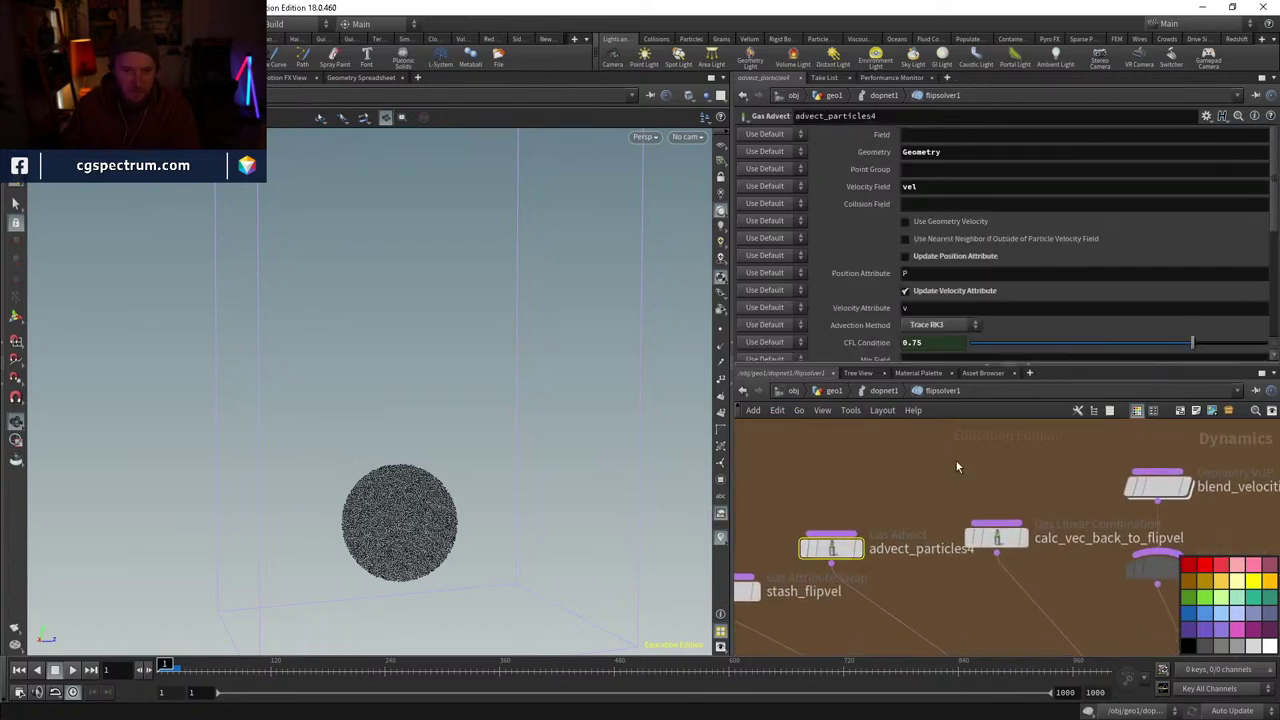
middle_drag(956, 461, 778, 496)
click(815, 550)
middle_drag(854, 531, 796, 490)
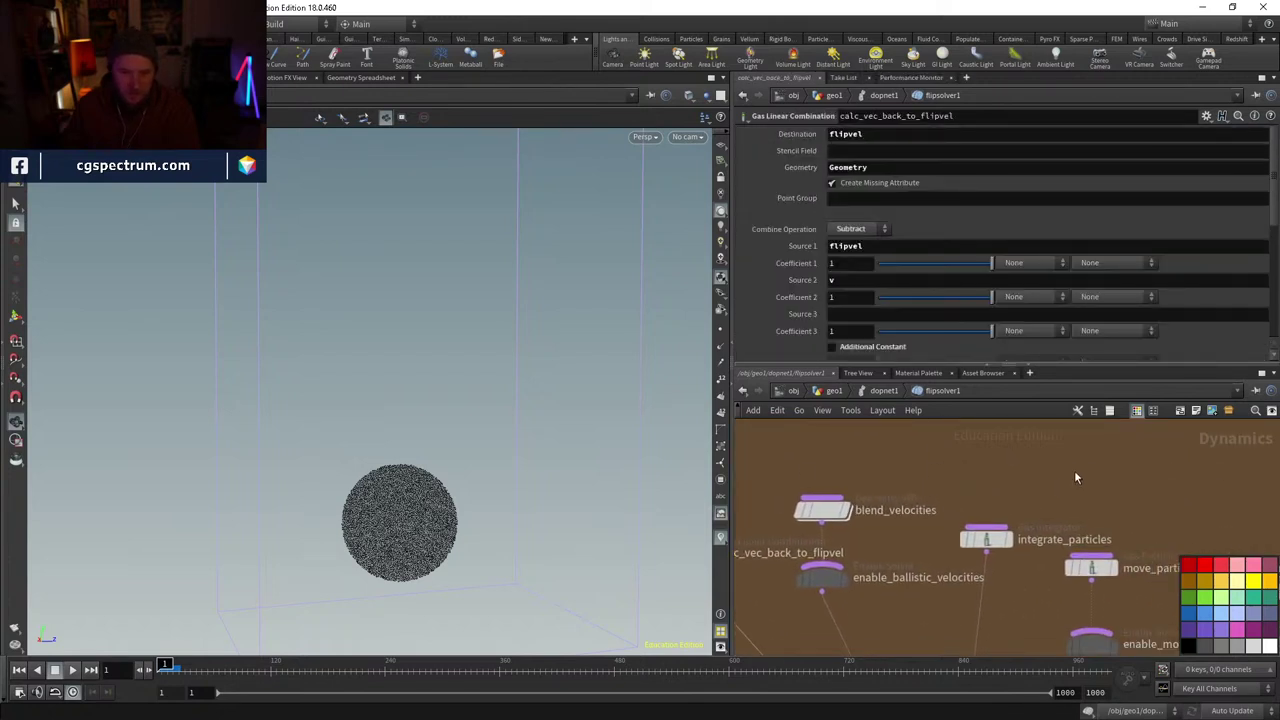
- Open the blend_velocities network and examine its ballistic and droplet parameter nodes
double_click(828, 490)
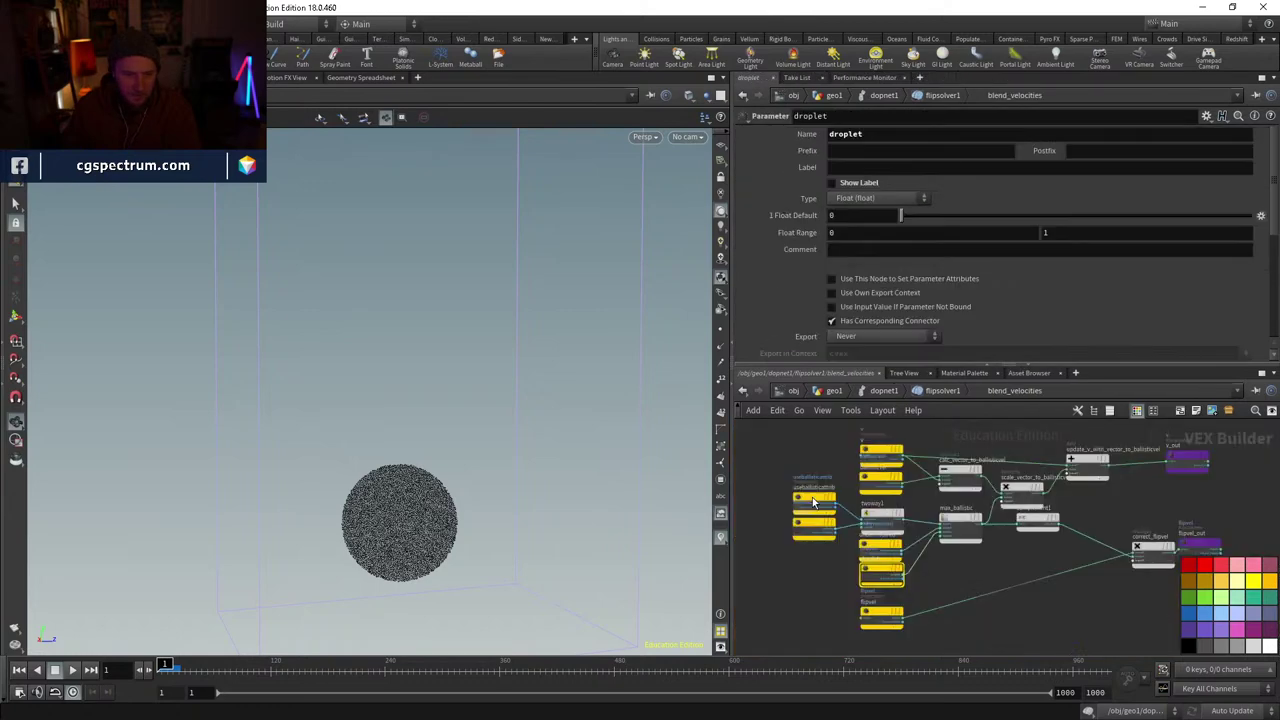
scroll(934, 496, up, 2)
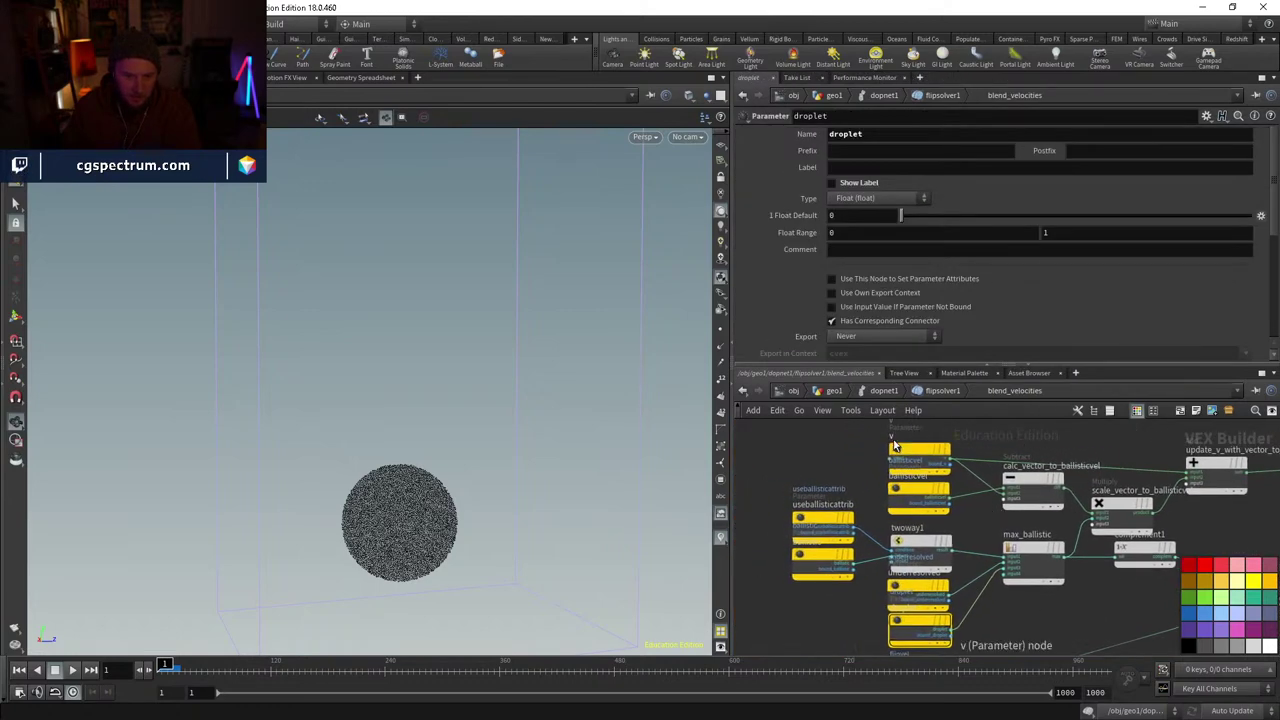
drag(895, 445, 901, 530)
click(831, 522)
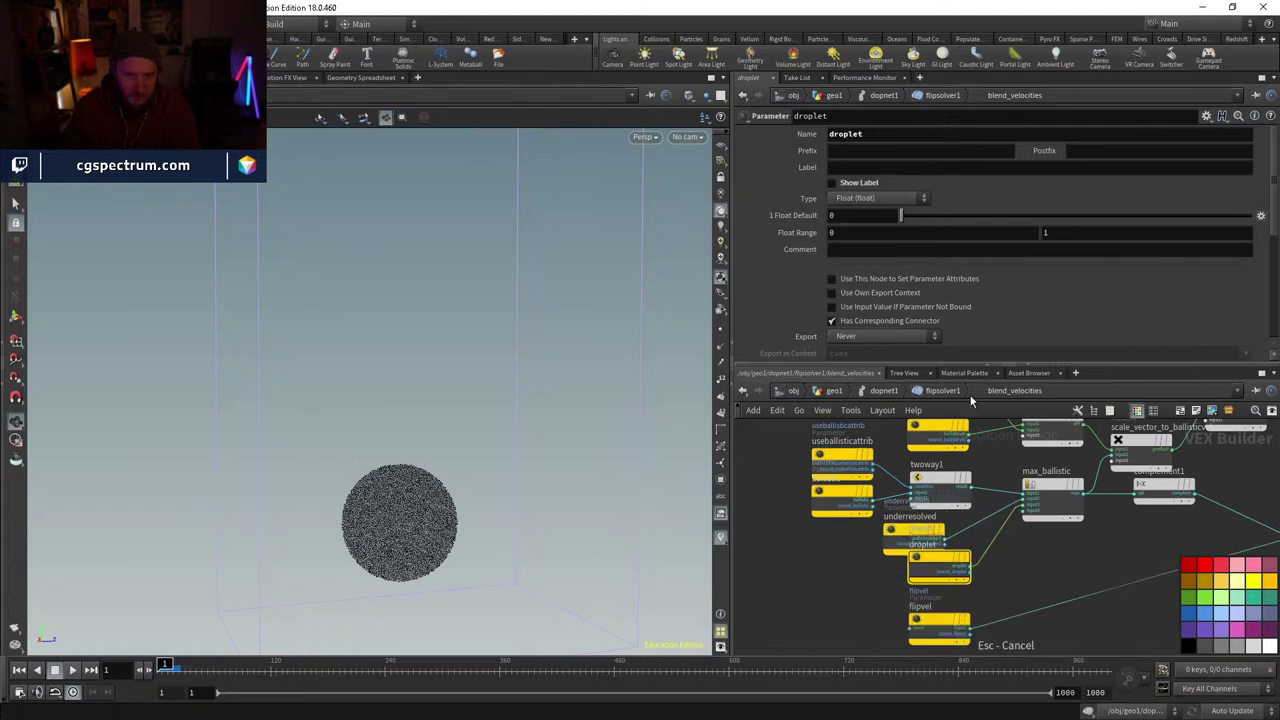
- Return to the flipsolver1 level and examine the source resizing and reseeding nodes in the 04-Particle_Updates section
key(u)
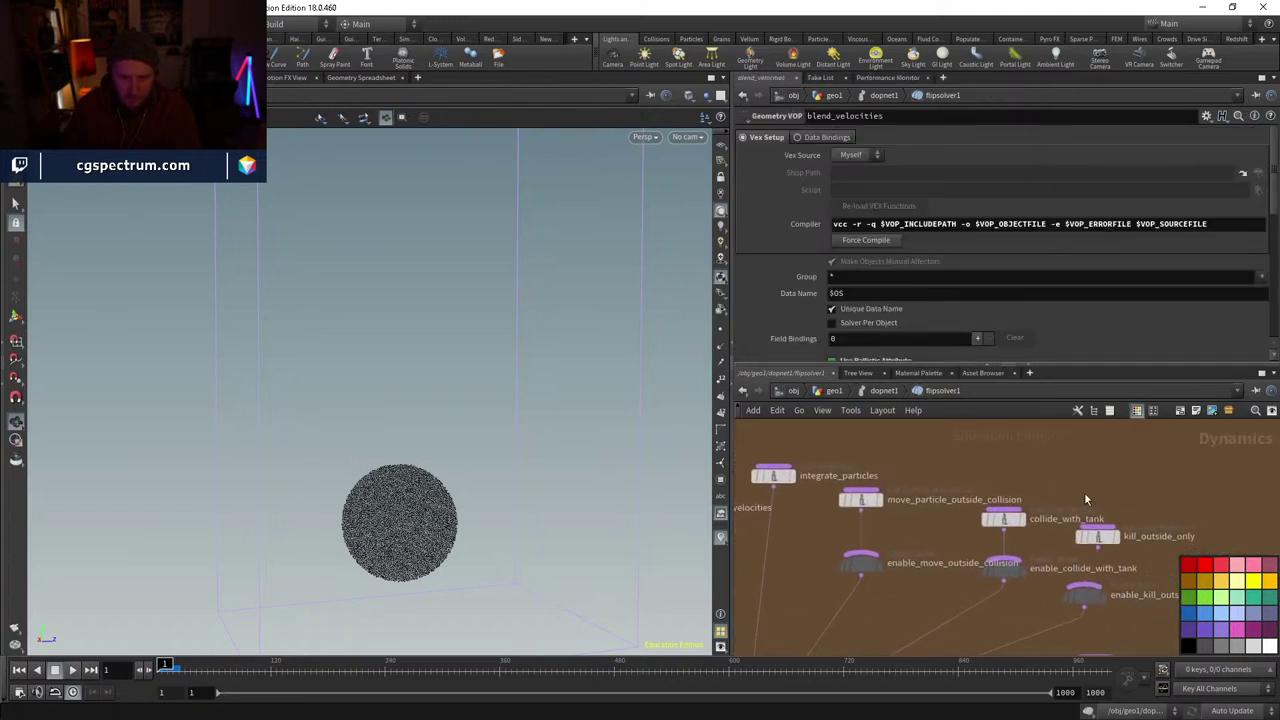
key(u)
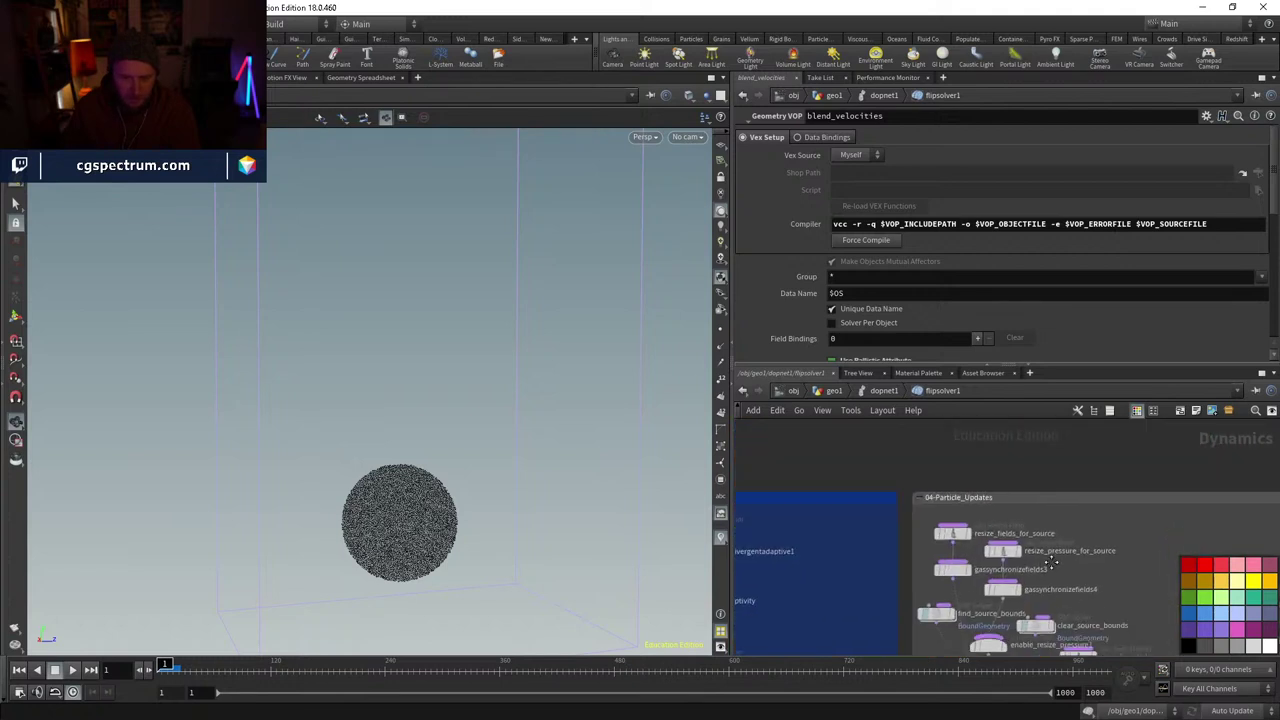
middle_drag(1107, 536, 1025, 489)
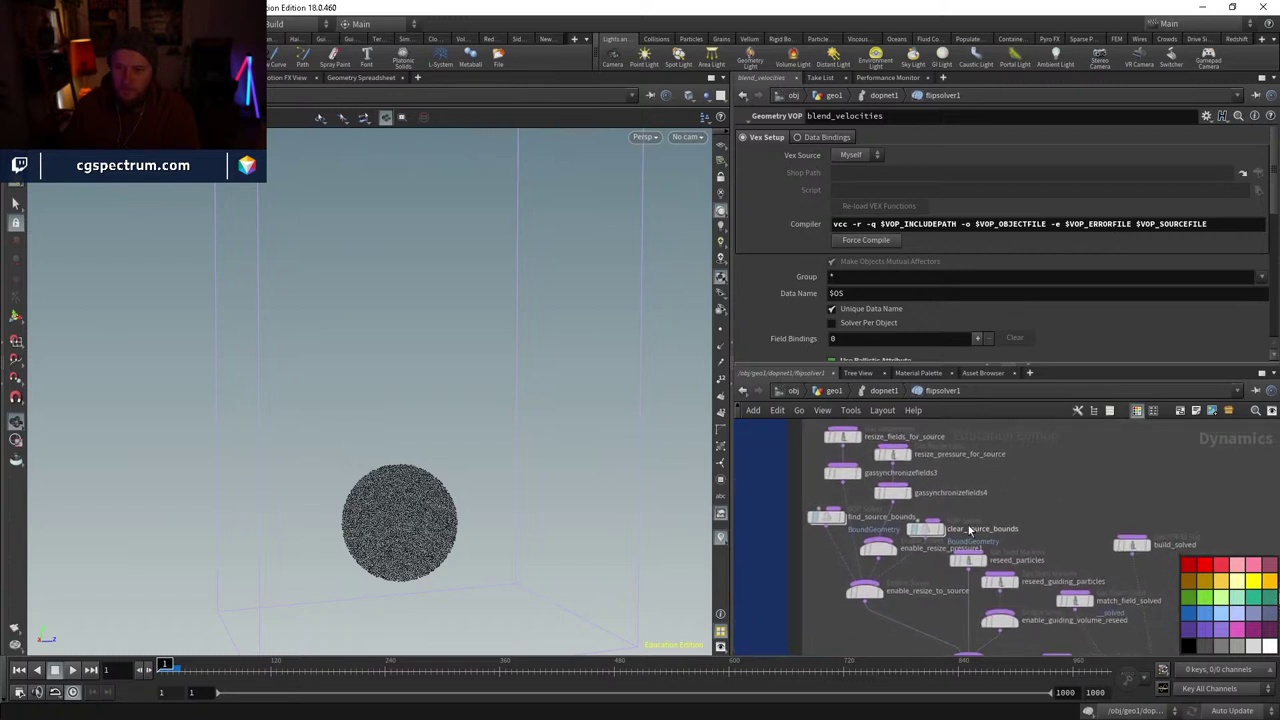
scroll(1041, 486, up, 5)
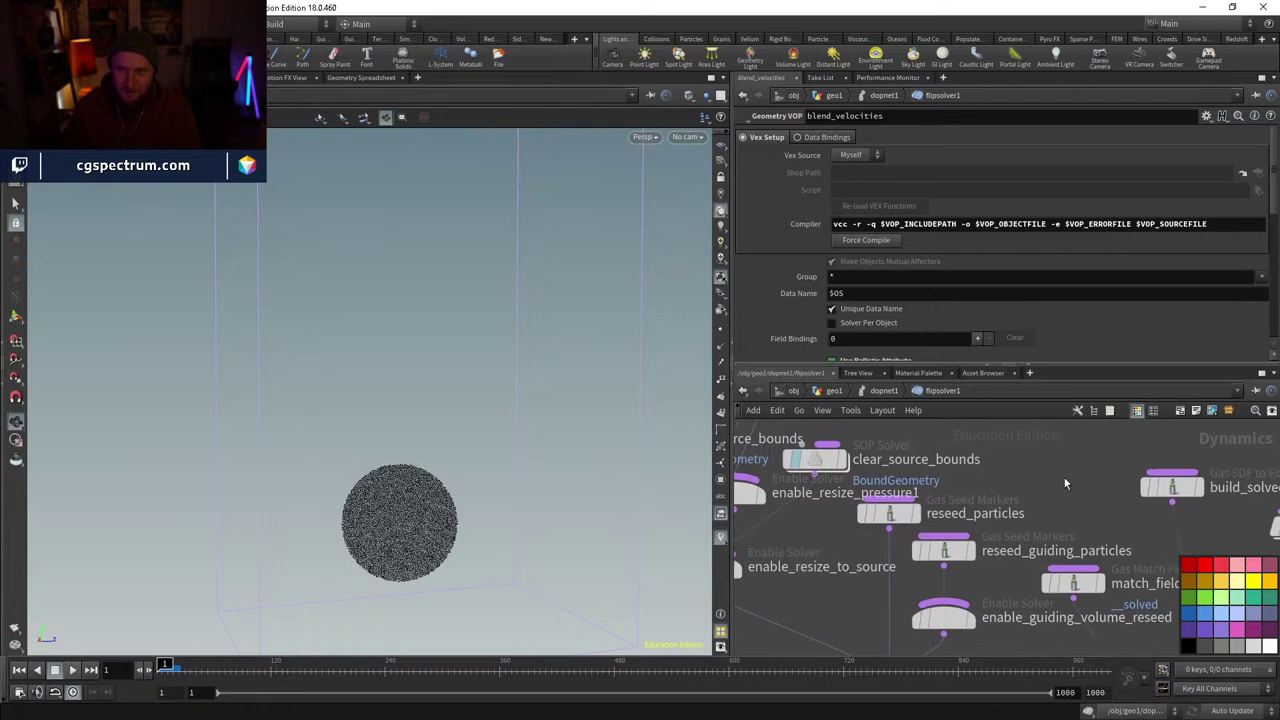
middle_drag(1075, 513, 985, 498)
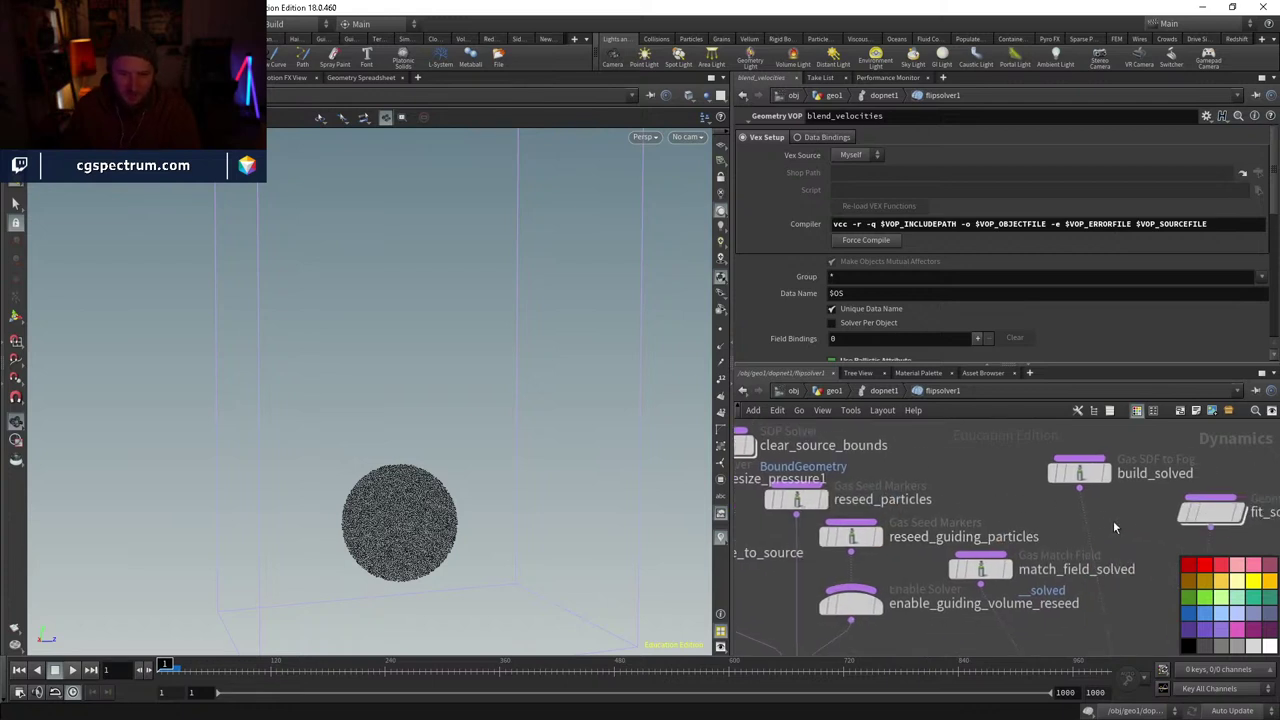
middle_drag(1113, 520, 1056, 508)
scroll(1056, 508, down, 3)
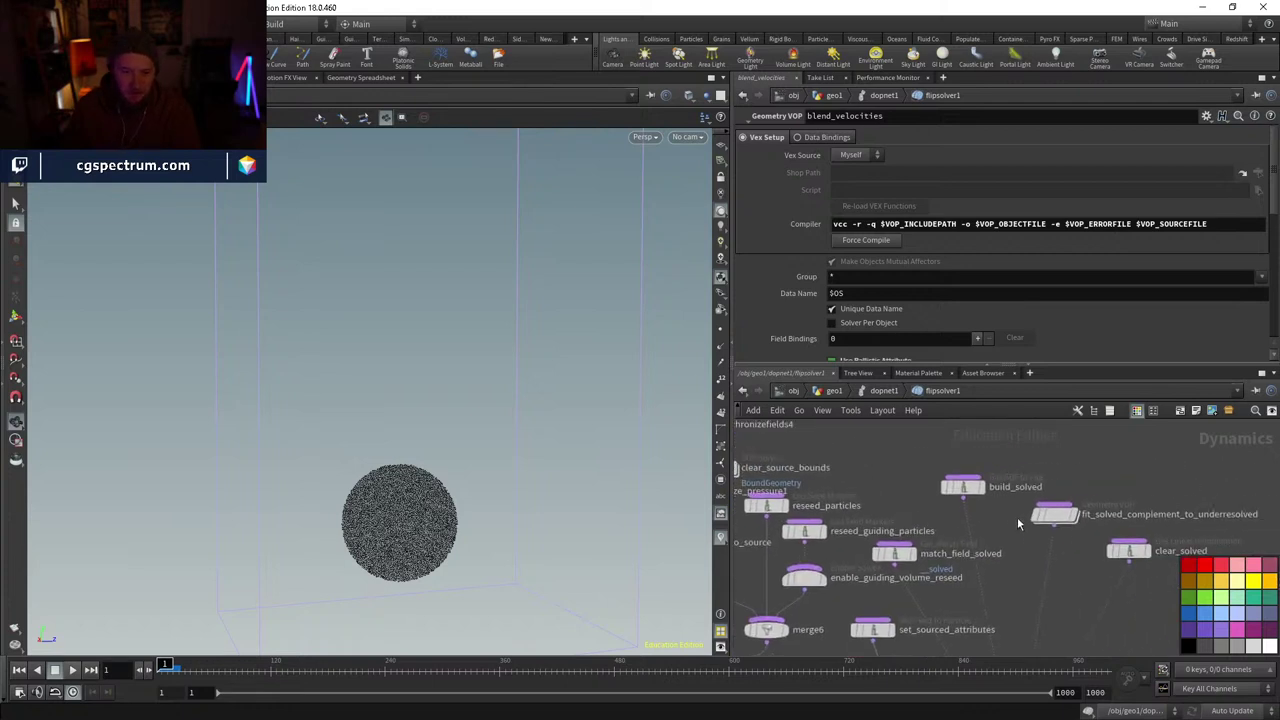
- Examine the solved-field, particle count, droplet and vorticity nodes across the rest of the particle updates section
middle_drag(1035, 575, 912, 559)
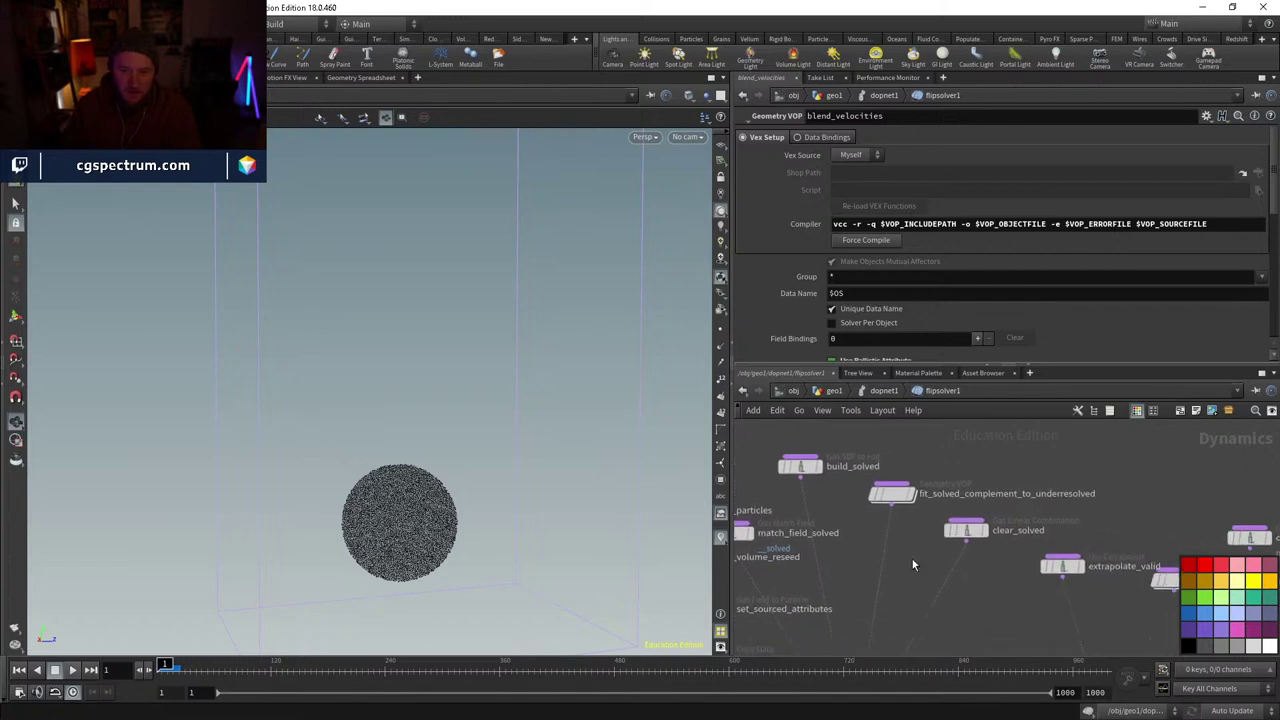
middle_drag(1032, 568, 851, 566)
middle_drag(1072, 484, 986, 461)
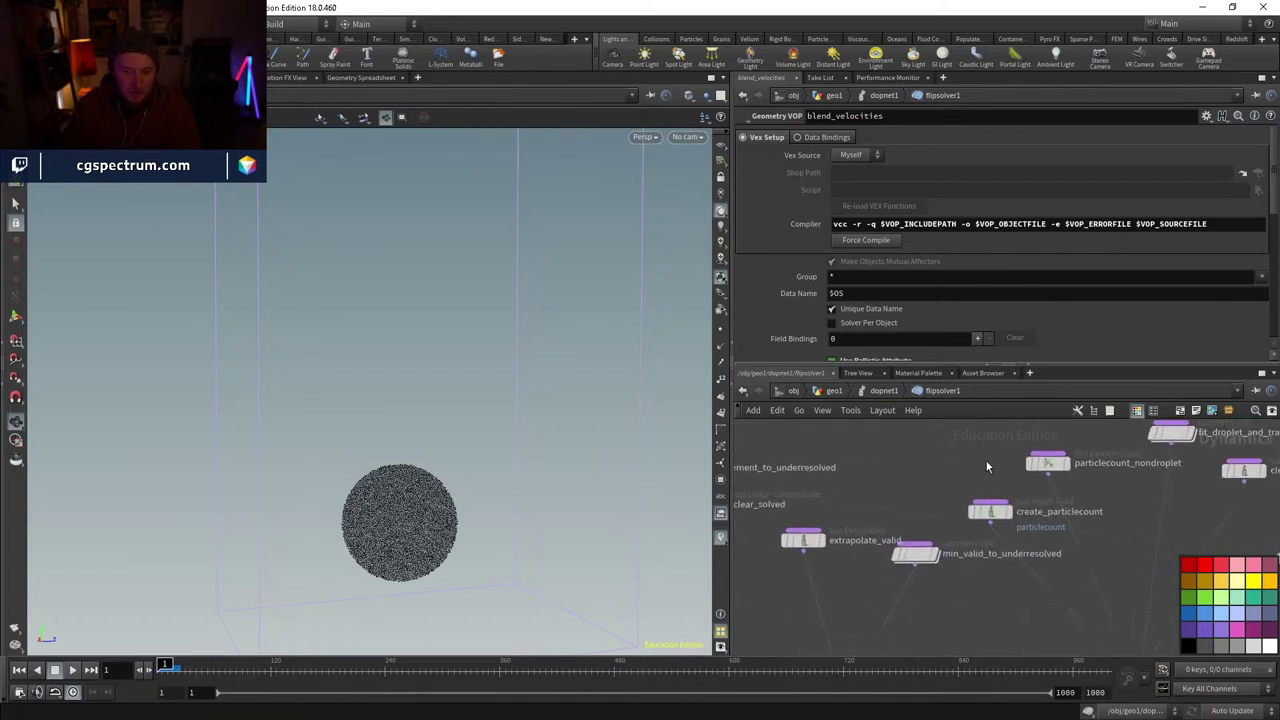
scroll(986, 462, up, 4)
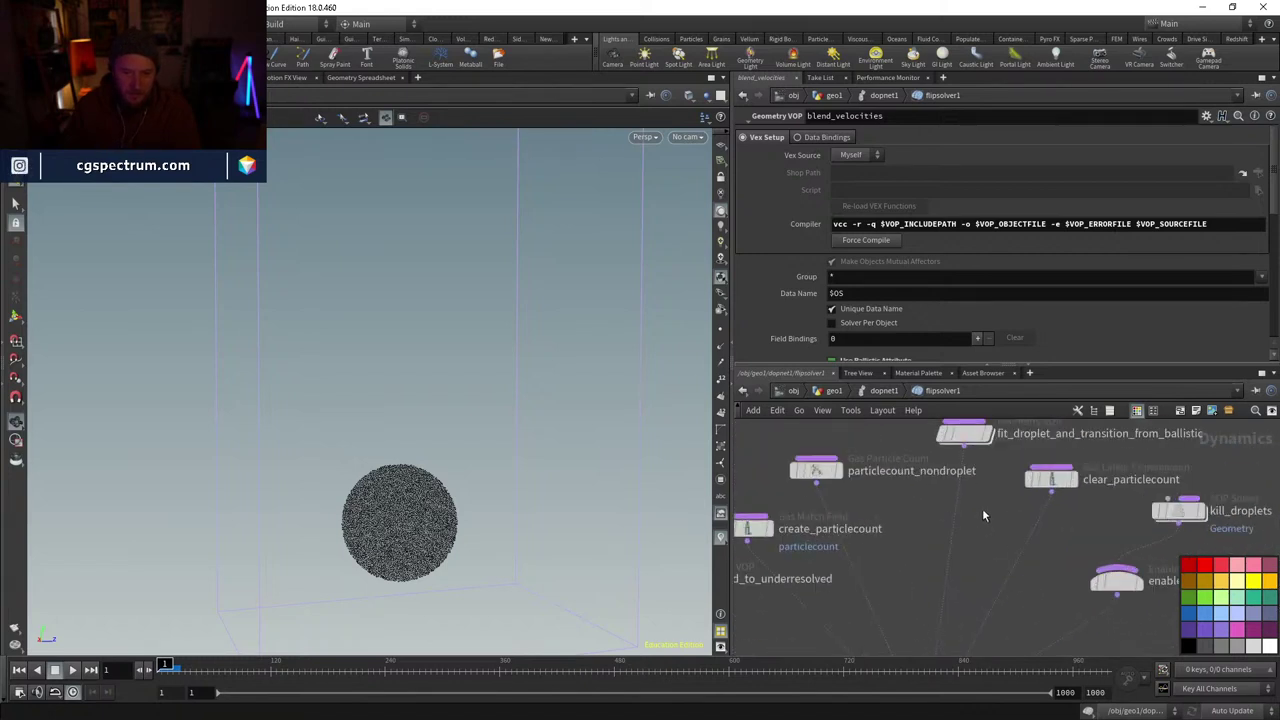
middle_drag(993, 517, 831, 520)
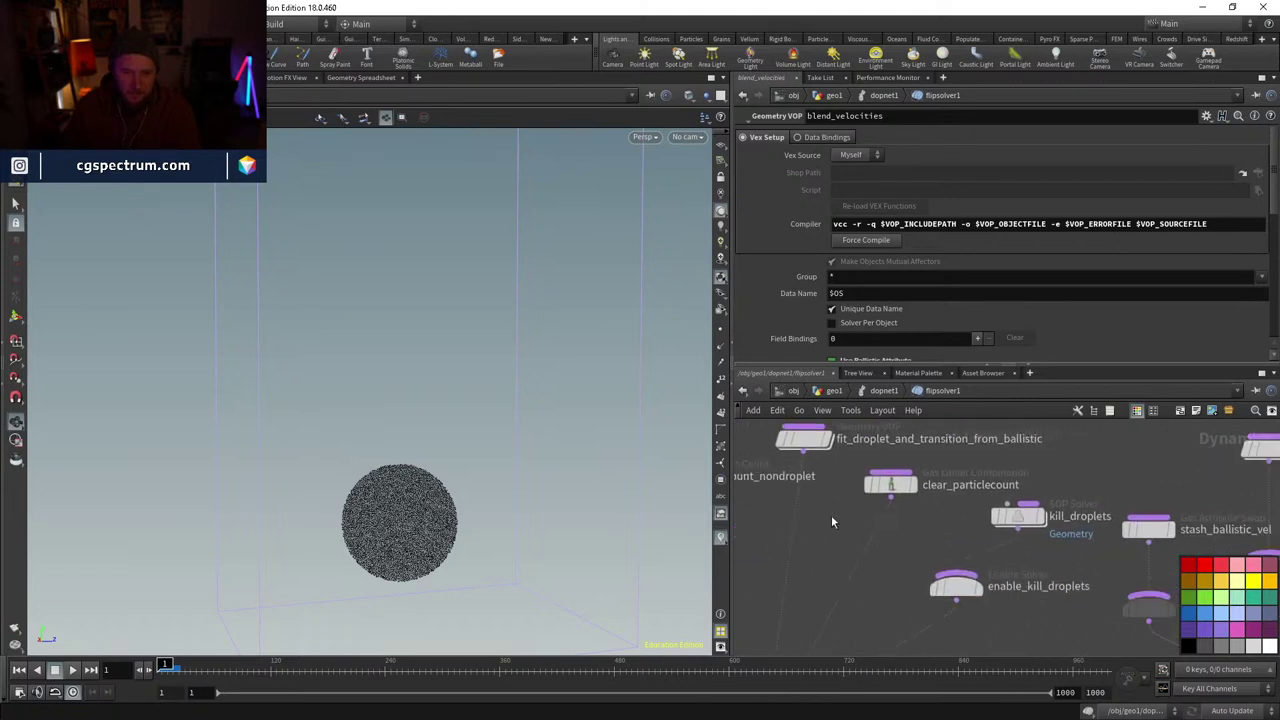
middle_drag(1081, 463, 955, 503)
middle_drag(1094, 517, 1037, 434)
scroll(1063, 449, down, 3)
middle_drag(1128, 496, 1054, 467)
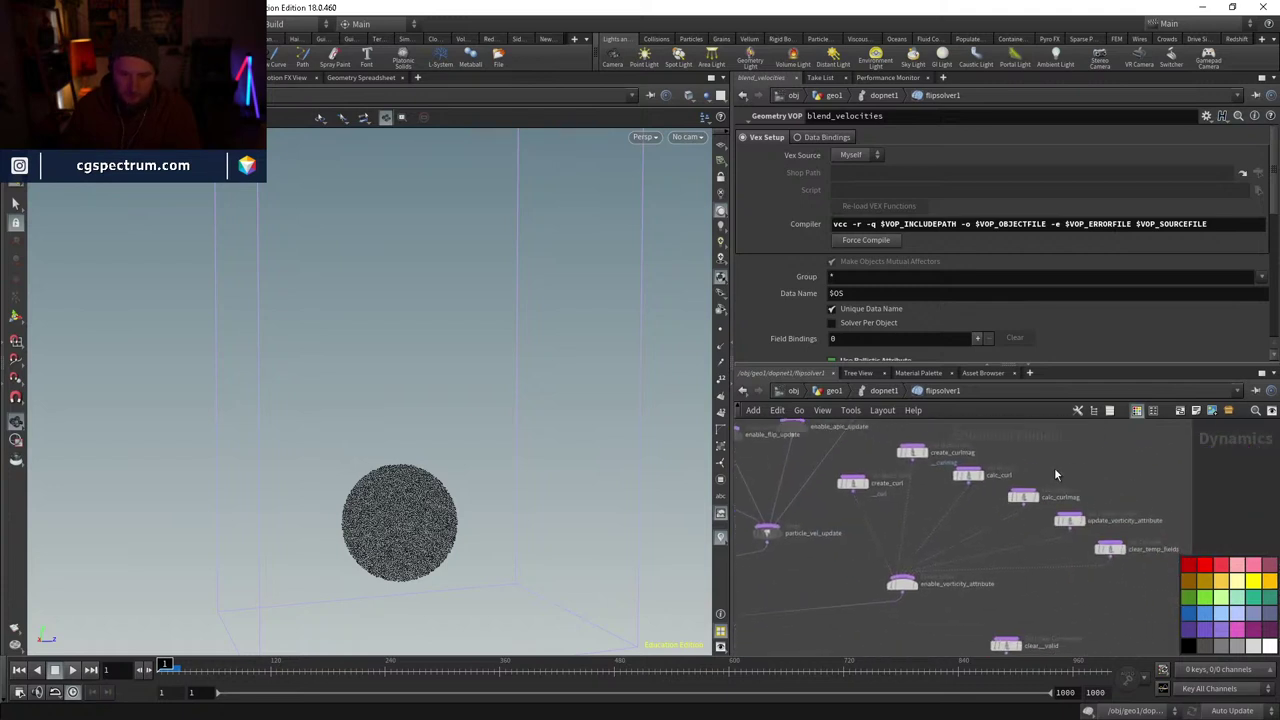
- Search flipsolver1 for nodes named surfacepressure and jump to init_surfacepressure, keeping the network view uncovered
key(slash)
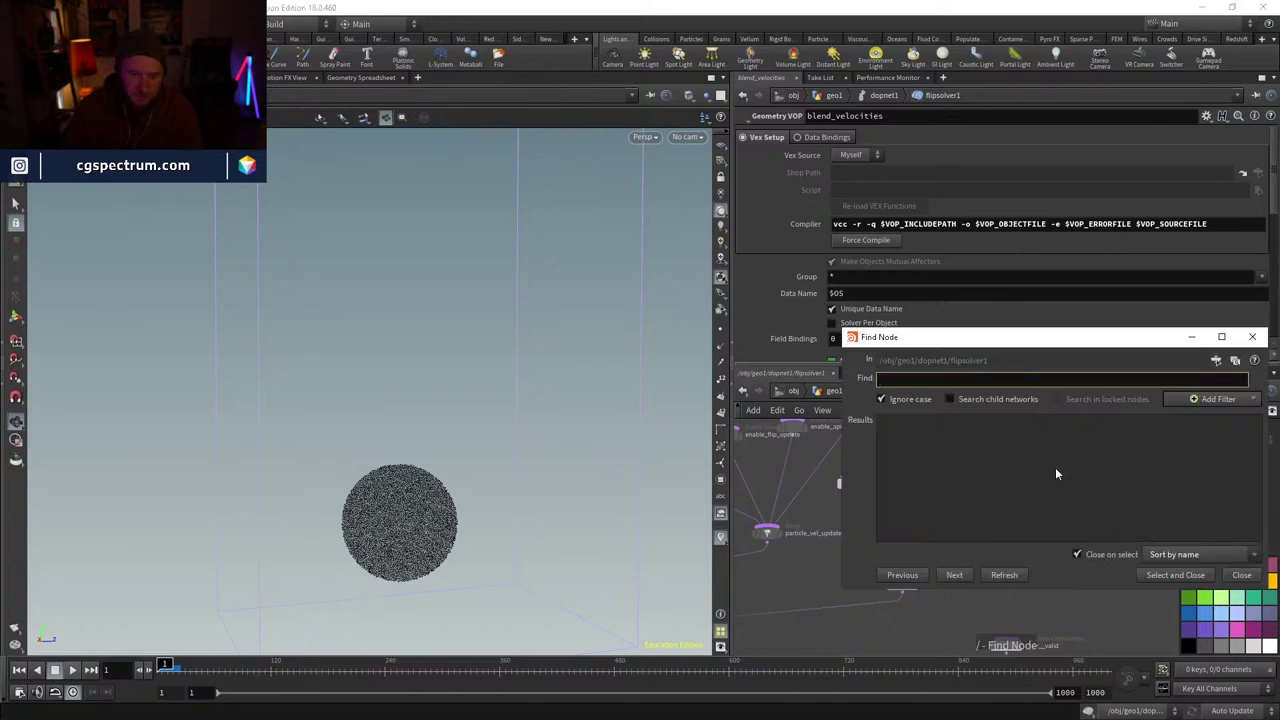
text(surface)
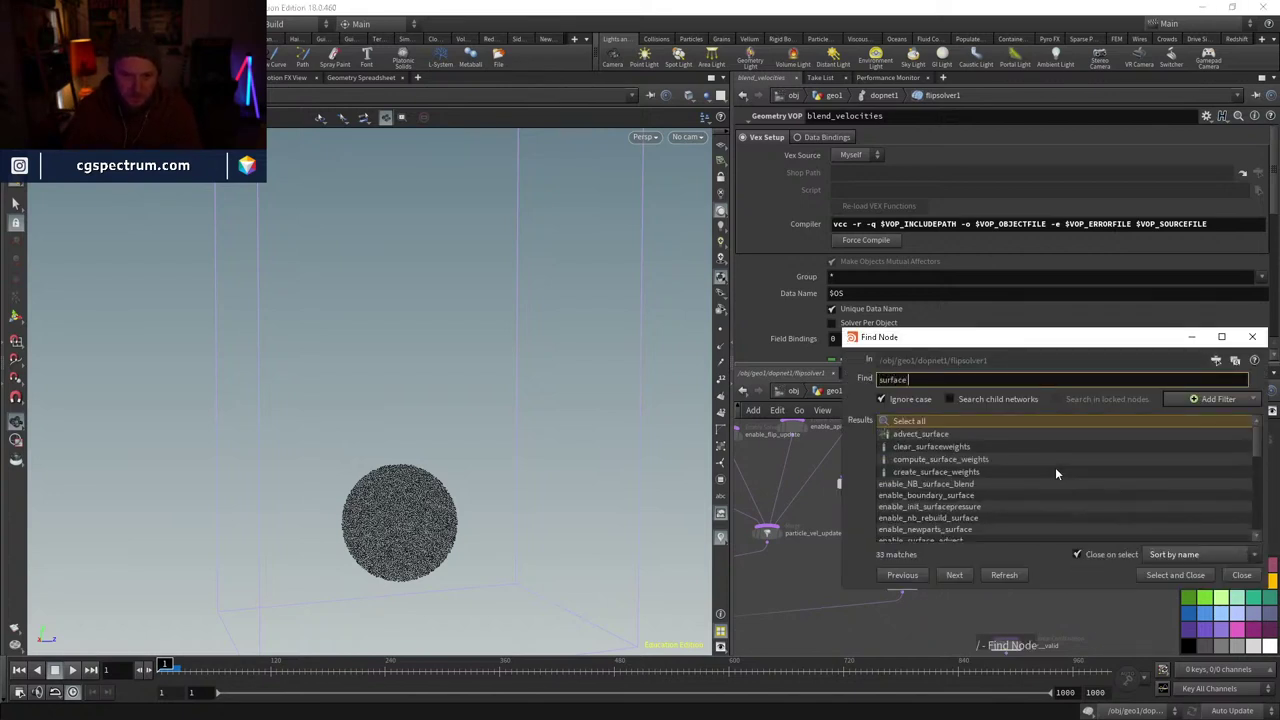
text(pressure)
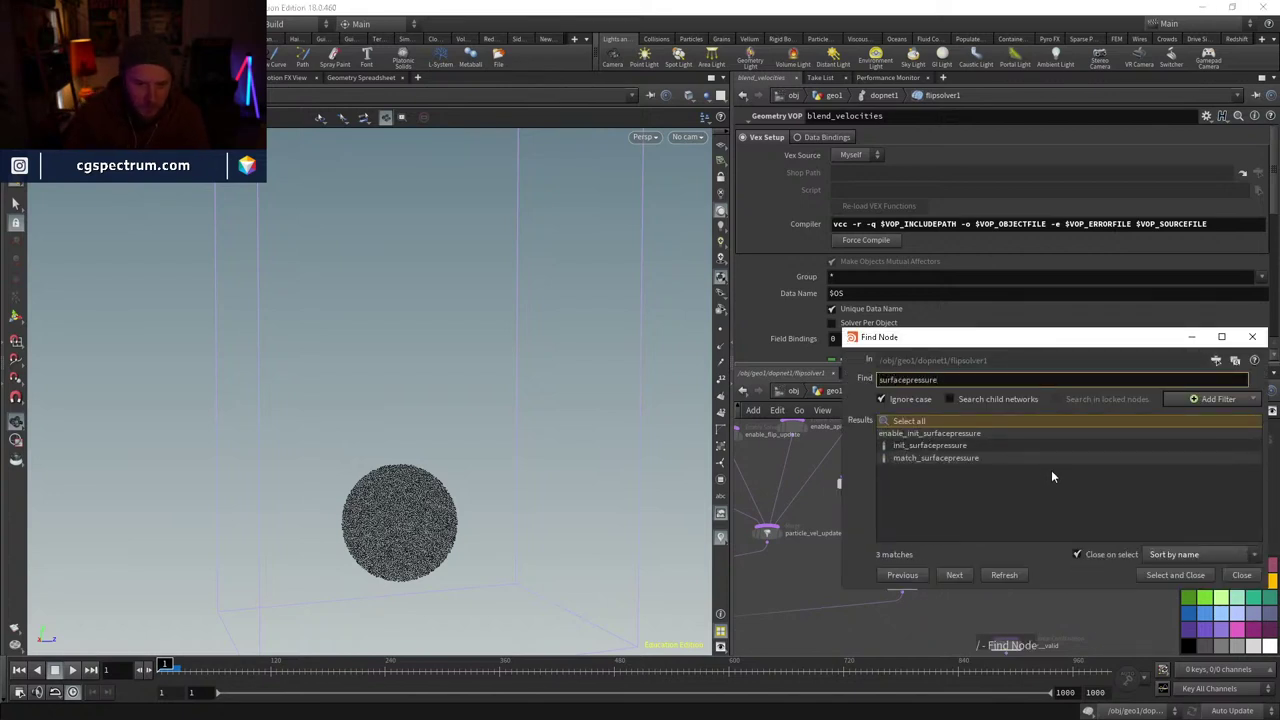
click(939, 447)
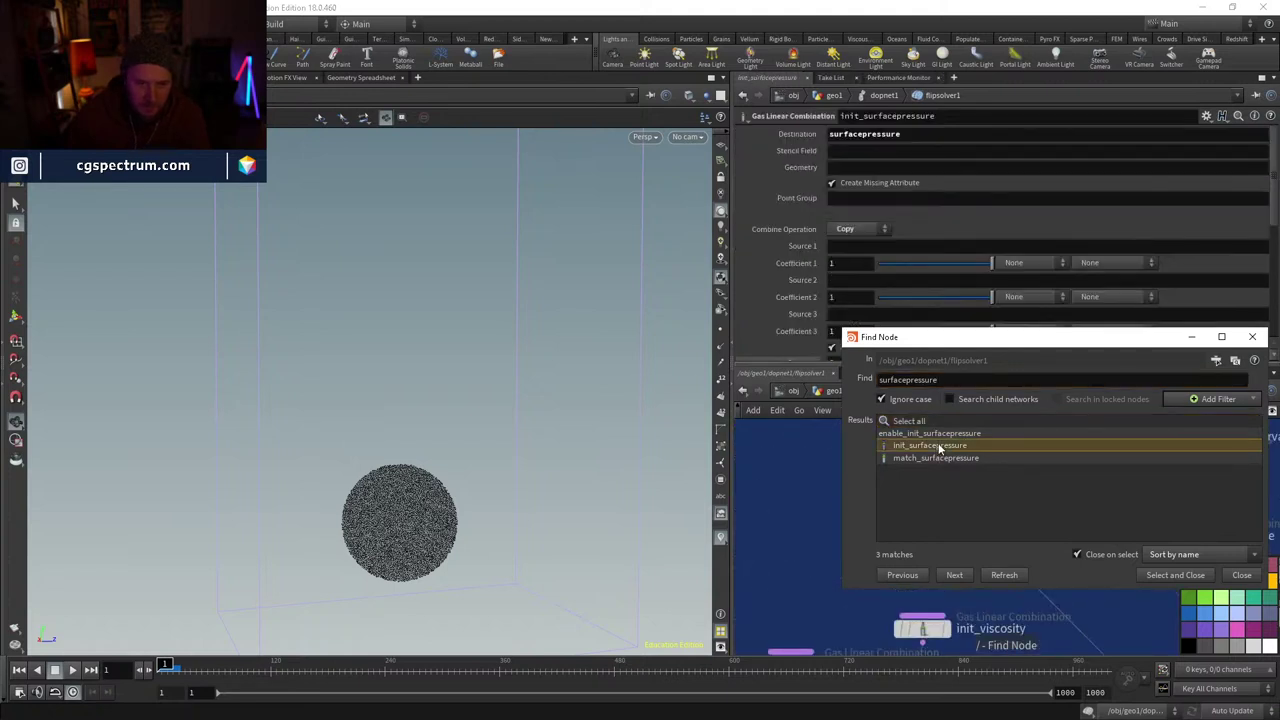
drag(1031, 342, 501, 179)
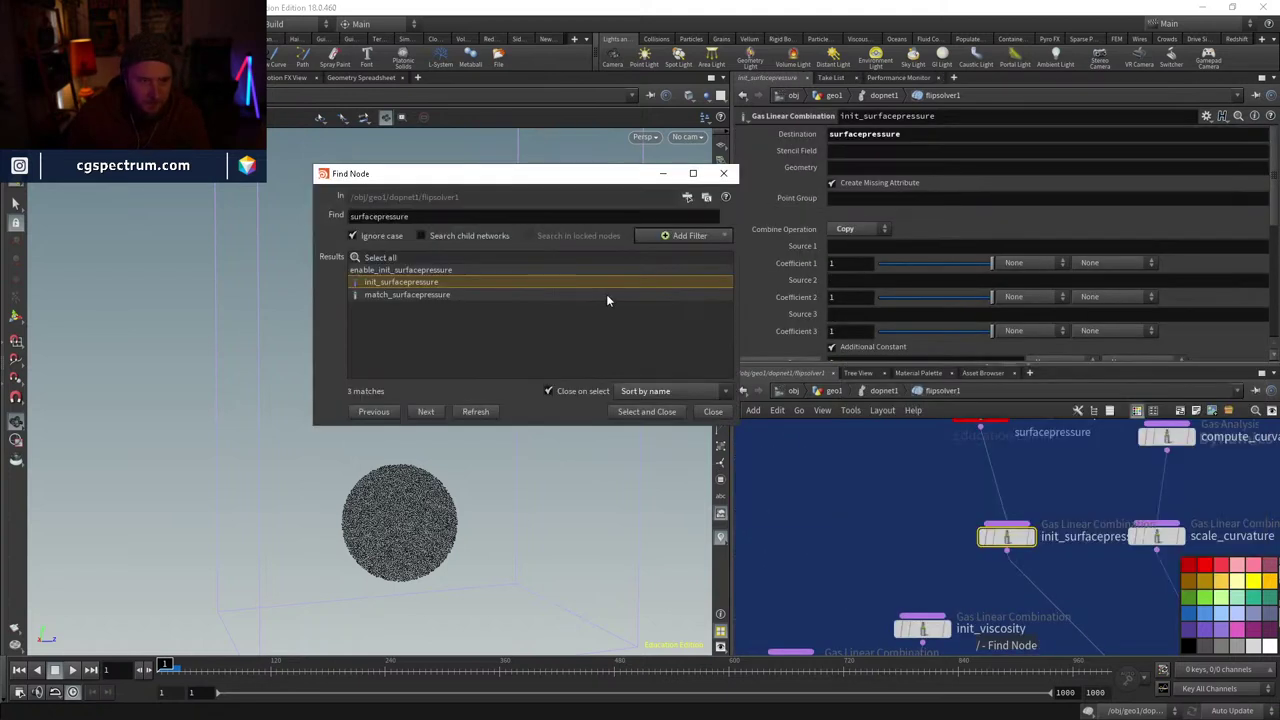
- Inspect the settings of match_surfacepressure and init_surfacepressure, and bring match_surfacepressure back into focus
scroll(946, 431, up, 2)
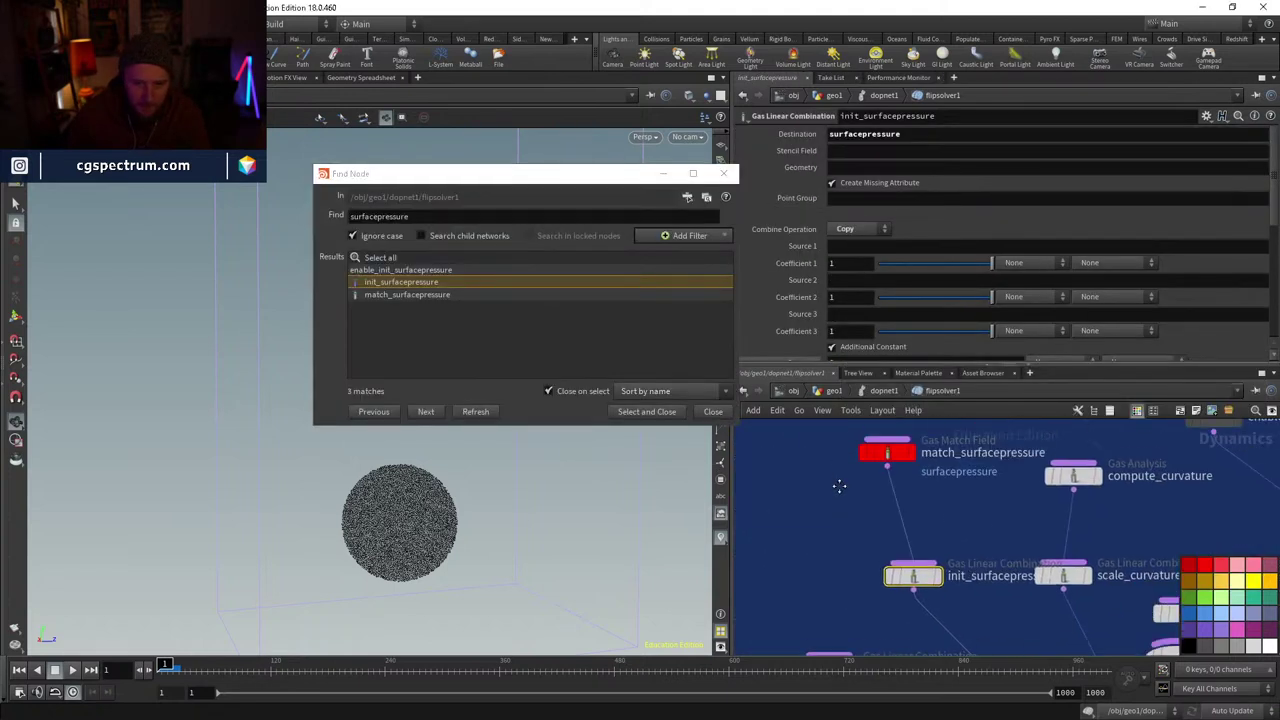
click(883, 454)
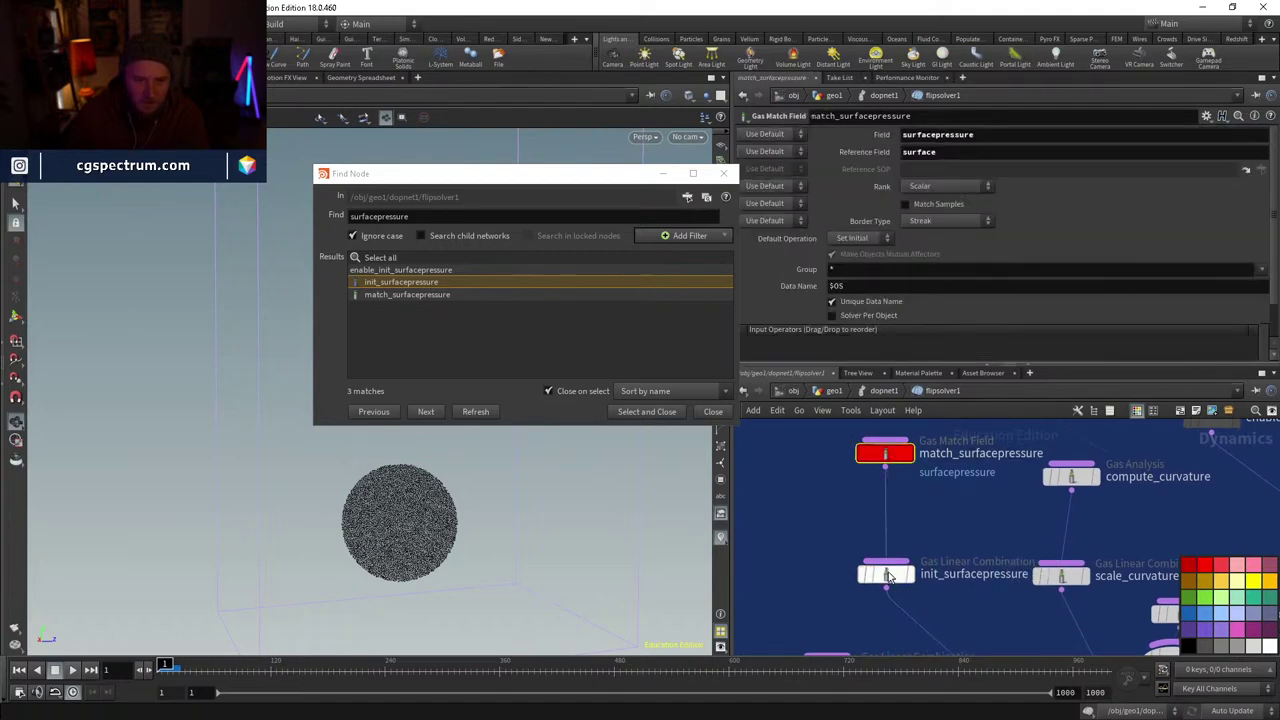
click(911, 575)
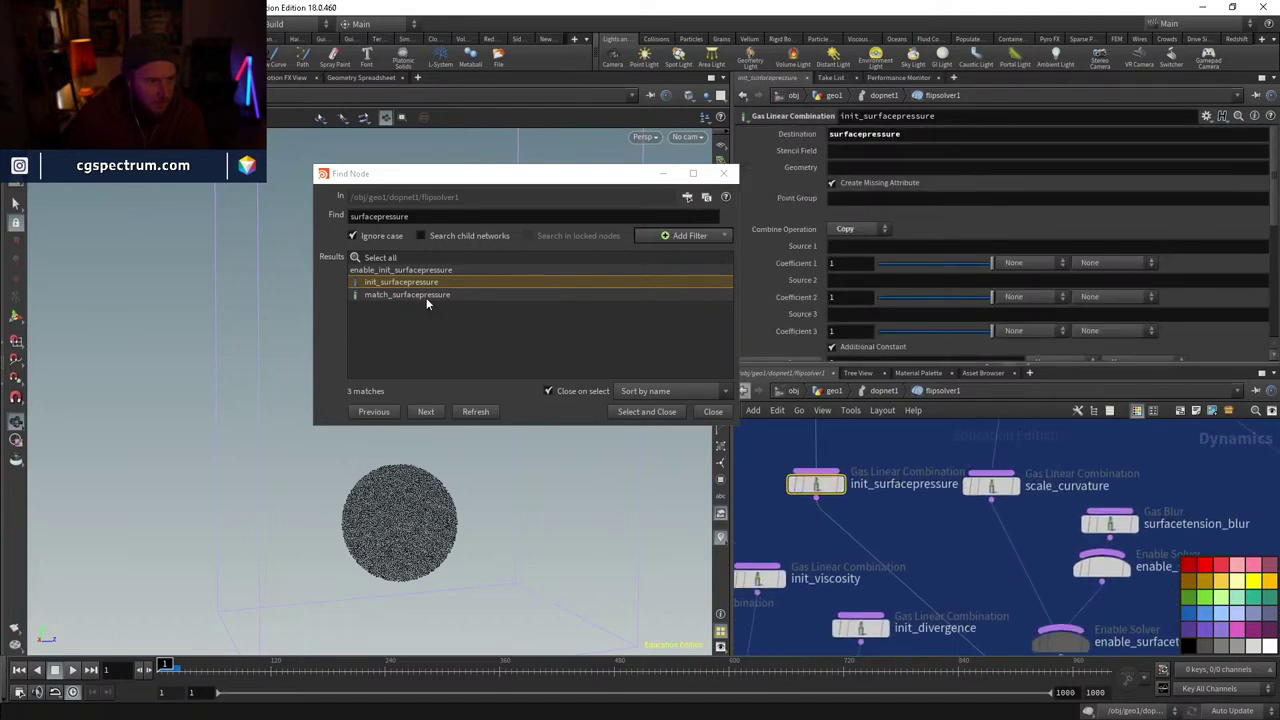
click(426, 295)
- Check the Surface Tension parameter of flipsolver1 in dopnet1 and go back inside the solver
drag(378, 216, 312, 215)
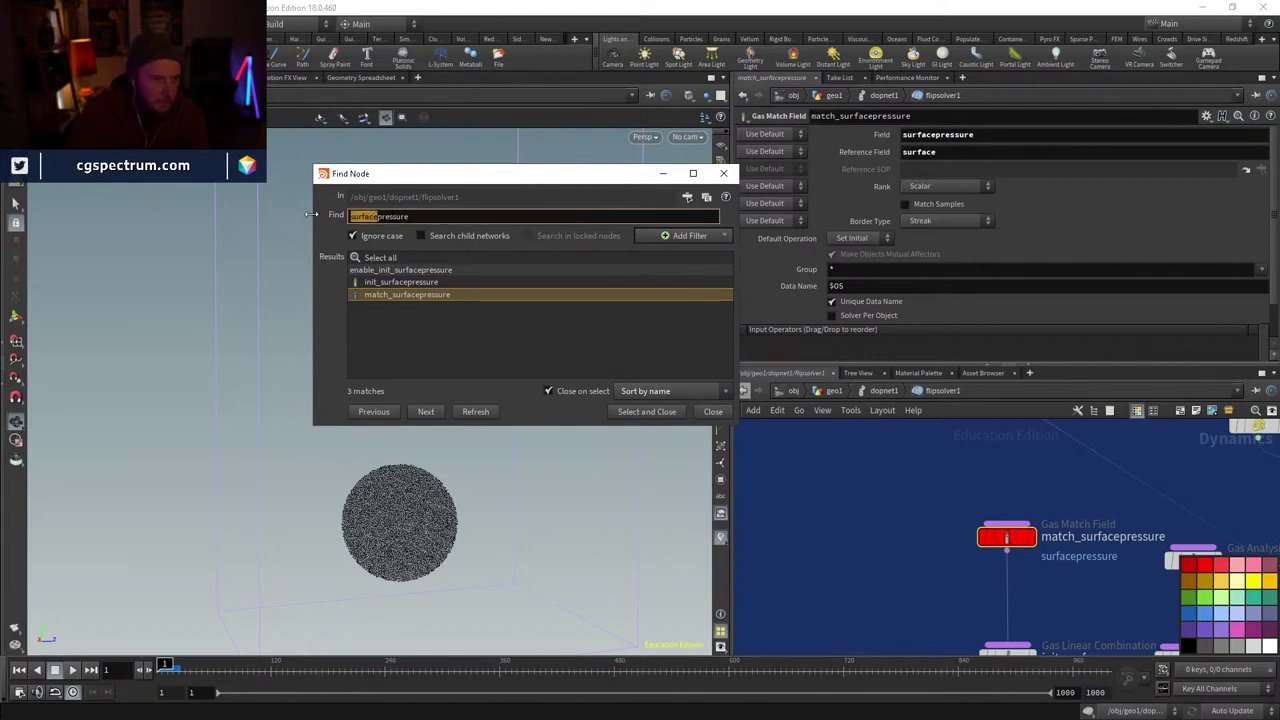
click(883, 390)
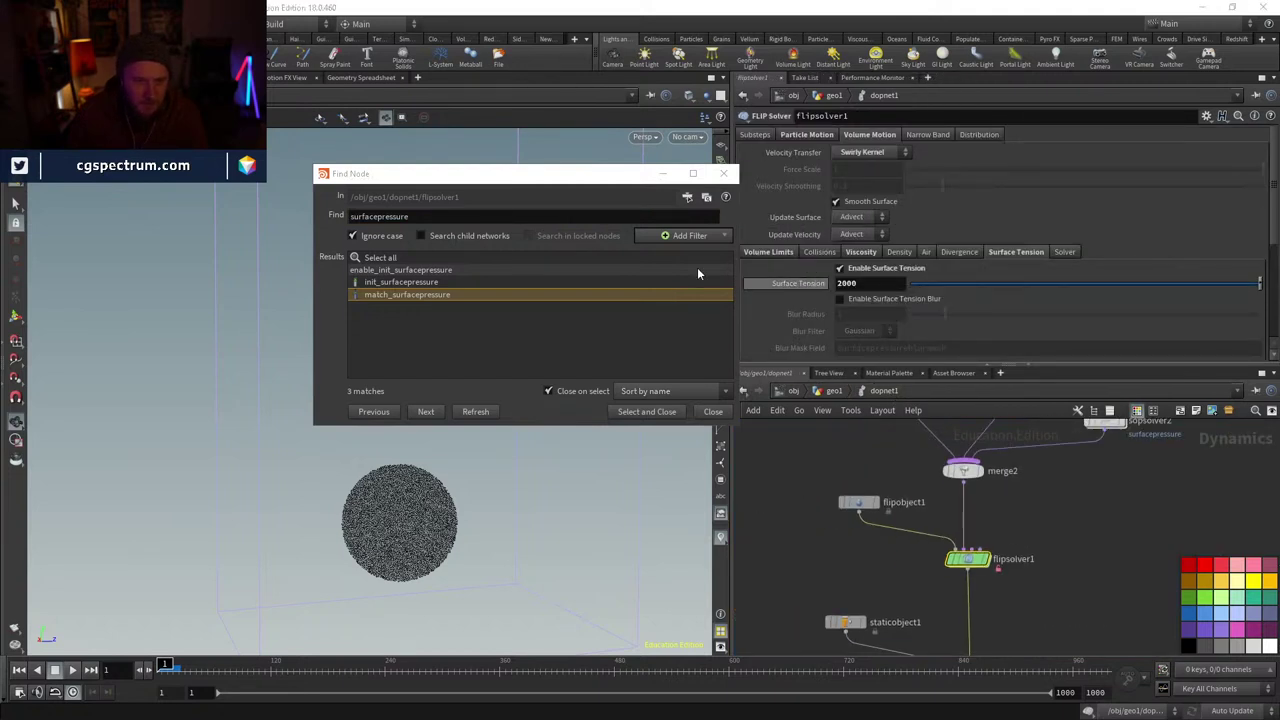
click(560, 216)
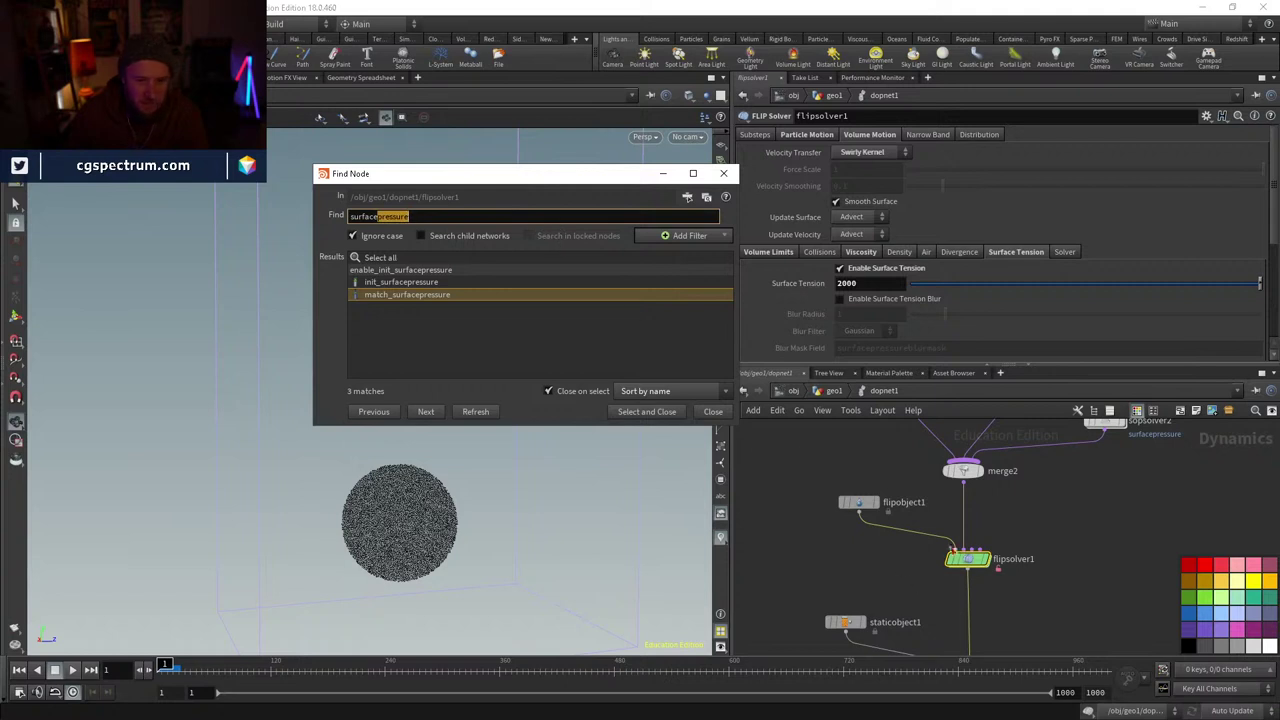
double_click(968, 558)
click(380, 216)
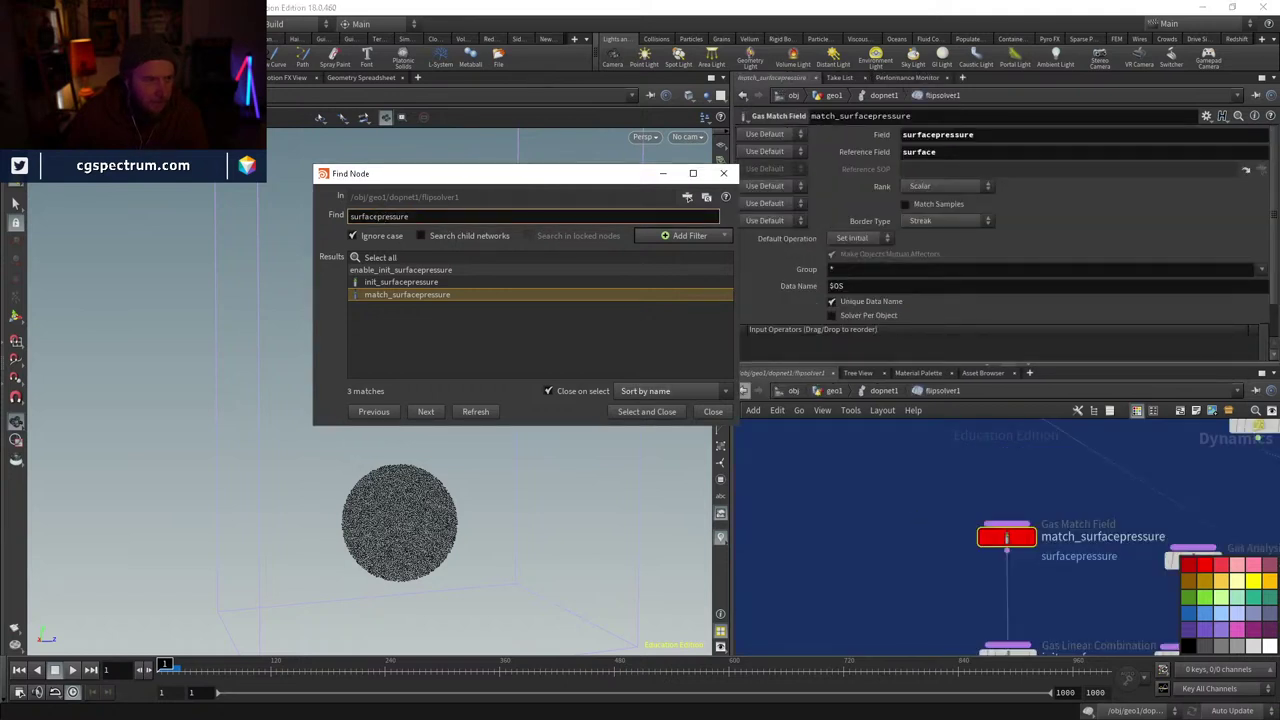
- Search the solver's nodes for surfacetens and inspect the settings of enable_surfacetension
text(tensi)
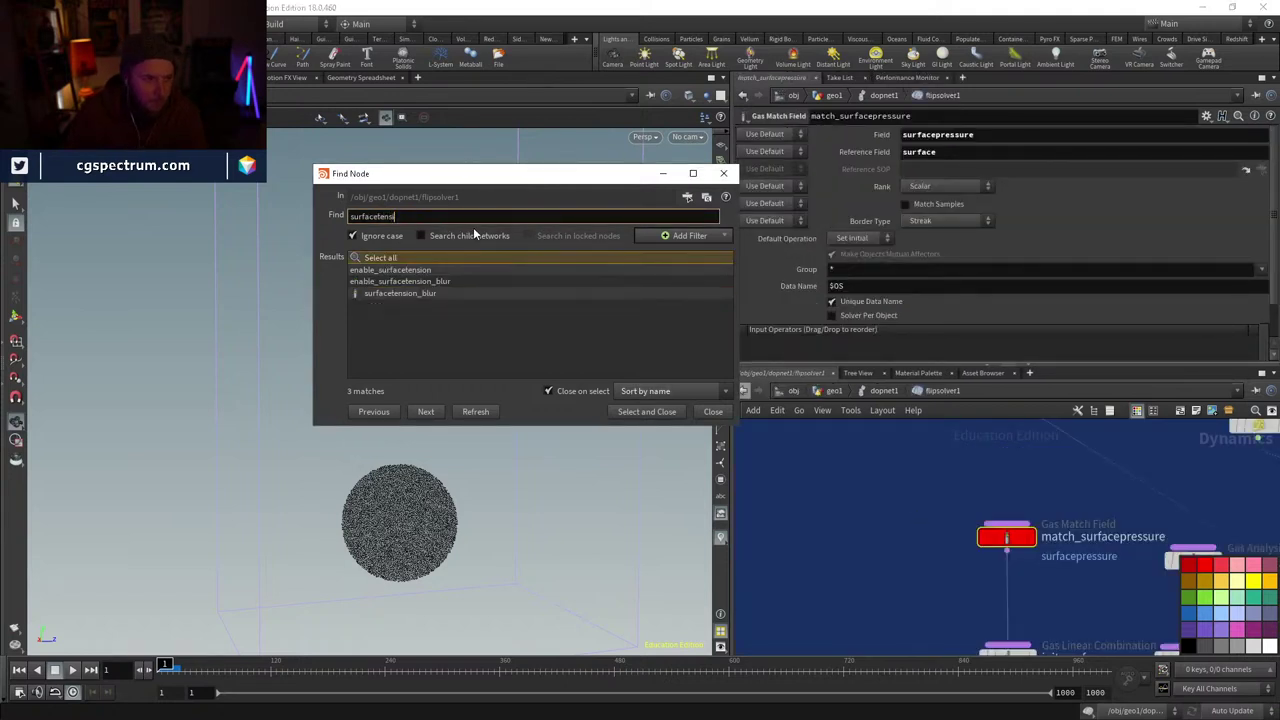
key(Return)
middle_drag(1067, 558, 990, 565)
click(906, 598)
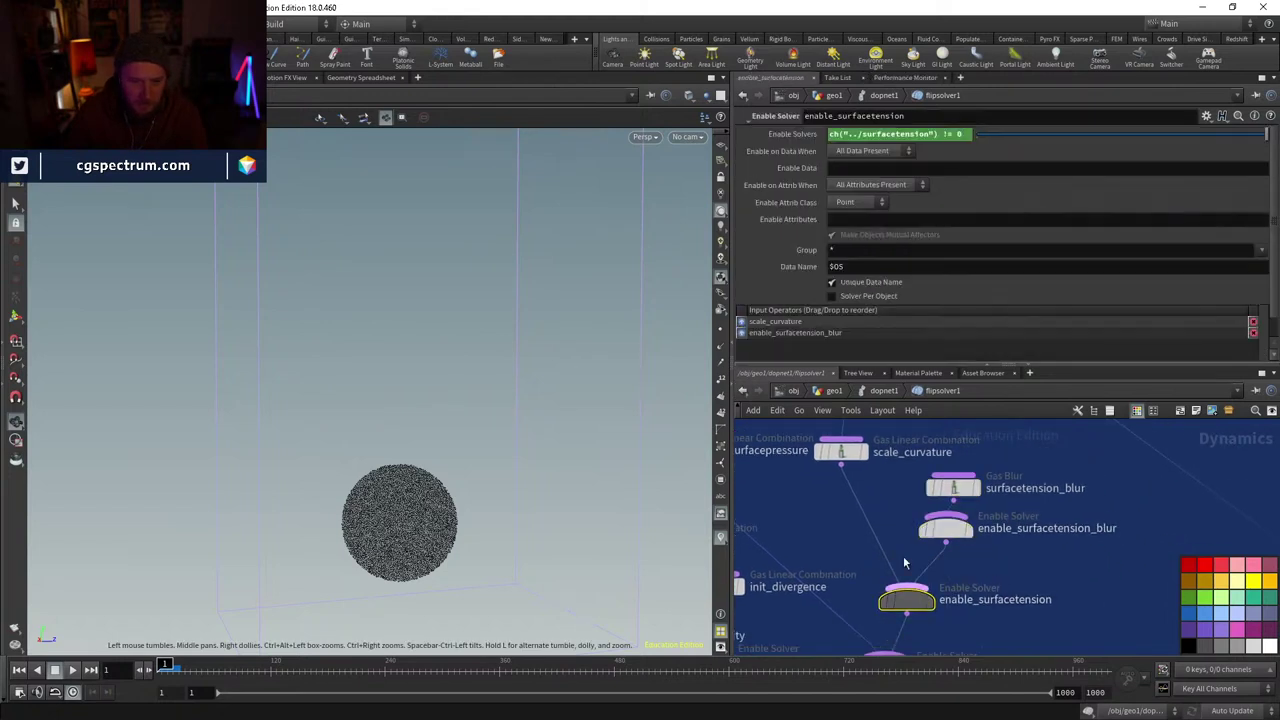
- Inspect compute_curvature and the Coefficient 1 expression on scale_curvature in the surface tension branch
middle_drag(910, 520, 913, 631)
click(863, 474)
drag(864, 478, 849, 493)
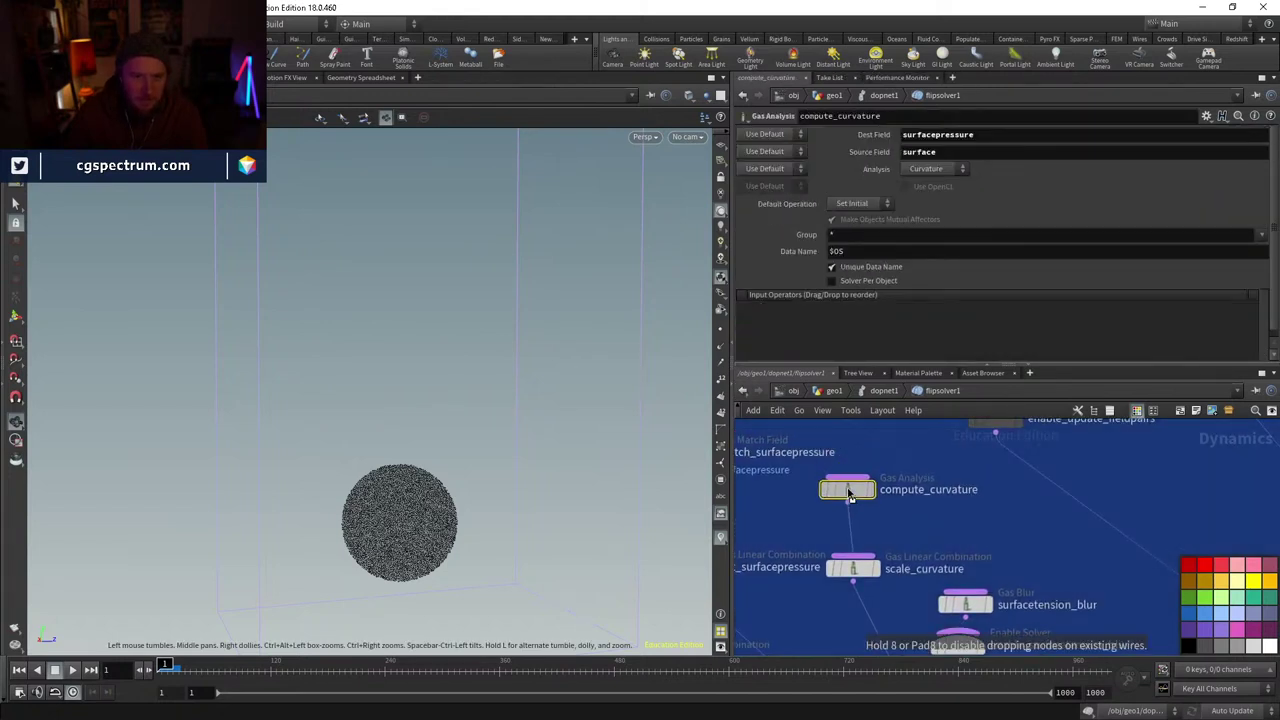
click(853, 568)
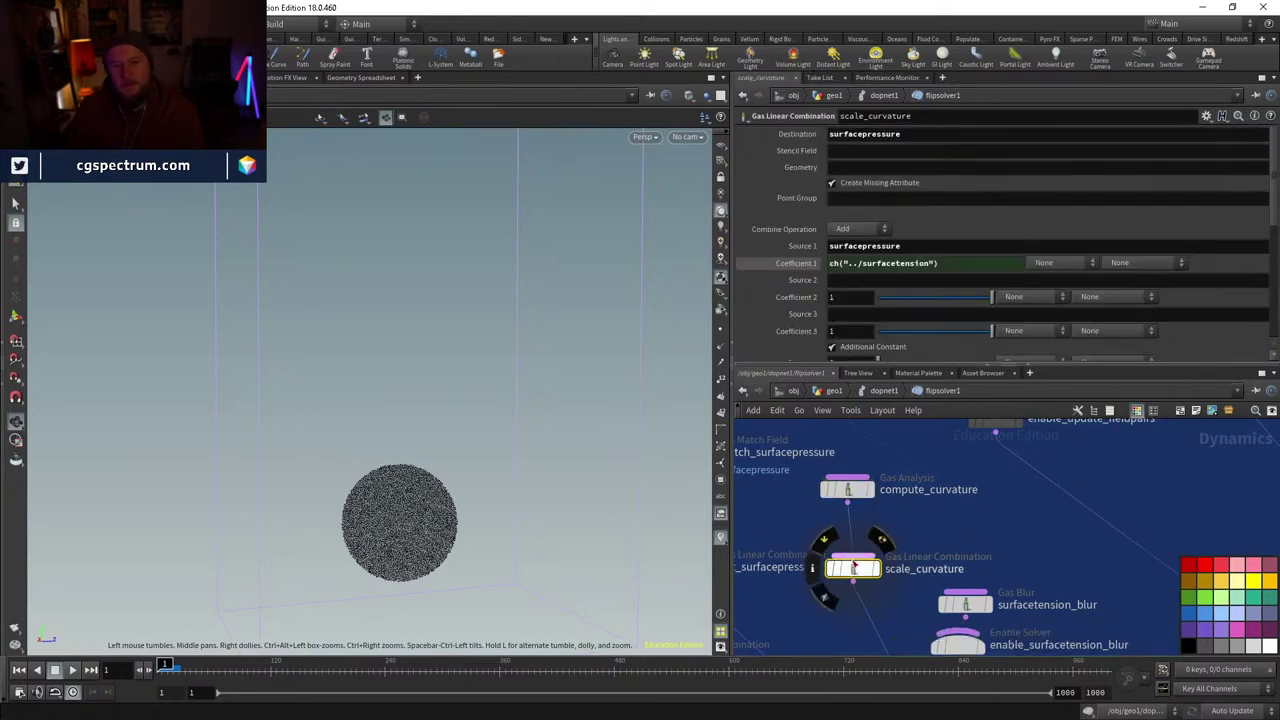
click(797, 264)
click(797, 264)
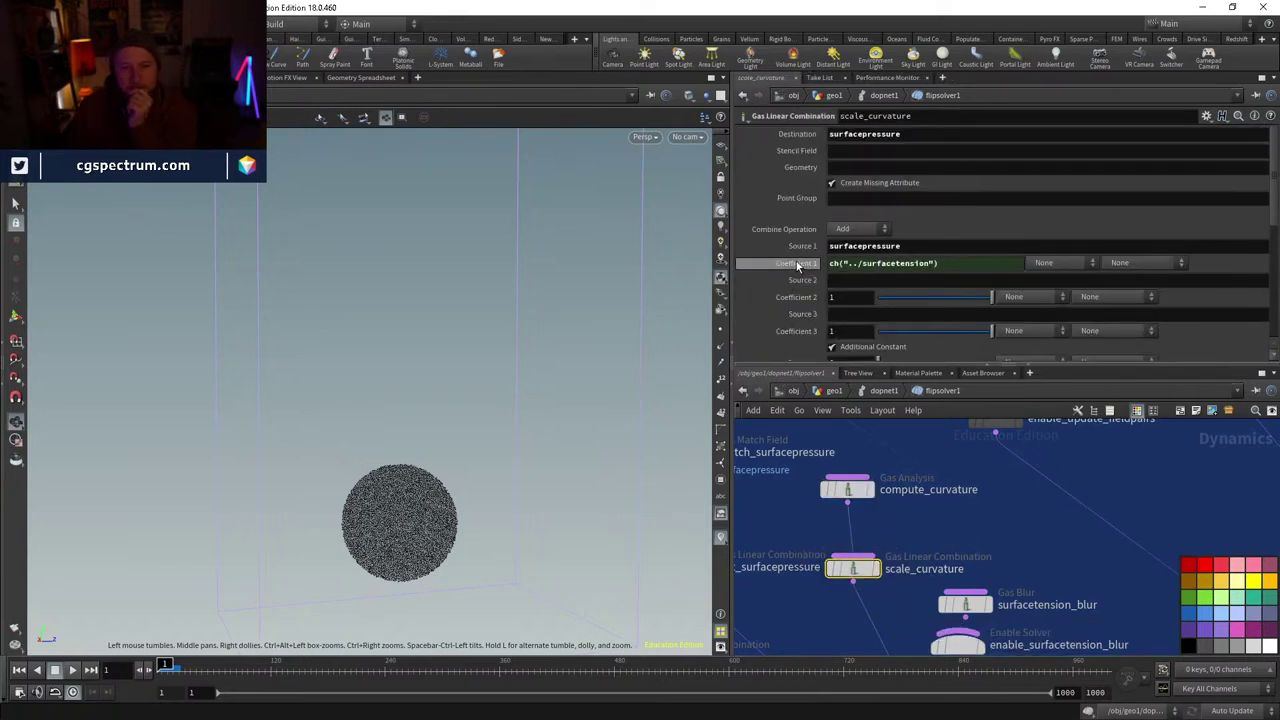
- Re-examine the destination and source fields of the compute_curvature Gas Analysis node
middle_drag(893, 512, 931, 530)
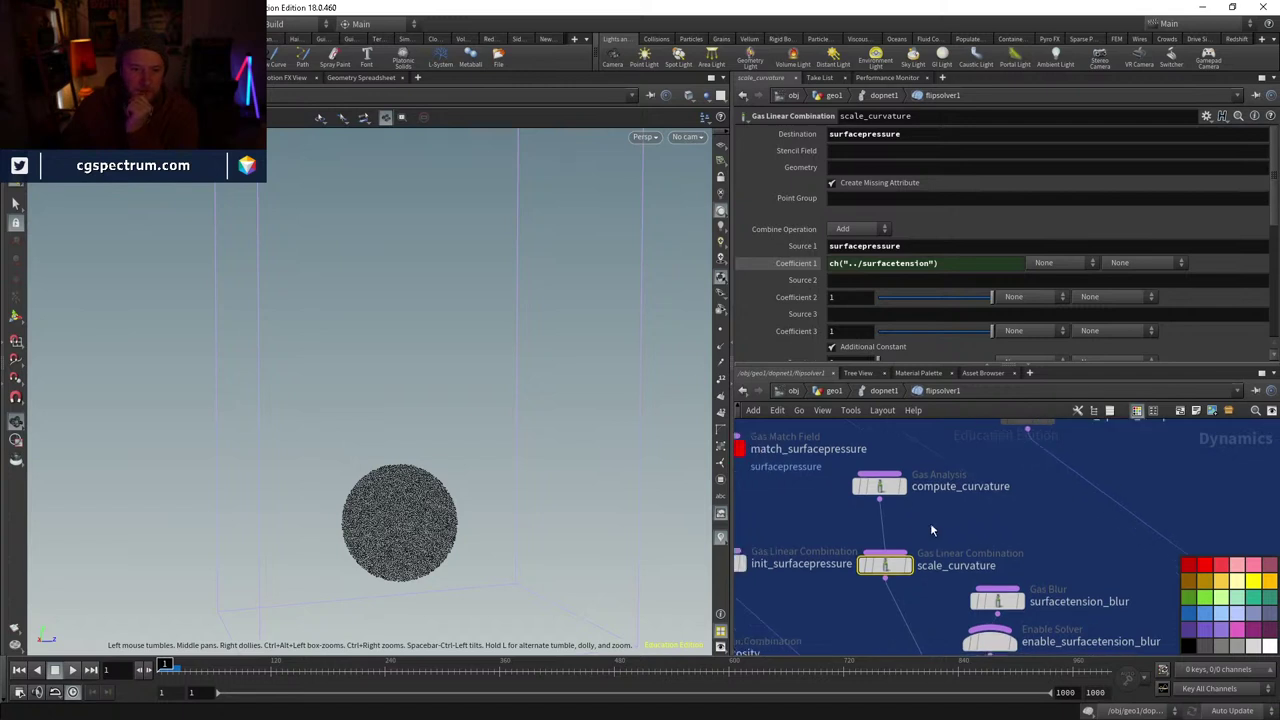
click(885, 488)
drag(885, 488, 891, 497)
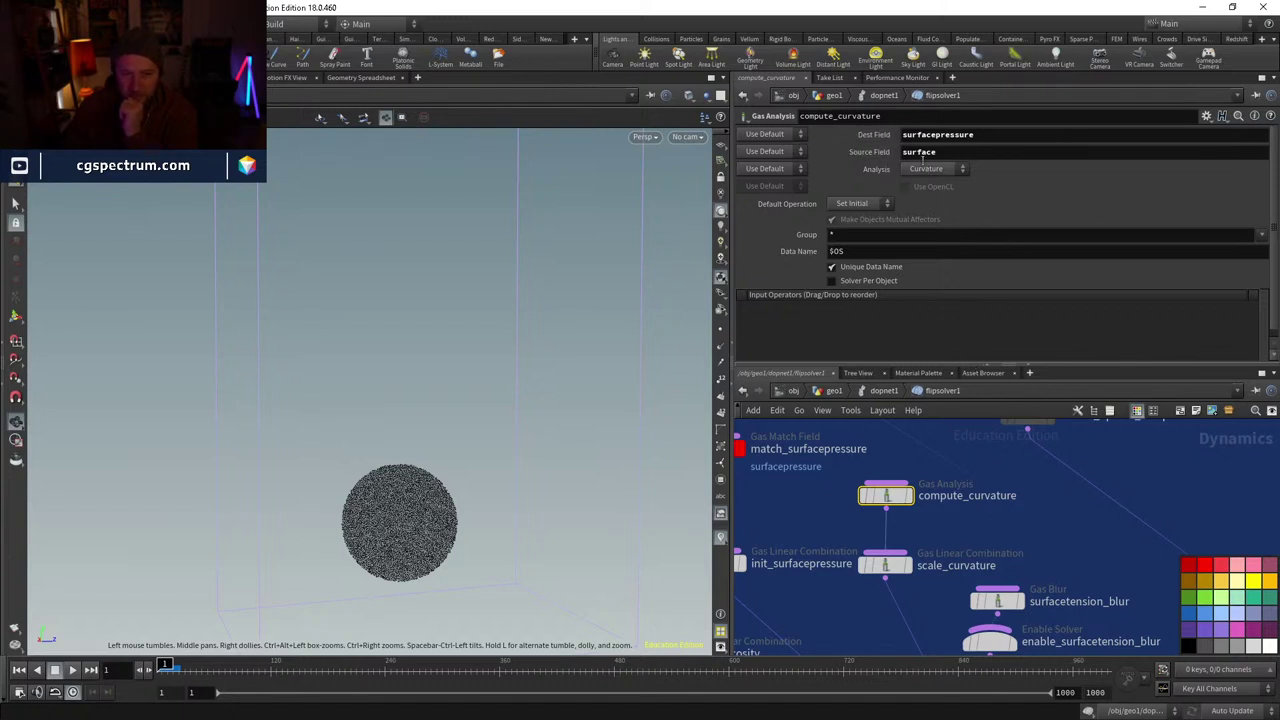
scroll(941, 599, down, 2)
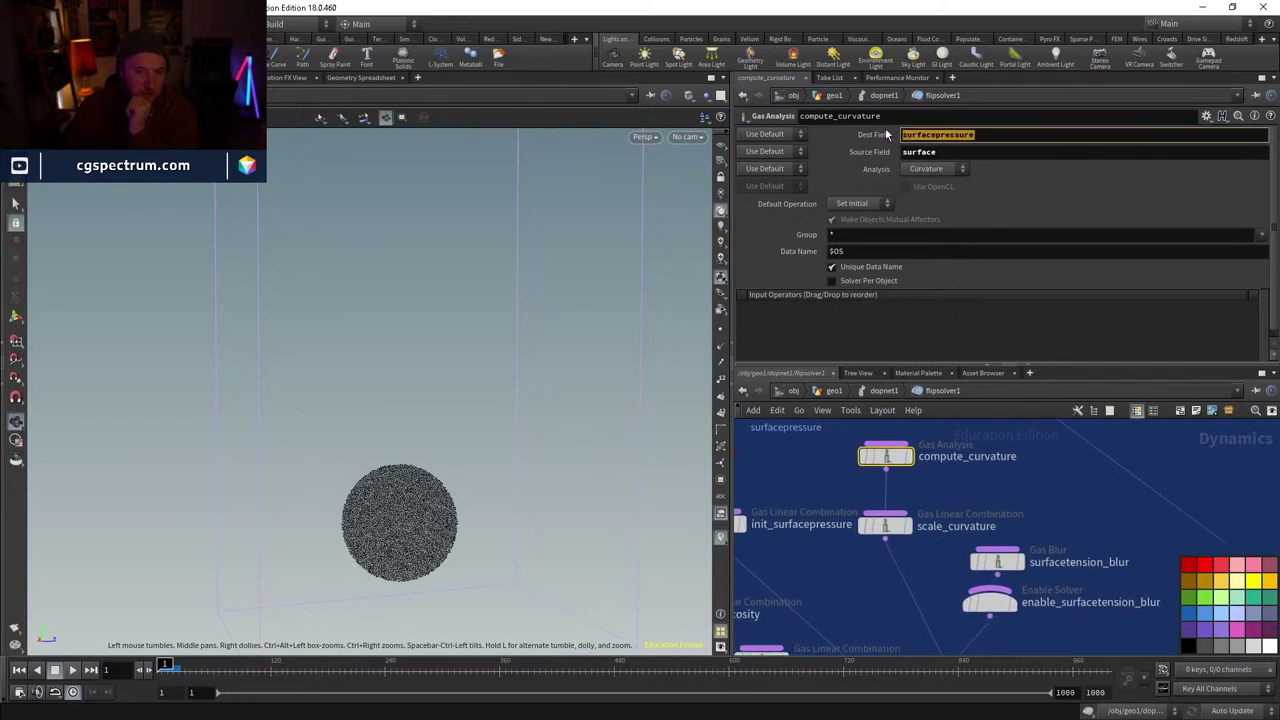
- Open sopsolver2 in dopnet1 and spread out the split and vdbfromparticles nodes to make room between them
click(884, 390)
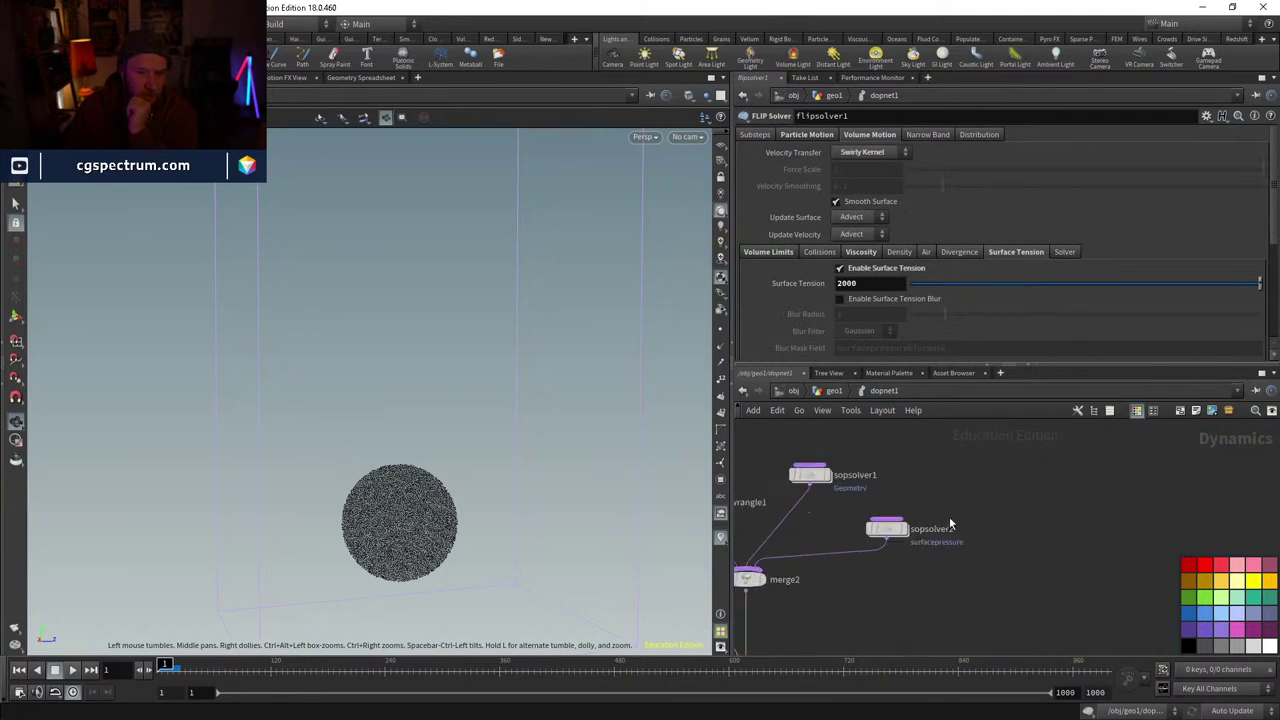
double_click(882, 537)
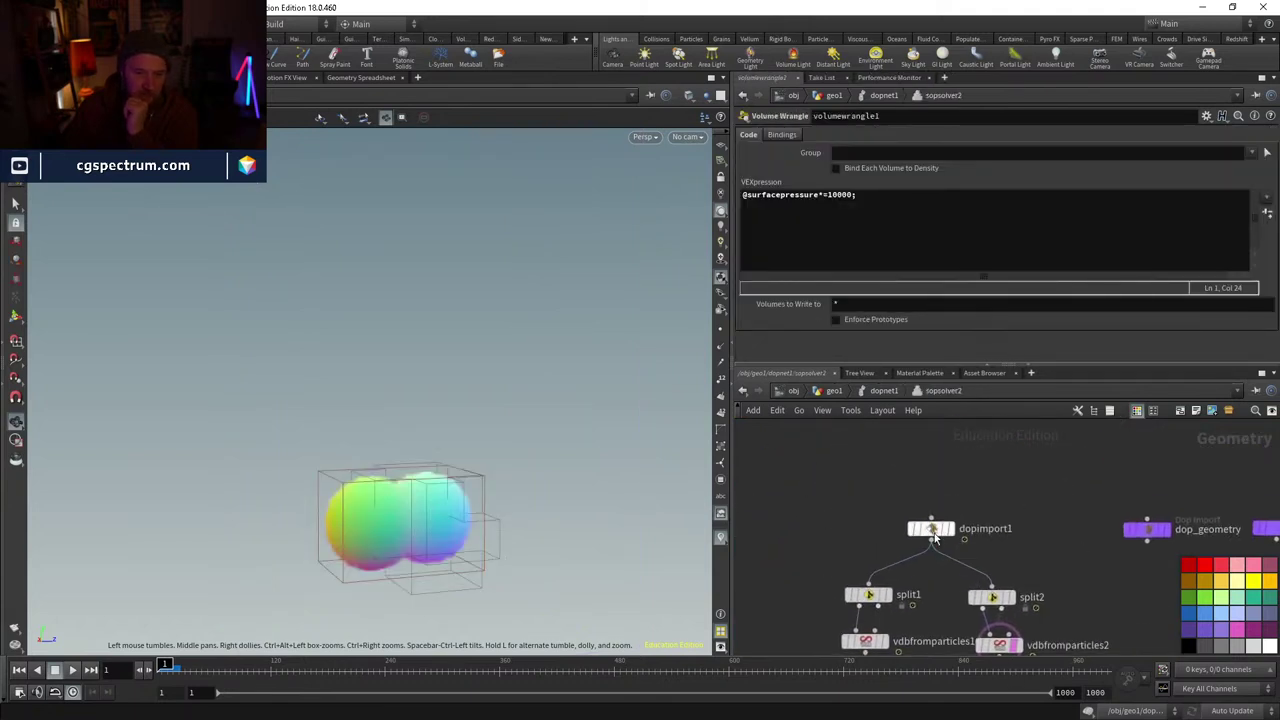
middle_drag(926, 496, 936, 430)
drag(863, 528, 866, 486)
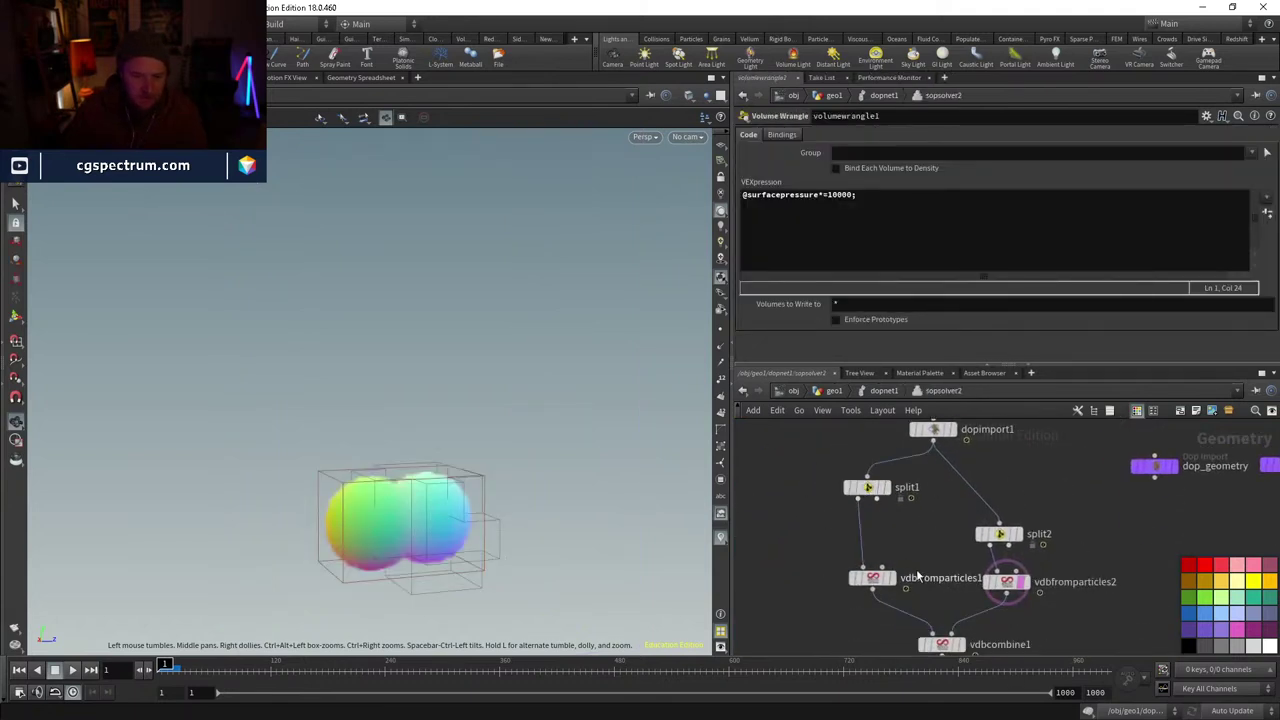
middle_drag(843, 588, 843, 527)
drag(843, 527, 823, 533)
middle_drag(823, 533, 818, 598)
drag(966, 540, 966, 491)
- Move vdbfromparticles1 closer beneath split1 and display its result in the viewport
key(Tab)
mouse_move(912, 528)
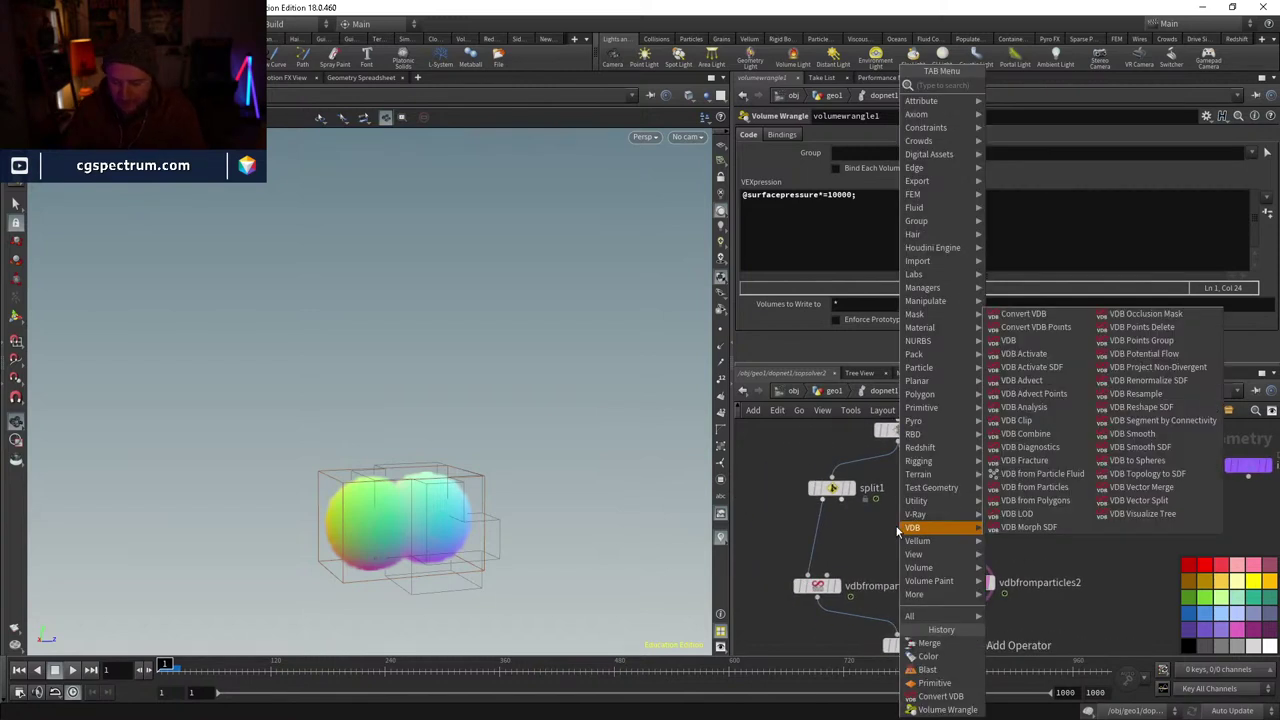
key(Escape)
drag(815, 586, 818, 536)
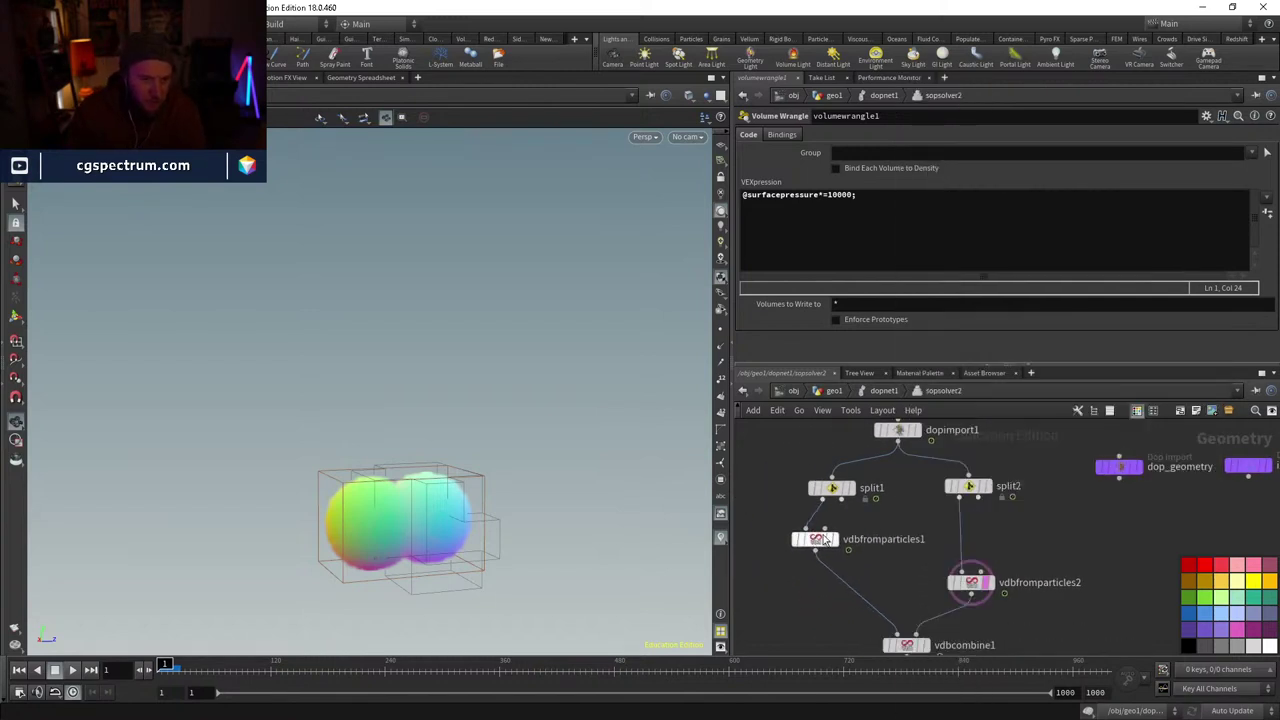
click(845, 534)
click(822, 536)
- Add a VDB Analysis node below vdbfromparticles1, taking that node's output as its input
scroll(842, 540, up, 2)
key(Tab)
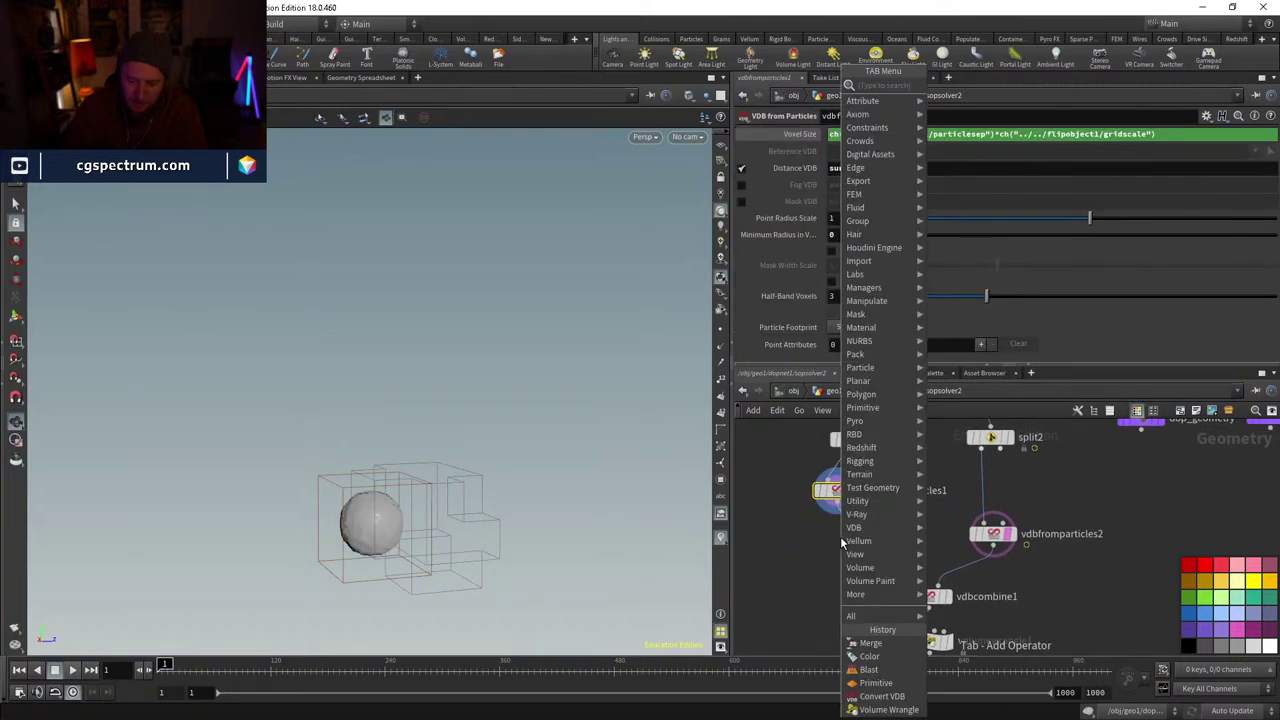
text(vdb an)
key(Return)
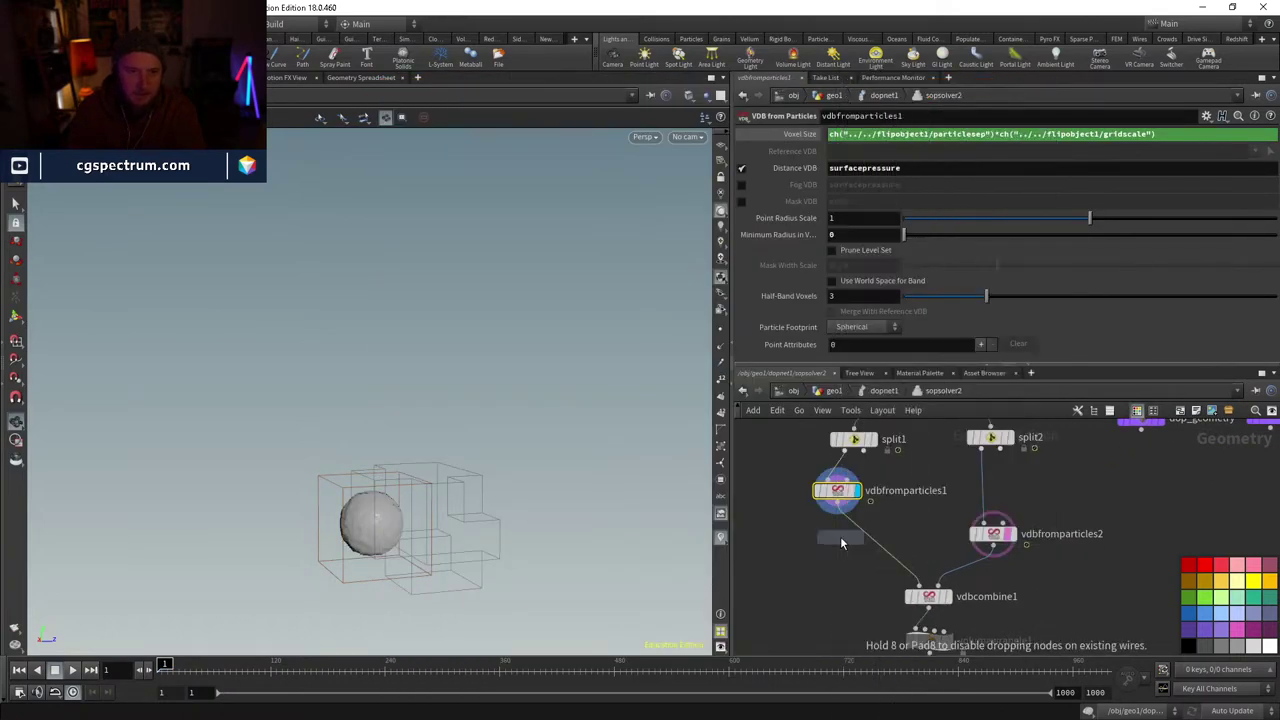
click(796, 556)
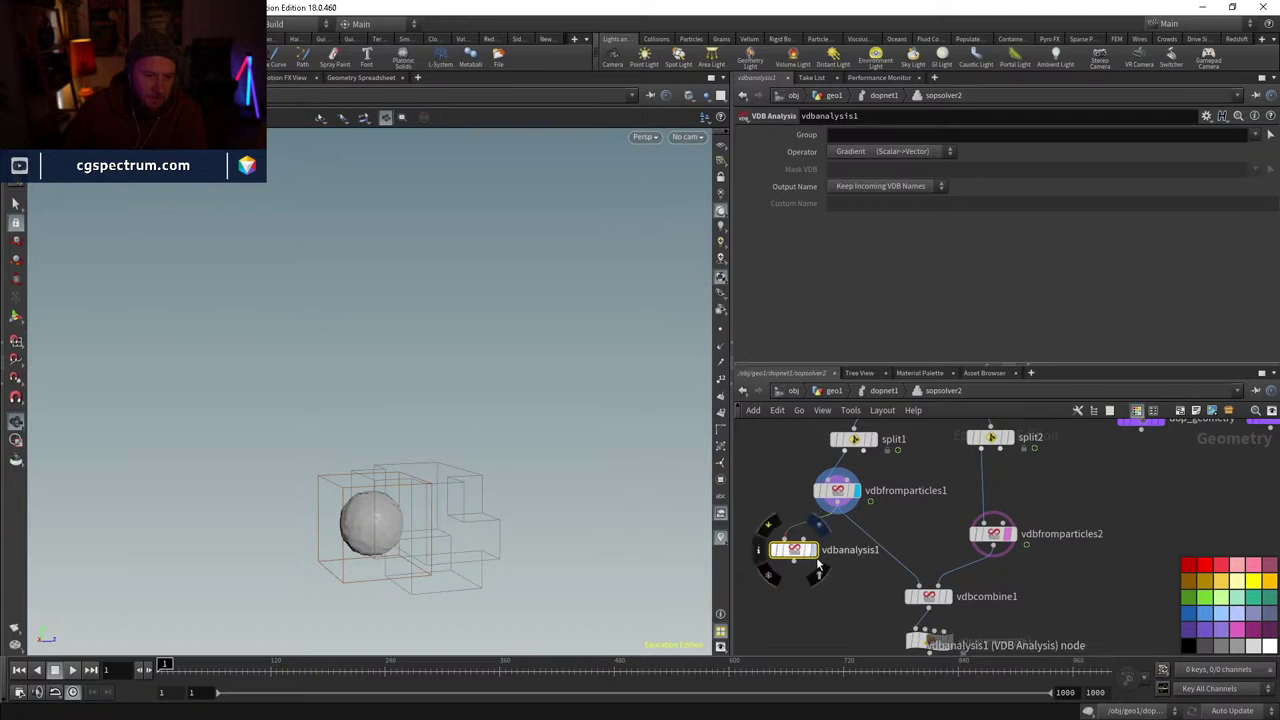
- Set the VDB Analysis operator to Curvature (Scalar->Scalar) and inspect the resulting volume in the viewport
click(858, 152)
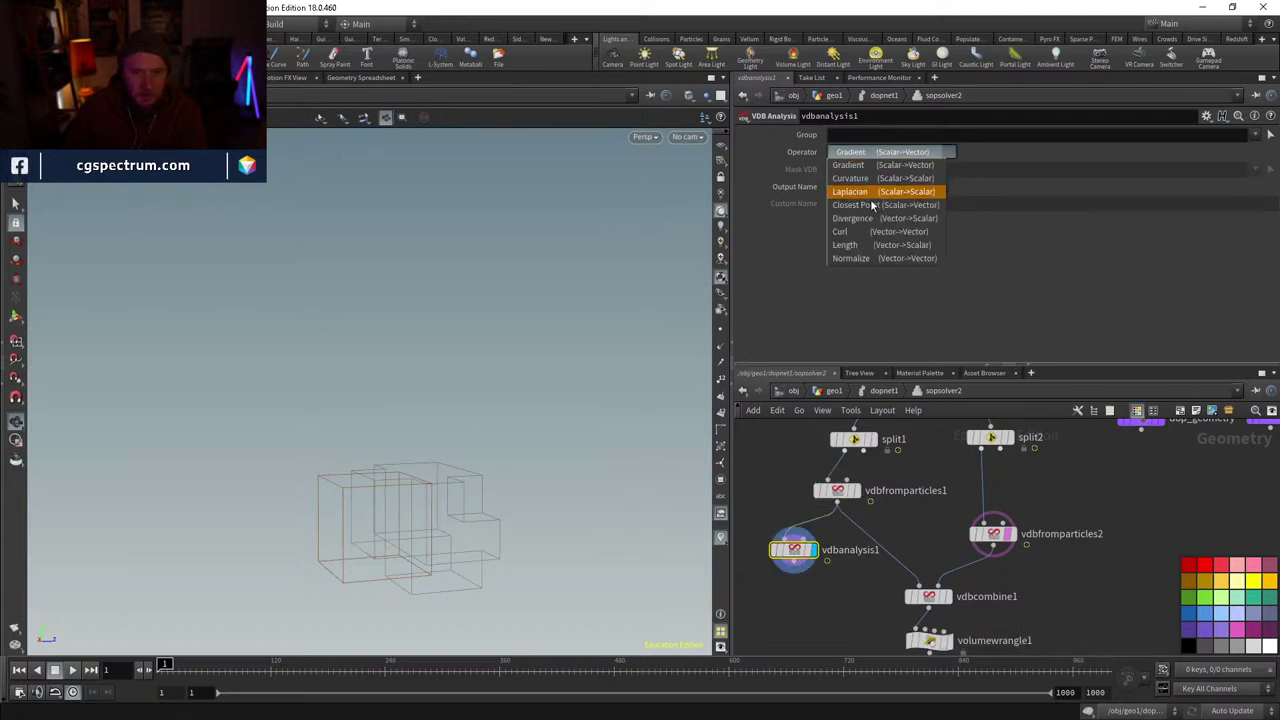
click(876, 180)
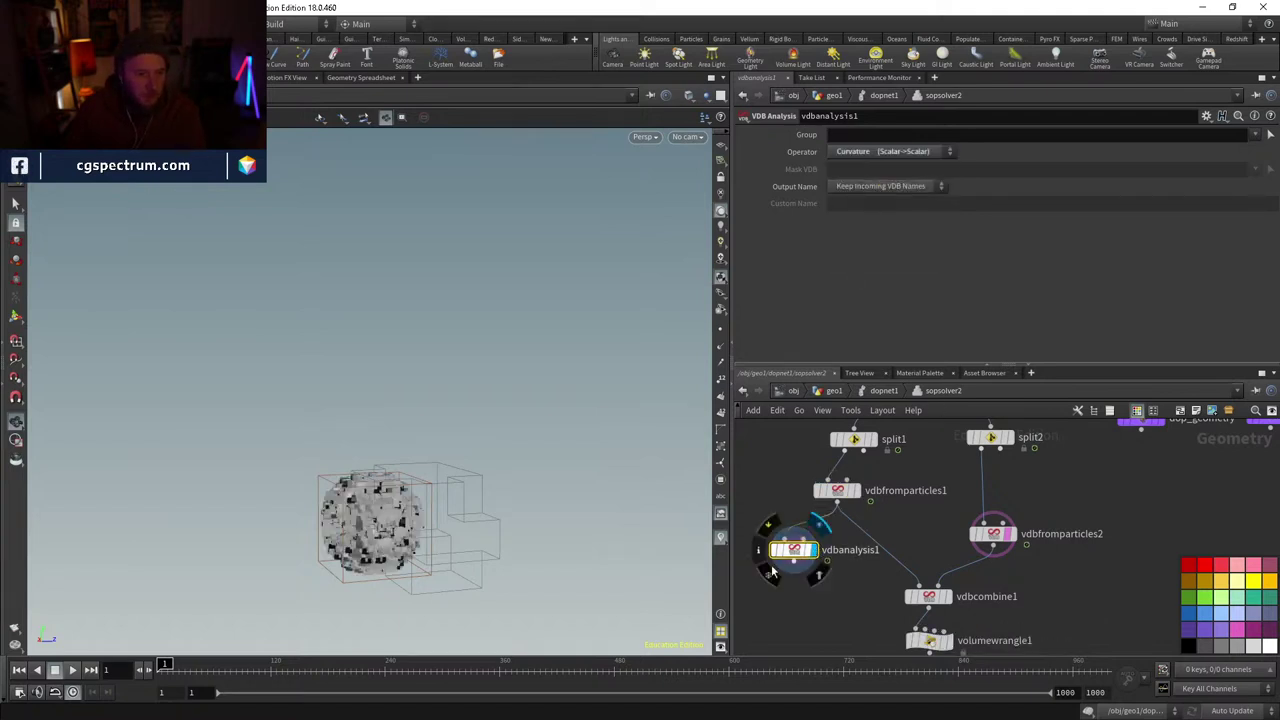
scroll(468, 393, up, 2)
drag(468, 393, 503, 440)
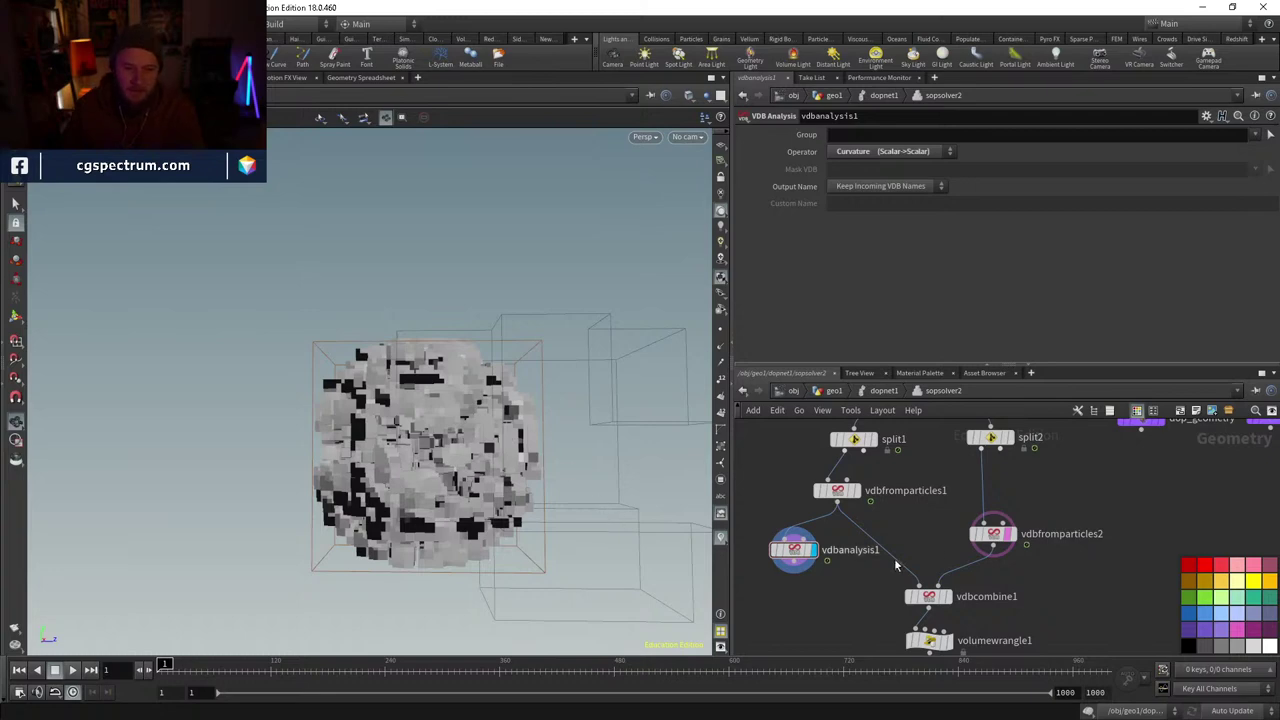
drag(560, 470, 797, 544)
- Return to dopnet1, open flipsolver1's internal network and examine the field settings of match_surfacepressure
click(880, 391)
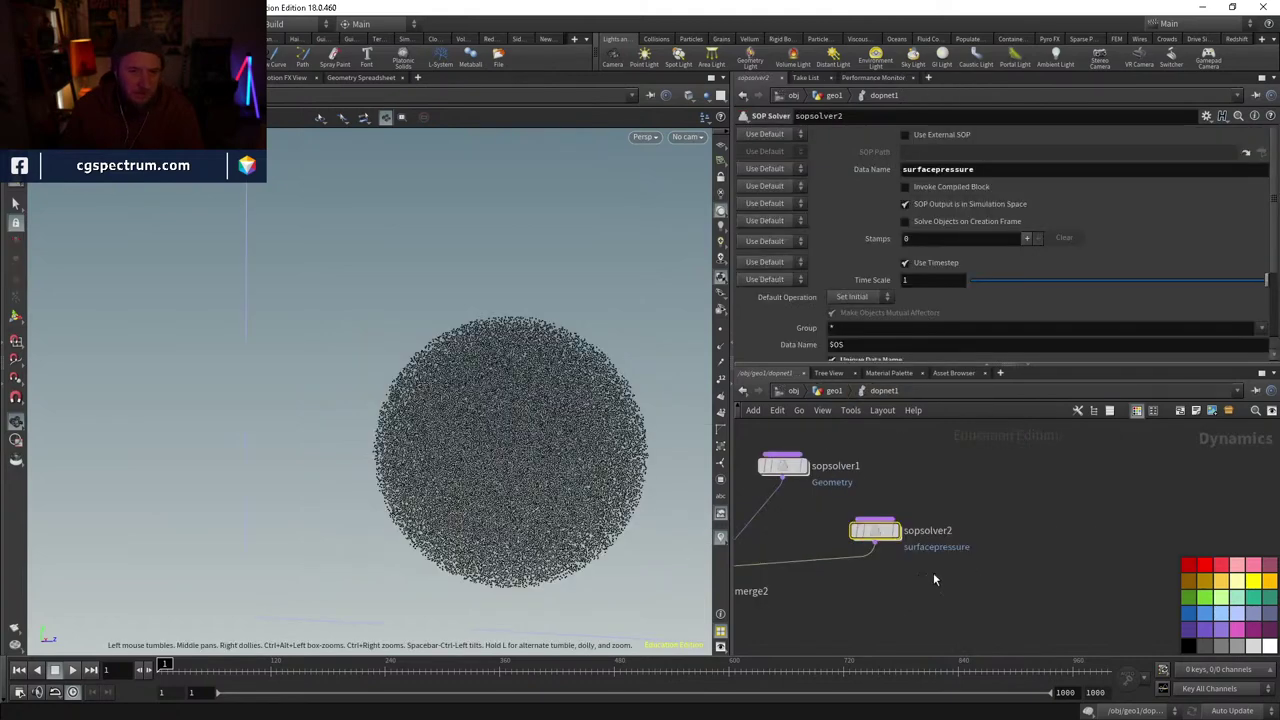
double_click(955, 535)
middle_drag(950, 566, 896, 521)
click(850, 496)
middle_drag(940, 586, 873, 508)
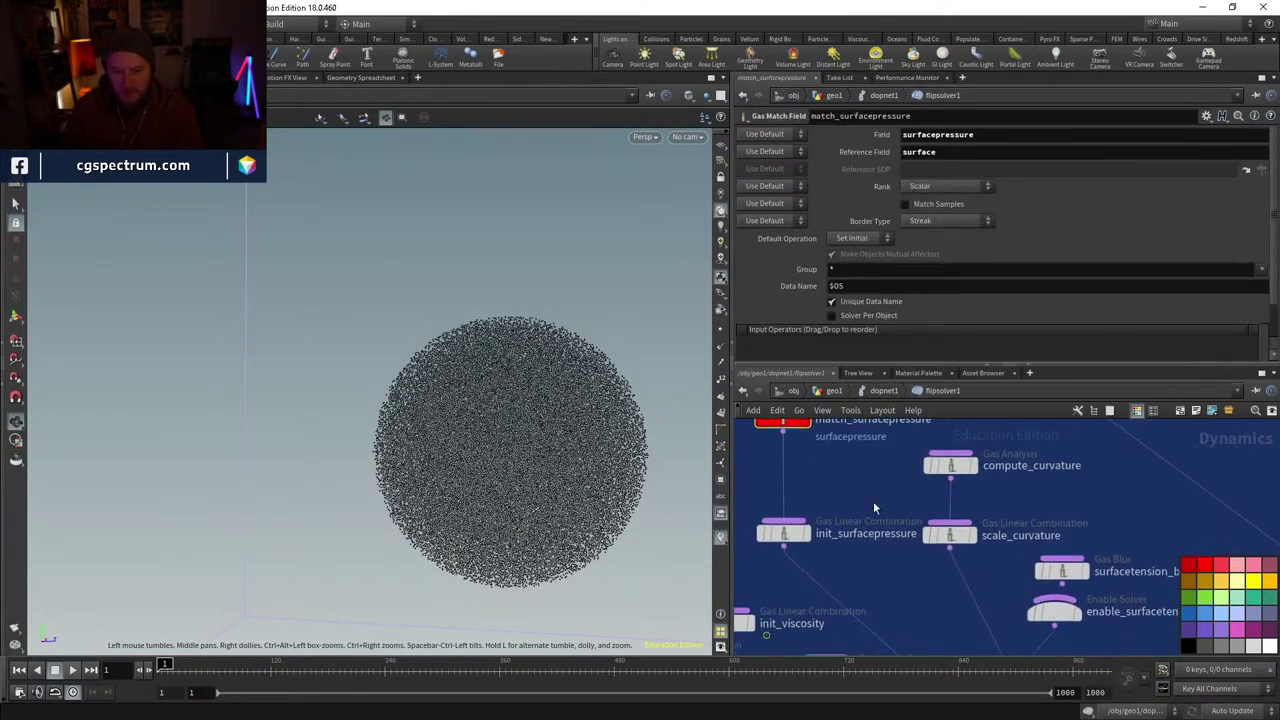
scroll(972, 510, down, 5)
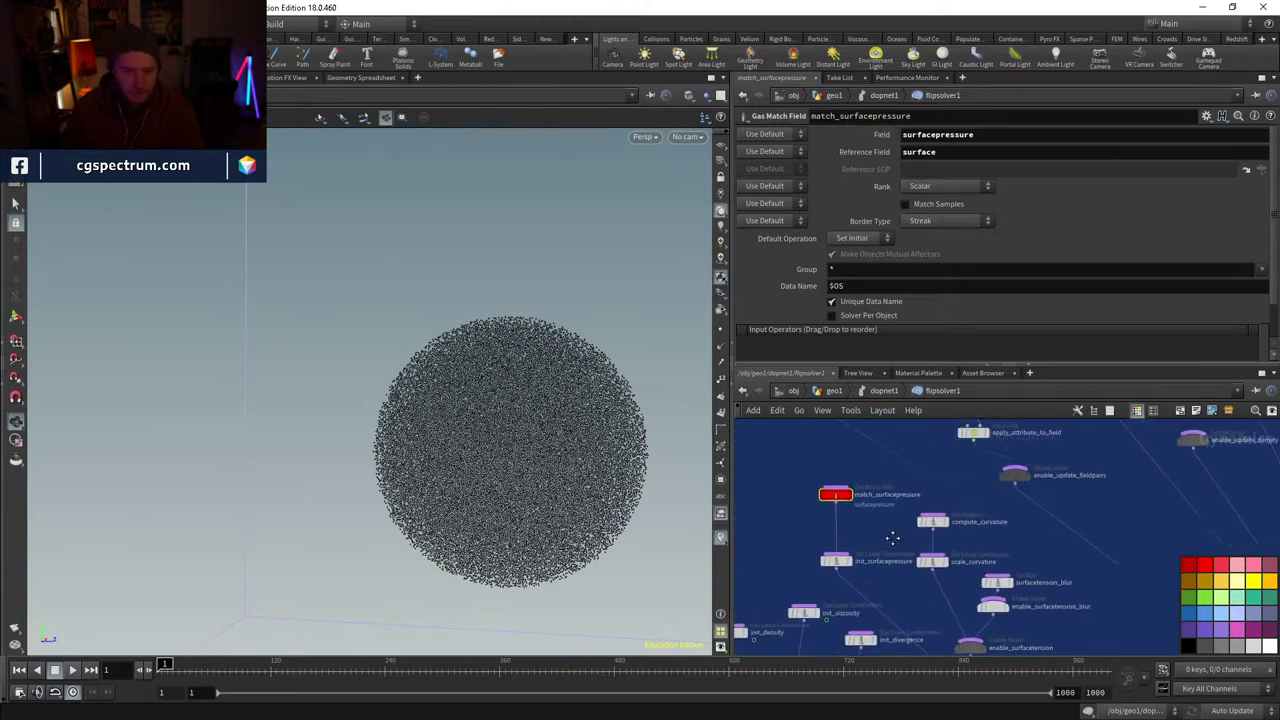
scroll(840, 510, up, 5)
middle_drag(840, 510, 848, 464)
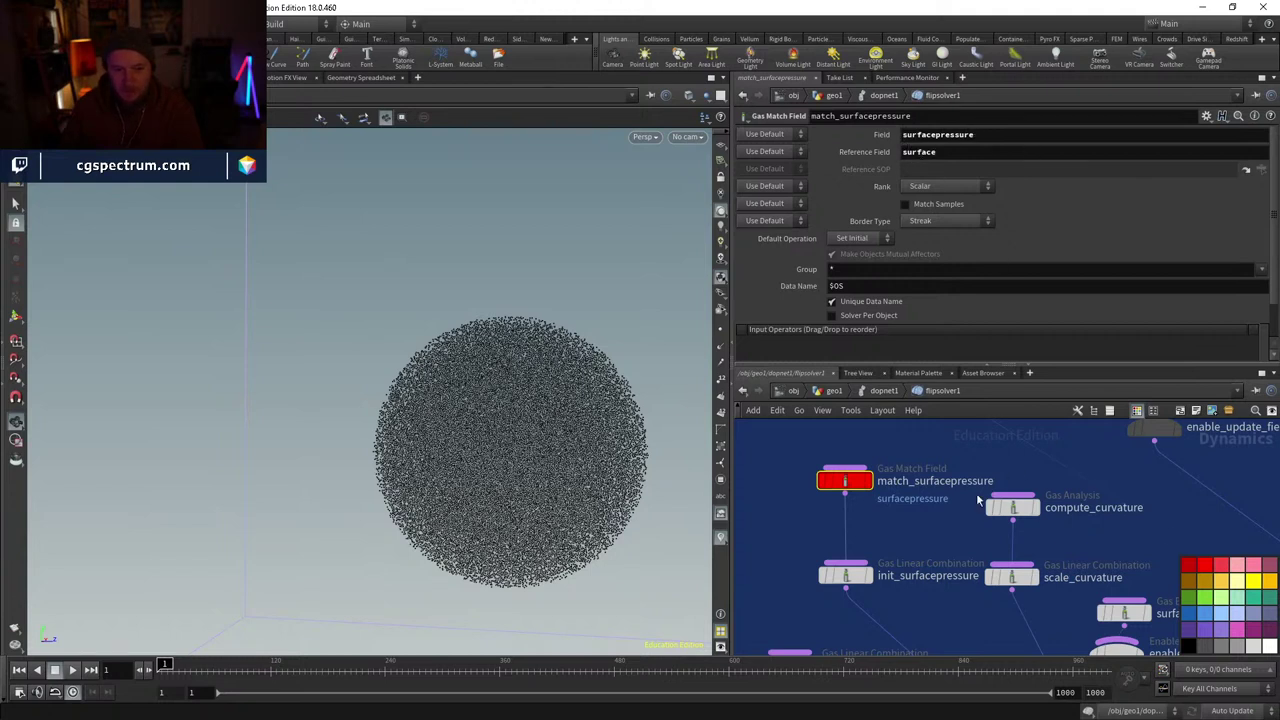
middle_drag(978, 500, 900, 484)
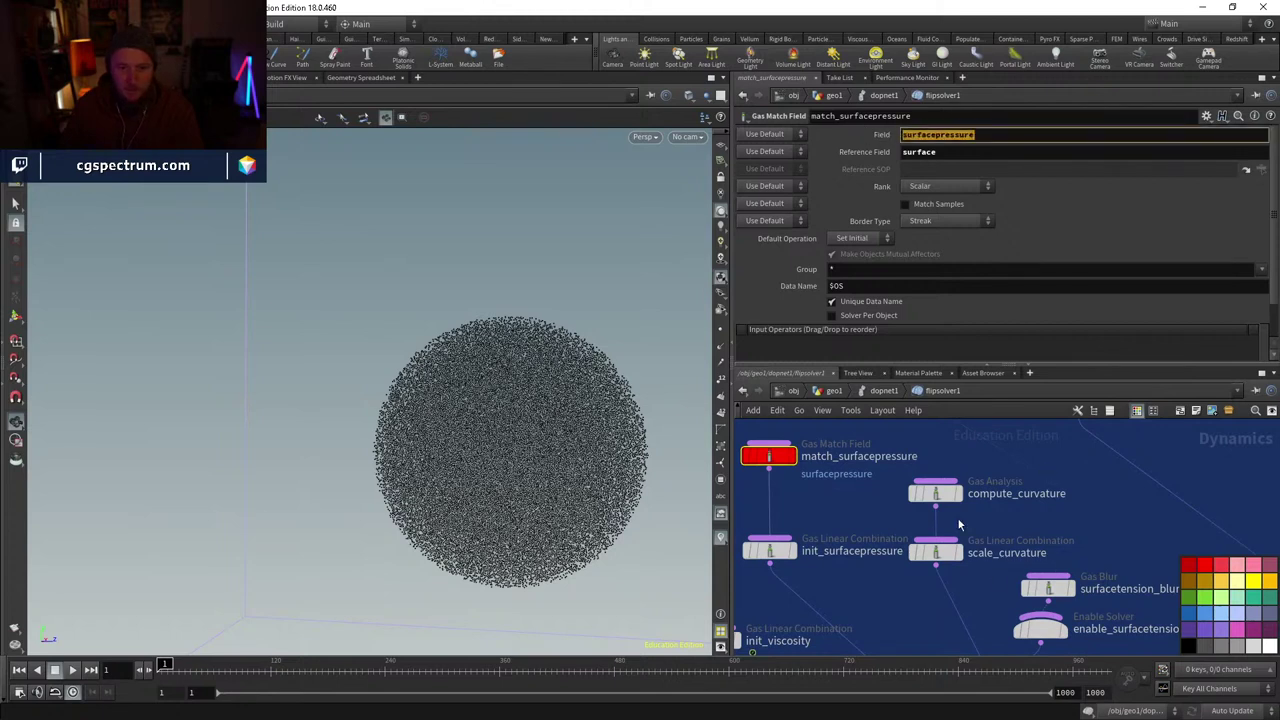
- Compare the source and destination fields of compute_curvature with the settings of scale_curvature
click(936, 493)
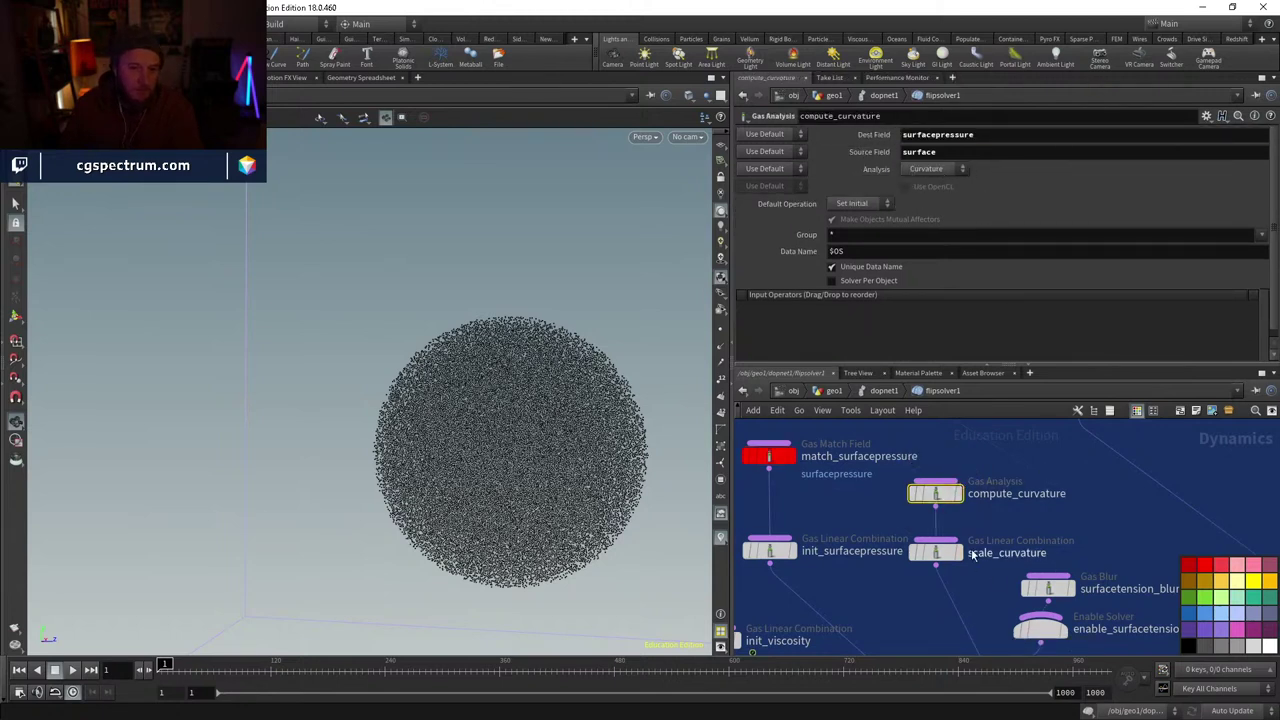
middle_drag(973, 556, 937, 577)
click(902, 554)
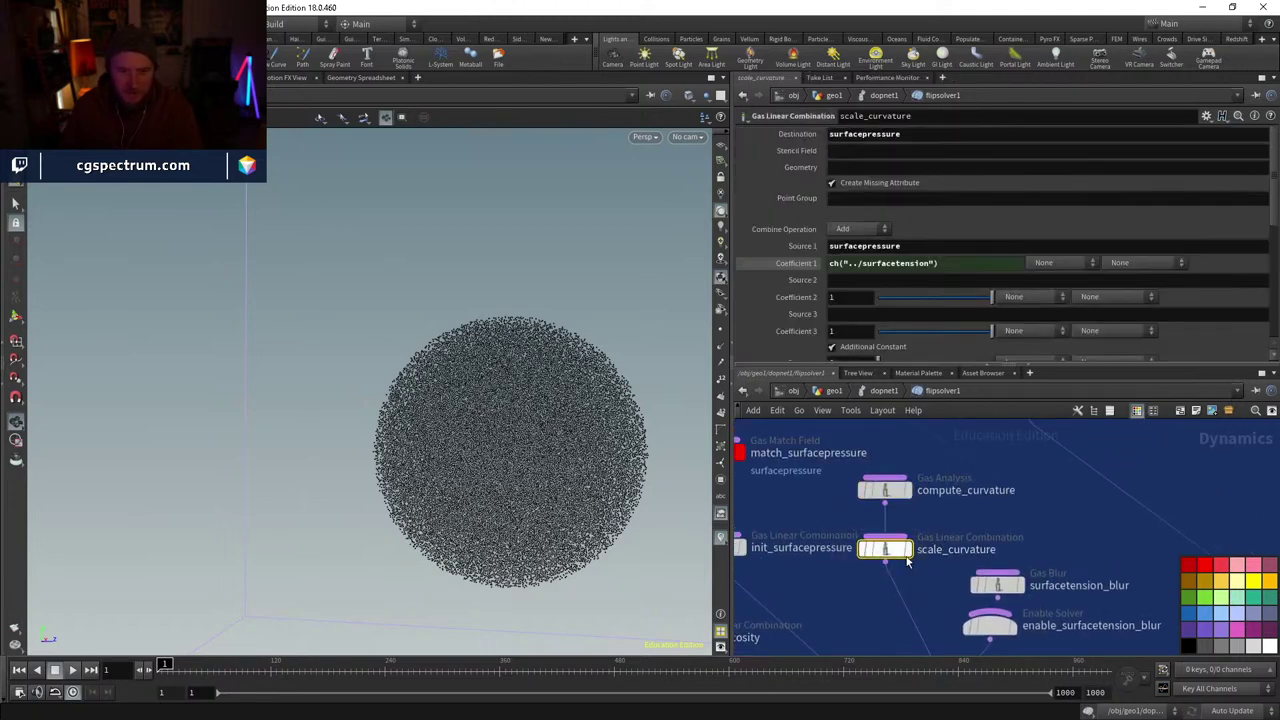
drag(905, 557, 903, 549)
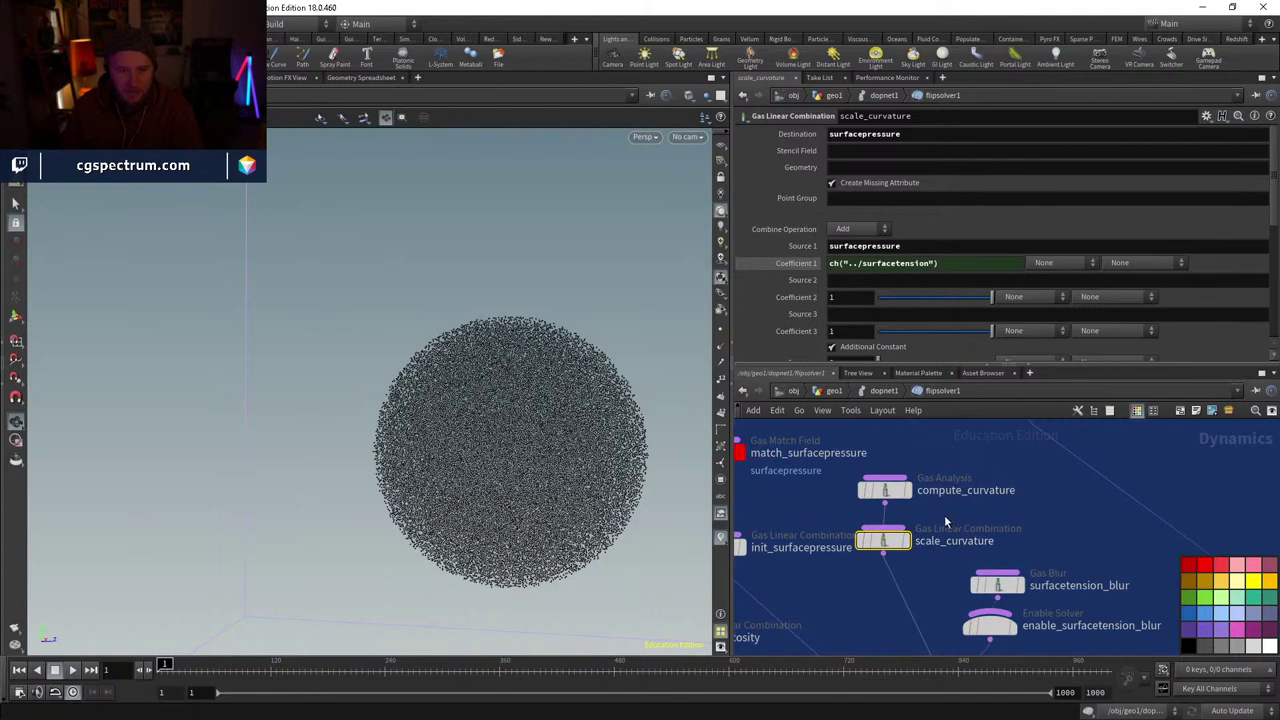
scroll(946, 521, up, 5)
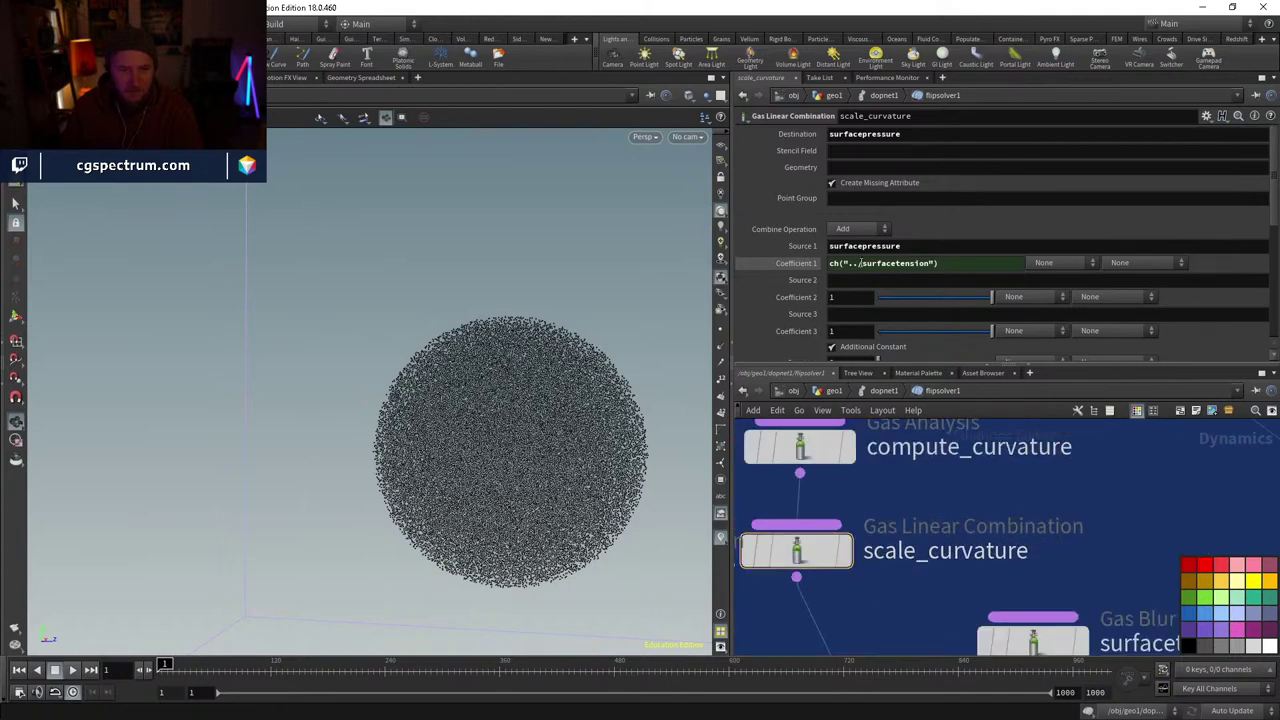
- Check scale_curvature's Coefficient 1 as both expression and evaluated value, and review its Combine Operation options
click(808, 265)
click(808, 265)
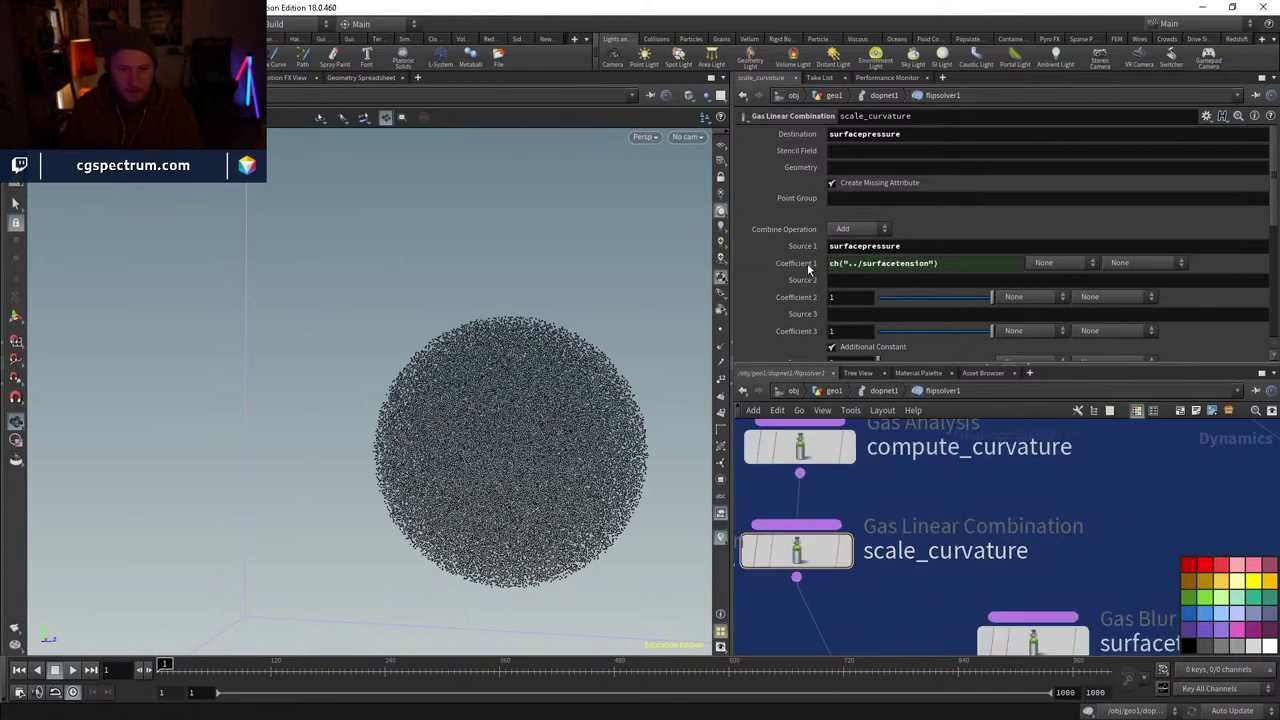
click(808, 265)
click(808, 265)
click(808, 265)
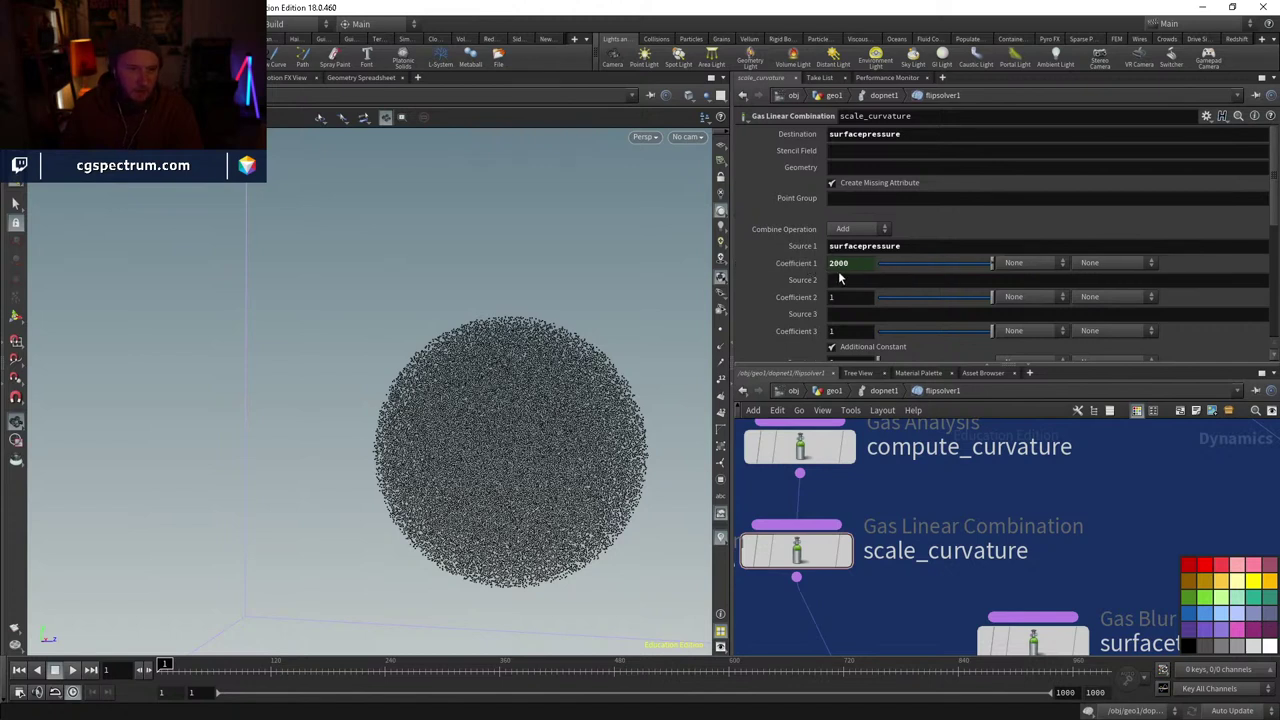
click(852, 230)
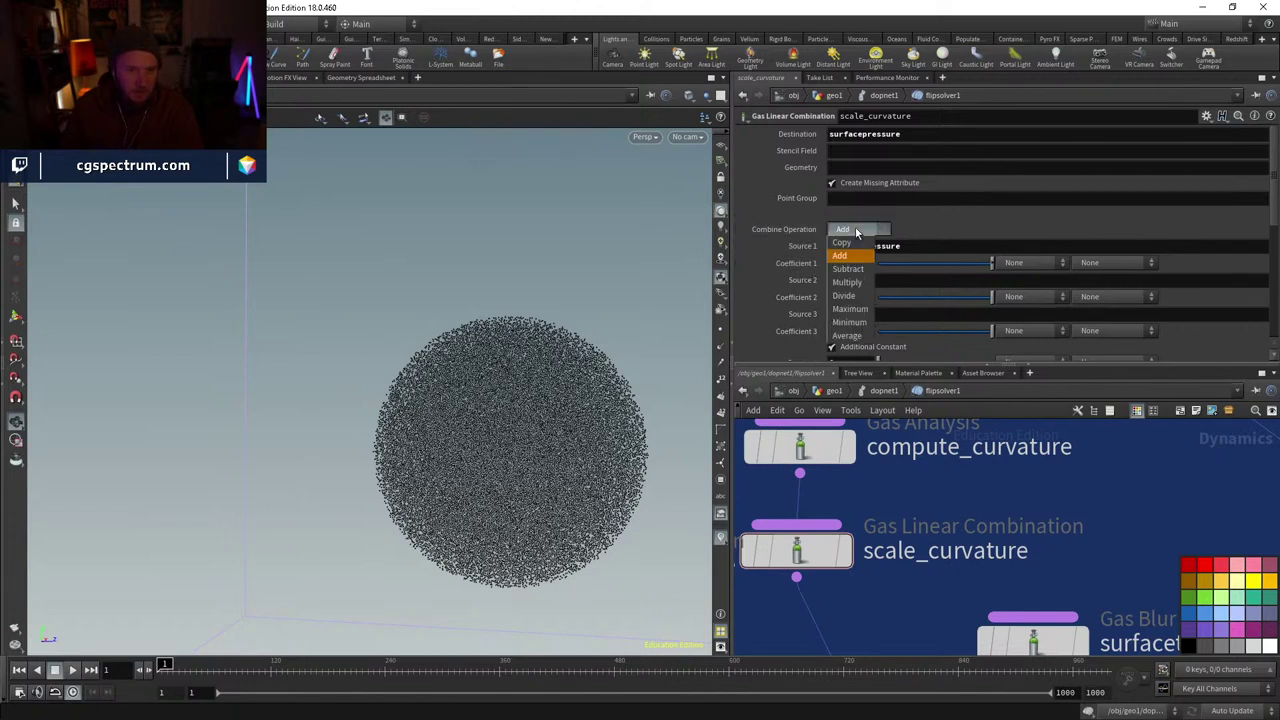
click(855, 232)
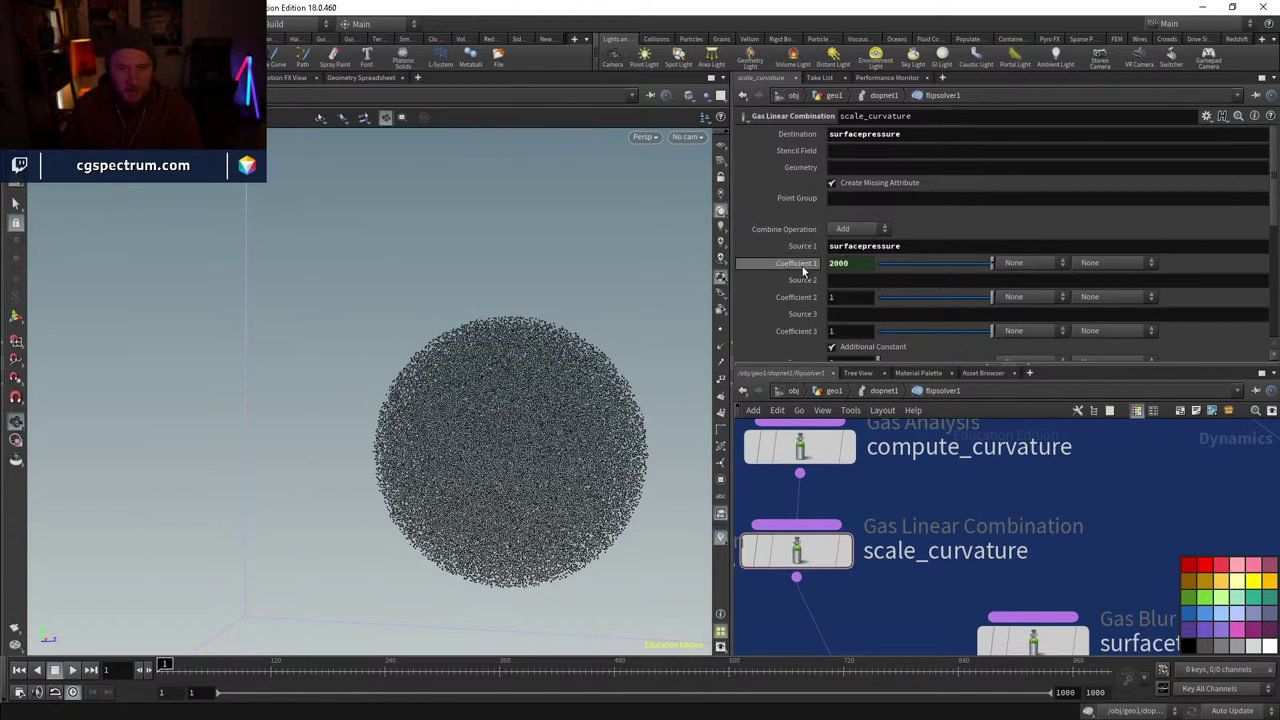
click(891, 263)
text(ch("../surfacetension"))
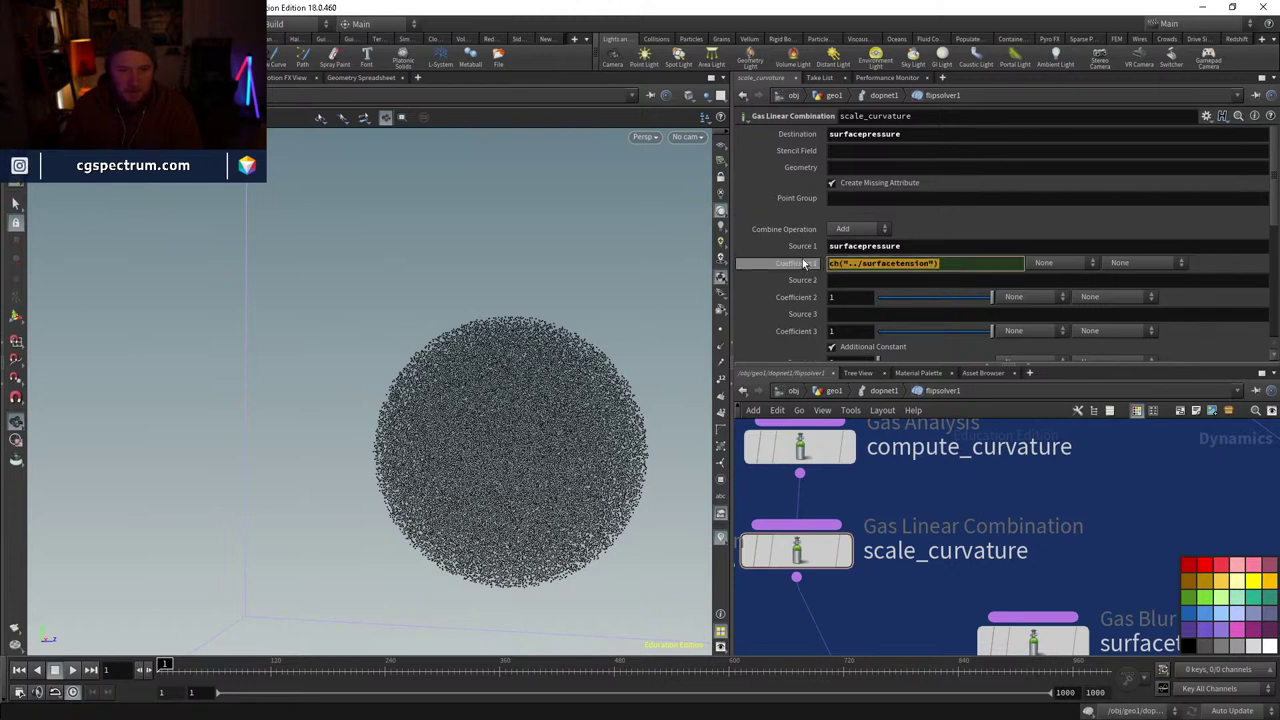
- Go back up to dopnet1 and examine the Surface Tension parameter on flipsolver1
click(884, 391)
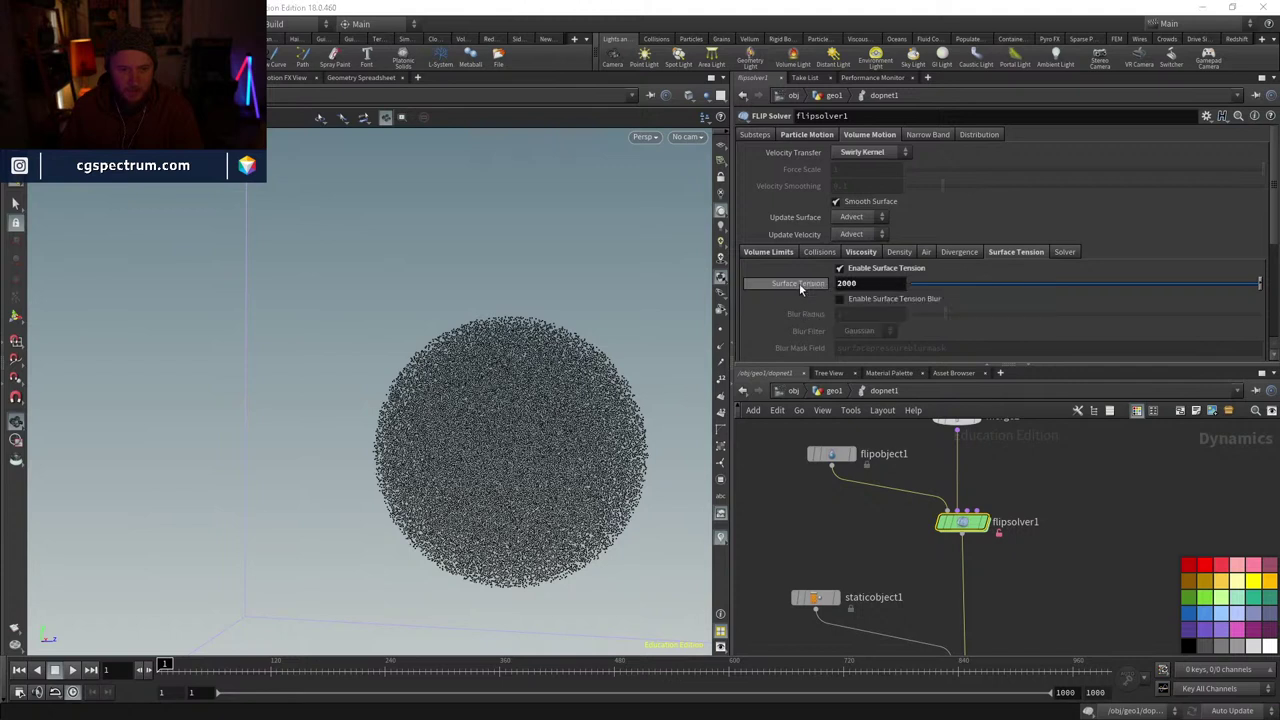
mouse_move(788, 286)
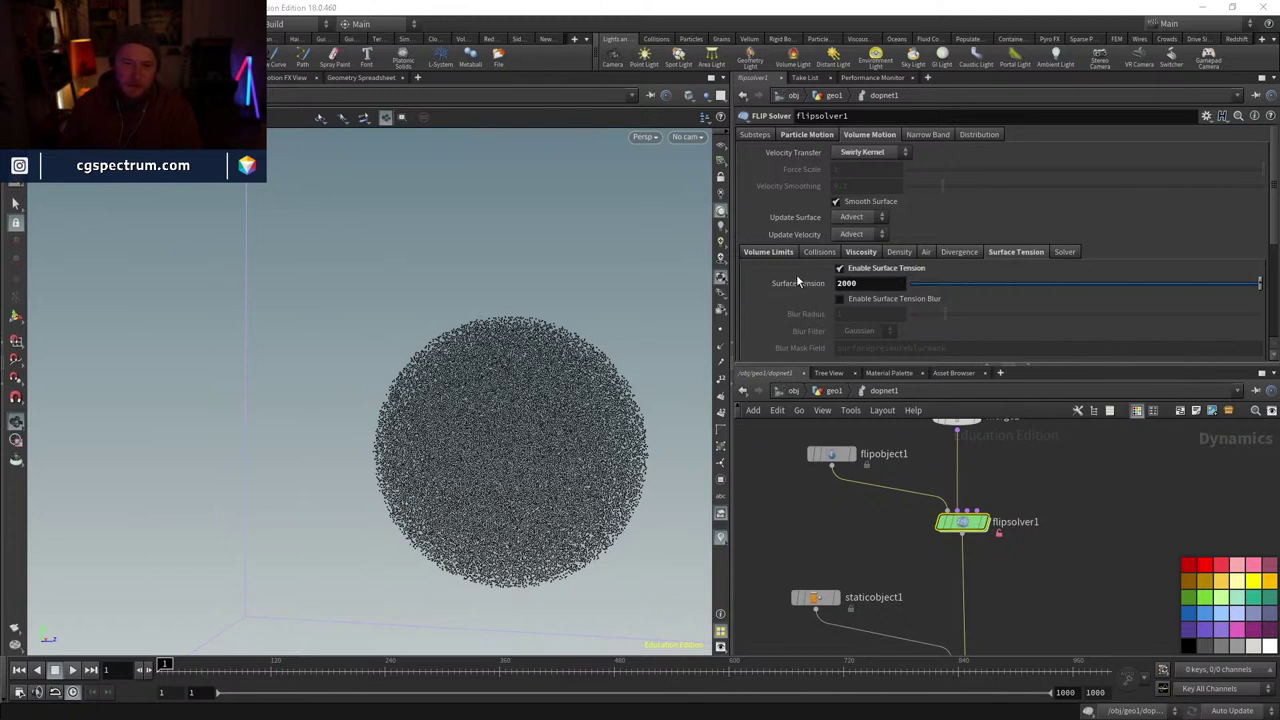
mouse_move(809, 289)
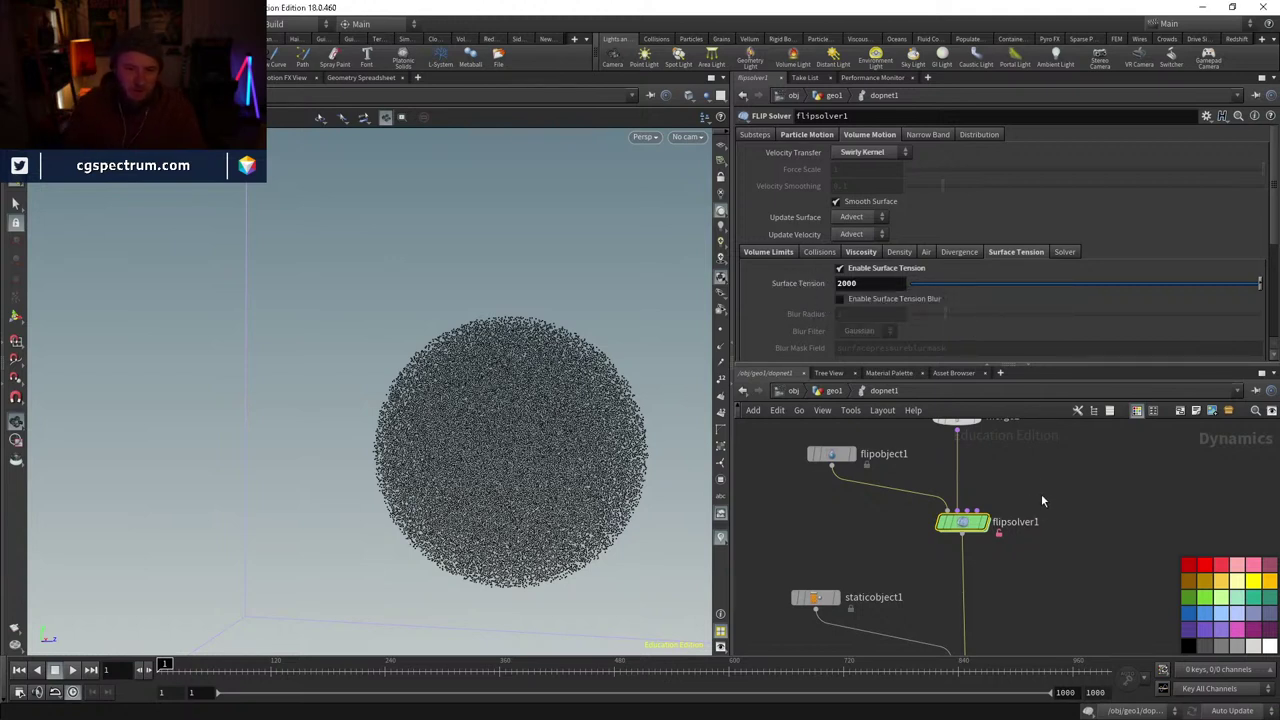
key(l)
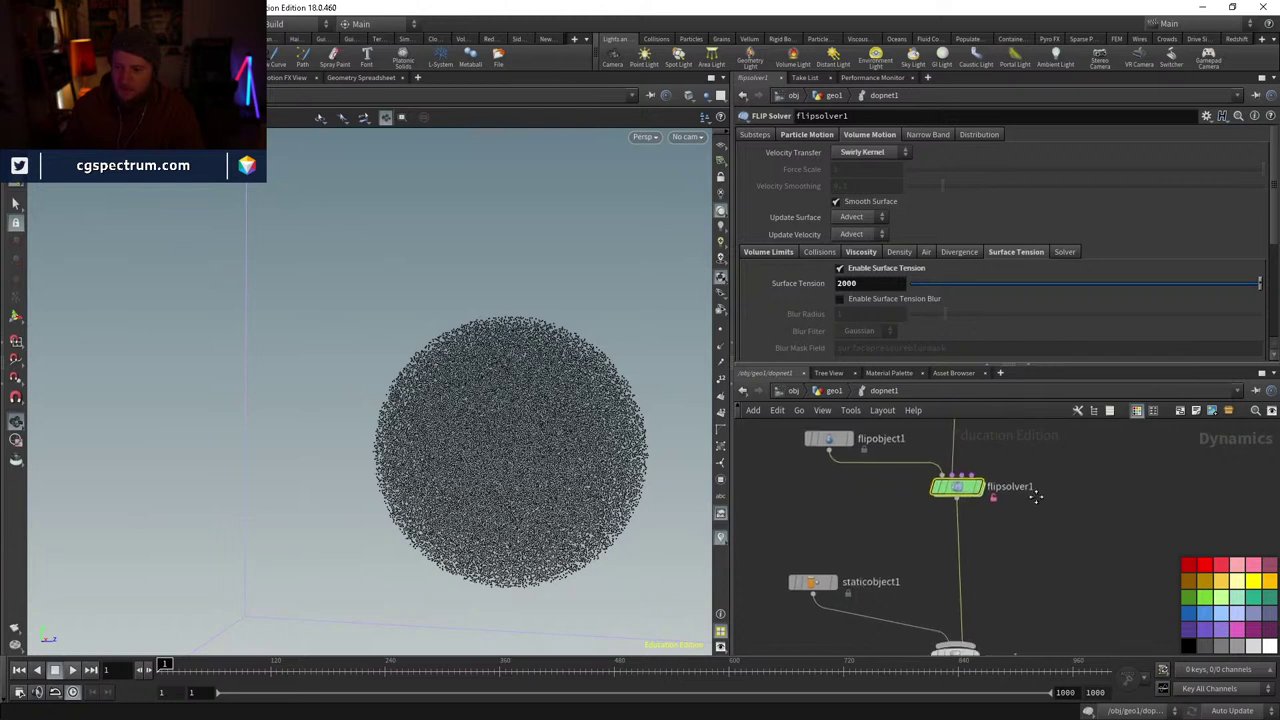
mouse_move(930, 501)
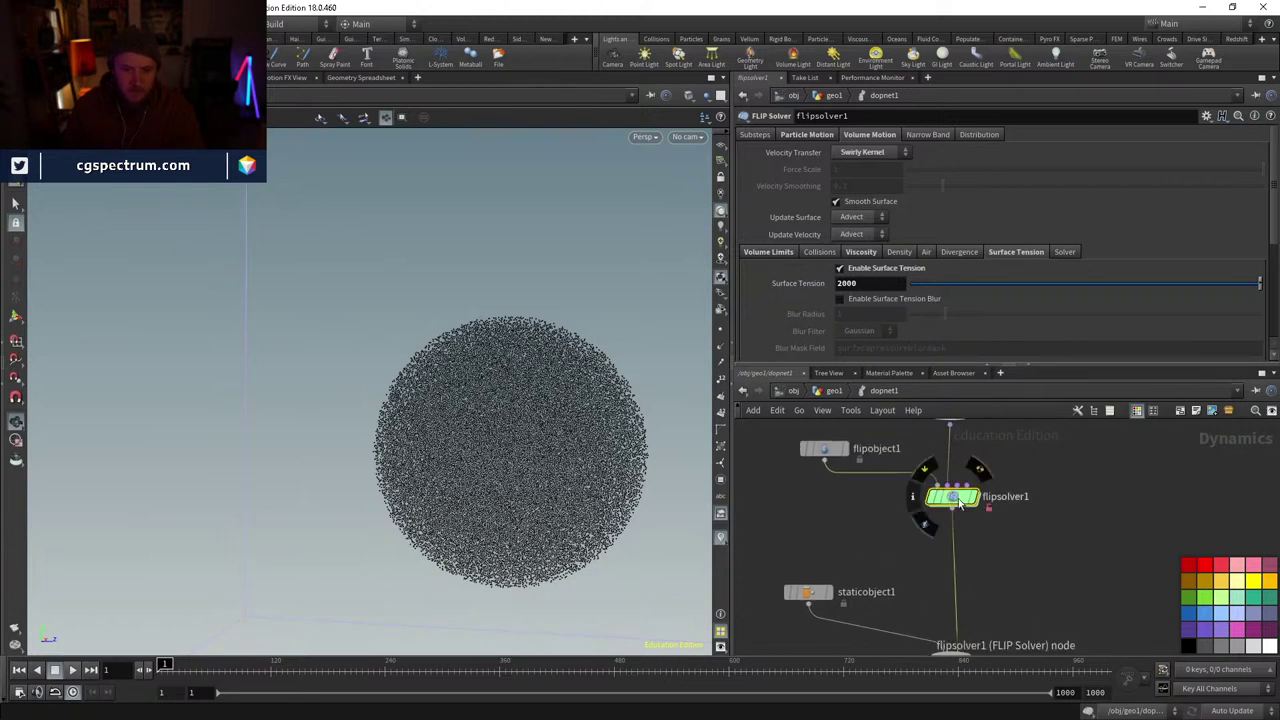
middle_click(960, 503)
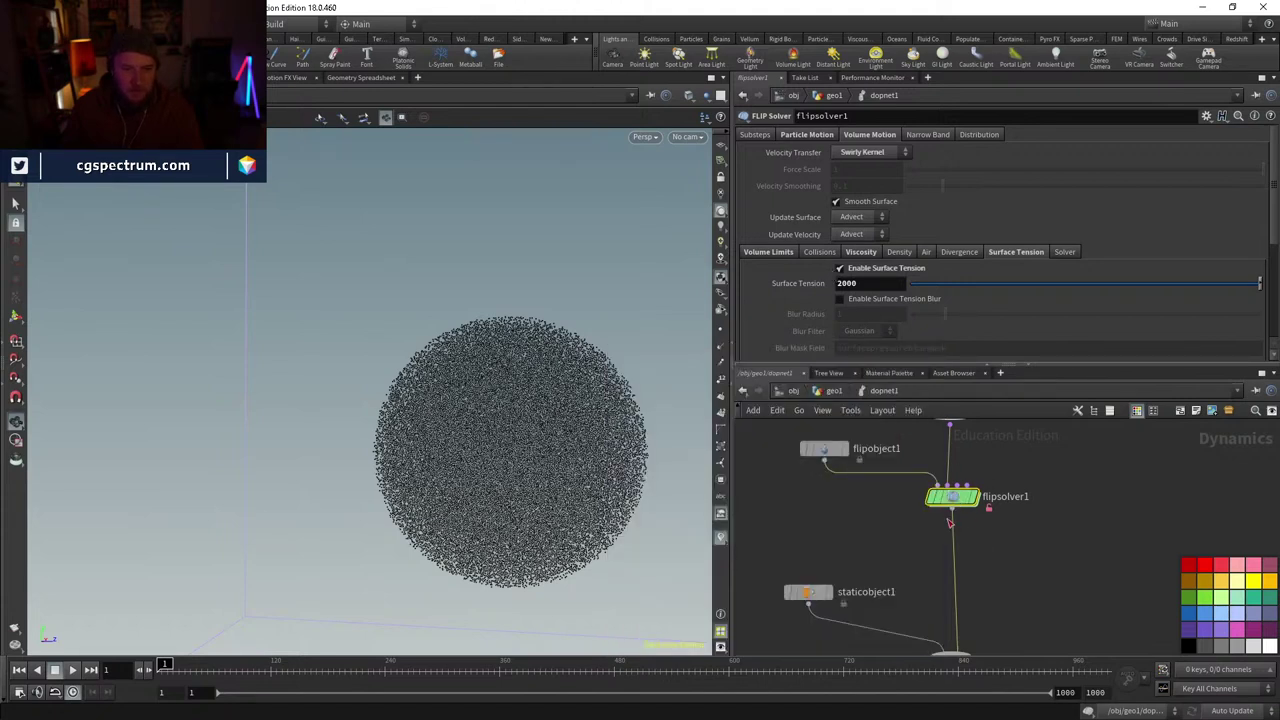
- Reopen flipsolver1's network and review scale_curvature's evaluated Coefficient 1, Constant and Total Coefficient
double_click(956, 500)
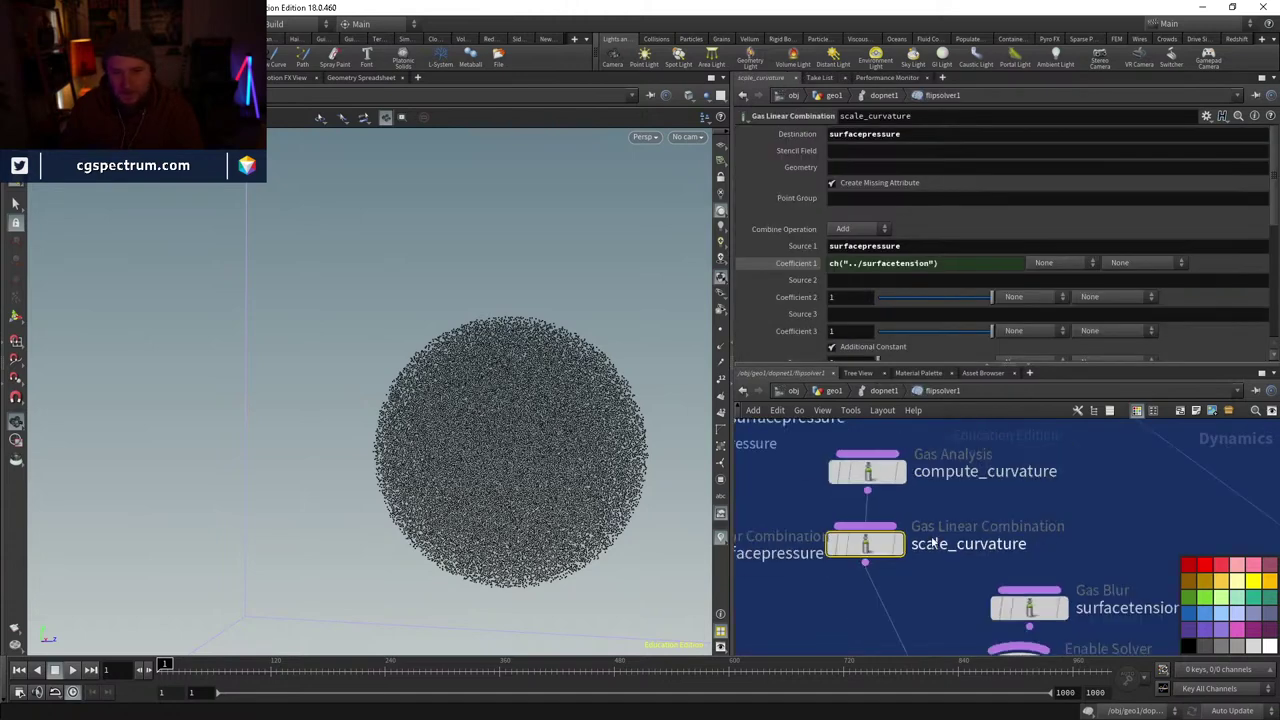
click(796, 262)
click(796, 262)
click(796, 262)
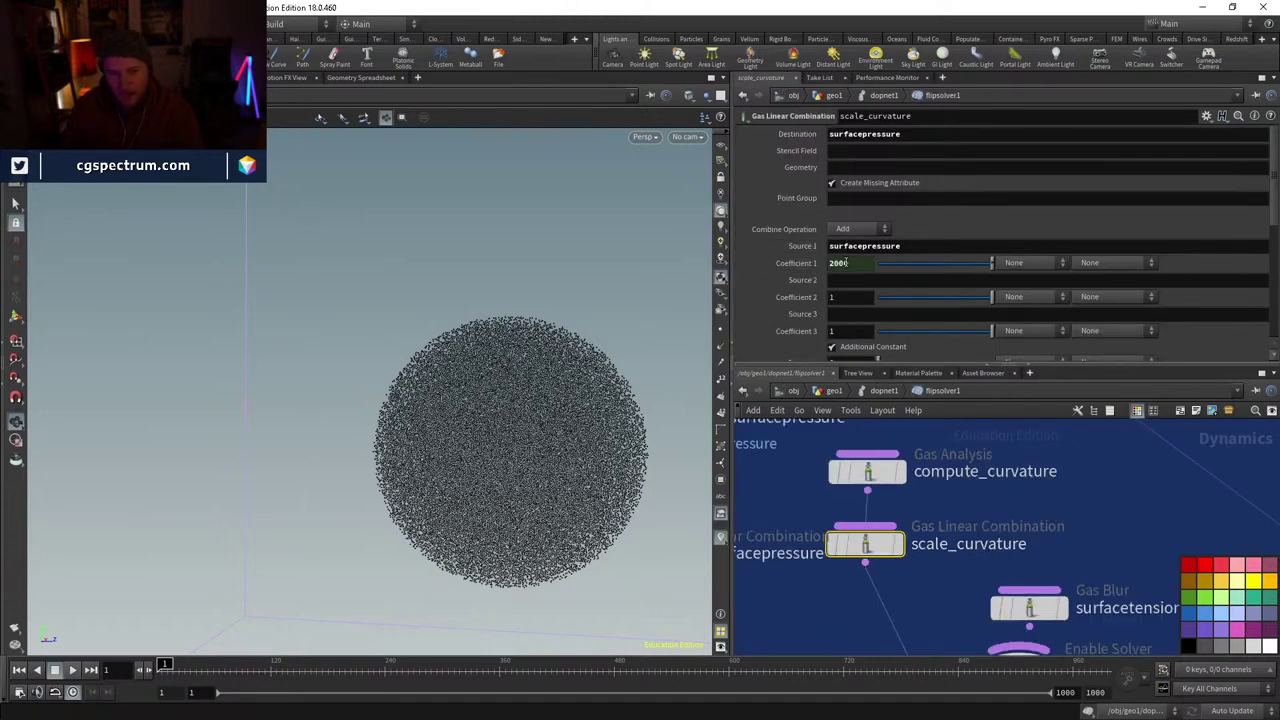
scroll(788, 305, down, 3)
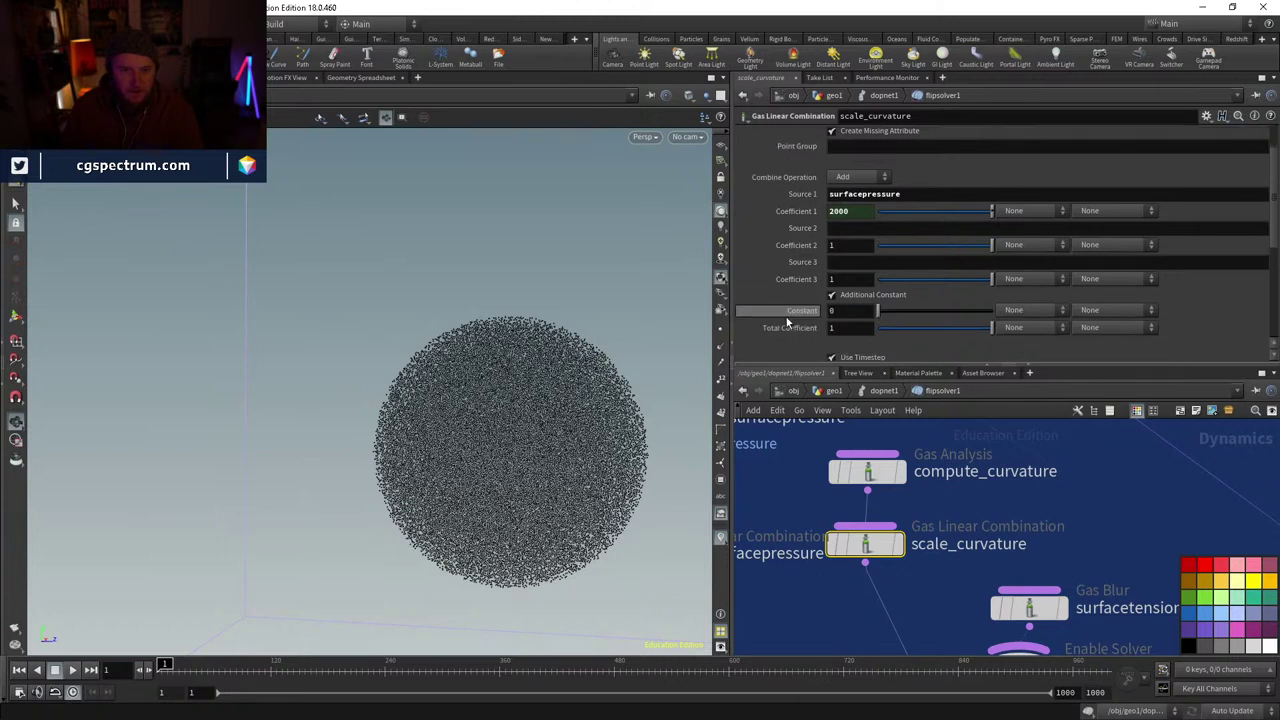
scroll(788, 325, up, 3)
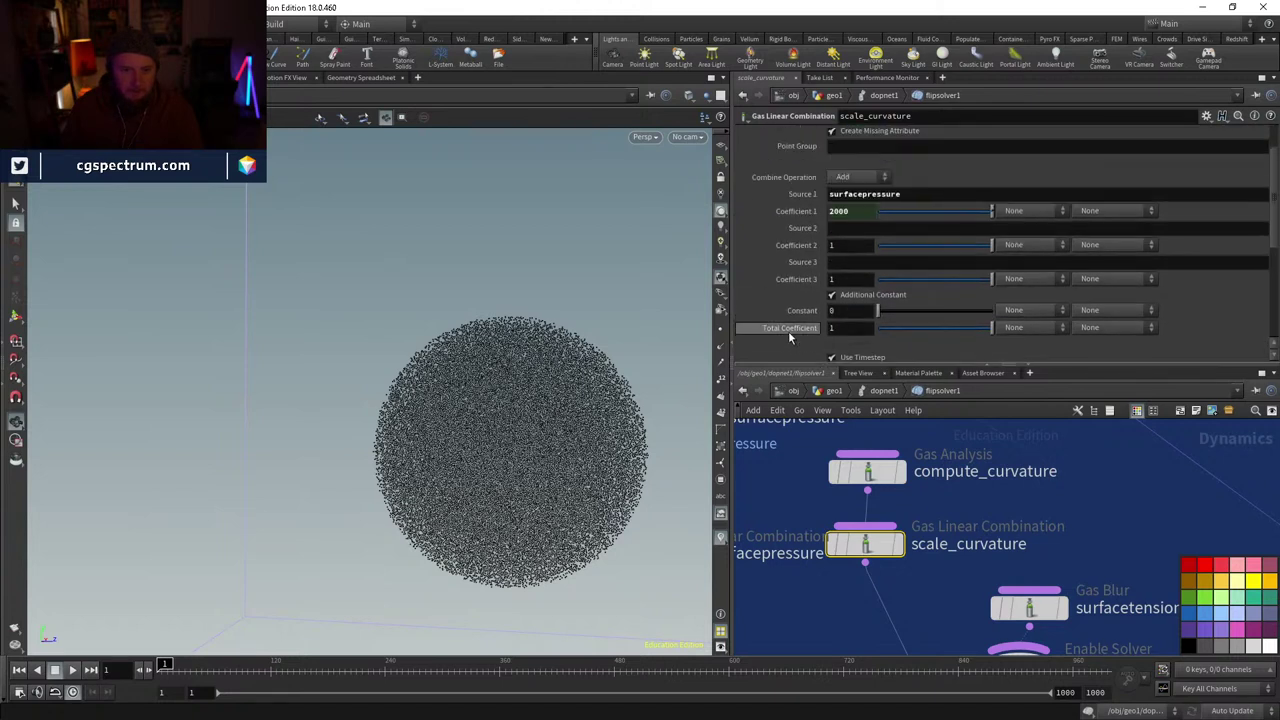
- Recheck flipsolver1's Surface Tension setting in dopnet1, then survey the nodes surrounding scale_curvature inside the solver
click(882, 393)
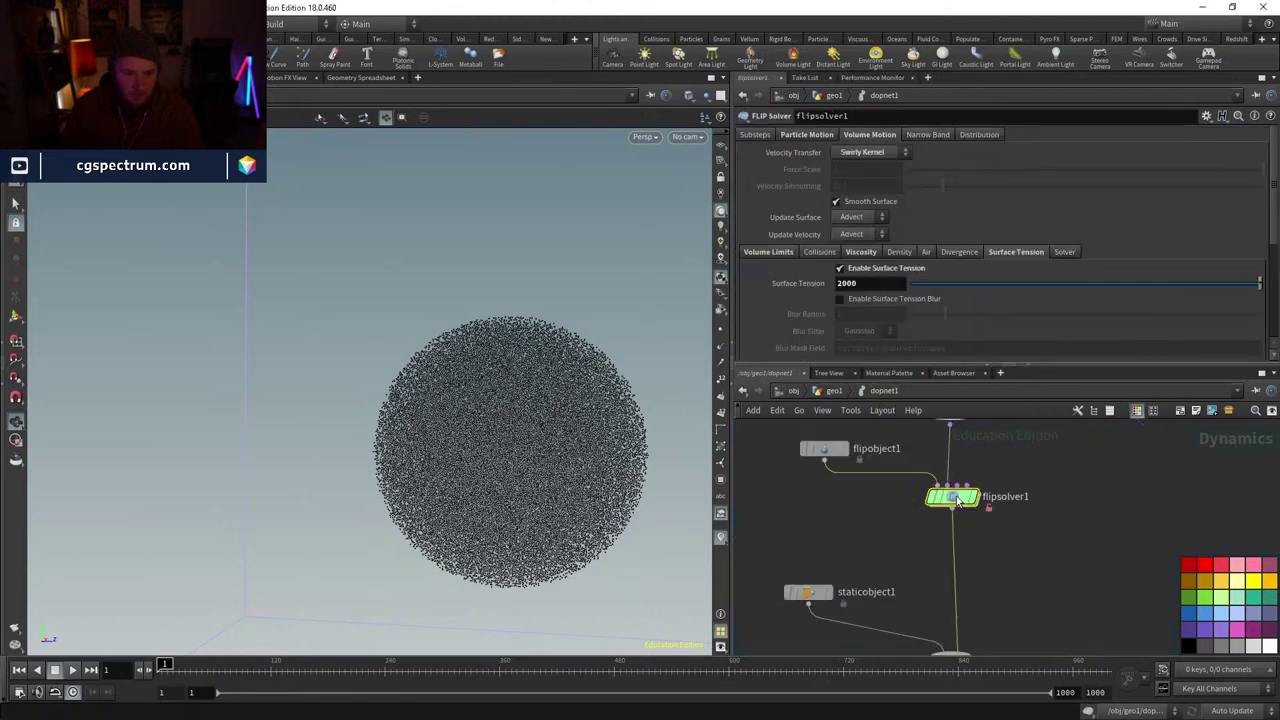
double_click(951, 497)
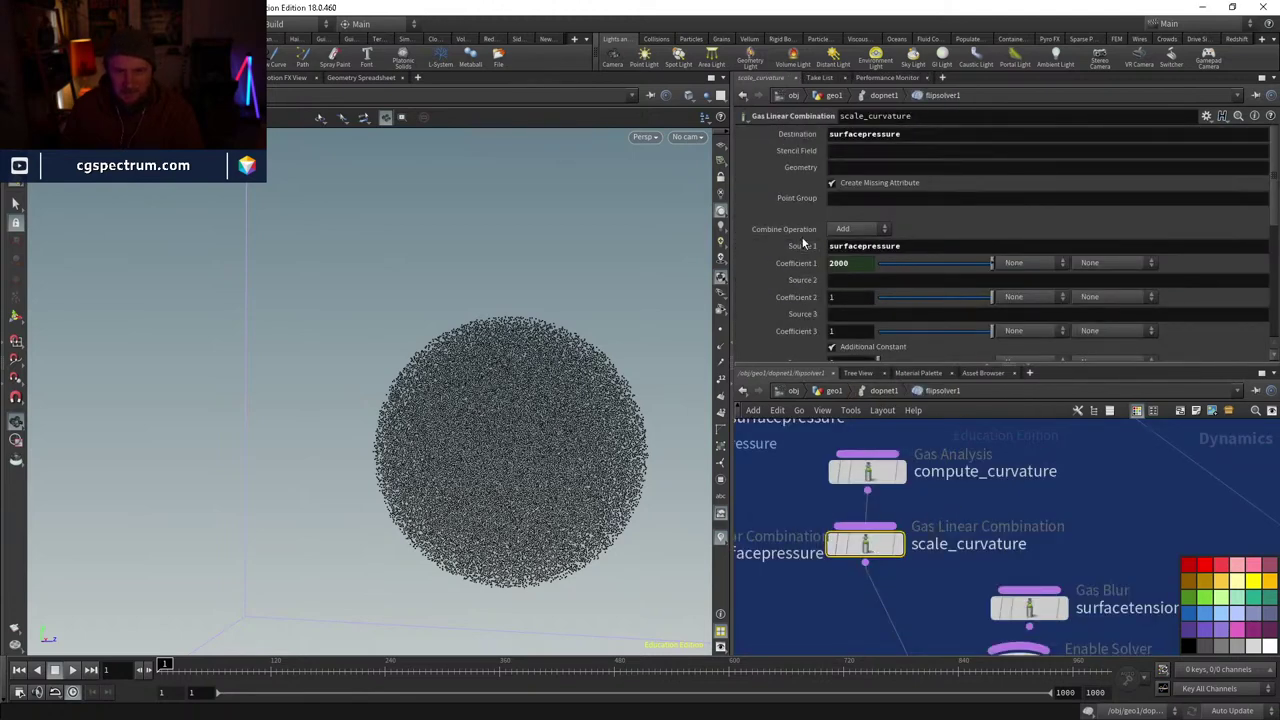
scroll(935, 485, down, 5)
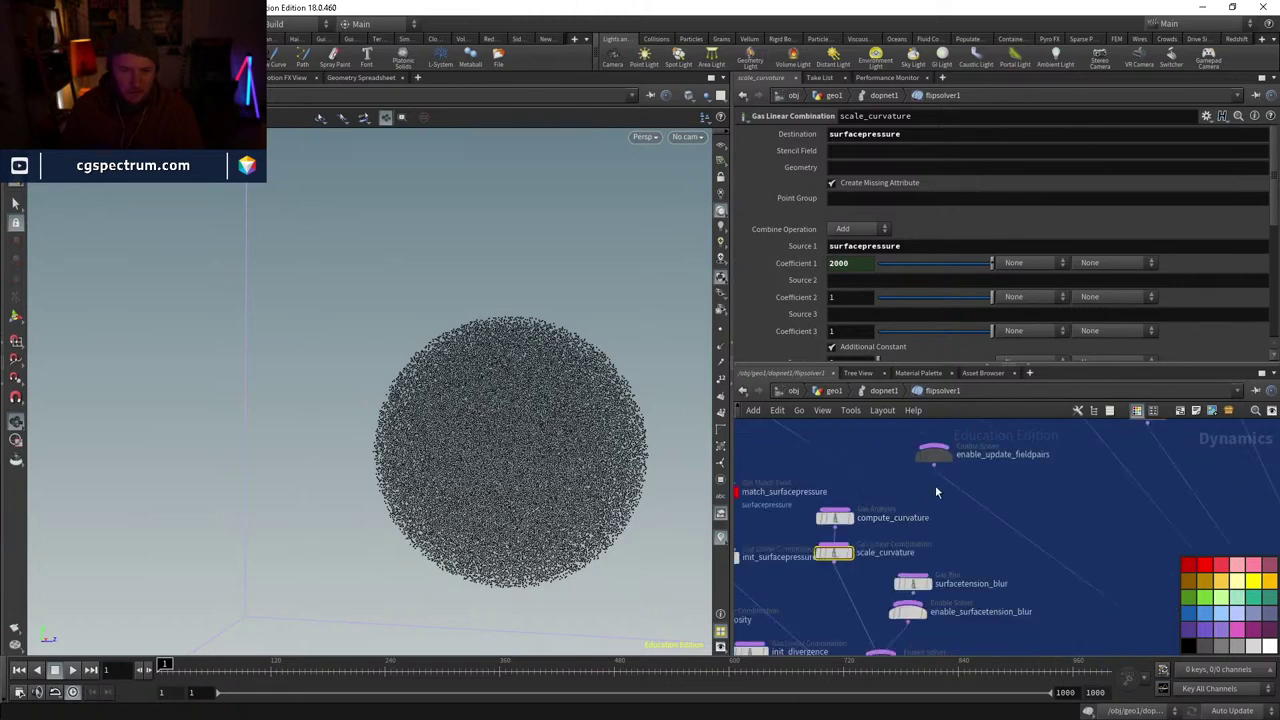
- Go up to dopnet1, open sopsolver2, and review volumewrangle1's expression plus vdbanalysis1's operator and node information
click(882, 390)
click(943, 600)
double_click(943, 600)
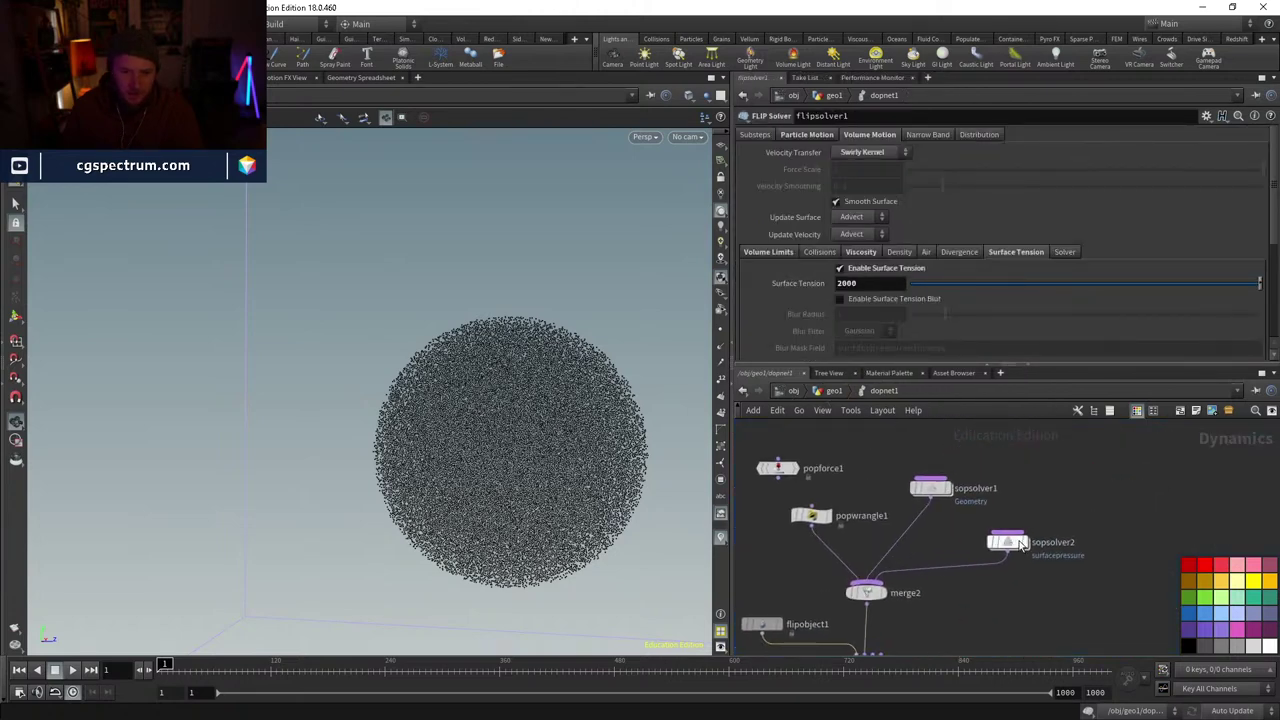
click(923, 505)
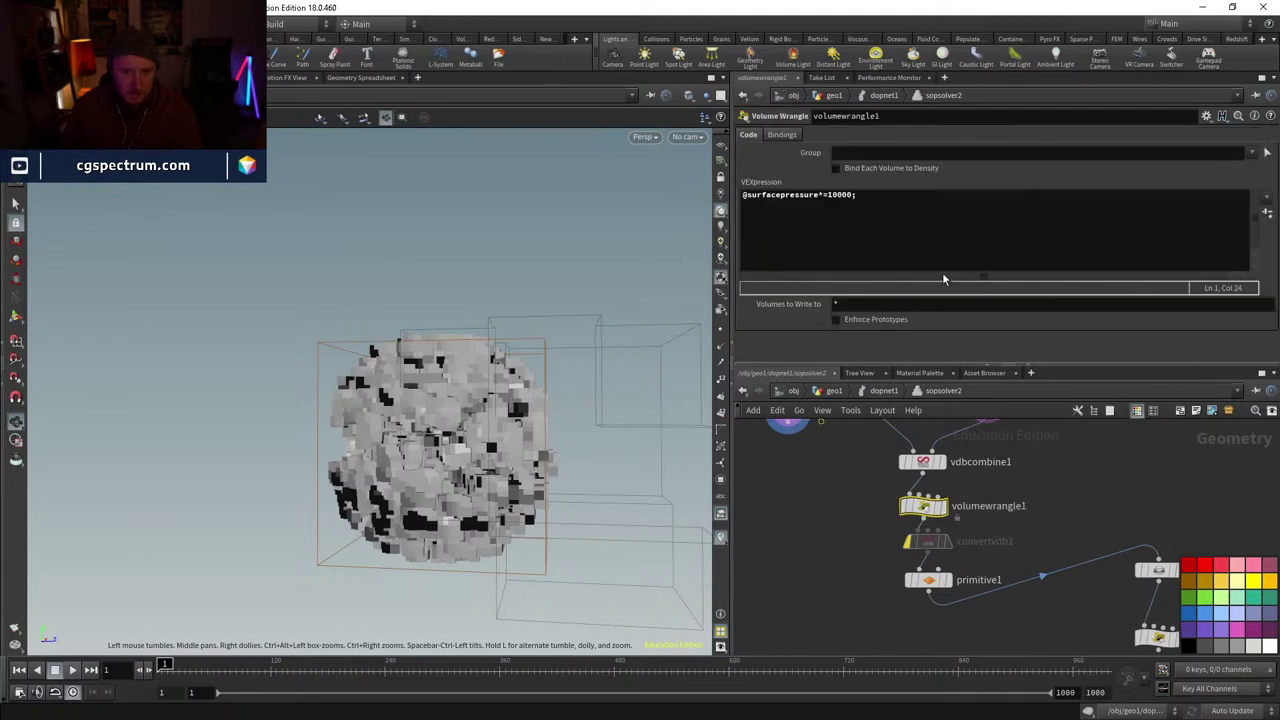
middle_drag(1043, 518, 1053, 600)
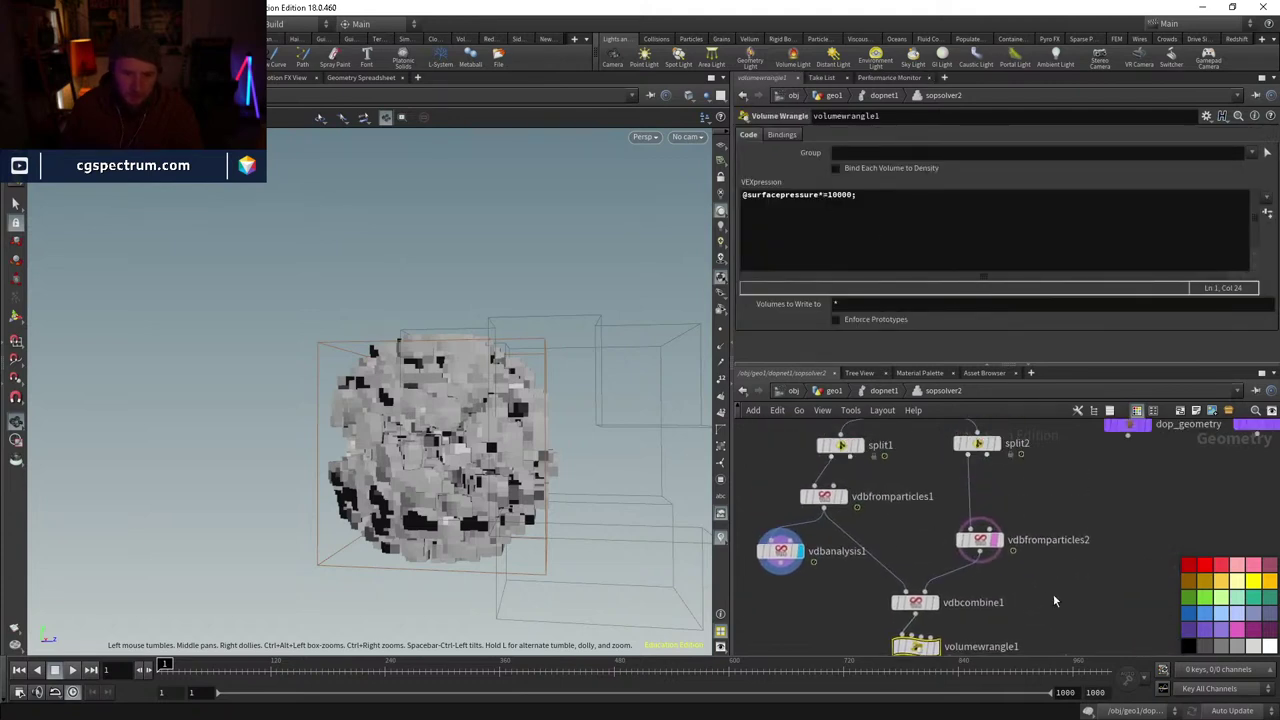
middle_drag(915, 529, 938, 486)
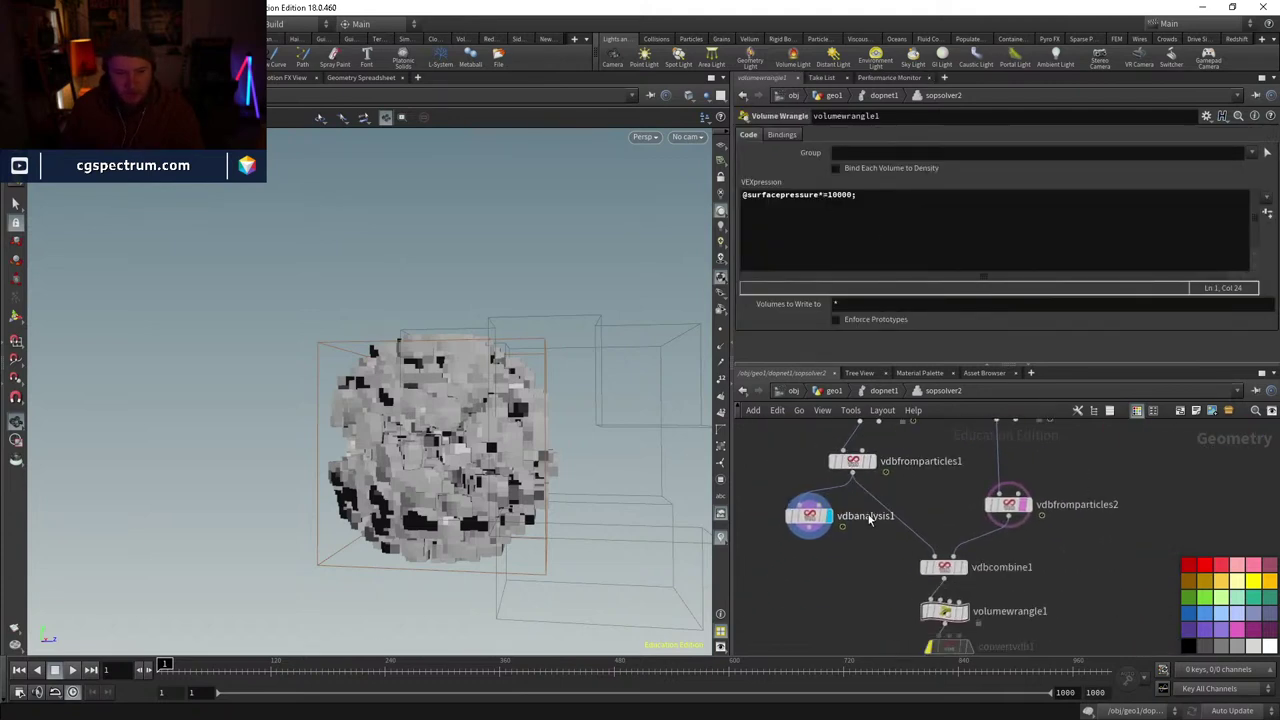
click(810, 516)
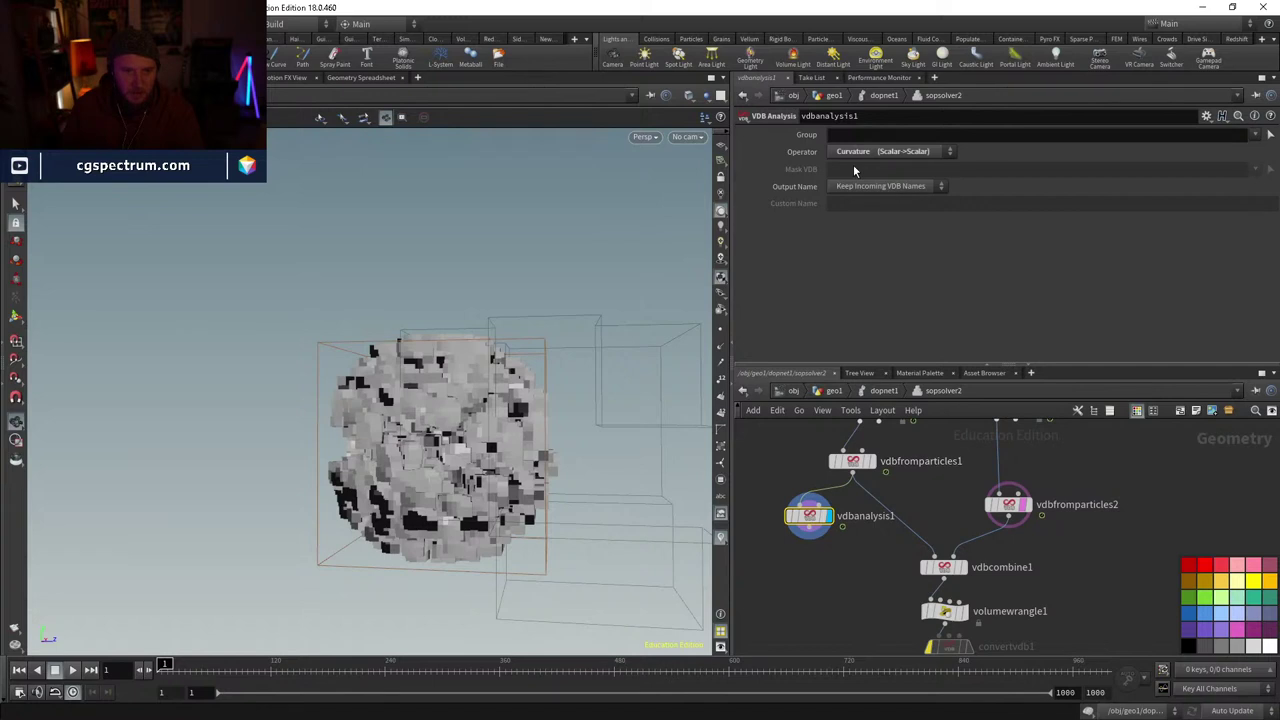
middle_click(808, 516)
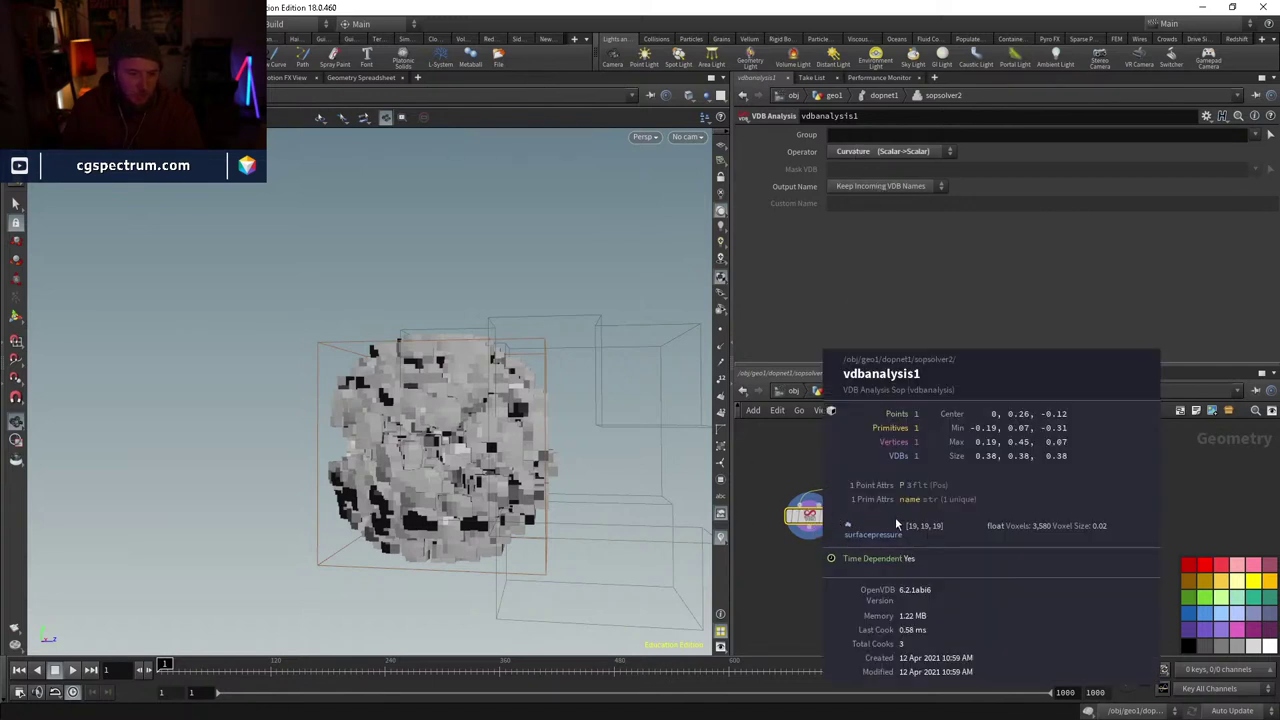
middle_drag(925, 541, 913, 543)
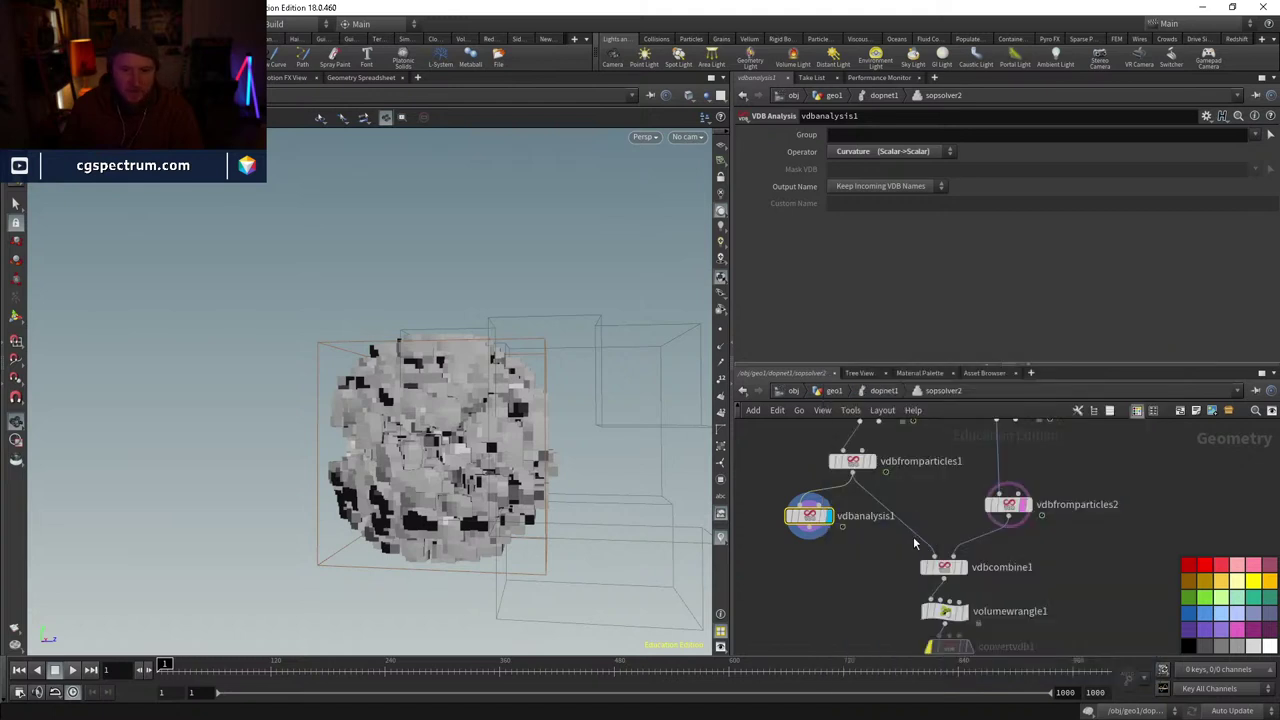
- Insert vdbanalysis1 between vdbfromparticles1 and vdbcombine1, and a copy of it between vdbfromparticles2 and vdbcombine1
drag(1008, 504, 1016, 470)
click(808, 516)
key(ctrl+x)
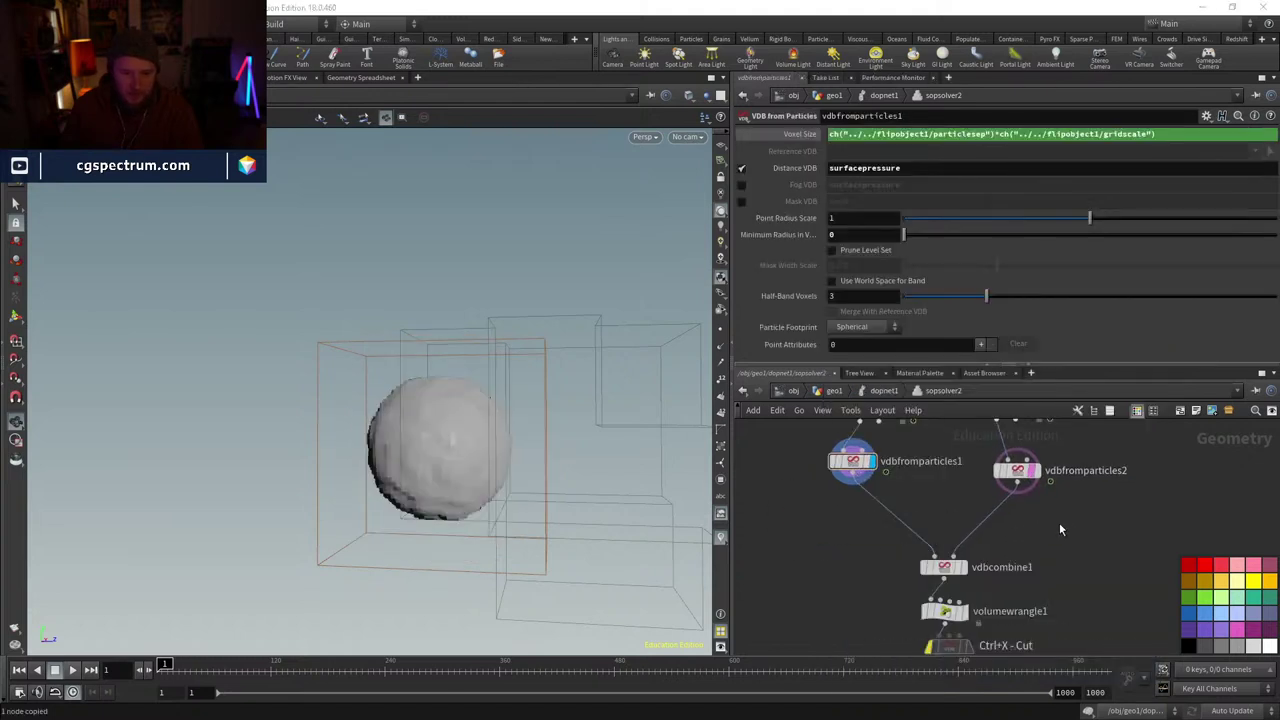
key(ctrl+z)
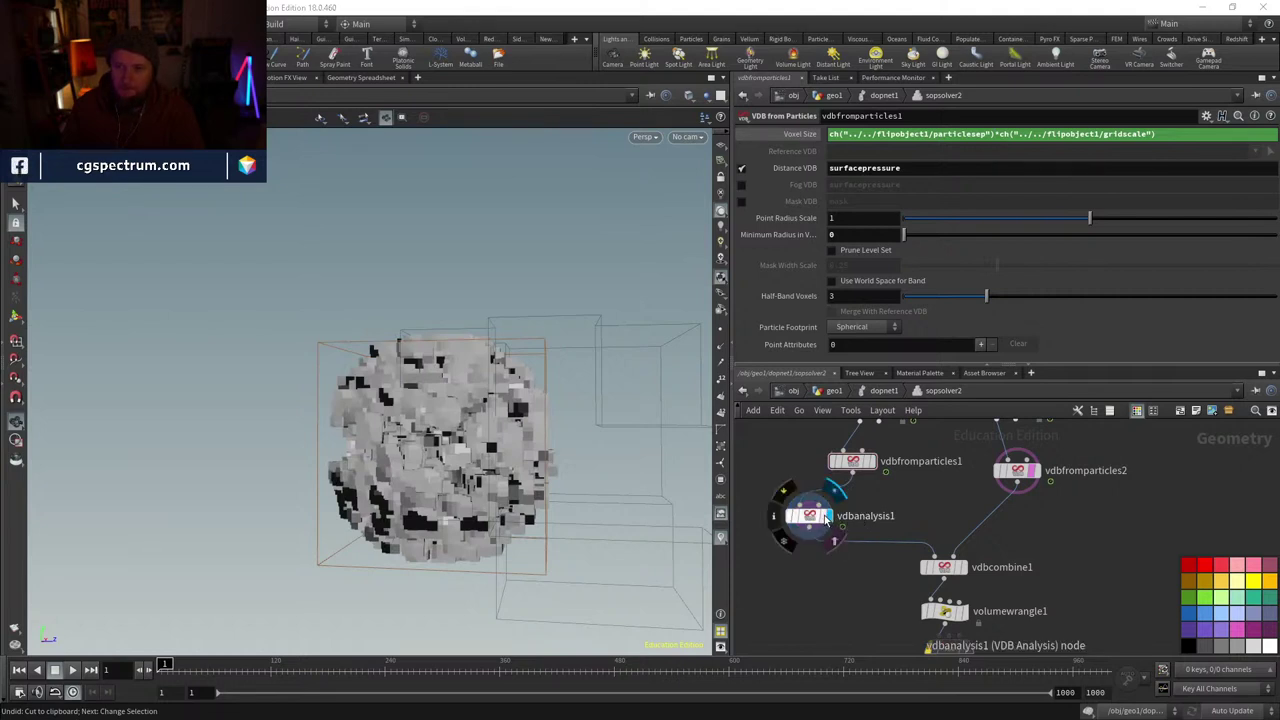
drag(822, 516, 859, 505)
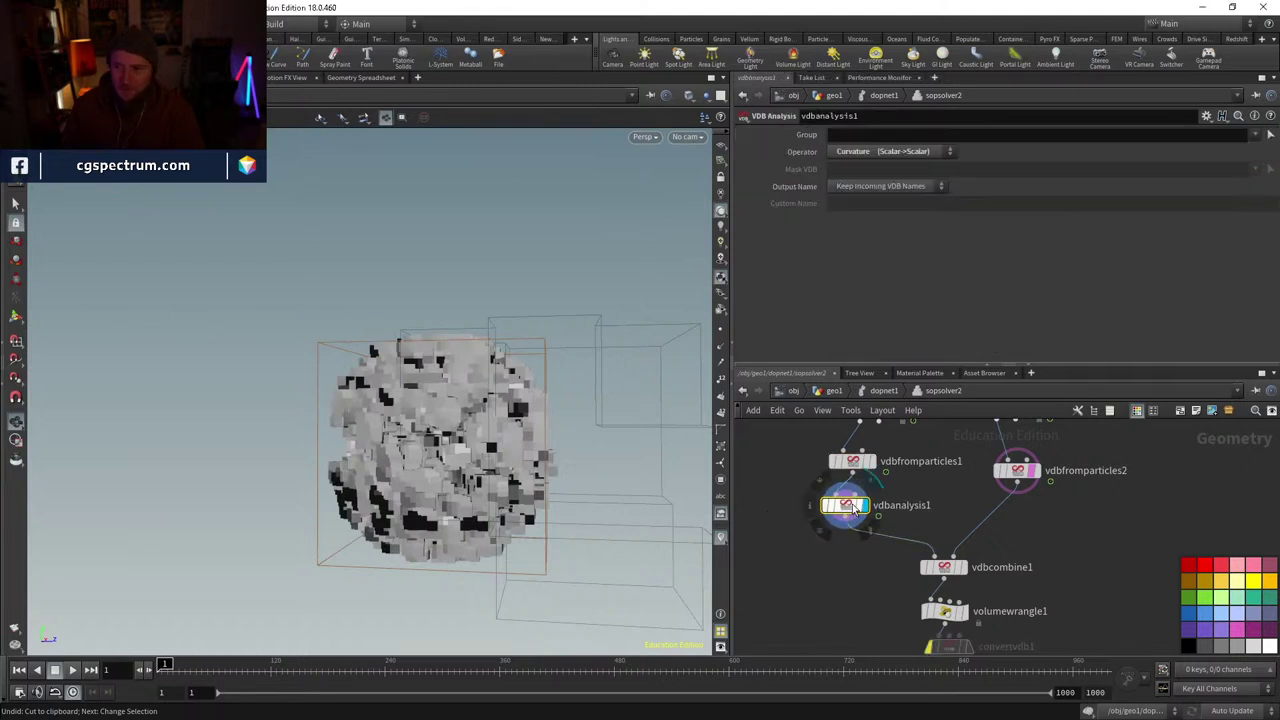
key(ctrl+v)
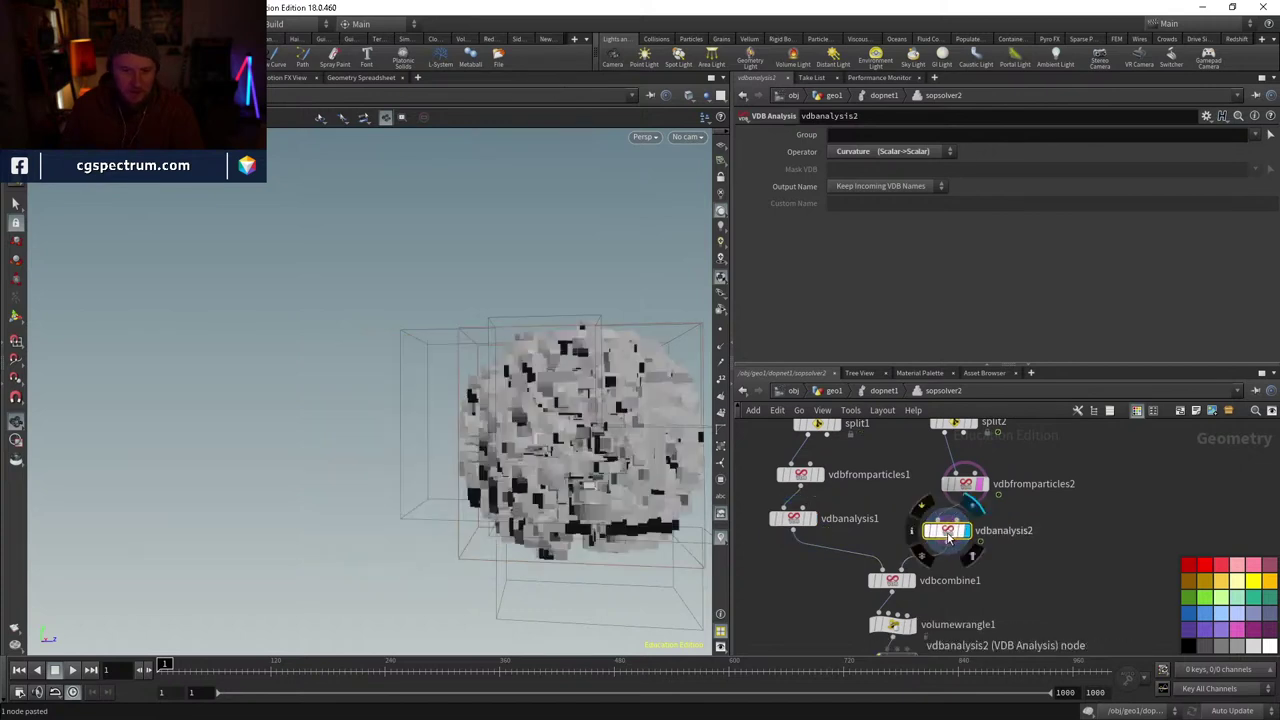
drag(966, 484, 970, 469)
- Display vdbcombine1, review its Operation options, and read its node information
click(891, 580)
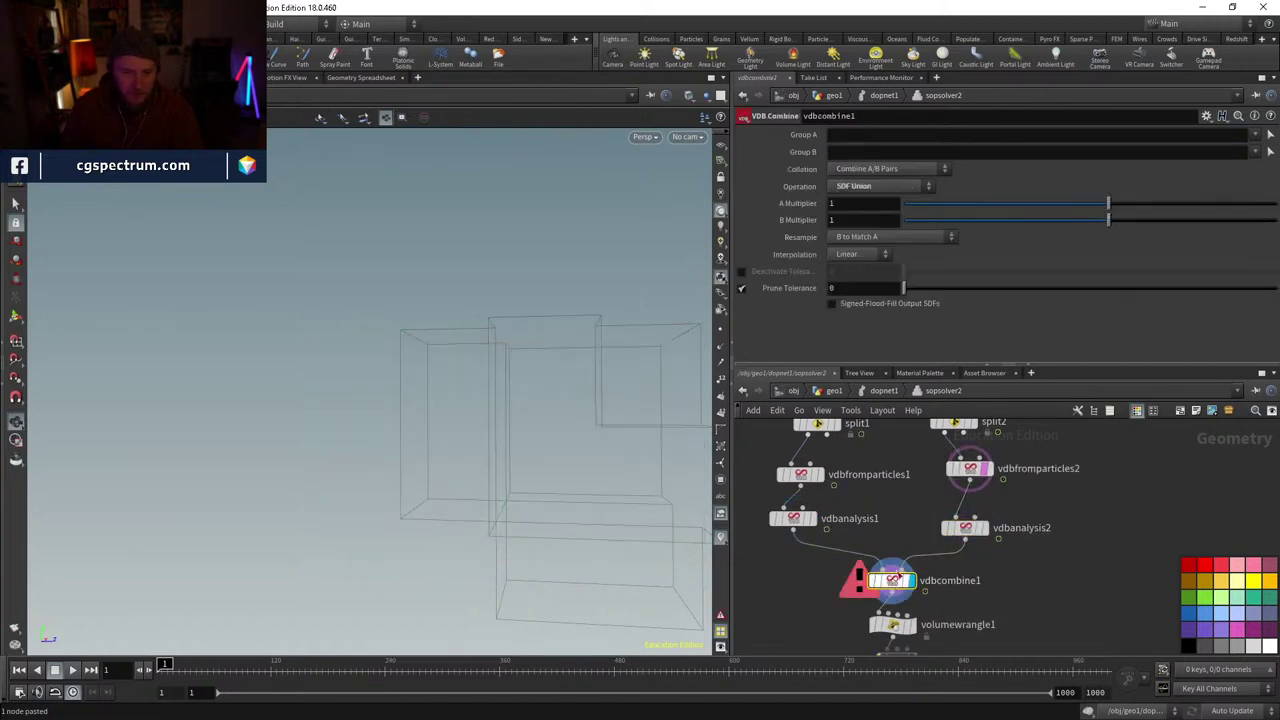
click(847, 170)
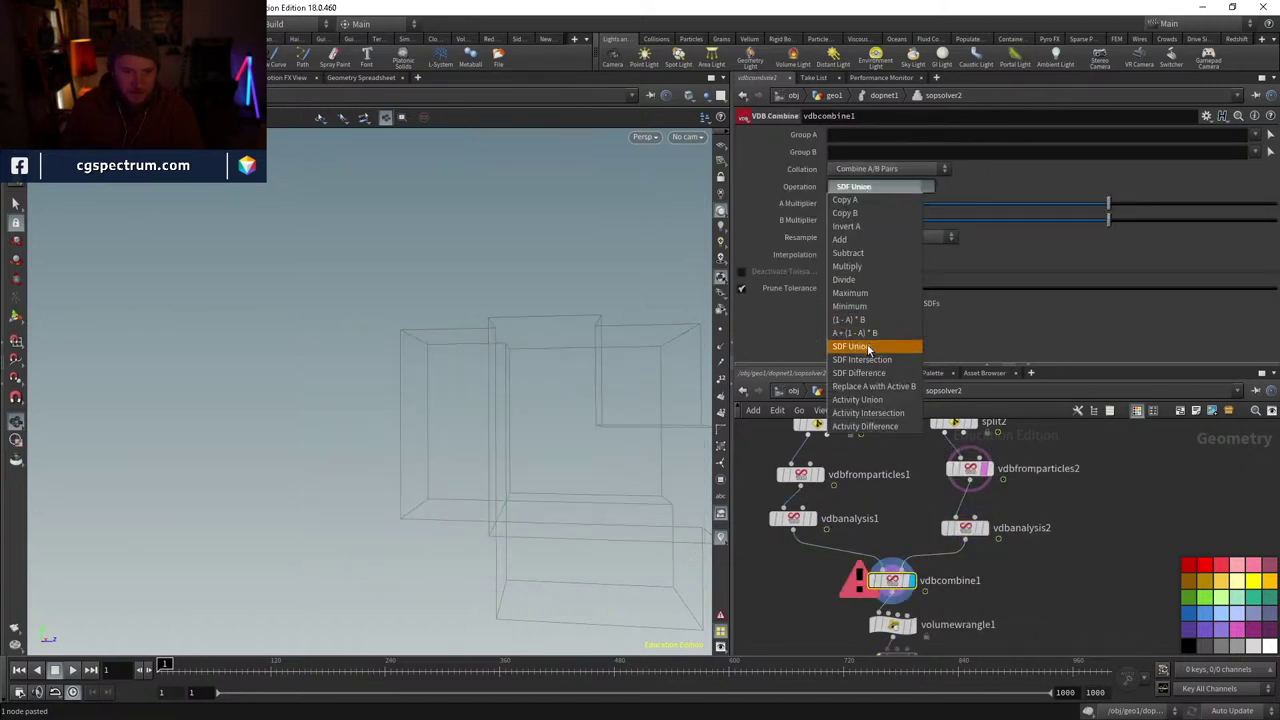
click(1020, 540)
middle_drag(1020, 540, 1004, 524)
click(899, 579)
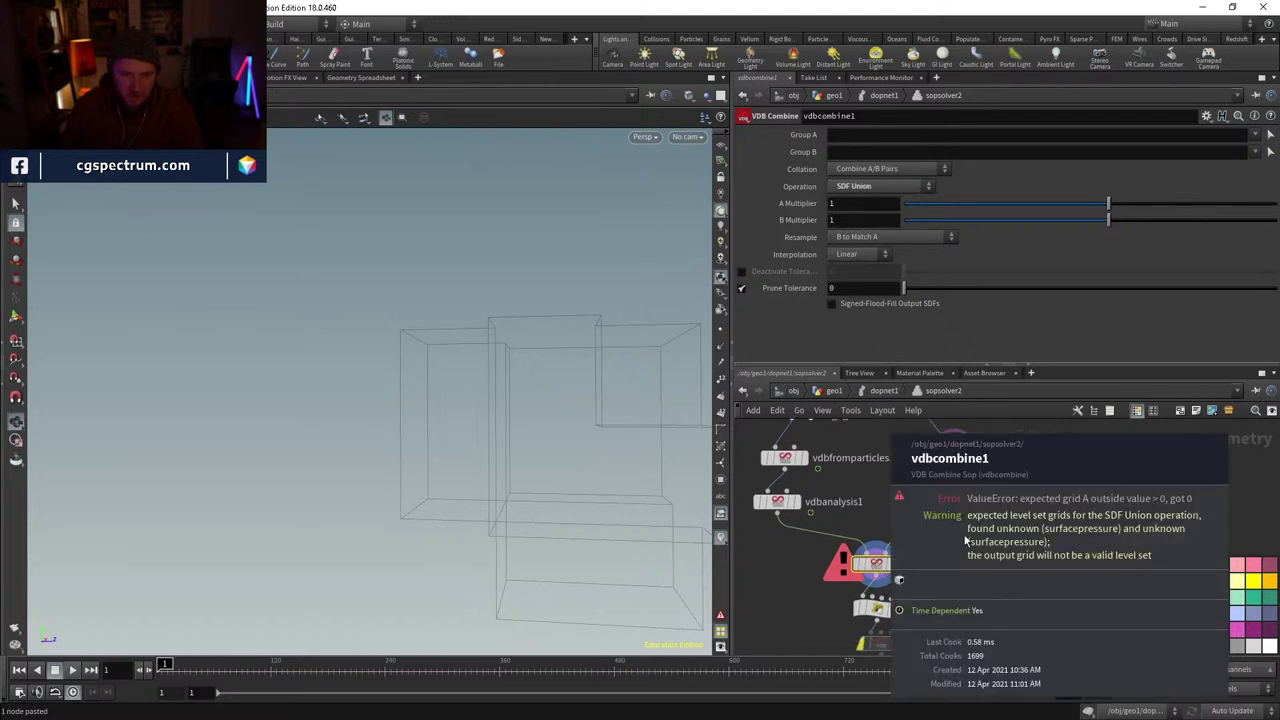
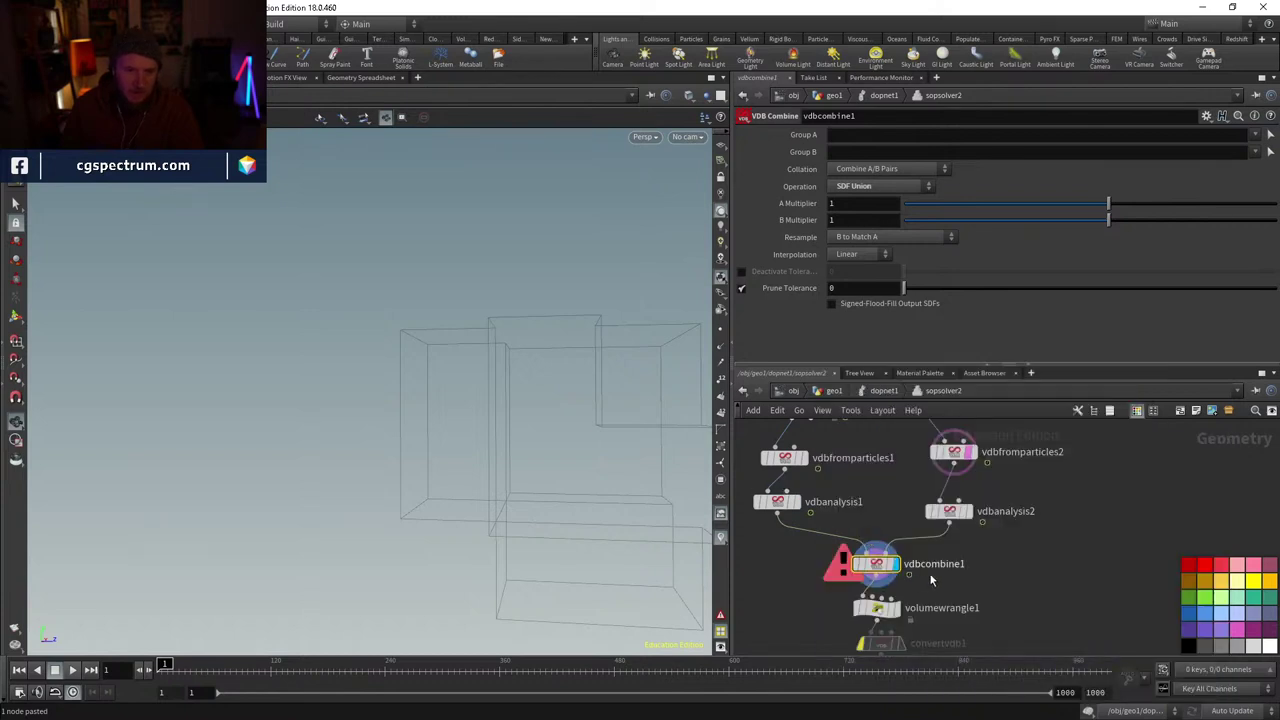
- Display vdbanalysis1 and inspect the node information of vdbanalysis1 and vdbfromparticles1
scroll(930, 580, down, 3)
scroll(826, 592, up, 3)
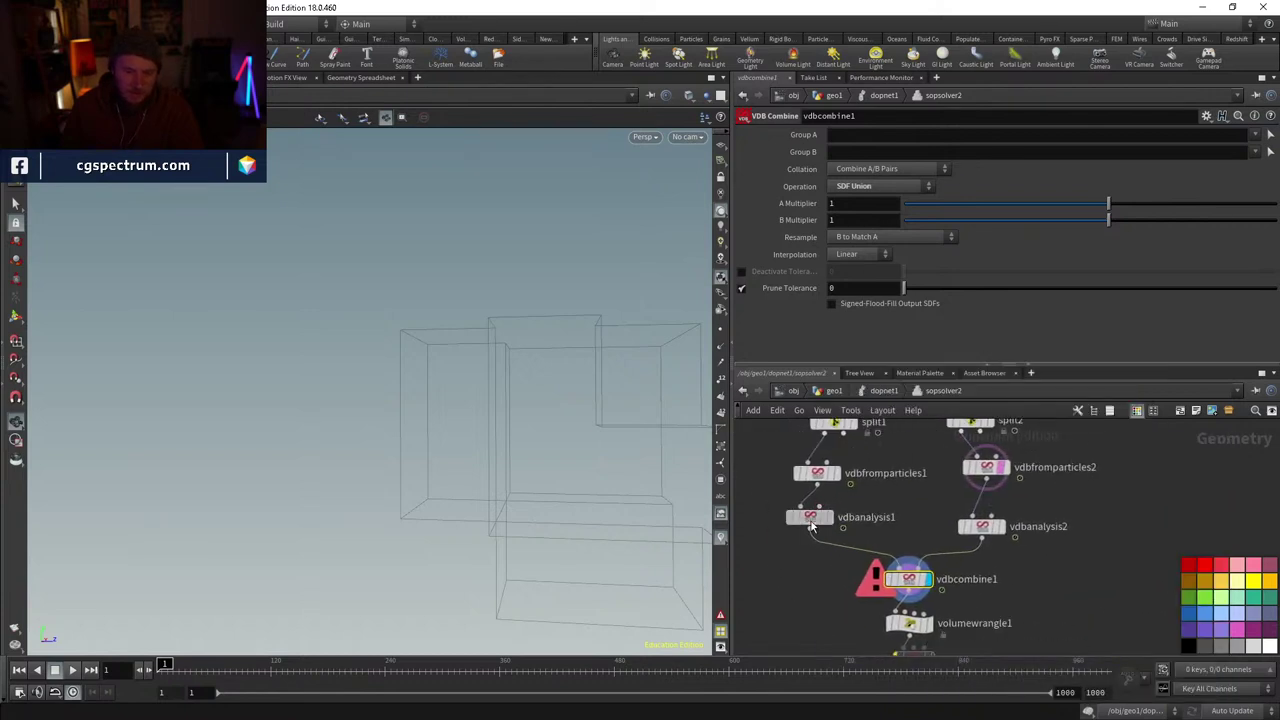
click(826, 522)
middle_click(826, 522)
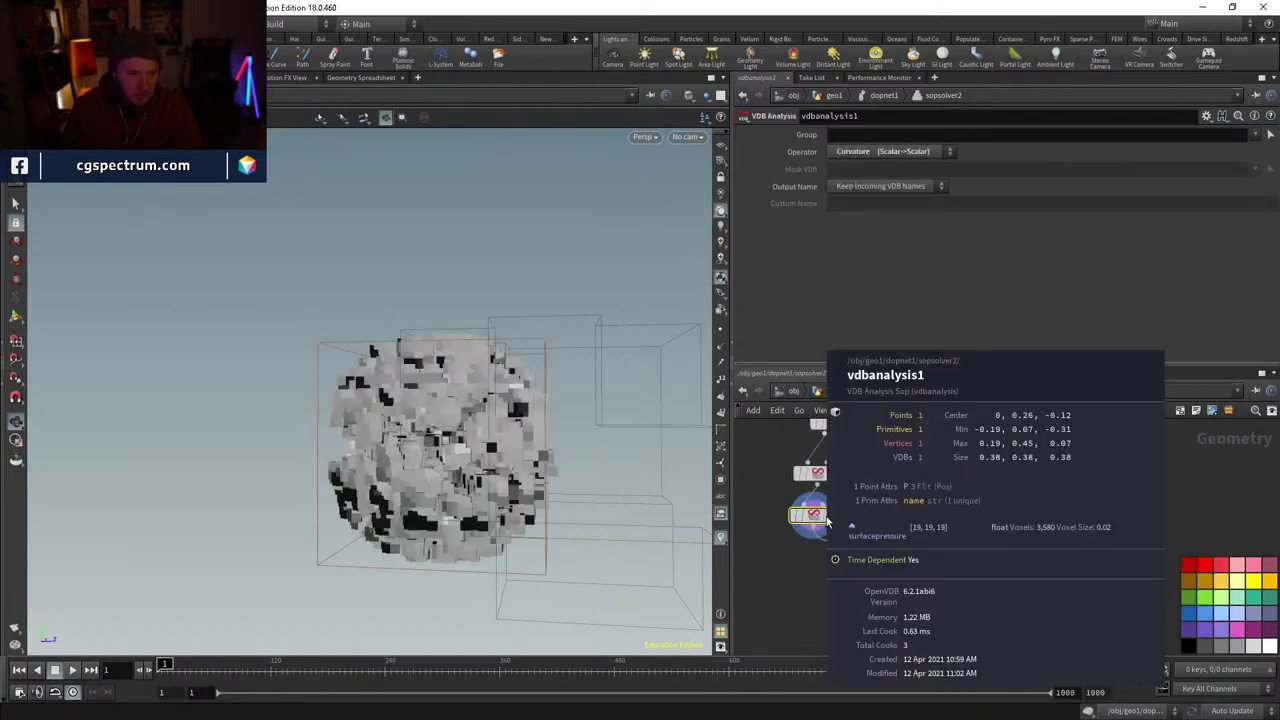
middle_click(824, 478)
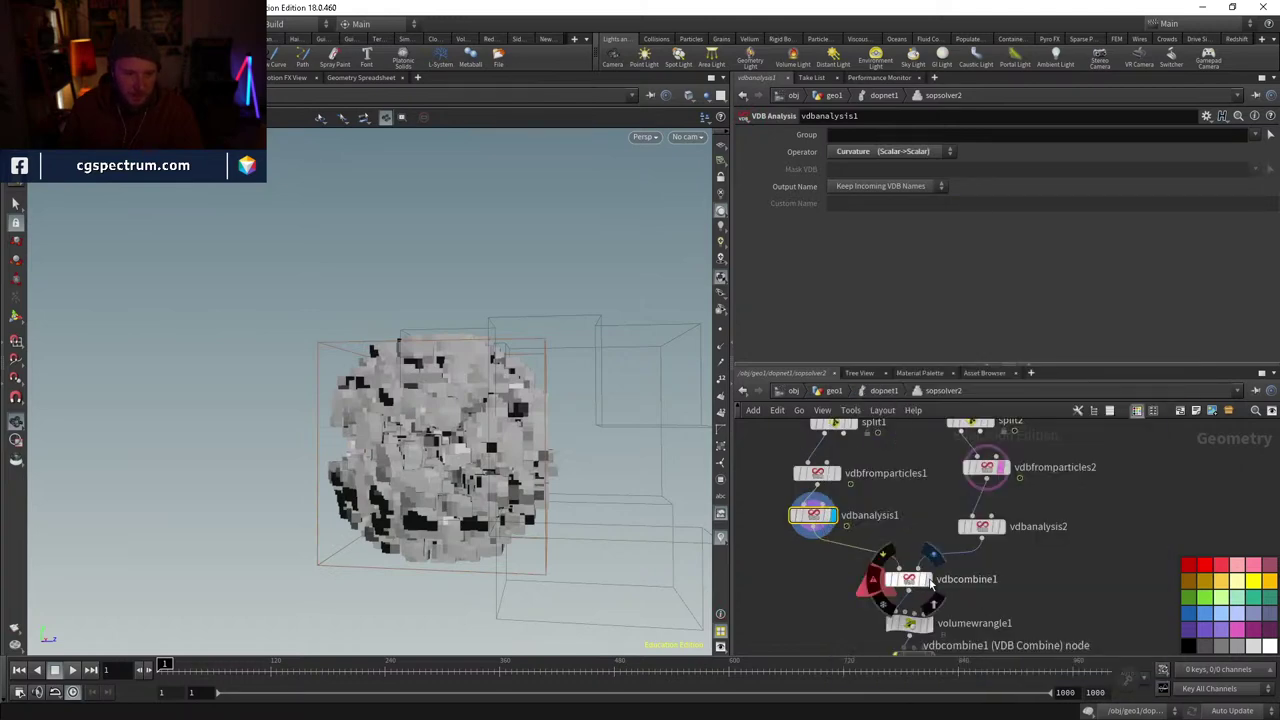
- Display vdbcombine1 and change its Operation to Add
click(910, 581)
click(910, 585)
click(885, 186)
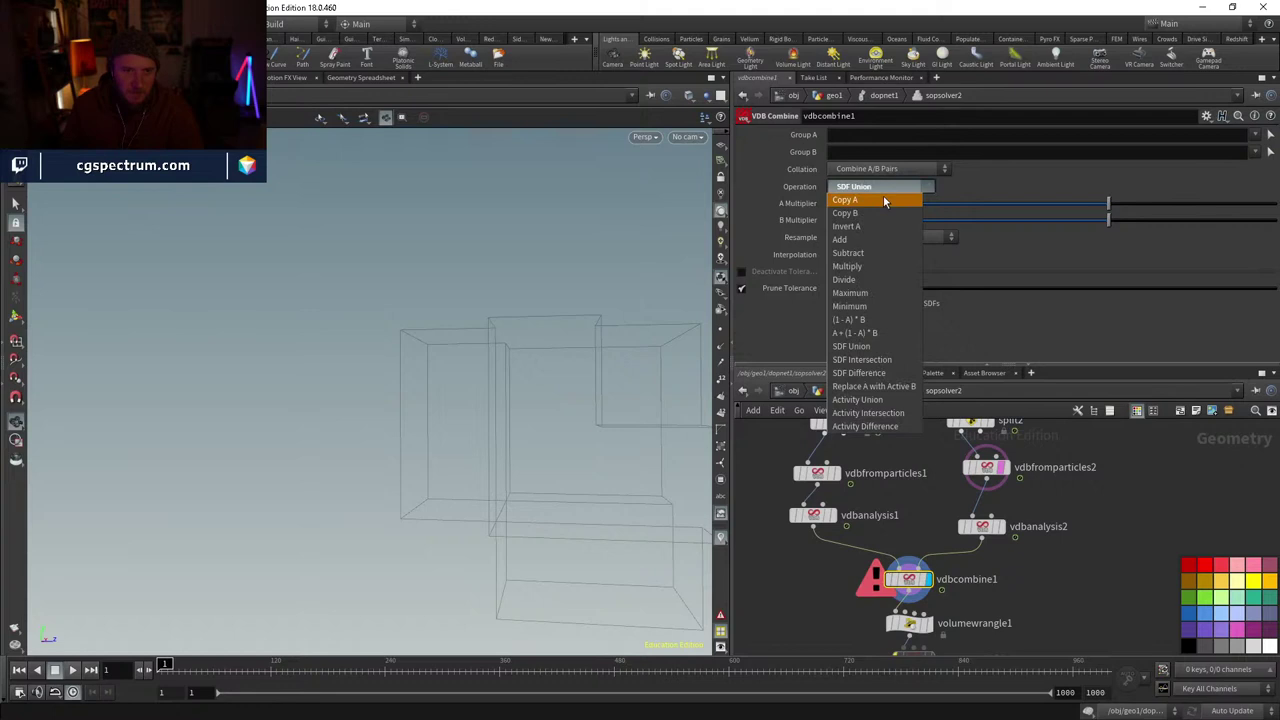
click(868, 248)
mouse_move(897, 580)
mouse_down()
mouse_move(899, 566)
mouse_move(903, 578)
mouse_up()
middle_drag(1010, 619, 986, 499)
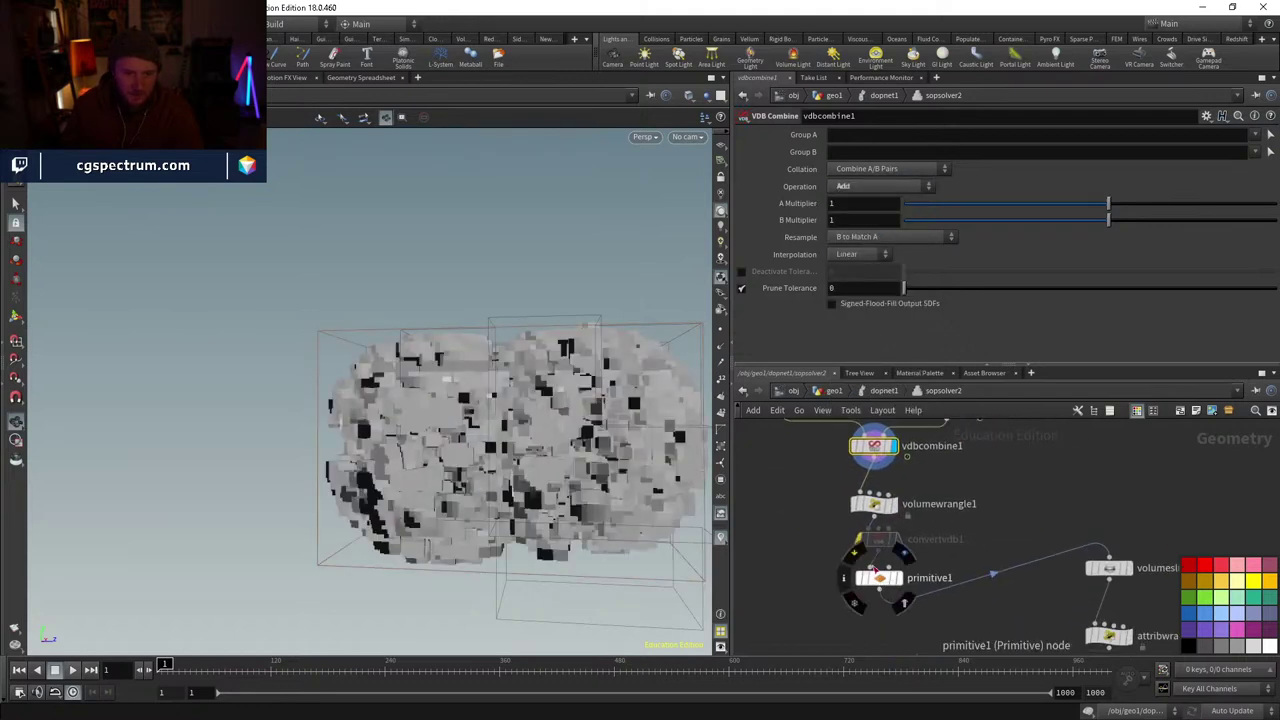
- Compare the combined curvature volume by displaying primitive1 and volumewrangle1 in turn
click(902, 584)
click(899, 580)
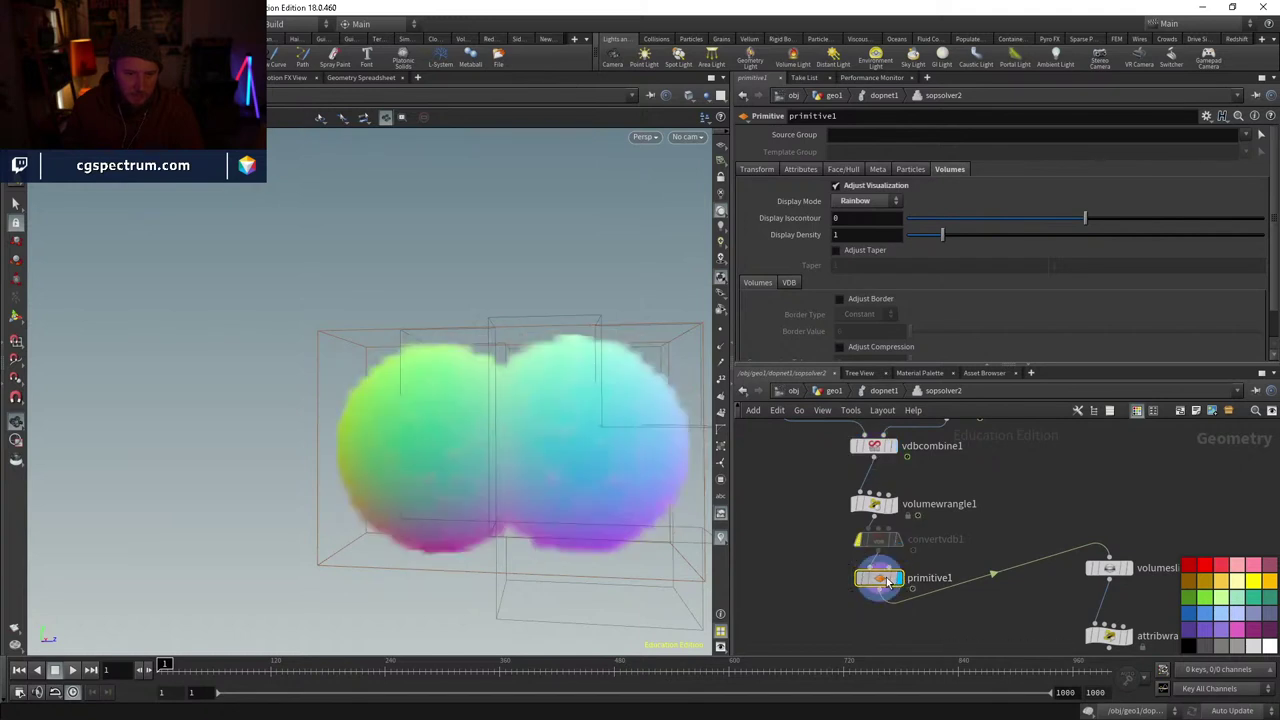
middle_drag(900, 505, 890, 567)
click(884, 567)
click(862, 568)
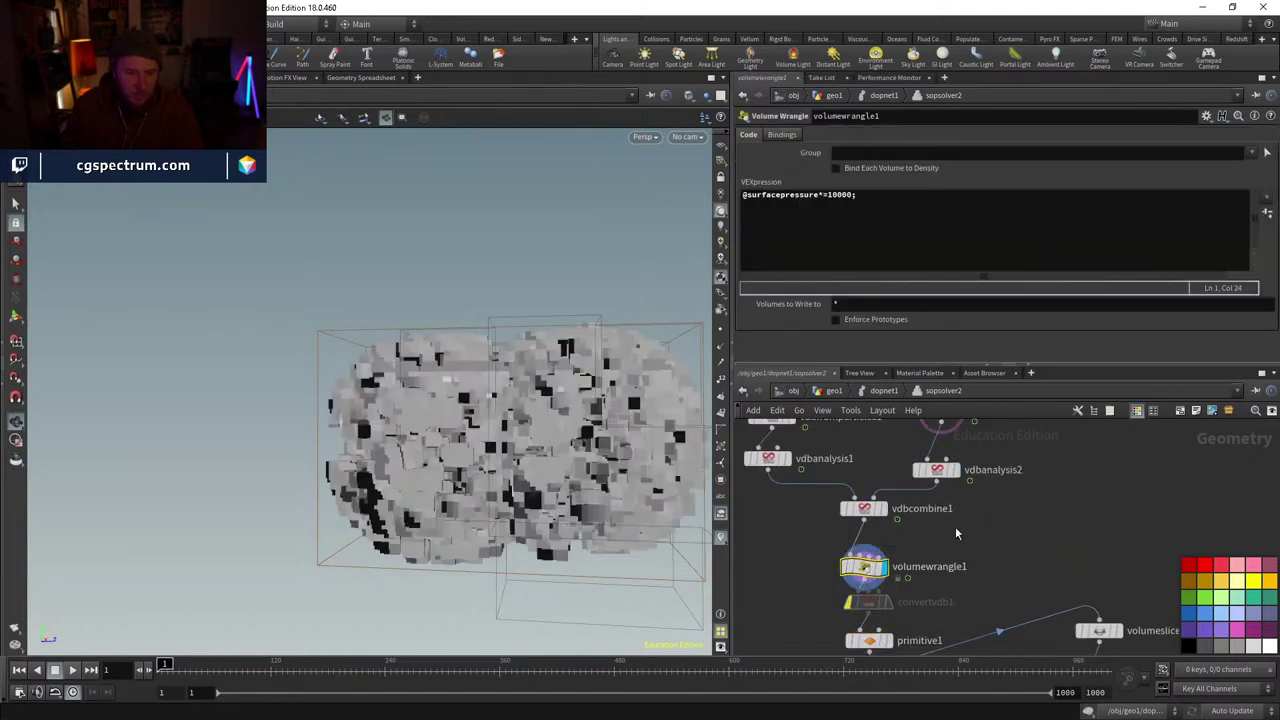
- Return to dopnet1 and copy flipsolver1's Surface Tension parameter
click(880, 391)
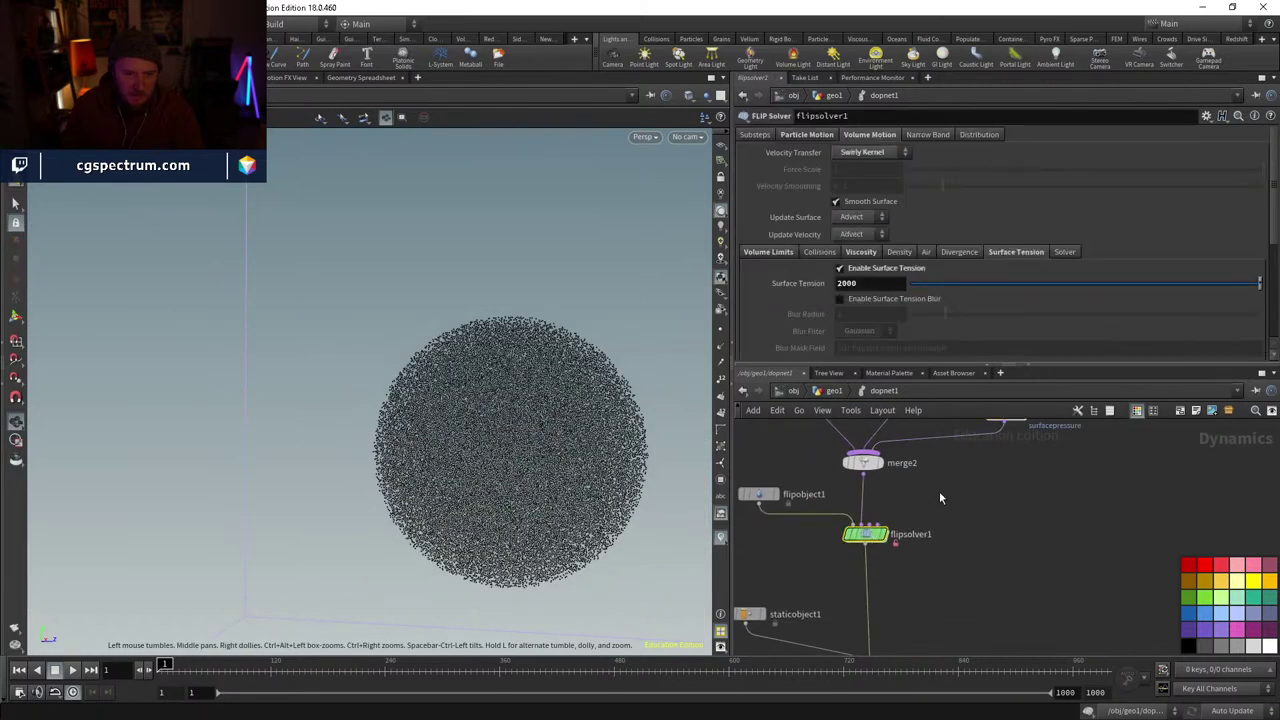
right_click(862, 283)
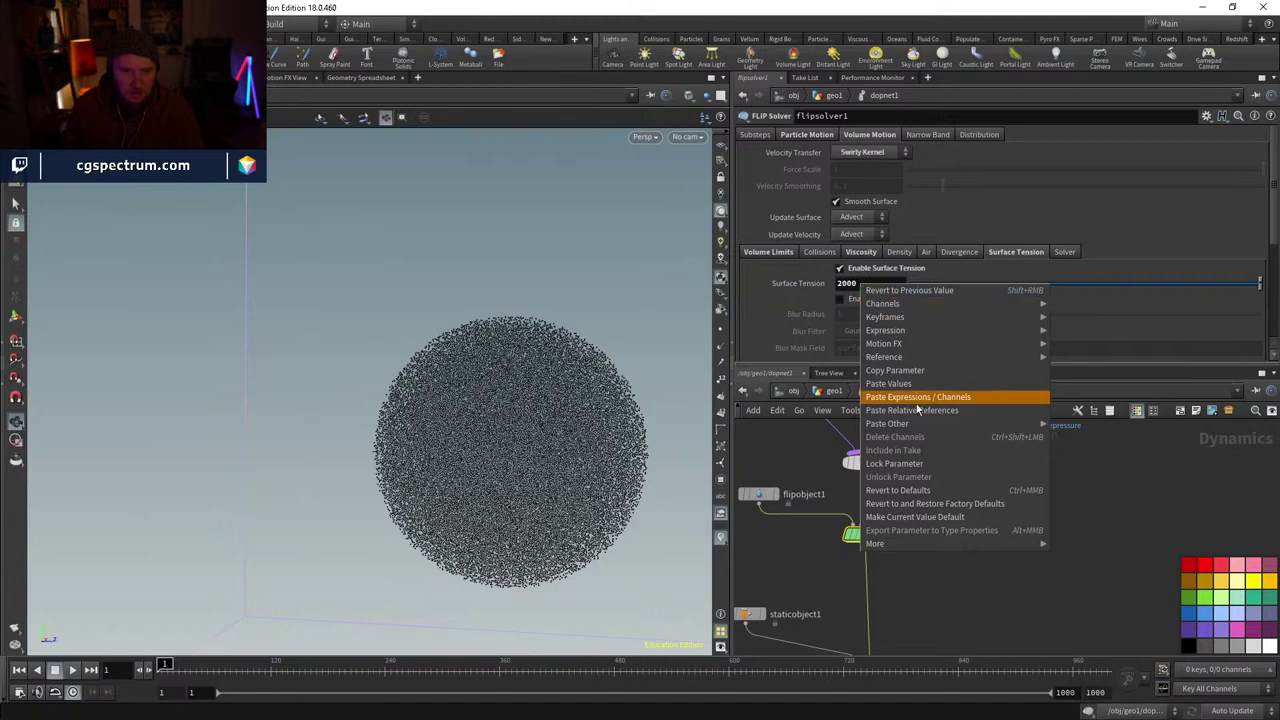
click(893, 370)
- Reopen flipsolver1's network and review how compute_curvature feeds scale_curvature and its coefficients
double_click(866, 534)
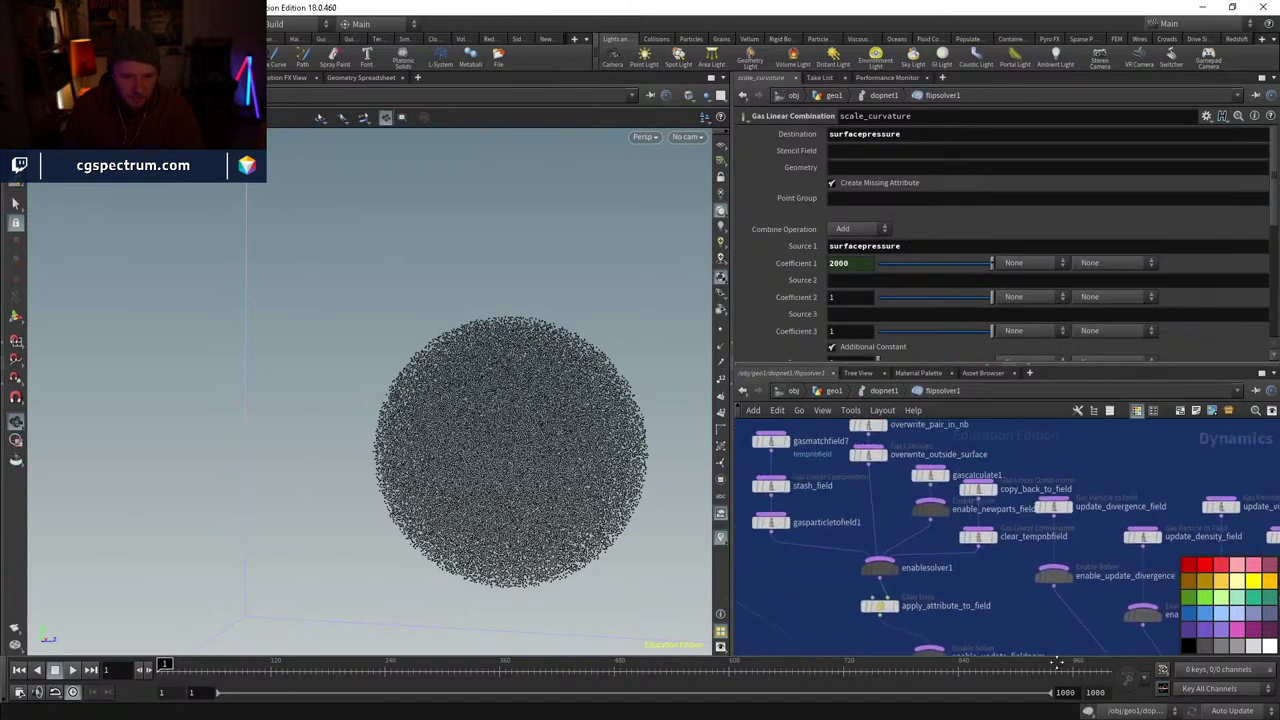
scroll(950, 600, down, 6)
scroll(966, 529, up, 6)
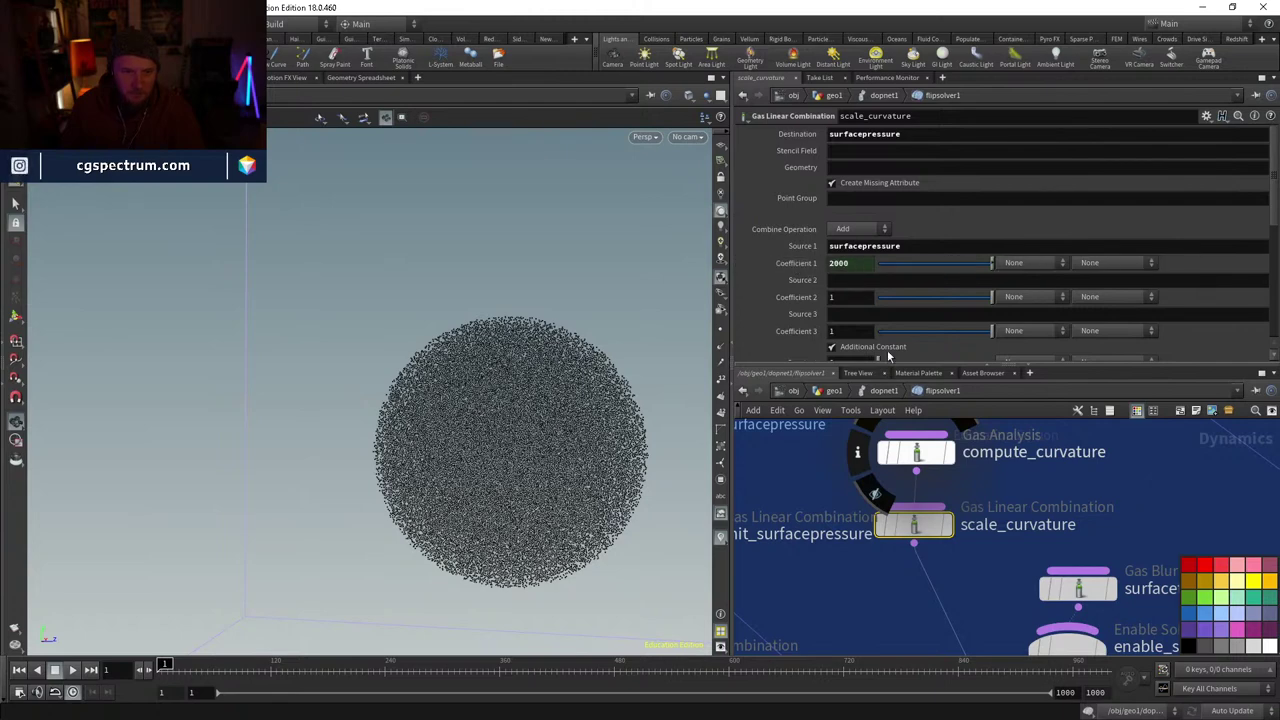
click(883, 391)
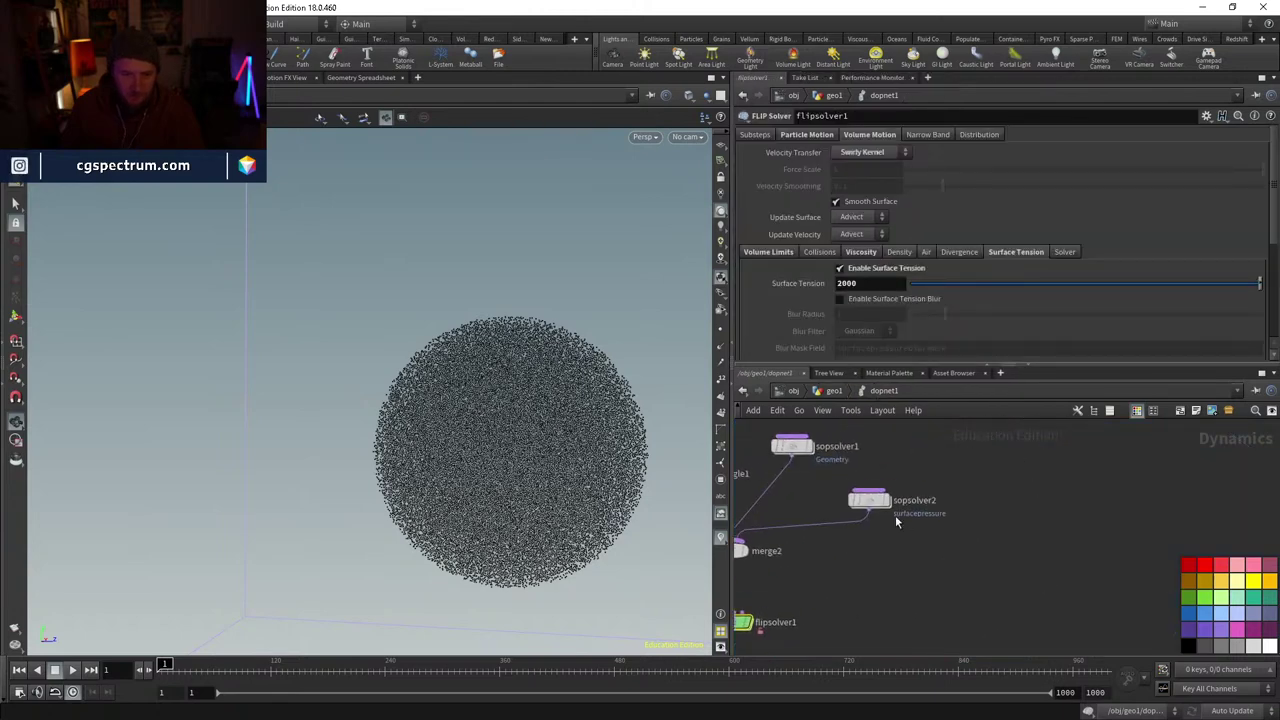
double_click(868, 500)
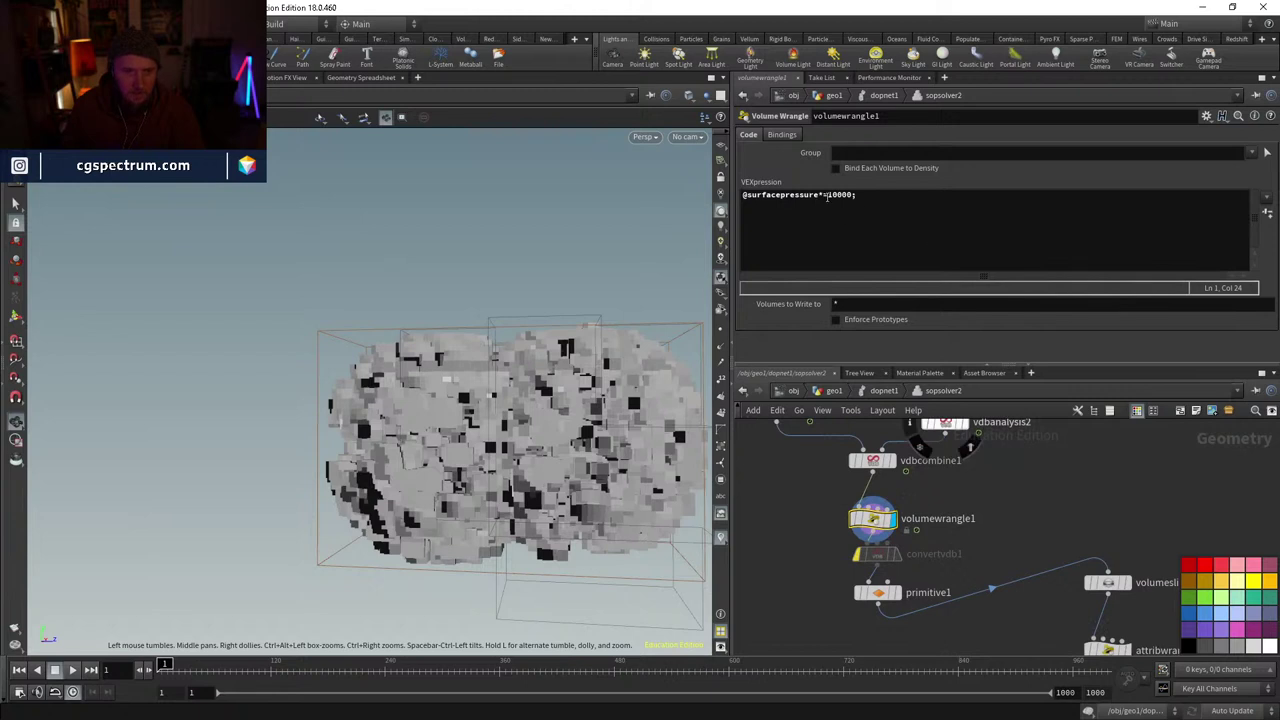
click(824, 195)
key(Right)
key(Right)
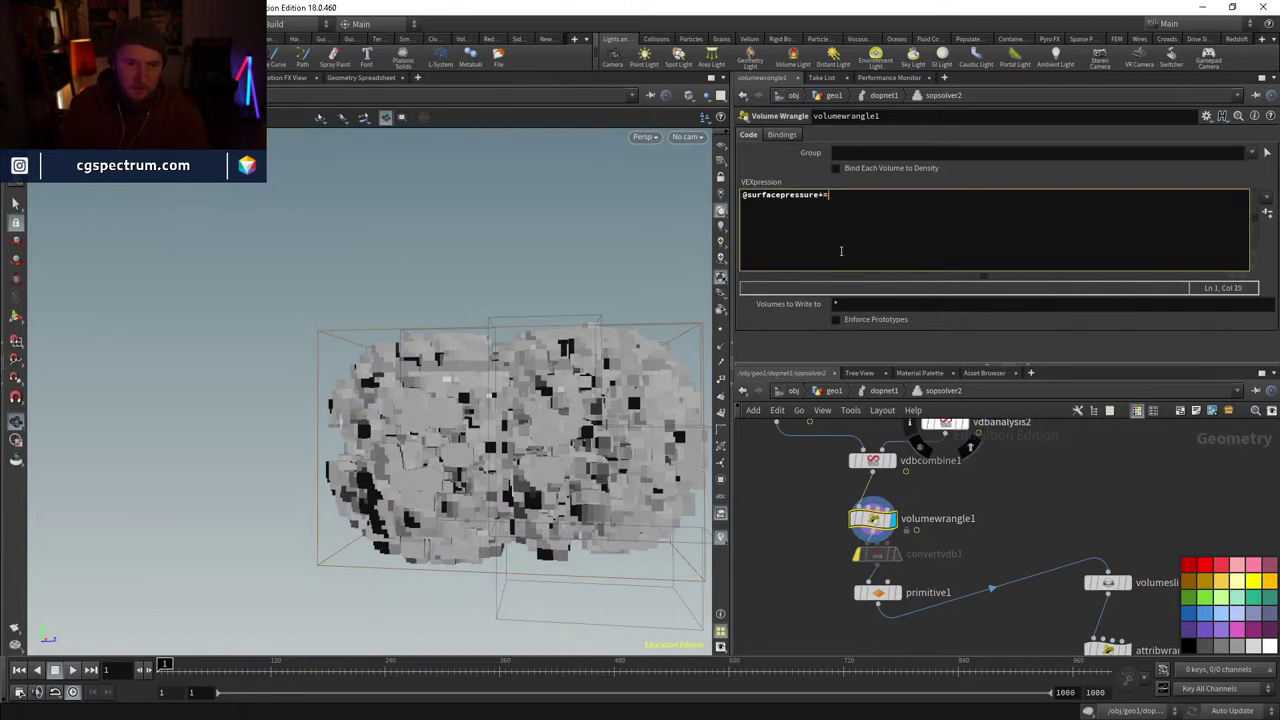
text(ch()
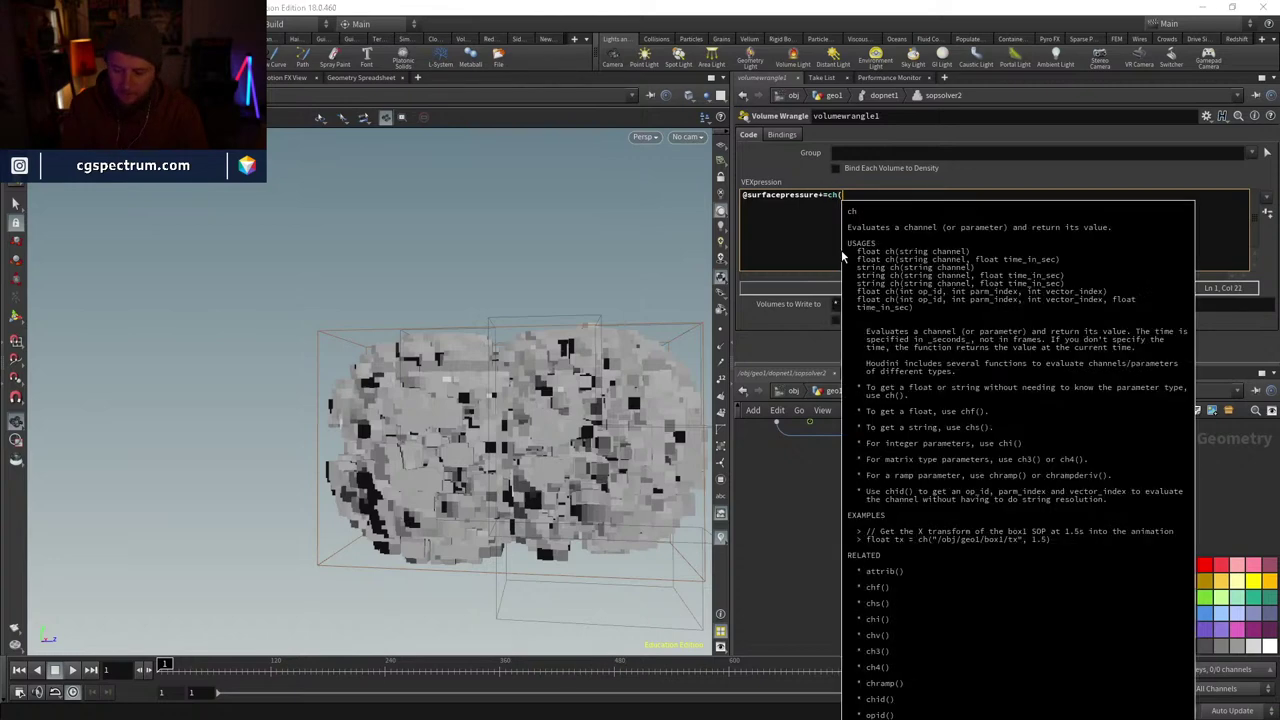
text("sol)
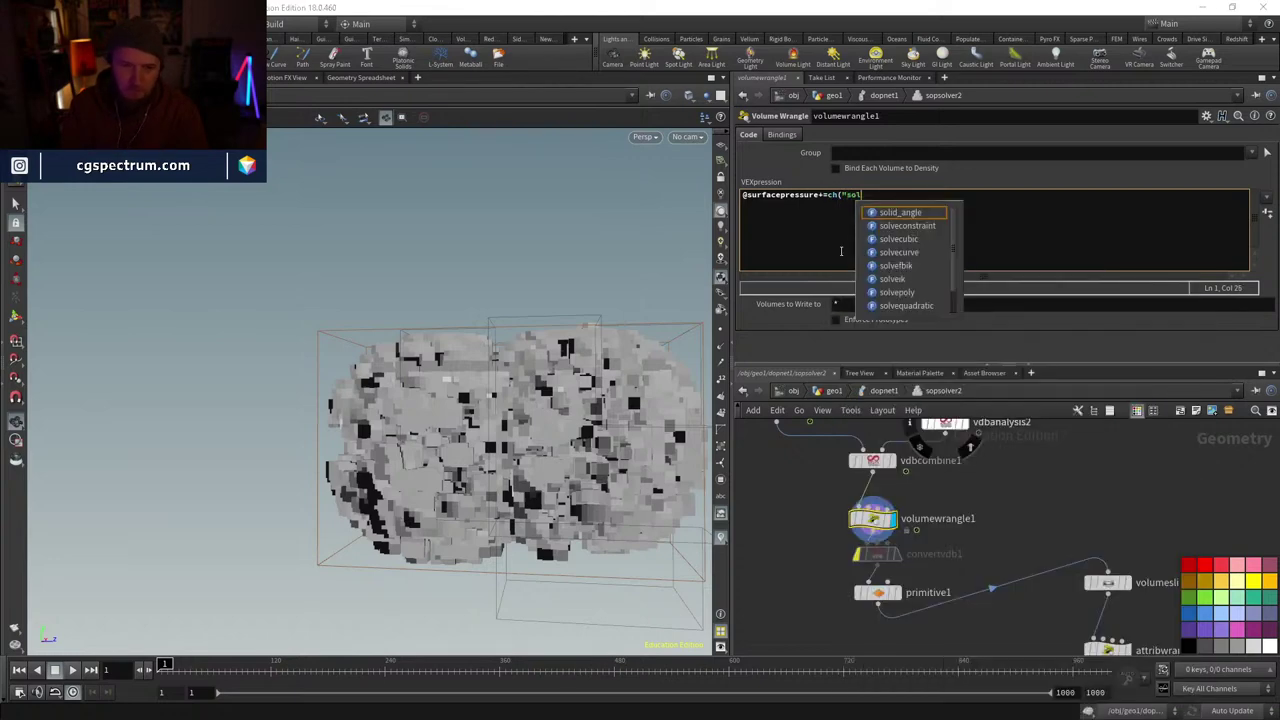
text(deradd");)
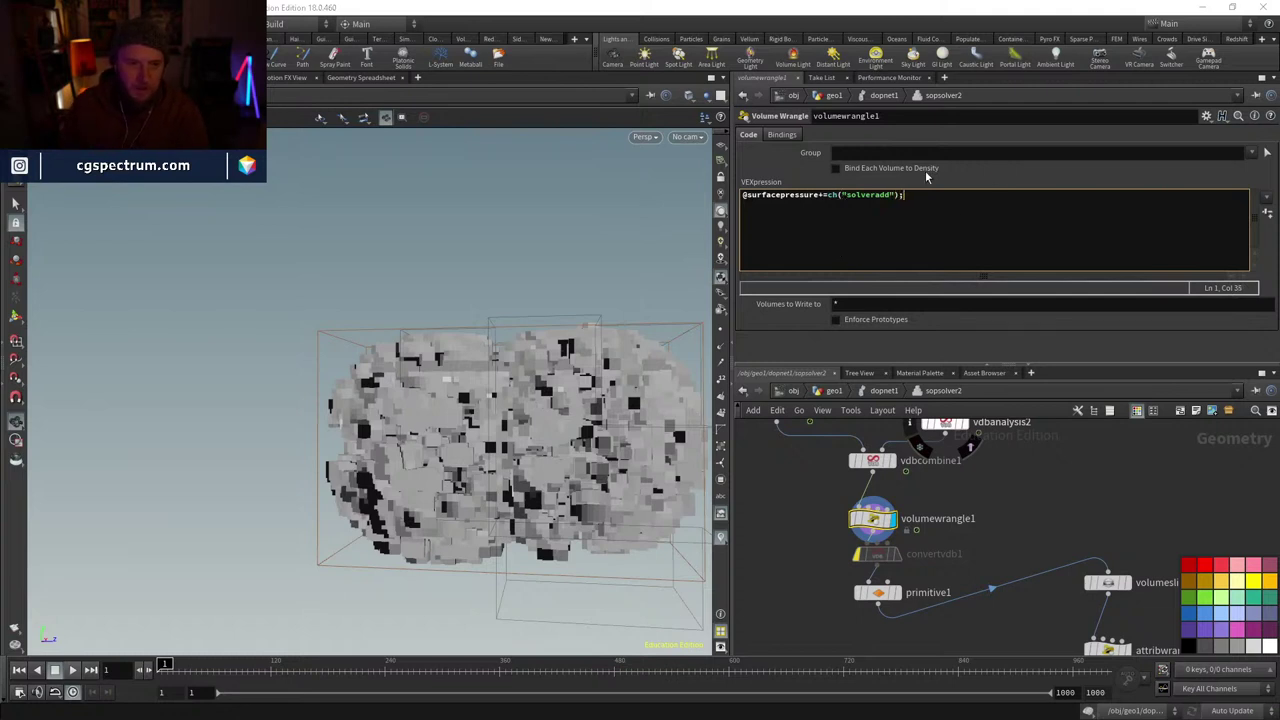
- Generate the Solveradd parameter from volumewrangle1's expression and test the values 1, 200 and 2000 on the displayed volume
click(1267, 214)
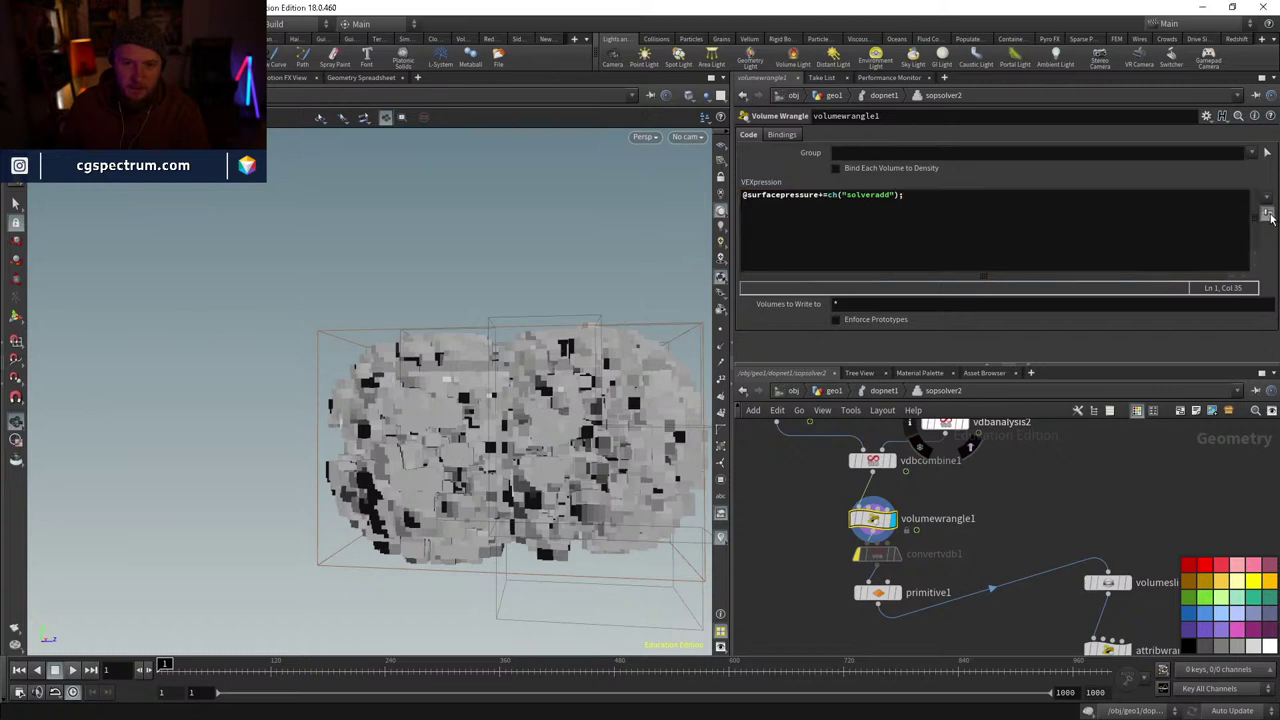
drag(903, 340, 1275, 340)
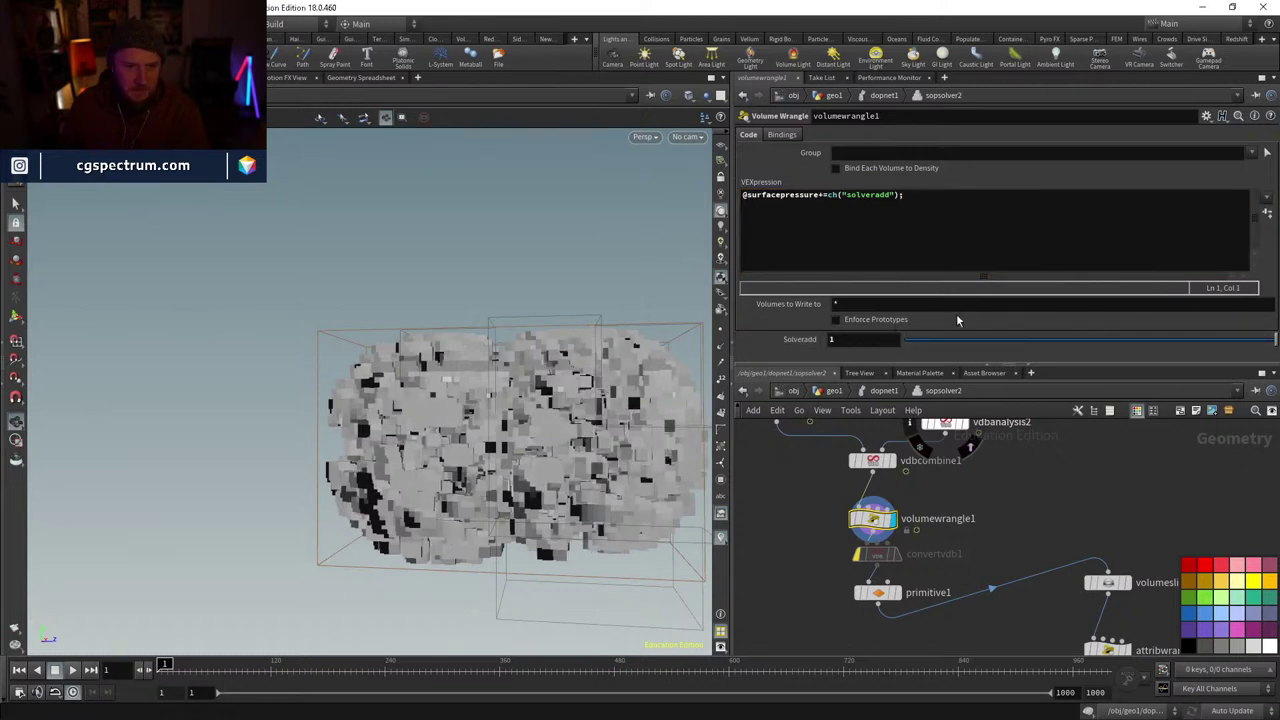
middle_drag(850, 340, 840, 340)
click(836, 340)
text(200)
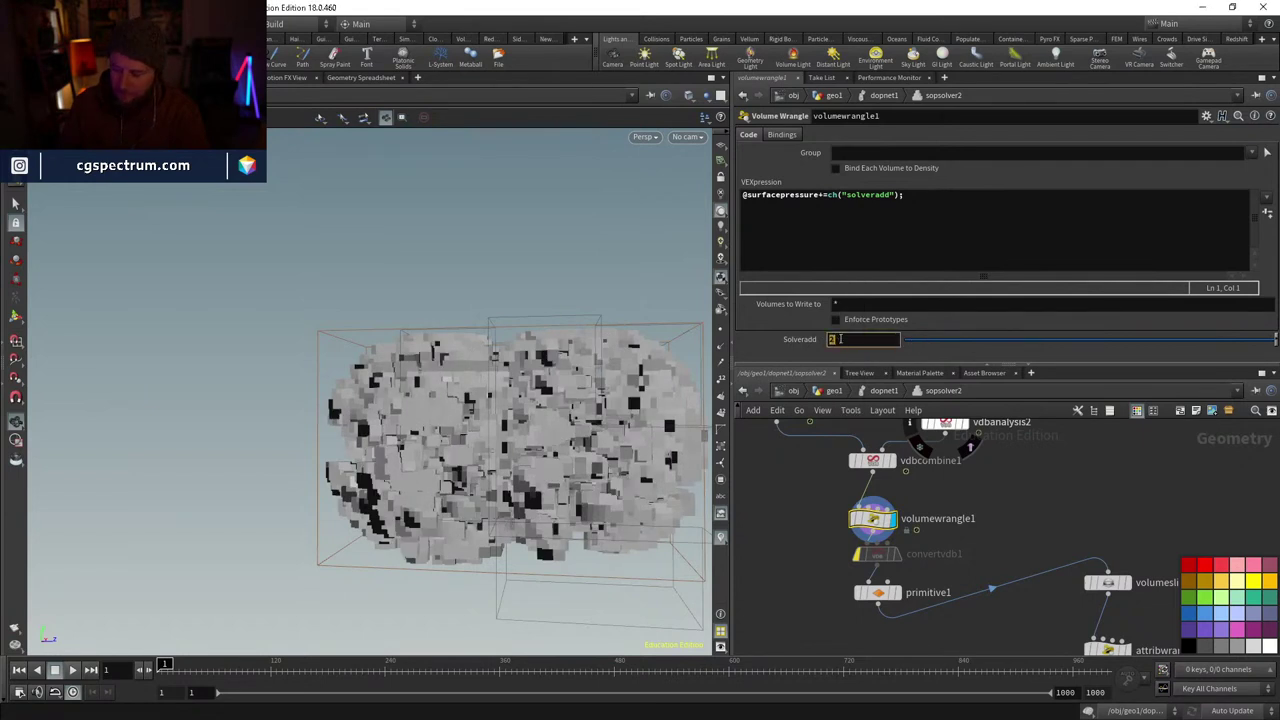
key(Return)
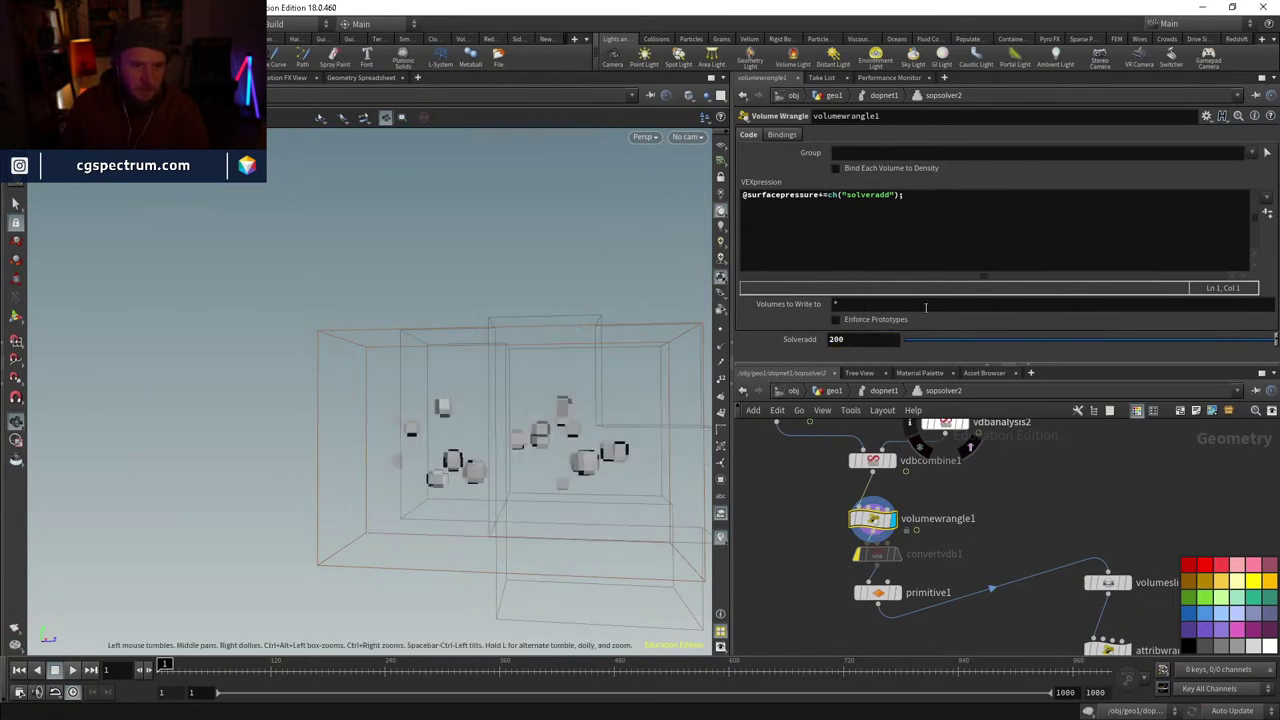
click(870, 339)
text(2000)
key(Return)
click(876, 338)
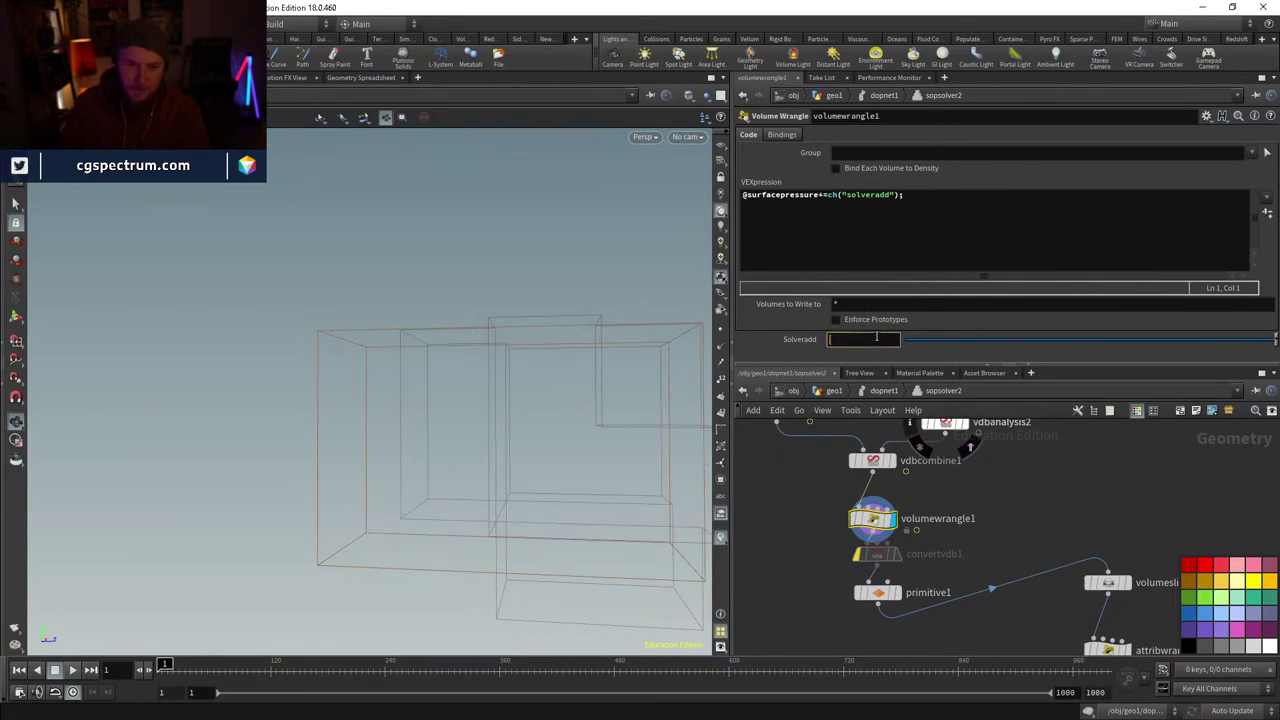
- Link Solveradd to flipsolver1's Surface Tension as a relative reference and display primitive1
right_click(841, 340)
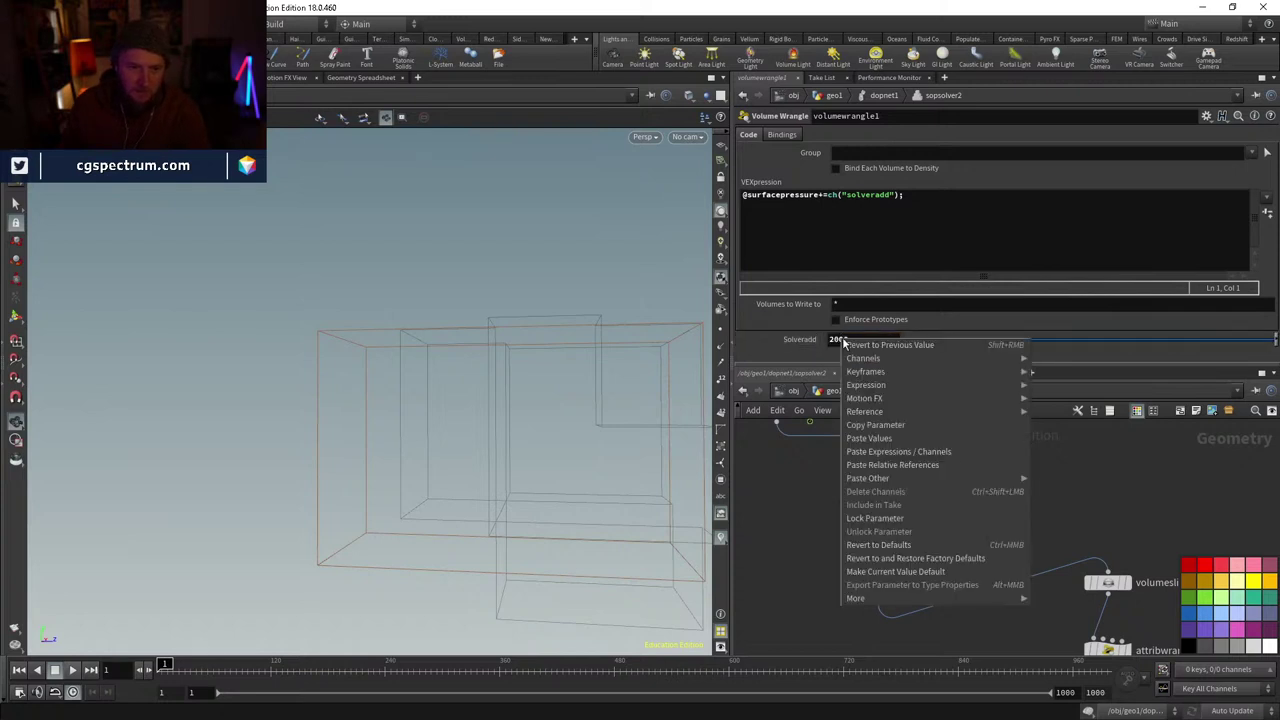
click(932, 467)
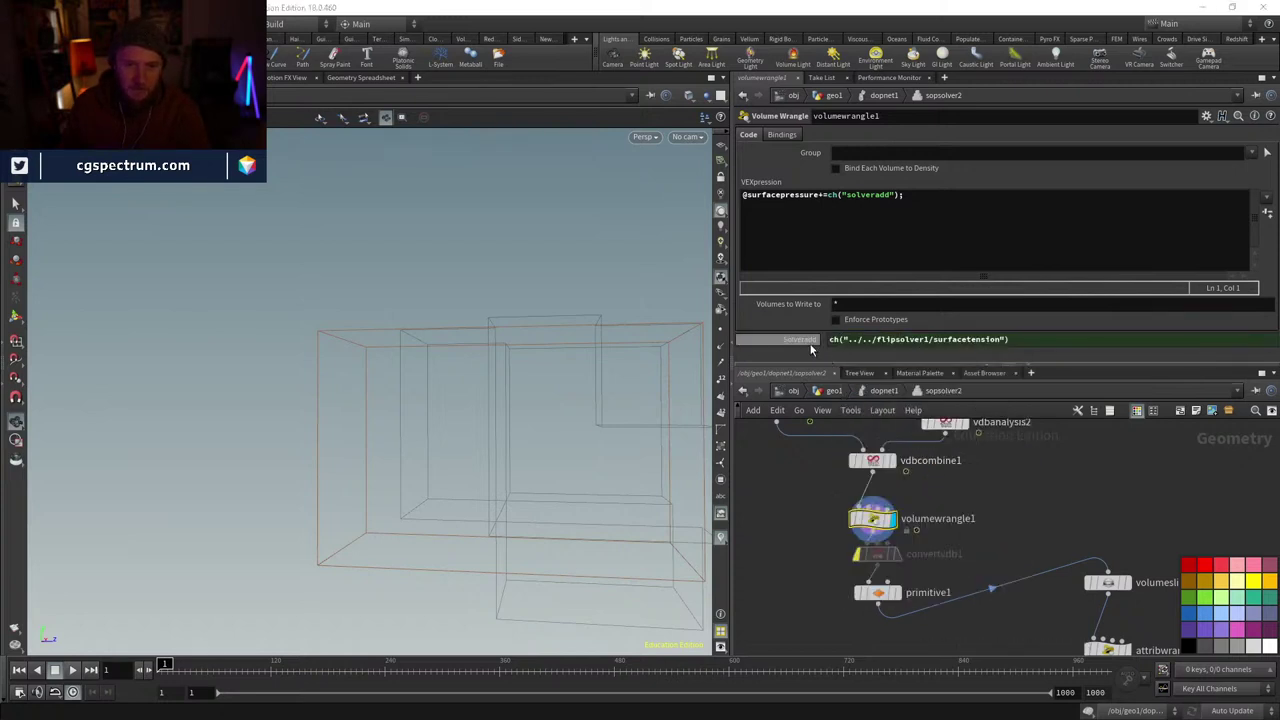
key(ctrl+z)
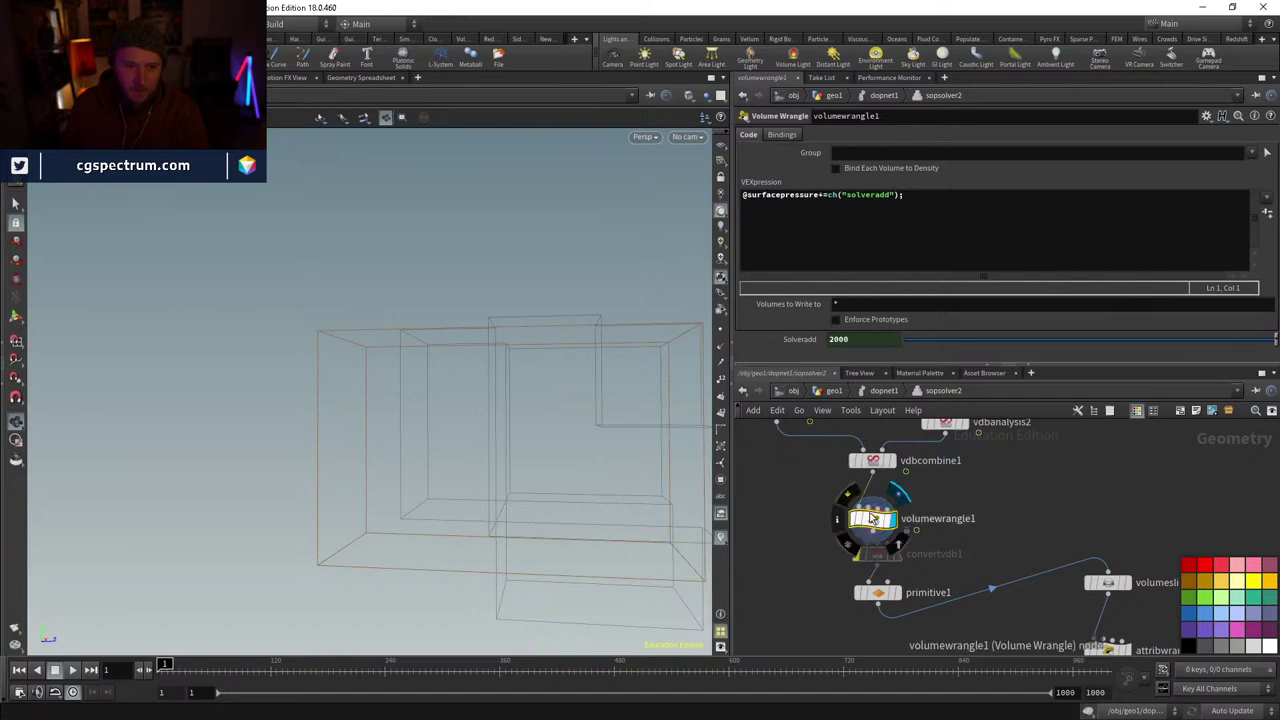
click(879, 594)
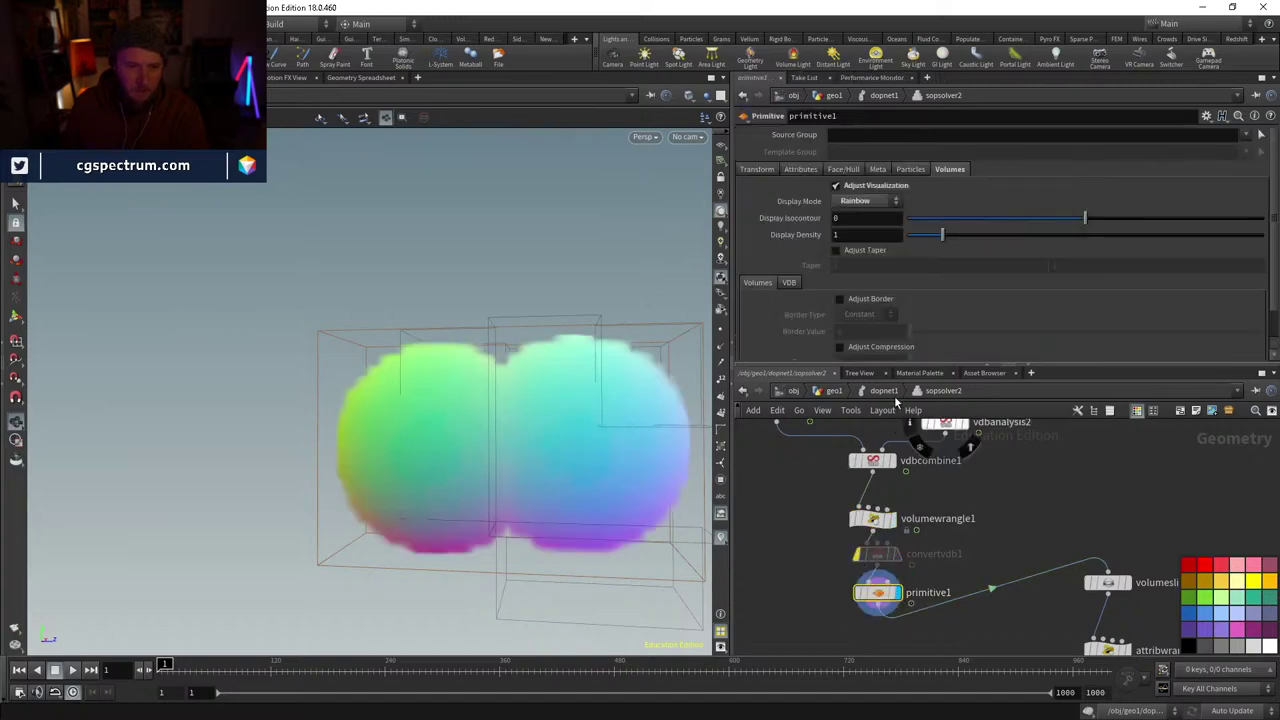
- Review flipsolver1's Surface Tension setting and its internal scale_curvature node, and return to sopsolver2 in dopnet1
key(u)
middle_drag(866, 565, 970, 508)
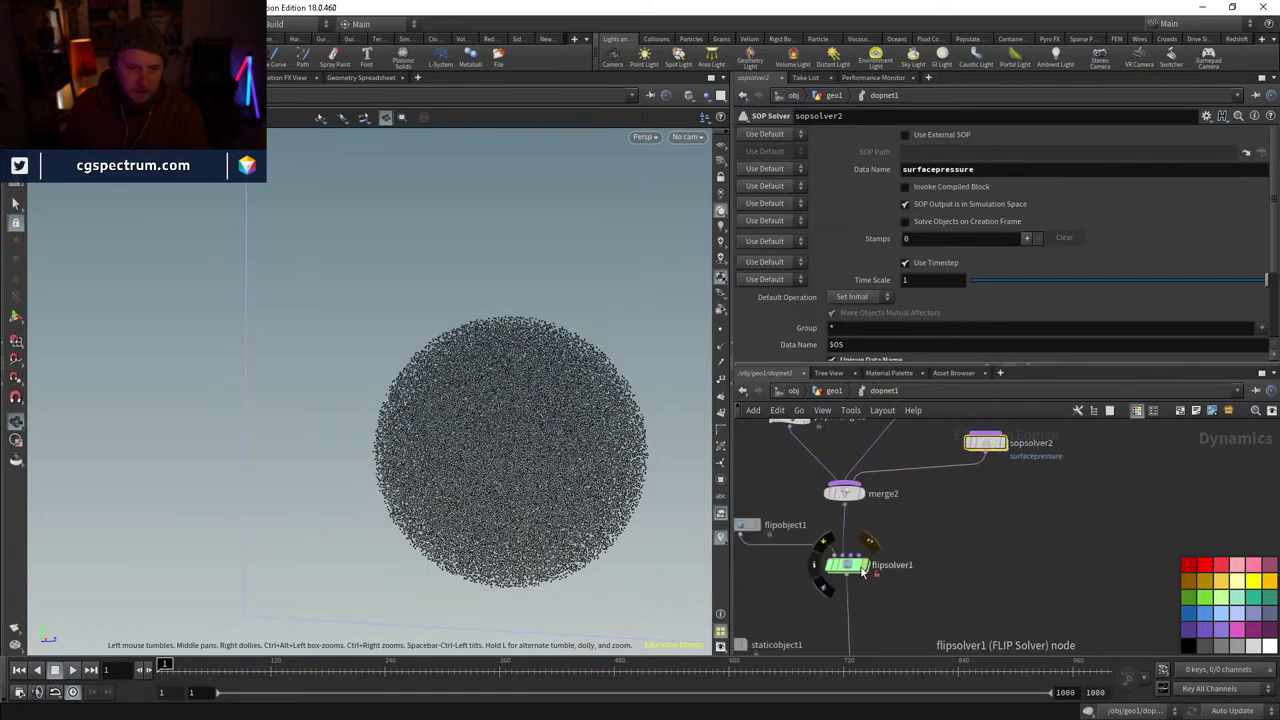
click(846, 565)
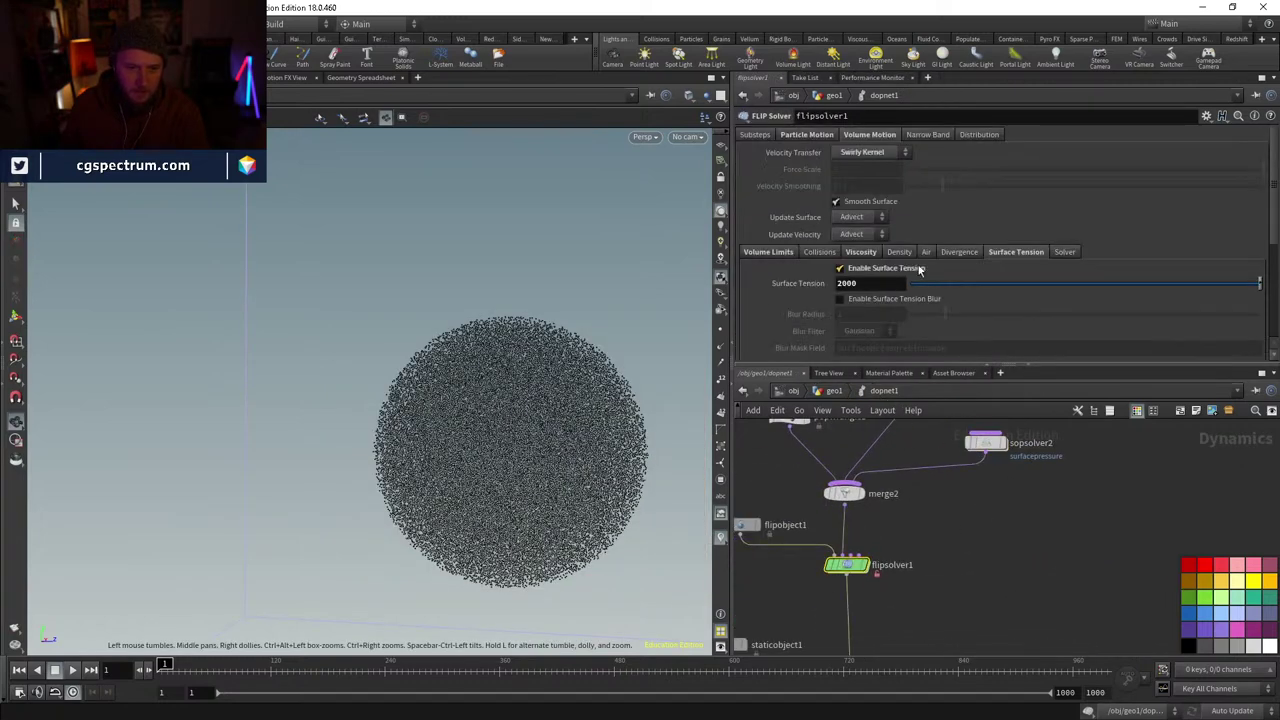
double_click(846, 565)
scroll(1004, 589, down, 6)
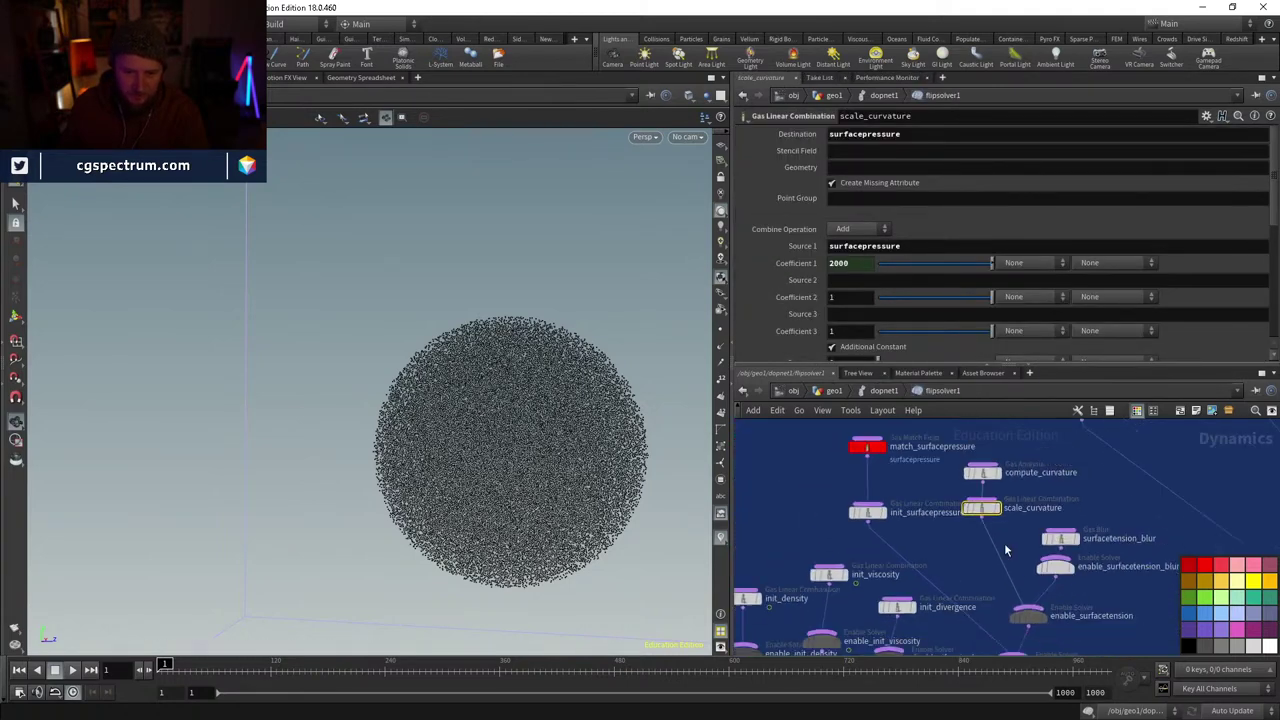
middle_drag(1000, 622, 991, 554)
key(u)
click(988, 445)
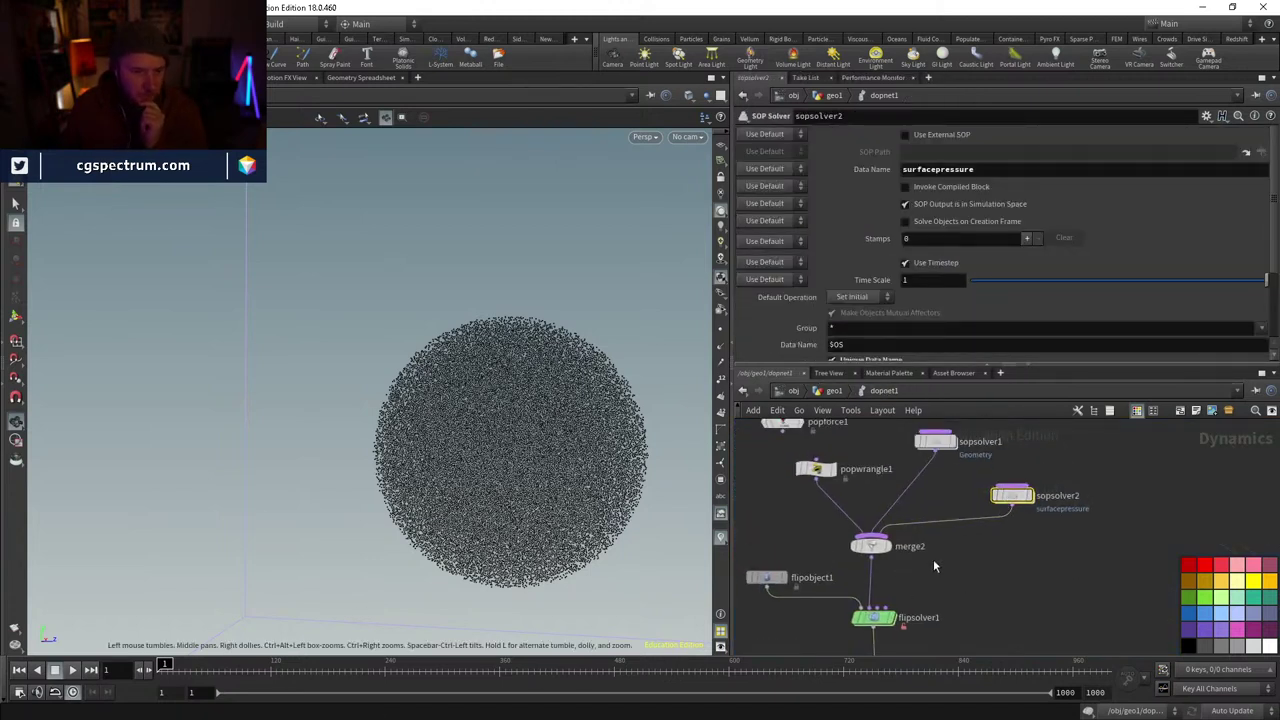
- Save the scene and set flipsolver1's Surface Tension to 200
right_drag(474, 366, 465, 580)
drag(465, 580, 491, 543)
key(ctrl+s)
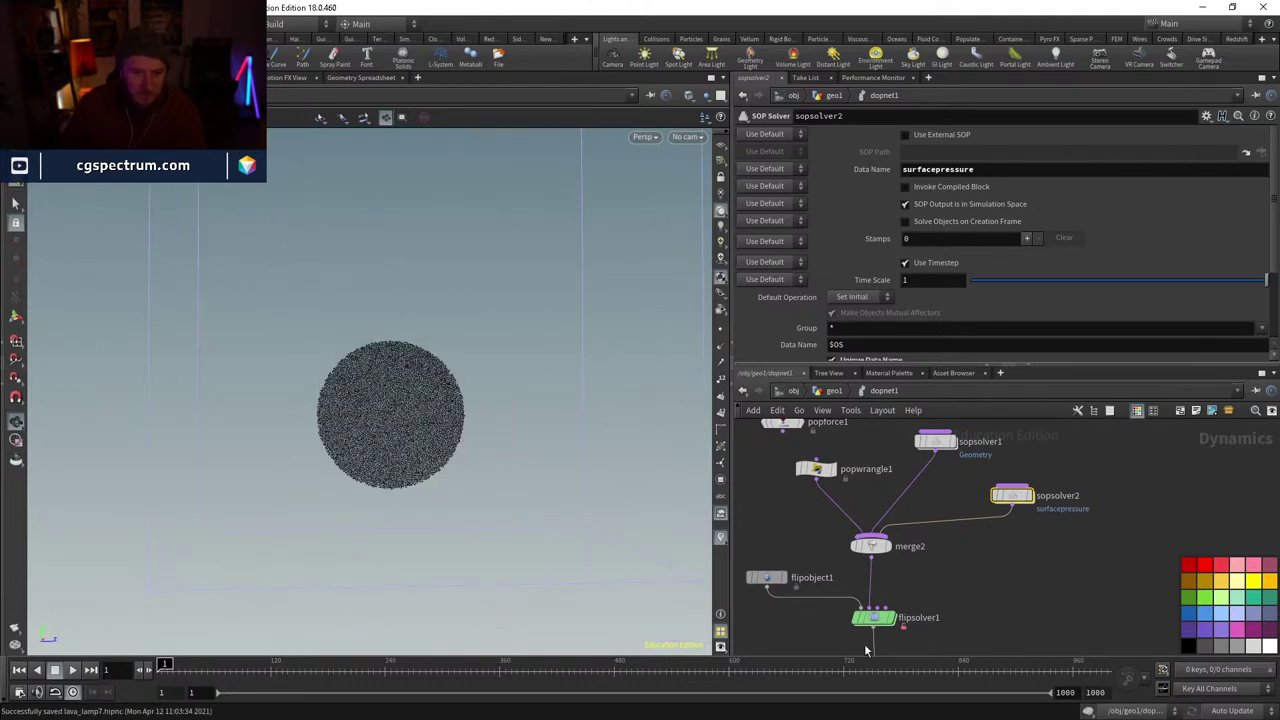
click(886, 619)
double_click(872, 282)
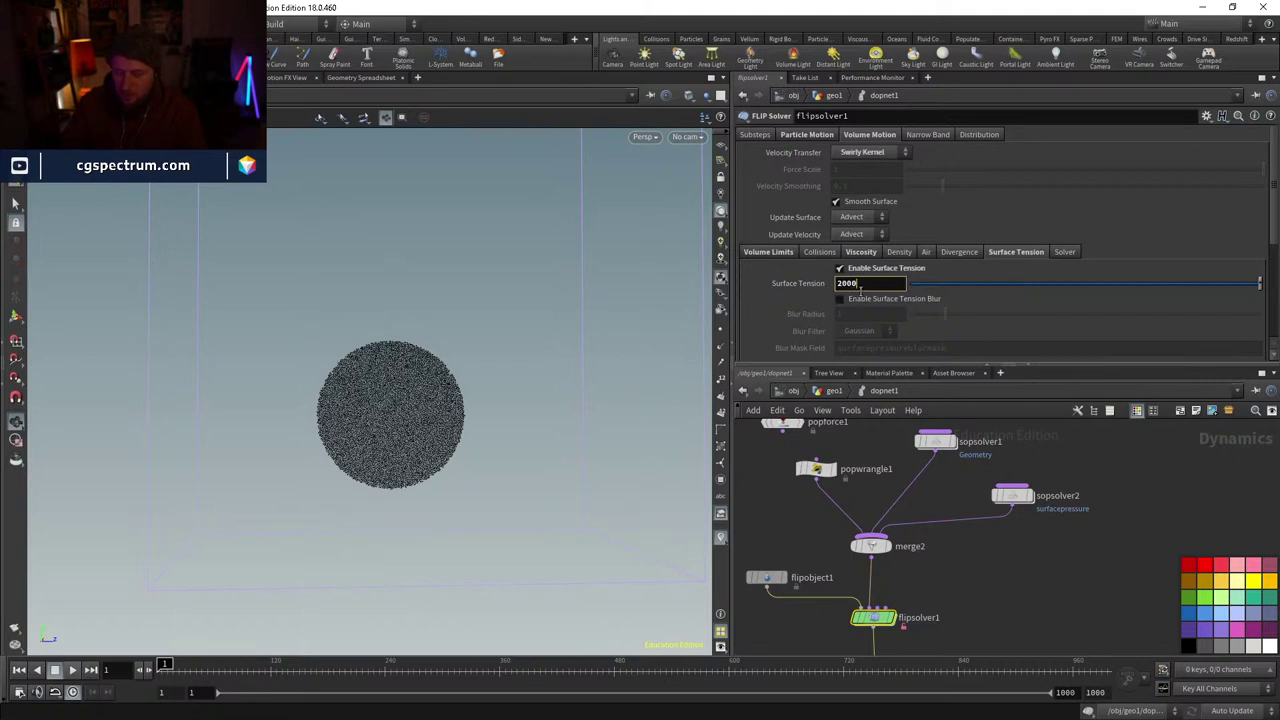
key(BackSpace)
key(Return)
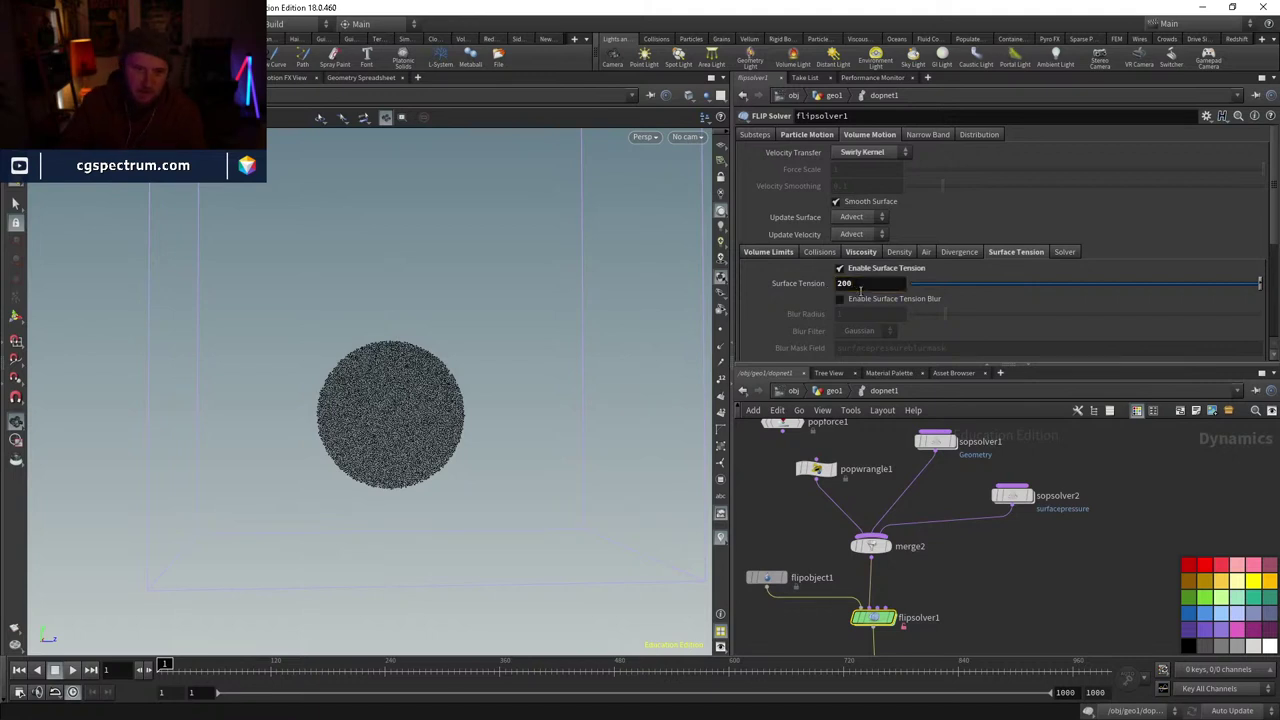
- Play the simulation, hide sopsolver2's volume in the viewport, and rewind to frame 1
click(72, 669)
drag(483, 436, 480, 438)
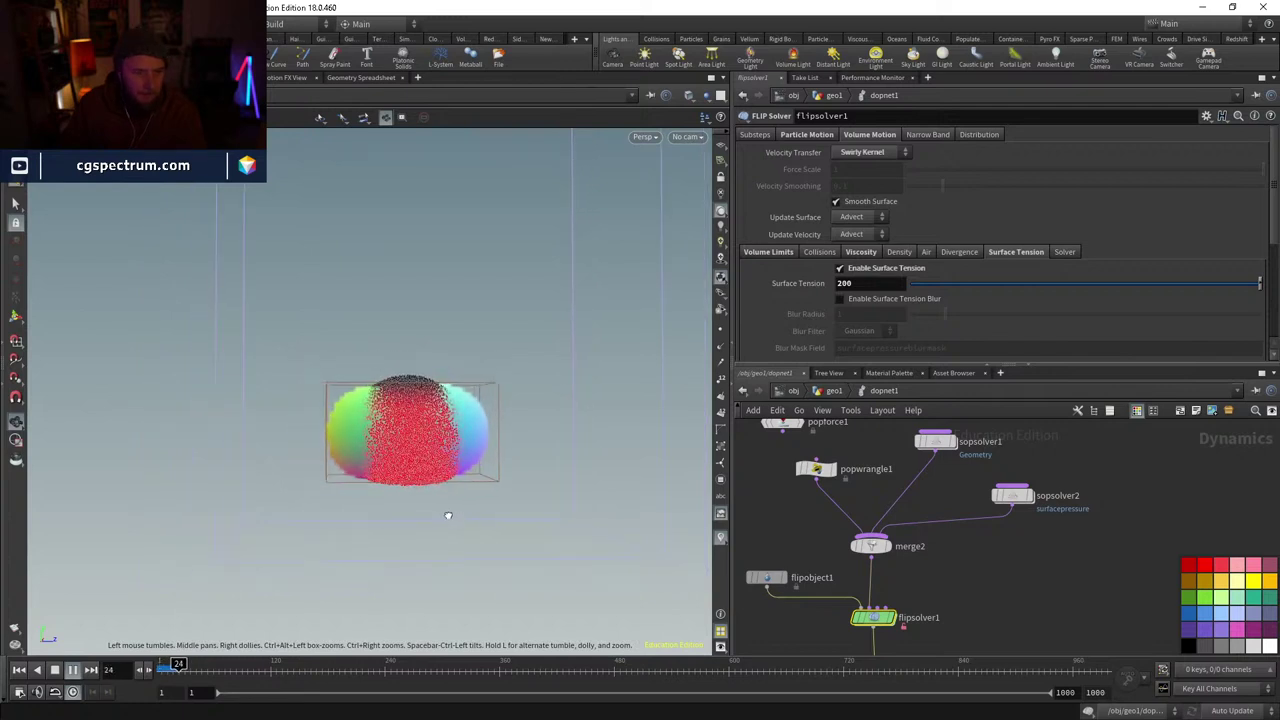
drag(448, 515, 447, 513)
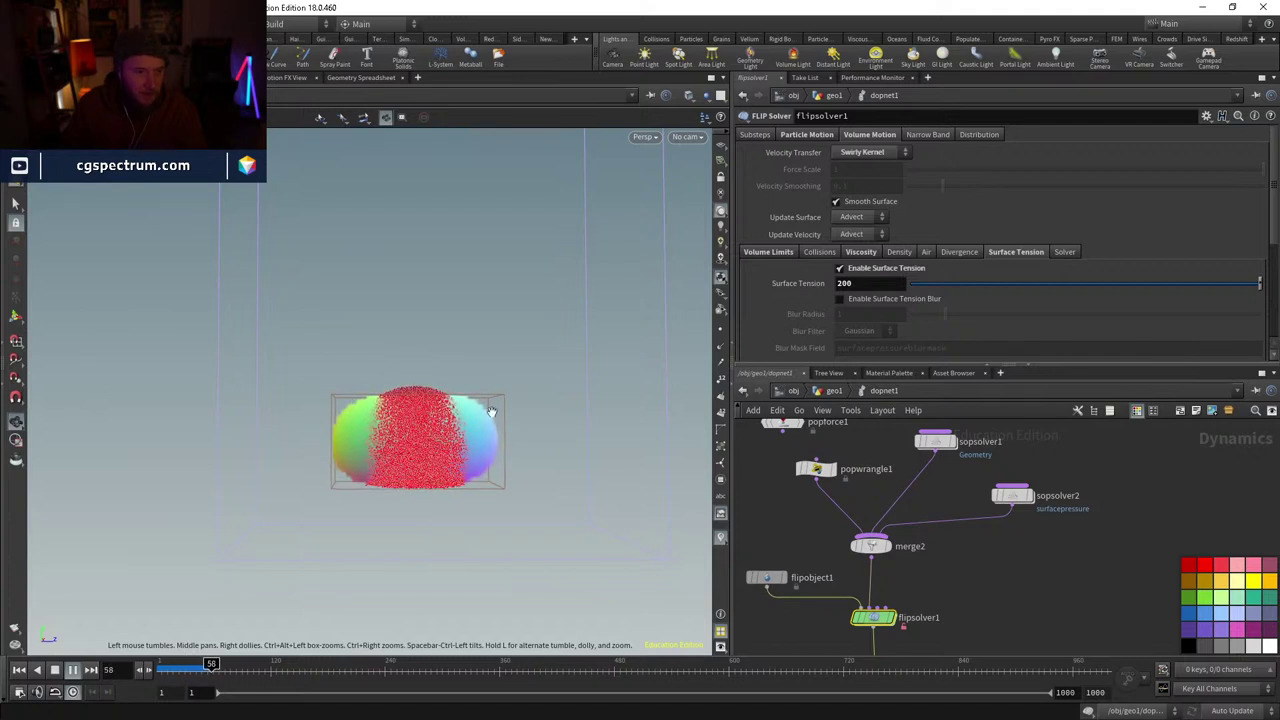
click(1000, 503)
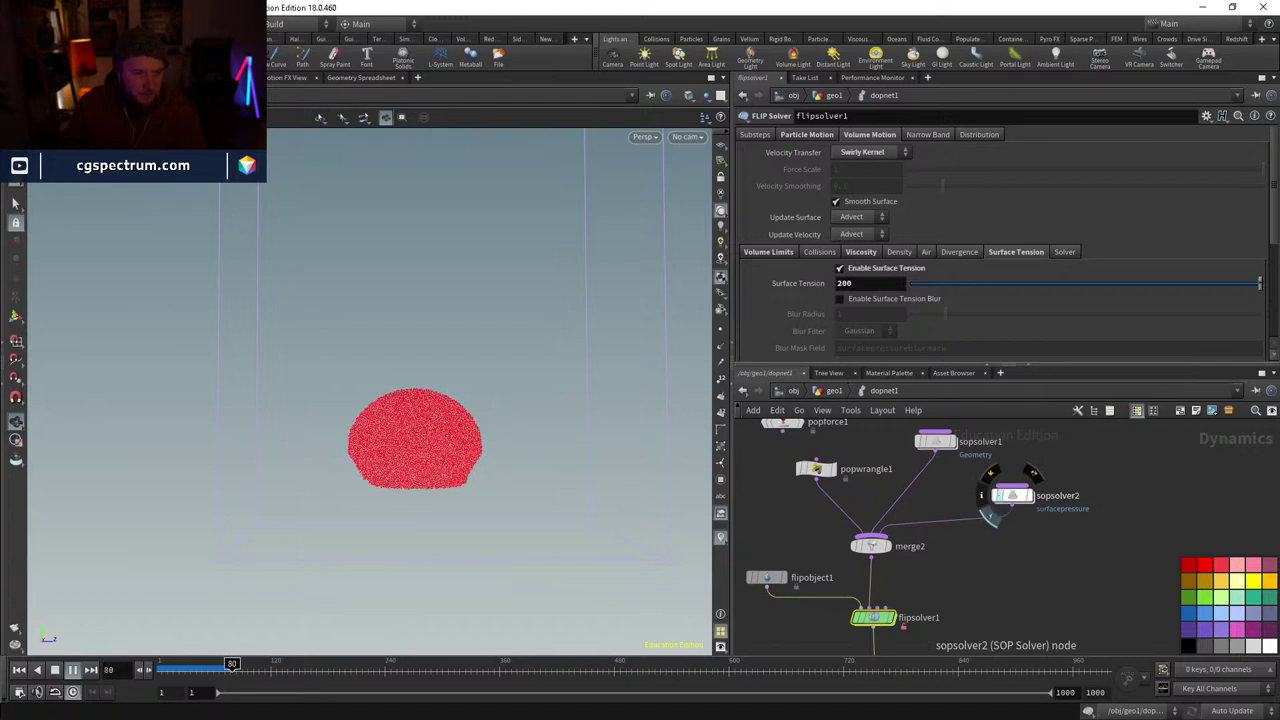
key(ctrl+Up)
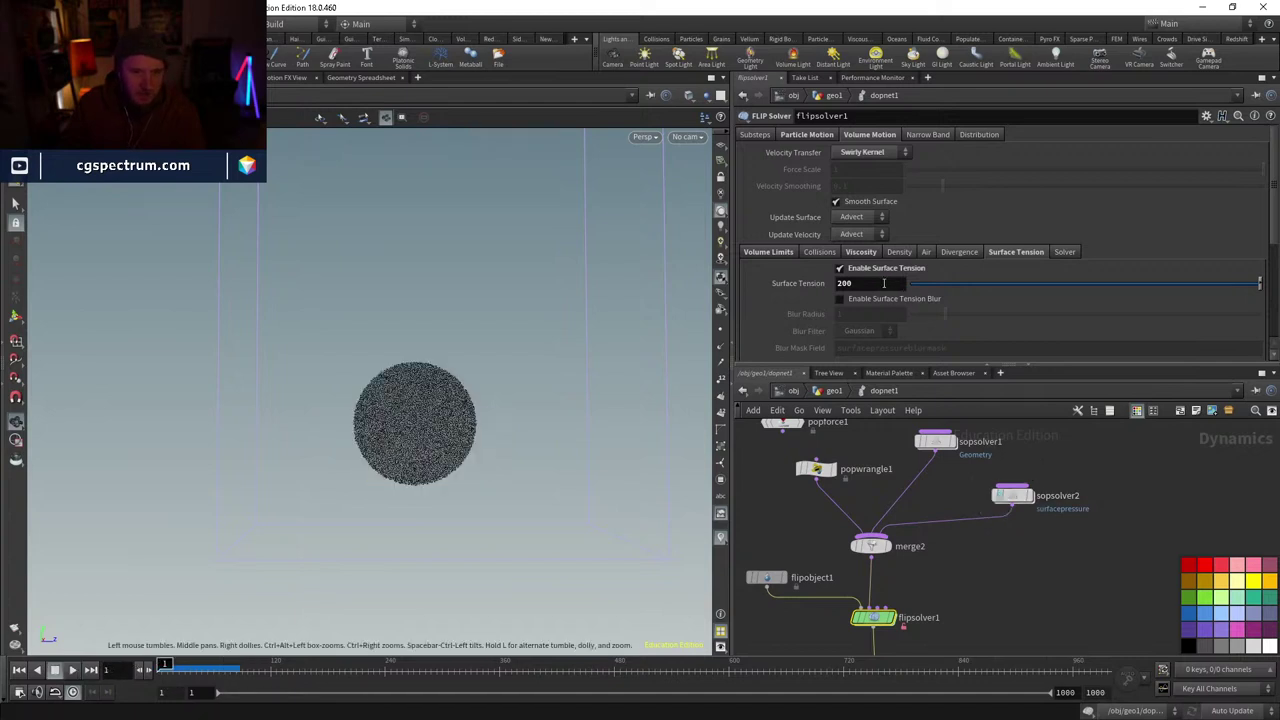
- Set flipsolver1's Surface Tension to 2000 and replay the simulation
click(883, 283)
text(0)
key(Return)
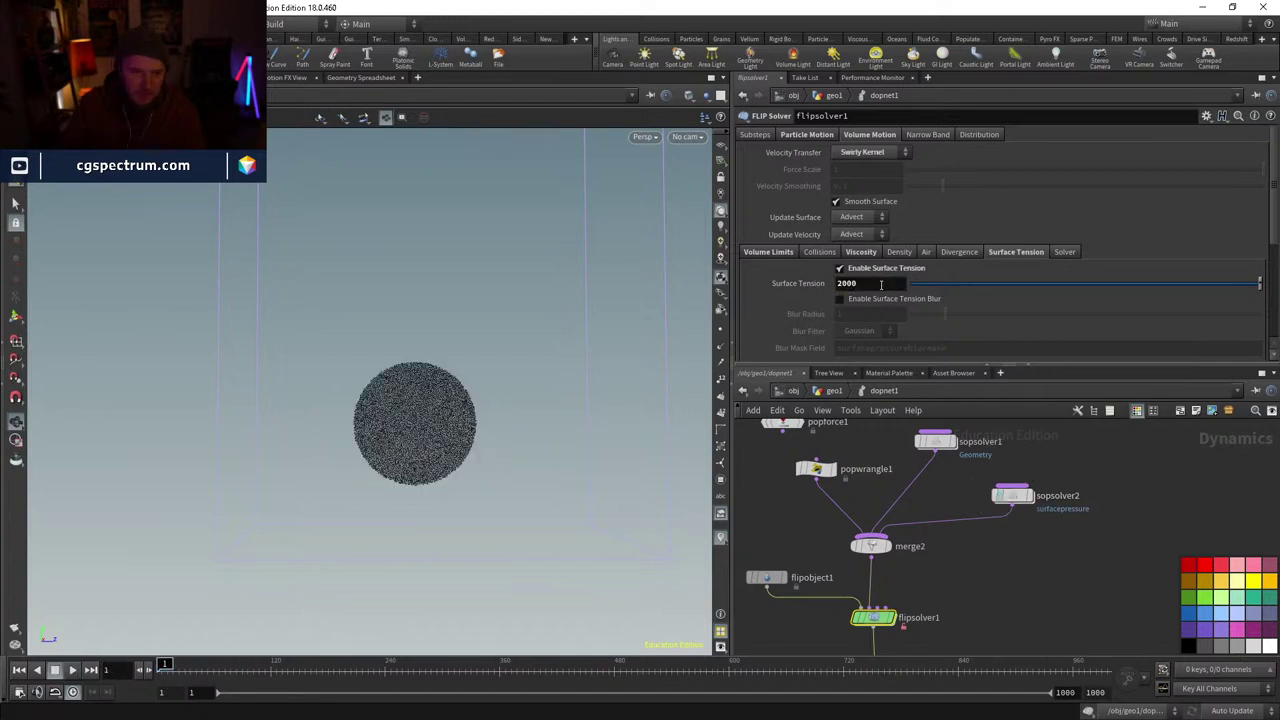
click(72, 674)
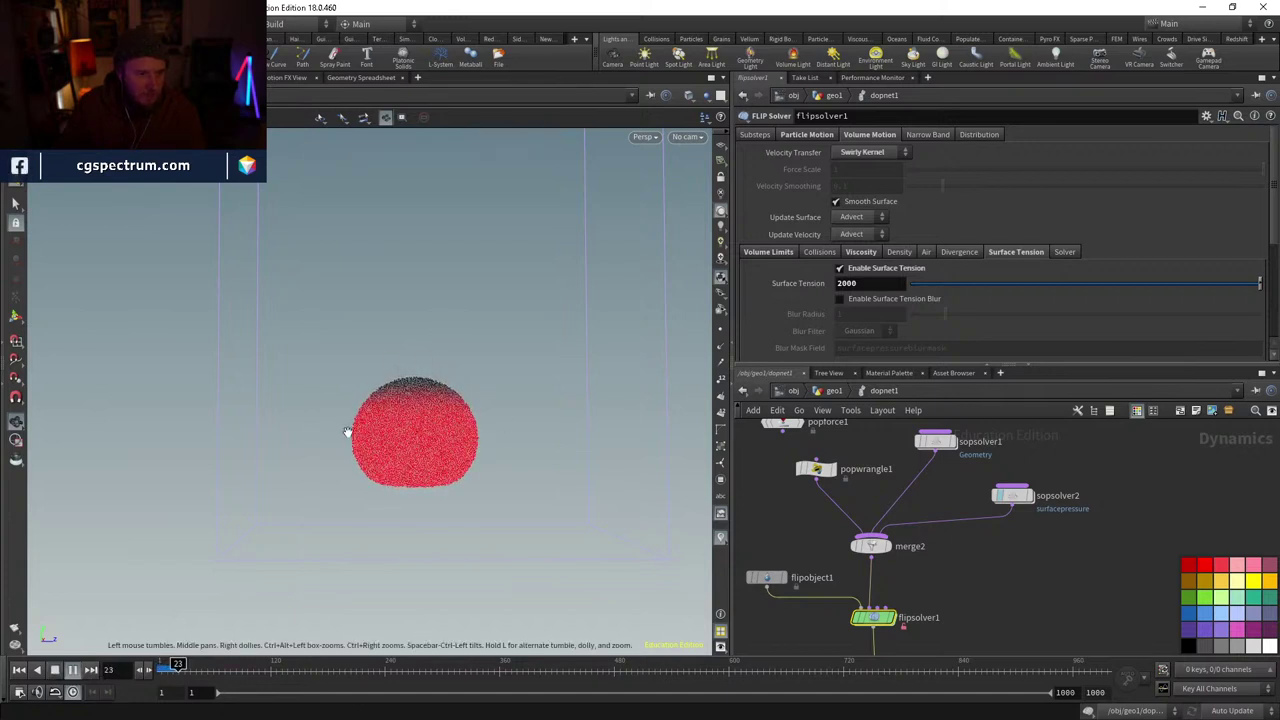
- Raise Surface Tension to 20000 and 200000 during playback, and rewind the simulation to frame 1
click(880, 283)
text(0)
key(Return)
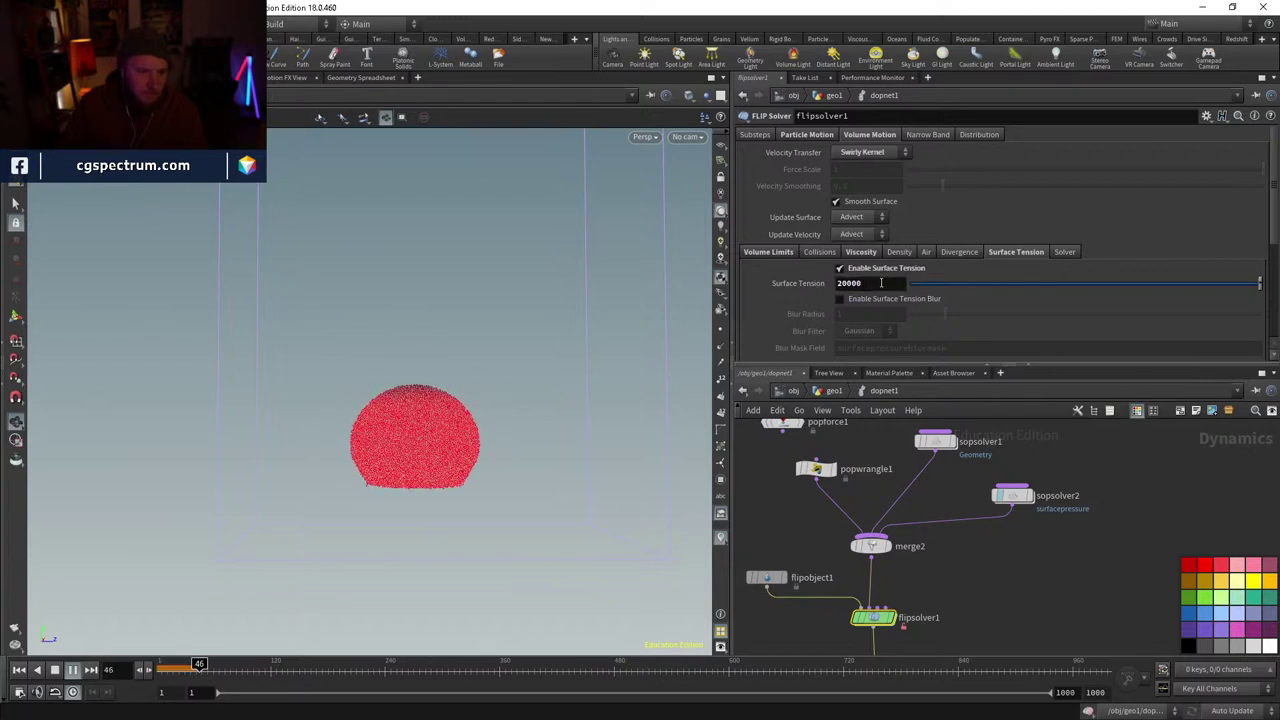
click(881, 283)
text(0)
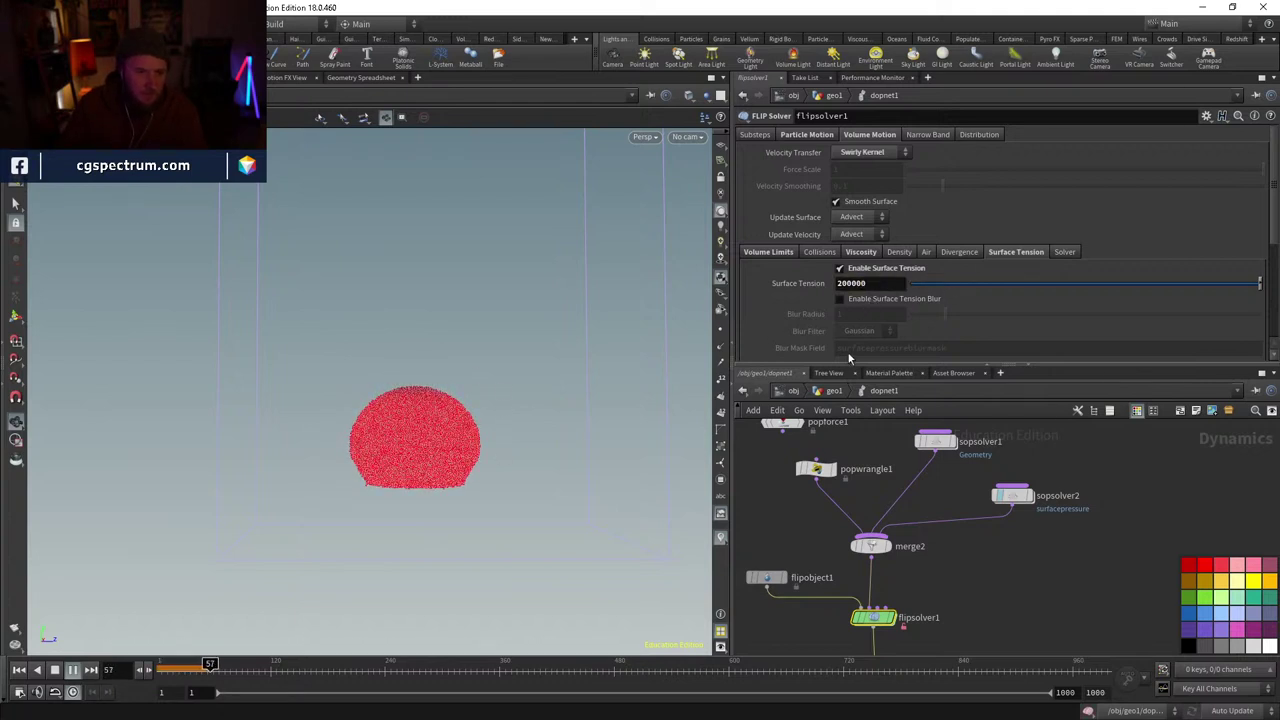
click(150, 668)
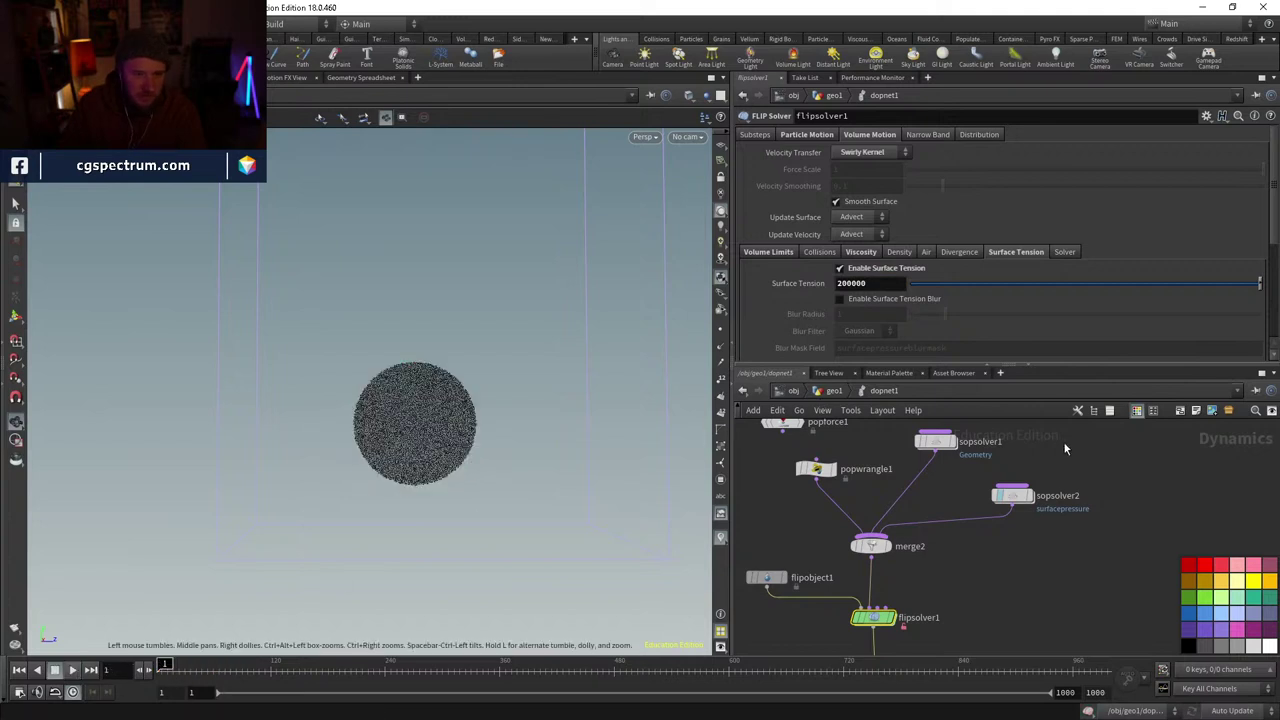
- Inside sopsolver2, display attribwrangle2 and set volumeslice1's plane to YZ Plane
double_click(1010, 494)
middle_drag(998, 542, 928, 509)
click(1048, 498)
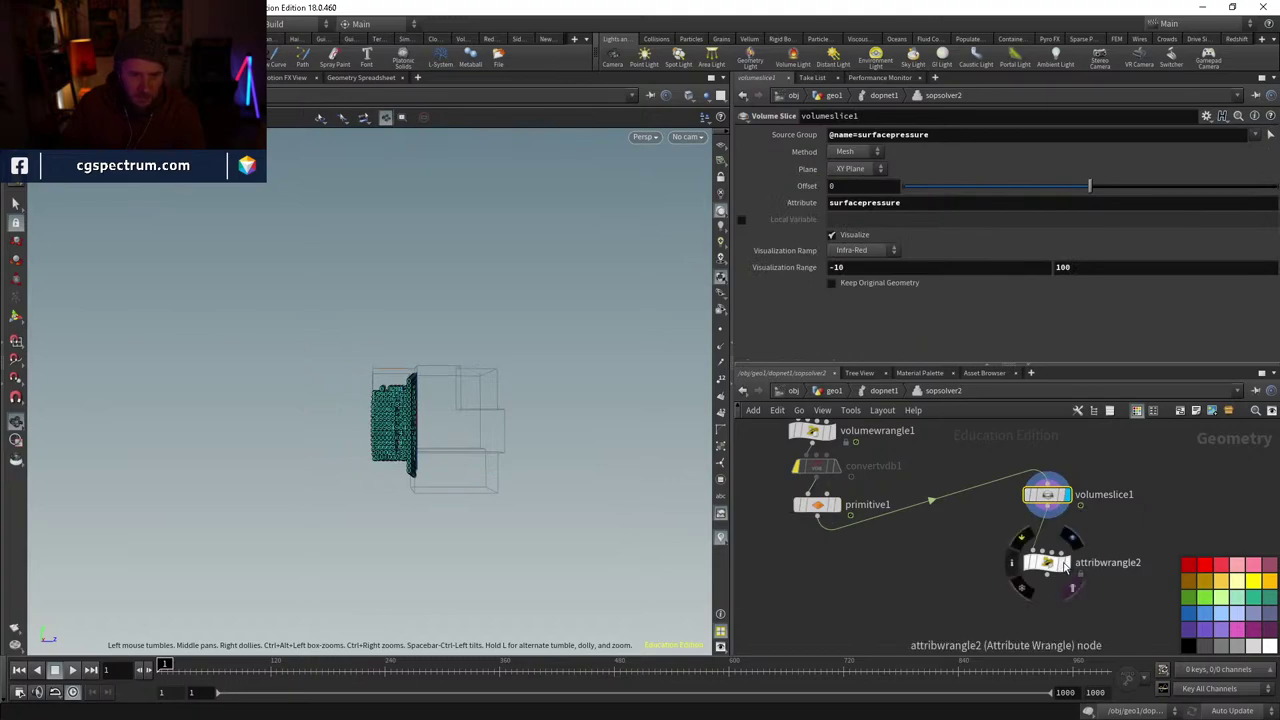
click(1046, 562)
click(1047, 494)
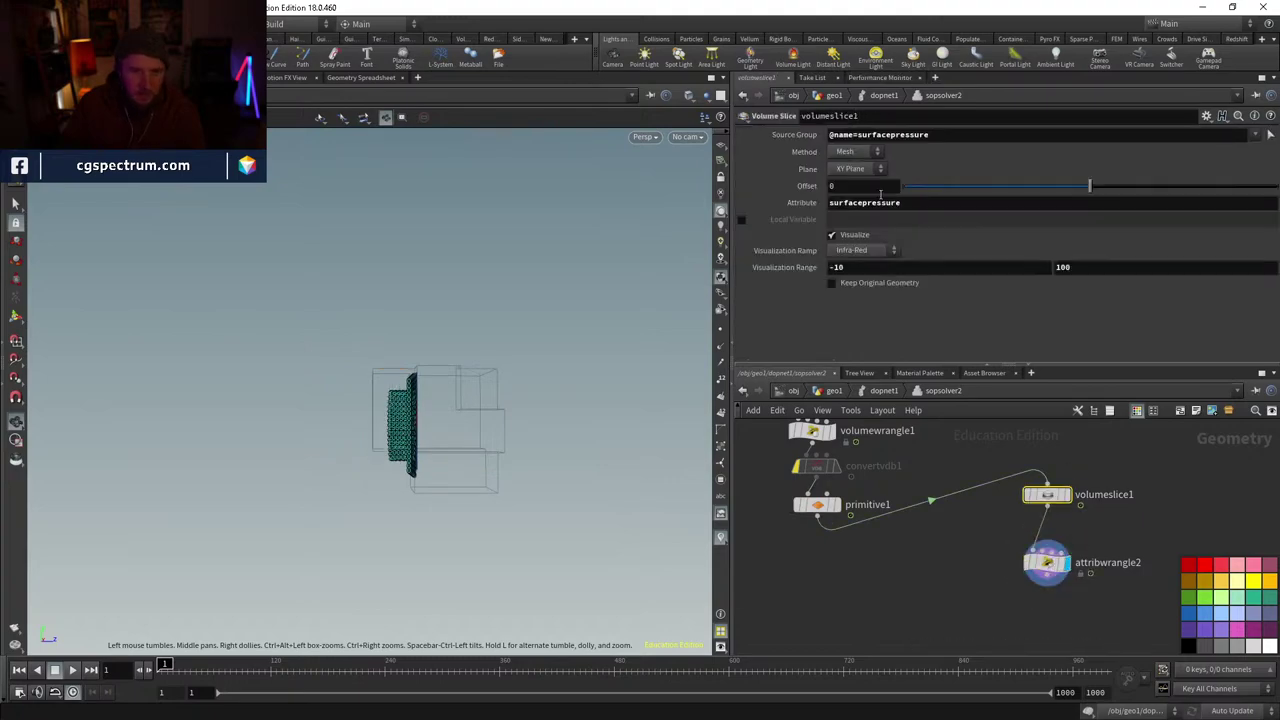
click(858, 170)
click(858, 186)
- Examine the surfacepressure values across the slice of both blobs and select volumewrangle1
scroll(500, 263, up, 10)
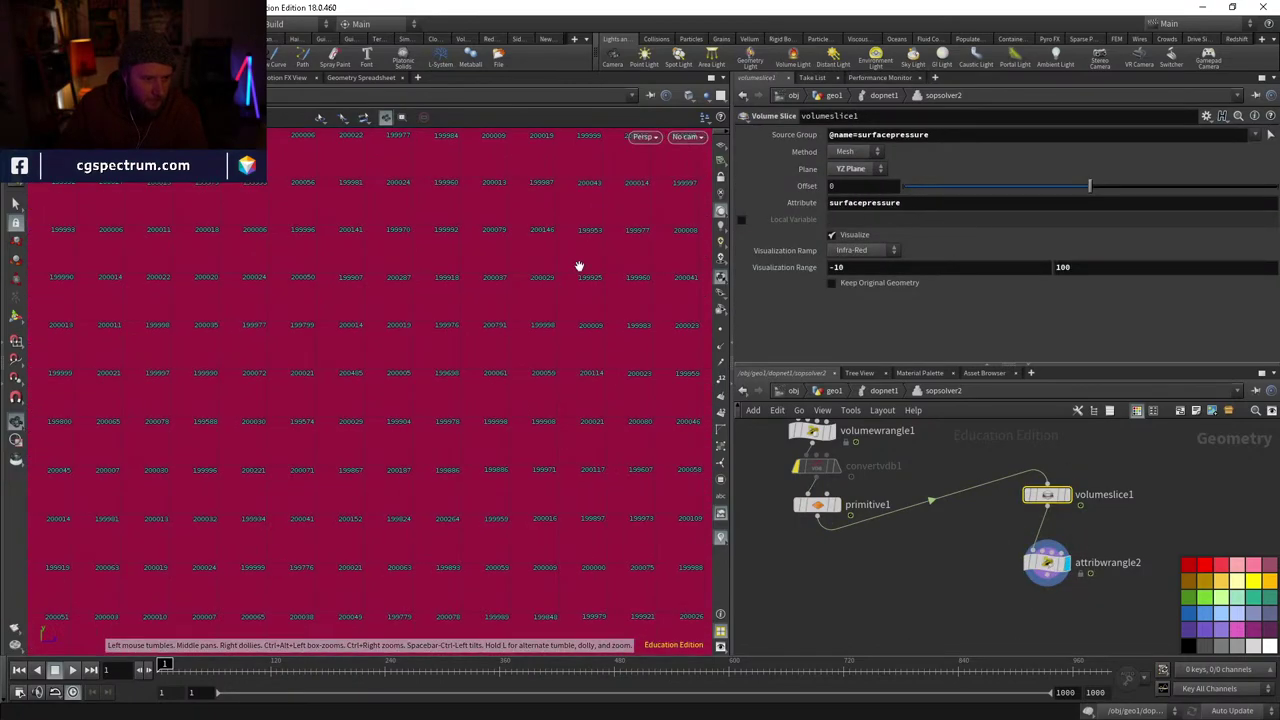
scroll(578, 266, up, 2)
middle_drag(547, 362, 416, 467)
scroll(409, 471, down, 5)
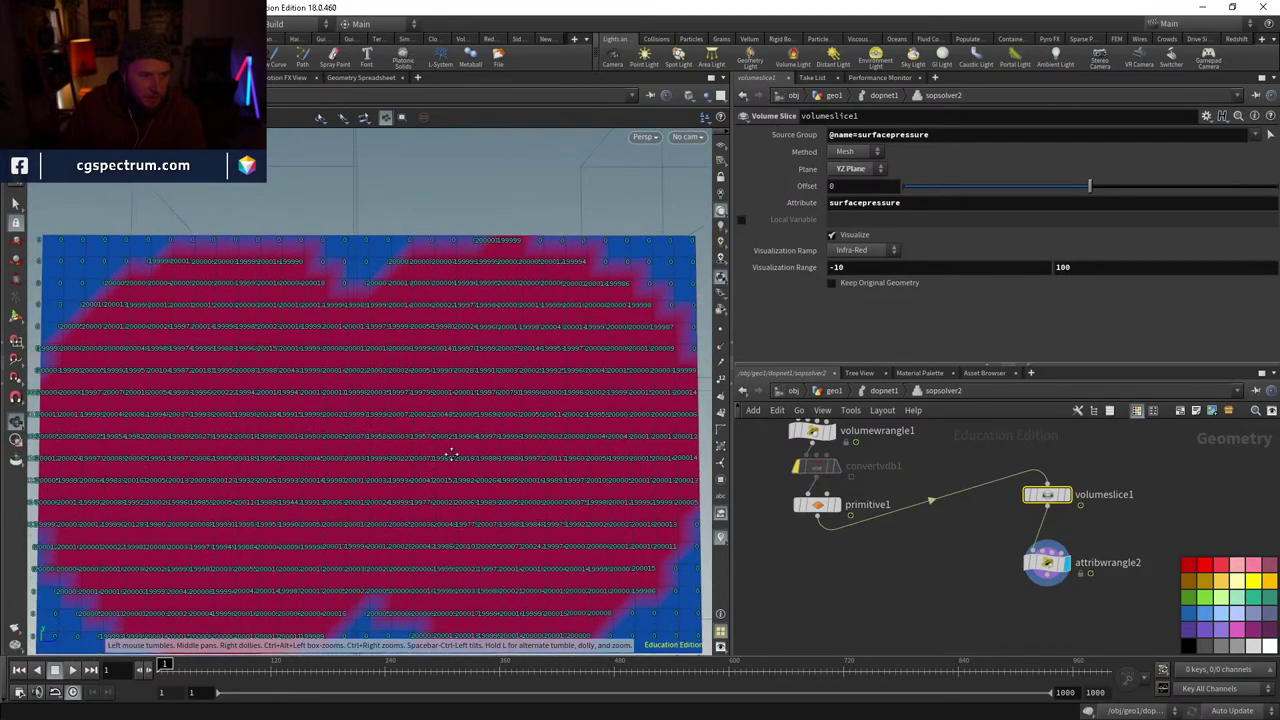
scroll(380, 400, up, 8)
scroll(406, 356, down, 2)
middle_drag(943, 531, 971, 580)
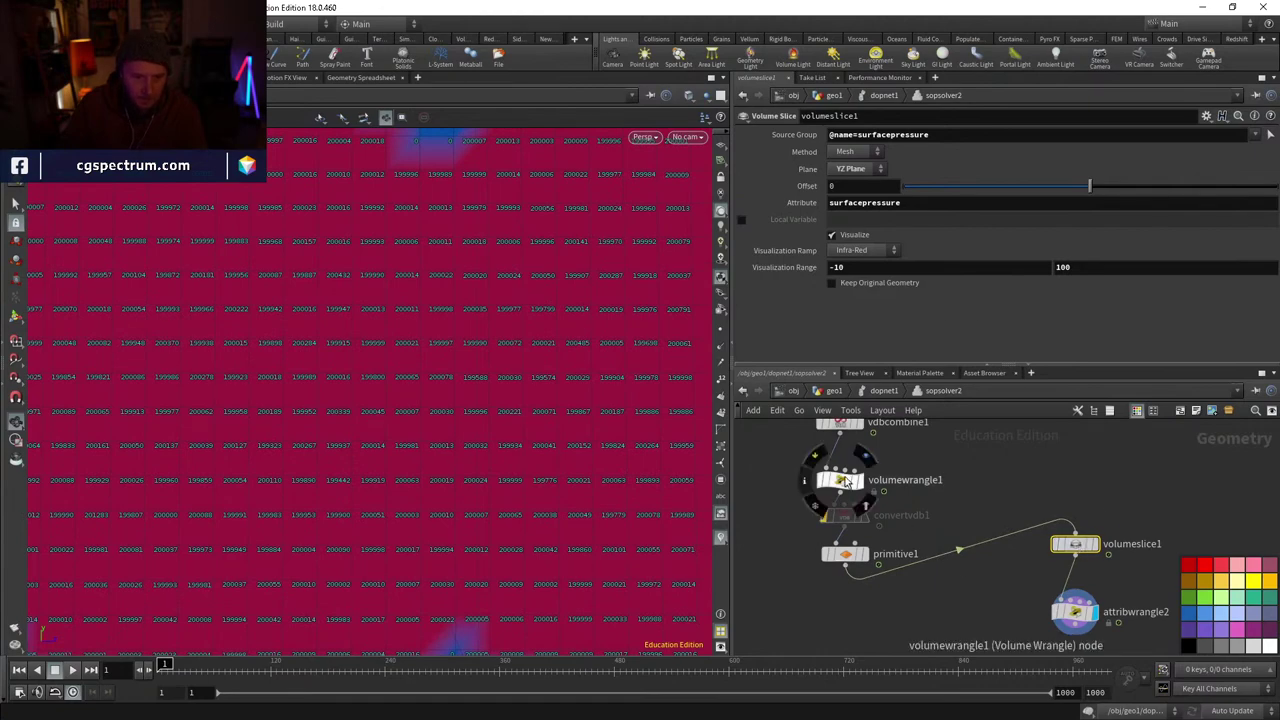
click(840, 480)
- Set flipsolver1's Surface Tension back to 200 in dopnet1 and reopen sopsolver2 to examine the surfacepressure slice
click(882, 391)
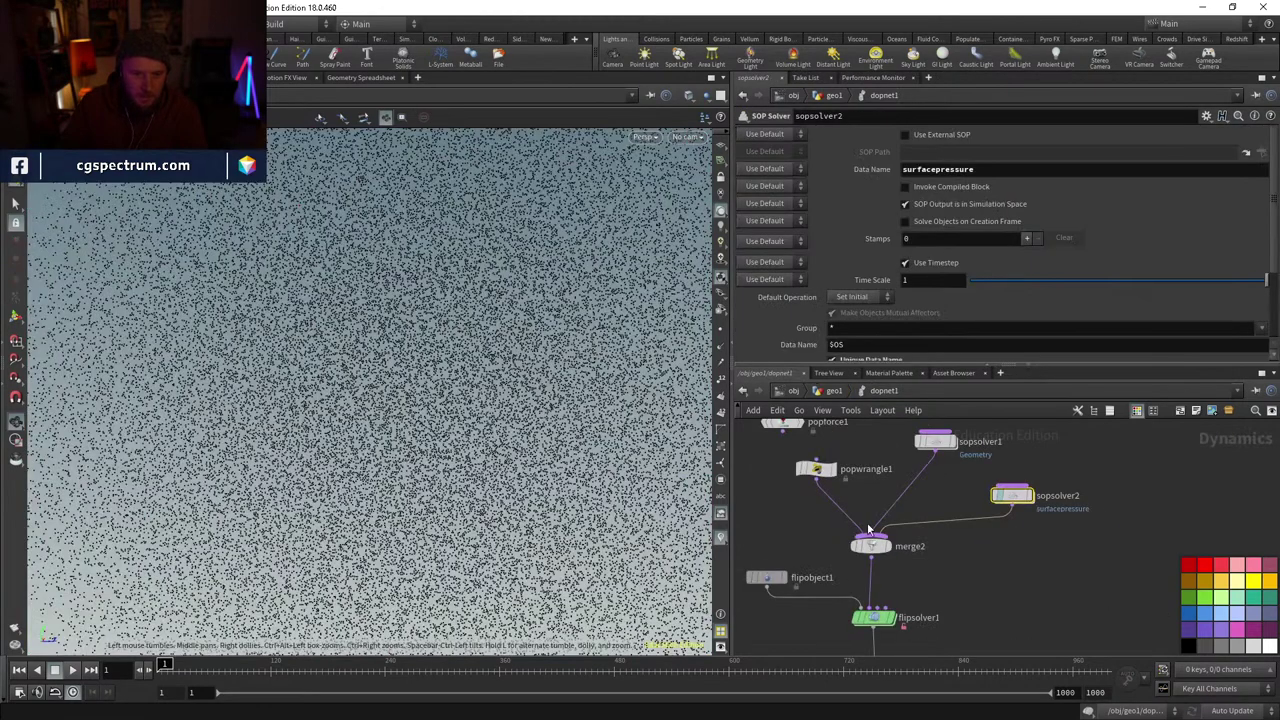
click(874, 619)
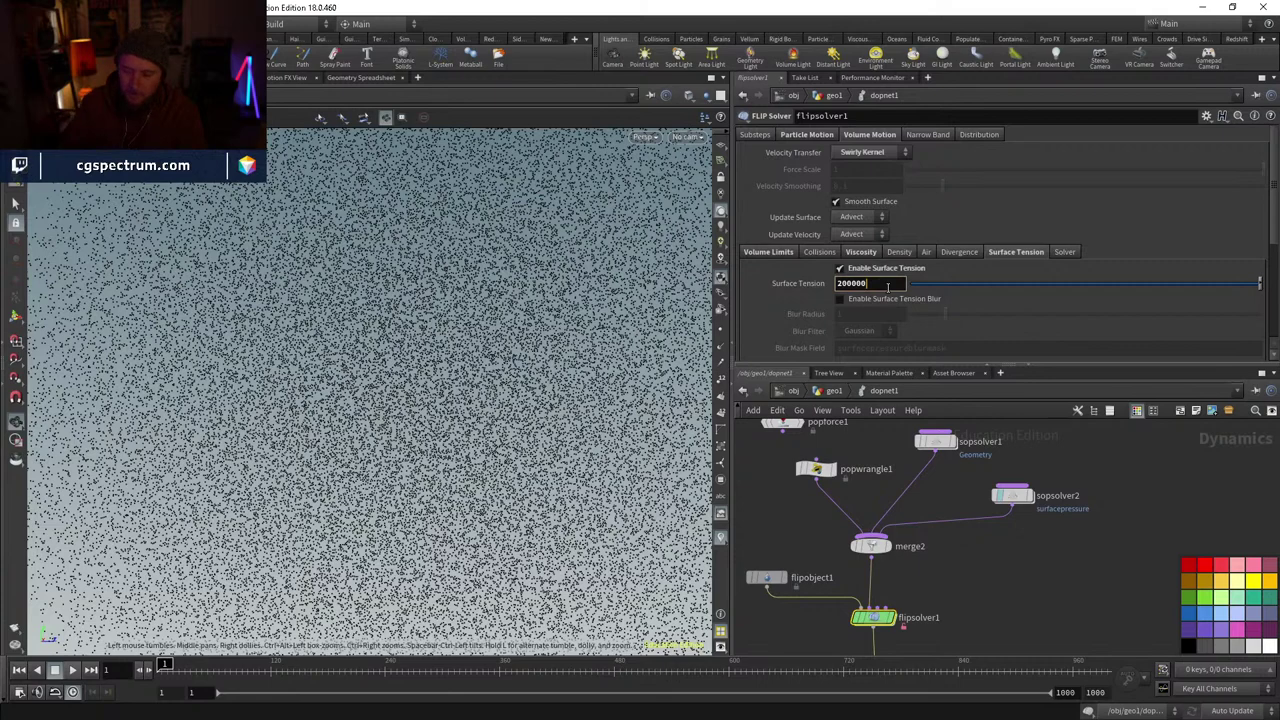
double_click(1012, 494)
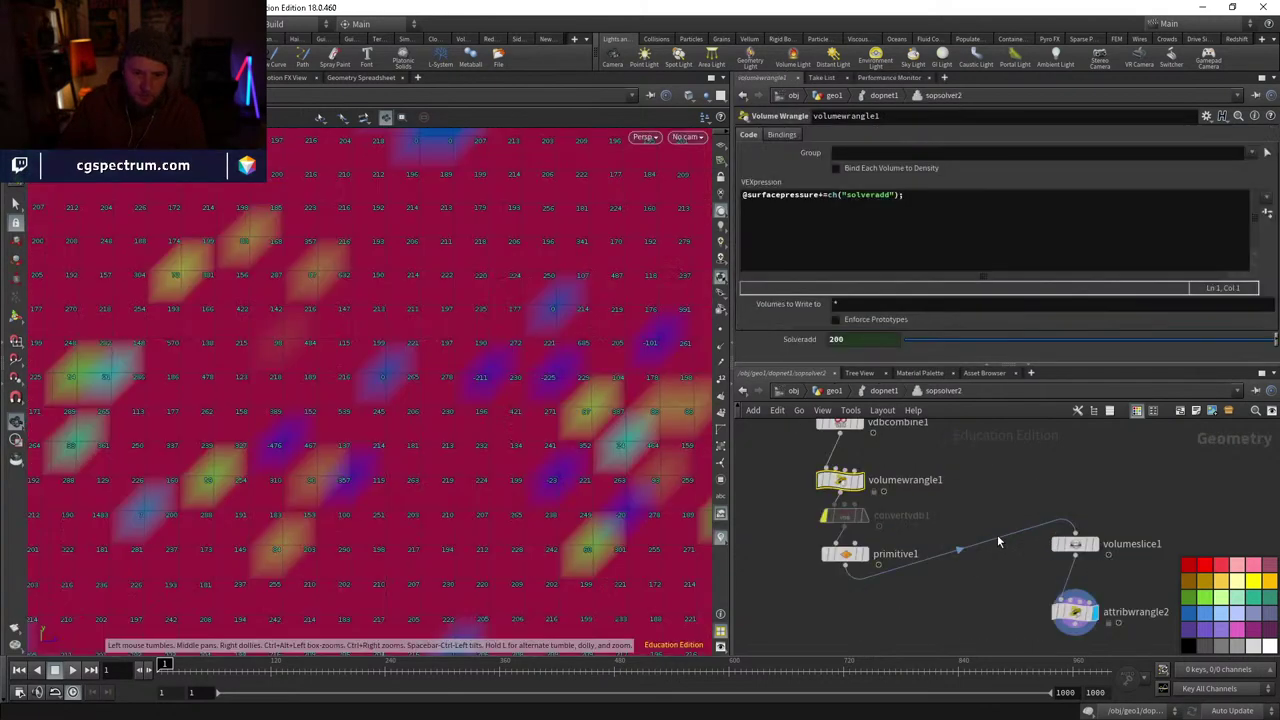
scroll(447, 360, down, 5)
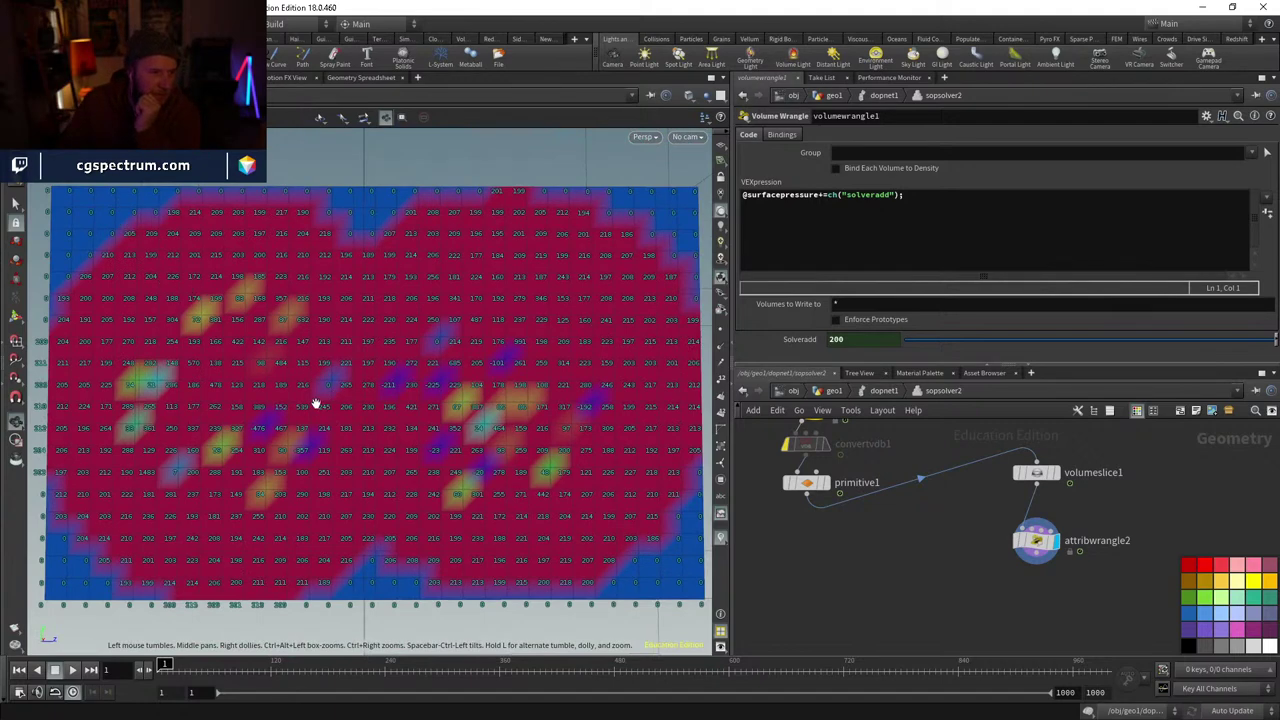
middle_drag(840, 425, 902, 536)
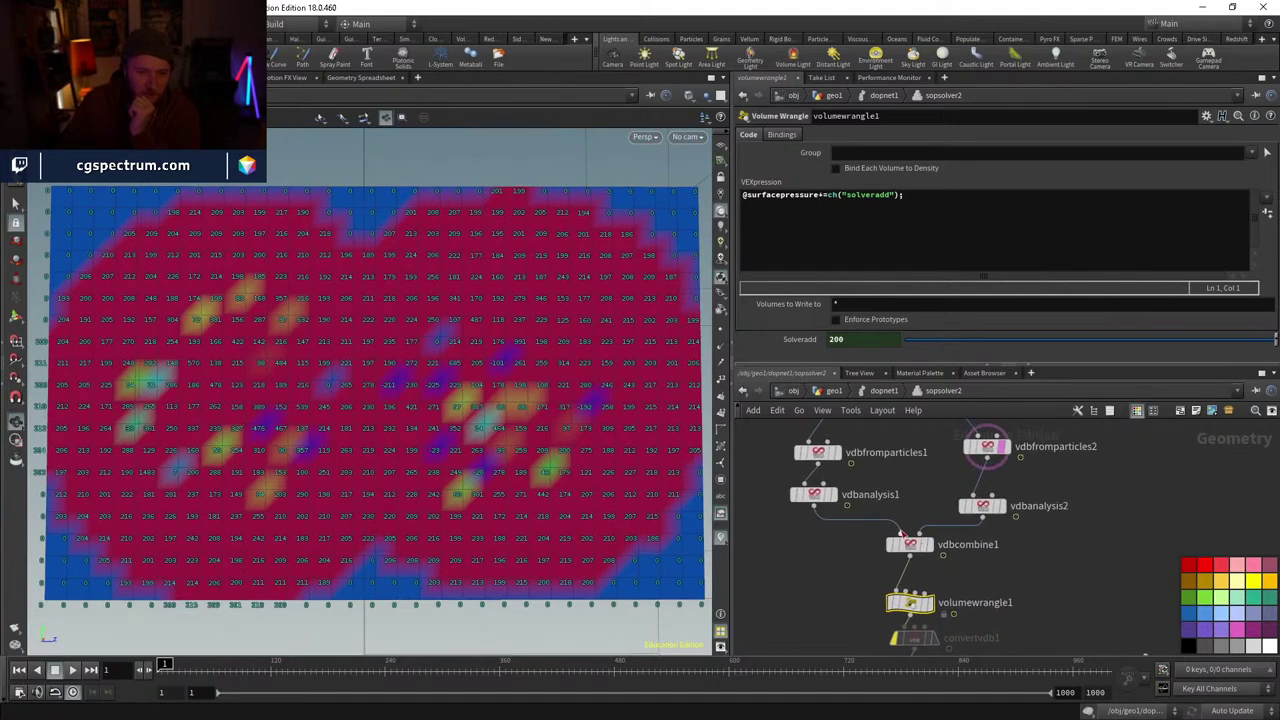
- Connect vdbanalysis1's output to volumeslice1, then display and select volumeslice1 to slice a single blob's curvature
click(910, 544)
middle_drag(826, 497, 890, 542)
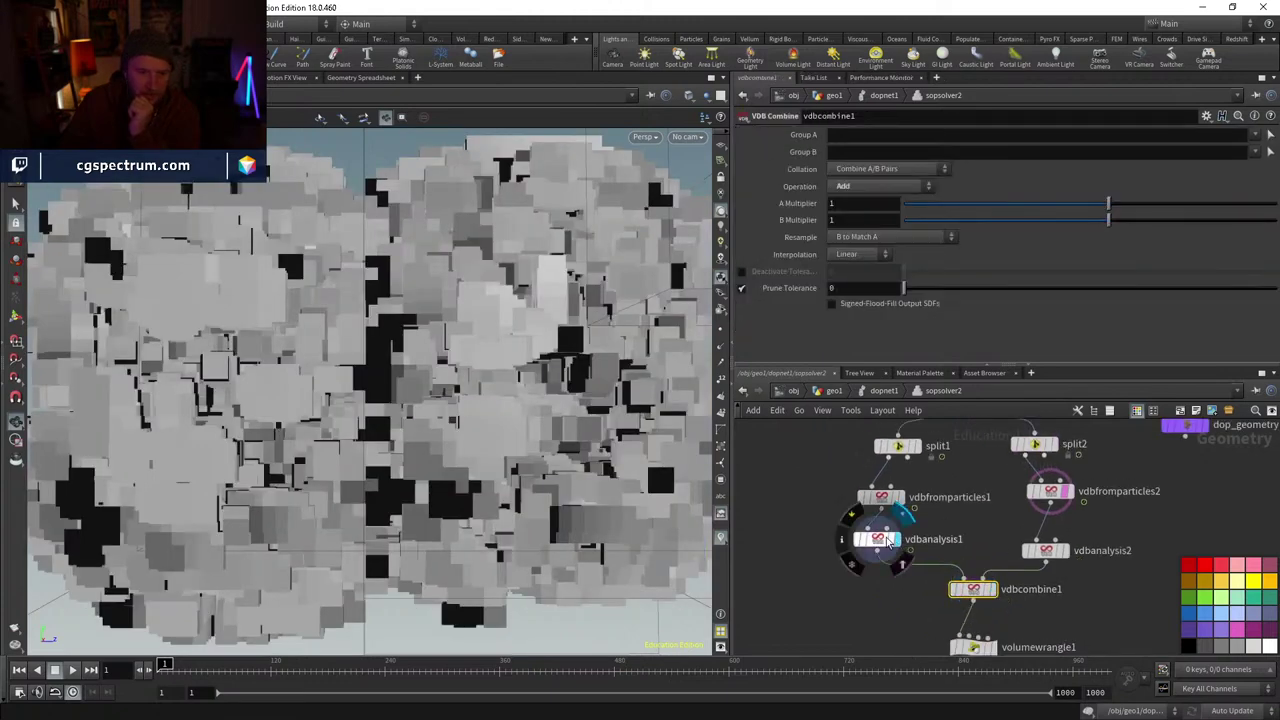
click(890, 542)
scroll(899, 600, down, 3)
click(1098, 588)
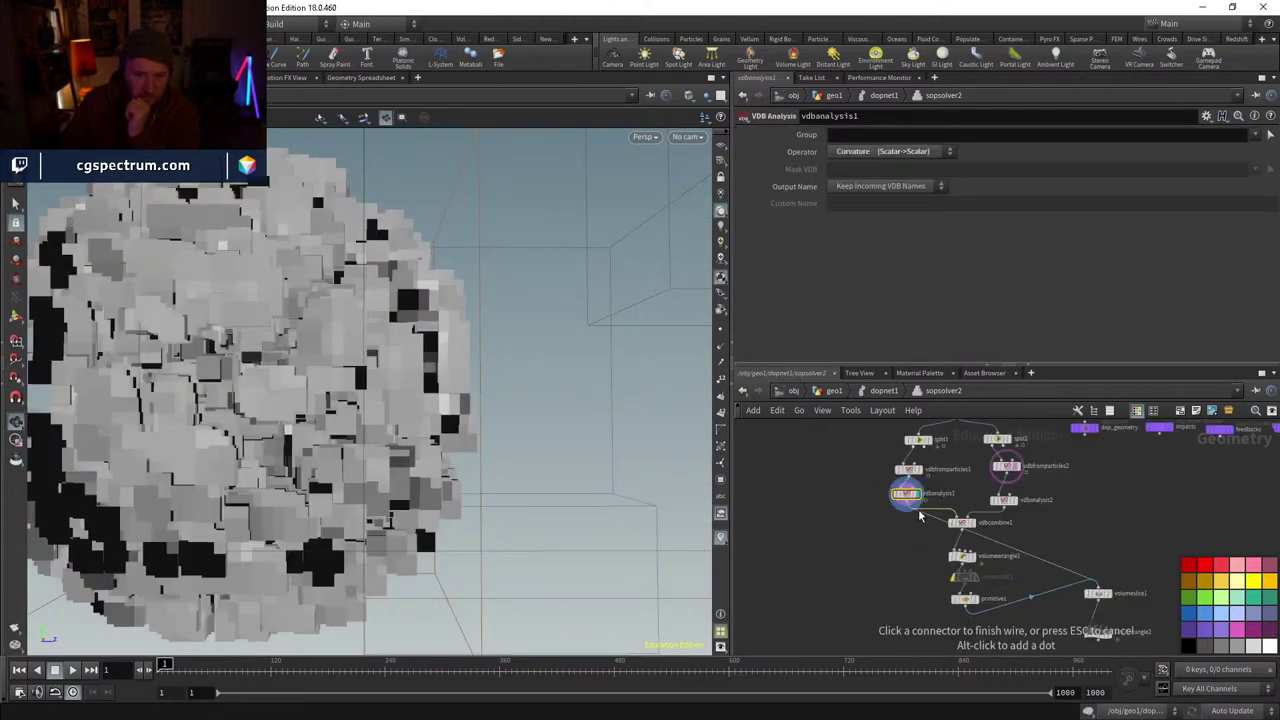
click(920, 515)
scroll(1109, 581, up, 3)
click(1102, 604)
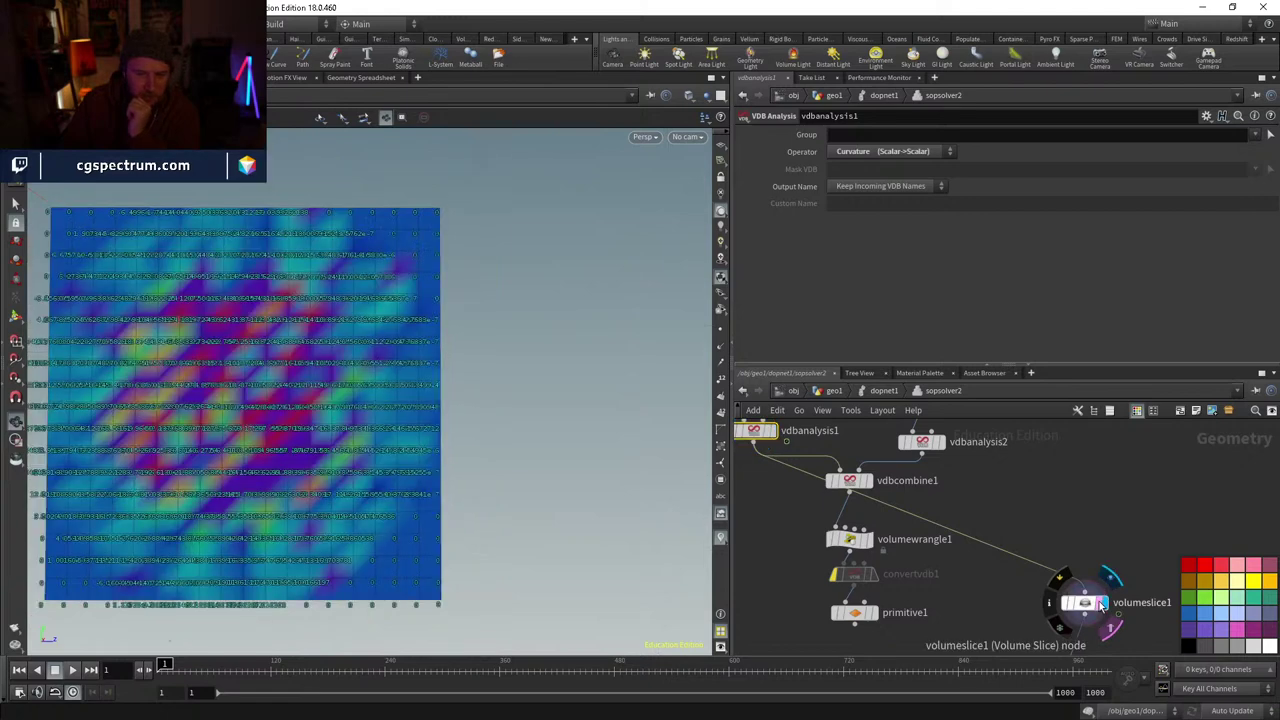
click(1090, 603)
- Examine the surfacepressure values across the curvature slice, from the blob's interior to its outer edge
scroll(300, 300, up, 5)
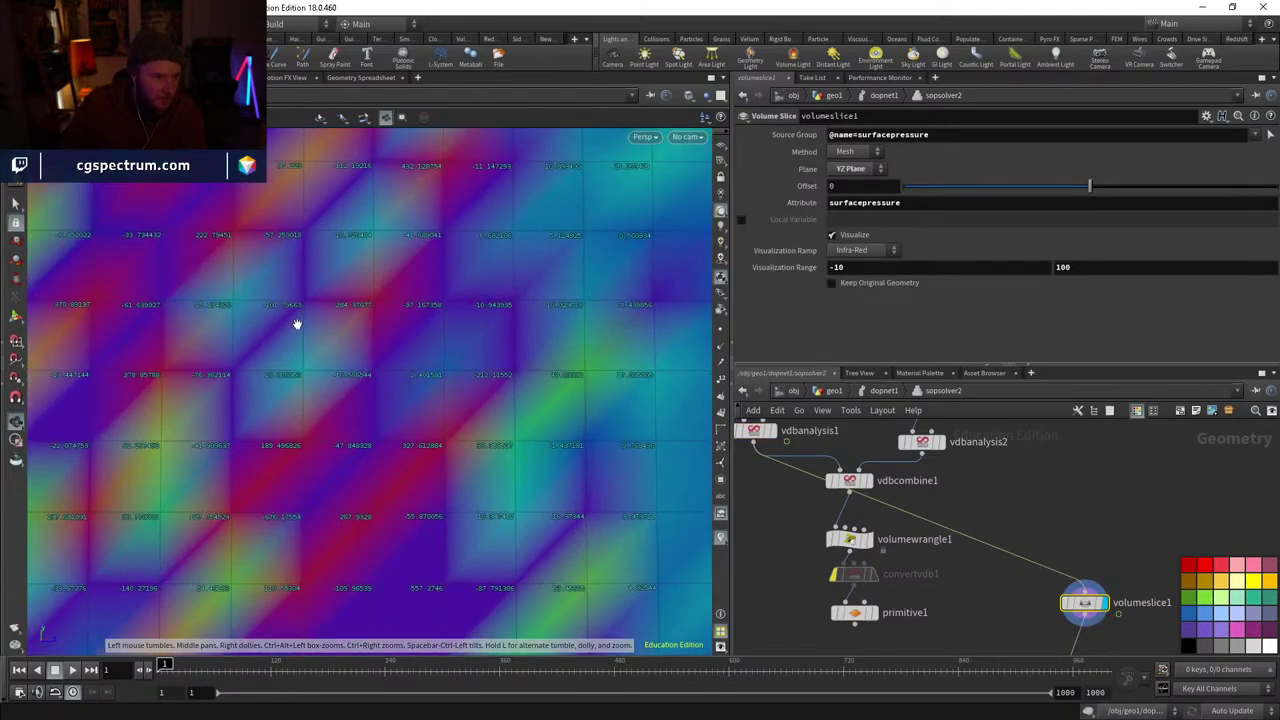
scroll(296, 323, up, 3)
scroll(394, 337, down, 3)
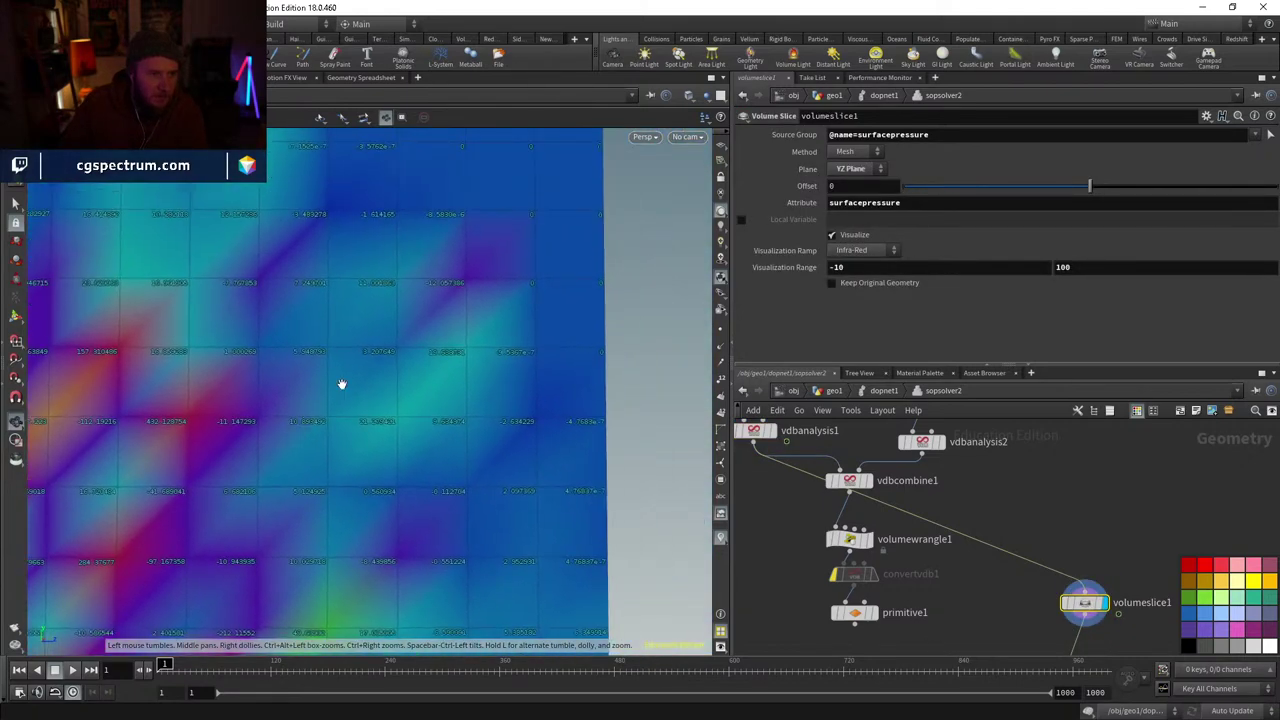
scroll(414, 320, up, 3)
scroll(425, 333, down, 3)
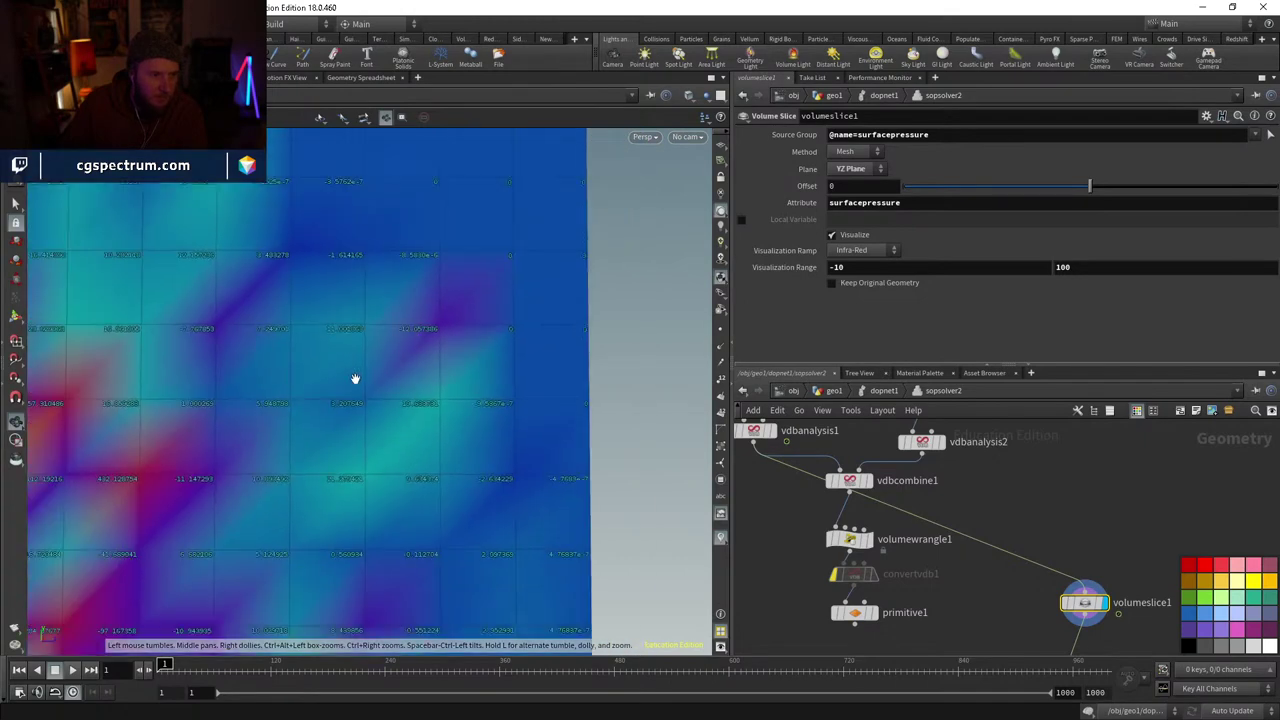
middle_drag(232, 487, 454, 320)
scroll(454, 320, down, 3)
middle_drag(1003, 504, 1004, 517)
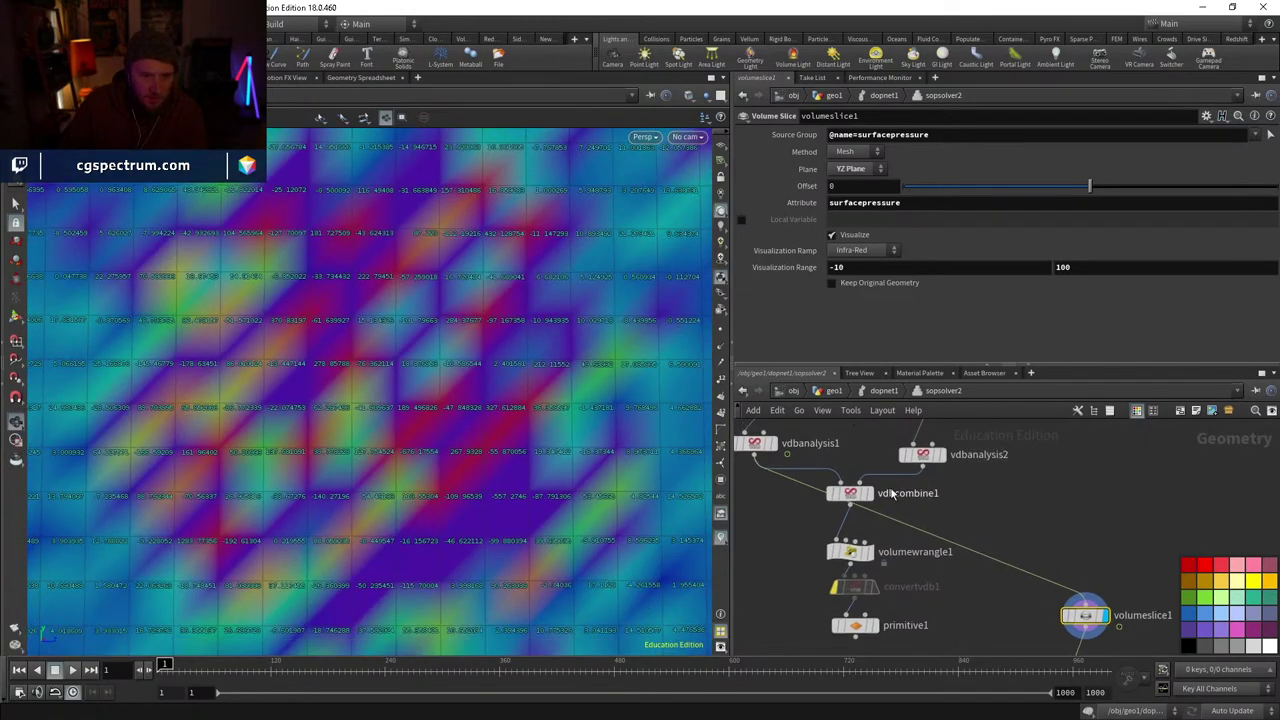
- Connect vdbcombine1's output back to volumeslice1, display the slice and select volumewrangle1
click(867, 480)
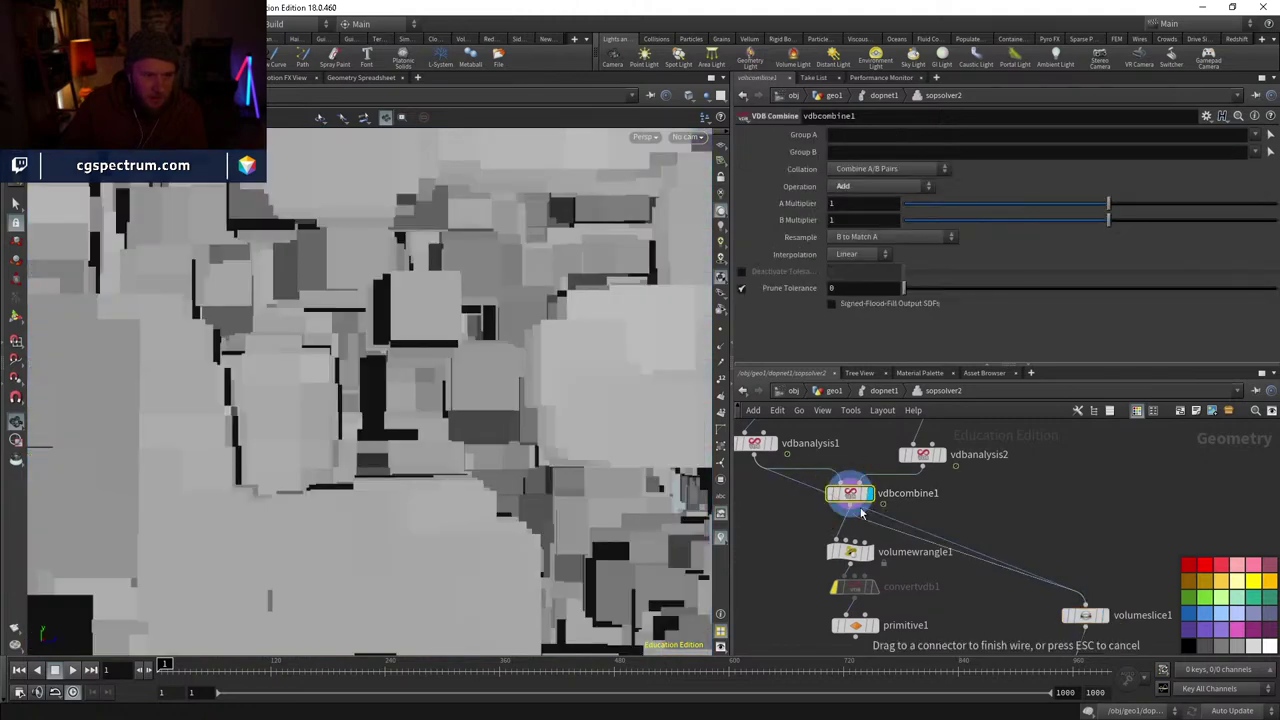
click(1101, 616)
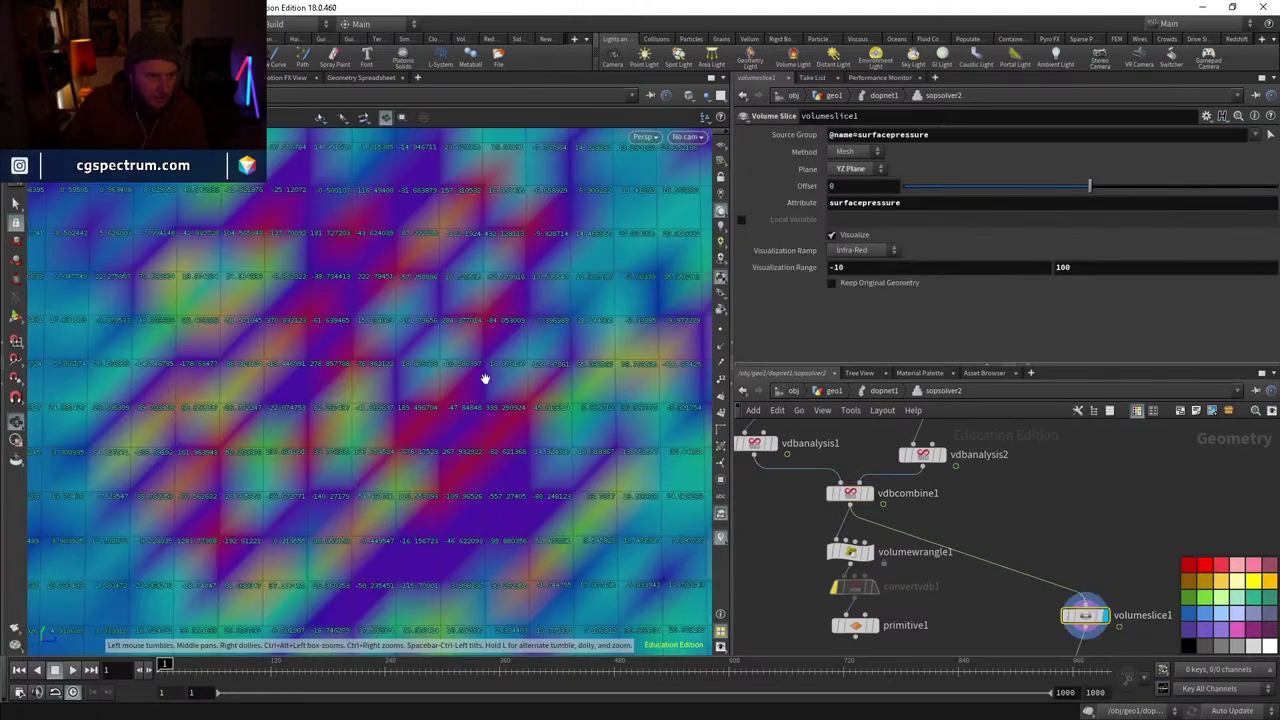
click(853, 552)
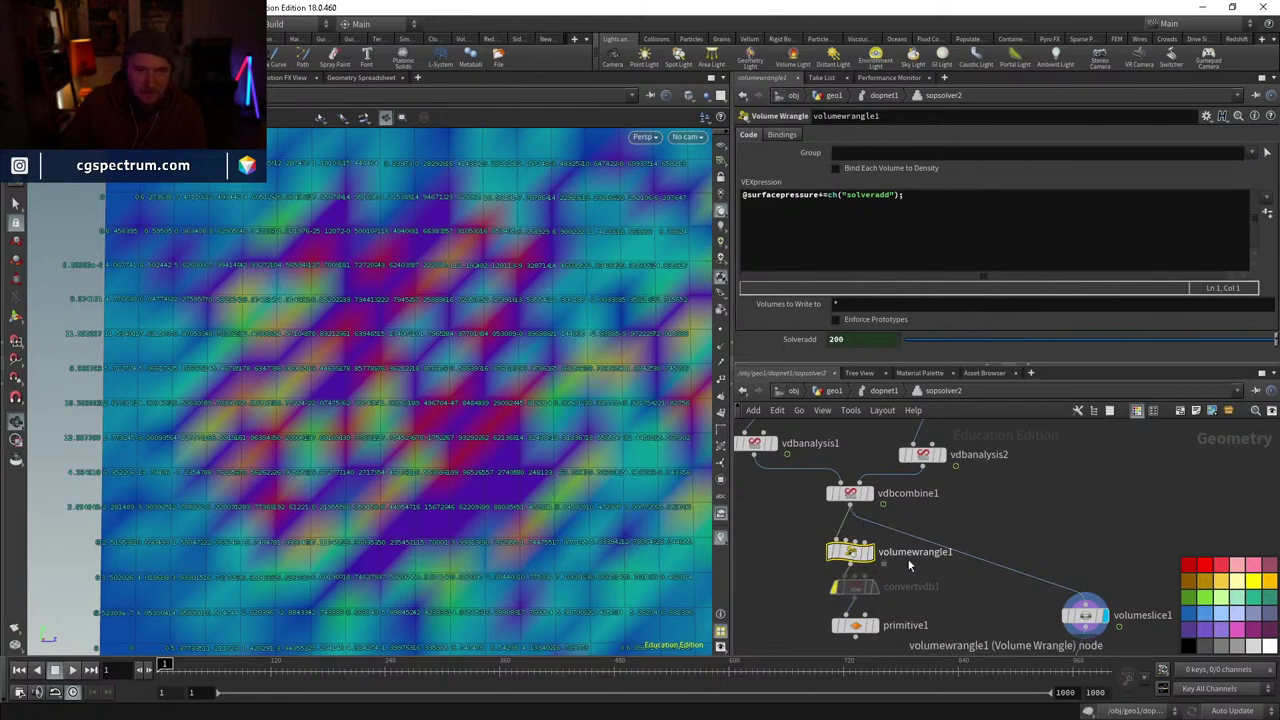
- Inside flipsolver1, check the Combine Operation and Coefficient 1 that scale_curvature applies to surfacepressure
click(884, 390)
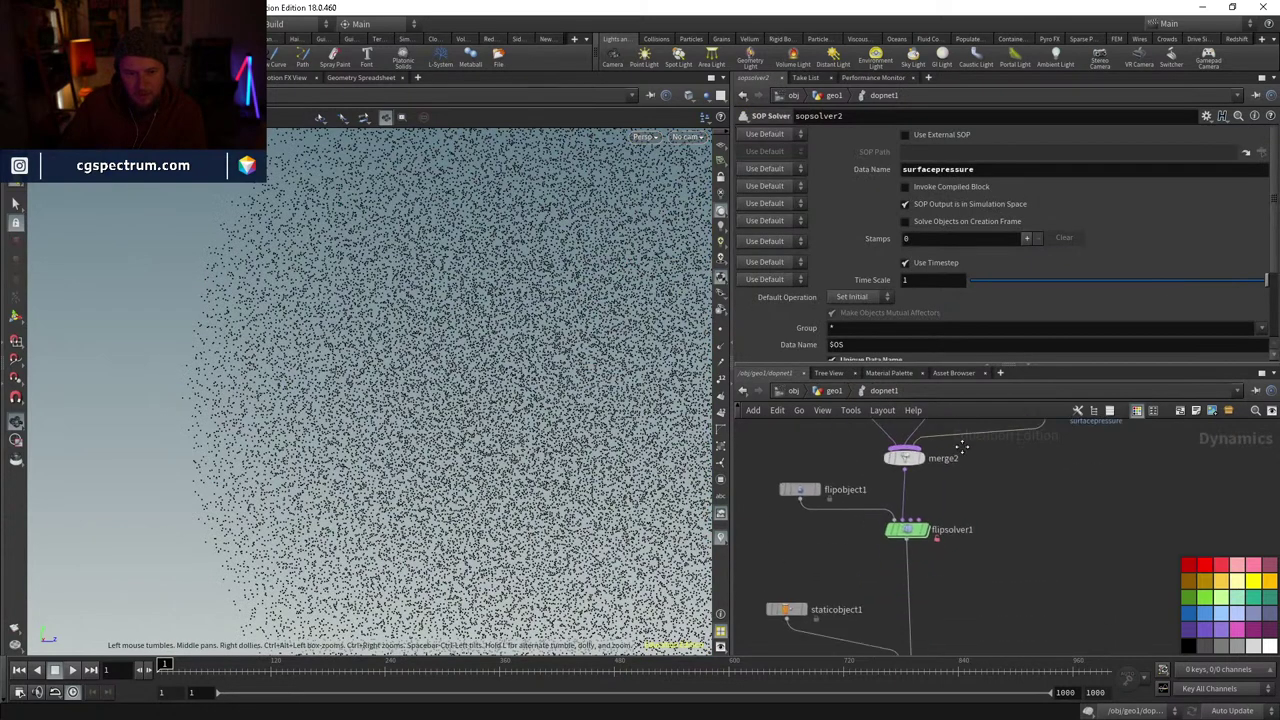
double_click(908, 522)
key(f)
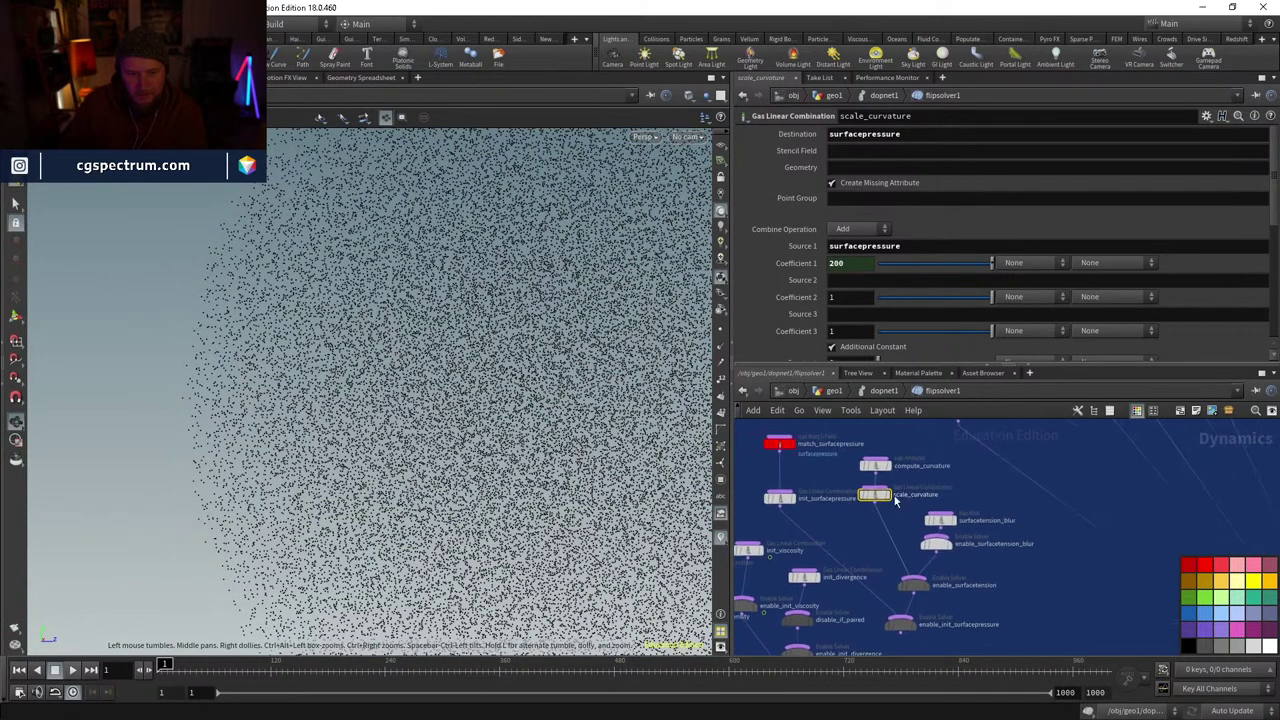
click(842, 230)
click(839, 258)
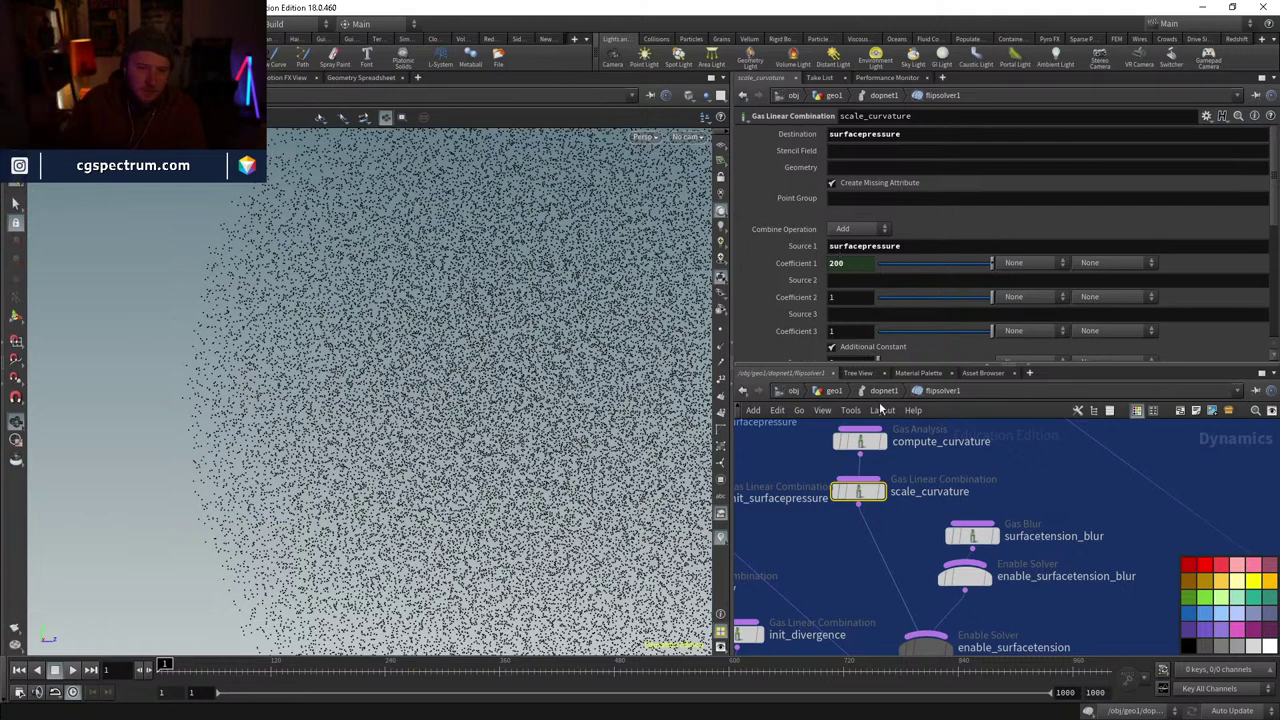
- Go up to geo1 and check the settings of attribwrangle2 and volumeslice1 there
key(u)
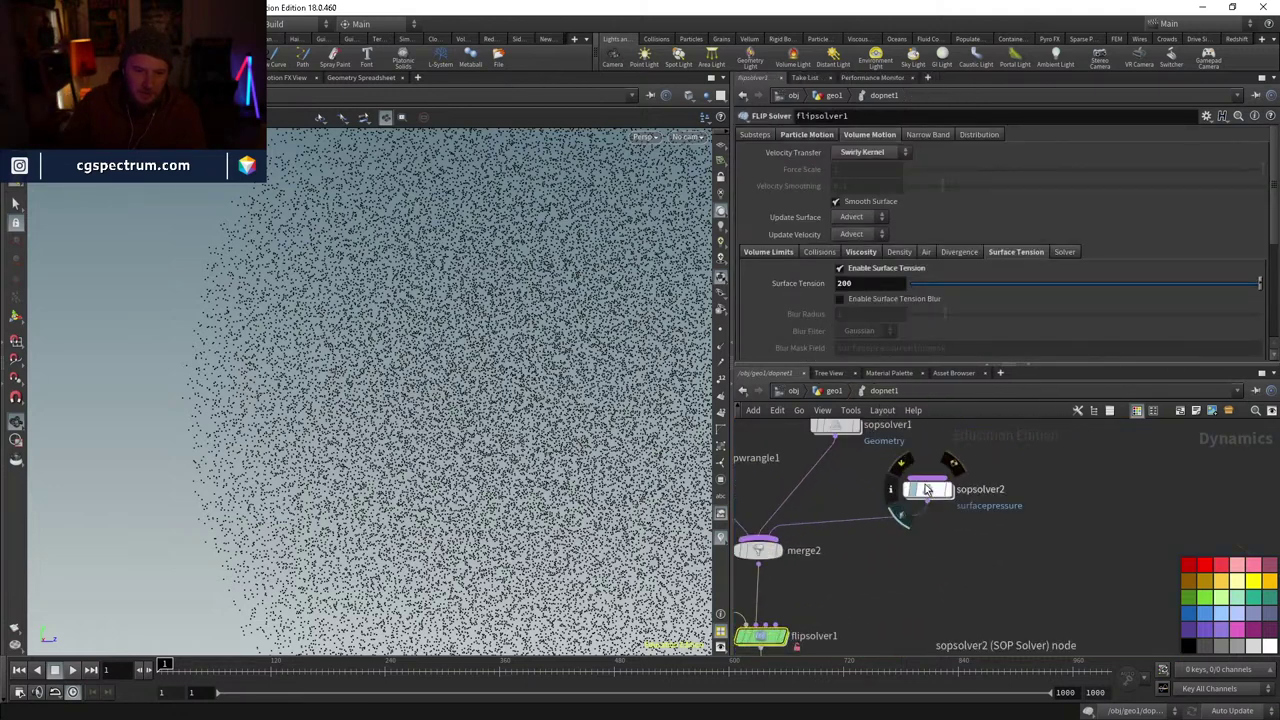
double_click(926, 489)
click(873, 388)
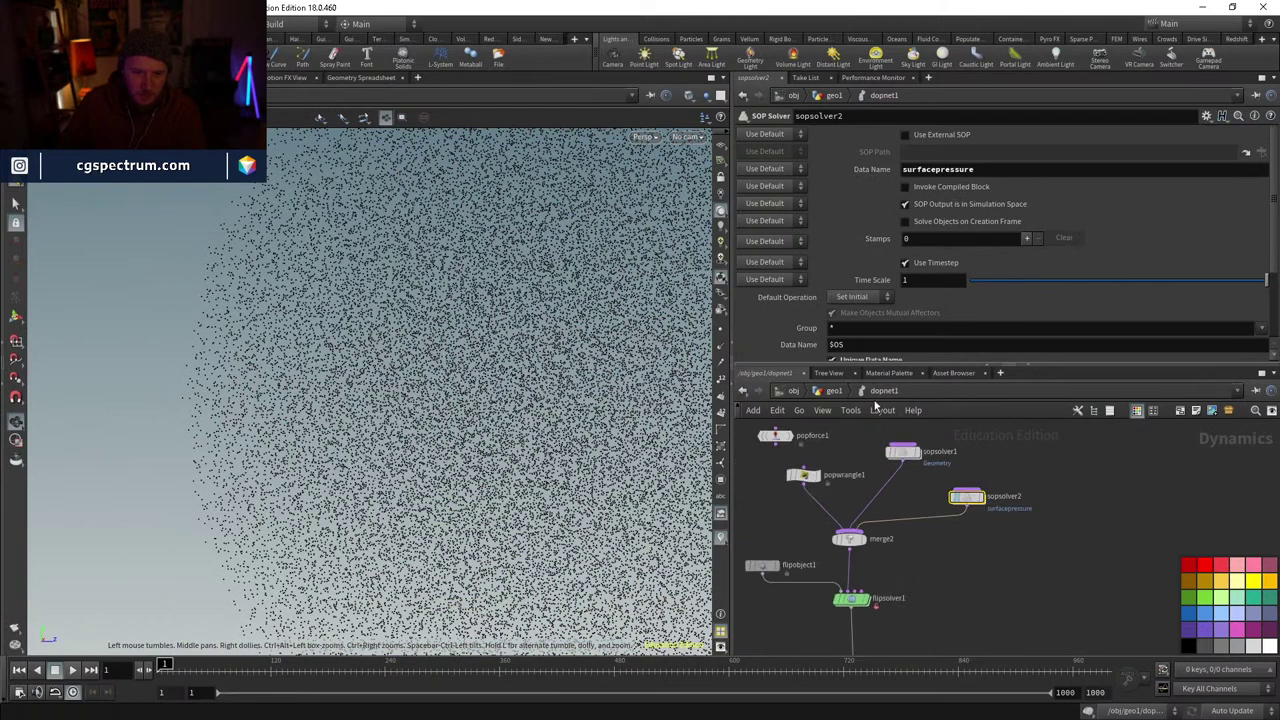
key(u)
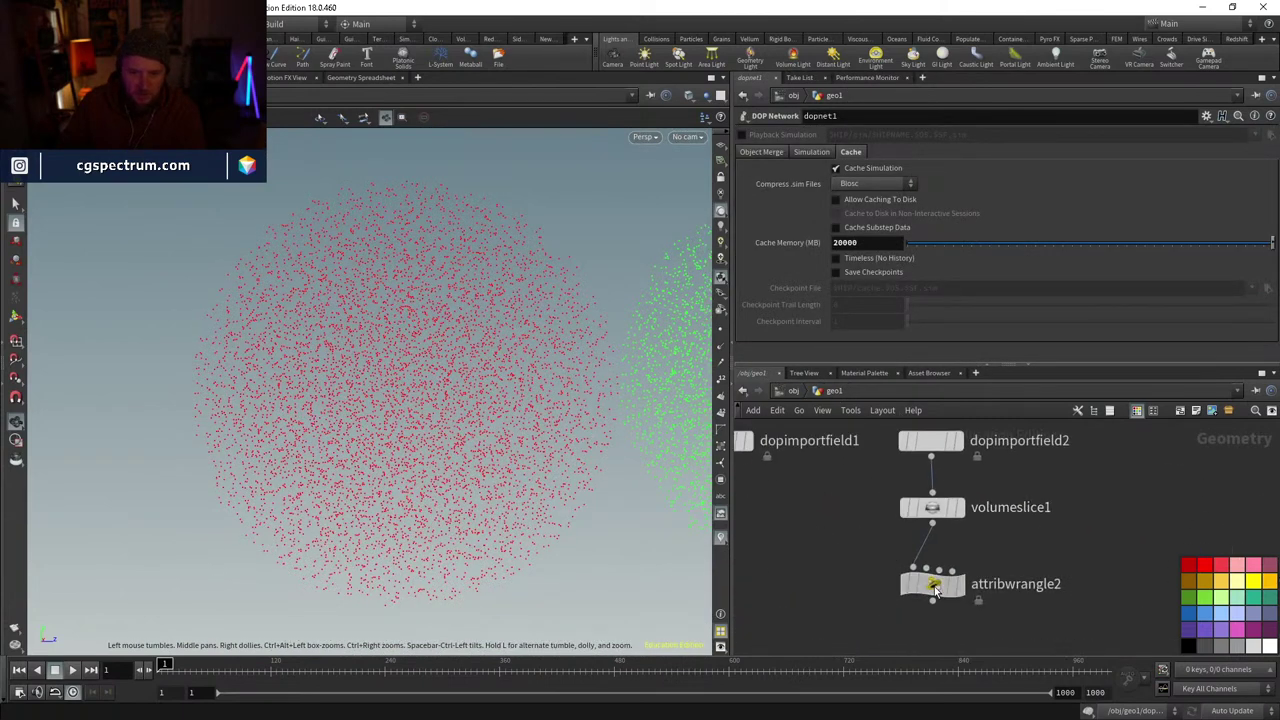
click(934, 586)
click(932, 507)
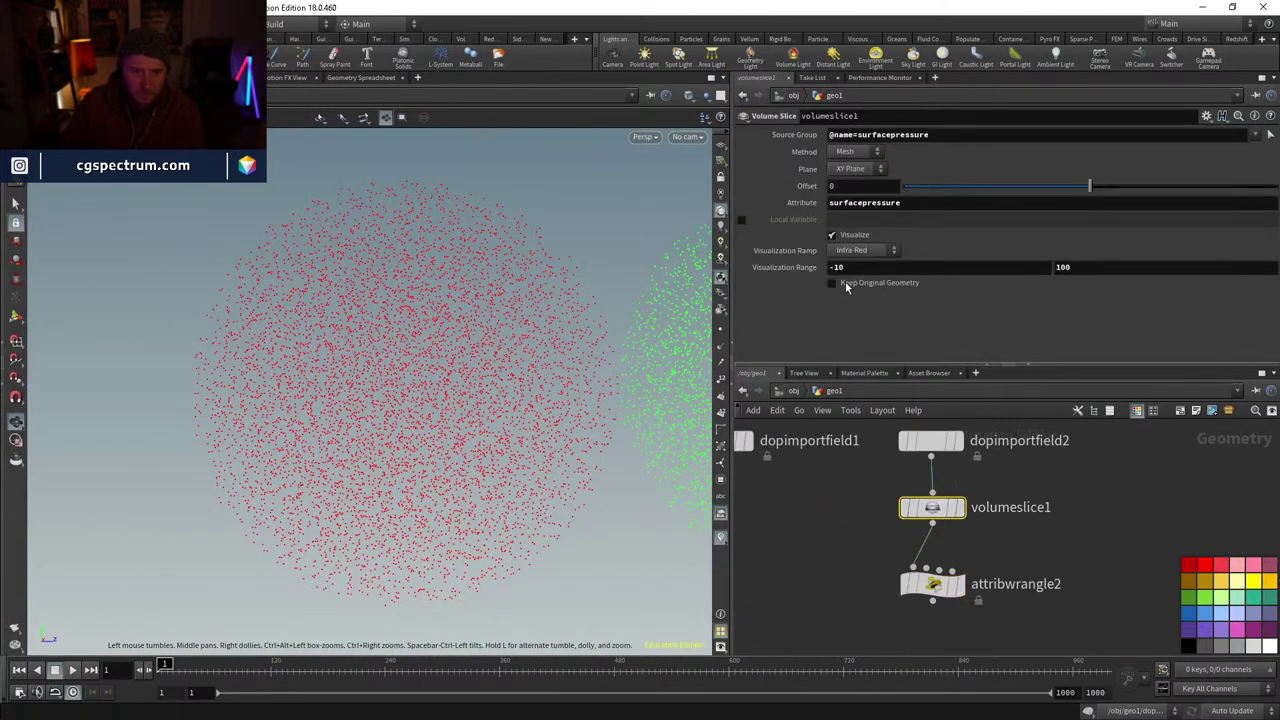
key(alt+Left)
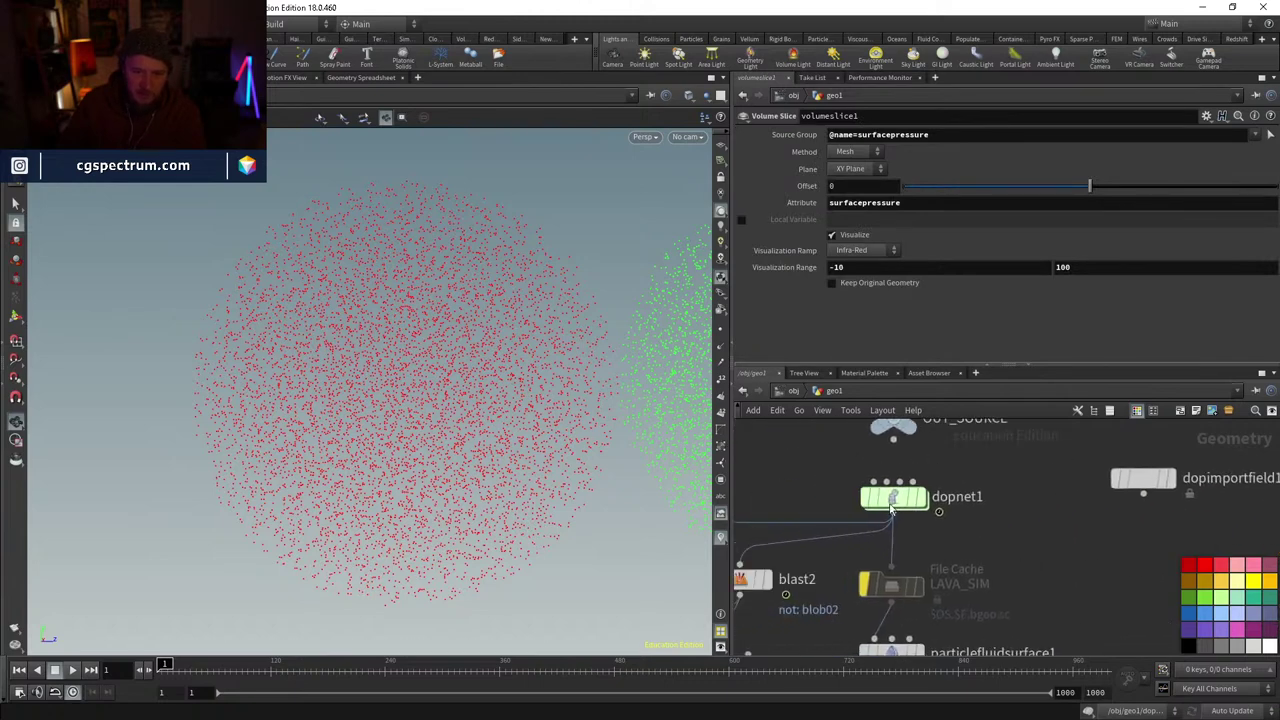
double_click(970, 468)
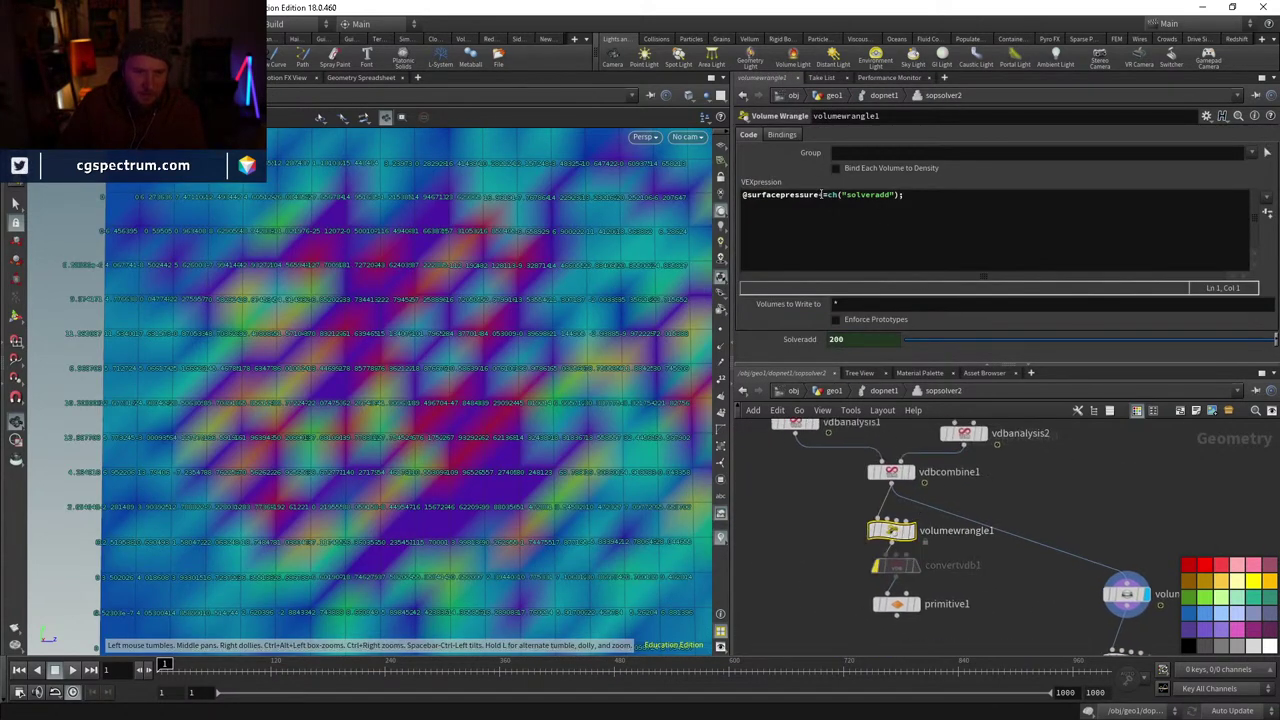
click(821, 195)
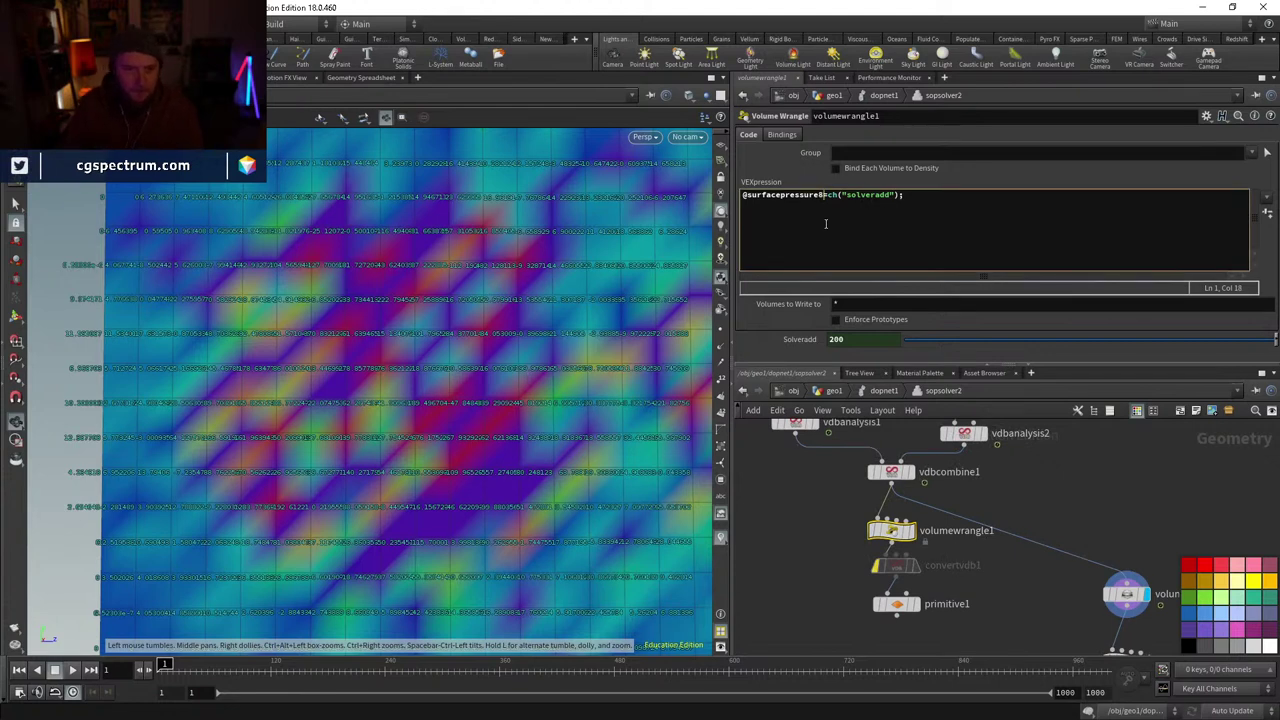
text(*)
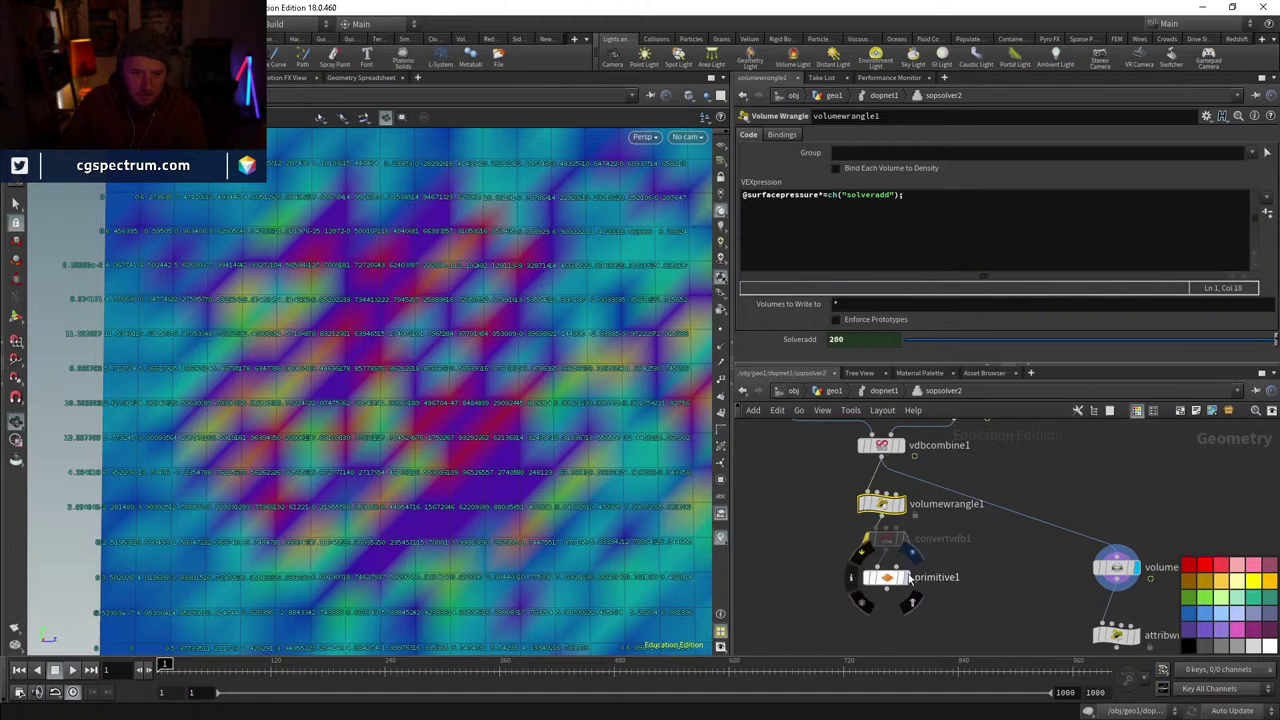
click(907, 578)
key(h)
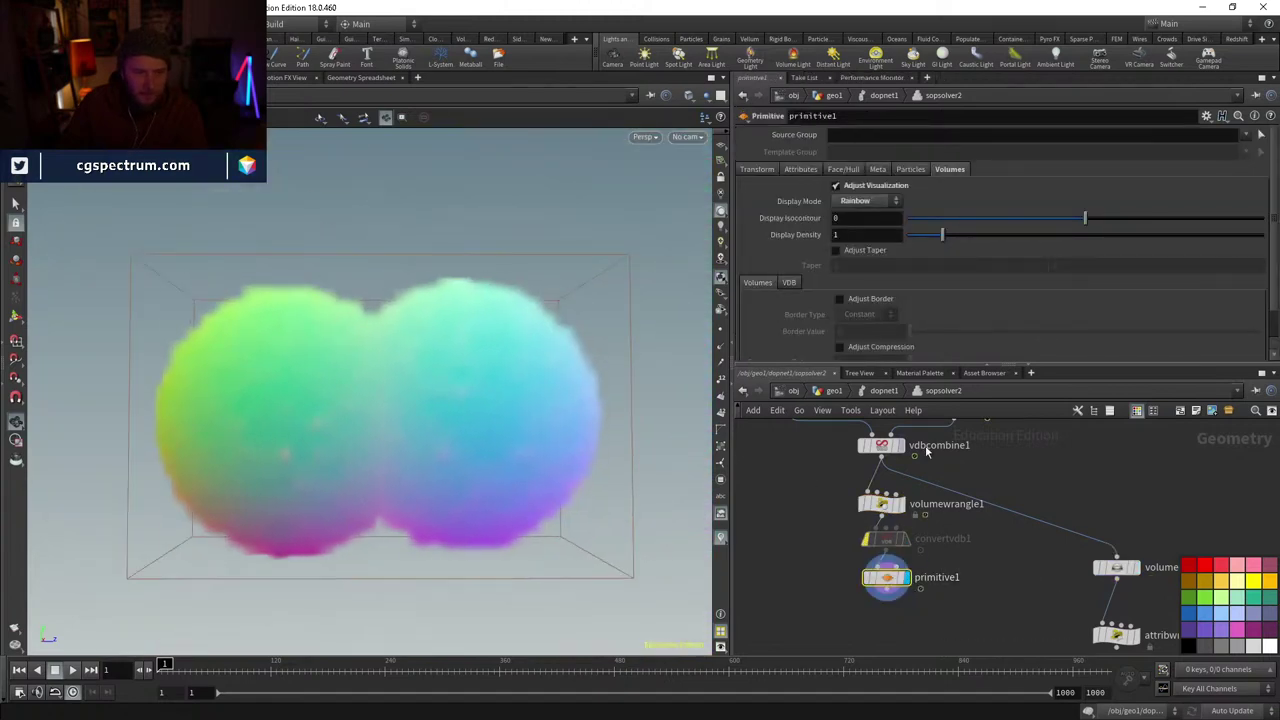
- Return to dopnet1 and play the simulation with the multiplied surface pressure
click(883, 391)
scroll(428, 457, down, 3)
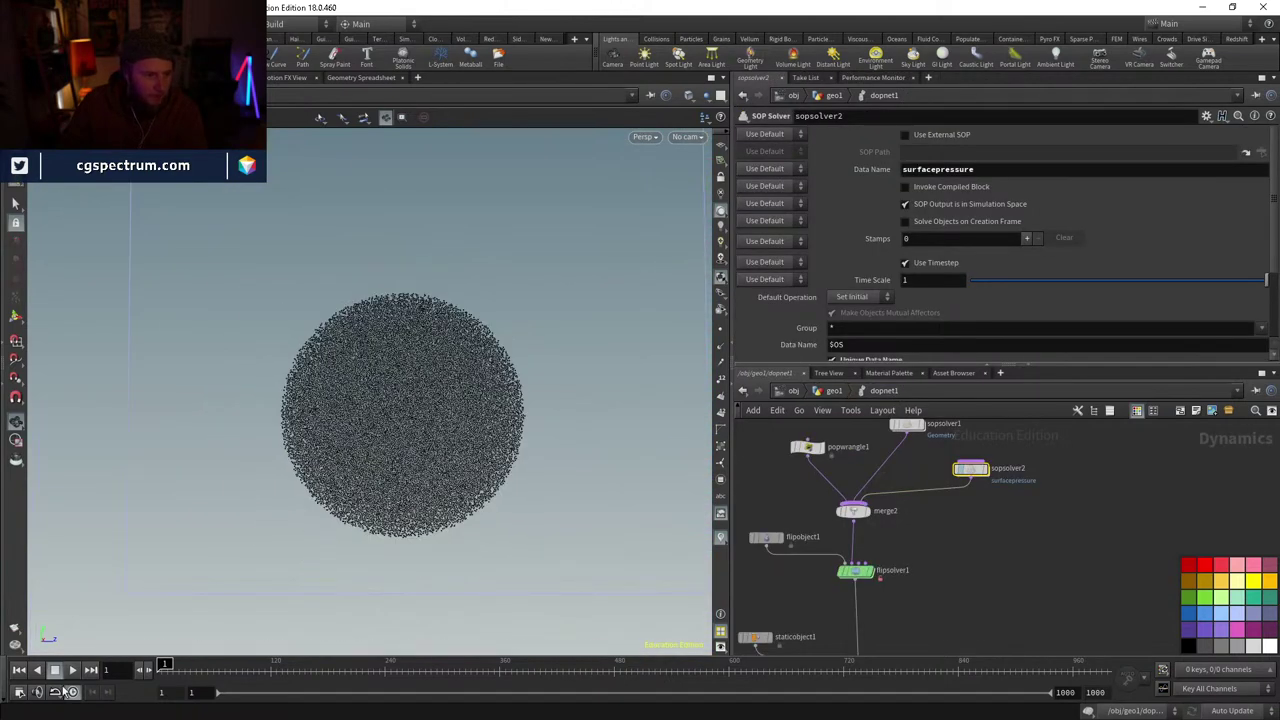
click(75, 671)
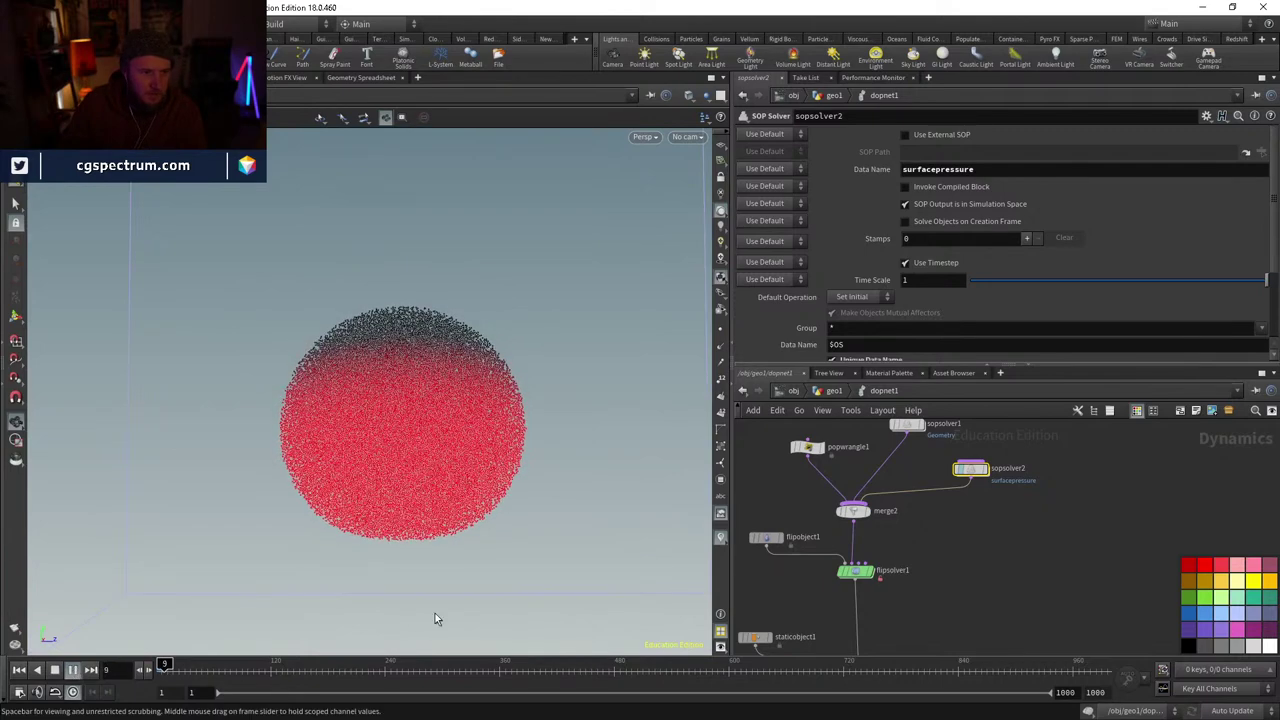
- Set flipsolver1's Surface Tension to 2000 during playback
click(854, 572)
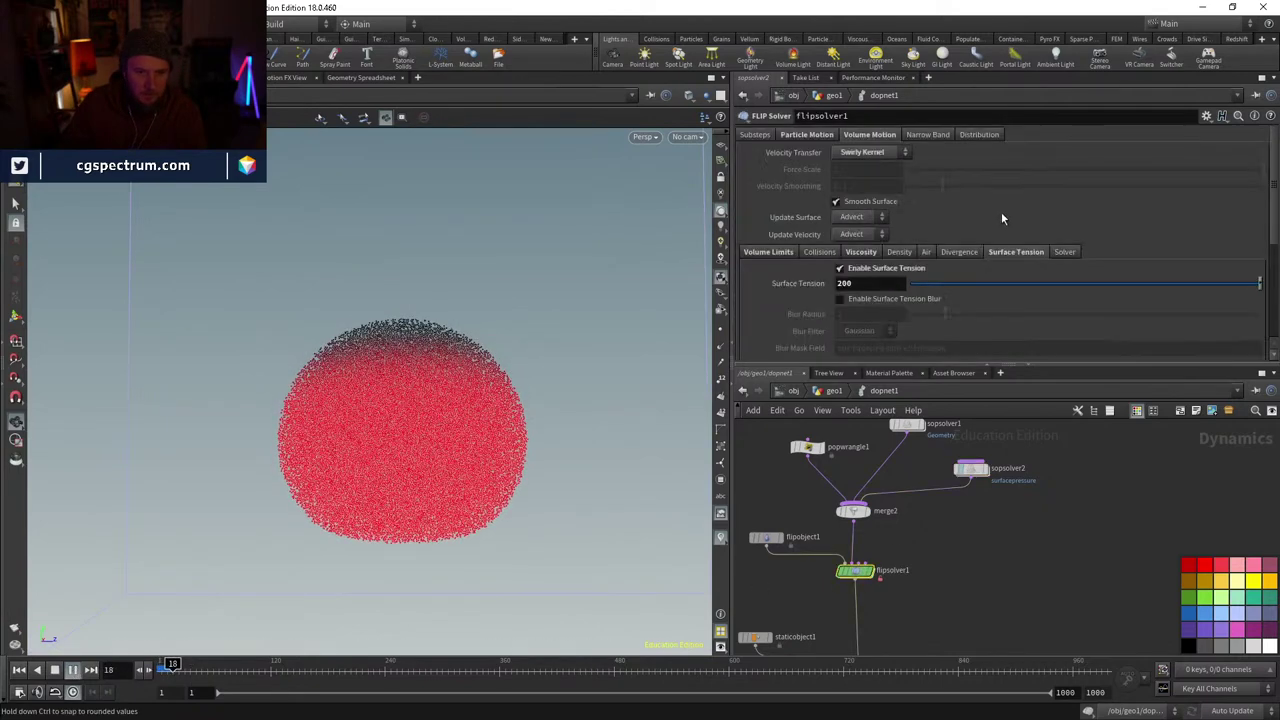
click(884, 283)
text(0)
key(Return)
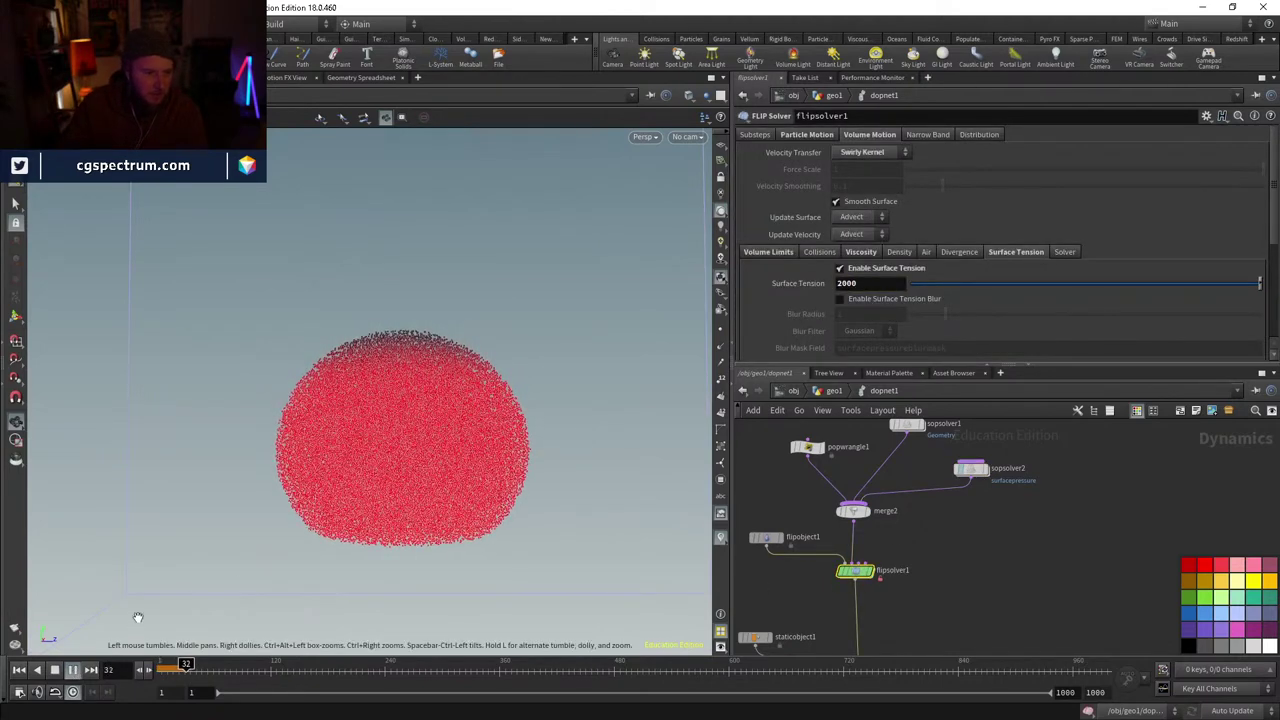
- Replay the simulation from the start, then return to frame 1
click(19, 670)
click(74, 671)
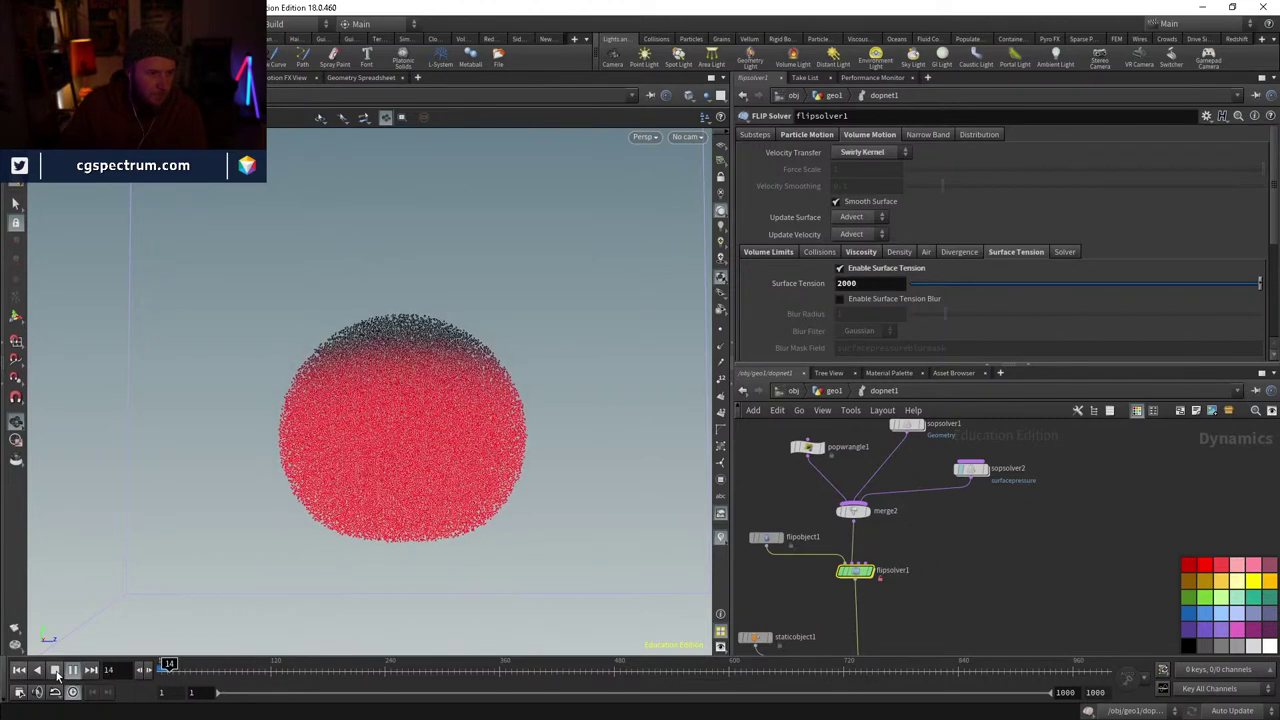
drag(172, 668, 162, 668)
- Inside flipsolver1, examine enable_surfacetension's settings and how the surface pressure nodes feed into reinit_fields
double_click(857, 571)
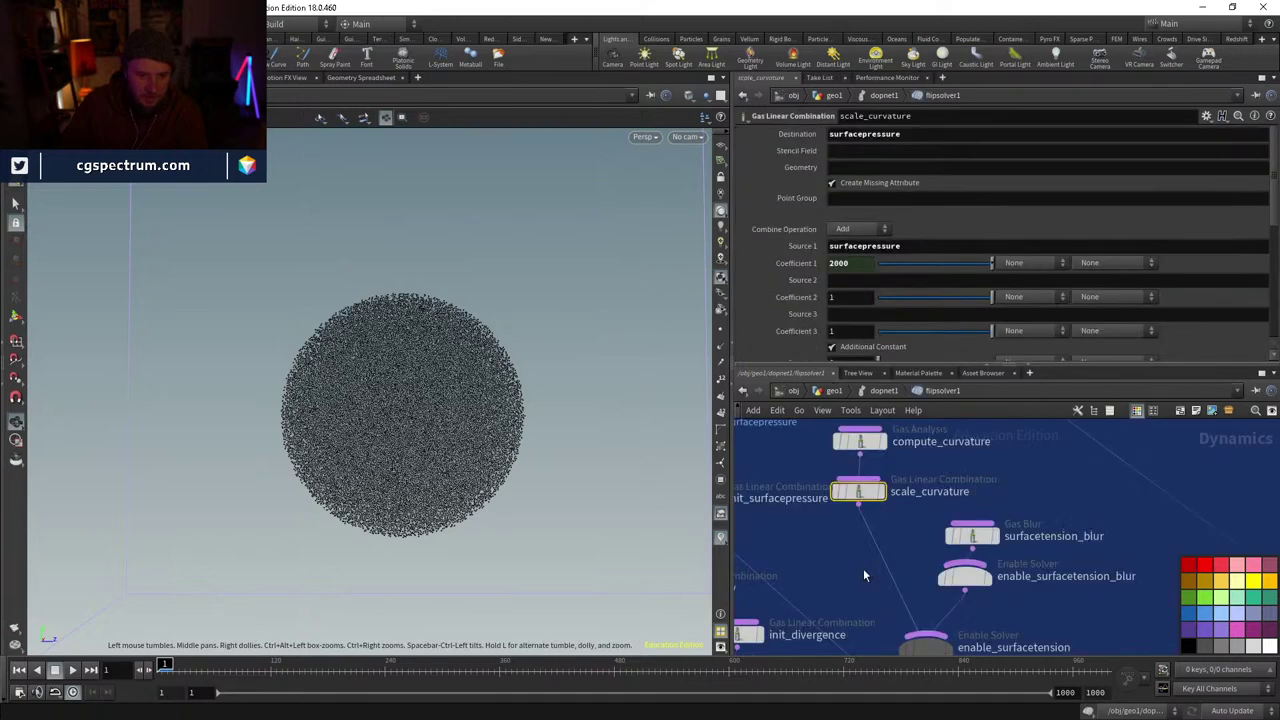
middle_drag(925, 621, 935, 530)
click(935, 541)
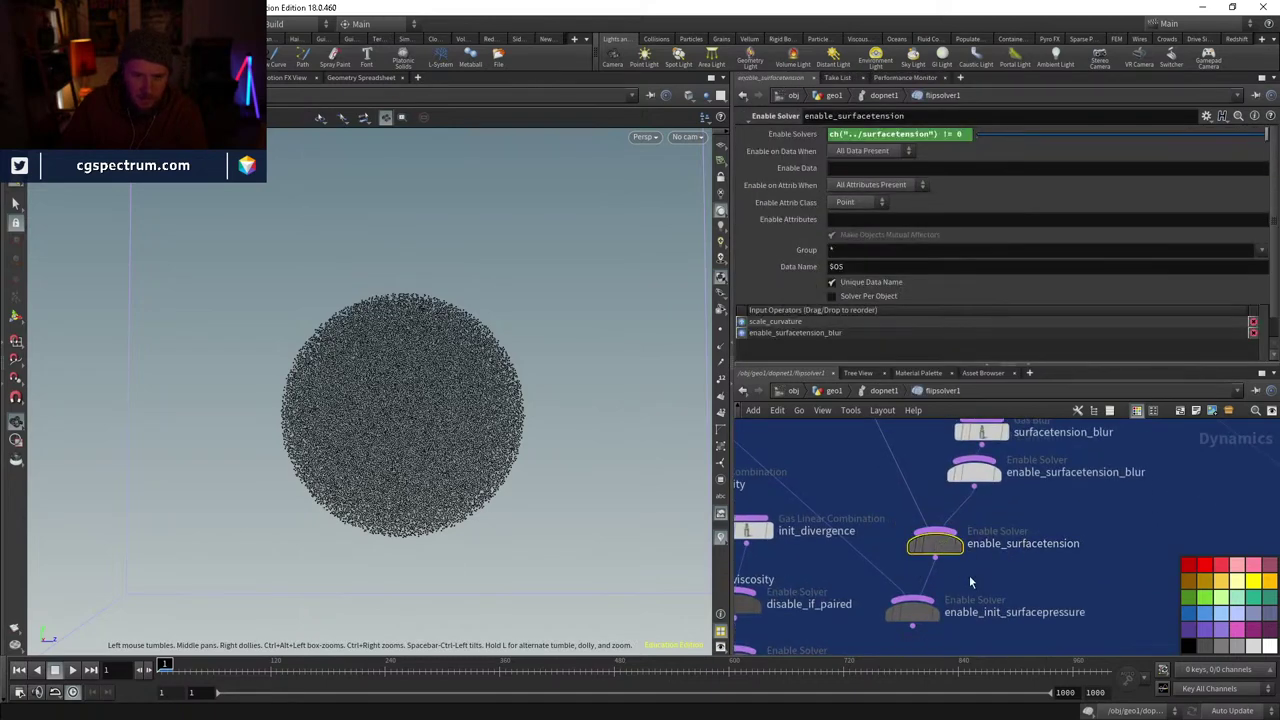
click(933, 568)
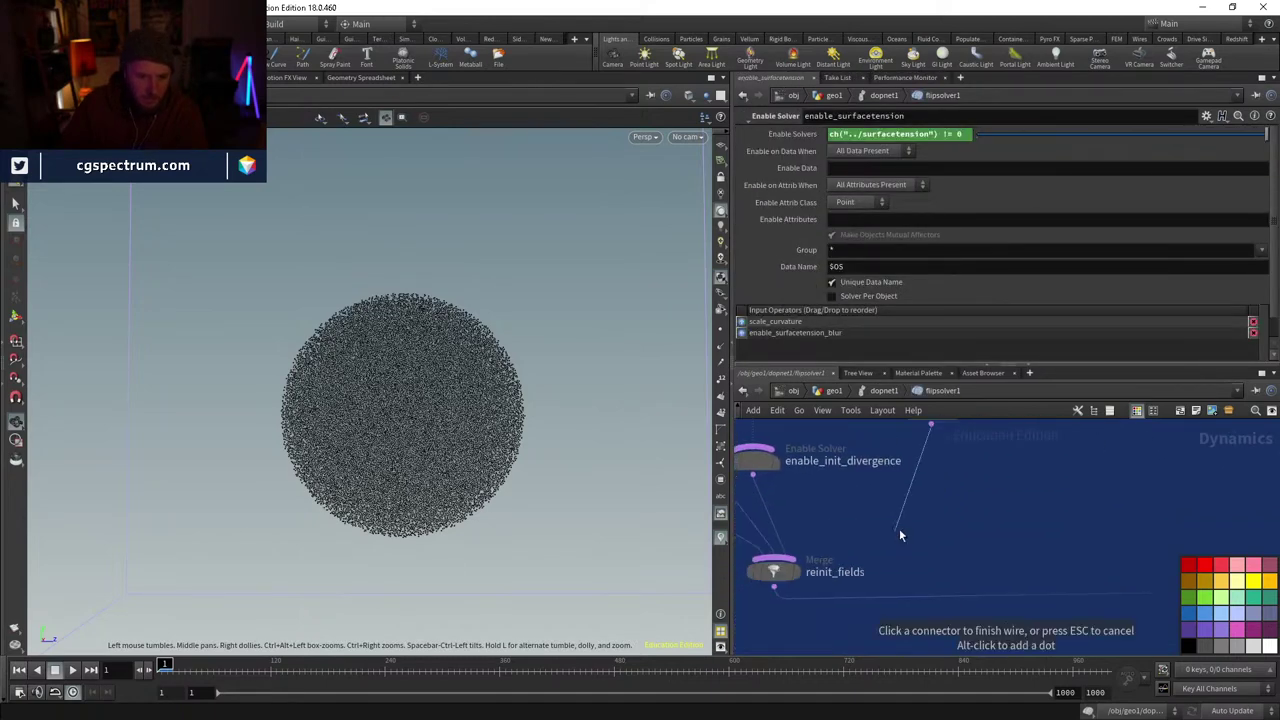
key(Escape)
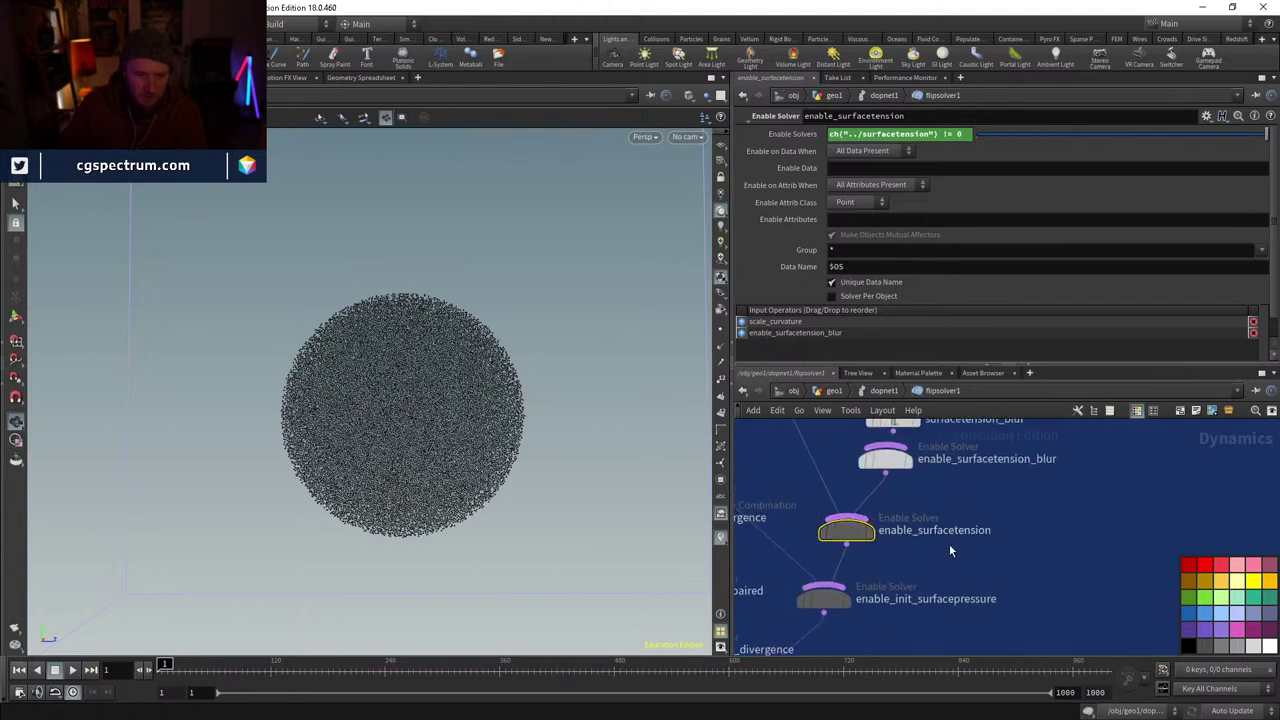
middle_drag(950, 550, 1018, 570)
scroll(945, 565, down, 4)
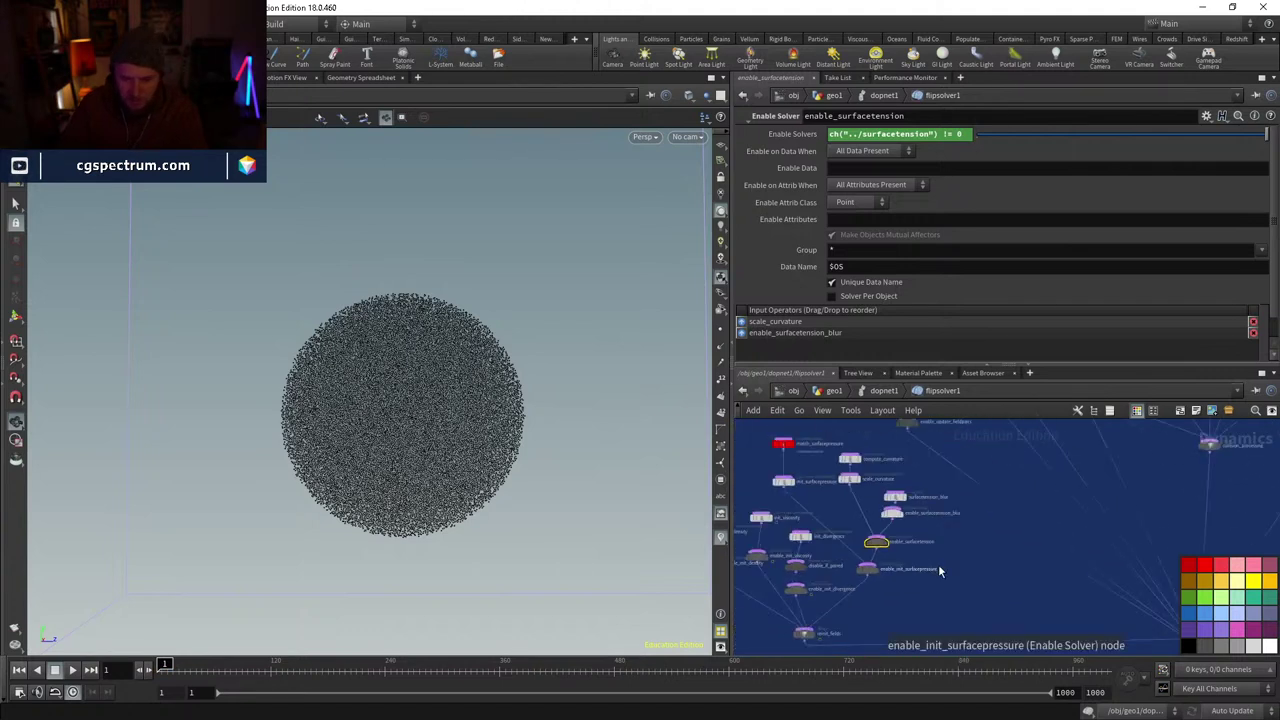
- Bypass the compute_curvature and scale_curvature nodes inside flipsolver1
scroll(945, 570, up, 5)
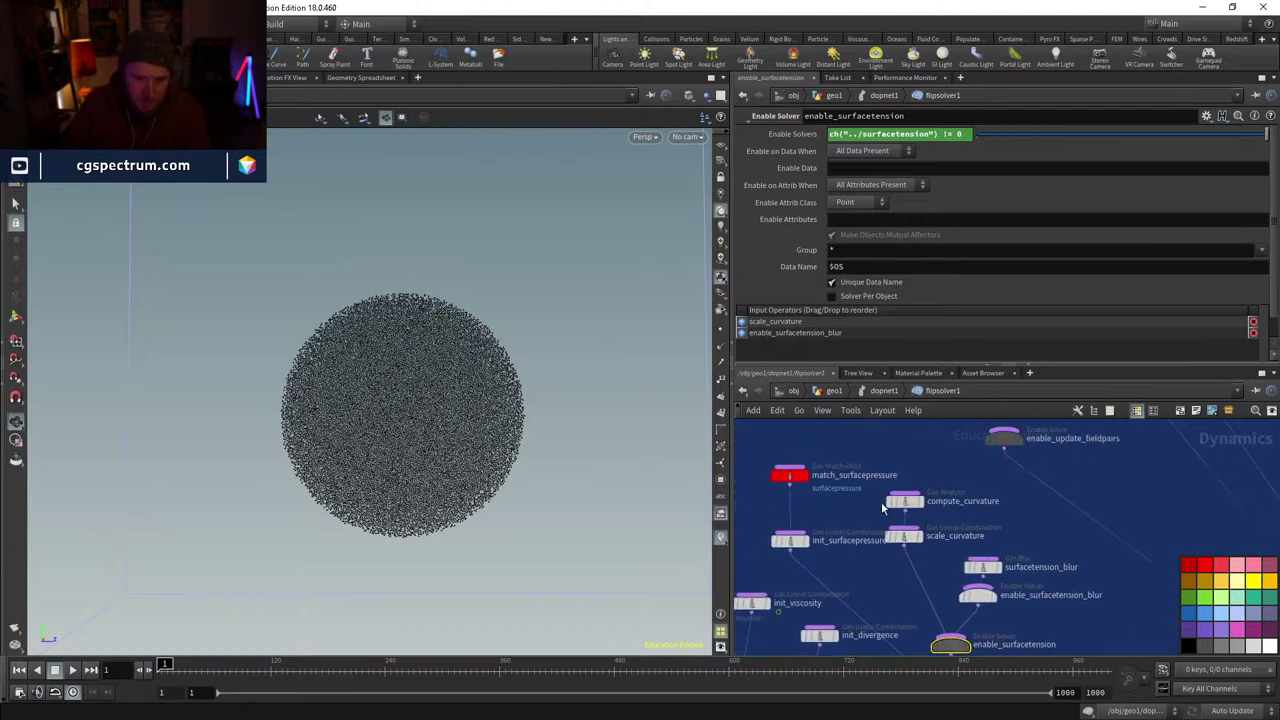
middle_drag(883, 508, 909, 560)
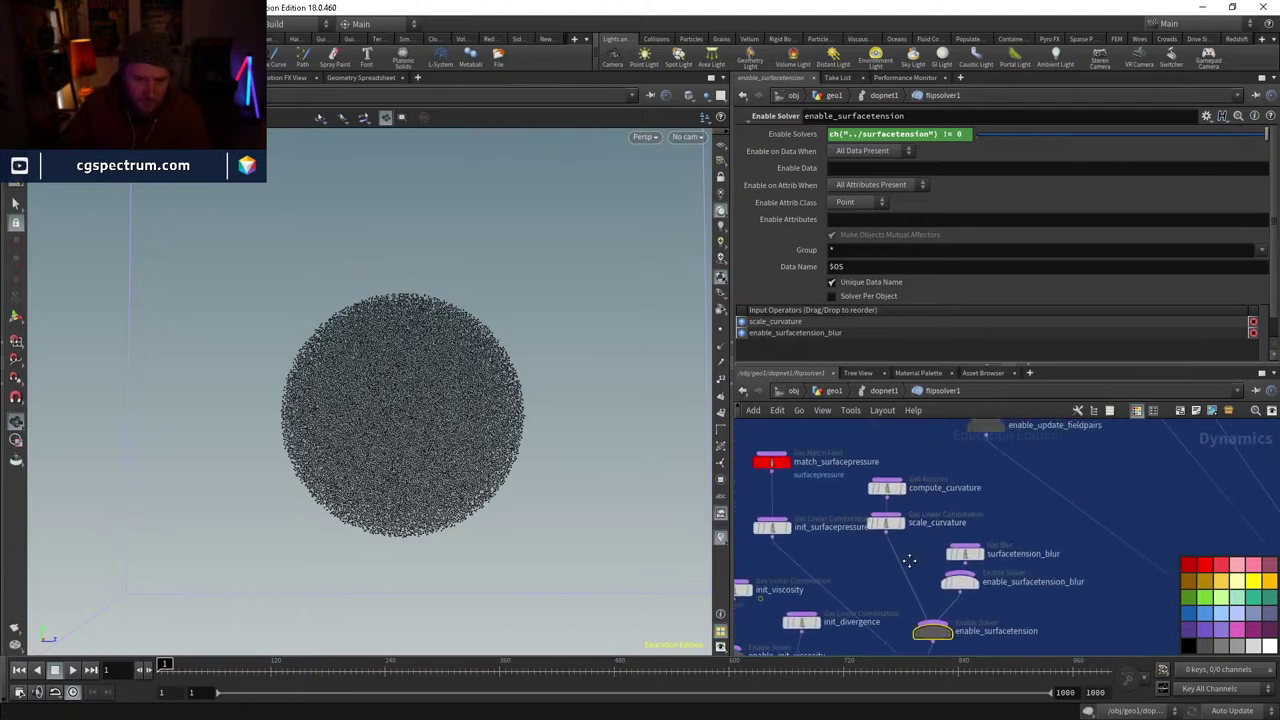
mouse_move(881, 524)
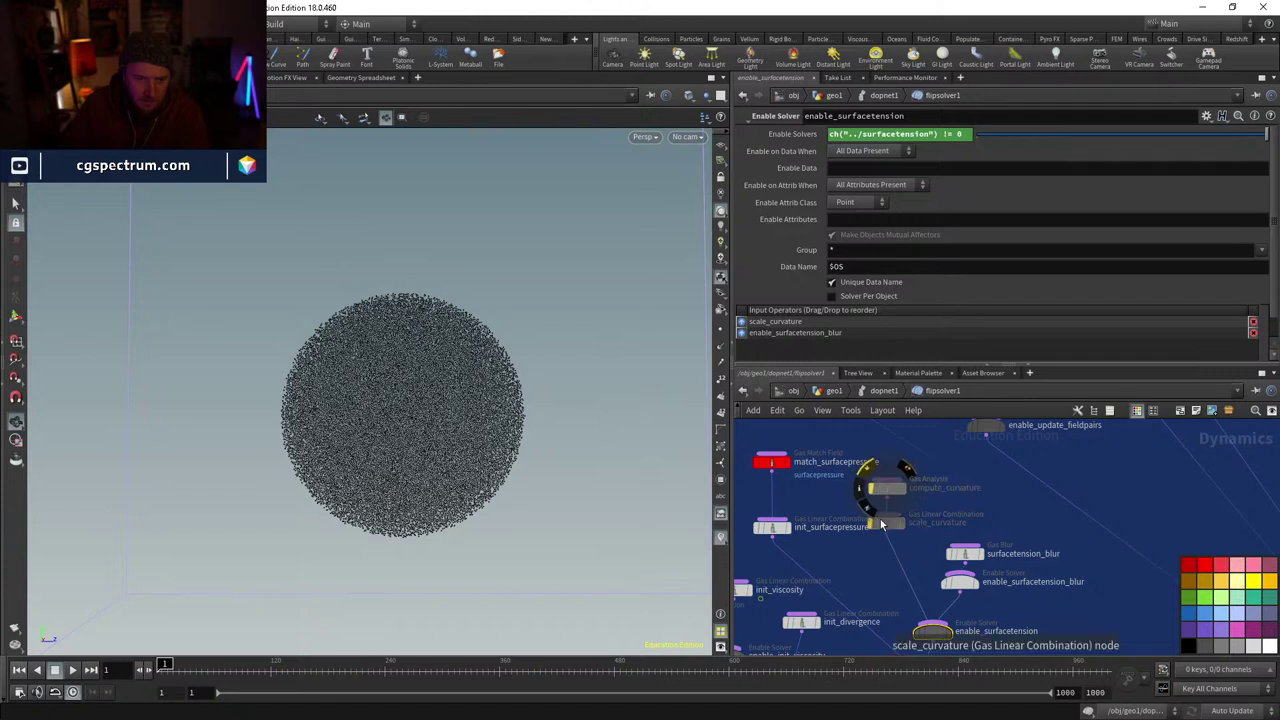
- Bypass match_surfacepressure and init_surfacepressure inside flipsolver1, return to dopnet1 and replay the simulation from frame 1
drag(930, 556, 867, 467)
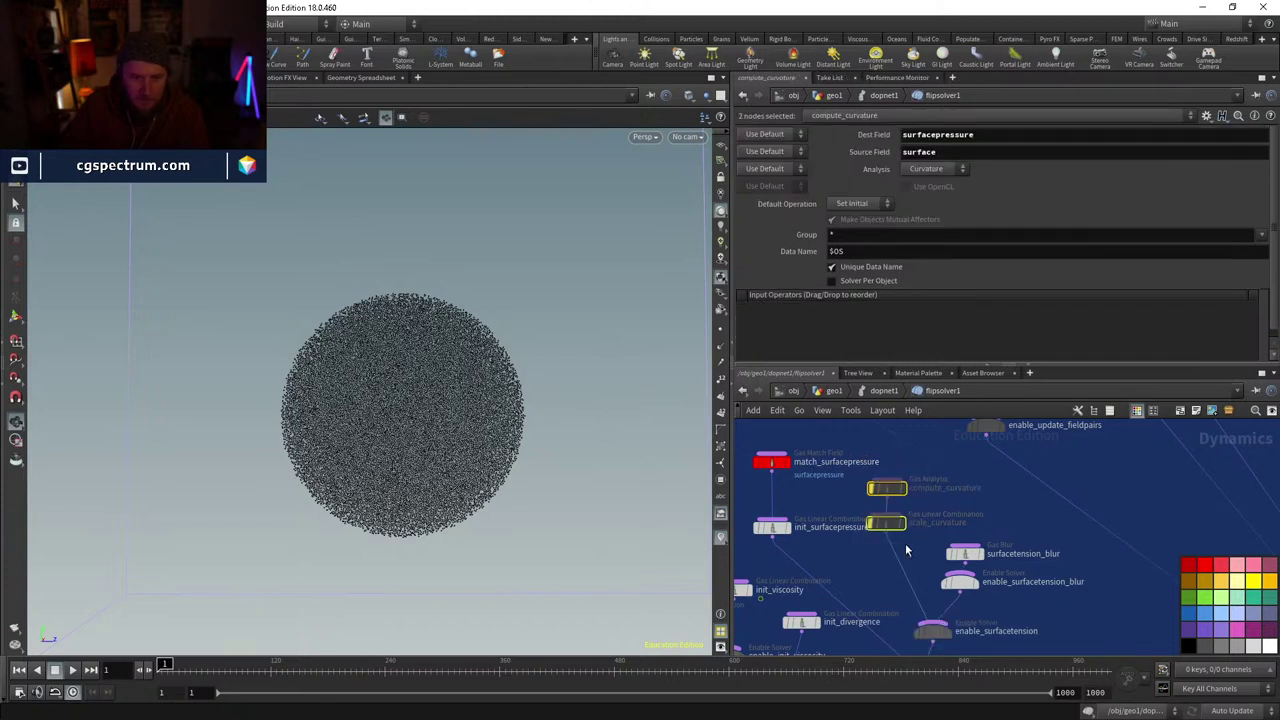
middle_drag(907, 550, 952, 551)
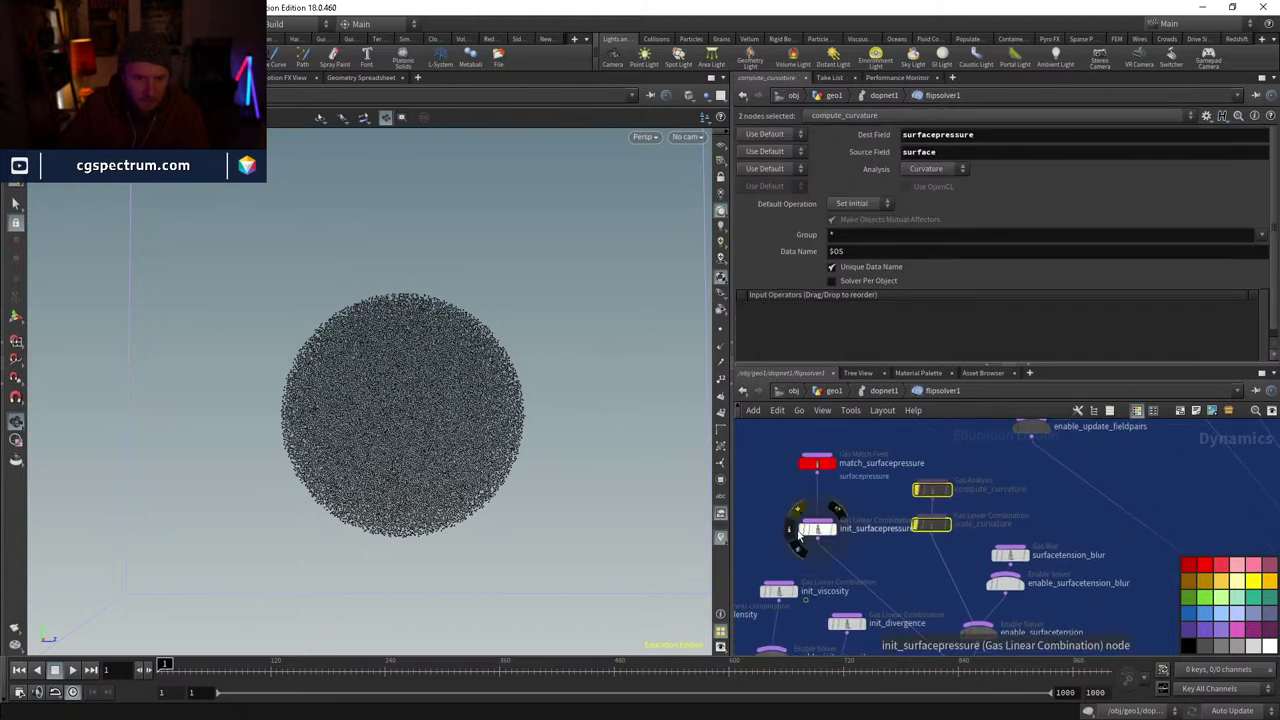
click(810, 530)
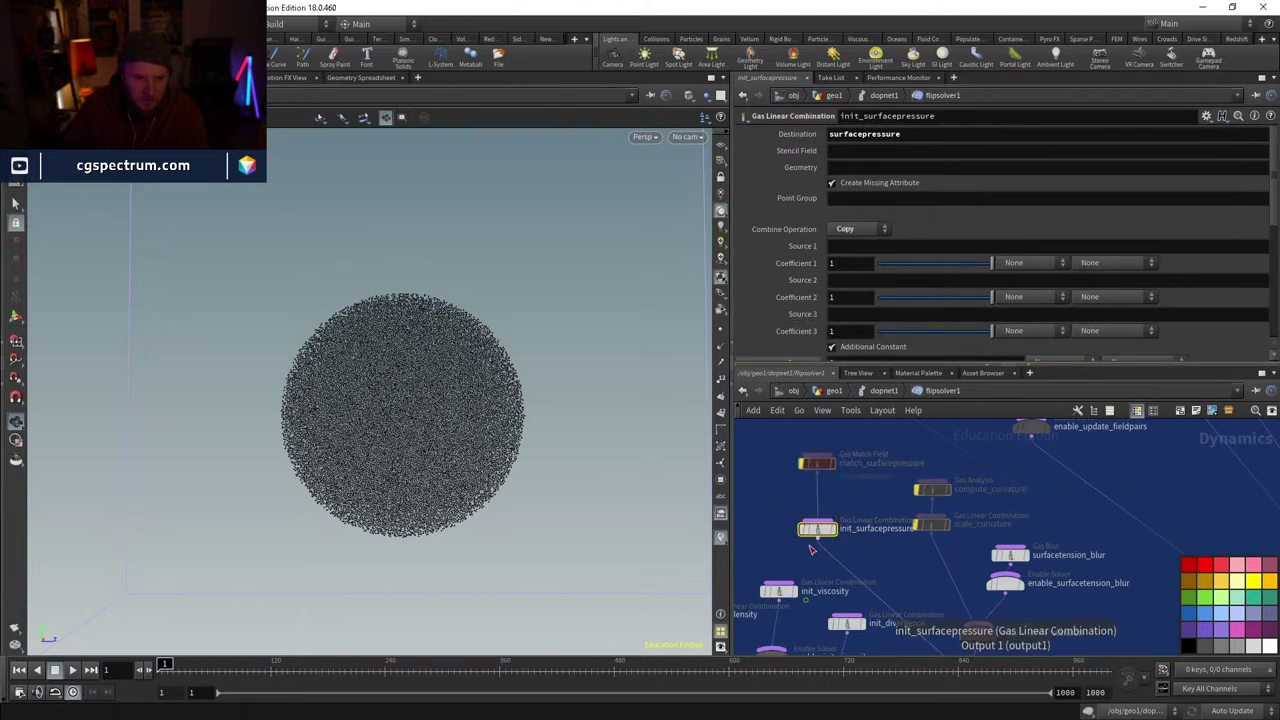
middle_drag(949, 596, 896, 510)
click(884, 390)
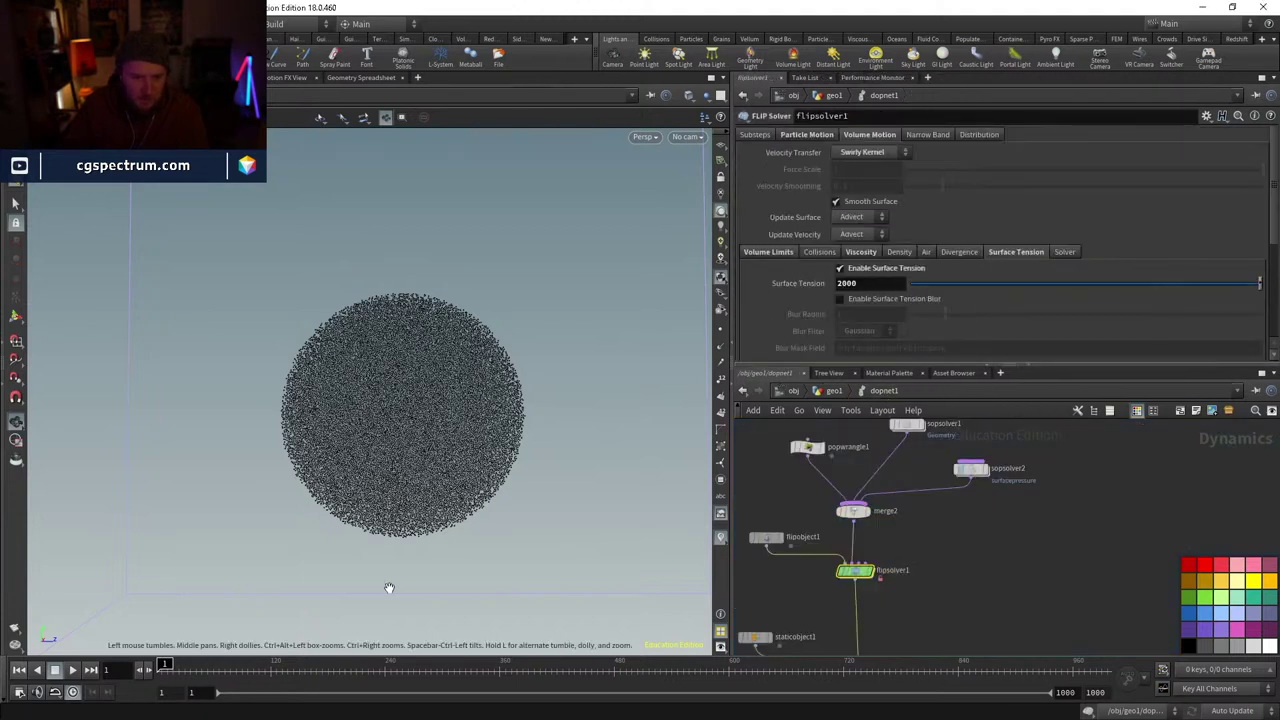
click(73, 670)
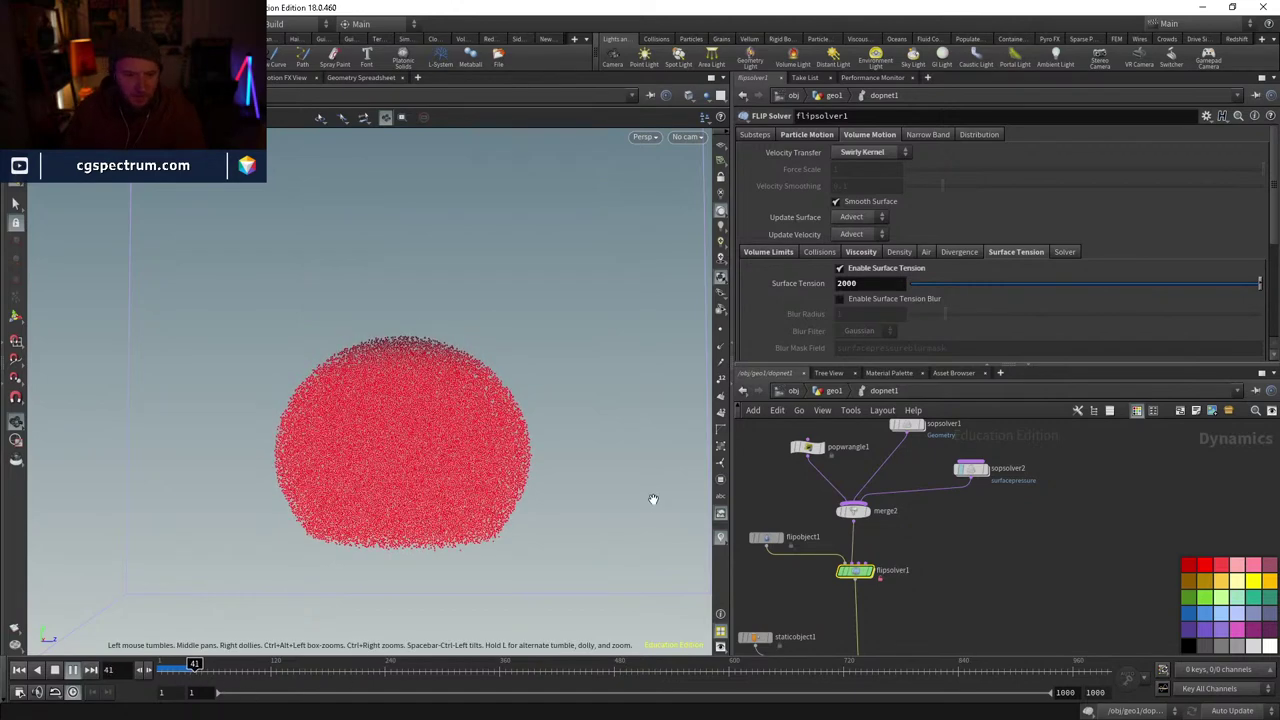
key(ctrl+Up)
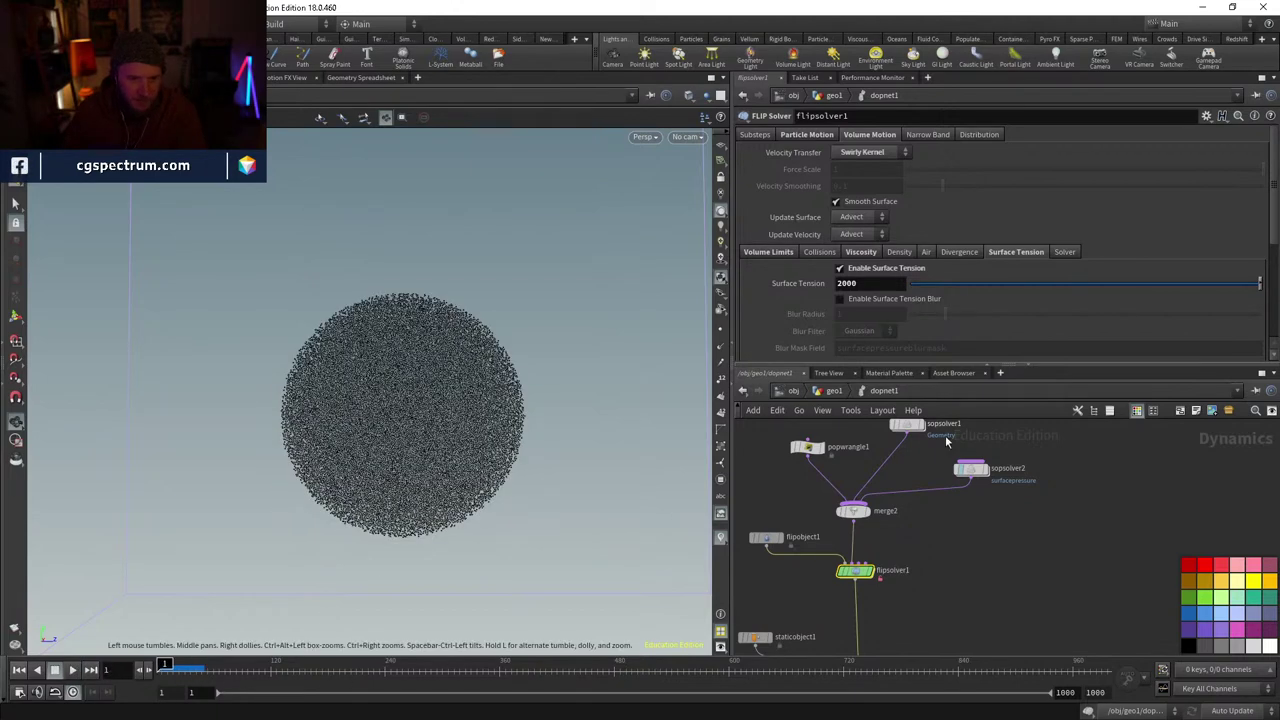
- Rewire sopsolver2 from merge2 into flipsolver1's third input and replay the simulation, returning to frame 1
scroll(853, 563, up, 3)
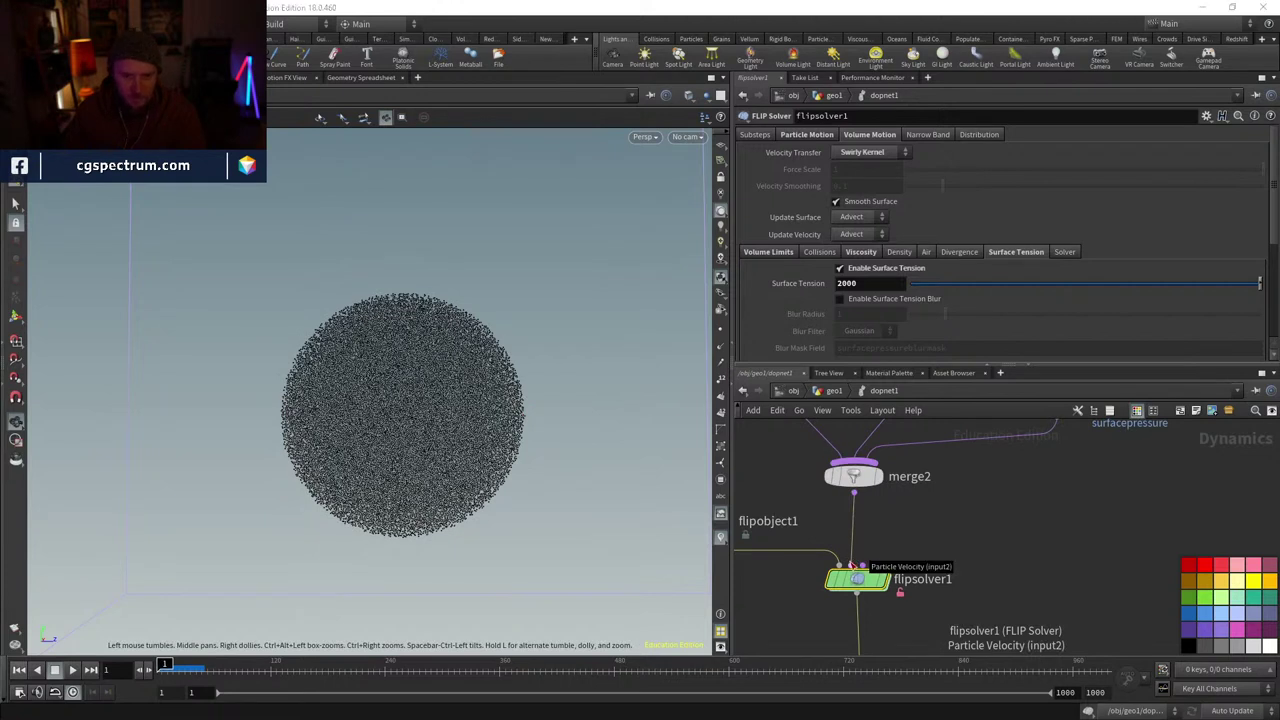
drag(862, 566, 1029, 487)
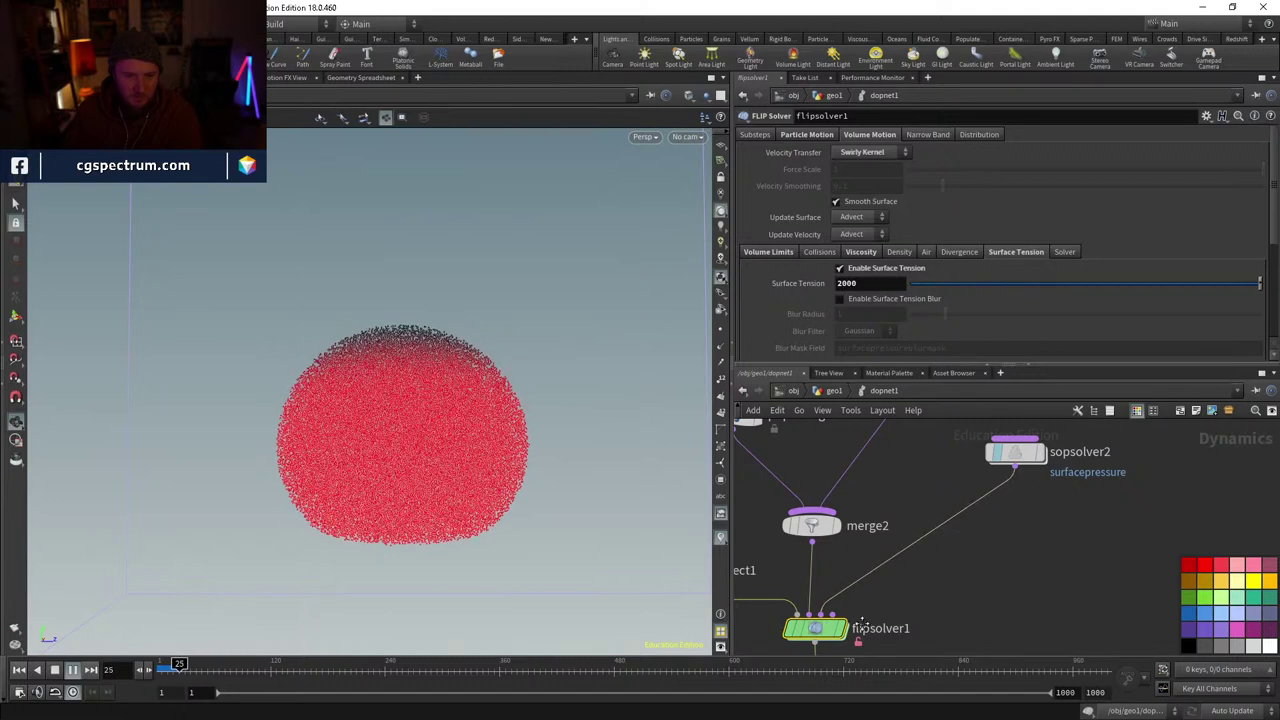
middle_drag(861, 620, 881, 508)
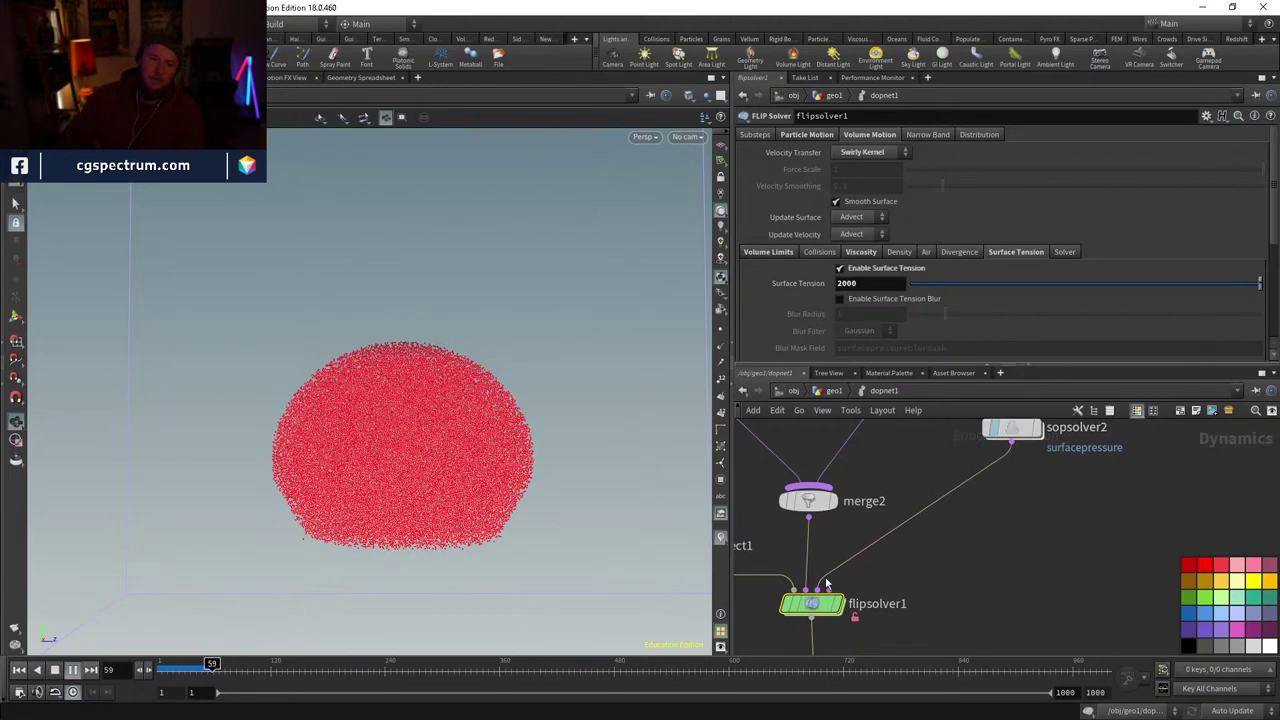
mouse_move(815, 604)
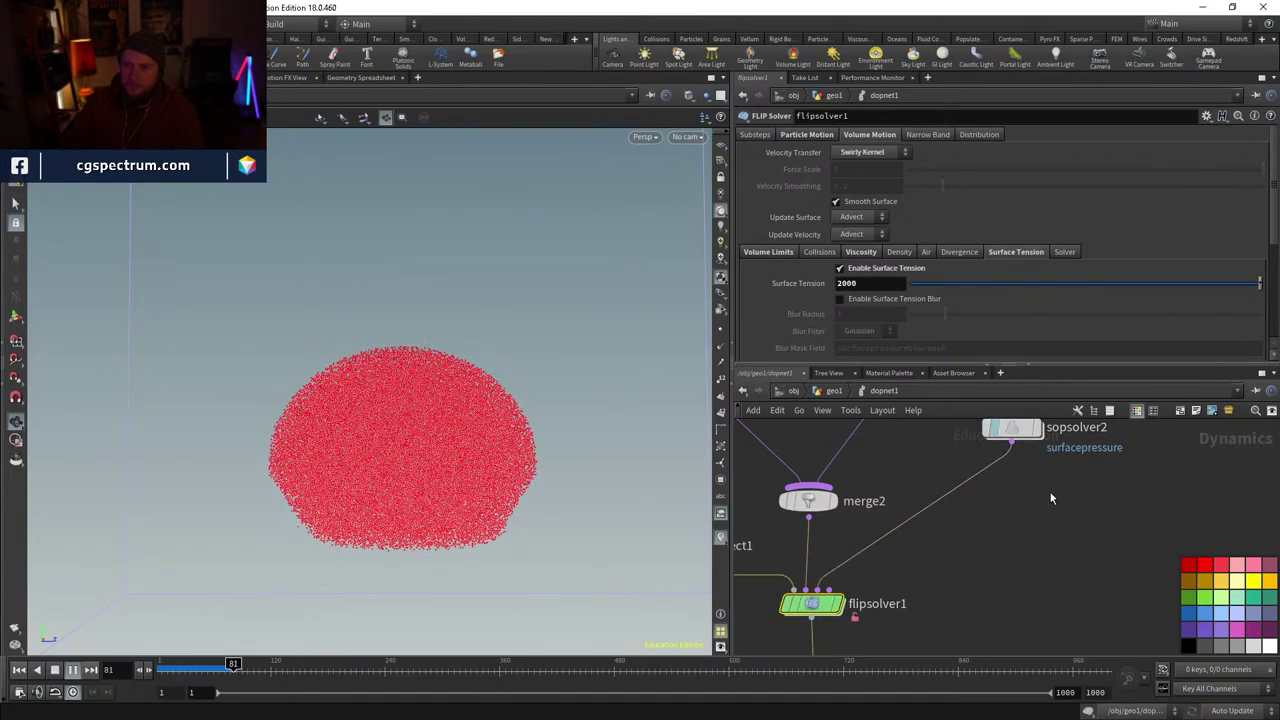
key(ctrl+Up)
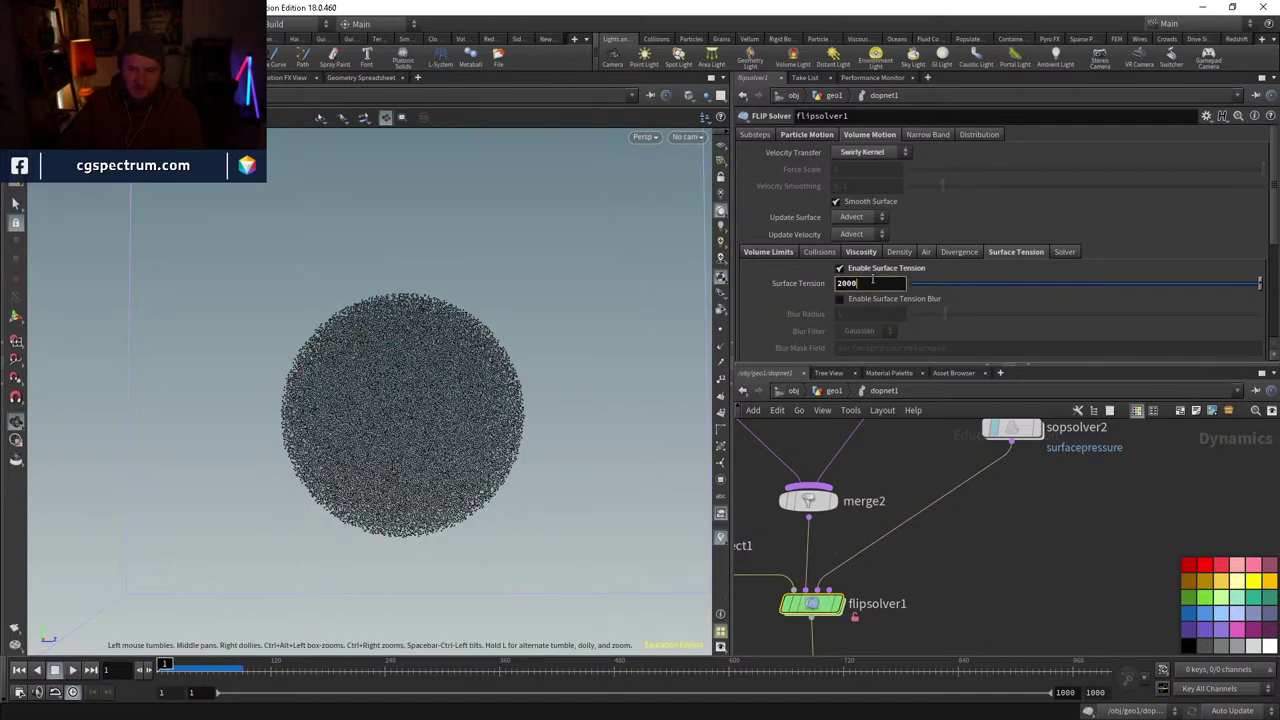
- Set flipsolver1's Surface Tension to 20000 and briefly play the simulation, returning to frame 1
key(Return)
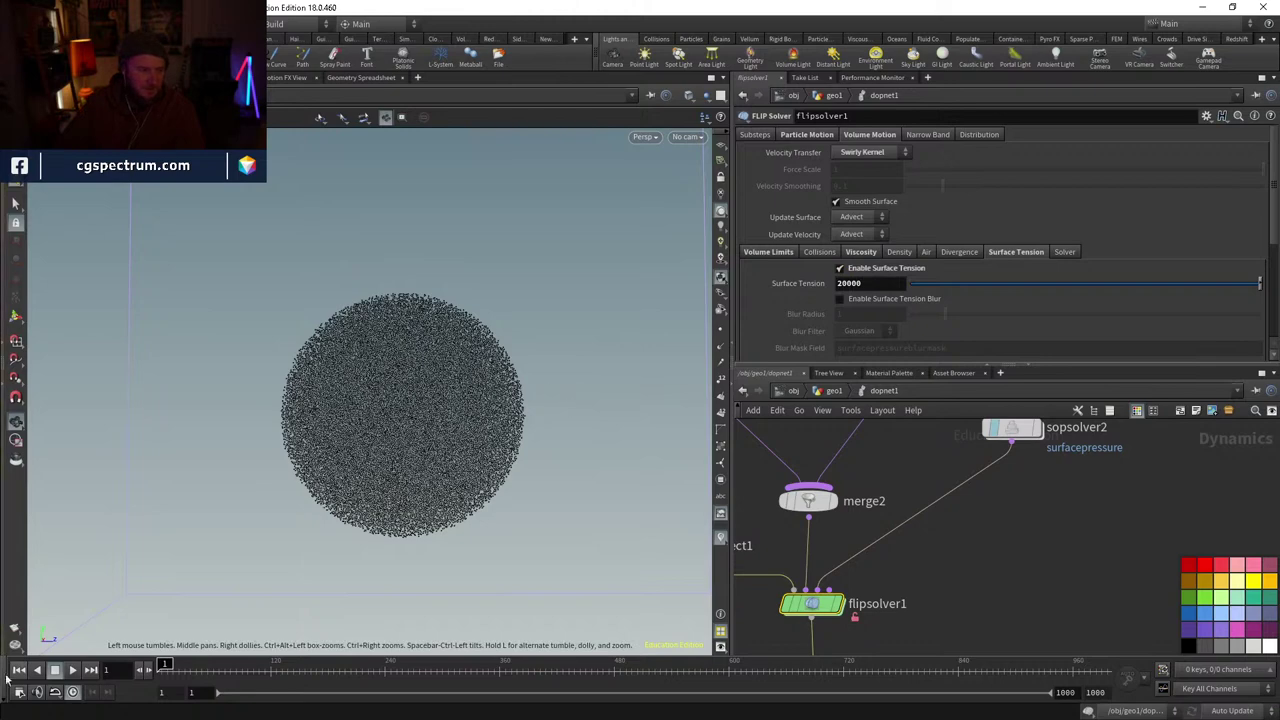
click(72, 670)
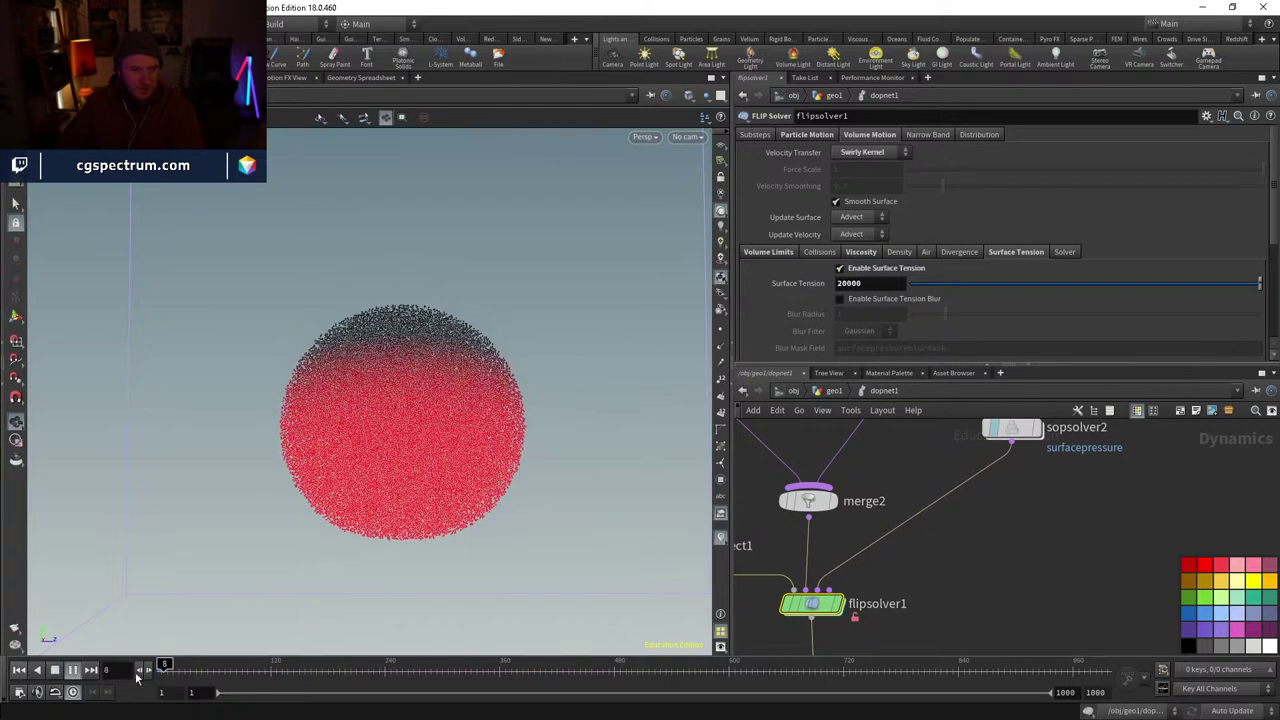
key(ctrl+Up)
- Inside flipsolver1, examine how the surface tension nodes connect to enable_init_surfacepressure
scroll(963, 530, up, 2)
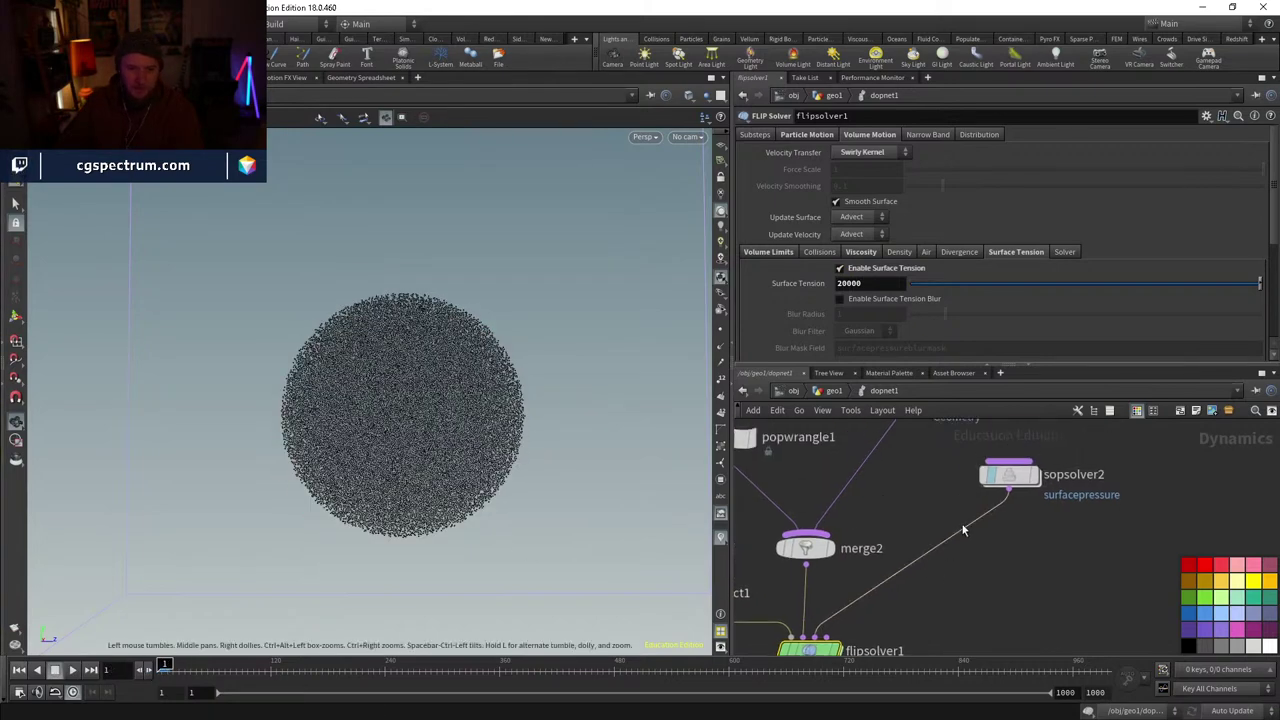
mouse_move(990, 482)
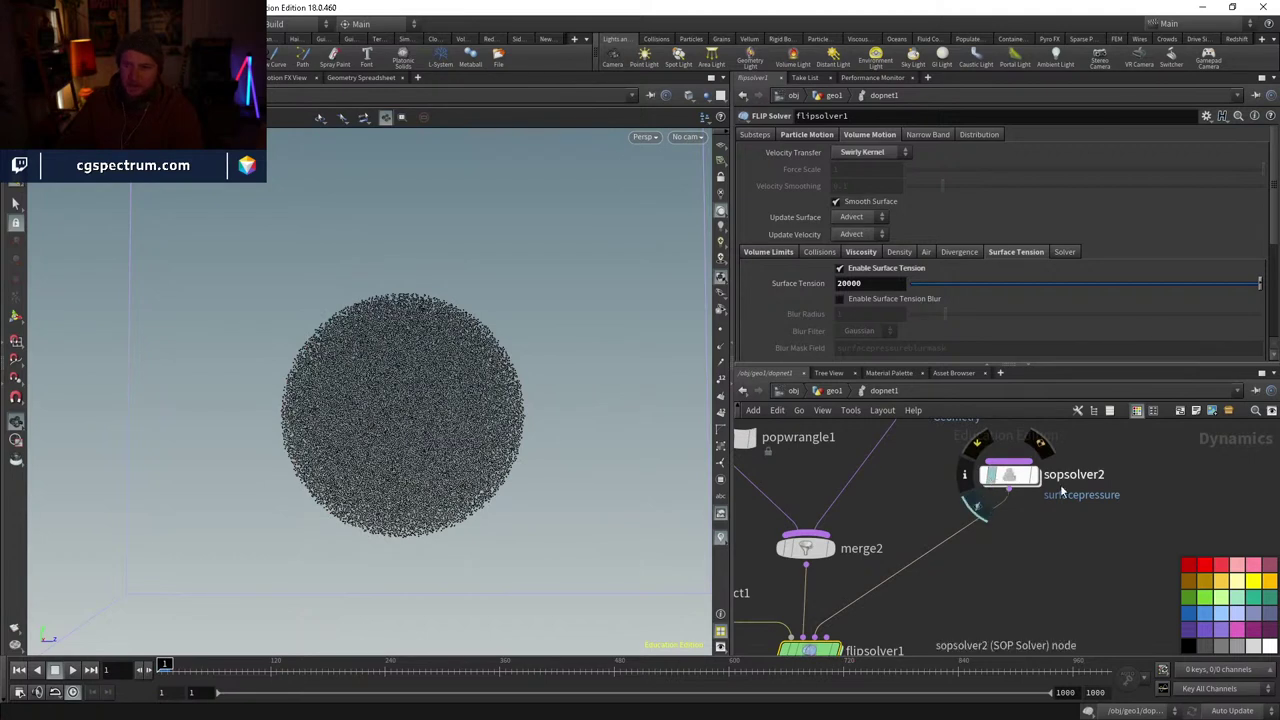
scroll(1024, 470, down, 1)
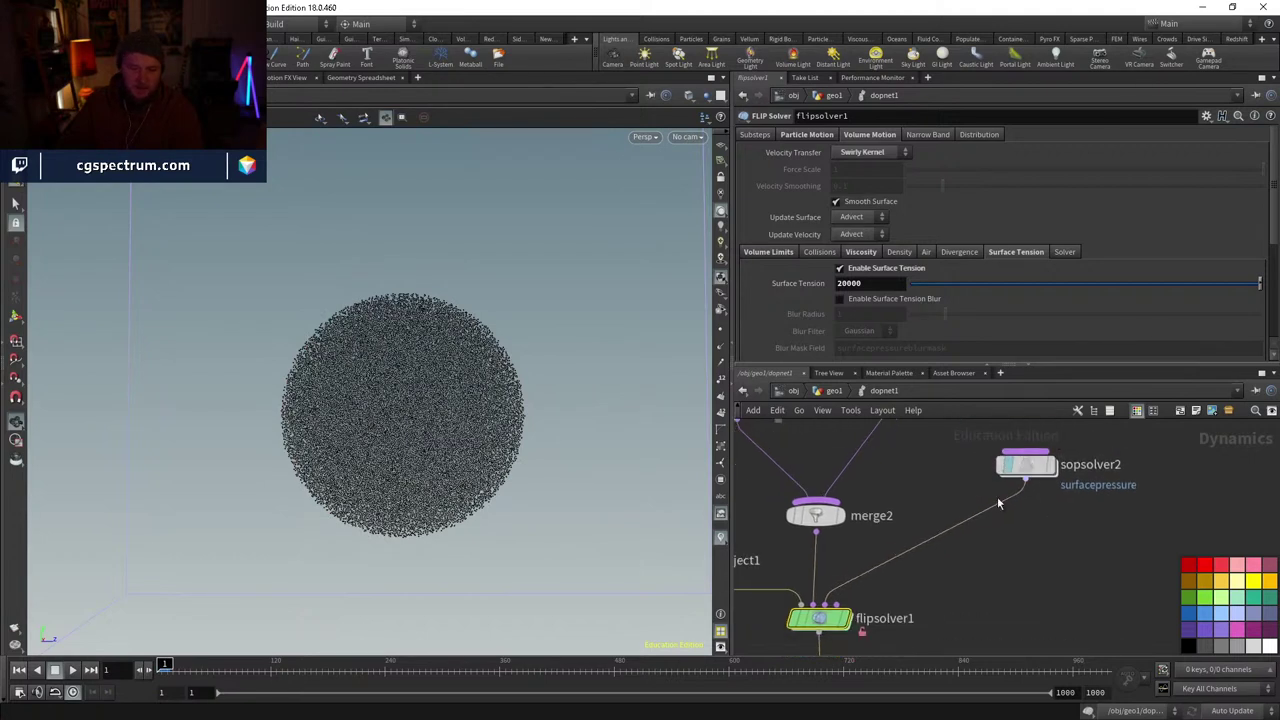
double_click(819, 618)
middle_drag(1029, 563, 1051, 602)
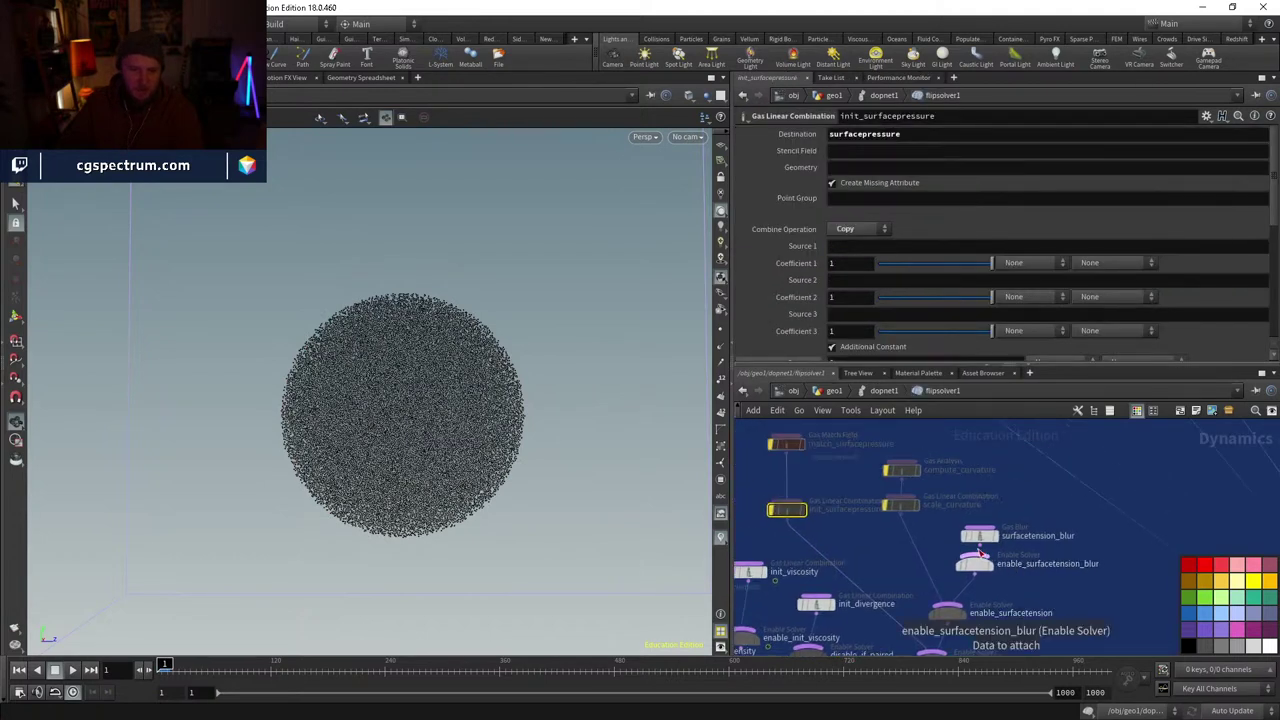
scroll(975, 558, up, 3)
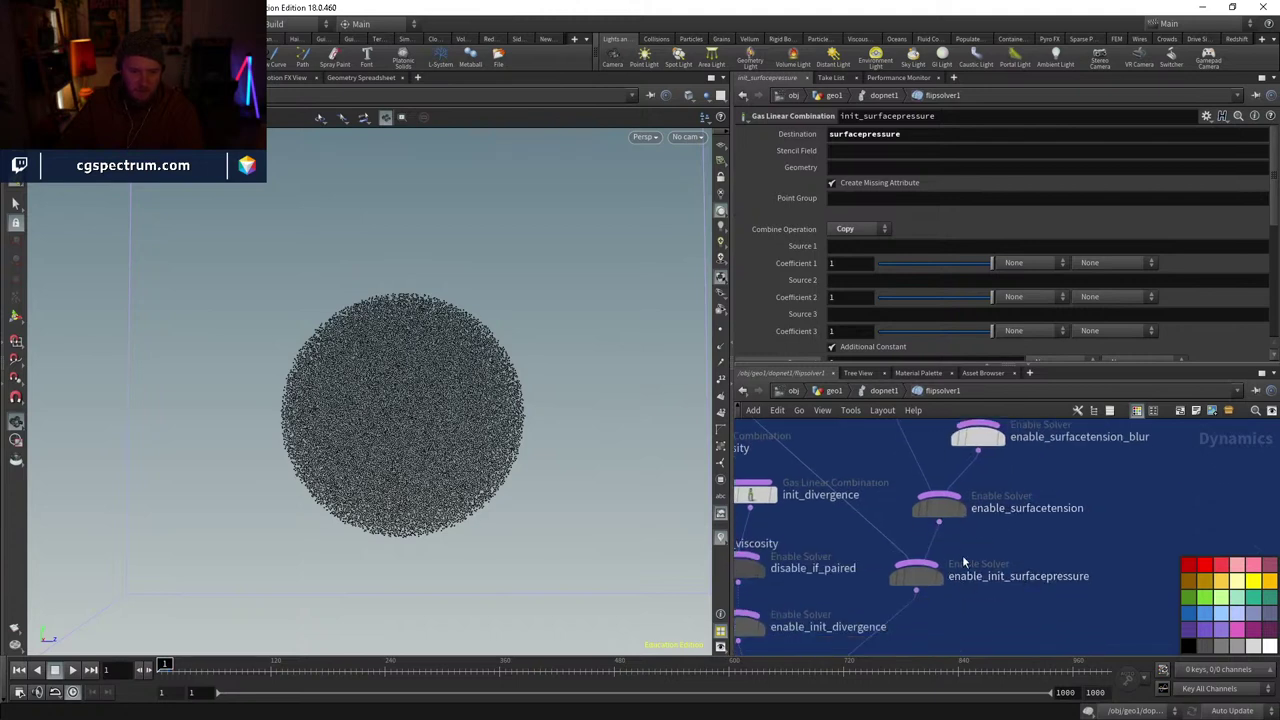
- Back in dopnet1, set flipsolver1's Surface Tension to 2000 and replay the simulation, returning to frame 1
click(884, 391)
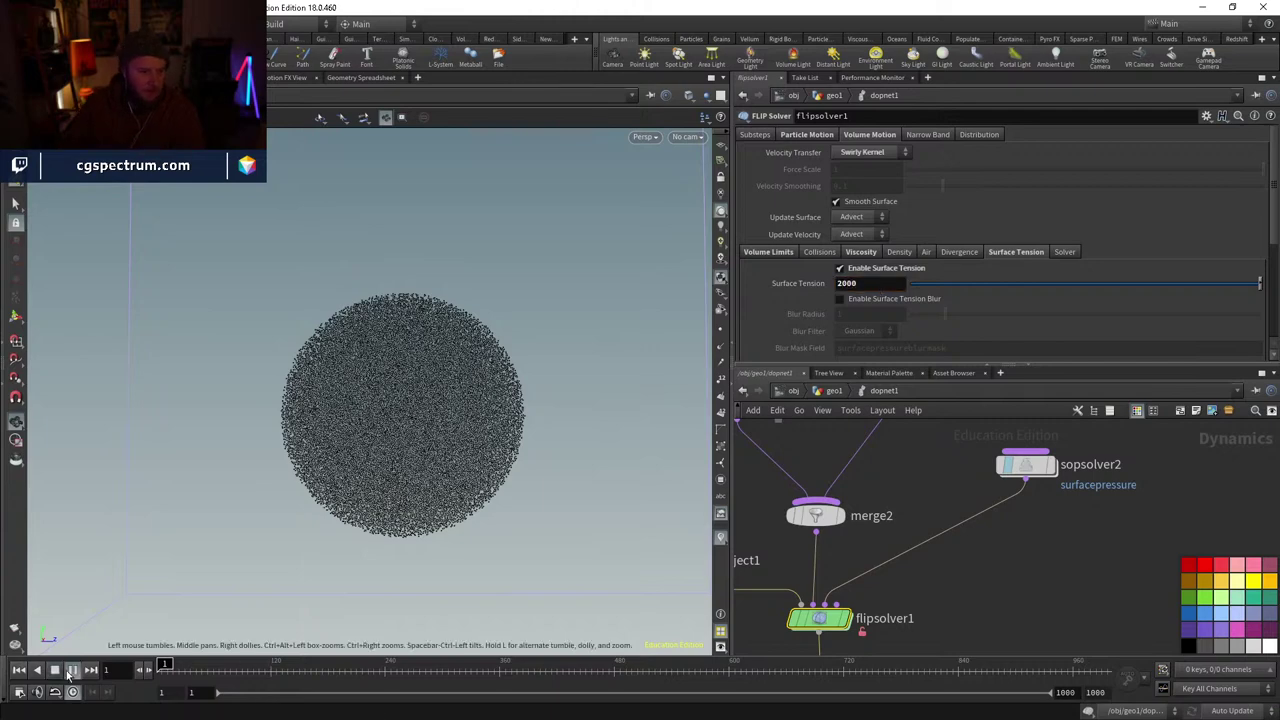
click(68, 673)
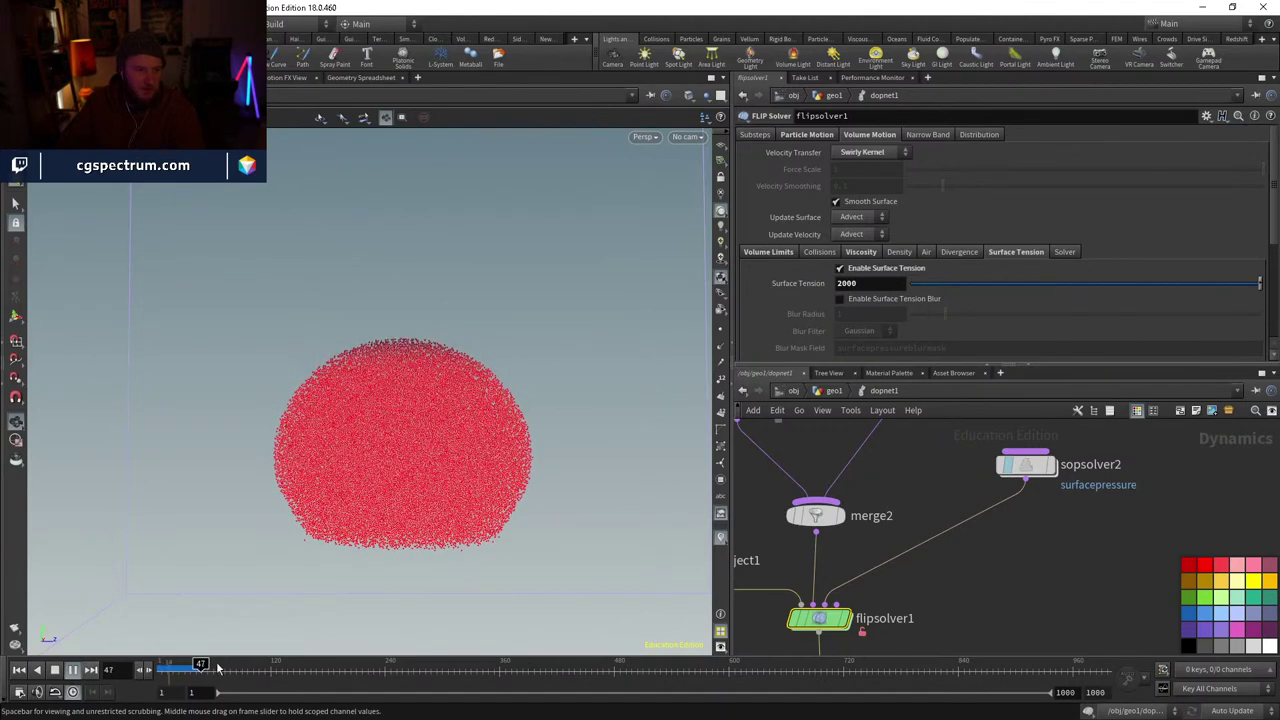
key(ctrl+Up)
- Inside sopsolver2, check volumewrangle1's surfacepressure expression and set the display flag on vdbcombine1
middle_drag(928, 514, 947, 533)
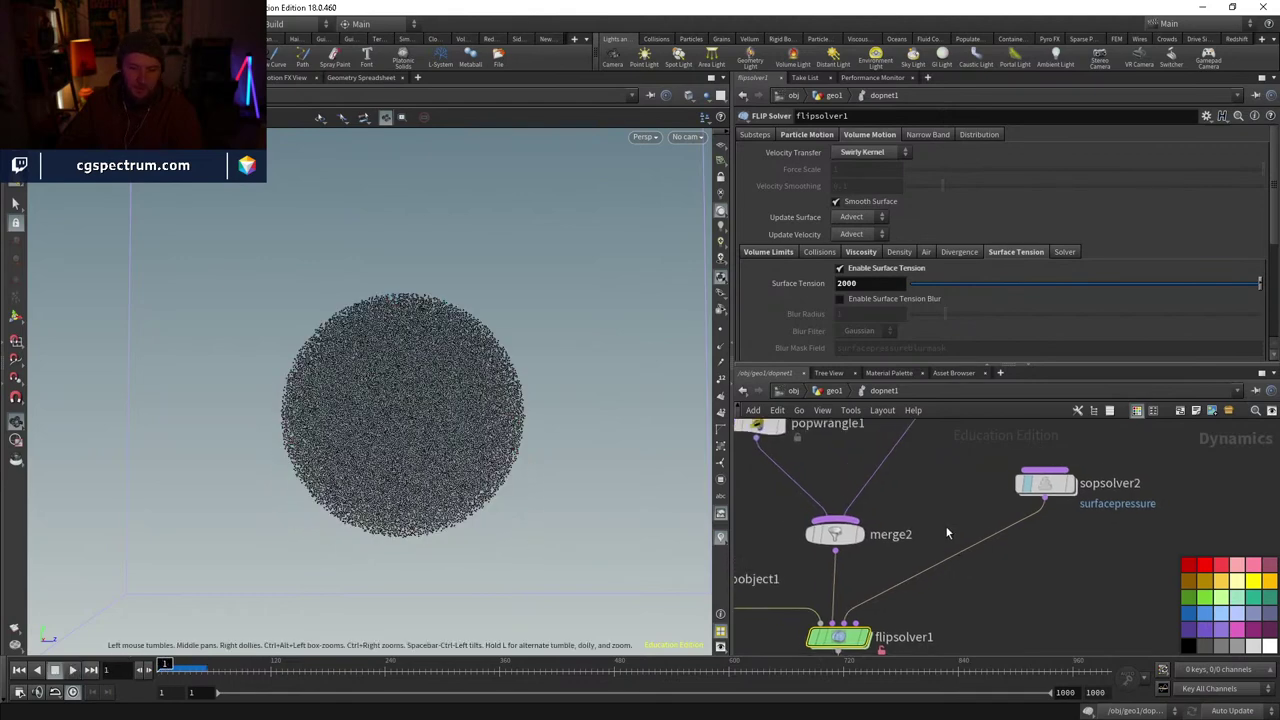
drag(1043, 490, 1044, 505)
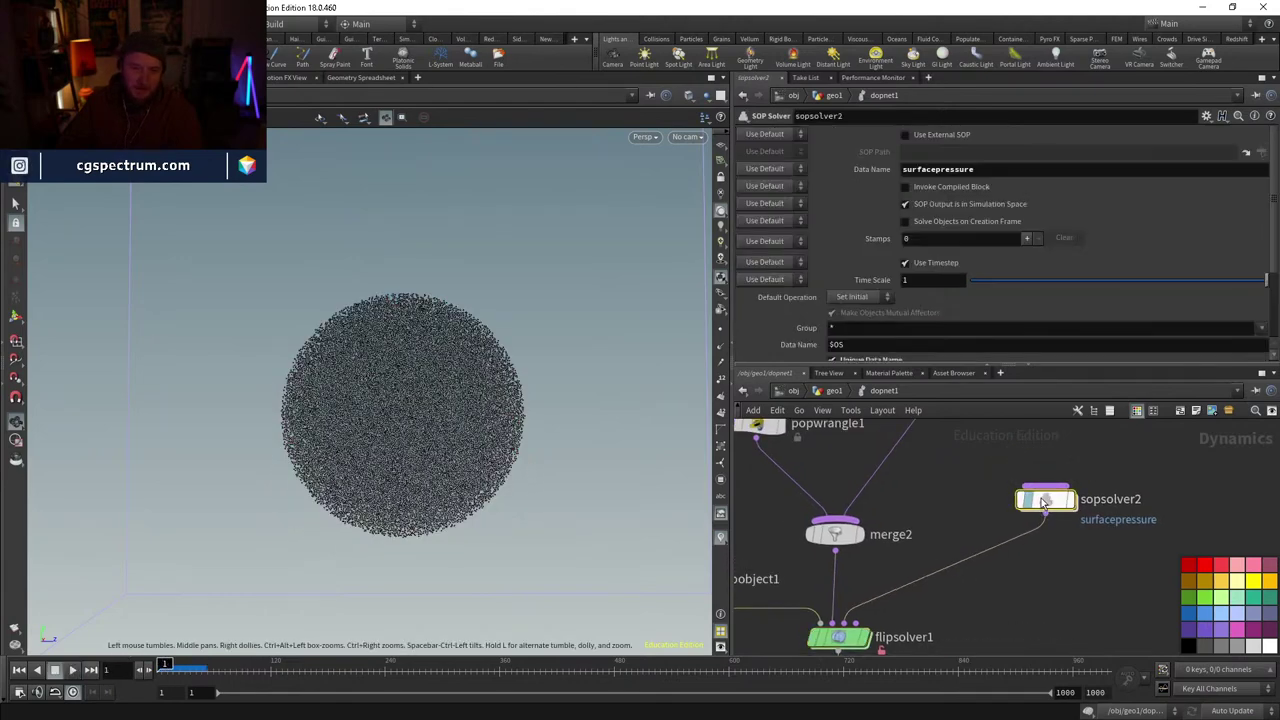
double_click(1043, 503)
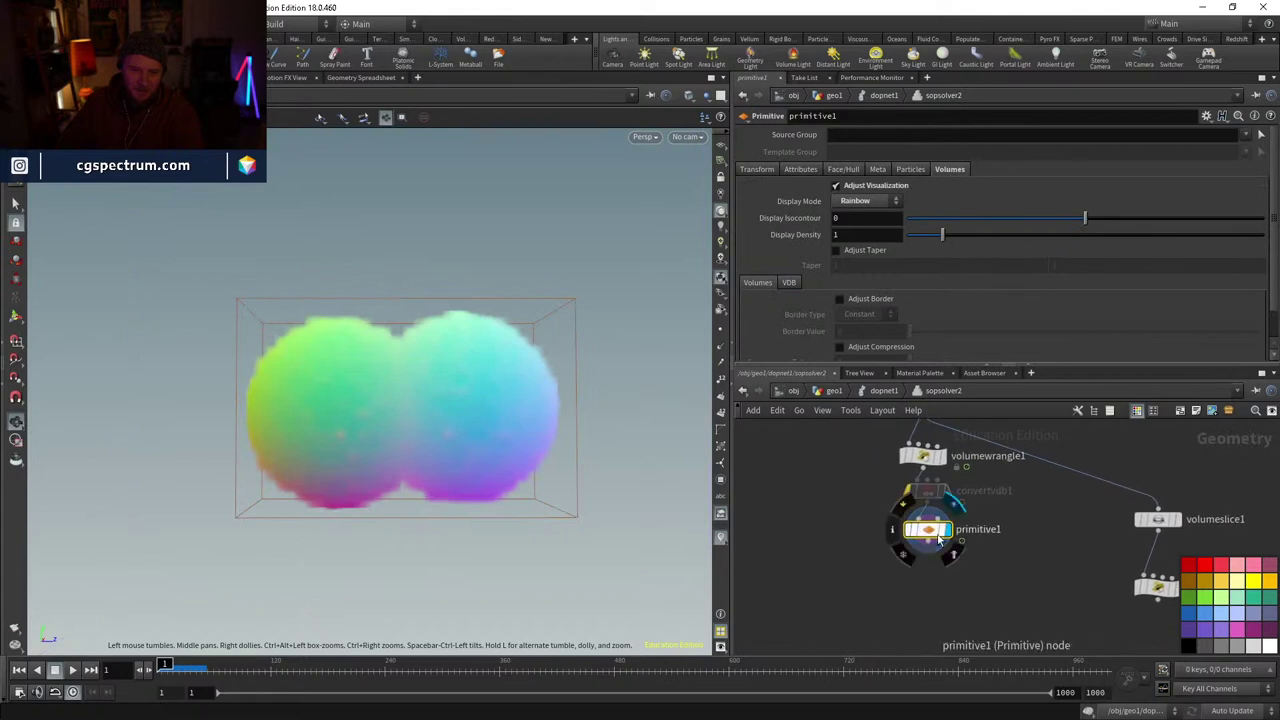
click(917, 555)
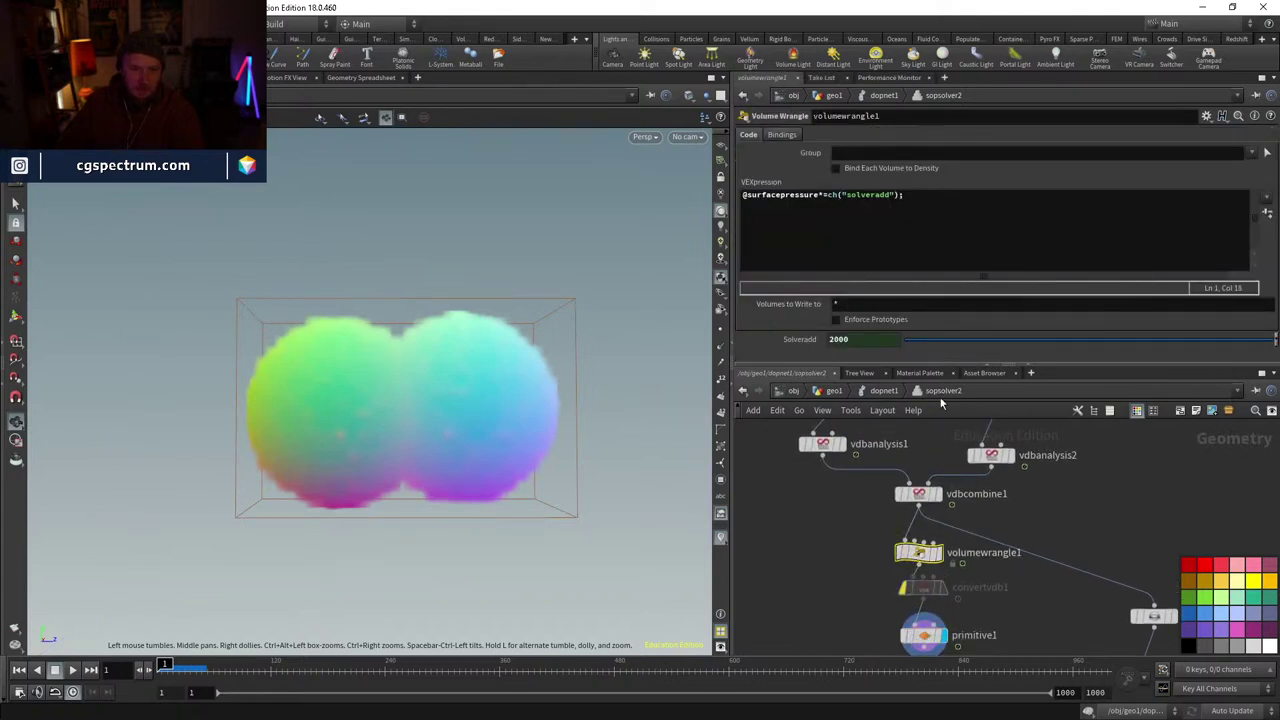
click(922, 478)
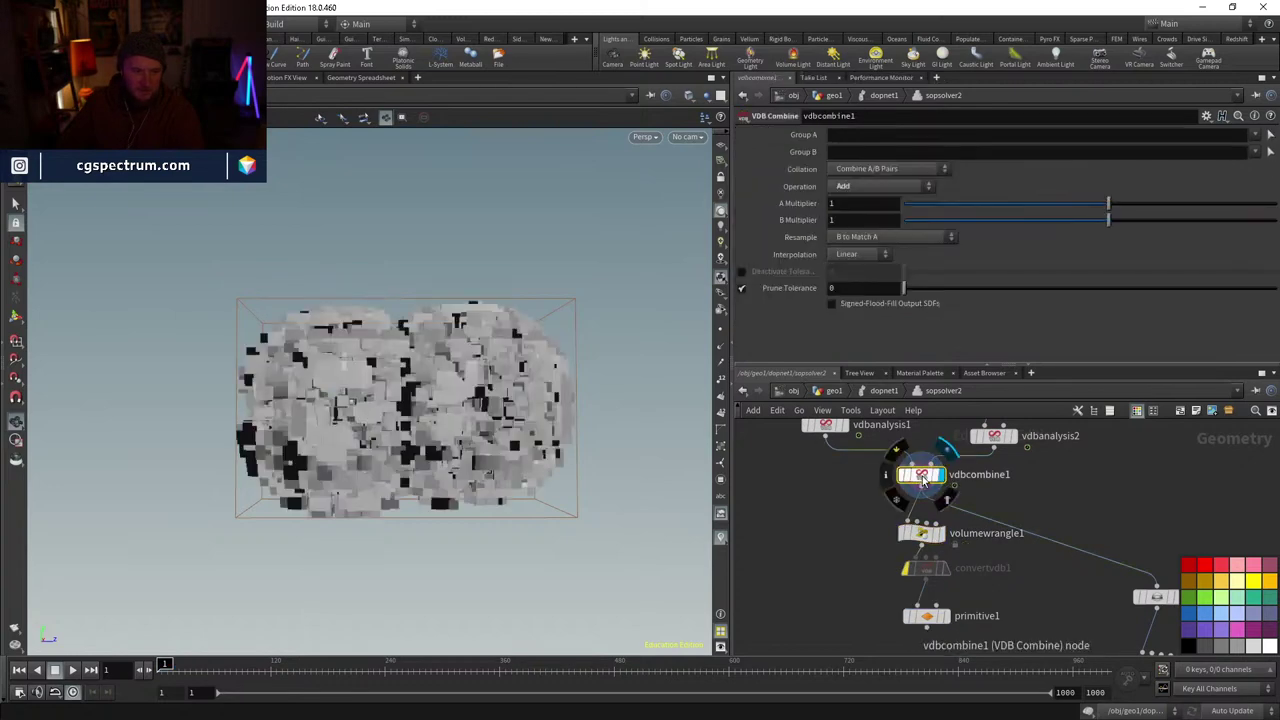
- Recheck the displayed node inside sopsolver2, return to dopnet1 and briefly play the simulation, ending at frame 1
key(u)
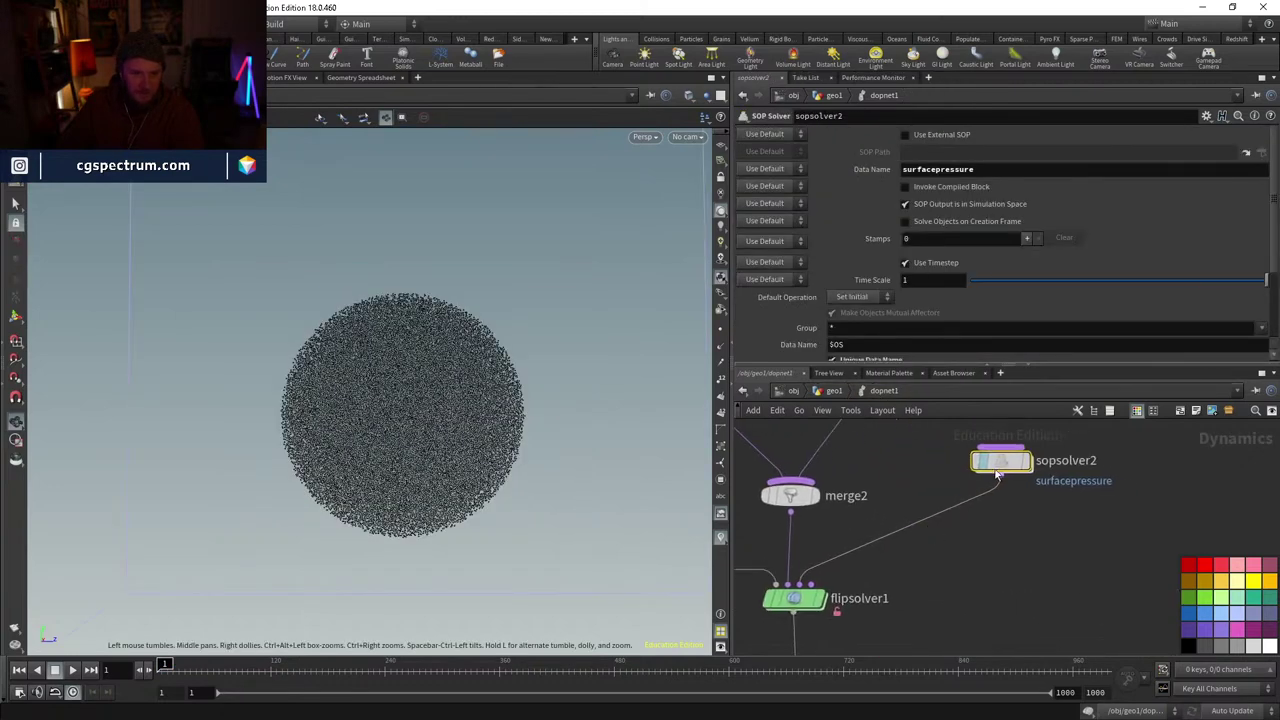
double_click(997, 470)
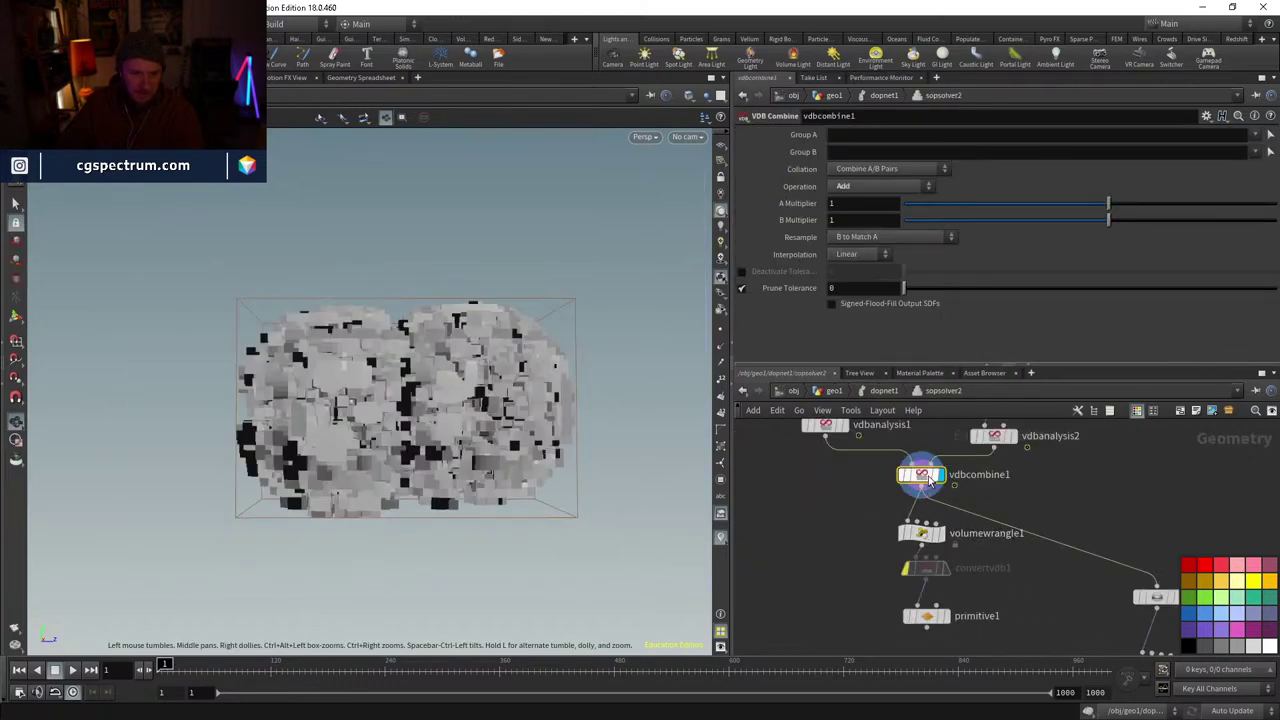
click(885, 392)
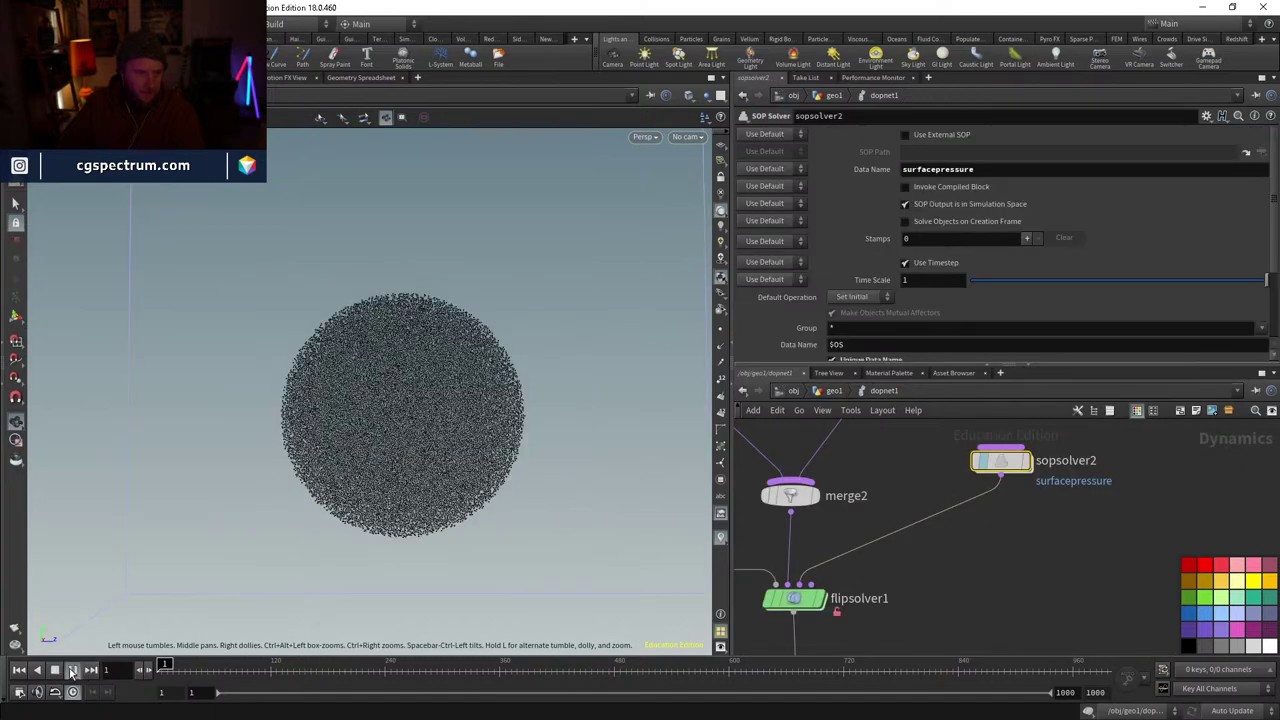
click(72, 670)
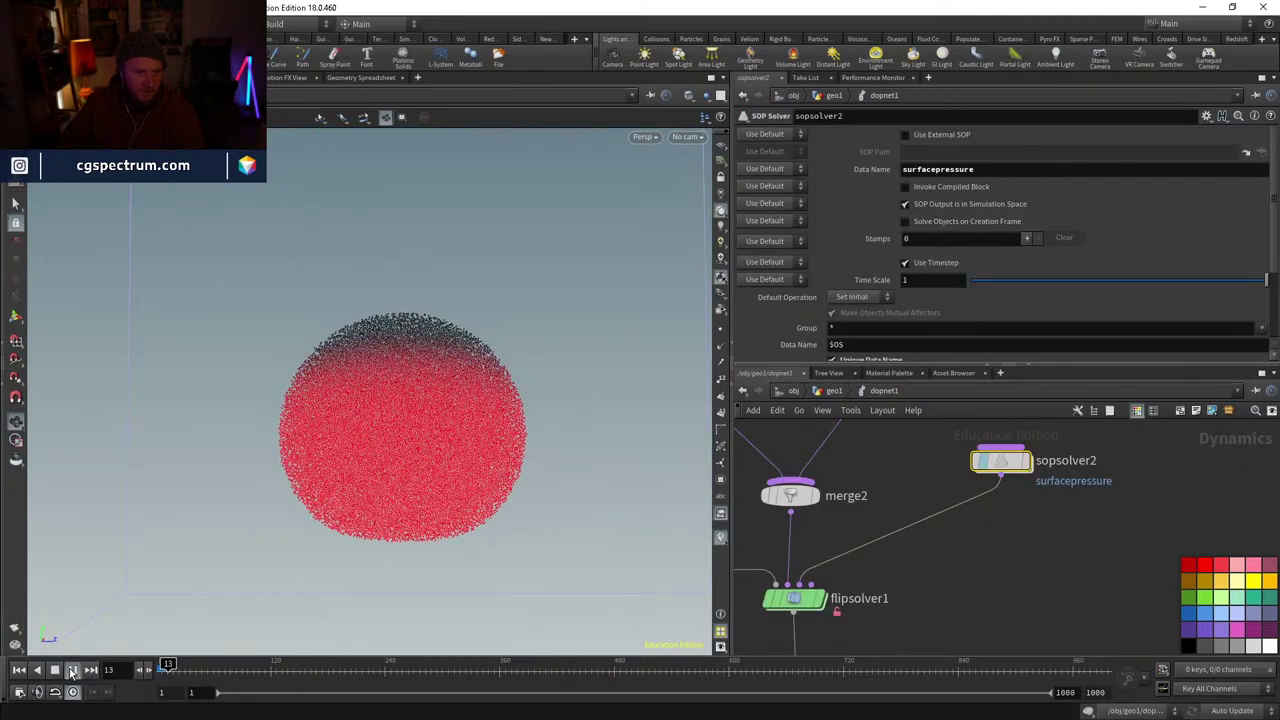
key(ctrl+Up)
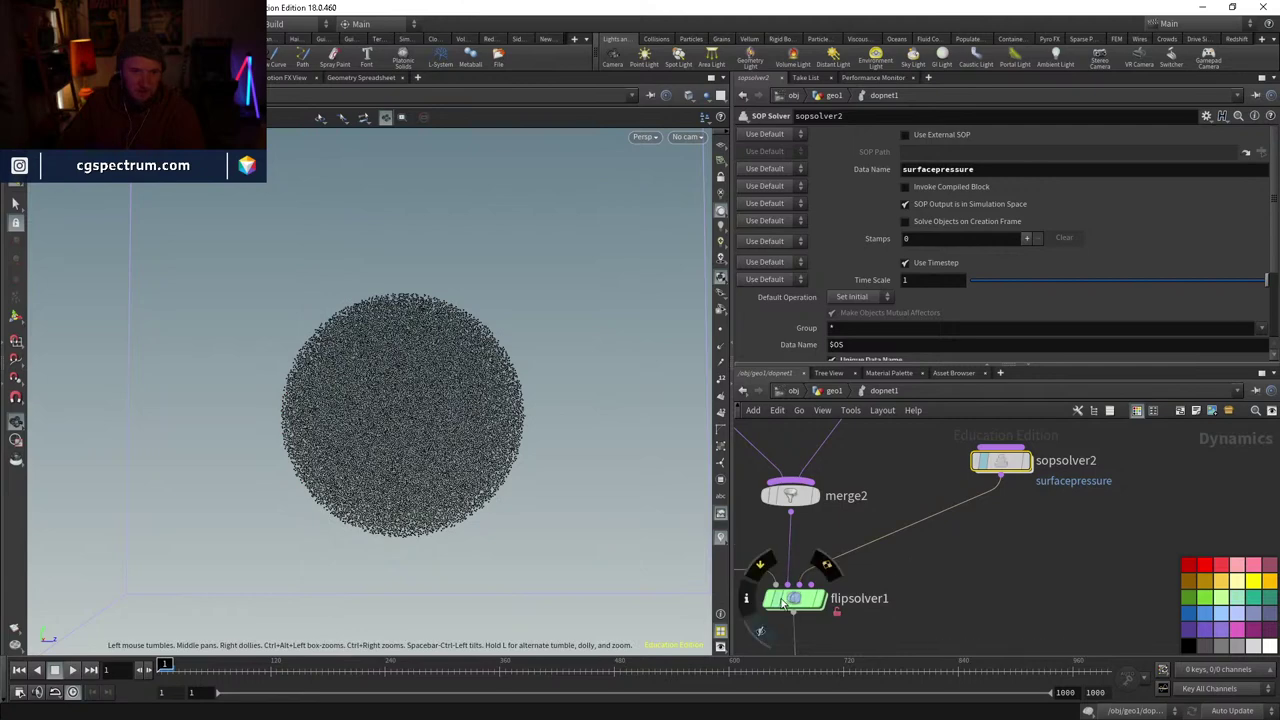
- Rewire sopsolver2 into flipsolver1's fourth input and play the simulation, stopping at frame 27
click(813, 580)
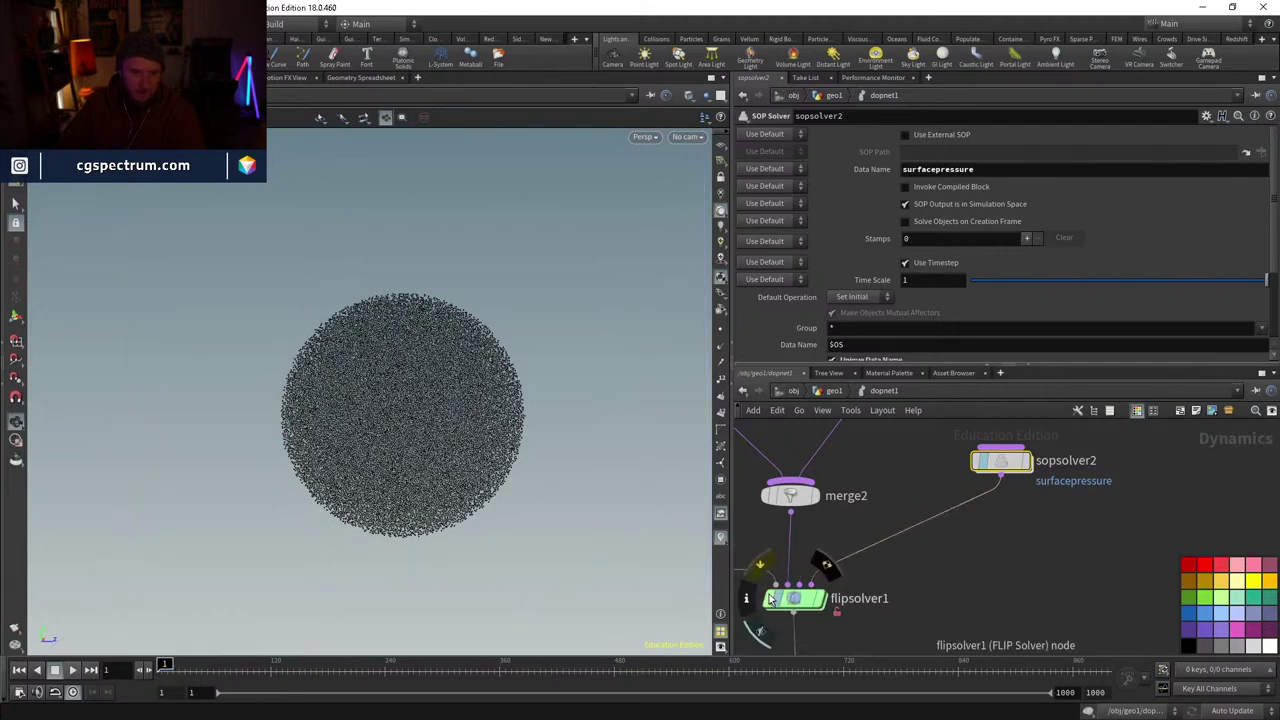
click(72, 670)
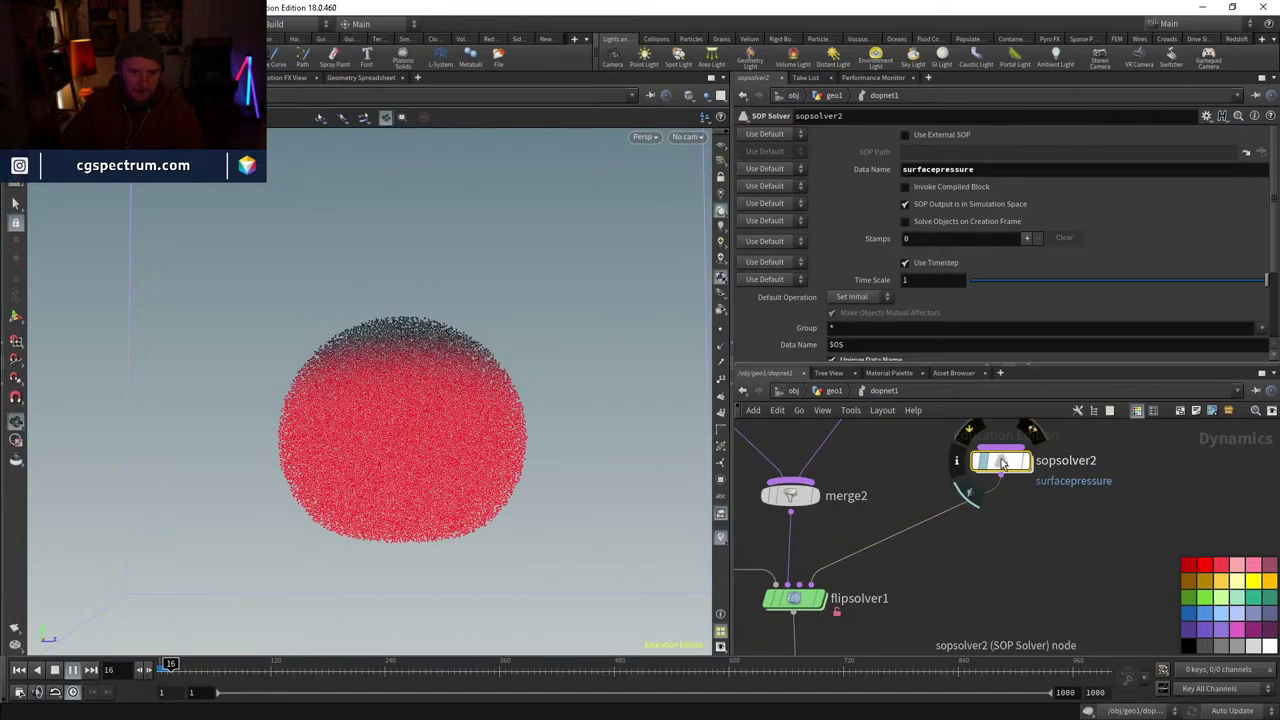
click(55, 670)
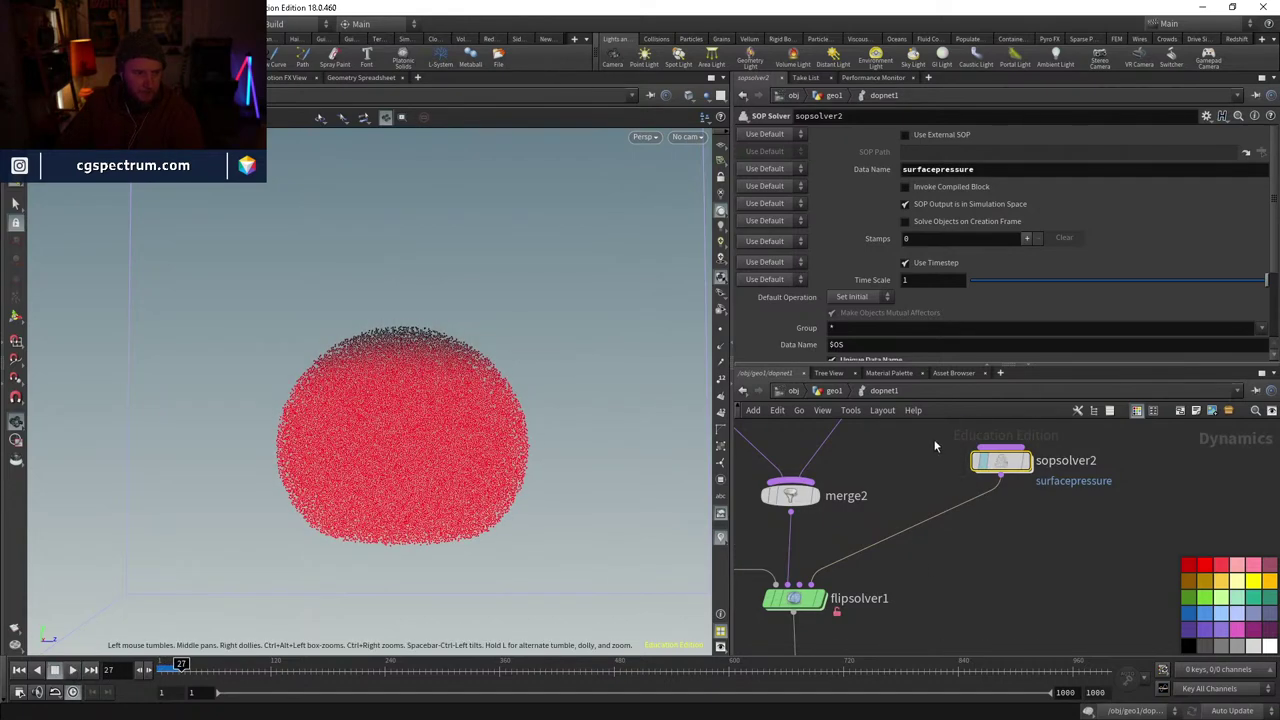
- Inside sopsolver2, view volumewrangle1's output and set the display flag back on primitive1
double_click(1000, 461)
click(930, 533)
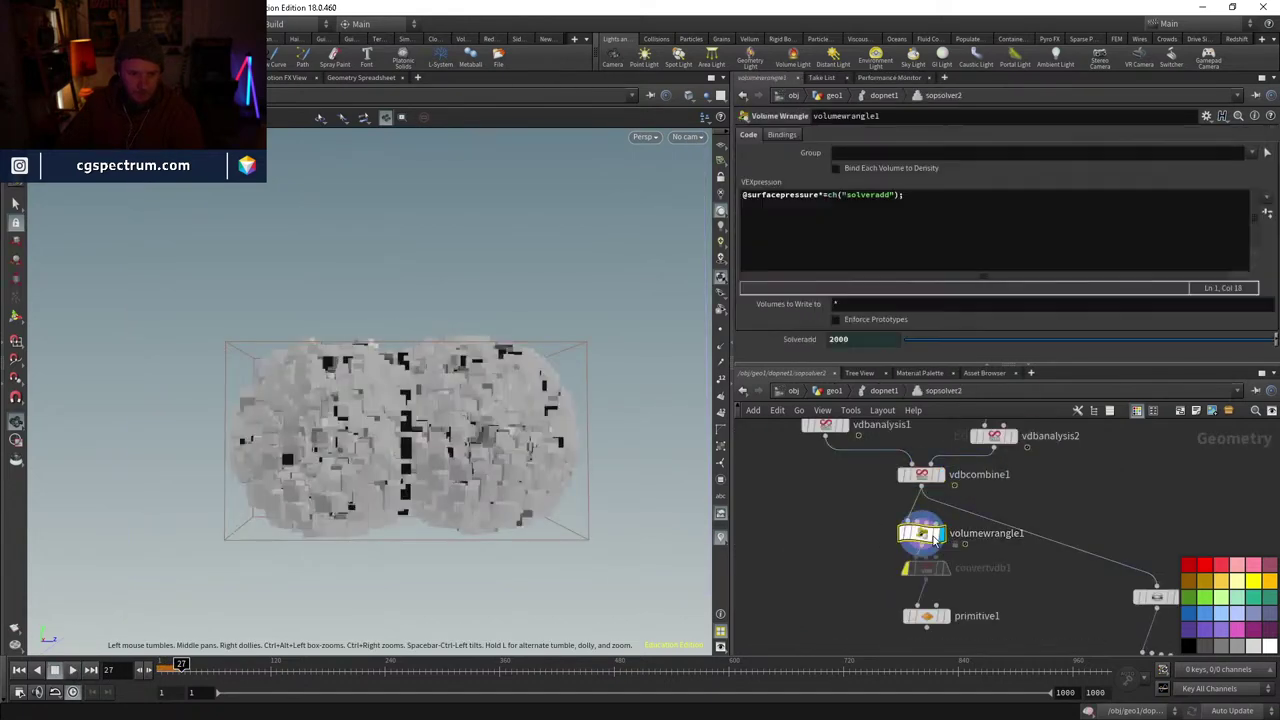
middle_drag(940, 545, 960, 577)
click(914, 571)
middle_drag(905, 445, 945, 530)
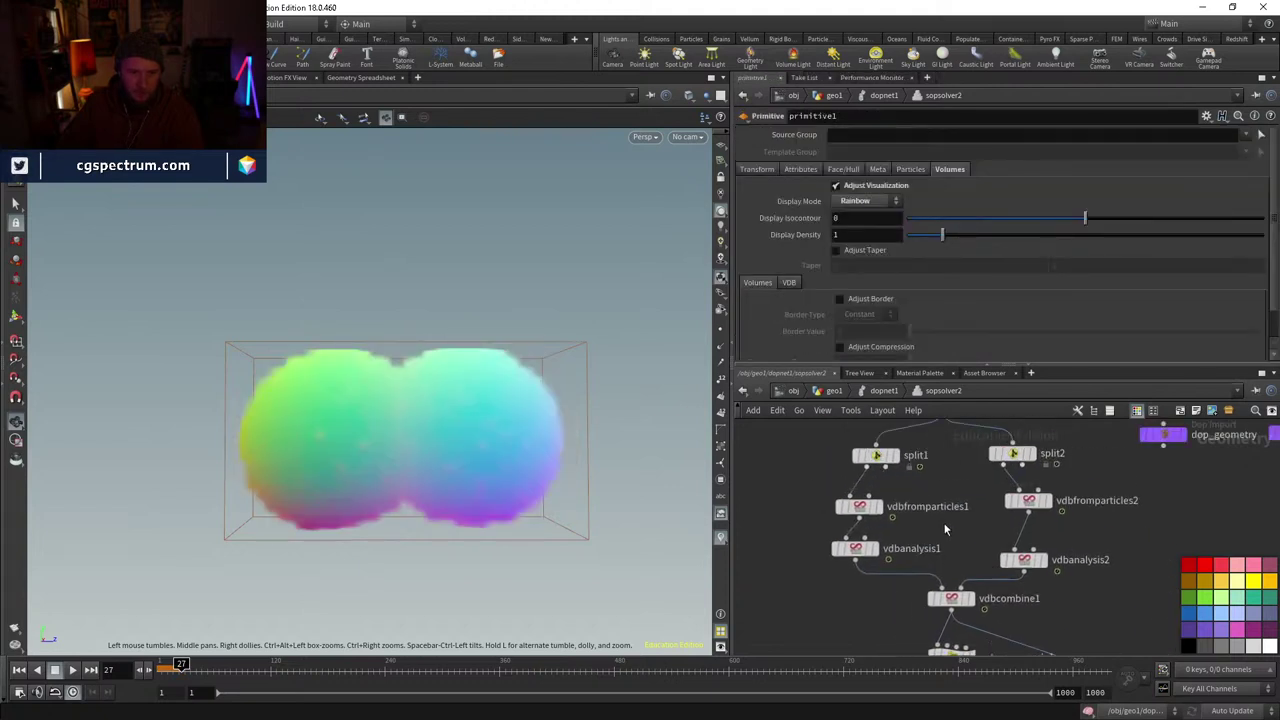
- Inspect vdbfromparticles1, vdbanalysis1's curvature operator and vdbcombine1's output and node information inside sopsolver2
click(868, 510)
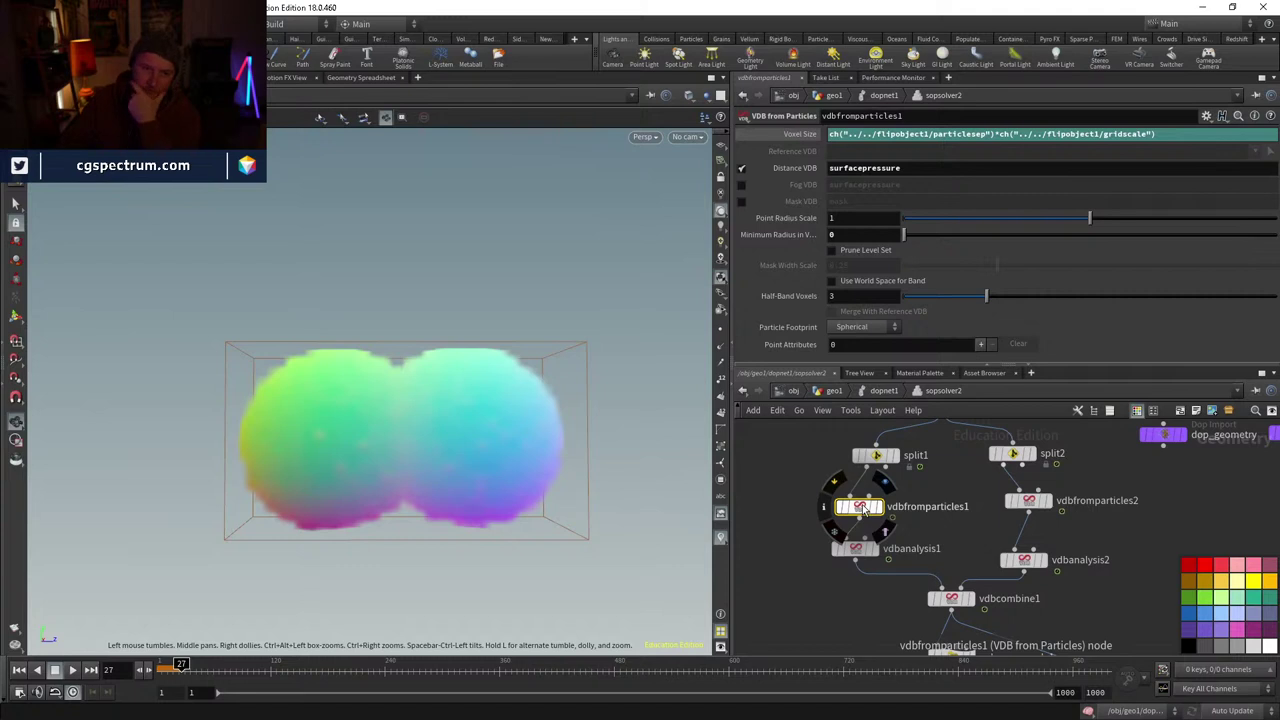
click(858, 550)
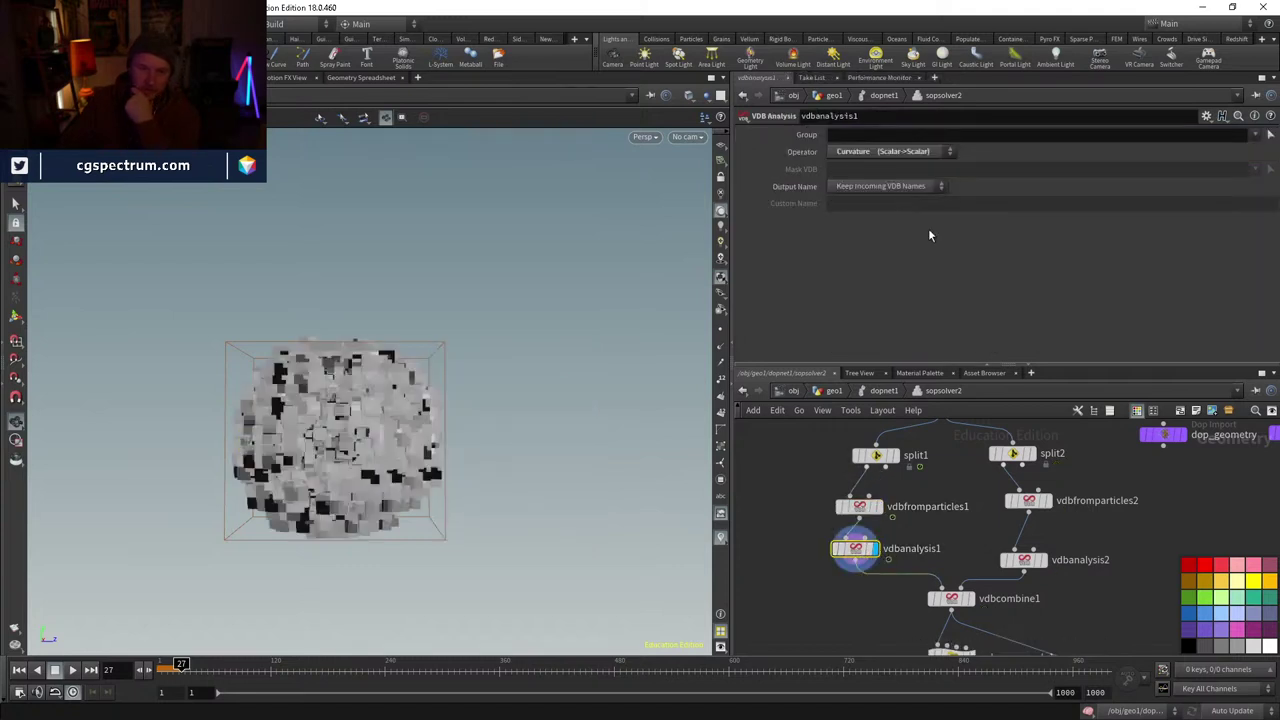
click(903, 152)
click(900, 174)
middle_drag(920, 610, 858, 557)
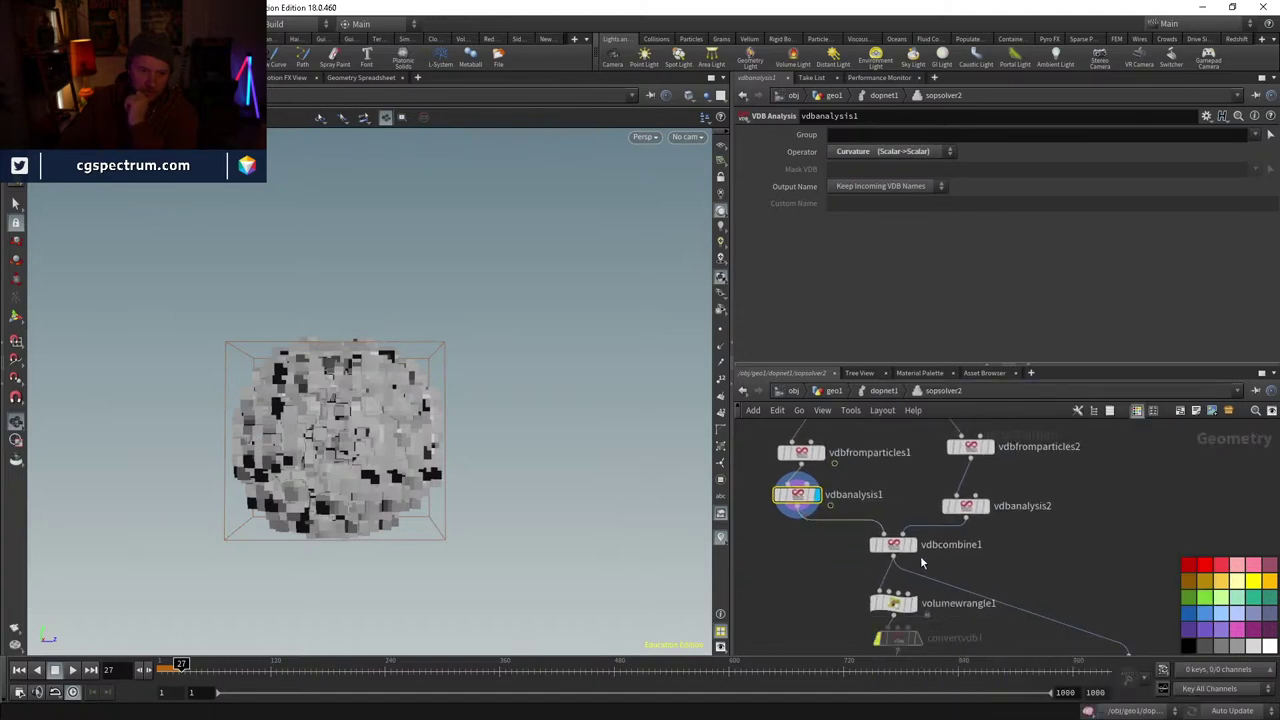
click(898, 548)
middle_click(898, 548)
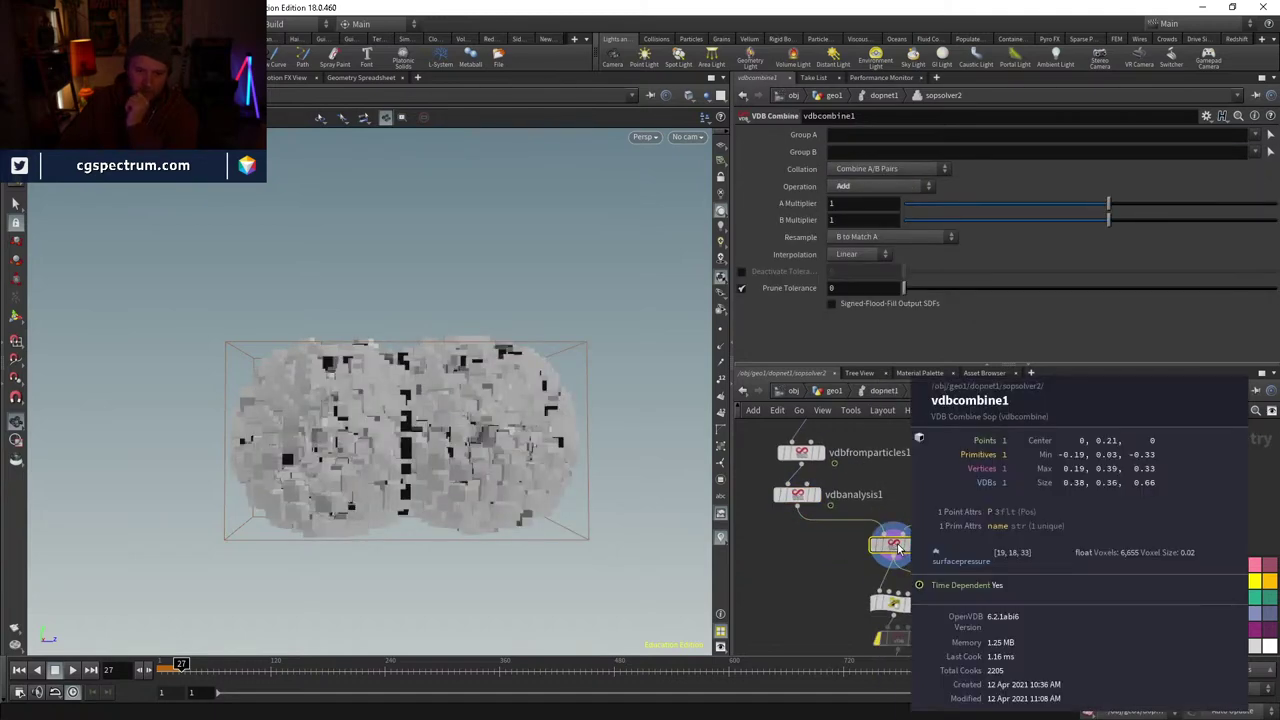
middle_drag(898, 548, 870, 528)
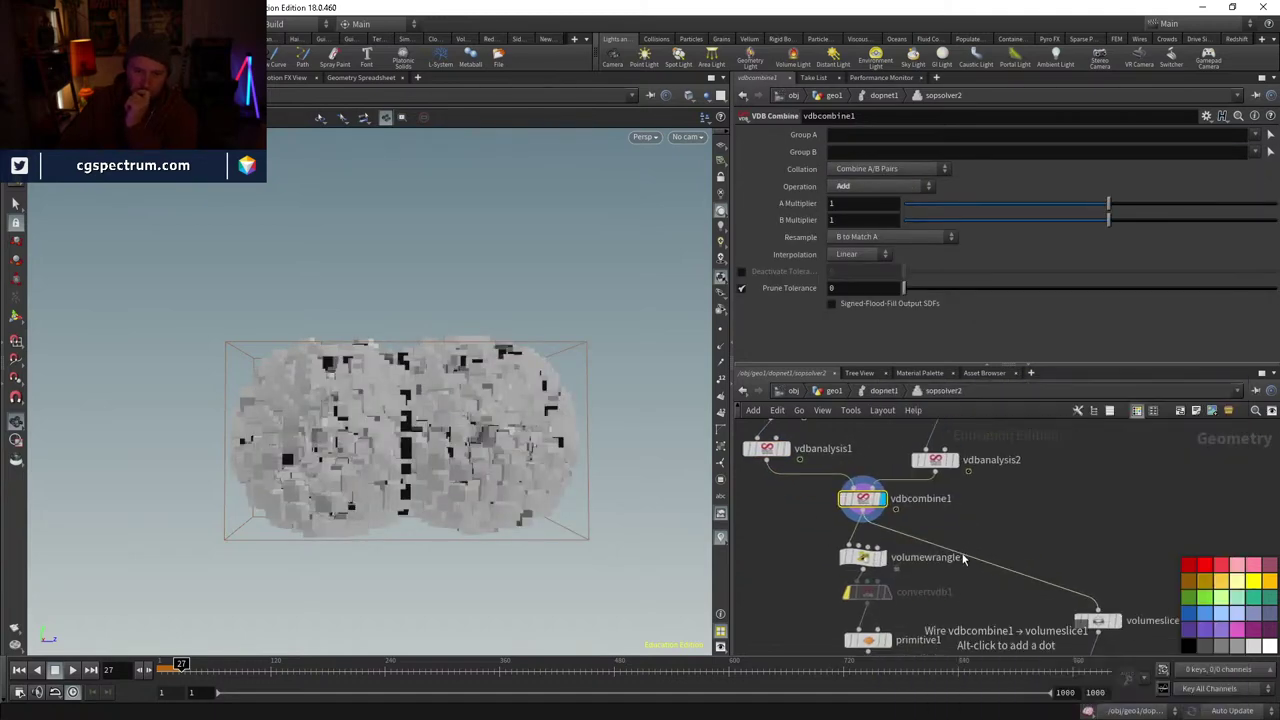
- Move convertvdb1 onto the wire between vdbcombine1 and volumewrangle1, with its bypass removed and its display flag set
scroll(890, 552, up, 2)
drag(830, 490, 868, 618)
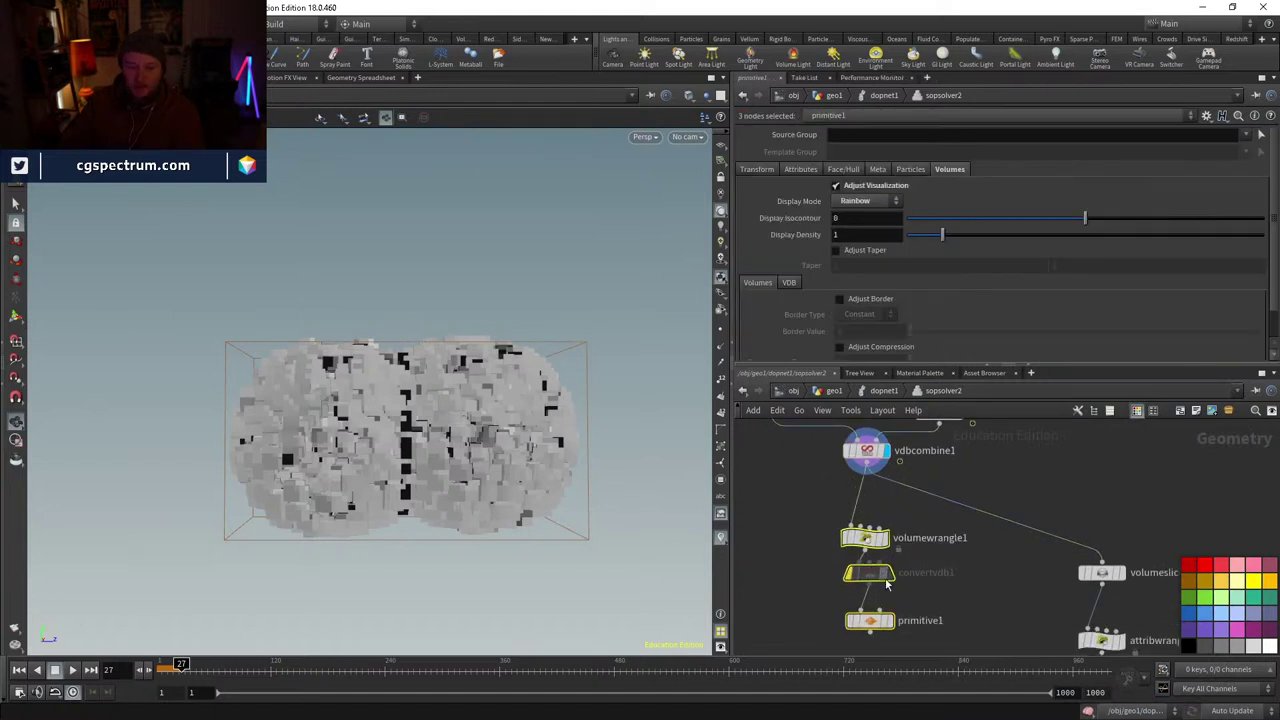
drag(868, 572, 970, 595)
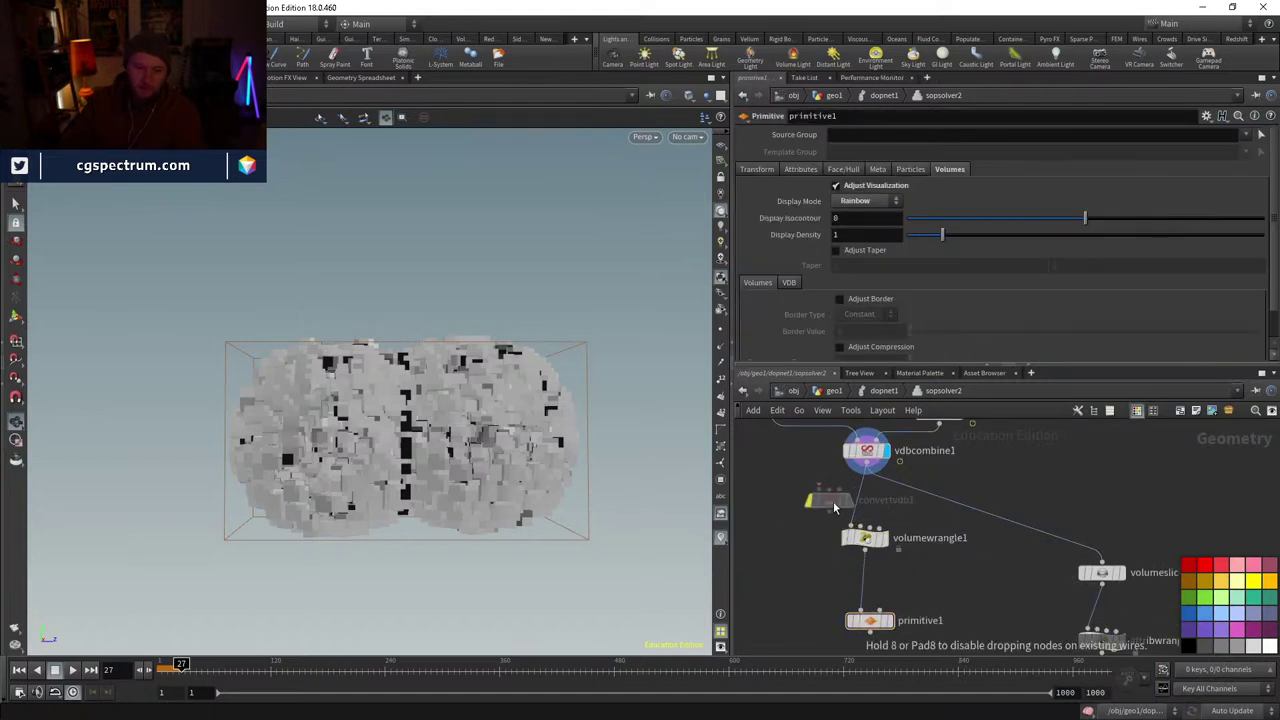
drag(835, 507, 862, 505)
click(864, 505)
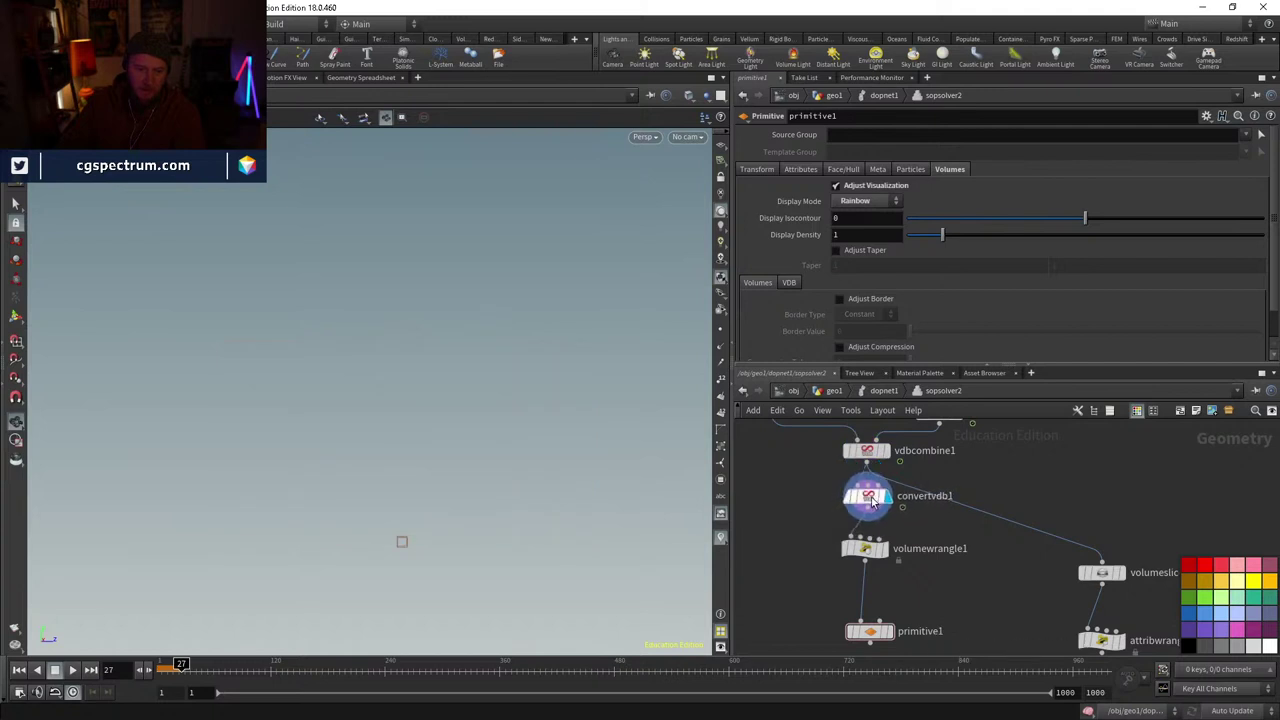
- Set convertvdb1's VDB class to No Change and its conversion target to Volume, and move volumewrangle1 down closer to primitive1
click(880, 170)
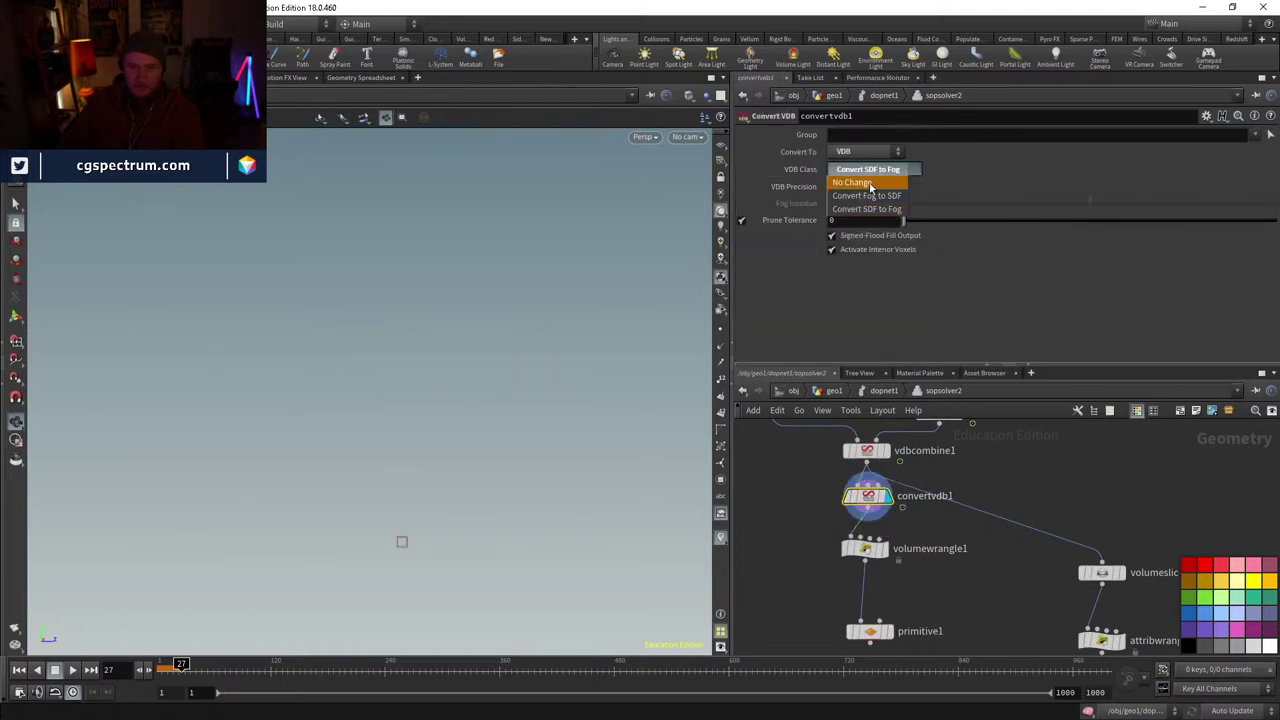
click(863, 209)
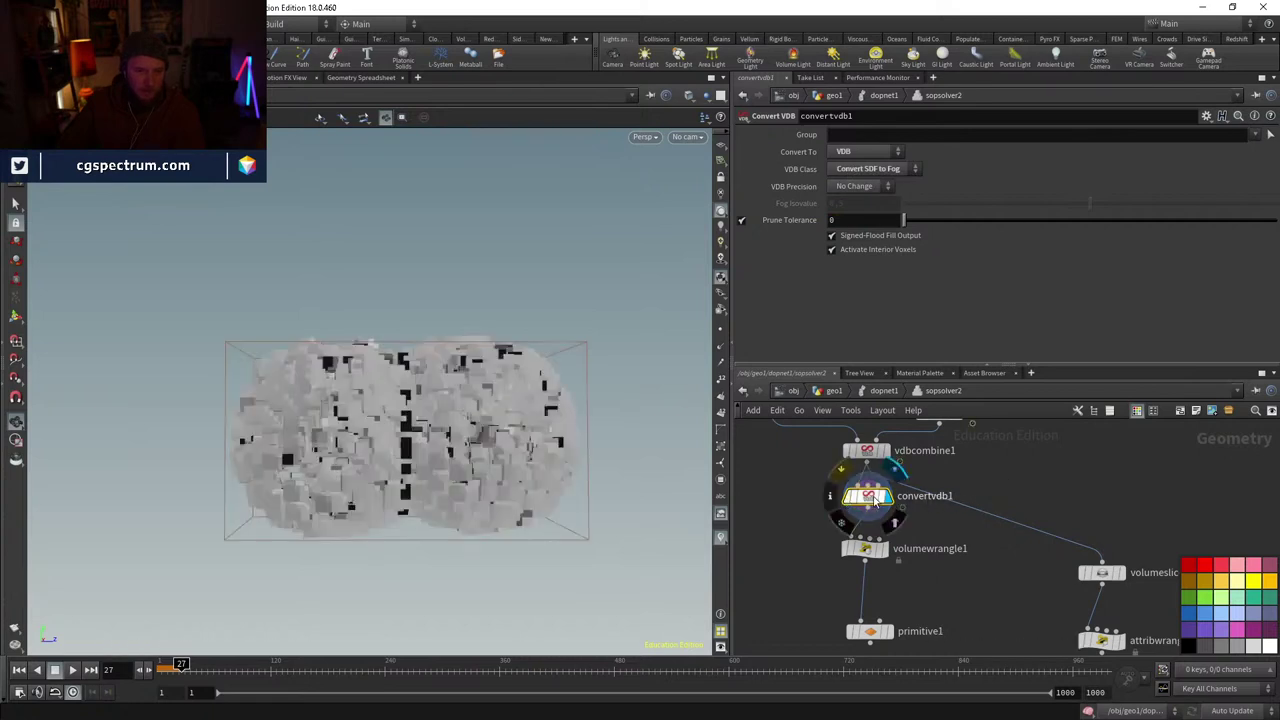
click(879, 169)
click(865, 168)
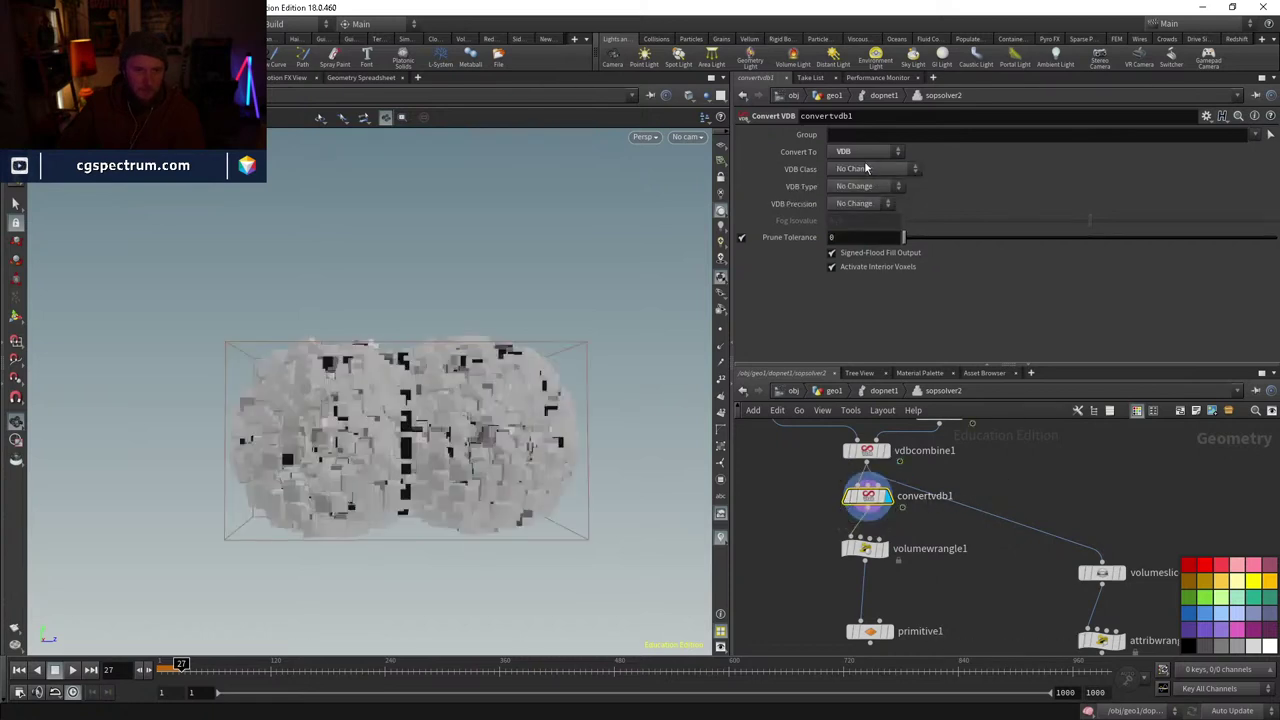
click(866, 152)
click(857, 179)
drag(880, 553, 880, 585)
click(866, 153)
click(861, 168)
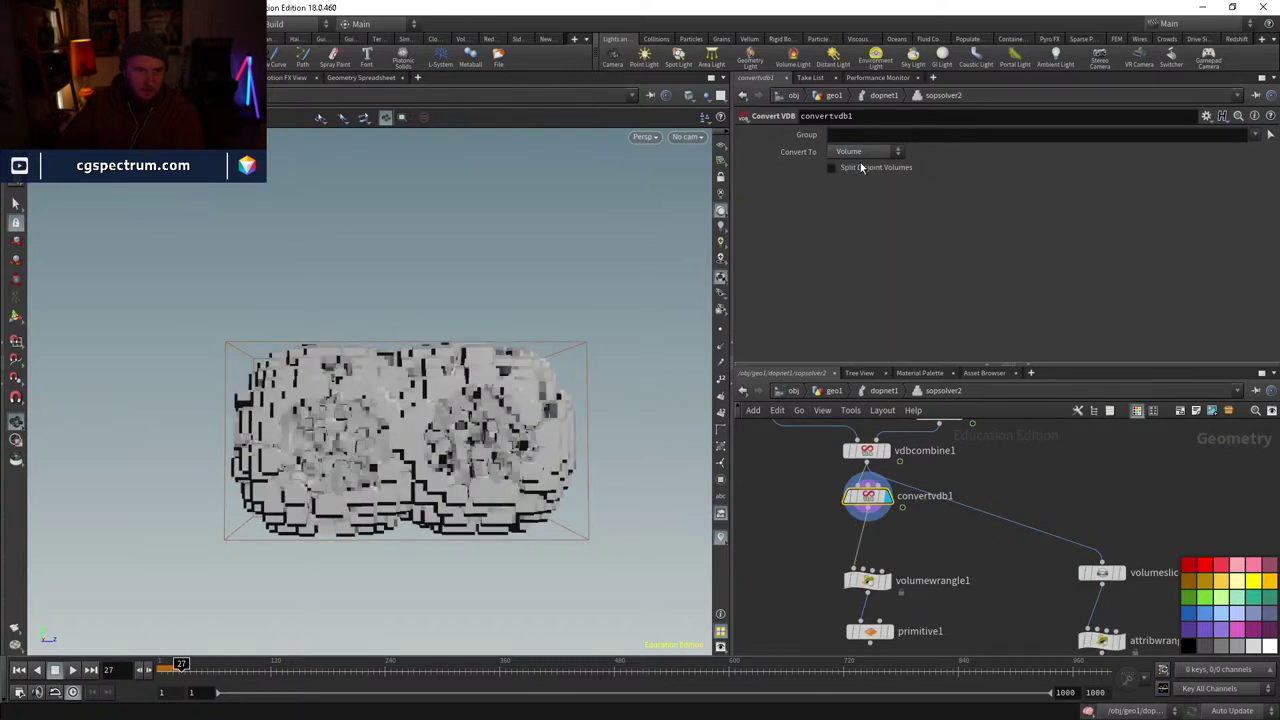
middle_click(871, 498)
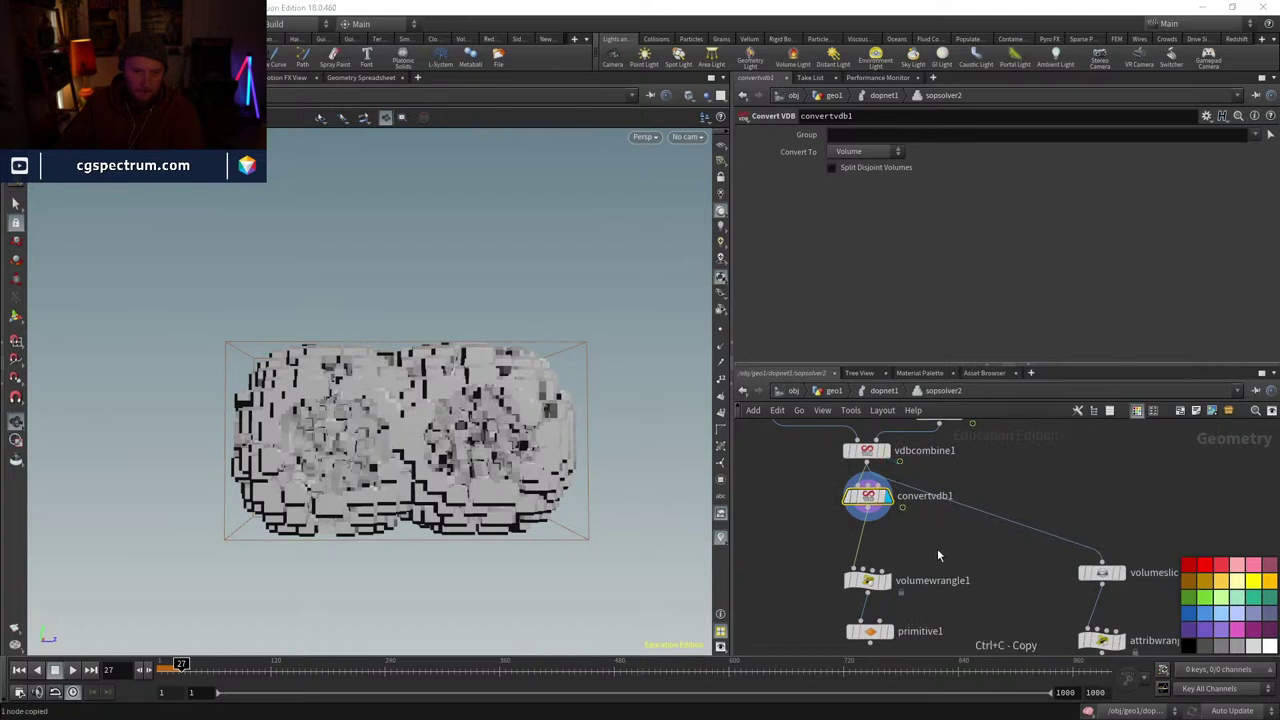
key(ctrl+v)
key(ctrl+z)
key(ctrl+z)
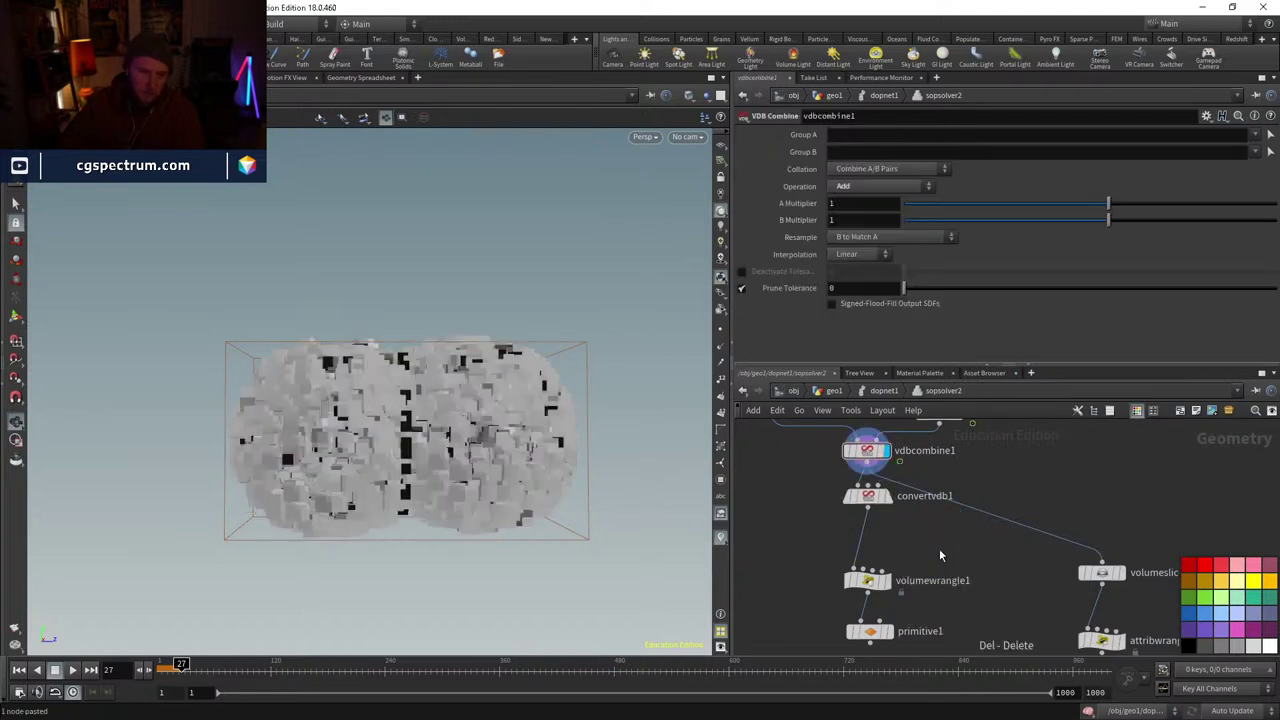
- View convertvdb1's output, set the display flag back on primitive1 and return to dopnet1
click(880, 496)
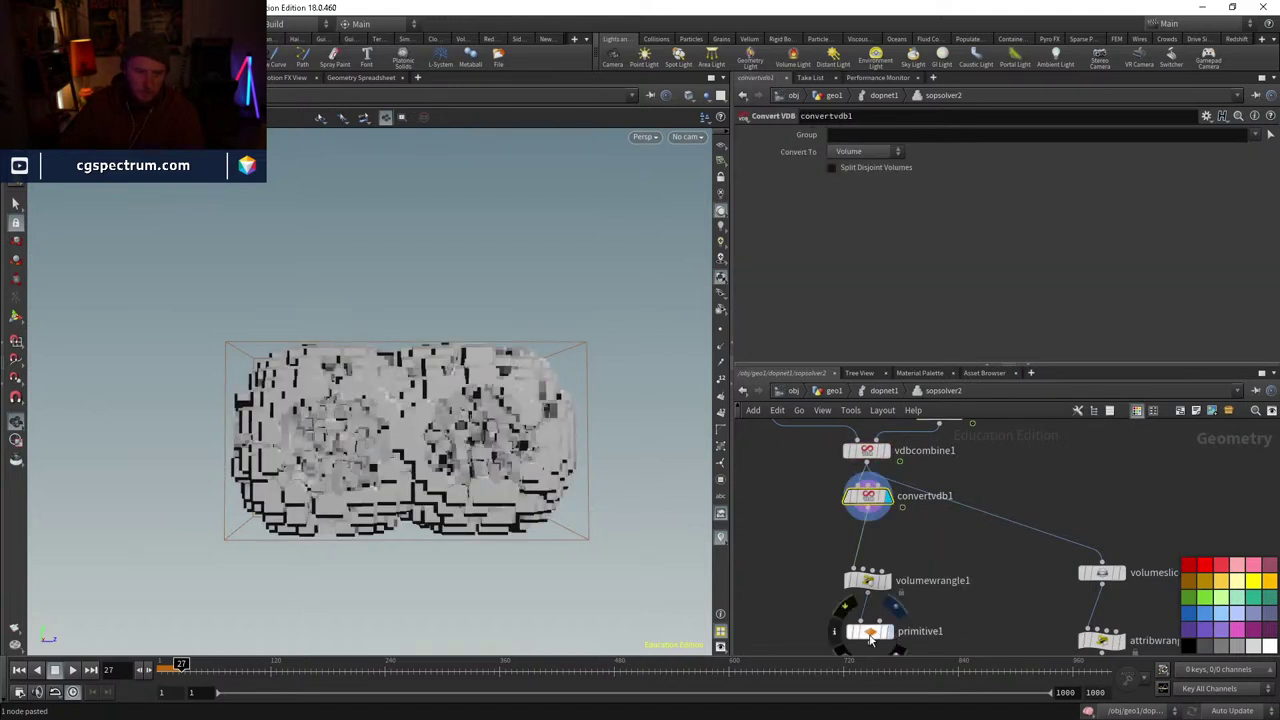
click(870, 638)
click(882, 390)
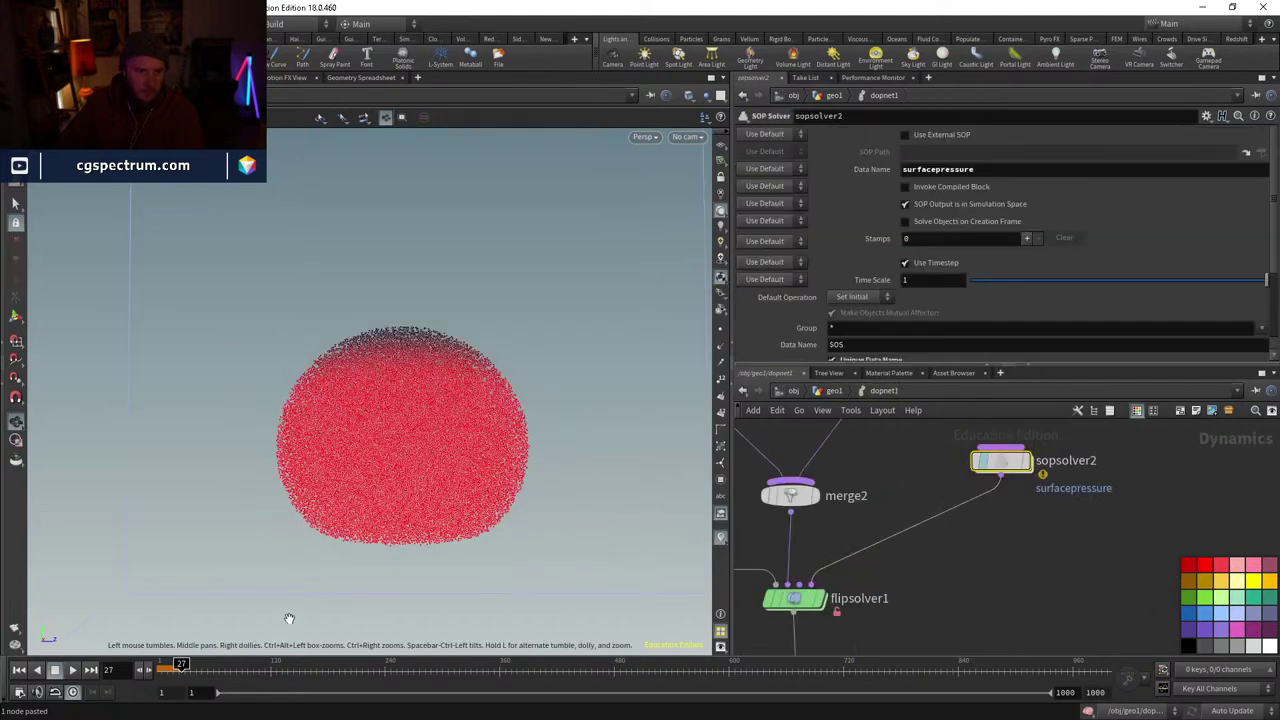
- Play the simulation from frame 1 to about frame 240, watching the merged blob rise, and return to frame 1
click(18, 670)
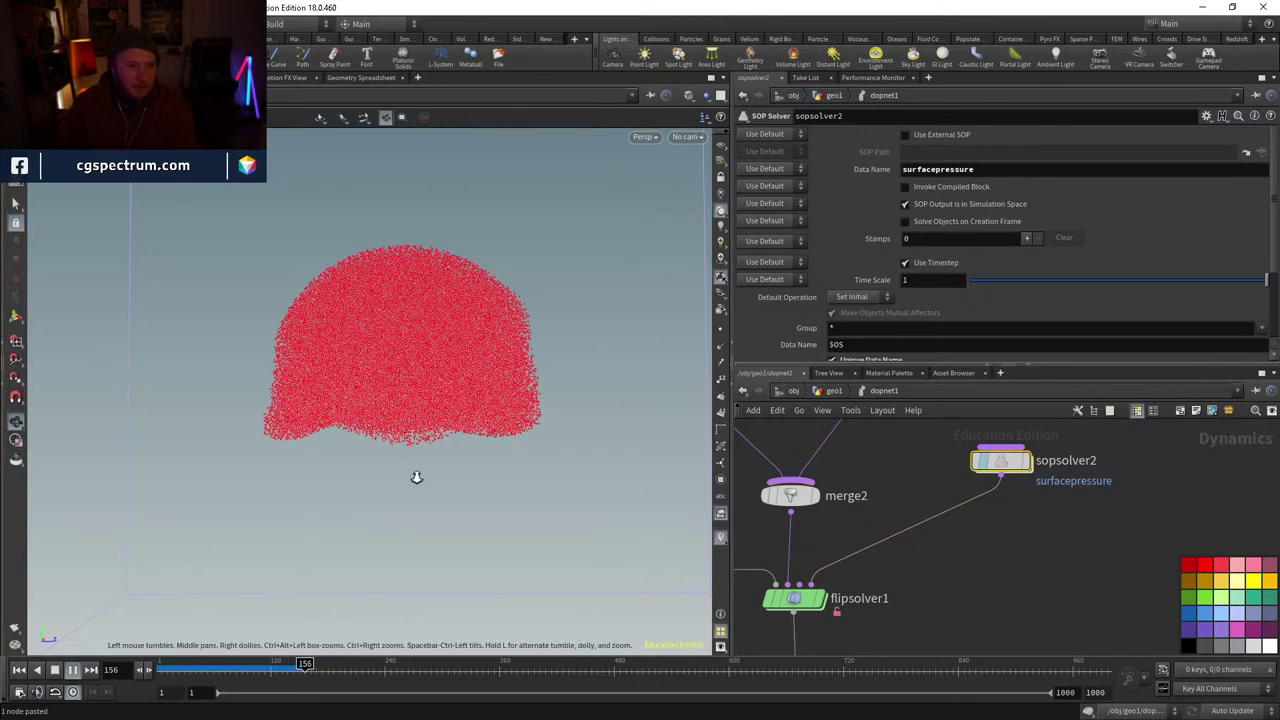
scroll(457, 403, down, 3)
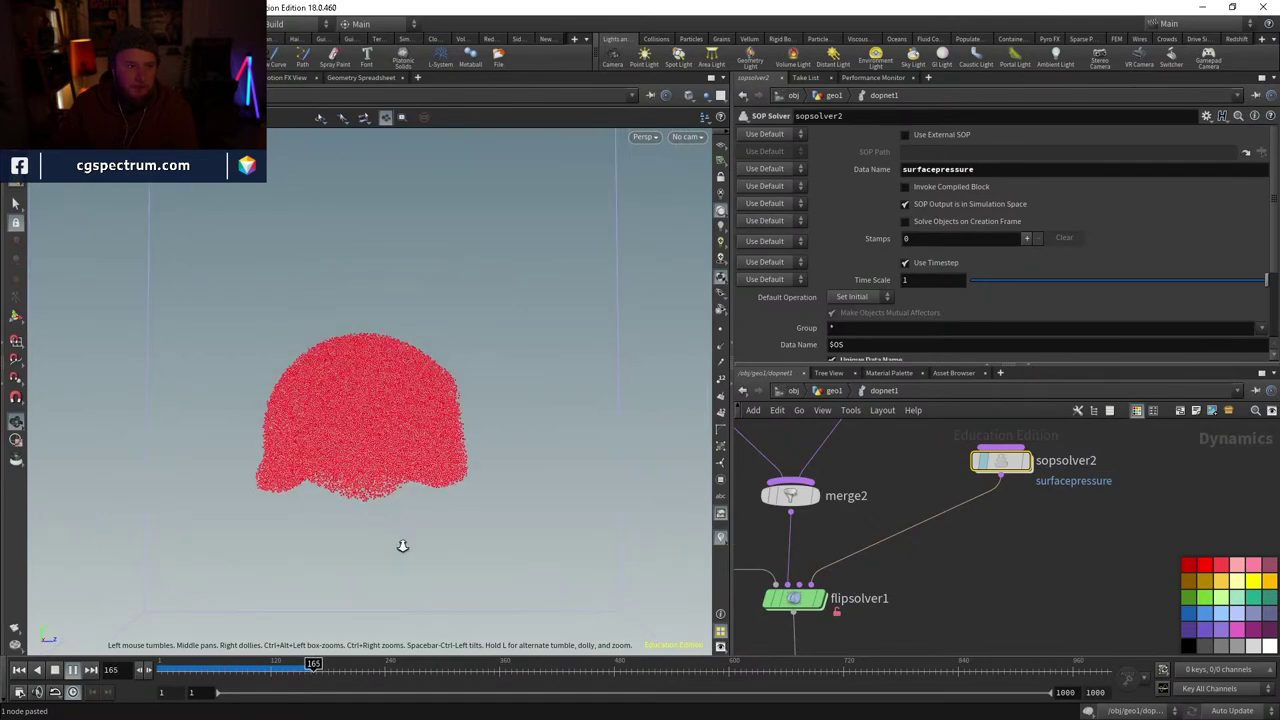
scroll(402, 545, down, 1)
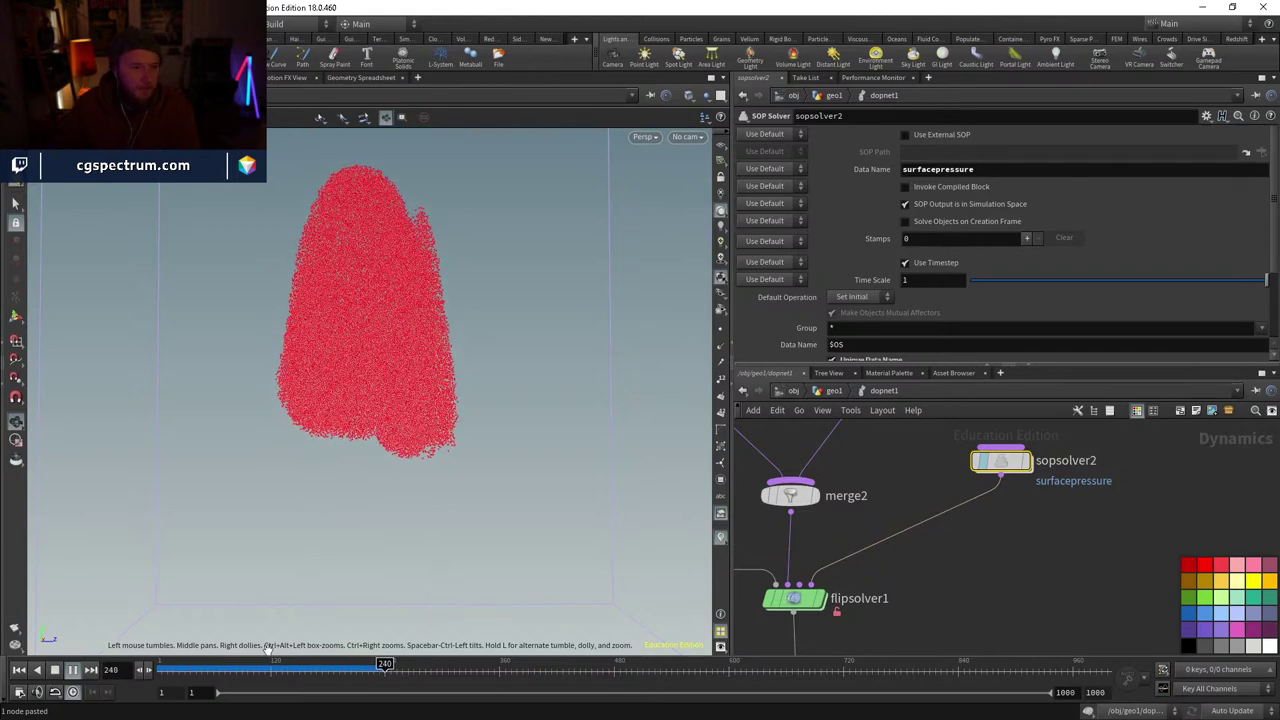
mouse_move(178, 668)
mouse_down()
mouse_move(375, 666)
mouse_move(160, 664)
mouse_up()
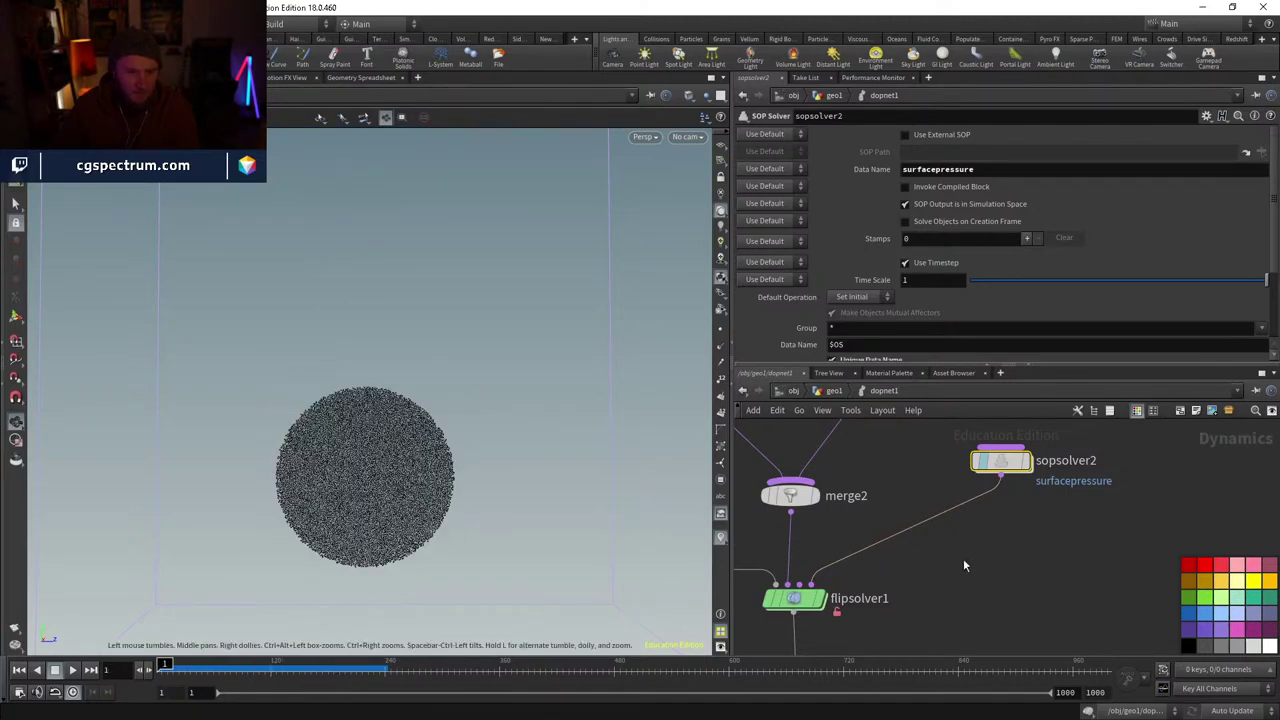
- Set flipsolver1's surface tension to 200000
middle_drag(964, 566, 978, 549)
click(807, 582)
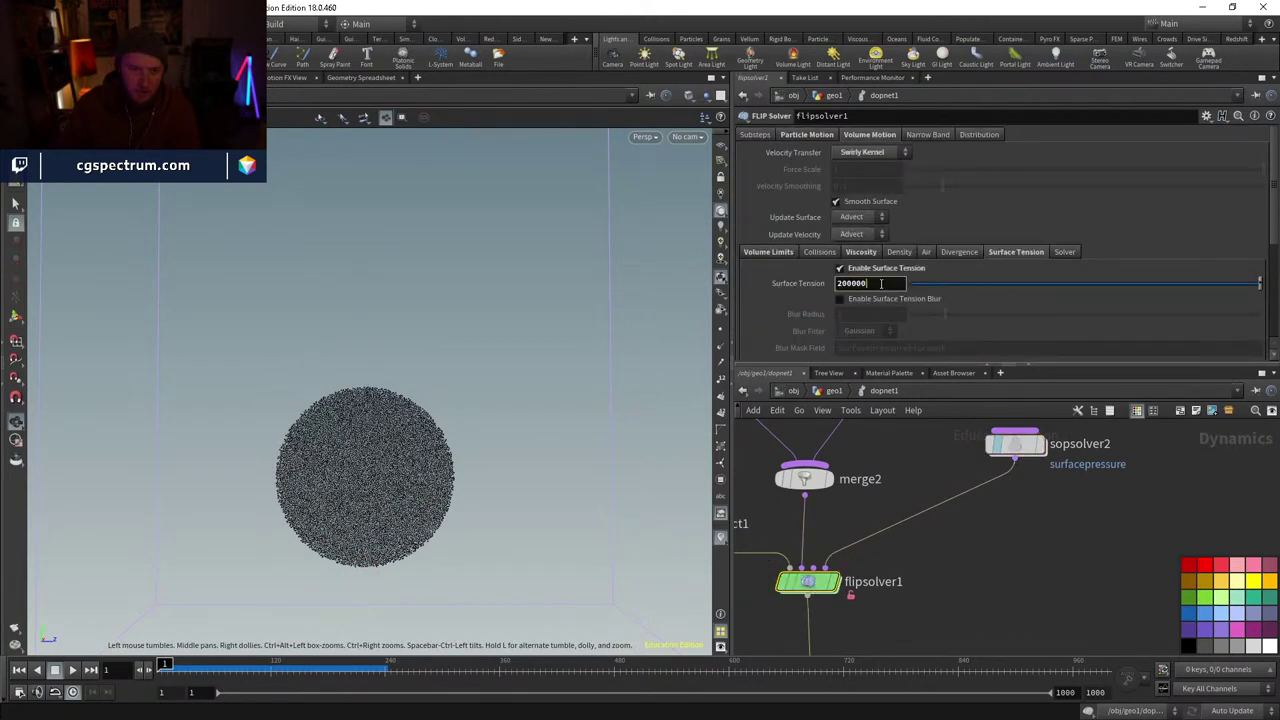
key(Return)
- Inside sopsolver2, check volumewrangle1's VEX expression and Solveradd parameter, and reselect primitive1
double_click(1012, 441)
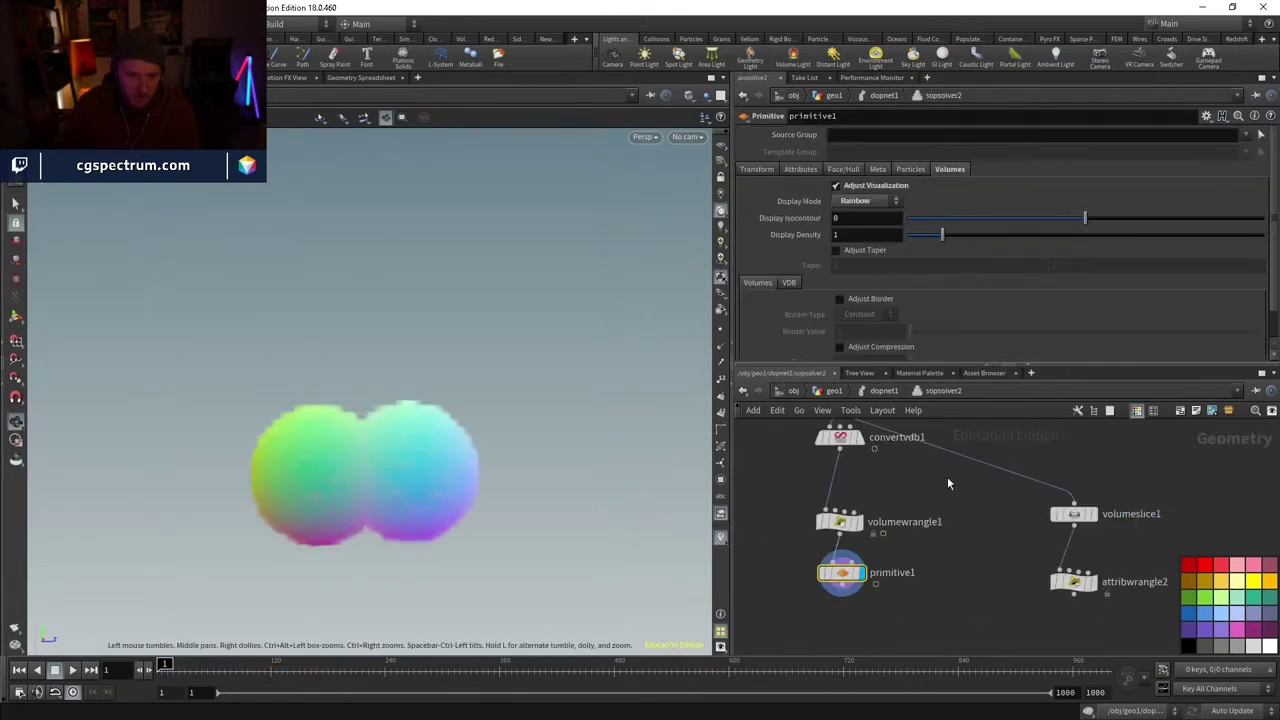
click(840, 522)
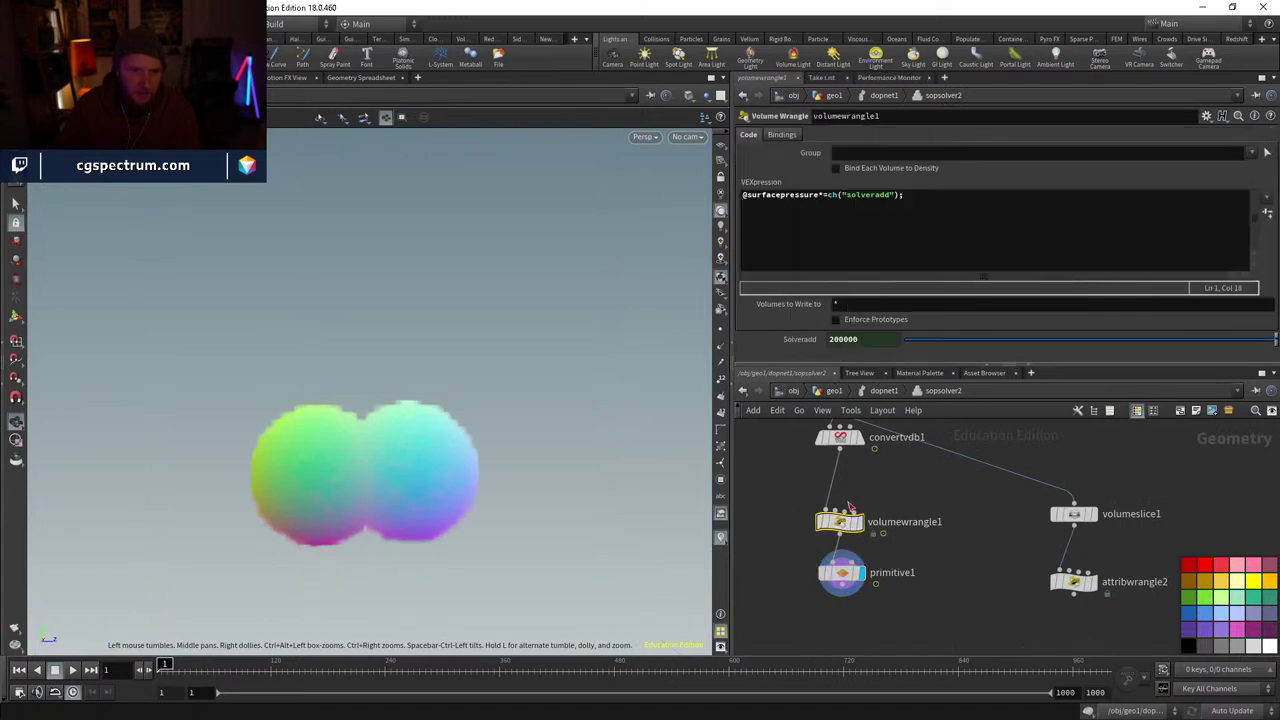
click(840, 572)
- Return to dopnet1, play the simulation to about frame 17 and go back to frame 1
click(884, 391)
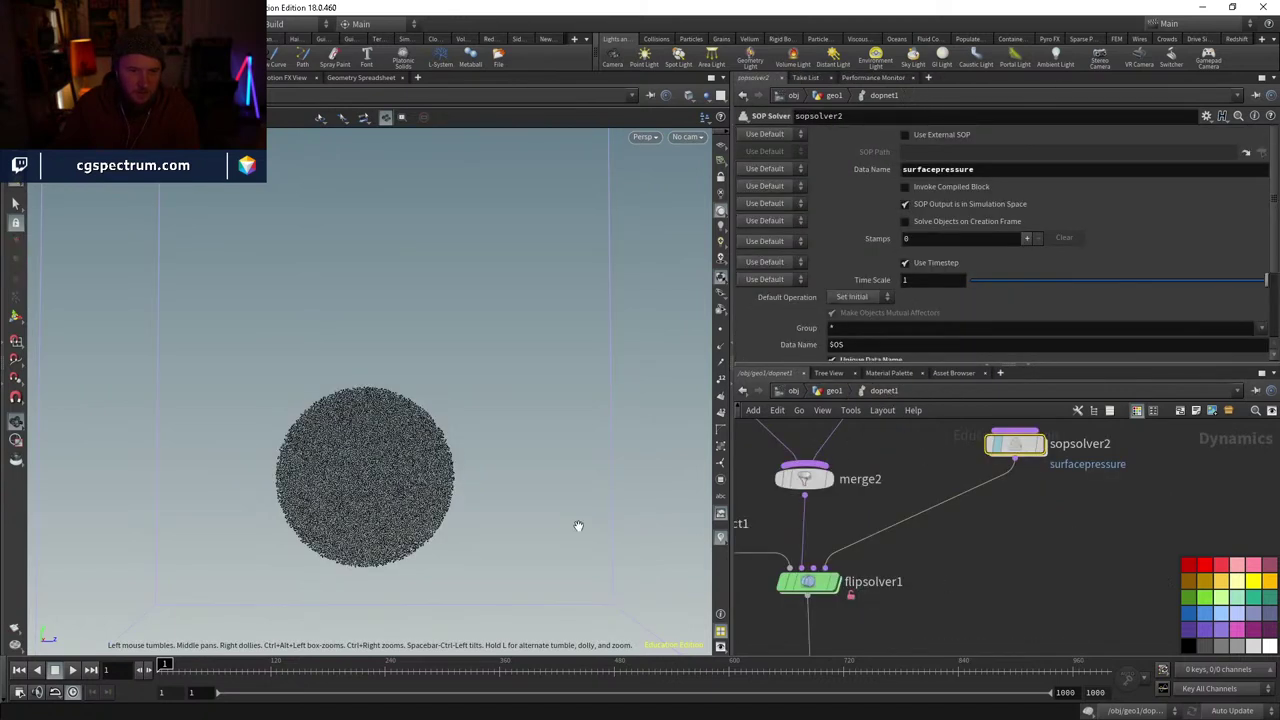
click(76, 670)
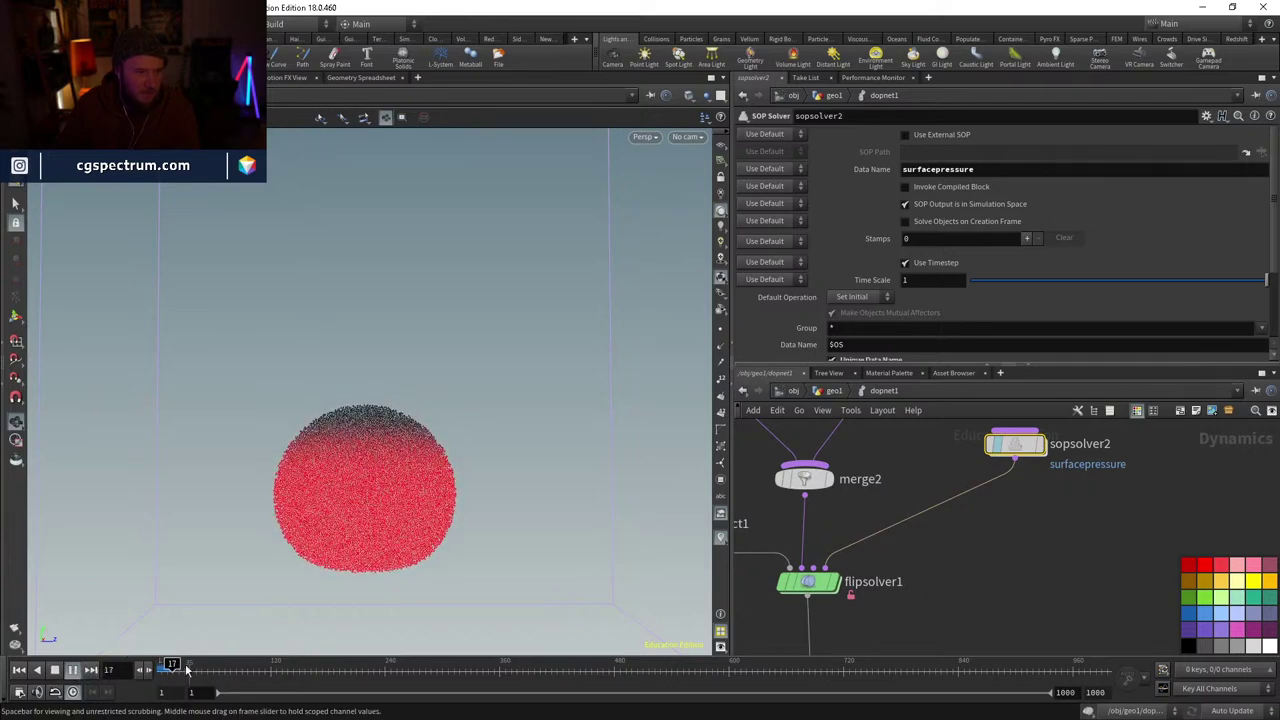
drag(175, 665, 161, 665)
- Inside flipsolver1, examine the settings of the bypassed compute_curvature and scale_curvature nodes
middle_drag(891, 555, 869, 597)
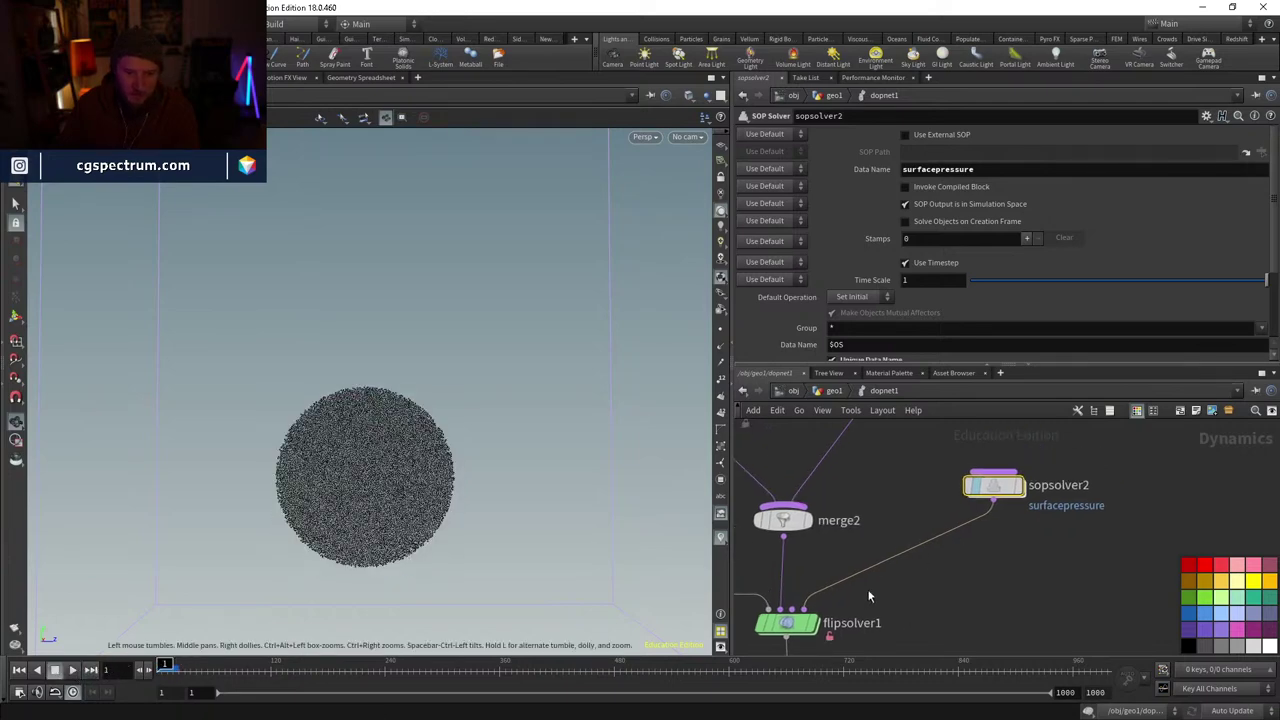
double_click(786, 627)
middle_drag(857, 551, 1037, 605)
click(906, 497)
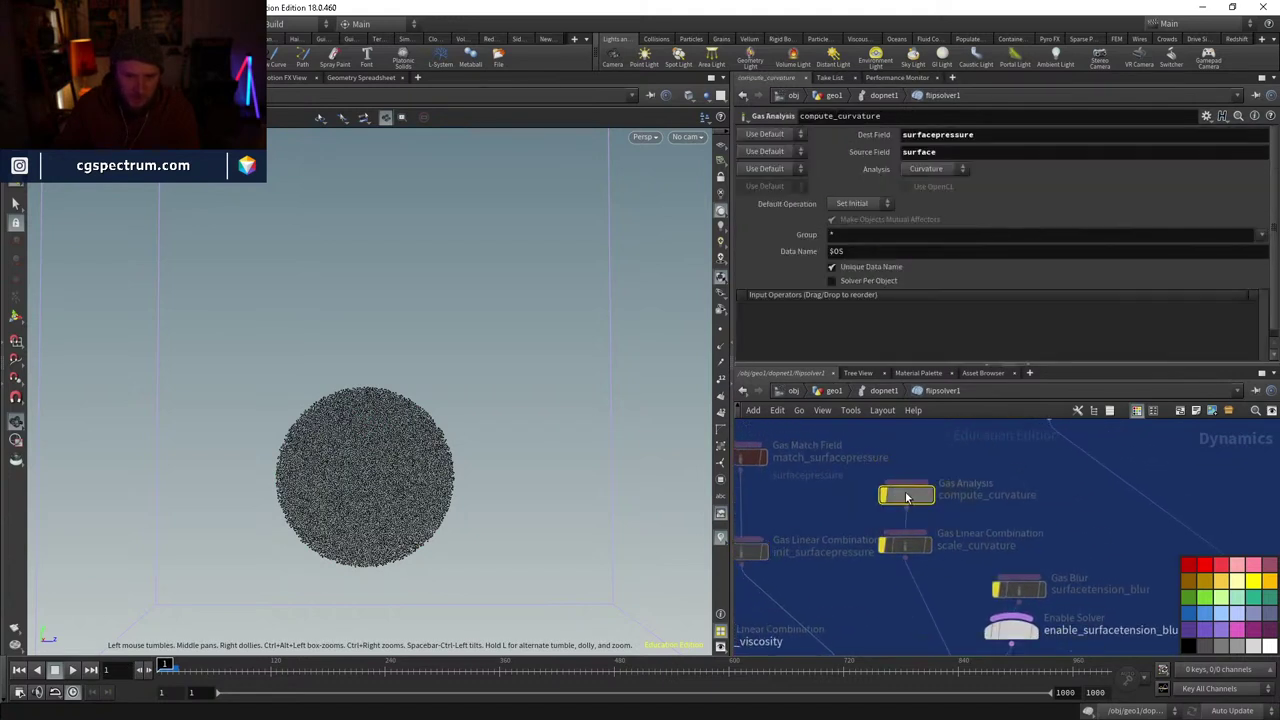
click(906, 545)
middle_drag(906, 547, 1015, 562)
- Remove the bypass from the match_surfacepressure and init_surfacepressure nodes inside flipsolver1
mouse_move(826, 478)
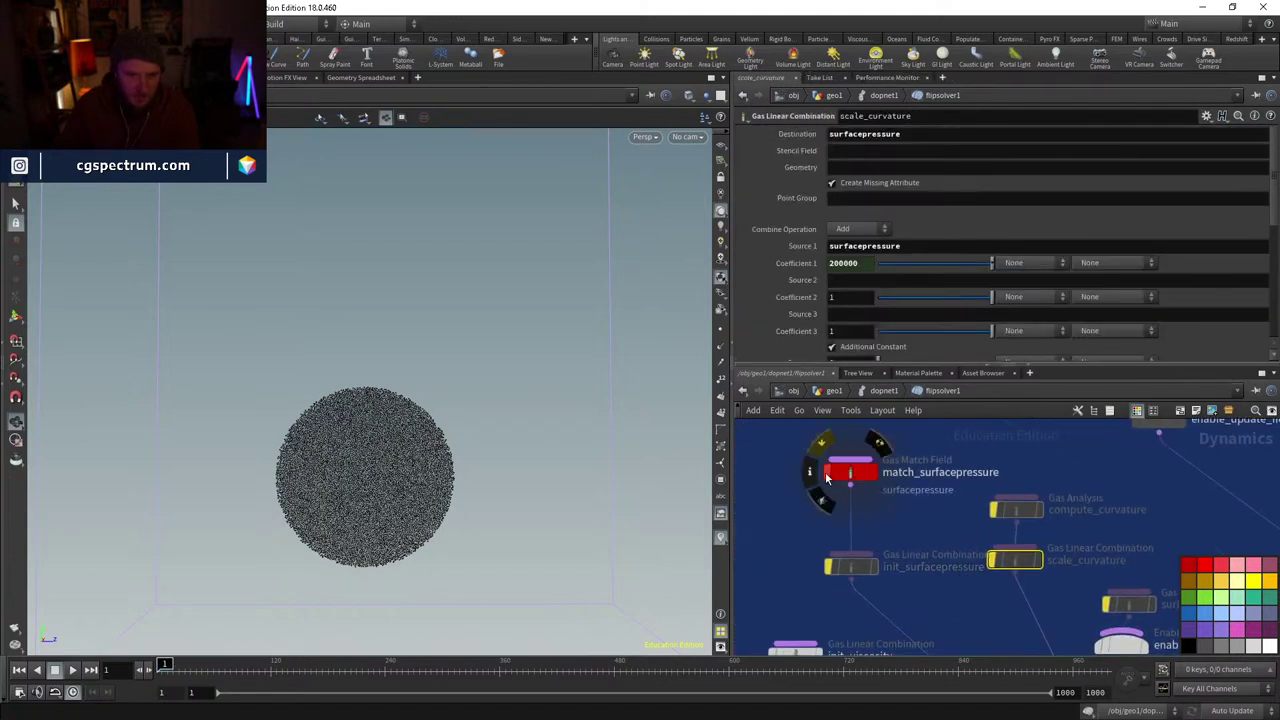
middle_drag(831, 485, 831, 432)
click(848, 518)
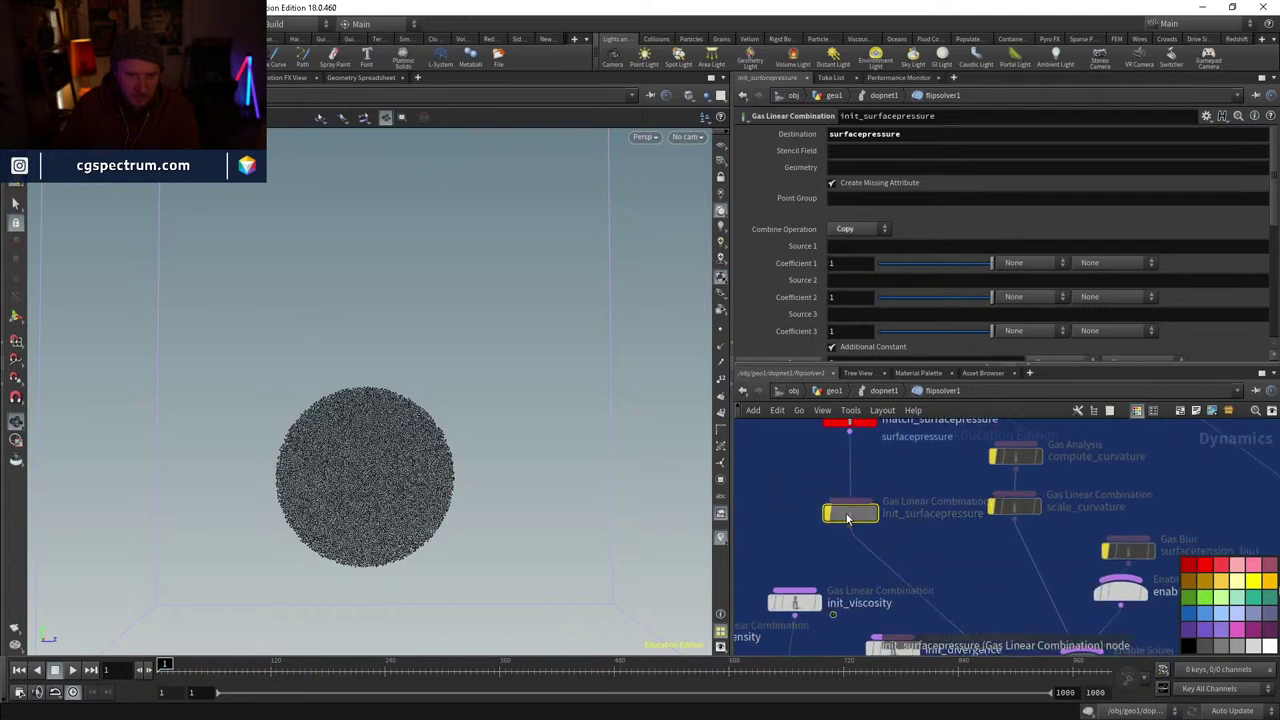
middle_drag(929, 557, 838, 618)
scroll(838, 618, down, 2)
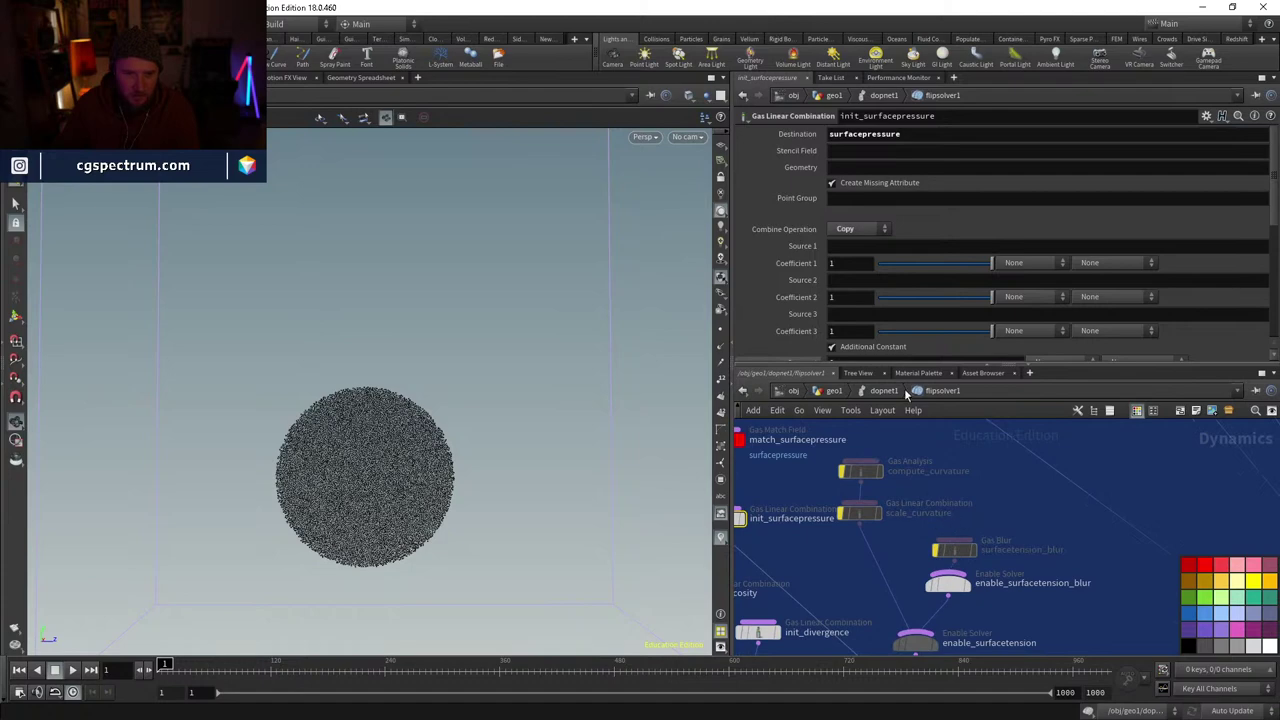
- Return to dopnet1, play the simulation to about frame 14 and rewind it to frame 1
click(900, 390)
click(71, 674)
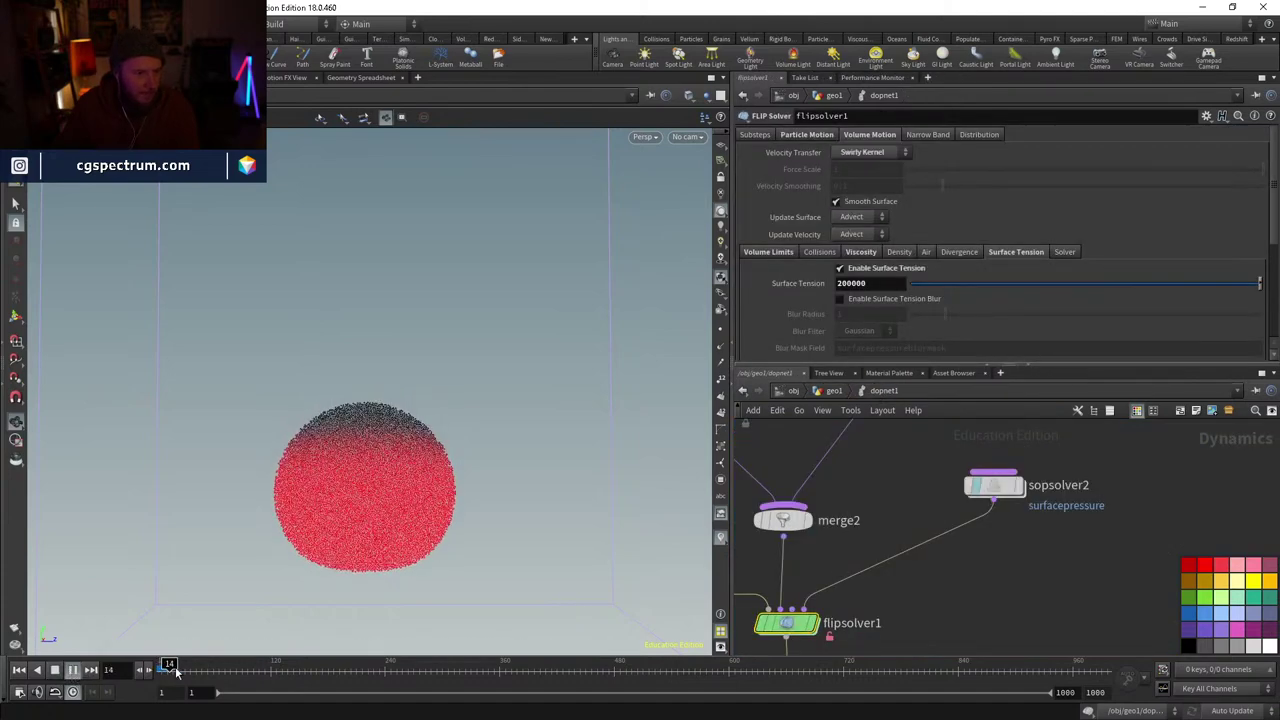
key(ctrl+Up)
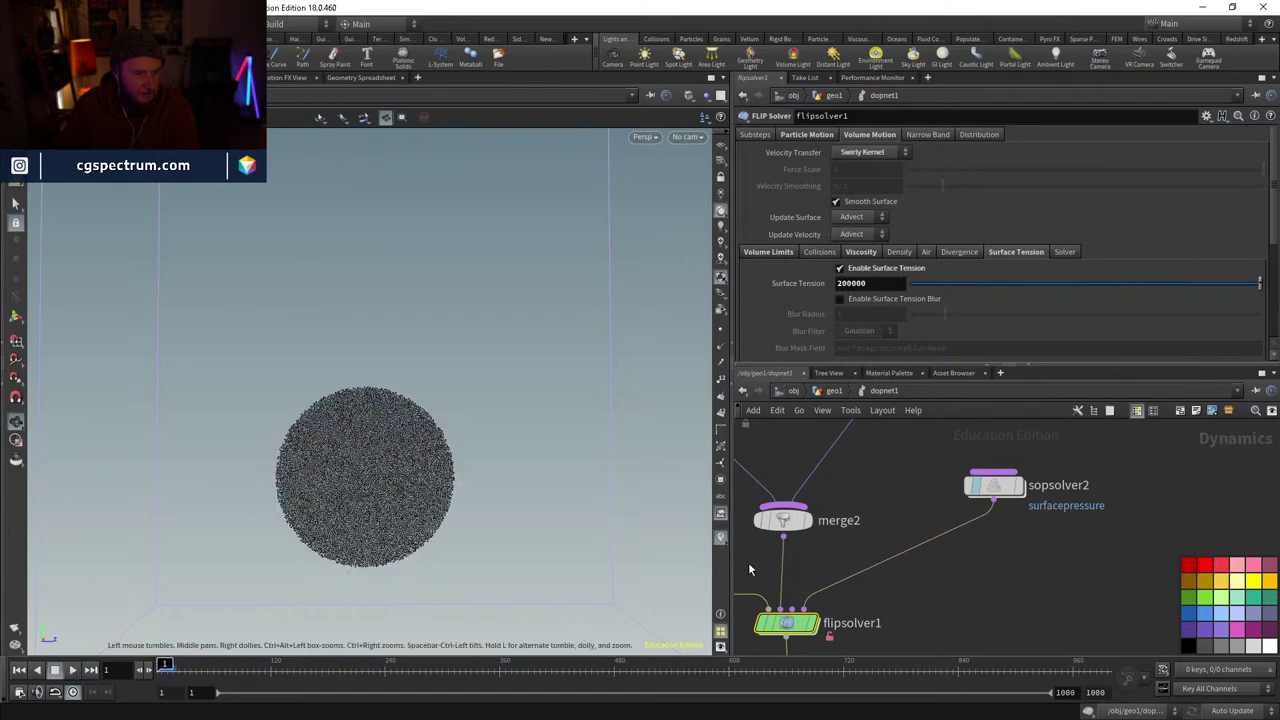
- Examine the surface and field advection nodes inside flipsolver1 and return to dopnet1
double_click(780, 620)
middle_drag(852, 577, 990, 435)
scroll(990, 435, down, 2)
scroll(855, 502, up, 8)
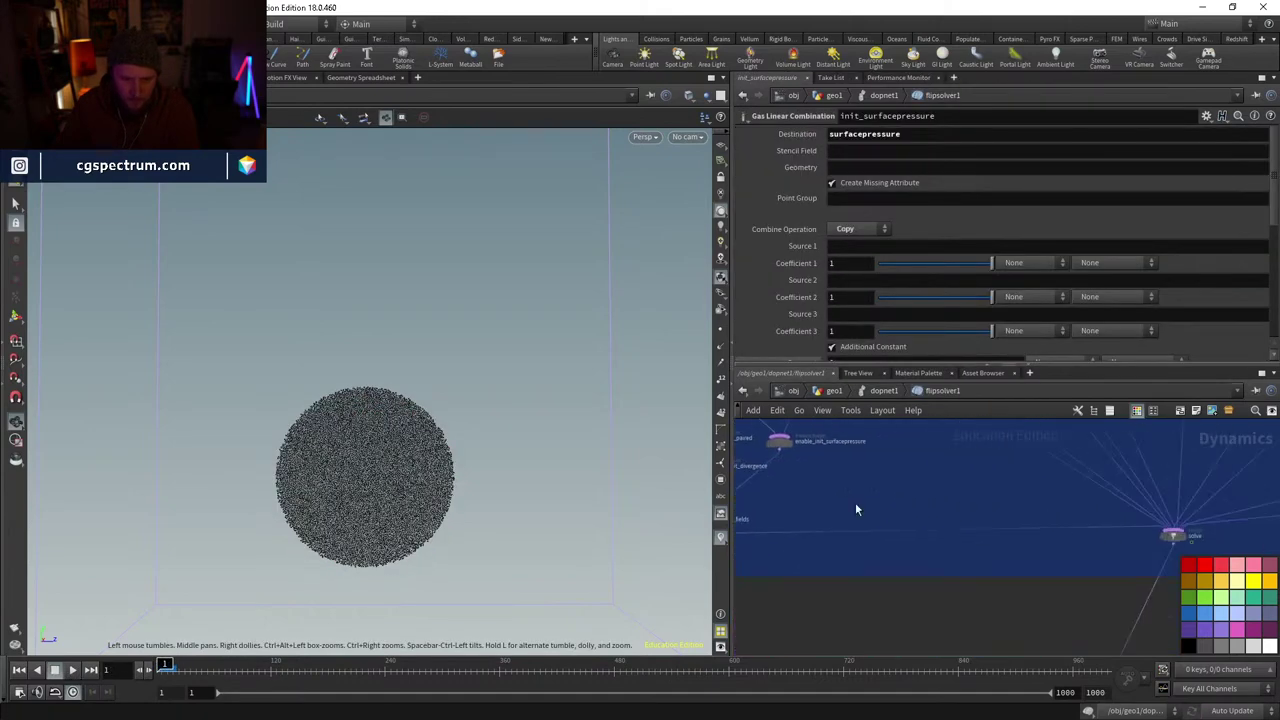
scroll(969, 580, down, 5)
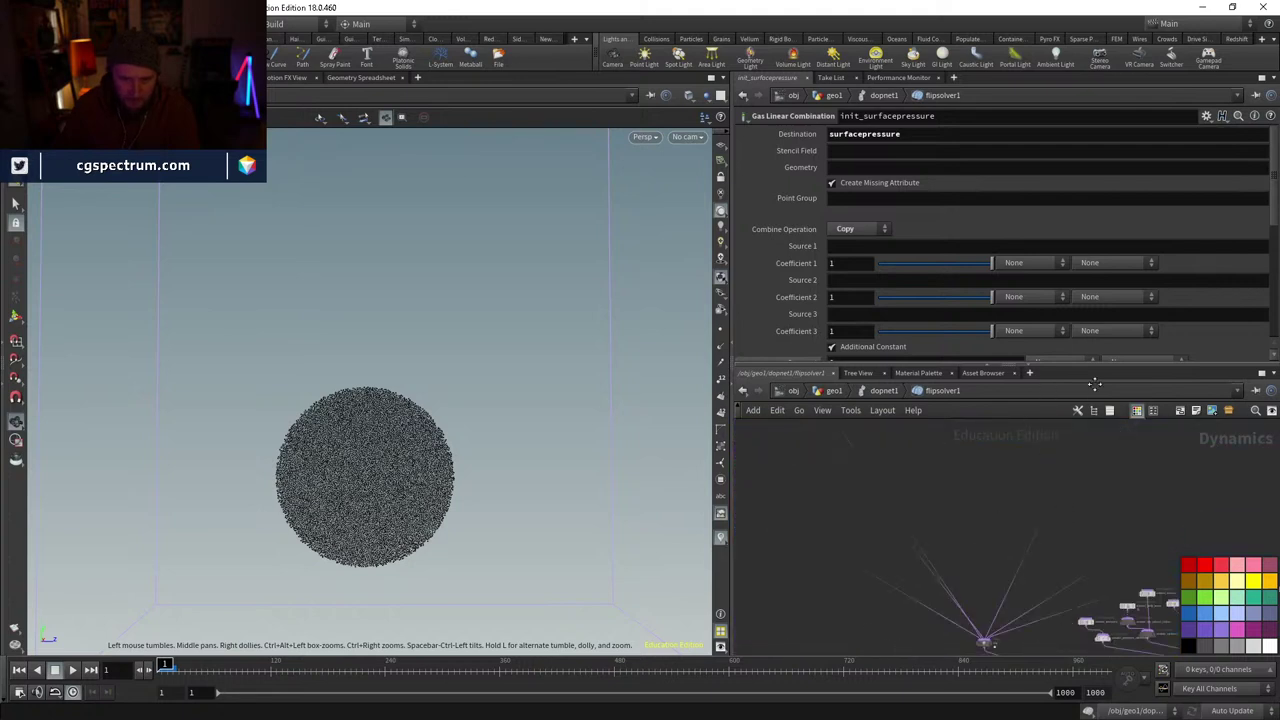
middle_drag(969, 580, 826, 504)
scroll(940, 505, up, 1)
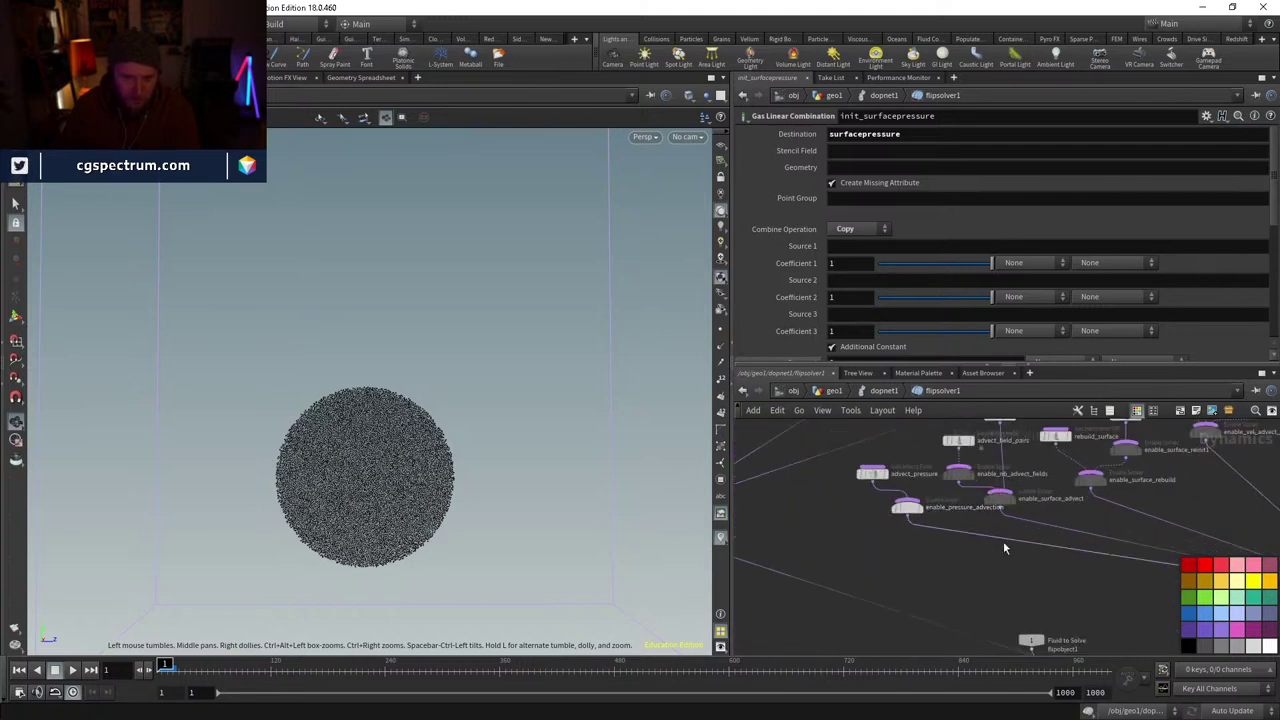
middle_drag(940, 505, 826, 548)
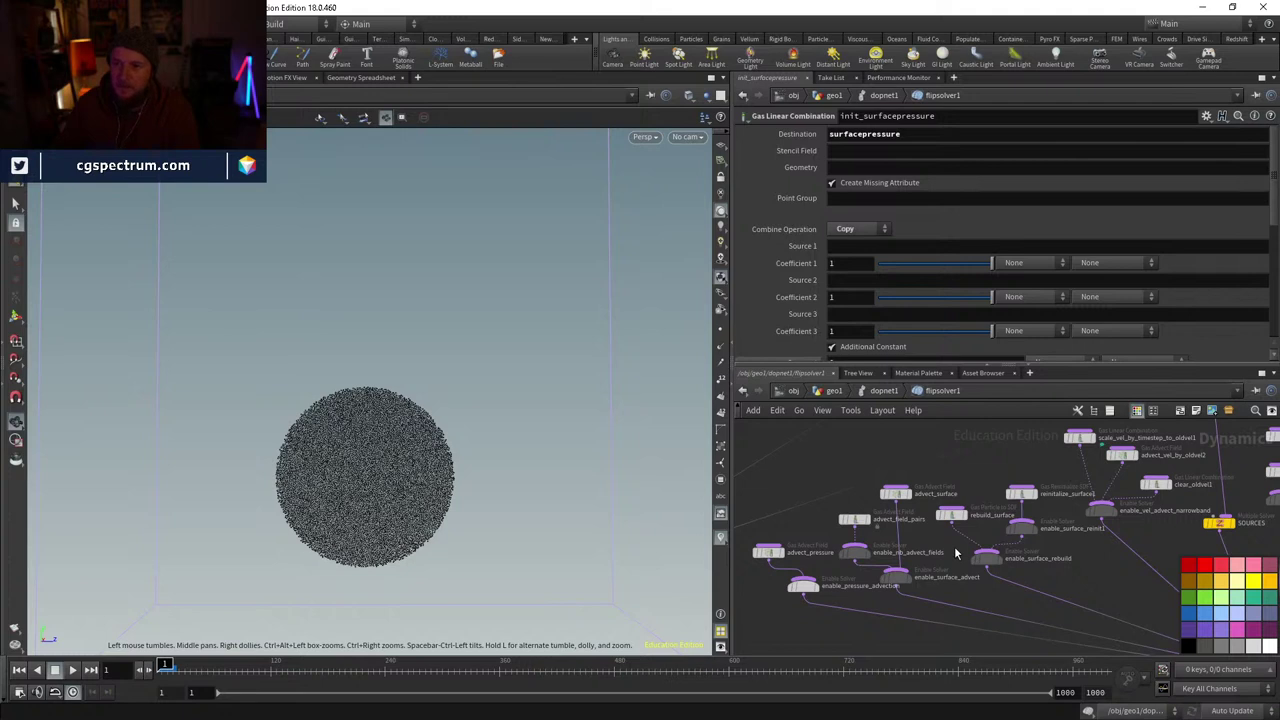
mouse_move(947, 512)
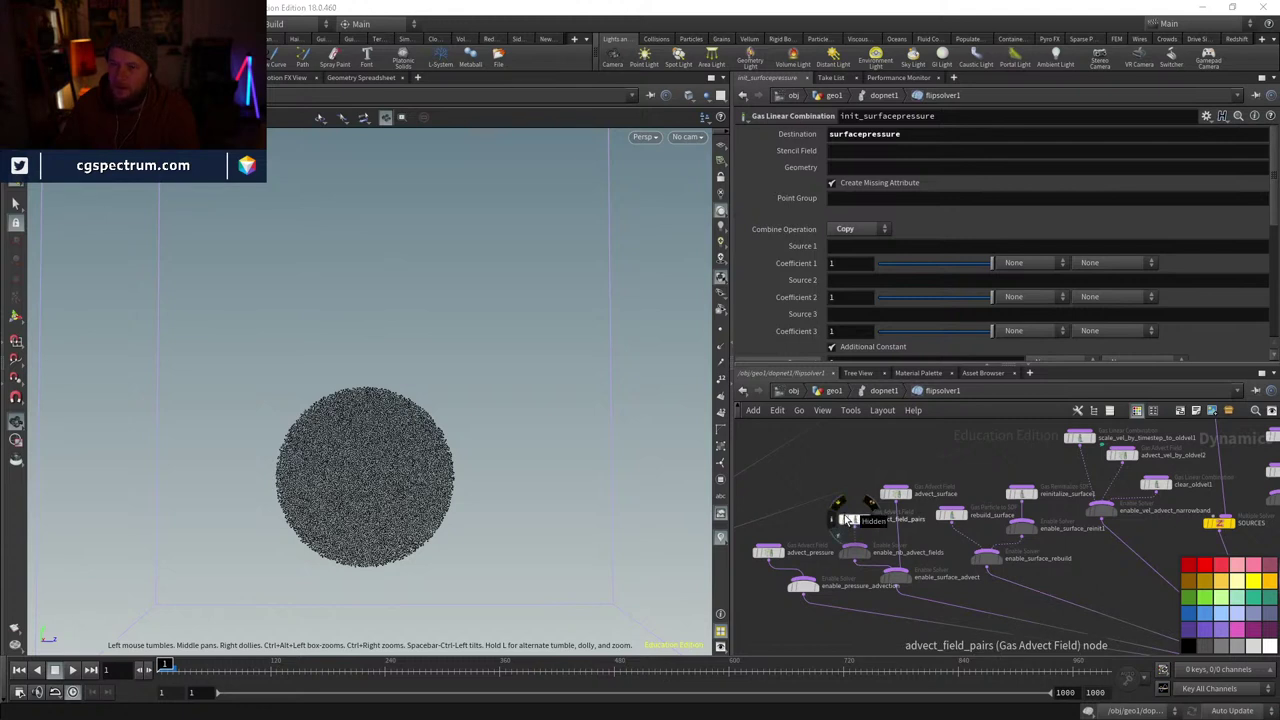
drag(843, 519, 770, 431)
click(885, 391)
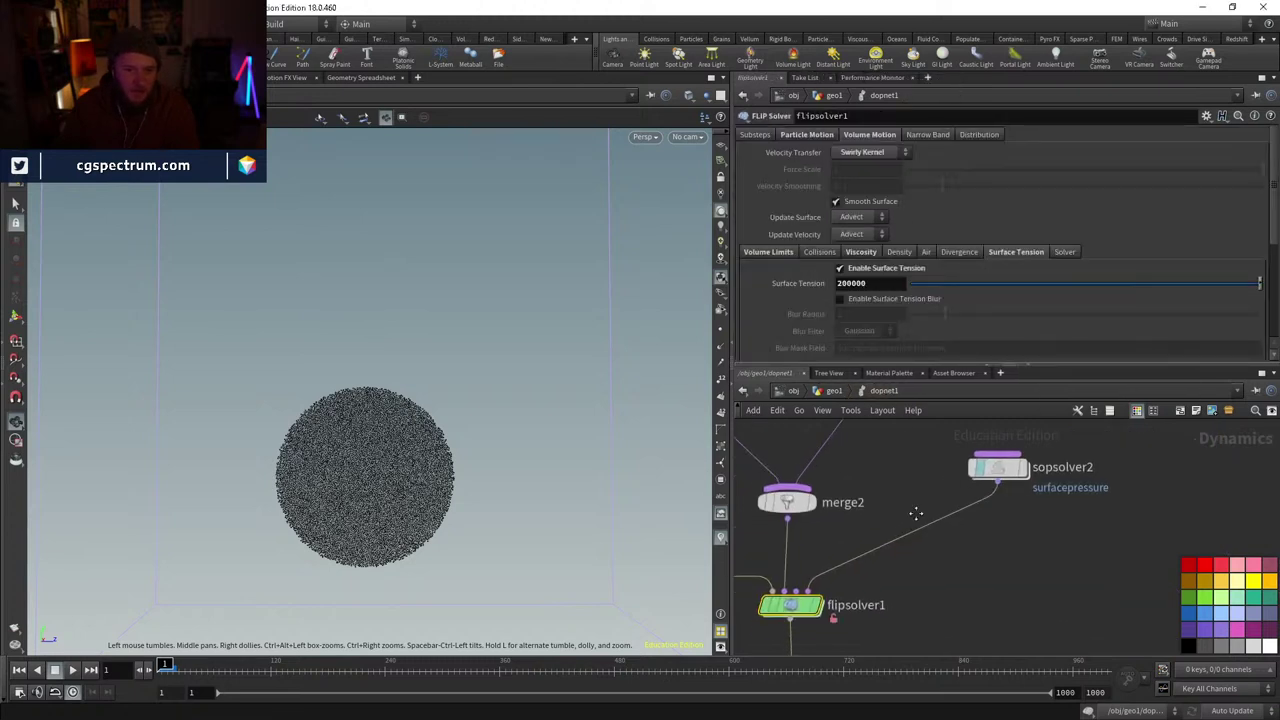
- Bypass the convertvdb1 node below vdbcombine1 inside sopsolver2
double_click(1003, 460)
middle_drag(924, 502, 973, 645)
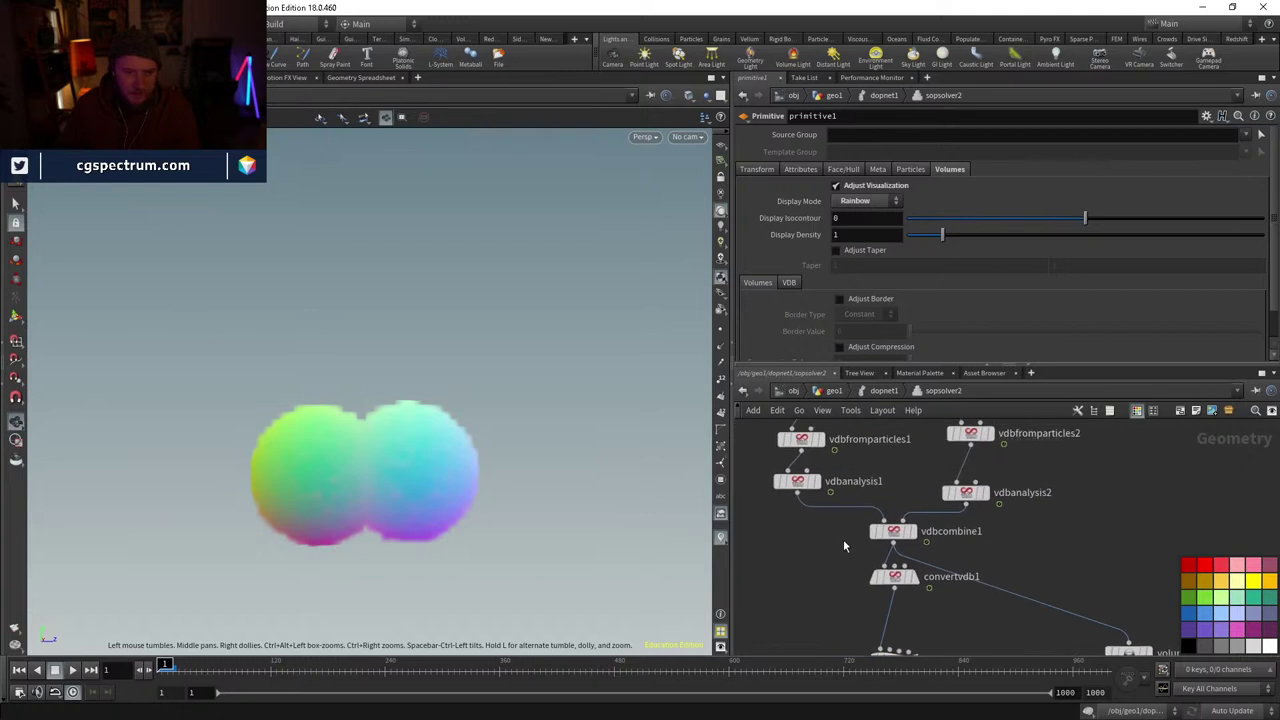
click(899, 590)
middle_drag(899, 590, 883, 518)
click(840, 498)
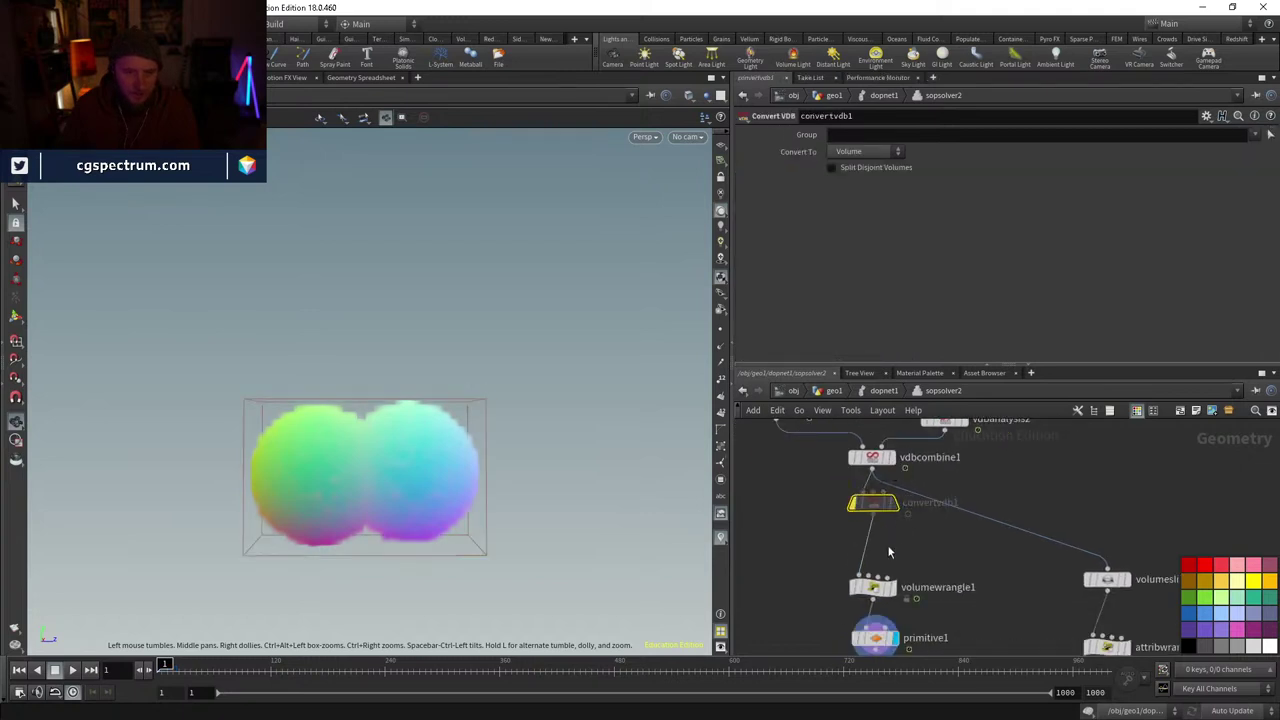
middle_drag(939, 594, 909, 530)
- Return to dopnet1, play the simulation to about frame 21 and go back to frame 1
click(885, 391)
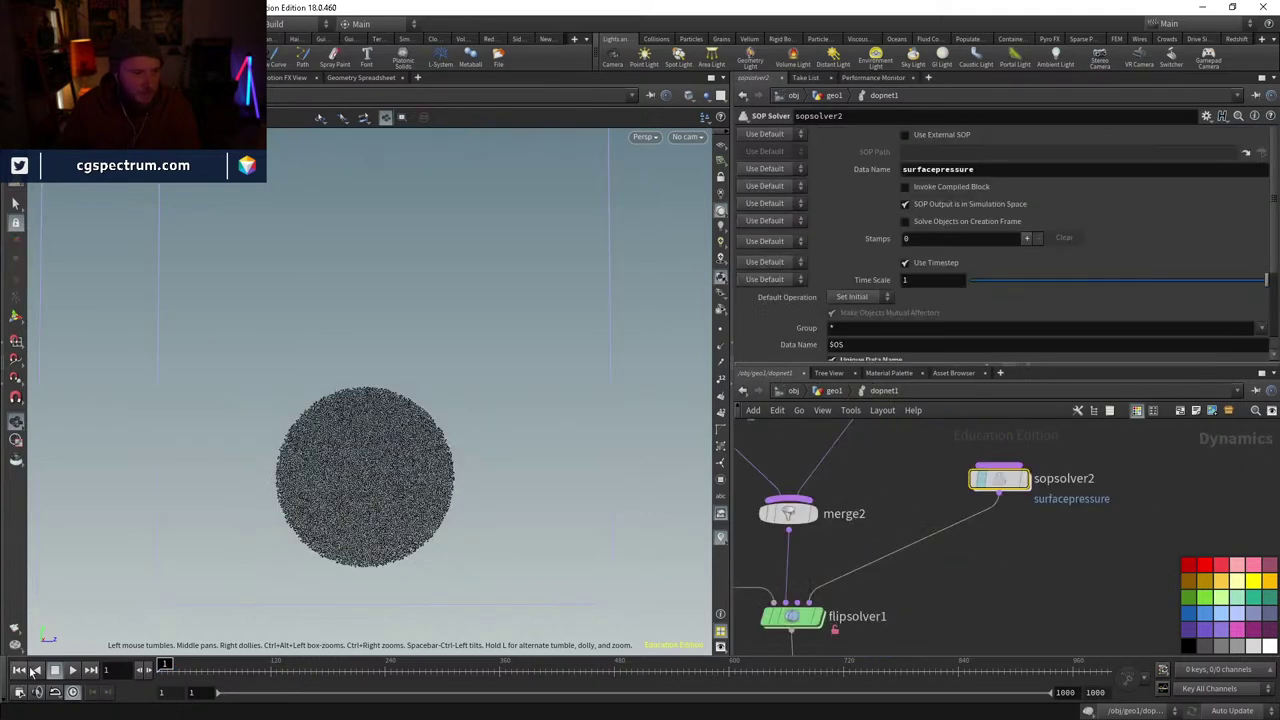
click(73, 670)
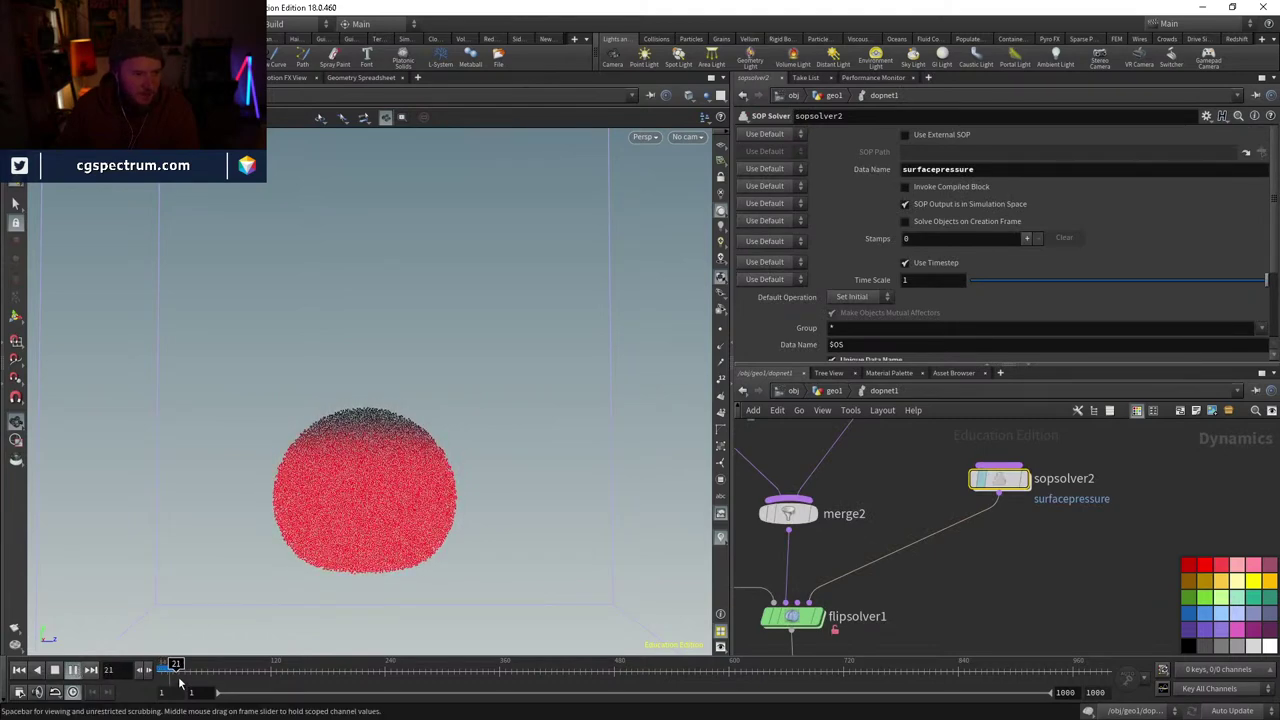
drag(175, 665, 162, 665)
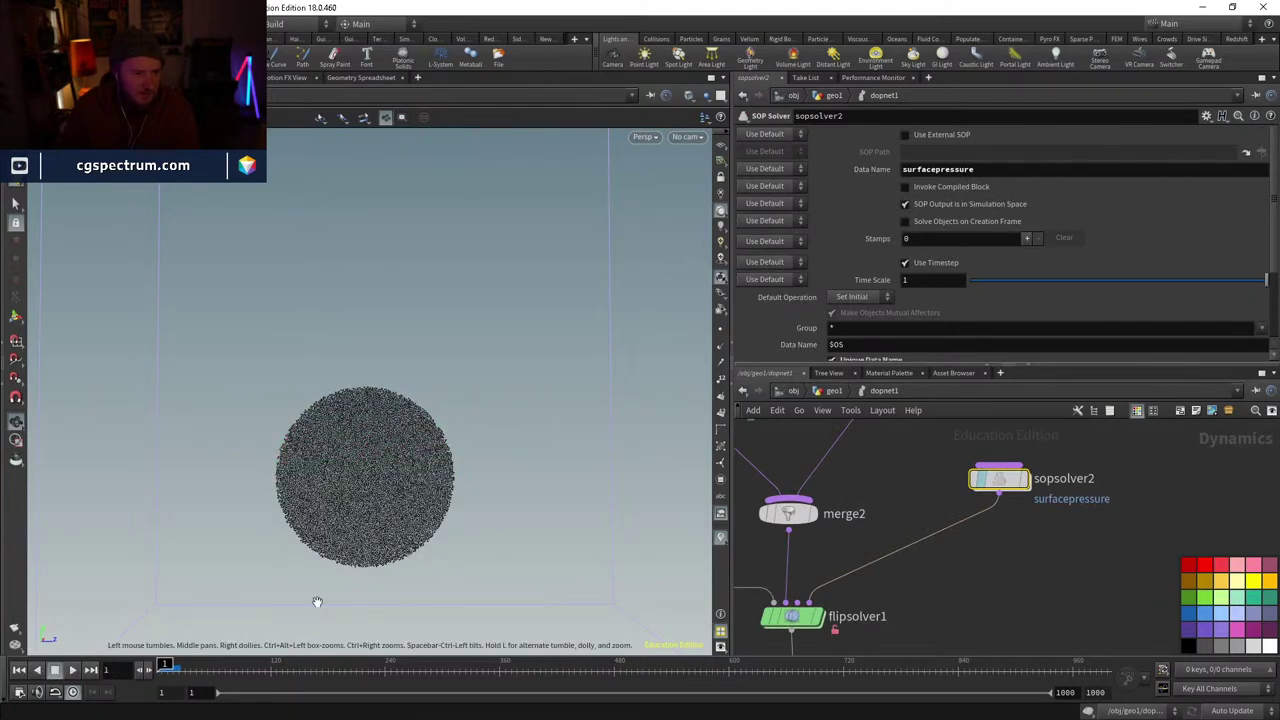
- Inside sopsolver2, check vdbcombine1's settings and display the results of vdbfromparticles1 and vdbanalysis1 in turn
double_click(1000, 482)
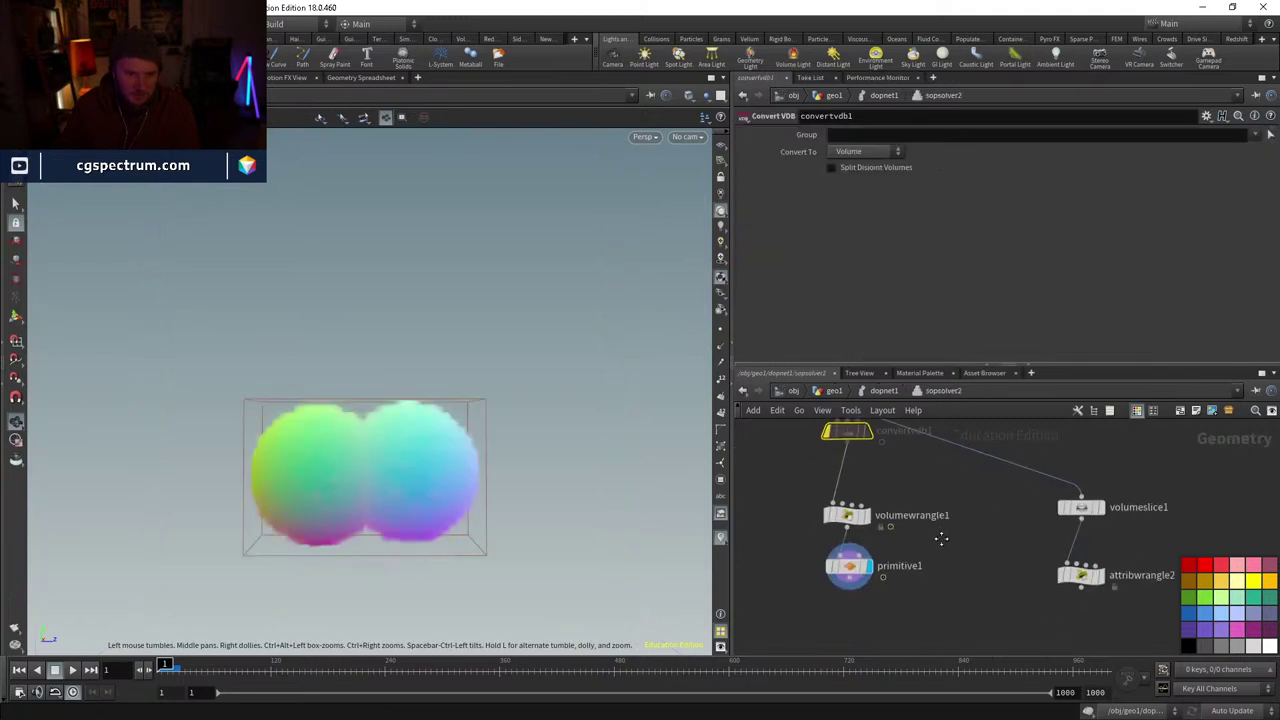
middle_drag(940, 534, 940, 650)
click(868, 556)
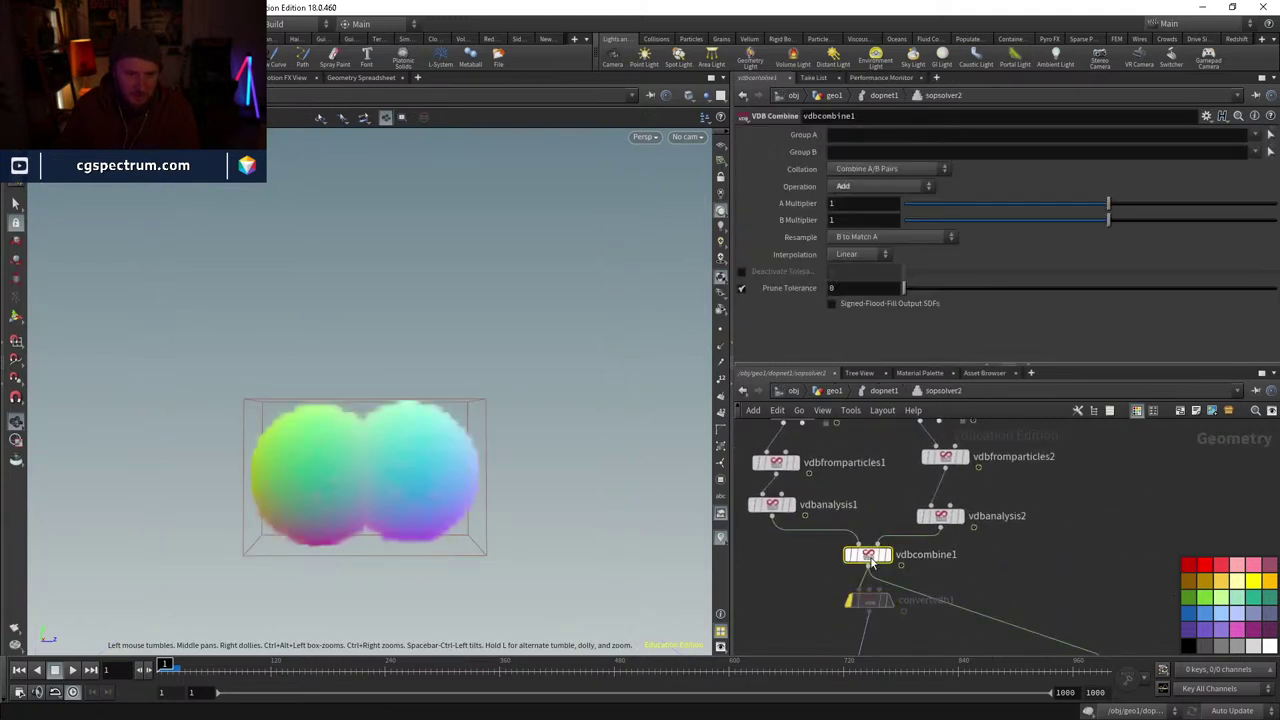
middle_drag(850, 575, 872, 620)
mouse_move(887, 545)
middle_down()
mouse_move(882, 582)
mouse_move(875, 529)
middle_up()
click(800, 545)
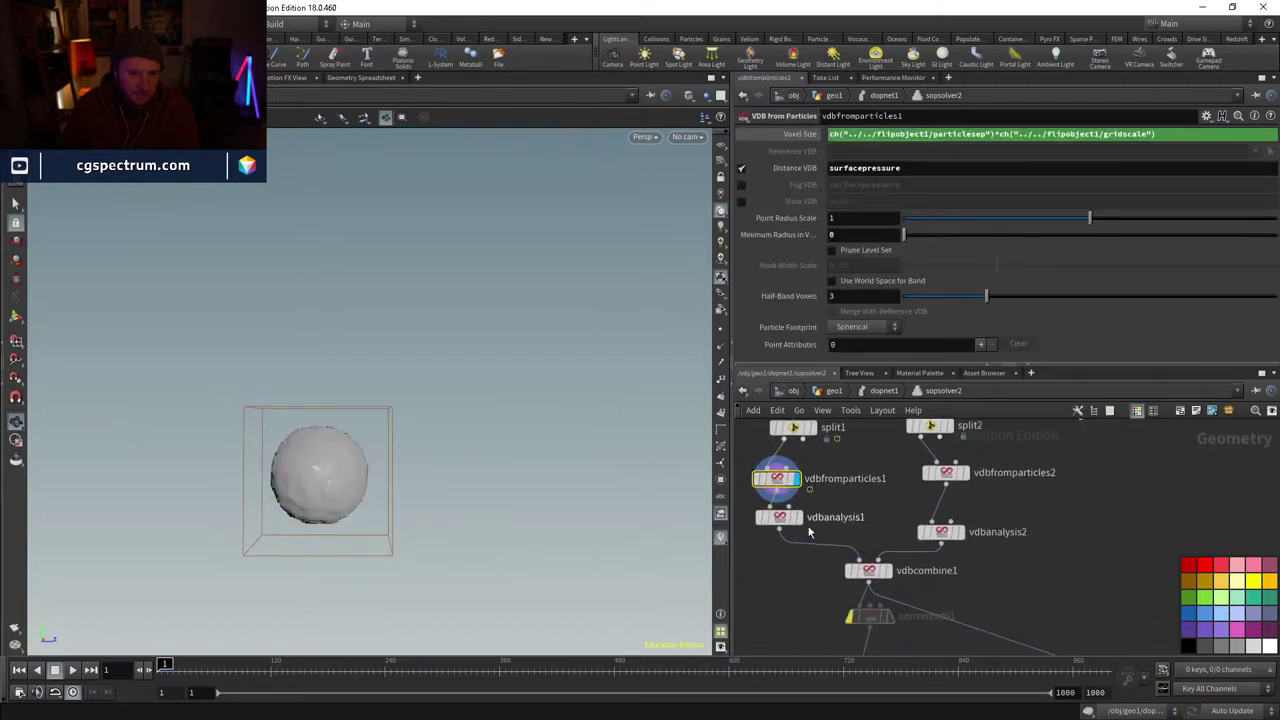
click(785, 517)
middle_drag(810, 583, 797, 532)
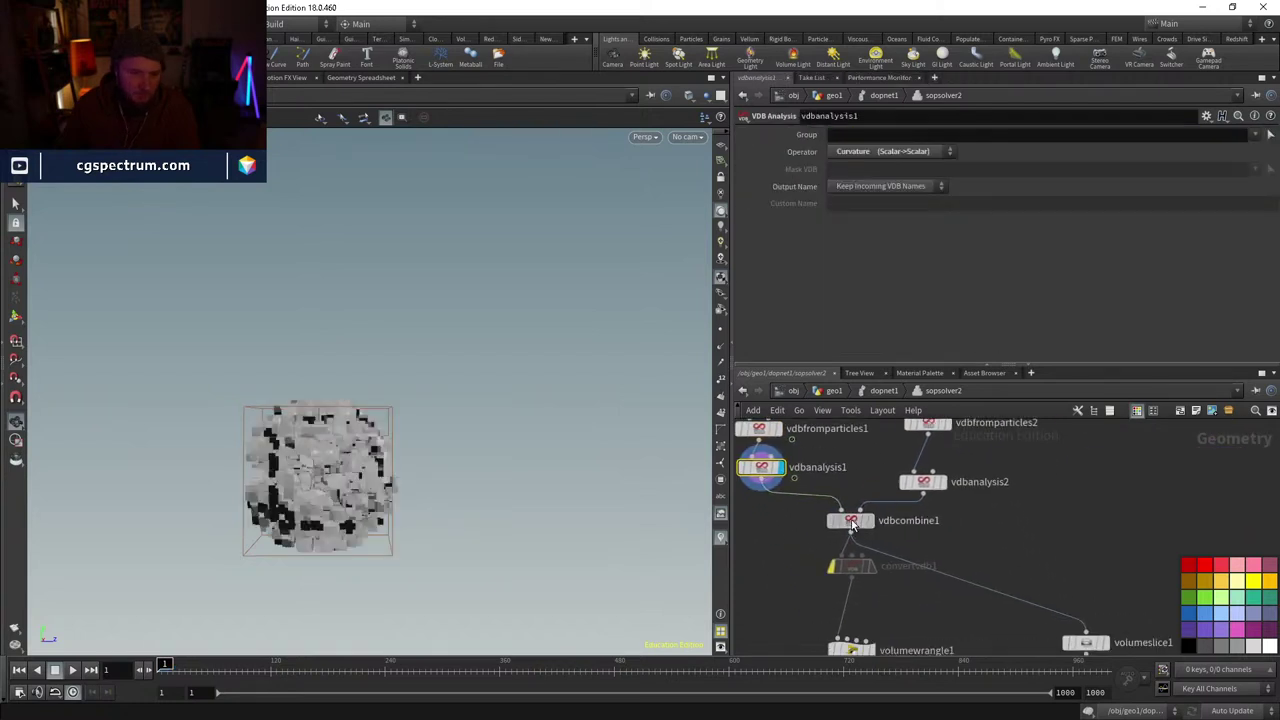
- Wire vdbanalysis1 directly into volumewrangle1, bypassing the combine branch, and move volumewrangle1 and primitive1 beside it
drag(916, 527, 869, 531)
double_click(882, 533)
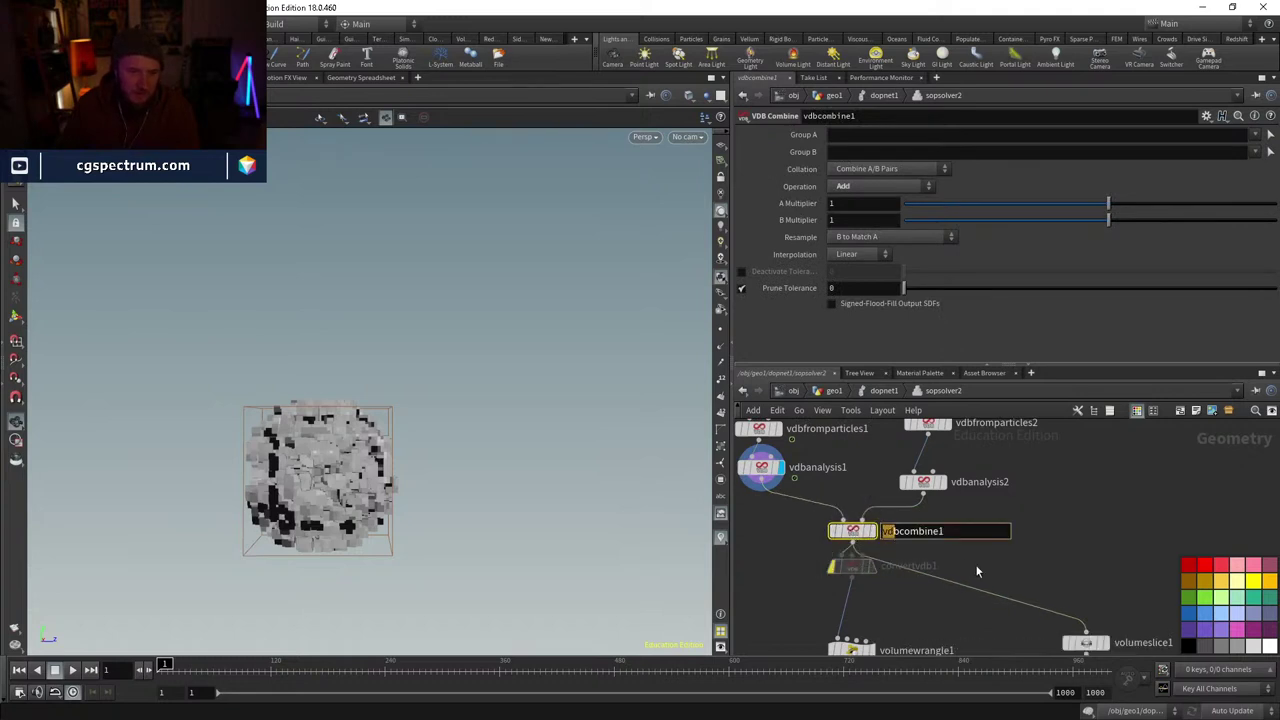
click(898, 603)
mouse_move(854, 509)
middle_down()
mouse_move(862, 569)
mouse_move(872, 504)
middle_up()
click(832, 527)
click(928, 540)
middle_drag(854, 453, 842, 428)
click(852, 517)
mouse_move(880, 530)
mouse_down()
mouse_move(960, 610)
mouse_move(895, 577)
mouse_move(866, 537)
mouse_up()
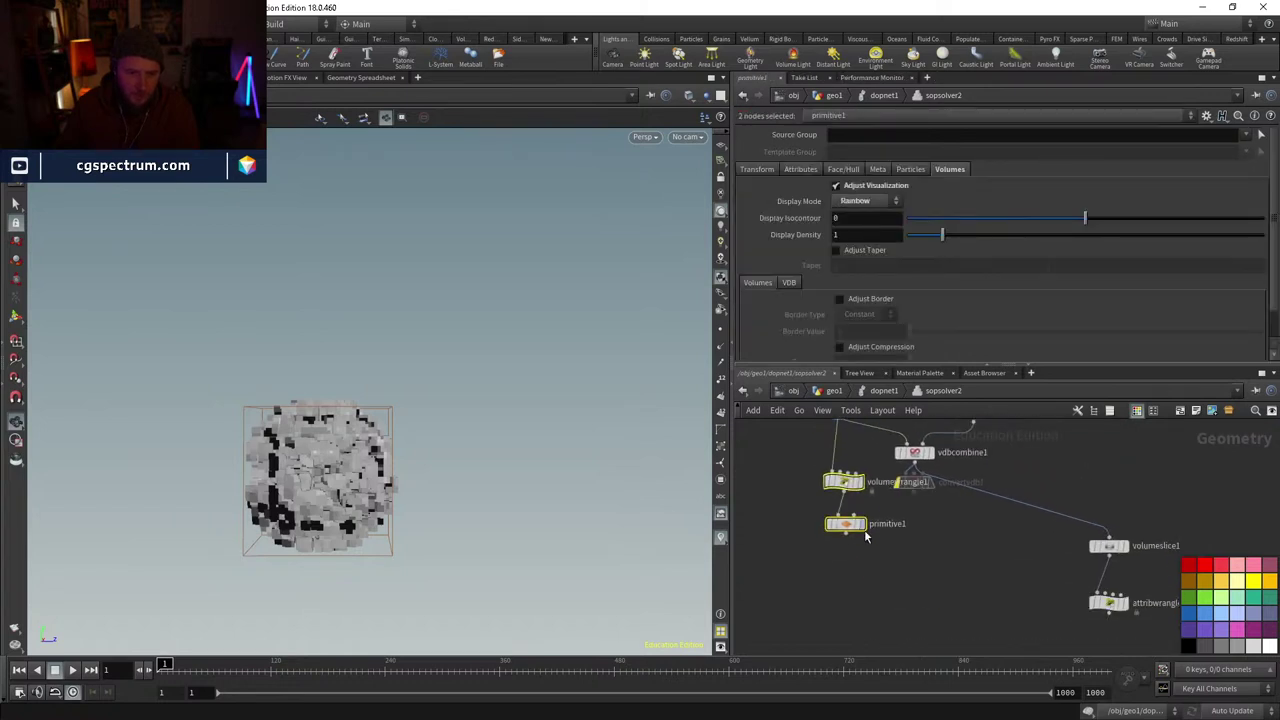
- Display primitive1 to view the single-blob field coming from vdbanalysis1
click(860, 524)
middle_drag(915, 472, 893, 510)
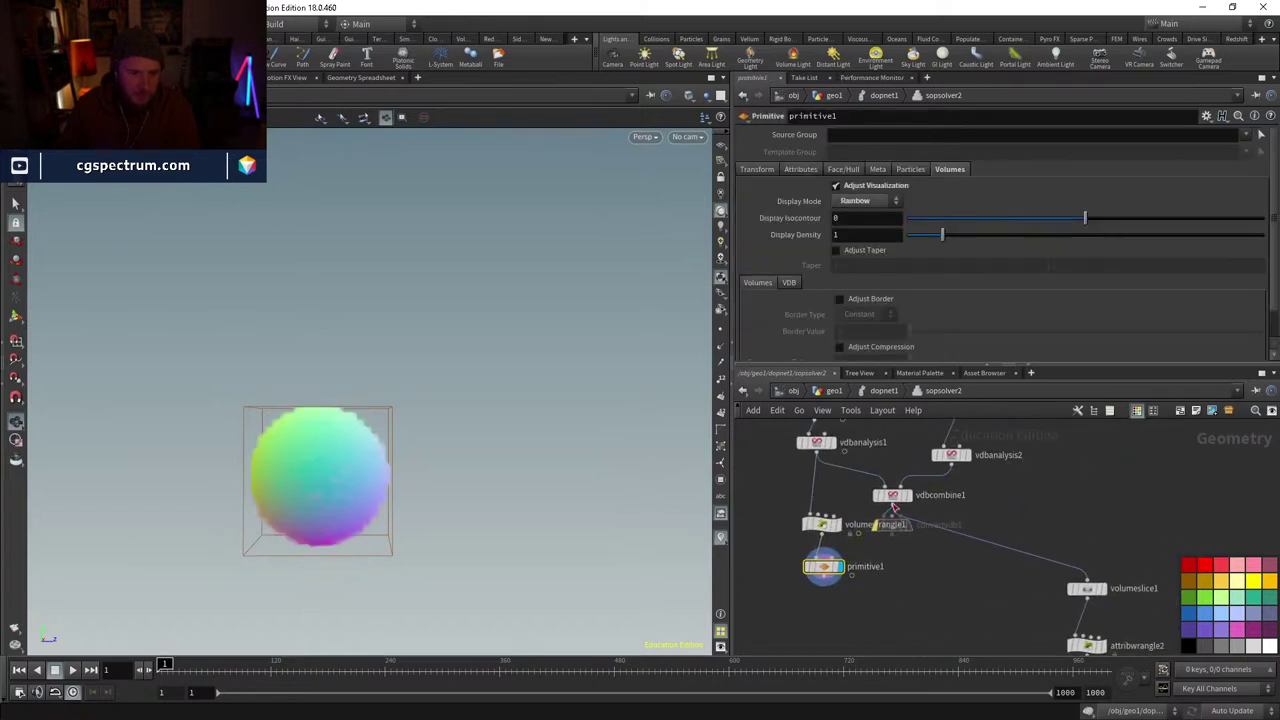
click(885, 391)
middle_drag(966, 454, 956, 494)
key(u)
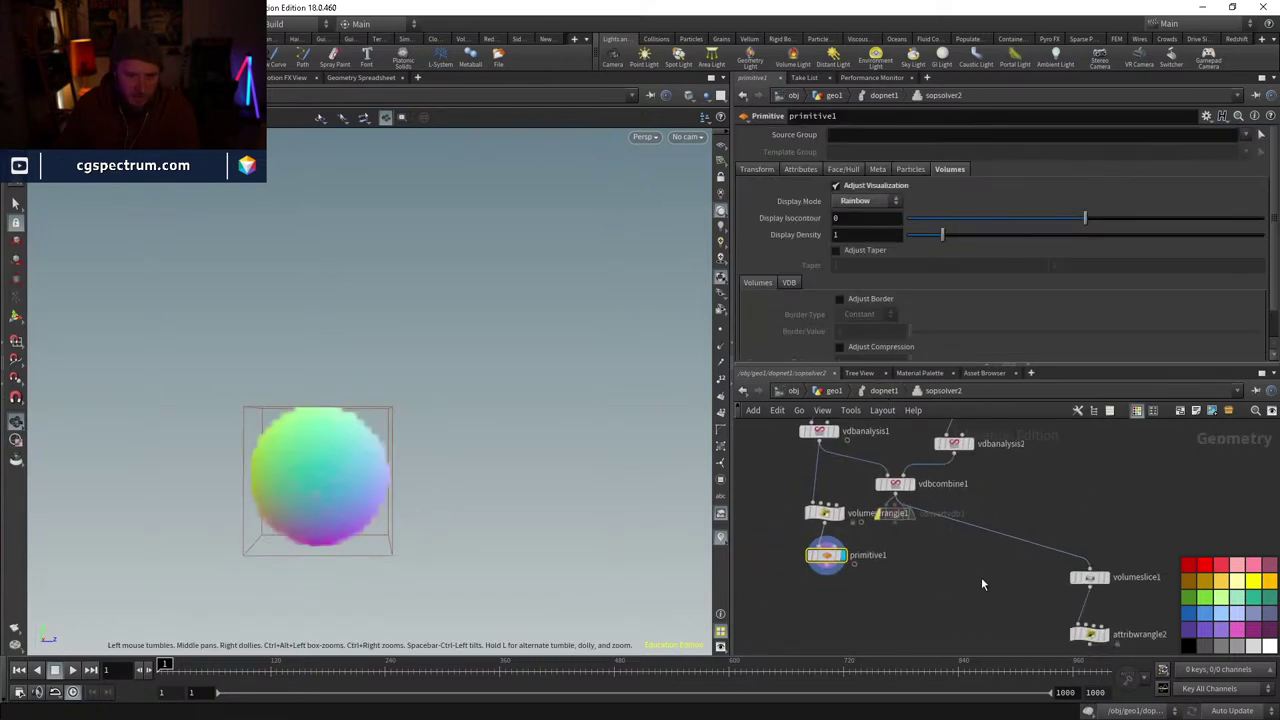
- Feed volumeslice1 from vdbanalysis1 and display attribwrangle2 to inspect the sliced surfacepressure values as integers
click(1106, 577)
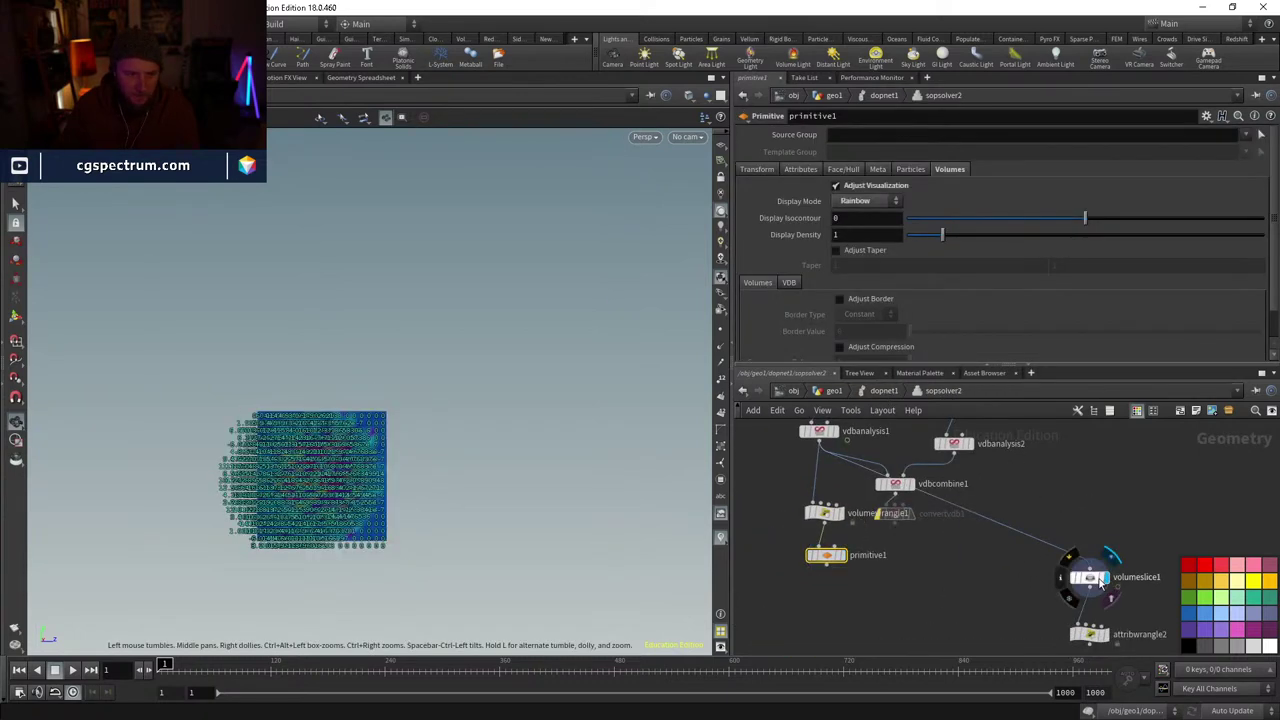
click(1088, 577)
middle_drag(1138, 619, 1070, 546)
scroll(400, 377, up, 5)
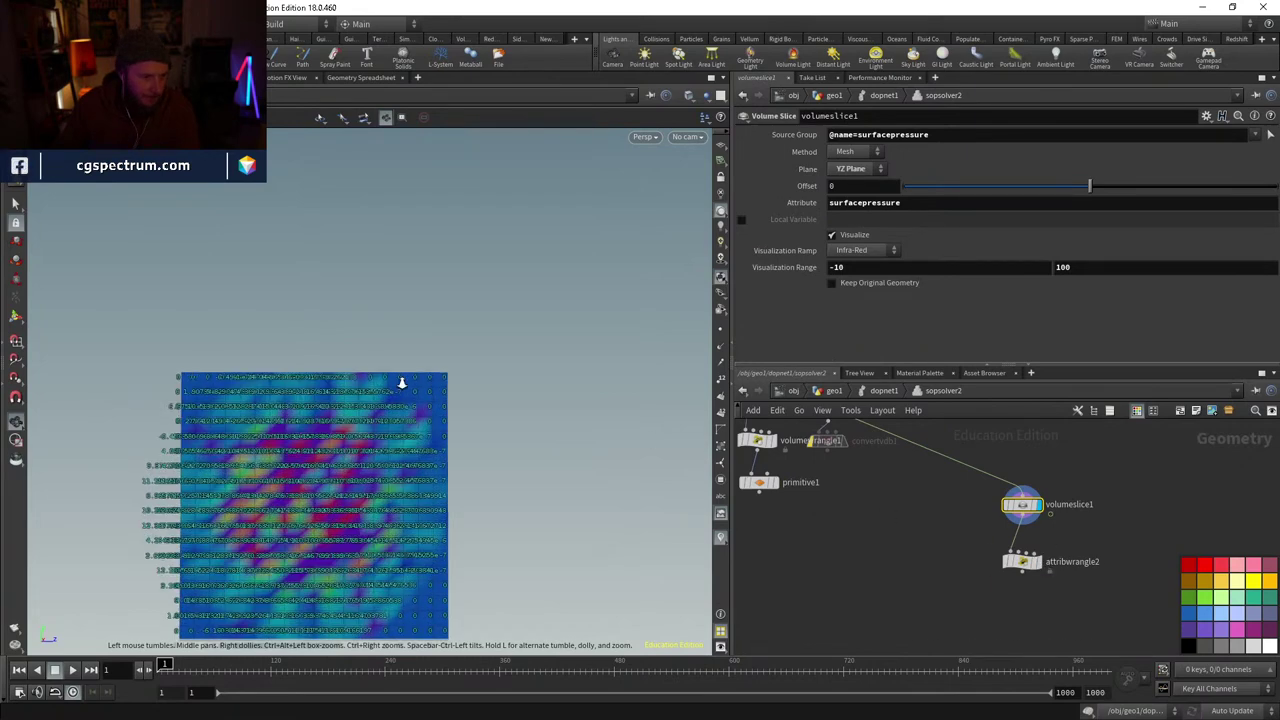
click(1040, 561)
click(1022, 561)
scroll(437, 460, up, 3)
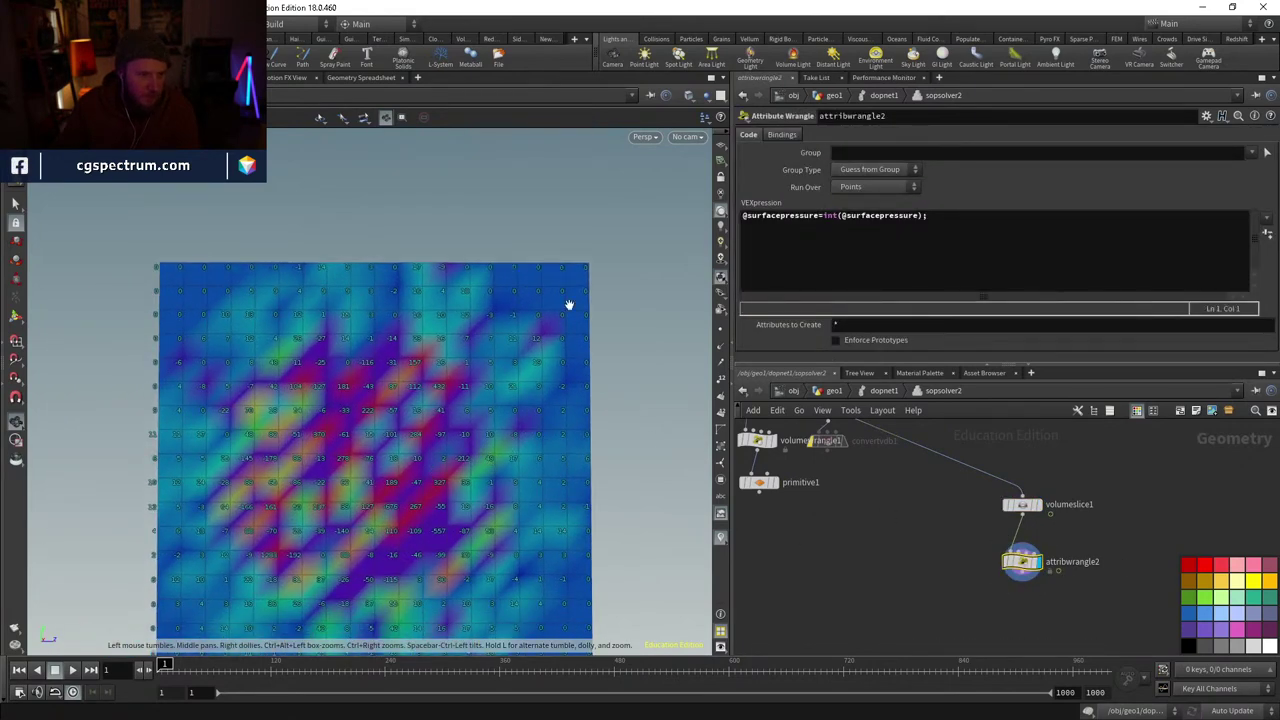
scroll(400, 508, down, 4)
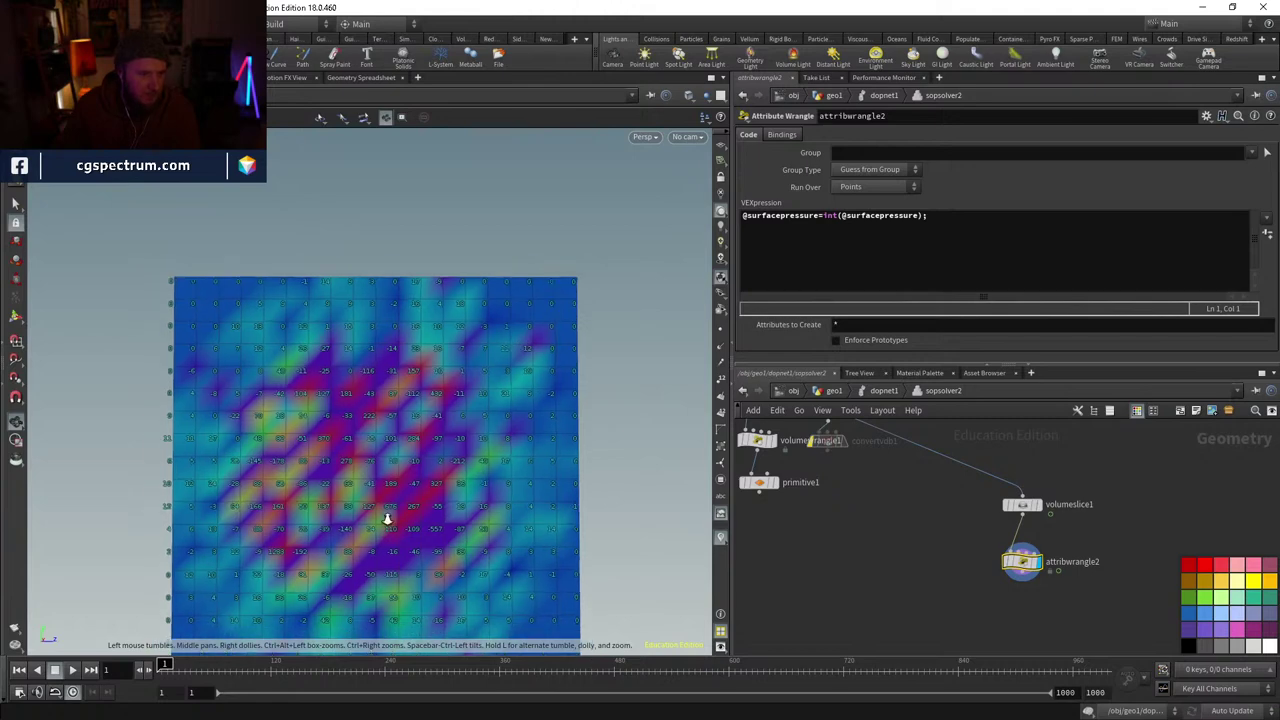
- Rewire volumeslice1's input to volumewrangle1 and inspect the scaled surfacepressure values in the slice
middle_drag(893, 535, 948, 612)
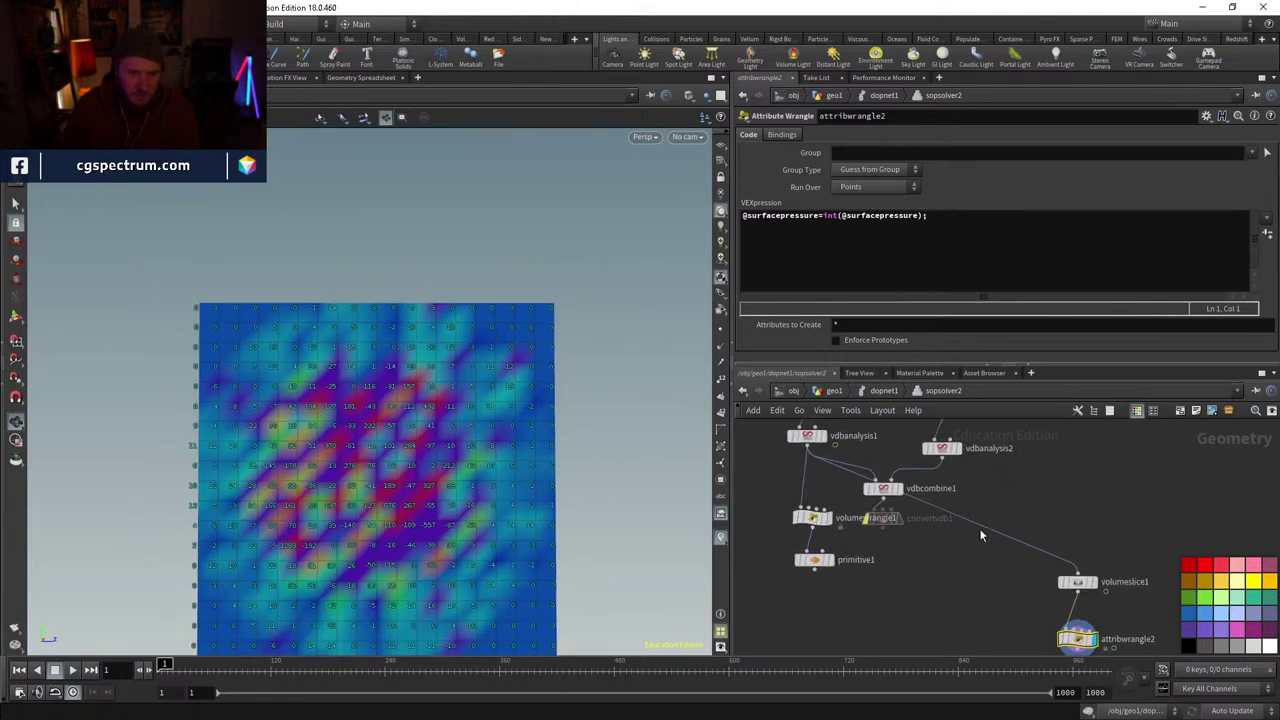
drag(979, 536, 832, 531)
scroll(480, 420, up, 4)
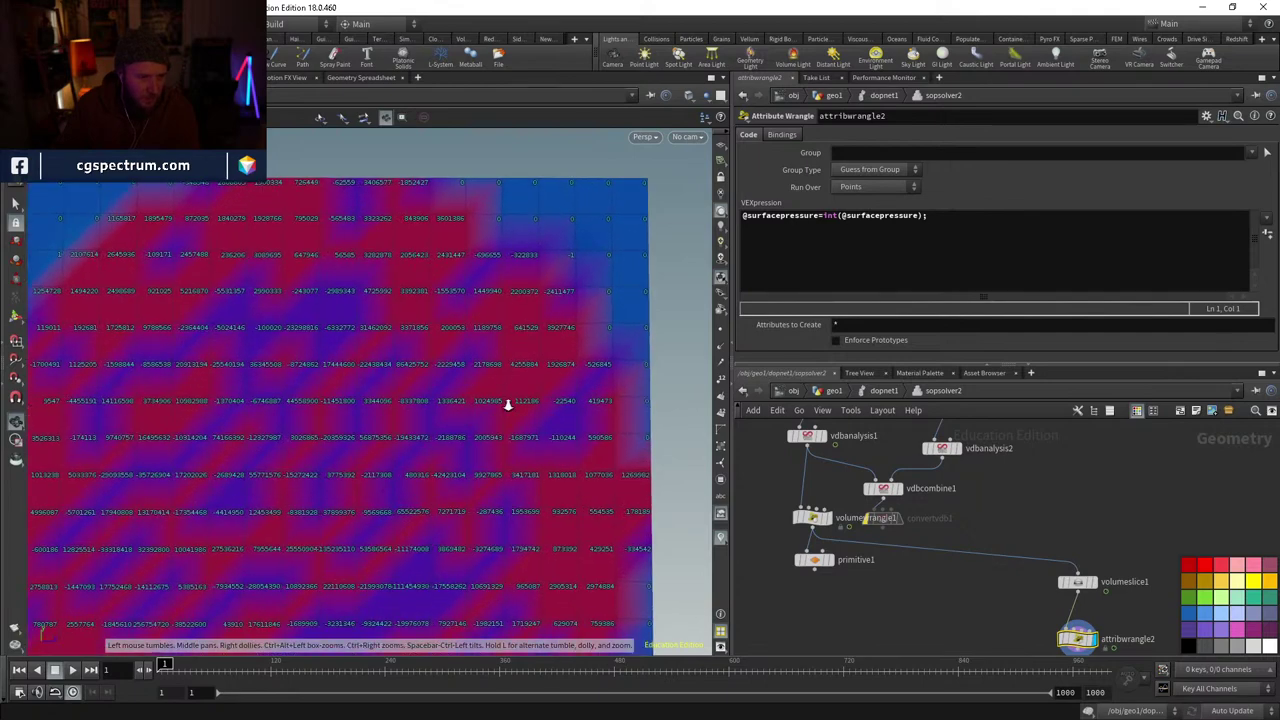
scroll(508, 404, up, 2)
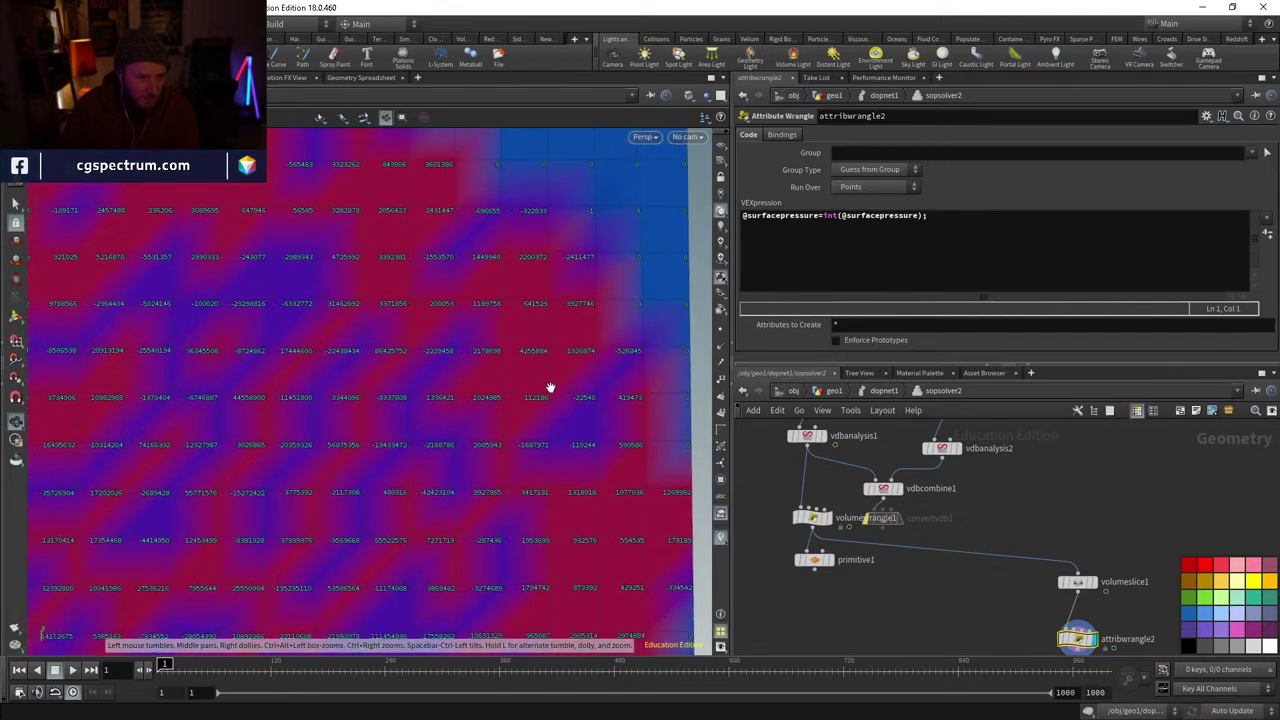
- Set flipsolver1's Surface Tension to 2000 and reopen sopsolver2 to check the slice values
click(886, 391)
click(786, 619)
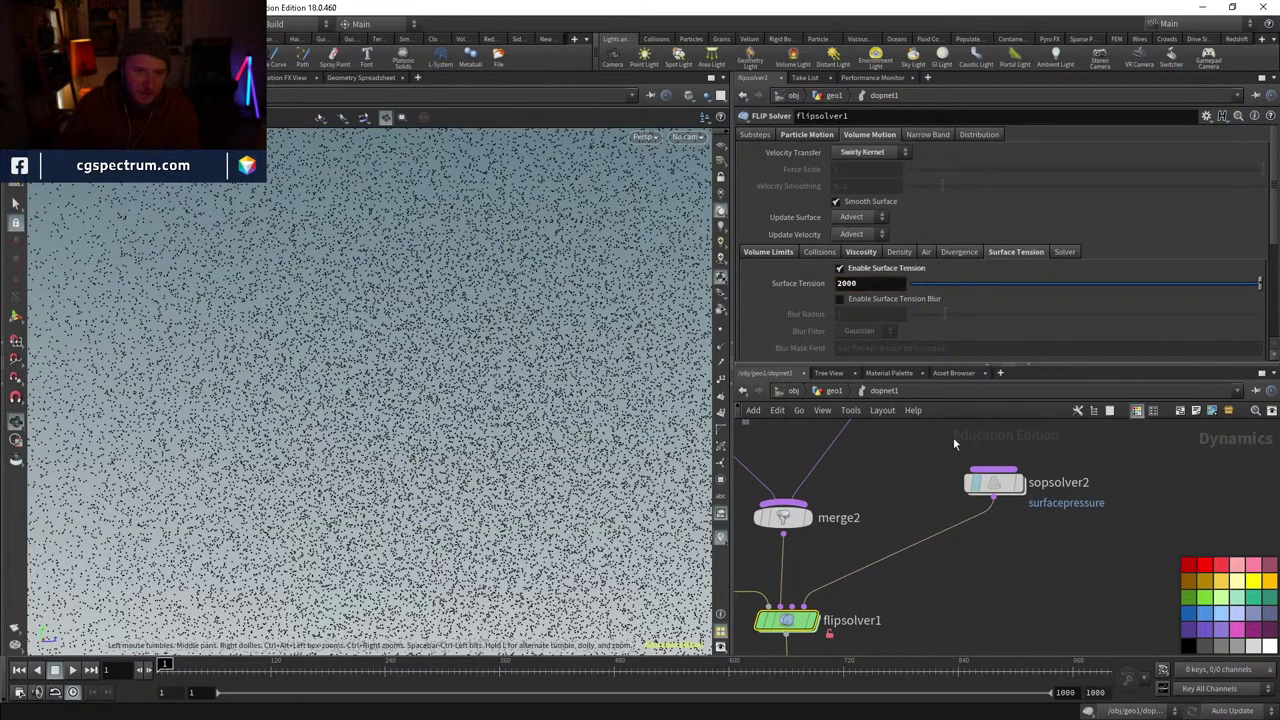
double_click(995, 484)
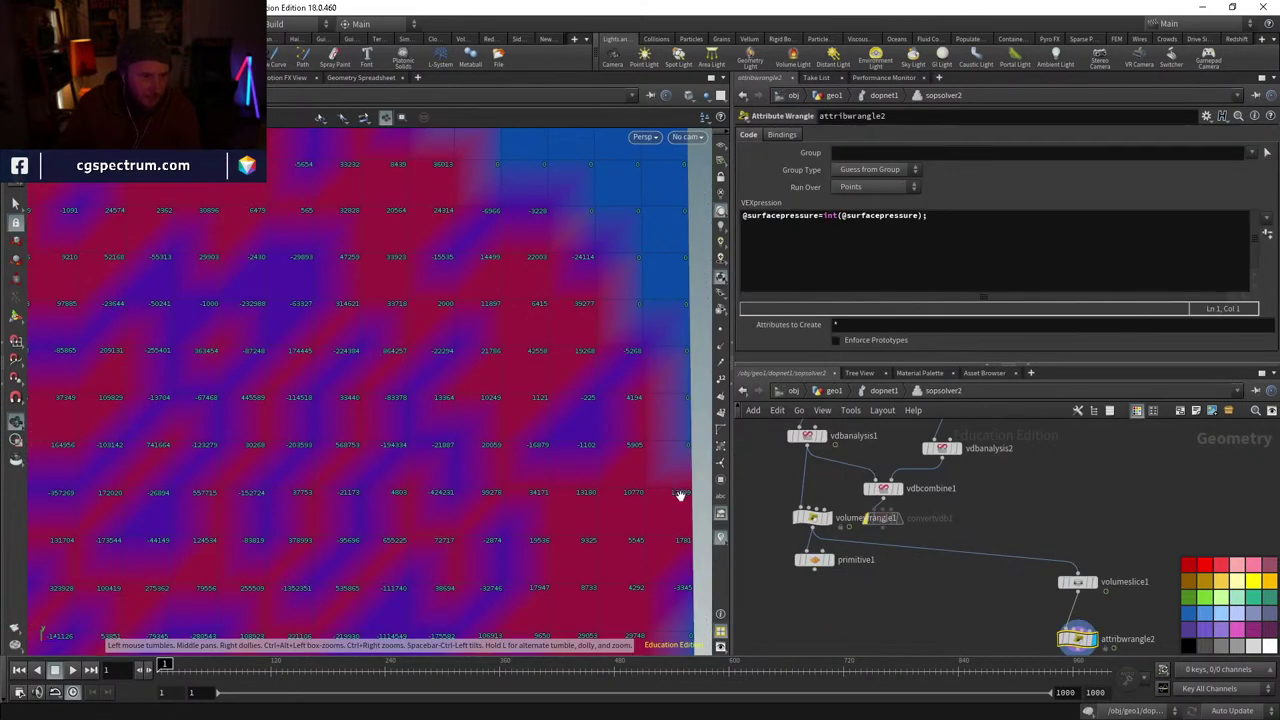
- Set flipsolver1's Surface Tension to 200 and inspect the slice values again inside sopsolver2
click(884, 392)
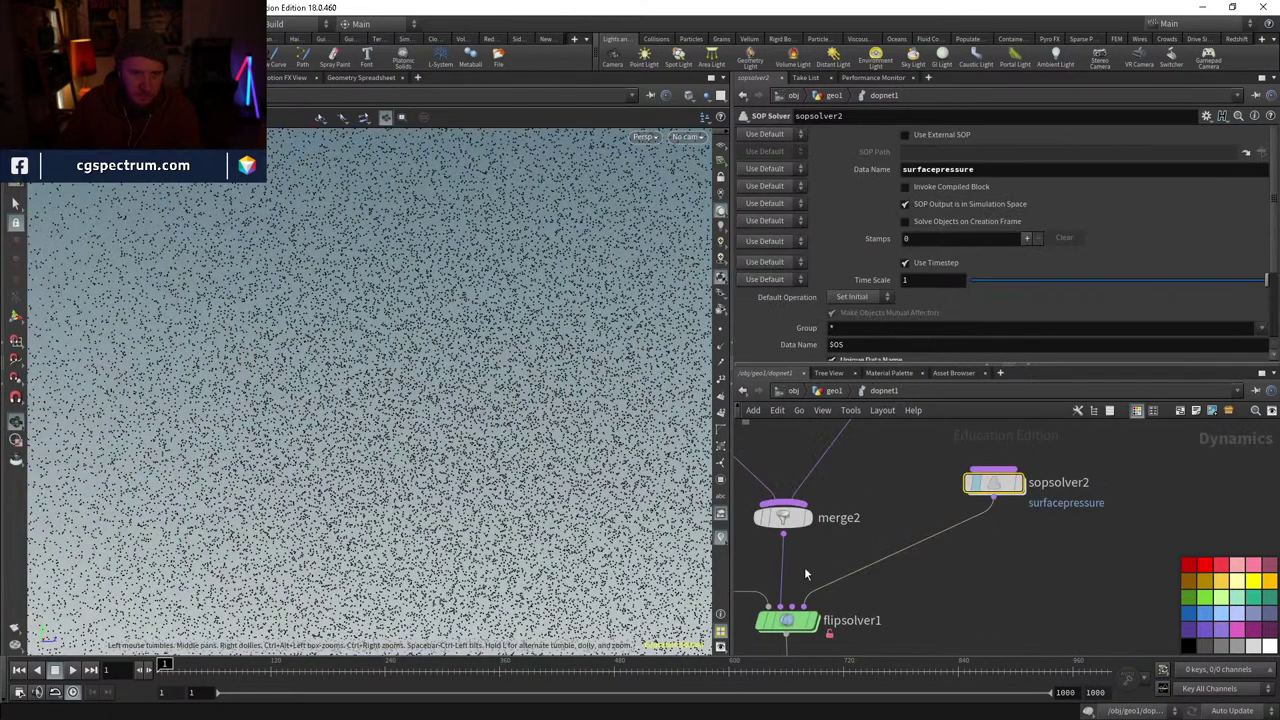
click(786, 620)
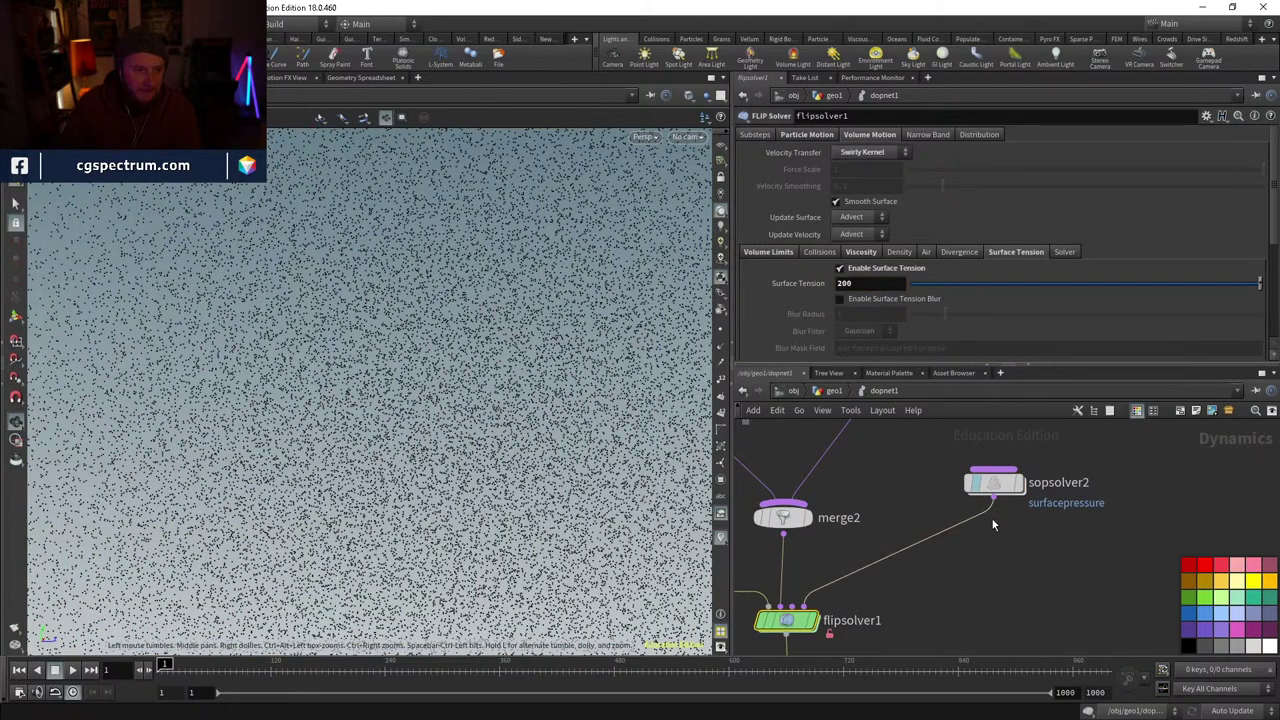
double_click(991, 483)
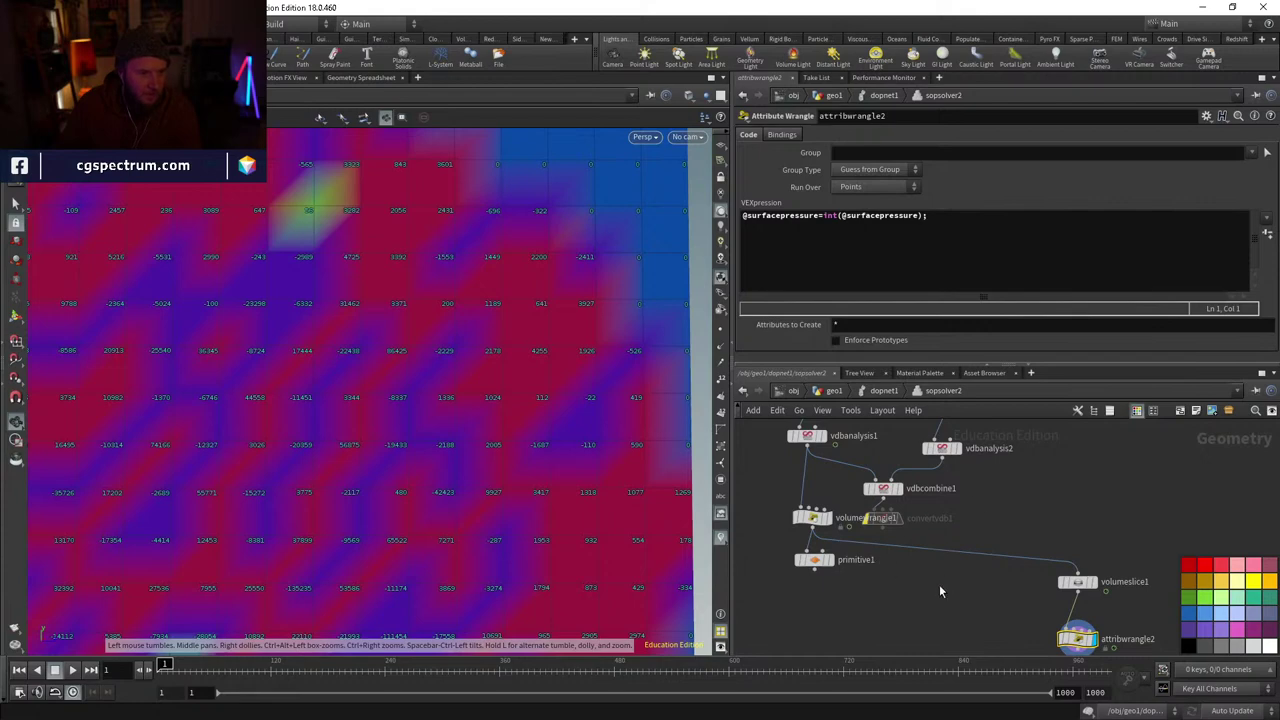
scroll(500, 500, down, 3)
scroll(551, 446, up, 4)
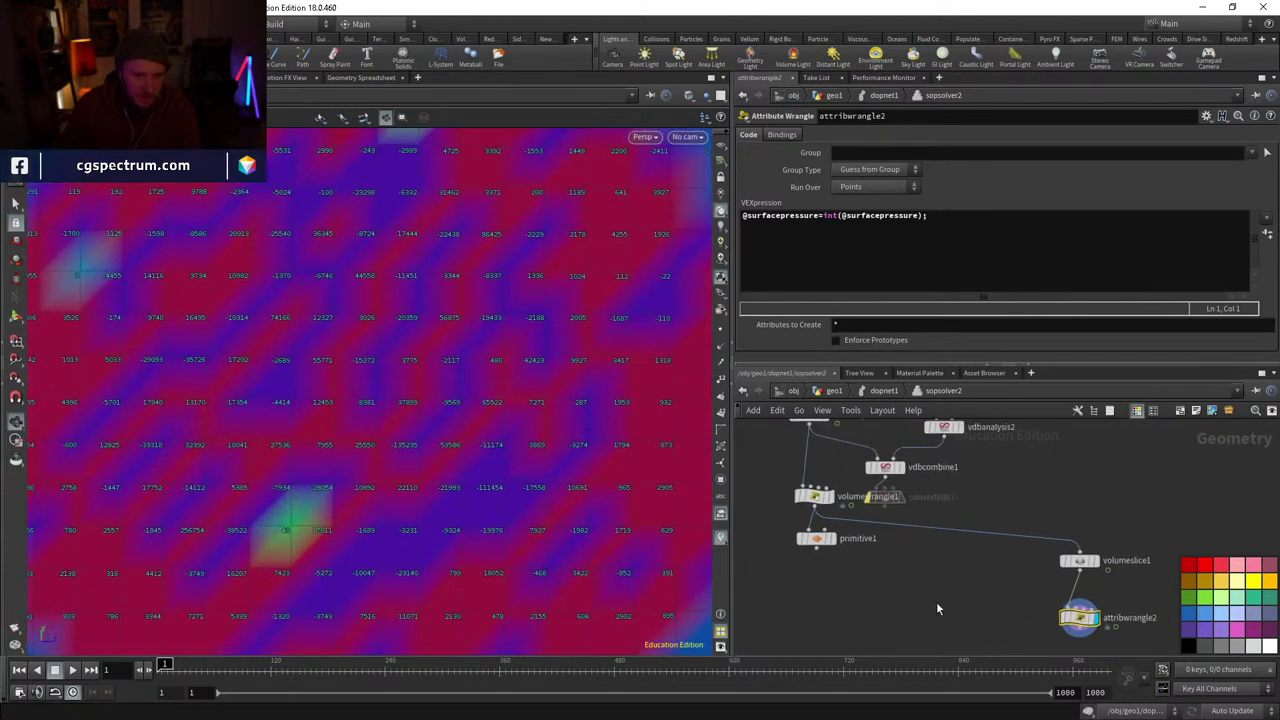
- Lower flipsolver1's Surface Tension below 200 and reopen sopsolver2 to view the sliced surfacepressure values
click(876, 391)
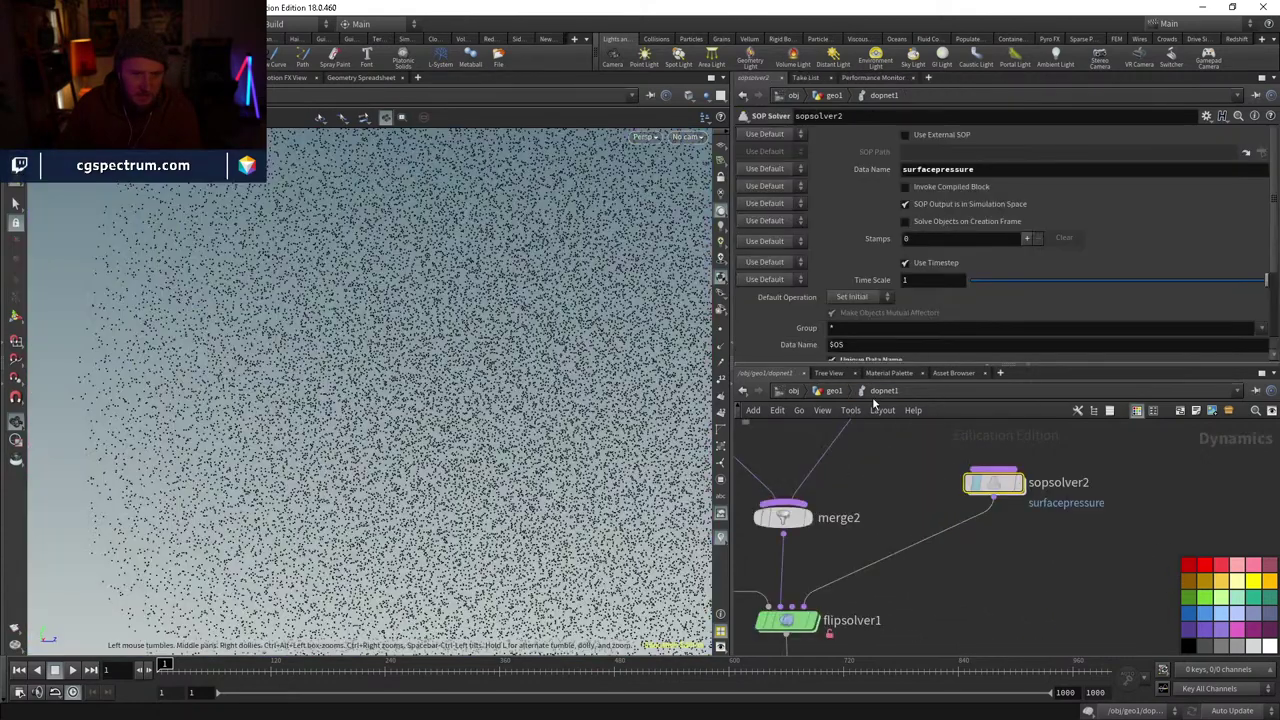
click(787, 622)
click(858, 272)
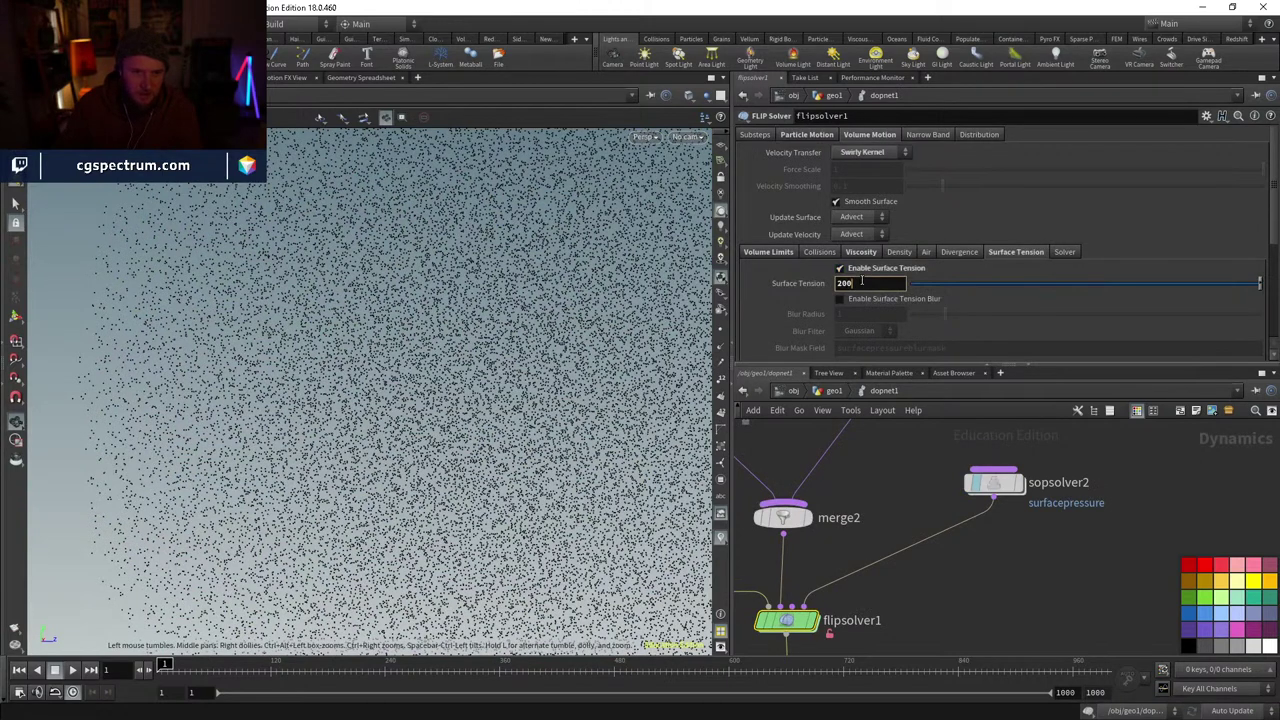
double_click(1015, 485)
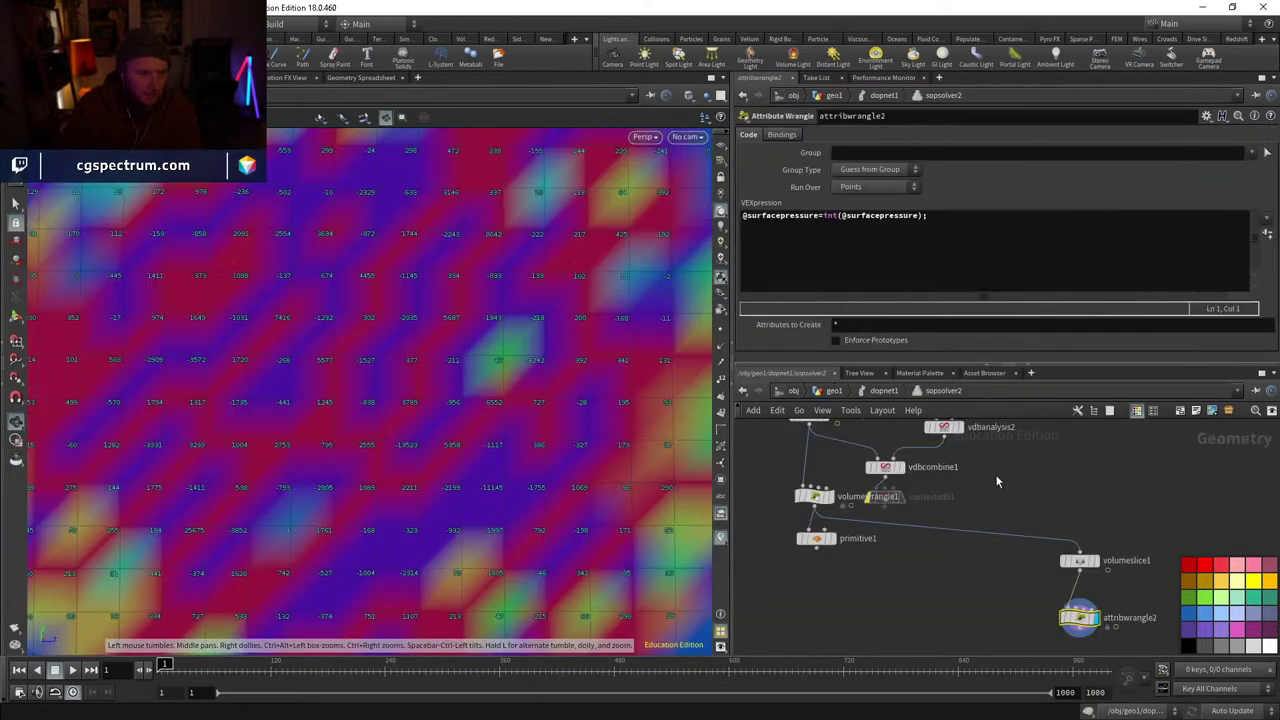
- Display primitive1 instead of the slice in sopsolver2, return to dopnet1 and play the simulation before stopping it
scroll(449, 434, down, 5)
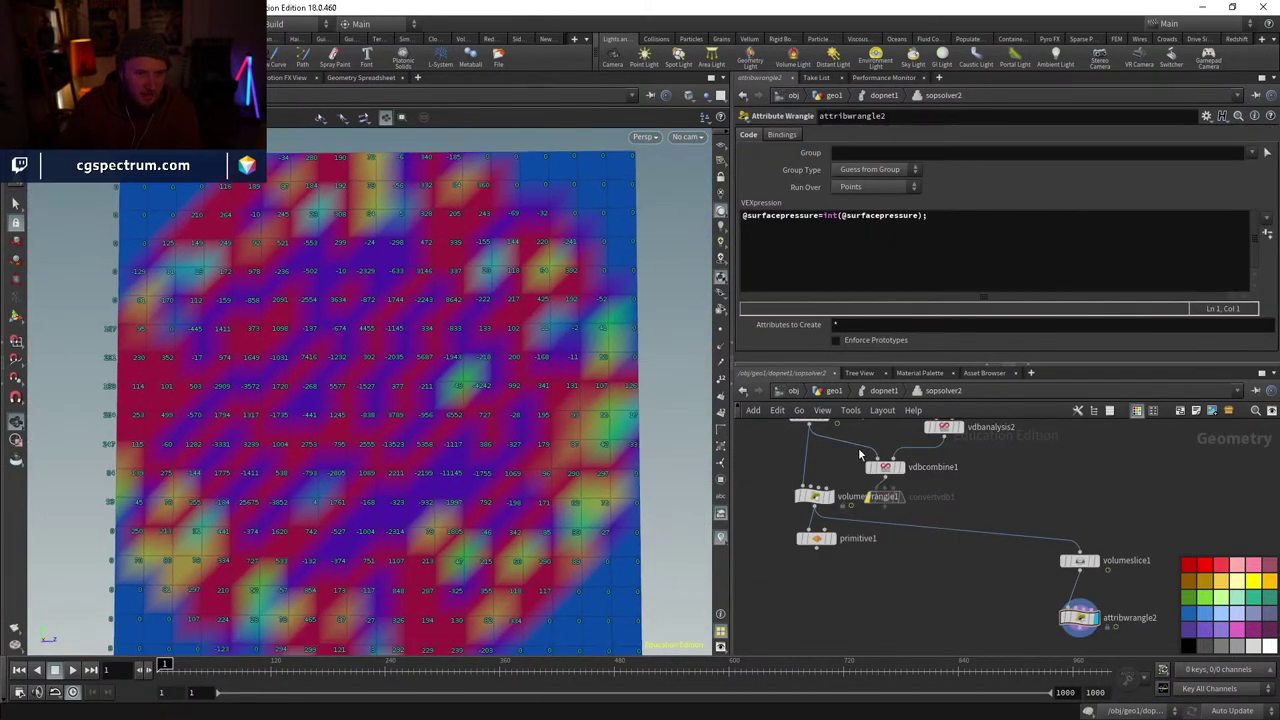
middle_drag(905, 561, 917, 533)
click(854, 516)
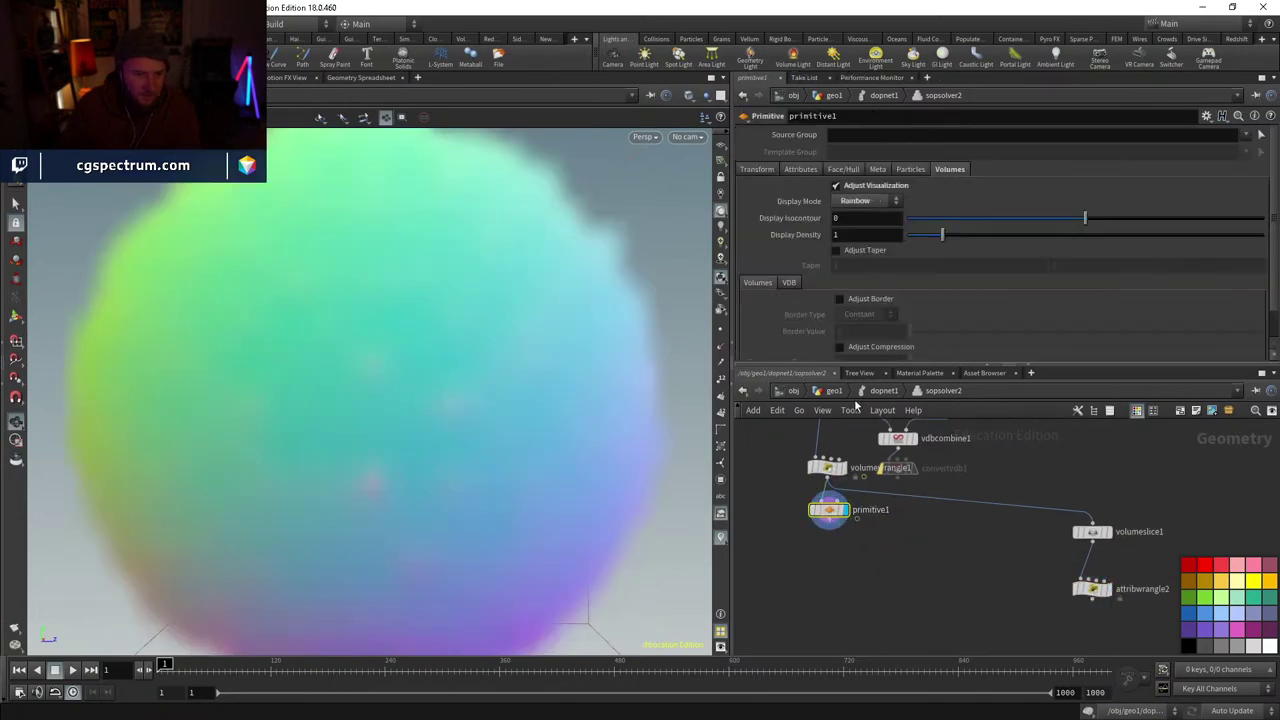
click(878, 392)
scroll(421, 440, down, 3)
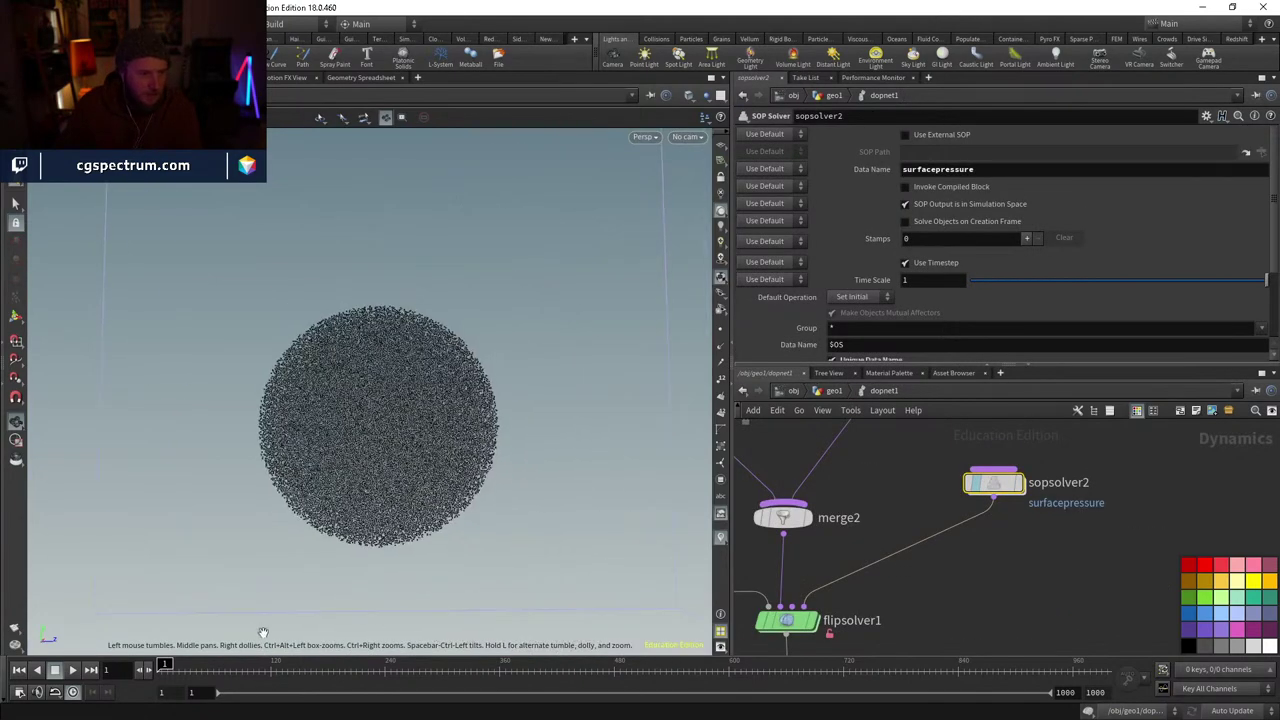
click(72, 670)
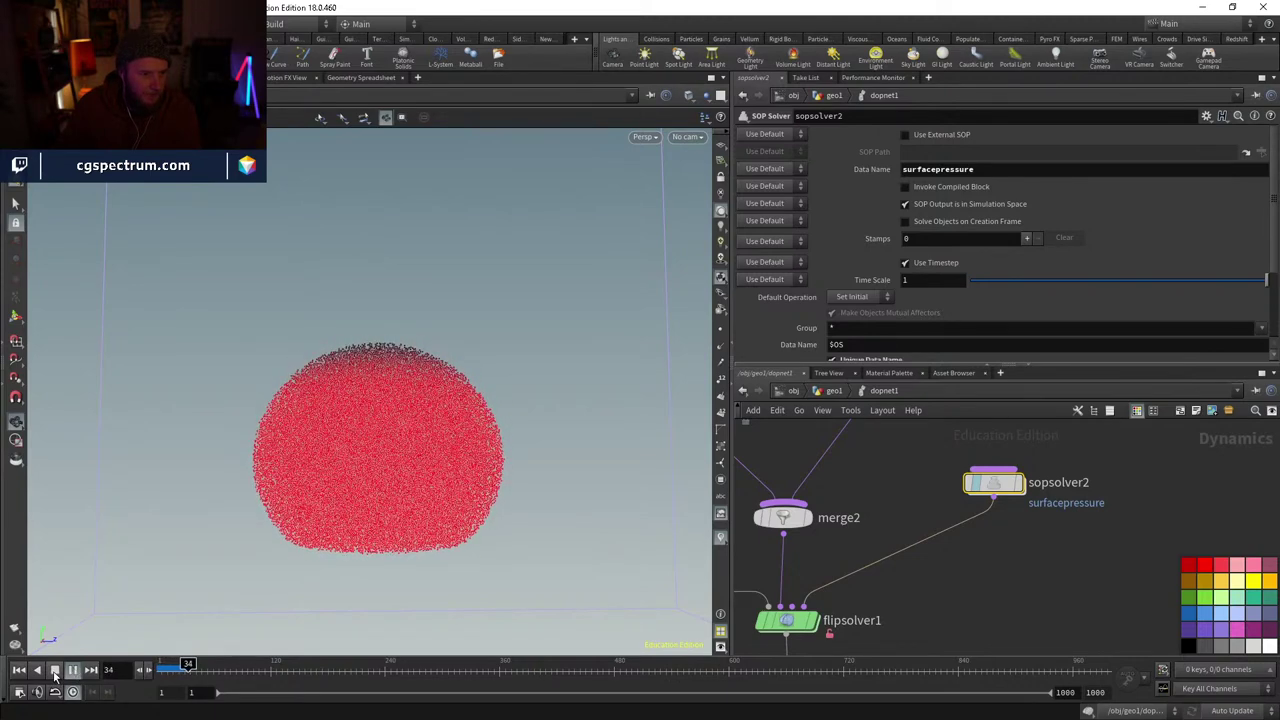
click(55, 671)
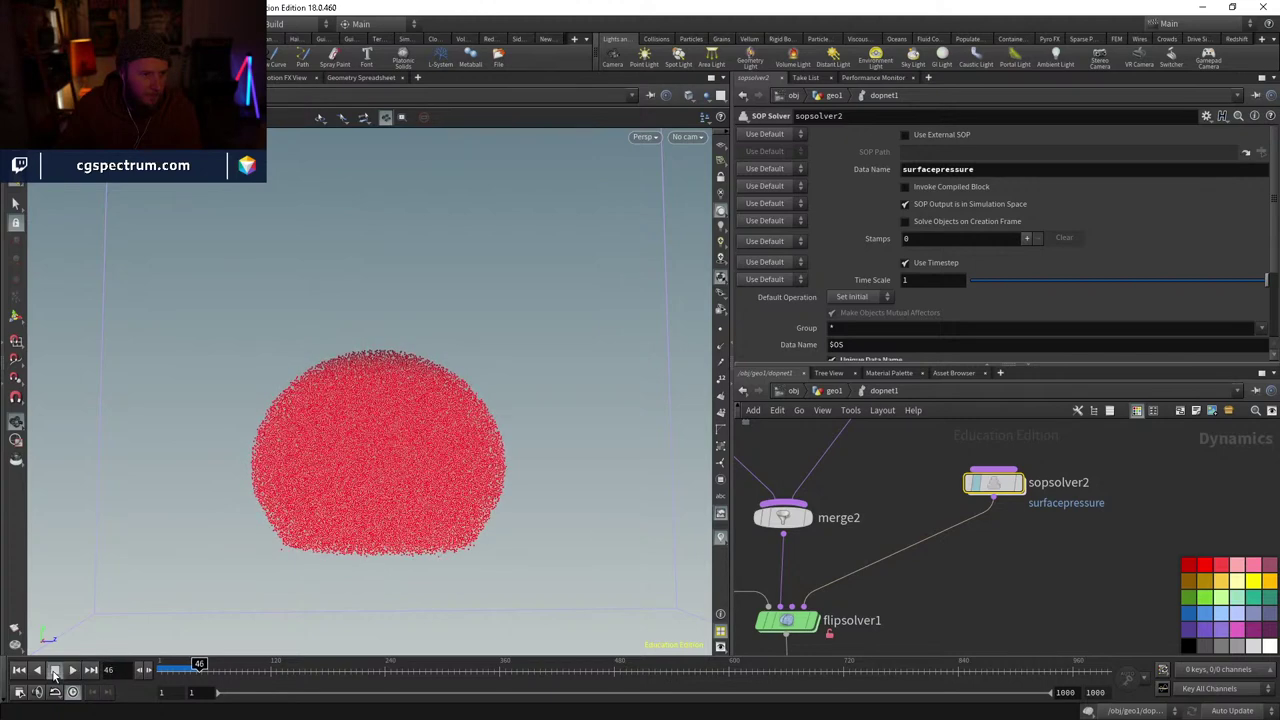
- Enter flipsolver1's internal network and inspect the enable_surfacetension_blur solver among the surface tension nodes
click(786, 622)
double_click(786, 622)
scroll(835, 580, down, 3)
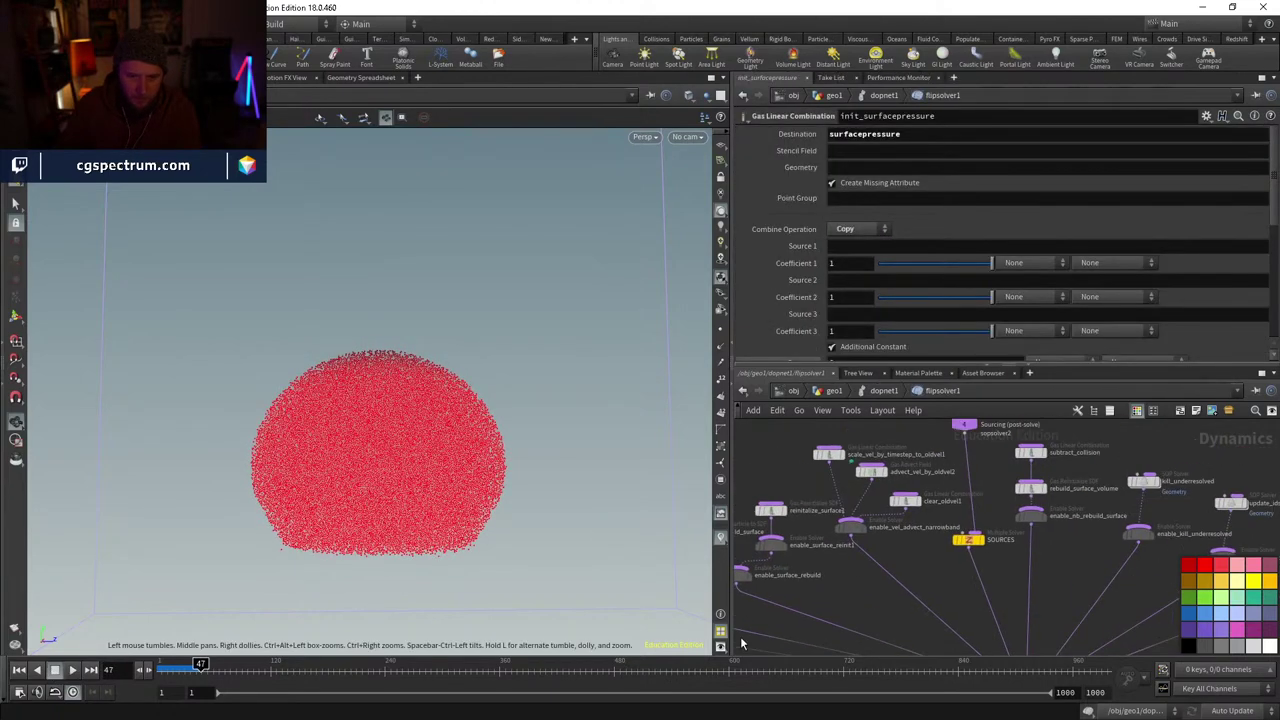
scroll(918, 520, up, 5)
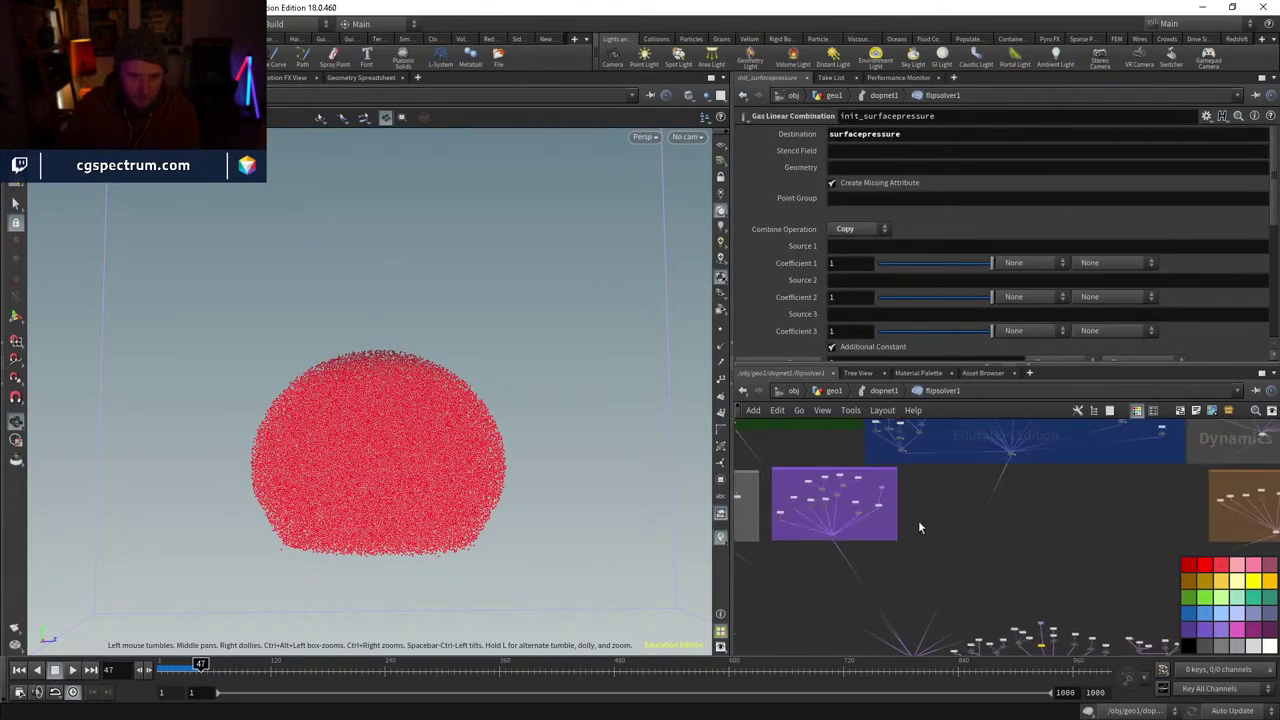
middle_drag(1026, 531, 996, 463)
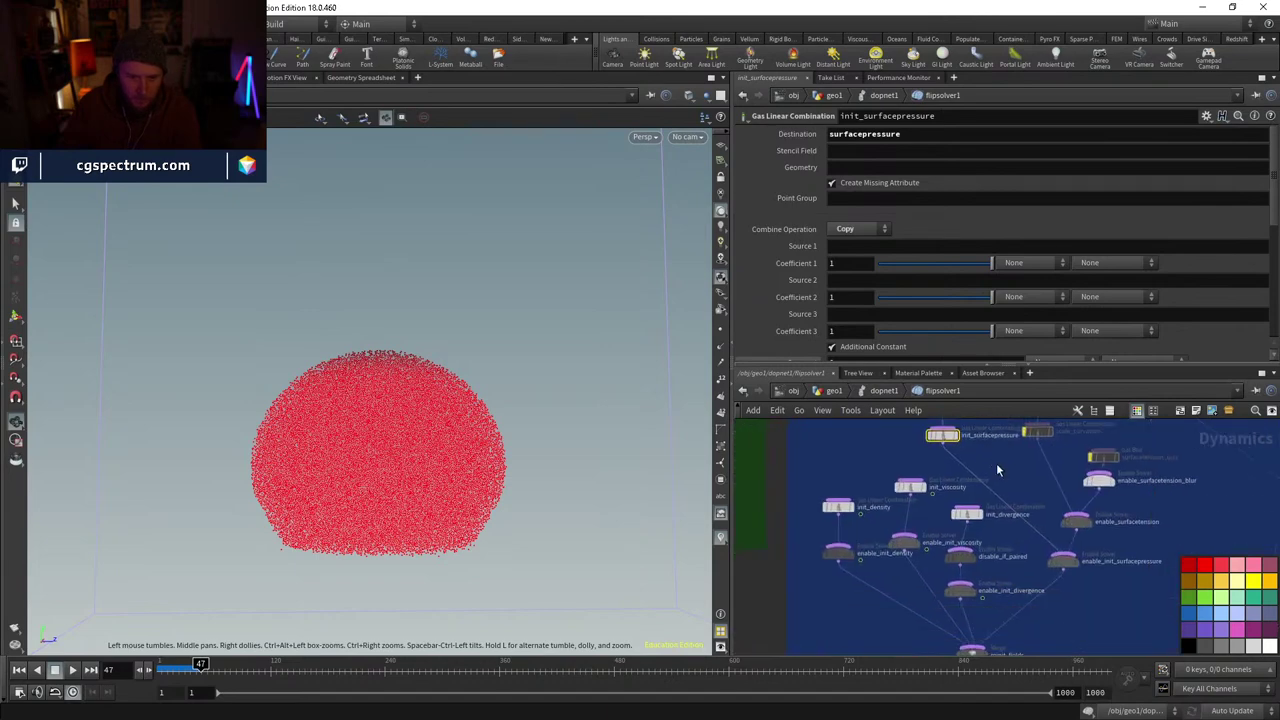
scroll(980, 474, up, 5)
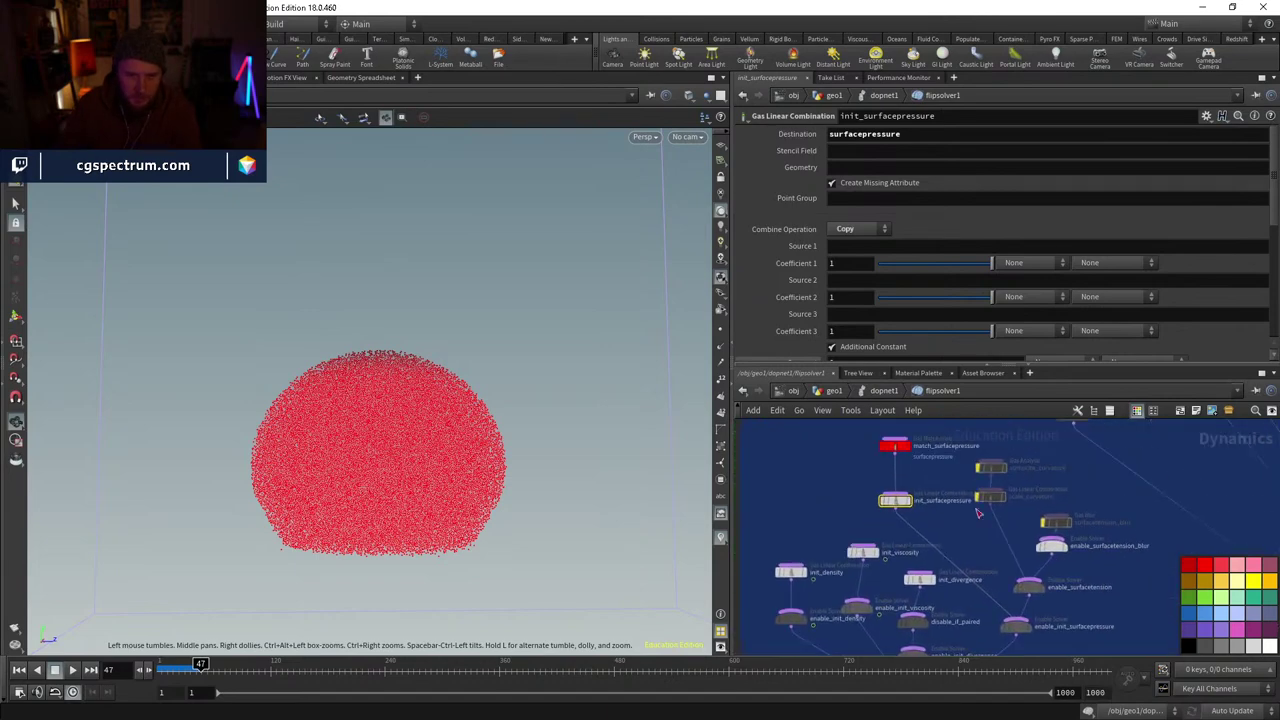
click(948, 525)
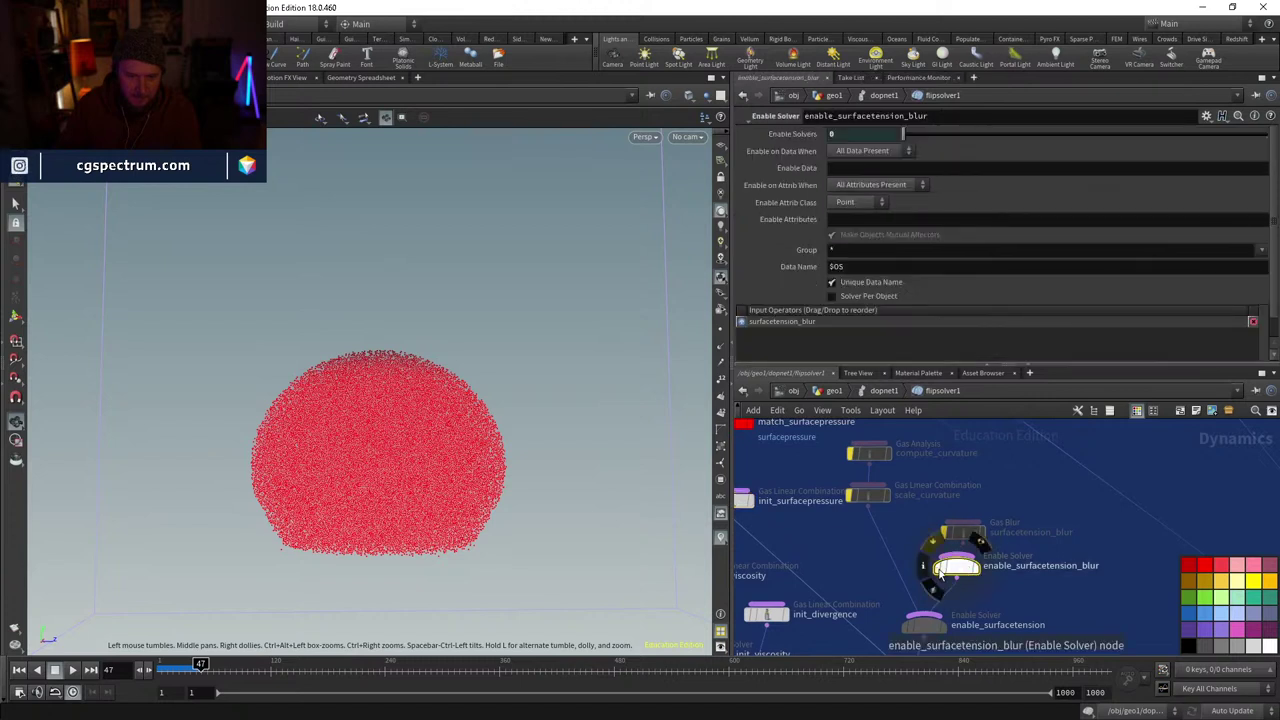
- Bypass the match_surfacepressure node inside flipsolver1 and check the init_surfacepressure node below it
middle_drag(858, 433, 878, 492)
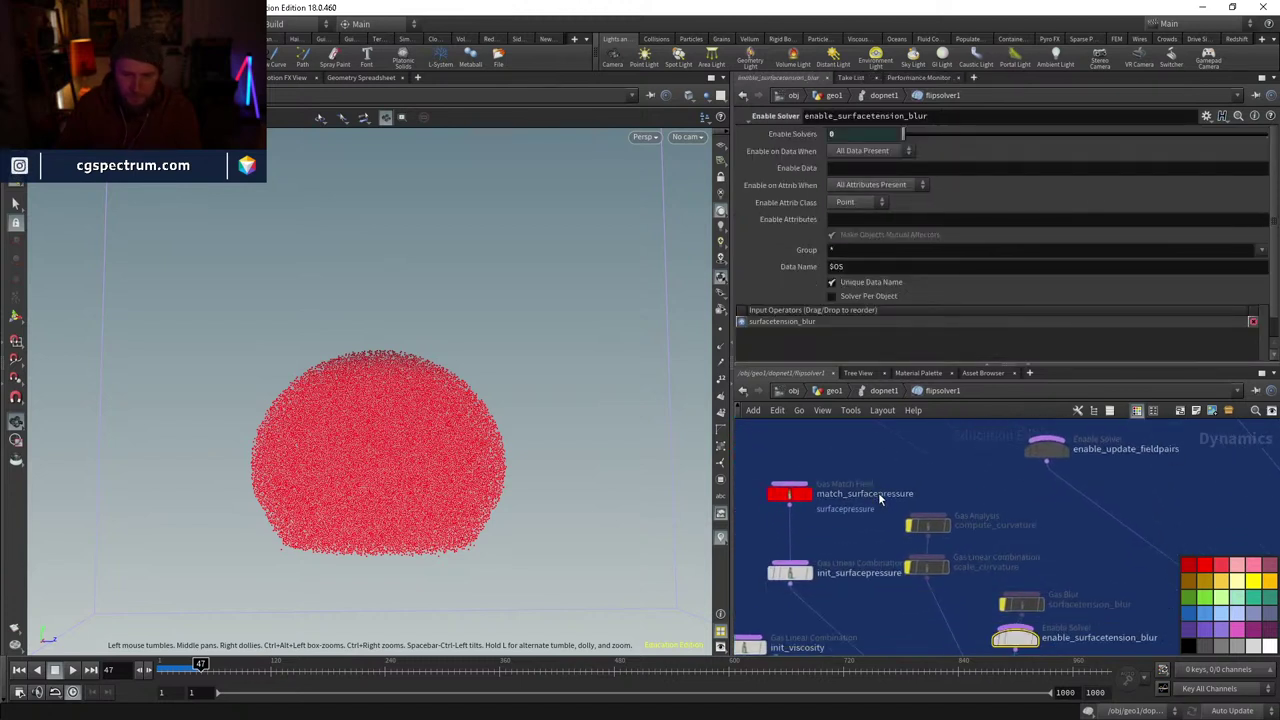
middle_drag(866, 582, 821, 536)
click(811, 518)
click(825, 462)
middle_drag(825, 462, 826, 487)
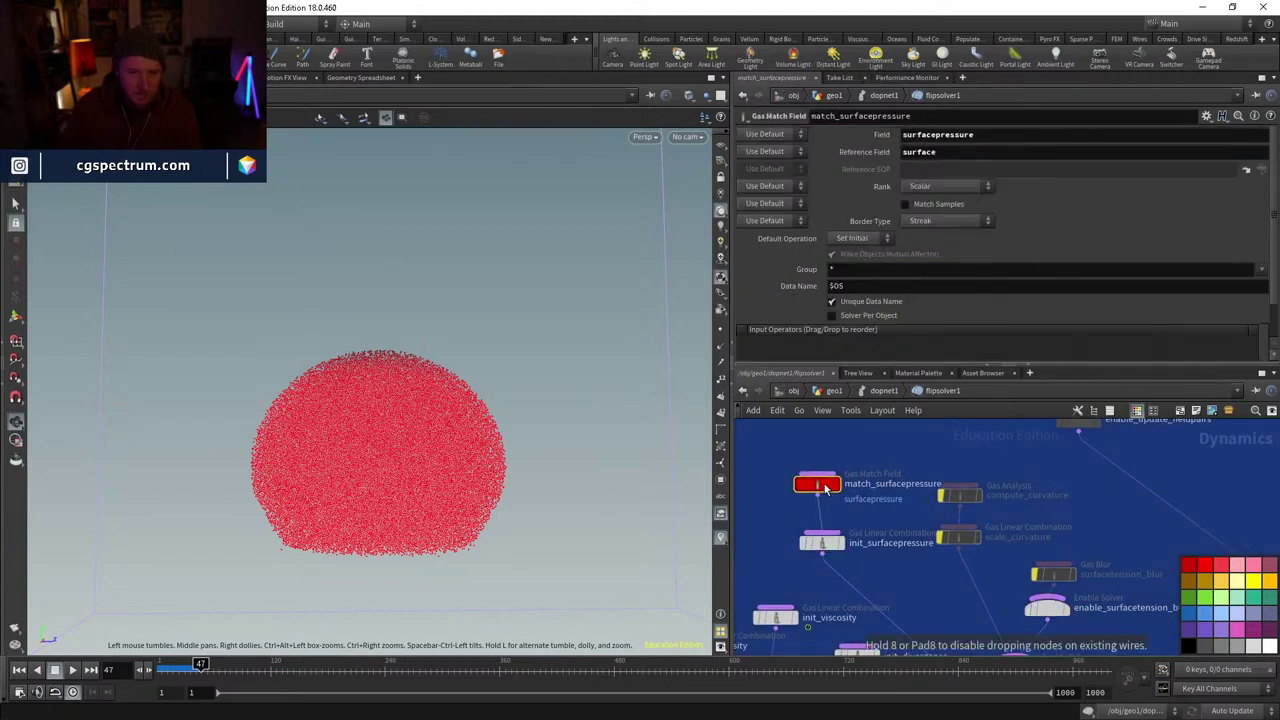
click(820, 543)
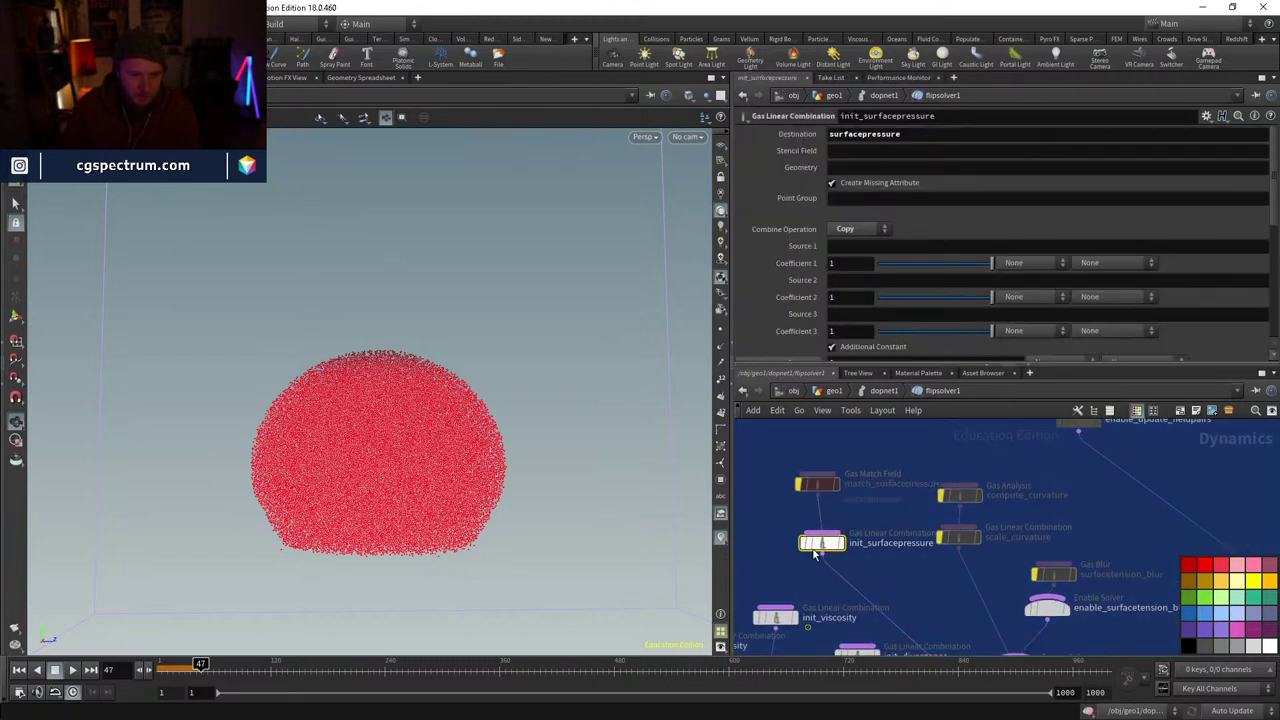
middle_drag(806, 540, 728, 386)
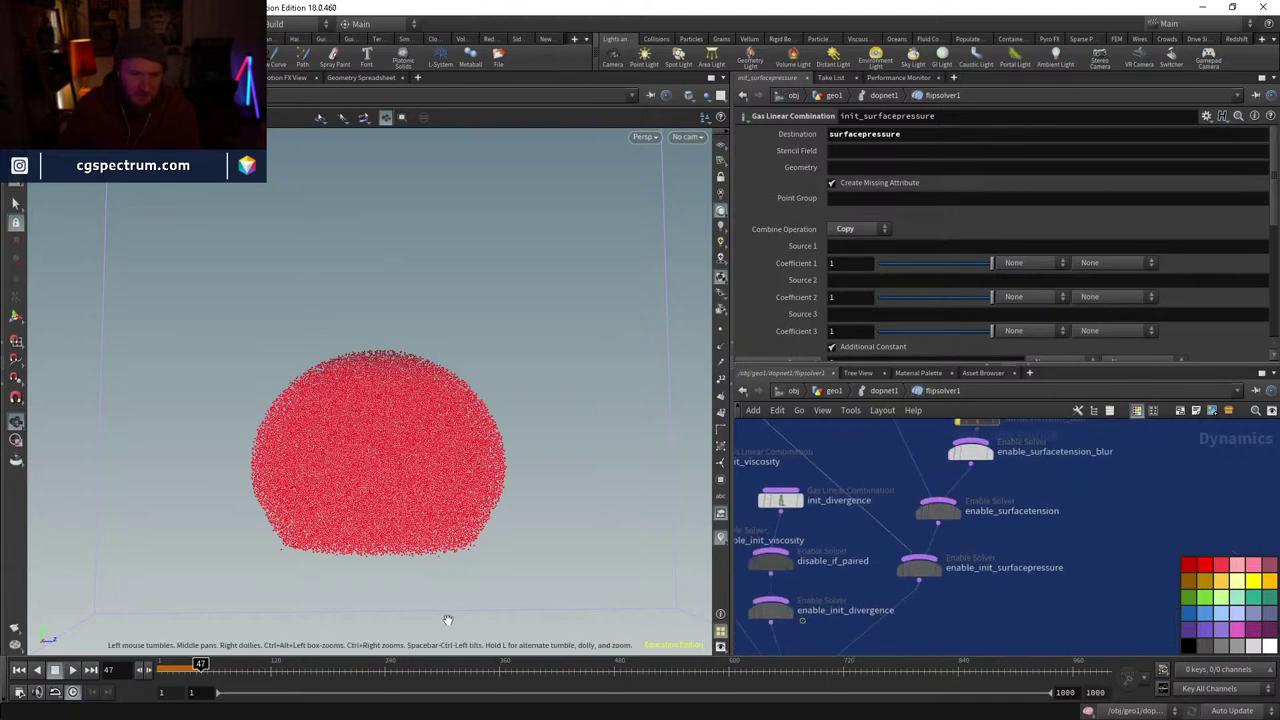
- Rewind to frame 1, return to dopnet1 and replay the simulation with match_surfacepressure bypassed
click(20, 671)
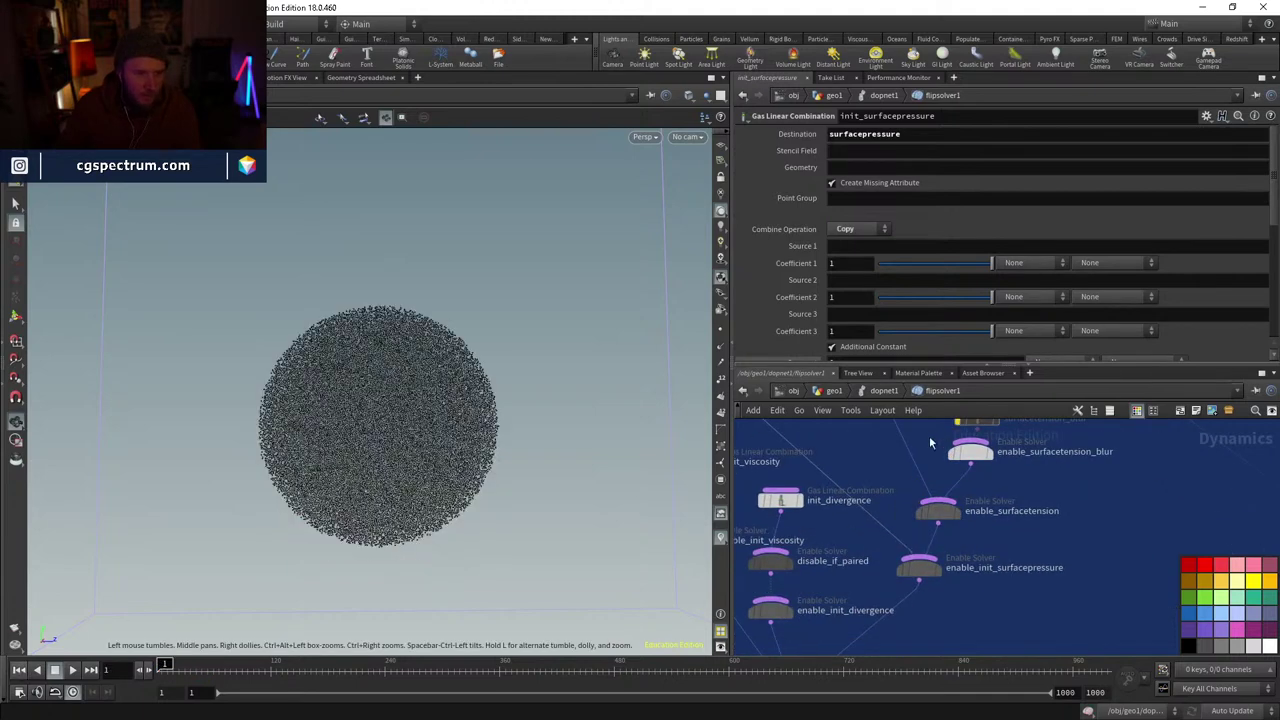
click(889, 392)
click(73, 670)
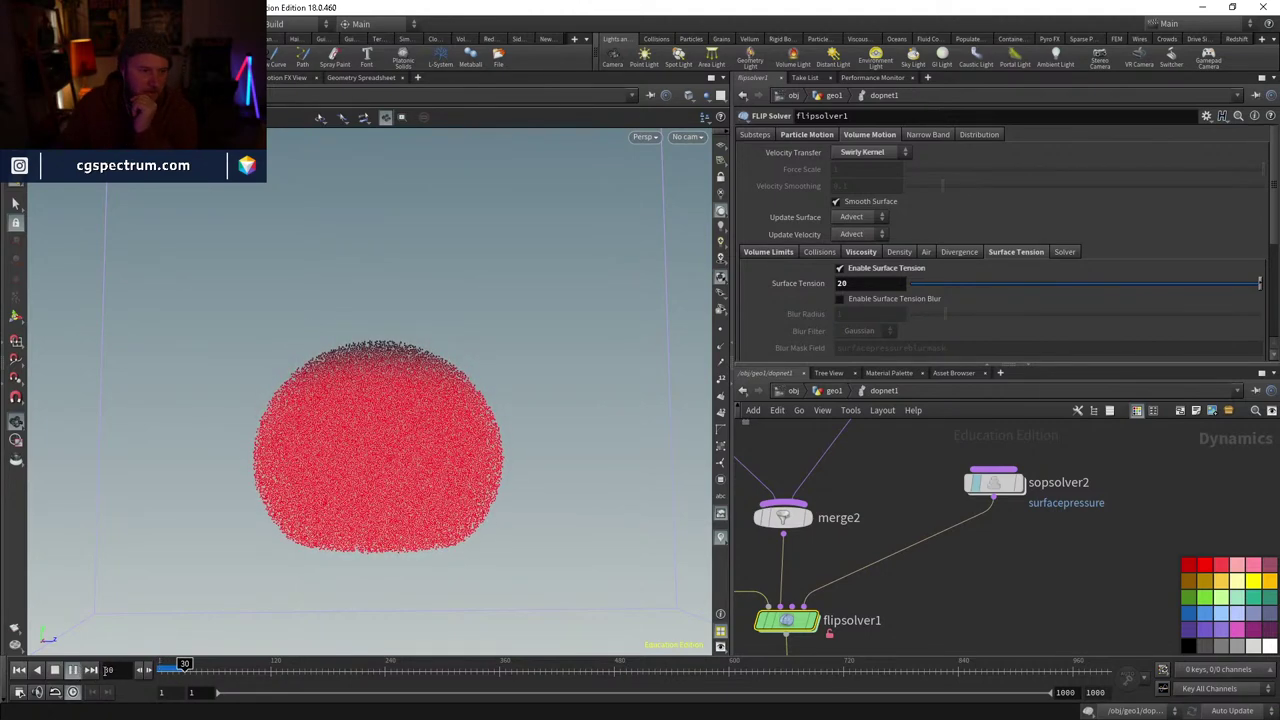
- Disable viscosity on flipsolver1 and replay the simulation from frame 1, viewing the blob from another angle
click(864, 253)
click(18, 672)
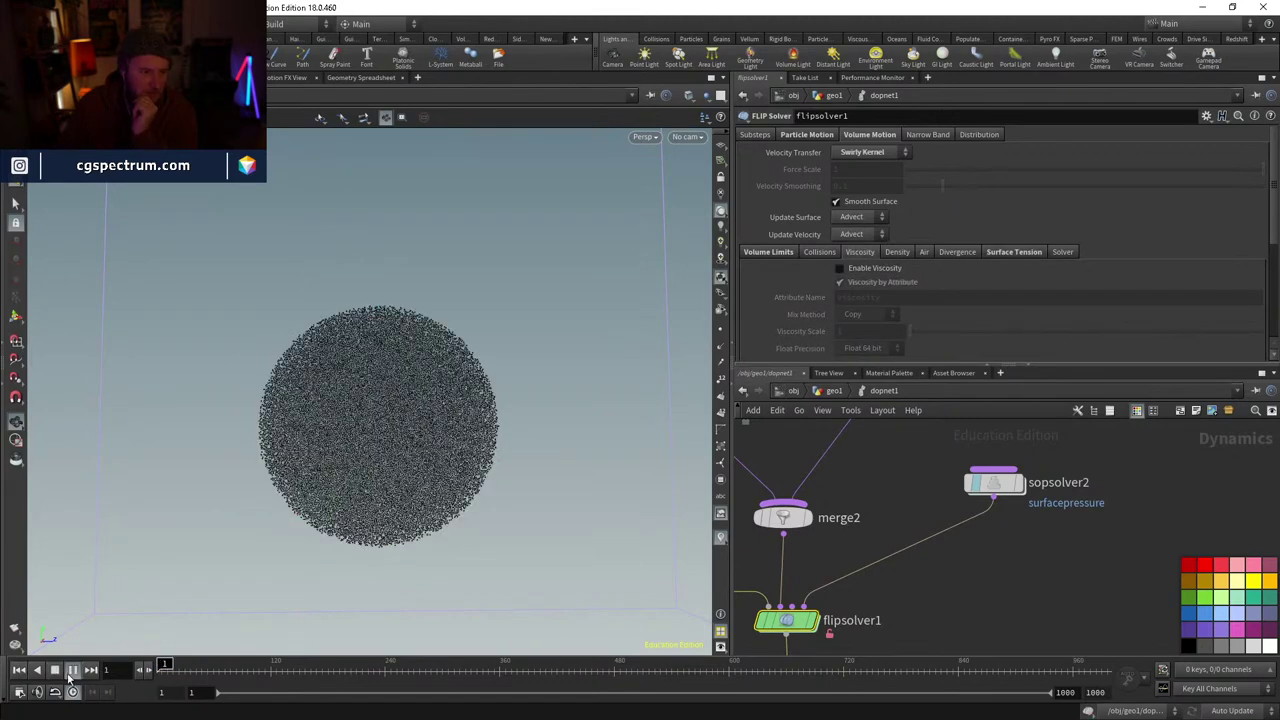
click(71, 672)
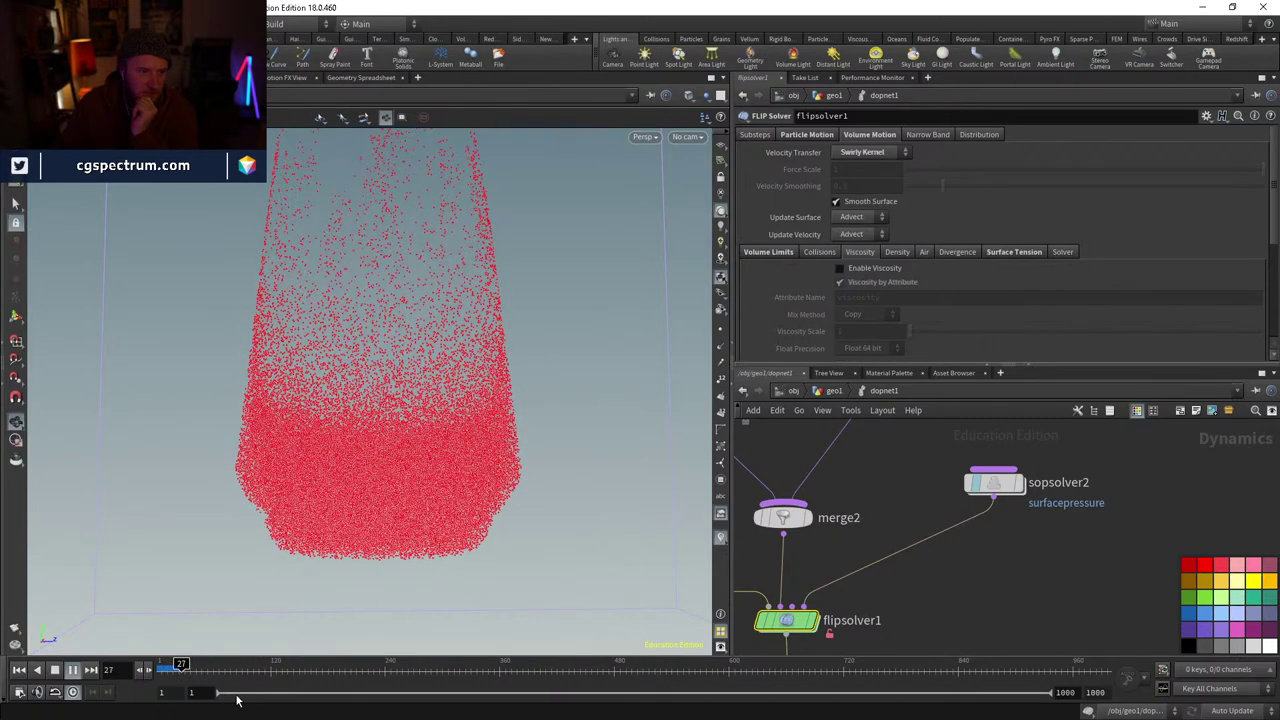
drag(443, 480, 314, 574)
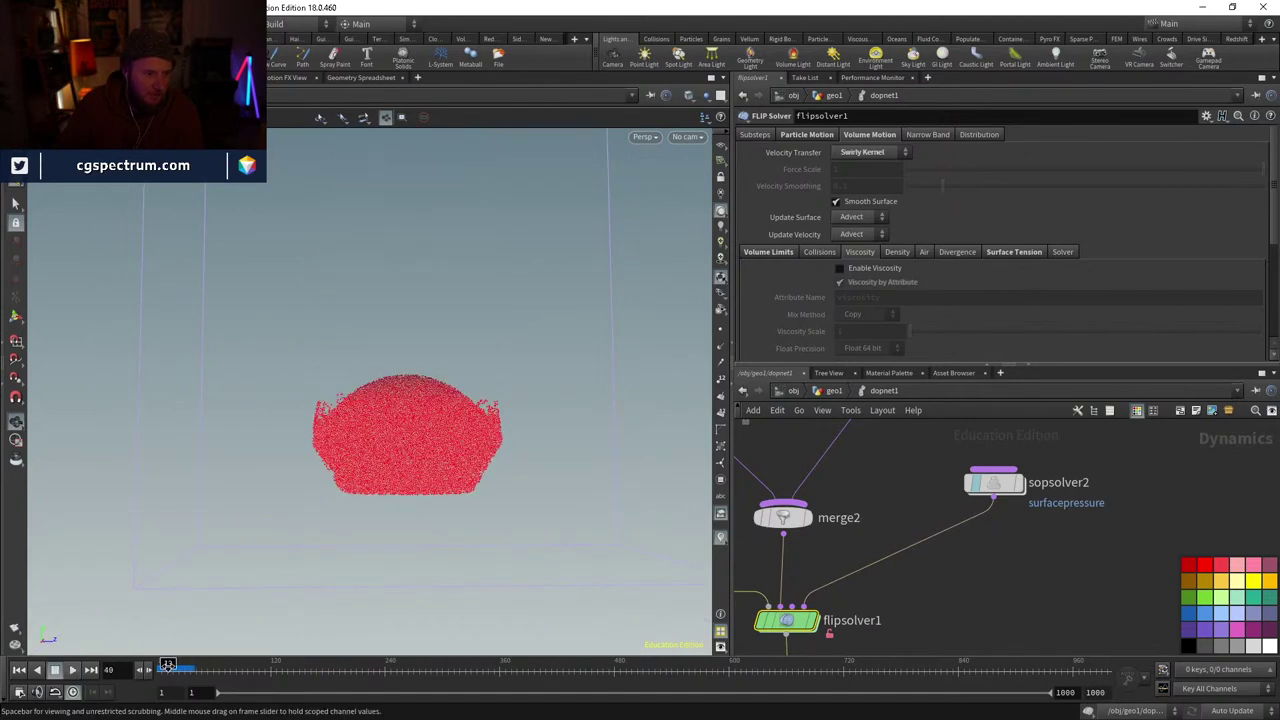
- Rewind to frame 1, re-enable flipsolver1's viscosity and go back to its surface tension settings
click(164, 668)
click(866, 270)
click(998, 254)
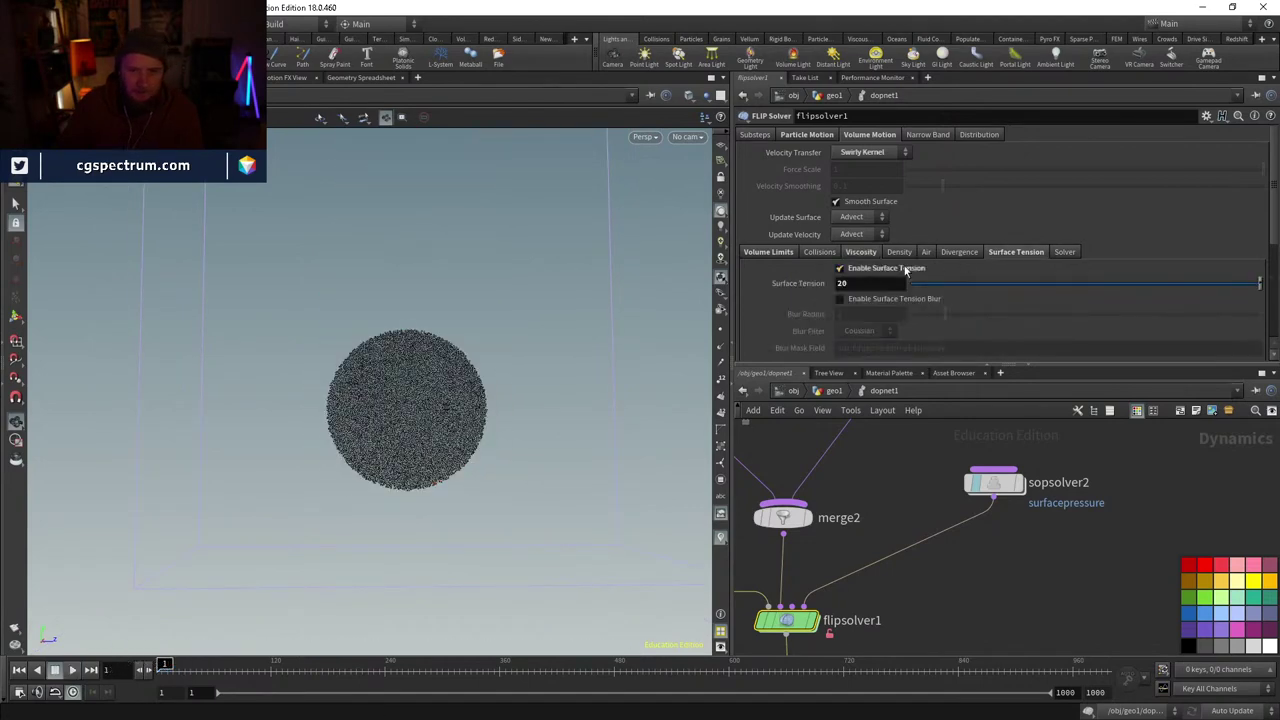
click(882, 269)
- Inside sopsolver2, insert convertvdb1 between vdbanalysis1 and volumewrangle1 and turn off its bypass
middle_drag(1029, 533, 991, 569)
double_click(955, 519)
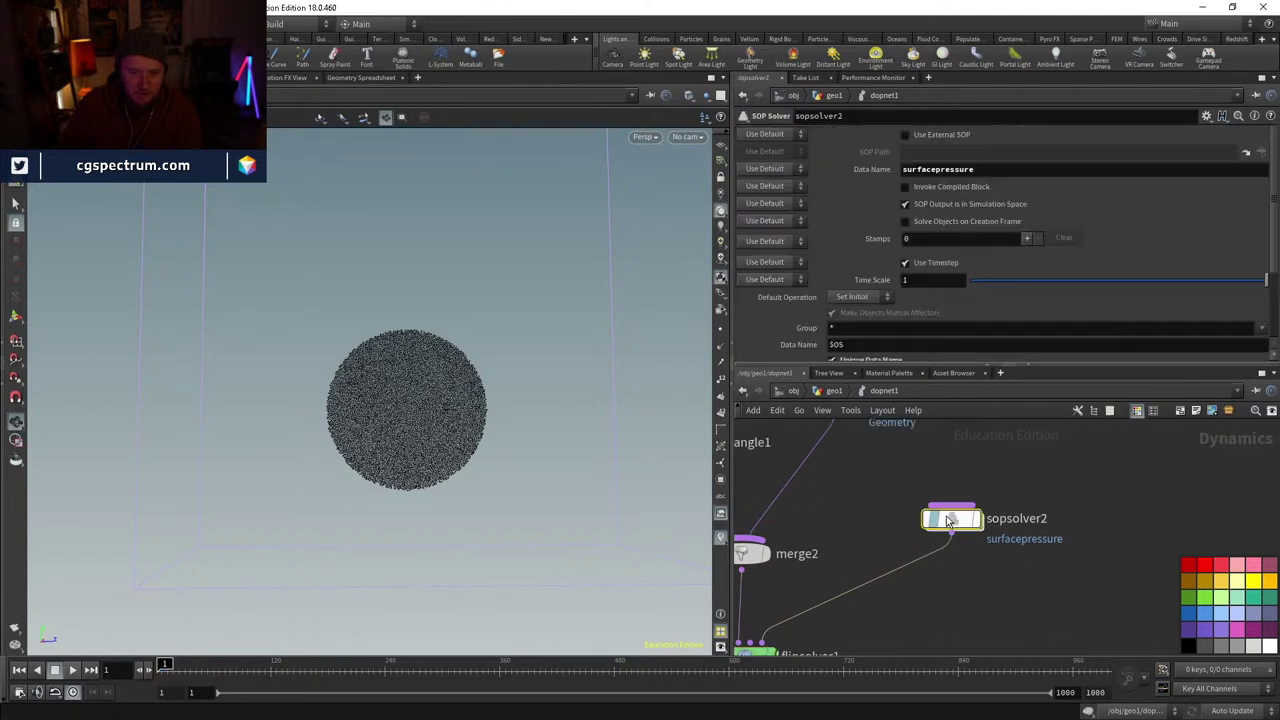
scroll(900, 550, up, 3)
middle_drag(894, 550, 907, 472)
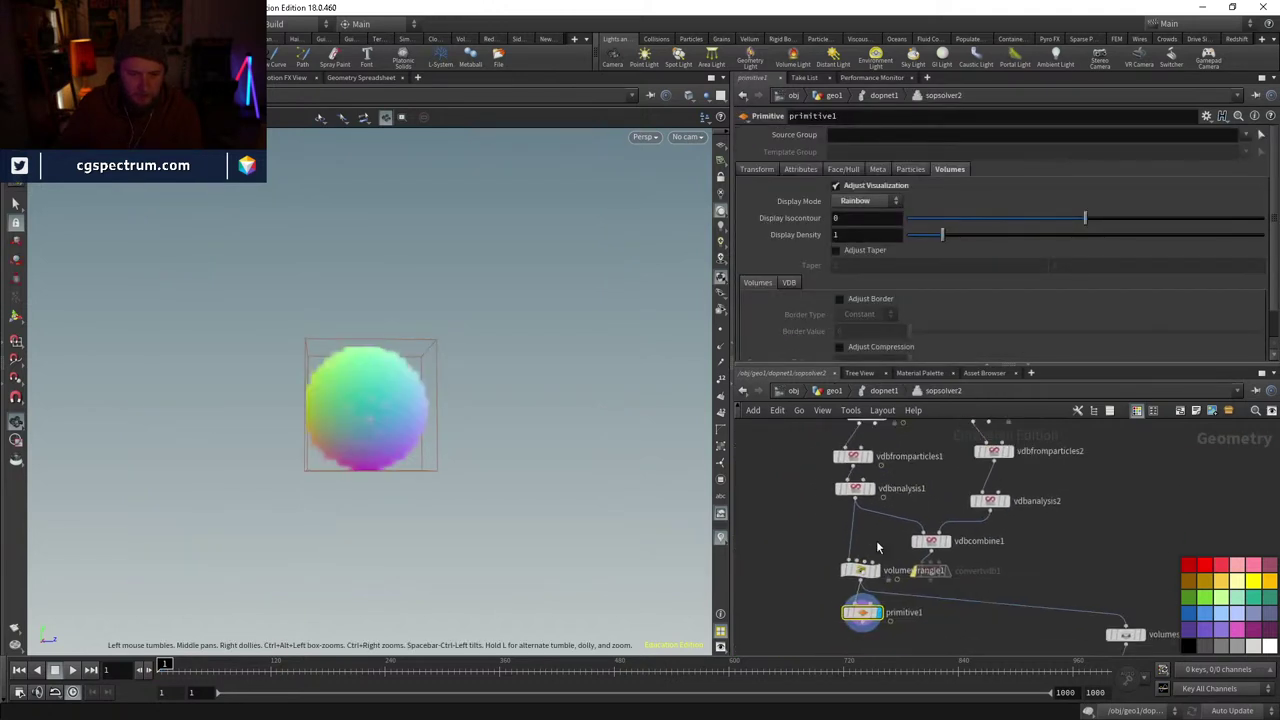
middle_click(897, 574)
drag(942, 548, 845, 540)
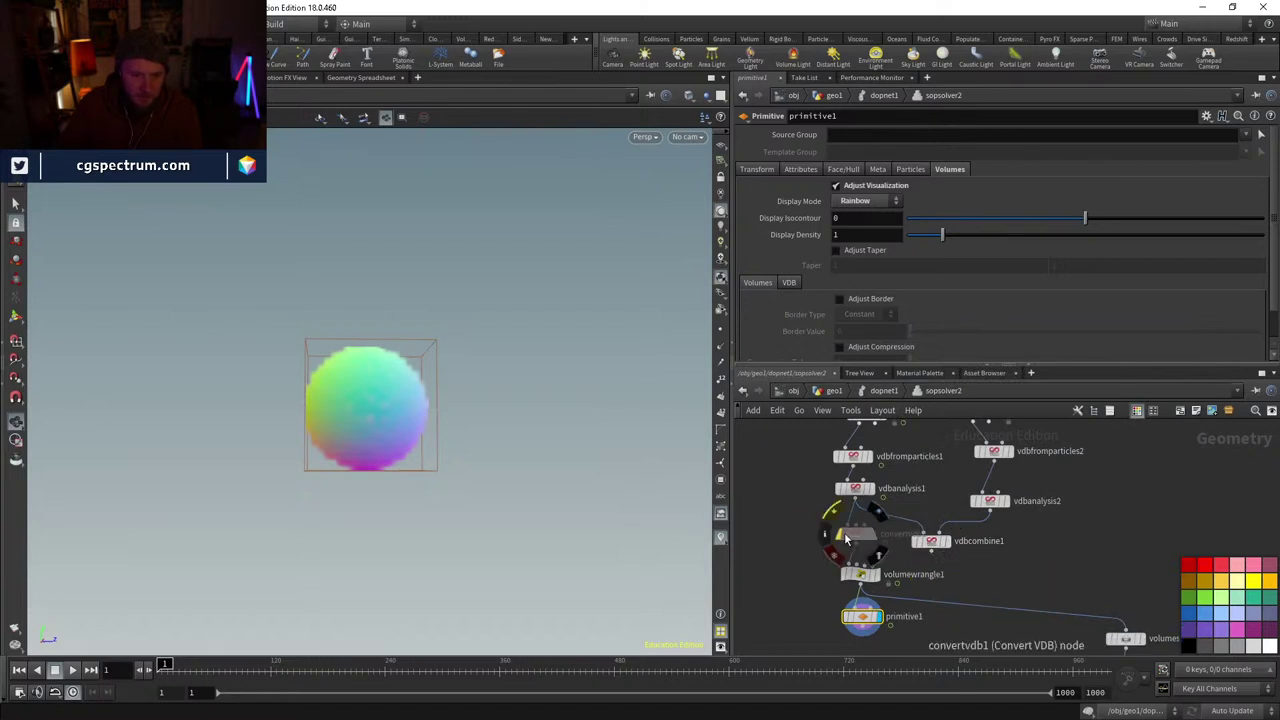
click(850, 535)
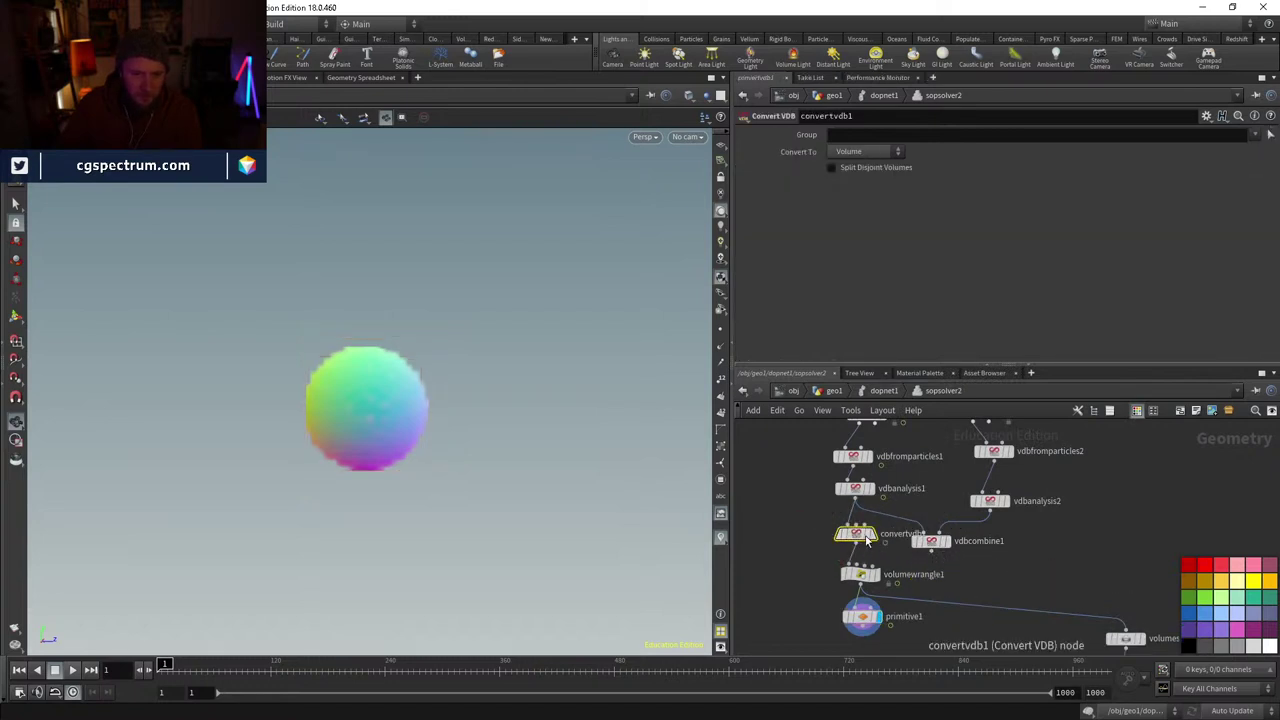
- Display convertvdb1 and check its node info for the converted surfacepressure volume
click(877, 552)
middle_click(860, 540)
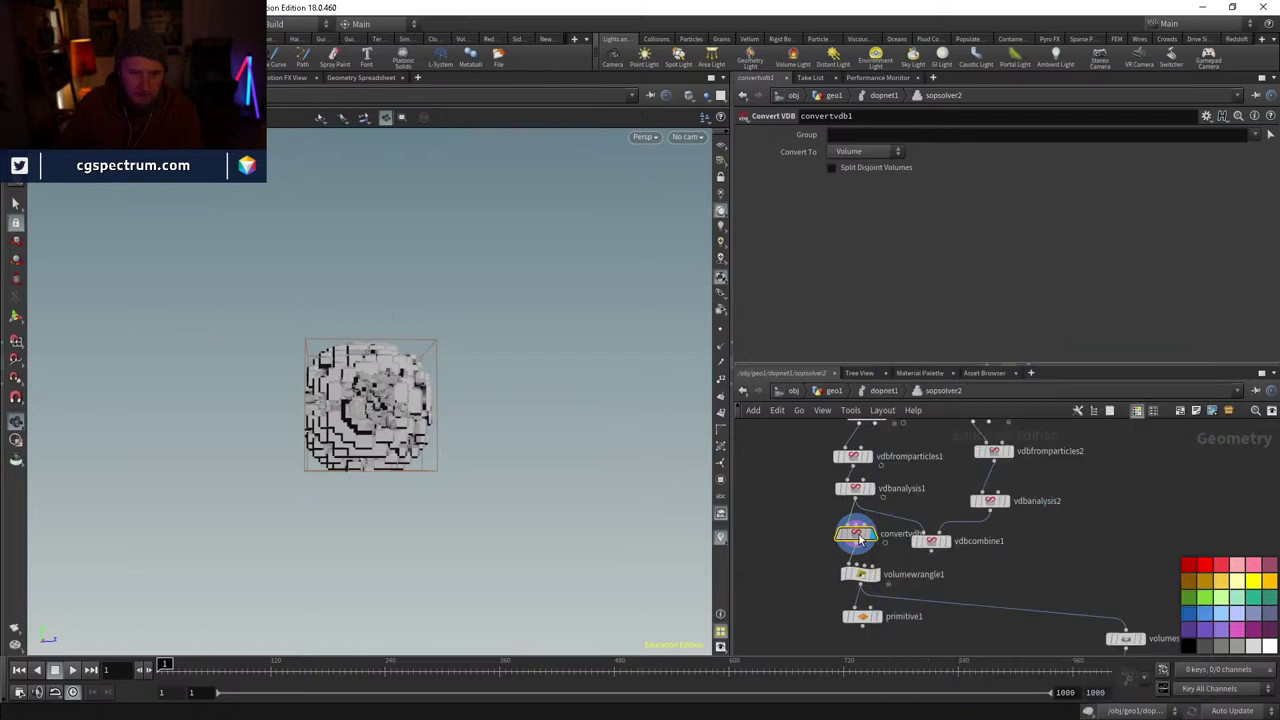
drag(855, 535, 858, 528)
middle_drag(866, 558, 868, 532)
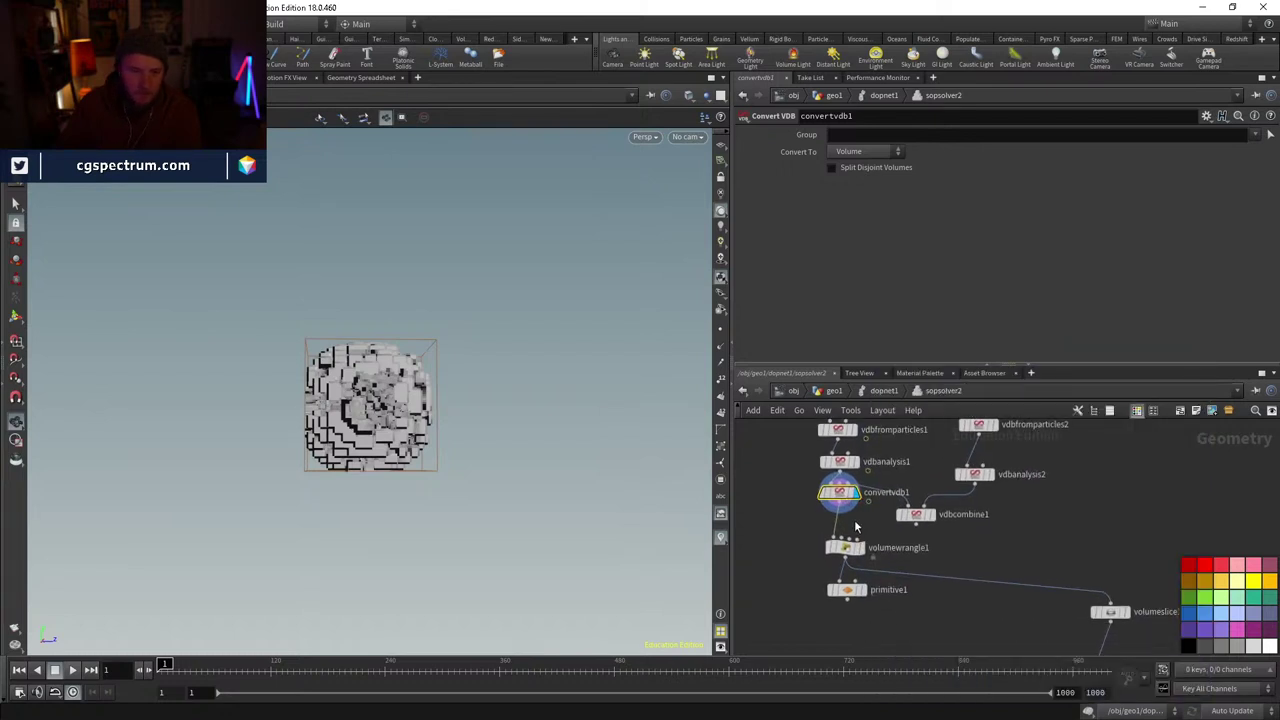
drag(843, 504, 843, 506)
middle_click(843, 507)
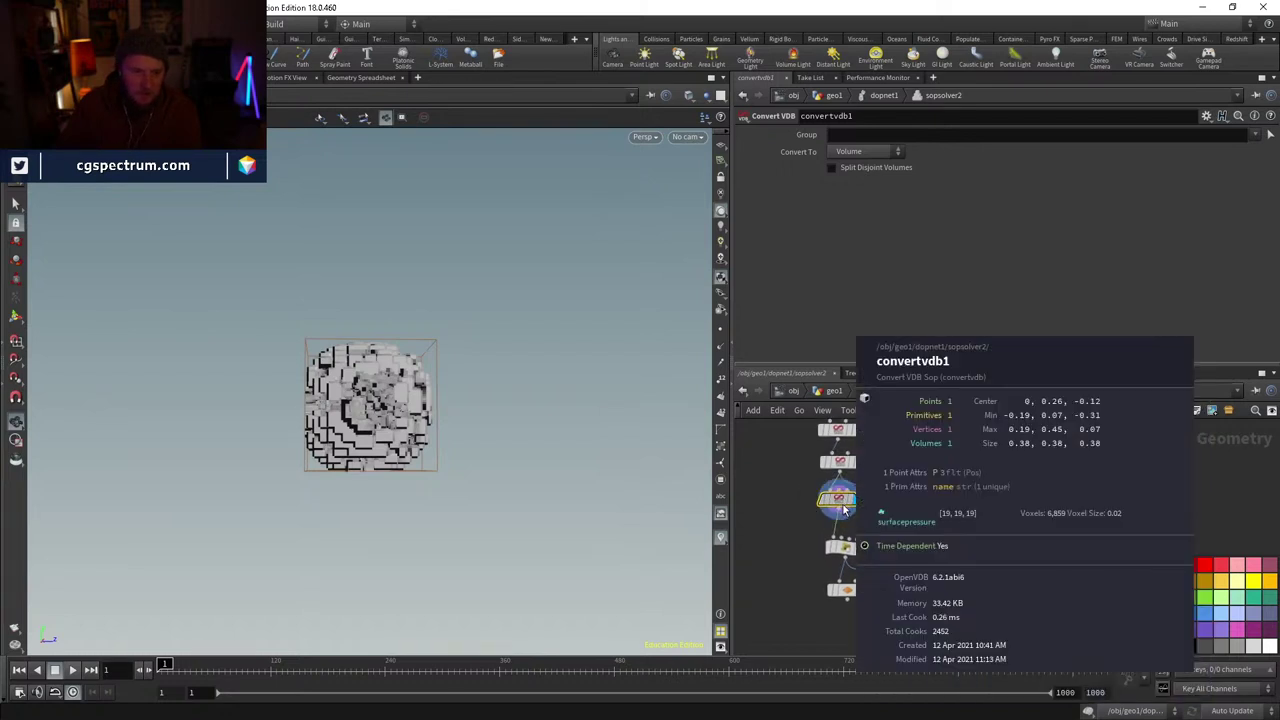
- Set the display back to primitive1, return to dopnet1 and play the simulation with the converted volume
click(850, 591)
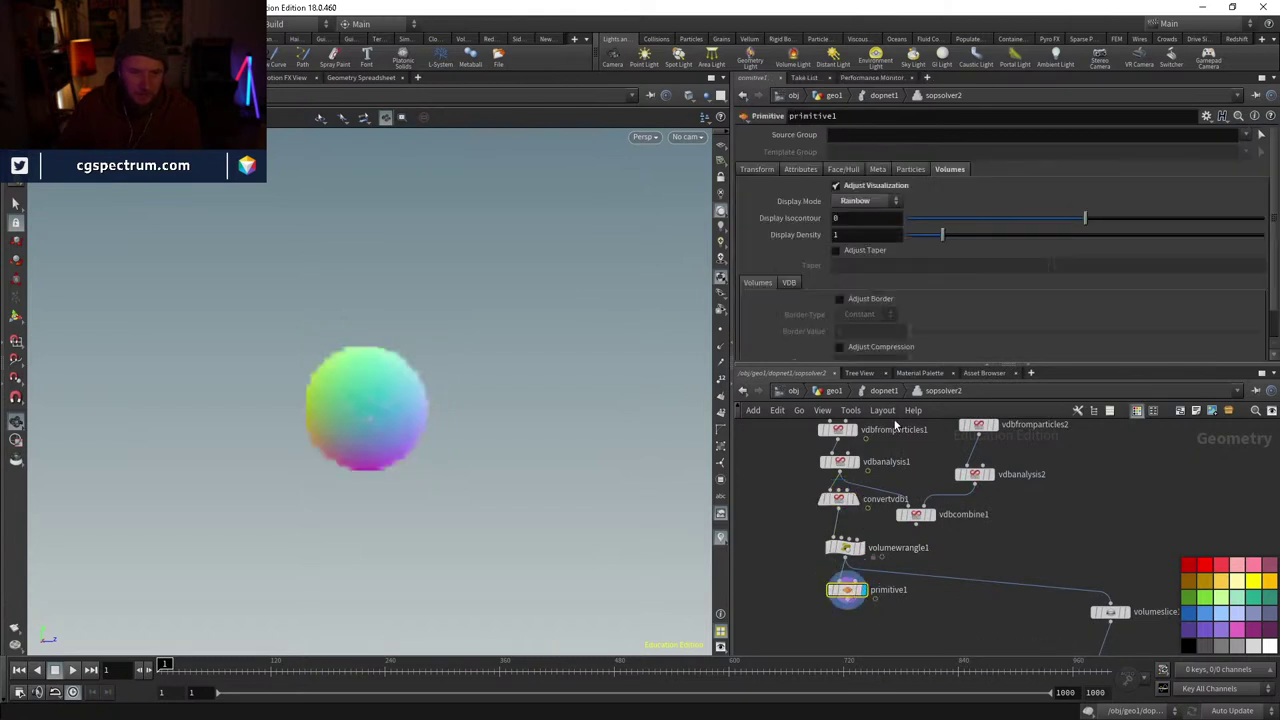
click(884, 392)
click(73, 670)
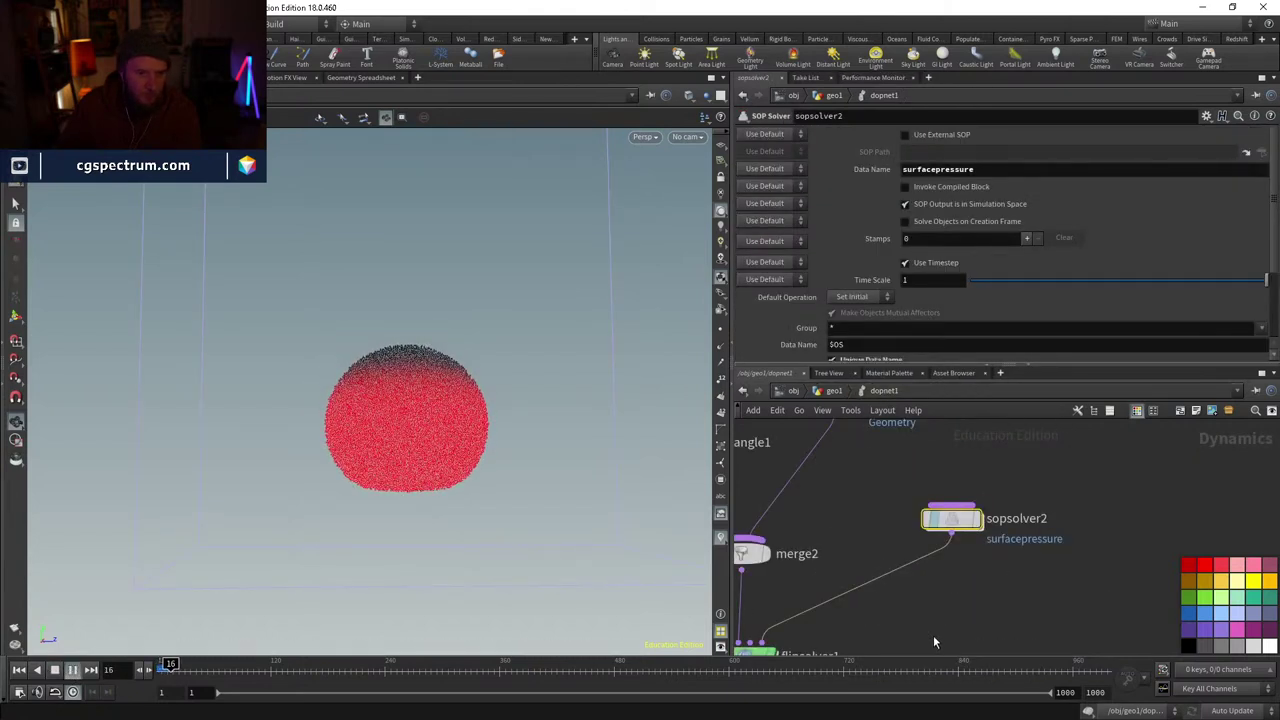
- Set flipsolver1's Surface Tension to 2000 and replay the simulation from frame 1
middle_drag(933, 635, 961, 549)
click(773, 571)
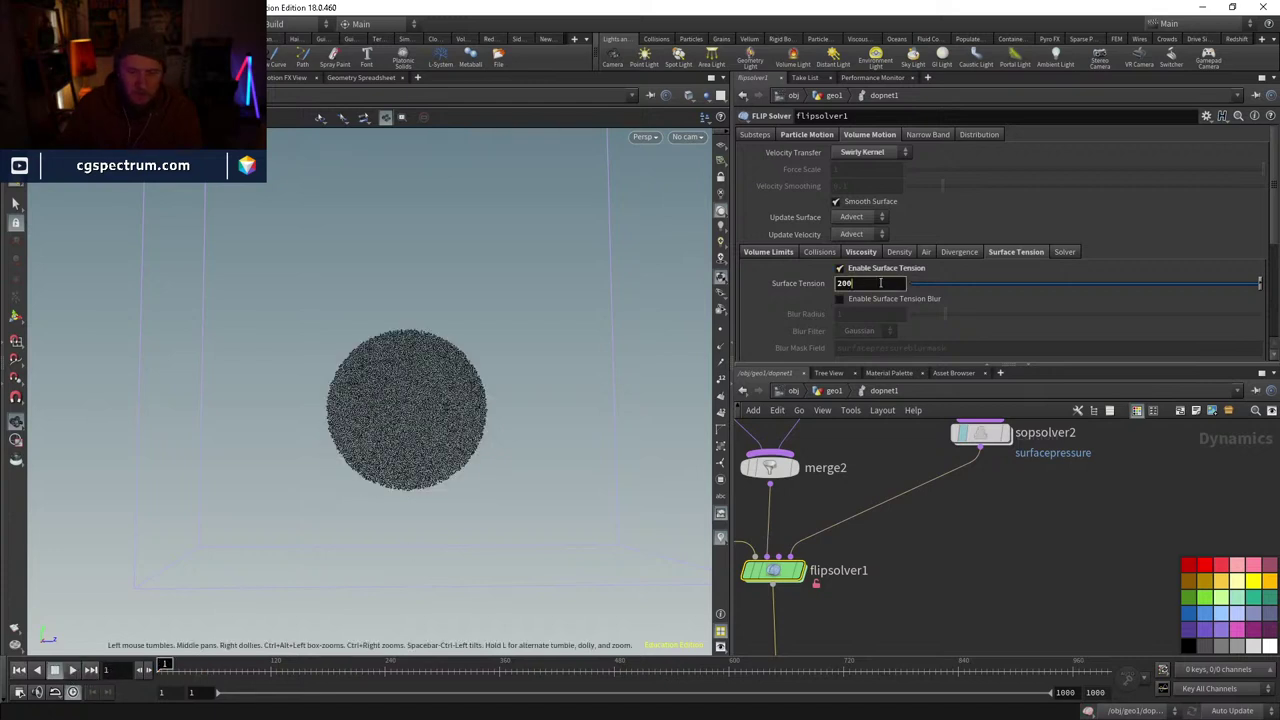
text(0)
key(Return)
click(72, 670)
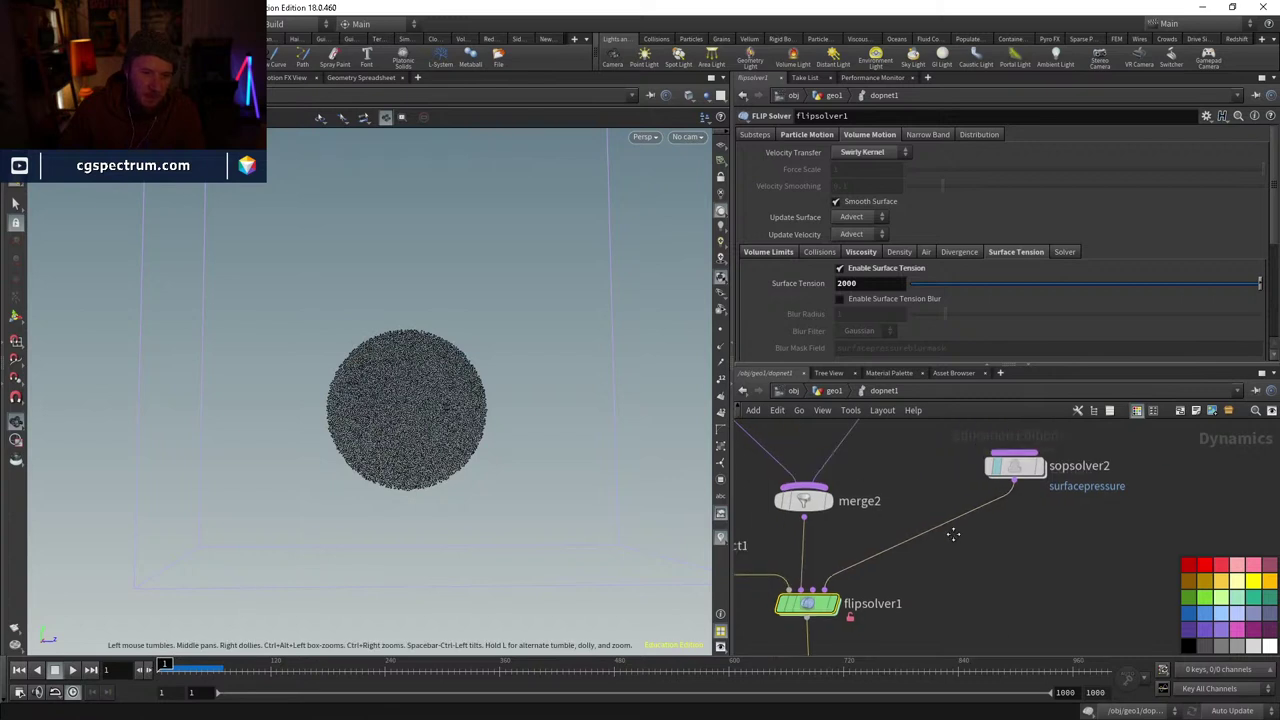
- Rewire sopsolver2's output from flipsolver1 into merge2 and play the simulation
drag(1048, 503, 885, 506)
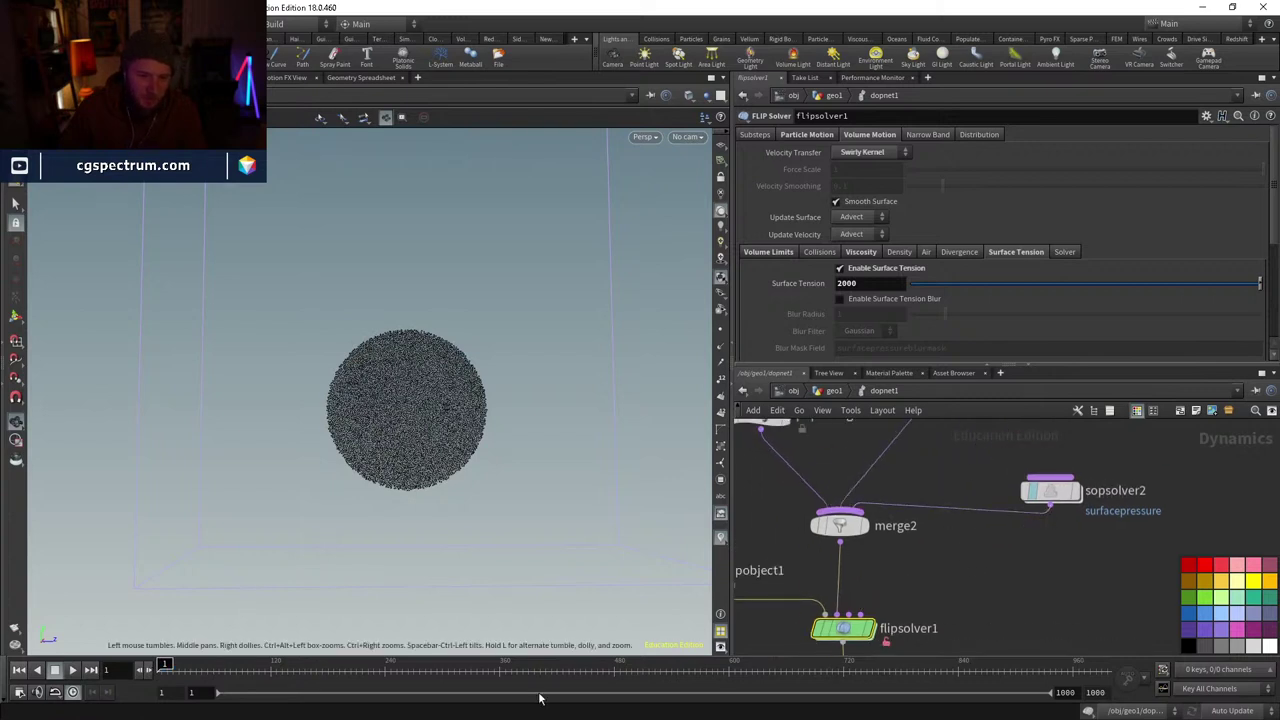
click(73, 672)
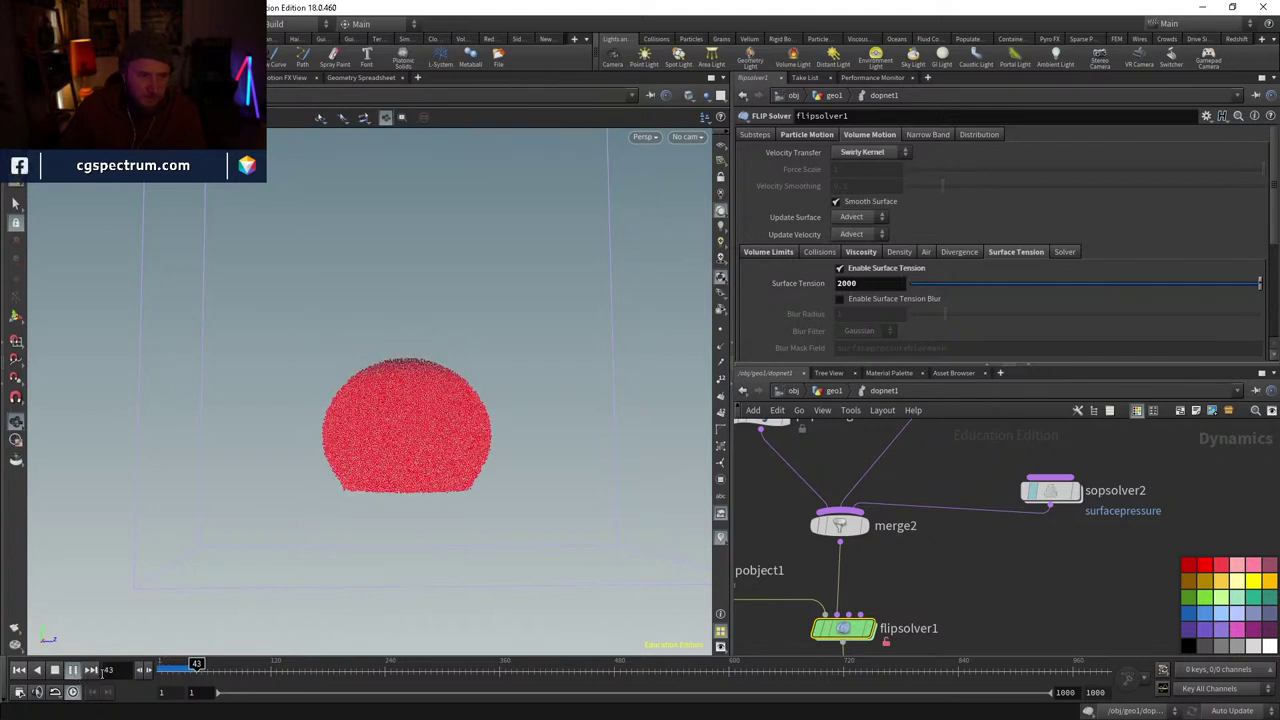
- Rewind to frame 1, bypass sopsolver2 and replay the simulation for comparison
key(ctrl+Up)
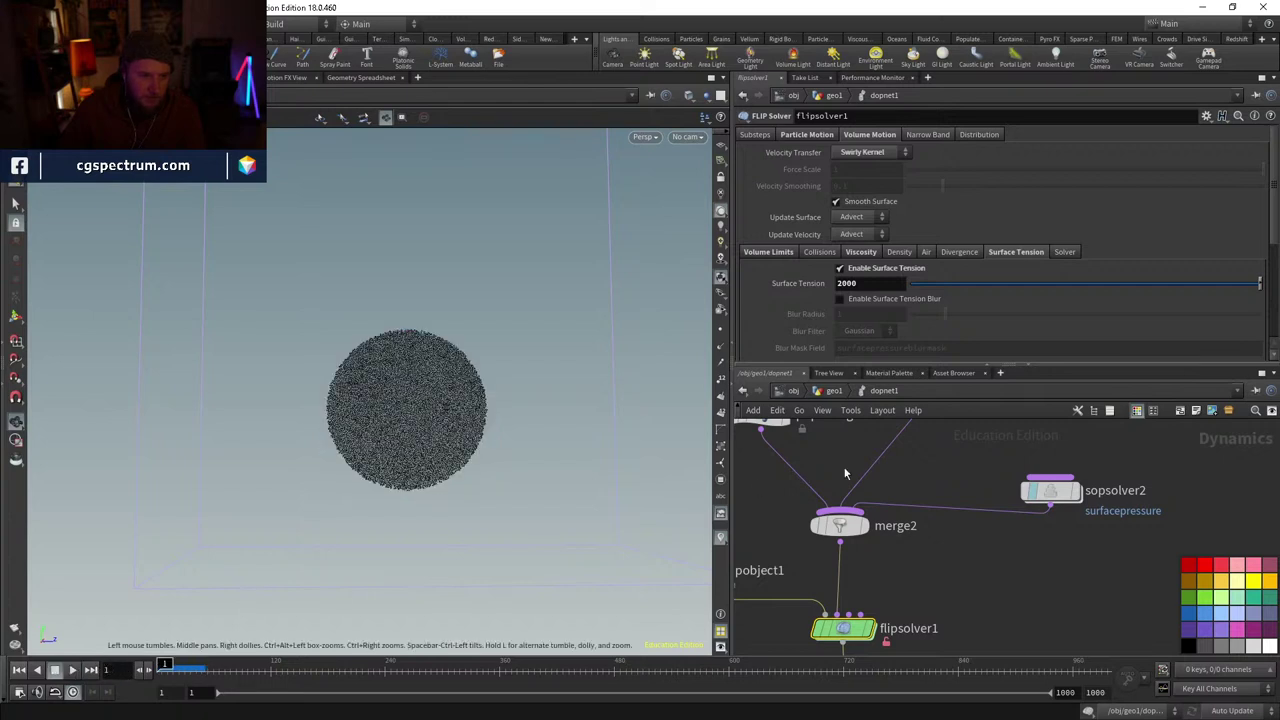
click(1030, 490)
click(74, 671)
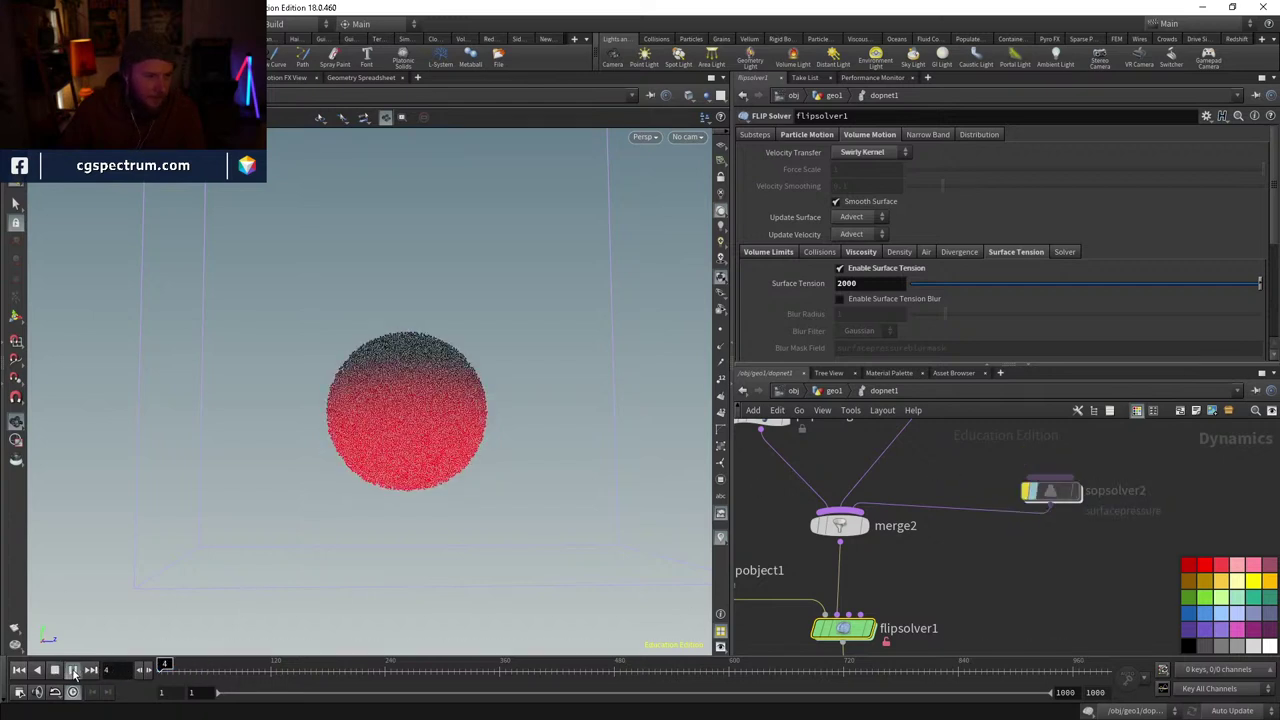
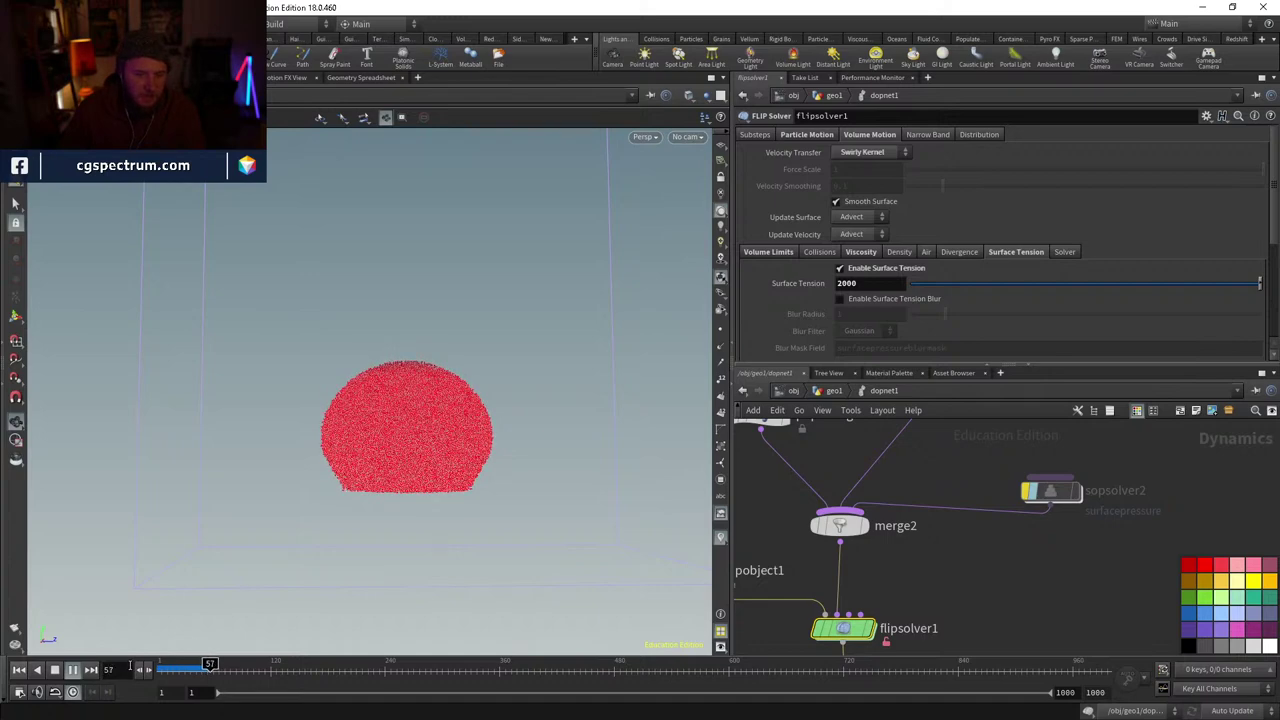
- Rewind to frame 1 and, inside sopsolver2, rewire volumewrangle1's input from convertvdb1 to vdbcombine1
key(ctrl+Up)
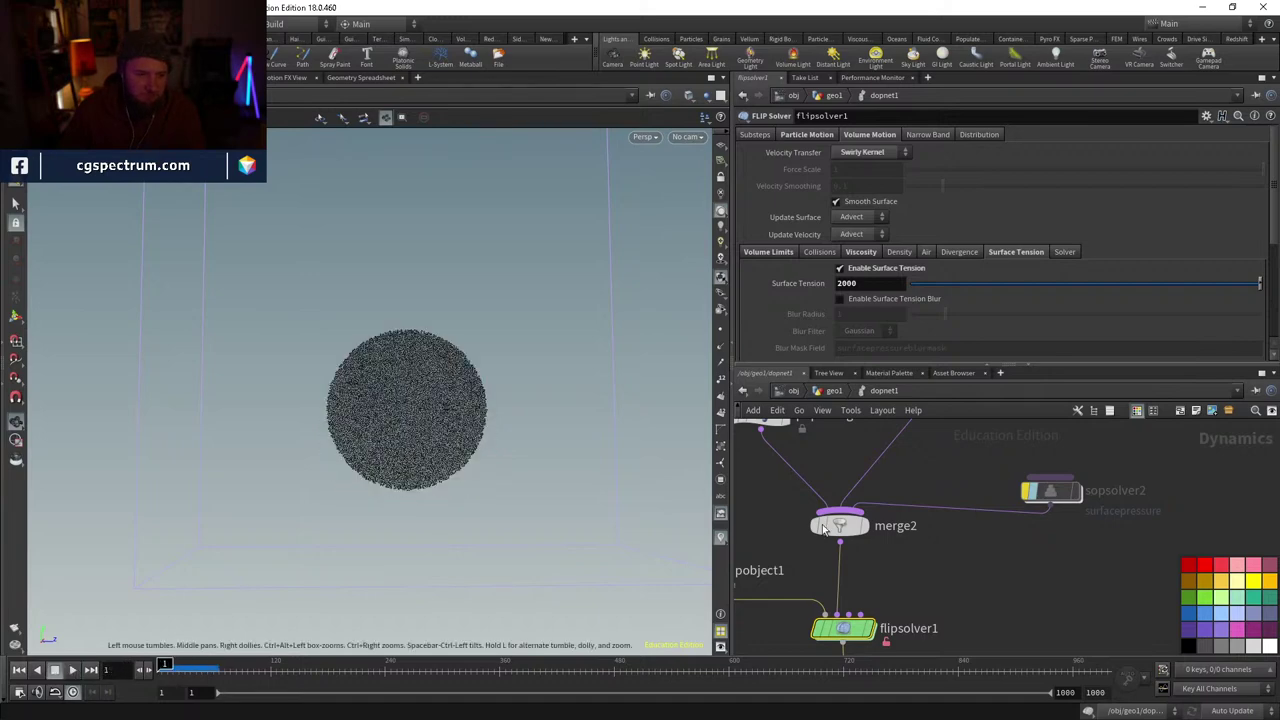
double_click(1027, 492)
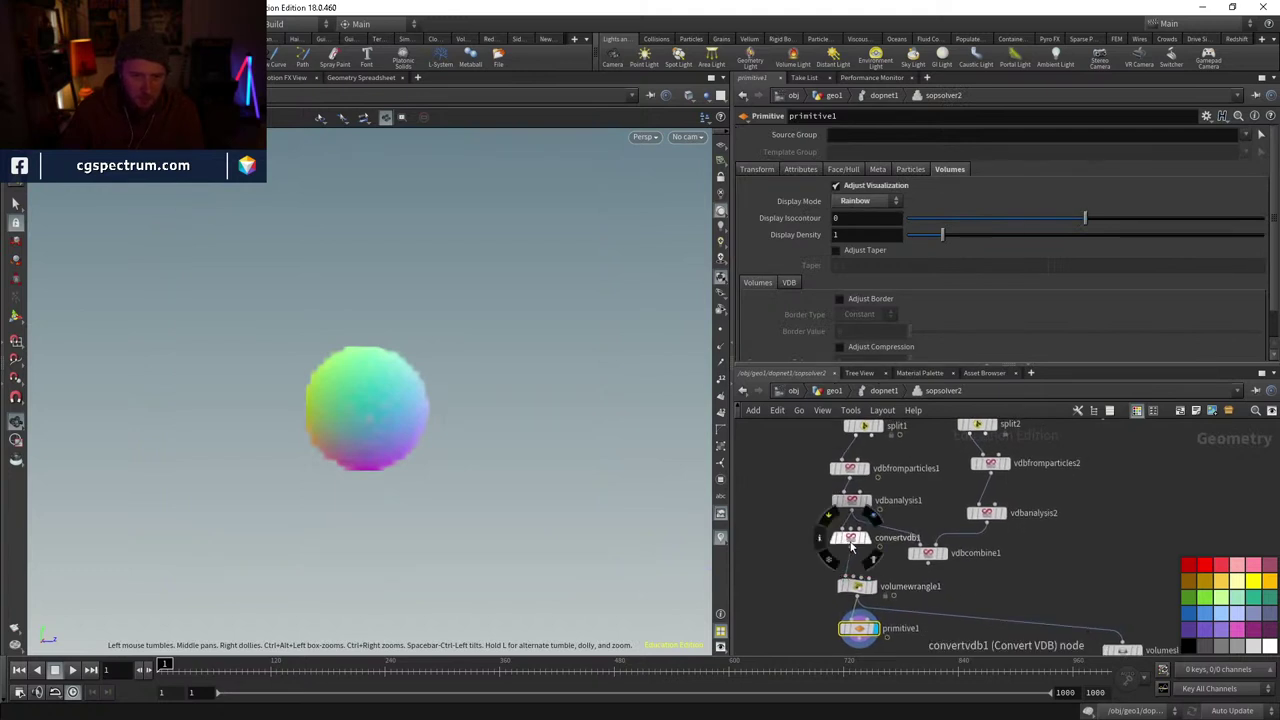
drag(856, 577, 929, 562)
middle_drag(860, 632, 848, 588)
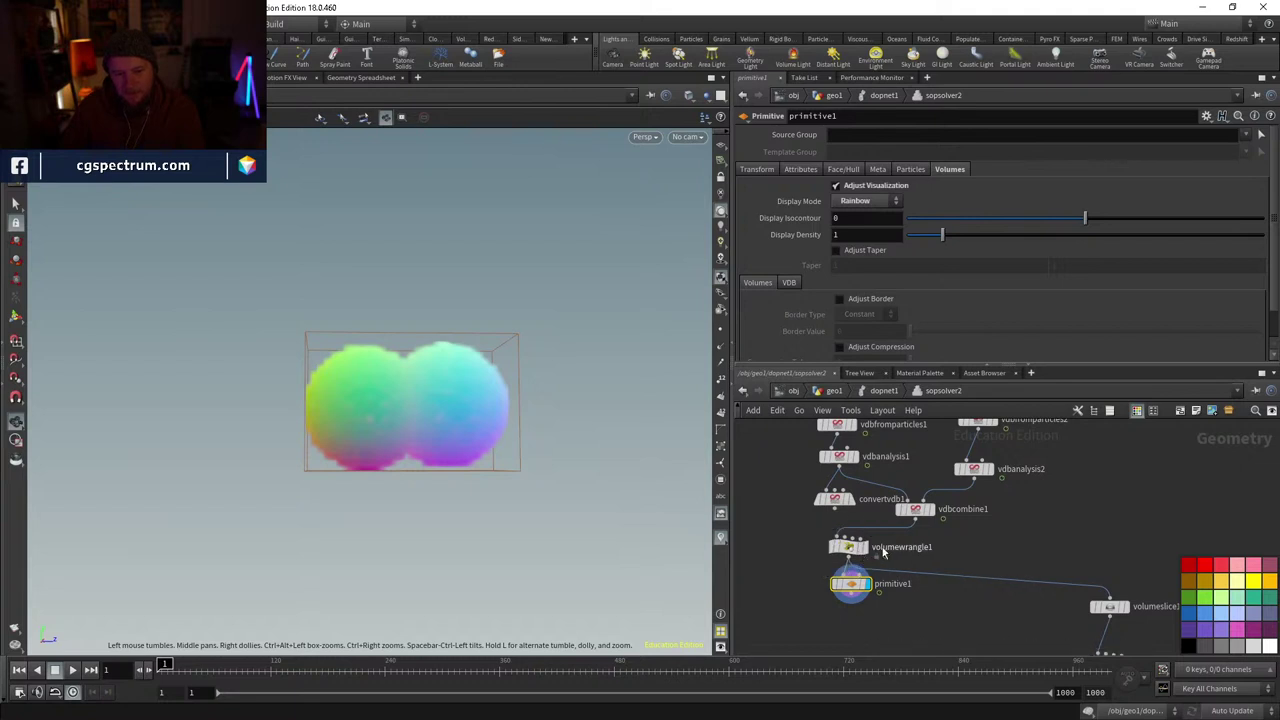
scroll(882, 550, up, 3)
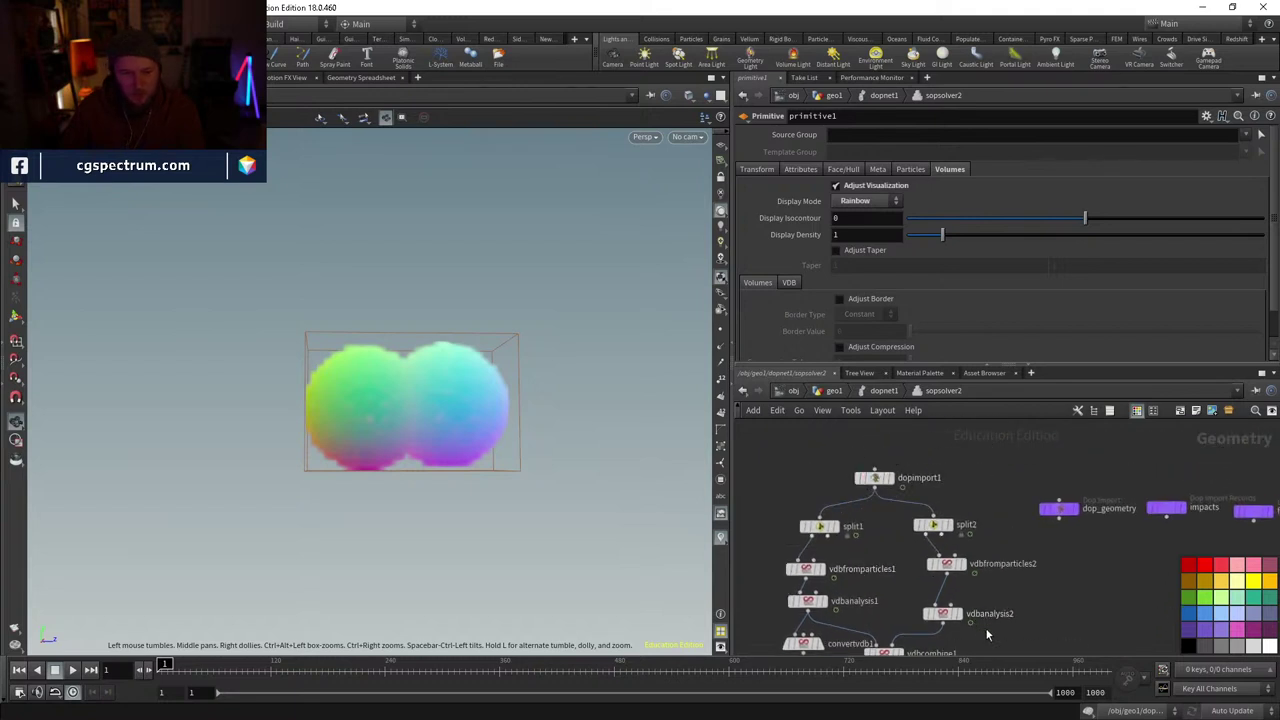
scroll(893, 587, down, 2)
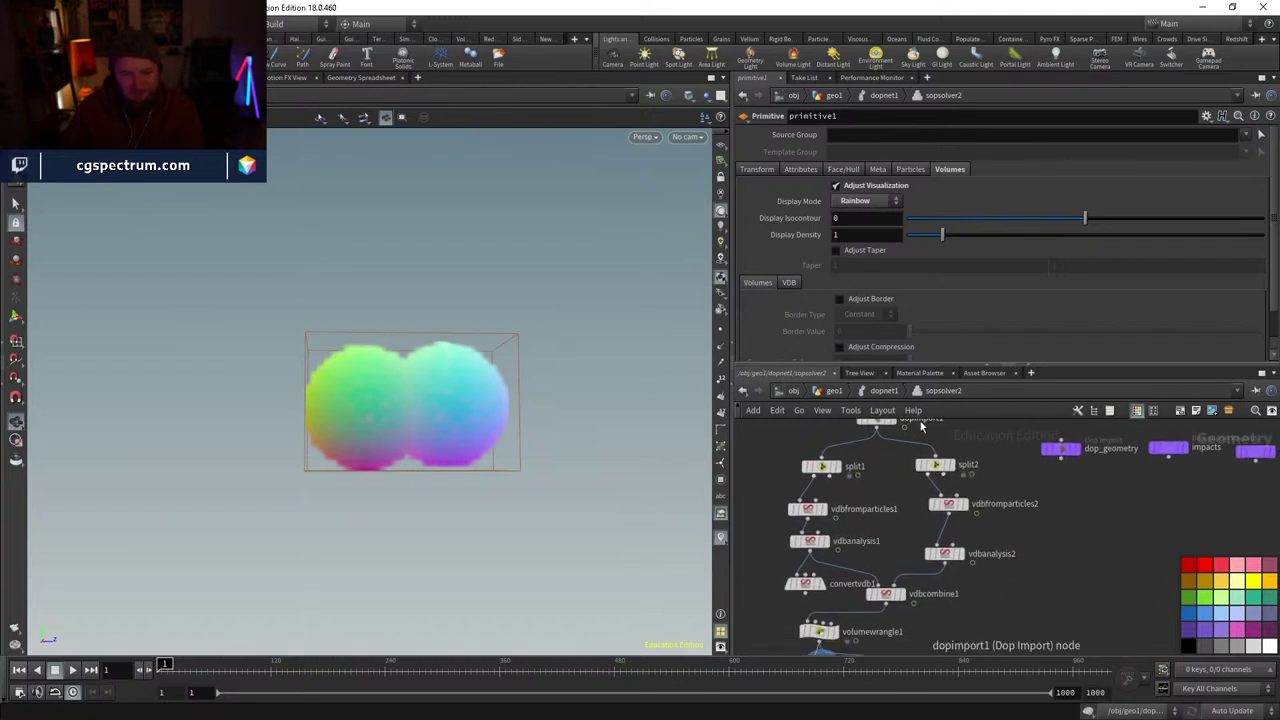
- Return to dopnet1, go inside flipsolver1 and show the parameters of the match_surfacepressure Gas Match Field node
click(884, 390)
scroll(902, 521, up, 1)
scroll(890, 540, down, 4)
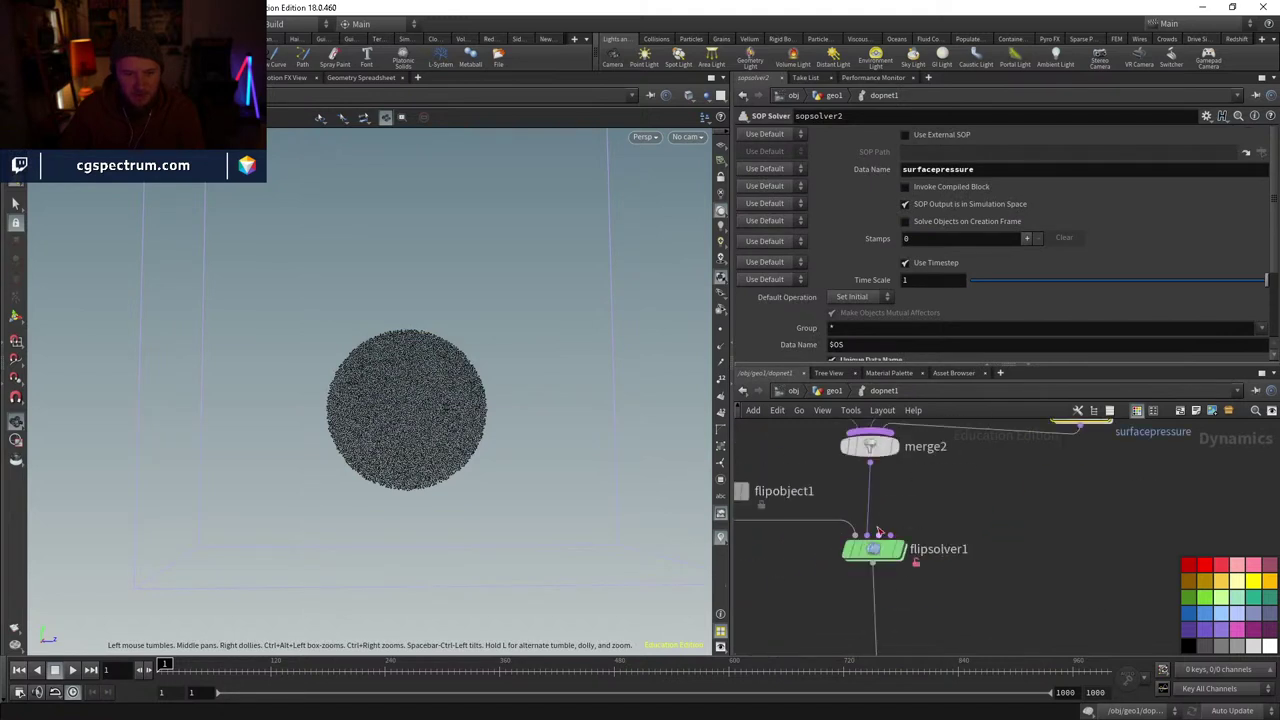
double_click(873, 546)
middle_drag(887, 568, 840, 610)
scroll(840, 610, up, 2)
click(810, 499)
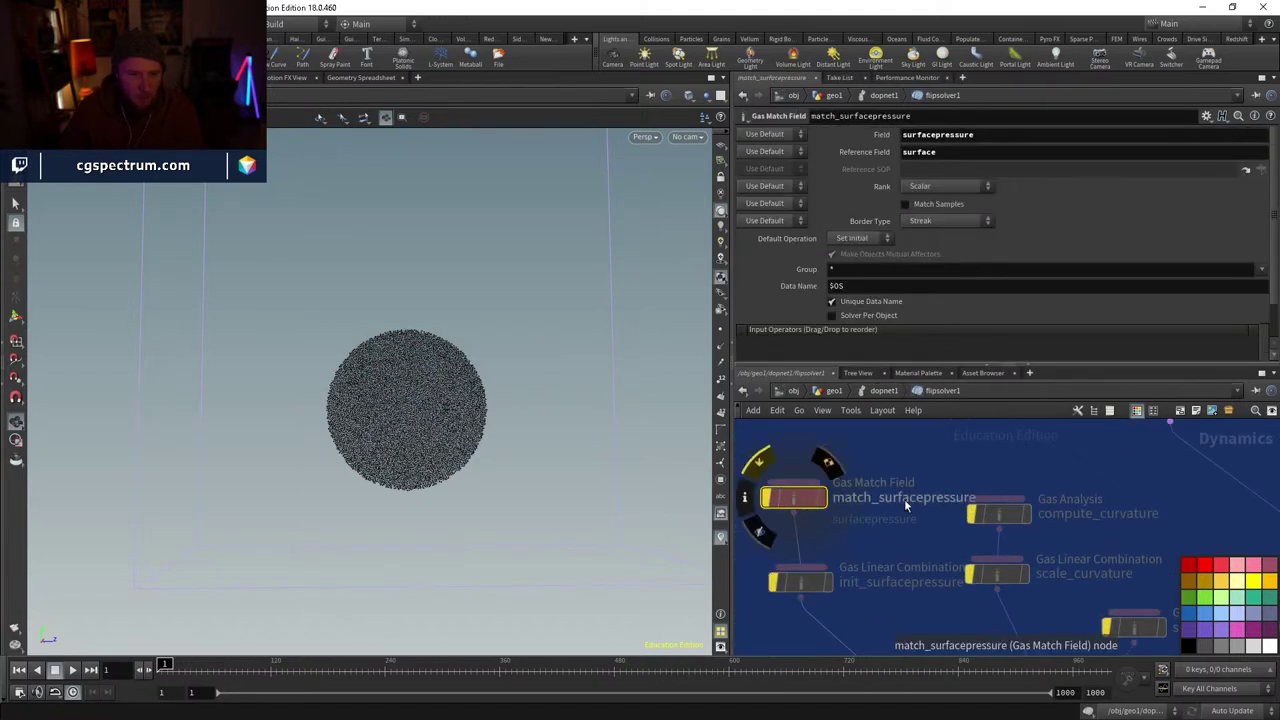
- Examine the surface pressure and curvature nodes inside the FLIP solver network
middle_drag(909, 591, 822, 549)
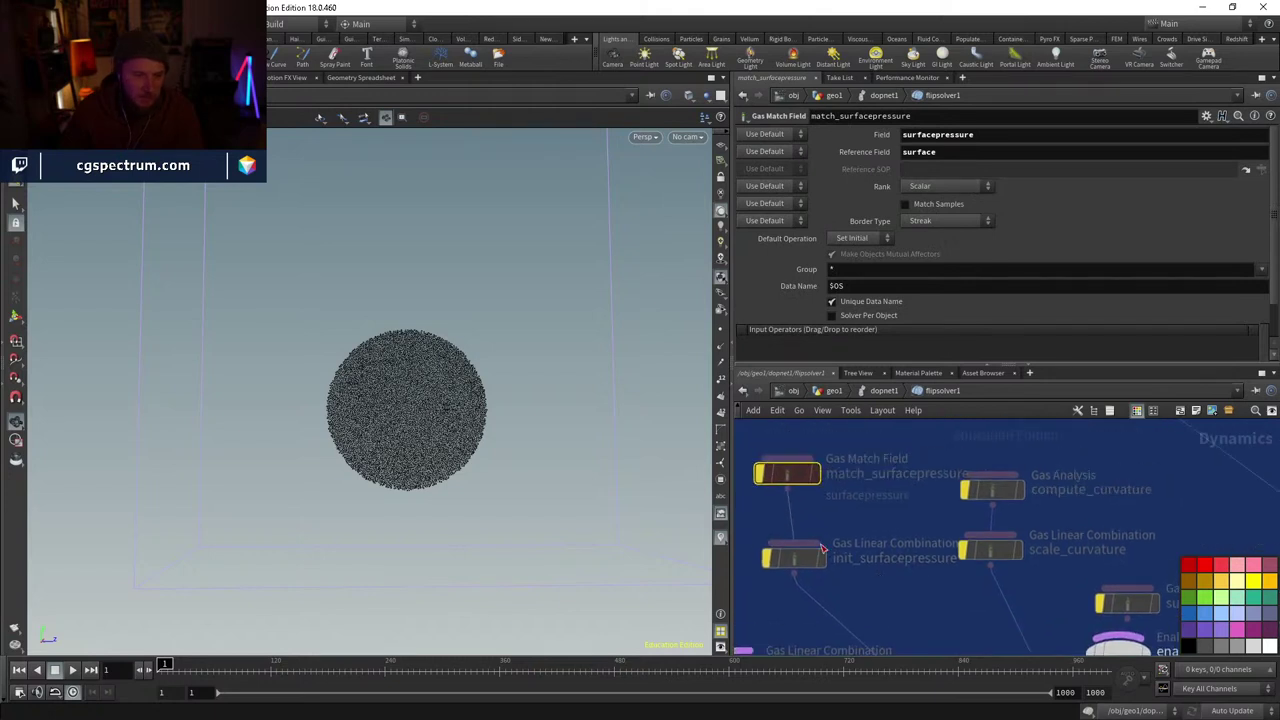
middle_drag(910, 556, 898, 562)
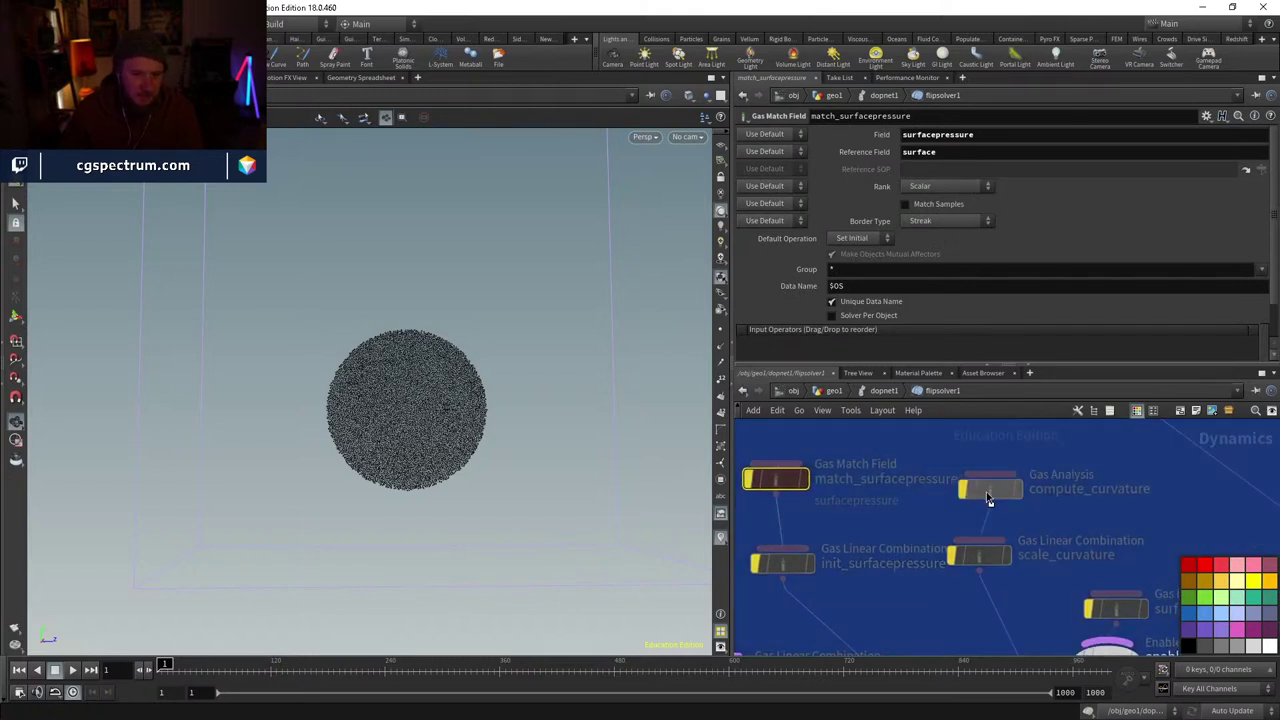
mouse_move(985, 561)
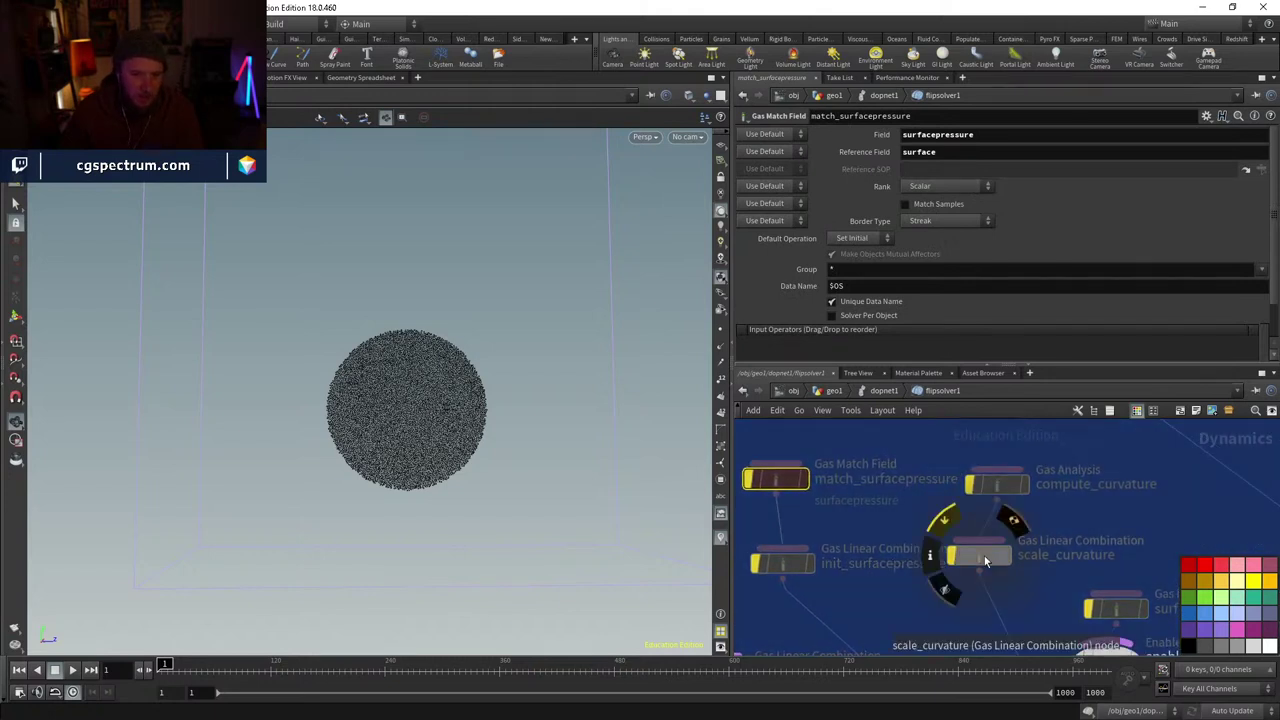
- Inspect sopsolver2's network, displaying vdbanalysis1 and convertvdb1 and reviewing the parameters of both nodes
click(877, 391)
middle_drag(957, 507, 882, 609)
double_click(888, 545)
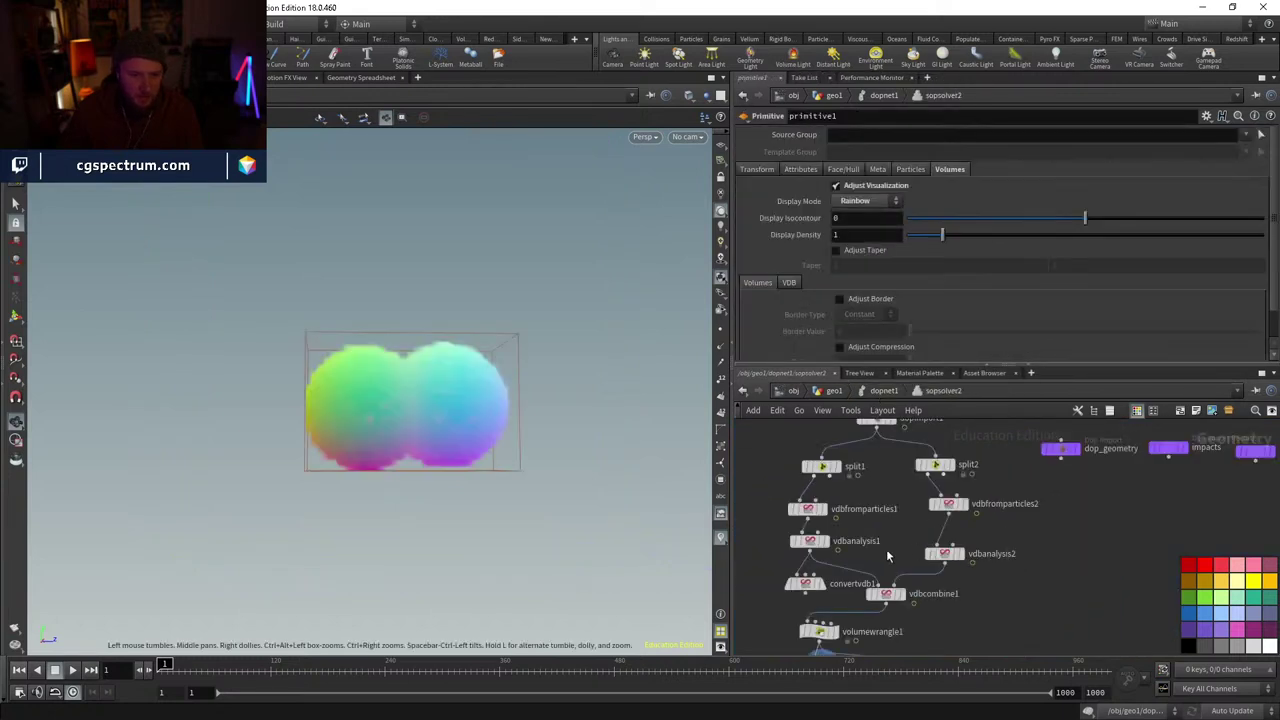
click(840, 588)
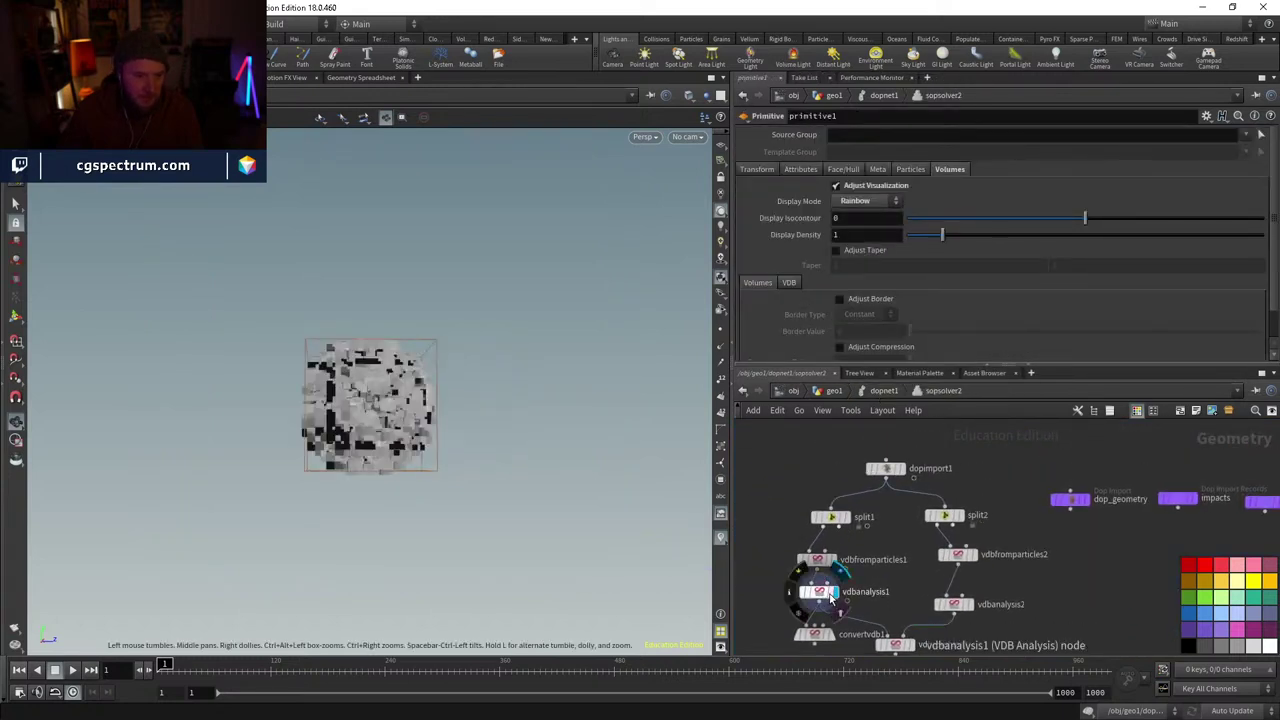
click(855, 580)
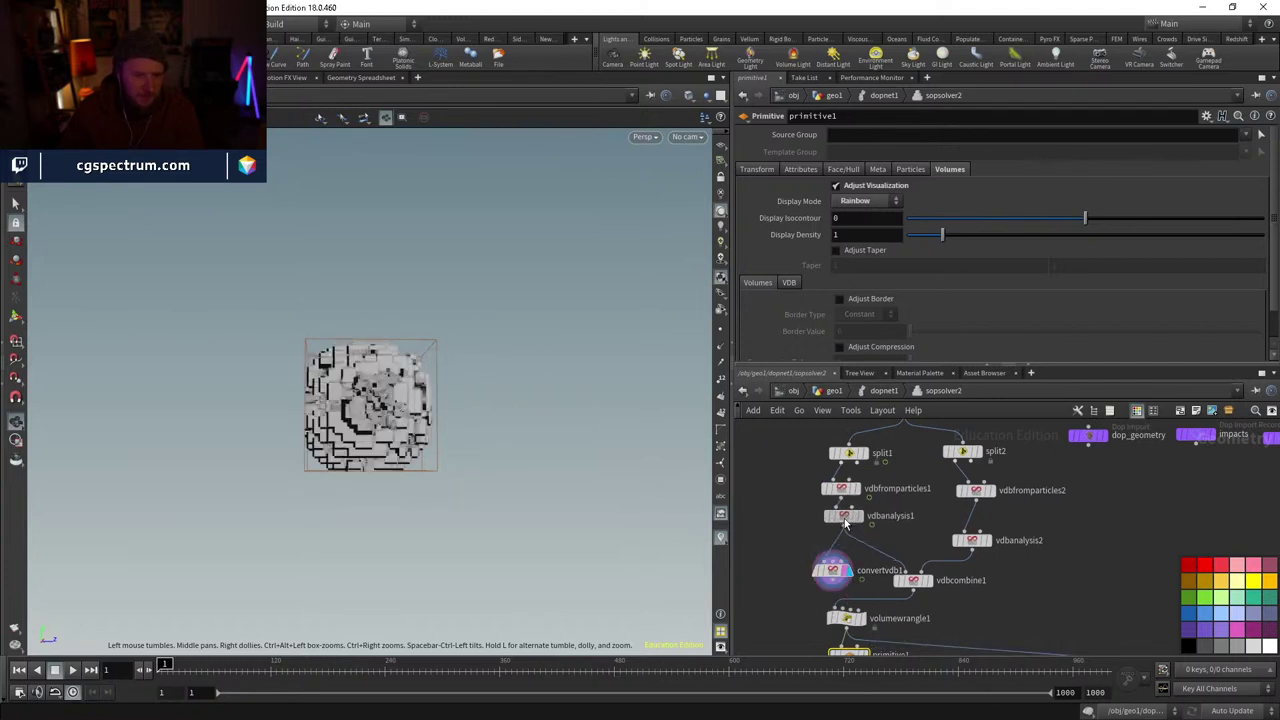
click(843, 515)
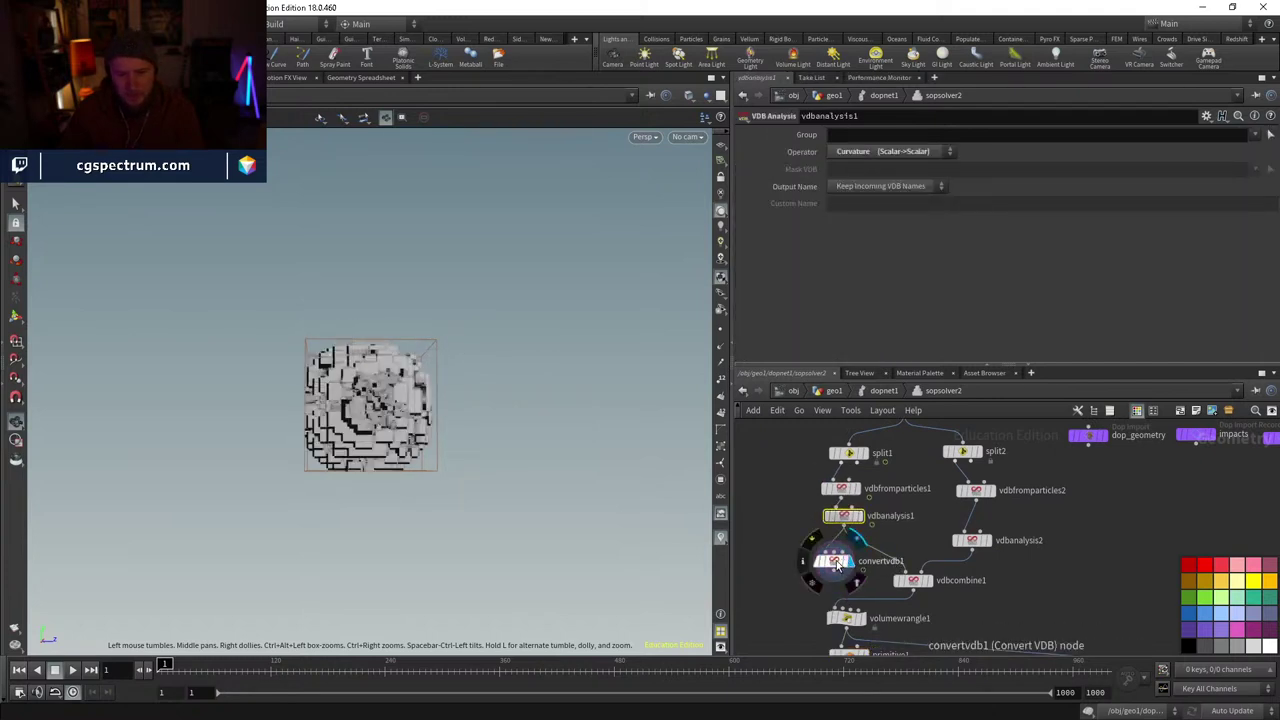
click(834, 571)
- Go back into flipsolver1 and examine the source, coefficient and constant settings of init_surfacepressure
click(886, 391)
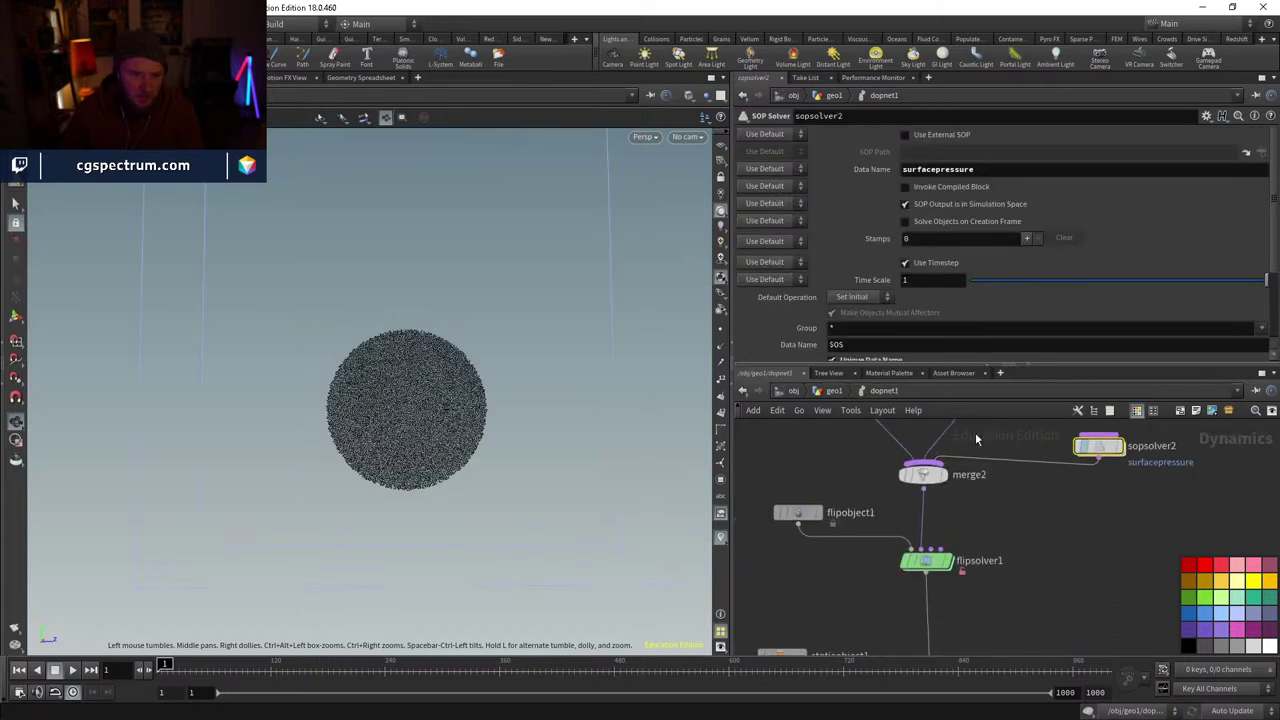
double_click(925, 557)
middle_drag(882, 543, 916, 535)
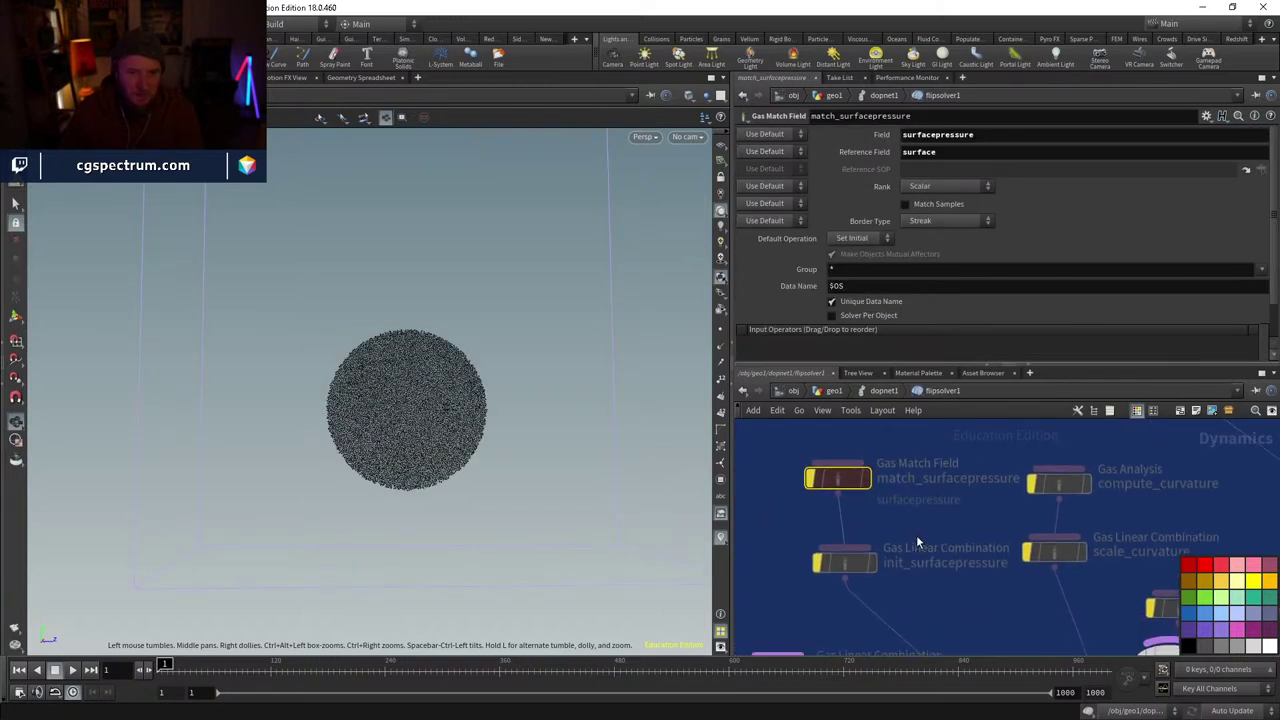
click(838, 562)
scroll(814, 486, down, 4)
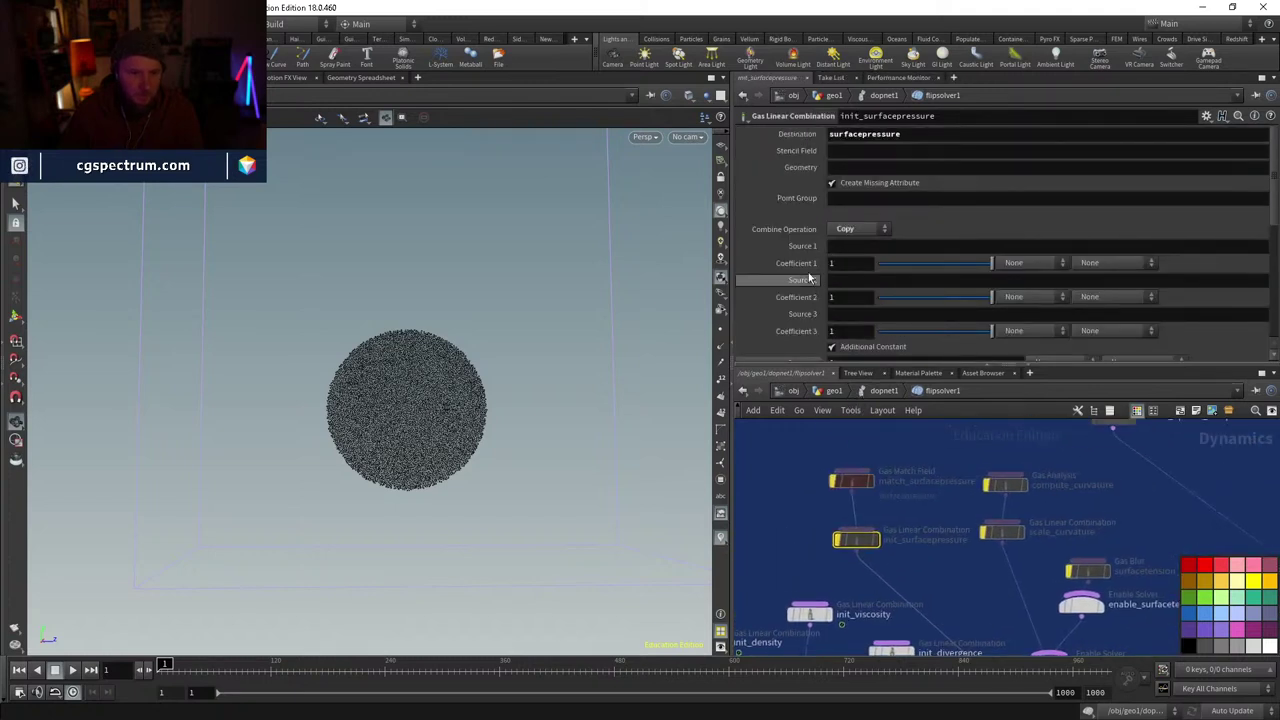
scroll(800, 300, down, 5)
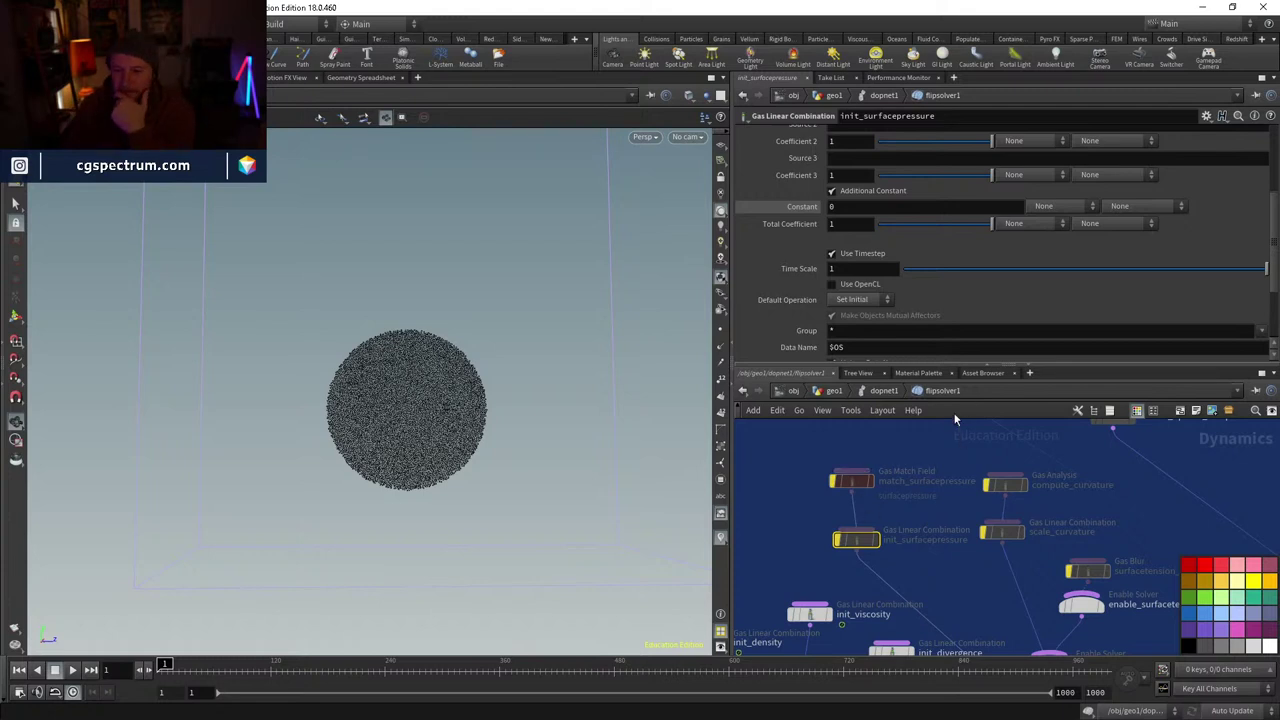
- Display primitive1 in sopsolver2, play the simulation to watch the blobs, and return to dopnet1 at frame 1
key(u)
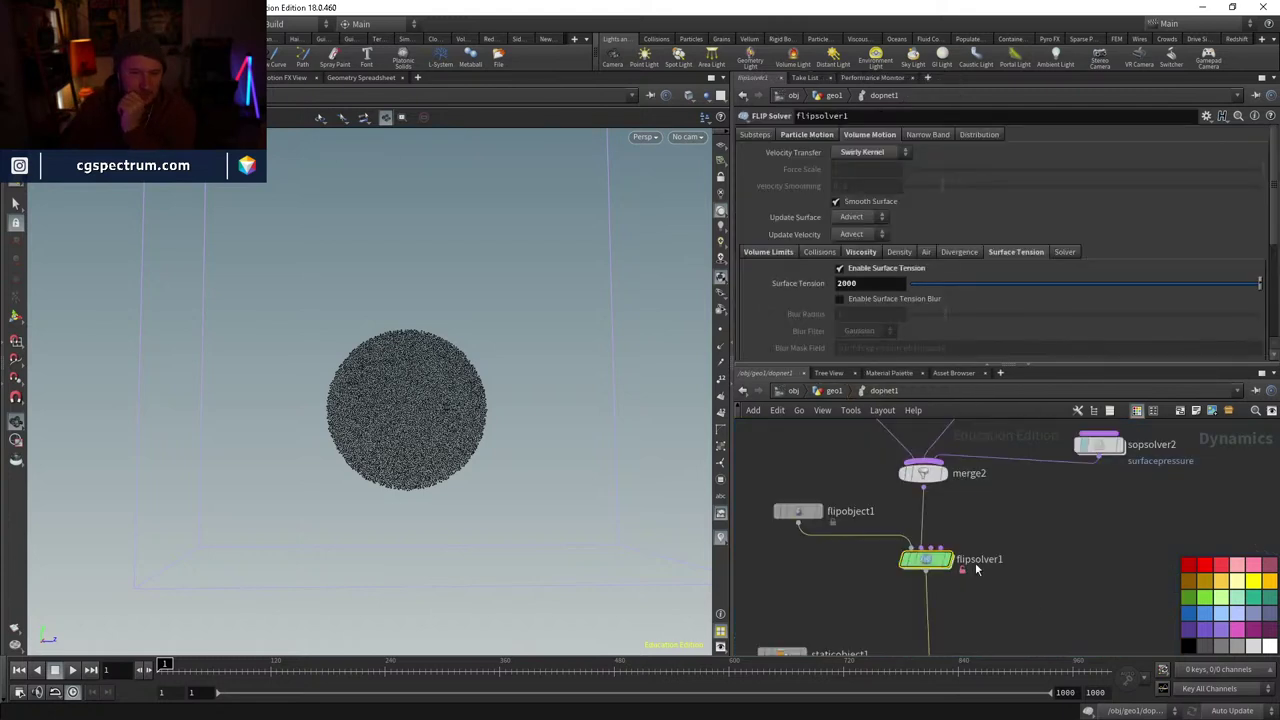
double_click(981, 559)
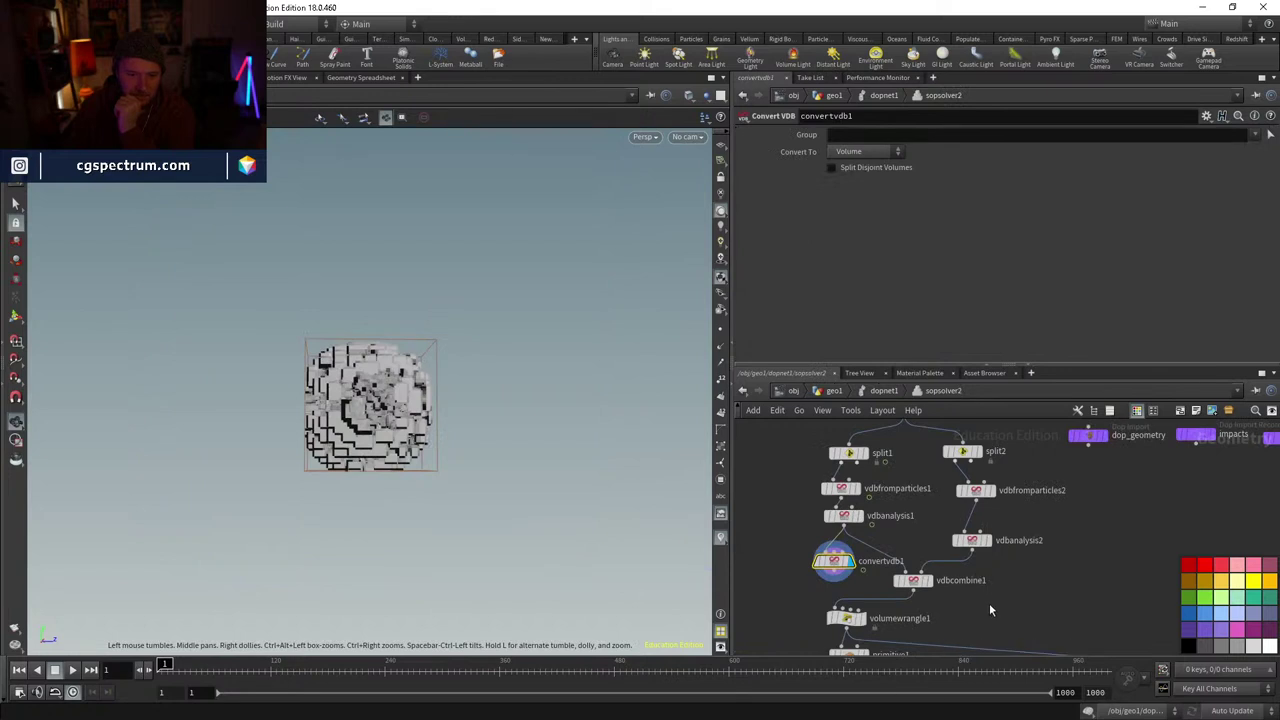
click(880, 567)
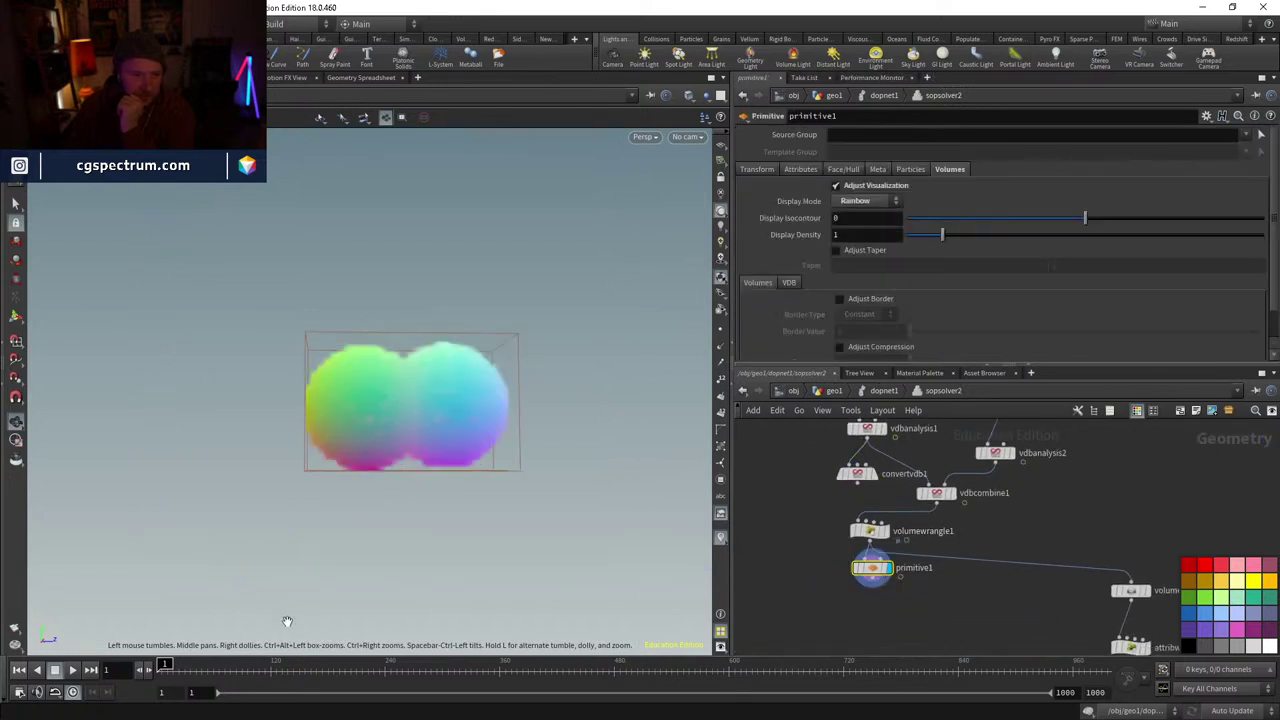
click(73, 670)
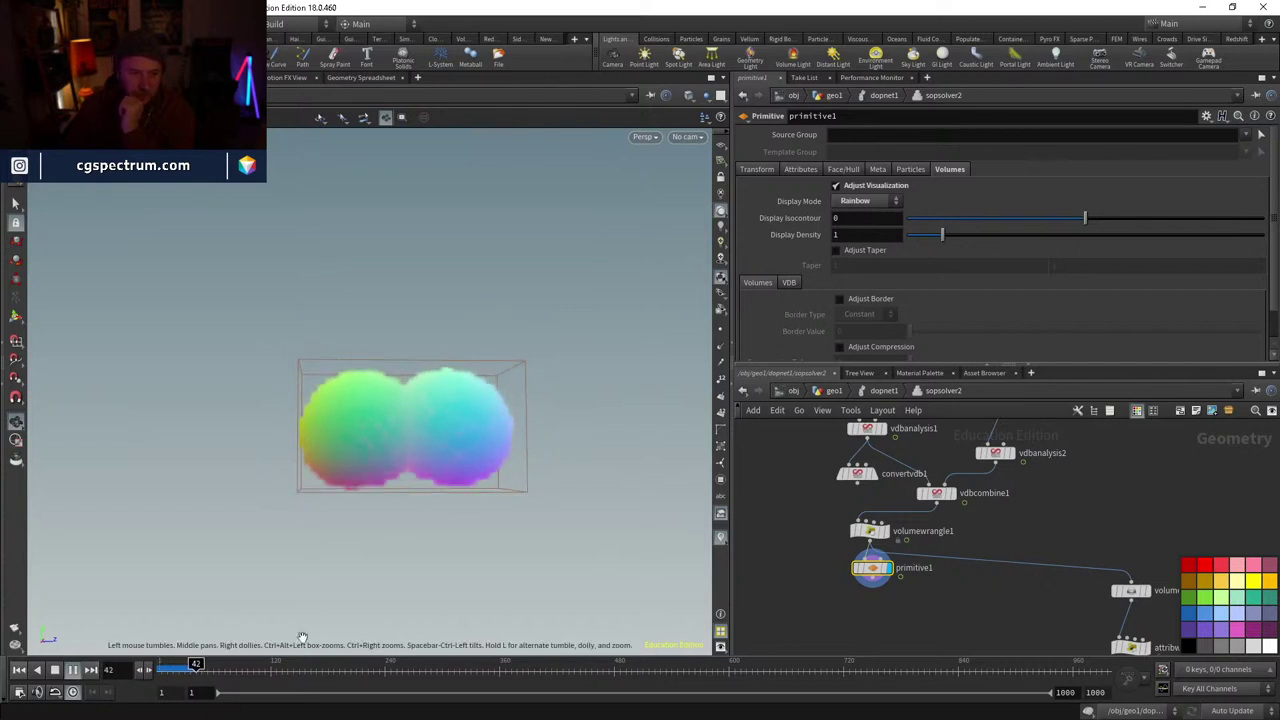
click(188, 664)
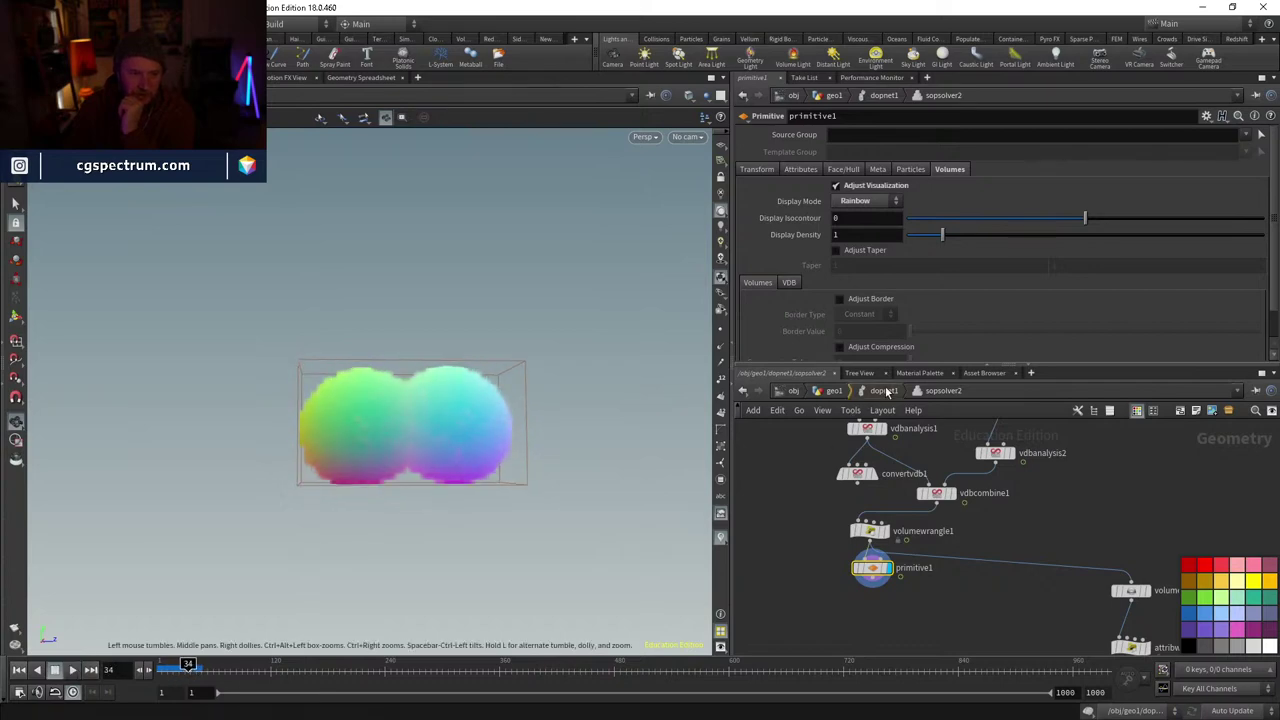
click(886, 392)
drag(172, 666, 140, 624)
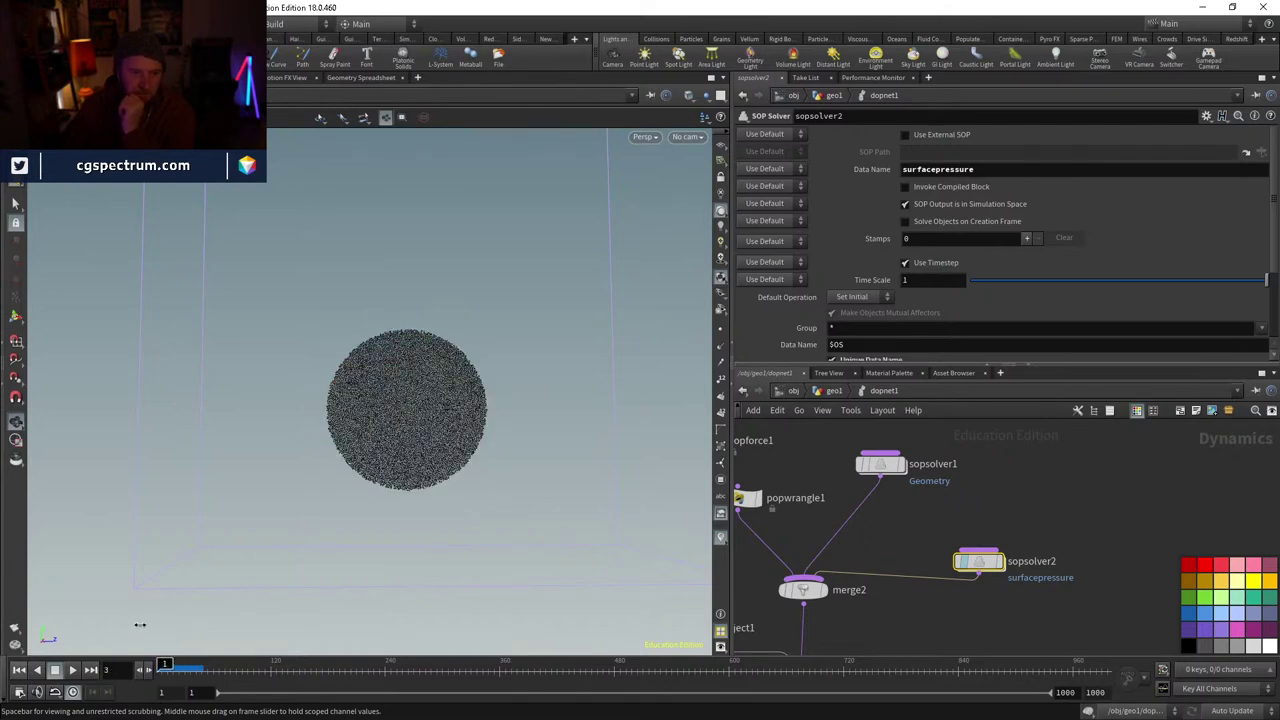
- Review flipsolver1's Surface Tension and Solver settings, switching Enable Surface Tension off and back on
middle_drag(940, 595, 981, 456)
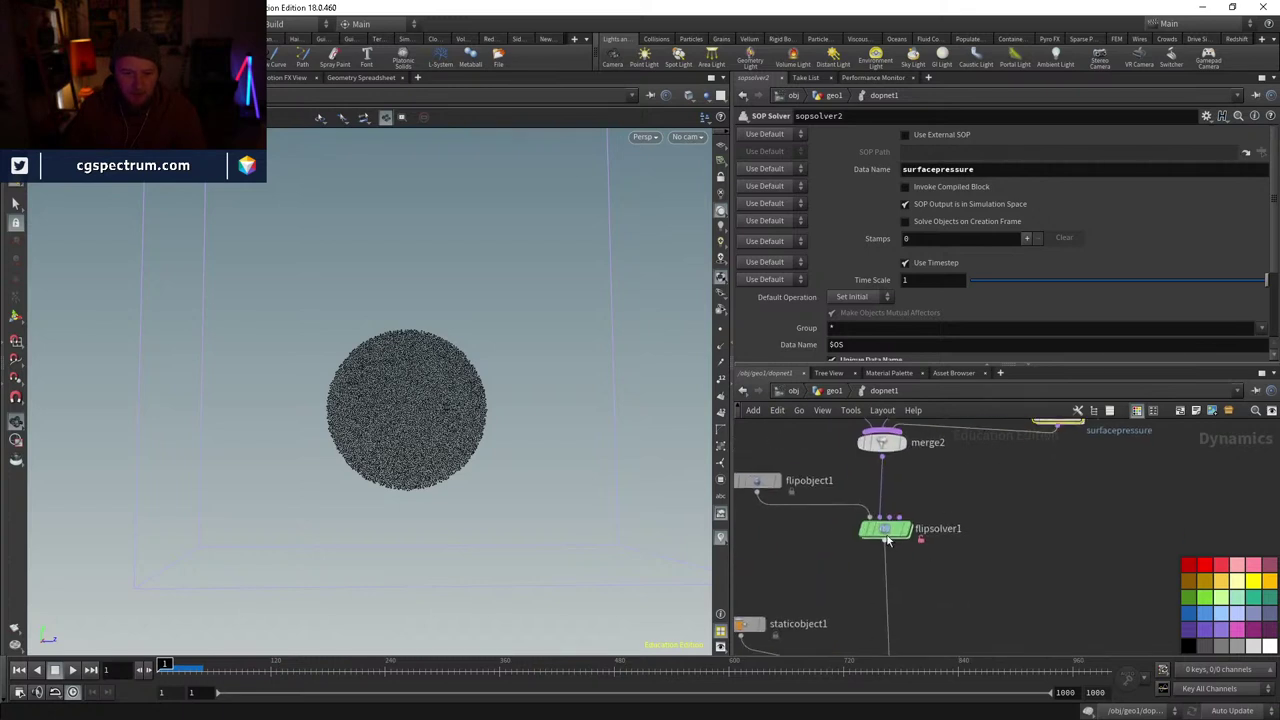
click(885, 528)
click(924, 267)
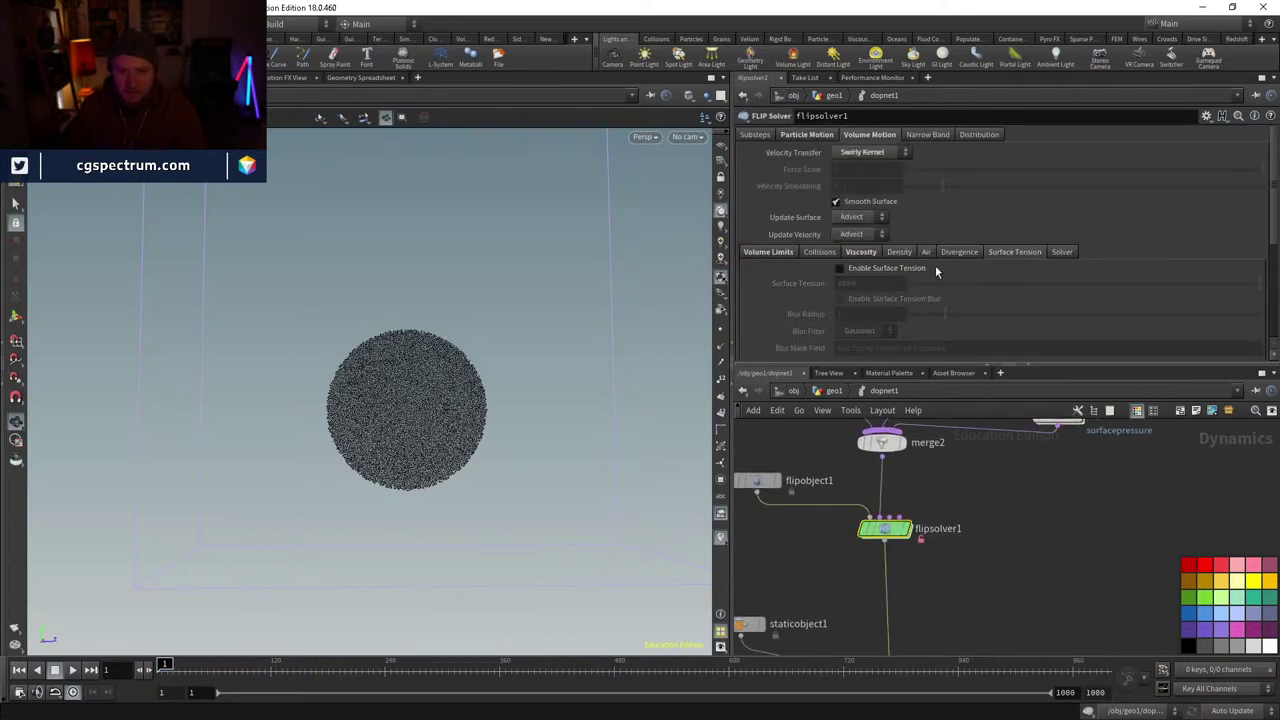
click(1062, 251)
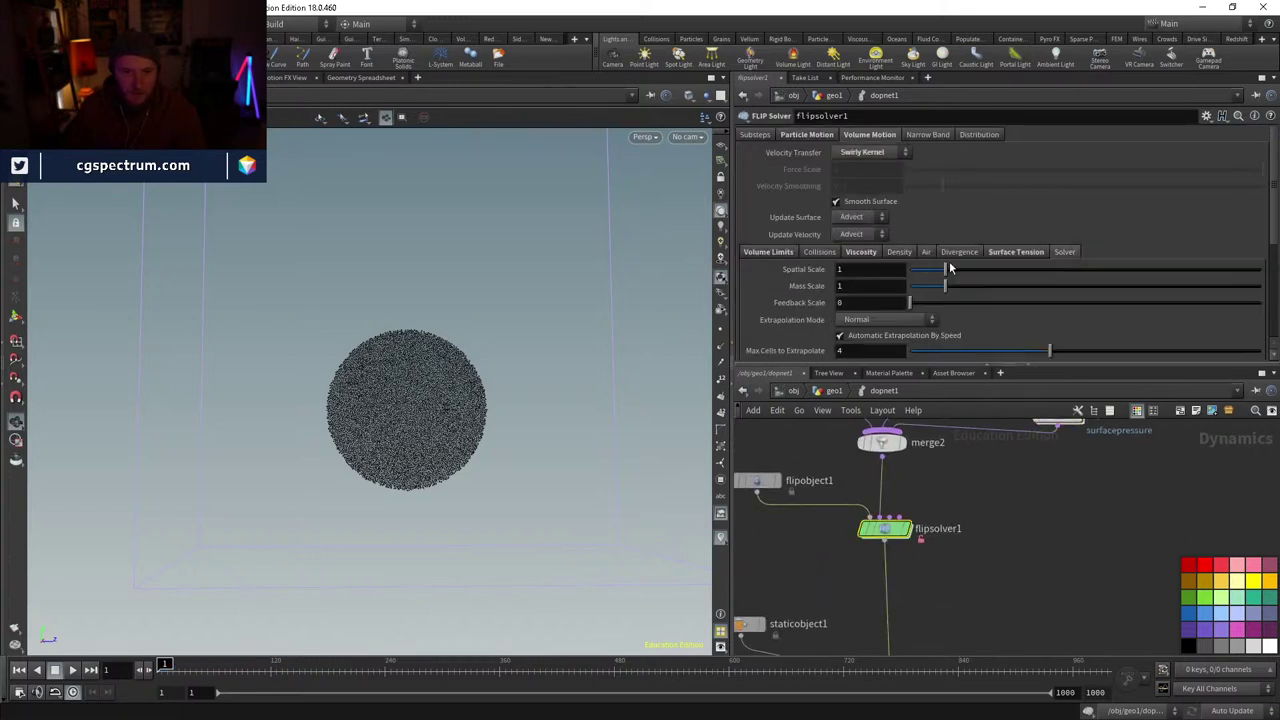
click(1008, 251)
click(840, 267)
scroll(835, 337, down, 1)
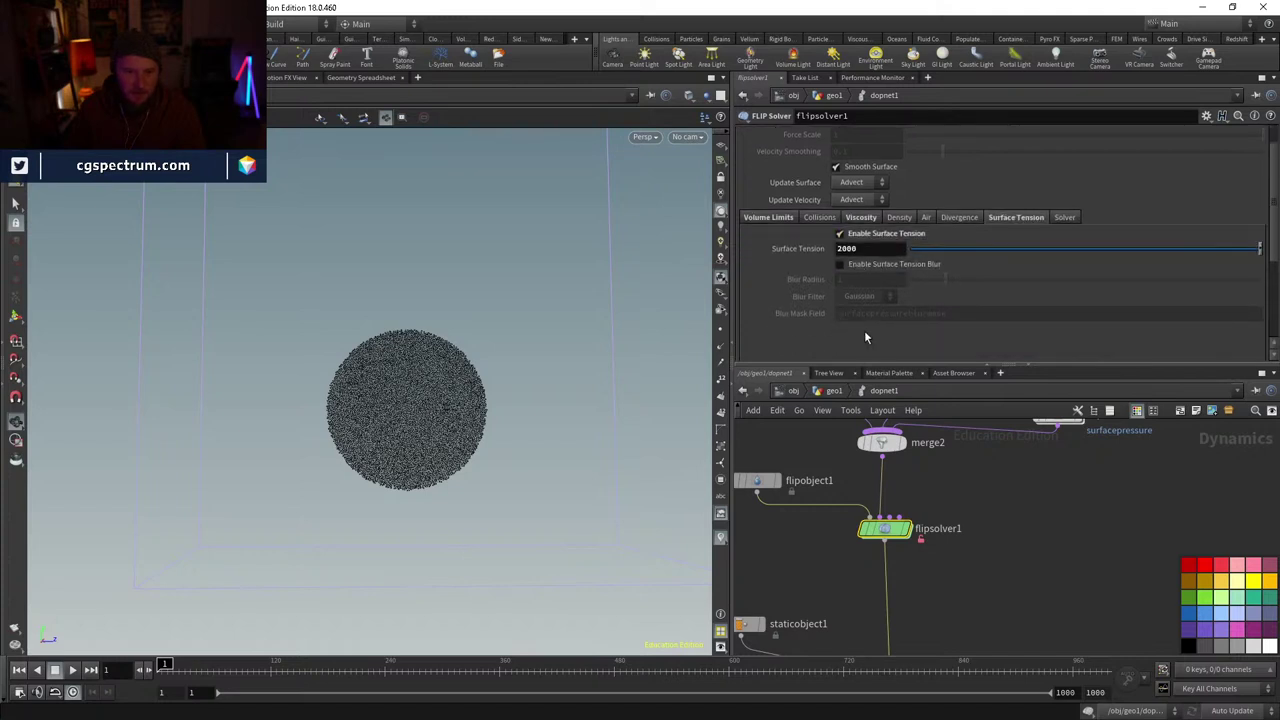
scroll(855, 290, up, 1)
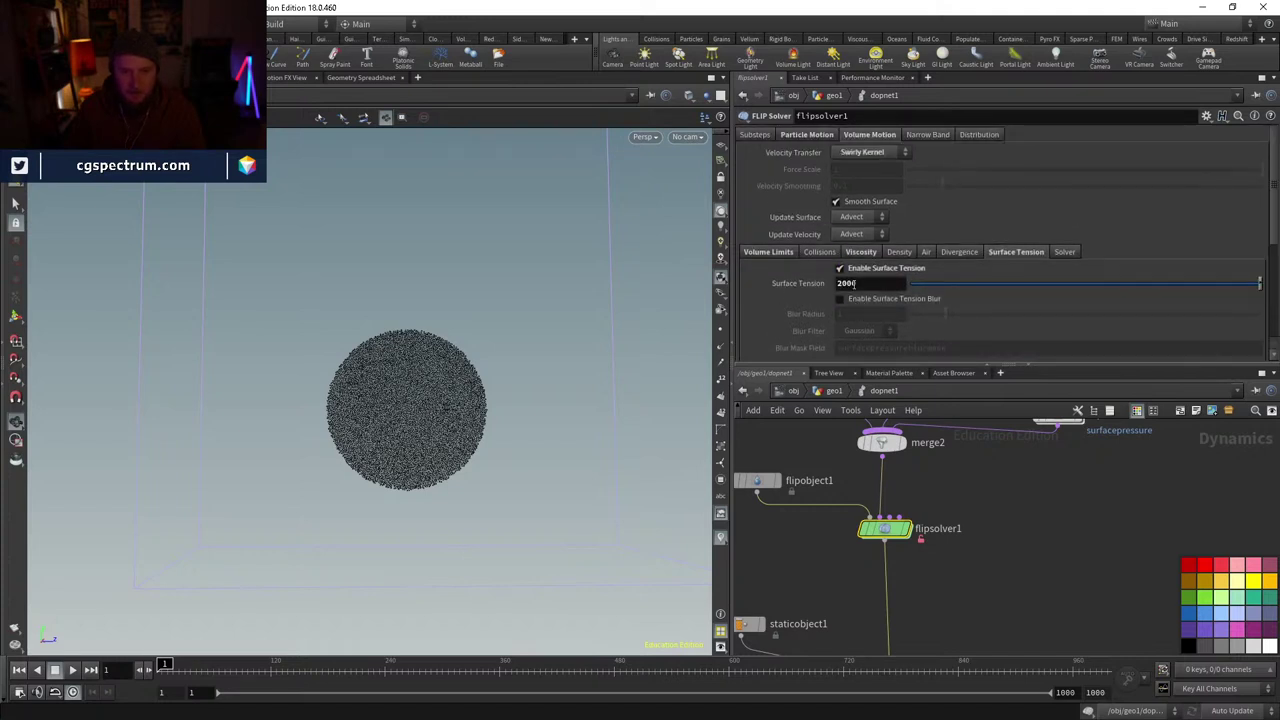
scroll(1023, 614, down, 4)
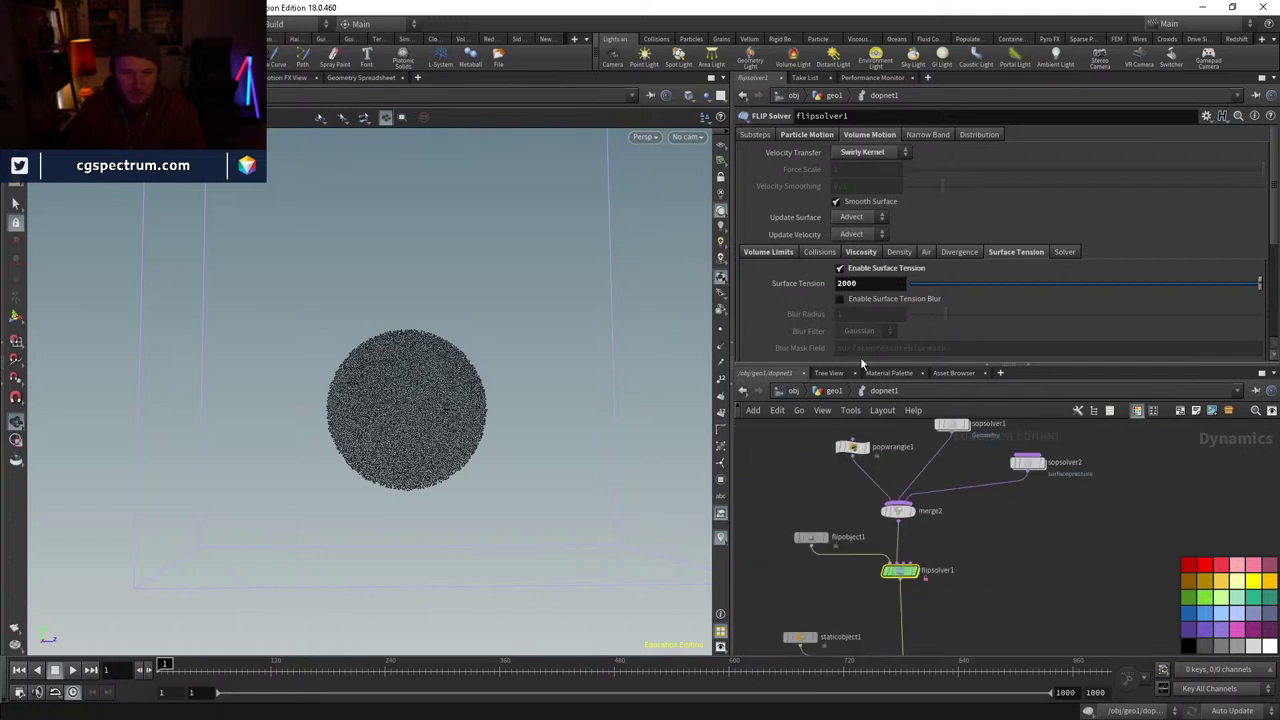
- Add a Box node in the geo1 network and display it in the viewport
click(834, 391)
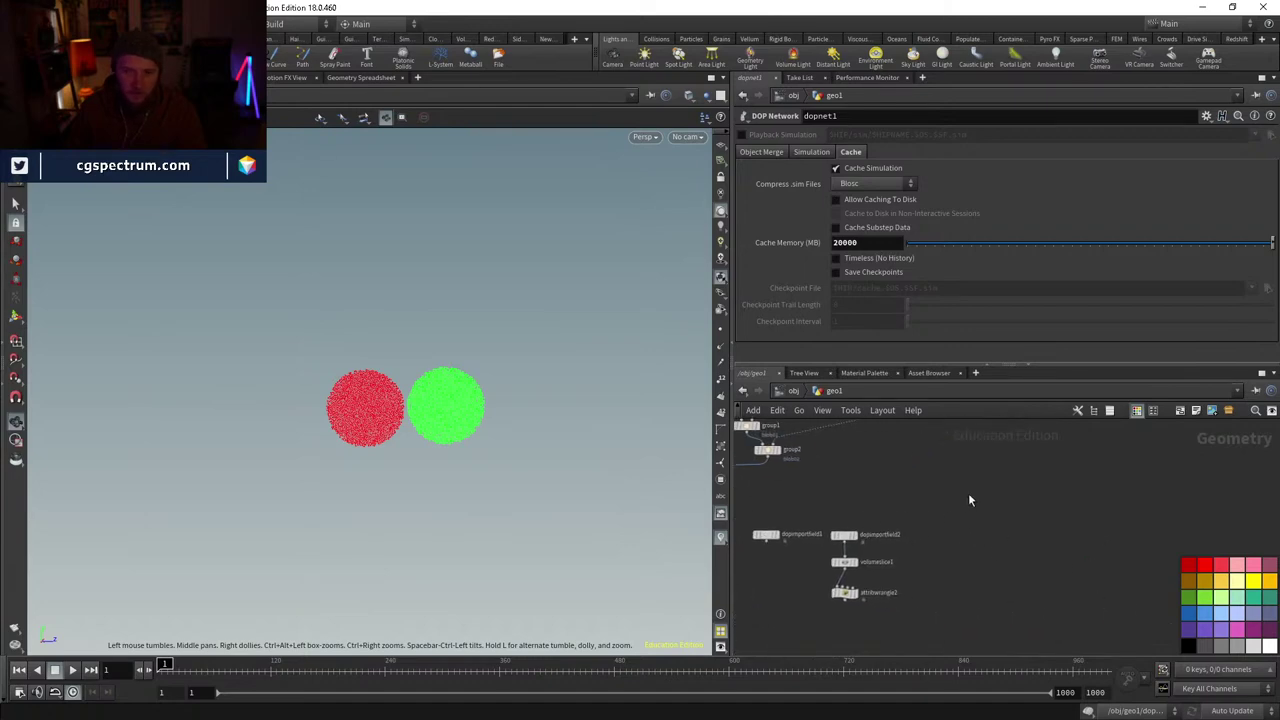
key(Tab)
text(box)
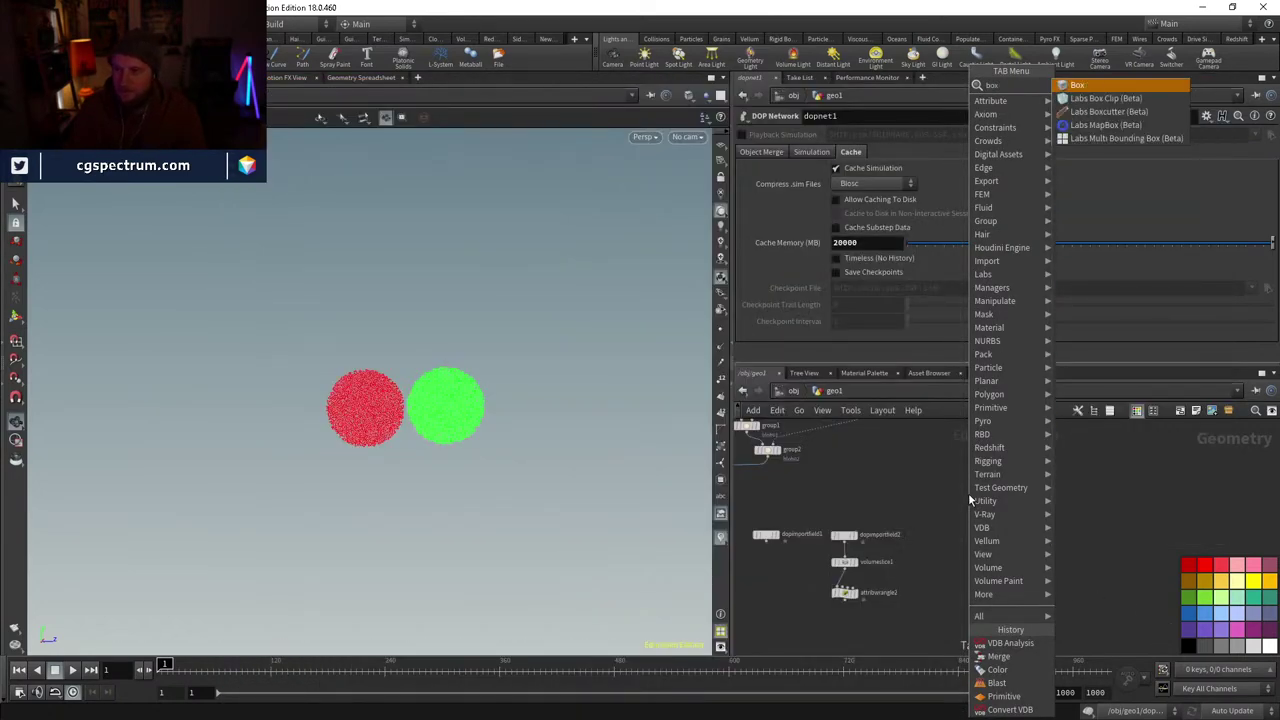
key(Return)
click(968, 495)
scroll(968, 497, up, 3)
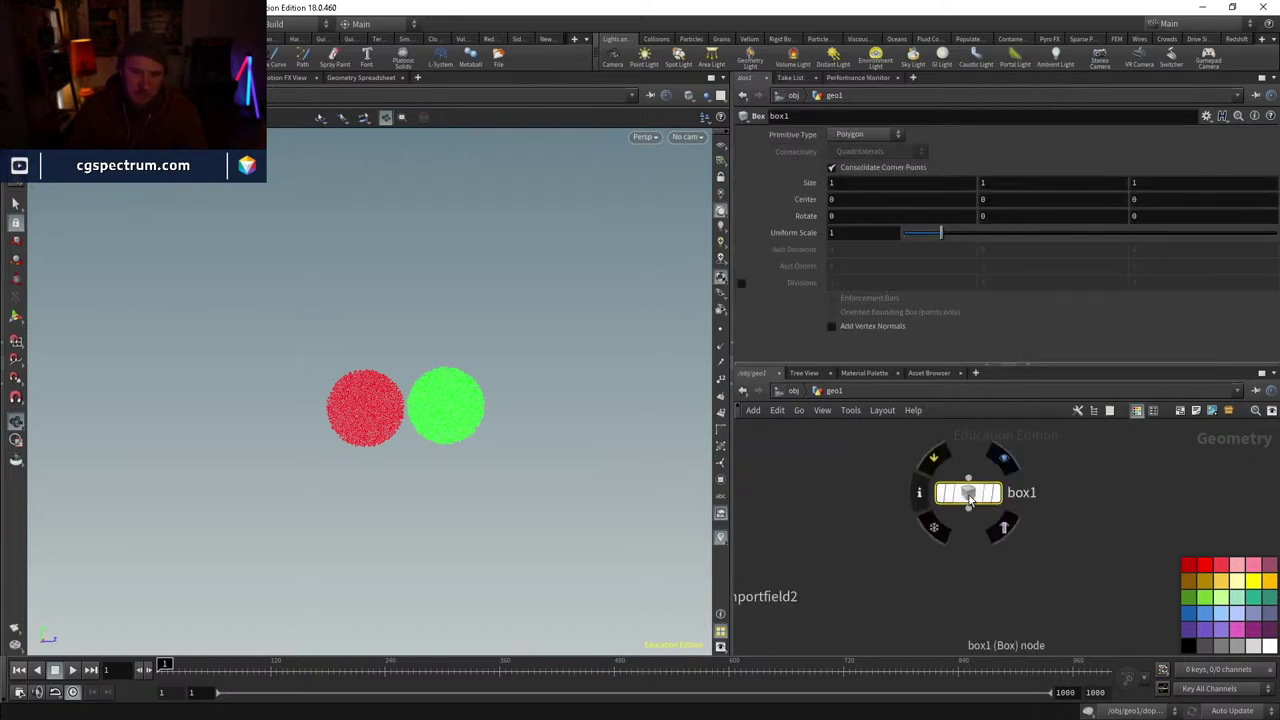
click(983, 514)
scroll(1073, 492, up, 2)
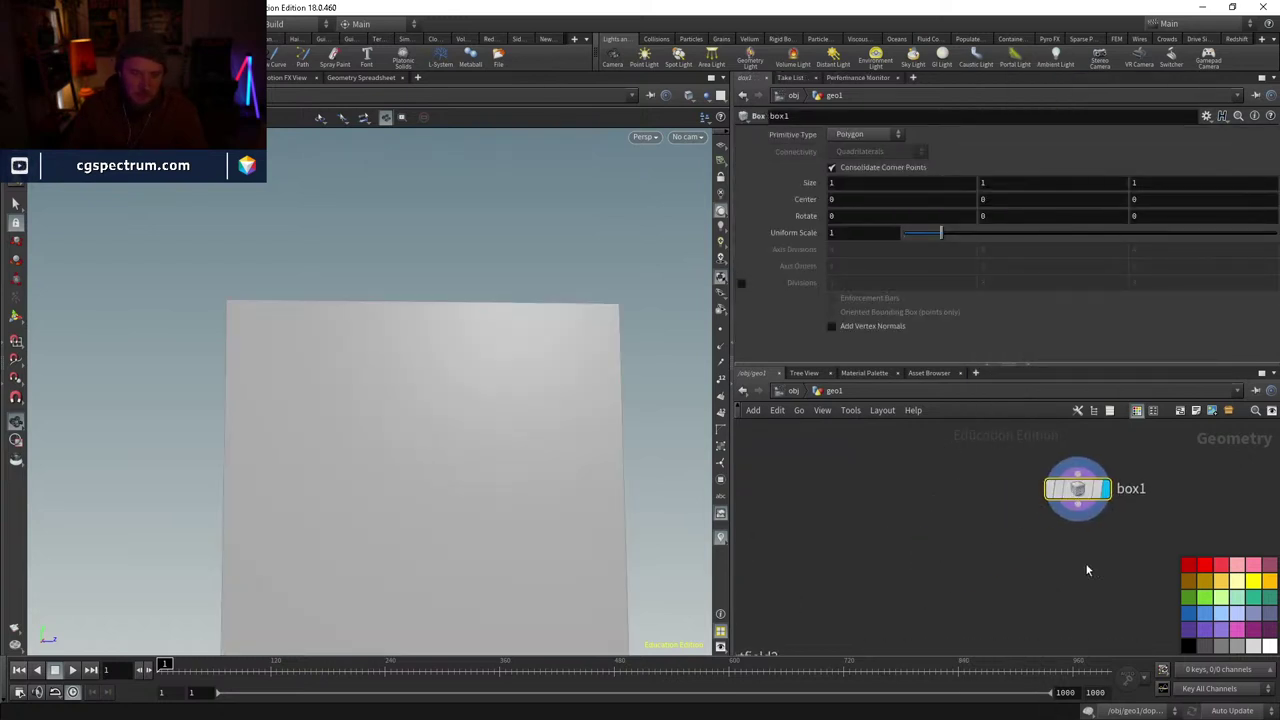
scroll(268, 400, down, 3)
drag(360, 451, 599, 423)
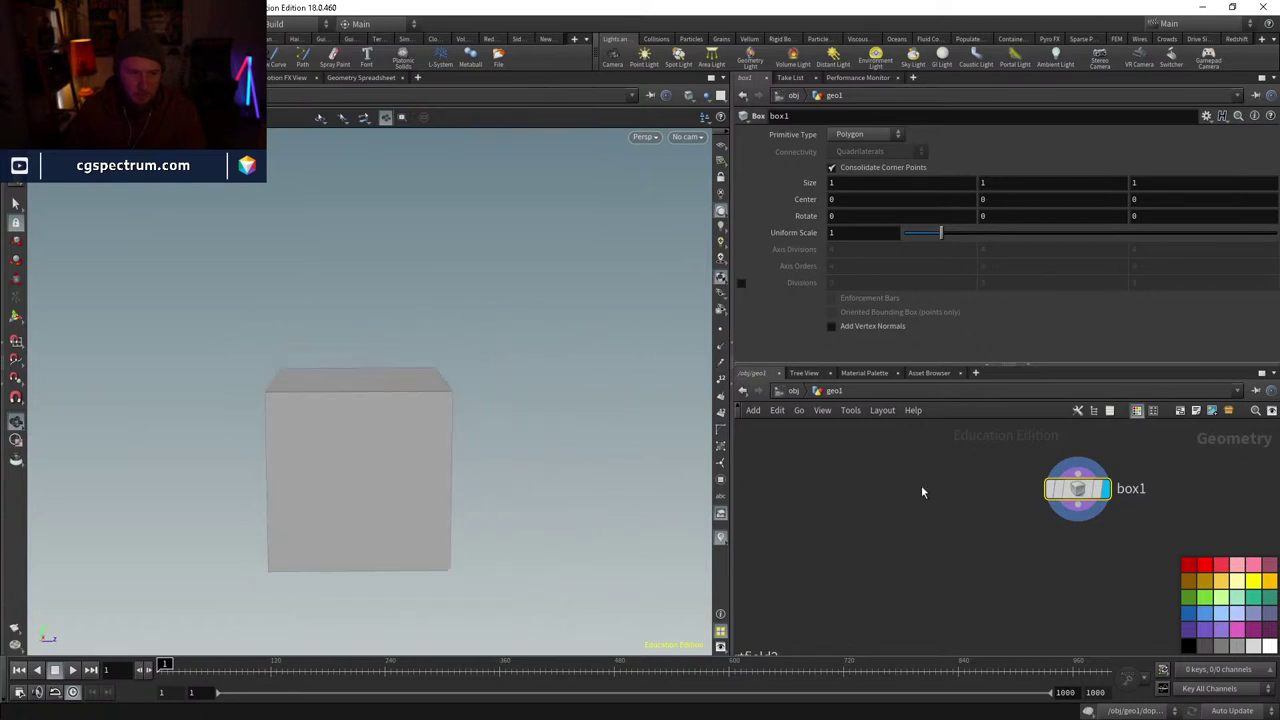
- Template the revolve1 bottle and stretch box1 upward to a height of about 2.27, centred at about 0.634 in Y
scroll(1114, 571, down, 3)
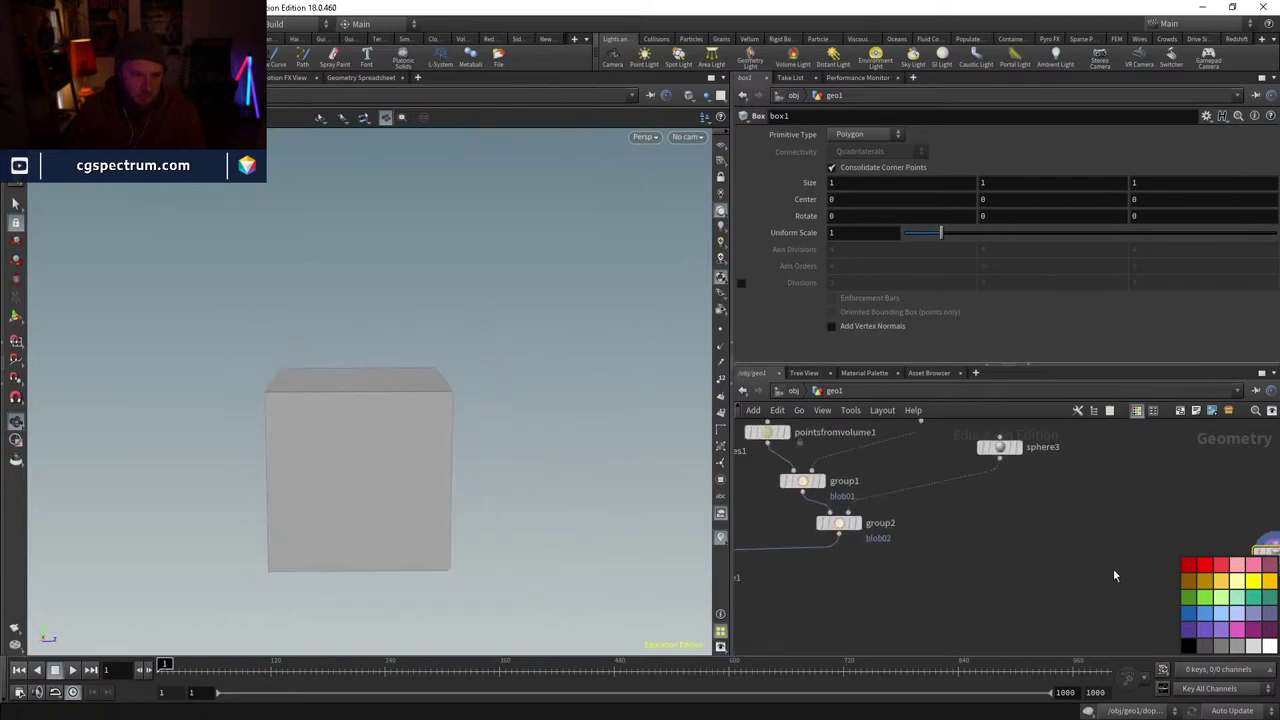
scroll(1086, 523, up, 4)
middle_drag(955, 495, 930, 600)
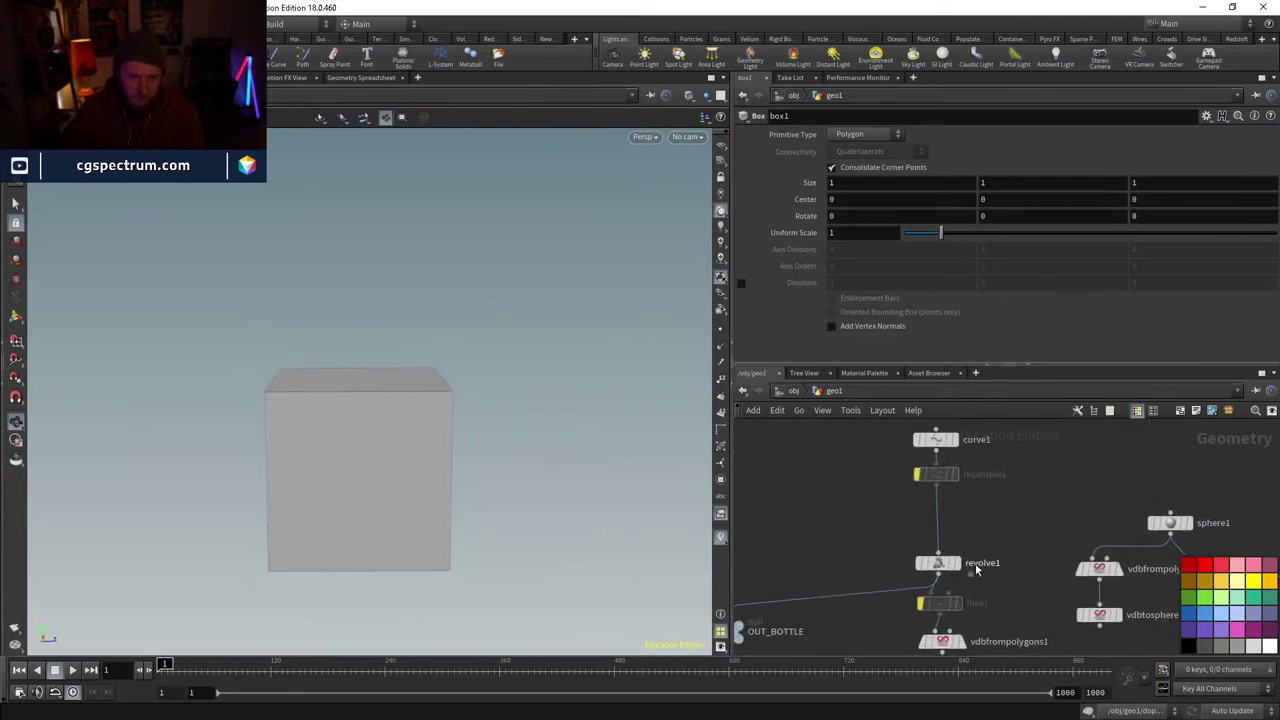
click(952, 563)
drag(435, 473, 309, 242)
key(Return)
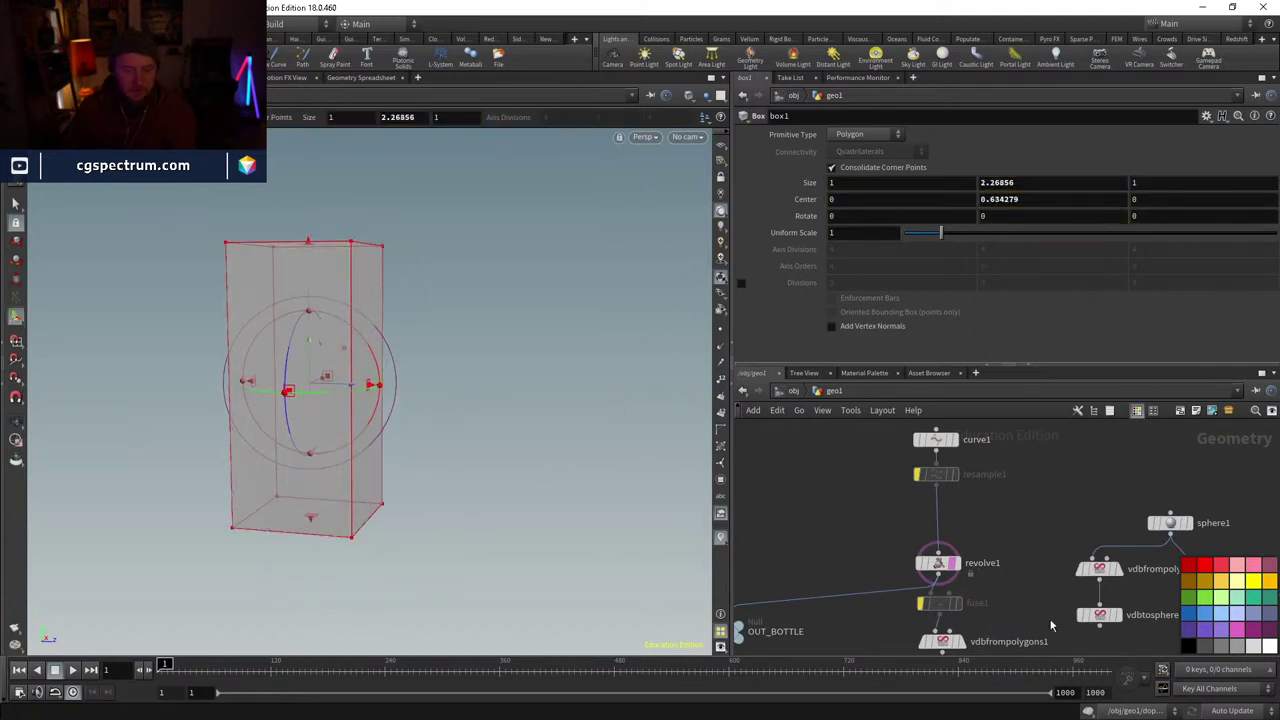
- Place a VDB from Polygons node below box1
key(f)
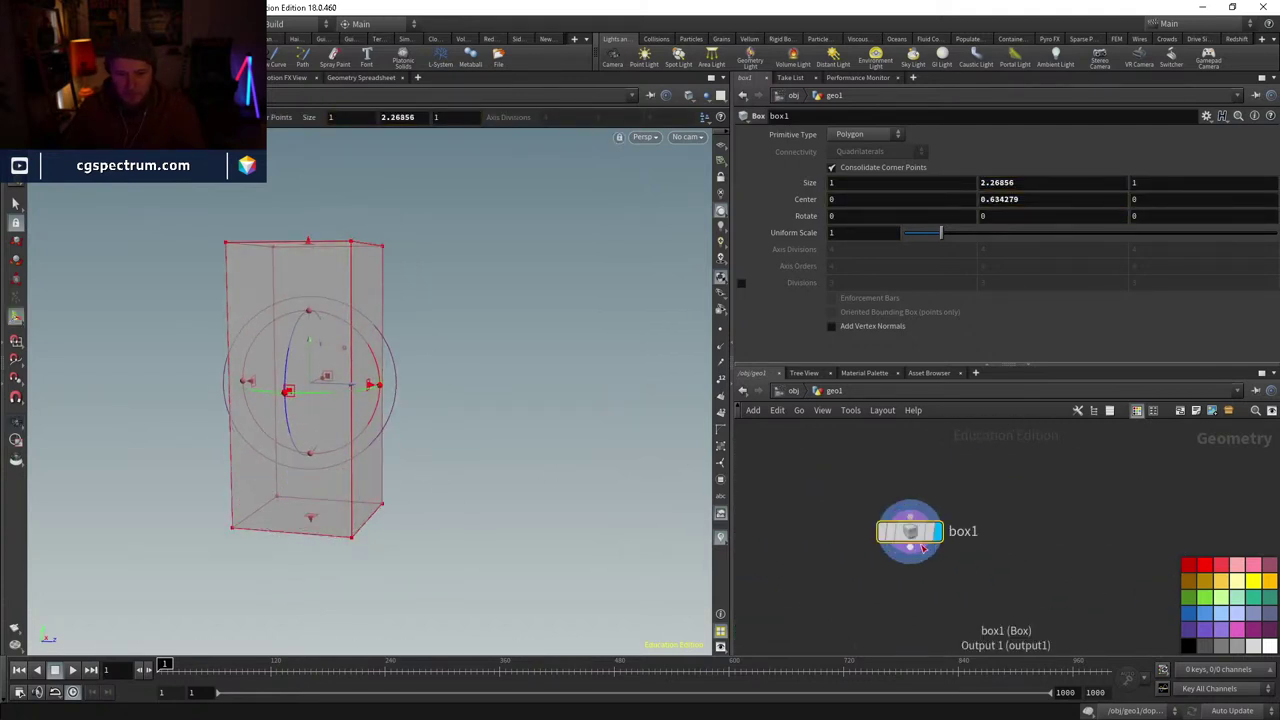
key(Tab)
text(vdbf)
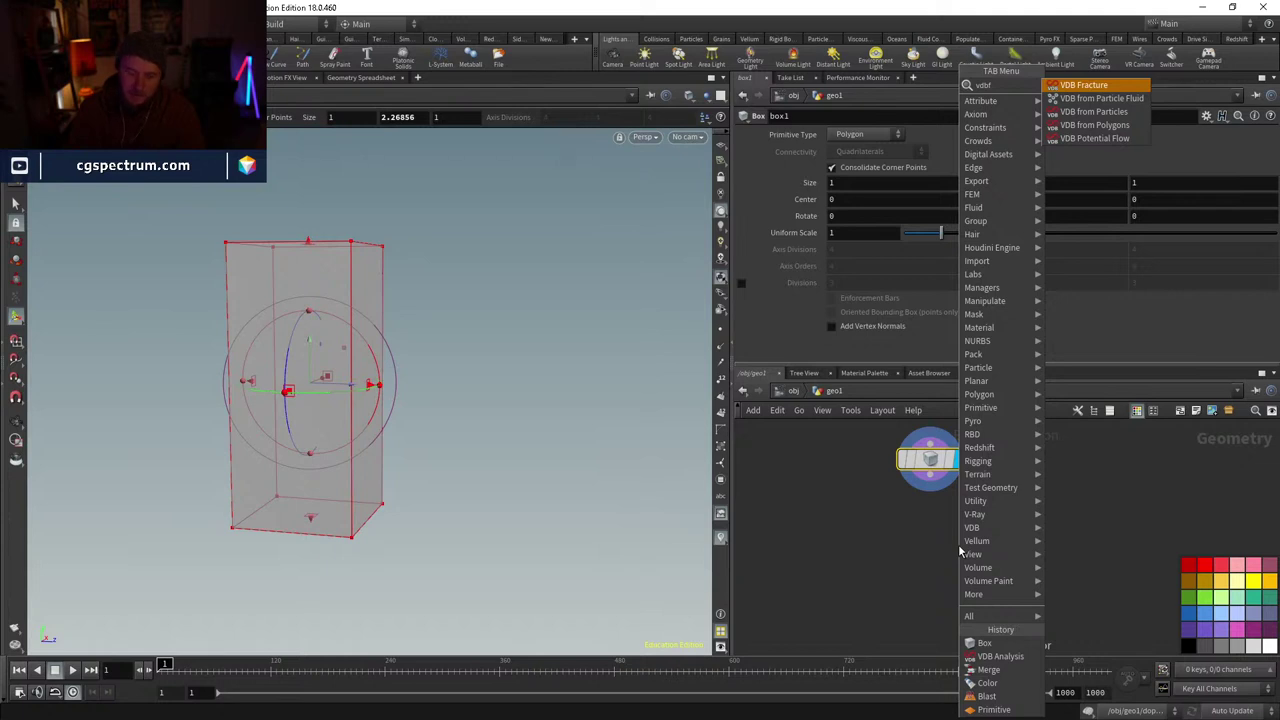
key(Down)
key(Down)
key(Down)
key(Return)
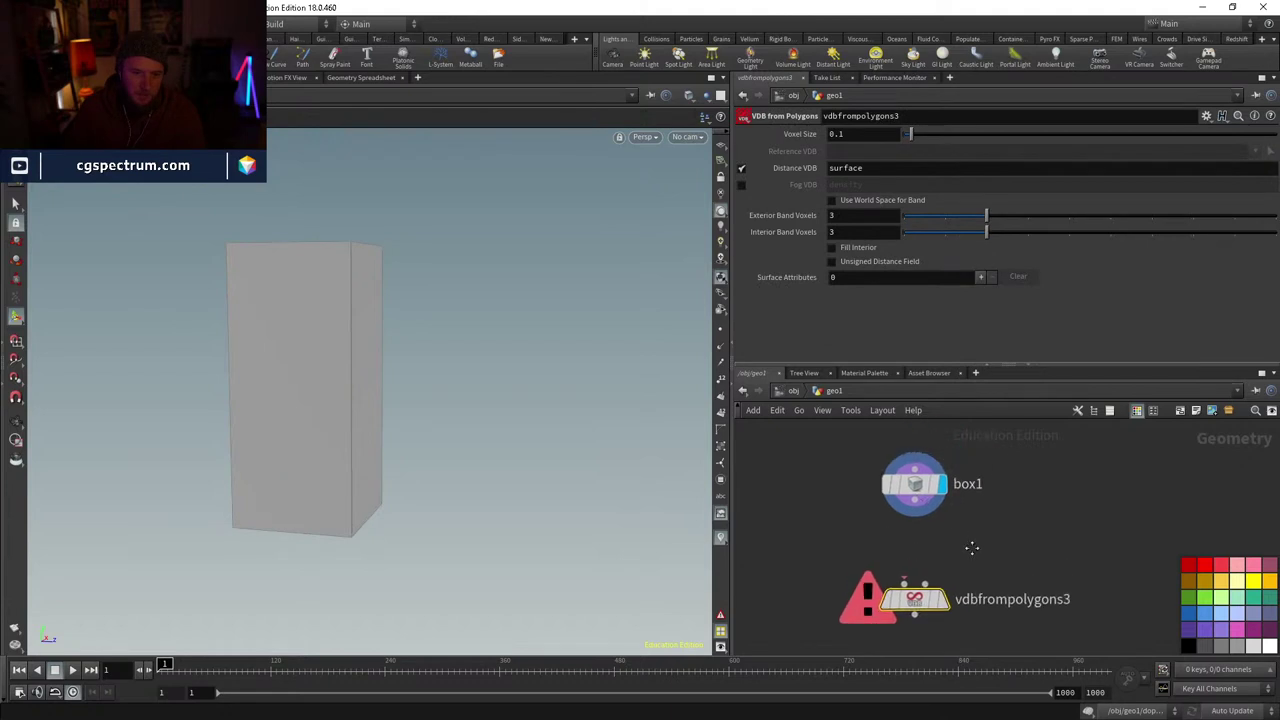
click(910, 601)
- Add an Attribute Wrangle node below box1 and wire box1 into its first input
click(917, 473)
middle_drag(955, 628, 923, 543)
key(Tab)
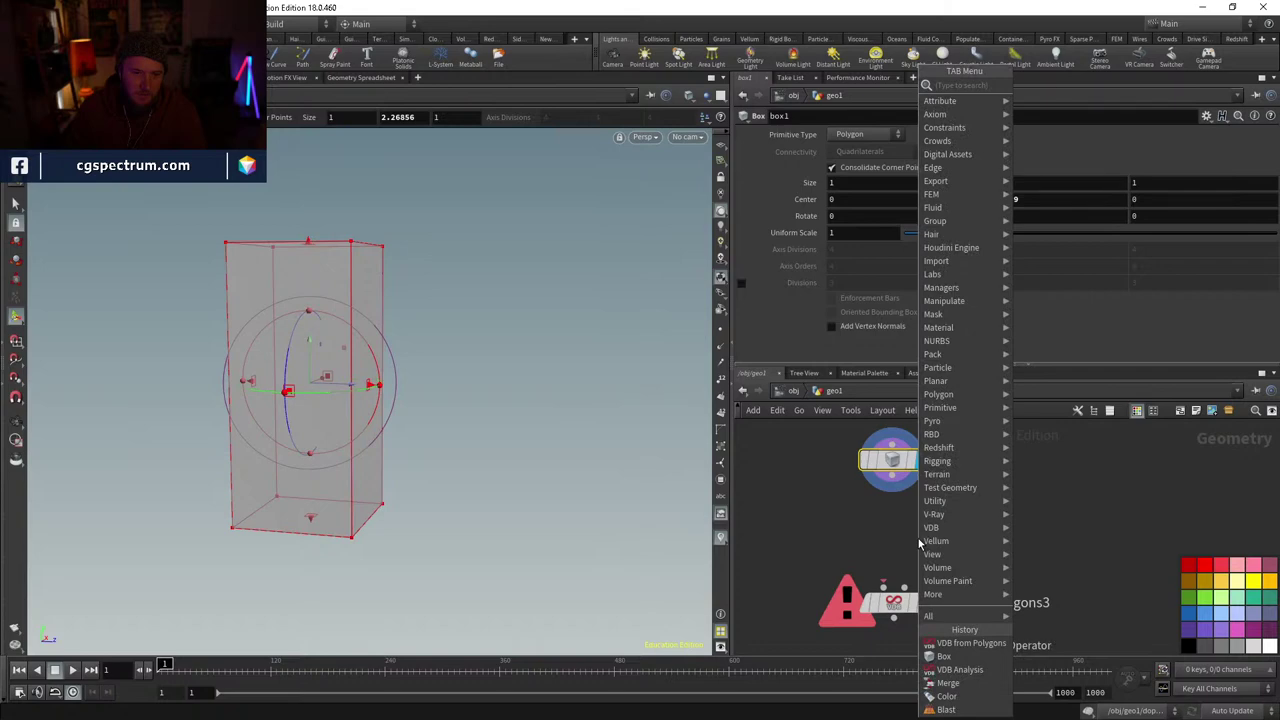
mouse_move(940, 101)
click(1085, 84)
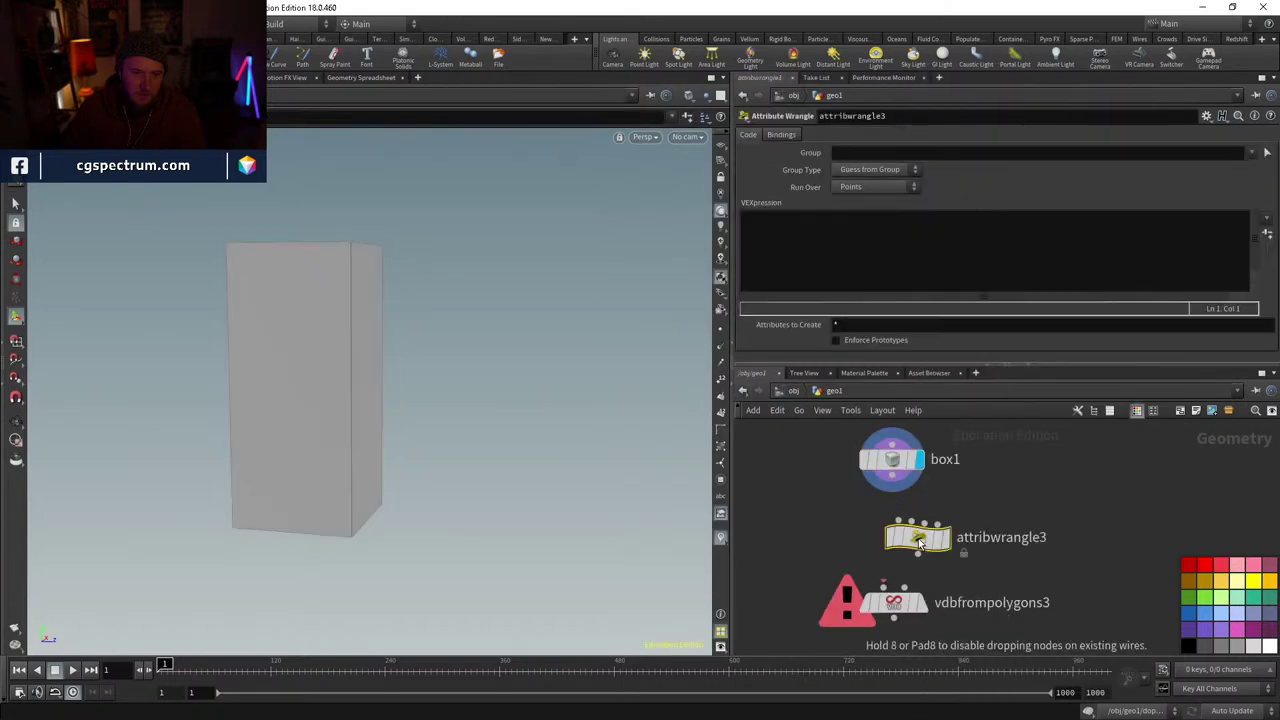
click(889, 519)
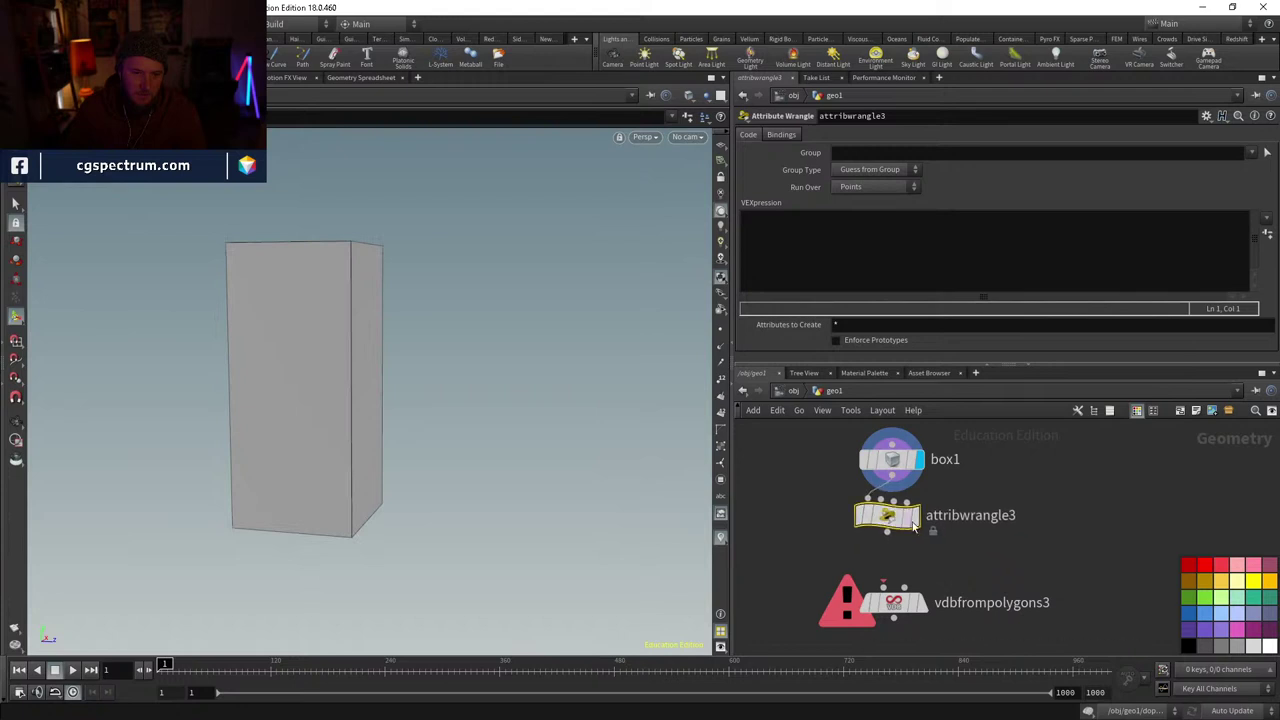
- Enter the expression v@v={0,1,0}; in attribwrangle3, then wire it into vdbfrompolygons3 and display that node
click(843, 255)
text(v@)
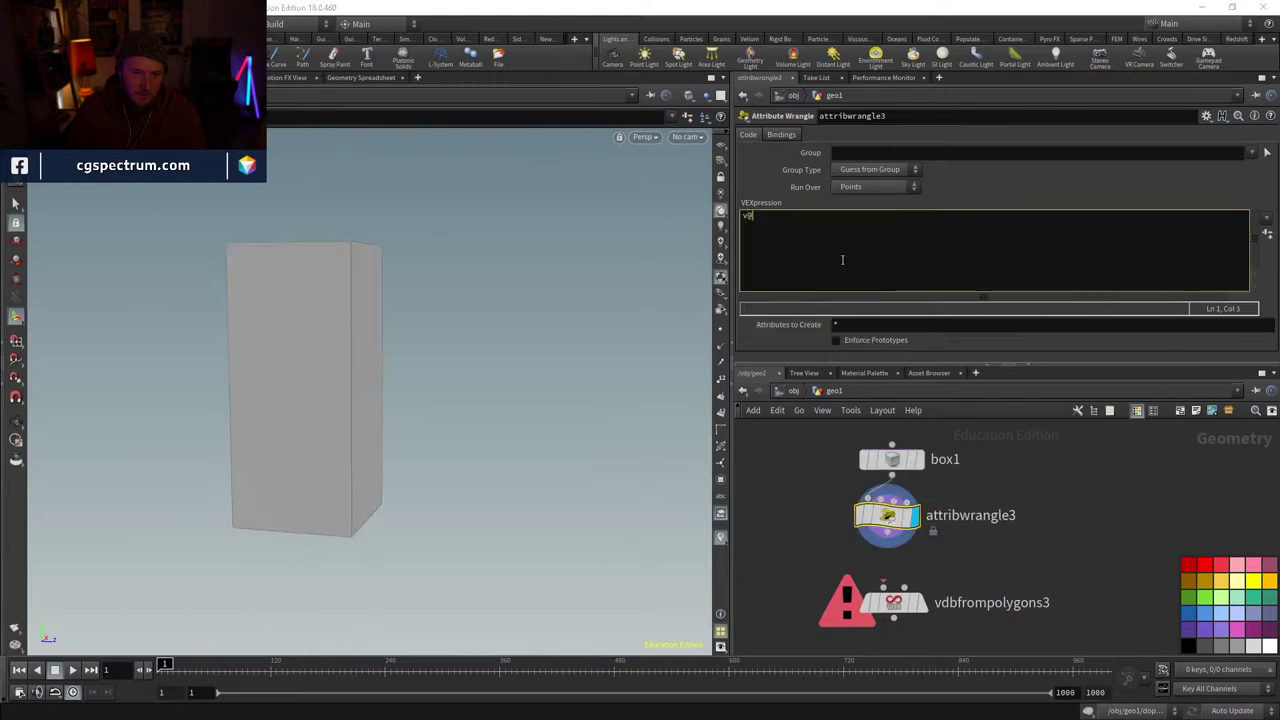
text(v={0,1,)
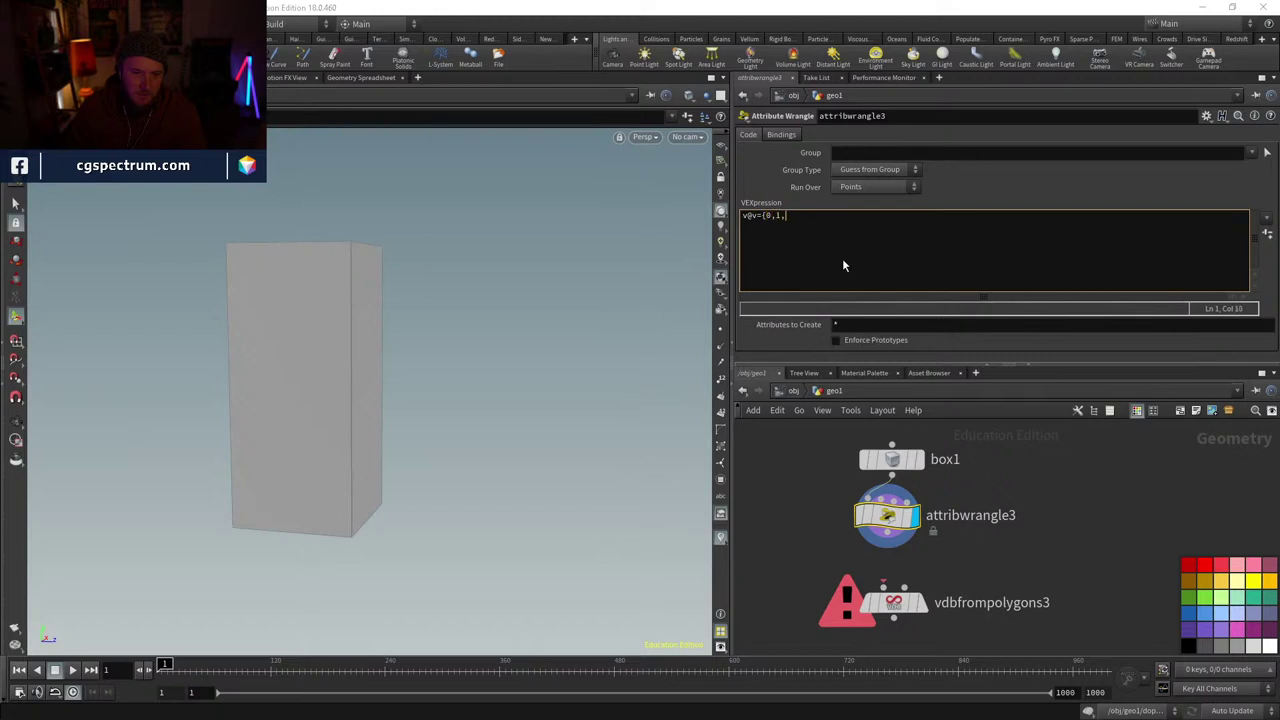
text(0};)
middle_drag(981, 556, 969, 506)
click(880, 552)
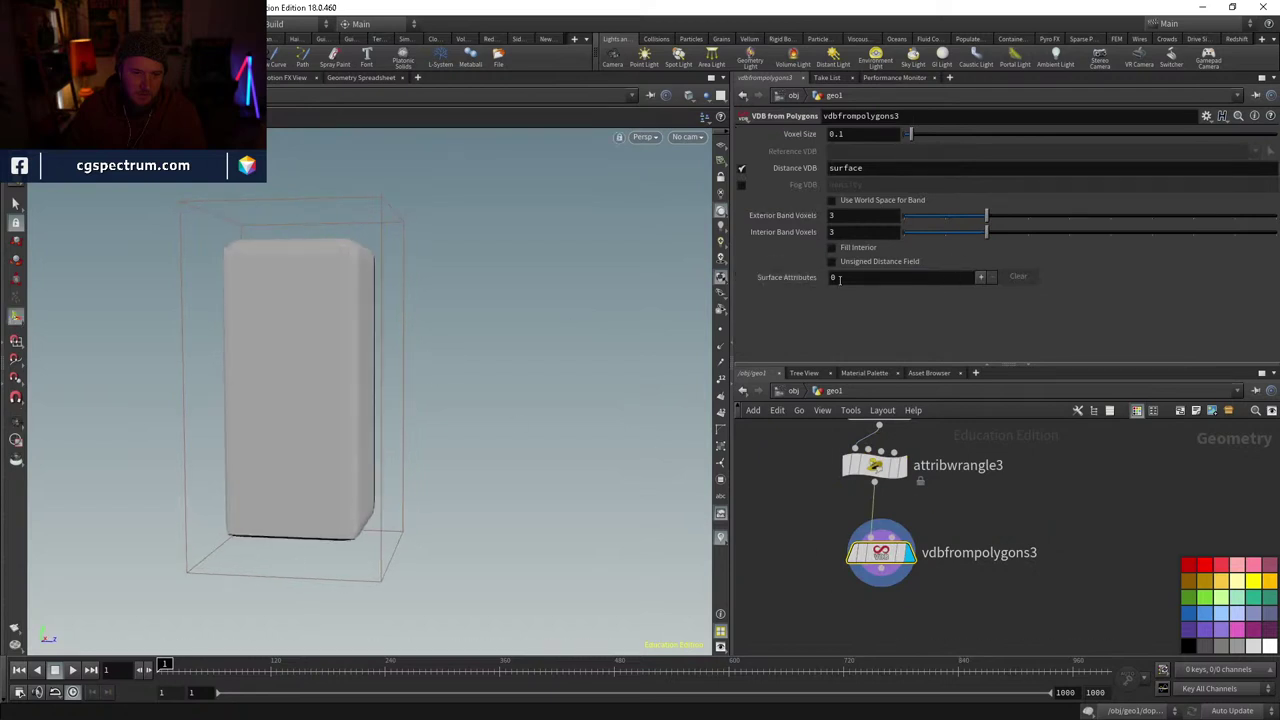
- Add point.v as a surface attribute of vdbfrompolygons3 with the VDB name vel, and turn off its Distance VDB
click(980, 277)
click(910, 298)
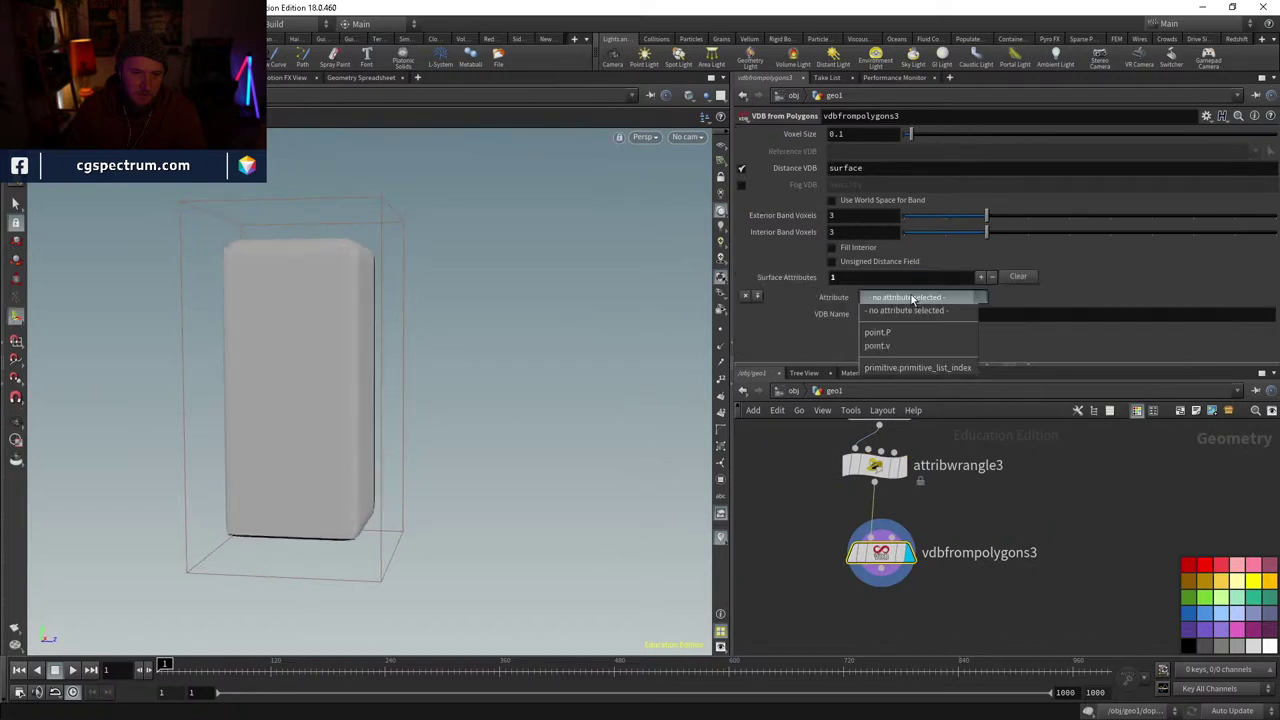
click(885, 343)
click(879, 313)
text(ve)
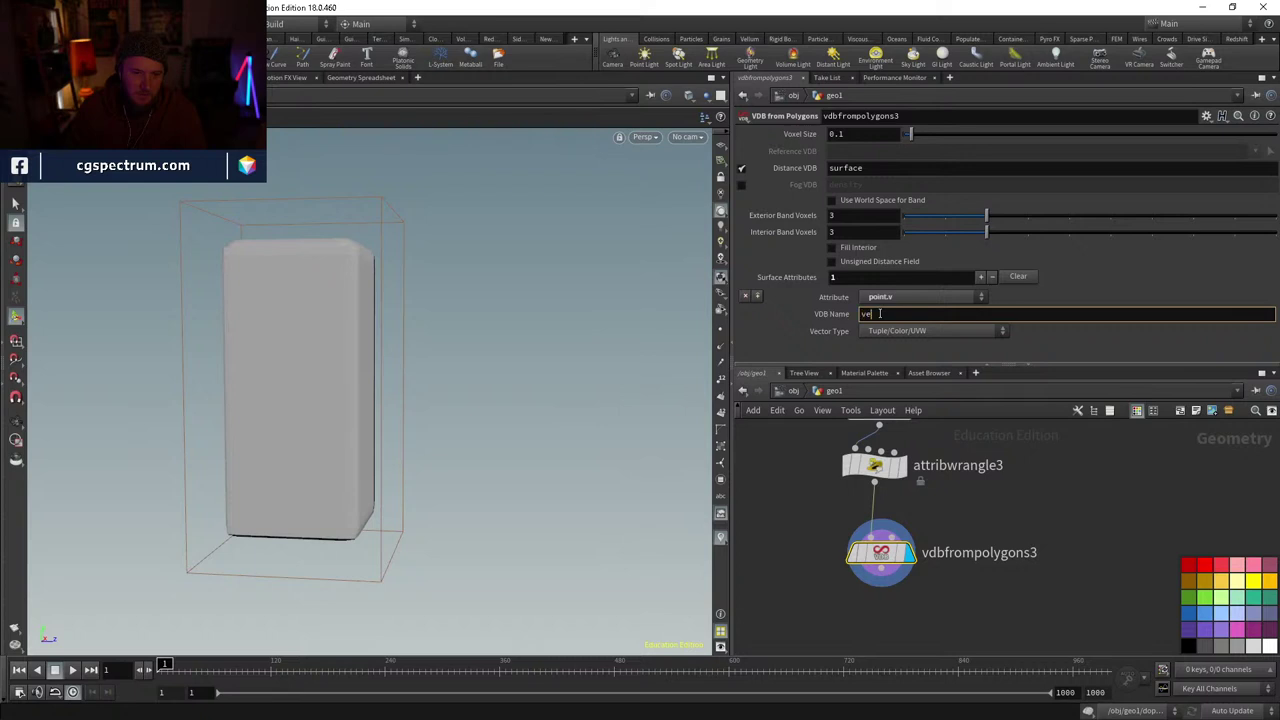
text(l)
key(Return)
click(741, 168)
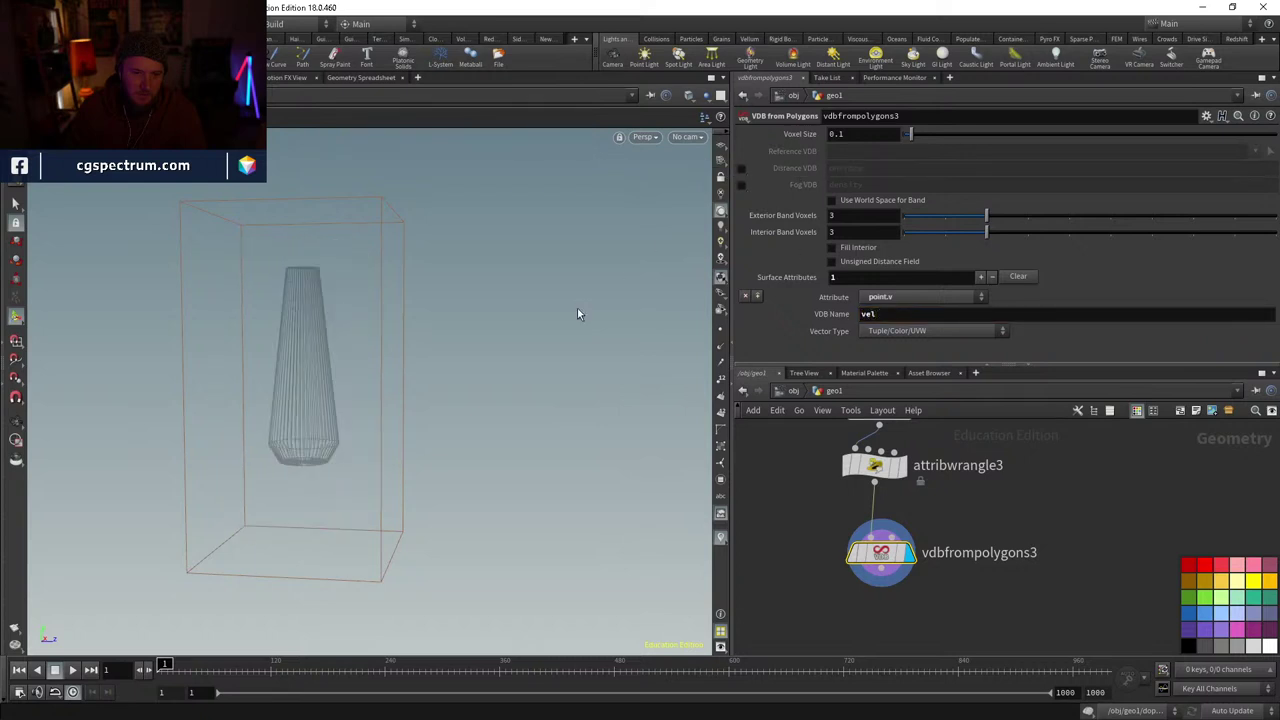
alt+drag(432, 328, 491, 337)
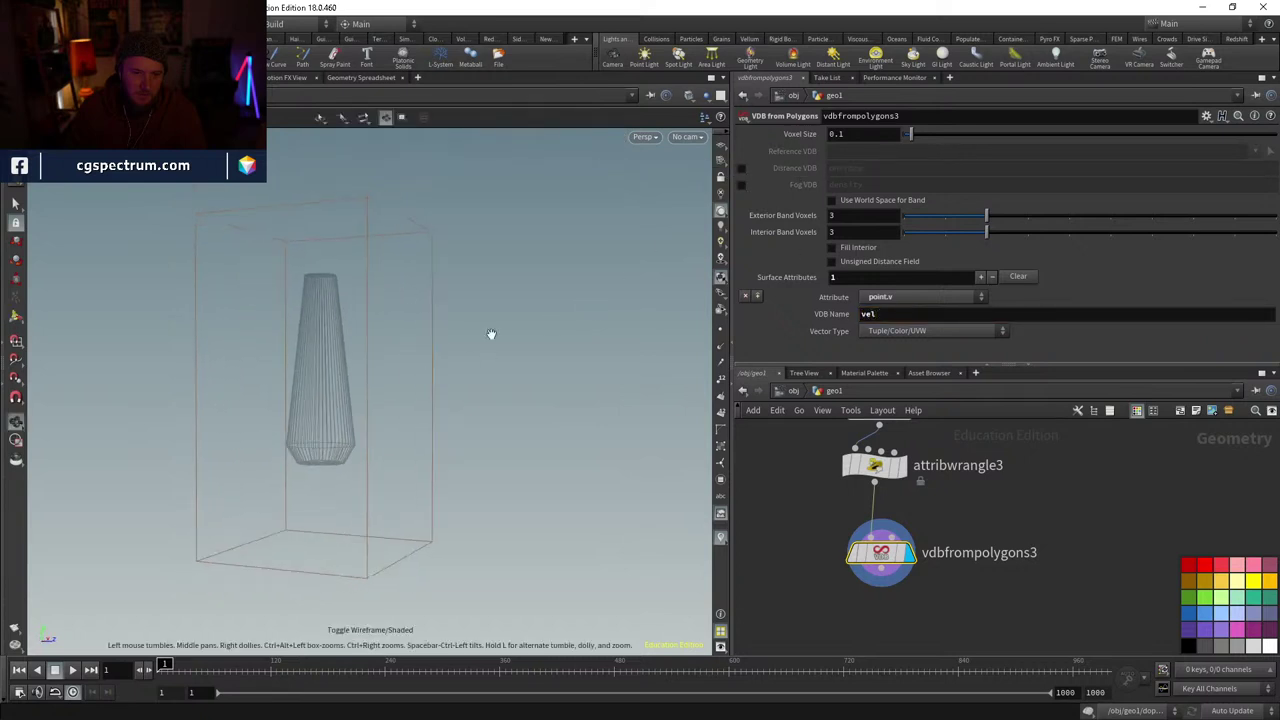
- Add a Volume Velocity node below vdbfrompolygons3 and wire the vel VDB into its first input
key(Tab)
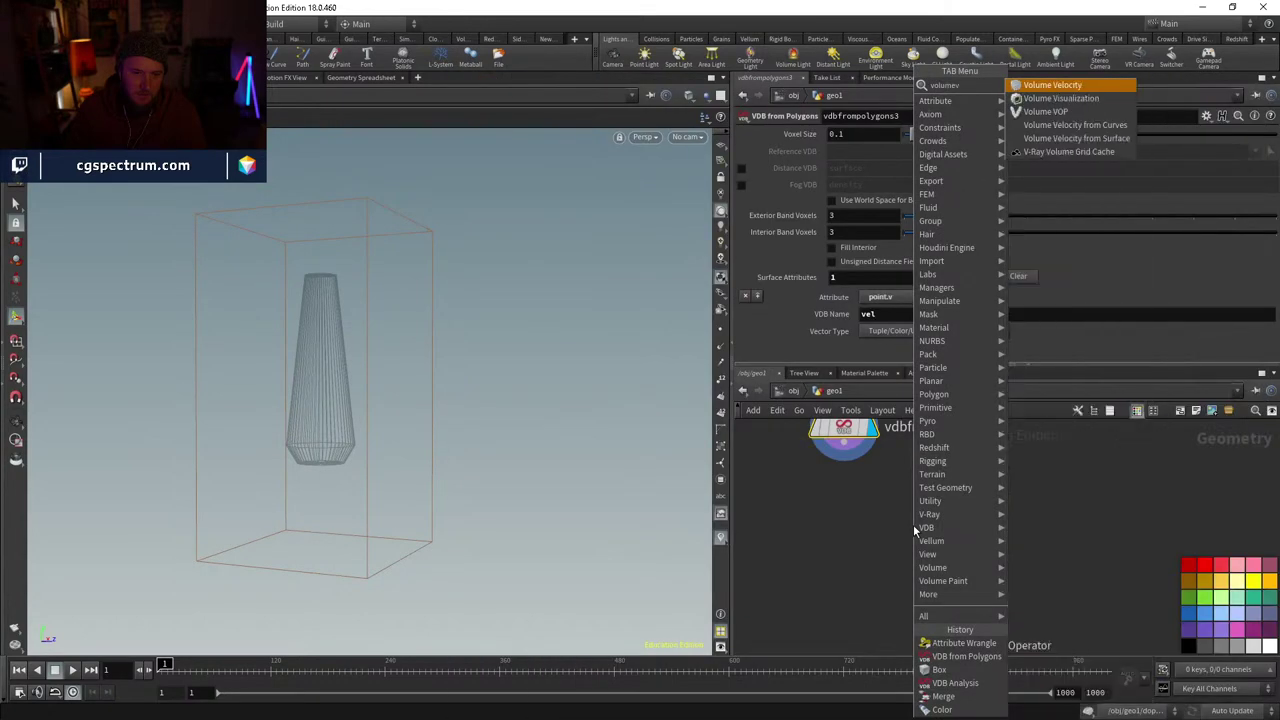
key(Escape)
click(913, 524)
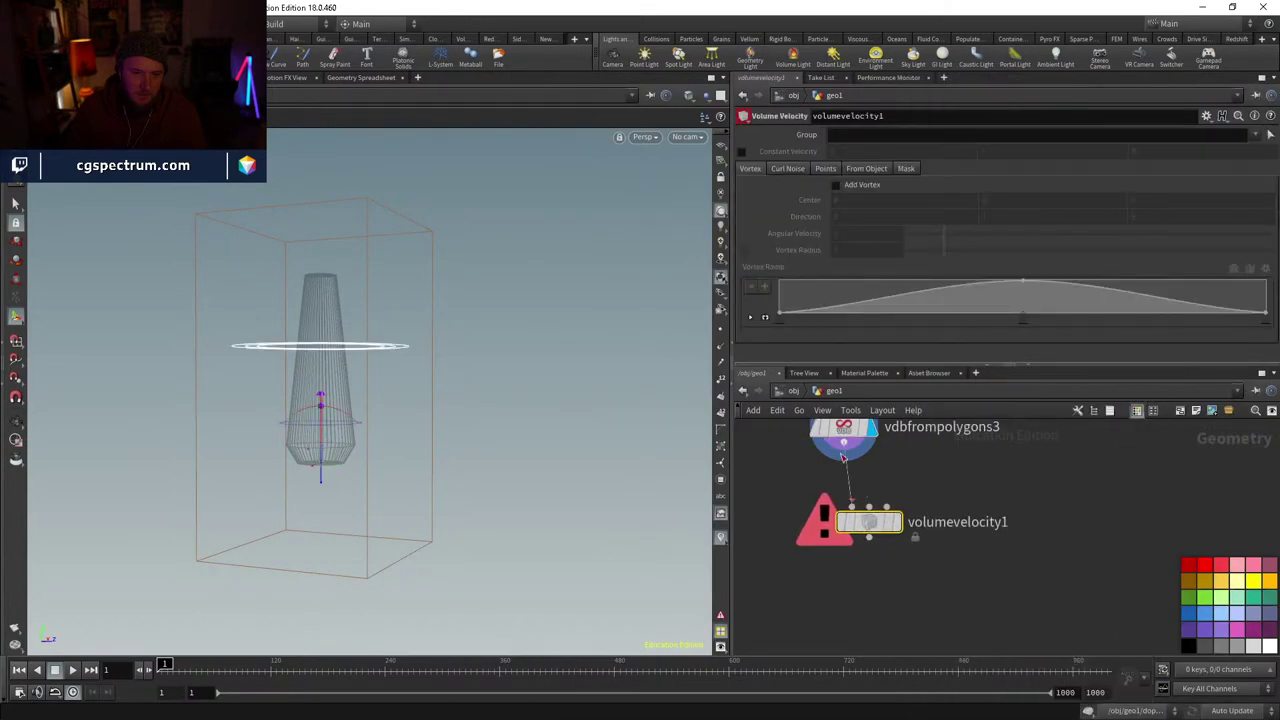
drag(868, 521, 850, 515)
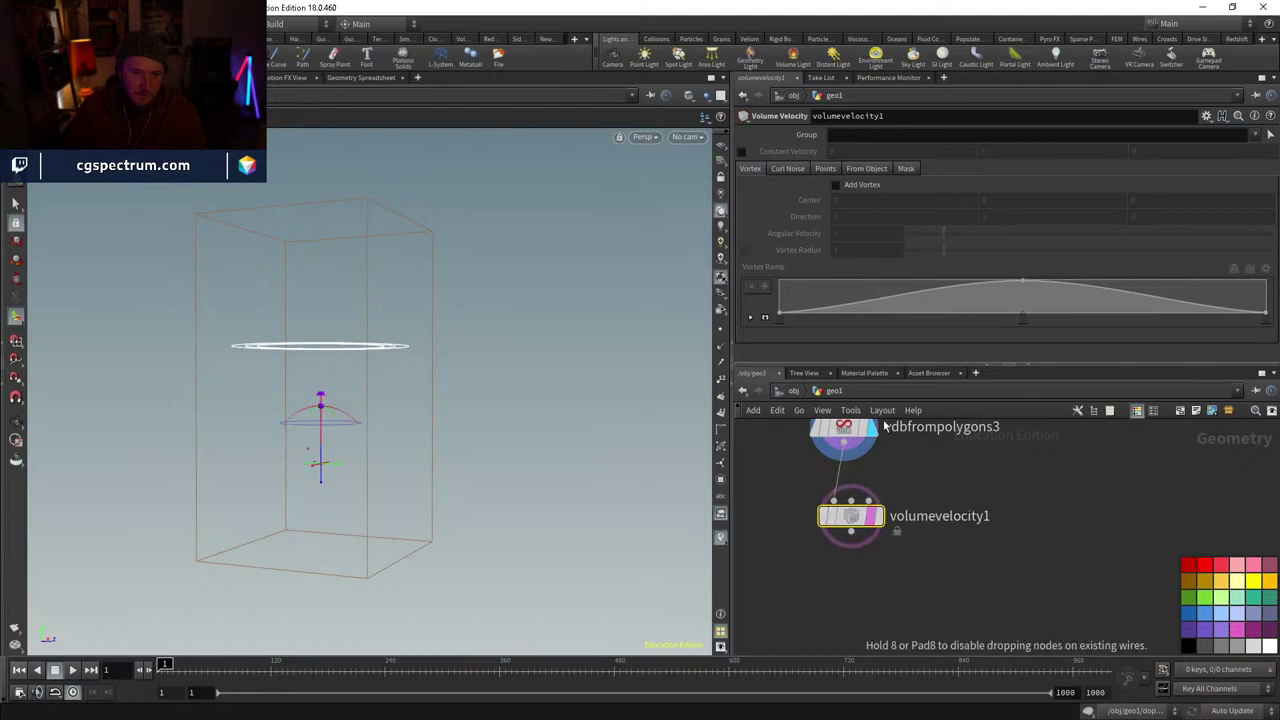
- Try Add Curl Noise on volumevelocity1, switching it on and back off
click(787, 168)
click(836, 185)
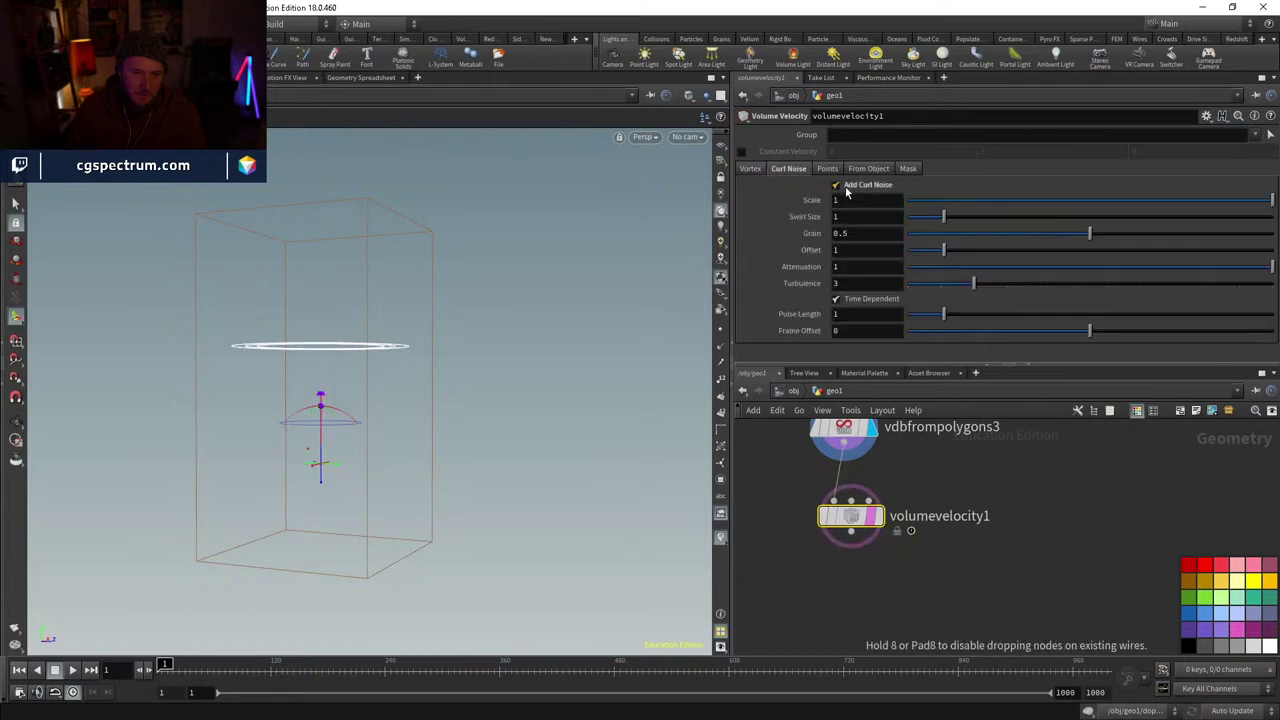
click(836, 185)
- Add a Volume Trail node with volumevelocity1 as its velocity input, display it and set Velocity Volumes to vel
mouse_move(866, 521)
key(Tab)
mouse_move(970, 527)
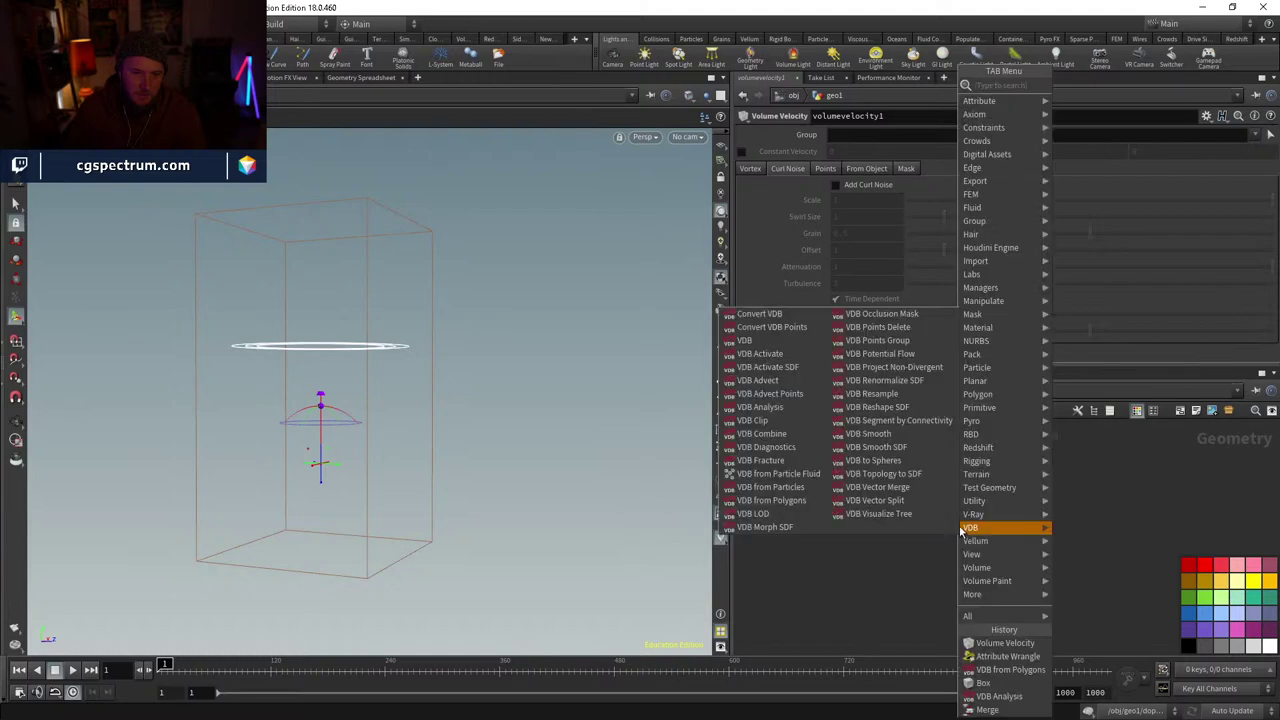
text(v)
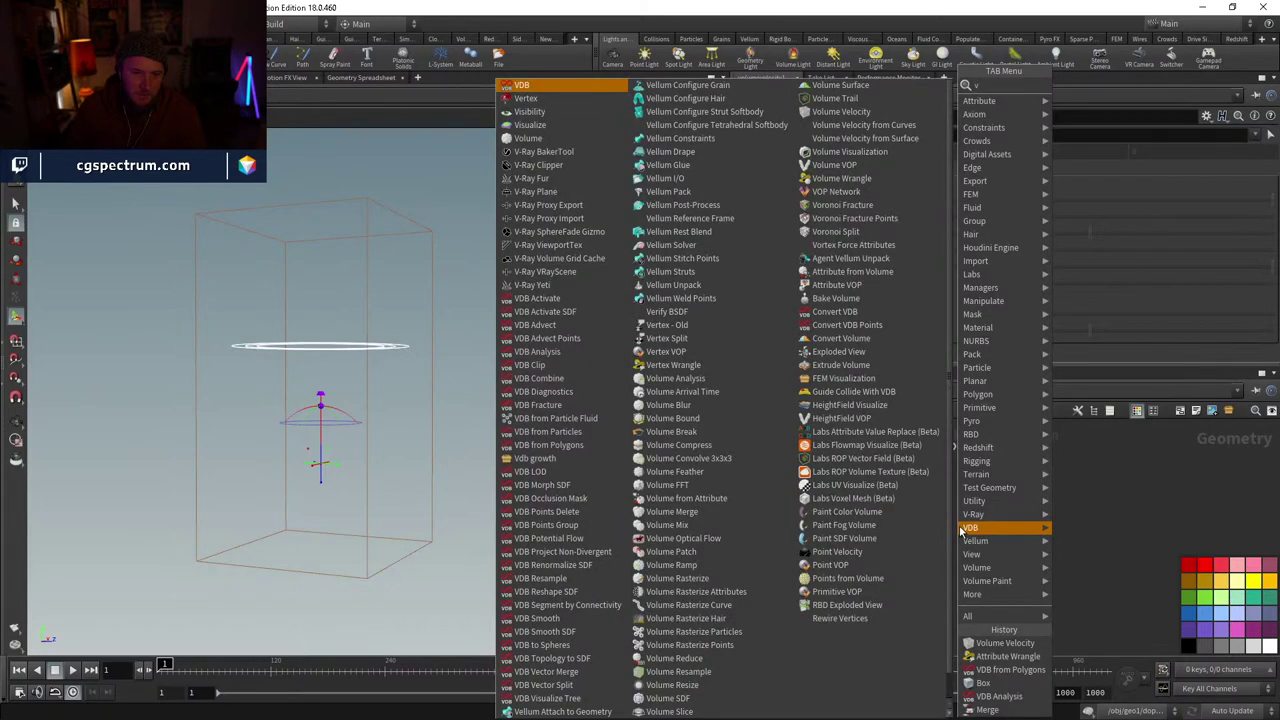
text(olume trail)
key(Return)
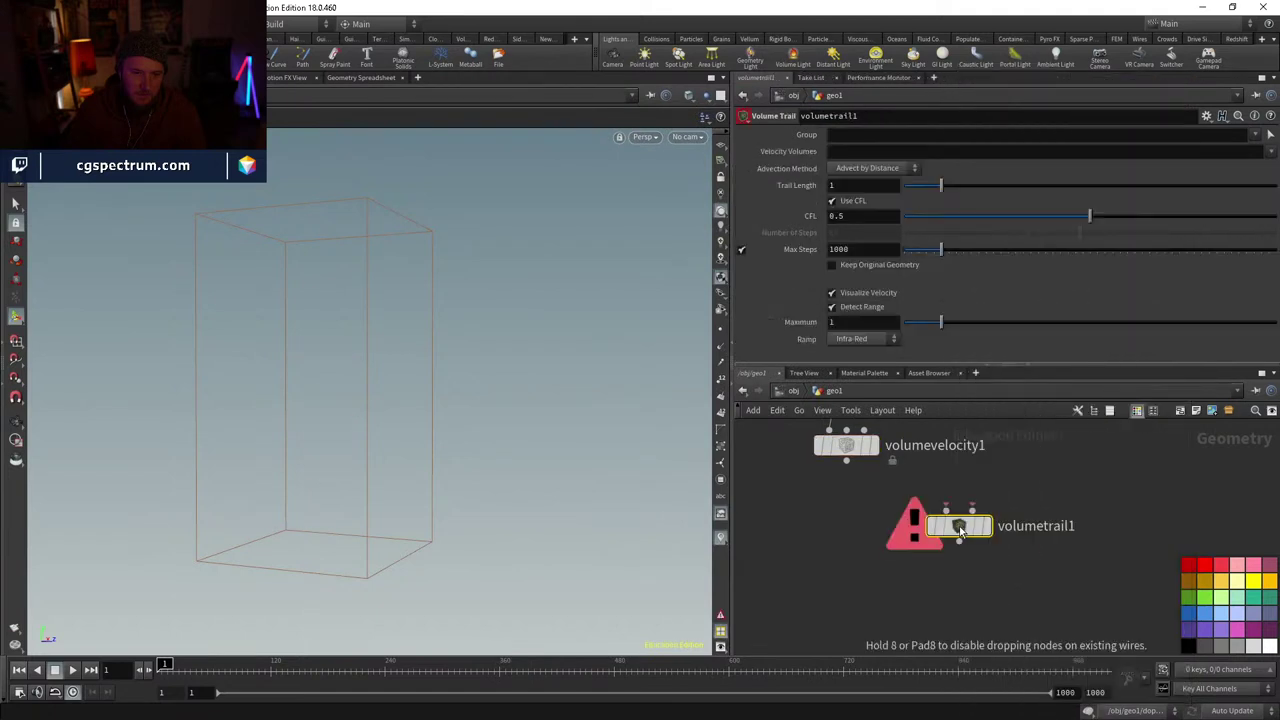
click(926, 569)
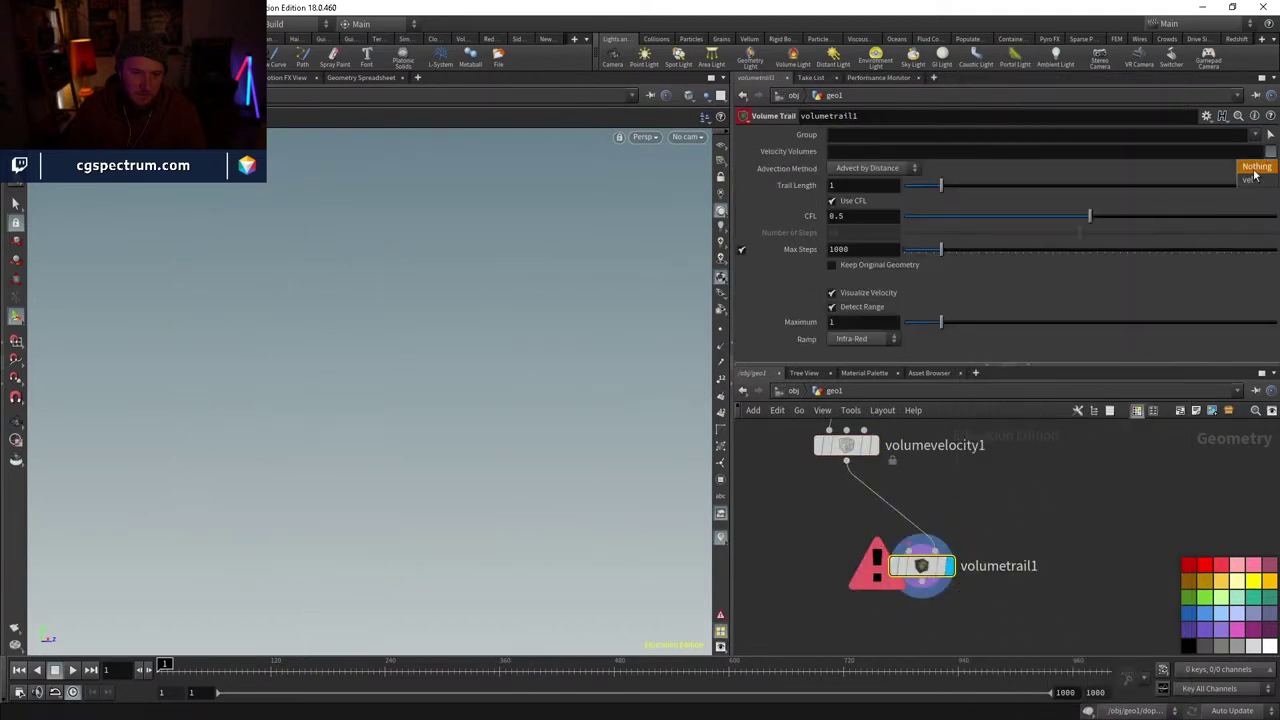
click(1251, 180)
drag(919, 563, 795, 553)
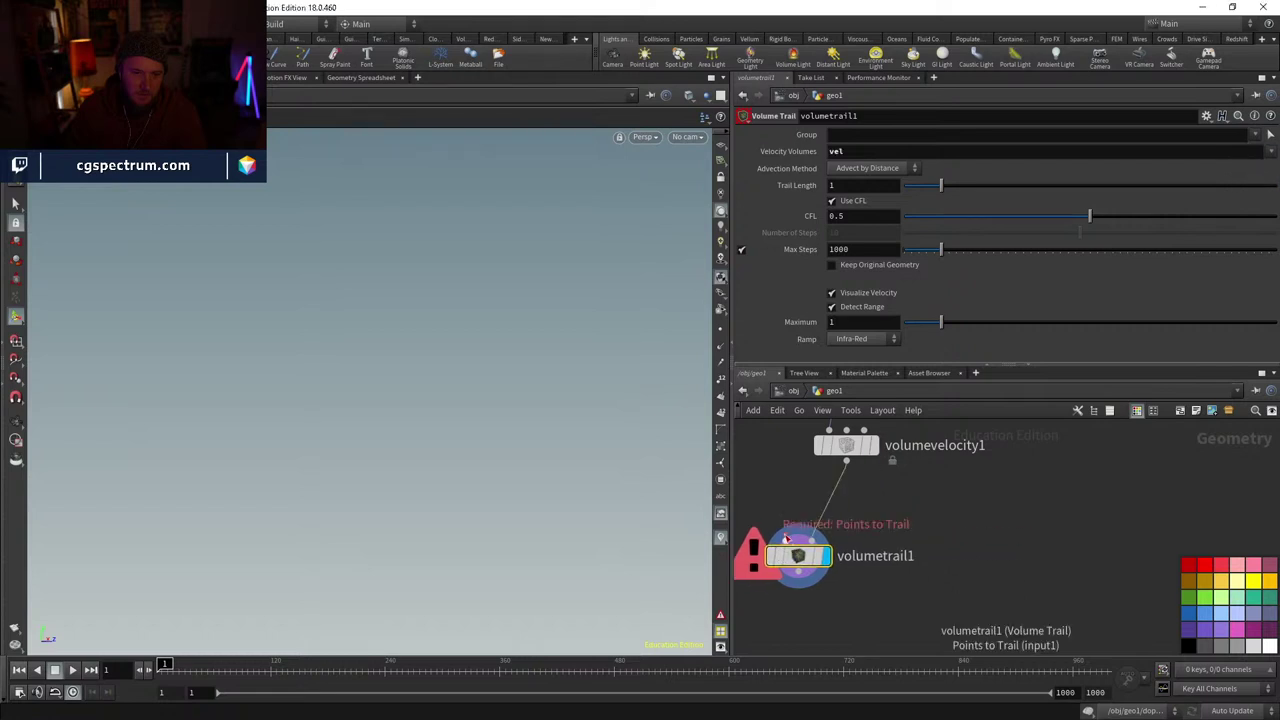
- Add a Points from Volume node fed by attribwrangle3 and connect it to volumetrail1's points input
drag(818, 462, 876, 471)
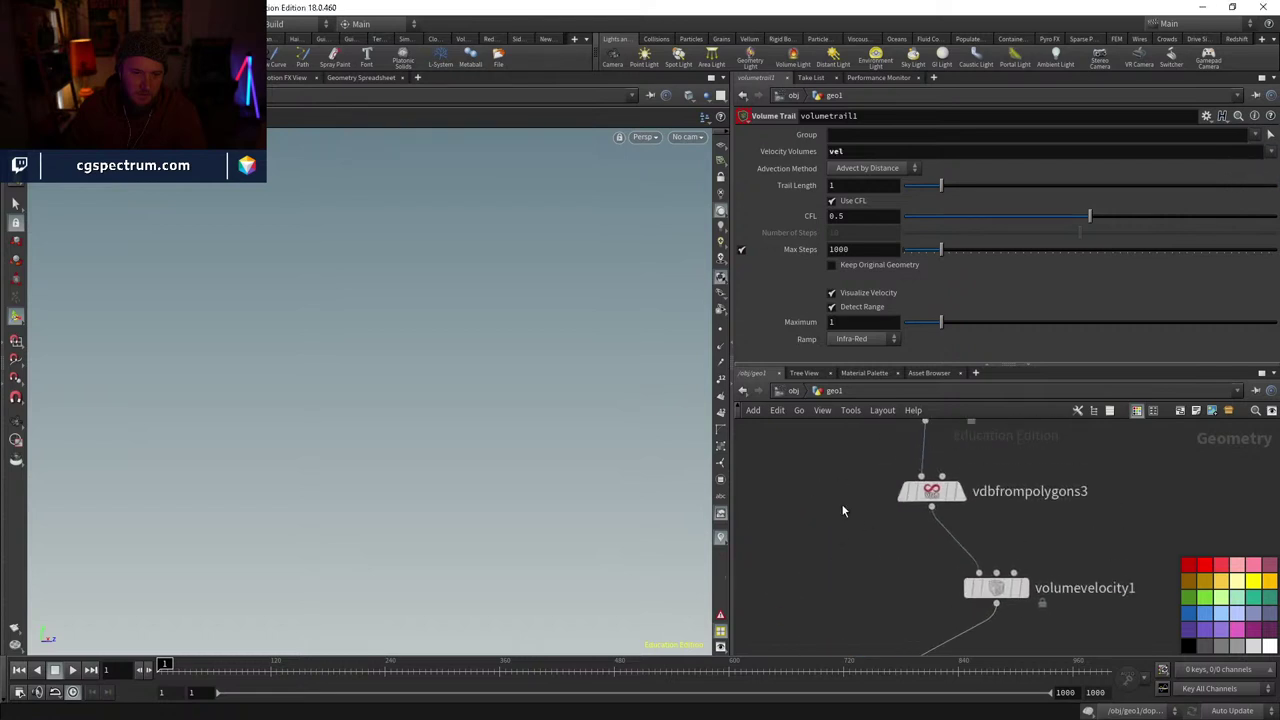
key(Tab)
text(p)
text(s from volume)
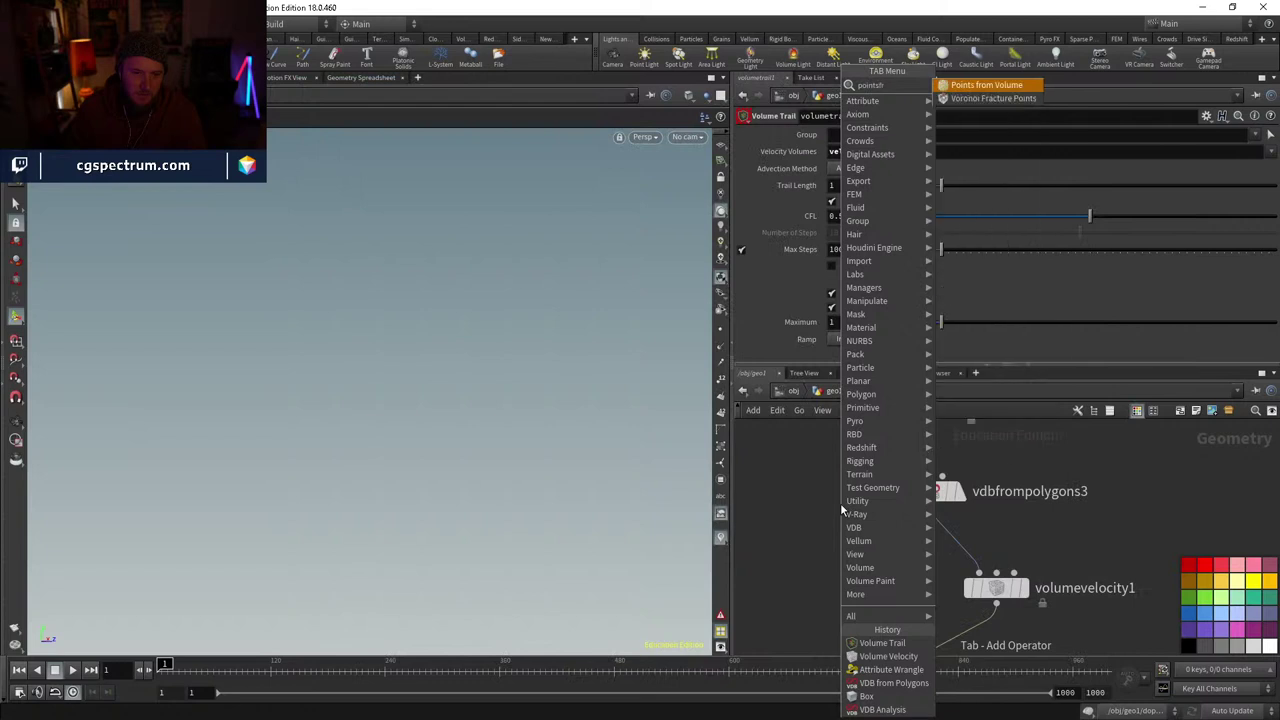
key(Return)
click(840, 503)
click(840, 494)
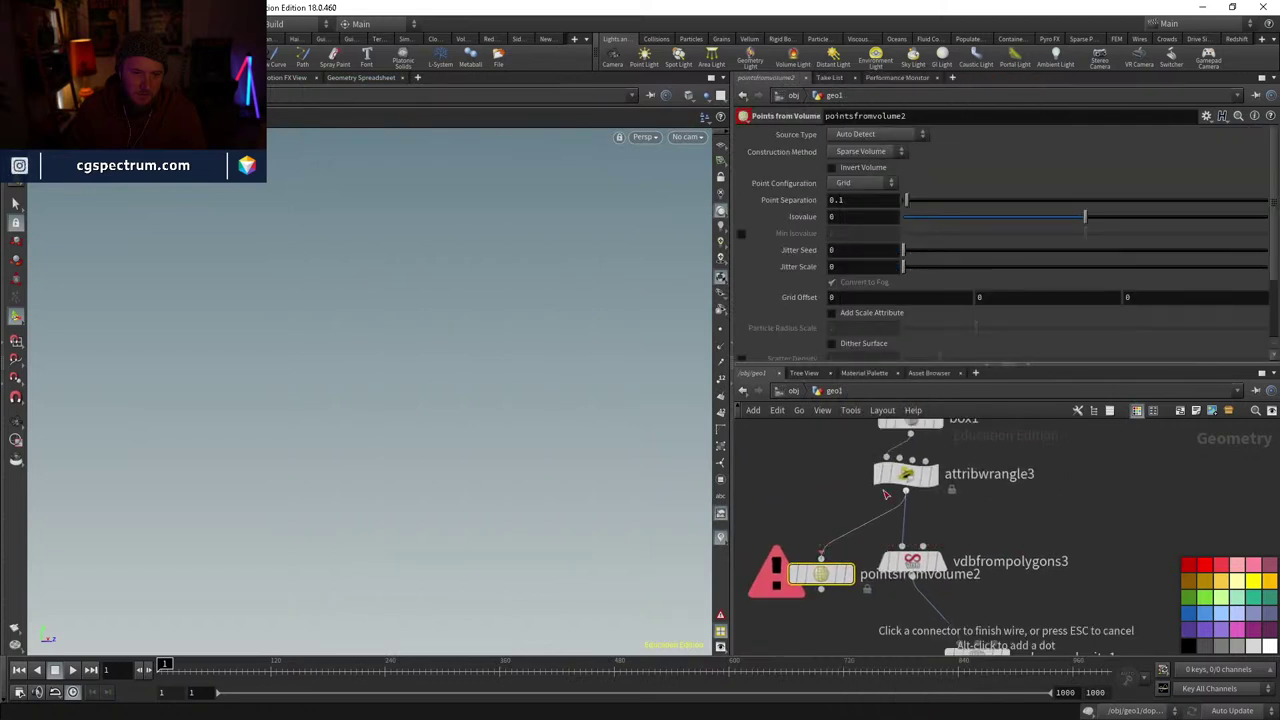
click(925, 423)
drag(862, 514, 846, 547)
middle_drag(850, 649, 850, 486)
click(855, 519)
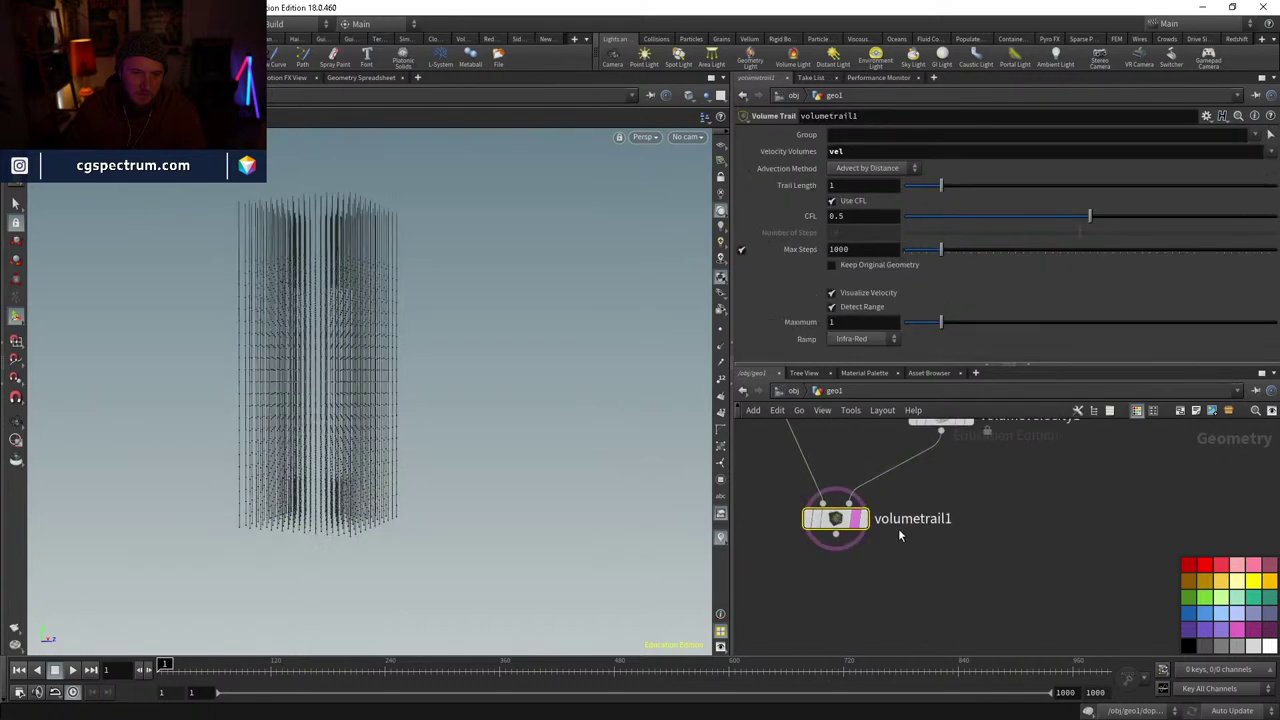
- Move vdbfrompolygons3 away from pointsfromvolume2 and examine the velocity trails of volumetrail1
drag(546, 437, 395, 347)
middle_drag(1097, 564, 900, 580)
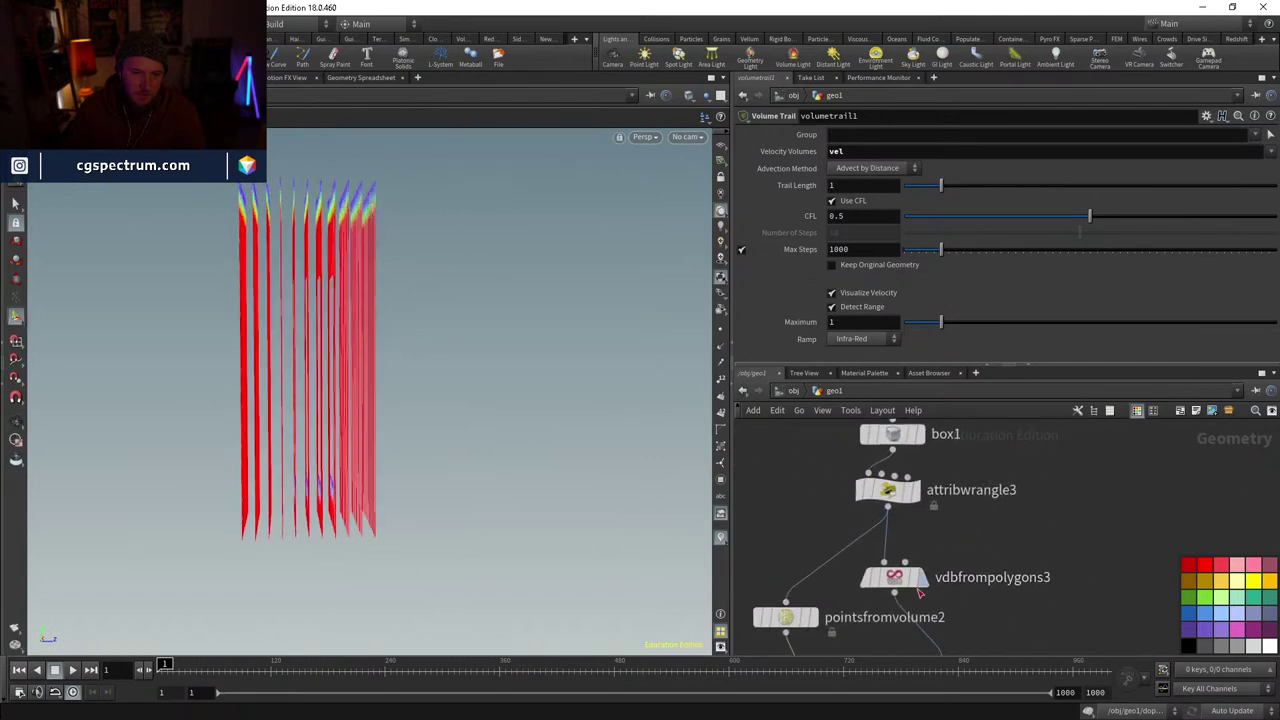
drag(900, 580, 952, 587)
middle_drag(952, 587, 965, 425)
drag(463, 380, 325, 253)
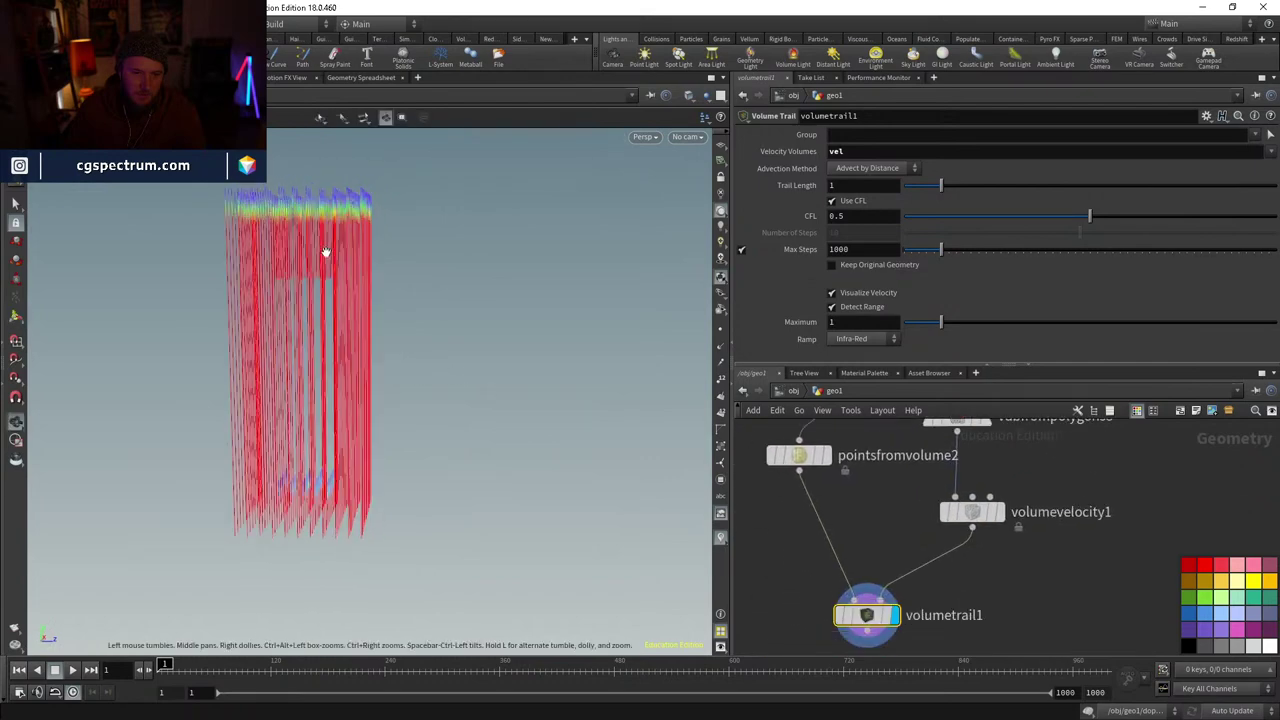
- Change the Y component of the velocity expression in attribwrangle3 to 0.1
middle_drag(990, 440, 969, 611)
click(899, 502)
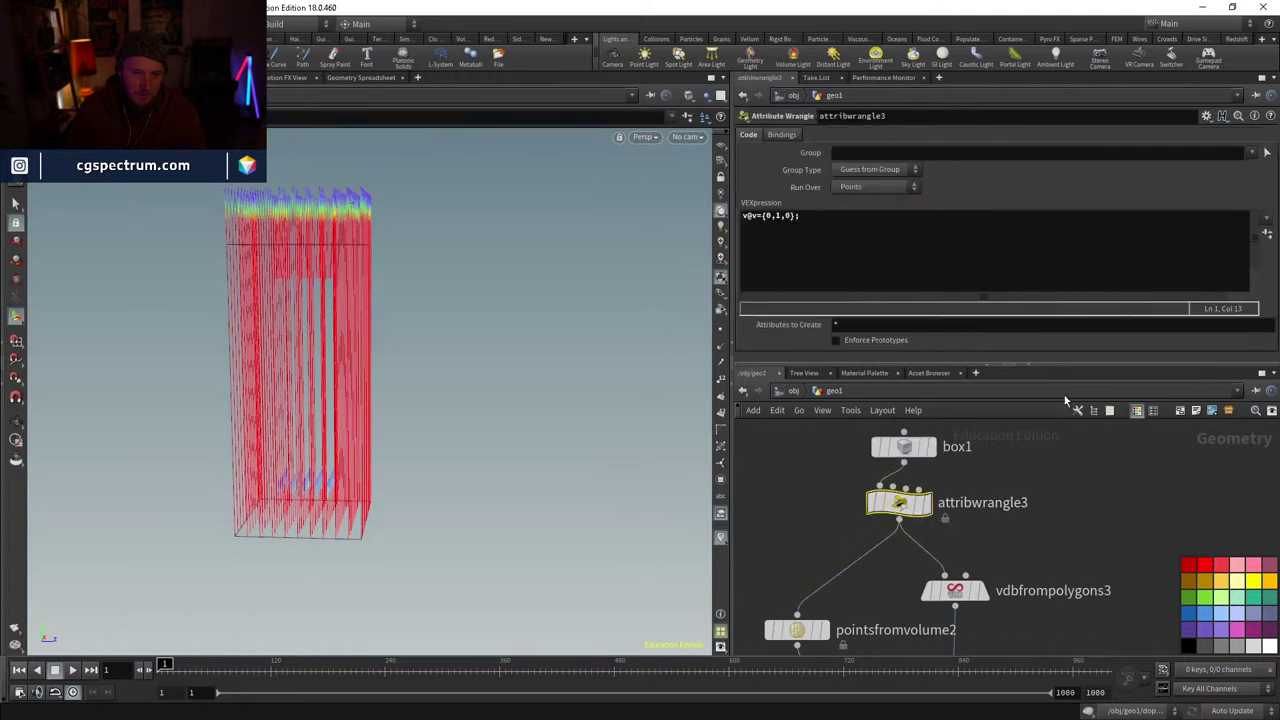
click(776, 215)
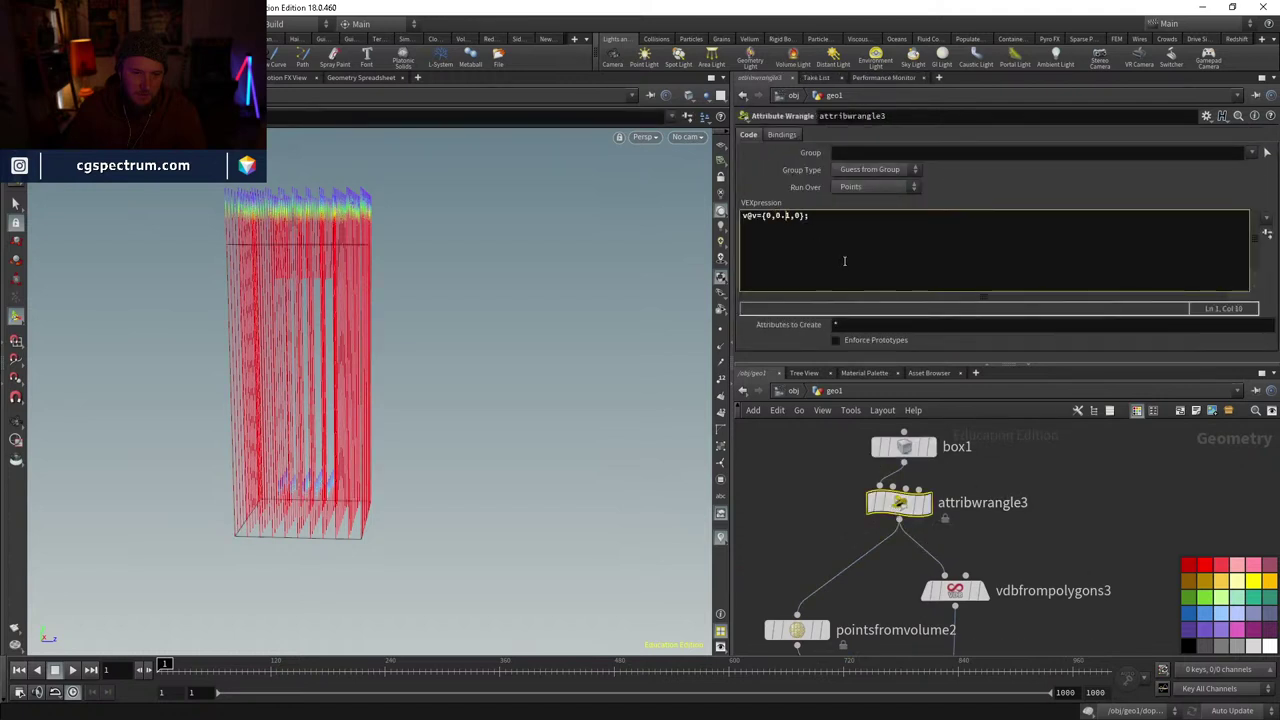
- Shorten the Trail Length of volumetrail1 to 0.16
middle_drag(1000, 600, 985, 435)
click(828, 535)
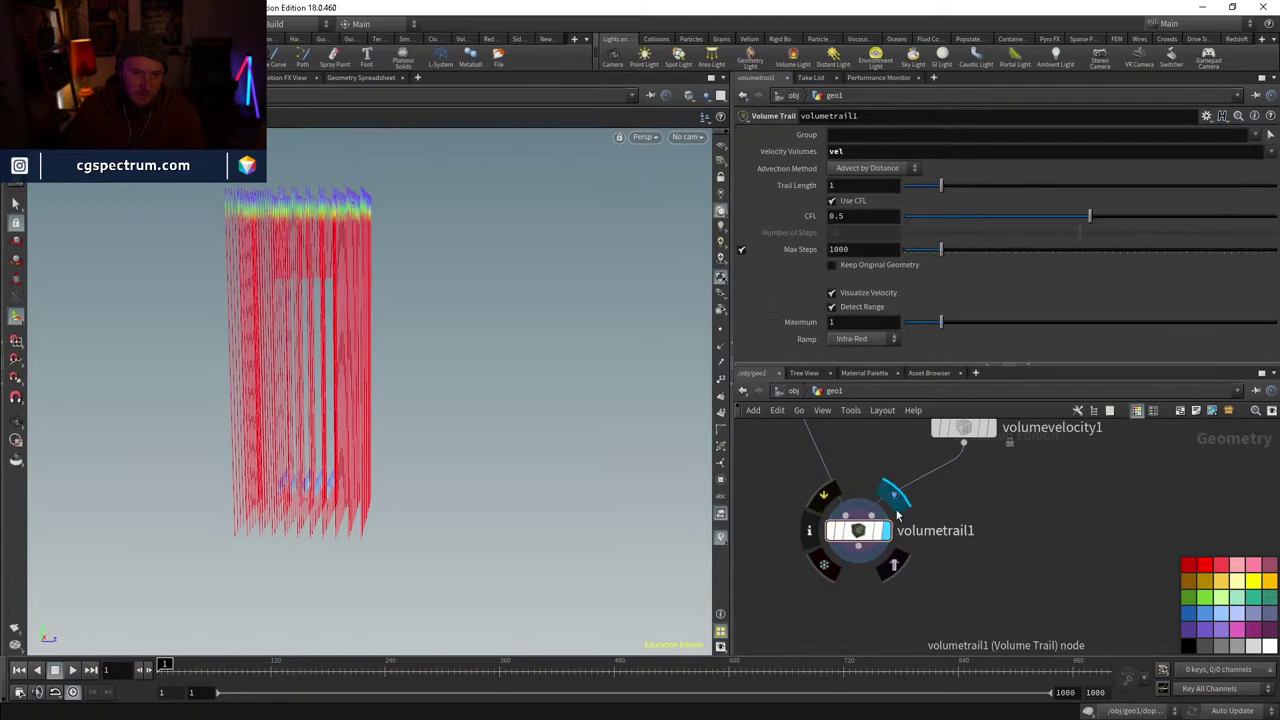
drag(940, 186, 909, 187)
drag(420, 391, 320, 229)
- Turn on Fill Interior for vdbfrompolygons3 so the velocity VDB covers the inside of the box
middle_drag(999, 523, 1040, 633)
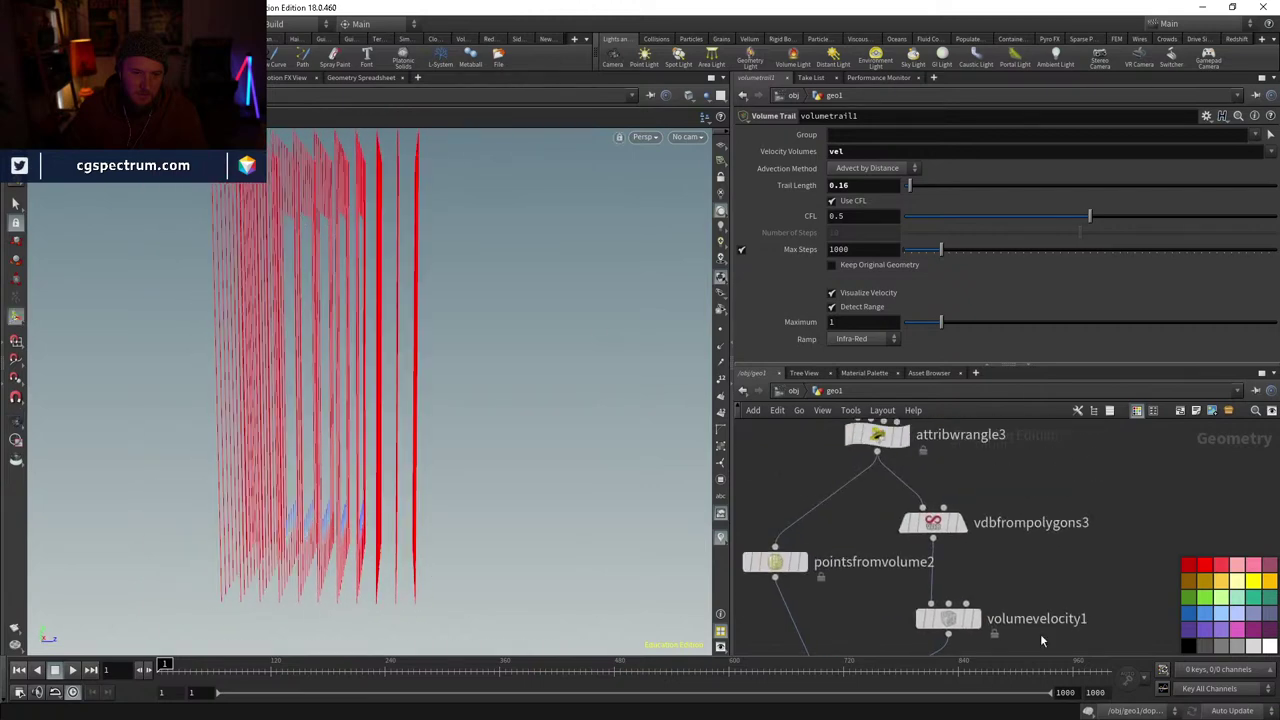
click(935, 522)
click(832, 248)
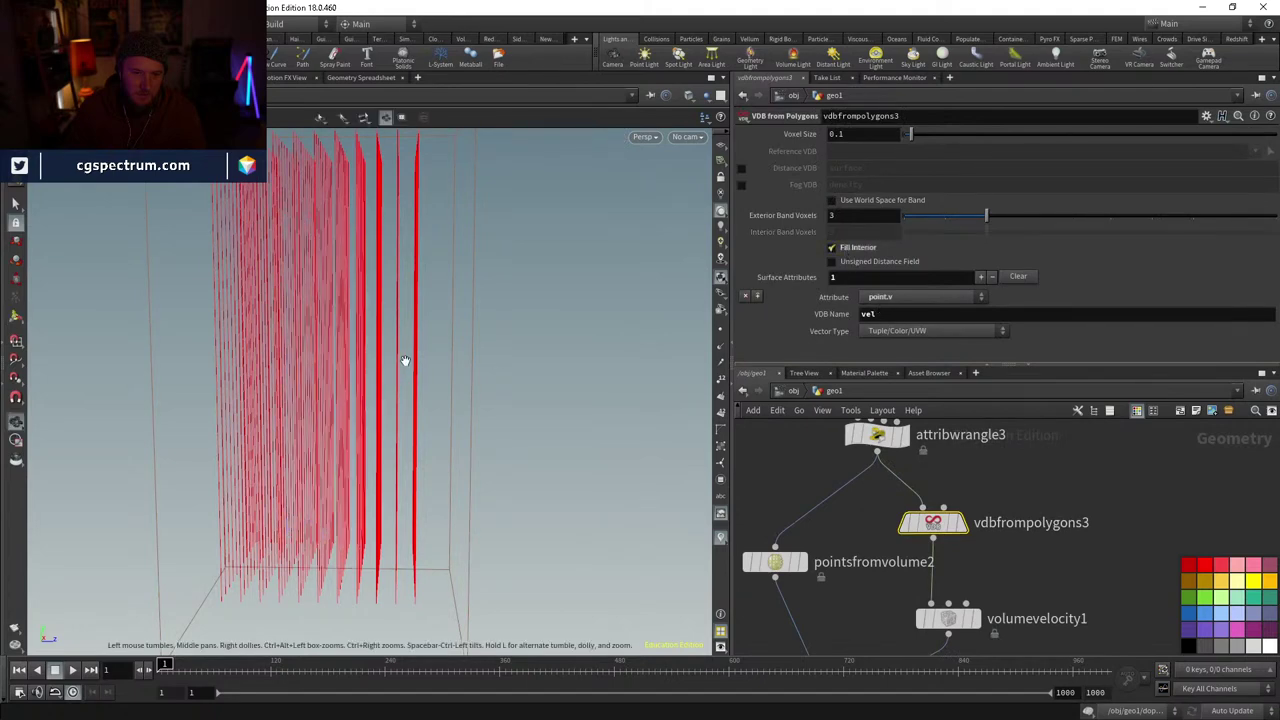
drag(403, 363, 407, 362)
- Enable Add Curl Noise on volumevelocity1 and display volumetrail1 to show the noisy velocity field
middle_drag(1075, 562, 1052, 479)
click(954, 535)
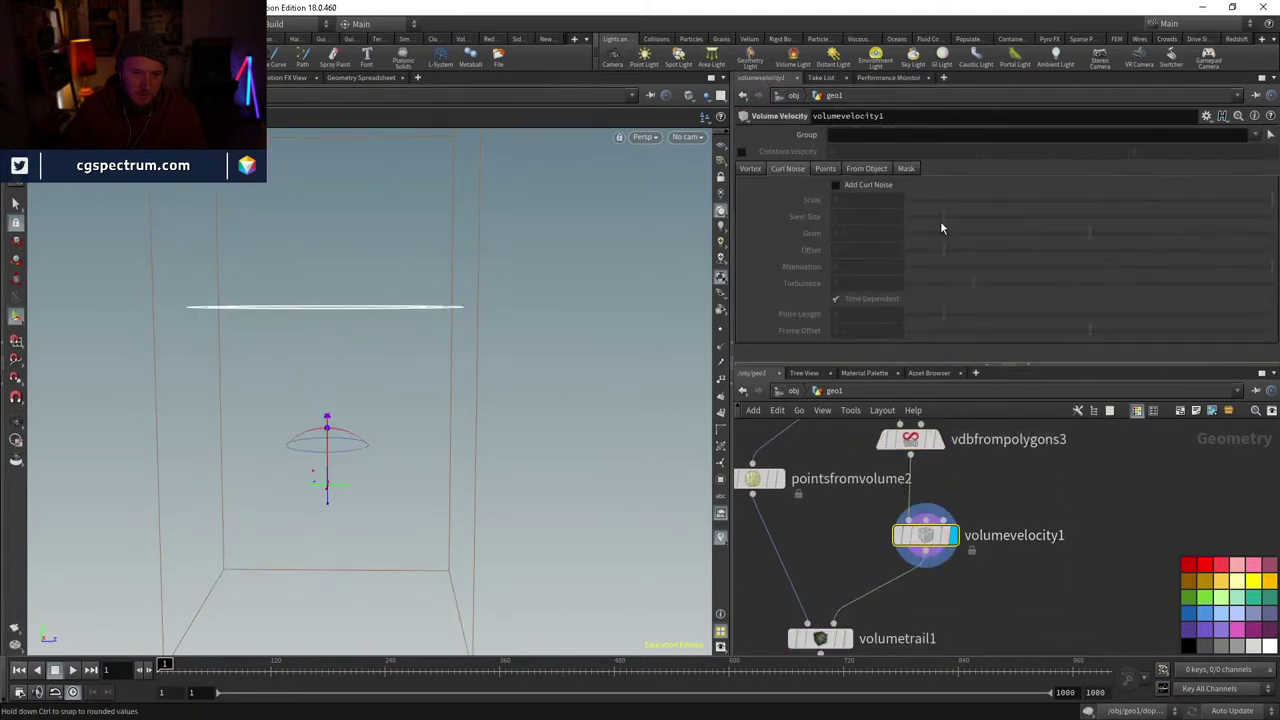
click(836, 186)
middle_drag(880, 630, 890, 583)
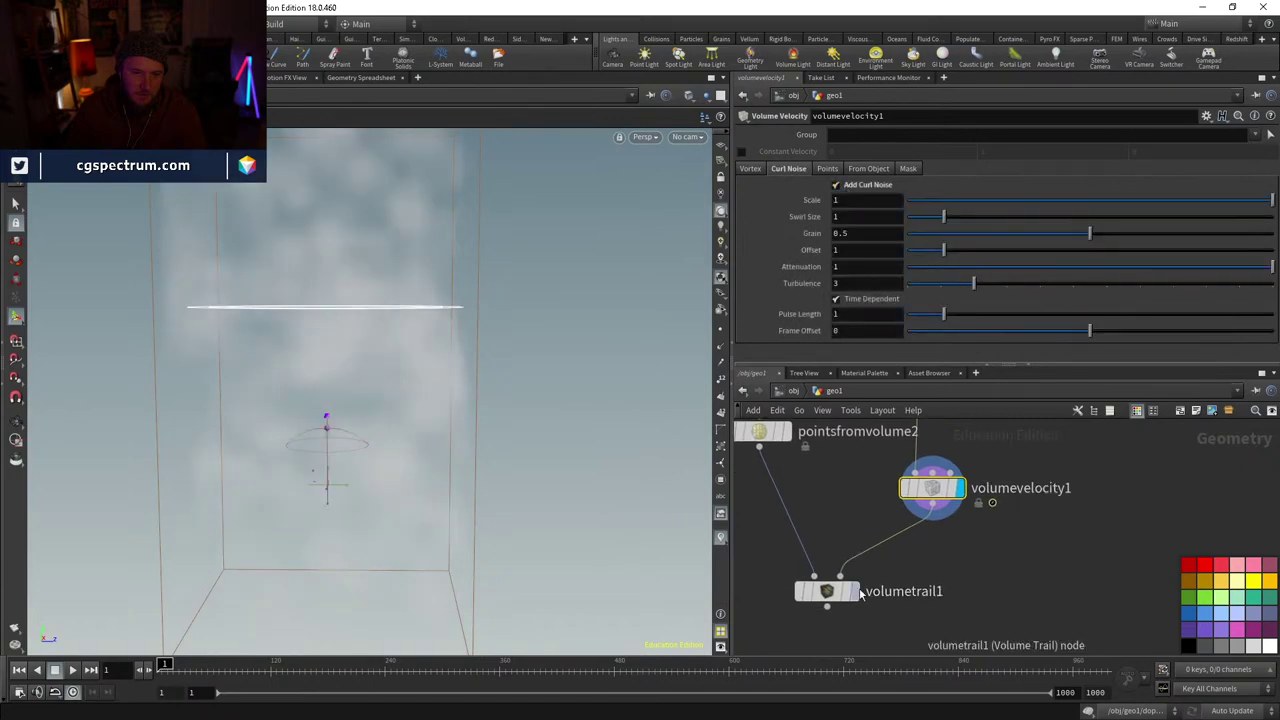
click(852, 591)
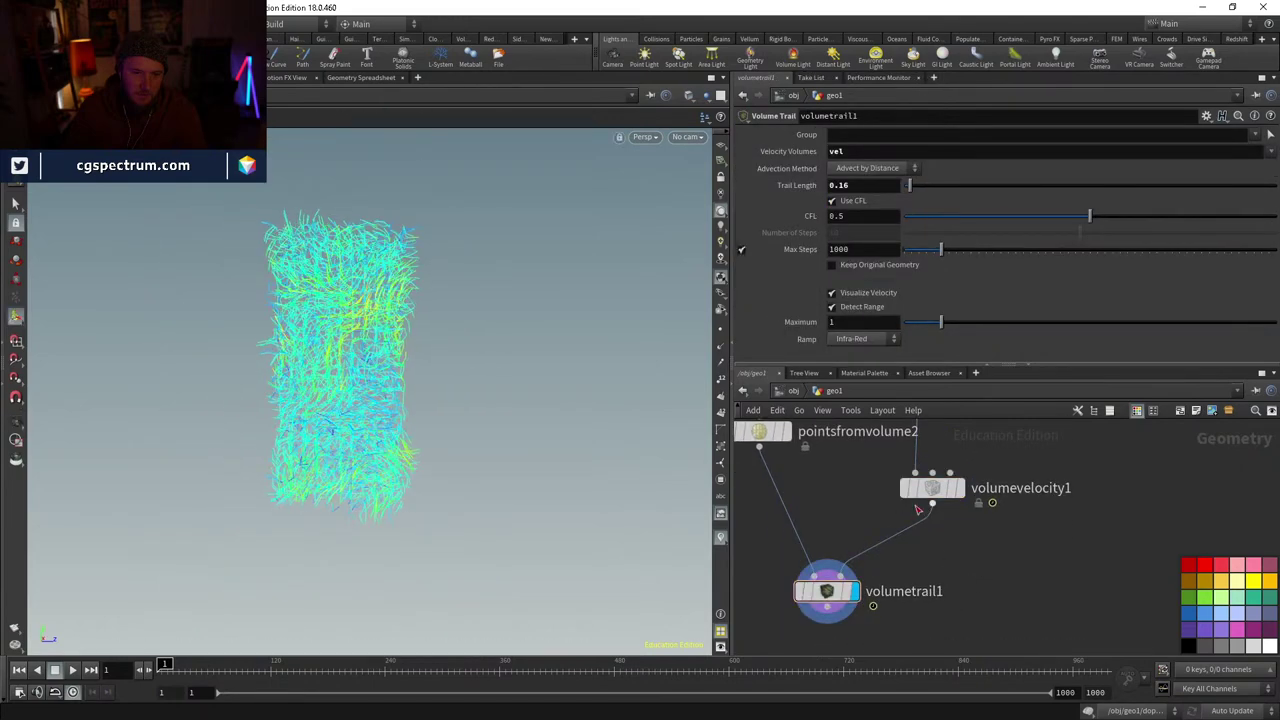
- Set volumevelocity1's curl noise Scale to 0.847 and Swirl Size to 3.43, and open the node's info
click(932, 488)
drag(1045, 200, 1270, 200)
drag(945, 216, 1040, 238)
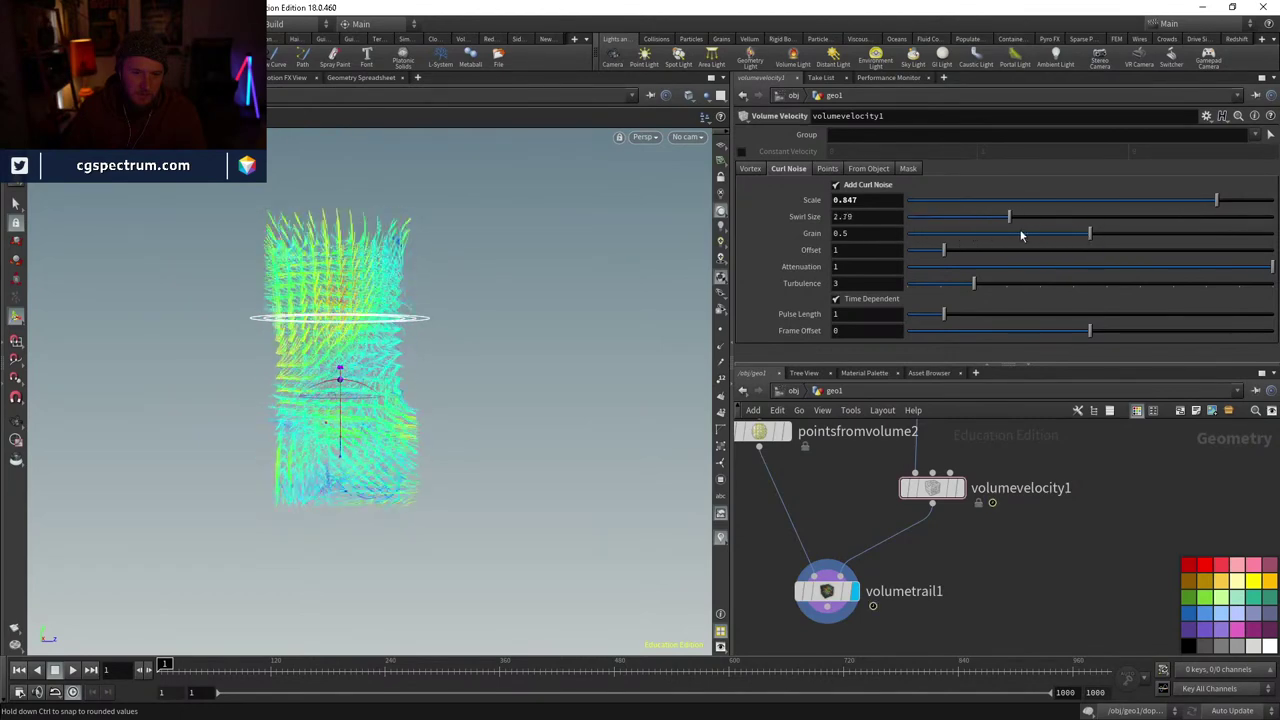
middle_click(936, 486)
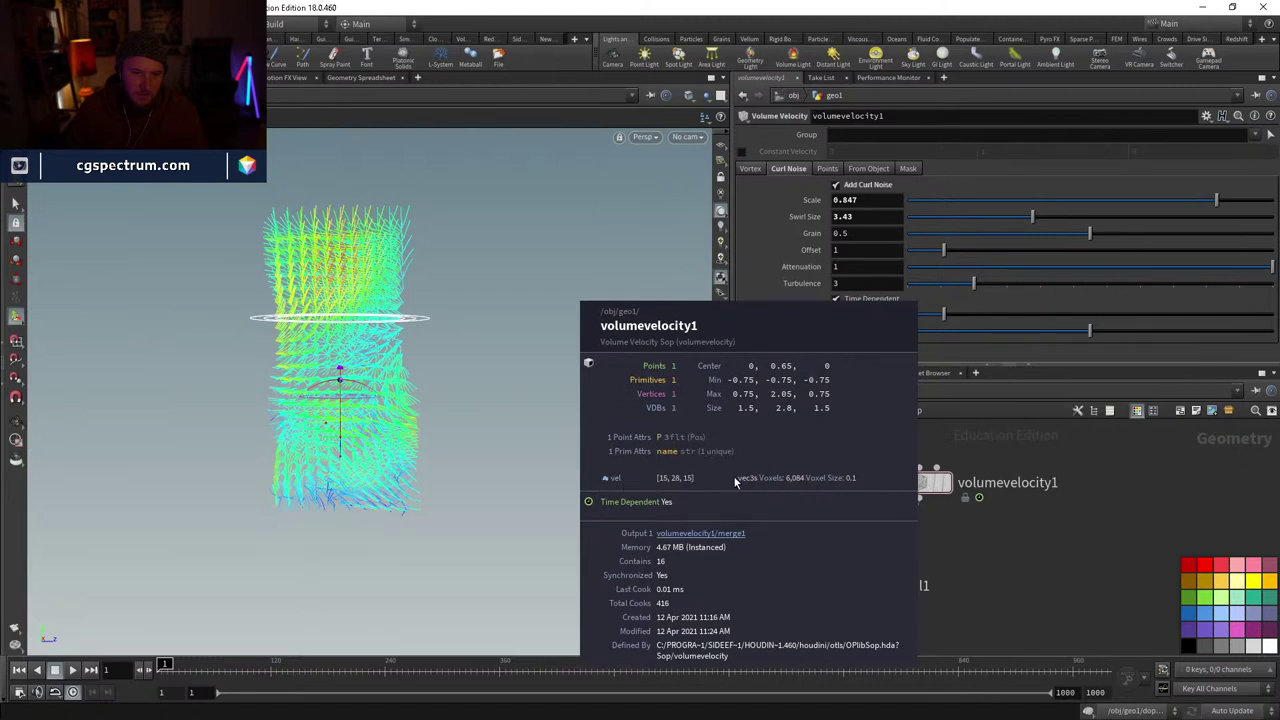
- Raise the curl noise Scale of volumevelocity1 to 1
scroll(850, 540, down, 2)
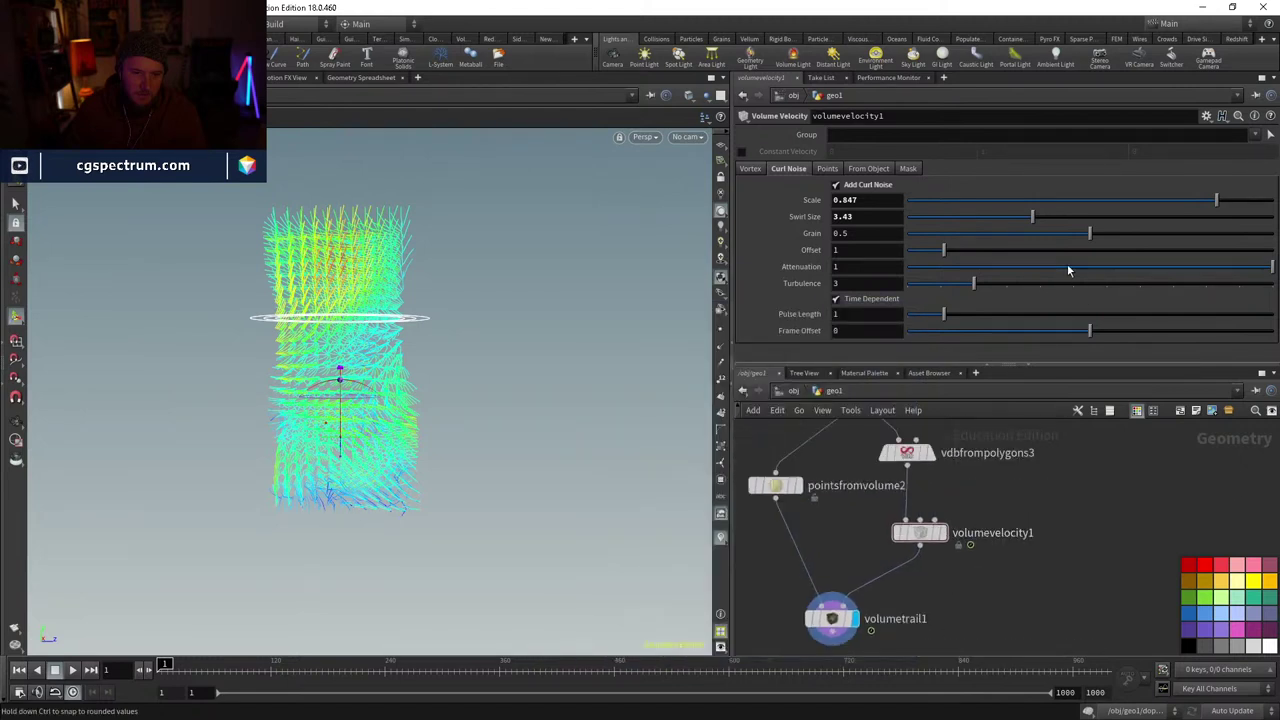
drag(1077, 196, 1129, 206)
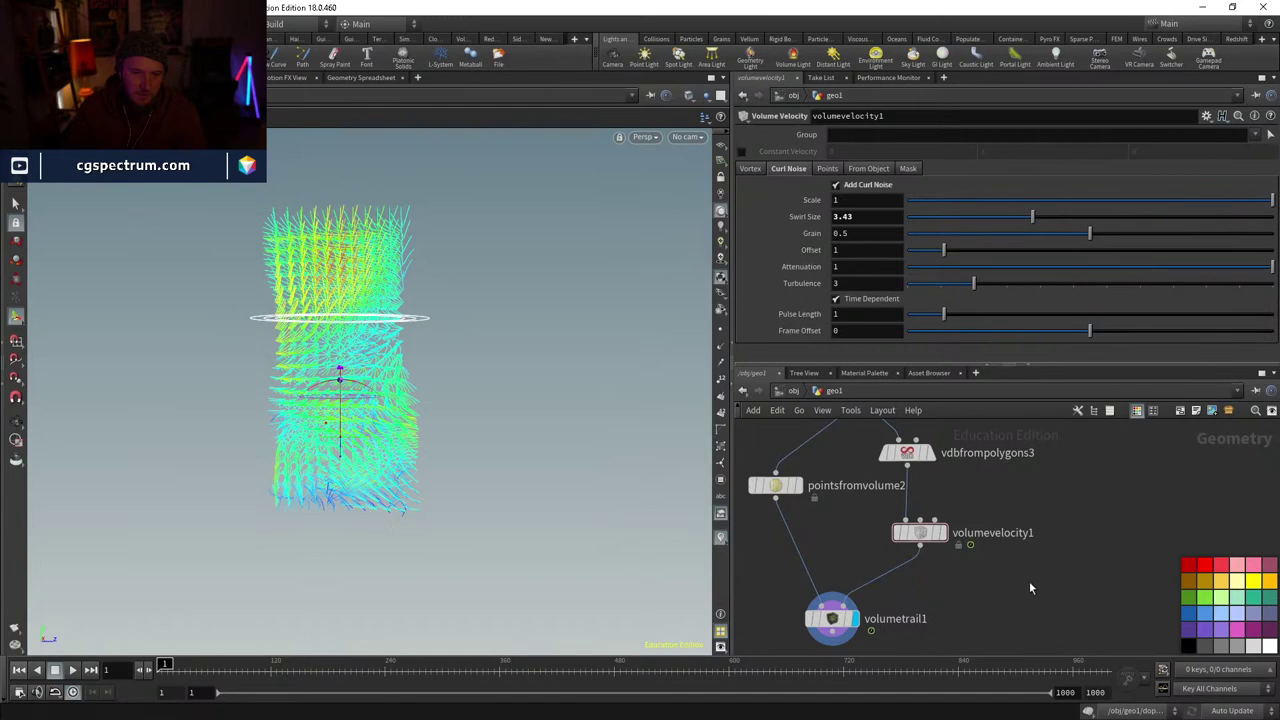
- Add a POP Network node beside volumetrail1 in the geo1 network
scroll(1029, 581, down, 2)
middle_drag(994, 556, 979, 602)
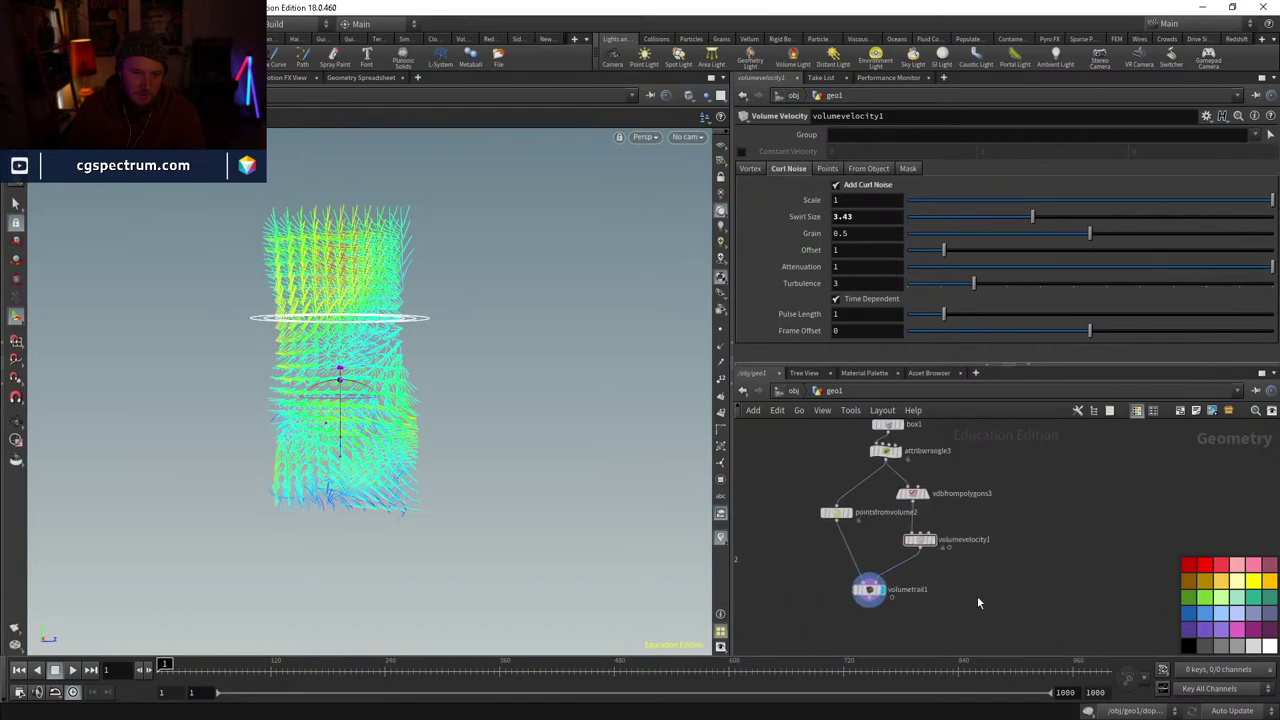
key(Tab)
text(pop)
key(Return)
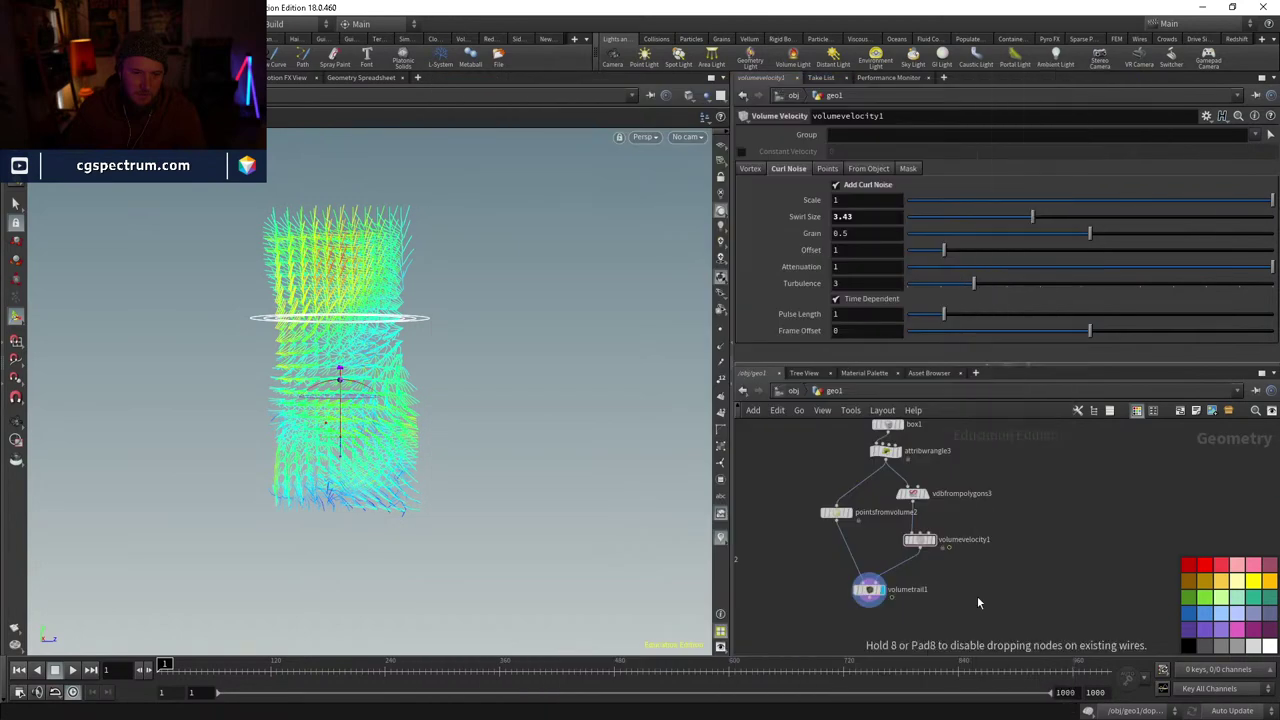
click(975, 598)
scroll(976, 600, up, 3)
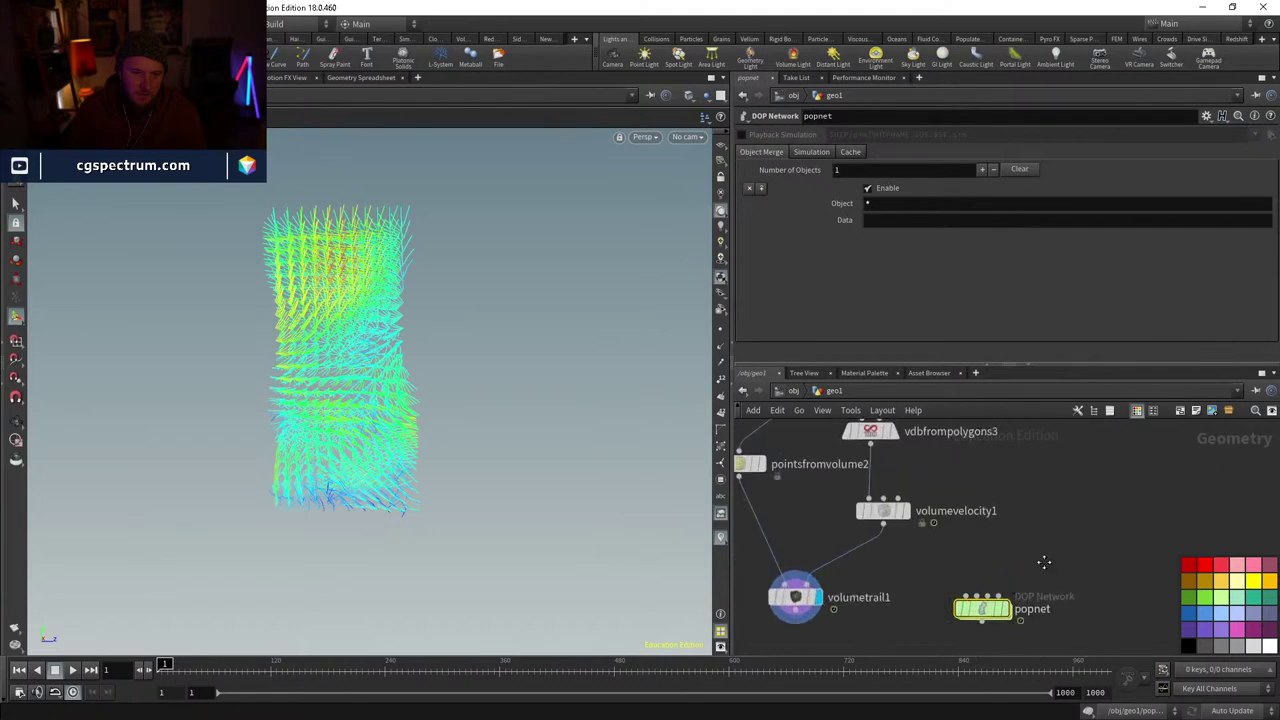
- Add a Sphere node above popnet and set its Uniform Scale to 0.26
key(Tab)
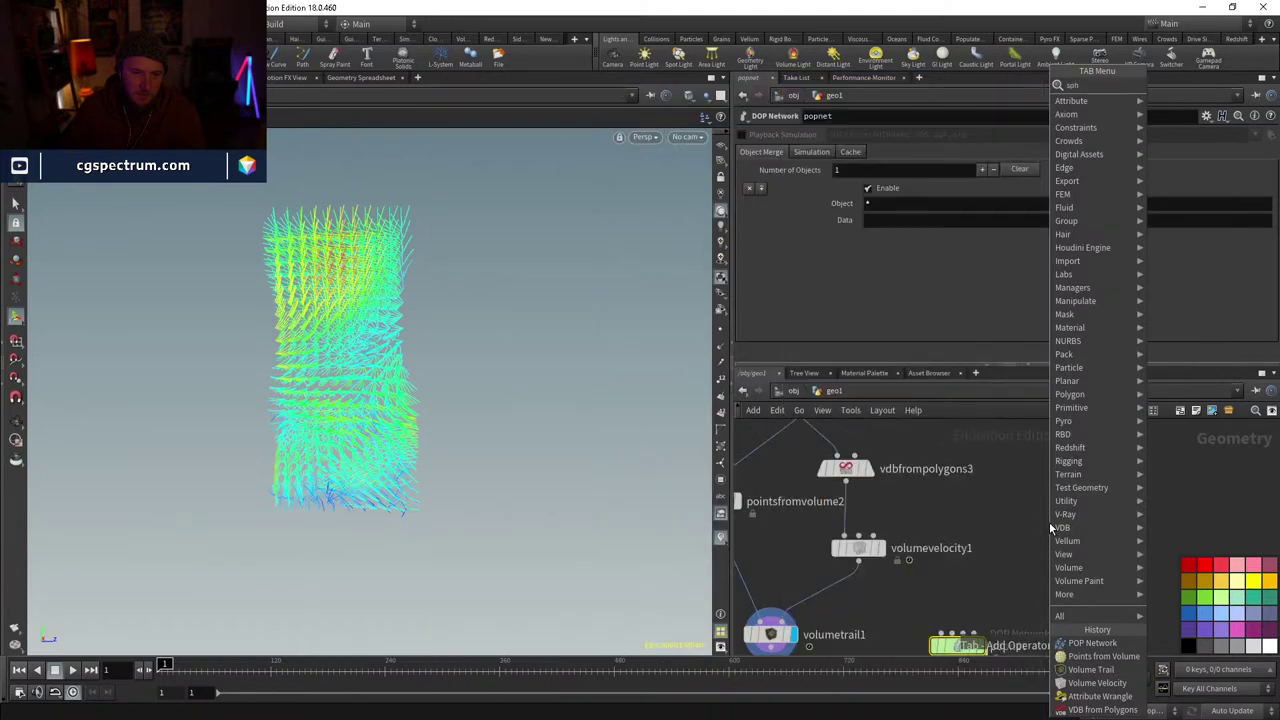
text(sph)
key(Return)
click(1048, 522)
drag(942, 218, 912, 226)
- Wire the new sphere into popnet's first input and volumevelocity1 into its second input
click(1048, 532)
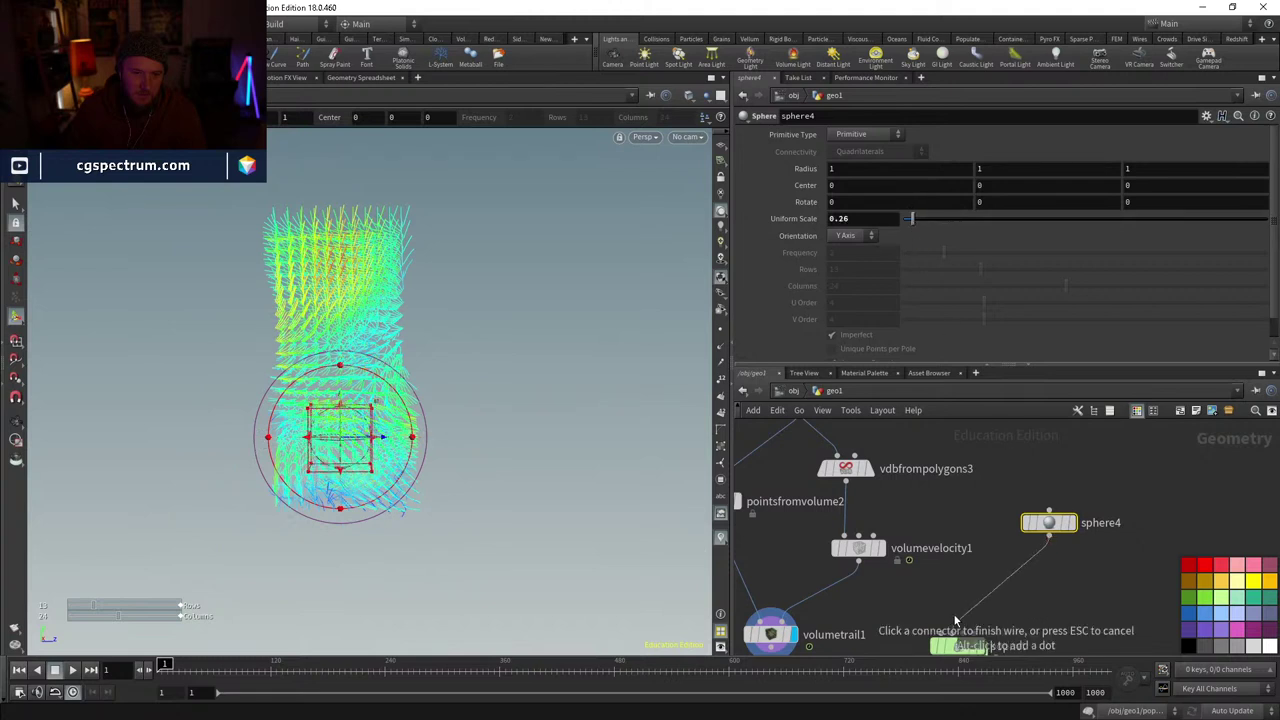
click(948, 637)
scroll(932, 505, down, 2)
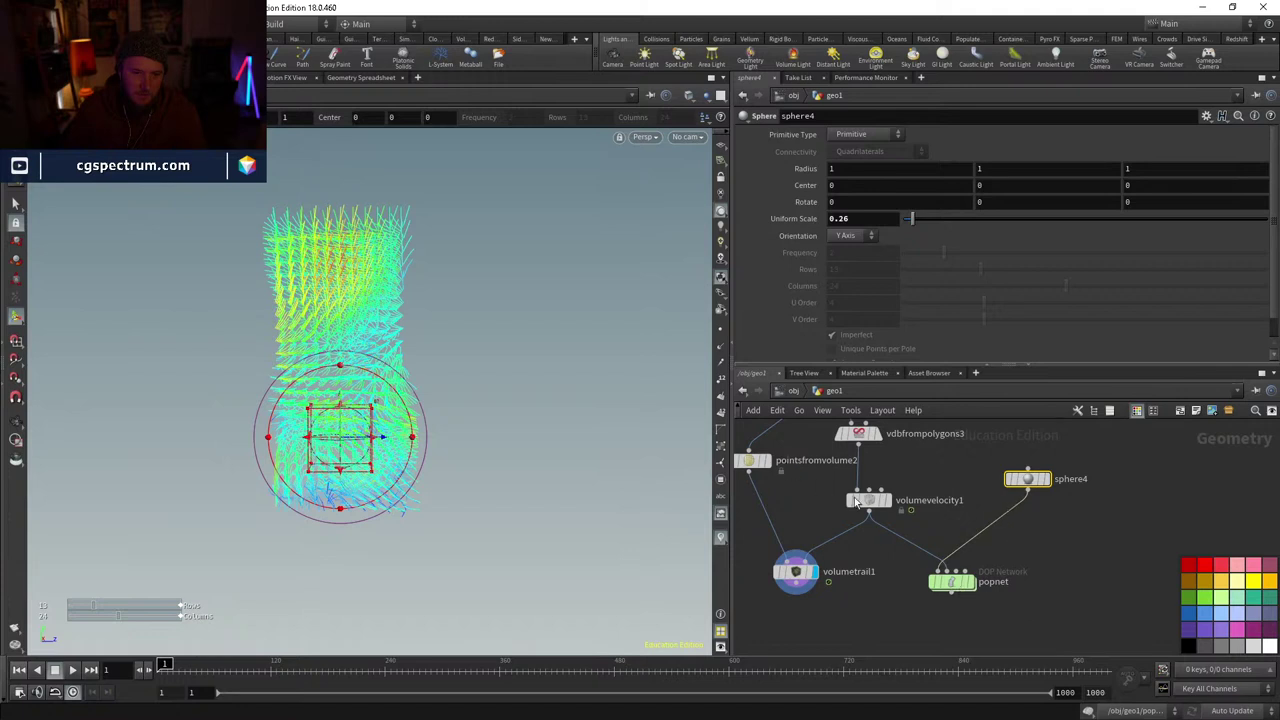
middle_drag(847, 562, 798, 504)
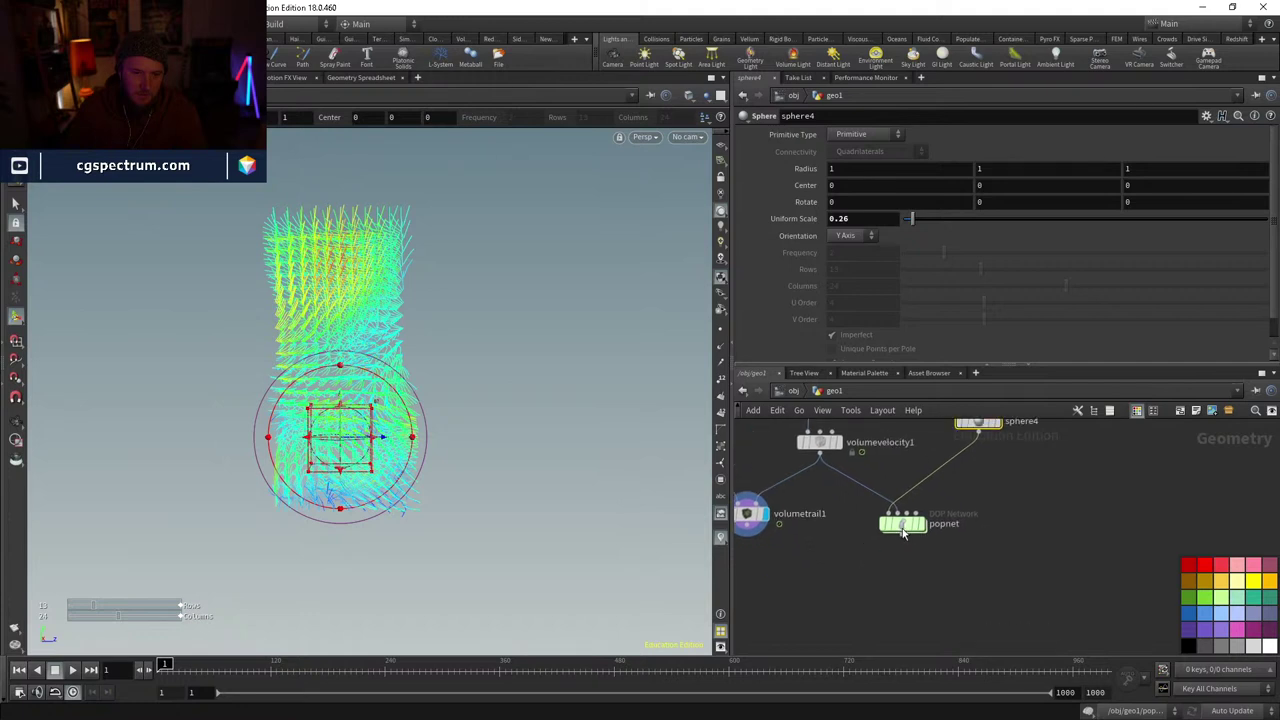
mouse_move(917, 540)
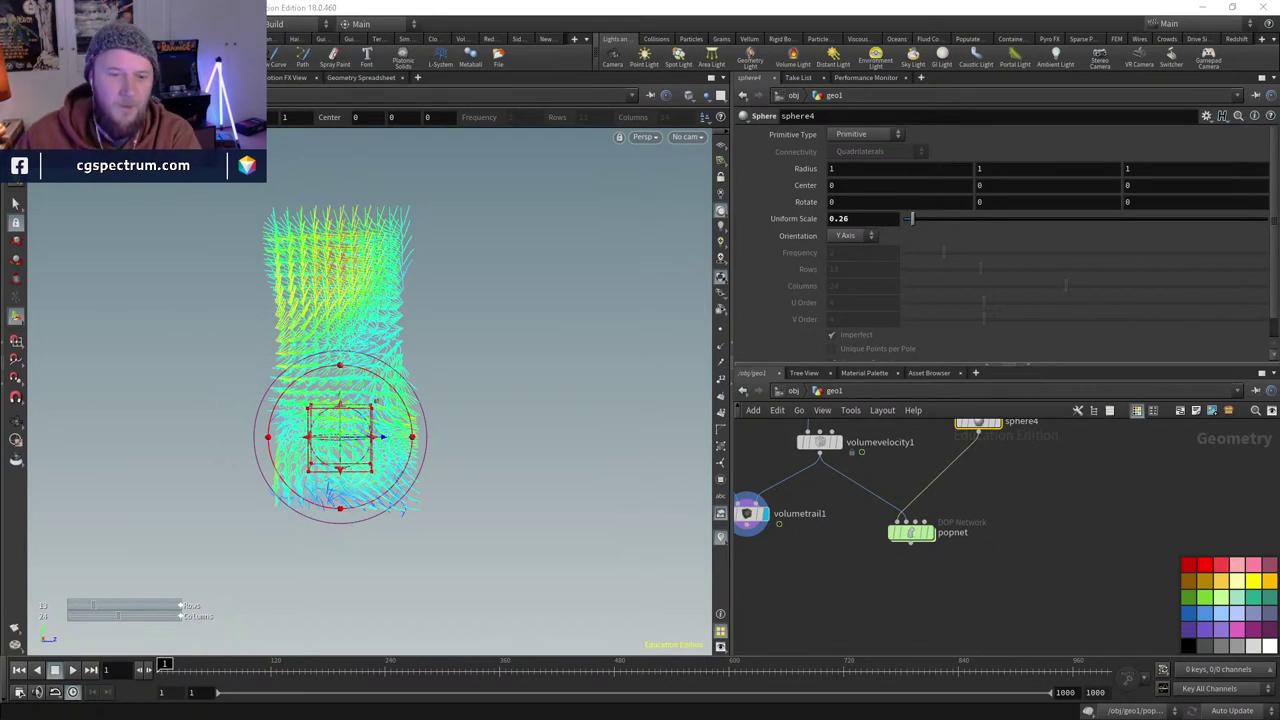
mouse_move(906, 541)
middle_down()
mouse_move(894, 601)
mouse_move(923, 543)
middle_up()
mouse_move(931, 541)
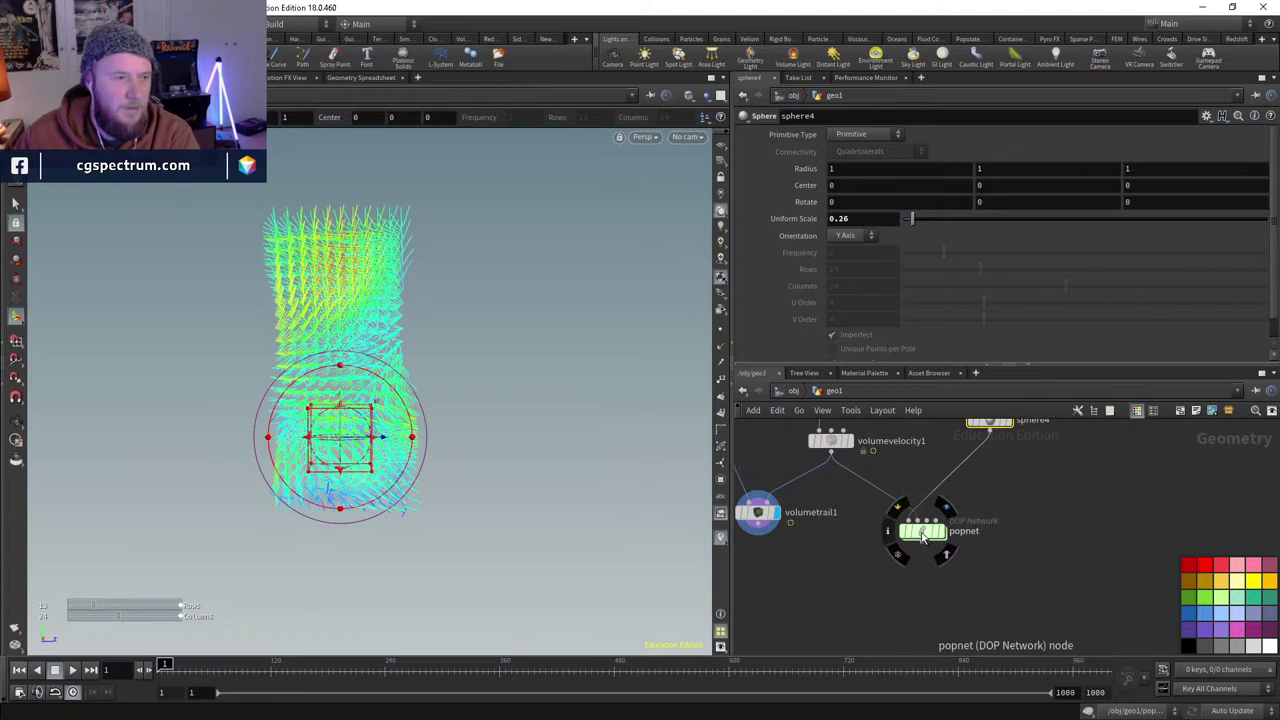
- Go inside popnet and move source_first_input upward to make room above the wire_pops_into_here merge
click(923, 535)
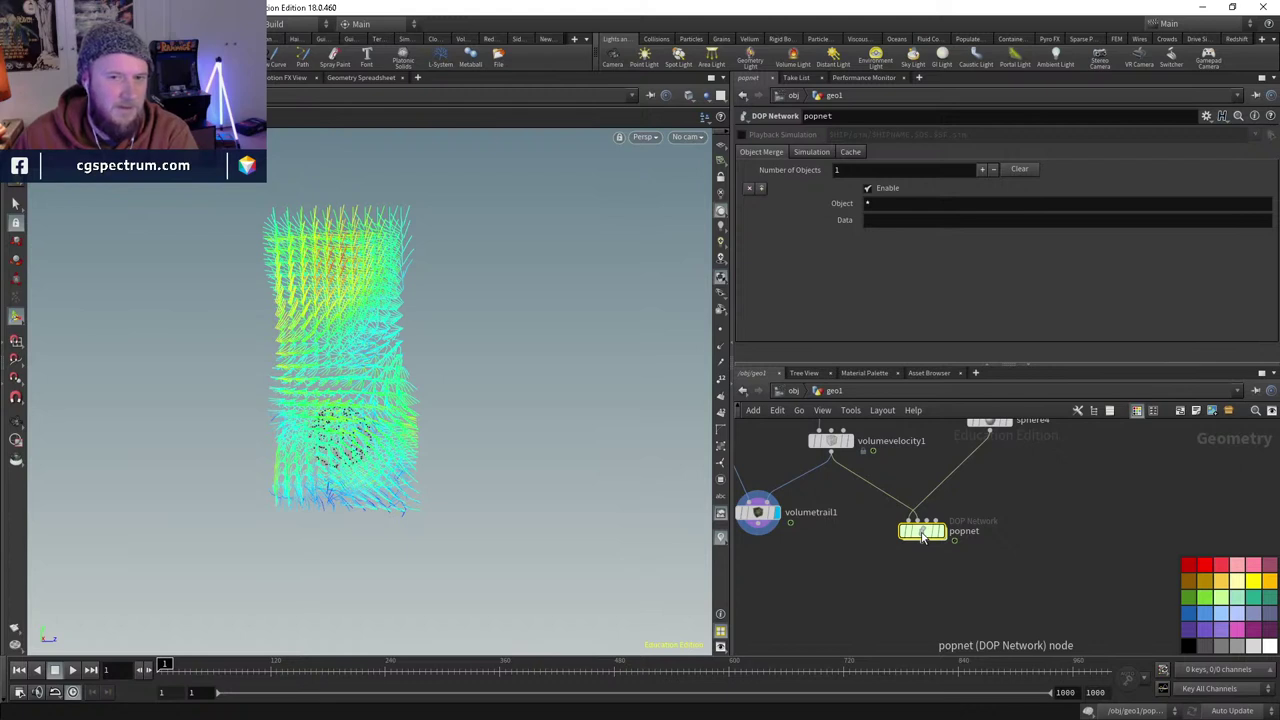
mouse_move(923, 535)
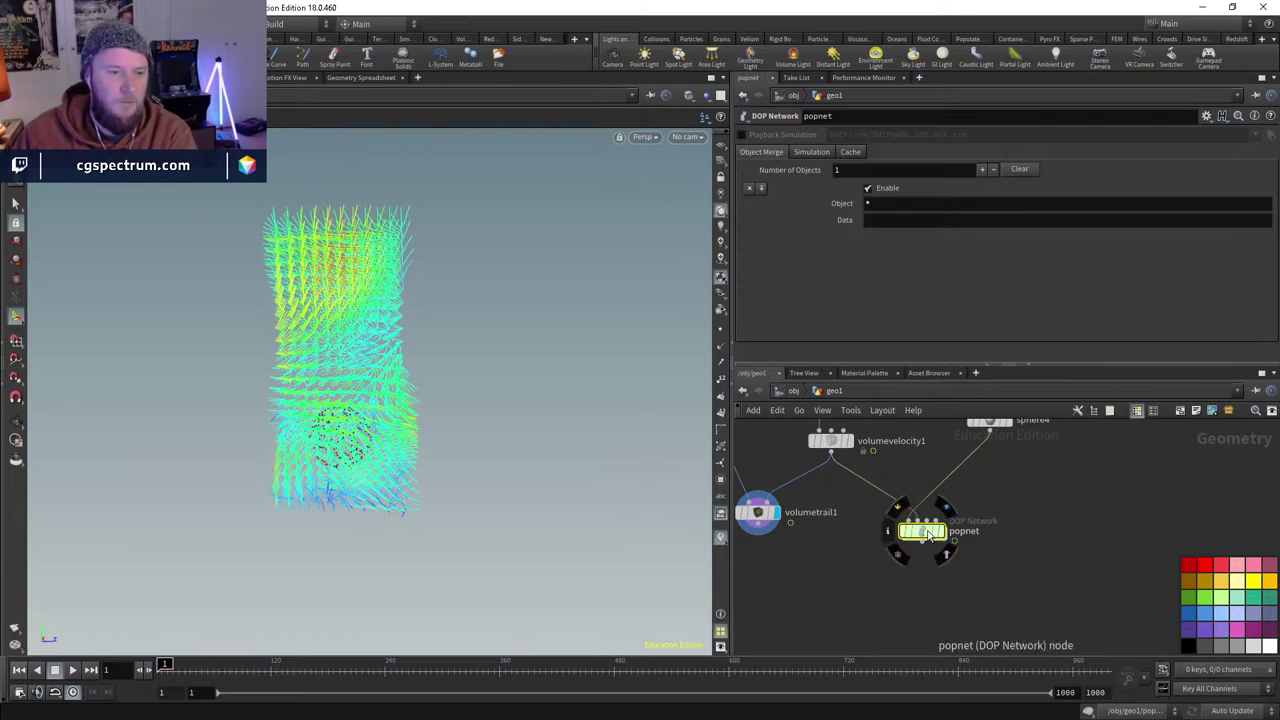
double_click(926, 530)
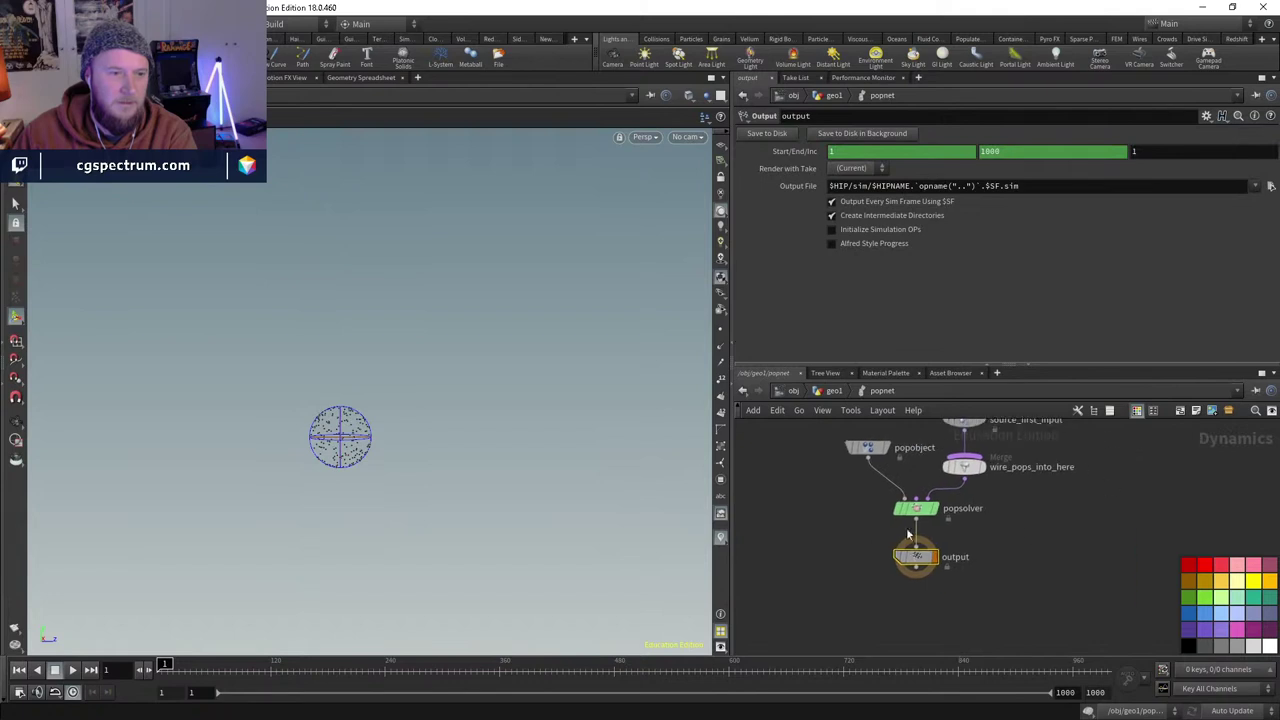
drag(962, 519, 962, 457)
middle_drag(1019, 499, 994, 571)
drag(923, 529, 920, 509)
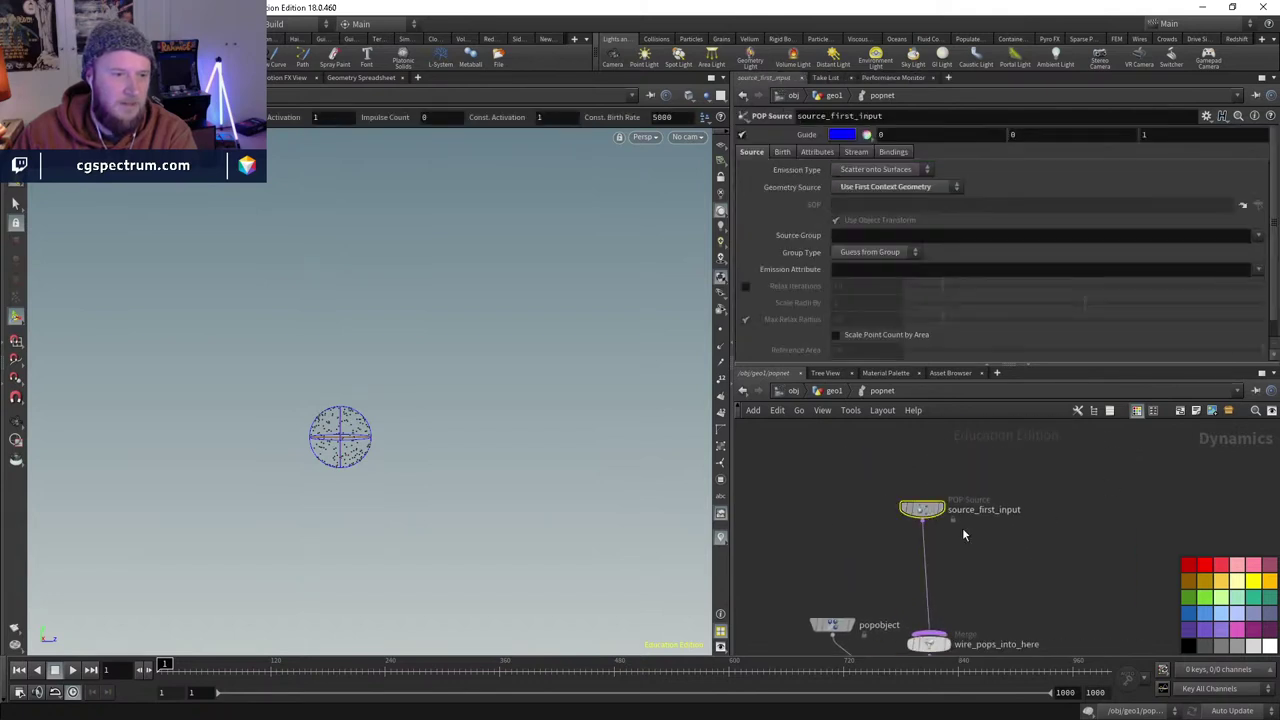
middle_drag(1034, 573, 1024, 610)
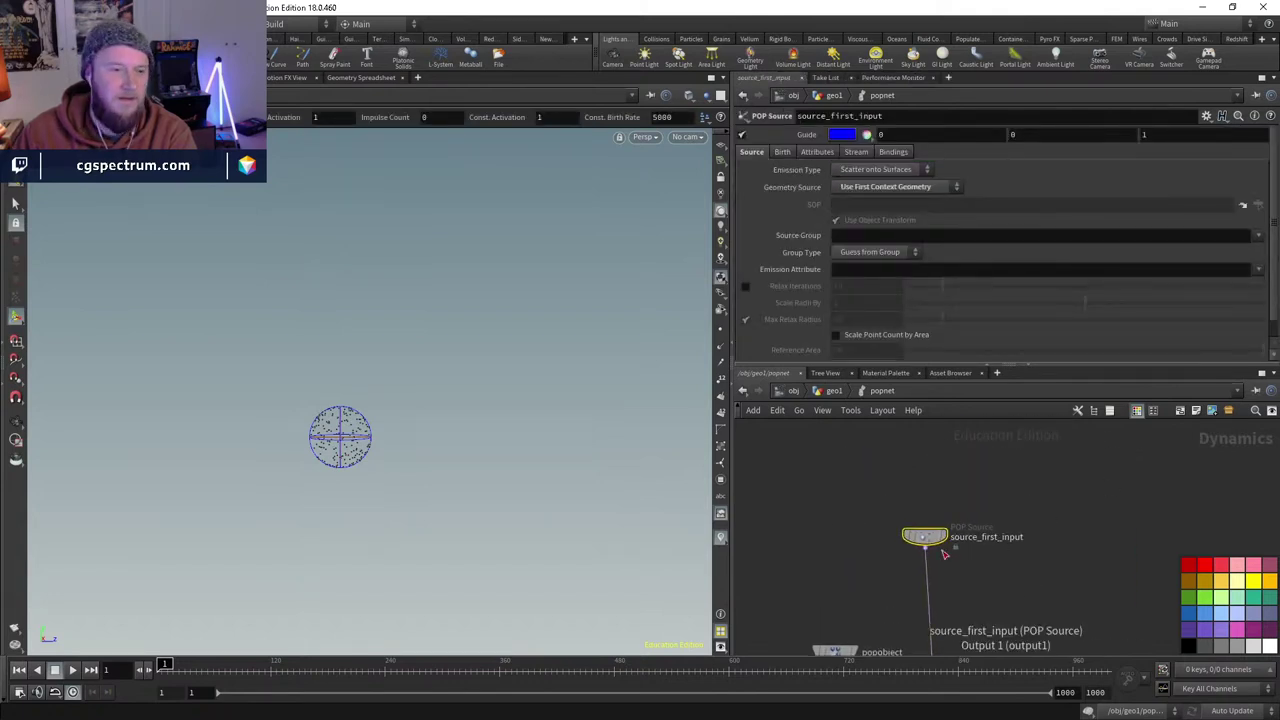
mouse_move(928, 537)
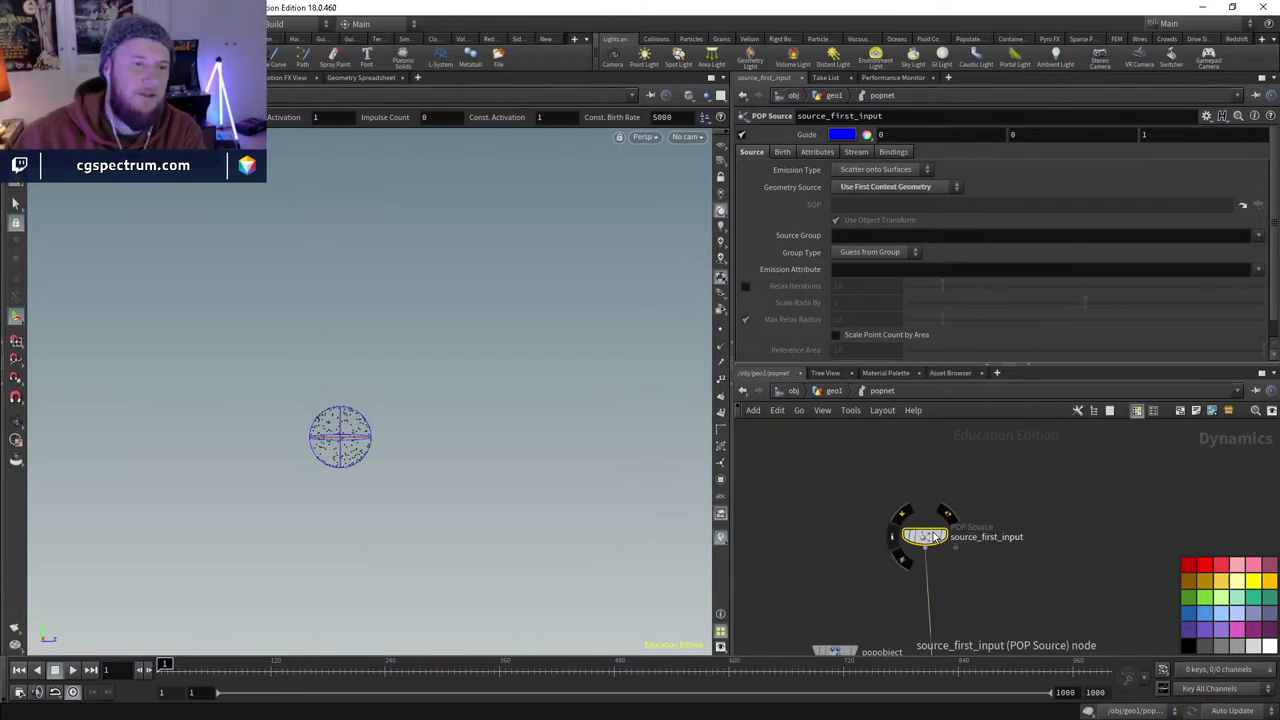
drag(931, 544, 937, 487)
middle_drag(989, 555, 986, 531)
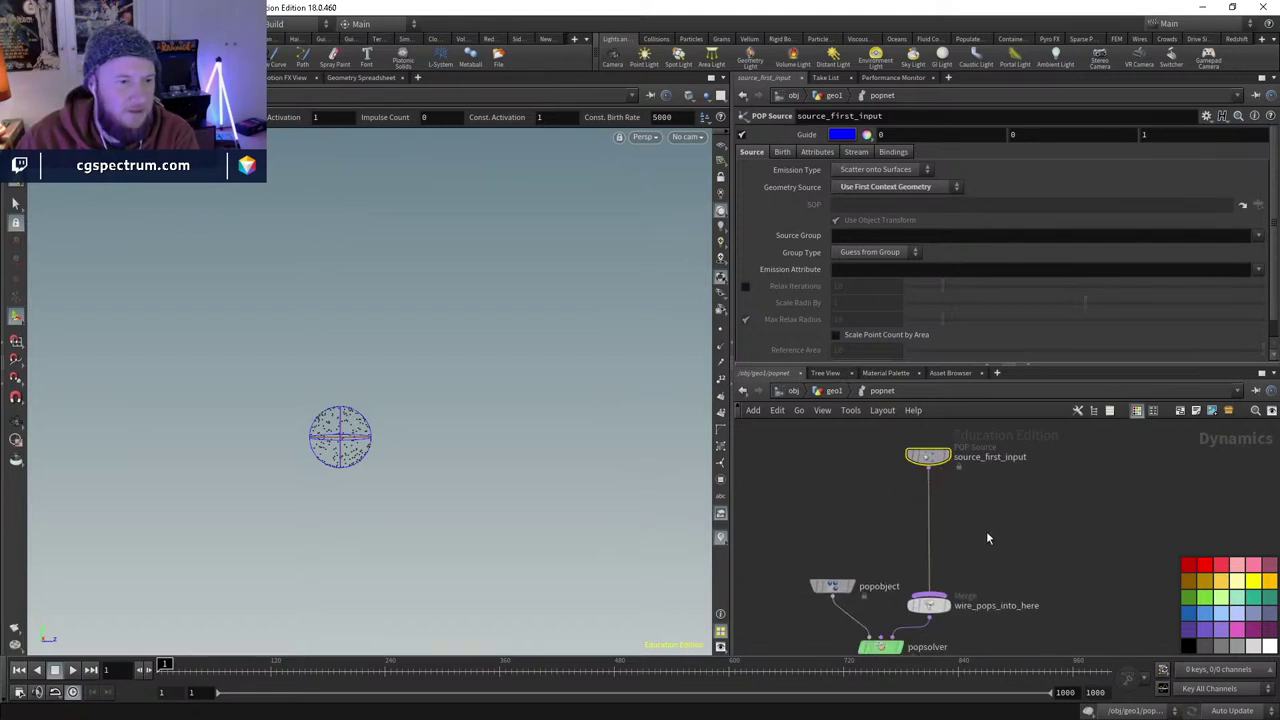
- Set source_first_input's Initial Velocity to Add to inherited velocity with a Y velocity of 1, and play the simulation briefly
scroll(920, 535, up, 2)
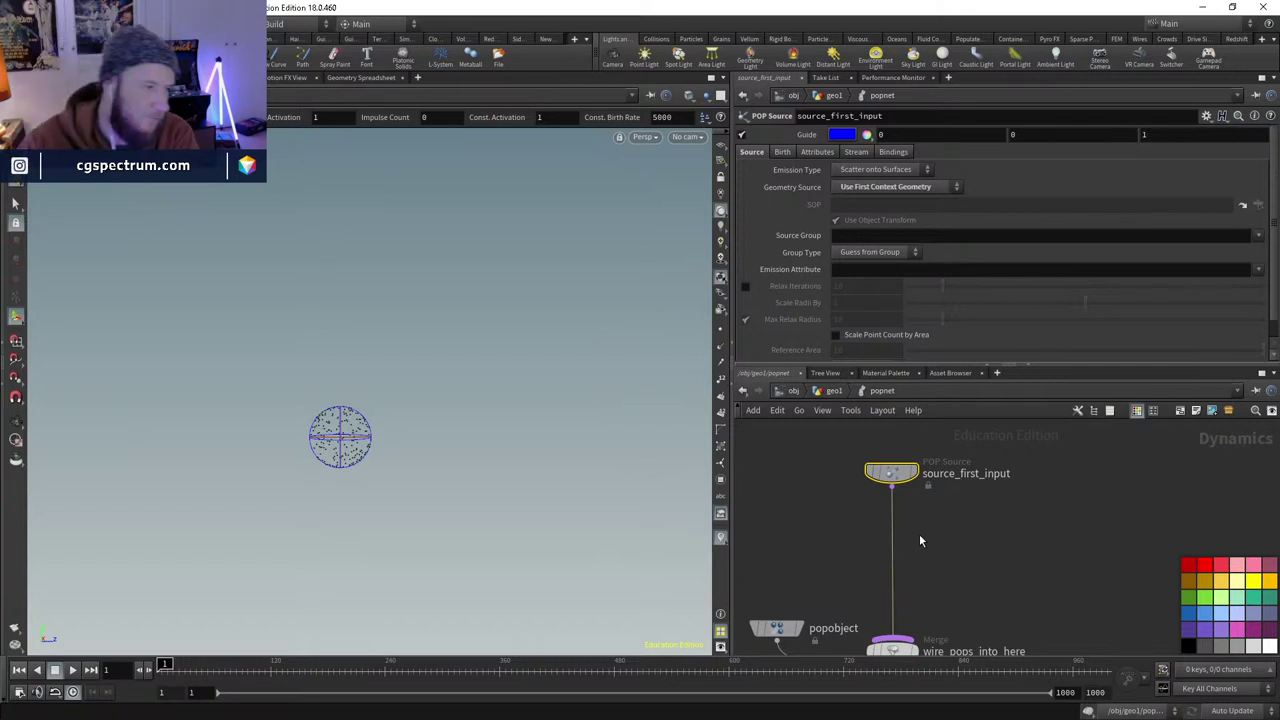
click(817, 152)
click(898, 205)
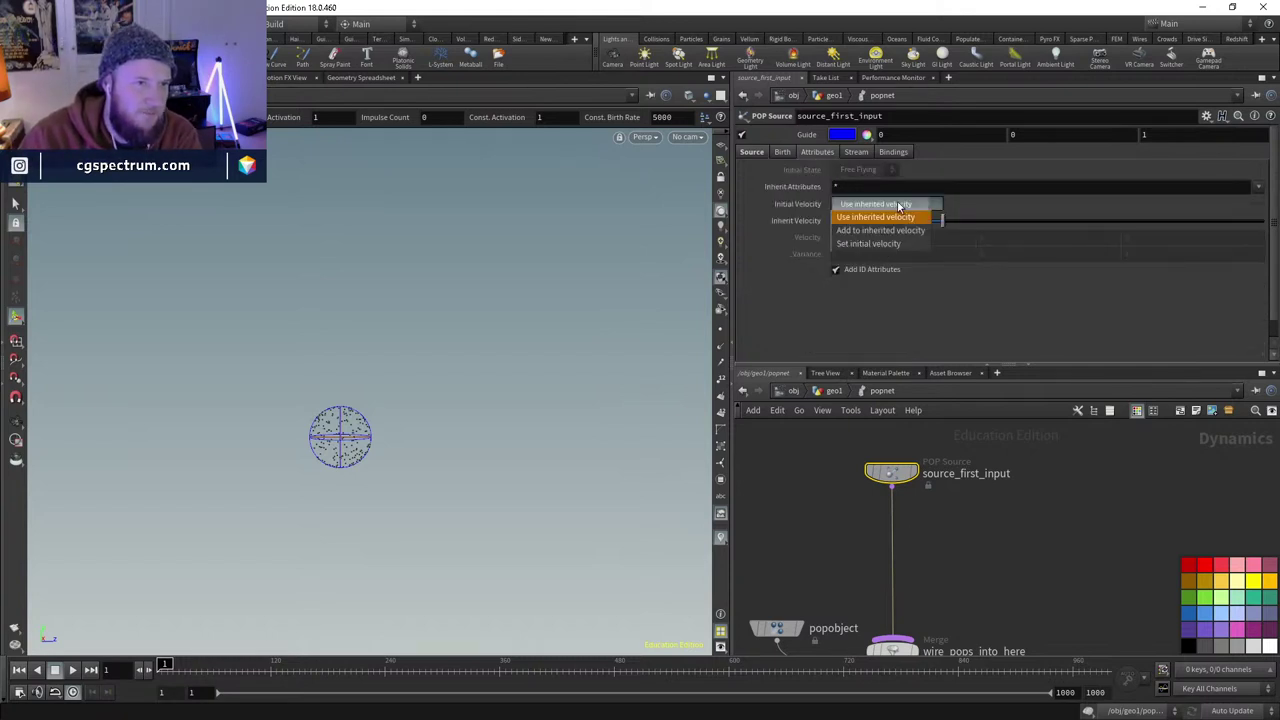
click(880, 230)
click(1008, 237)
text(1)
key(Return)
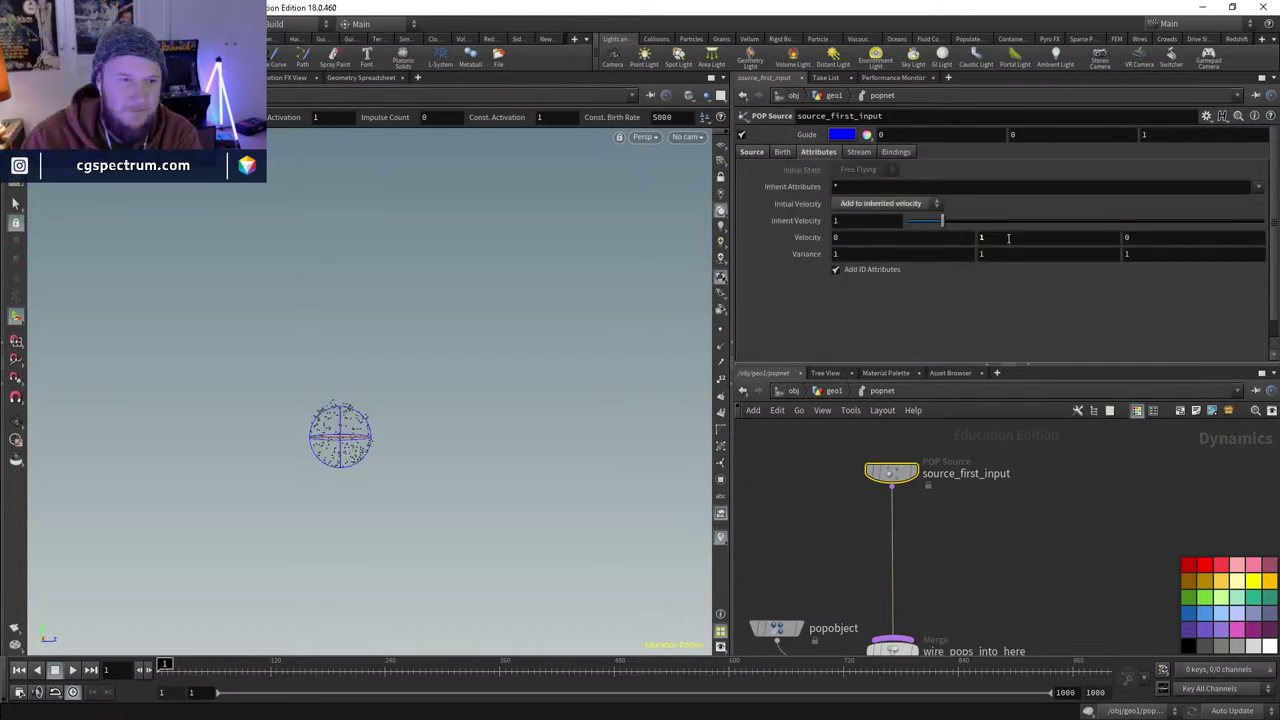
click(72, 669)
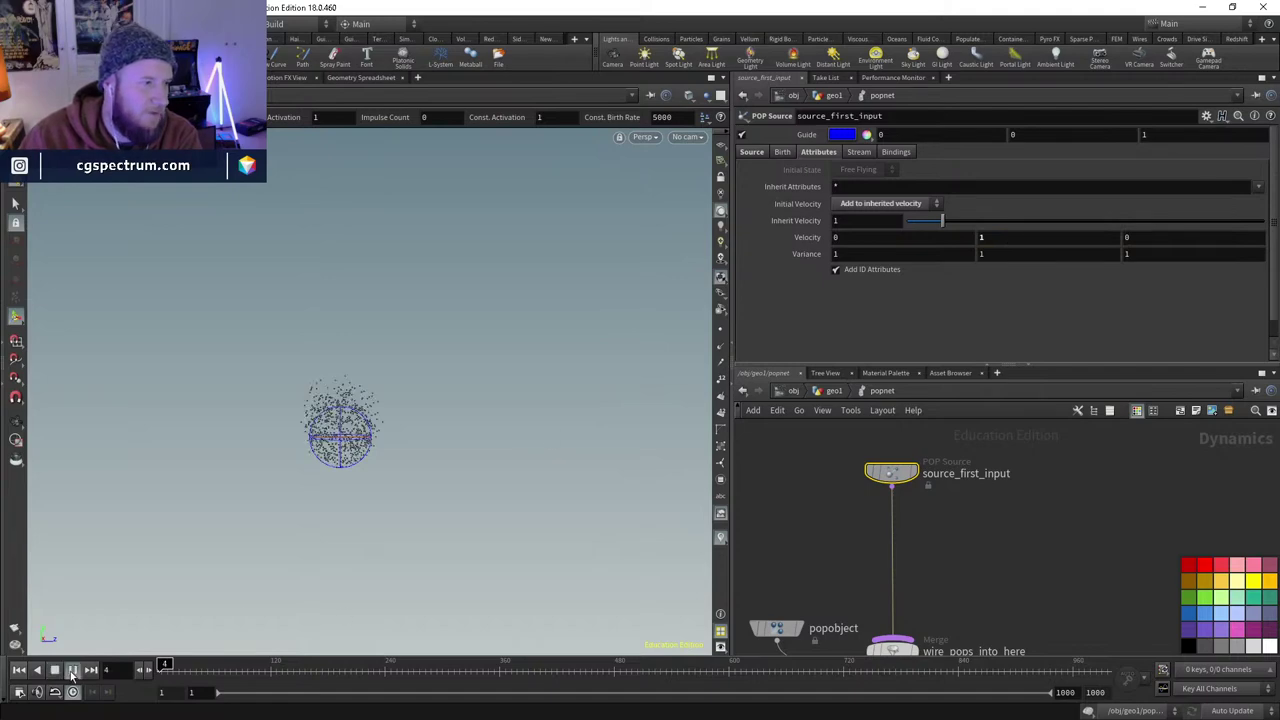
click(150, 667)
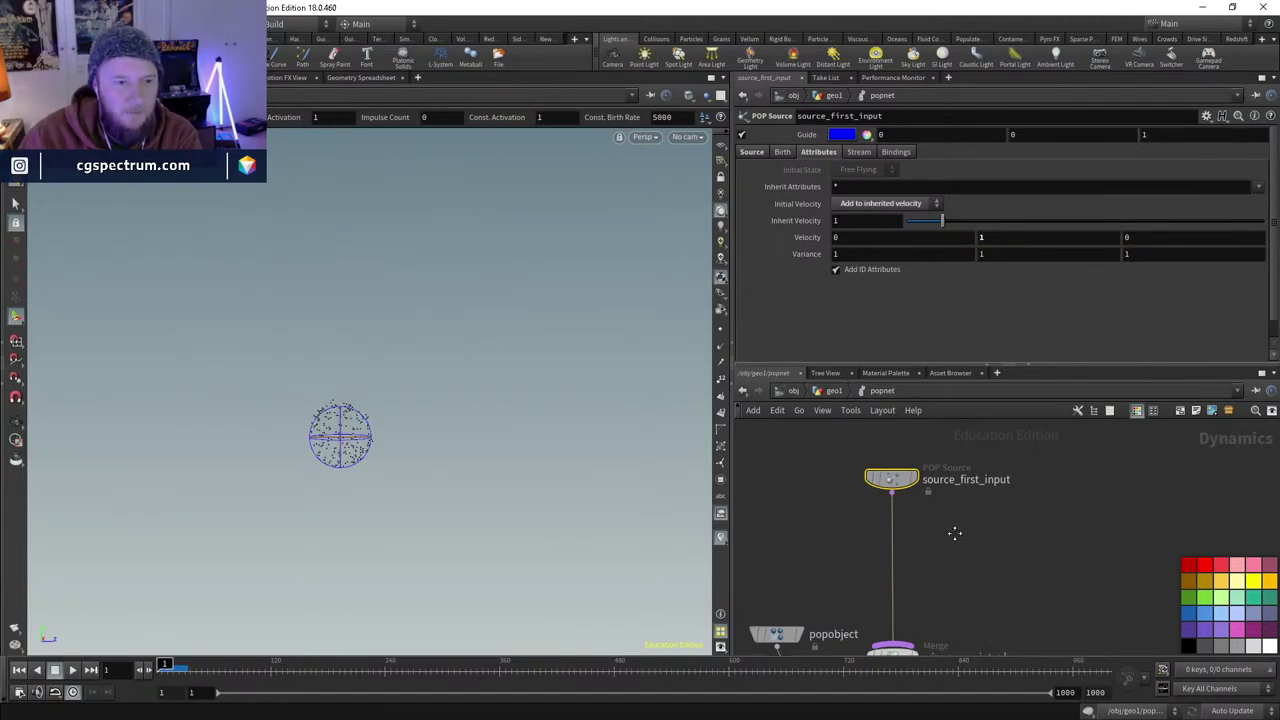
- Insert a POP Advect by Volumes node between source_first_input and the wire_pops_into_here merge
key(Tab)
text(popad)
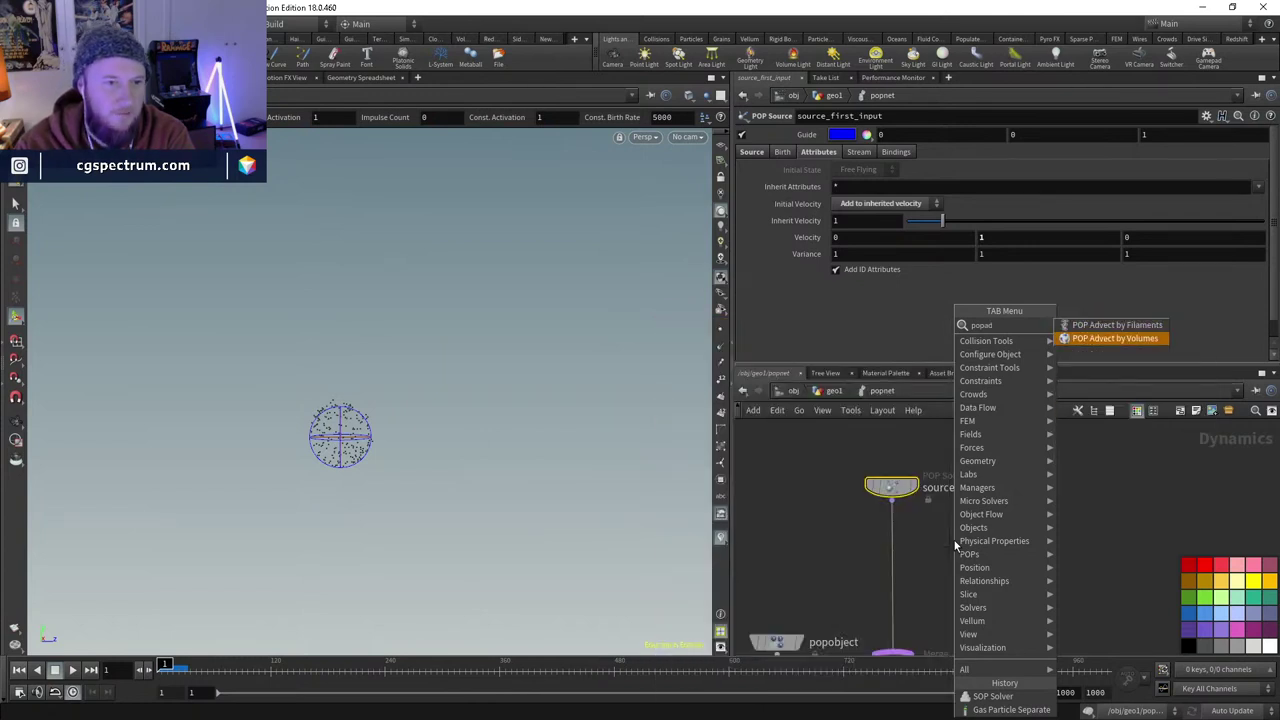
key(Return)
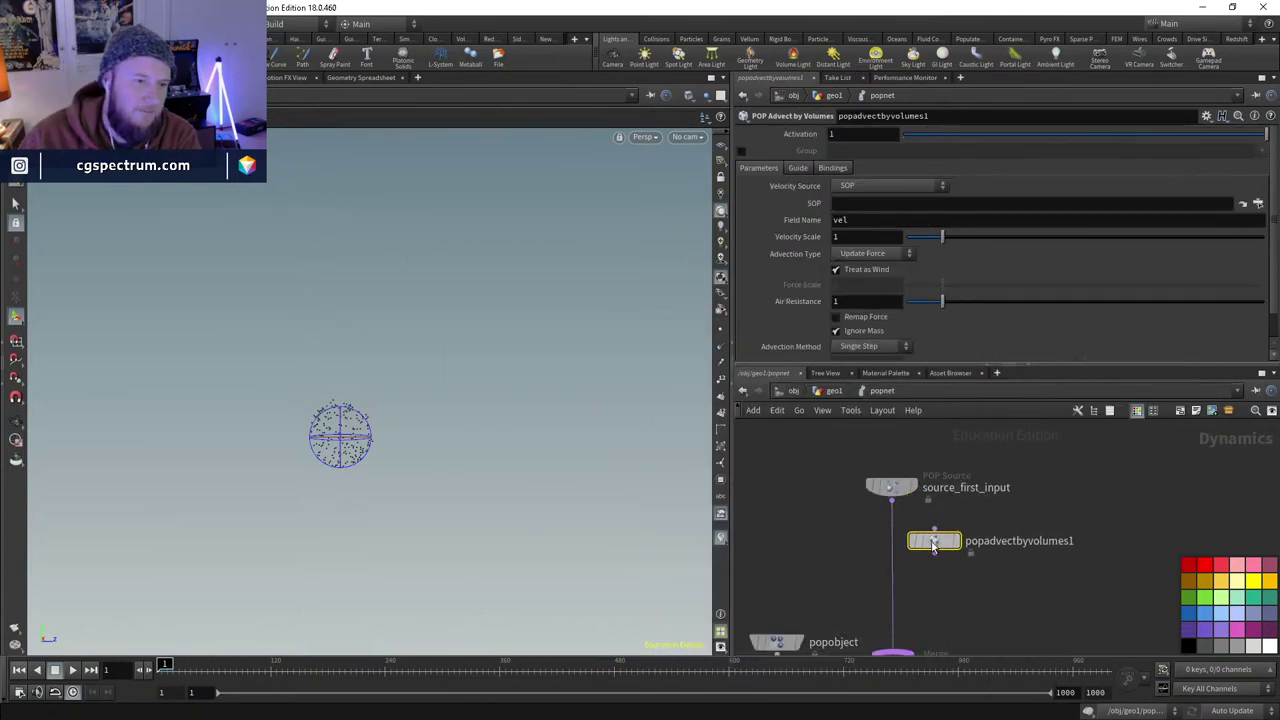
click(895, 557)
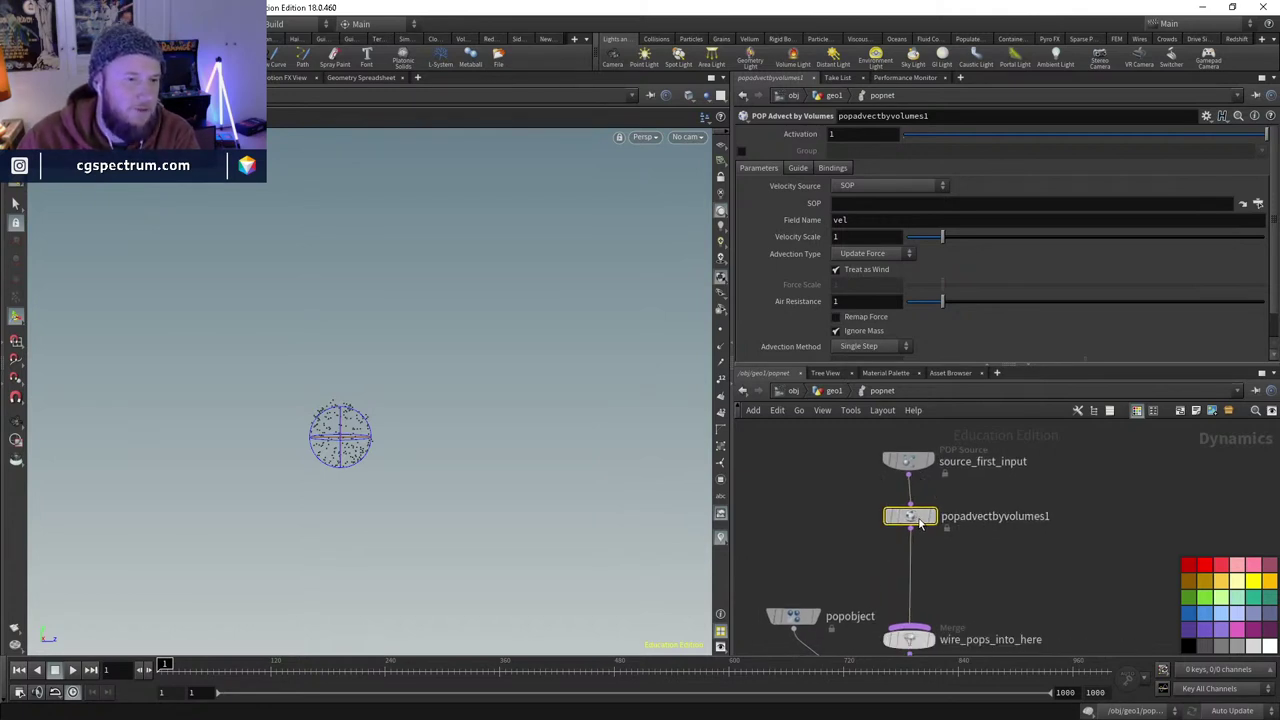
click(918, 524)
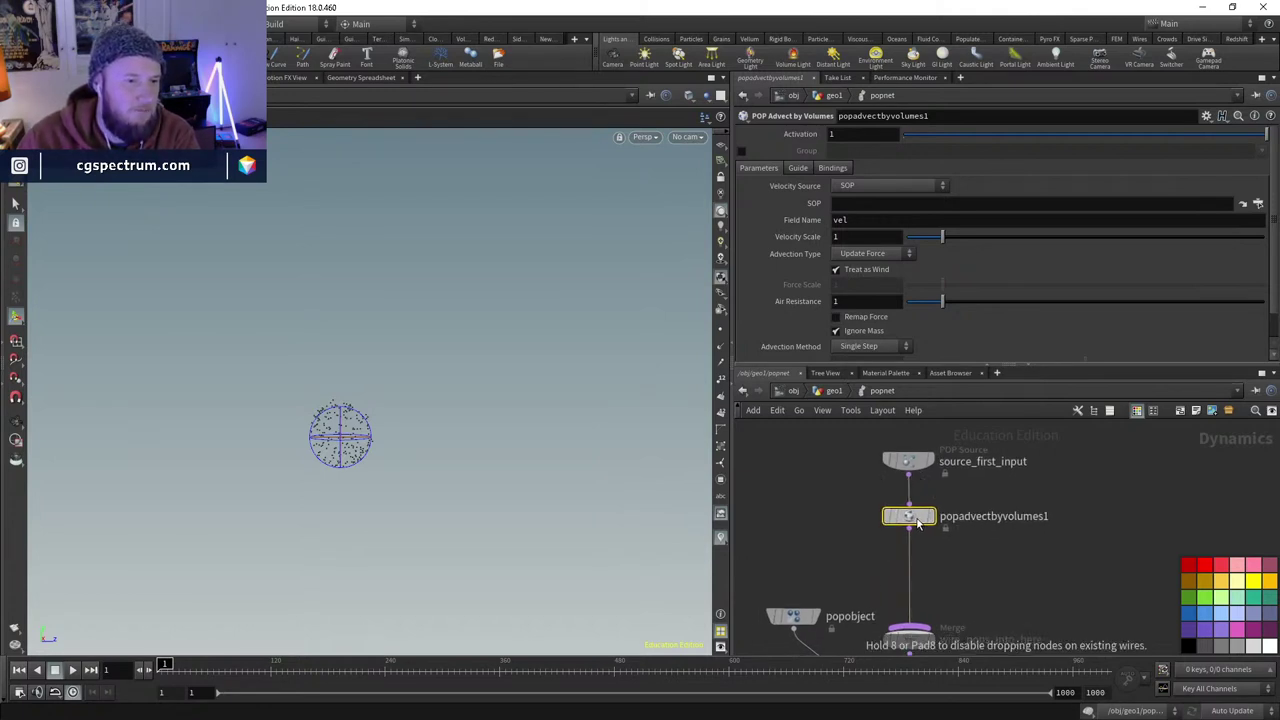
- Return to the geo1 level and display volumevelocity1, the velocity volume feeding popnet's second input
click(858, 190)
click(850, 189)
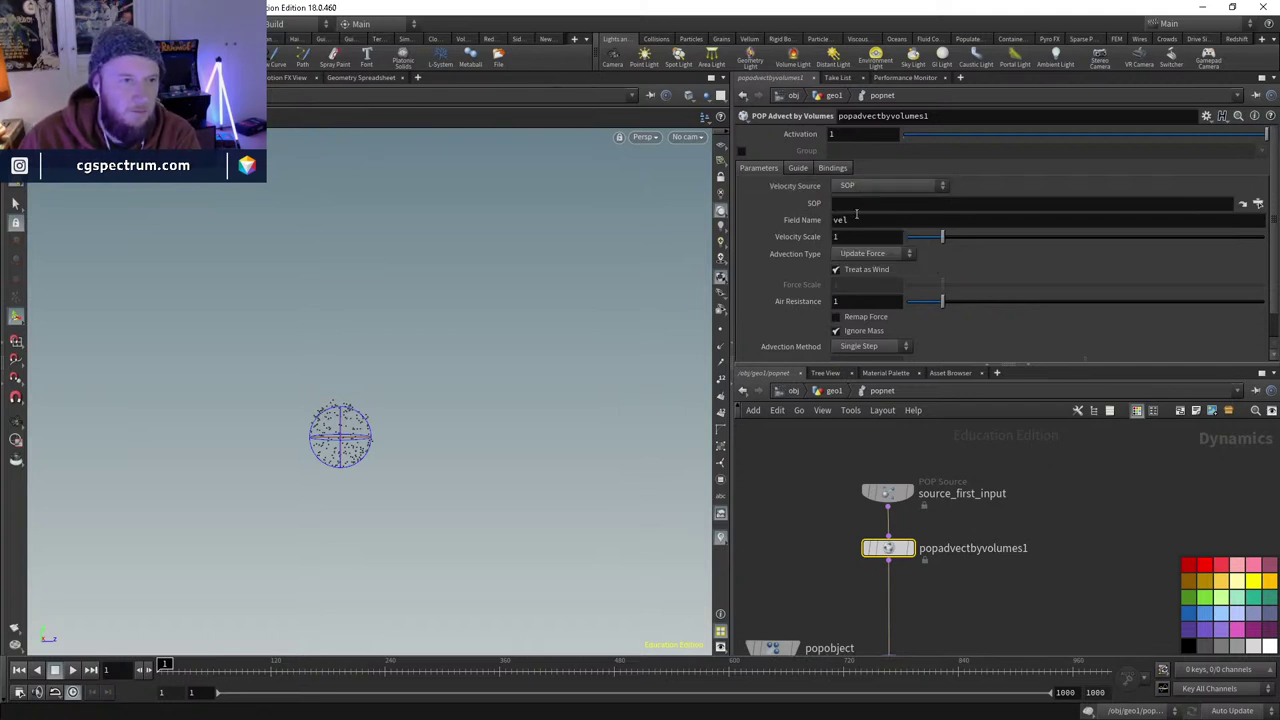
key(u)
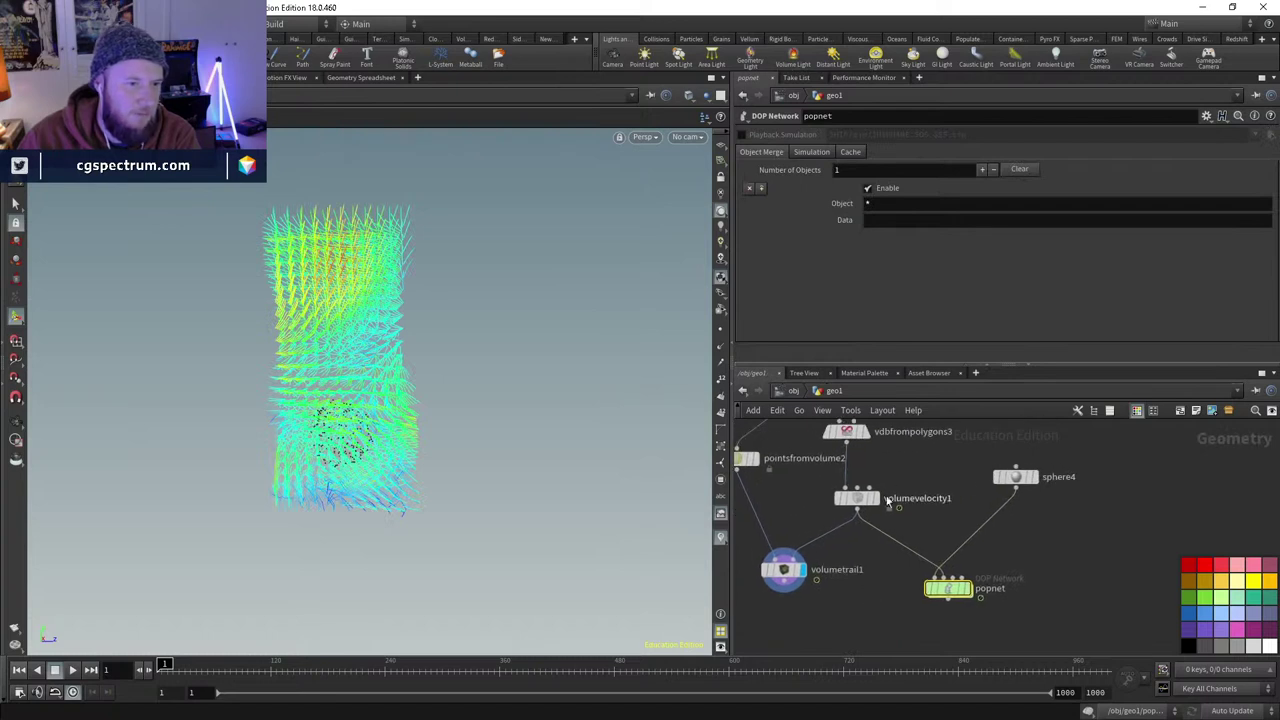
click(853, 500)
click(948, 588)
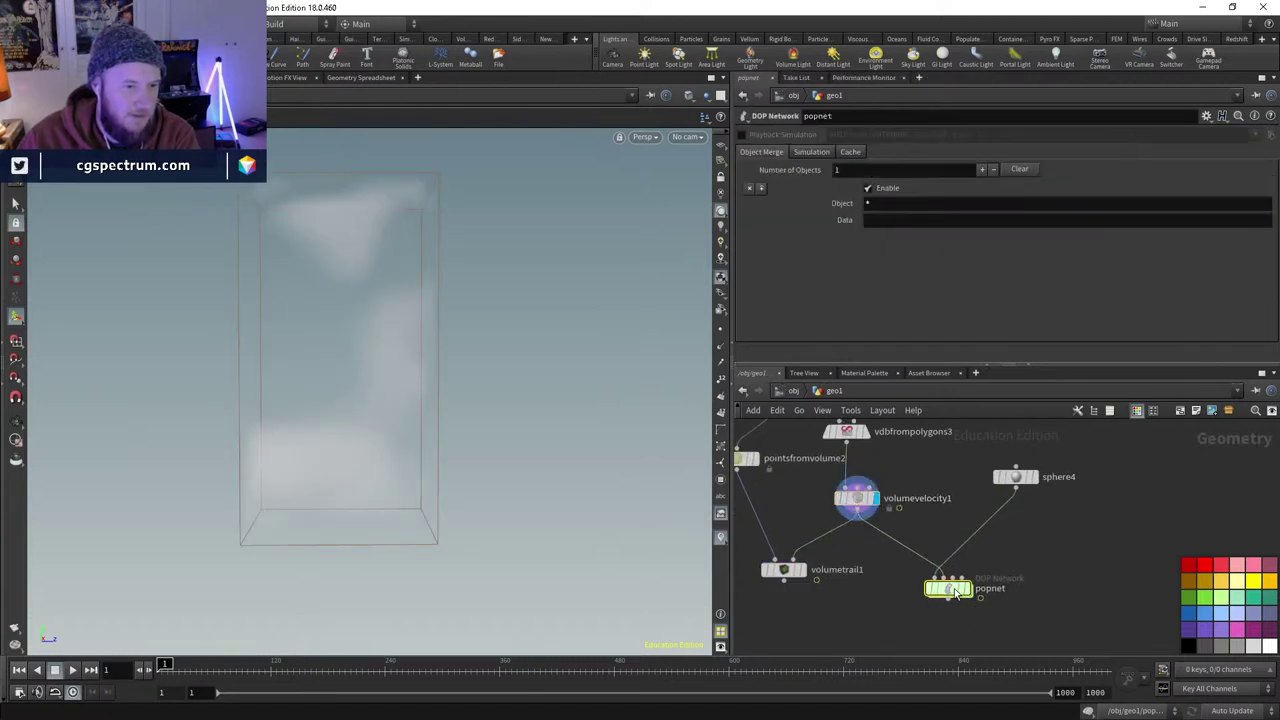
- Inside popnet, set popadvectbyvolumes1's Velocity Source to Second Context Geometry and turn on Show Guide
double_click(948, 588)
click(905, 188)
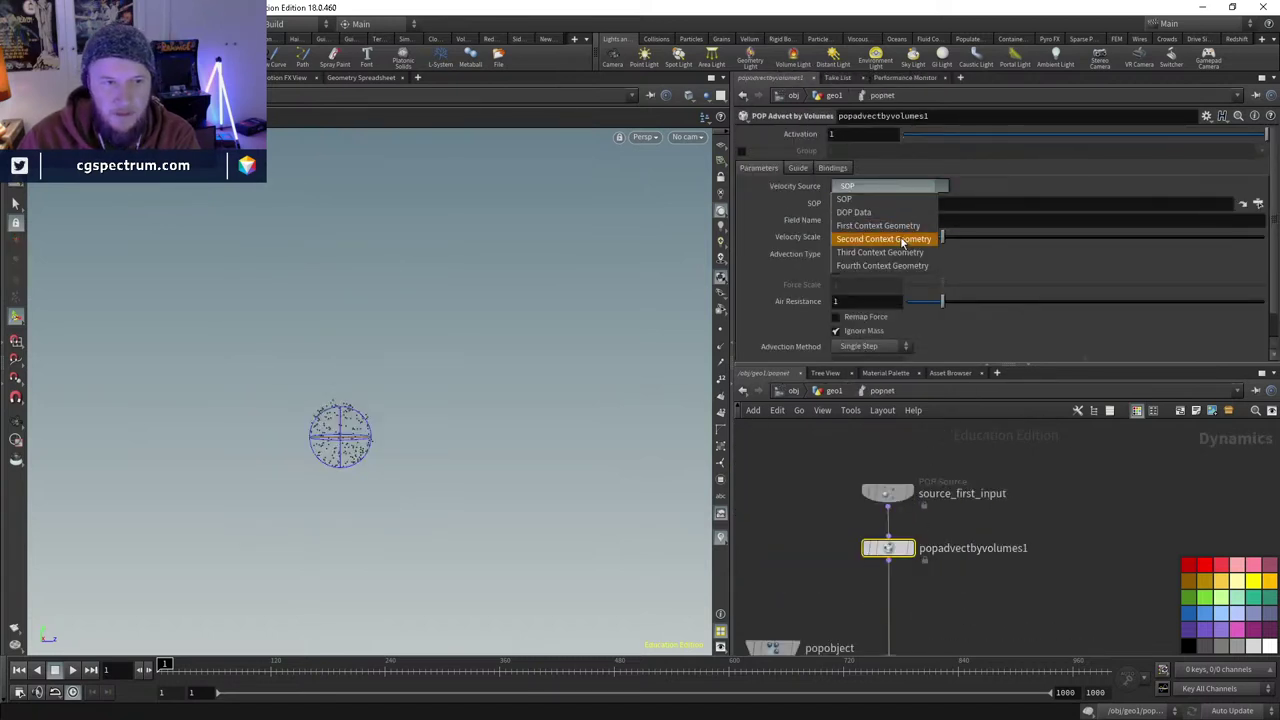
click(880, 240)
click(800, 168)
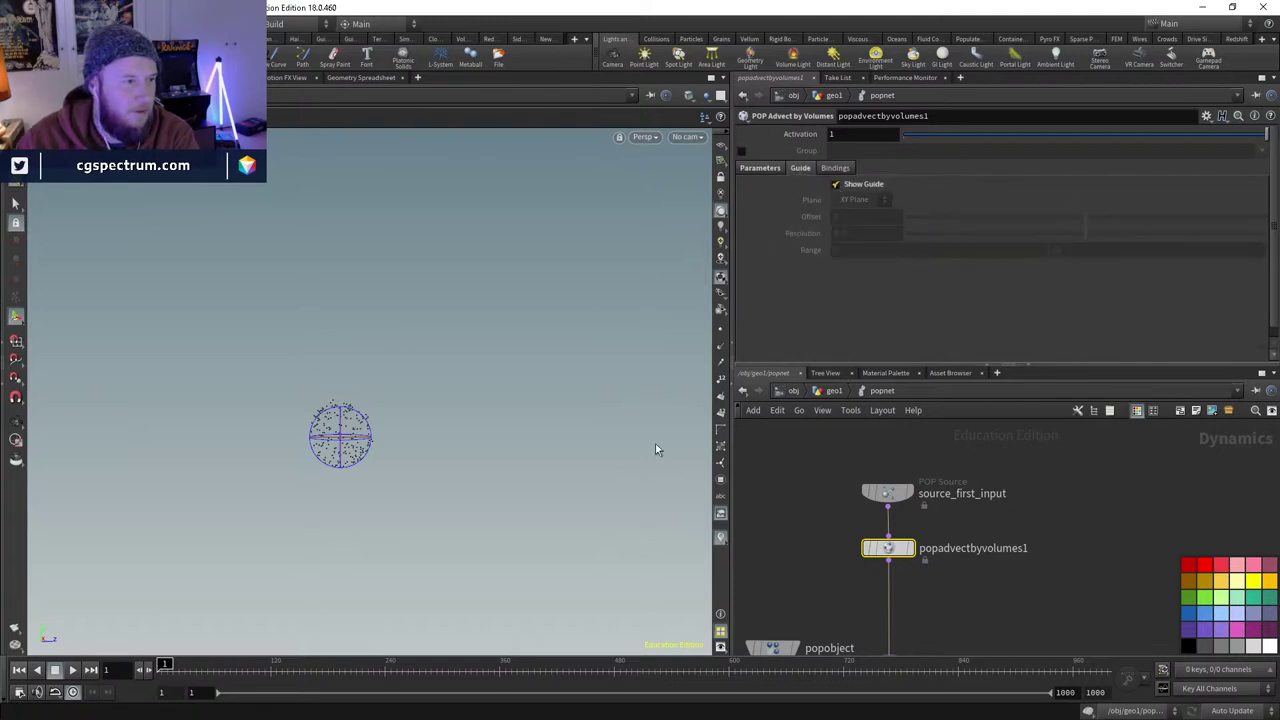
key(Escape)
drag(557, 394, 557, 497)
- Set source_first_input's Initial Velocity back to Use inherited velocity
click(887, 492)
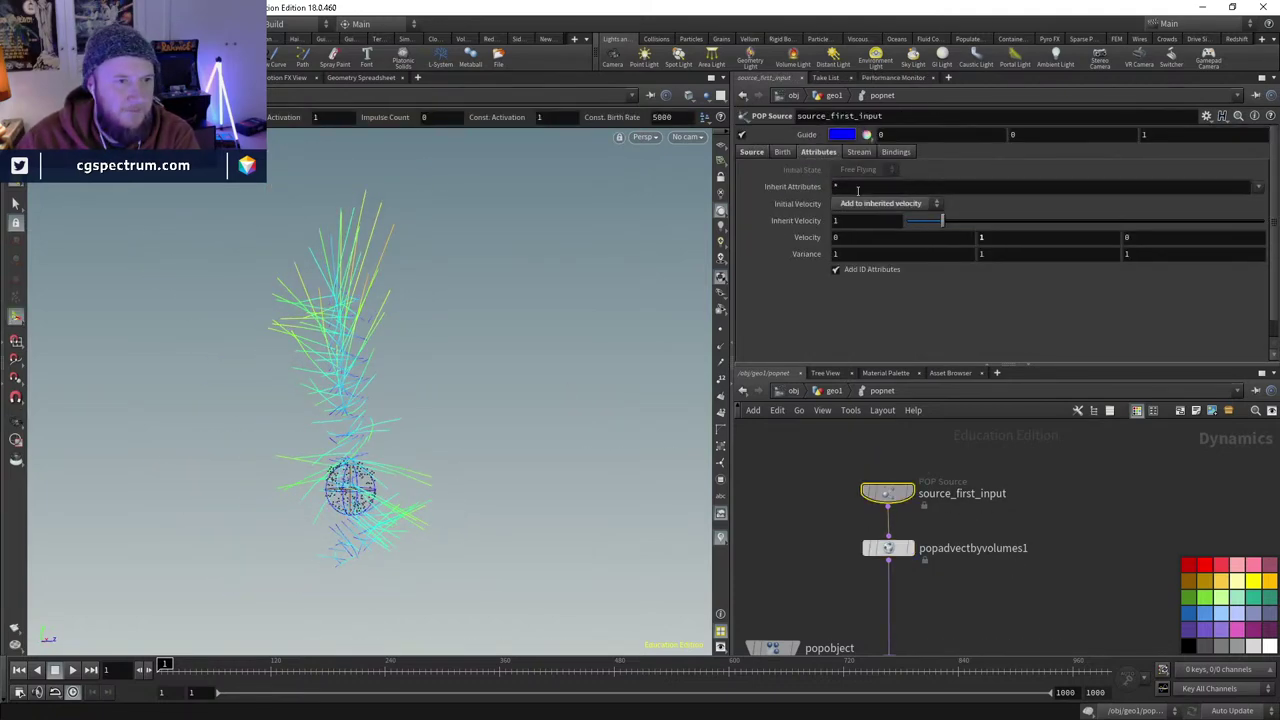
click(880, 203)
click(880, 214)
- Bypass popadvectbyvolumes1 and play the simulation to view the particles without advection
click(866, 548)
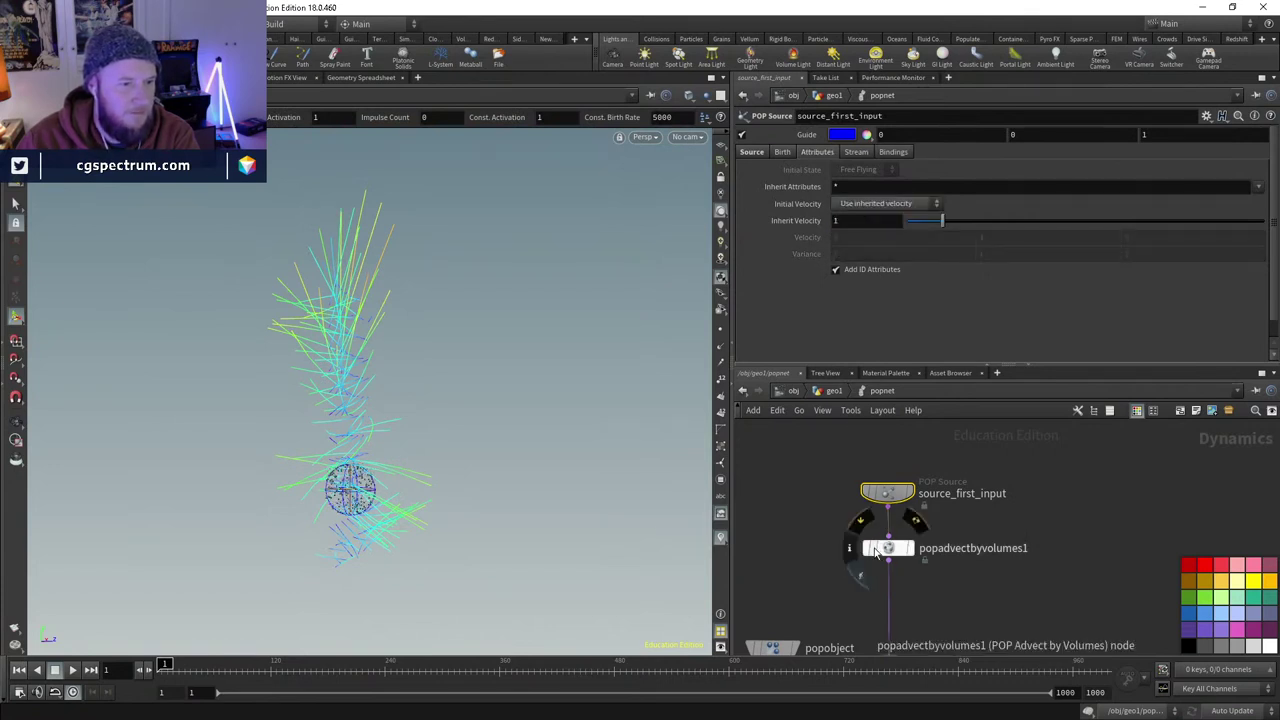
click(72, 669)
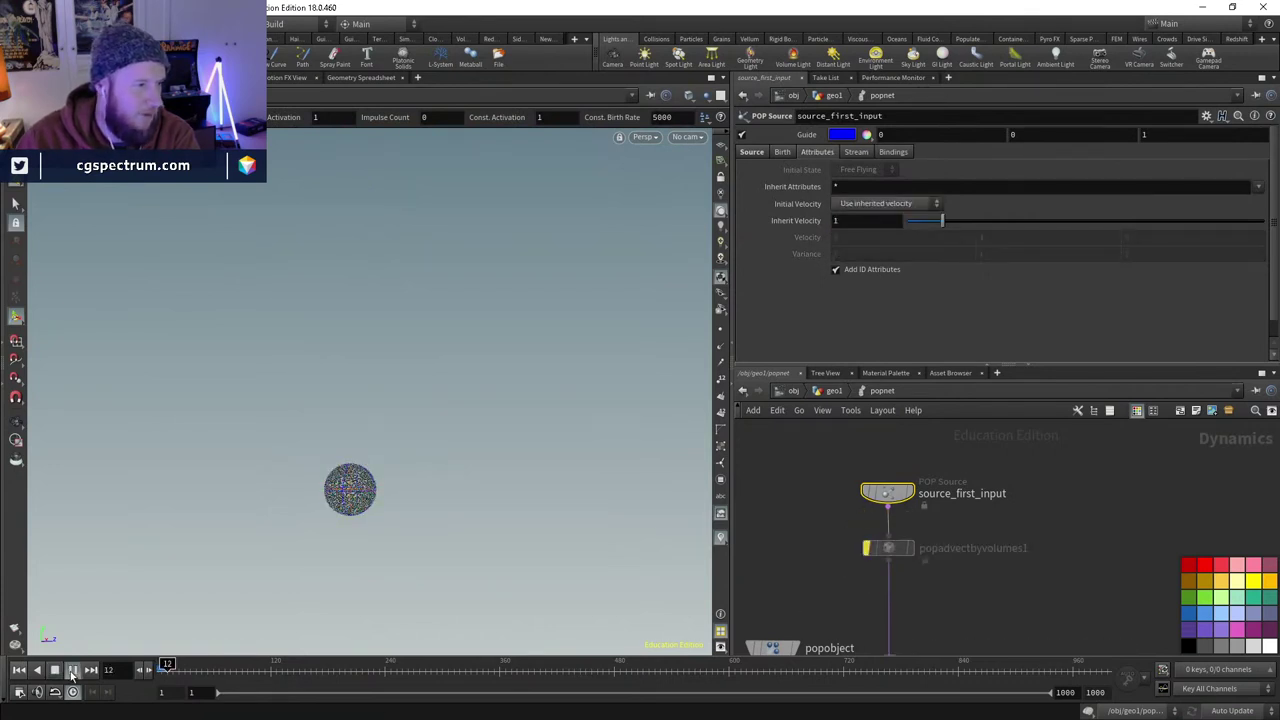
- Re-enable popadvectbyvolumes1 and replay the simulation from frame 1, inspecting the advected particles from several angles
key(ctrl+Up)
click(866, 548)
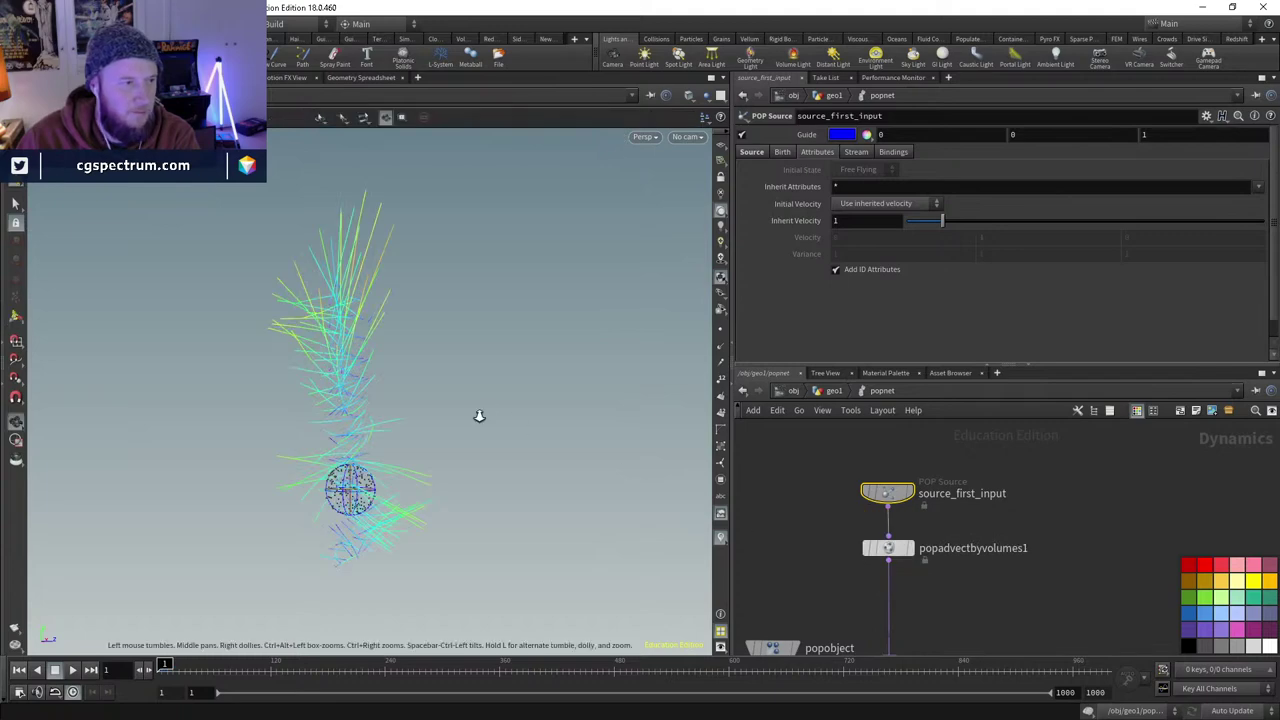
click(72, 669)
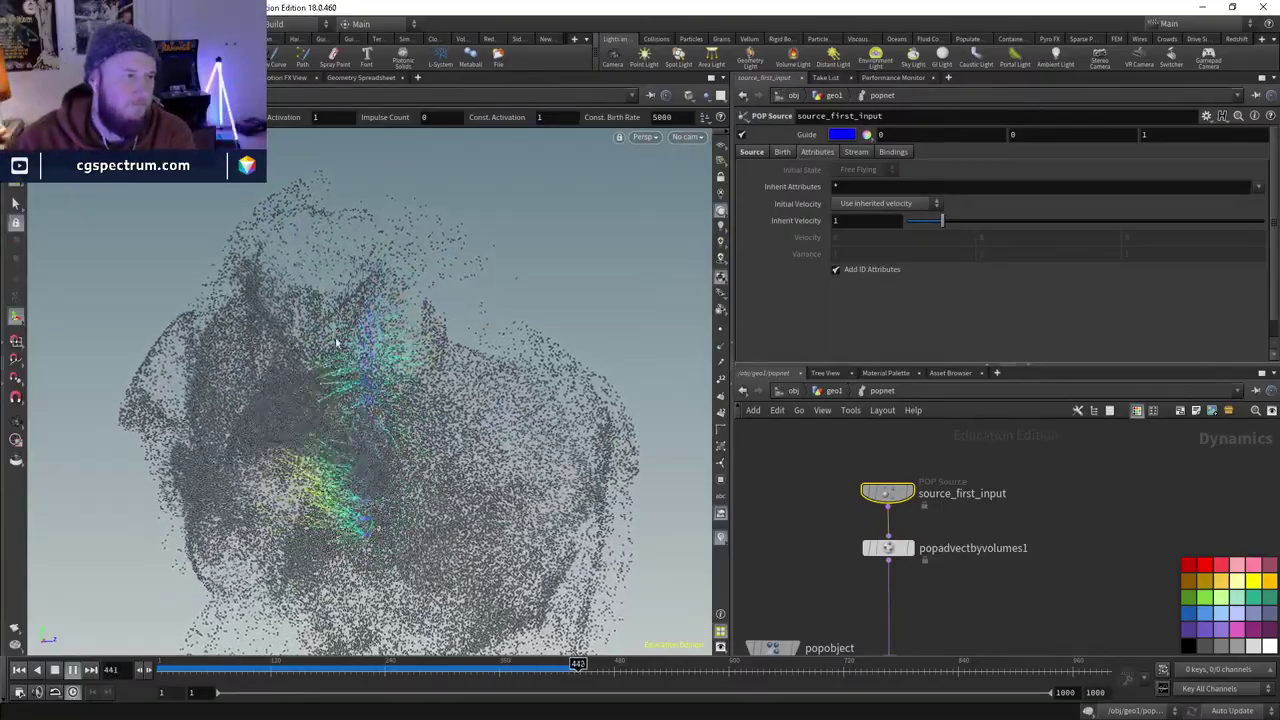
drag(298, 532, 510, 513)
scroll(510, 513, up, 3)
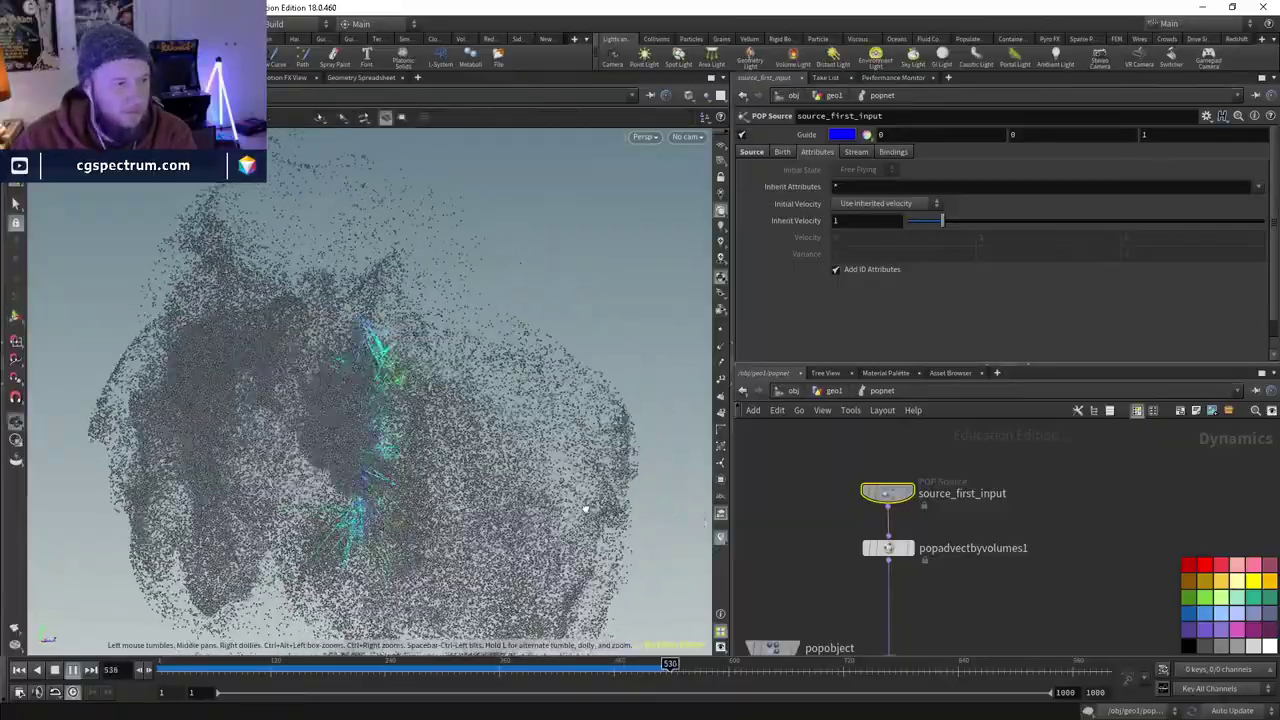
scroll(300, 410, up, 5)
drag(420, 358, 455, 480)
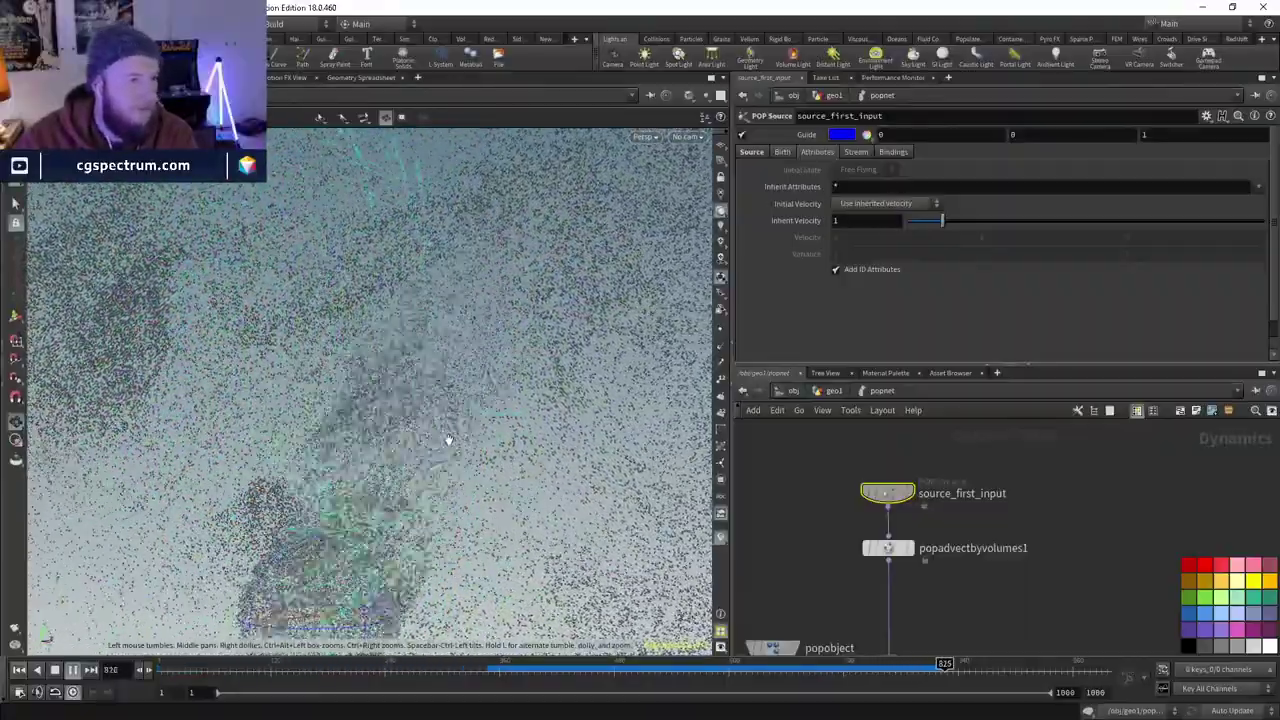
key(Return)
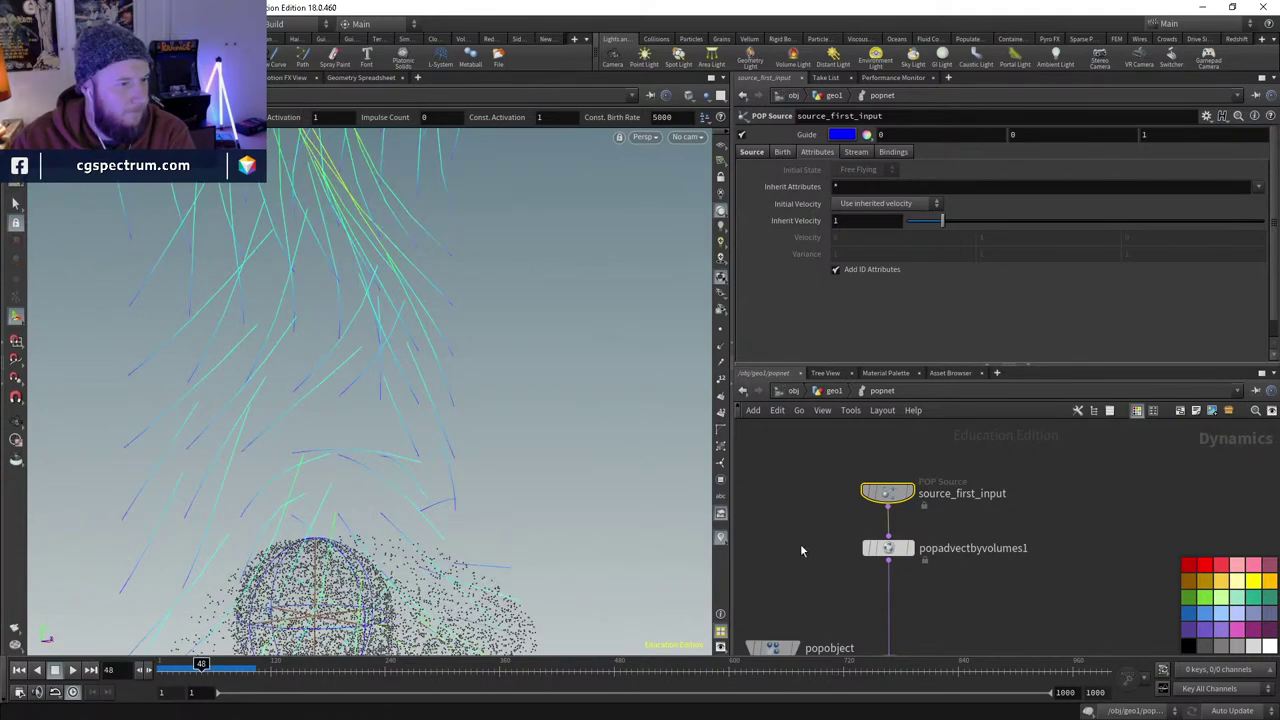
- Return to the geo1 level and display pointsfromvolume2, the points filling the tube-shaped volume
click(834, 391)
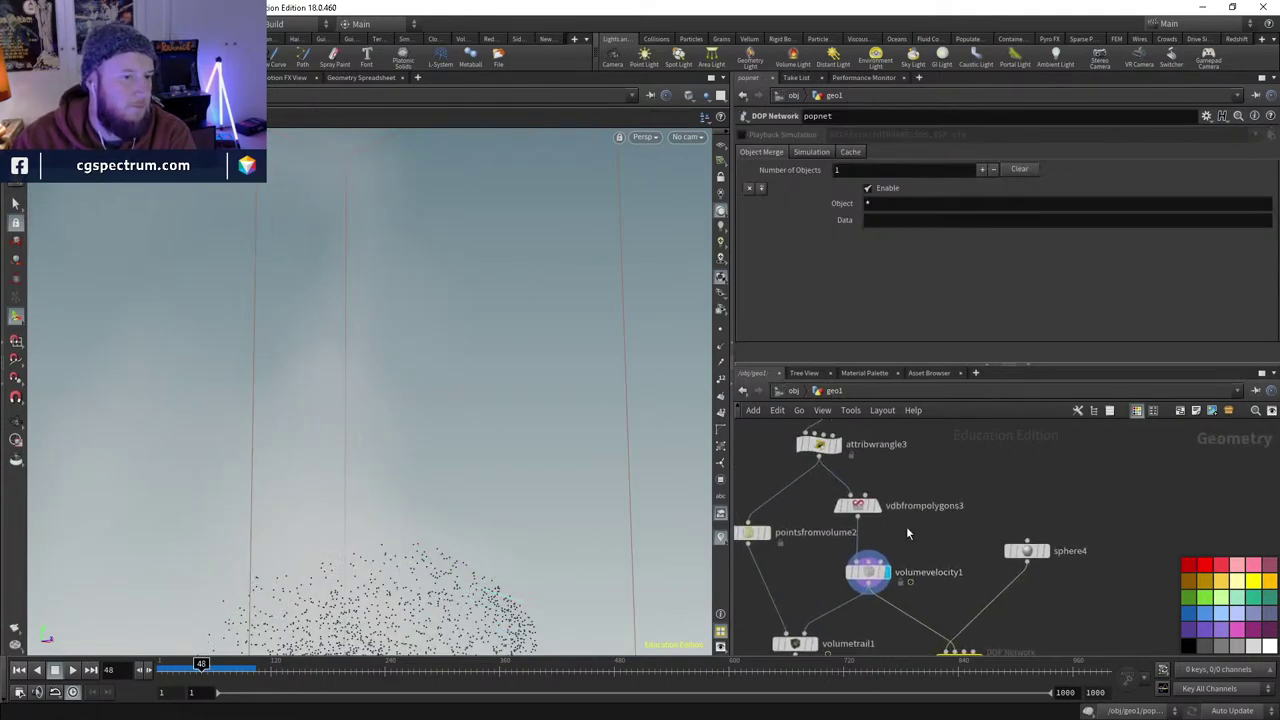
drag(1062, 556, 1099, 548)
middle_drag(1099, 548, 1064, 498)
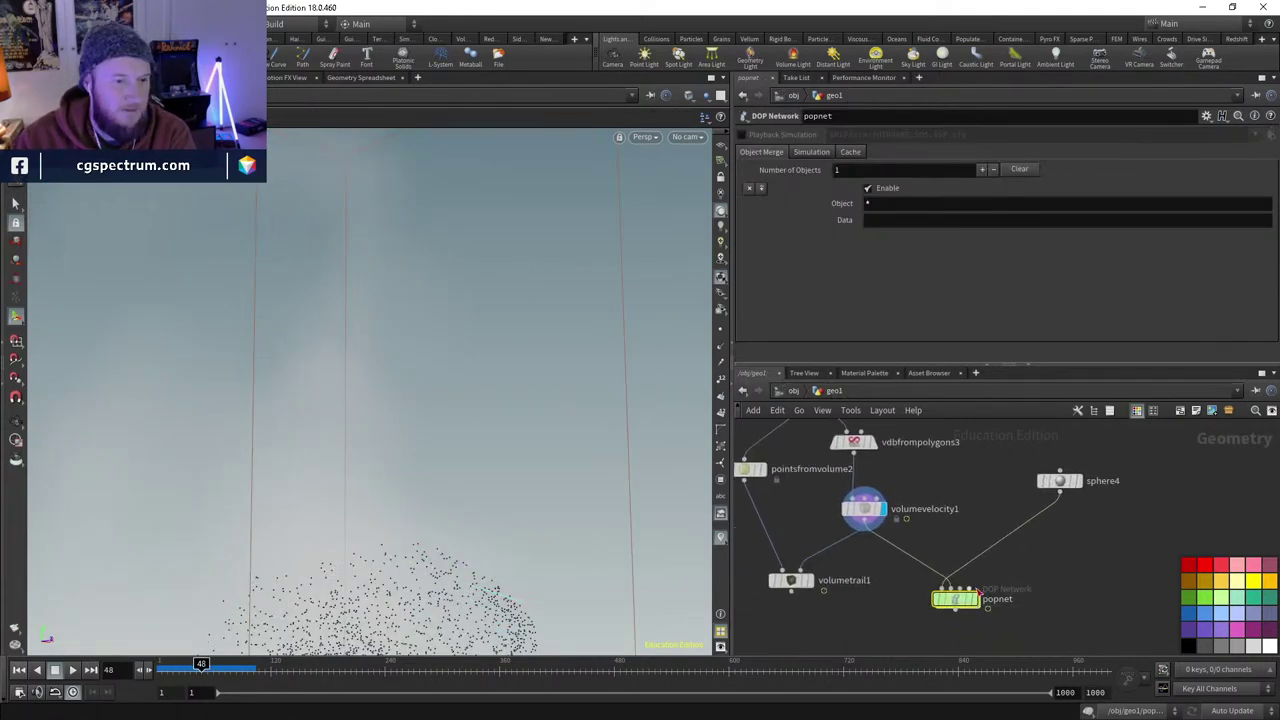
middle_drag(795, 480, 895, 545)
click(862, 540)
drag(848, 534, 836, 514)
drag(577, 423, 470, 385)
middle_drag(777, 550, 775, 518)
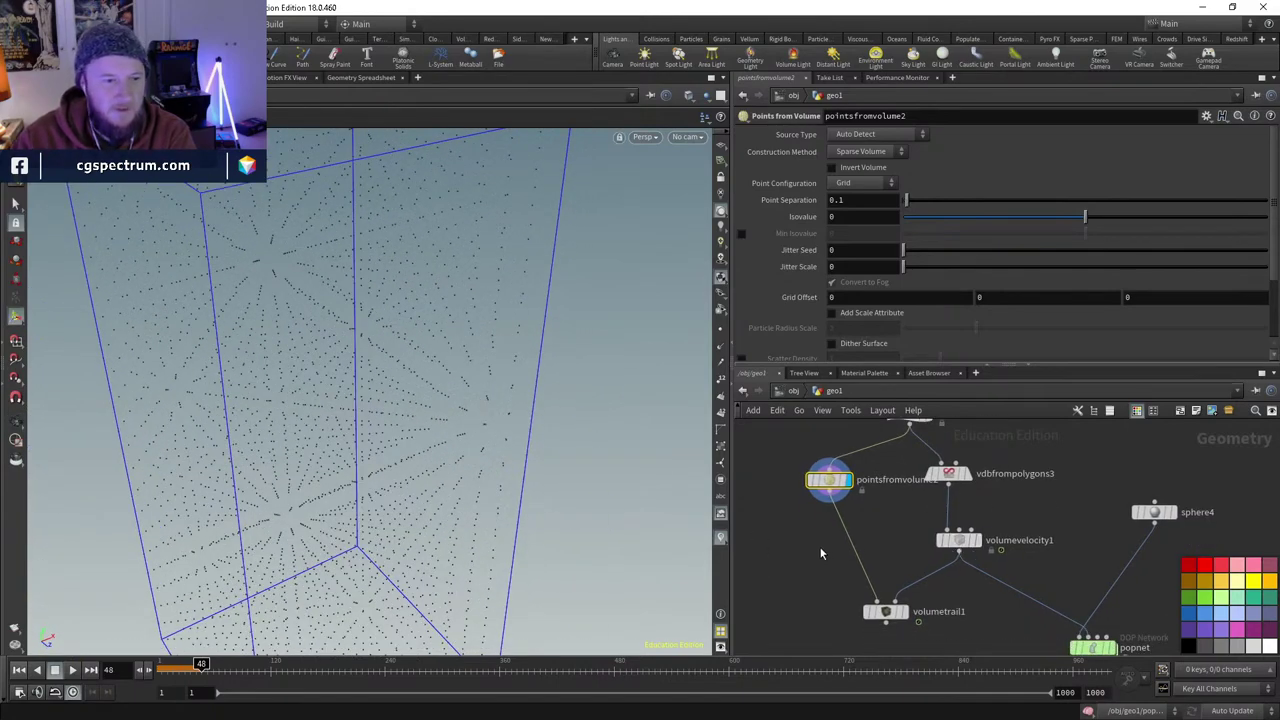
- Insert a Point Velocity node between pointsfromvolume2 and volumetrail1, display it and enable Add Curl Noise
key(Tab)
text(poin)
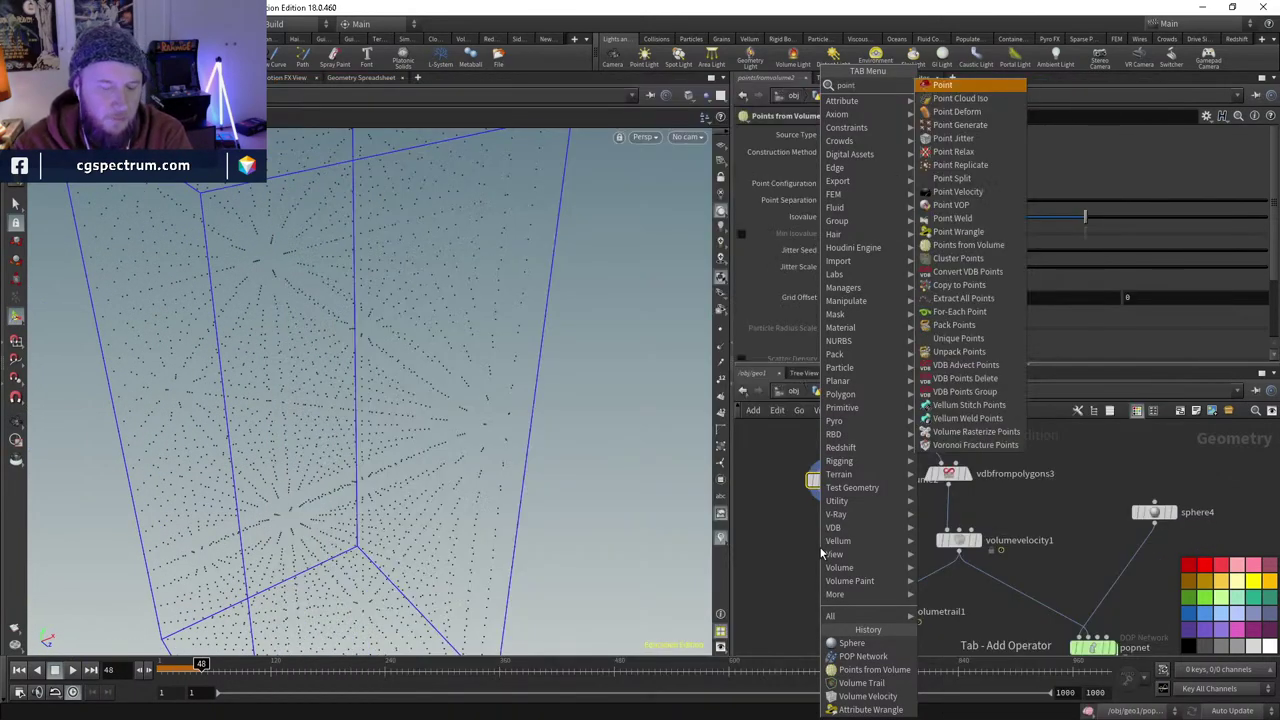
text( v)
key(Return)
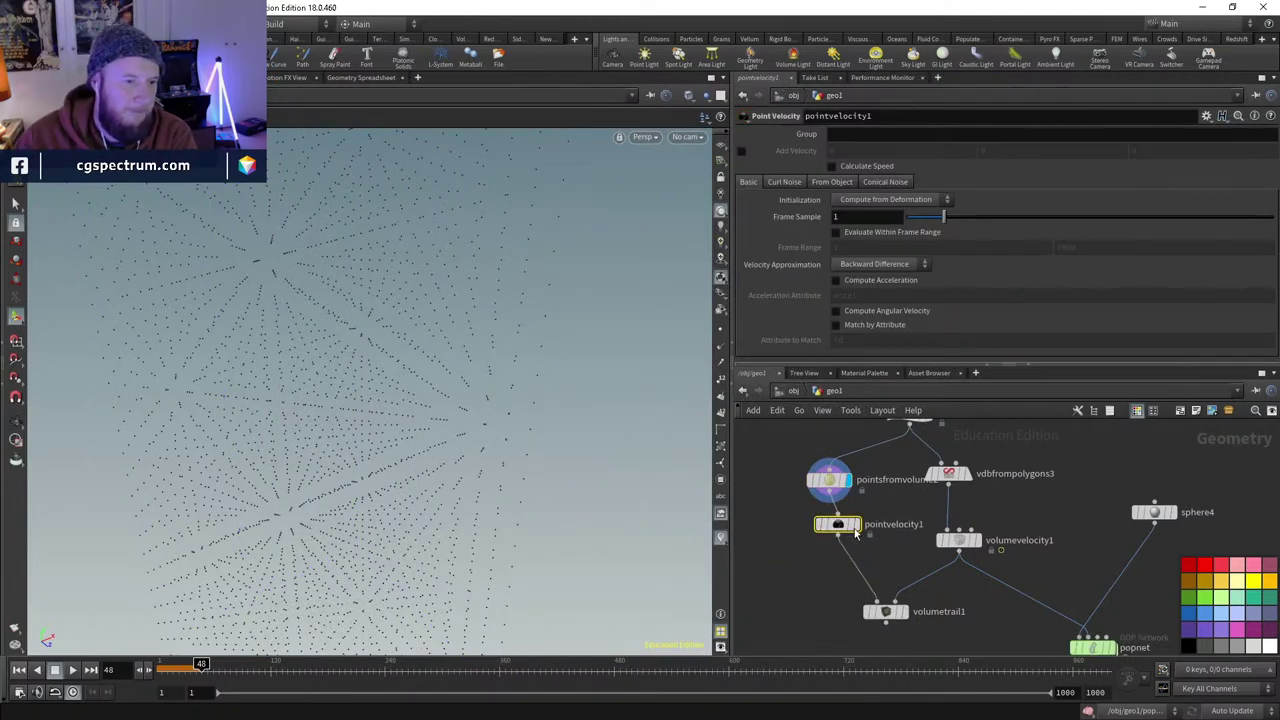
click(846, 530)
click(786, 182)
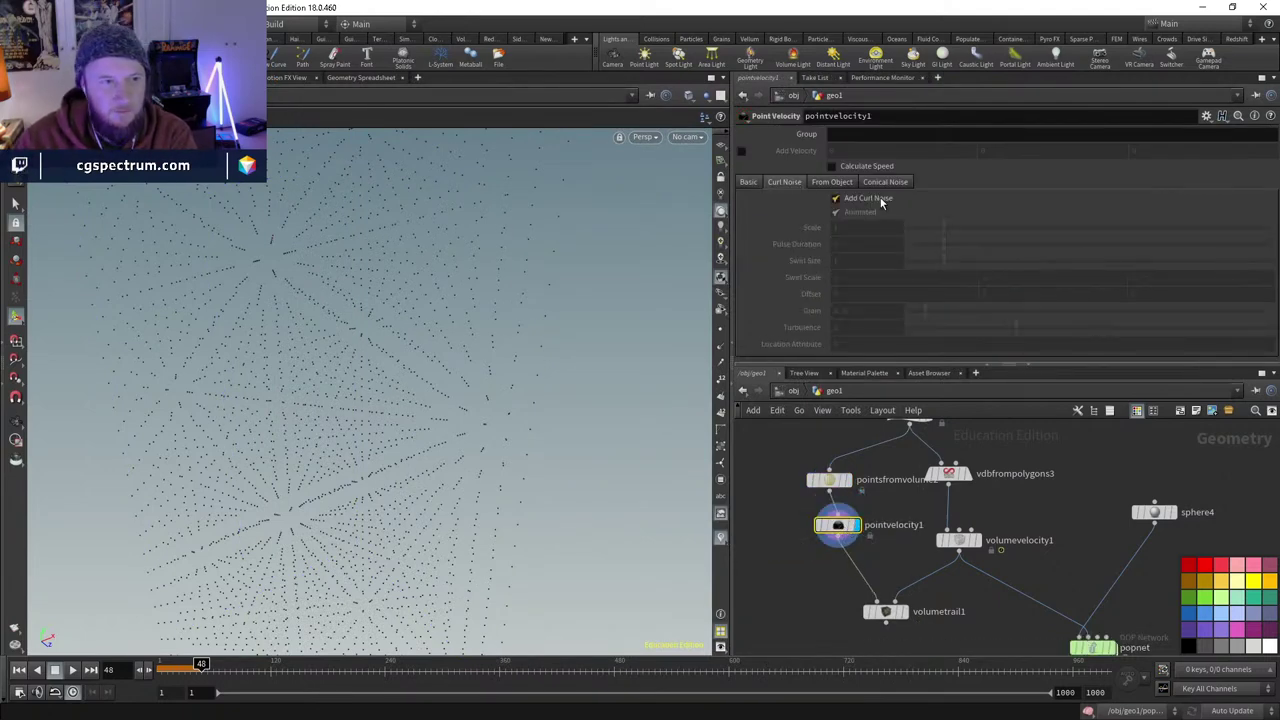
click(880, 199)
- Add a scene marker visualizer with the Vector style to show the point velocities
click(722, 537)
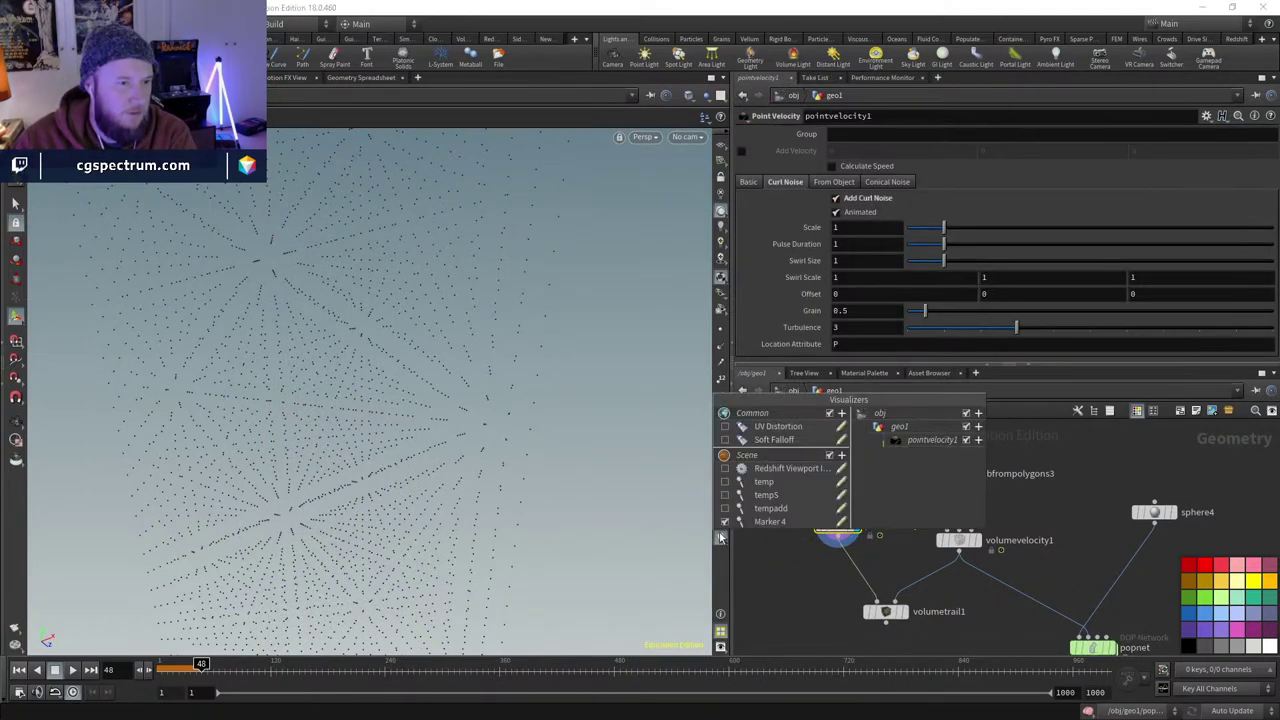
click(843, 456)
click(872, 466)
click(988, 456)
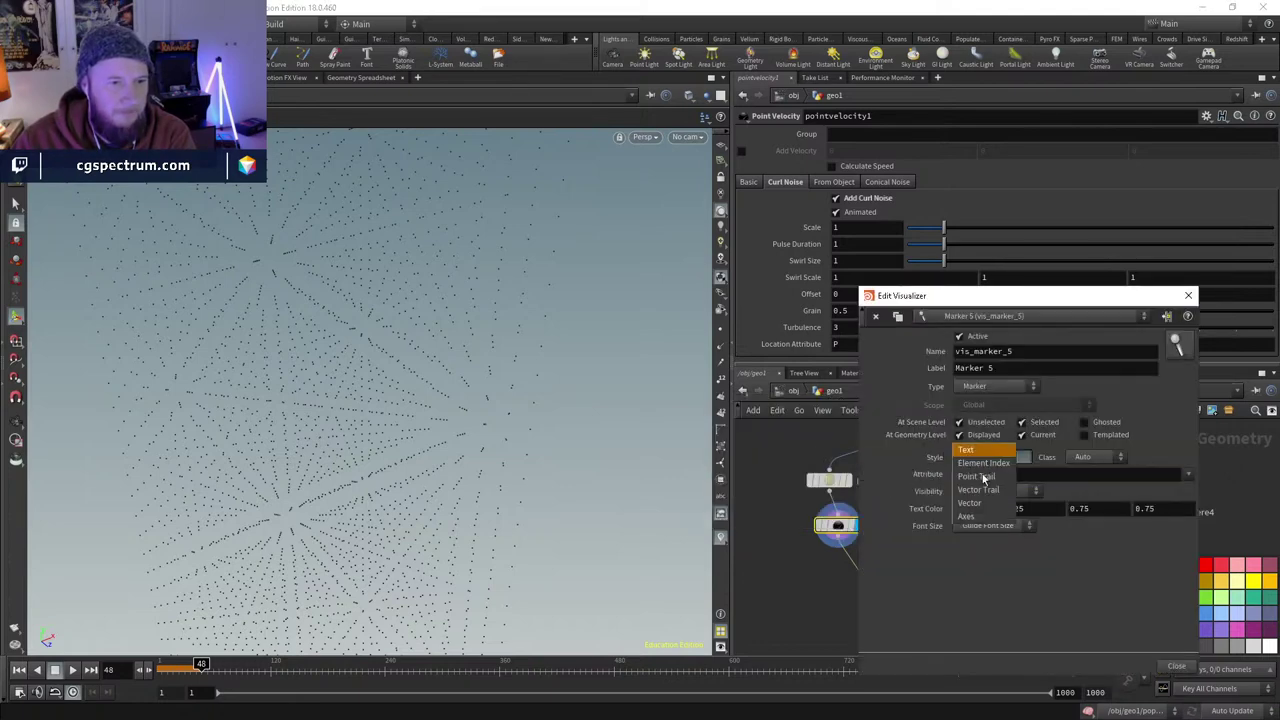
click(970, 502)
click(1188, 296)
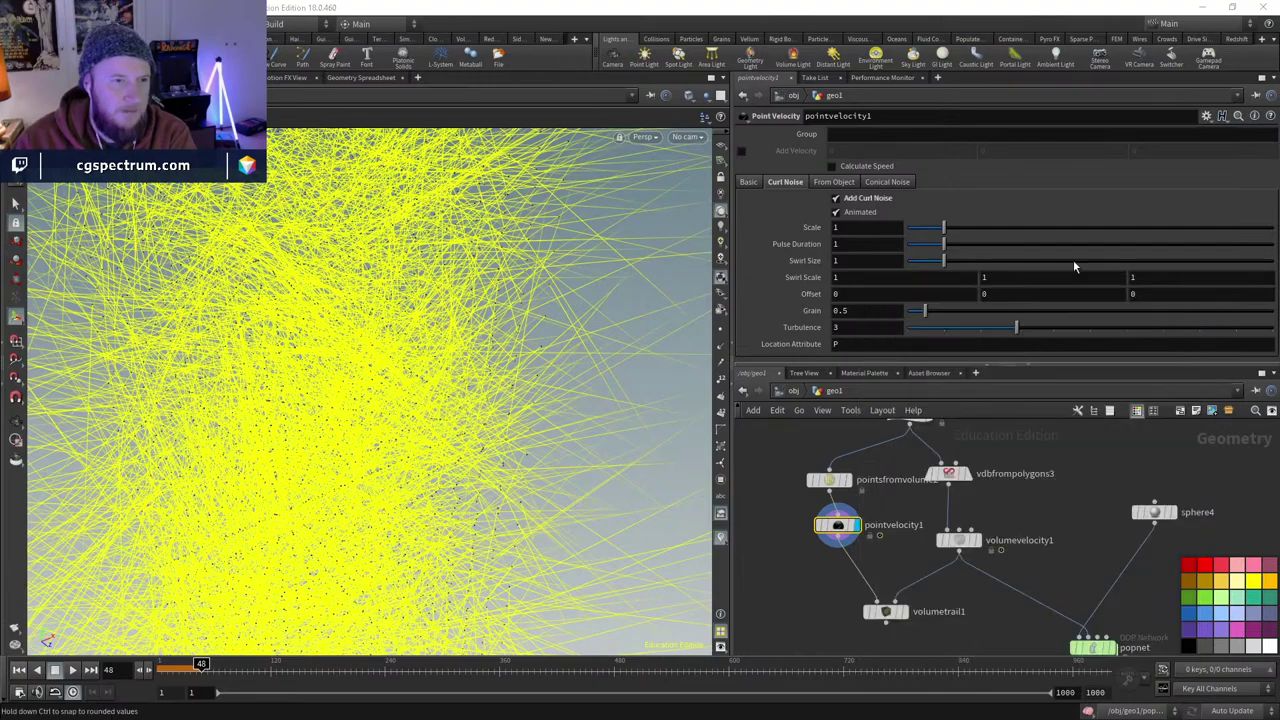
- Set pointvelocity1's curl noise Scale to 0.07 and scrub the timeline to check the animated vectors, finishing at frame 1
drag(940, 238, 908, 226)
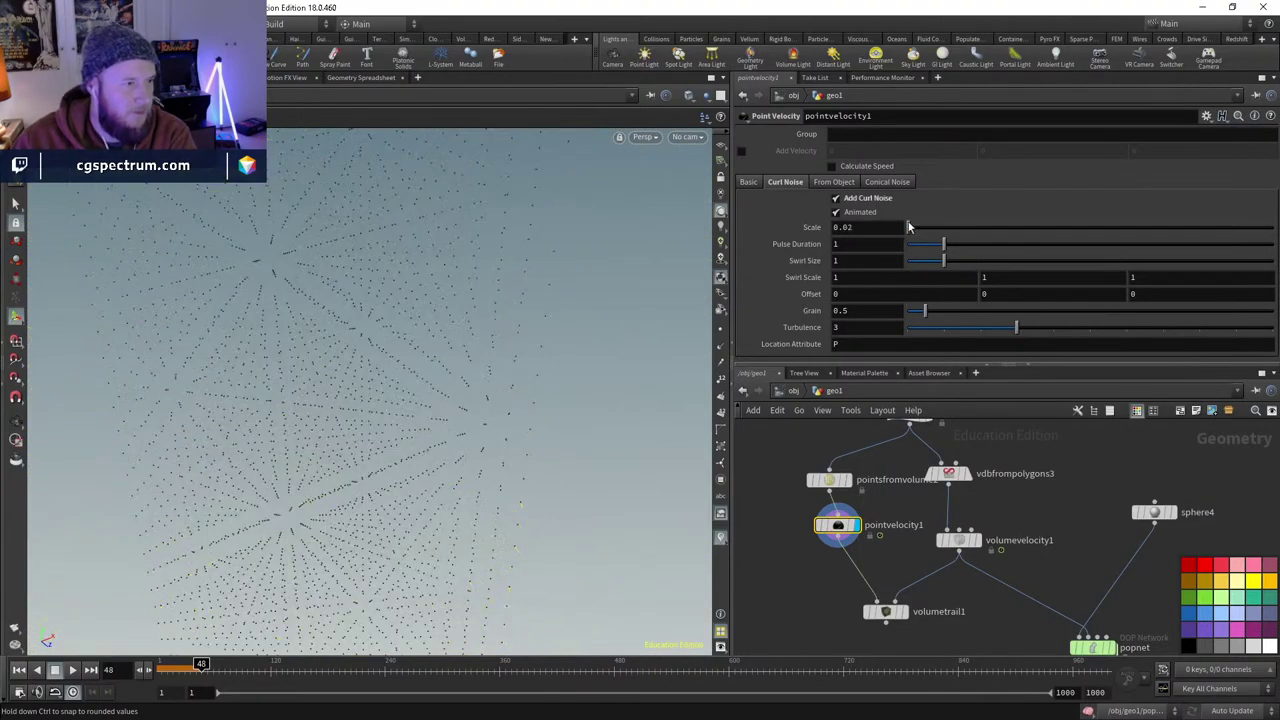
scroll(512, 377, down, 10)
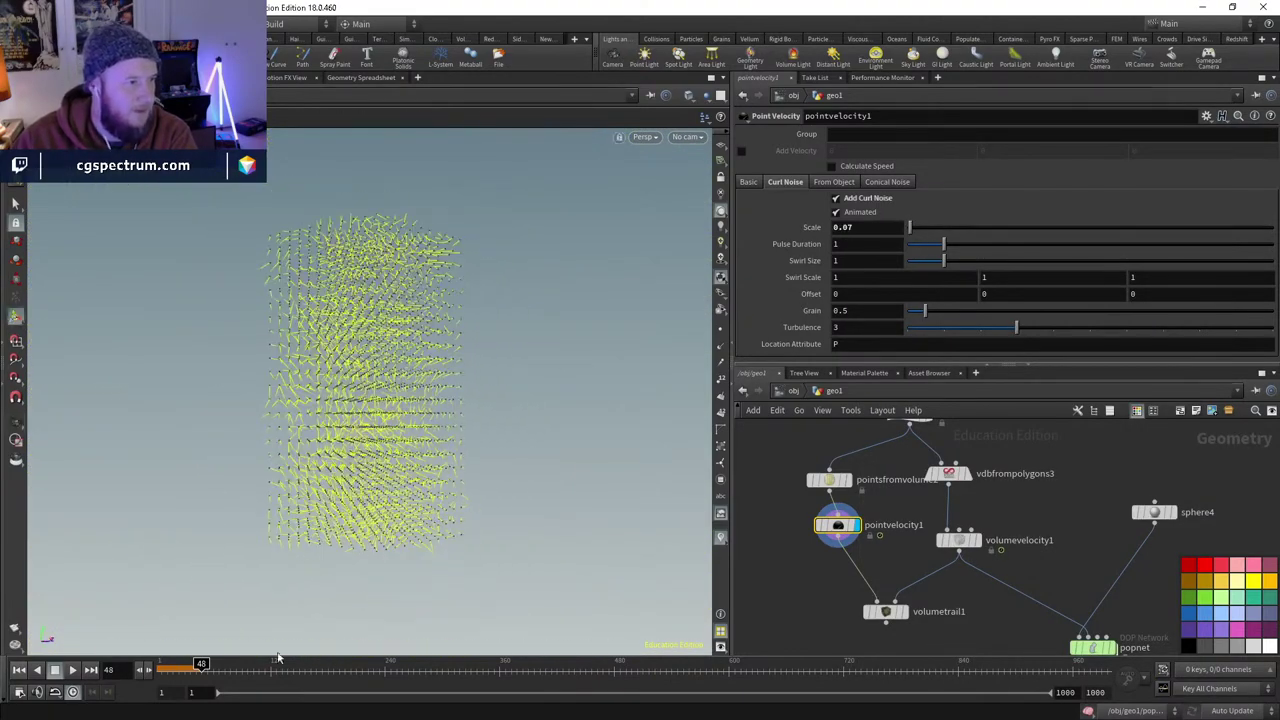
click(213, 665)
drag(213, 665, 292, 665)
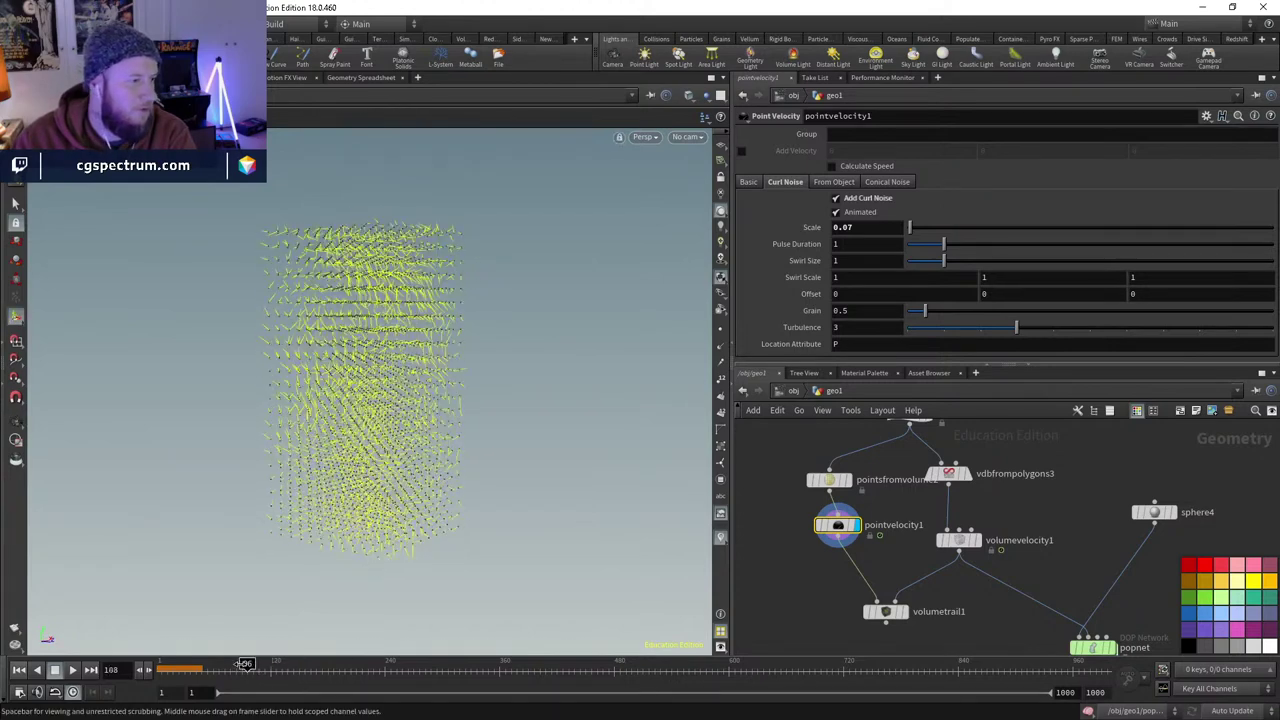
drag(244, 665, 107, 673)
- Enter the popnet network and bypass popadvectbyvolumes1
middle_drag(1100, 578, 1040, 544)
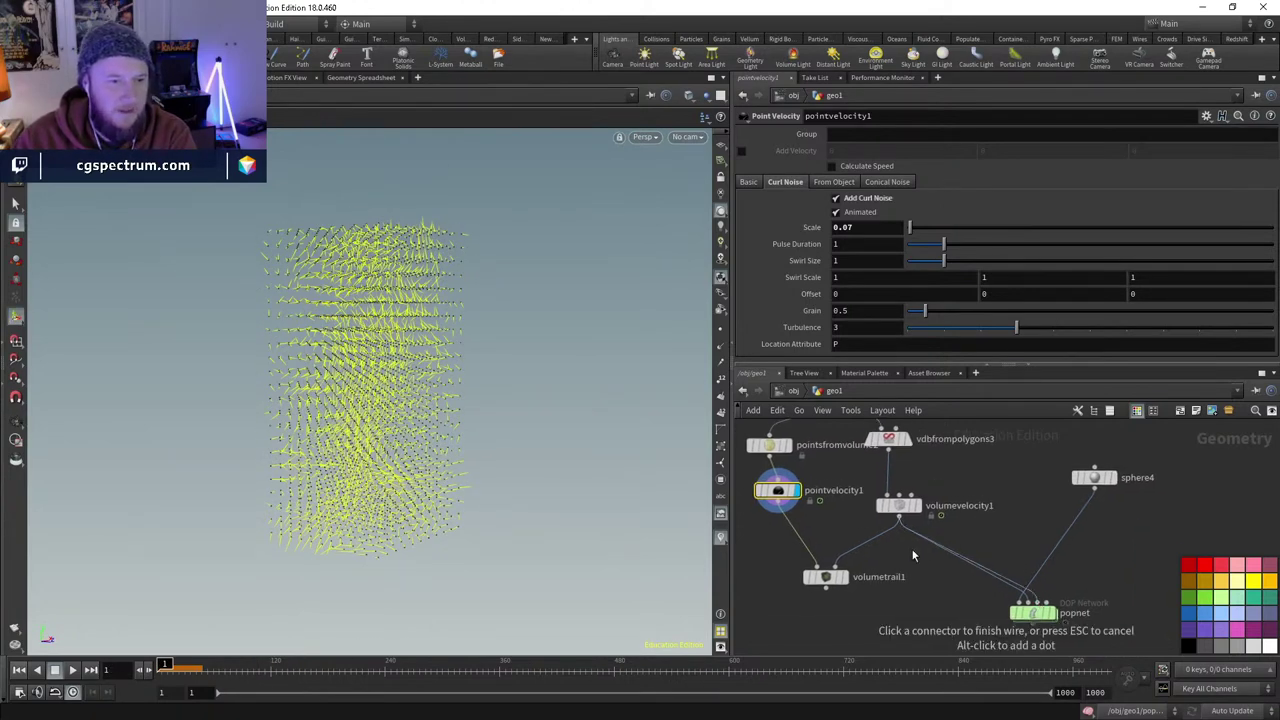
click(1026, 600)
middle_drag(1053, 626, 957, 592)
double_click(936, 580)
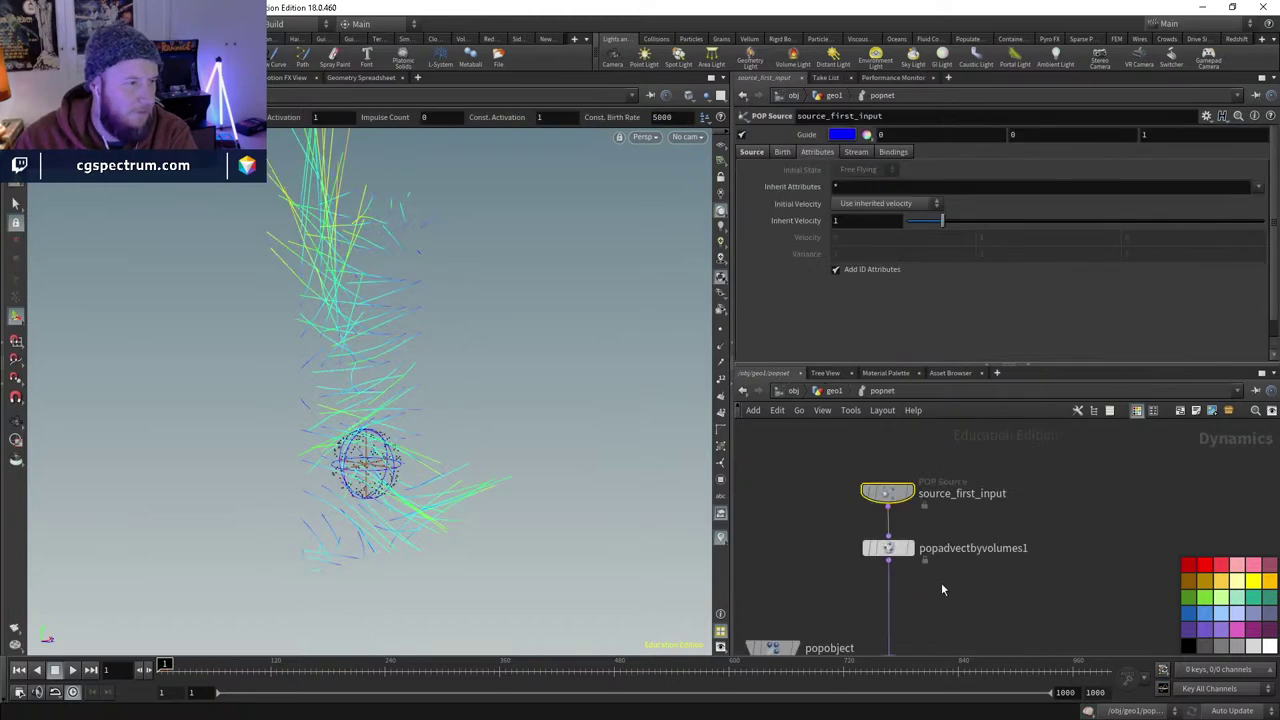
click(866, 548)
middle_drag(973, 583, 971, 607)
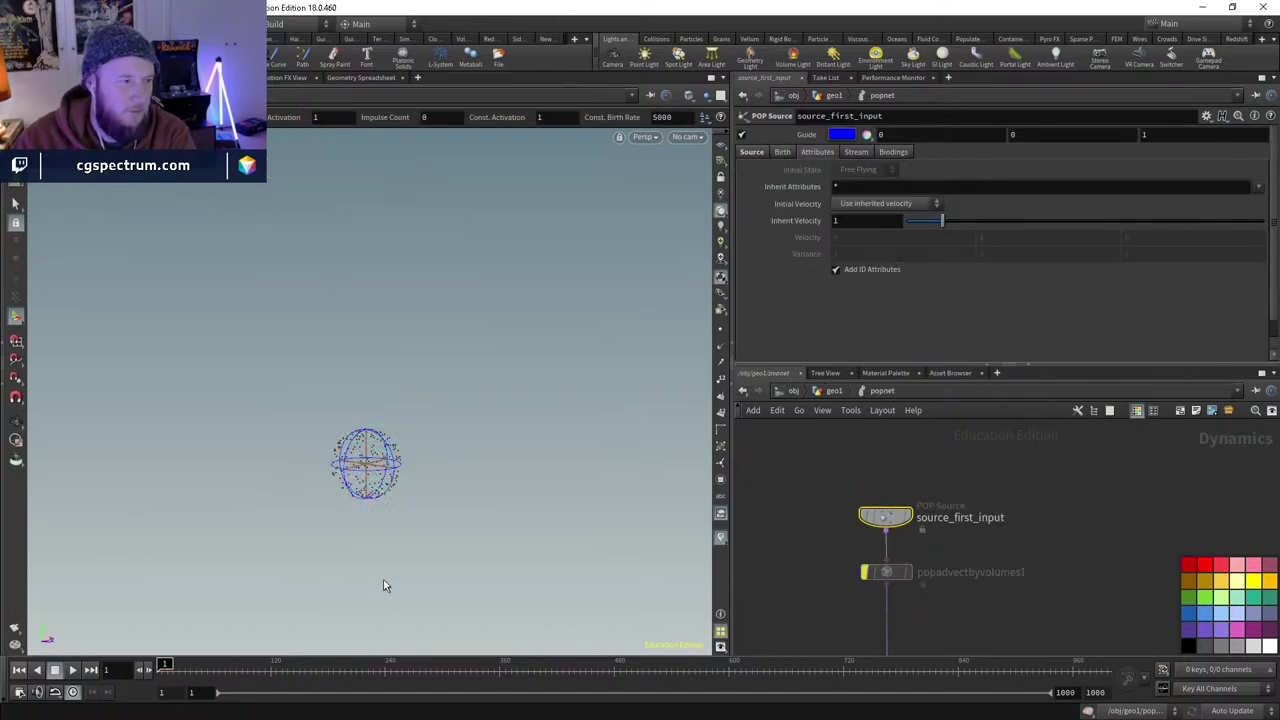
- Insert a SOP Solver between source_first_input and popadvectbyvolumes1, and go inside it
middle_drag(890, 522, 867, 492)
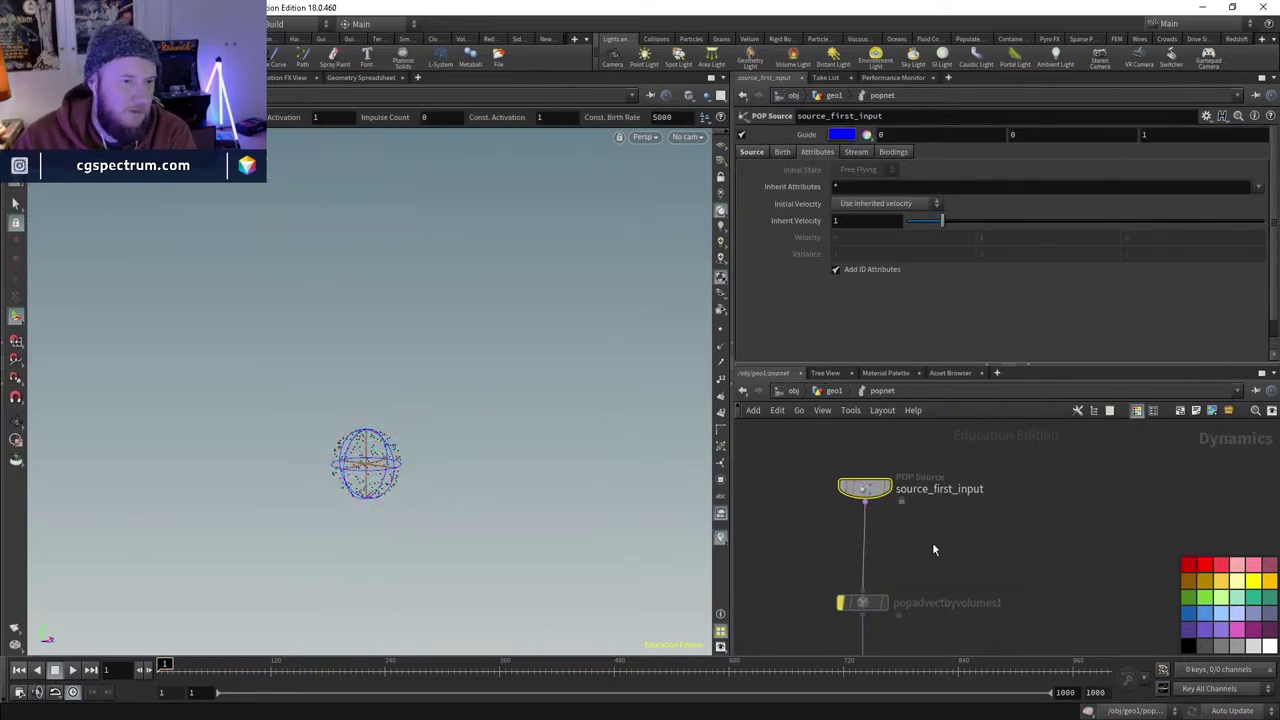
key(Tab)
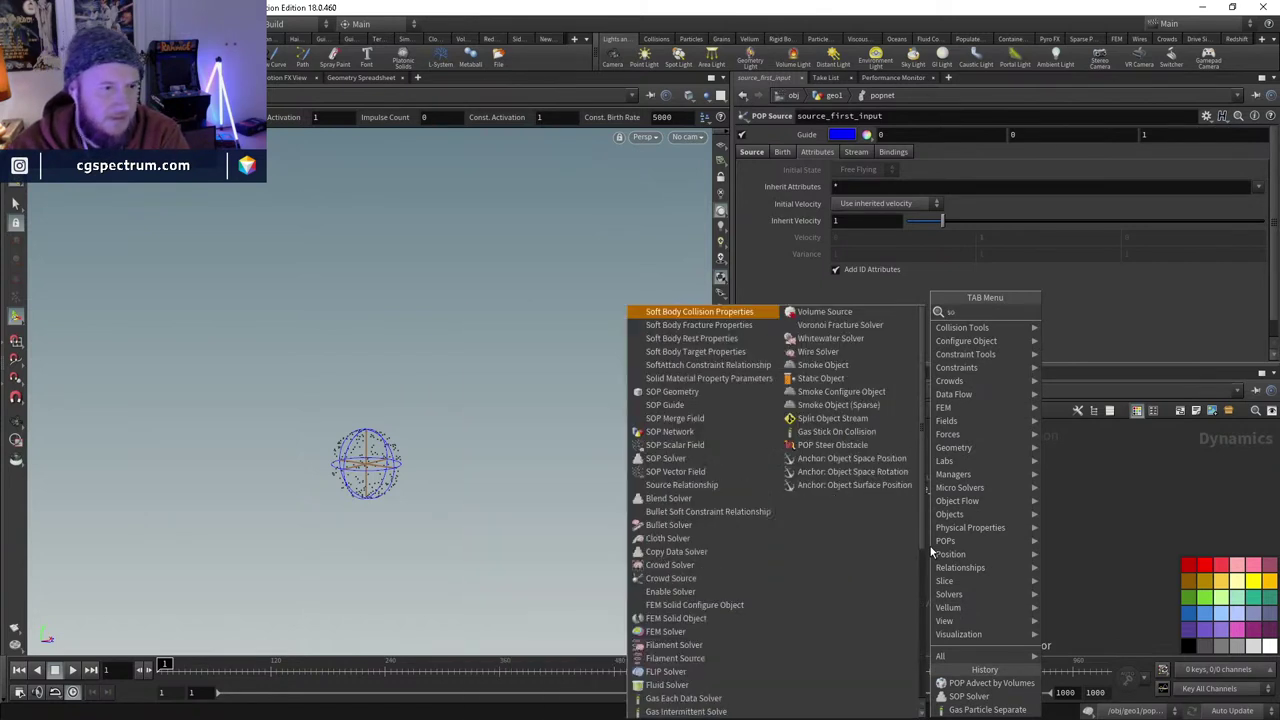
text(sop solver)
key(Return)
click(930, 547)
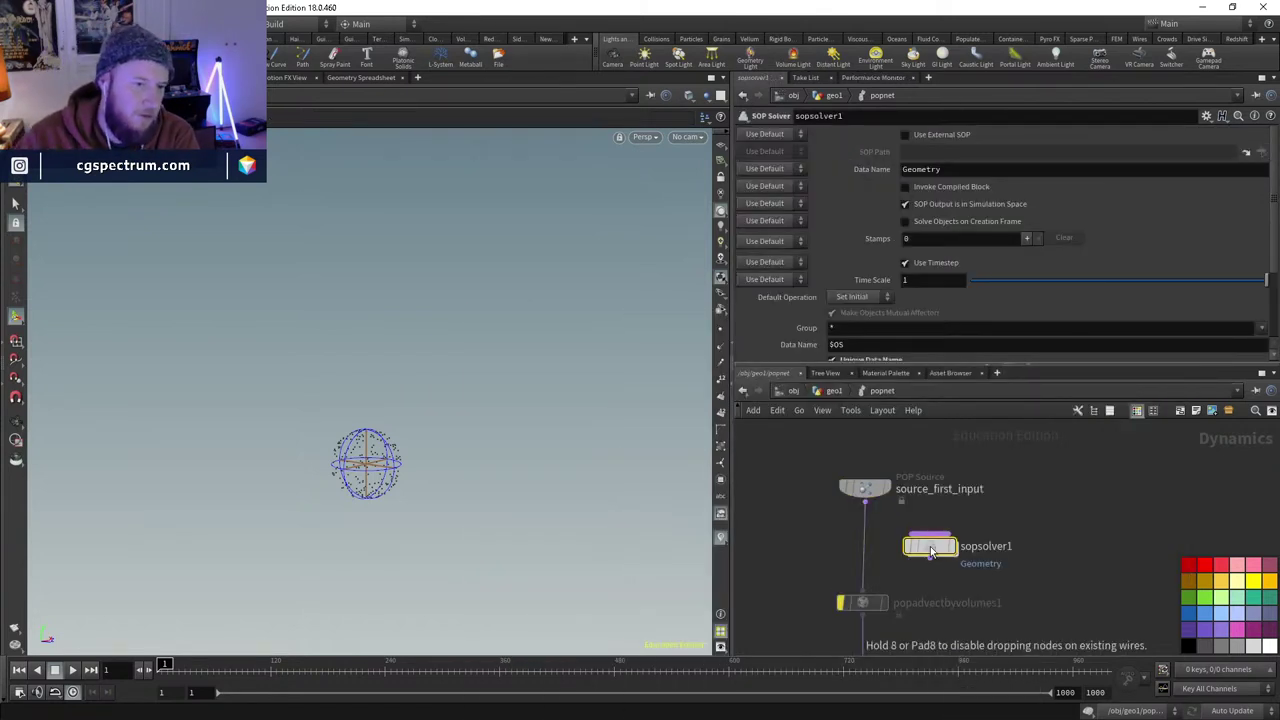
middle_drag(971, 626, 943, 523)
drag(912, 492, 850, 494)
double_click(843, 497)
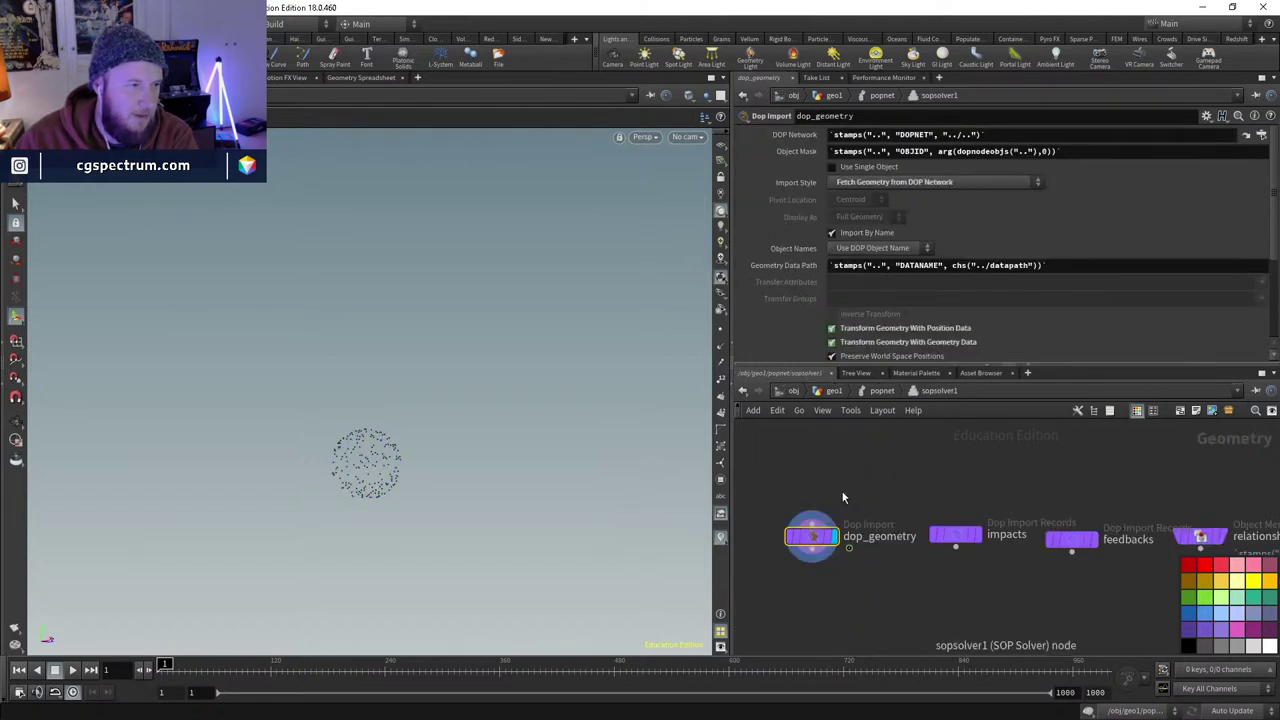
- Add an Object Merge node beside dop_geometry inside sopsolver1
key(Tab)
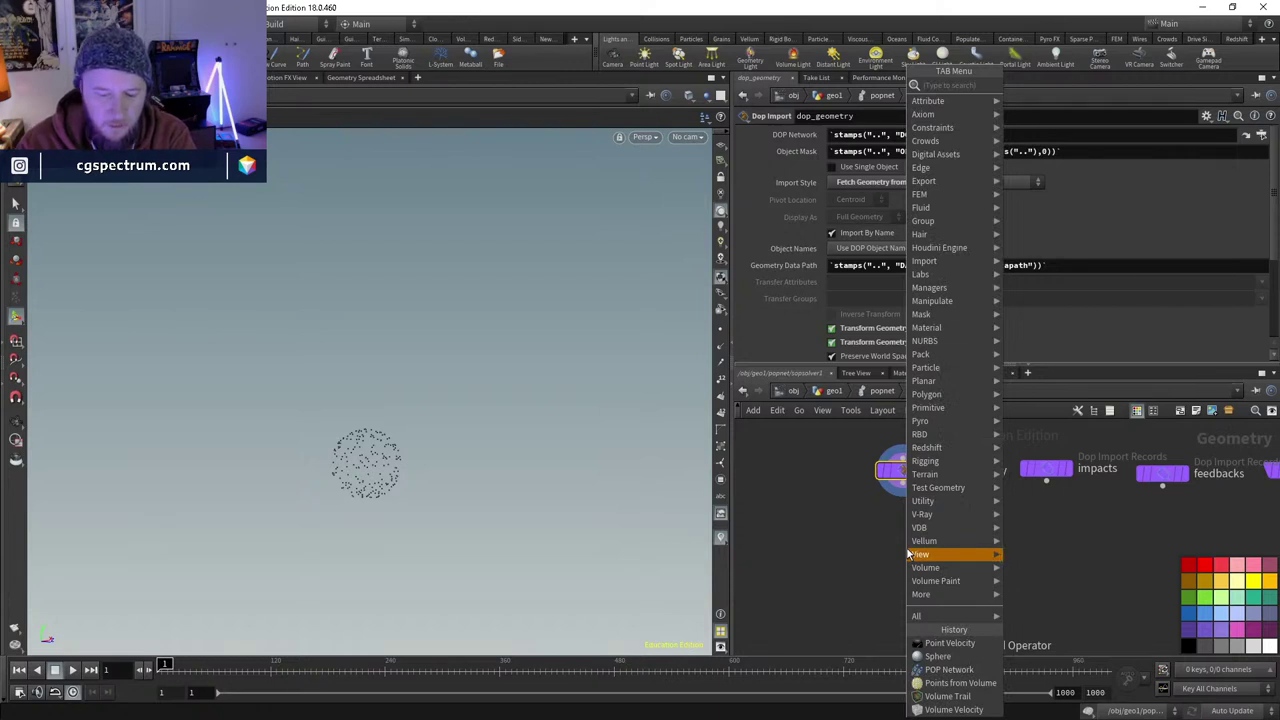
text(objm)
key(Return)
click(797, 521)
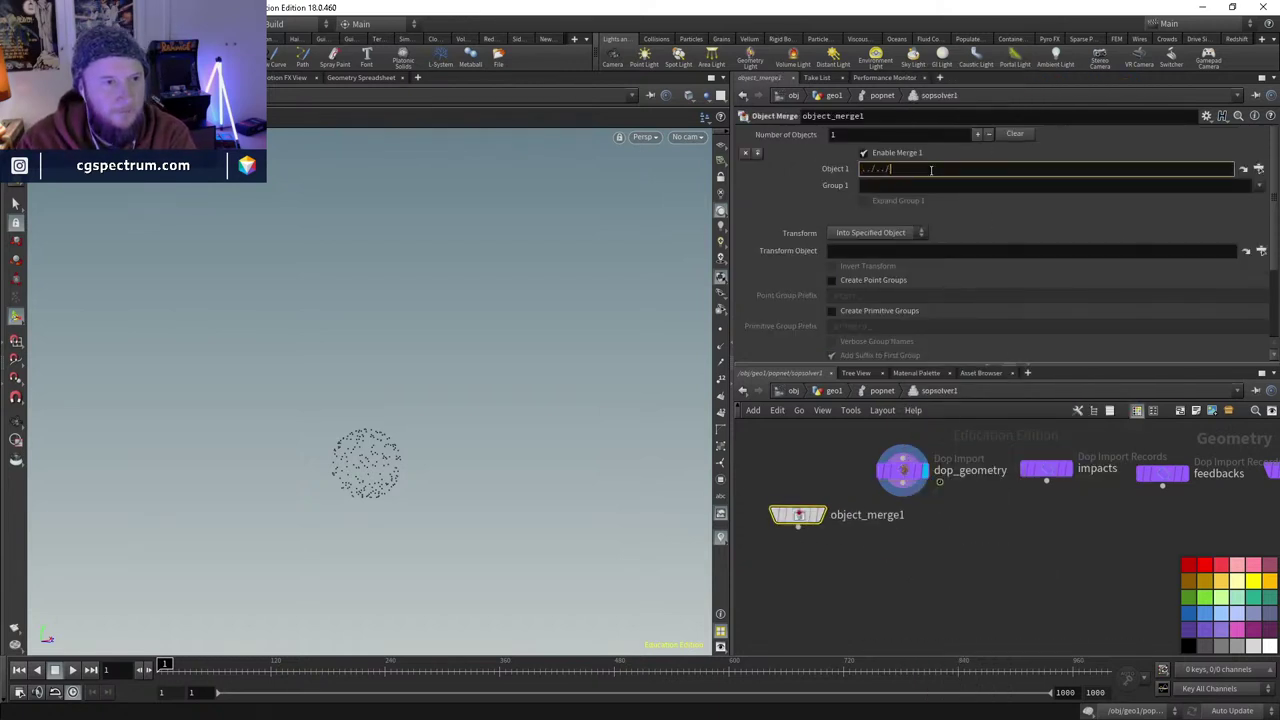
- Set the Object Merge's Object 1 path to ../../../pointvelocity1/ to bring in the curl-noise points
text(pyro)
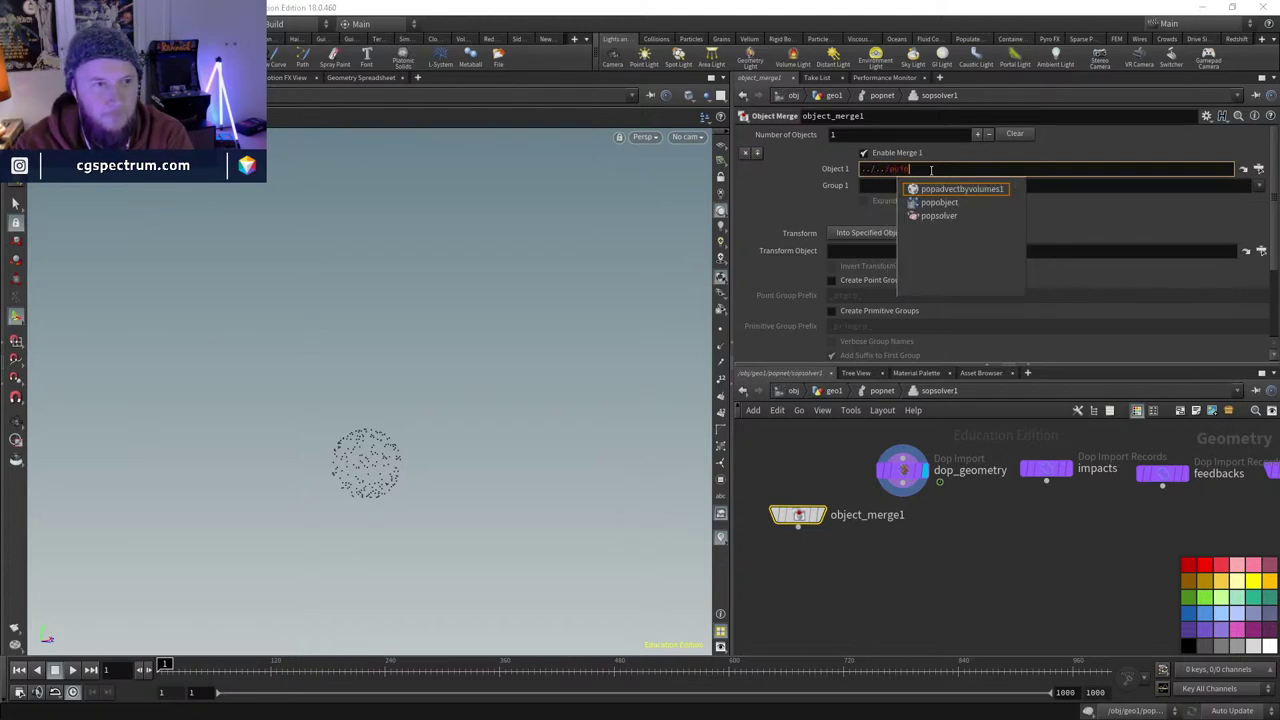
key(BackSpace)
key(BackSpace)
key(BackSpace)
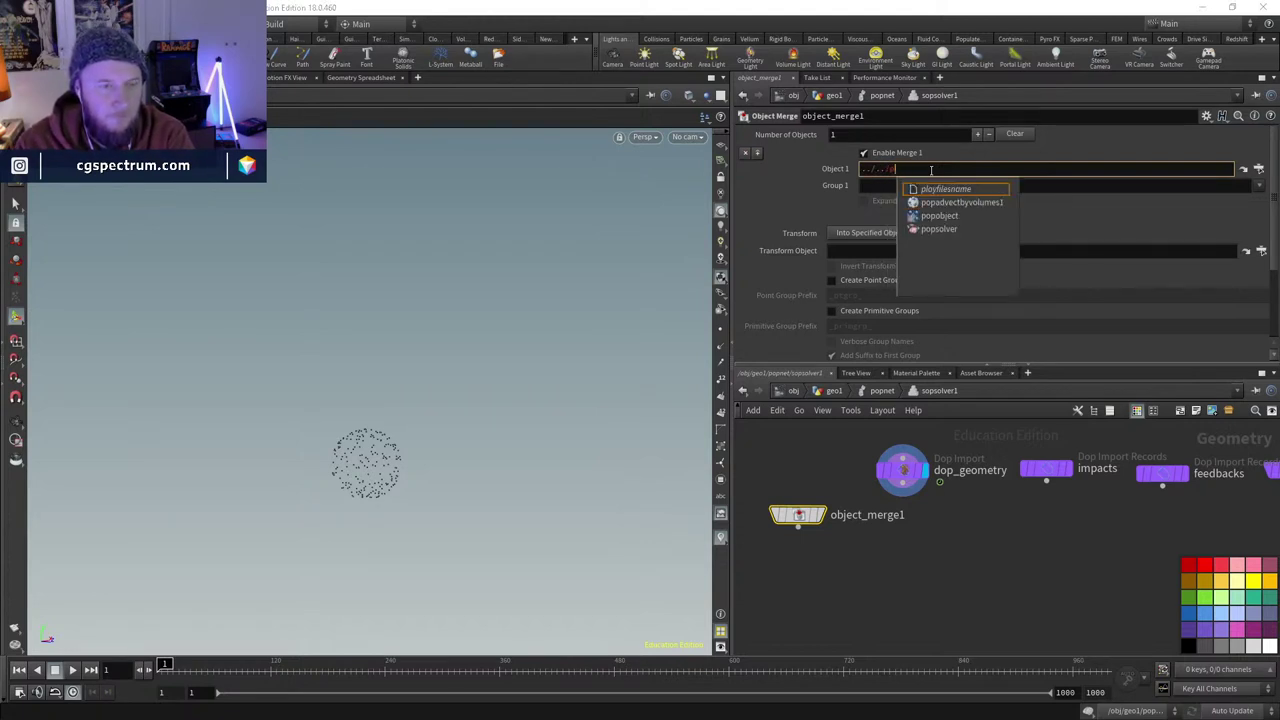
key(BackSpace)
text(../)
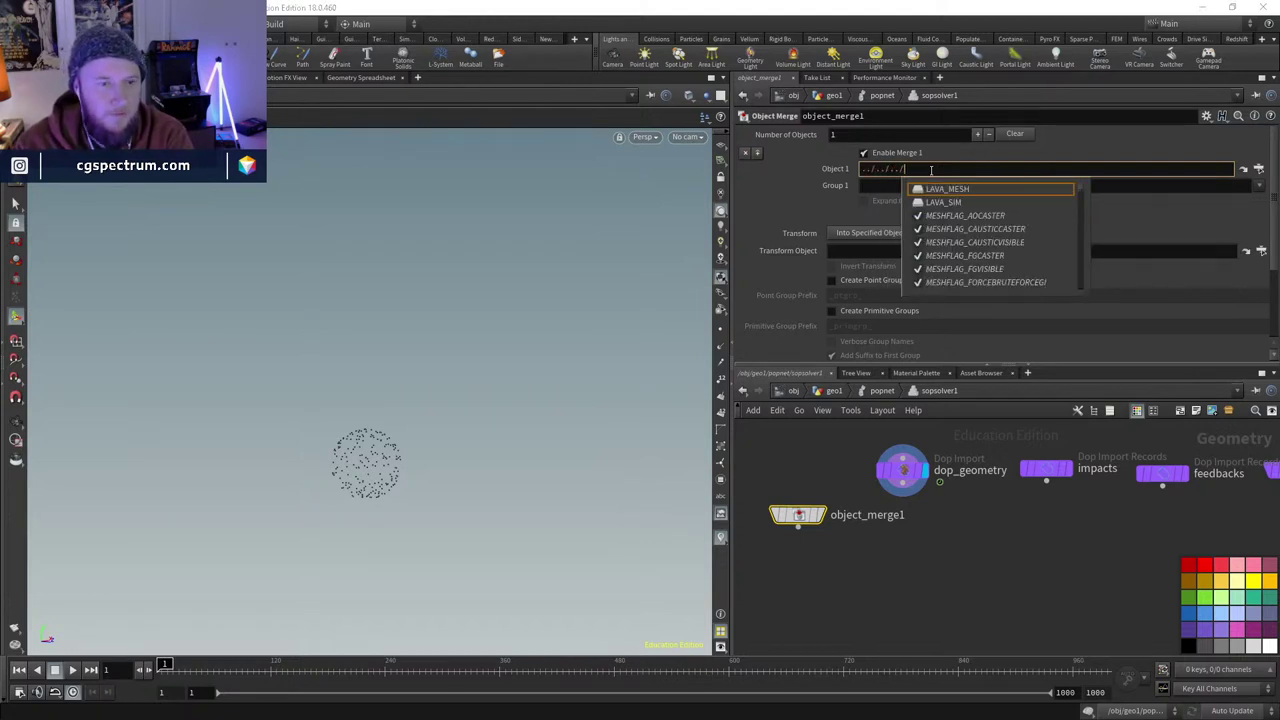
text(point)
key(Down)
key(Return)
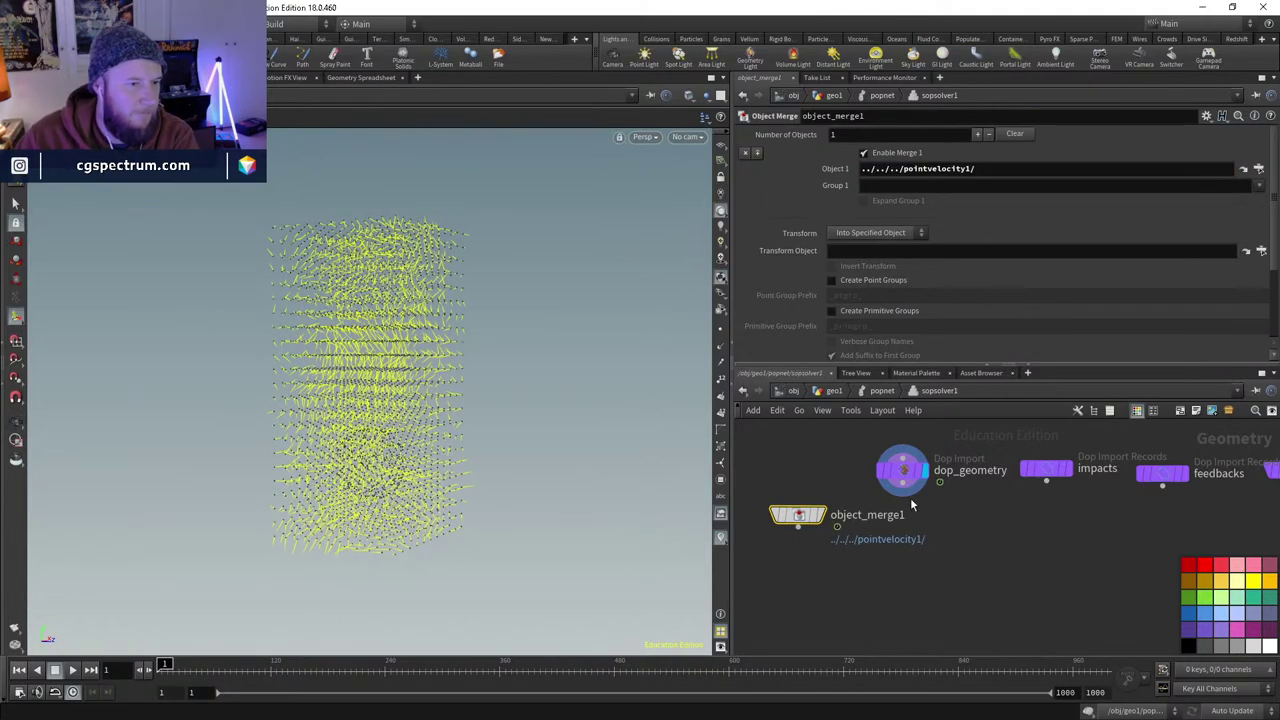
- Add an Attribute Transfer with dop_geometry as its first input and object_merge1 as its second, and display it
middle_drag(896, 588, 896, 544)
key(Tab)
text(attrib tr)
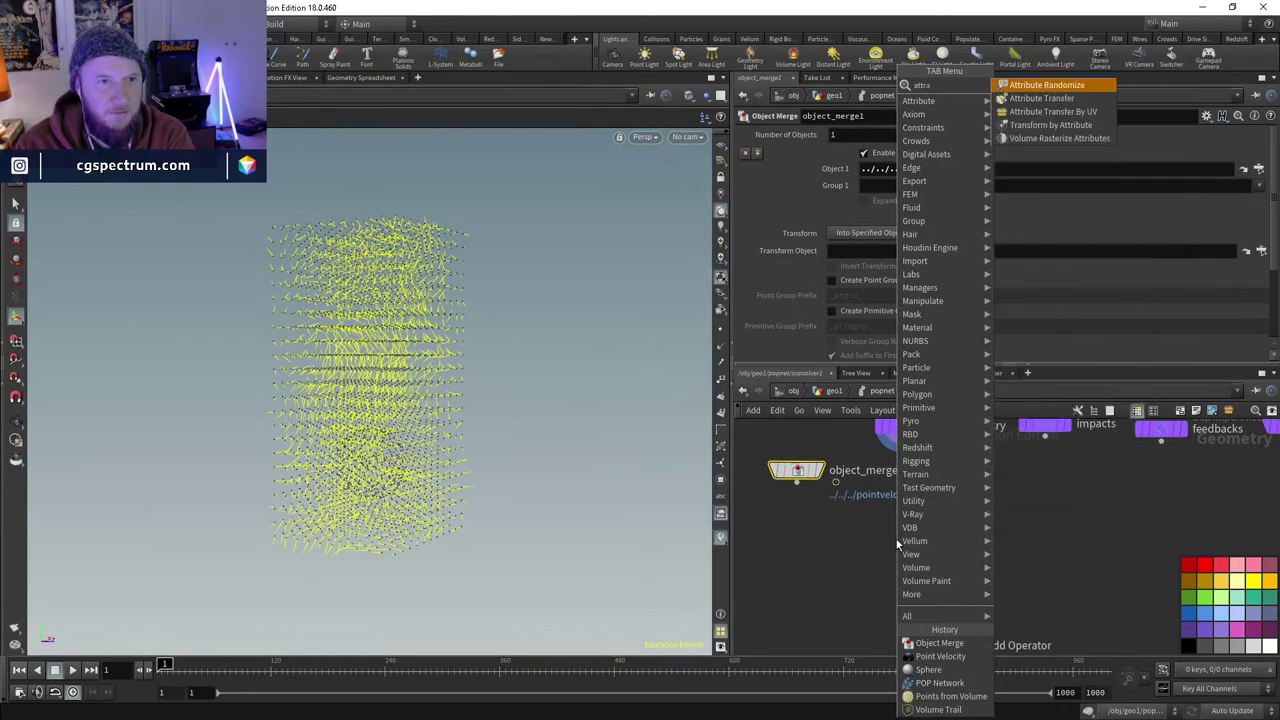
key(Return)
click(896, 539)
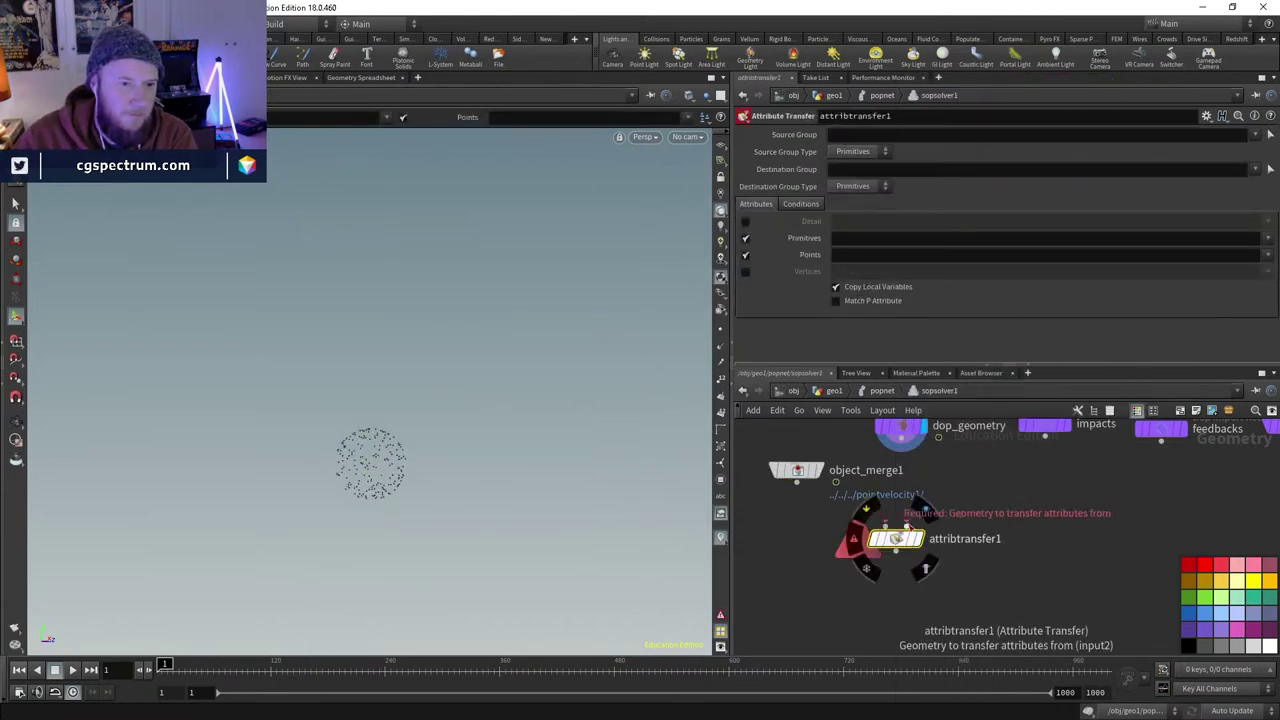
drag(885, 527, 901, 438)
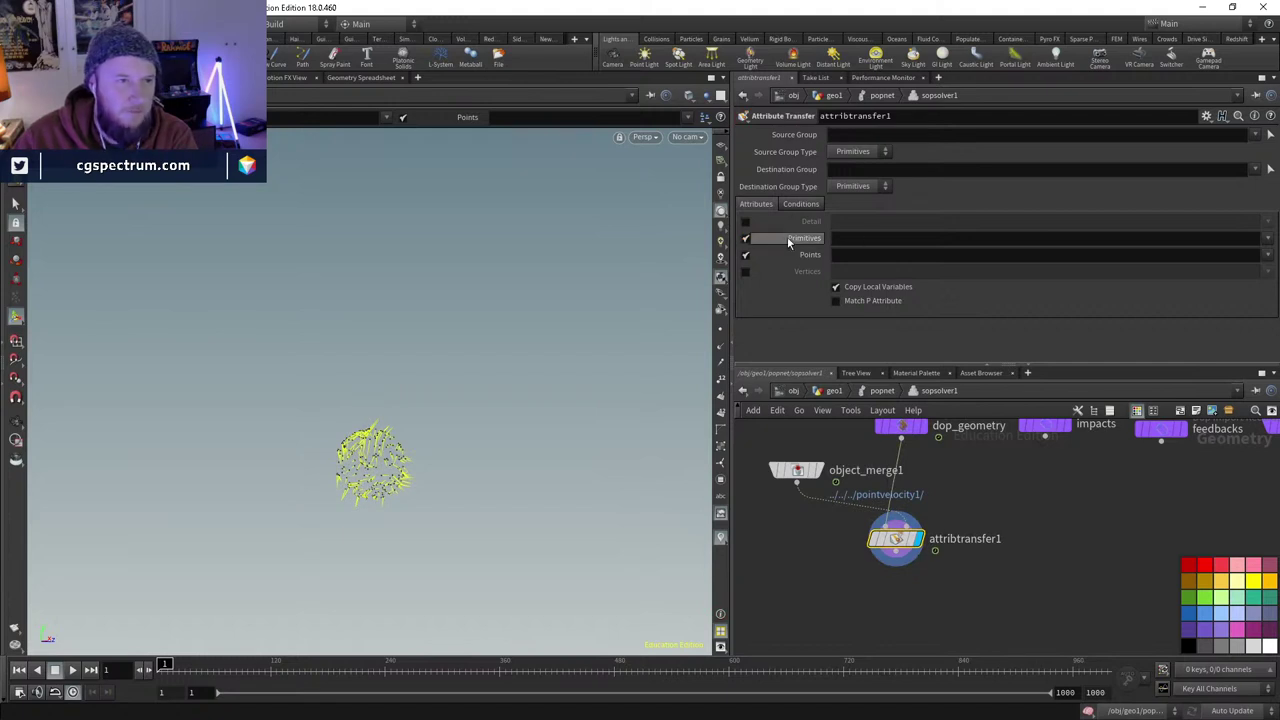
- Limit attribtransfer1 to the point attribute v and set Max Sample Count to 10, Distance Threshold to 0 and Blend Width to 0.22
click(745, 239)
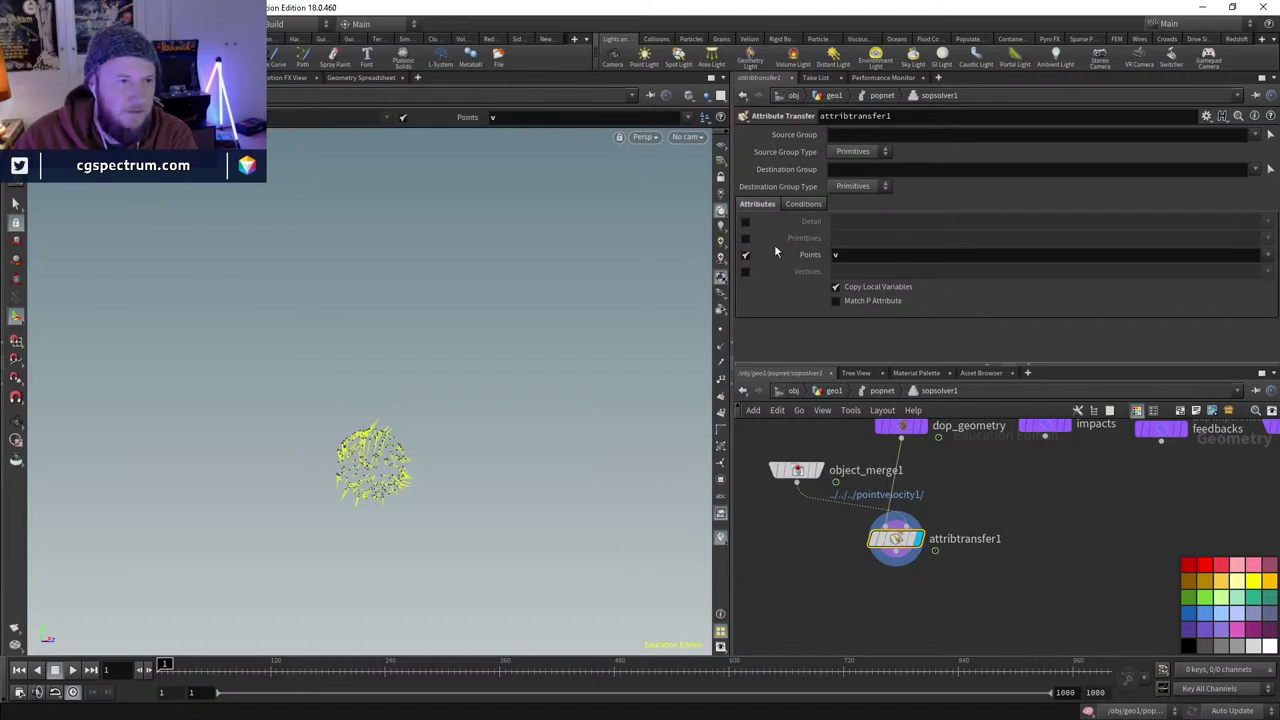
click(800, 204)
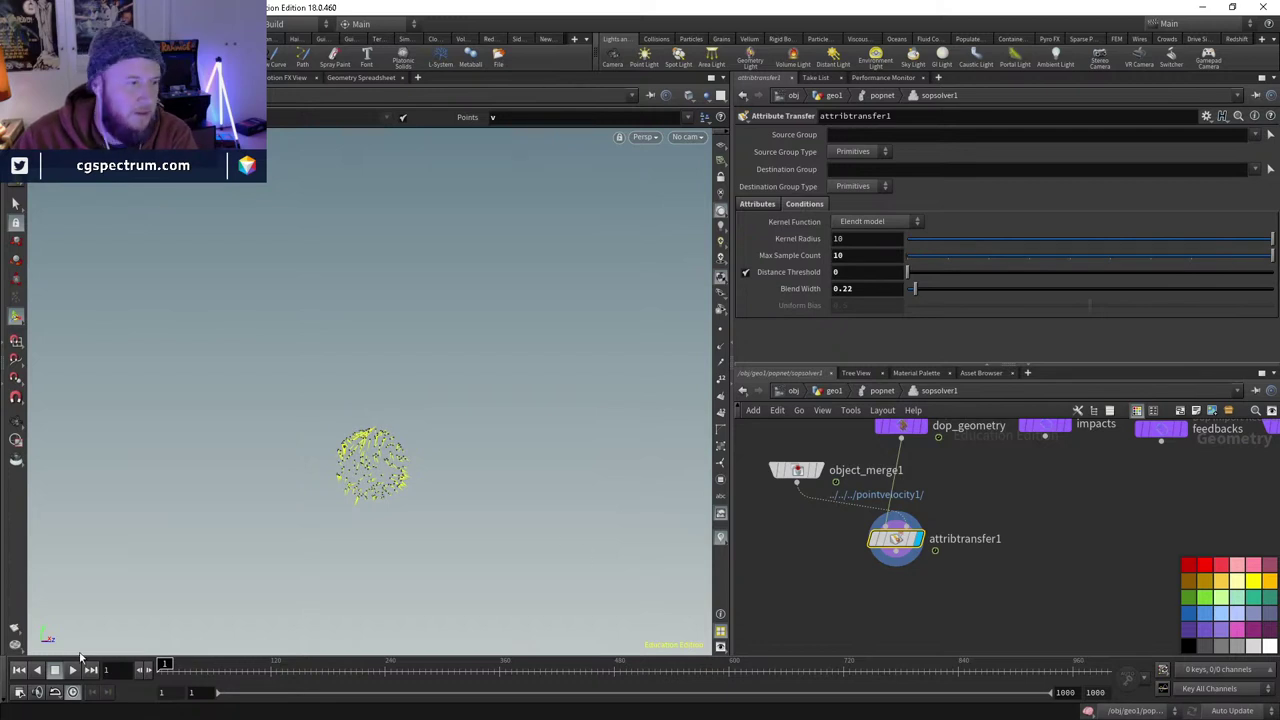
- Play the popnet simulation to examine how the transferred velocities move the particles, and return to frame 1
click(879, 391)
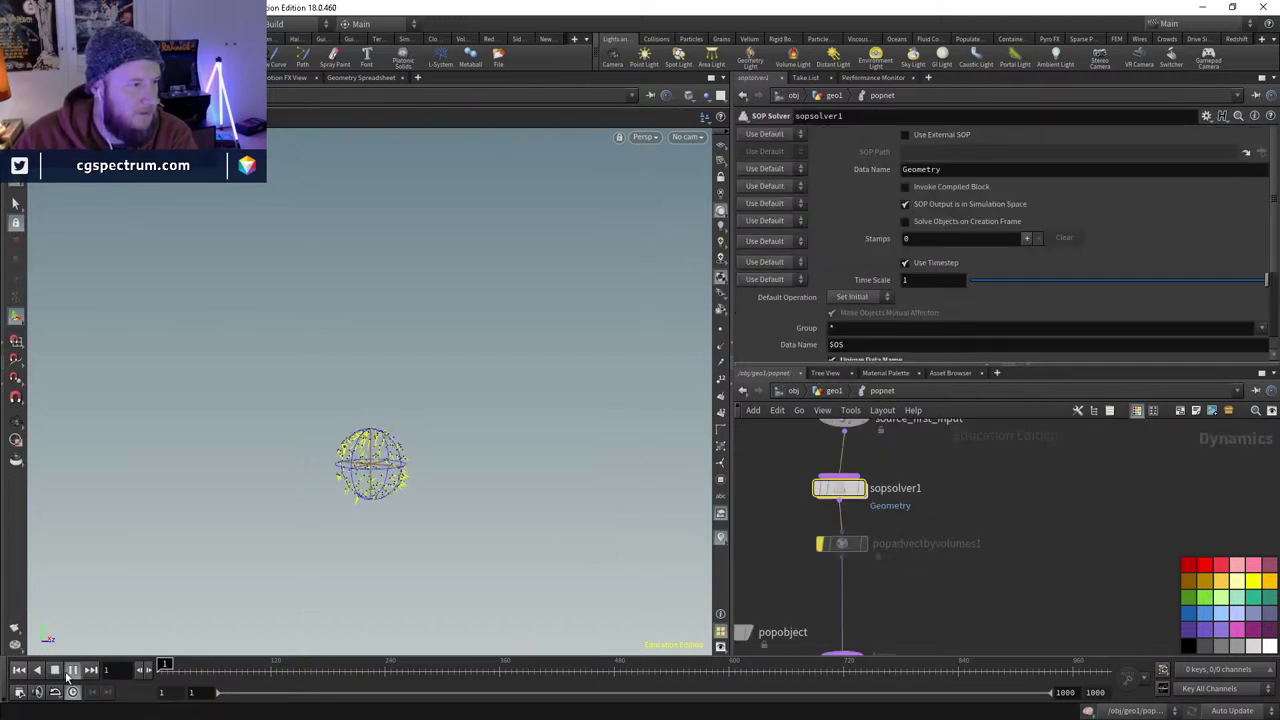
click(68, 676)
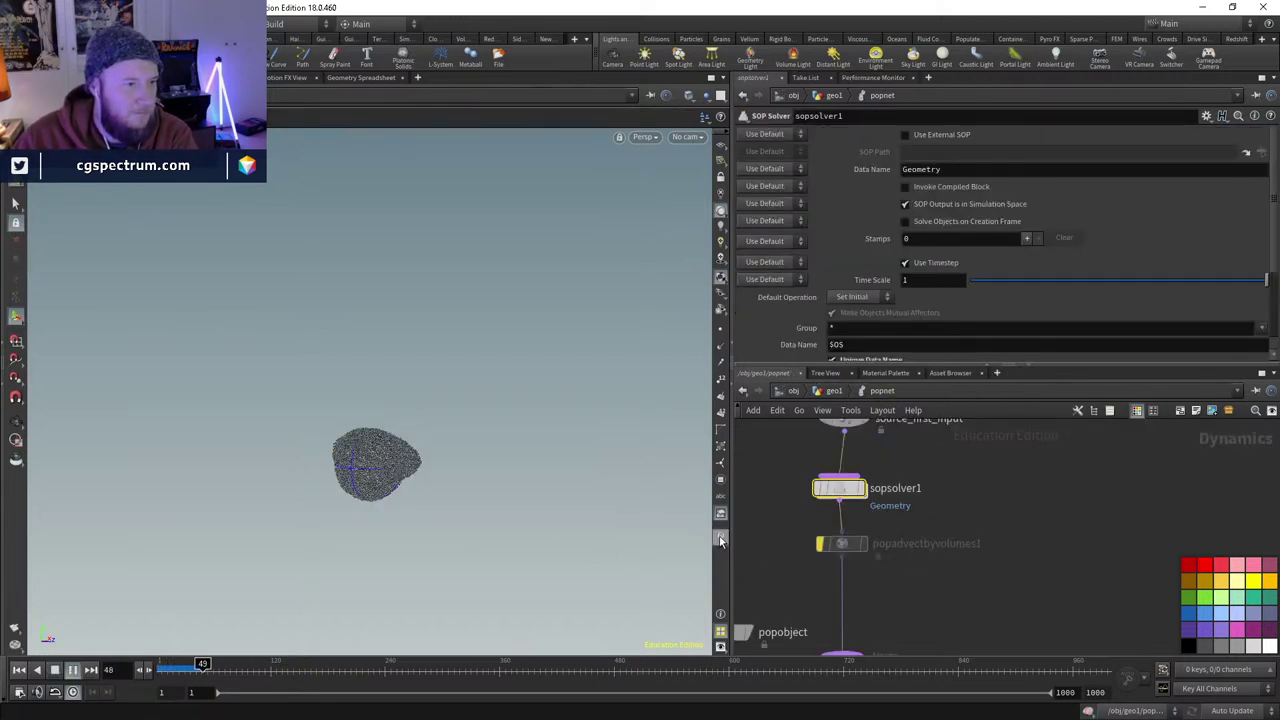
key(Escape)
right_drag(397, 505, 440, 421)
mouse_move(440, 421)
mouse_down()
mouse_move(289, 423)
mouse_move(420, 420)
mouse_up()
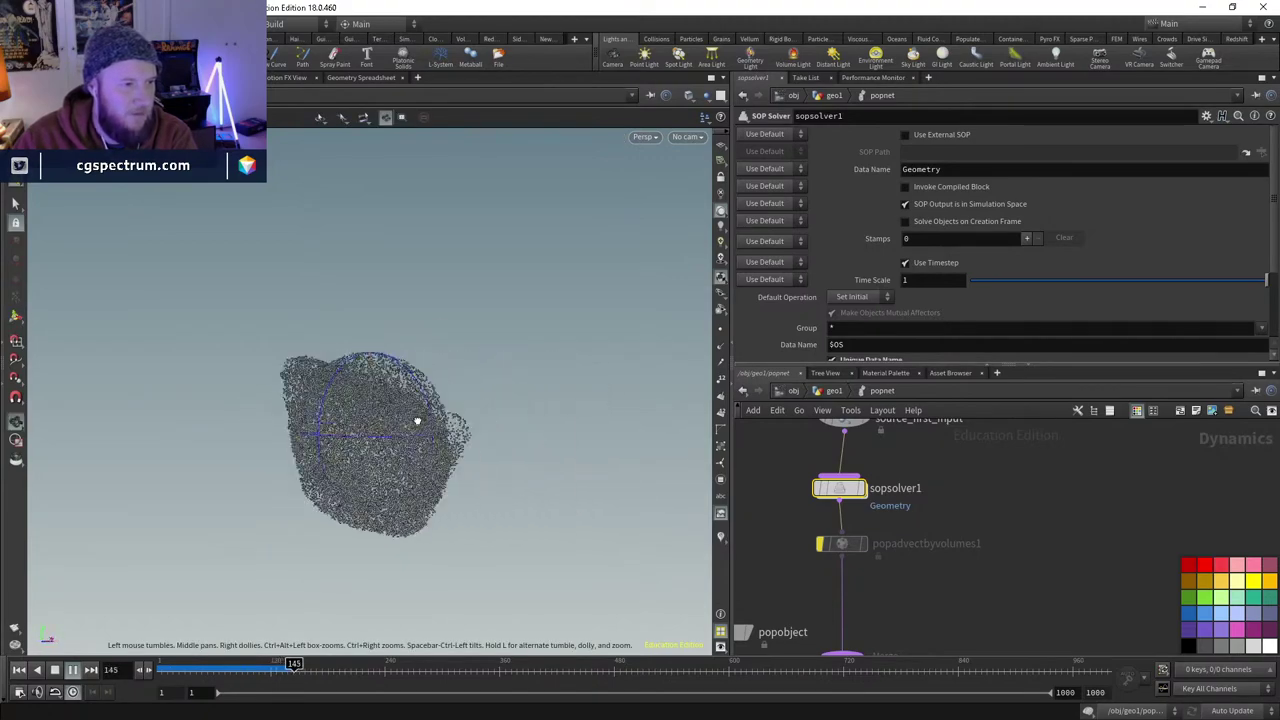
key(ctrl+Up)
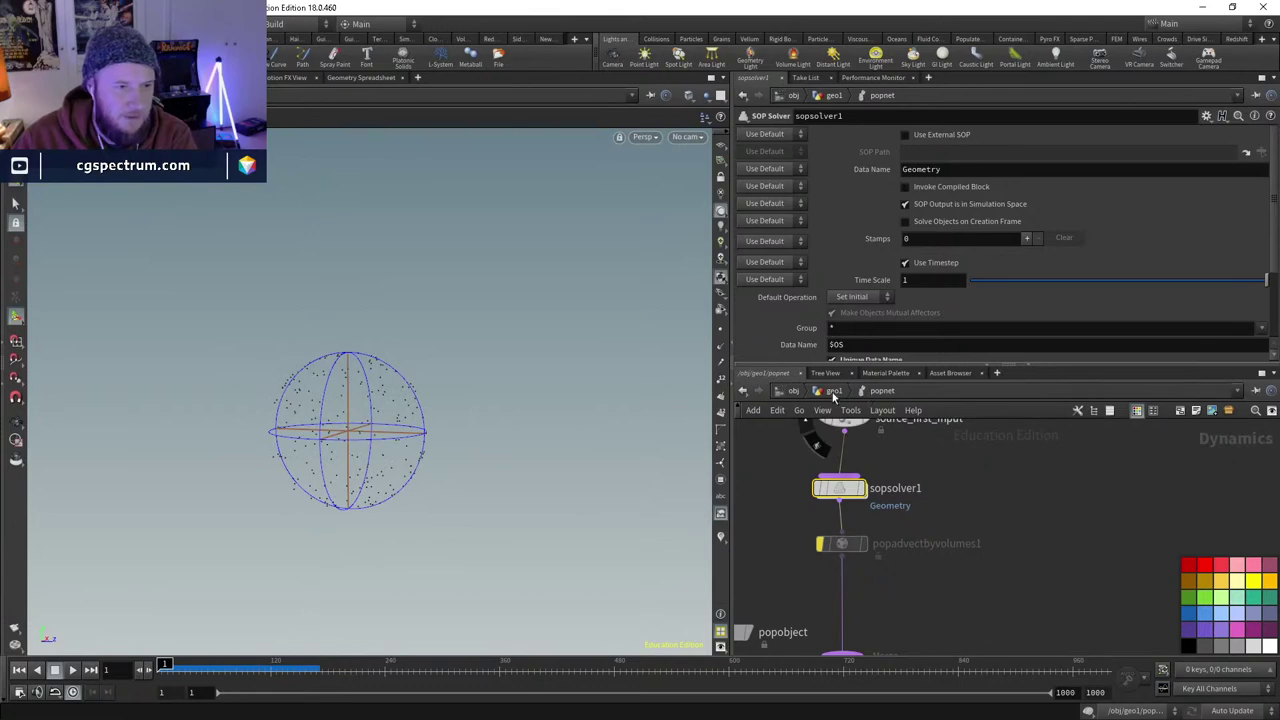
- Set the curl noise Scale of pointvelocity1 in geo1 to 1
click(833, 391)
click(839, 515)
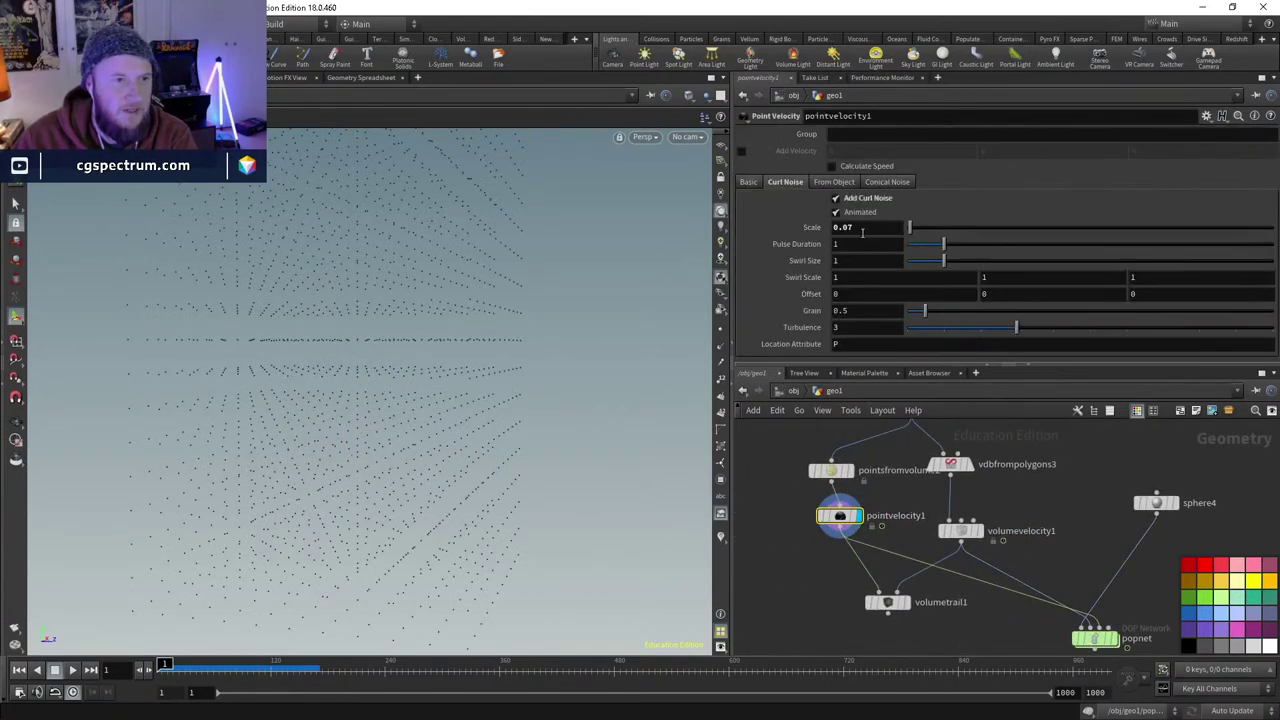
middle_drag(1094, 640, 977, 538)
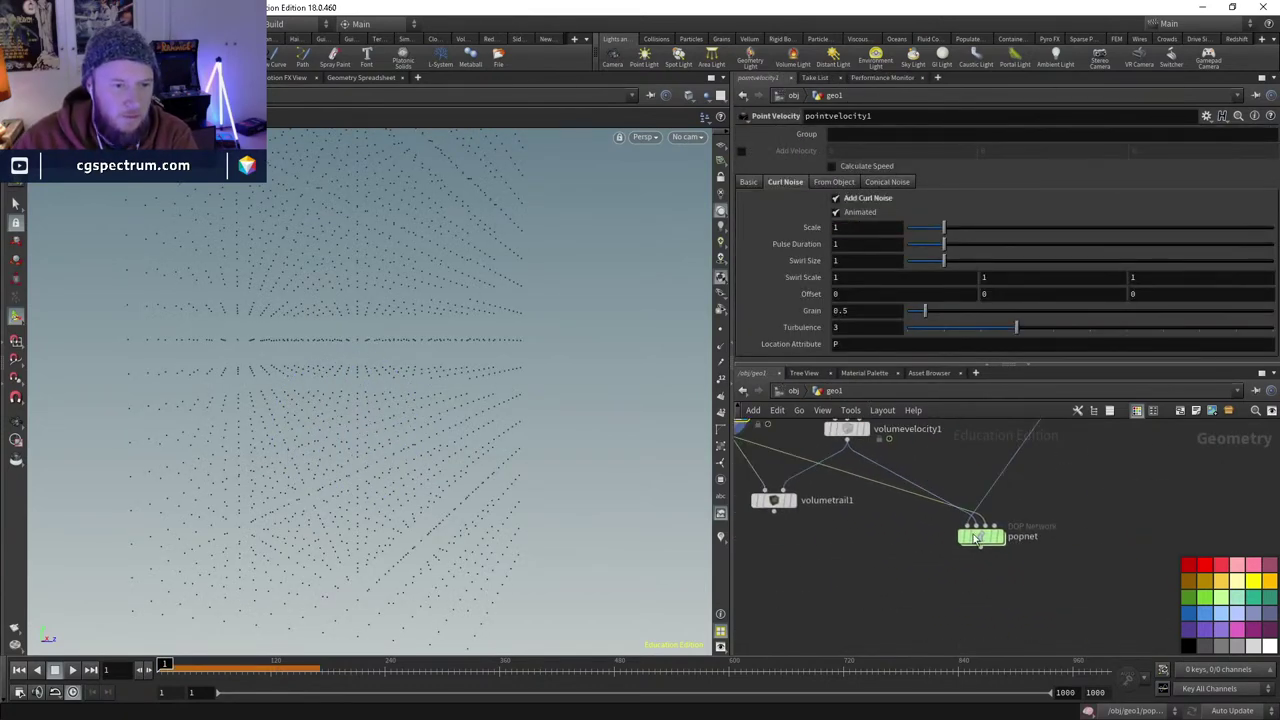
- Replay the simulation inside popnet and examine the particle spread at frame 101
double_click(982, 537)
click(71, 672)
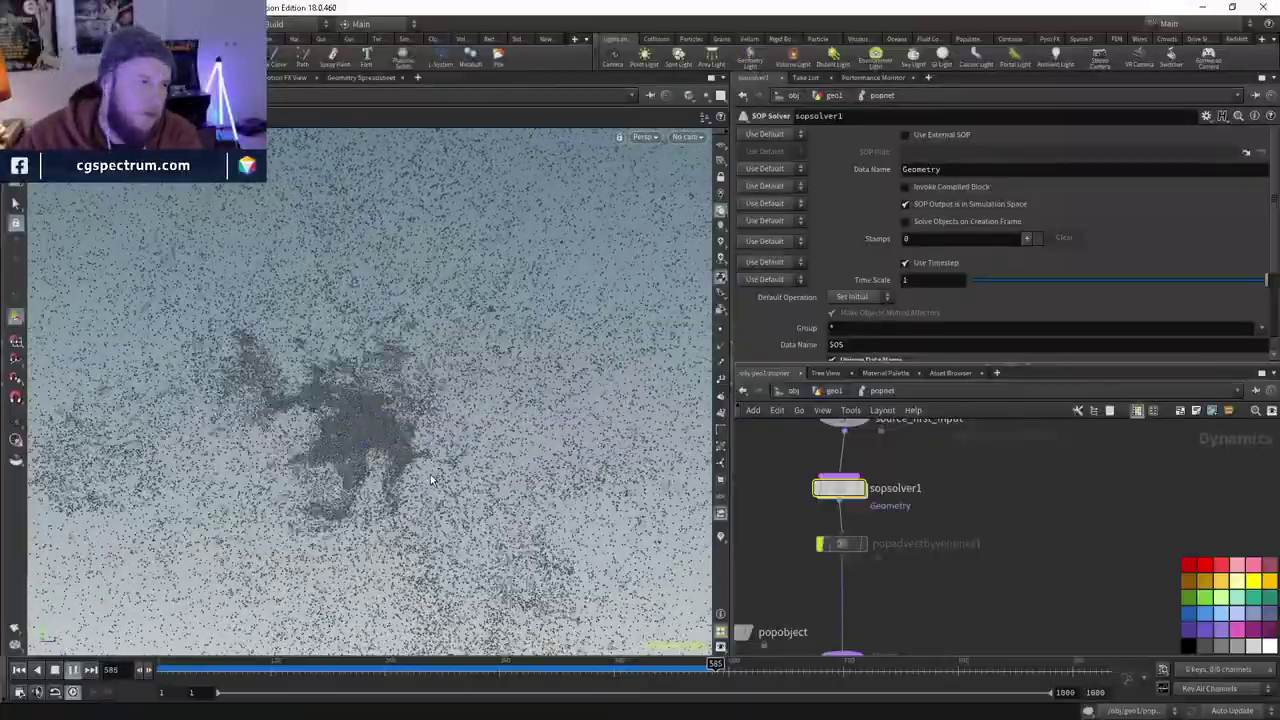
drag(341, 666, 252, 666)
middle_drag(964, 533, 1004, 454)
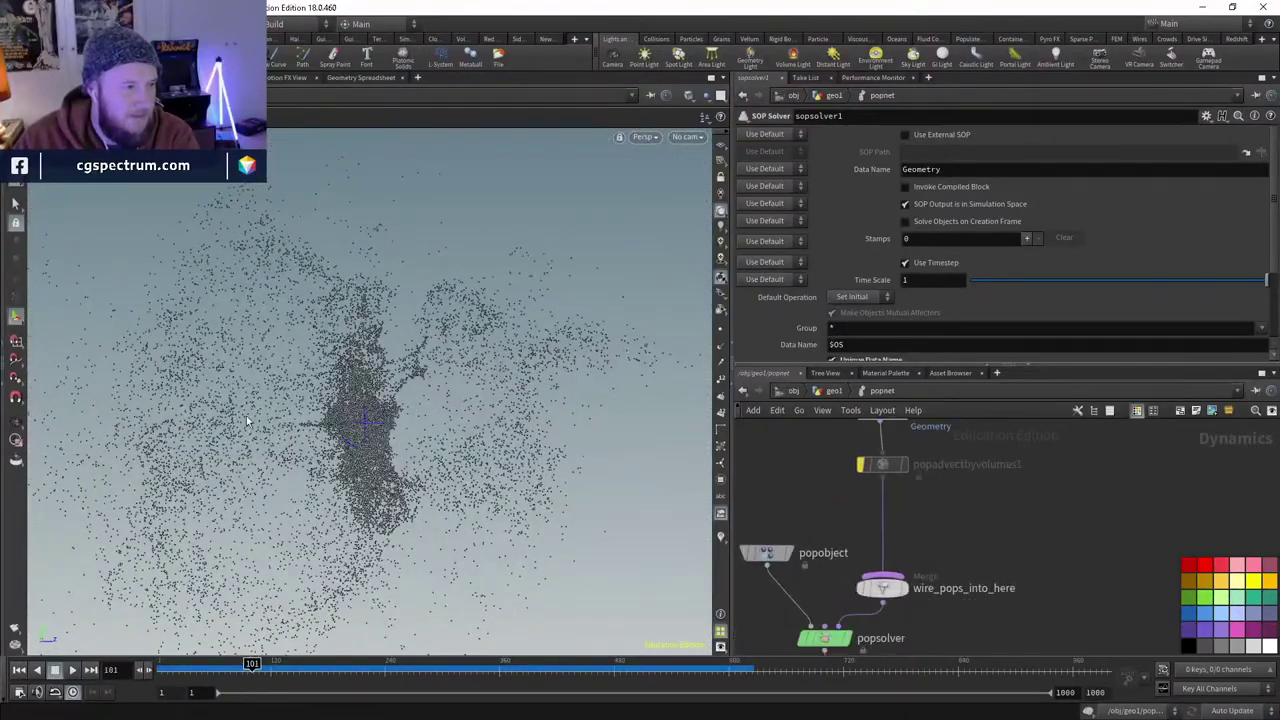
drag(420, 415, 495, 410)
- Scrub through the cached popnet simulation at the geo1 level to examine the particle motion
click(834, 390)
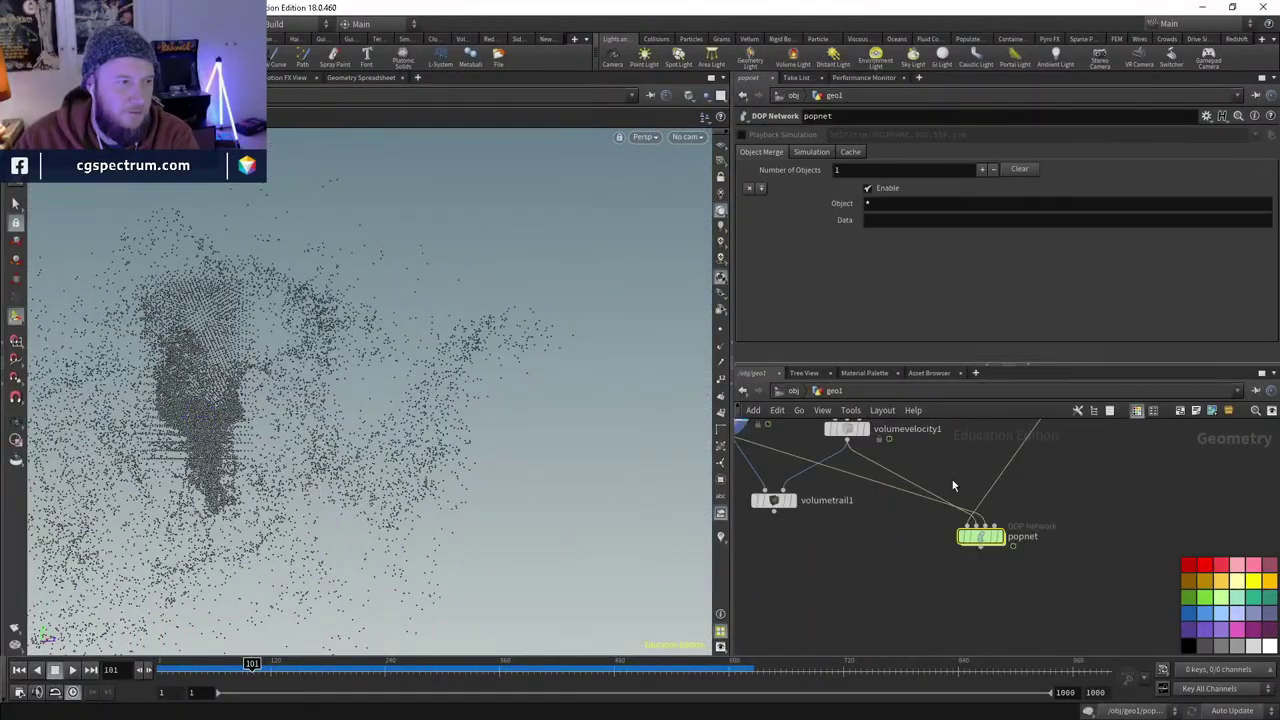
drag(186, 680, 313, 665)
middle_drag(1086, 591, 1064, 629)
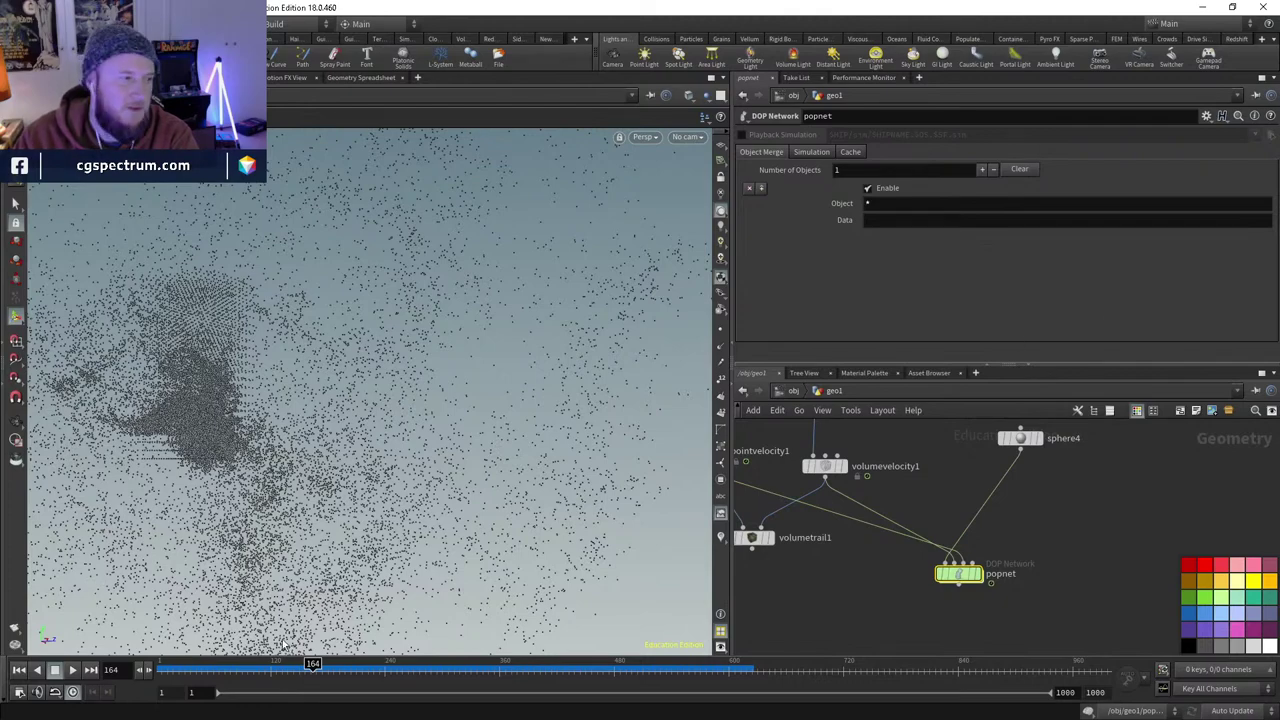
drag(319, 683, 284, 668)
middle_drag(903, 616, 976, 550)
- Show the velocity vectors on the popnet particles and scrub through the frames to examine their directions
click(720, 537)
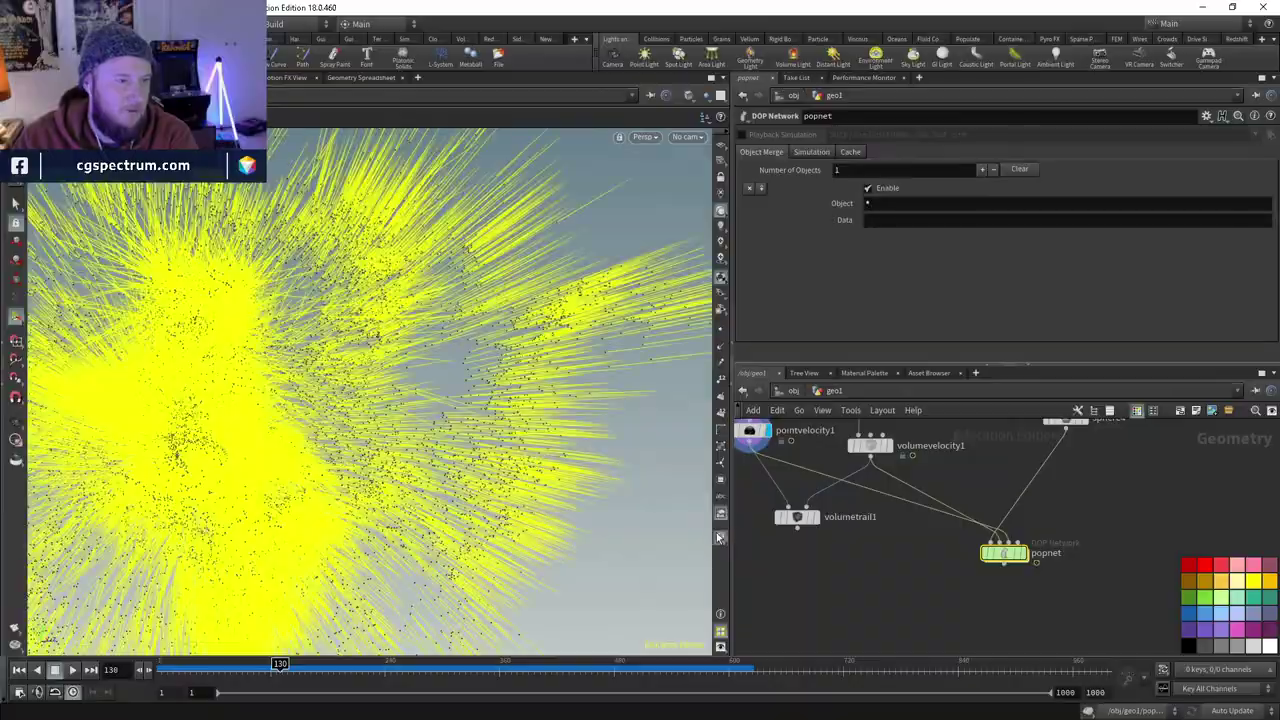
drag(173, 678, 413, 663)
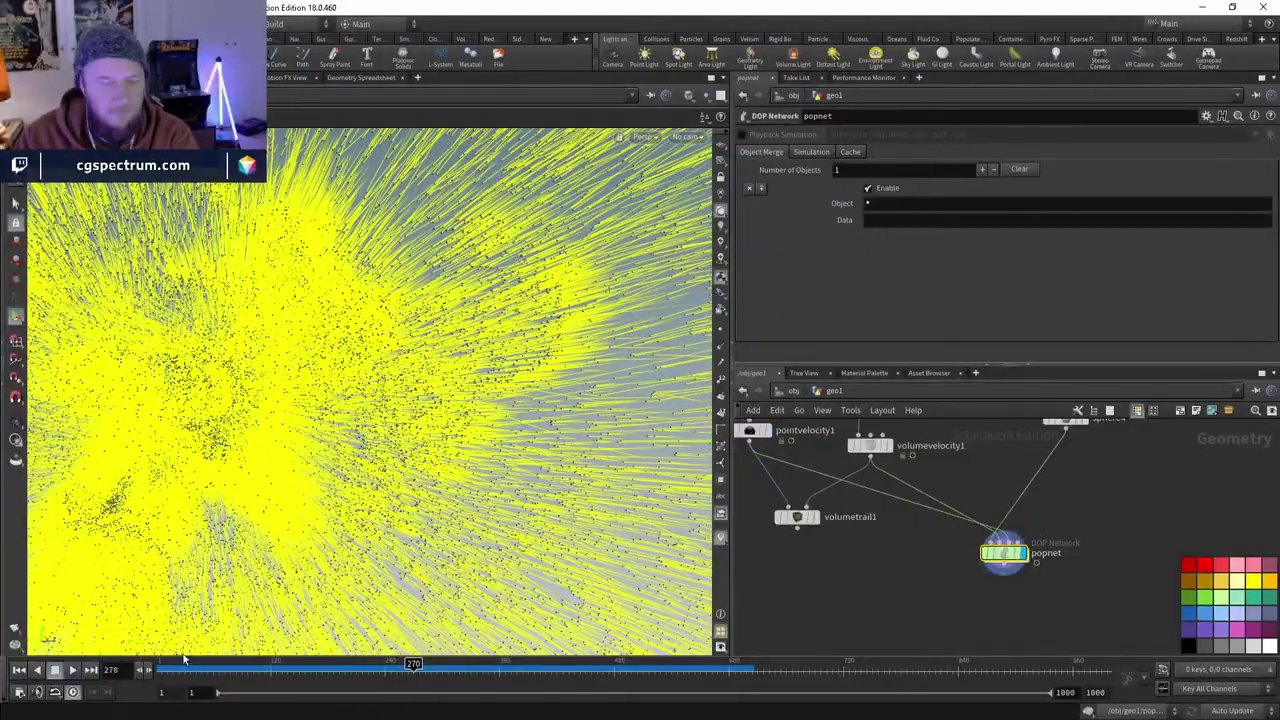
click(355, 663)
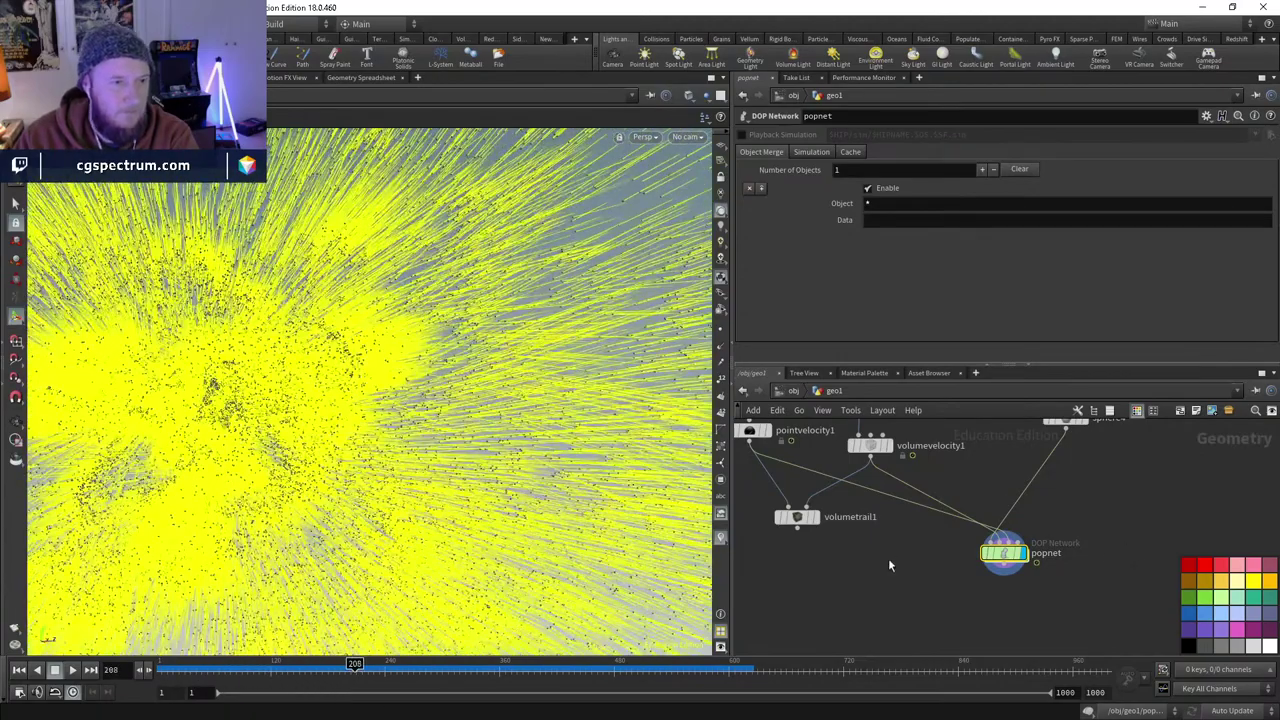
middle_drag(888, 565, 893, 620)
drag(280, 668, 118, 669)
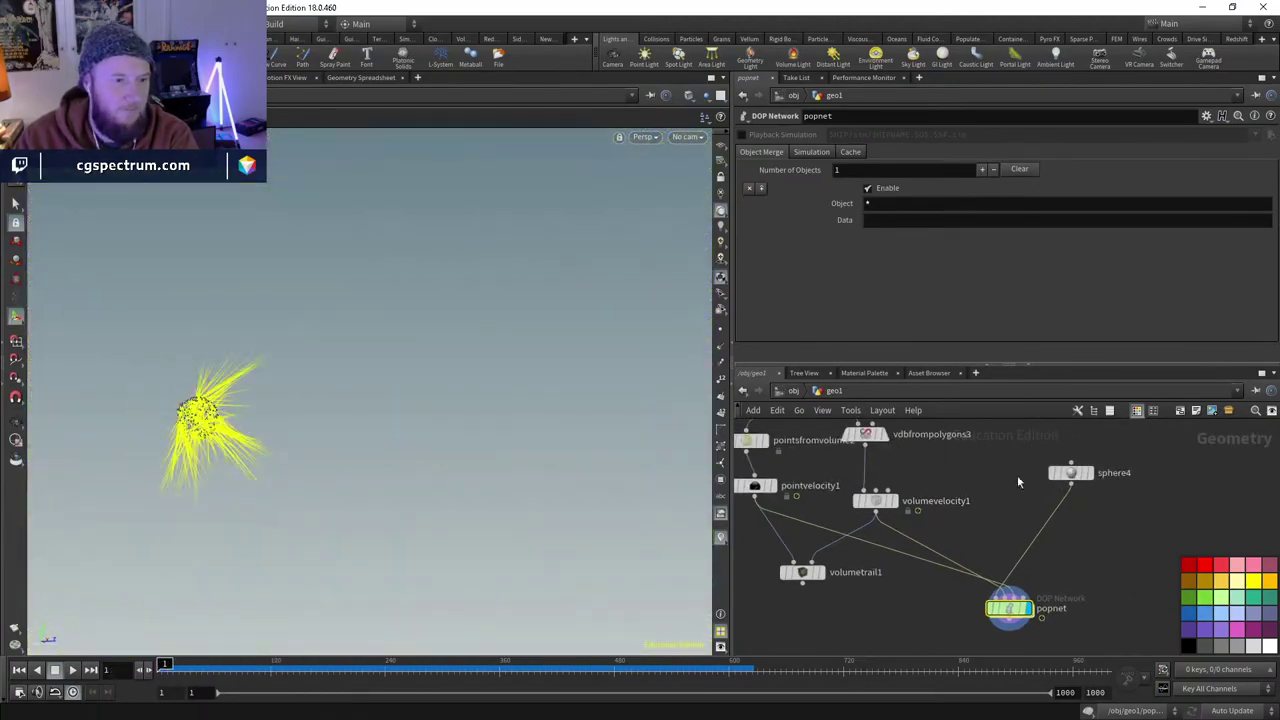
mouse_move(1010, 615)
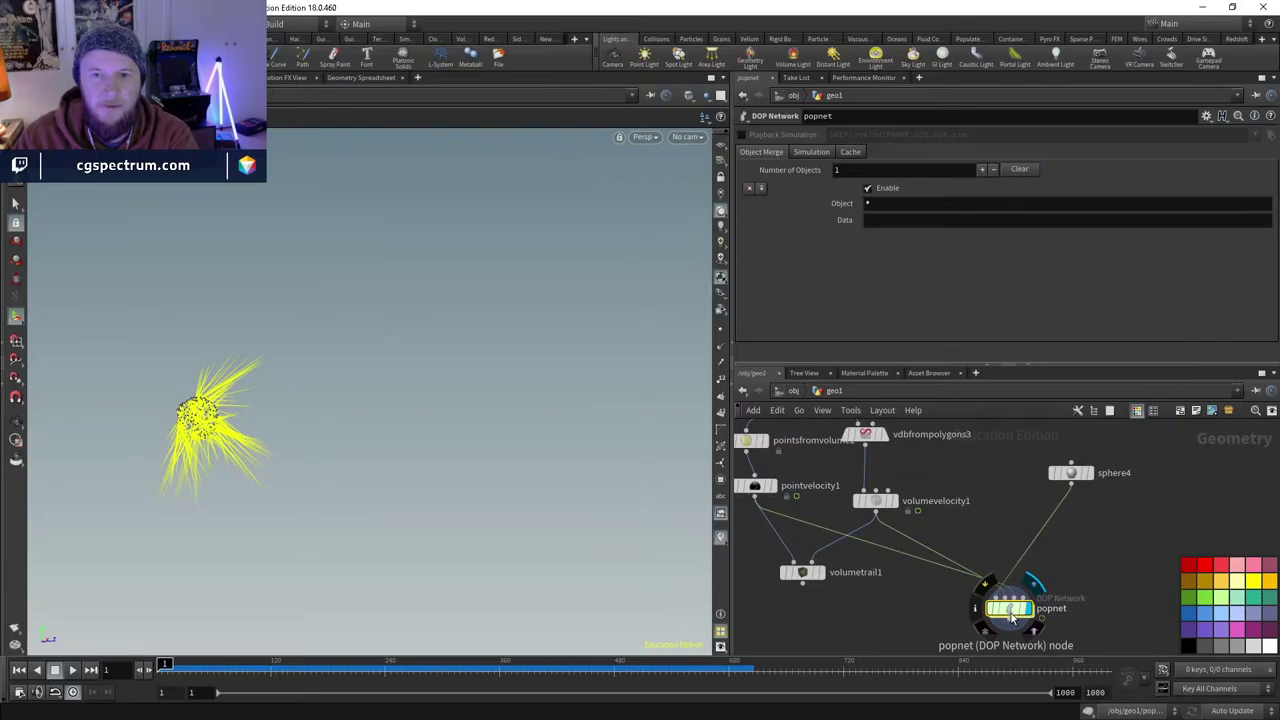
mouse_move(208, 668)
mouse_down()
mouse_move(600, 684)
mouse_move(200, 684)
mouse_move(327, 670)
mouse_up()
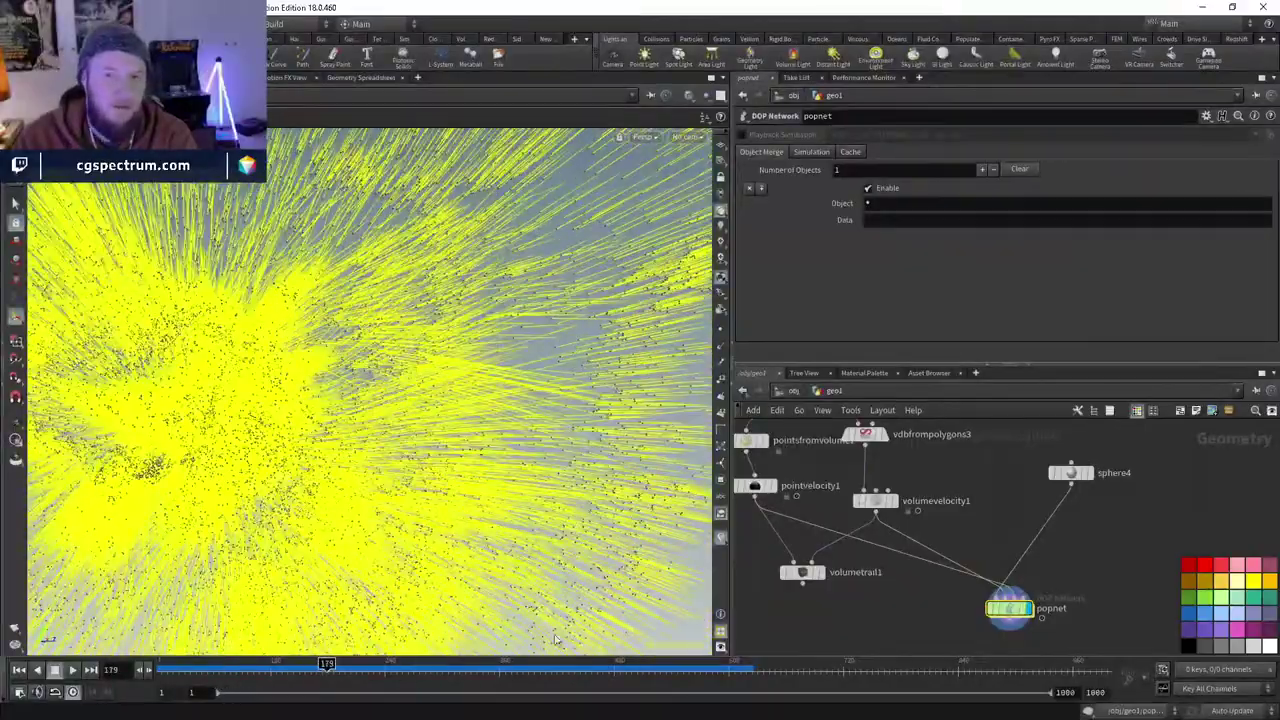
- Return to frame 1 and compare the volumevelocity1 output with the popnet particles in geo1
double_click(1008, 611)
drag(215, 679, 164, 680)
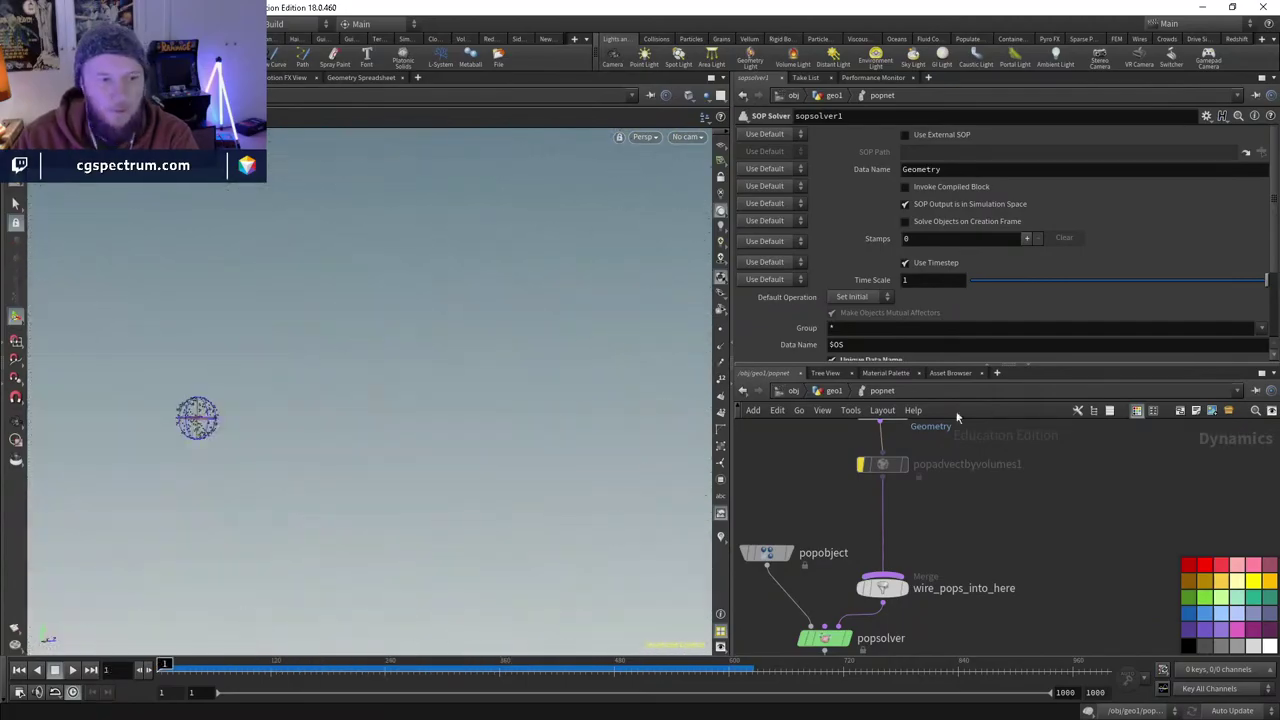
click(838, 396)
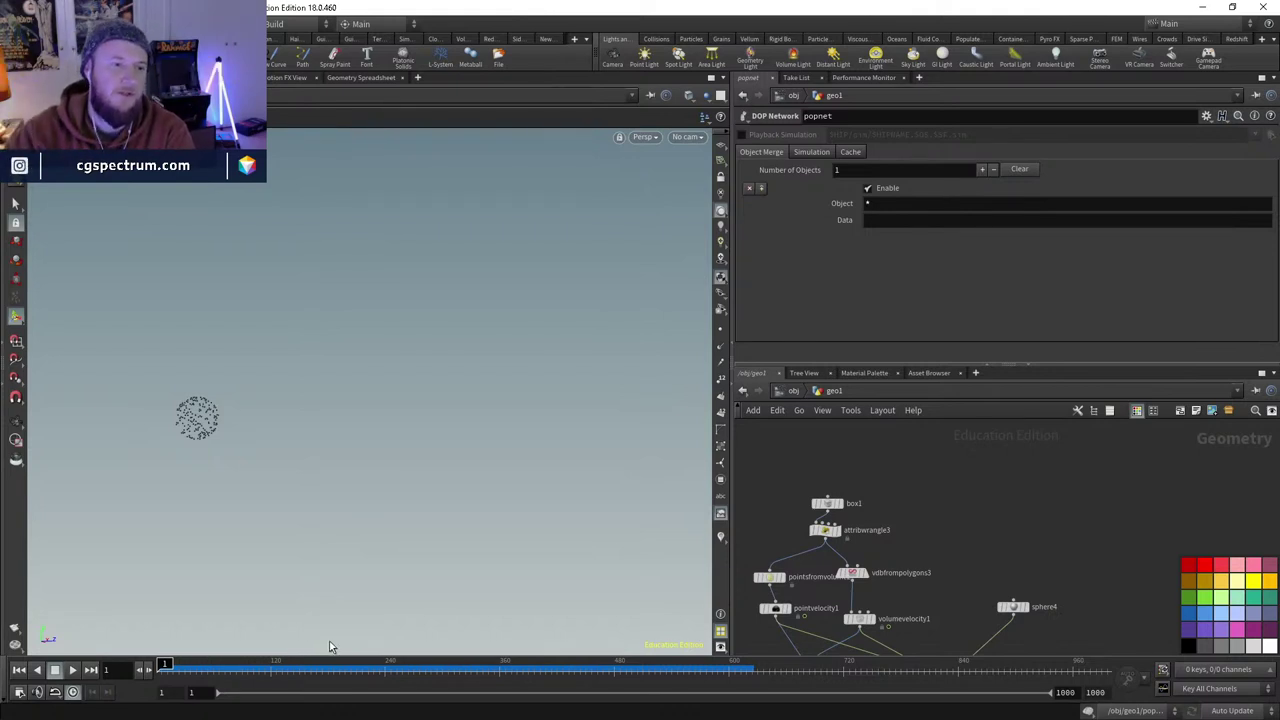
middle_drag(979, 652, 960, 573)
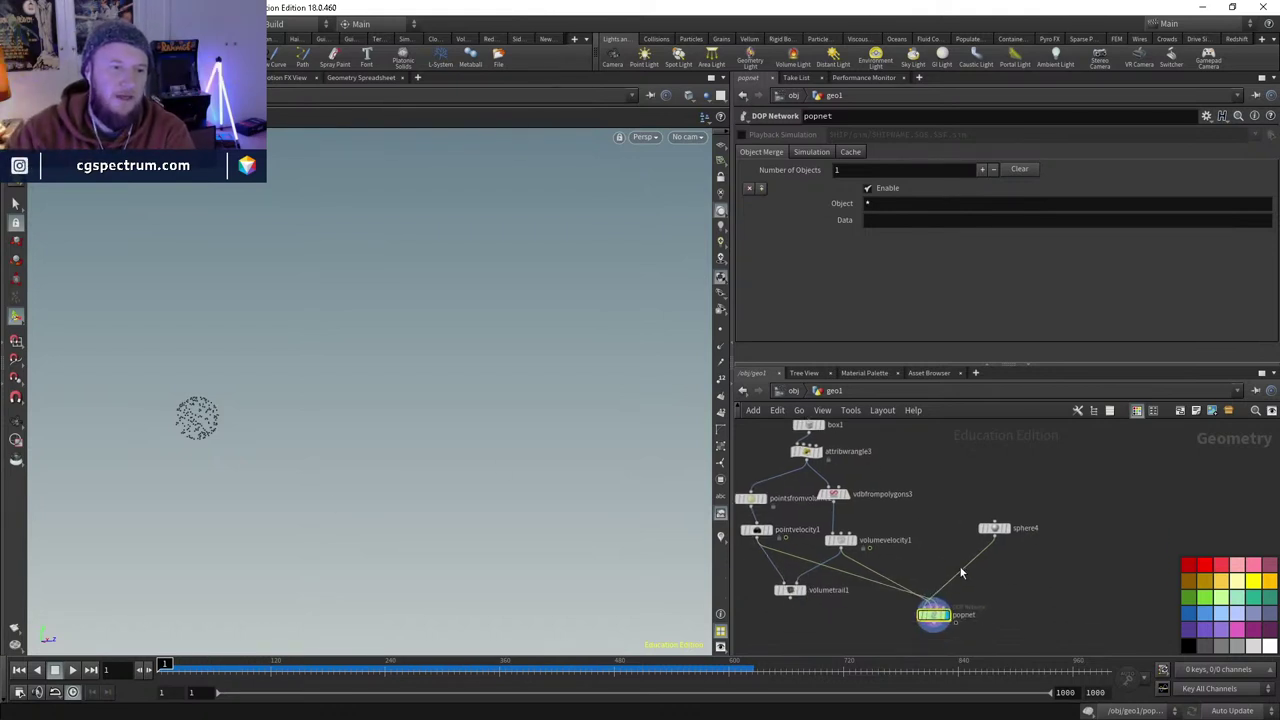
click(856, 549)
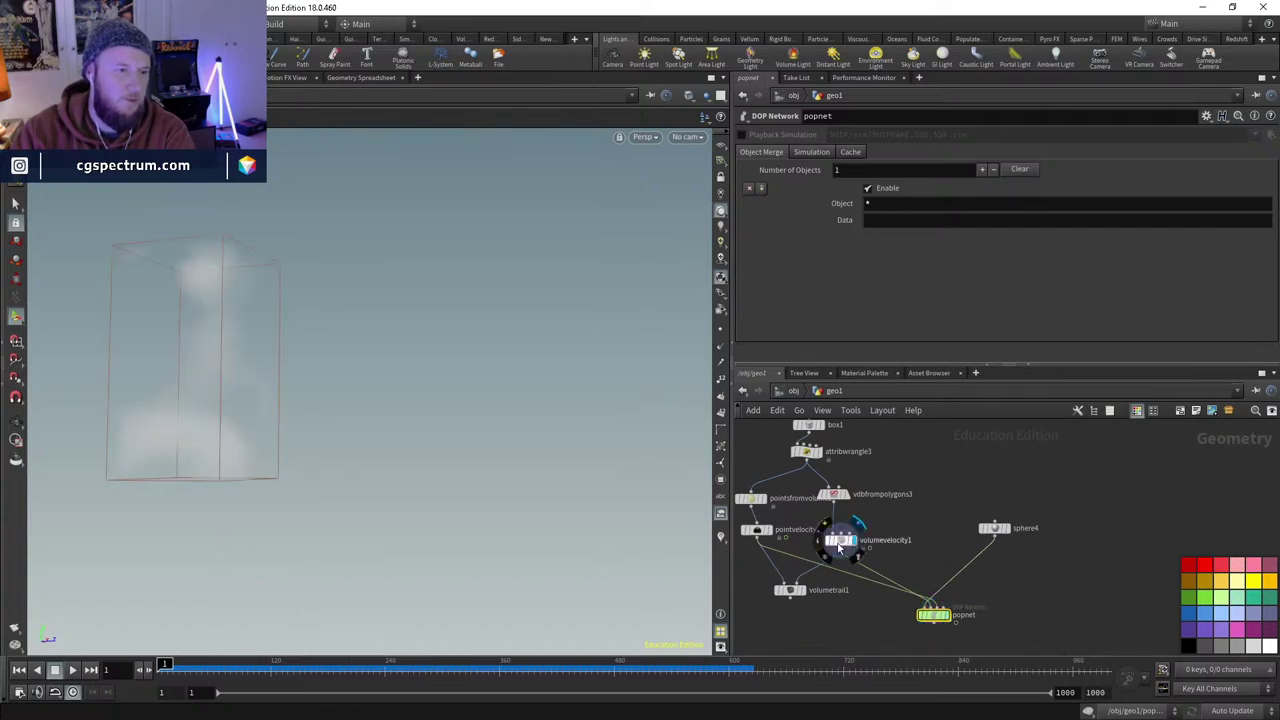
click(945, 614)
scroll(913, 538, up, 3)
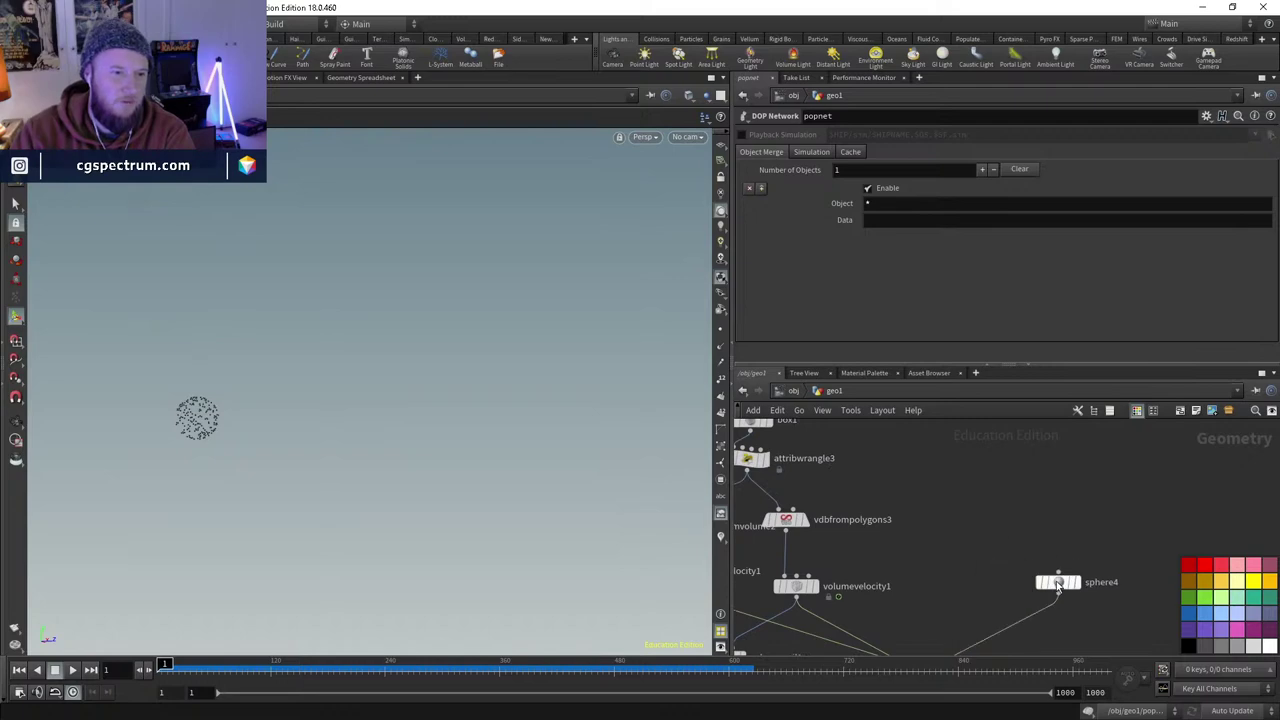
- Add a Curve node beside box1 in geo1 and display it
key(Tab)
click(1040, 100)
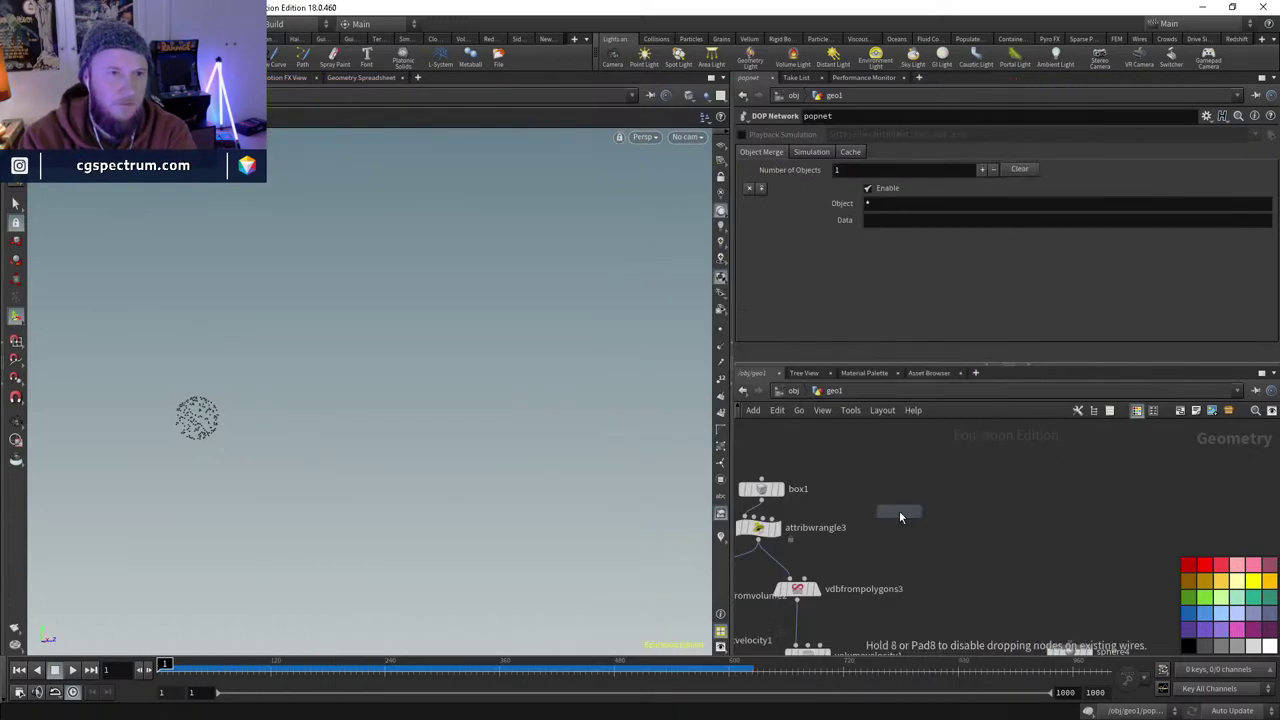
key(Escape)
key(Tab)
key(Escape)
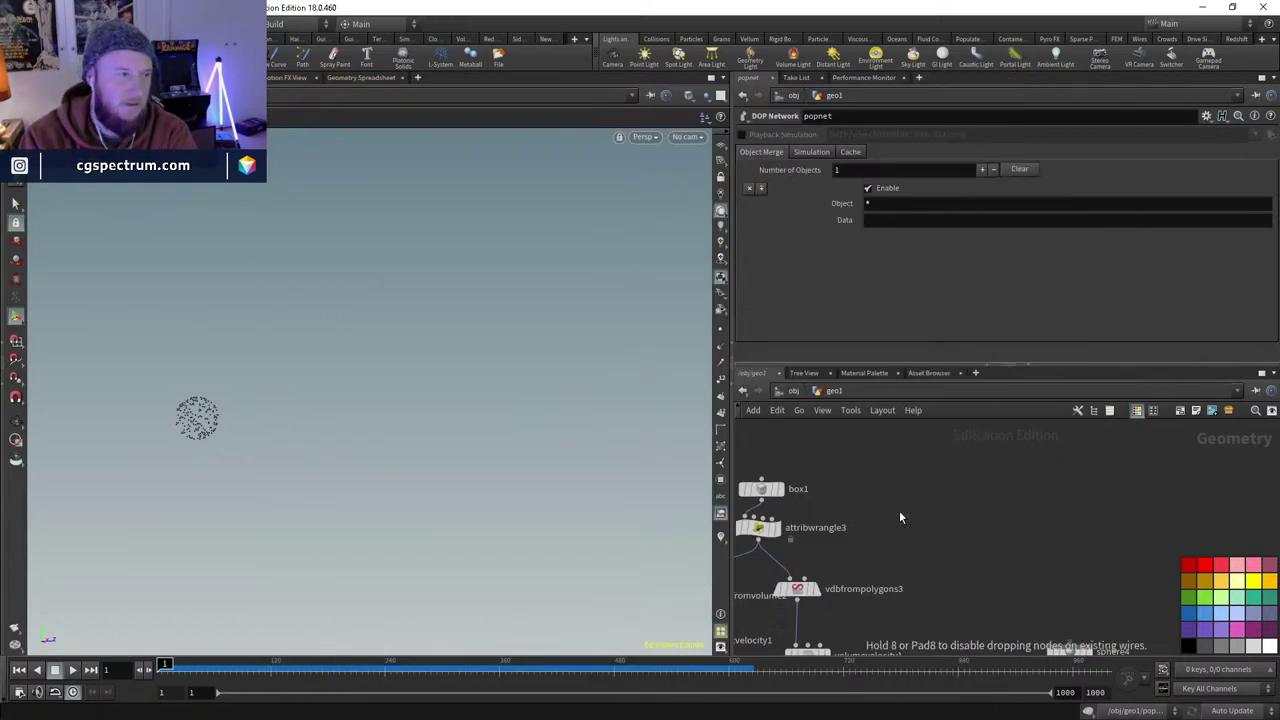
click(899, 513)
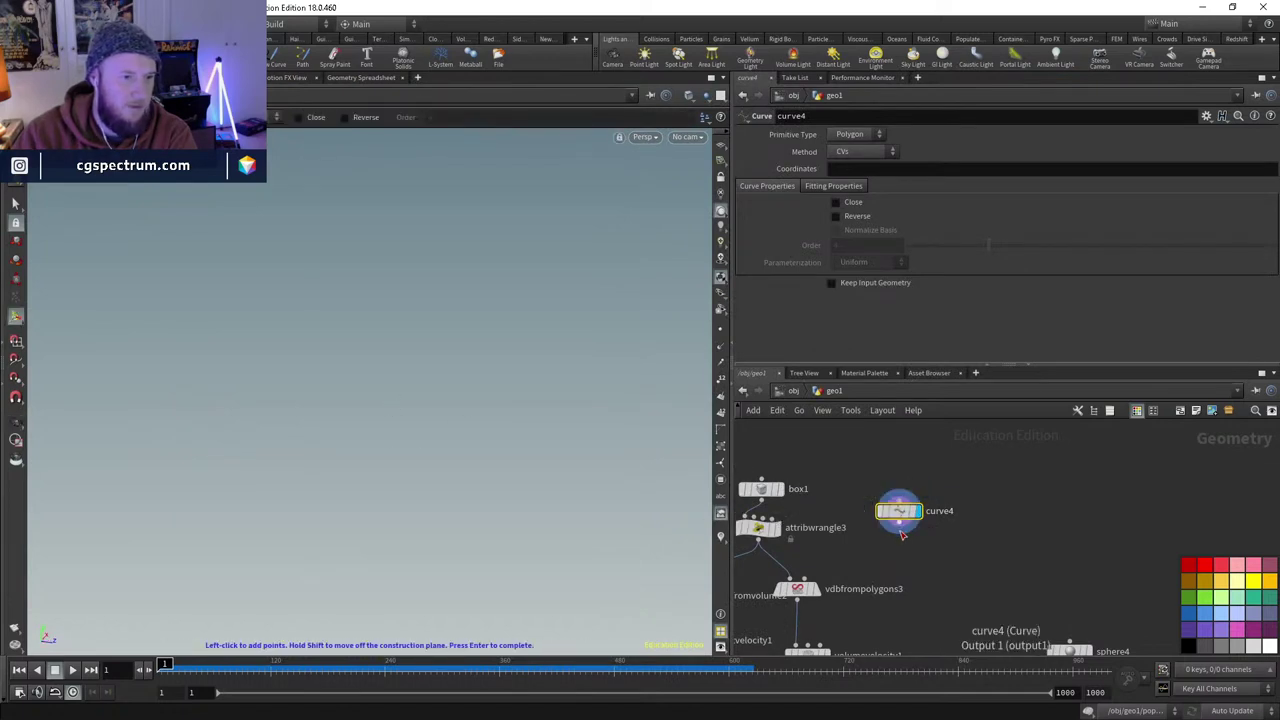
- Template sphere4 as a drawing reference and switch the viewport to the top view
mouse_move(901, 535)
middle_down()
mouse_move(1089, 583)
mouse_move(1000, 563)
middle_up()
key(Escape)
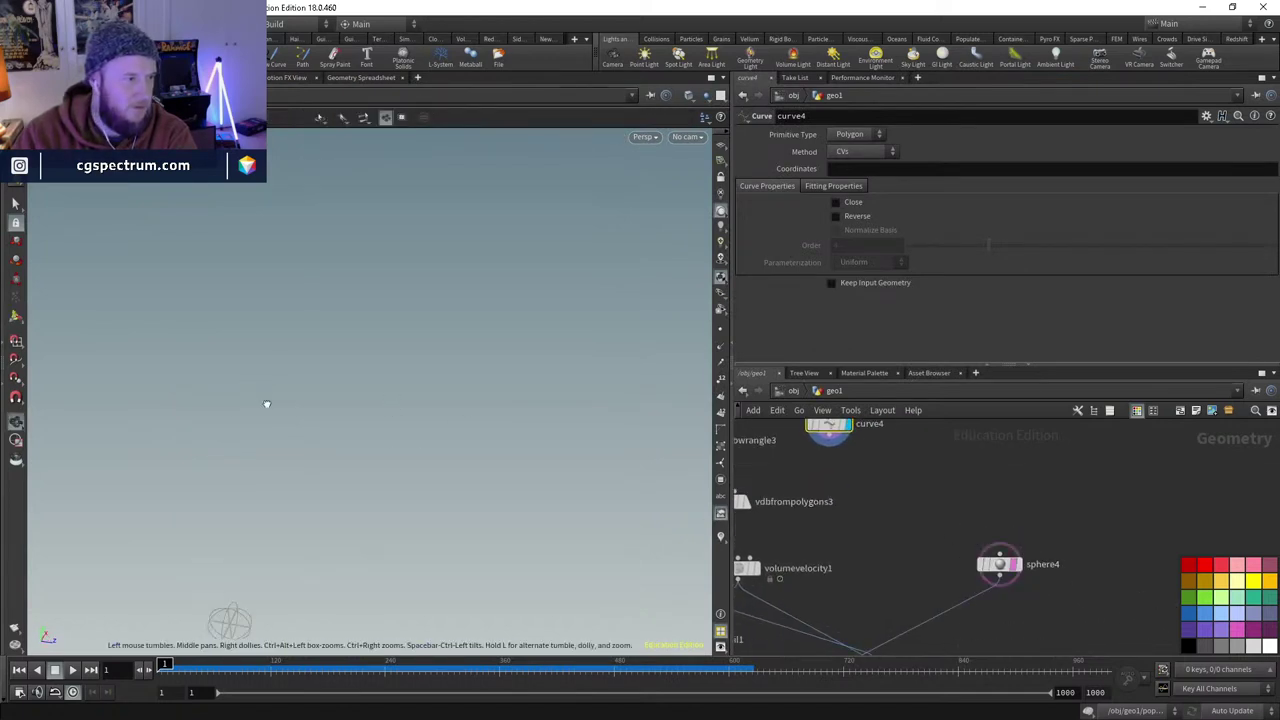
key(space+2)
scroll(340, 457, down, 5)
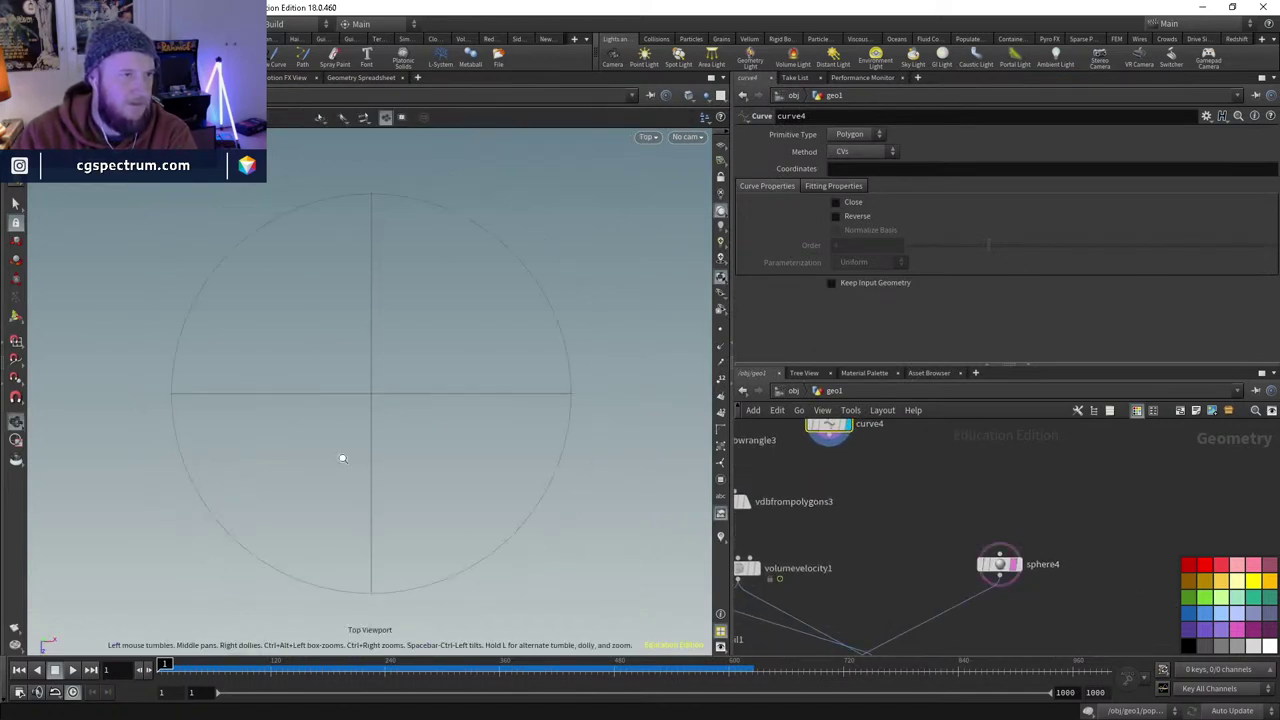
- Draw an open polygon curve from the centre of sphere4, looping inward three times and trailing outward, and return to the perspective view
key(Return)
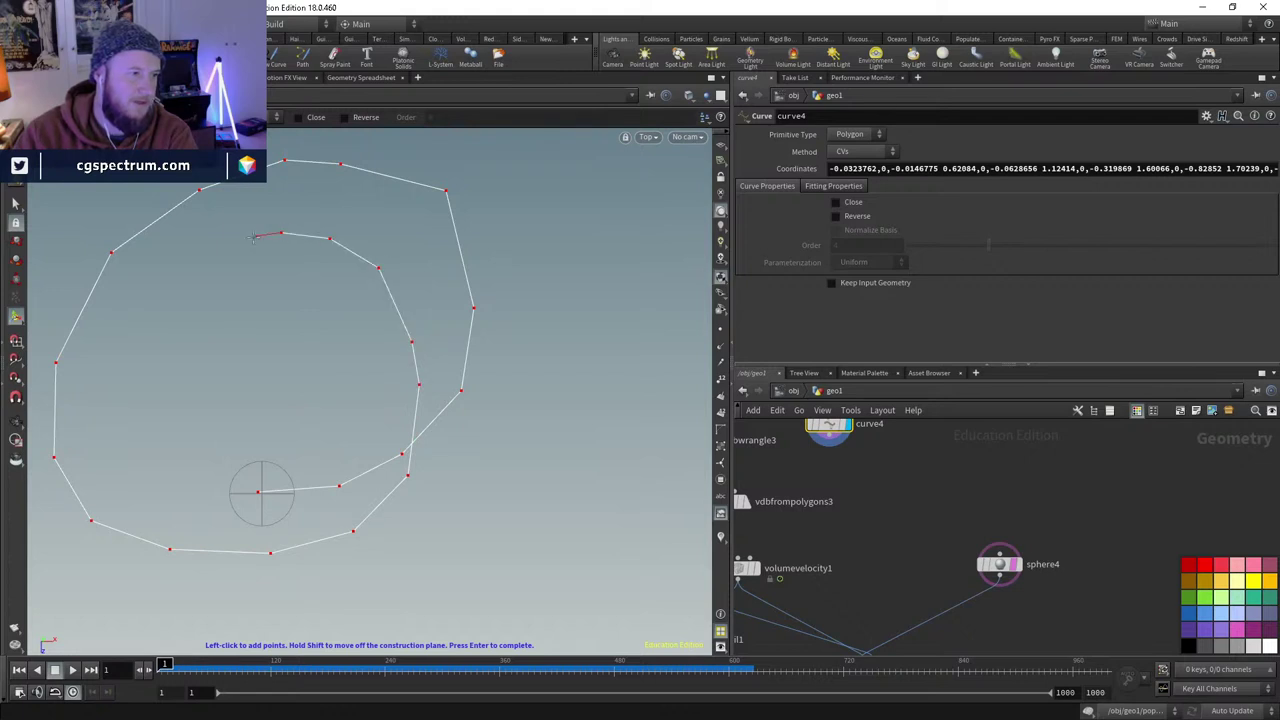
click(184, 493)
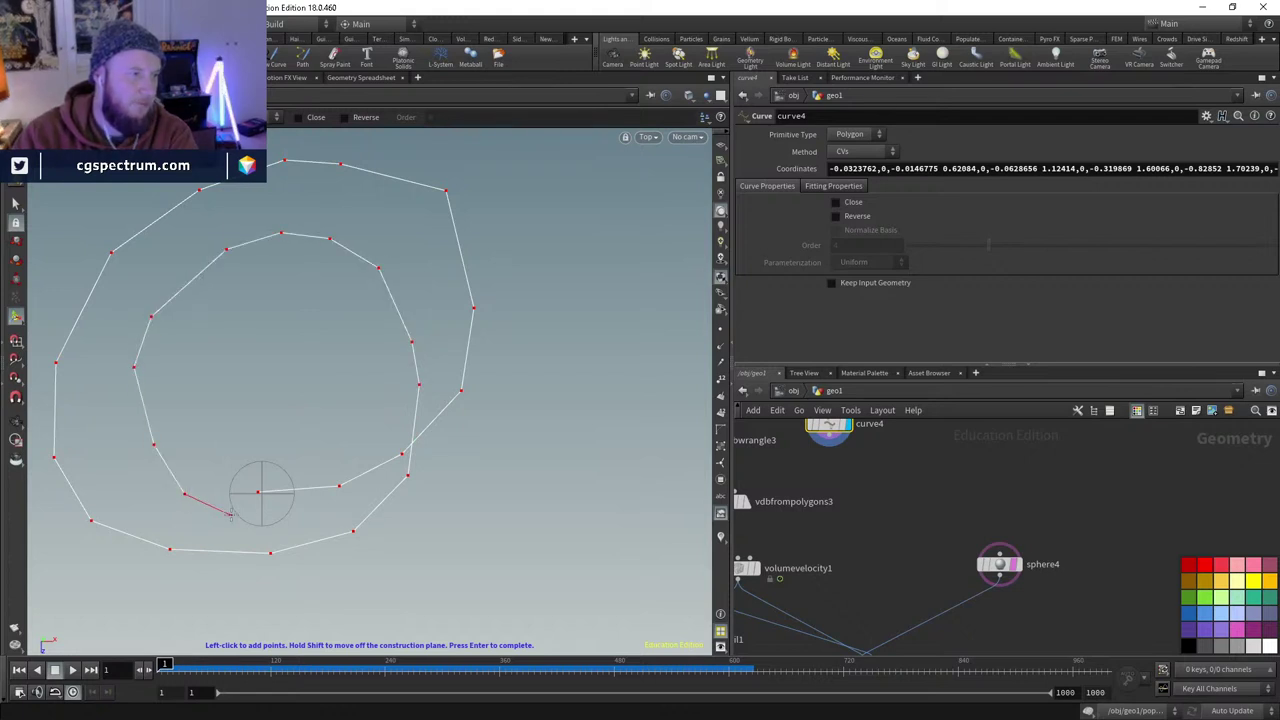
click(346, 451)
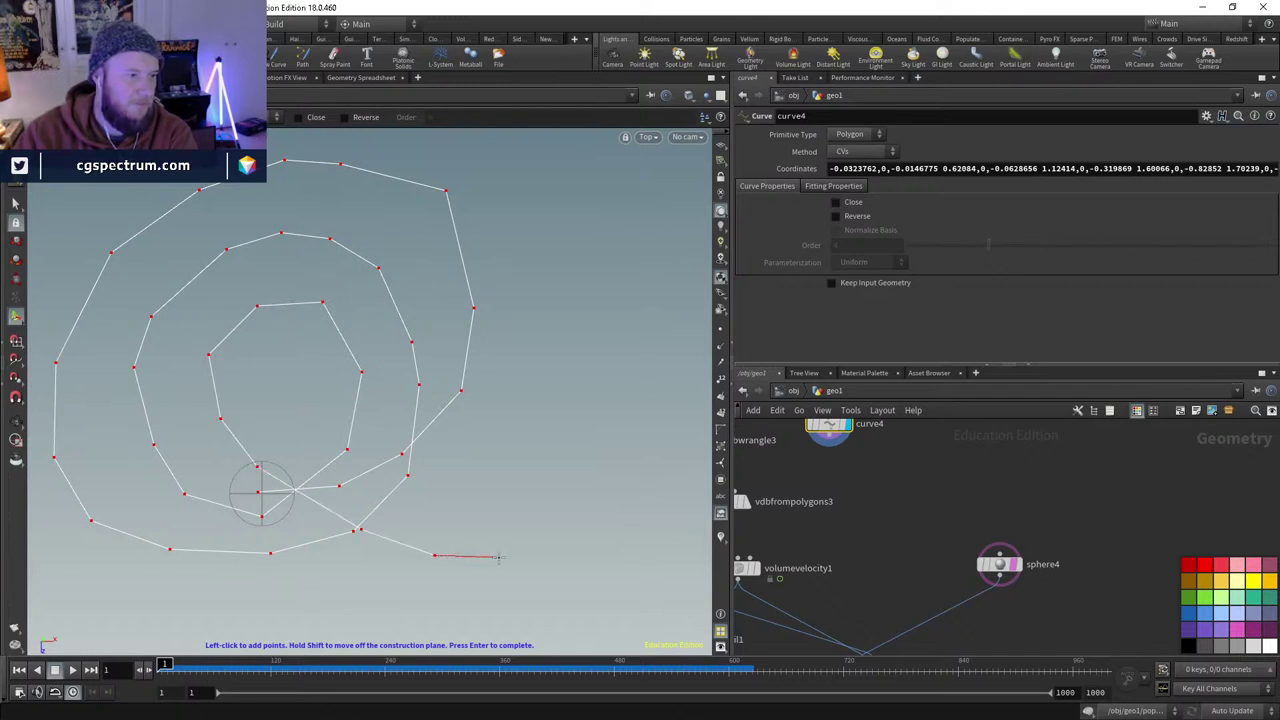
right_click(697, 451)
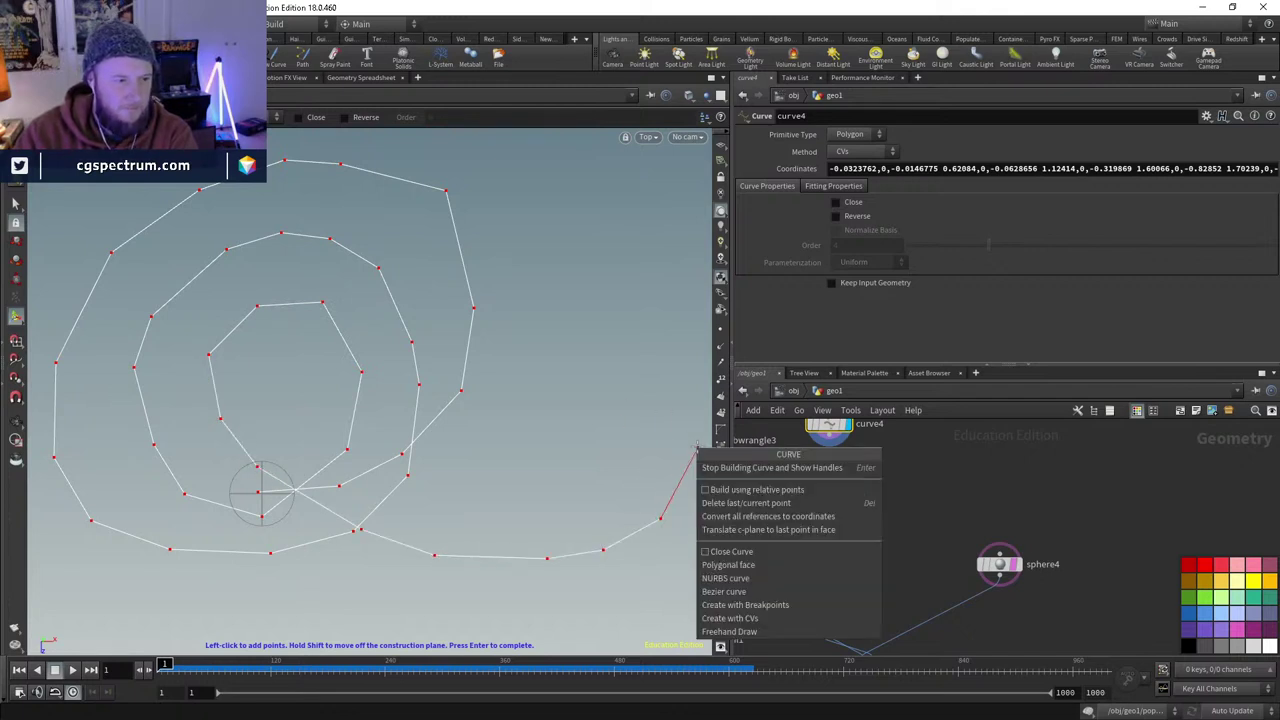
key(Escape)
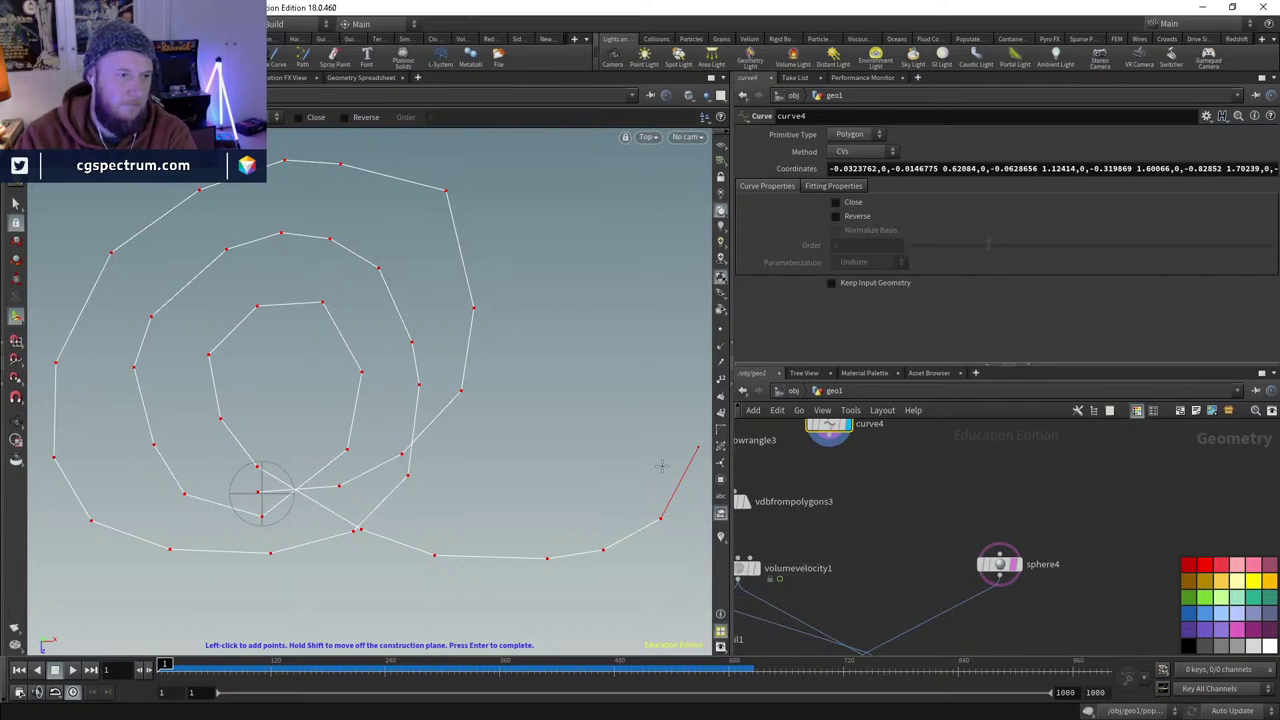
key(Escape)
drag(180, 470, 470, 412)
key(l)
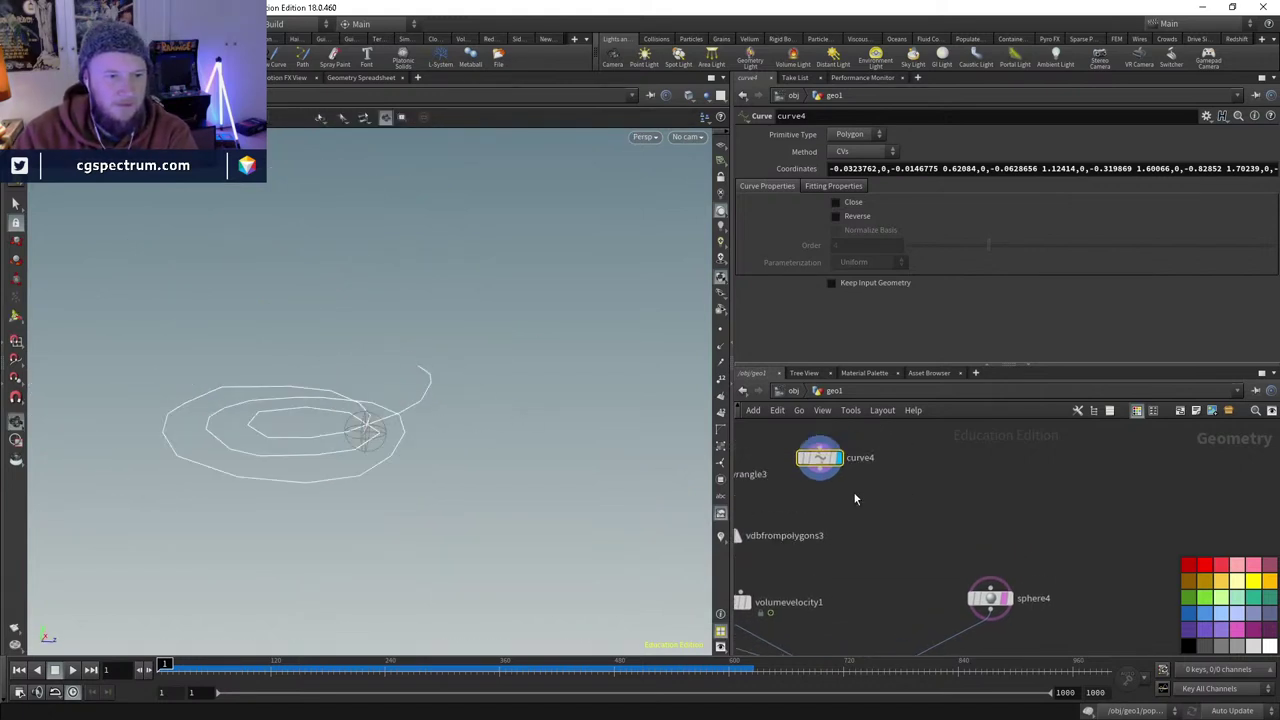
- Try to raise the outer end point of curve4 above the ground plane
key(s)
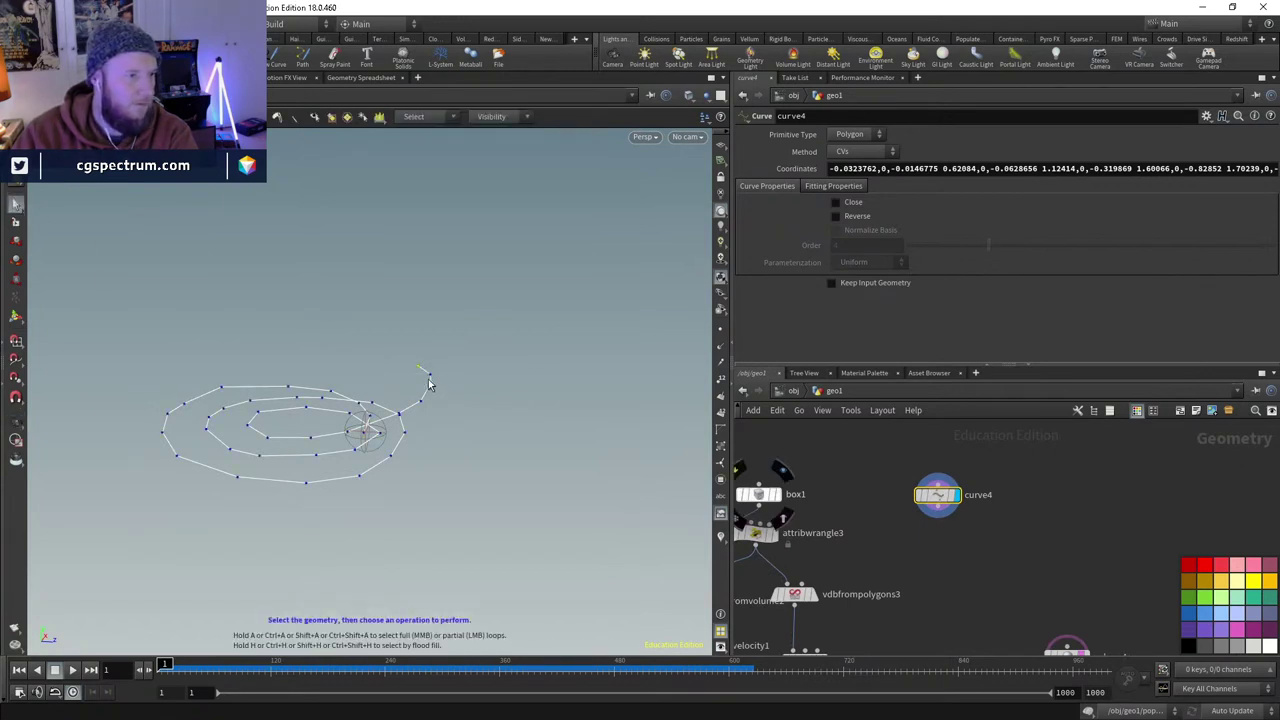
key(Return)
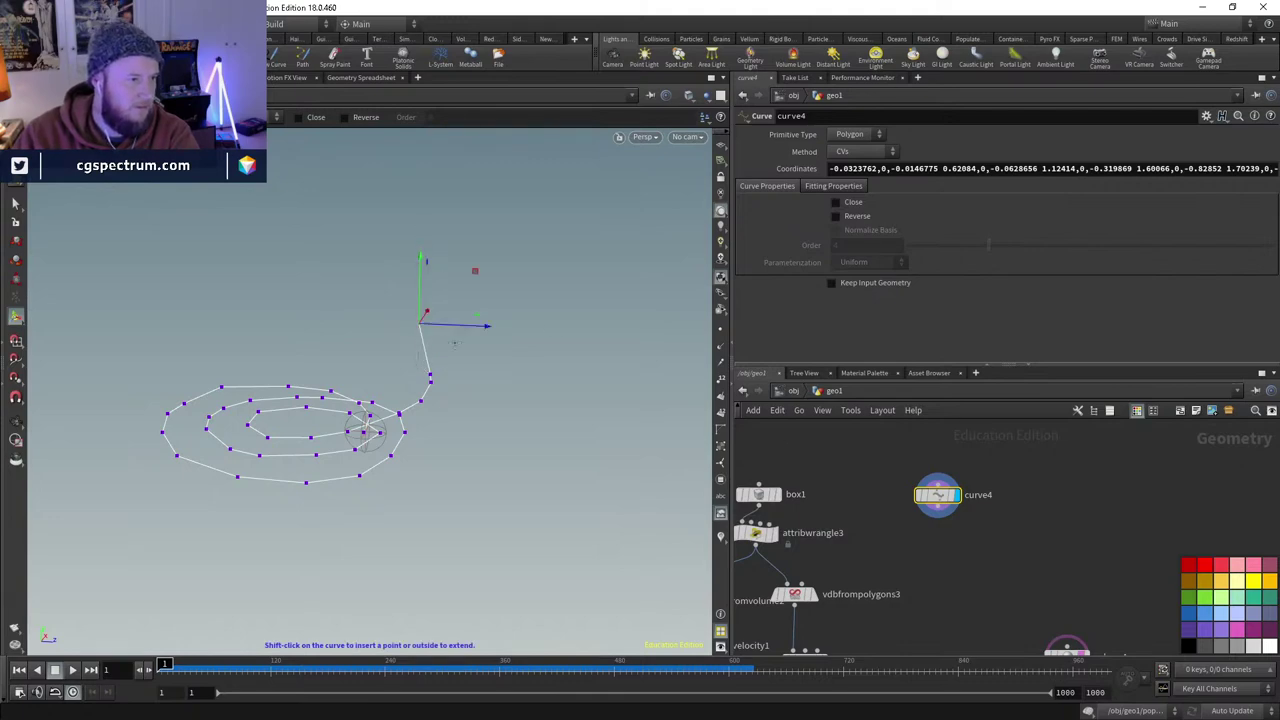
key(t)
- Add an Edit node below curve4, connect it to the curve and display it for viewport editing
key(Tab)
text(e)
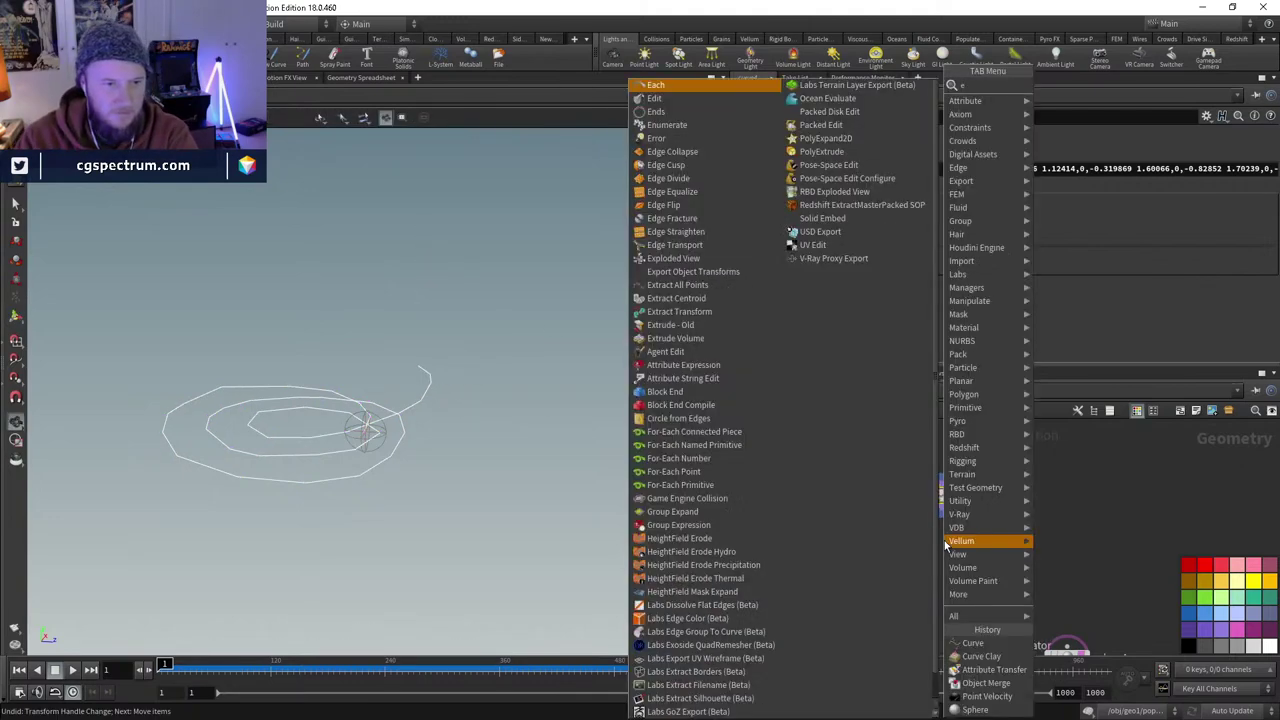
text(dit)
key(Return)
click(944, 540)
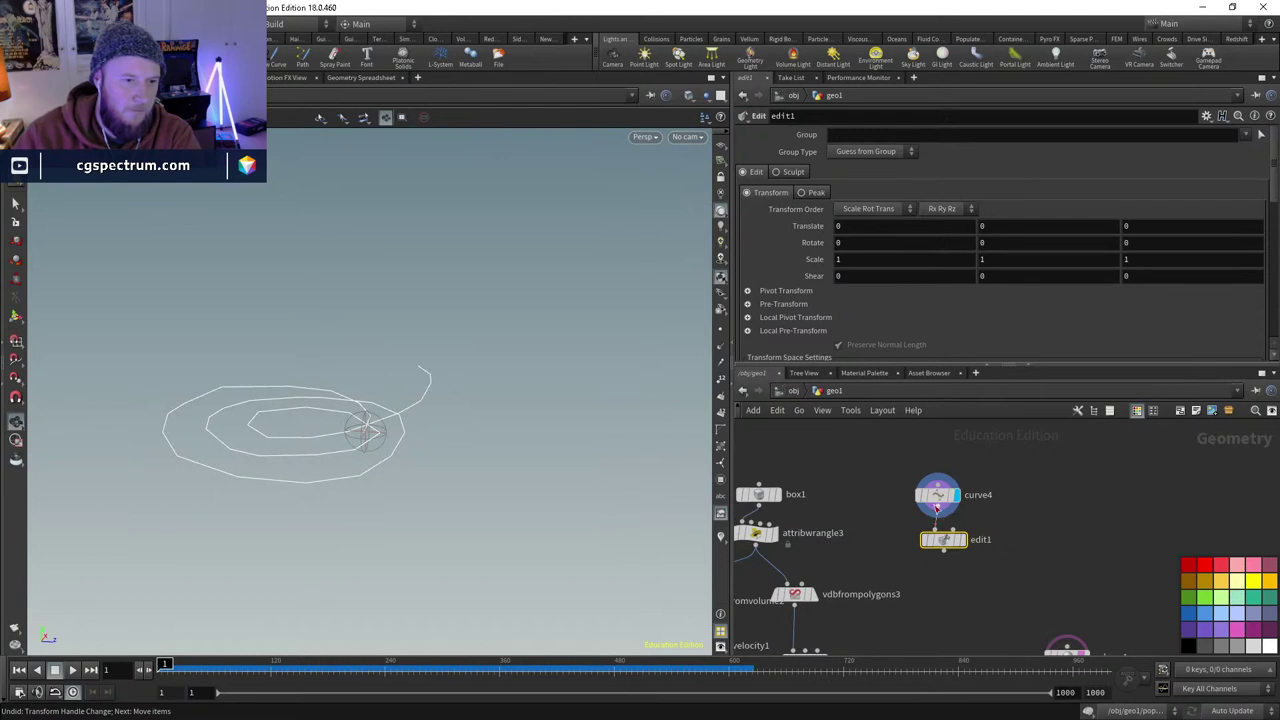
key(Return)
- Raise the curve's outer end point with edit1 and set the Soft Radius to 17.1 so the loops lift into a spiral
click(420, 370)
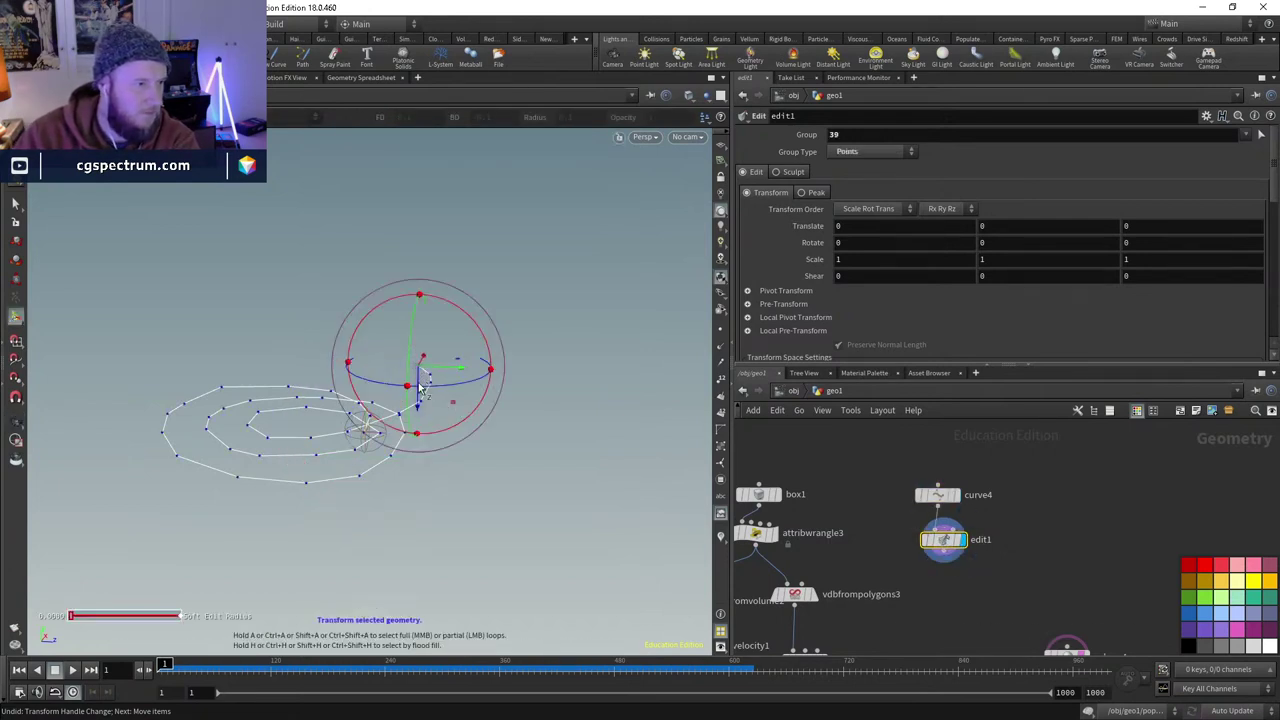
drag(420, 385, 420, 292)
scroll(905, 306, down, 4)
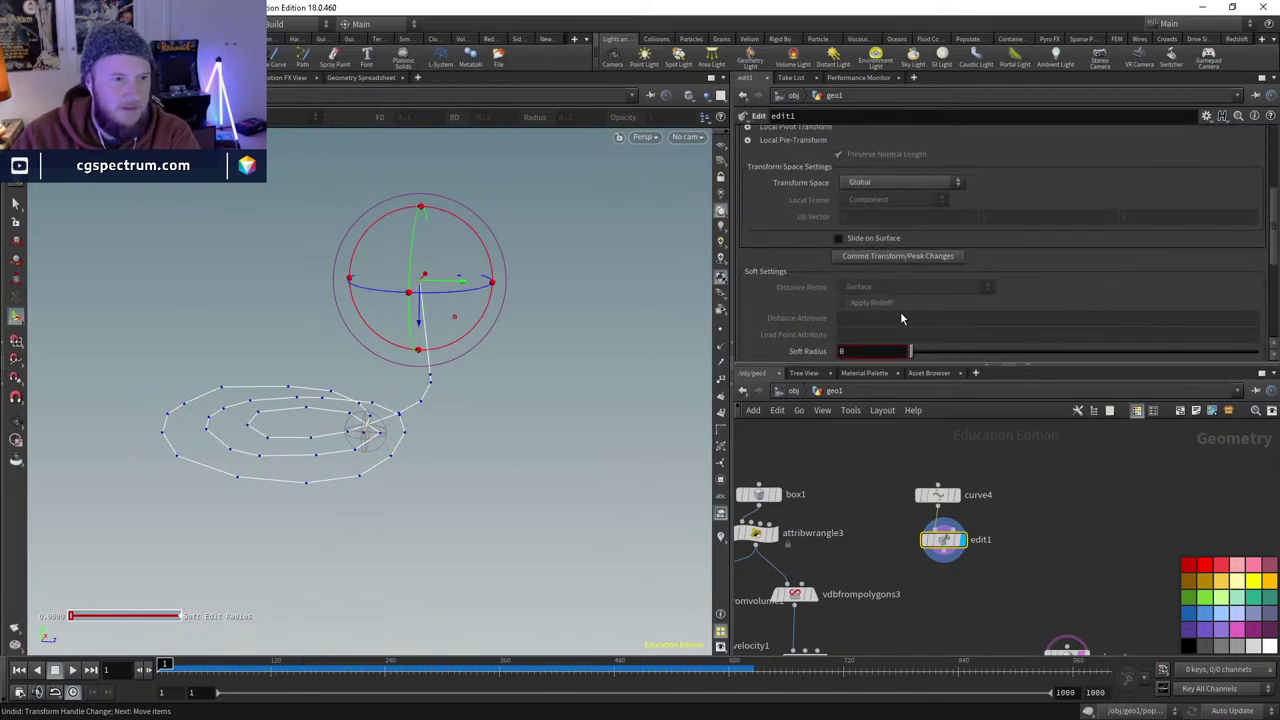
scroll(901, 318, down, 1)
drag(941, 317, 1256, 317)
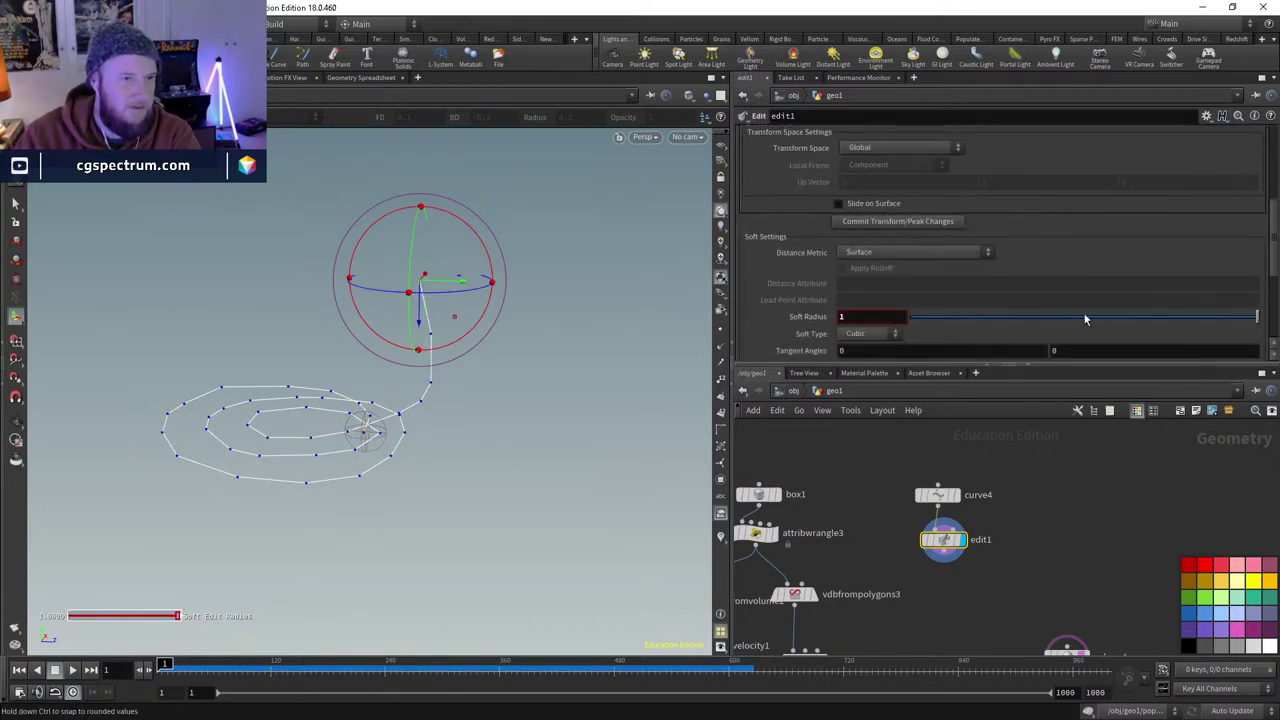
middle_drag(863, 317, 115, 463)
mouse_move(115, 463)
alt+mouse_down()
mouse_move(337, 503)
mouse_move(451, 373)
mouse_move(444, 278)
mouse_move(453, 415)
mouse_move(486, 279)
mouse_move(475, 253)
mouse_move(430, 285)
alt+mouse_up()
key(r)
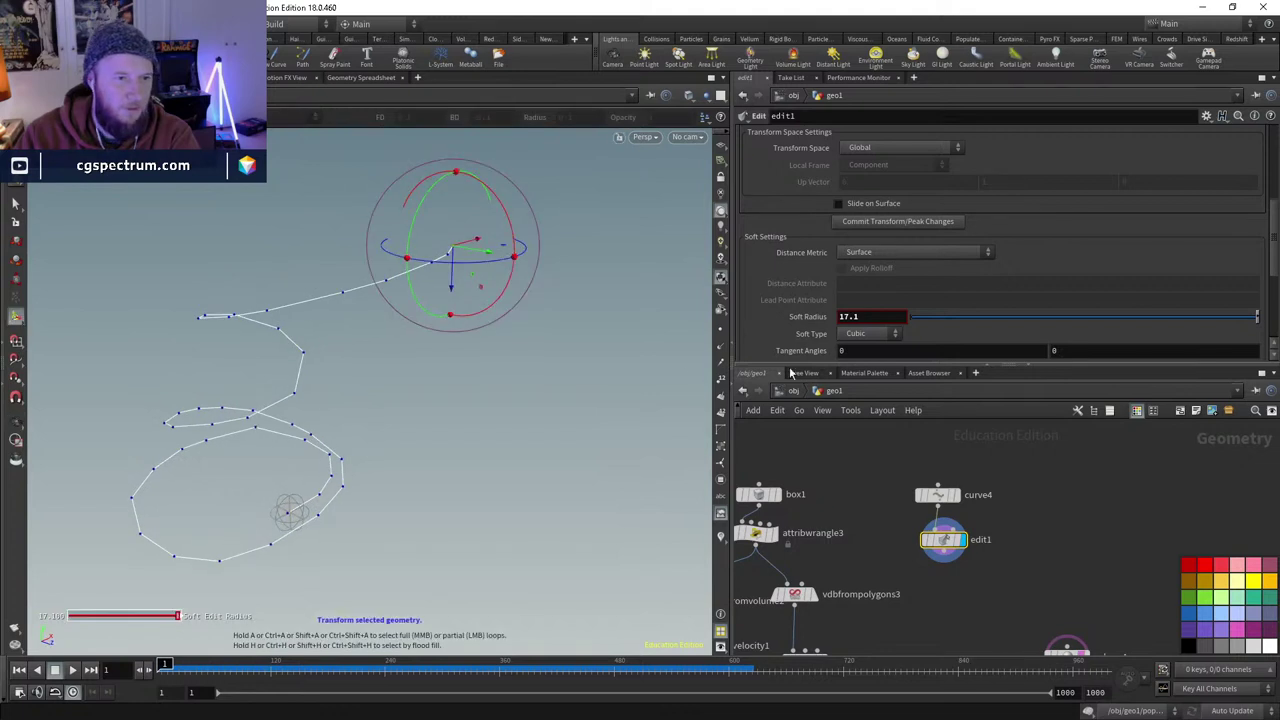
- Select the curve4 and edit1 nodes together and move them to a clear area of the network
scroll(853, 318, down, 1)
scroll(845, 330, down, 1)
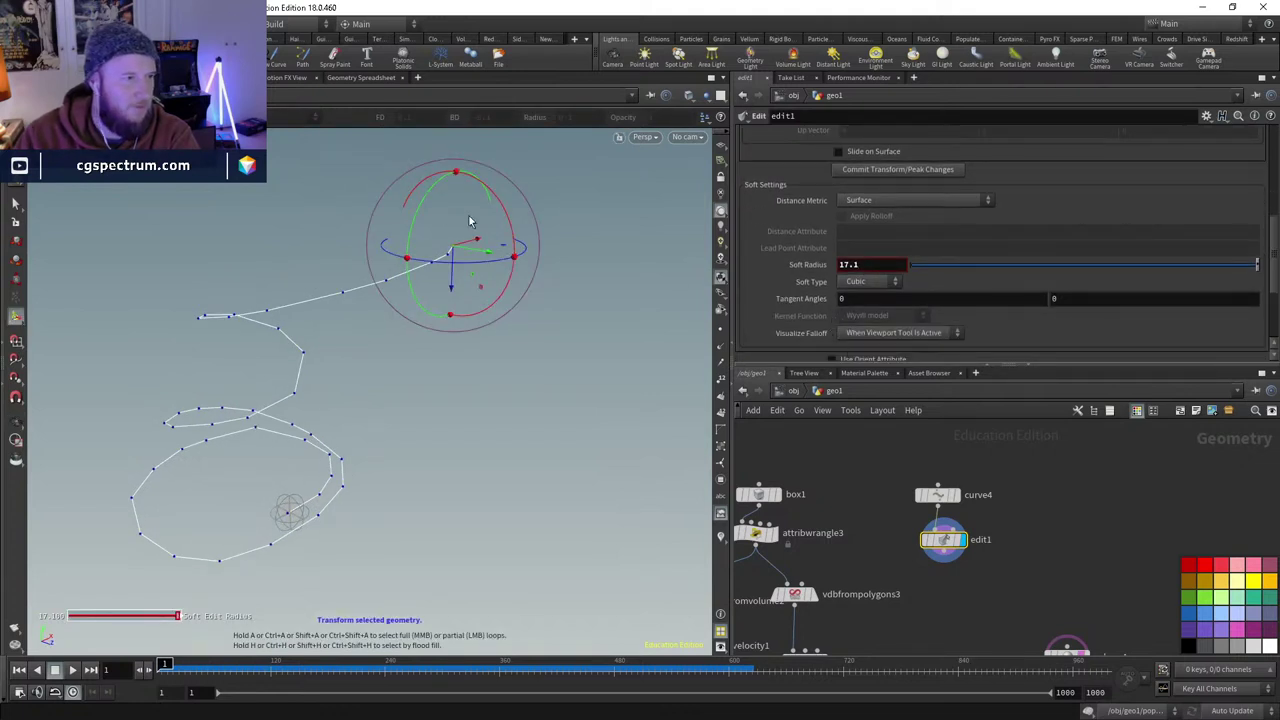
alt+drag(475, 245, 520, 255)
middle_drag(1111, 520, 997, 491)
drag(950, 555, 840, 466)
middle_drag(840, 466, 881, 455)
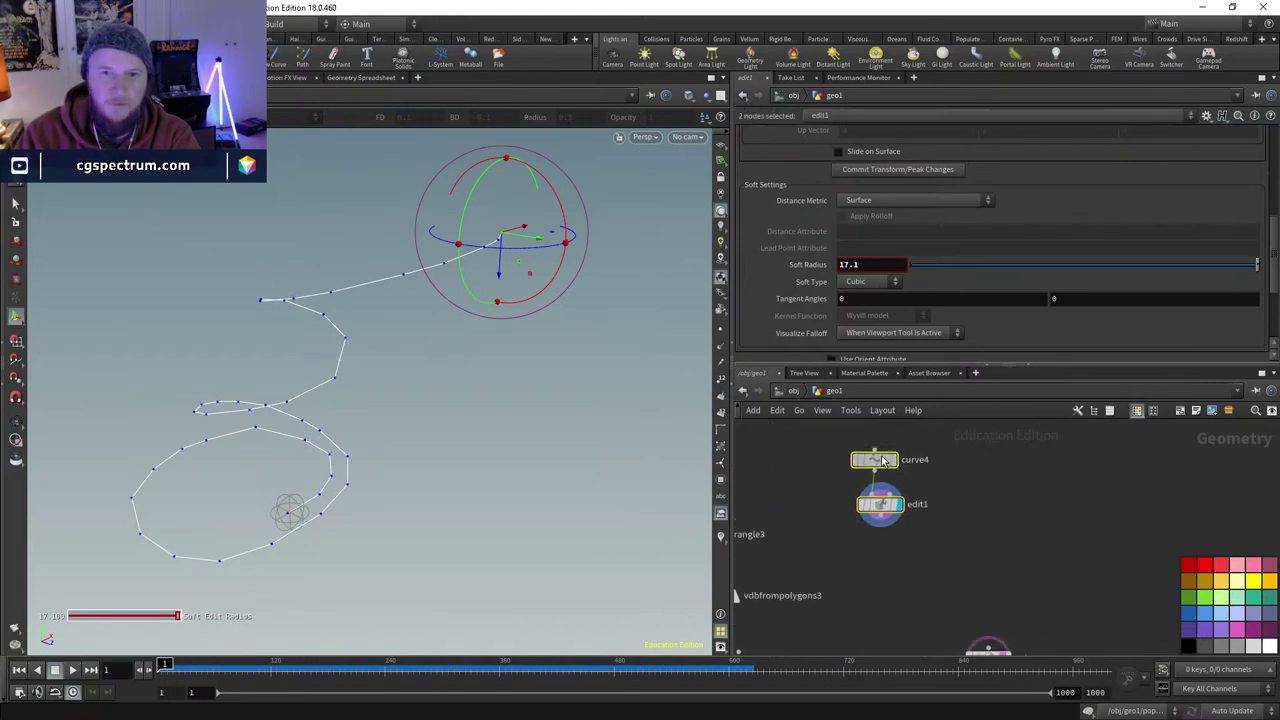
click(946, 575)
- Select the outermost point of the spiral's middle bend and raise it to spread the loops vertically
key(Escape)
drag(295, 324, 299, 465)
key(Return)
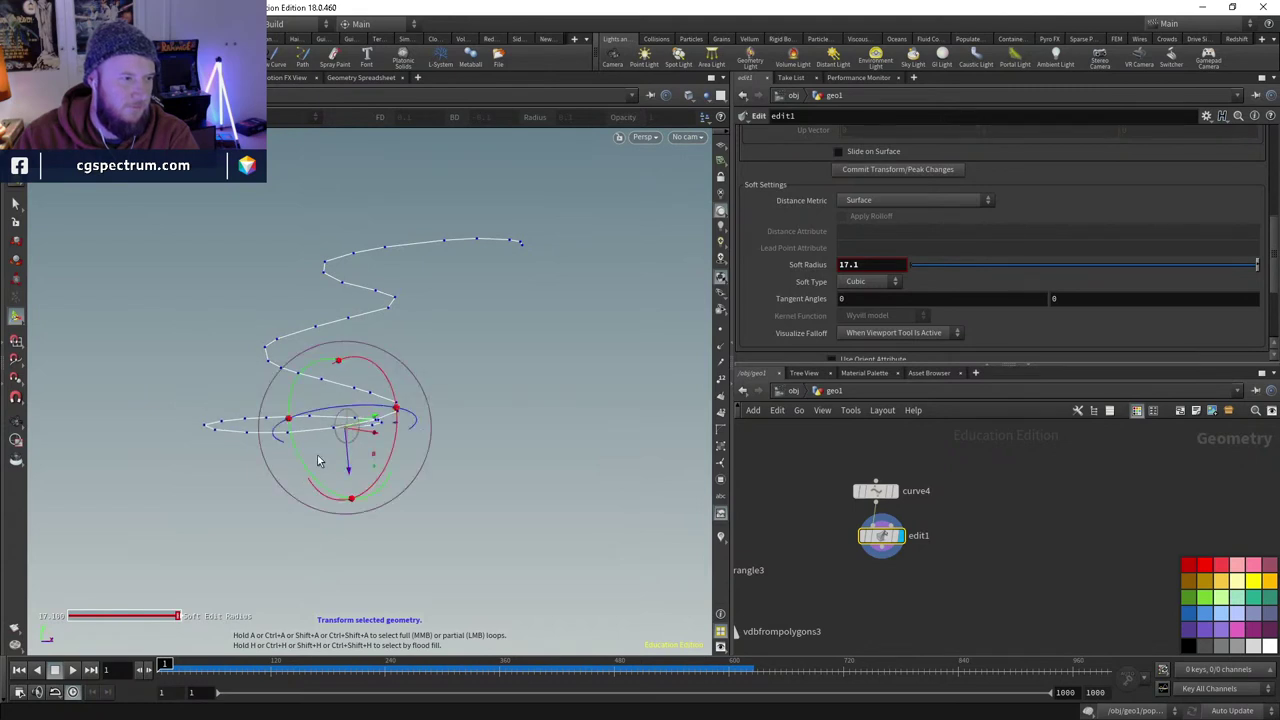
click(270, 346)
click(271, 374)
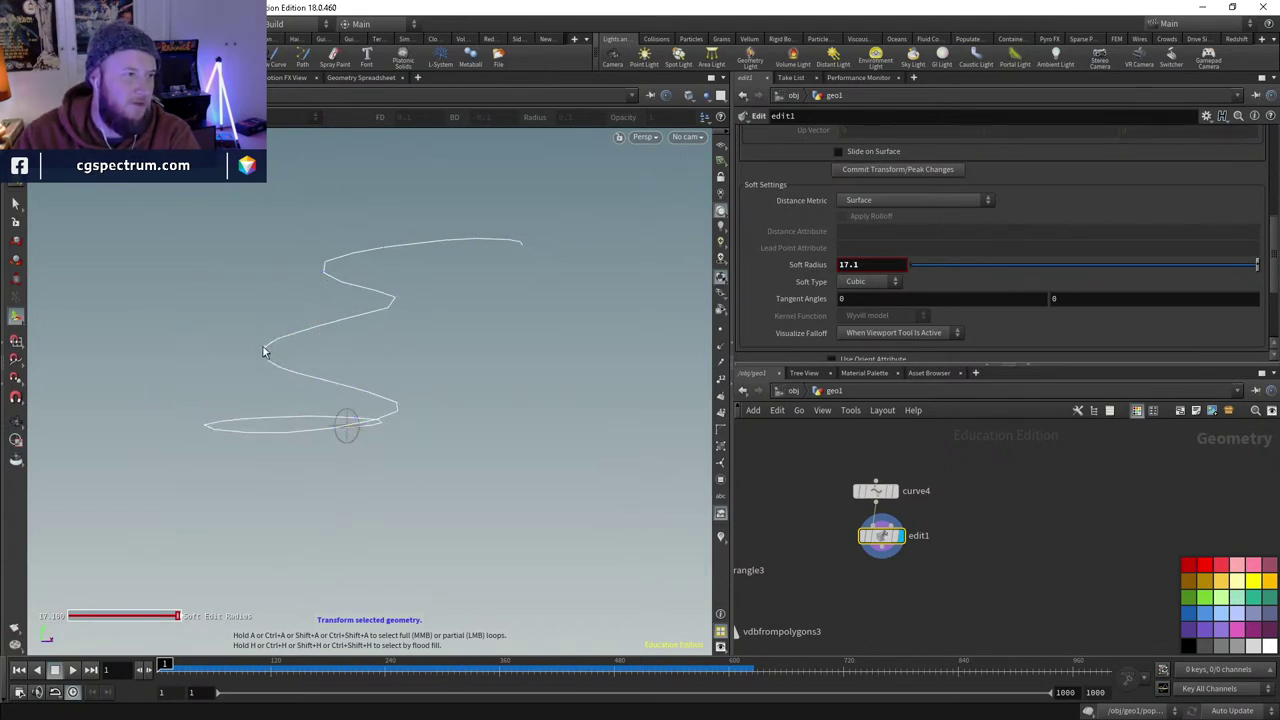
click(263, 351)
drag(263, 351, 276, 296)
alt+drag(397, 380, 489, 300)
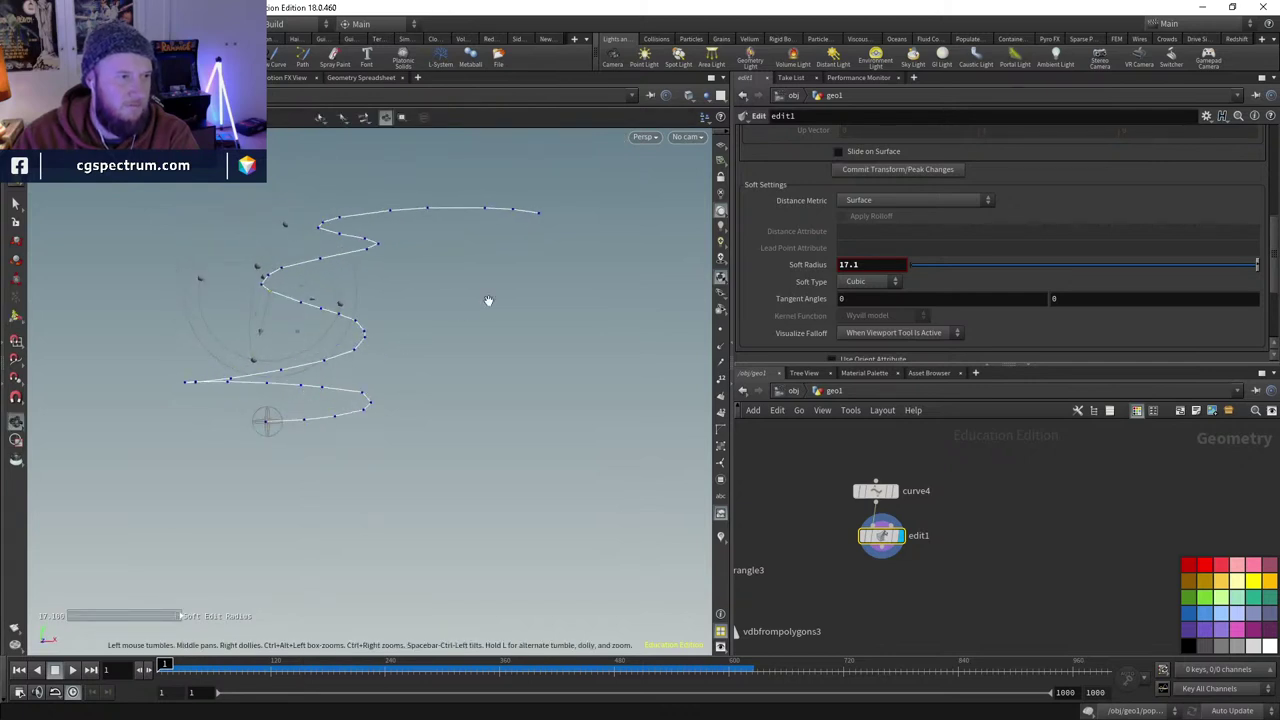
- Reshape the upper part of the spiral by repositioning the curve's outer end point
click(538, 220)
mouse_move(540, 232)
mouse_down()
mouse_move(500, 284)
mouse_move(530, 254)
mouse_up()
drag(578, 216, 574, 346)
- Connect edit1 to the fourth input of popnet and open the popnet network
middle_drag(914, 522, 958, 457)
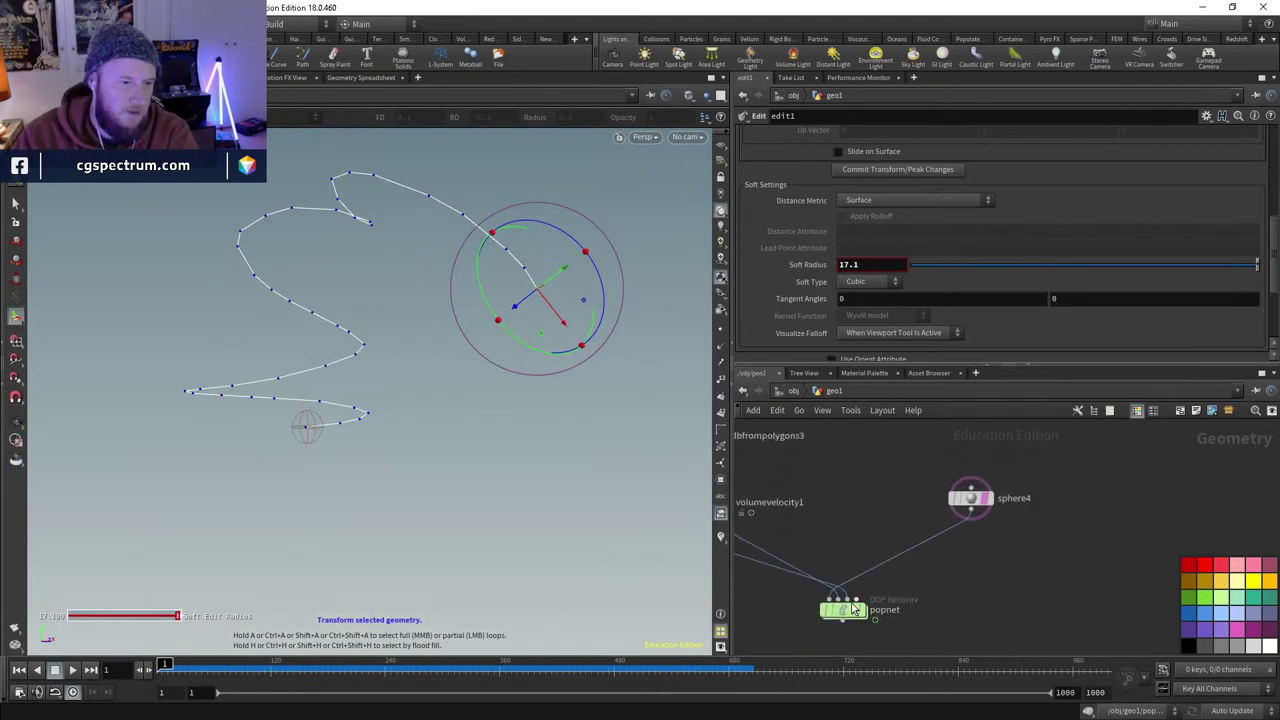
middle_drag(858, 462, 845, 528)
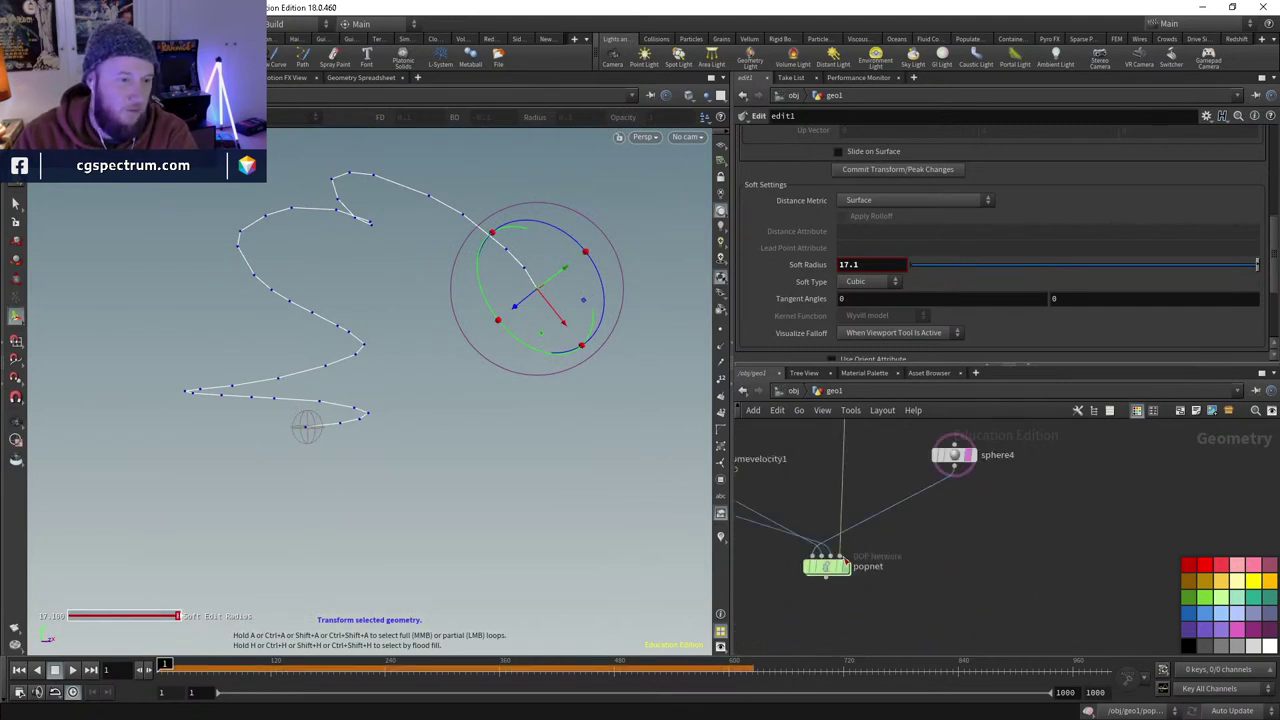
double_click(829, 563)
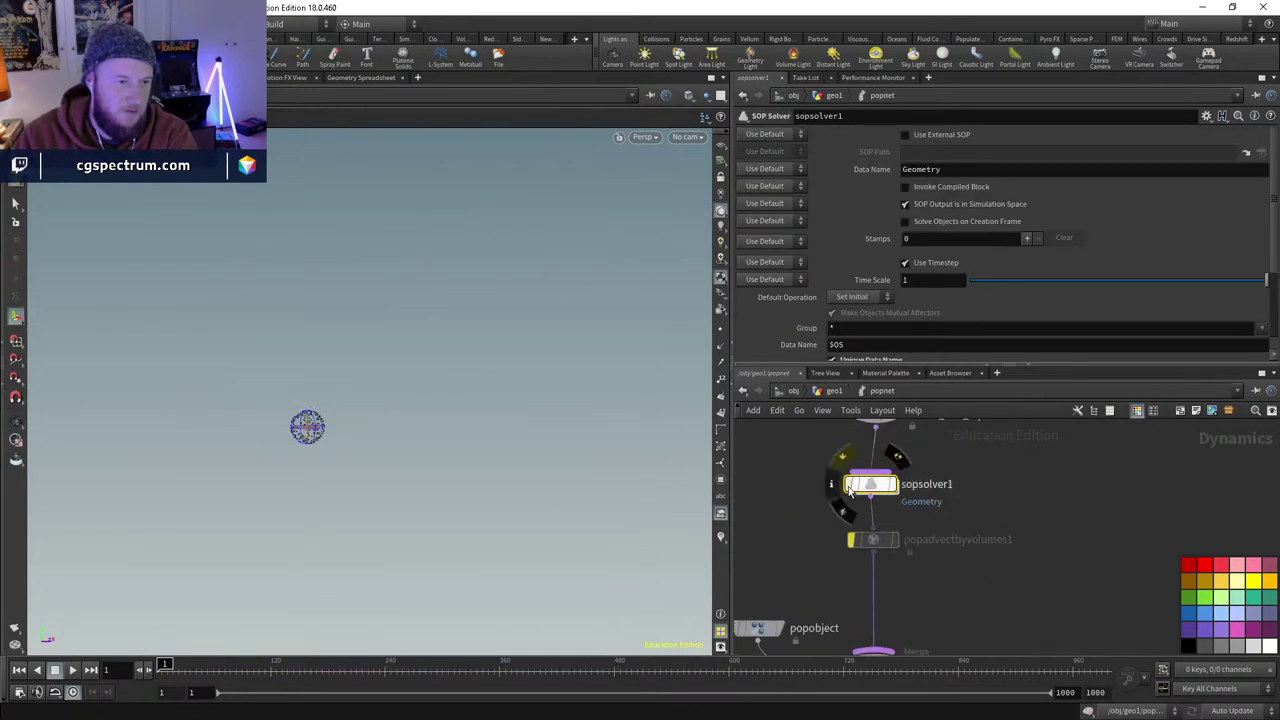
- Bypass sopsolver1 and insert a POP Curve Force node between popadvectbyvolumes1 and the merge
key(Tab)
text(pop)
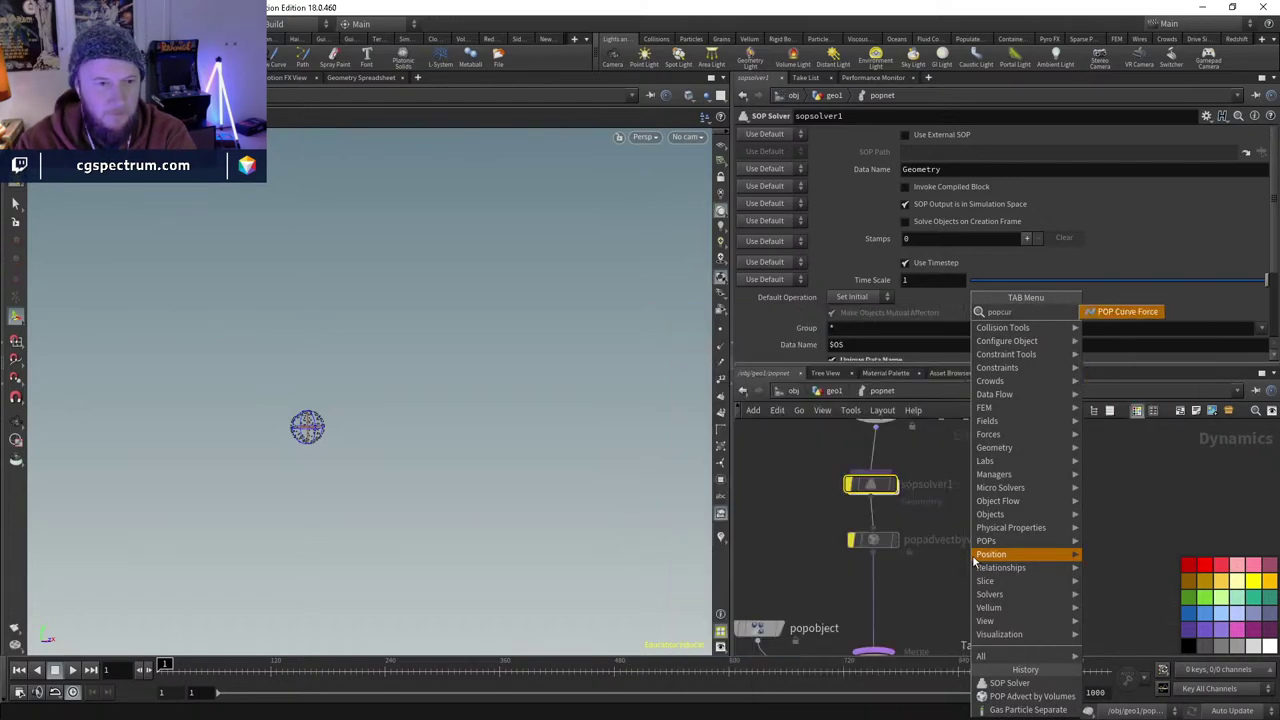
text(cur)
key(Return)
click(972, 551)
drag(972, 551, 877, 590)
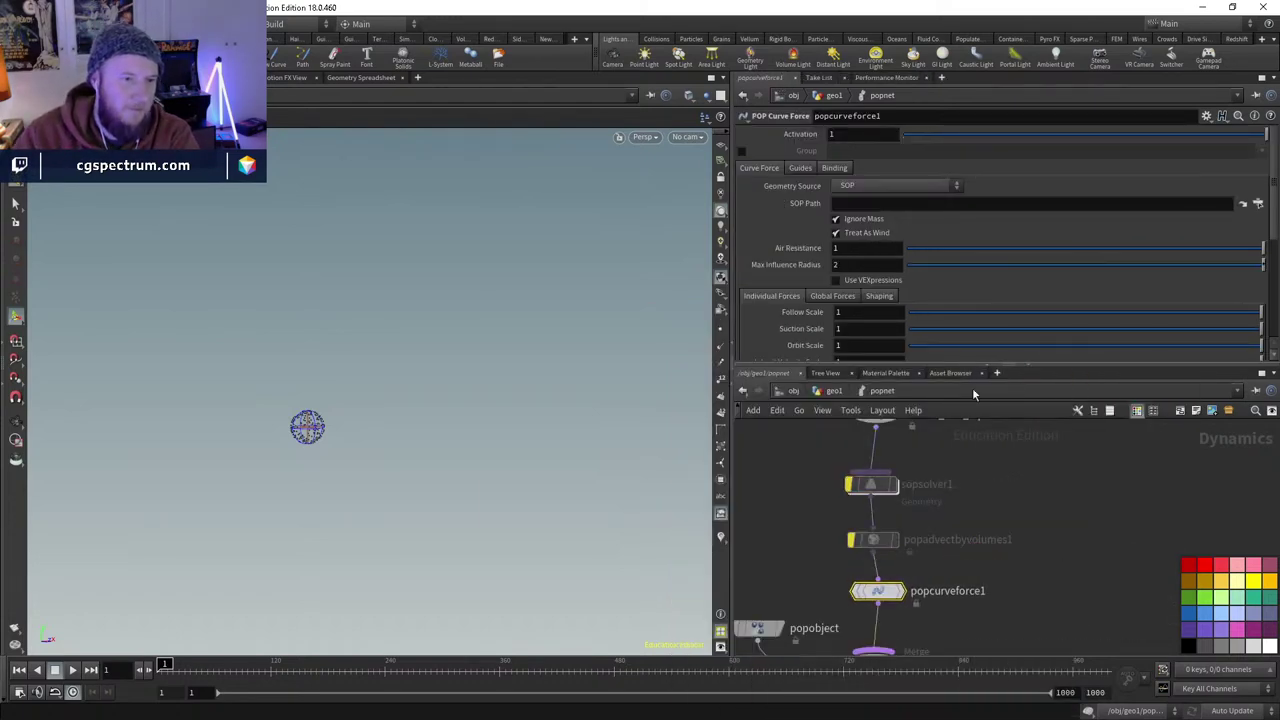
- Set popcurveforce1 to use the fourth context geometry and reduce its Max Influence Radius to 0.57
click(843, 186)
click(872, 268)
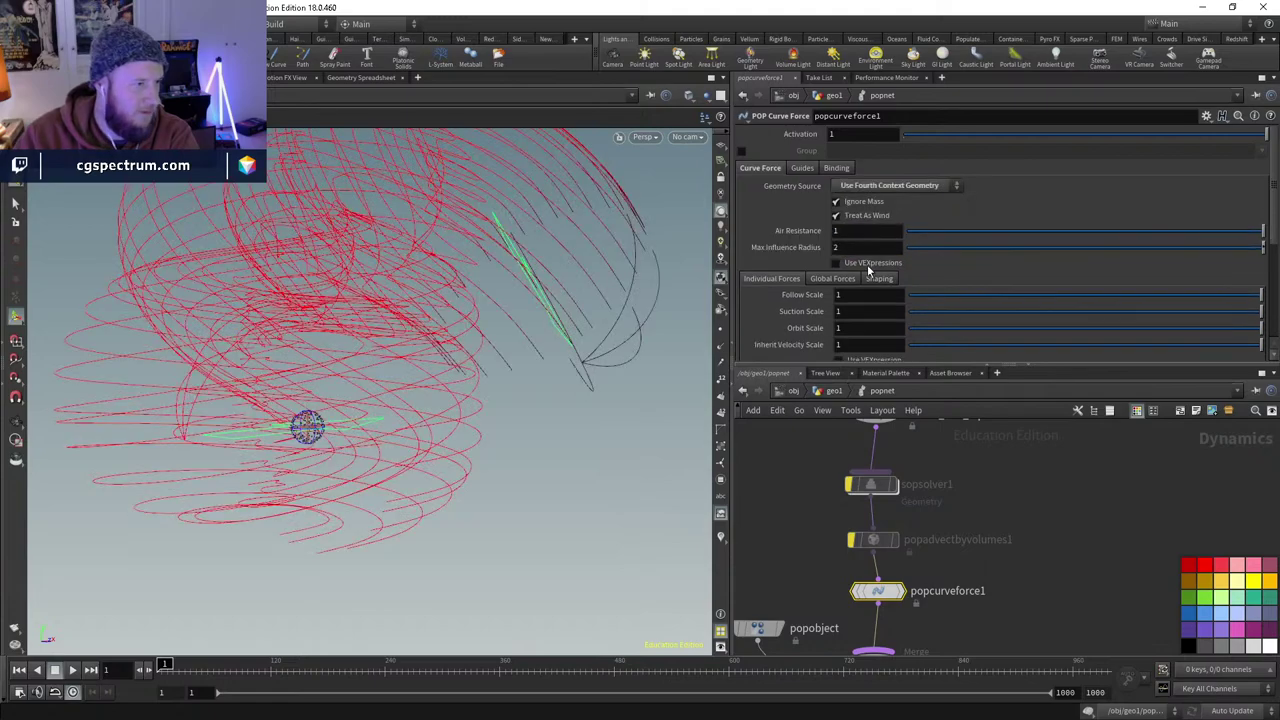
drag(472, 362, 440, 445)
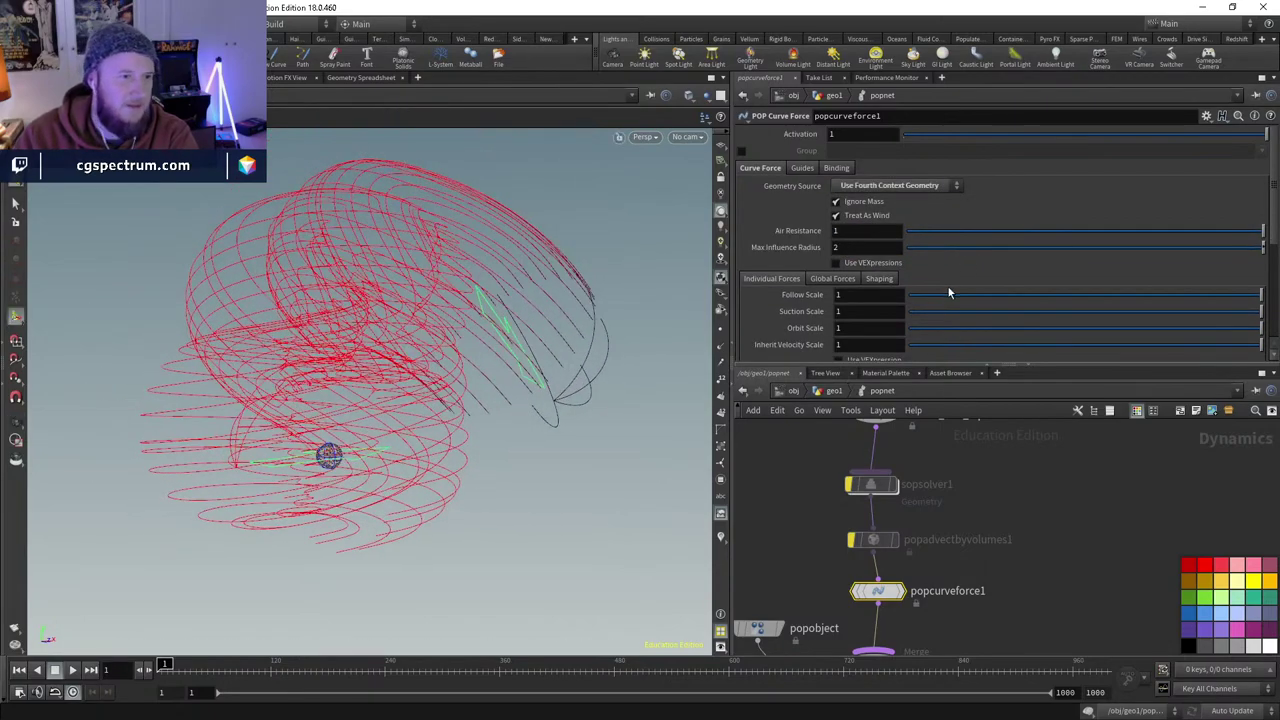
drag(967, 258, 1066, 261)
scroll(900, 297, down, 1)
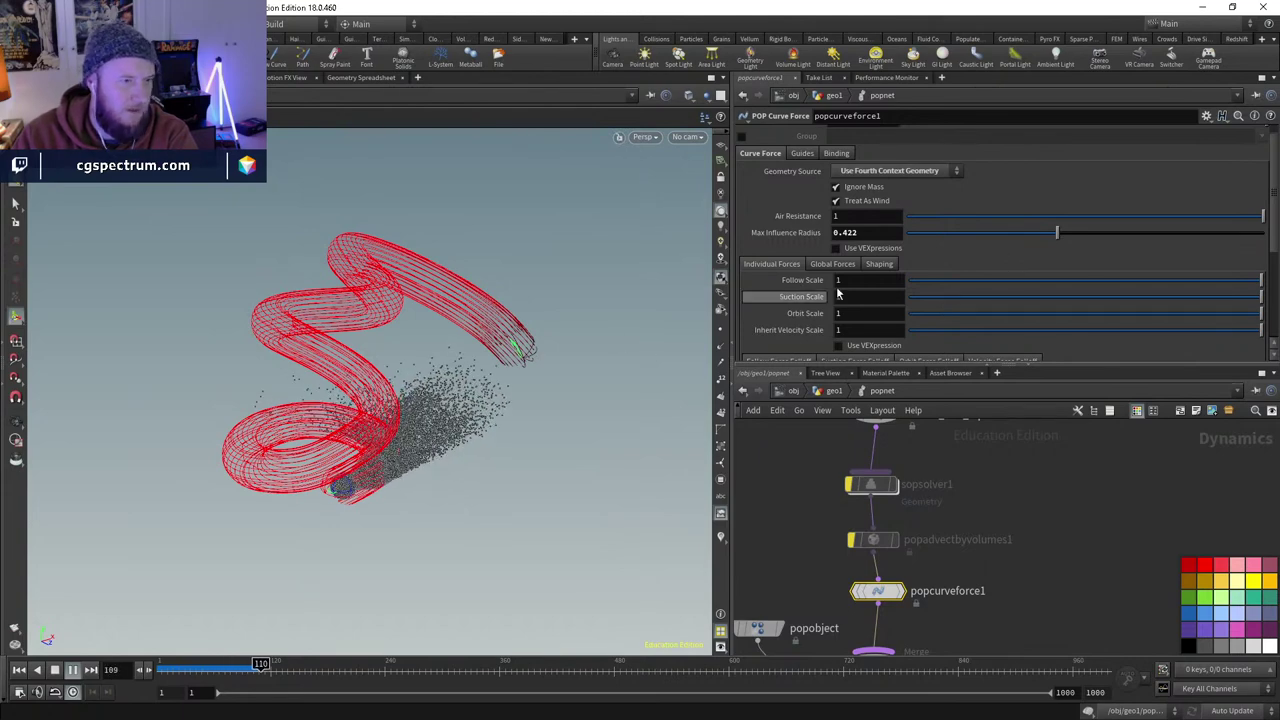
drag(1057, 232, 1110, 233)
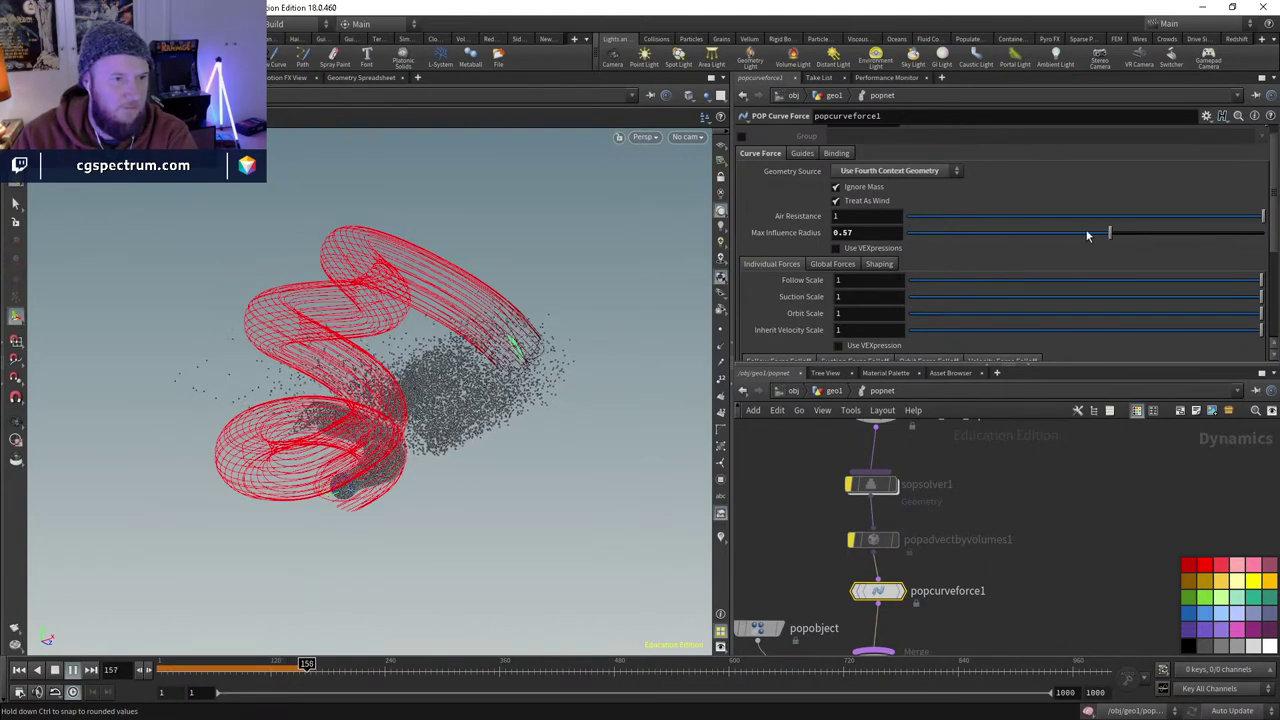
- Set the curve force's Follow Scale to 10 and its Air Resistance to 10
click(869, 281)
text(10)
key(Return)
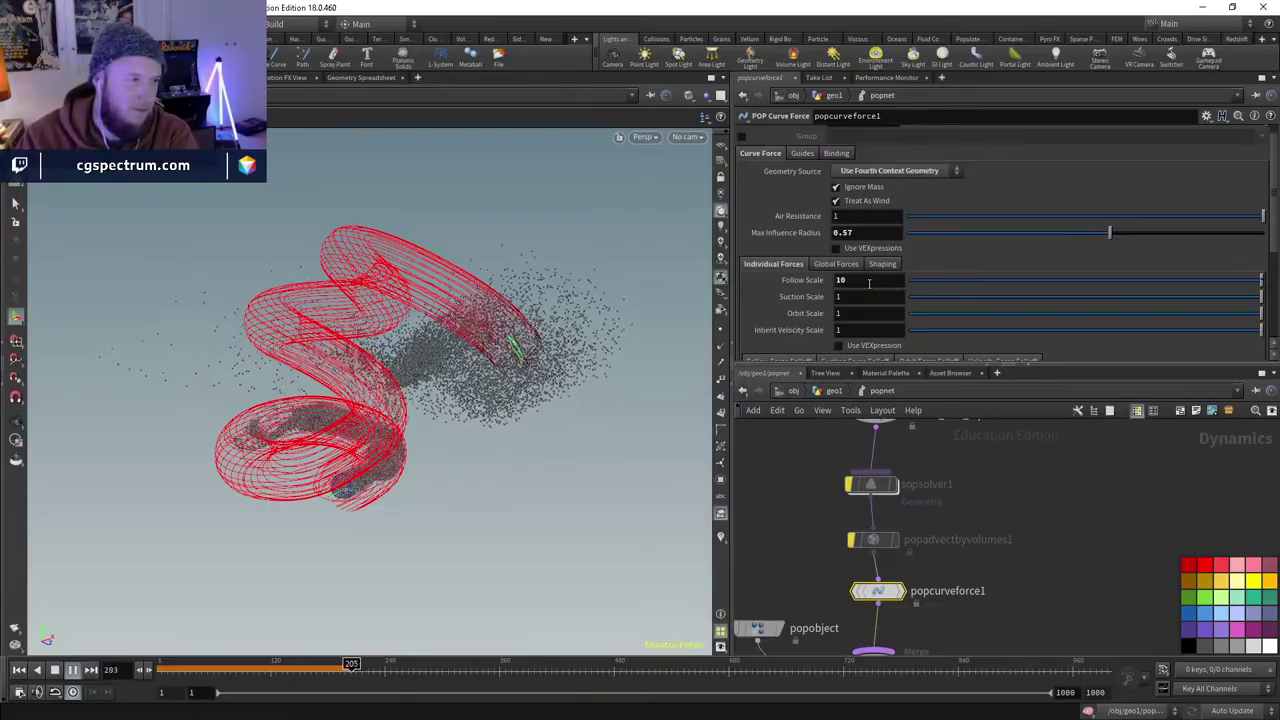
click(866, 216)
text(10)
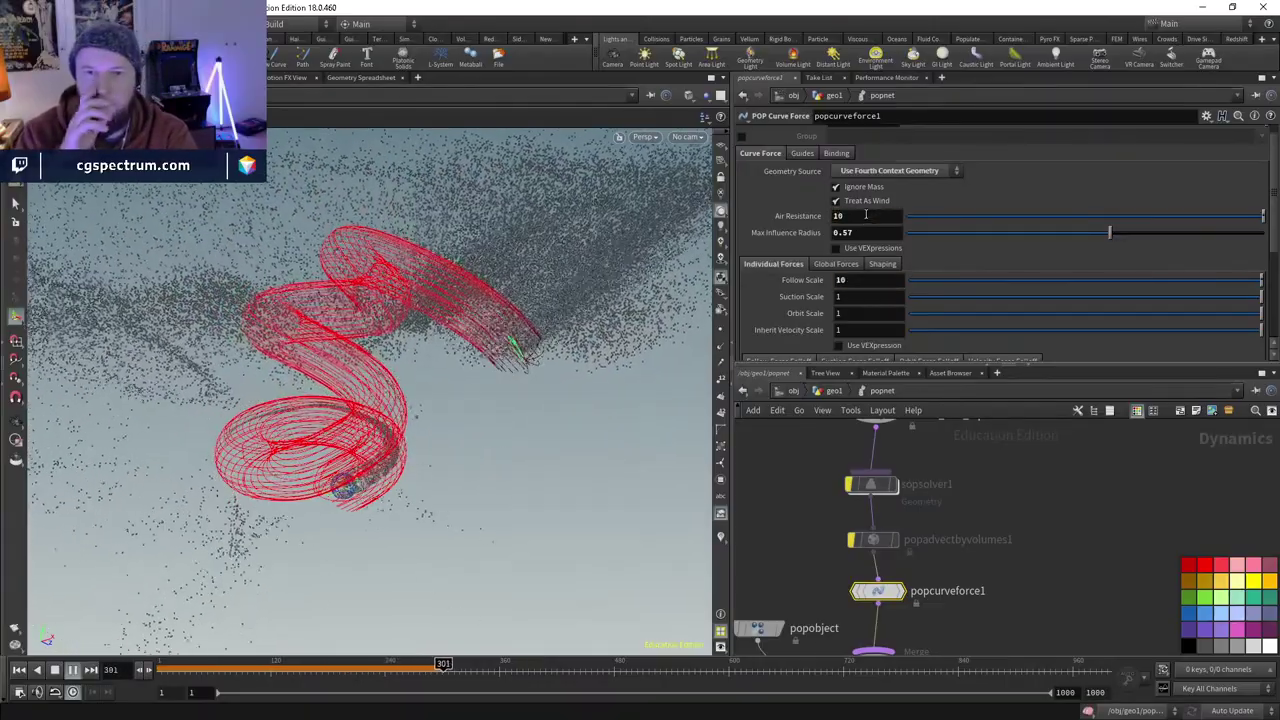
- Replay the particle simulation from the first frame, check the flow along the spiral, and return to the start
drag(600, 340, 437, 413)
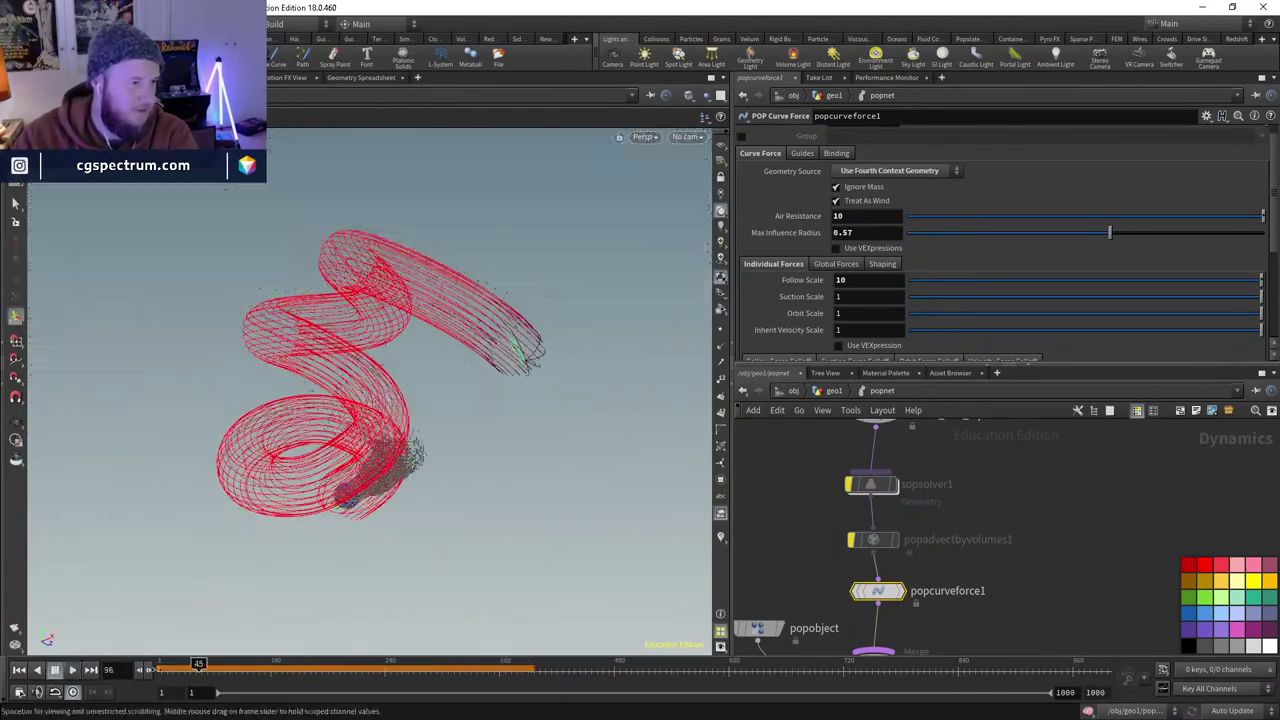
click(54, 670)
click(78, 671)
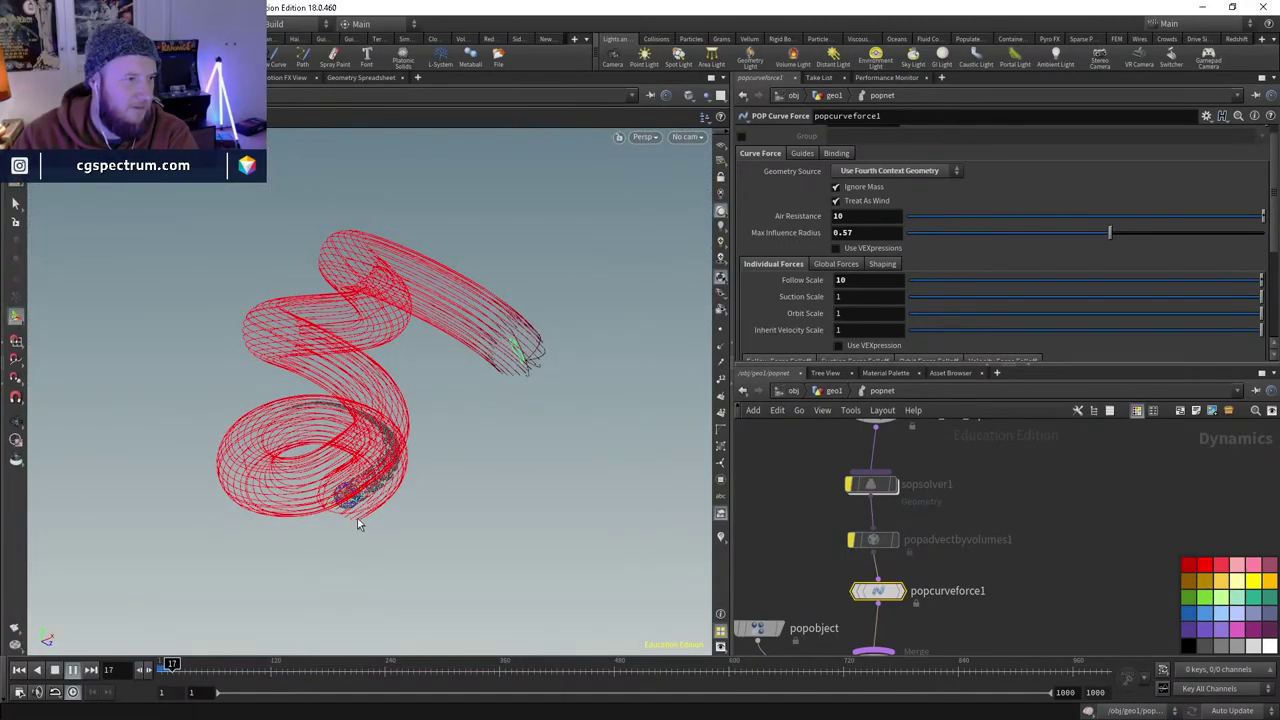
drag(357, 518, 330, 560)
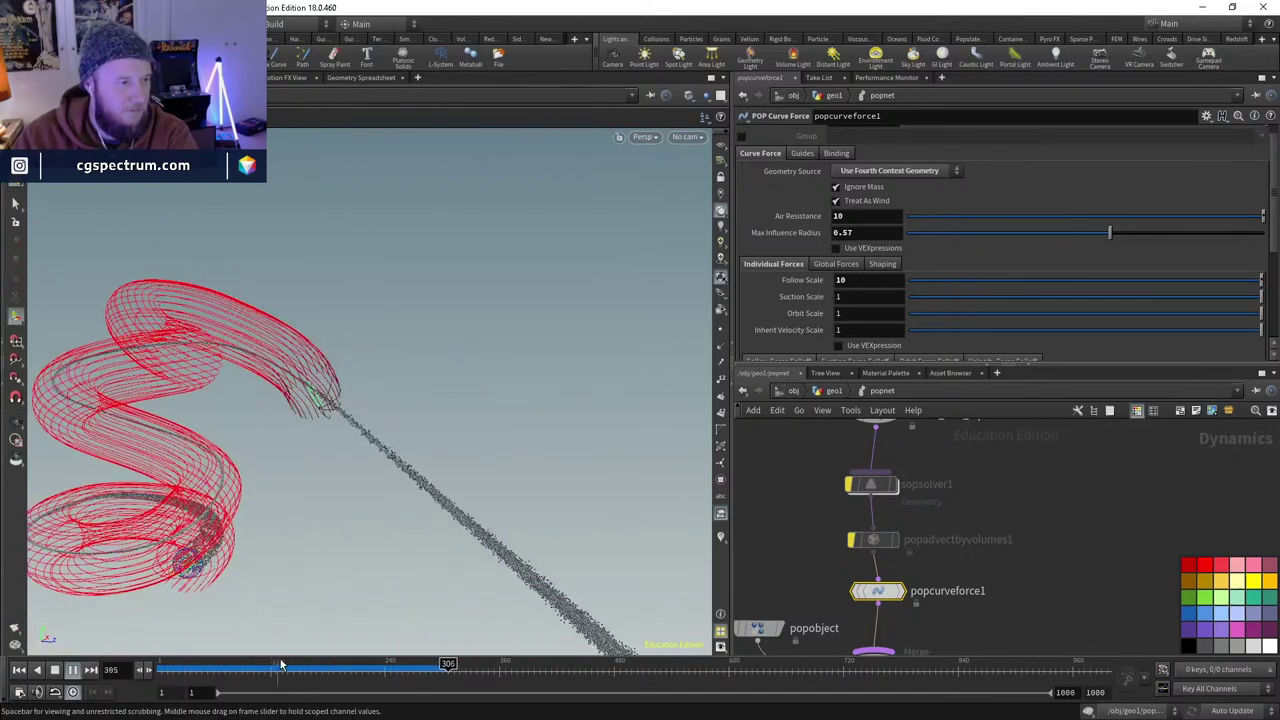
click(19, 669)
- Go back up to the geo1 network and select the edit1 node
click(866, 610)
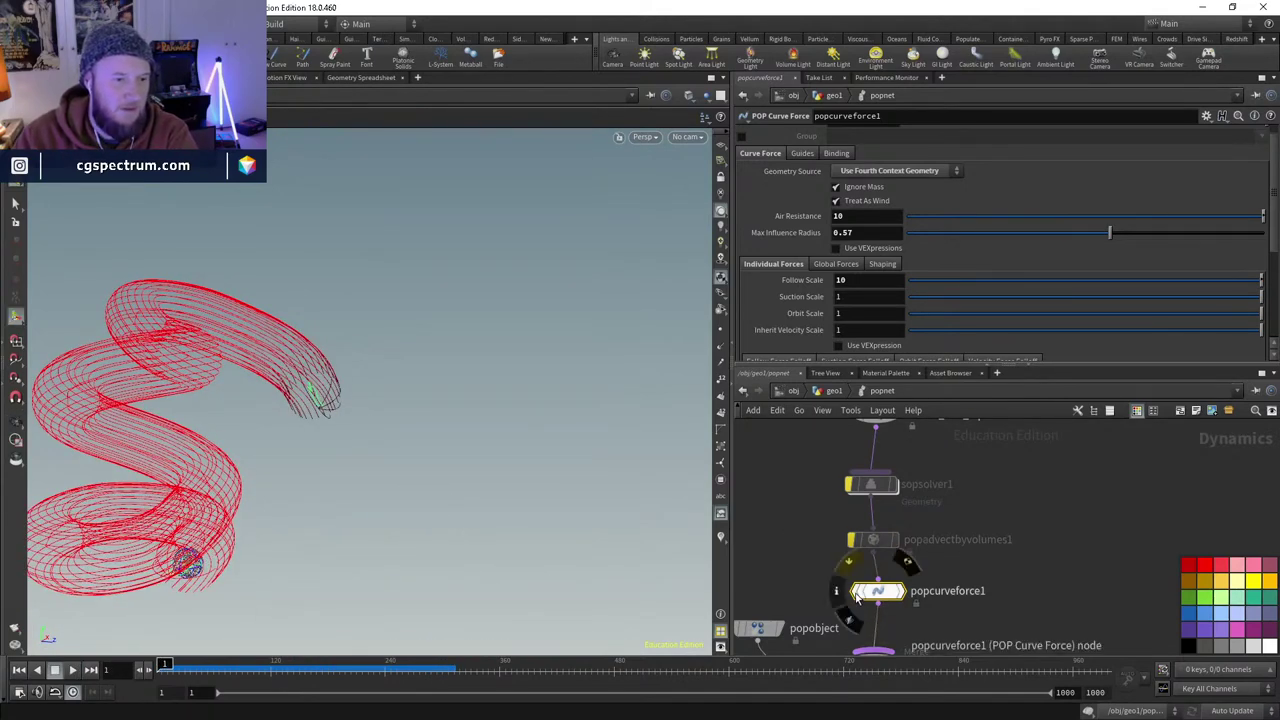
click(834, 390)
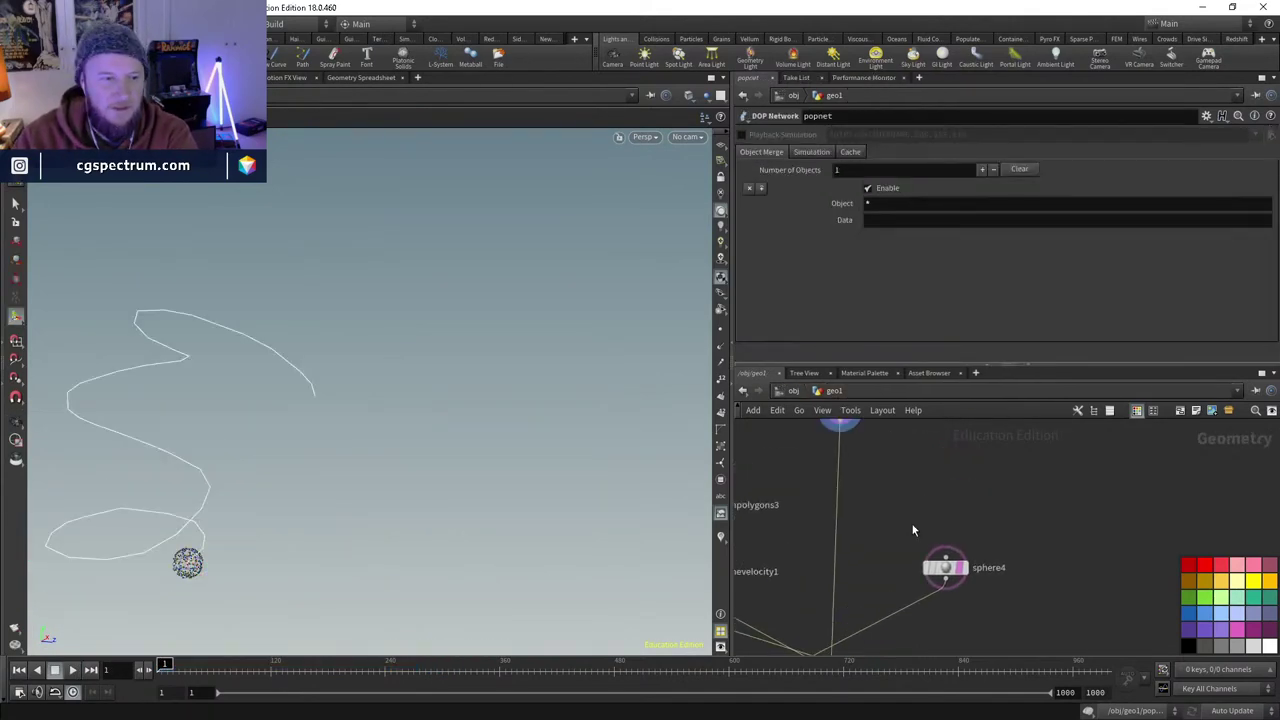
click(855, 486)
key(Tab)
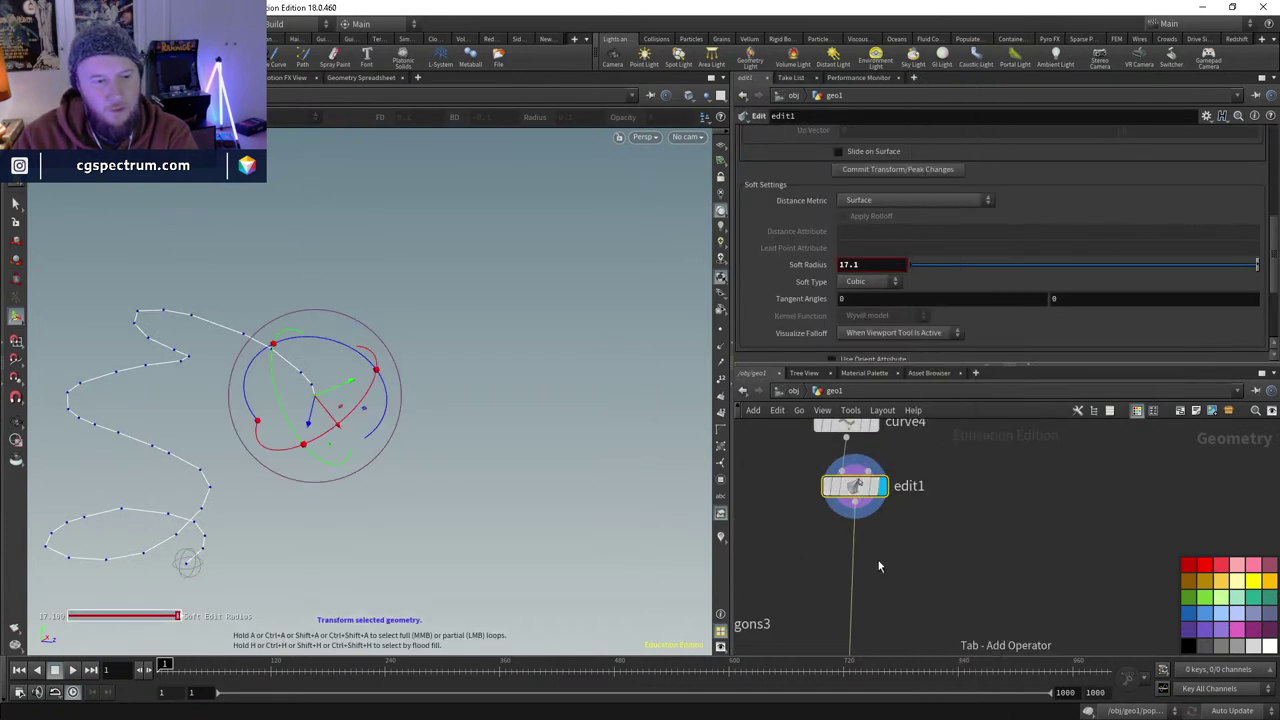
key(Tab)
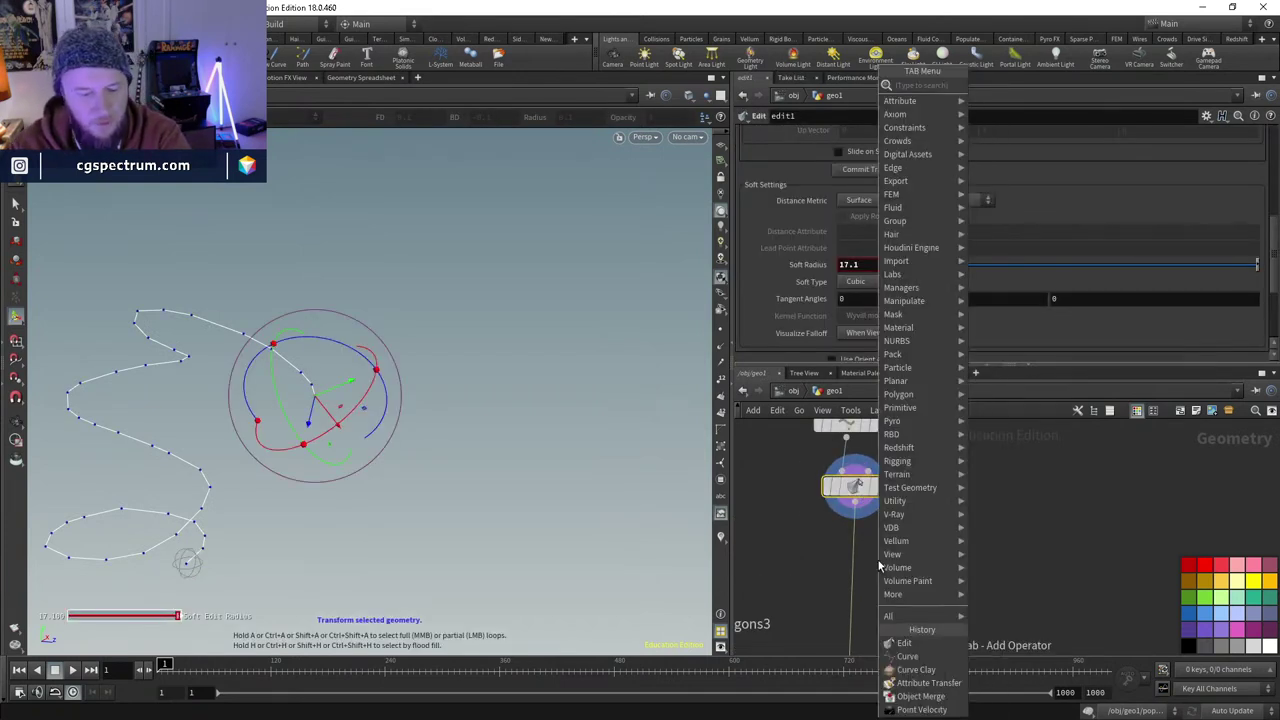
key(Escape)
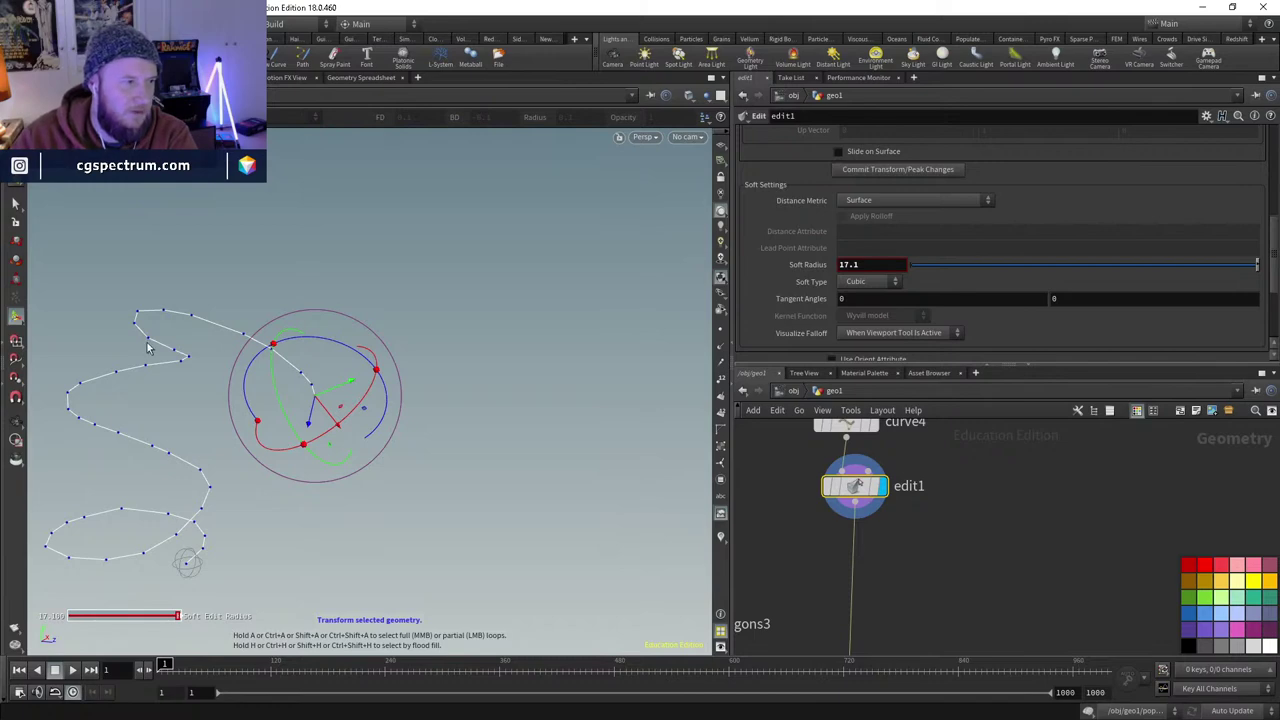
key(Escape)
- Insert a PolyFrame node on the connection between edit1 and popnet
drag(191, 489, 292, 476)
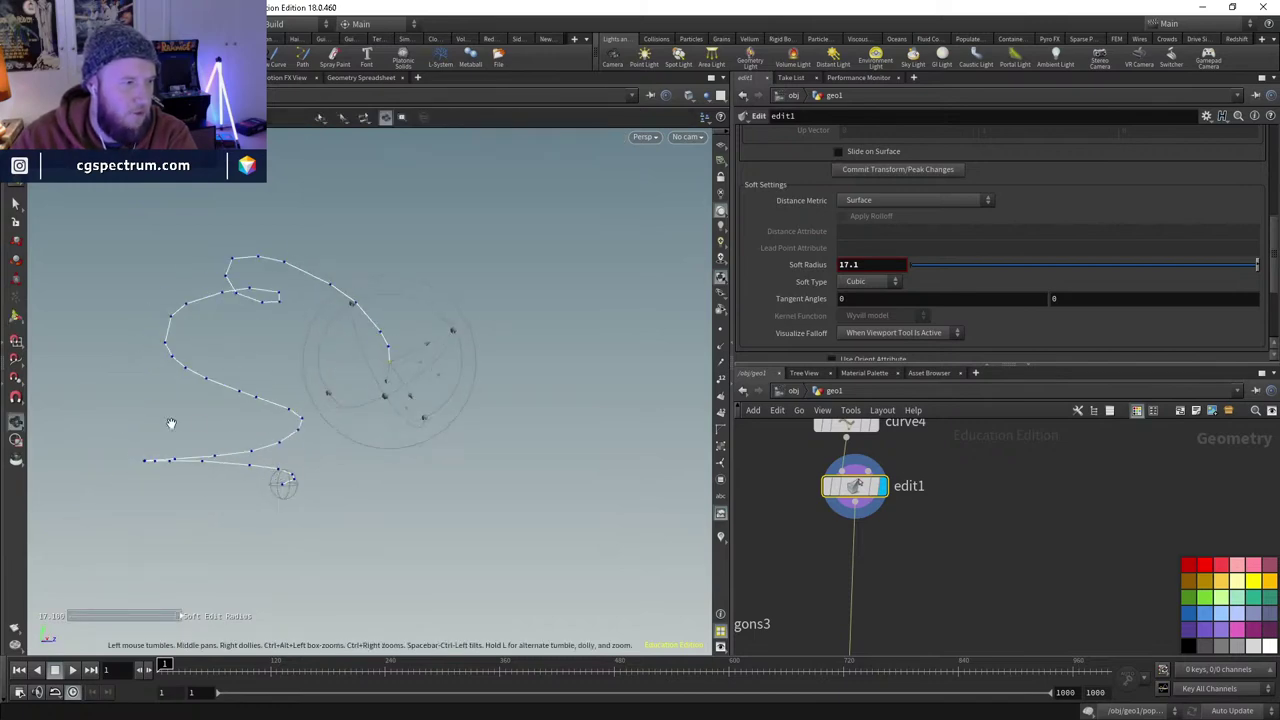
key(Return)
key(Tab)
text(polyf)
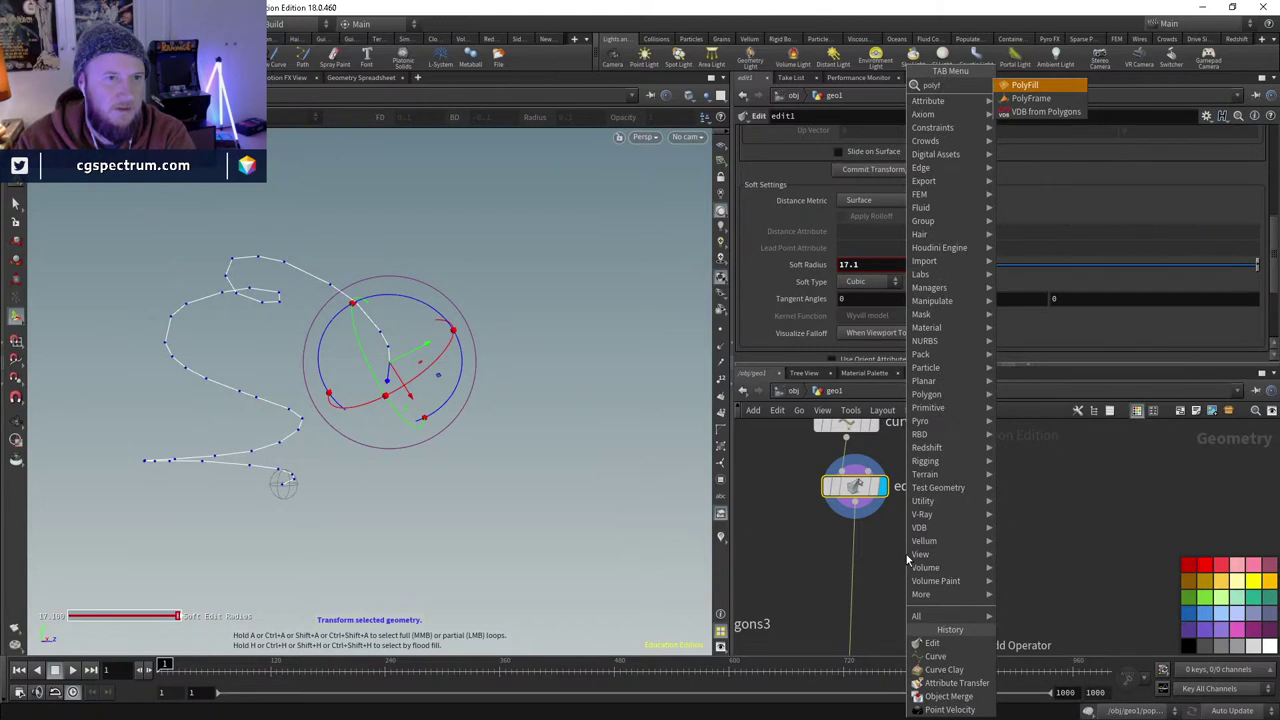
key(Down)
key(Return)
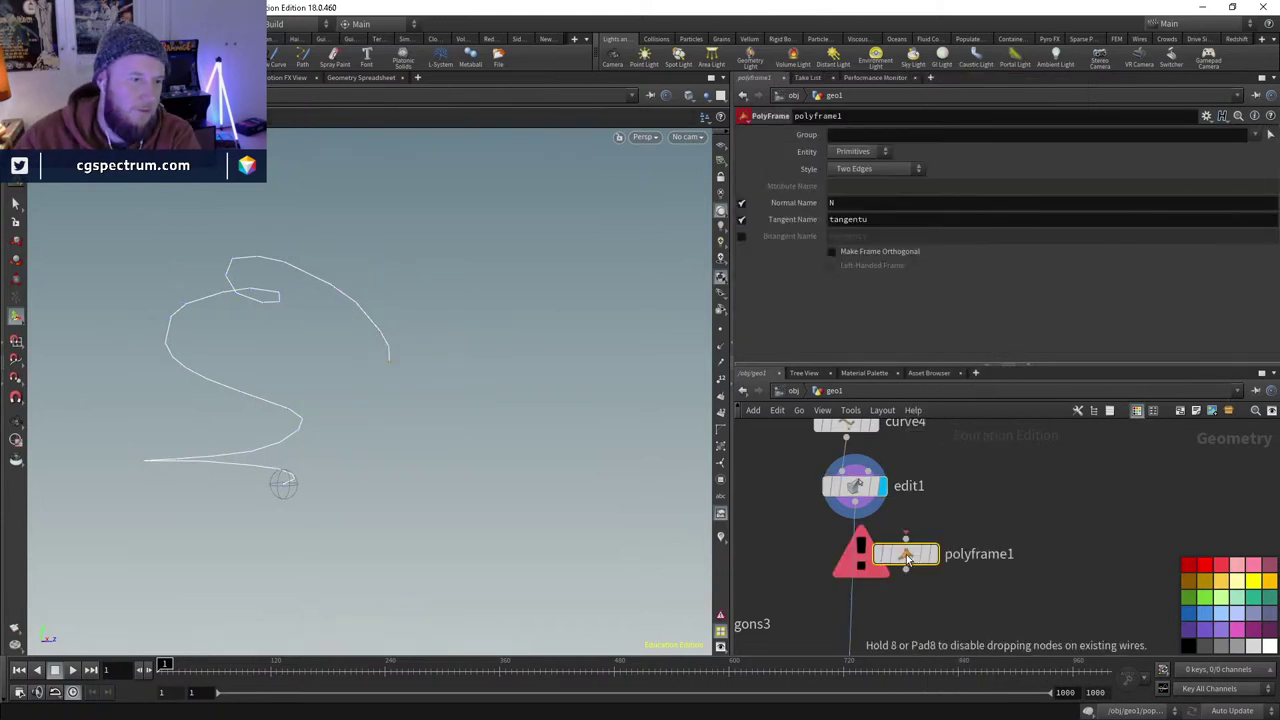
click(906, 554)
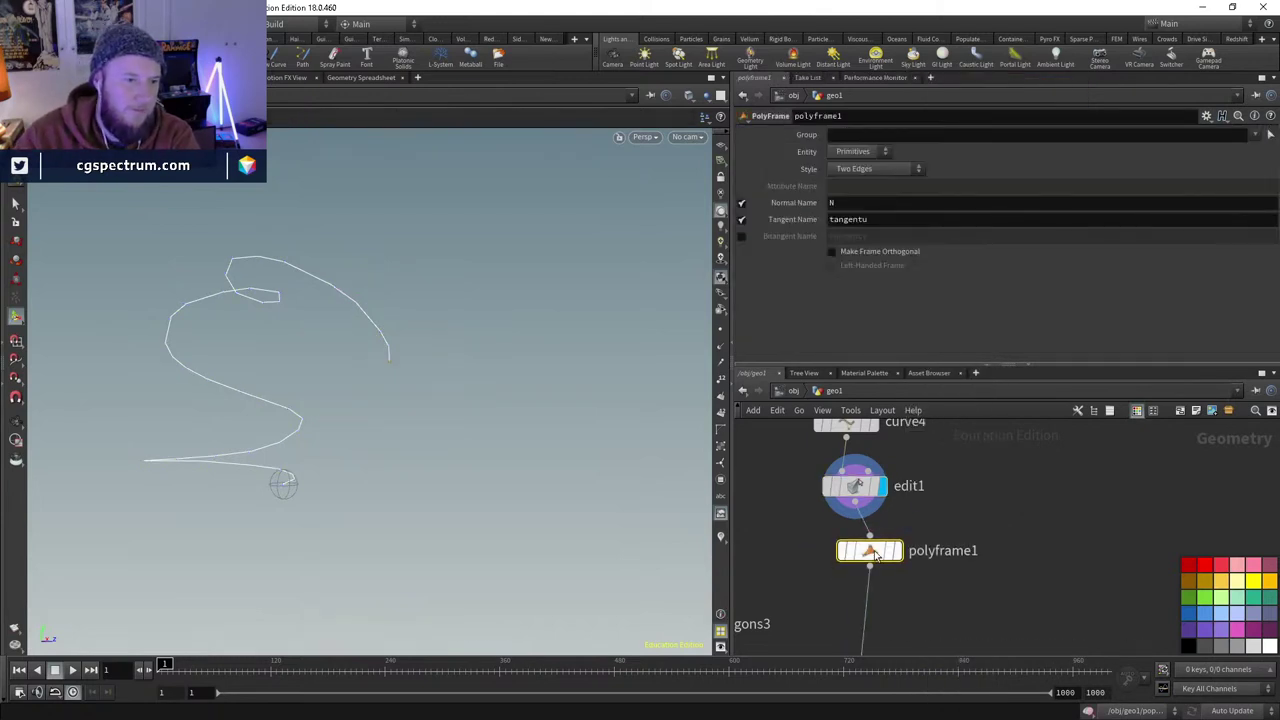
- Turn off the PolyFrame's normal and tangent outputs and output the bitangent under the name N
click(741, 204)
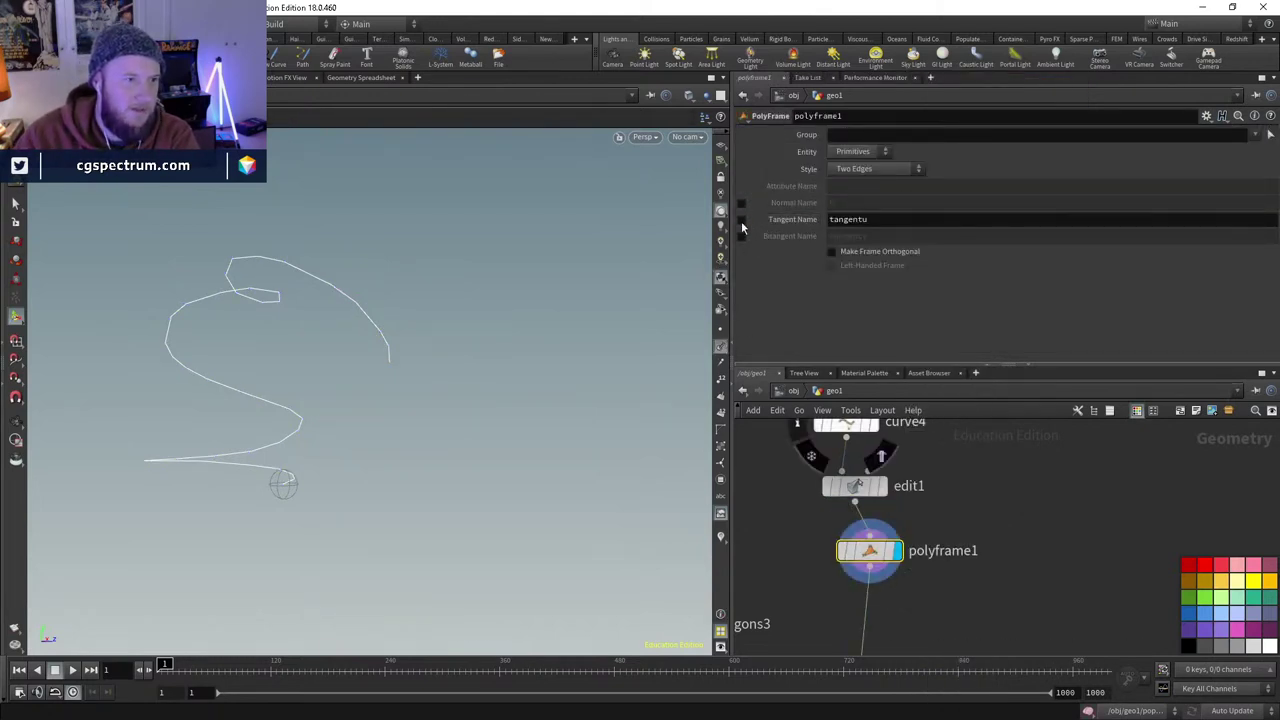
click(741, 220)
click(741, 236)
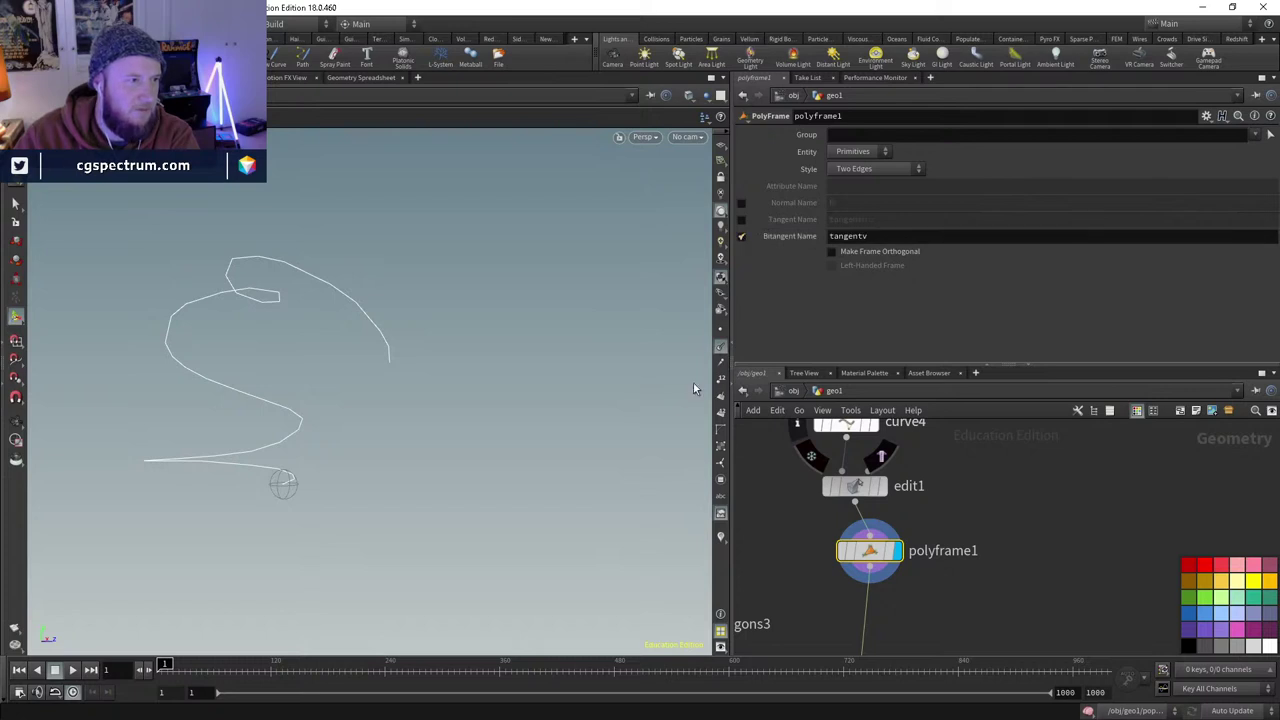
double_click(912, 235)
key(Return)
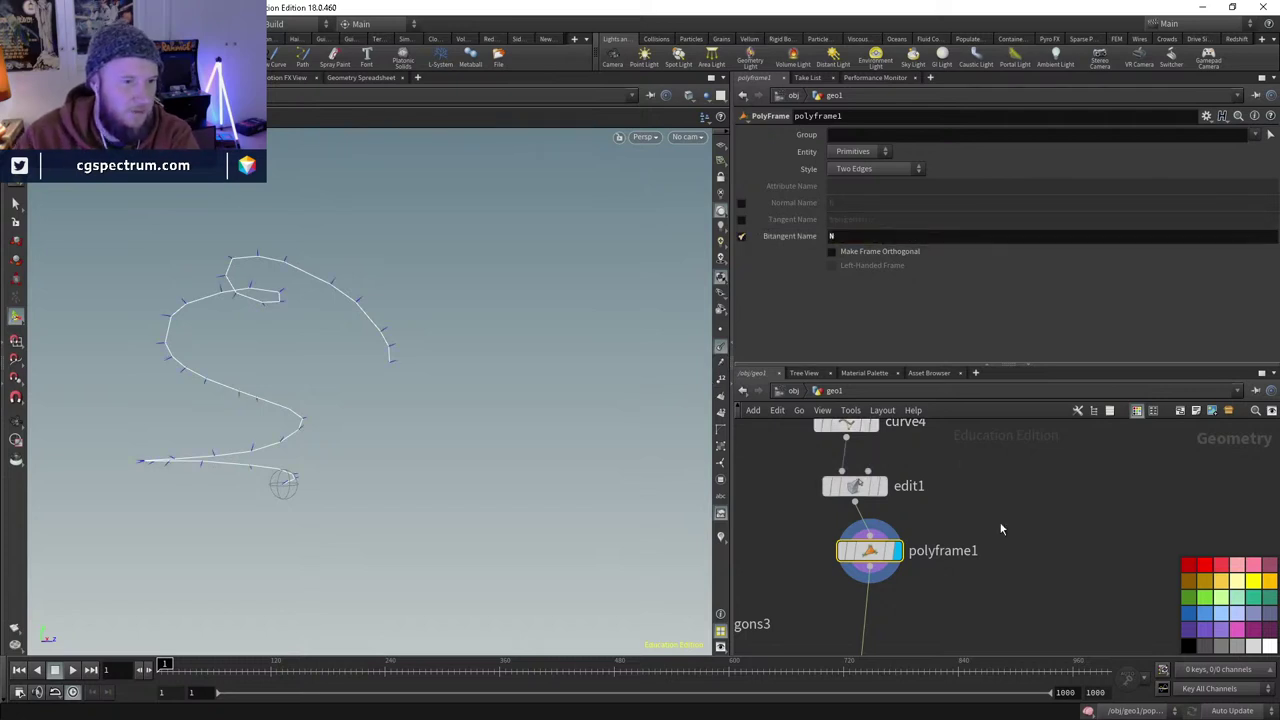
- Disable the PolyFrame's bitangent output, output the tangent as N instead, and inspect the normals along the curve
click(741, 236)
click(741, 219)
click(931, 219)
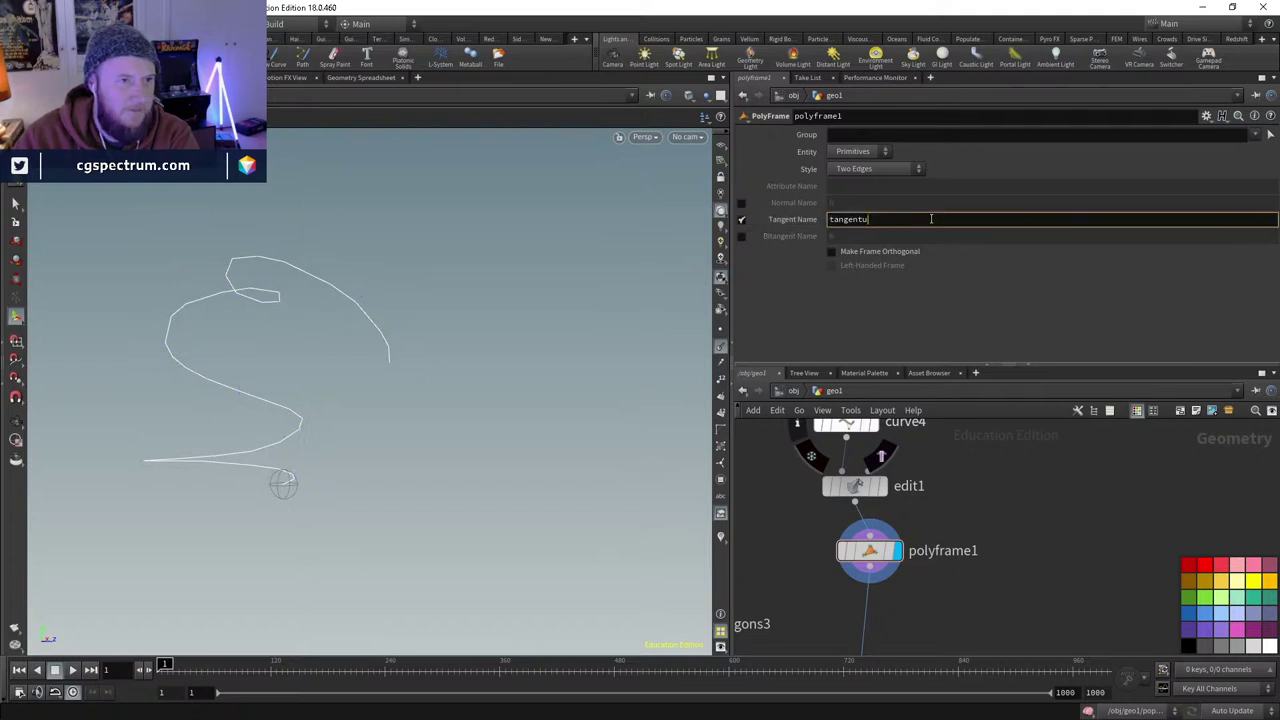
key(BackSpace)
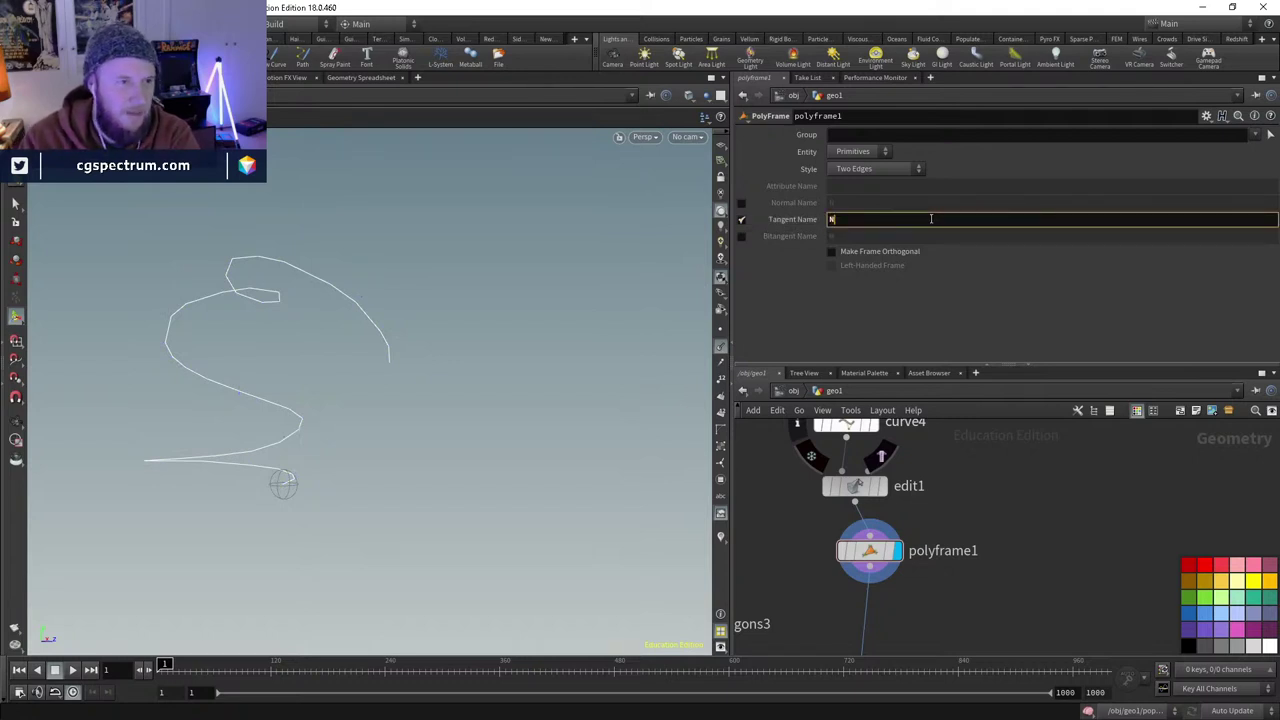
key(Return)
drag(330, 440, 470, 440)
- Insert an Attribute Wrangle after polyframe1, display it, and enter the expression v@v=v@N; to copy the normals to velocity
middle_drag(942, 607, 934, 537)
key(Tab)
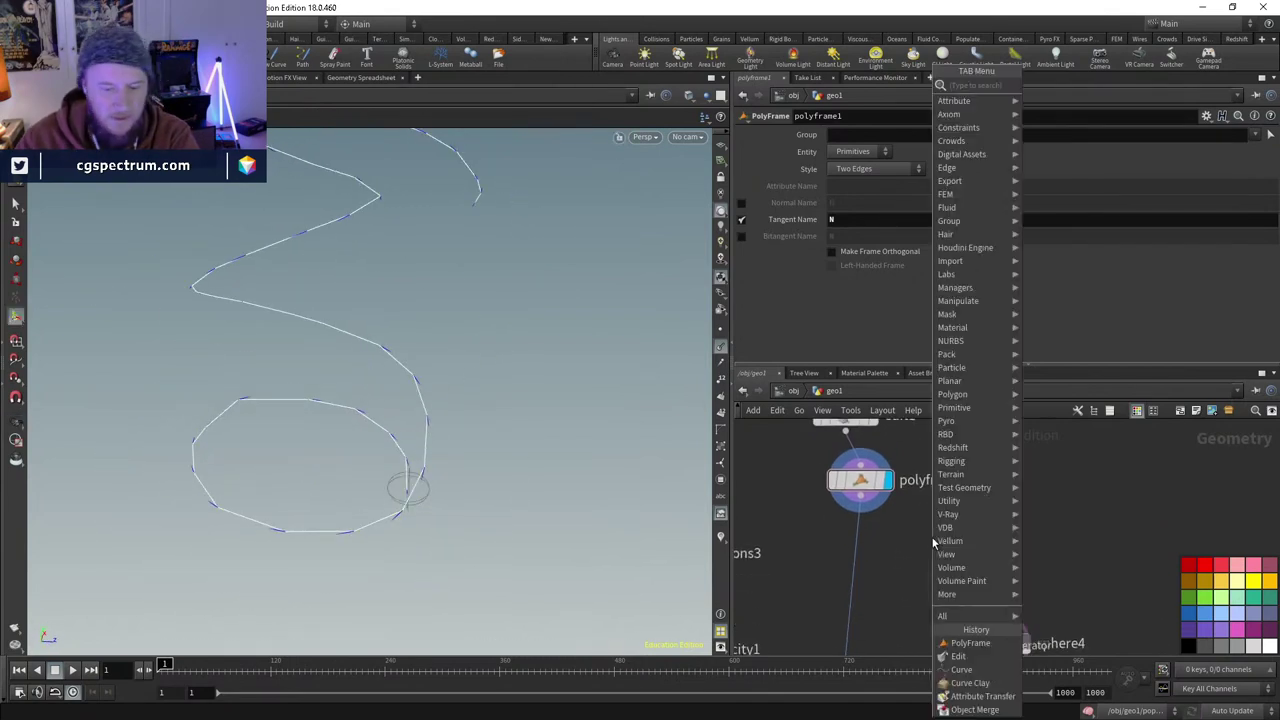
text(wrangle)
key(Return)
click(860, 546)
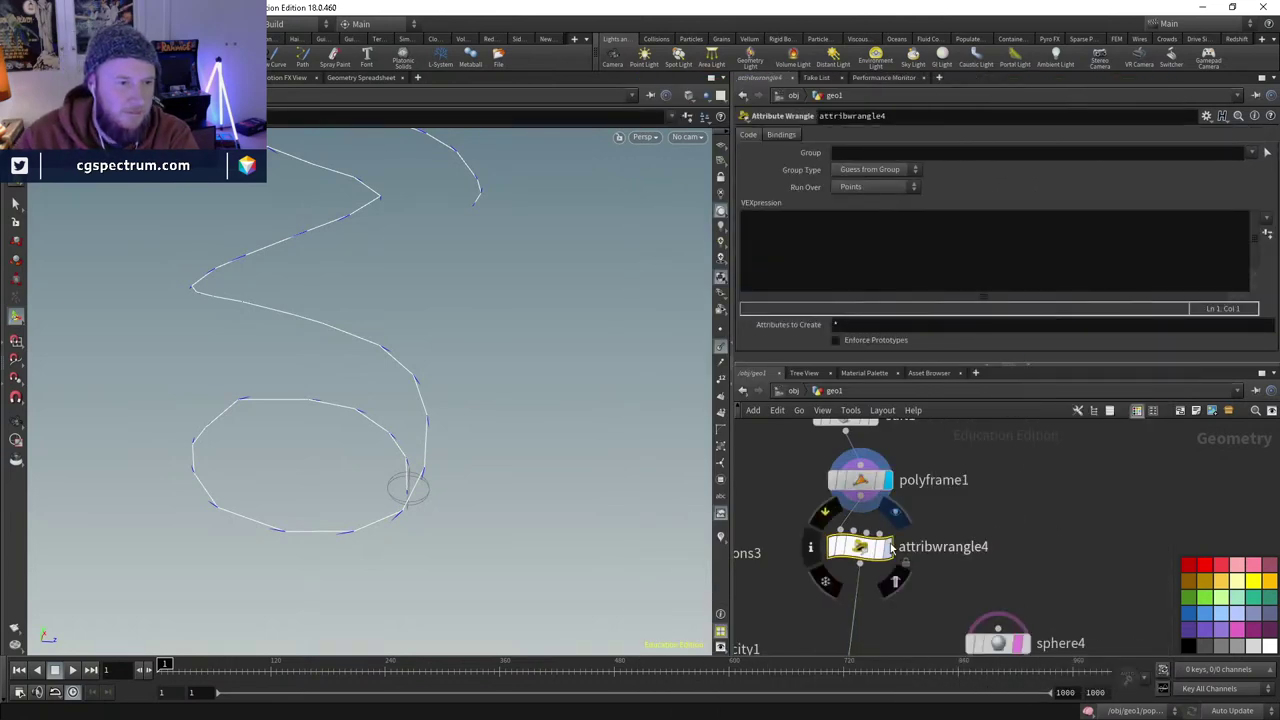
click(817, 263)
text(v@v=v@N;)
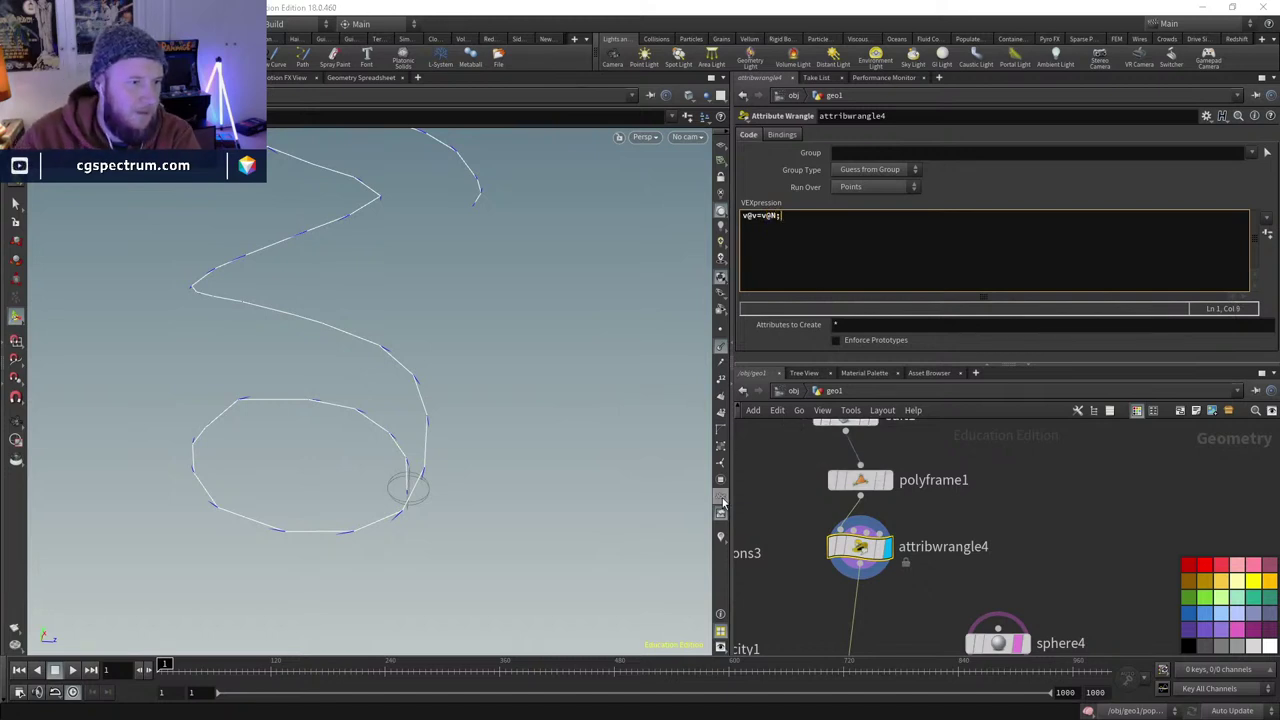
- Reverse the velocity direction by changing the wrangle expression to v@v=v@N*-1;
drag(465, 443, 420, 486)
double_click(770, 215)
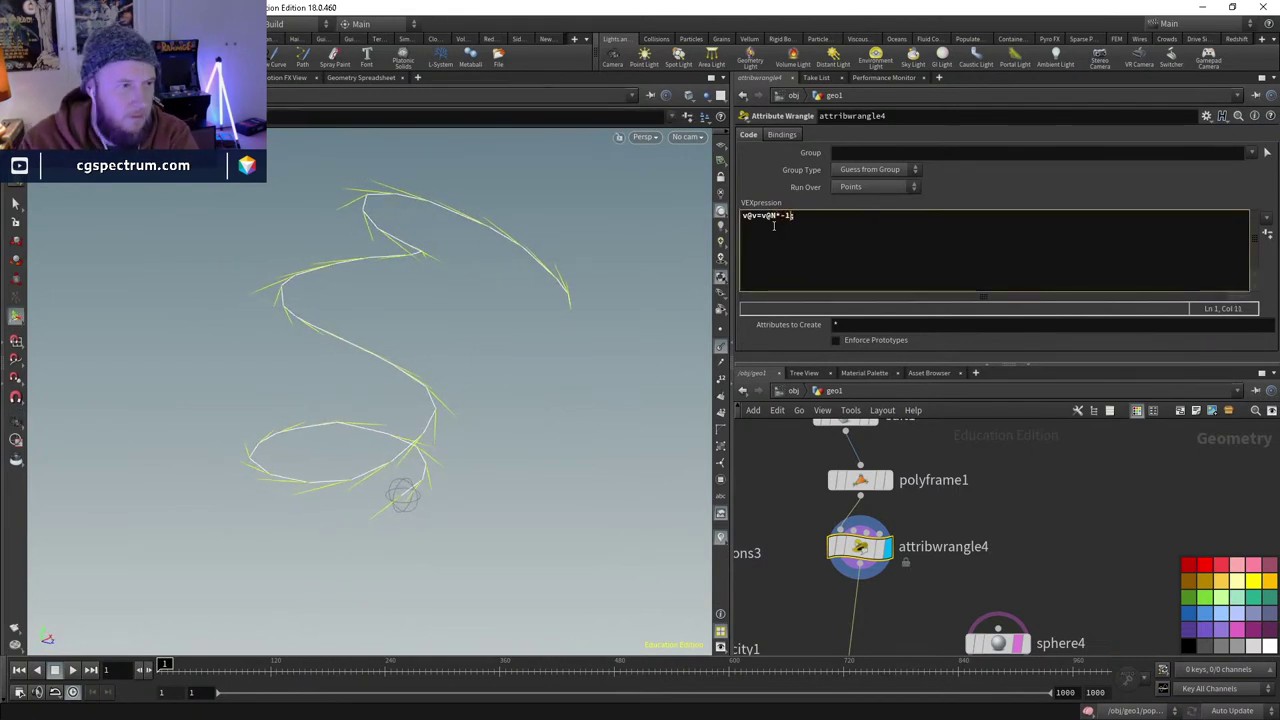
key(ctrl+Return)
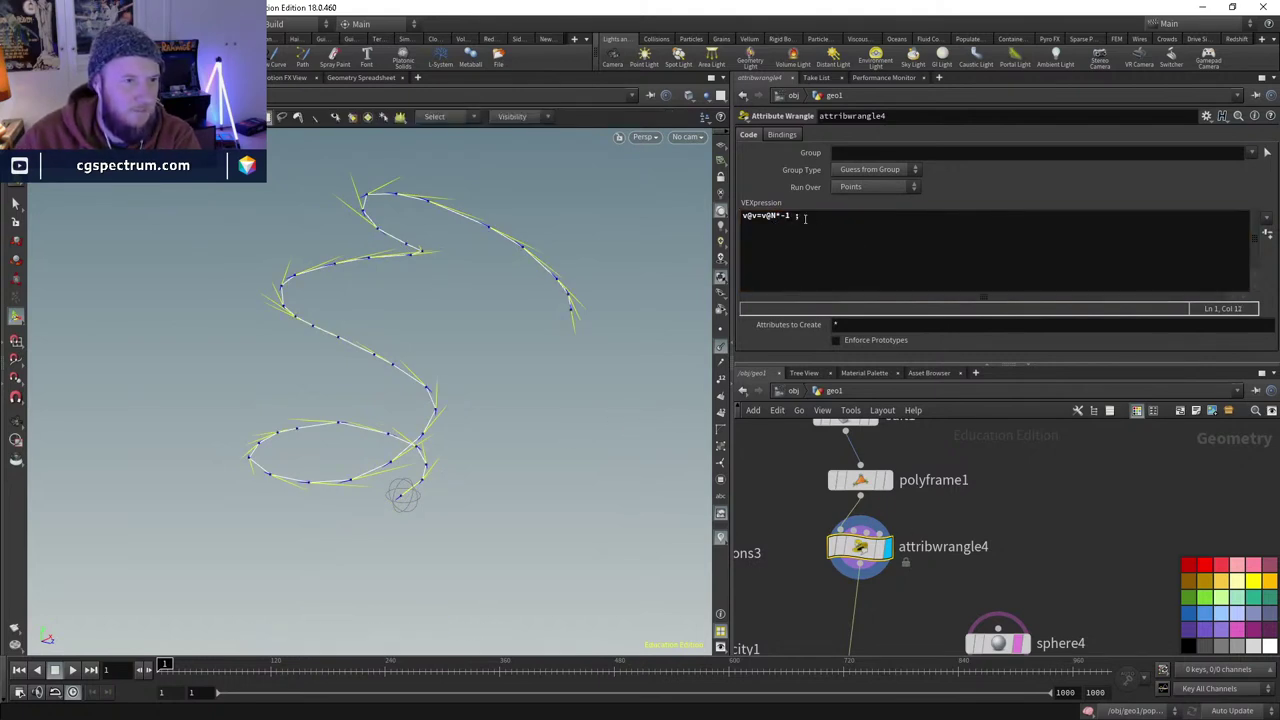
click(805, 245)
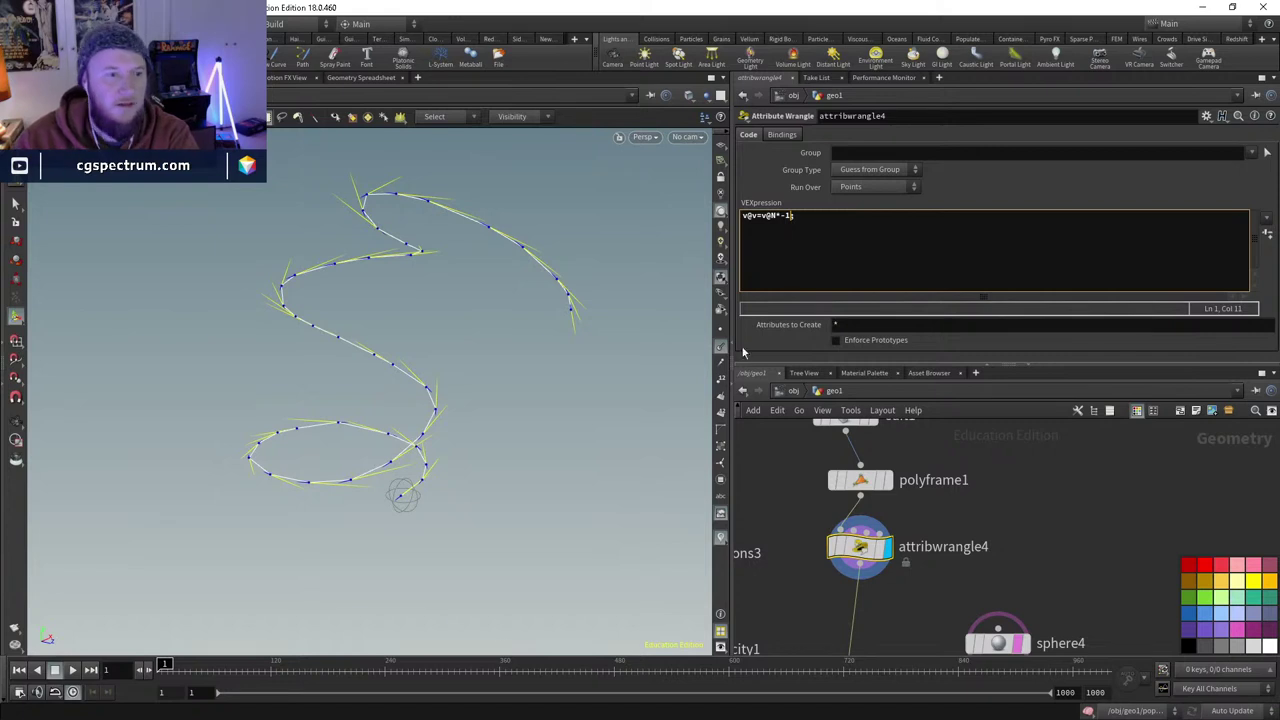
- Toggle the velocity trail display off and back on, and check the trail direction along the curve
click(720, 537)
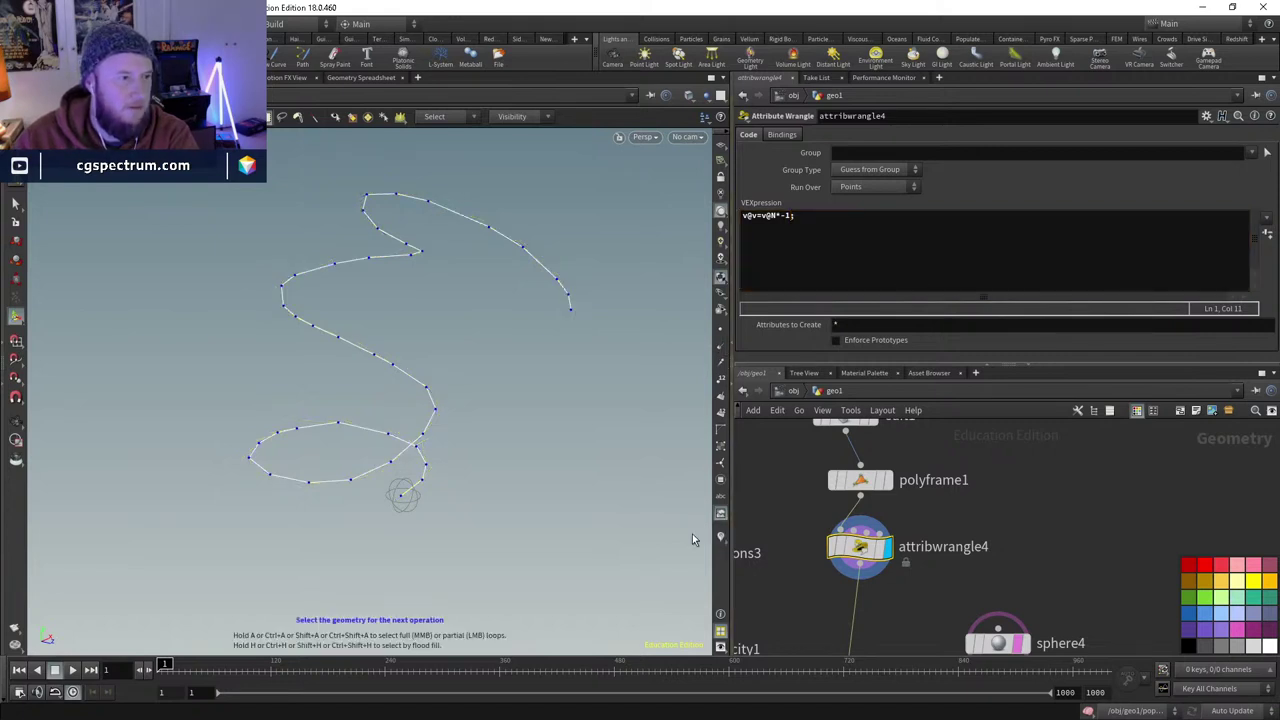
alt+drag(692, 533, 731, 512)
click(720, 537)
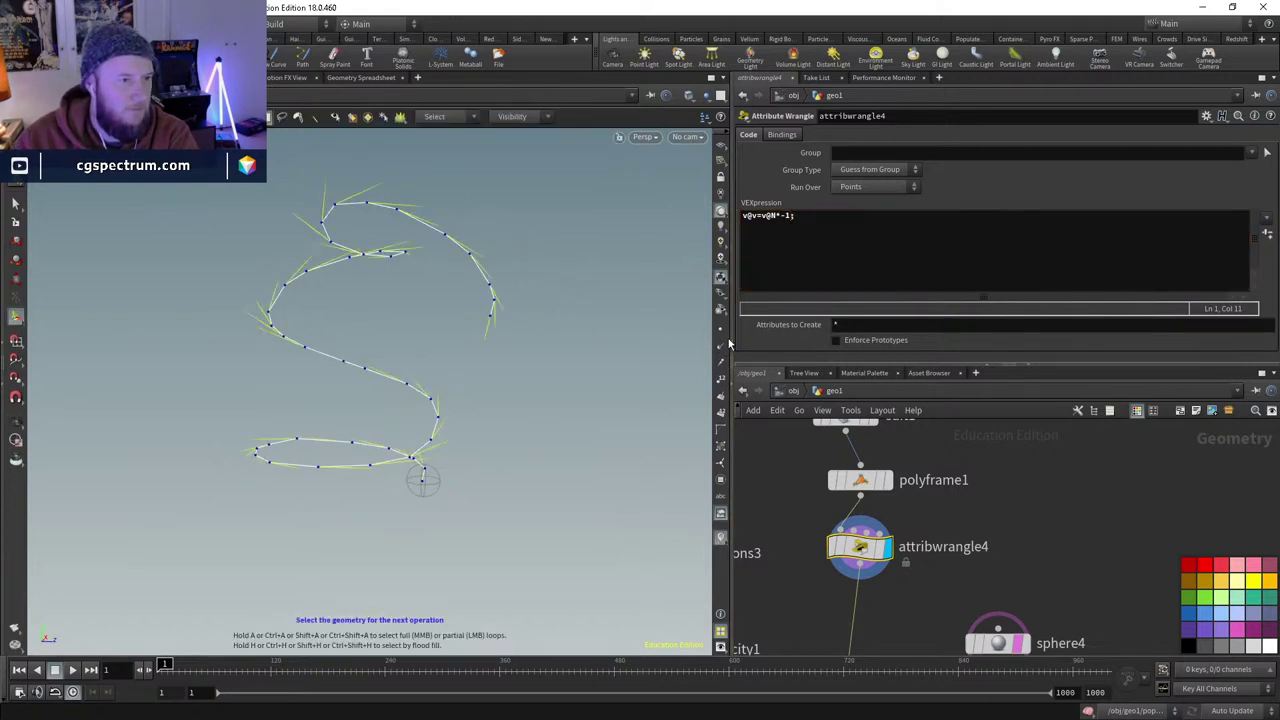
key(Escape)
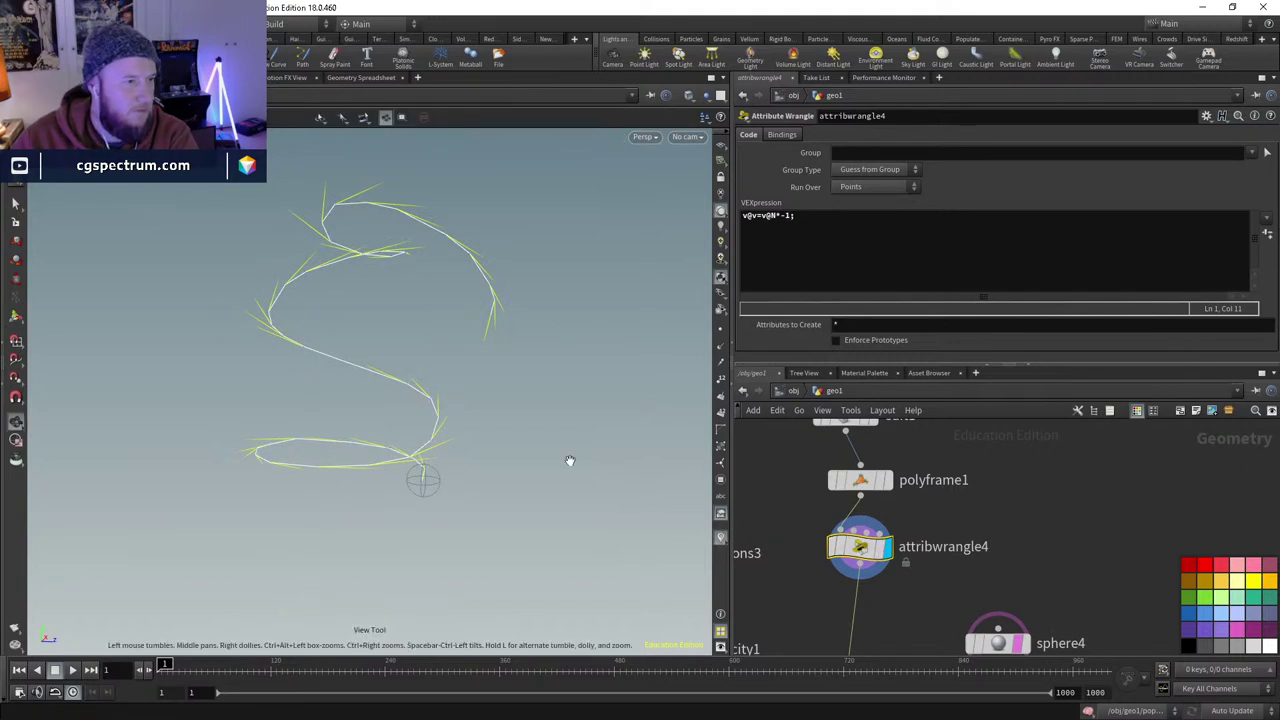
drag(569, 460, 605, 468)
- Insert a VDB from Particles node after attribwrangle4, display it, and set Minimum Radius to 0 and Point Radius Scale to 0.28
scroll(931, 563, down, 2)
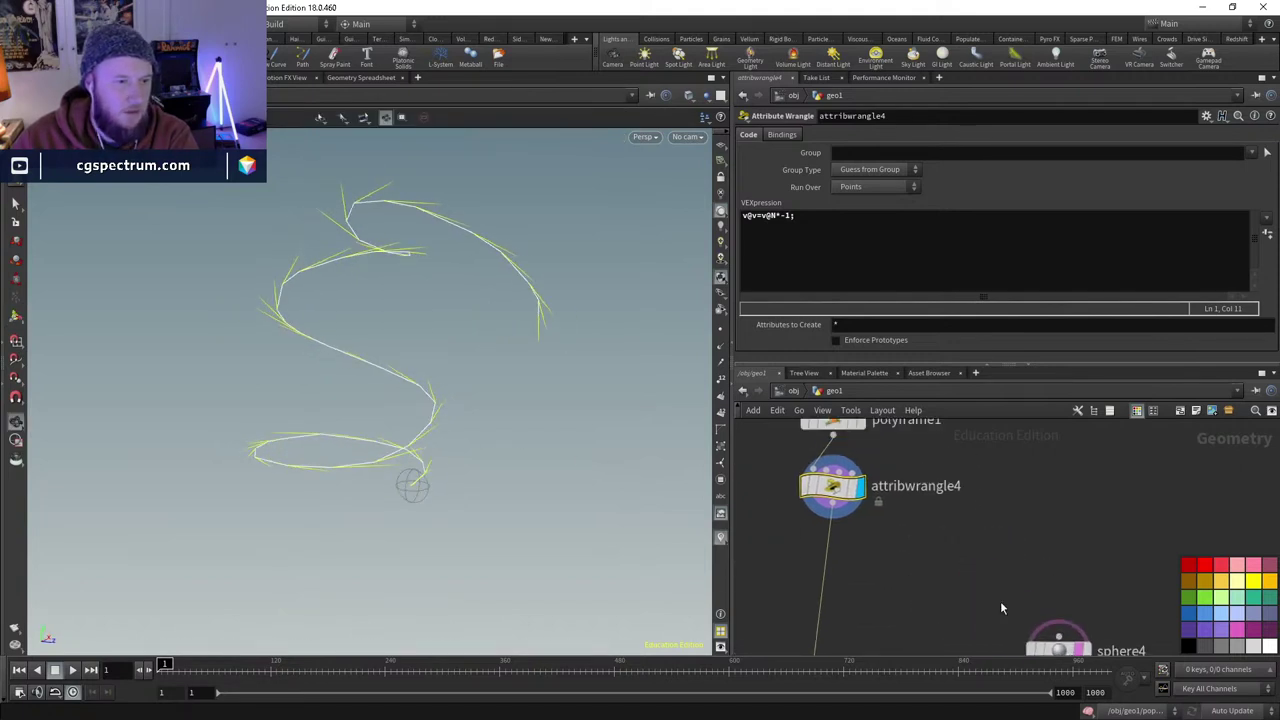
scroll(927, 604, up, 3)
scroll(927, 604, down, 2)
drag(930, 600, 845, 450)
scroll(922, 571, up, 3)
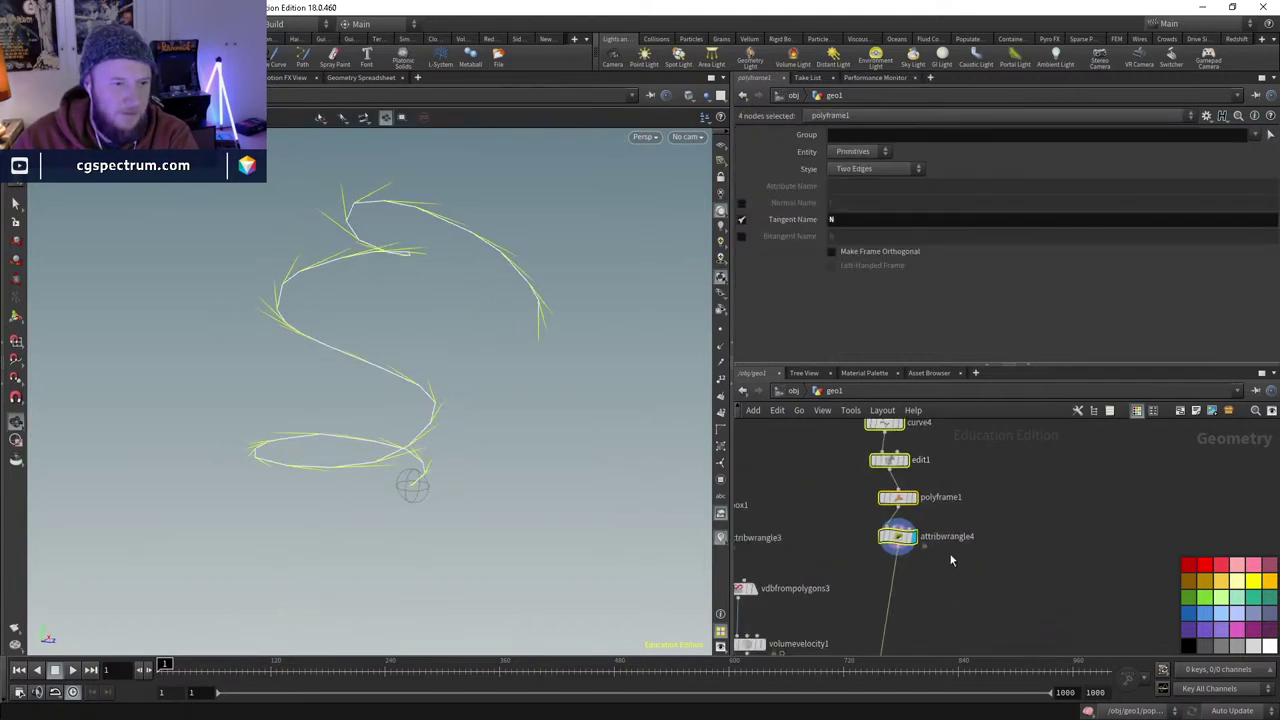
click(922, 571)
key(Tab)
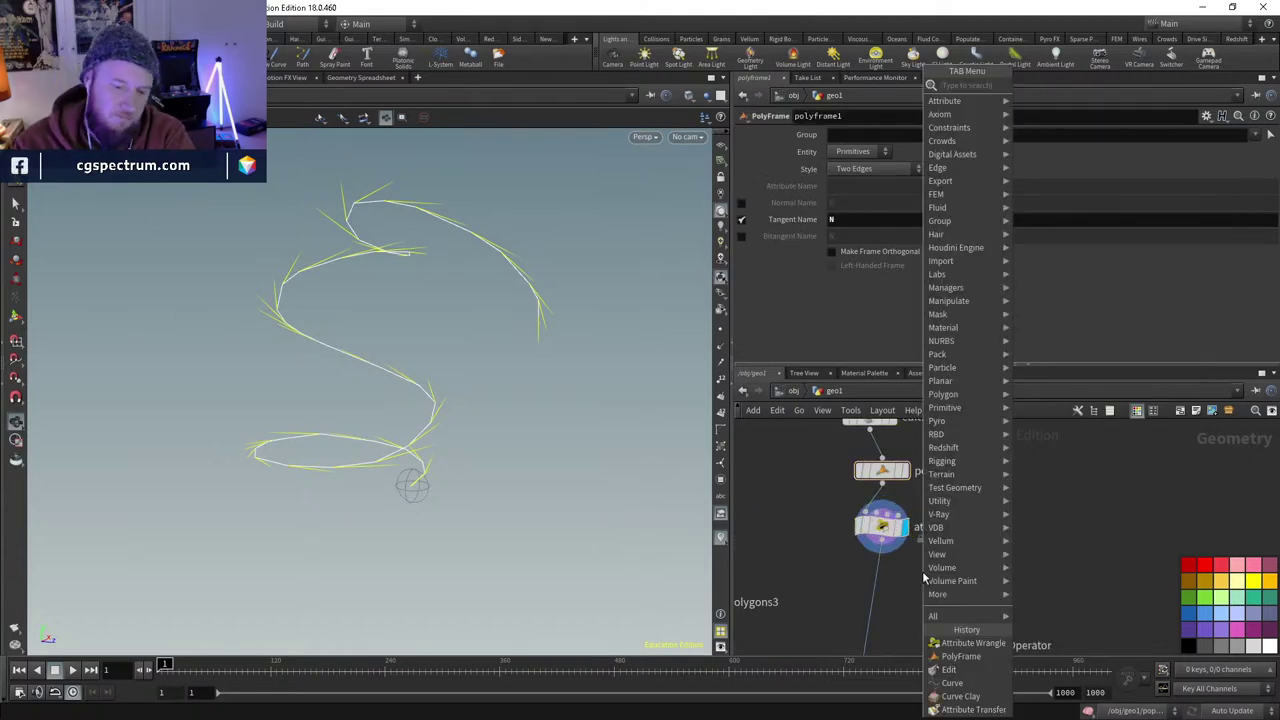
text(vdbf)
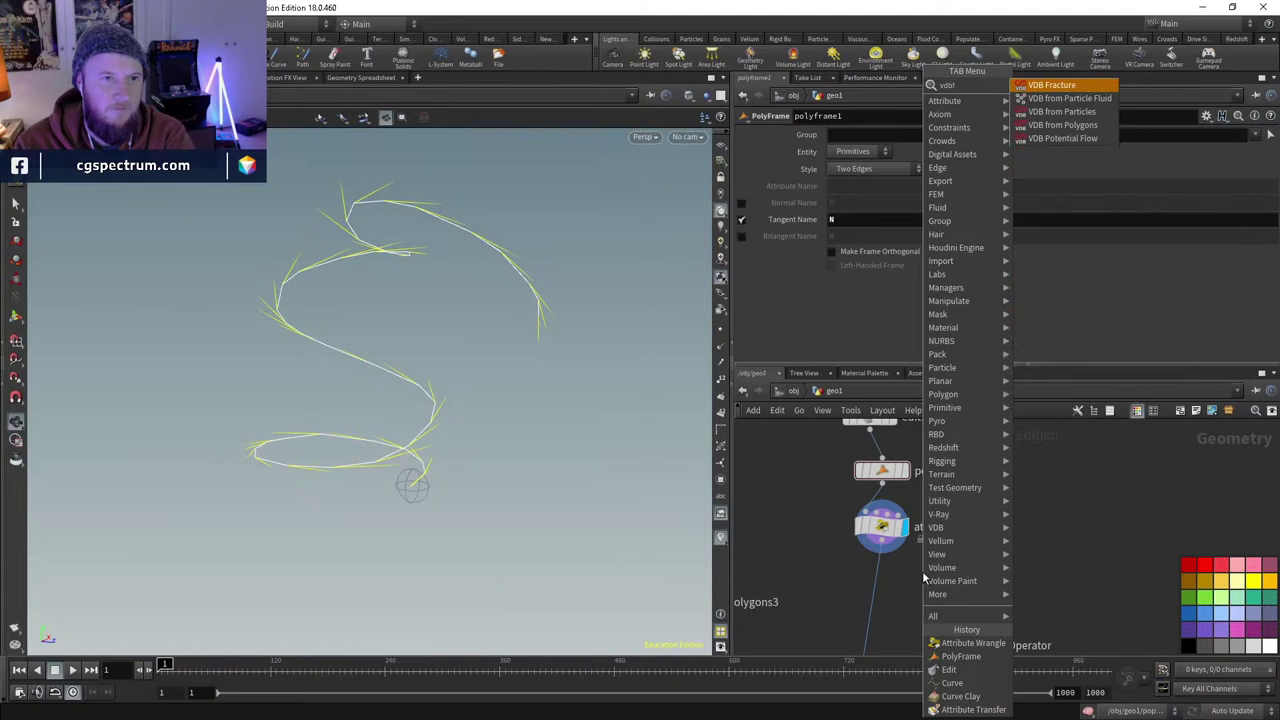
key(Down)
key(Down)
key(Return)
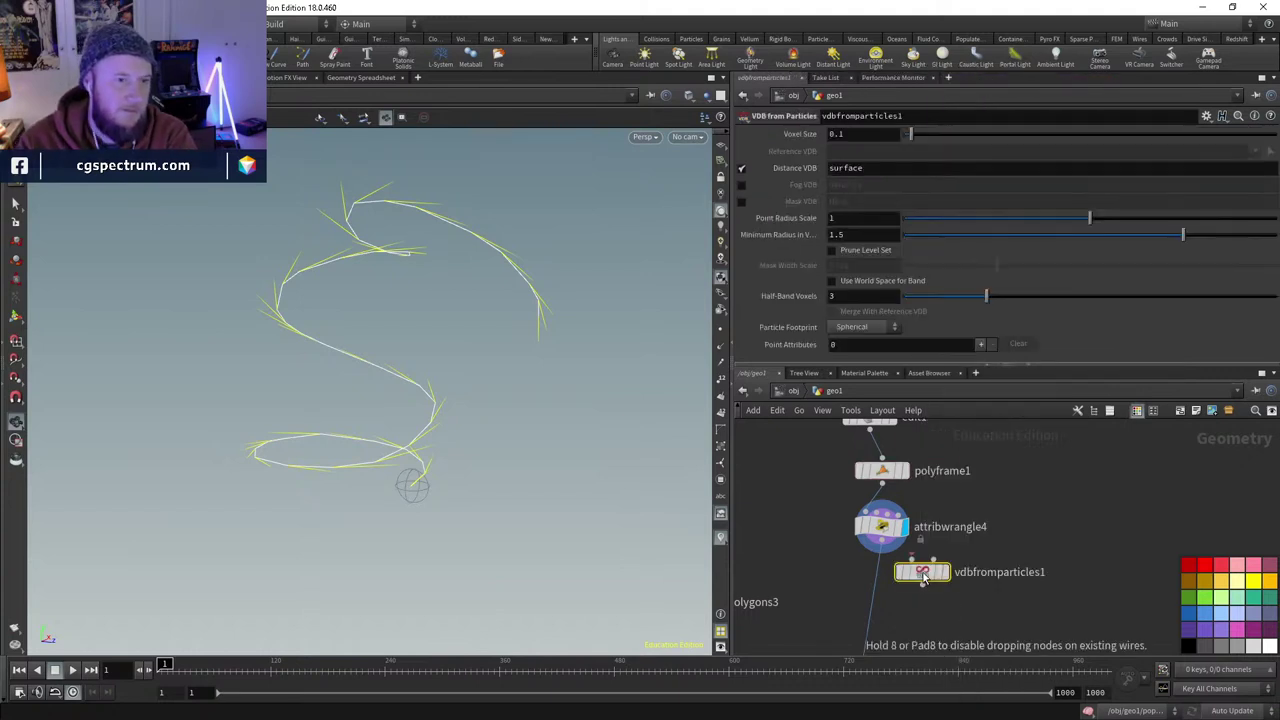
click(914, 586)
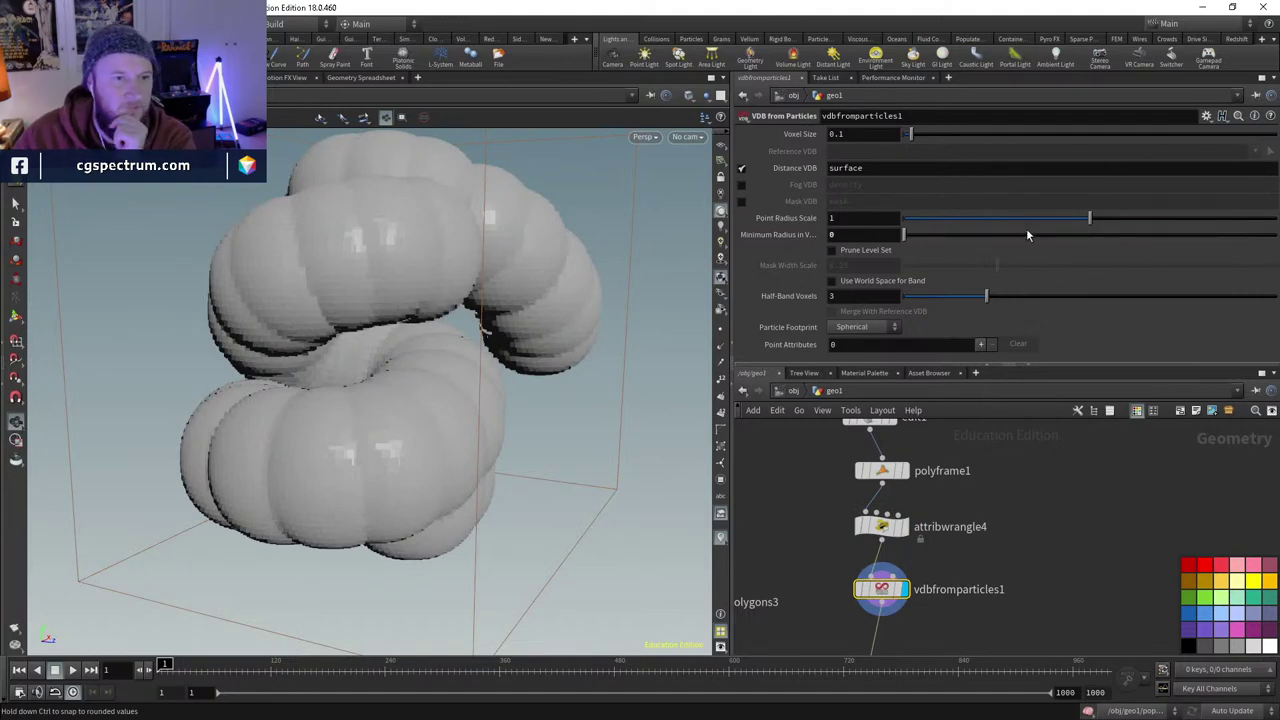
drag(1026, 218, 955, 217)
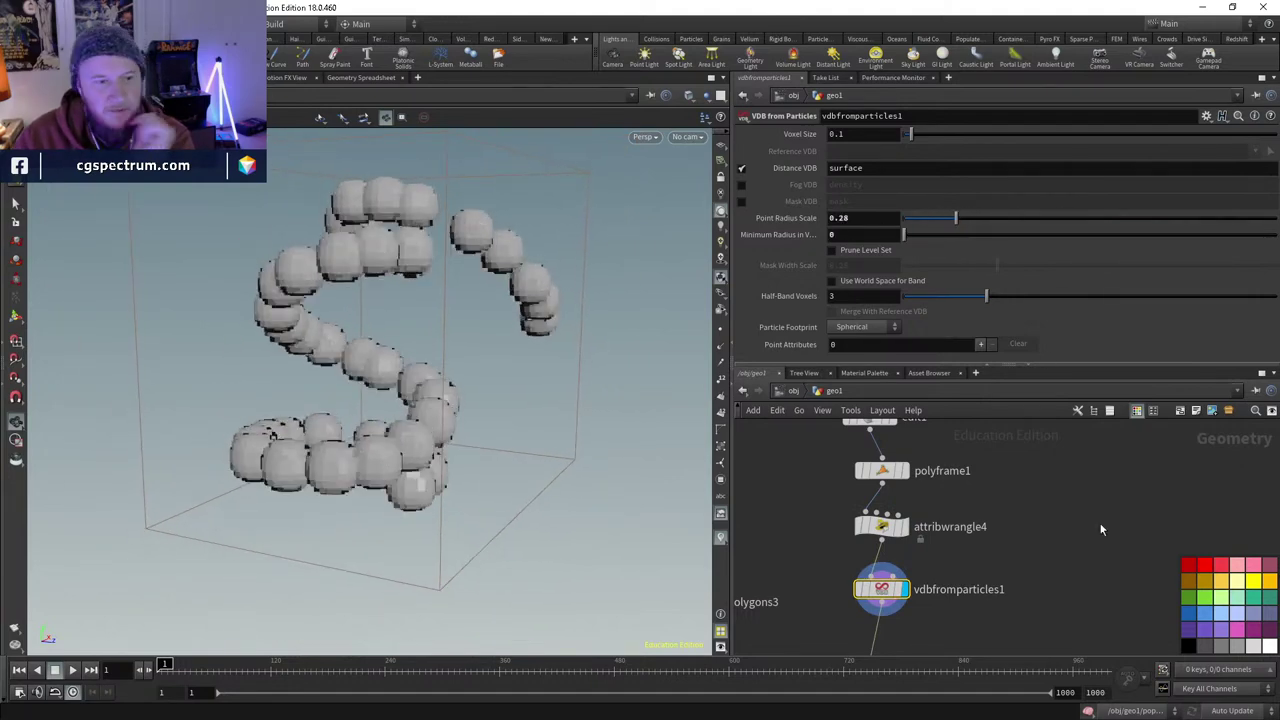
- Move the curve4 and edit1 nodes up together to make room above polyframe1
scroll(1020, 503, up, 5)
drag(940, 537, 856, 464)
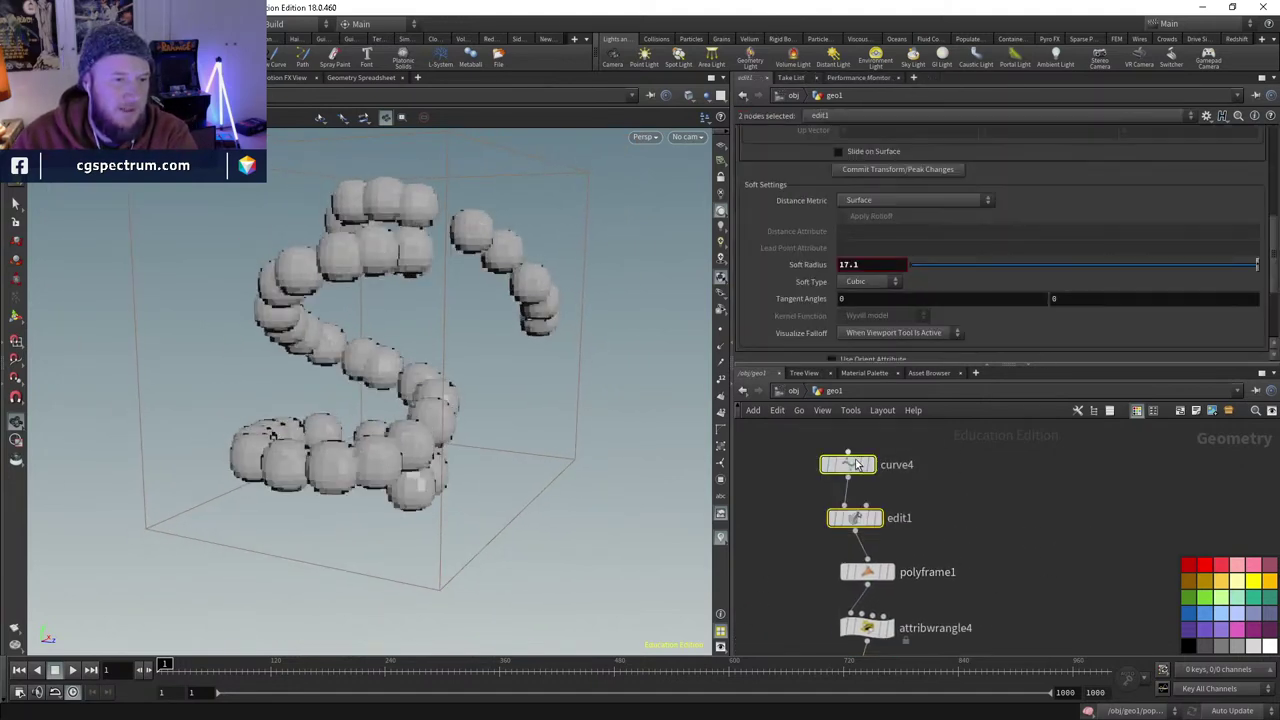
scroll(920, 520, up, 2)
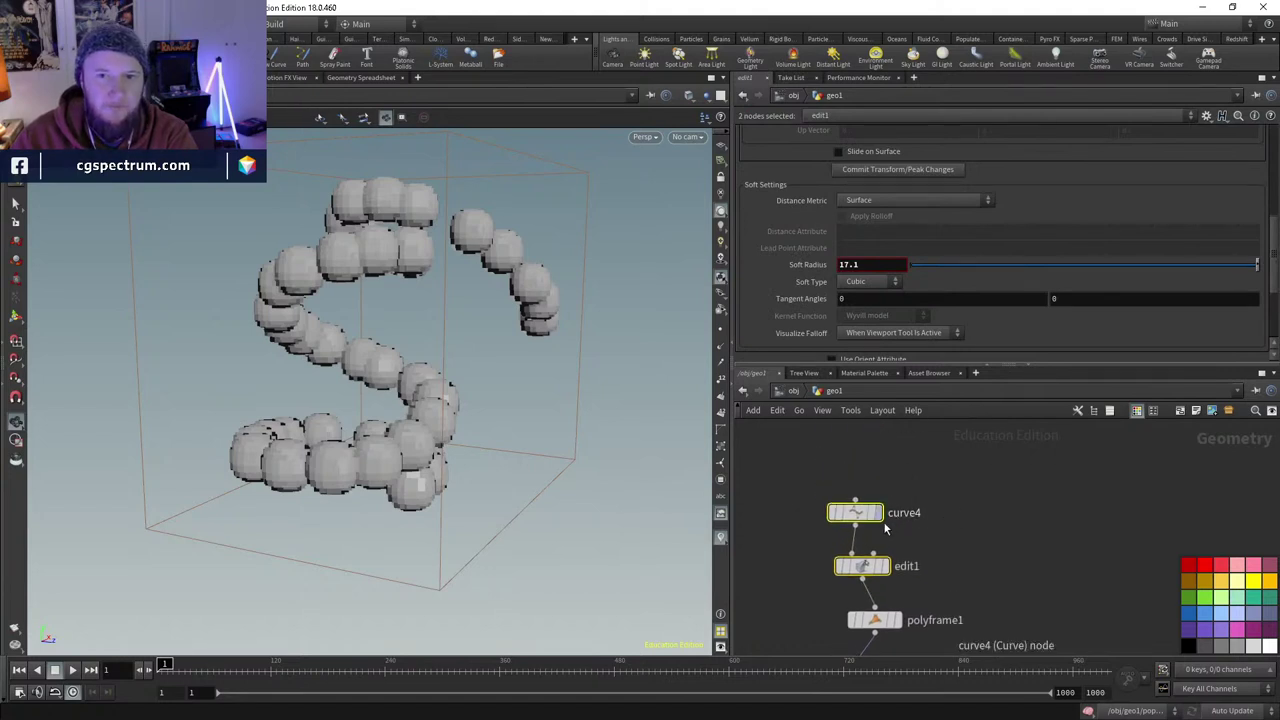
drag(859, 512, 870, 468)
- Insert a Resample node between edit1 and polyframe1 and display its result
scroll(880, 480, down, 2)
key(Tab)
mouse_move(930, 503)
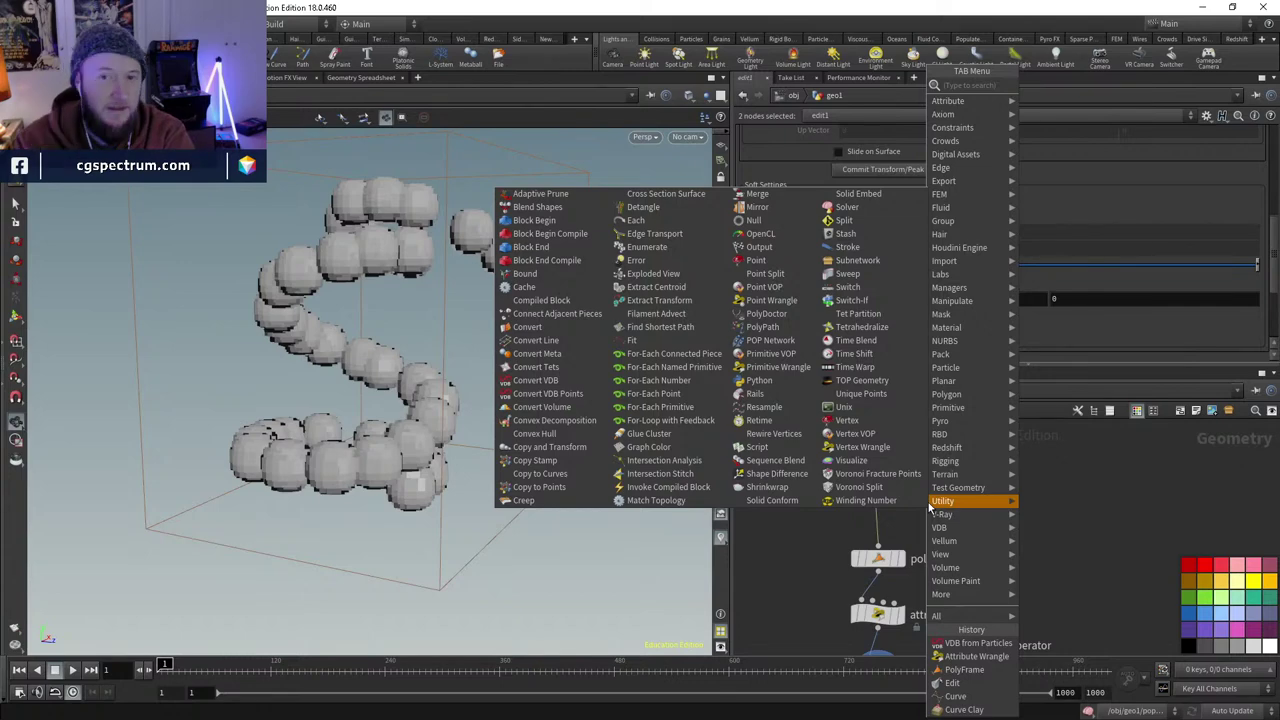
text(res)
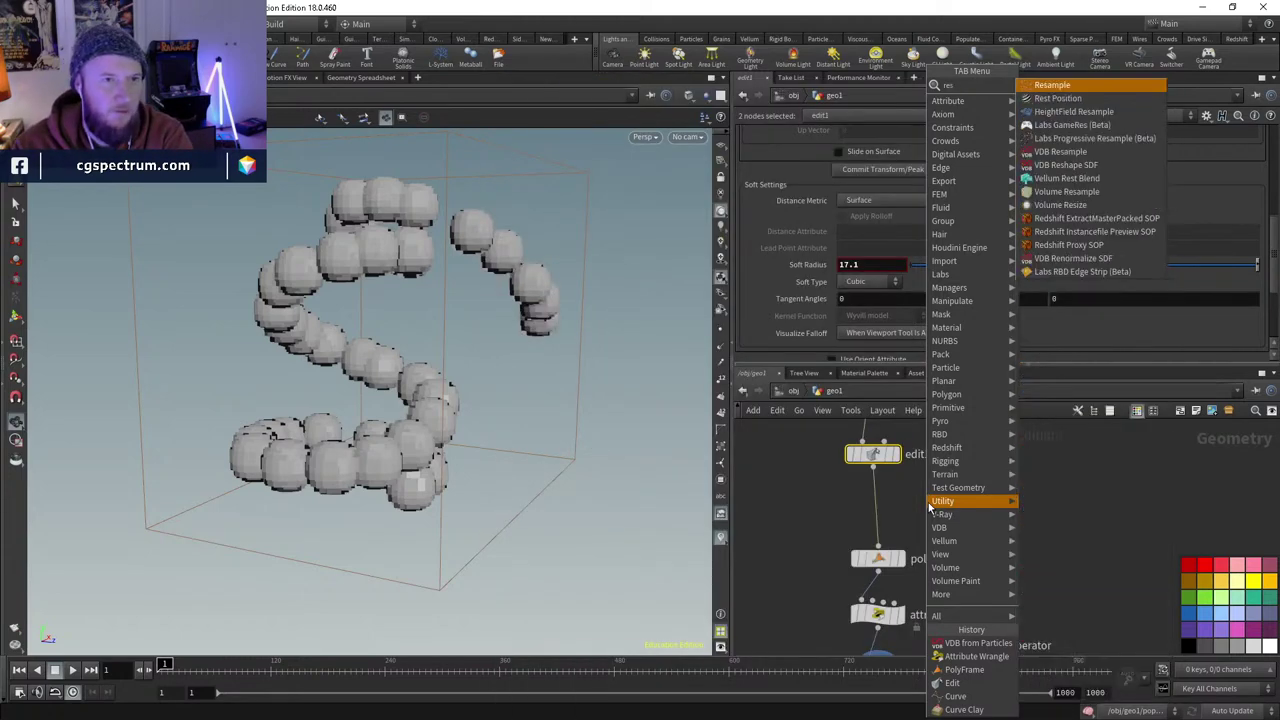
key(Return)
click(928, 502)
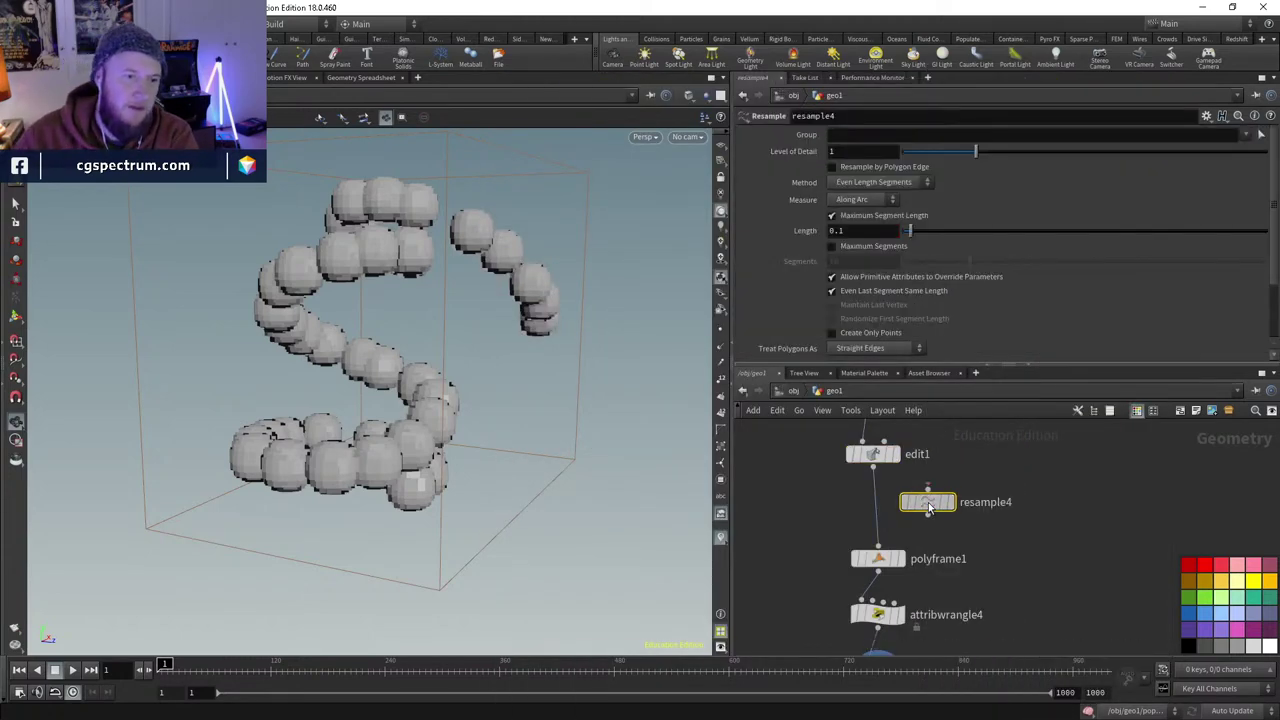
click(903, 503)
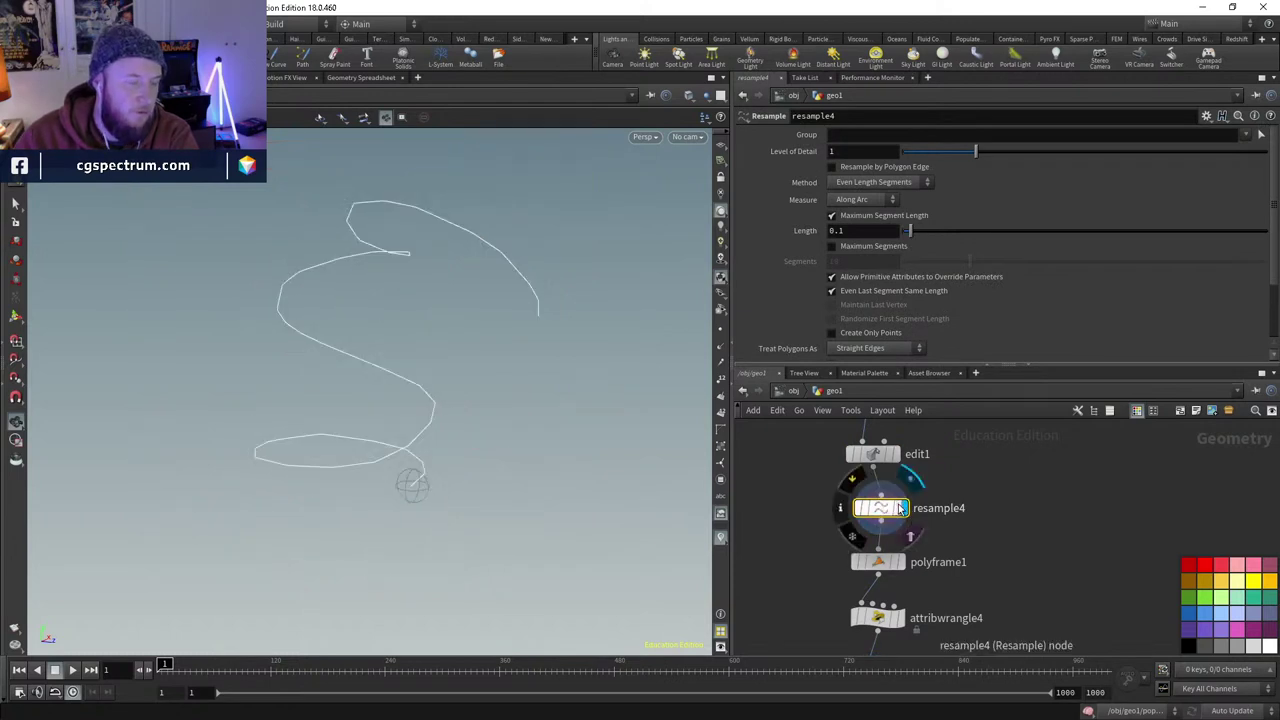
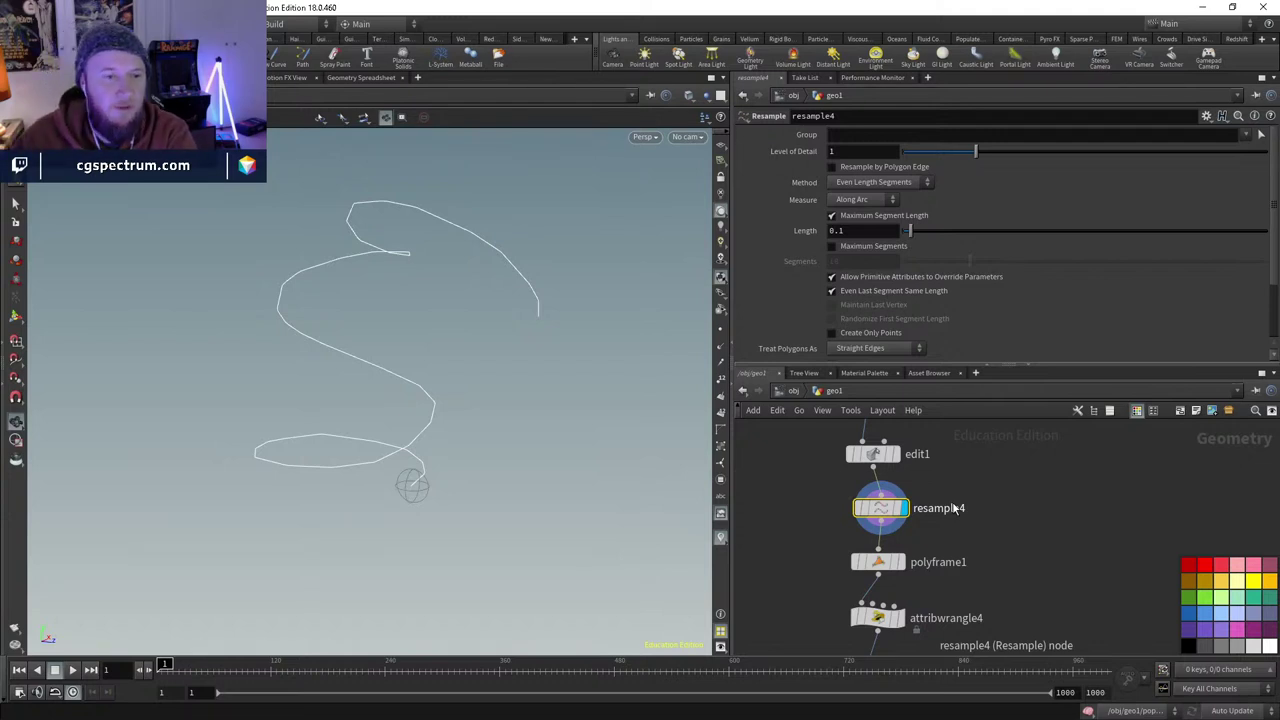
- Display polyframe1, attribwrangle4 and vdbfromparticles1 in turn, and inspect the resampled curve's VDB shape from another angle
click(868, 575)
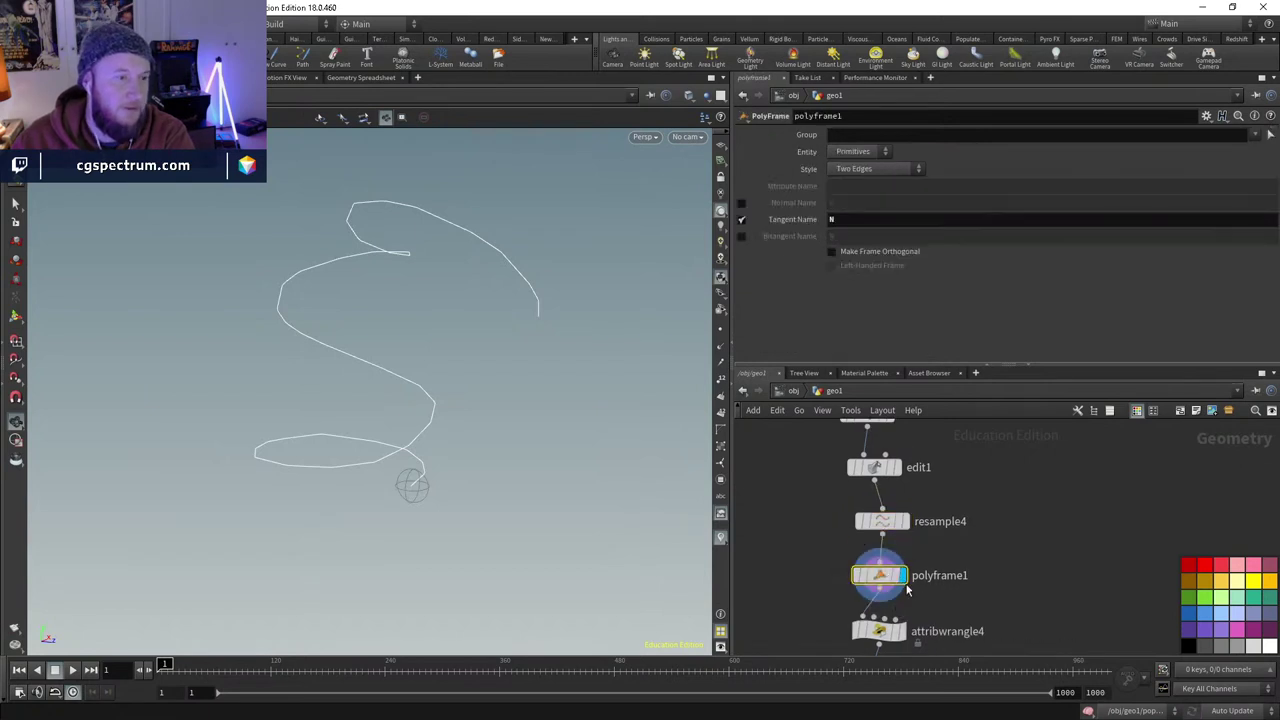
click(916, 580)
key(r)
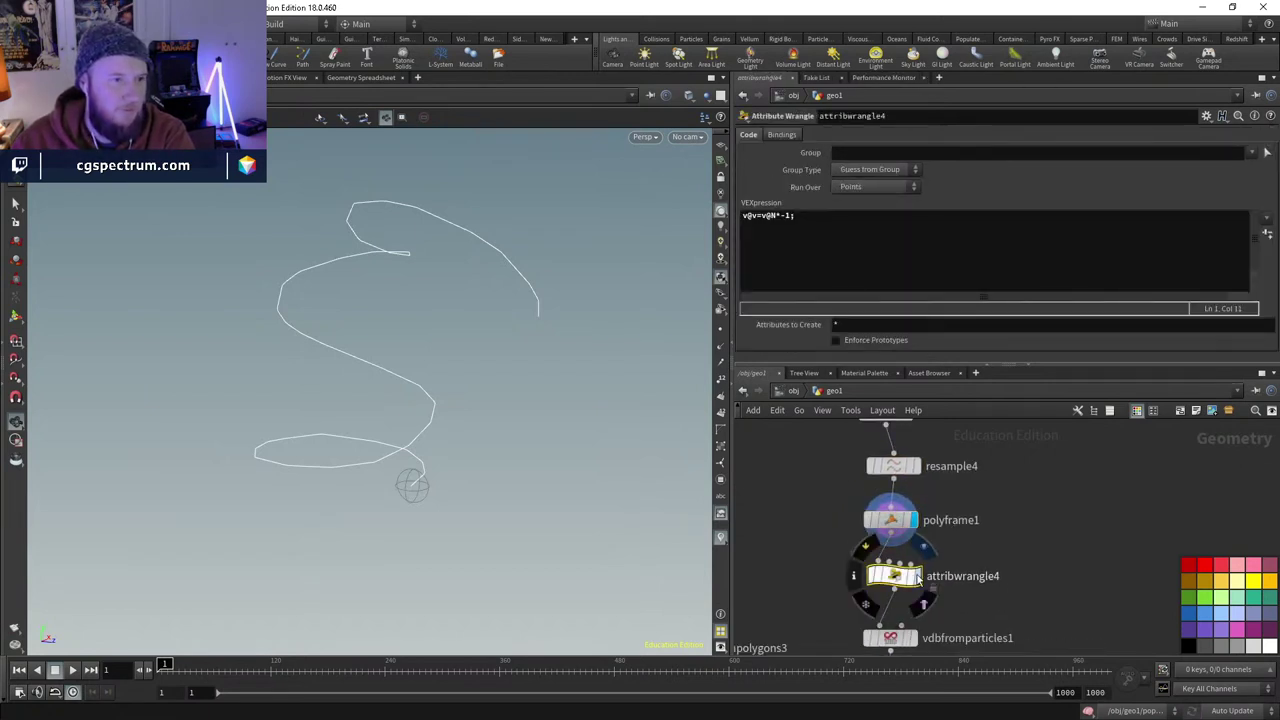
middle_drag(945, 603, 958, 529)
click(928, 563)
click(906, 563)
middle_drag(983, 600, 970, 700)
mouse_move(884, 470)
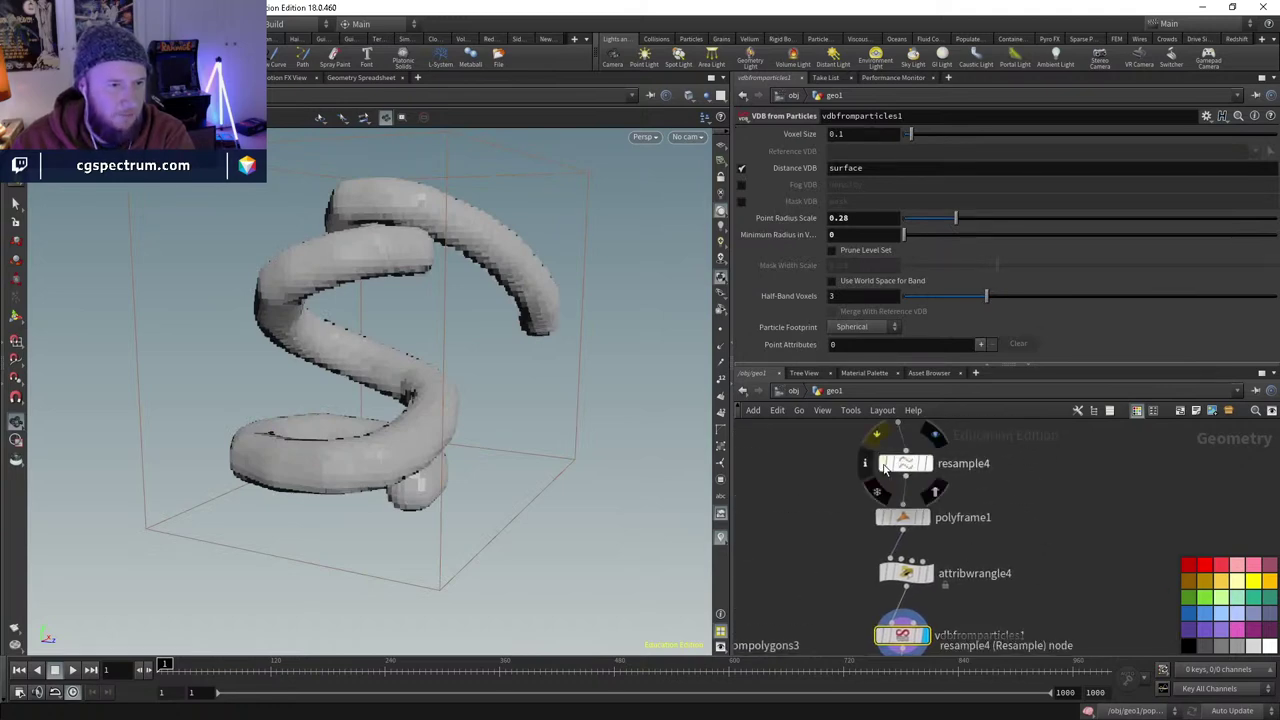
drag(420, 330, 374, 337)
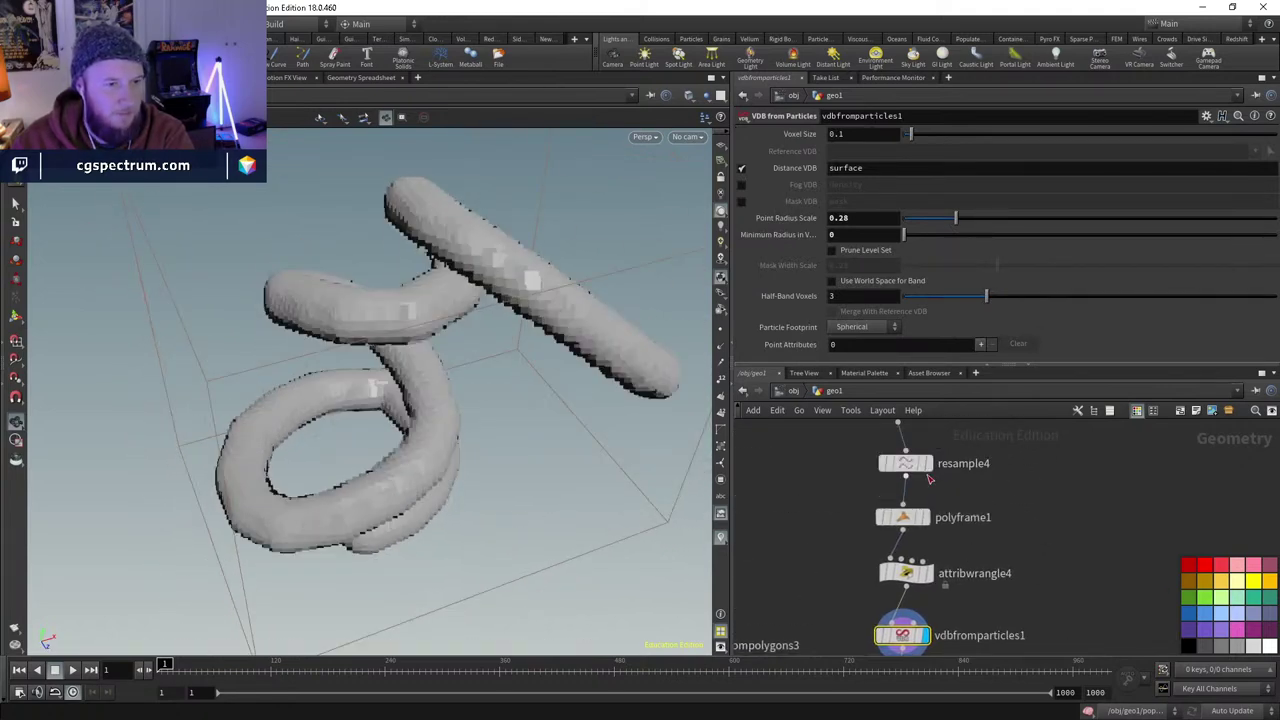
- Display resample4 with its points shown and set its maximum segment length to 0.257
key(r)
click(905, 465)
click(721, 337)
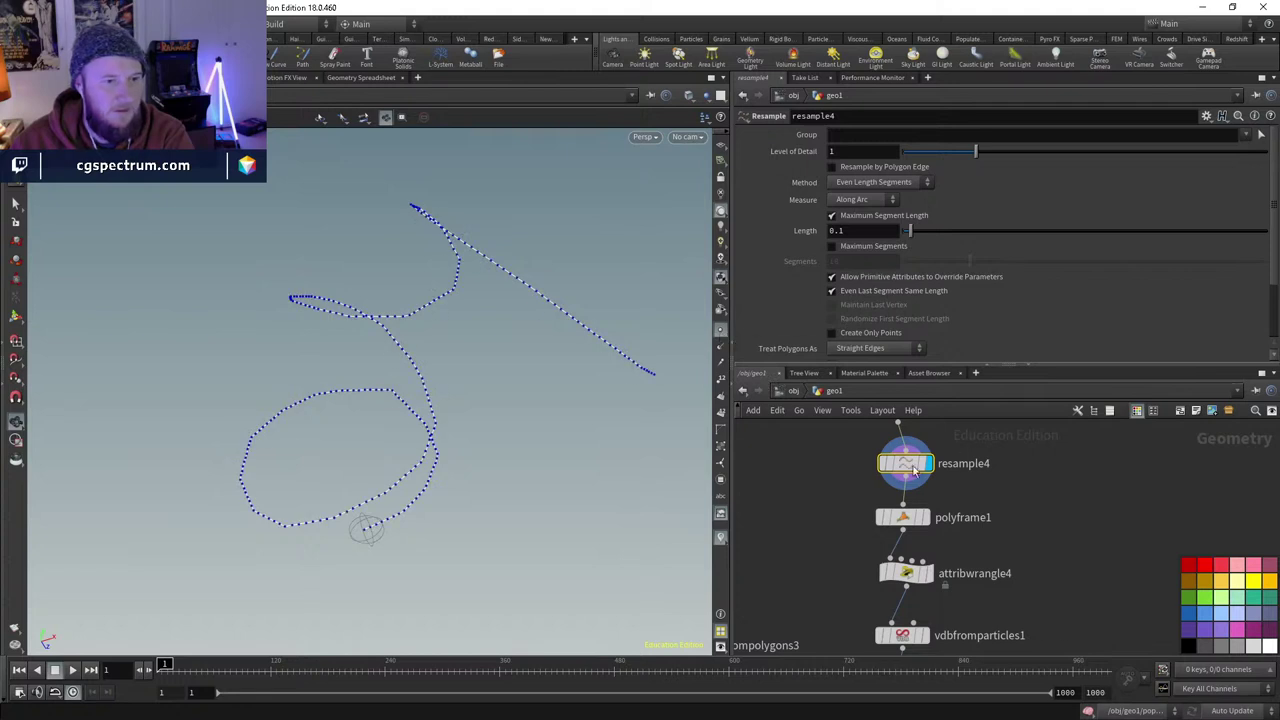
middle_drag(1042, 556, 1034, 524)
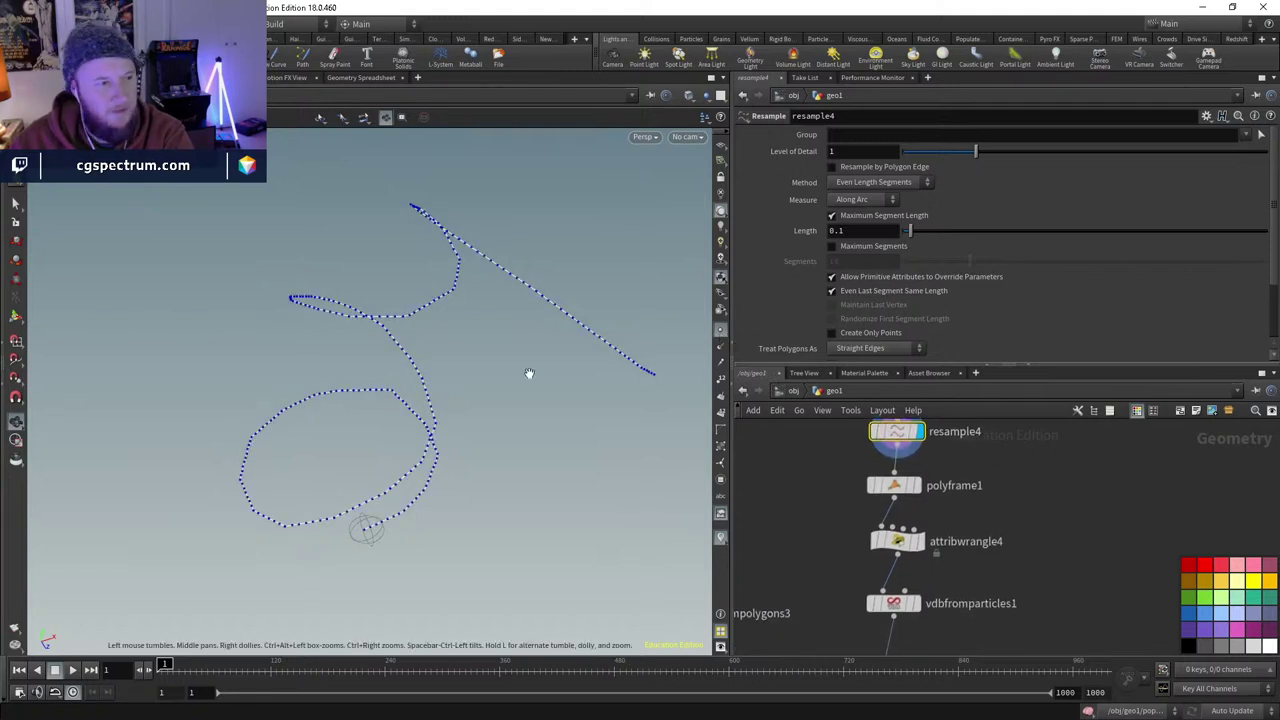
drag(529, 371, 530, 480)
mouse_move(909, 230)
mouse_down()
mouse_move(957, 230)
mouse_move(920, 231)
mouse_up()
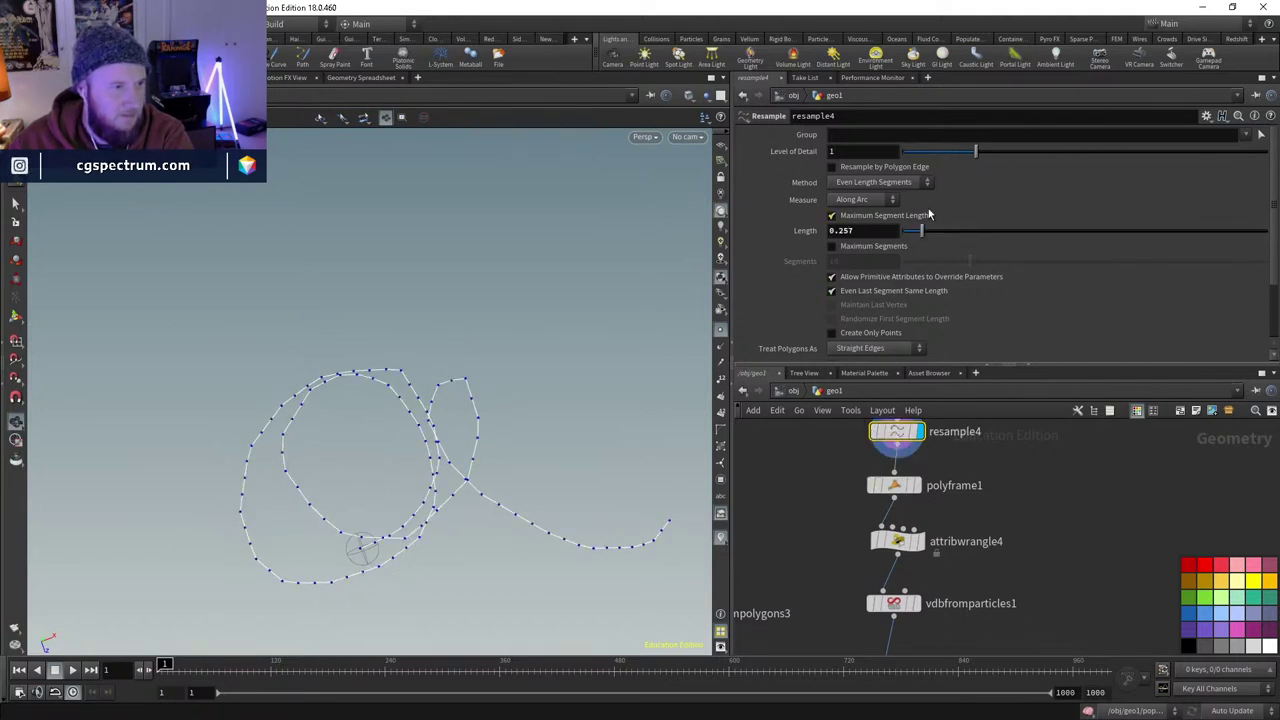
- Set resample4's maximum segment length to 0.156, and insert and display a Smooth node between resample4 and polyframe1
drag(925, 231, 912, 231)
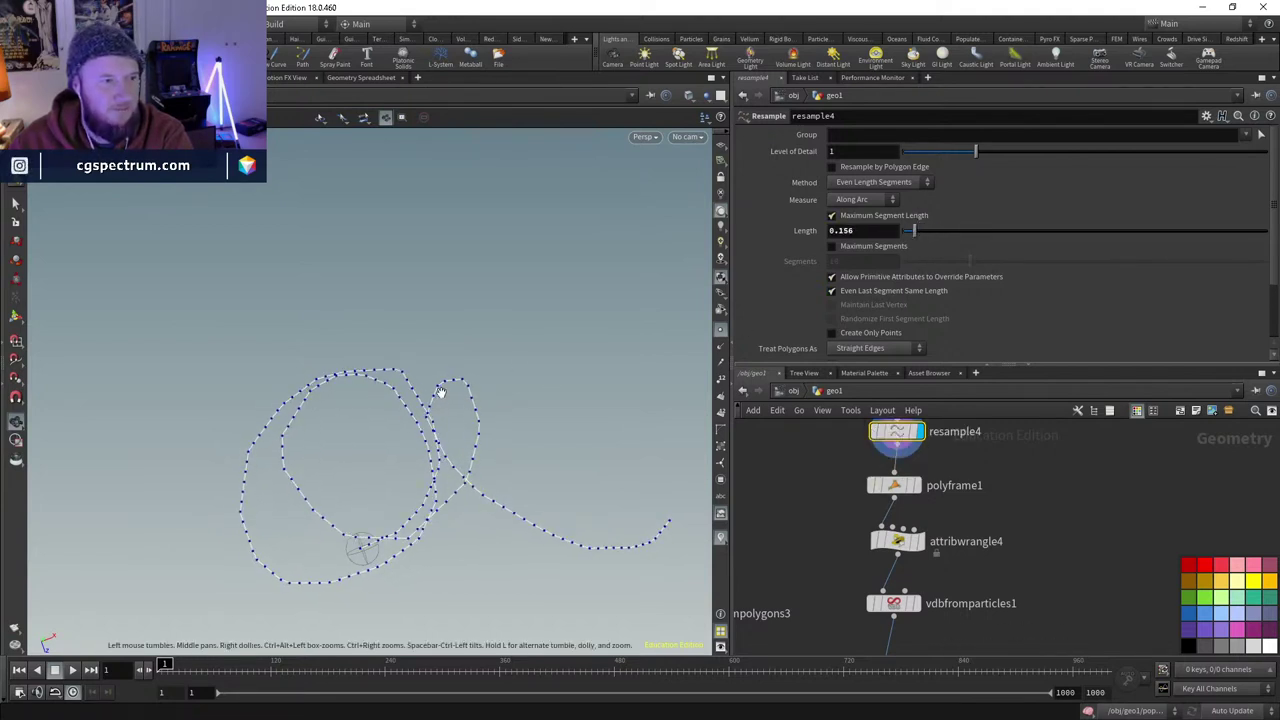
scroll(900, 500, up, 3)
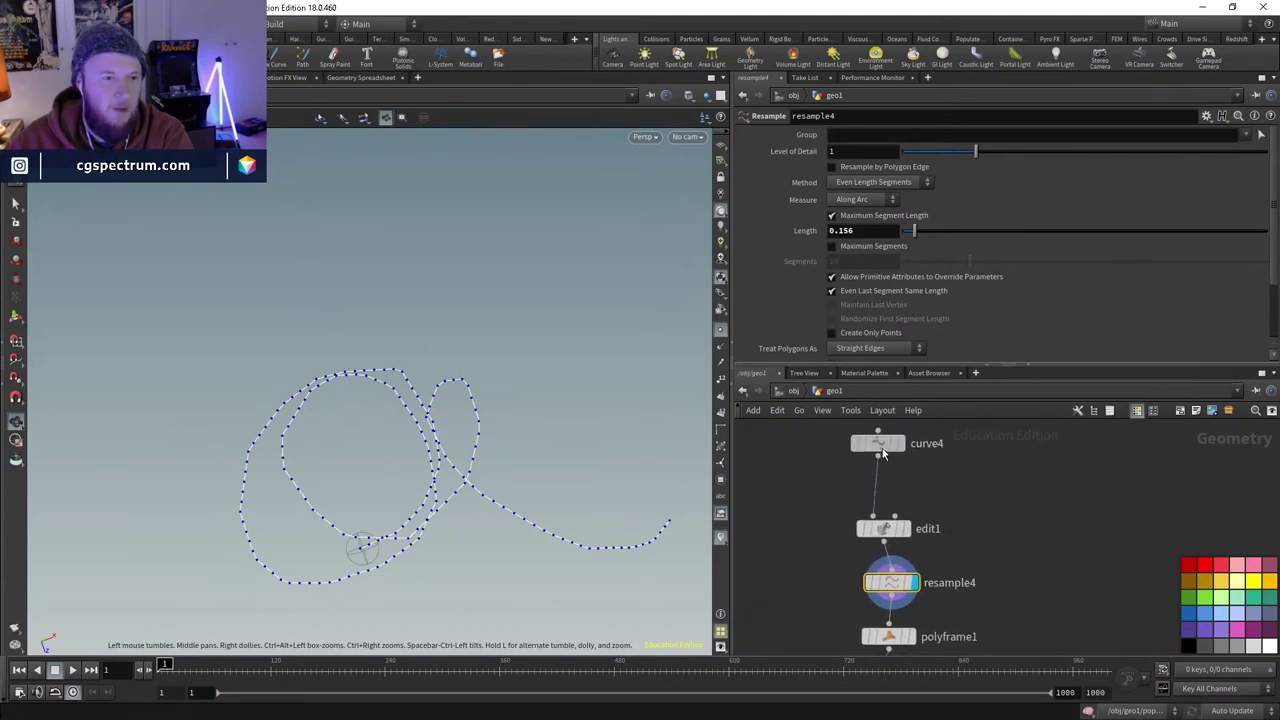
key(l)
key(Tab)
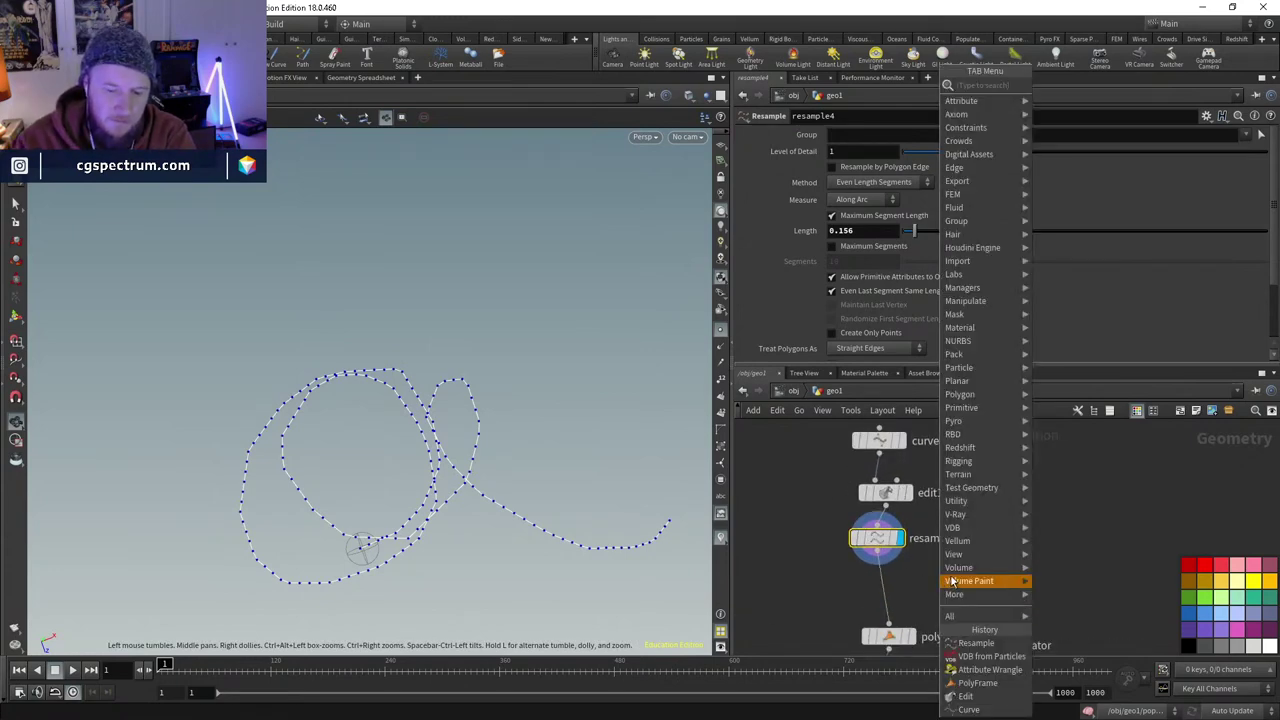
text(smooth)
key(Return)
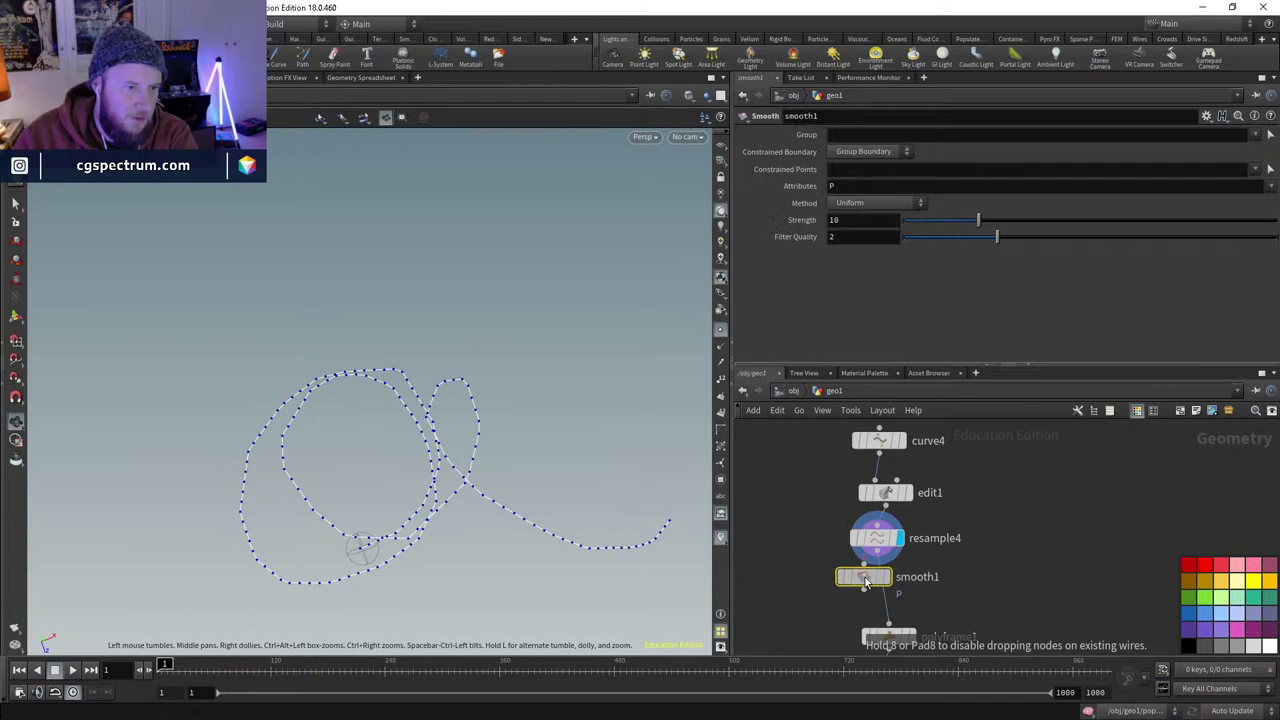
click(886, 588)
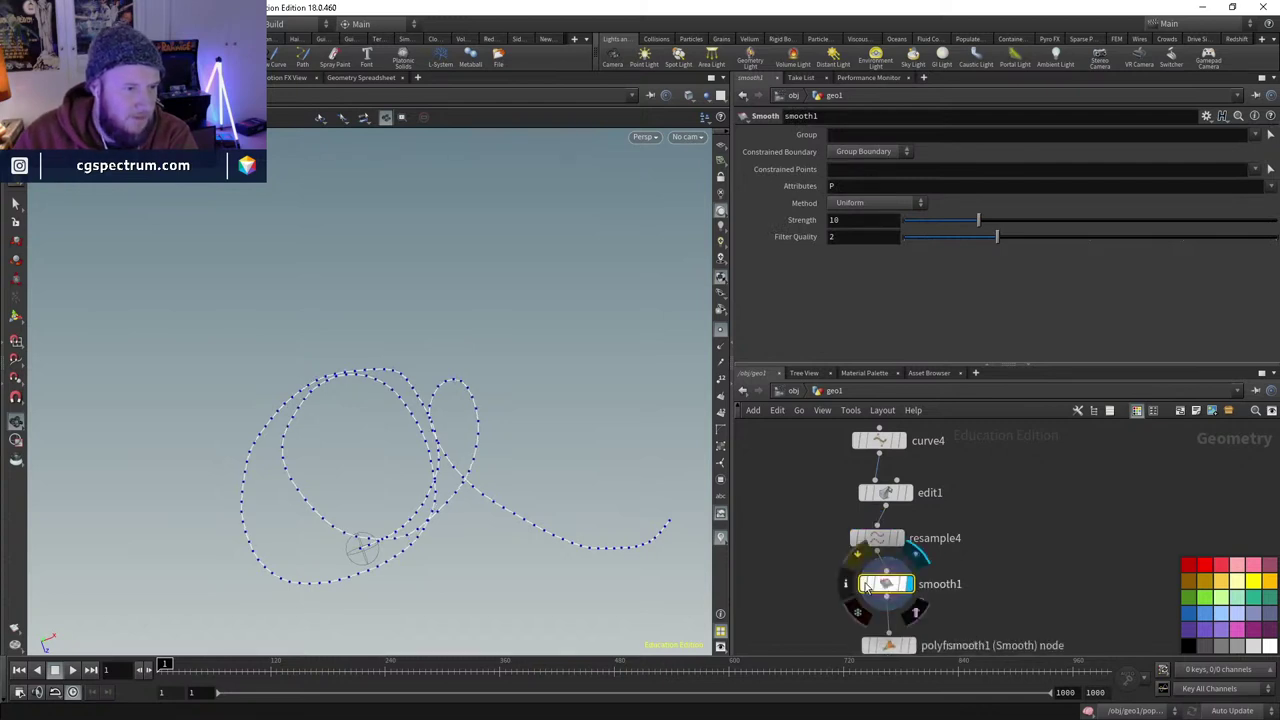
- Display polyframe1, attribwrangle4 and vdbfromparticles1 in turn to inspect the smoothed curve's VDB, and check its Distance VDB option
scroll(893, 565, down, 3)
click(893, 545)
scroll(893, 545, down, 3)
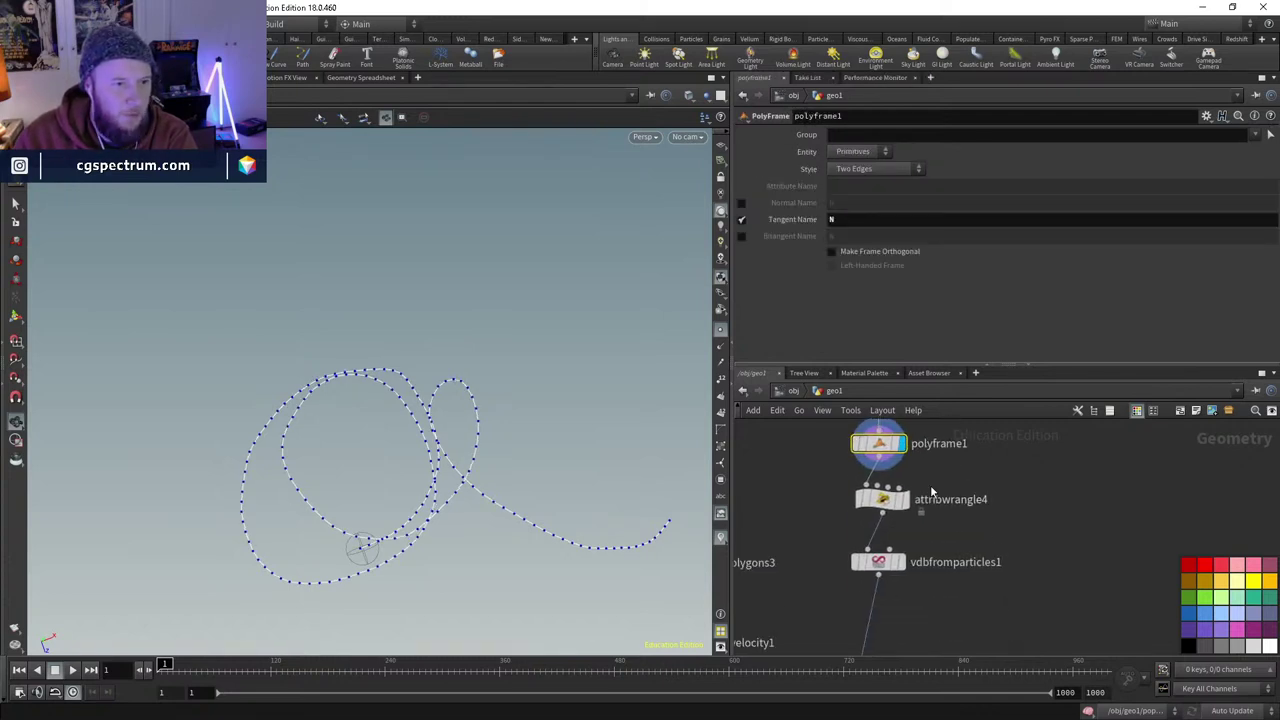
click(919, 468)
click(888, 498)
scroll(888, 498, down, 2)
drag(563, 465, 590, 345)
click(905, 493)
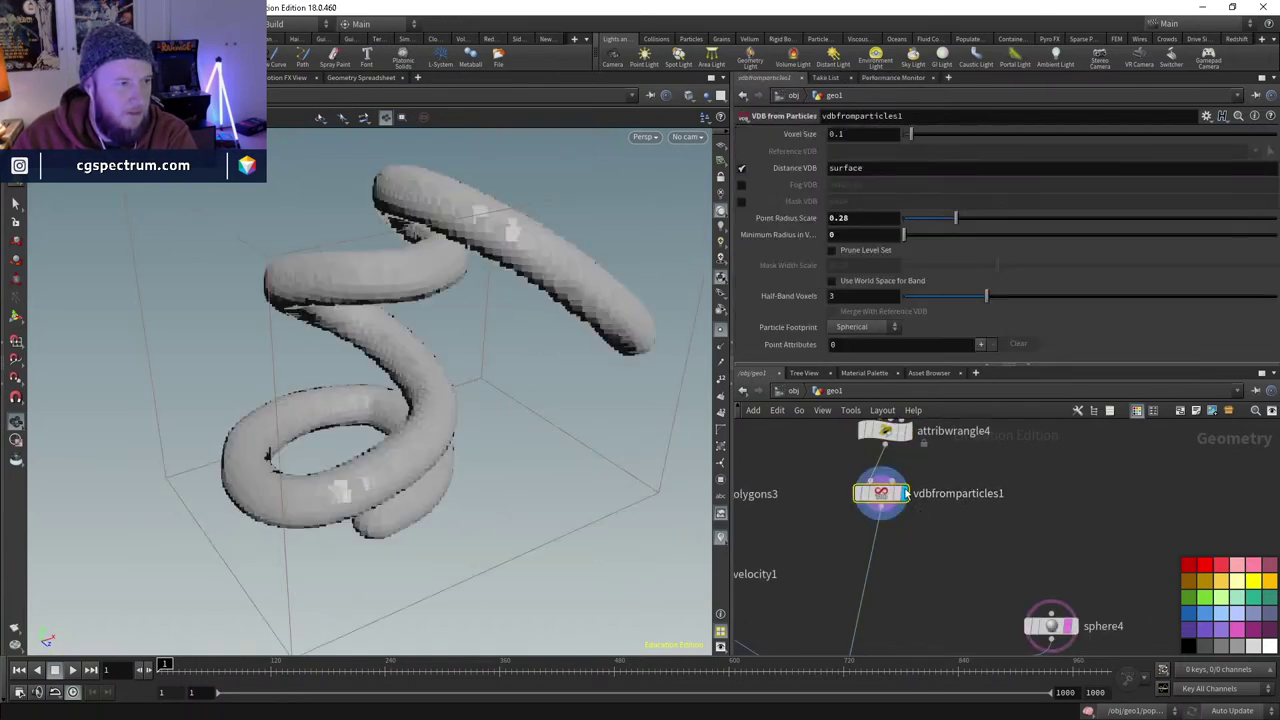
click(742, 169)
click(742, 169)
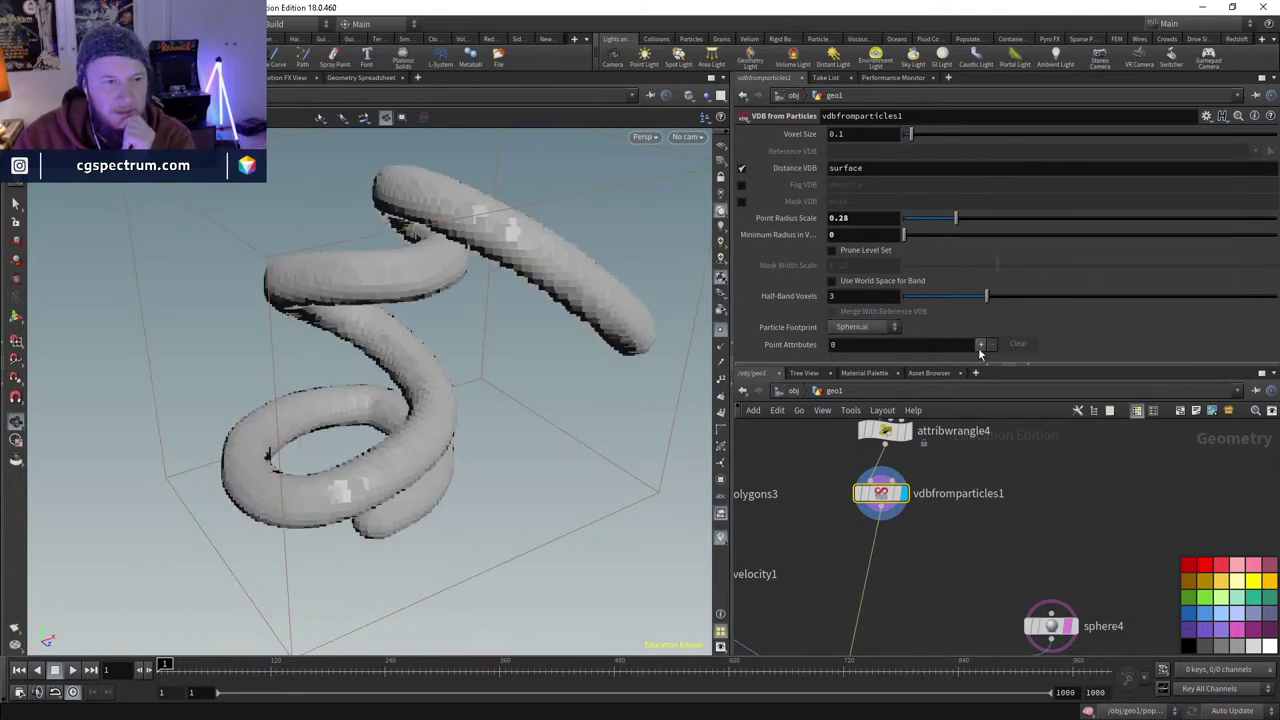
- Add a point attribute to vdbfromparticles1 with attribute v, VDB name vel and vector type Displacement/Velocity/Acceleration
click(980, 344)
scroll(860, 320, down, 1)
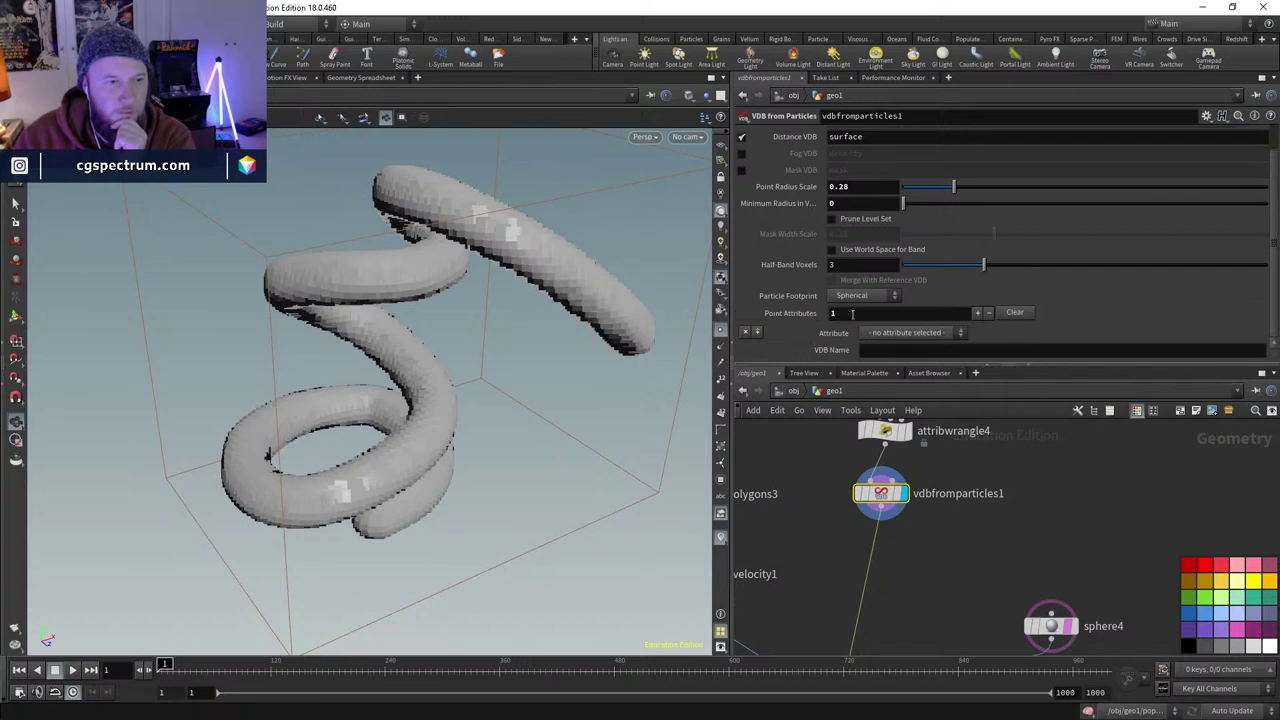
click(908, 333)
click(893, 395)
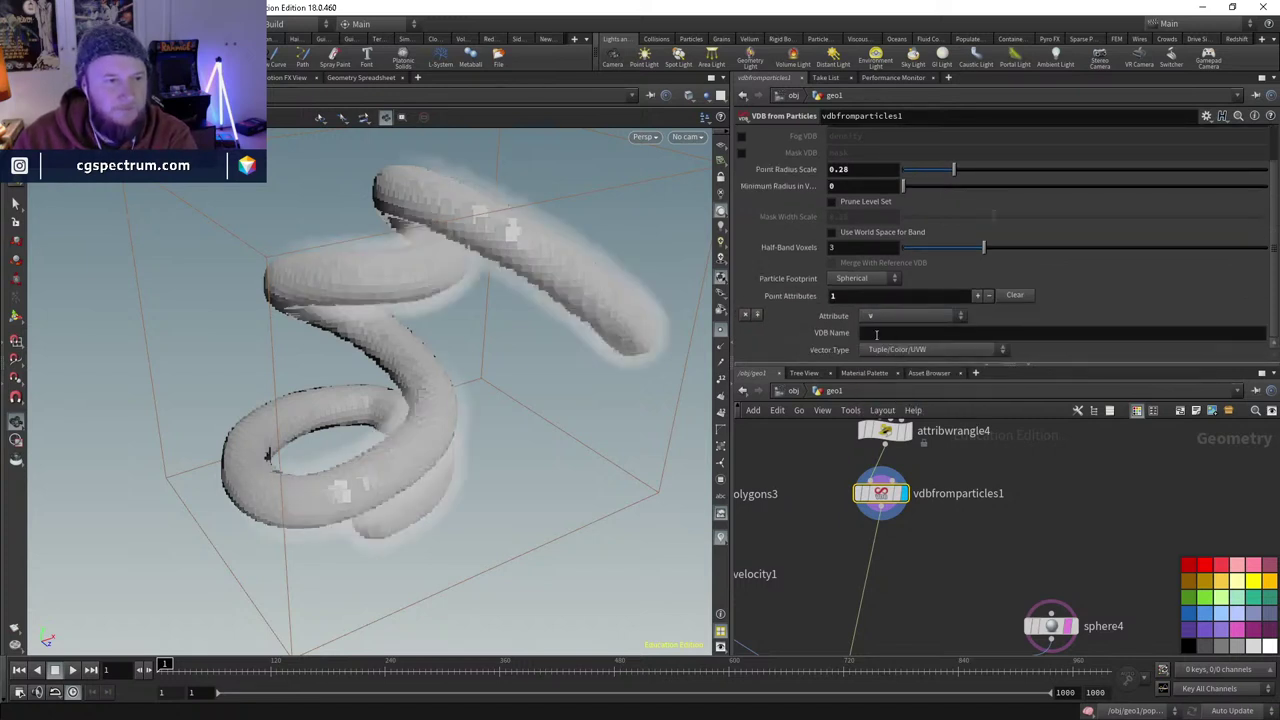
click(876, 334)
text(vel)
key(Return)
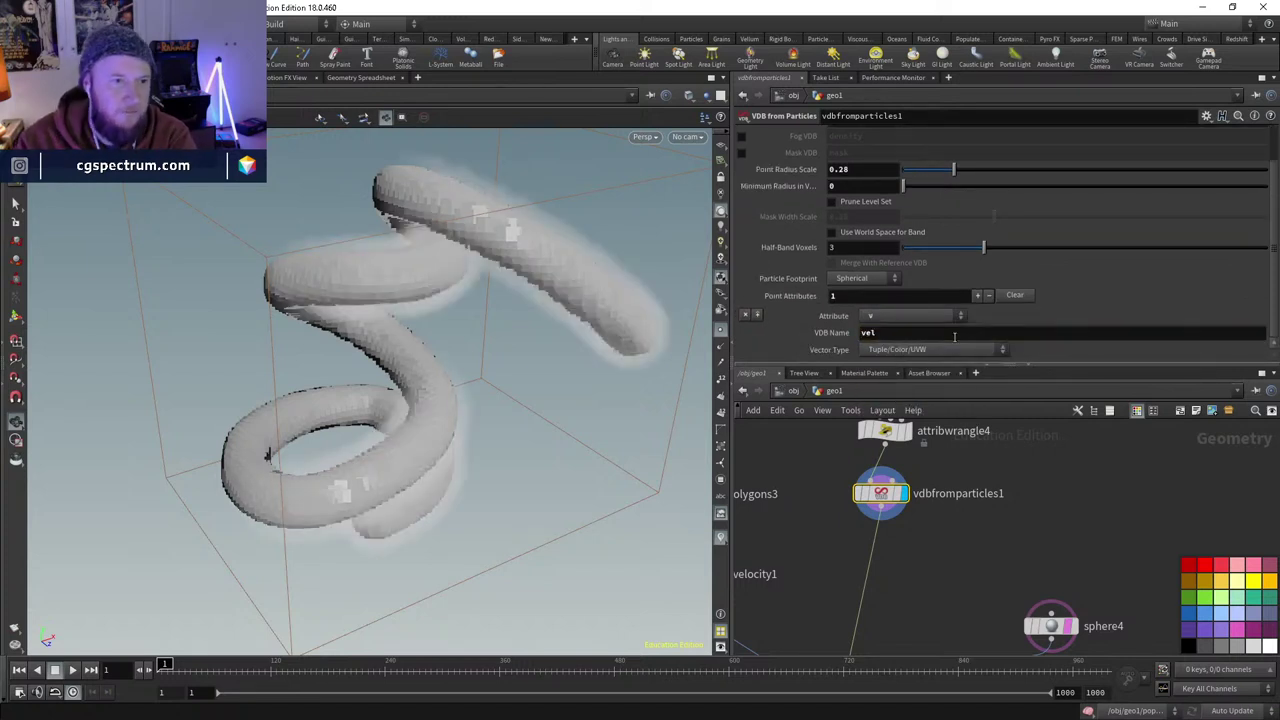
click(950, 349)
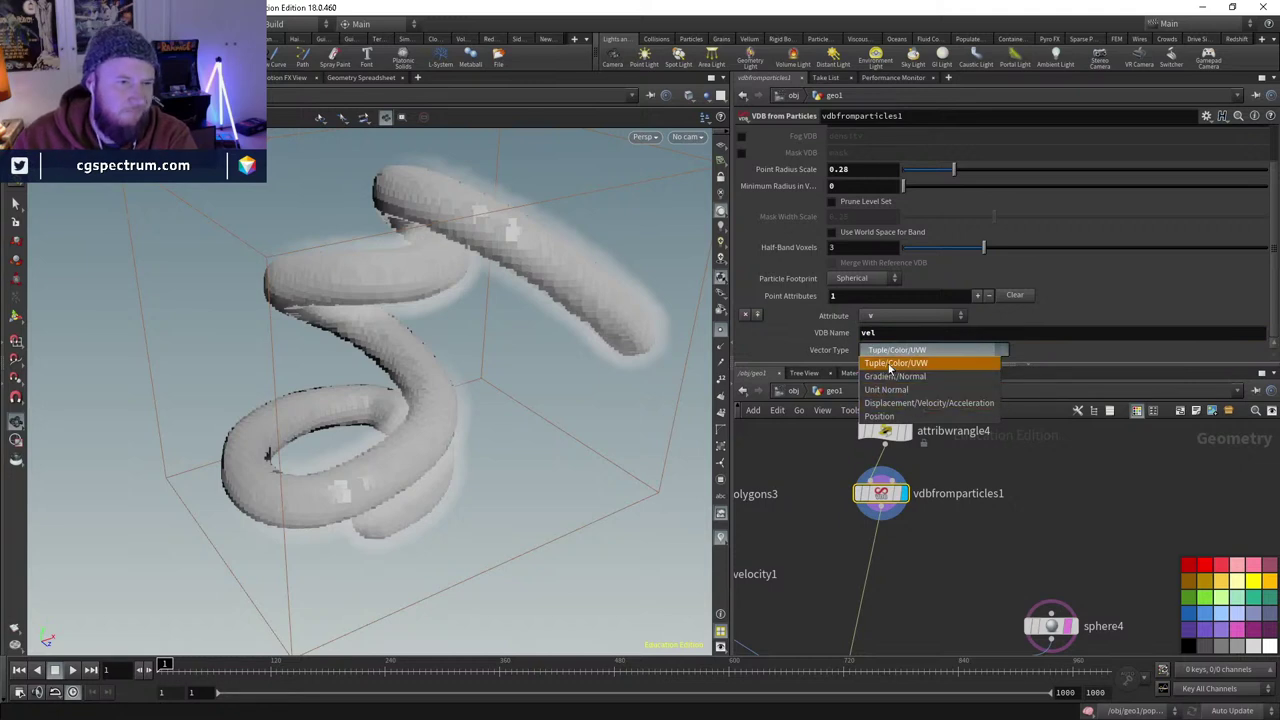
click(921, 402)
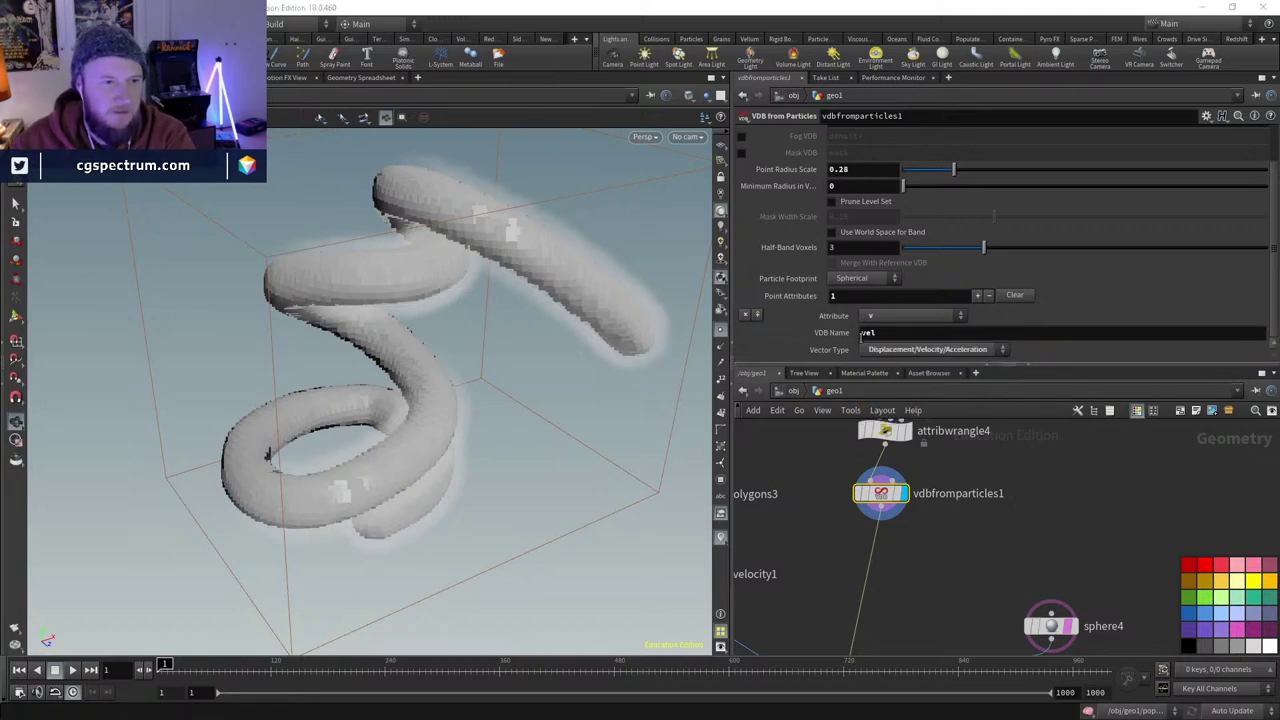
- Wire vdbfromparticles1 into popnet's second input in place of volumevelocity1, and remove its connection to the fourth input
scroll(965, 520, down, 4)
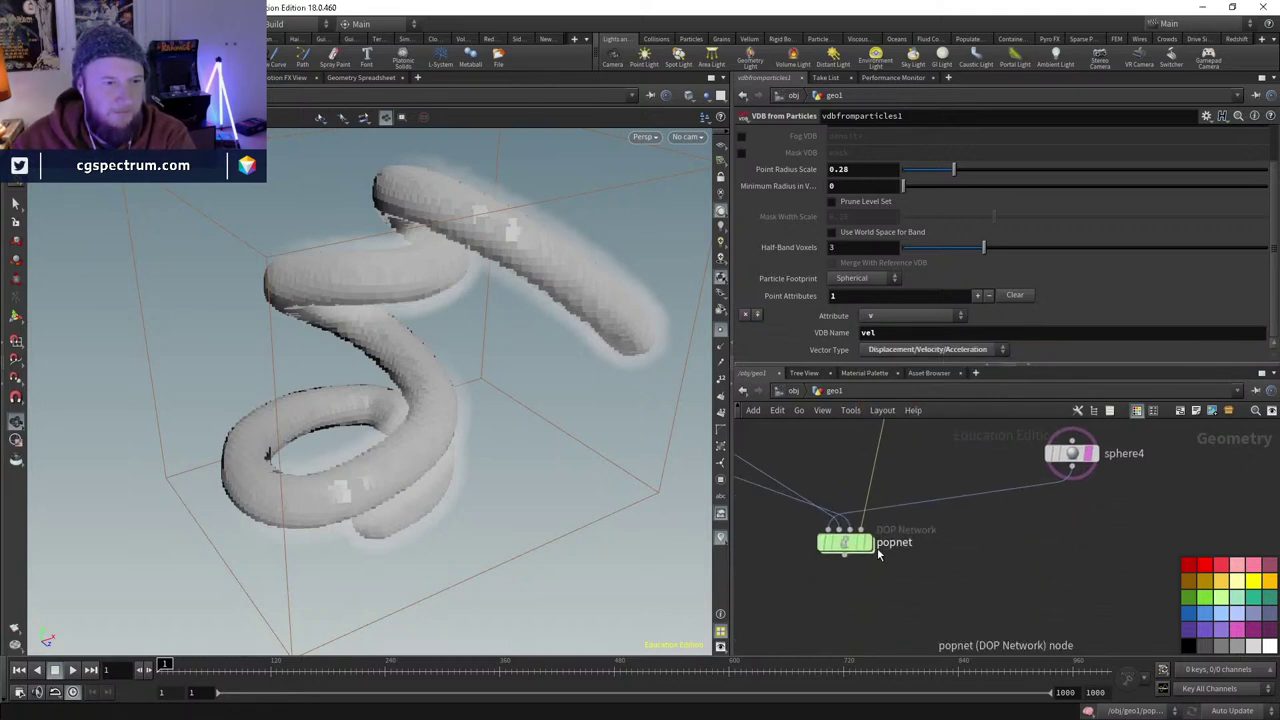
scroll(952, 562, up, 2)
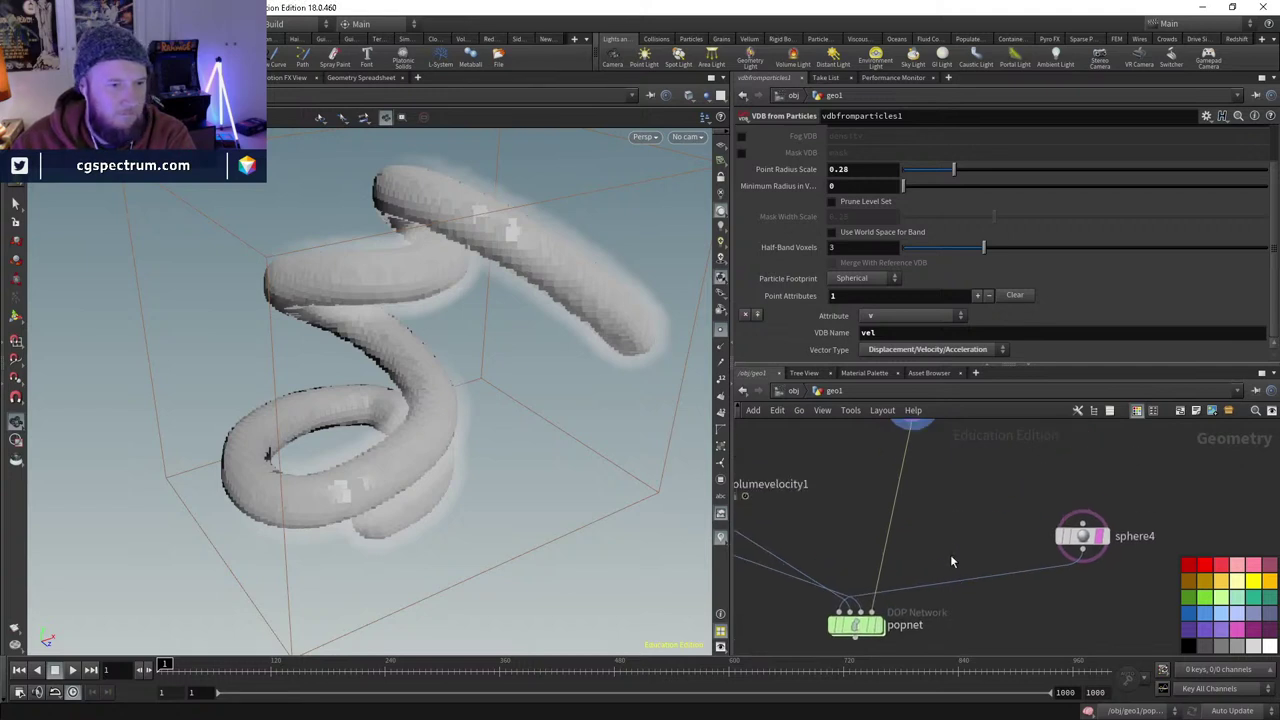
scroll(910, 593, left, 3)
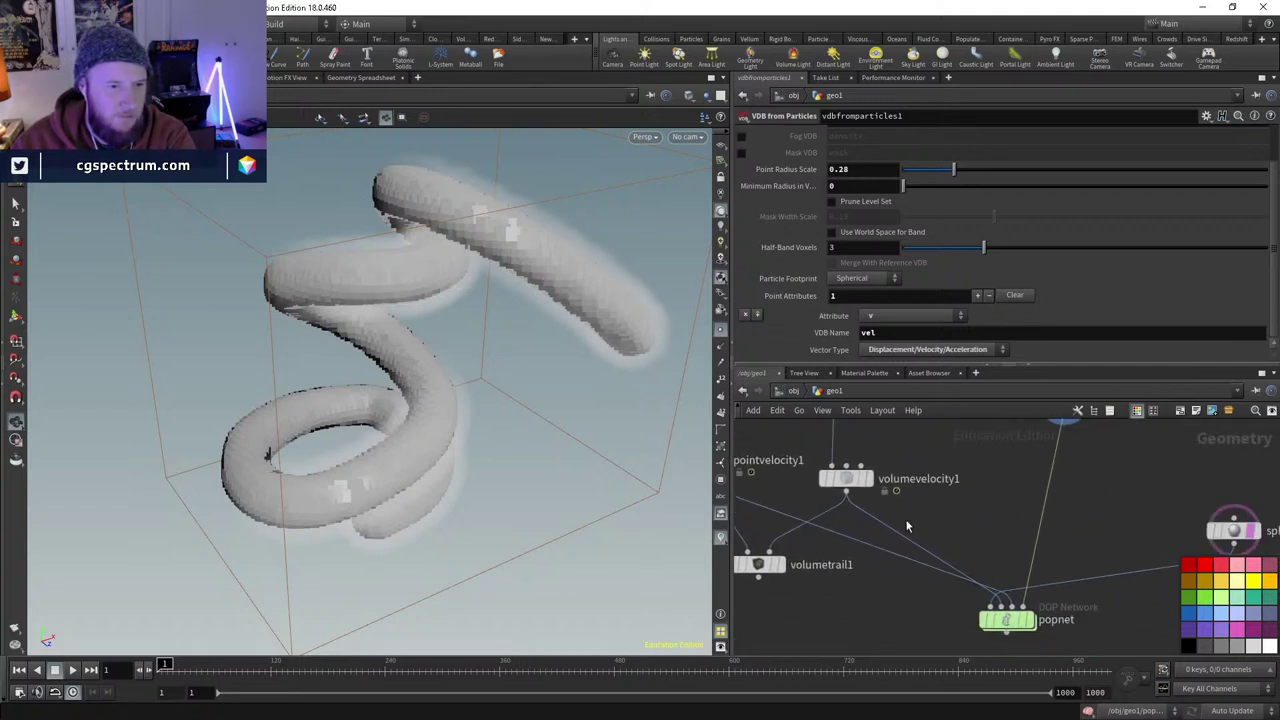
scroll(950, 525, right, 1)
scroll(950, 525, up, 1)
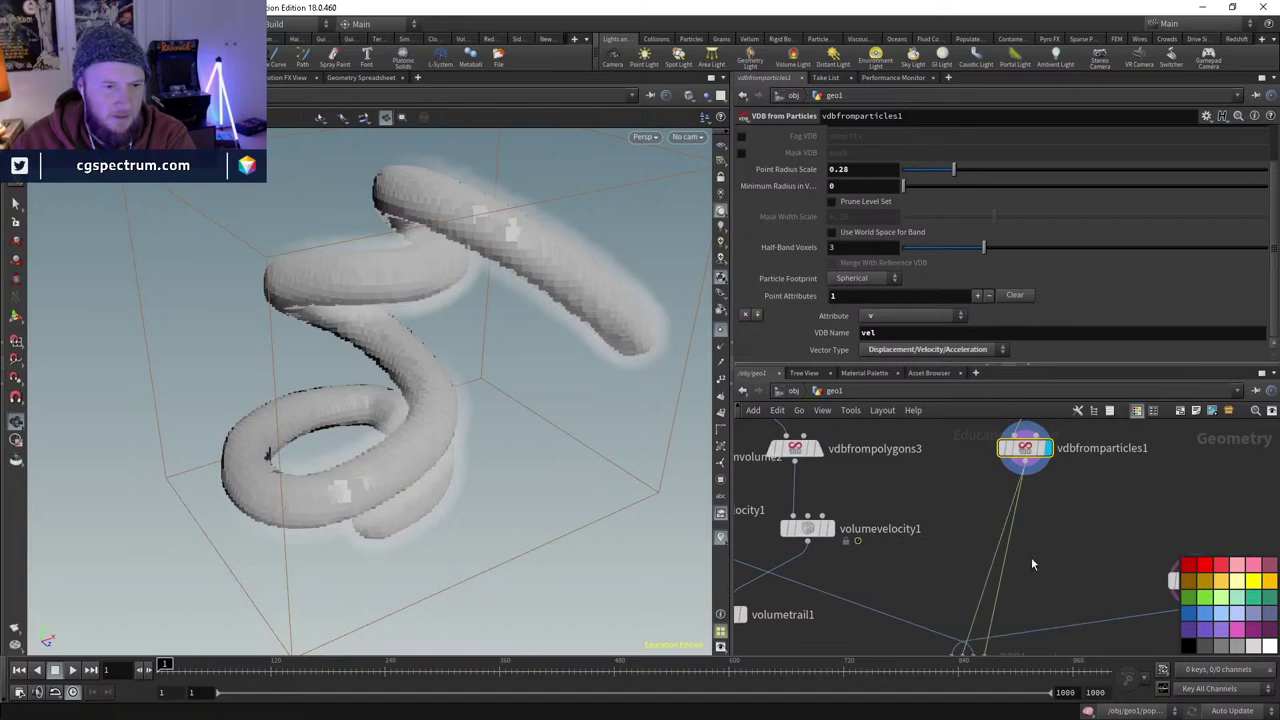
scroll(1031, 557, down, 1)
- Enable popadvectbyvolumes1 inside popnet and play the simulation to check how the particles follow the velocity field
double_click(947, 613)
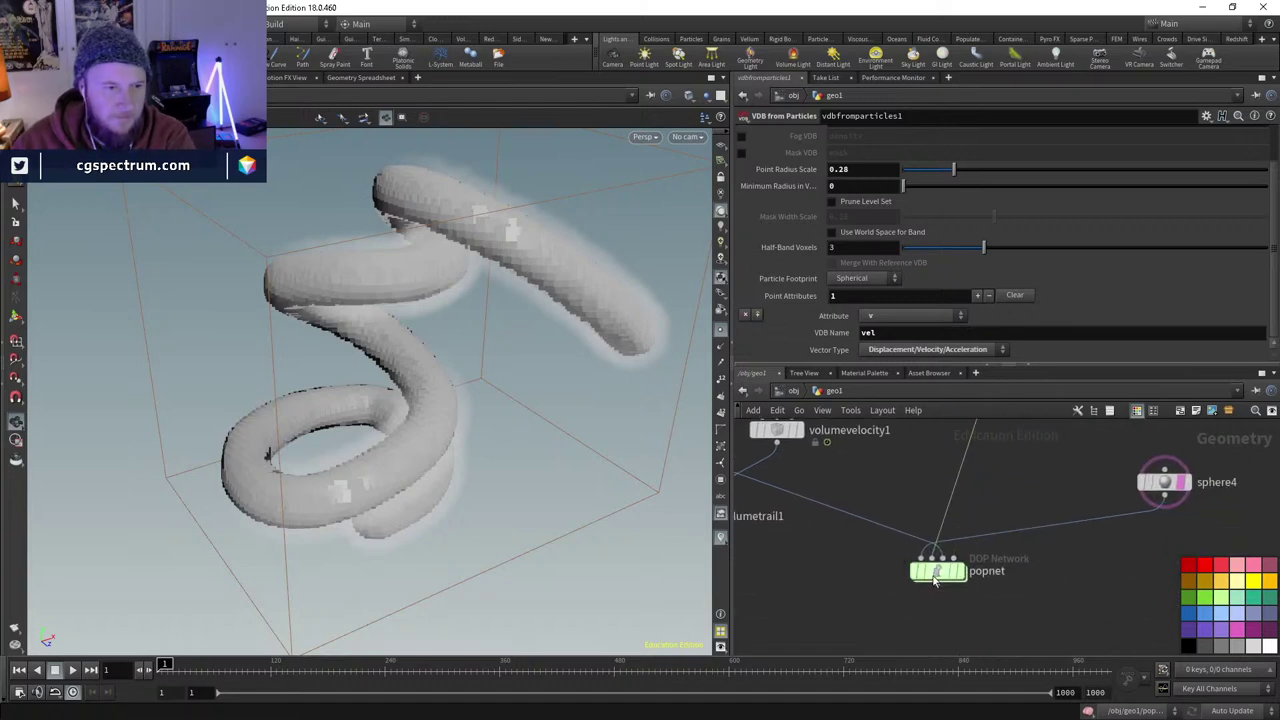
scroll(954, 583, down, 1)
scroll(929, 518, up, 1)
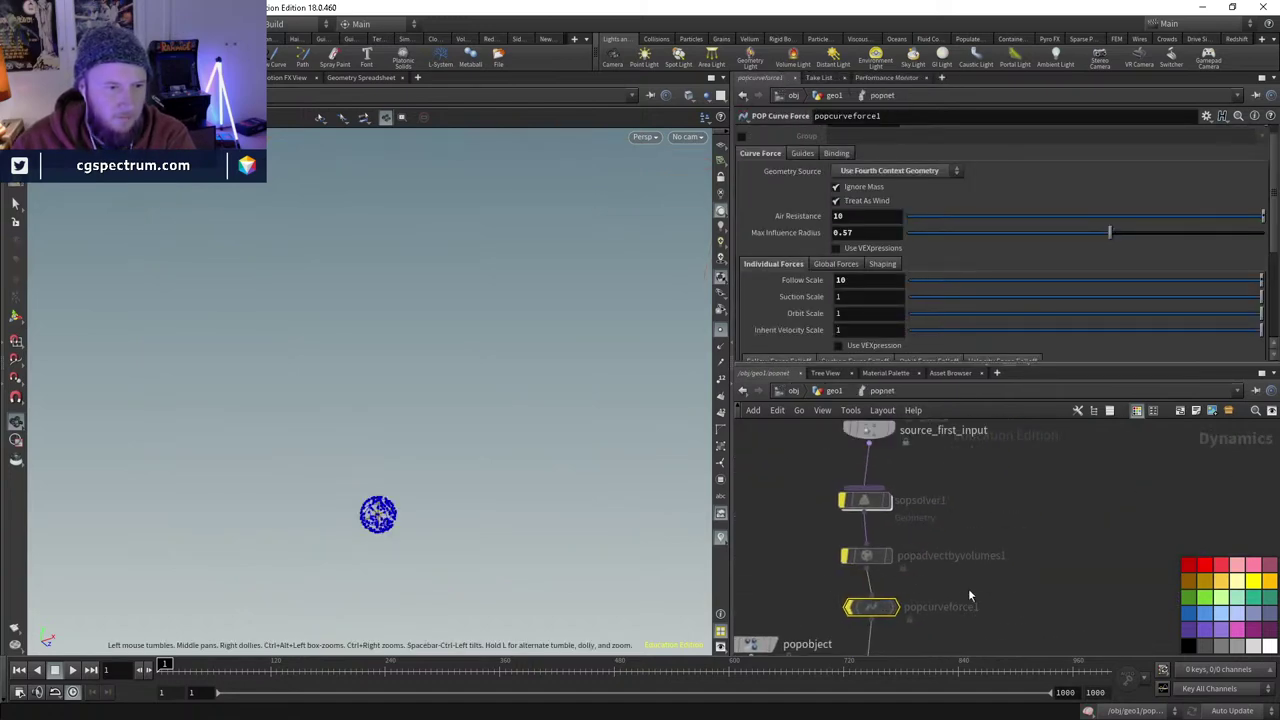
click(865, 557)
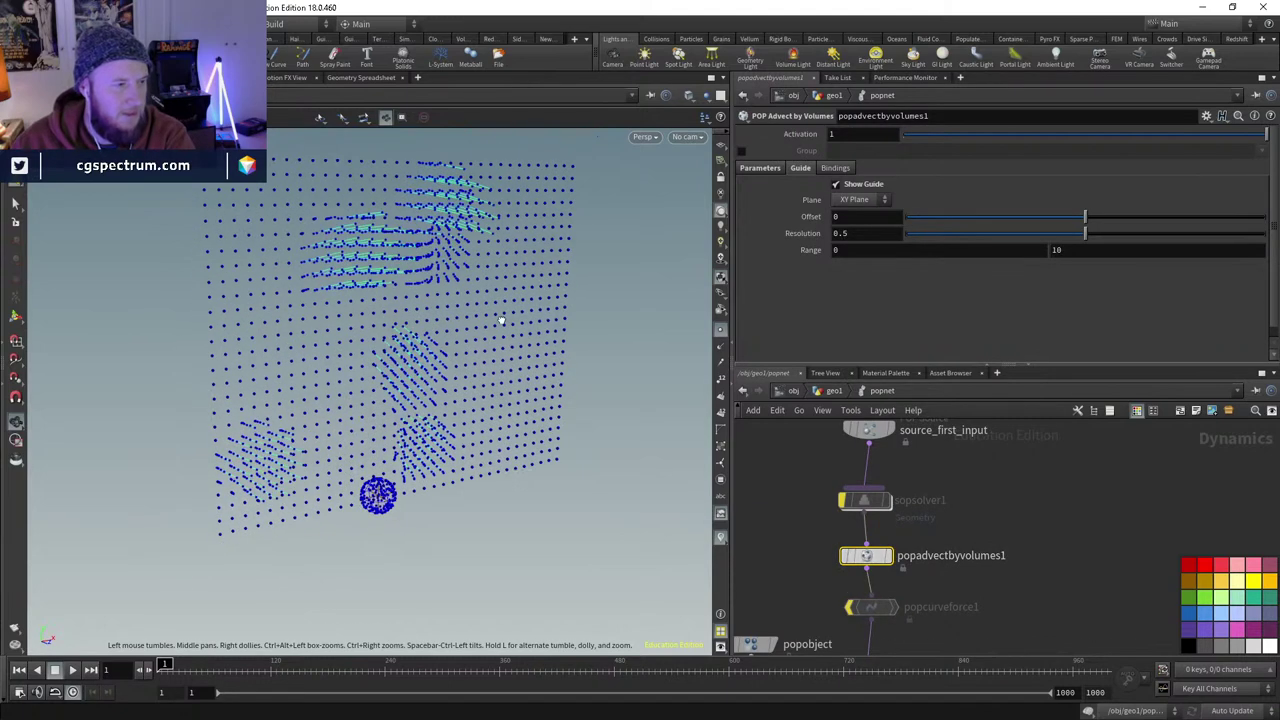
drag(560, 400, 451, 547)
click(73, 671)
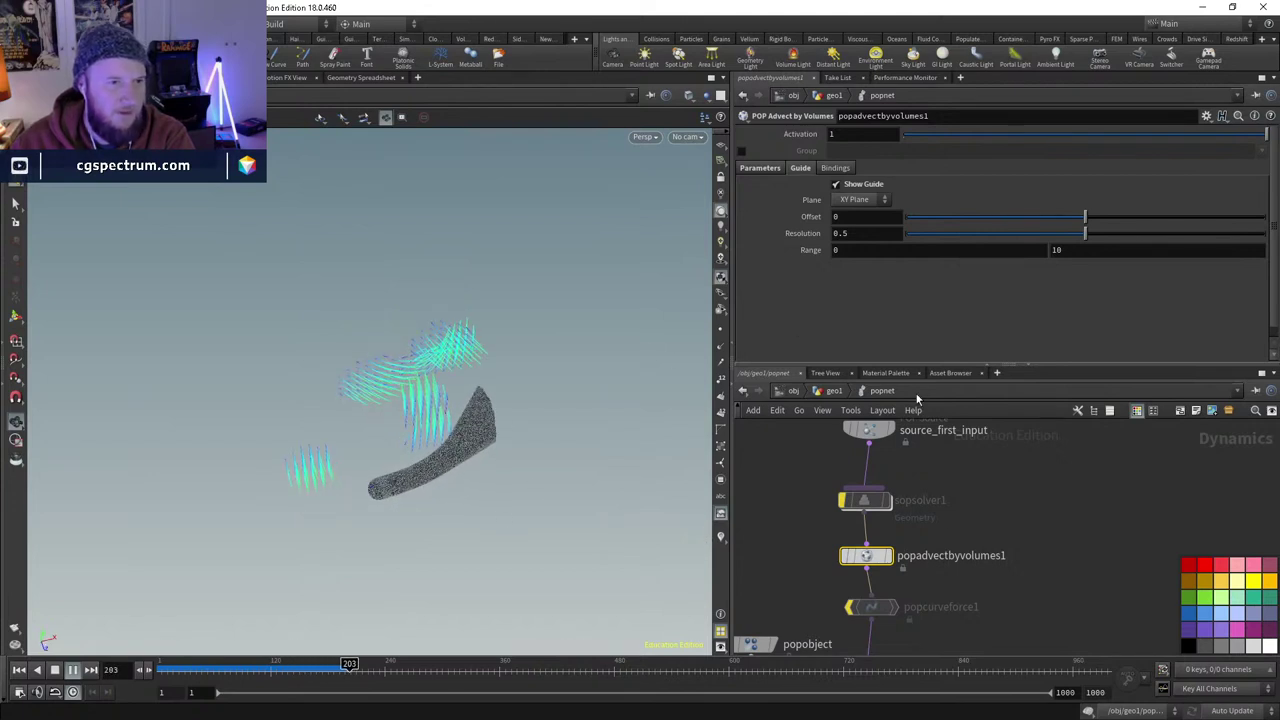
- Set the Velocity Scale of popadvectbyvolumes1 to 10 and replay the simulation from the first frame
click(762, 168)
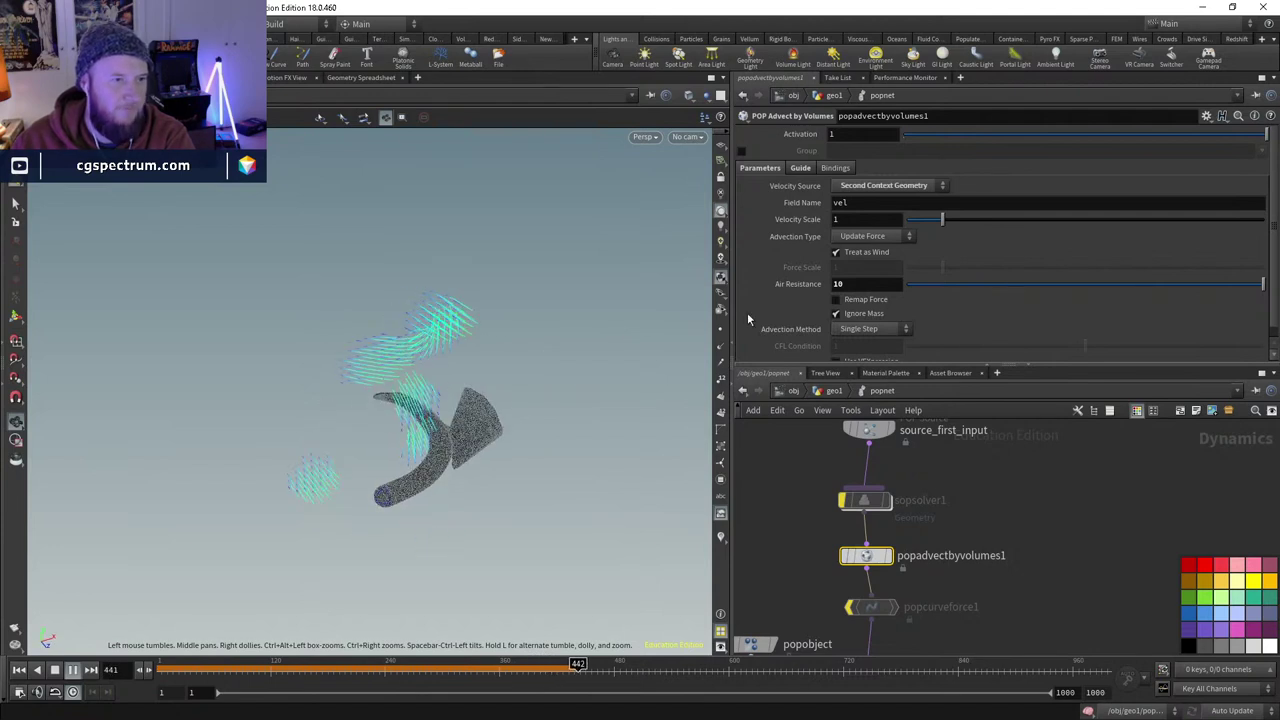
click(850, 219)
text(10)
key(Return)
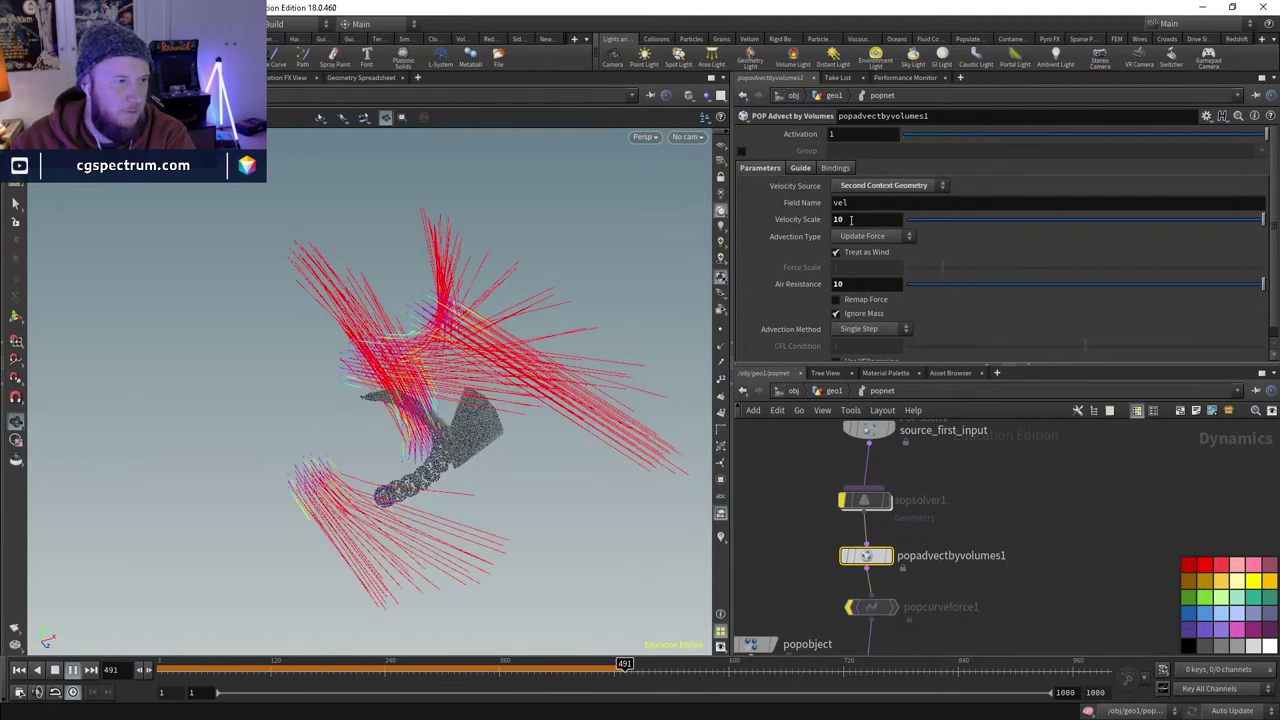
click(68, 665)
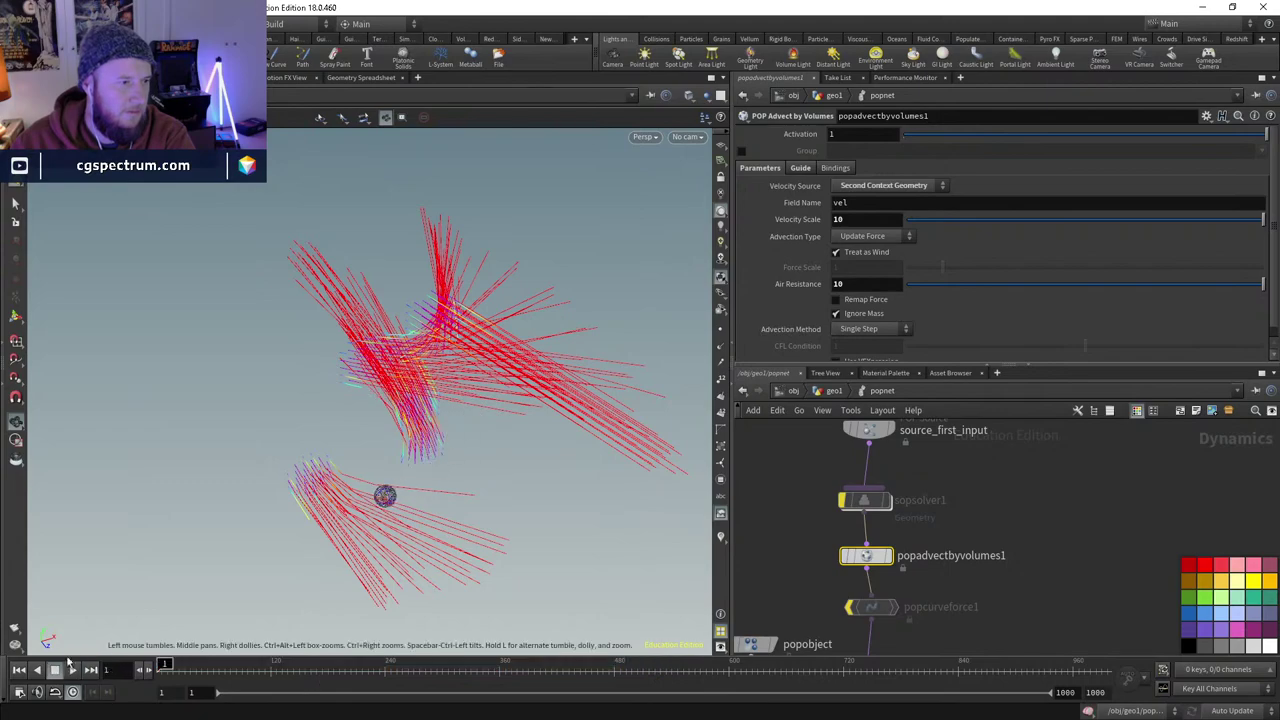
click(73, 670)
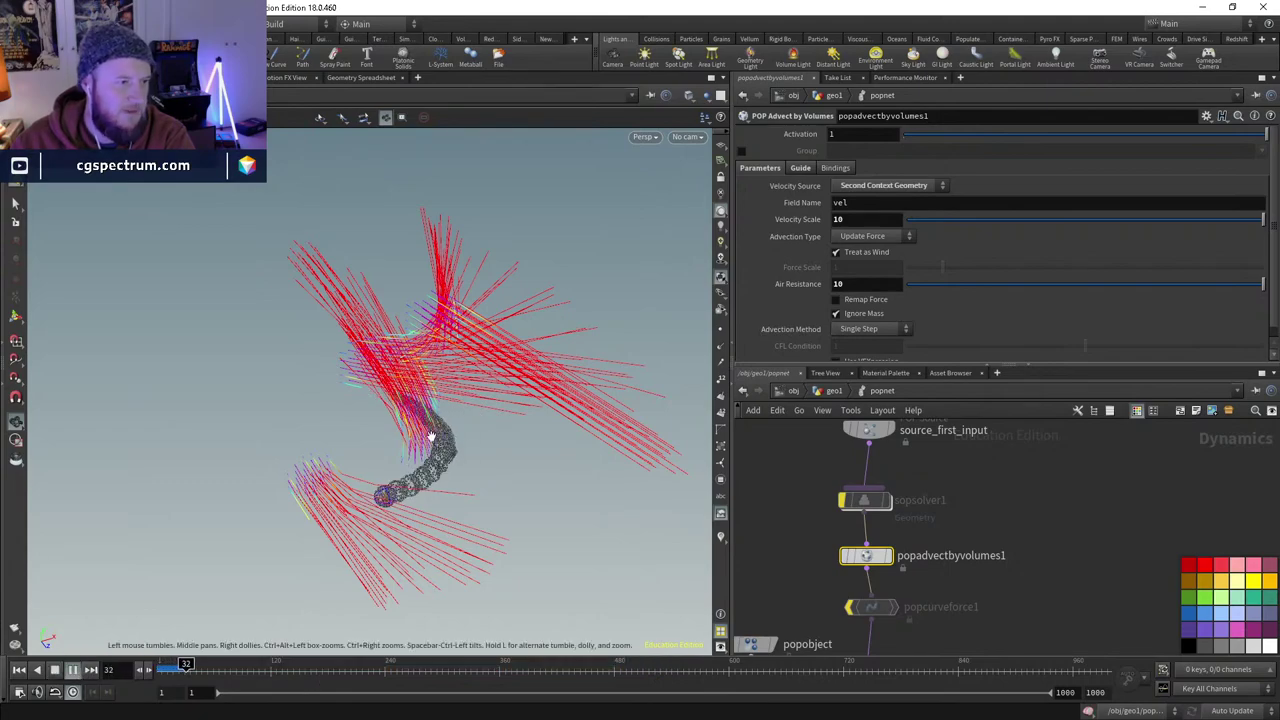
drag(460, 330, 500, 443)
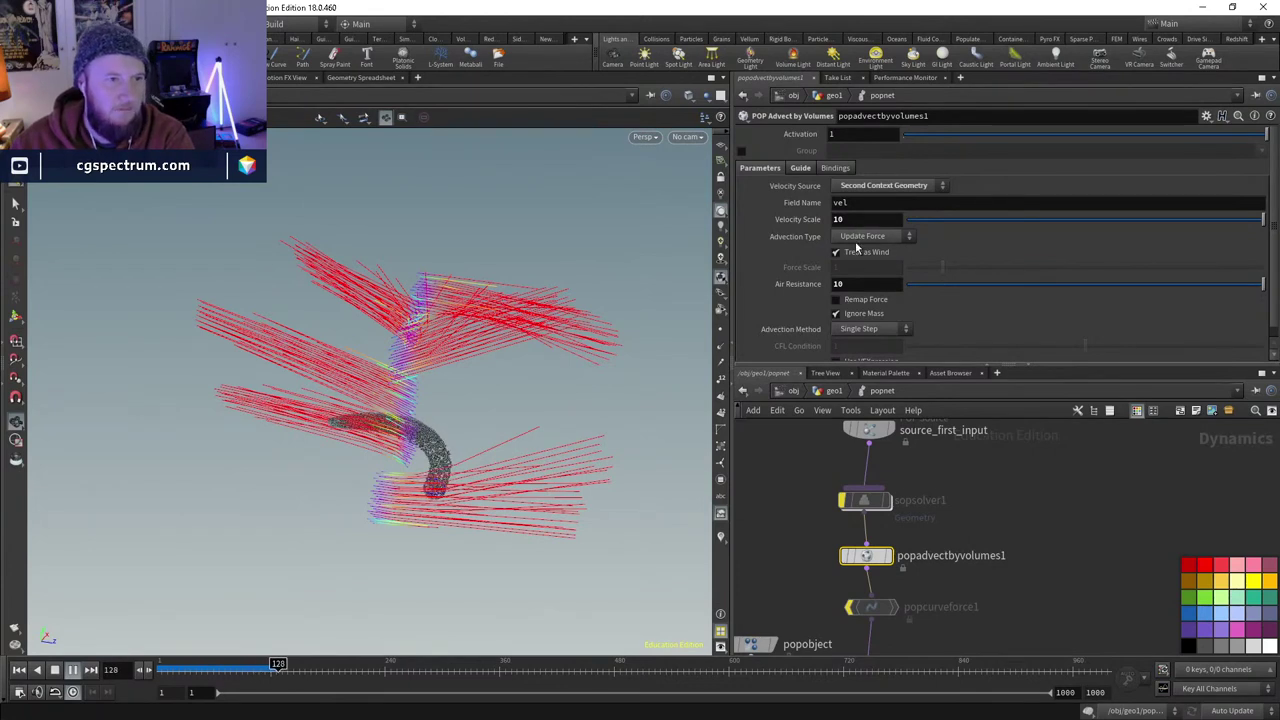
- Change the Advection Type of popadvectbyvolumes1 to Update Velocity and replay the simulation from another angle
click(866, 236)
click(866, 256)
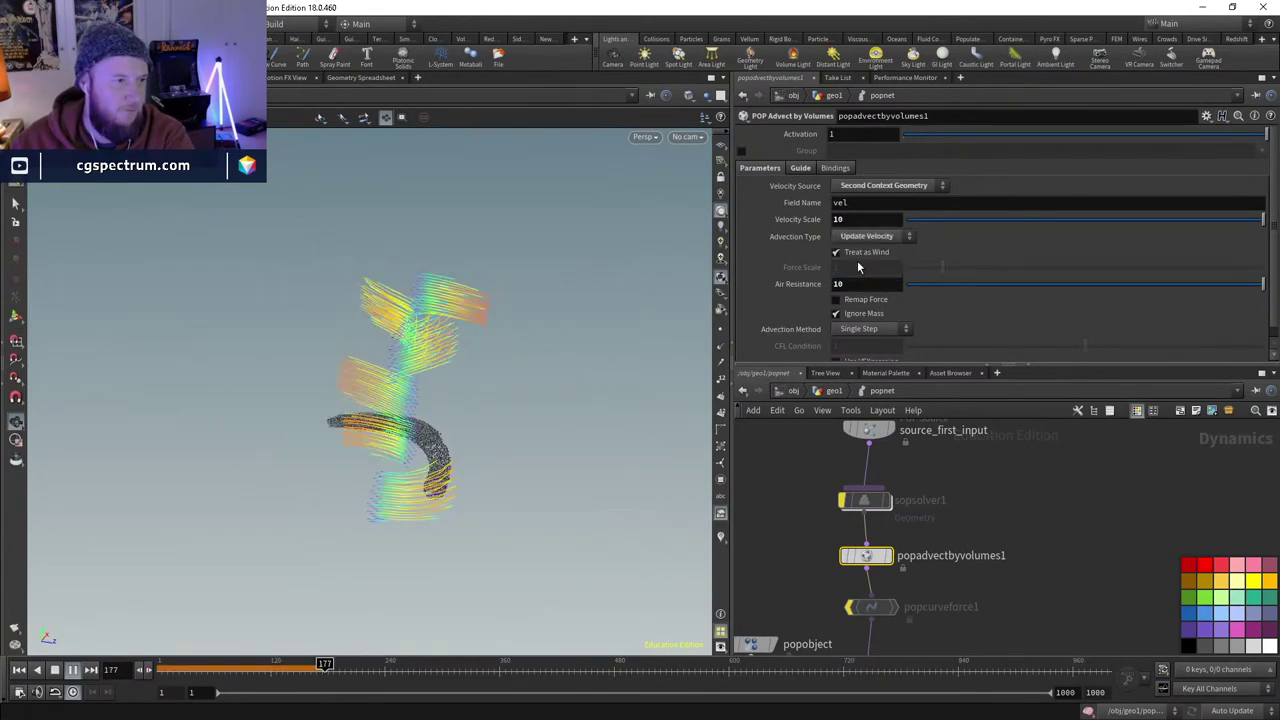
click(74, 672)
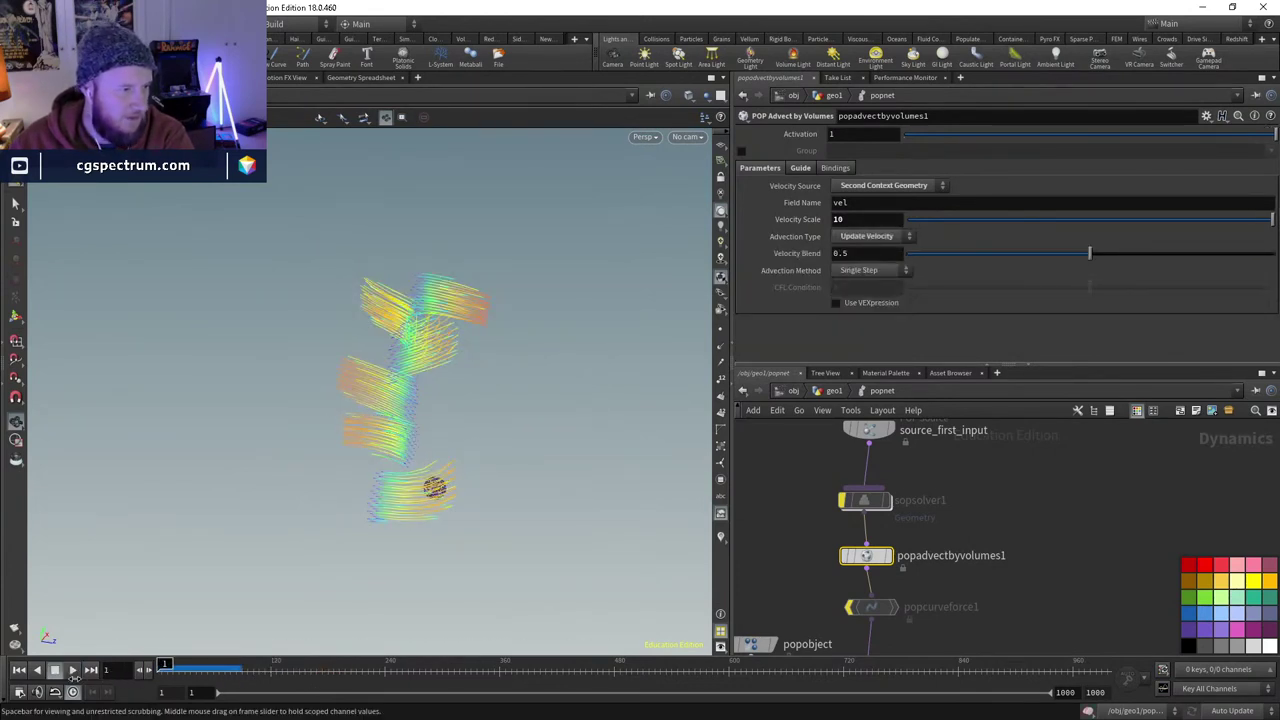
drag(409, 414, 381, 430)
click(73, 670)
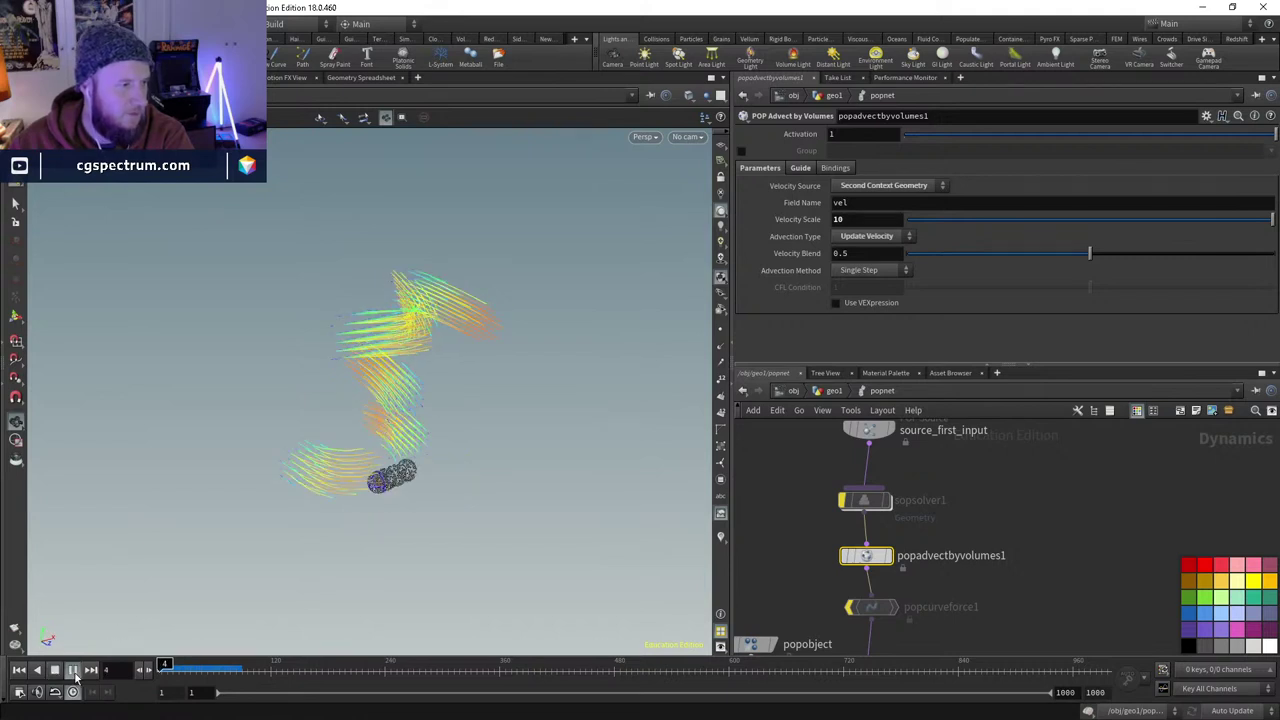
click(73, 670)
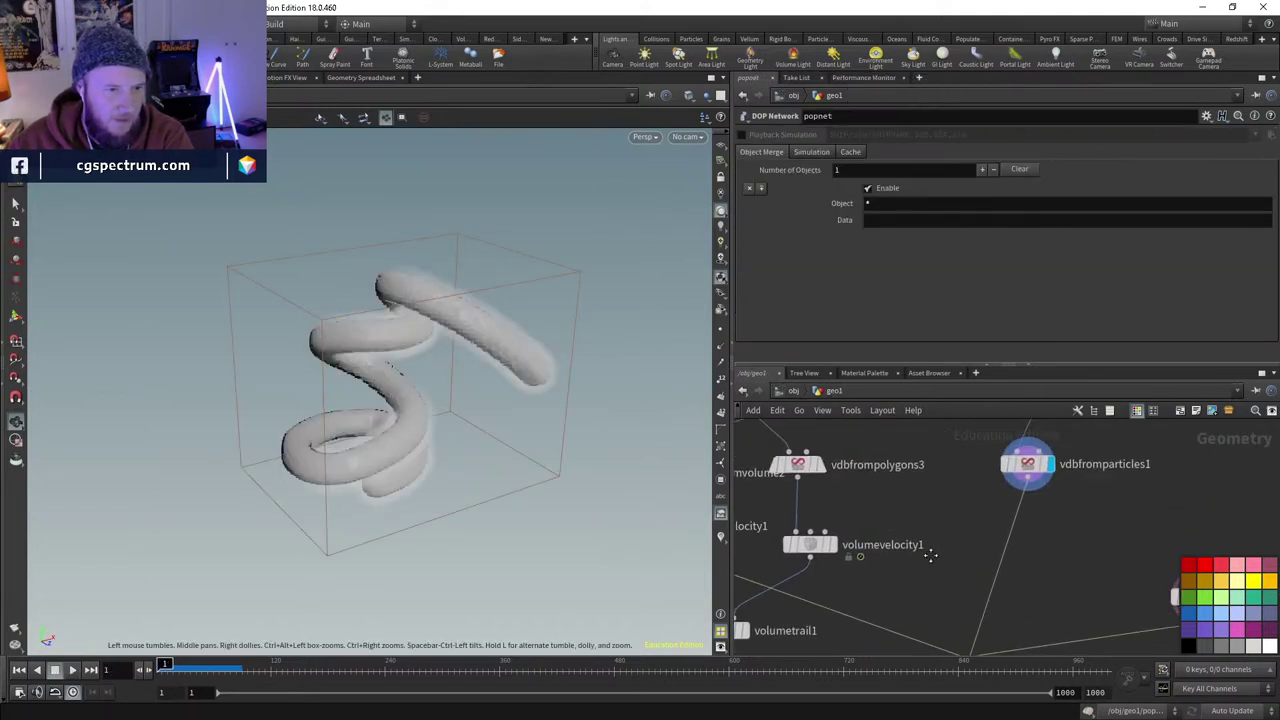
- Set the Point Radius Scale of vdbfromparticles1 in geo1 to 0.848
middle_drag(930, 555, 865, 612)
click(963, 520)
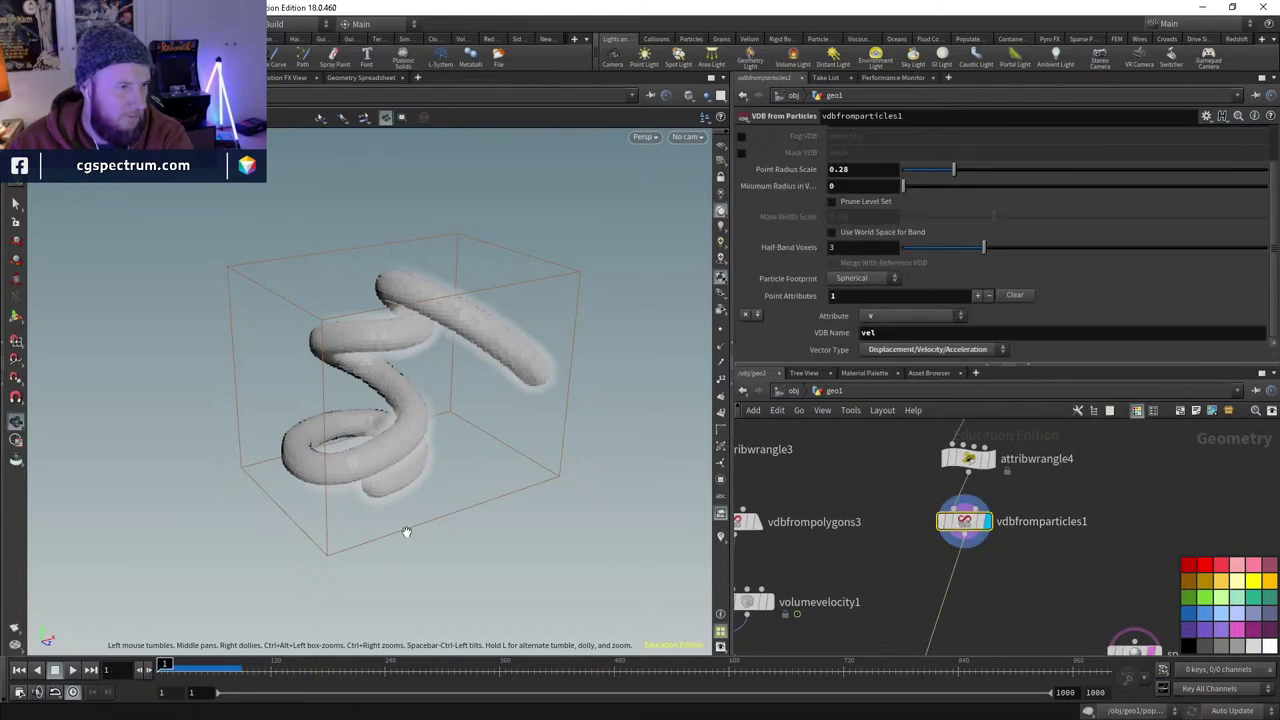
scroll(443, 506, up, 6)
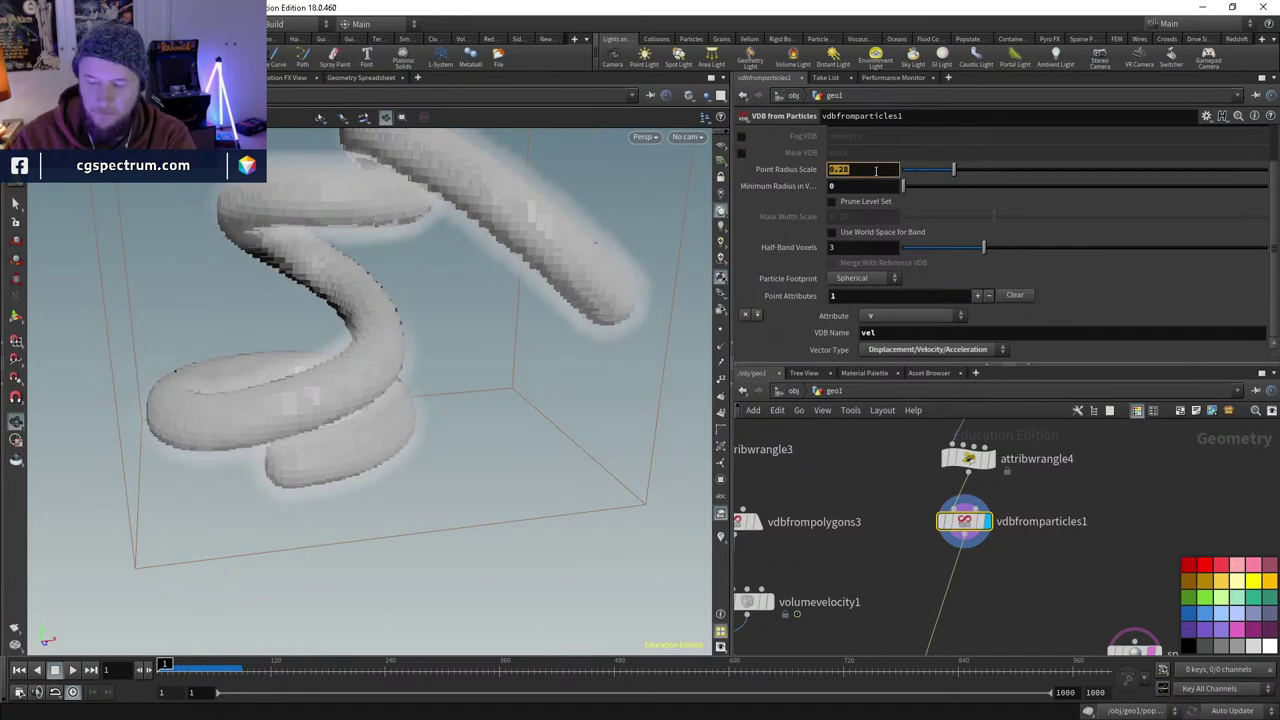
text(.5)
key(Return)
drag(995, 172, 1057, 172)
- Play the simulation inside popnet to check the particles against the wider velocity field, and return to geo1
middle_drag(1014, 535, 935, 328)
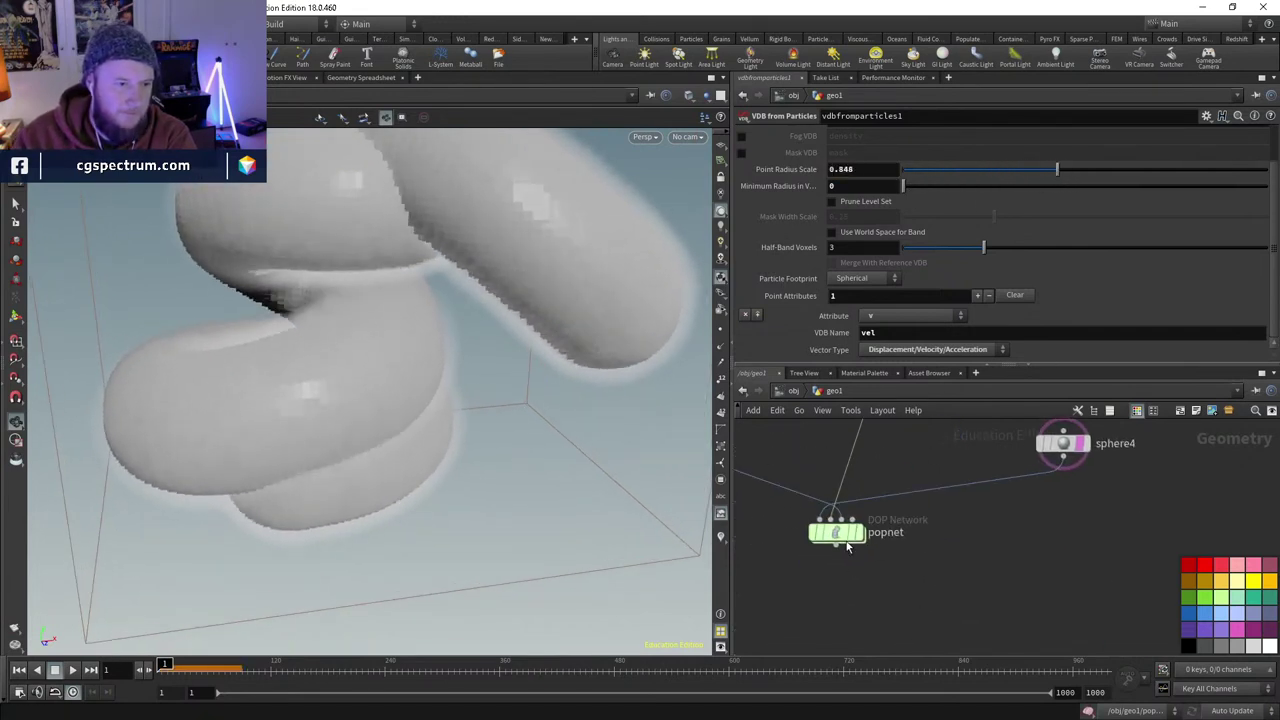
double_click(834, 530)
click(72, 670)
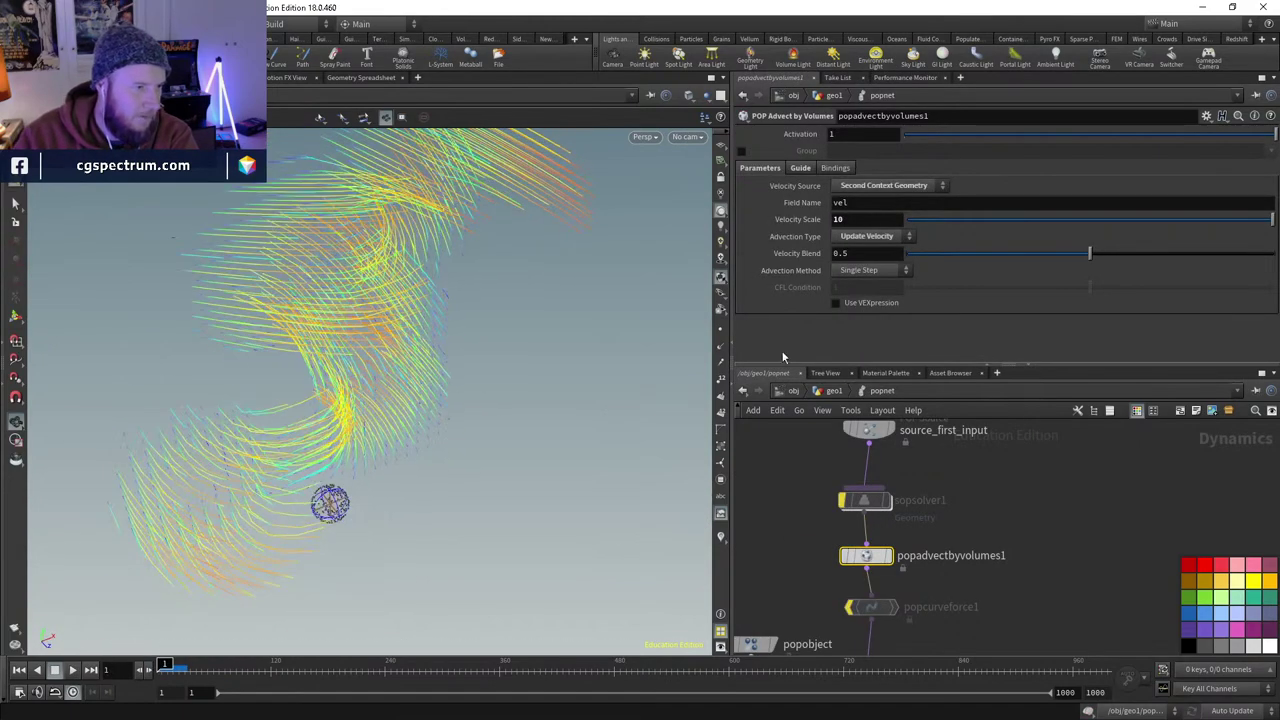
click(834, 390)
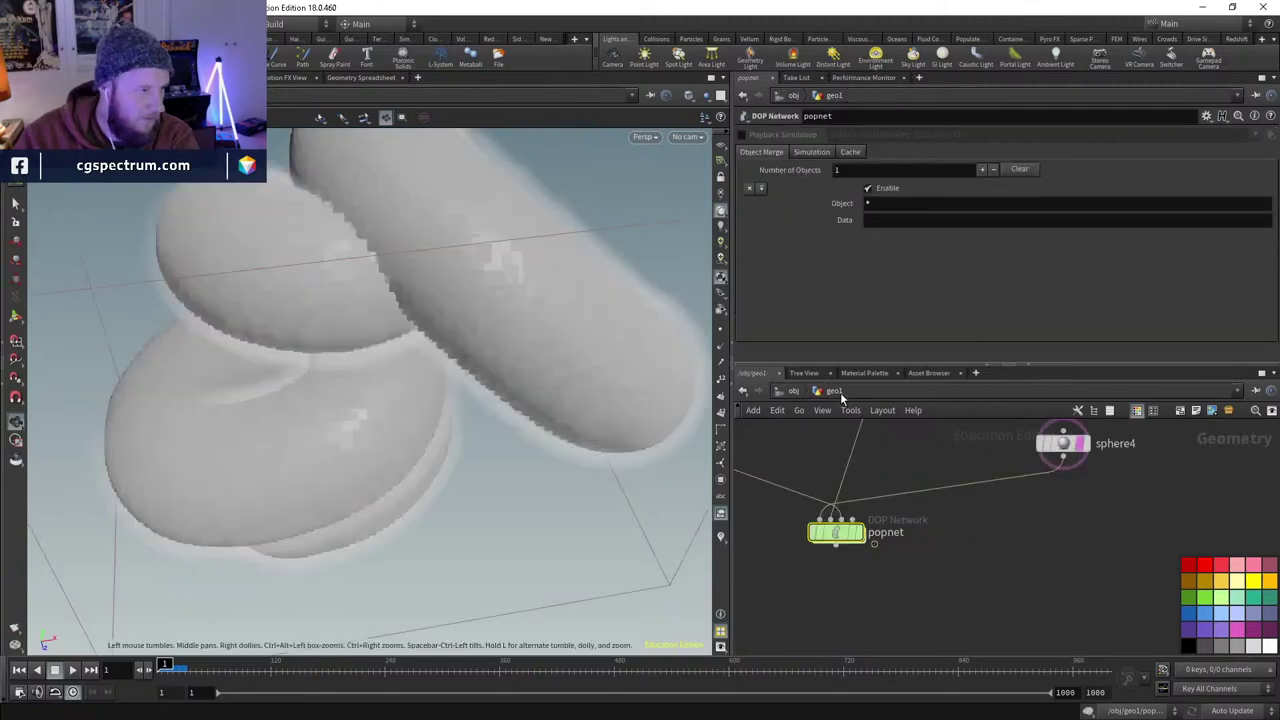
- Inspect the spiral curve in geo1 by displaying attribwrangle4 and the original curve4
drag(524, 538, 360, 452)
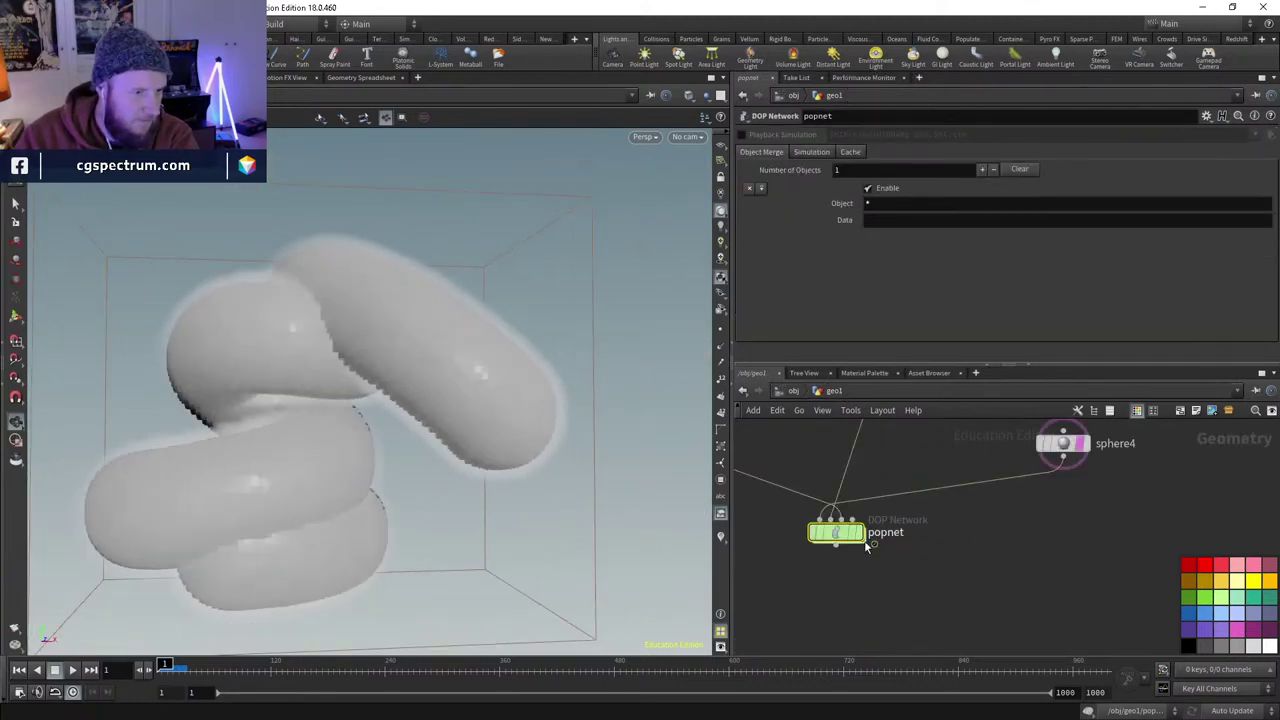
middle_drag(930, 450, 850, 520)
click(843, 530)
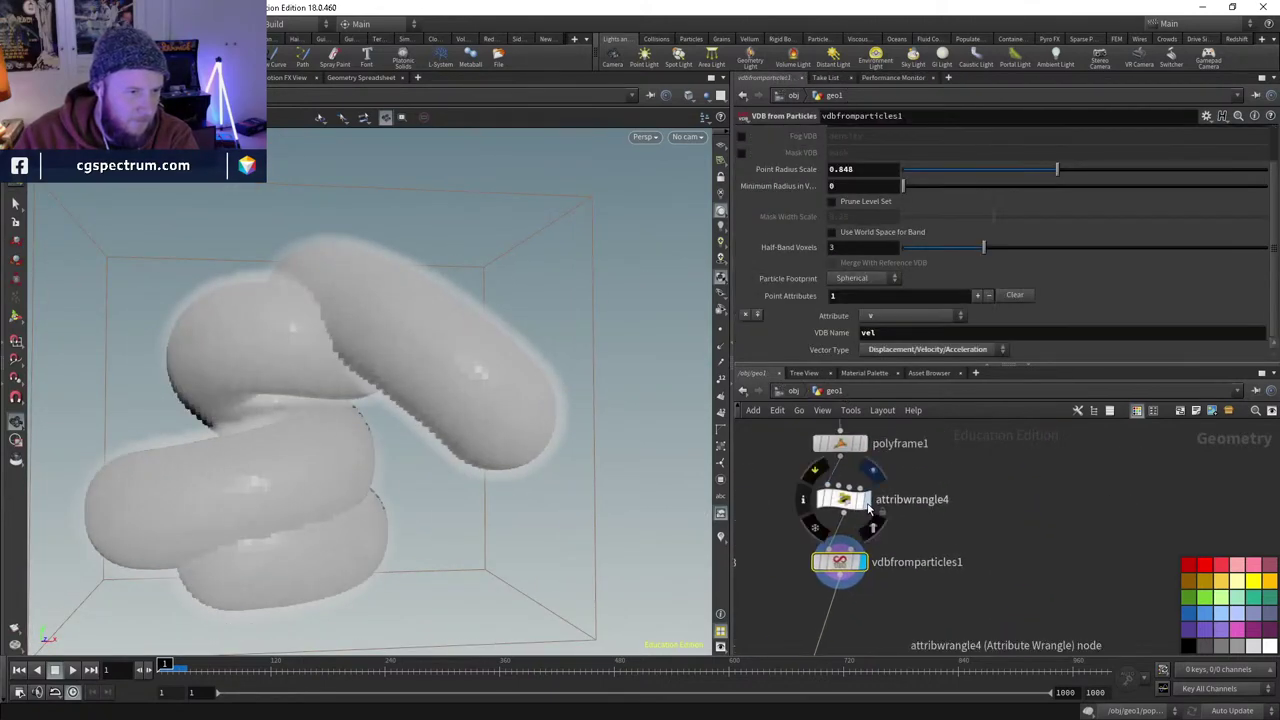
click(860, 500)
drag(888, 552, 886, 542)
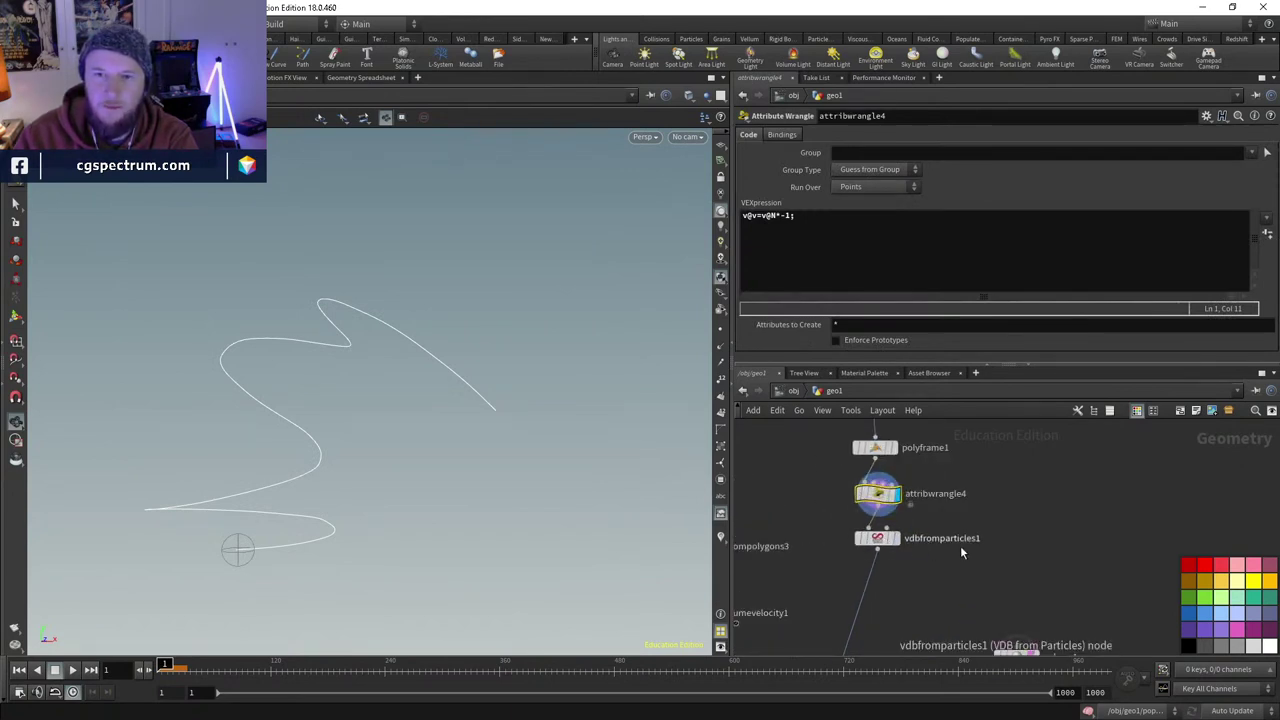
middle_drag(960, 552, 878, 537)
click(875, 503)
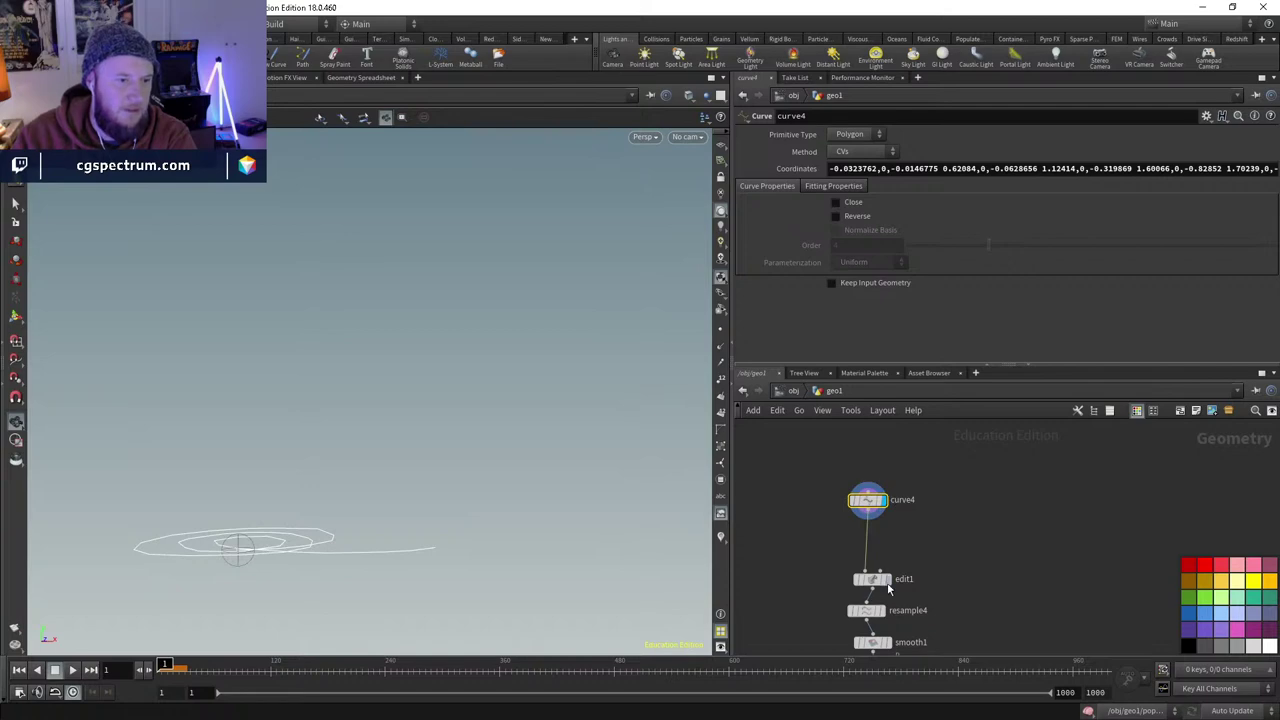
- Move edit1 closer to curve4 and insert a displayed Convert node between edit1 and resample4
drag(878, 585, 878, 544)
click(889, 545)
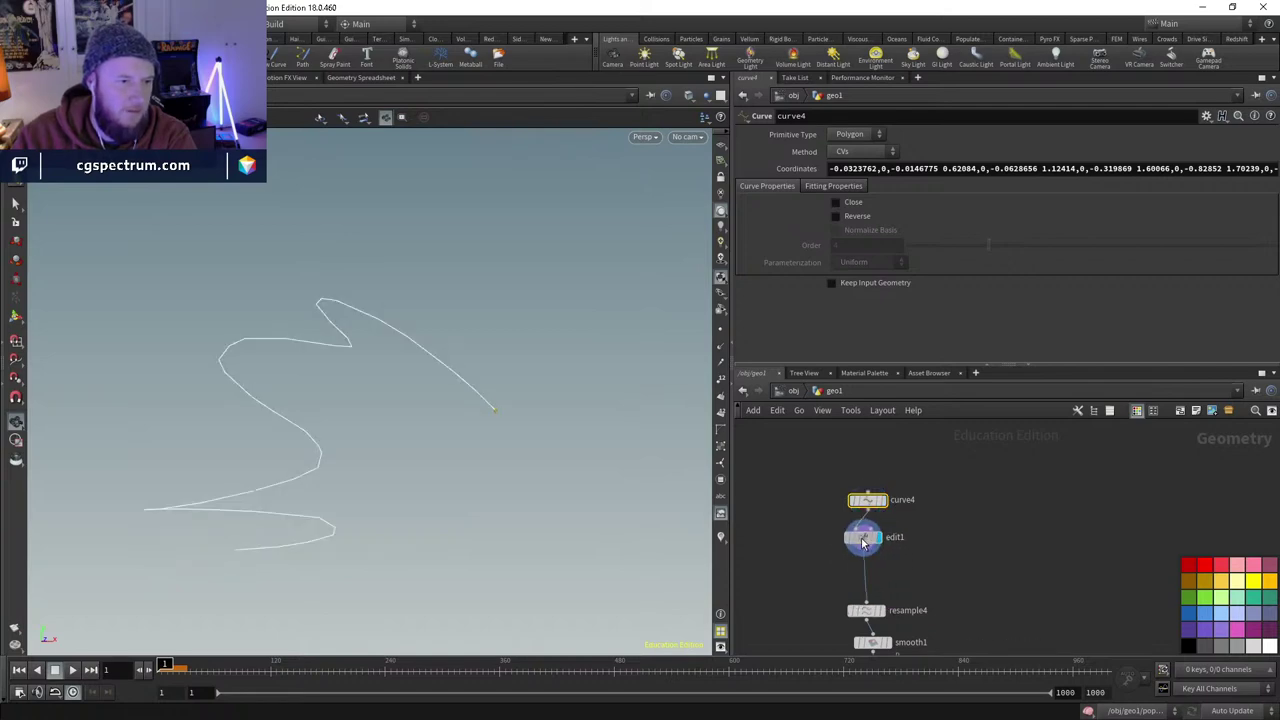
key(Tab)
text(c)
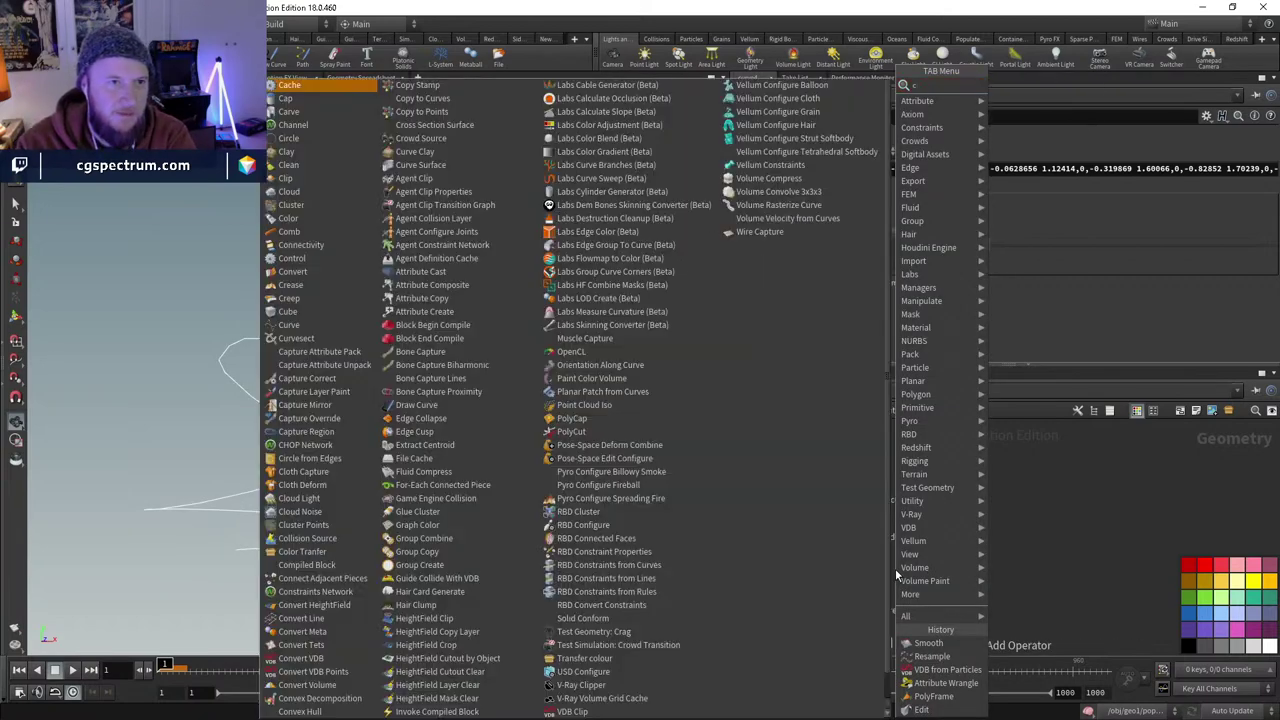
text(onv)
key(Return)
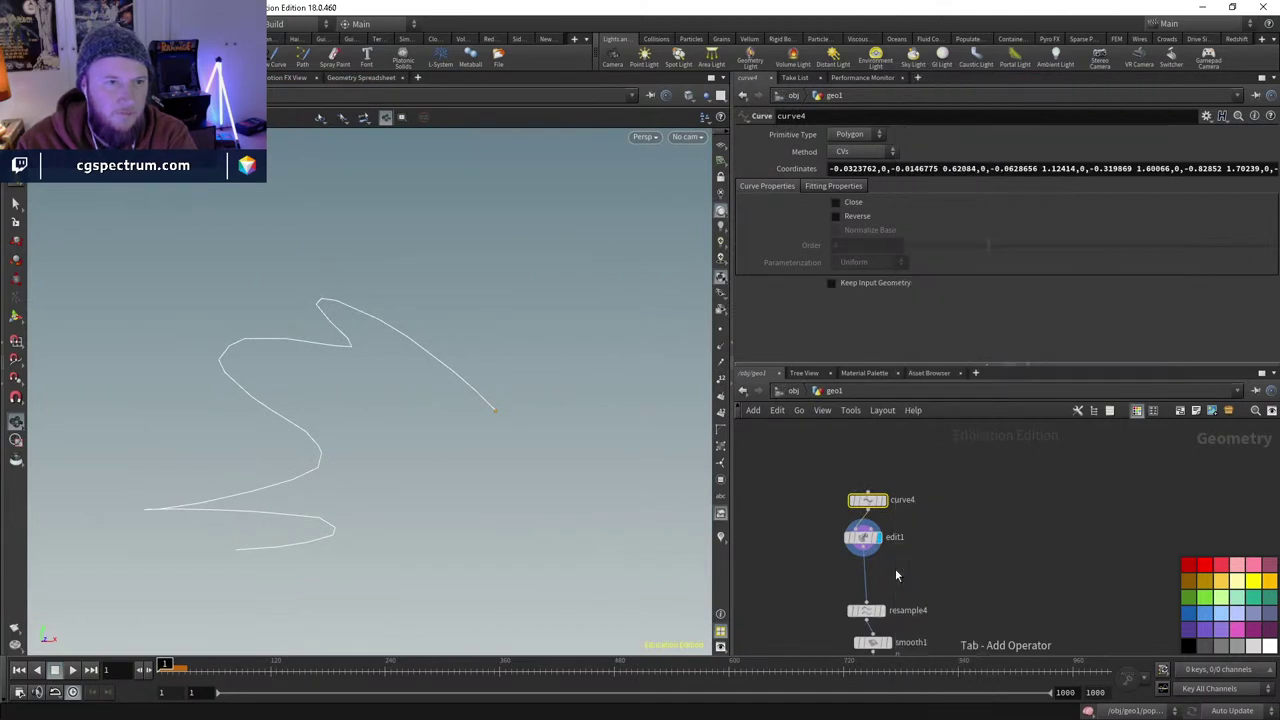
click(852, 576)
click(875, 576)
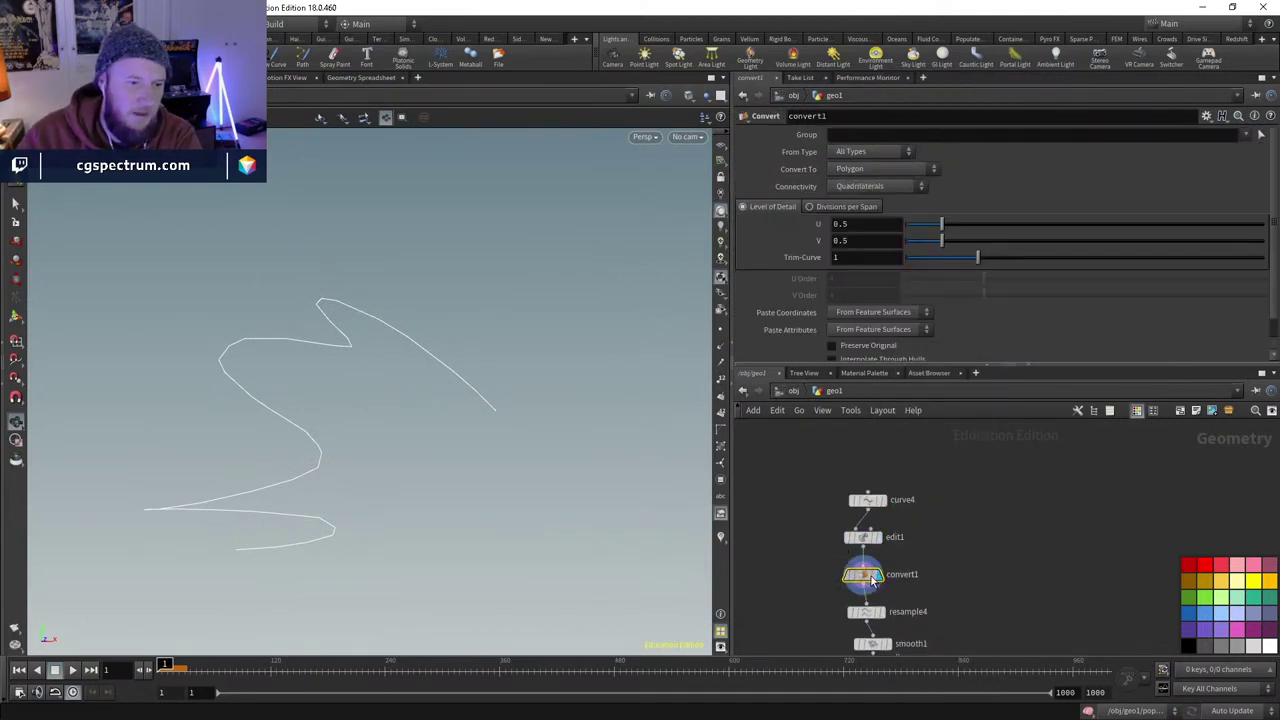
- Set Convert To on convert1 to NURBS Curve after trying NURBS Surface
middle_drag(887, 615, 888, 494)
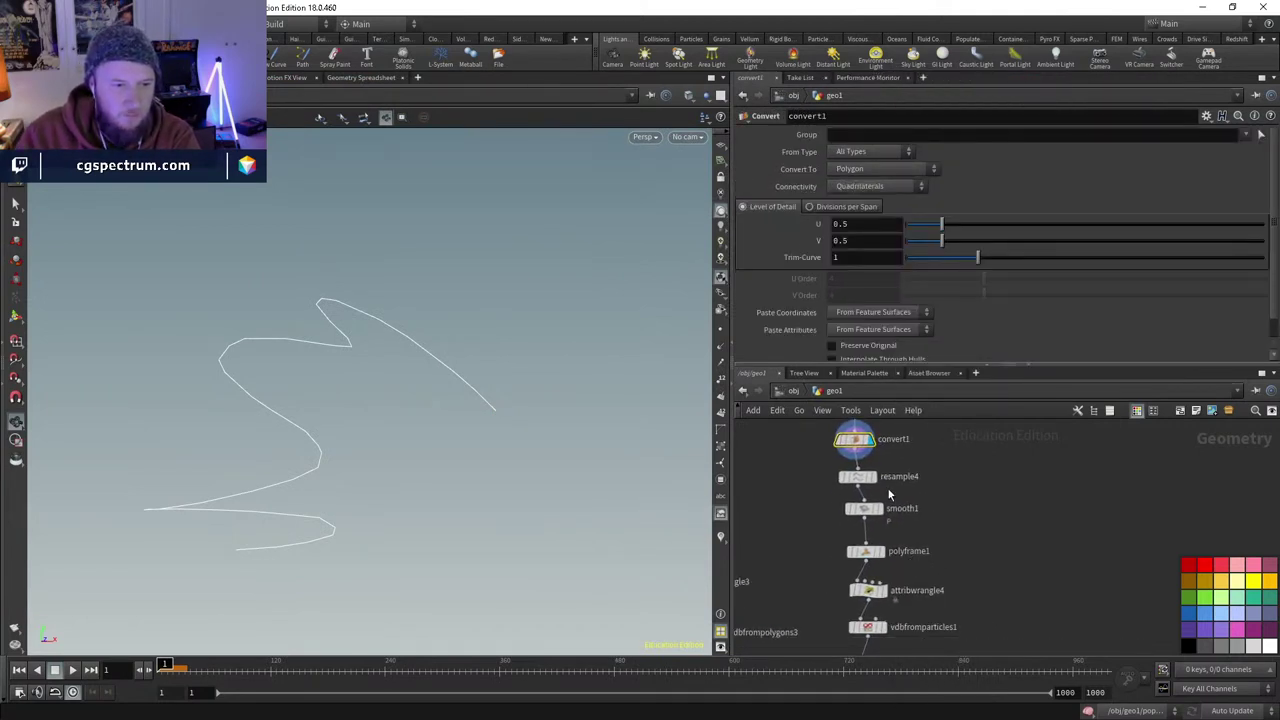
drag(787, 630, 787, 632)
scroll(929, 620, up, 2)
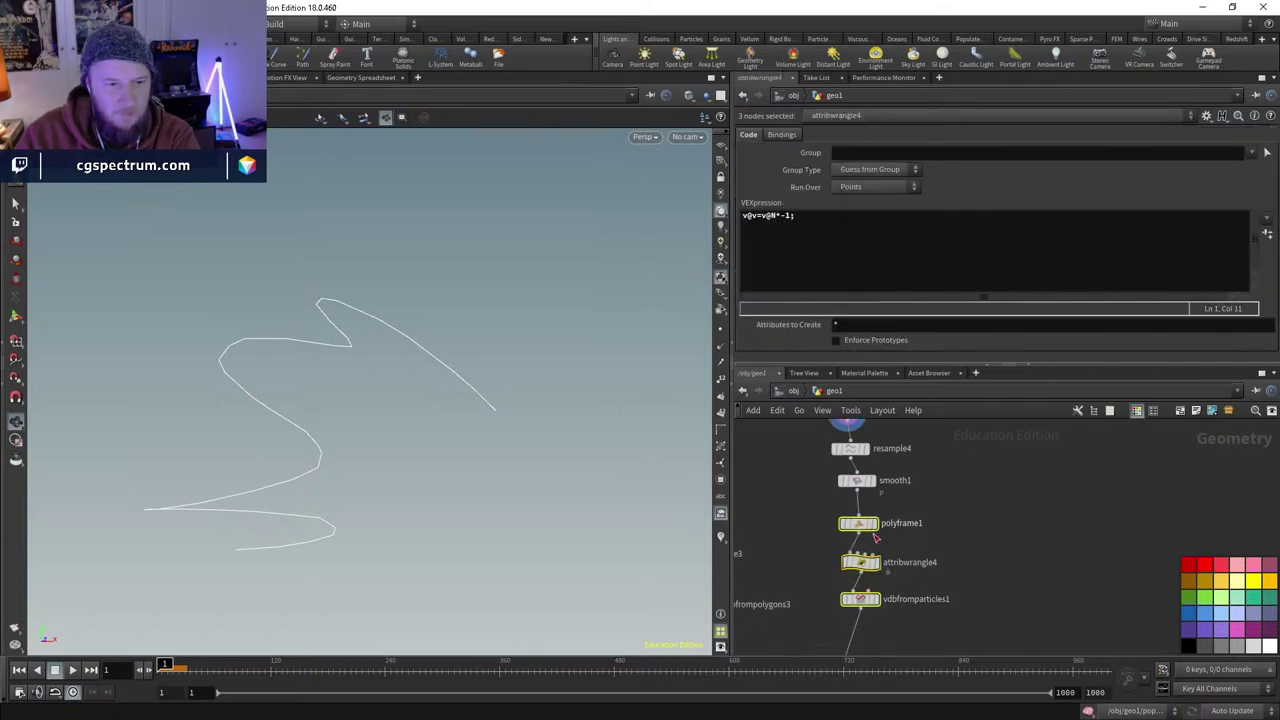
click(838, 490)
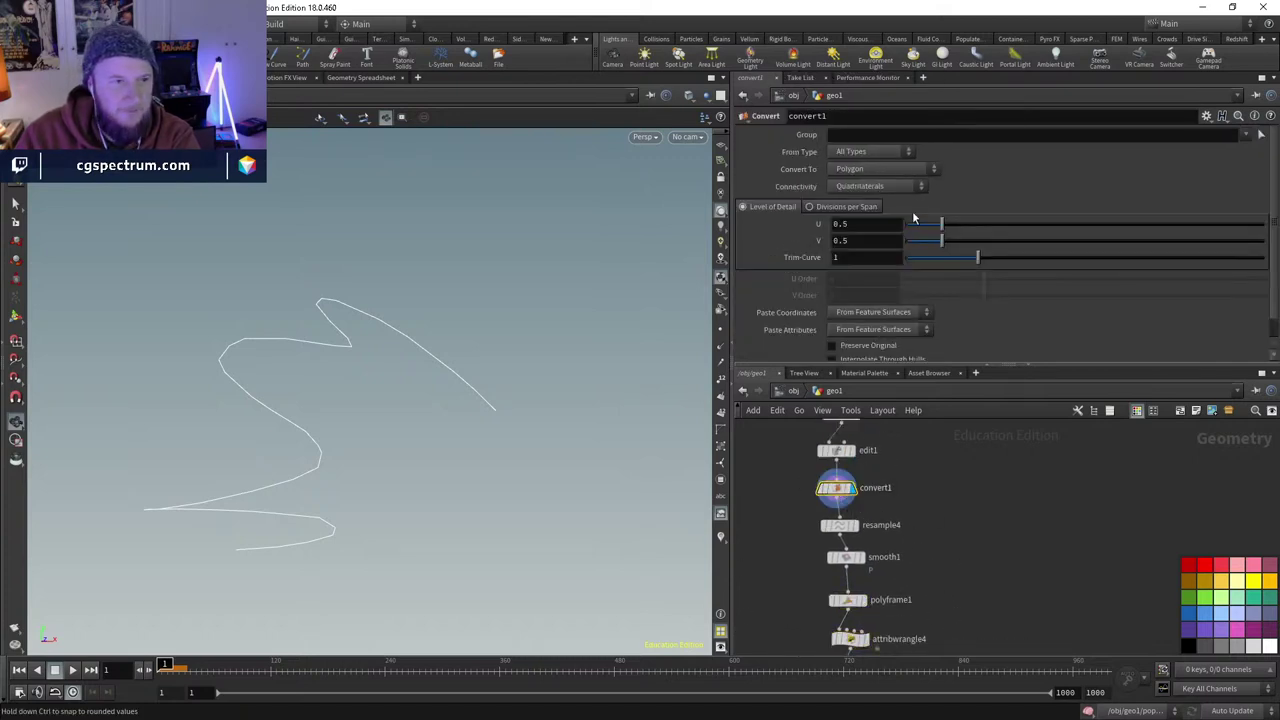
click(877, 169)
click(858, 248)
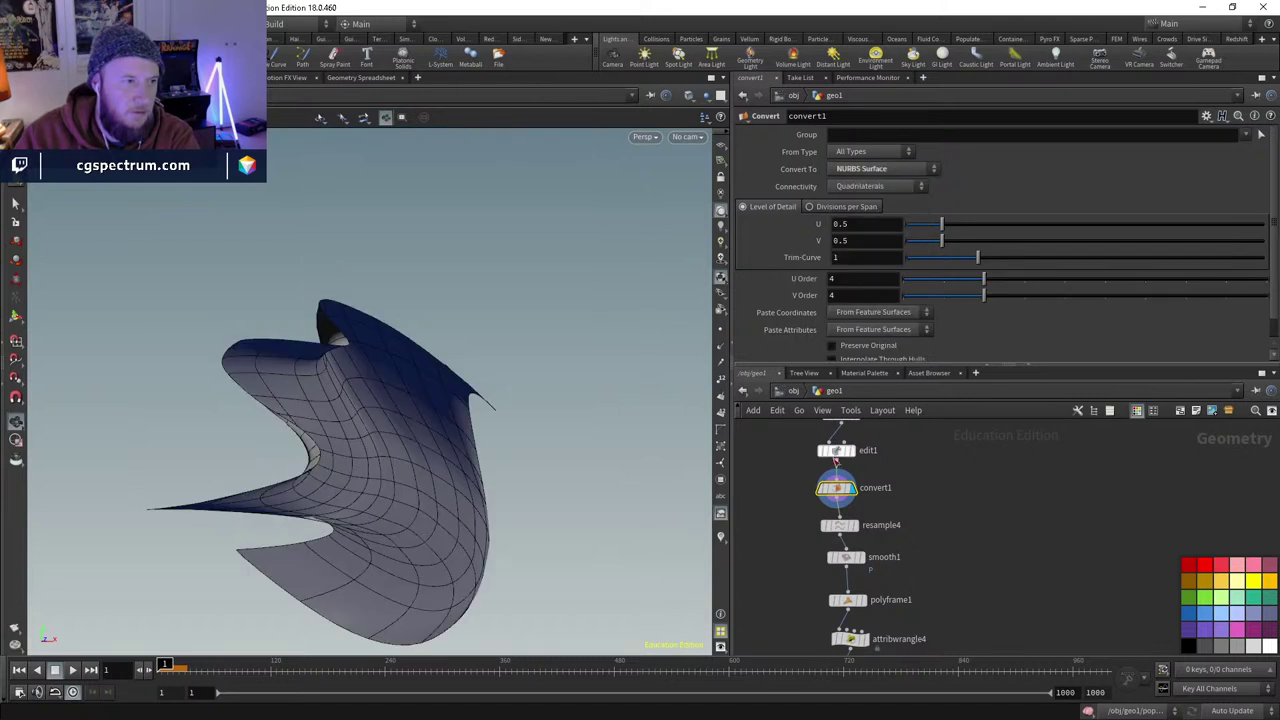
click(873, 168)
click(862, 232)
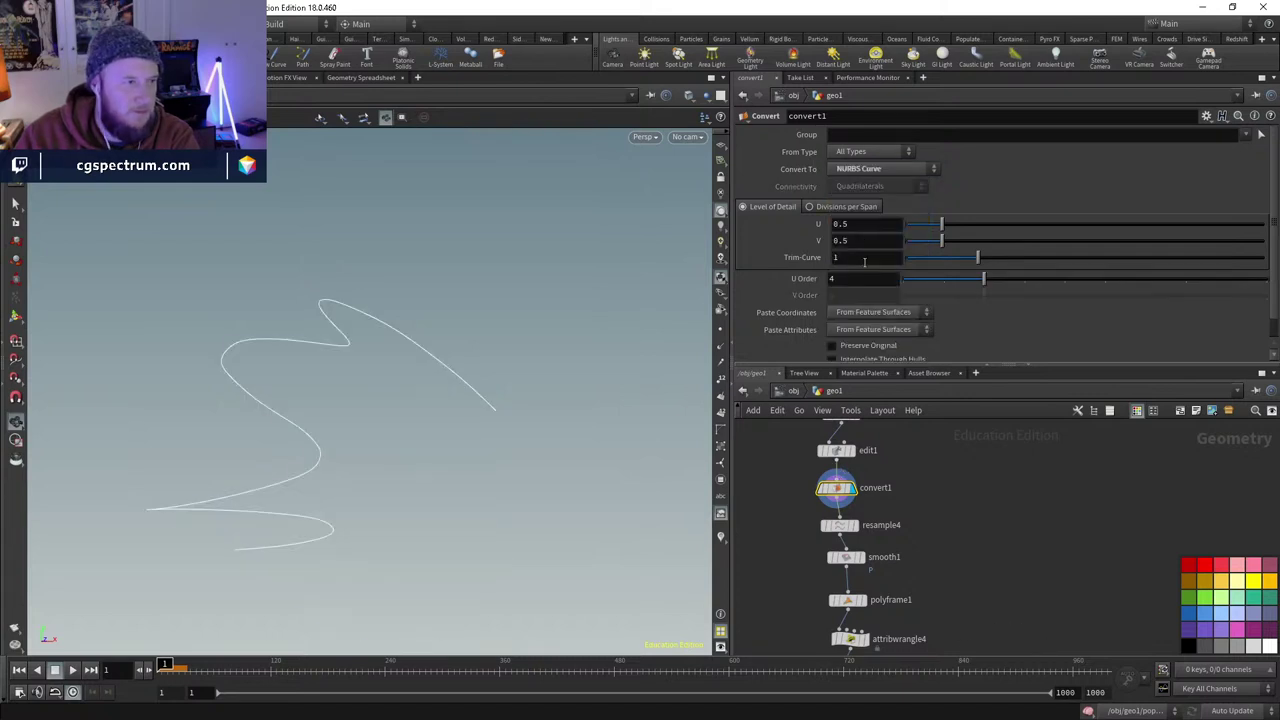
- Check the points of the converted curve and compare the results of resample4, smooth1 and polyframe1
click(720, 333)
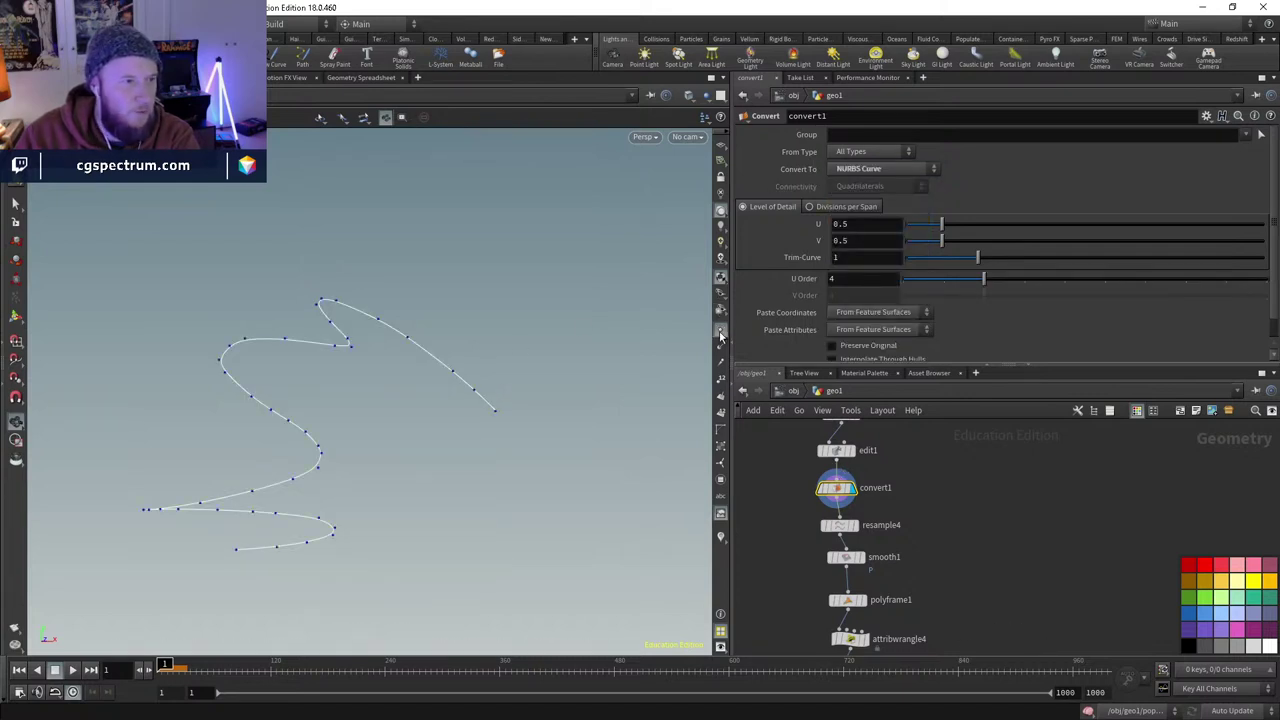
click(840, 525)
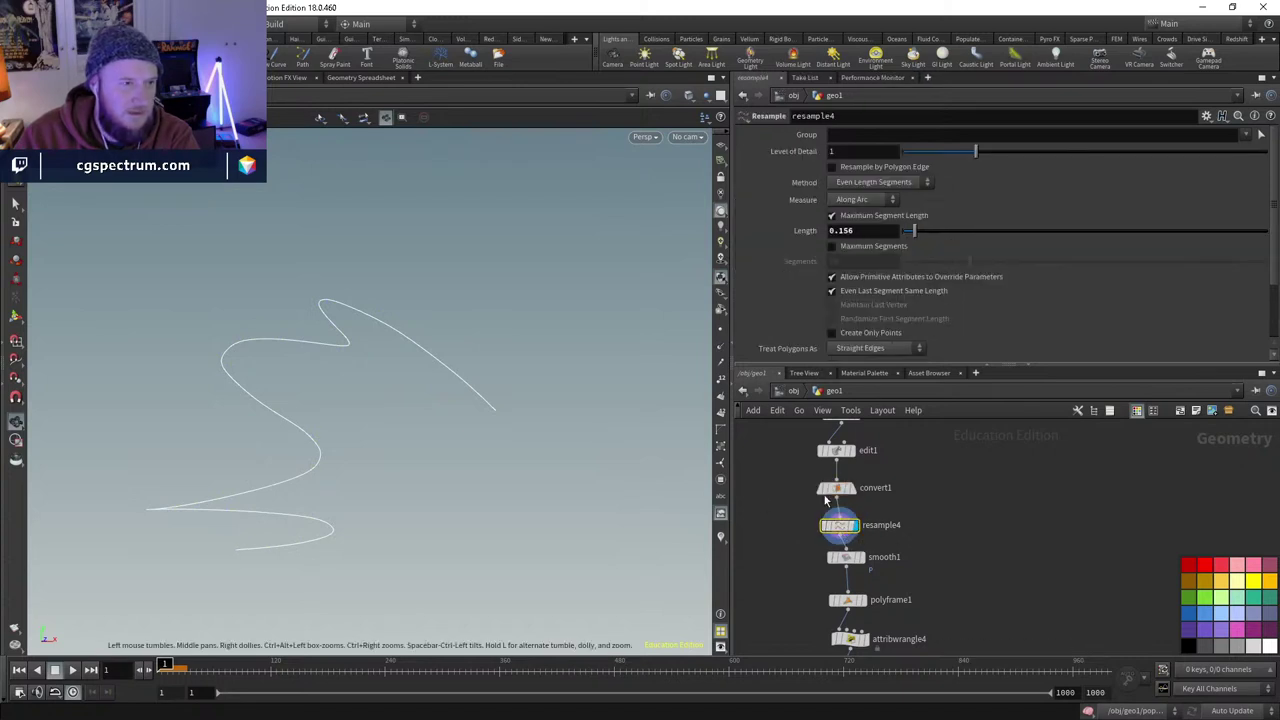
middle_drag(826, 500, 794, 442)
click(810, 497)
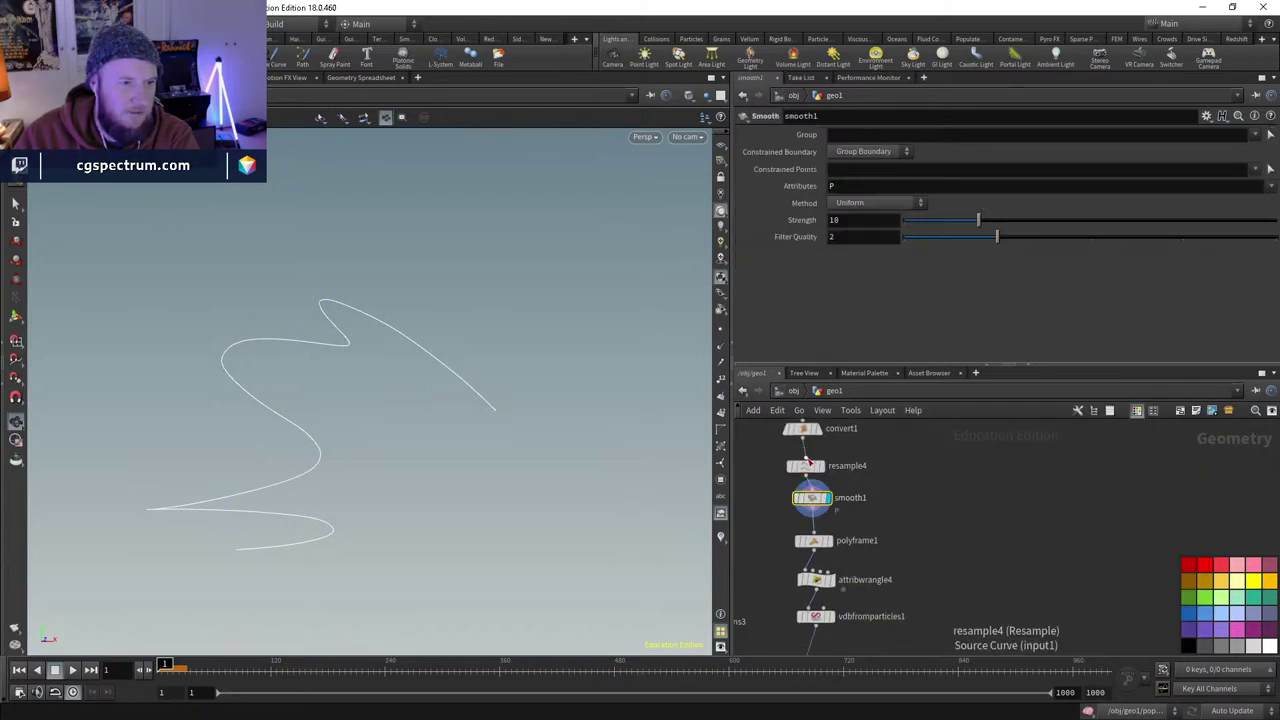
click(825, 542)
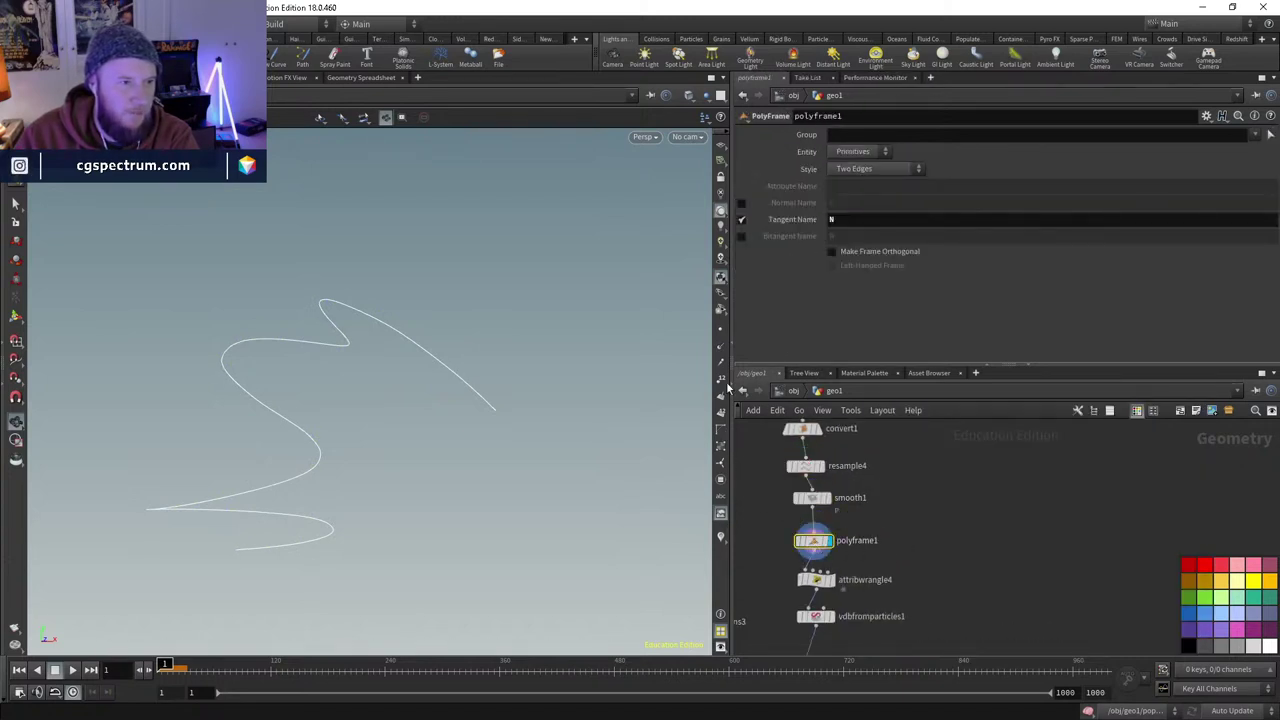
- Show point normals in the viewport and examine the polyframe1 tangents along the spiral
click(727, 348)
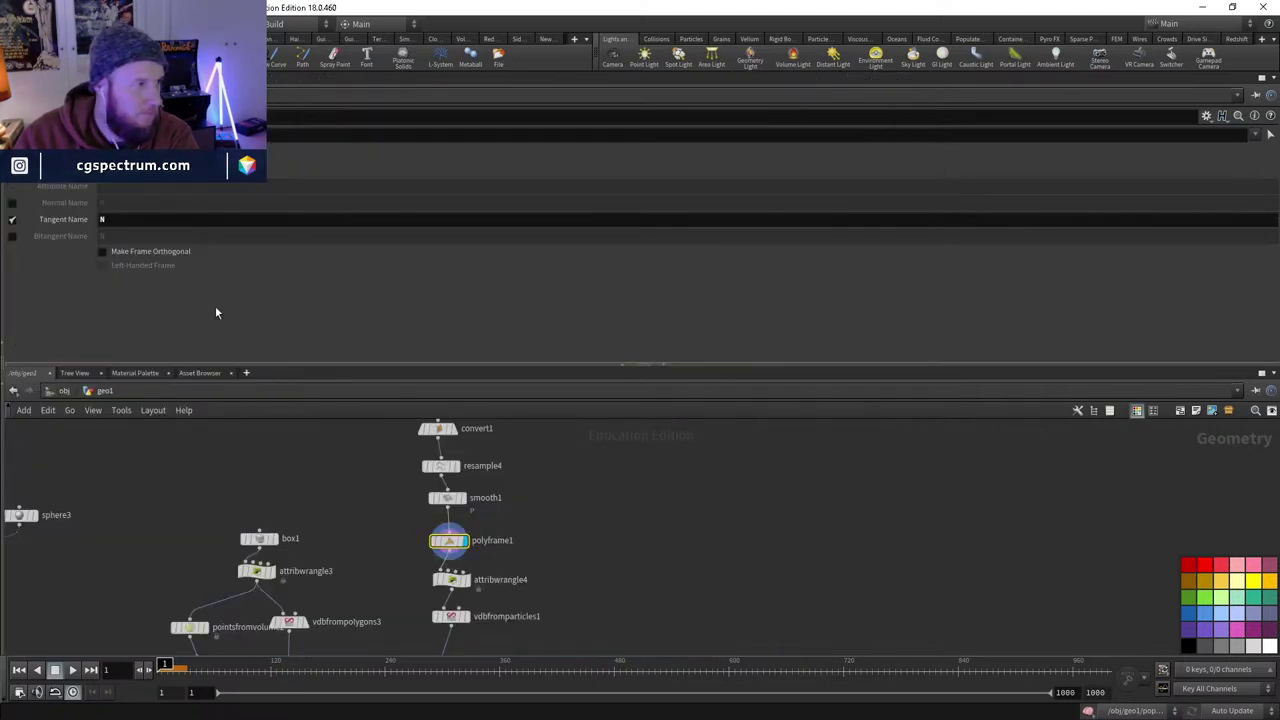
click(3, 343)
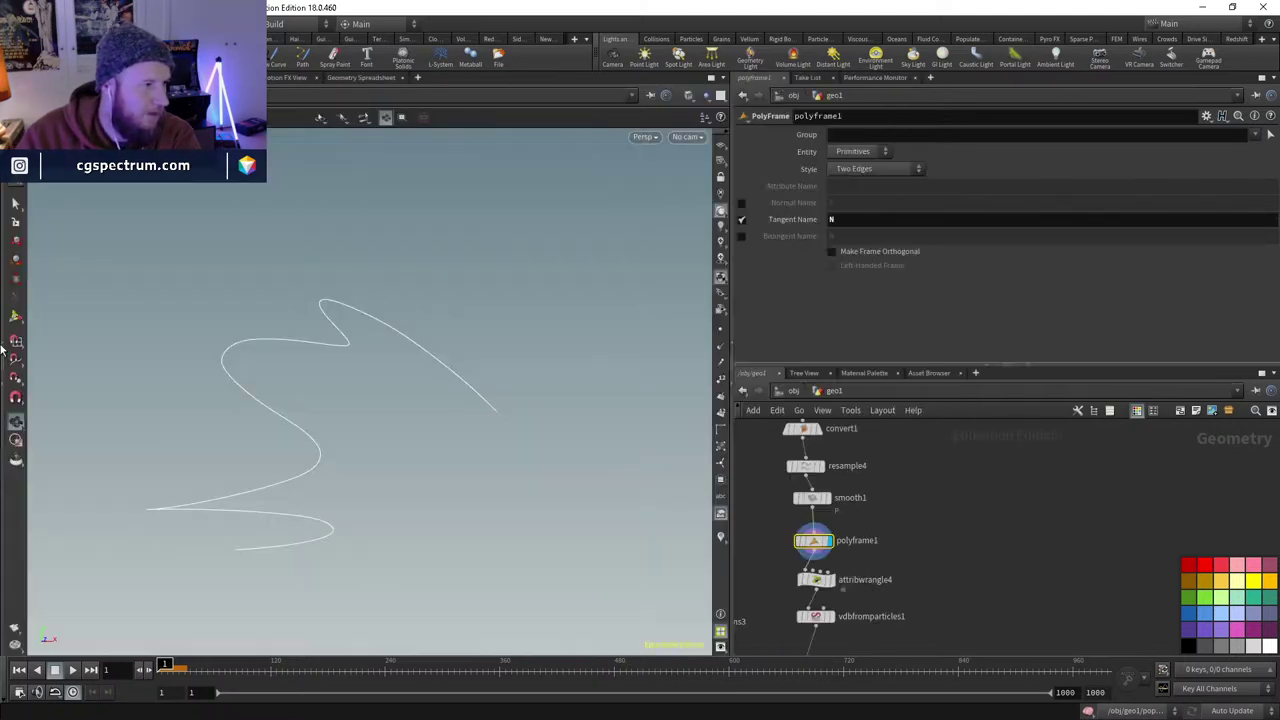
click(719, 346)
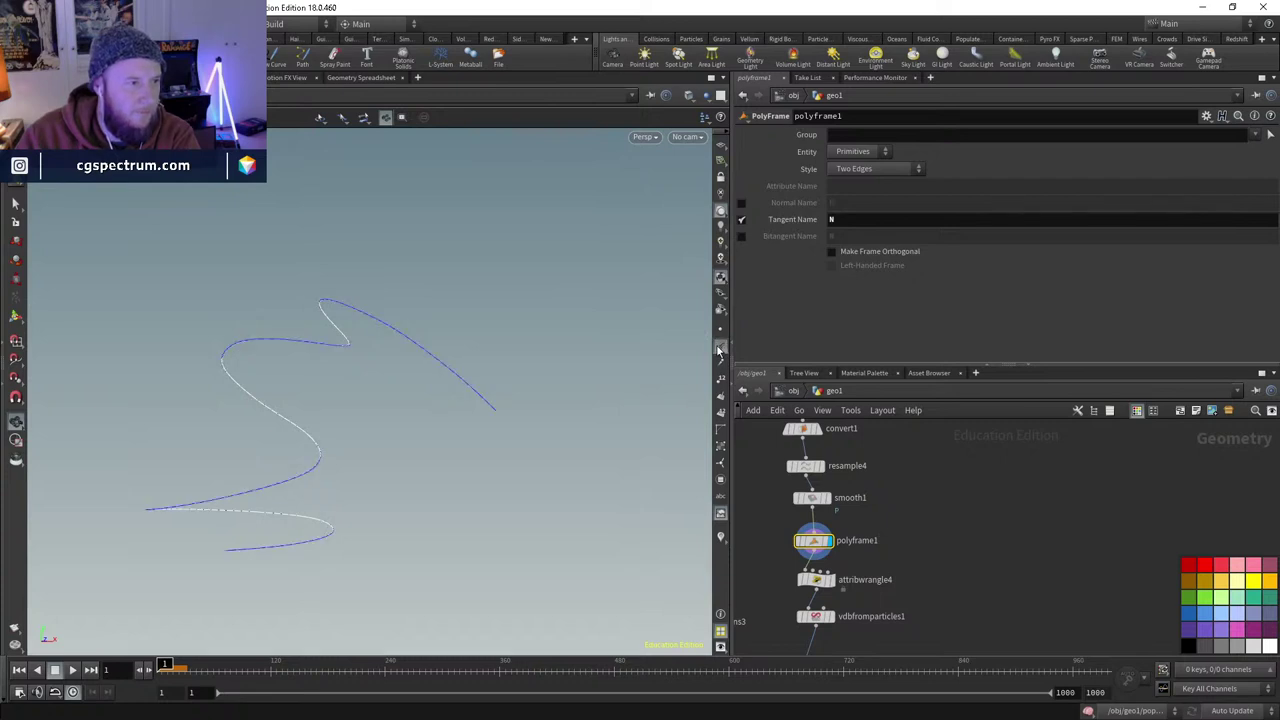
drag(472, 381, 620, 450)
scroll(880, 503, down, 2)
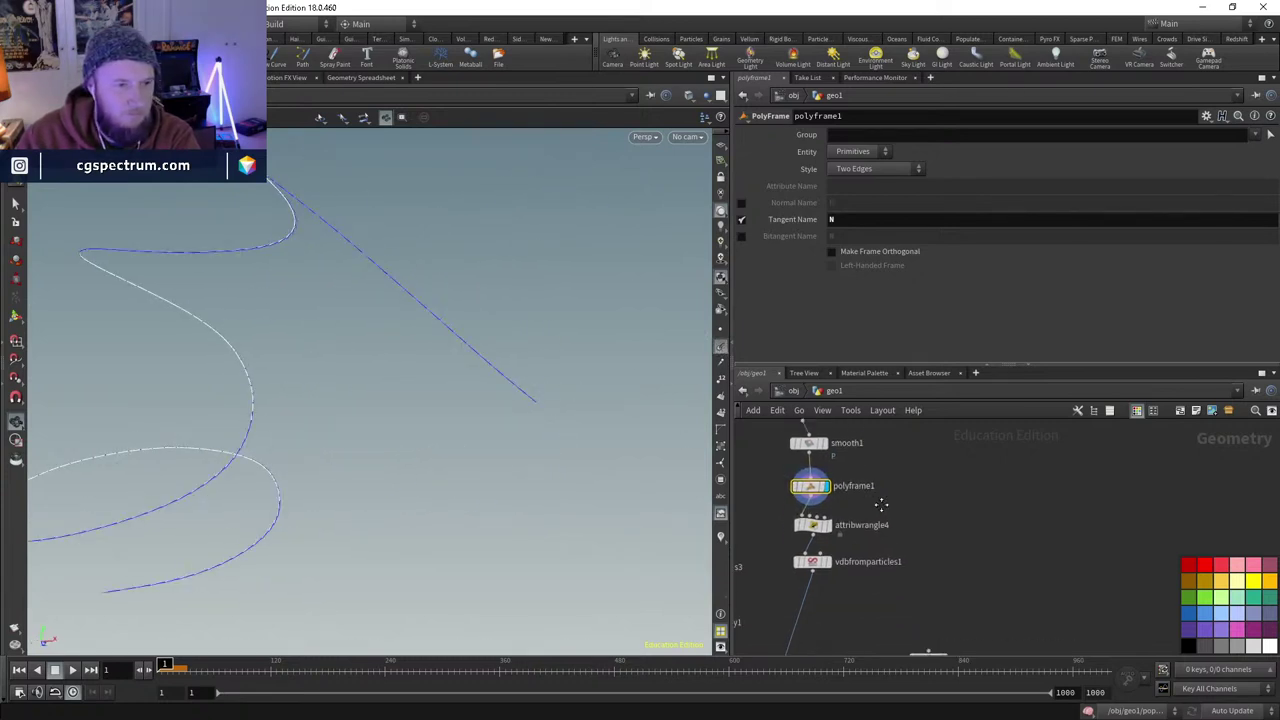
- Display attribwrangle4 and check the node information of resample4 and convert1
click(806, 508)
scroll(864, 488, up, 2)
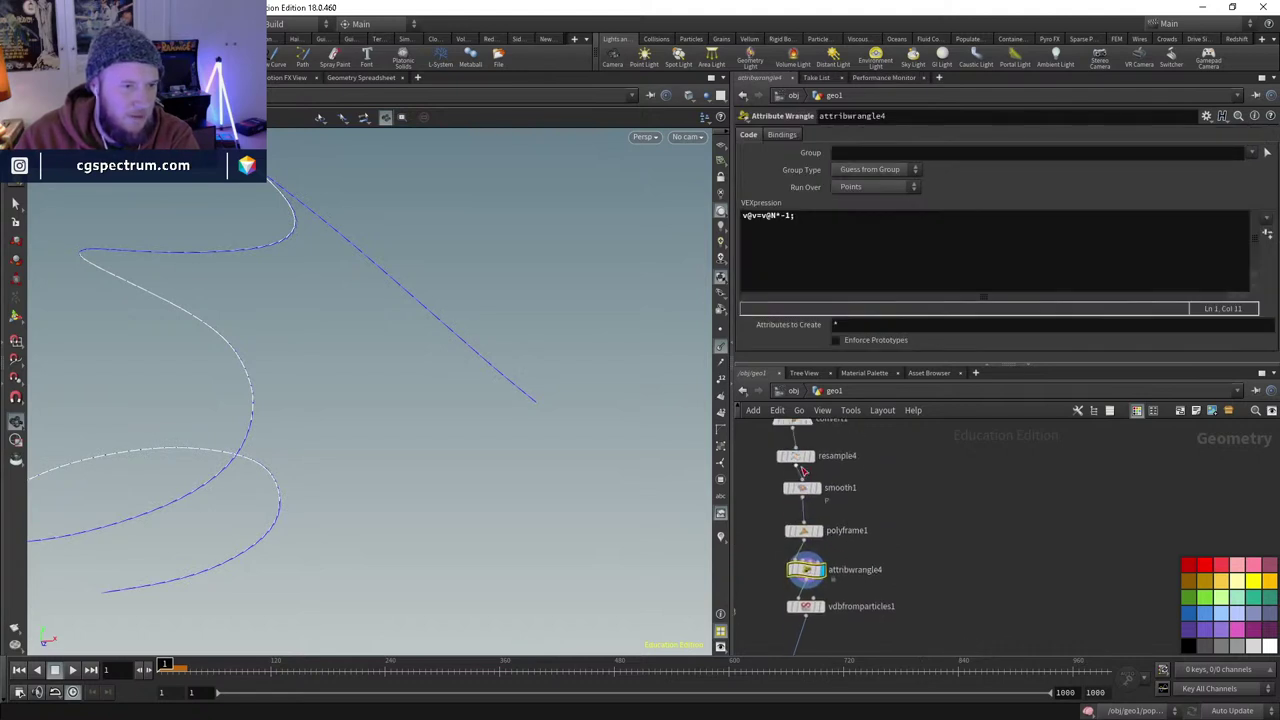
click(797, 460)
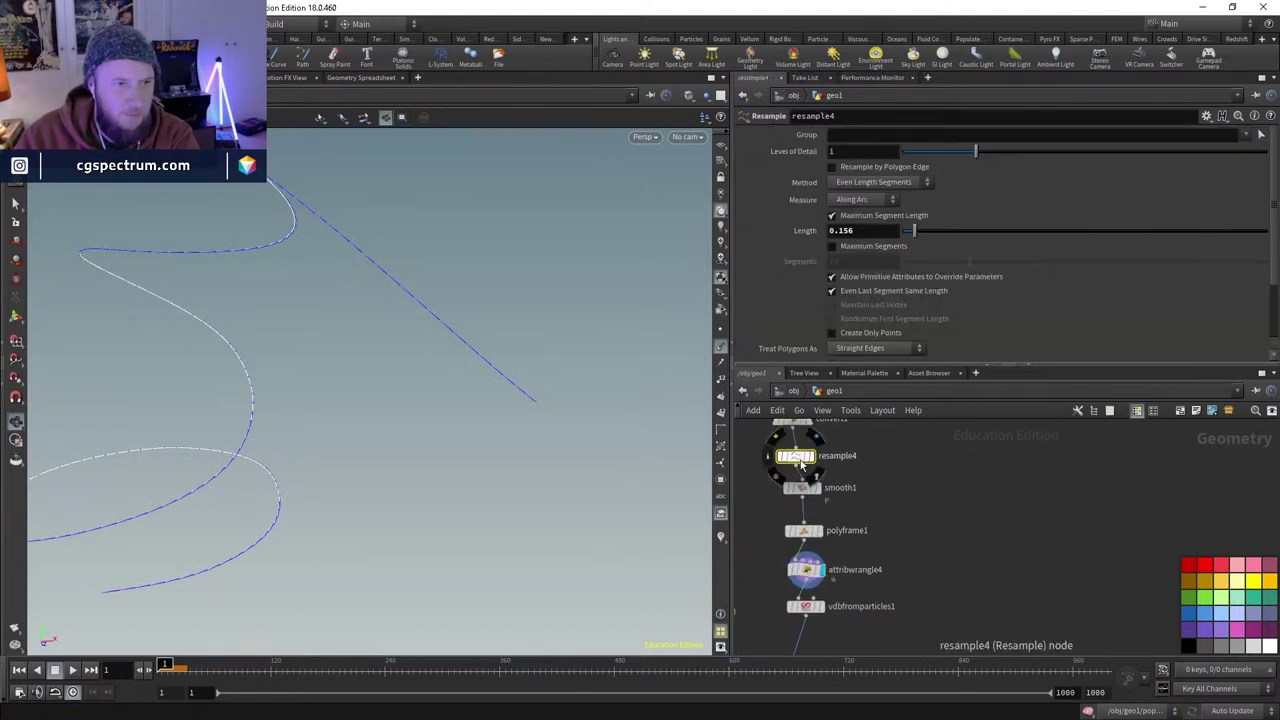
middle_click(799, 463)
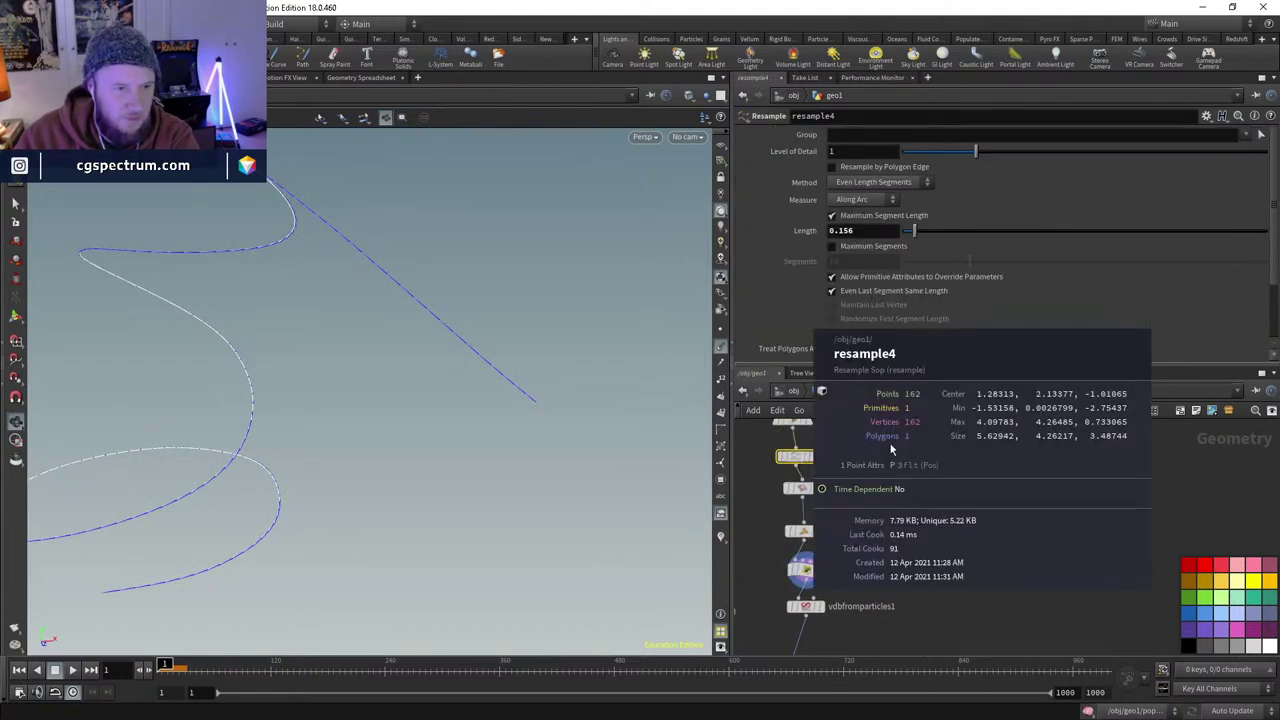
scroll(891, 457, up, 2)
middle_click(782, 478)
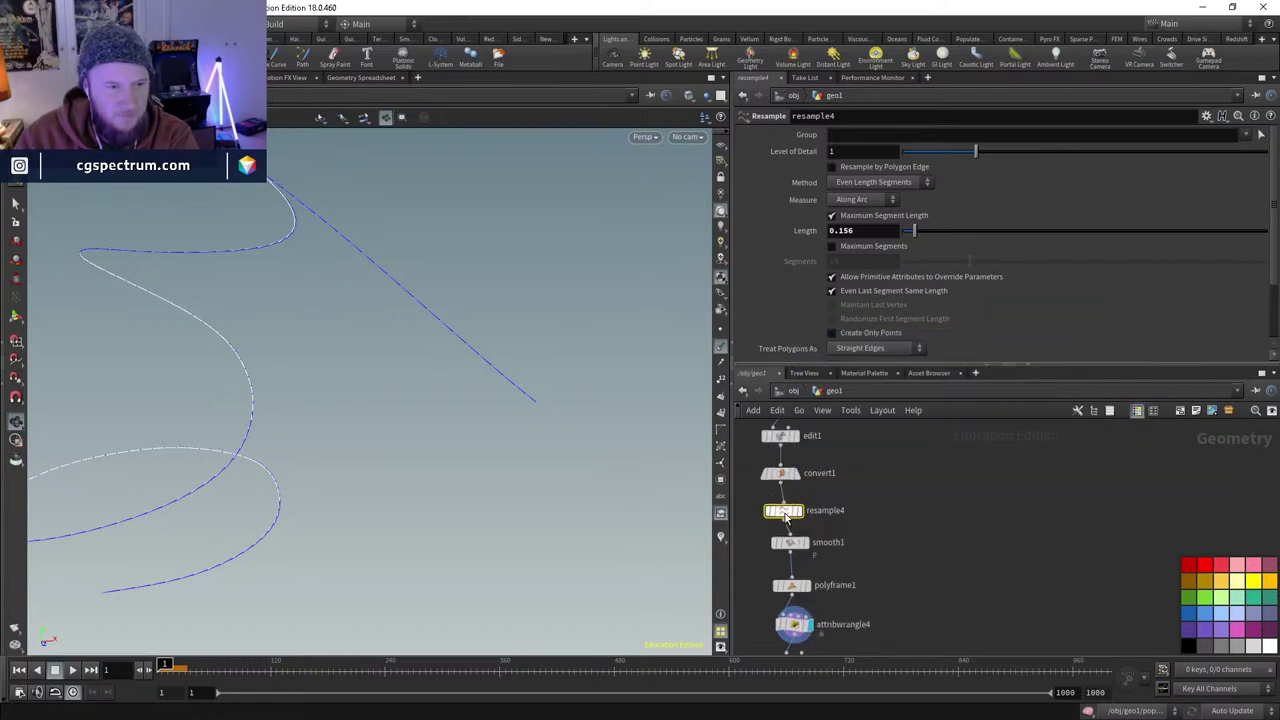
middle_click(784, 512)
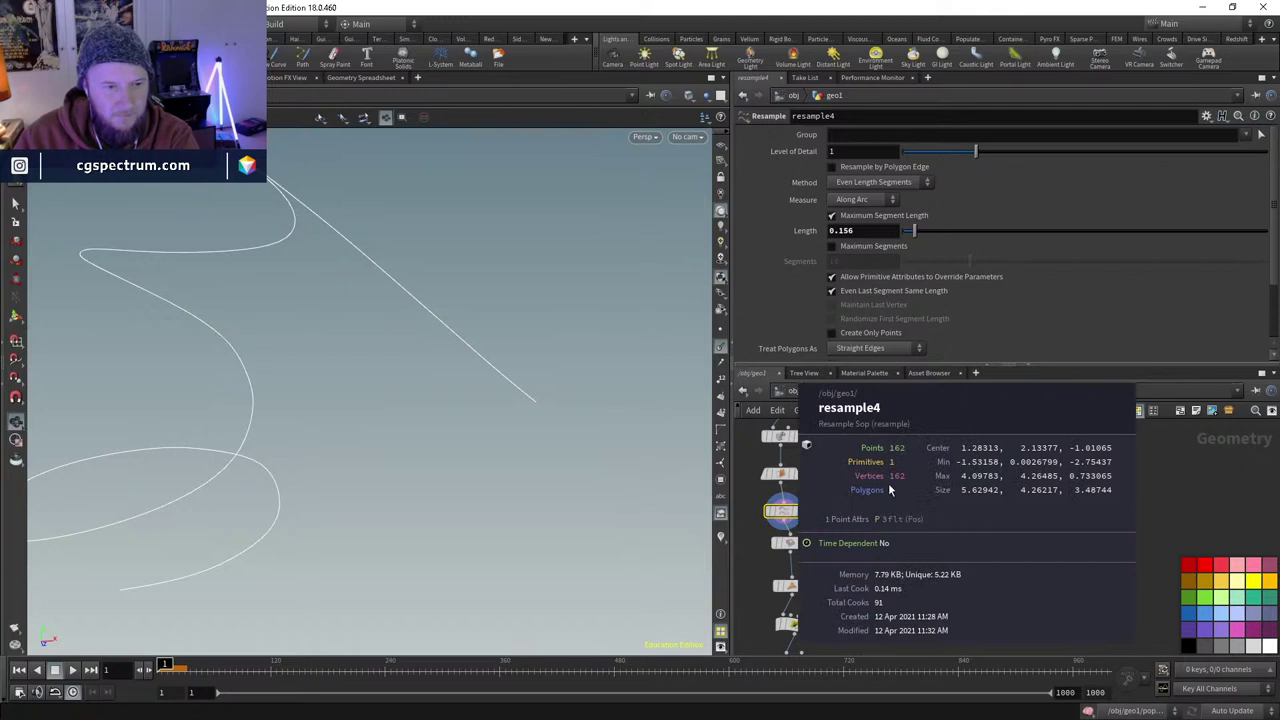
- Display vdbfromparticles1 and enter popnet to examine the velocity trails around the source sphere
scroll(883, 523, down, 4)
click(843, 548)
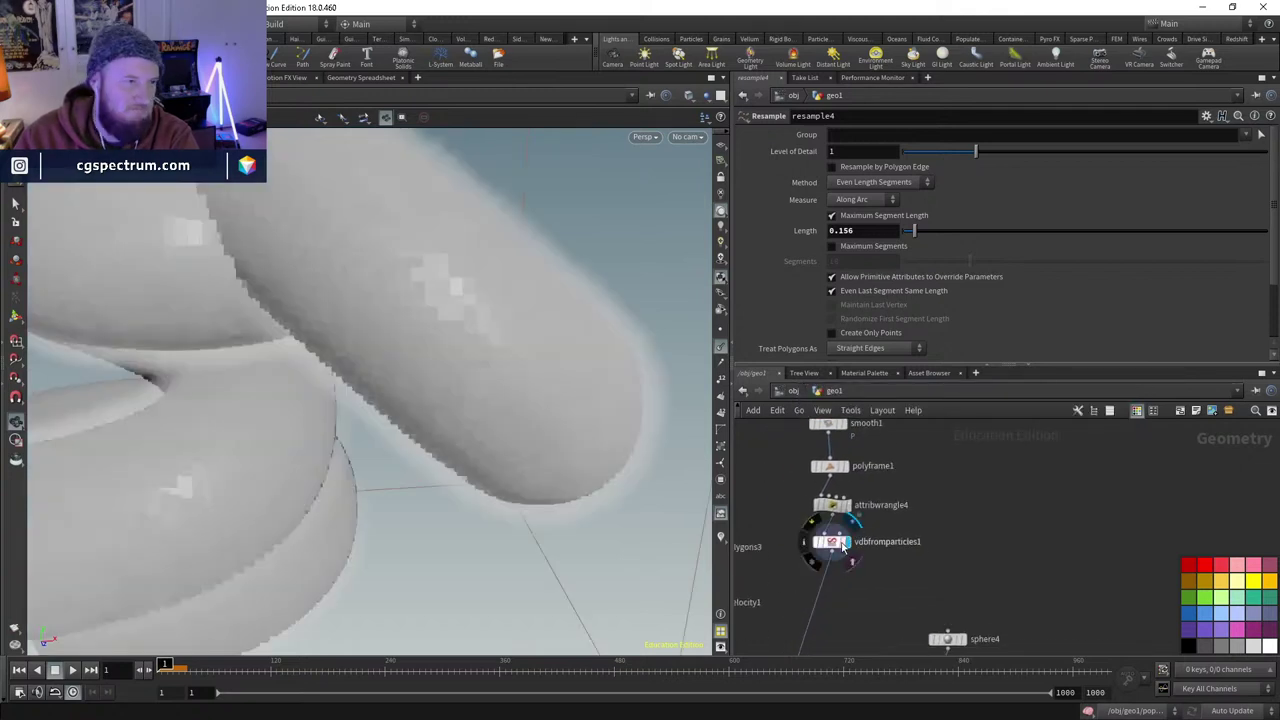
click(843, 548)
key(h)
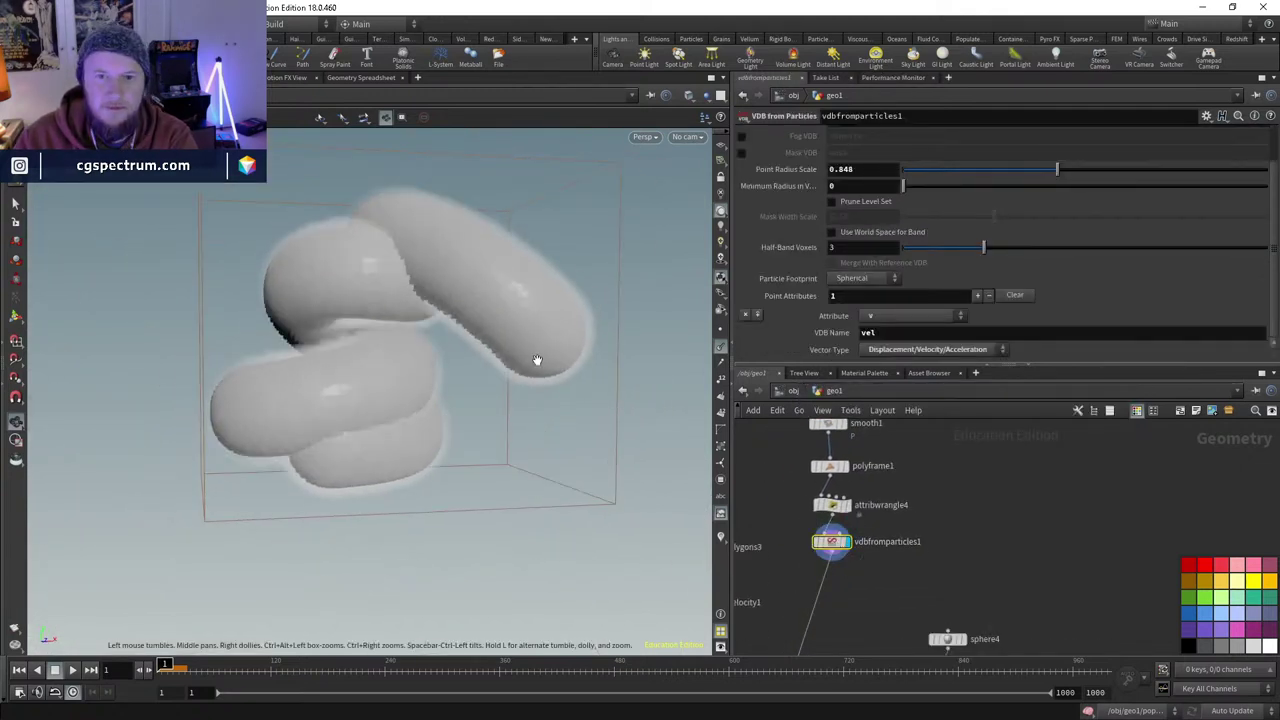
scroll(891, 565, down, 3)
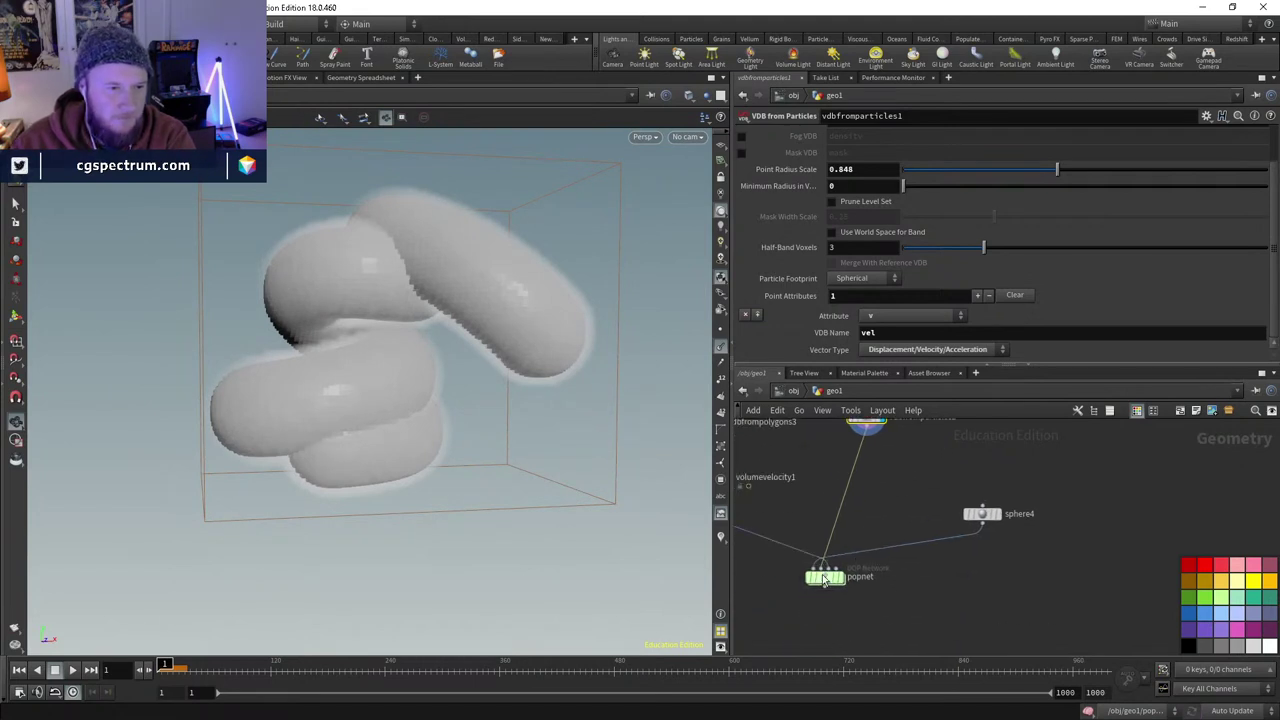
double_click(822, 580)
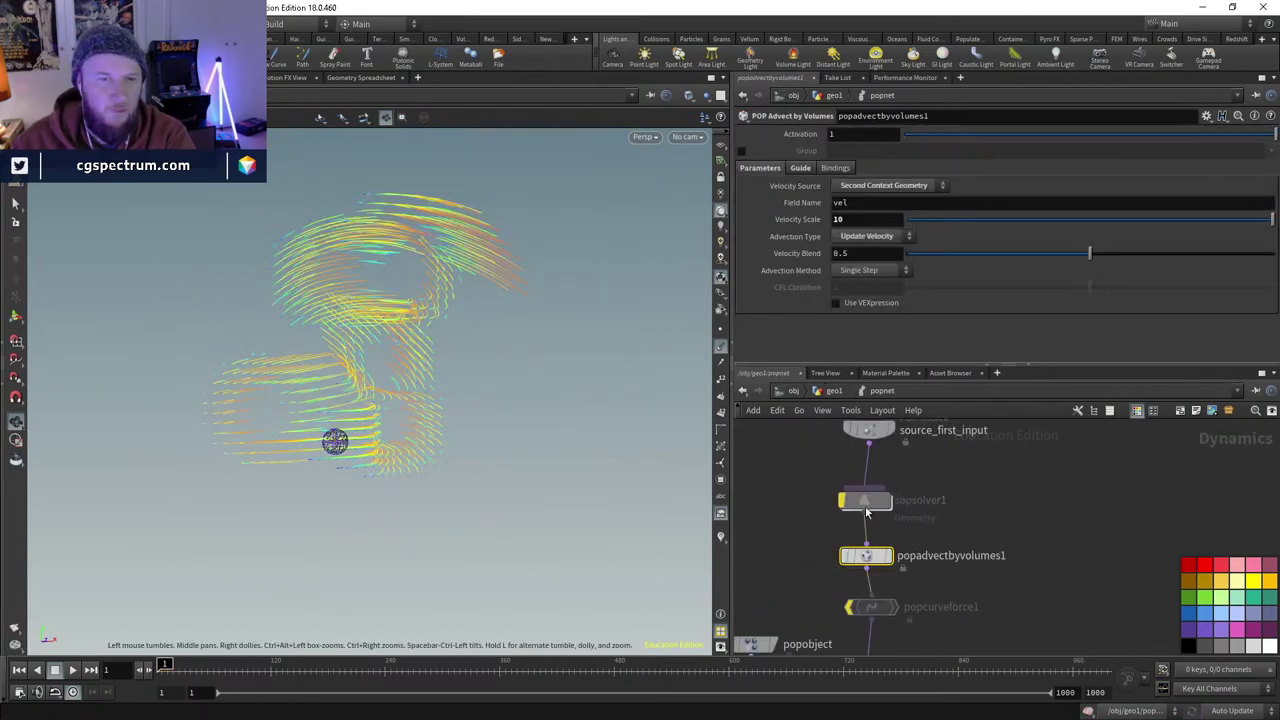
mouse_move(629, 410)
mouse_down()
mouse_move(606, 434)
mouse_move(394, 429)
mouse_move(358, 410)
mouse_move(397, 437)
mouse_move(319, 413)
mouse_up()
drag(448, 441, 460, 443)
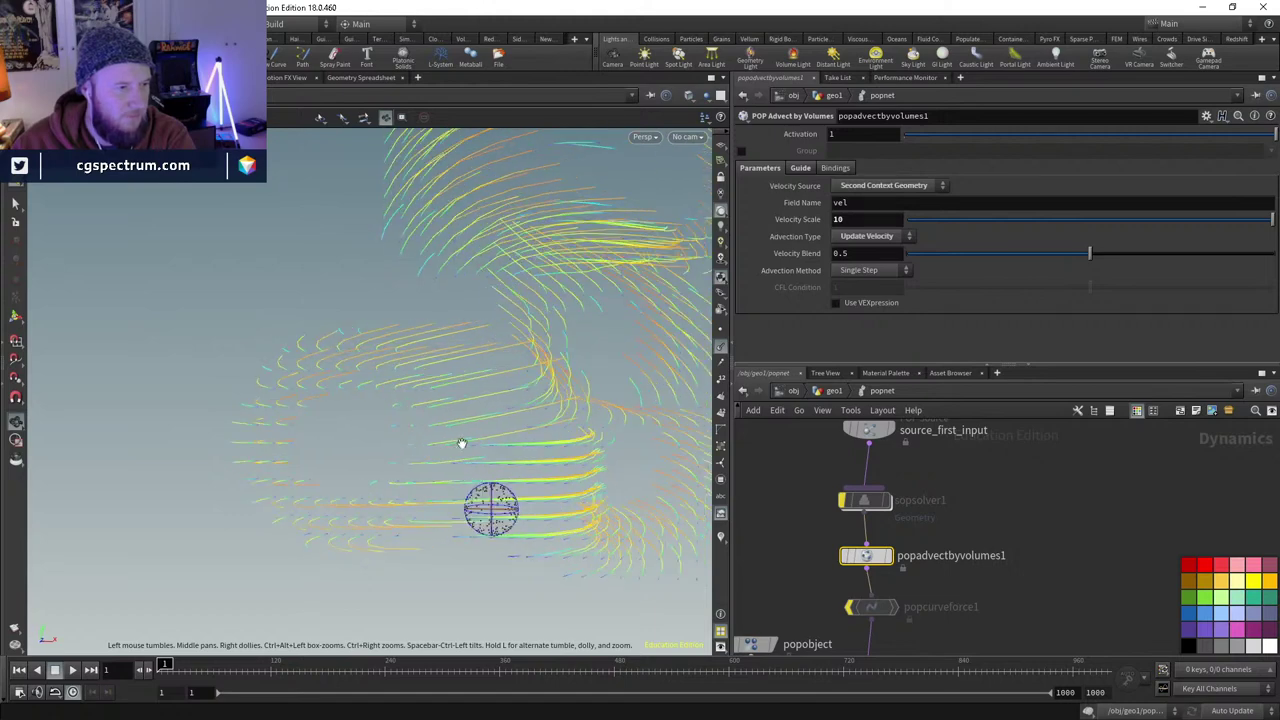
- Return to geo1 and set vdbfromparticles1's Point Radius Scale to 0.206 and Half-Band Voxels to 8.32
key(u)
middle_drag(940, 496, 925, 608)
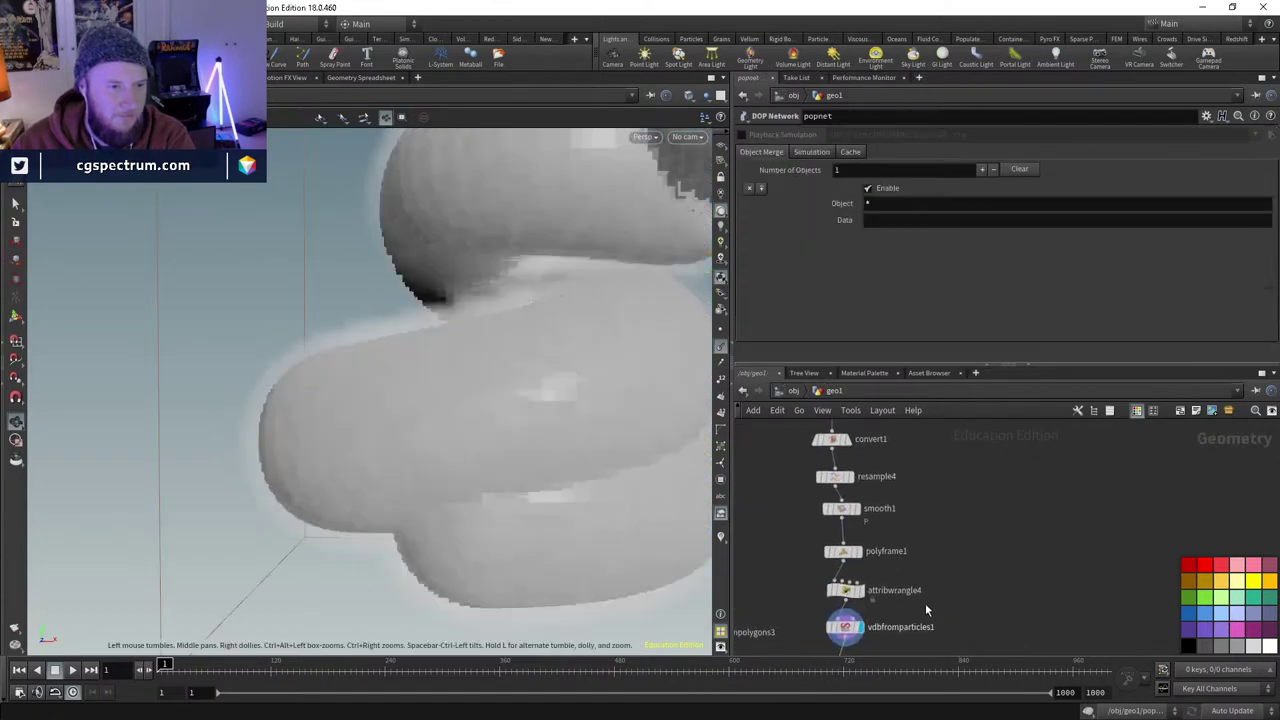
click(846, 626)
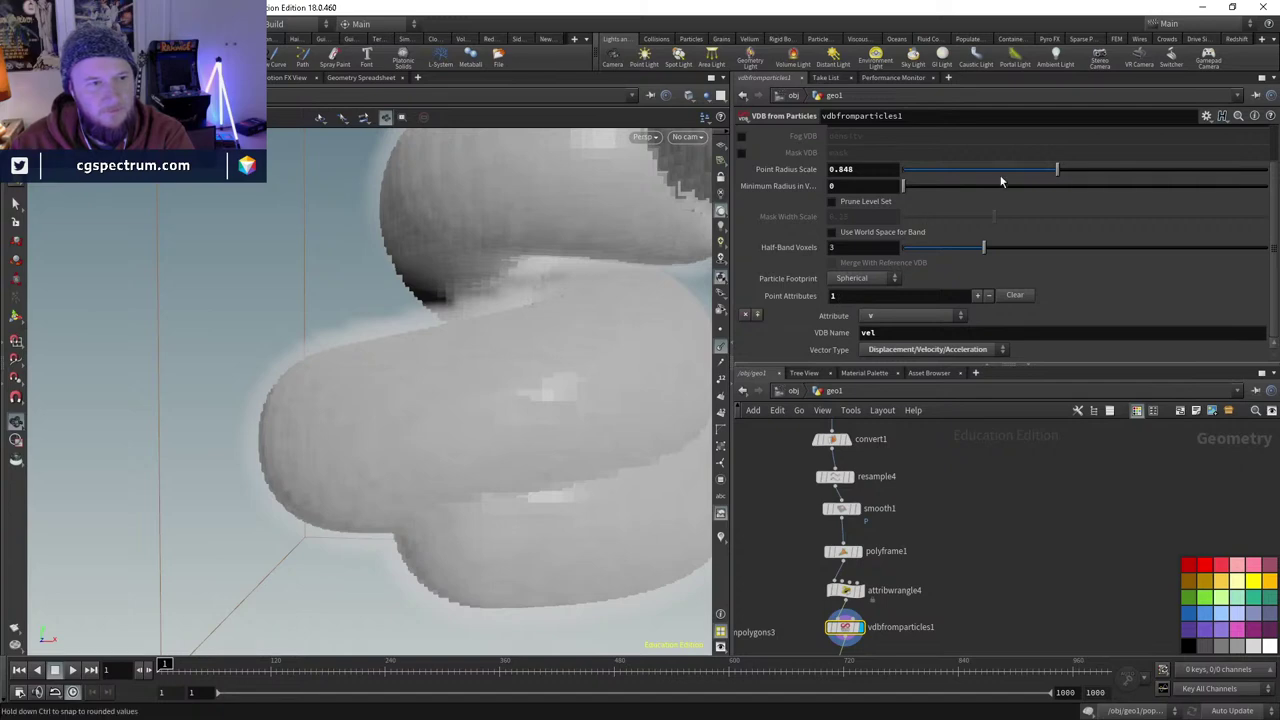
drag(1000, 177, 1055, 170)
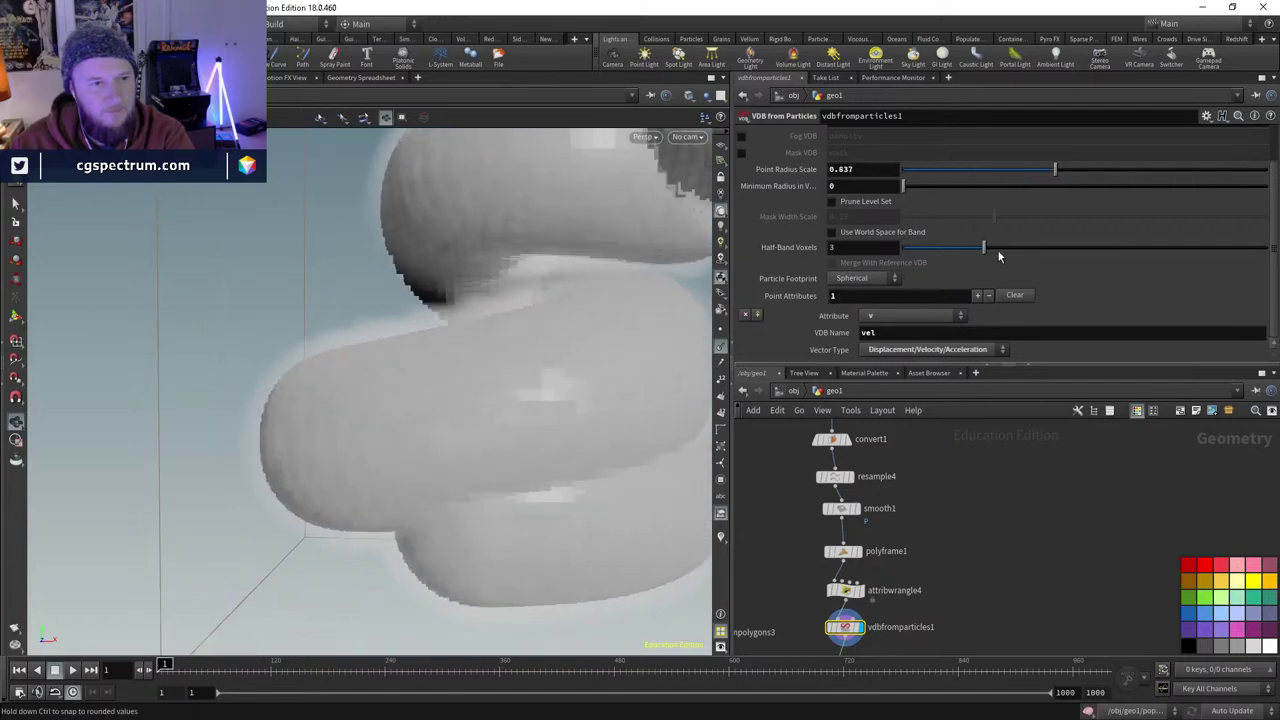
drag(998, 250, 1198, 247)
drag(1055, 170, 940, 171)
middle_drag(923, 590, 1098, 453)
mouse_move(787, 543)
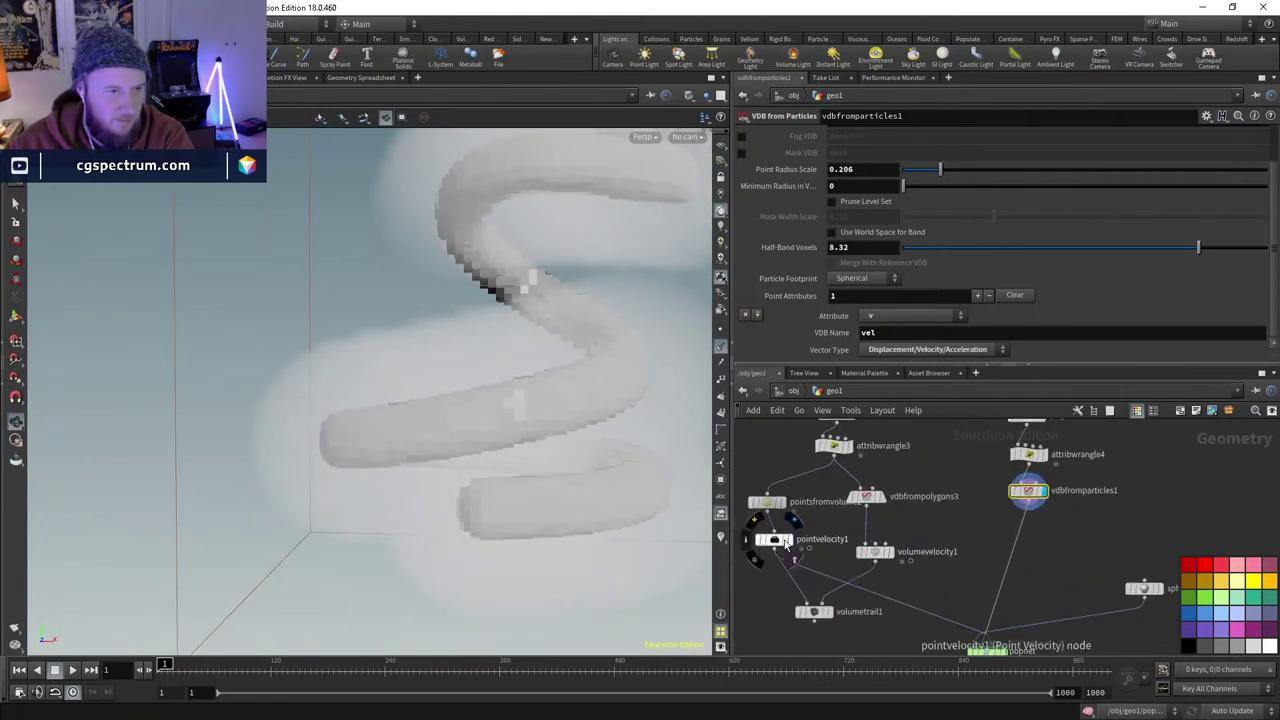
- Wire vdbfromparticles1 into volumetrail1 and paste a copy of pointsfromvolume2 beside it with a Point Separation of 0.05
click(822, 604)
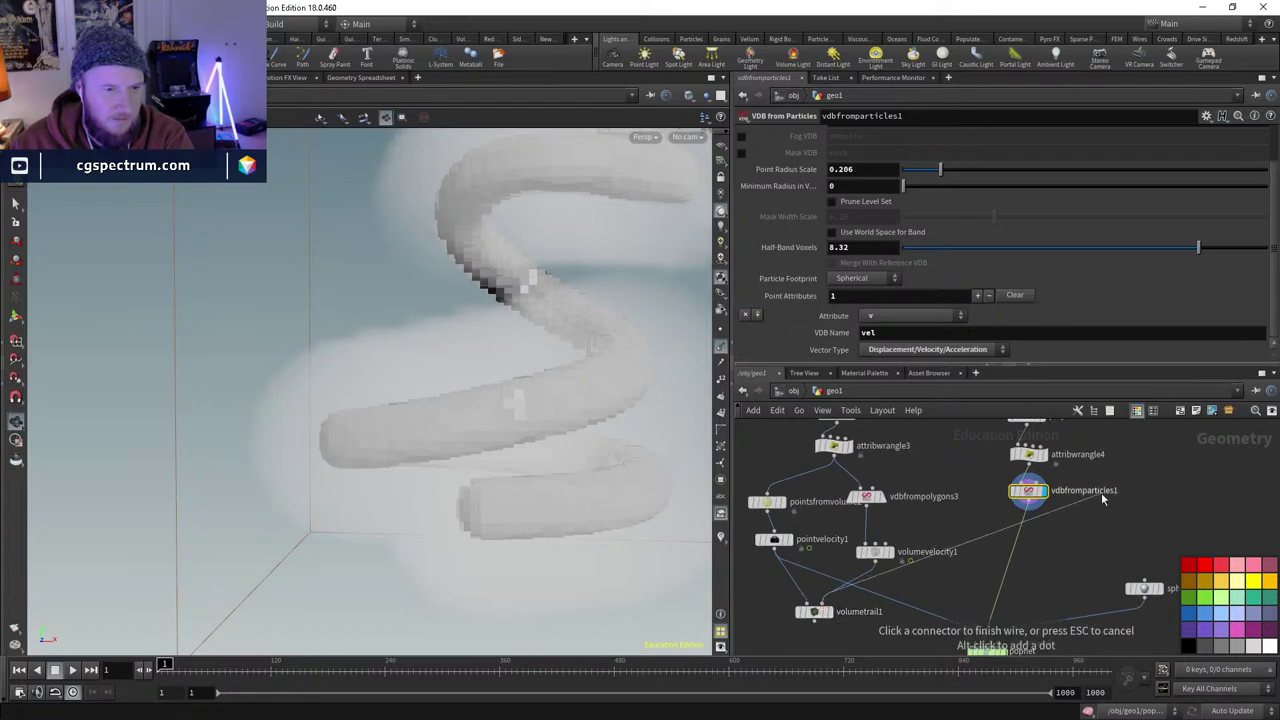
click(816, 599)
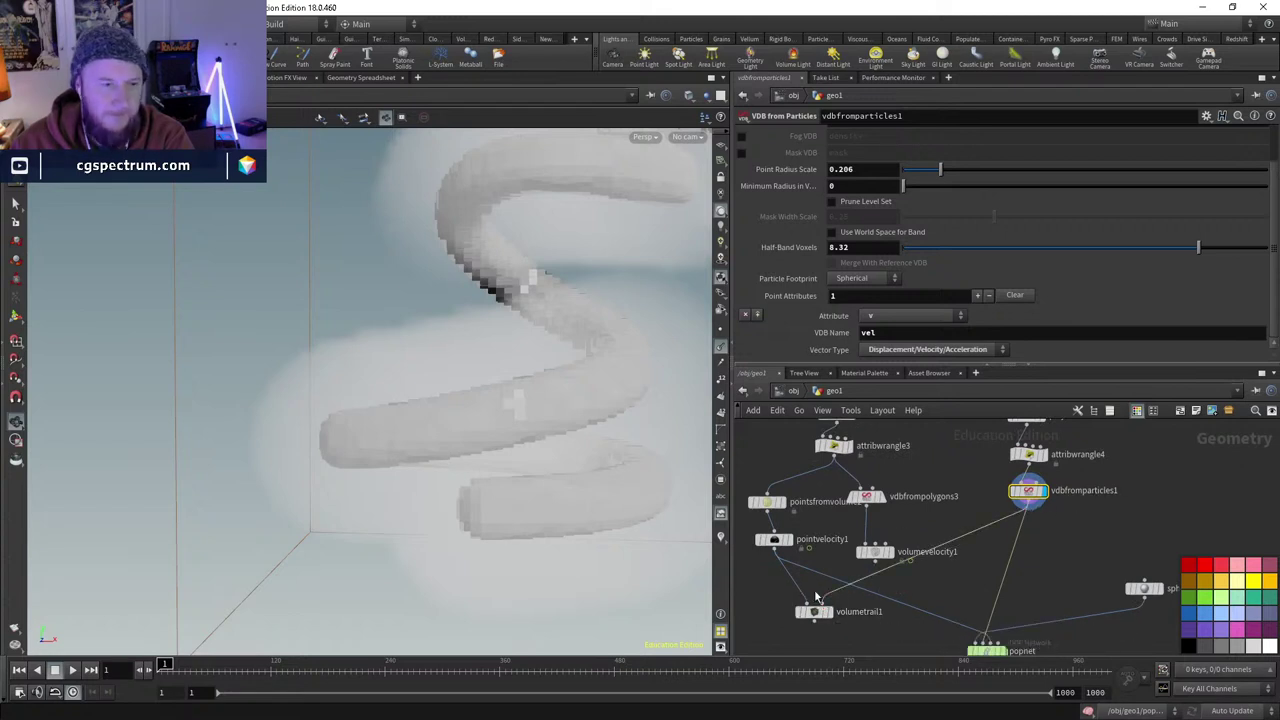
click(766, 503)
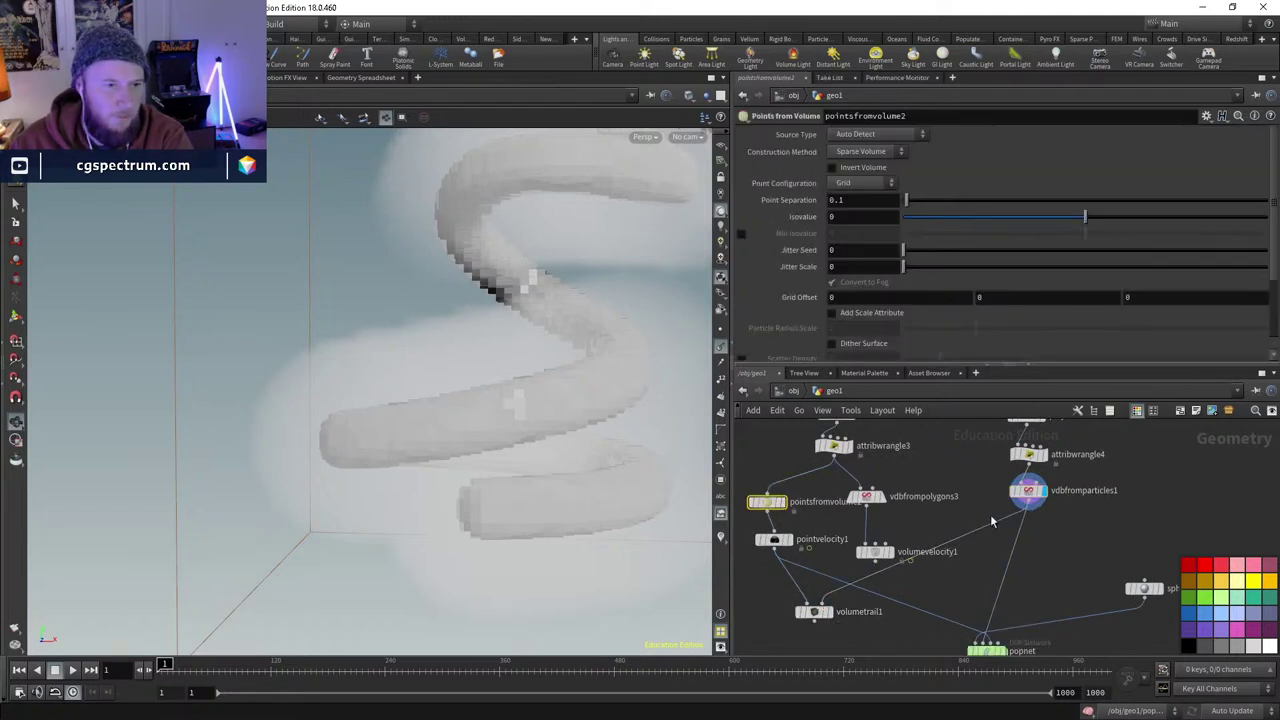
key(ctrl+v)
click(1088, 549)
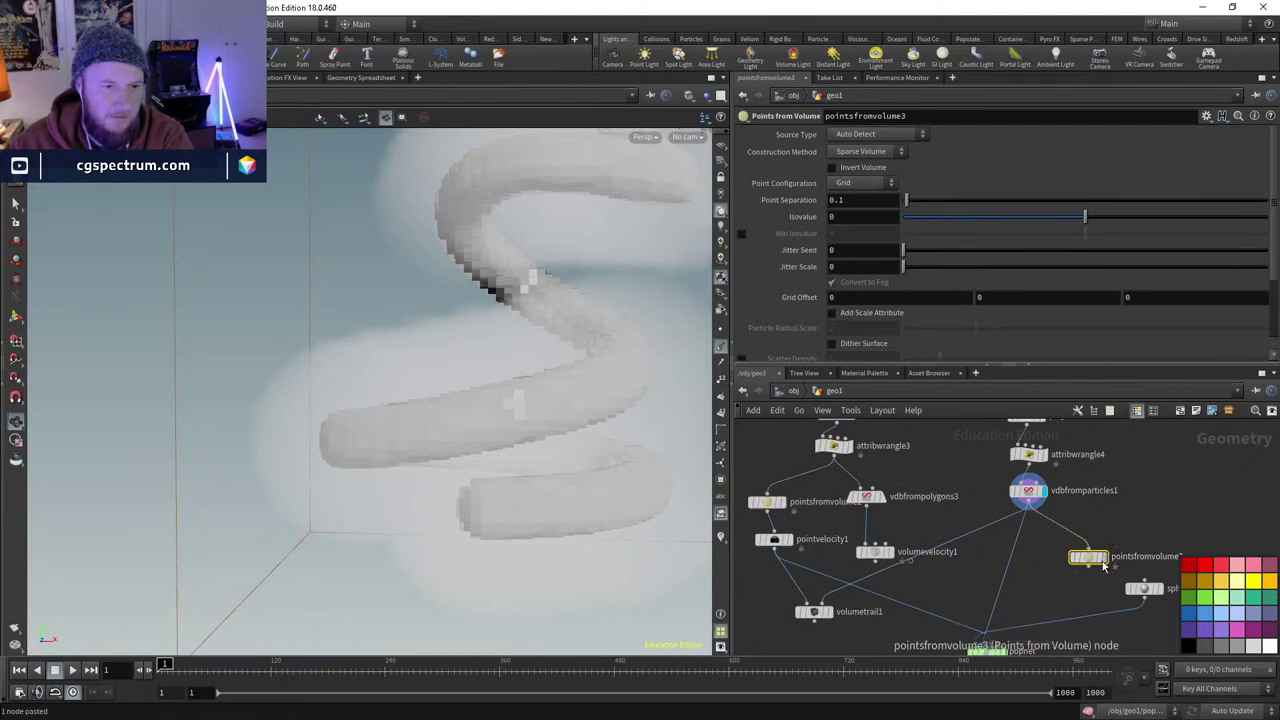
drag(1090, 559, 1083, 543)
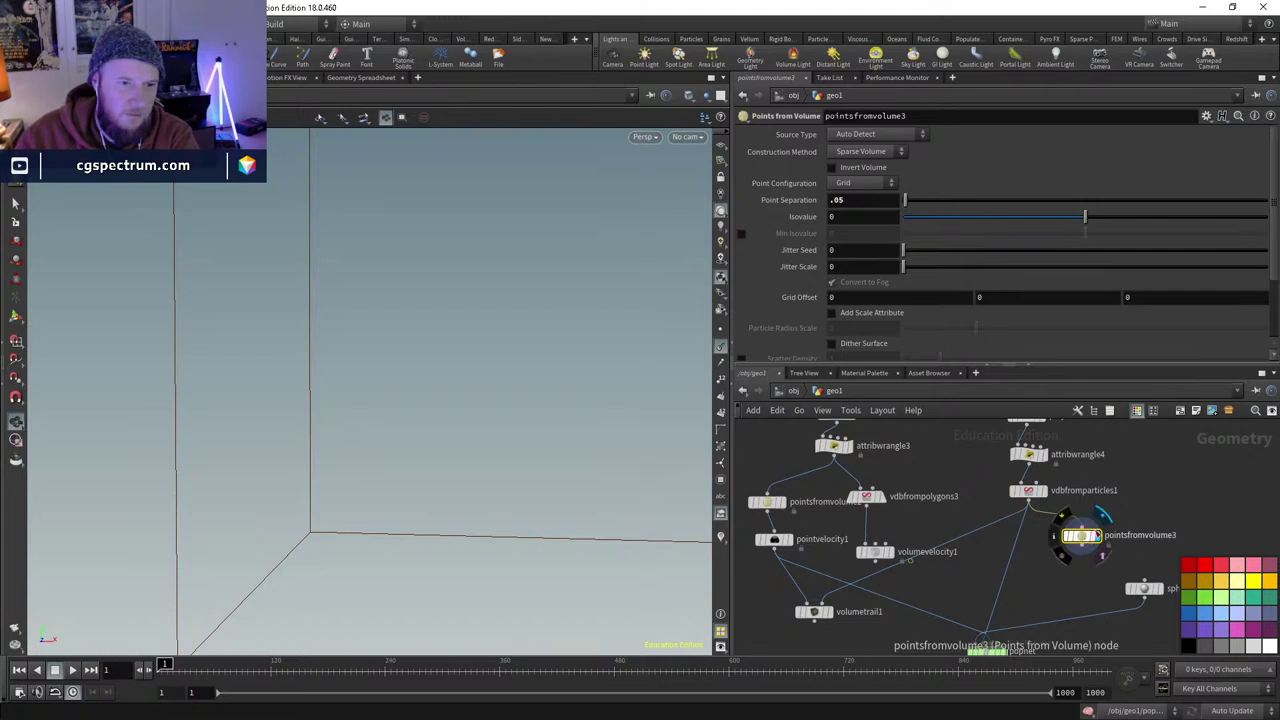
click(1092, 536)
- Feed the copied Points from Volume node from attribwrangle4 and insert a PolyWire node between them
drag(1078, 537, 1143, 509)
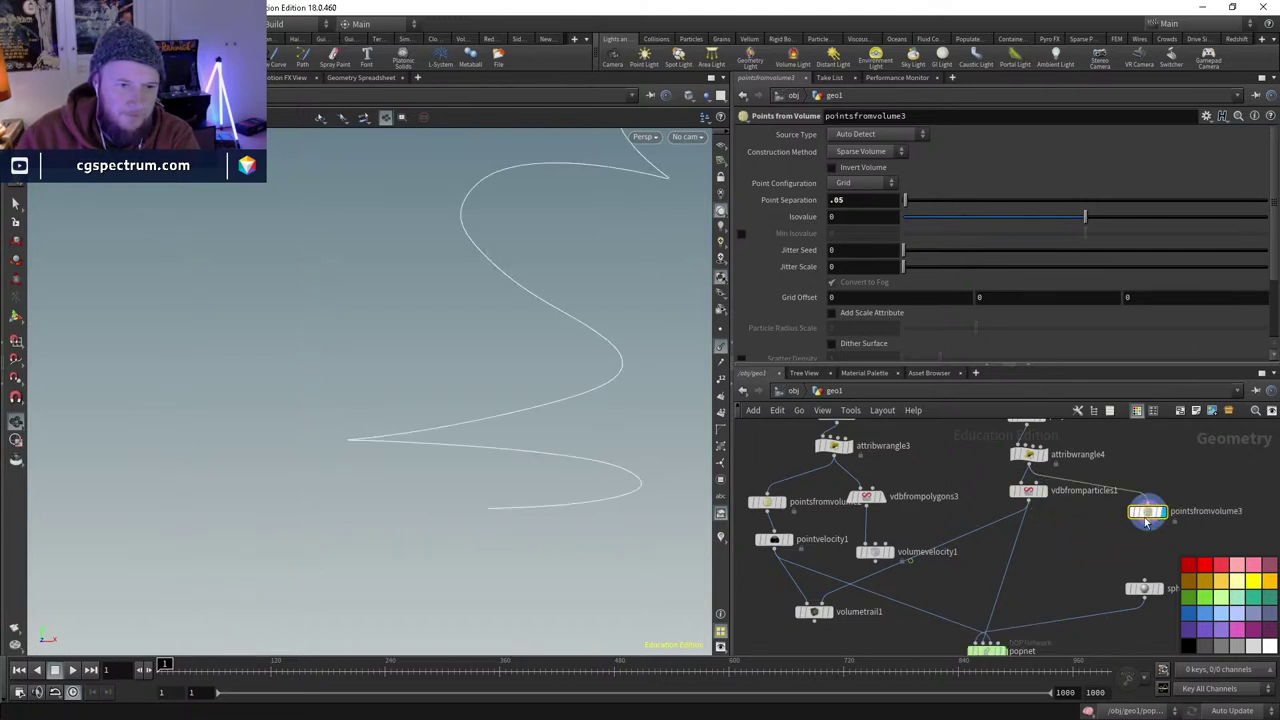
middle_drag(1150, 500, 1075, 554)
drag(1066, 563, 1103, 566)
middle_drag(1094, 520, 1006, 497)
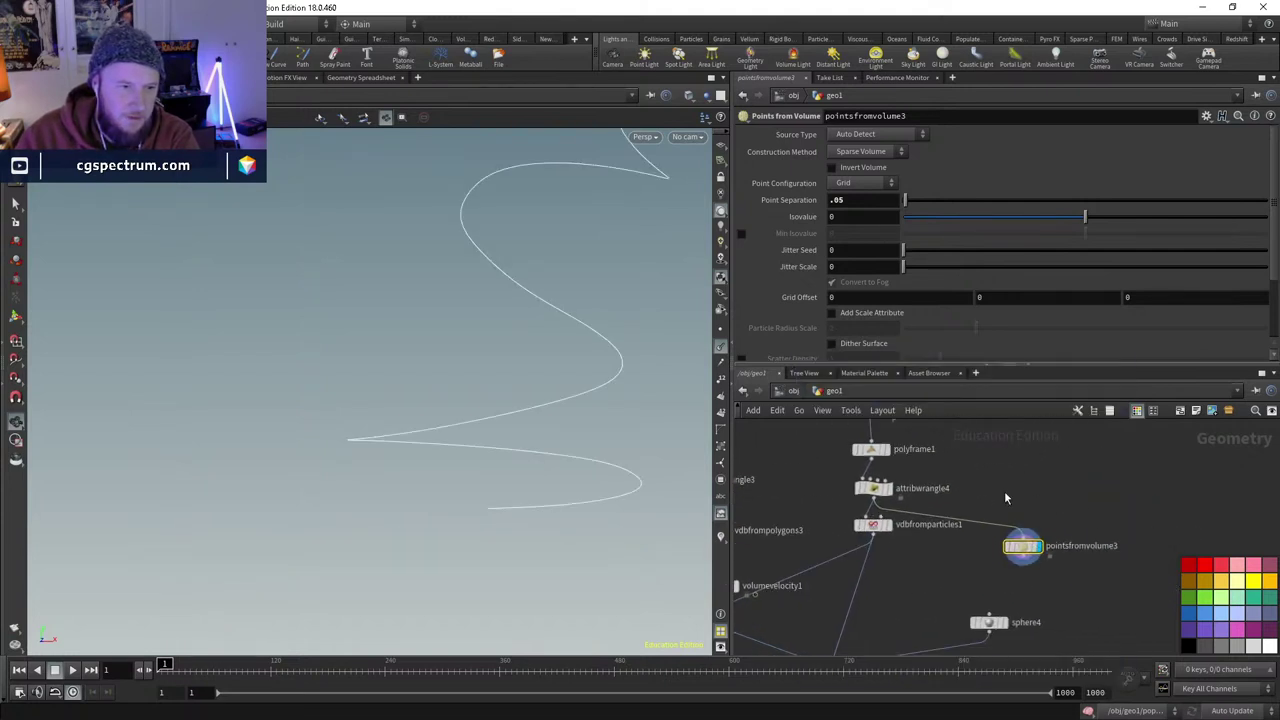
key(Tab)
text(polyw)
key(Return)
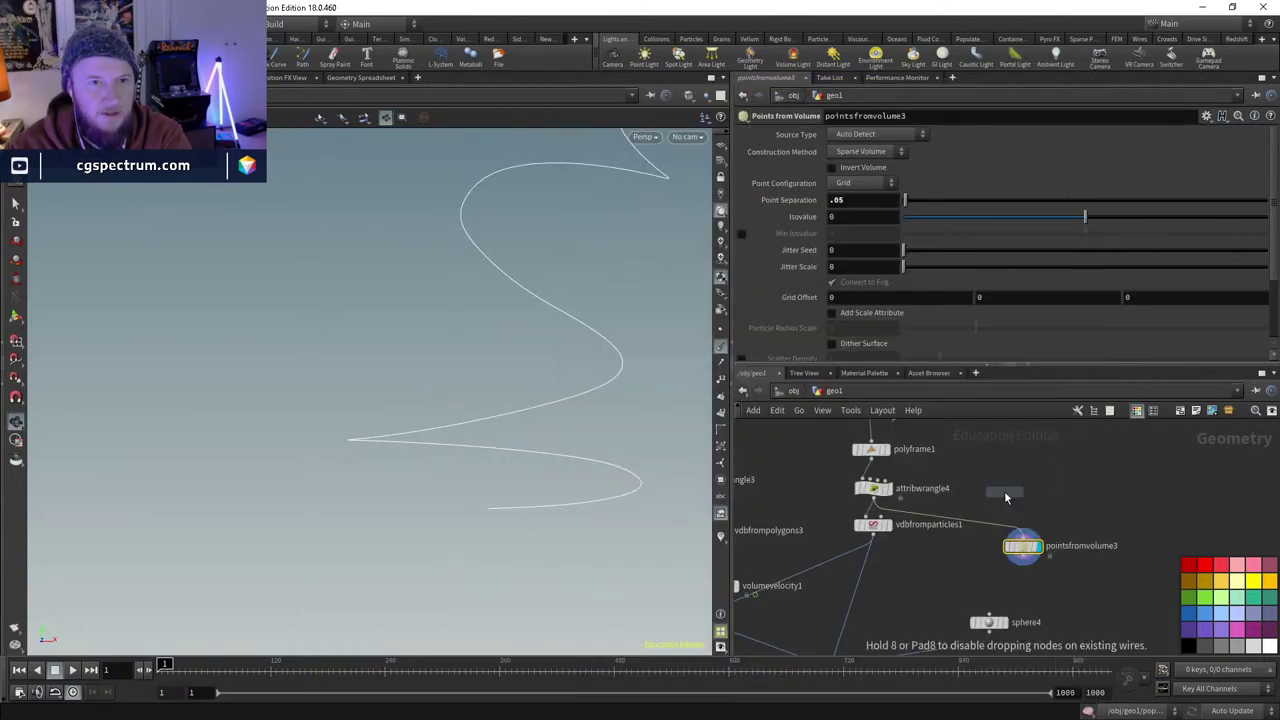
click(990, 536)
drag(990, 528, 1022, 488)
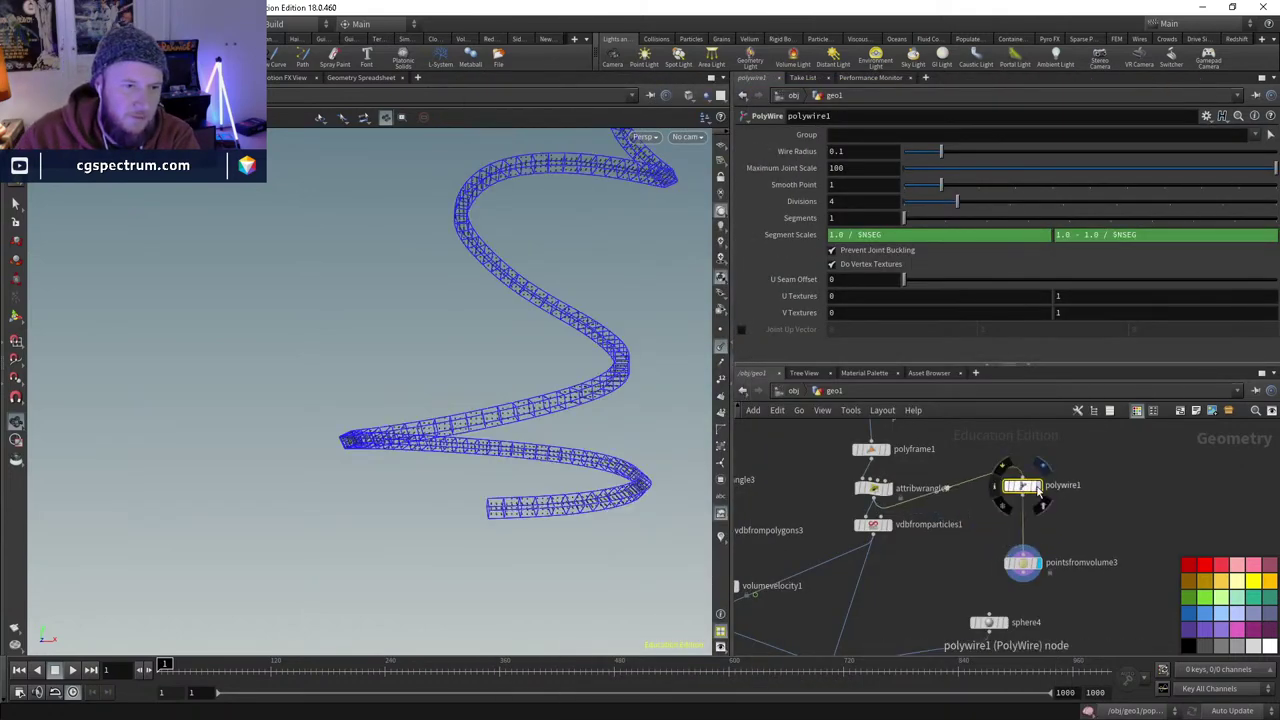
- Set polywire1's Wire Radius to 0.649 and place pointsfromvolume3 directly beneath it
drag(955, 152, 1145, 152)
click(1037, 563)
drag(1022, 562, 1022, 512)
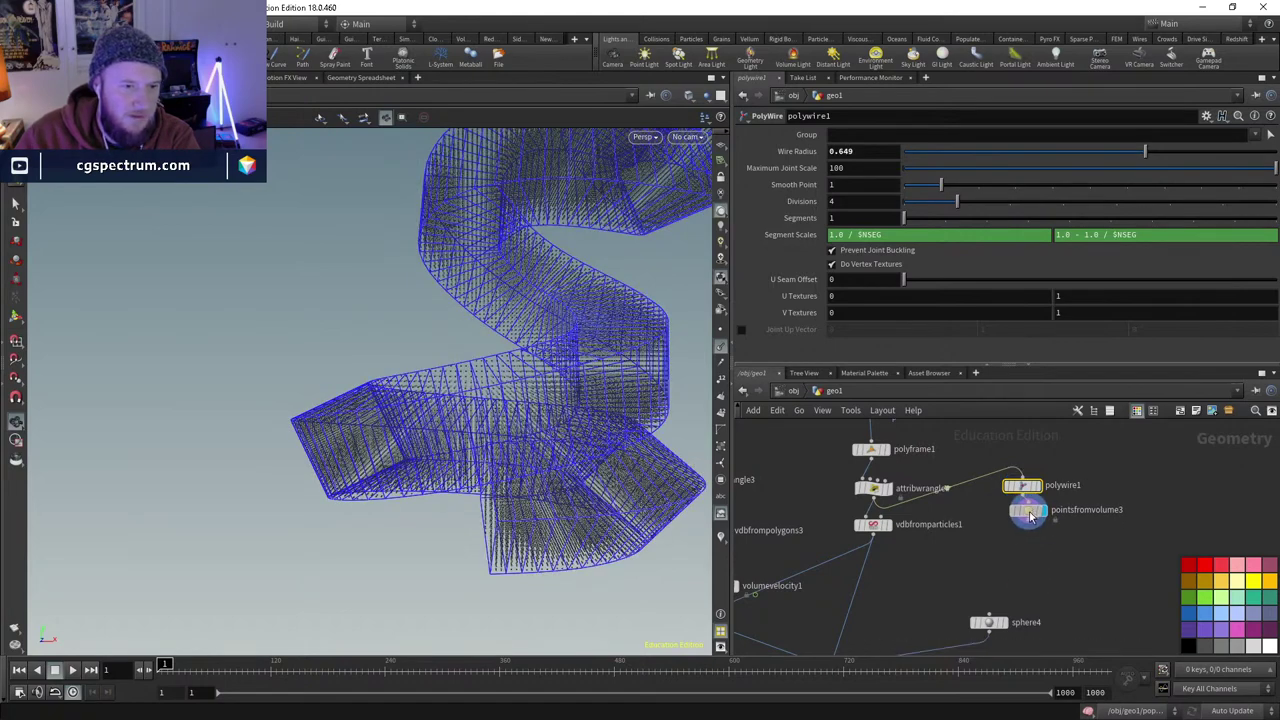
- Wire pointsfromvolume3 into volumetrail1's points input and display the velocity trails
click(1022, 522)
click(838, 598)
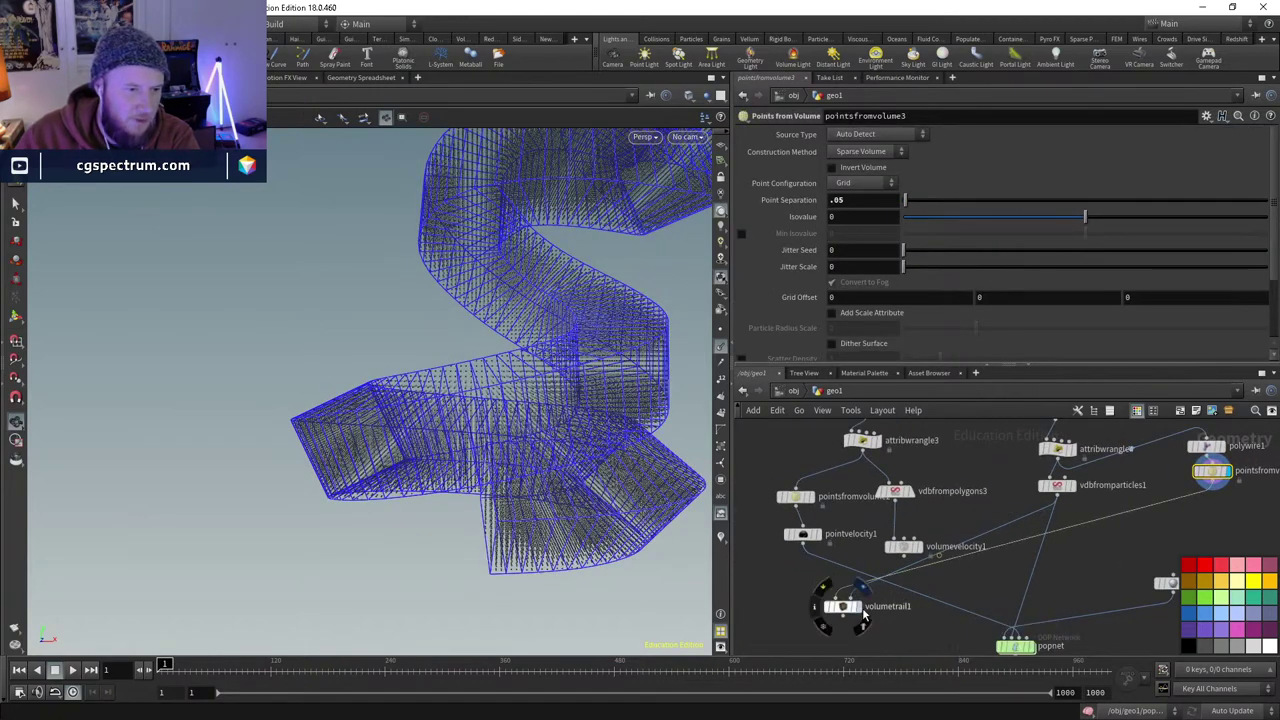
click(843, 607)
drag(553, 385, 690, 500)
- Revert vdbfromparticles1's Half-Band Voxels to the default of 3 and inspect the velocity trails along the spiral
middle_drag(1040, 514, 989, 556)
click(1006, 527)
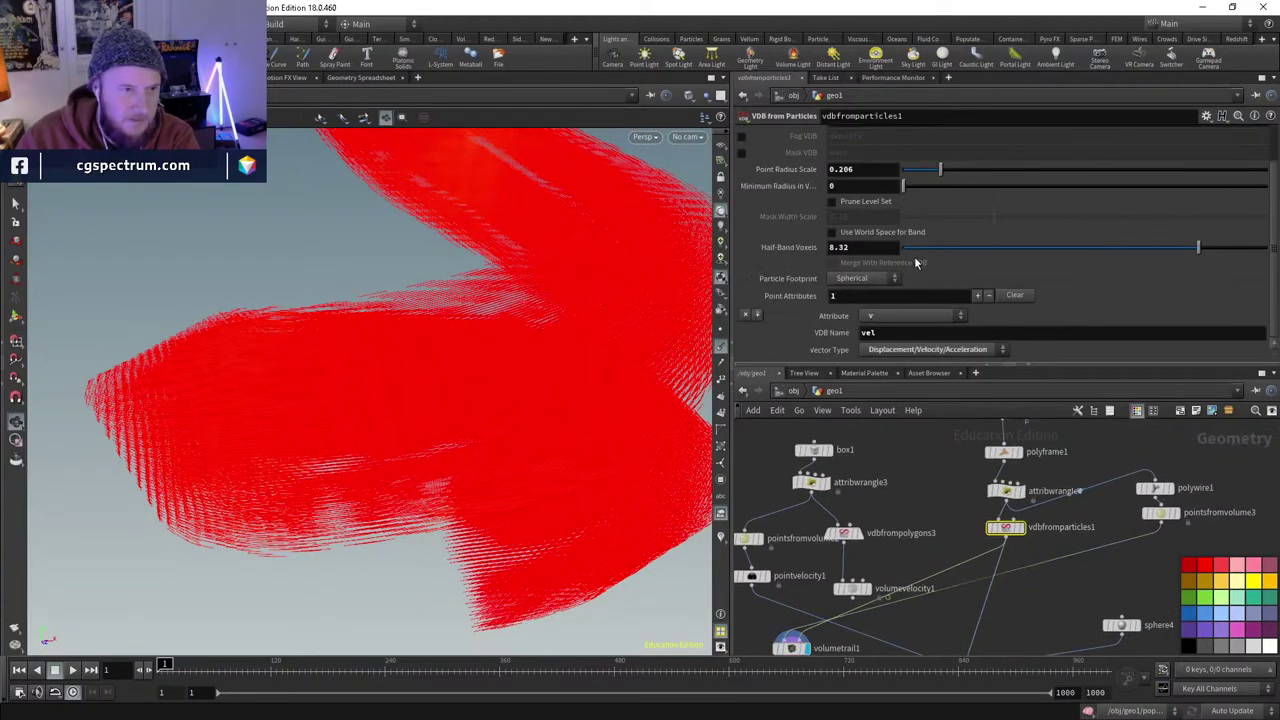
mouse_move(935, 247)
mouse_down()
mouse_move(910, 250)
mouse_move(944, 247)
mouse_up()
right_click(806, 247)
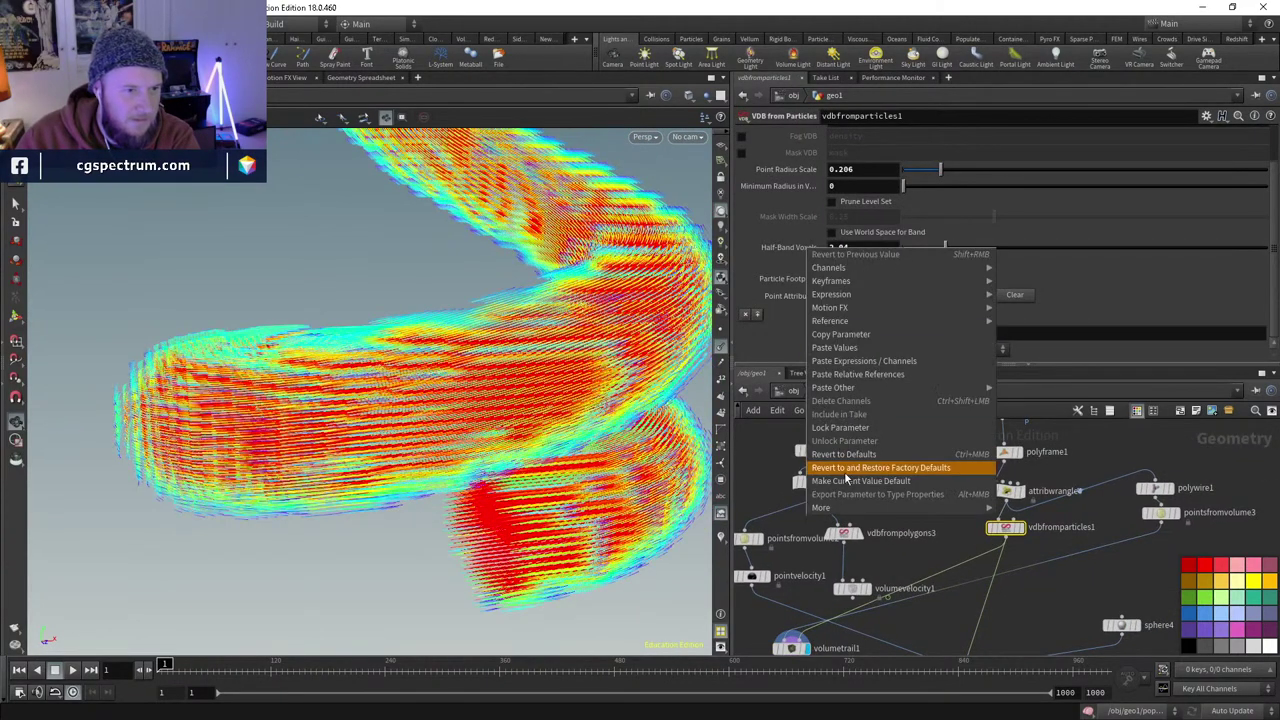
click(840, 452)
drag(424, 445, 337, 423)
scroll(443, 323, up, 8)
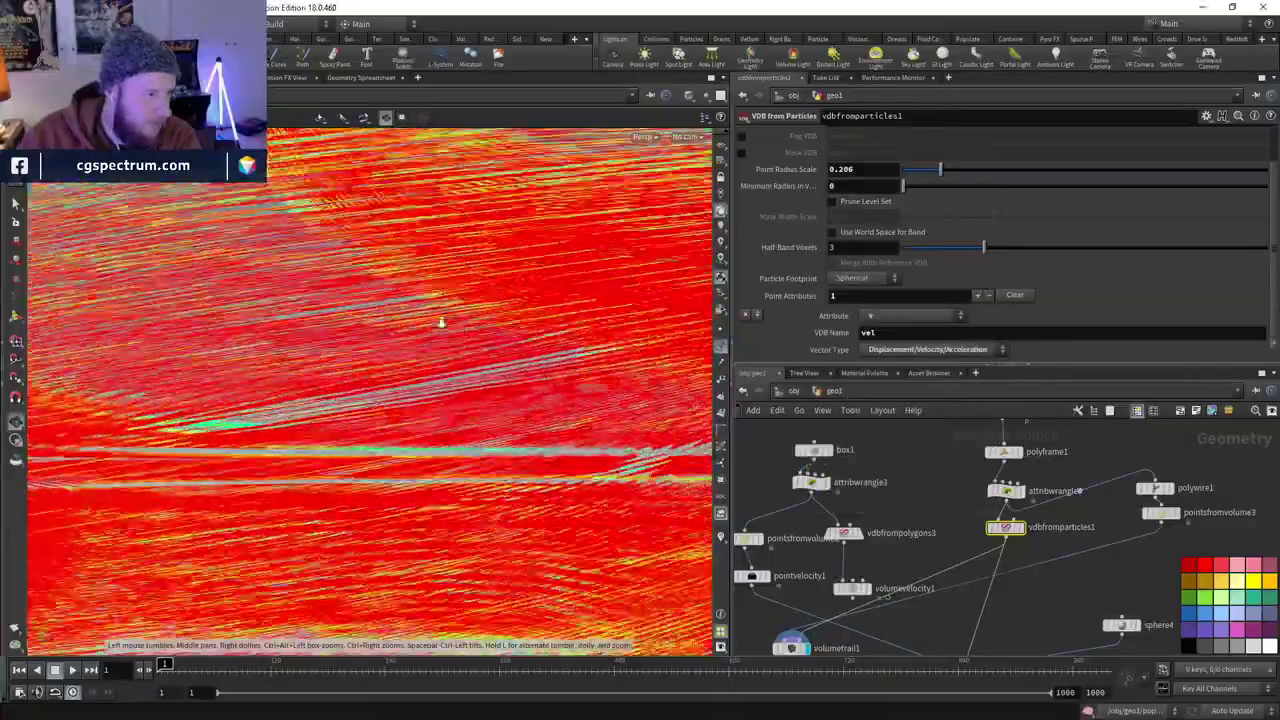
mouse_move(564, 367)
mouse_down()
mouse_move(609, 363)
mouse_move(543, 366)
mouse_move(557, 289)
mouse_move(610, 189)
mouse_move(566, 286)
mouse_move(380, 403)
mouse_up()
scroll(365, 475, down, 8)
drag(365, 475, 300, 465)
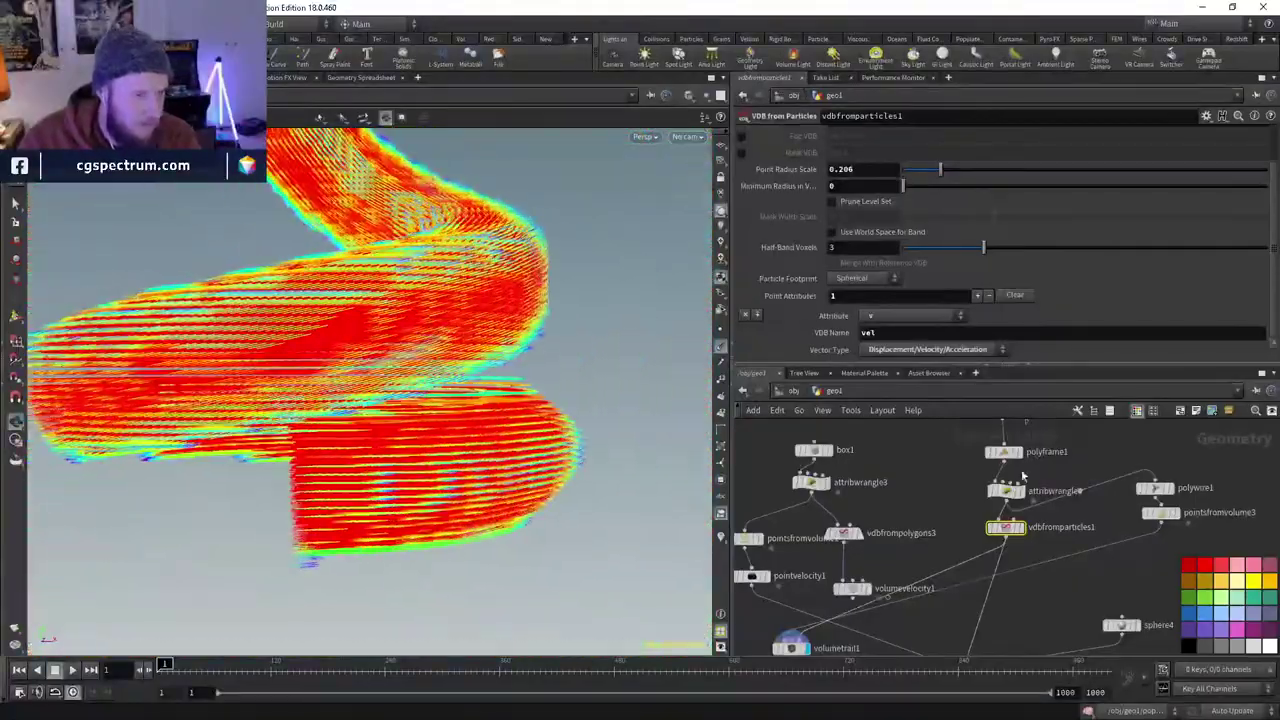
- Display and select sphere4, and show polyframe1 as a template for reference
middle_drag(1107, 615, 1022, 568)
scroll(1022, 568, up, 2)
click(1062, 583)
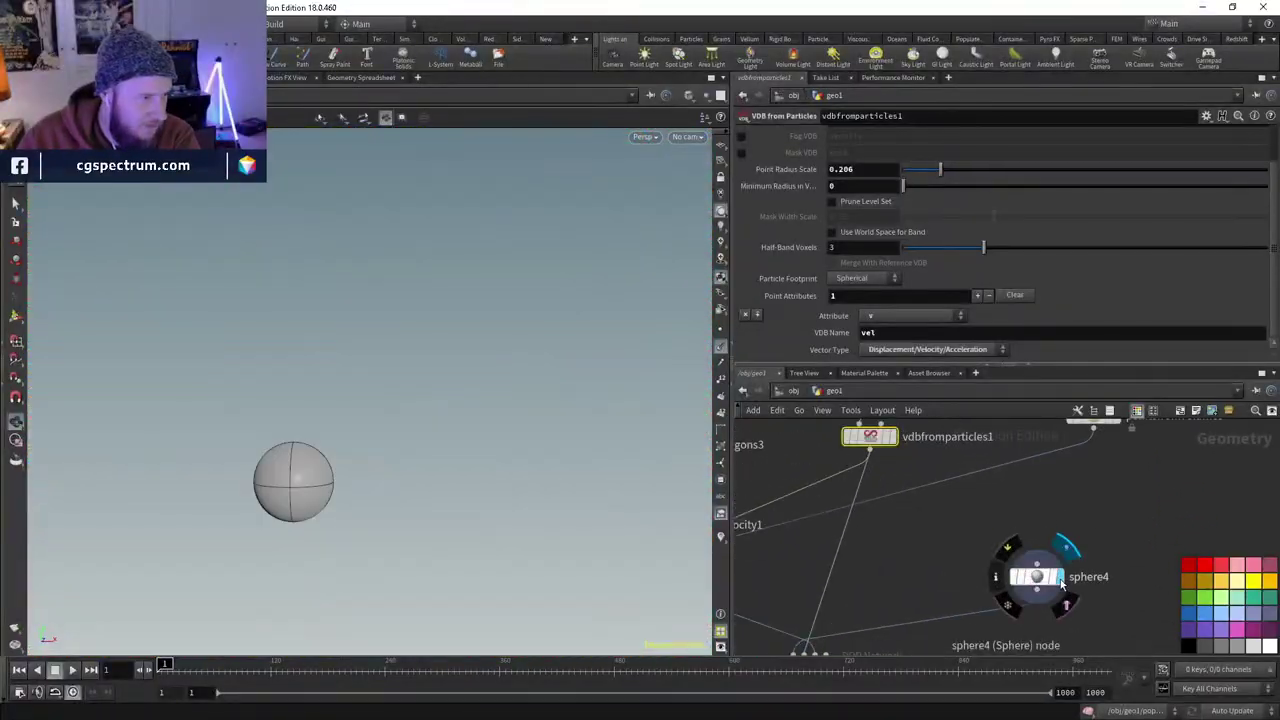
click(1045, 580)
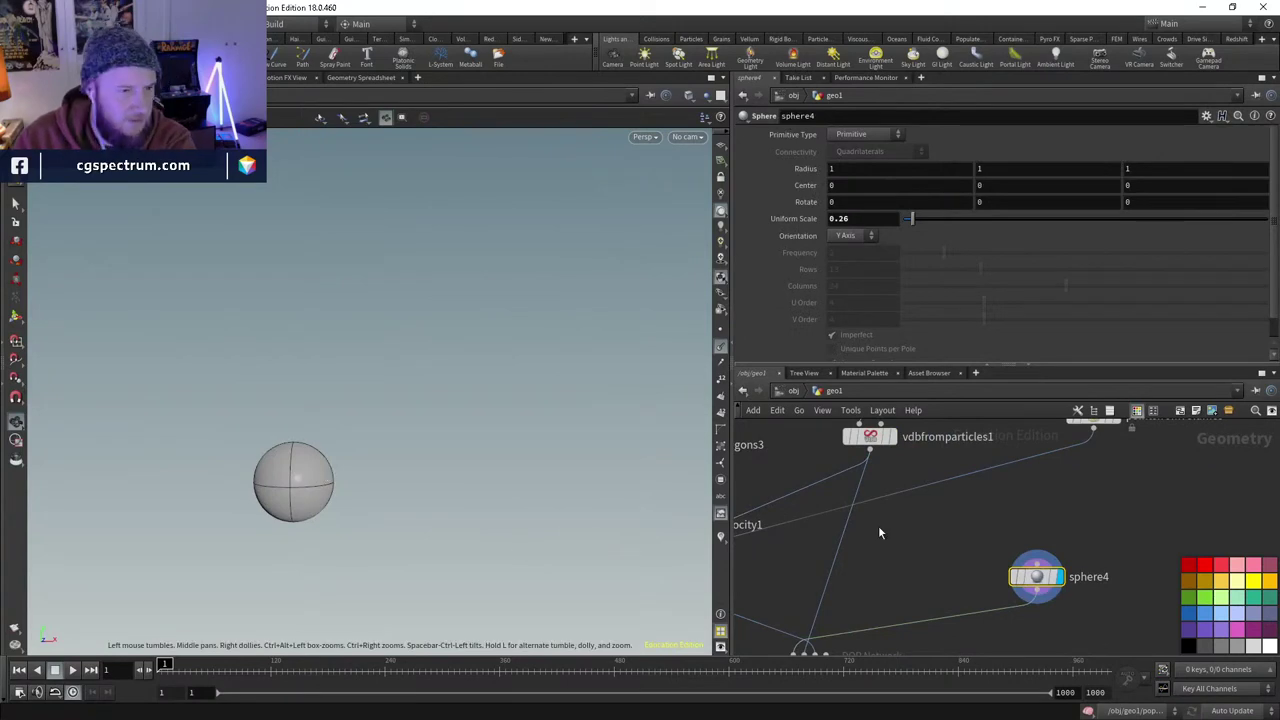
middle_drag(878, 533, 904, 612)
key(Return)
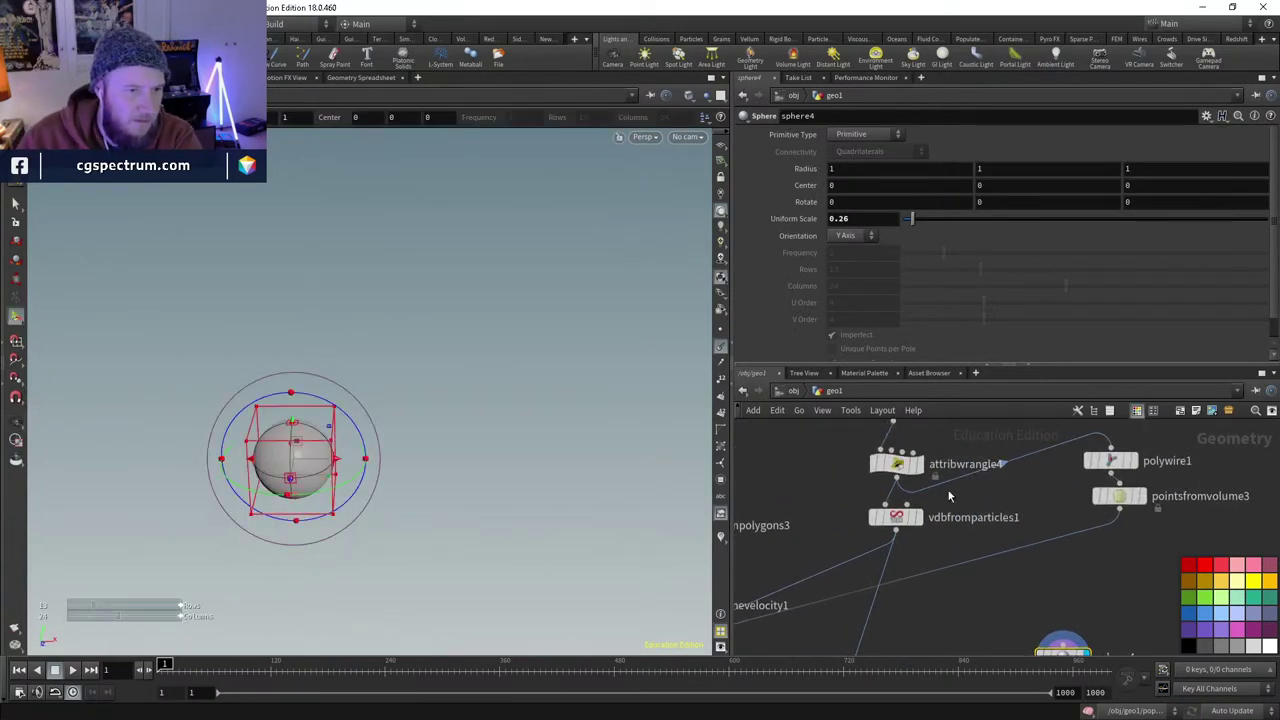
middle_drag(949, 496, 921, 620)
key(Escape)
- Move sphere4 onto the start of the spiral curve, with its center at about X 0.29 and Z -0.077
drag(370, 520, 398, 554)
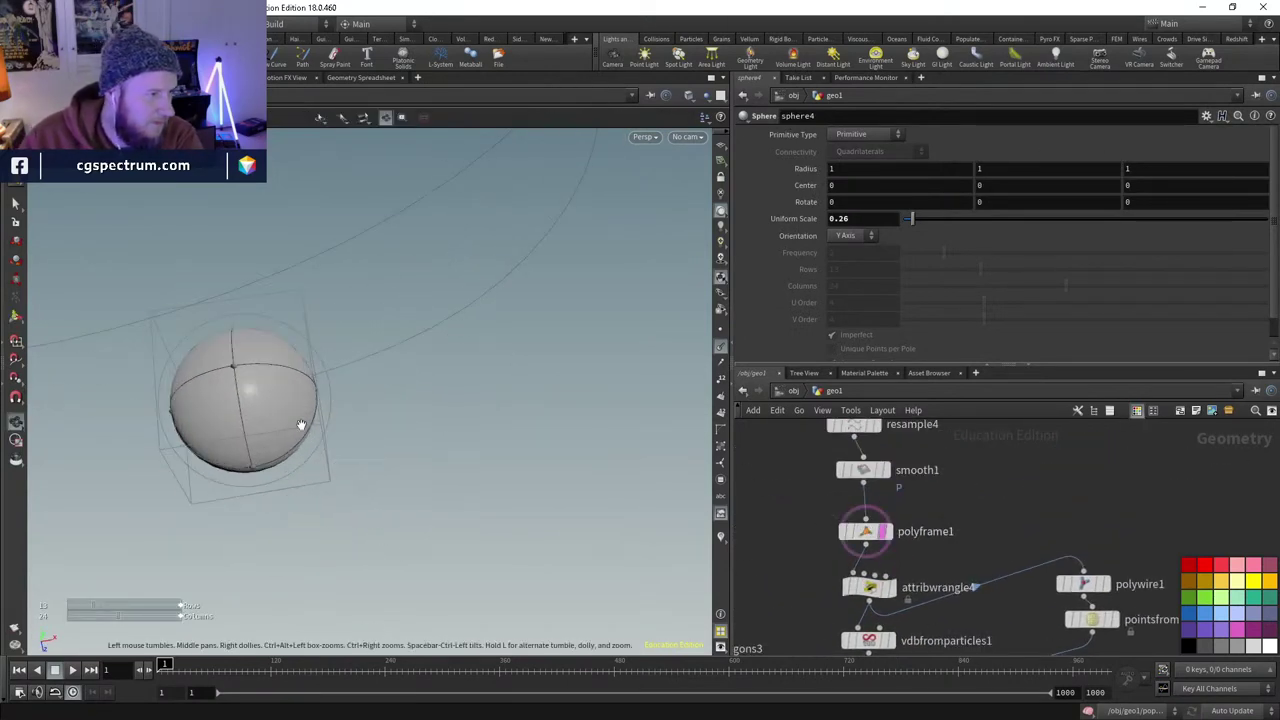
key(Return)
drag(274, 400, 379, 411)
key(Escape)
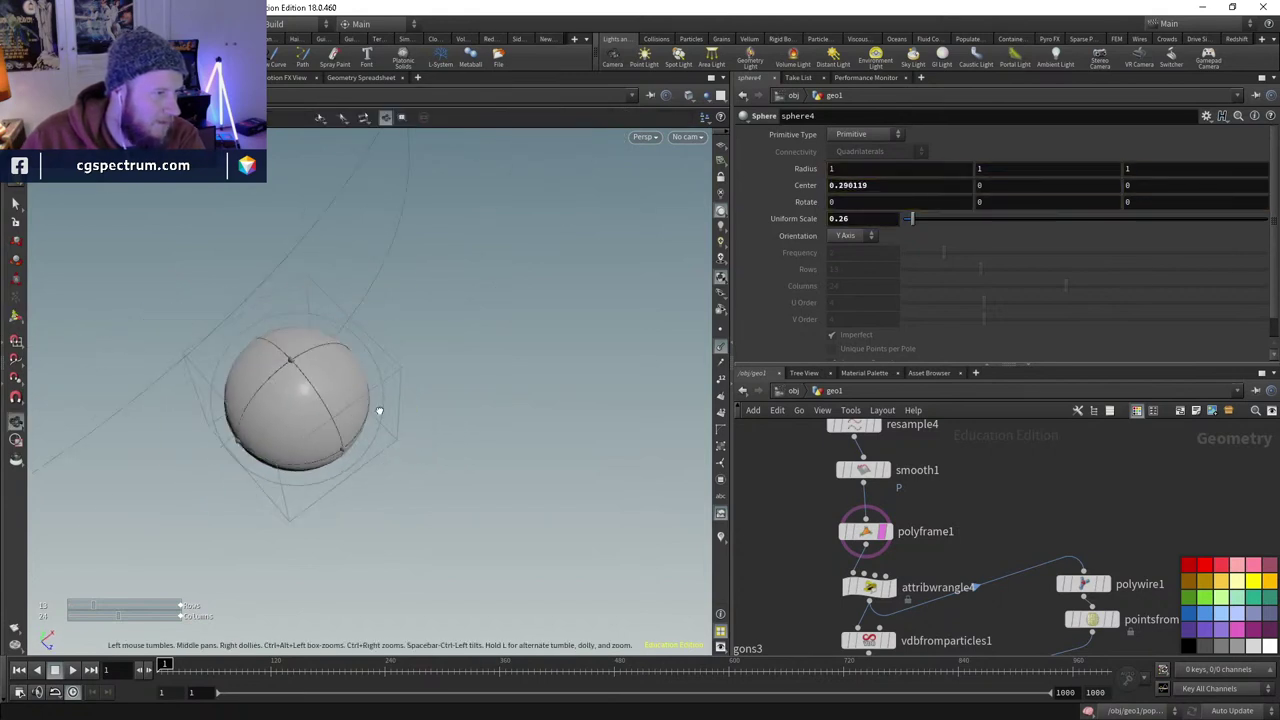
key(Return)
drag(280, 398, 290, 414)
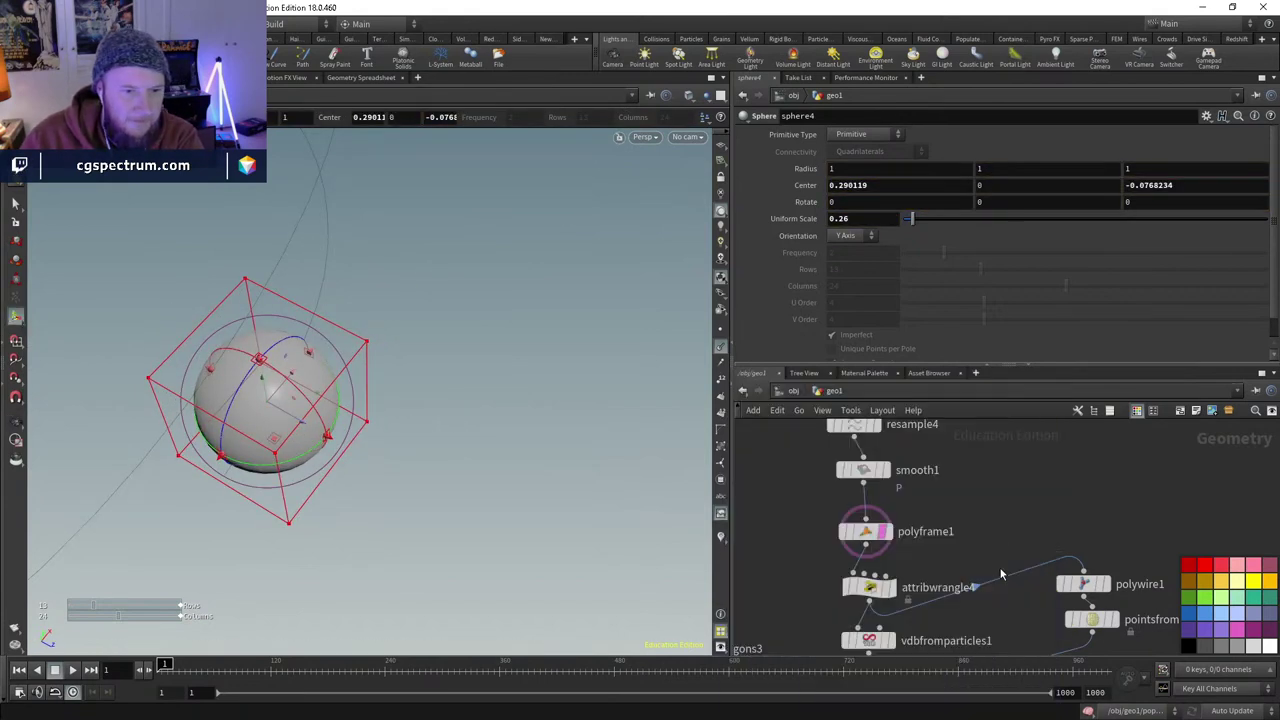
- Enter popnet and play the simulation to examine how the particles flow from the source sphere
key(f)
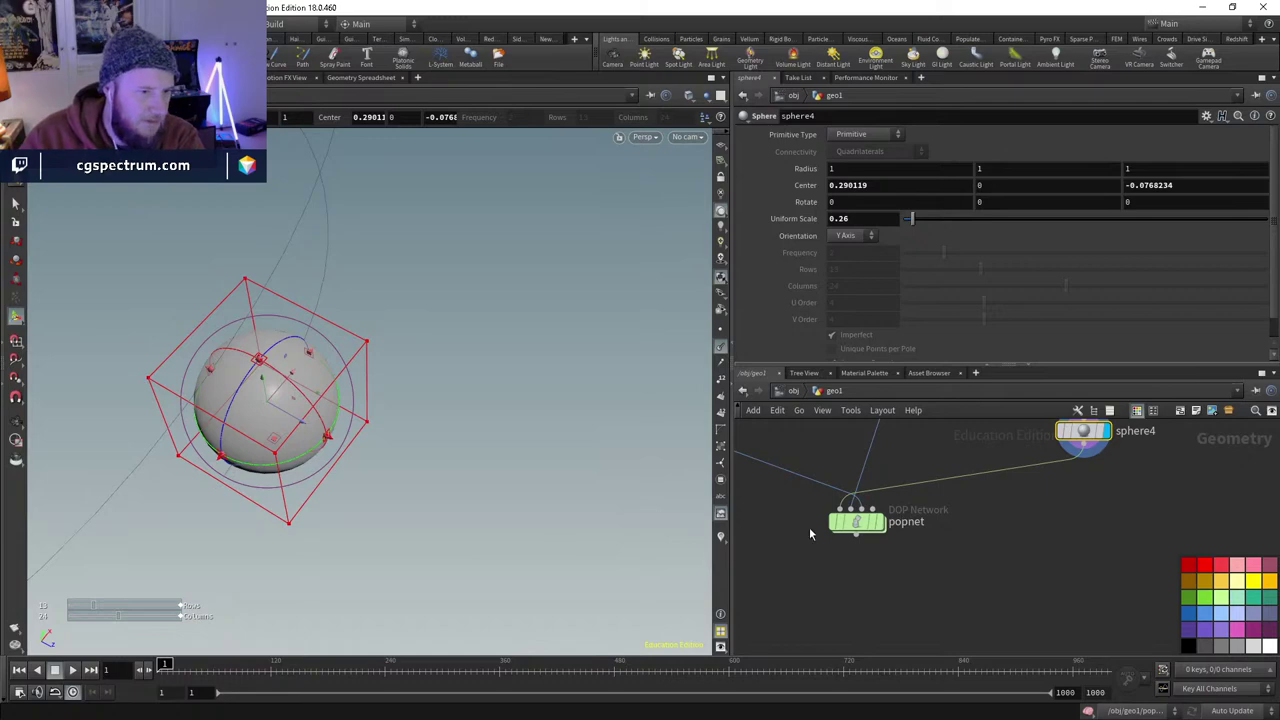
double_click(855, 524)
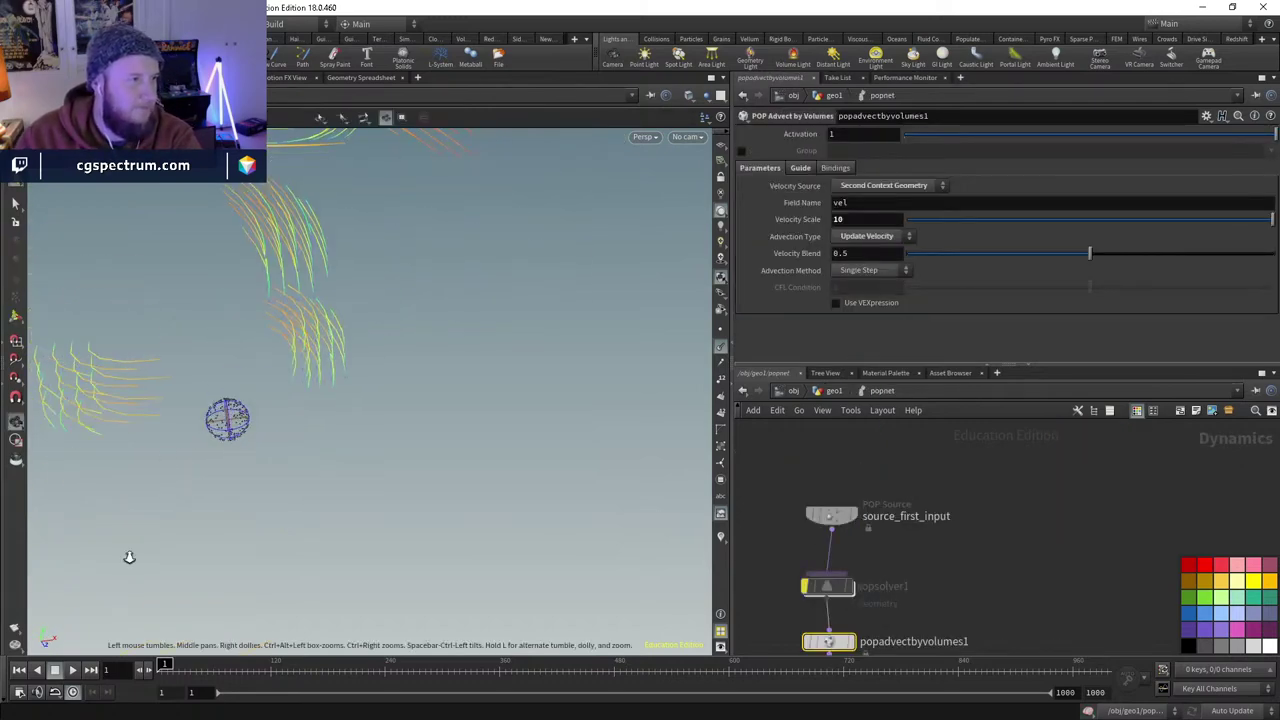
middle_drag(229, 483, 323, 568)
click(73, 670)
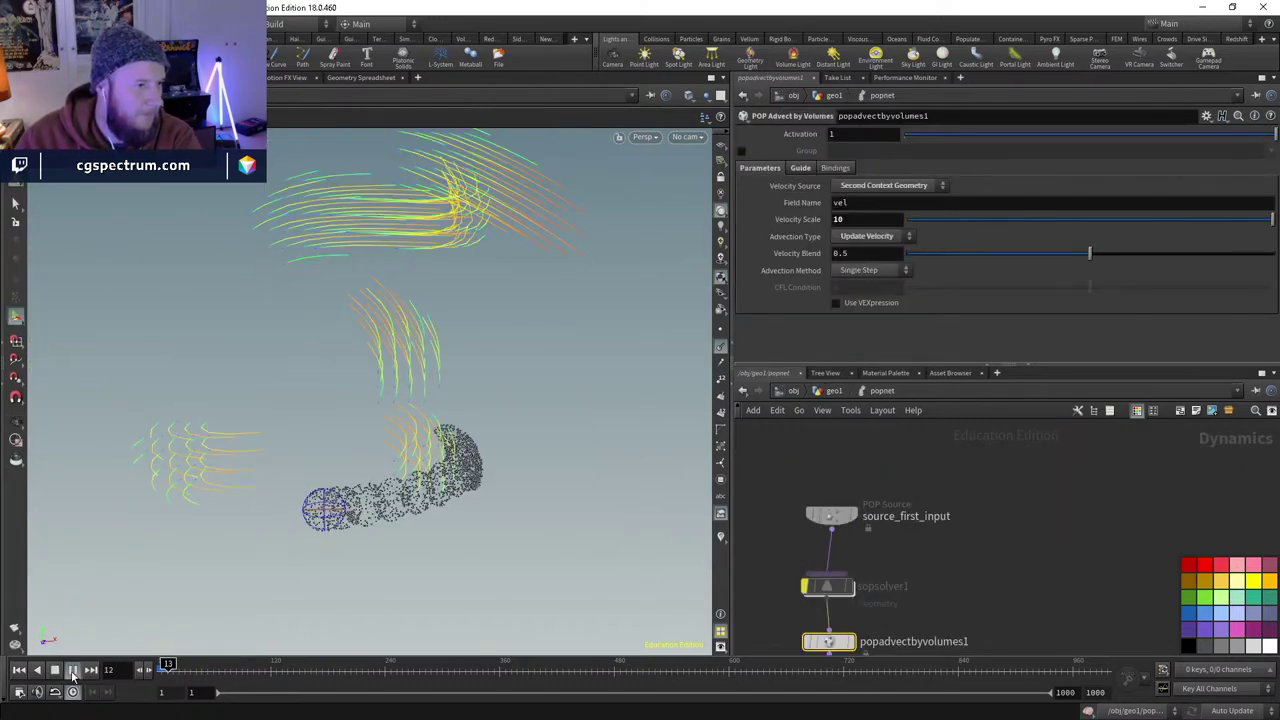
drag(625, 454, 527, 507)
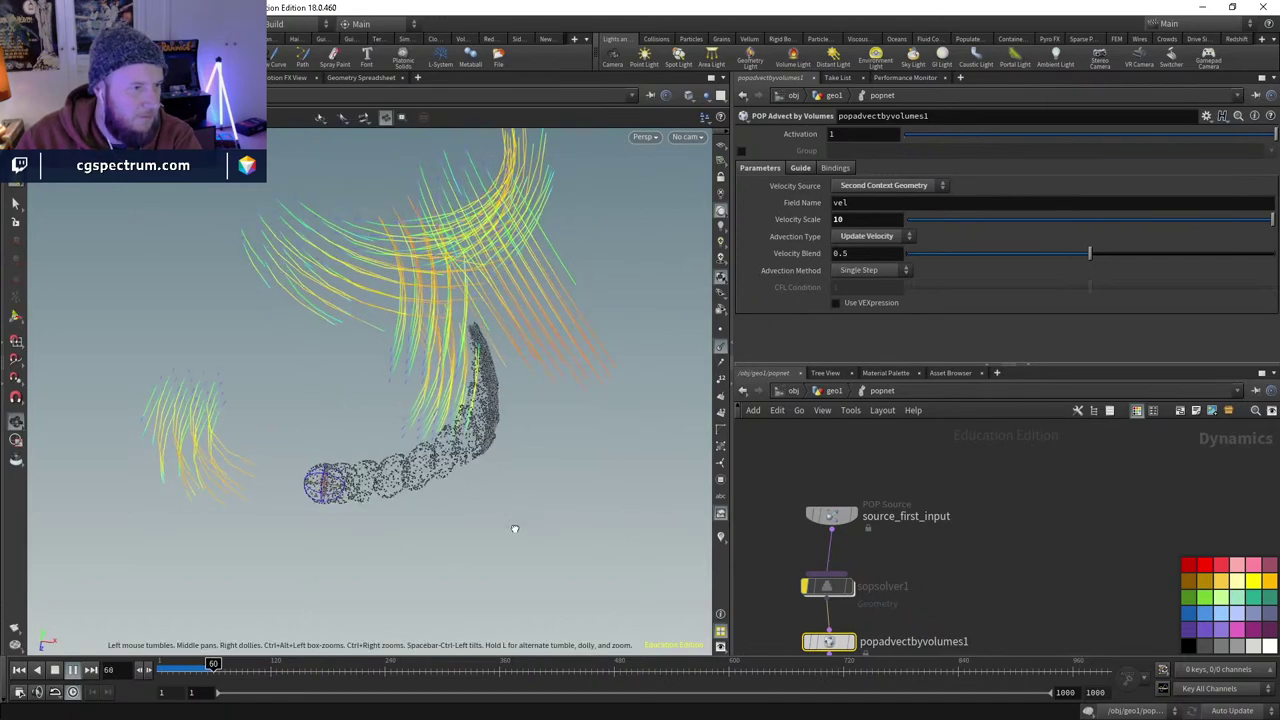
drag(516, 518, 478, 457)
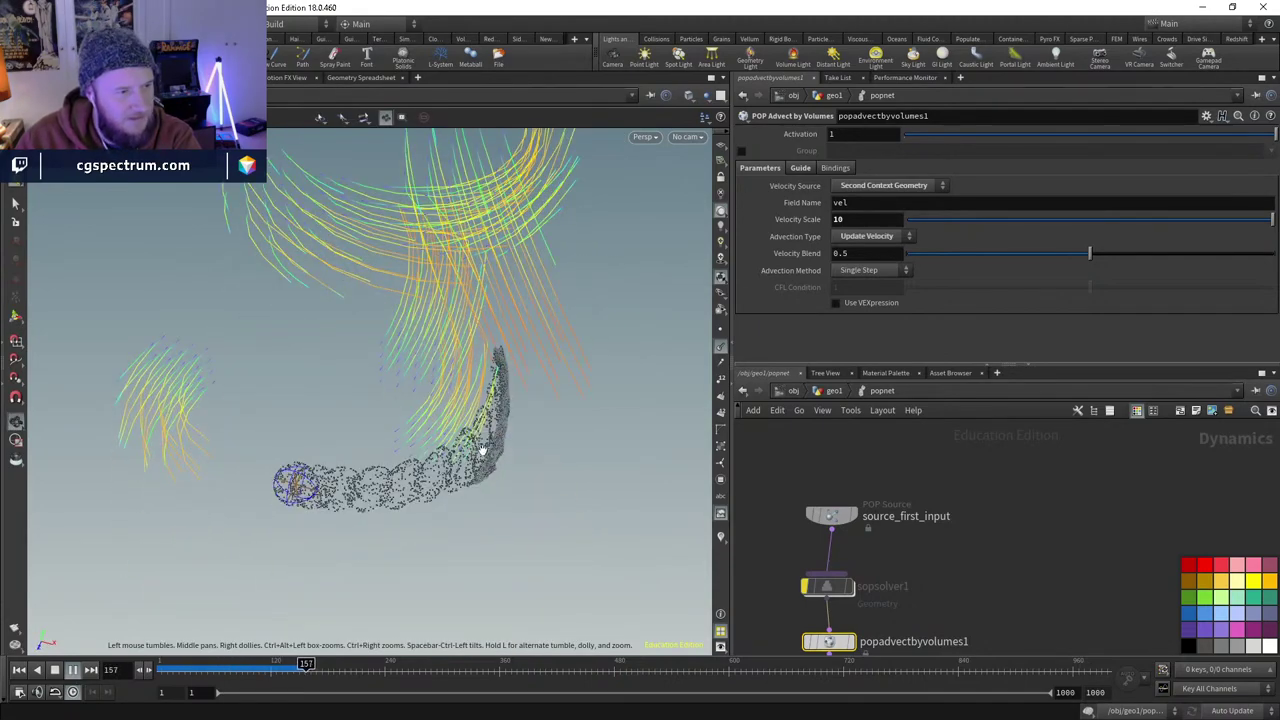
- Insert a POP Drag node between sopsolver1 and popadvectbyvolumes1 and set its Air Resistance to 10
click(18, 669)
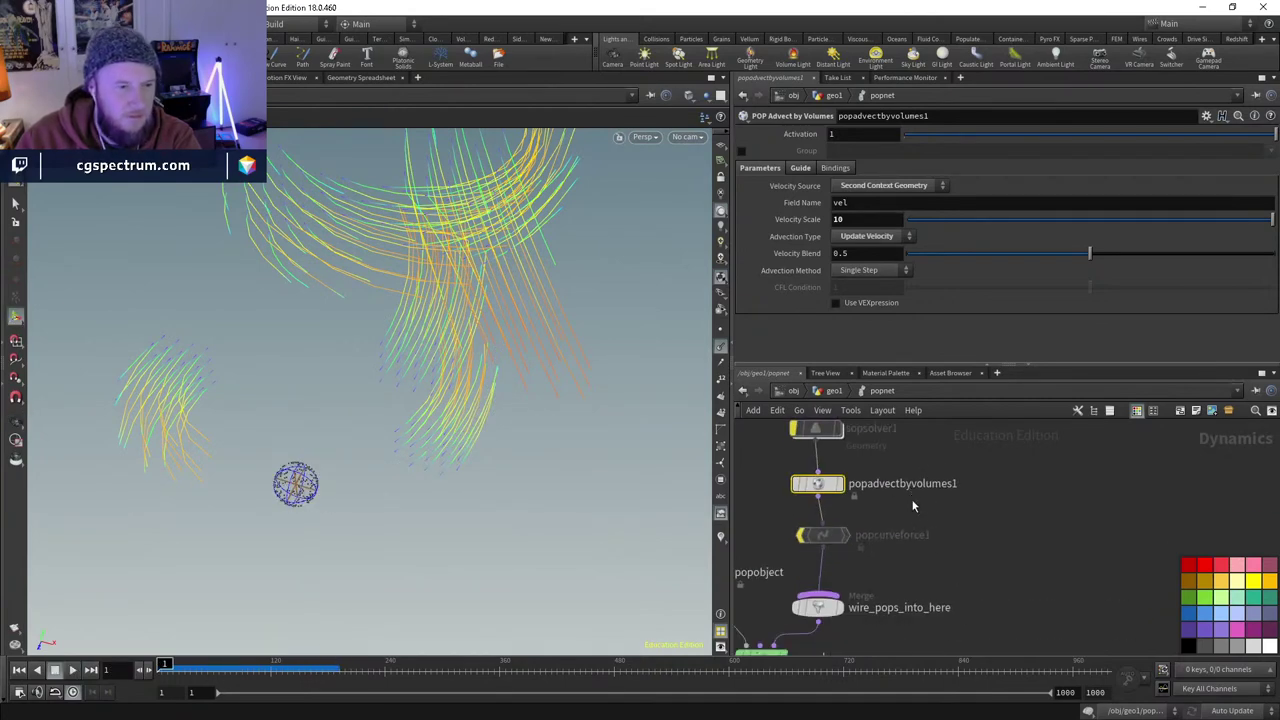
key(Tab)
text(pop drag)
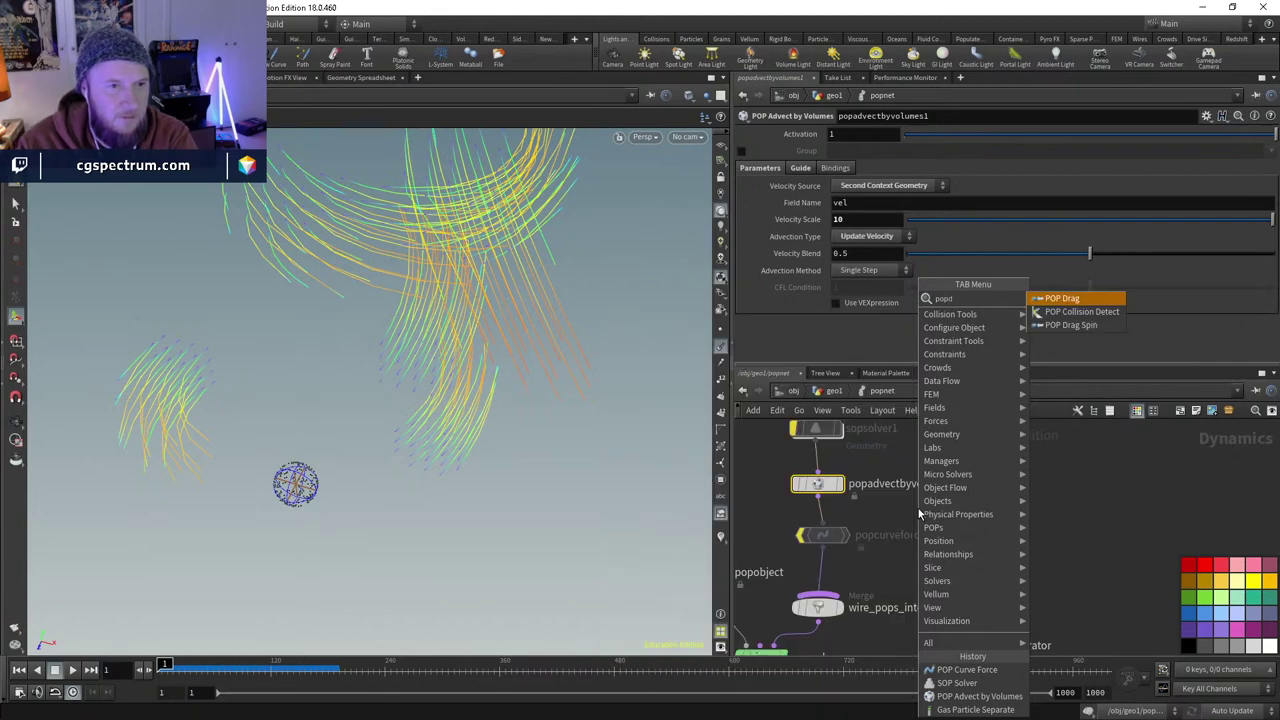
key(Return)
click(815, 462)
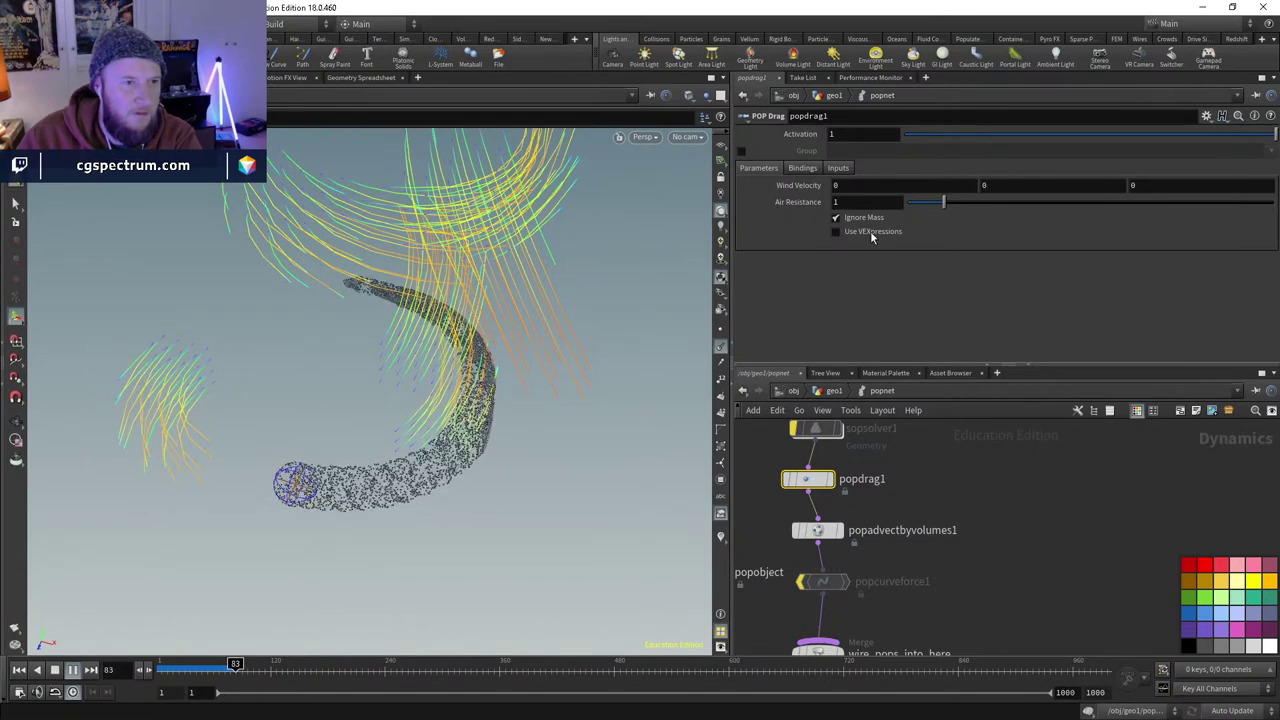
text(0)
key(Return)
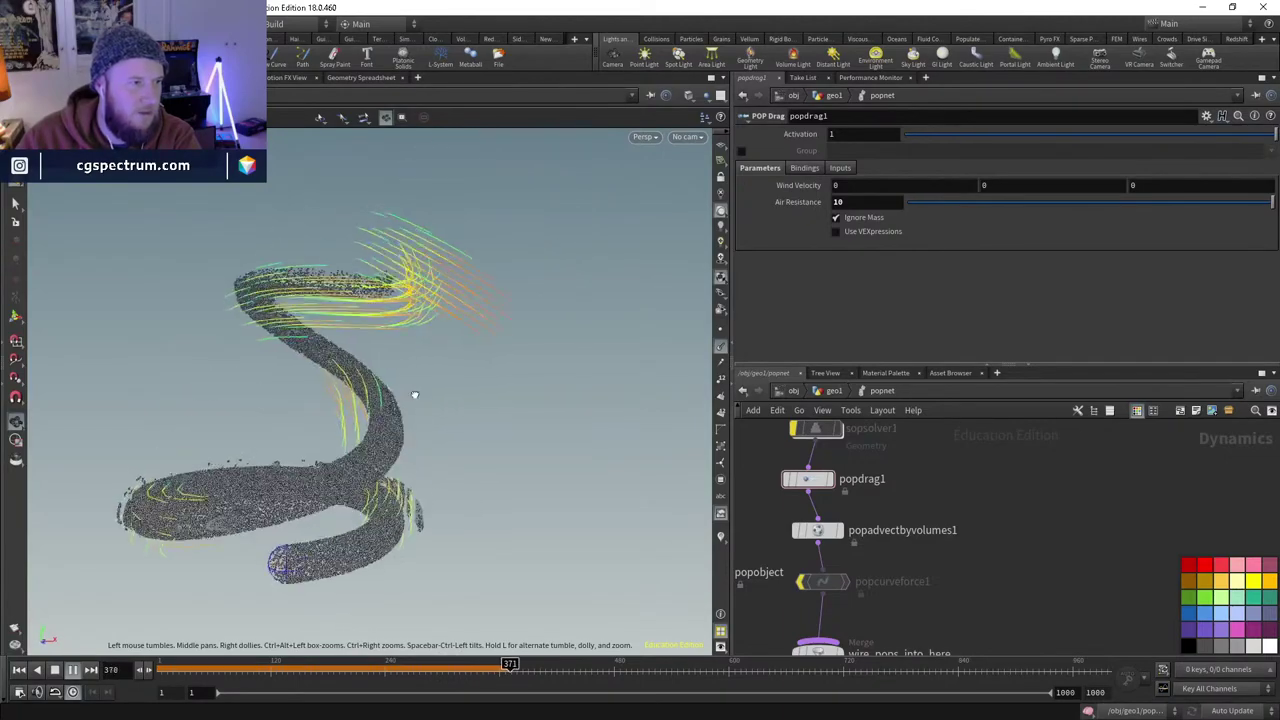
- Examine the particles' path along the spiral from several angles and replay the simulation
mouse_move(457, 397)
mouse_down()
mouse_move(633, 516)
mouse_move(471, 394)
mouse_up()
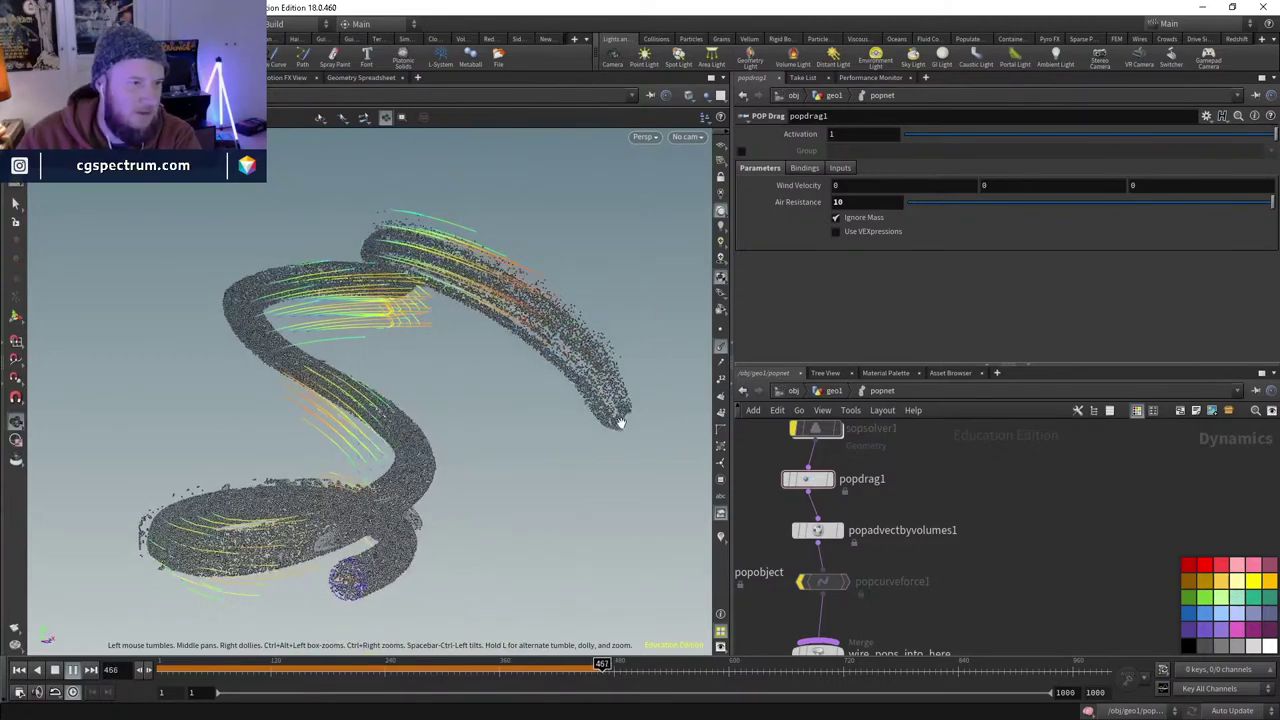
drag(620, 423, 379, 585)
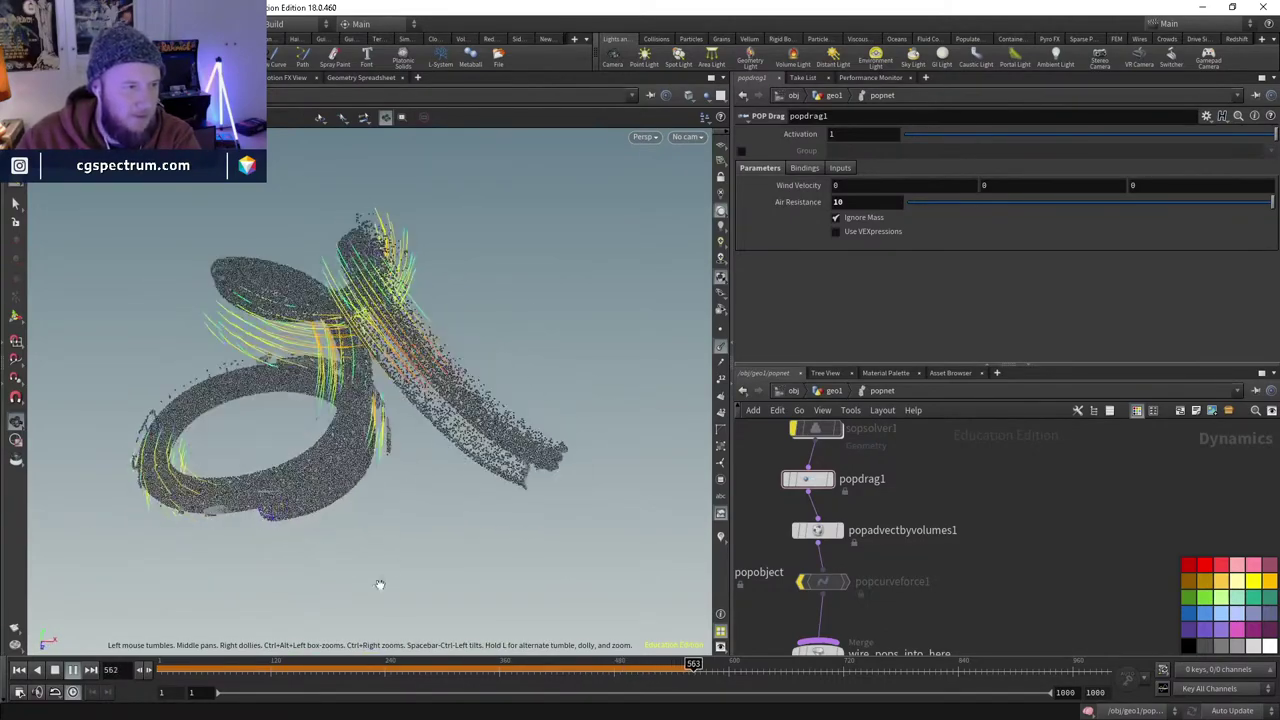
click(73, 692)
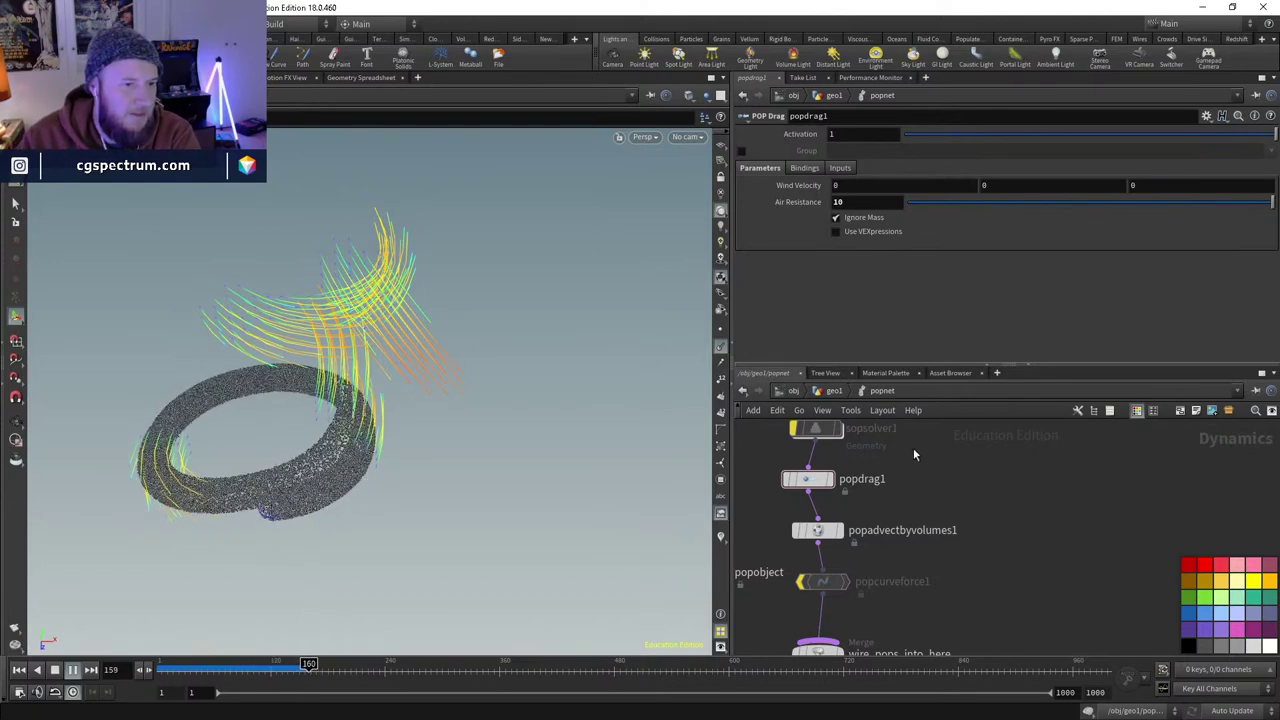
- Set popadvectbyvolumes1's Velocity Blend to 1
click(820, 531)
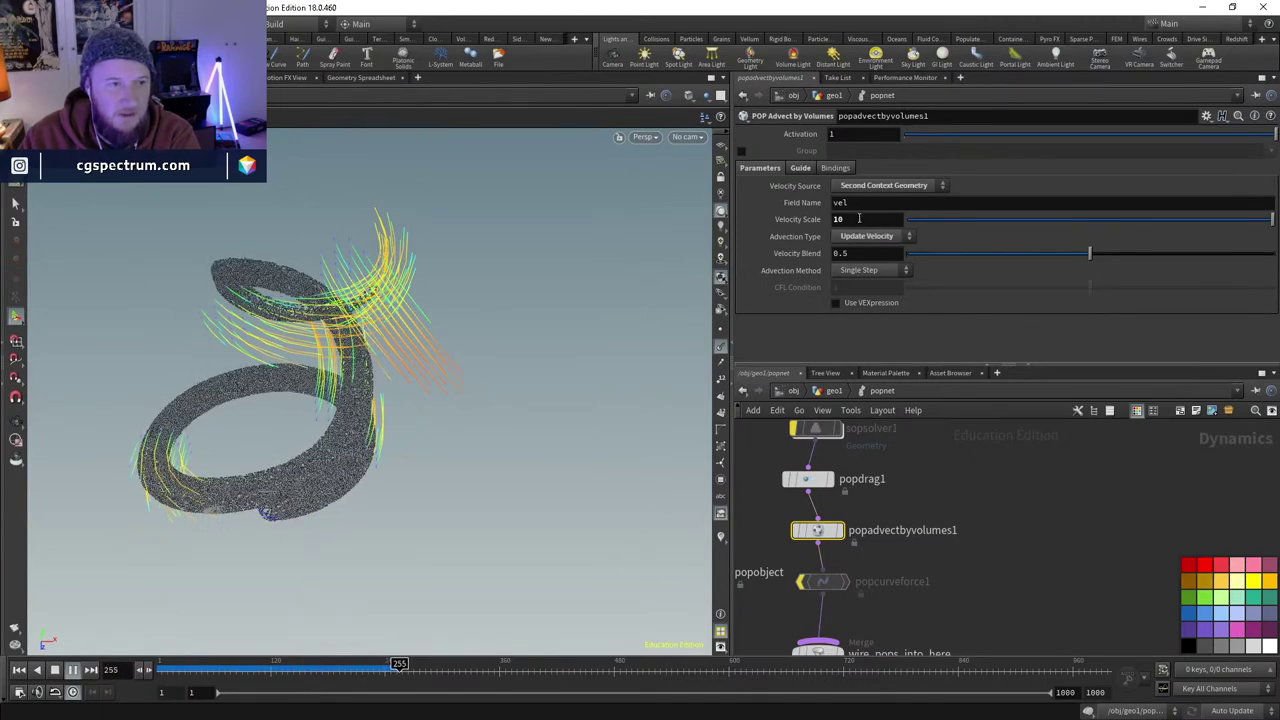
double_click(857, 252)
text(1)
key(Return)
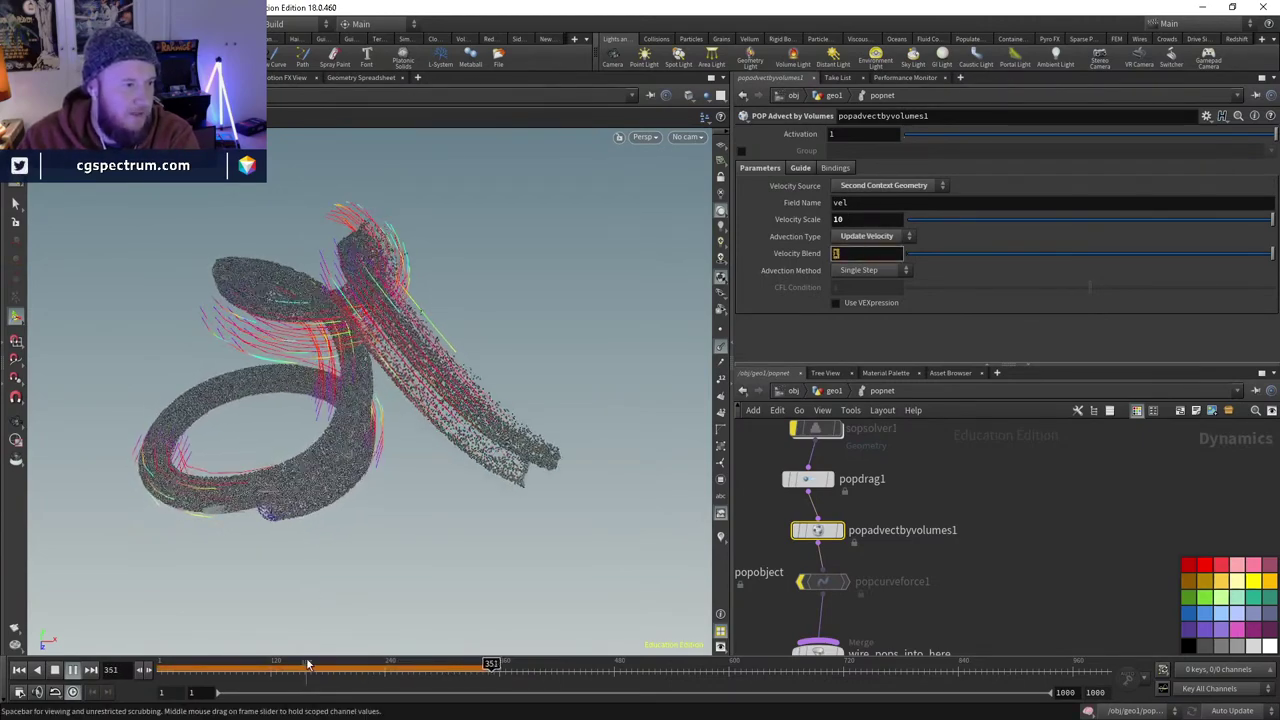
- Replay the simulation, try a Velocity Blend of 0, and restore it to 1
key(ctrl+Up)
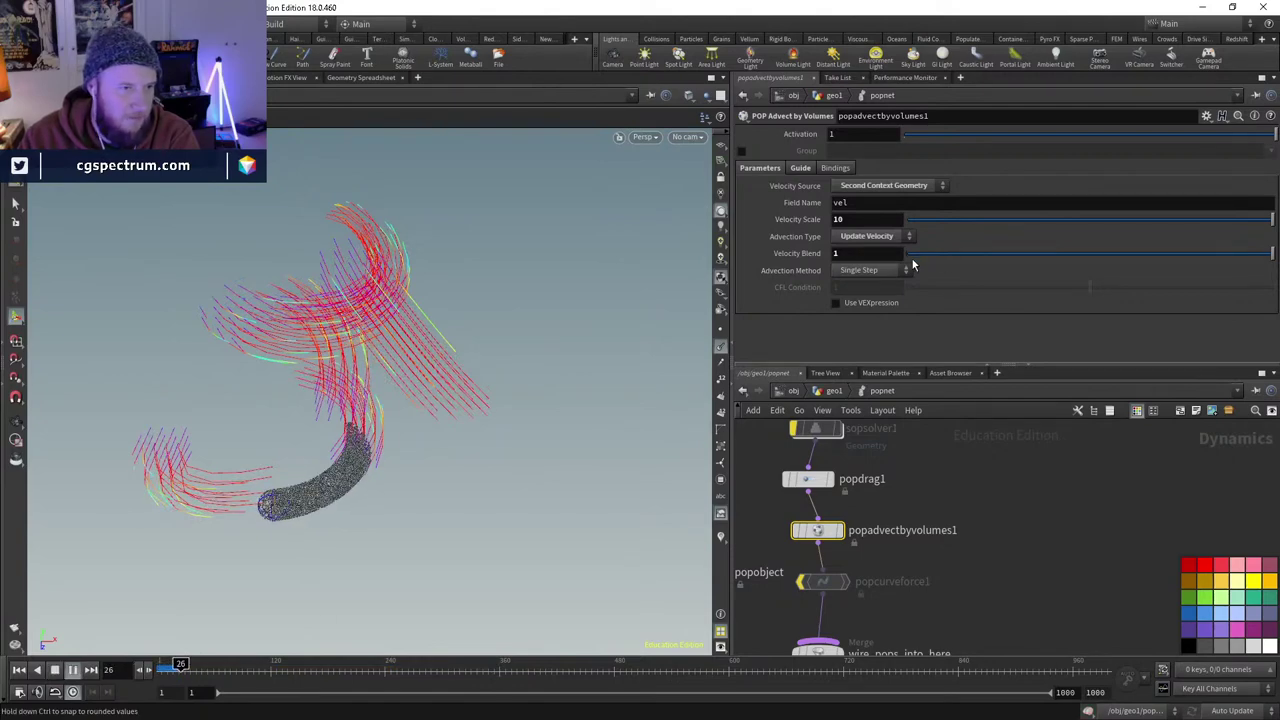
click(909, 254)
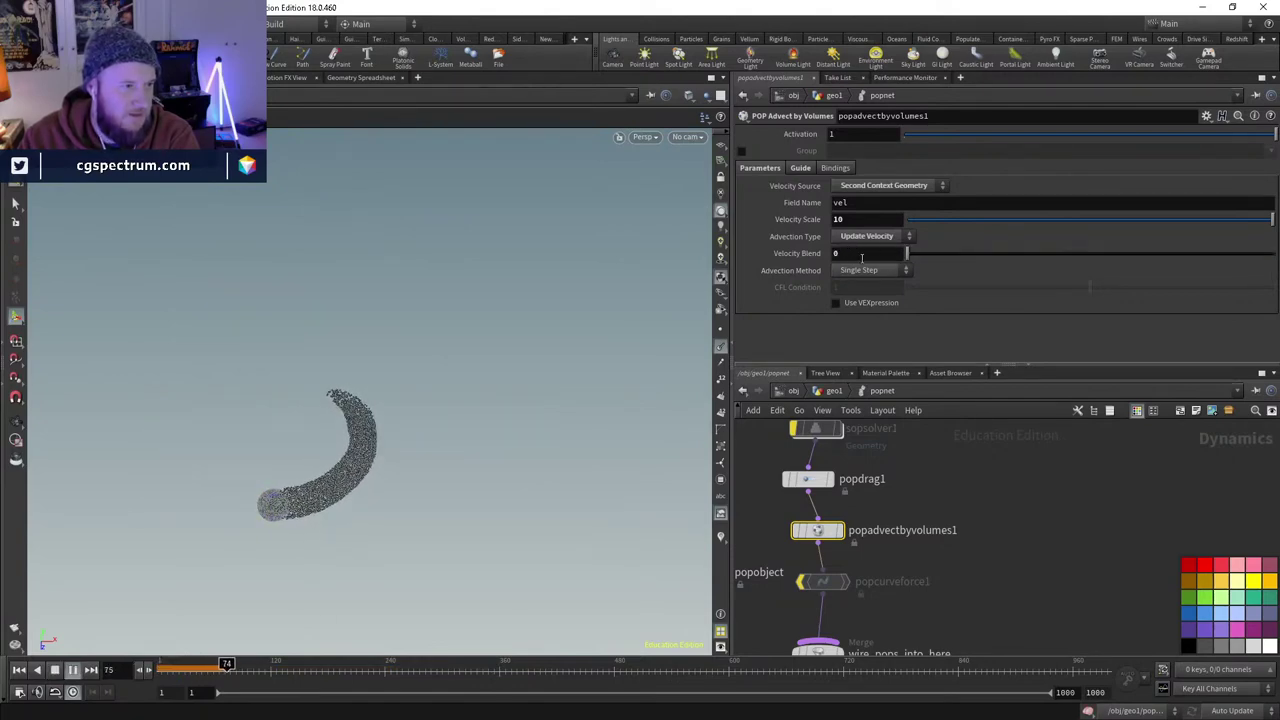
drag(924, 256, 1270, 254)
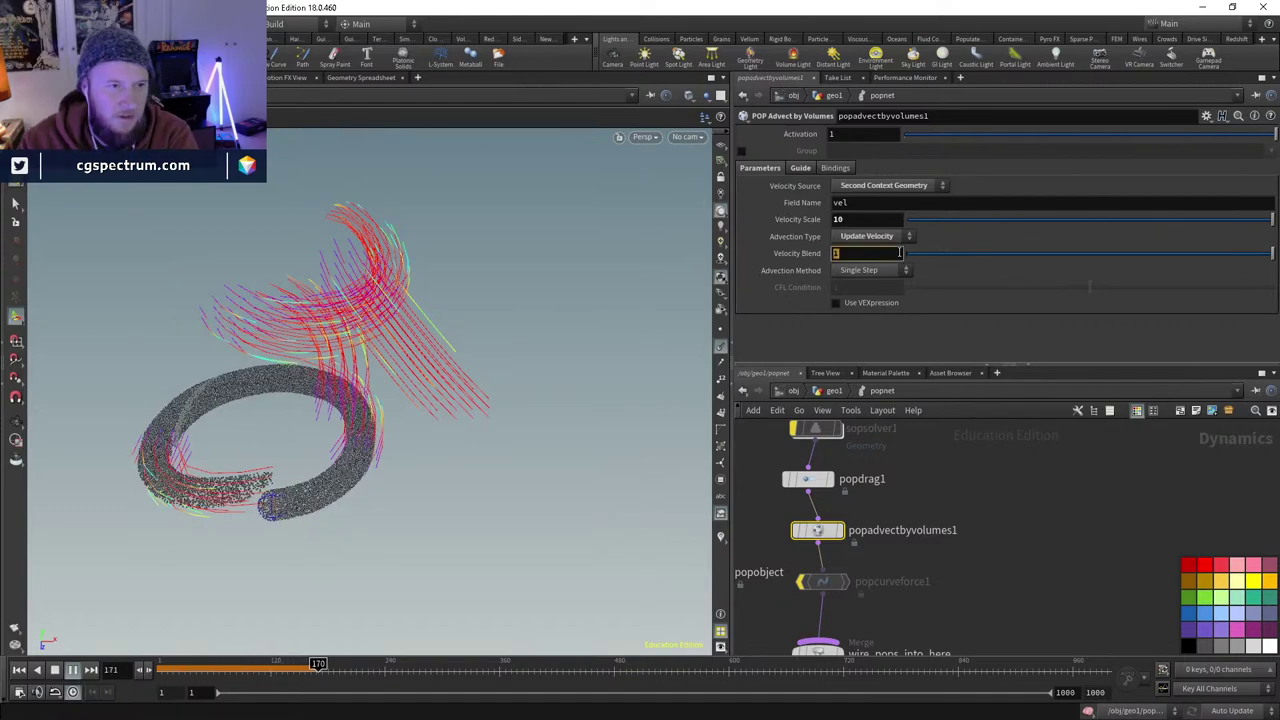
- Set popadvectbyvolumes1's Velocity Scale to 100
text(0)
key(Return)
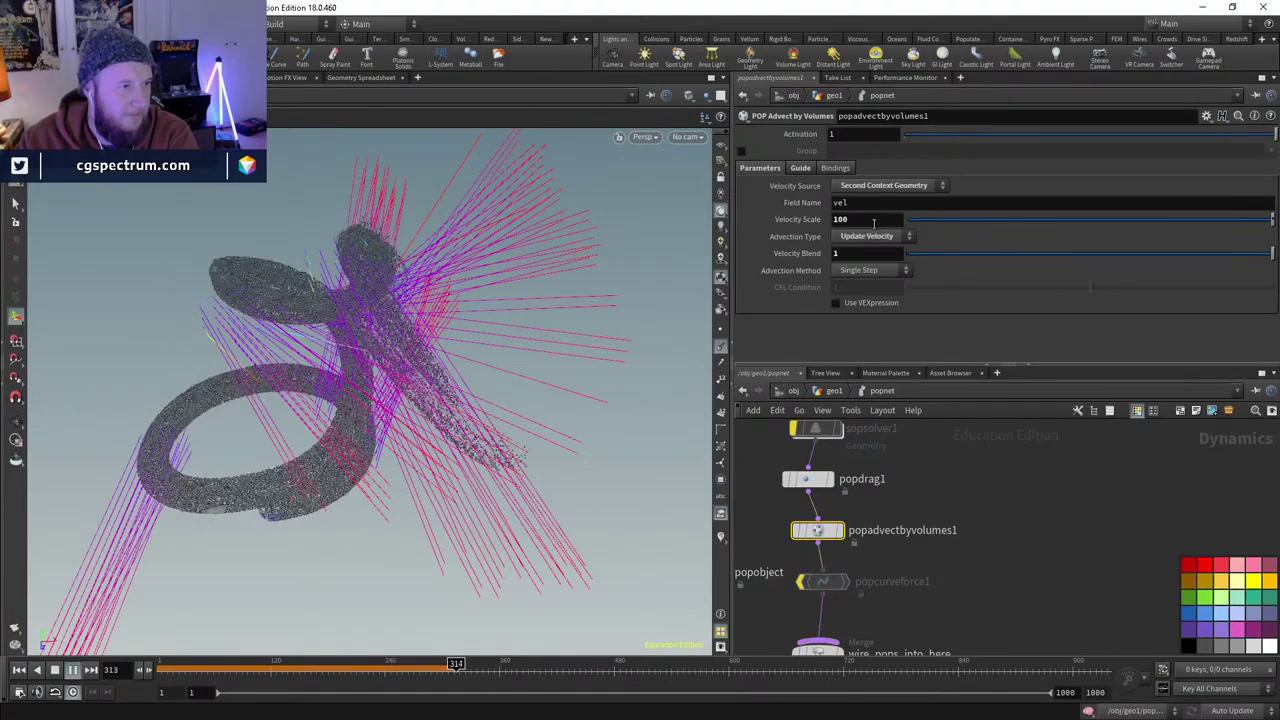
- Orbit around the playing particle simulation to check the flow along the curve, and return the timeline to frame 1
key(Escape)
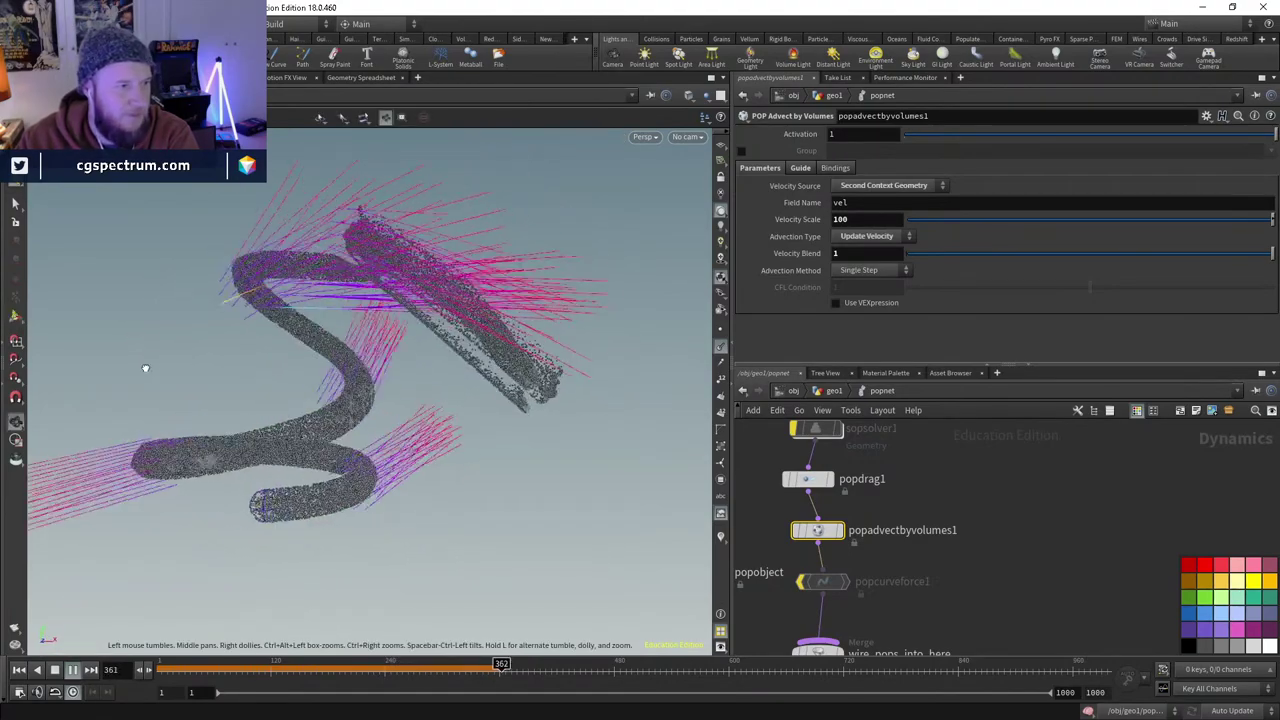
drag(145, 368, 414, 486)
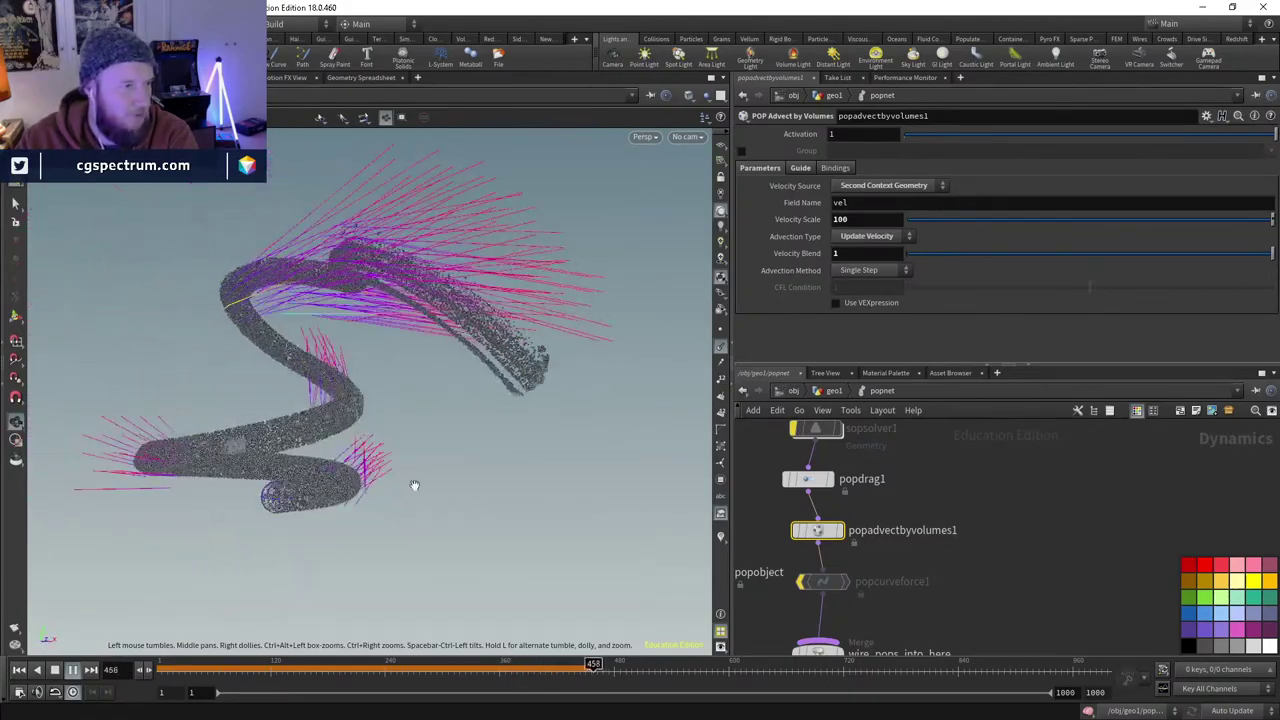
key(ctrl+Up)
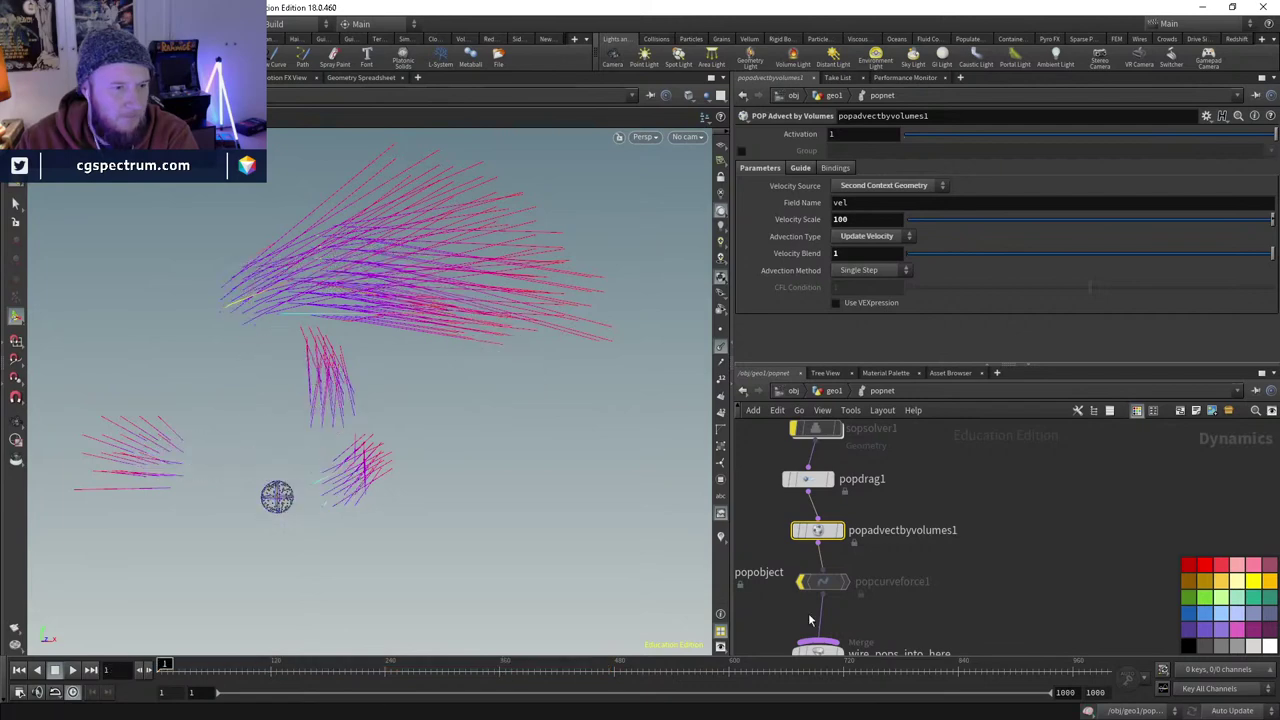
- Place popadvectbyvolumes1 closer beneath popdrag1 and open the popadvect VOP network inside it
scroll(829, 570, down, 2)
drag(829, 574, 829, 553)
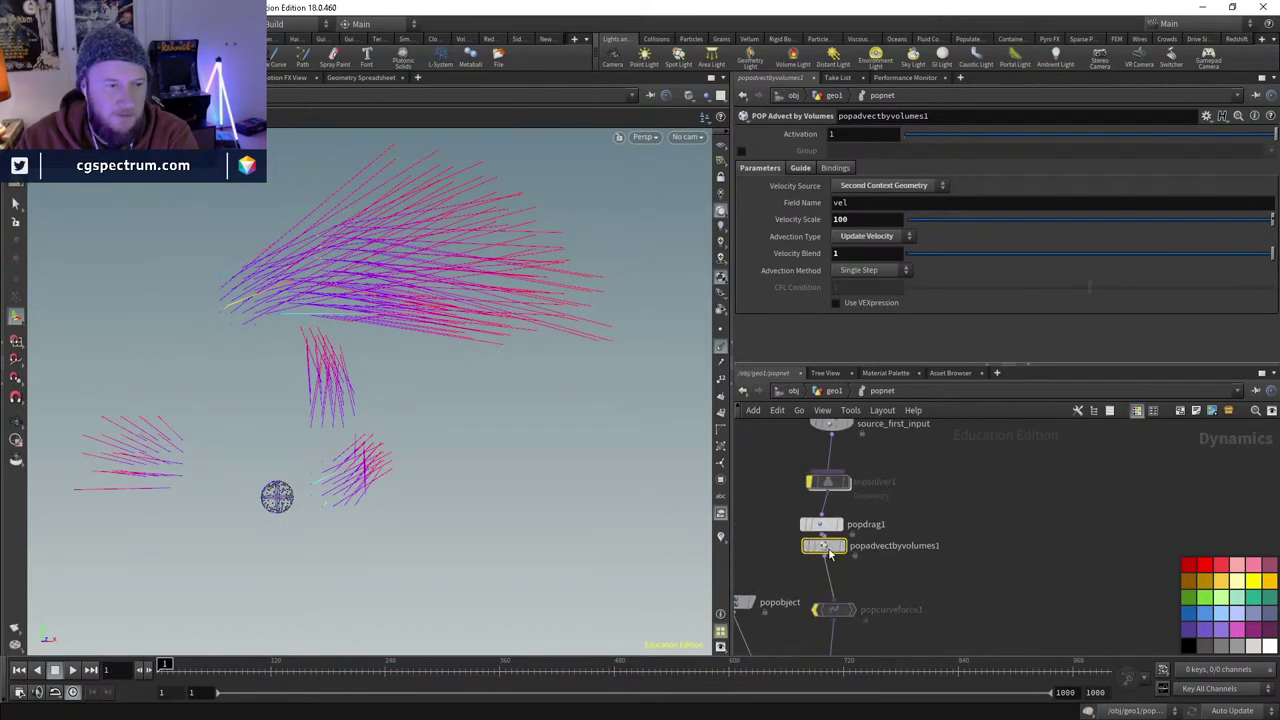
double_click(824, 542)
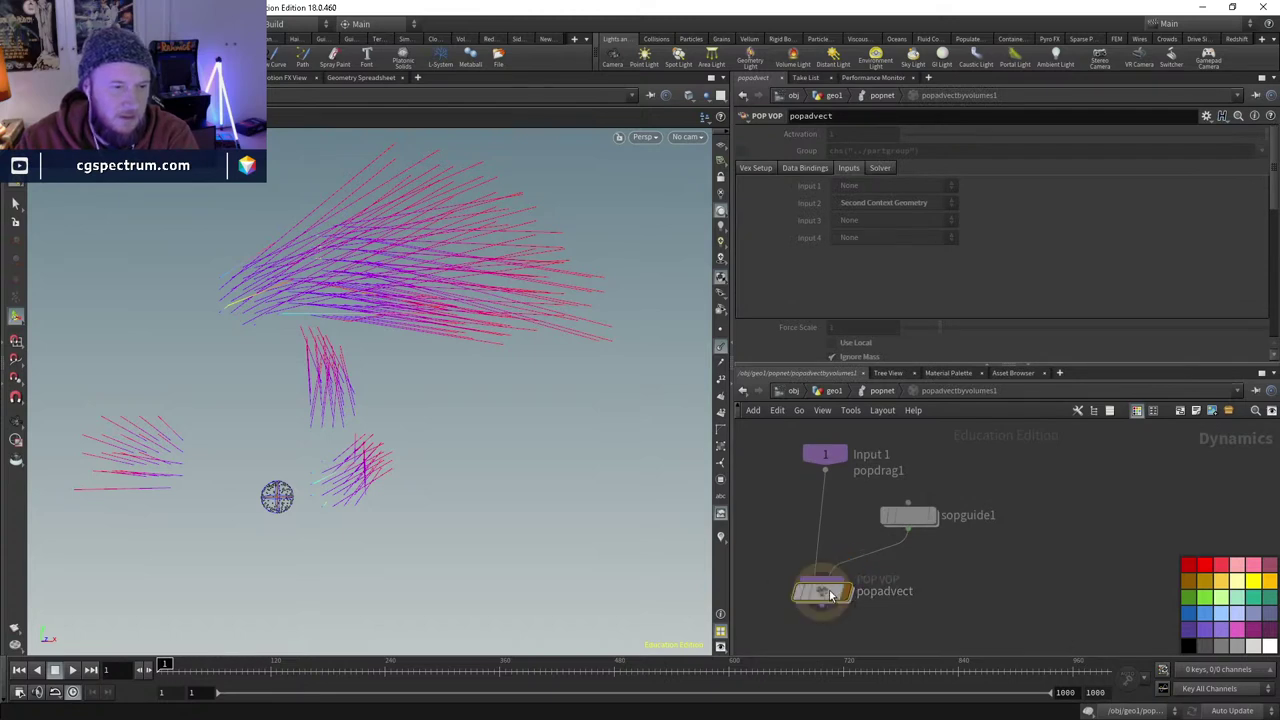
double_click(829, 592)
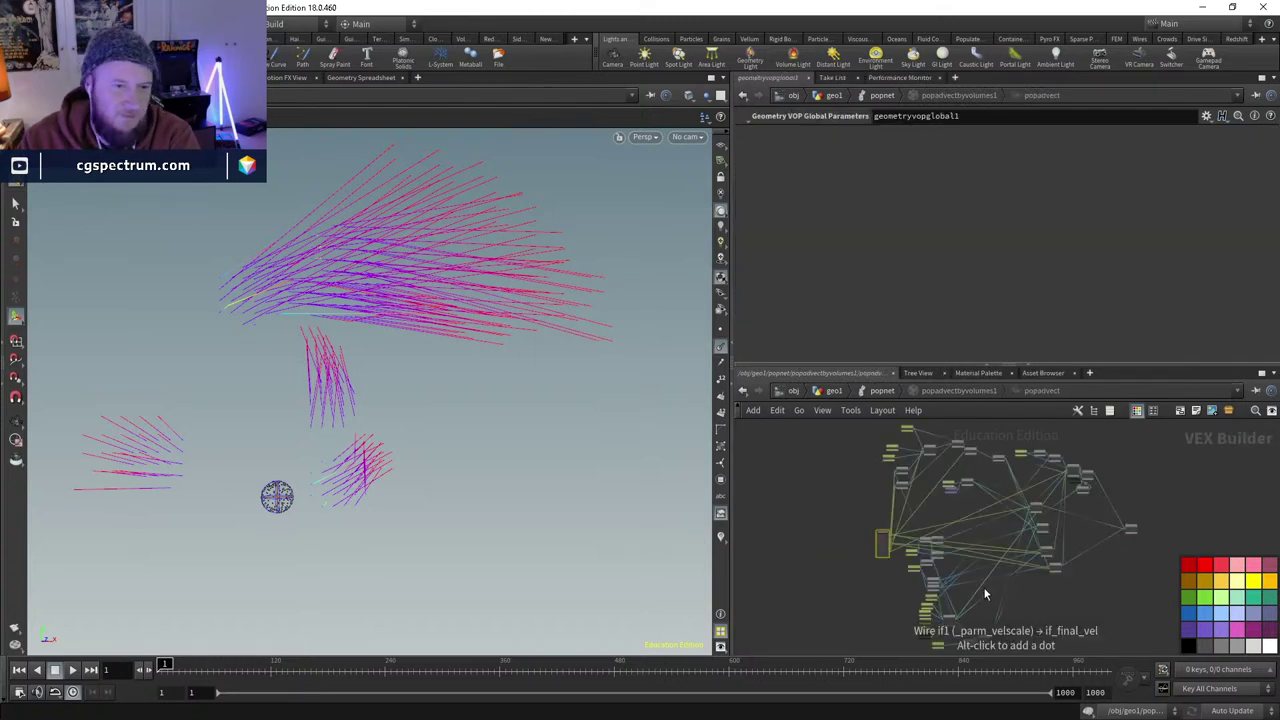
- Examine the inputs and output of the advectbyvolumes1 node and the field name parameter in the popadvect network
scroll(985, 595, up, 5)
scroll(960, 617, up, 5)
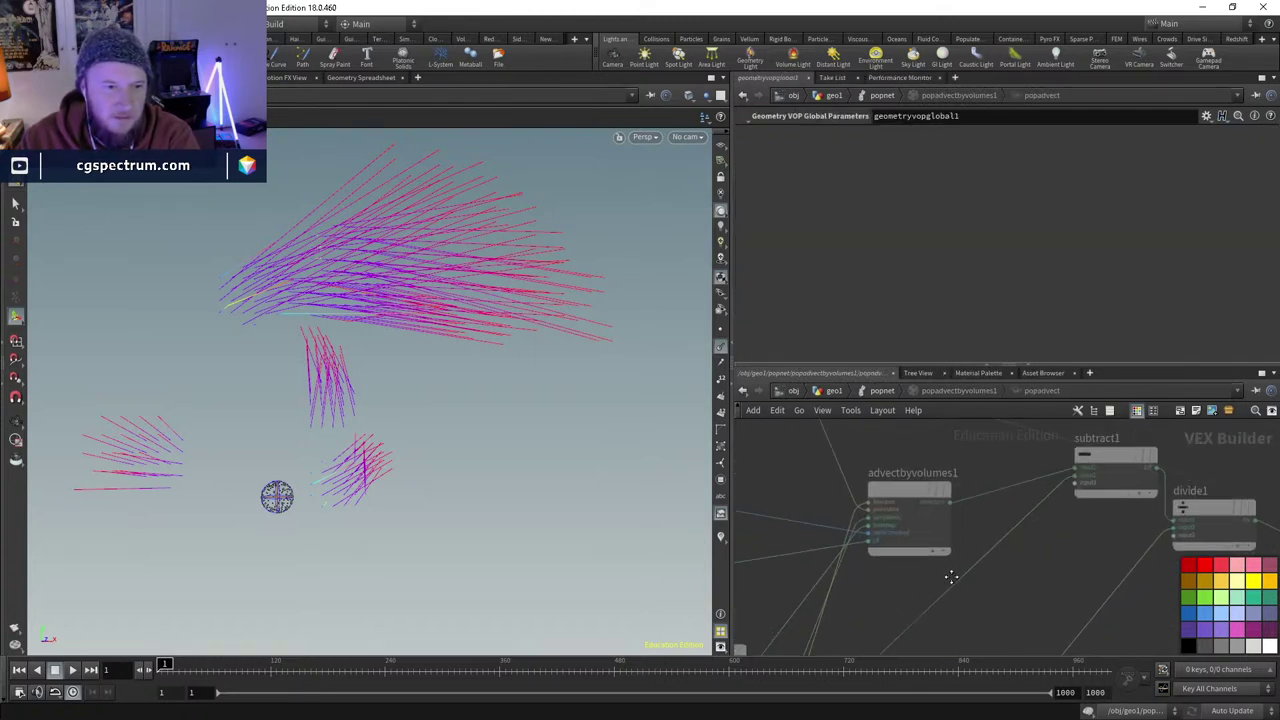
scroll(1005, 615, up, 4)
drag(1028, 436, 798, 637)
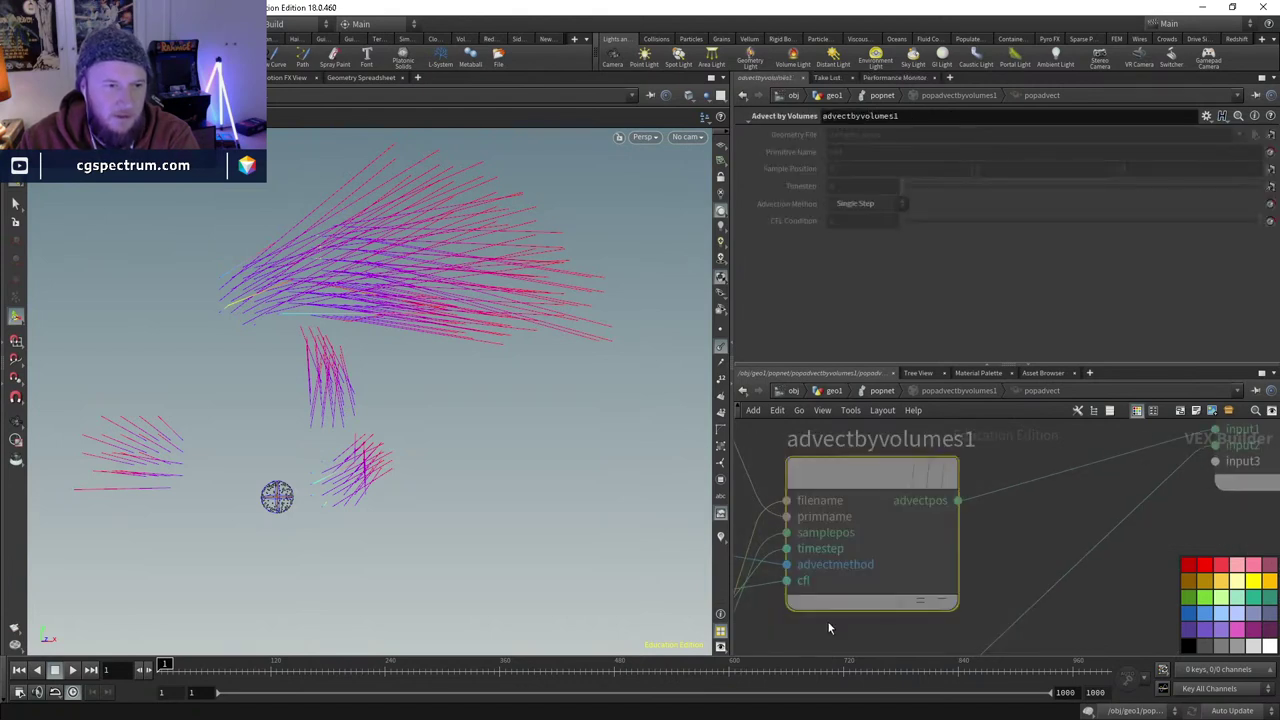
scroll(975, 591, down, 3)
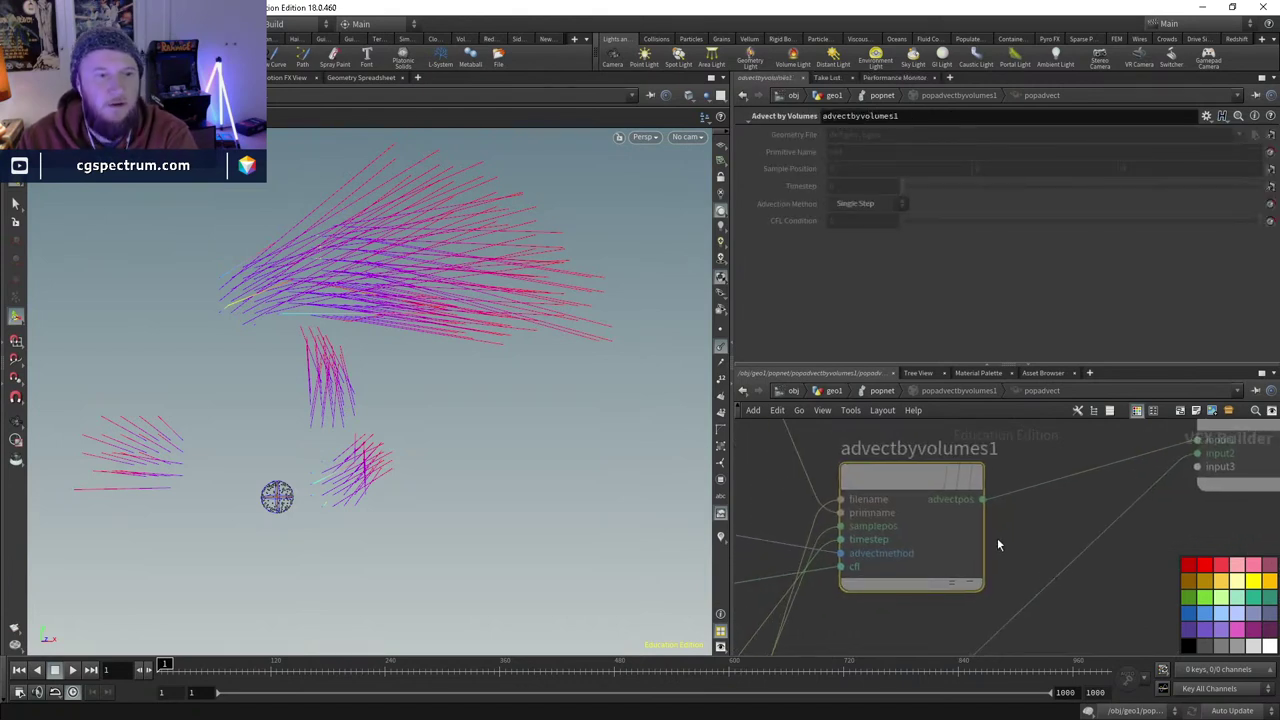
mouse_move(990, 487)
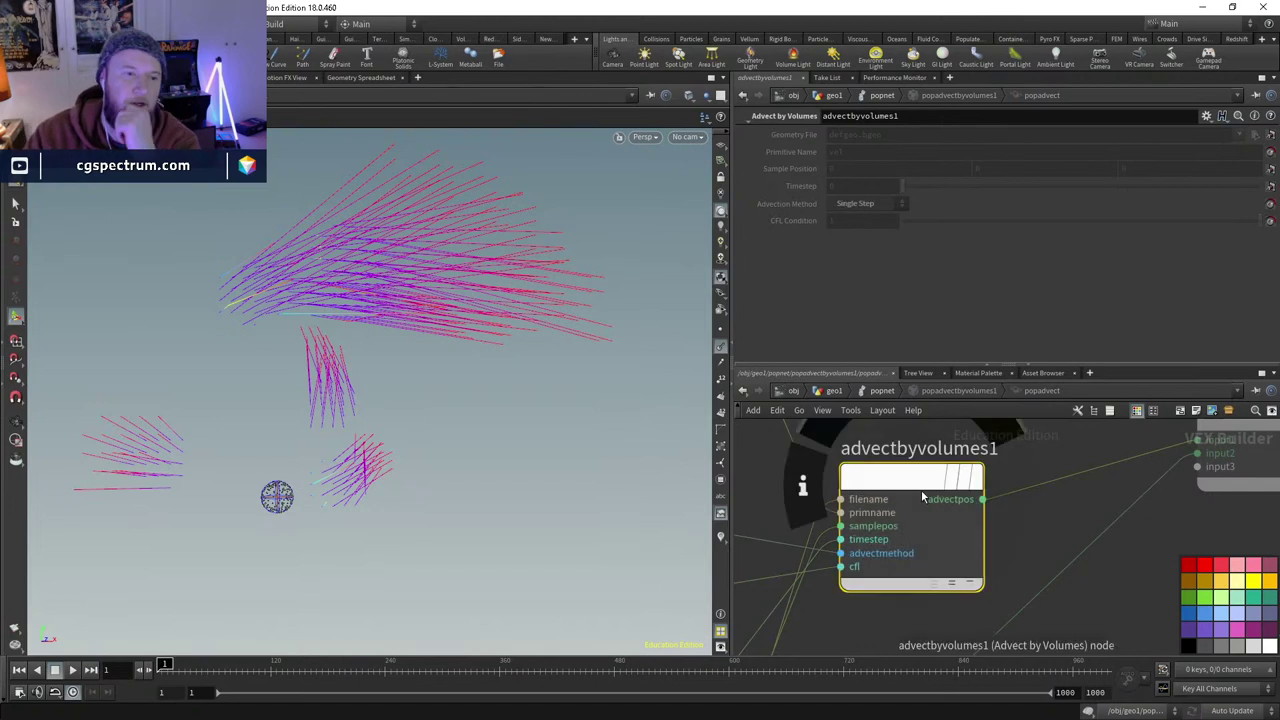
scroll(866, 530, up, 1)
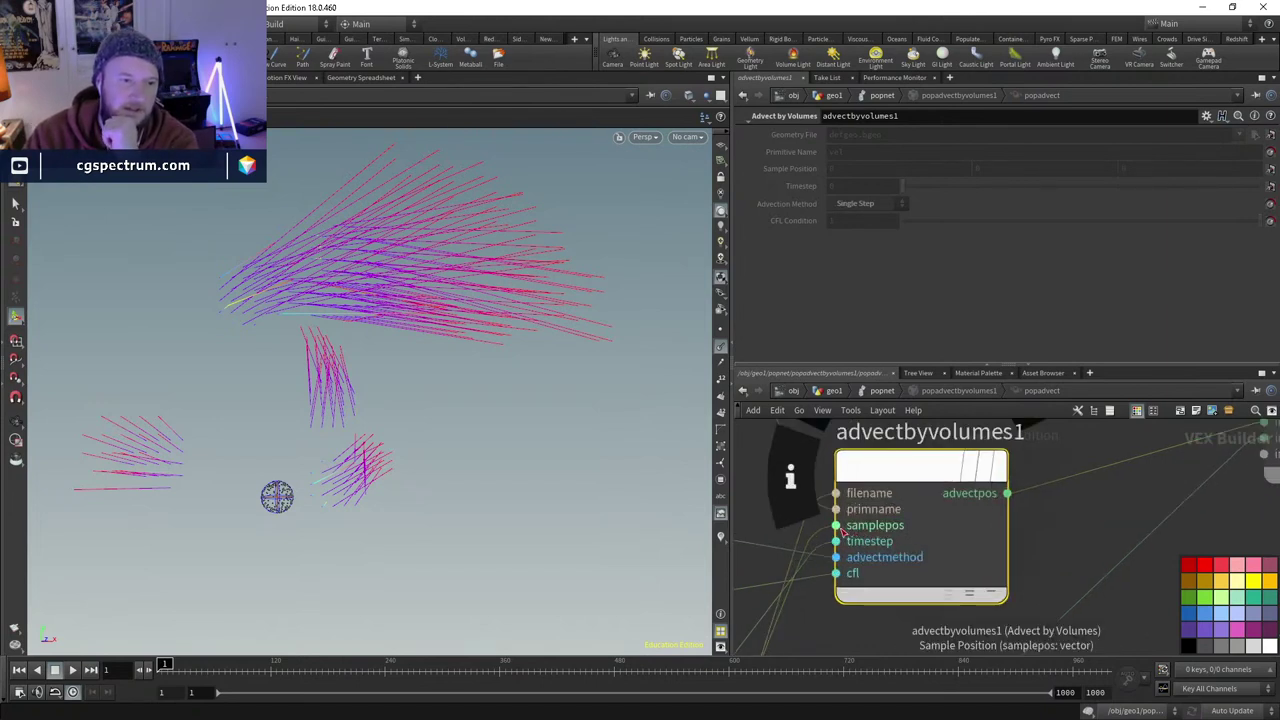
scroll(843, 532, down, 2)
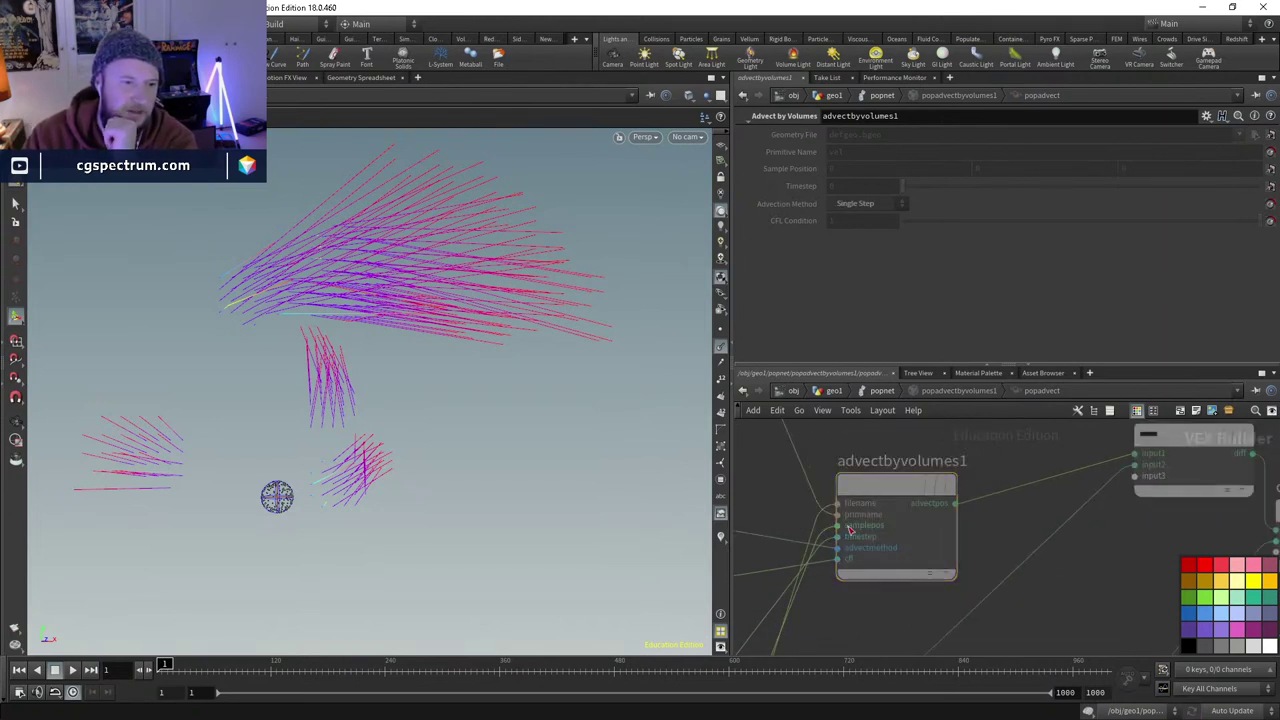
middle_drag(850, 530, 856, 568)
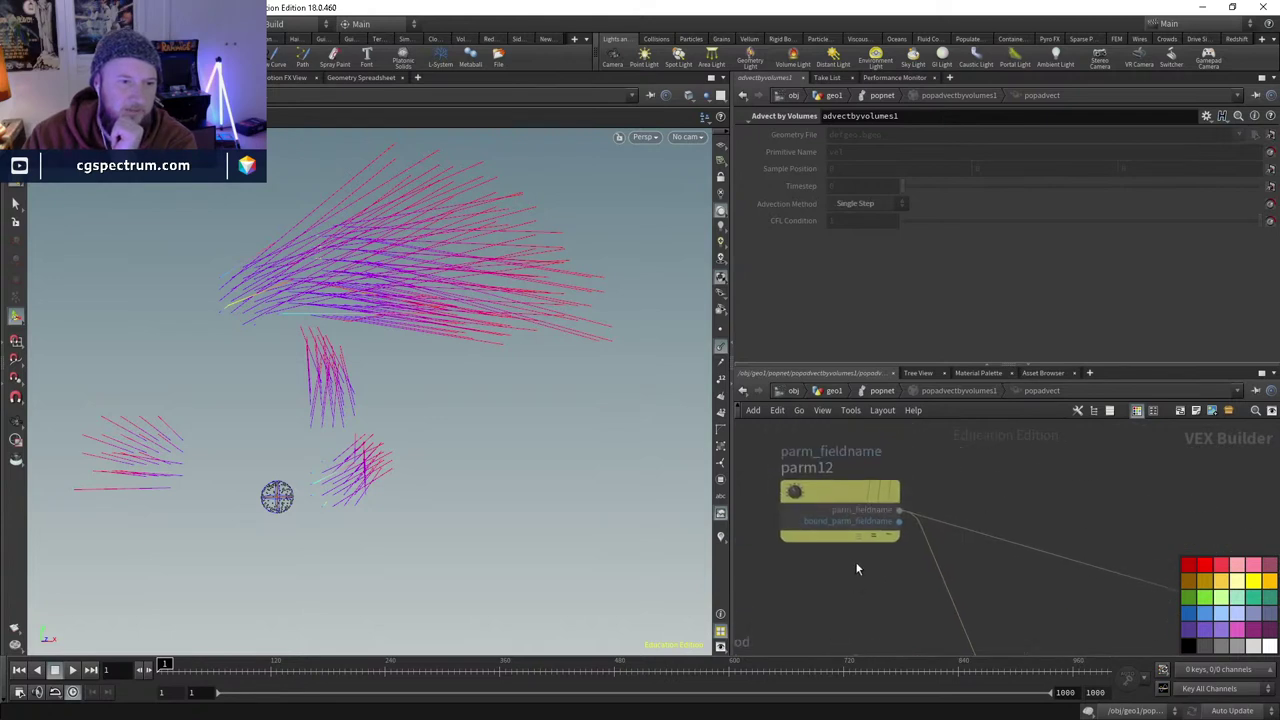
click(858, 510)
scroll(1064, 540, down, 2)
middle_drag(1064, 540, 970, 466)
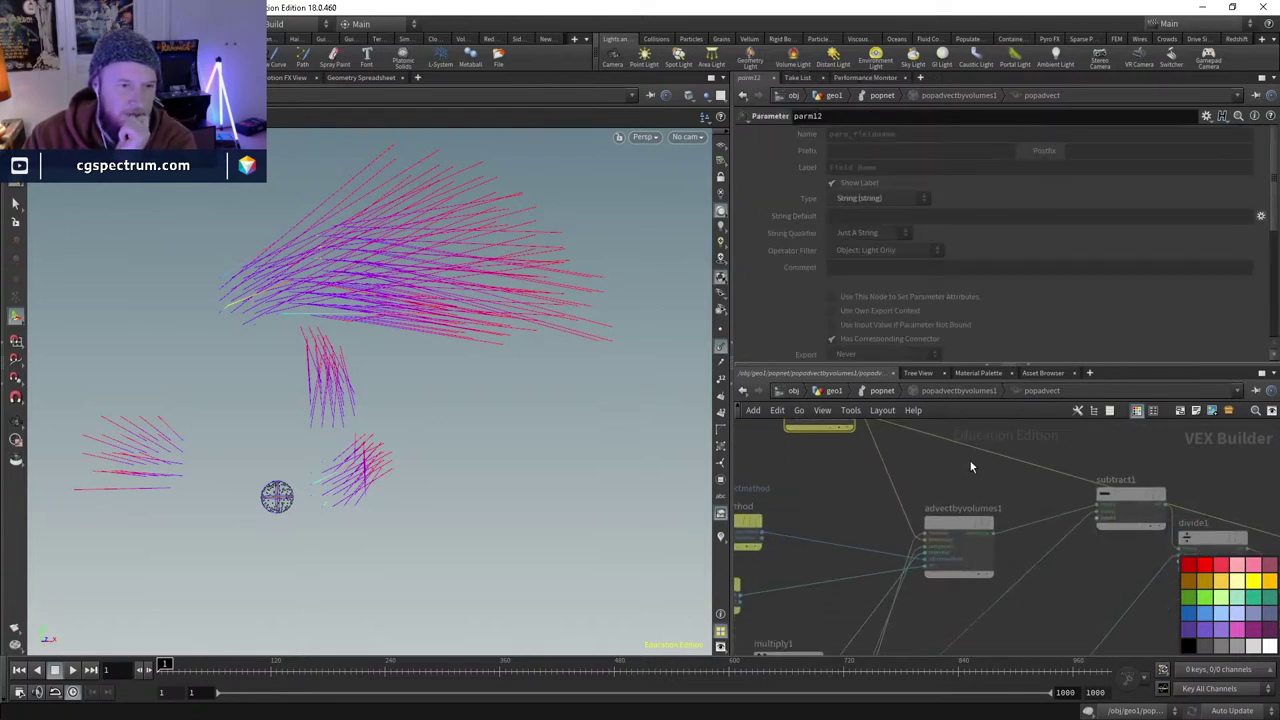
- Back in popnet, bypass popadvectbyvolumes1 and insert a POP VOP node between it and popcurveforce1
click(897, 391)
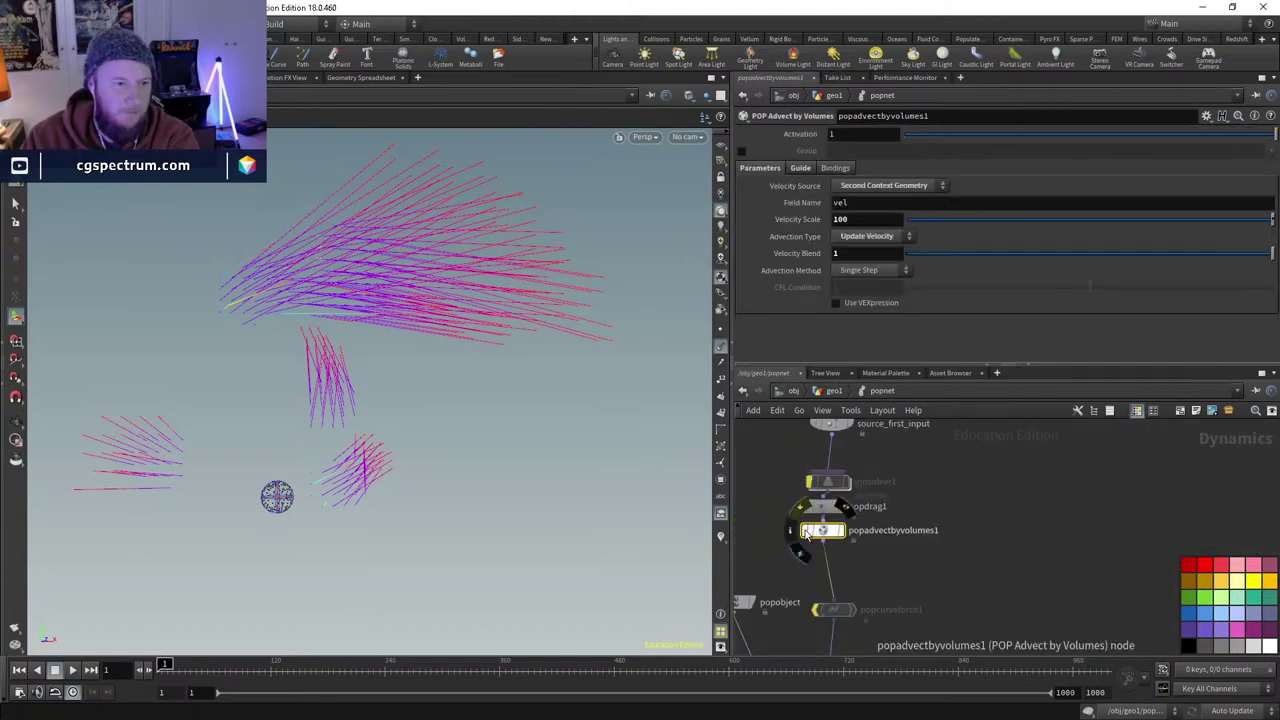
key(Tab)
text(popvop)
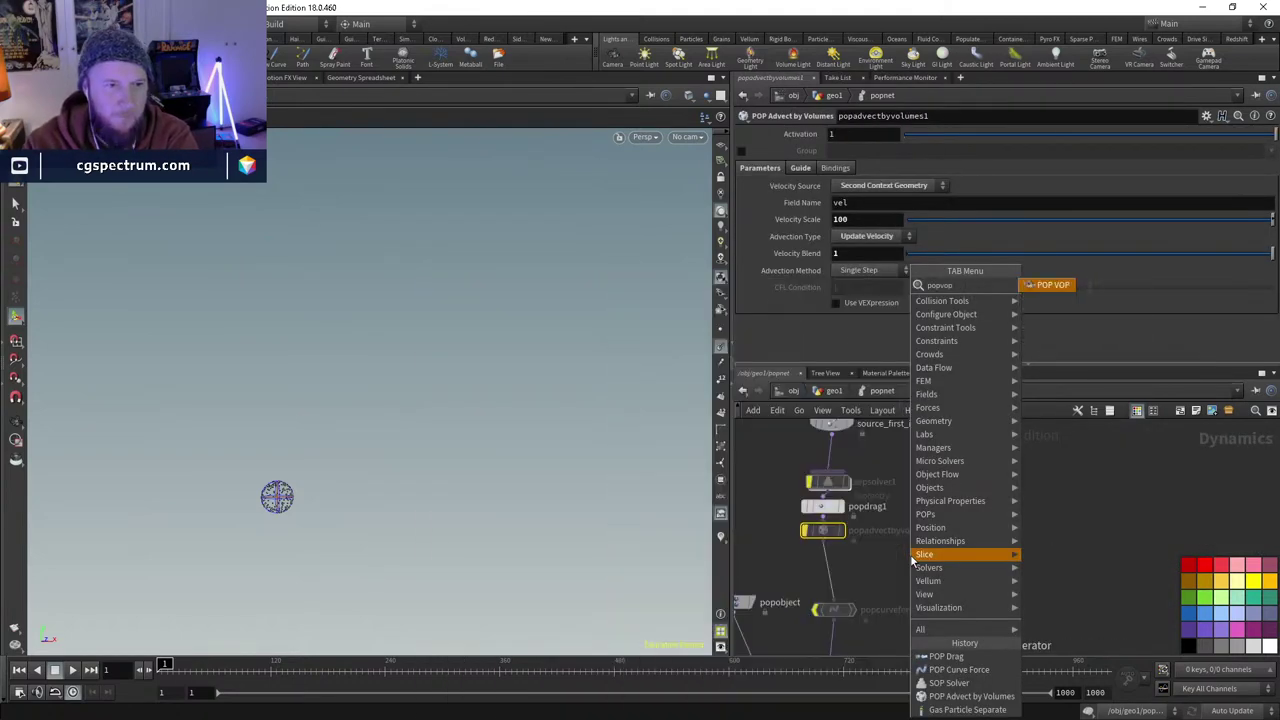
key(Return)
click(893, 565)
drag(893, 566, 831, 572)
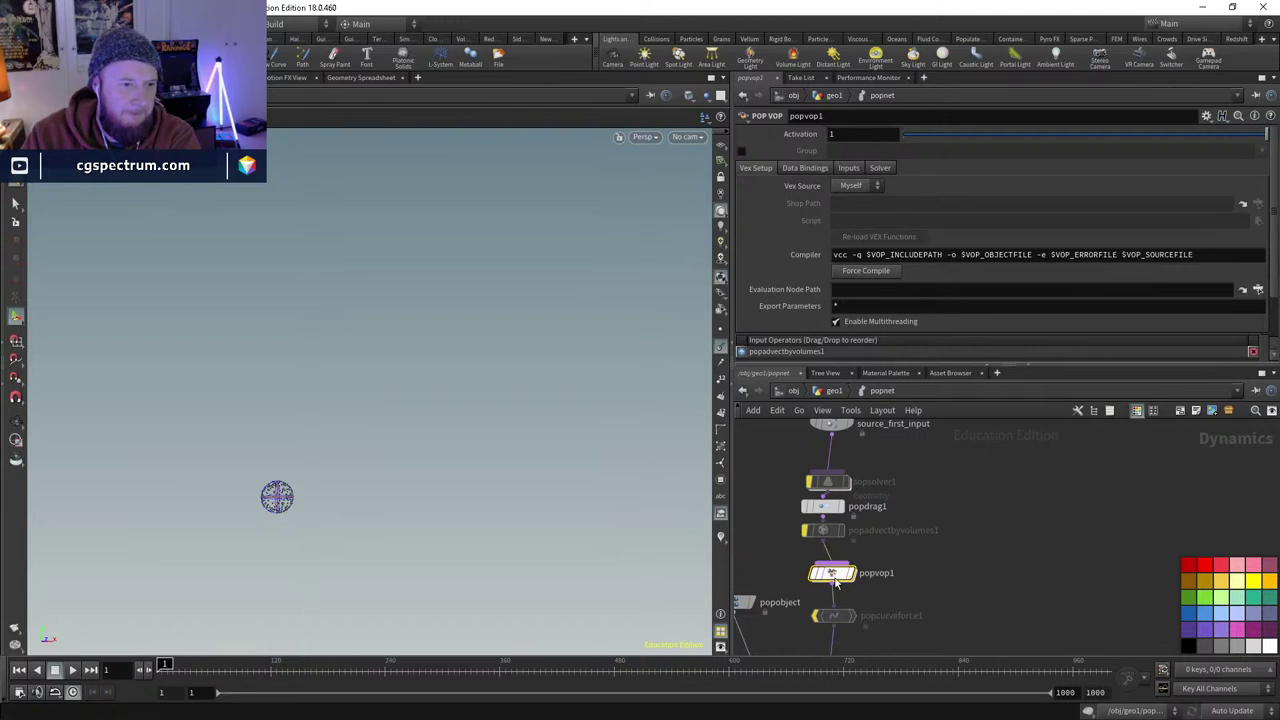
- Add an Advect by Volumes node inside the popvop1 network
double_click(835, 580)
key(Tab)
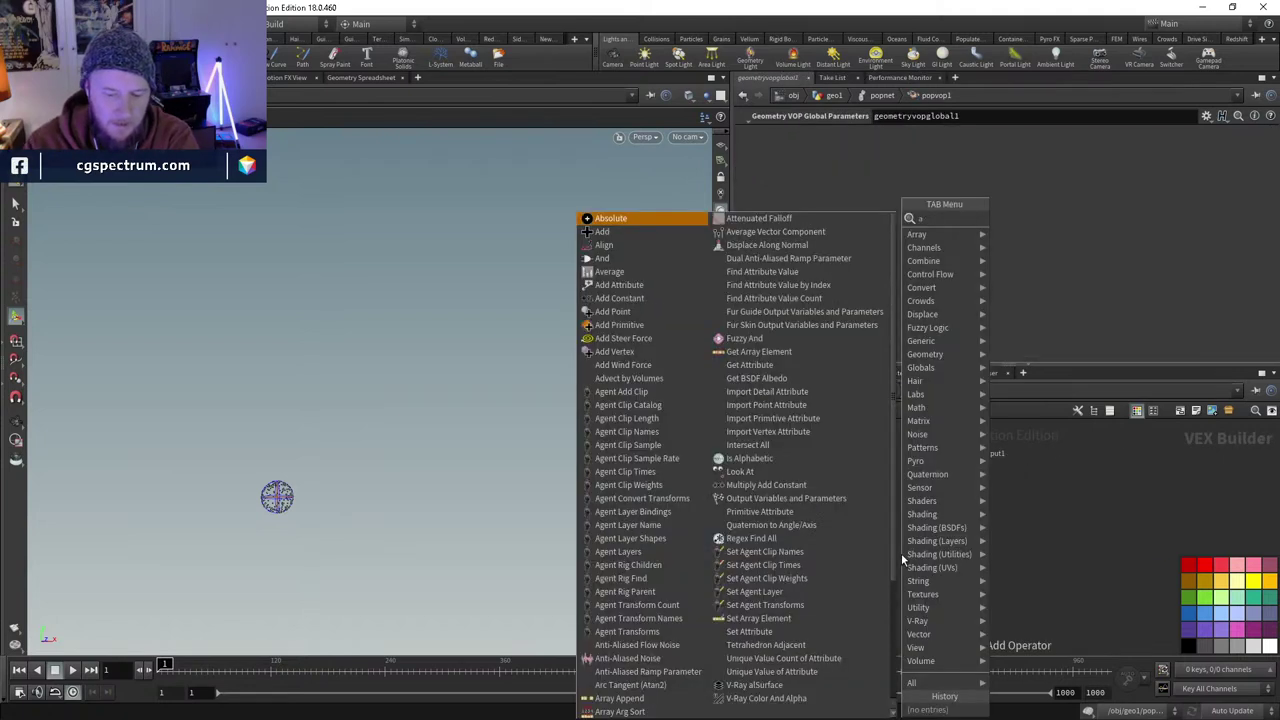
text(advect)
key(Return)
scroll(903, 565, up, 4)
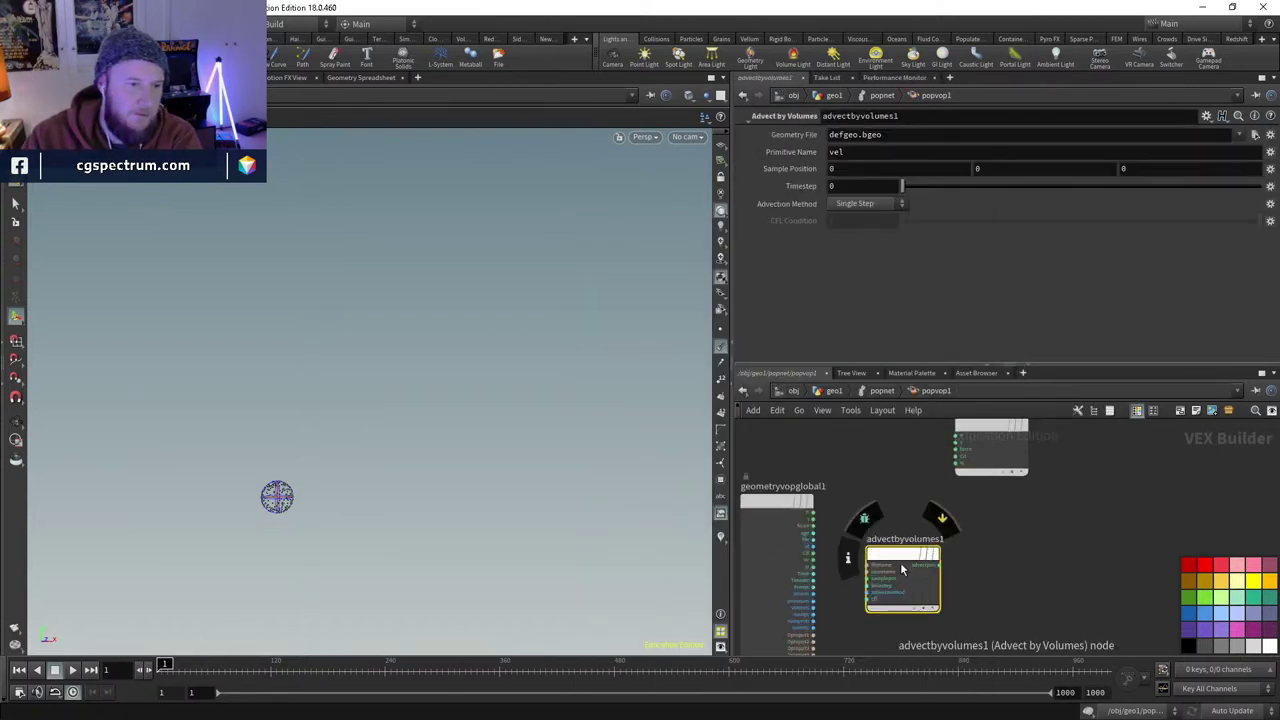
middle_drag(925, 605, 1040, 495)
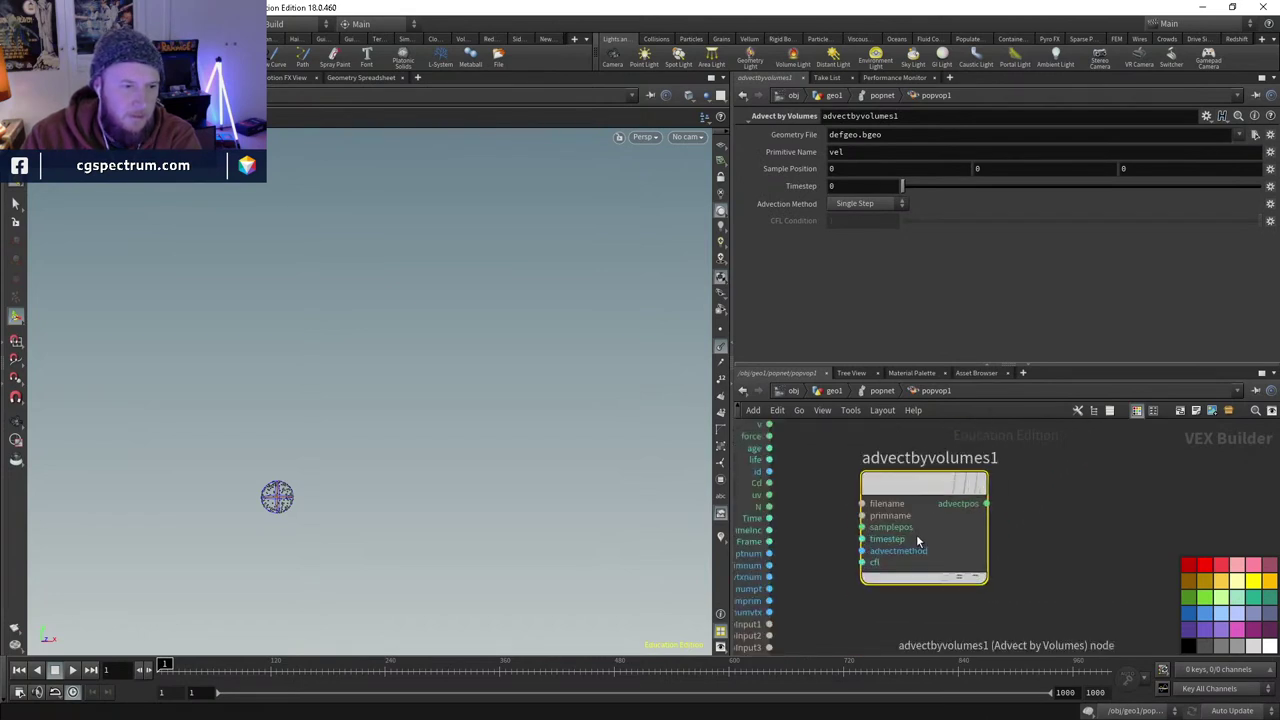
- Wire the global position output P into the samplepos input of advectbyvolumes1
scroll(920, 525, up, 1)
middle_drag(880, 520, 980, 520)
click(847, 464)
click(958, 601)
middle_drag(907, 568, 877, 514)
scroll(937, 552, down, 2)
scroll(980, 537, up, 2)
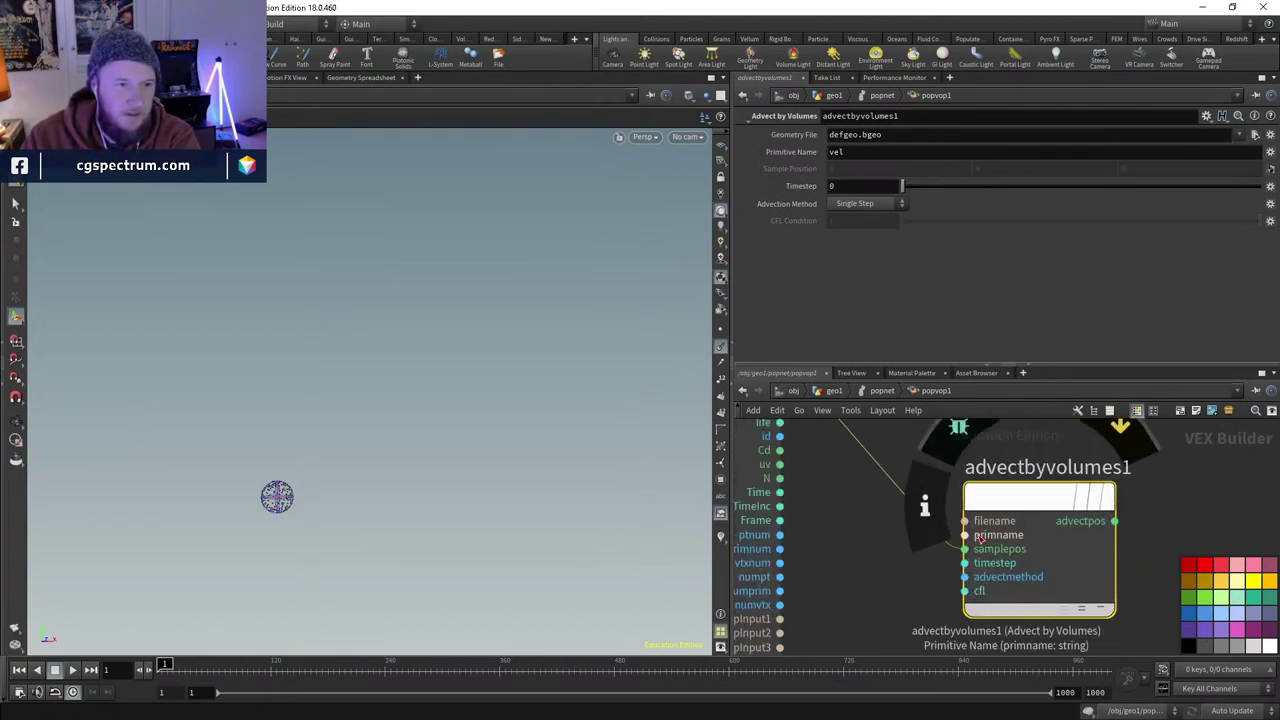
- Wire the global OpInput2 output into the filename input of advectbyvolumes1
click(966, 521)
middle_drag(838, 611, 860, 551)
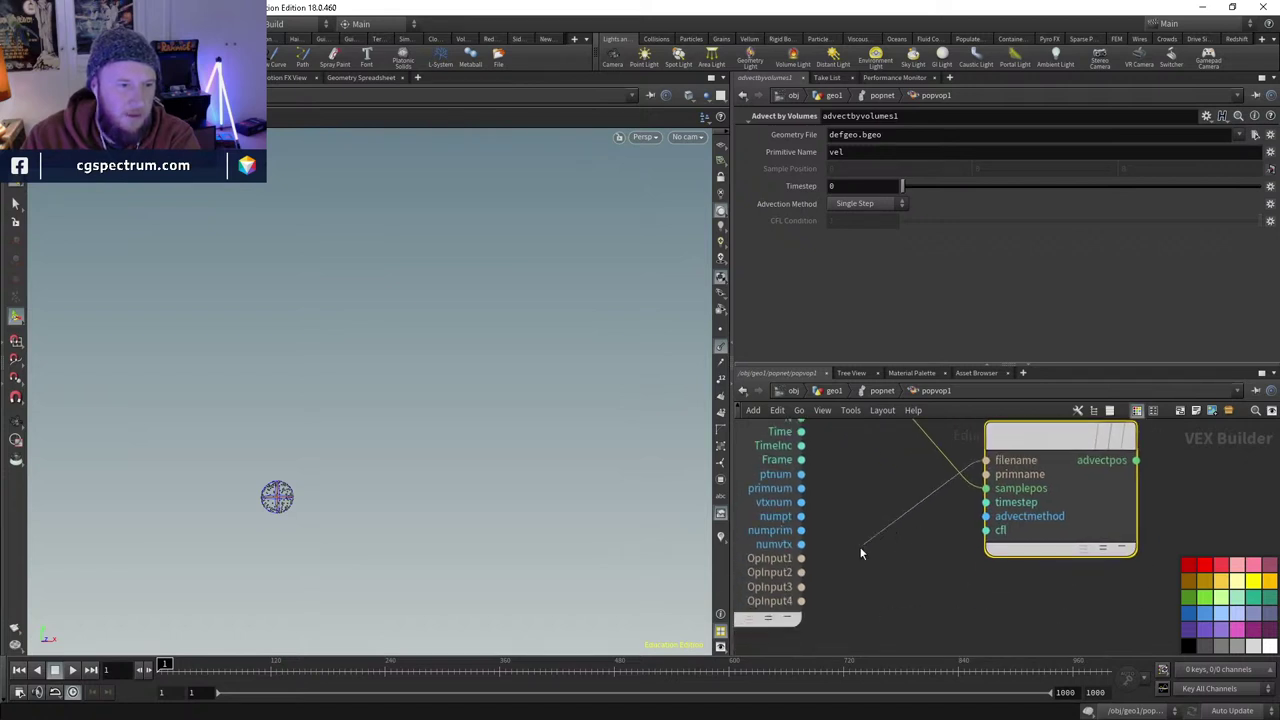
click(801, 572)
middle_drag(896, 590, 838, 631)
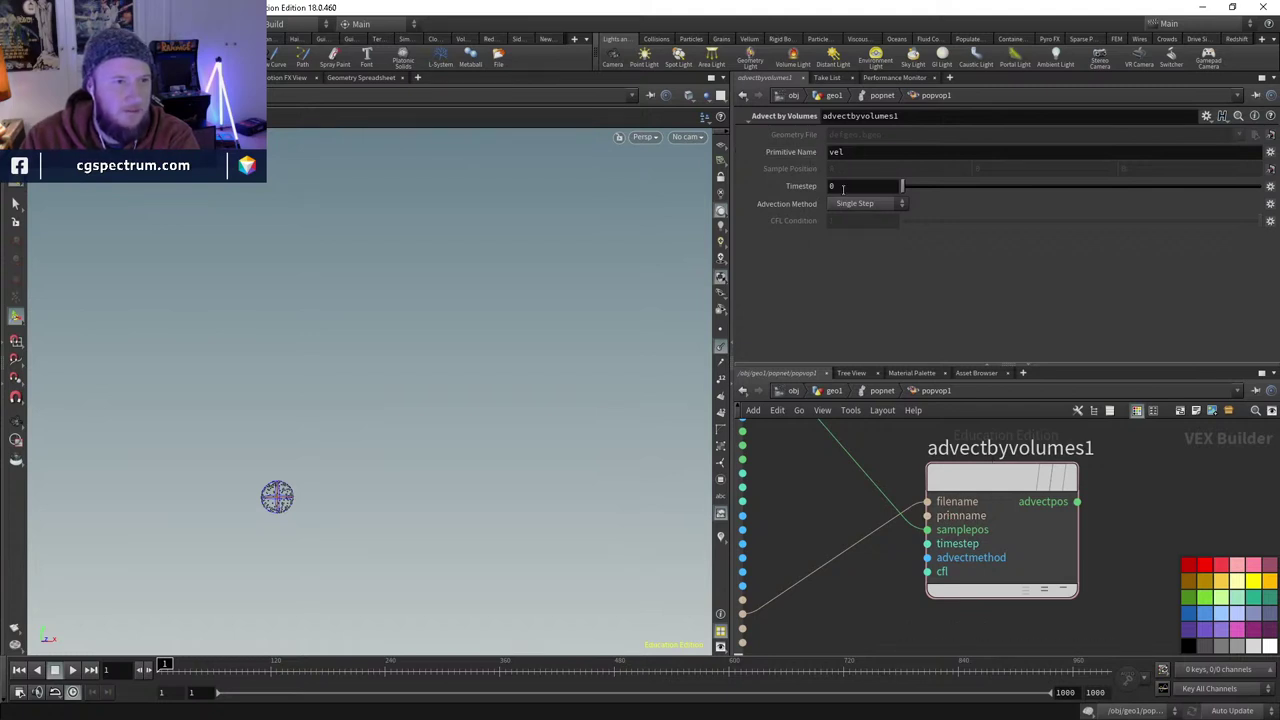
- Wire the global TimeInc output into the timestep input of advectbyvolumes1
middle_drag(875, 545, 981, 535)
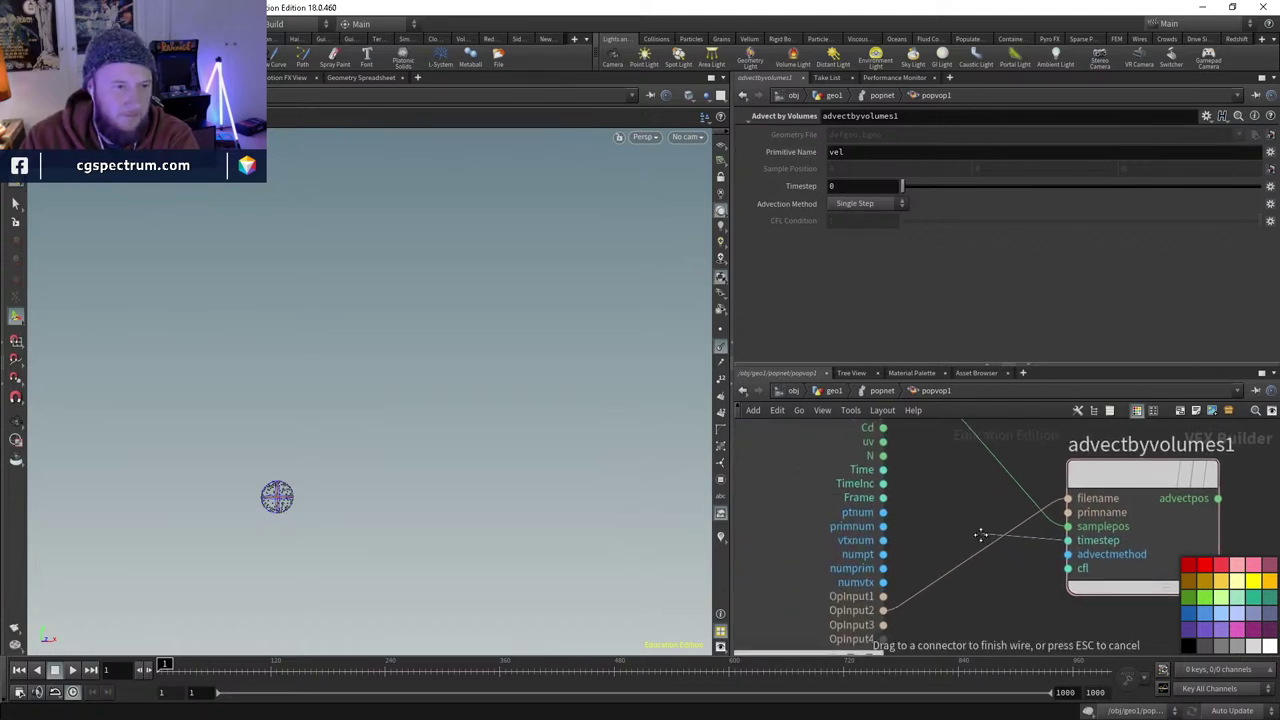
click(883, 484)
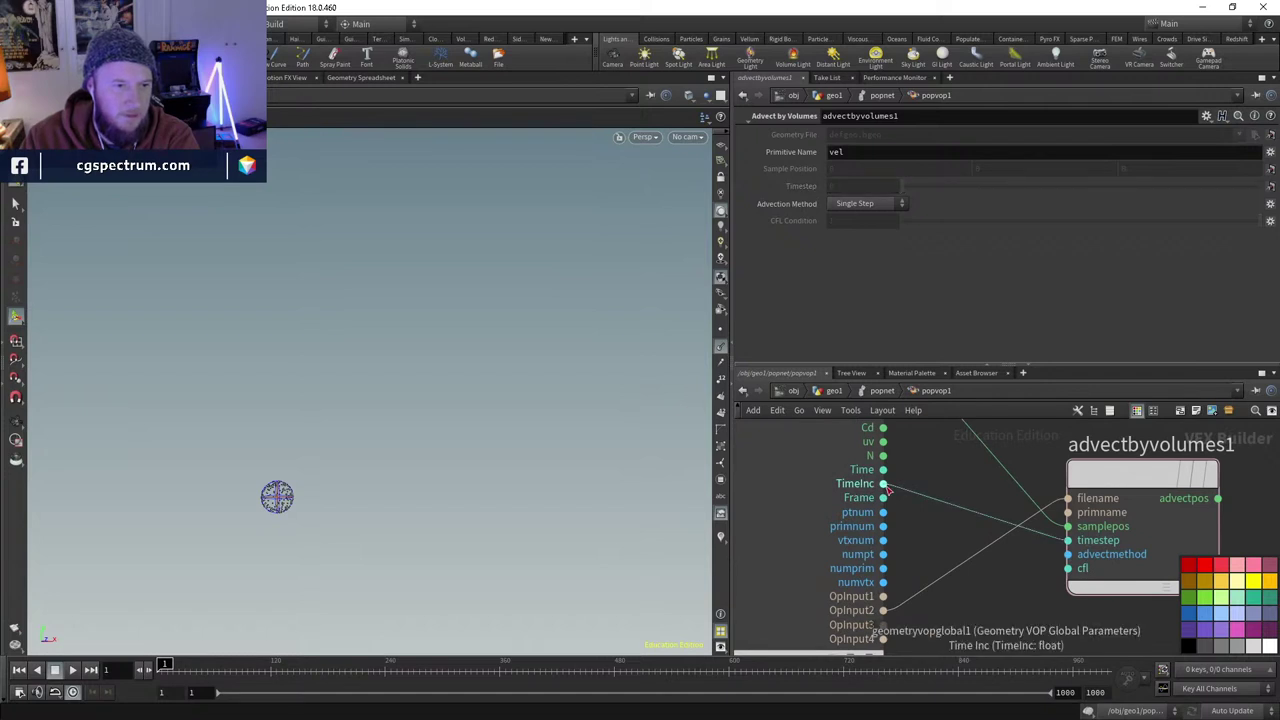
scroll(1017, 462, down, 2)
drag(1017, 462, 1062, 481)
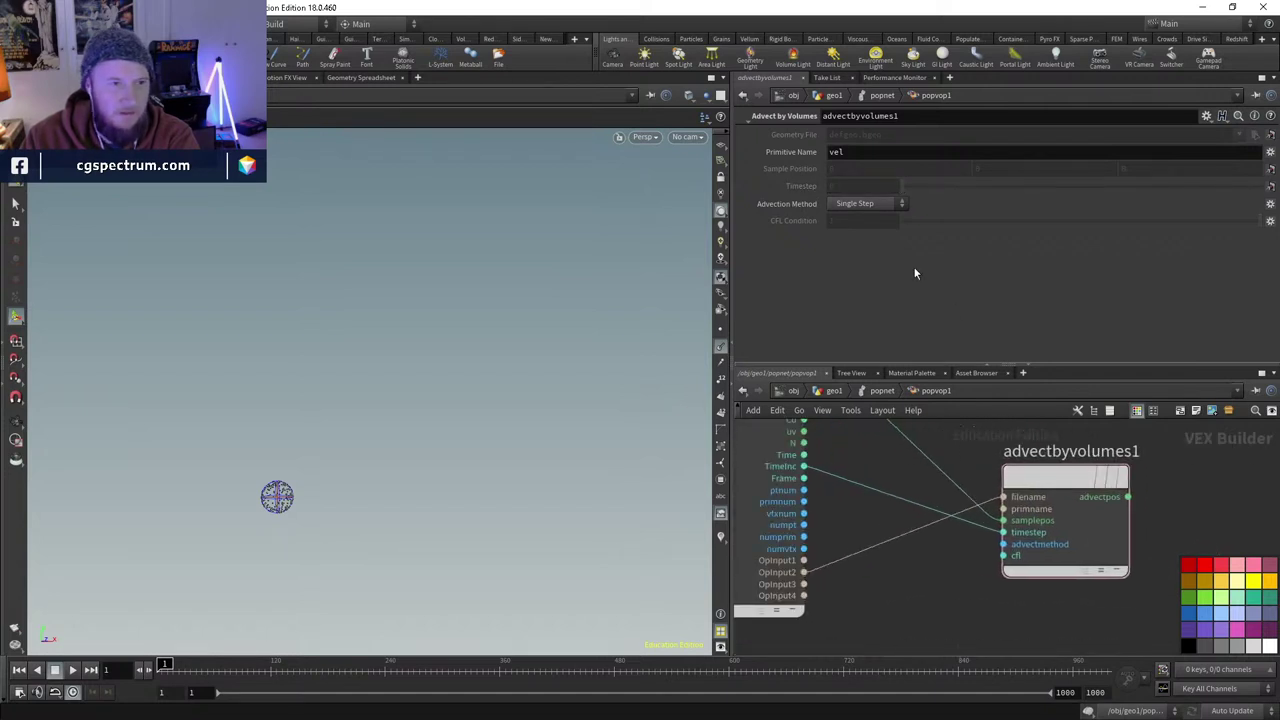
mouse_move(982, 566)
middle_down()
mouse_move(951, 573)
mouse_move(969, 568)
middle_up()
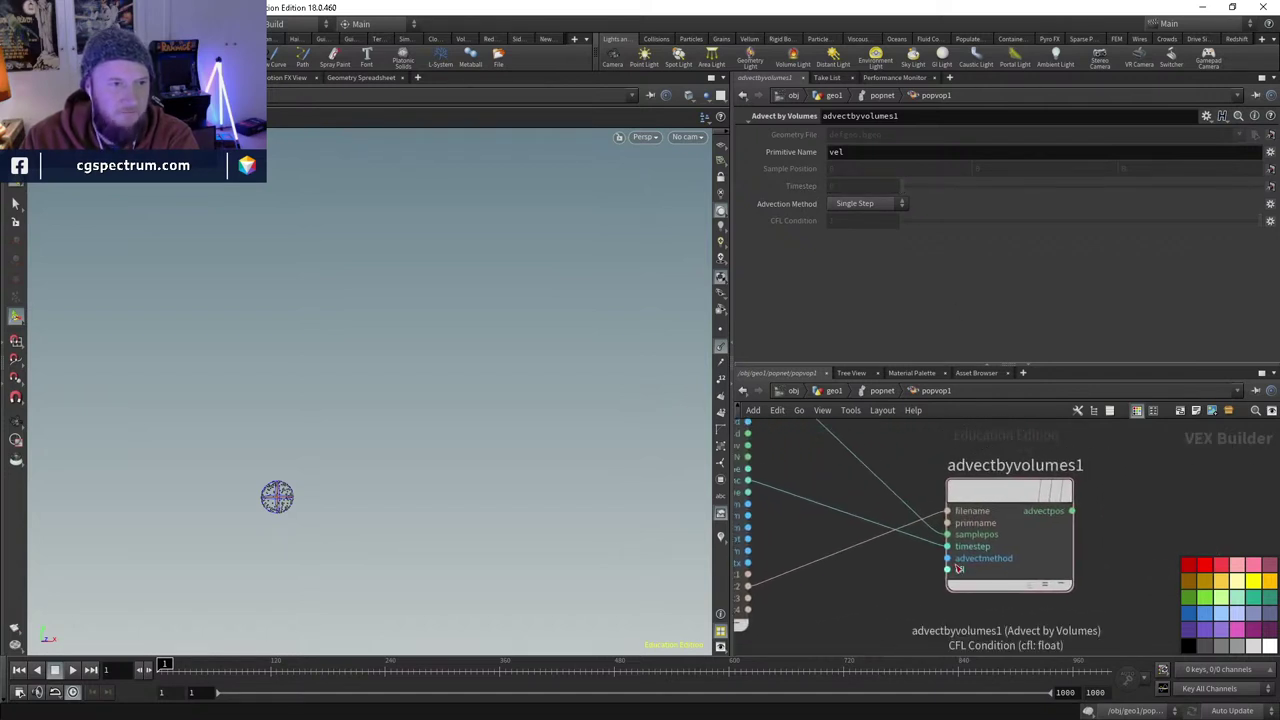
click(1006, 494)
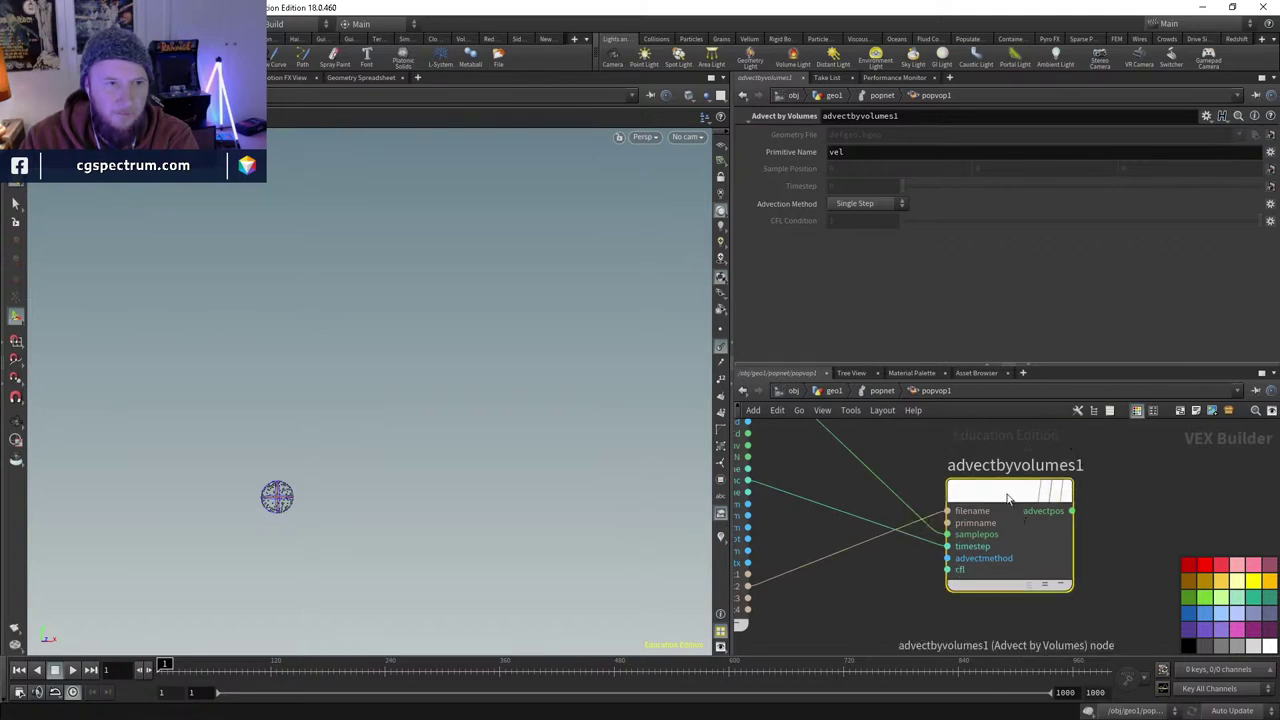
key(h)
- Set Input 2 of popvop1 to Second Context Geometry
click(875, 391)
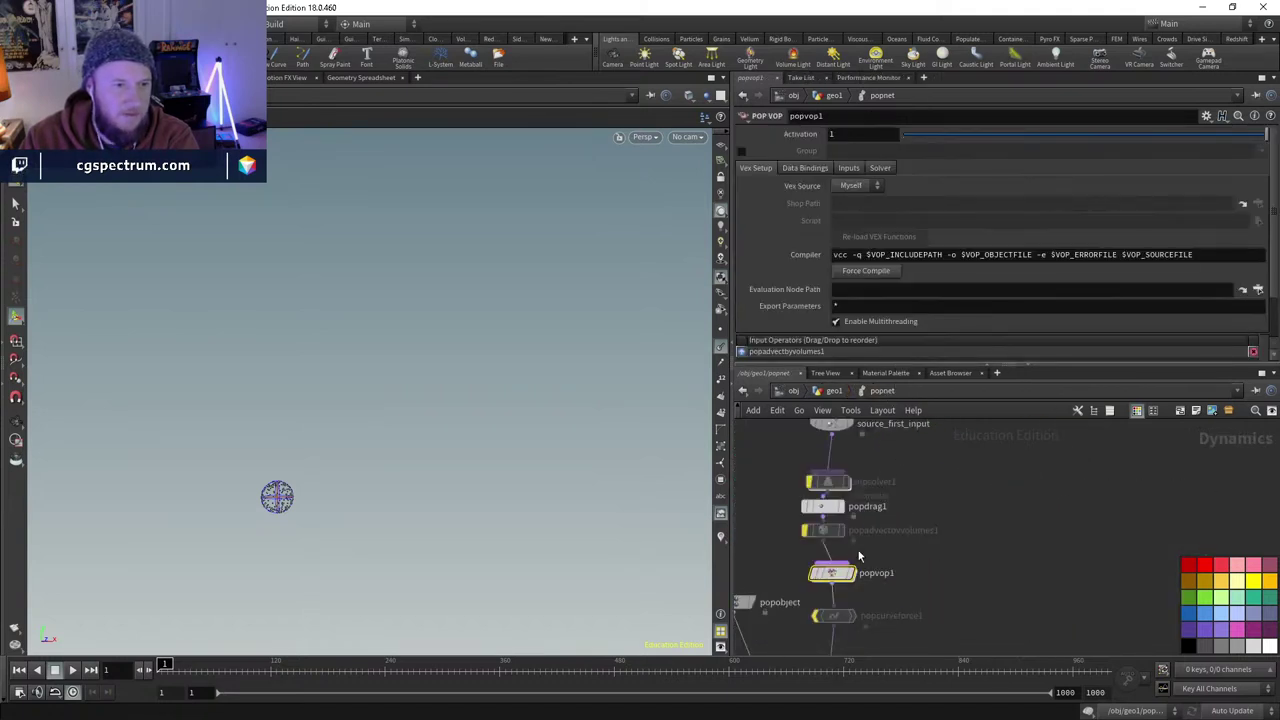
click(846, 168)
click(858, 203)
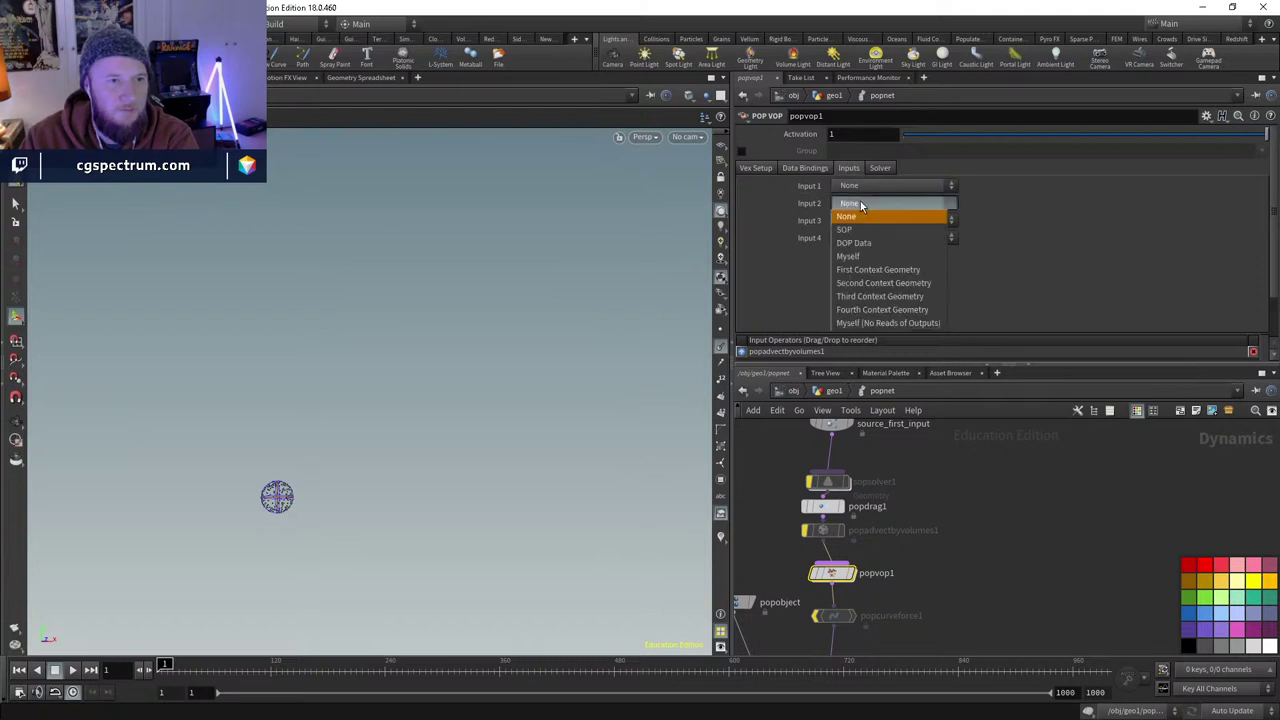
click(845, 229)
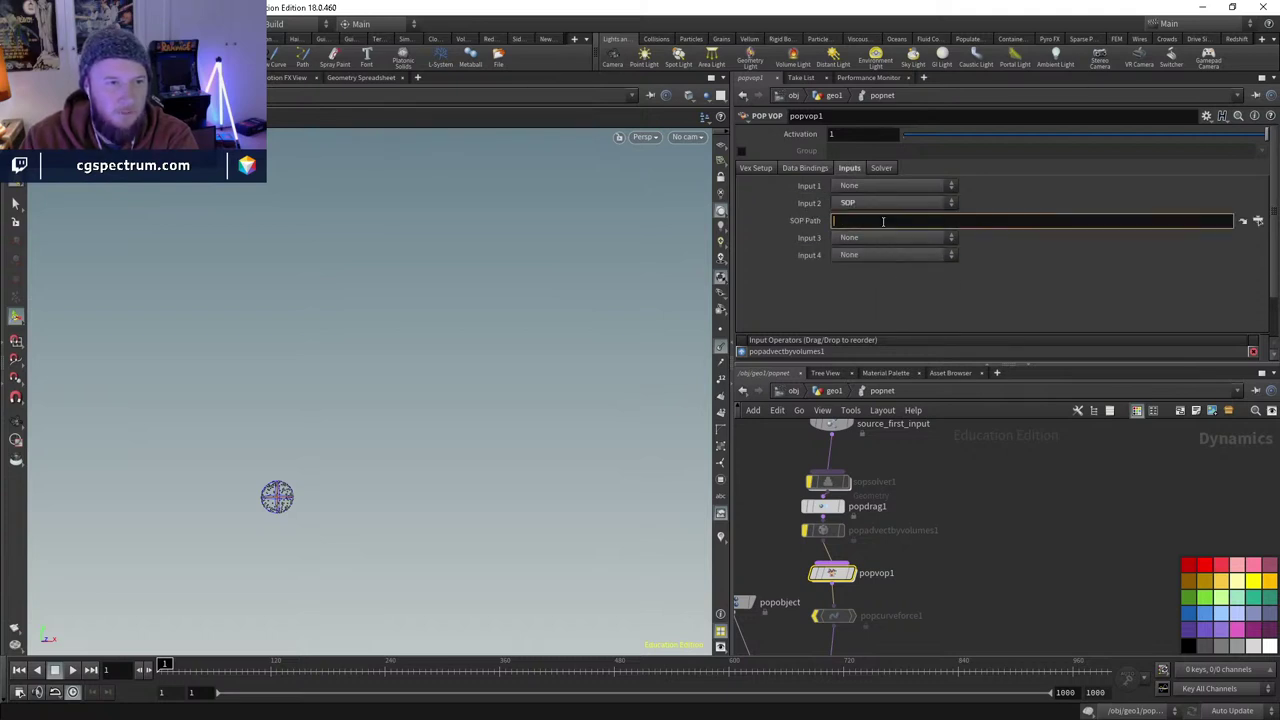
click(871, 205)
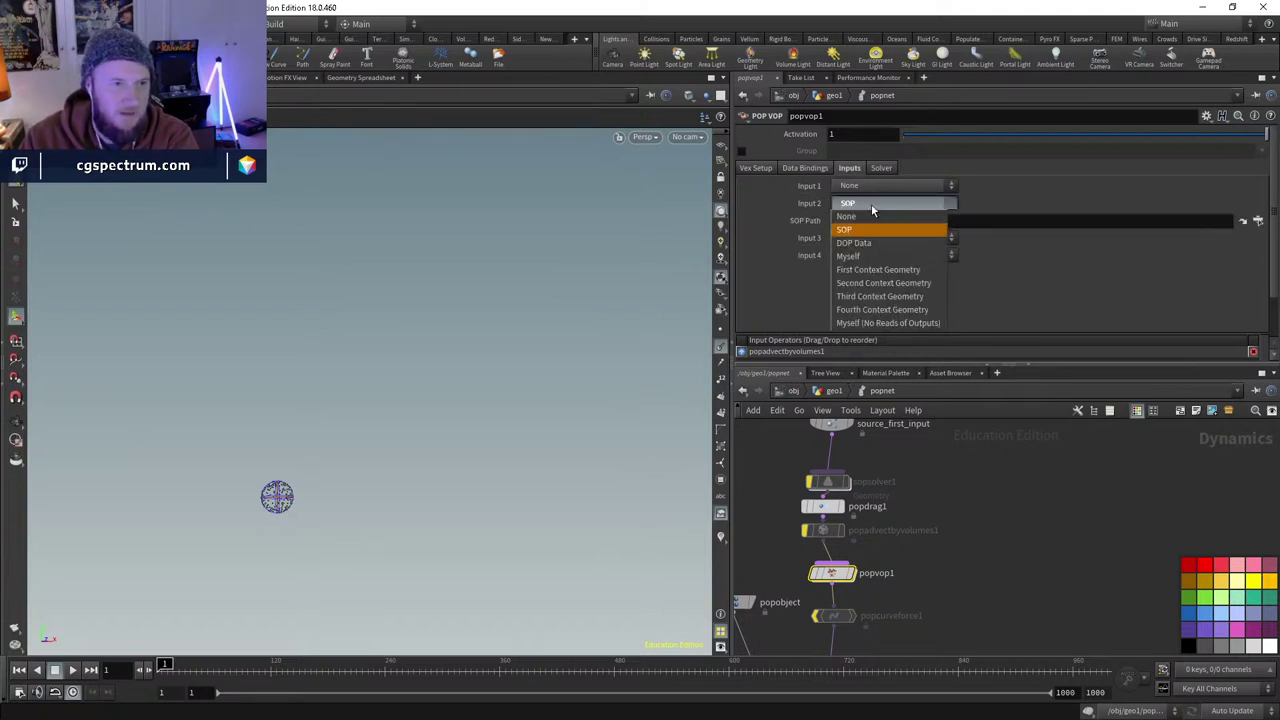
click(885, 284)
- Check what feeds the inputs of popnet at the geo1 level, and reopen the popvop1 network
key(u)
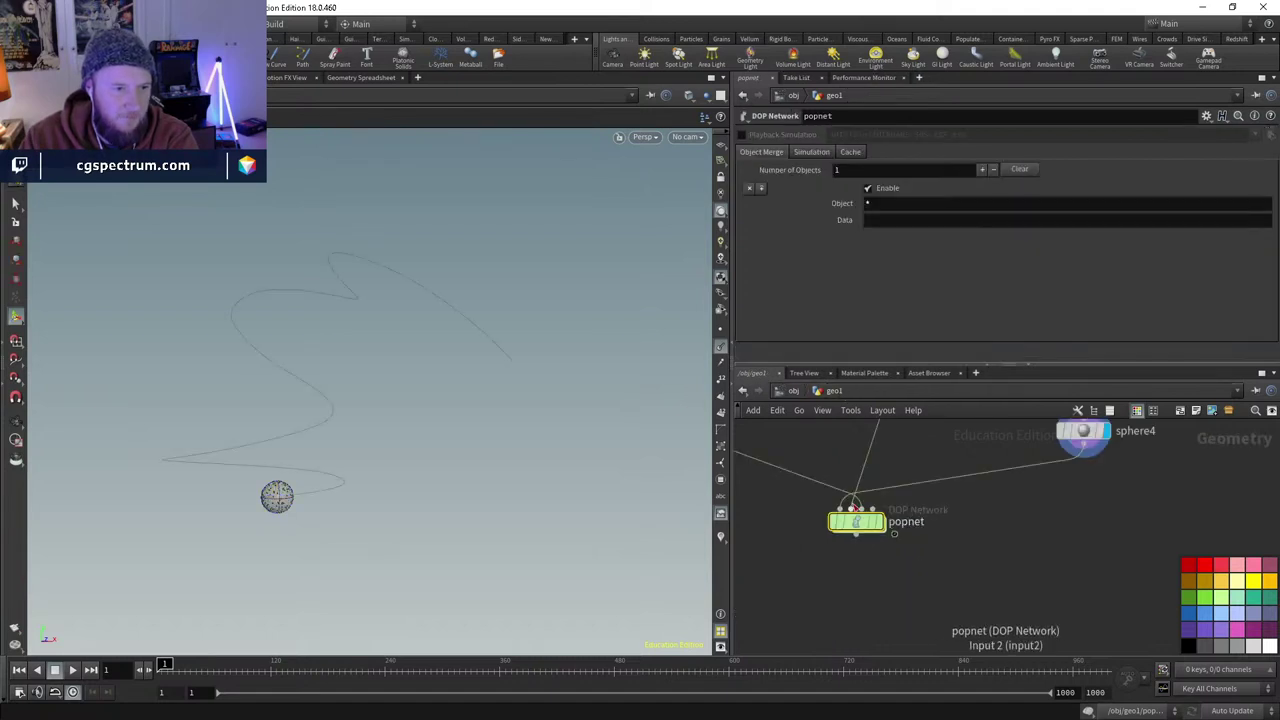
middle_drag(891, 450, 868, 617)
click(886, 457)
middle_drag(930, 591, 930, 447)
double_click(829, 543)
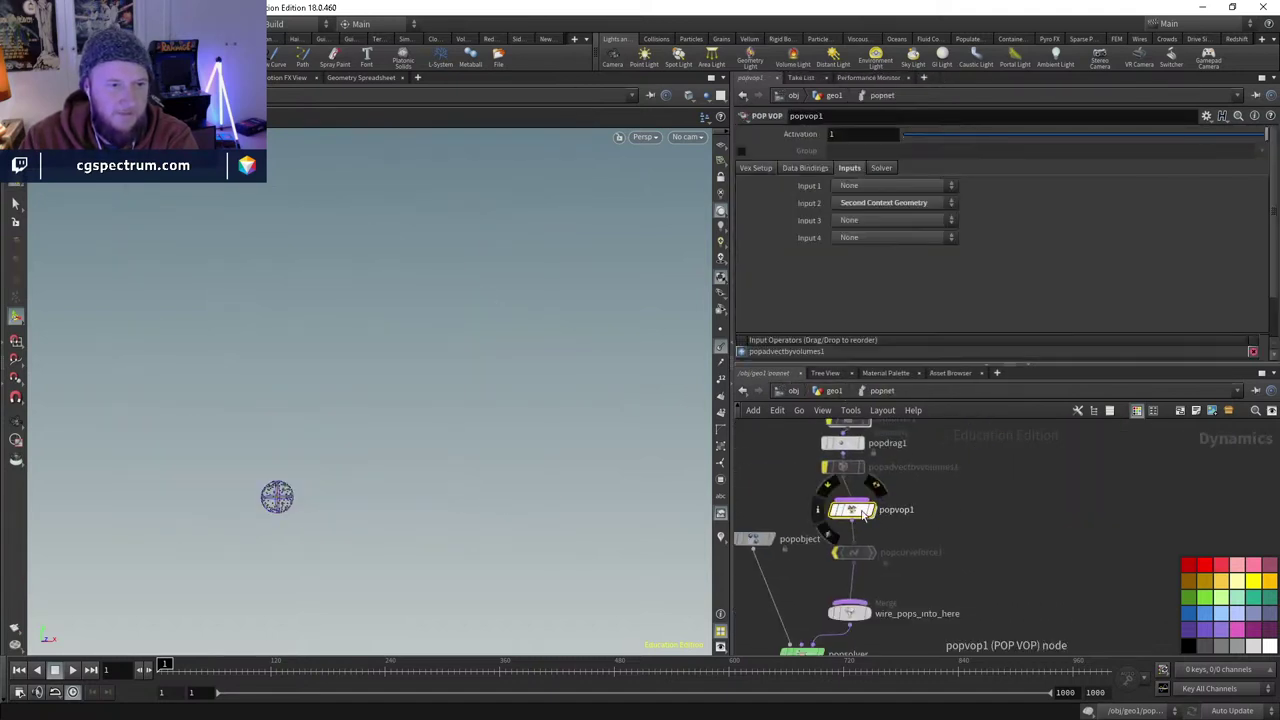
double_click(863, 513)
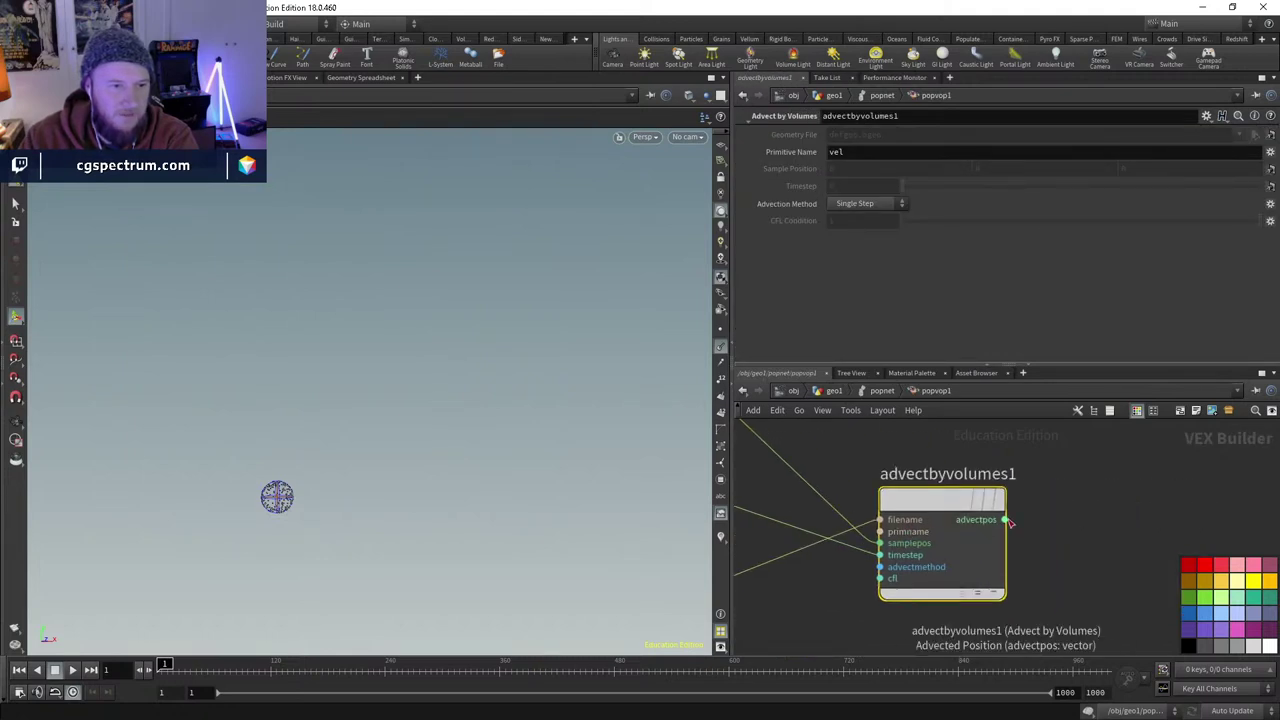
- Try summing the global P and the advectpos output in an Add node and wiring the sum into geometryvopoutput1's P input
scroll(1012, 528, down, 3)
middle_drag(988, 550, 938, 609)
key(Tab)
text(add)
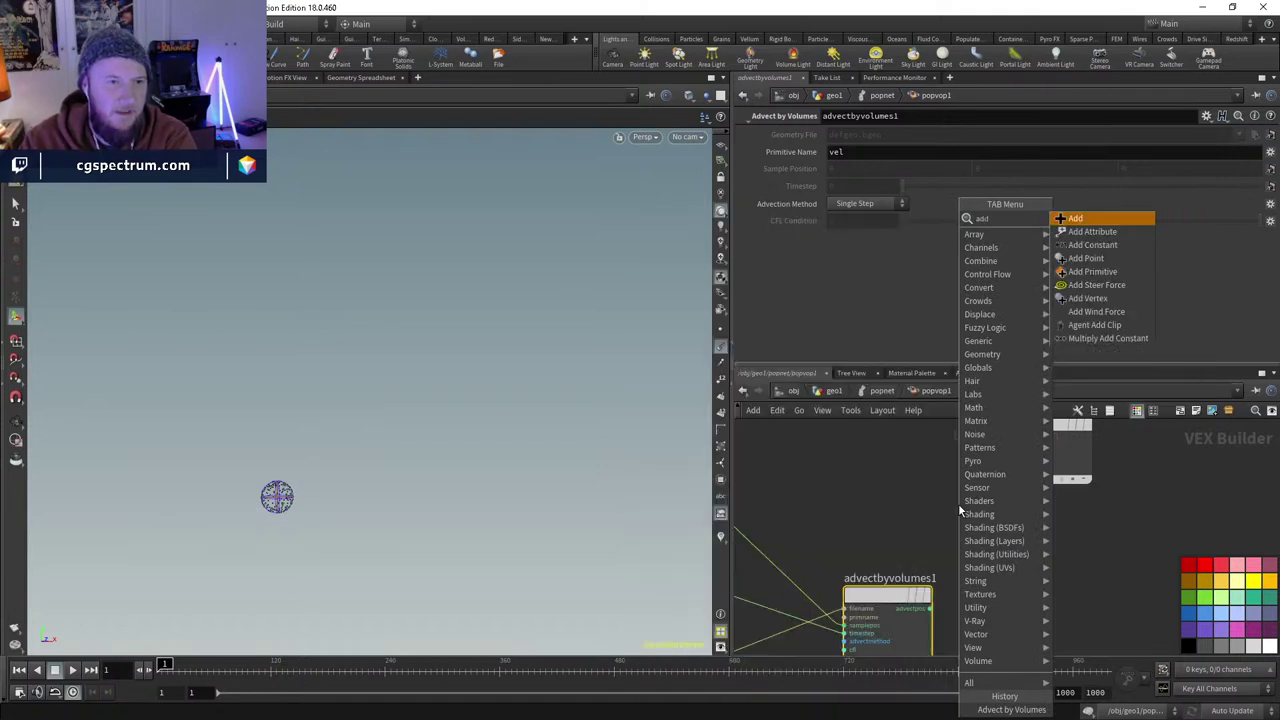
key(Return)
click(958, 508)
click(912, 519)
middle_drag(822, 514, 920, 503)
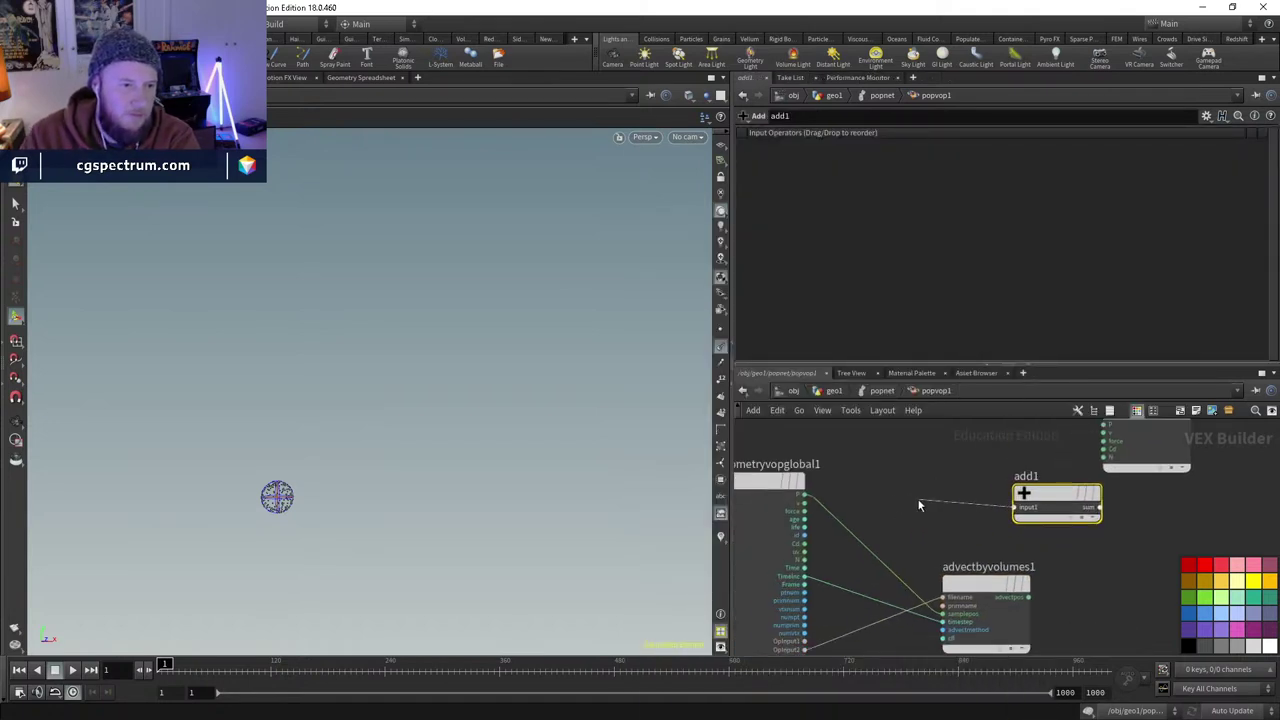
click(1028, 597)
middle_drag(1028, 597, 957, 600)
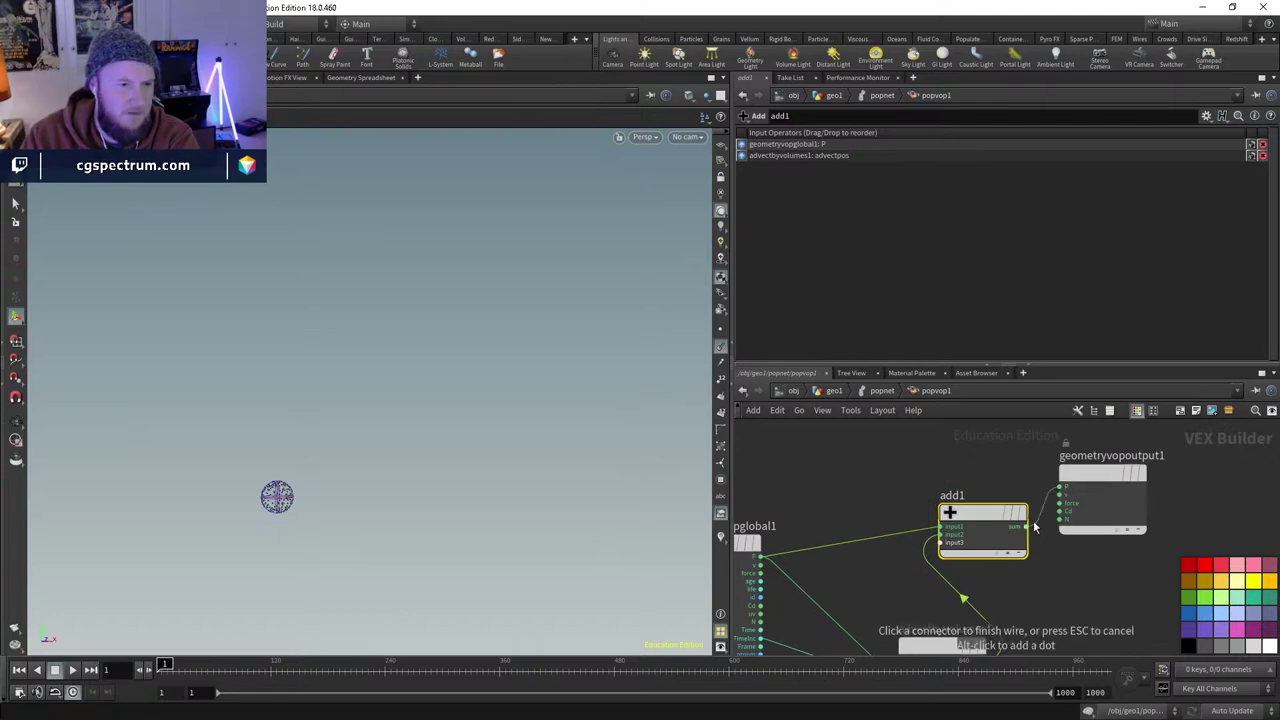
click(1033, 527)
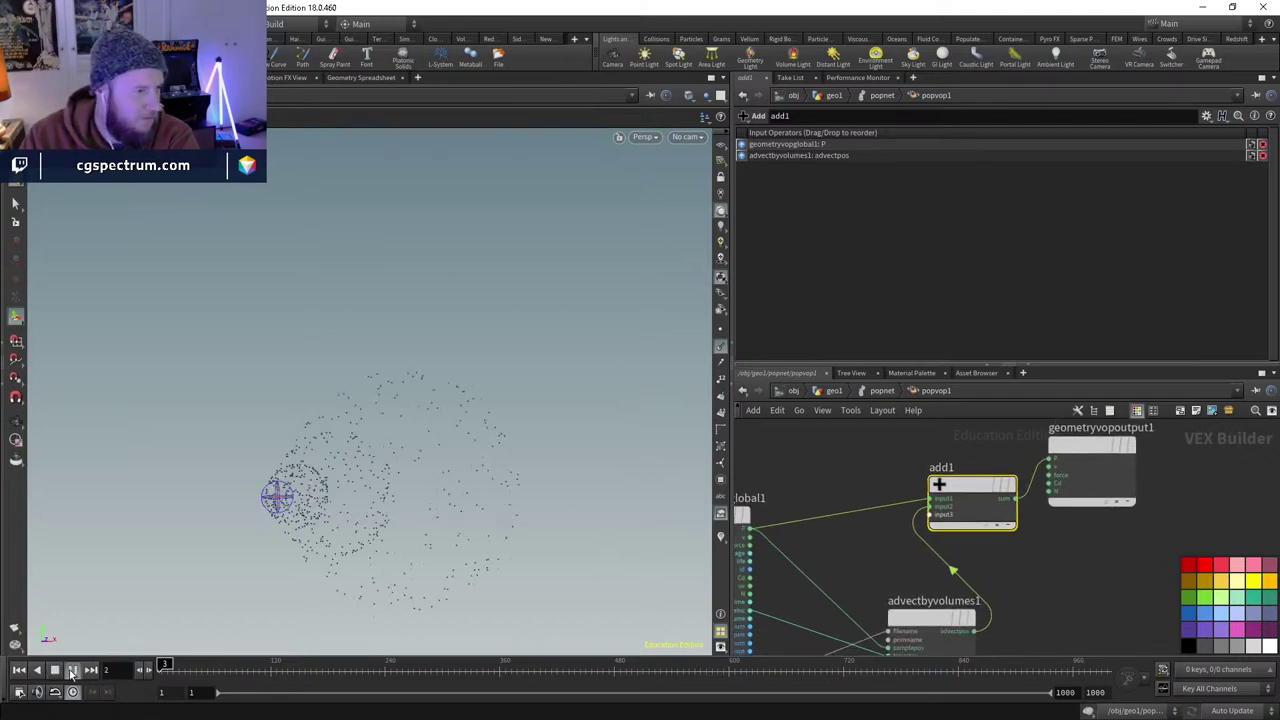
- Wire advectpos from advectbyvolumes1 directly into the P input of geometryvopoutput1, and delete the add1 node
click(1022, 512)
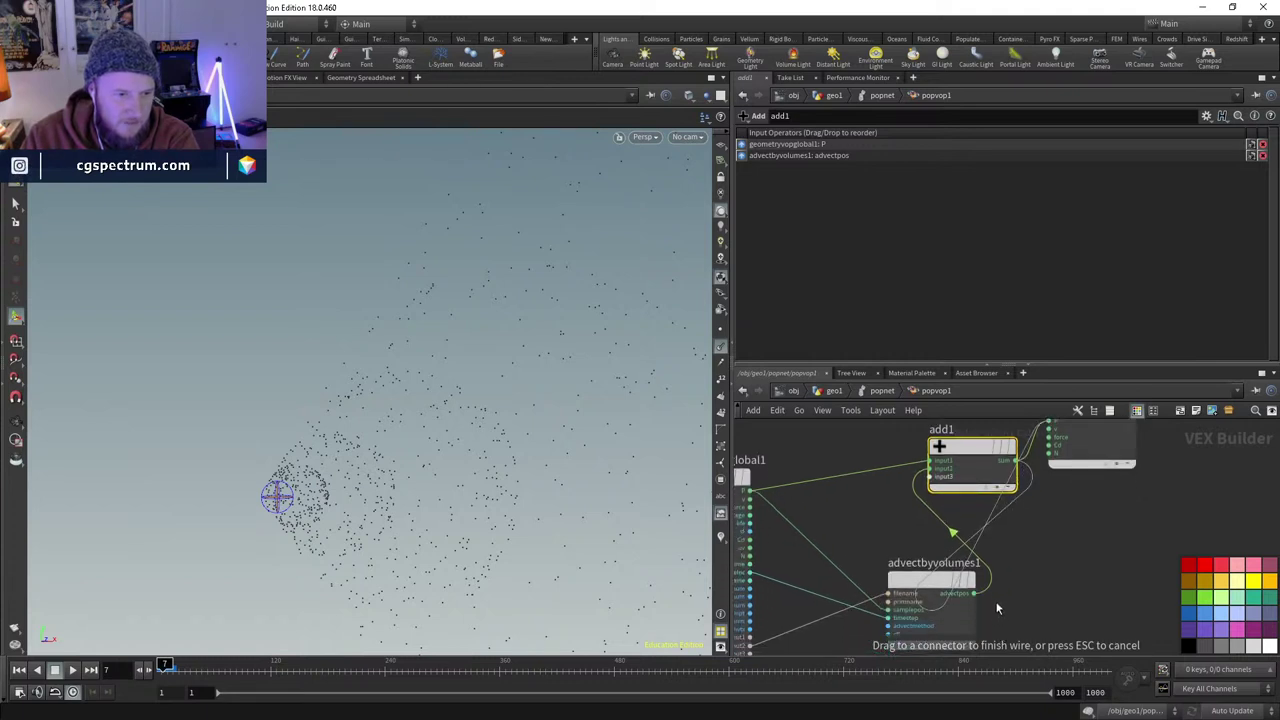
click(980, 595)
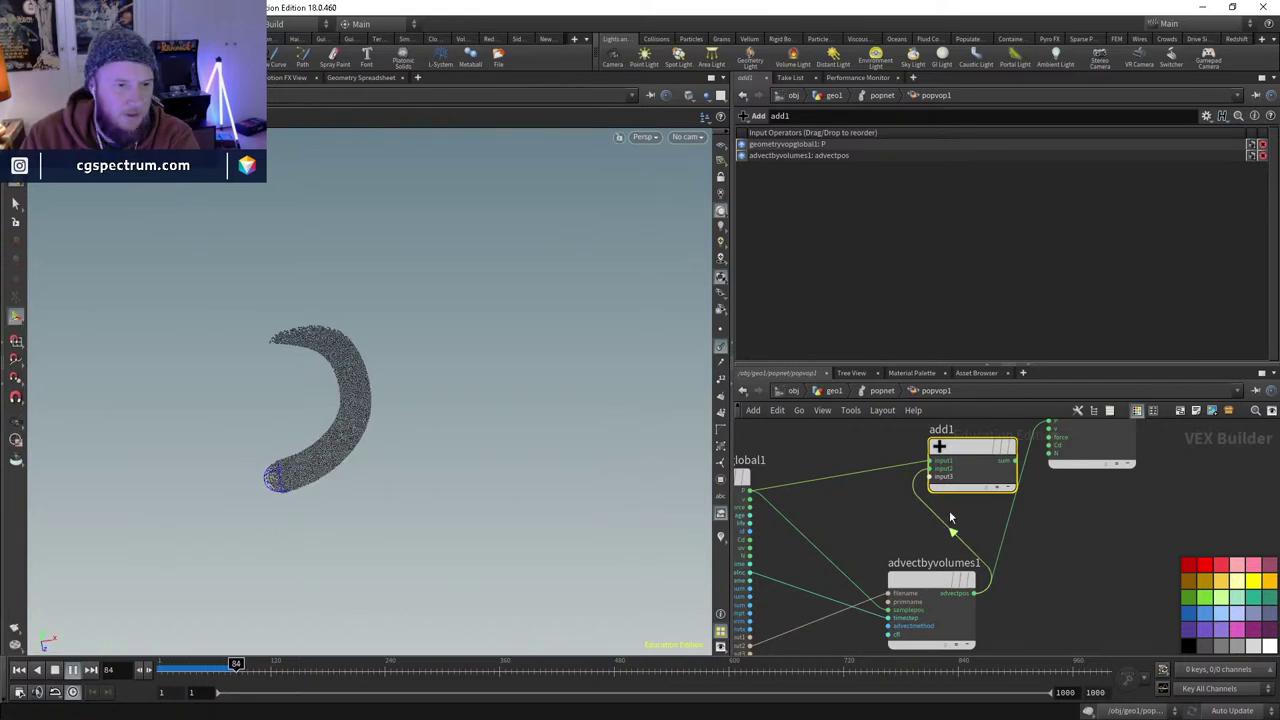
key(Delete)
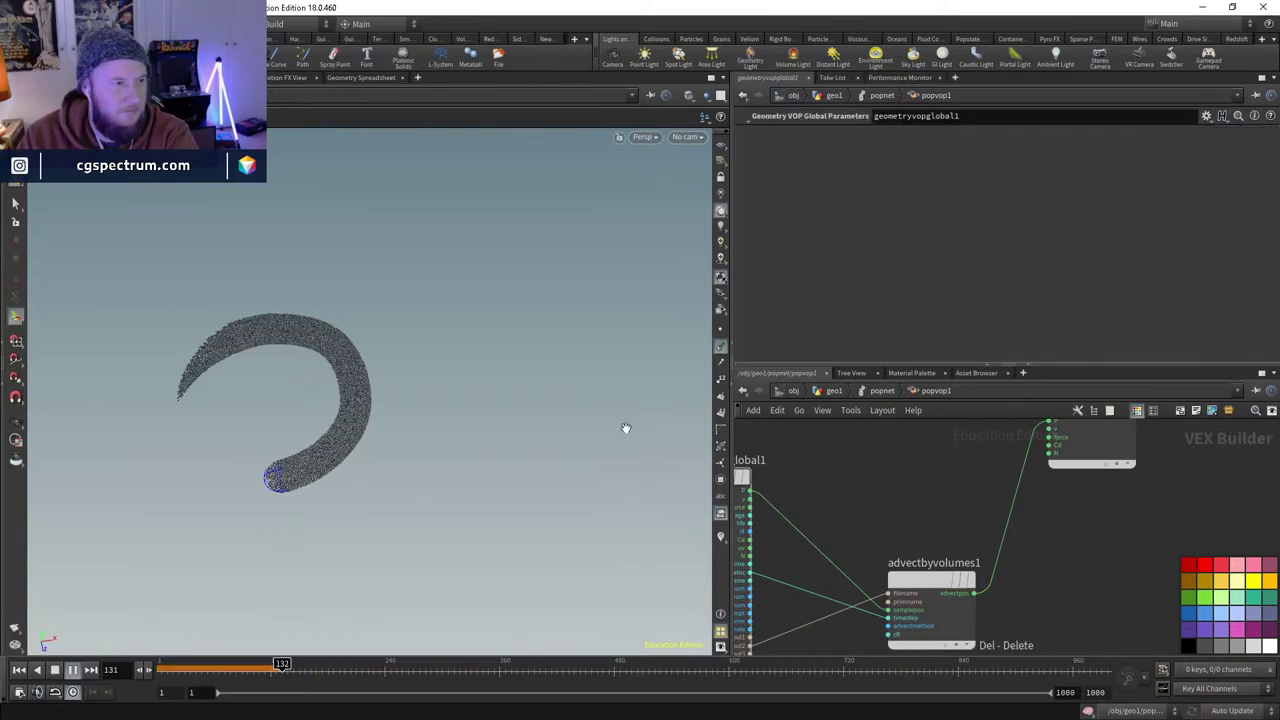
- Examine the particle flow along the curve from several angles during playback, review the VOP wiring, and return to the first frame
drag(623, 428, 567, 409)
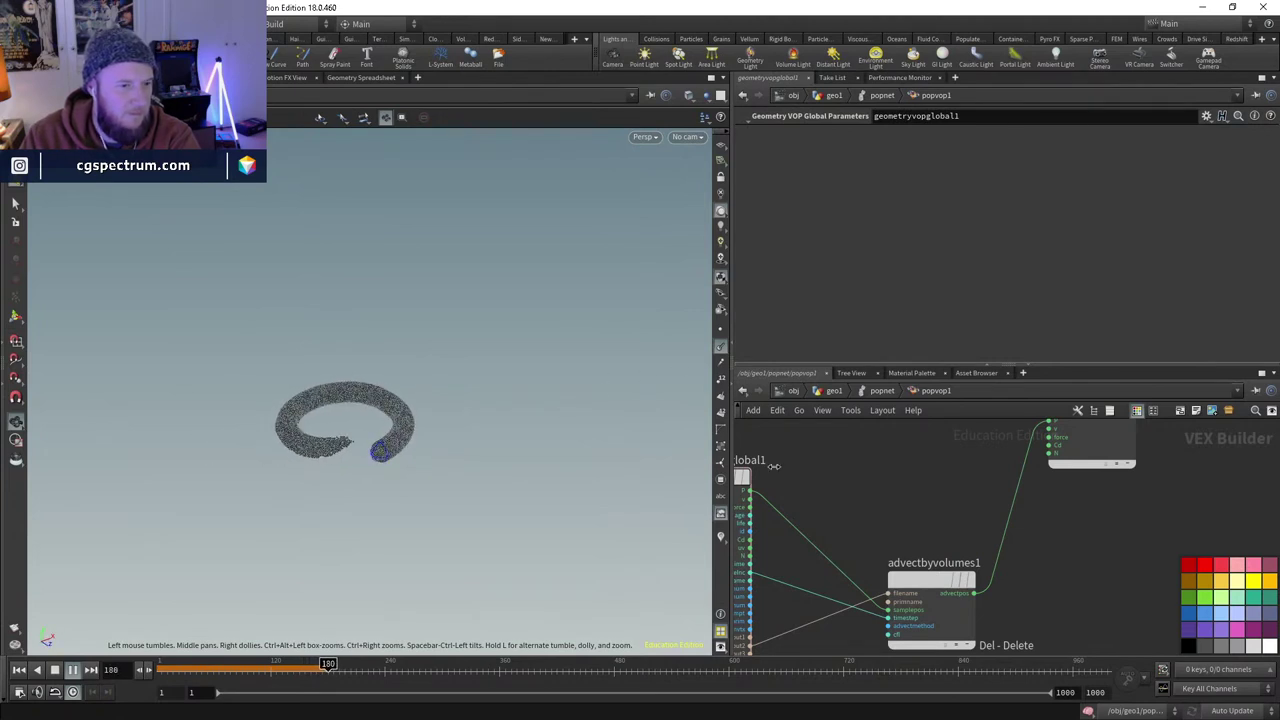
middle_drag(1029, 540, 865, 530)
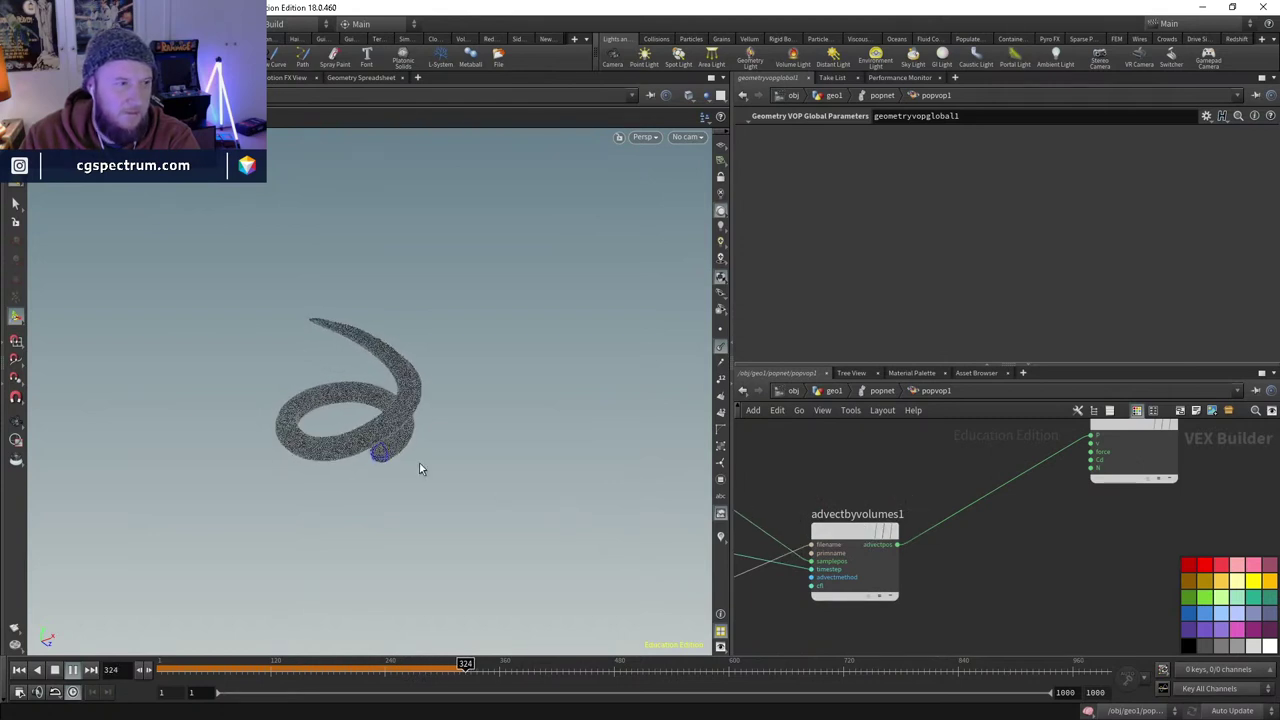
key(Escape)
drag(419, 463, 330, 374)
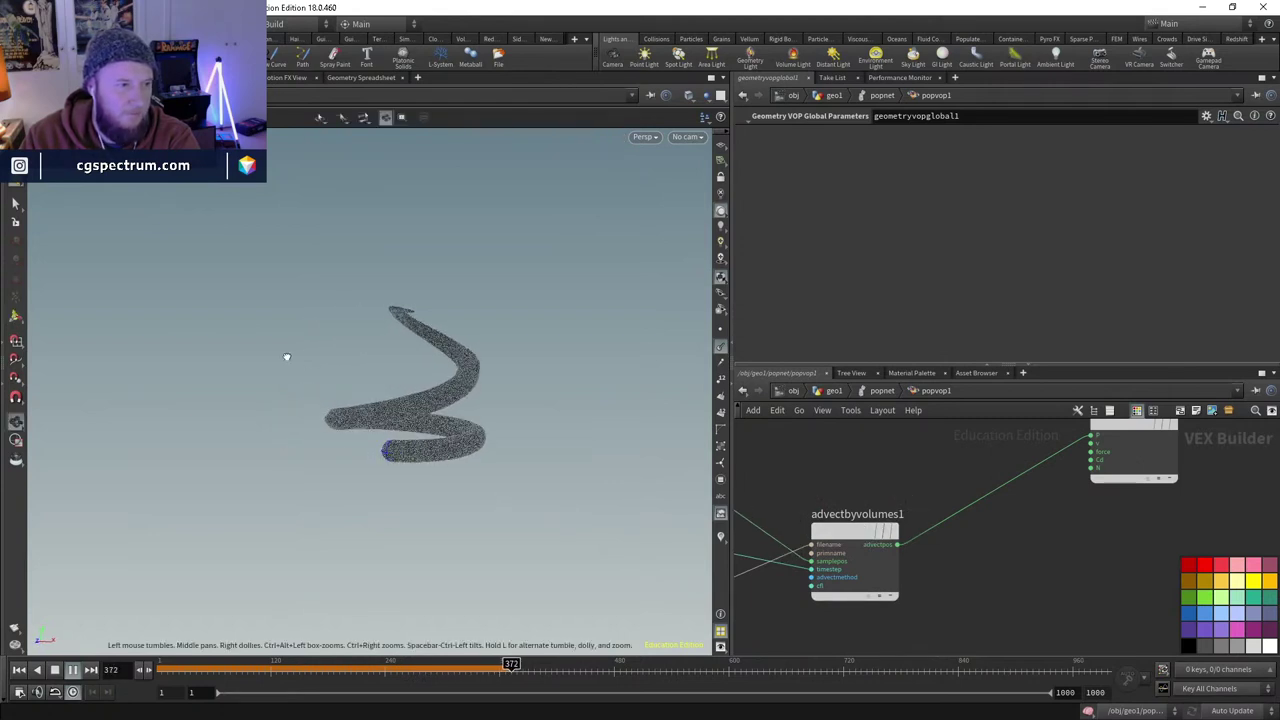
middle_drag(855, 622, 922, 597)
scroll(870, 588, down, 2)
middle_drag(823, 586, 909, 609)
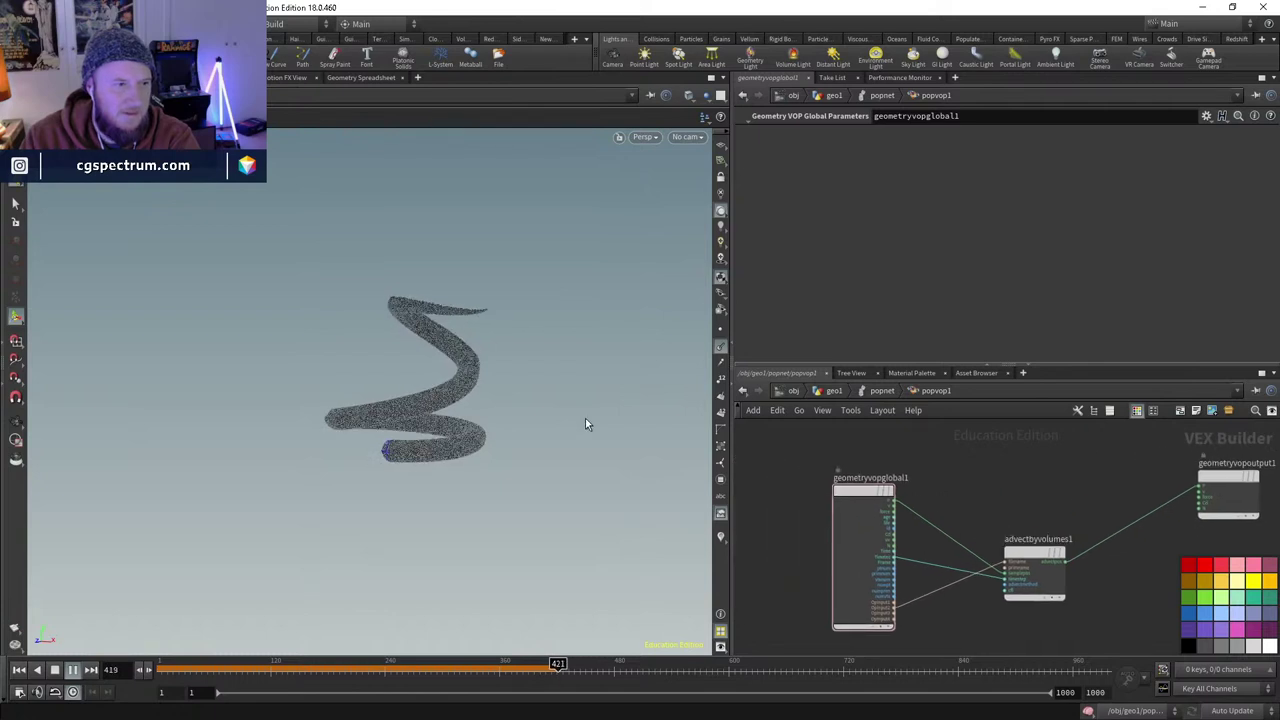
scroll(989, 586, up, 3)
click(1058, 528)
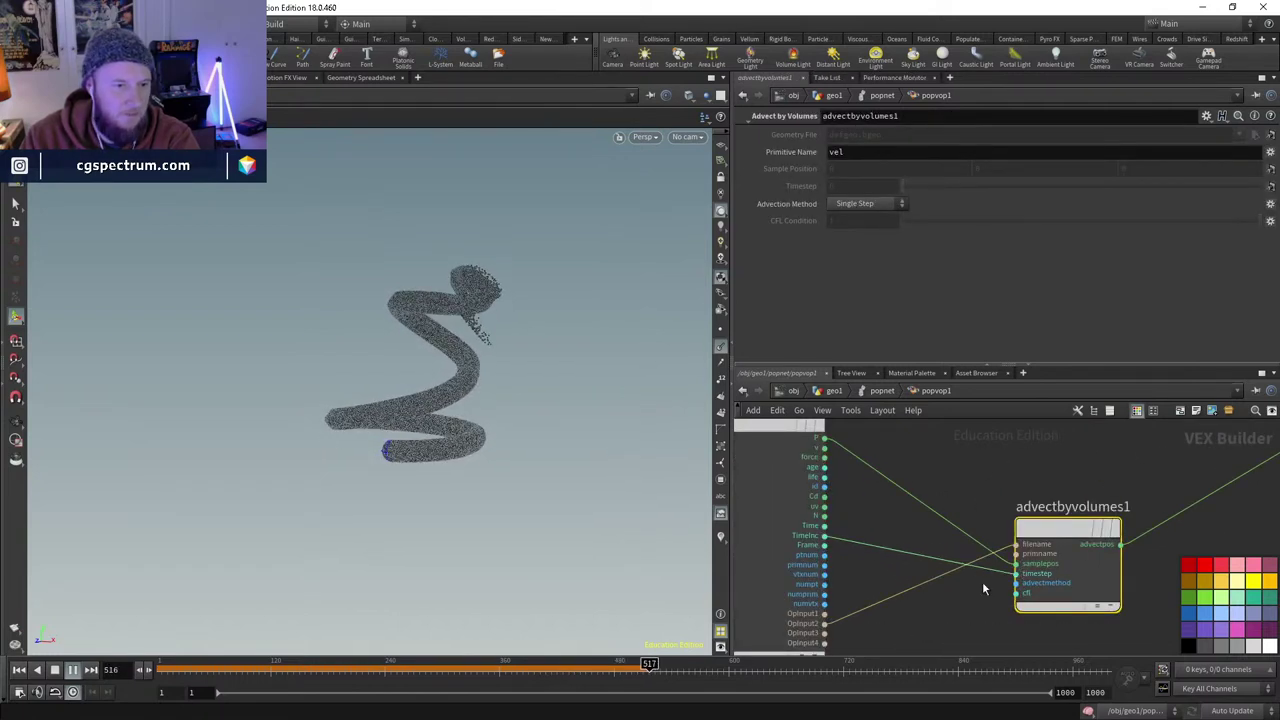
scroll(980, 582, down, 2)
double_click(872, 514)
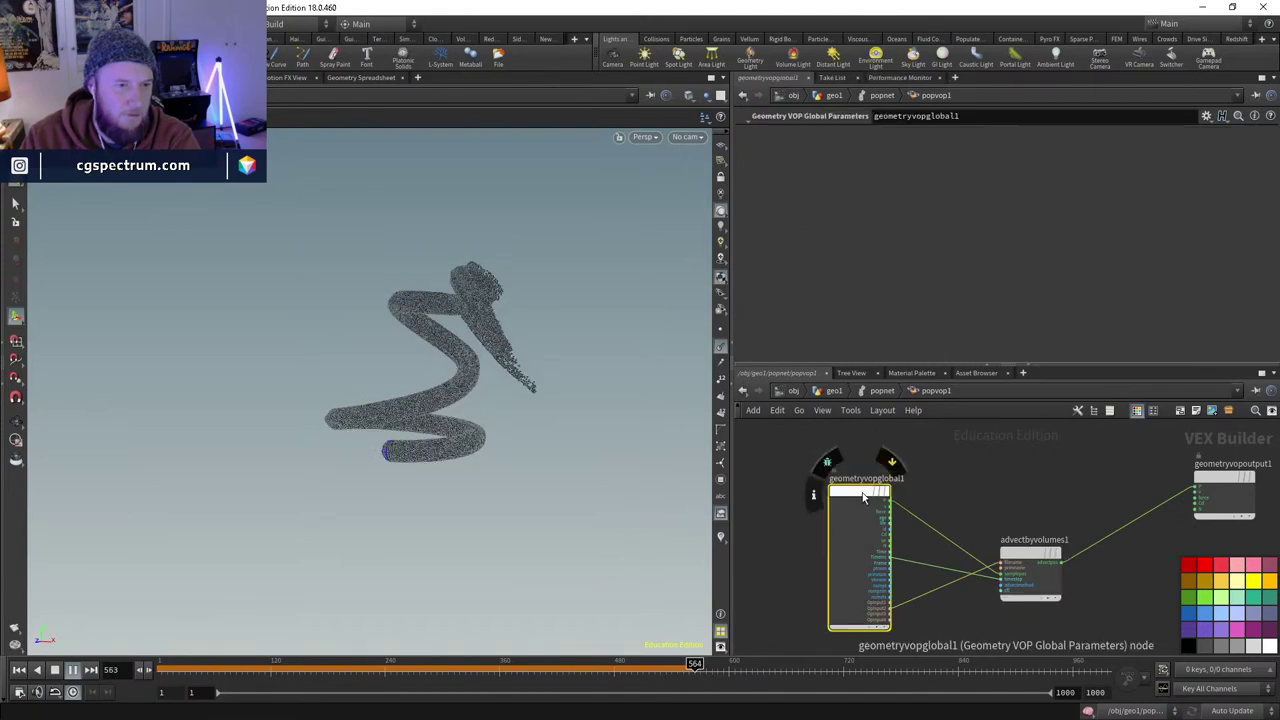
key(u)
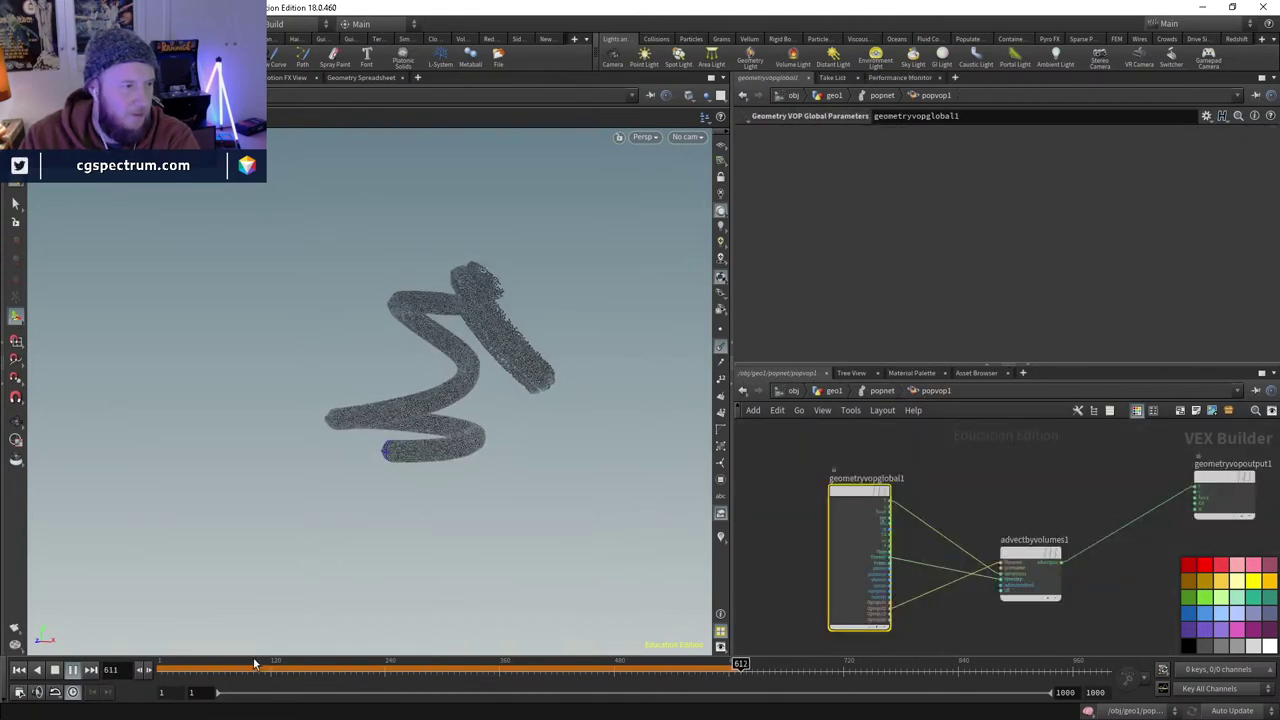
click(19, 669)
- Insert a Multiply node between the global TimeInc output and the timestep input, and place it below advectbyvolumes1
key(Tab)
text(mult)
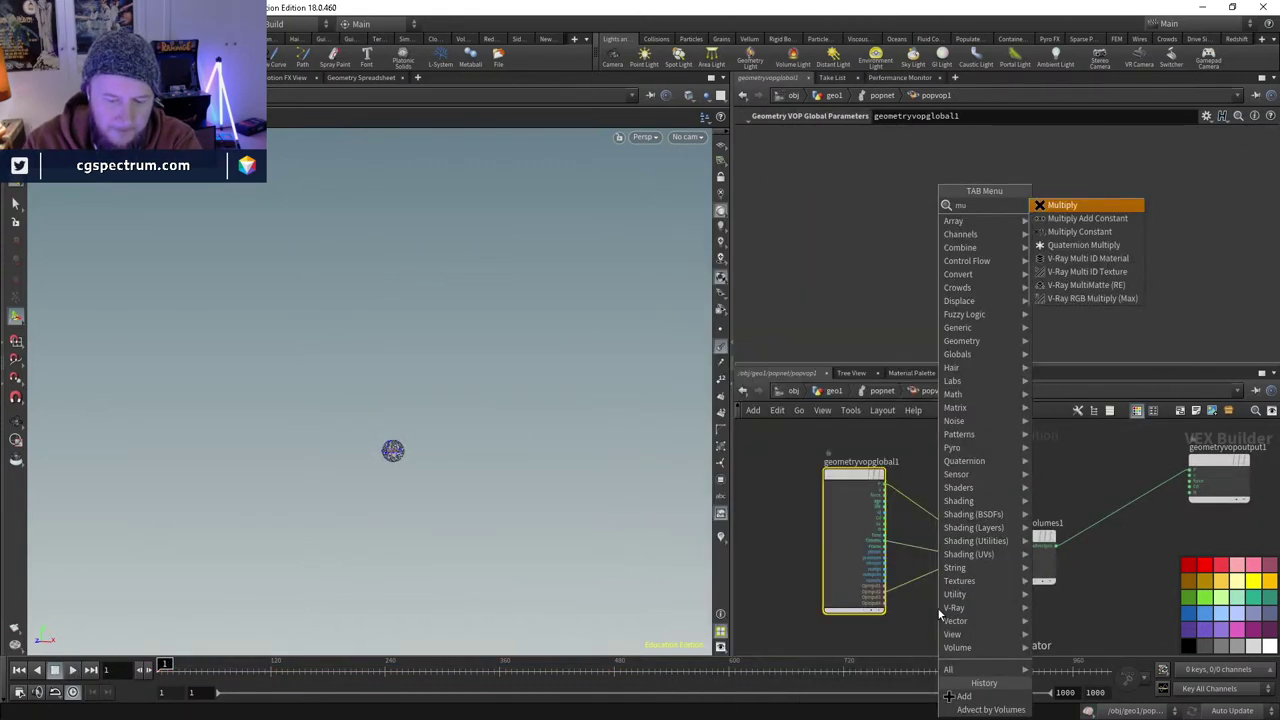
key(Return)
click(966, 551)
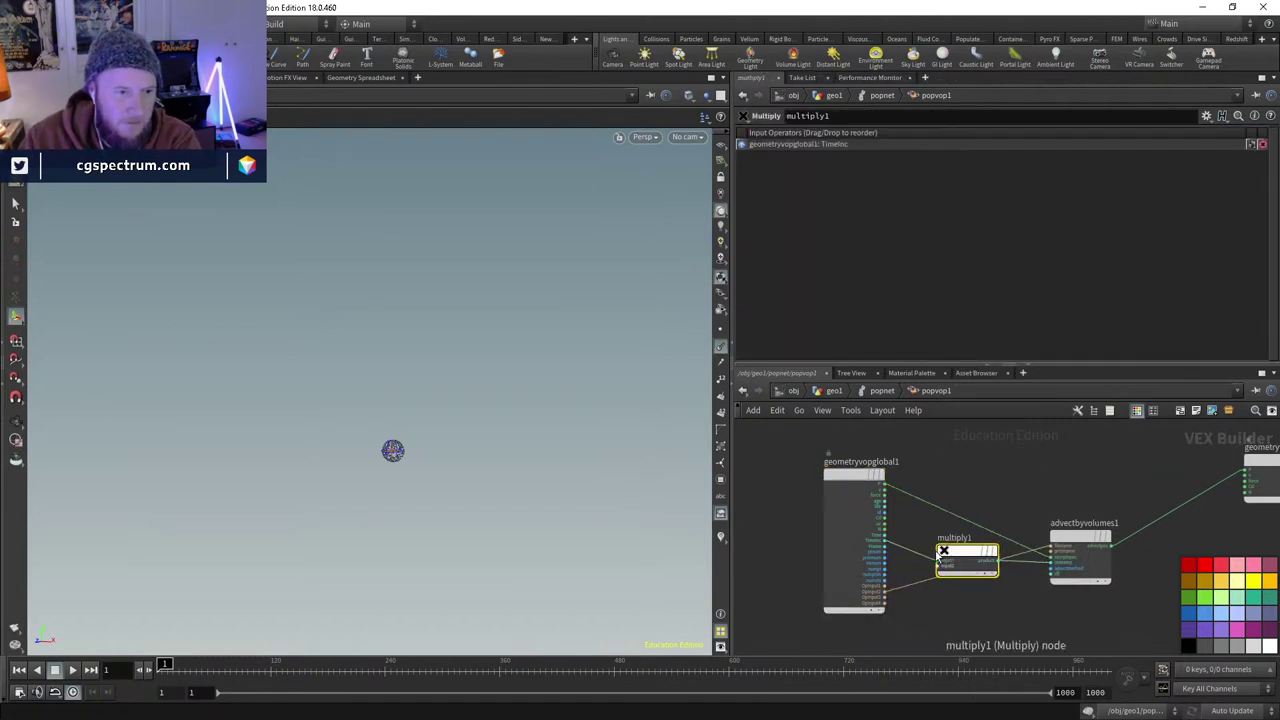
drag(966, 551, 1006, 600)
- Promote the second input of multiply1 to a parameter
scroll(942, 564, up, 2)
right_click(941, 545)
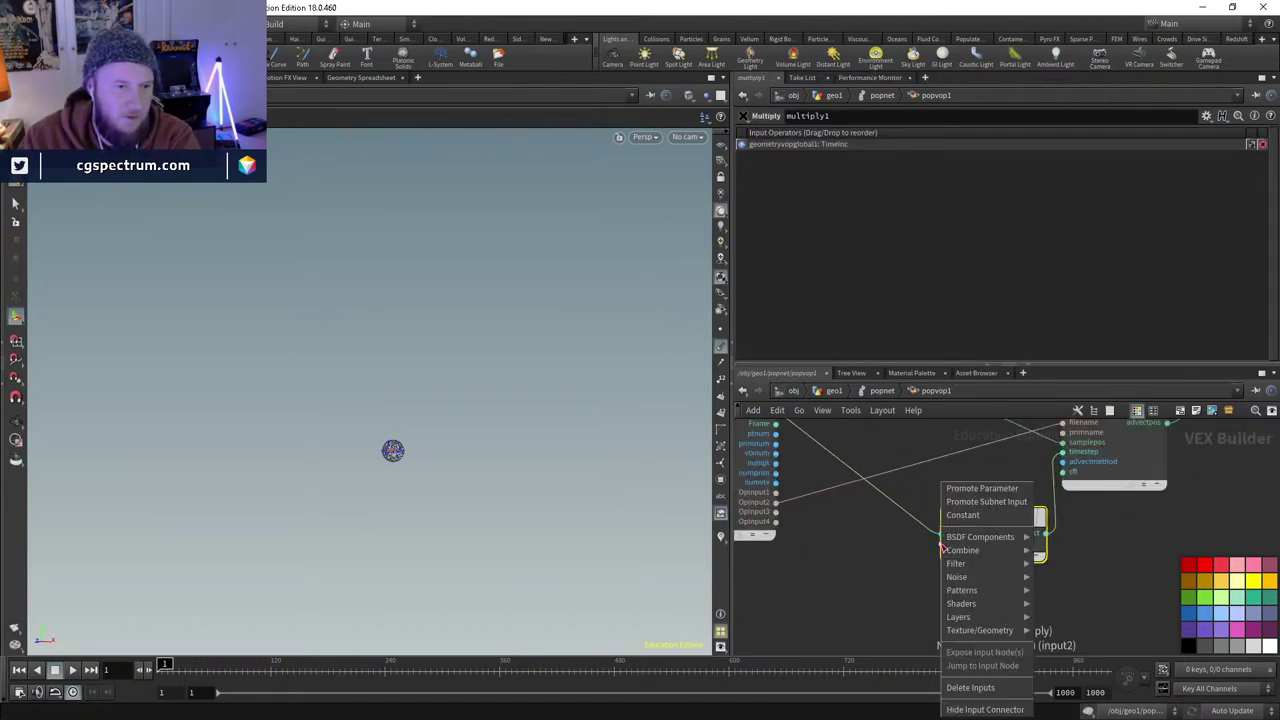
click(975, 501)
- Set the promoted Input Number 2 of popvop1 to 2 for a test run, and raise it to 10
click(877, 390)
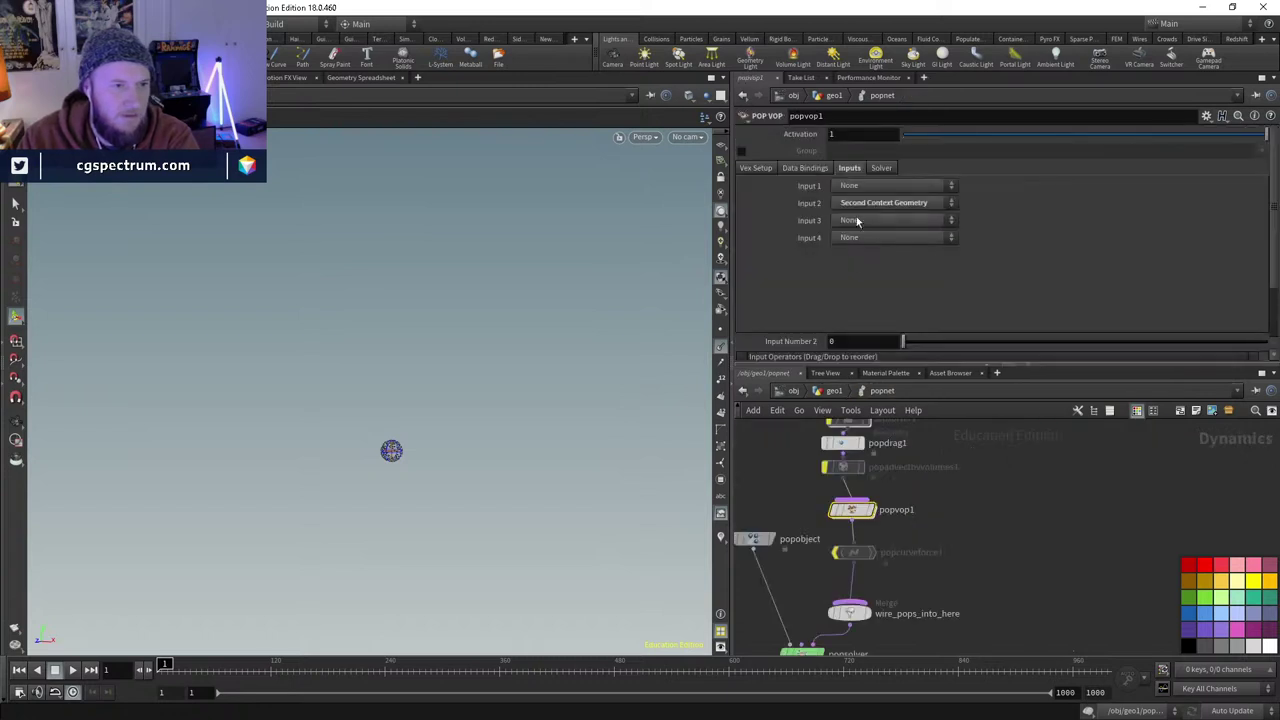
scroll(845, 321, down, 2)
scroll(868, 288, up, 2)
click(757, 170)
scroll(832, 289, down, 1)
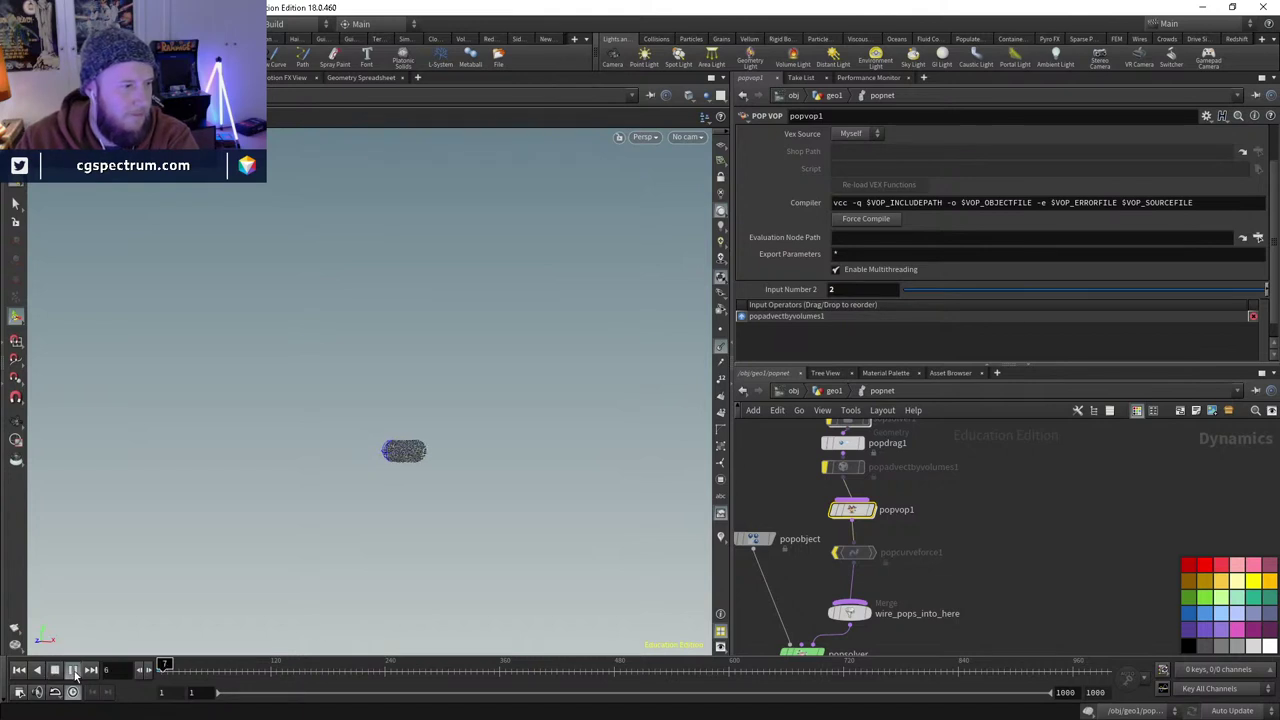
click(857, 290)
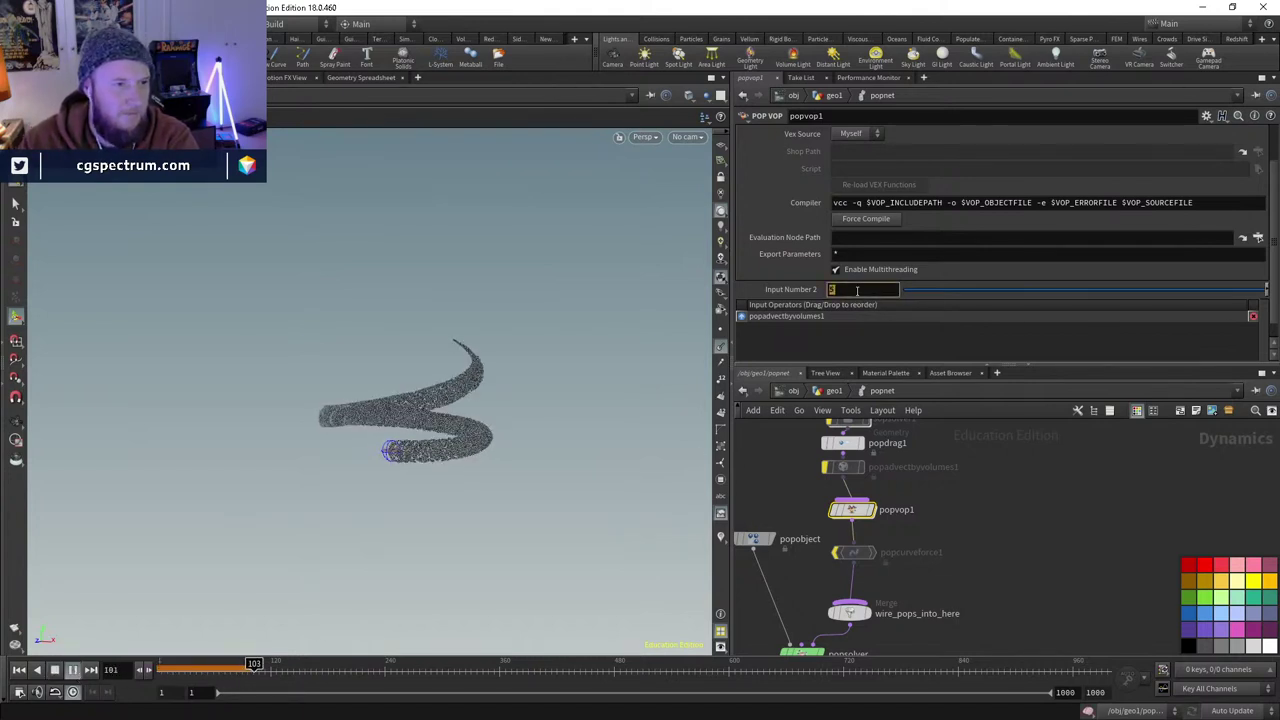
text(10)
key(Return)
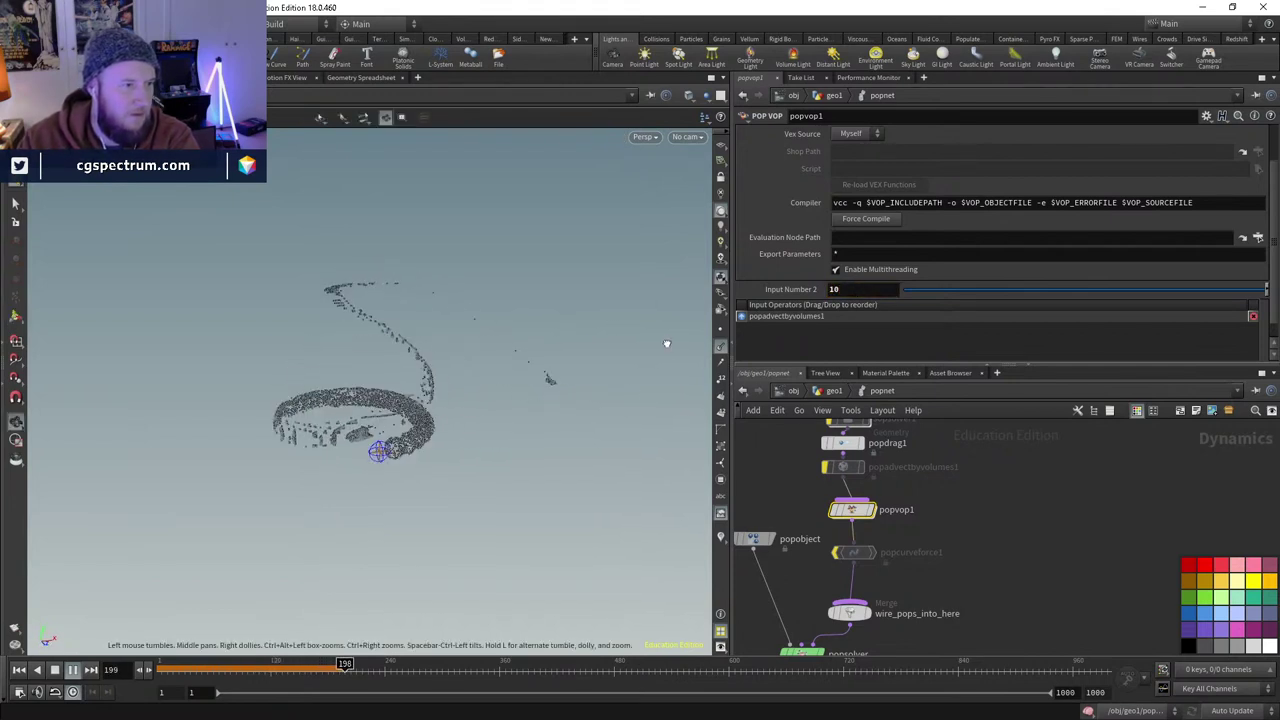
key(Escape)
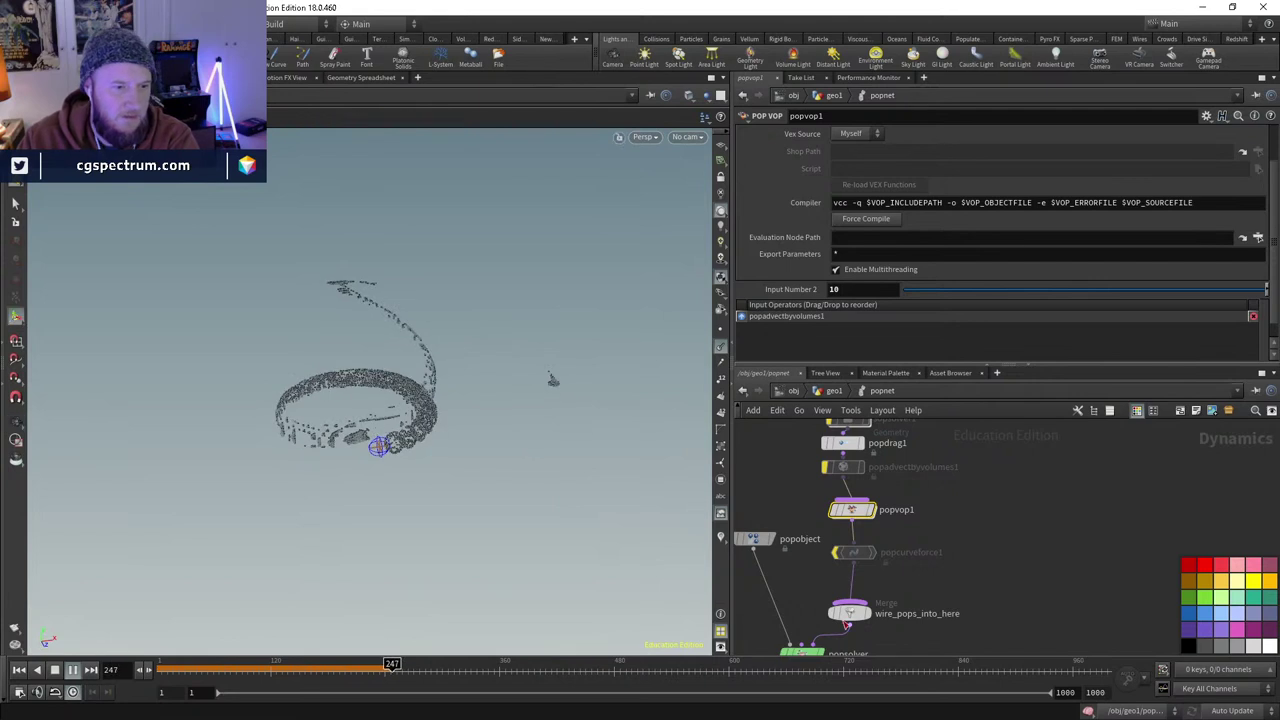
- Set Max Substeps to 3 and Min Substeps to 2 on popsolver, replay the simulation, and return to frame 1
middle_drag(900, 600, 897, 550)
click(797, 604)
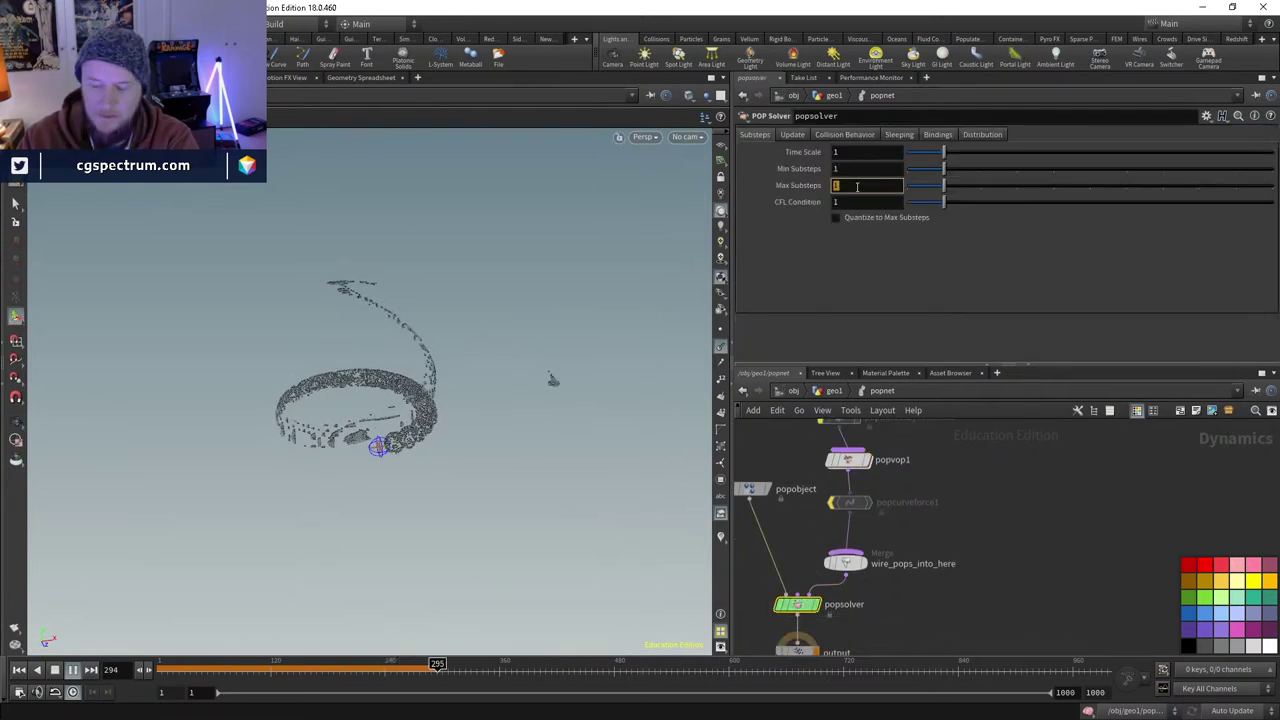
text(3)
key(Return)
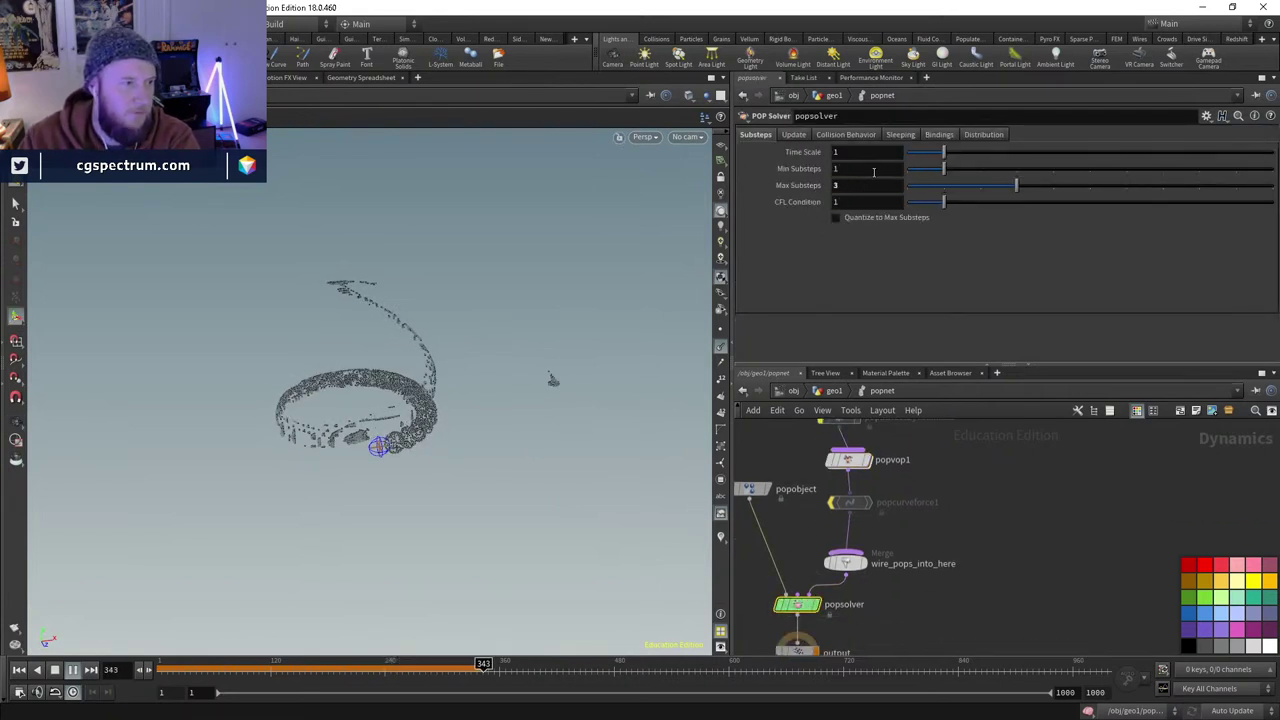
key(Return)
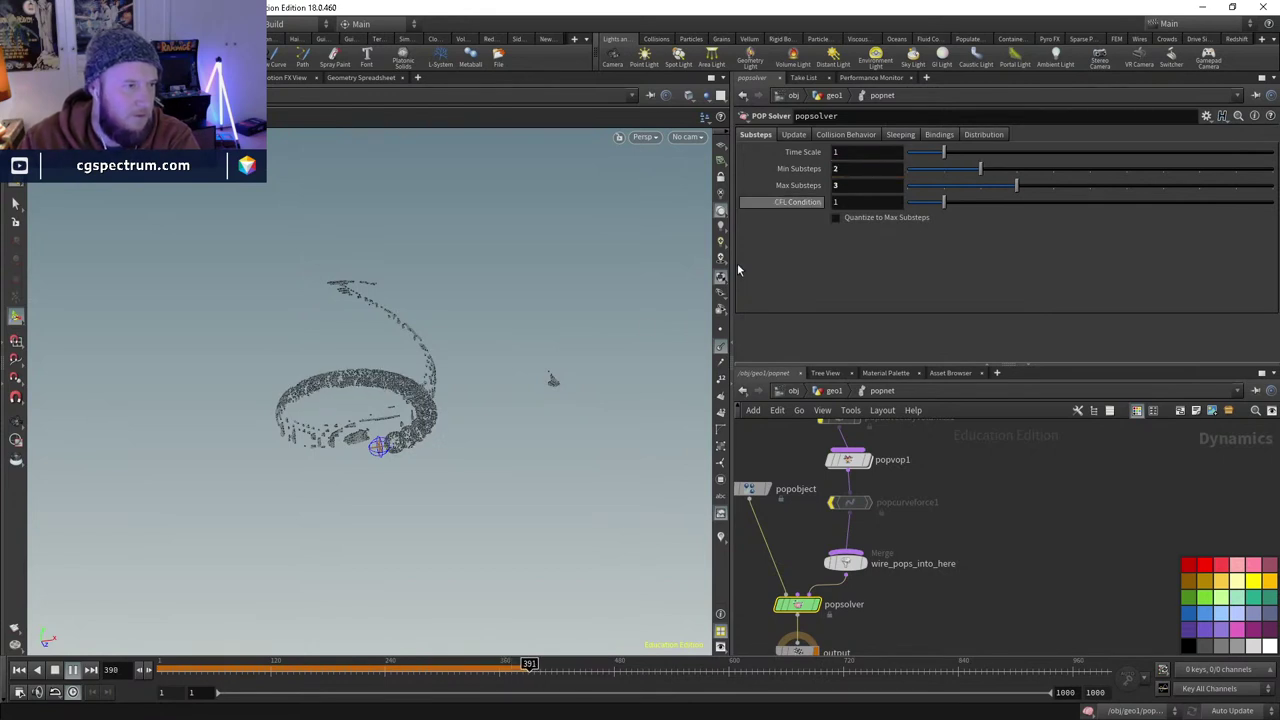
click(54, 672)
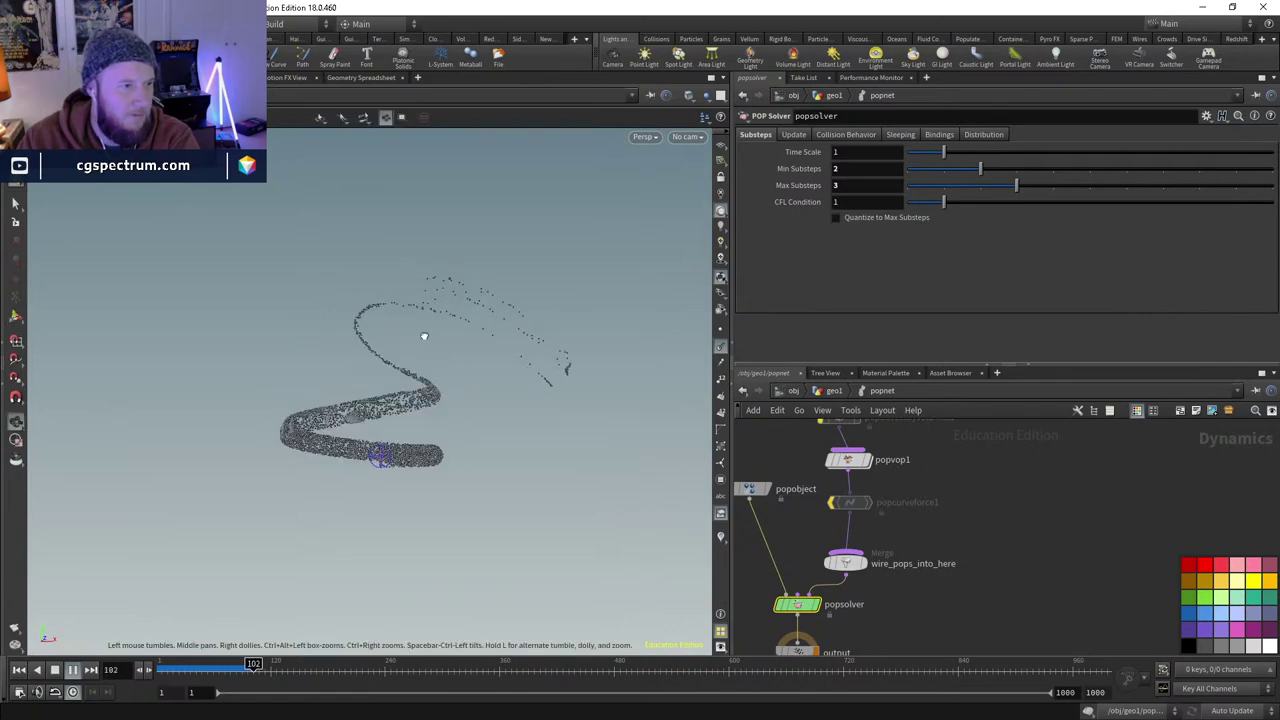
middle_drag(867, 519, 890, 493)
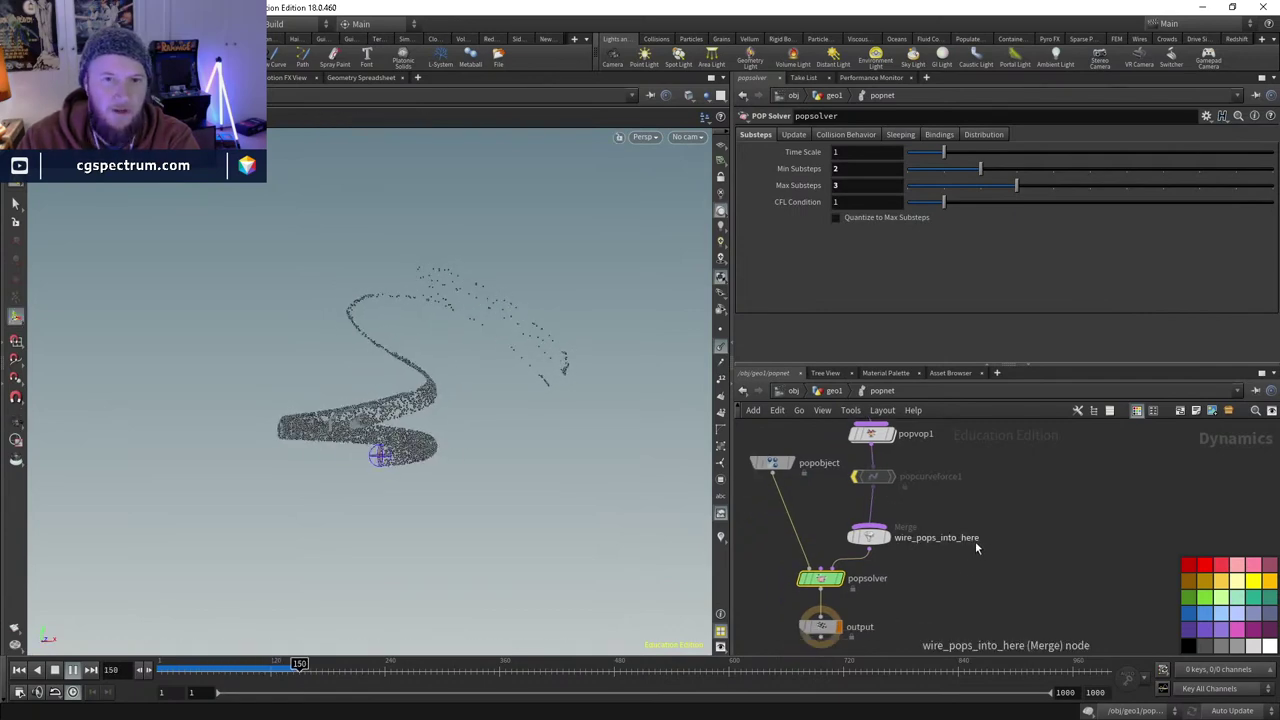
click(210, 670)
drag(210, 670, 165, 670)
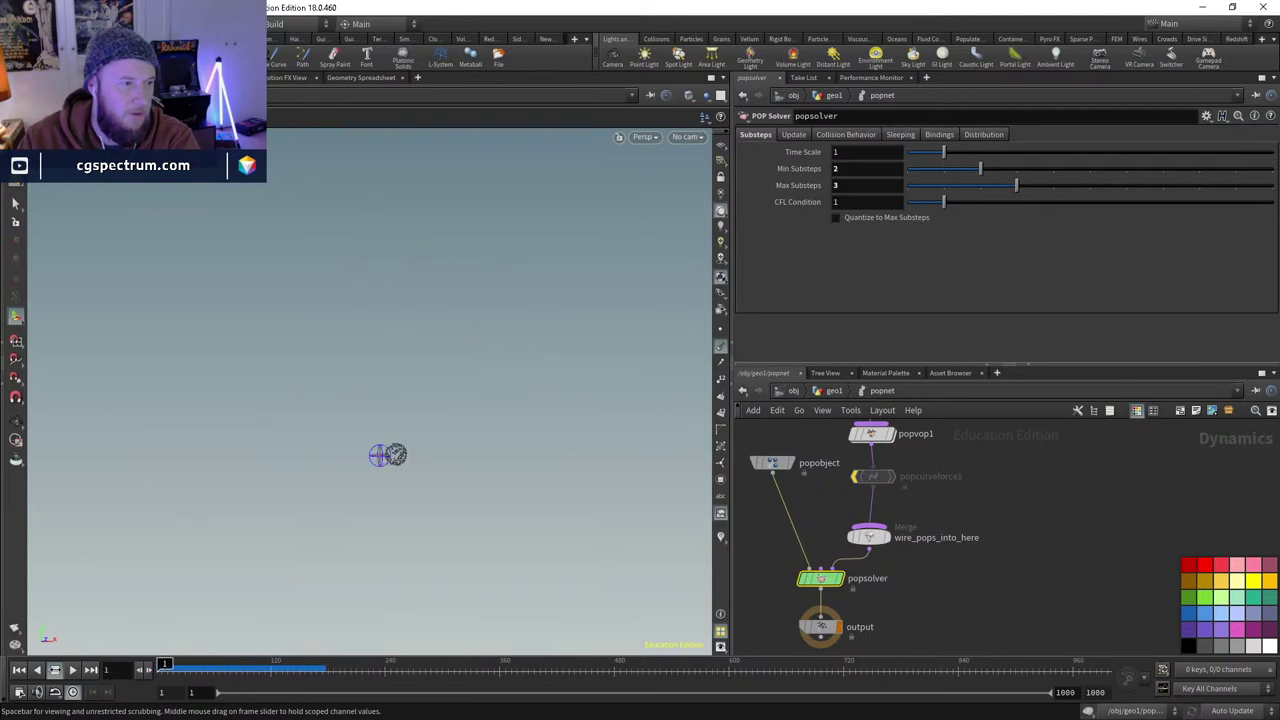
- Reopen the popvop1 network and move geometryvopoutput1 down to about the level of advectbyvolumes1
middle_drag(884, 575, 860, 629)
double_click(844, 488)
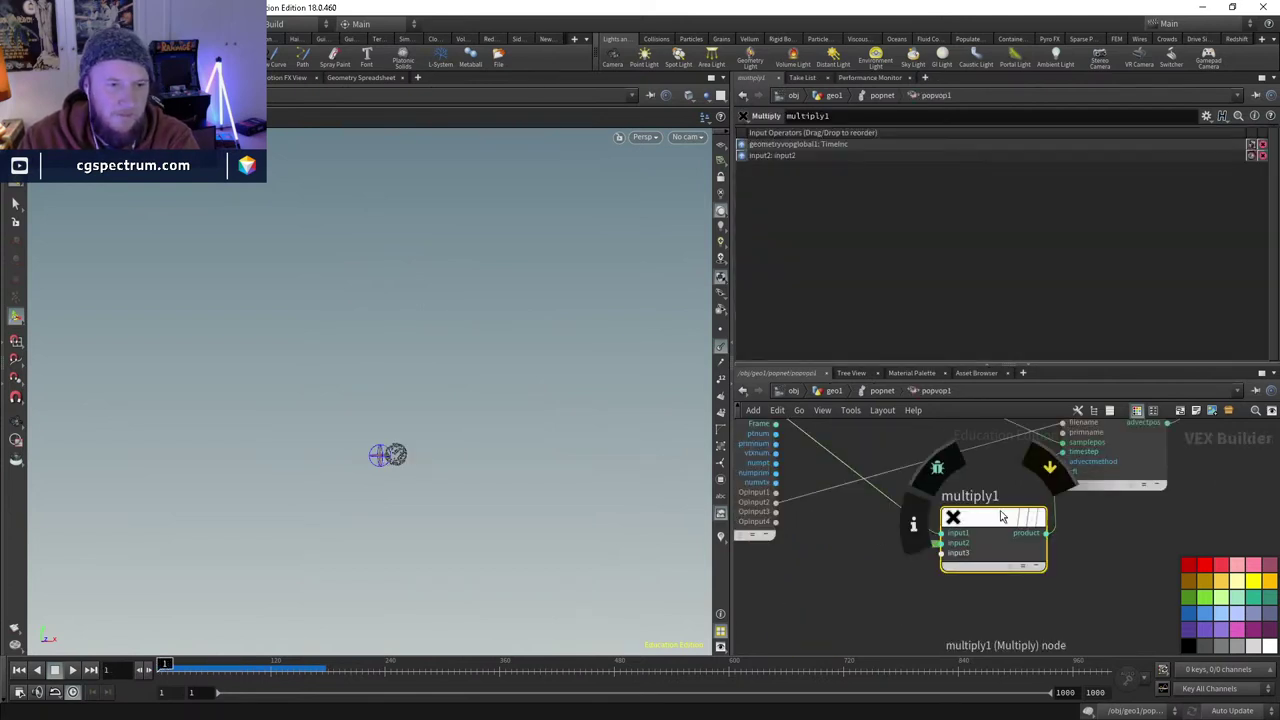
middle_drag(1065, 551, 1008, 634)
scroll(1110, 538, down, 2)
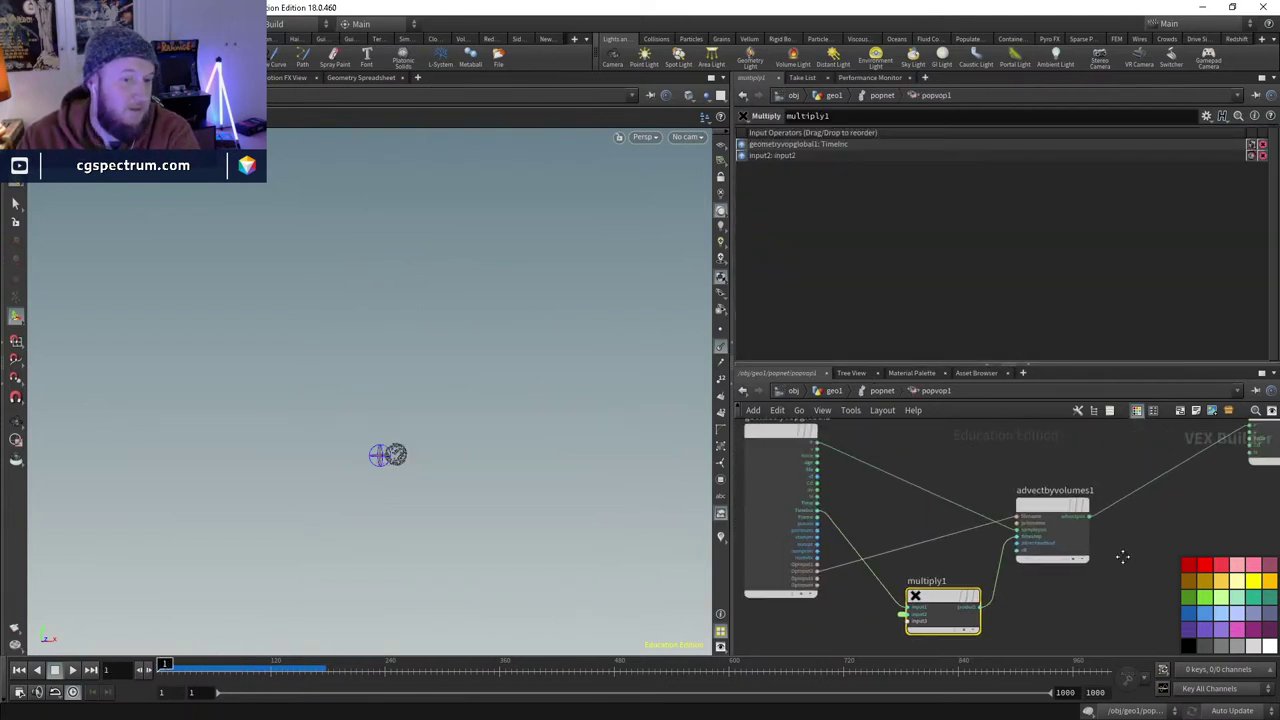
middle_drag(1120, 557, 1001, 602)
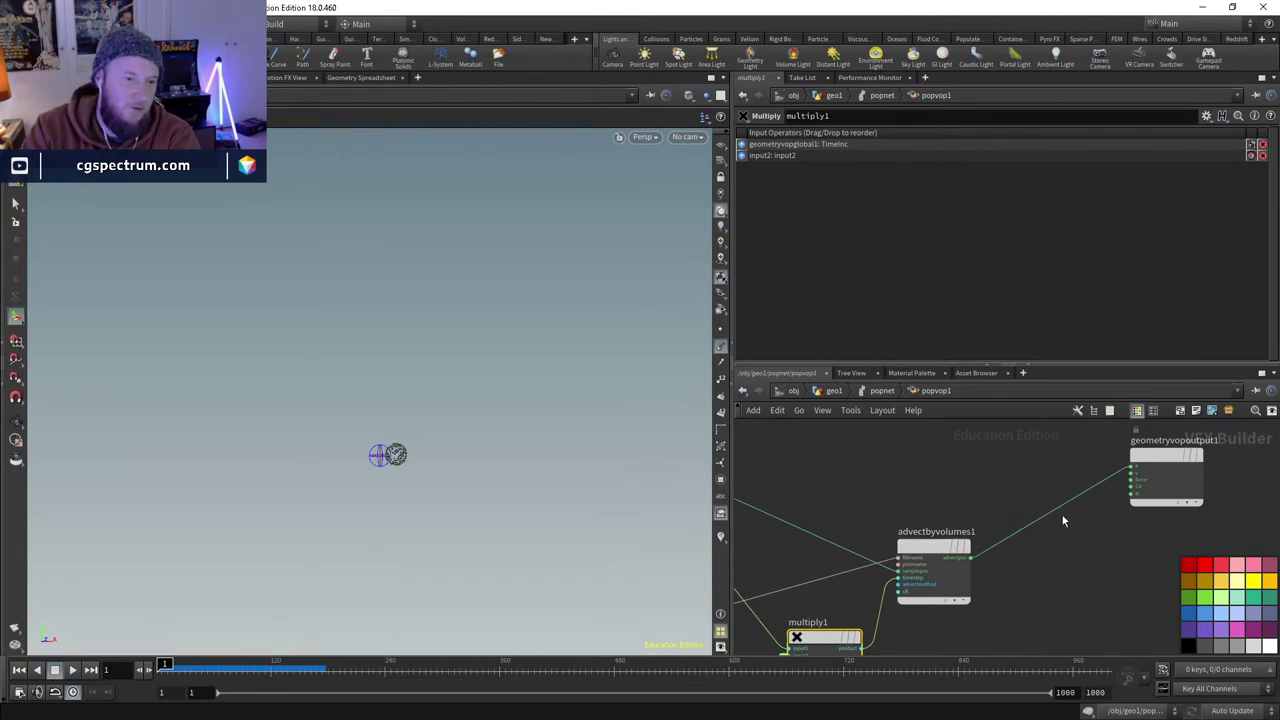
drag(1156, 455, 1140, 531)
middle_drag(1015, 533, 989, 437)
- Check the settings of popadvectbyvolumes1 in popnet, and back inside popvop1 move geometryvopoutput1 further away from advectbyvolumes1
click(862, 391)
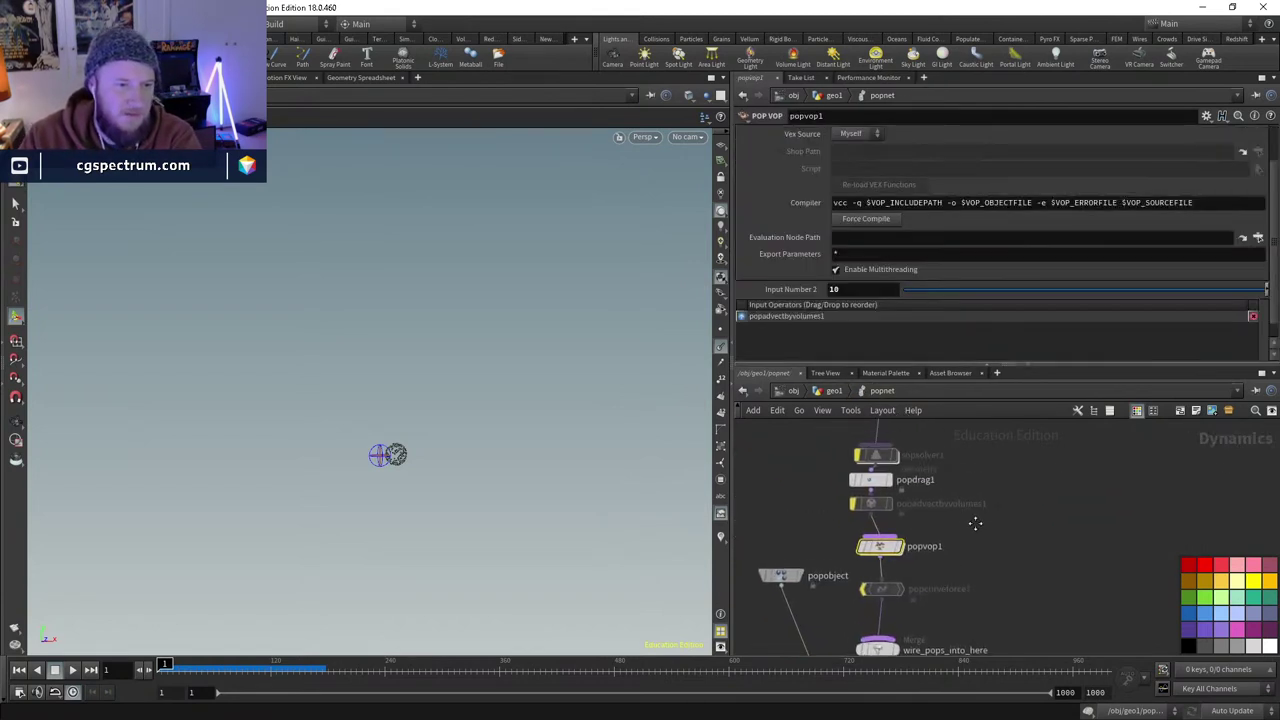
click(906, 506)
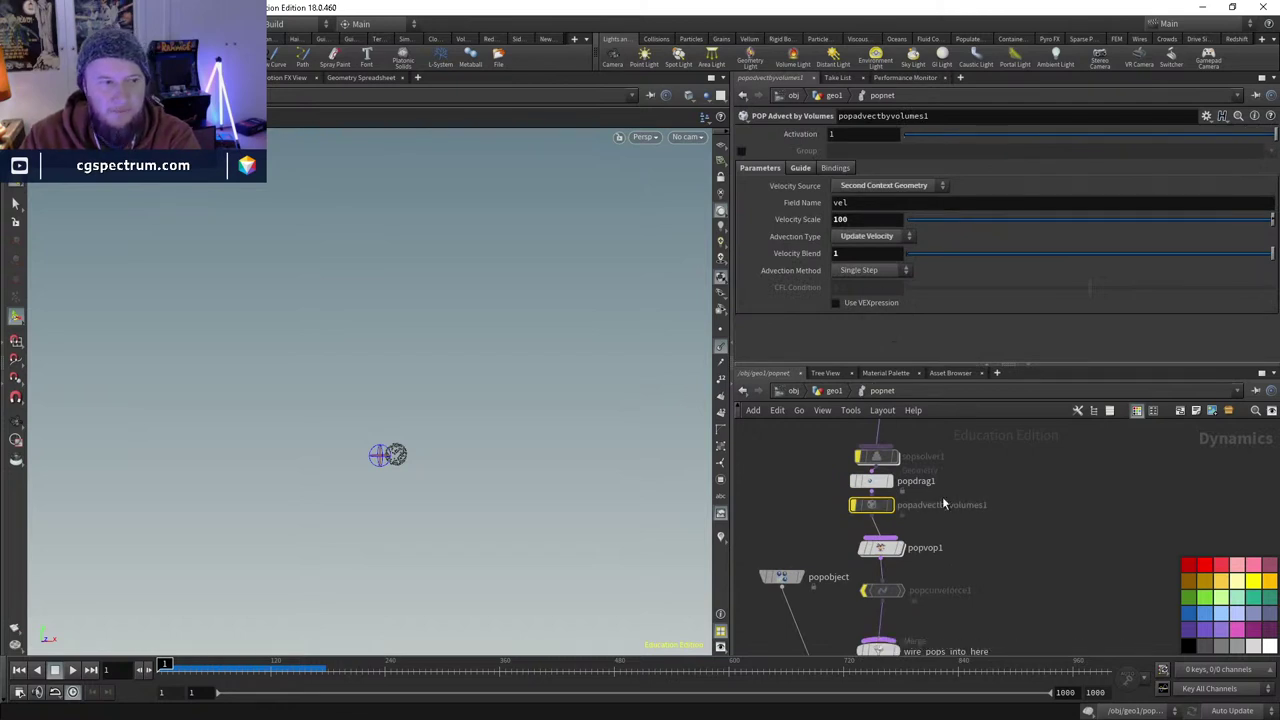
double_click(882, 548)
middle_drag(887, 550, 1008, 577)
middle_drag(1082, 605, 993, 609)
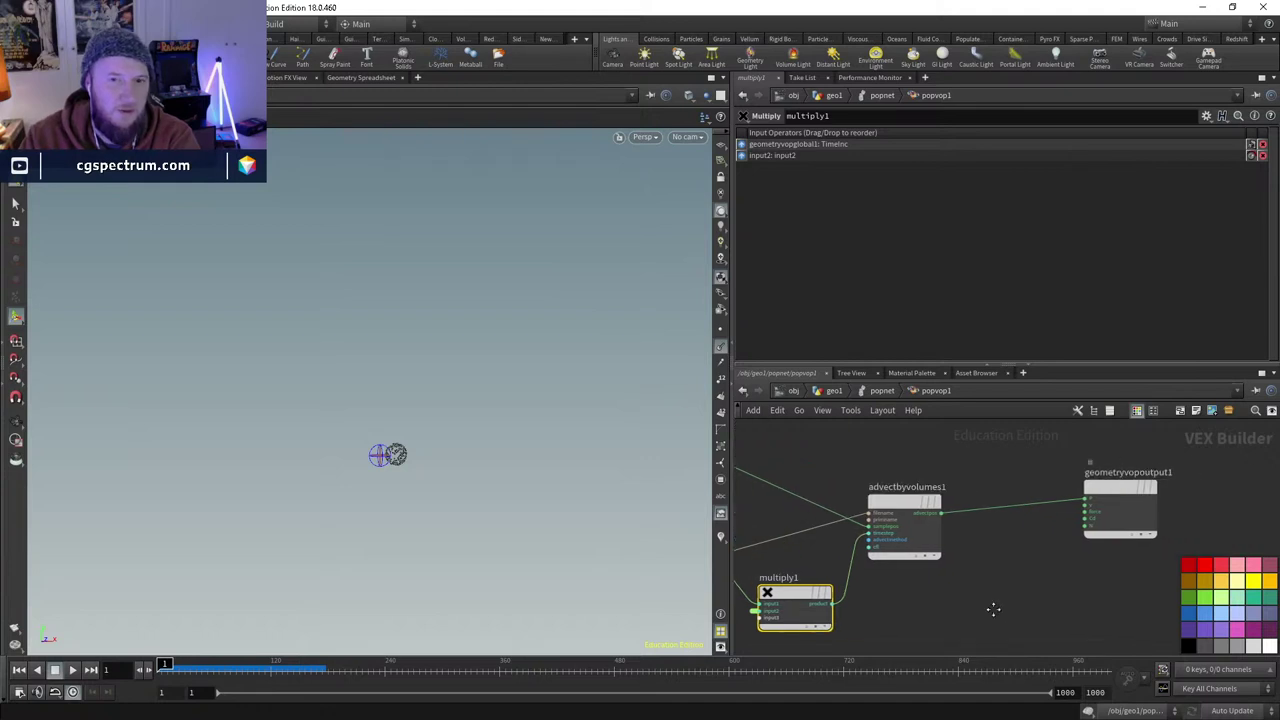
drag(1114, 493, 1159, 495)
scroll(1065, 510, down, 3)
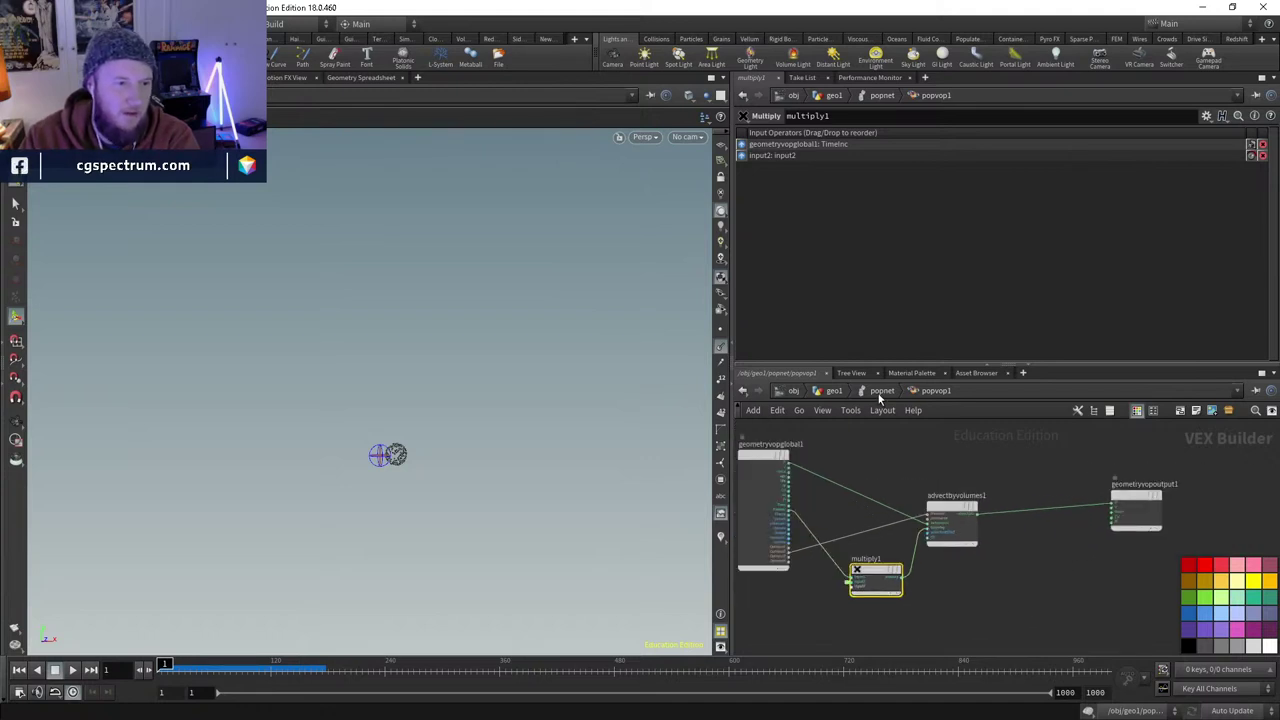
- In popnet, set the Life Expectancy of source_first_input to 3, replay the simulation, and return to frame 1
click(880, 391)
middle_drag(880, 420, 882, 488)
click(878, 471)
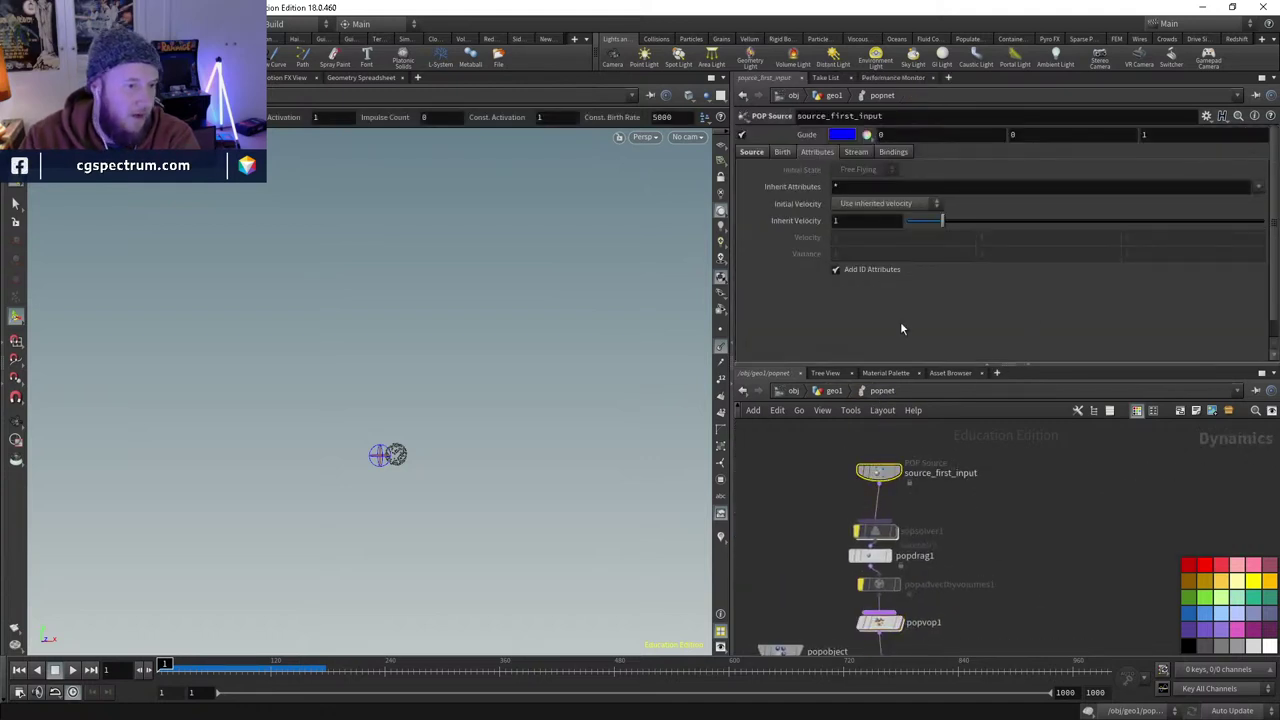
click(783, 152)
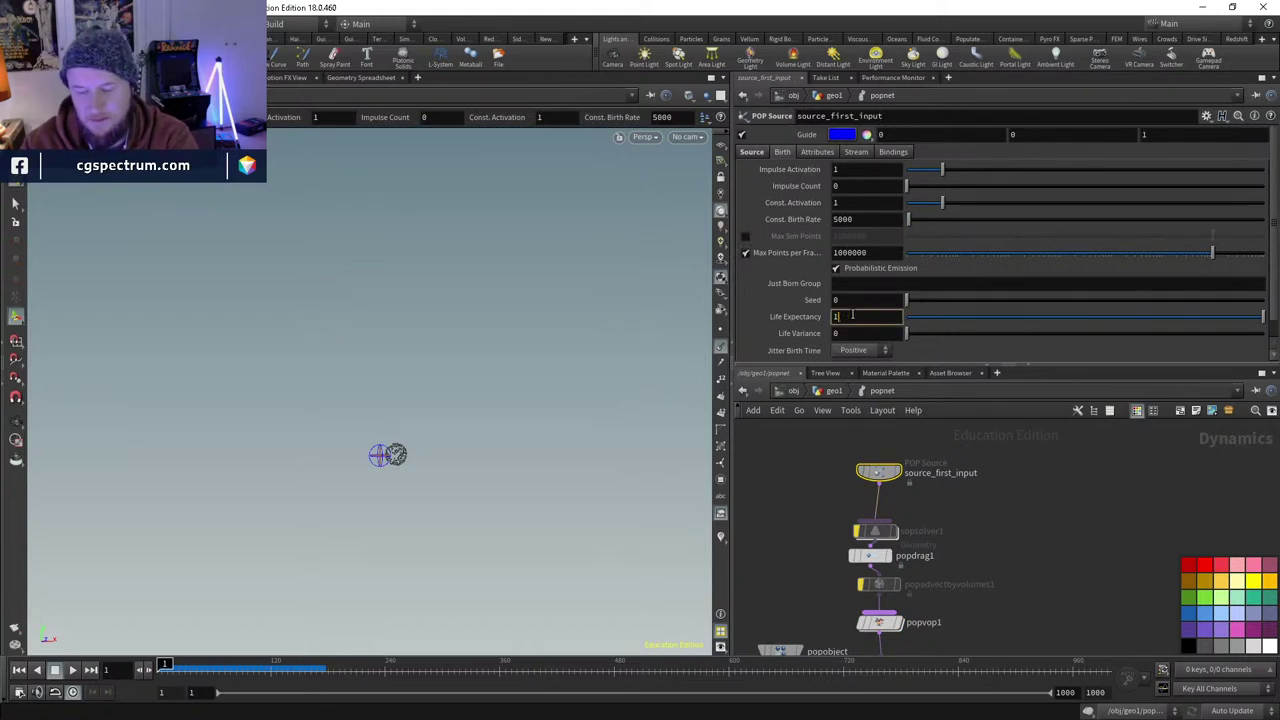
key(Return)
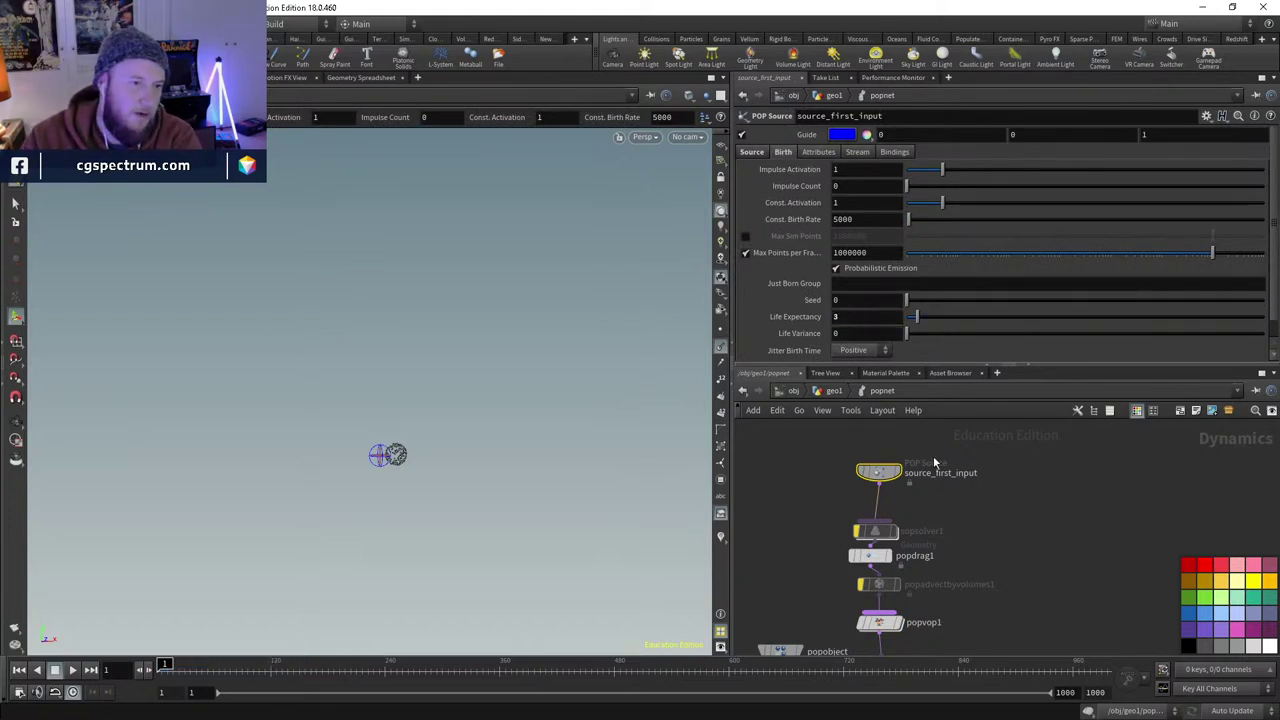
scroll(930, 540, down, 3)
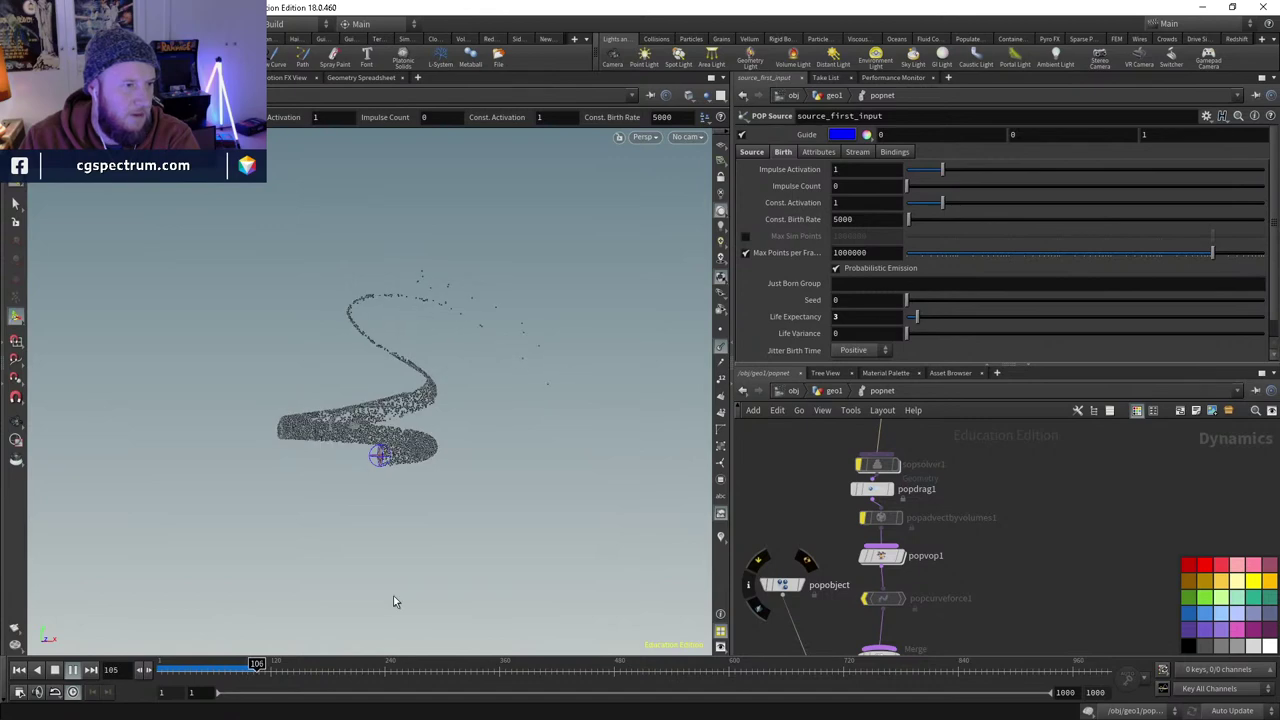
key(ctrl+Up)
- Inside popvop1, add a Divide node above advectbyvolumes1 that divides geometryvopglobal1's age by its life
double_click(879, 560)
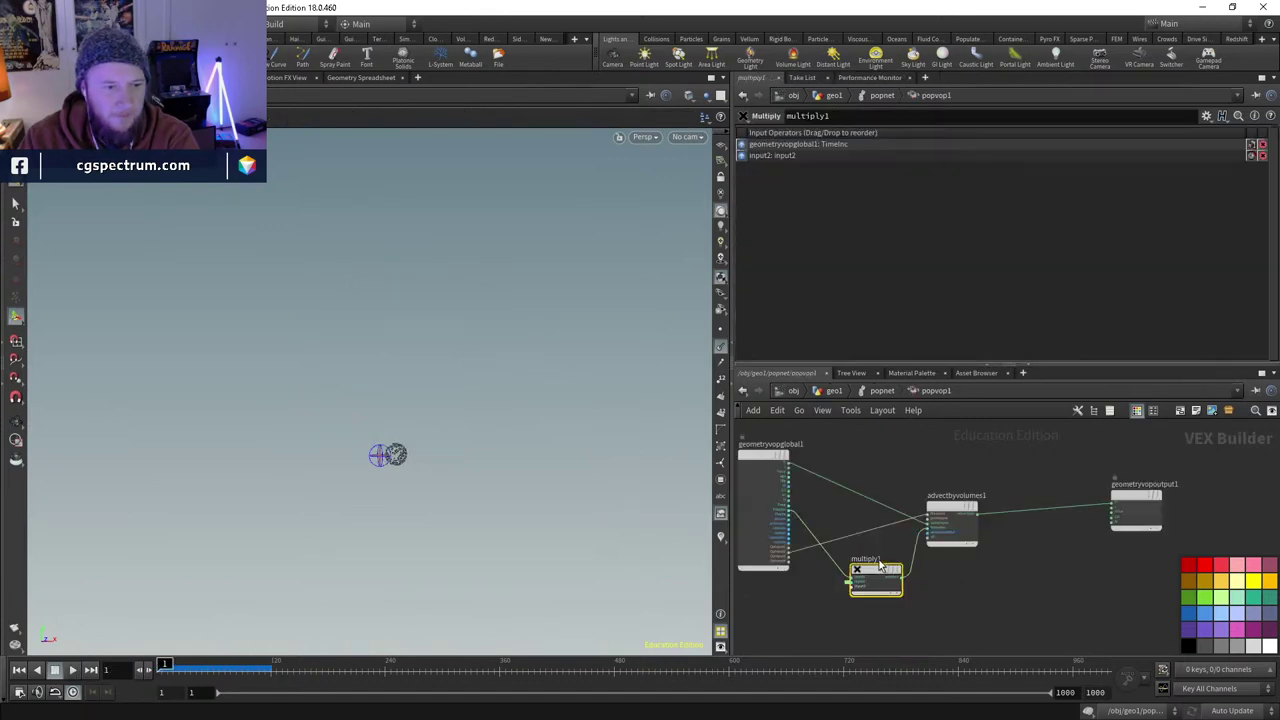
scroll(814, 600, up, 4)
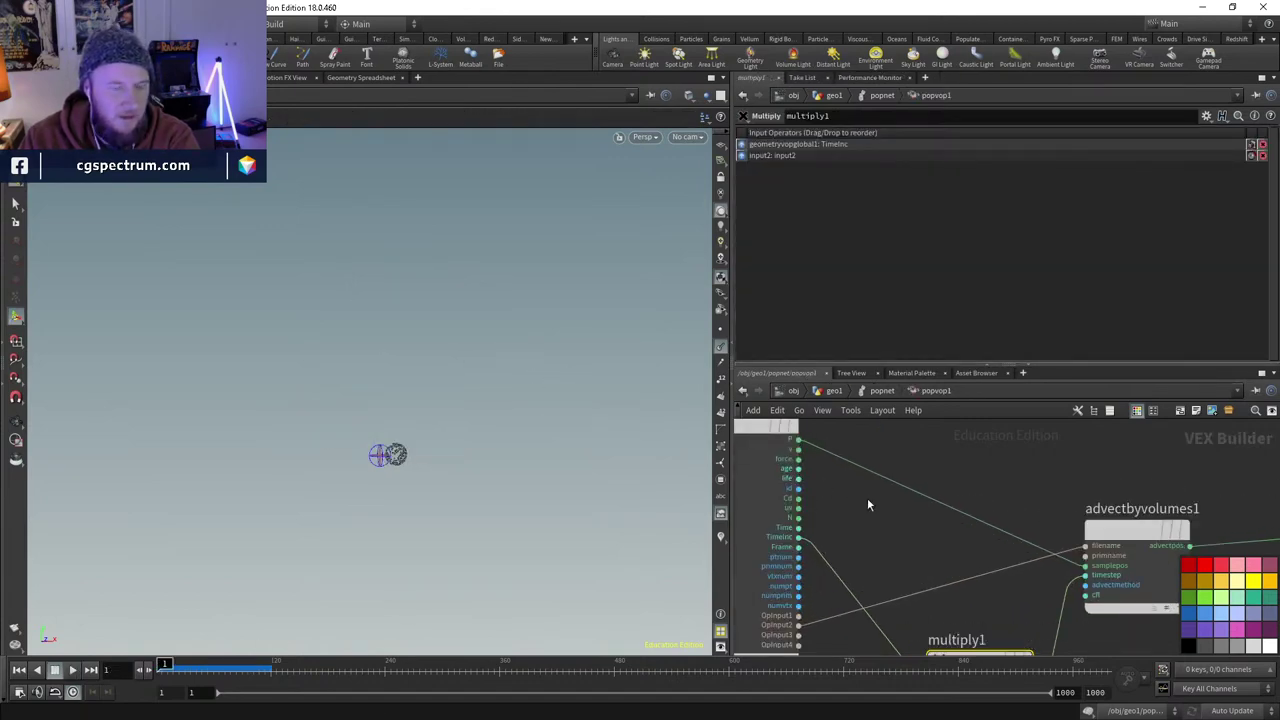
key(Tab)
text(div)
key(Return)
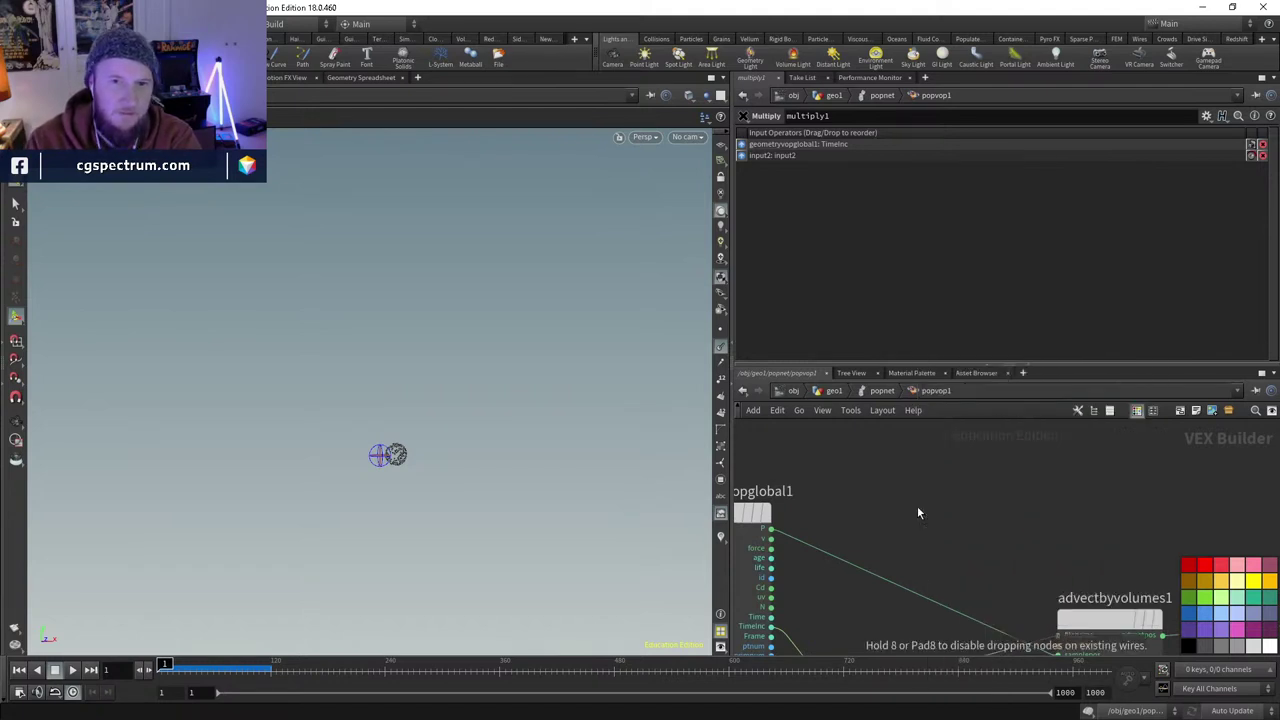
click(917, 510)
drag(866, 522, 963, 440)
middle_drag(1045, 458, 912, 494)
scroll(934, 449, down, 3)
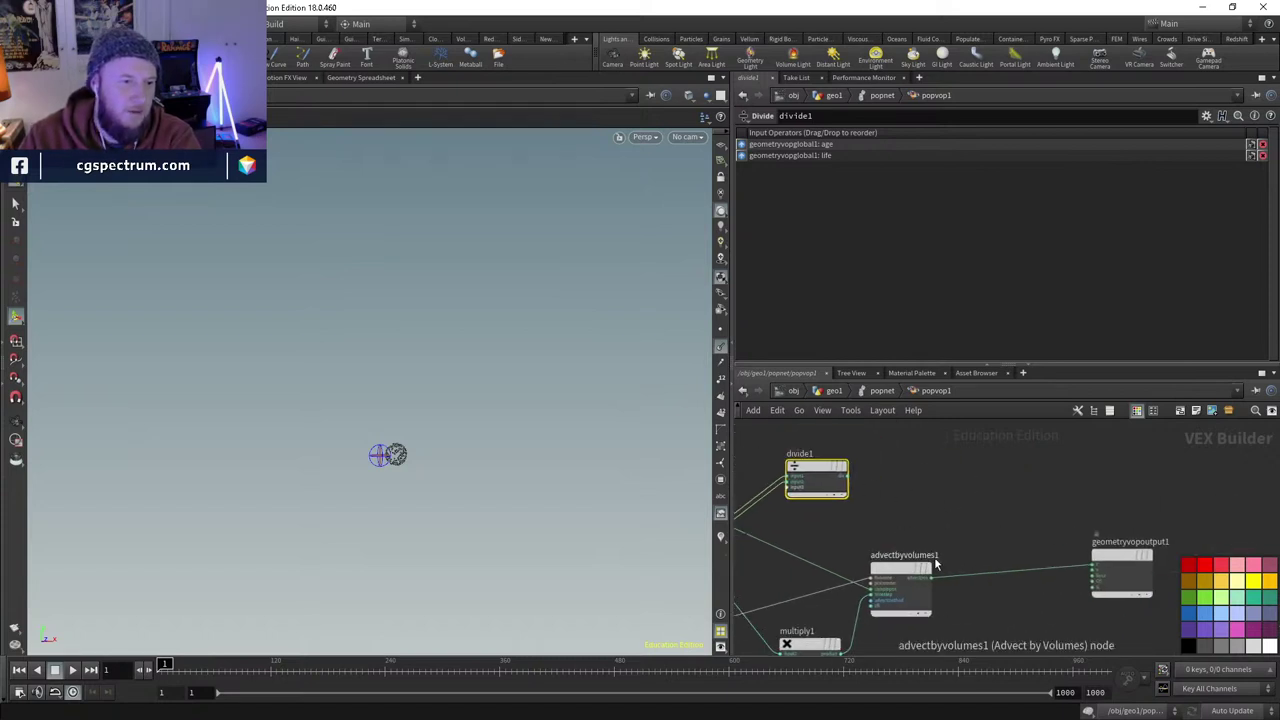
- Wire divide1's result into the next free input of multiply1, replay the simulation from popnet, and return to frame 1
middle_drag(935, 565, 1011, 492)
mouse_move(893, 570)
click(855, 586)
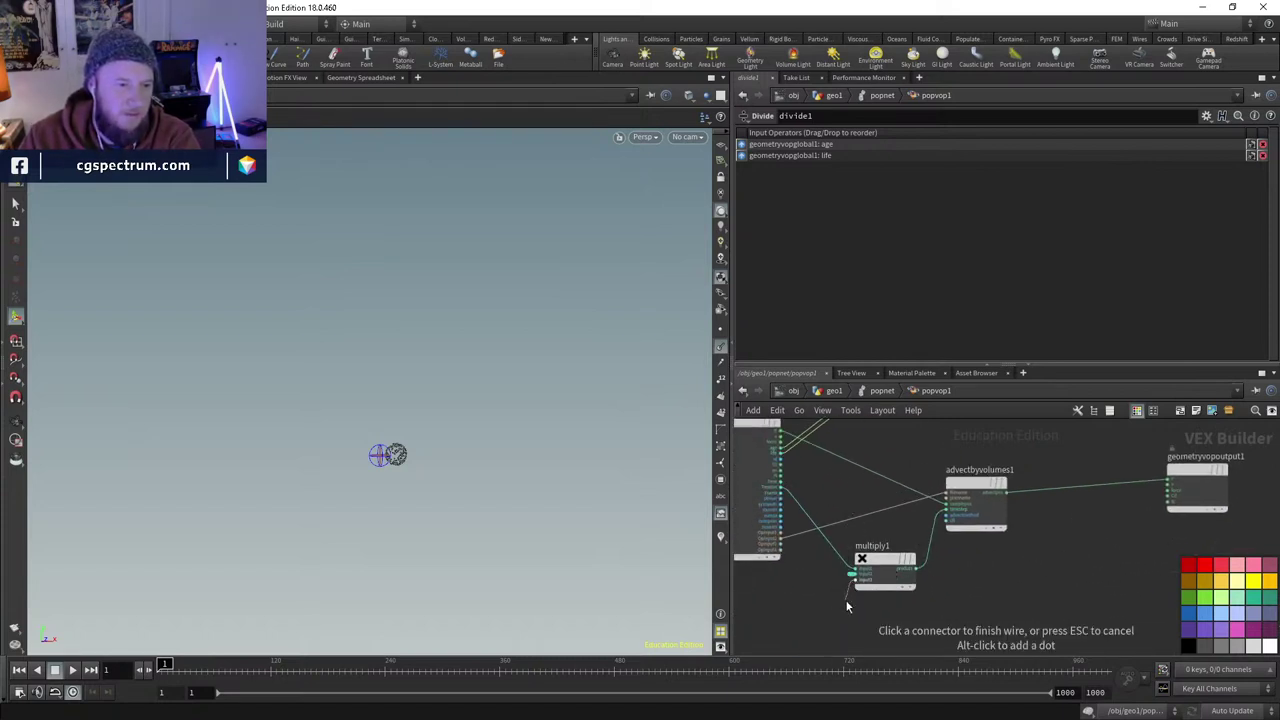
middle_drag(961, 429, 957, 492)
click(932, 449)
click(881, 391)
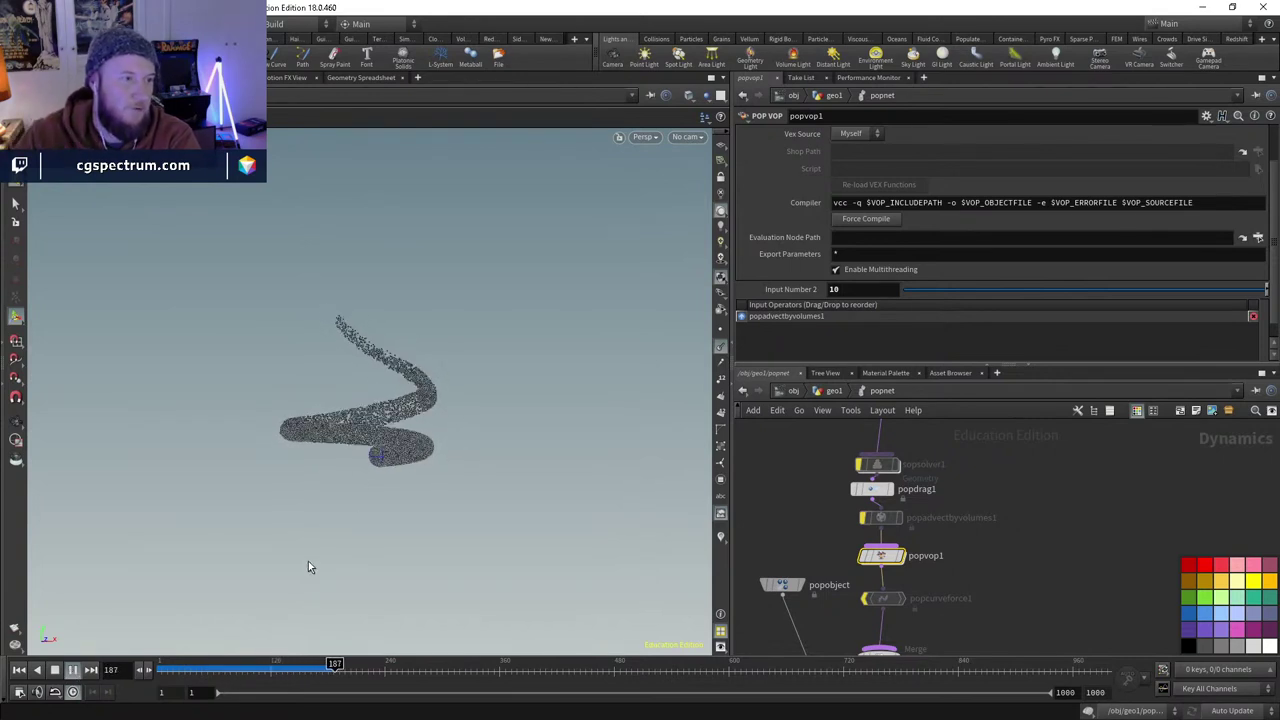
key(ctrl+Up)
- Insert a Ramp Parameter after divide1 in popvop1, feeding multiply1, and set its Ramp Type to Spline Ramp (float)
double_click(884, 558)
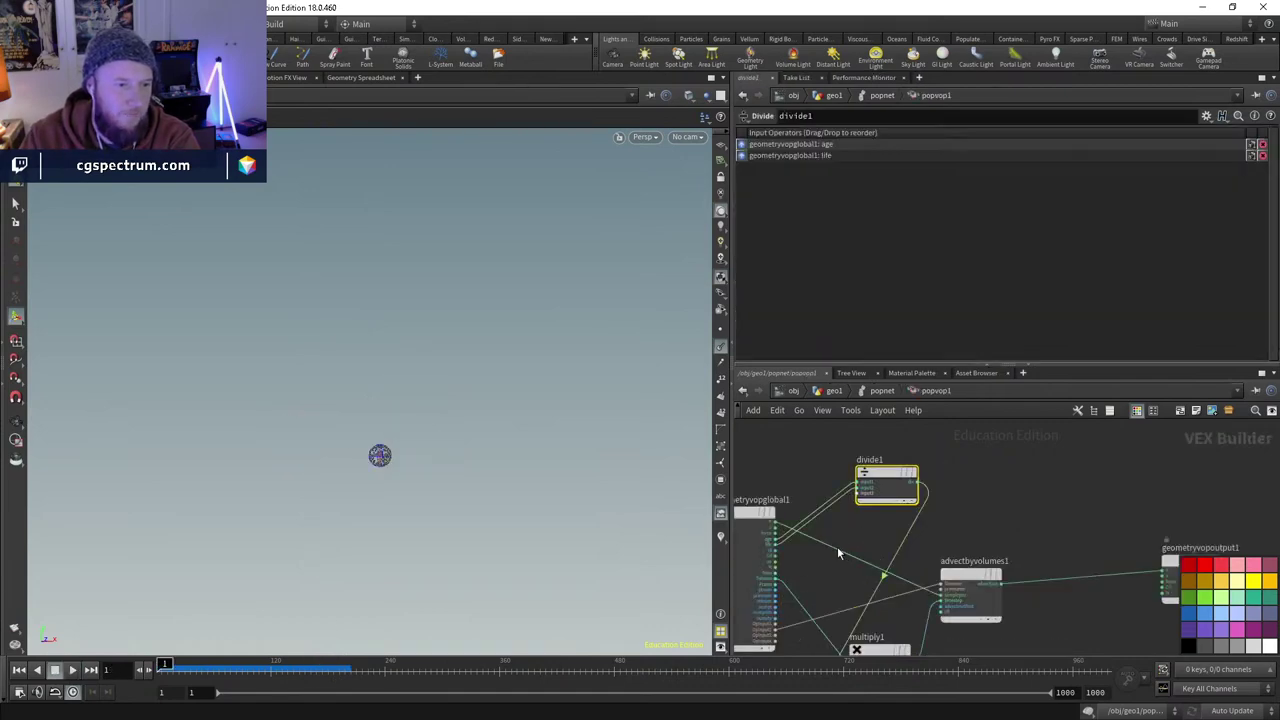
key(Tab)
text(ramp)
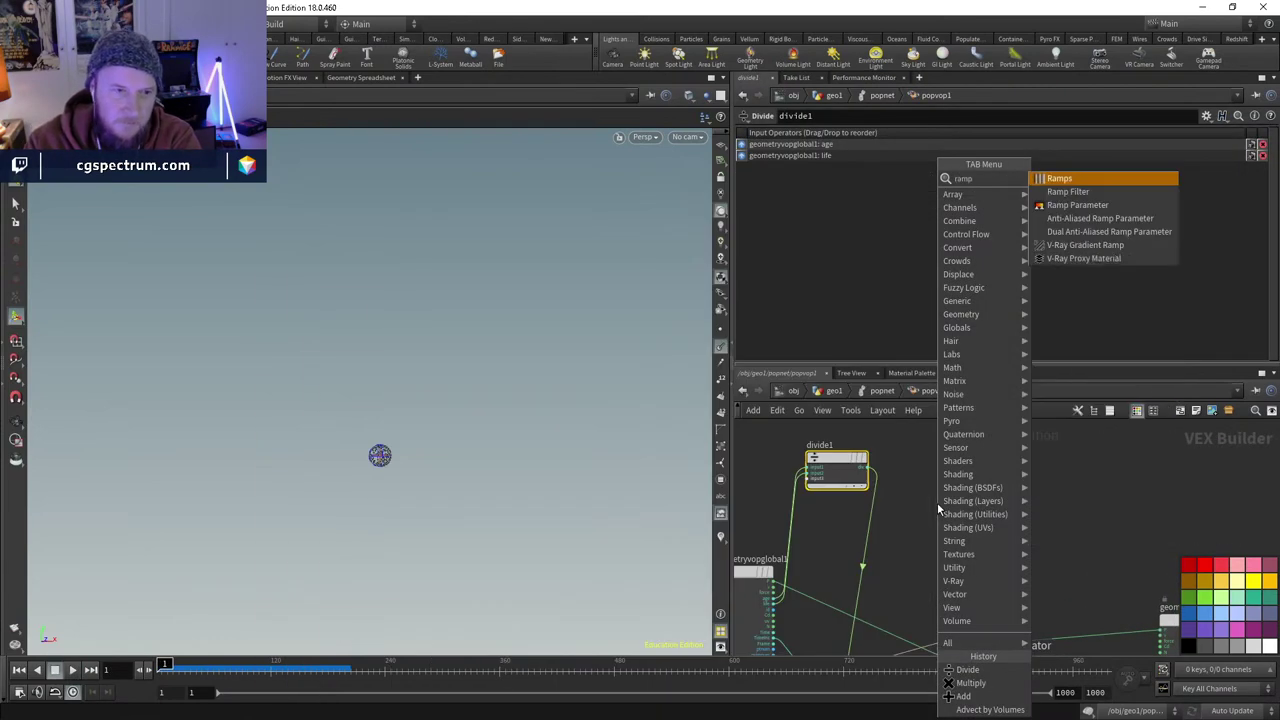
key(Down)
key(Return)
click(938, 510)
drag(938, 510, 935, 480)
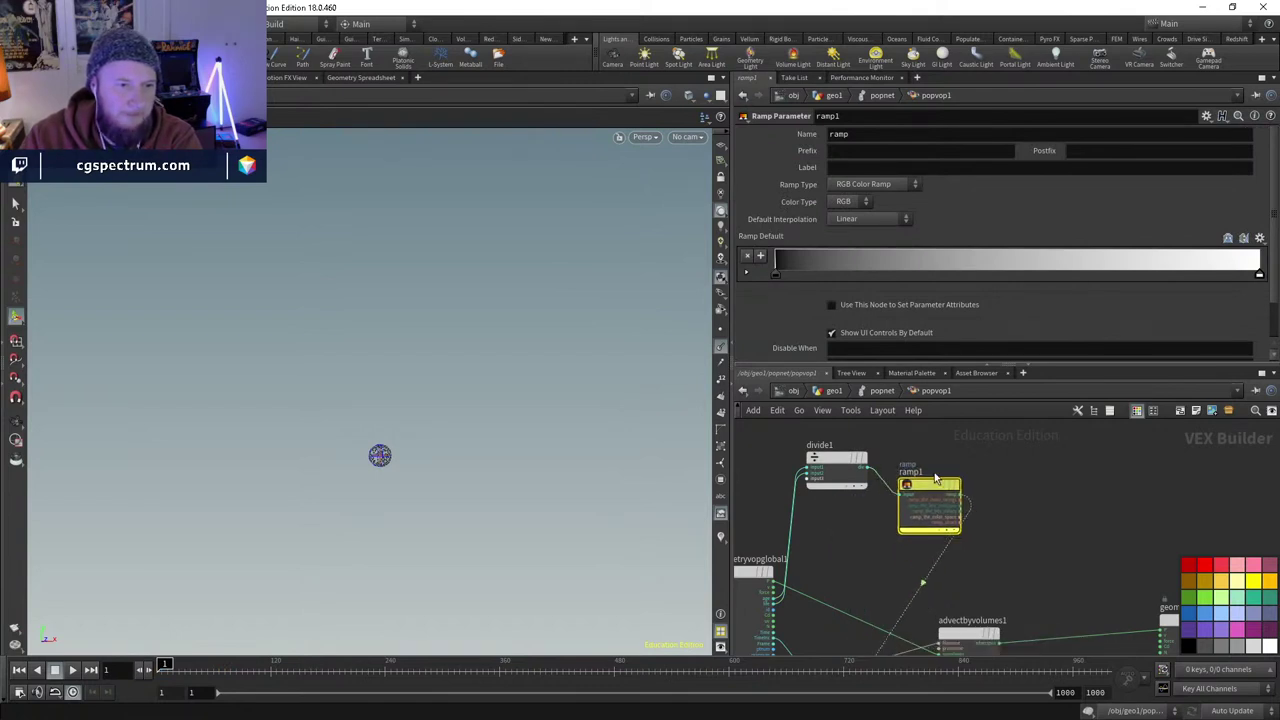
click(856, 186)
click(858, 203)
- On popvop1's promoted ramp, raise the first point to 1, play the simulation, and add a point at about 0.178 with value 0
click(880, 392)
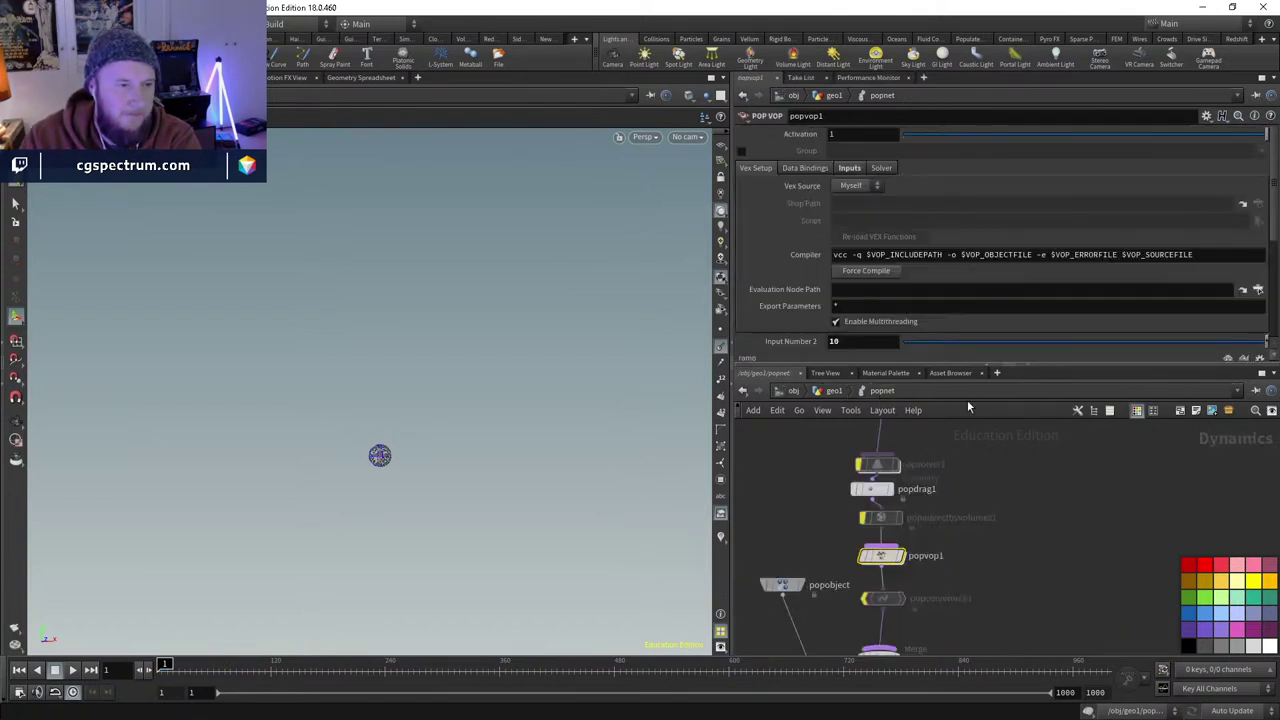
scroll(1010, 300, down, 3)
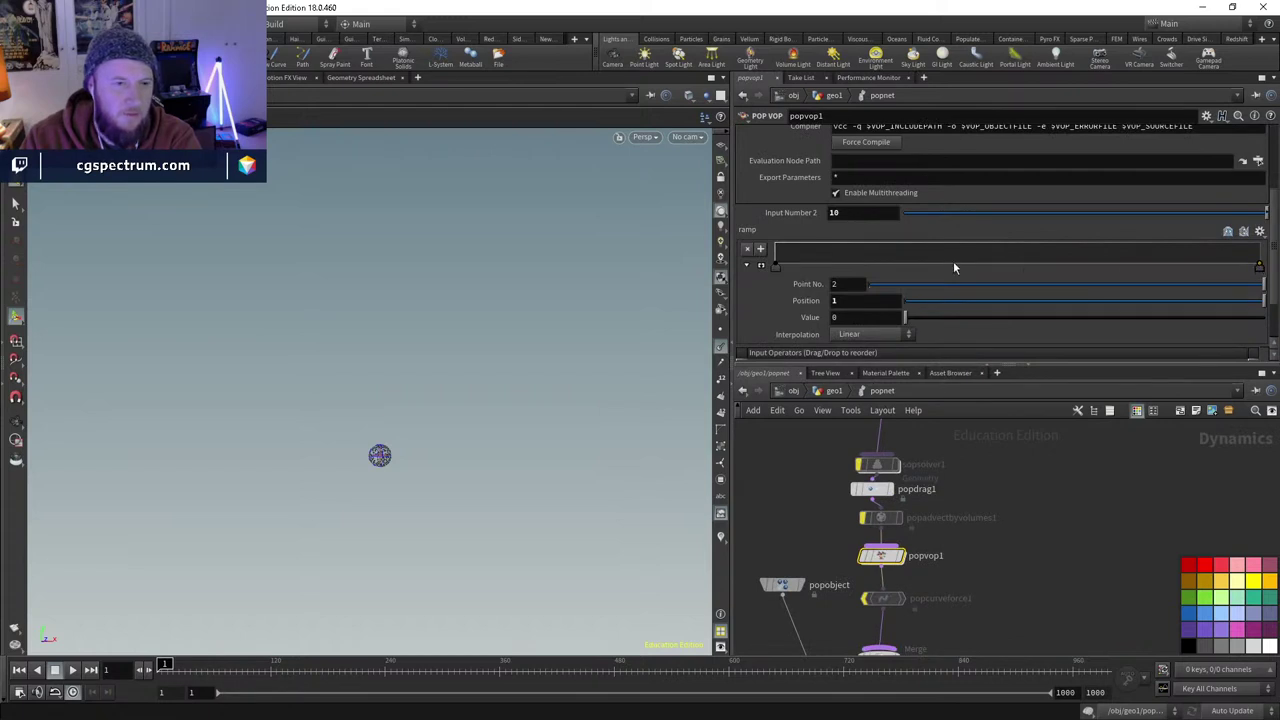
drag(778, 265, 771, 238)
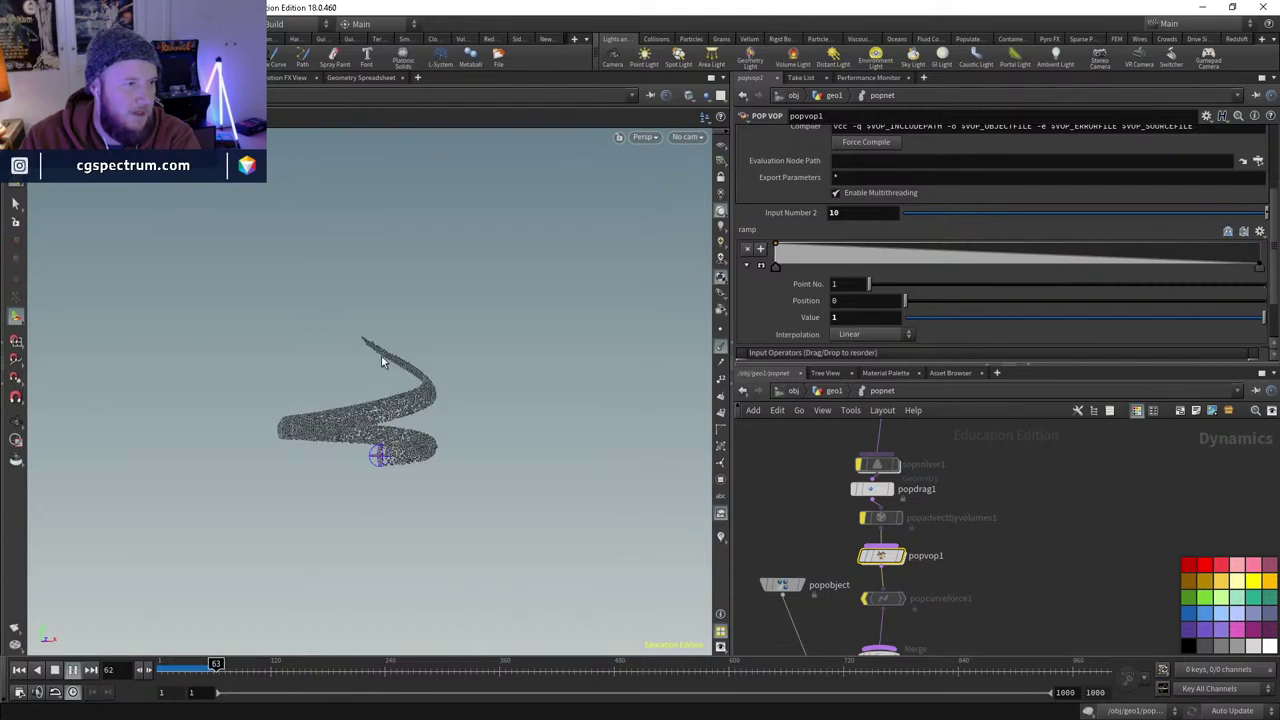
key(Escape)
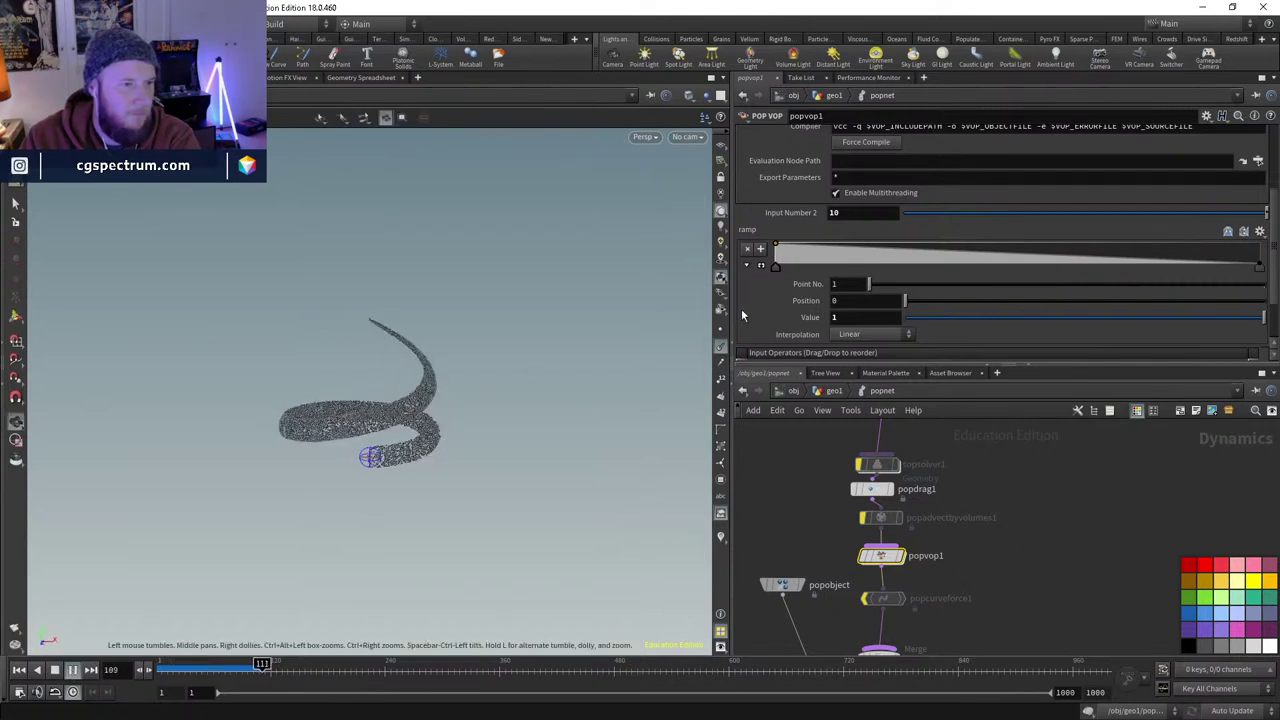
drag(911, 262, 862, 270)
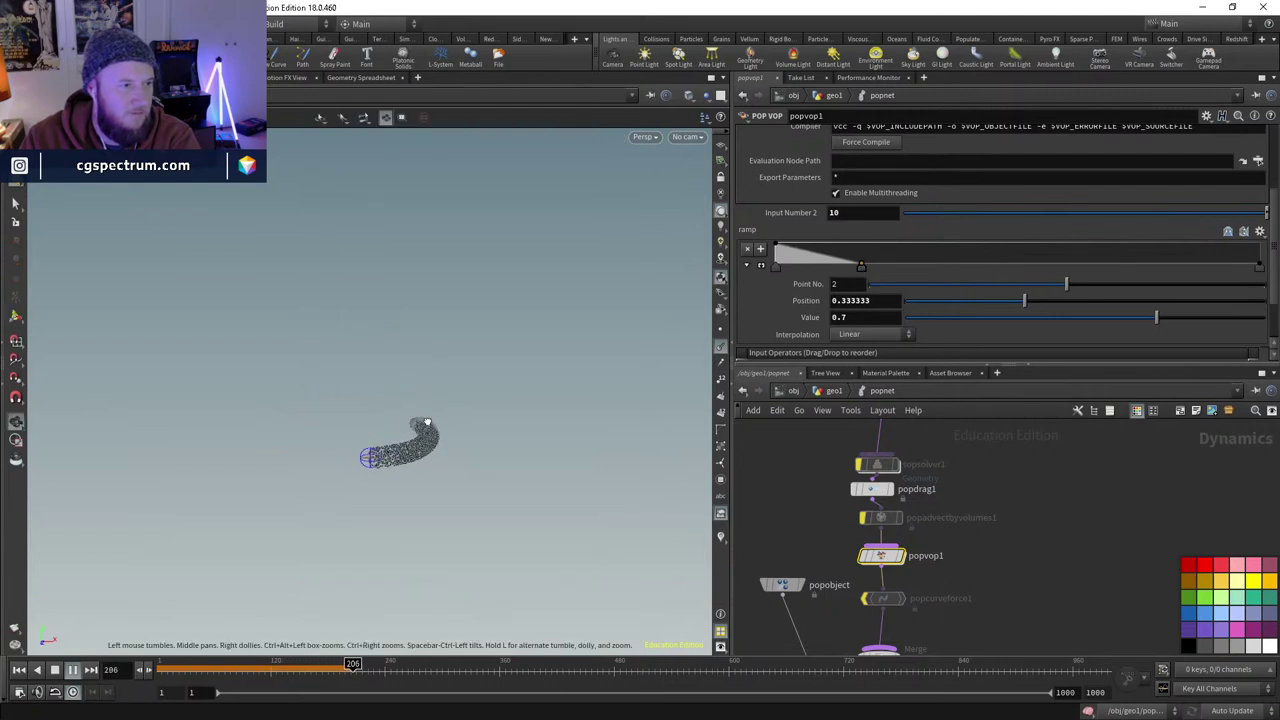
- Set both Life Expectancy and Life Variance of source_first_input to 5 while the simulation plays
middle_drag(960, 448, 967, 612)
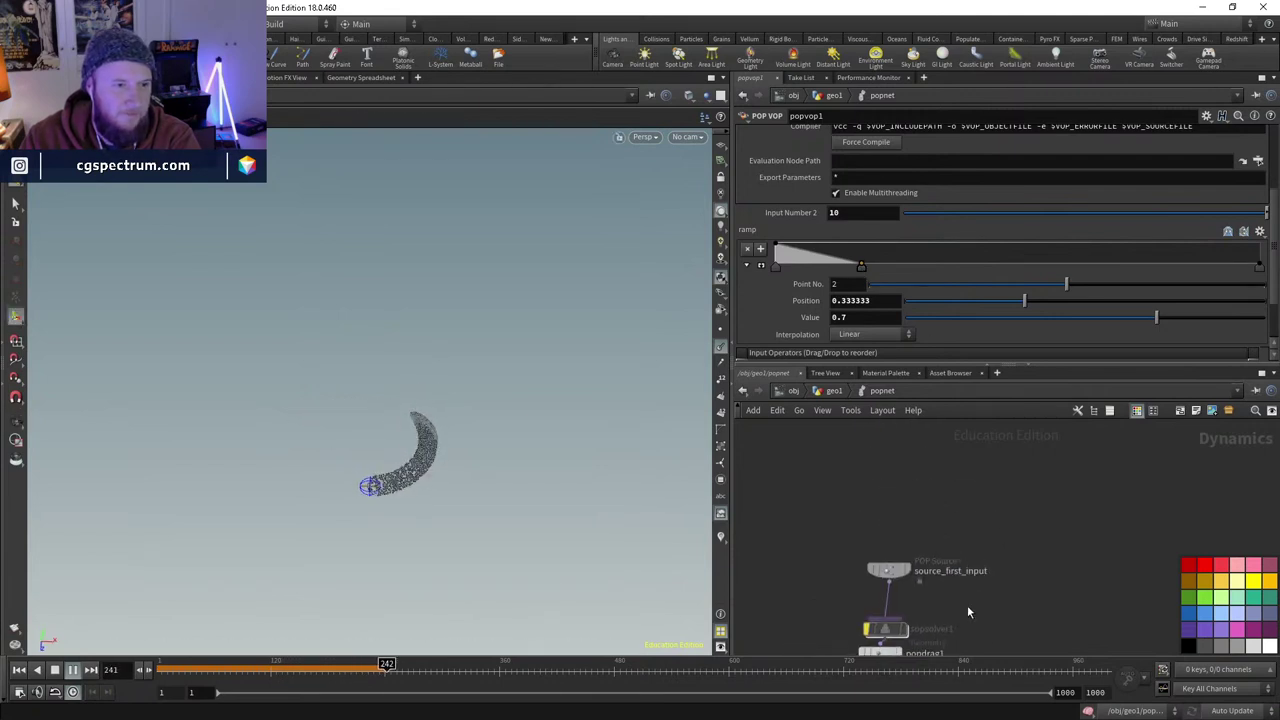
click(890, 571)
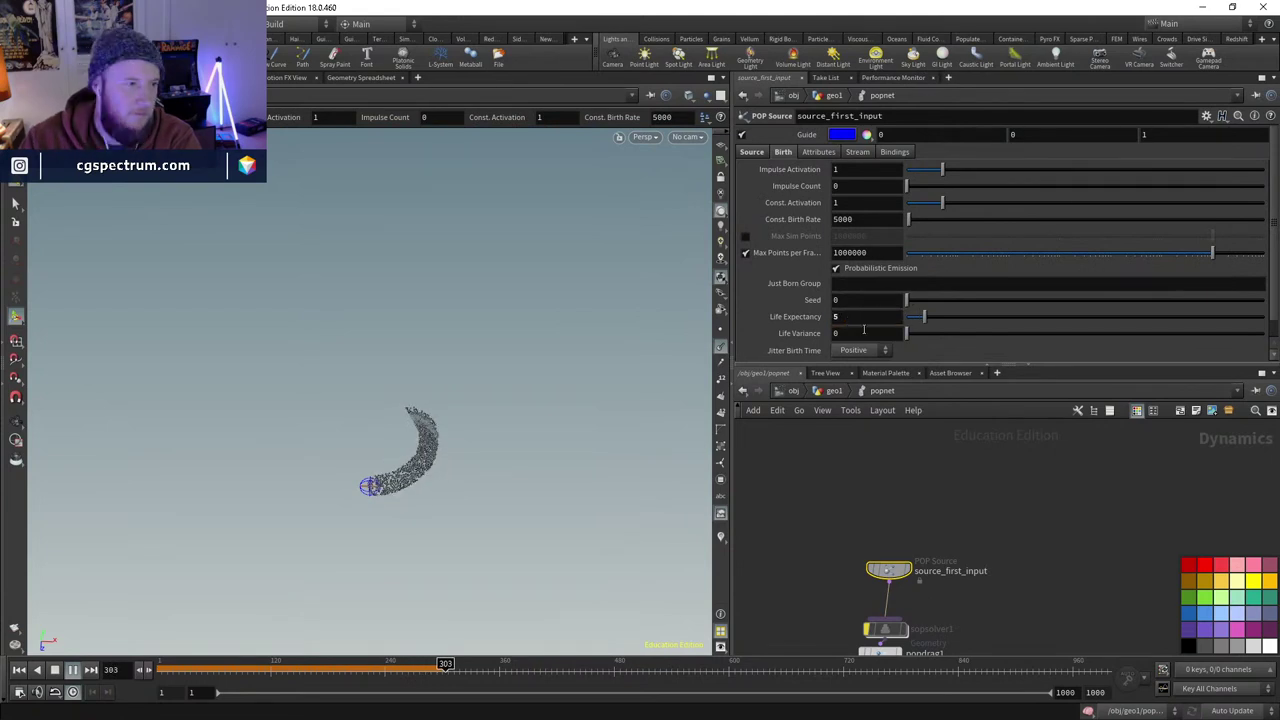
text(5)
key(Return)
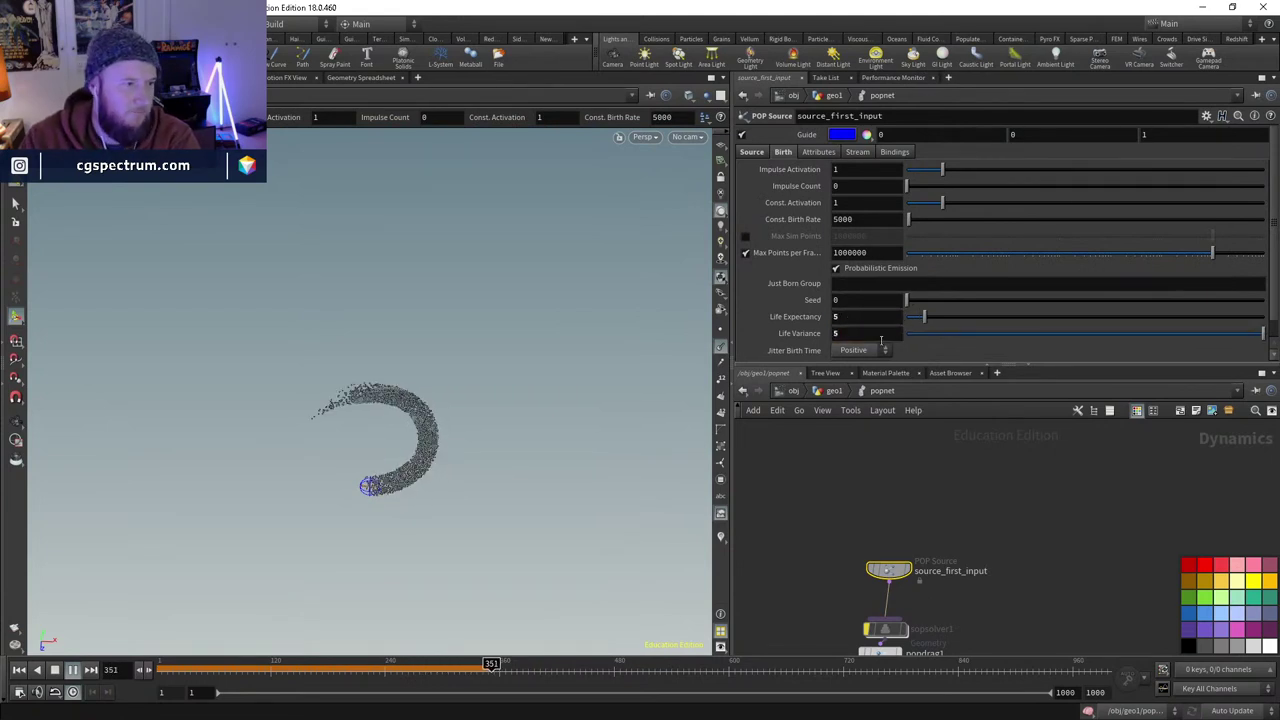
alt+drag(437, 380, 437, 409)
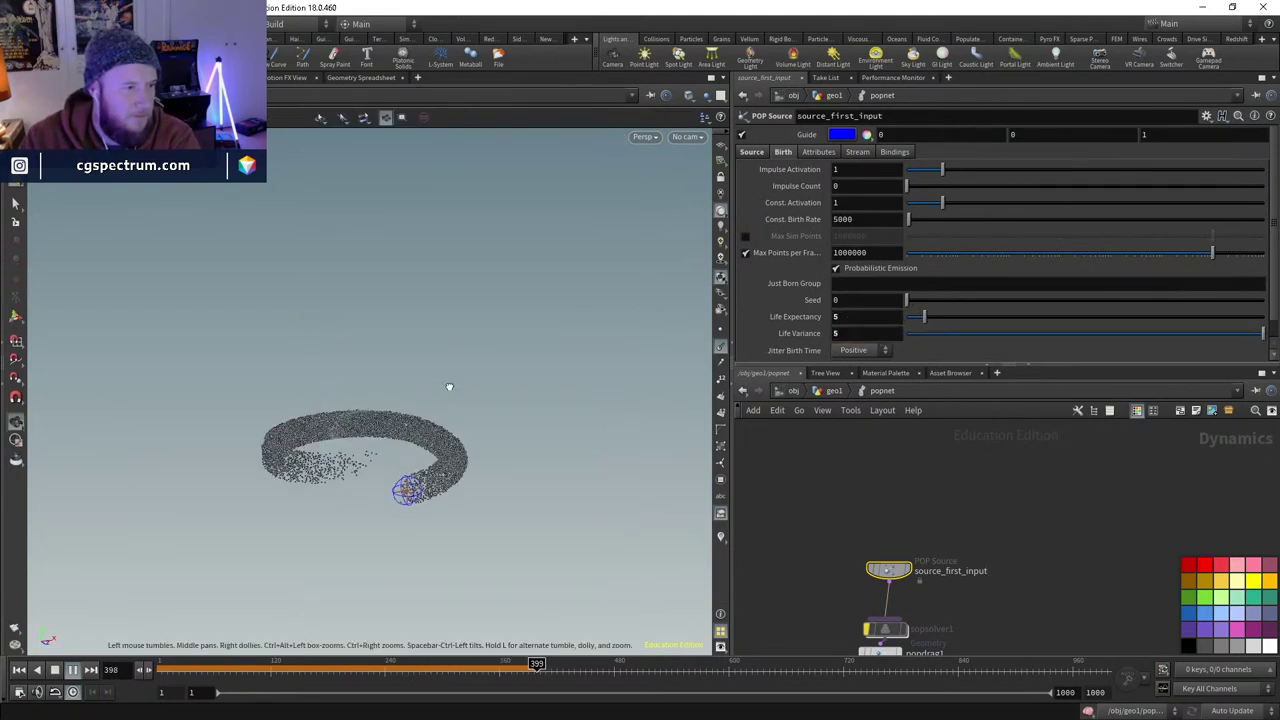
- Reshape popvop1's ramp to start at 0 and peak at about position 0.417 with value 0.967, and replay the simulation
middle_drag(987, 541, 987, 428)
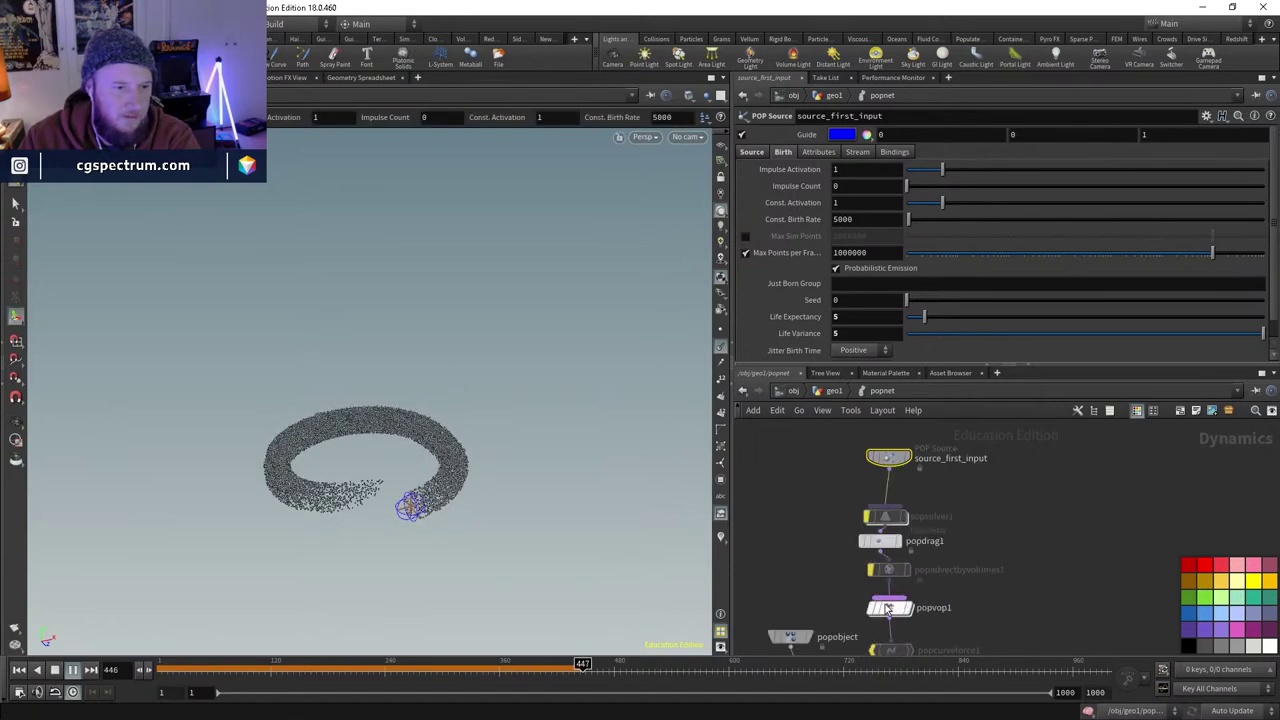
click(888, 607)
drag(860, 265, 859, 254)
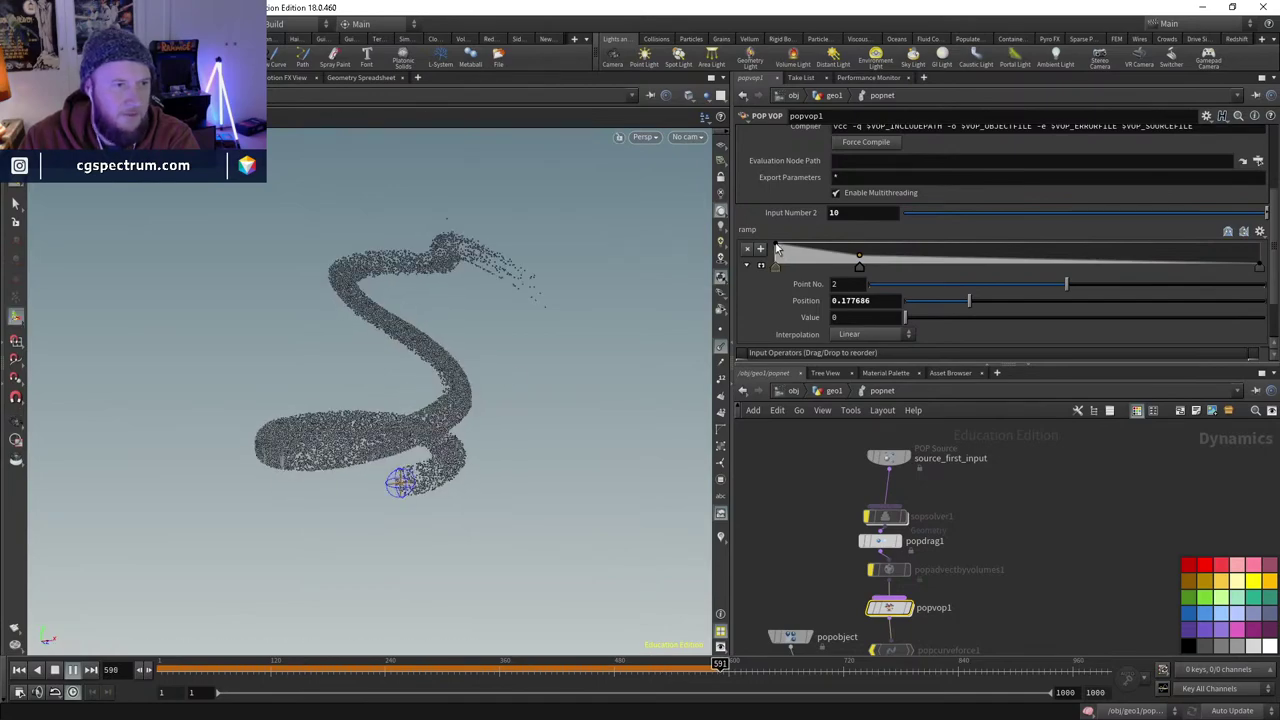
drag(859, 254, 977, 244)
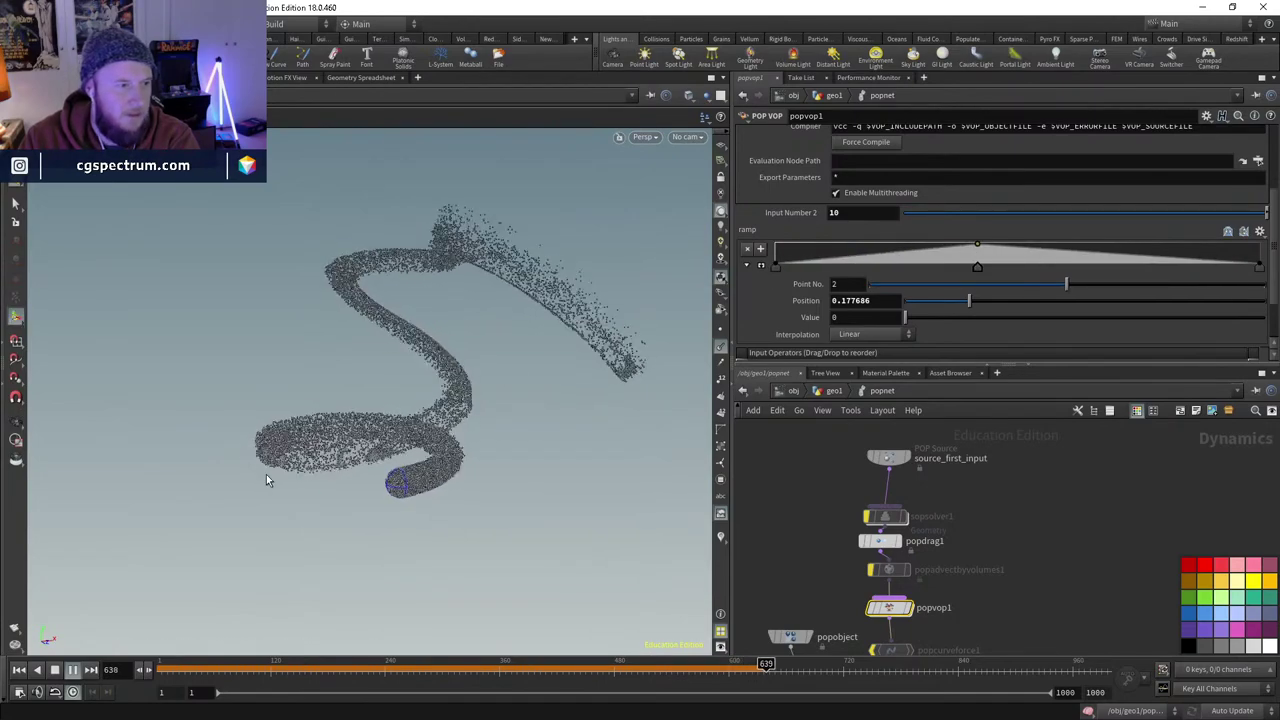
click(37, 670)
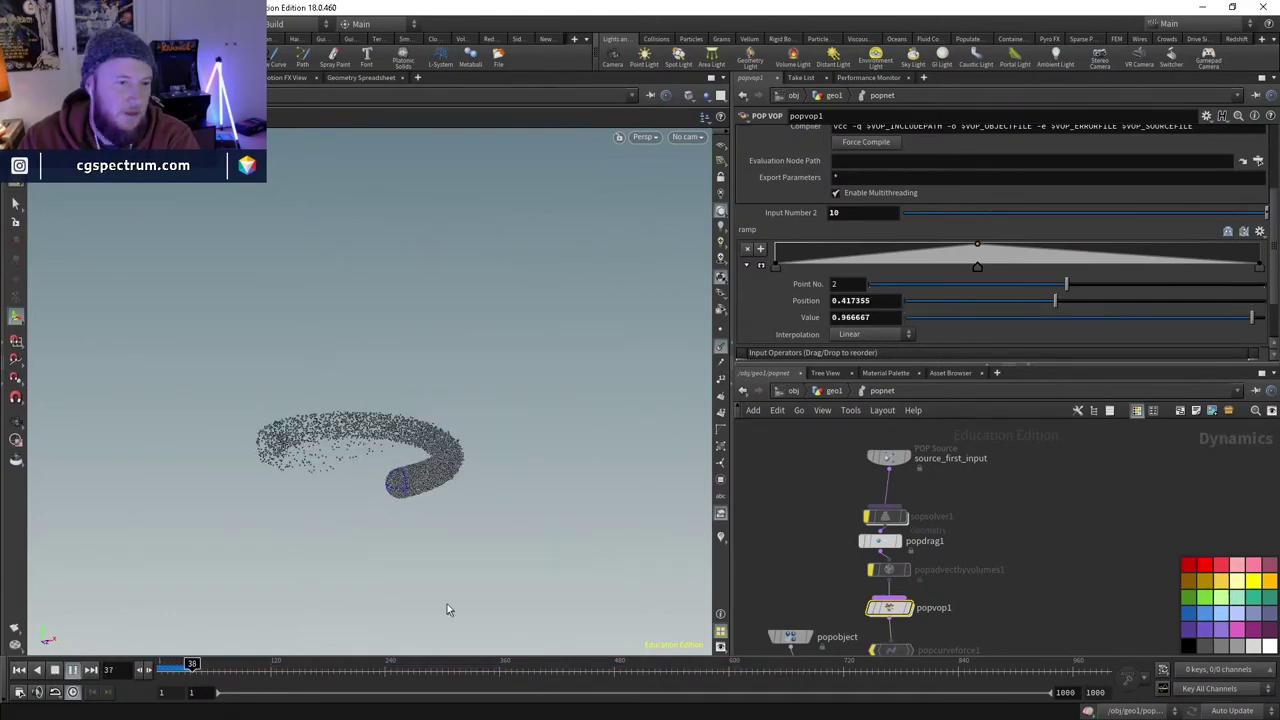
- Check the settings of popadvectbyvolumes1, and inside popvop1 arrange geometryvopglobal1, divide1 and ramp1 in a compact row
click(889, 569)
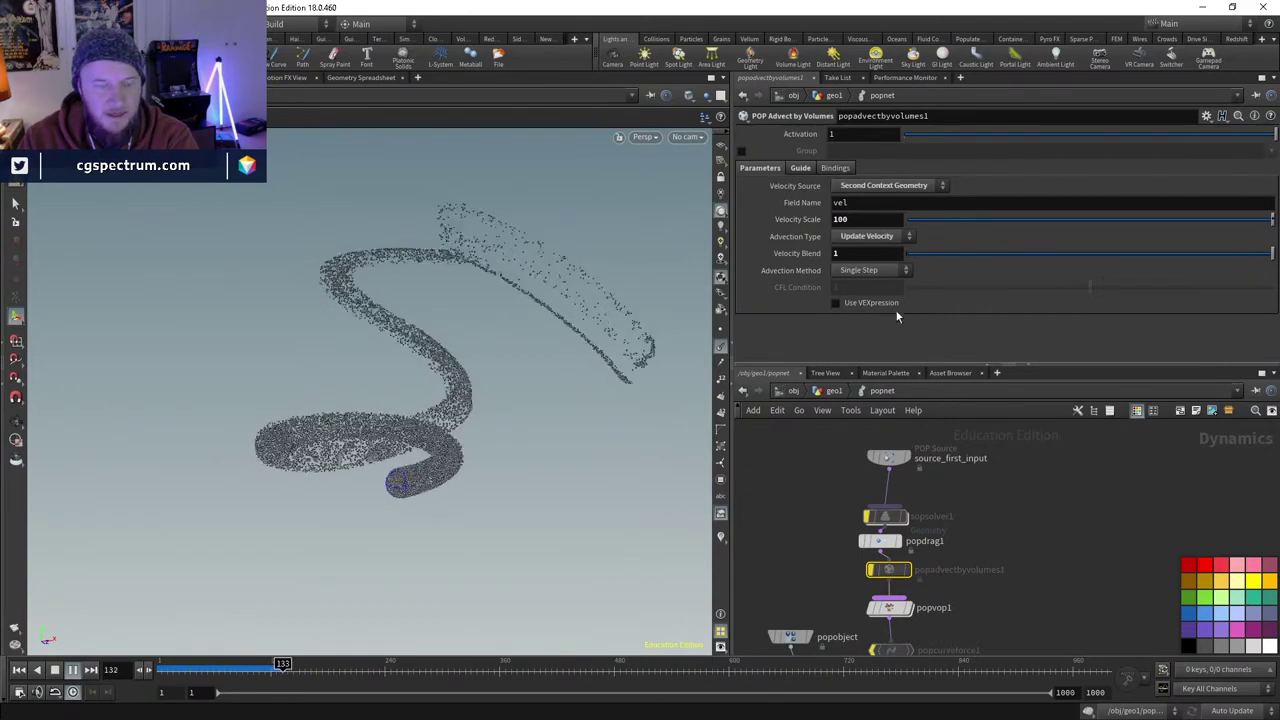
double_click(889, 607)
middle_drag(937, 594, 907, 532)
scroll(909, 492, down, 2)
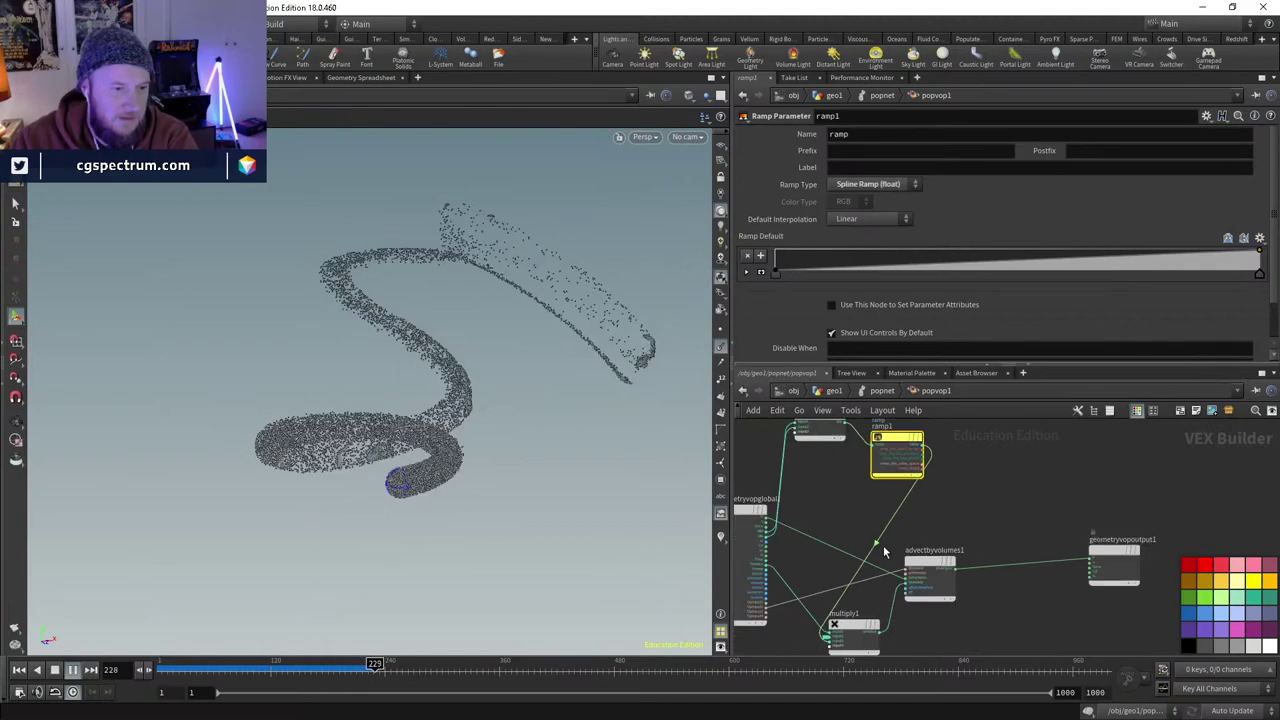
key(l)
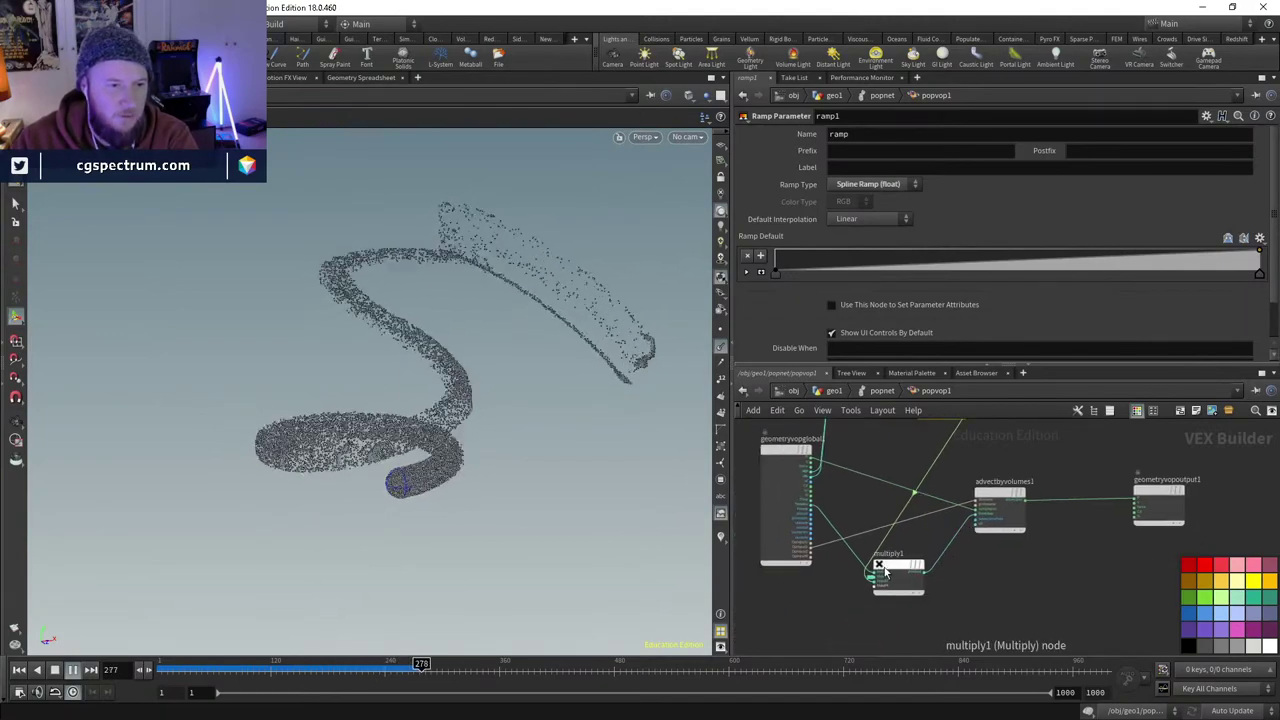
middle_drag(900, 491, 900, 537)
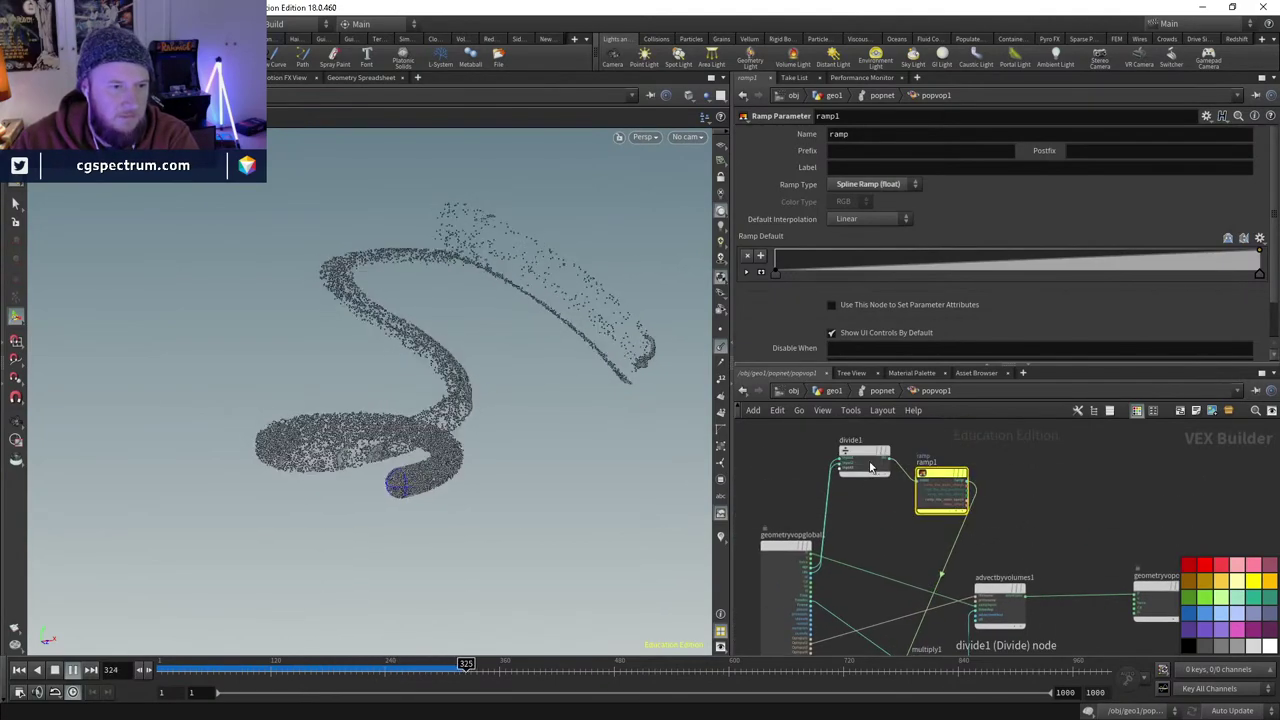
drag(941, 483, 871, 504)
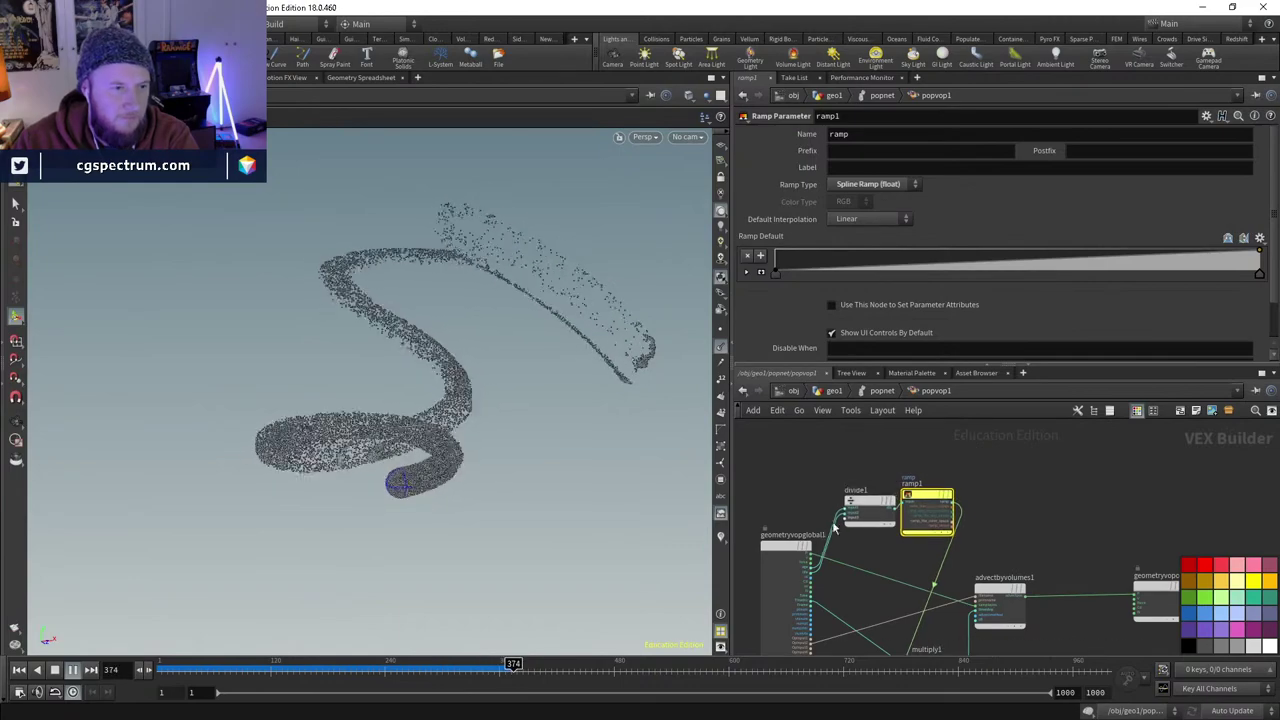
drag(785, 545, 769, 493)
drag(866, 508, 929, 492)
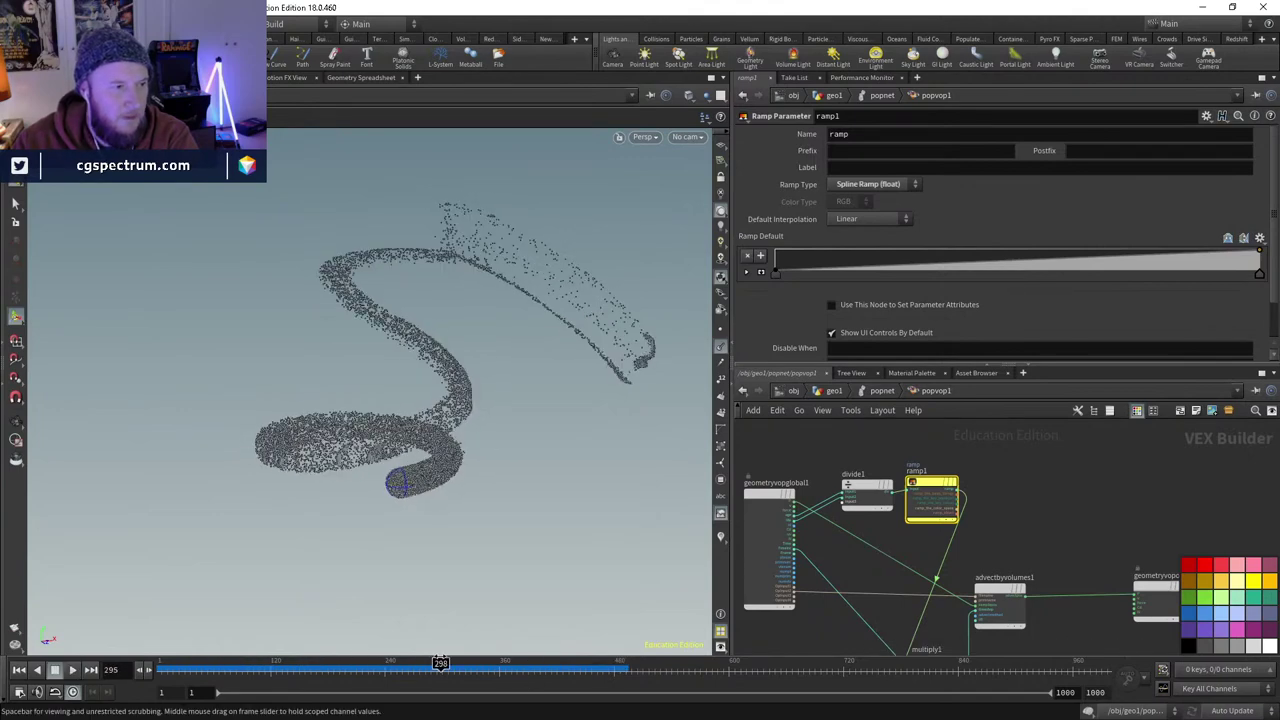
- Return the simulation to frame 1 and go up to the geo1 network to view the nodes around polyframe1
drag(440, 663, 164, 664)
middle_drag(1035, 435, 1050, 453)
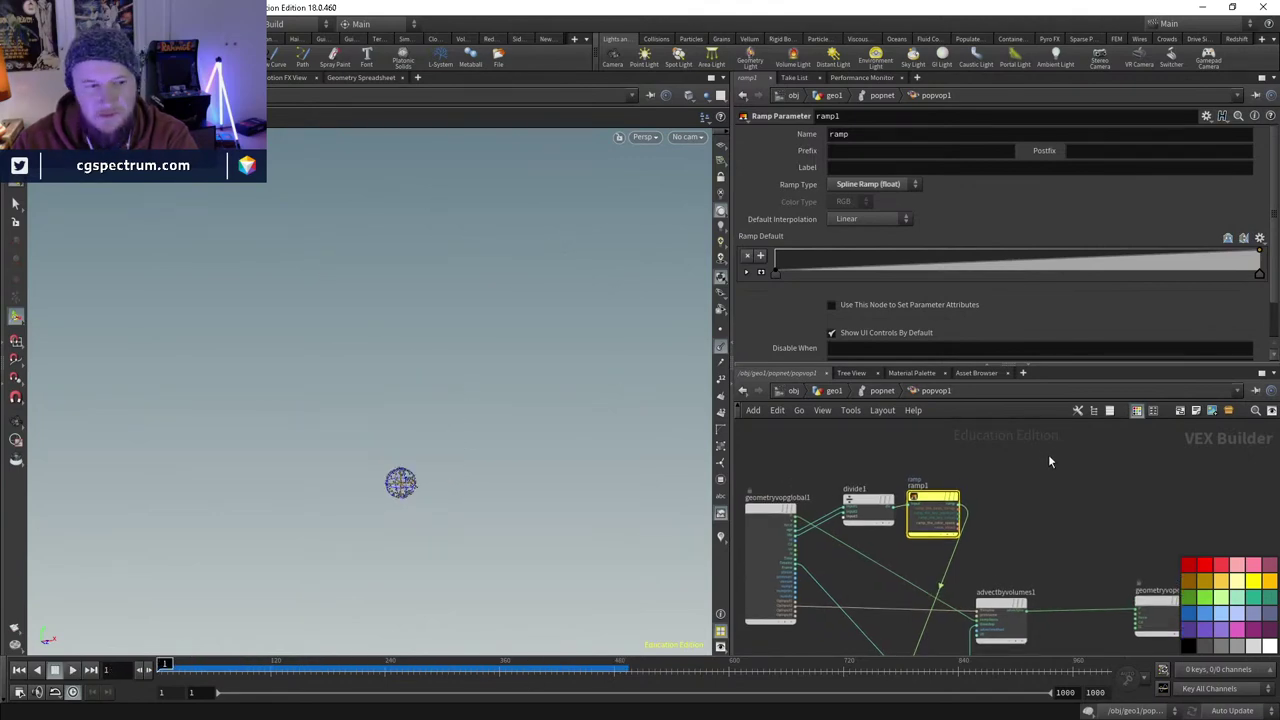
click(886, 392)
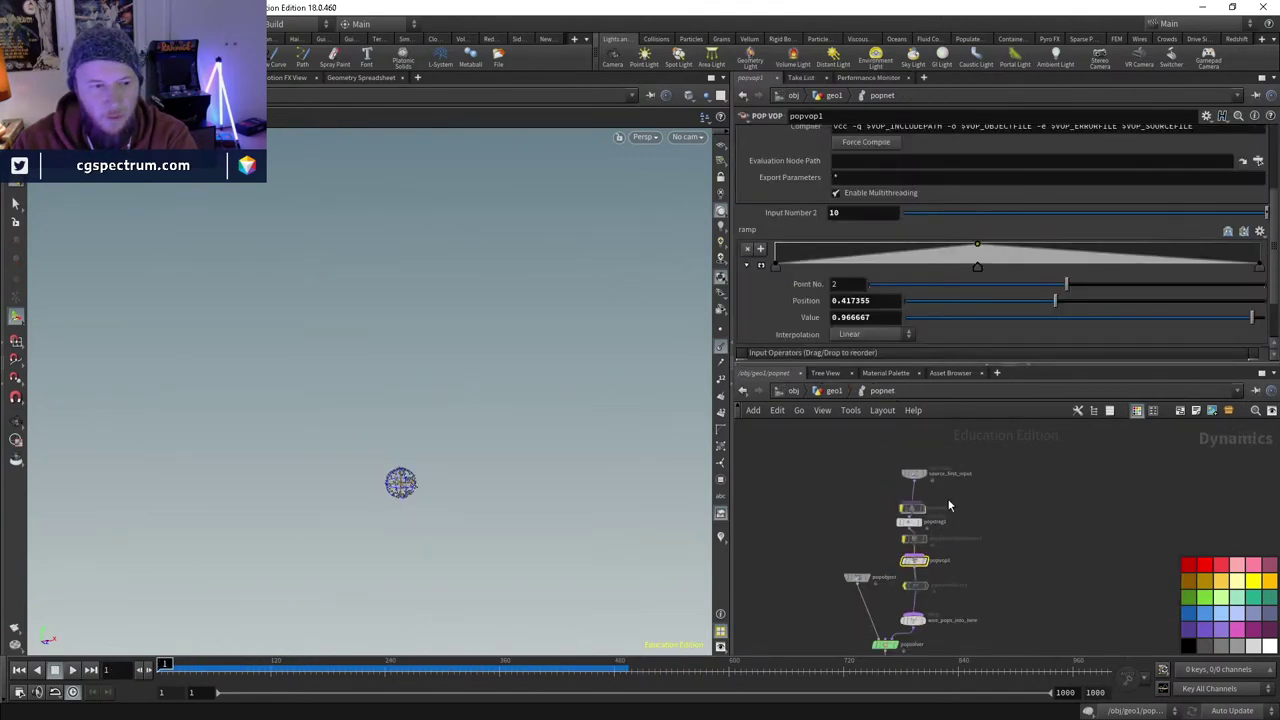
click(829, 392)
middle_drag(943, 551, 946, 618)
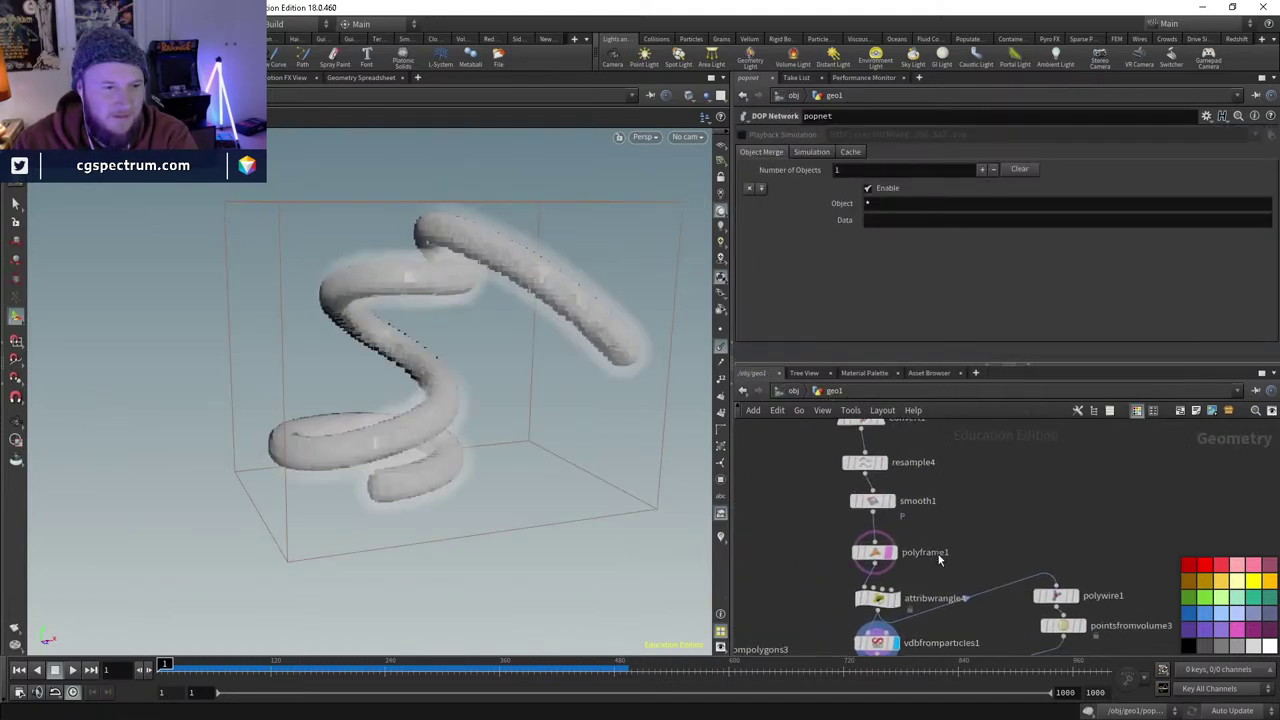
- Examine the parameters of vdbfromparticles1 and the node info listing its output volumes
middle_drag(938, 560, 925, 650)
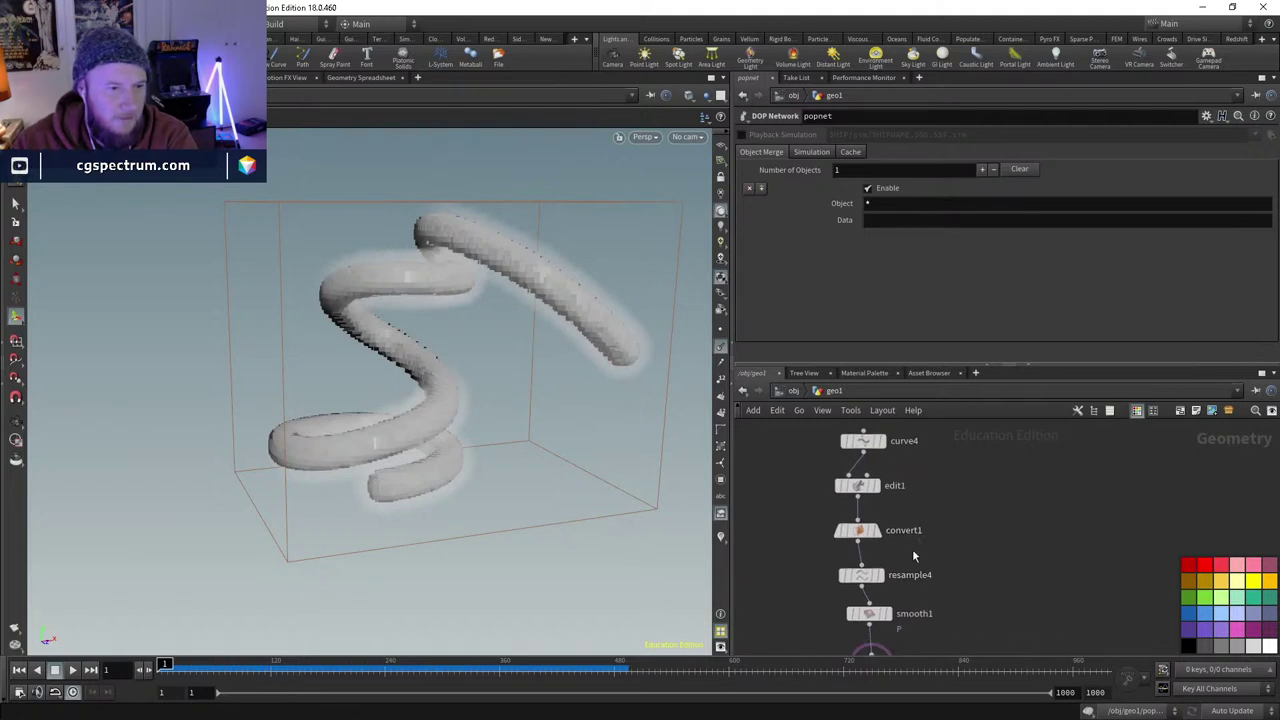
middle_drag(948, 524, 934, 302)
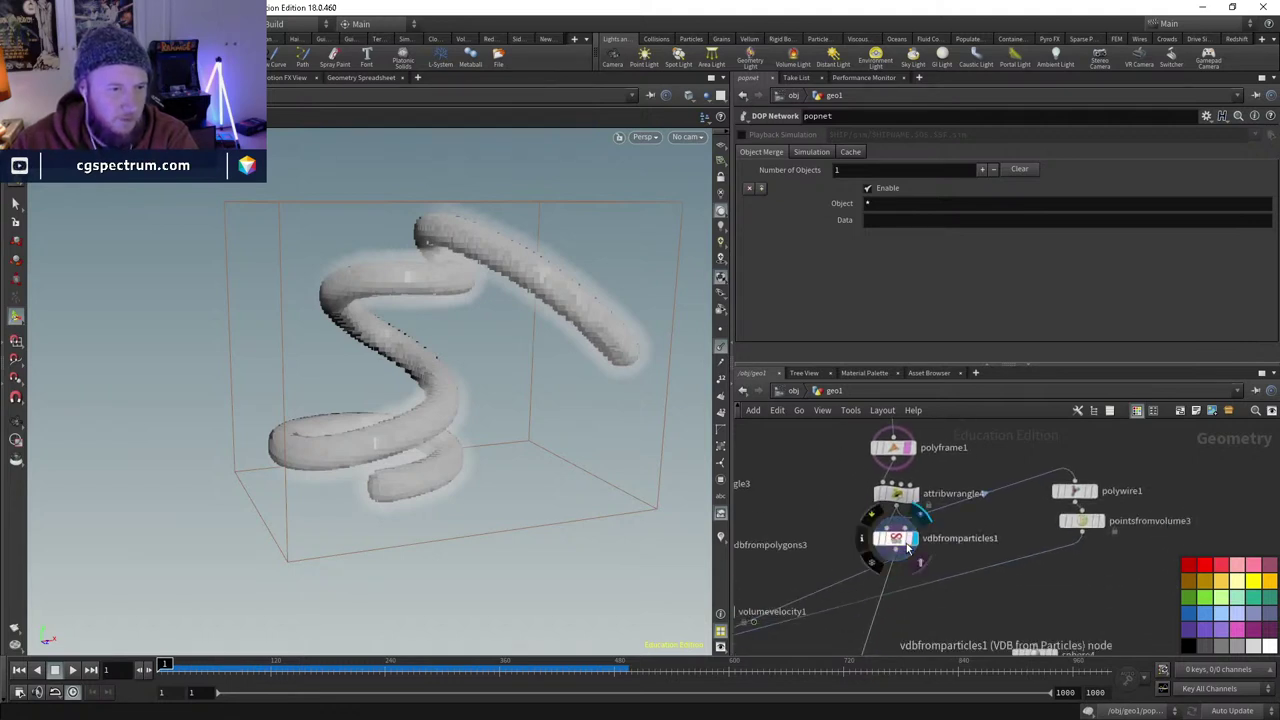
click(897, 541)
middle_click(900, 543)
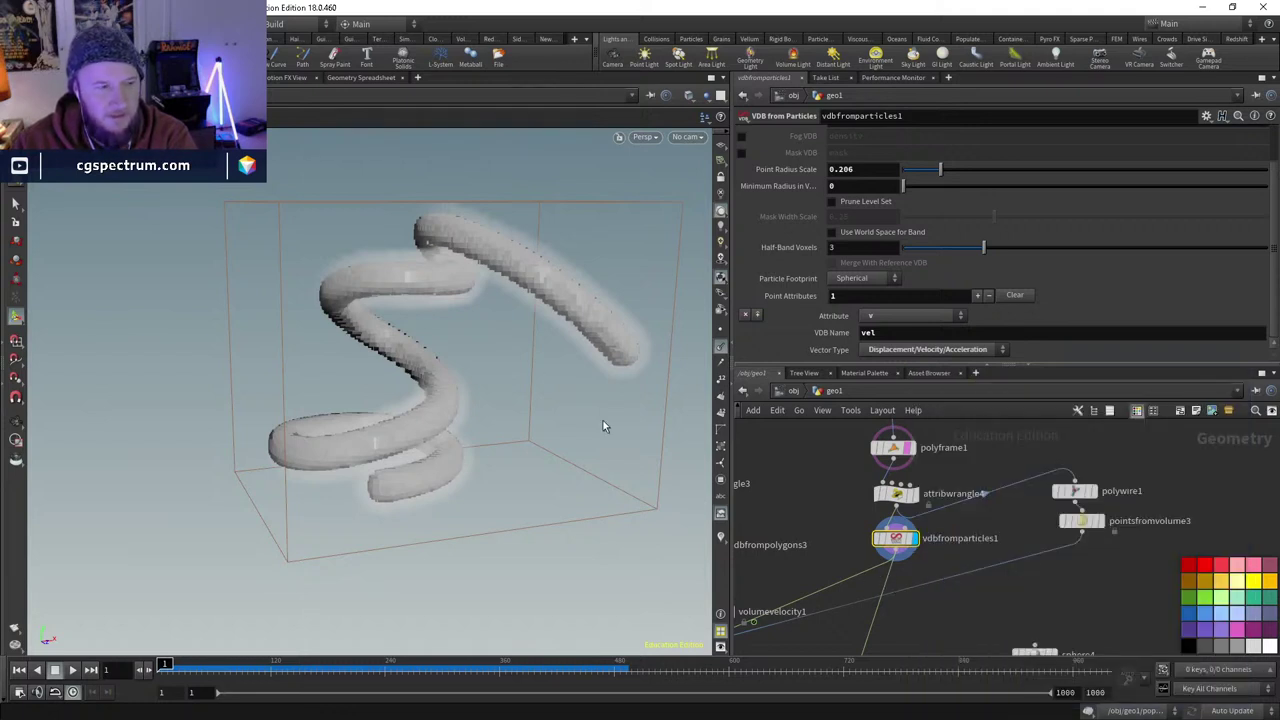
middle_drag(960, 600, 974, 629)
middle_click(875, 480)
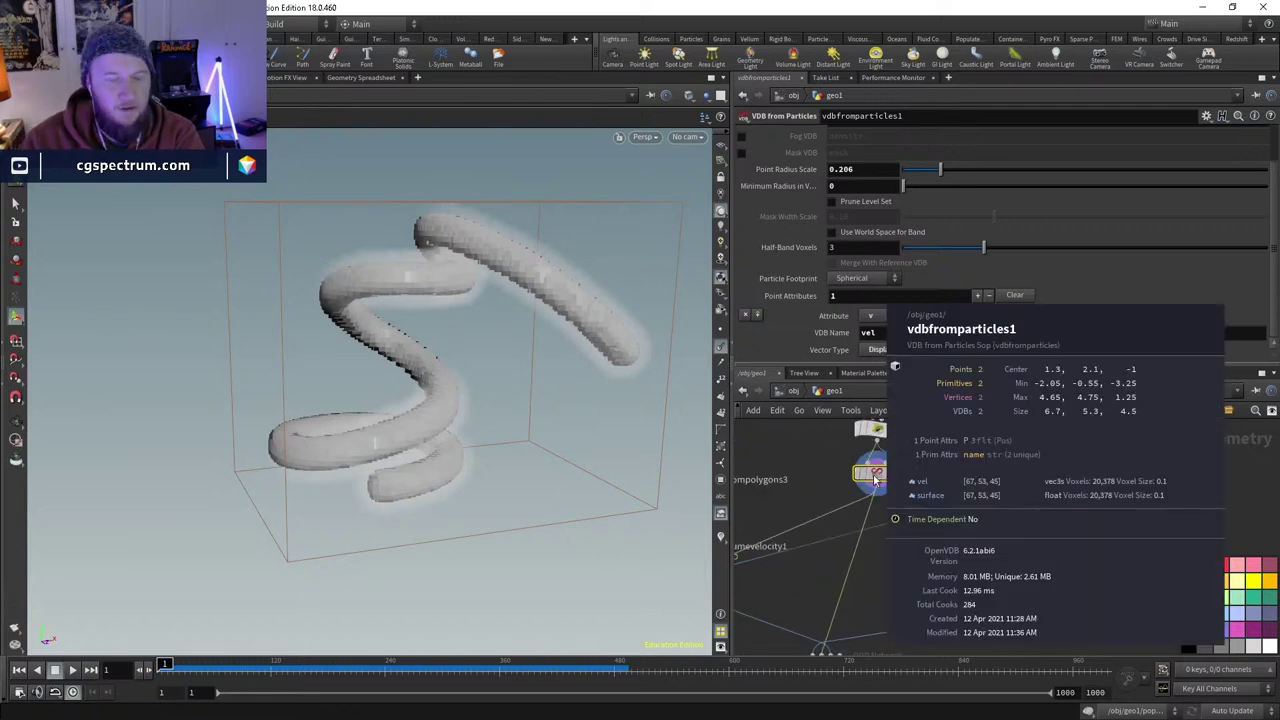
click(947, 506)
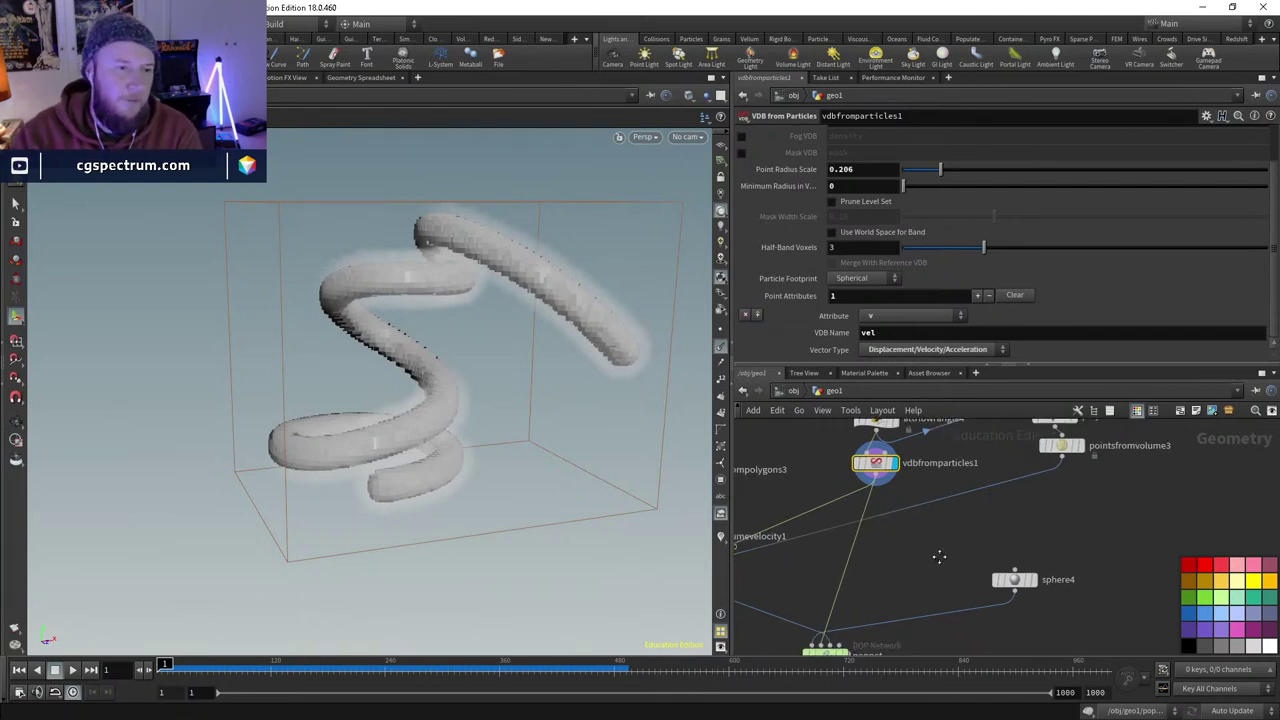
- Enter popnet, inspect the node connections inside popvop1, and return to the popnet level
middle_drag(937, 554, 974, 447)
double_click(857, 540)
double_click(904, 558)
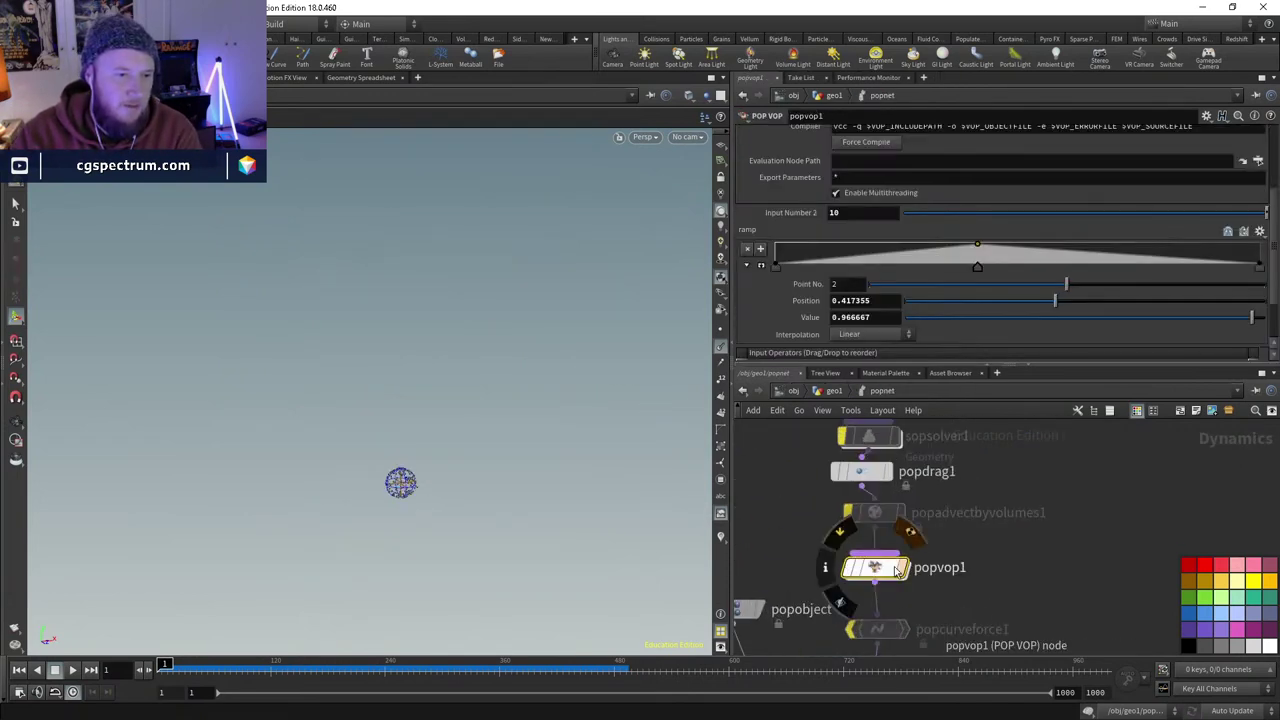
middle_drag(948, 612, 933, 510)
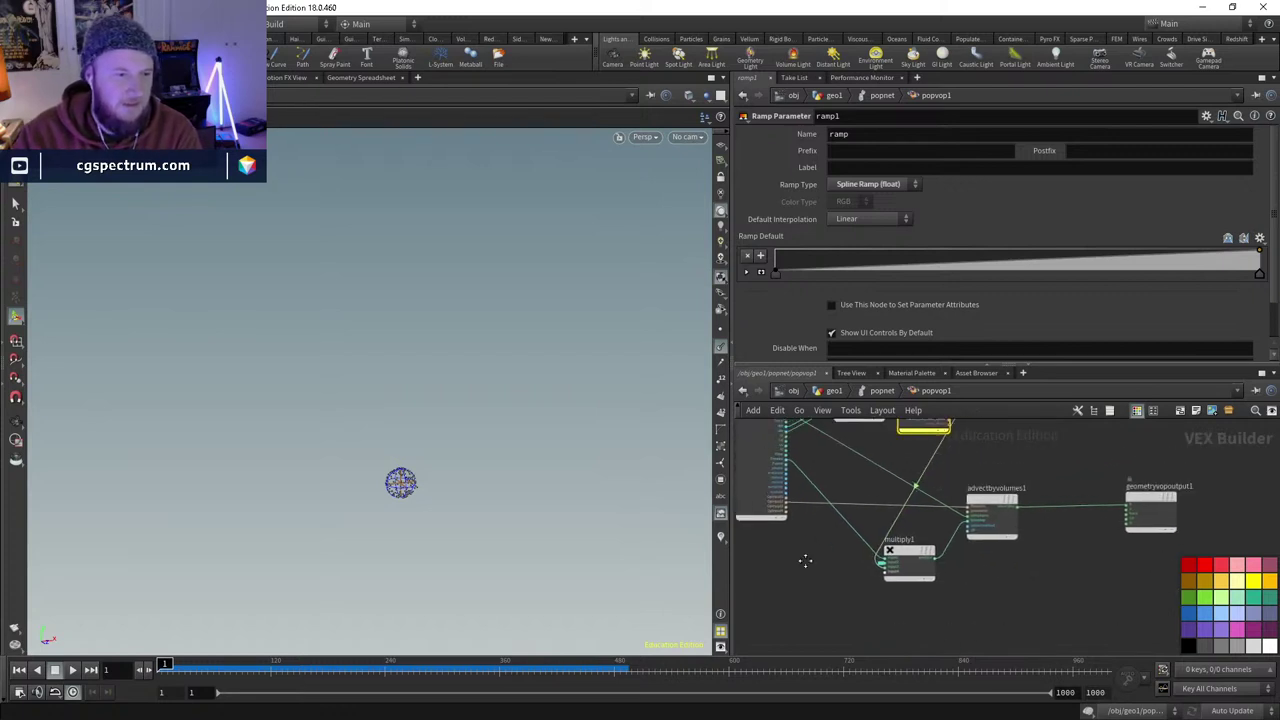
middle_drag(762, 423, 832, 457)
drag(832, 457, 792, 500)
click(886, 391)
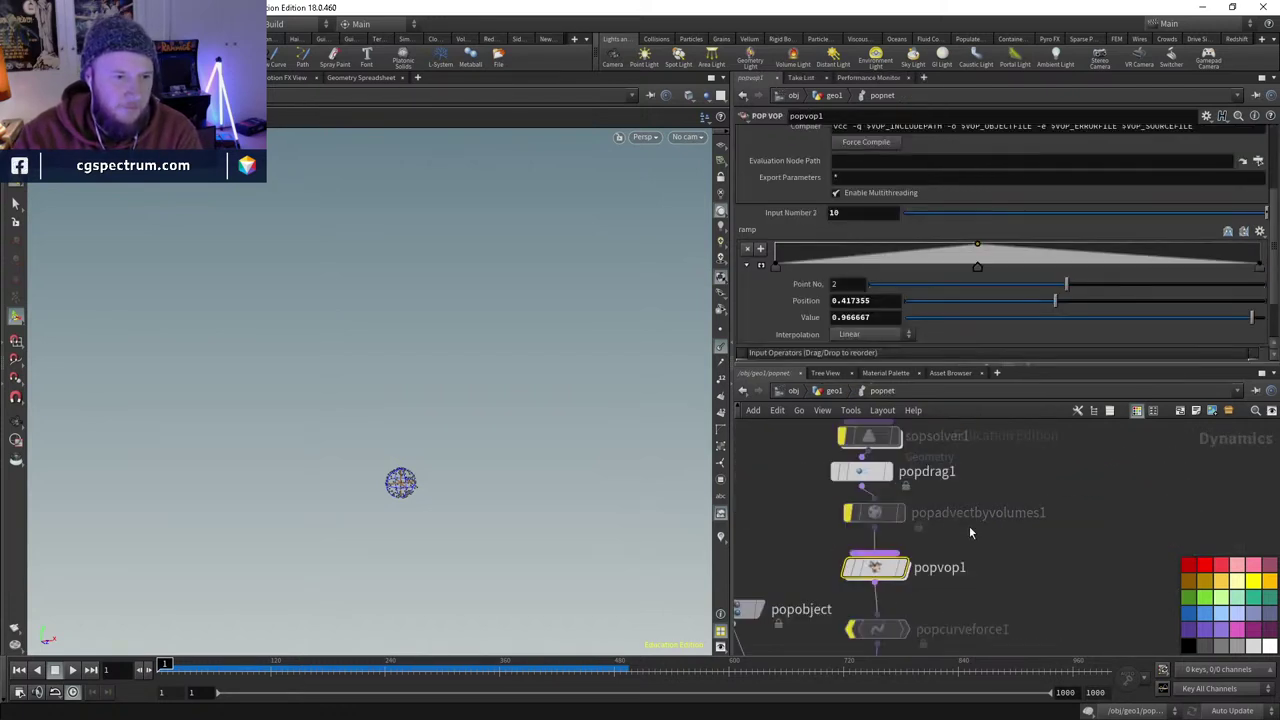
- Move the nodes from source_first_input through popadvectbyvolumes1 upward to open a gap above popvop1, and check advectbyvolumes1 inside popvop1
drag(844, 461, 984, 624)
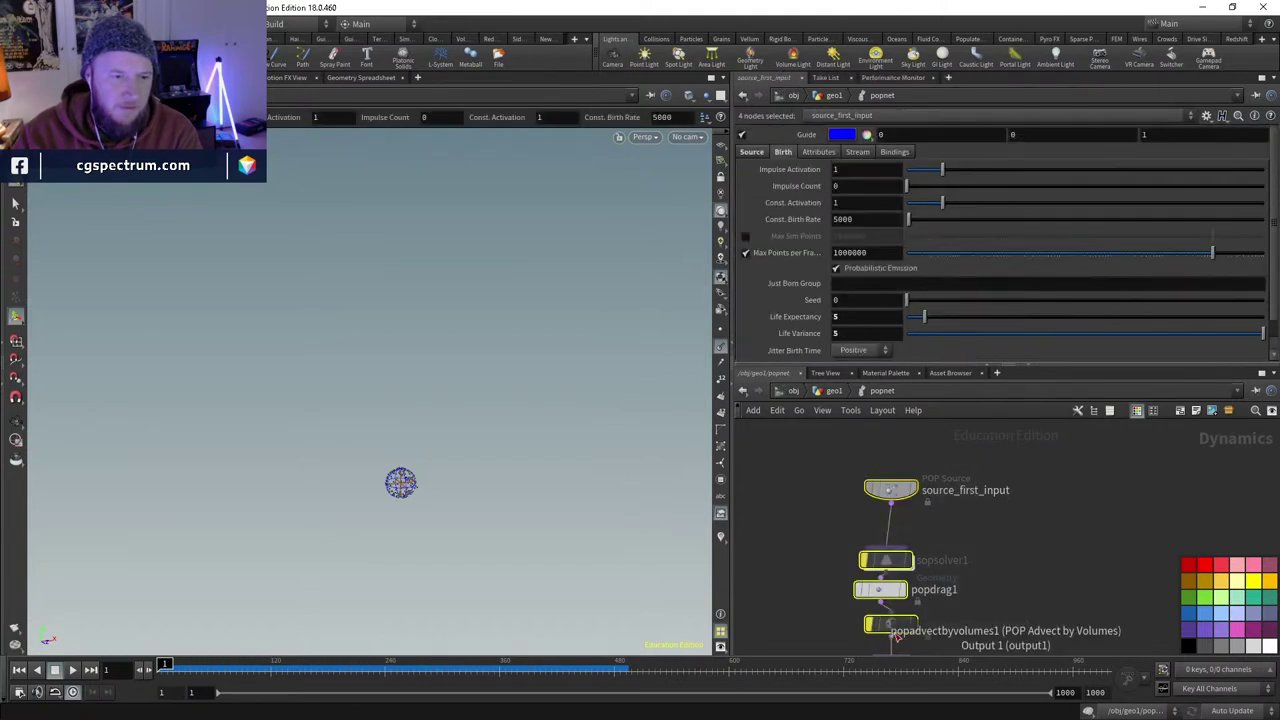
scroll(935, 585, up, 2)
key(Tab)
click(966, 642)
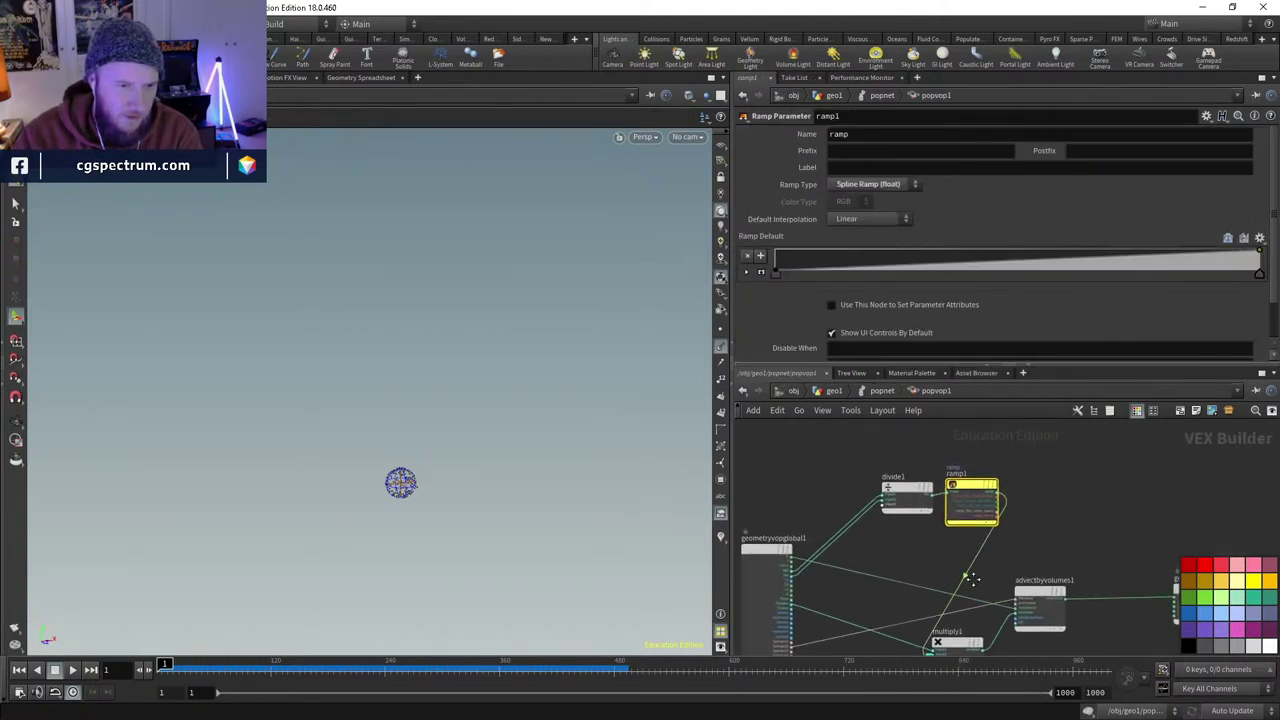
scroll(1042, 571, up, 2)
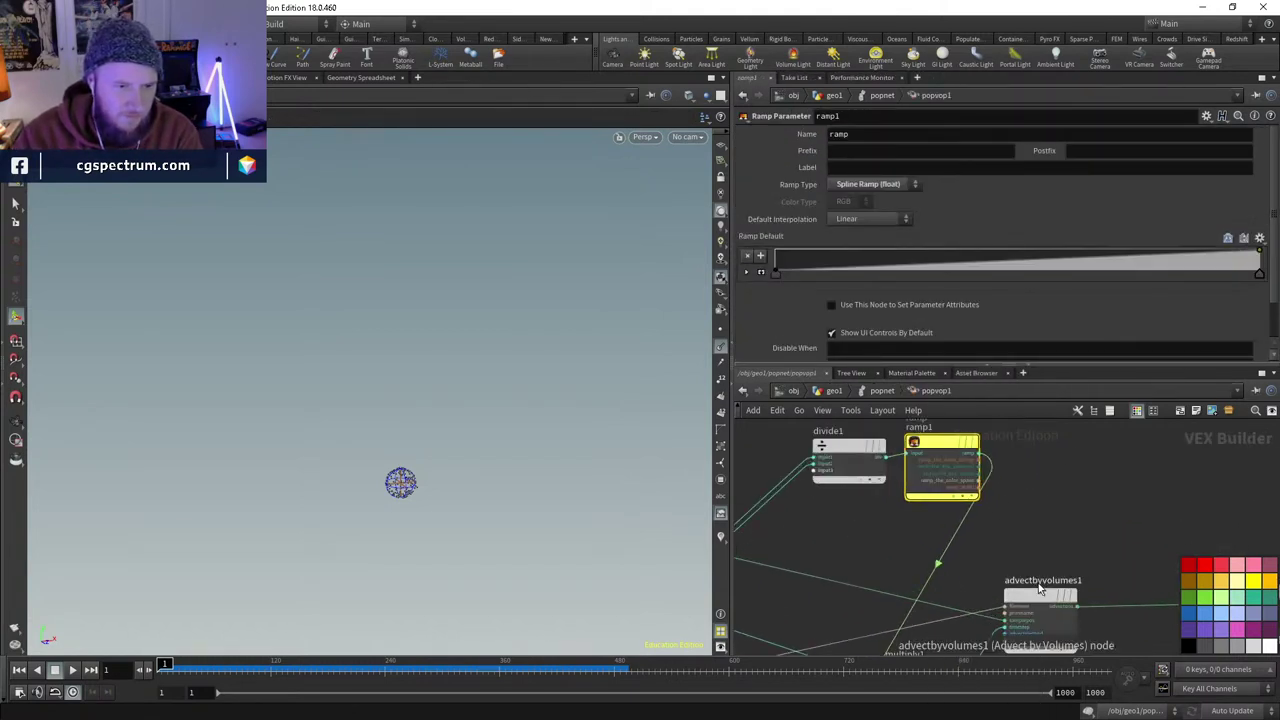
click(1040, 600)
click(881, 391)
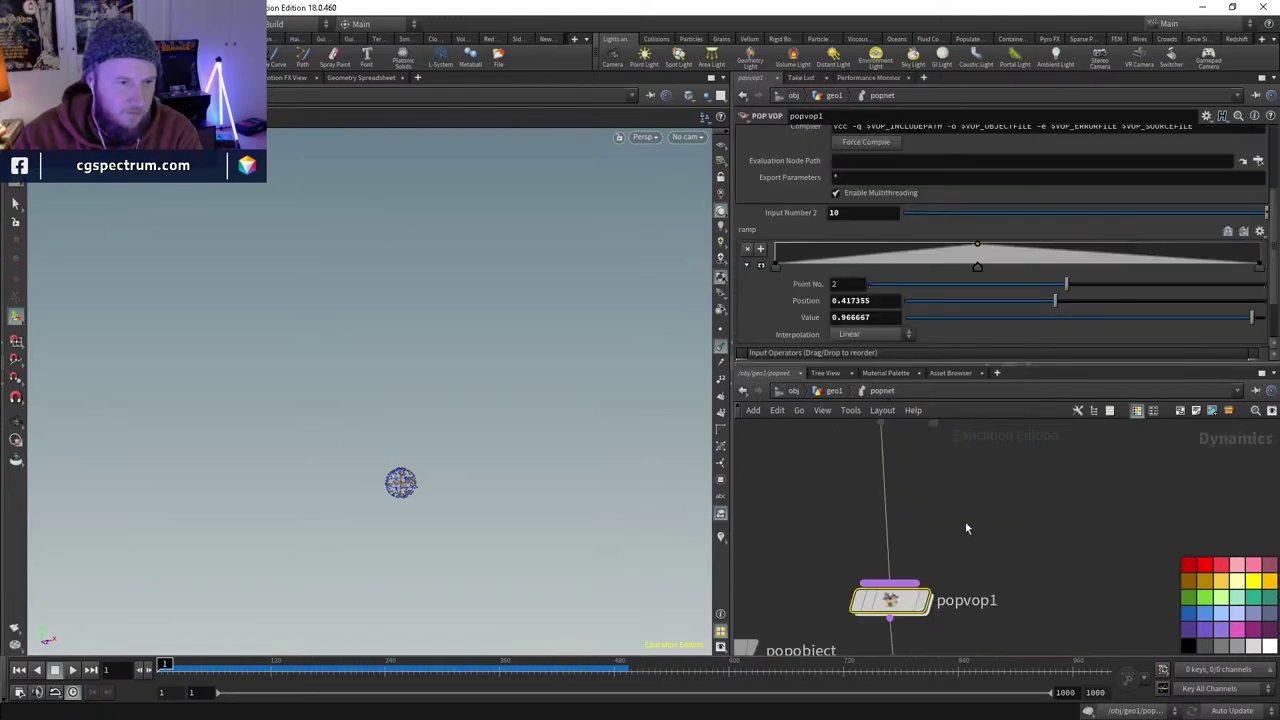
- Add a POP Wrangle and insert it into the wire between popadvectbyvolumes1 and popvop1
key(Tab)
text(popv)
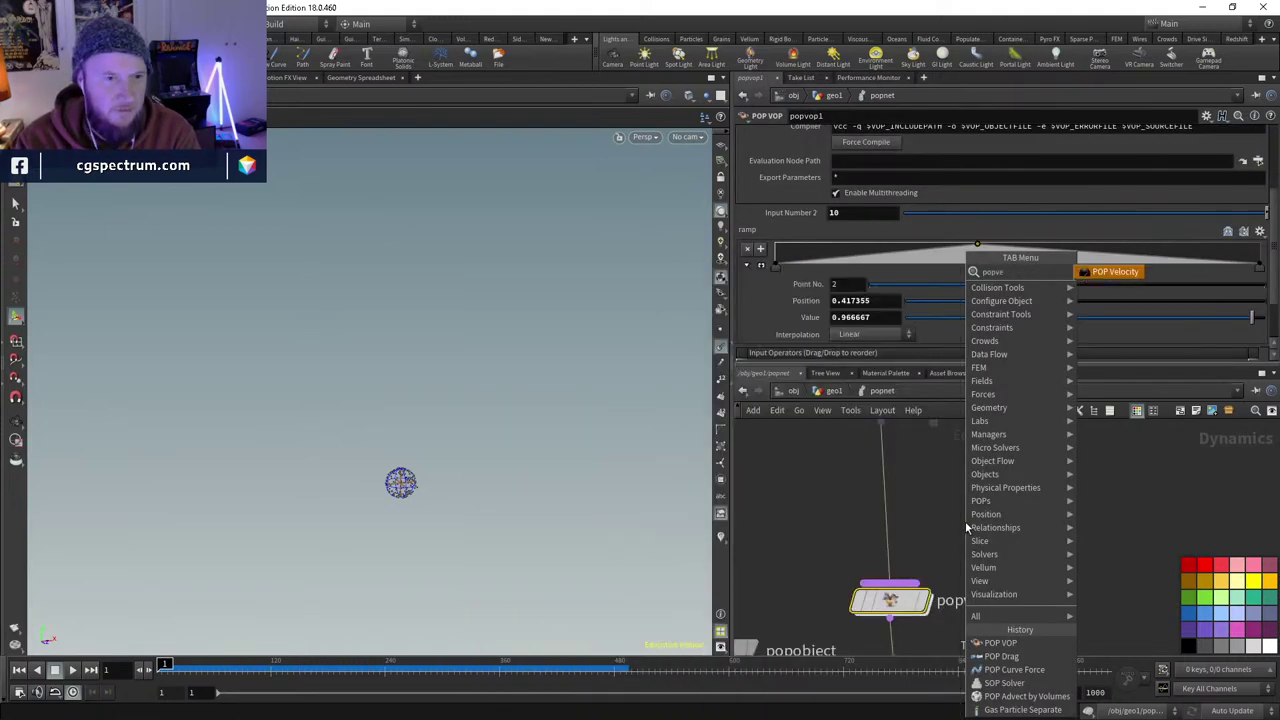
key(BackSpace)
key(BackSpace)
key(BackSpace)
key(BackSpace)
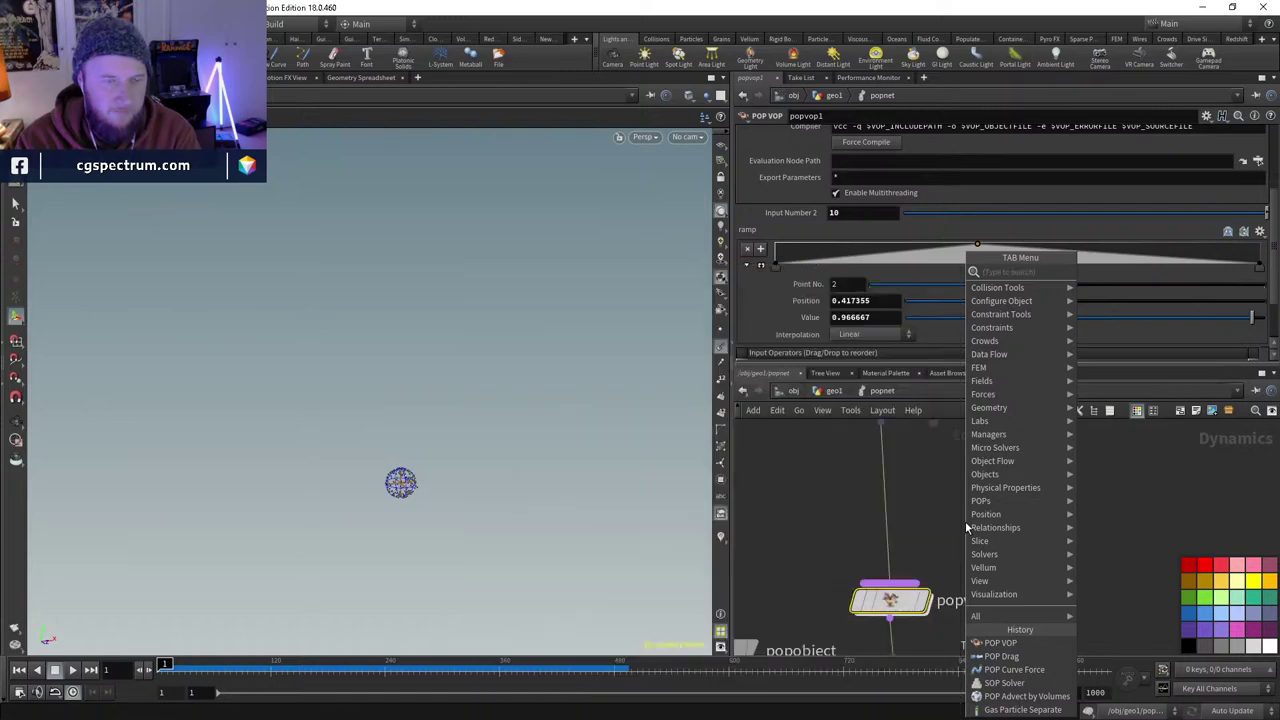
text(popw)
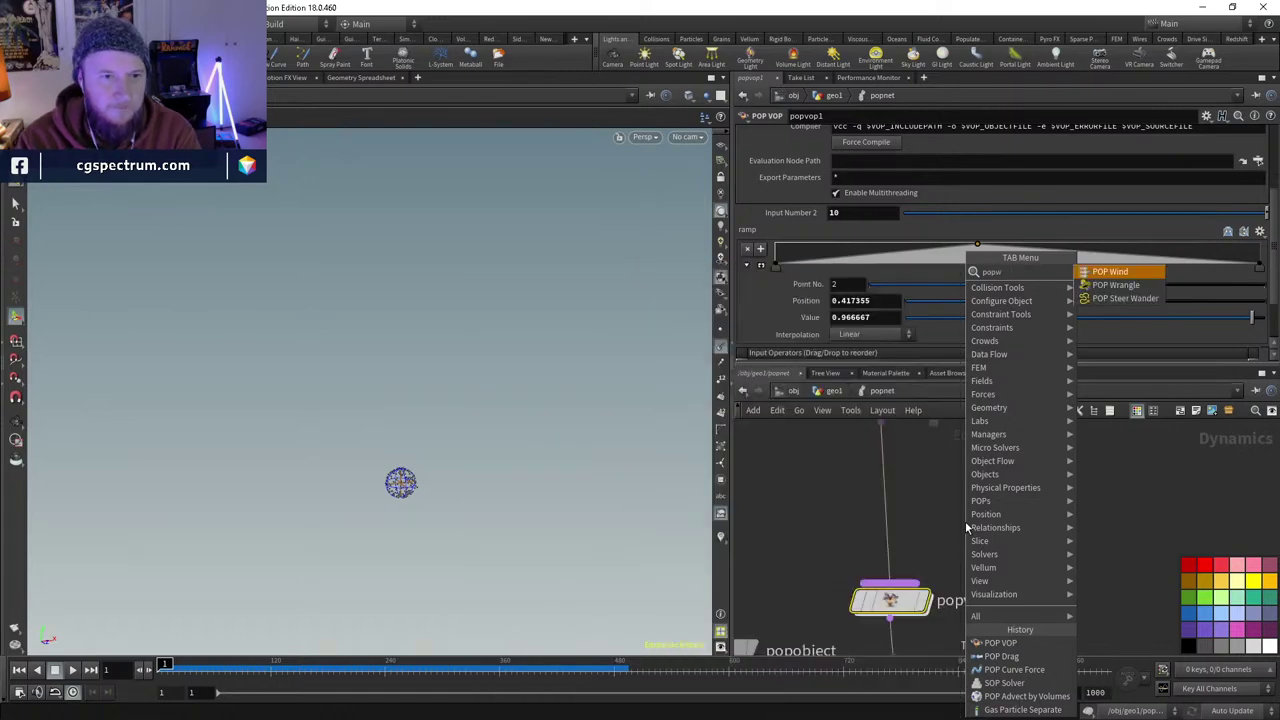
key(Down)
key(Return)
click(883, 504)
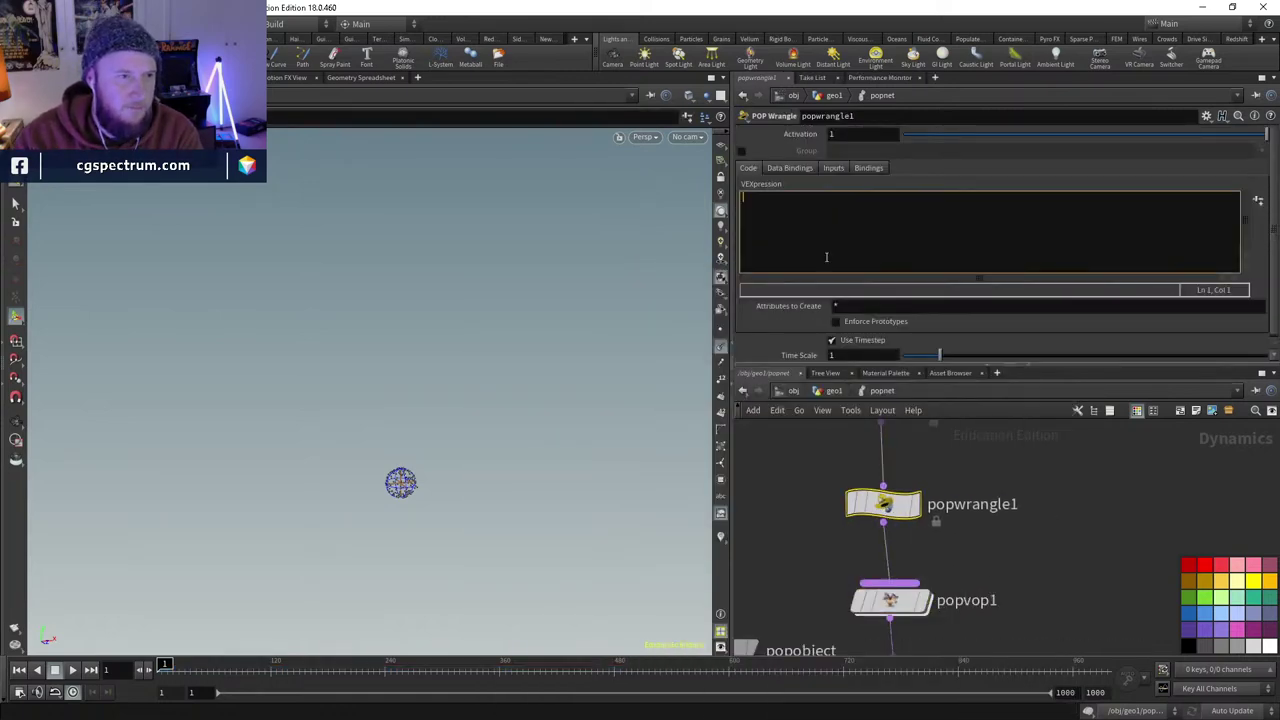
text(ad)
key(BackSpace)
key(BackSpace)
key(BackSpace)
key(BackSpace)
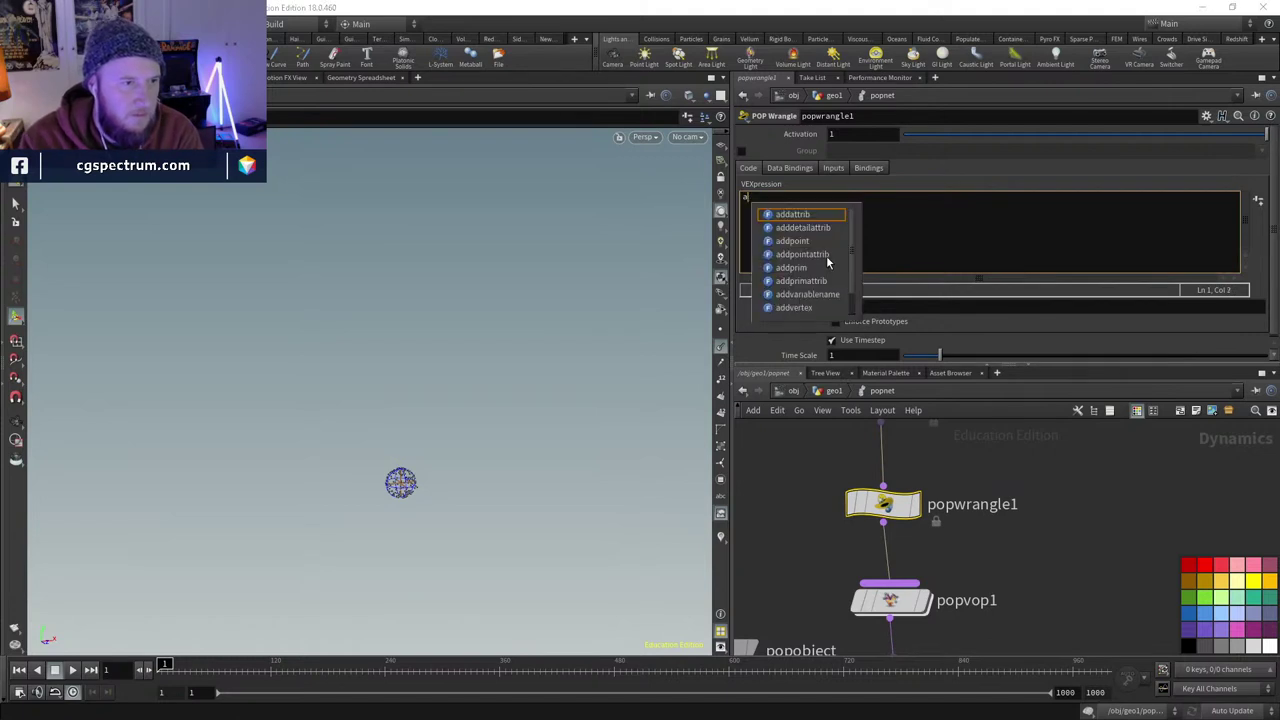
text(volume)
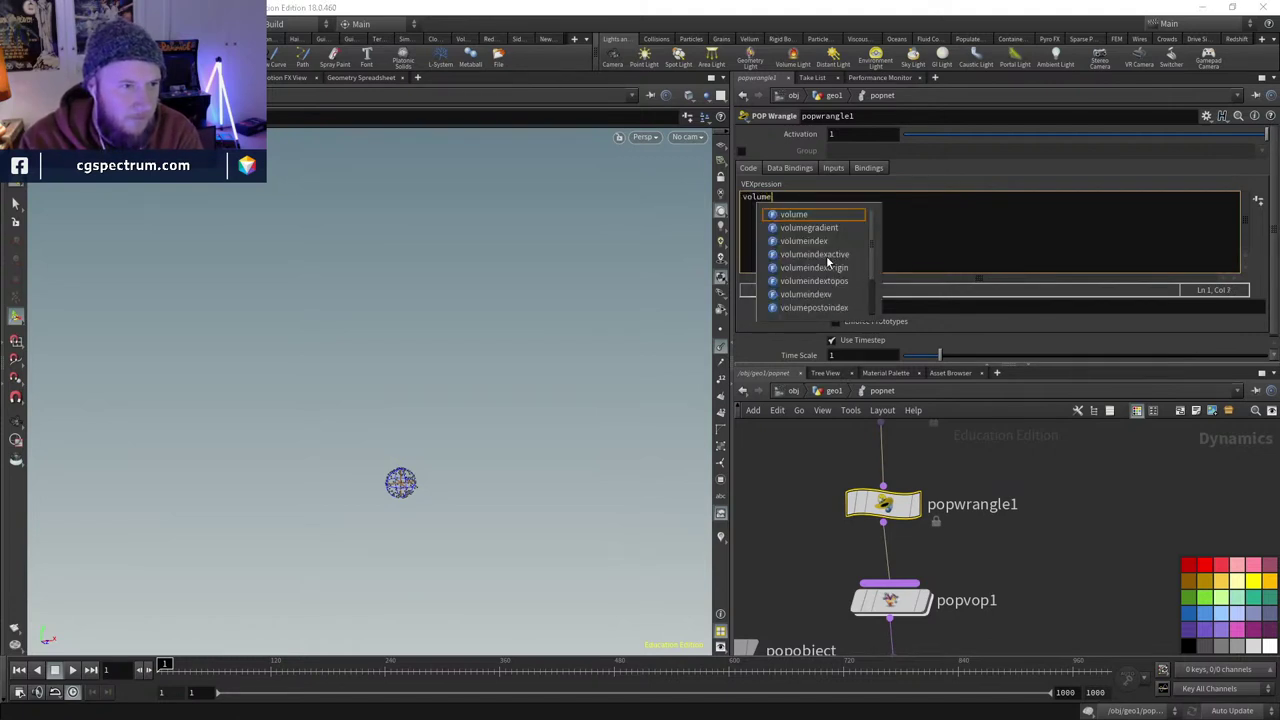
key(BackSpace)
key(BackSpace)
key(BackSpace)
key(BackSpace)
key(BackSpace)
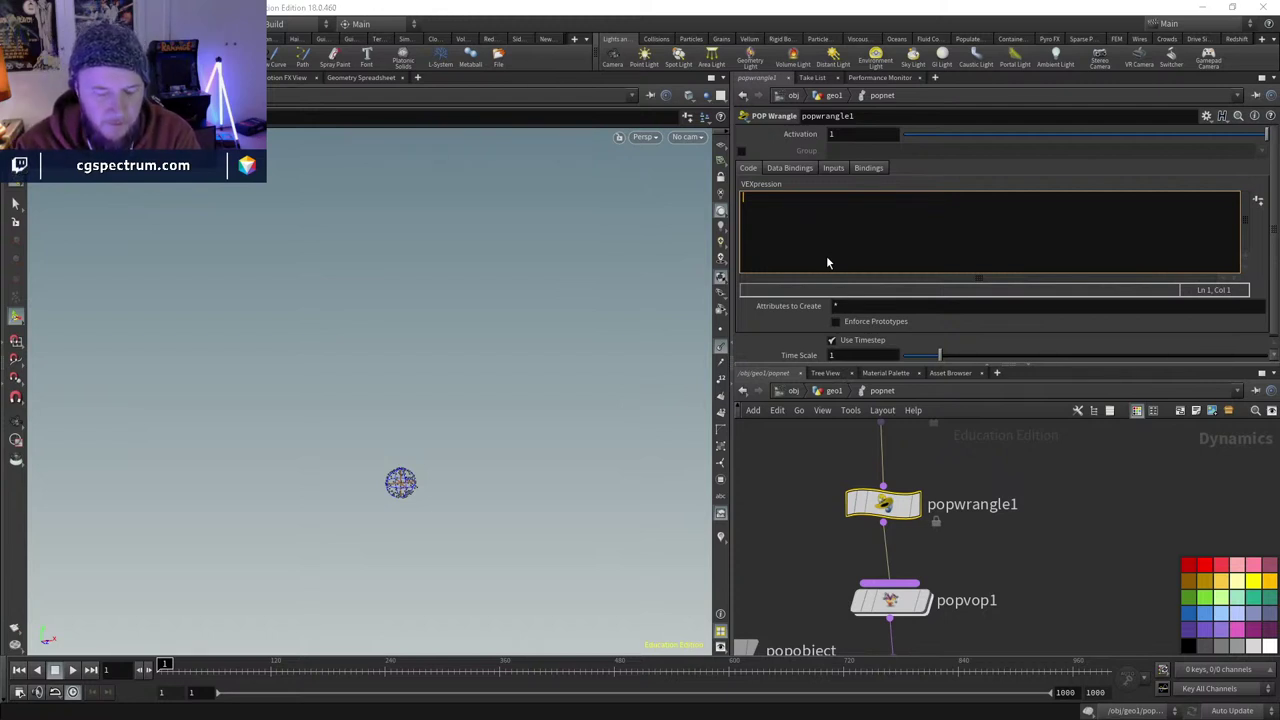
- Begin popwrangle1's VEXpression with the function call volumesample(
text(volume)
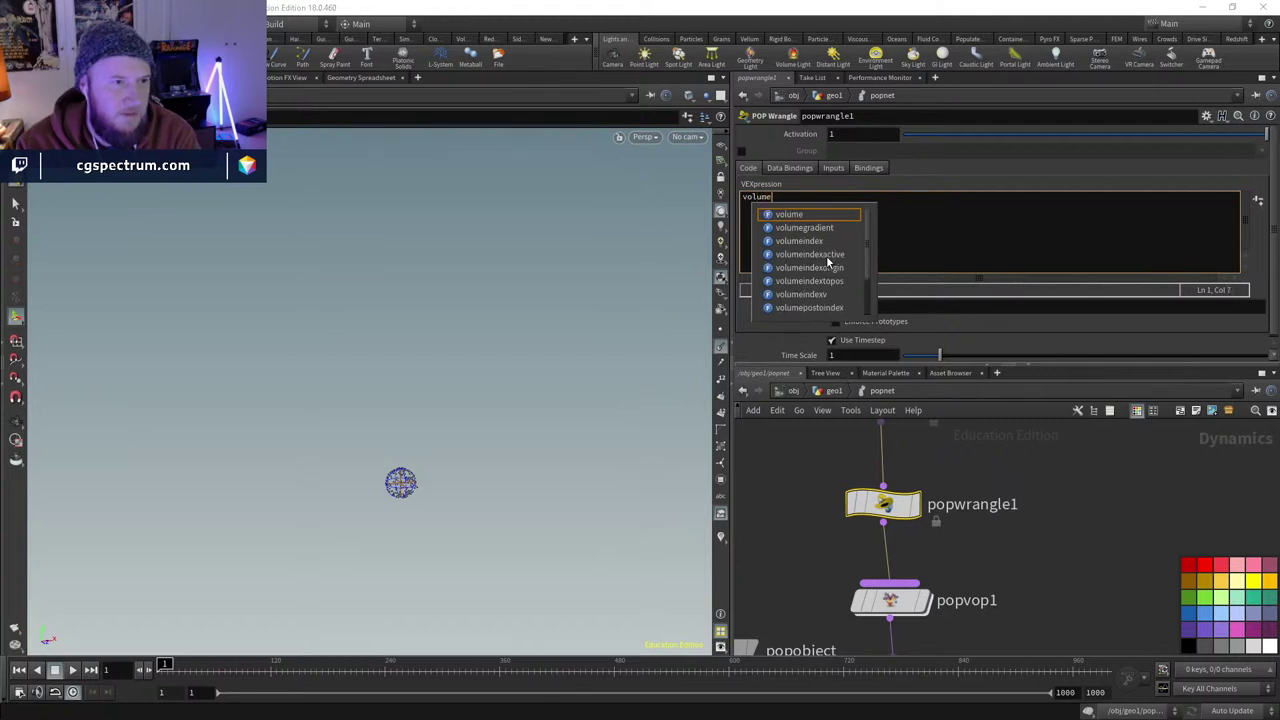
text(sample)
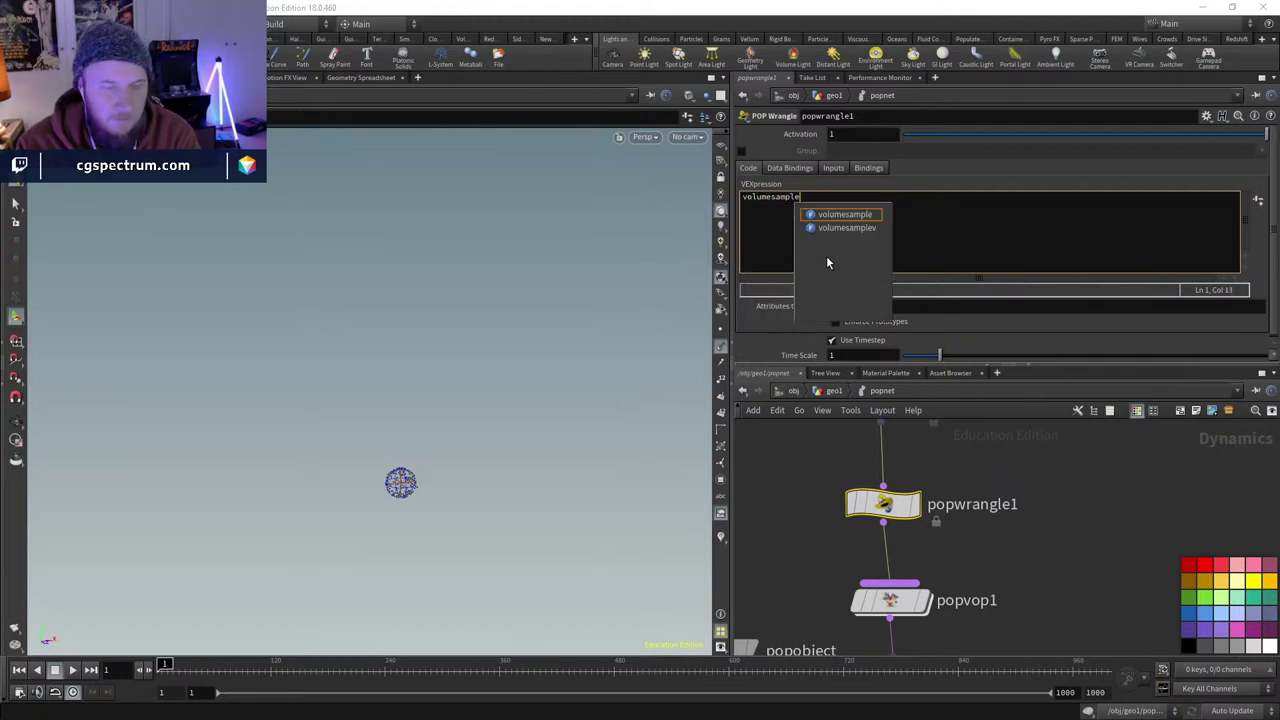
text(()
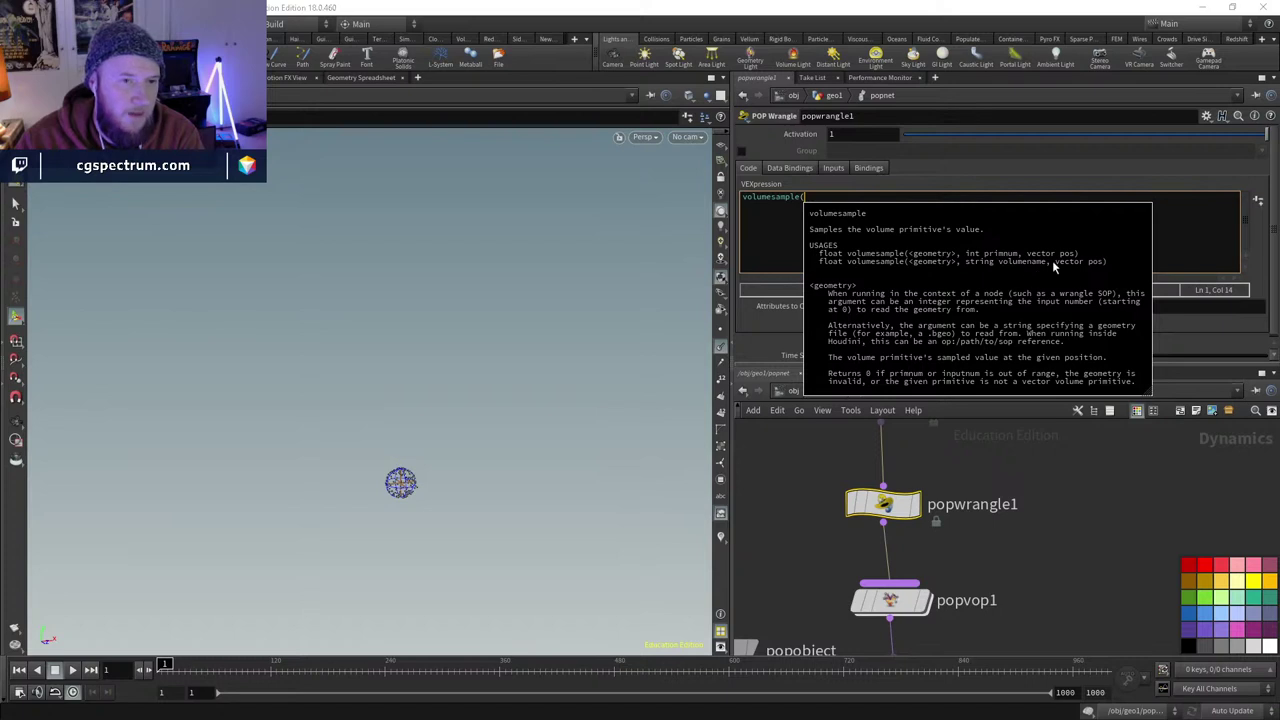
- Check popvop1's input settings and set Input 2 of popwrangle1 to Second Context Geometry
click(834, 168)
scroll(1023, 529, down, 2)
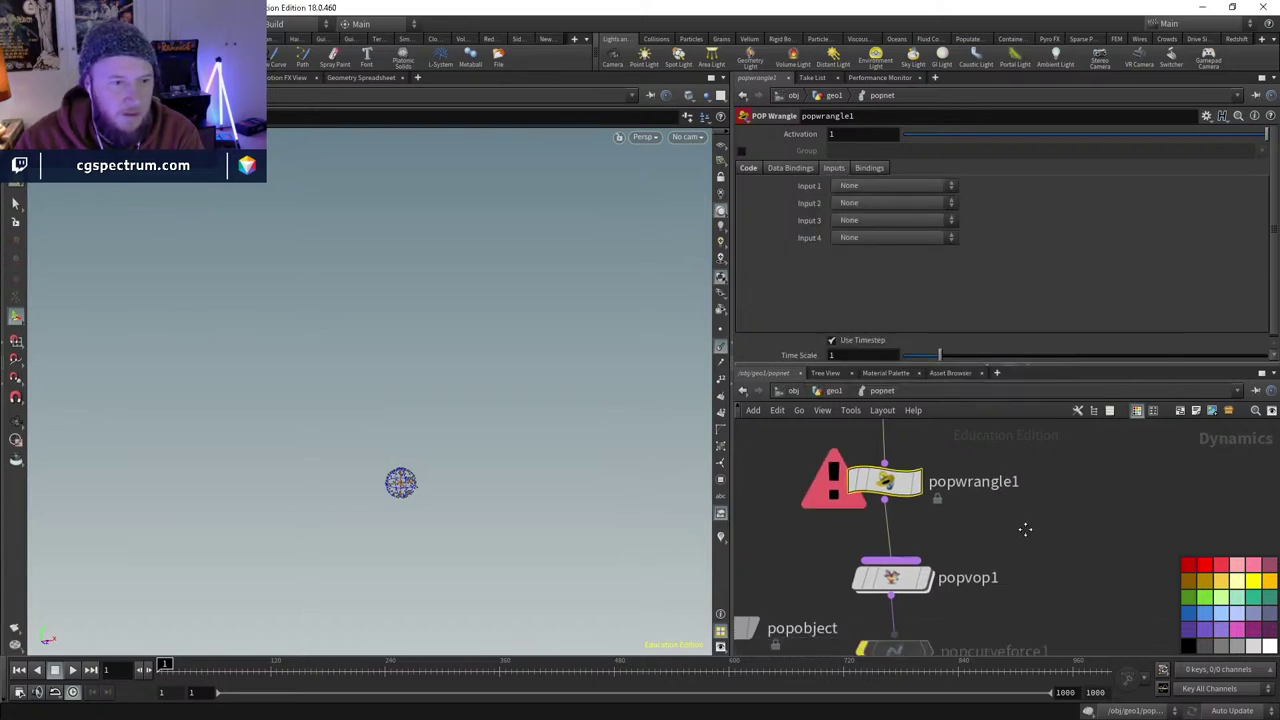
click(886, 520)
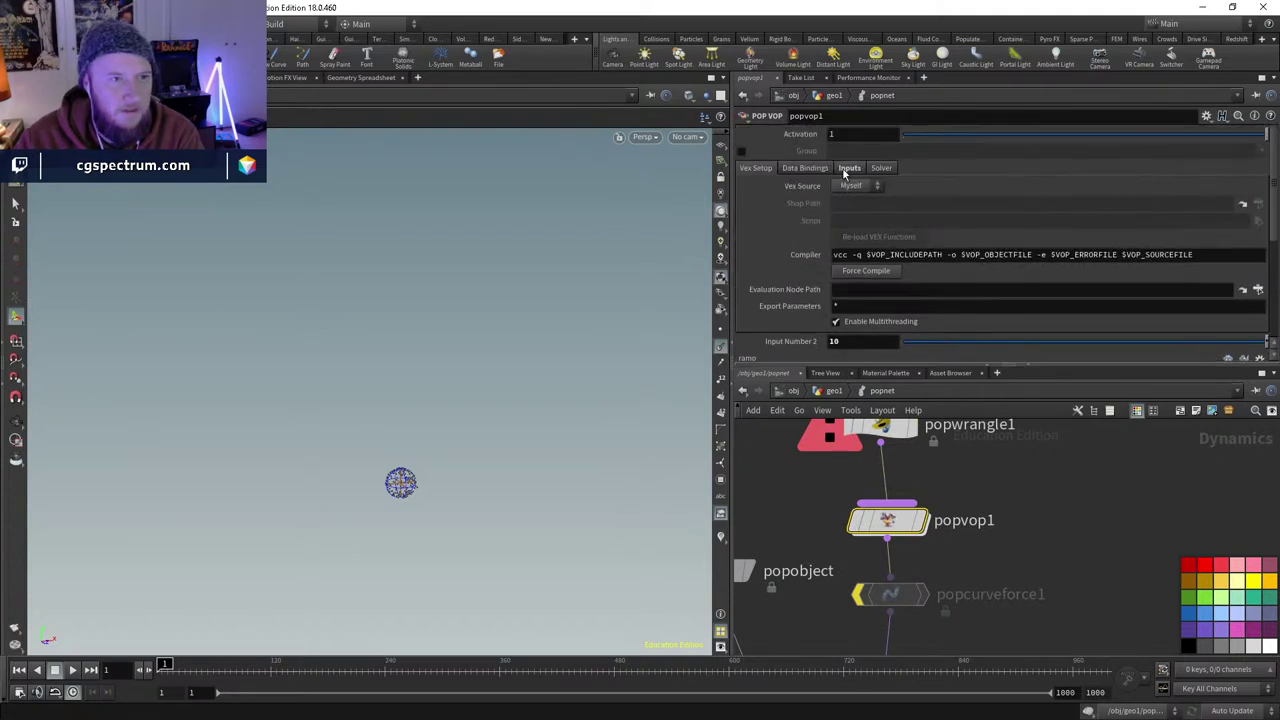
click(849, 167)
scroll(1013, 512, up, 2)
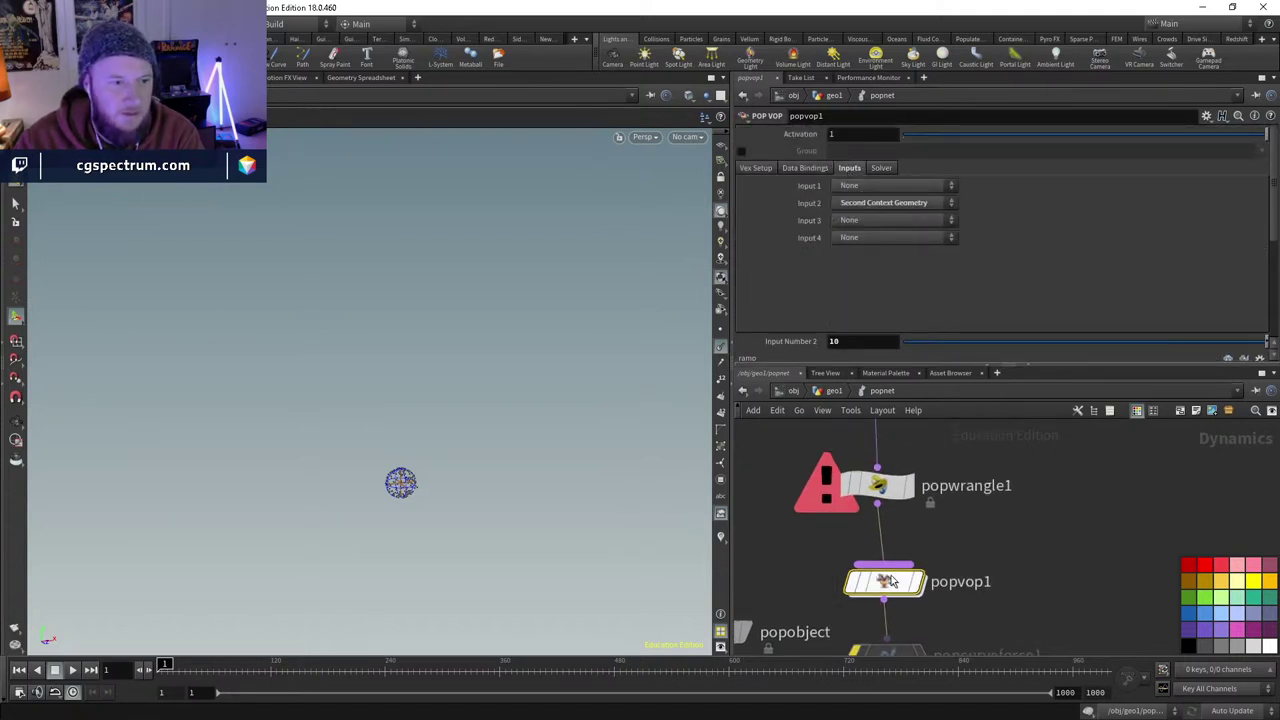
click(877, 485)
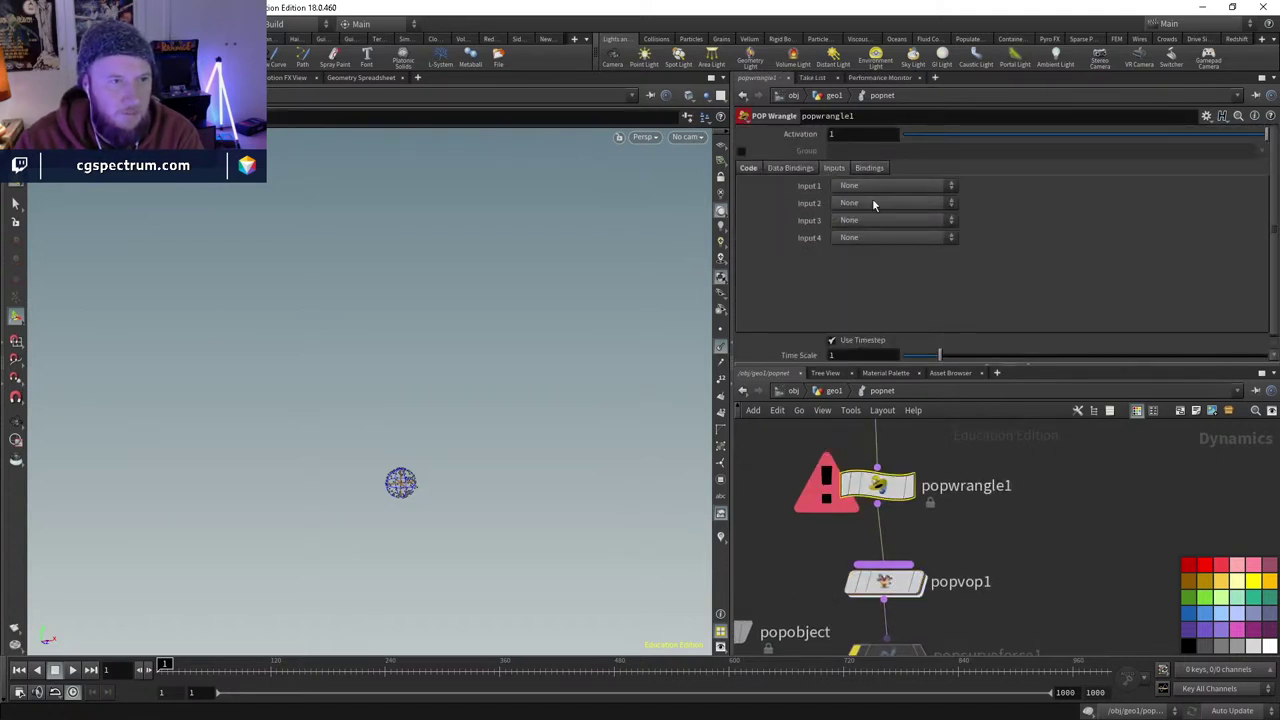
click(875, 205)
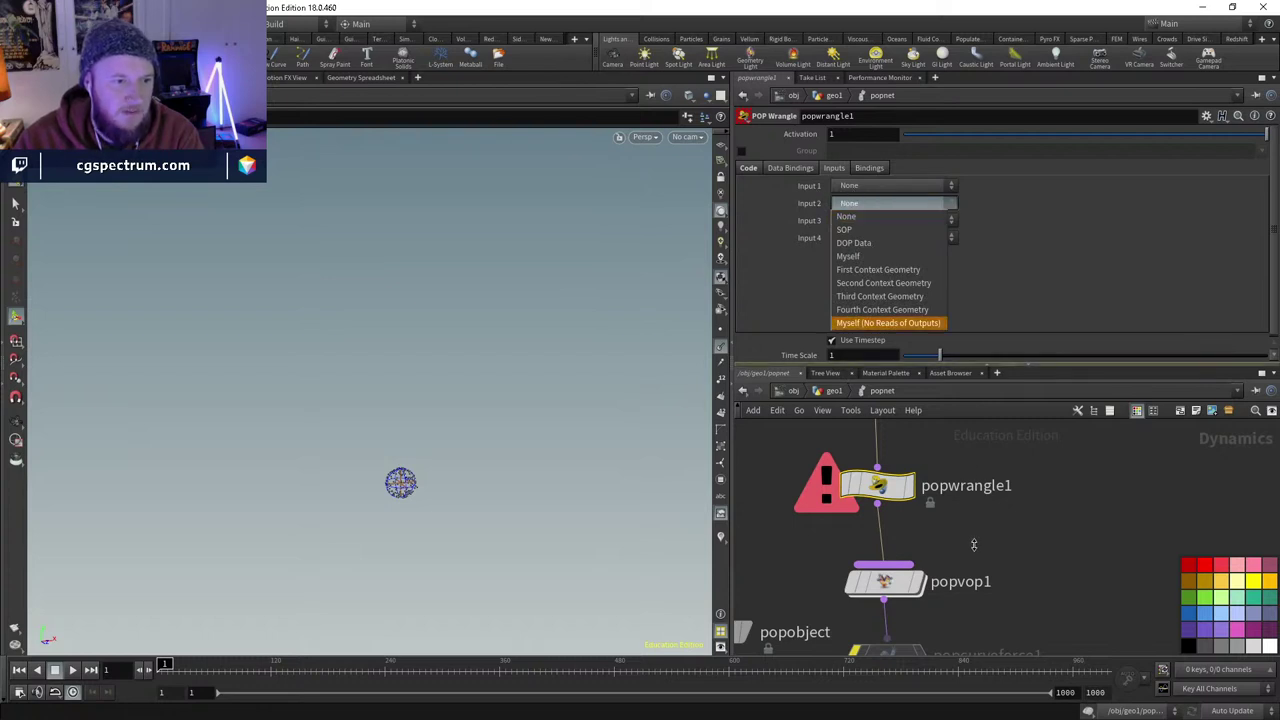
scroll(883, 490, up, 2)
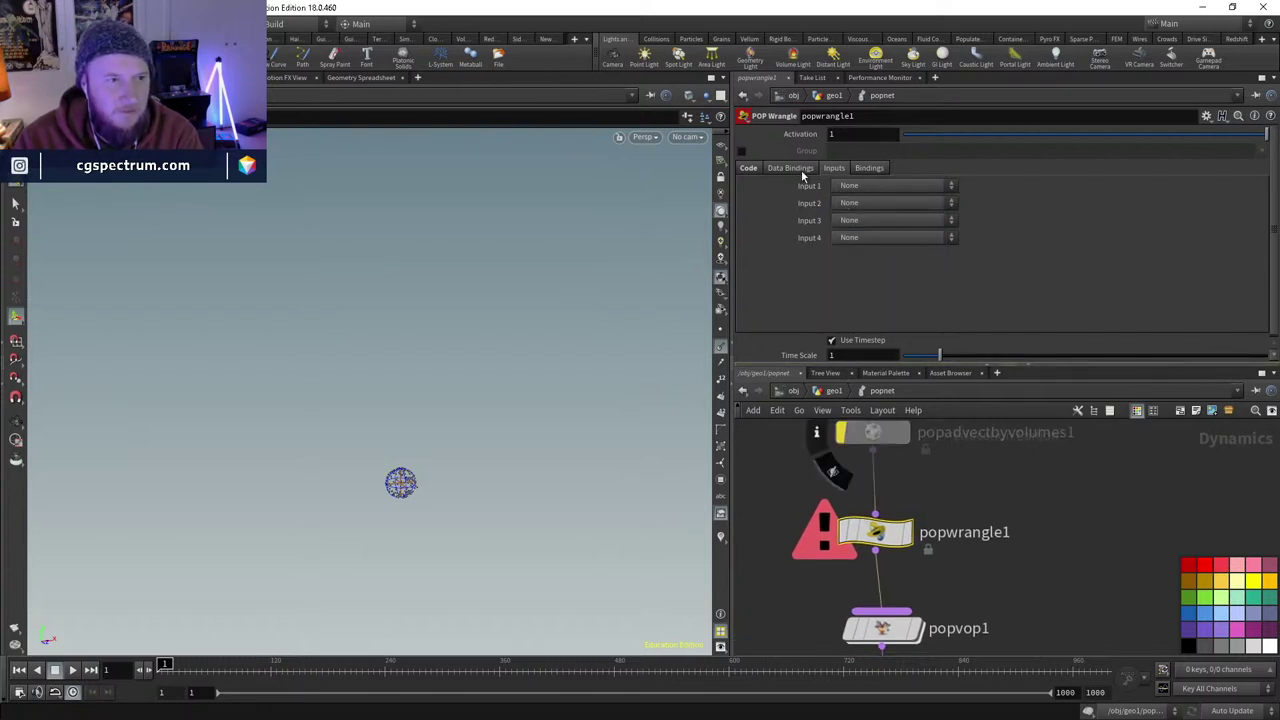
click(875, 204)
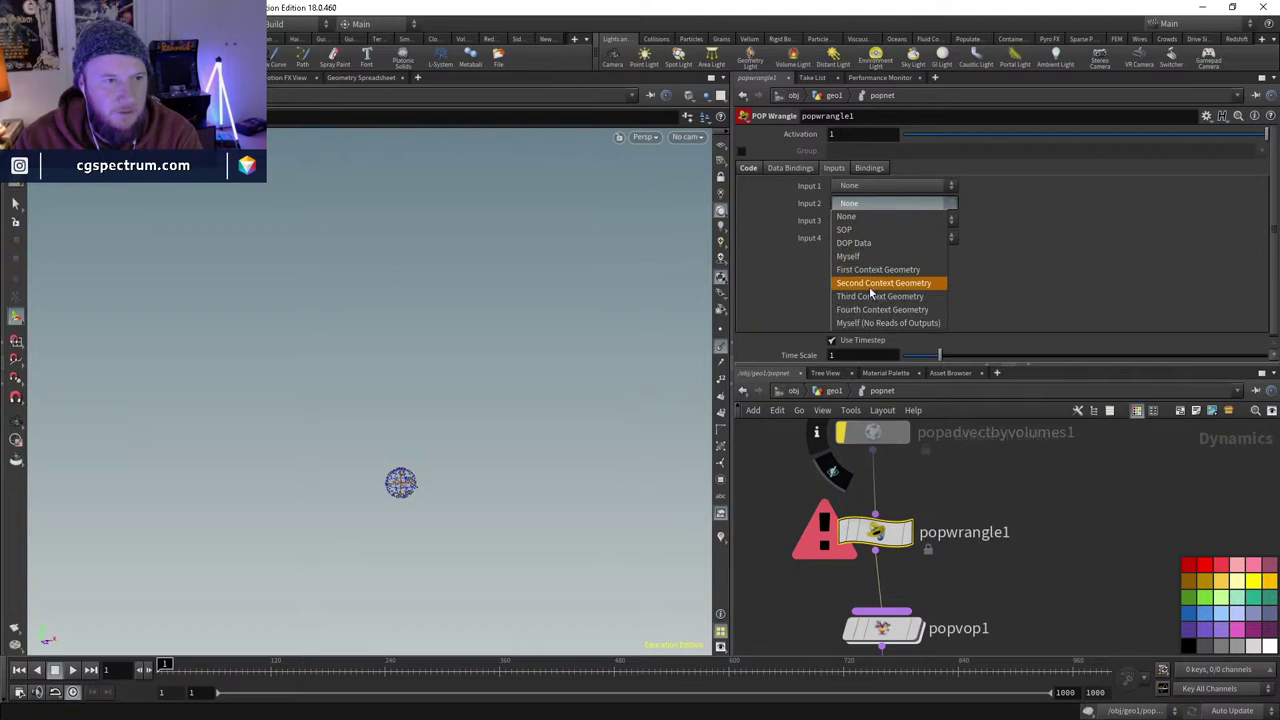
click(870, 283)
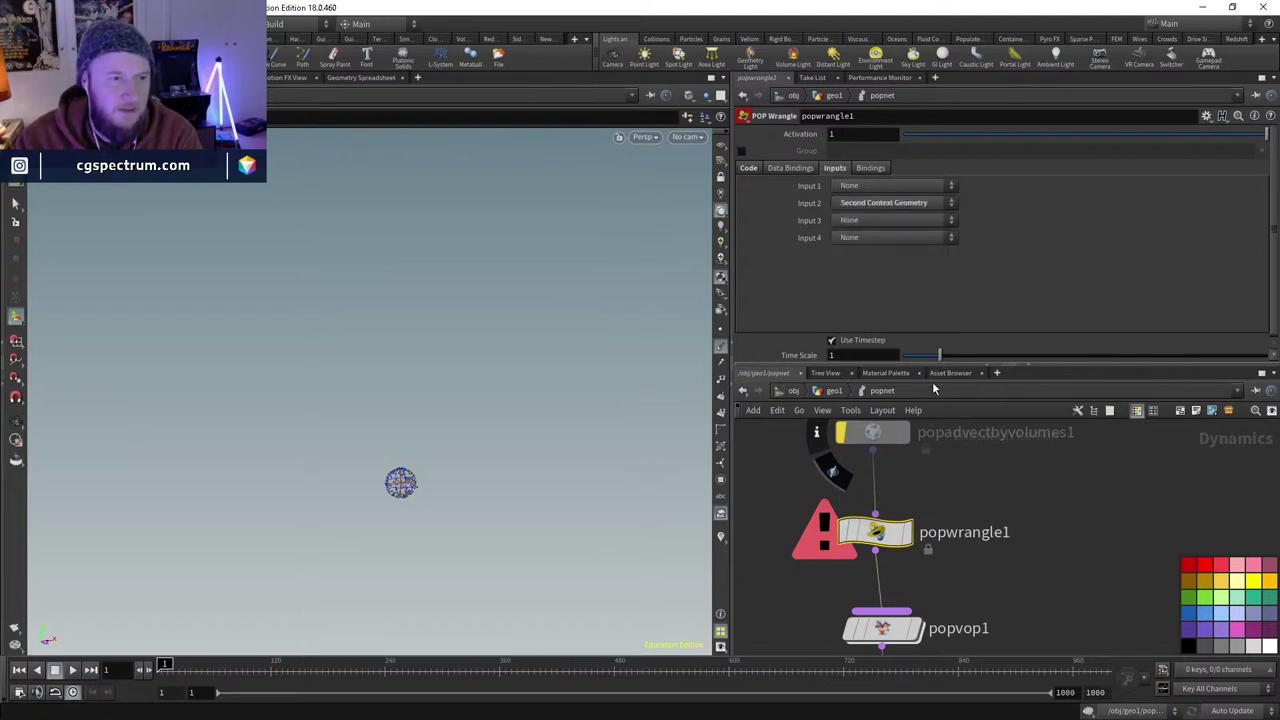
- Complete popwrangle1's VEXpression as volumesample(1,"surface",@P);
click(748, 168)
click(816, 199)
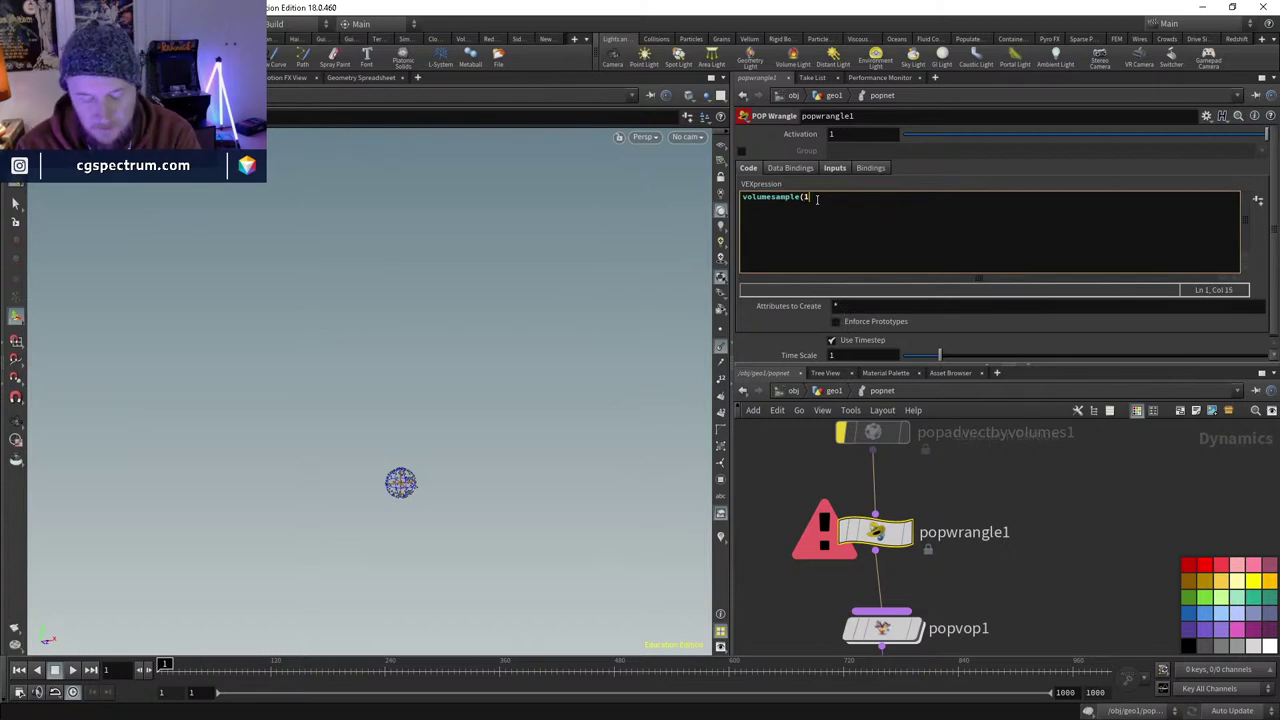
text(1,")
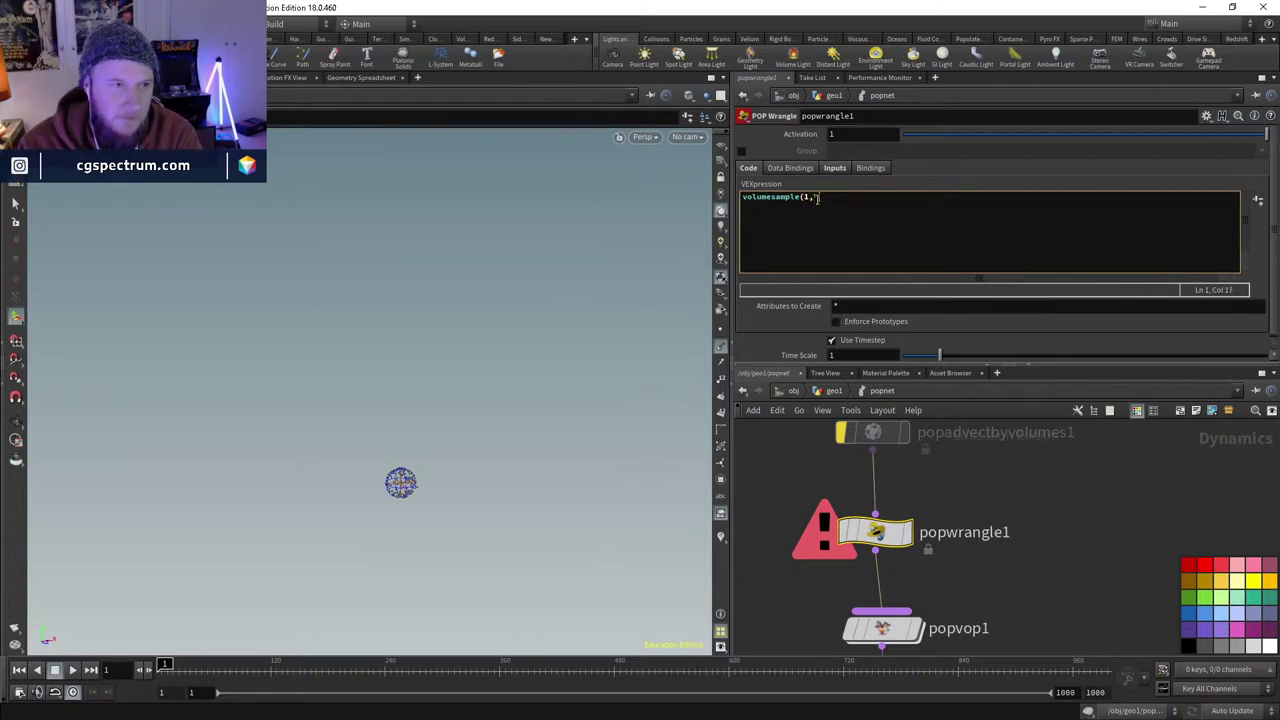
text(s)
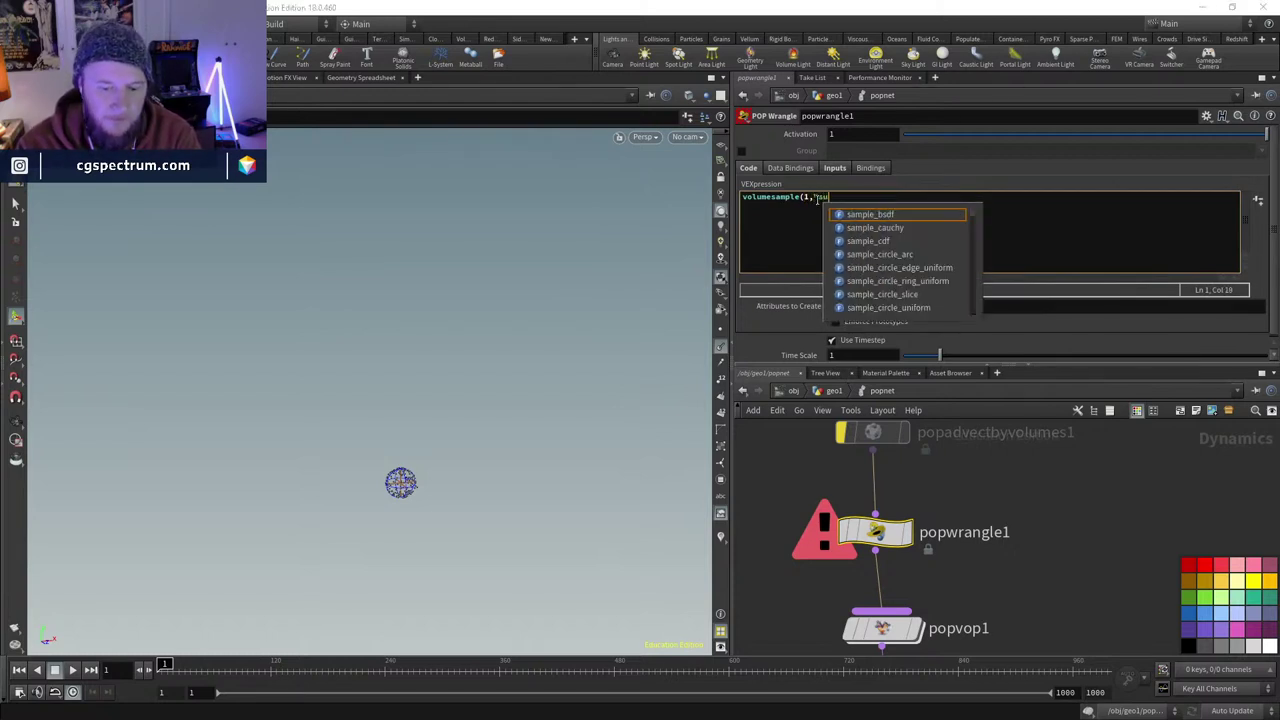
text(urface)
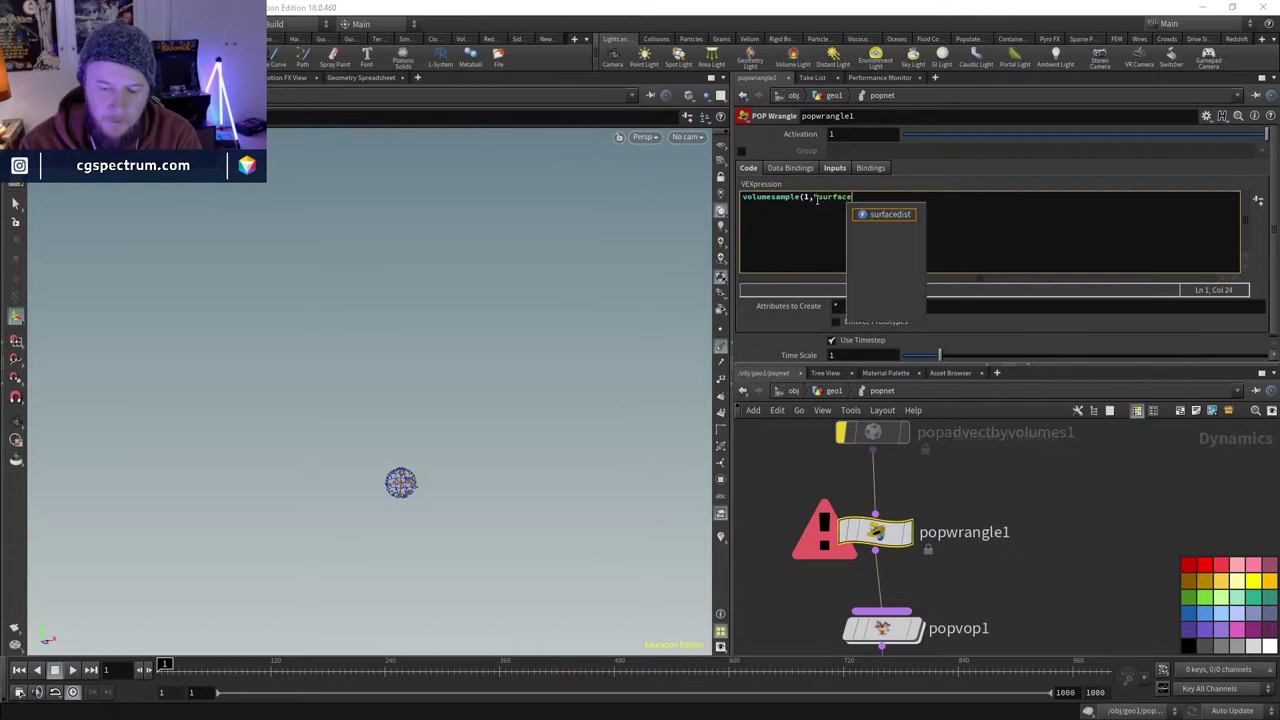
text(",@P)
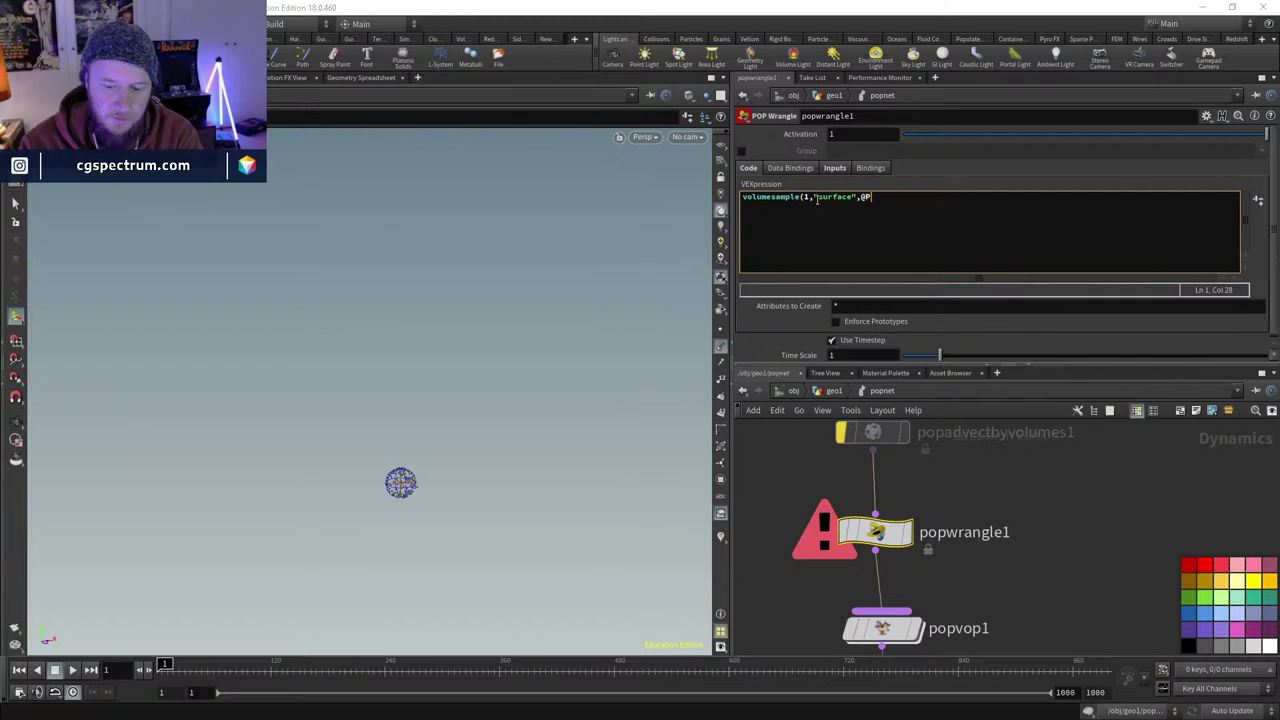
text();)
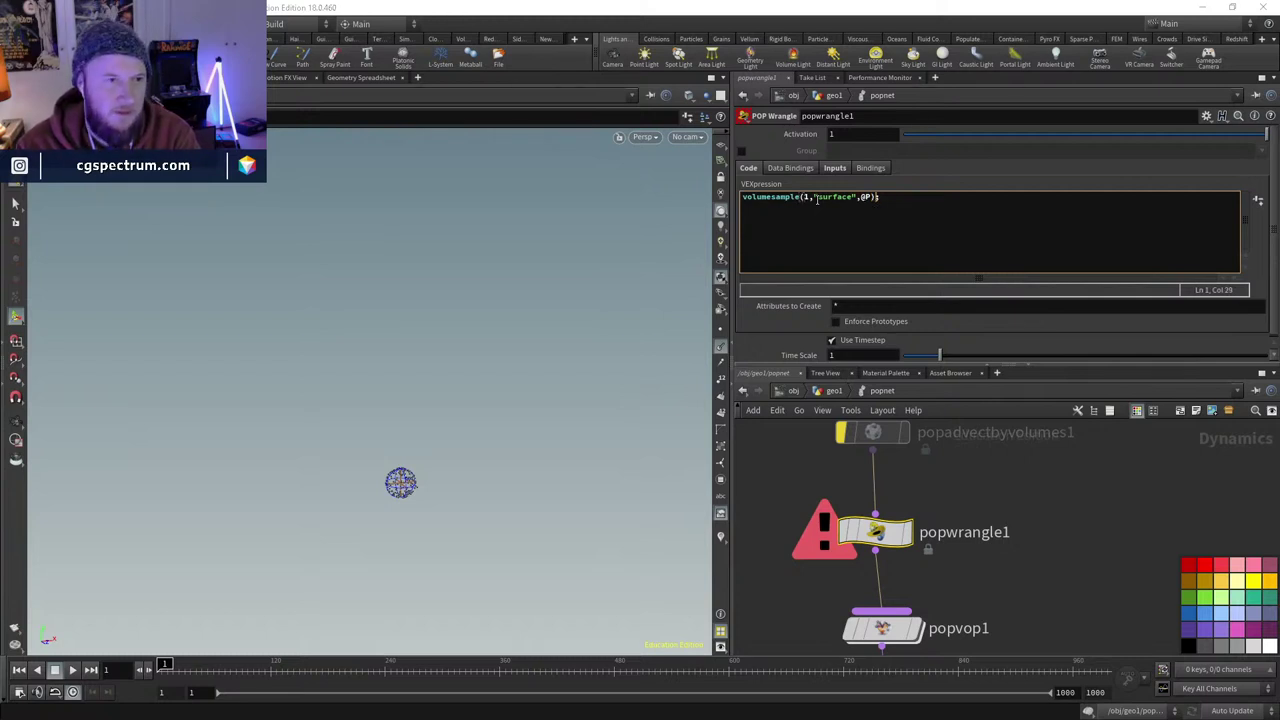
key(Left)
key(Left)
key(Left)
key(Left)
key(Left)
key(Left)
key(Left)
key(Left)
key(Left)
key(Left)
key(Left)
key(Left)
key(Left)
key(Left)
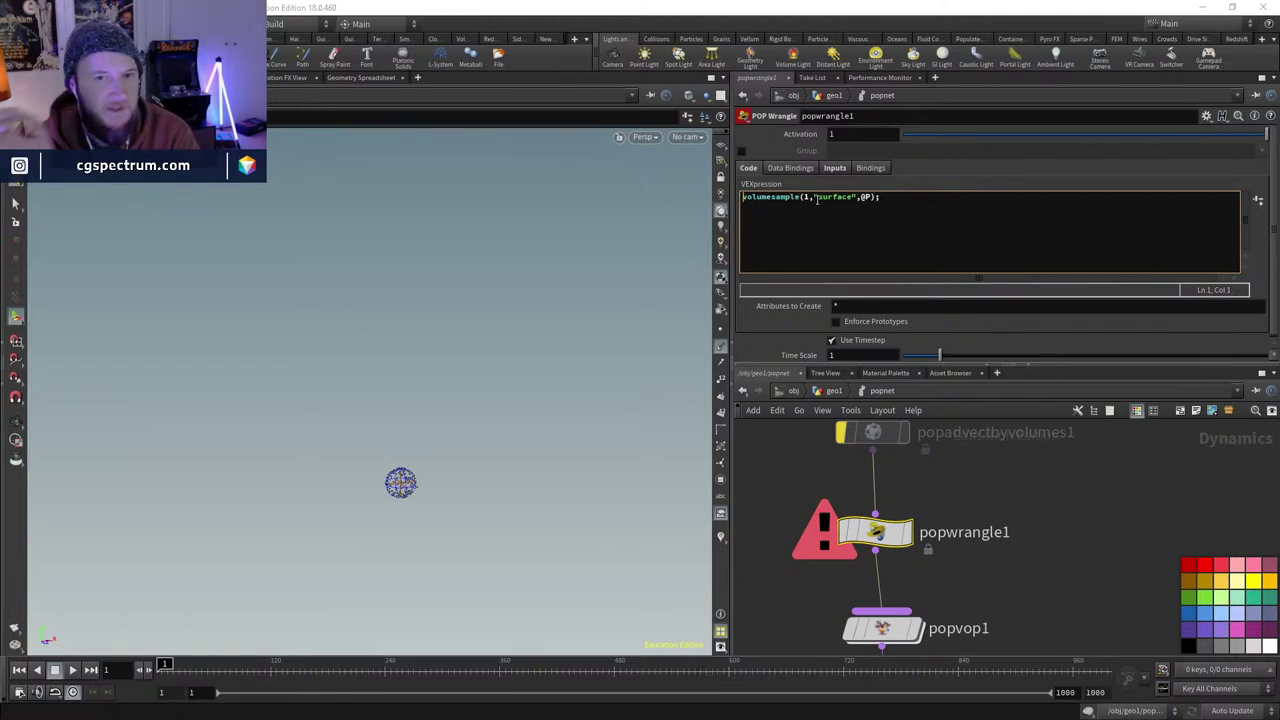
text(v)
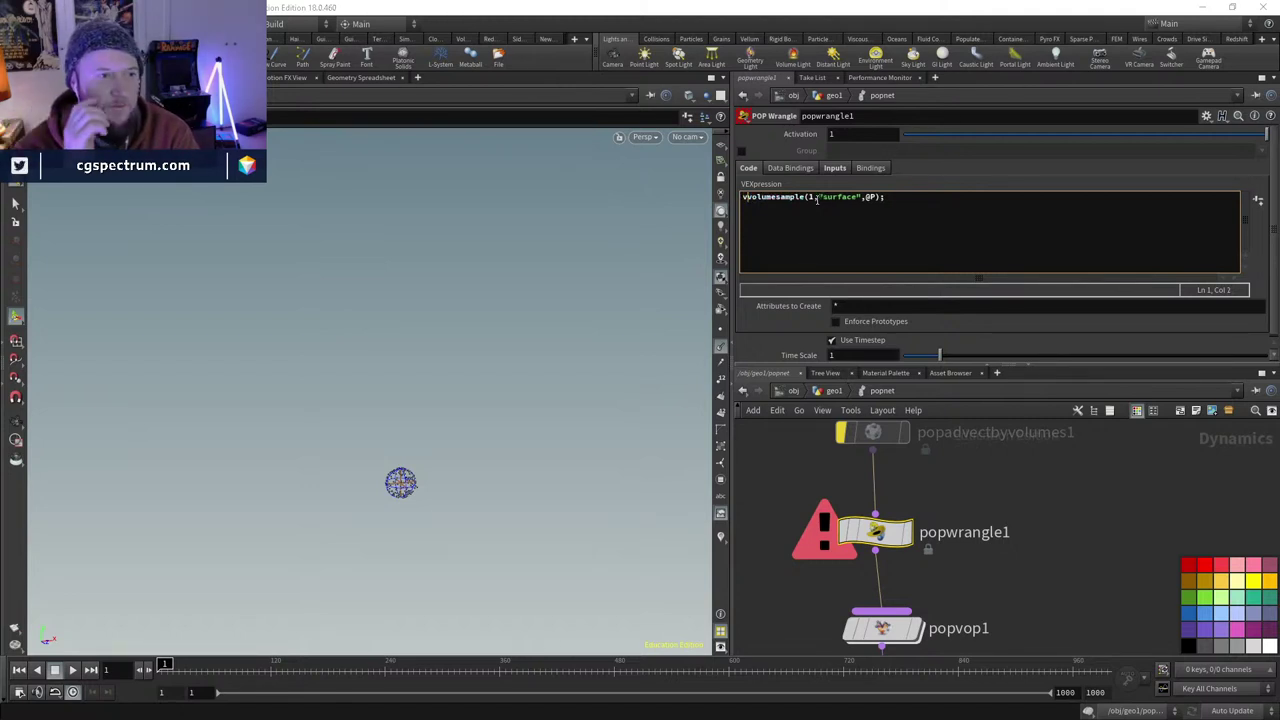
key(BackSpace)
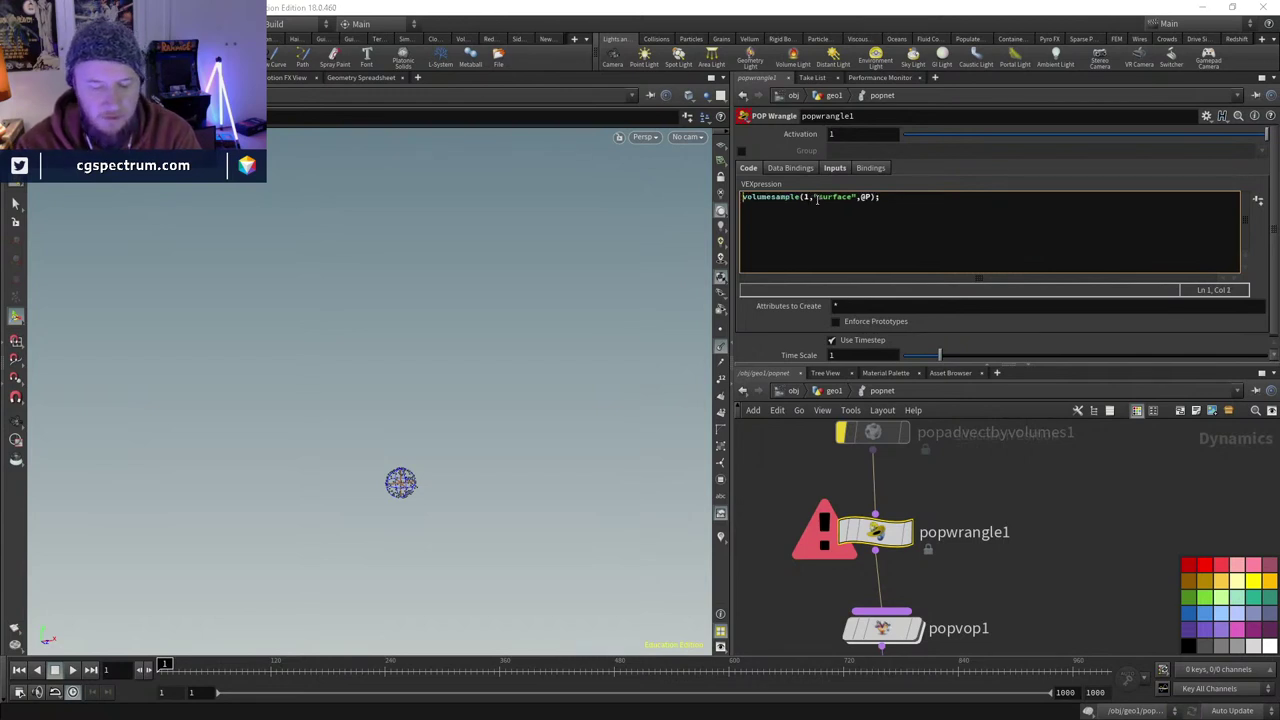
text(@)
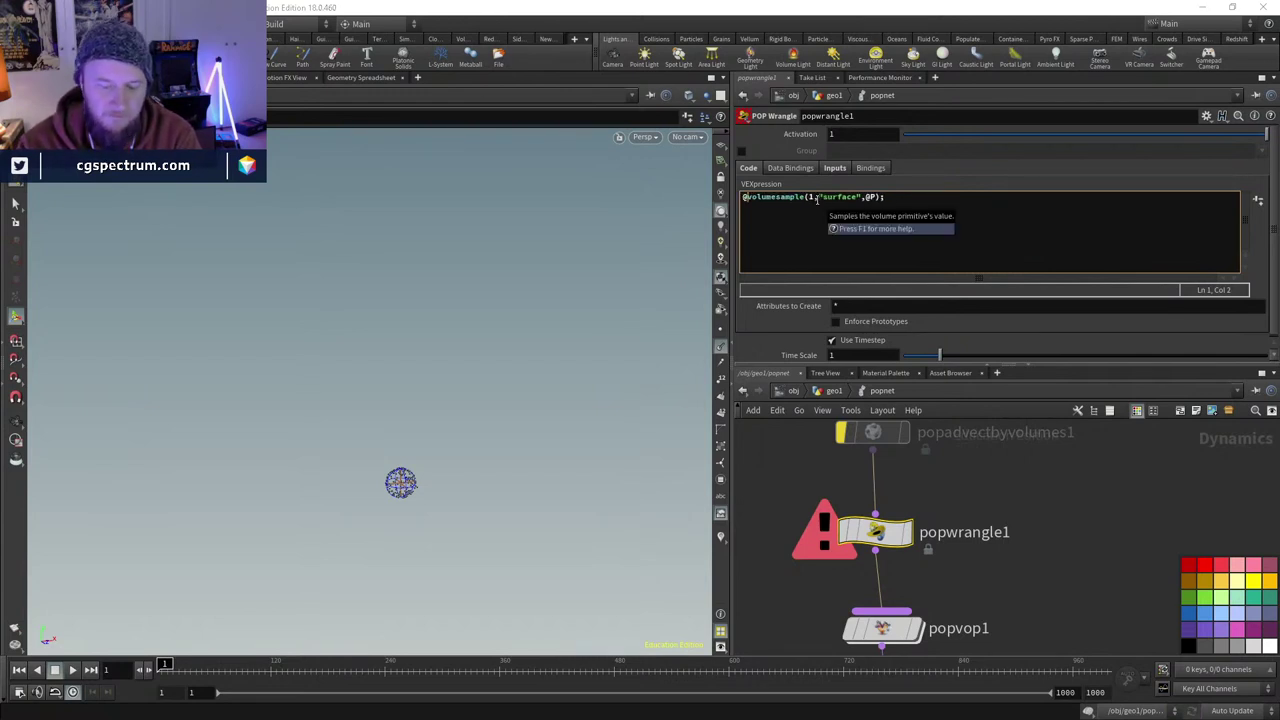
text(surface=)
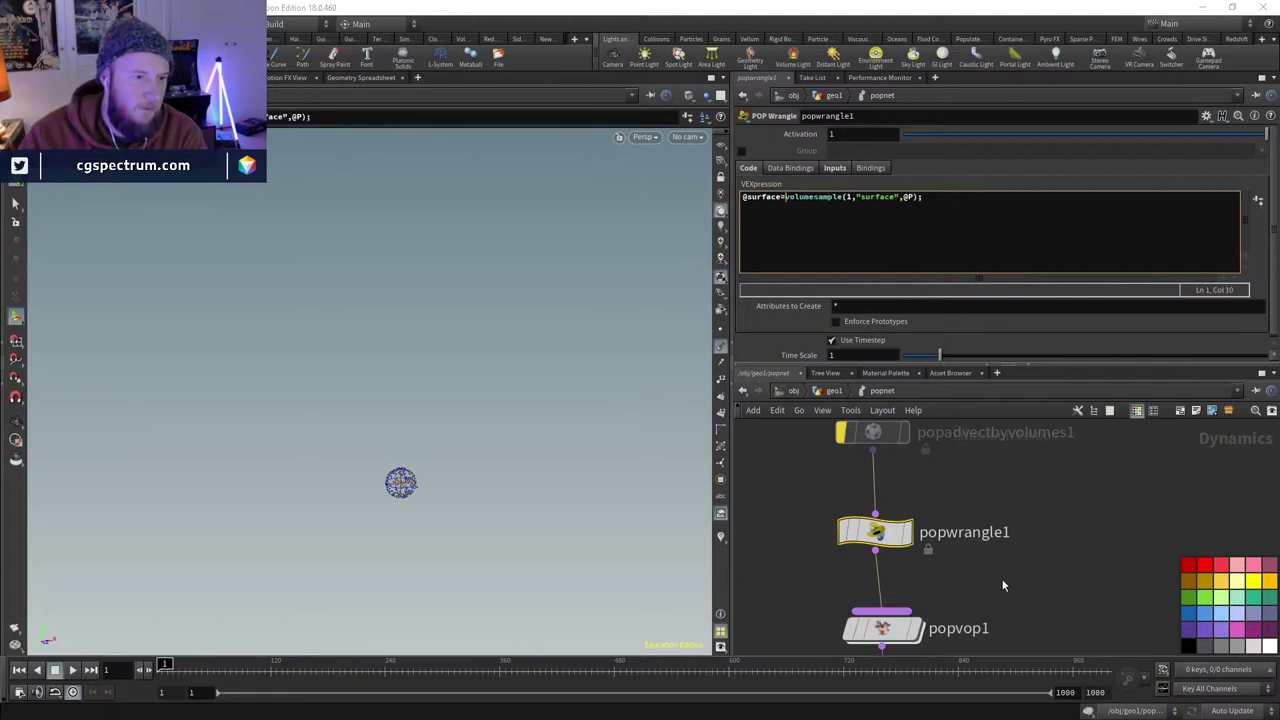
- Play the simulation to frame 20, then list only the particles' surface attribute in the geometry spreadsheet and sort by it in both directions
click(72, 669)
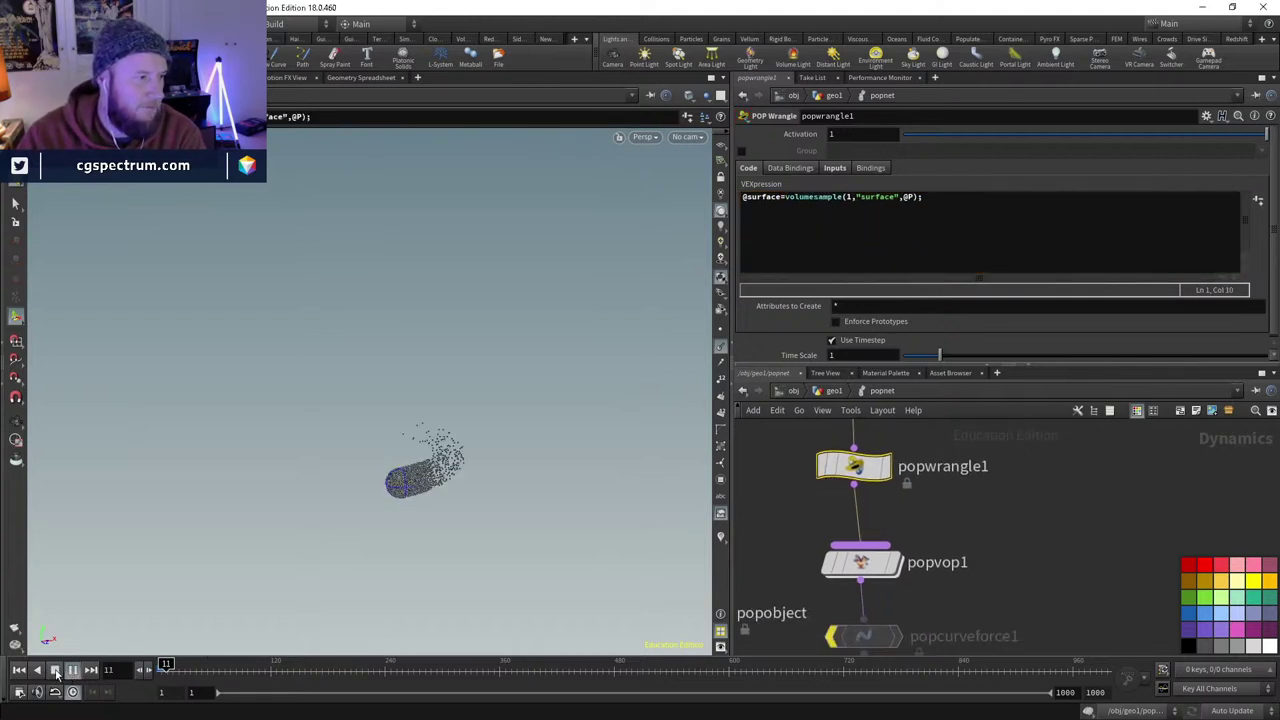
click(361, 77)
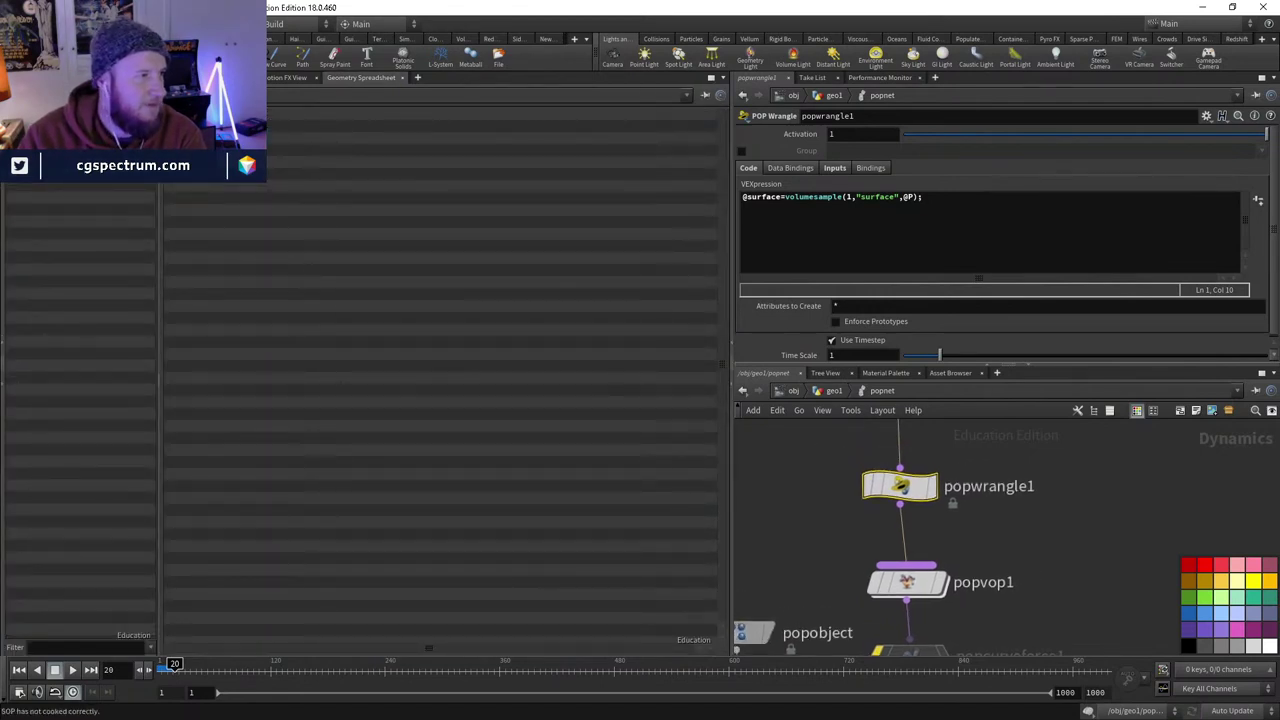
click(70, 221)
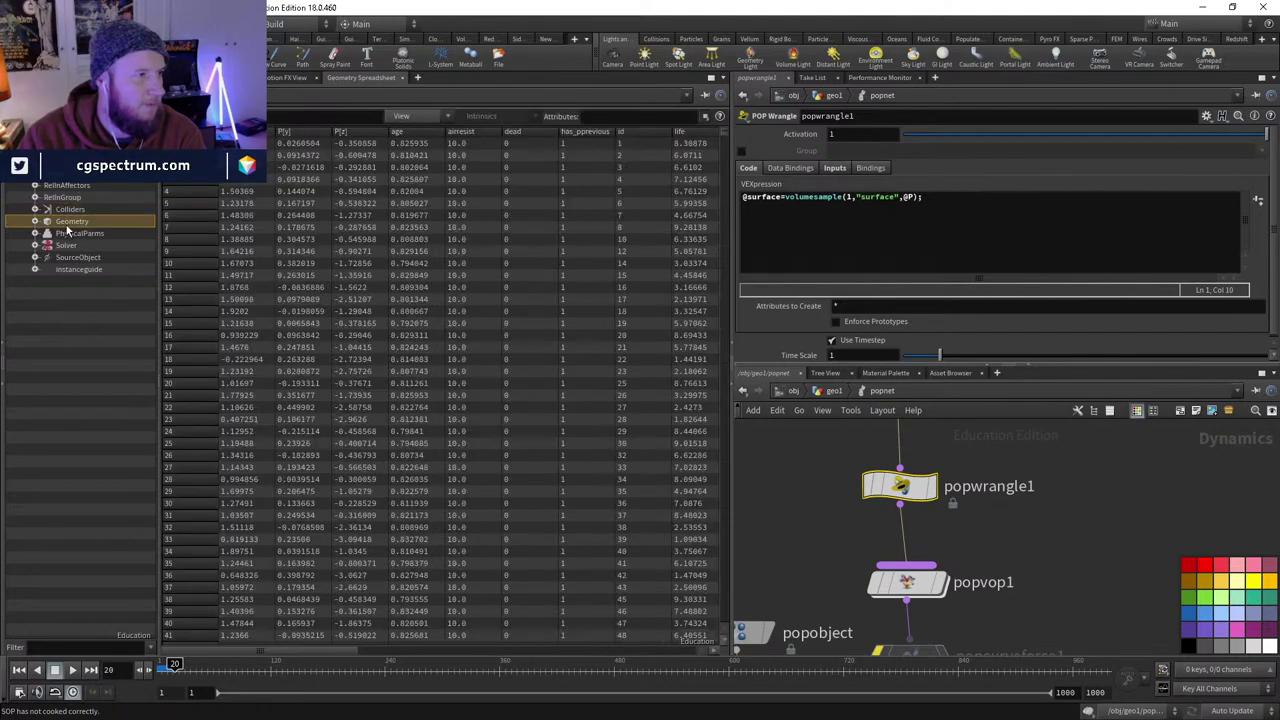
click(401, 116)
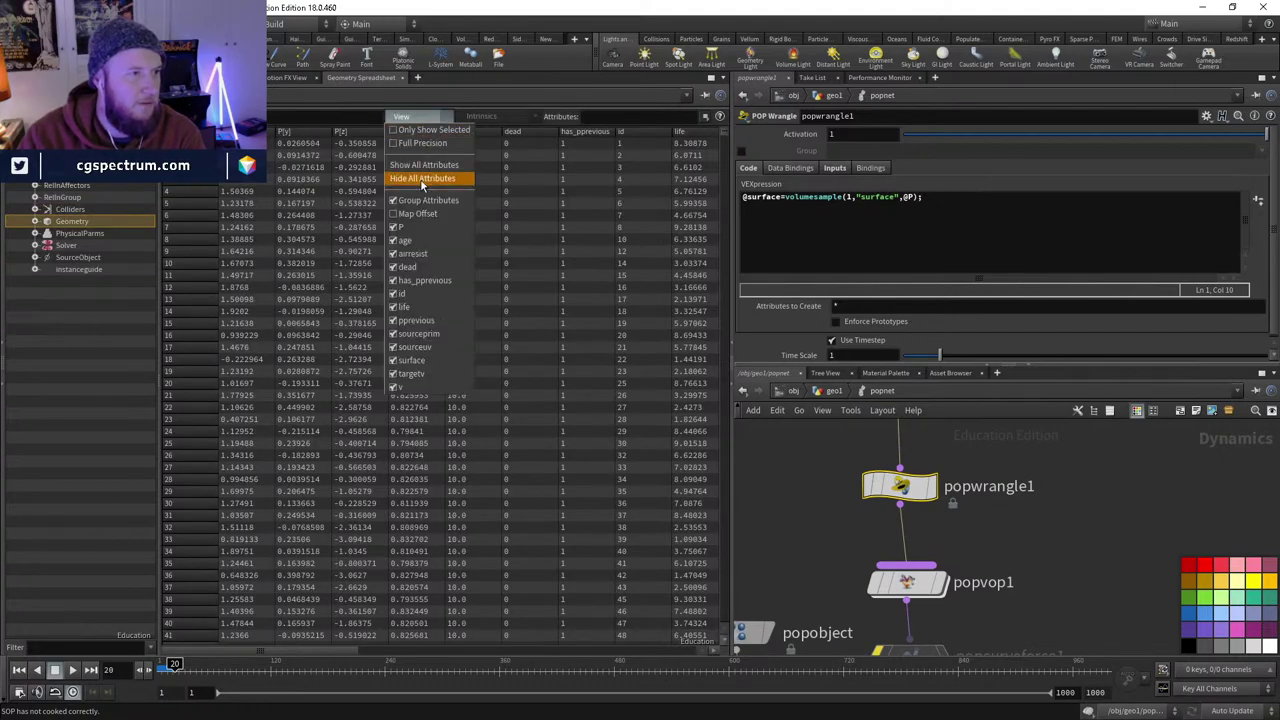
click(421, 180)
click(423, 359)
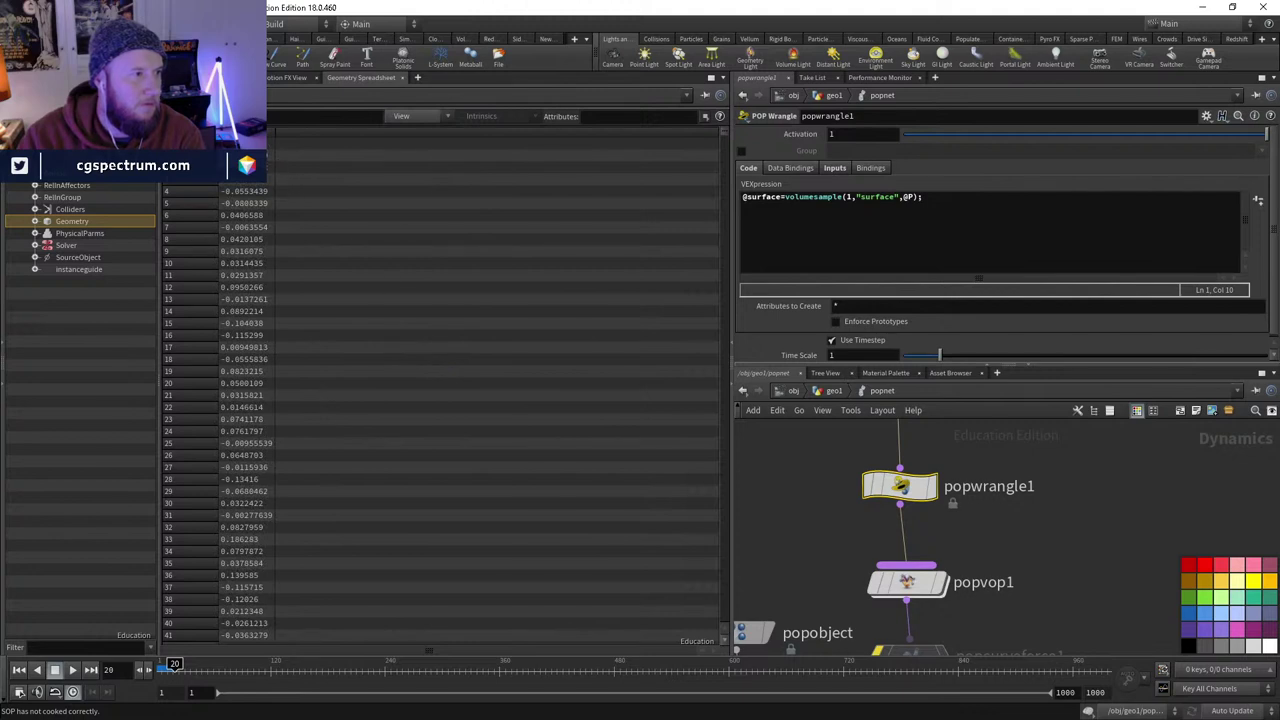
click(268, 131)
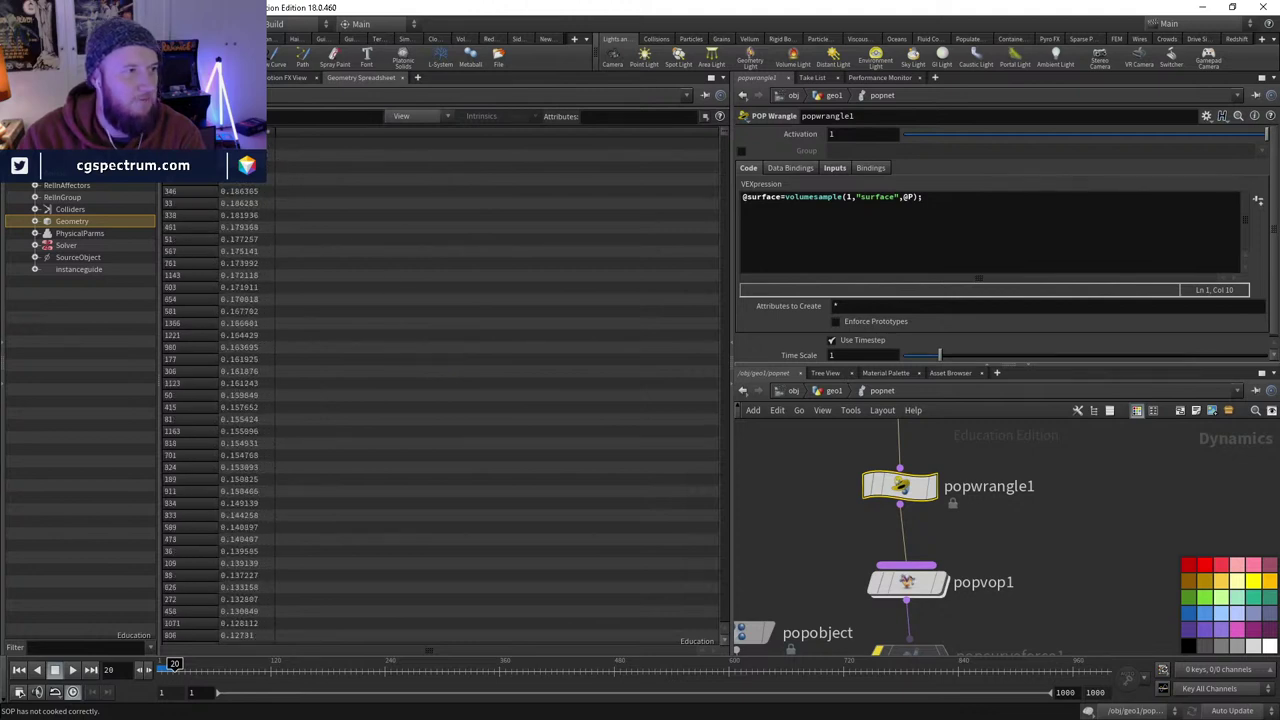
click(268, 131)
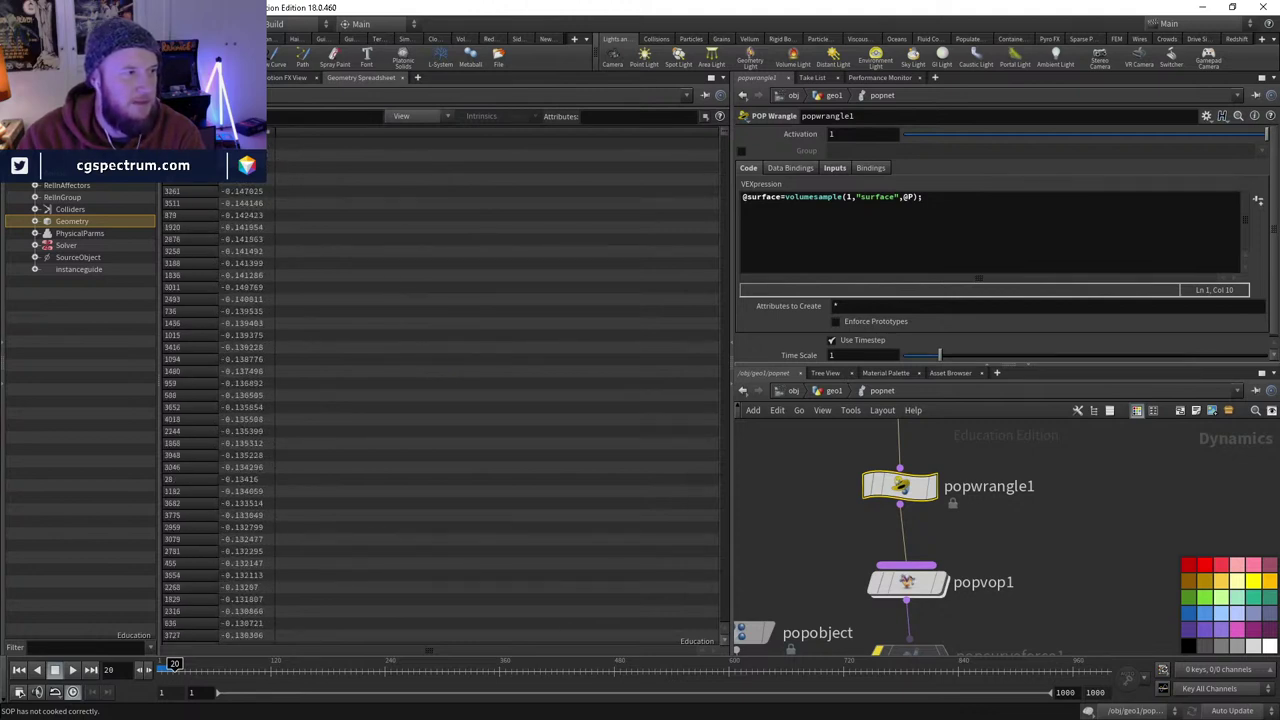
click(268, 131)
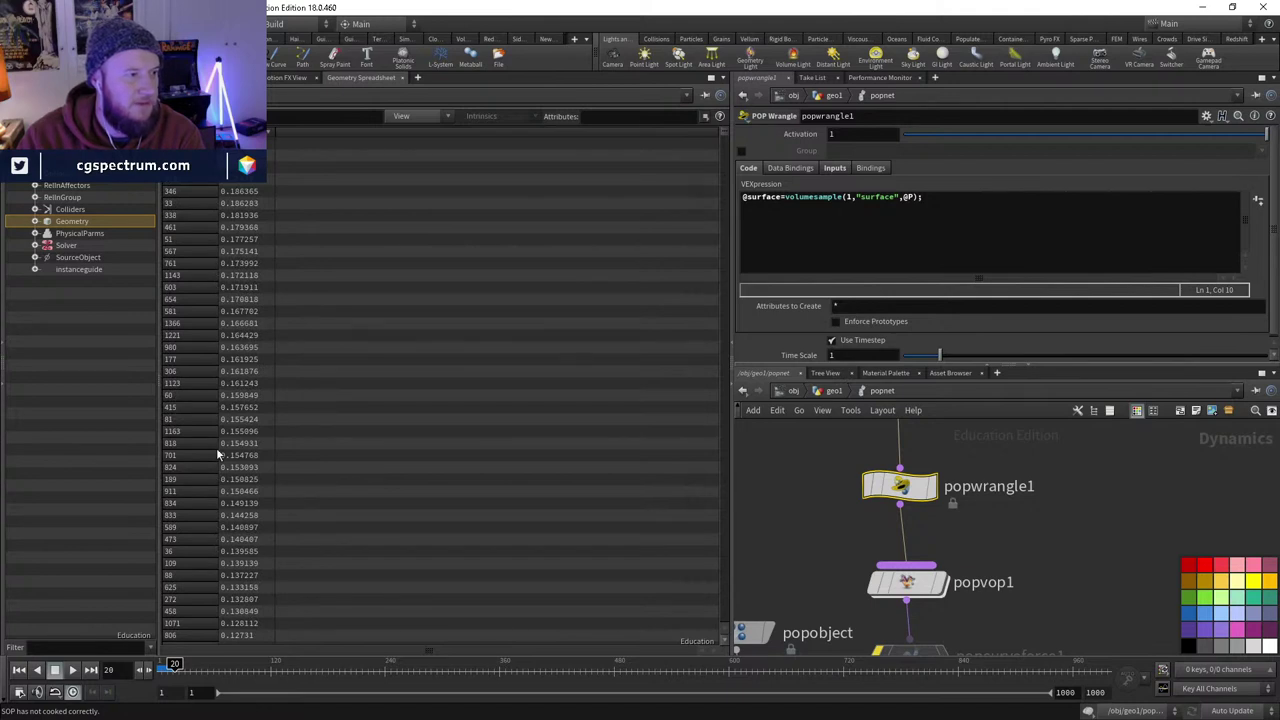
key(ctrl+Up)
middle_drag(962, 512, 877, 543)
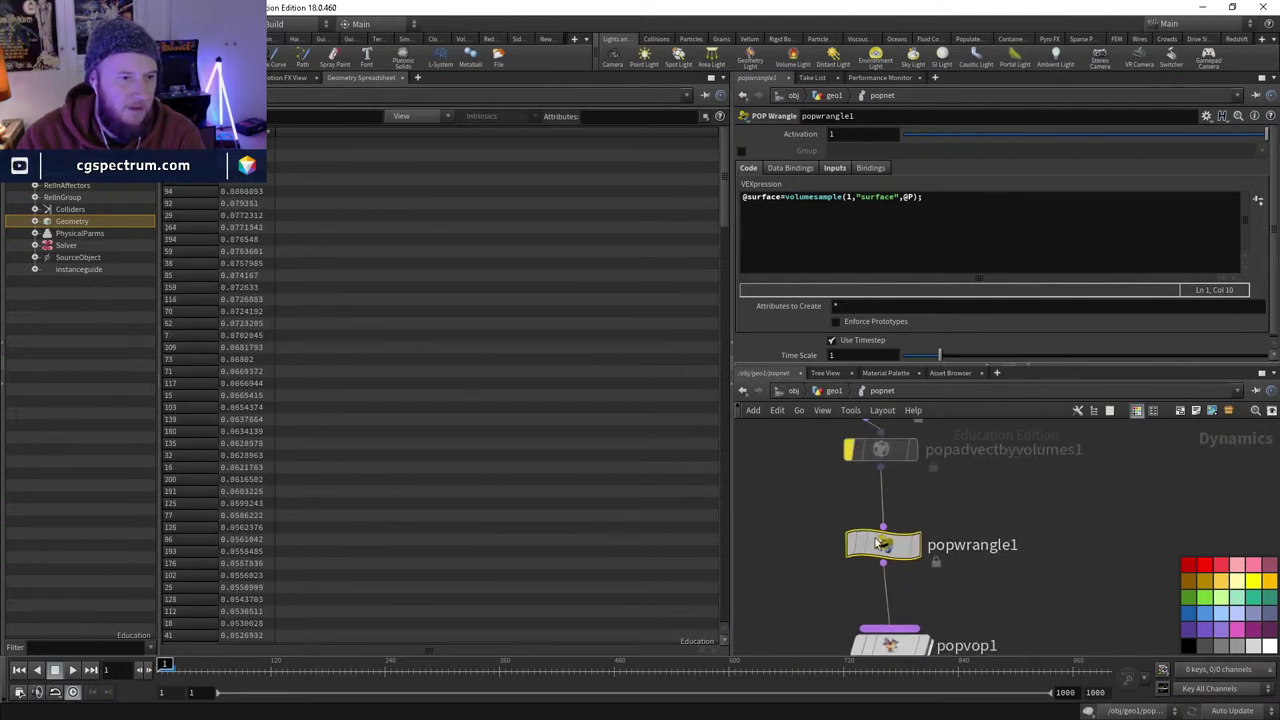
drag(877, 543, 869, 521)
click(951, 213)
key(Return)
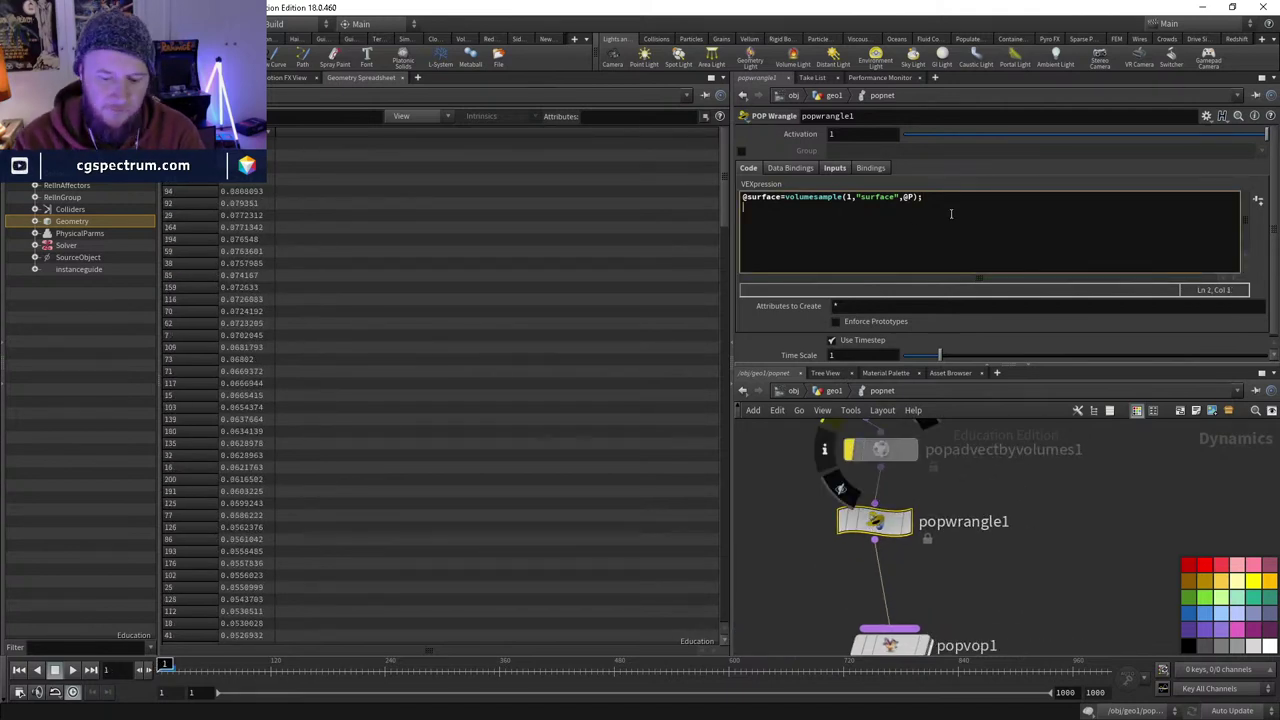
text(if(@sur)
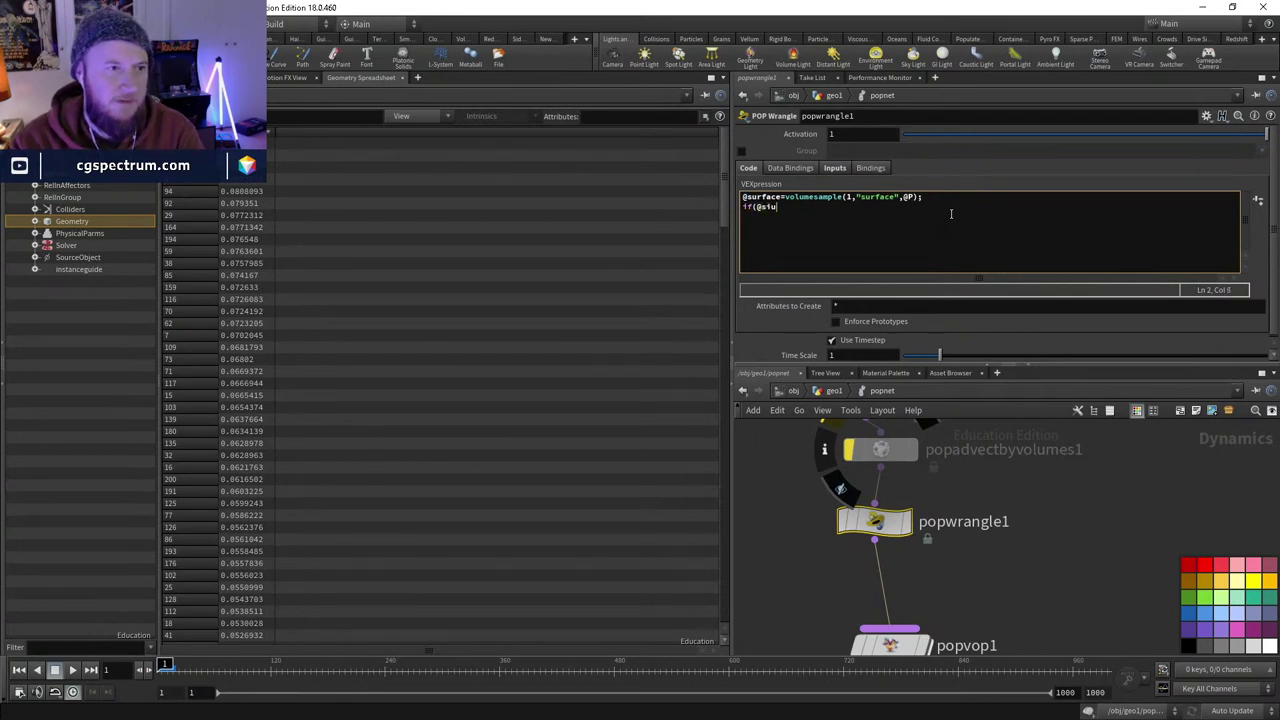
text(face)
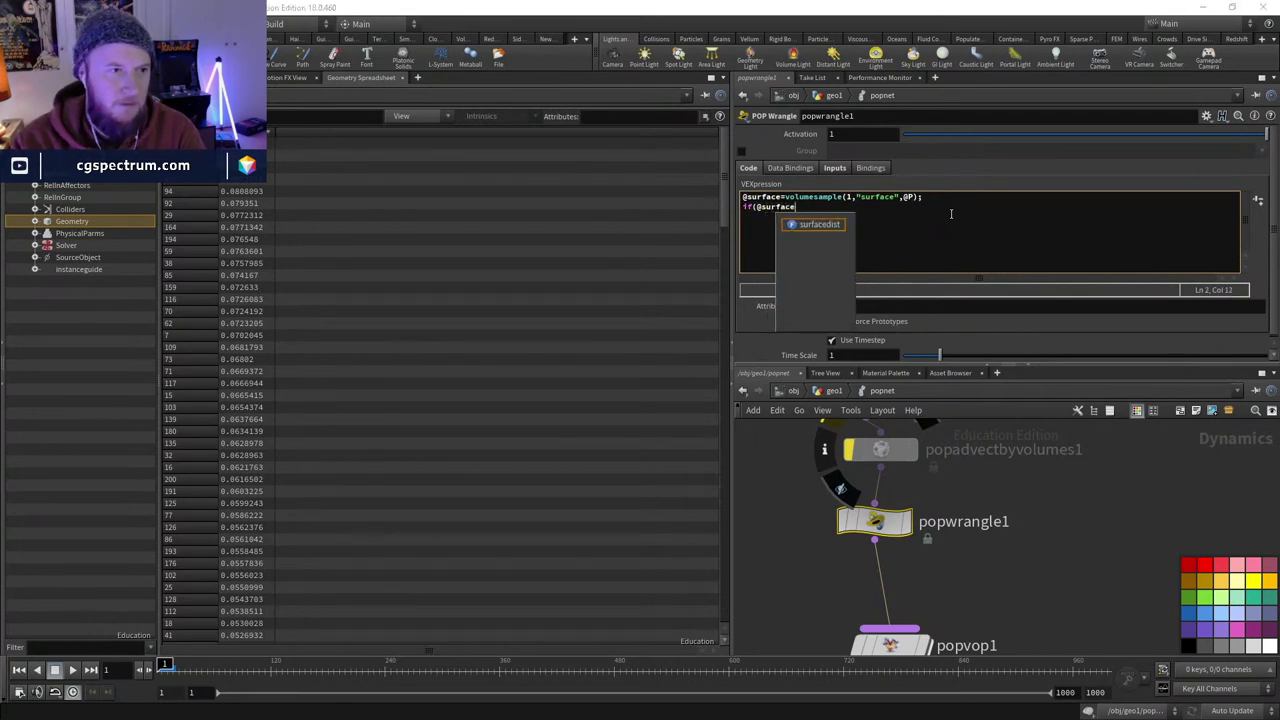
text(>)
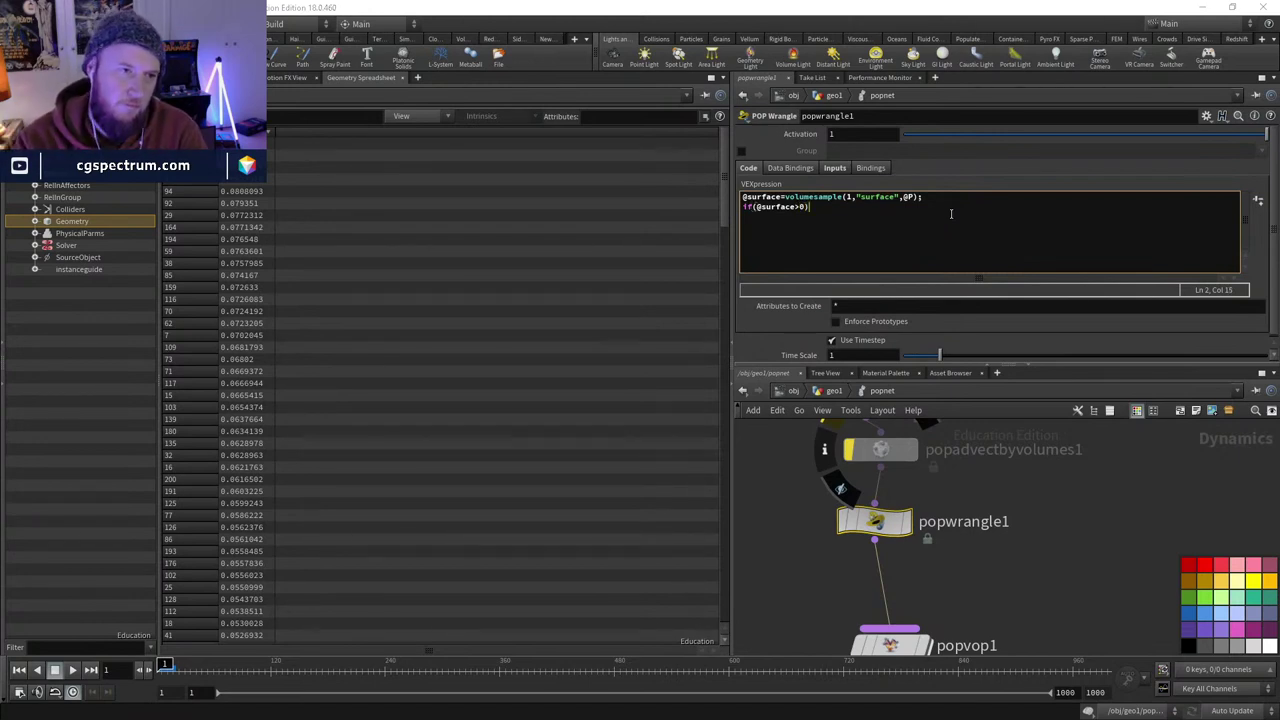
text(0){)
key(Return)
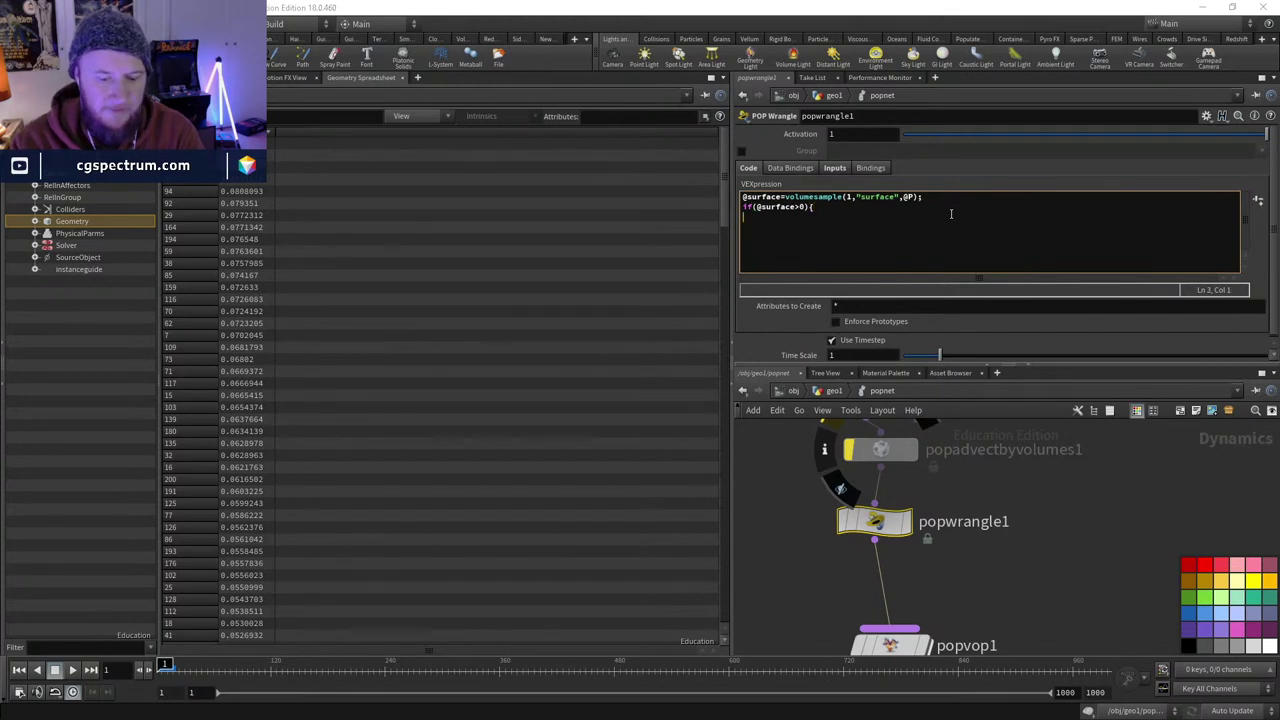
text(@Cd)
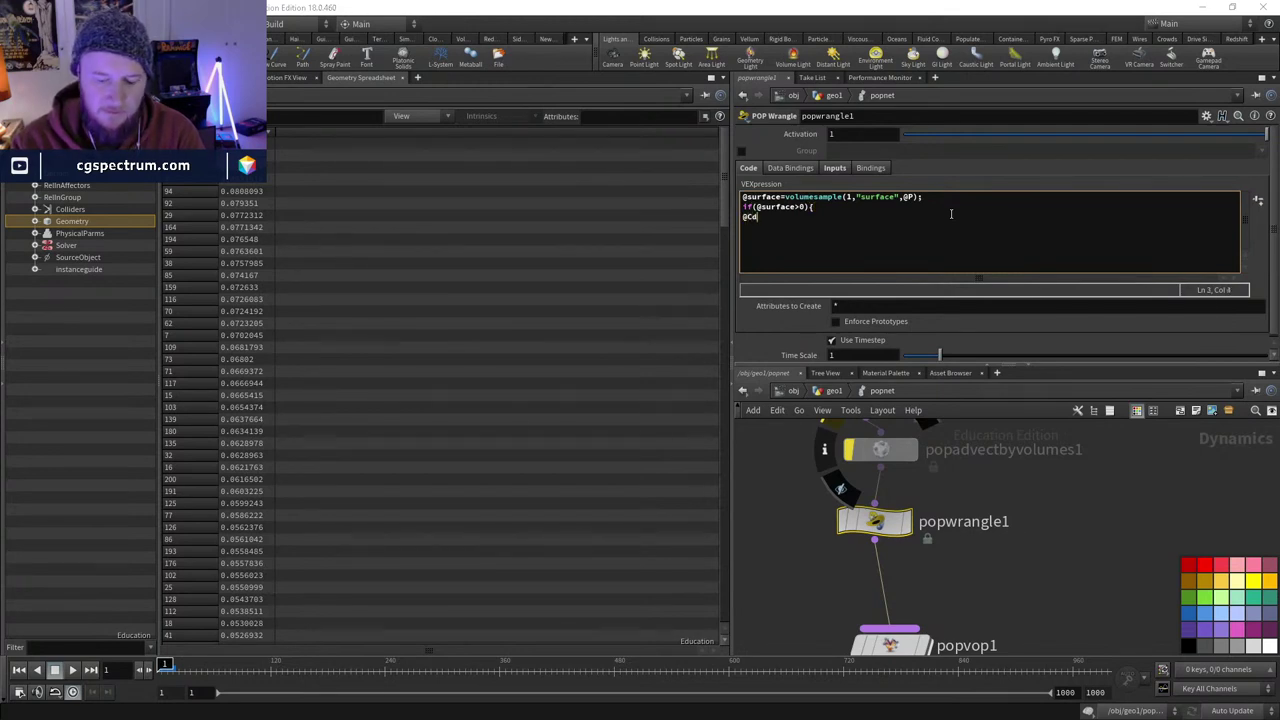
text(.x=1;)
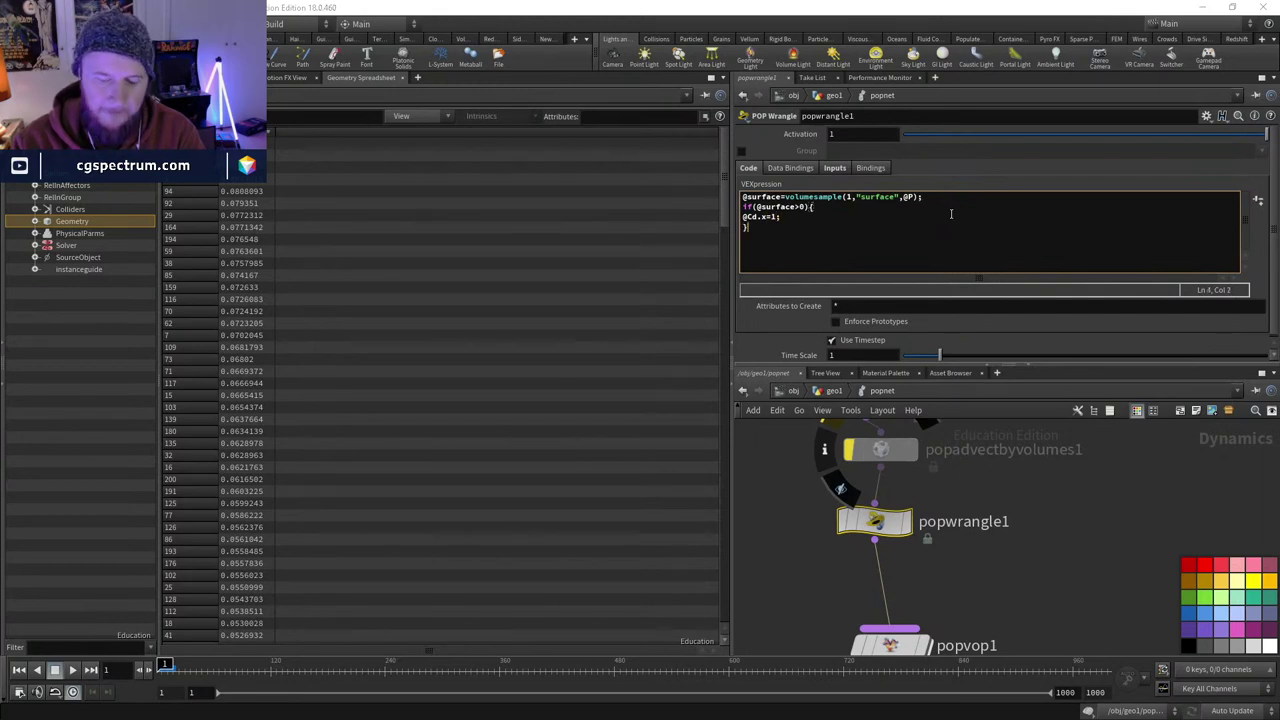
- Return to the 3D view, go up to the geo1 network and inspect vdbfromparticles1's node information
click(240, 77)
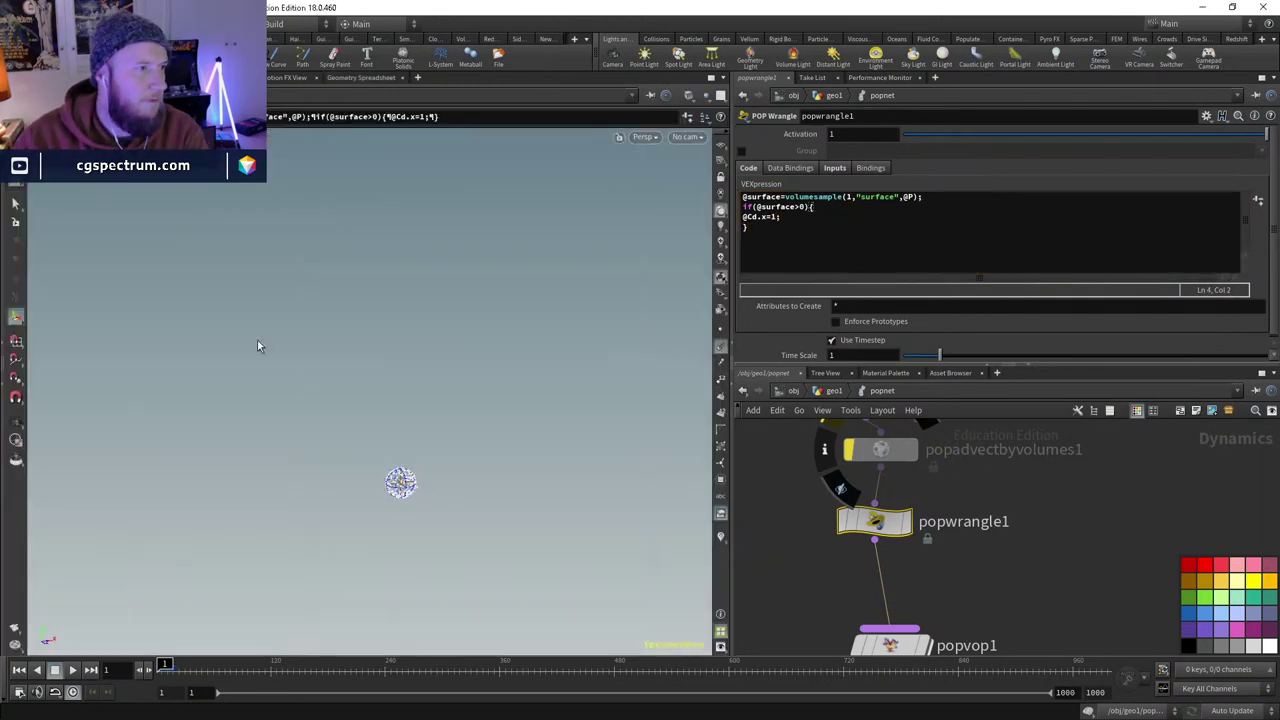
click(833, 391)
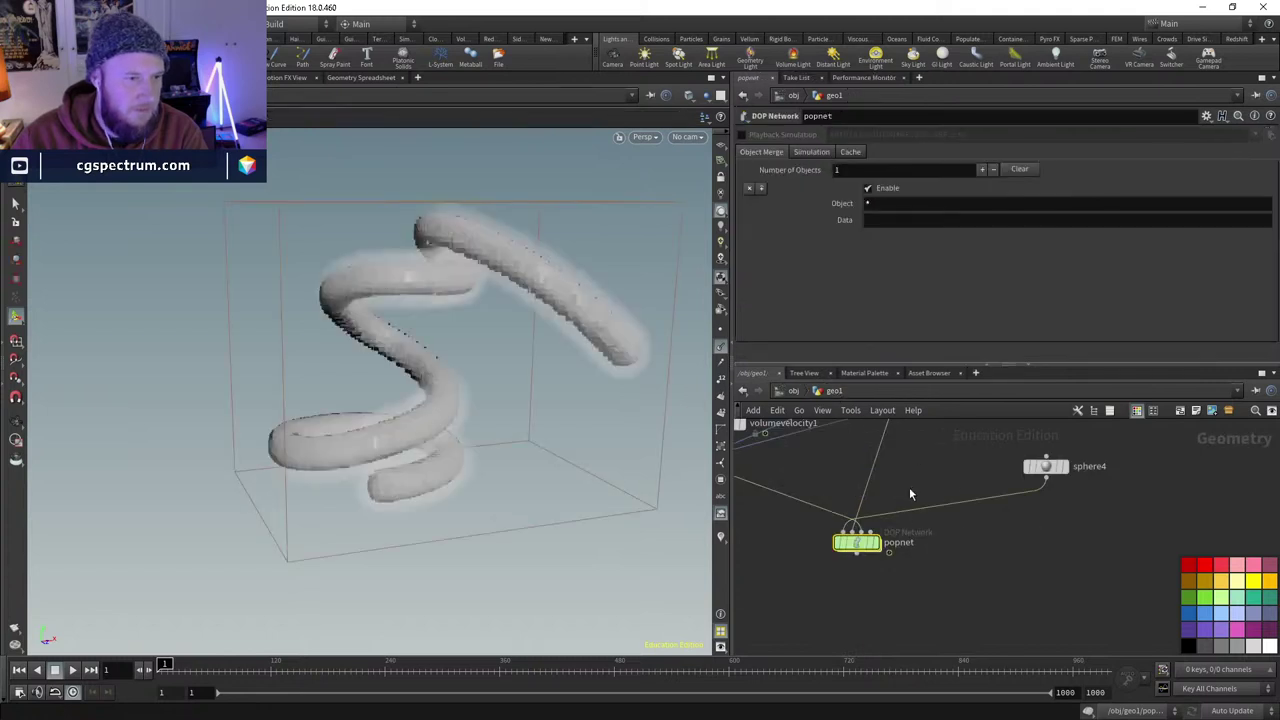
click(928, 482)
middle_click(930, 484)
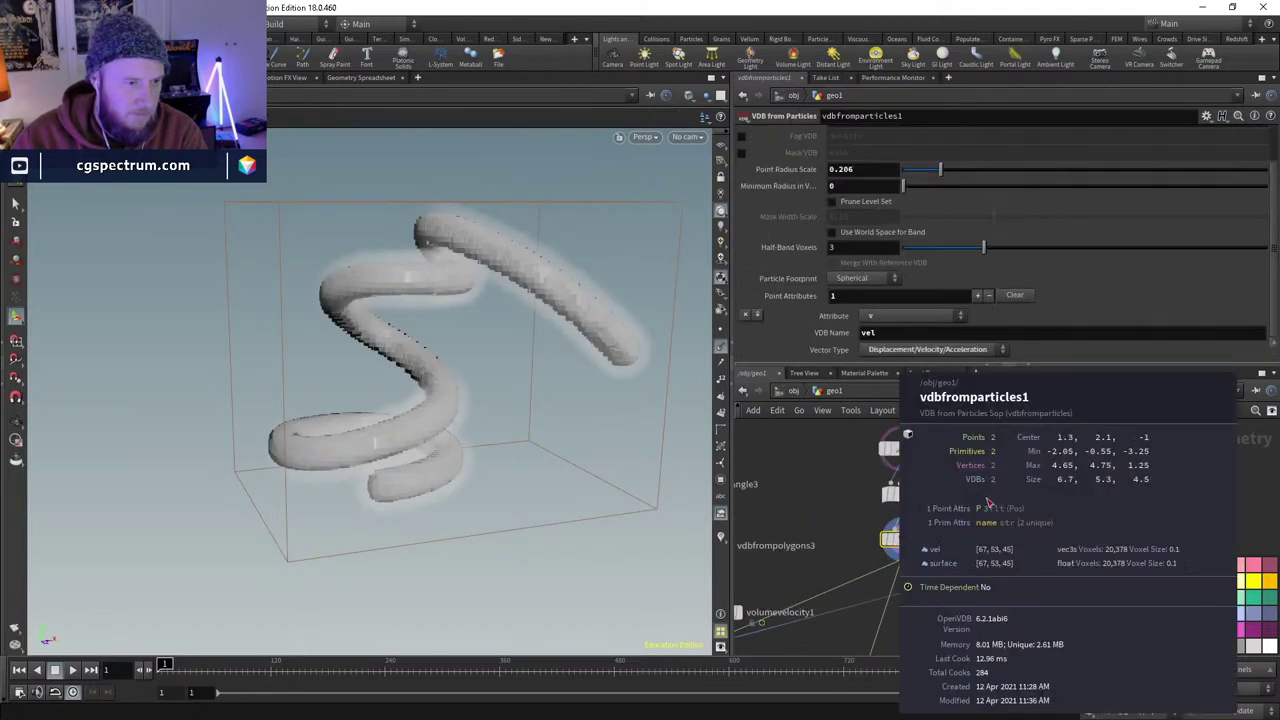
- Display sphere4 to check the emitter, then switch the display to popnet
scroll(900, 540, up, 3)
key(Tab)
text(sphere)
key(Return)
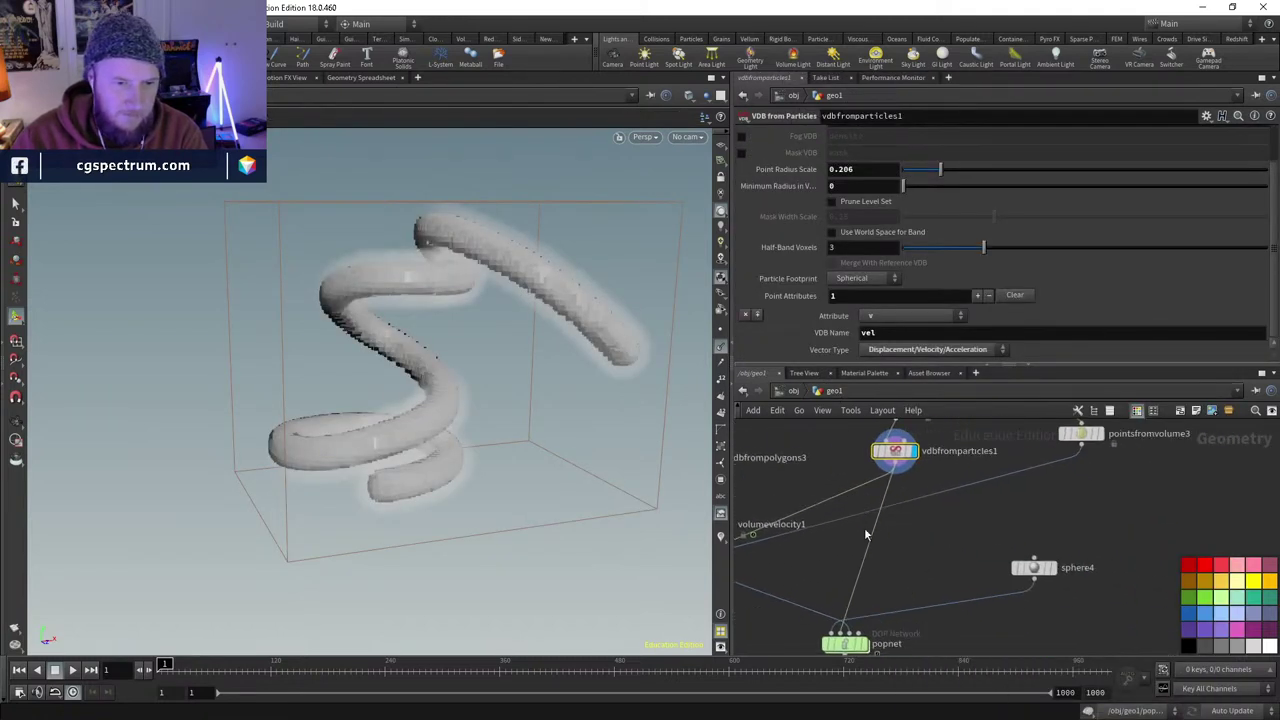
click(914, 549)
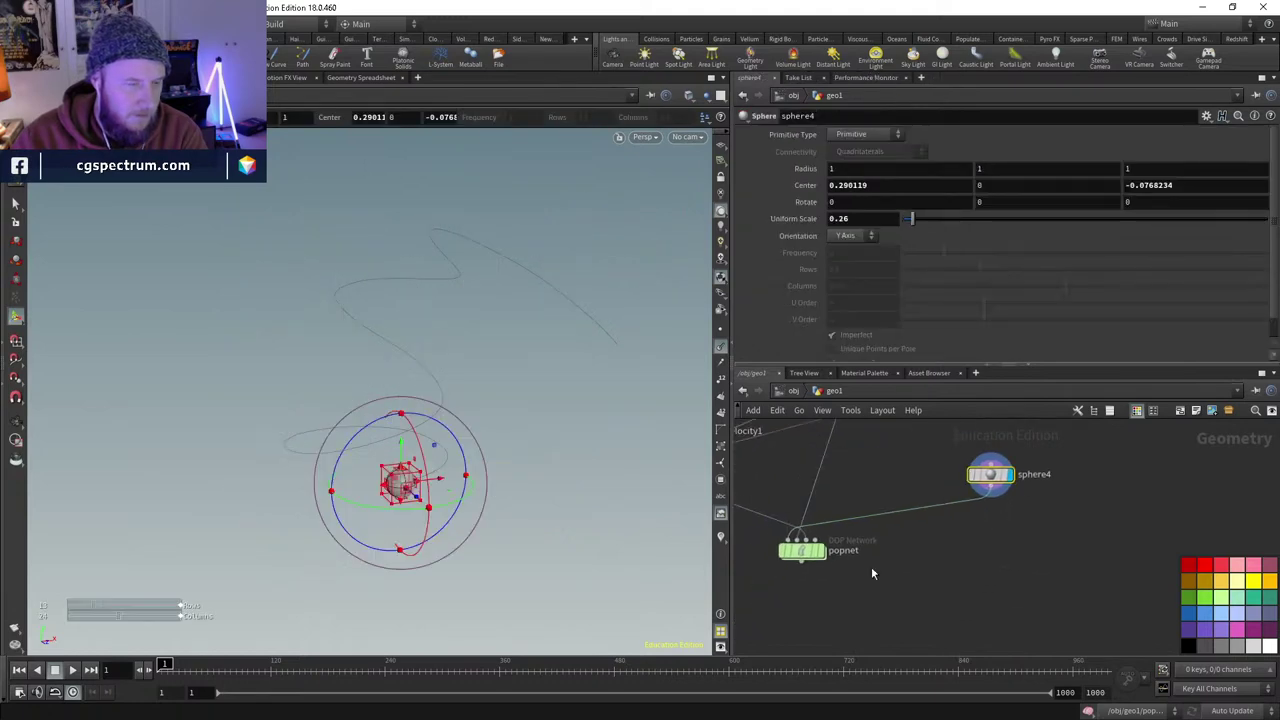
click(808, 549)
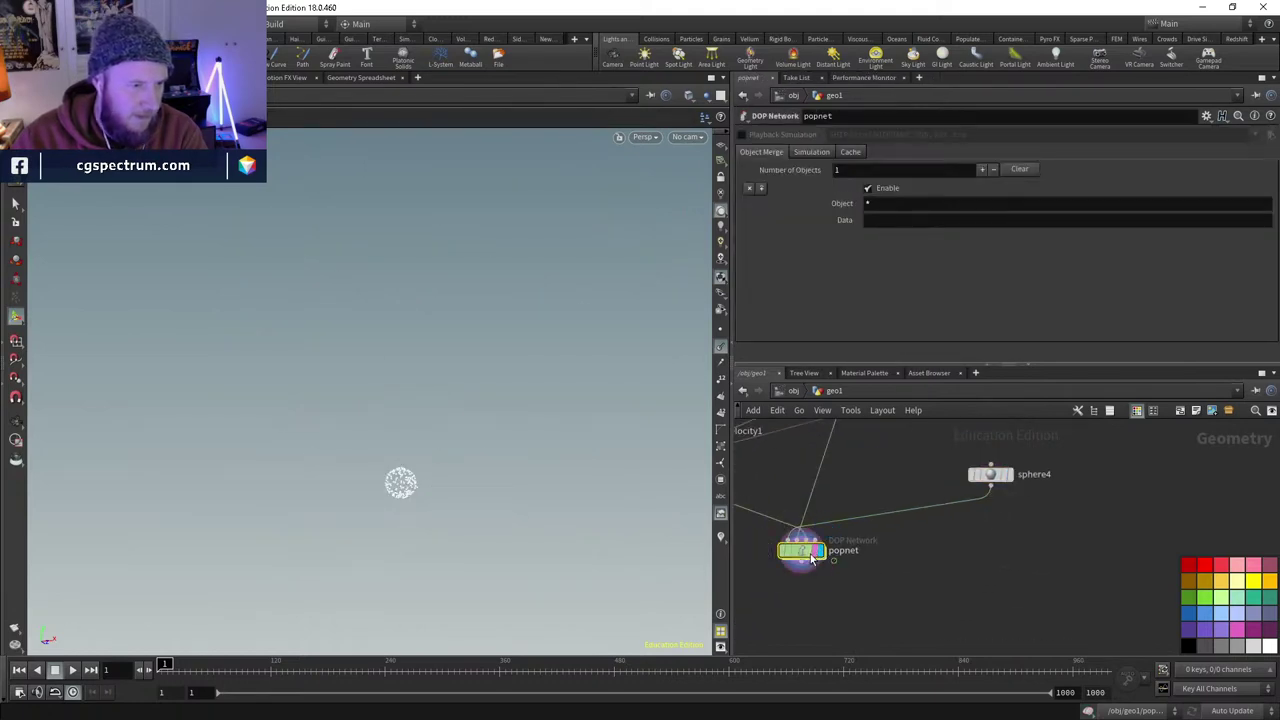
- Insert a Color node between sphere4 and popnet and set its constant colour to black
key(Tab)
click(994, 525)
click(994, 525)
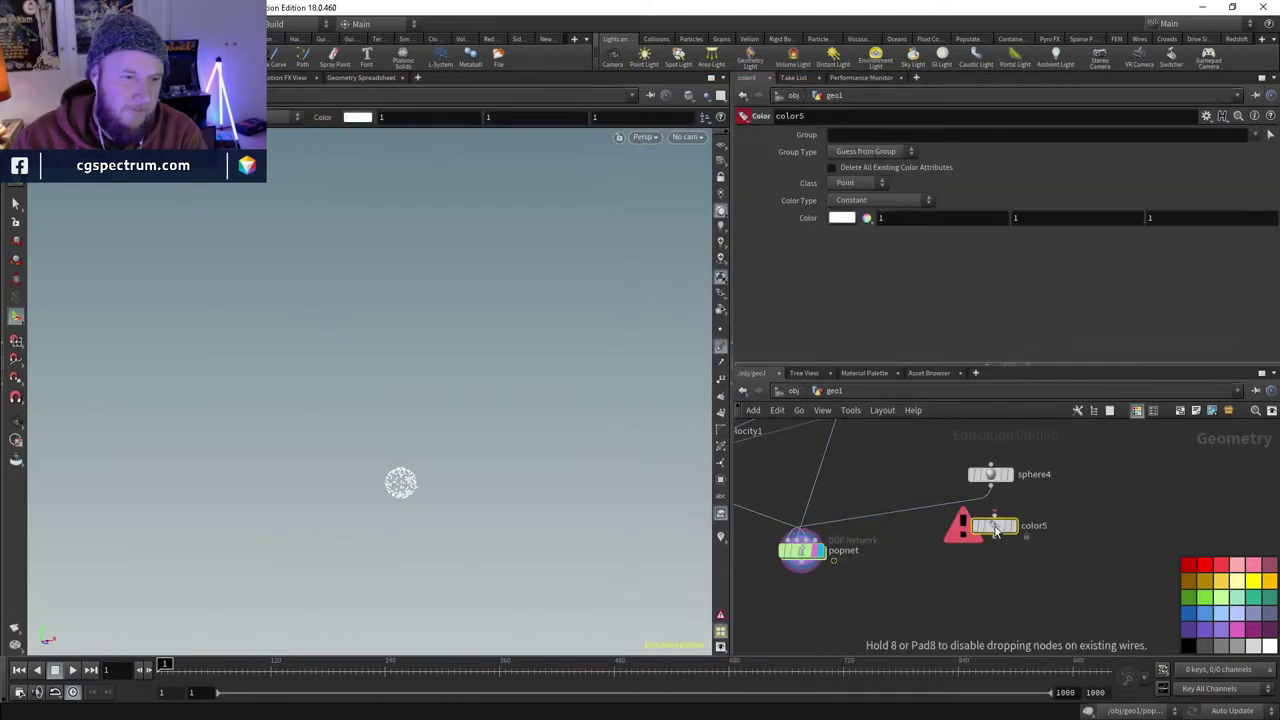
click(841, 218)
click(861, 262)
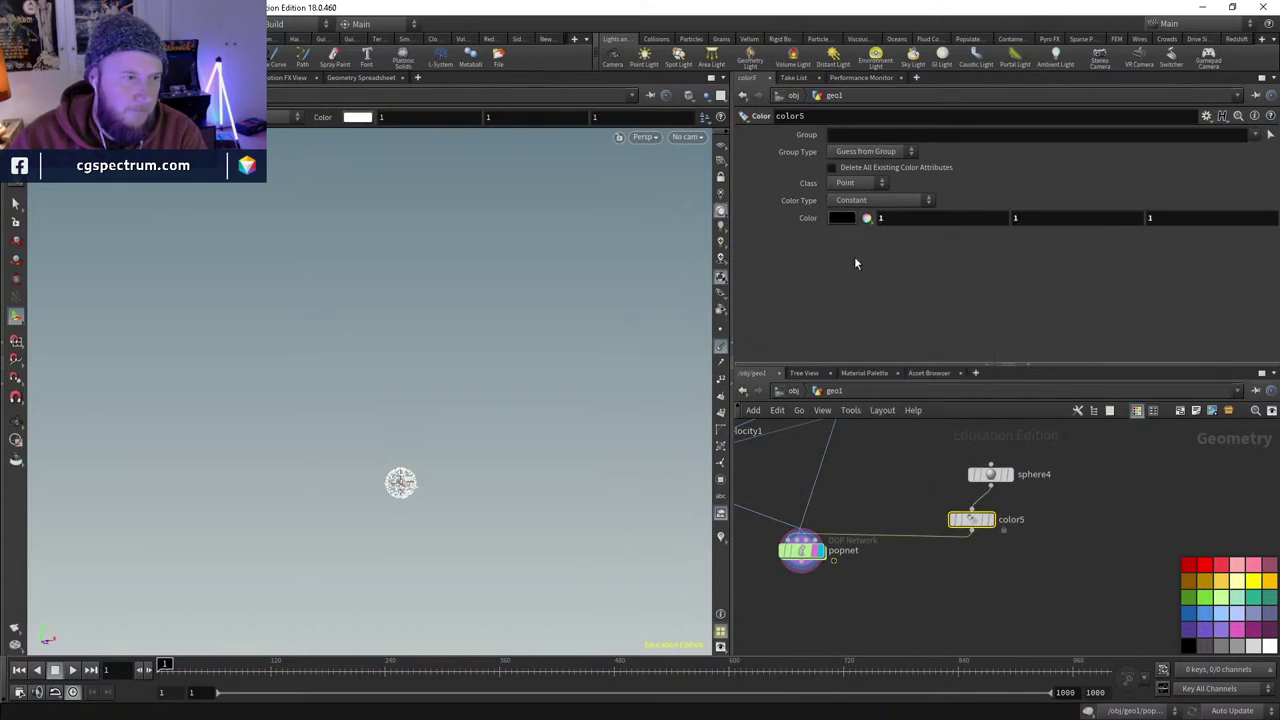
- Open the popnet network and play the simulation to check the colouring of the particles emitted in black
click(801, 557)
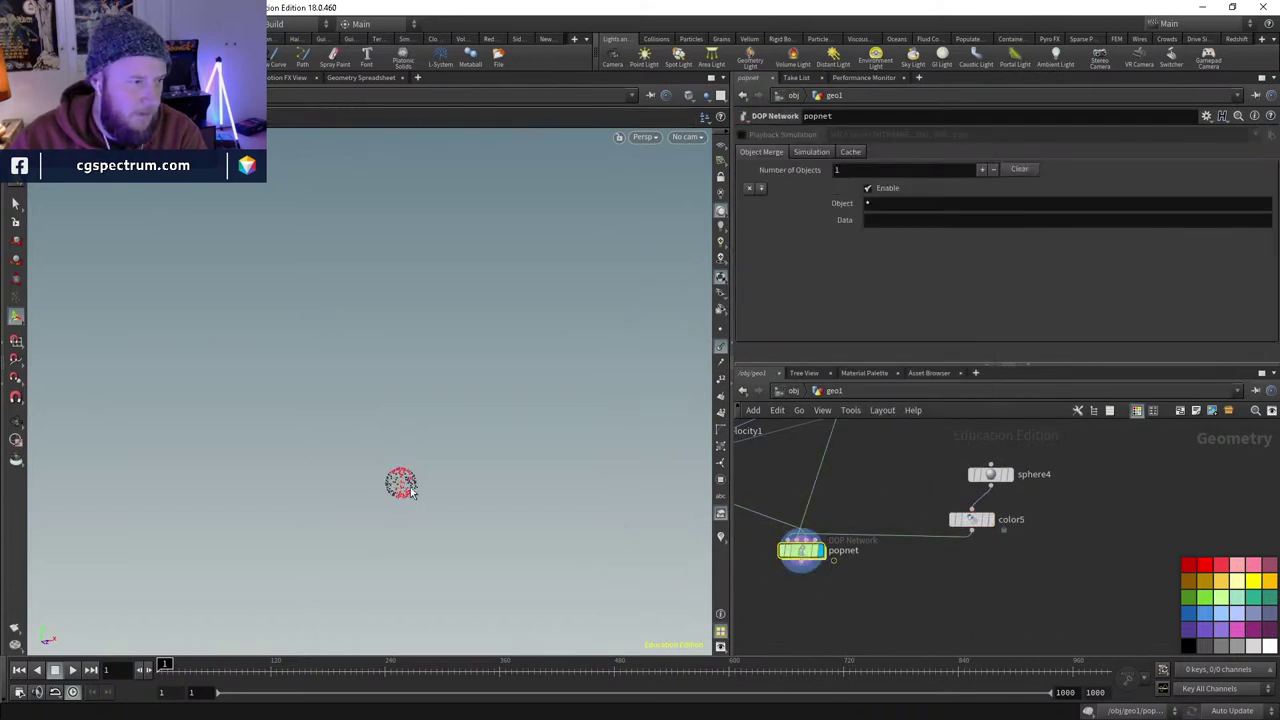
double_click(801, 553)
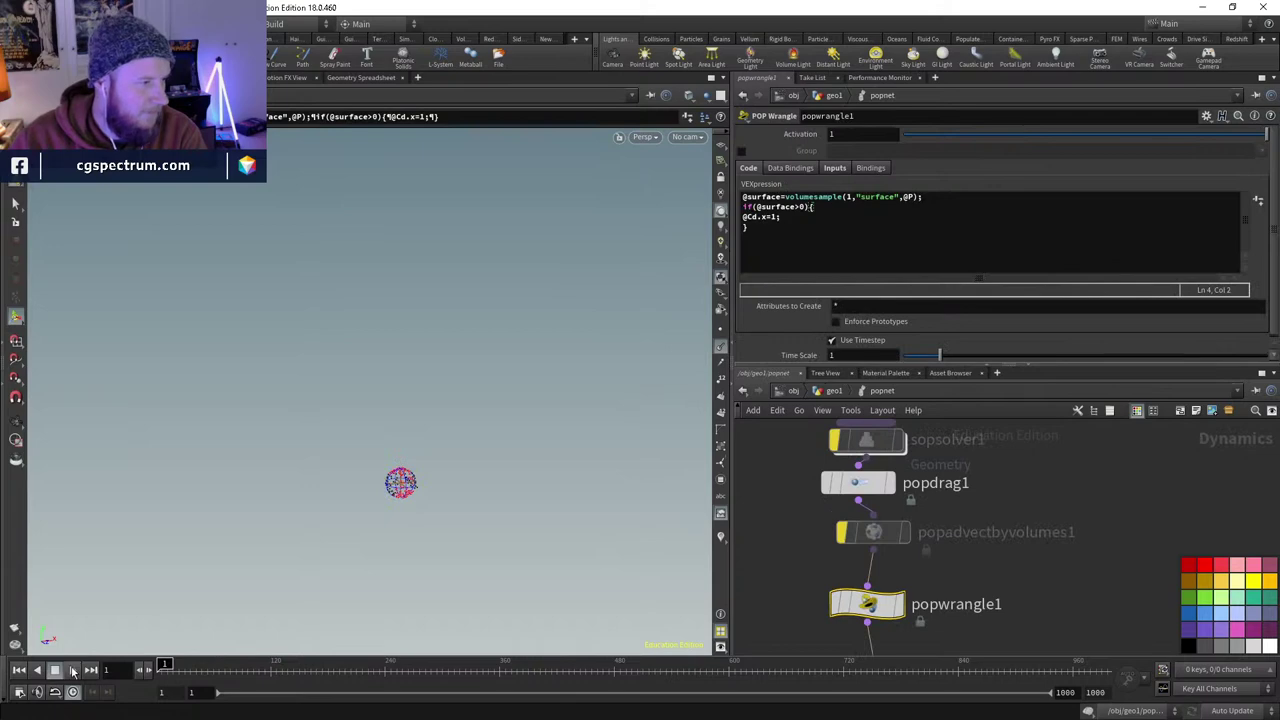
click(72, 669)
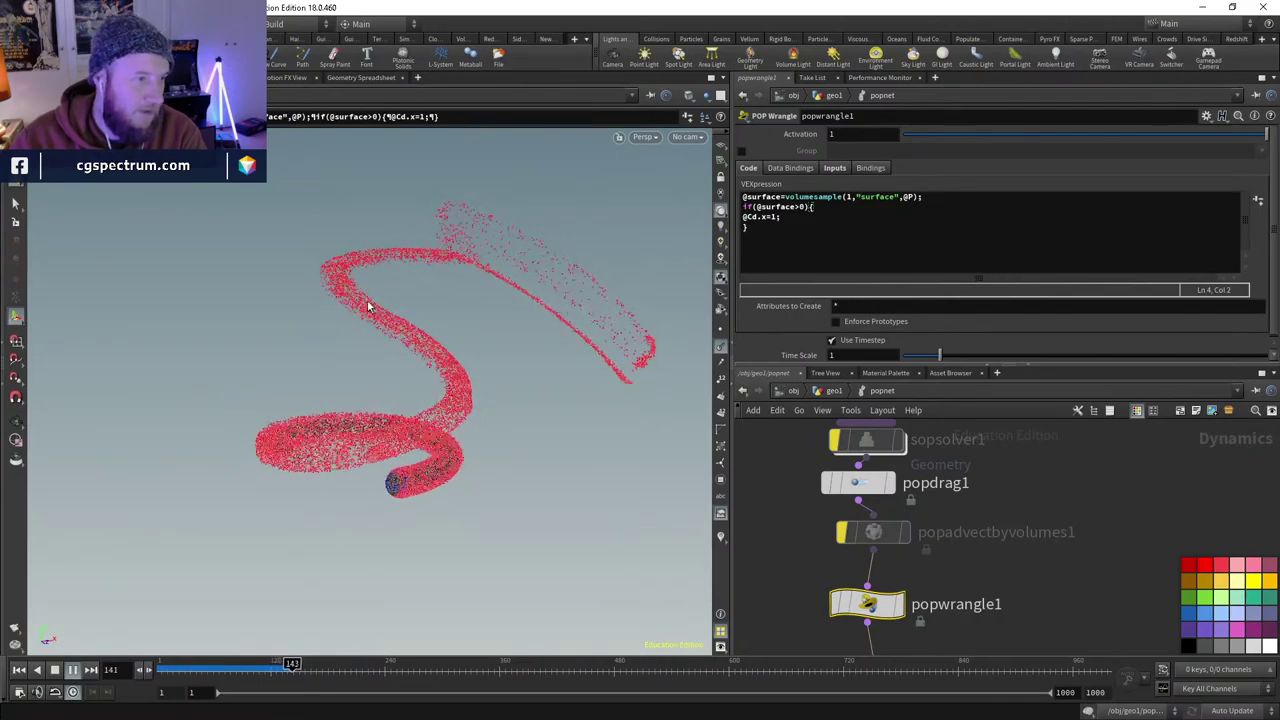
- Rename the popadvectbyvolumes1 node to popadvectbyvo_lumes1
key(F2)
text(_)
key(Return)
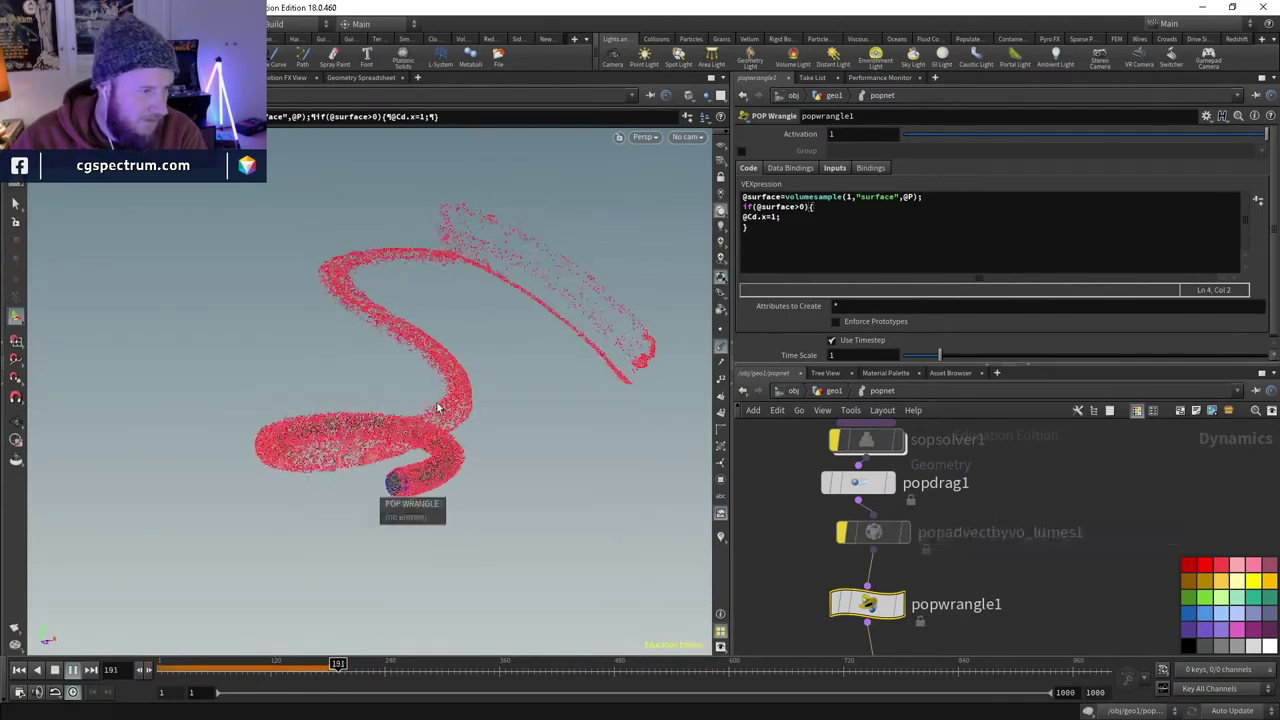
- Examine the coloured particle stream from another angle, then rewind and scrub through the early frames
mouse_move(441, 470)
mouse_down()
mouse_move(423, 526)
mouse_move(423, 474)
mouse_up()
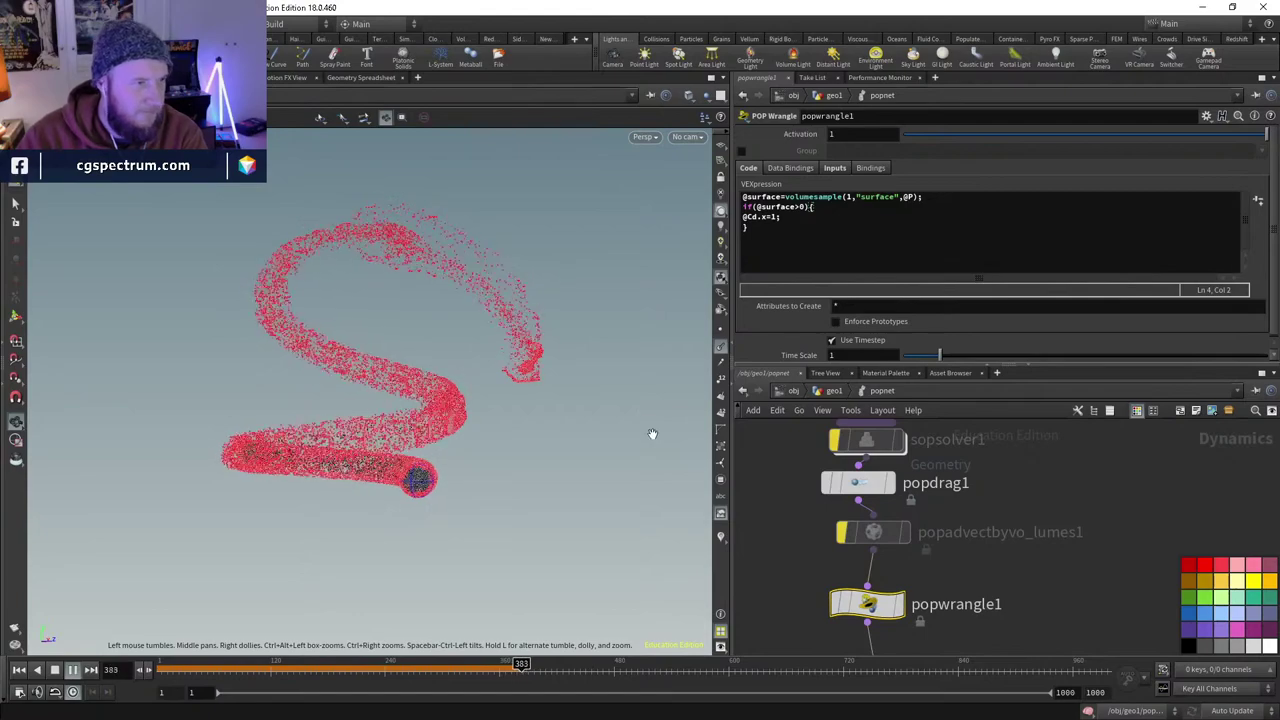
key(ctrl+Up)
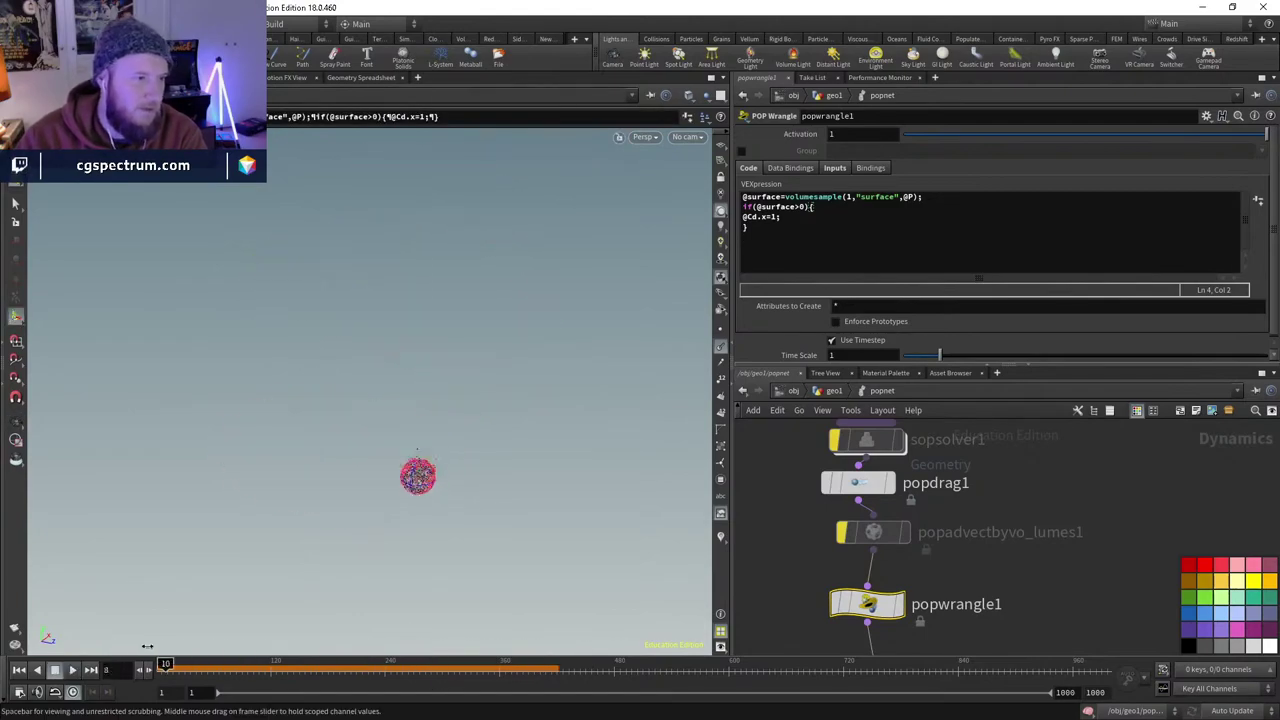
drag(293, 663, 171, 665)
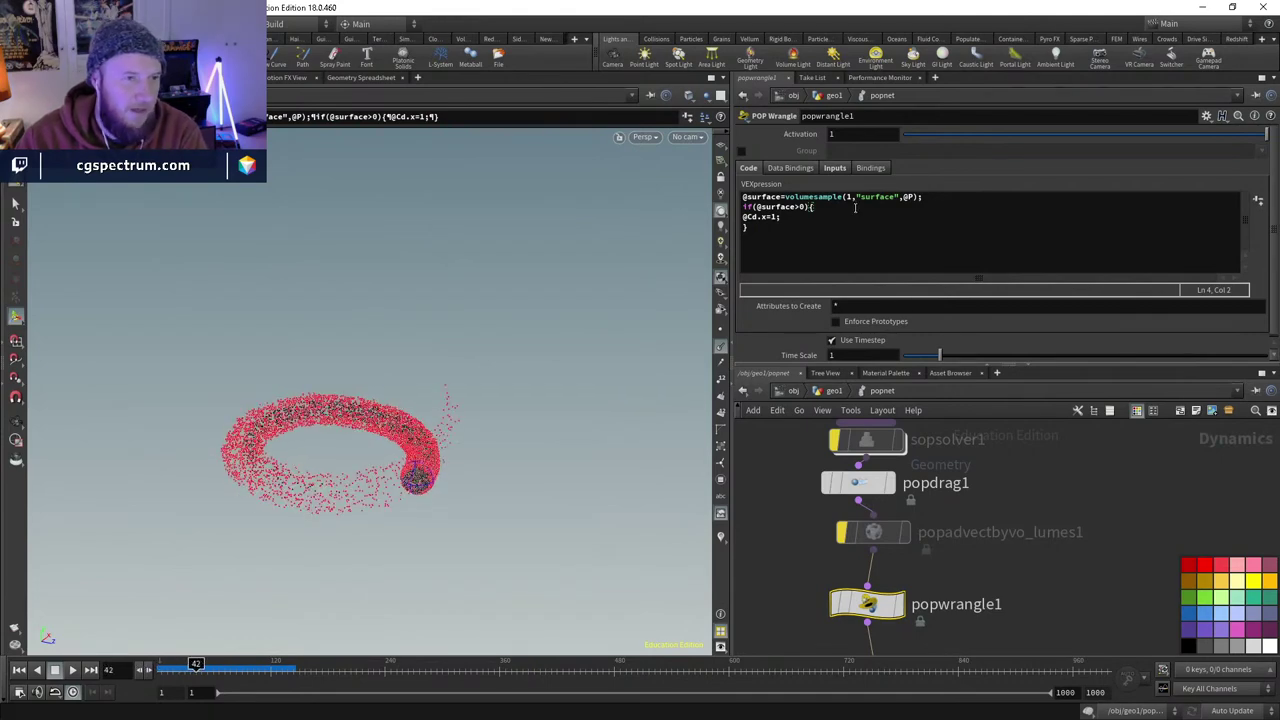
- Check the particles' surface values in the geometry spreadsheet, then compare them at frame 1
middle_drag(880, 540, 899, 592)
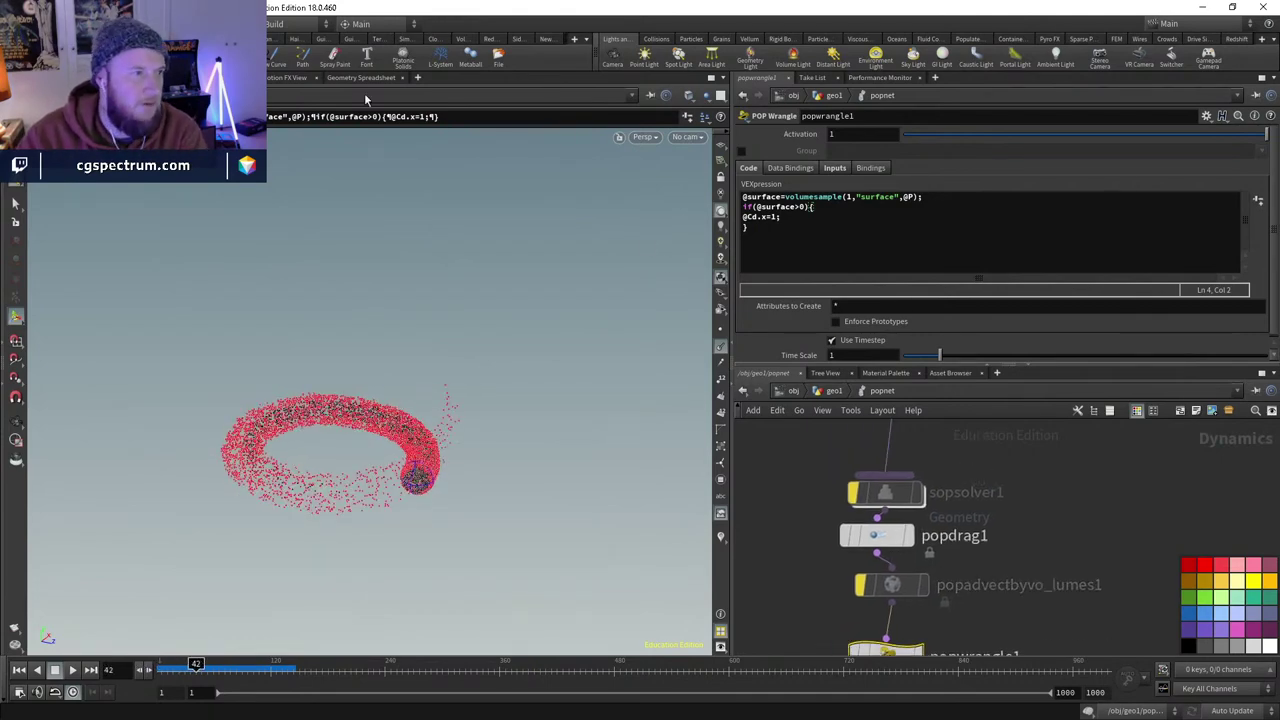
click(361, 78)
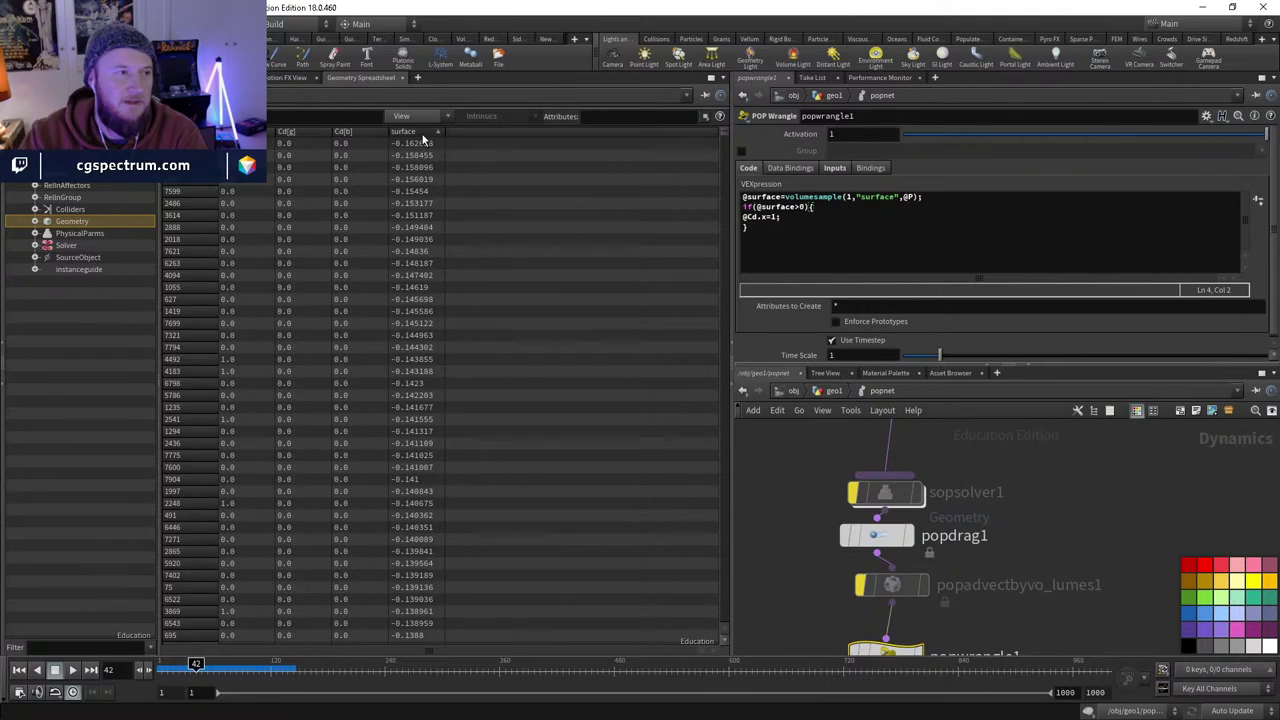
click(165, 663)
middle_drag(1024, 532, 957, 520)
middle_drag(958, 566, 960, 650)
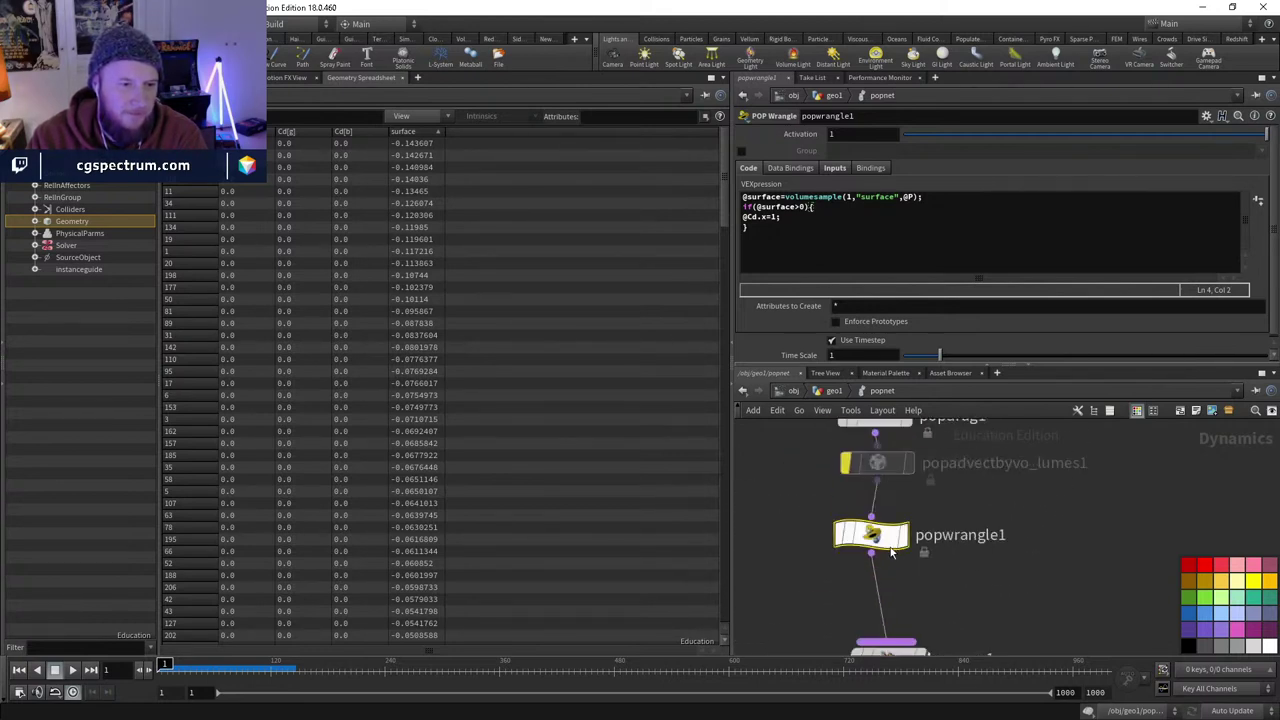
- Add v@v*=0.01; inside popwrangle1's if block, return to the 3D view and play the simulation
click(848, 217)
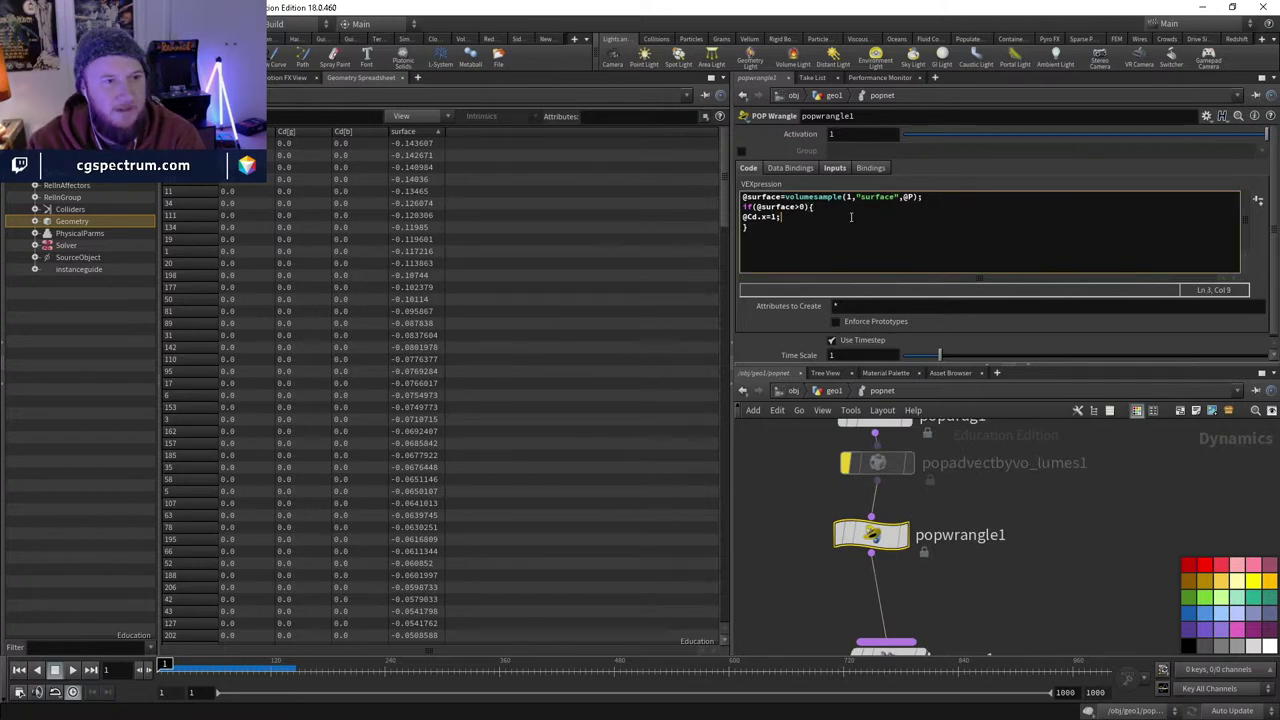
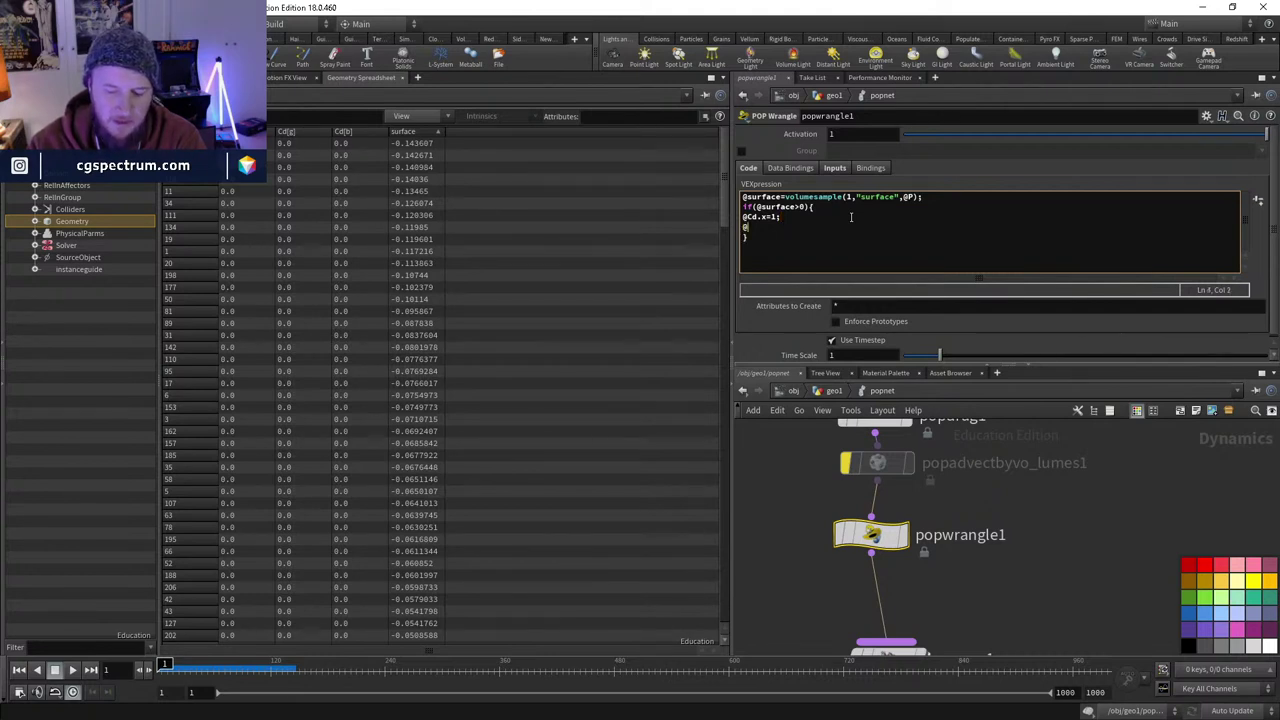
text(v)
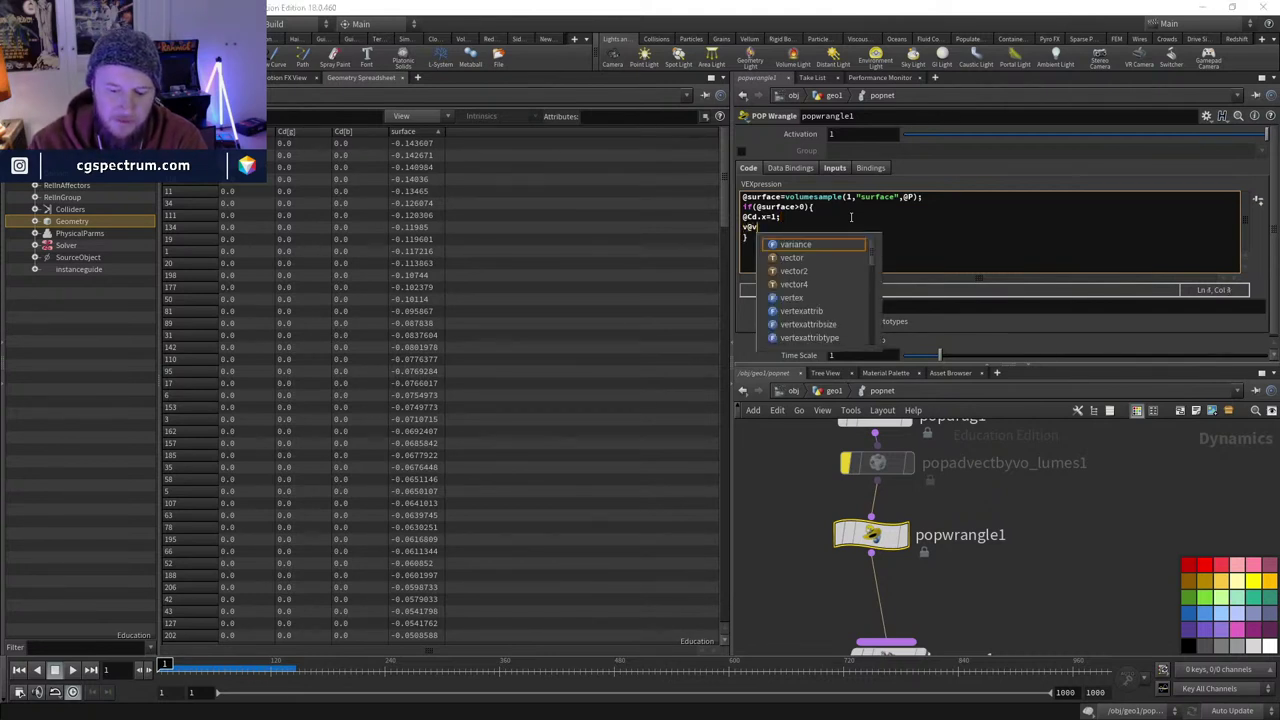
text(*)
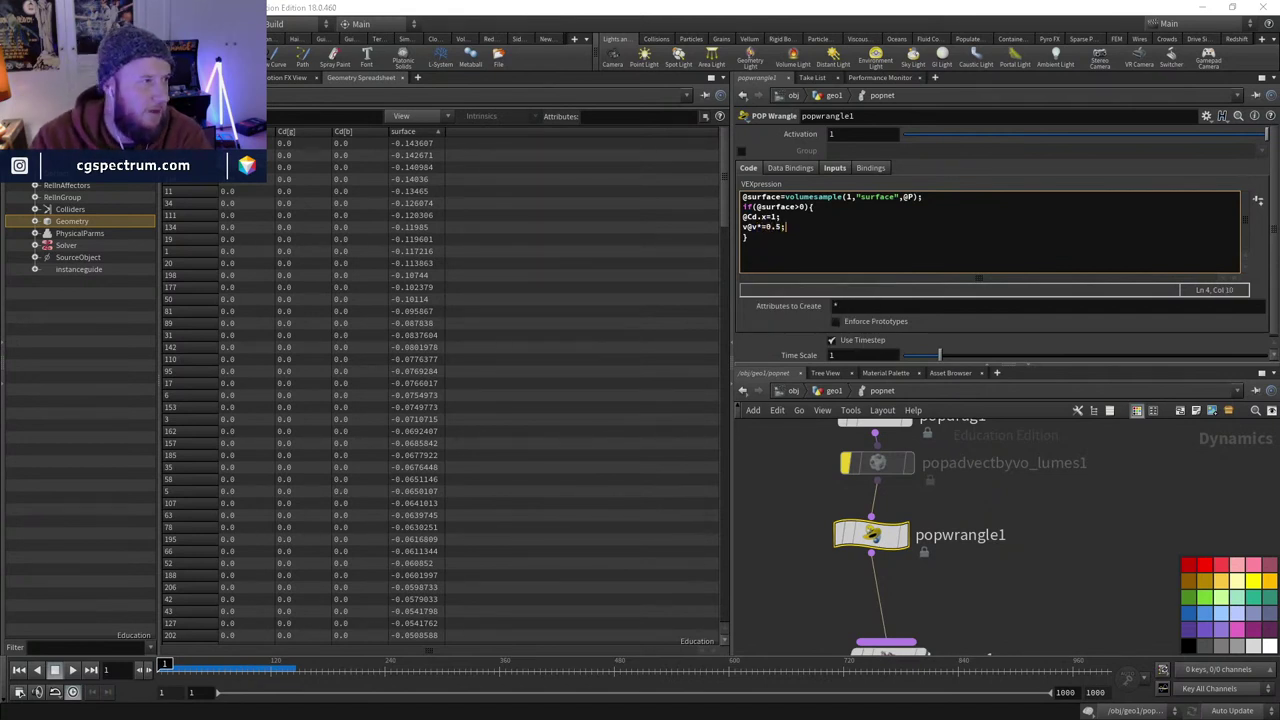
click(235, 77)
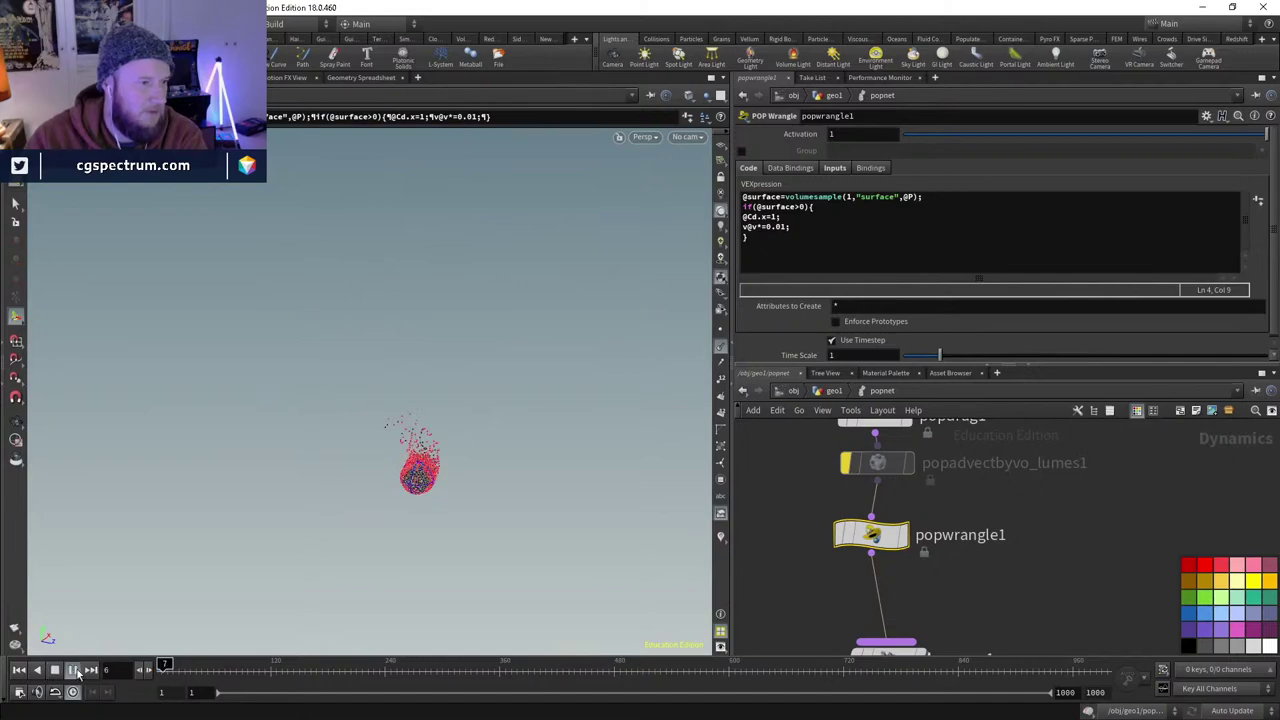
- Check popvop1's internal network, return to popnet and set popvop1's Input Number 2 to 2
scroll(966, 560, down, 3)
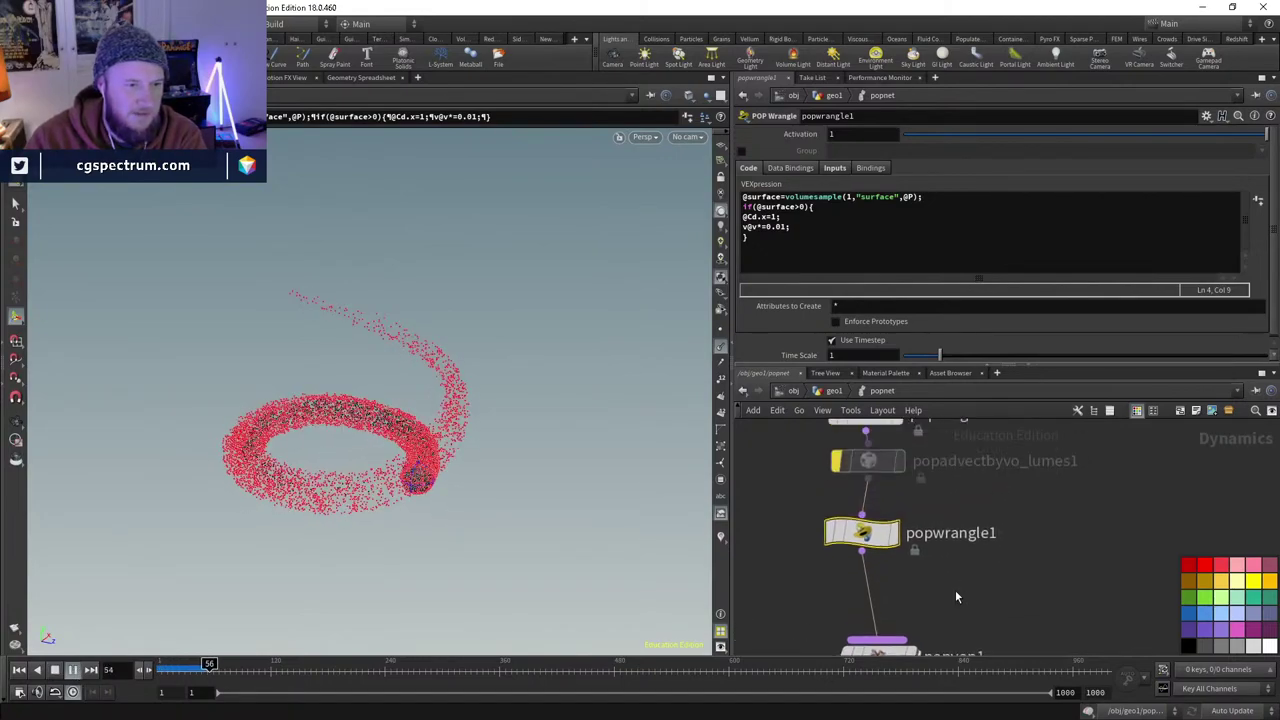
click(890, 538)
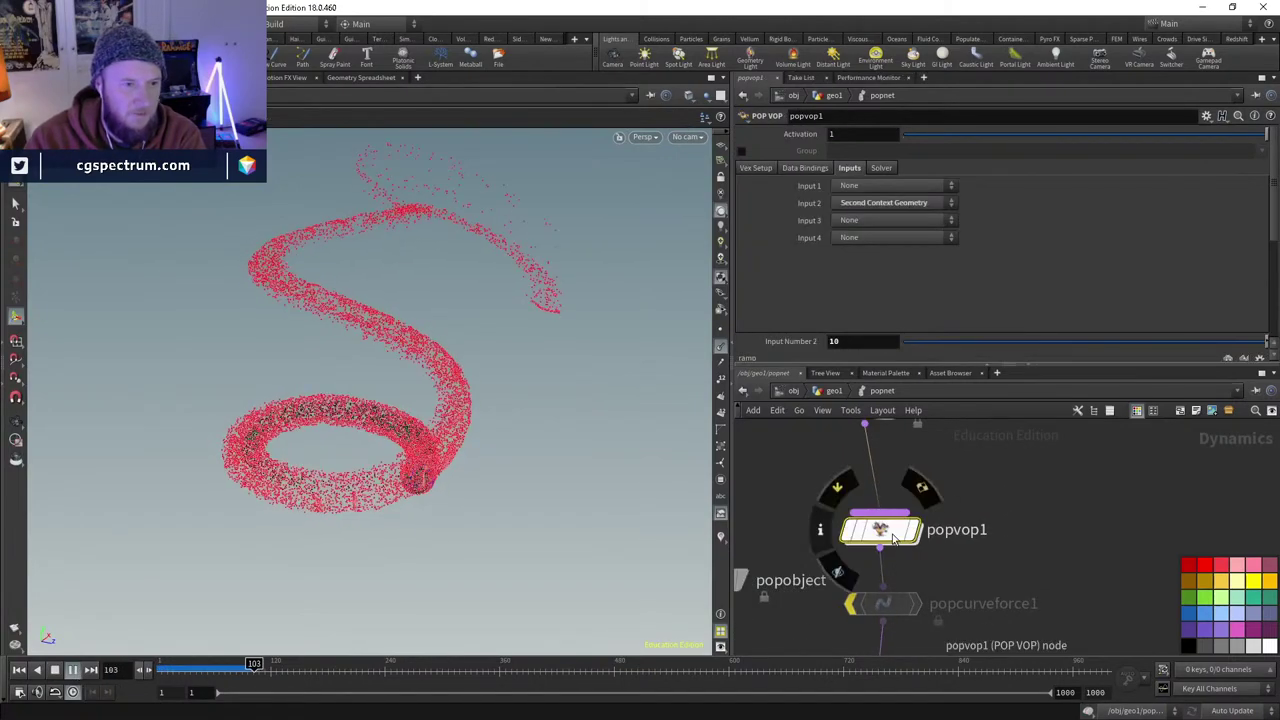
double_click(893, 538)
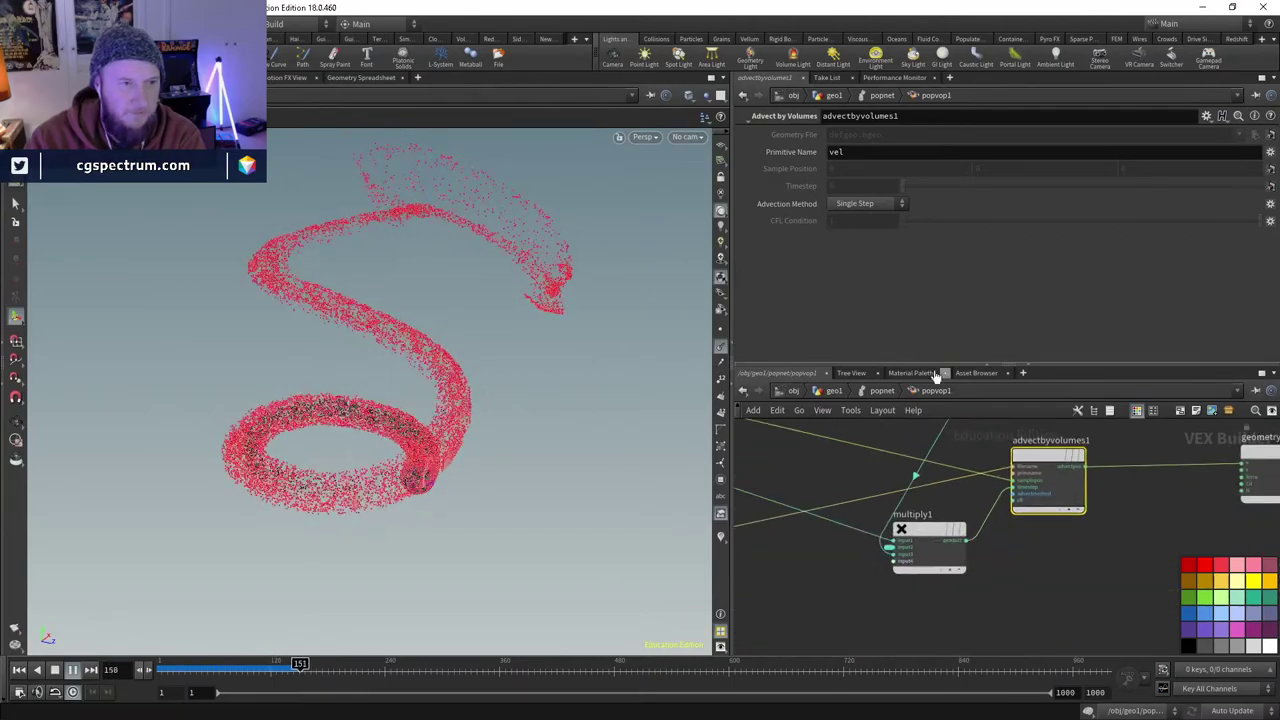
click(881, 390)
click(834, 341)
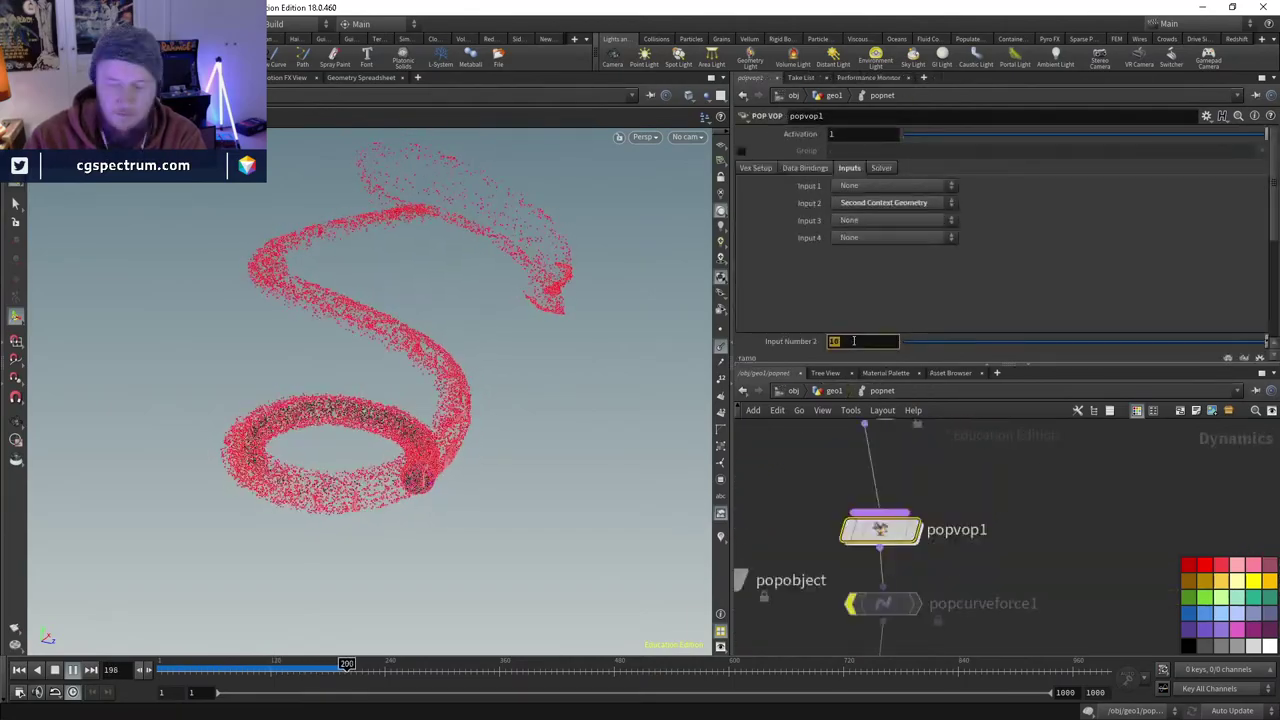
text(2)
key(Return)
- Swap the node order so popvop1 sits above popwrangle1 in the chain, then restart the simulation from frame 1
middle_drag(926, 518, 912, 581)
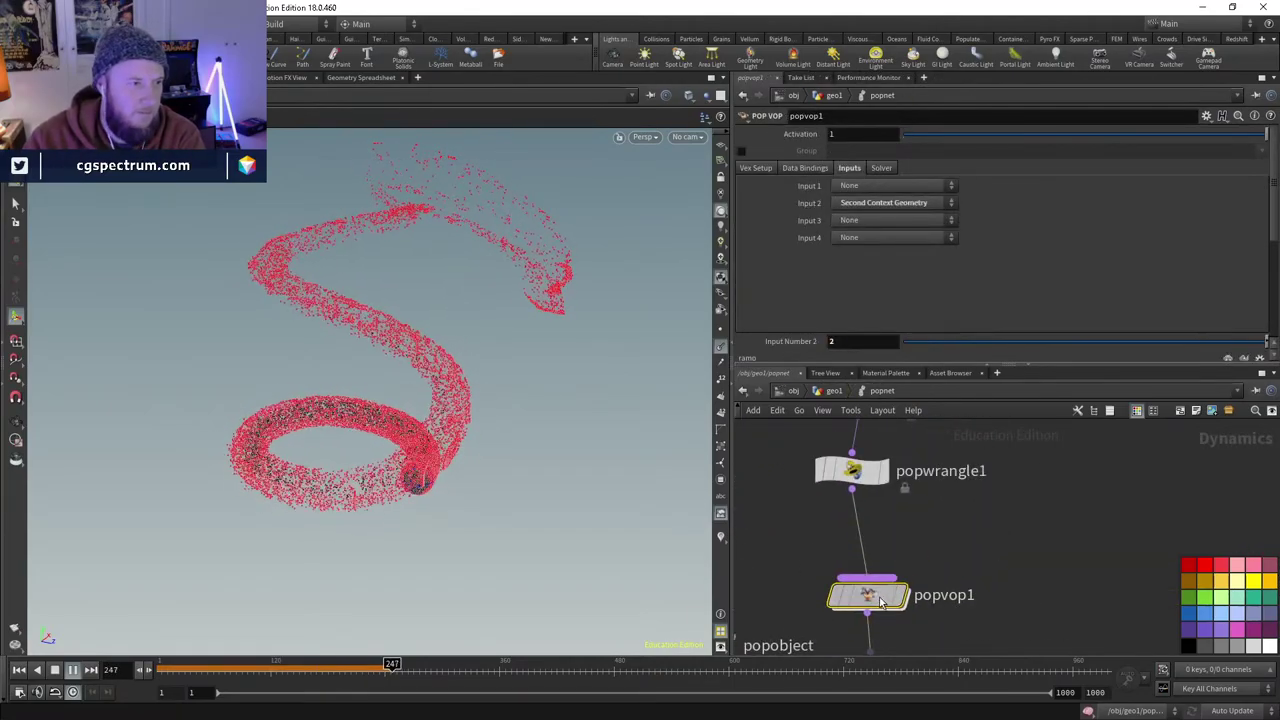
drag(866, 591, 857, 545)
drag(852, 475, 860, 590)
middle_drag(968, 565, 954, 474)
click(21, 672)
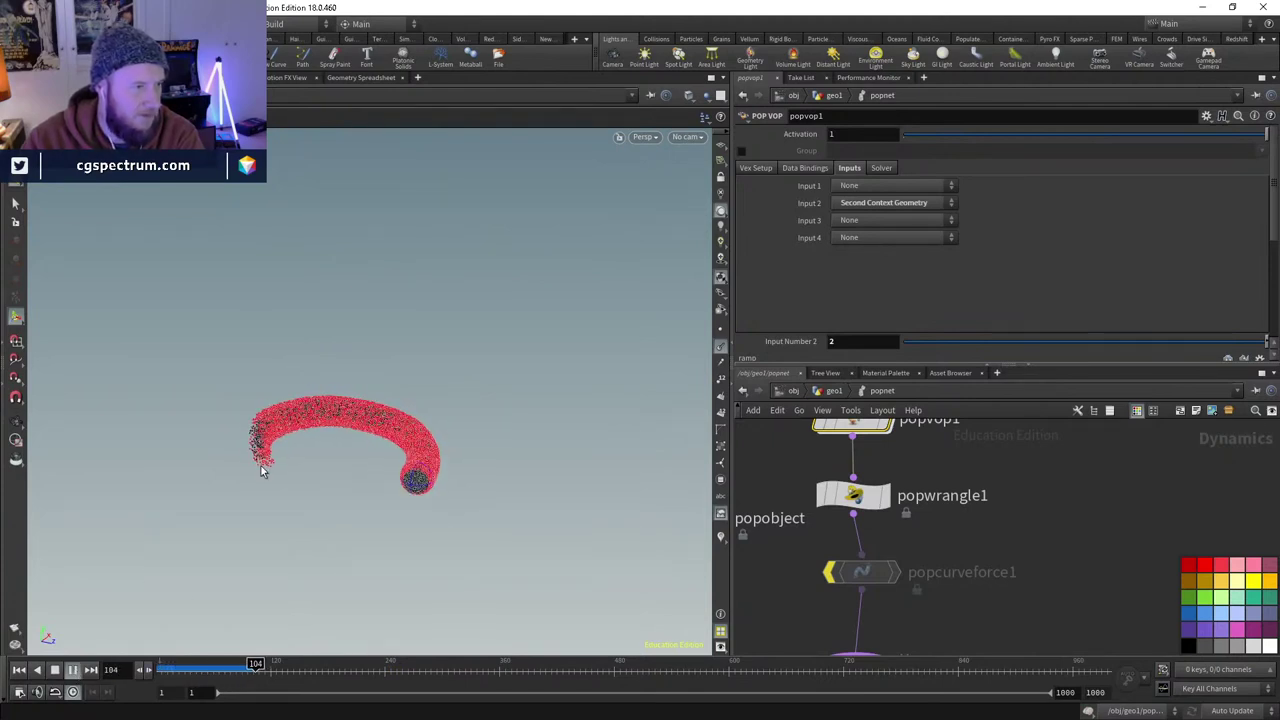
- Change popwrangle1's velocity line to v@v*=0; and replay the simulation from frame 1
middle_drag(885, 563, 868, 619)
click(835, 551)
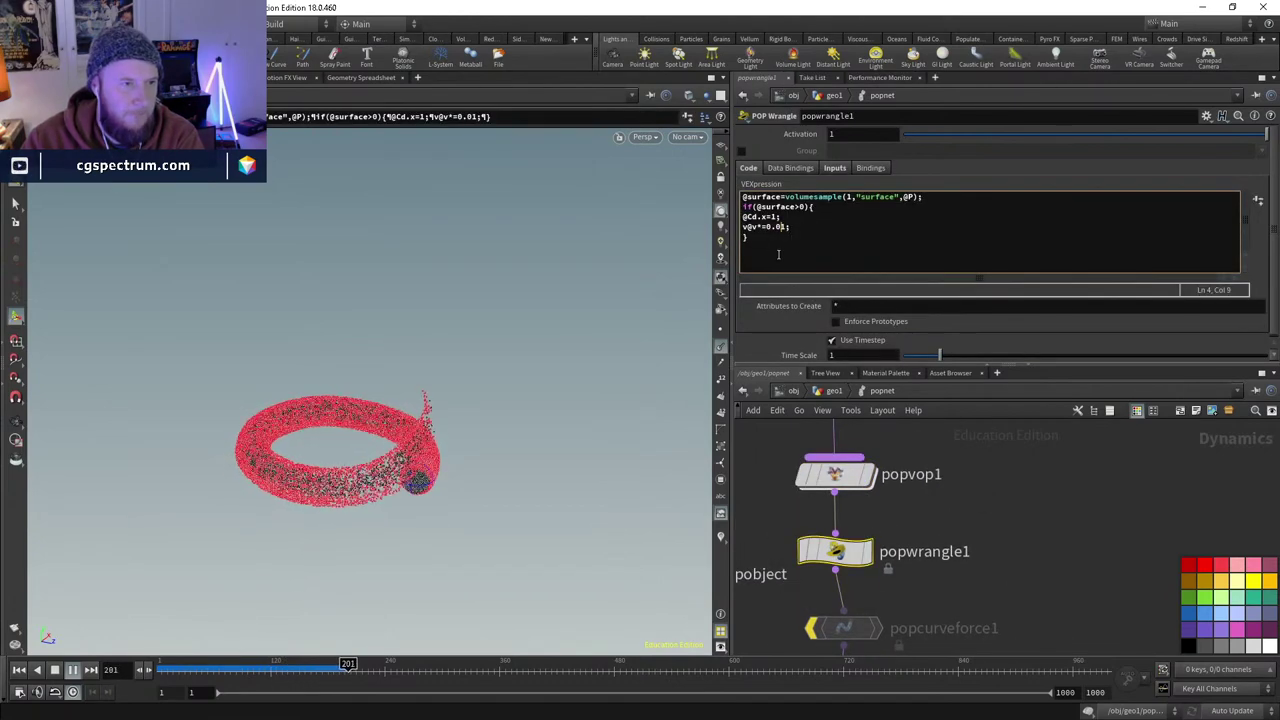
key(BackSpace)
key(BackSpace)
key(Delete)
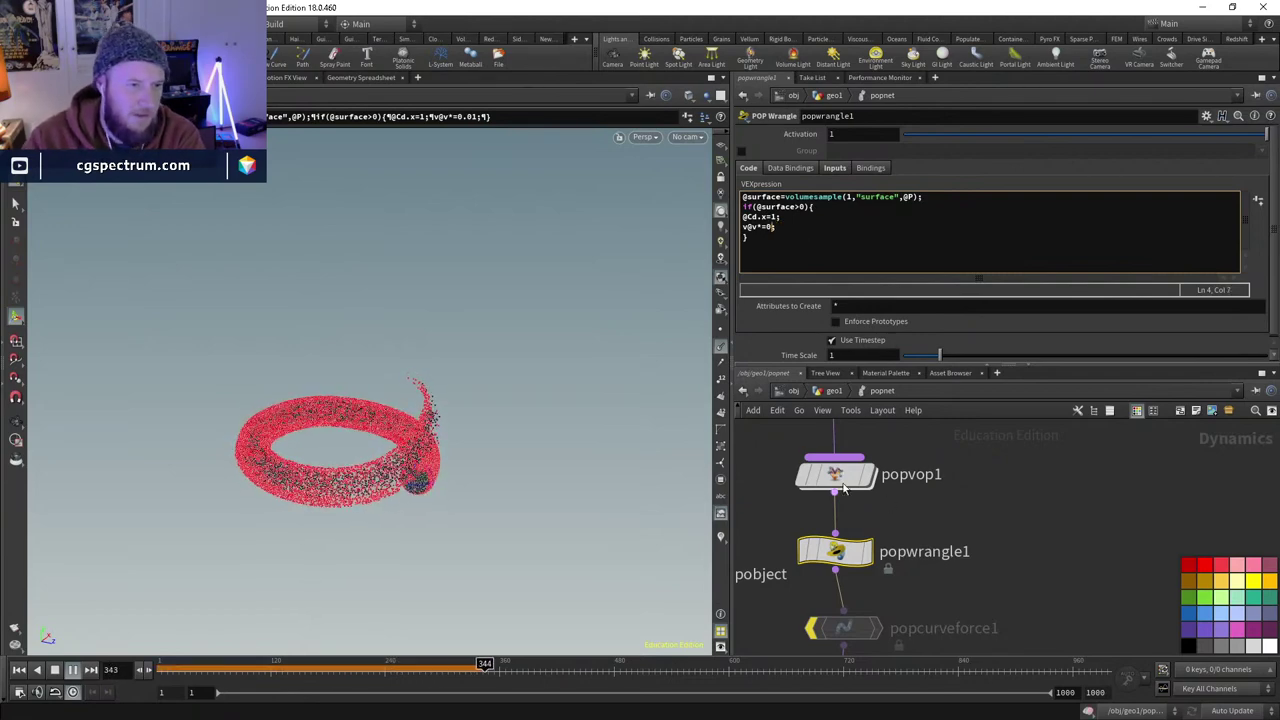
mouse_move(840, 487)
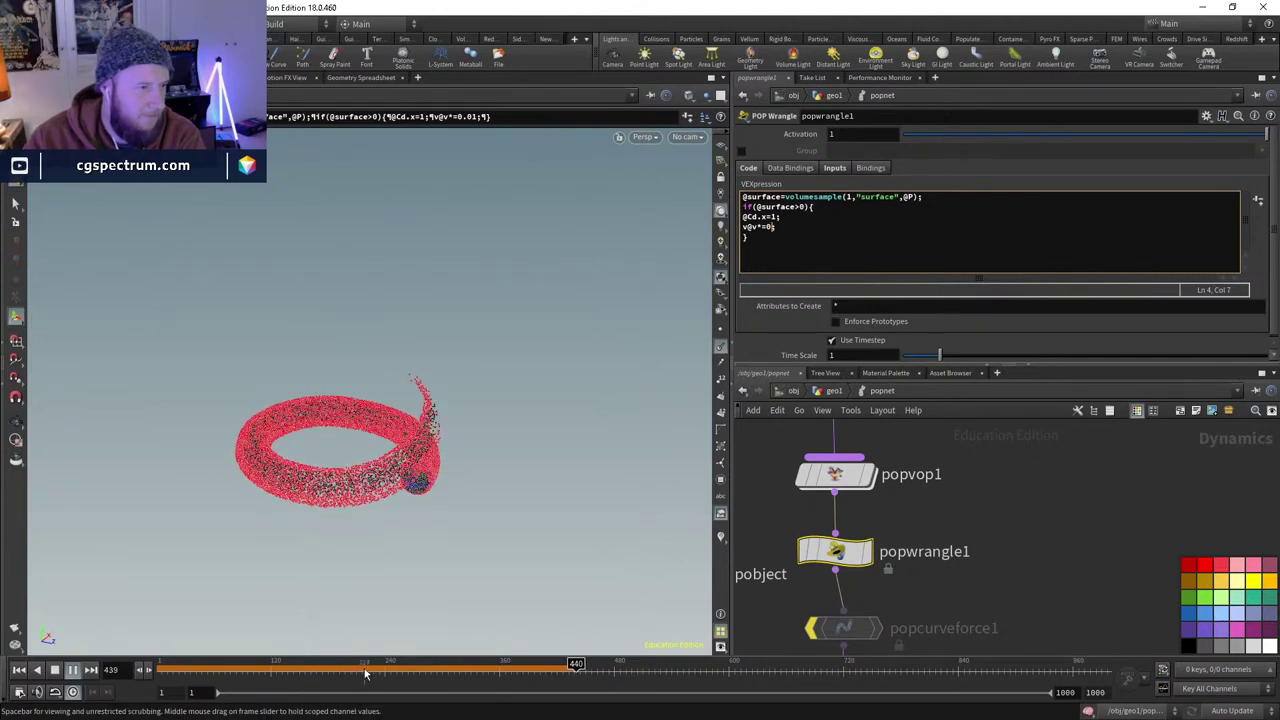
key(ctrl+Up)
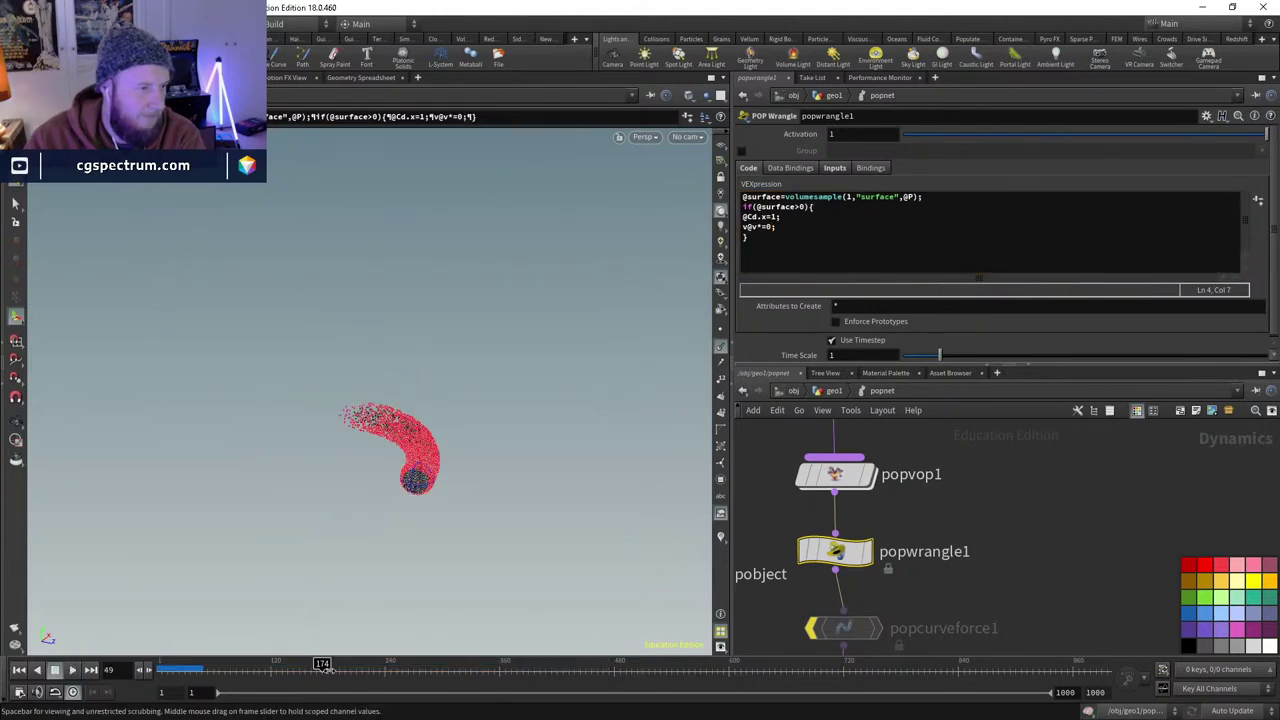
key(ctrl+Up)
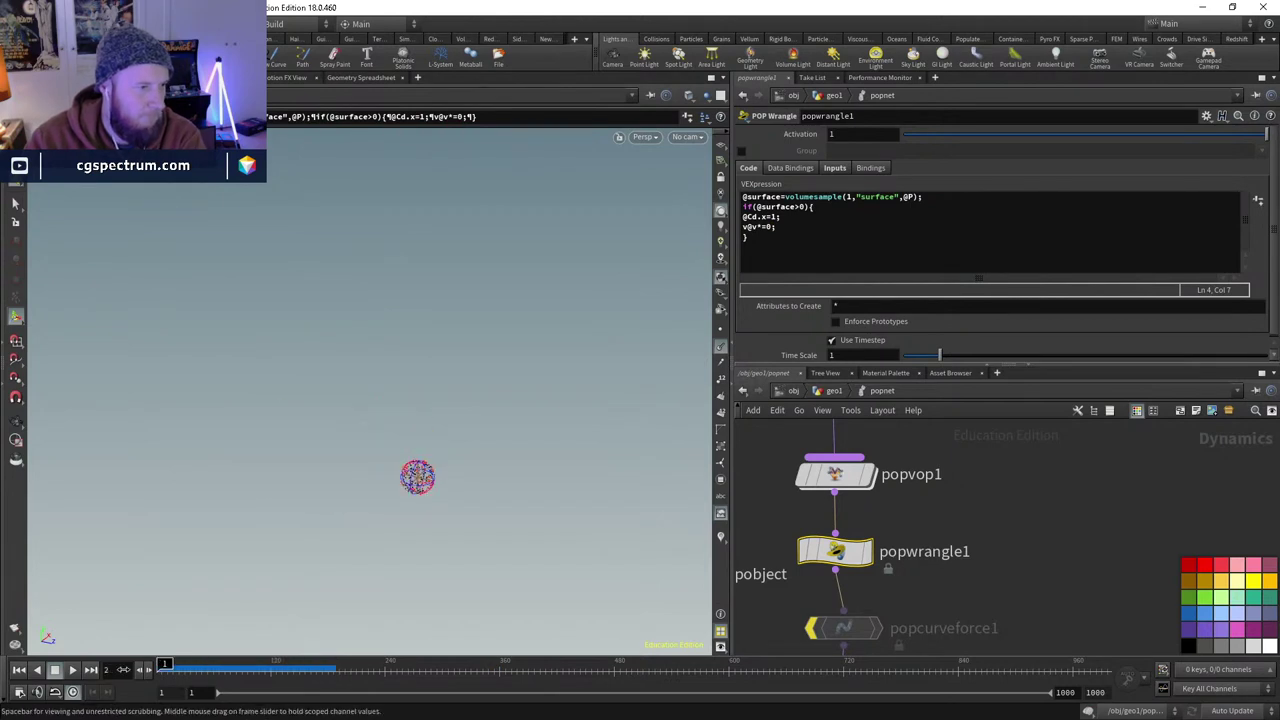
- Look inside popvop1, then replace popwrangle1's velocity line with v@force={0,-9.8,0};
middle_drag(834, 474, 822, 524)
double_click(822, 524)
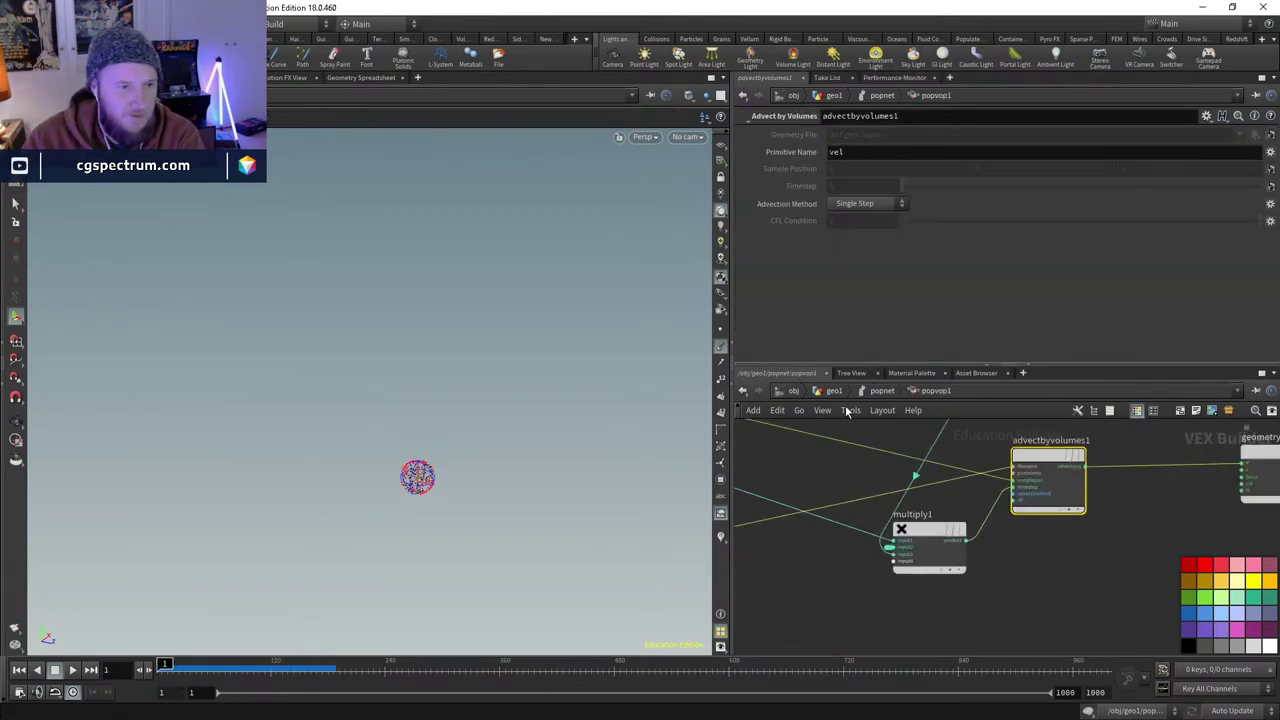
click(880, 391)
click(823, 601)
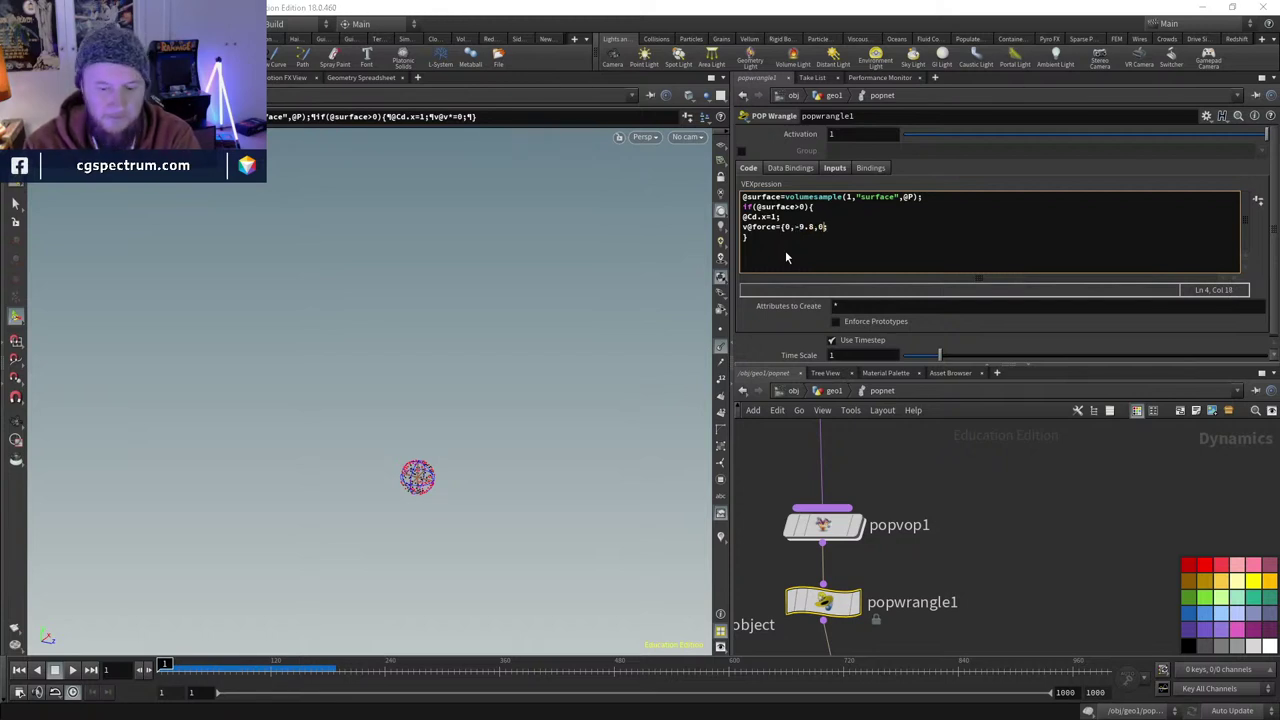
text(})
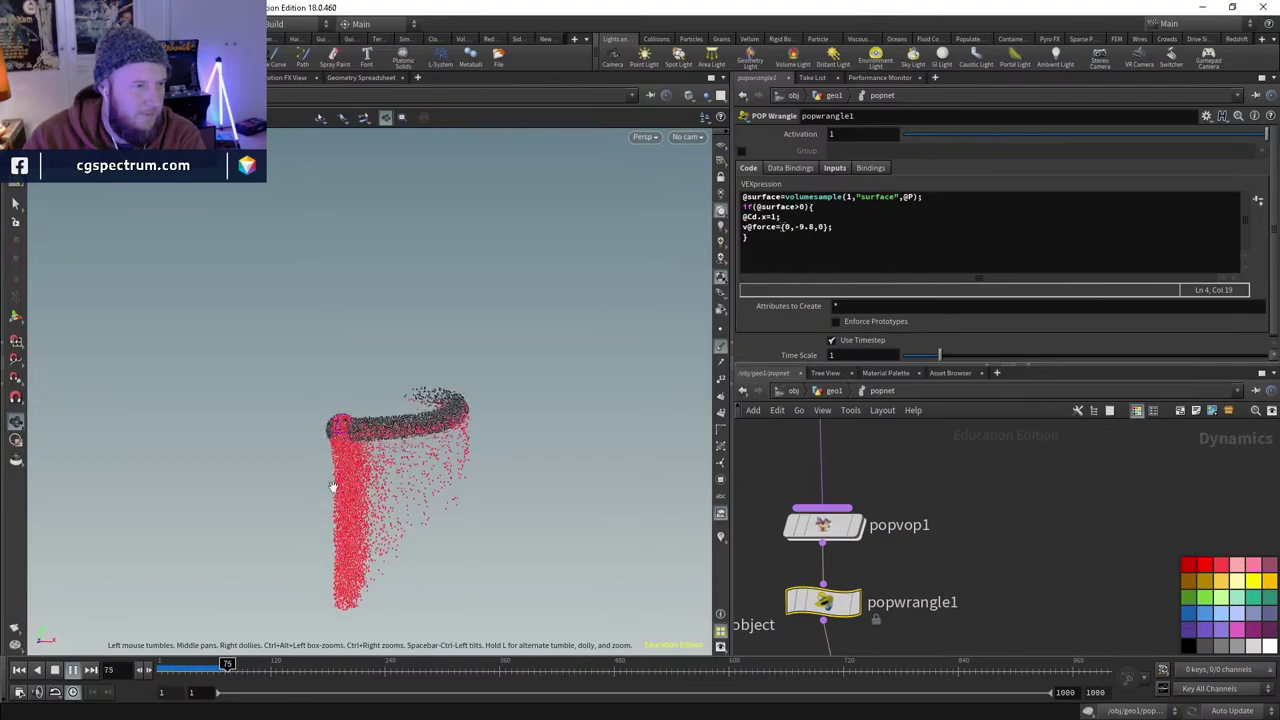
- Inspect up close and from several angles how the particles outside the surface fall during playback
right_drag(333, 487, 486, 394)
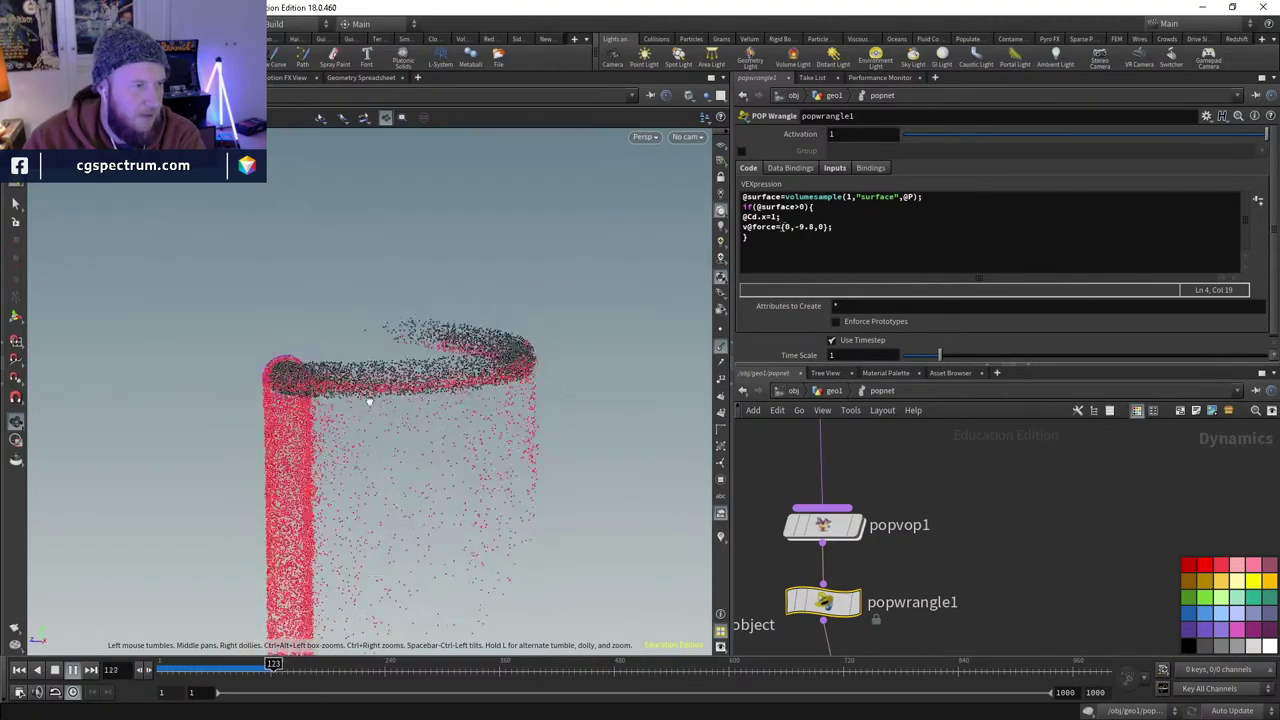
right_drag(369, 401, 451, 473)
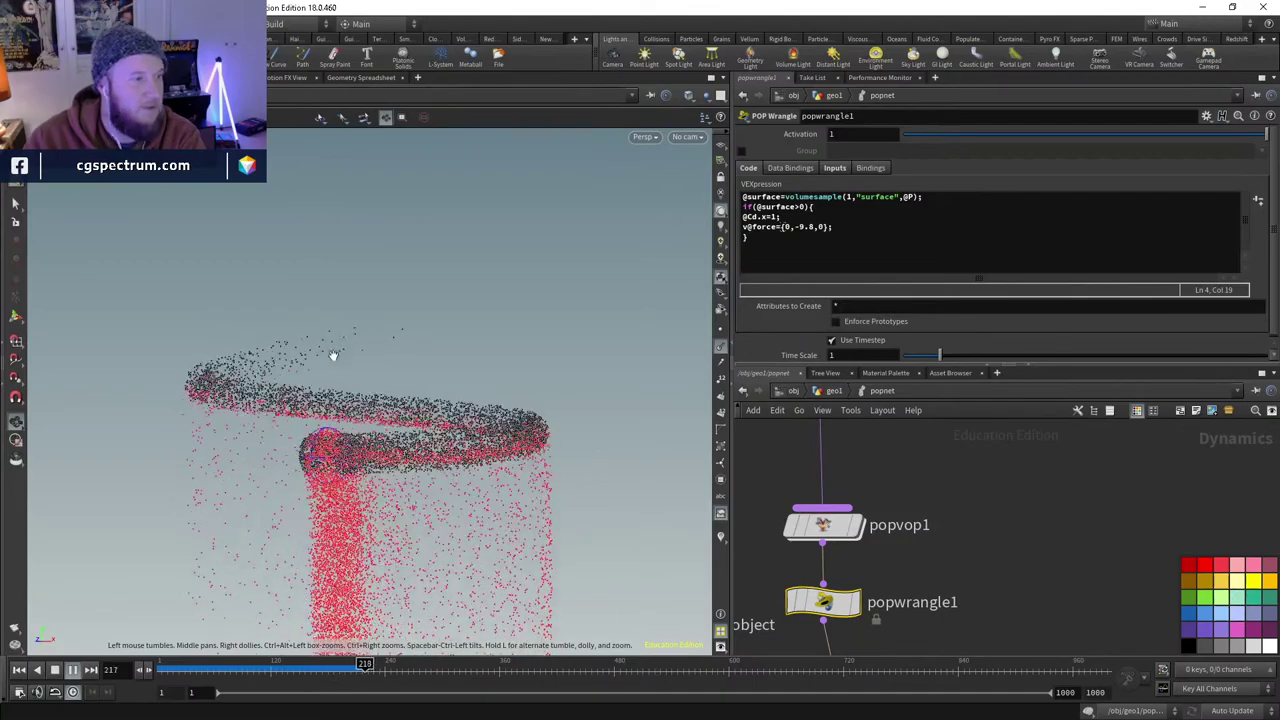
key(Return)
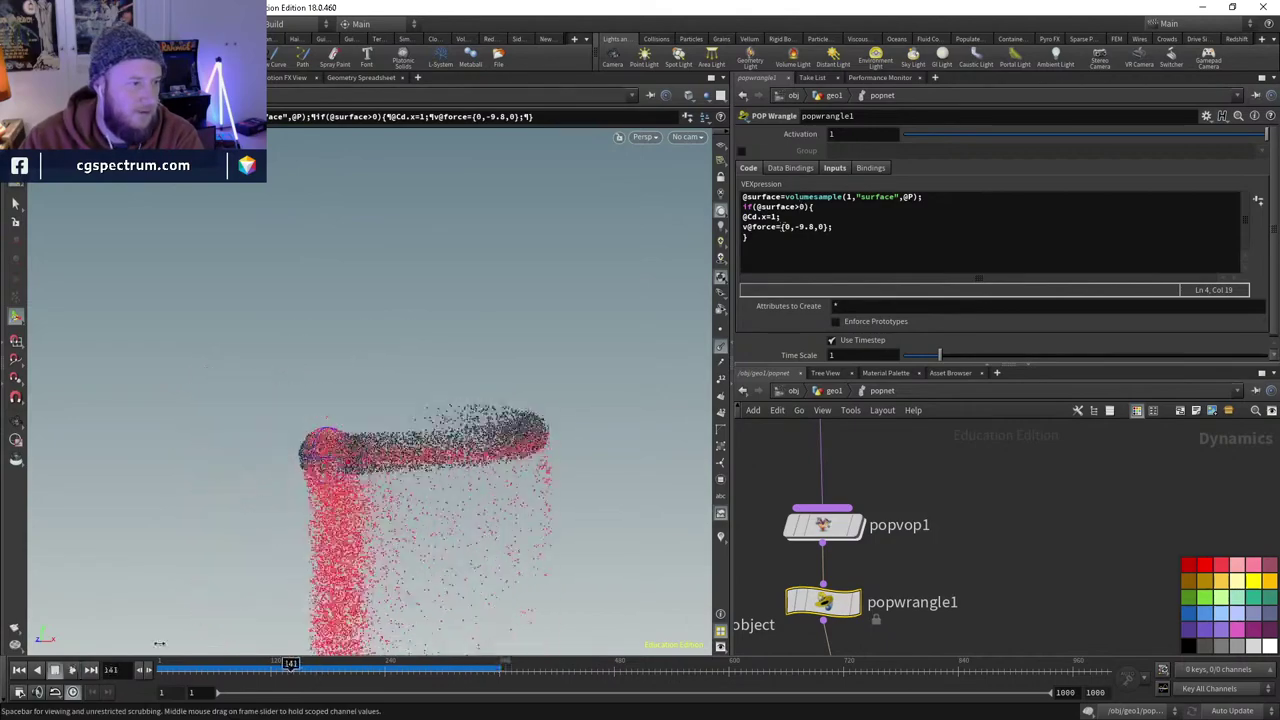
key(ctrl+Up)
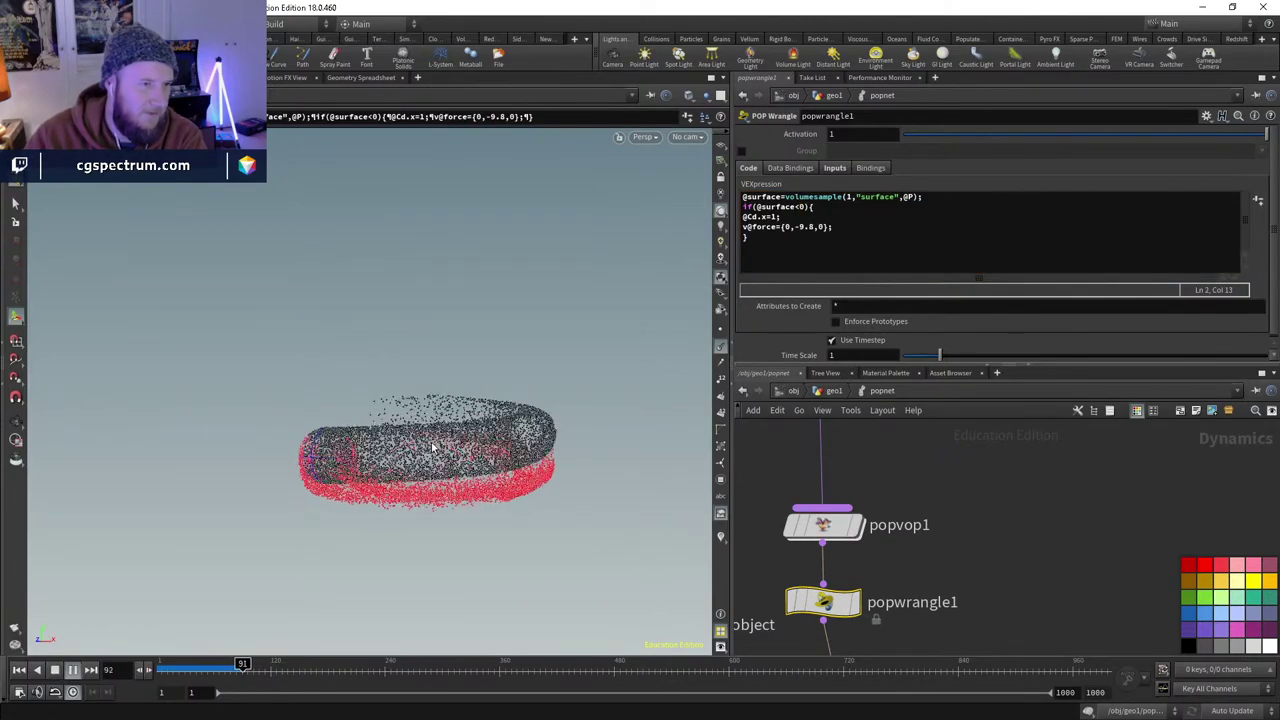
key(Escape)
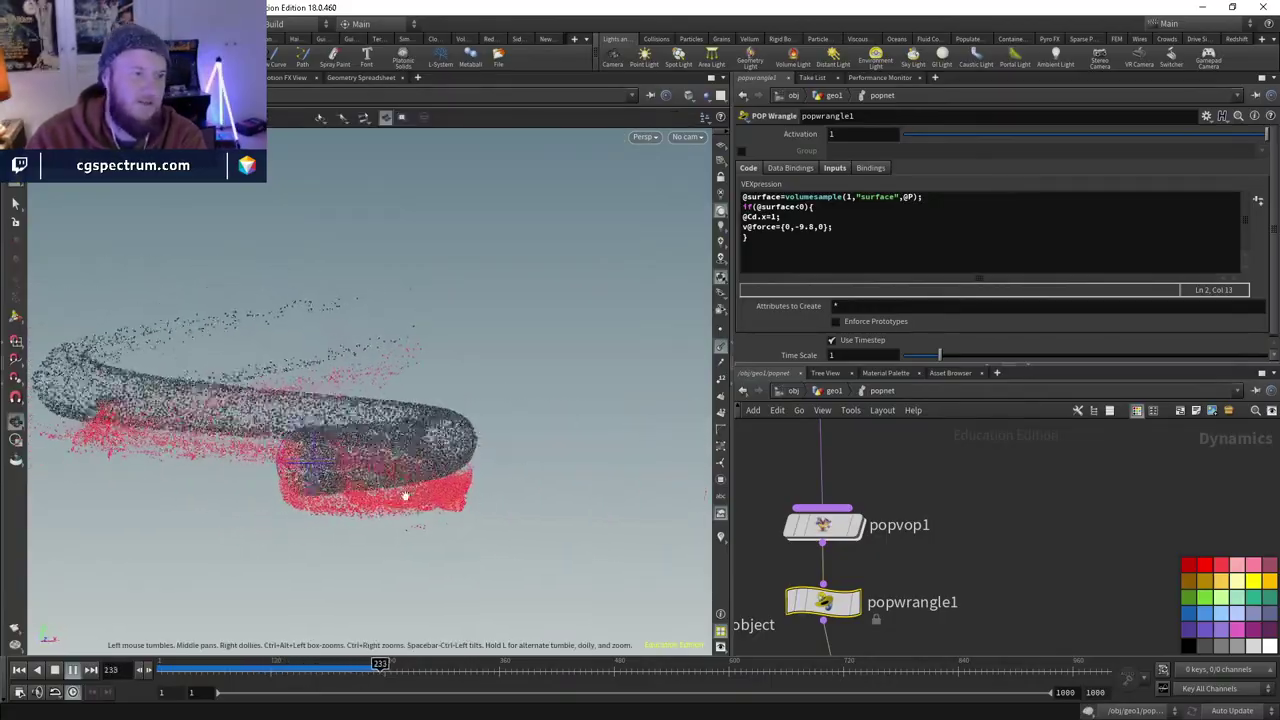
drag(452, 488, 387, 497)
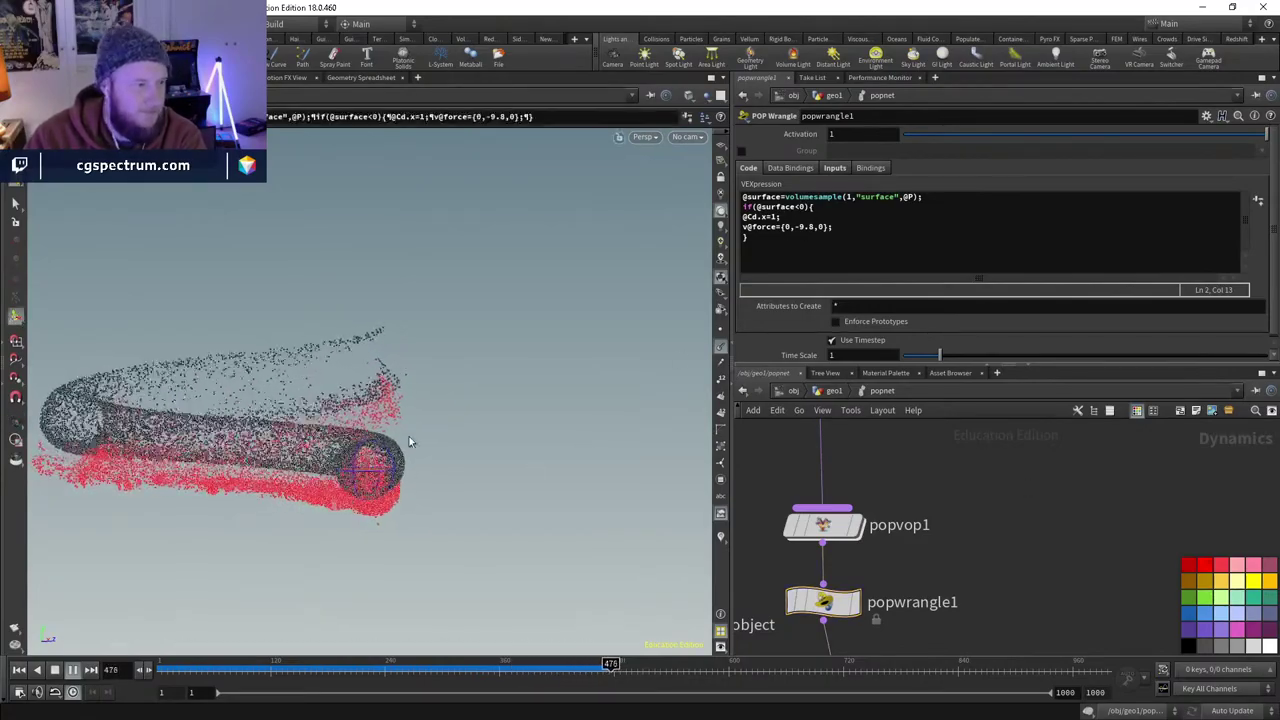
- Inspect from several angles how the particles inside the surface volume fall away from the stream during playback
drag(409, 436, 385, 525)
key(Return)
key(Escape)
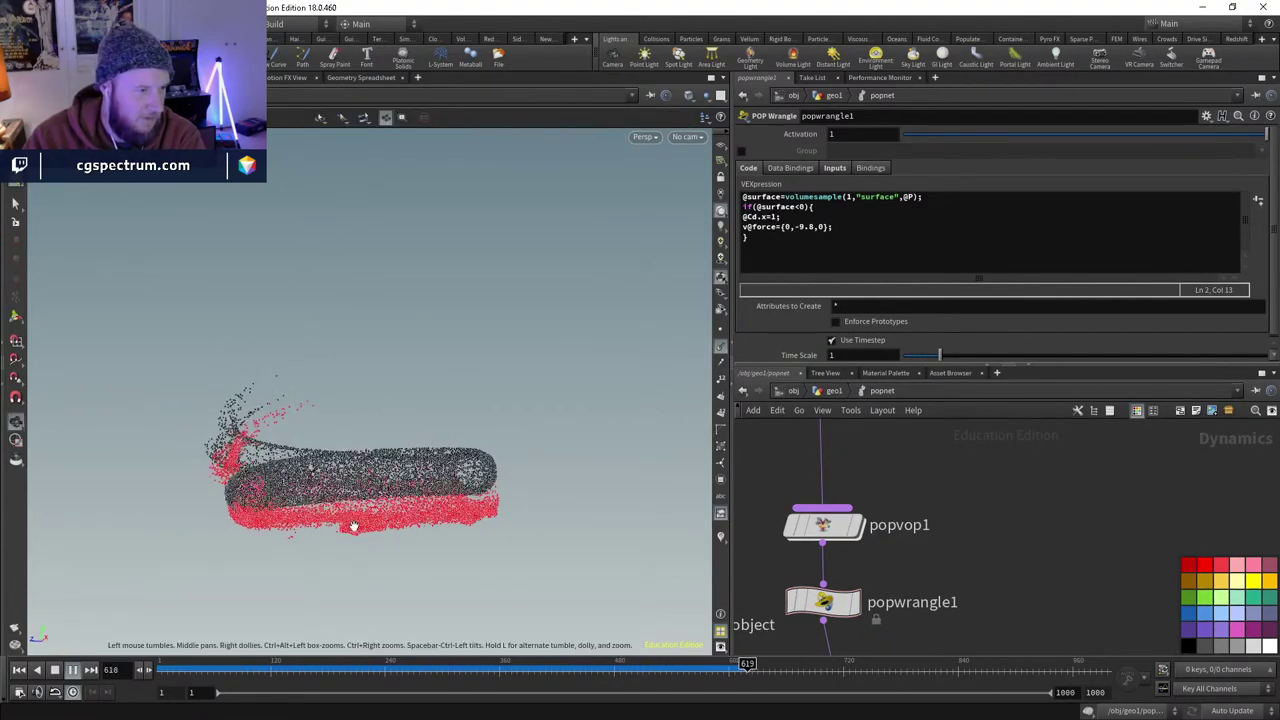
drag(420, 523, 473, 535)
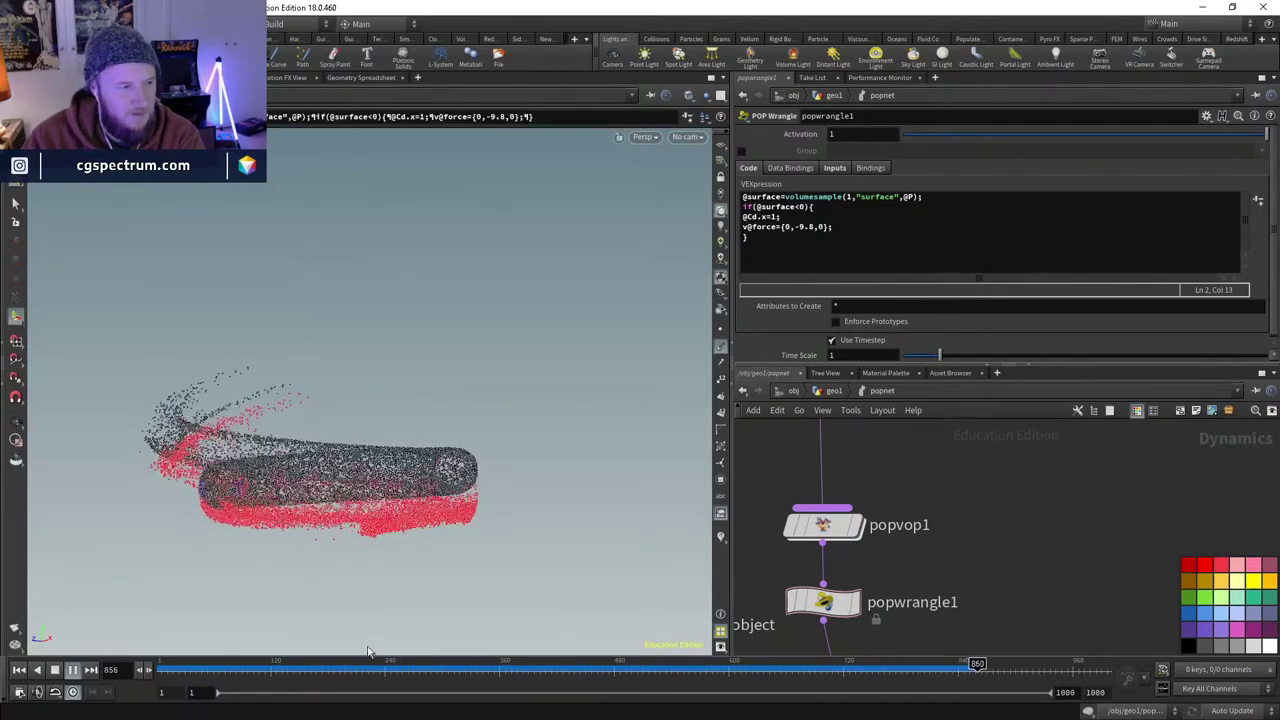
click(226, 664)
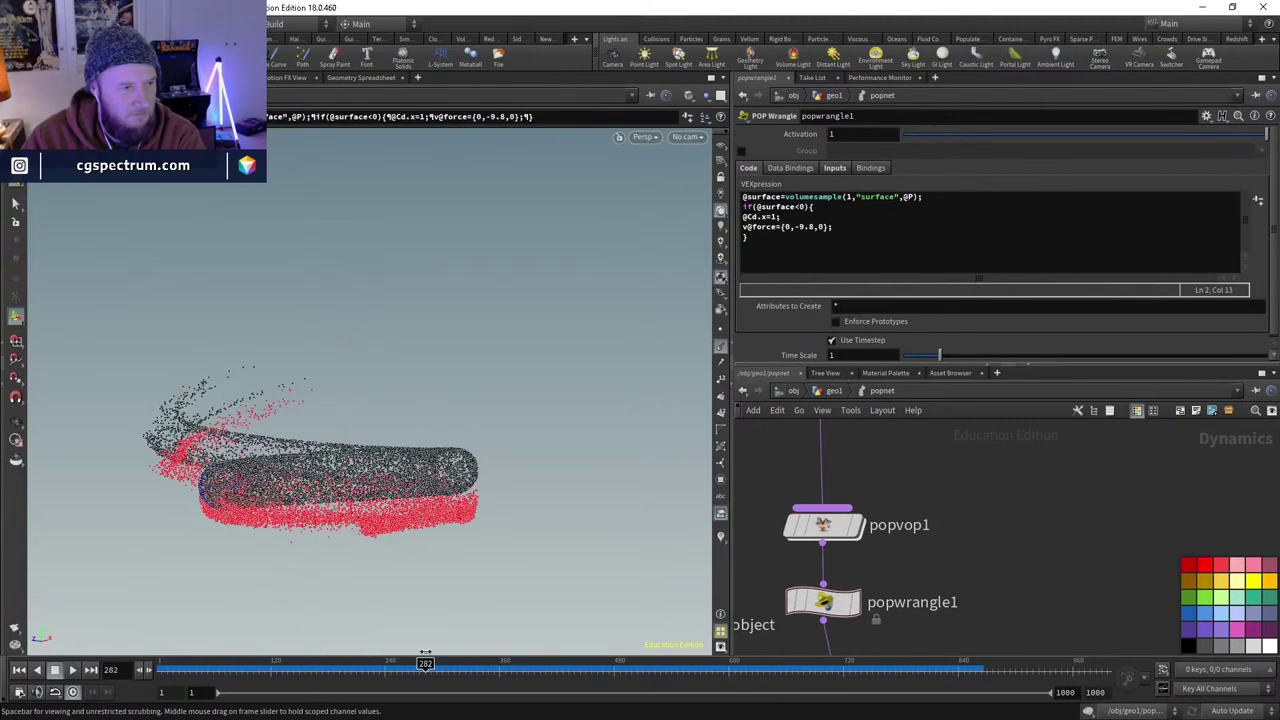
key(ctrl+Left)
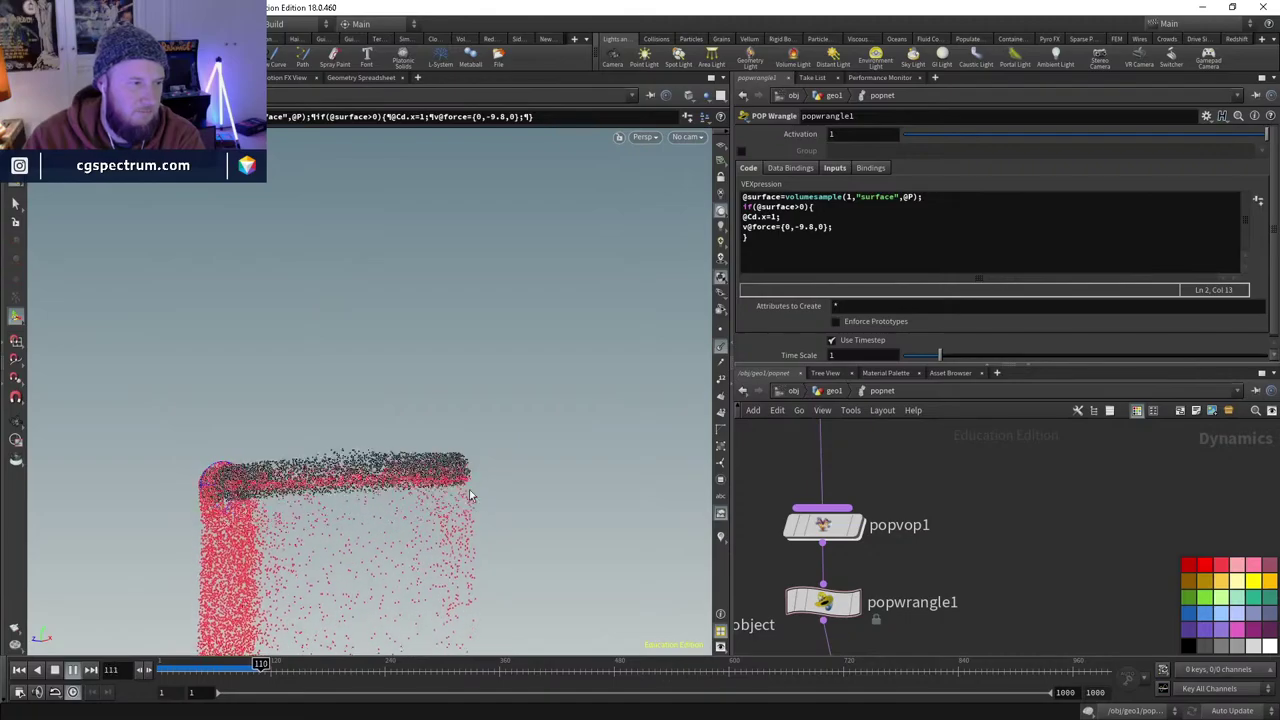
key(Escape)
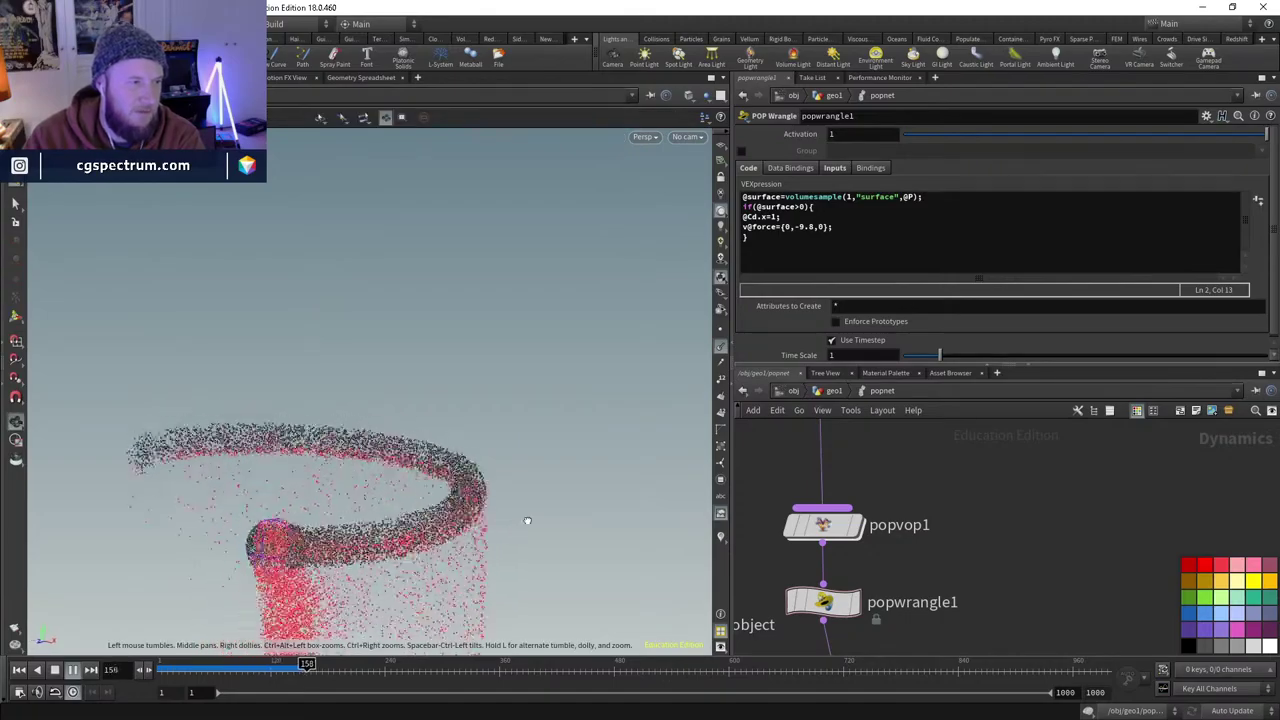
mouse_move(343, 515)
right_down()
mouse_move(486, 514)
mouse_move(366, 523)
right_up()
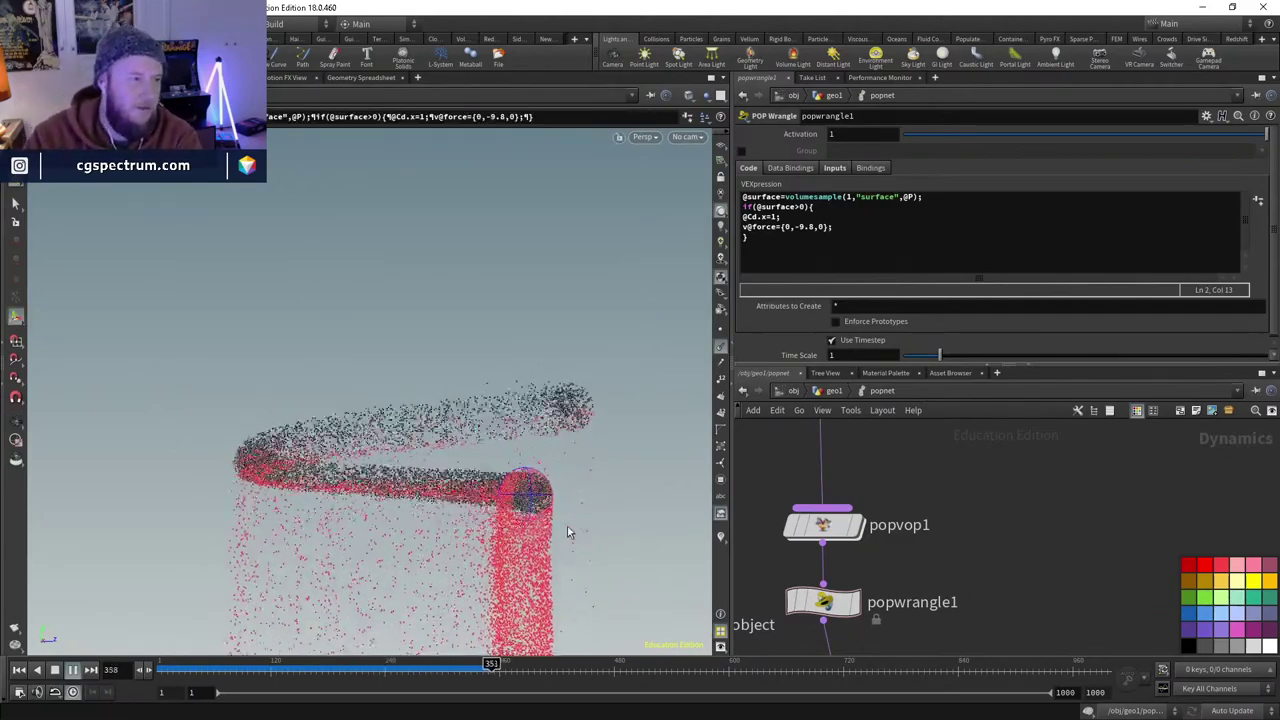
click(213, 665)
drag(213, 665, 338, 638)
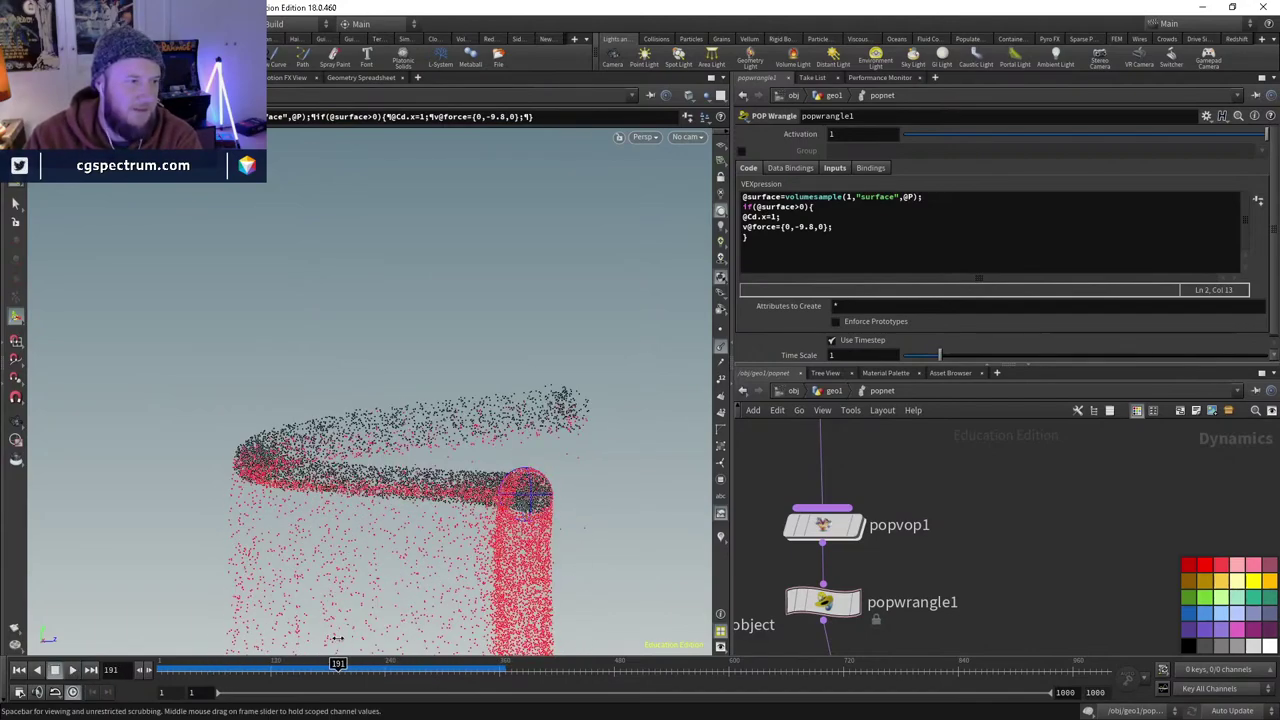
- Add a Sphere node in geo1 near color5 and raise its center to about 1.41 in Y, above the stream
click(835, 391)
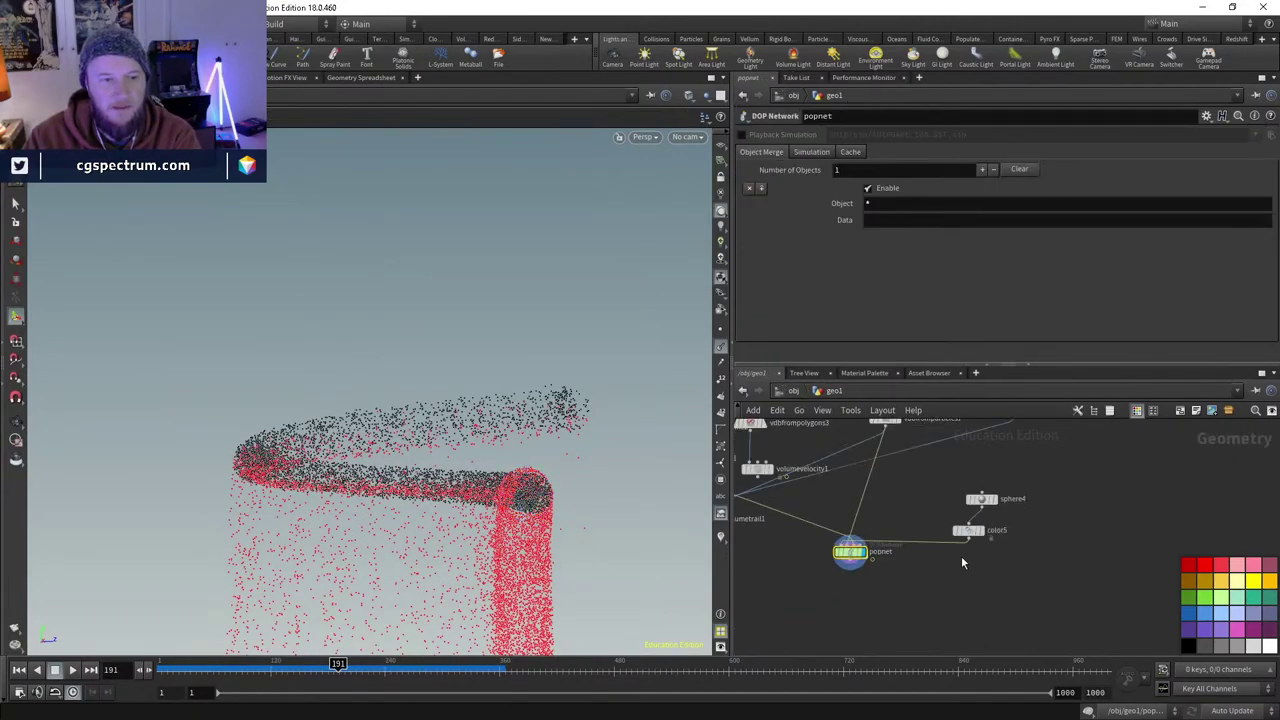
key(Tab)
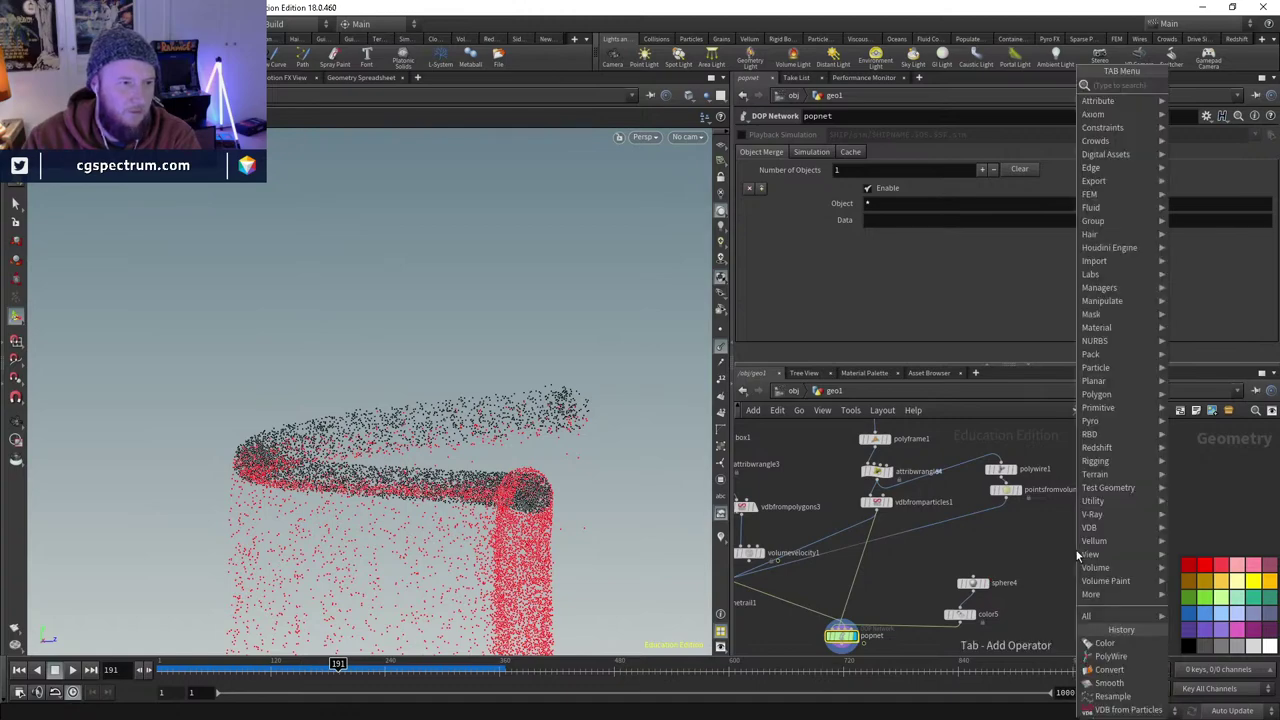
text(sphere)
key(Return)
click(1076, 550)
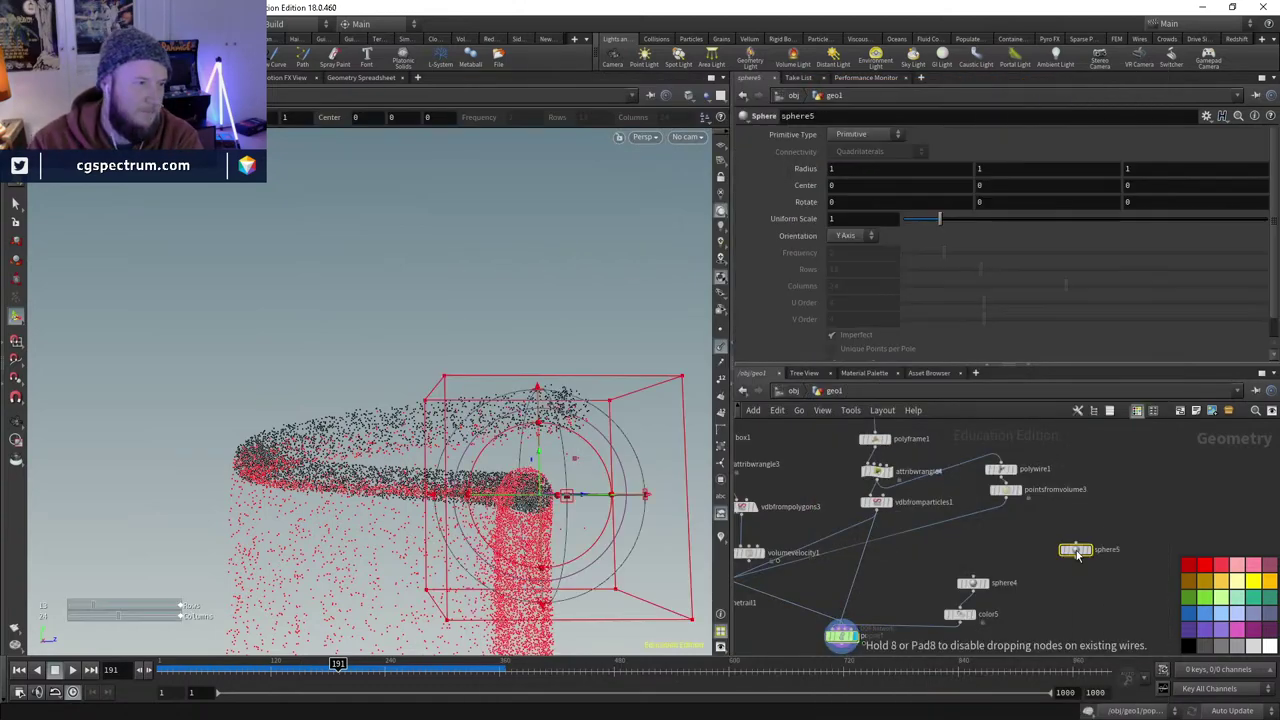
alt+drag(560, 470, 589, 330)
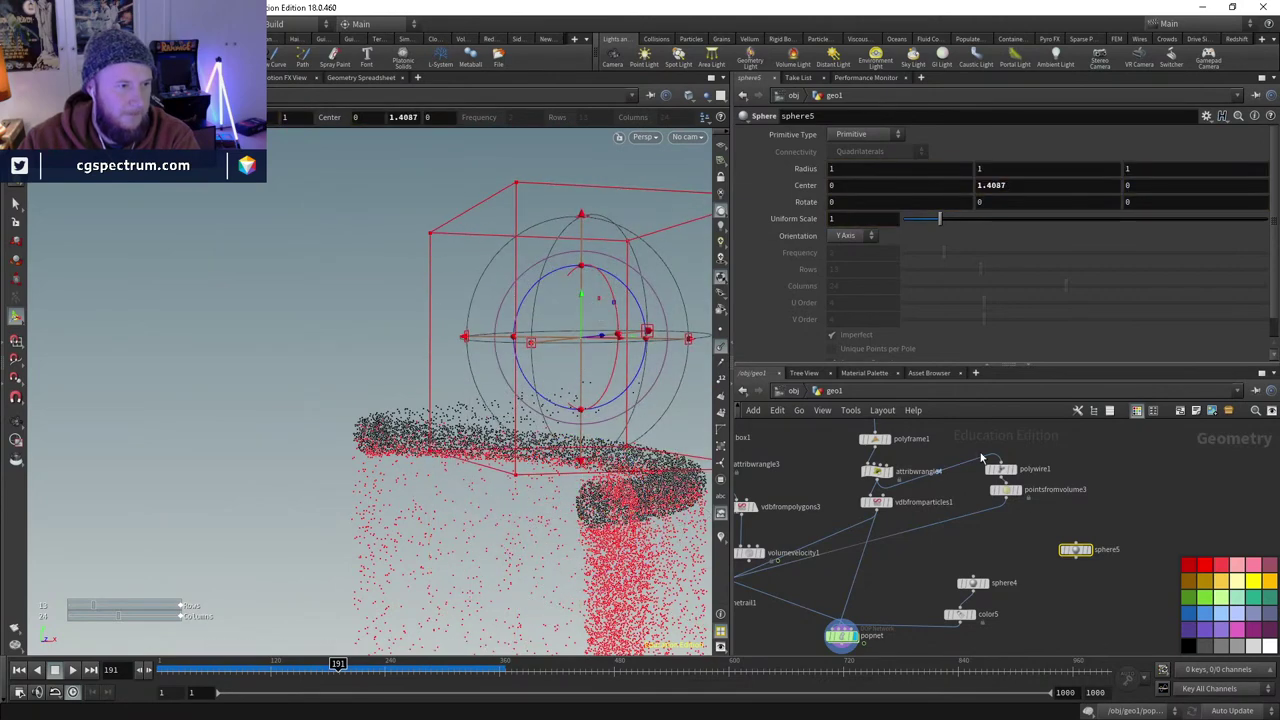
- Display sphere5, then add a VDB from Polygons node below it that converts the sphere into a surface volume
scroll(900, 487, up, 3)
click(866, 514)
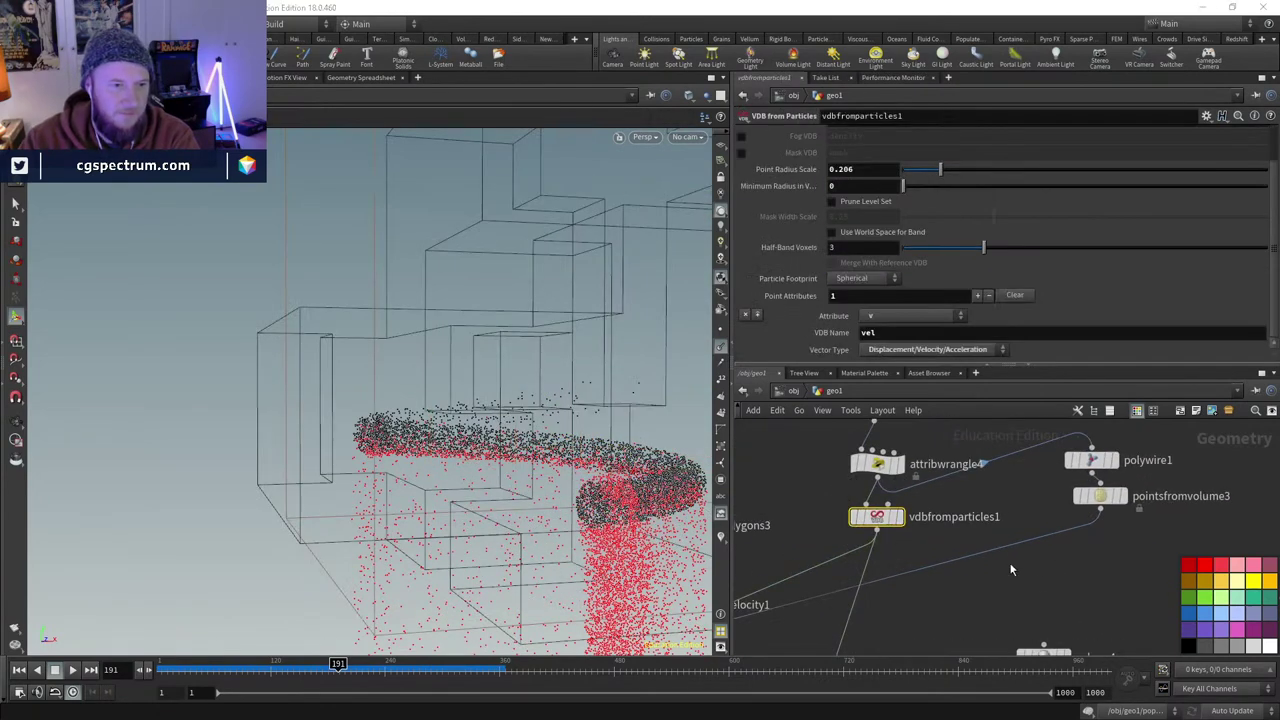
click(848, 508)
key(Tab)
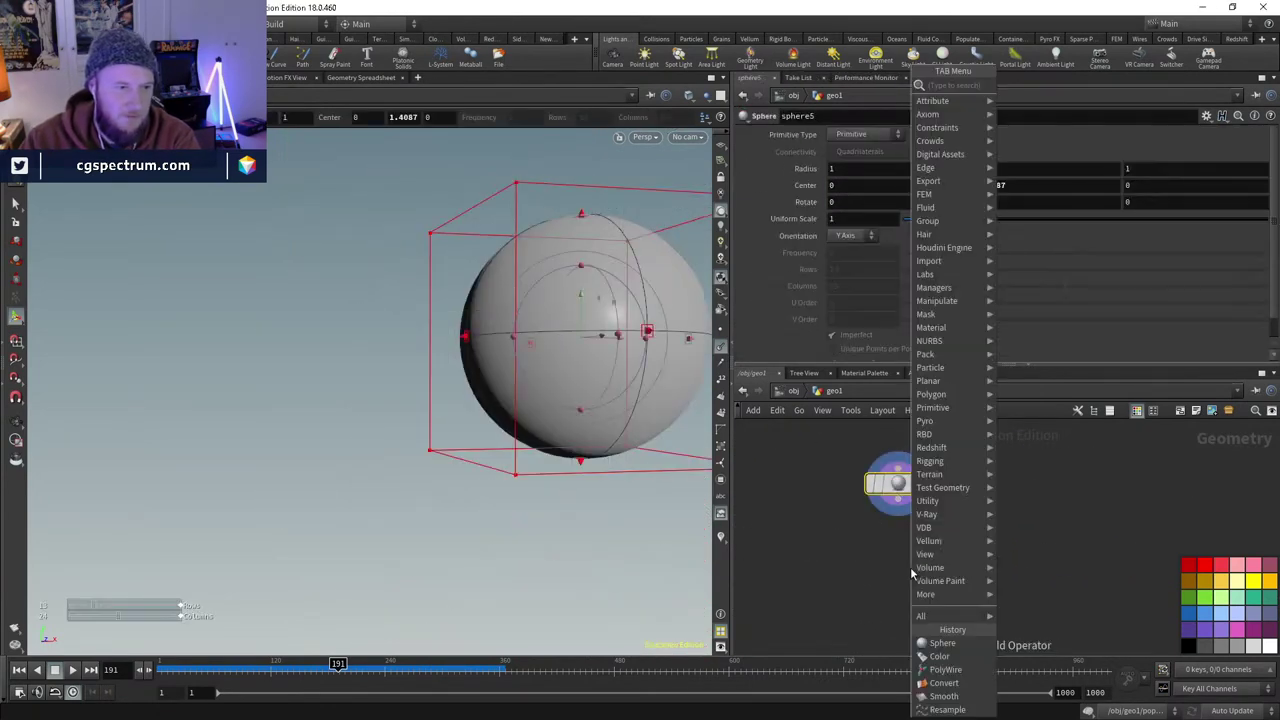
text(vdbfrom)
key(Down)
key(Down)
key(Return)
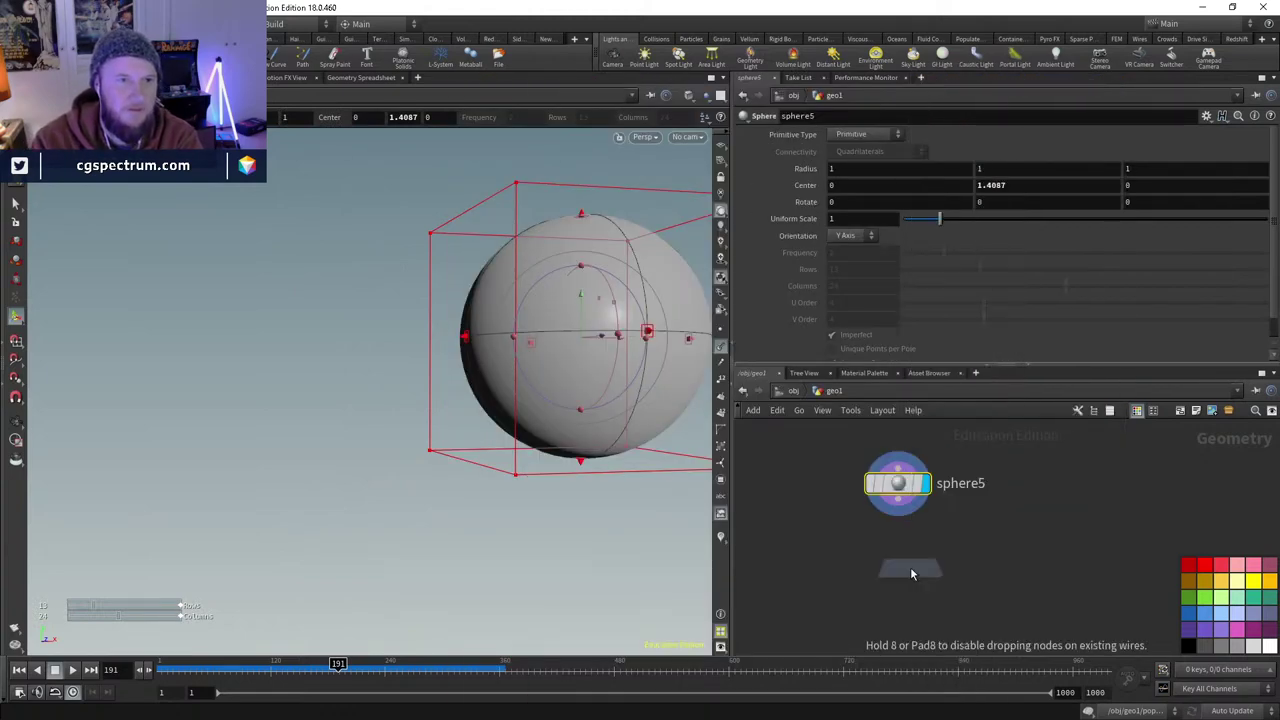
click(910, 567)
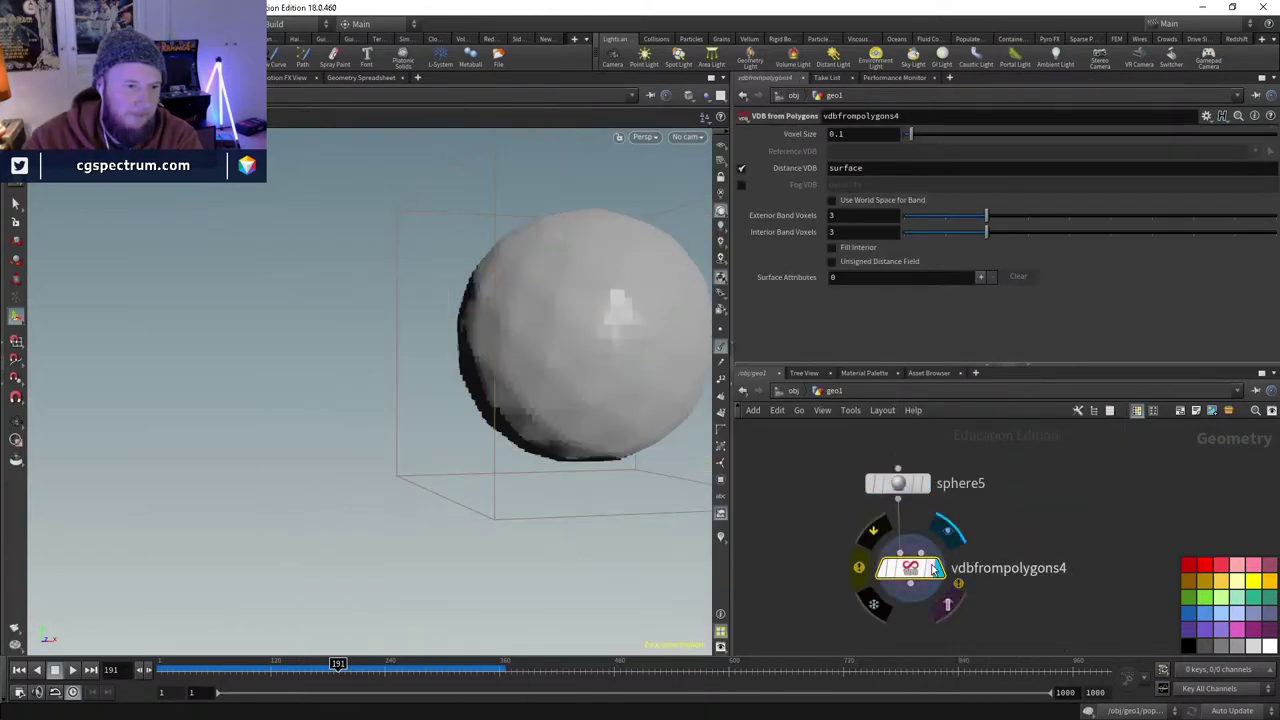
- Wire vdbfrompolygons4 into popnet's fourth input, then go back inside popnet to popwrangle1 with the simulation reset to frame 1
click(914, 592)
middle_drag(914, 592, 1120, 565)
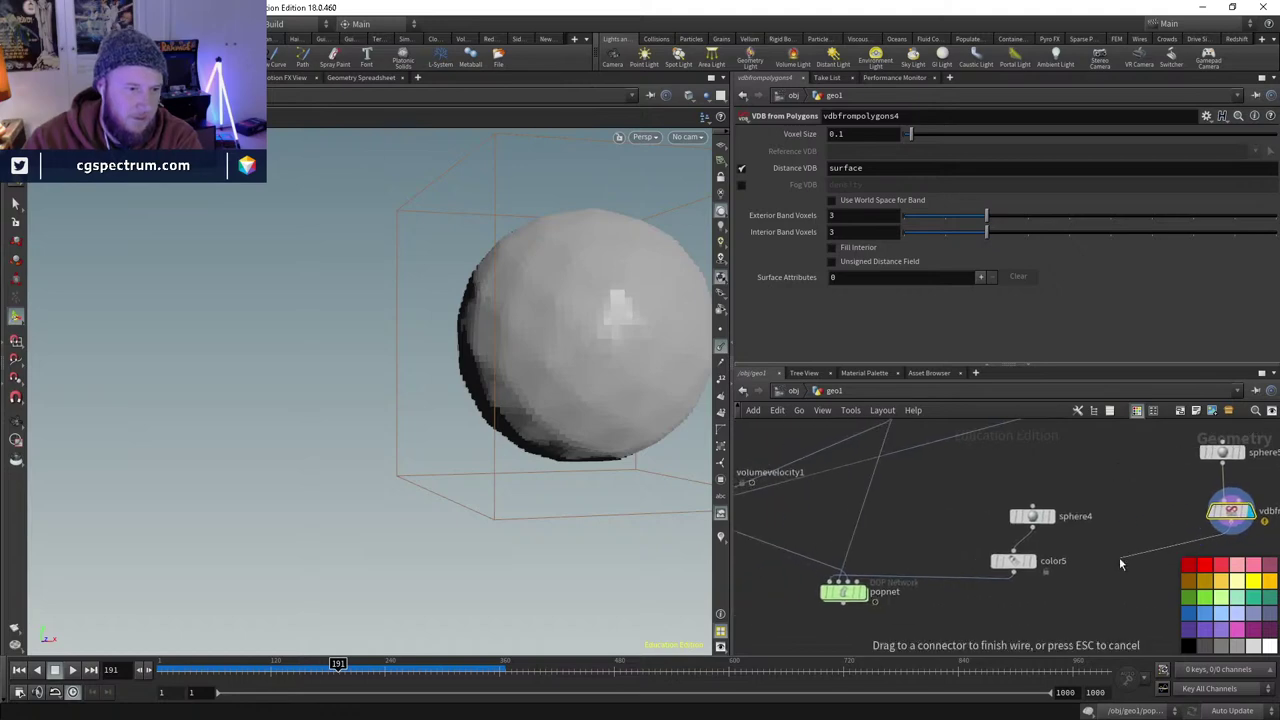
double_click(846, 592)
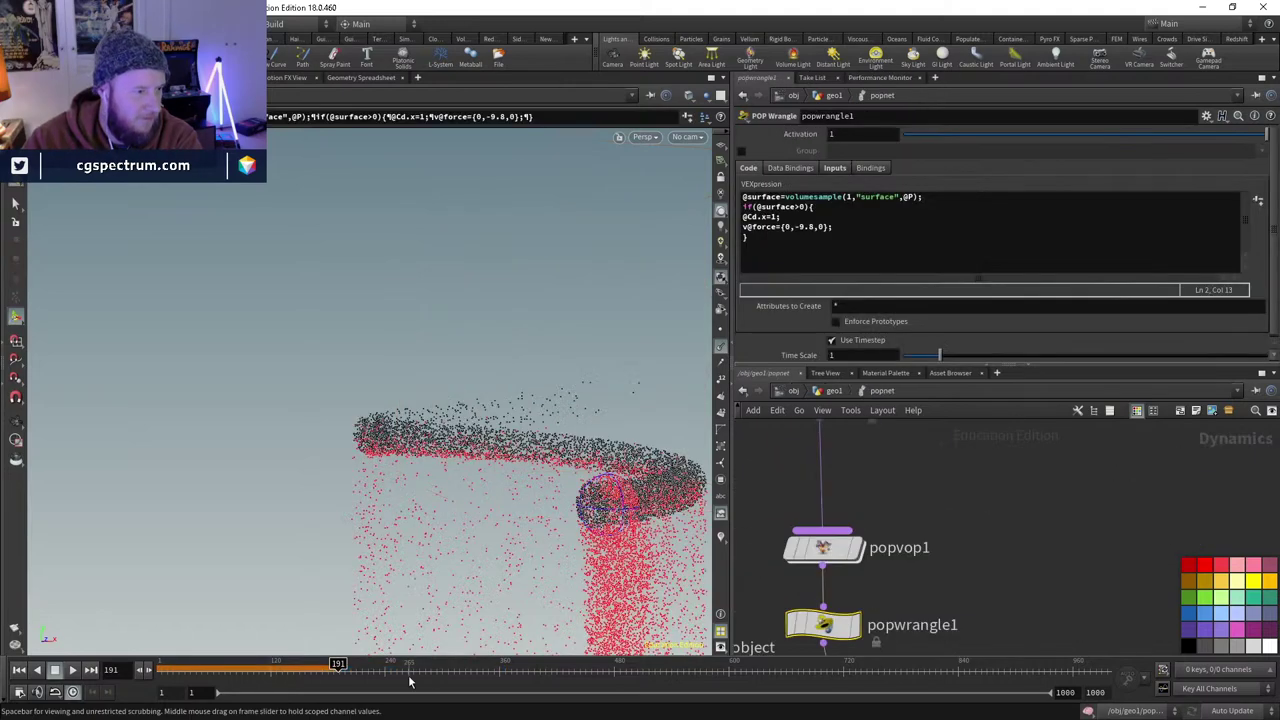
key(ctrl+Up)
middle_drag(988, 503, 992, 425)
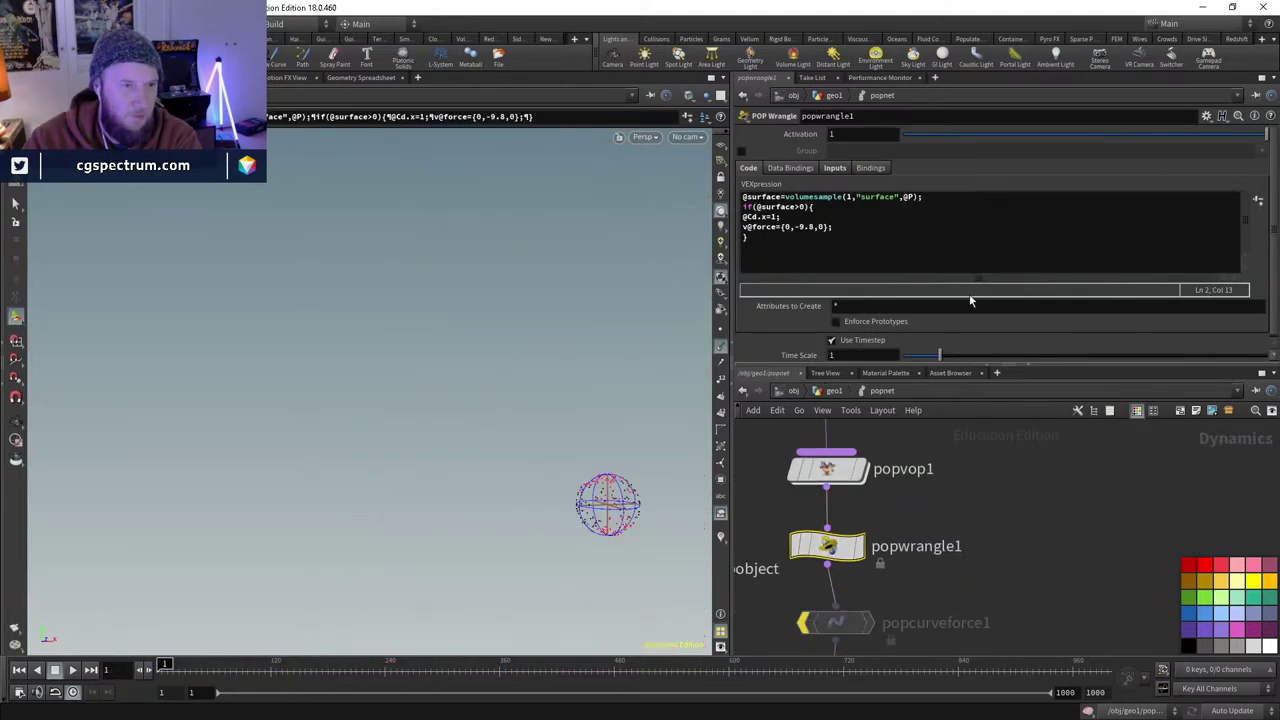
- Set popwrangle1's Input 2 to Fourth Context Geometry and test the simulation from frame 1
click(834, 168)
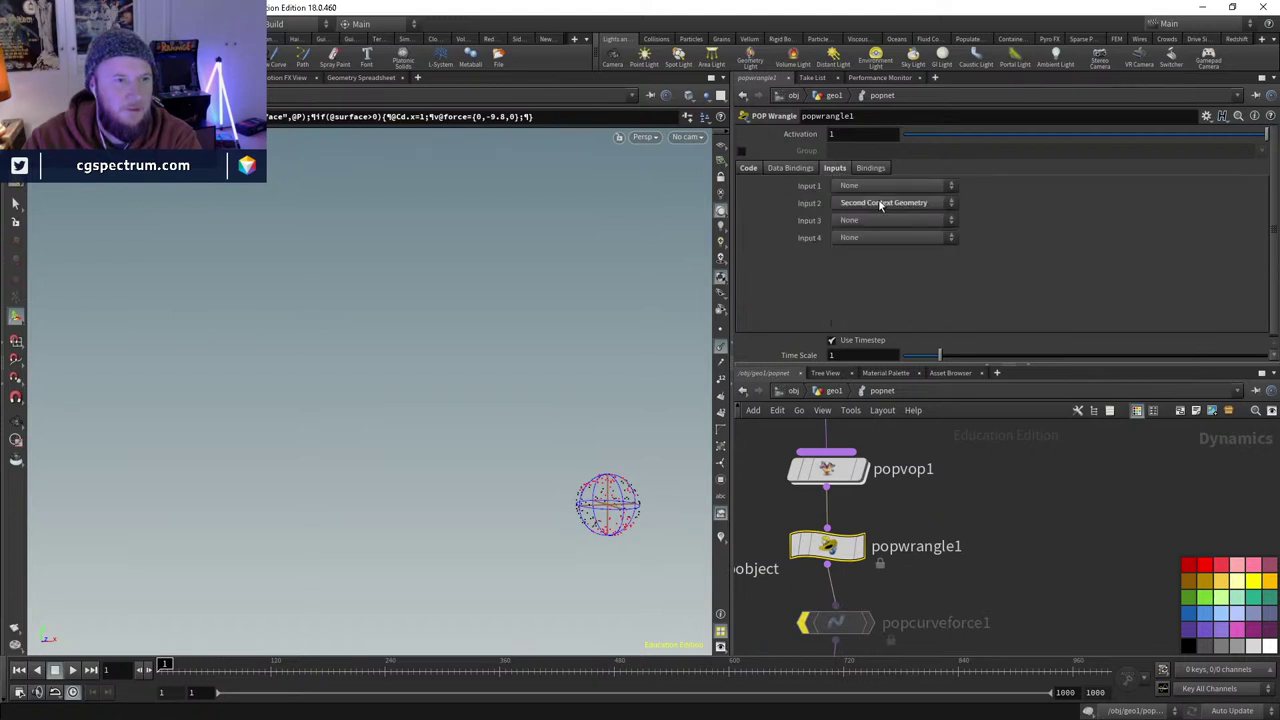
click(881, 204)
click(858, 237)
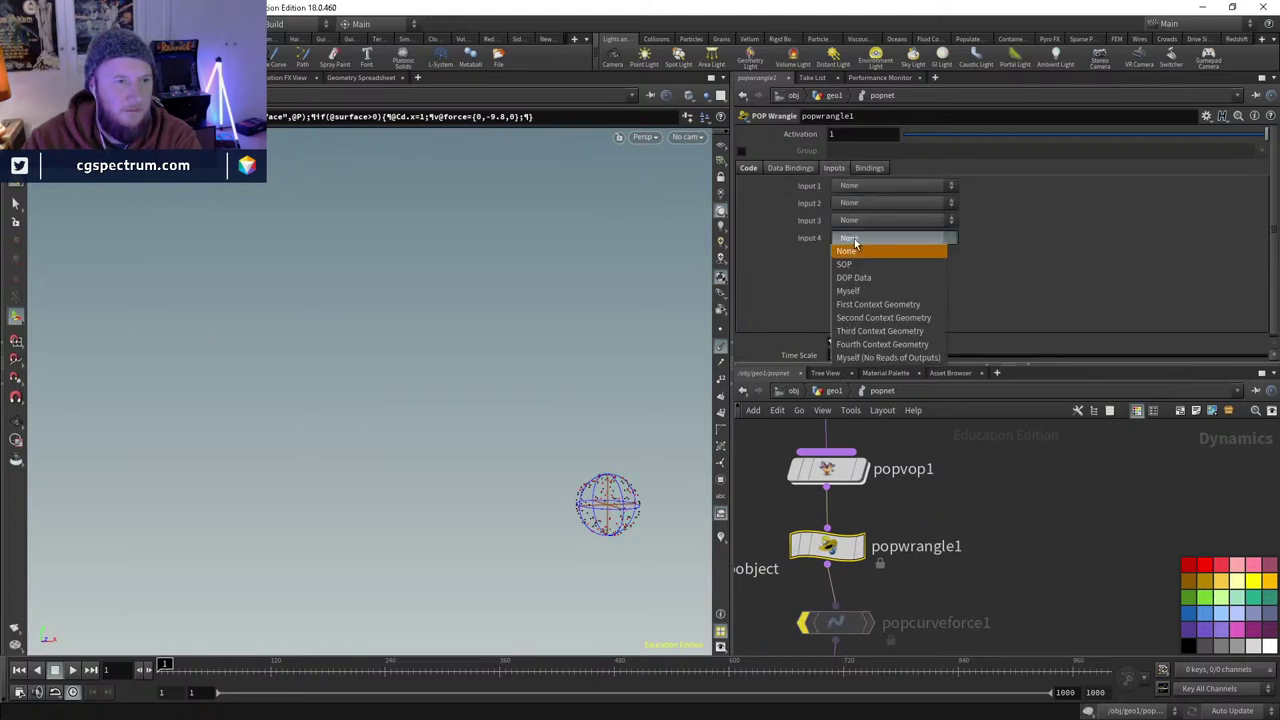
click(860, 259)
click(859, 204)
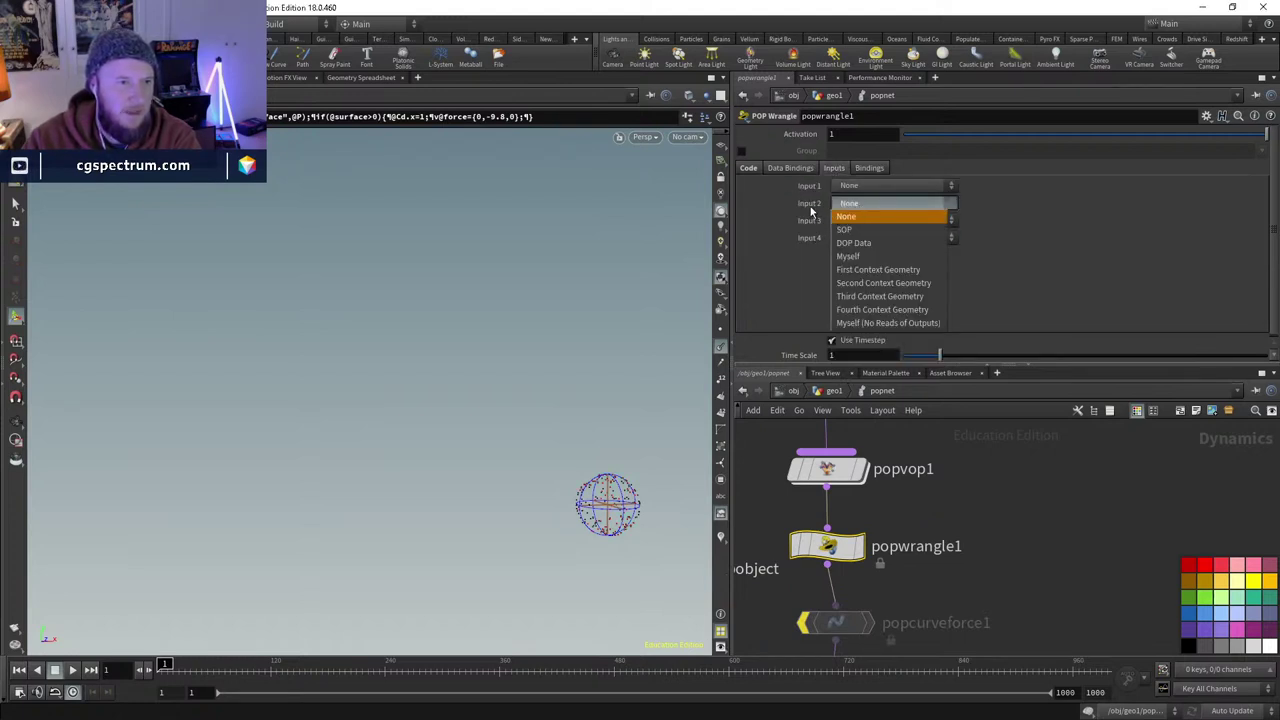
click(877, 310)
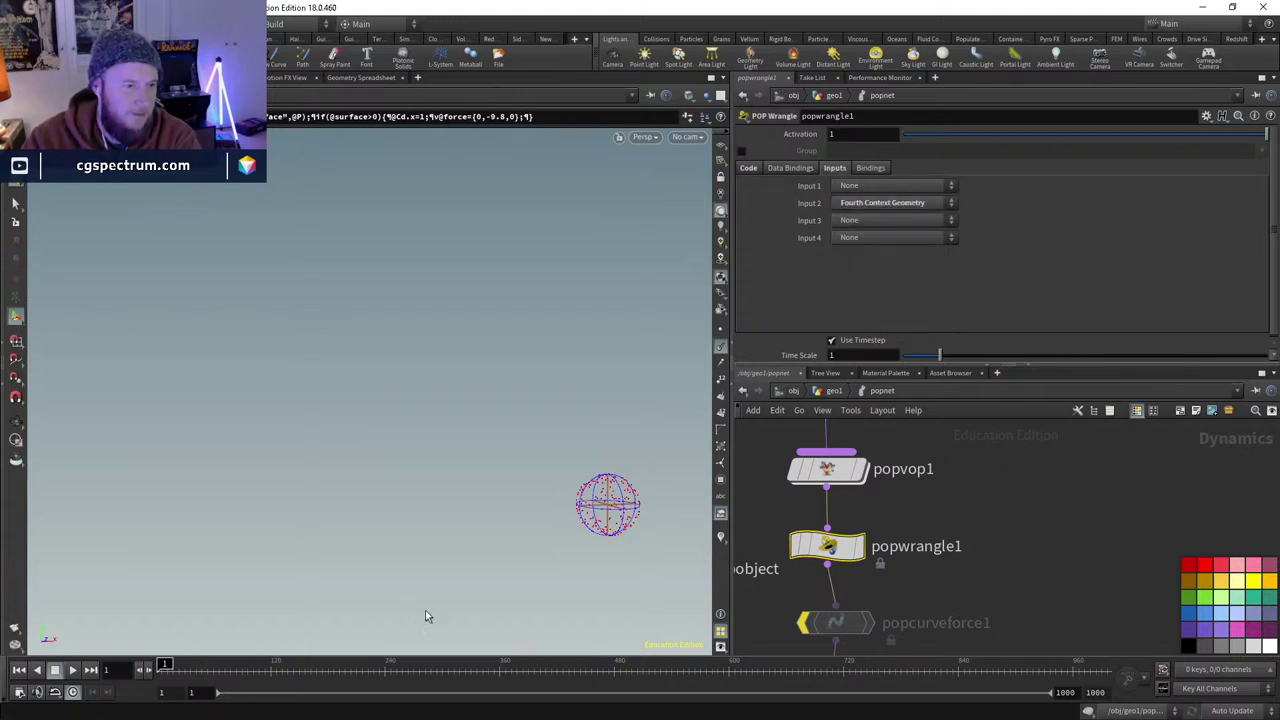
click(72, 671)
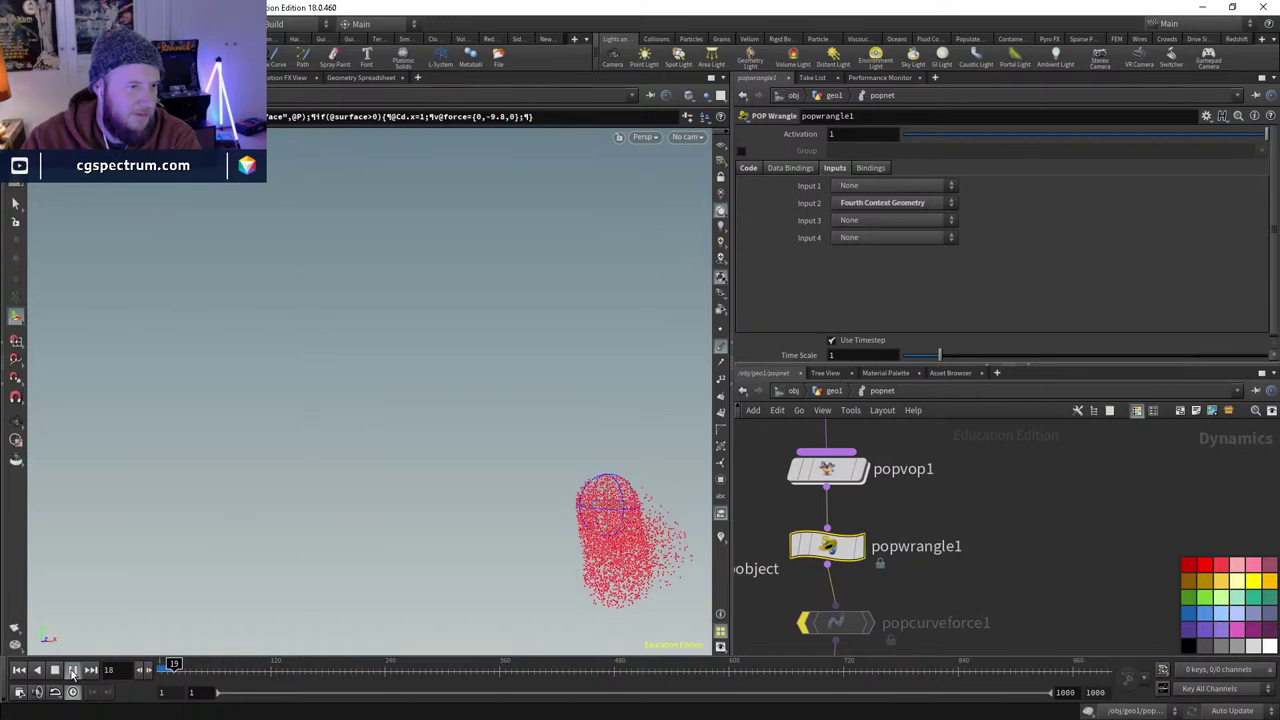
key(ctrl+Up)
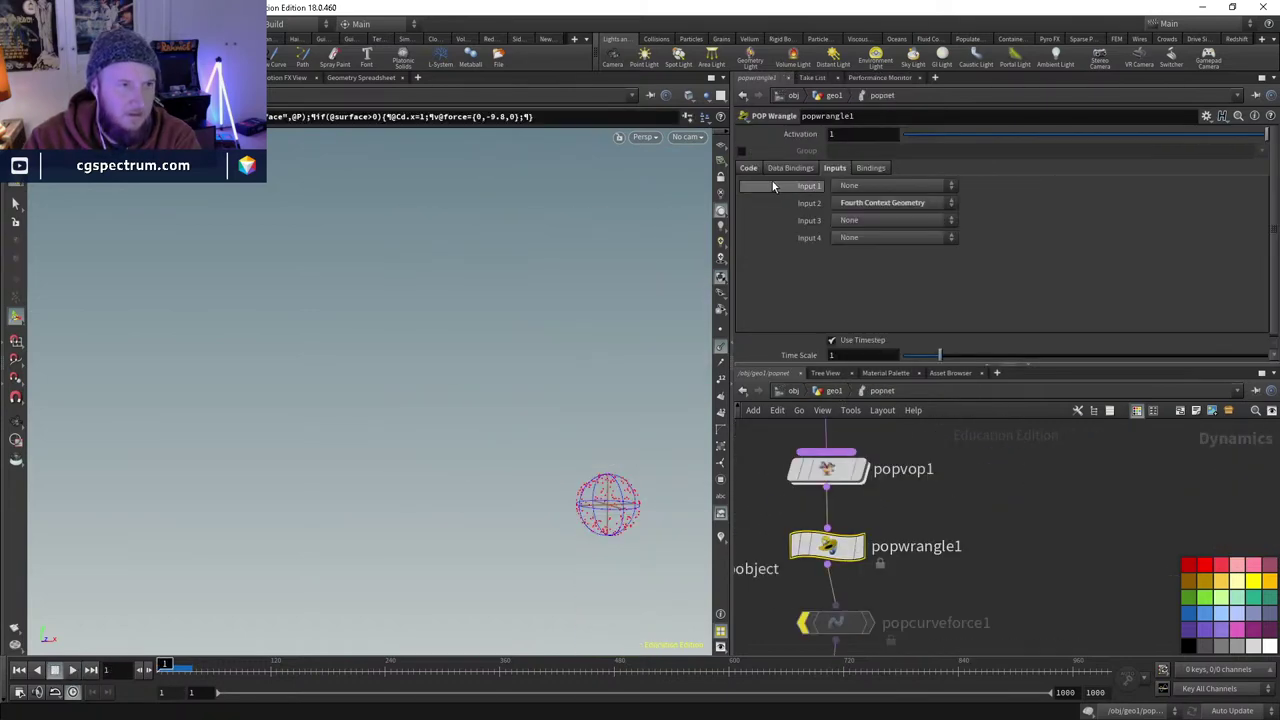
click(749, 168)
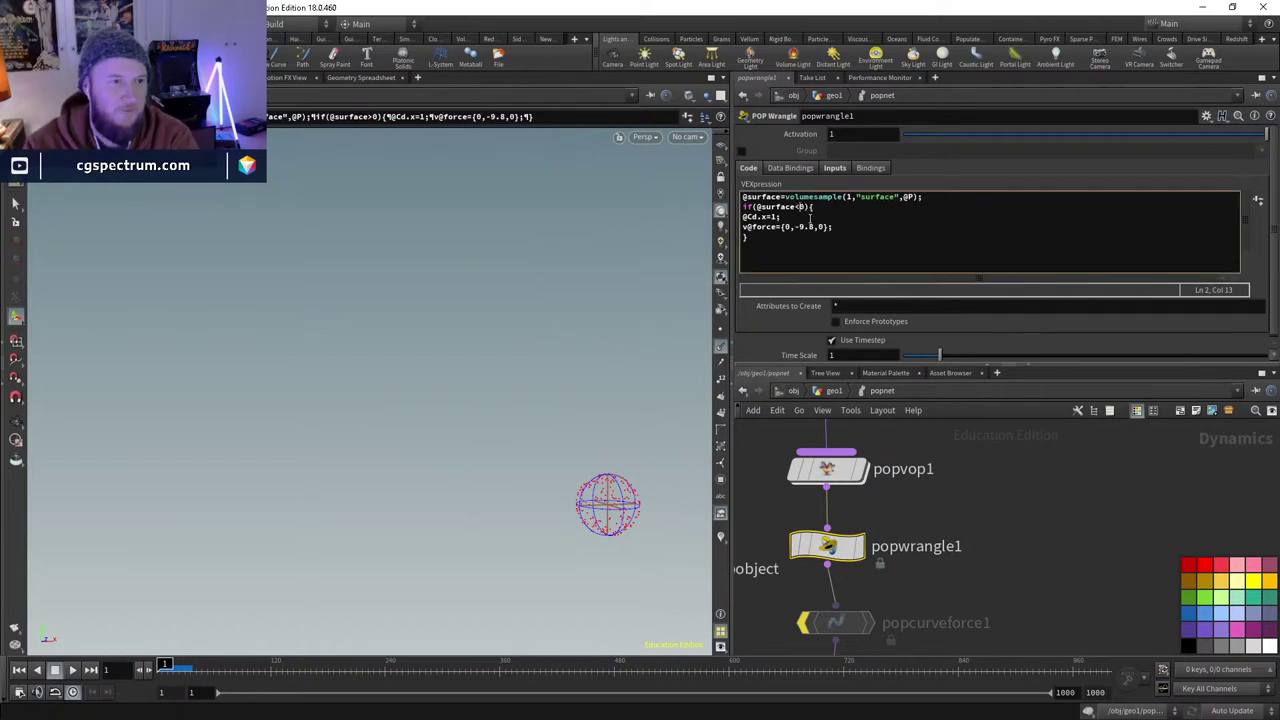
click(1007, 567)
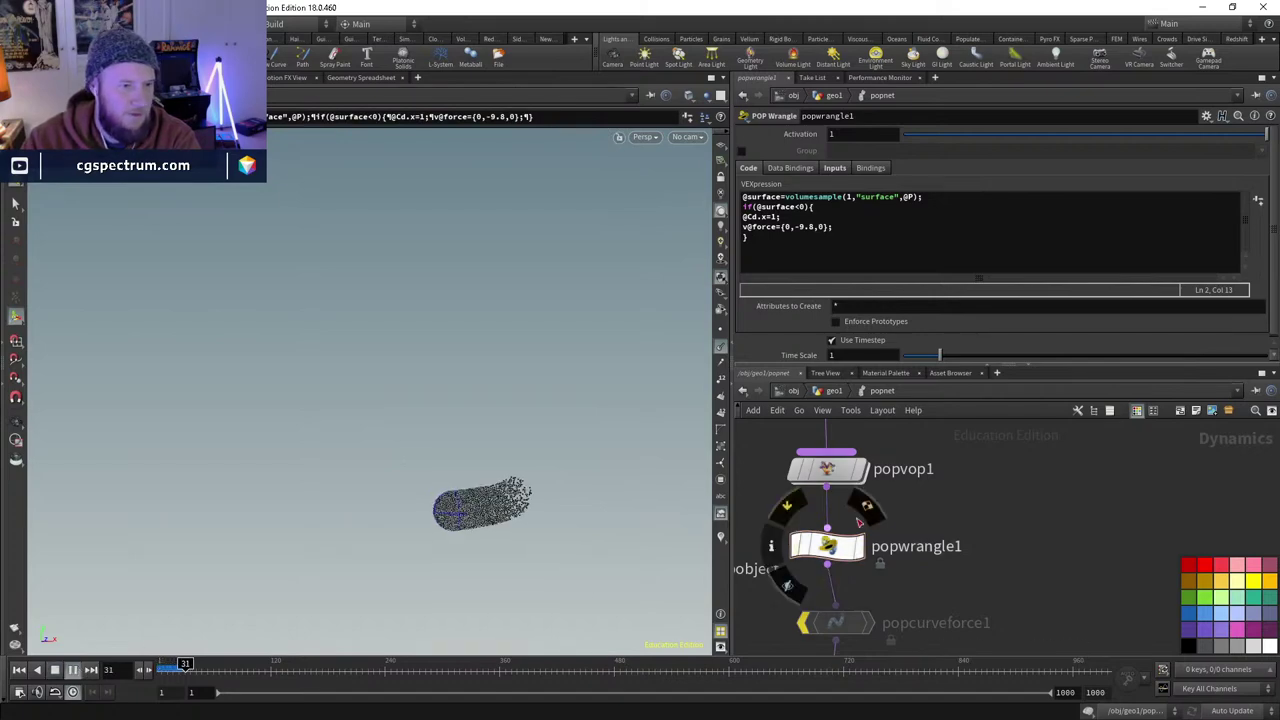
mouse_move(824, 472)
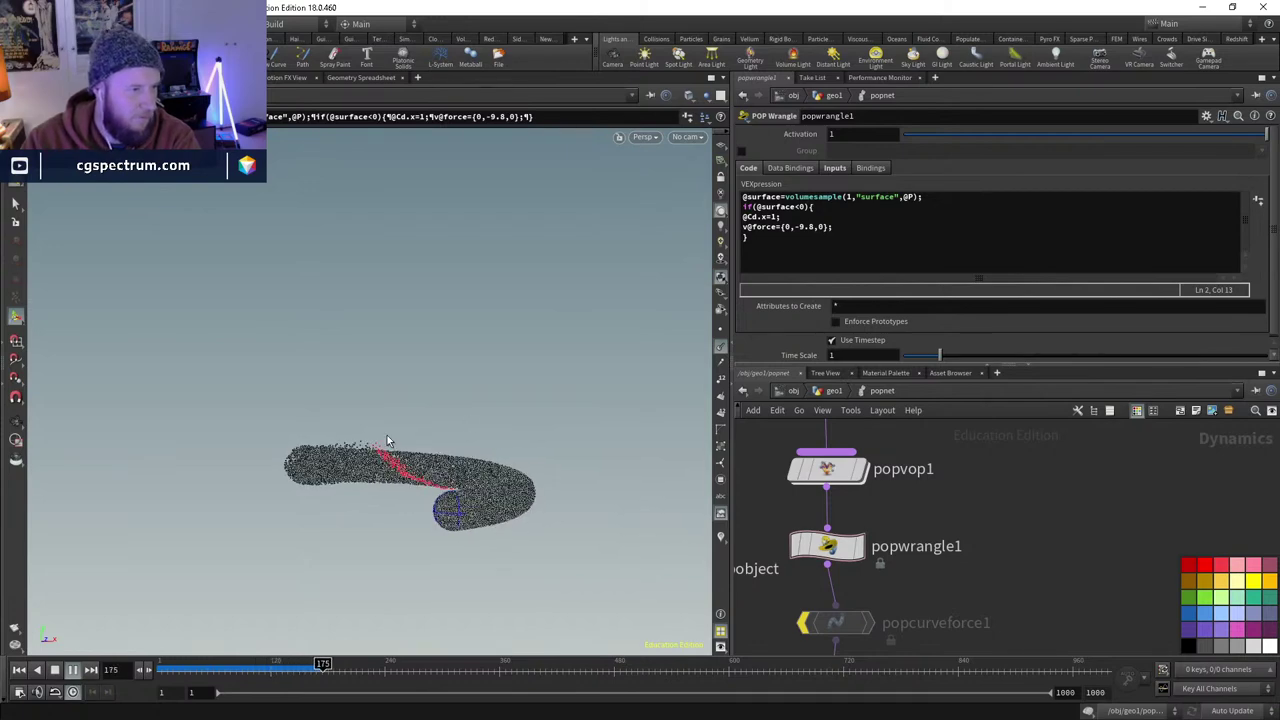
drag(443, 443, 430, 406)
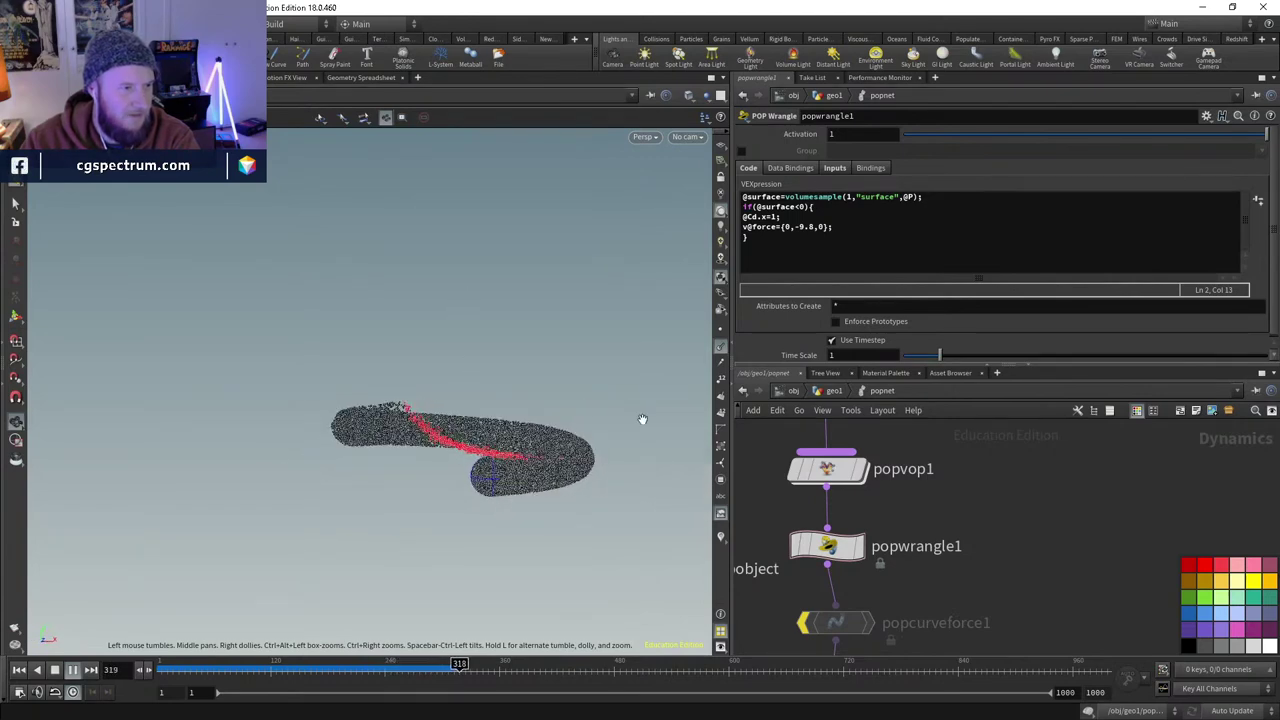
- Comment out popwrangle1's v@force line and place popwrangle1 before popvop1 in the chain, replaying the simulation from frame 1
key(ctrl+Up)
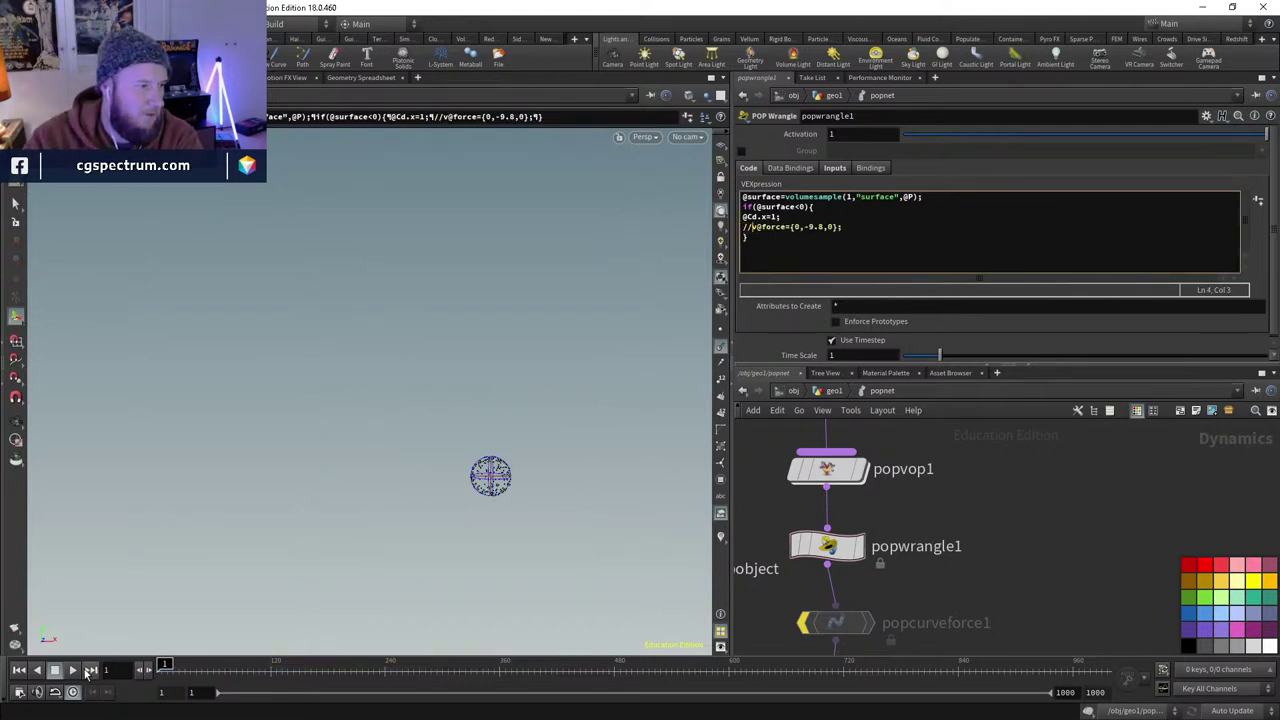
click(73, 671)
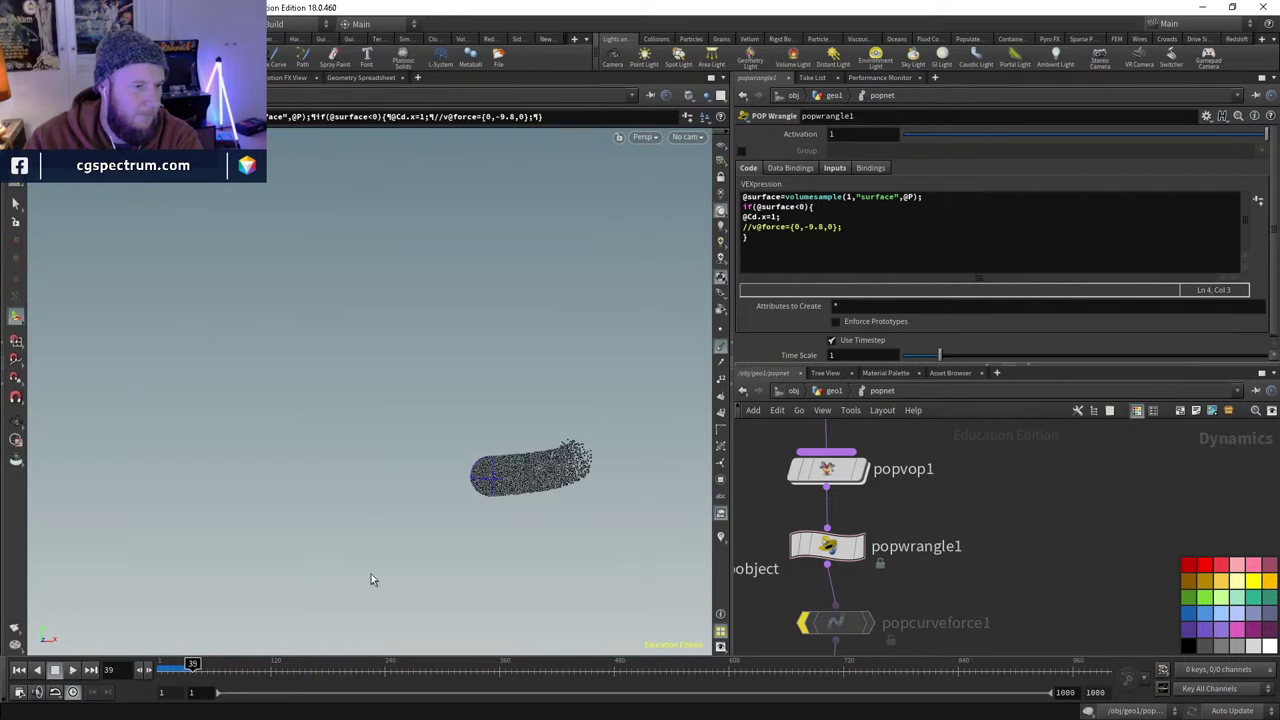
drag(827, 599, 811, 544)
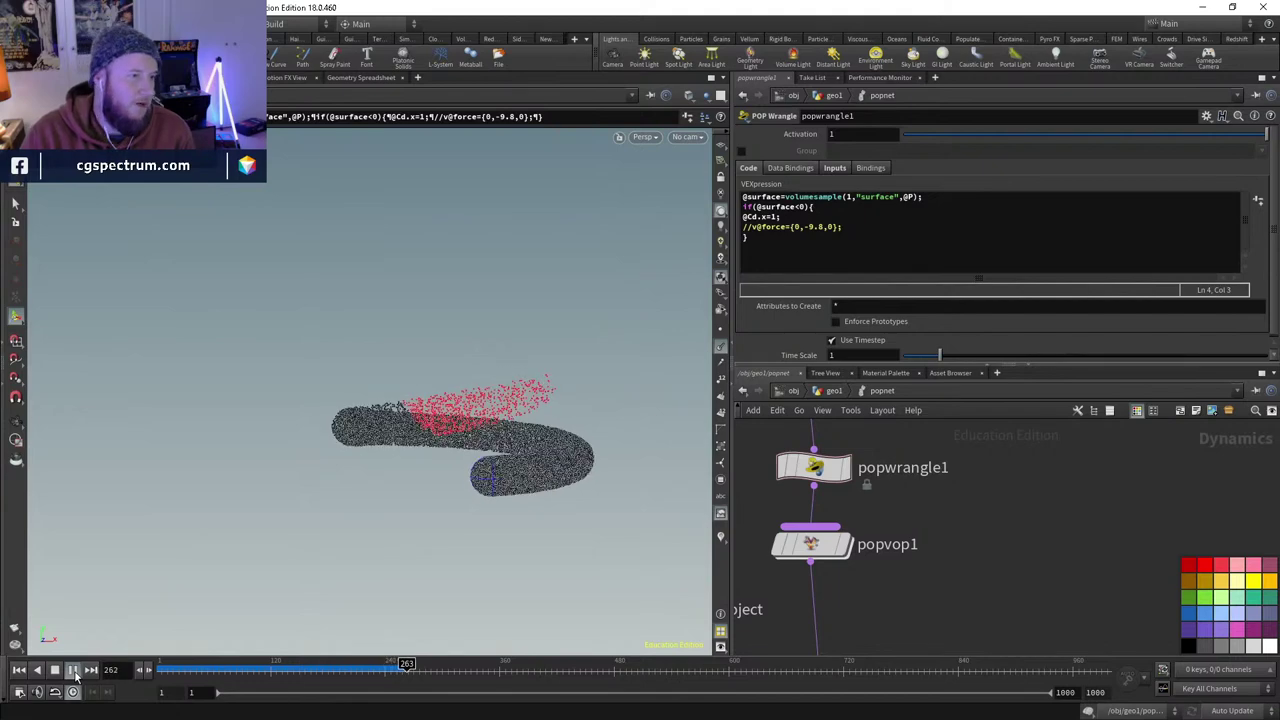
click(172, 665)
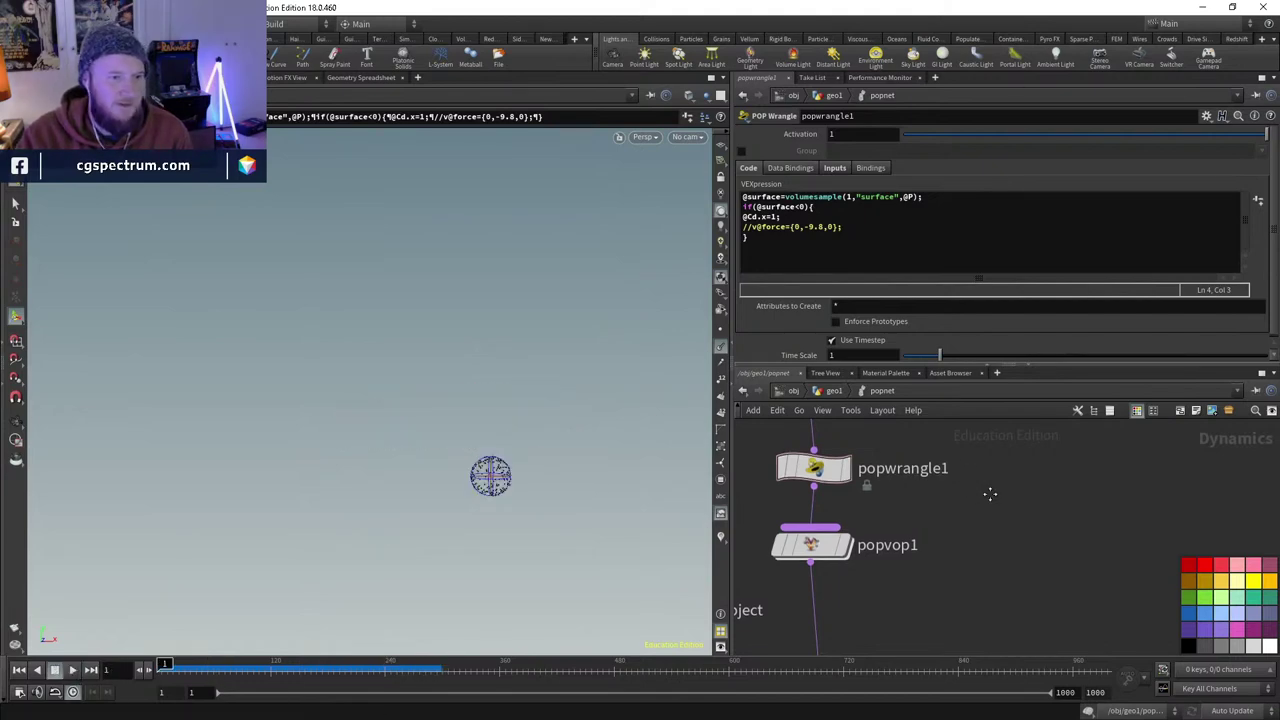
- Set the Life Expectancy of the source_first_input POP Source to 10 and replay the simulation
middle_drag(989, 493, 930, 510)
click(851, 507)
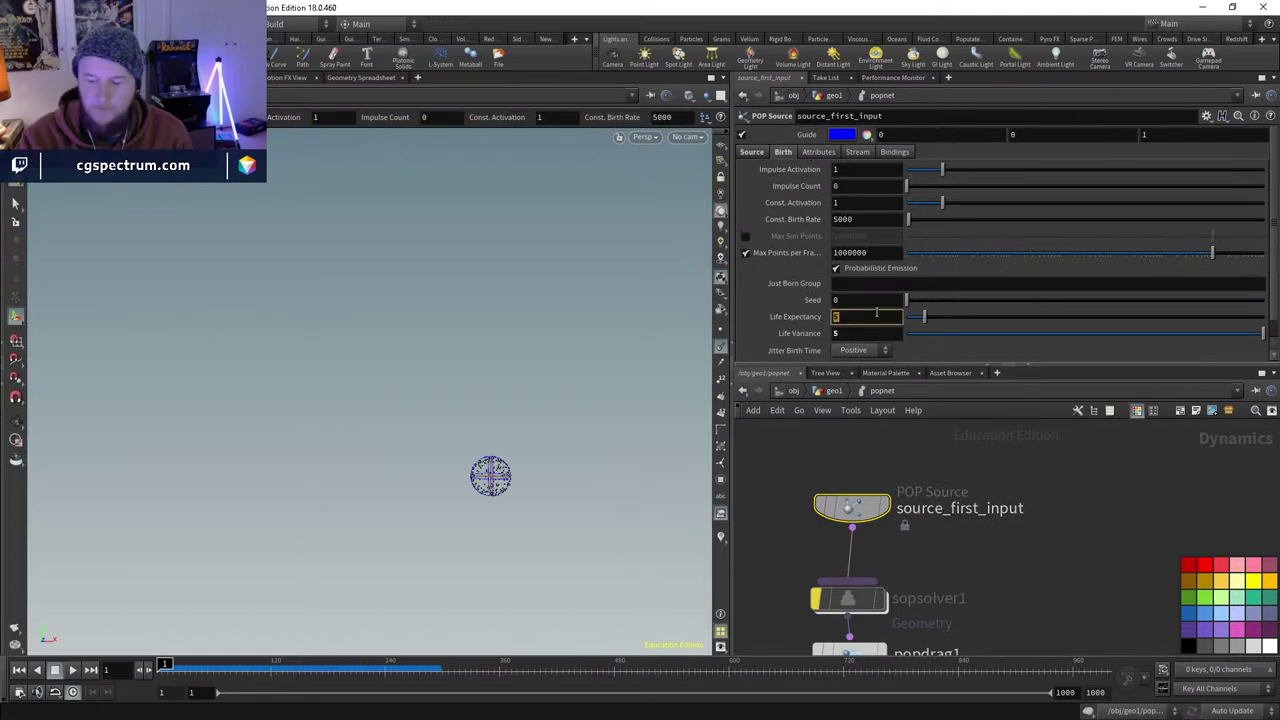
middle_drag(997, 483, 961, 371)
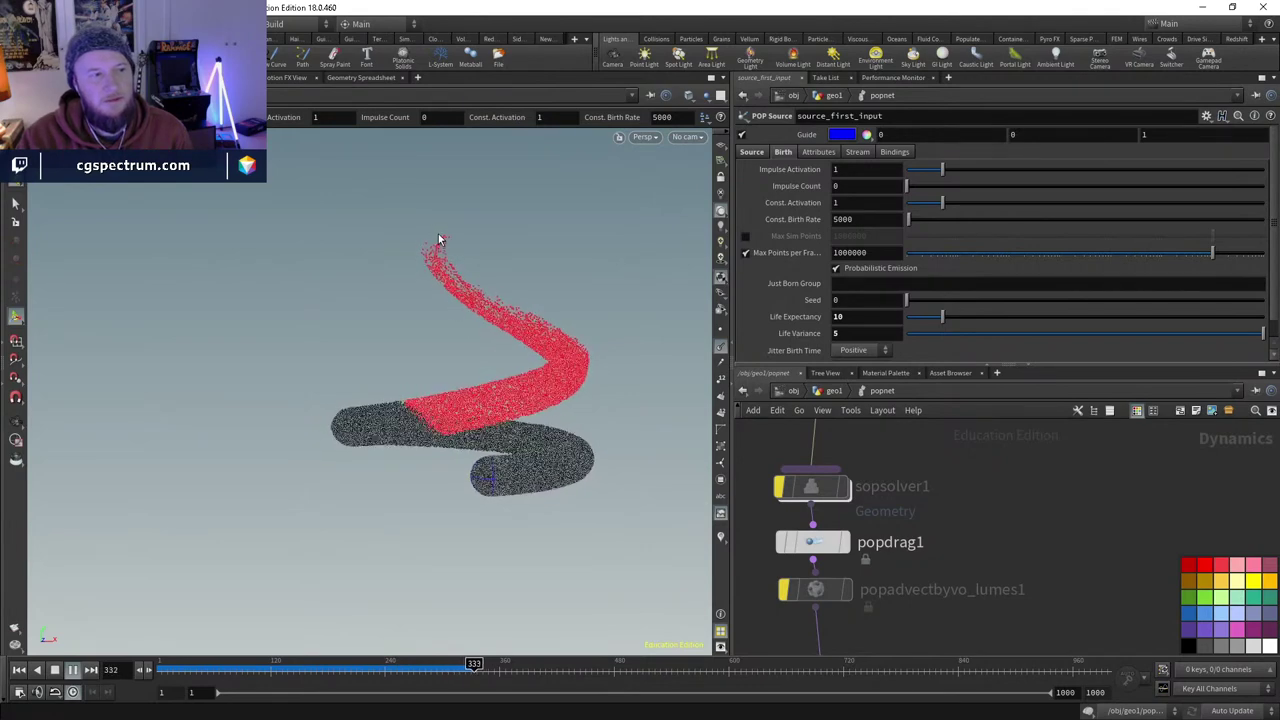
key(Down)
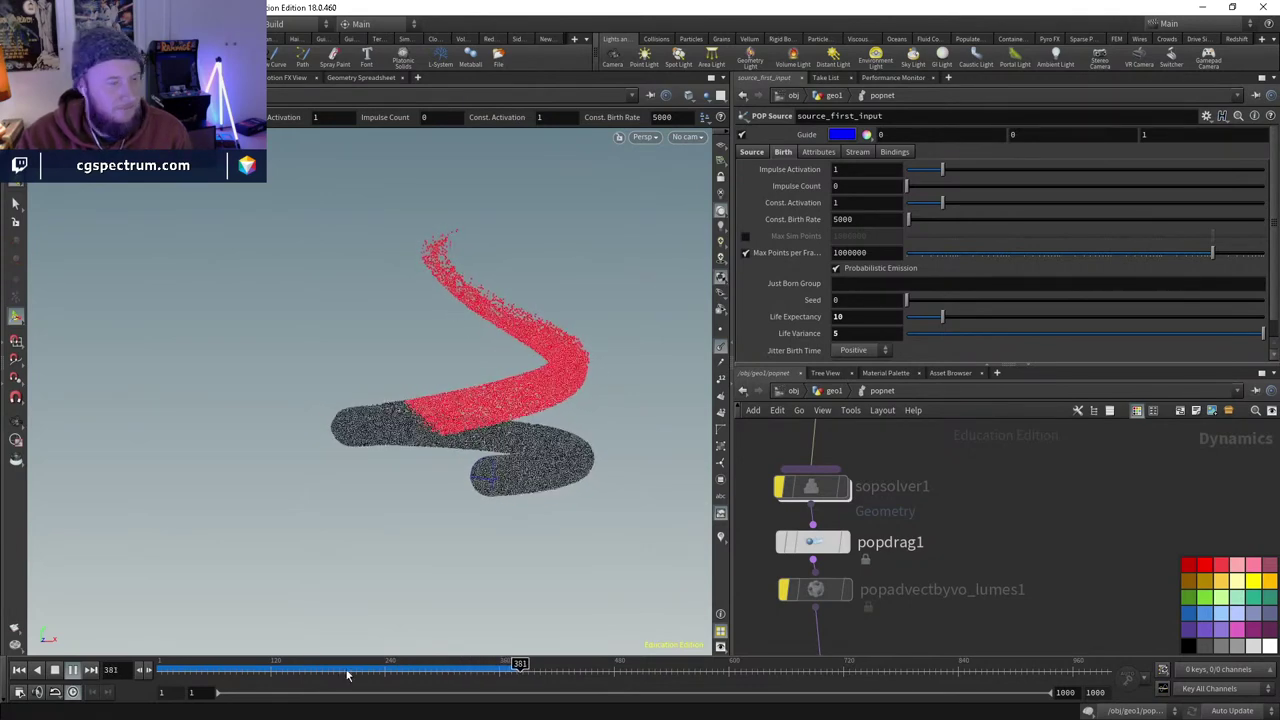
middle_drag(934, 586, 938, 527)
click(880, 494)
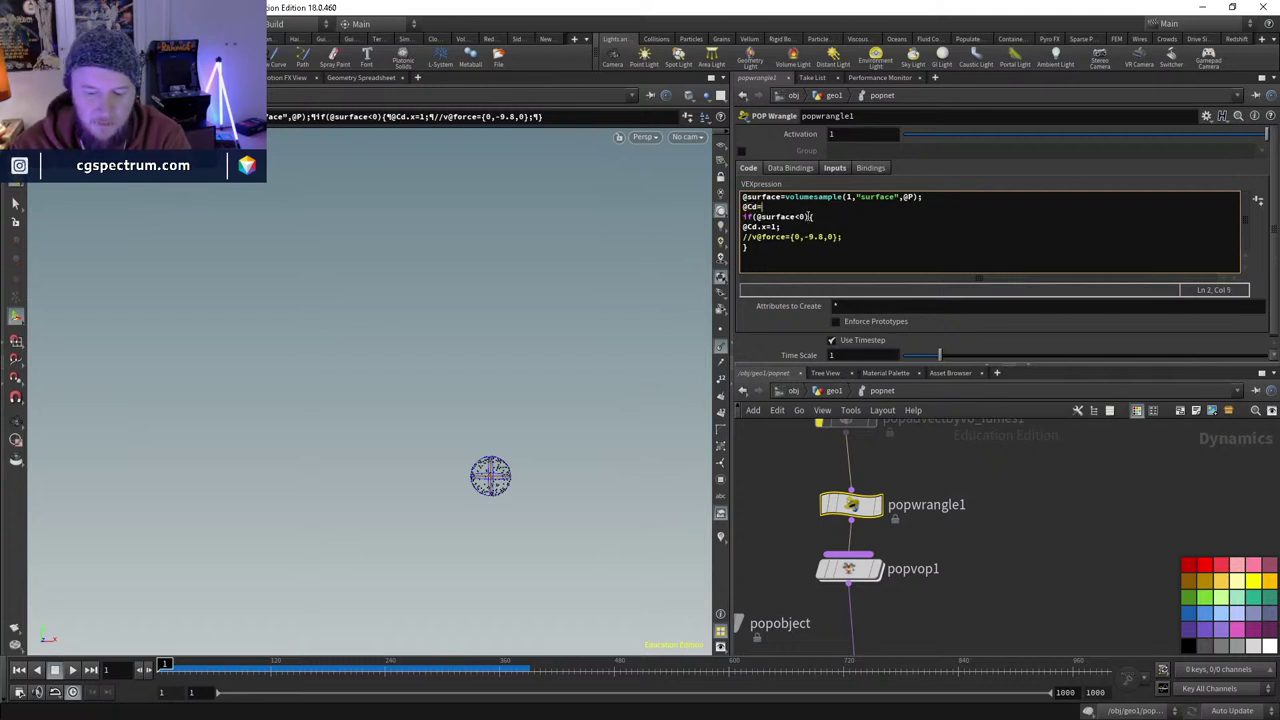
text(;)
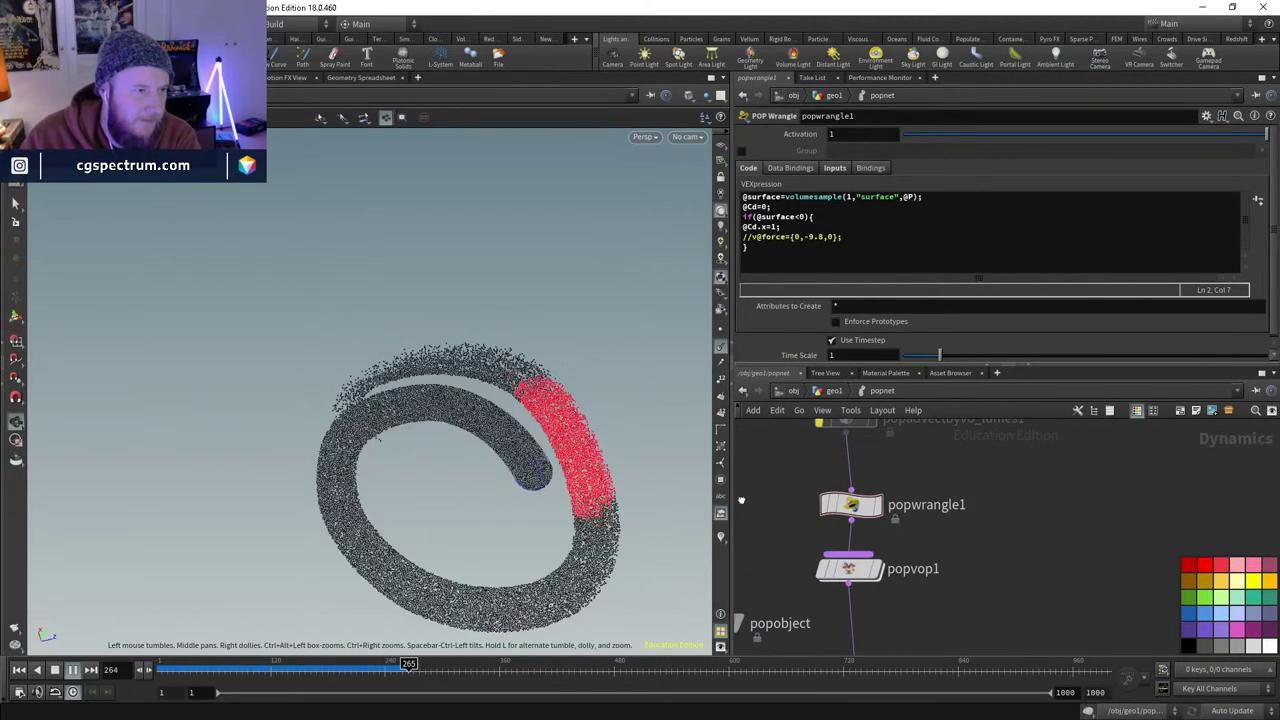
drag(690, 440, 481, 268)
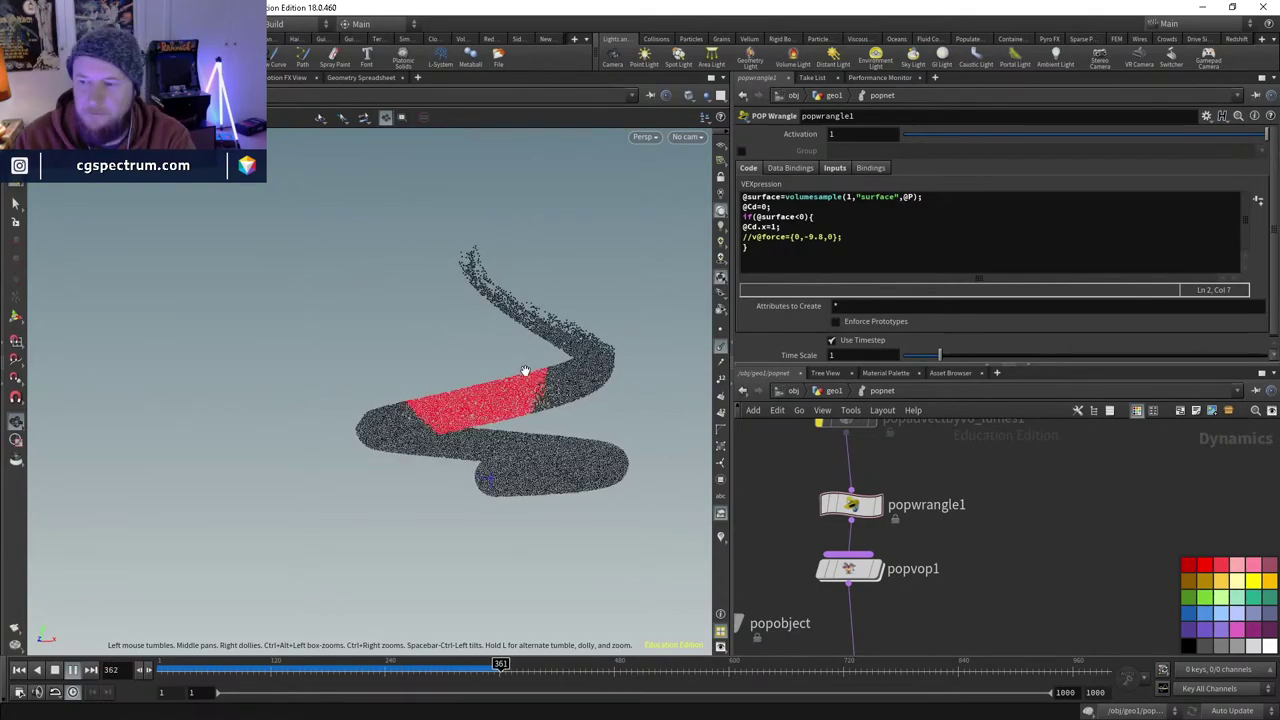
key(Return)
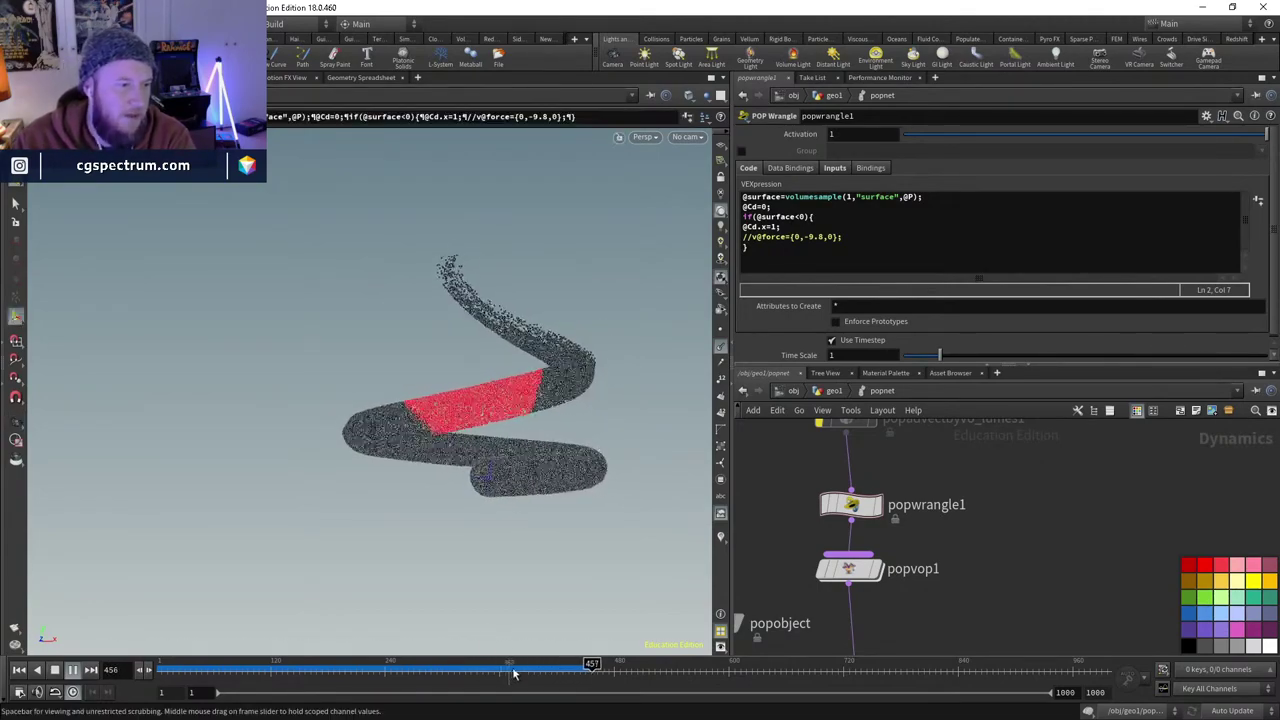
- Uncomment the v@force={0,-9.8,0}; line in popwrangle1 and replay the simulation from frame 1, inspecting the stream's bend
key(ctrl+Up)
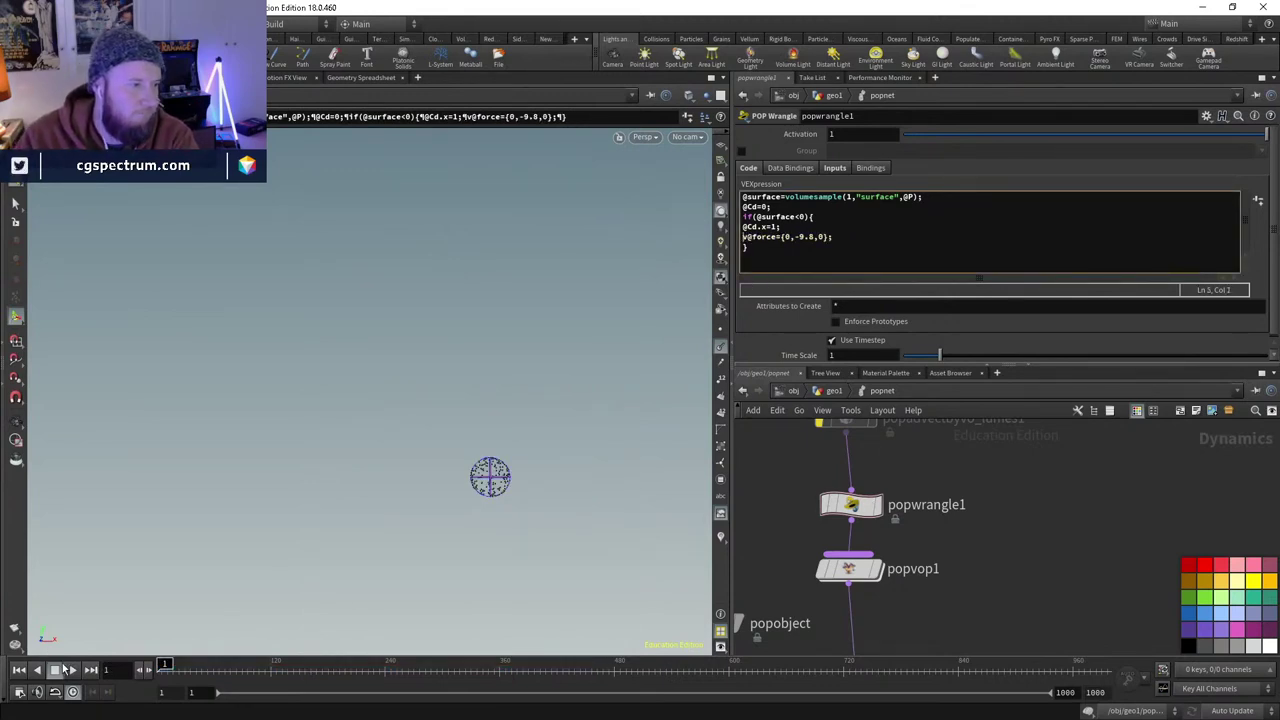
click(72, 670)
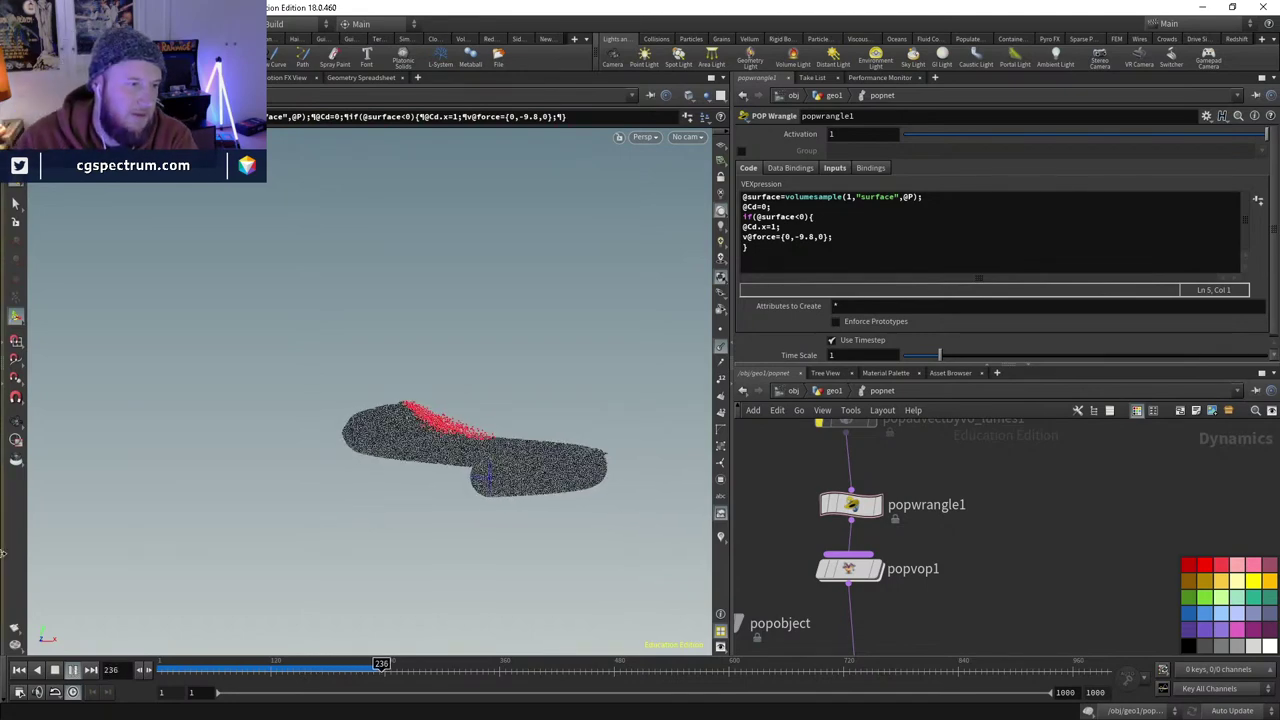
key(Escape)
drag(514, 437, 487, 394)
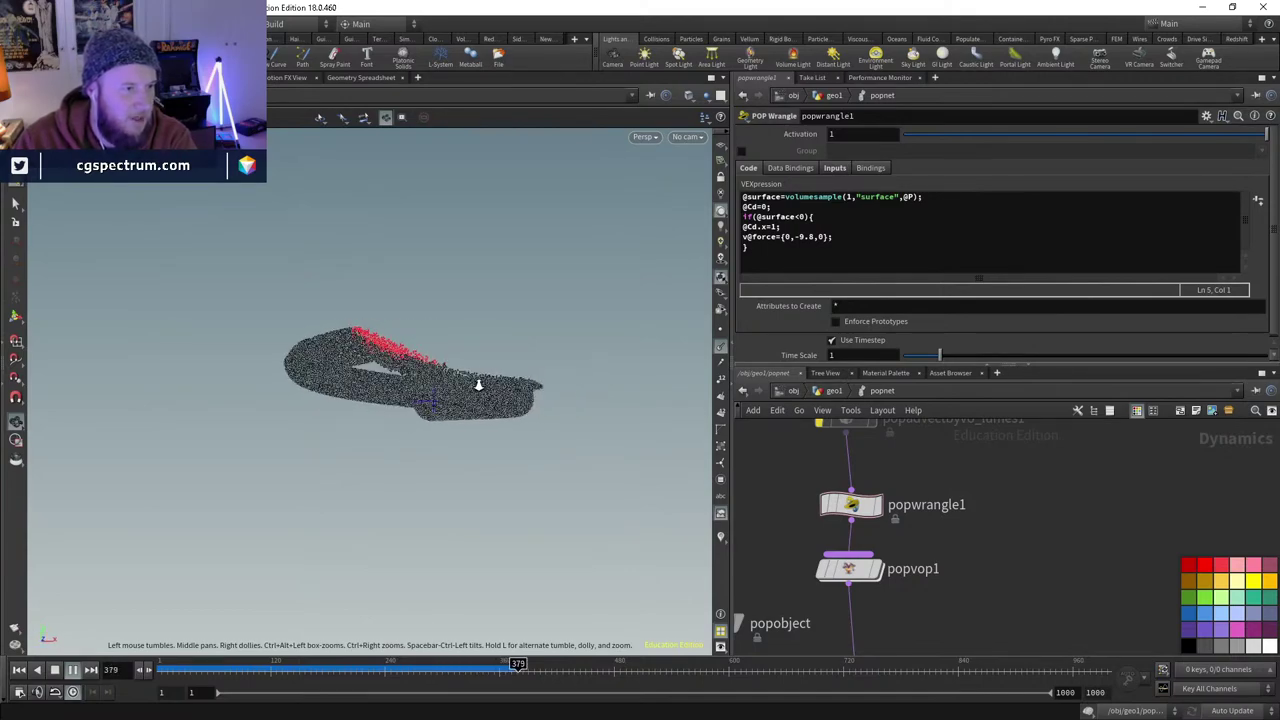
drag(479, 385, 452, 440)
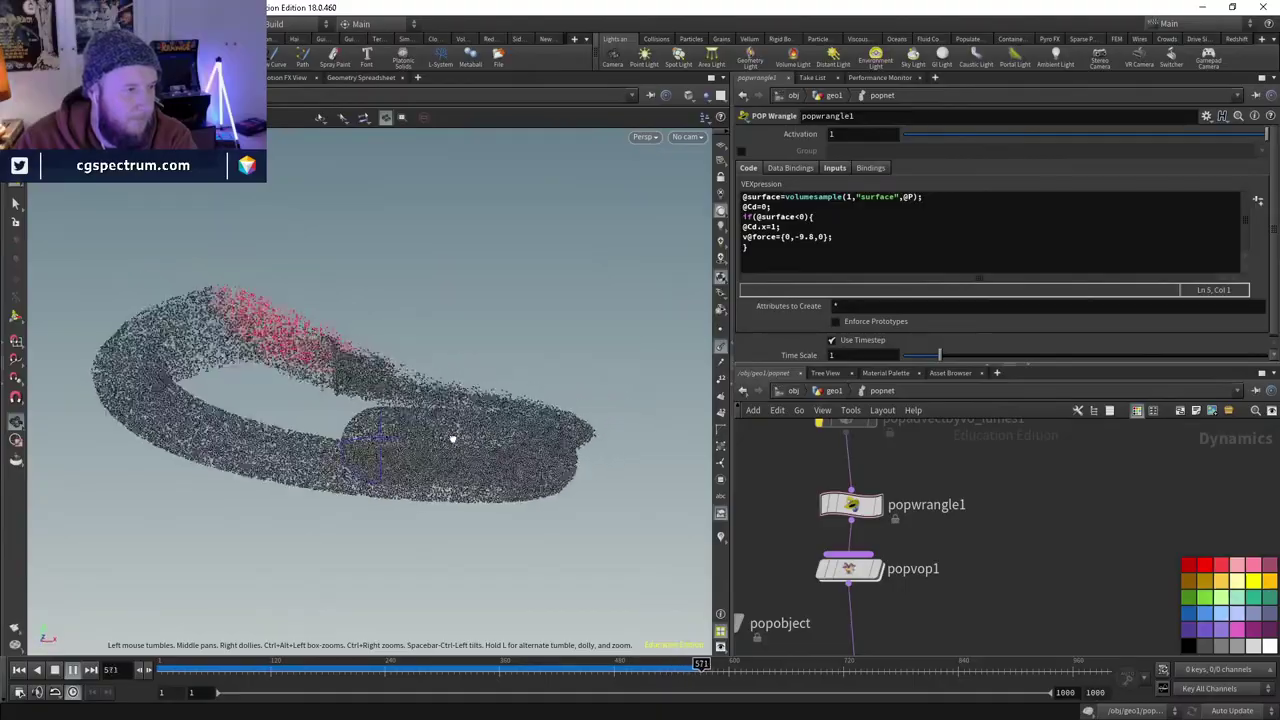
key(Return)
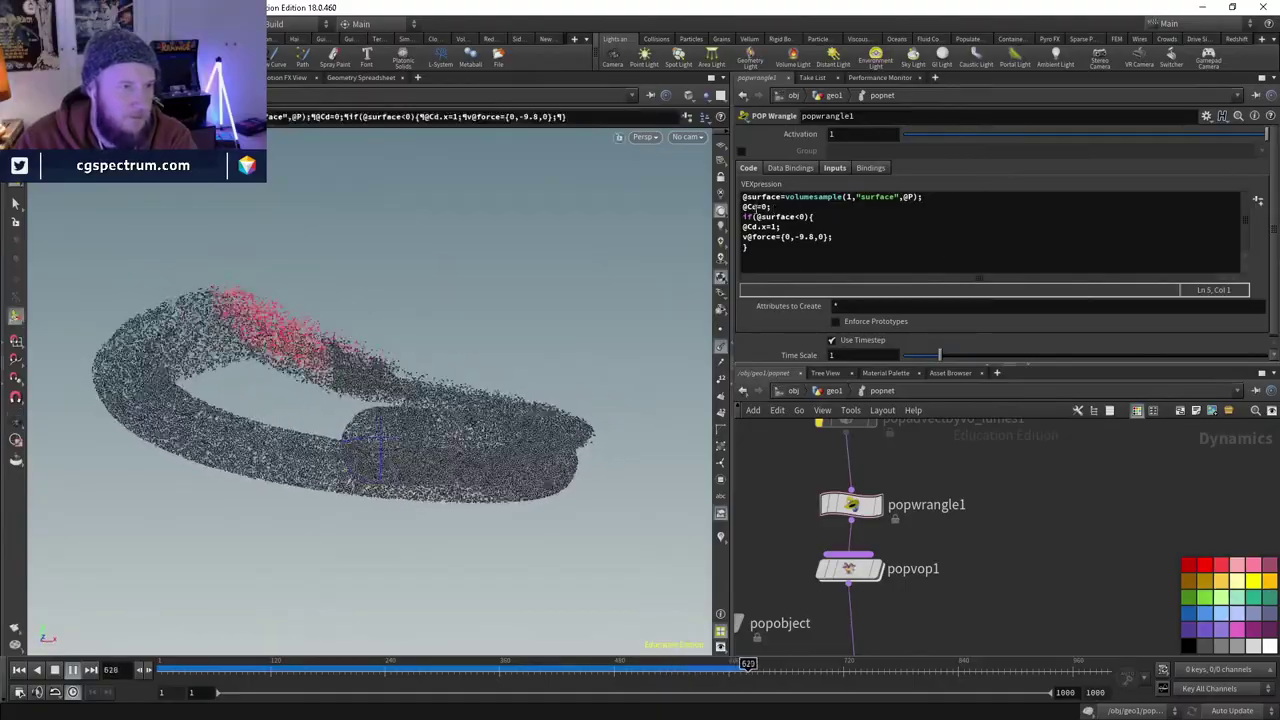
- Examine from several angles and frames how the particle stream behaves where the force acts inside the sphere volume, stopping at frame 542
key(Escape)
drag(414, 363, 443, 371)
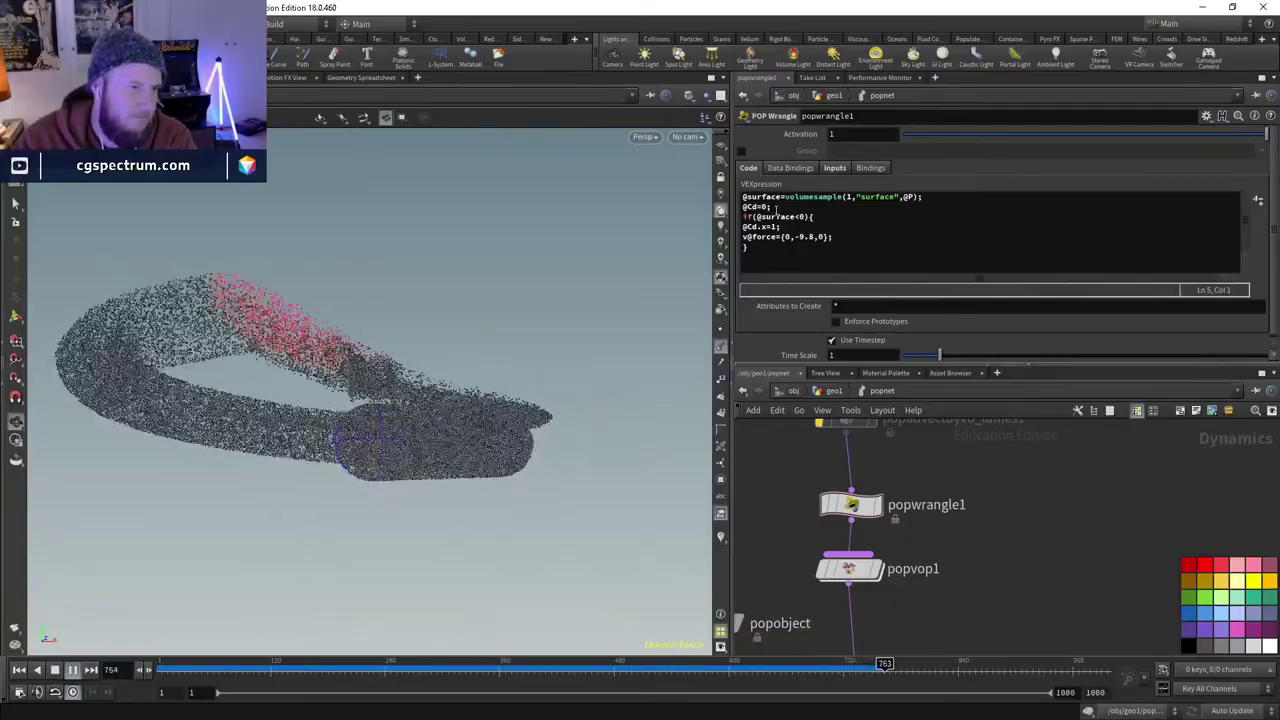
key(Return)
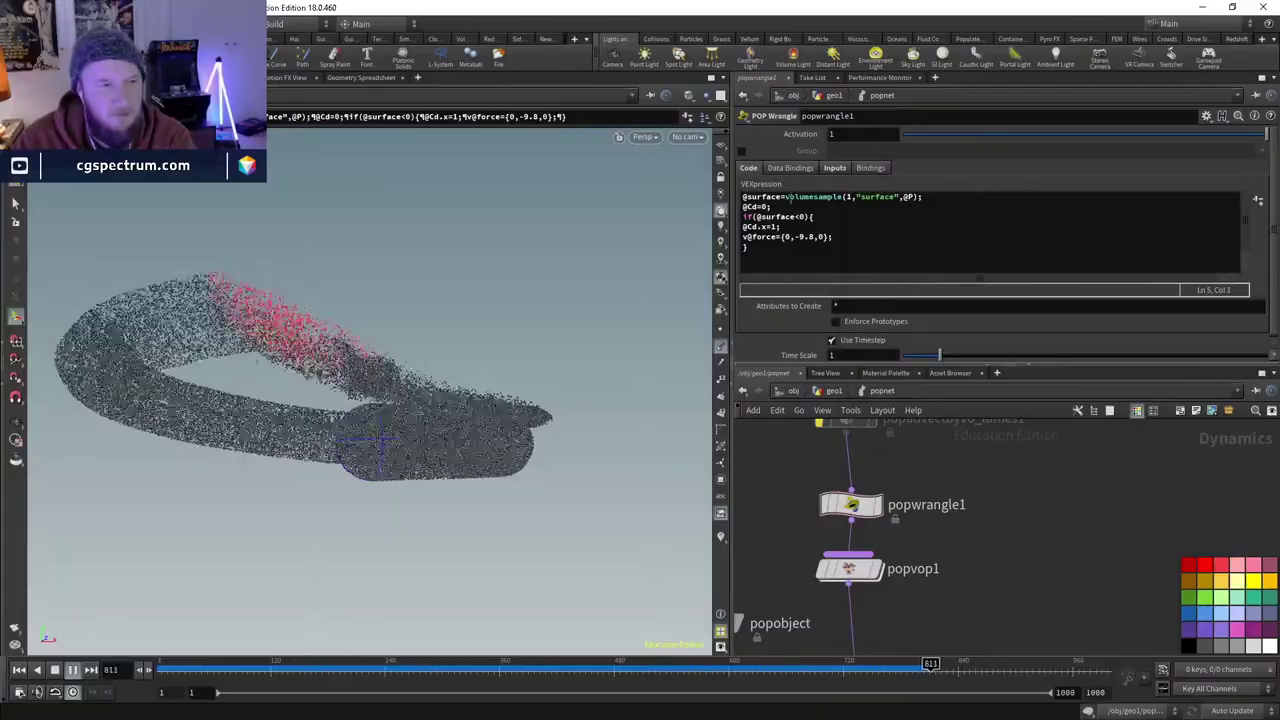
key(Escape)
mouse_move(423, 337)
mouse_down()
mouse_move(509, 334)
mouse_move(400, 344)
mouse_move(383, 420)
mouse_move(500, 340)
mouse_move(531, 343)
mouse_move(423, 349)
mouse_up()
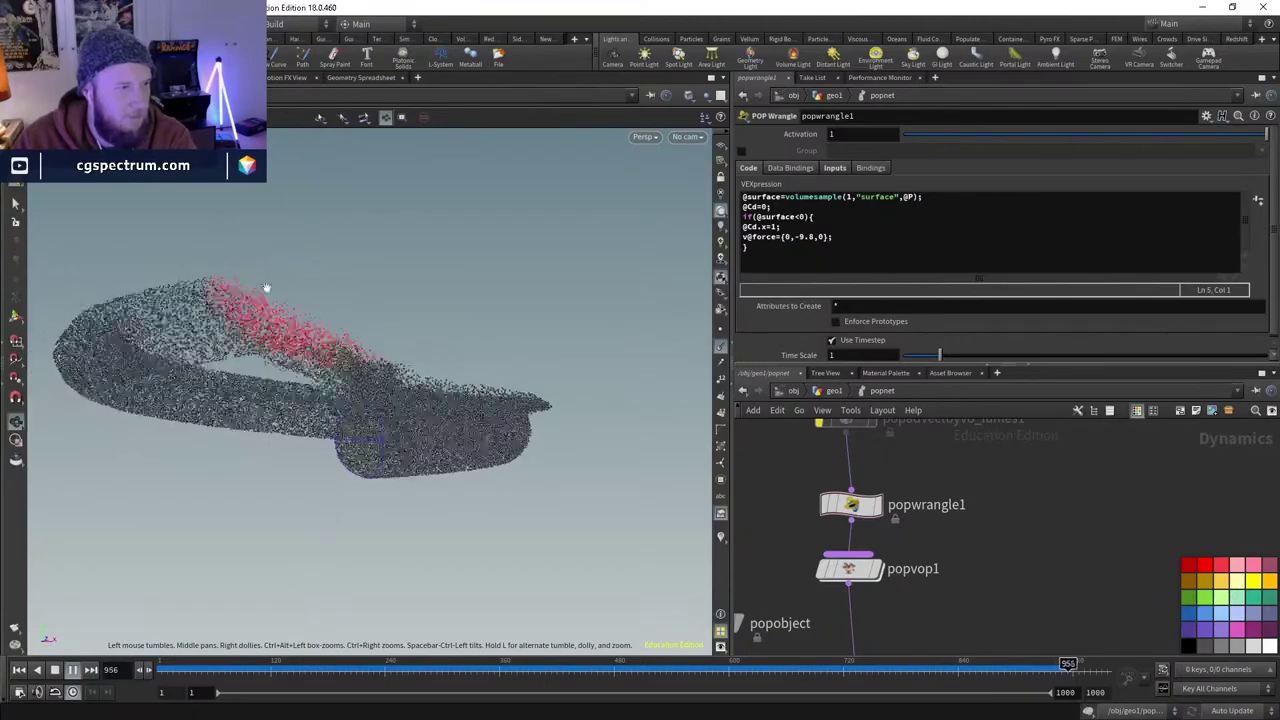
drag(266, 288, 423, 477)
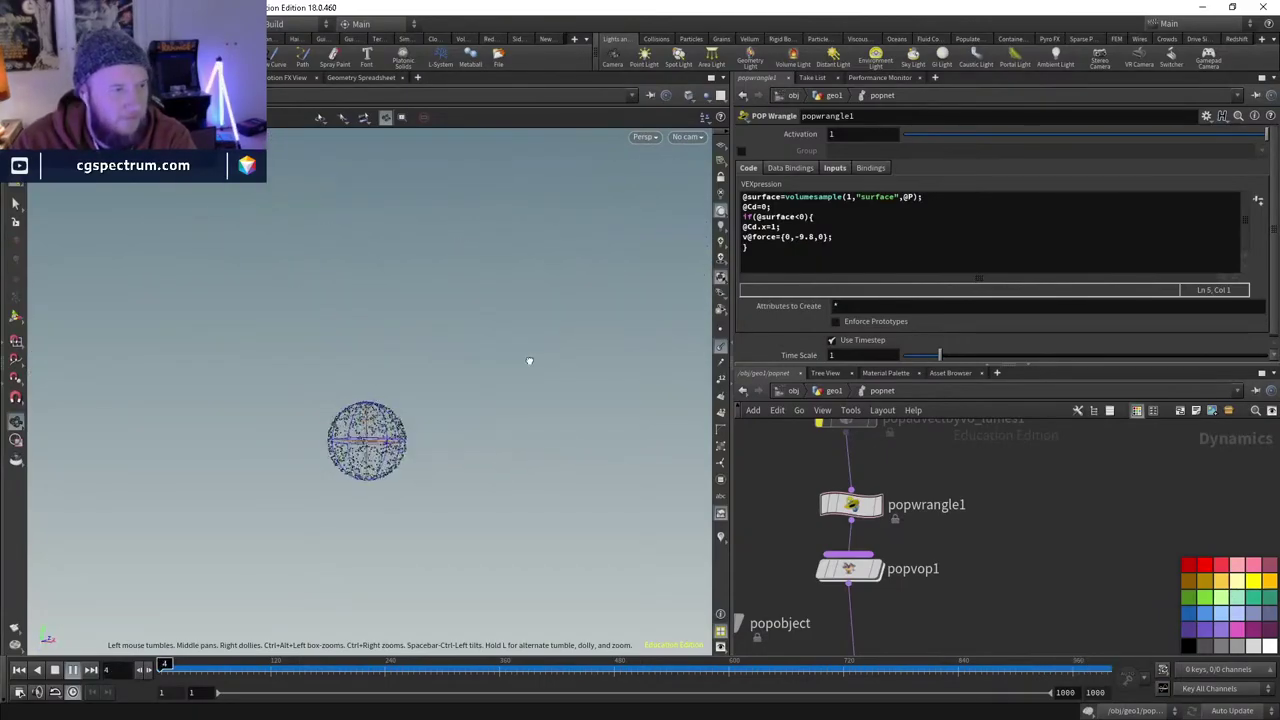
key(Return)
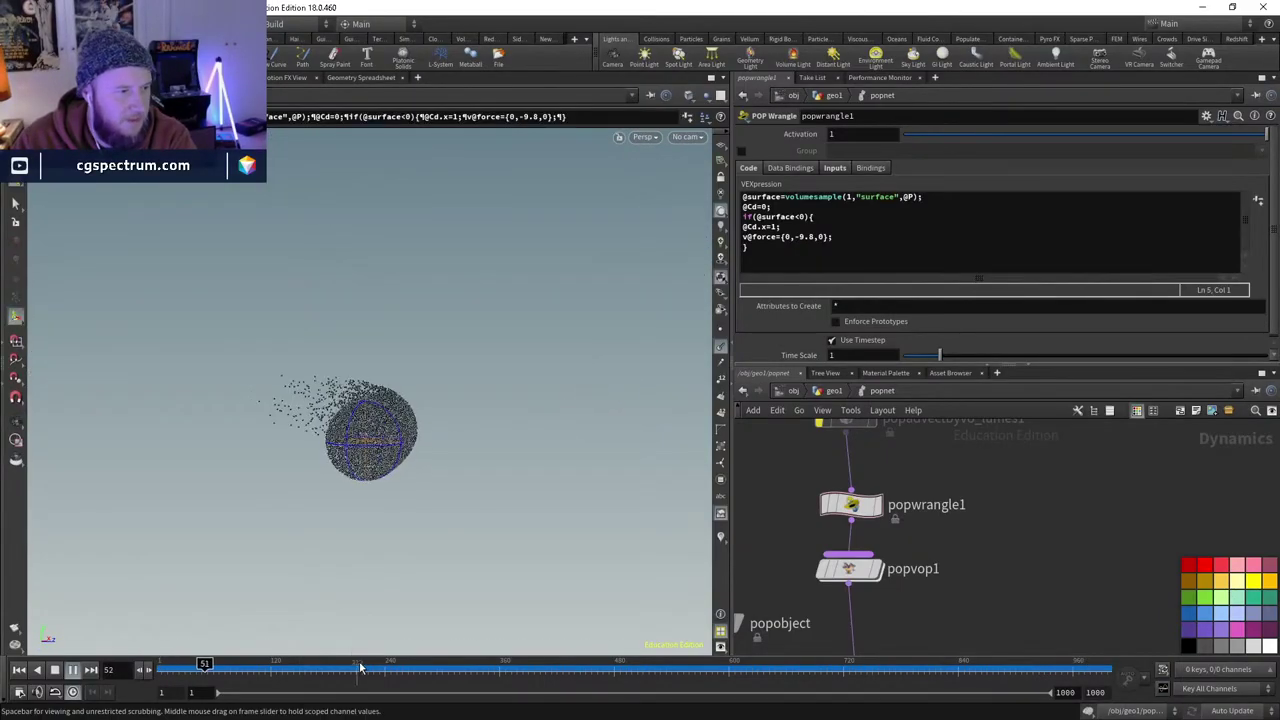
drag(361, 668, 570, 668)
key(Escape)
drag(491, 451, 220, 486)
key(Escape)
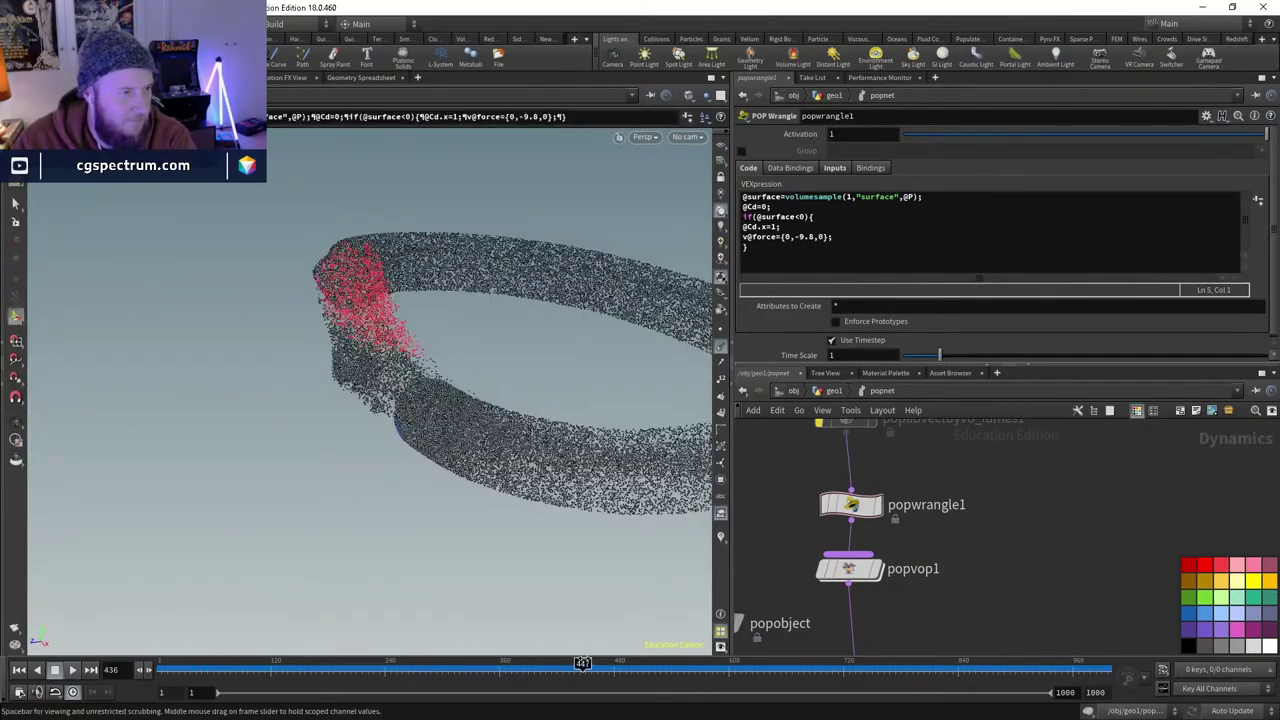
key(Escape)
drag(421, 416, 316, 380)
key(Escape)
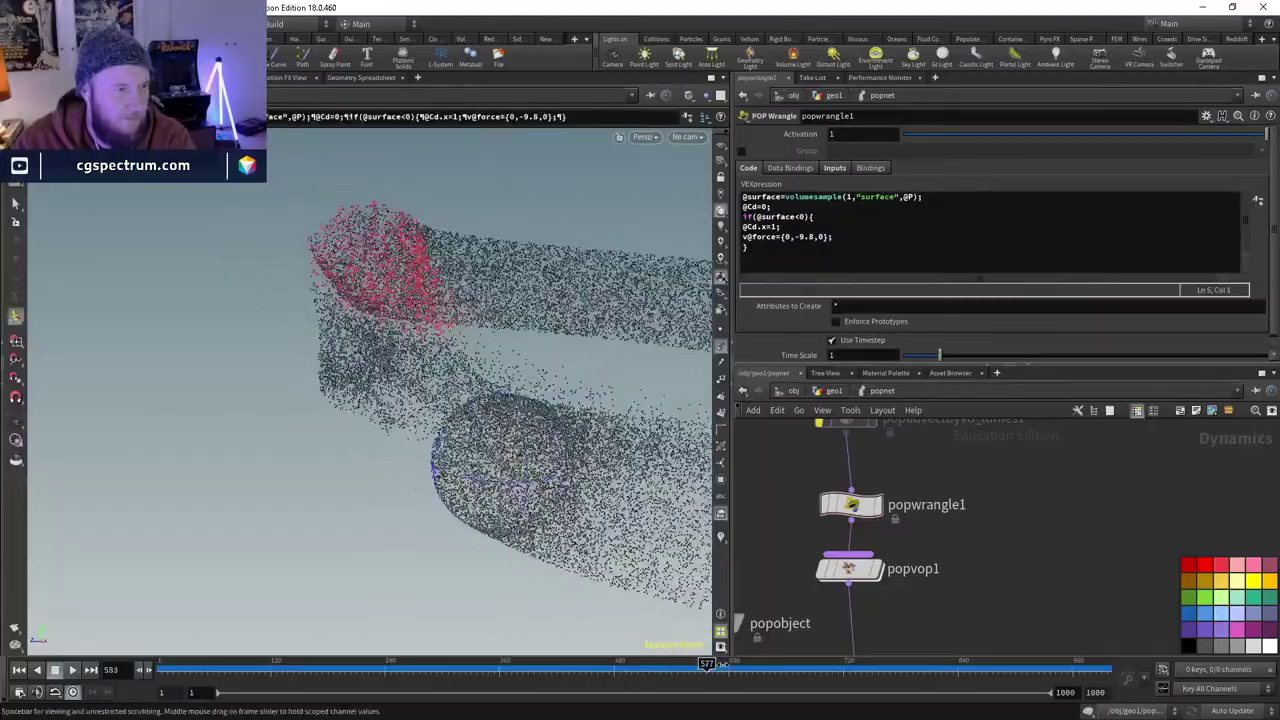
drag(761, 663, 674, 663)
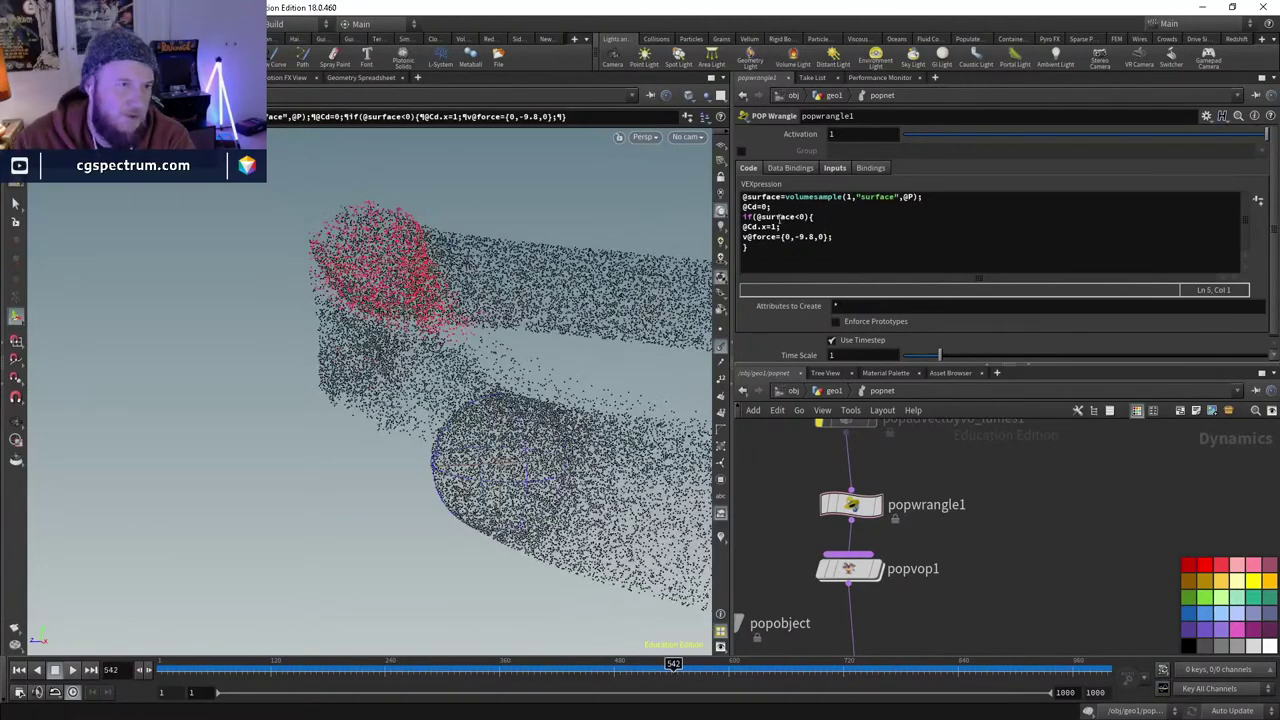
drag(767, 253, 740, 216)
key(ctrl+c)
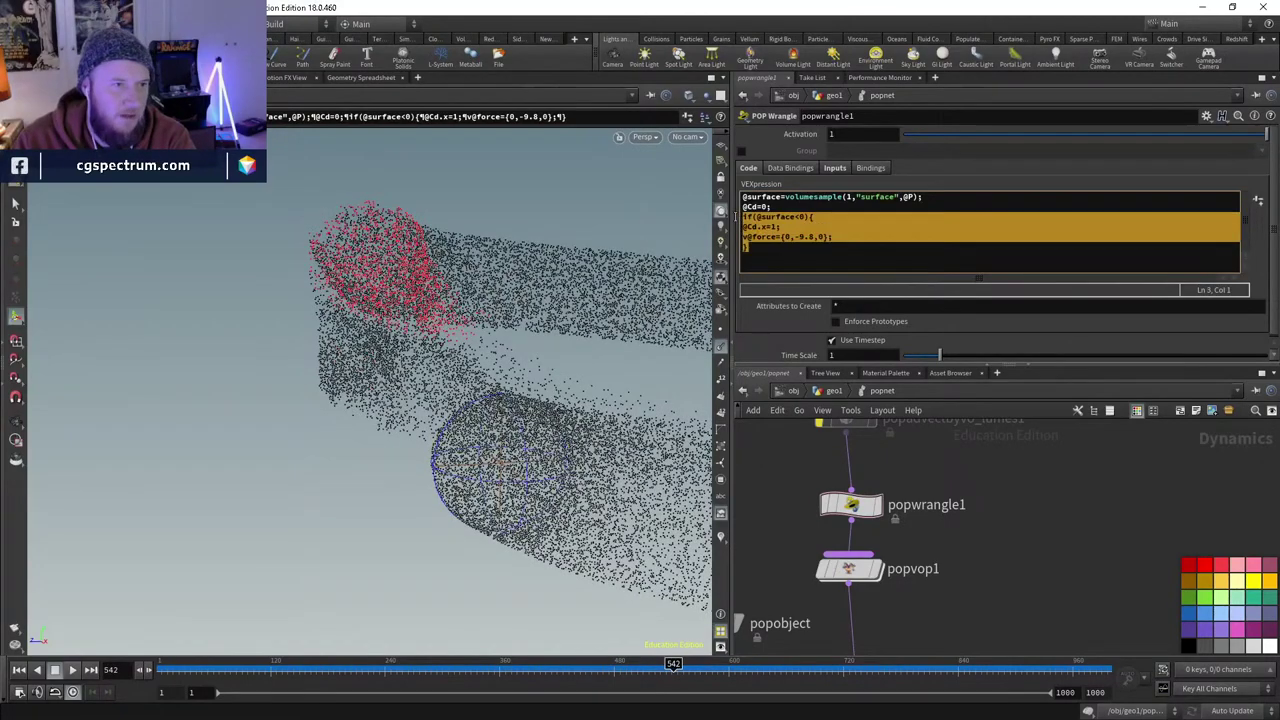
click(789, 254)
key(Return)
key(ctrl+v)
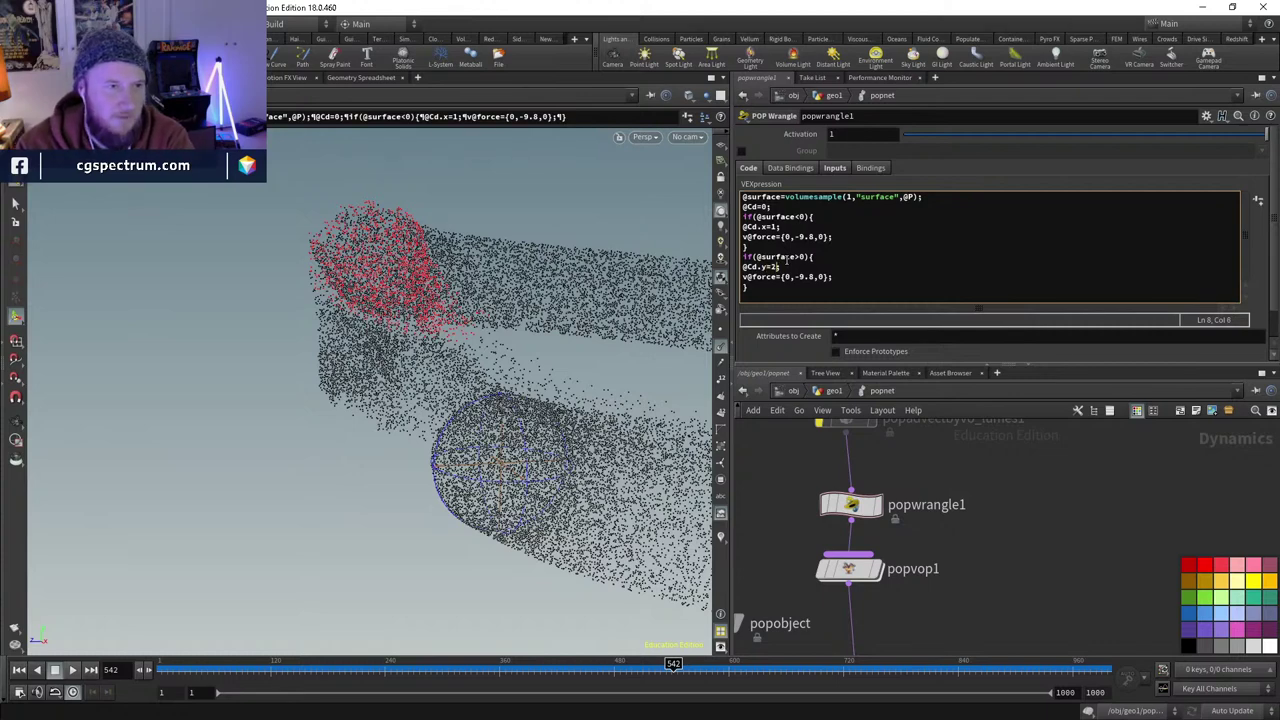
key(ctrl+Return)
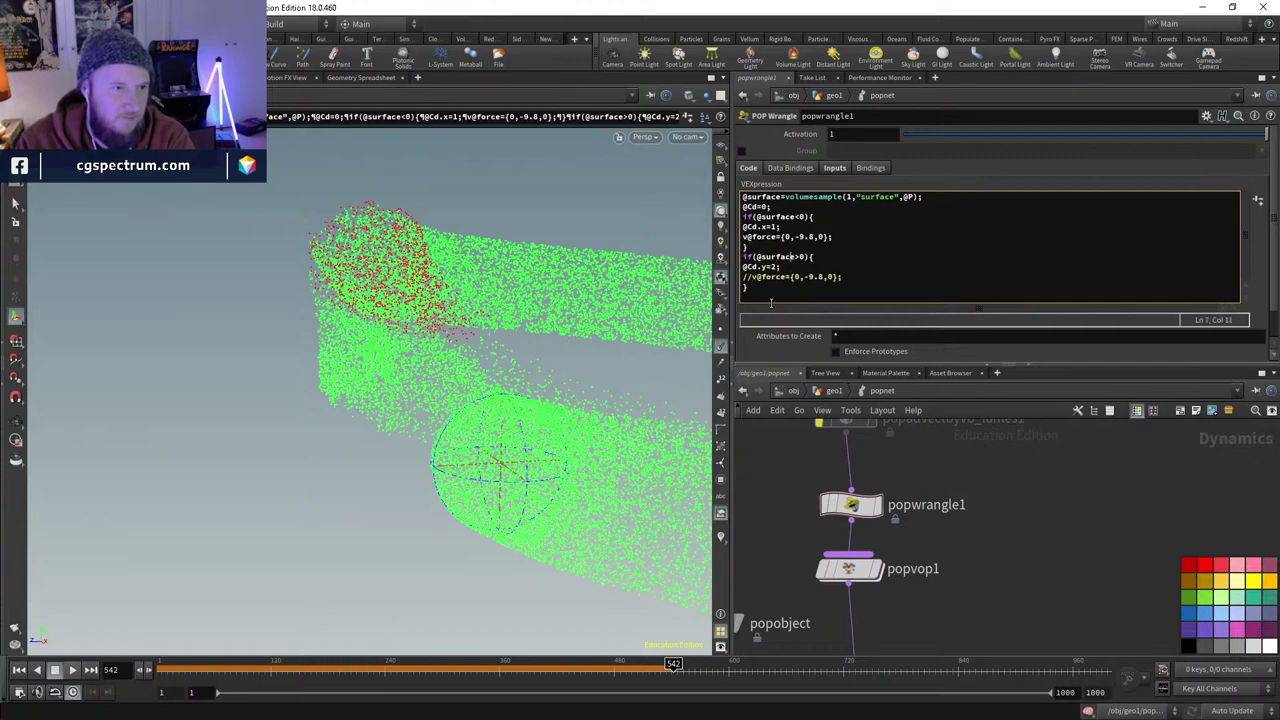
key(ctrl+Return)
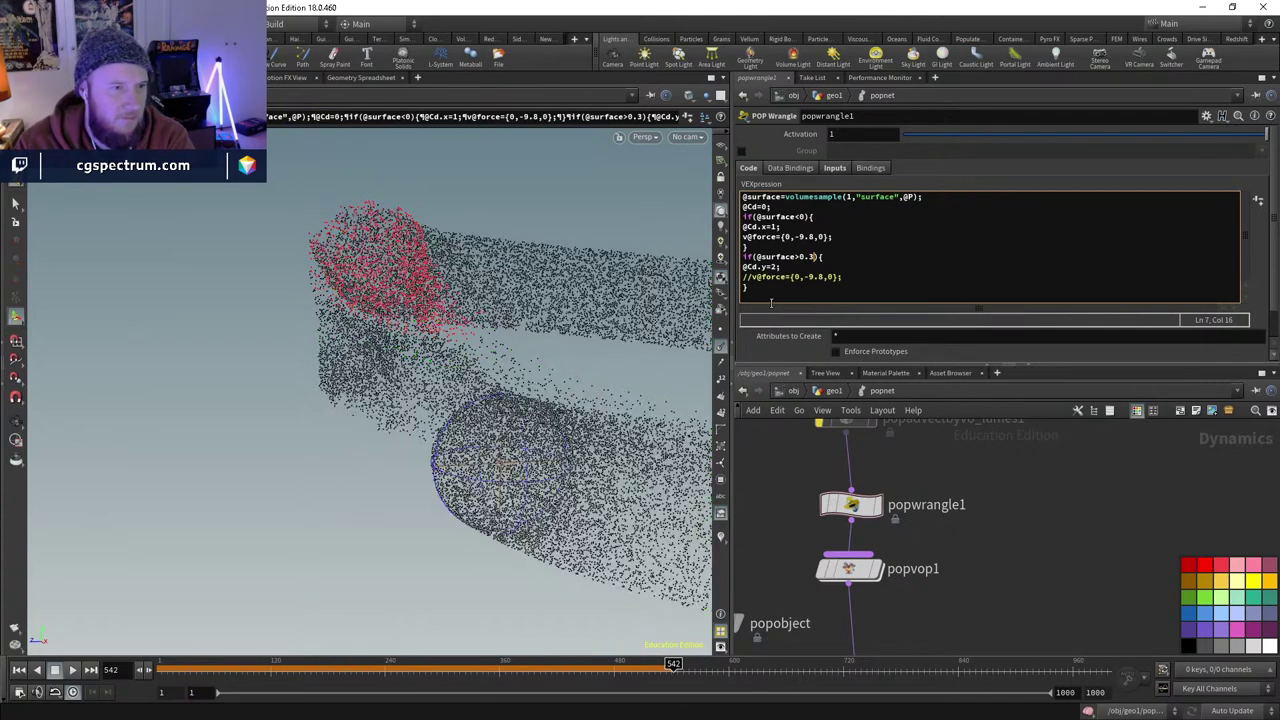
key(BackSpace)
text(2)
key(ctrl+Return)
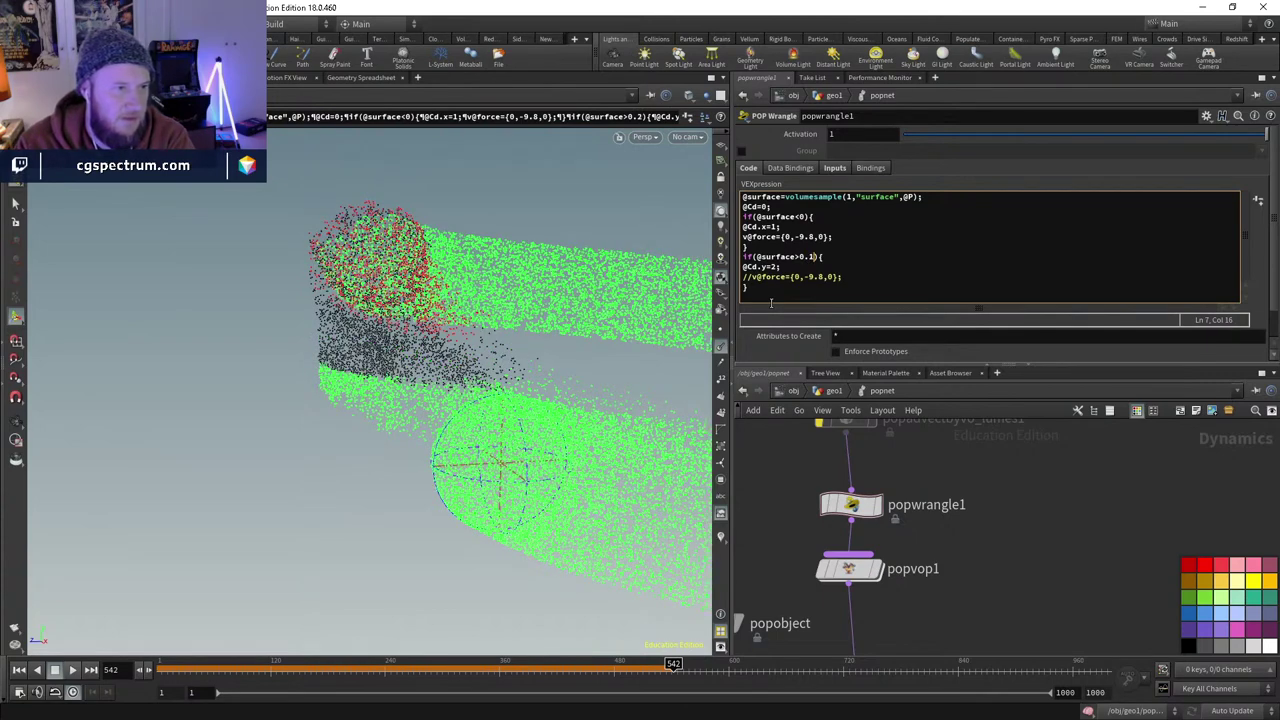
key(ctrl+Return)
key(ctrl+Return)
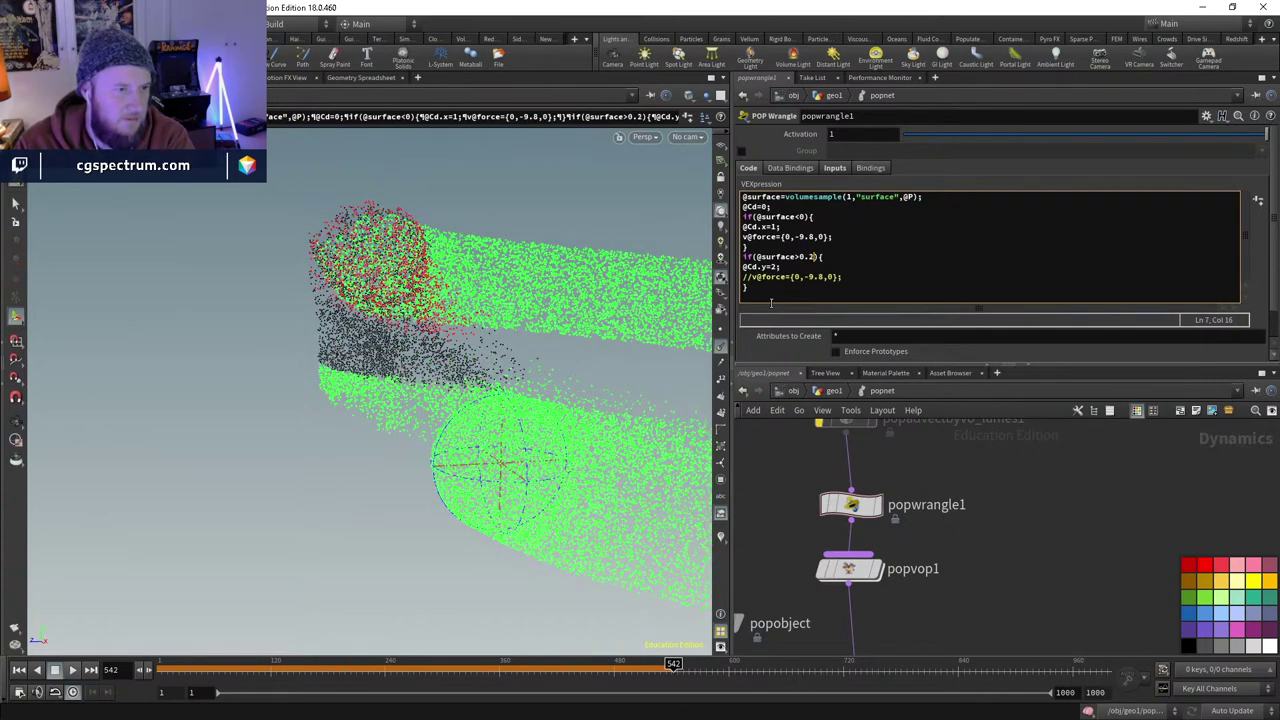
text(5)
key(ctrl+Return)
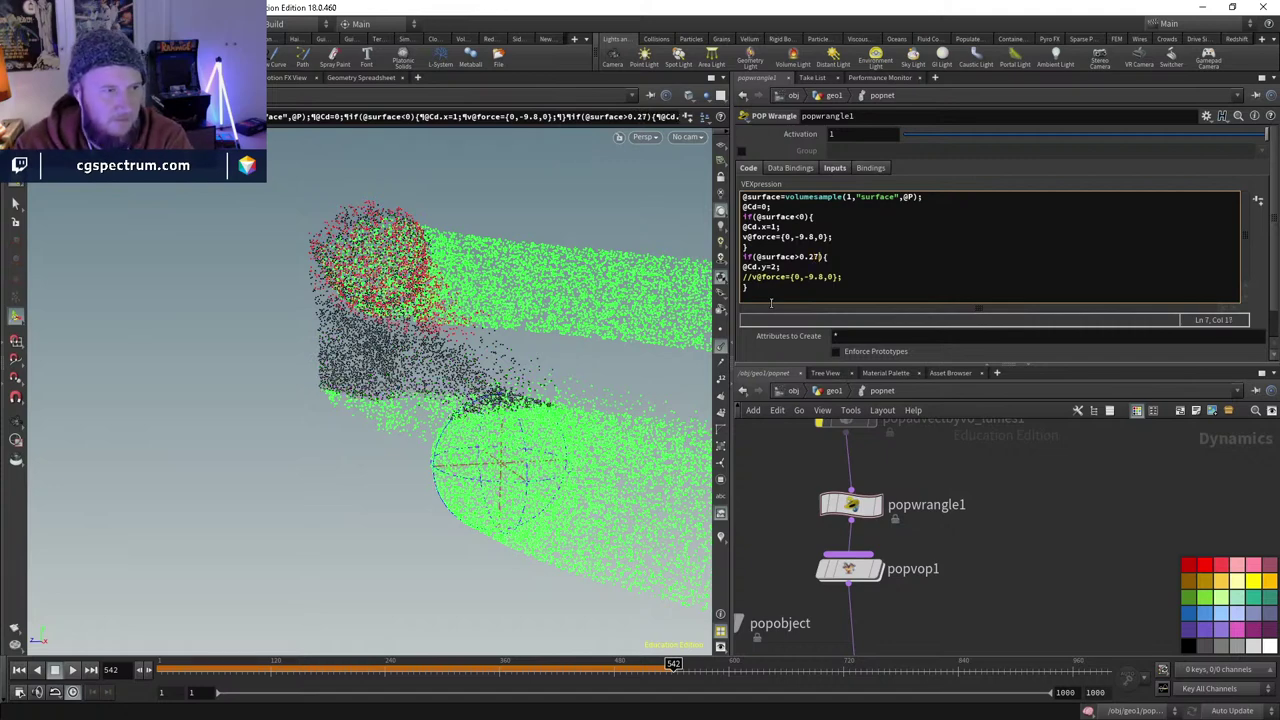
- Rewind to frame 1, check the nodes feeding popnet at the geo1 level, and return to popwrangle1 inside popnet
drag(700, 540, 470, 455)
key(ctrl+Up)
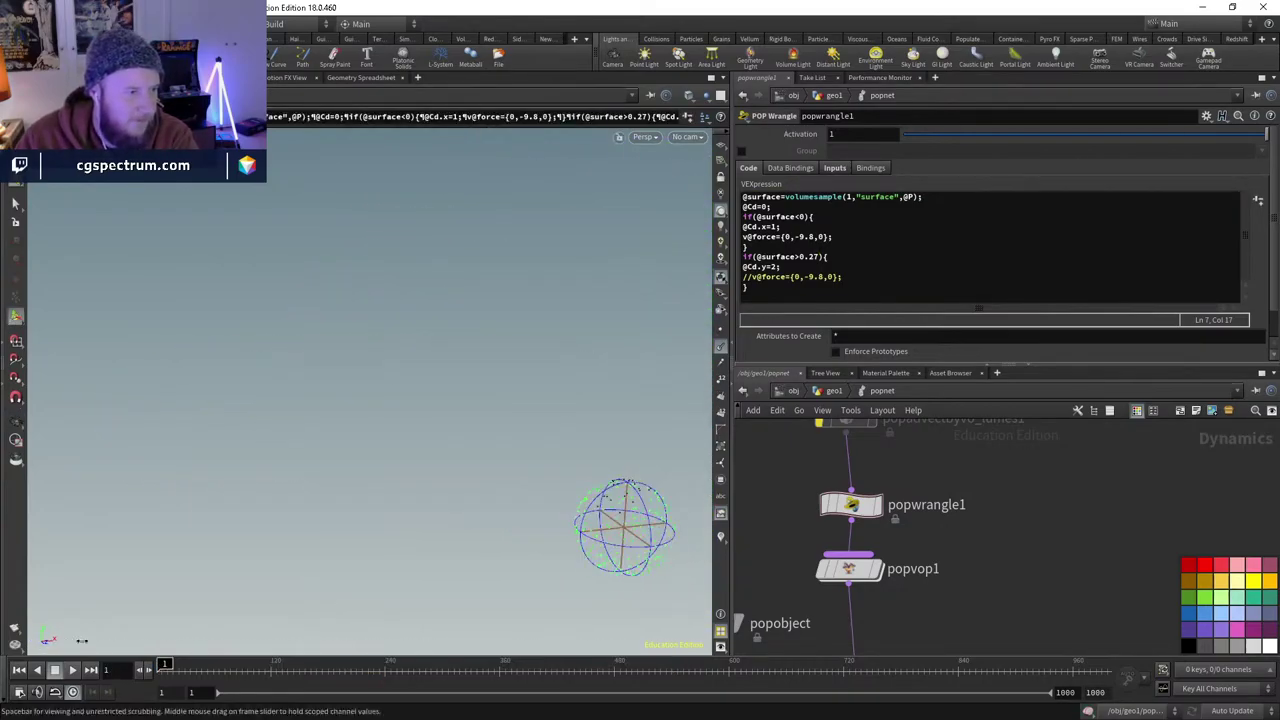
click(834, 391)
scroll(902, 535, down, 2)
middle_drag(902, 535, 946, 597)
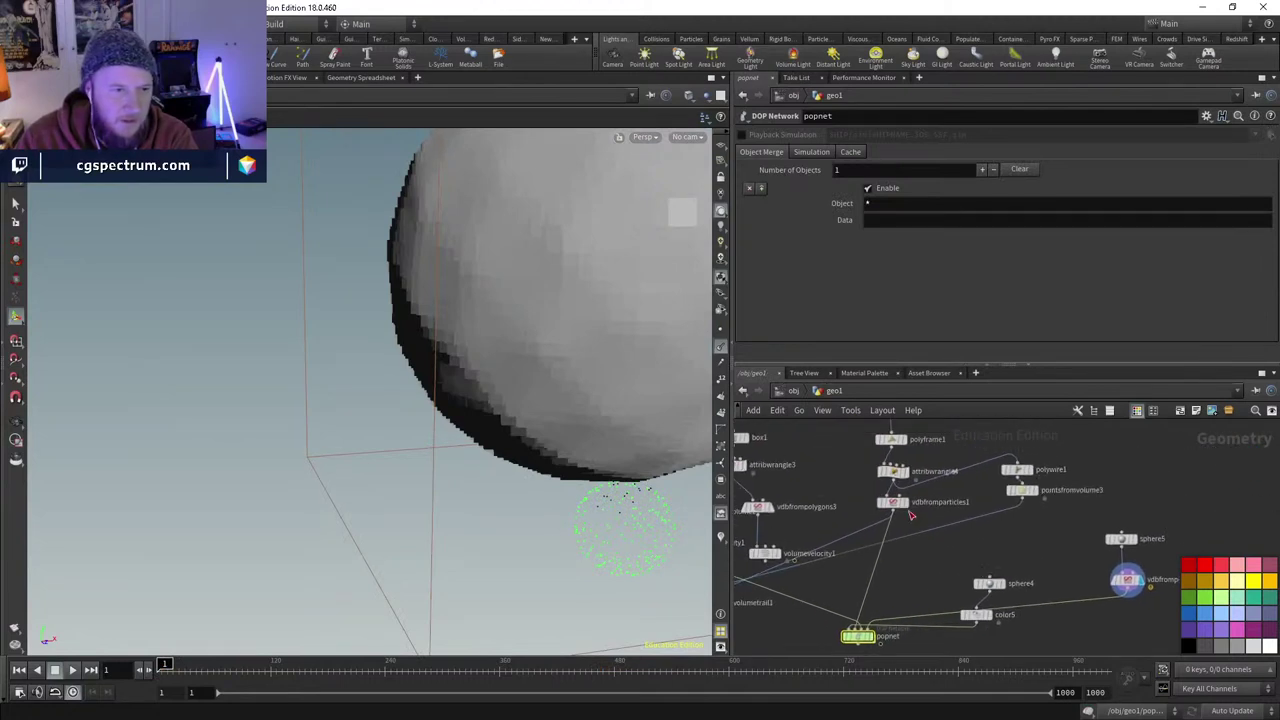
scroll(946, 597, up, 2)
key(f)
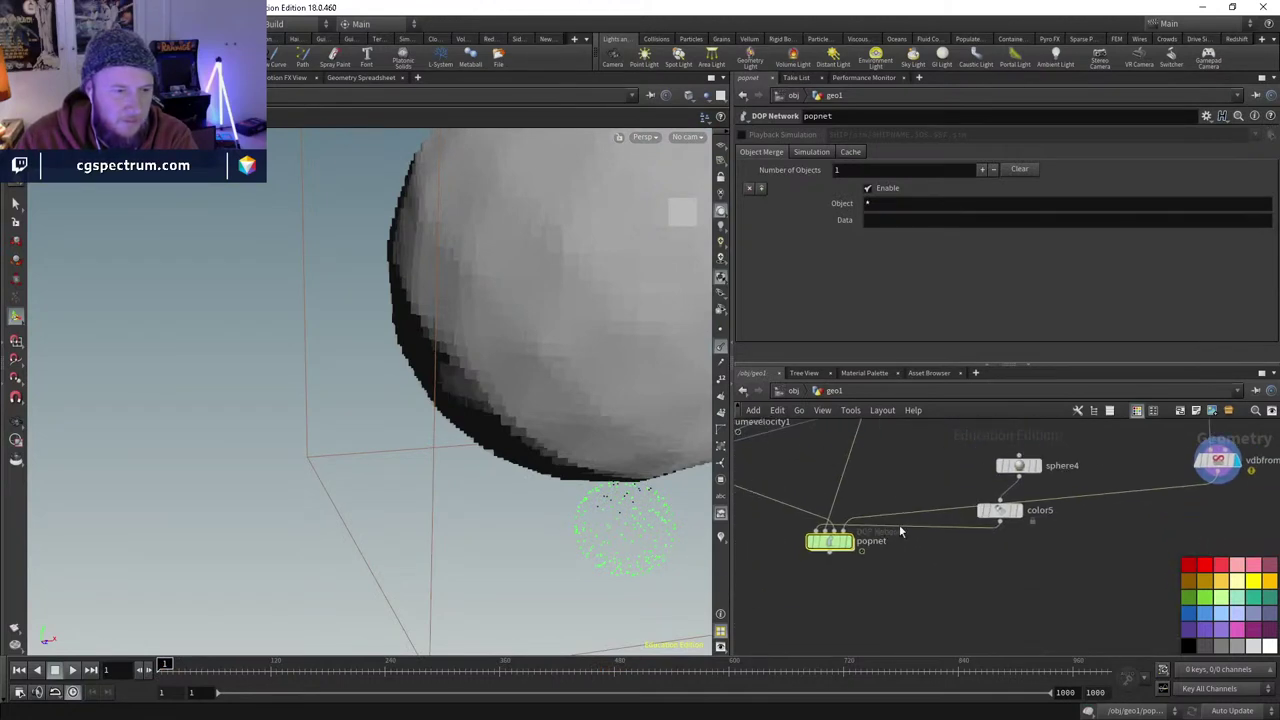
double_click(831, 542)
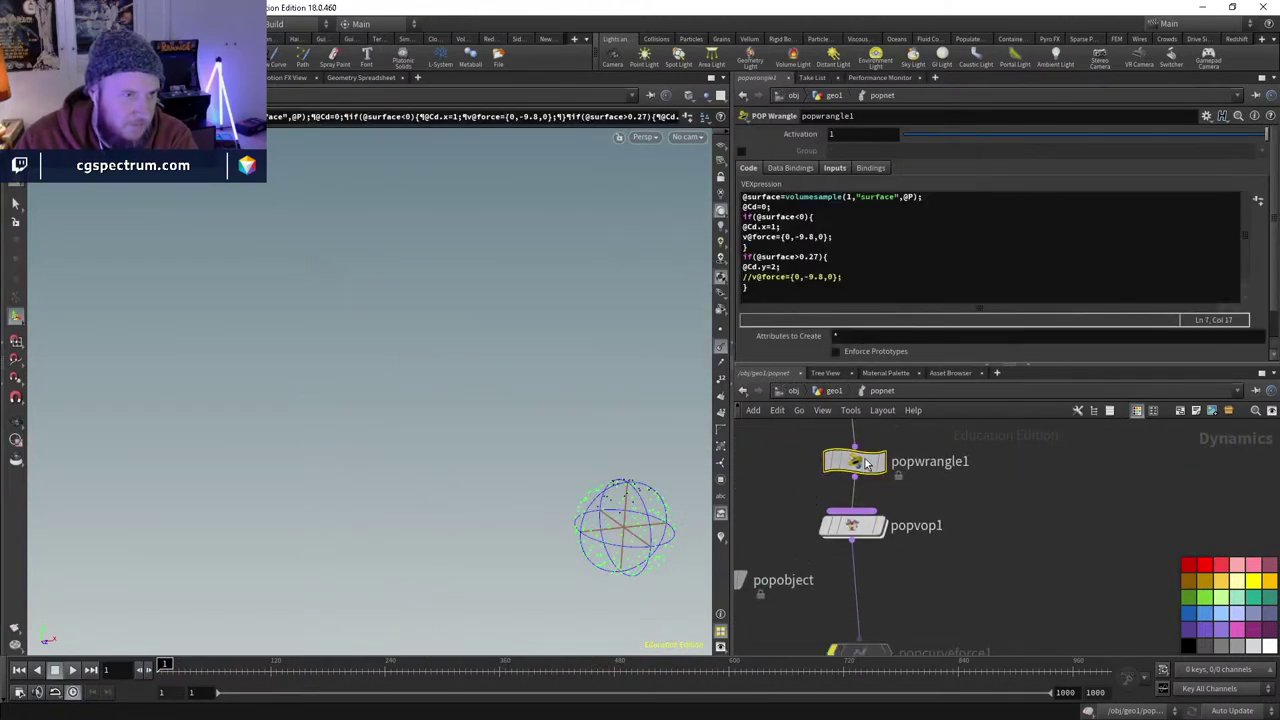
- Play the simulation from frame 1 and examine the coloured zones of the stream alongside popwrangle1's code and input settings
click(70, 670)
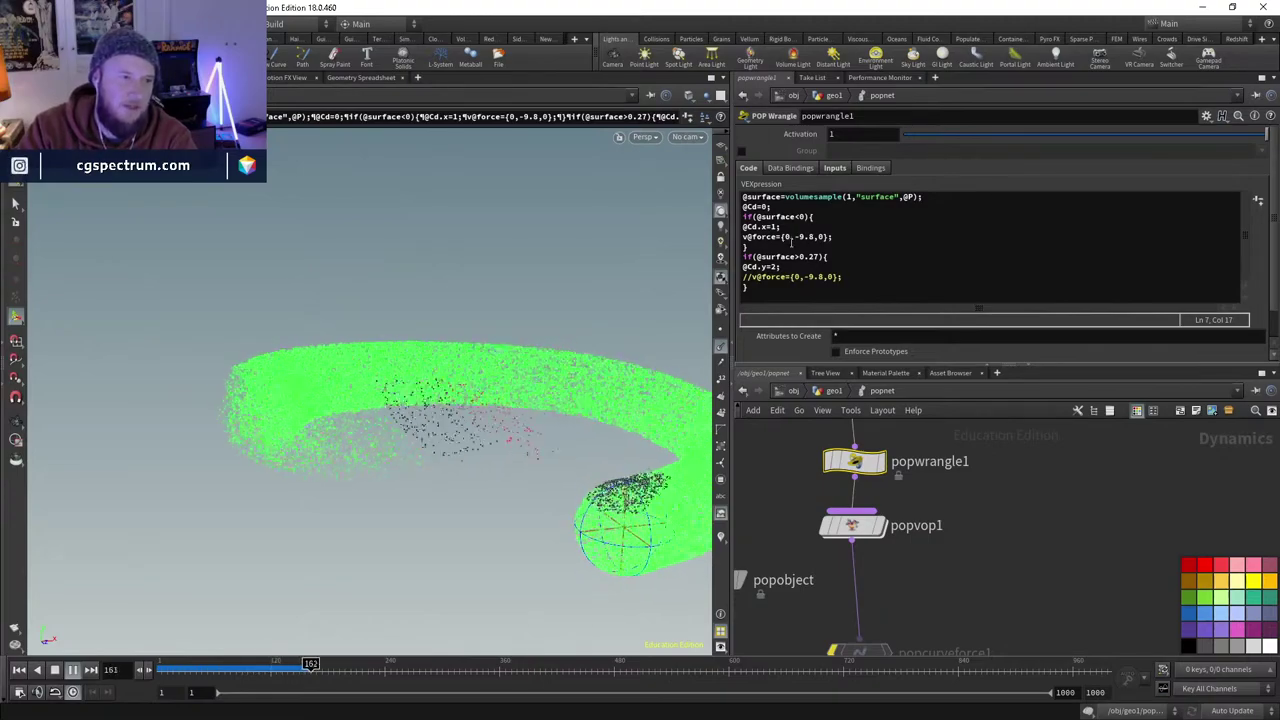
key(Escape)
drag(555, 462, 450, 488)
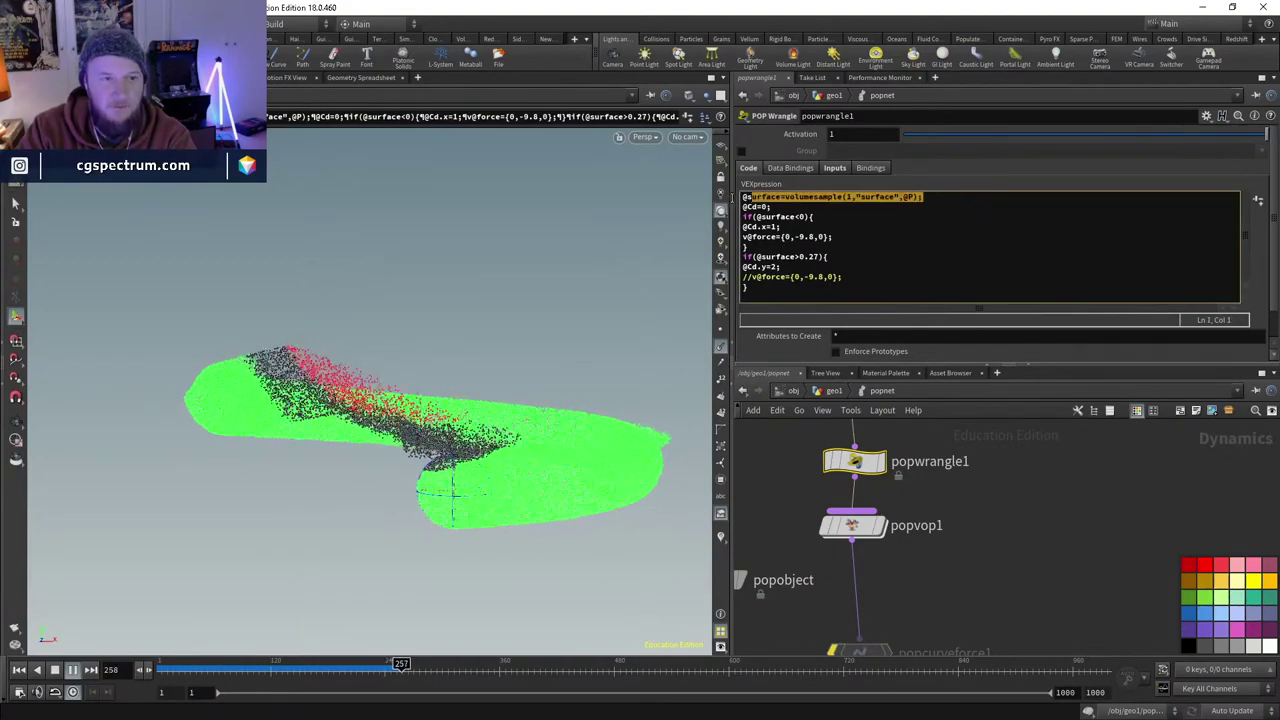
click(834, 167)
click(748, 167)
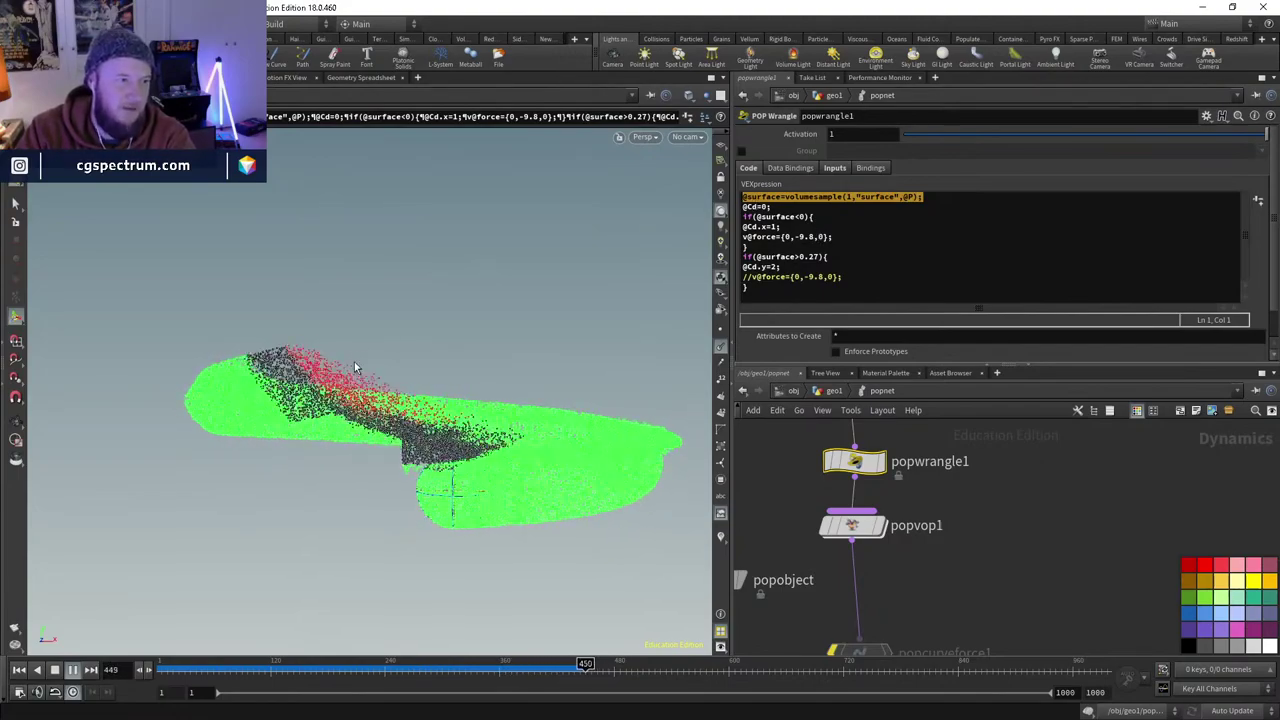
drag(310, 567, 450, 350)
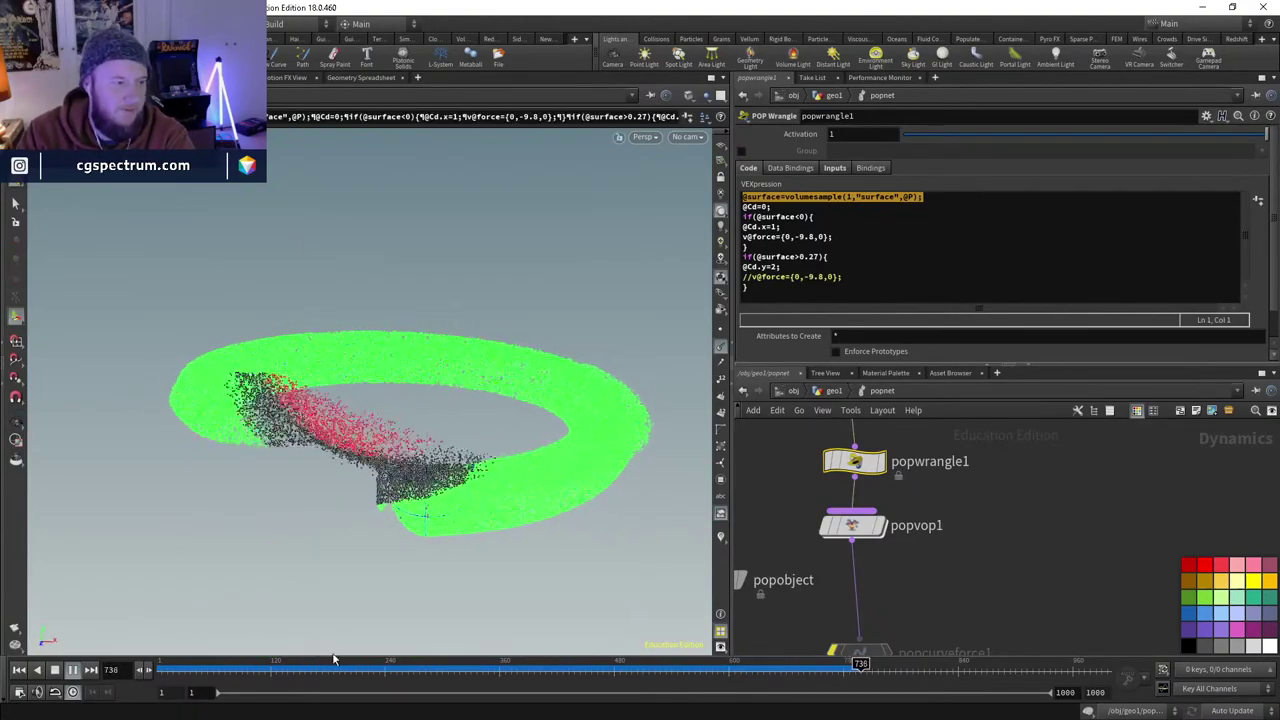
- Review the bypassed popadvectbyvo_lumes1 node's parameters and scrub through the simulation from frame 1
mouse_move(170, 664)
mouse_down()
mouse_move(314, 678)
mouse_move(219, 668)
mouse_up()
mouse_move(1074, 507)
middle_down()
mouse_move(970, 561)
mouse_move(1012, 570)
mouse_move(1002, 585)
middle_up()
click(869, 529)
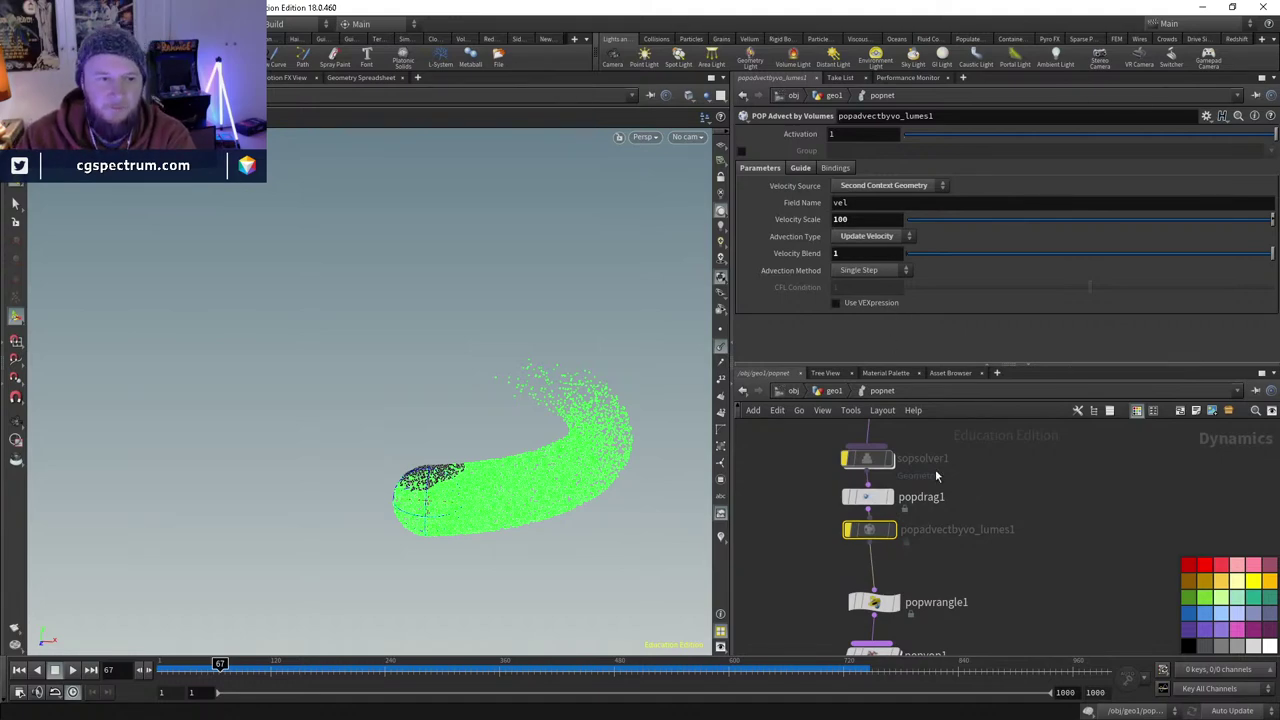
mouse_move(219, 664)
mouse_down()
mouse_move(560, 664)
mouse_move(295, 632)
mouse_up()
key(ctrl+Up)
middle_drag(1015, 440, 1009, 486)
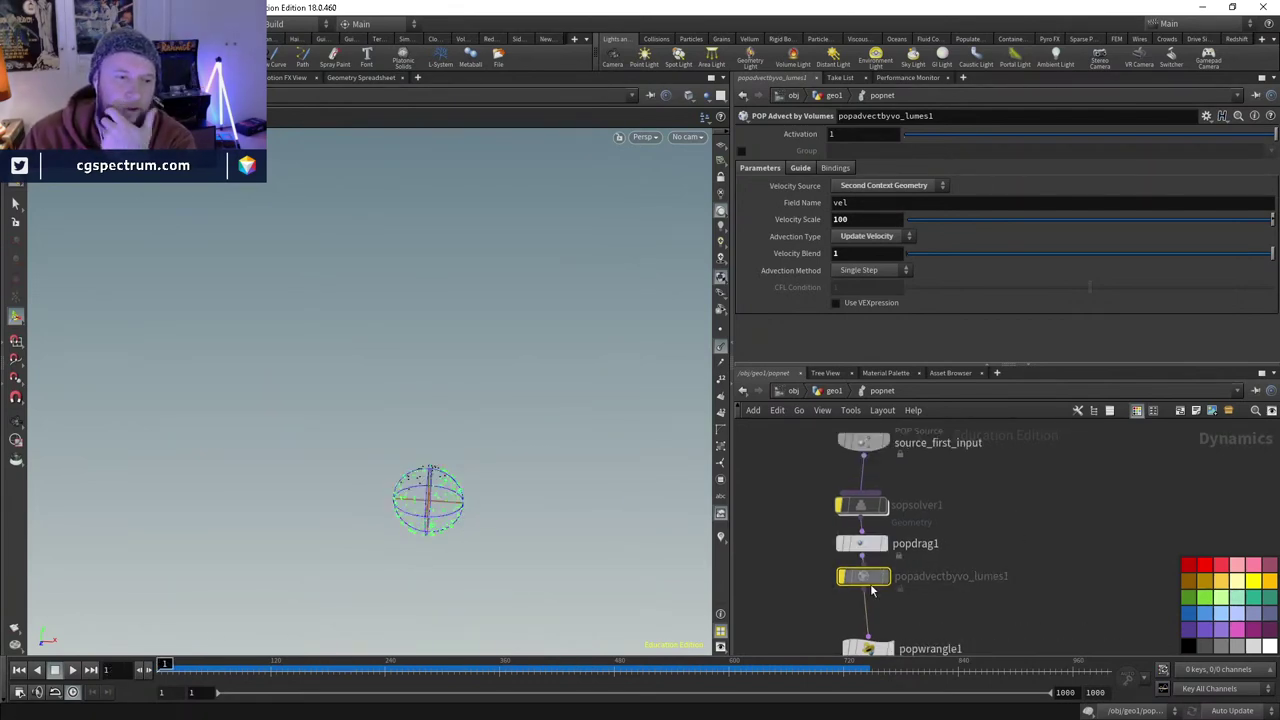
drag(227, 666, 944, 662)
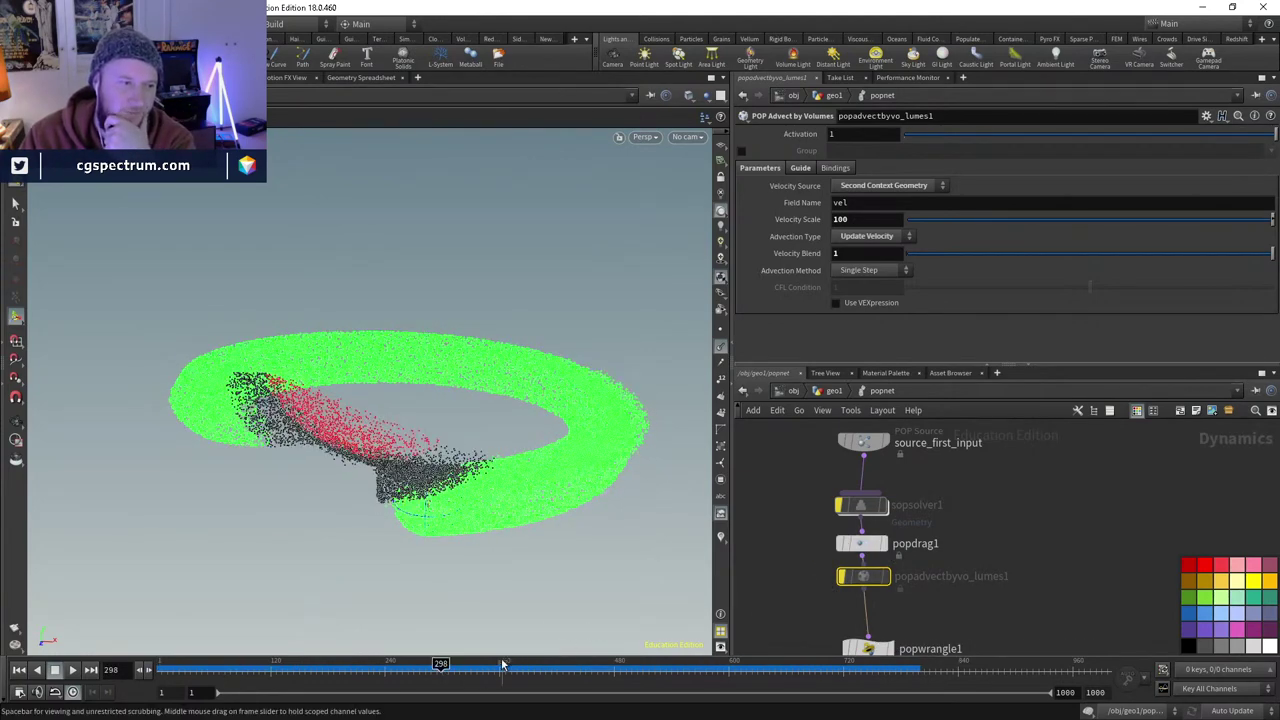
- Scrub the simulation back to frame 31 and review the settings of popwrangle1 and popvop1 inside popnet
drag(437, 665, 186, 665)
scroll(955, 585, down, 1)
scroll(955, 585, down, 1)
click(898, 568)
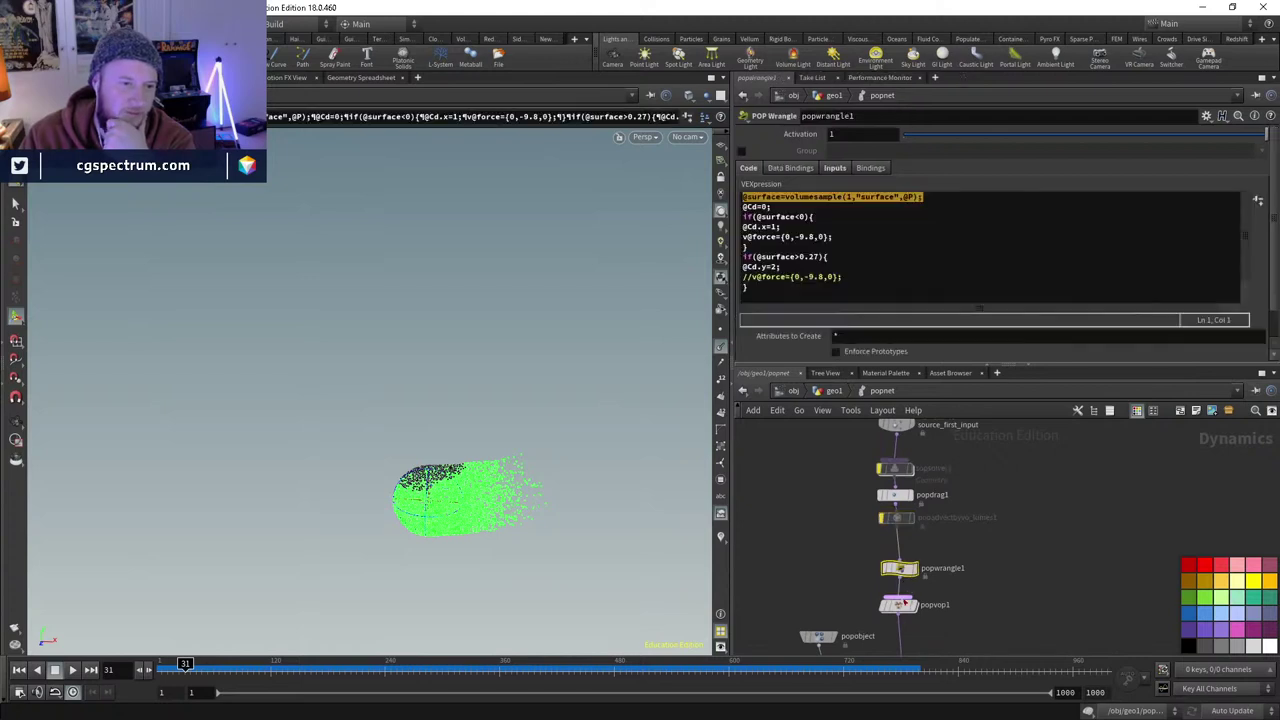
click(897, 604)
scroll(961, 611, down, 3)
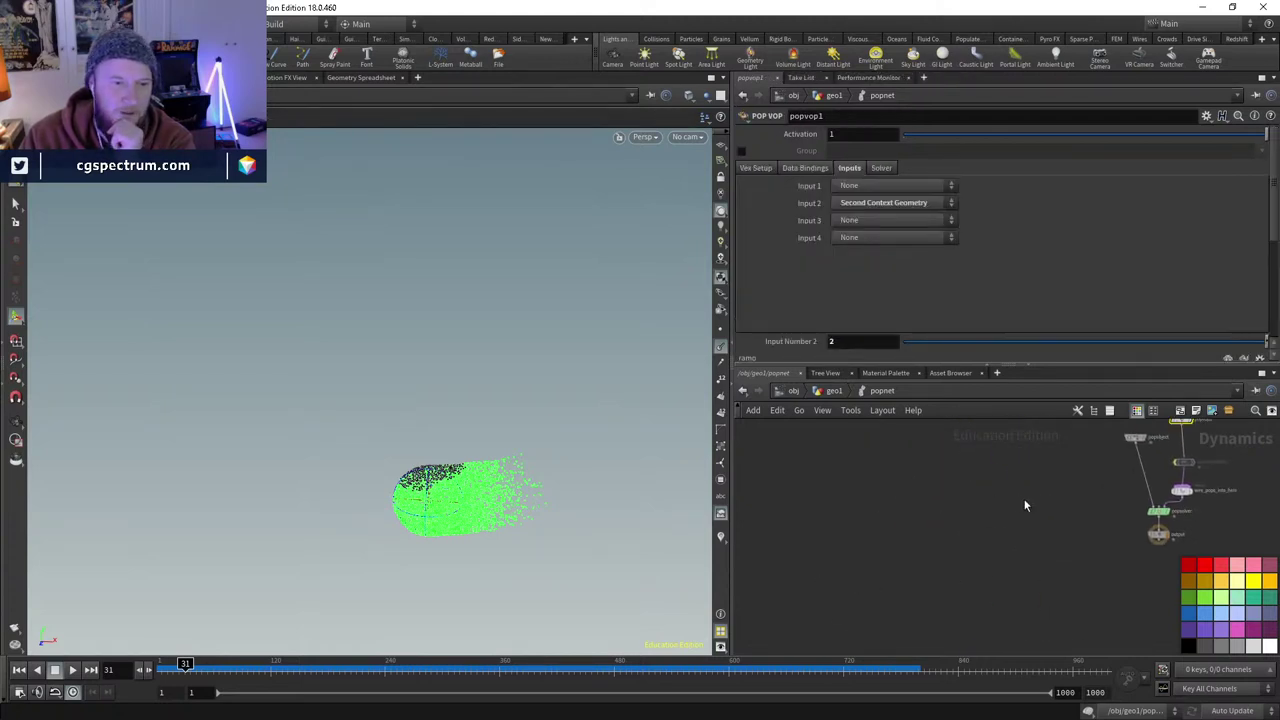
- Return to the geo1 level and display merge2, the node combining the red and green blob surfaces below dopnet1
click(833, 390)
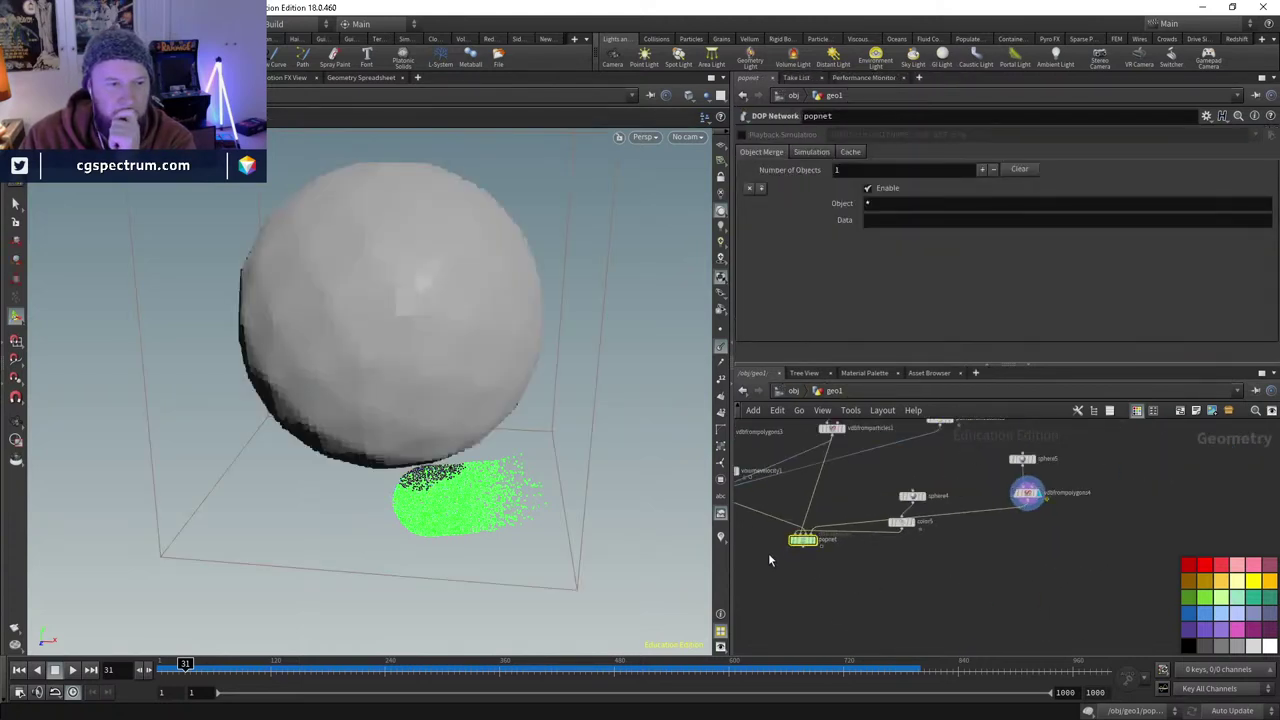
scroll(905, 563, down, 2)
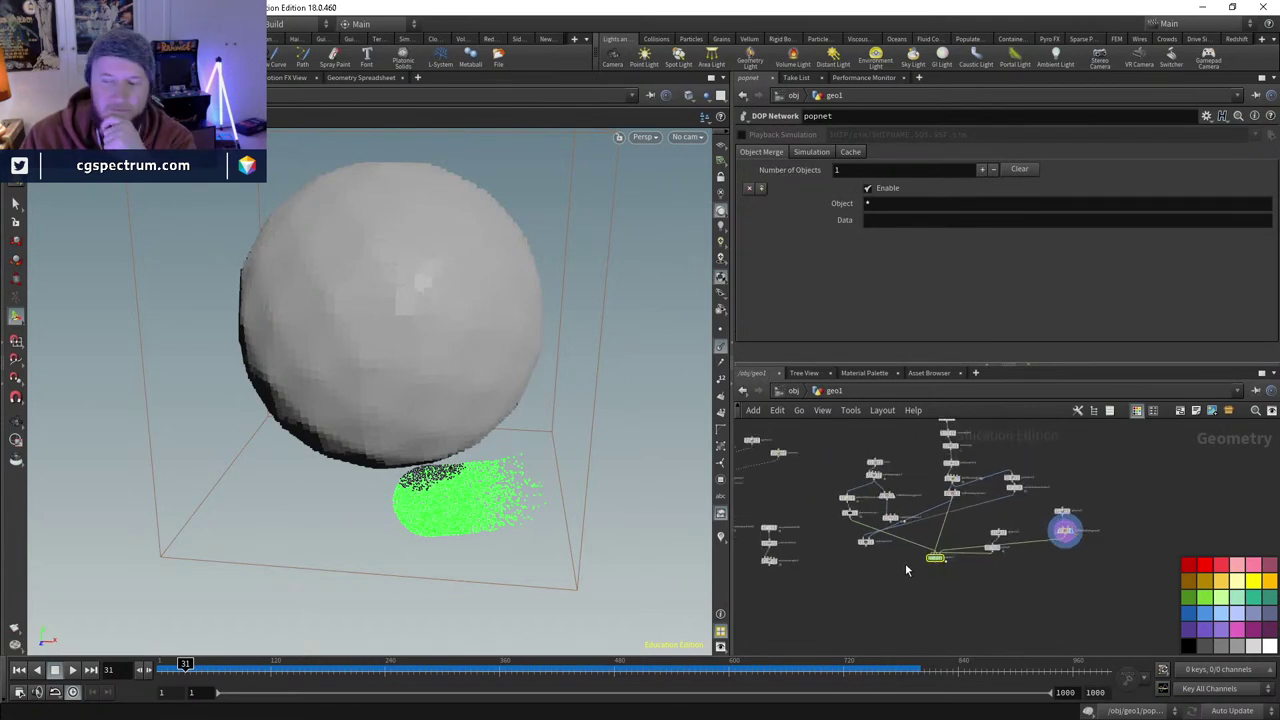
scroll(910, 572, down, 1)
scroll(930, 585, up, 4)
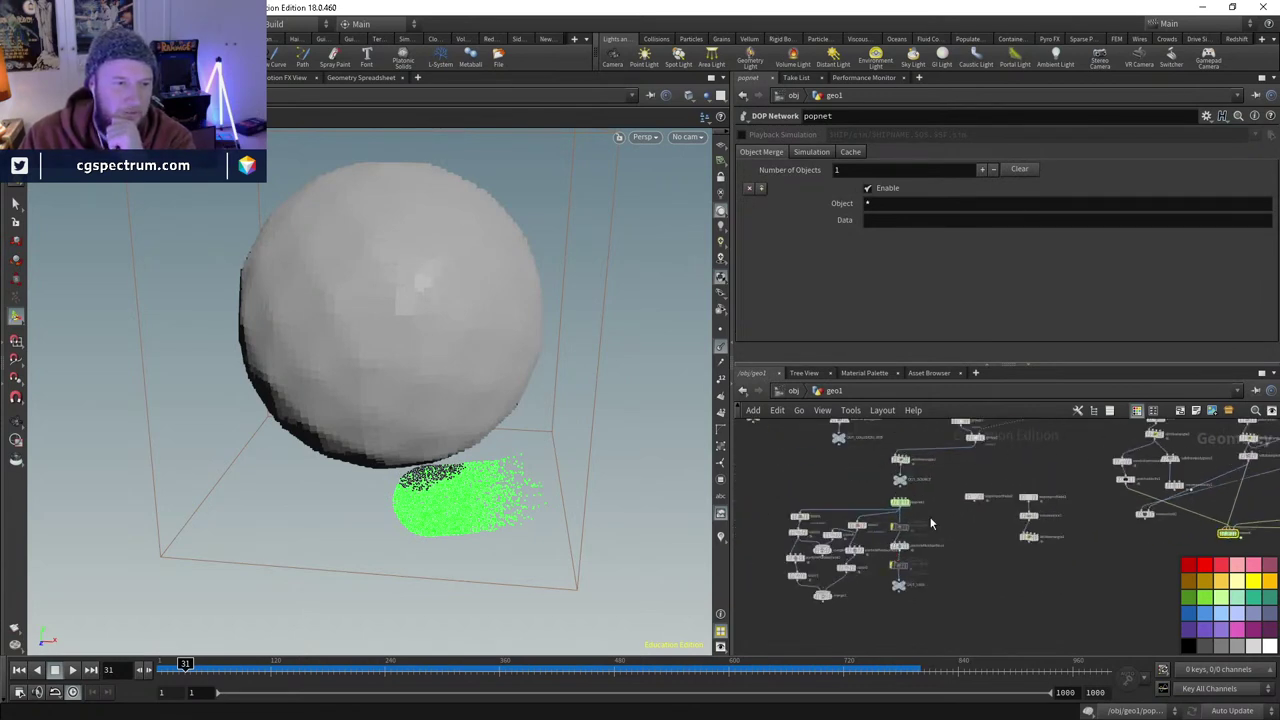
scroll(915, 523, up, 2)
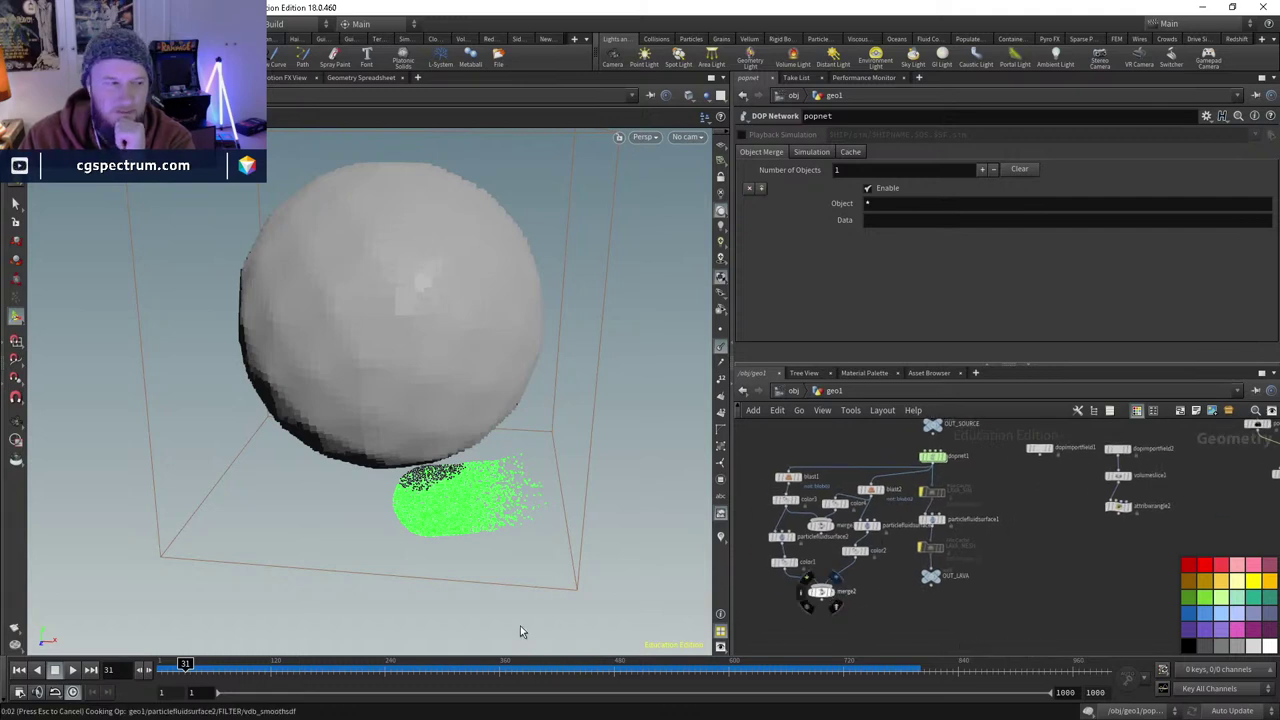
click(722, 344)
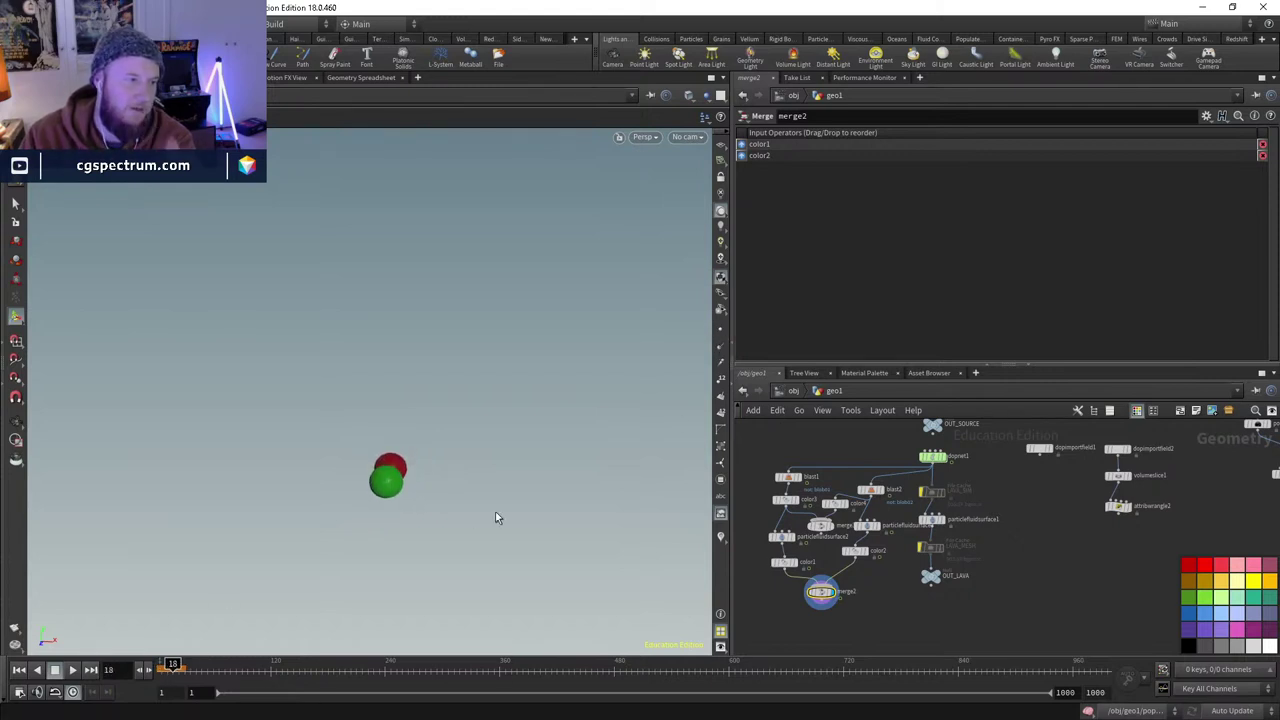
key(Escape)
drag(420, 480, 451, 420)
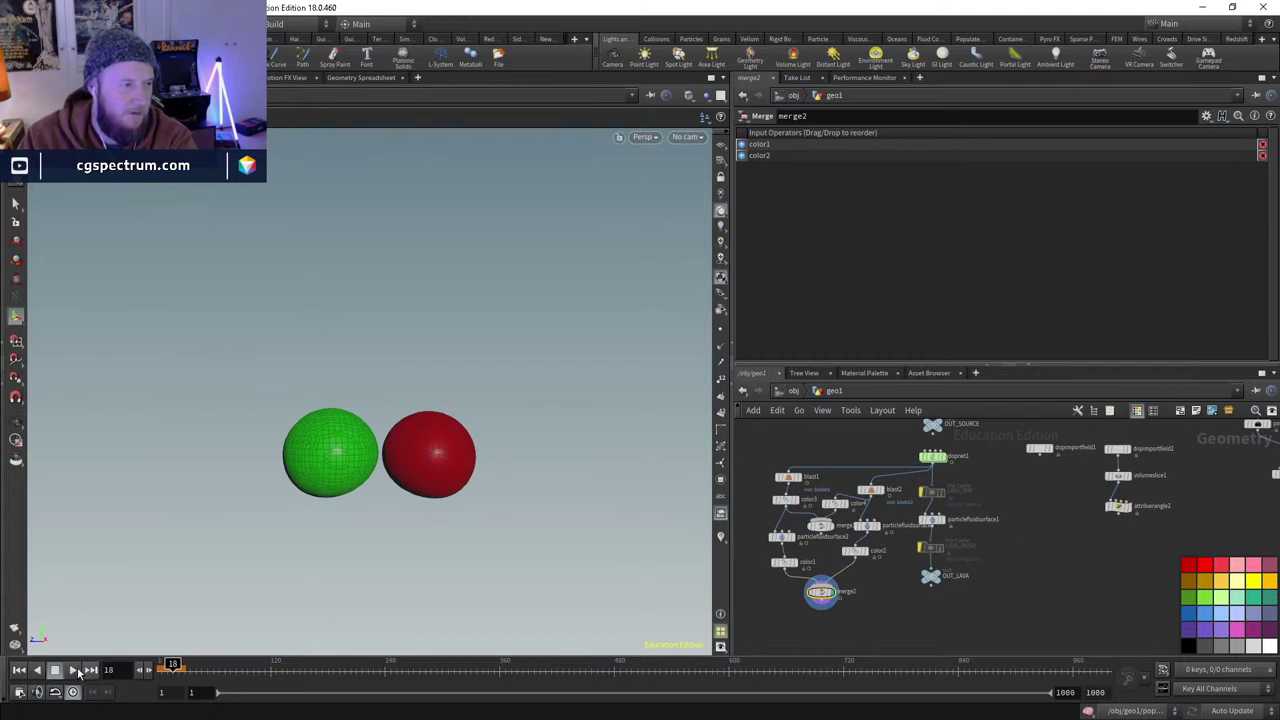
- Play the merged blob surfaces from frame 1, stop, and return to frame 178
click(165, 667)
click(164, 664)
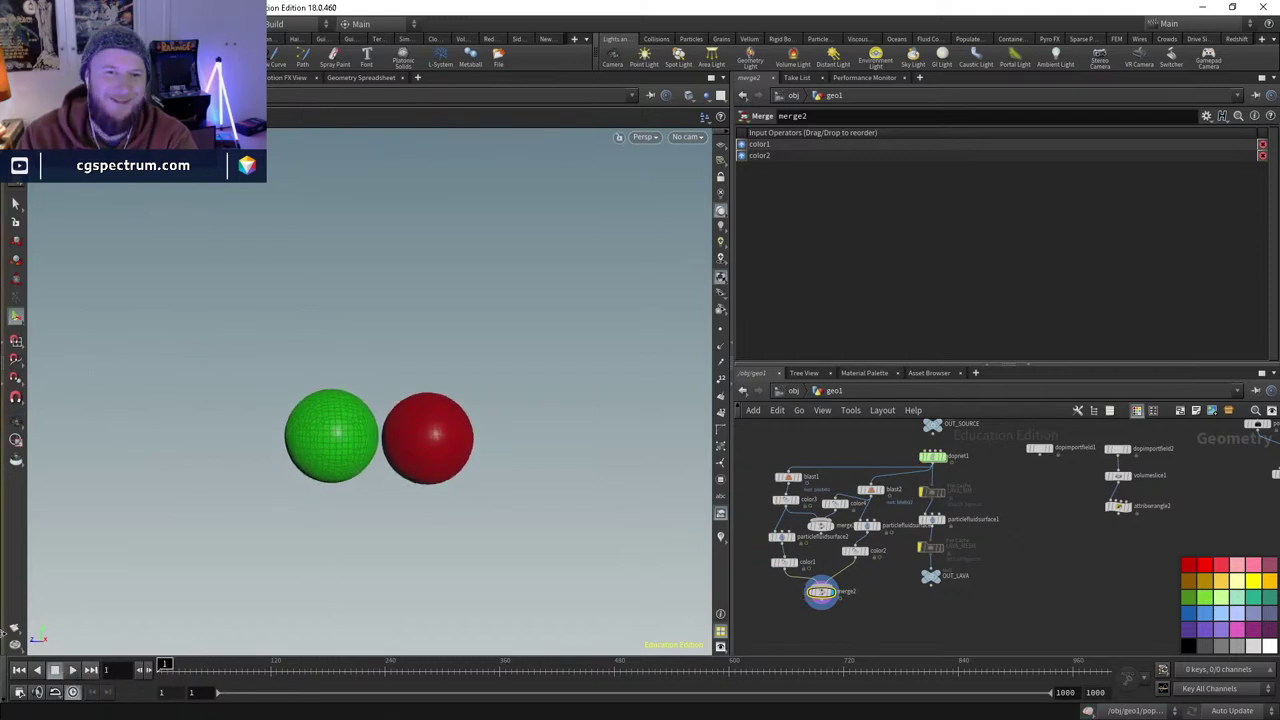
click(73, 669)
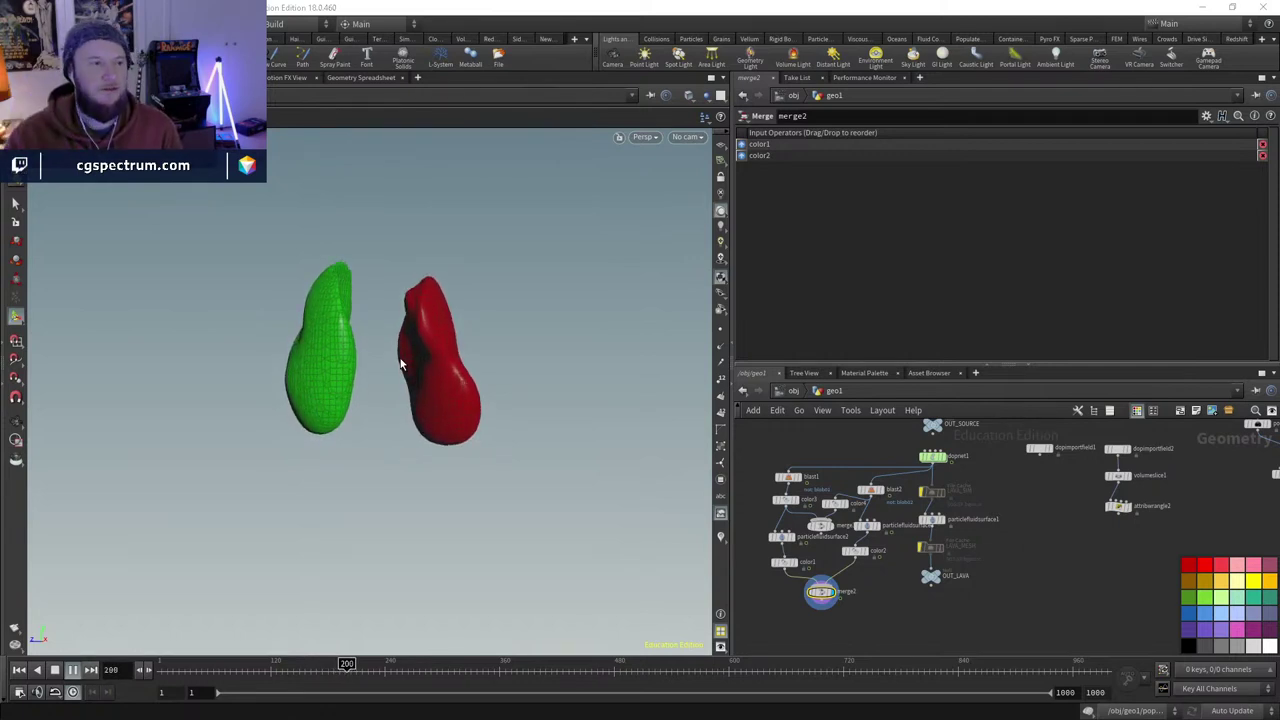
click(326, 668)
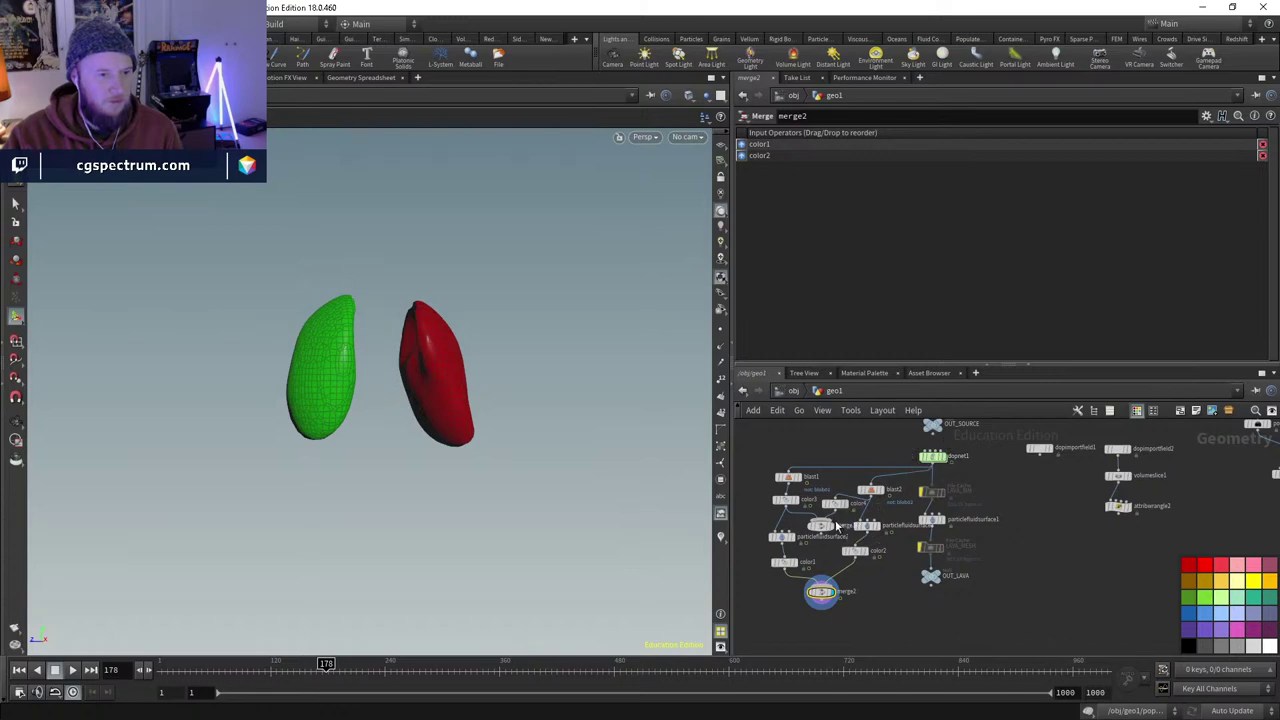
- Display dopnet1's particles, scrub to frame 183, and examine them from another angle
click(944, 458)
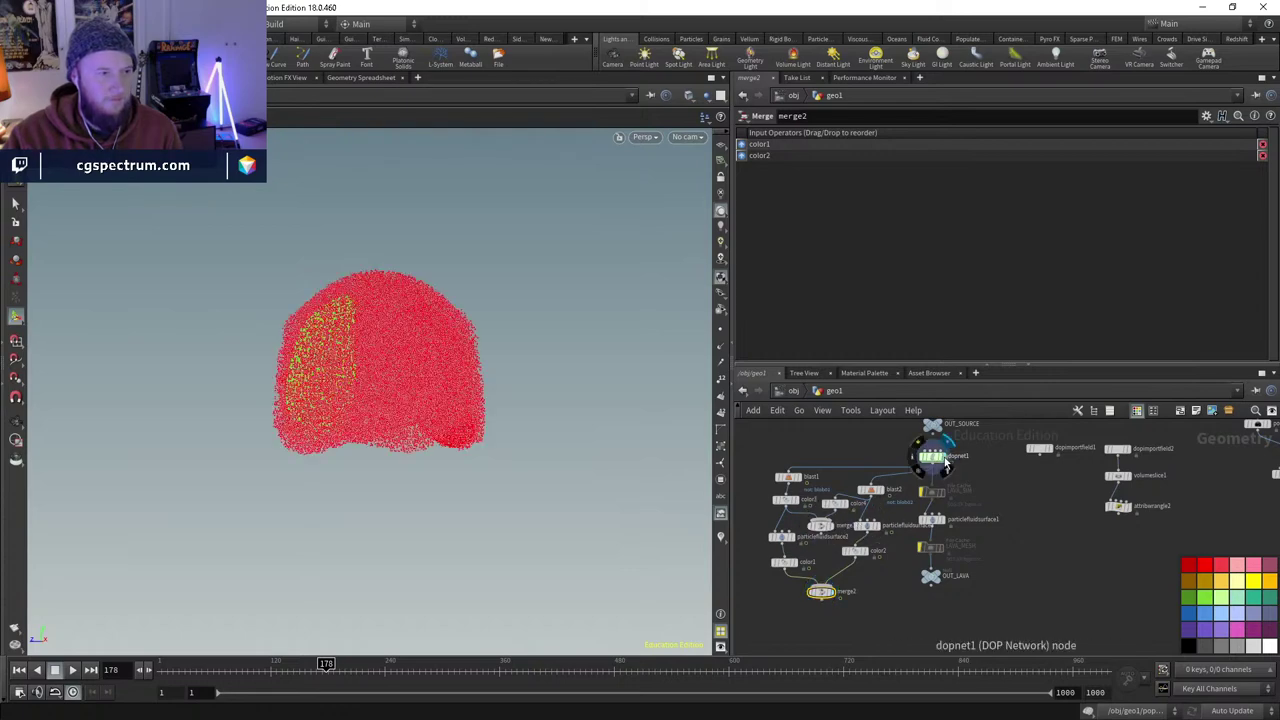
drag(214, 665, 330, 666)
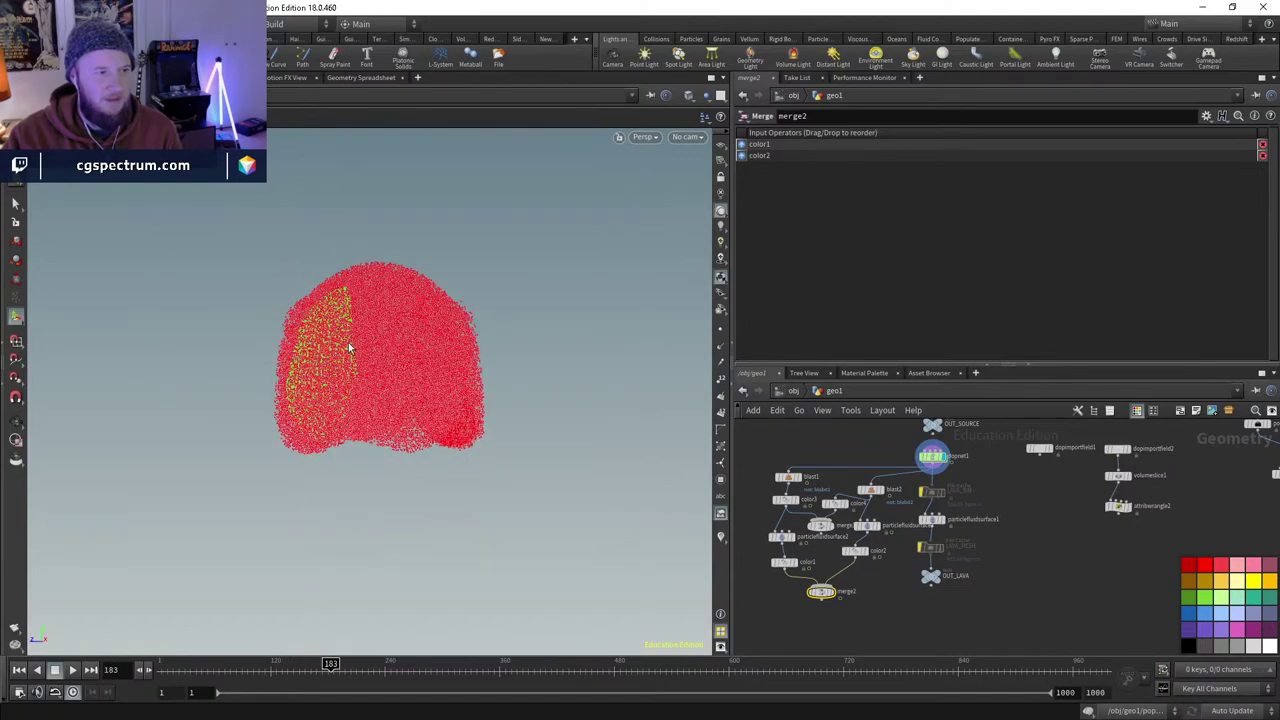
key(Escape)
drag(451, 451, 470, 420)
- Duplicate particlefluidsurface2 and blast1 beside the existing branches, and display the copied blast node on dopnet1's output
key(ctrl+v)
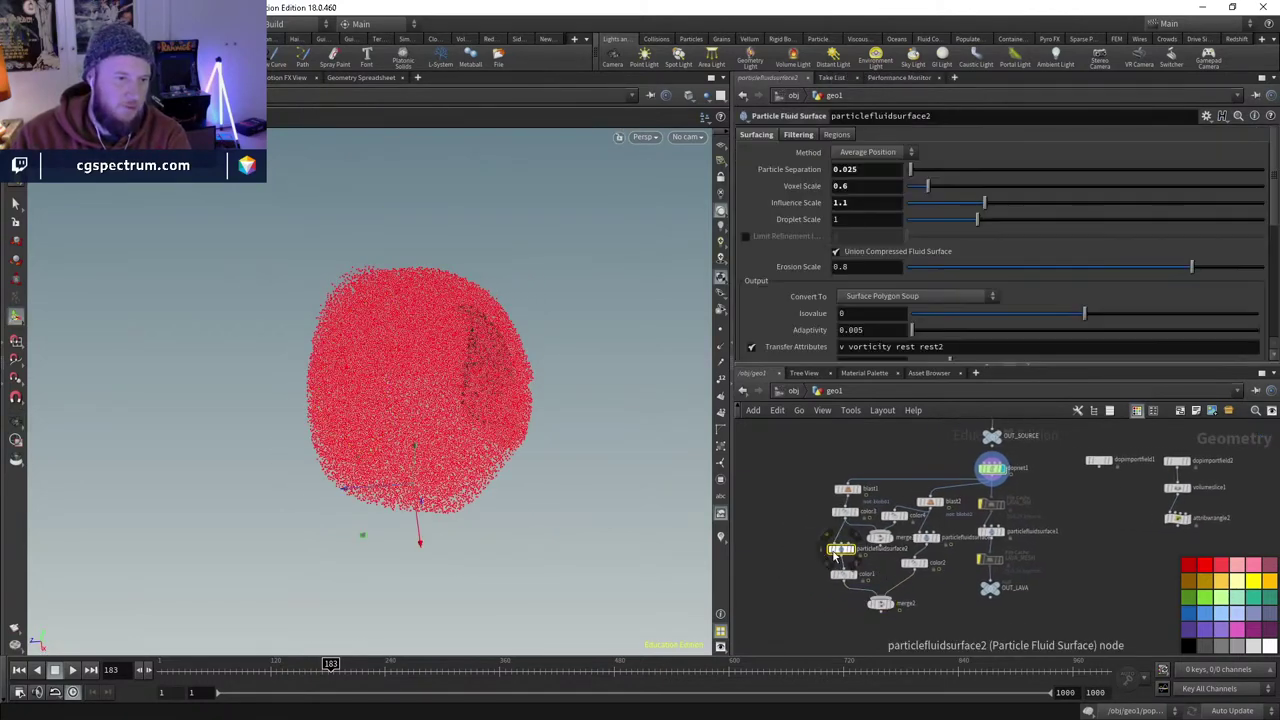
drag(784, 545, 767, 545)
click(847, 489)
key(ctrl+c)
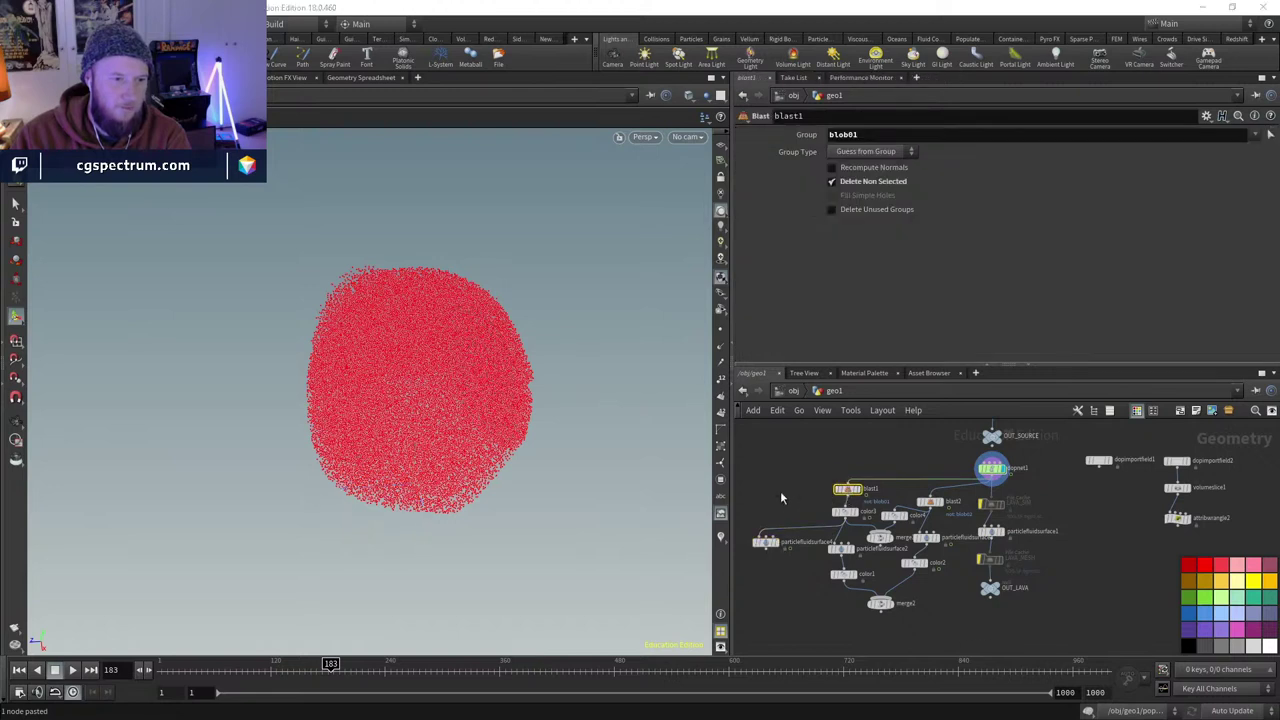
key(ctrl+v)
click(791, 494)
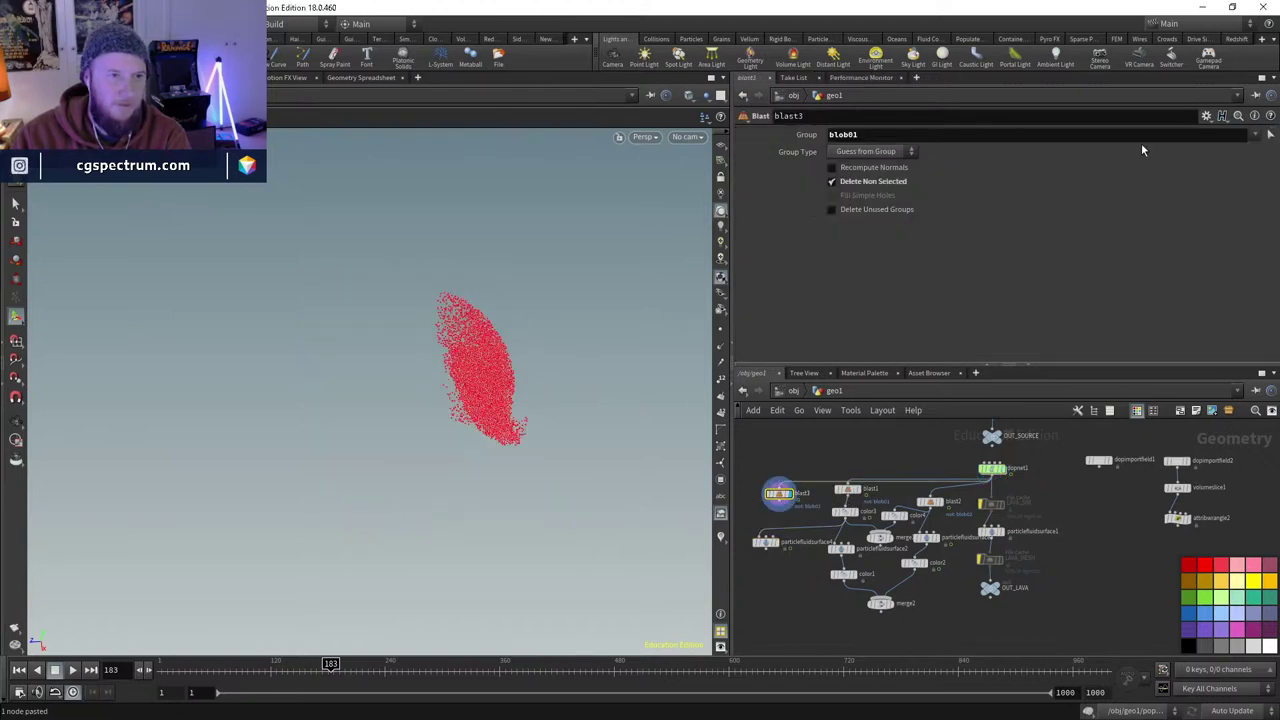
- Add blob02 to blob01 in blast3's Group and turn off Delete Non Selected to isolate the remaining particles
click(1243, 164)
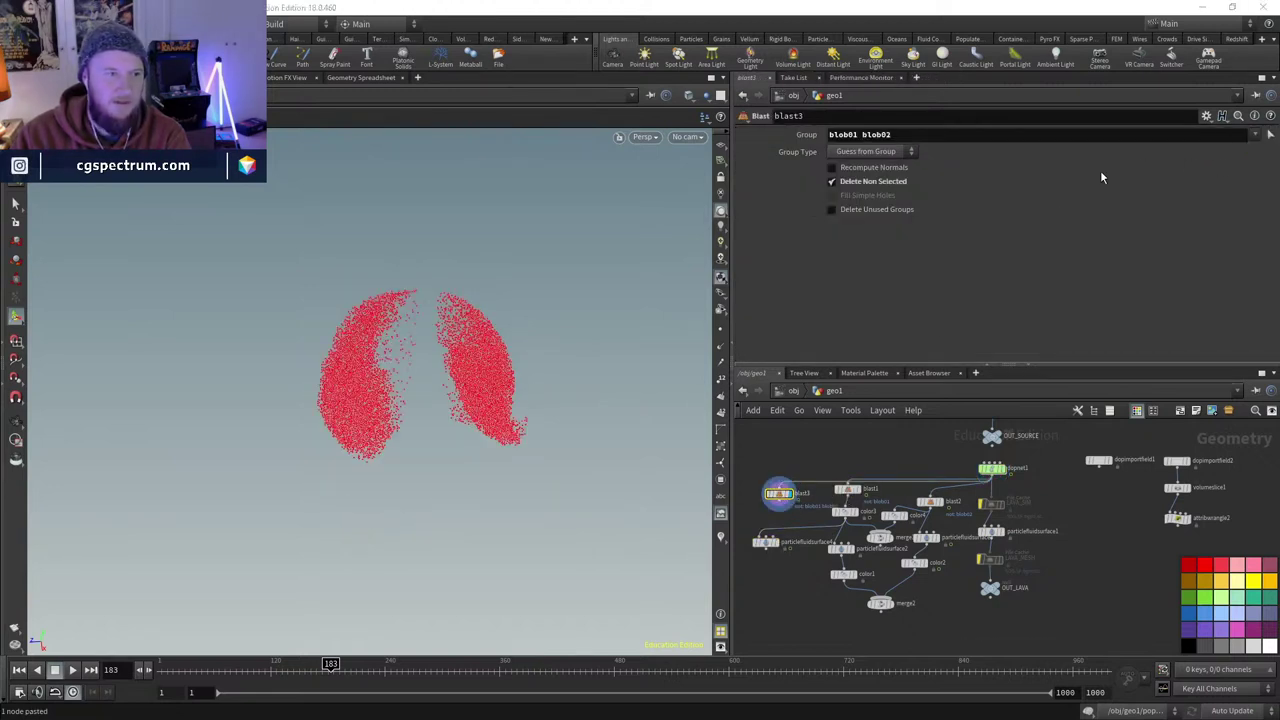
click(831, 181)
drag(640, 380, 520, 300)
scroll(743, 541, up, 3)
middle_drag(772, 543, 815, 543)
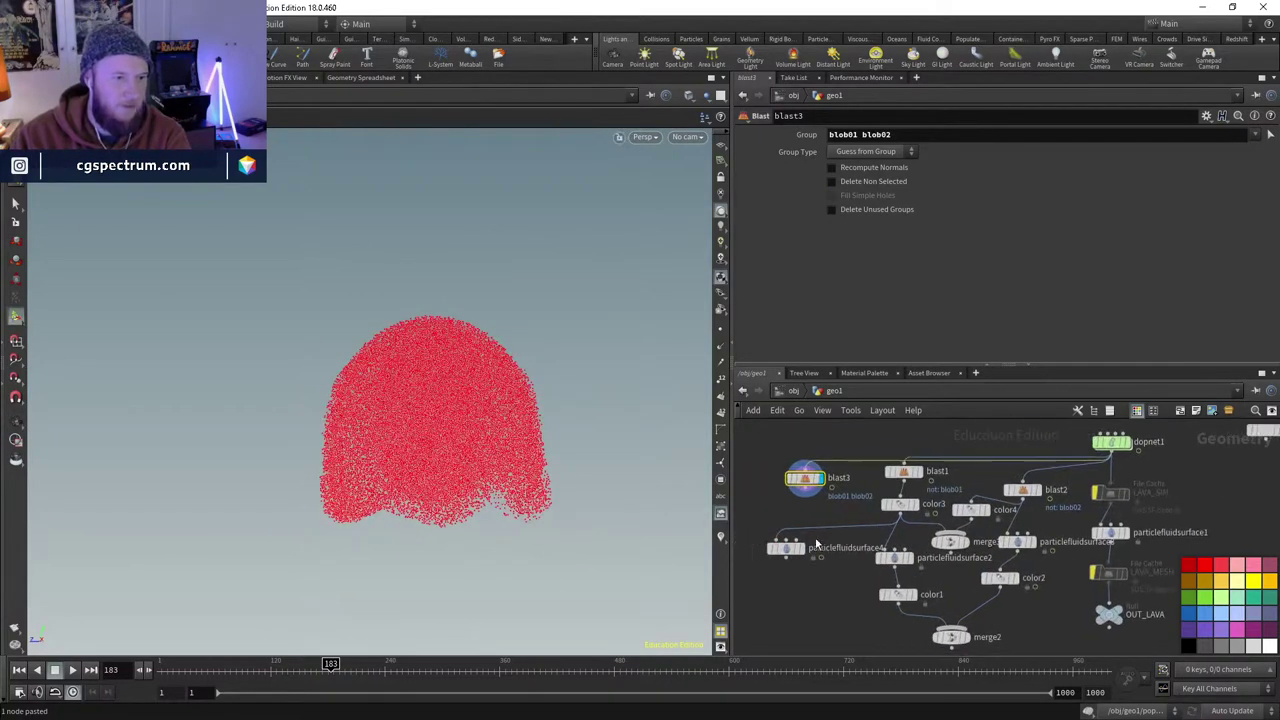
- Feed blast3 into particlefluidsurface4, display the resulting mesh, and inspect its underside
click(799, 548)
click(786, 548)
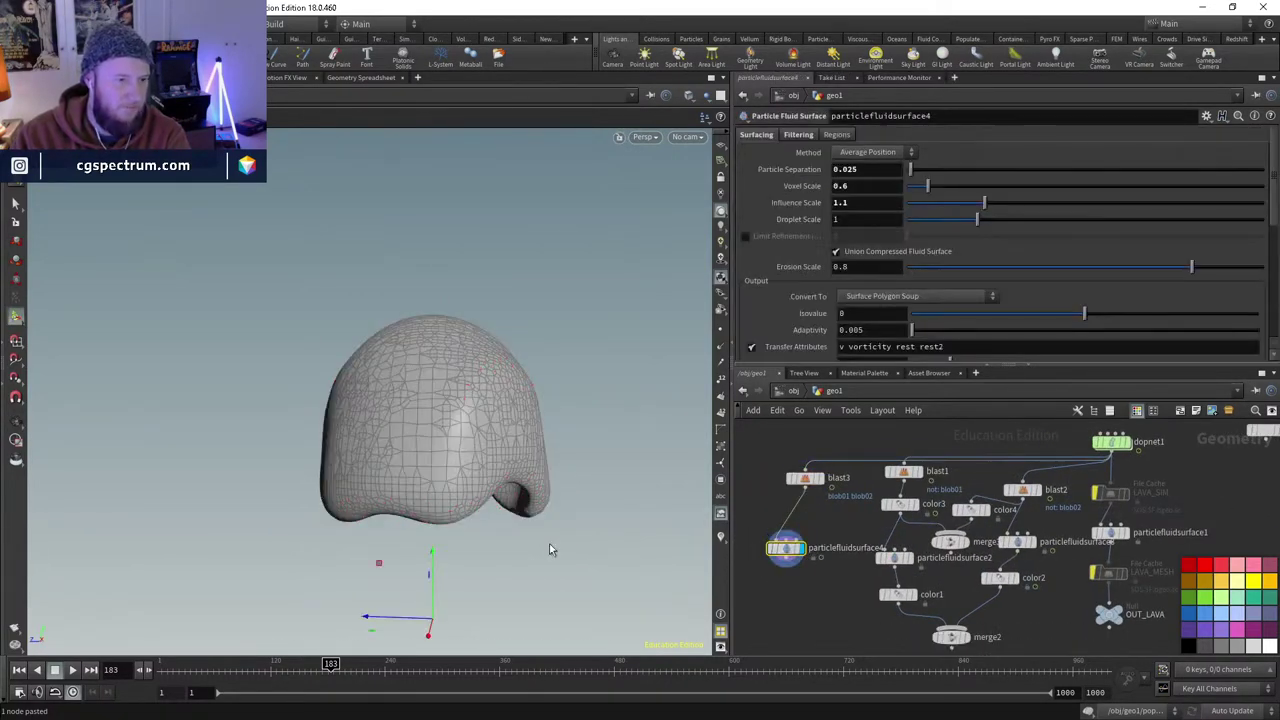
drag(549, 543, 512, 486)
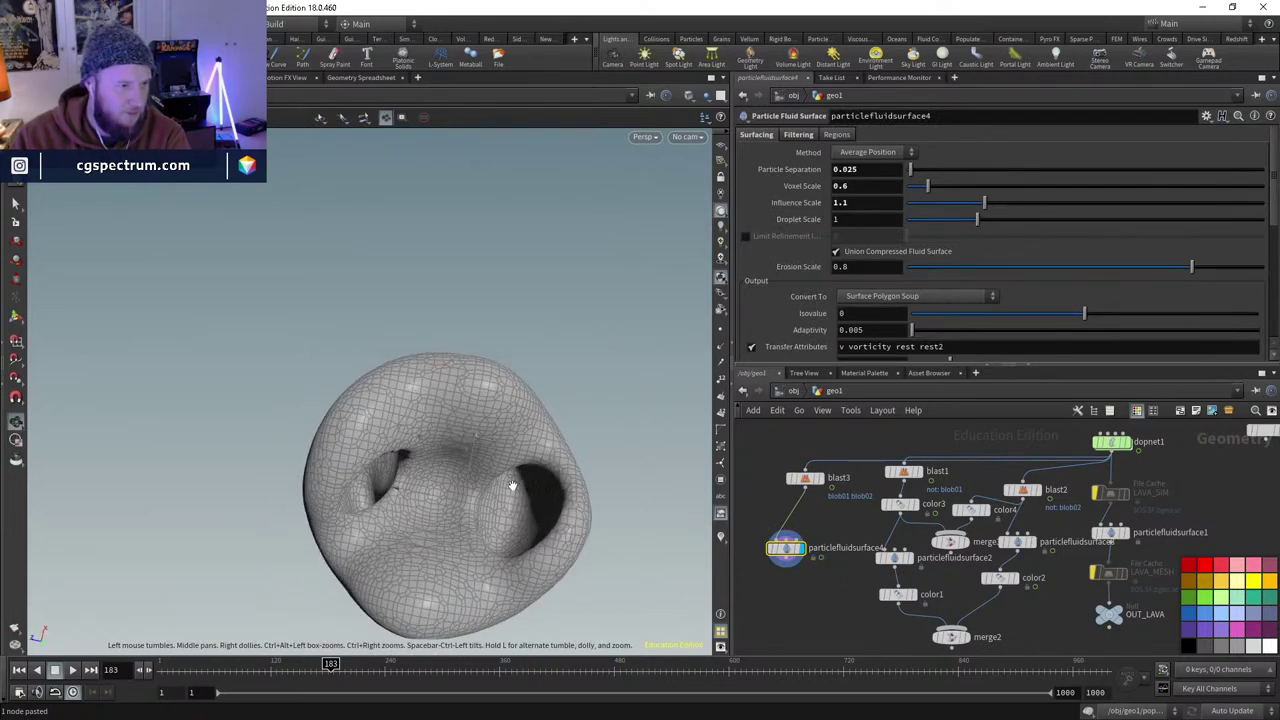
drag(537, 536, 545, 560)
- Connect particlefluidsurface4 into merge2 as an additional input and display the merged surfaces
middle_drag(853, 638, 836, 586)
drag(928, 588, 885, 612)
click(885, 602)
click(769, 506)
click(905, 613)
click(885, 612)
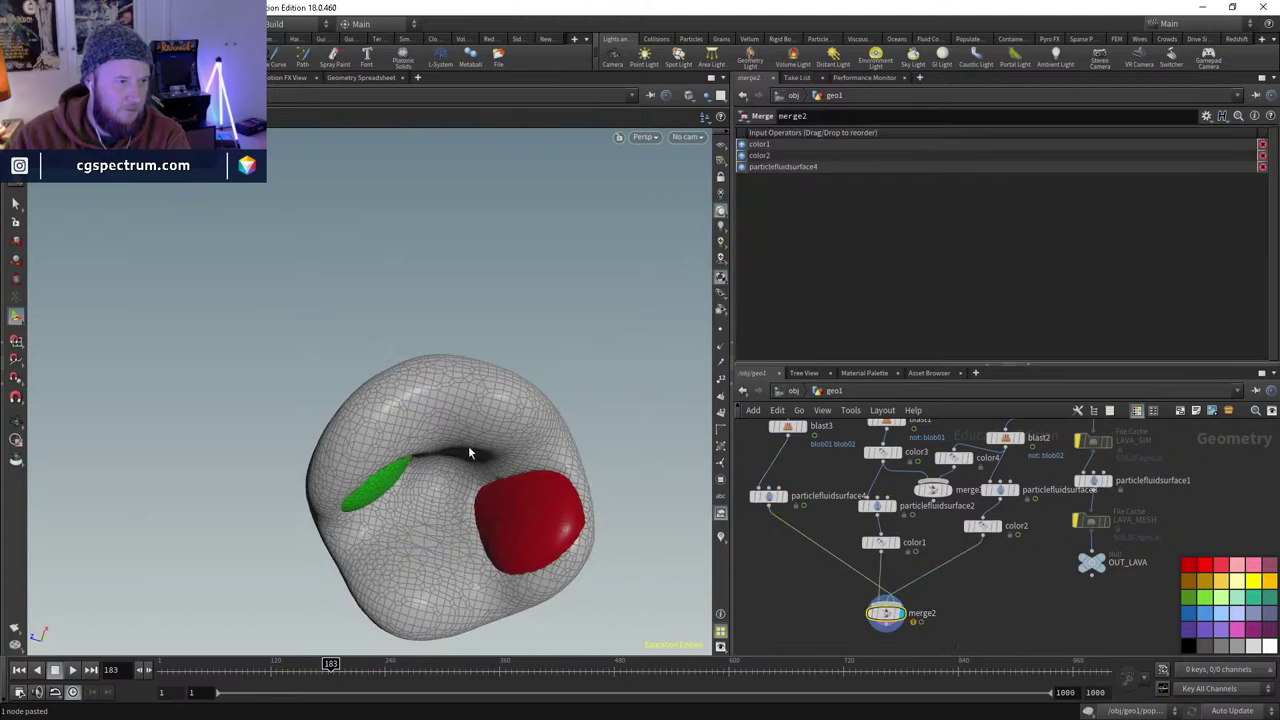
- Inspect where the coloured blobs meet the outer mesh and set particlefluidsurface4's Droplet Scale to 0.8
drag(472, 452, 401, 595)
scroll(486, 286, up, 5)
drag(486, 286, 480, 515)
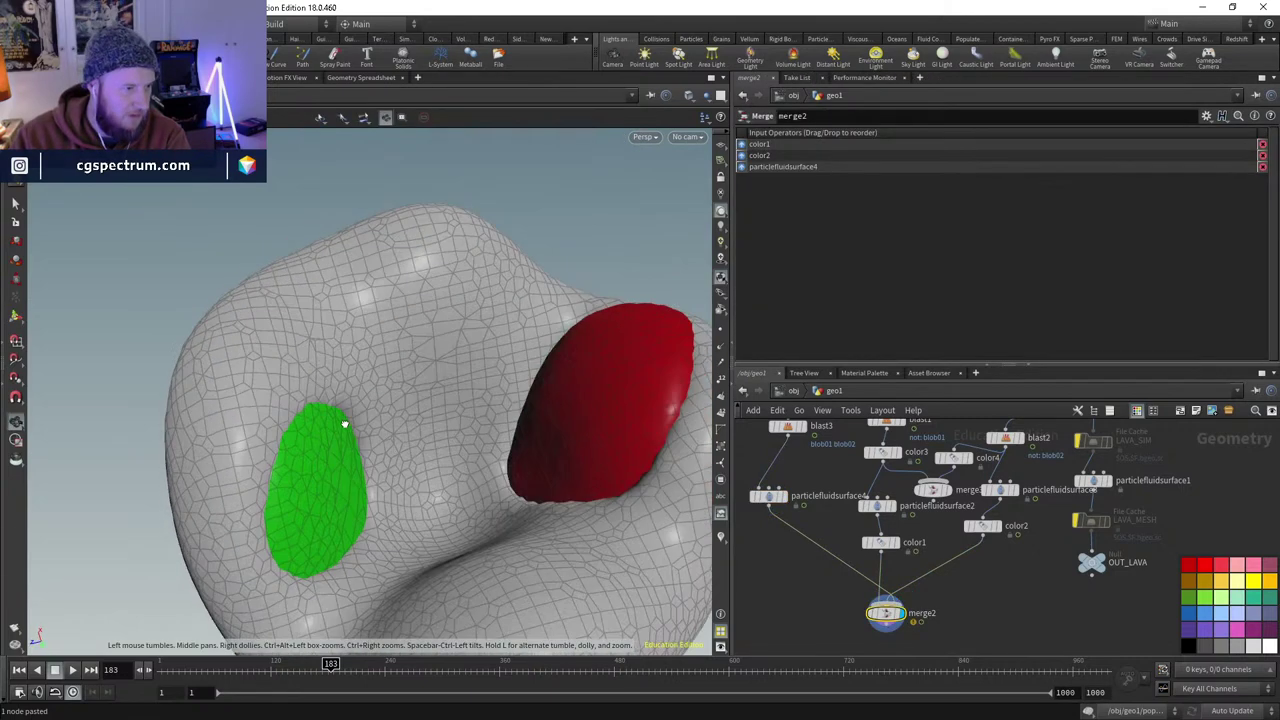
drag(527, 460, 547, 471)
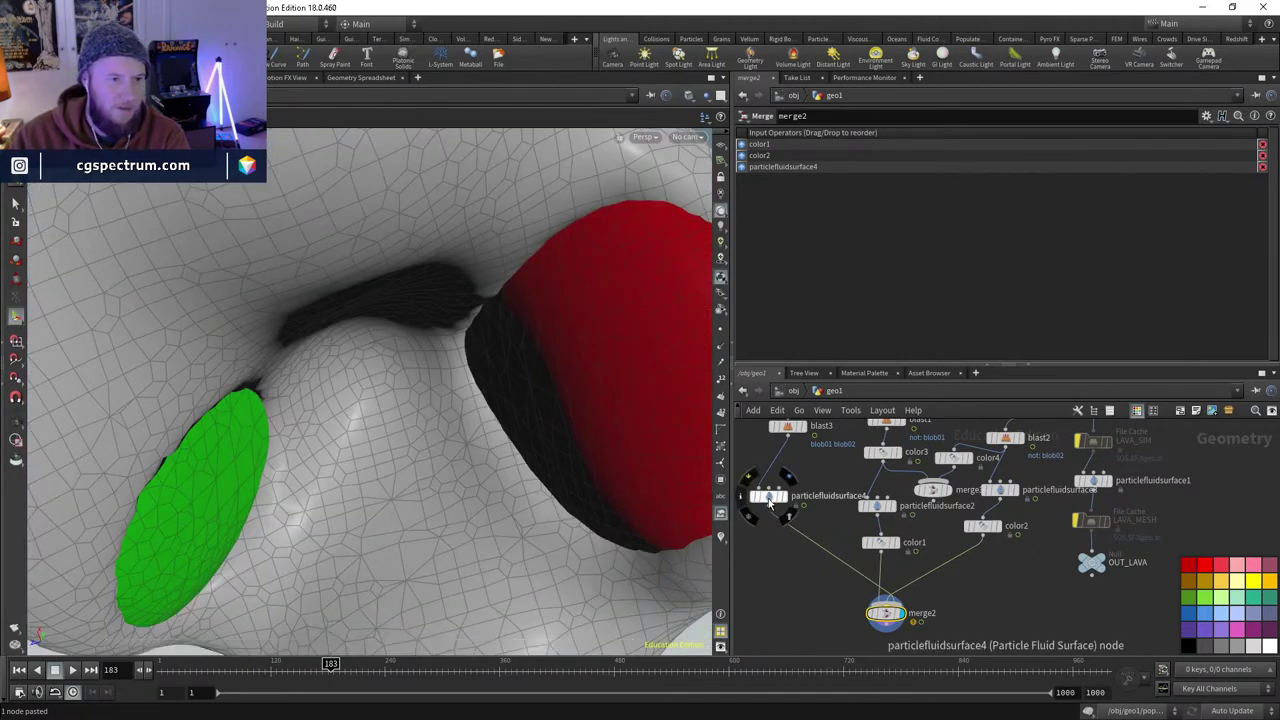
drag(768, 496, 770, 537)
click(770, 536)
click(853, 186)
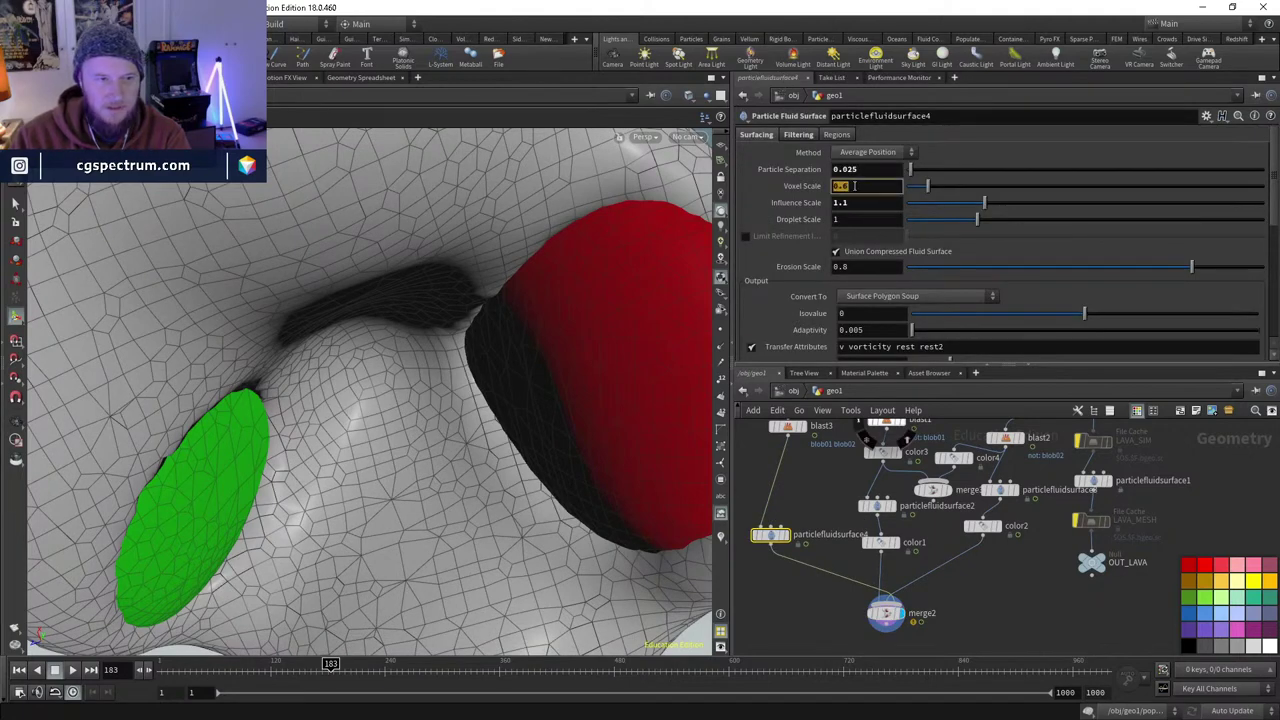
click(860, 220)
text(0.)
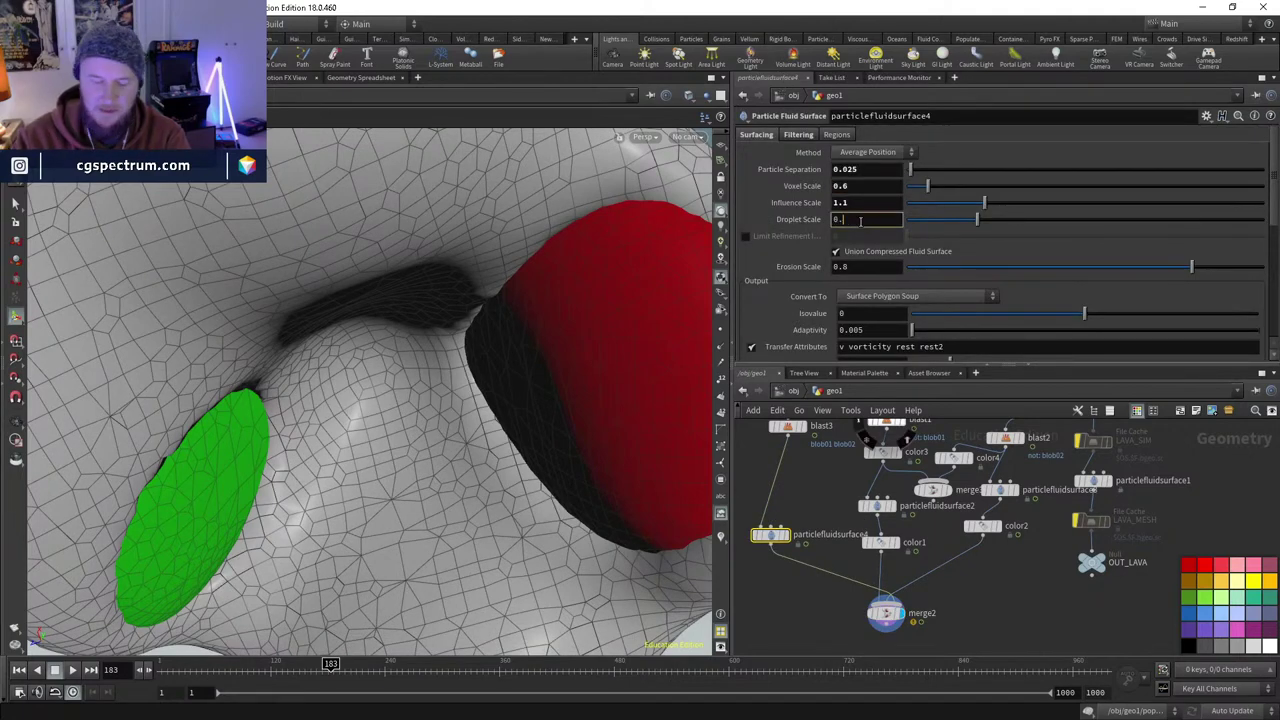
text(8)
key(Return)
- Set particlefluidsurface4's Voxel Scale to .5 and check the junctions between the surfaces
drag(524, 428, 470, 400)
click(870, 185)
text(.5)
key(Return)
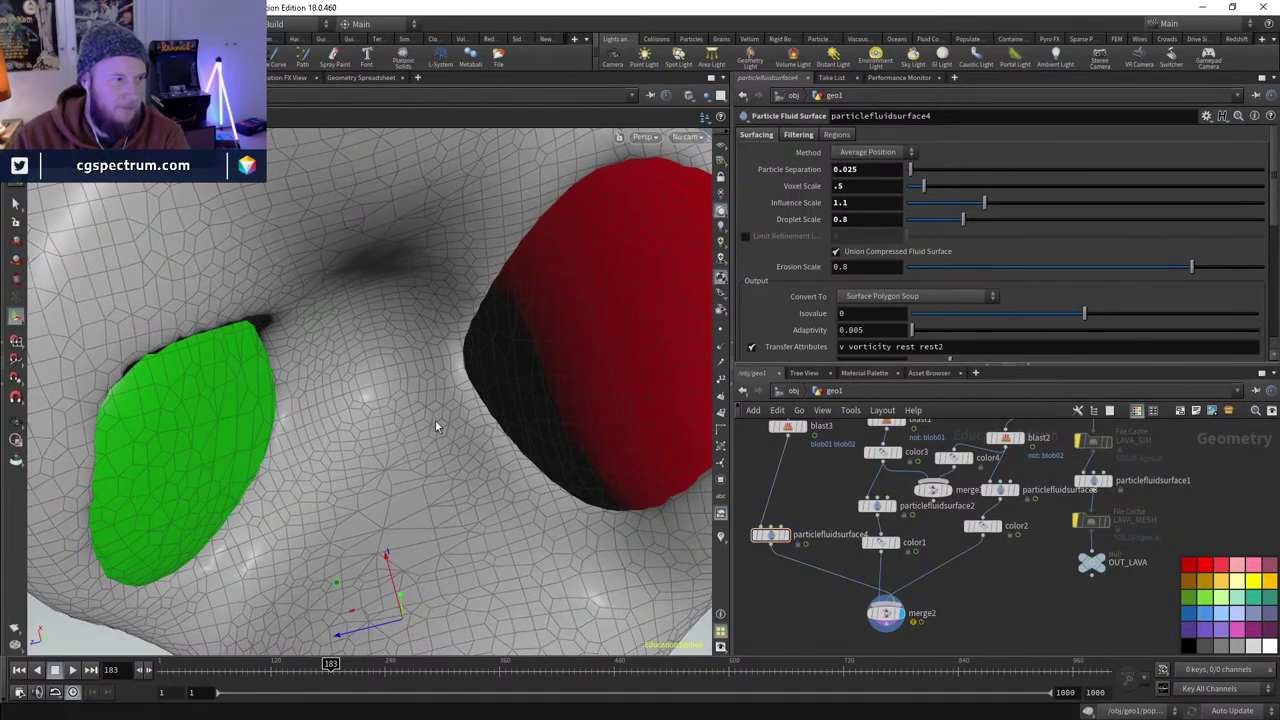
drag(437, 423, 500, 455)
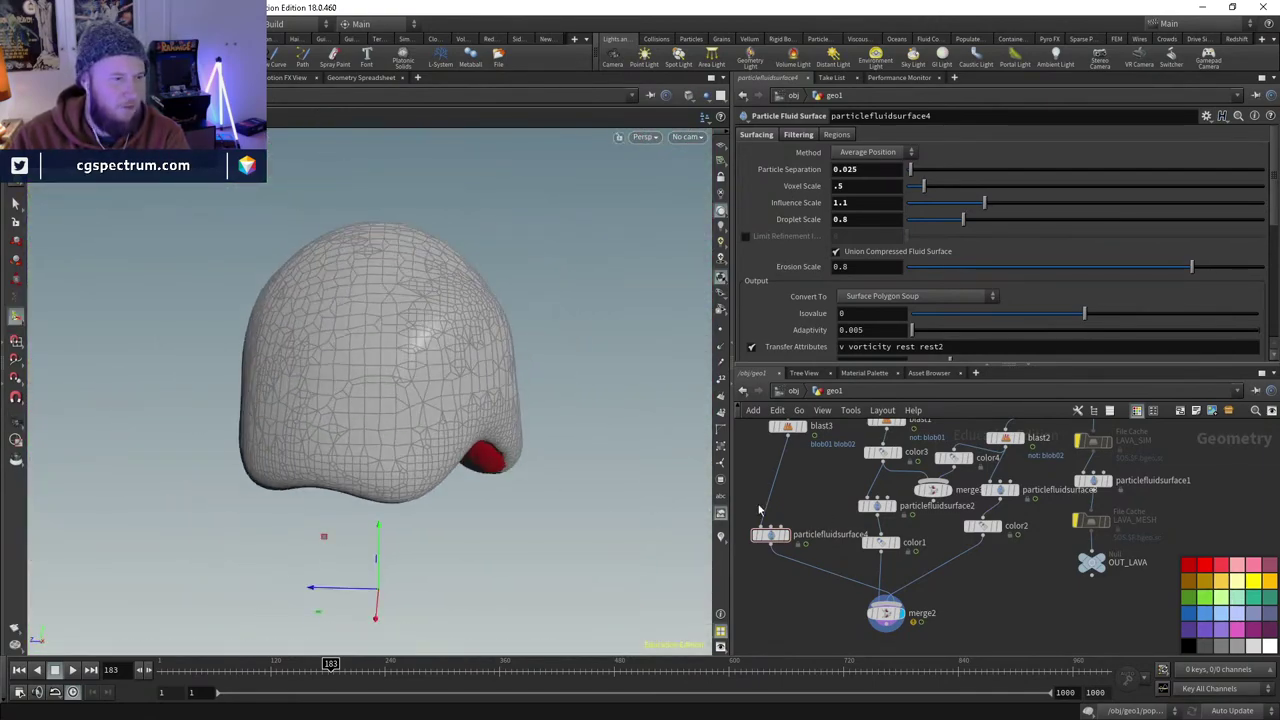
- Display dopnet1, play the particle simulation to about frame 256, and scrub to frame 238
middle_drag(876, 598, 789, 694)
click(1020, 486)
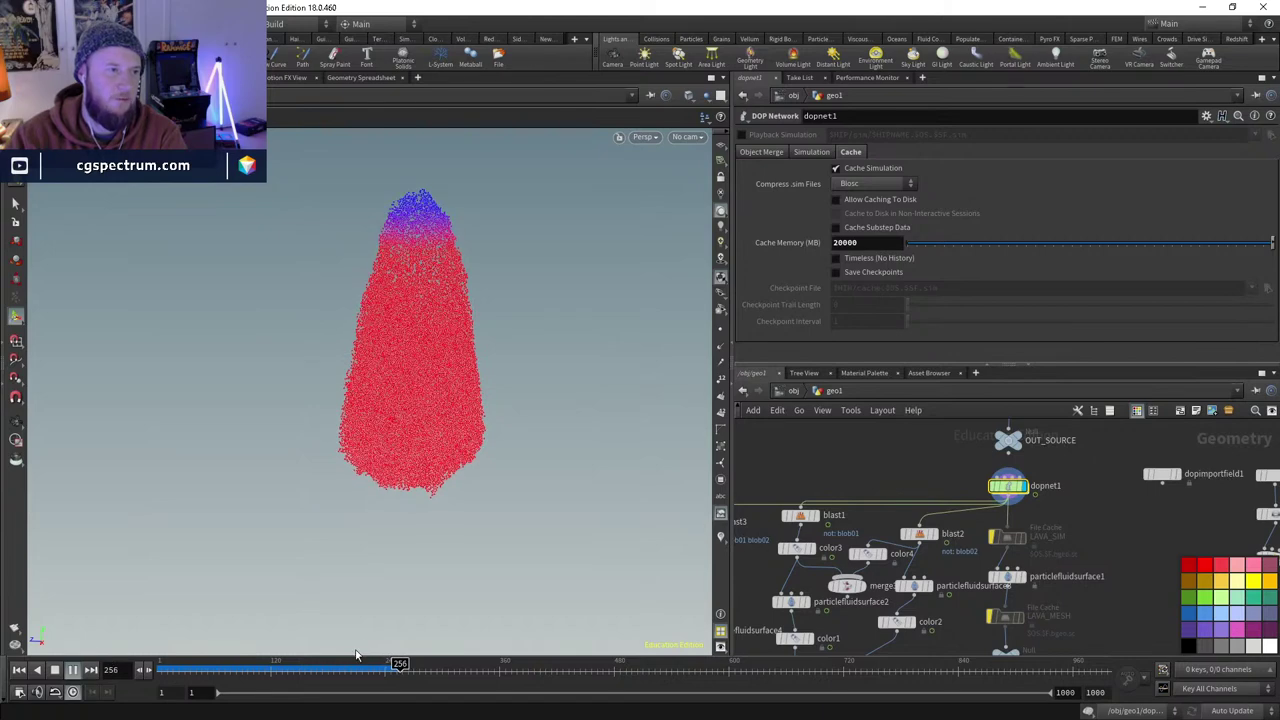
click(227, 672)
drag(227, 672, 383, 670)
drag(474, 441, 503, 469)
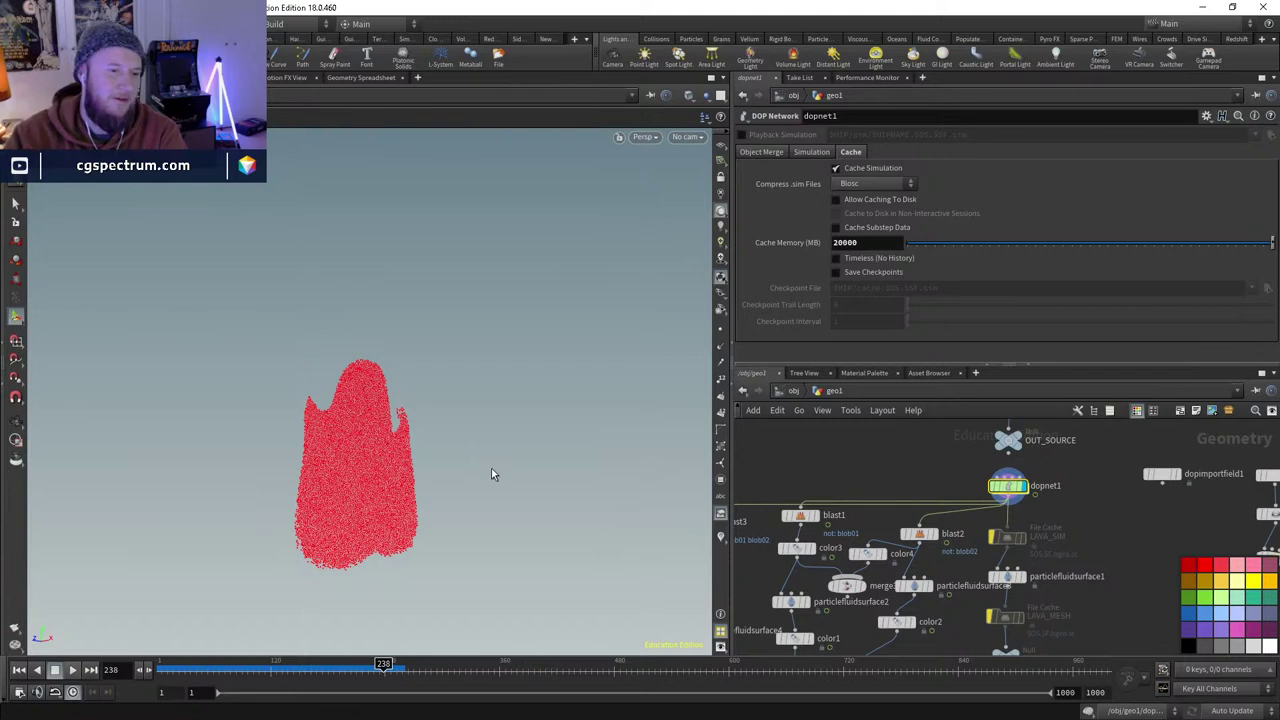
- Display merge2 at frame 254 and compare its surfaces in wireframe and shaded view
middle_drag(1004, 630, 1034, 508)
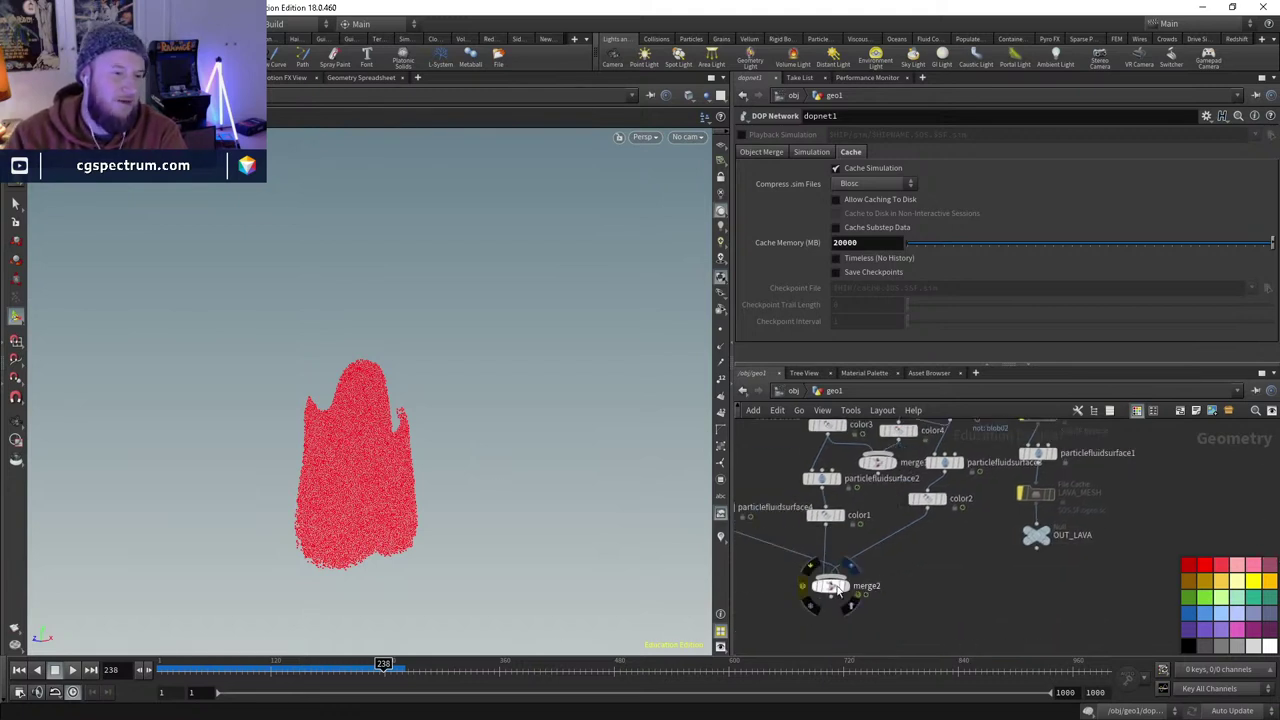
click(830, 586)
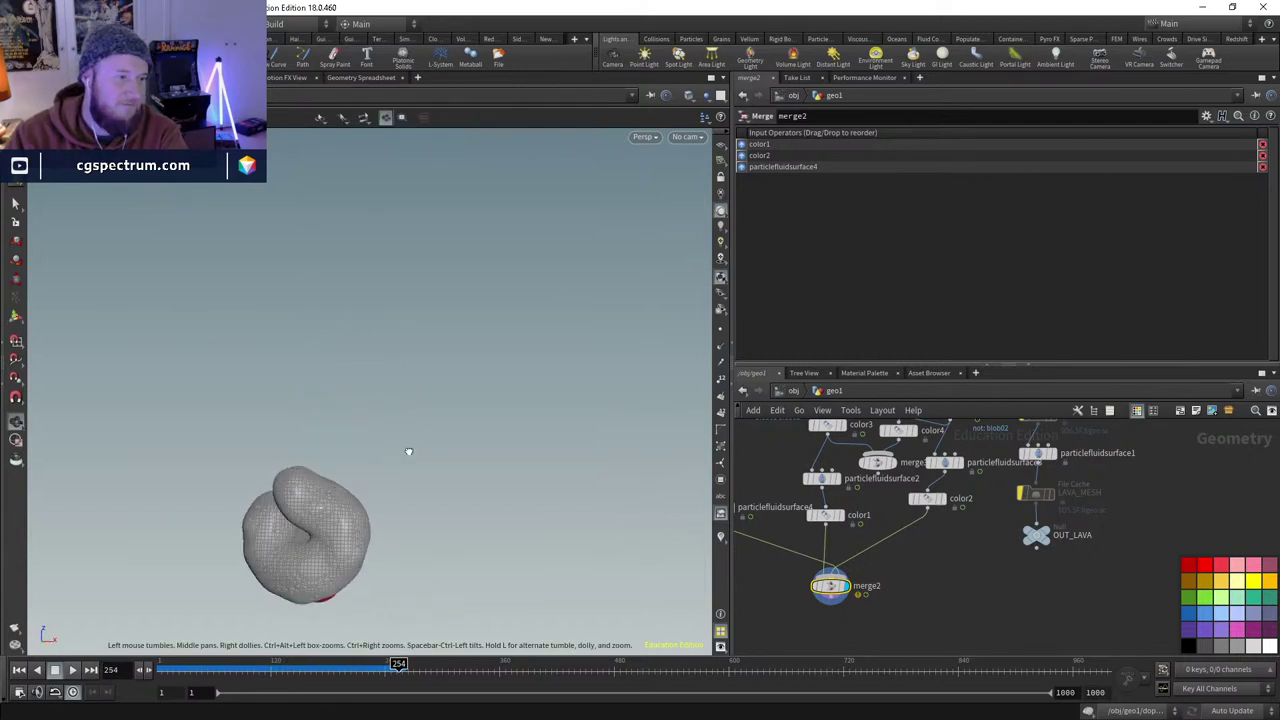
key(w)
key(w)
mouse_move(434, 631)
mouse_down()
mouse_move(337, 591)
mouse_move(351, 606)
mouse_move(480, 537)
mouse_move(298, 544)
mouse_move(269, 617)
mouse_up()
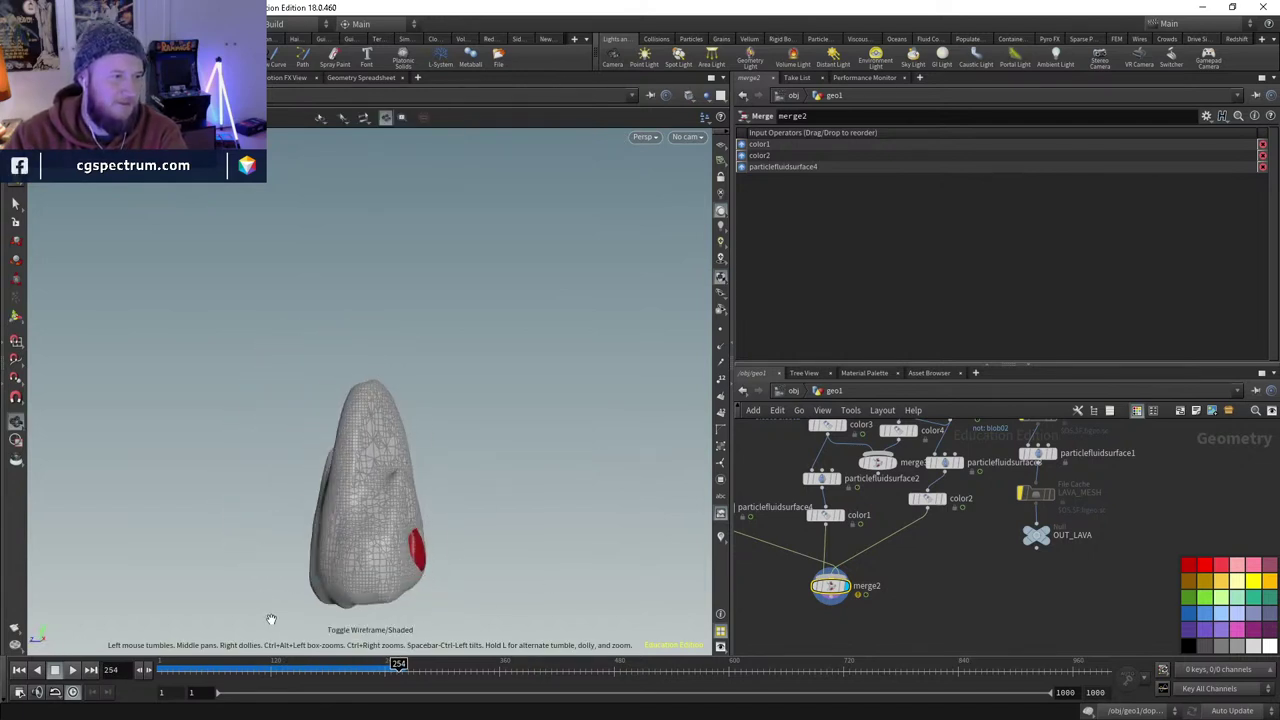
- Play the merged surfaces past frame 254, scrub to frame 284, and show them in wireframe
click(73, 670)
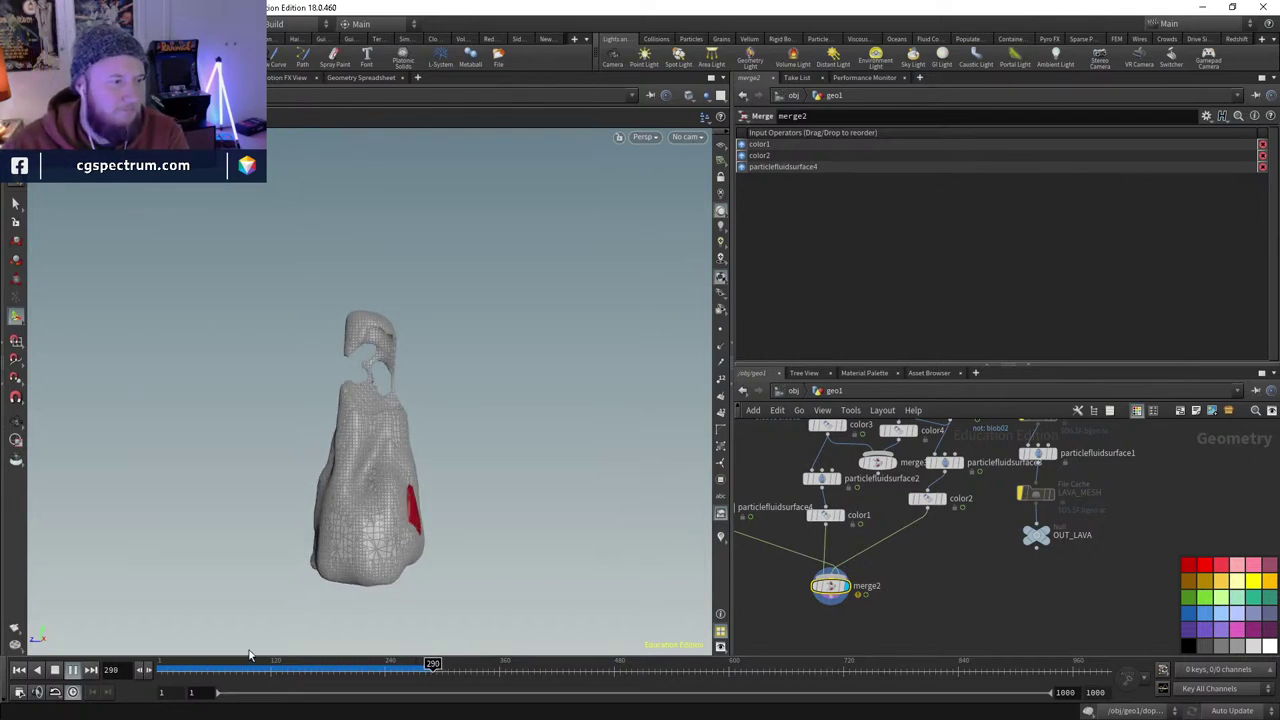
mouse_move(212, 665)
mouse_down()
mouse_move(176, 667)
mouse_move(397, 670)
mouse_up()
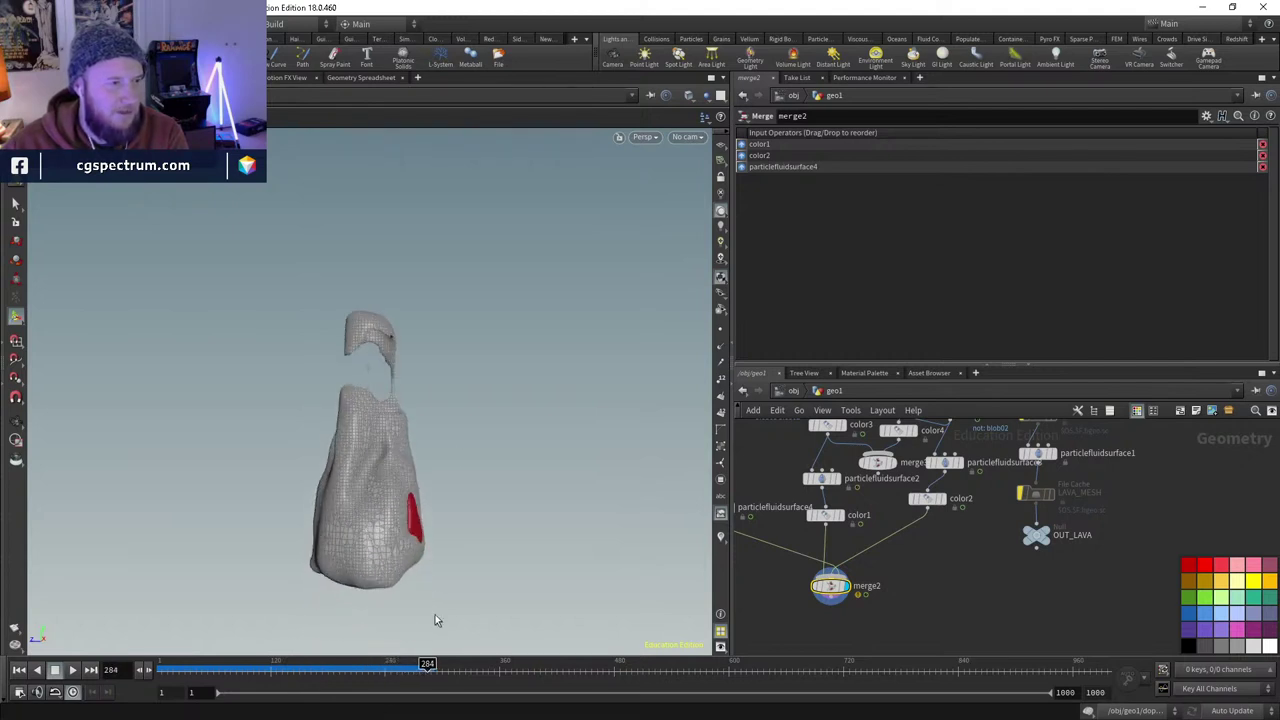
mouse_move(458, 479)
mouse_down()
mouse_move(603, 371)
mouse_move(491, 377)
mouse_move(651, 491)
mouse_move(620, 543)
mouse_move(637, 557)
mouse_move(420, 545)
mouse_up()
key(w)
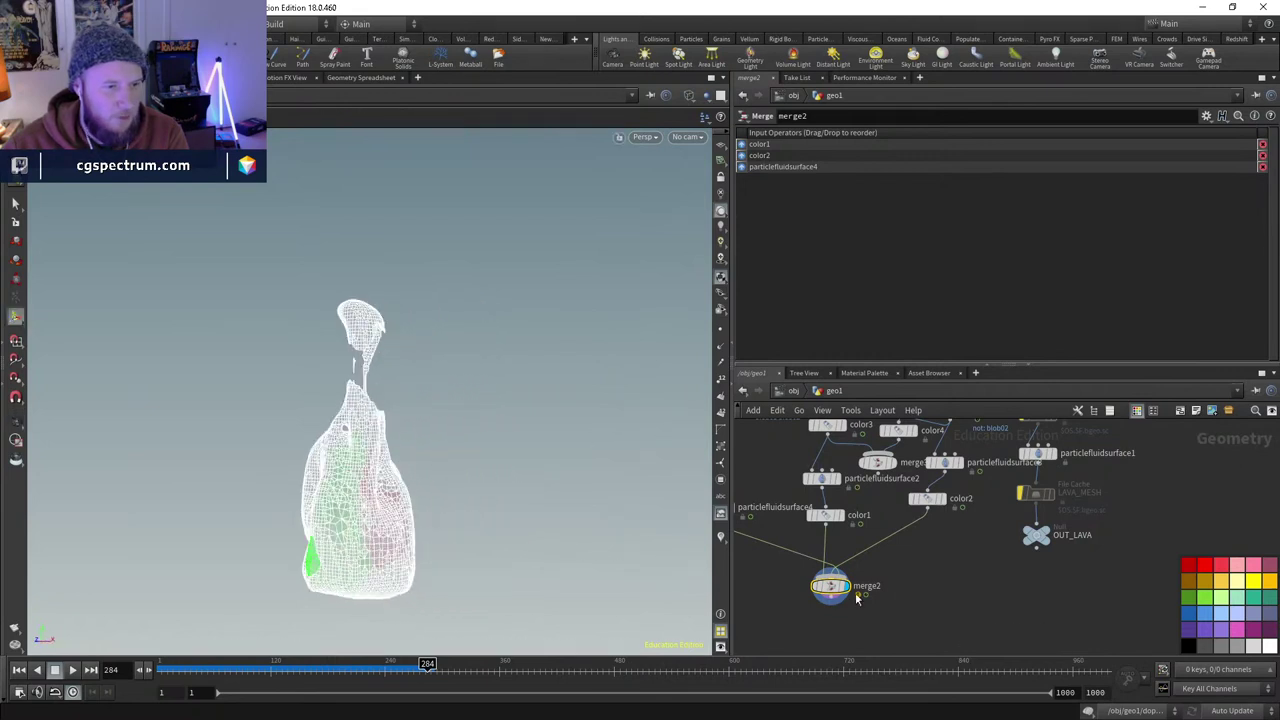
- Disconnect particlefluidsurface4 from merge2 and check the remaining green and red surfaces, scrubbing to frame 277
middle_drag(746, 543, 834, 578)
click(834, 578)
key(Delete)
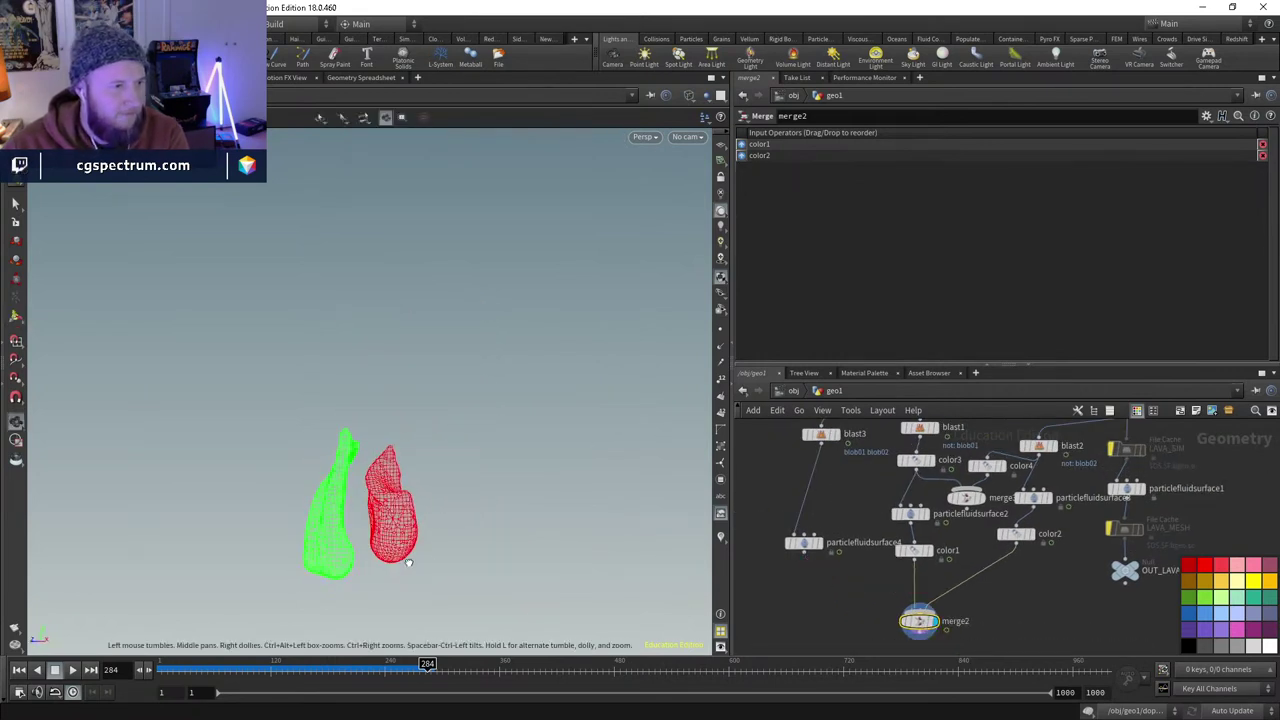
key(w)
drag(170, 664, 420, 664)
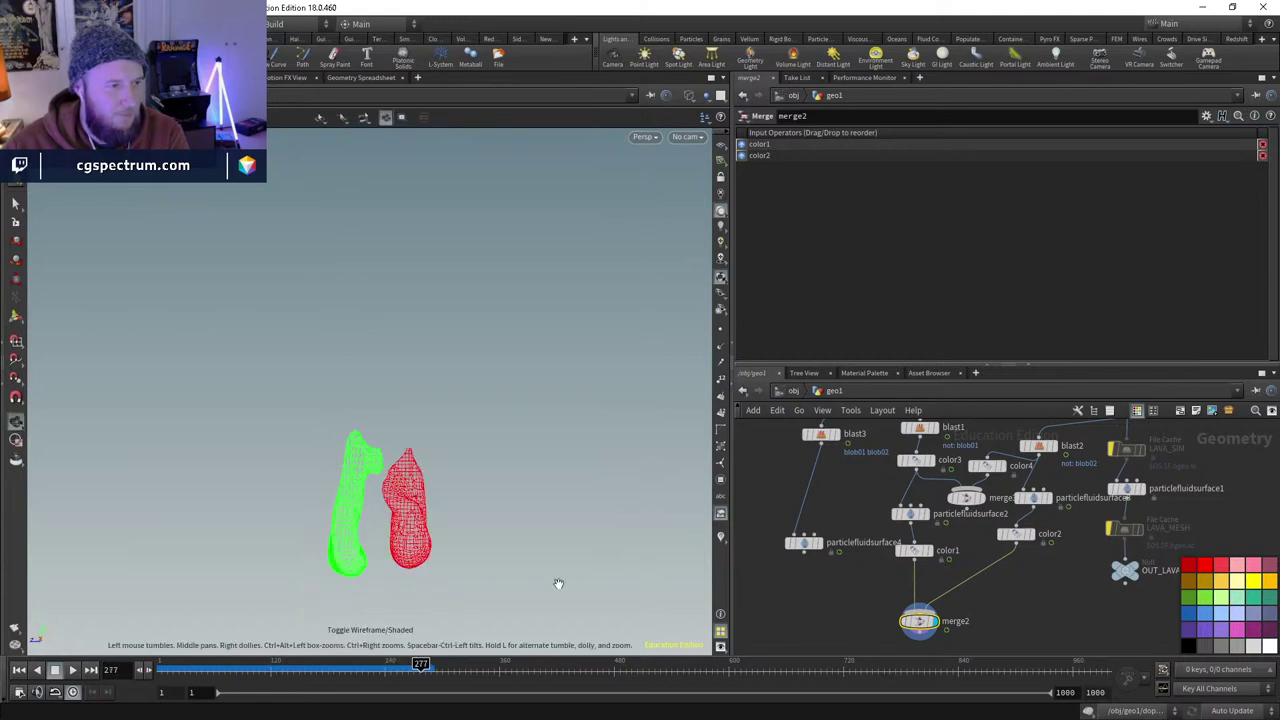
- Bypass the two Particle Fluid Surface nodes feeding color1 and color2, and play the coloured particles from frame 226
middle_drag(853, 607, 806, 634)
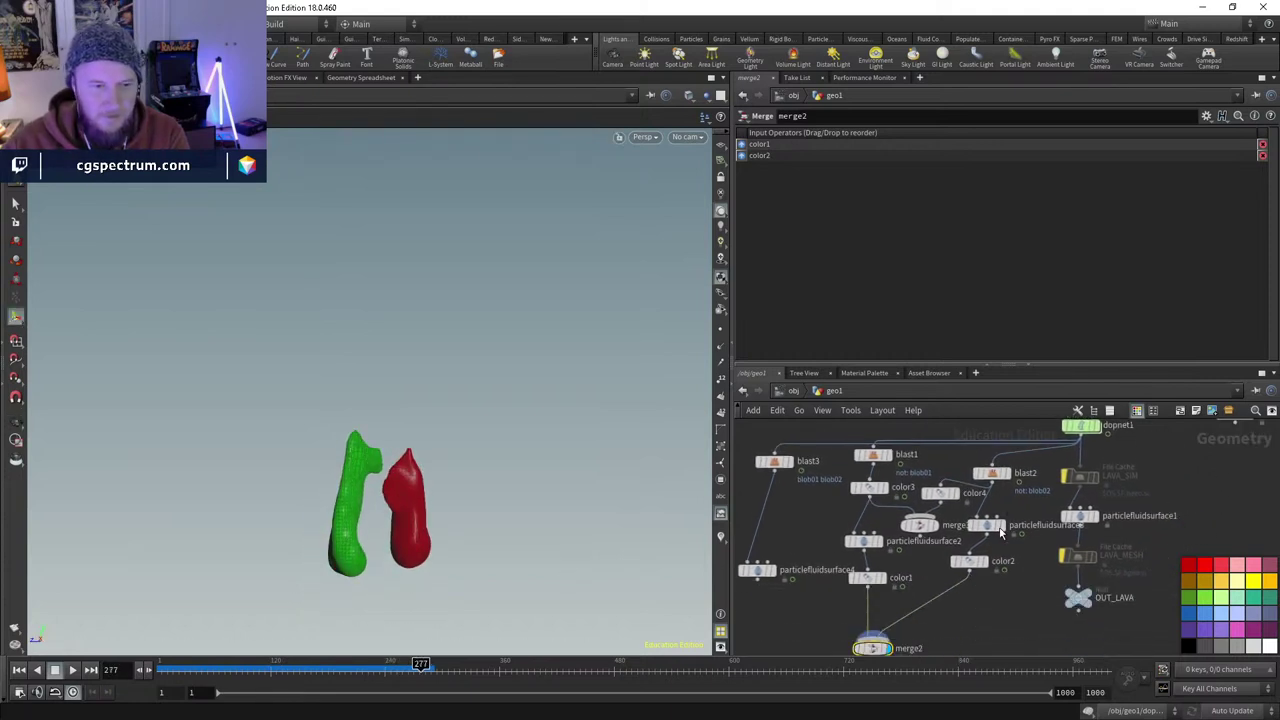
click(966, 512)
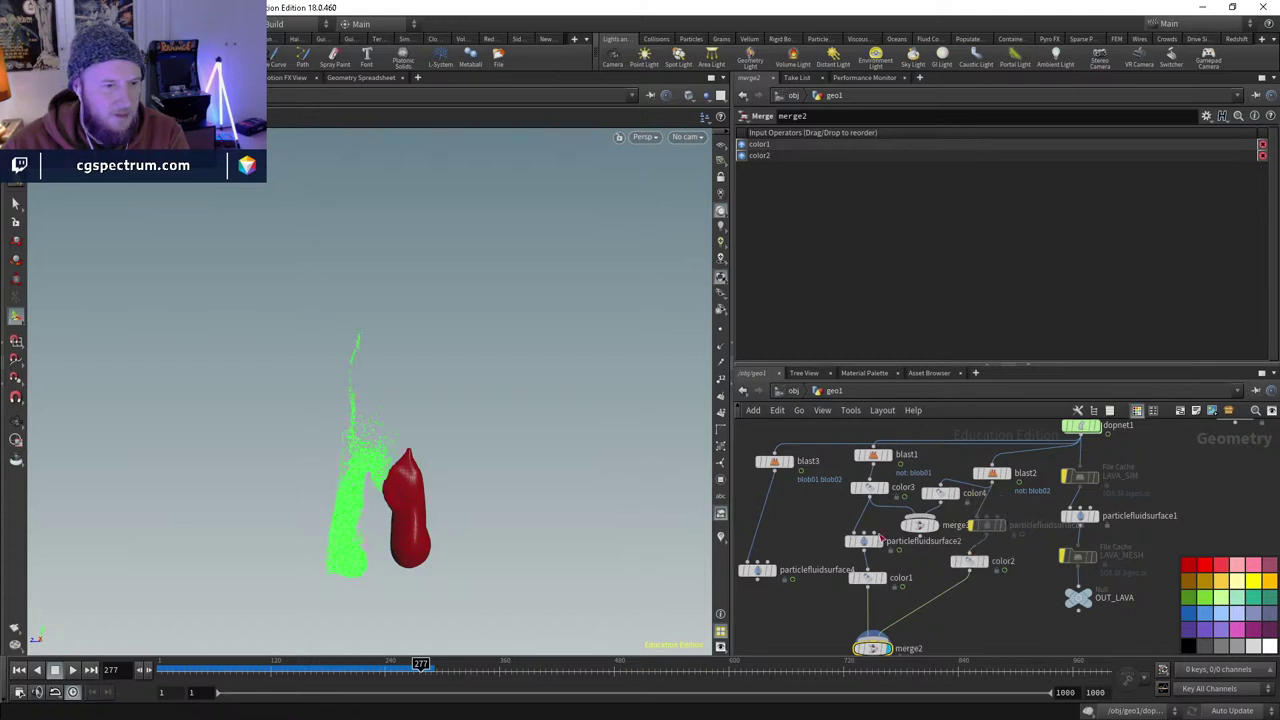
click(849, 543)
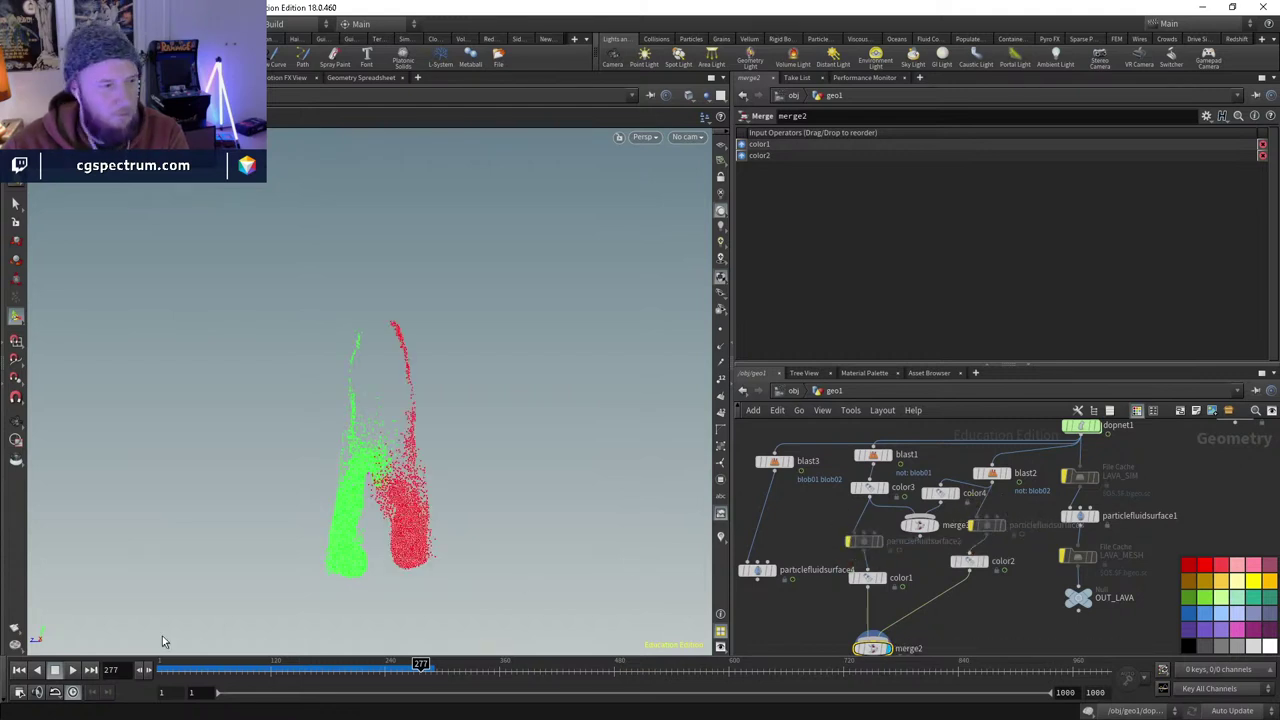
key(Left)
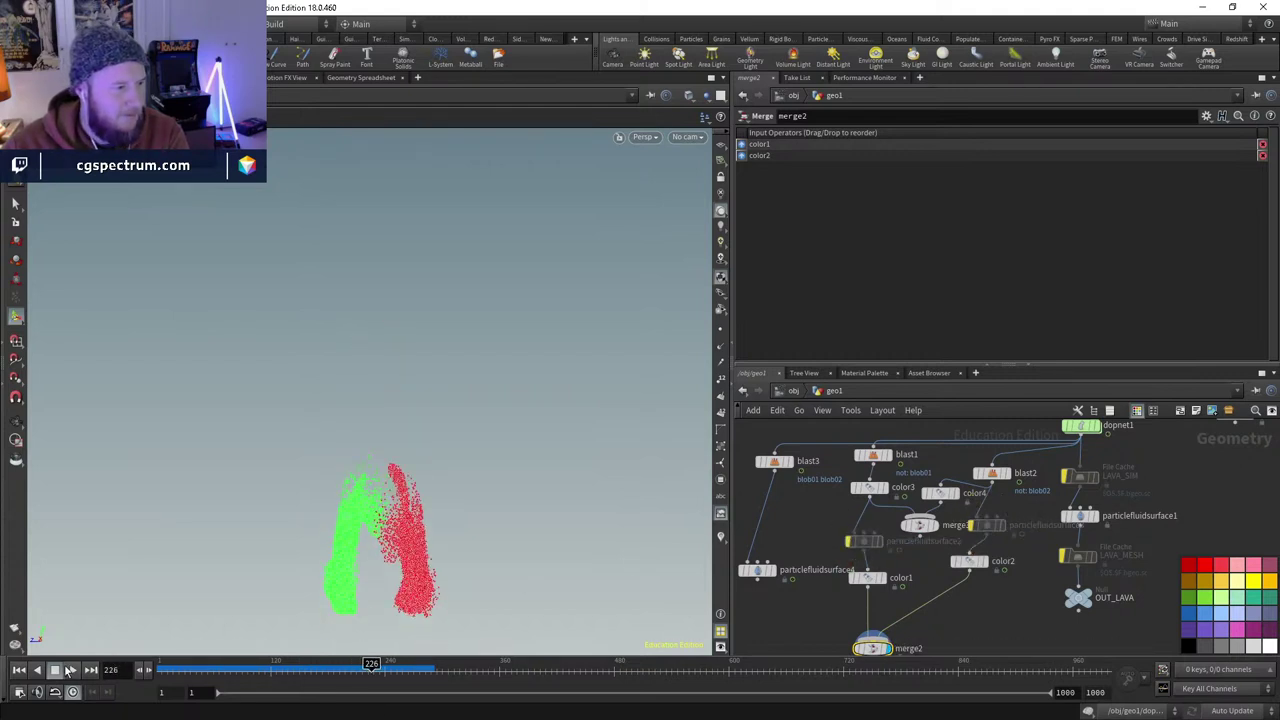
click(69, 670)
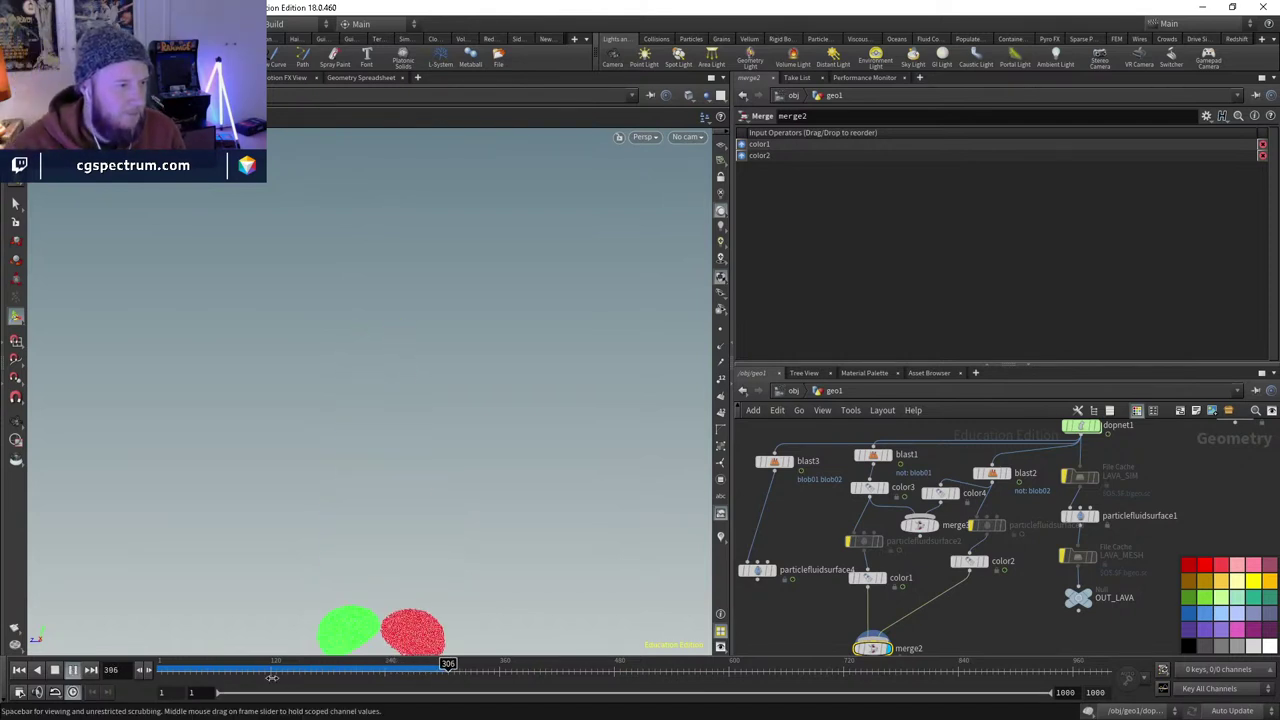
- Return to frame 1 and re-enable the bypassed curvature, surface-pressure and surfacetension_blur nodes inside dopnet1's flipsolver1
click(19, 670)
double_click(937, 436)
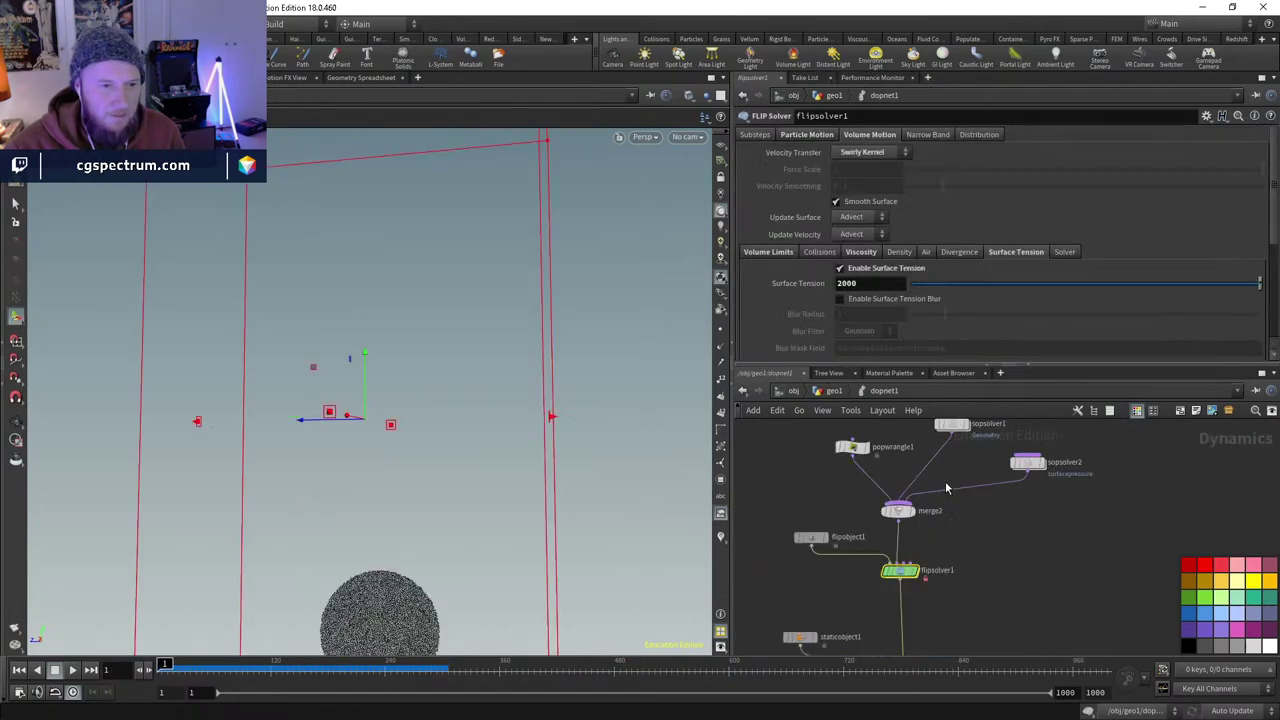
double_click(918, 558)
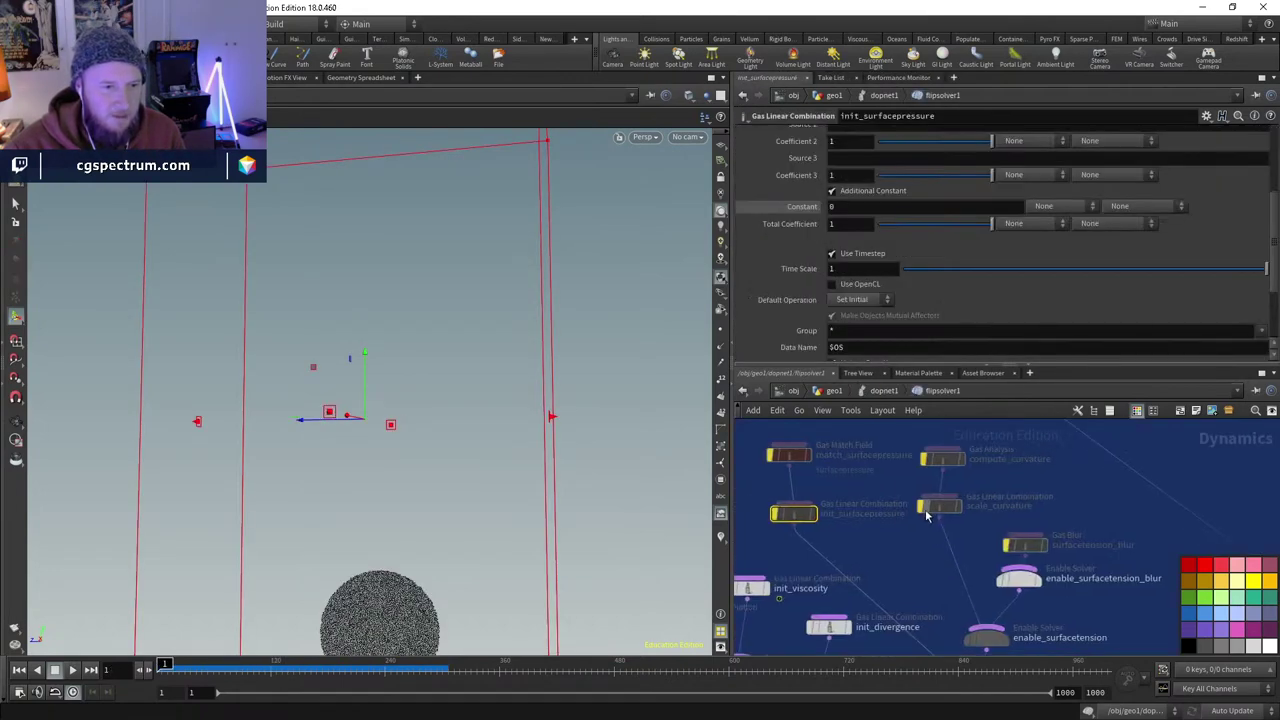
click(921, 462)
click(771, 455)
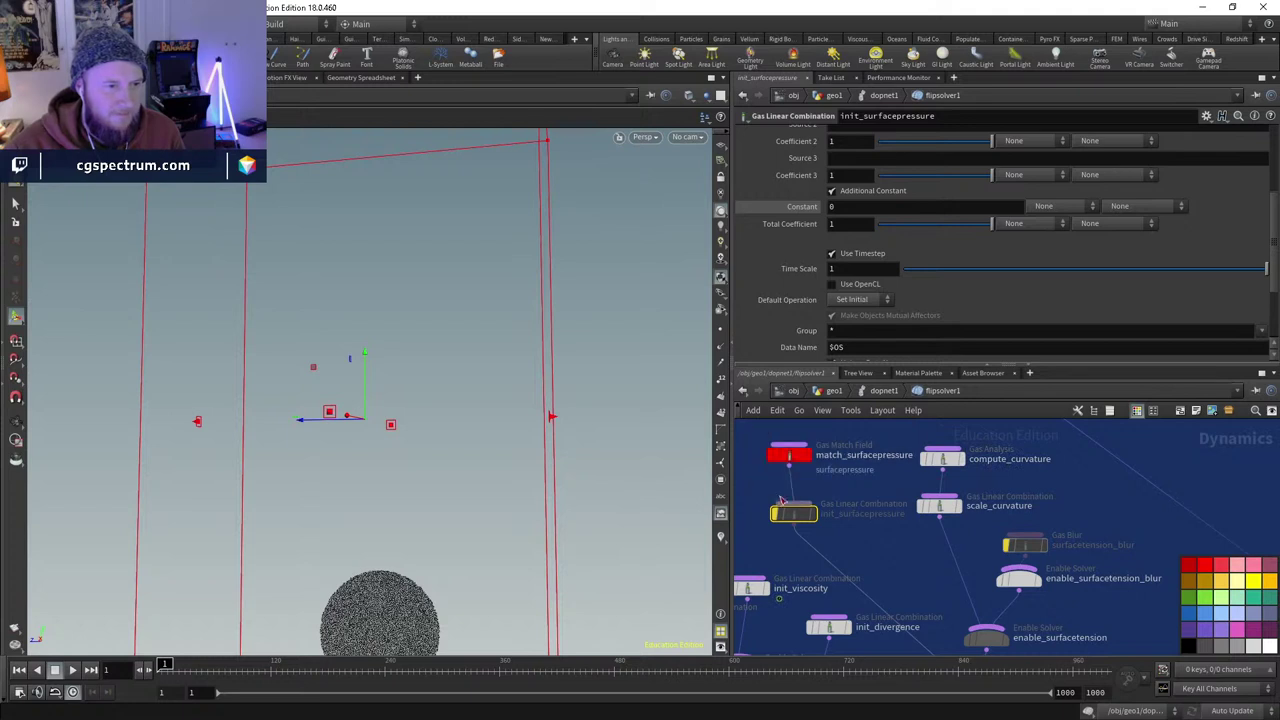
click(775, 514)
click(1008, 545)
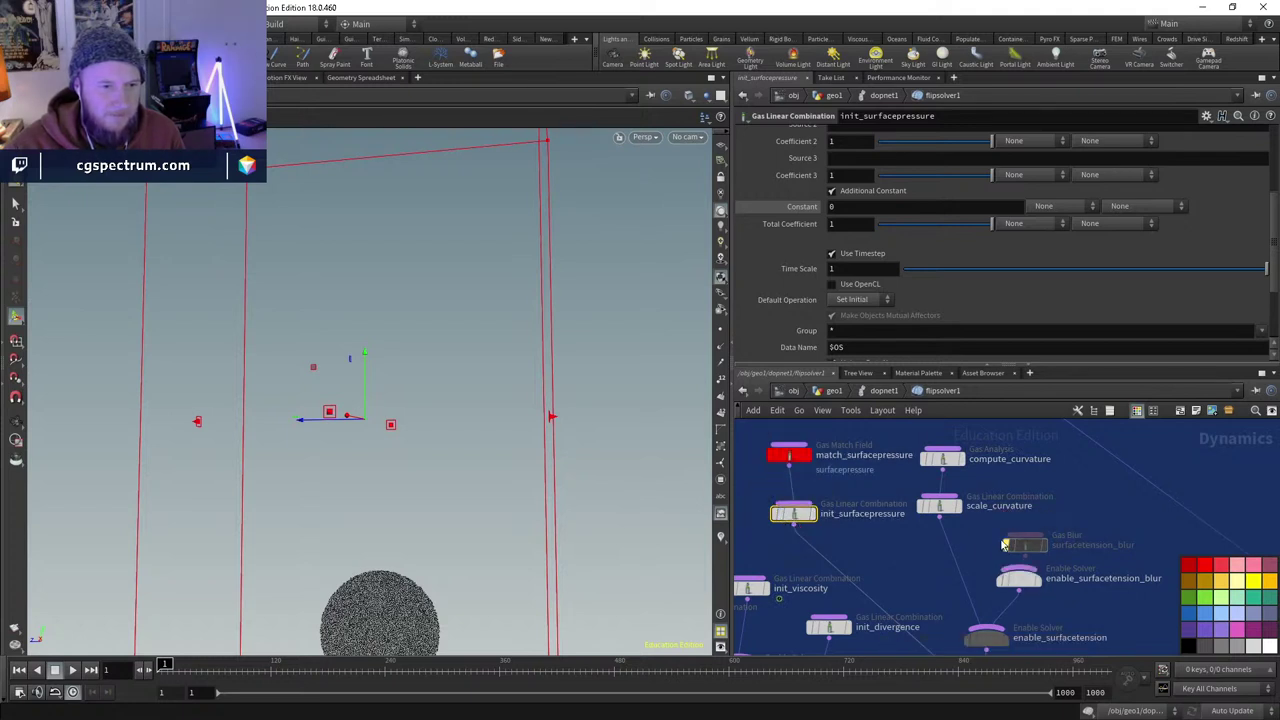
- Bypass sopsolver2 in dopnet1 and play the simulation to frame 13 to check the blob's behaviour
click(884, 391)
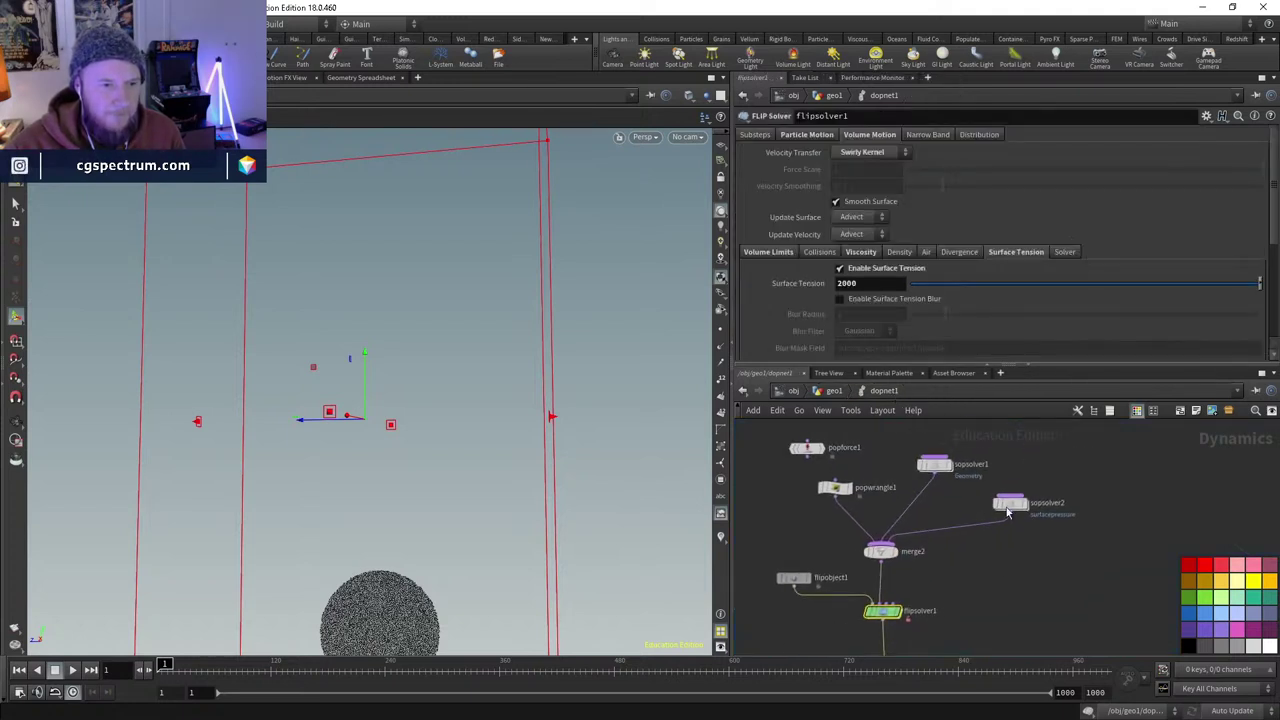
click(998, 503)
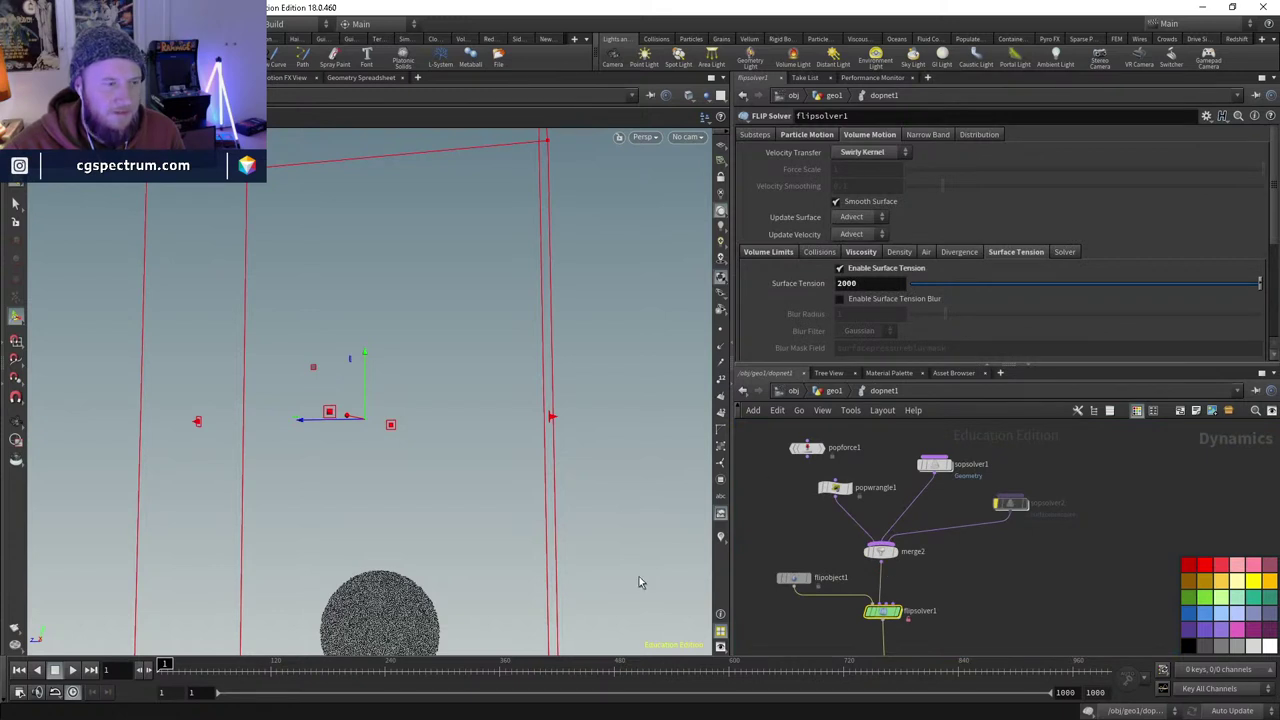
click(72, 671)
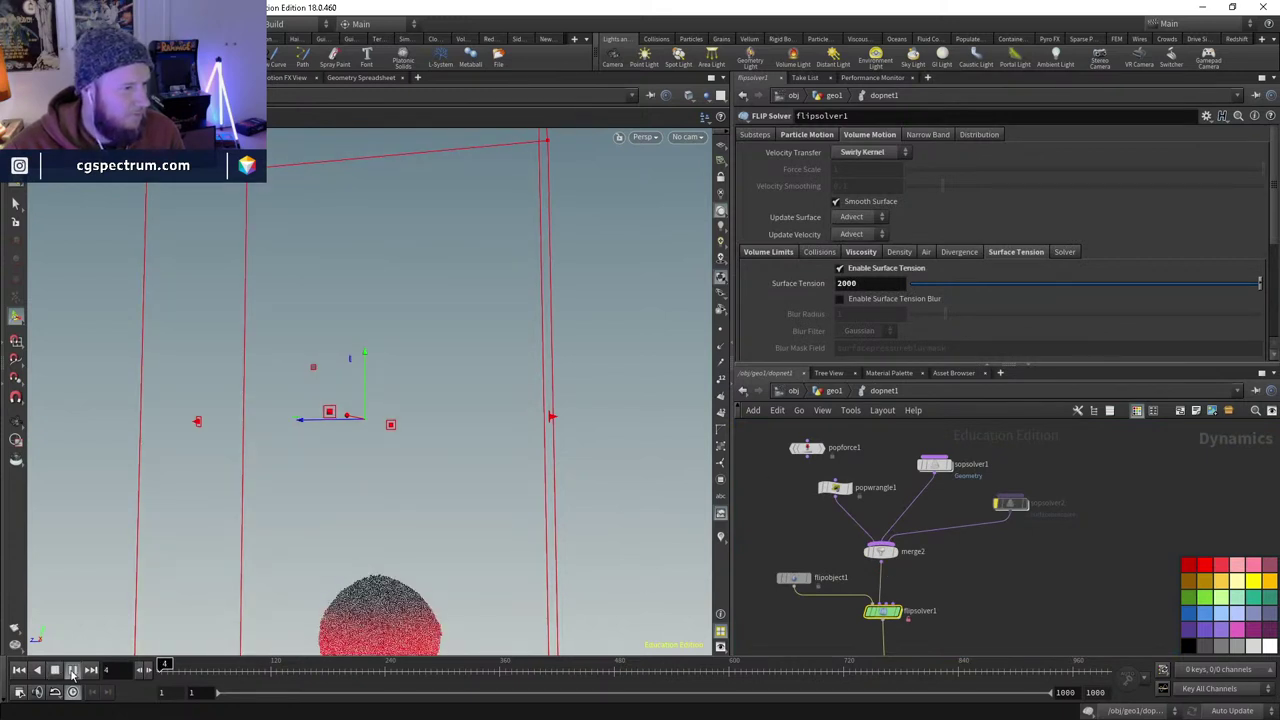
right_click(448, 615)
click(400, 565)
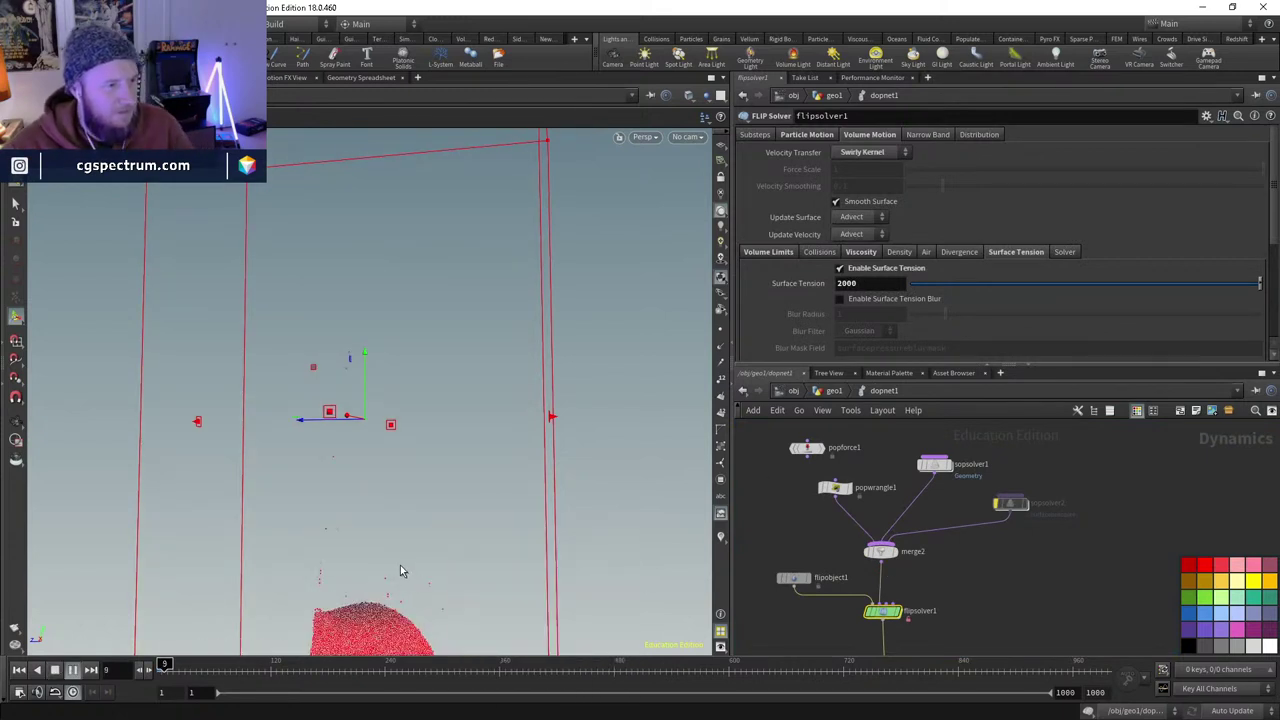
scroll(460, 489, down, 3)
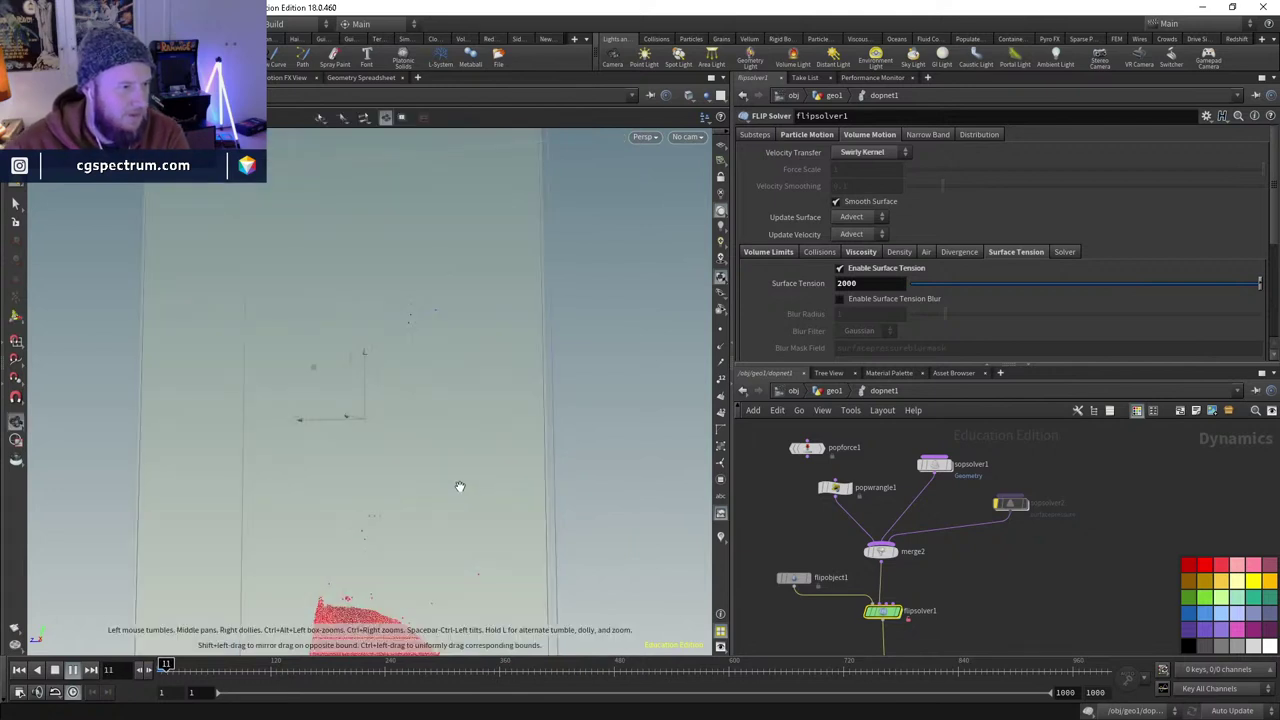
scroll(457, 491, up, 8)
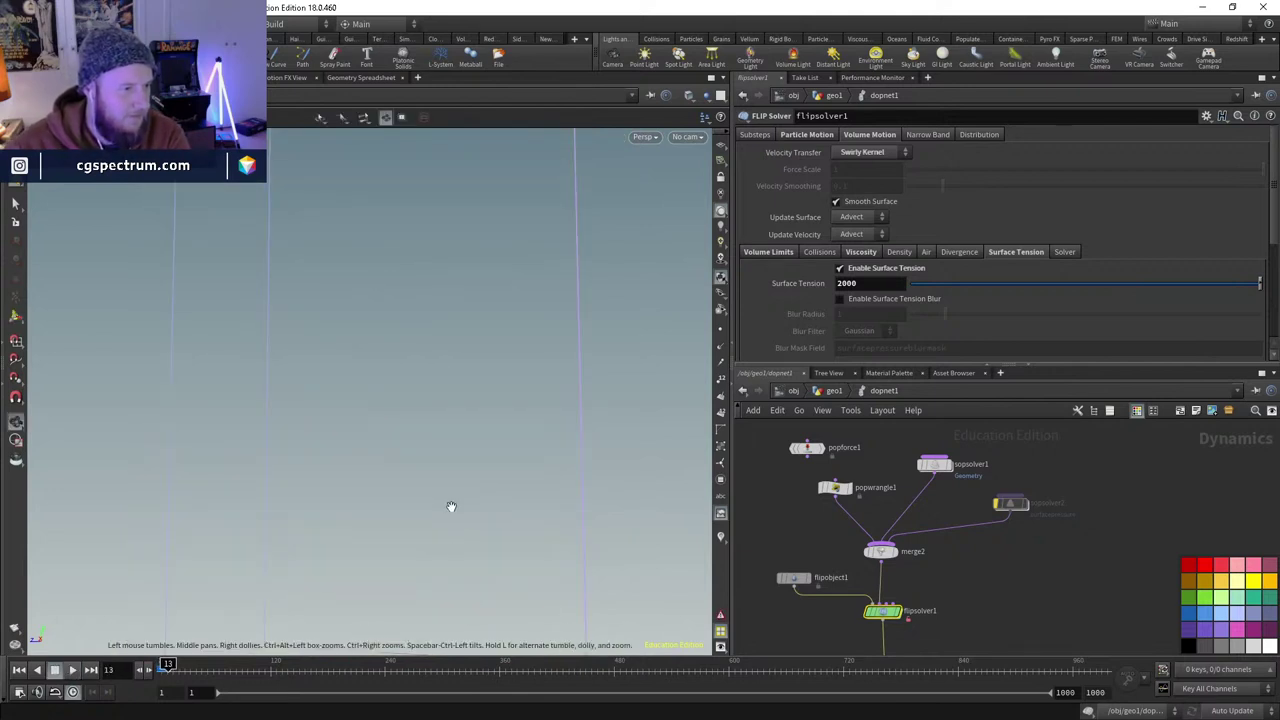
scroll(460, 495, down, 5)
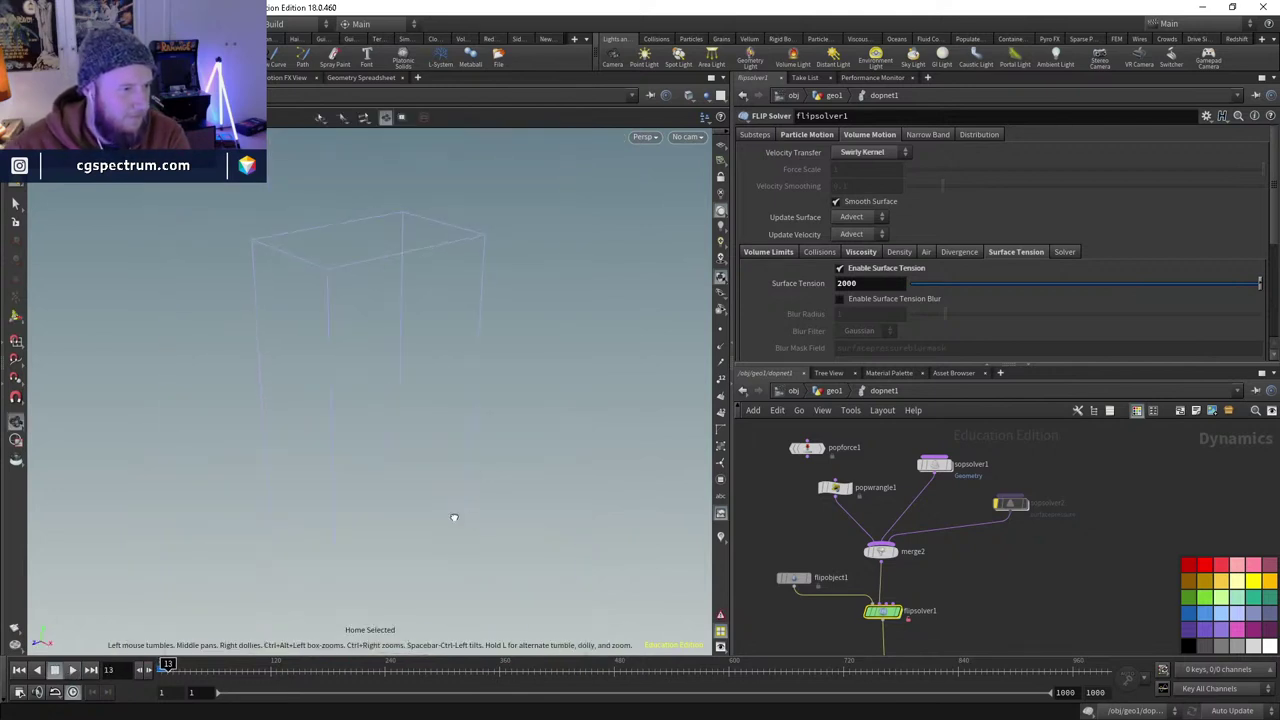
- Replay the simulation from the first frame to about frame 20 within the full container view, and return to frame 1
click(22, 675)
click(72, 669)
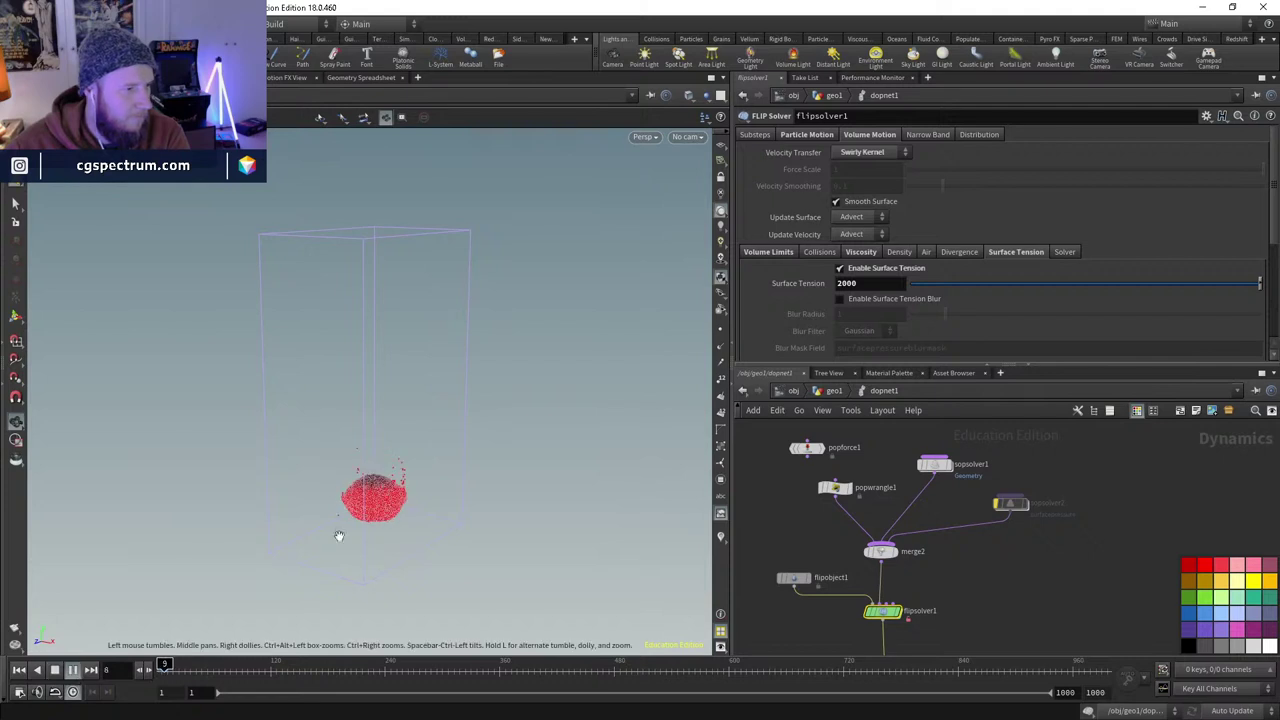
drag(493, 504, 543, 517)
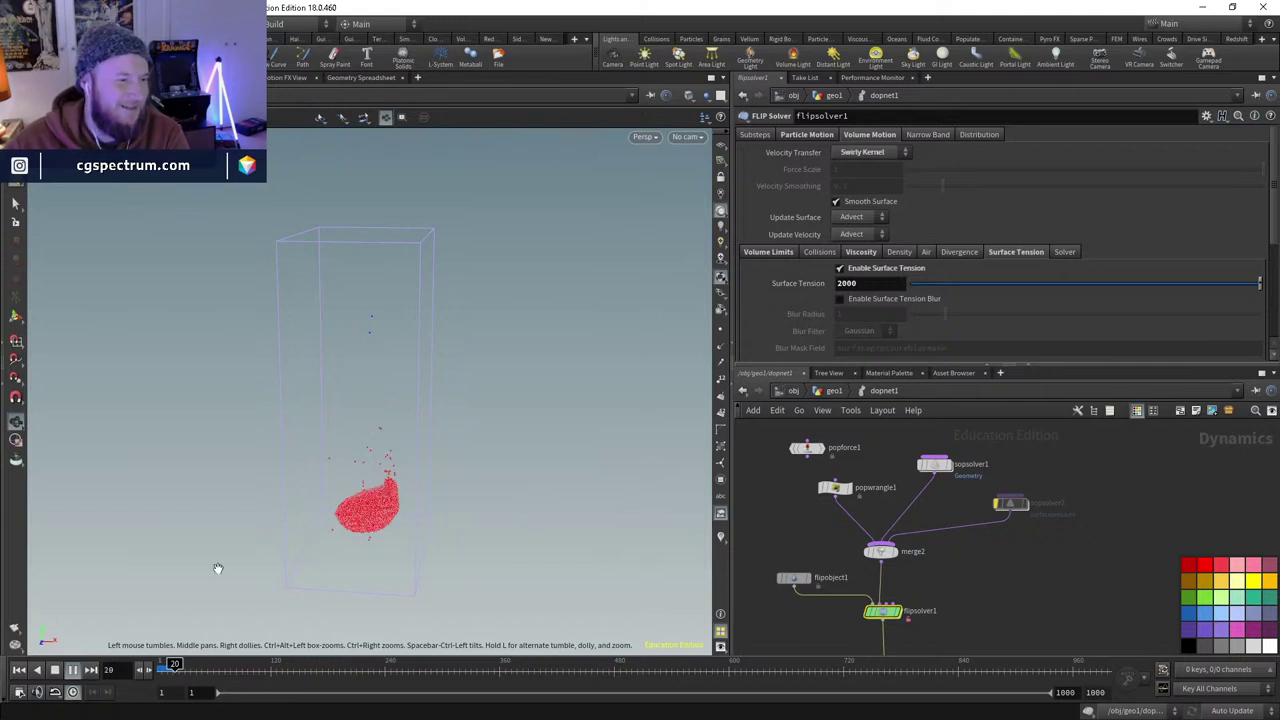
click(166, 672)
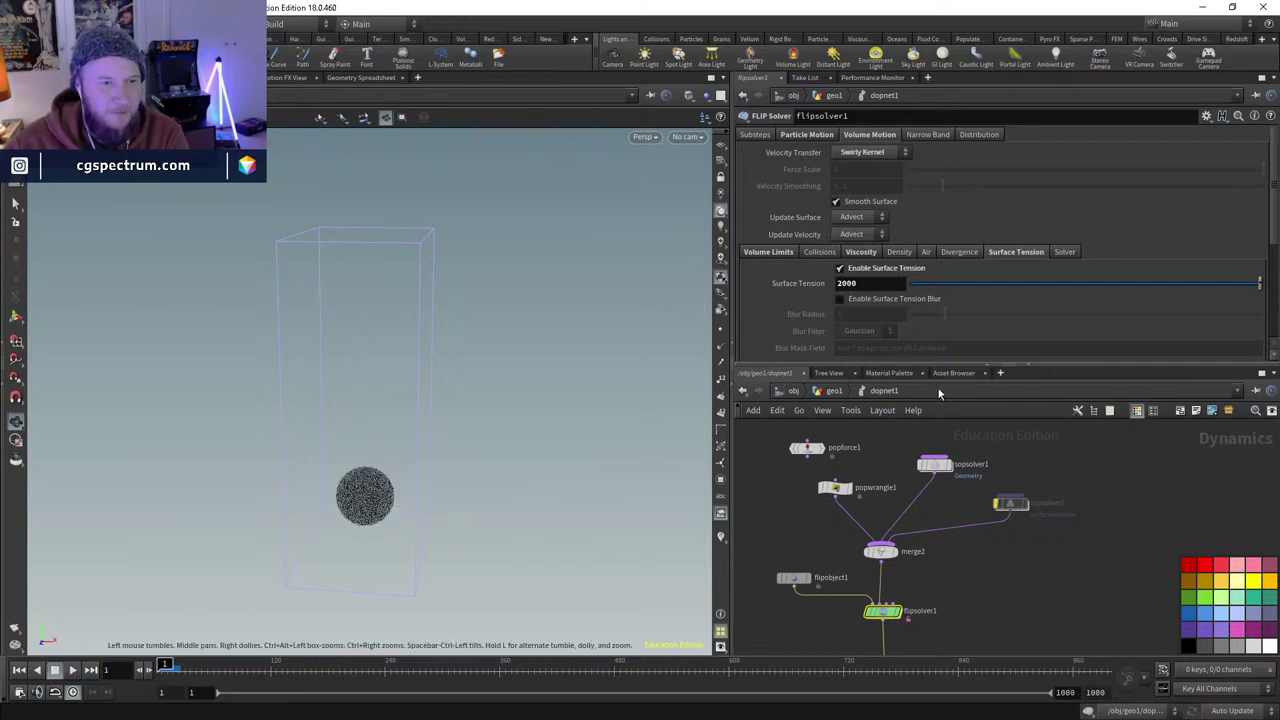
- Try a Surface Tension of 200 on flipsolver1 and play the simulation to about frame 185
key(BackSpace)
key(Return)
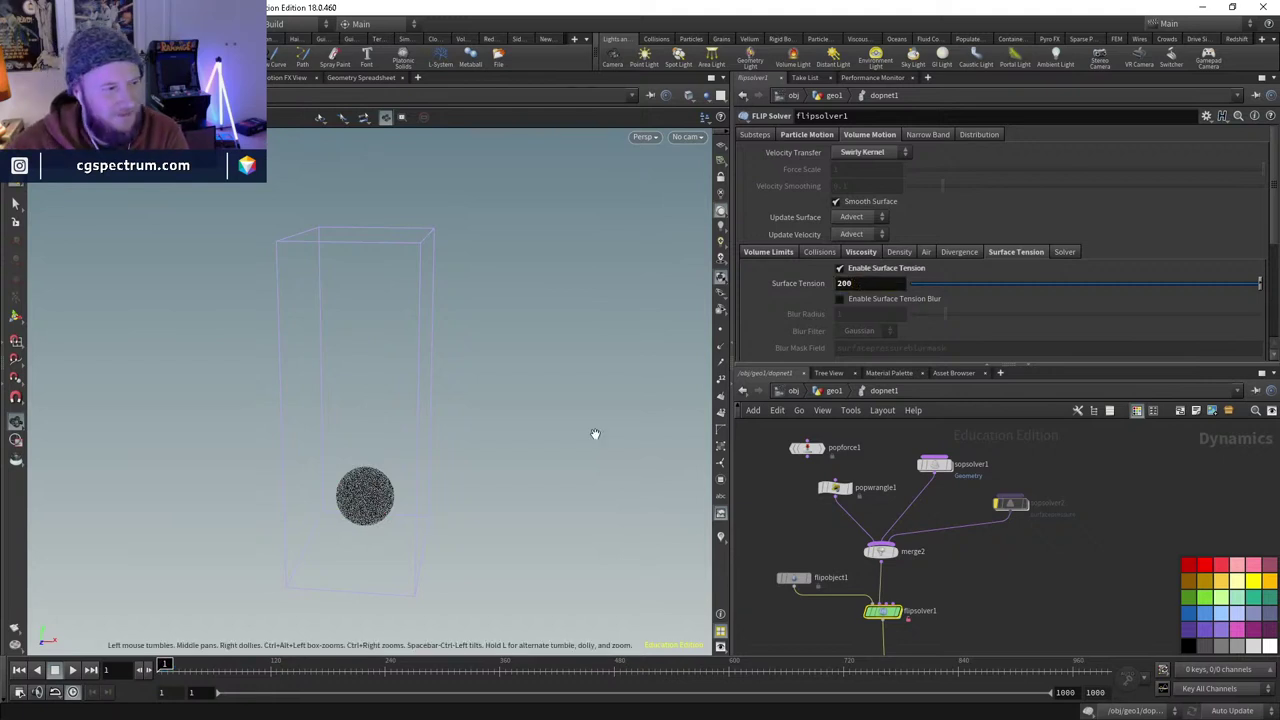
click(73, 669)
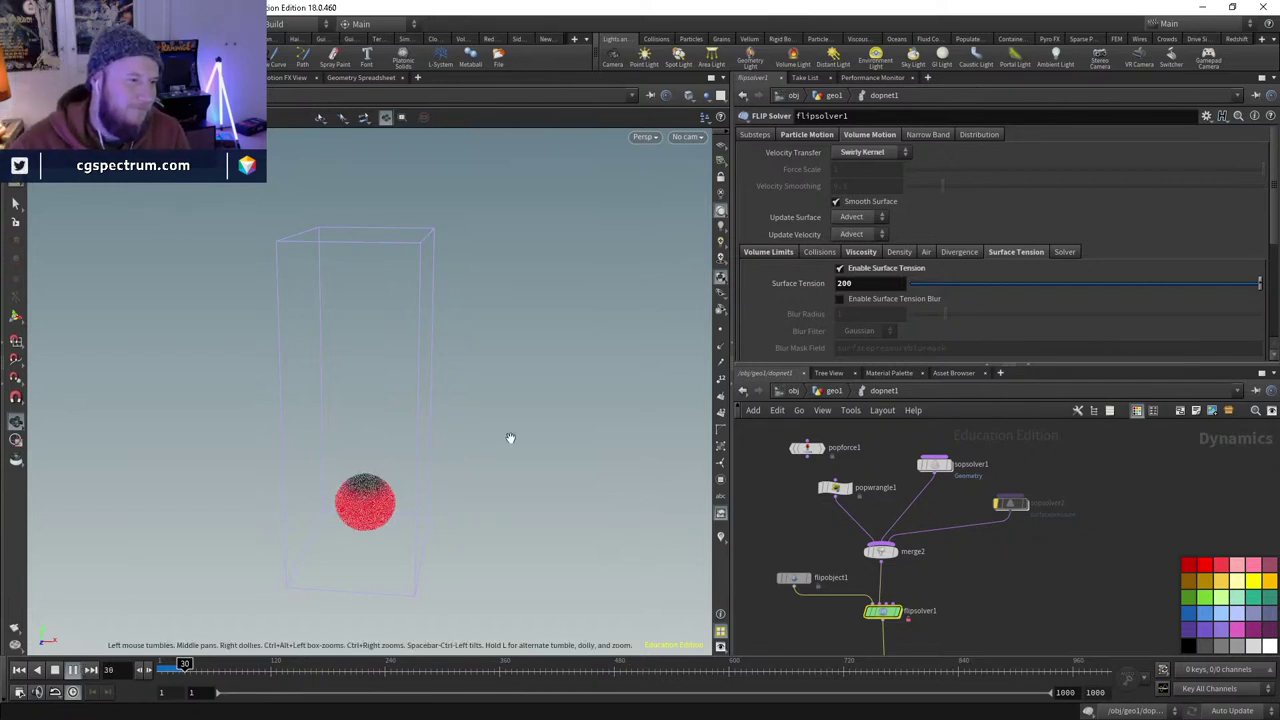
scroll(381, 420, up, 2)
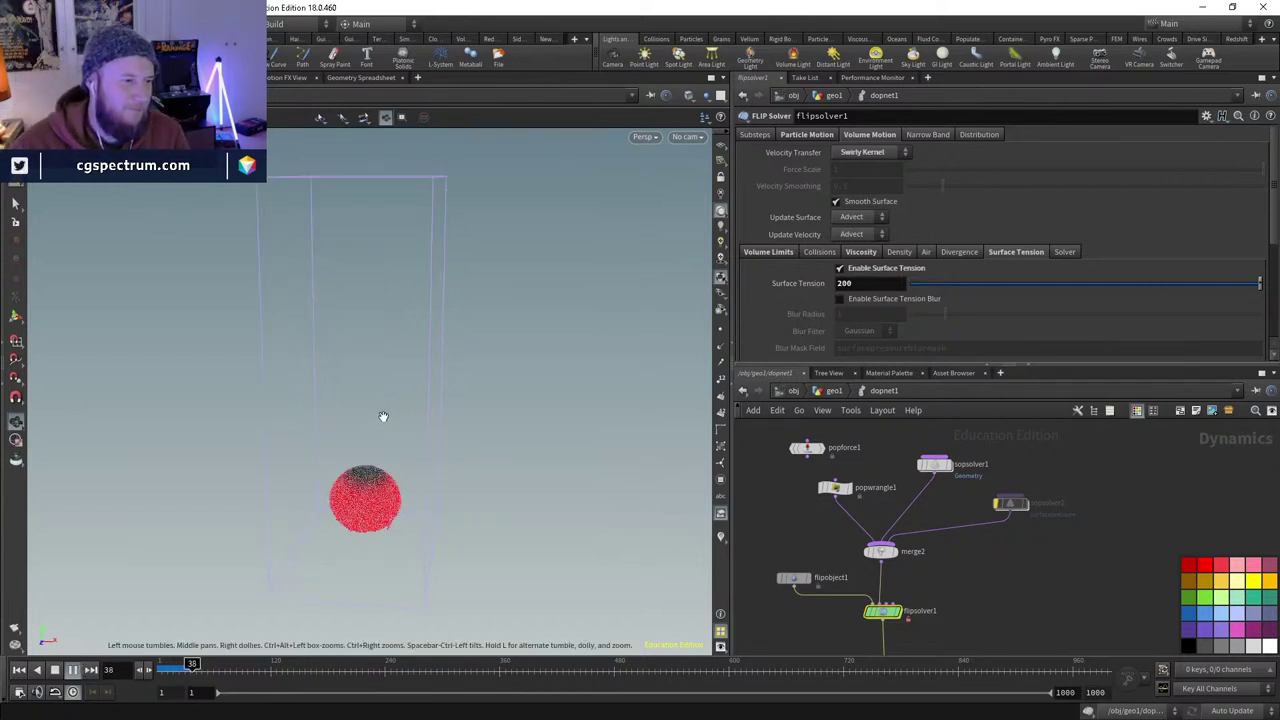
scroll(371, 420, down, 2)
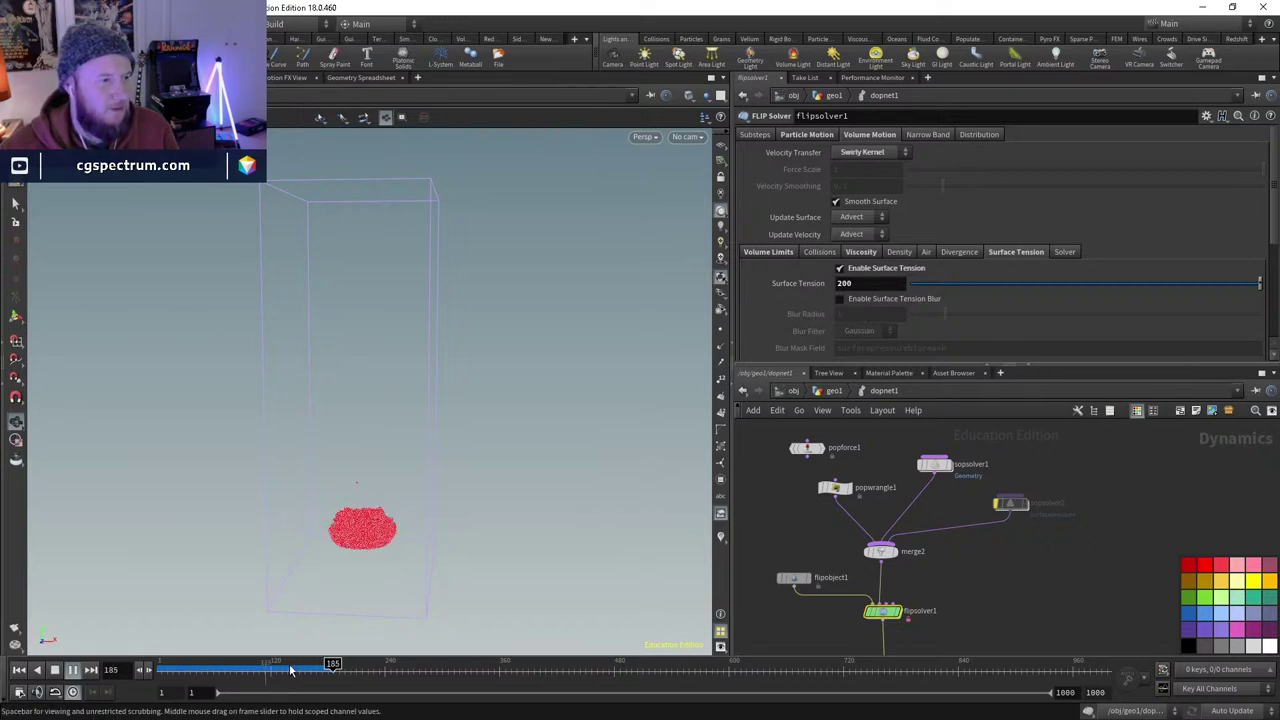
- Set flipsolver1's Surface Tension to 50 from frame 1 and play the simulation to frame 438, viewing the blob up close
key(ctrl+Up)
click(866, 283)
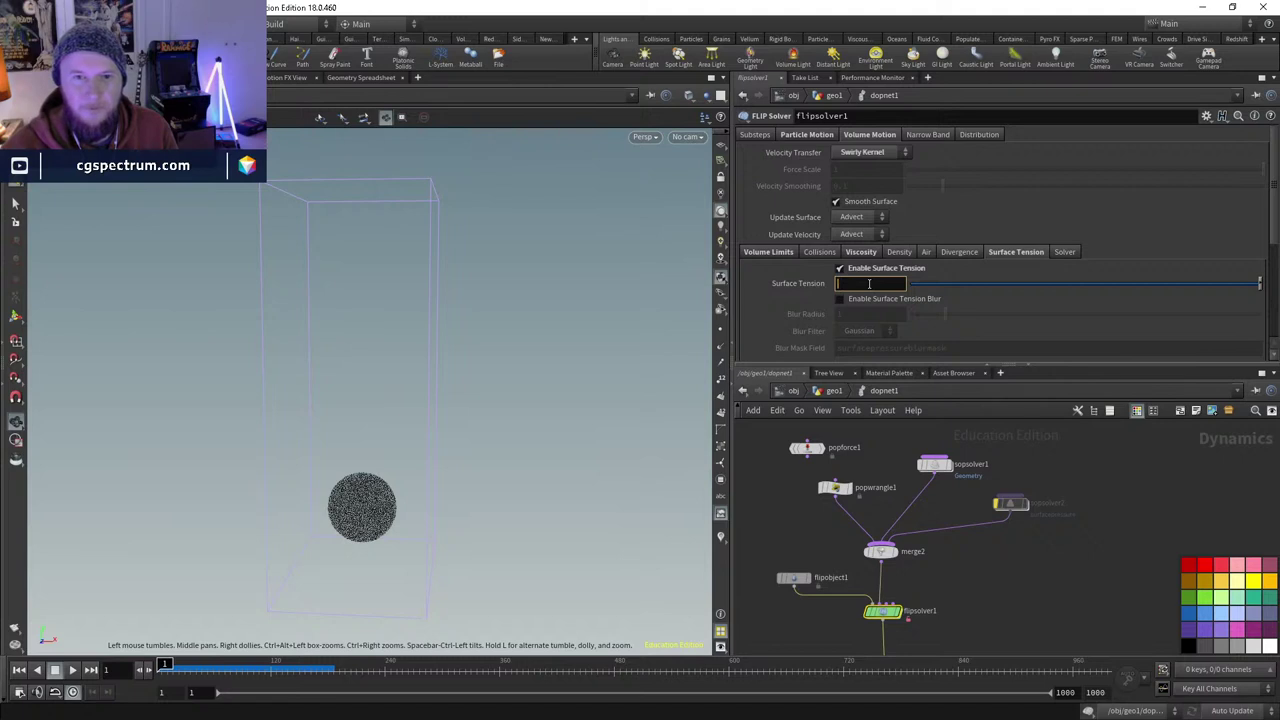
text(50)
key(Return)
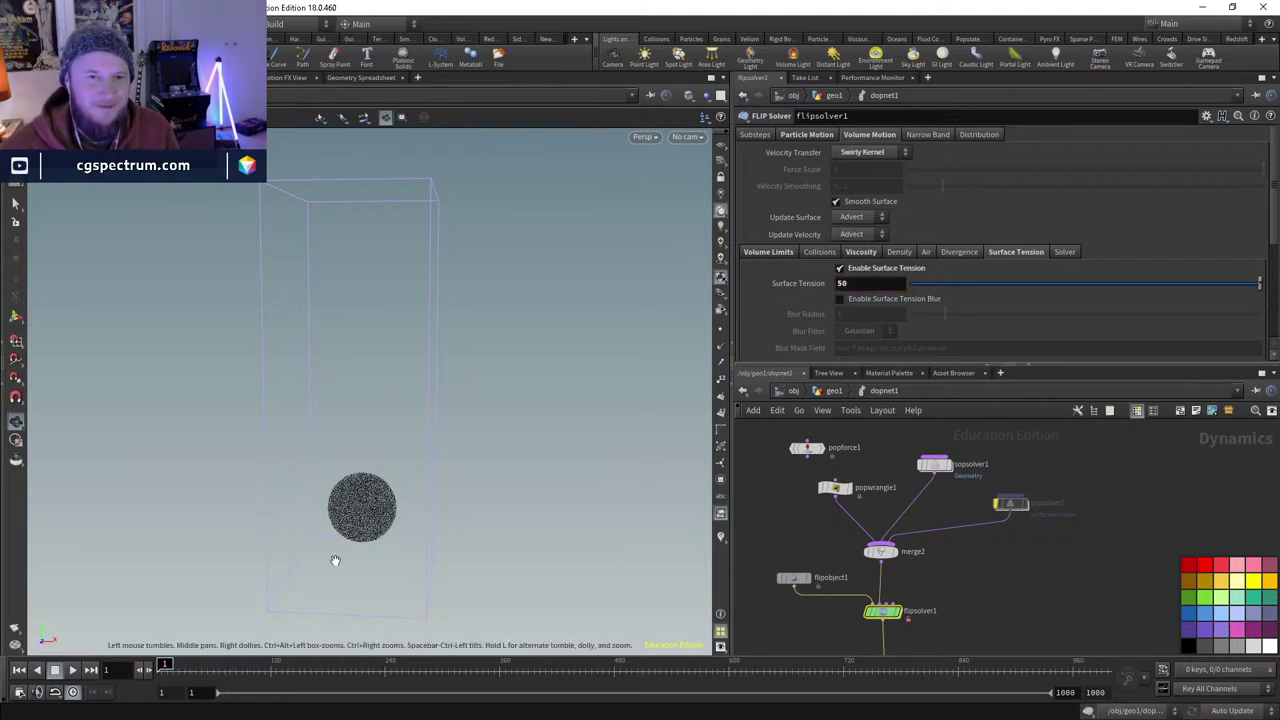
click(73, 671)
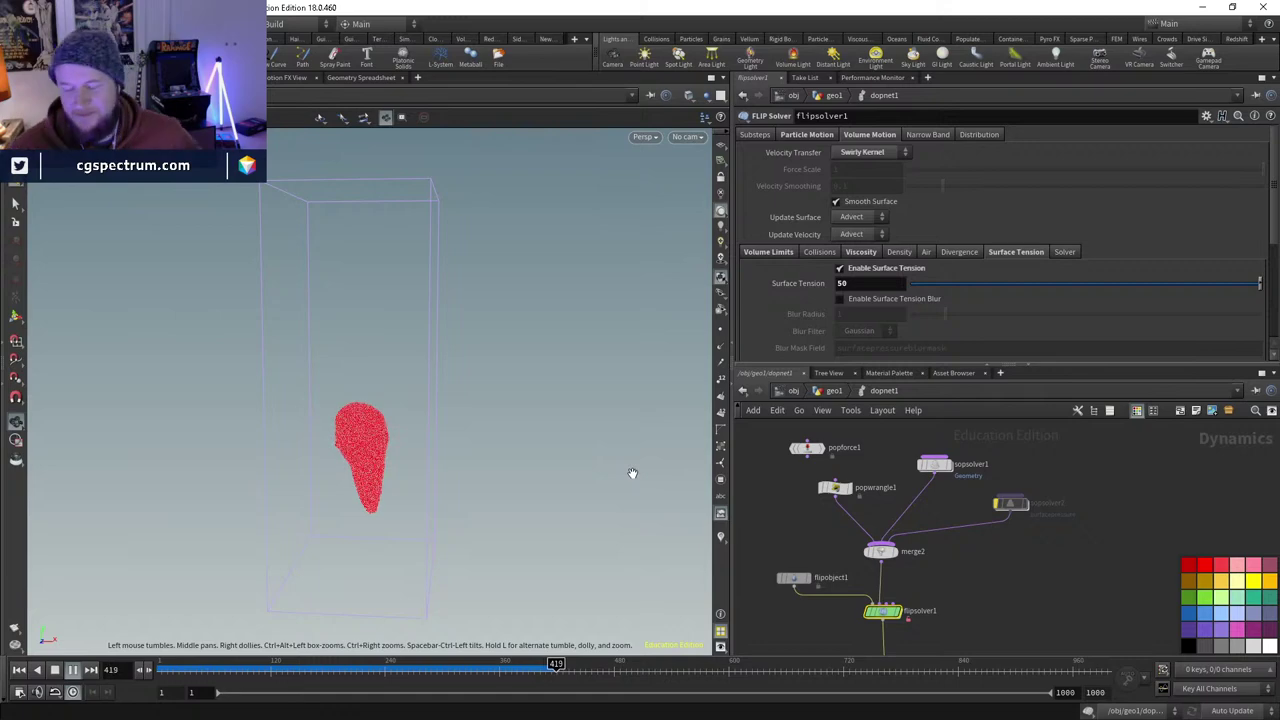
drag(354, 423, 486, 503)
key(ctrl+Up)
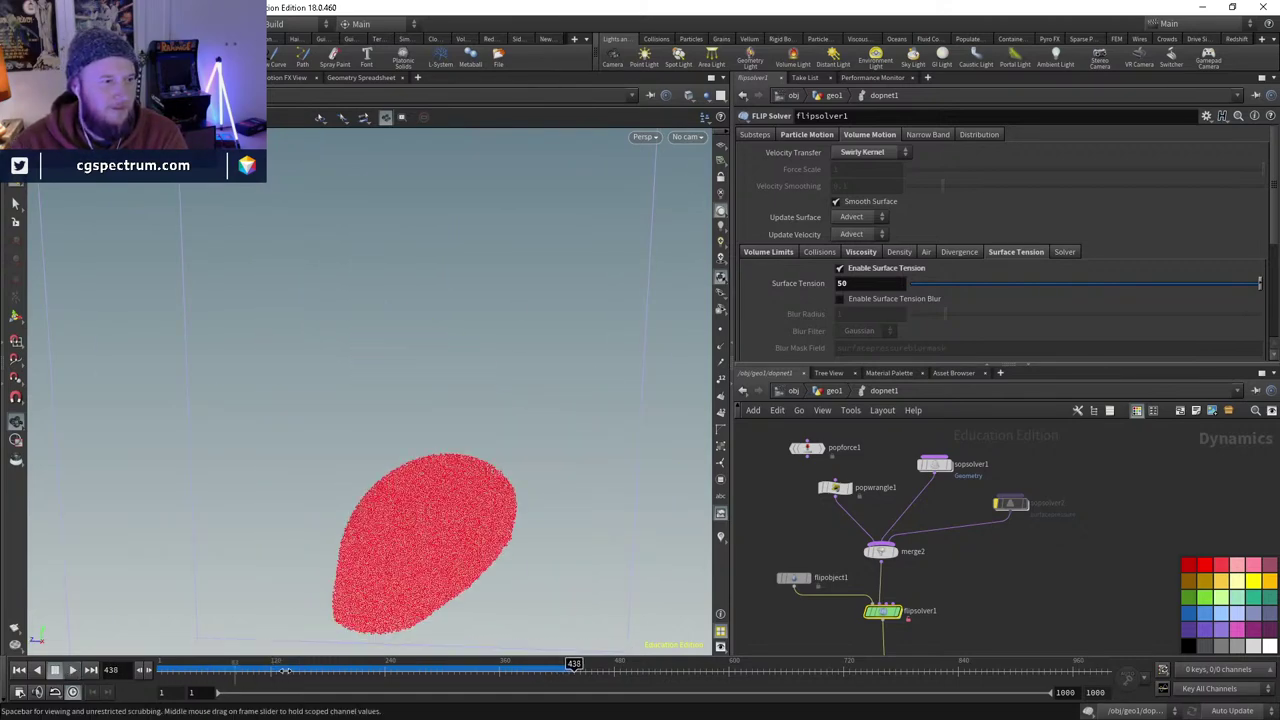
- Scrub to frame 431, play the simulation on to about frame 523, and scrub to frame 246 to inspect the blobs' shape
drag(250, 657, 567, 624)
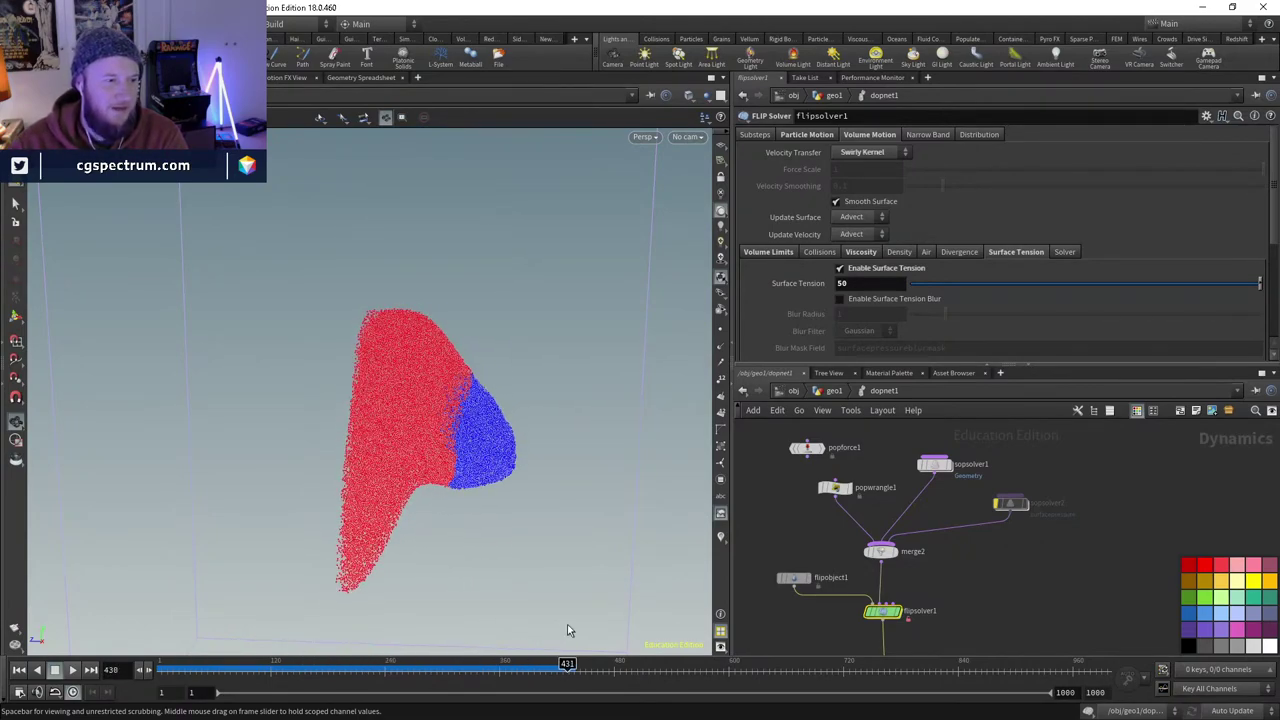
drag(615, 427, 454, 557)
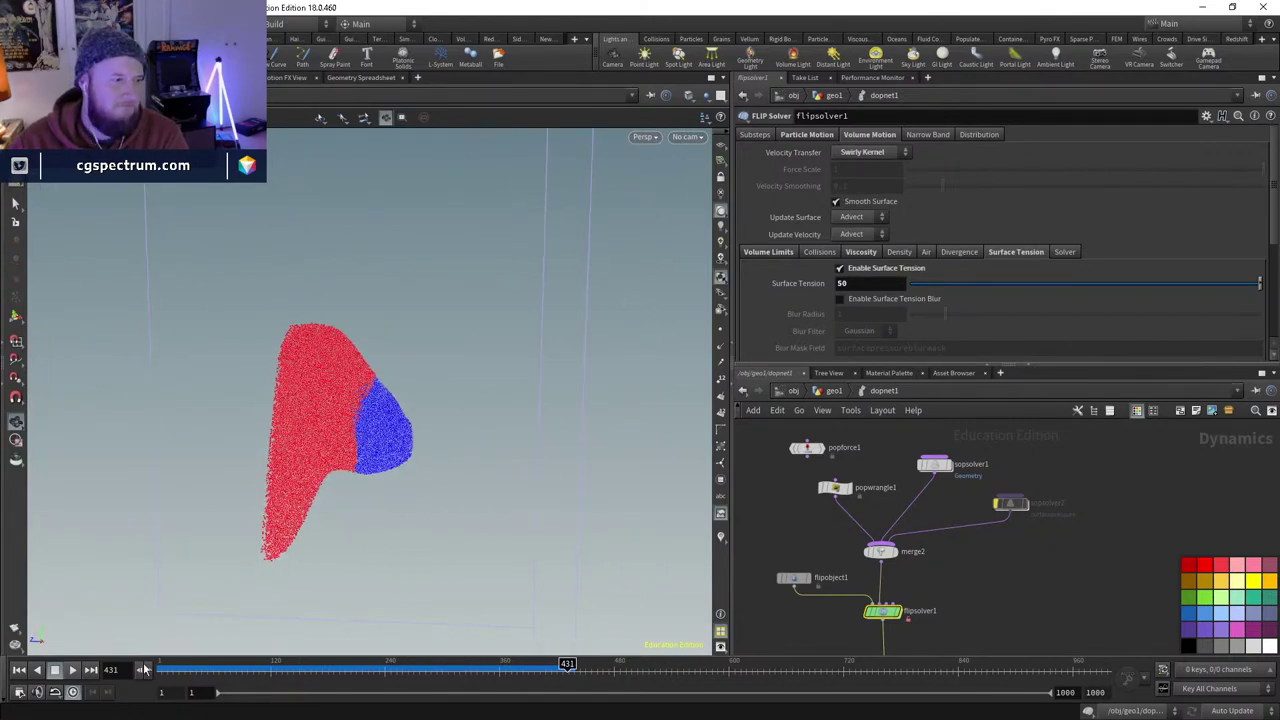
click(72, 670)
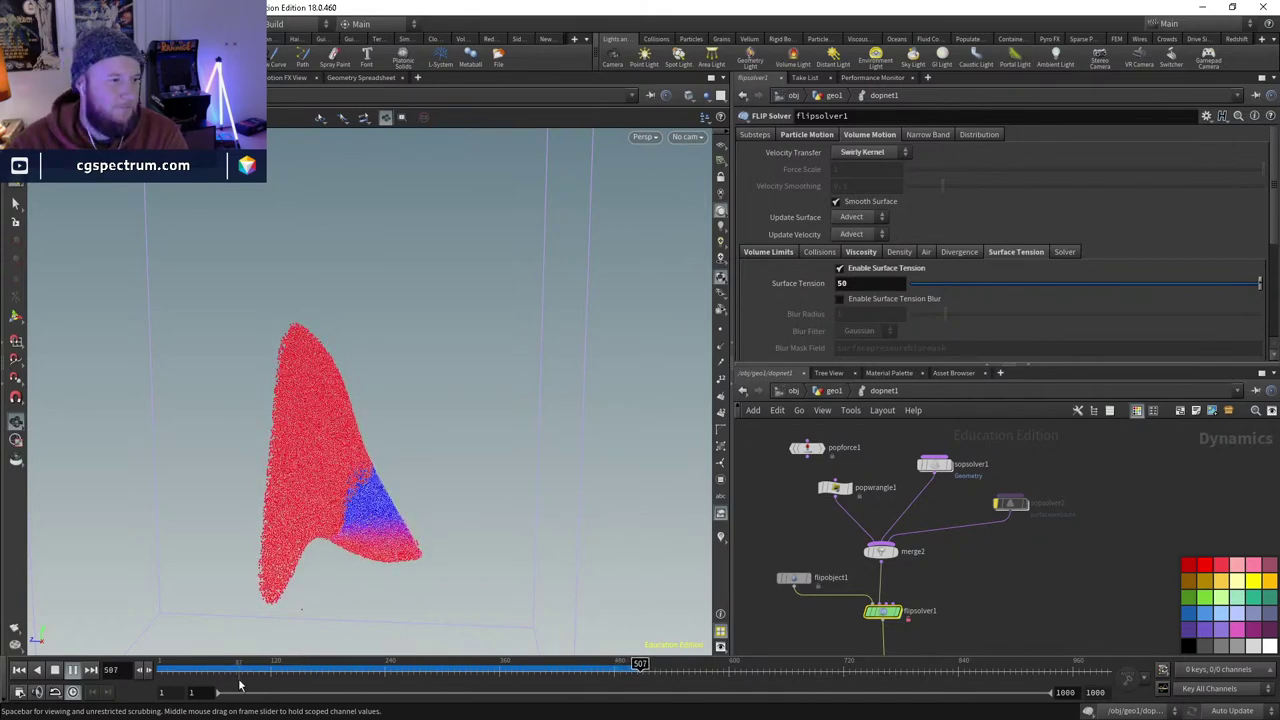
drag(298, 663, 624, 663)
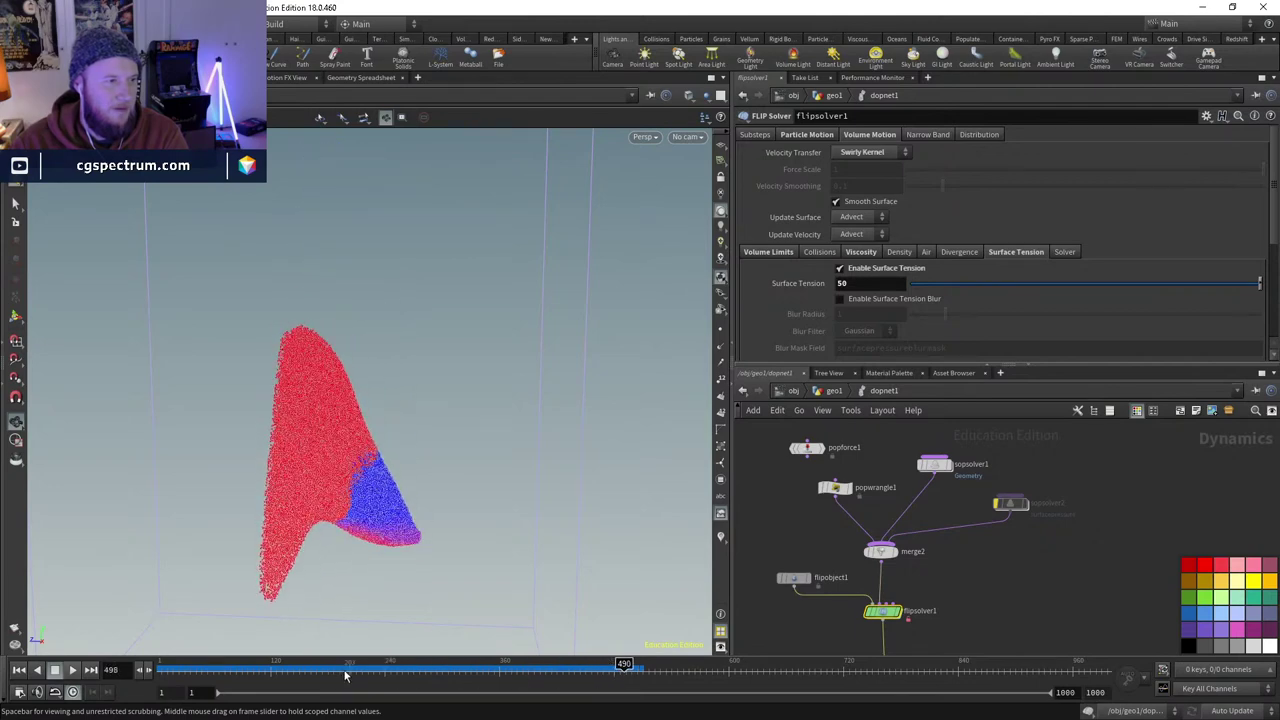
click(73, 670)
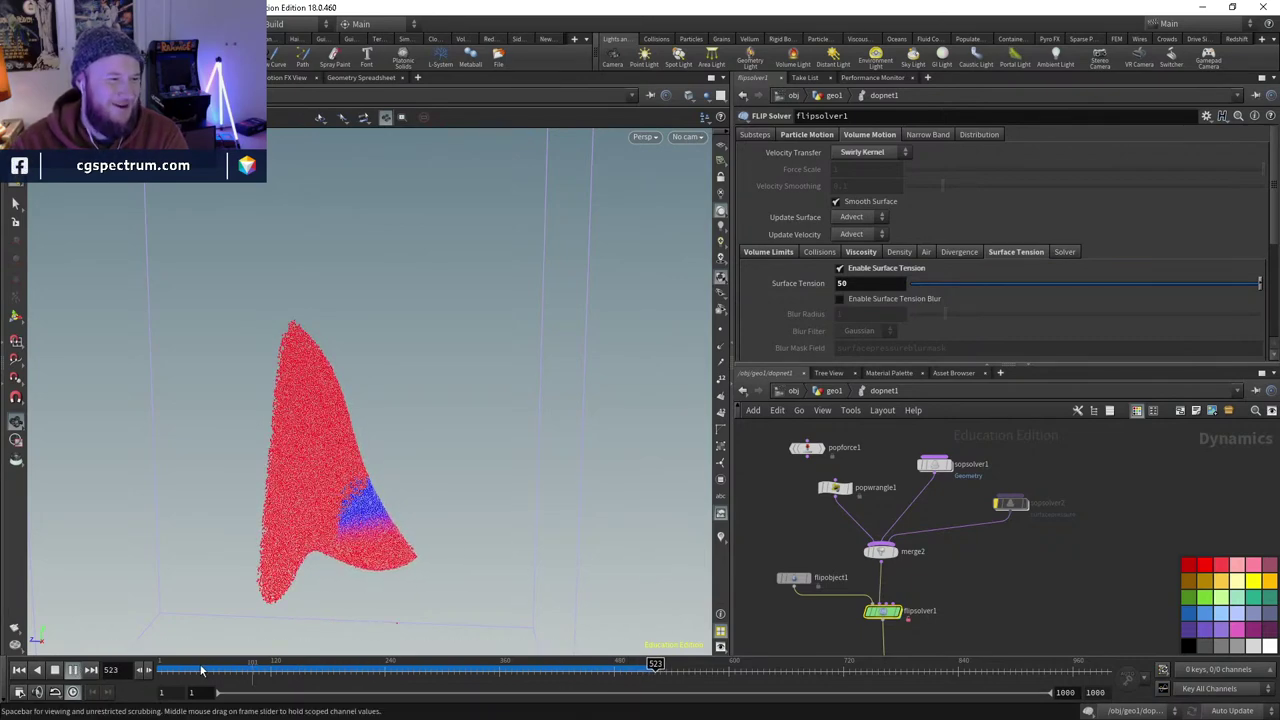
drag(233, 671, 390, 666)
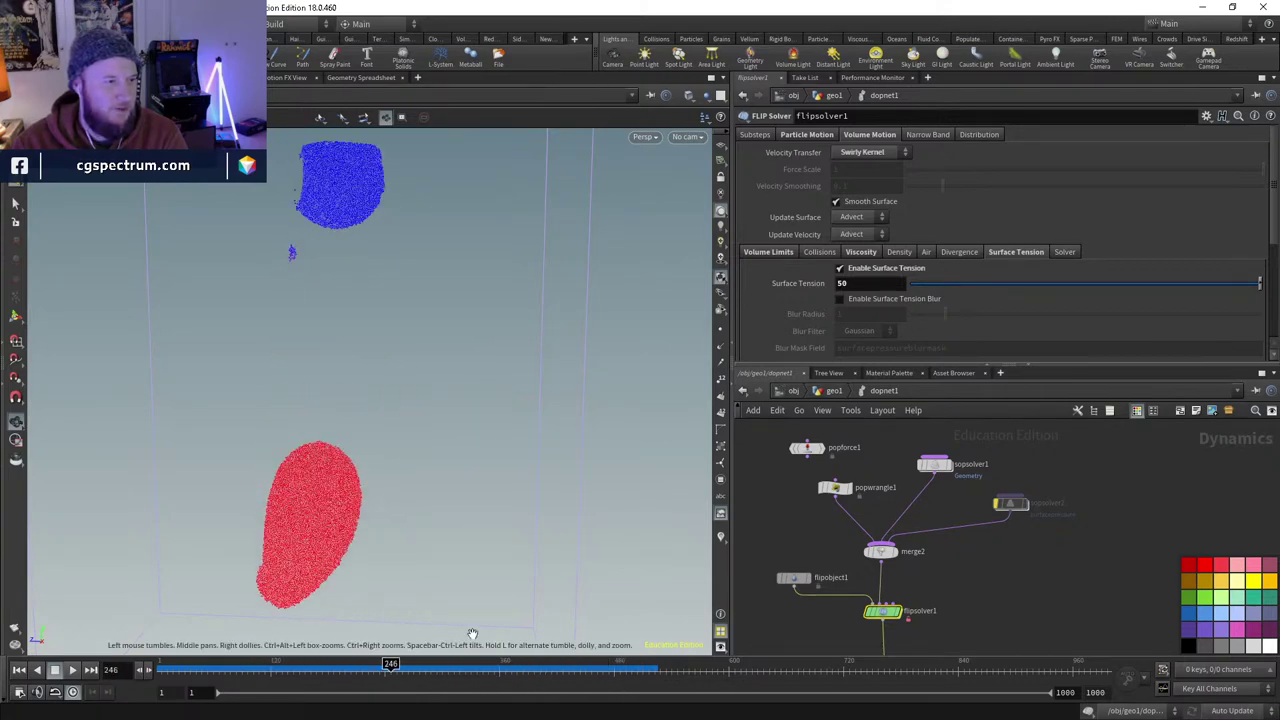
- Replay the simulation and scrub to frame 421, and return to the geo1 network level to view merge2's coloured particles from frame 1
key(Up)
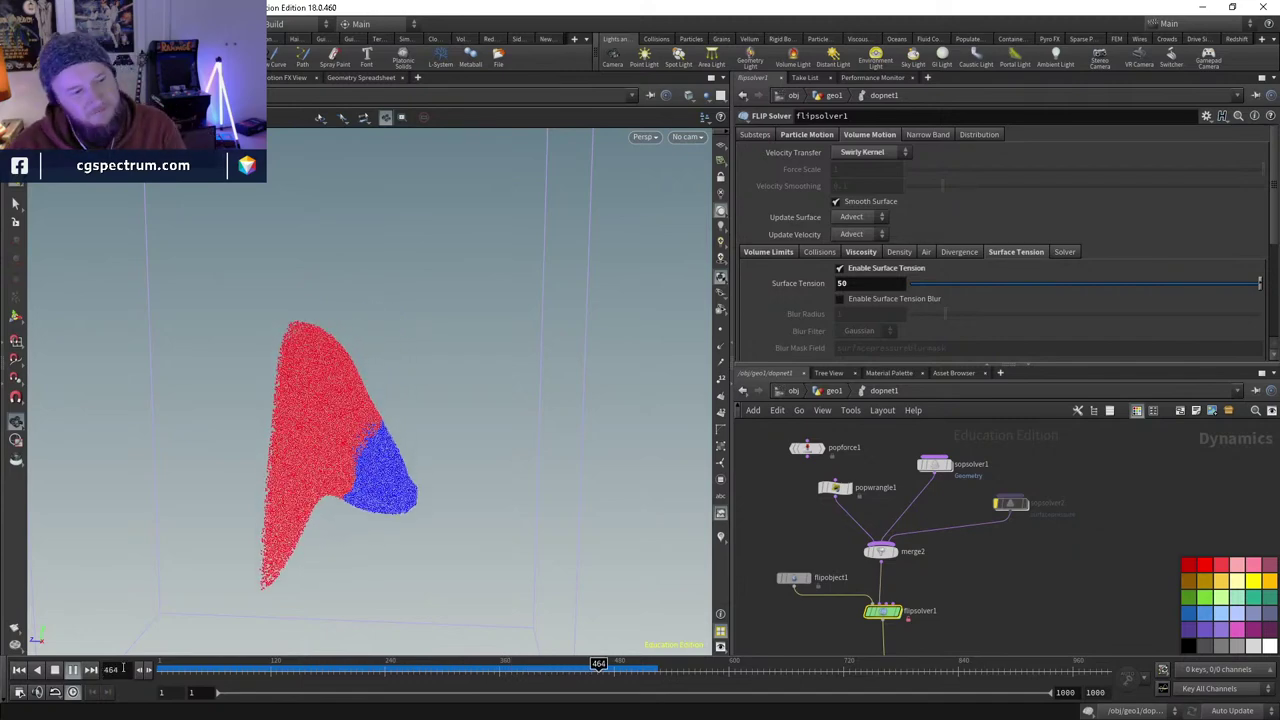
drag(210, 667, 558, 634)
click(833, 391)
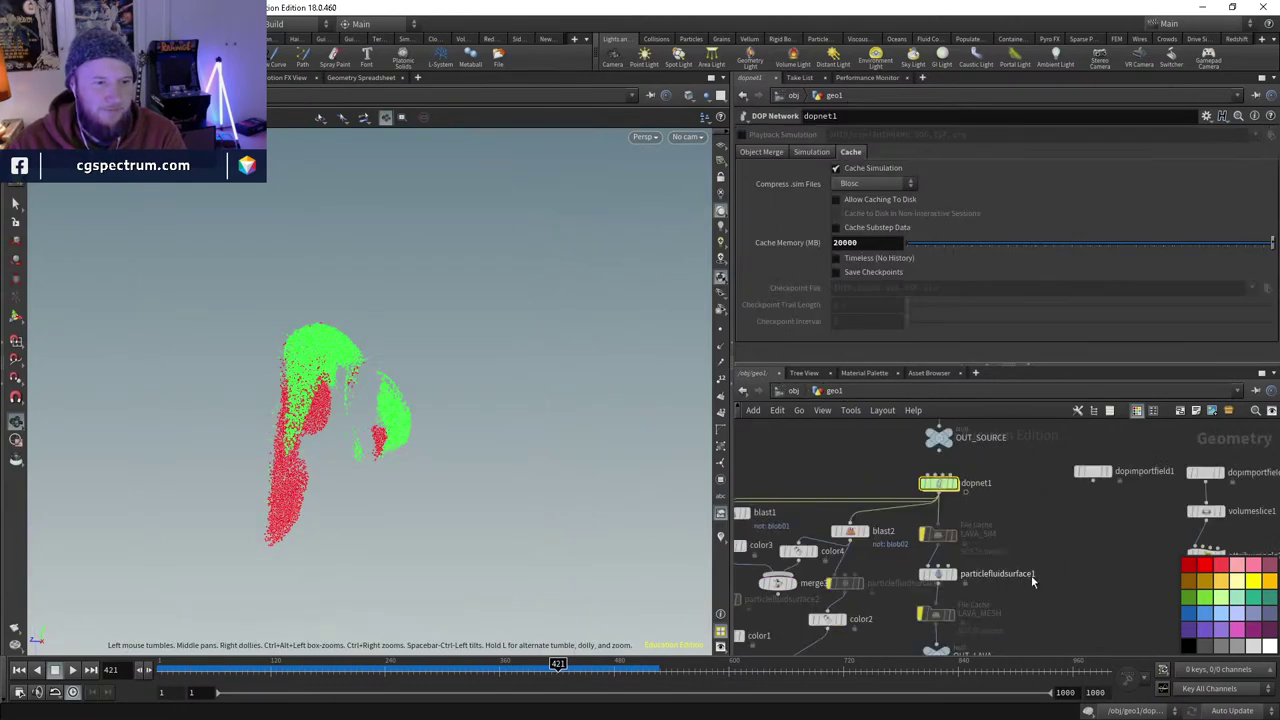
middle_drag(905, 578, 1094, 494)
drag(444, 672, 90, 627)
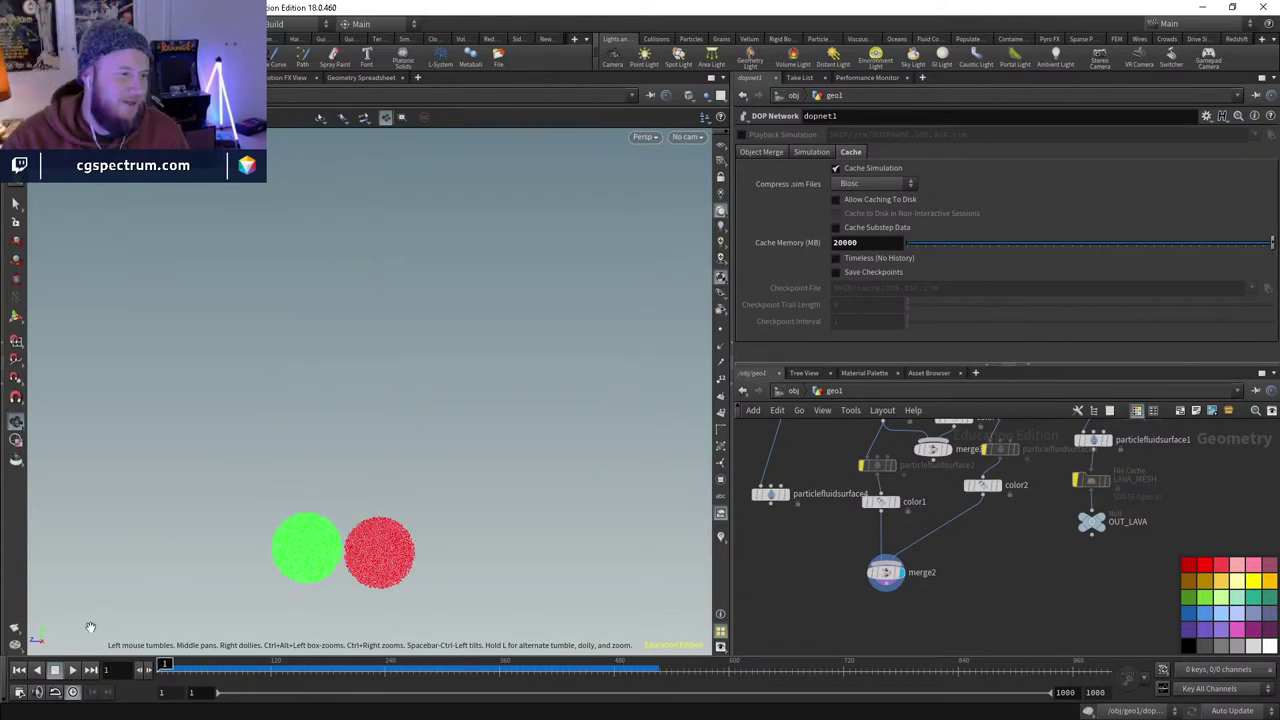
- Scrub back and forth through the simulated frames to examine how the green and red blobs move and deform, stopping at frame 16
drag(233, 661, 548, 635)
mouse_move(596, 635)
mouse_down()
mouse_move(663, 609)
mouse_move(206, 622)
mouse_move(486, 620)
mouse_move(219, 639)
mouse_up()
drag(366, 633, 240, 630)
click(147, 667)
drag(145, 668, 306, 664)
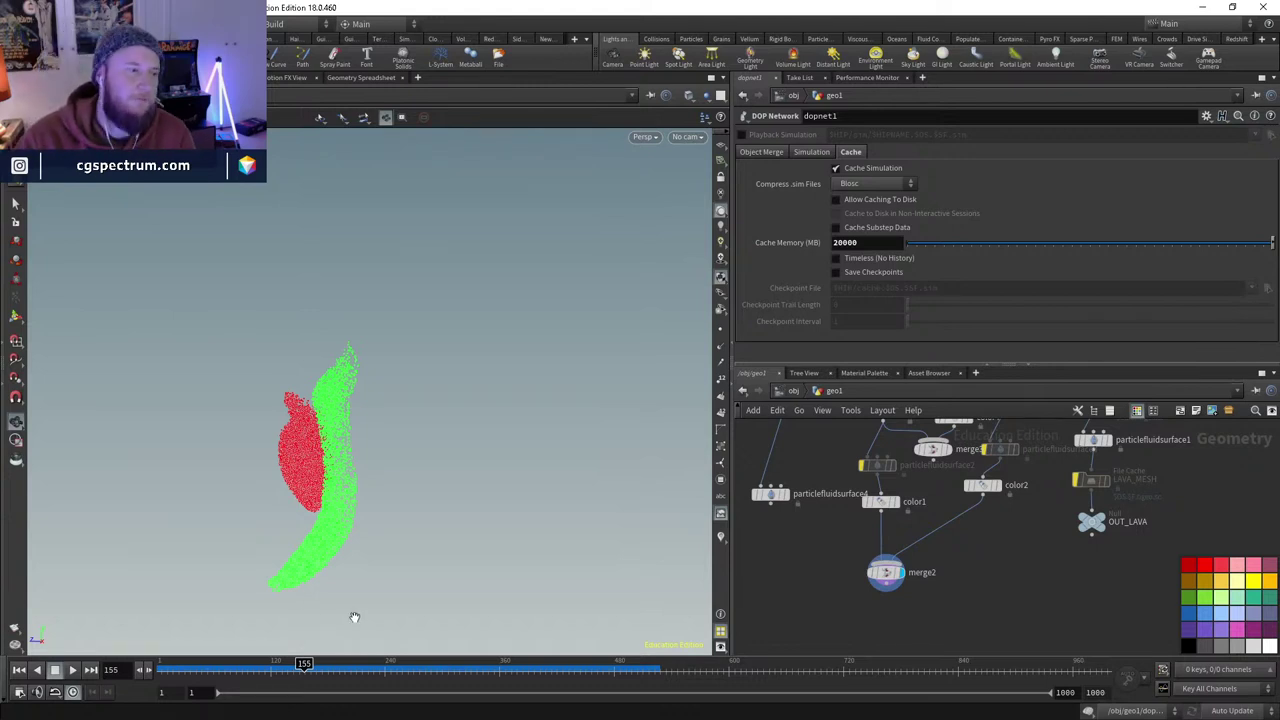
drag(315, 663, 181, 641)
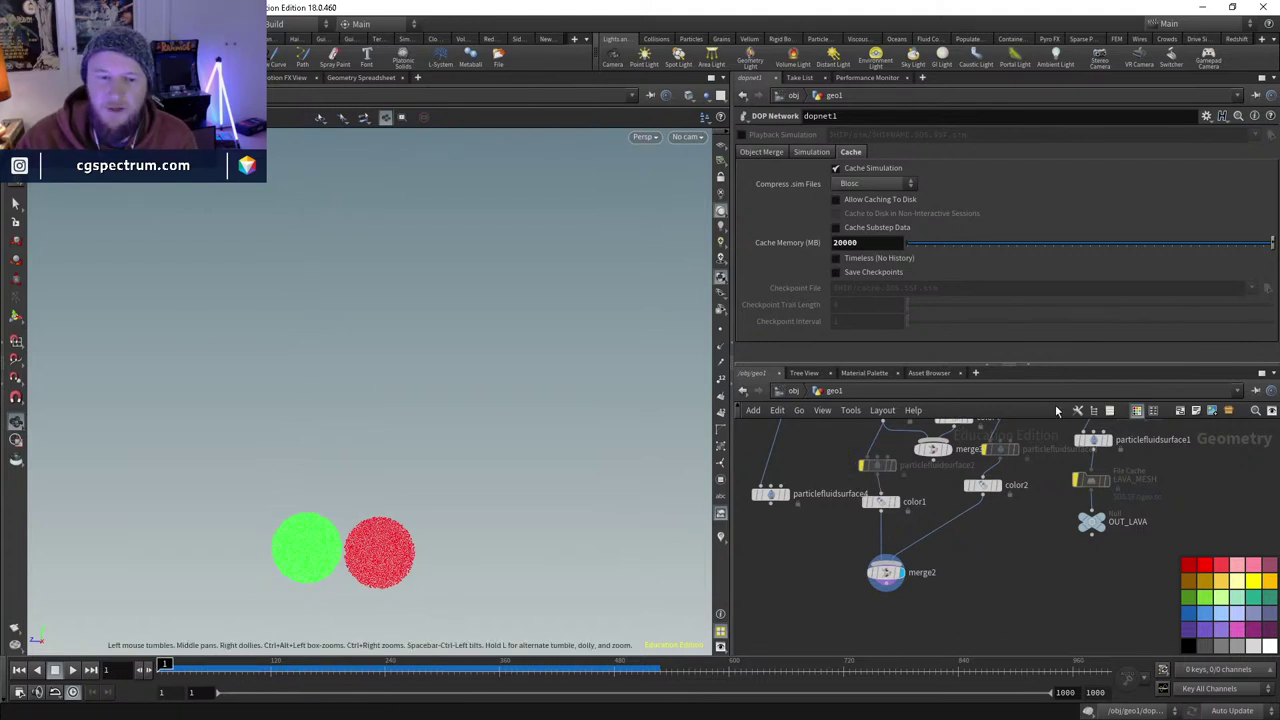
drag(275, 668, 171, 668)
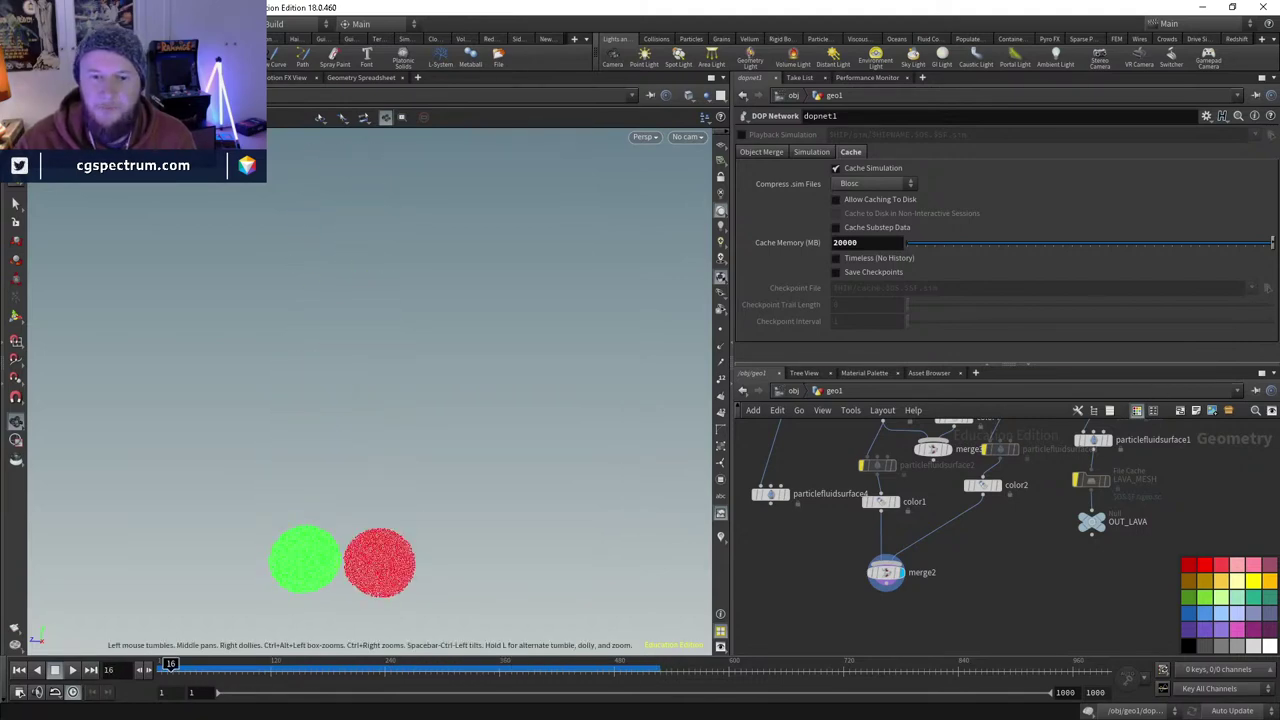